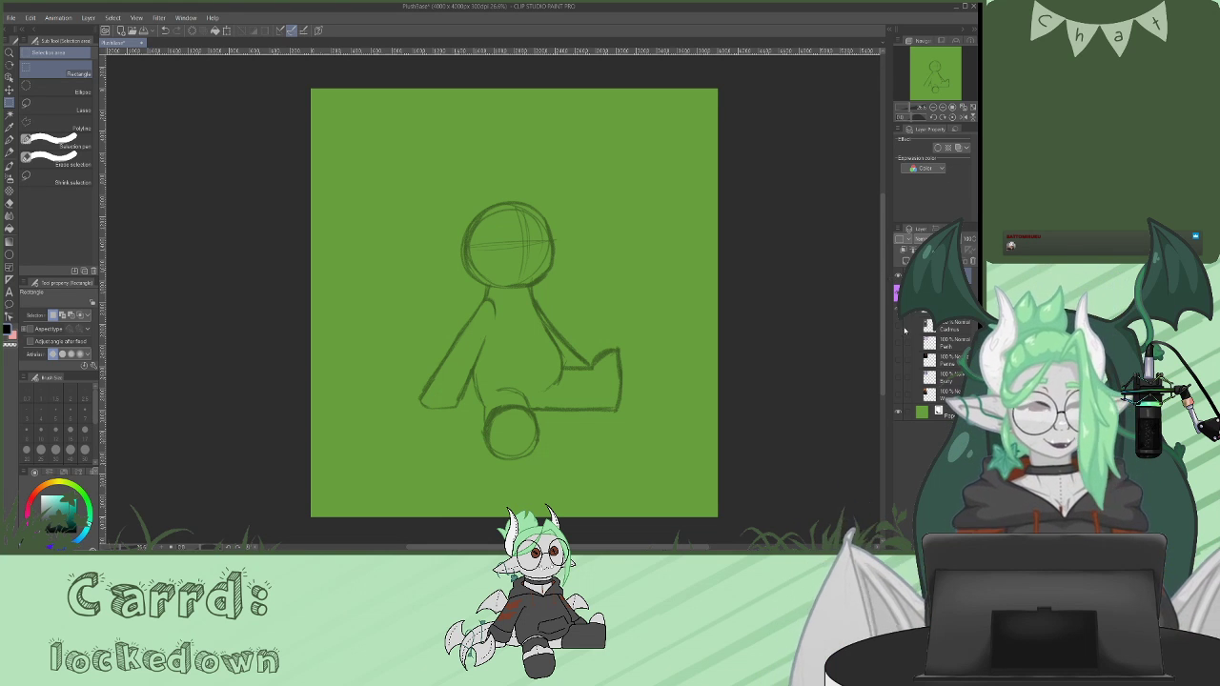
- Paste the full-body character reference image into the canvas's upper-left corner
key(ctrl+v)
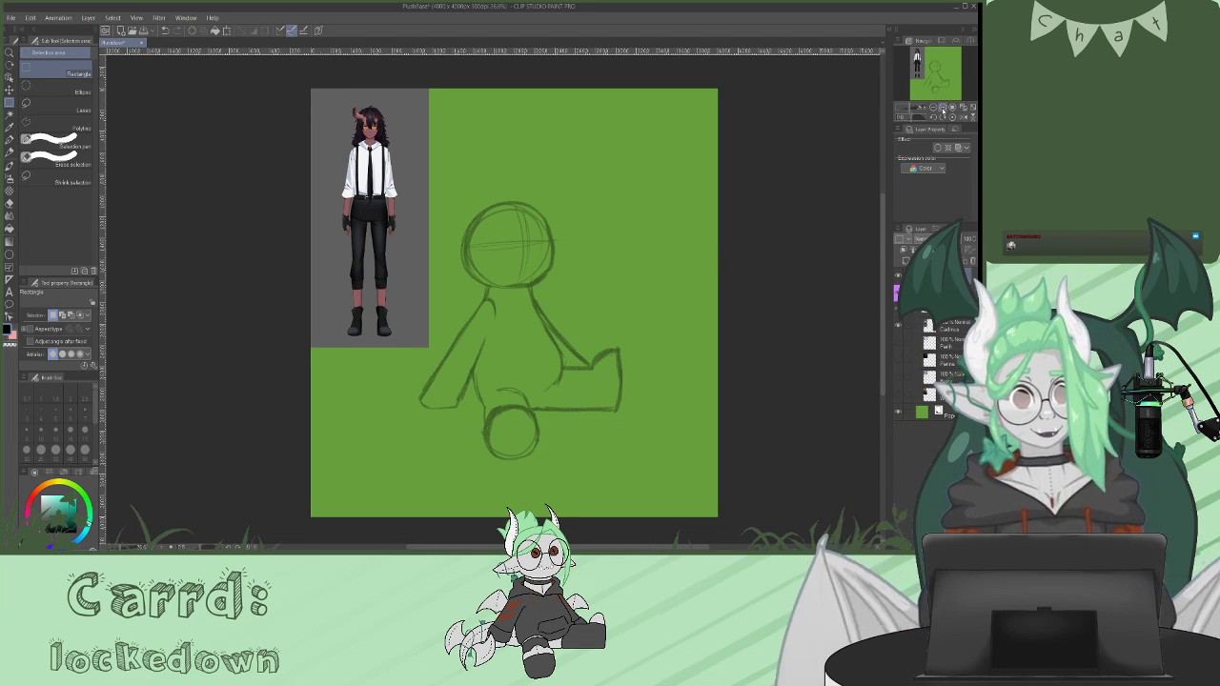
click(941, 110)
scroll(884, 250, up, 1)
scroll(884, 250, up, 1)
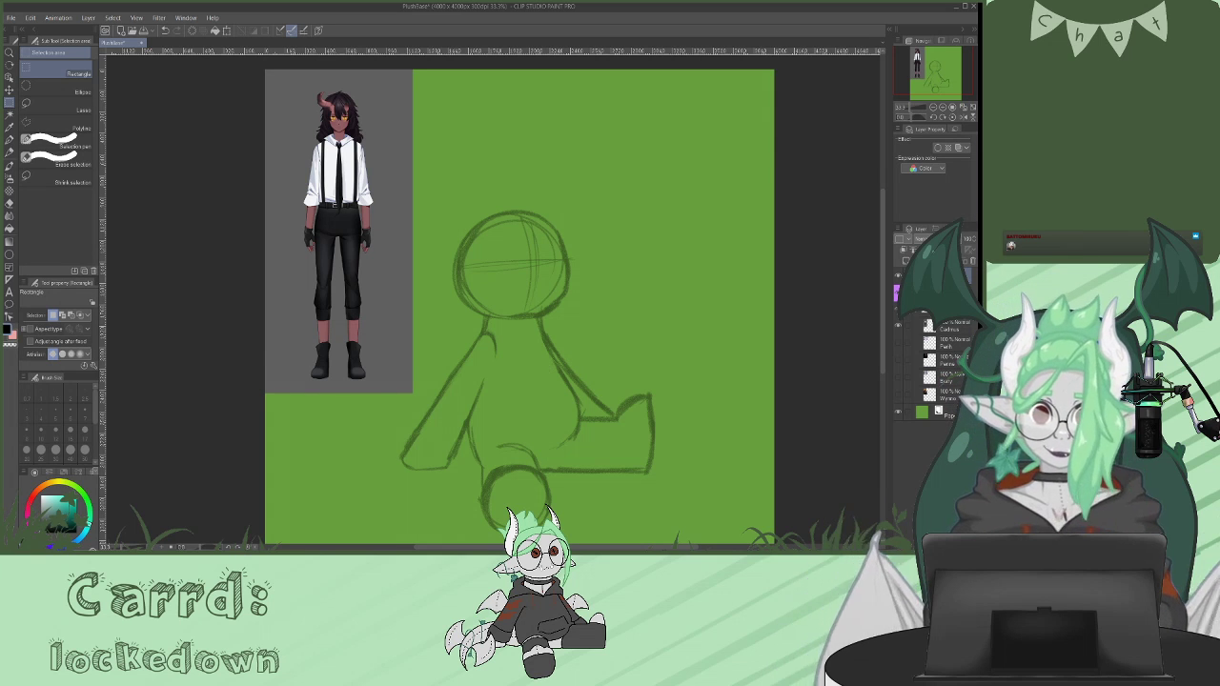
- Select the Real pencil and set its drawing colour to dark purple
key(p)
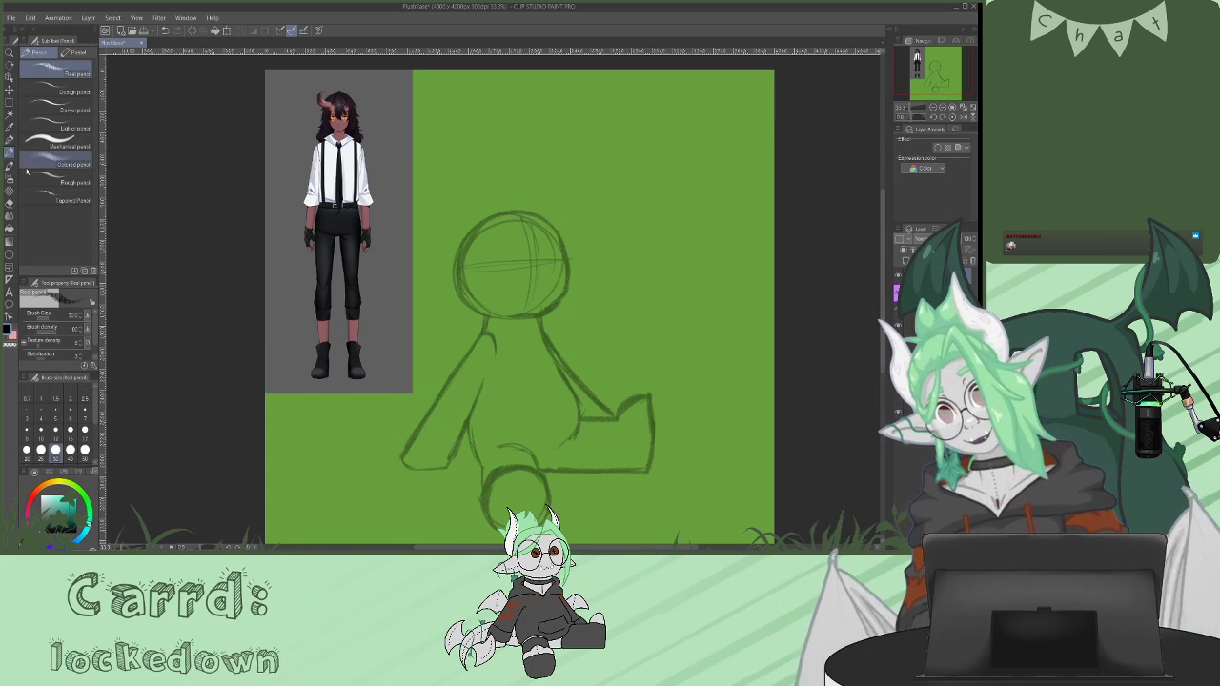
click(64, 511)
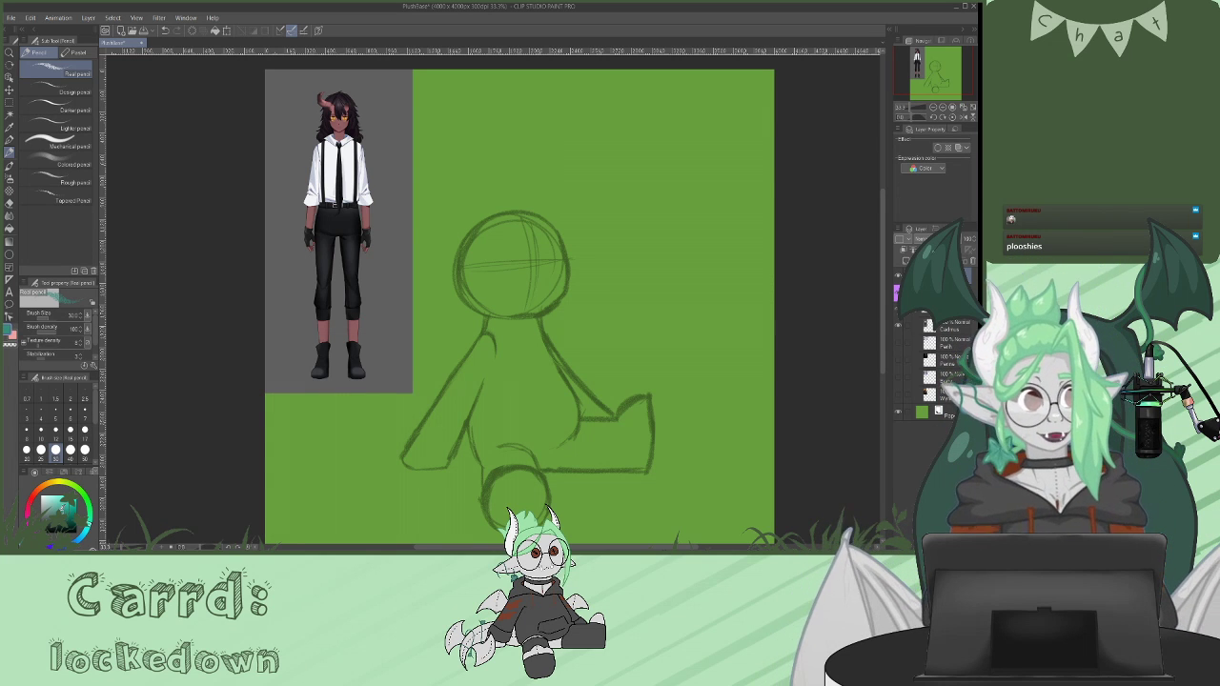
scroll(881, 213, up, 2)
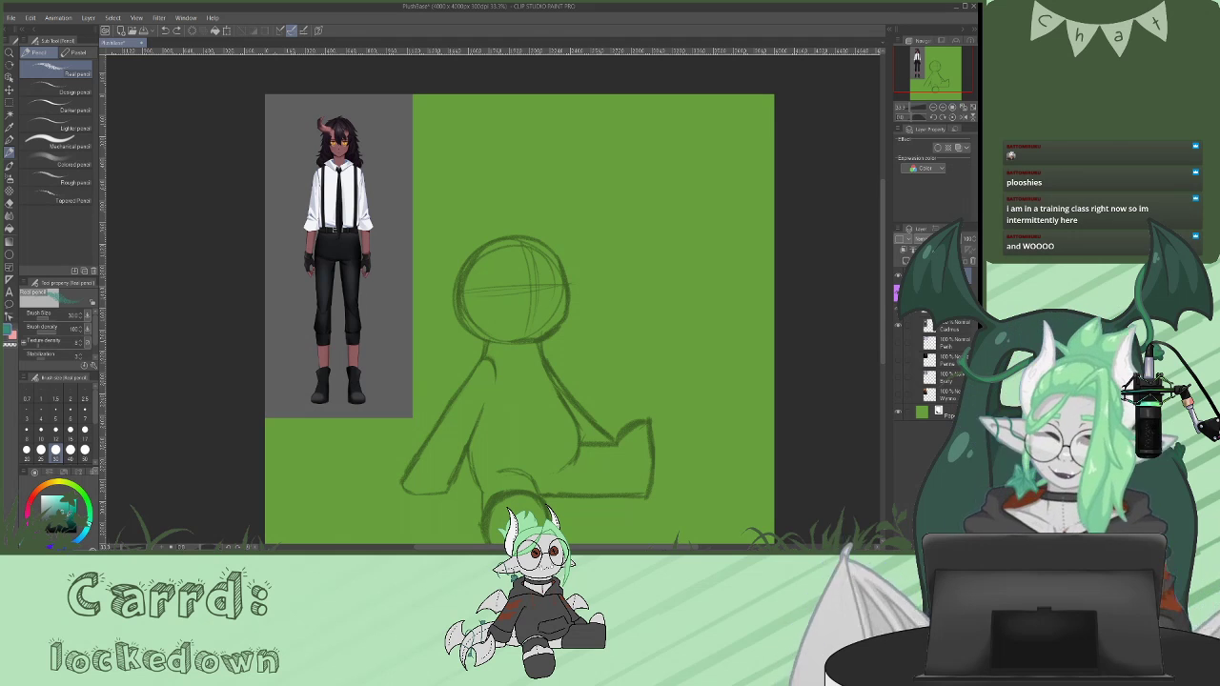
click(38, 536)
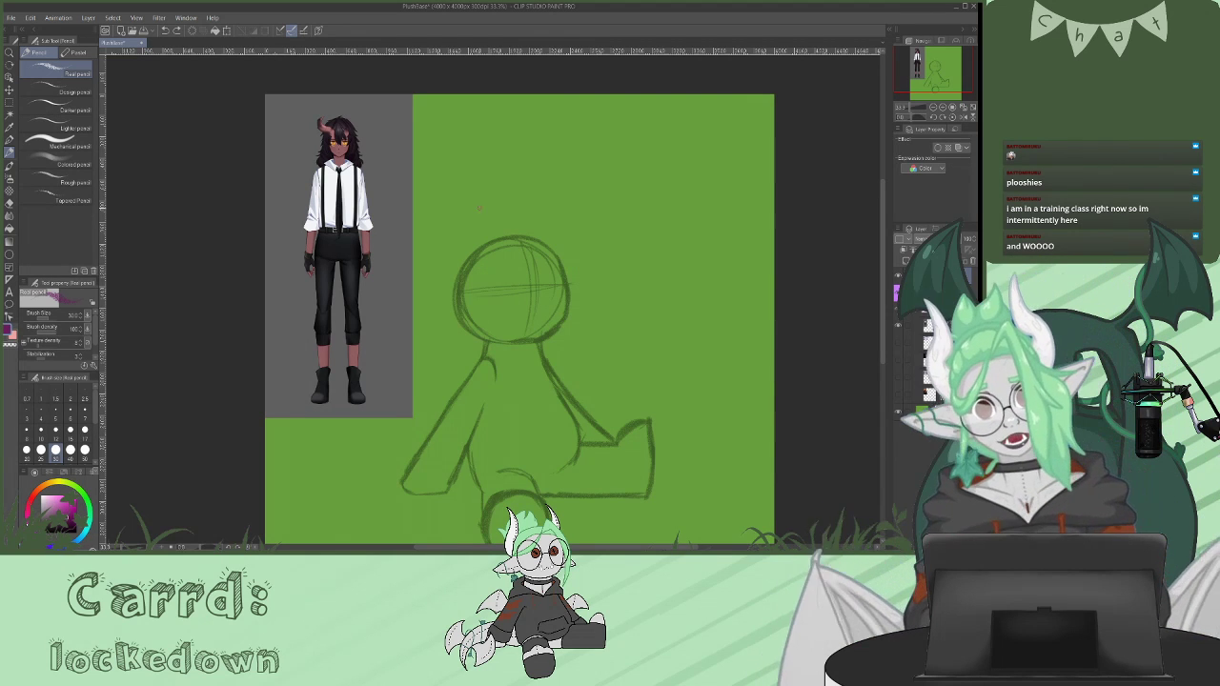
mouse_move(469, 205)
mouse_down()
mouse_move(482, 190)
mouse_move(486, 204)
mouse_up()
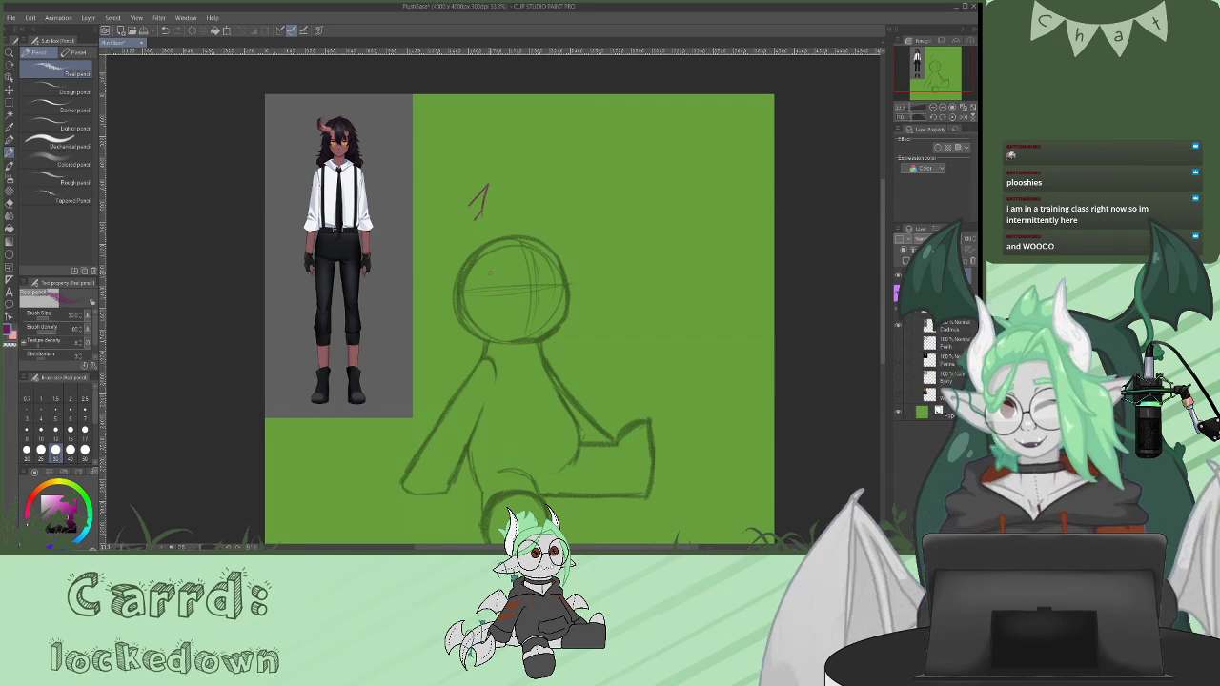
key(ctrl+z)
key(ctrl+z)
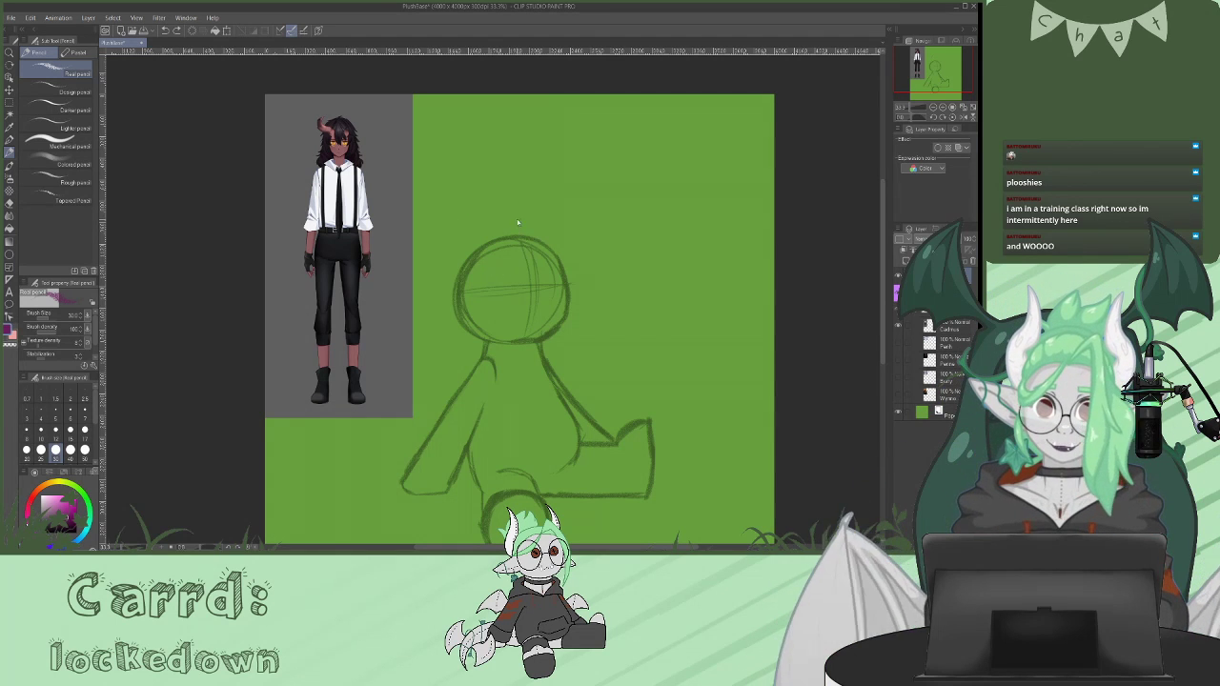
- Sketch a large curved horn rising from the upper-left of the head circle, with its outer edge, base, inner curve and tip
mouse_move(485, 188)
mouse_down()
mouse_move(461, 201)
mouse_move(450, 243)
mouse_up()
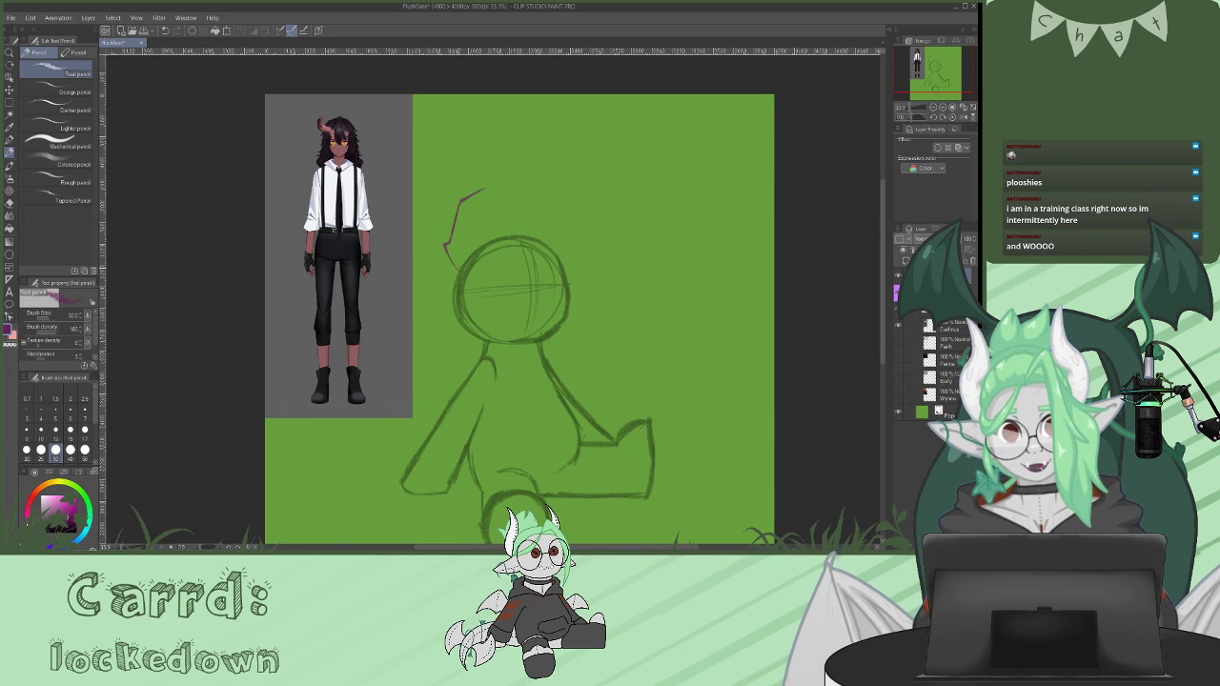
drag(450, 259, 481, 282)
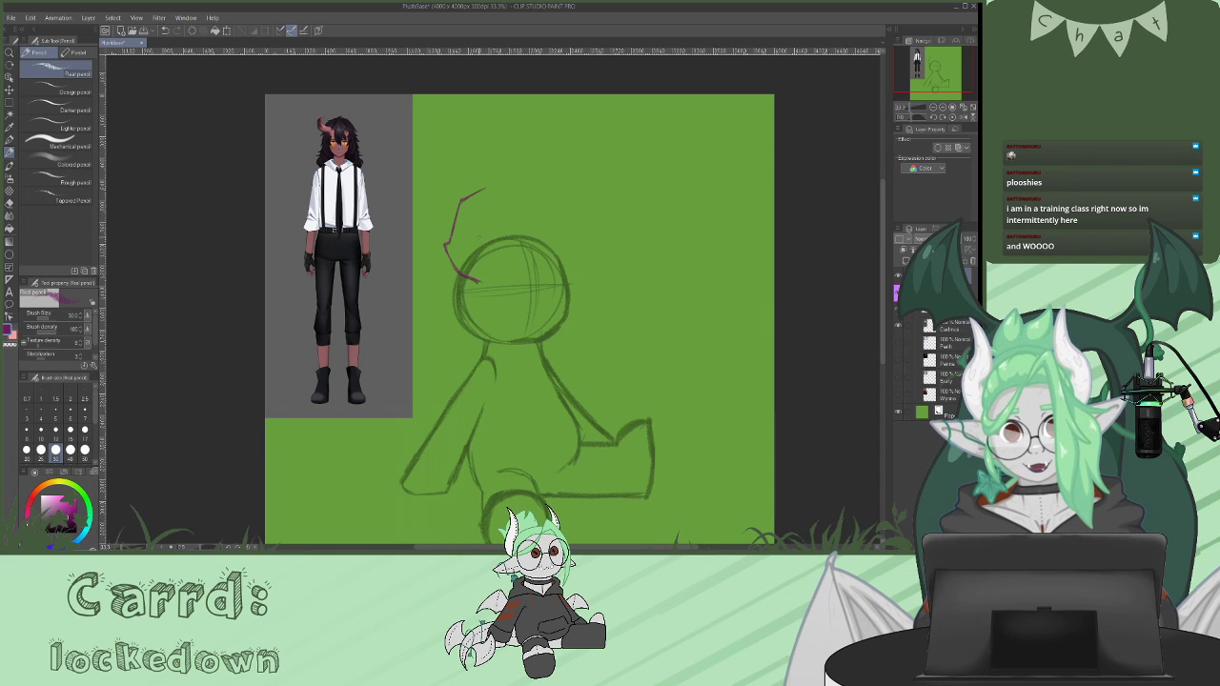
mouse_move(495, 257)
mouse_down()
mouse_move(466, 226)
mouse_move(479, 248)
mouse_move(499, 200)
mouse_up()
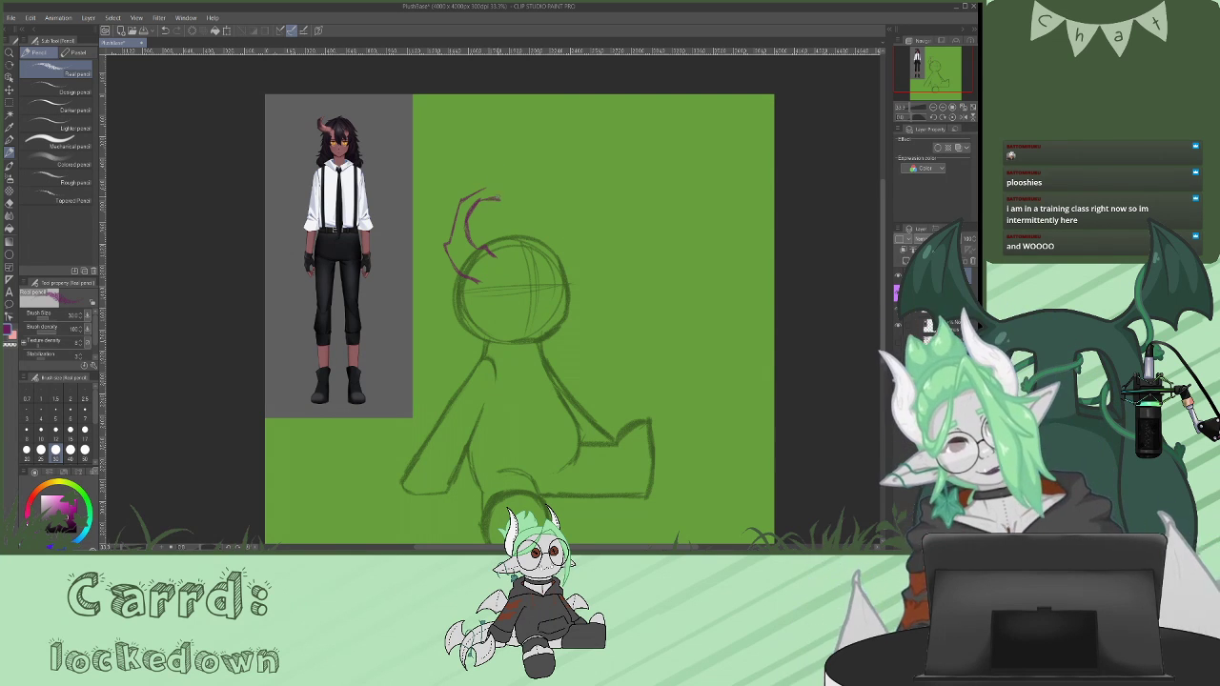
drag(484, 191, 509, 199)
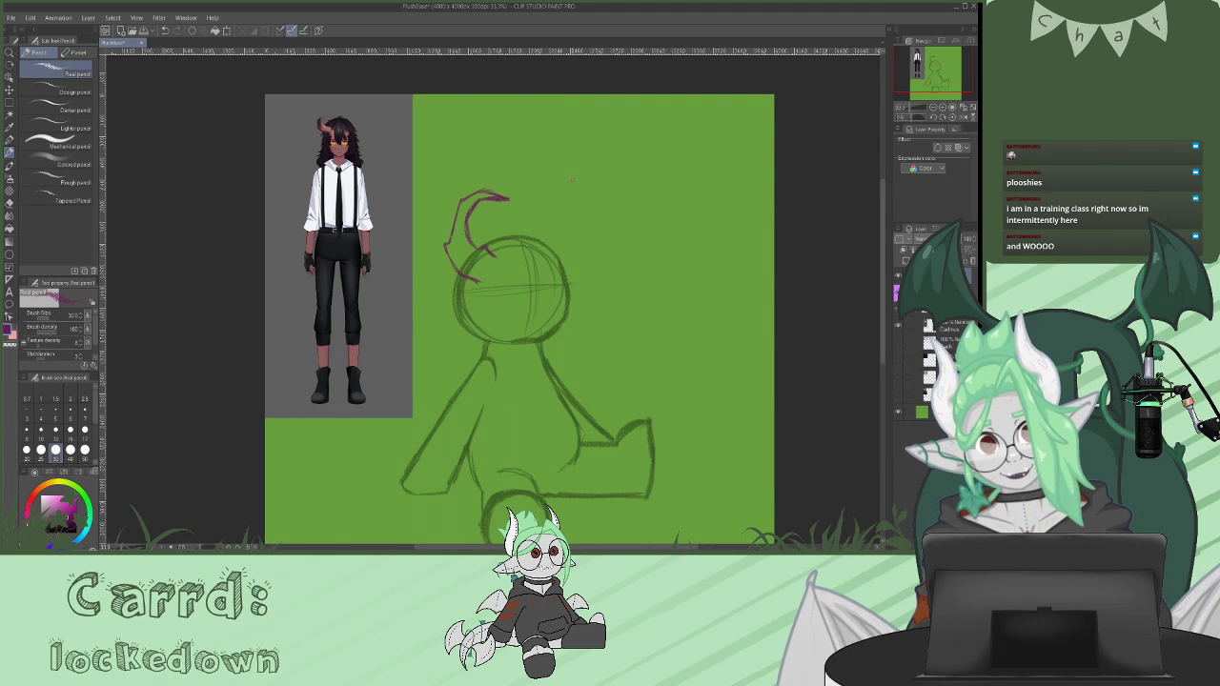
- Undo the horn's tip and upper inner-curve strokes, keeping the outer edge and base
key(ctrl+z)
key(ctrl+z)
key(ctrl+z)
key(ctrl+z)
key(ctrl+z)
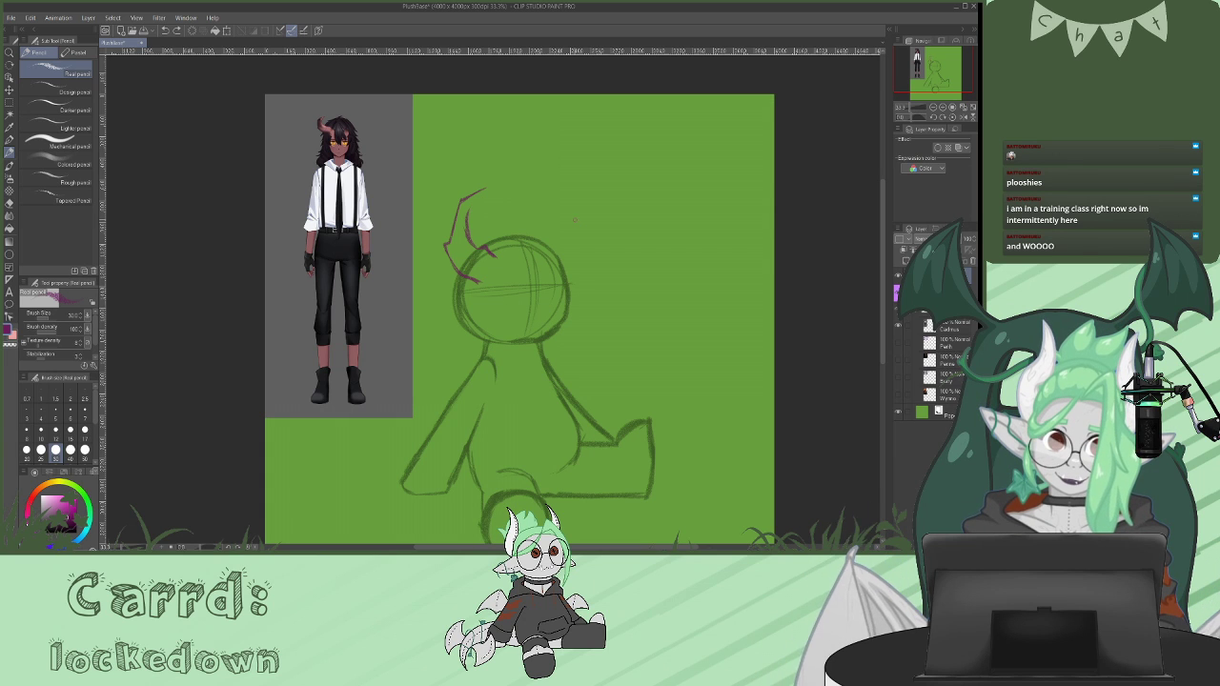
key(ctrl+z)
key(ctrl+z)
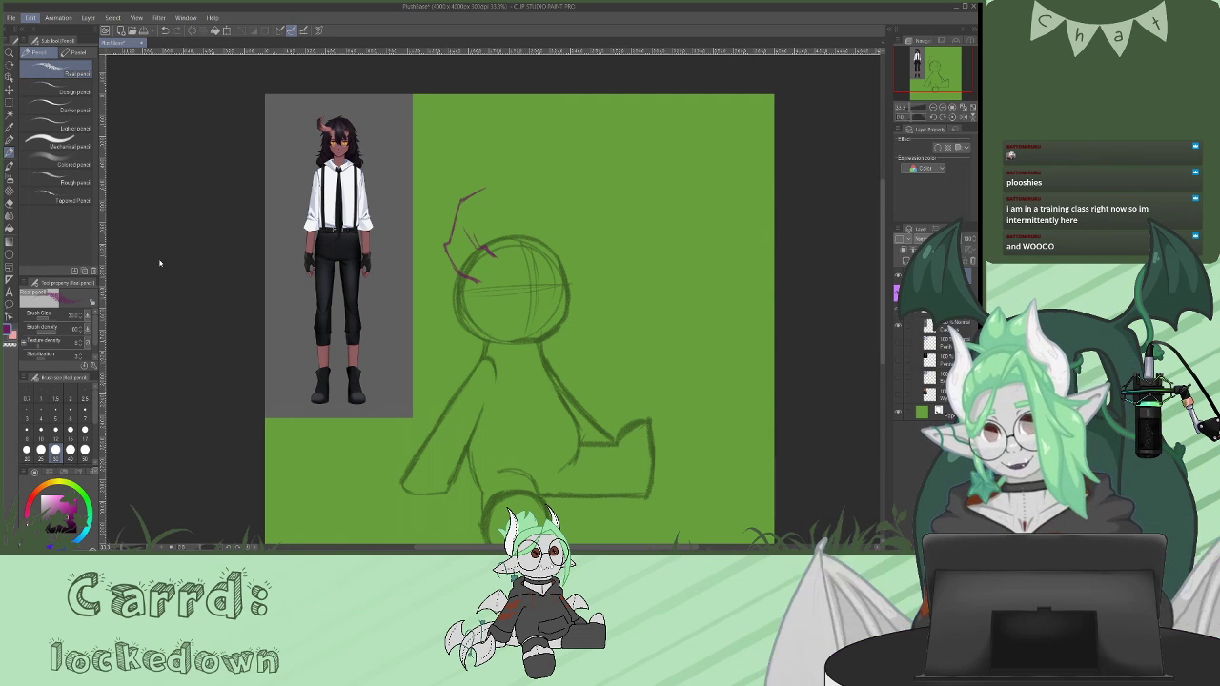
- Free-transform the horn sketch to widen its outer edge to the left, and redraw its inner edge up to the tip
click(250, 281)
drag(445, 238, 432, 239)
drag(523, 285, 527, 281)
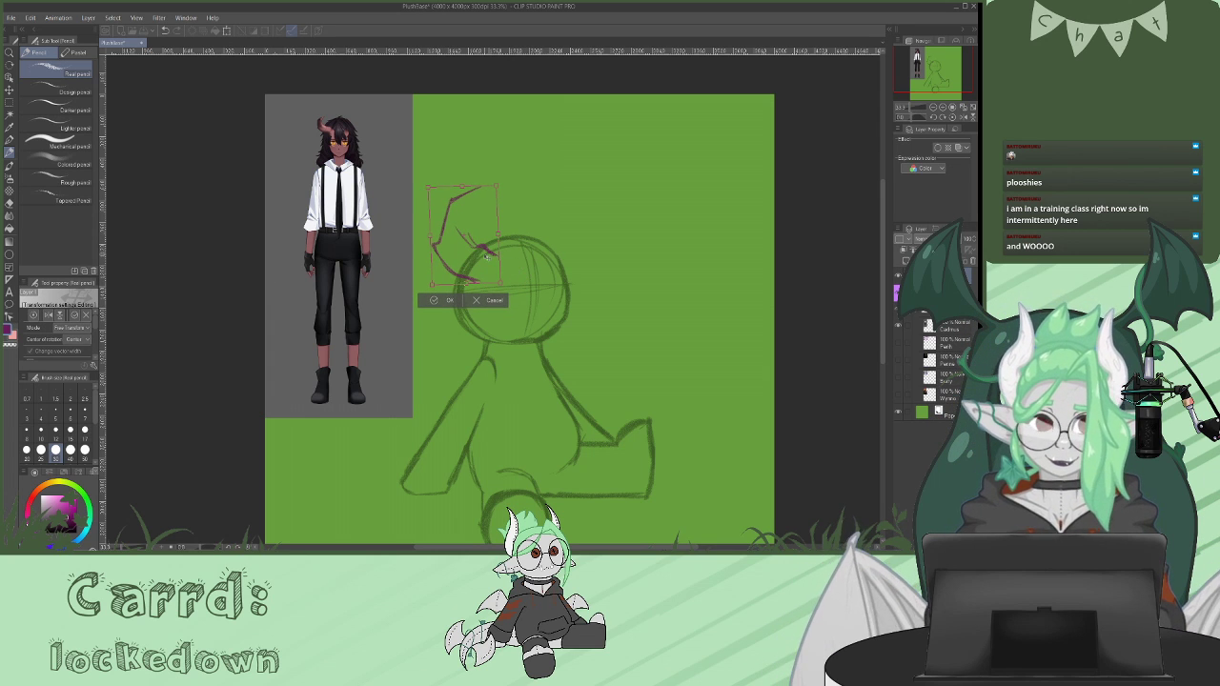
drag(484, 279, 479, 276)
click(452, 298)
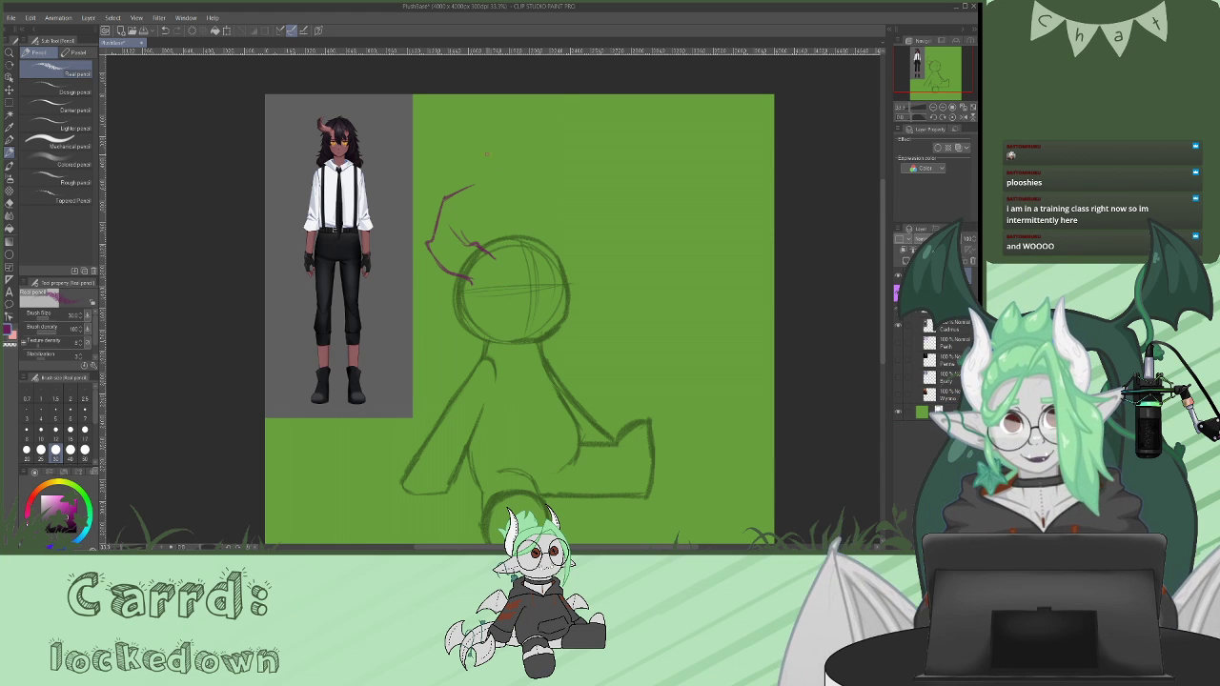
mouse_move(456, 205)
mouse_down()
mouse_move(473, 188)
mouse_move(456, 235)
mouse_up()
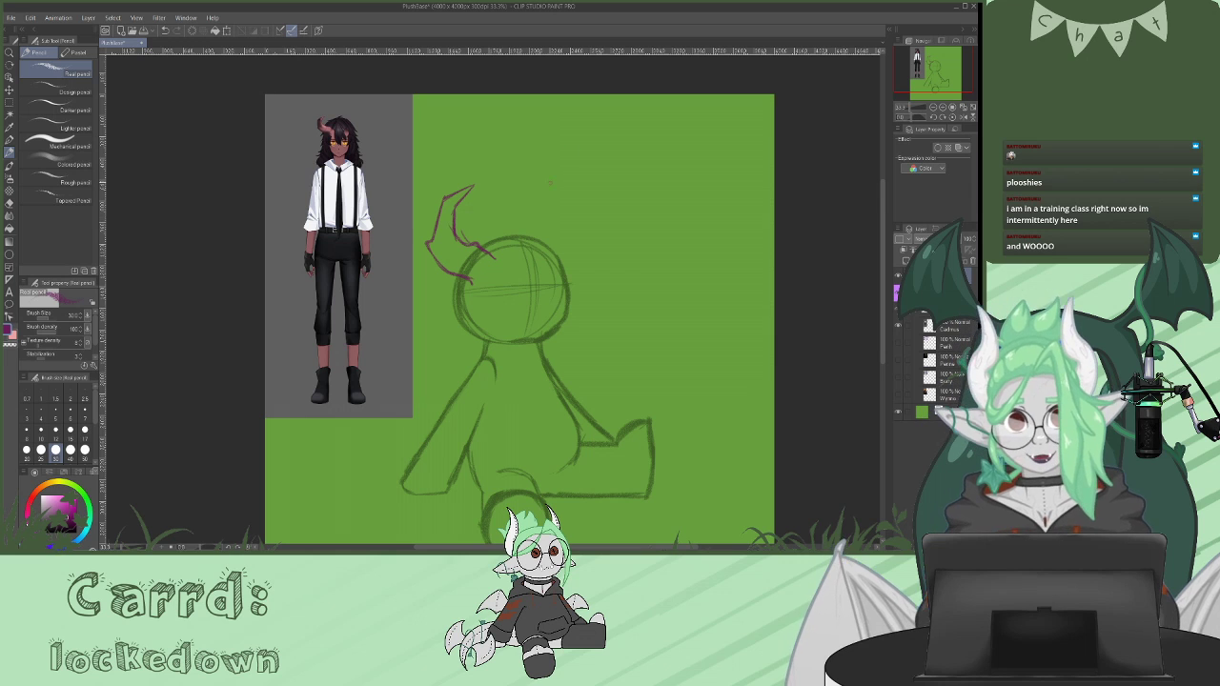
mouse_move(543, 254)
mouse_down()
mouse_move(545, 237)
mouse_move(556, 248)
mouse_up()
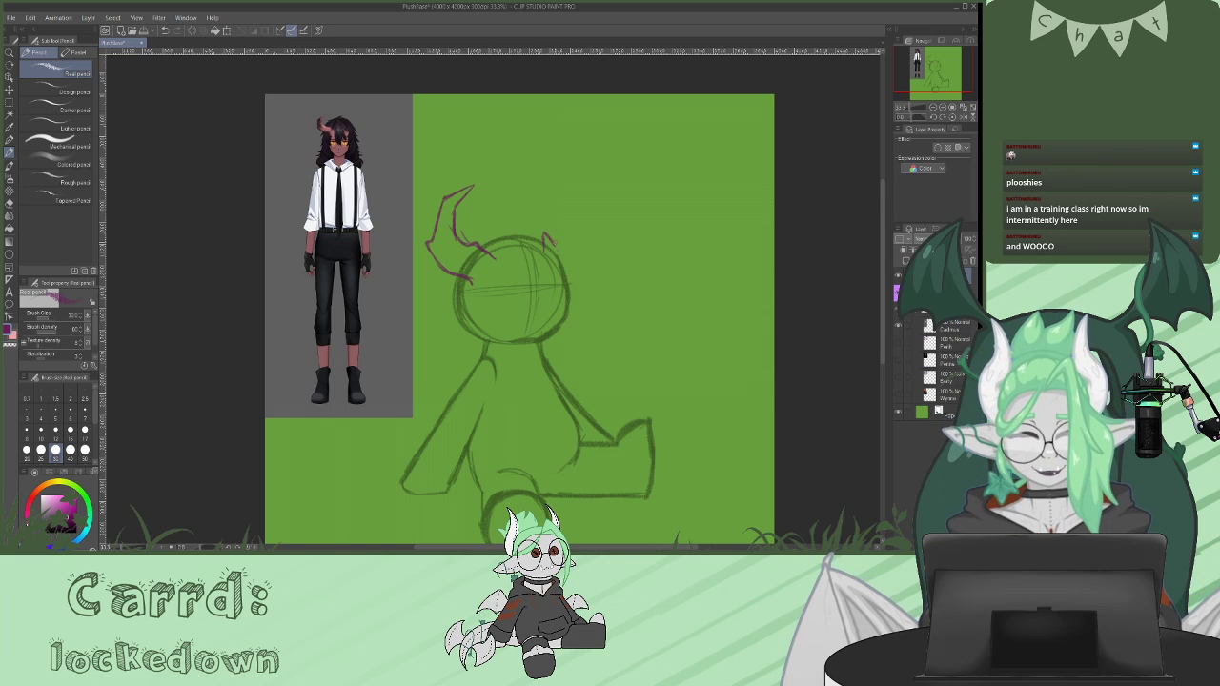
key(ctrl+z)
key(ctrl+z)
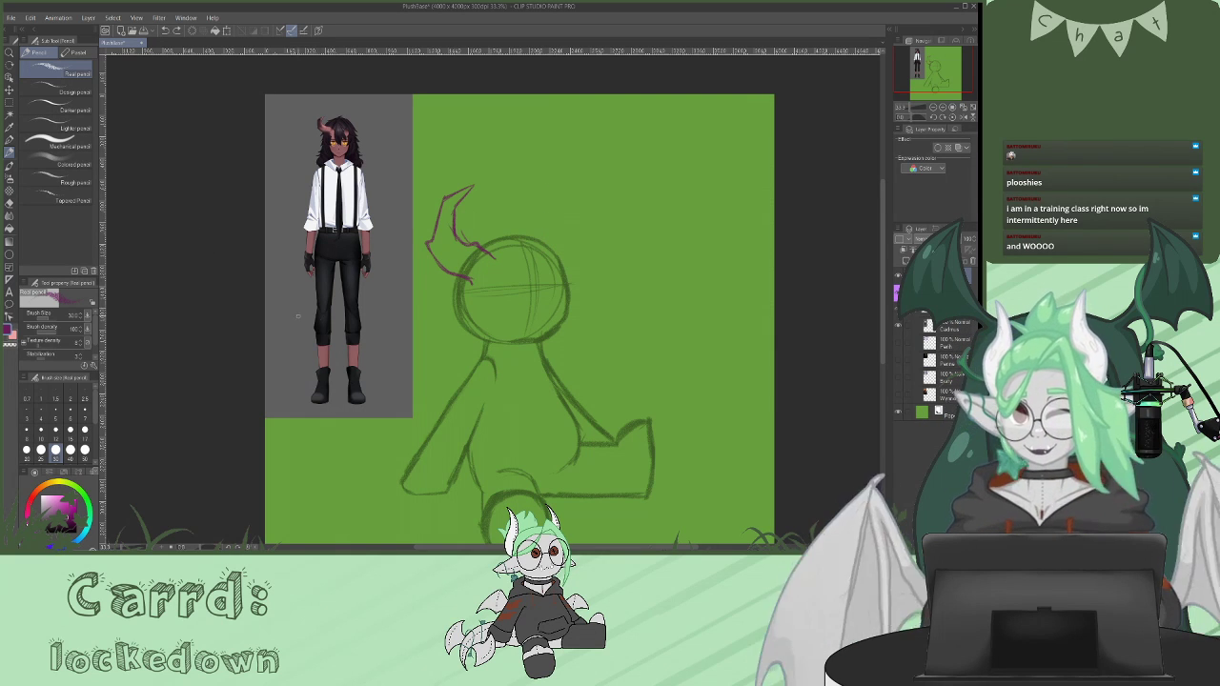
- Rotate the horn sketch slightly clockwise and move it closer onto the upper-left of the head
key(ctrl+t)
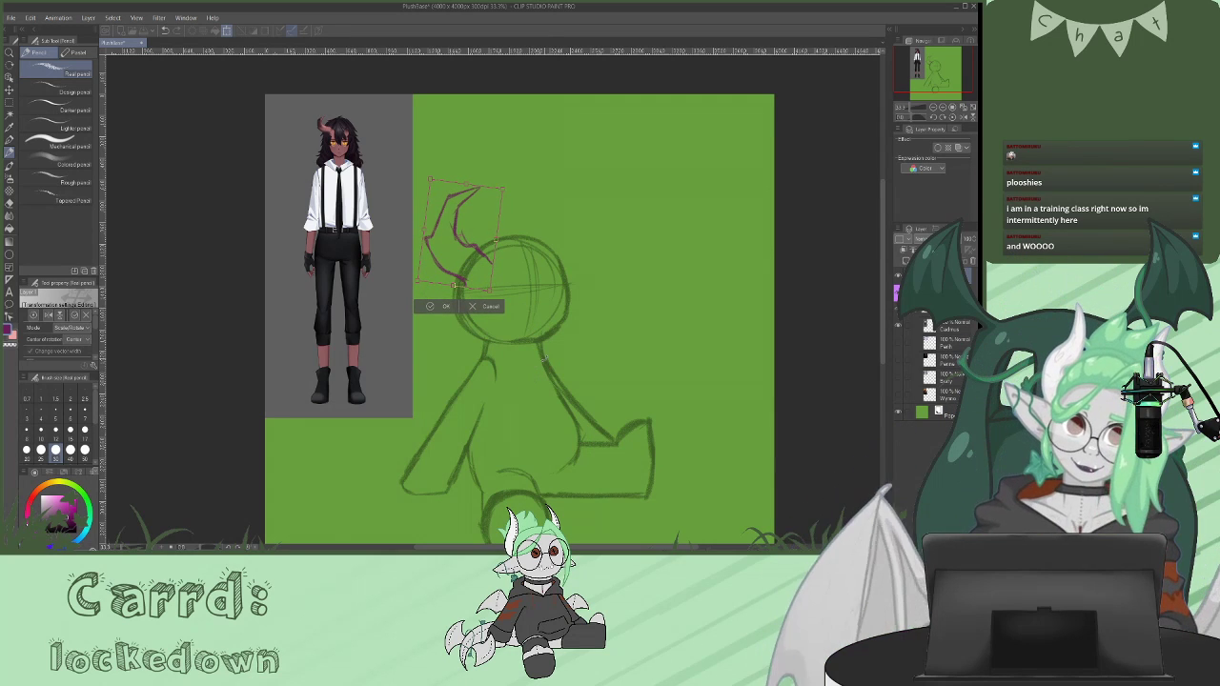
mouse_move(483, 212)
mouse_down()
mouse_move(499, 206)
mouse_move(500, 236)
mouse_up()
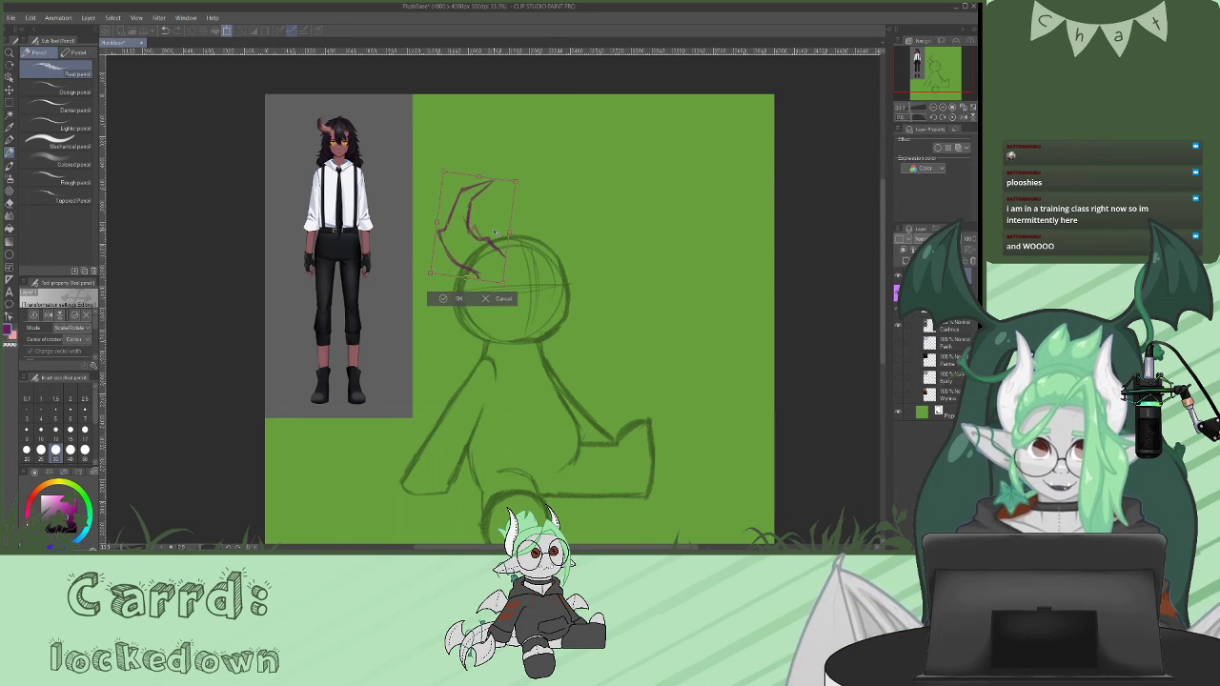
click(457, 299)
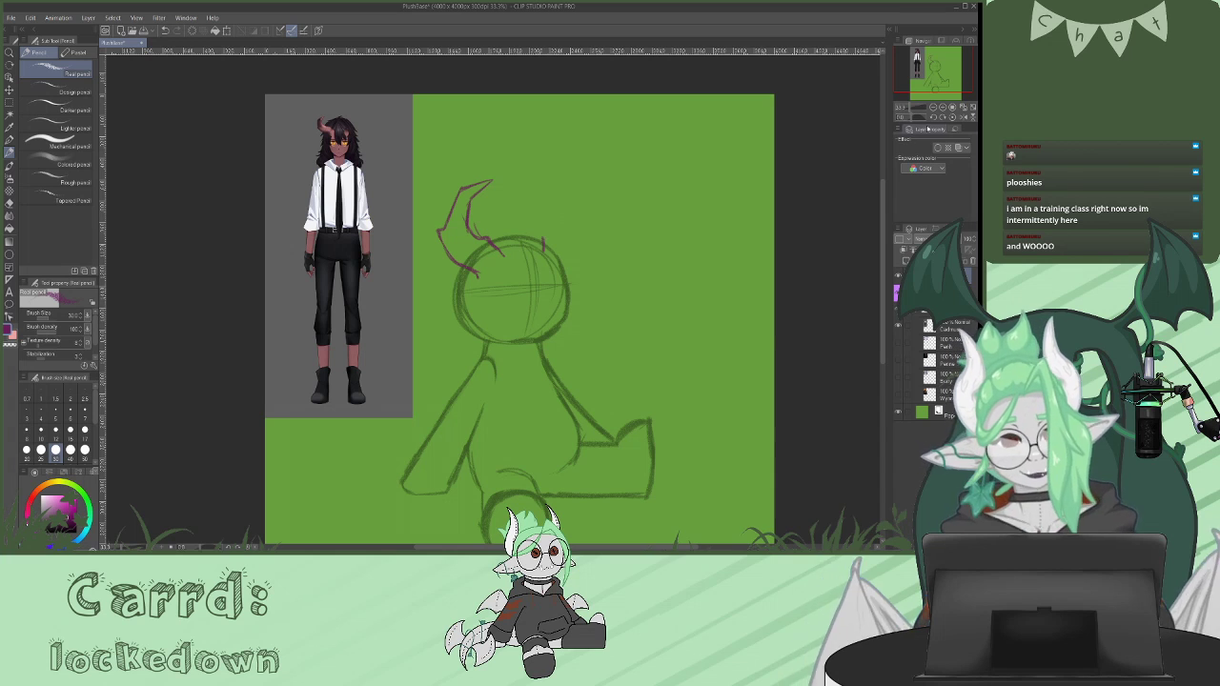
- Sketch a small pointed horn on the upper-right of the head and extend the lower ends of the large horn's edges
double_click(944, 108)
drag(884, 299, 894, 254)
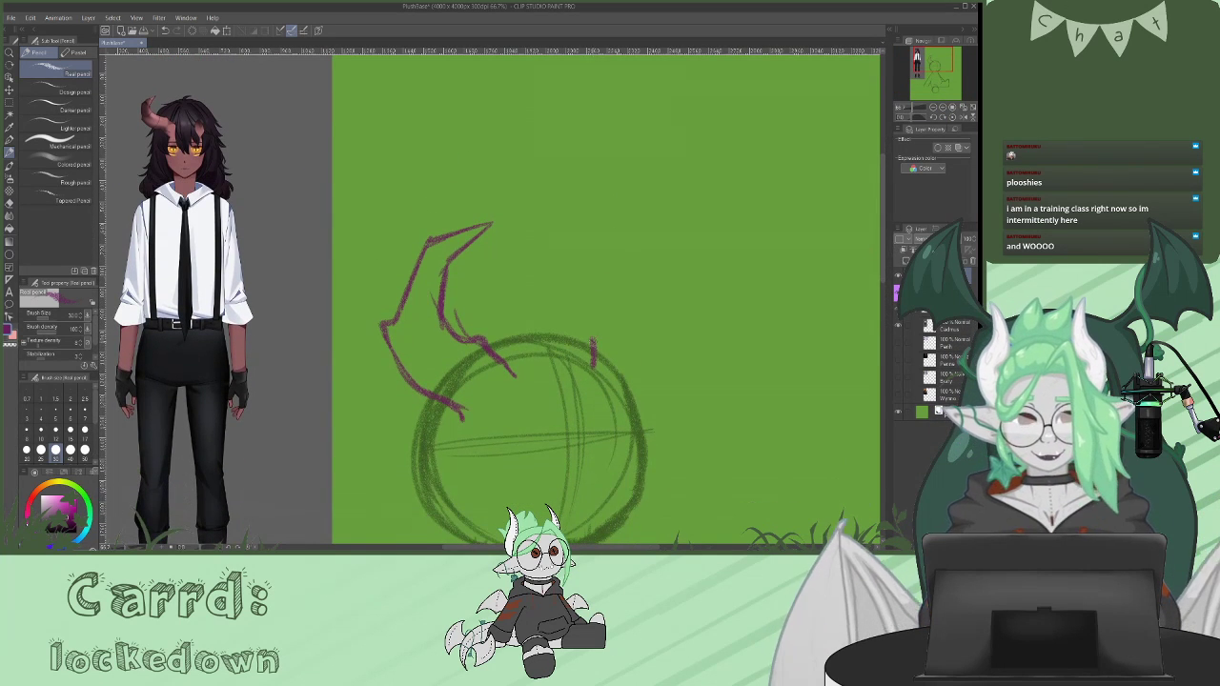
key(ctrl+z)
mouse_move(593, 333)
mouse_down()
mouse_move(584, 371)
mouse_move(603, 349)
mouse_move(613, 383)
mouse_up()
drag(515, 375, 472, 417)
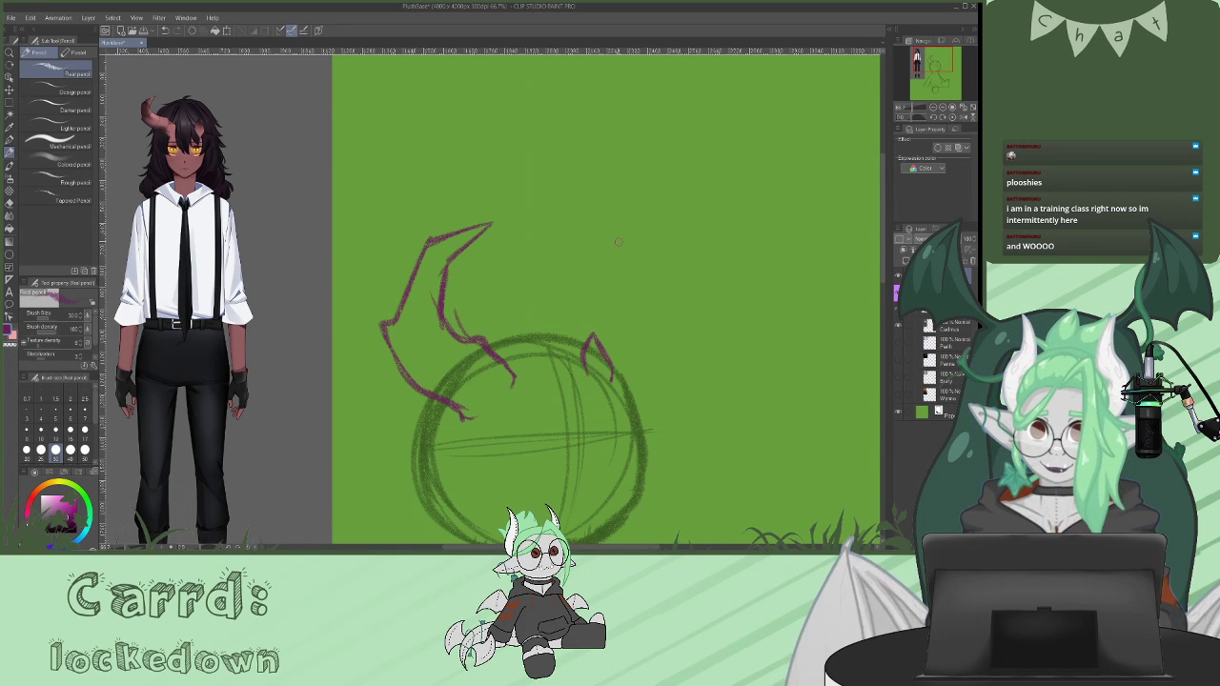
- Sketch jagged fringe strands on the forehead between the two horns, ending around the horizontal face guideline
scroll(880, 195, down, 2)
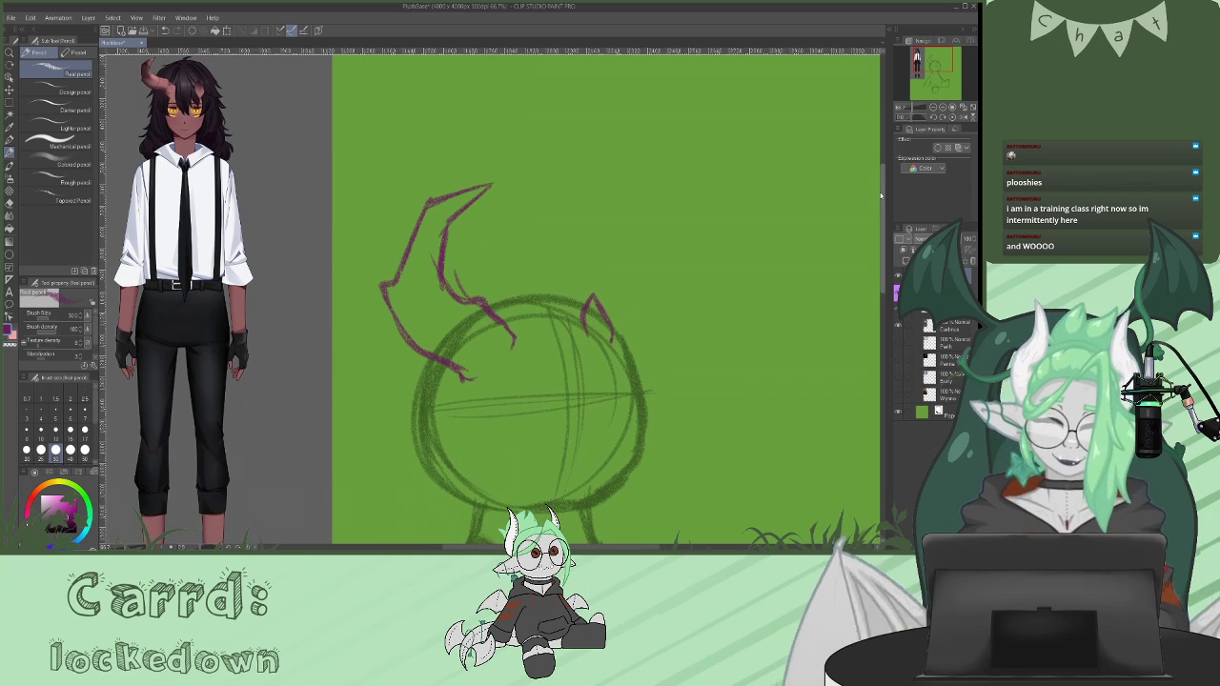
drag(881, 195, 881, 196)
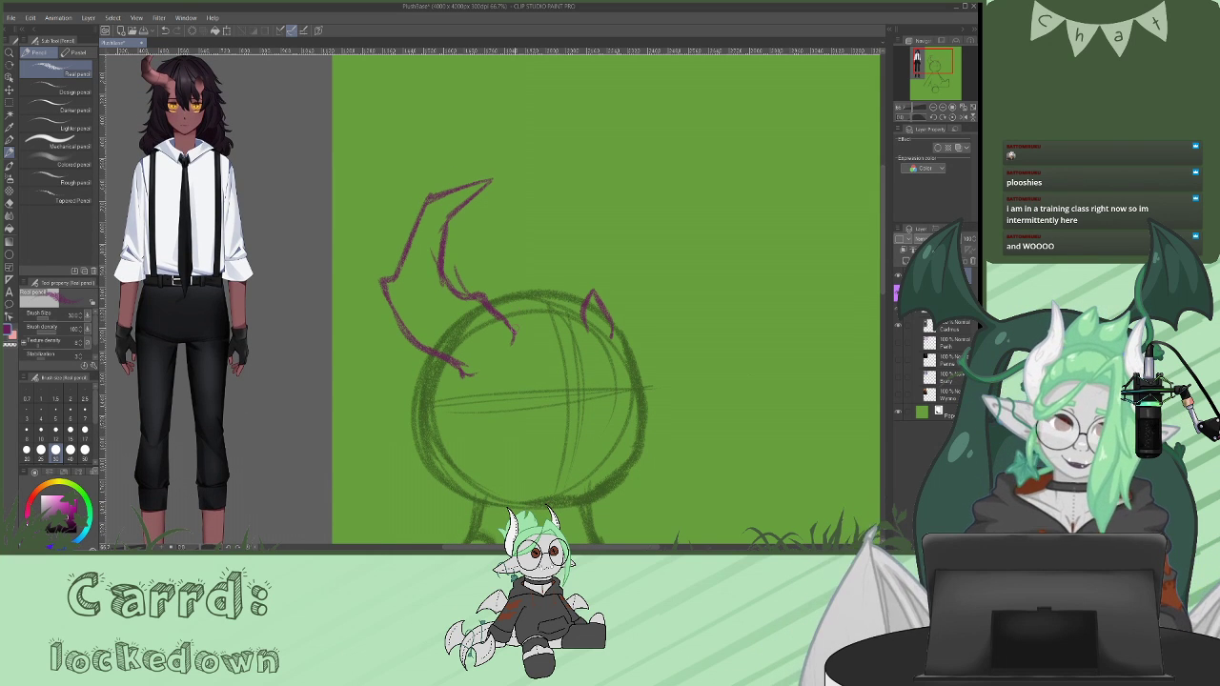
drag(515, 333, 551, 400)
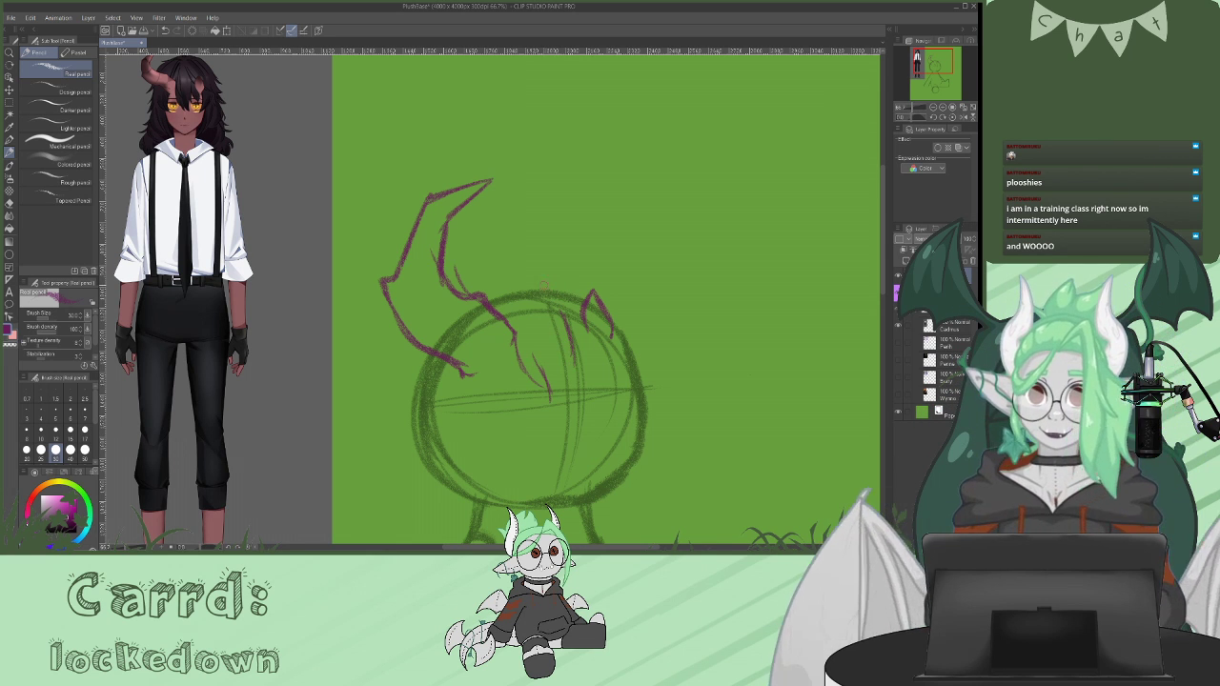
drag(595, 341, 576, 359)
mouse_move(579, 317)
mouse_down()
mouse_move(568, 382)
mouse_move(574, 351)
mouse_move(576, 375)
mouse_move(550, 413)
mouse_up()
drag(514, 336, 529, 371)
drag(529, 375, 535, 378)
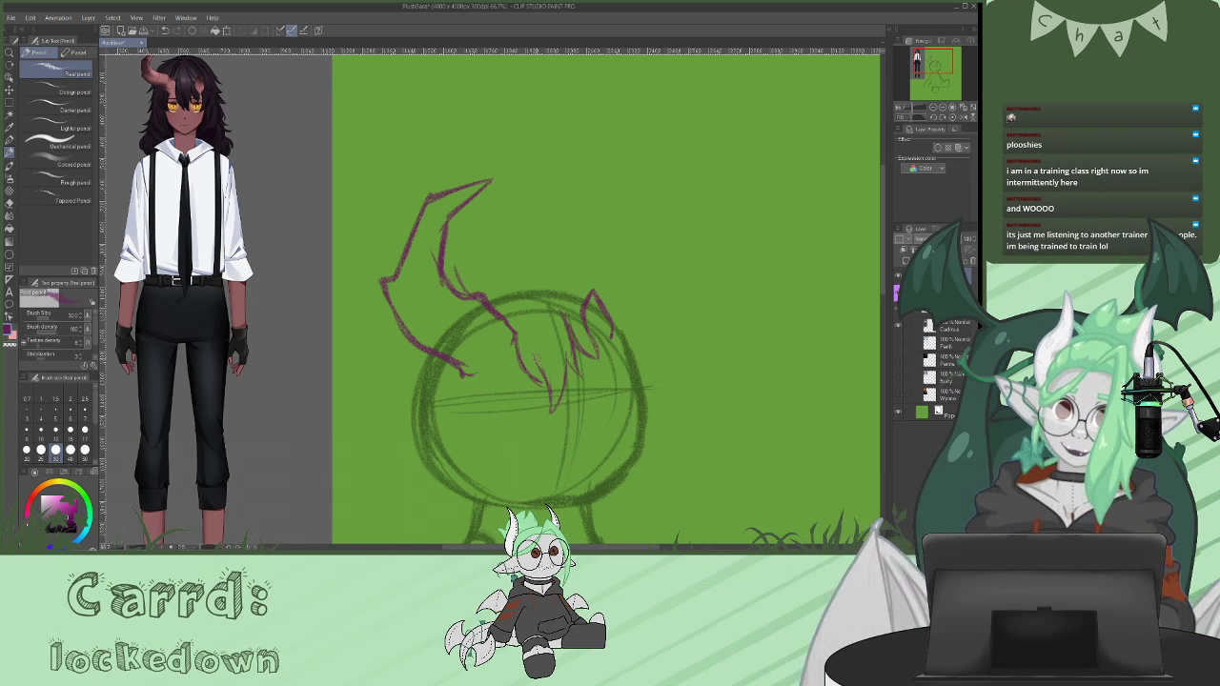
- Sketch a pointed hair lock hanging from the small horn along the head's upper-right edge
drag(611, 331, 608, 403)
drag(629, 352, 612, 404)
drag(625, 314, 633, 380)
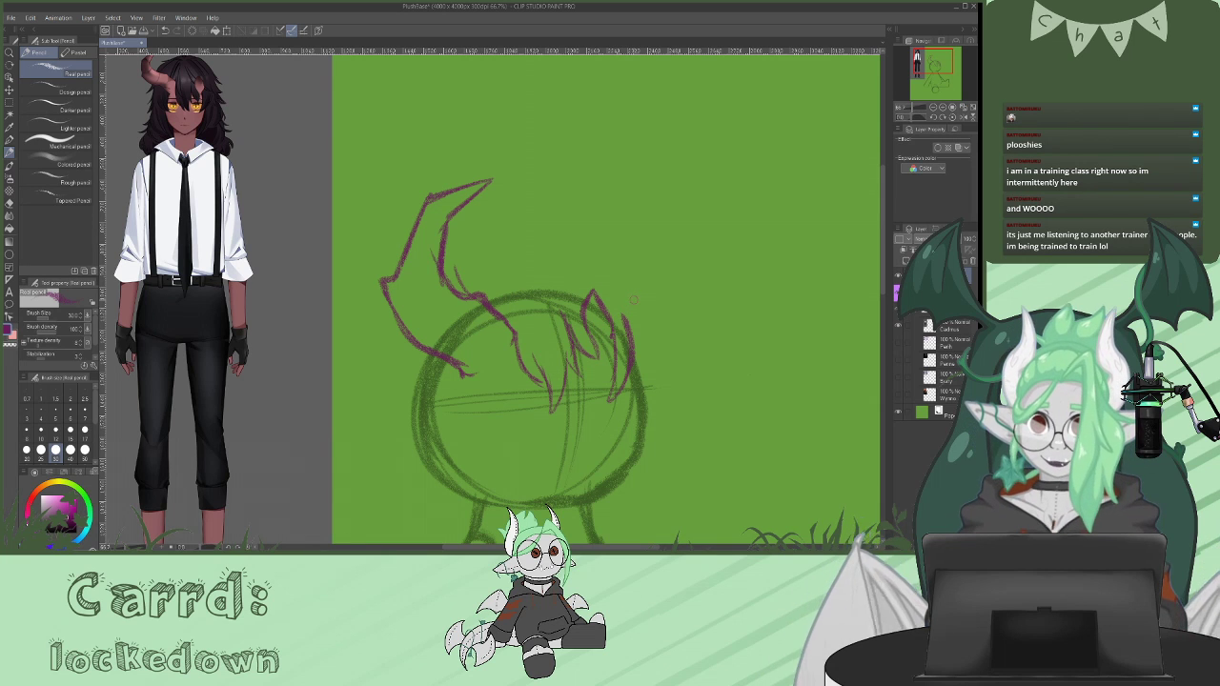
- Sketch curved hair locks below the large horn down the left side of the face to the neck
drag(456, 375, 482, 429)
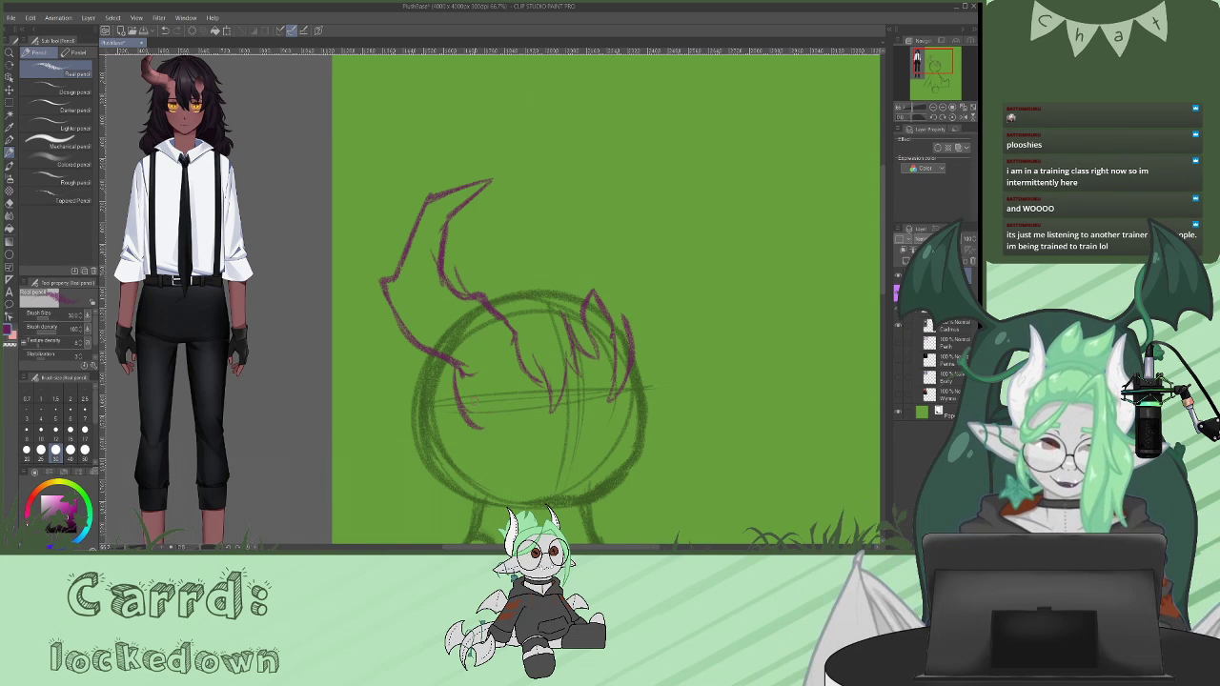
mouse_move(417, 358)
mouse_down()
mouse_move(414, 394)
mouse_move(452, 429)
mouse_move(483, 429)
mouse_up()
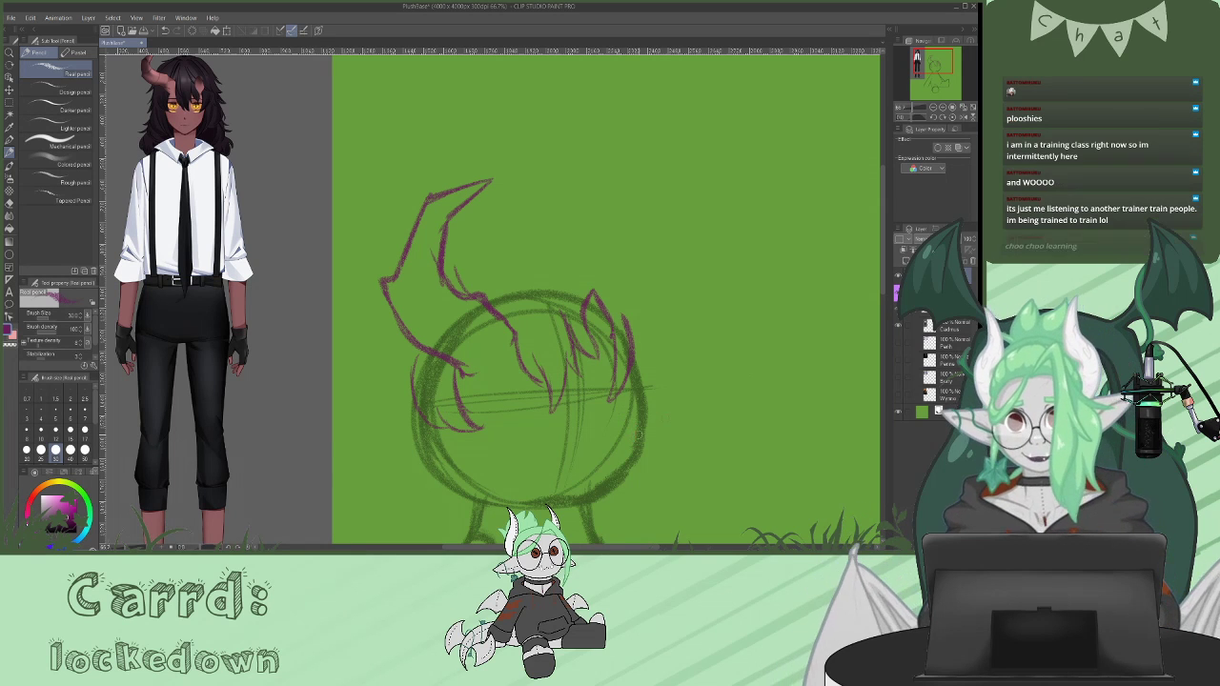
drag(887, 232, 878, 259)
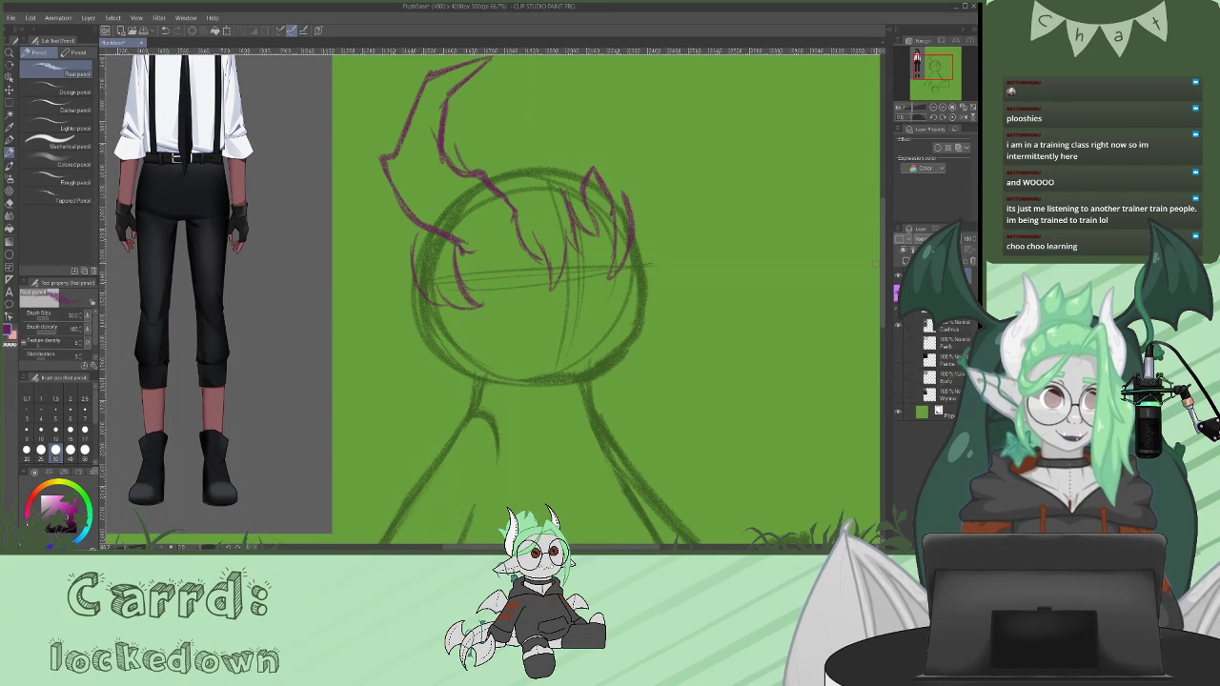
mouse_move(450, 309)
mouse_down()
mouse_move(477, 333)
mouse_move(471, 403)
mouse_move(433, 369)
mouse_up()
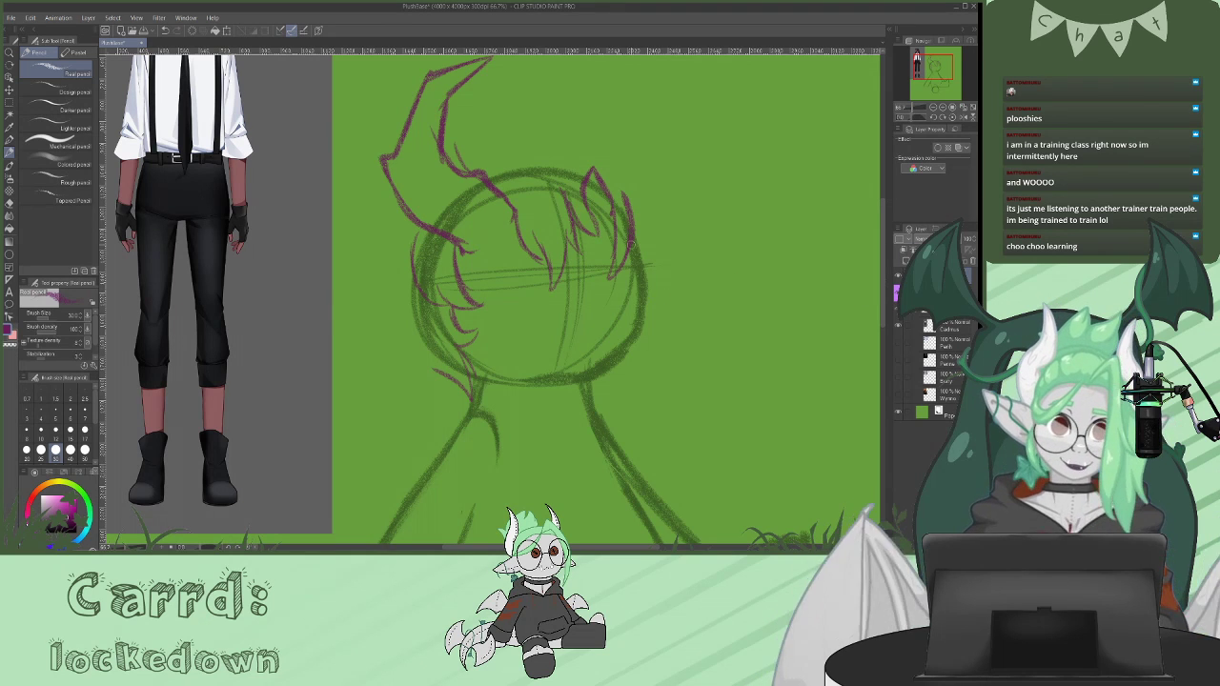
- Sketch the hair on the right side of the head, with an inner contour along the cheek and jagged outer locks reaching the chin
drag(630, 242, 642, 309)
drag(638, 308, 607, 356)
mouse_move(882, 282)
mouse_down()
mouse_move(883, 238)
mouse_move(883, 266)
mouse_up()
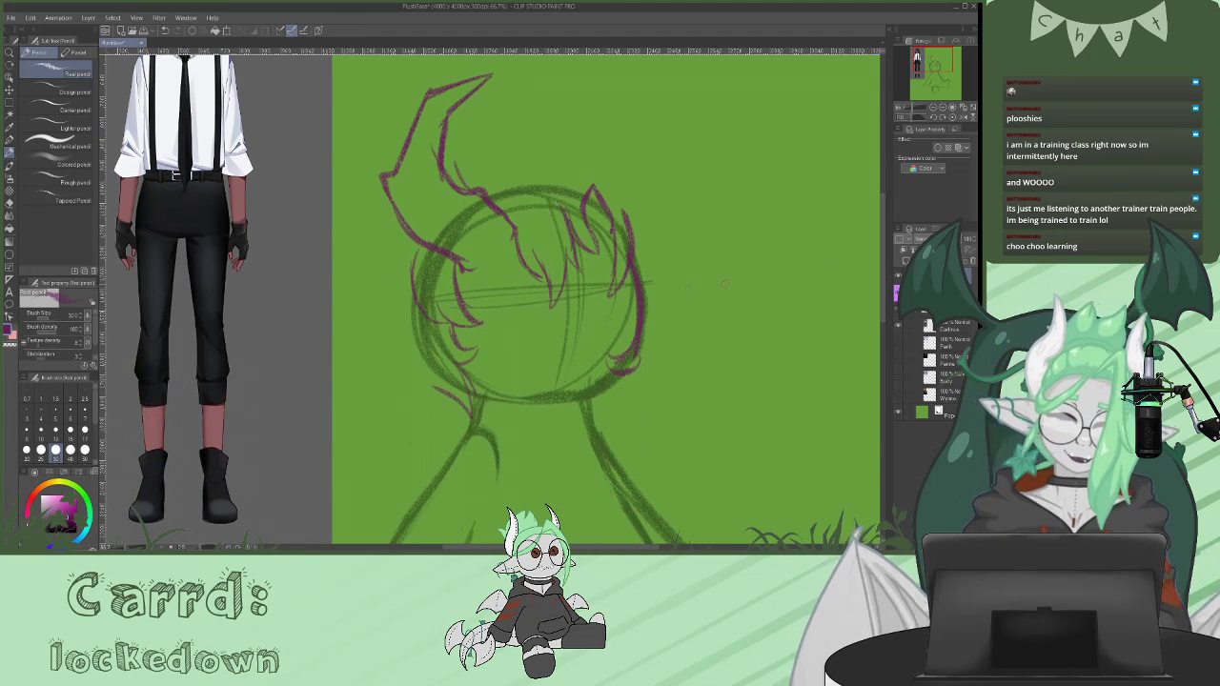
drag(631, 229, 673, 314)
drag(657, 268, 667, 293)
mouse_move(670, 293)
mouse_down()
mouse_move(682, 330)
mouse_move(661, 370)
mouse_up()
mouse_move(671, 326)
mouse_down()
mouse_move(638, 400)
mouse_move(618, 410)
mouse_up()
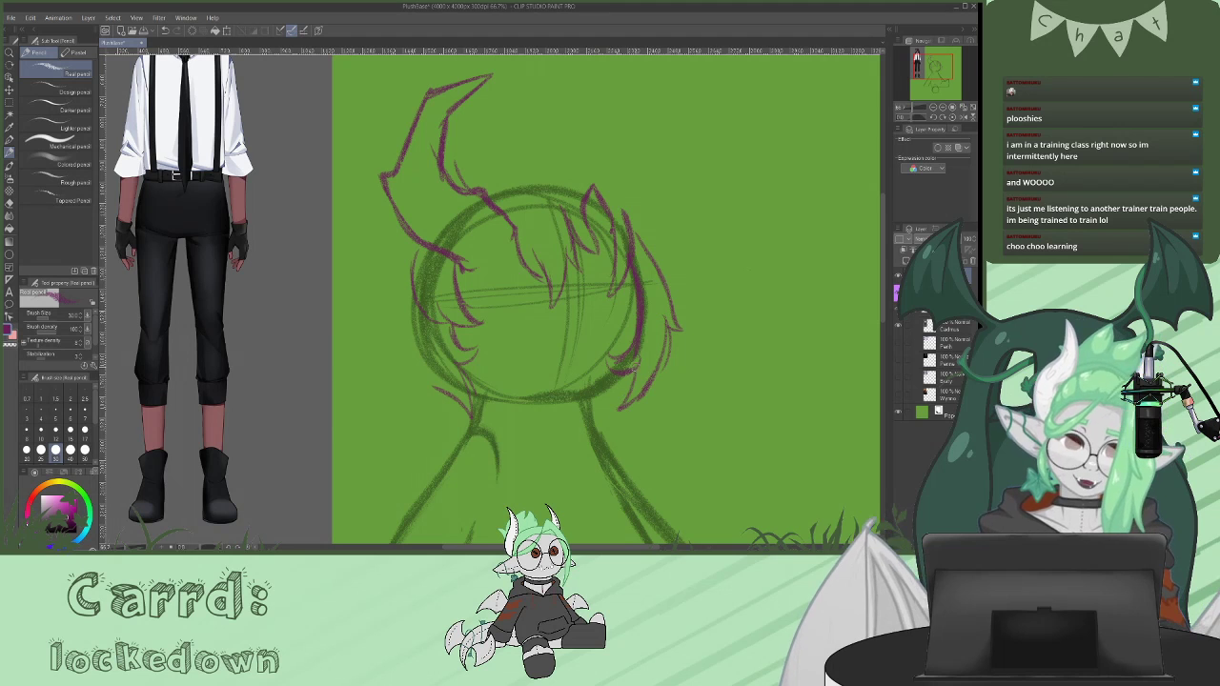
- Sketch the outer hair contours and pointed locks down both sides of the head, from the large horn's base and the right outer hair to the shoulders
mouse_move(410, 244)
mouse_down()
mouse_move(375, 335)
mouse_move(395, 383)
mouse_move(443, 424)
mouse_up()
drag(881, 291, 882, 264)
scroll(529, 305, down, 6)
mouse_move(419, 290)
mouse_down()
mouse_move(390, 339)
mouse_move(427, 317)
mouse_move(420, 372)
mouse_up()
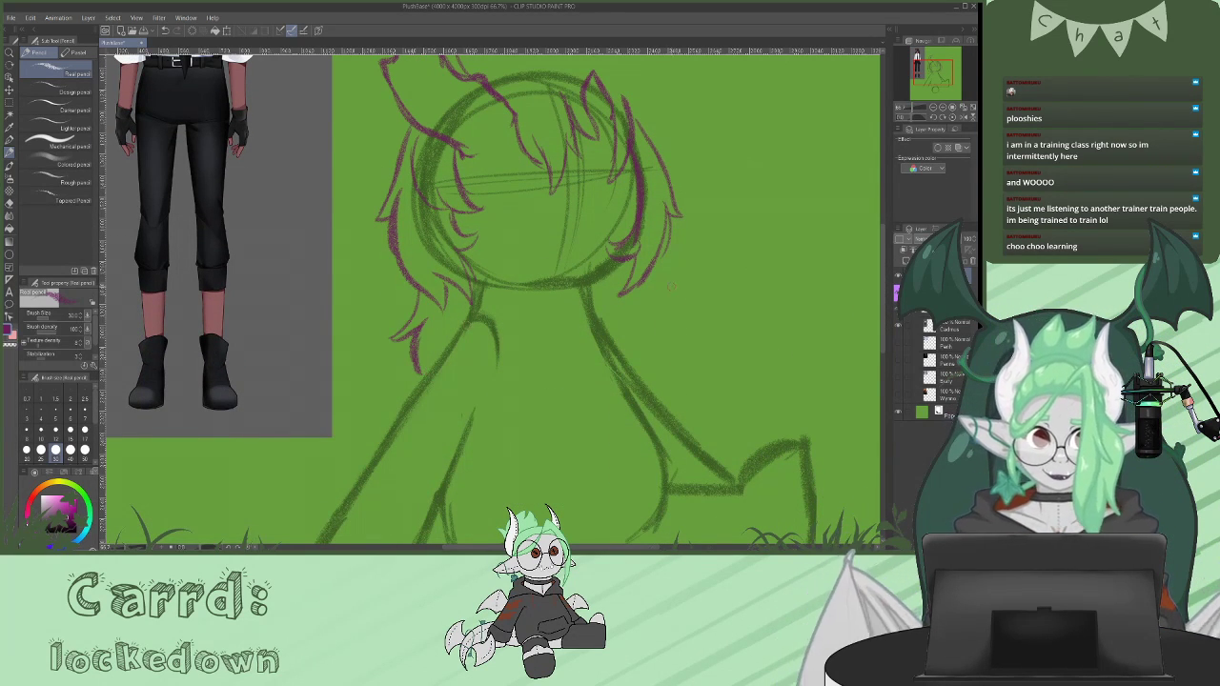
mouse_move(667, 238)
mouse_down()
mouse_move(698, 290)
mouse_move(659, 379)
mouse_up()
drag(654, 340, 656, 351)
- Sketch the crown outline arching over the head past the small horn, erasing and redrawing its join with the right outer hair
scroll(877, 247, up, 5)
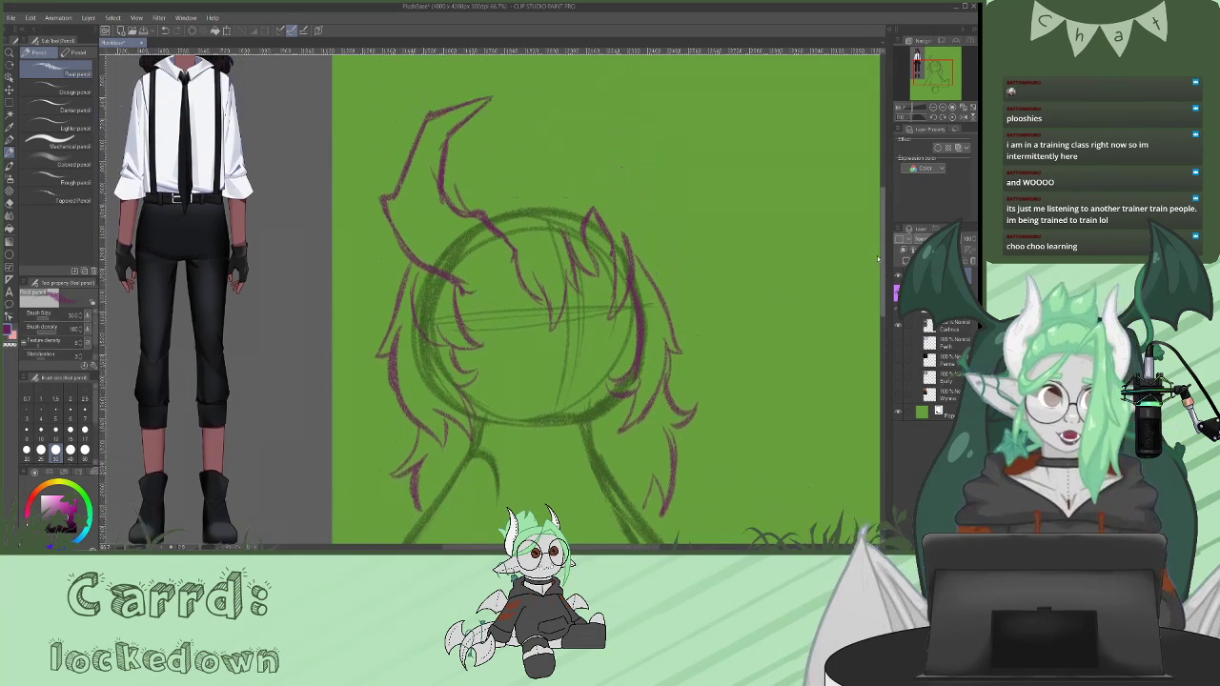
scroll(877, 248, up, 4)
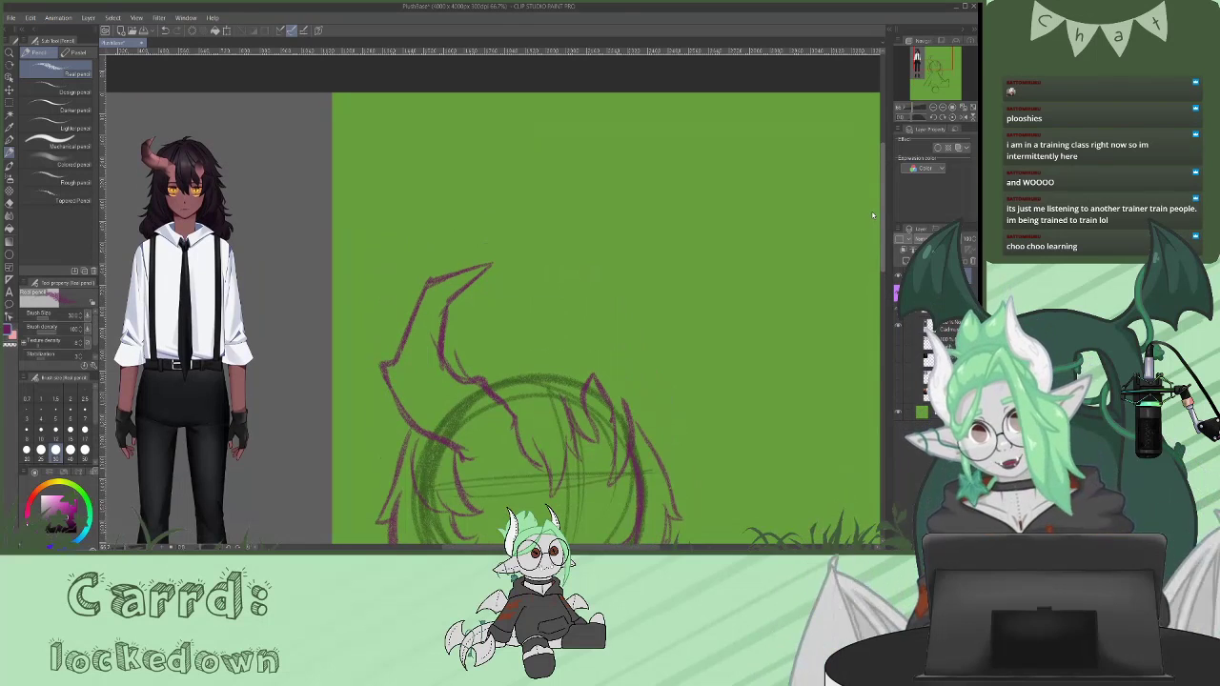
mouse_move(518, 365)
mouse_down()
mouse_move(566, 362)
mouse_move(623, 388)
mouse_move(637, 419)
mouse_up()
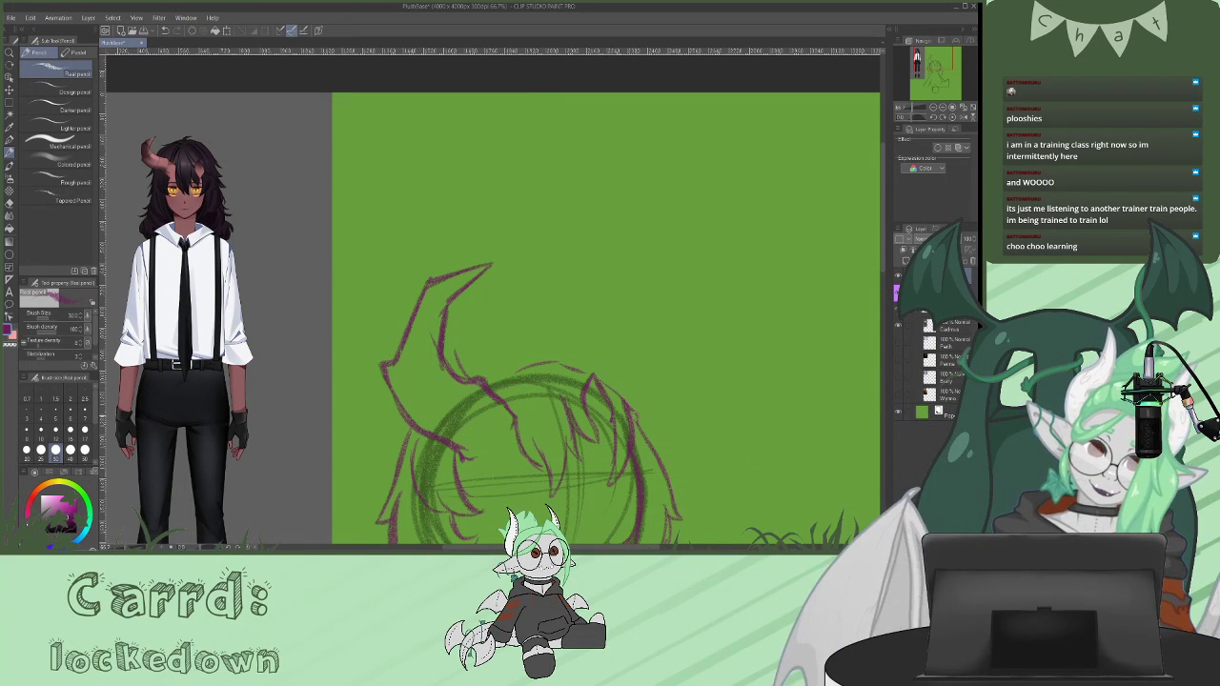
scroll(490, 300, down, 4)
click(9, 204)
drag(641, 298, 646, 330)
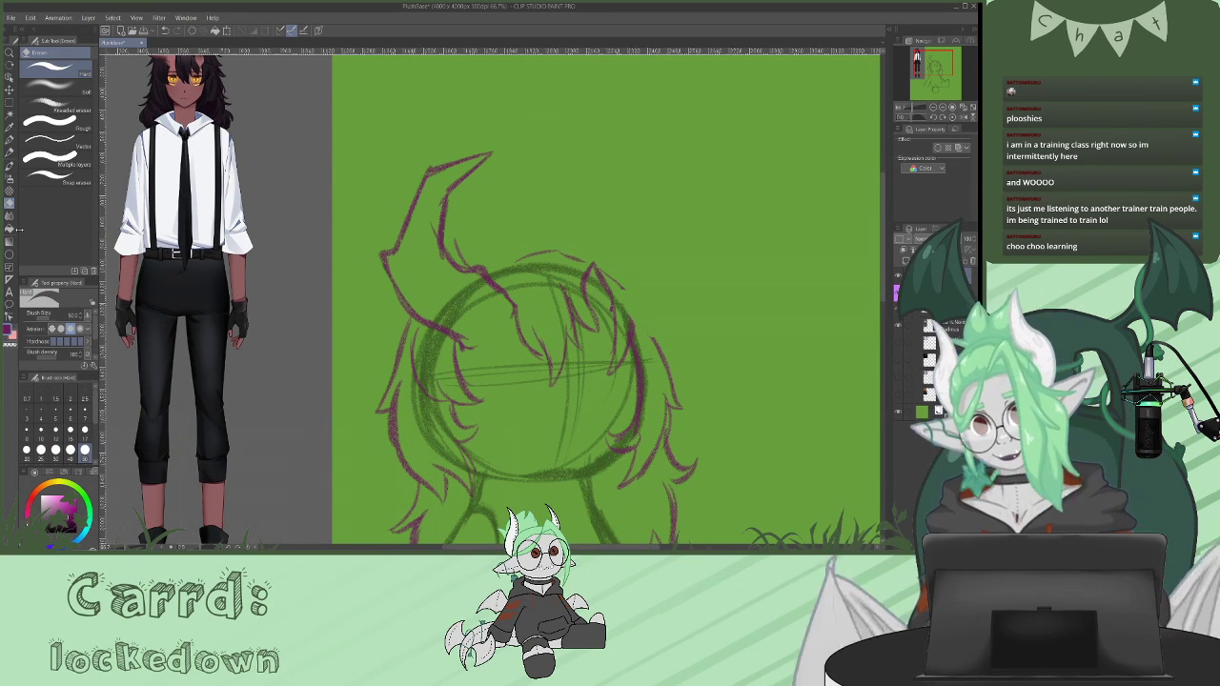
click(9, 141)
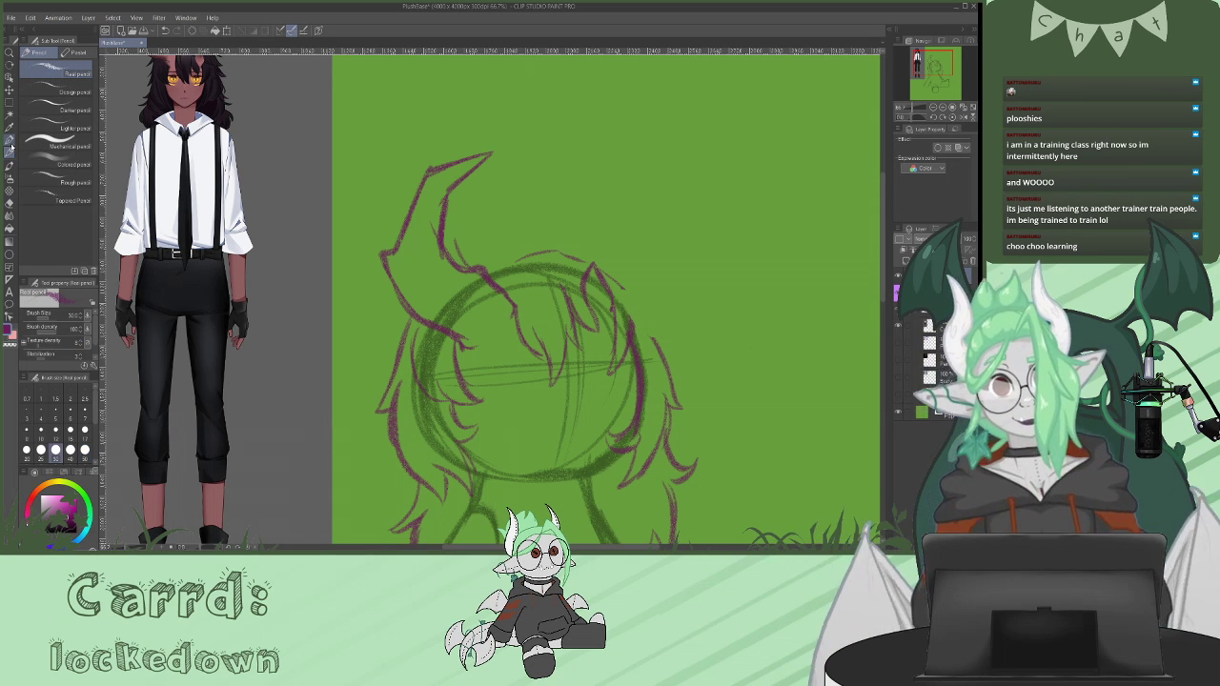
mouse_move(631, 305)
mouse_down()
mouse_move(623, 318)
mouse_move(654, 335)
mouse_up()
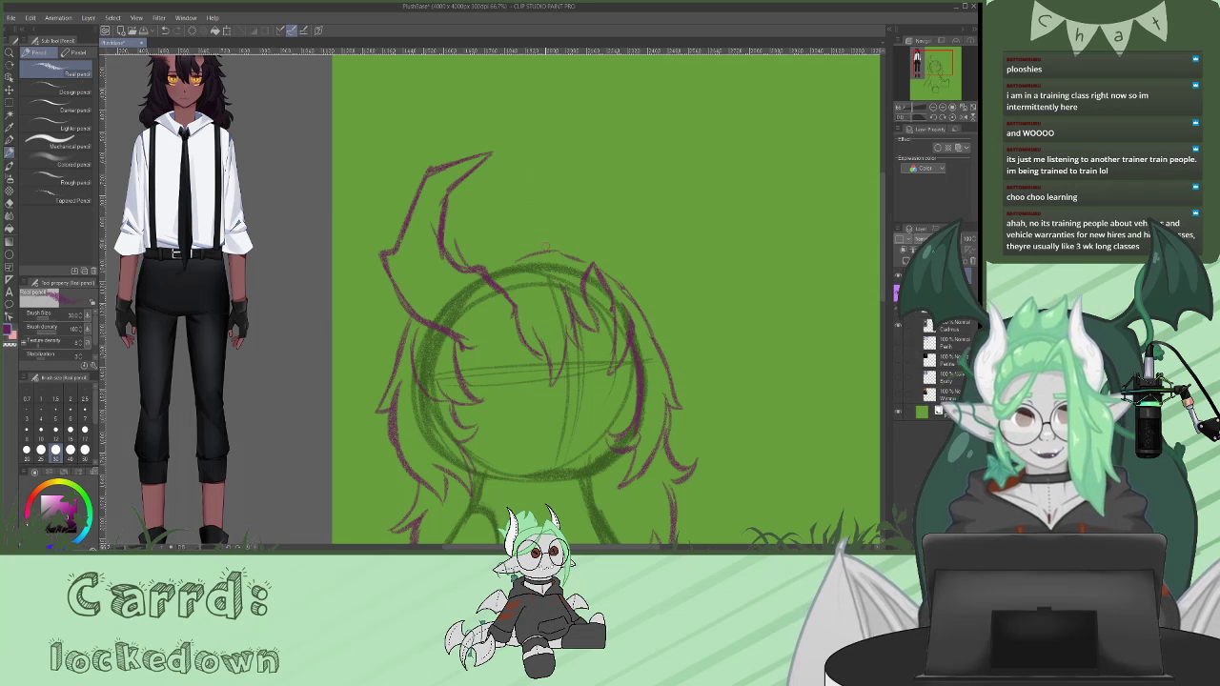
- Sketch a curved loose tuft on the crown beside the large horn and a small flick of hair below the horn's base
mouse_move(883, 226)
mouse_down()
mouse_move(884, 205)
mouse_move(883, 218)
mouse_up()
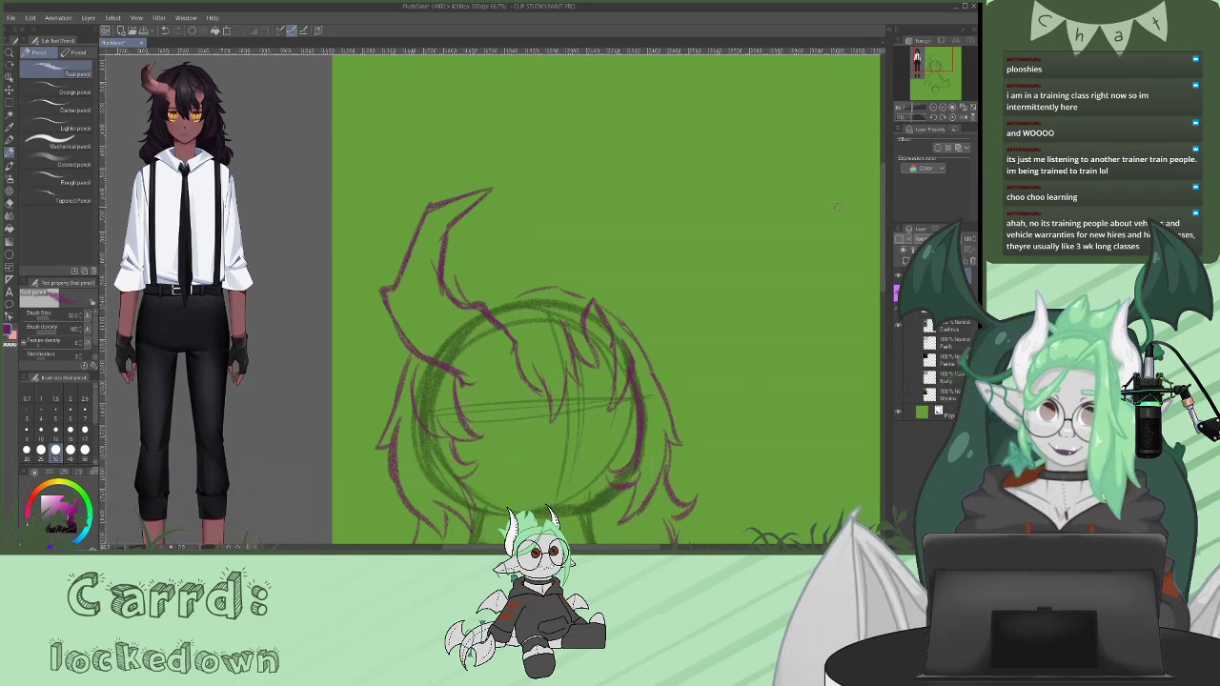
mouse_move(534, 263)
mouse_down()
mouse_move(512, 297)
mouse_move(559, 268)
mouse_move(475, 299)
mouse_up()
mouse_move(413, 357)
mouse_down()
mouse_move(396, 345)
mouse_move(405, 366)
mouse_up()
- Add curled, pointed strands to the lower ends of the long hair on both sides of the neck
drag(882, 214, 871, 267)
drag(652, 343, 667, 412)
drag(652, 371, 640, 405)
mouse_move(419, 322)
mouse_down()
mouse_move(391, 373)
mouse_move(427, 404)
mouse_move(436, 393)
mouse_up()
drag(463, 369, 446, 402)
drag(885, 291, 879, 249)
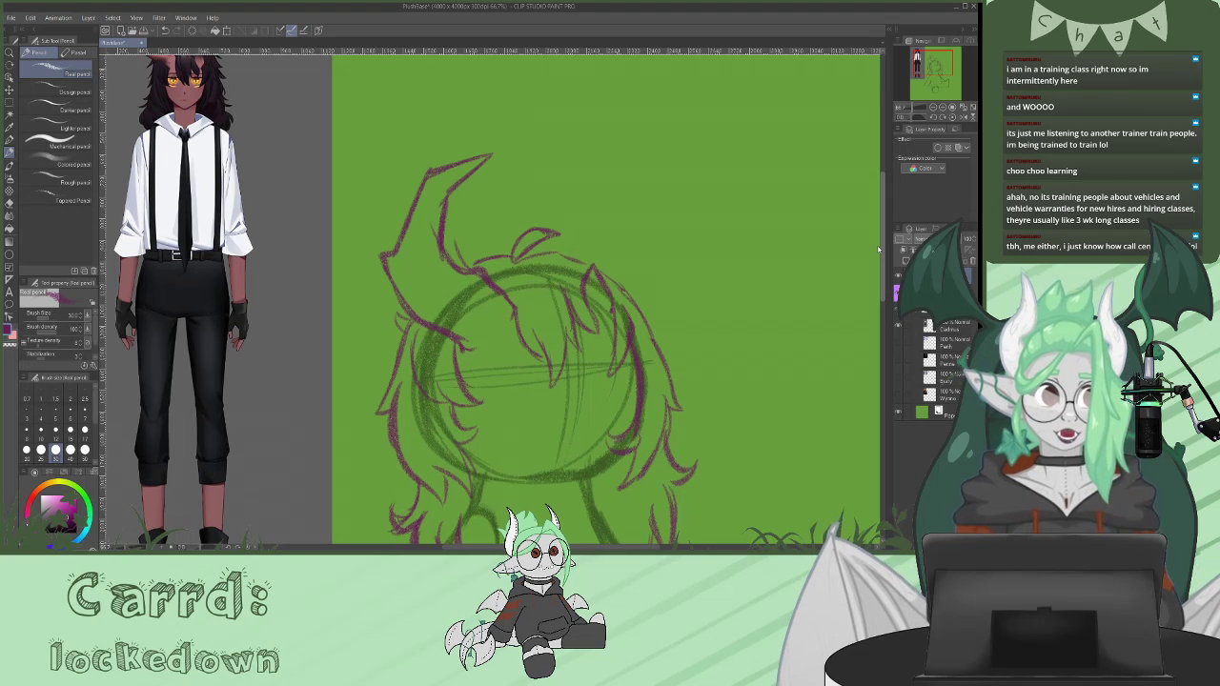
- Strengthen the outer hair contour from the crown past the small horn and down the right side, including the inner lock
drag(878, 249, 878, 248)
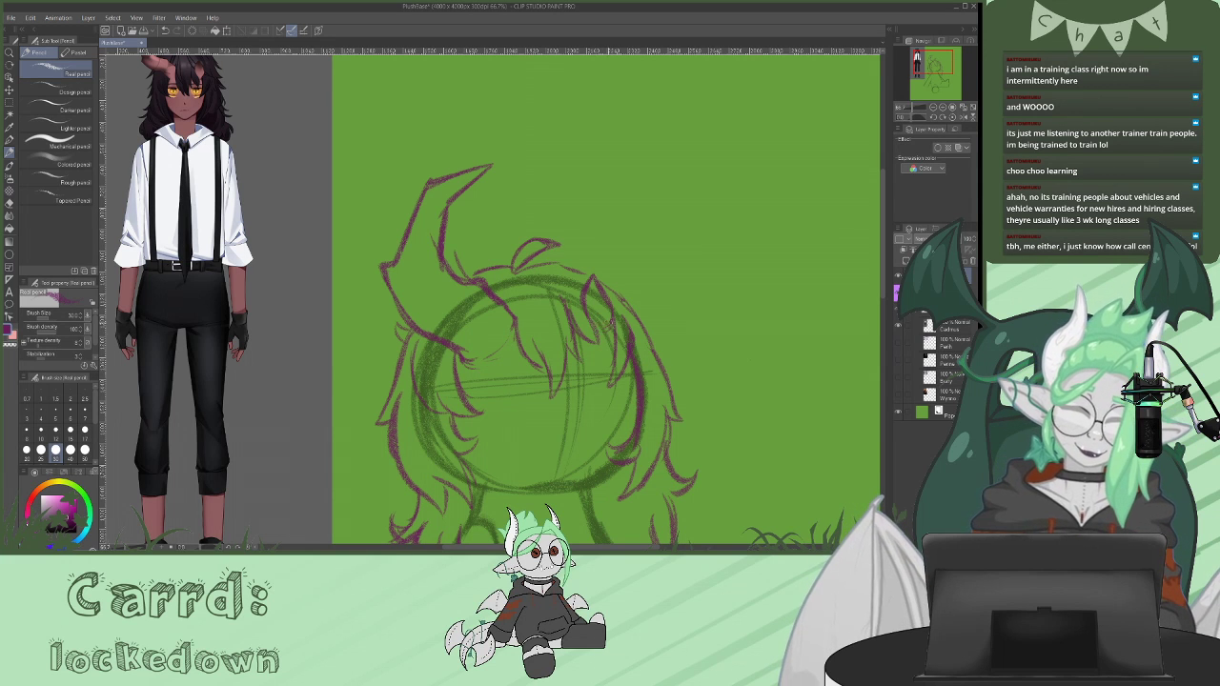
mouse_move(884, 239)
mouse_down()
mouse_move(885, 220)
mouse_move(883, 253)
mouse_up()
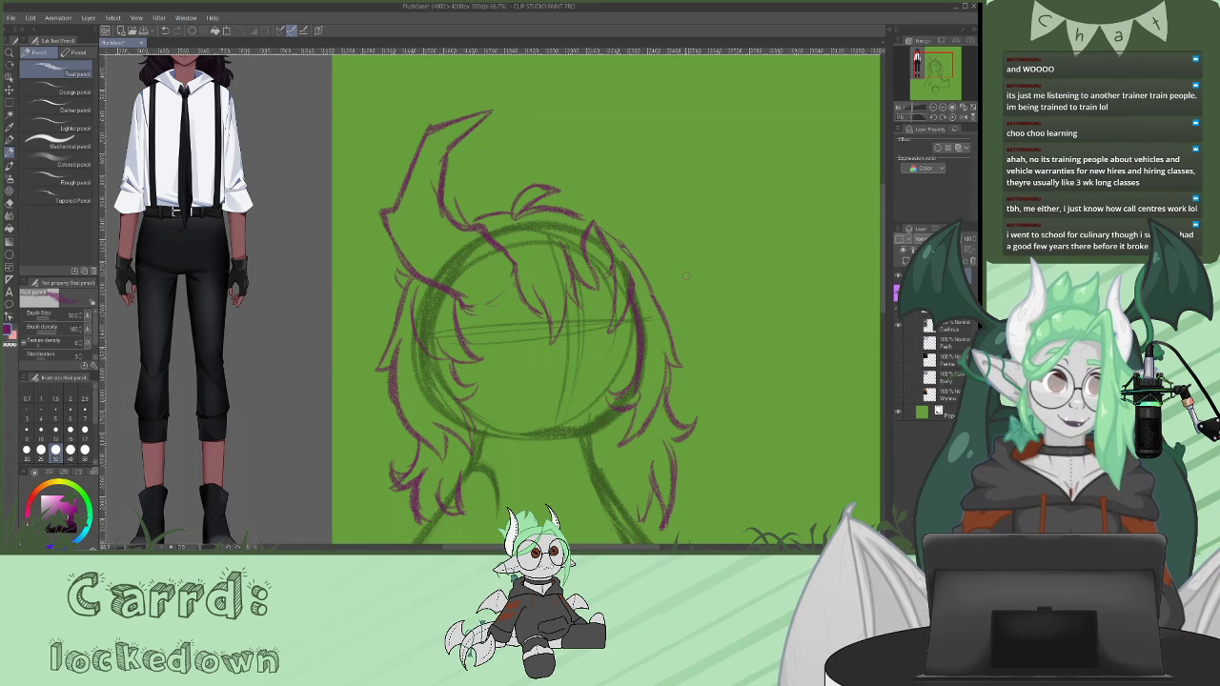
key(e)
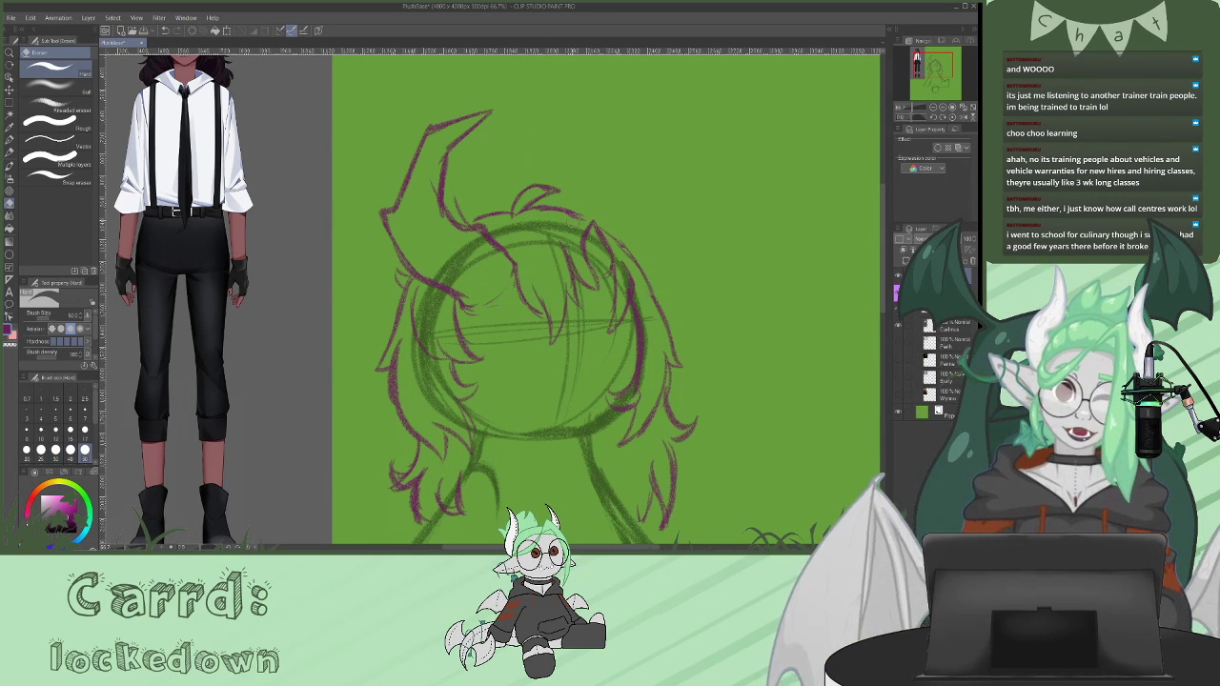
key(p)
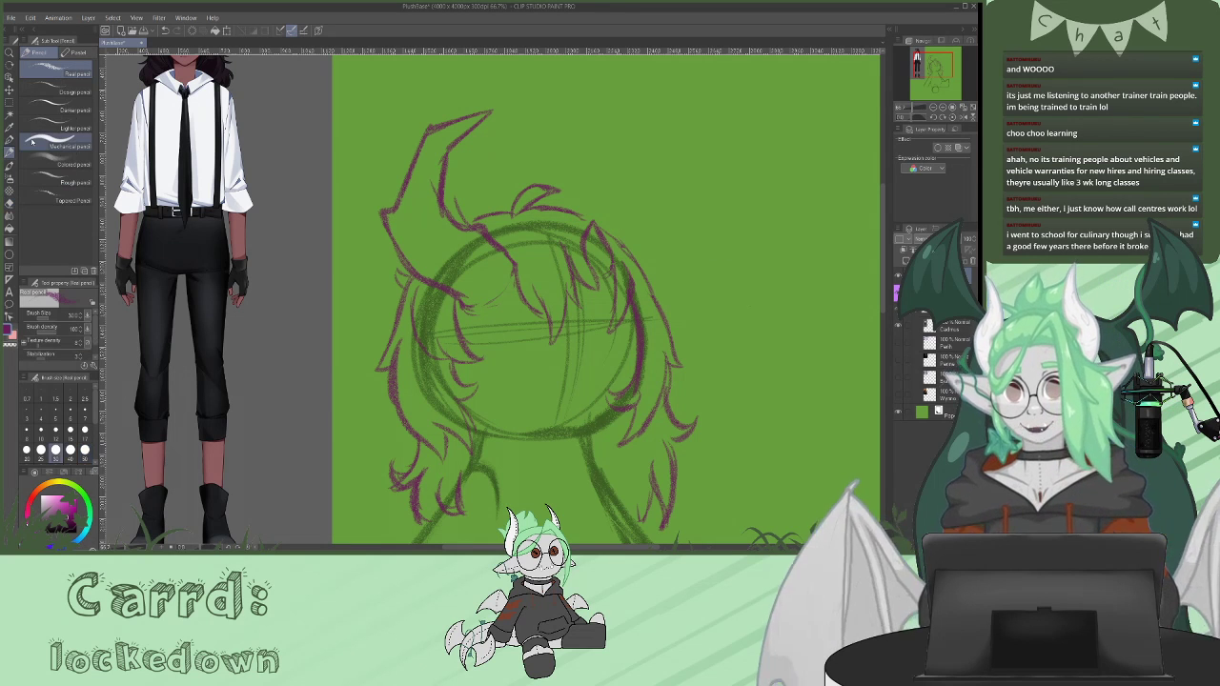
drag(596, 225, 656, 299)
mouse_move(631, 251)
mouse_down()
mouse_move(658, 301)
mouse_move(630, 286)
mouse_move(631, 331)
mouse_up()
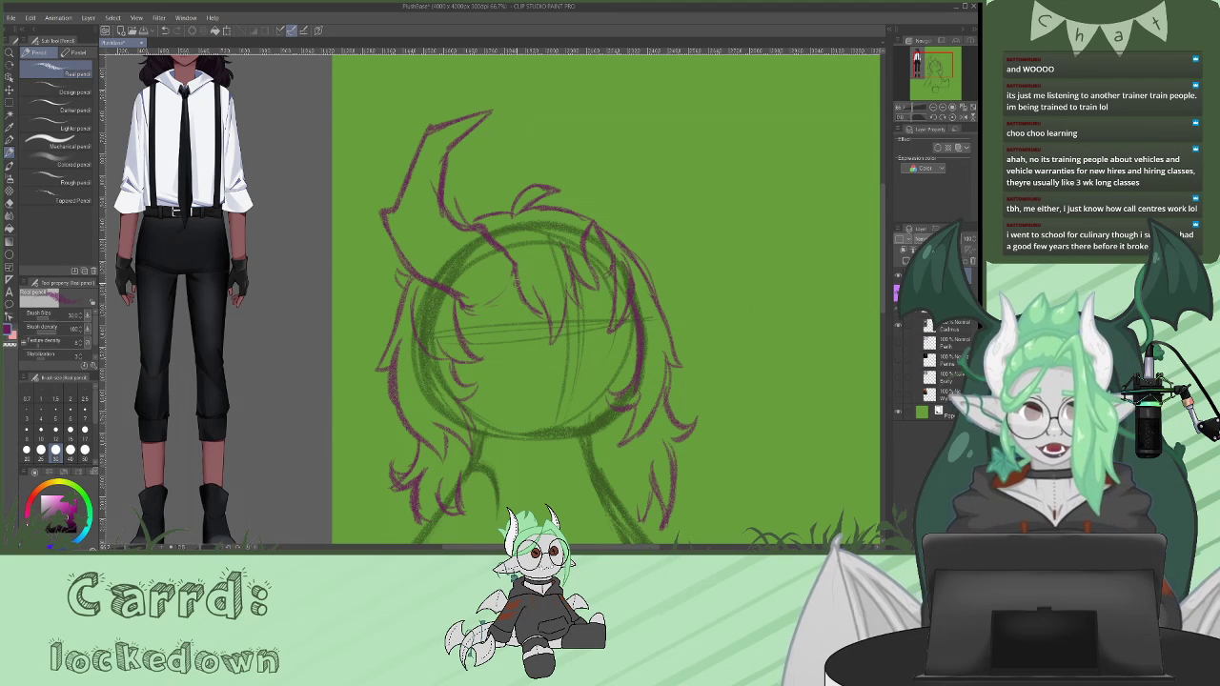
- Darken the fringe strands between the horns, add an extra strand there, and reinforce the locks on the left side of the face
mouse_move(530, 286)
mouse_down()
mouse_move(557, 349)
mouse_move(579, 311)
mouse_up()
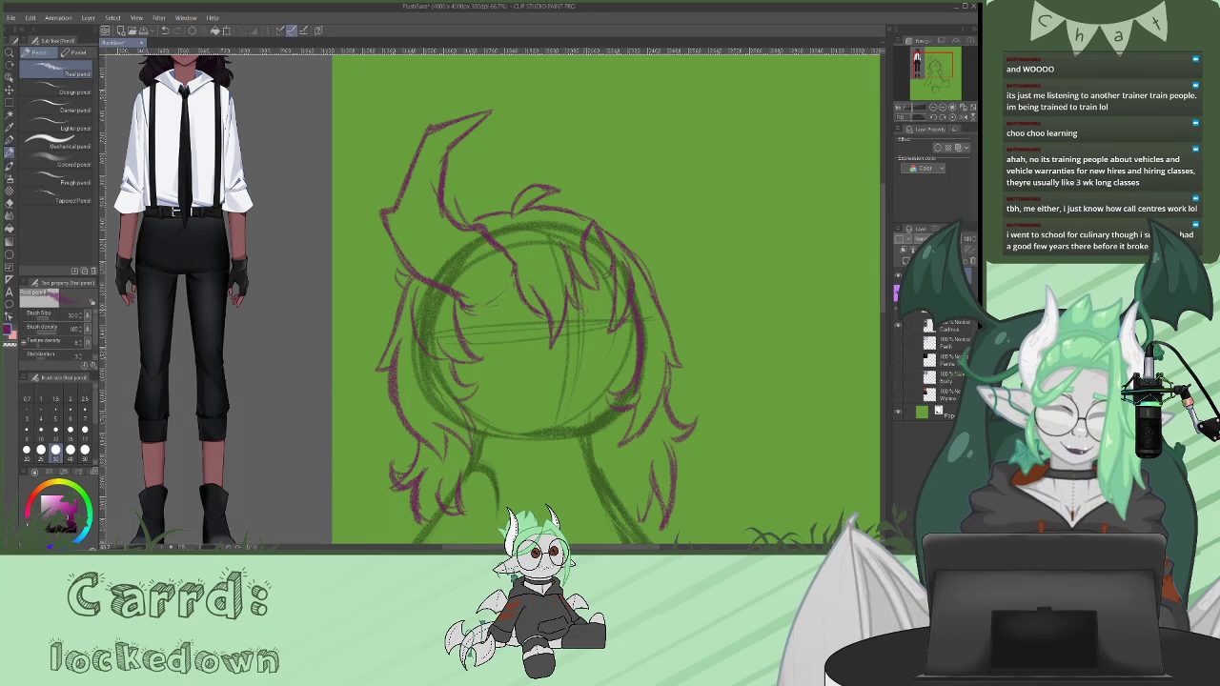
mouse_move(568, 260)
mouse_down()
mouse_move(609, 249)
mouse_move(597, 239)
mouse_move(588, 264)
mouse_move(604, 287)
mouse_up()
mouse_move(454, 301)
mouse_down()
mouse_move(480, 358)
mouse_move(434, 366)
mouse_move(477, 386)
mouse_move(465, 400)
mouse_move(470, 458)
mouse_move(442, 430)
mouse_move(433, 468)
mouse_up()
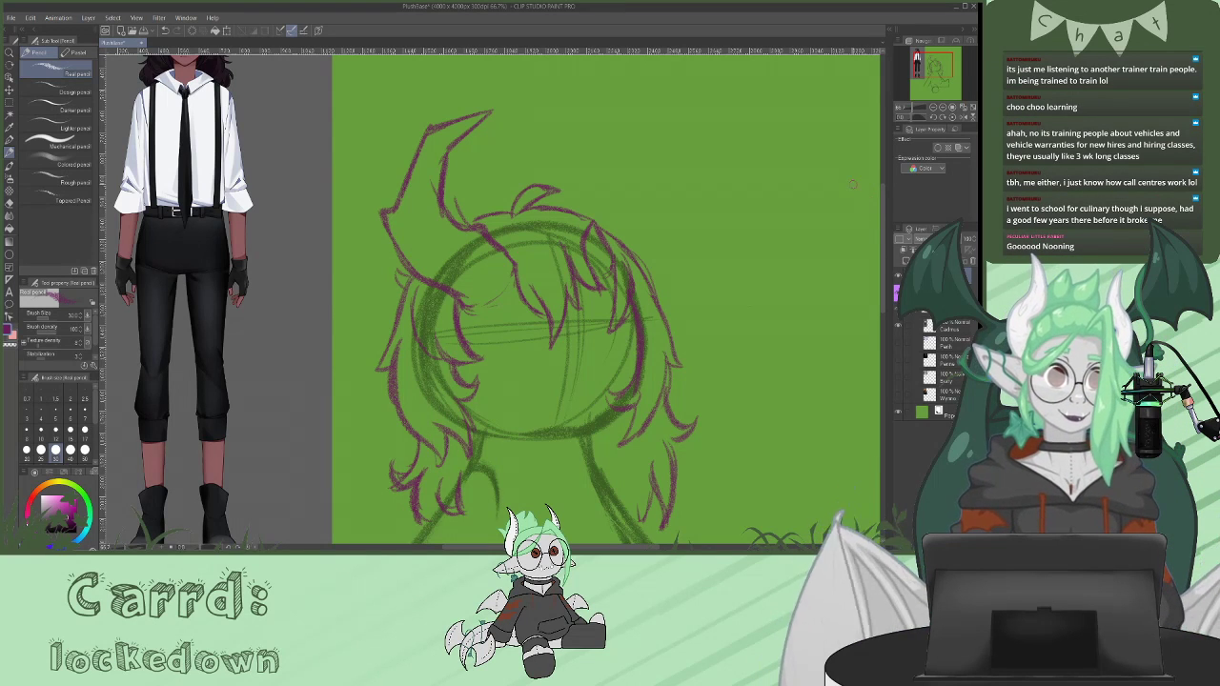
mouse_move(884, 218)
mouse_down()
mouse_move(883, 200)
mouse_move(883, 213)
mouse_up()
scroll(884, 213, down, 1)
scroll(882, 216, down, 1)
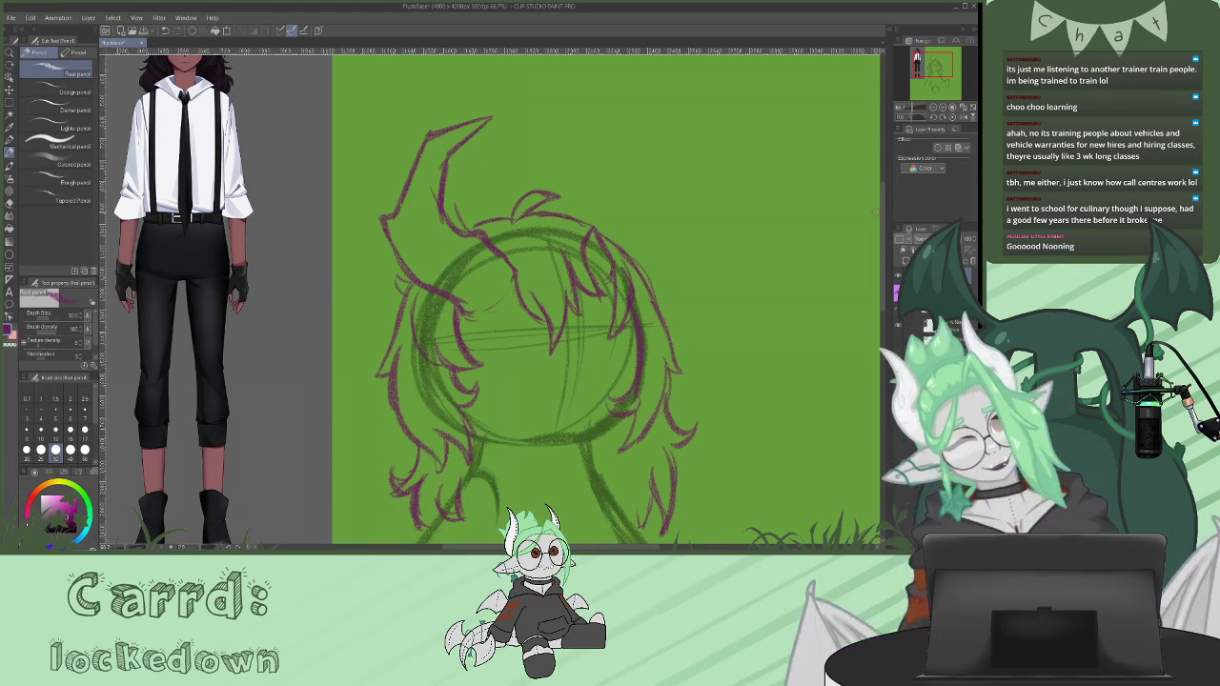
scroll(882, 220, up, 3)
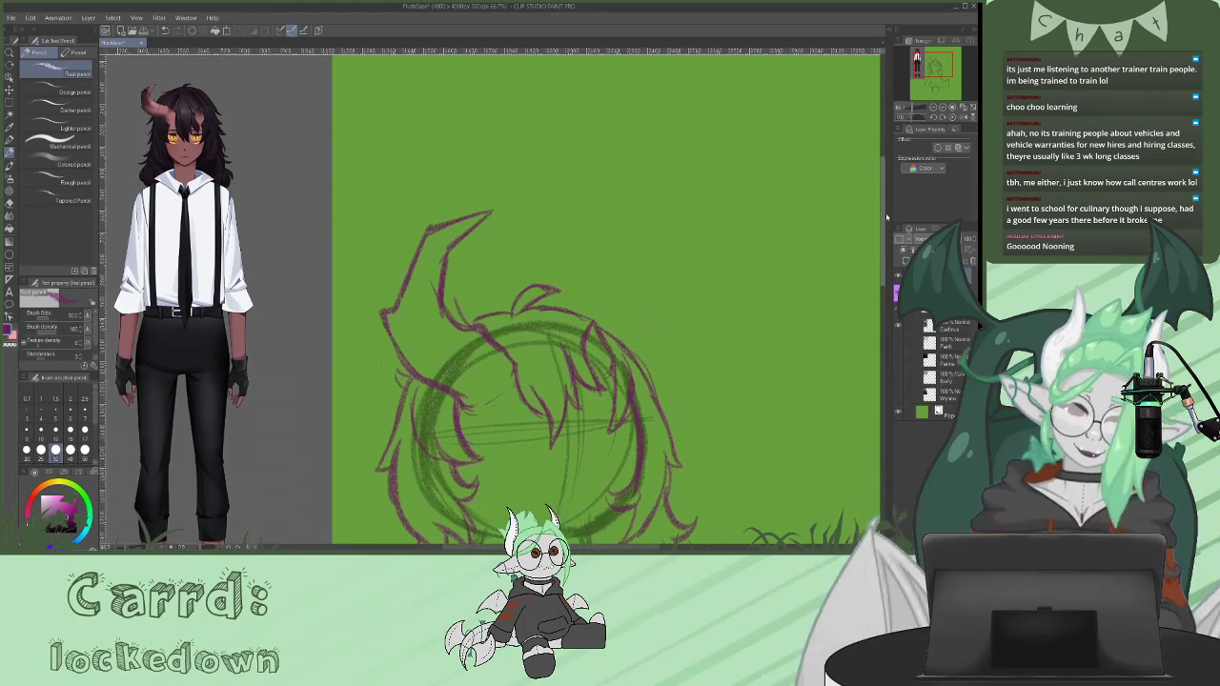
scroll(884, 240, down, 2)
scroll(885, 239, down, 3)
scroll(882, 240, up, 5)
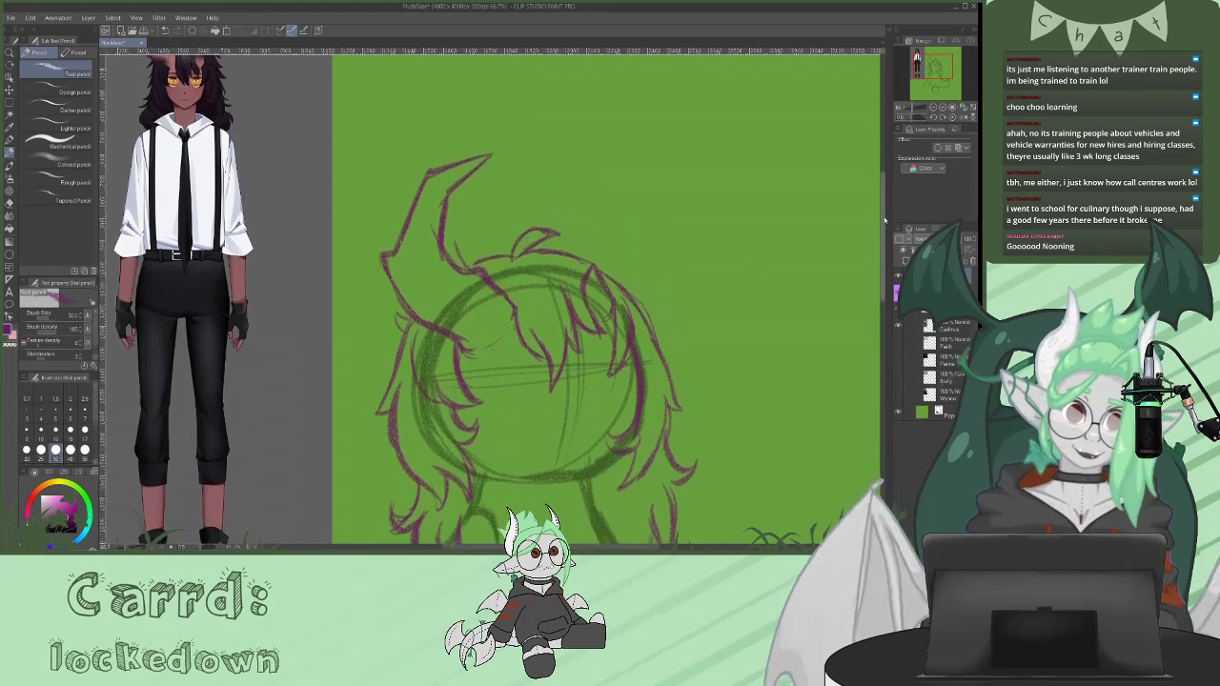
- Lasso the crown outline with its tuft and upper-right hair contour, move it slightly upward, and clear the selection
key(m)
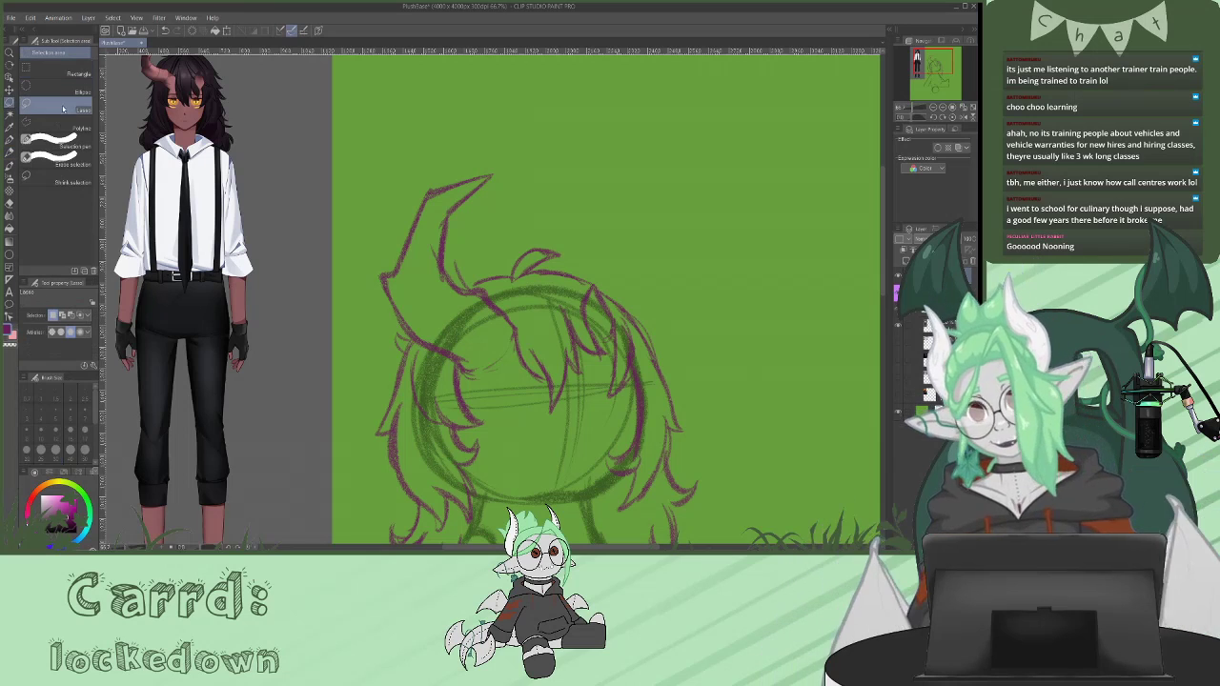
click(57, 110)
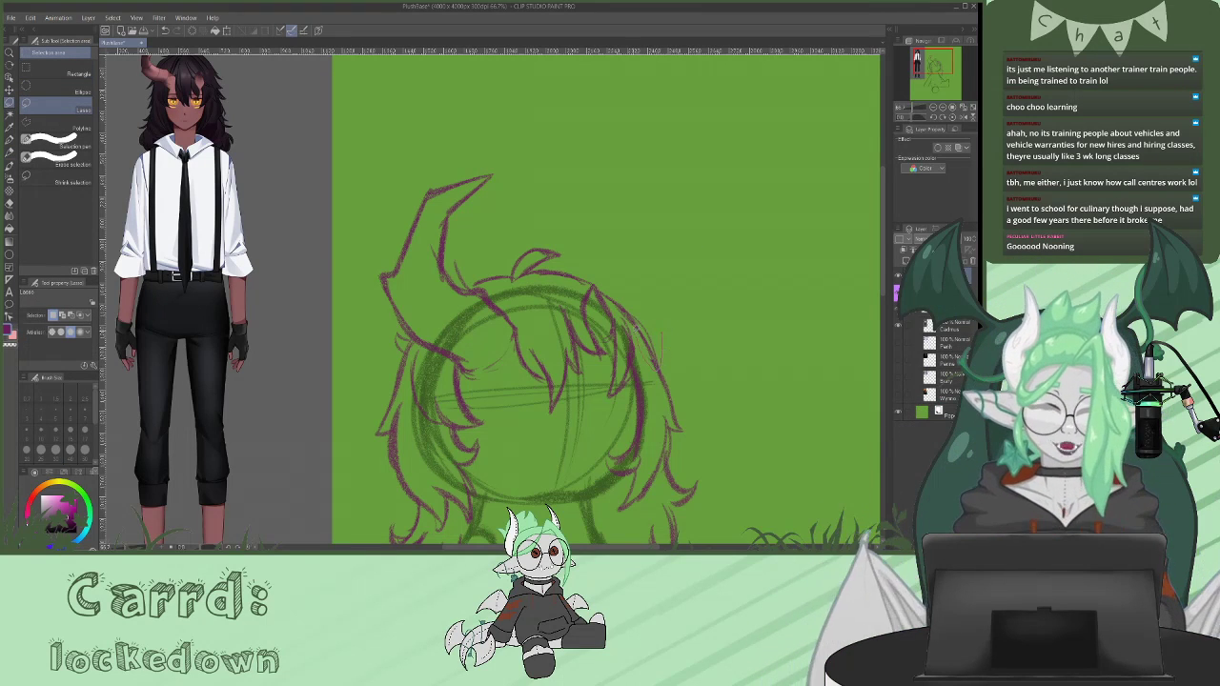
mouse_move(593, 283)
mouse_down()
mouse_move(517, 289)
mouse_move(473, 275)
mouse_move(597, 203)
mouse_up()
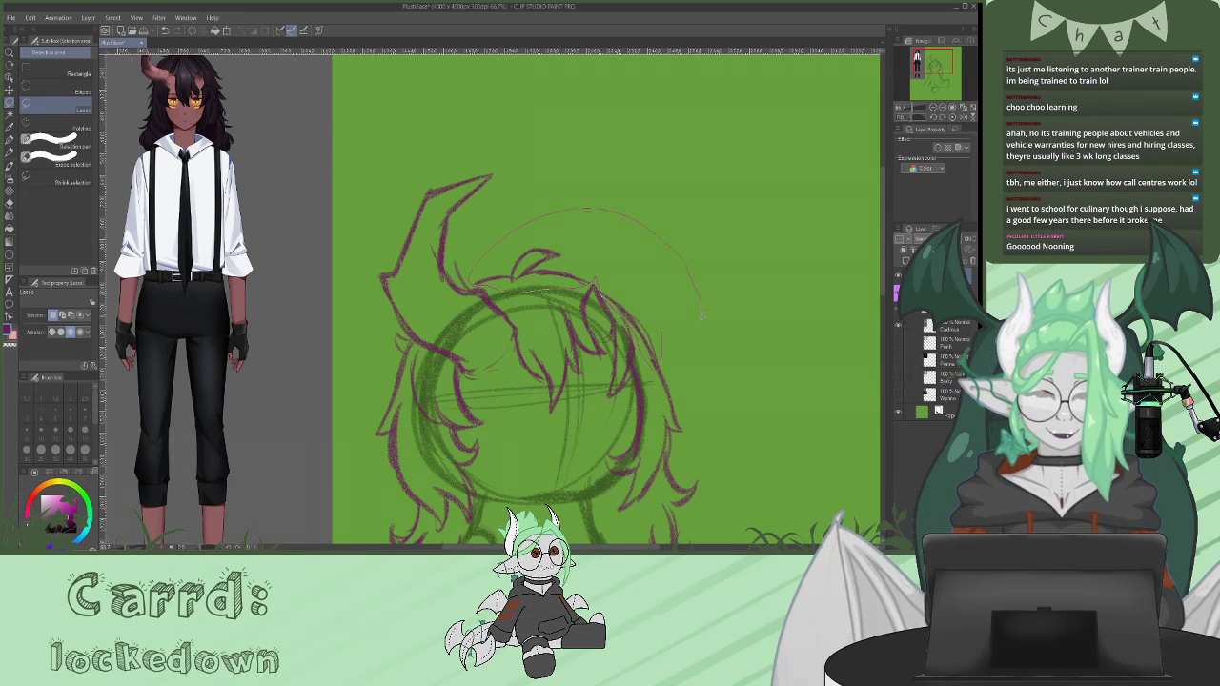
drag(704, 310, 661, 360)
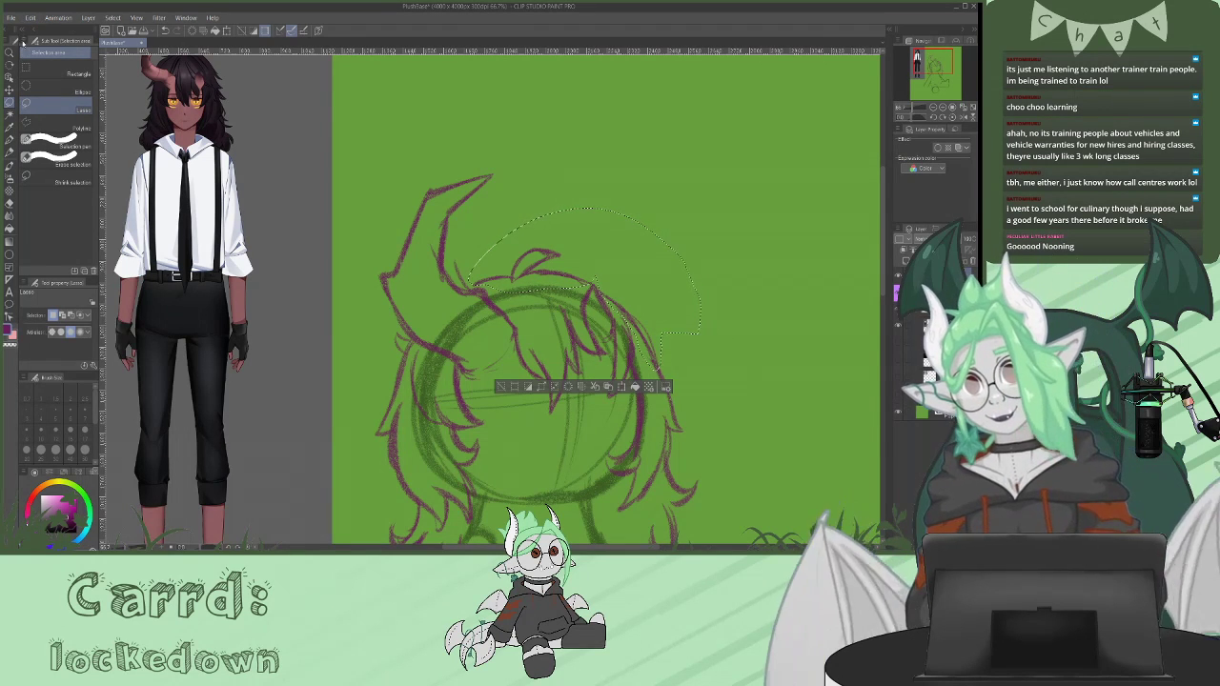
click(9, 90)
drag(630, 272, 630, 265)
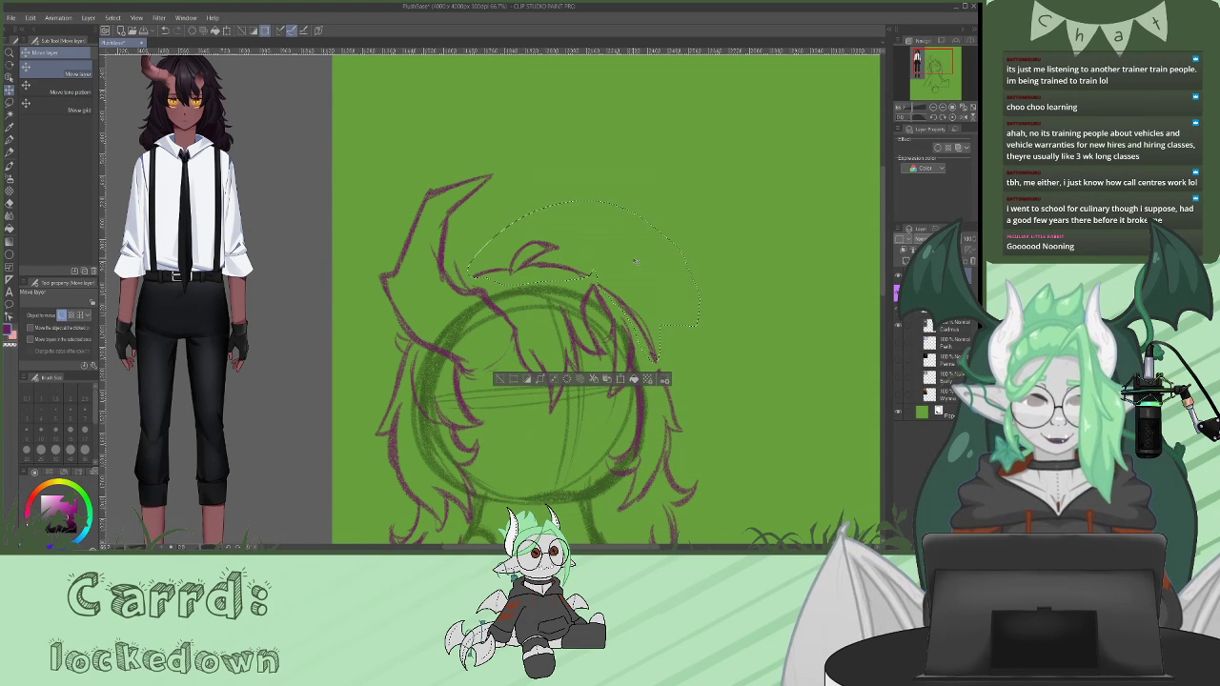
key(m)
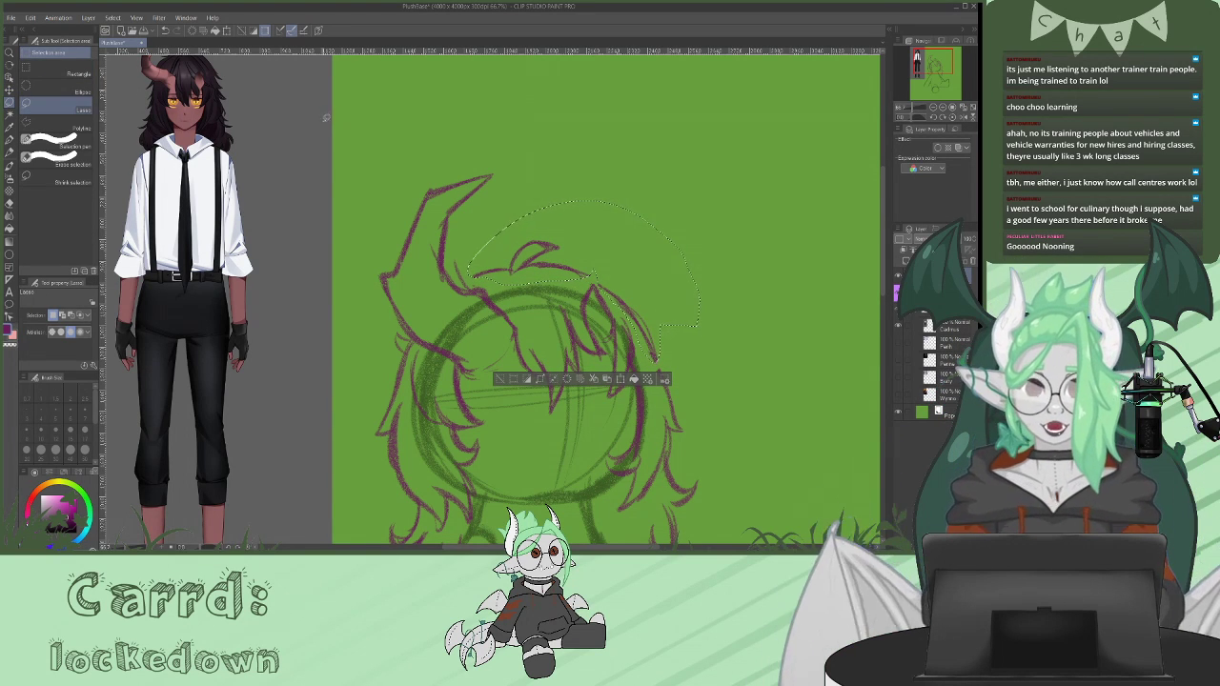
key(ctrl+d)
key(p)
drag(496, 267, 475, 277)
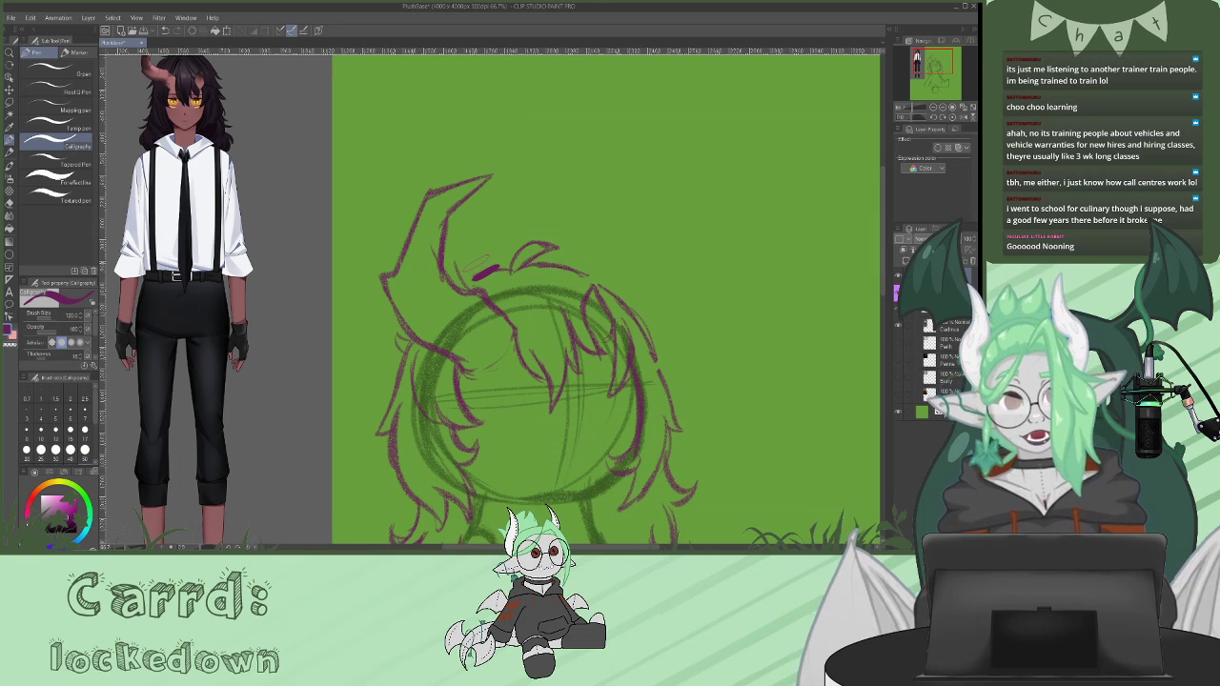
click(165, 30)
click(58, 196)
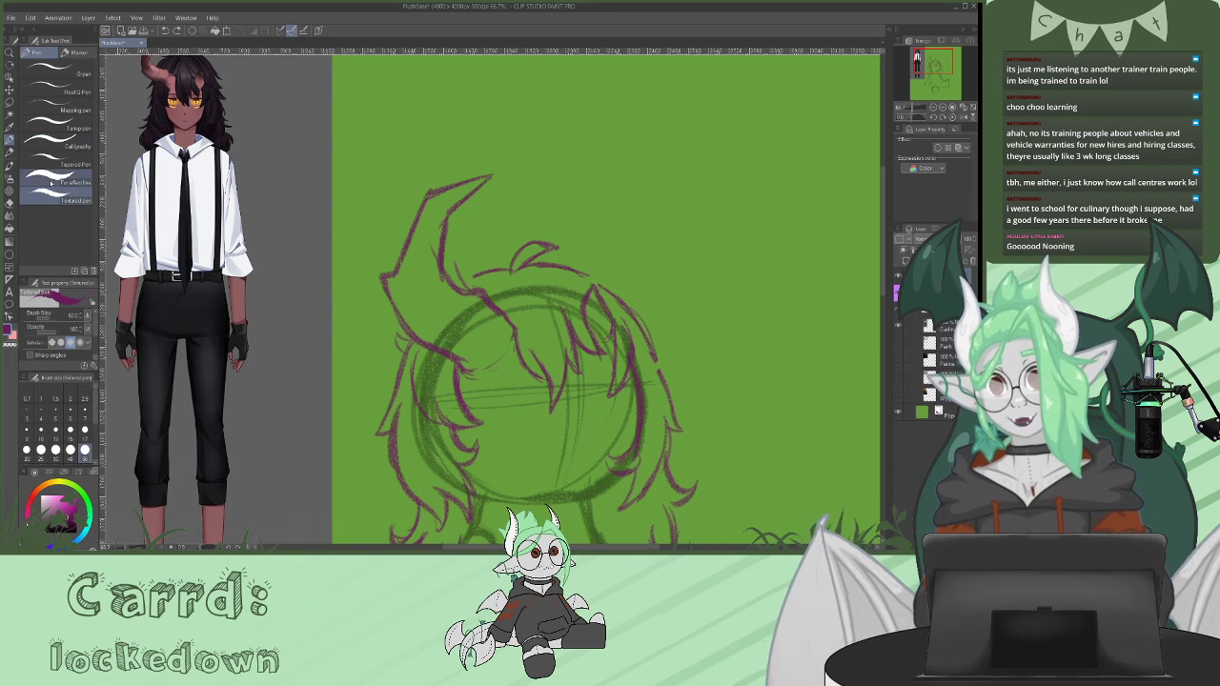
- Redraw the crown outline with the Real pencil to close the gaps at the large horn and down the right-side hair
key(p)
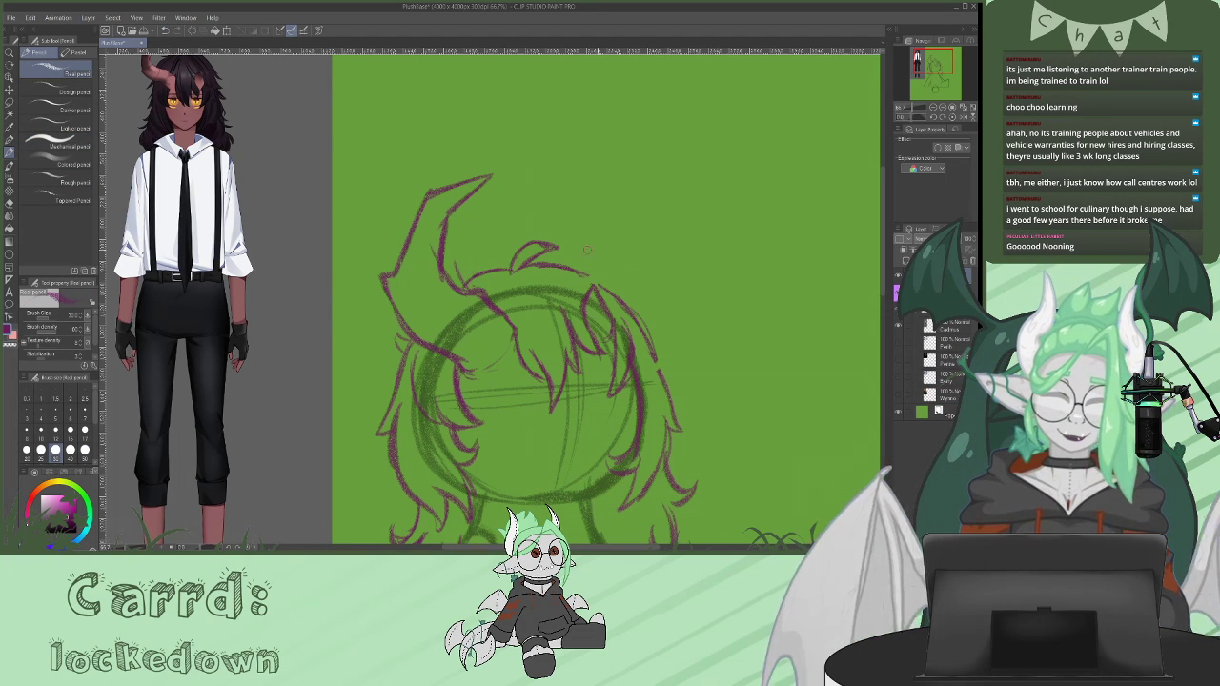
mouse_move(583, 275)
mouse_down()
mouse_move(628, 303)
mouse_move(658, 374)
mouse_up()
- Sketch two round eyes on the horizontal face guideline, with small curved under-eye marks beneath each
mouse_move(882, 189)
mouse_down()
mouse_move(882, 216)
mouse_move(882, 196)
mouse_up()
mouse_move(520, 366)
mouse_down()
mouse_move(530, 394)
mouse_move(508, 392)
mouse_move(533, 372)
mouse_move(610, 391)
mouse_move(600, 365)
mouse_move(505, 393)
mouse_move(527, 365)
mouse_up()
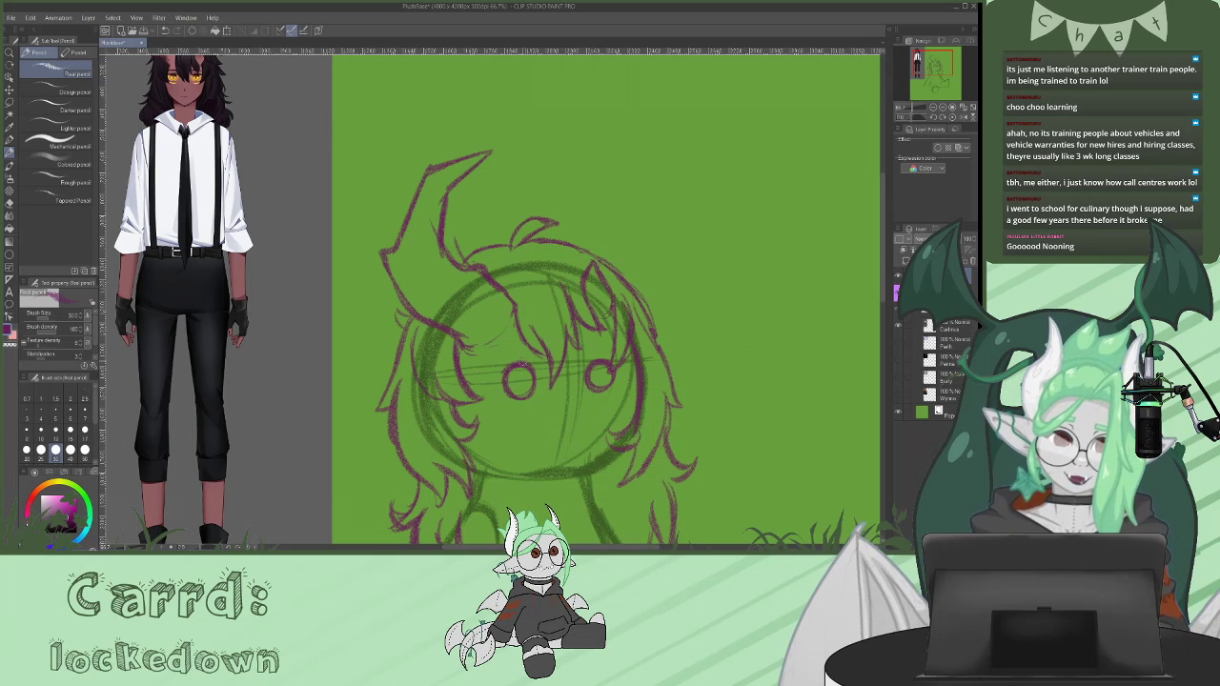
drag(884, 211, 879, 221)
drag(596, 347, 618, 360)
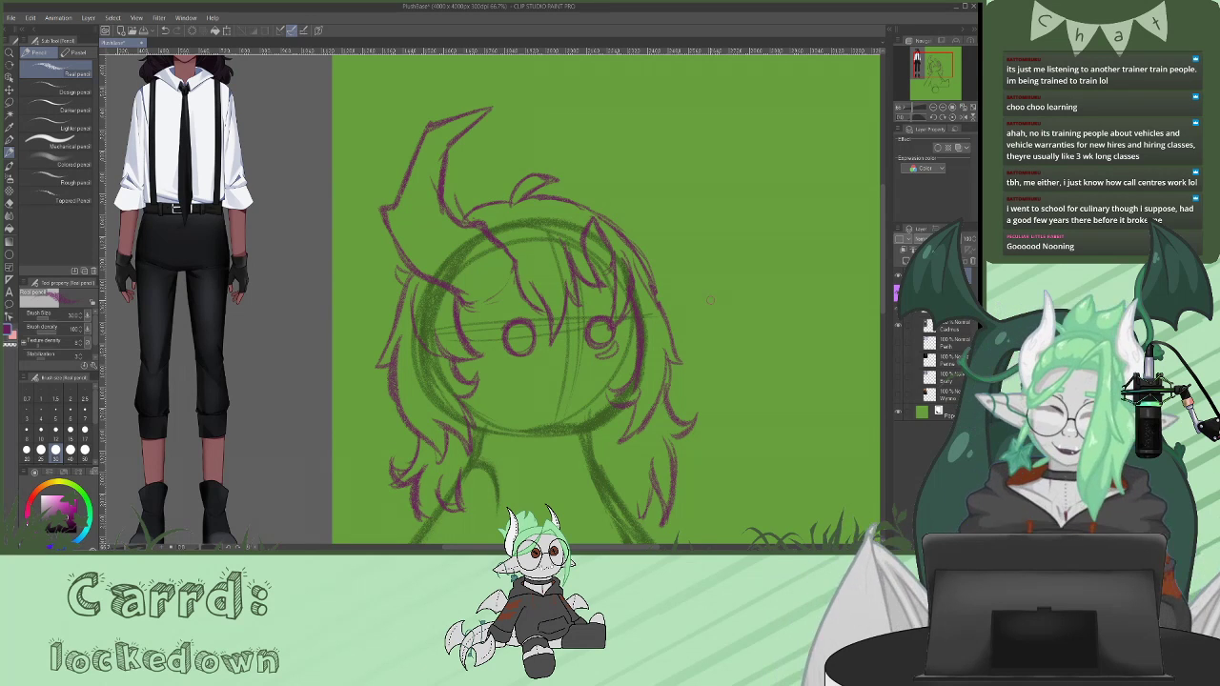
key(ctrl+z)
drag(602, 351, 619, 345)
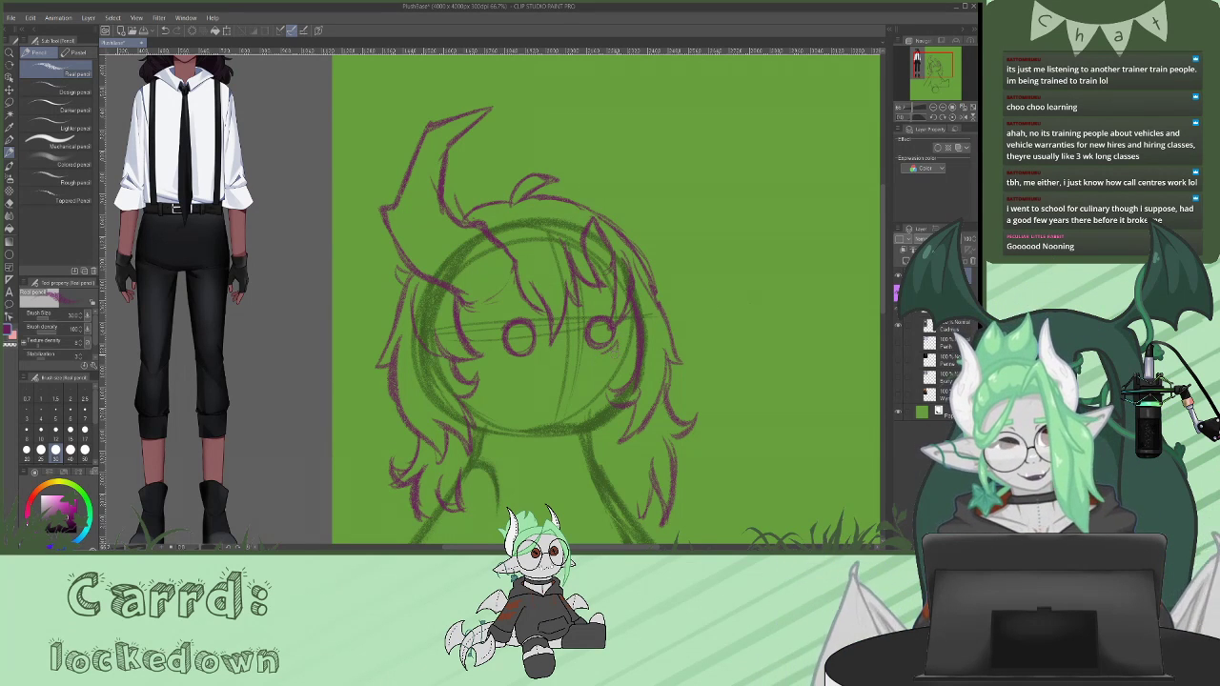
mouse_move(504, 355)
mouse_down()
mouse_move(524, 361)
mouse_move(513, 367)
mouse_up()
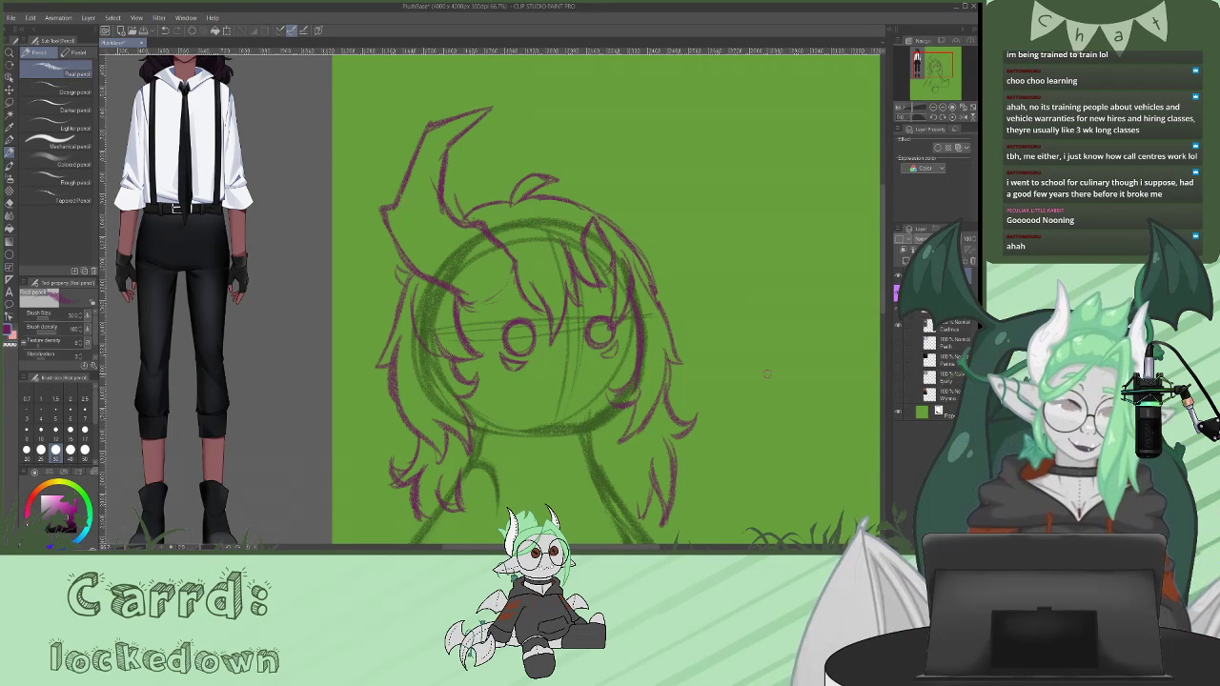
drag(614, 345, 620, 356)
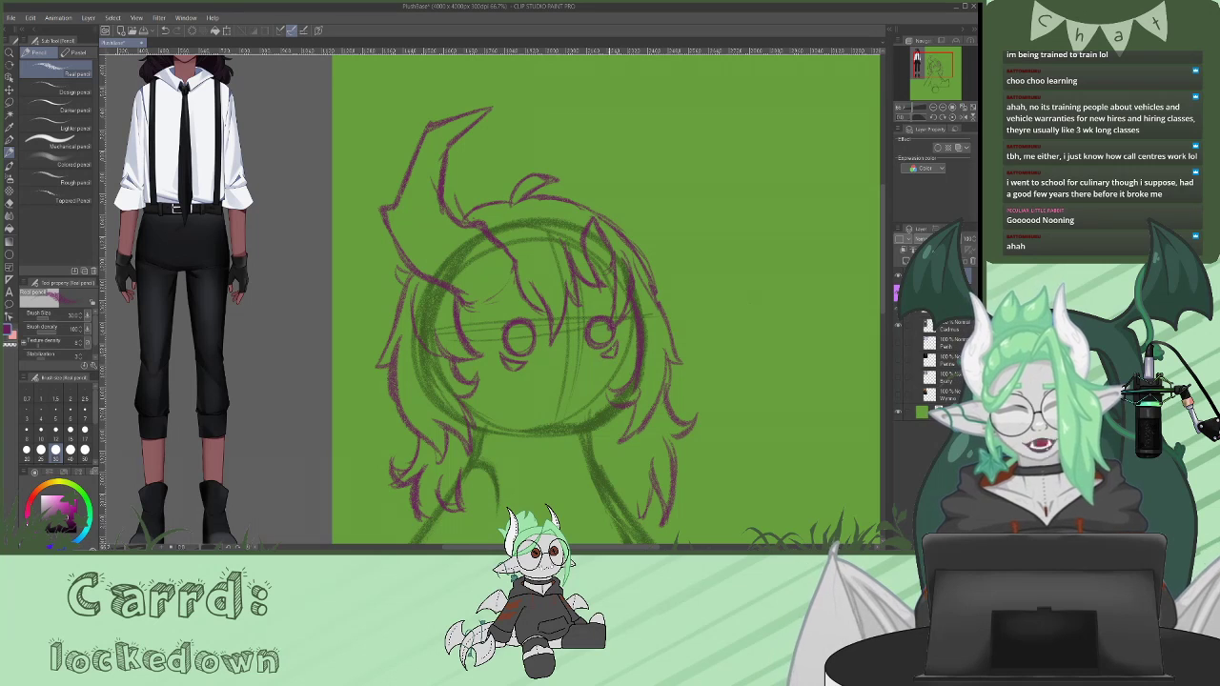
- Lasso the right eye with its under-eye mark, move it slightly downward, and clear the selection
key(m)
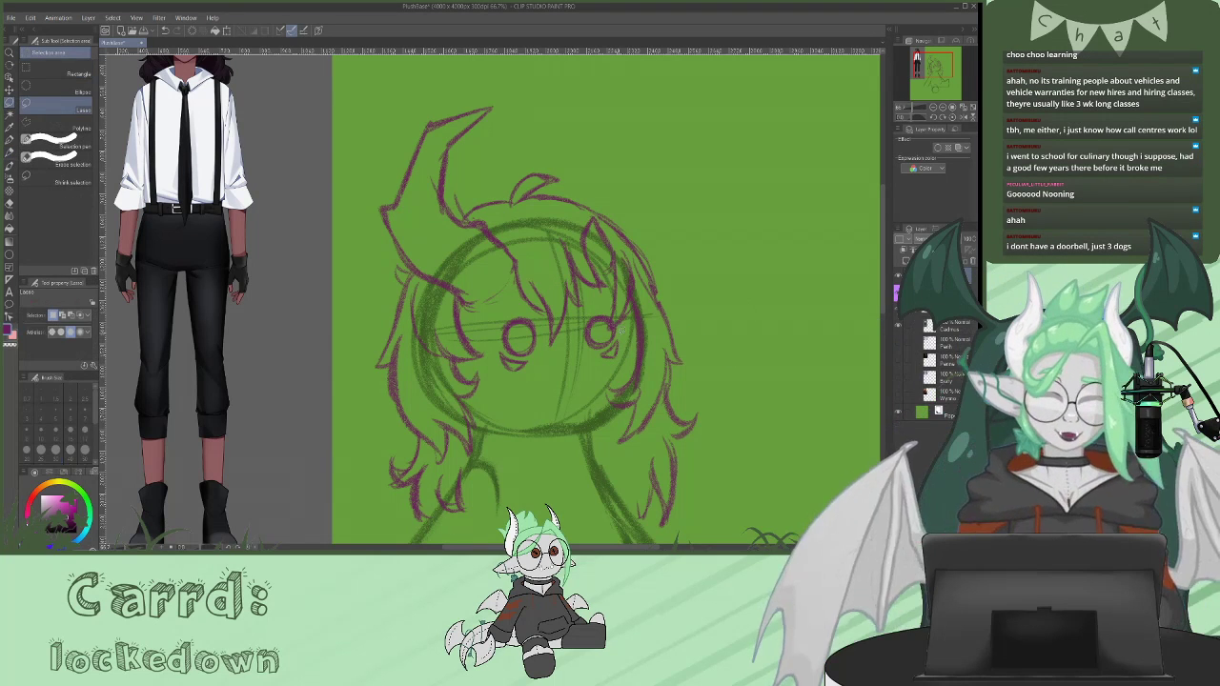
mouse_move(618, 322)
mouse_down()
mouse_move(629, 348)
mouse_move(612, 374)
mouse_up()
key(k)
key(m)
key(ctrl+d)
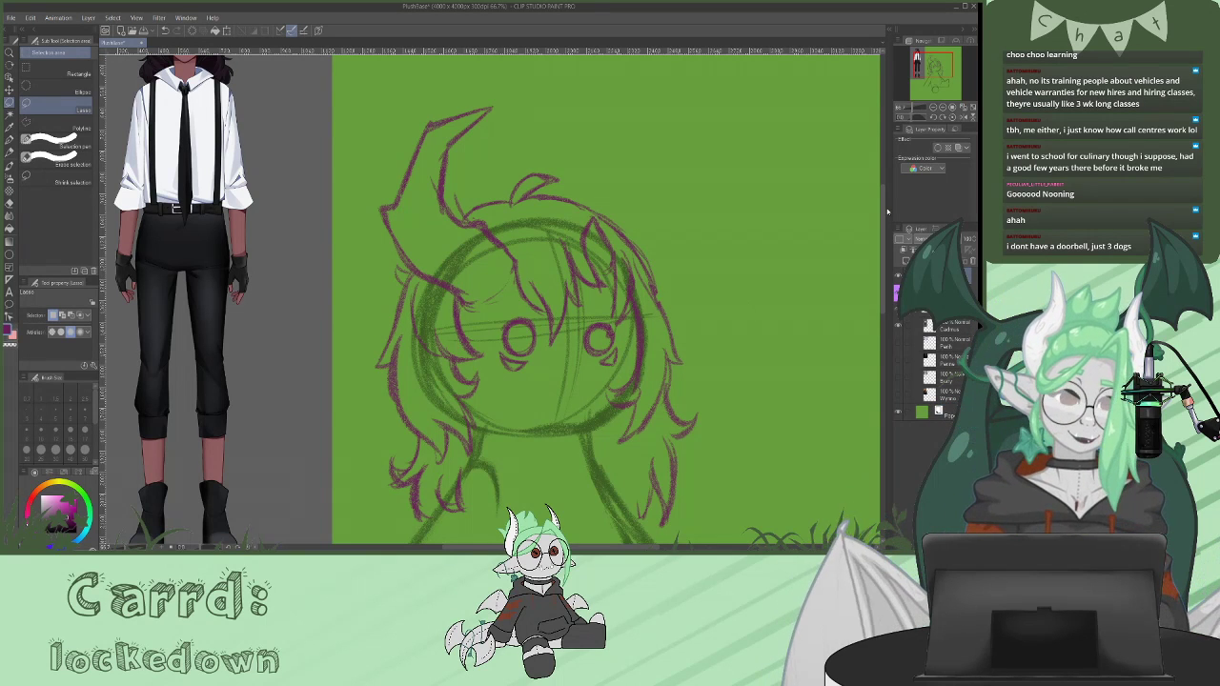
- Trace the lower face contour along the chin guideline with the Real pencil, flipping the canvas horizontally for the stroke and back
drag(882, 219, 882, 202)
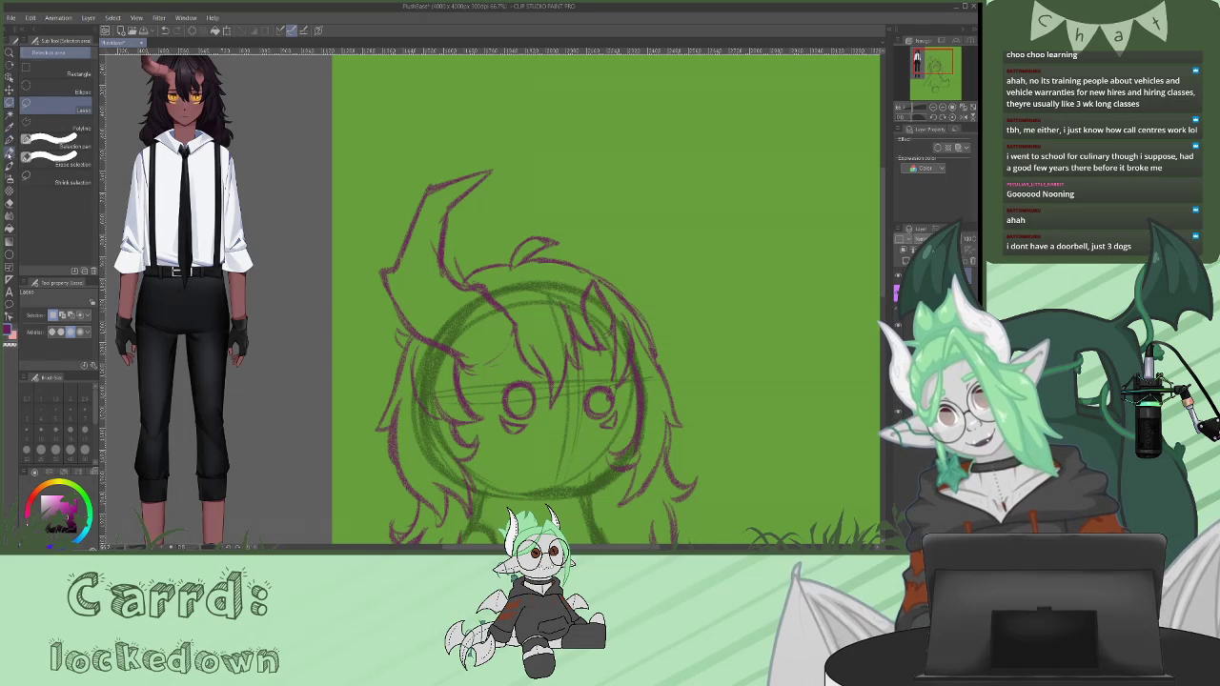
click(10, 139)
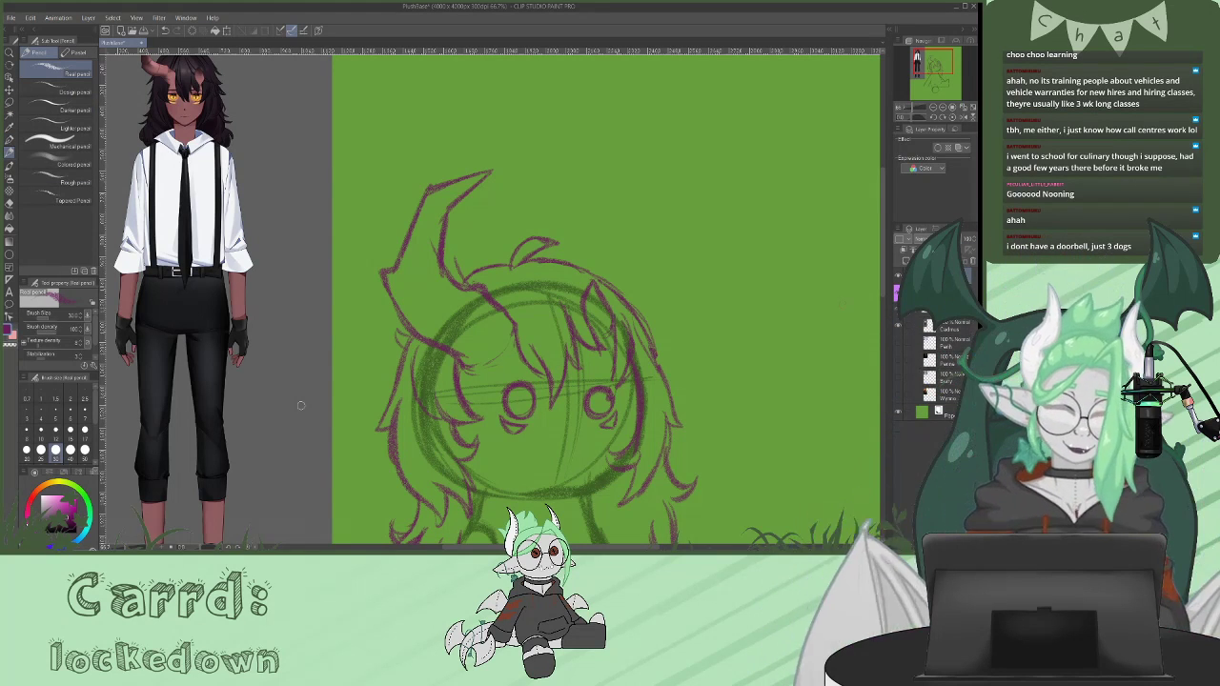
scroll(881, 226, down, 2)
scroll(882, 225, down, 6)
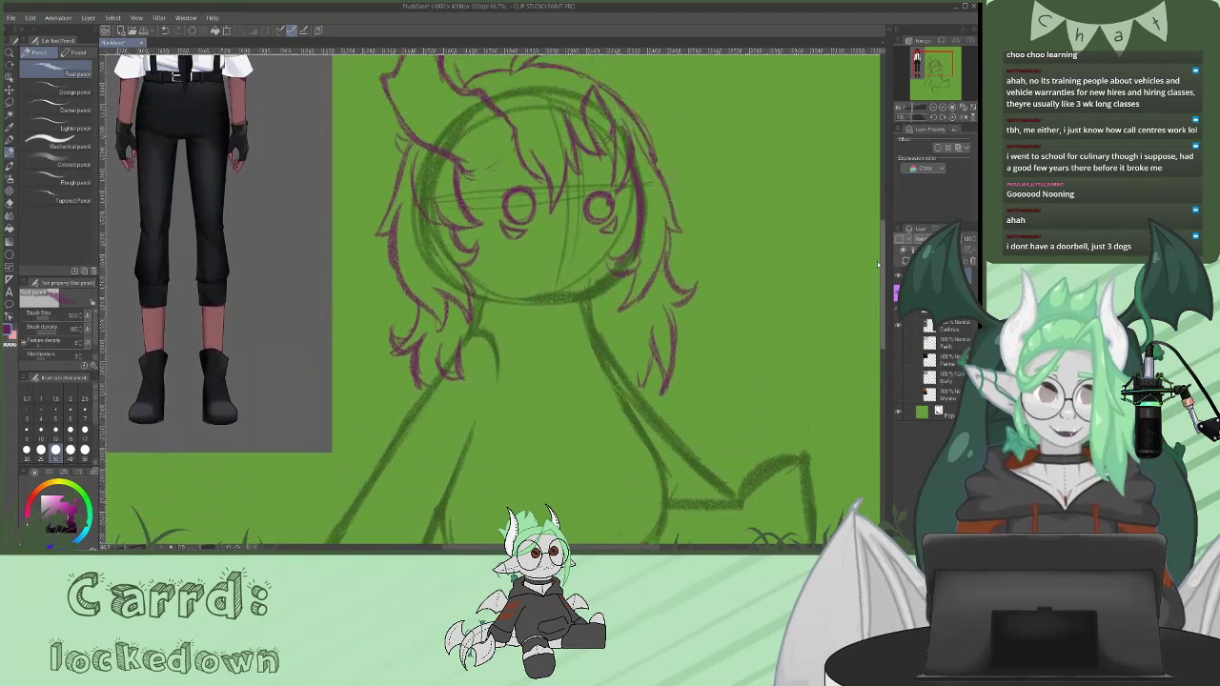
scroll(877, 270, up, 6)
mouse_move(606, 400)
mouse_down()
mouse_move(520, 425)
mouse_move(473, 412)
mouse_up()
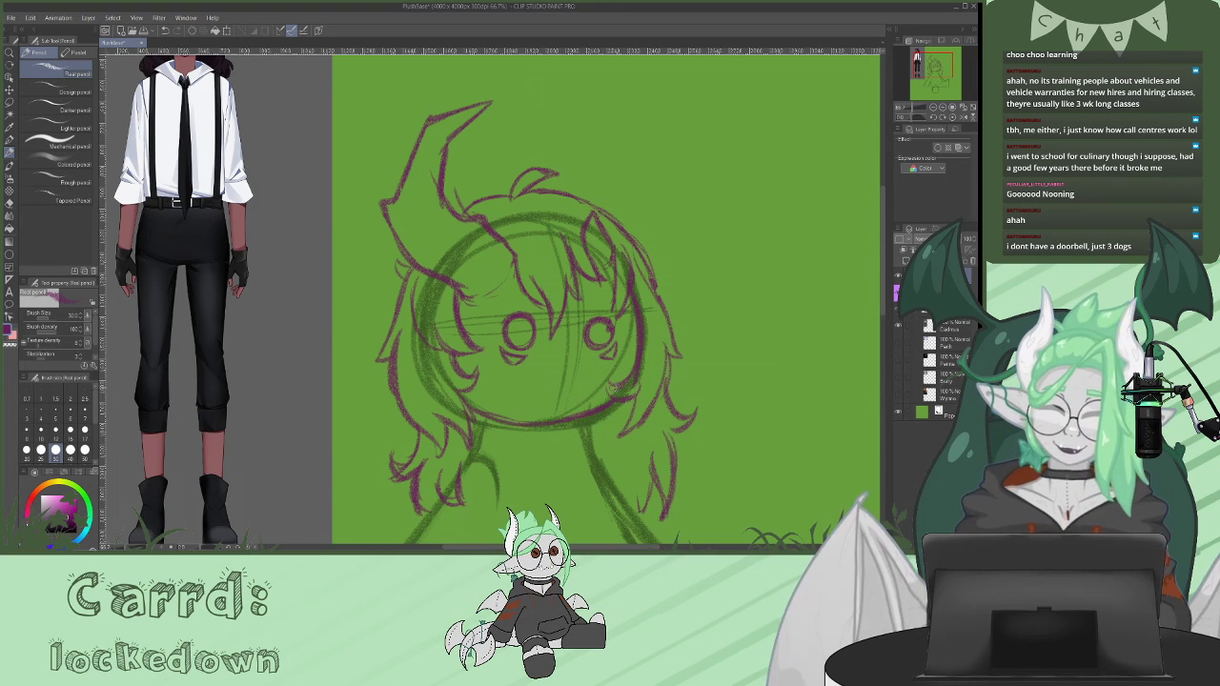
key(ctrl+z)
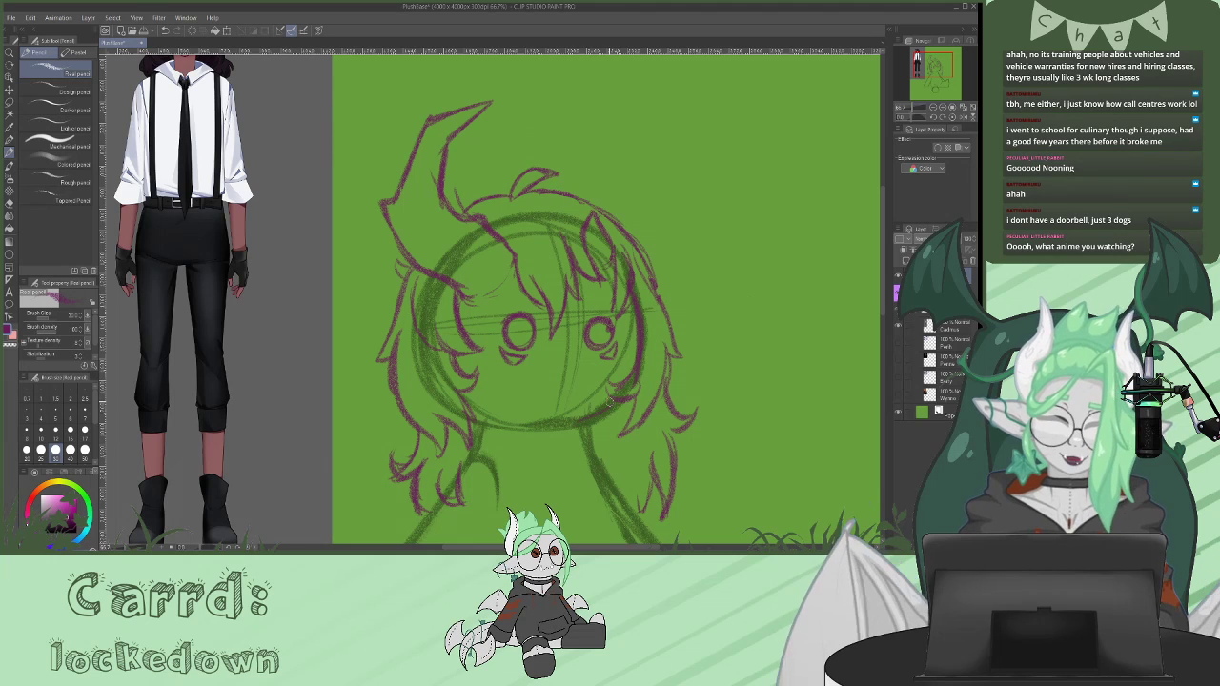
click(960, 116)
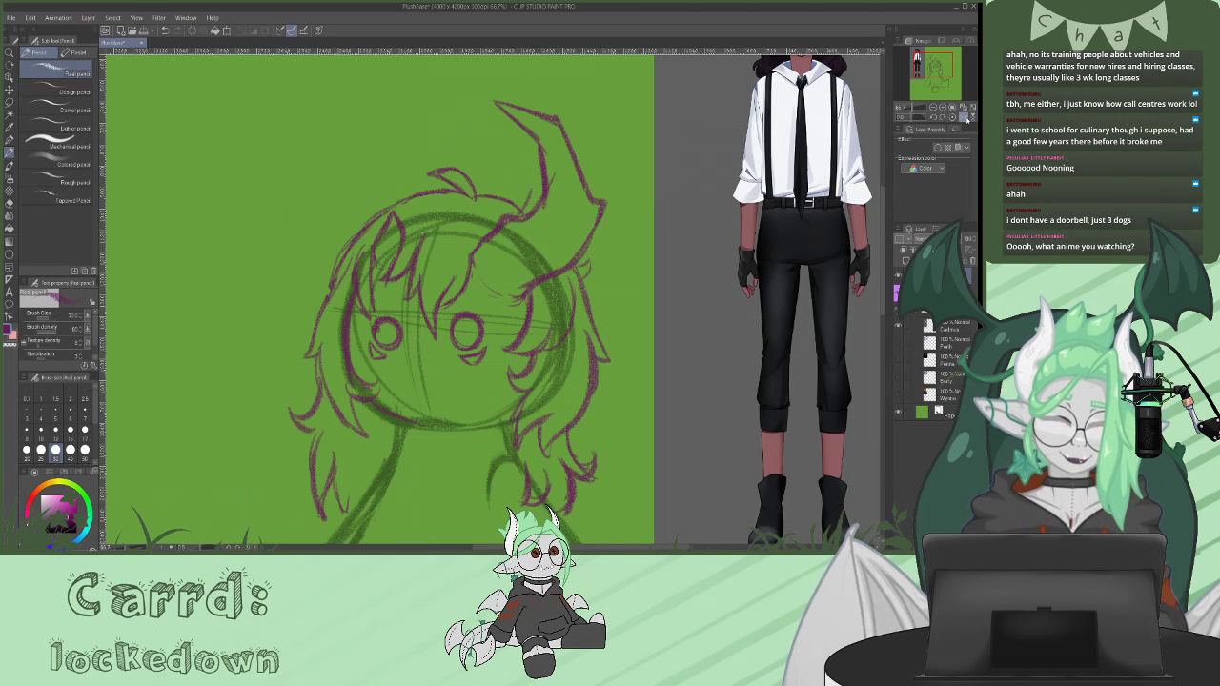
drag(411, 420, 500, 422)
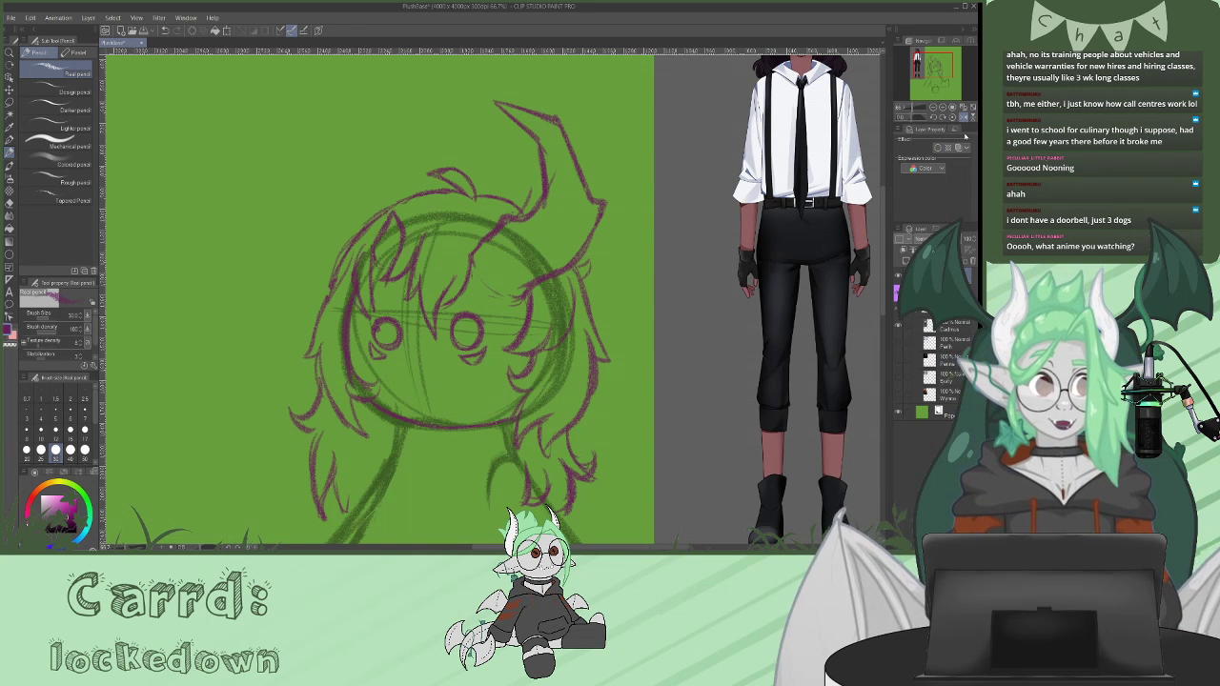
click(963, 118)
- Reinforce the large horn's inner edge and the small horn's outline, and add fine hair strands across the forehead
scroll(886, 206, up, 1)
drag(885, 206, 887, 209)
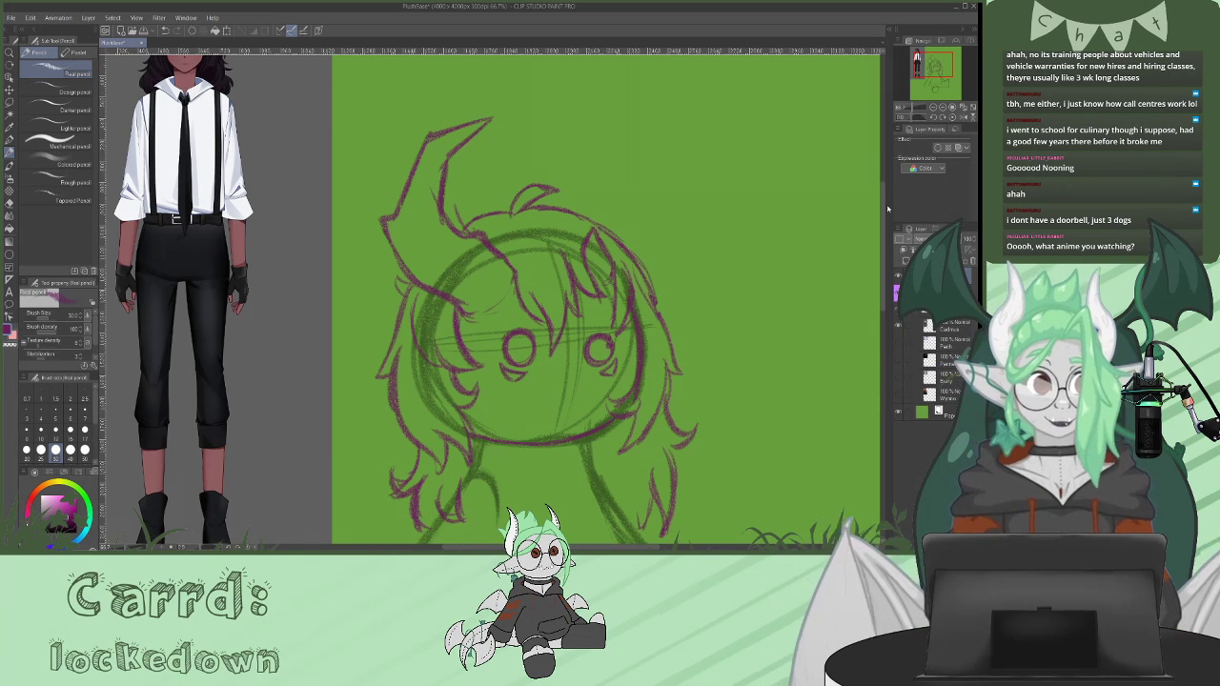
scroll(887, 209, up, 3)
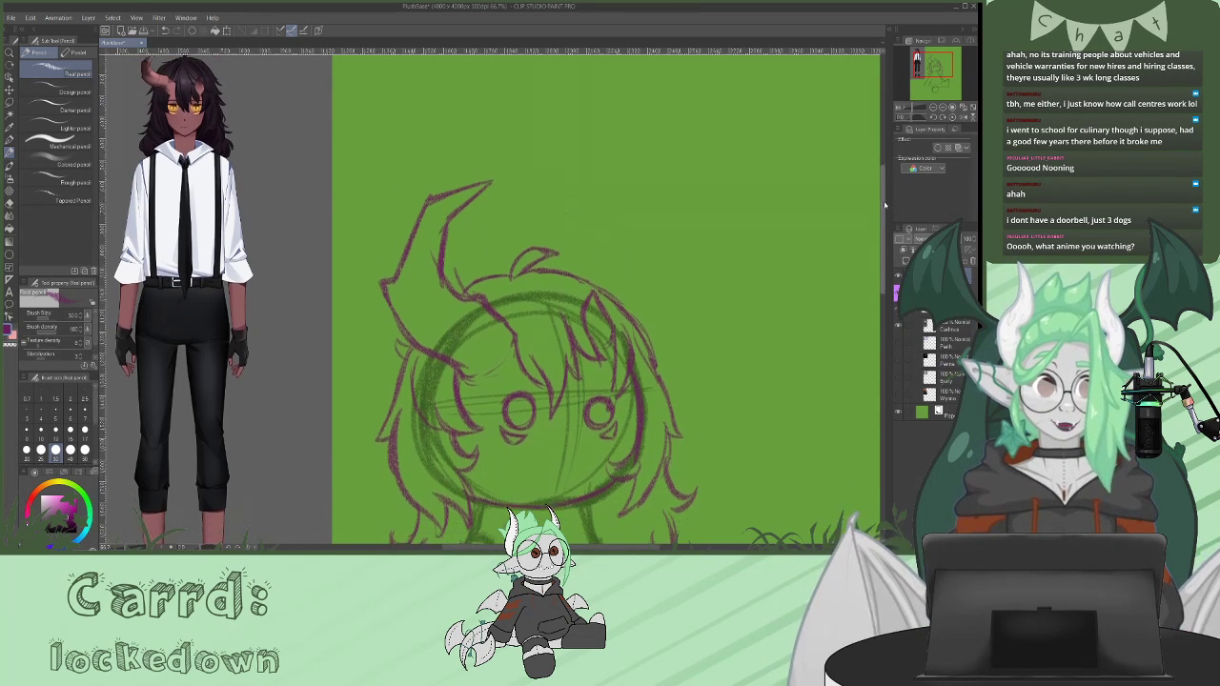
scroll(882, 208, down, 3)
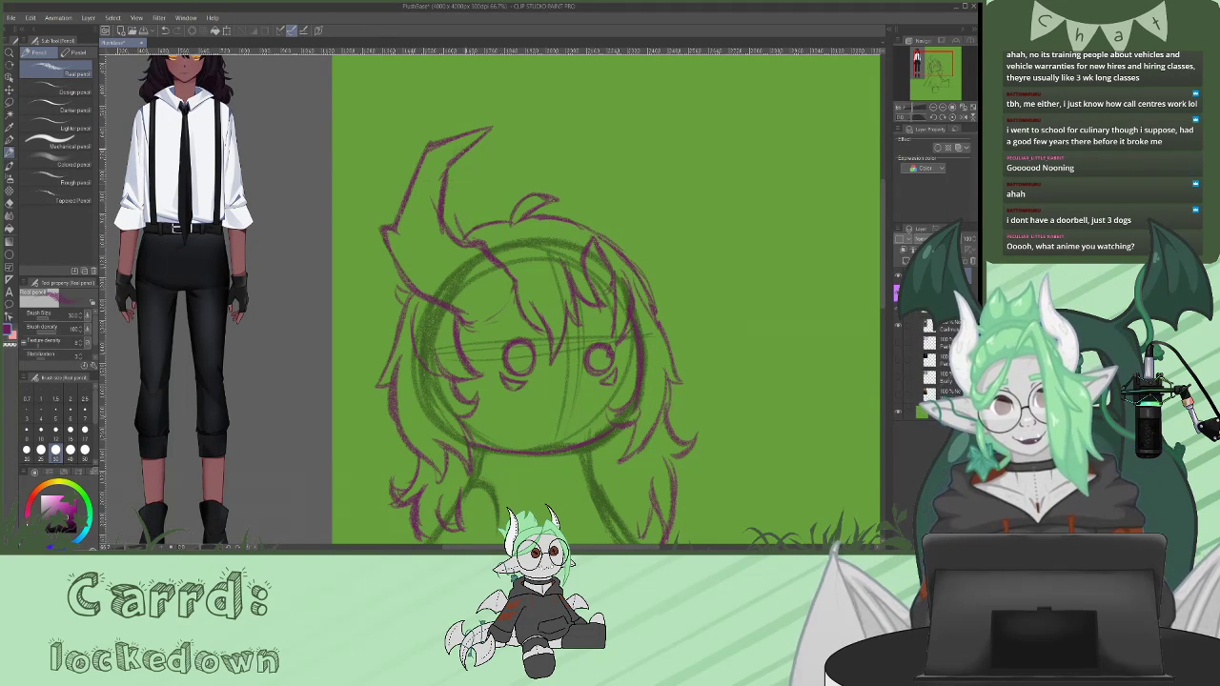
drag(439, 211, 441, 240)
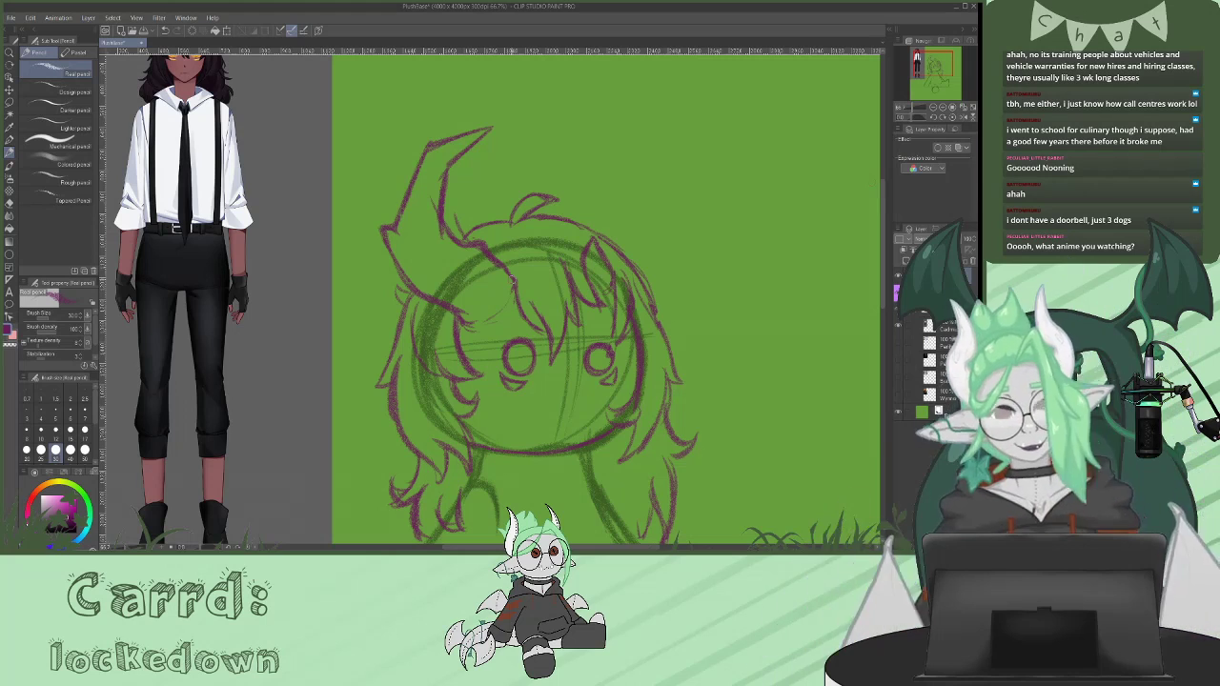
drag(886, 199, 886, 197)
scroll(885, 198, up, 2)
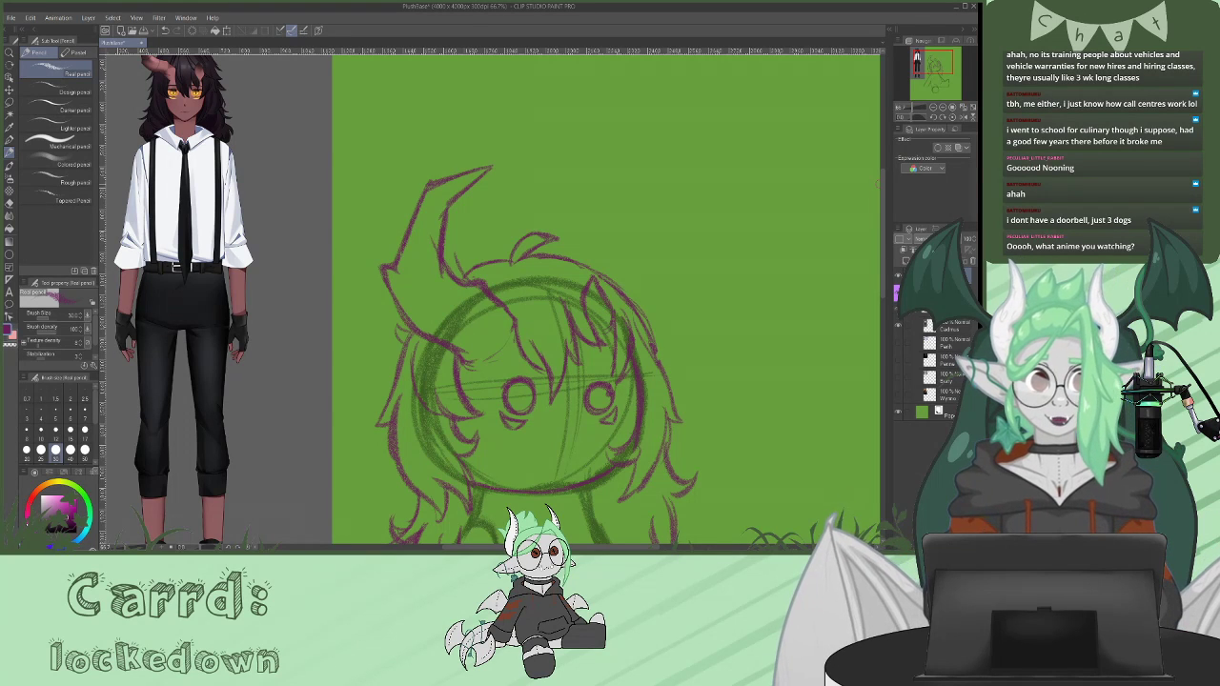
scroll(883, 218, up, 2)
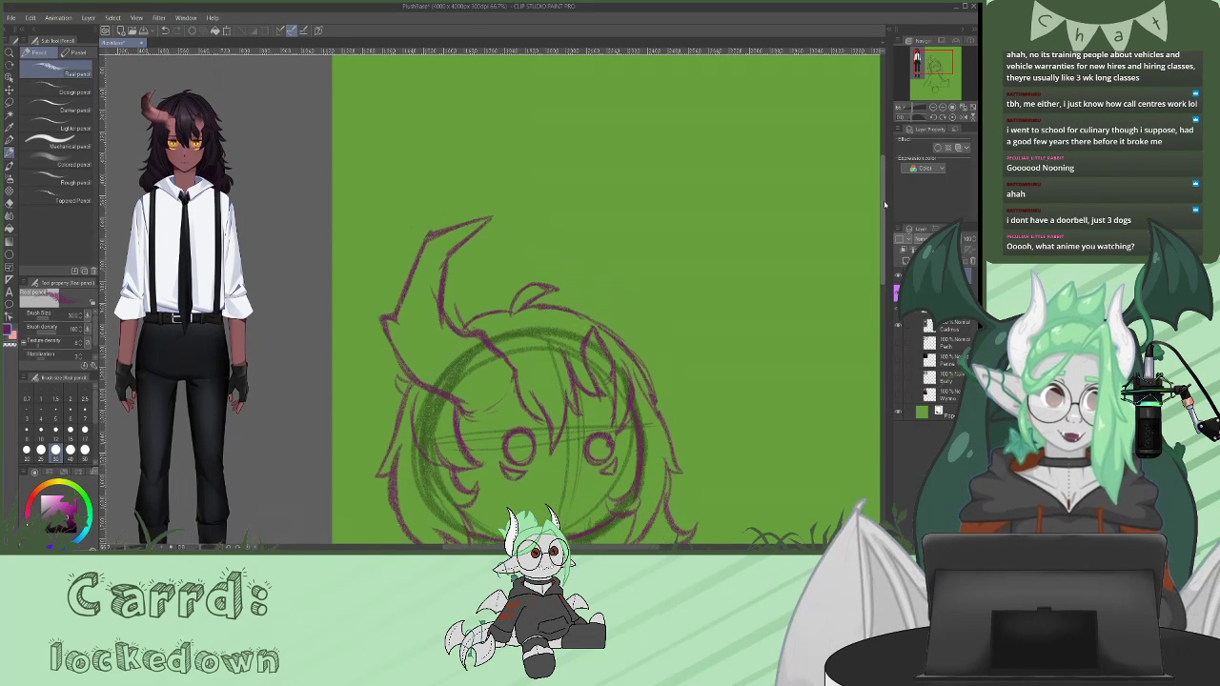
scroll(883, 229, down, 5)
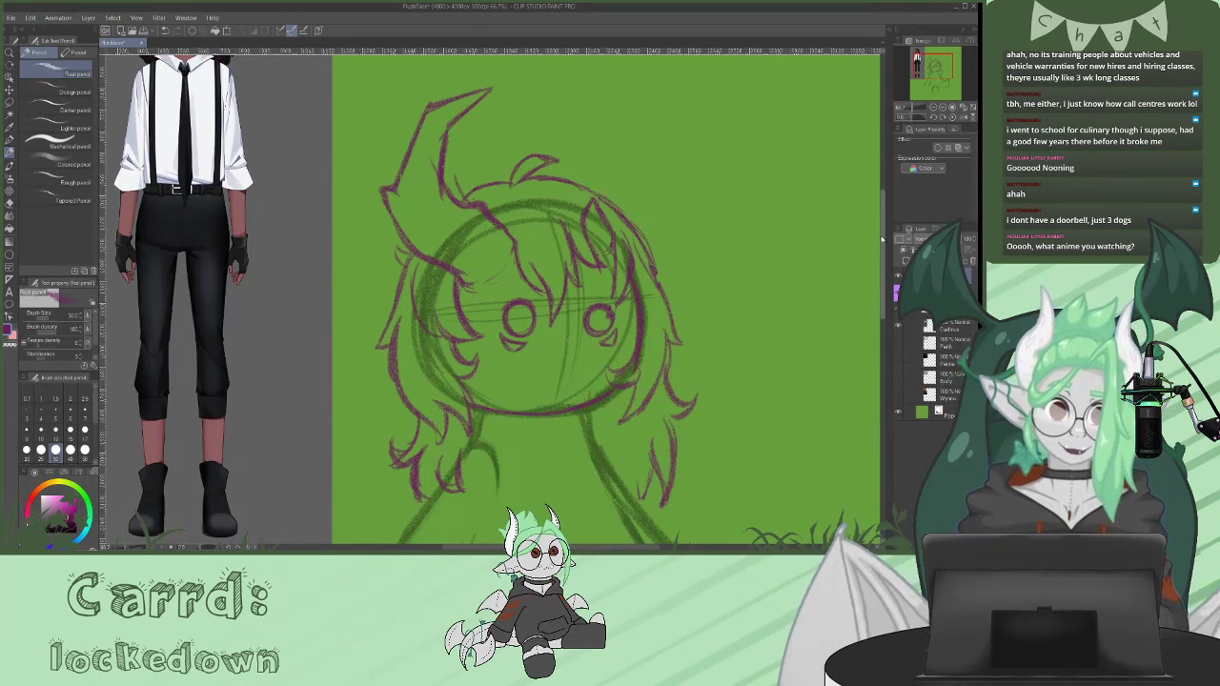
scroll(882, 238, down, 1)
drag(591, 180, 611, 236)
drag(516, 227, 487, 276)
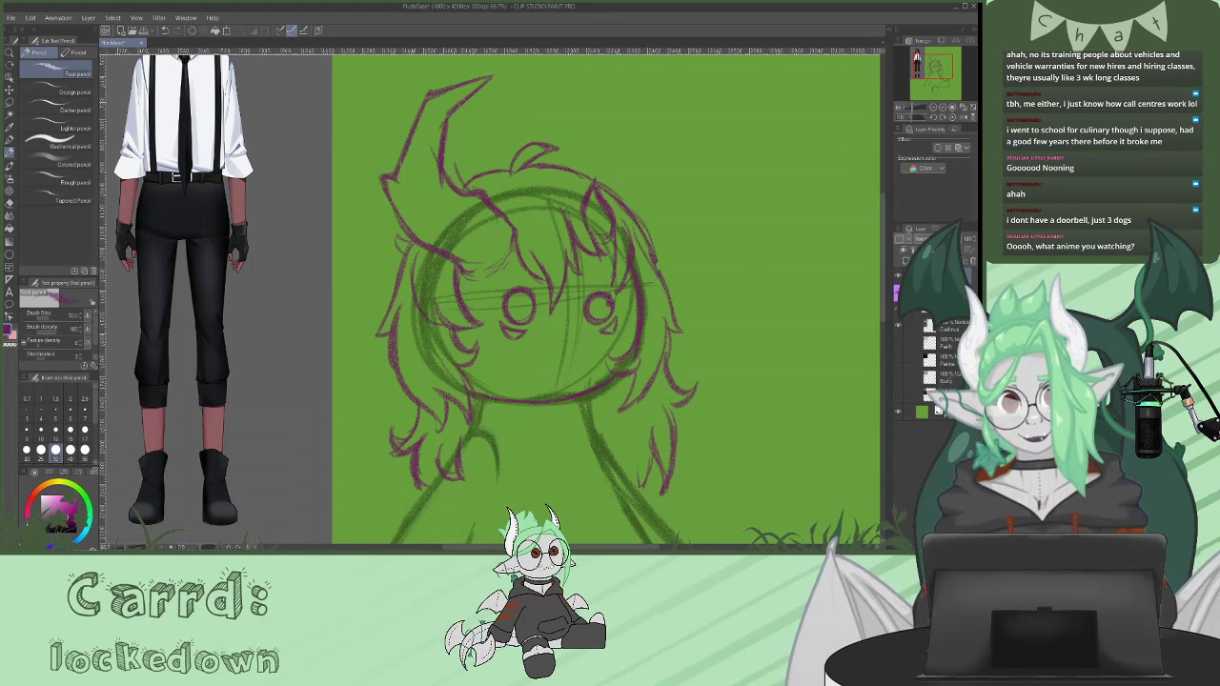
- Touch up the large horn's tip and upper edge with the Real pencil, cleaning up stray lines with the eraser
key(e)
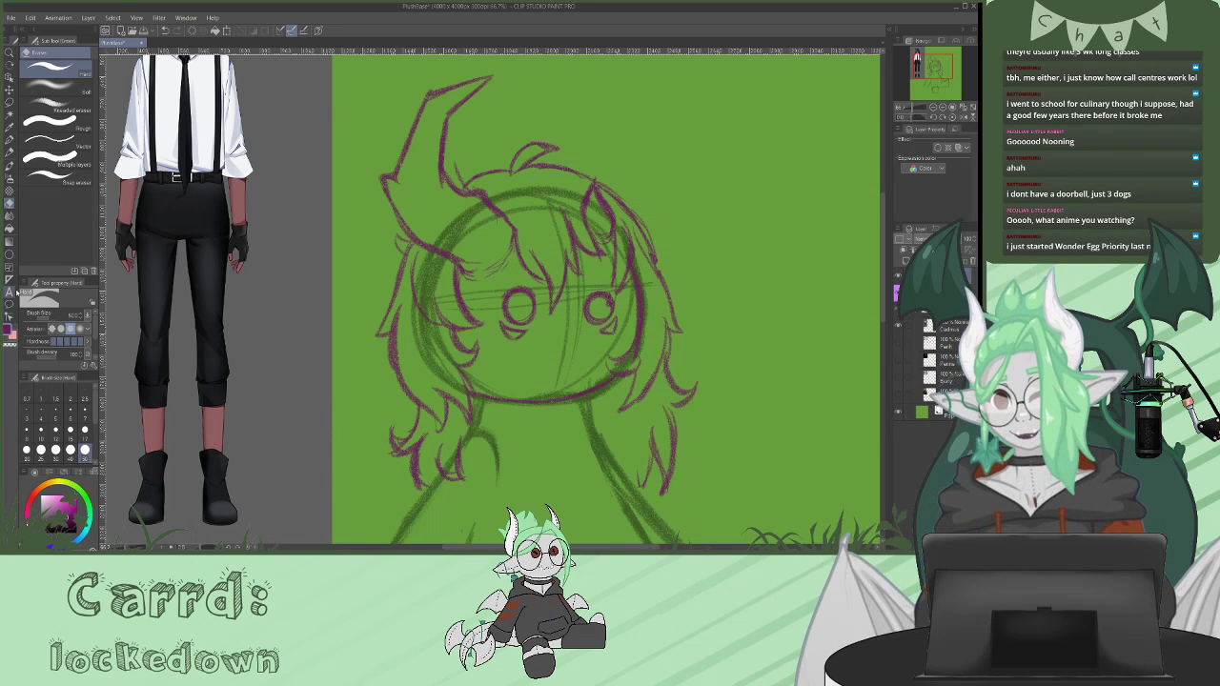
click(11, 150)
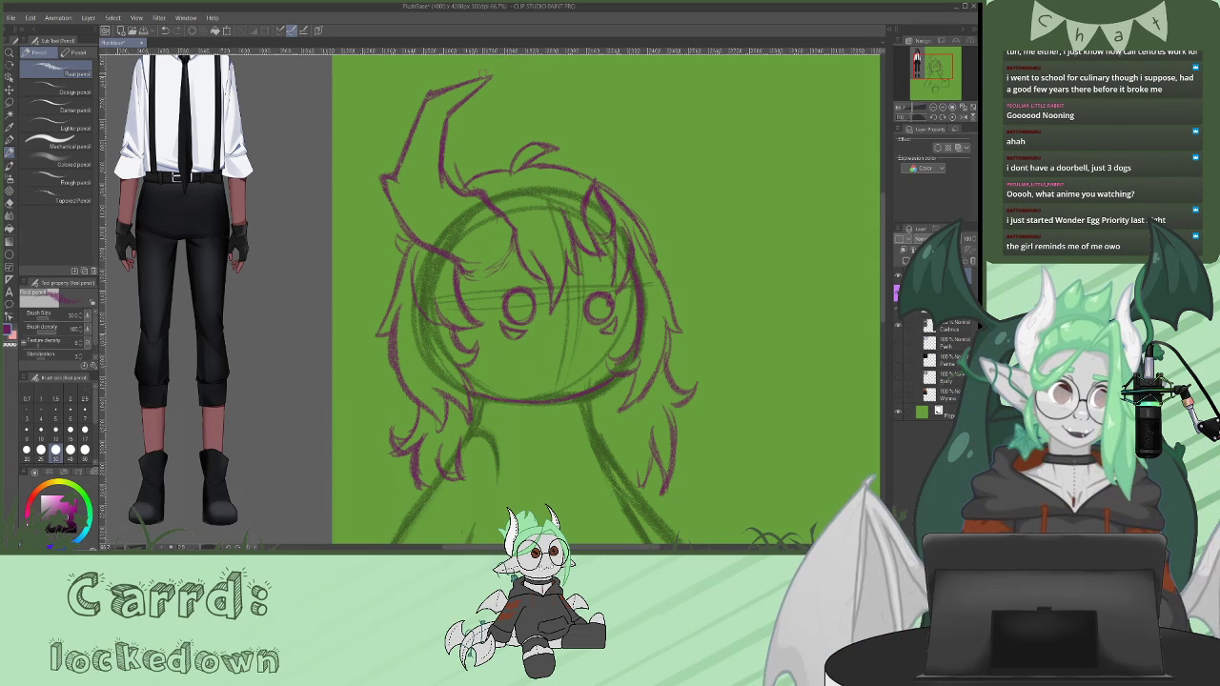
mouse_move(490, 77)
mouse_down()
mouse_move(460, 103)
mouse_move(435, 92)
mouse_up()
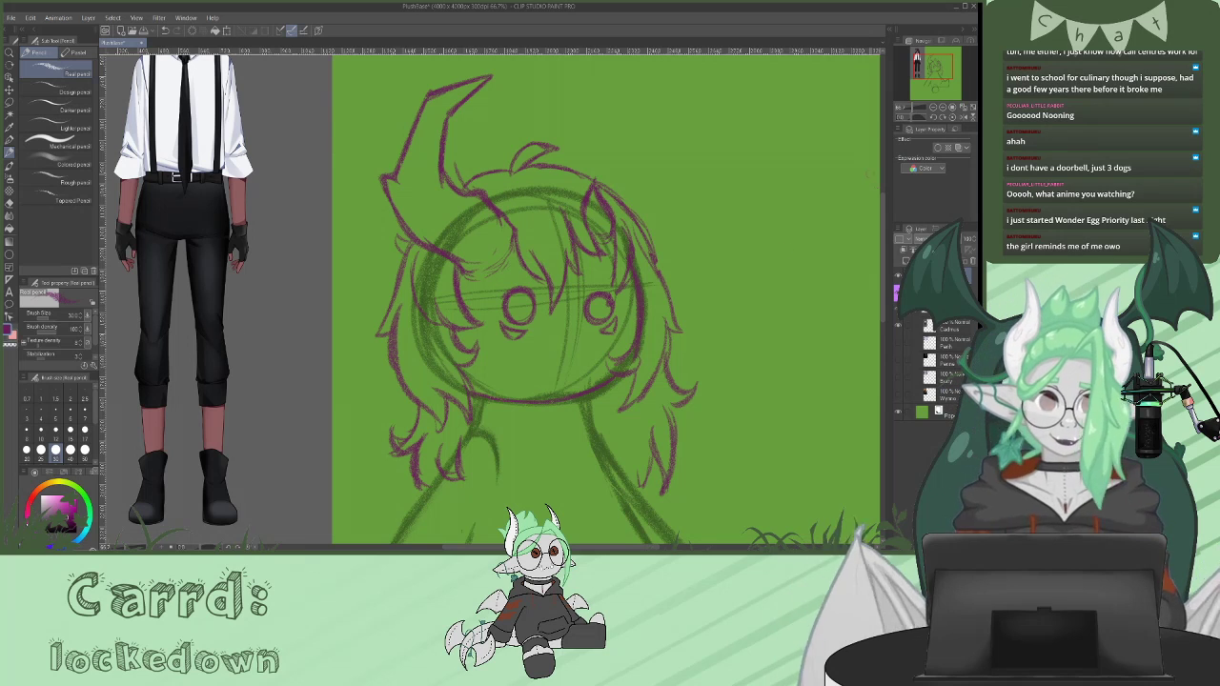
drag(882, 224, 882, 236)
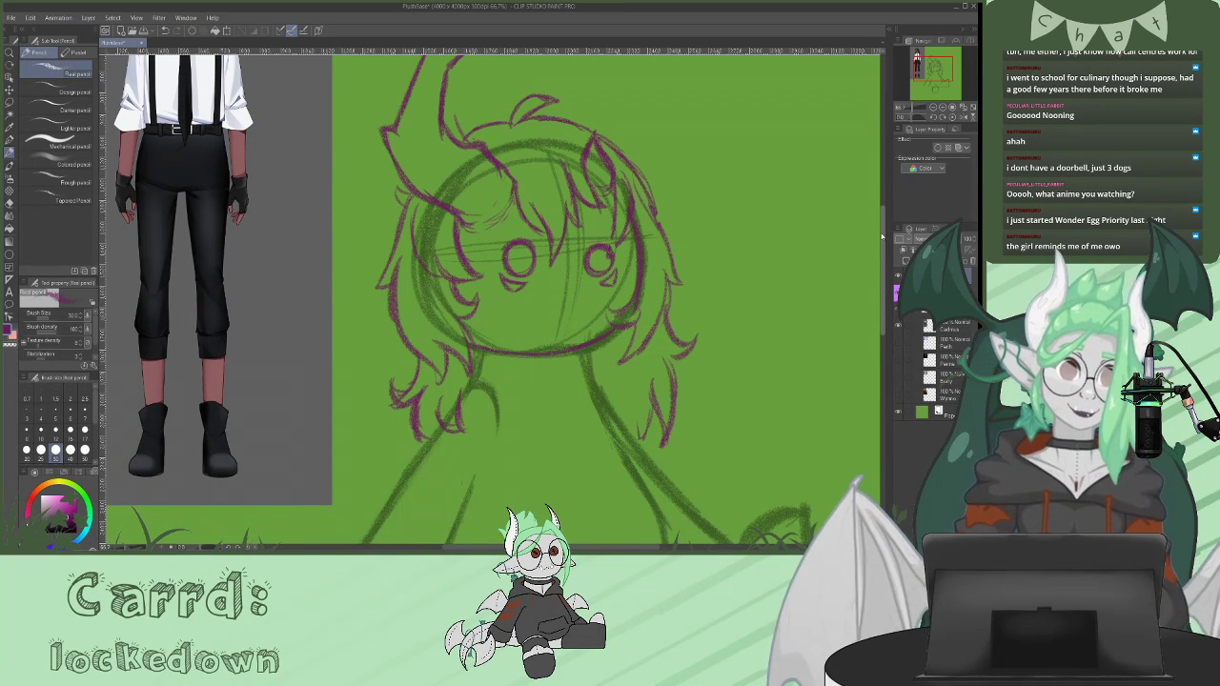
mouse_move(882, 237)
mouse_down()
mouse_move(882, 203)
mouse_move(887, 232)
mouse_up()
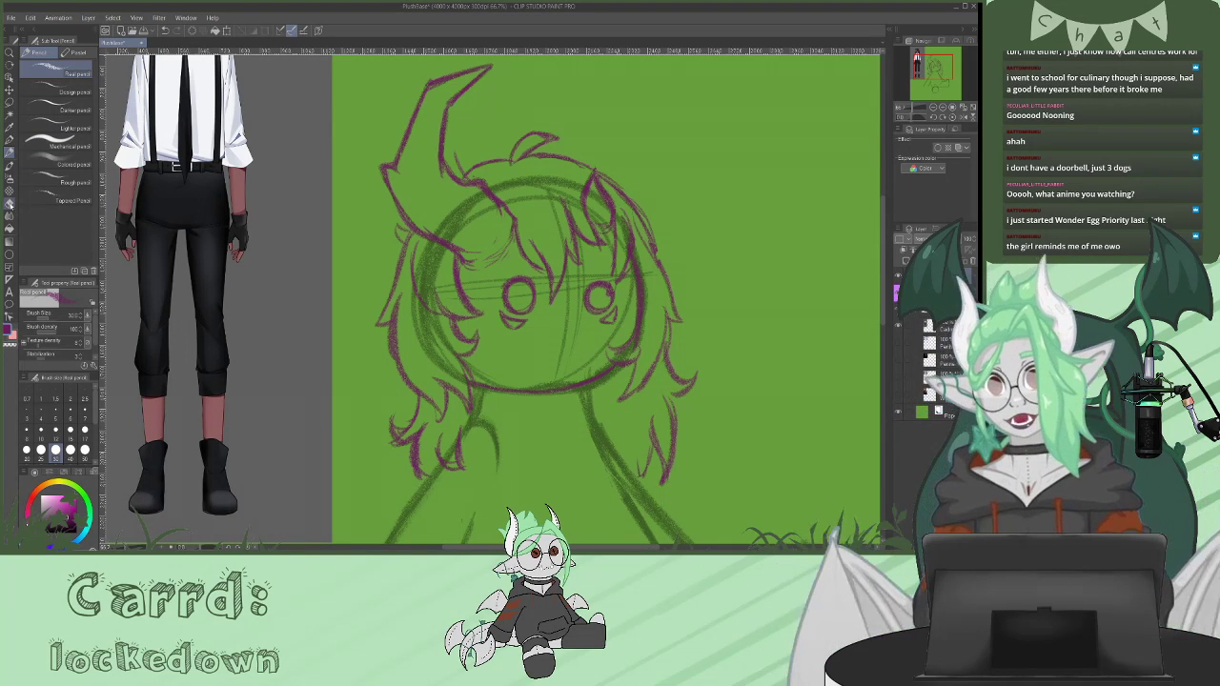
key(e)
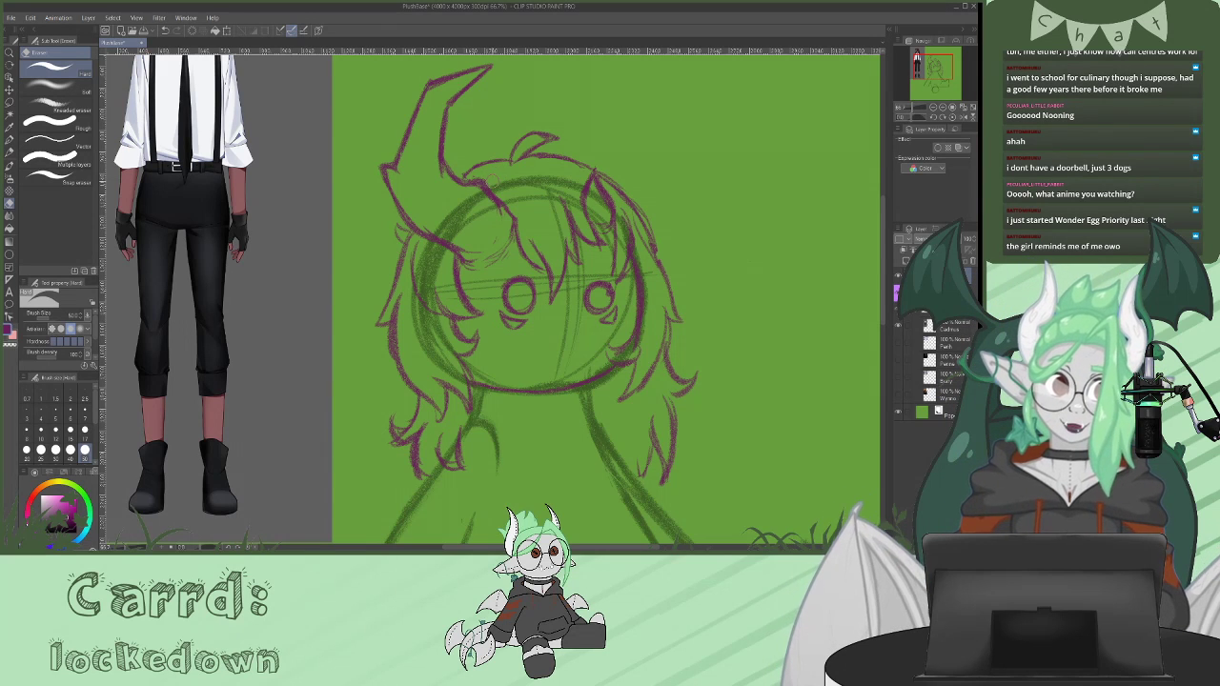
click(11, 151)
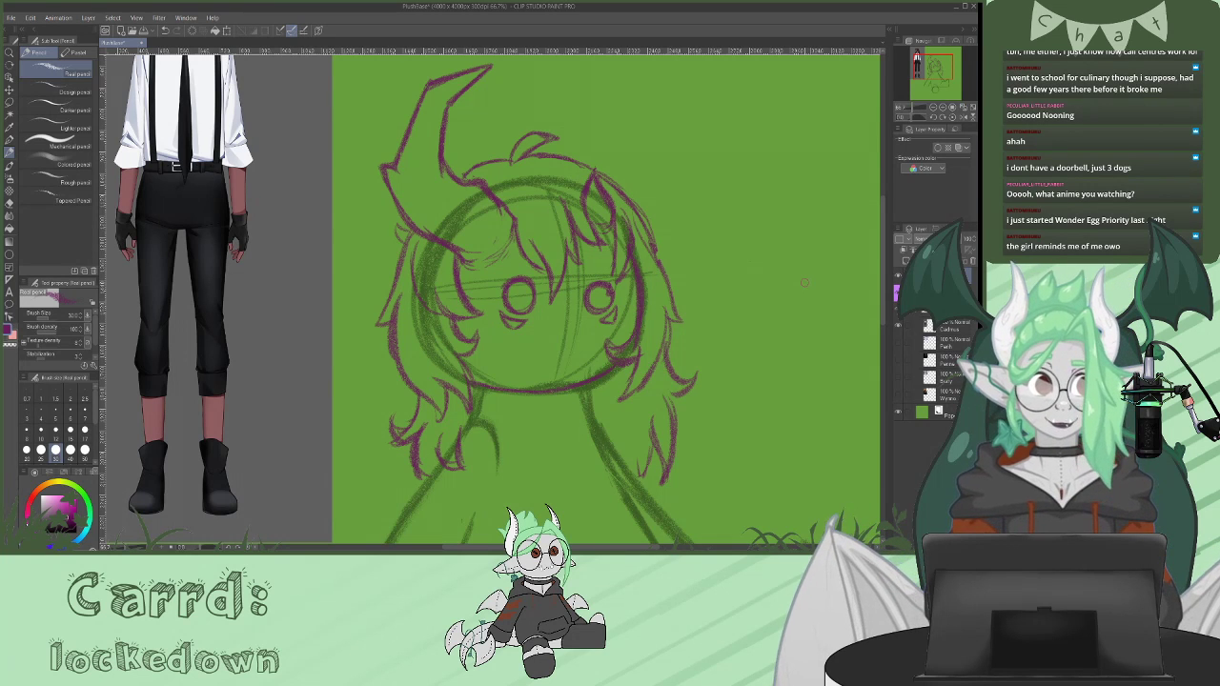
- Sketch one pointed shirt collar flap below the chin, from the neck on the large horn's side to the chest centre
drag(885, 244, 893, 286)
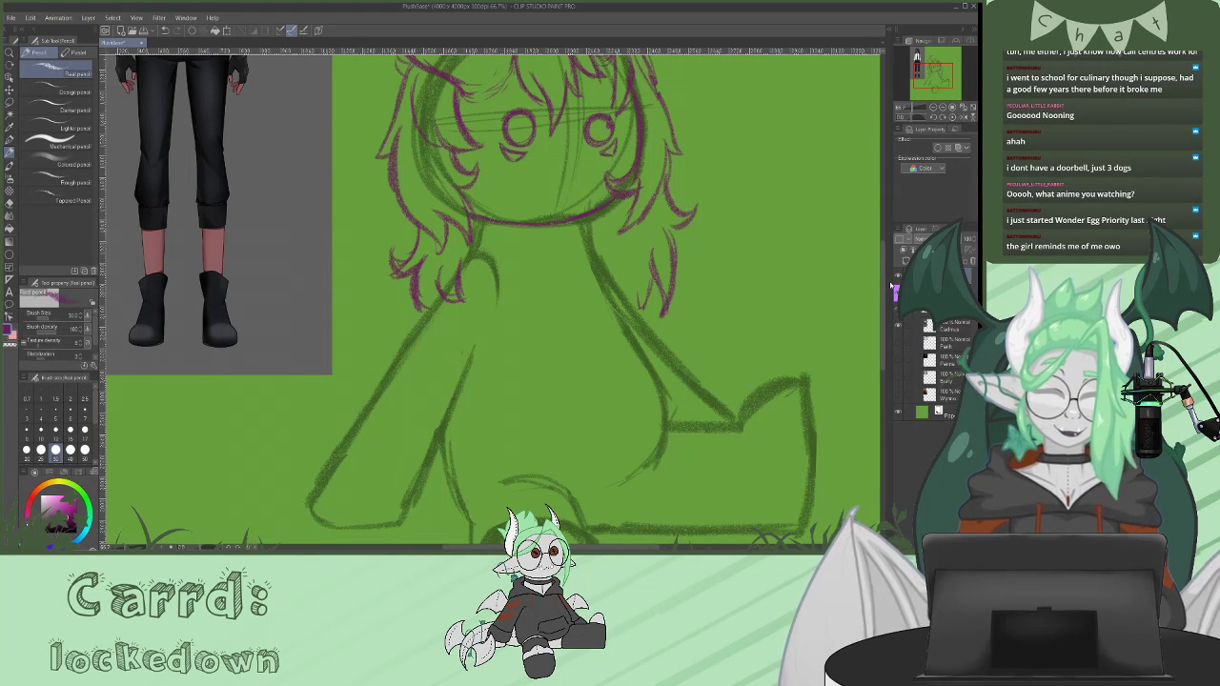
mouse_move(886, 286)
mouse_down()
mouse_move(894, 198)
mouse_move(885, 240)
mouse_up()
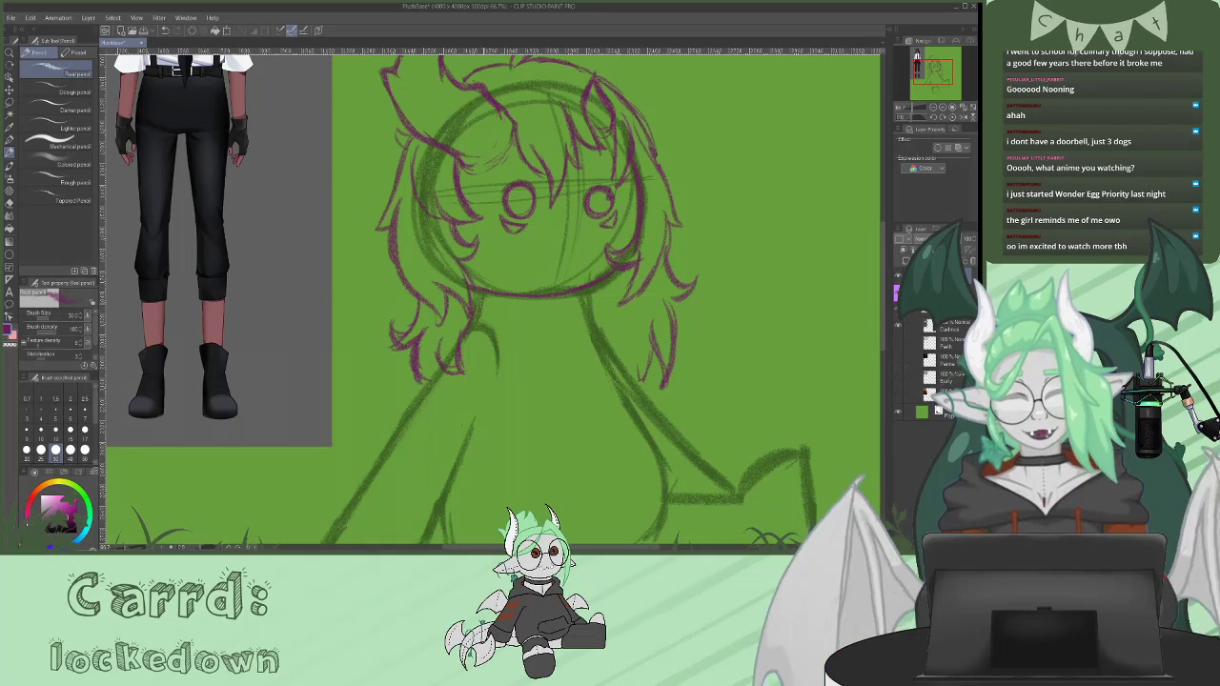
mouse_move(883, 243)
mouse_down()
mouse_move(877, 202)
mouse_move(866, 284)
mouse_up()
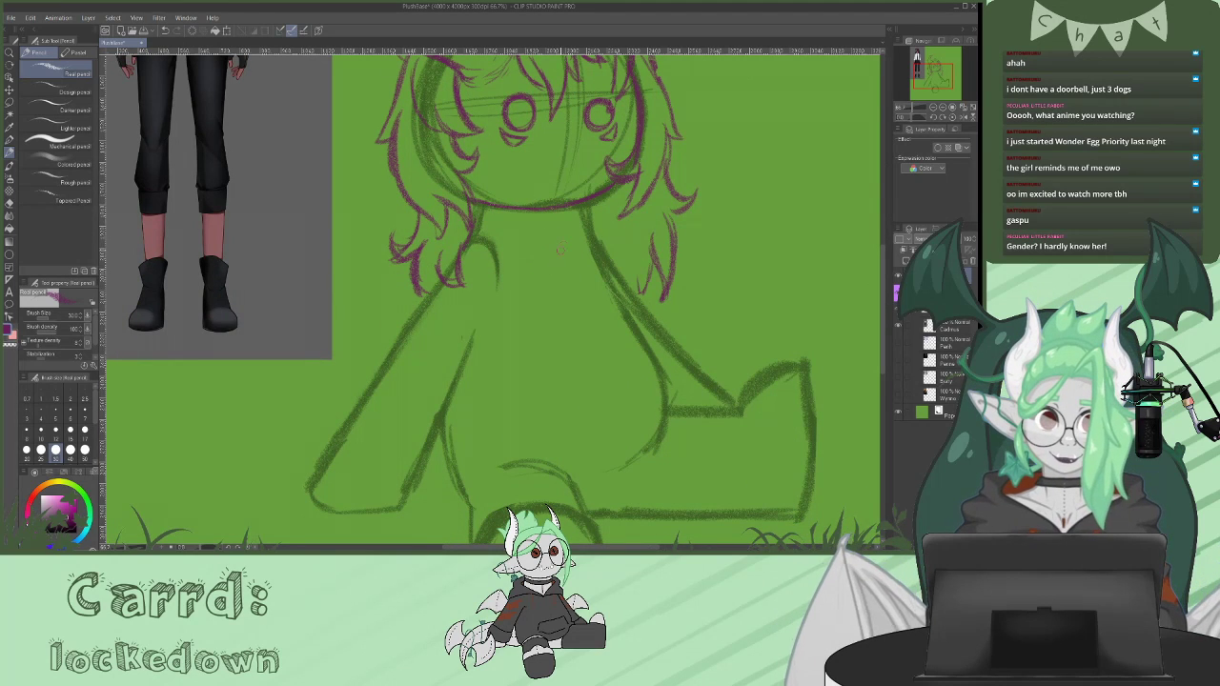
mouse_move(882, 248)
mouse_down()
mouse_move(883, 258)
mouse_move(889, 204)
mouse_move(888, 239)
mouse_up()
drag(560, 291, 533, 364)
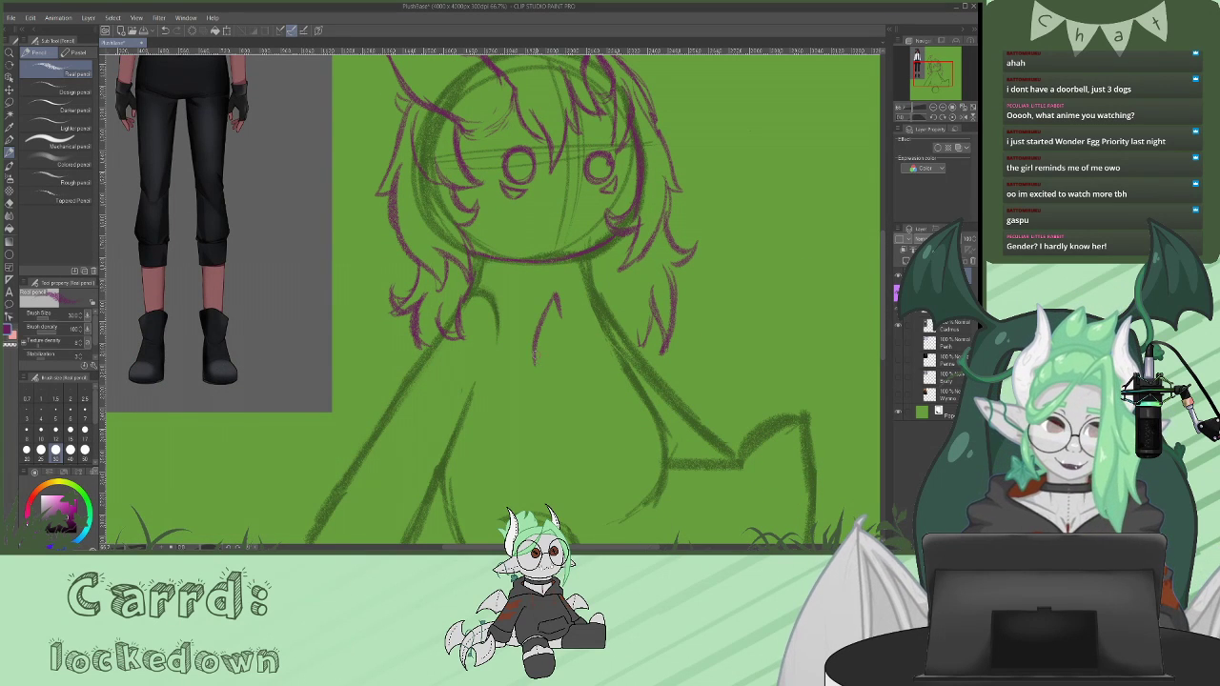
mouse_move(560, 303)
mouse_down()
mouse_move(559, 284)
mouse_move(486, 267)
mouse_move(475, 289)
mouse_move(533, 371)
mouse_up()
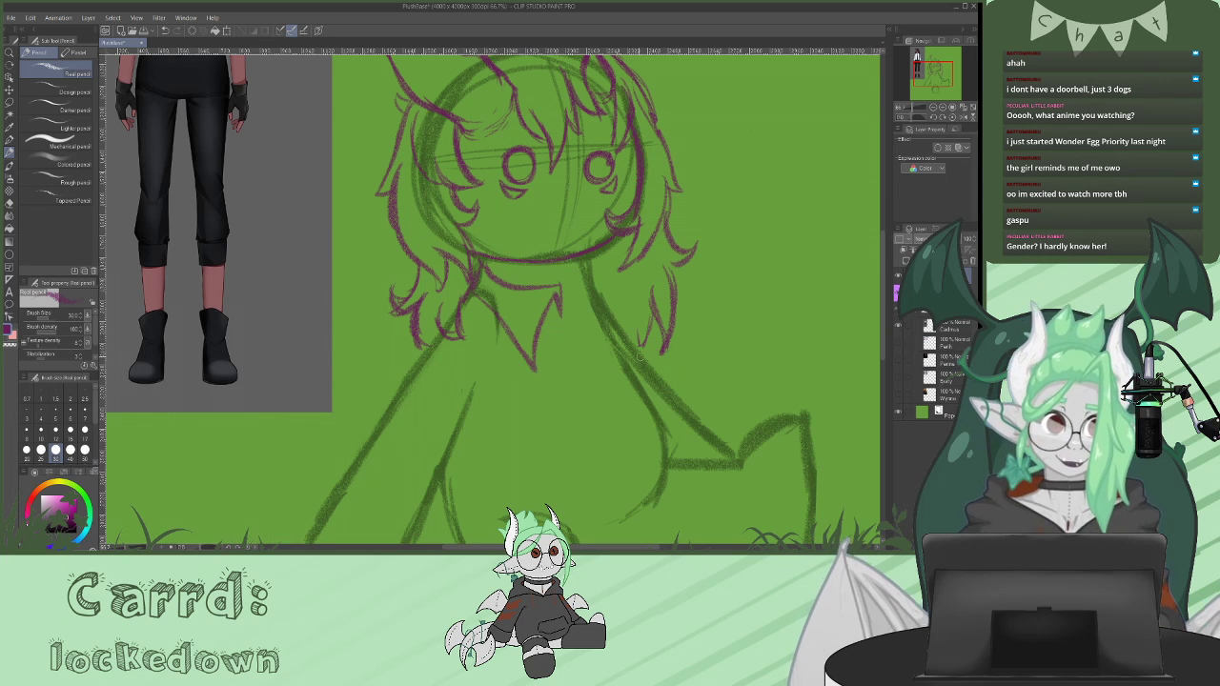
- Try to make the second collar flap by lassoing the sketched flap, duplicating it, mirroring the copy and shifting it across the neck
key(m)
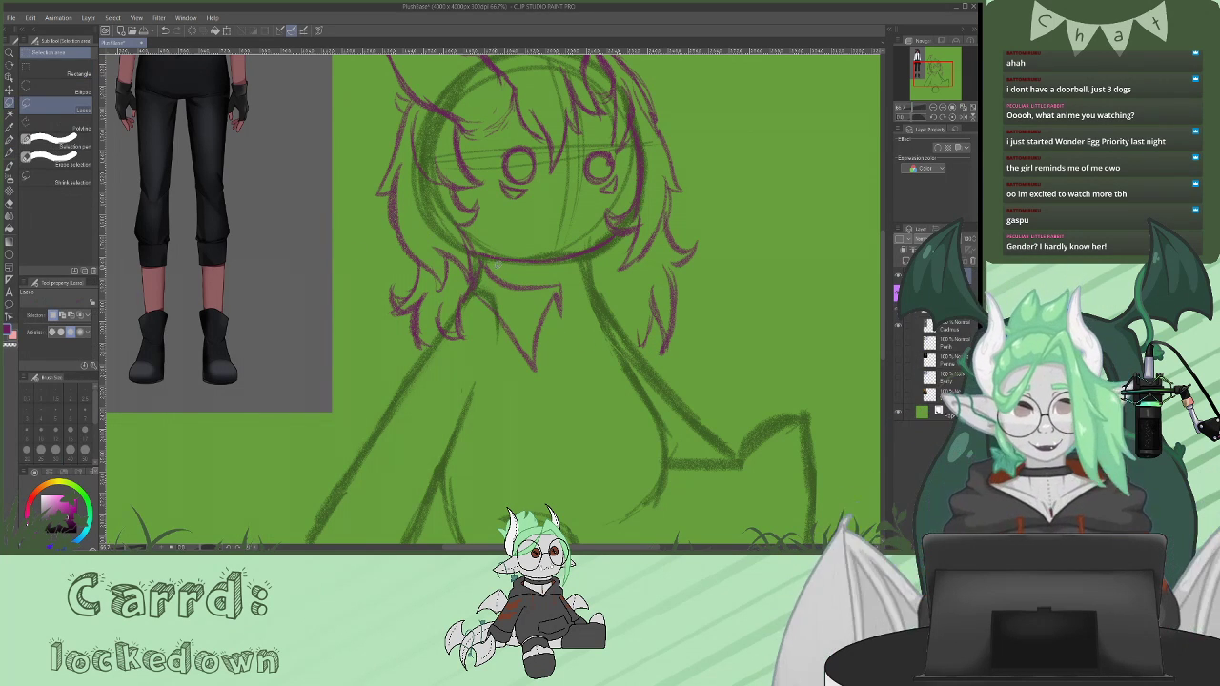
drag(482, 254, 471, 303)
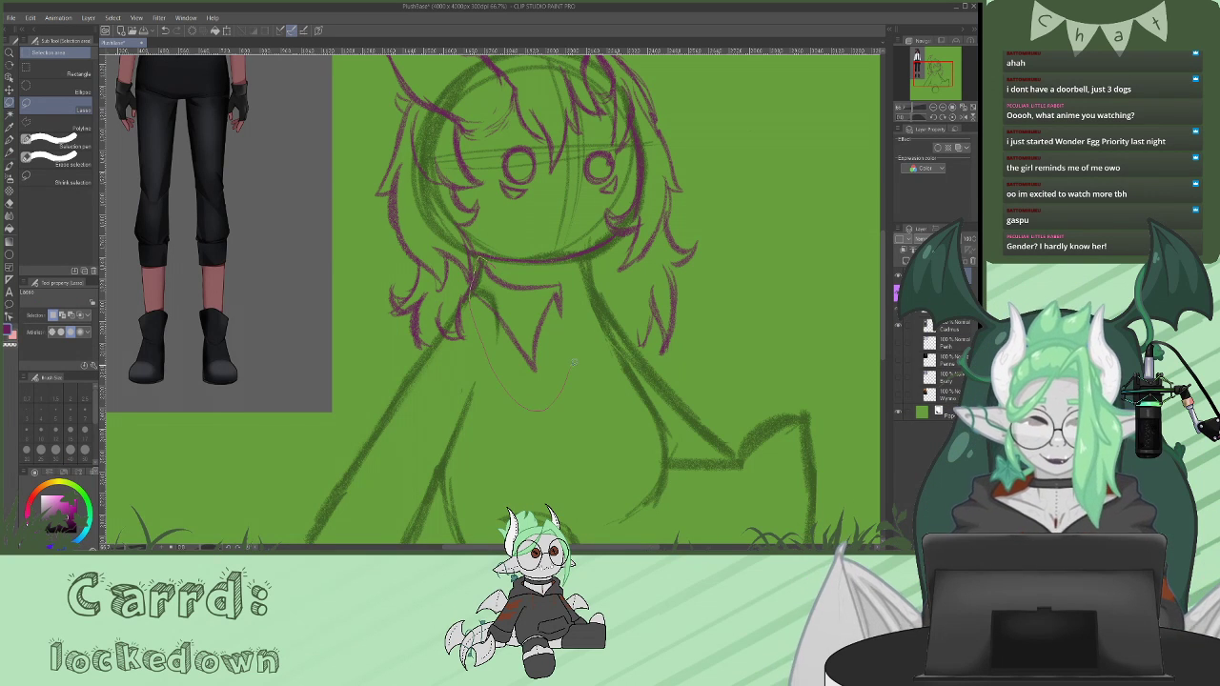
drag(551, 260, 530, 256)
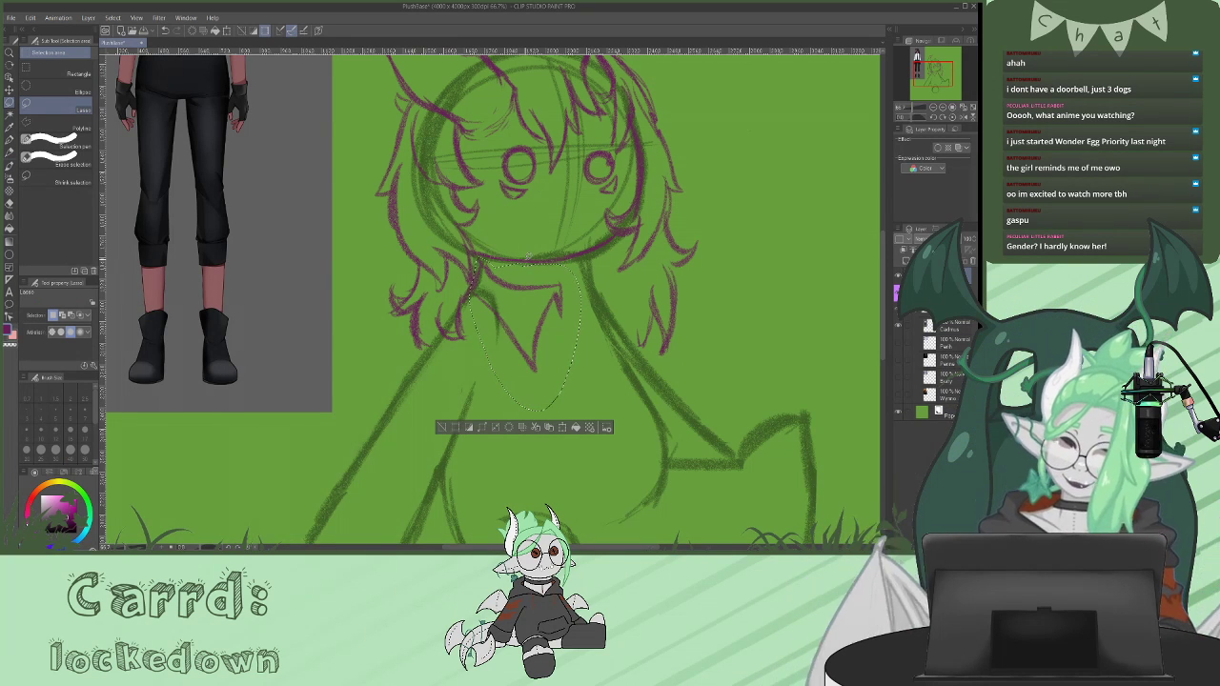
key(ctrl+c)
key(ctrl+v)
click(31, 18)
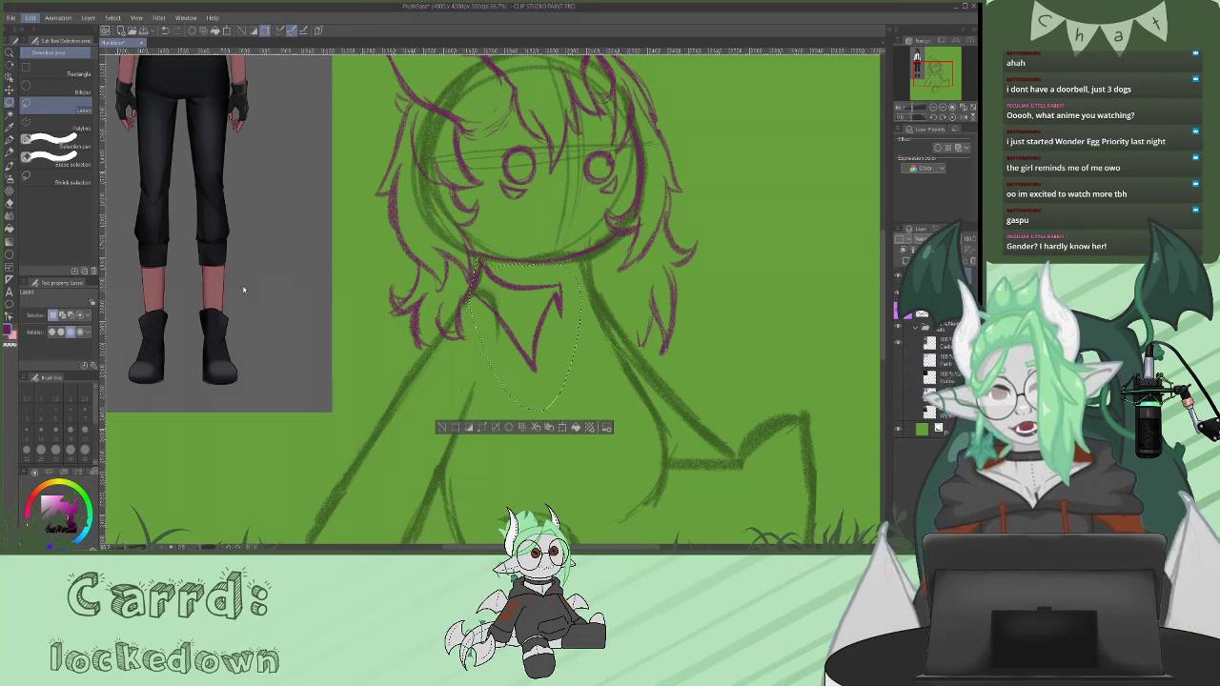
key(ctrl+t)
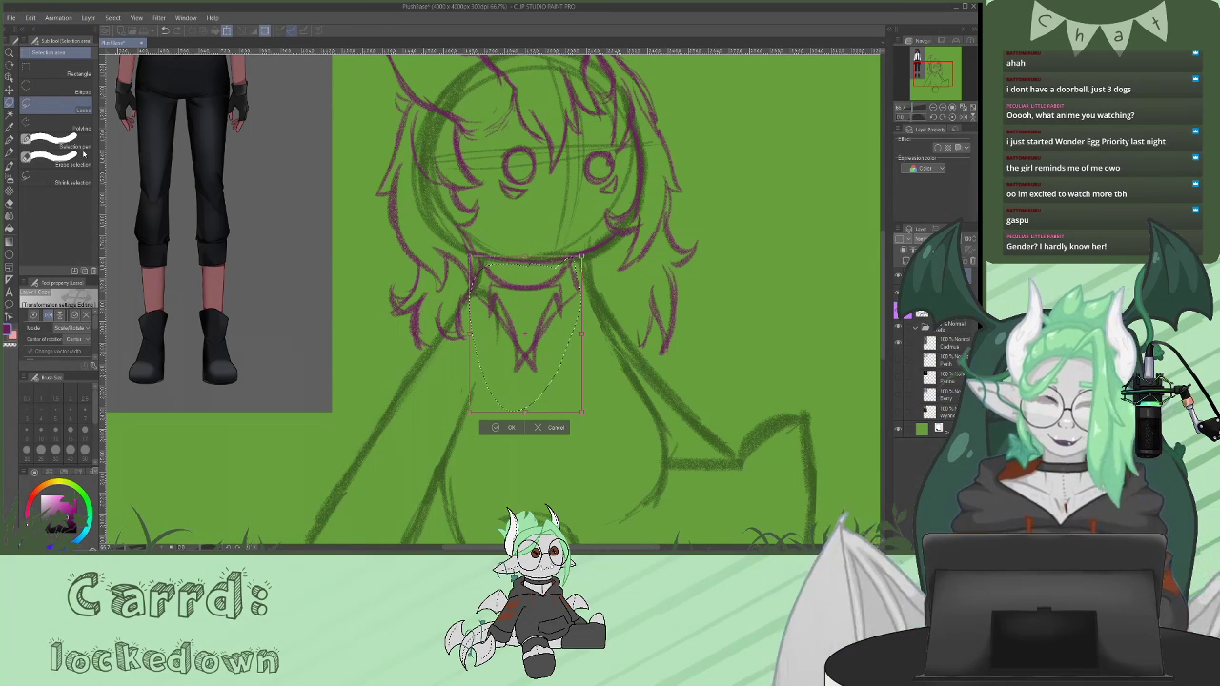
drag(502, 355, 541, 359)
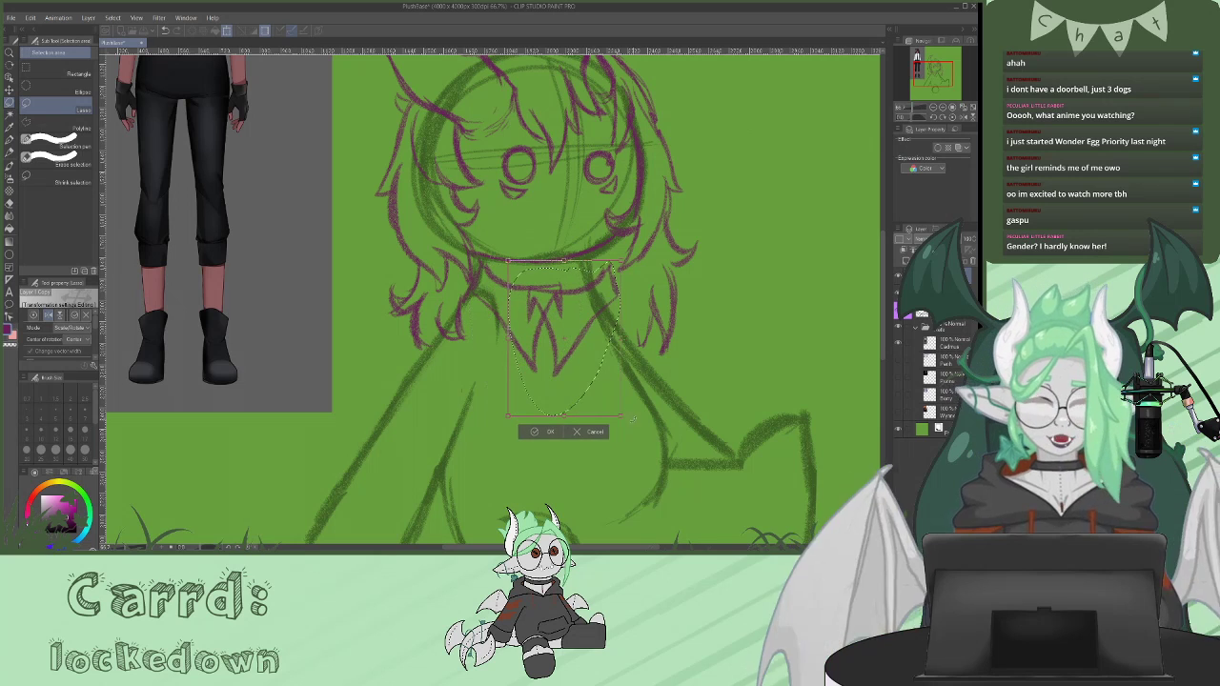
click(551, 431)
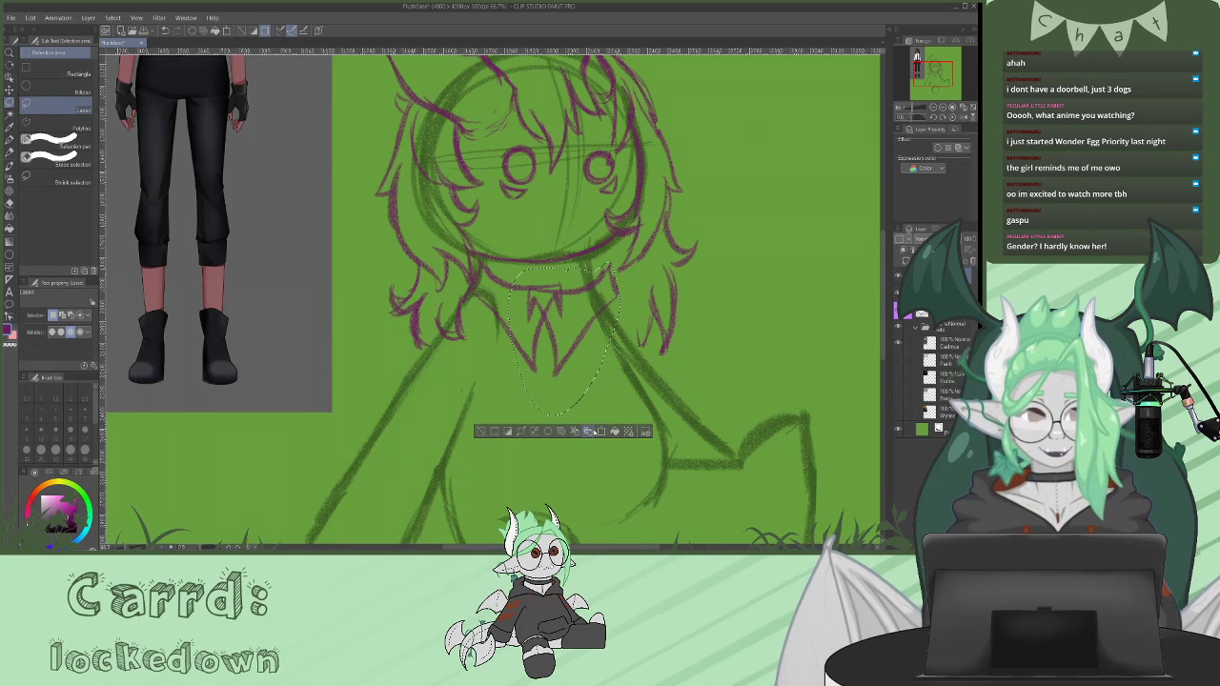
- Try to rotate and reposition the mirrored collar copy with Free Transform, then cancel the transformation
click(32, 18)
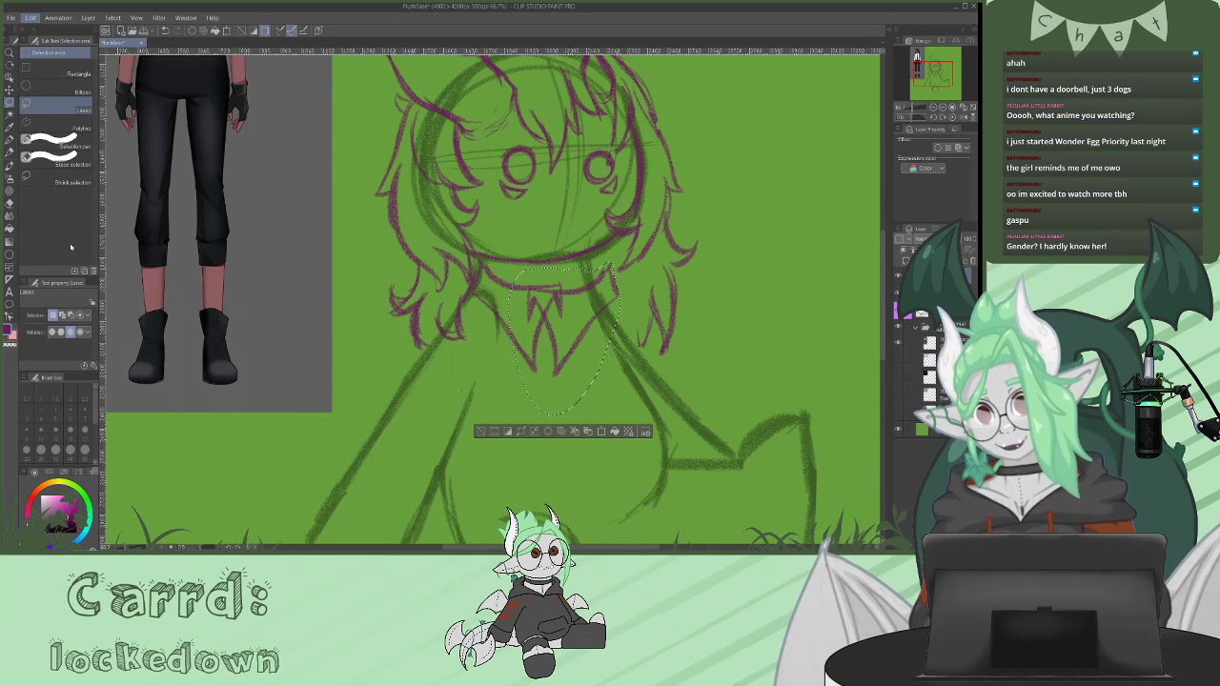
click(240, 286)
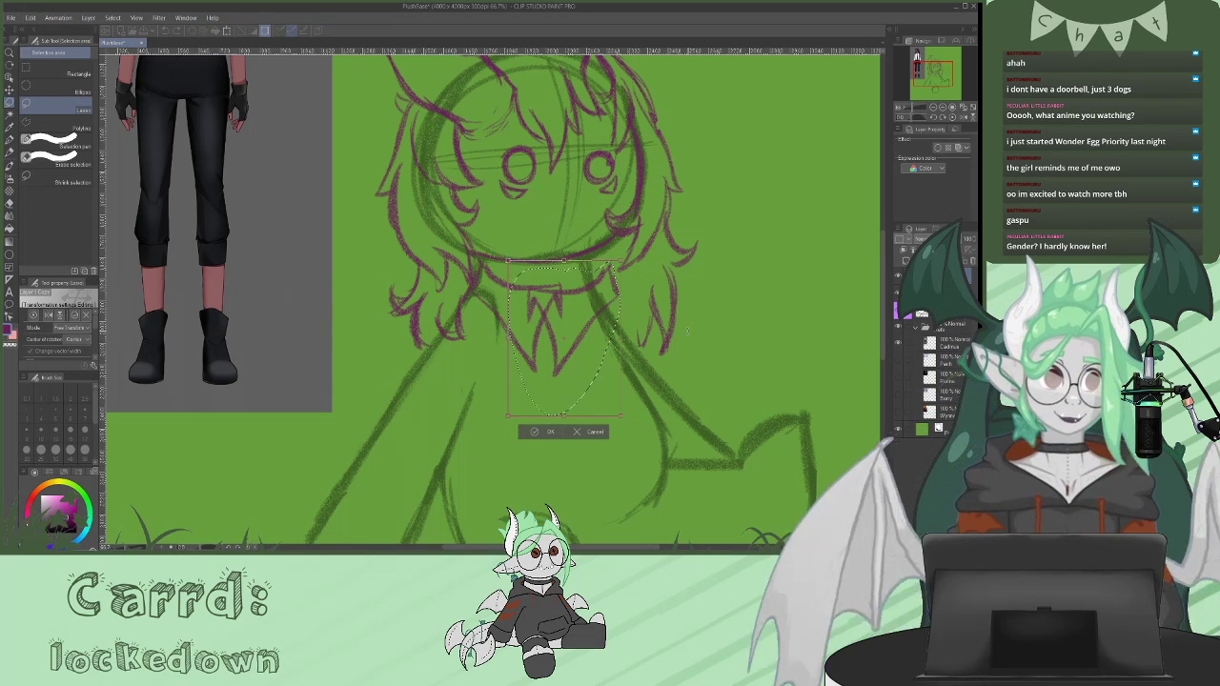
drag(707, 296, 702, 315)
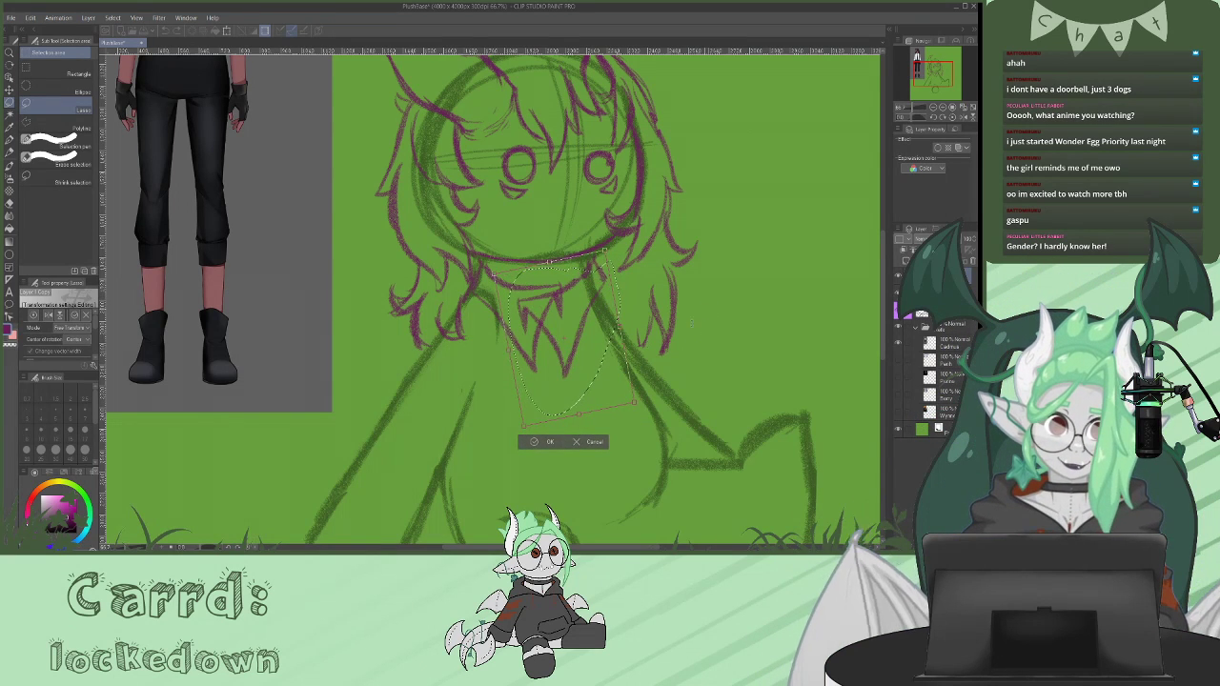
drag(636, 370, 641, 367)
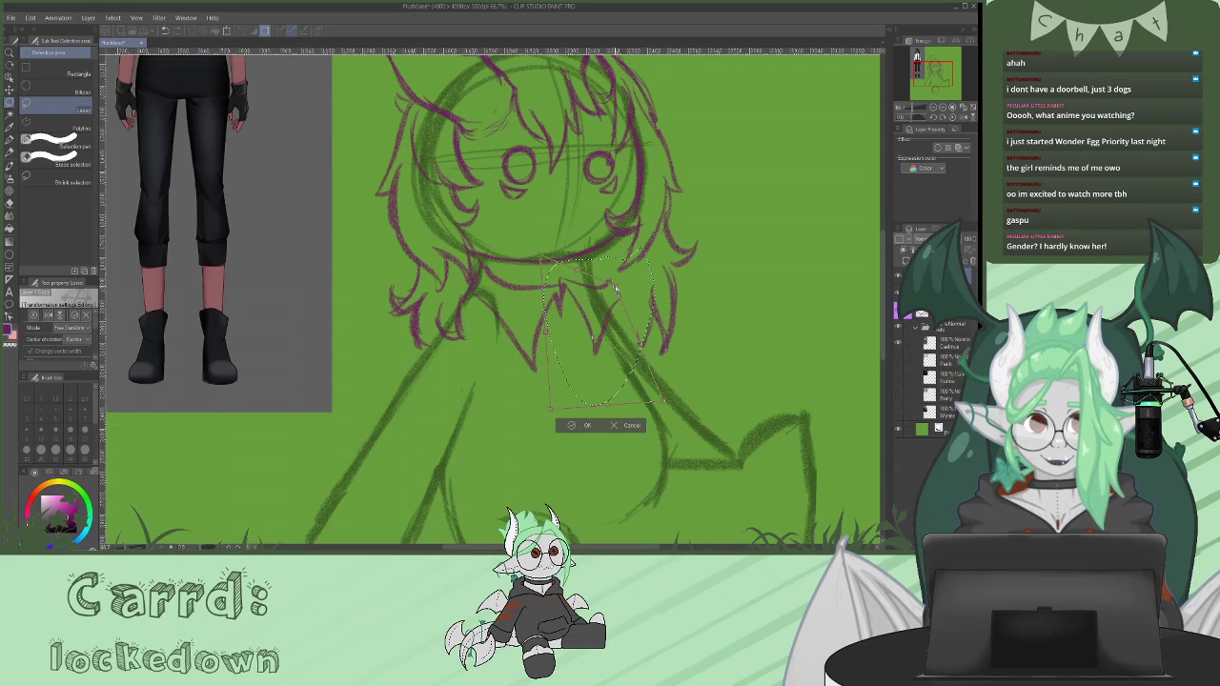
drag(548, 332, 560, 356)
click(636, 448)
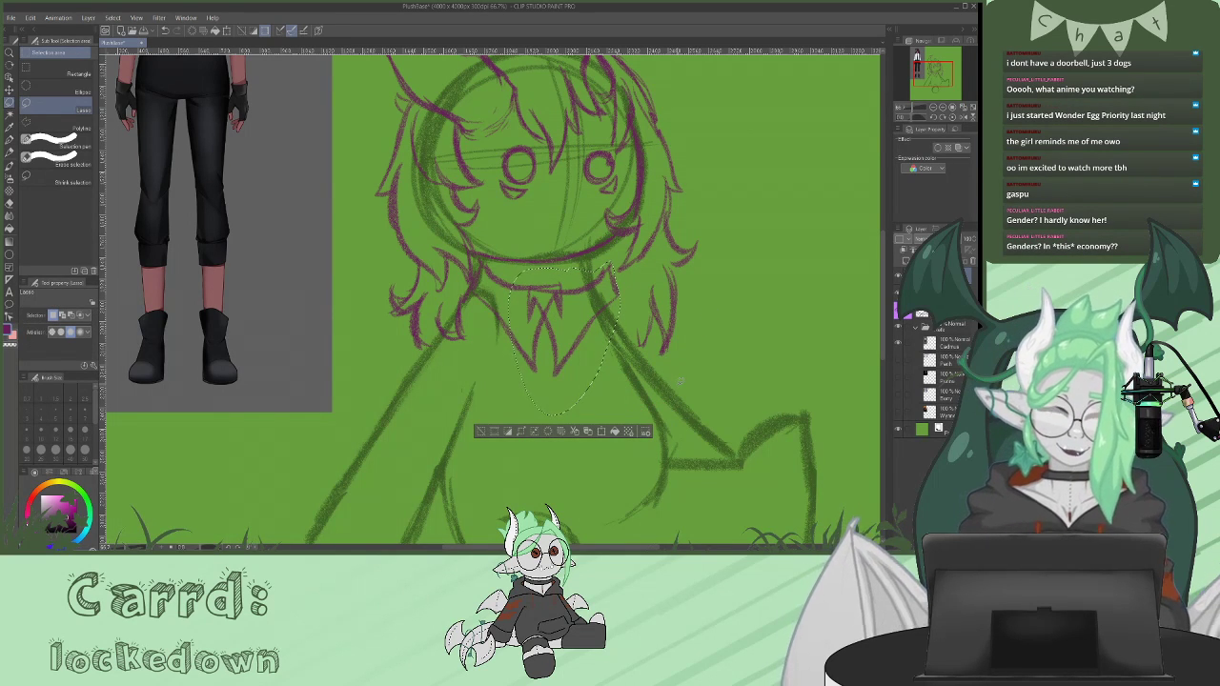
- Undo the pasted collar copy and clear the lasso selection
key(ctrl+z)
key(ctrl+z)
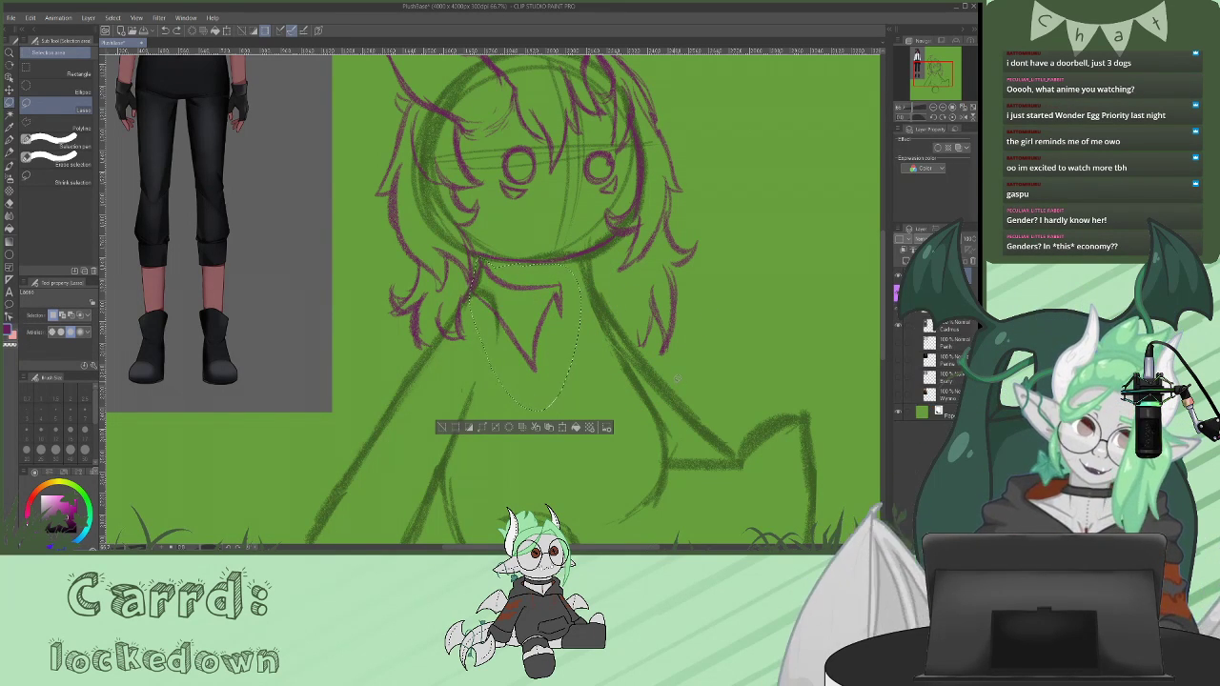
click(681, 359)
click(720, 348)
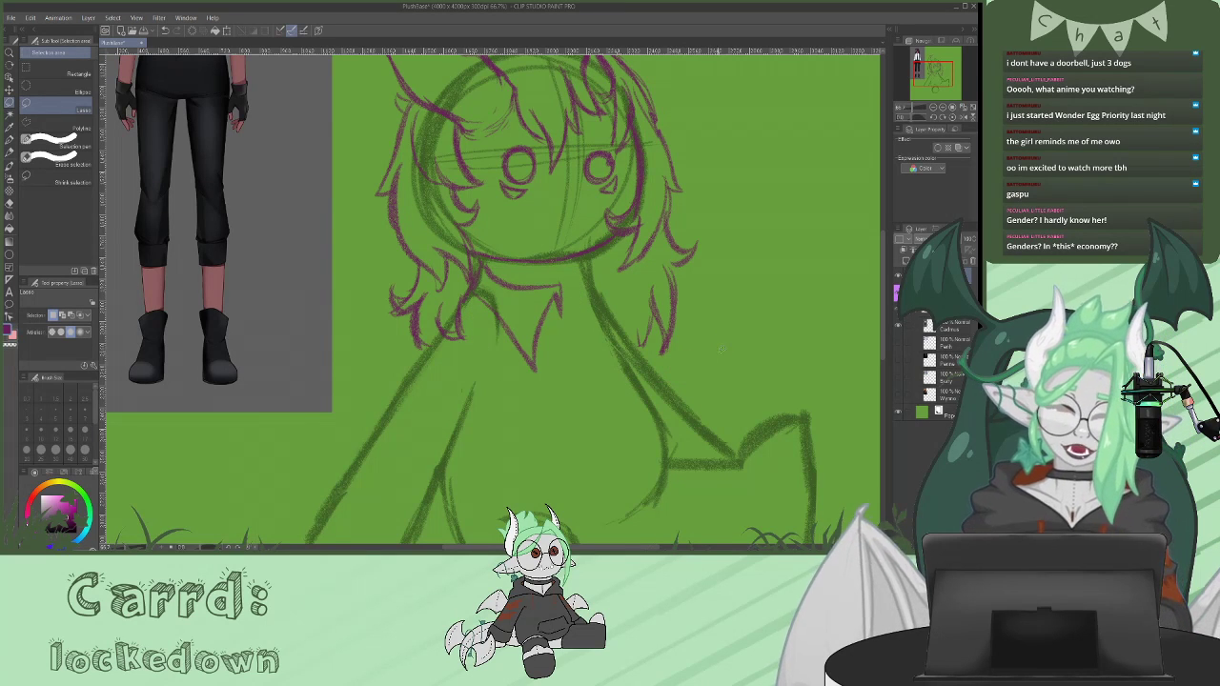
- Try to sketch the second collar flap freehand with the Real pencil on the small horn's side, then undo the strokes
key(p)
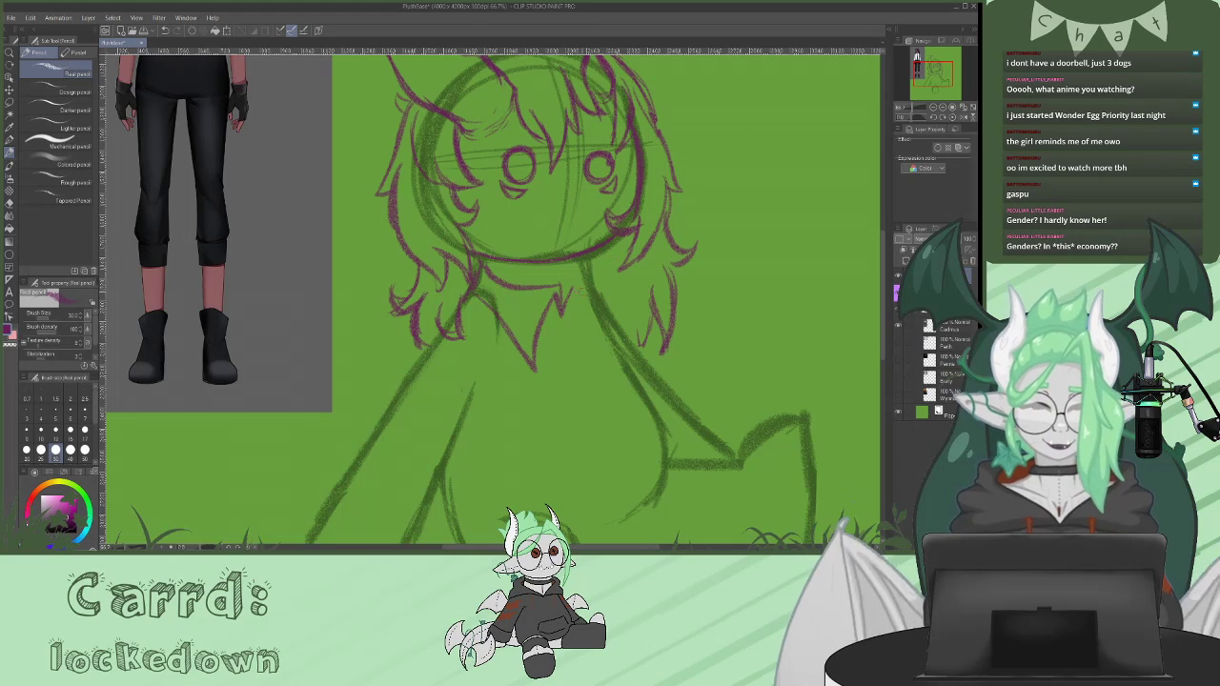
drag(576, 294, 591, 359)
mouse_move(561, 293)
mouse_down()
mouse_move(564, 316)
mouse_move(581, 299)
mouse_move(599, 318)
mouse_move(601, 355)
mouse_up()
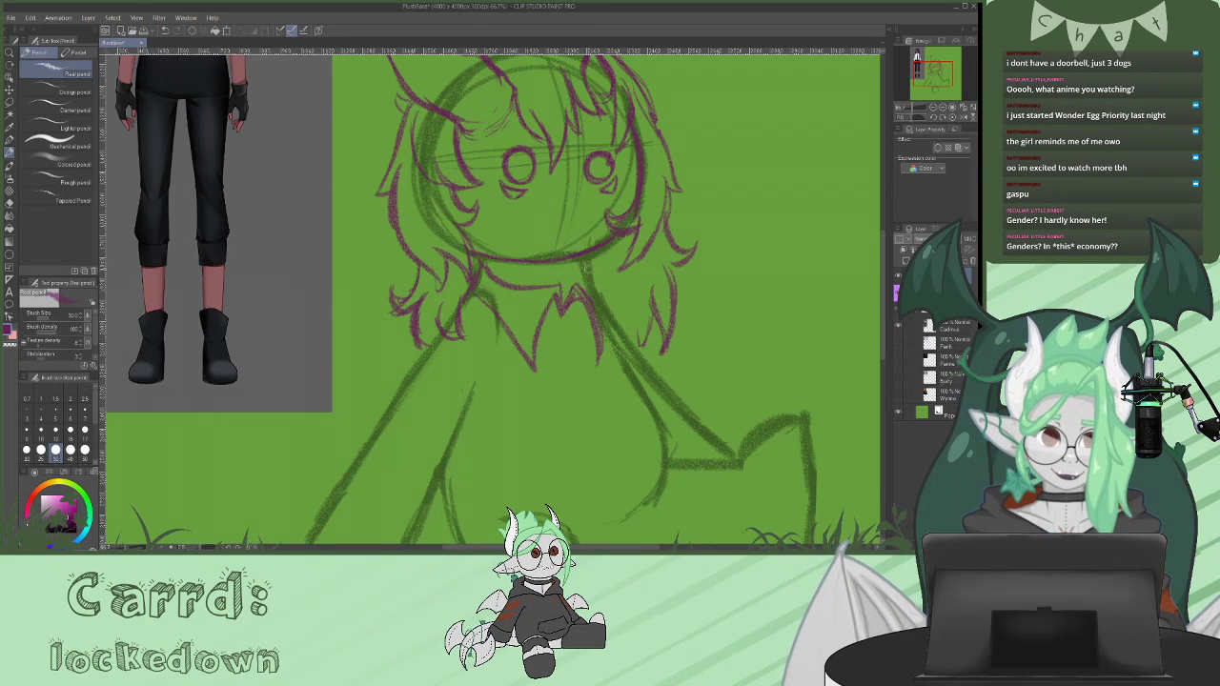
drag(589, 271, 581, 293)
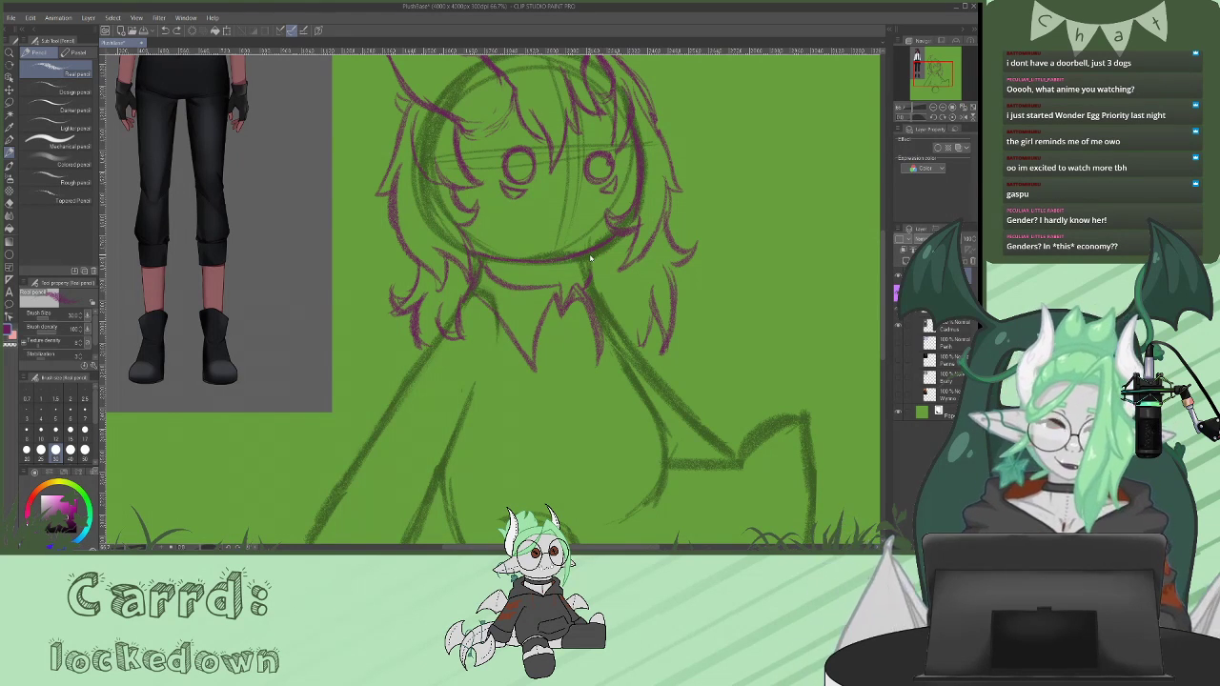
key(ctrl+z)
key(ctrl+z)
key(ctrl+z)
key(ctrl+z)
key(ctrl+z)
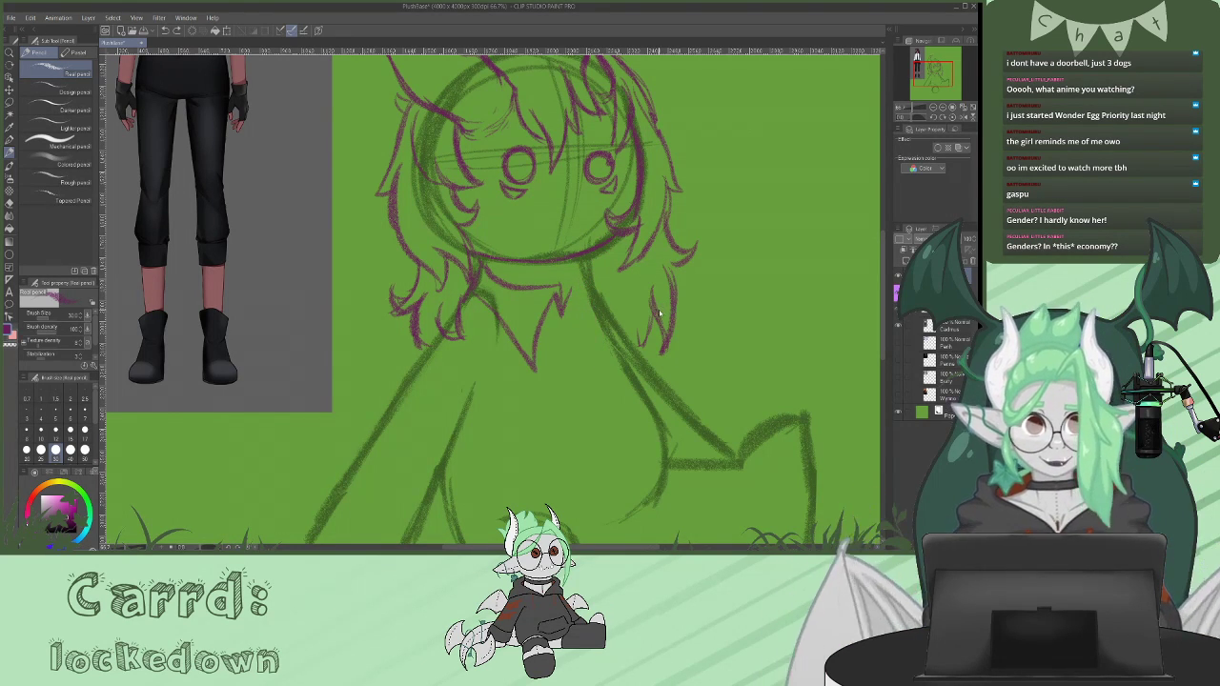
- Sketch the narrower second collar flap on the small horn's side with the canvas flipped horizontally, then restore the canvas orientation
click(962, 117)
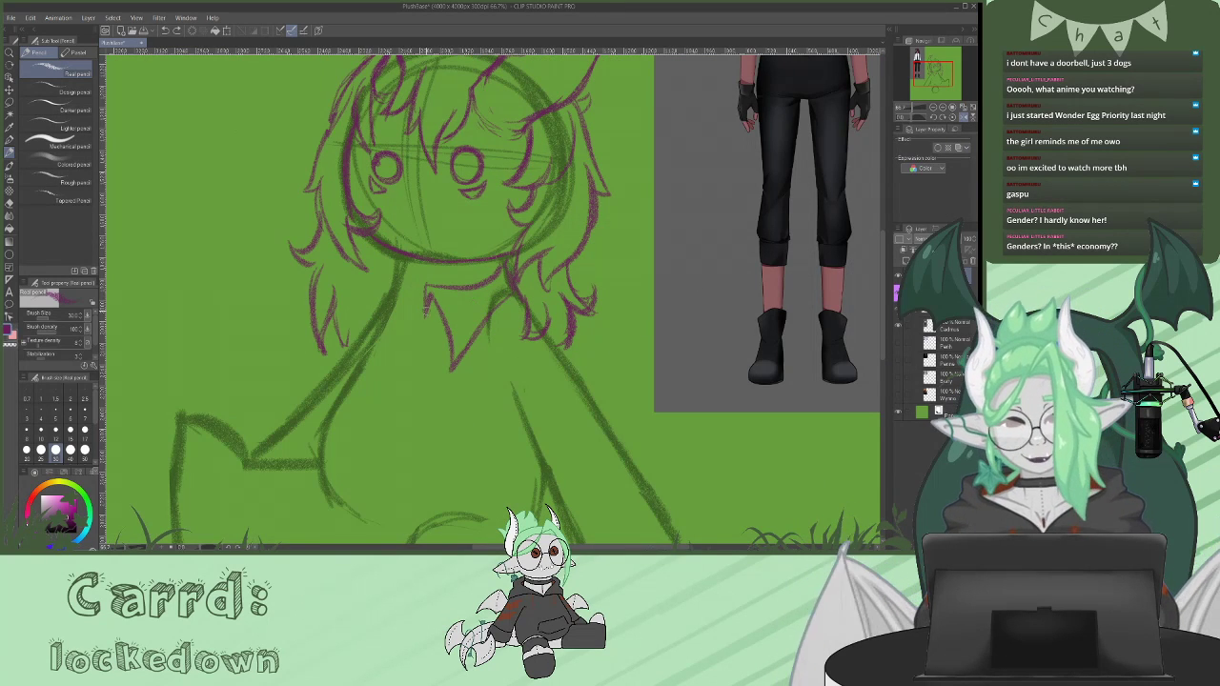
mouse_move(423, 314)
mouse_down()
mouse_move(416, 283)
mouse_move(394, 292)
mouse_move(412, 291)
mouse_up()
drag(412, 291, 392, 339)
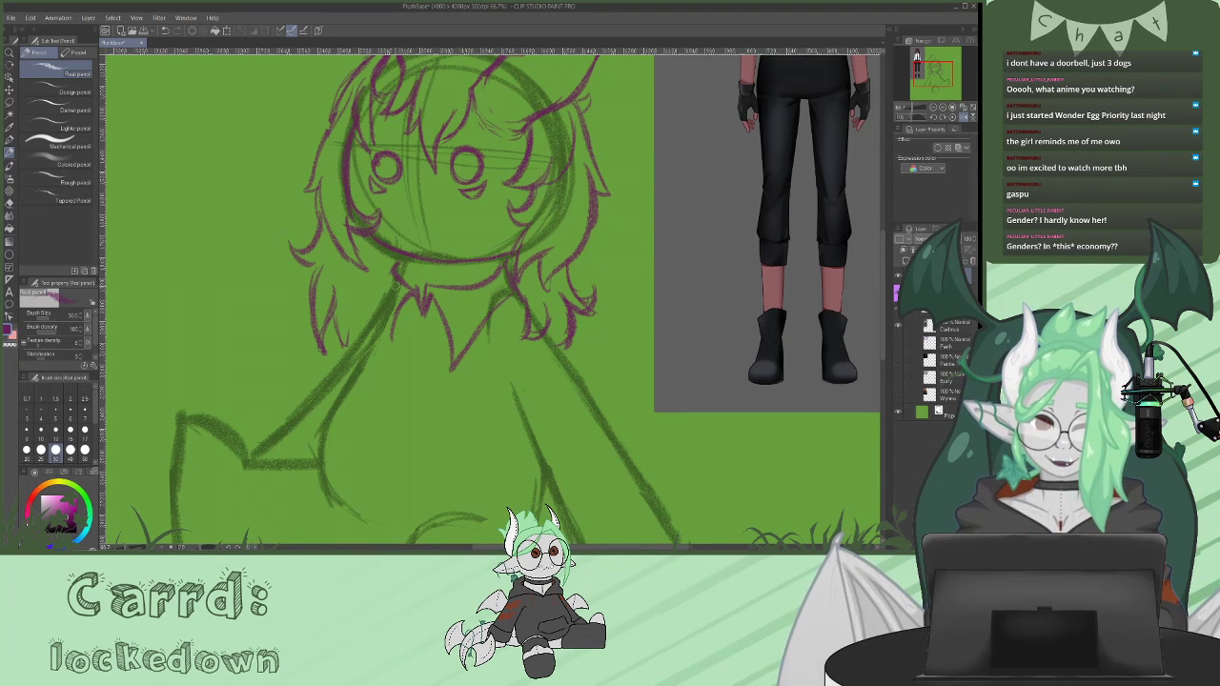
drag(396, 267, 390, 338)
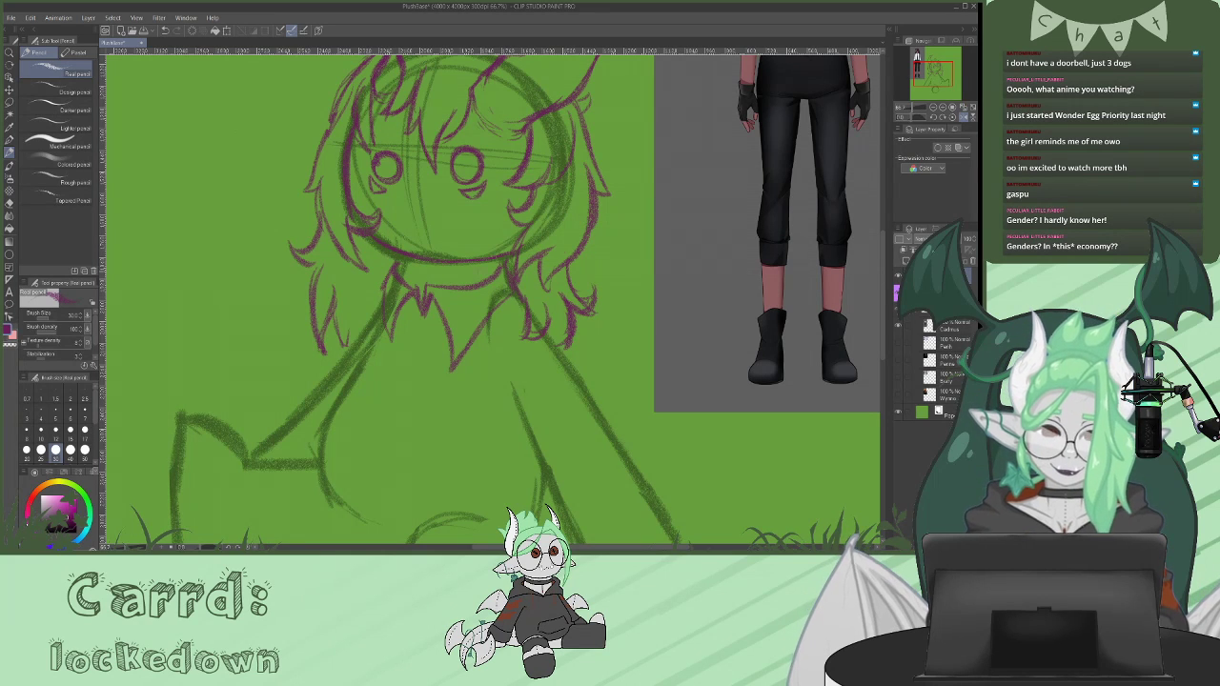
drag(389, 288, 383, 315)
drag(393, 328, 385, 351)
drag(408, 296, 393, 351)
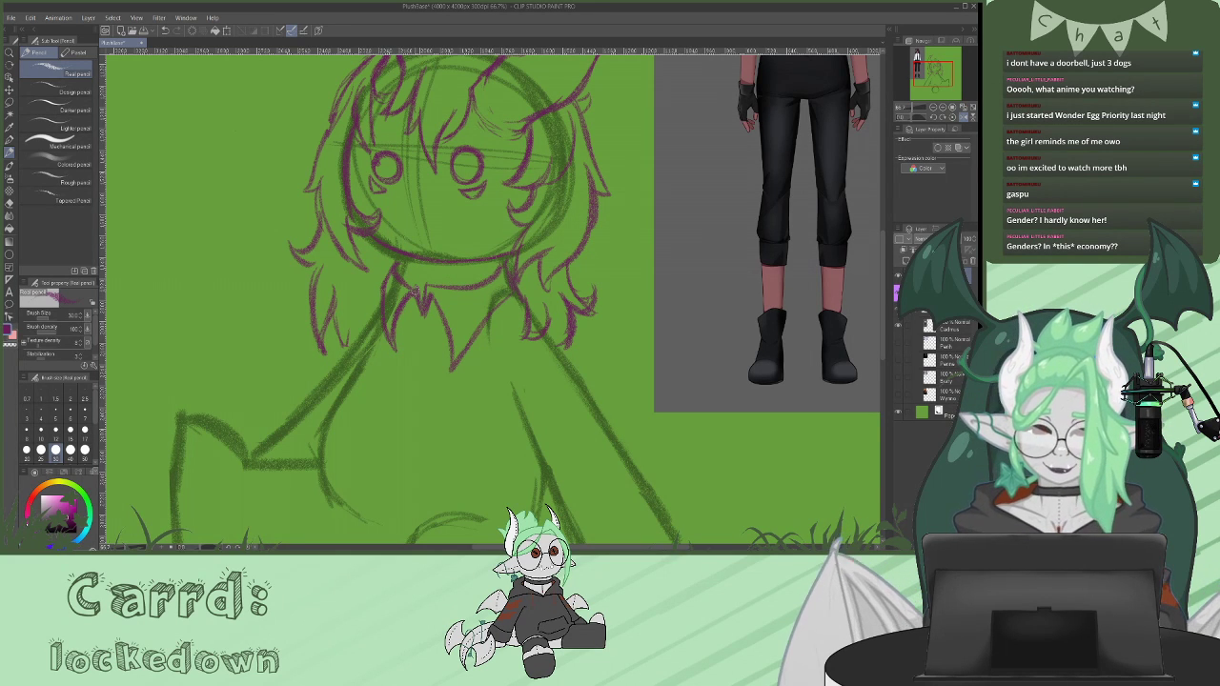
drag(392, 274, 418, 289)
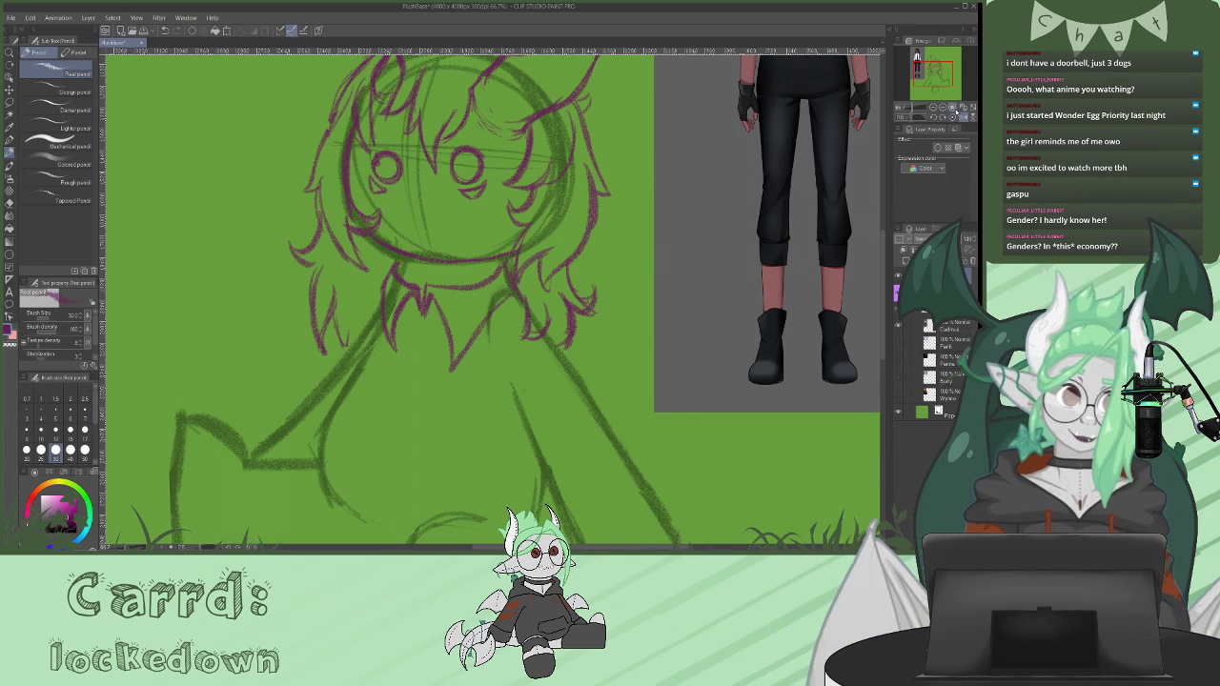
click(963, 117)
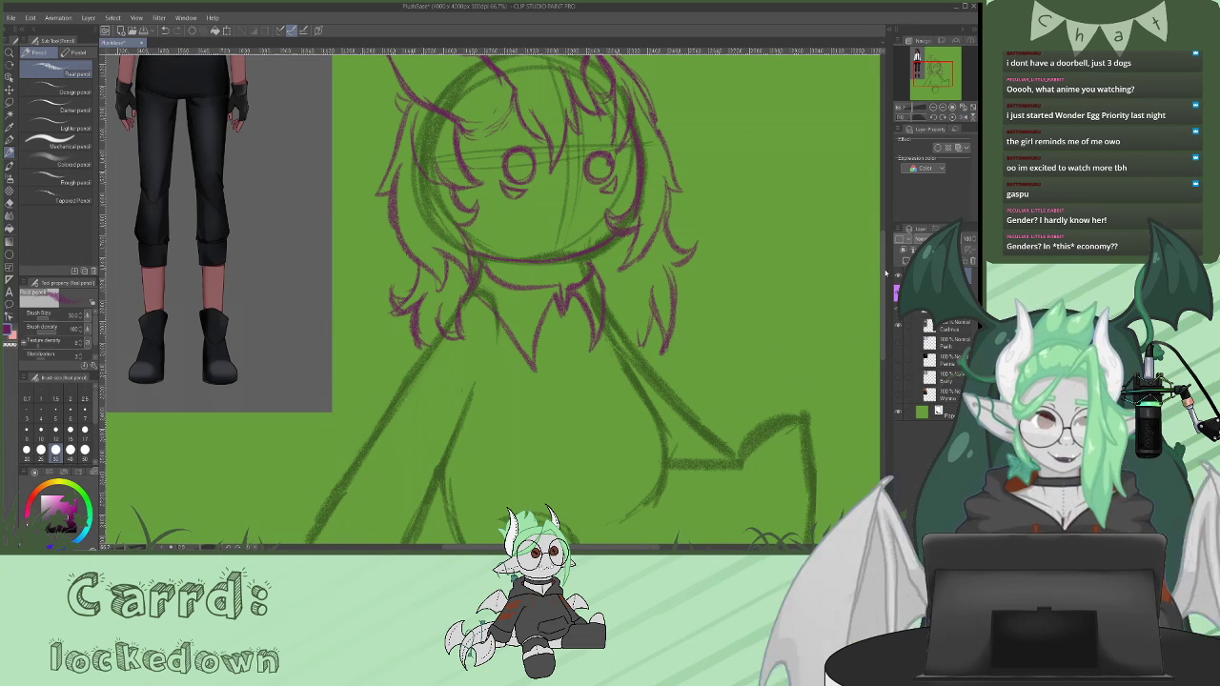
- Sketch a necktie with a small knot between the collar flaps and a long pointed blade down the torso, flipping the canvas as needed
drag(884, 284, 885, 260)
scroll(885, 260, up, 5)
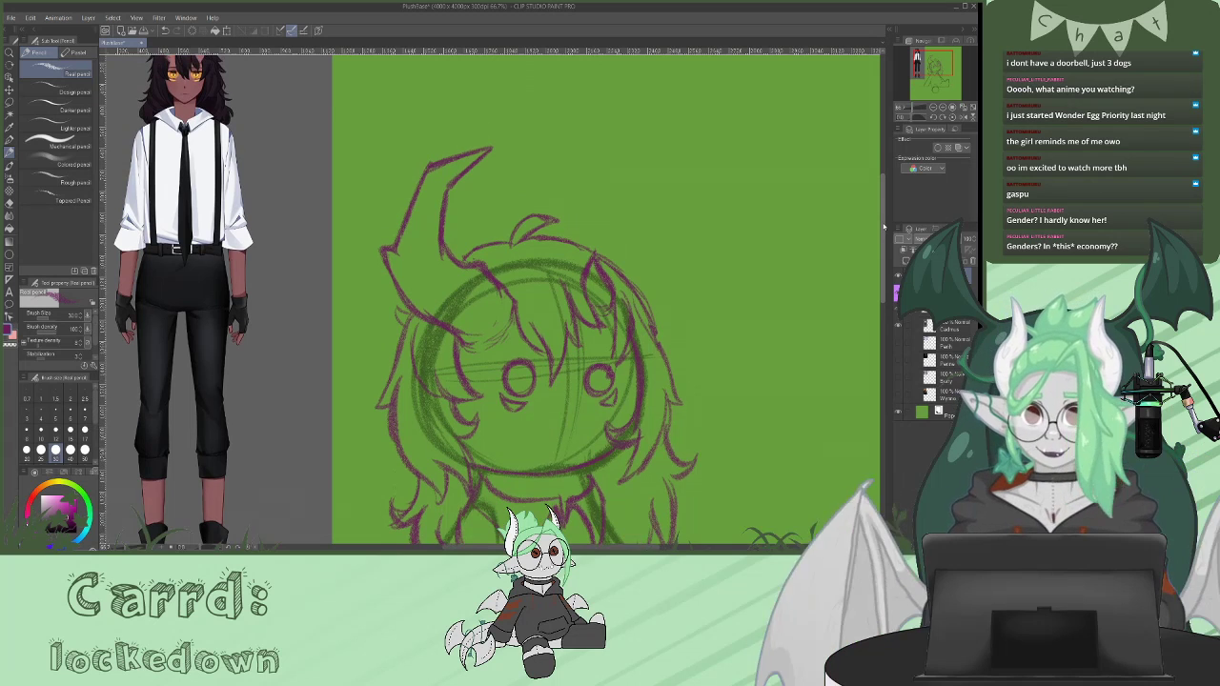
scroll(884, 259, down, 8)
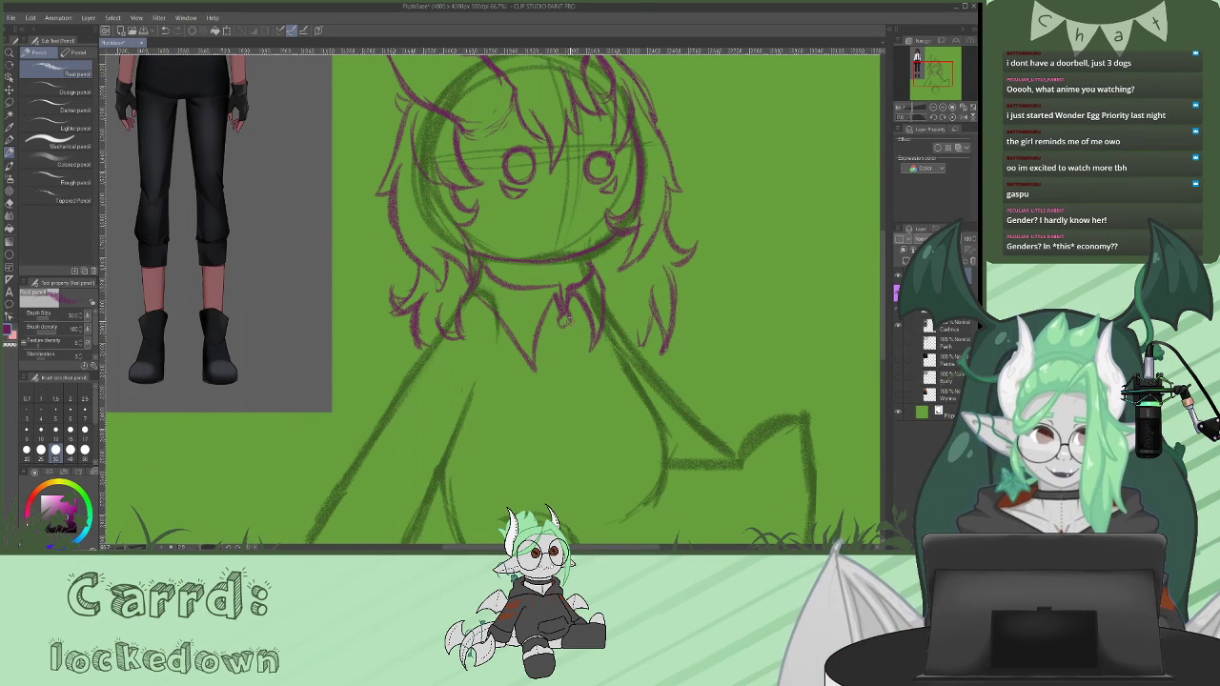
scroll(885, 286, down, 5)
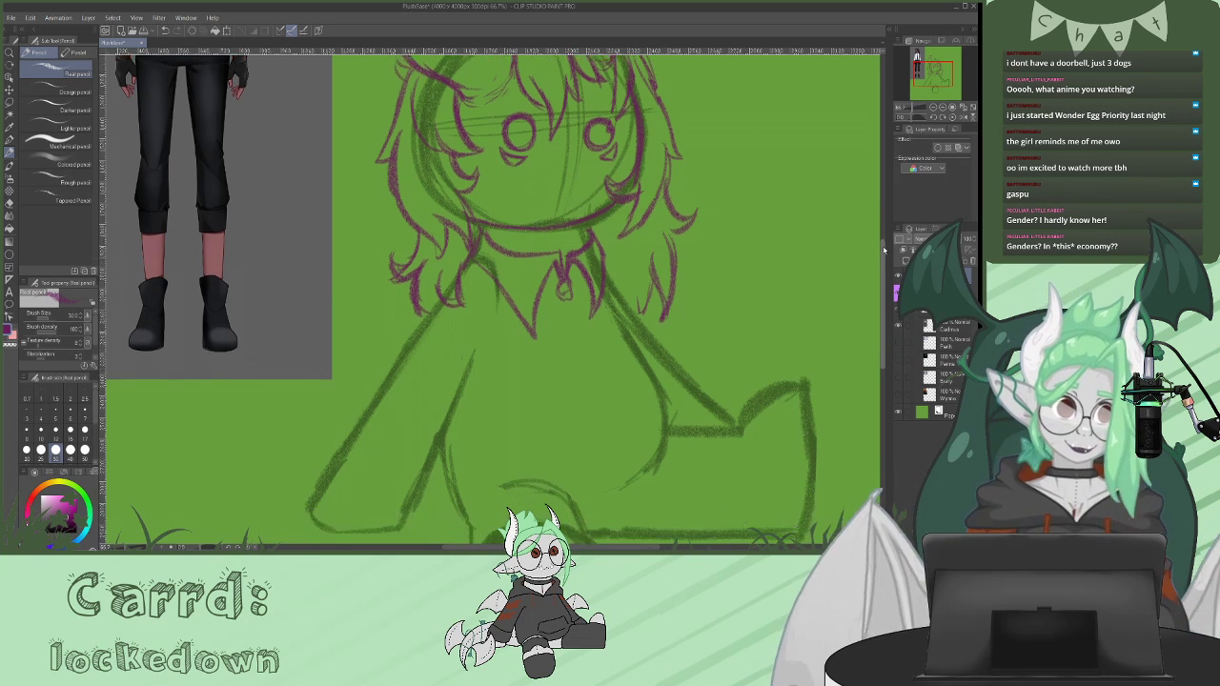
click(962, 117)
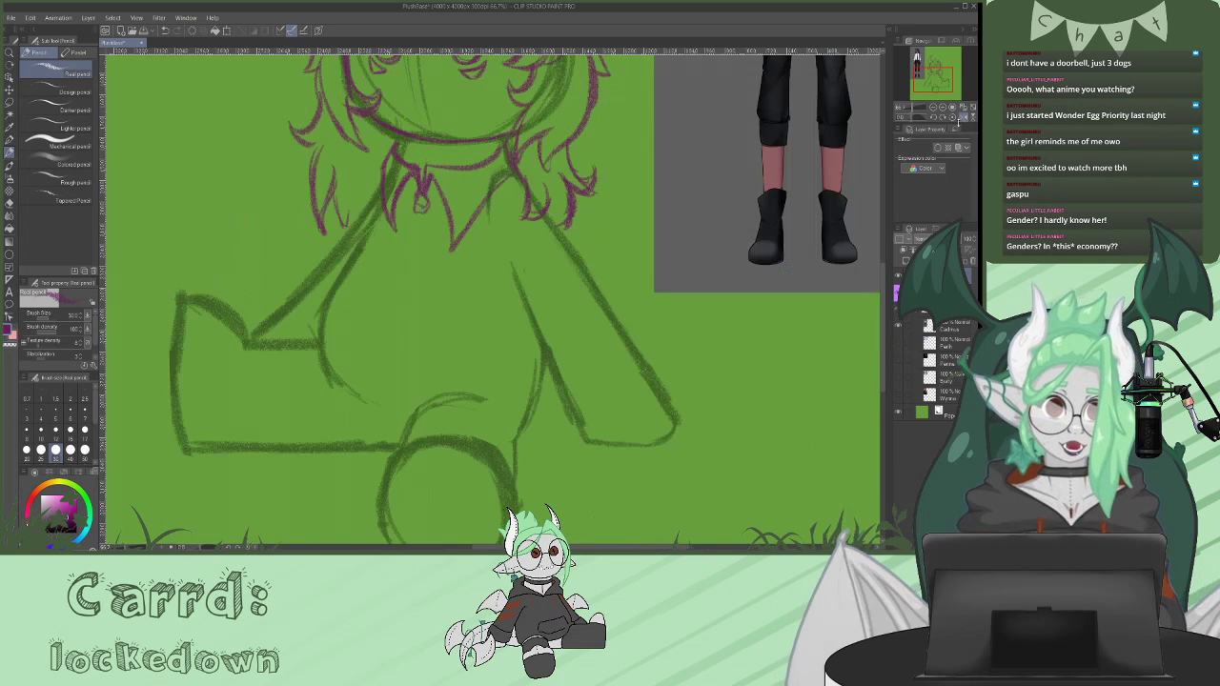
mouse_move(390, 202)
mouse_down()
mouse_move(370, 361)
mouse_move(422, 322)
mouse_up()
mouse_move(419, 225)
mouse_down()
mouse_move(425, 360)
mouse_move(394, 401)
mouse_up()
drag(425, 361, 395, 400)
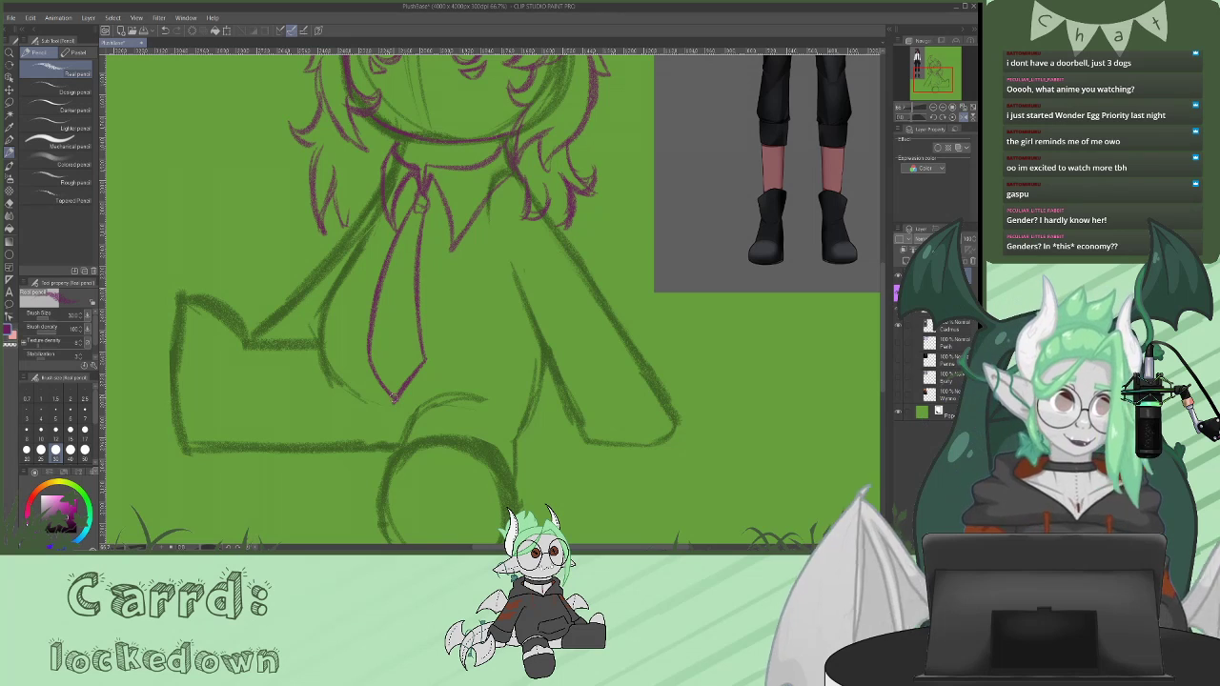
click(963, 117)
- Add short detail strokes around the tie knot where it meets the two collar flaps
mouse_move(882, 302)
mouse_down()
mouse_move(889, 218)
mouse_move(885, 267)
mouse_up()
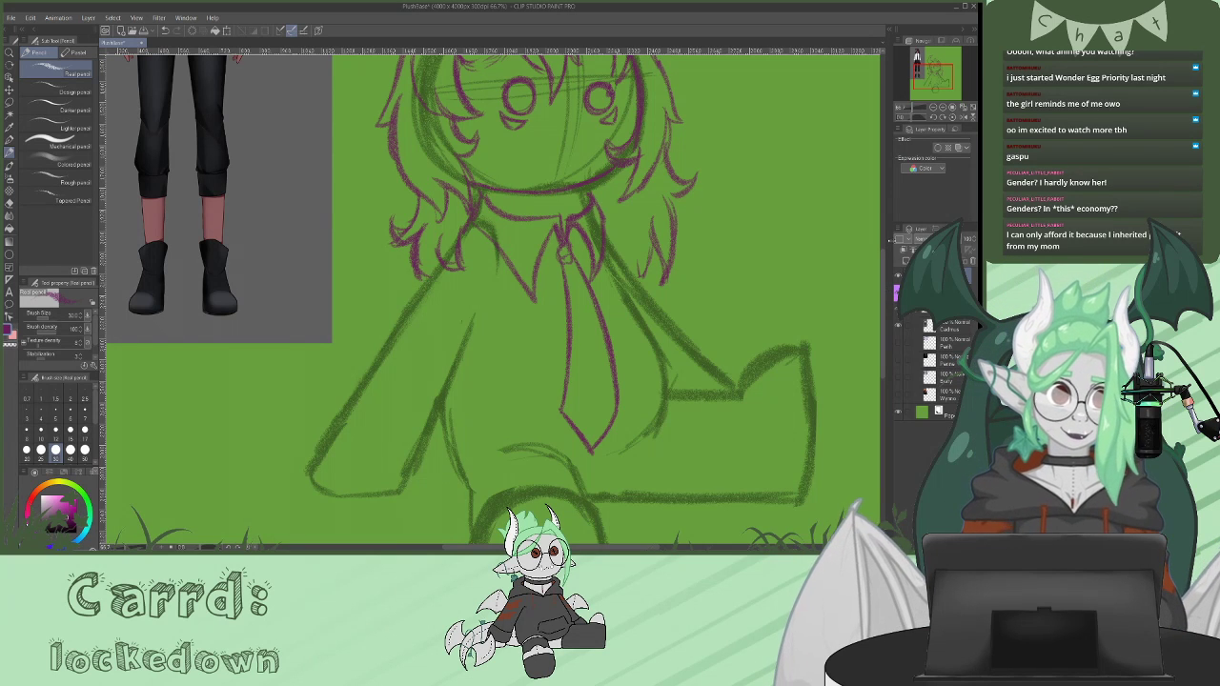
mouse_move(887, 277)
mouse_down()
mouse_move(881, 290)
mouse_move(888, 232)
mouse_move(885, 253)
mouse_up()
mouse_move(552, 336)
mouse_down()
mouse_move(564, 349)
mouse_move(545, 358)
mouse_move(583, 349)
mouse_up()
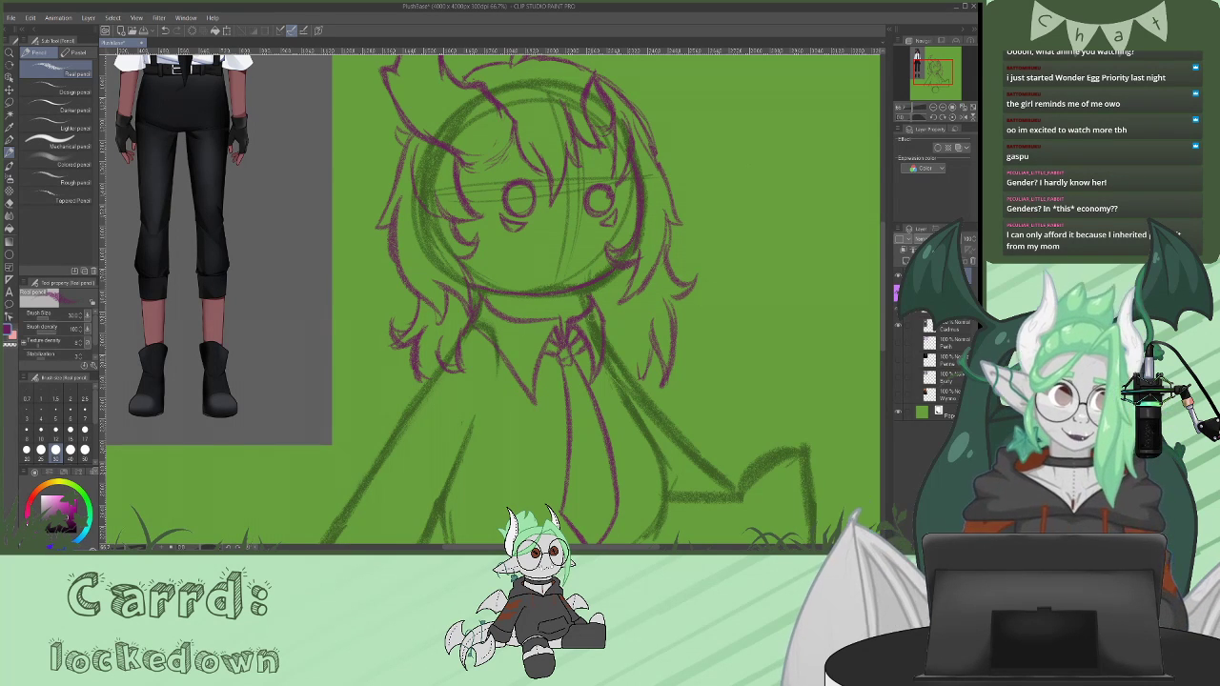
- Sketch a rolled-up sleeve cuff as a curved band around the lower arm on the large horn's side, checking the reference's clothing
drag(891, 251, 885, 279)
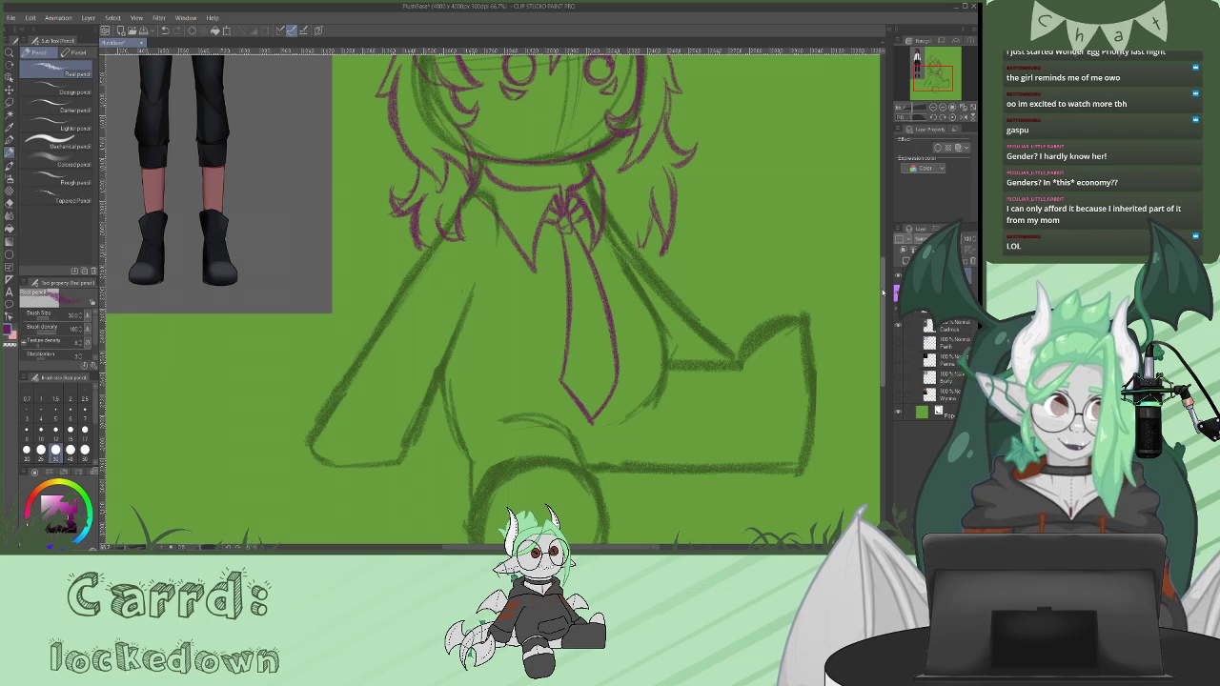
mouse_move(883, 286)
mouse_down()
mouse_move(887, 214)
mouse_move(887, 272)
mouse_up()
mouse_move(378, 375)
mouse_down()
mouse_move(411, 416)
mouse_move(374, 374)
mouse_move(348, 403)
mouse_move(424, 461)
mouse_move(436, 427)
mouse_up()
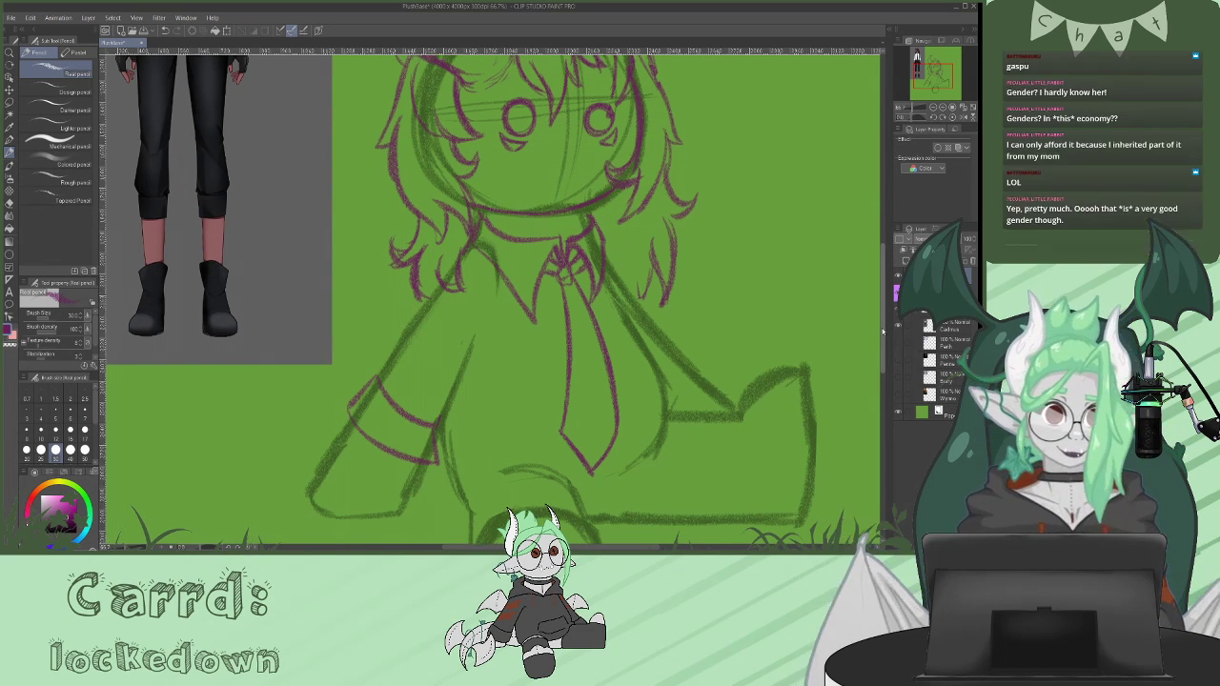
drag(883, 333, 883, 320)
scroll(883, 319, up, 5)
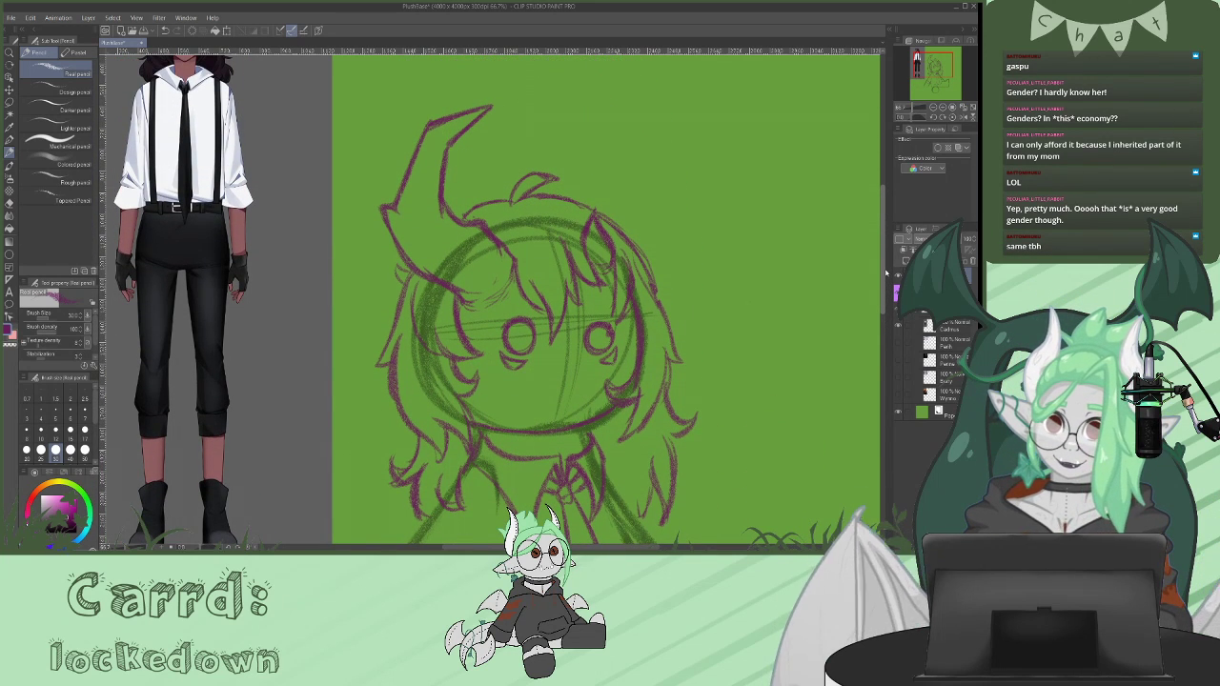
scroll(885, 273, down, 8)
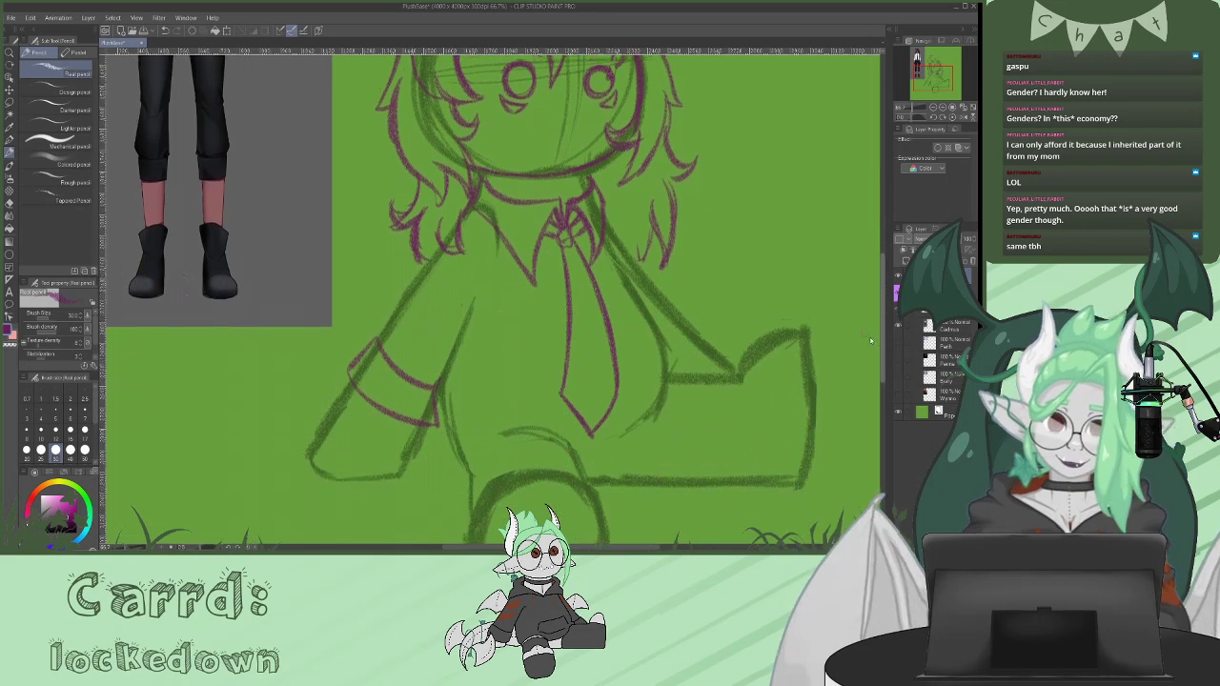
- Sketch the inner sleeve line from the shoulder down beside the torso on the large horn's side, and clean up its lower end
drag(488, 217, 474, 313)
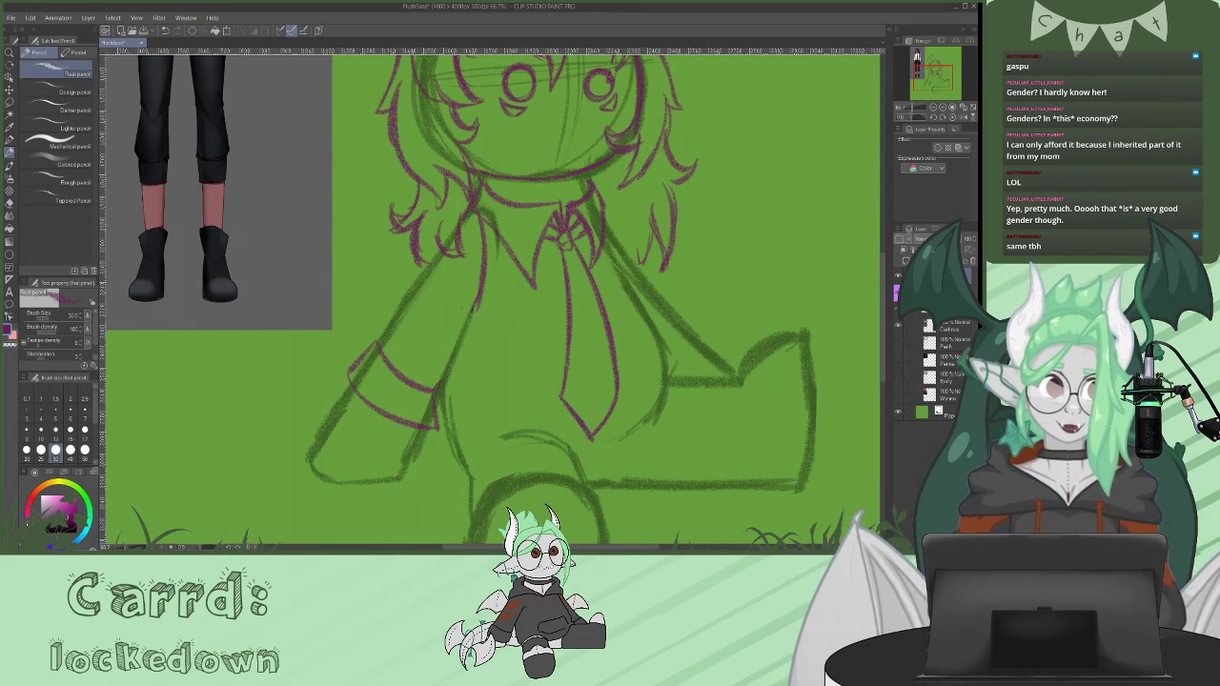
key(e)
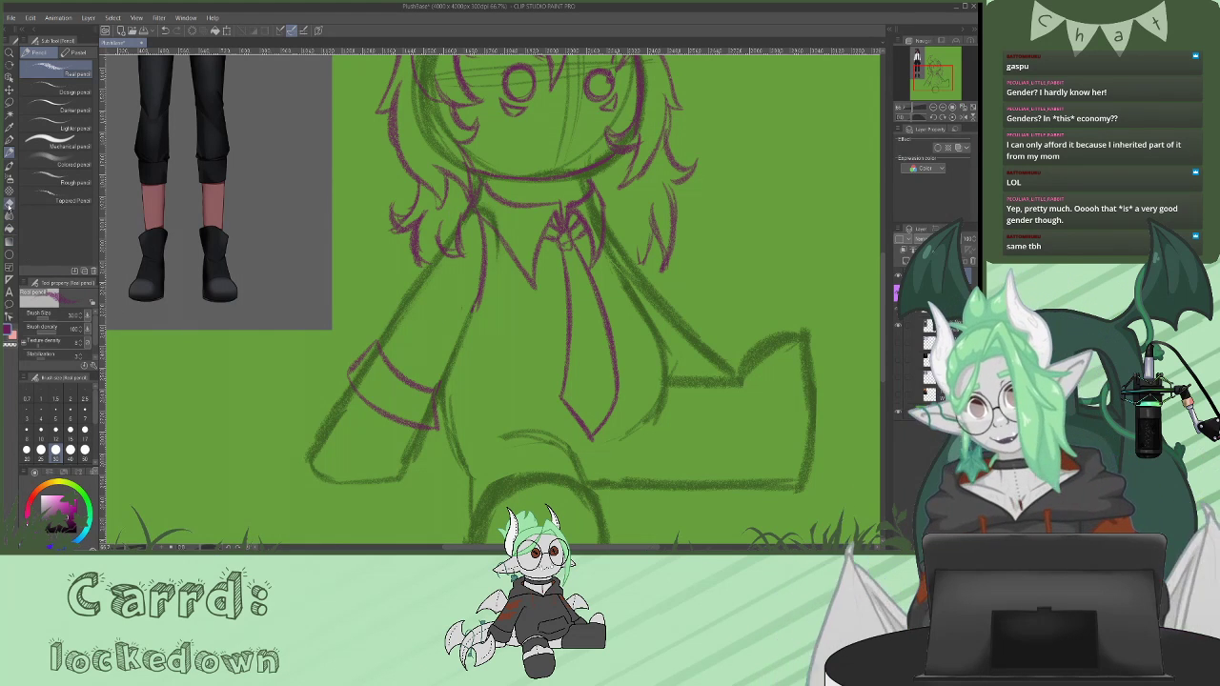
drag(478, 282, 475, 313)
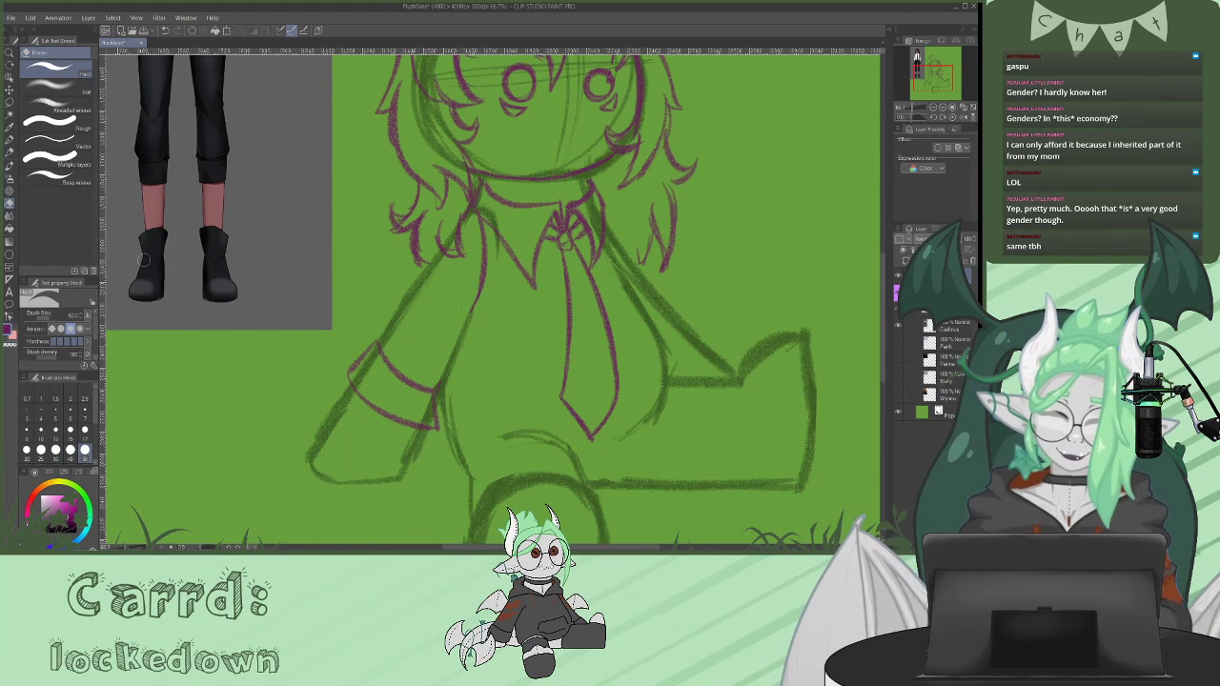
click(10, 150)
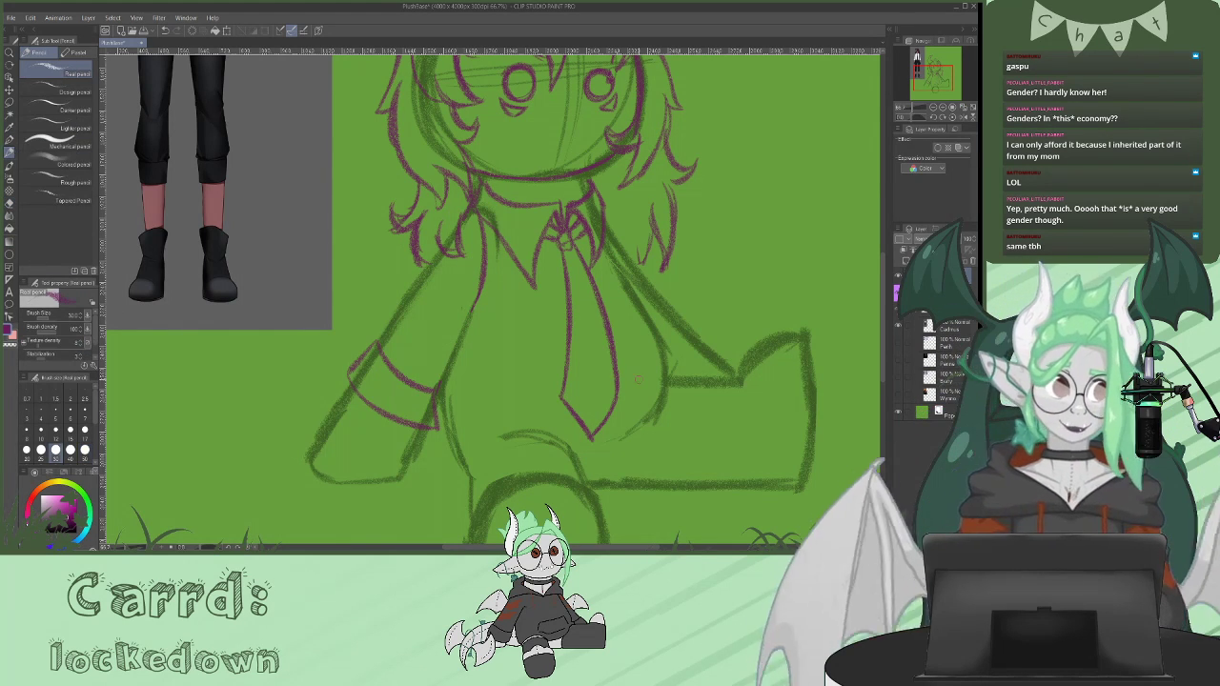
mouse_move(884, 327)
mouse_down()
mouse_move(885, 269)
mouse_move(884, 330)
mouse_up()
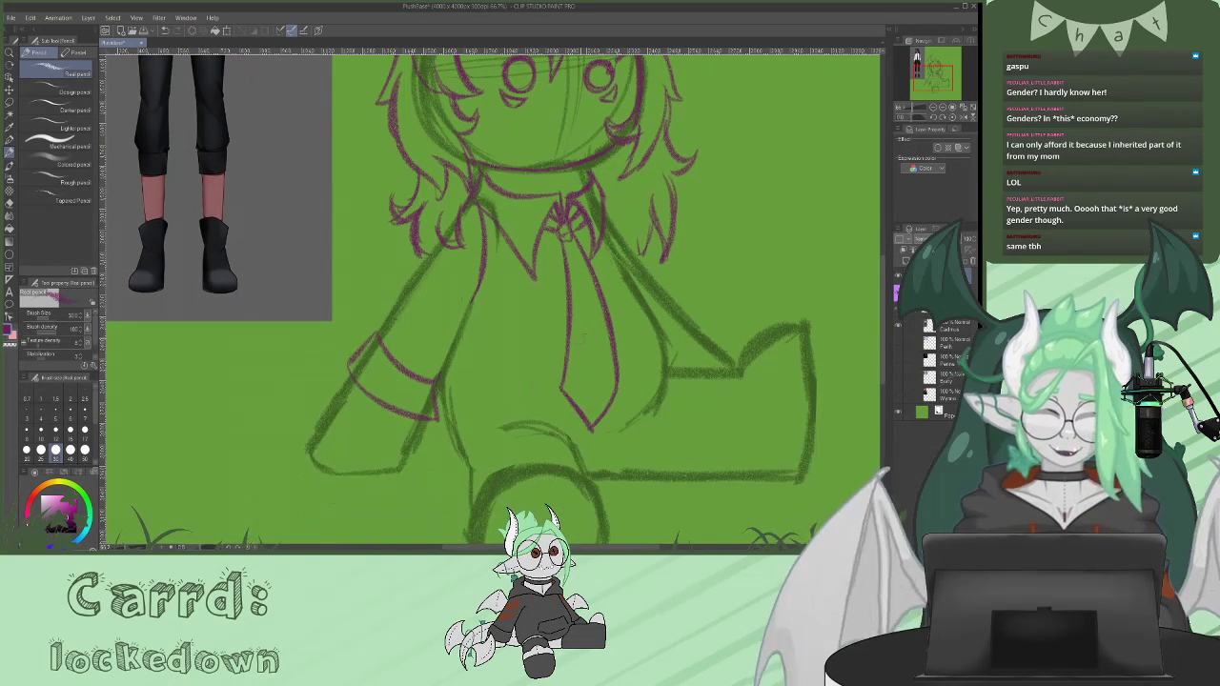
drag(563, 358, 442, 400)
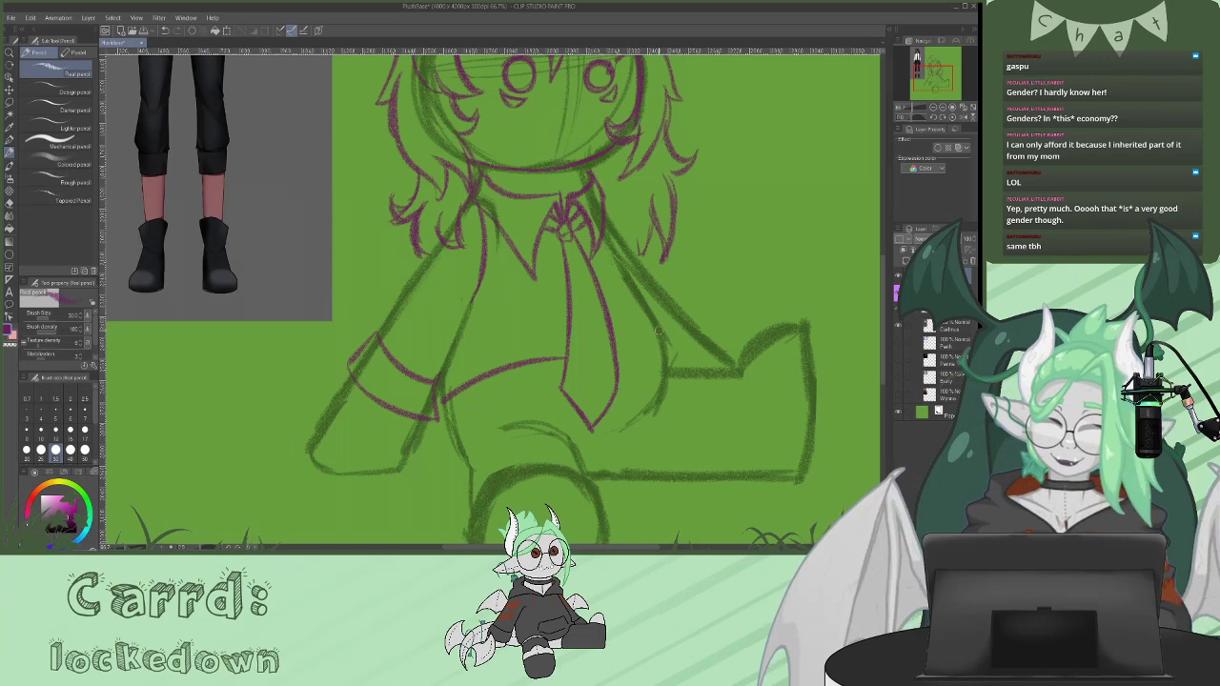
mouse_move(656, 315)
mouse_down()
mouse_move(616, 349)
mouse_move(447, 383)
mouse_up()
key(ctrl+z)
key(ctrl+z)
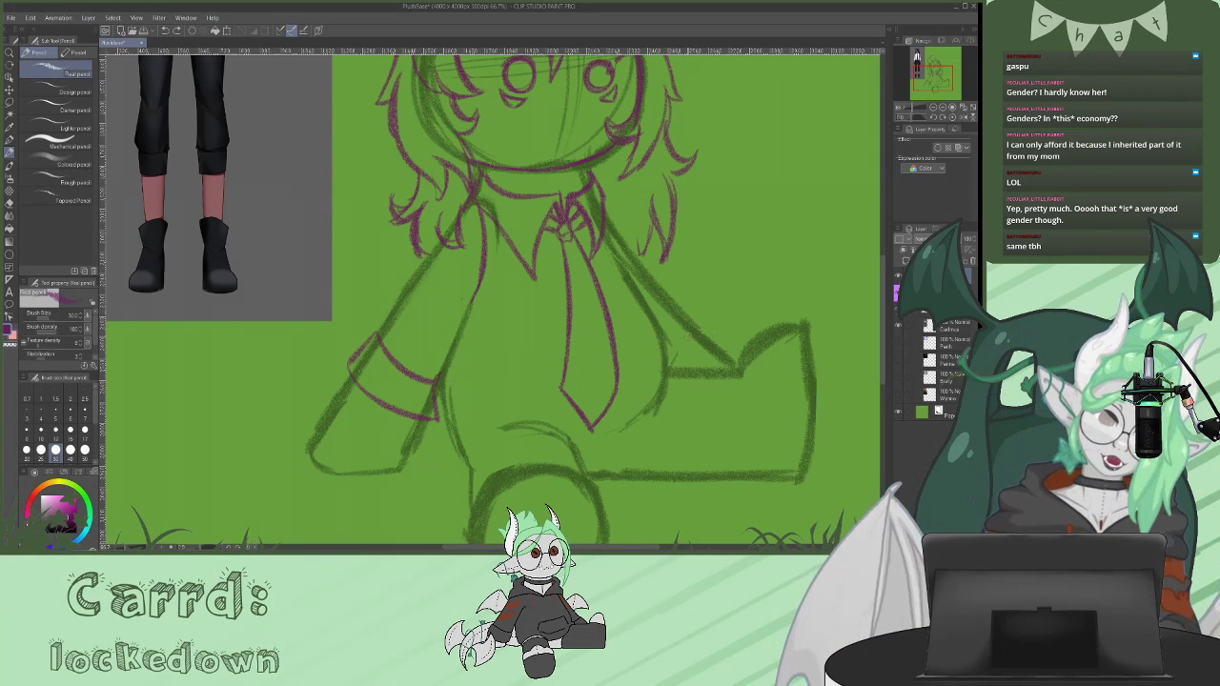
- Sketch the shirt's curved lower hem across the torso, running out from both sides of the tie
mouse_move(660, 324)
mouse_down()
mouse_move(618, 369)
mouse_move(440, 390)
mouse_move(469, 387)
mouse_up()
key(ctrl+z)
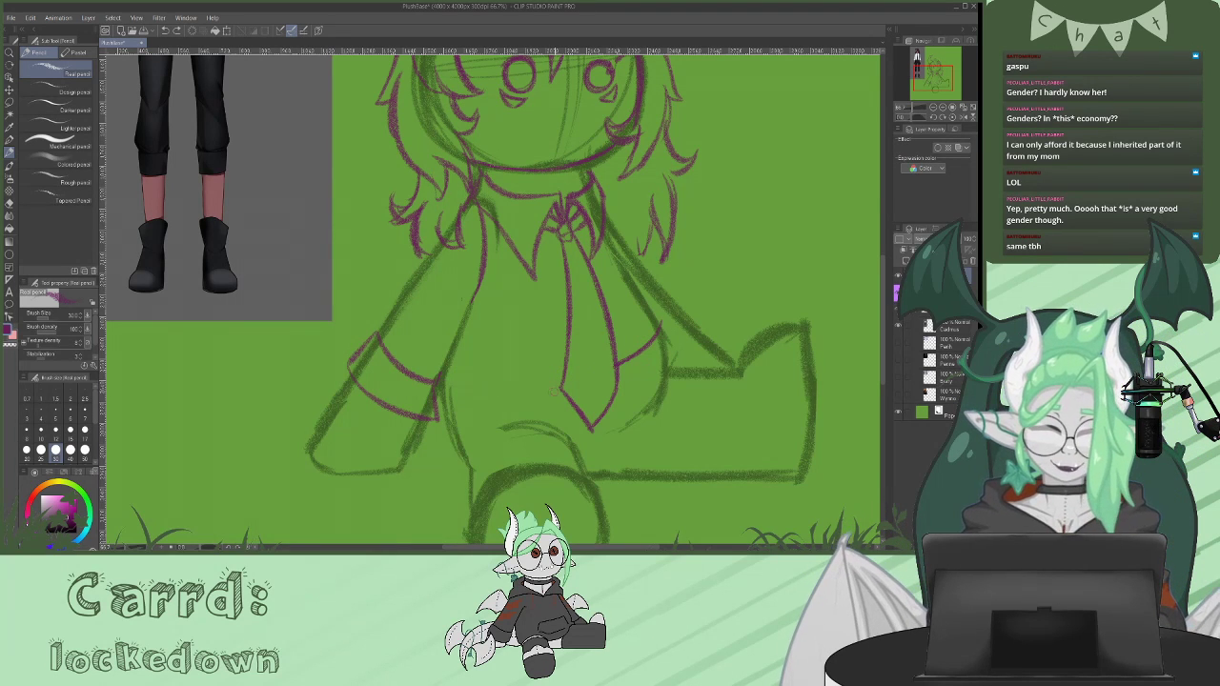
drag(563, 386, 437, 372)
- Sketch the small rolled sleeve cuff around the arm on the small horn's side
mouse_move(882, 322)
mouse_down()
mouse_move(886, 218)
mouse_move(855, 337)
mouse_move(863, 246)
mouse_move(848, 307)
mouse_up()
mouse_move(650, 334)
mouse_down()
mouse_move(668, 310)
mouse_move(694, 322)
mouse_move(672, 349)
mouse_up()
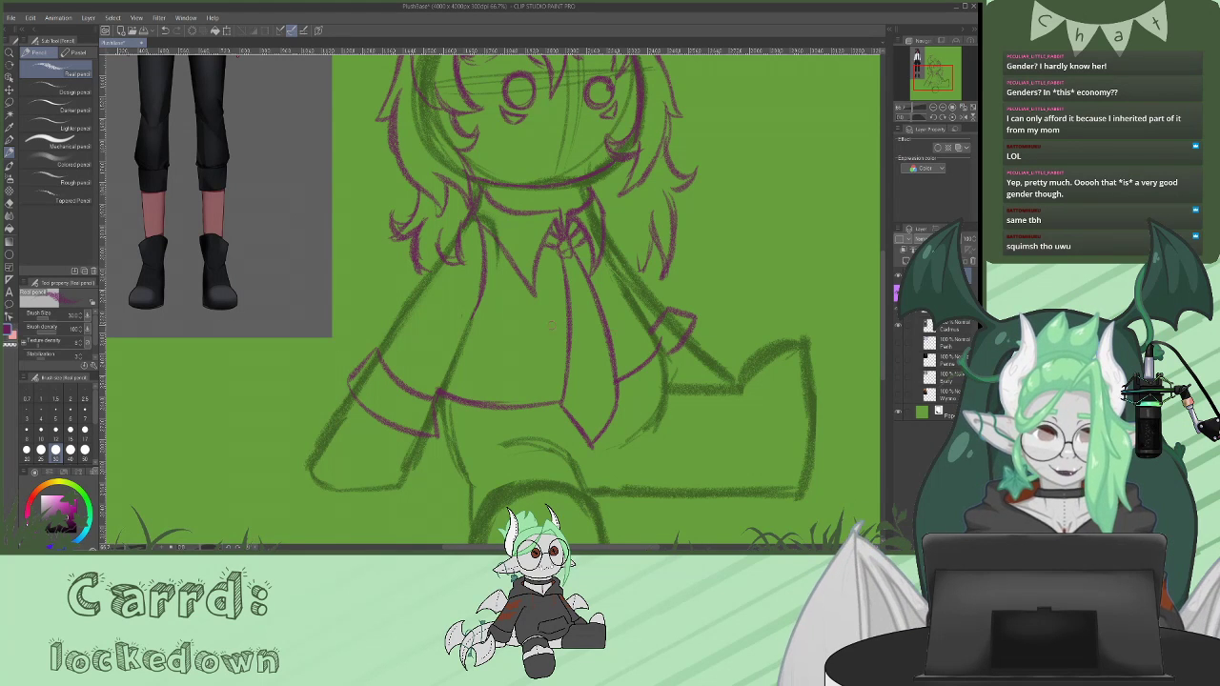
key(e)
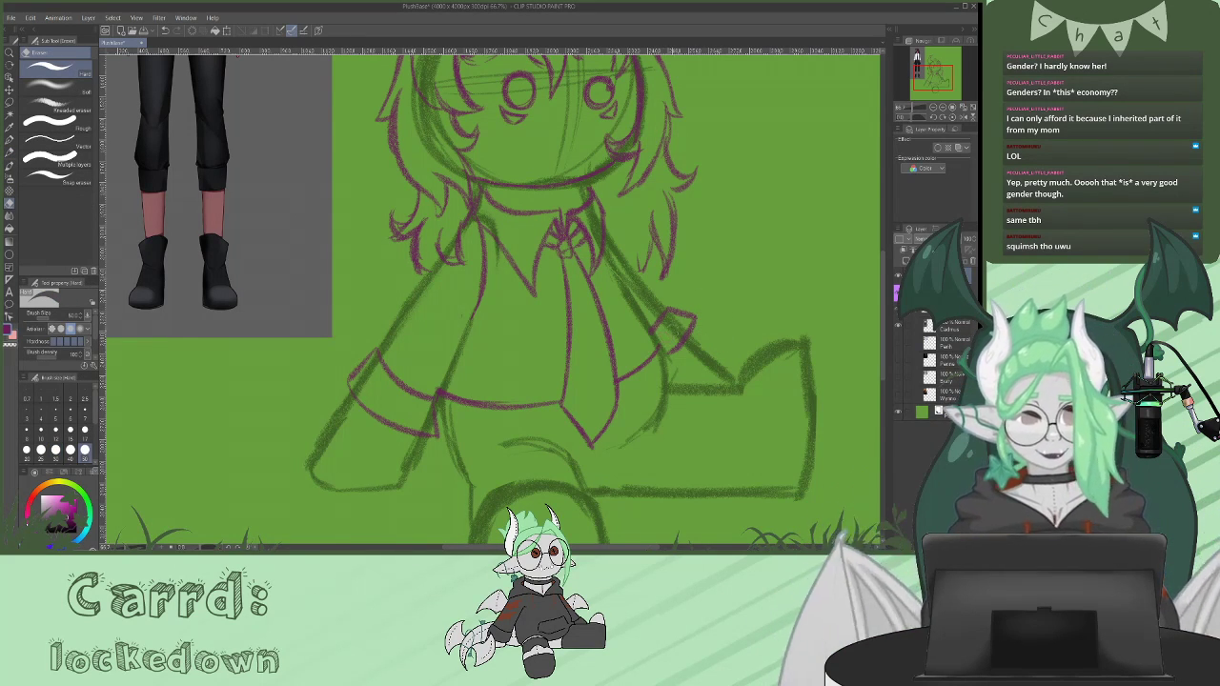
key(p)
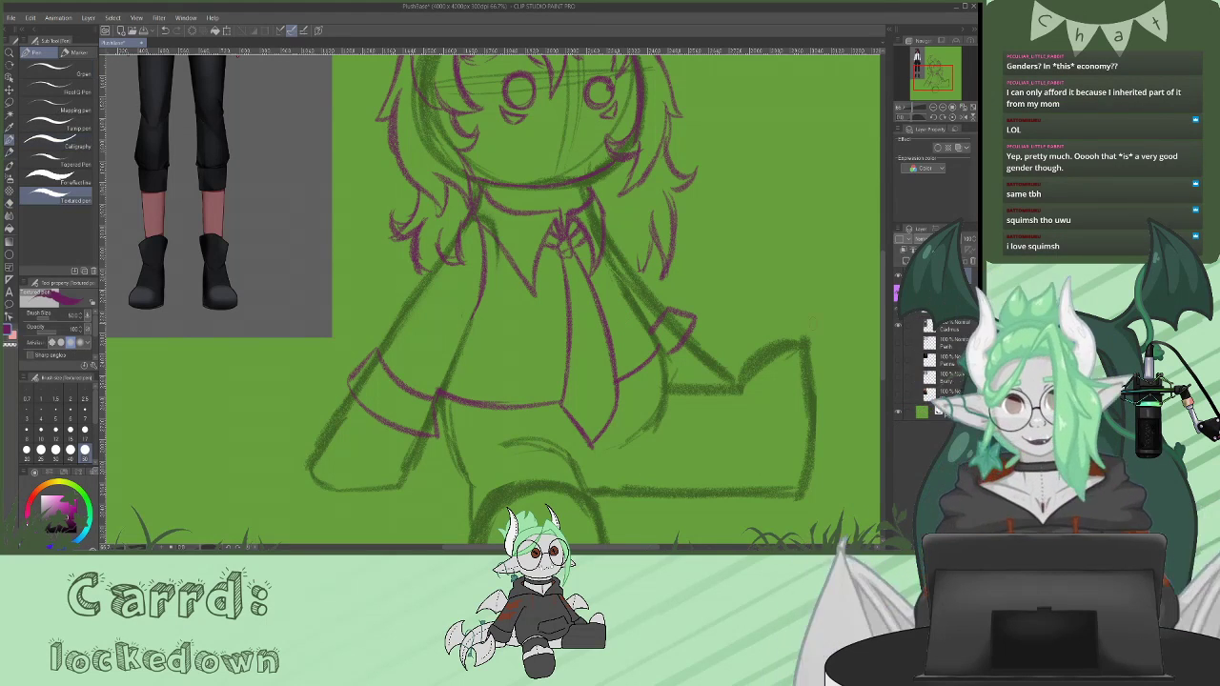
scroll(493, 301, down, 3)
drag(702, 270, 693, 377)
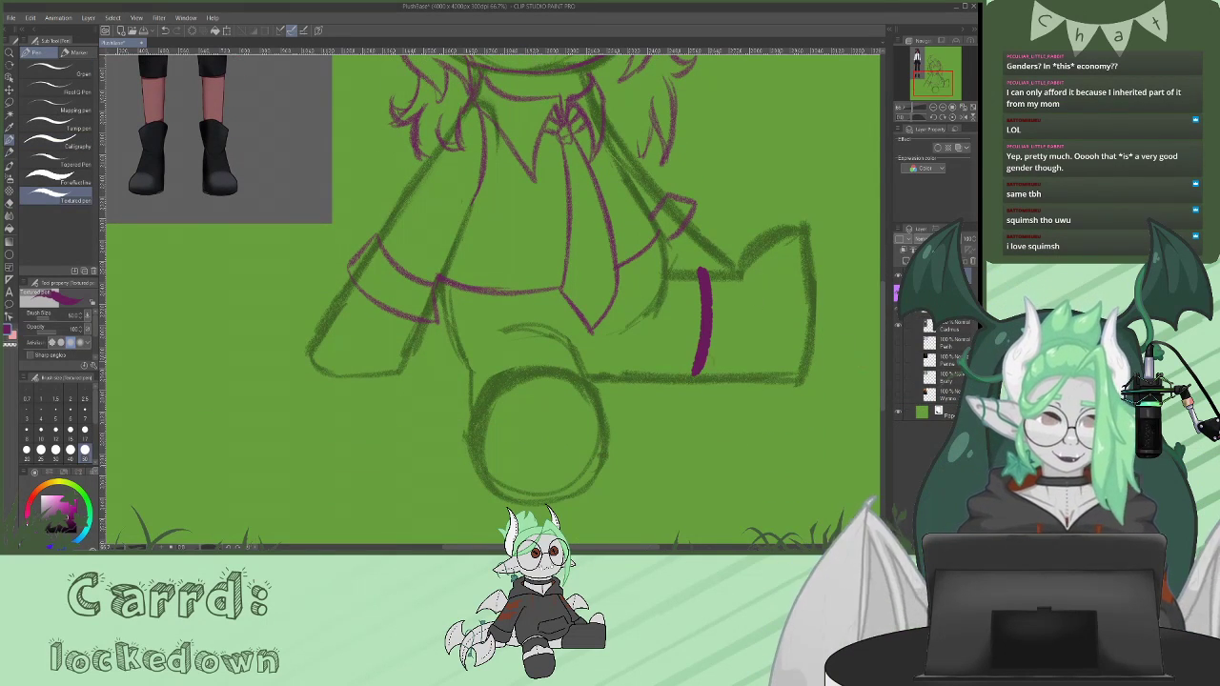
key(ctrl+z)
key(p)
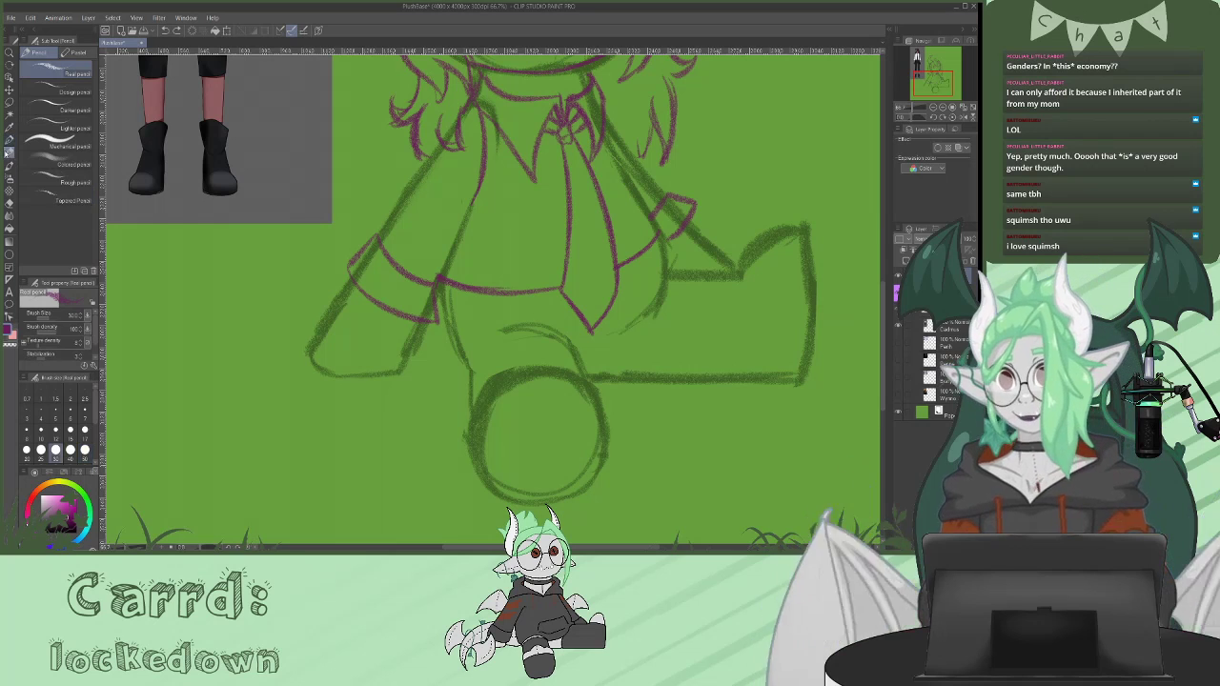
- Sketch curved trouser hems across both legs and the fingerless glove edges on both hands
drag(704, 271, 696, 375)
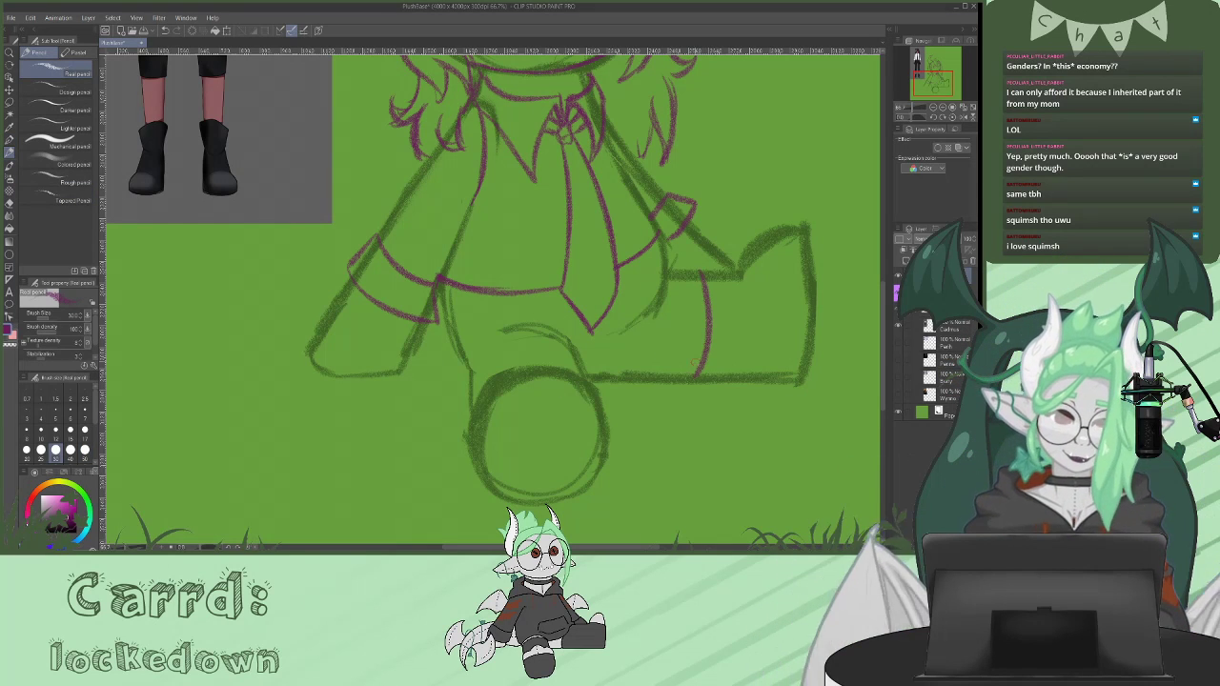
drag(577, 353, 475, 368)
mouse_move(886, 317)
mouse_down()
mouse_move(884, 205)
mouse_move(897, 292)
mouse_up()
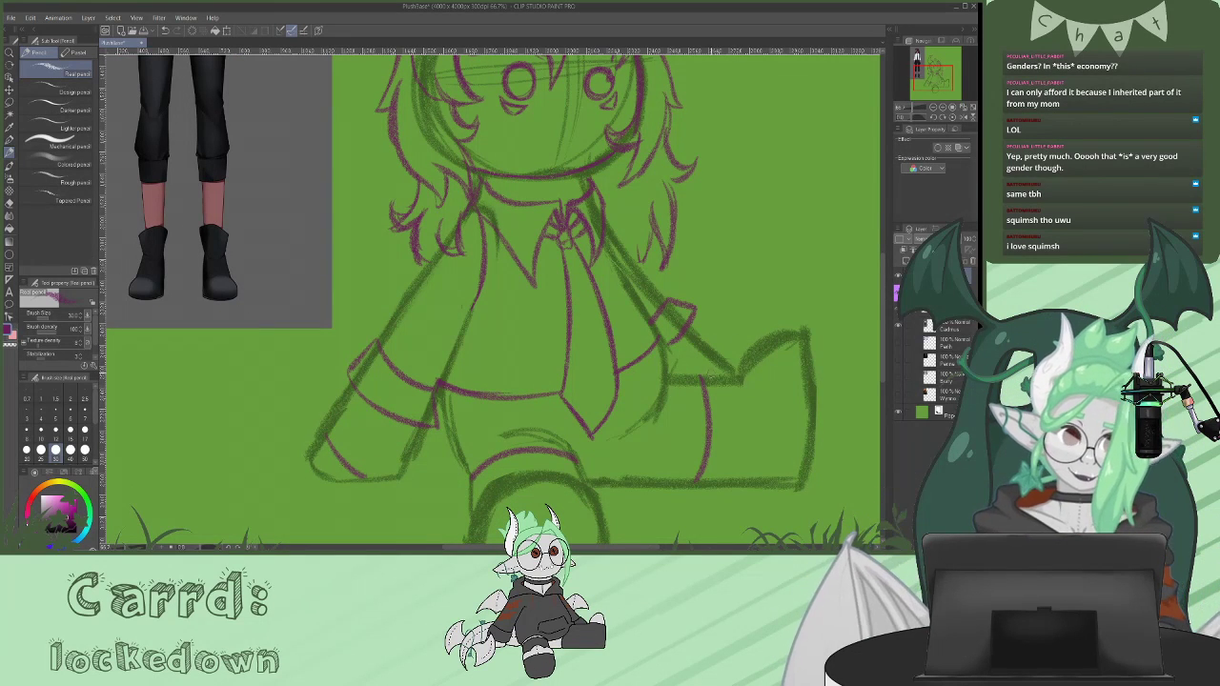
drag(351, 397, 405, 439)
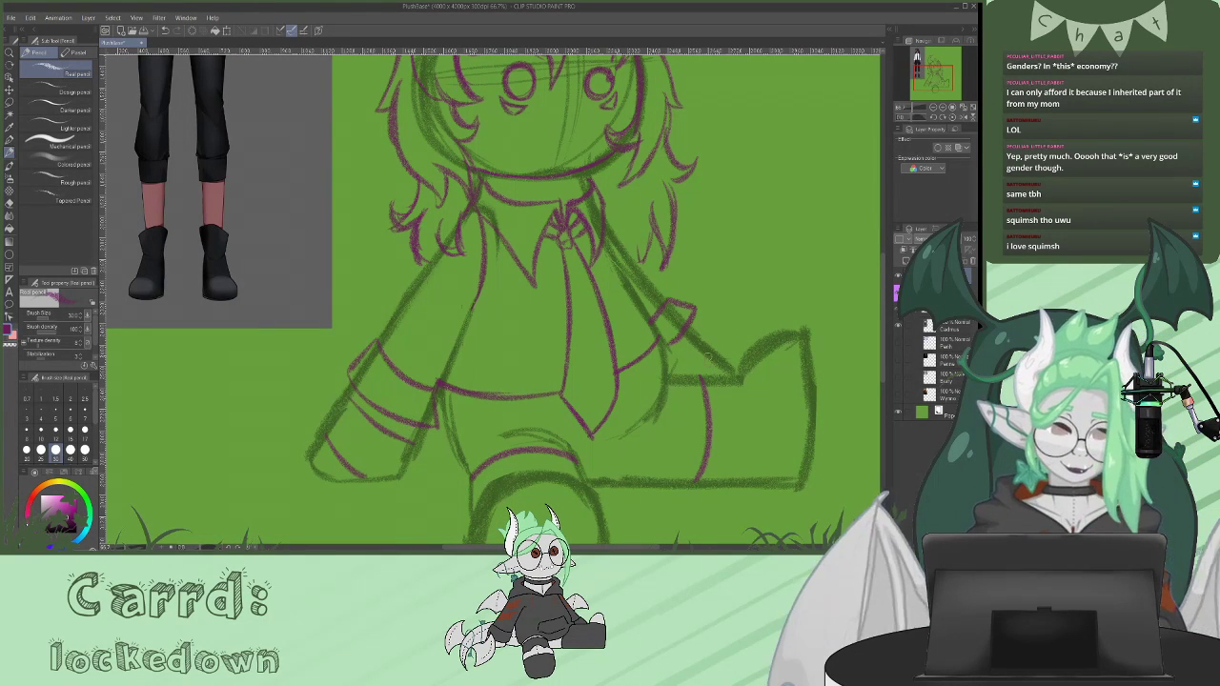
drag(701, 345, 677, 372)
- Sketch the boot's upper edge across the outstretched leg and its heel-side edge along the underside of the foot
drag(883, 335, 879, 348)
scroll(880, 348, down, 1)
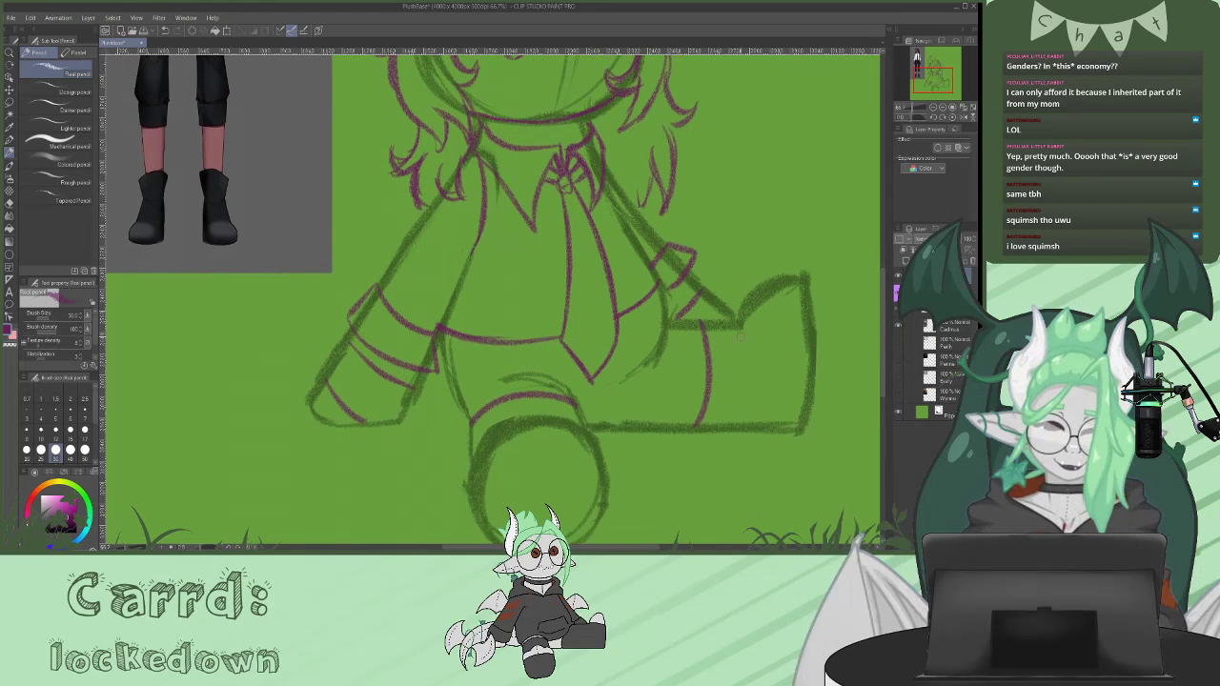
mouse_move(740, 319)
mouse_down()
mouse_move(717, 326)
mouse_move(722, 433)
mouse_move(763, 431)
mouse_up()
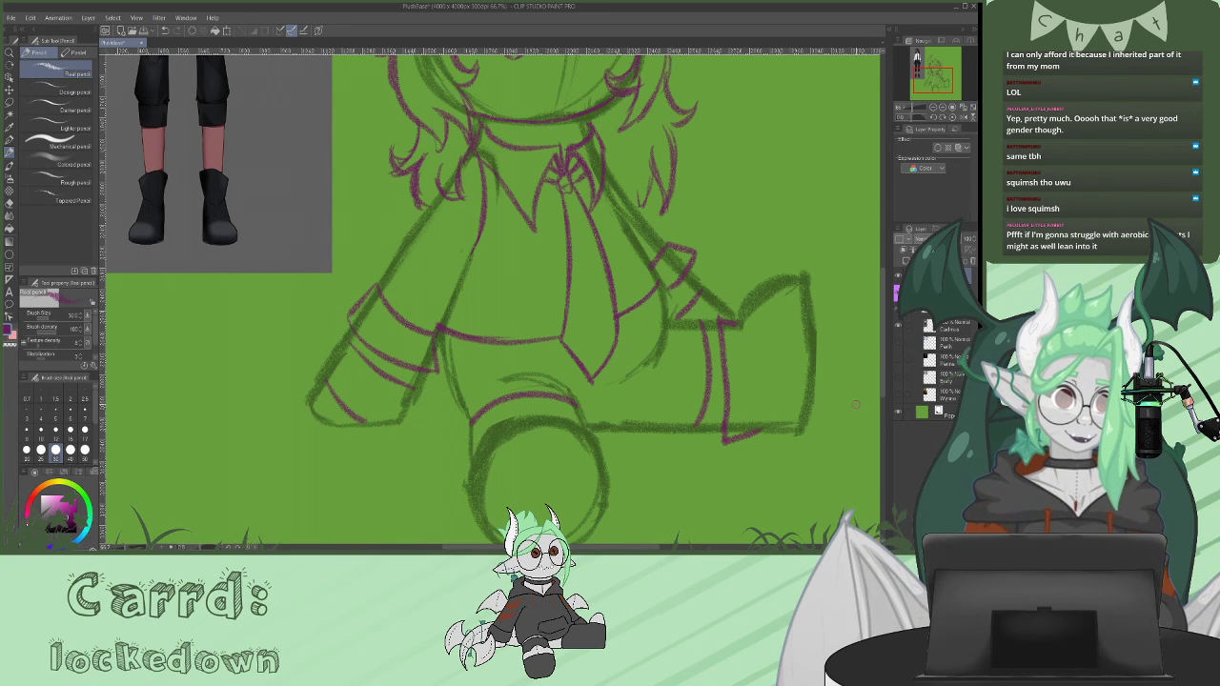
drag(724, 440, 800, 431)
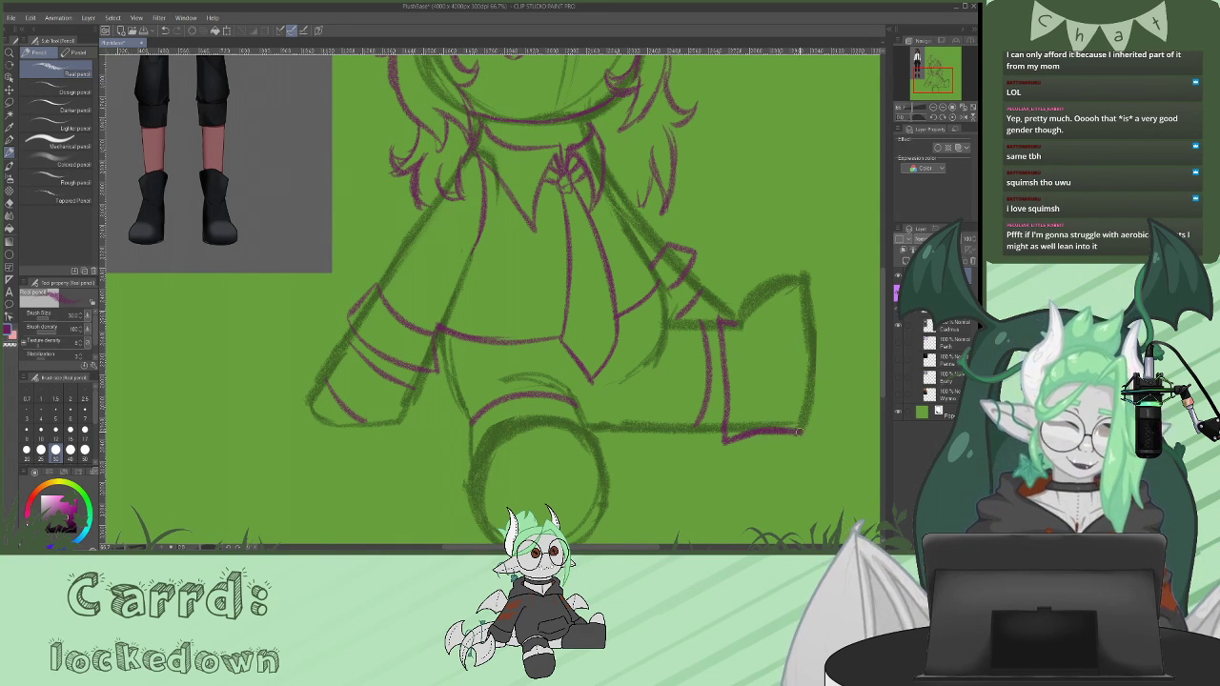
- Touch up the hair strand by the eye on the small horn's side and reinforce the neckband line under the chin
drag(883, 346, 889, 222)
drag(888, 221, 883, 295)
drag(615, 189, 608, 220)
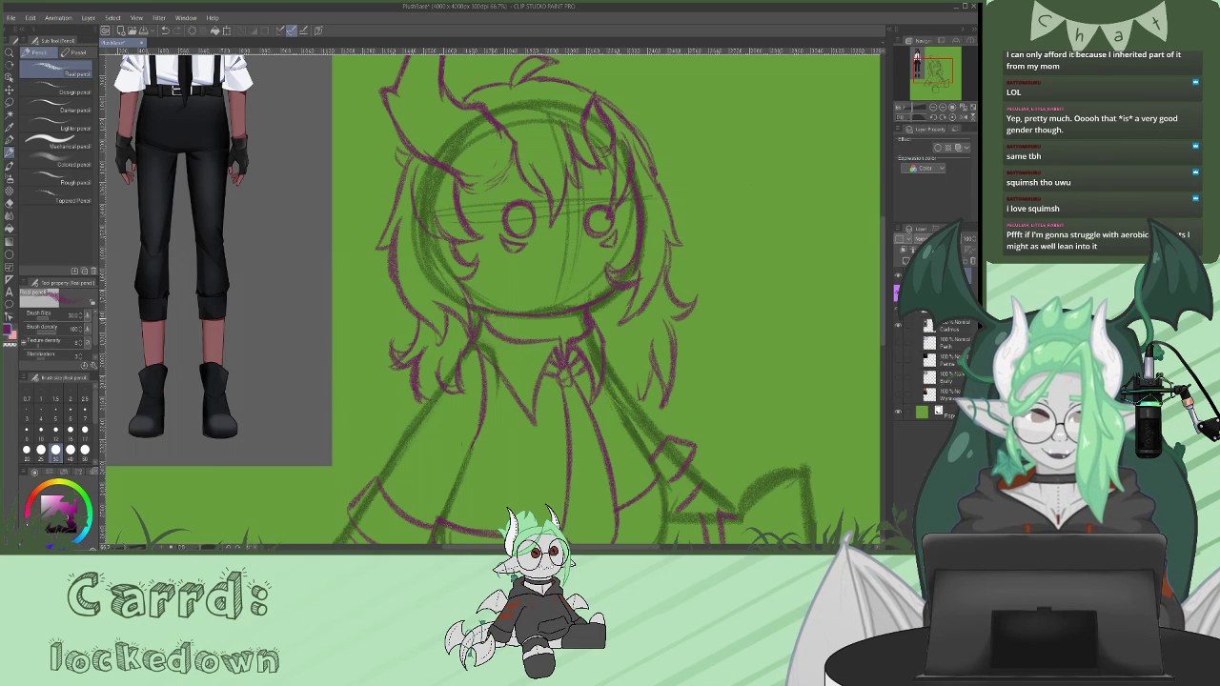
drag(480, 322, 554, 339)
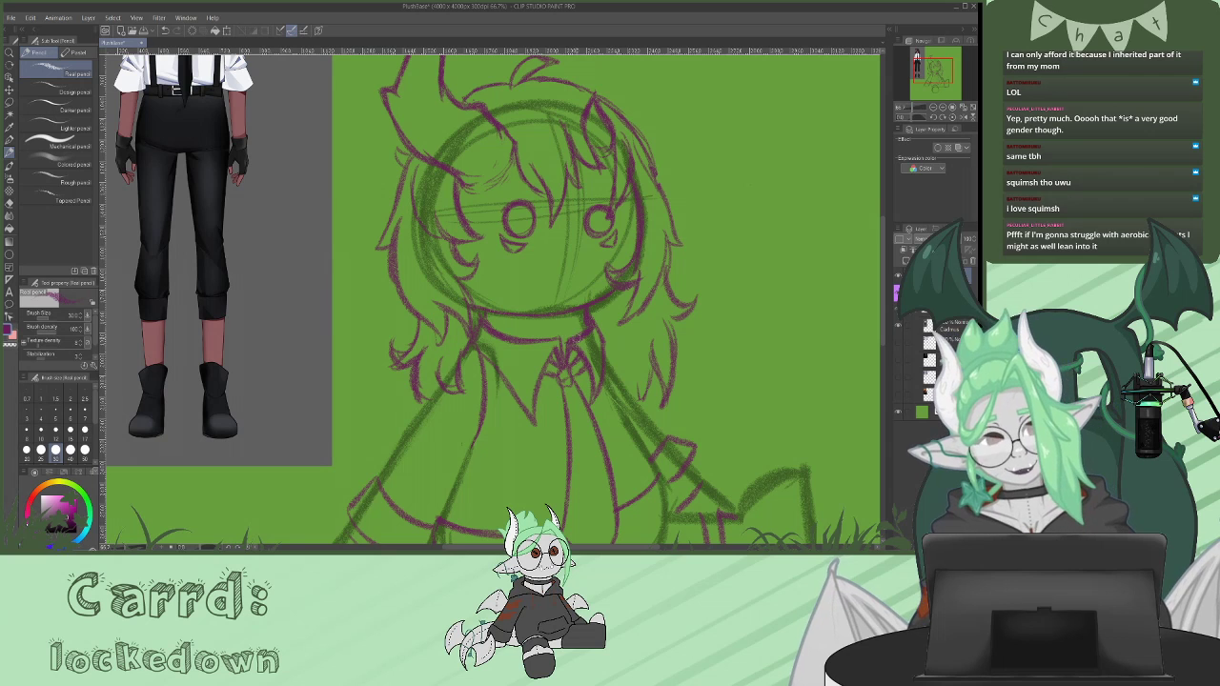
- Sketch a belt below the shirt hem with a second parallel curve, small holes and a buckle beside the tie
mouse_move(883, 263)
mouse_down()
mouse_move(884, 219)
mouse_move(879, 307)
mouse_up()
mouse_move(664, 357)
mouse_down()
mouse_move(626, 395)
mouse_move(507, 414)
mouse_move(434, 408)
mouse_up()
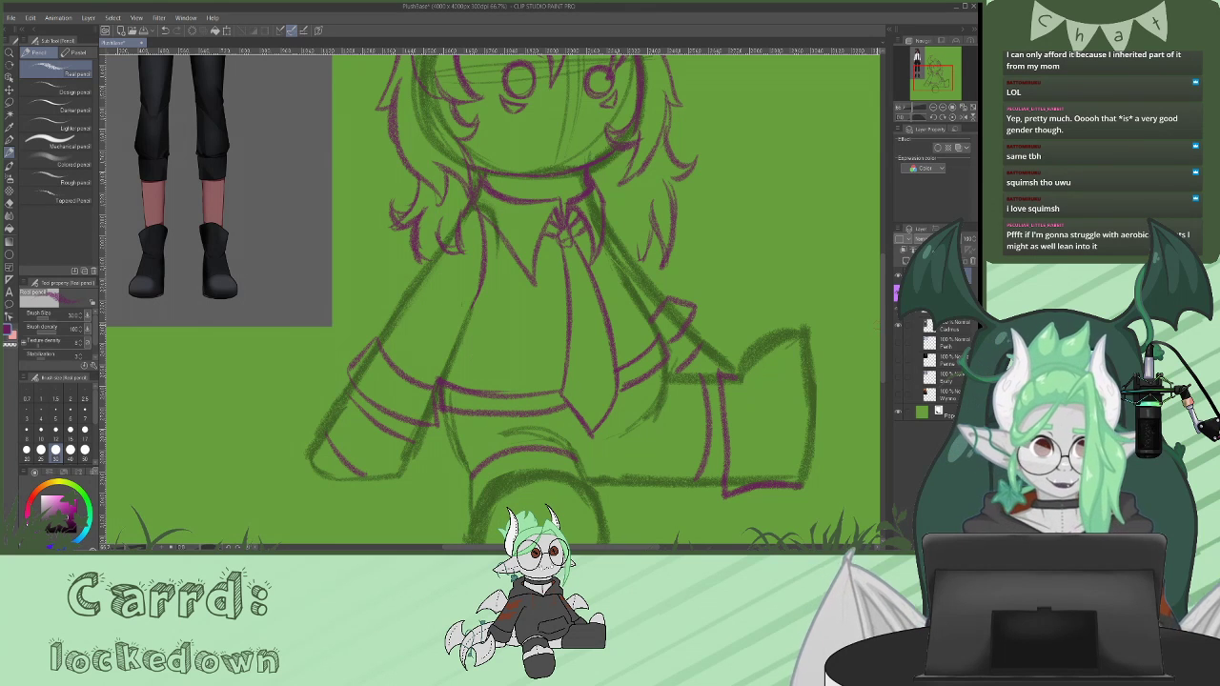
drag(883, 329, 891, 294)
scroll(894, 293, down, 6)
mouse_move(537, 360)
mouse_down()
mouse_move(557, 385)
mouse_move(559, 371)
mouse_up()
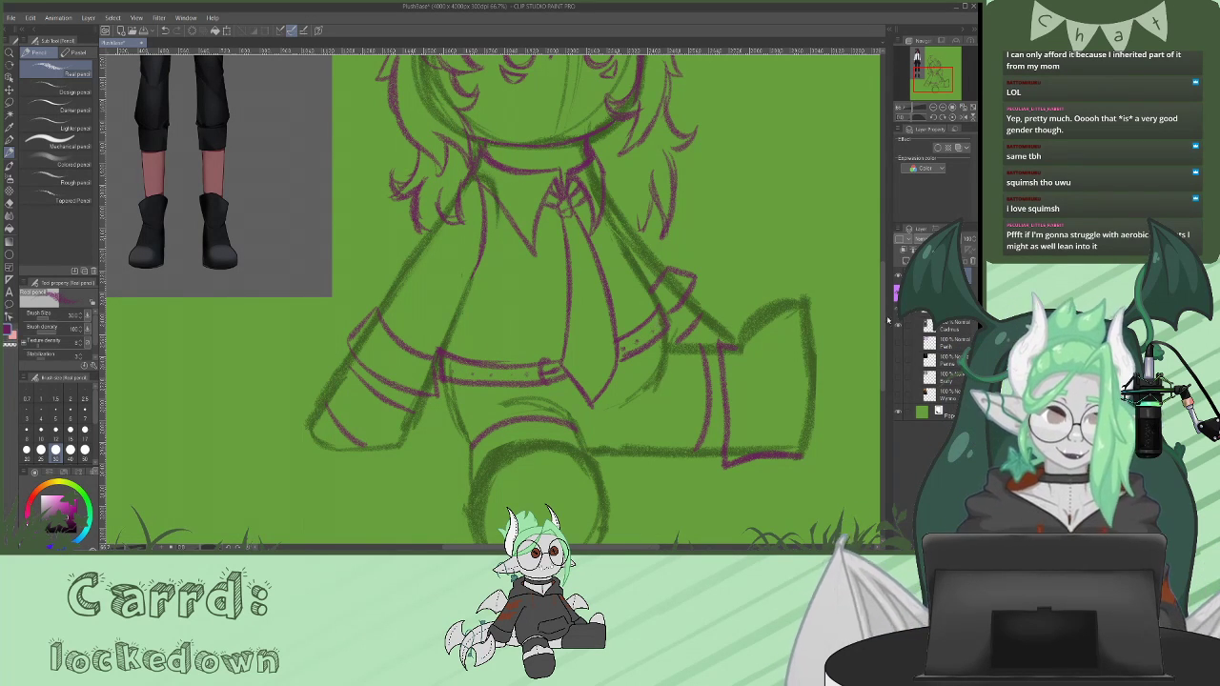
- Fade the purple clothing sketch by lowering its layer opacity and add a new layer for the line art
mouse_move(885, 322)
mouse_down()
mouse_move(888, 219)
mouse_move(889, 325)
mouse_up()
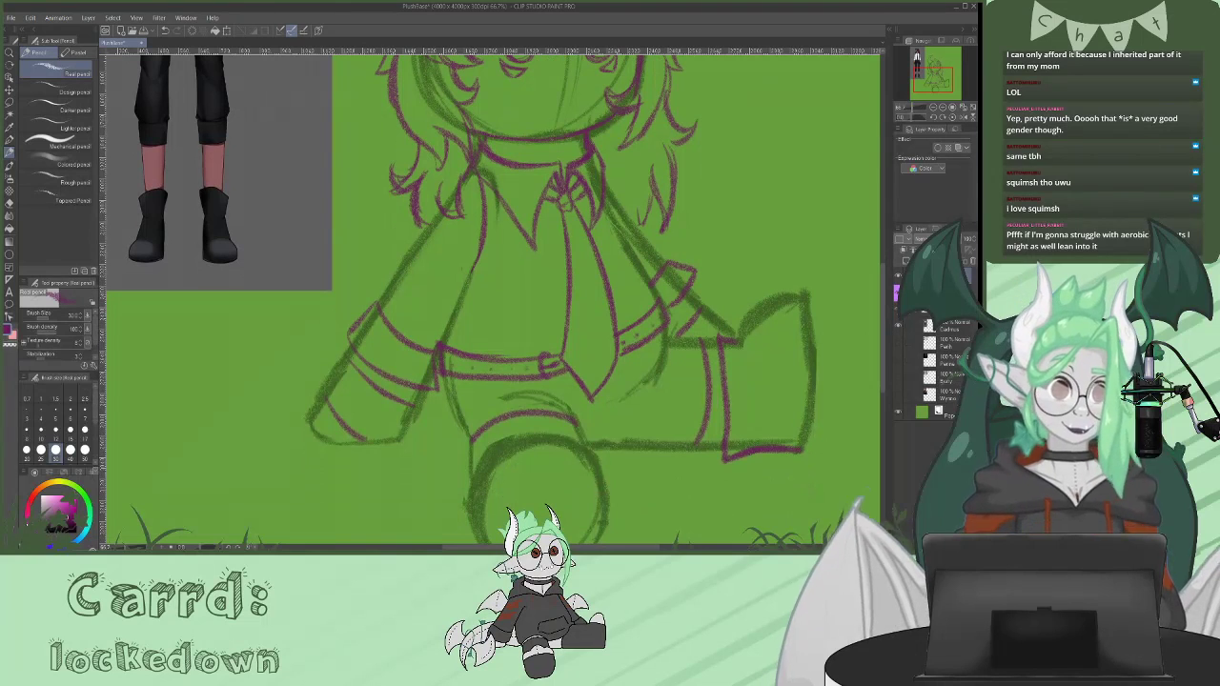
click(950, 240)
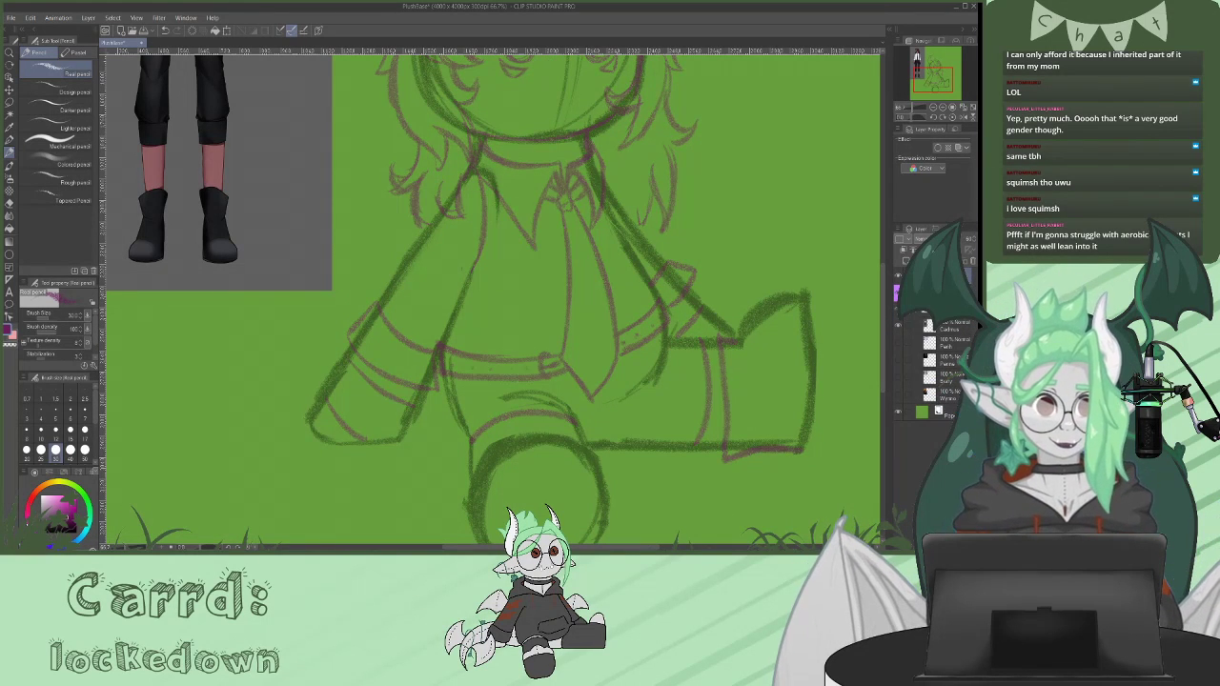
click(906, 261)
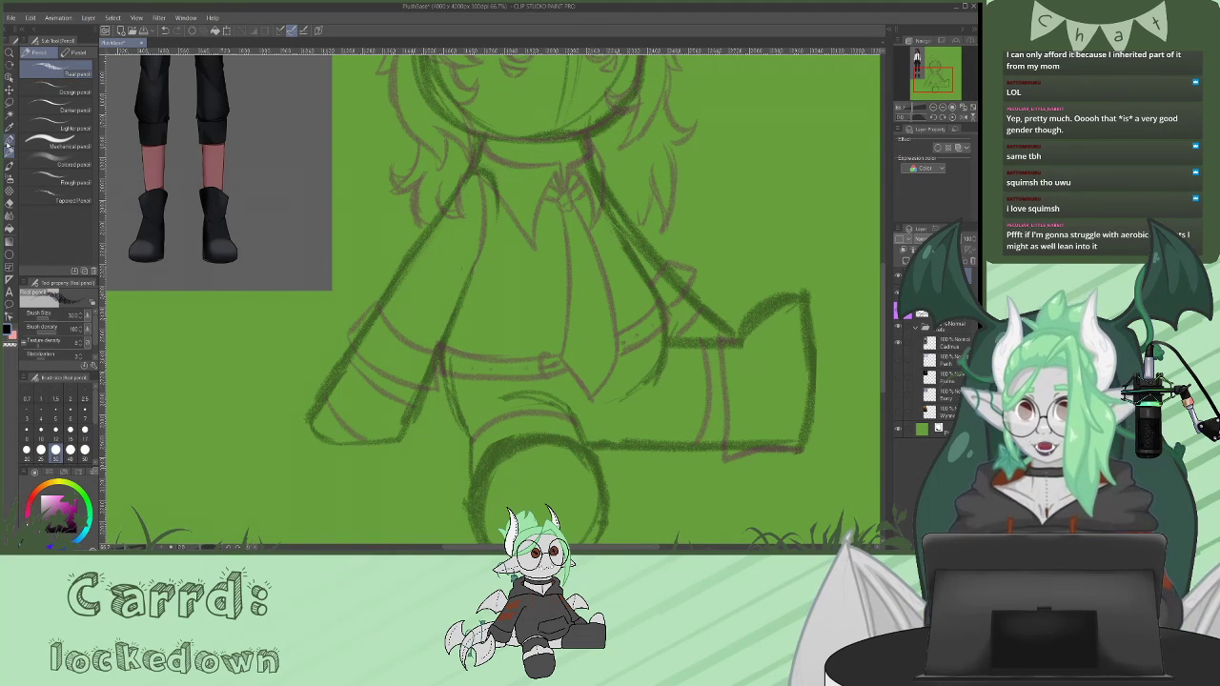
- Set up the black Textured pen with a smaller brush size for inking, trying a stroke on the large horn's tip
click(9, 139)
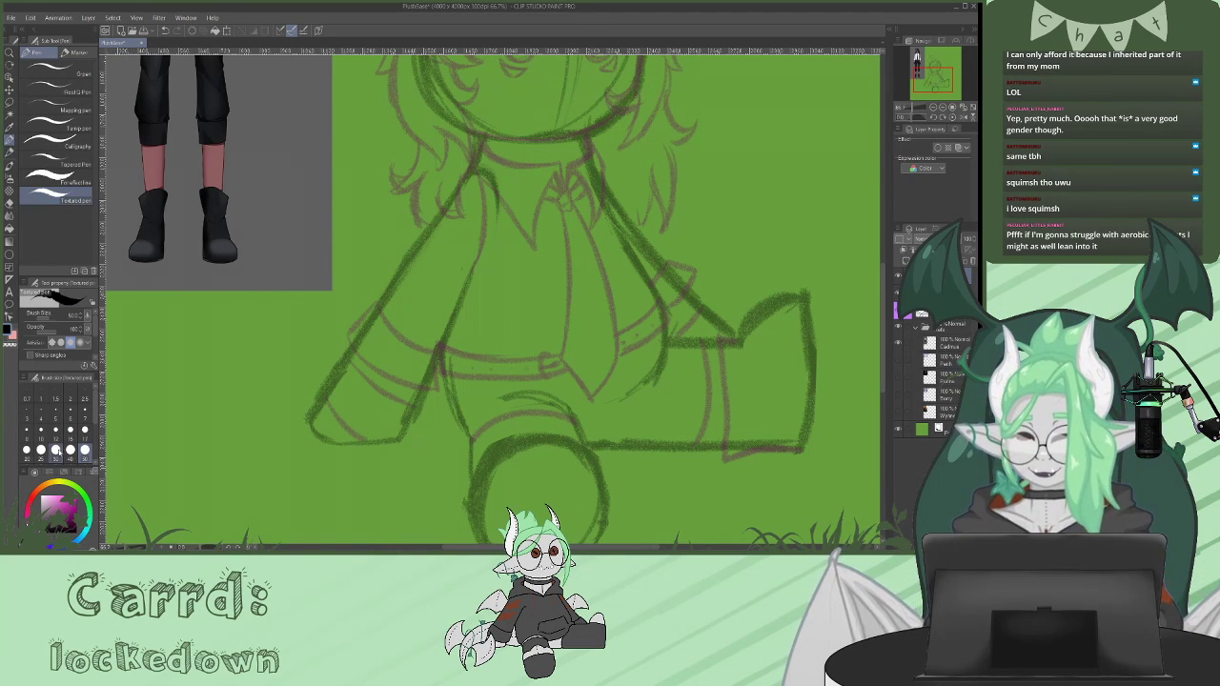
click(53, 454)
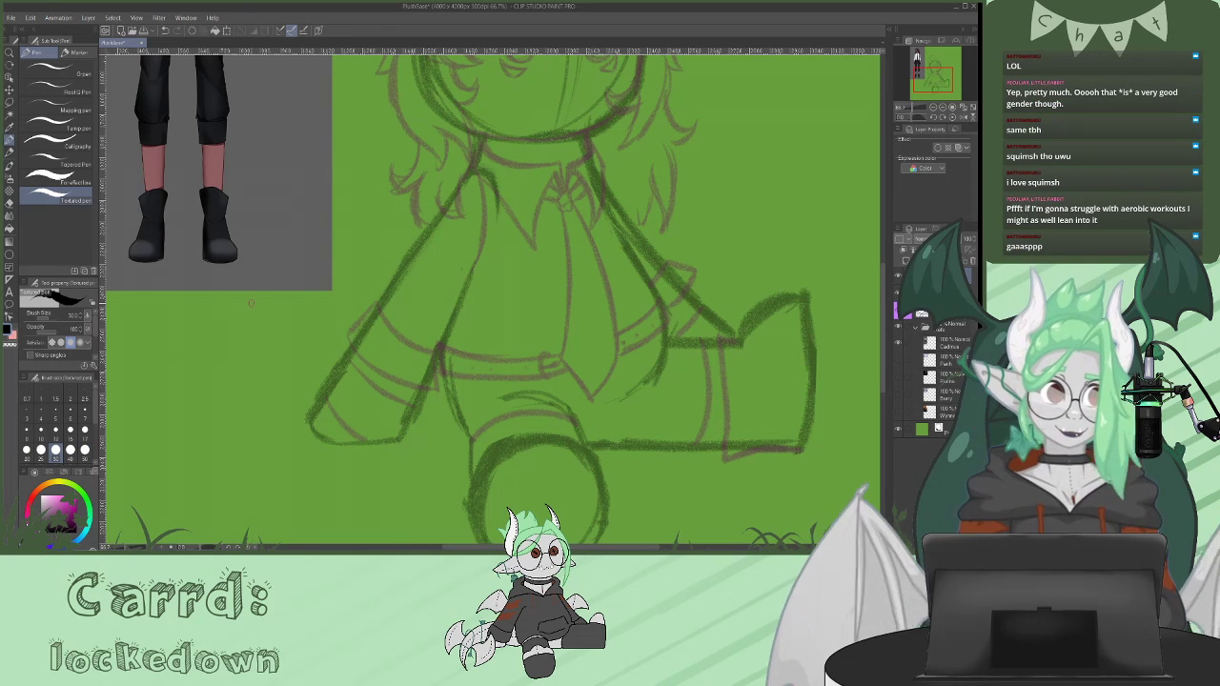
mouse_move(884, 292)
mouse_down()
mouse_move(894, 176)
mouse_move(879, 216)
mouse_up()
drag(494, 135, 427, 153)
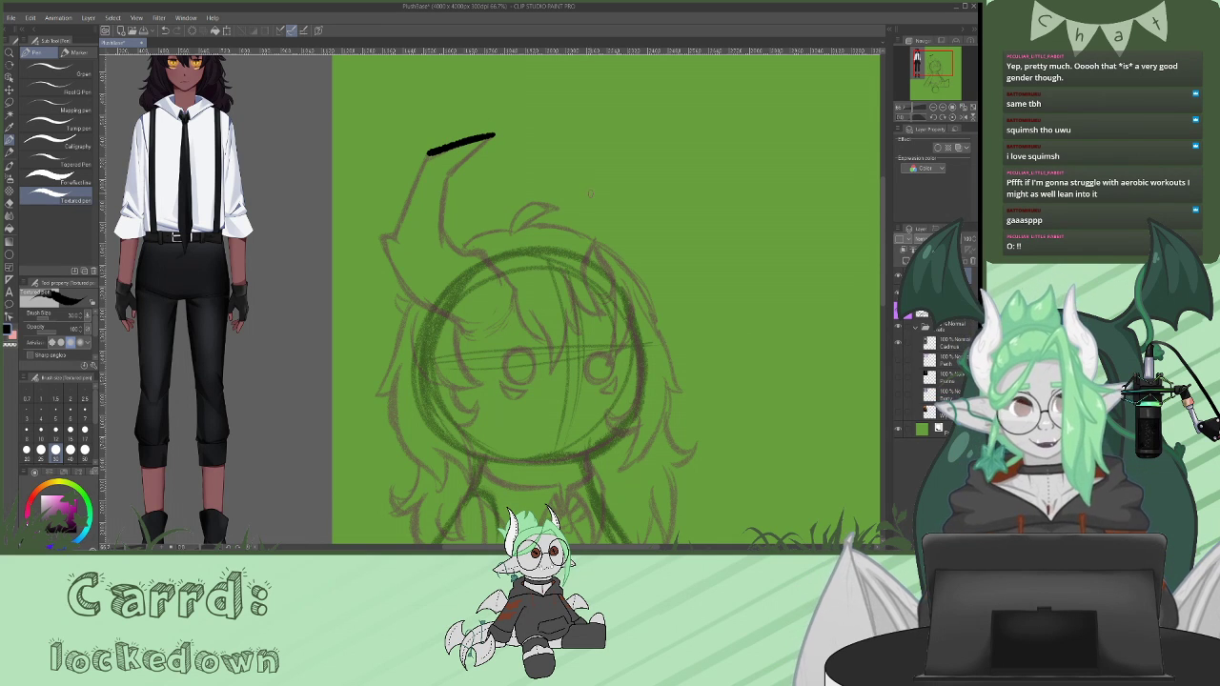
key(ctrl+z)
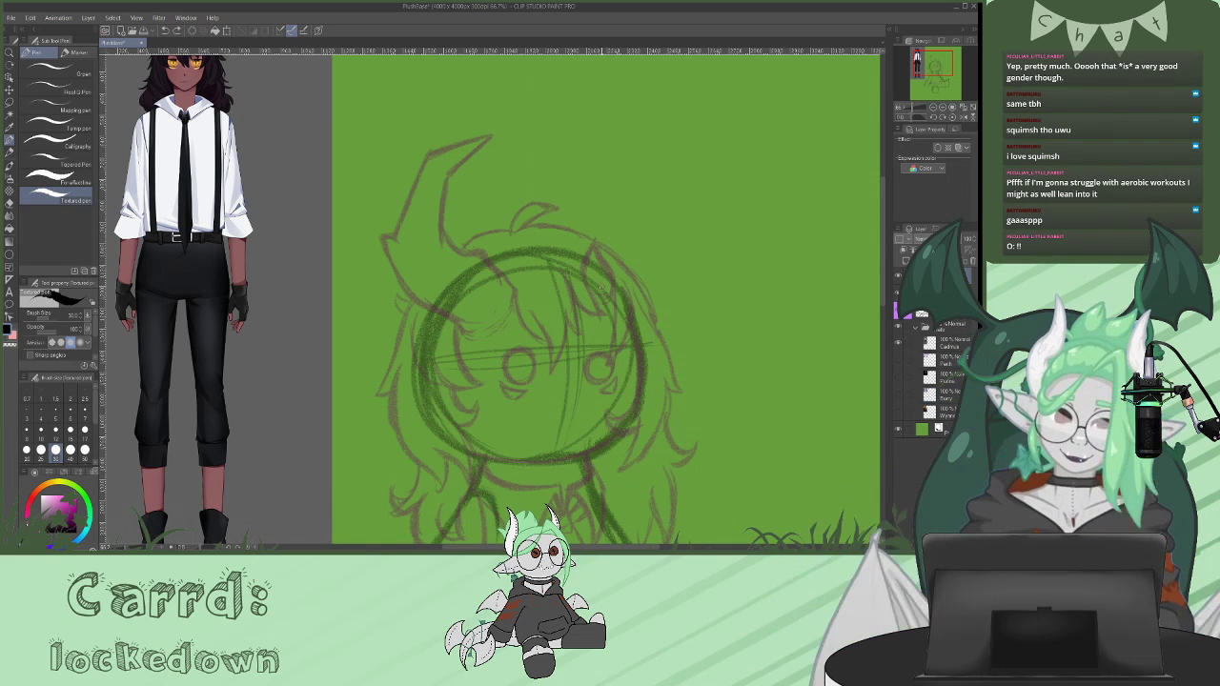
click(40, 449)
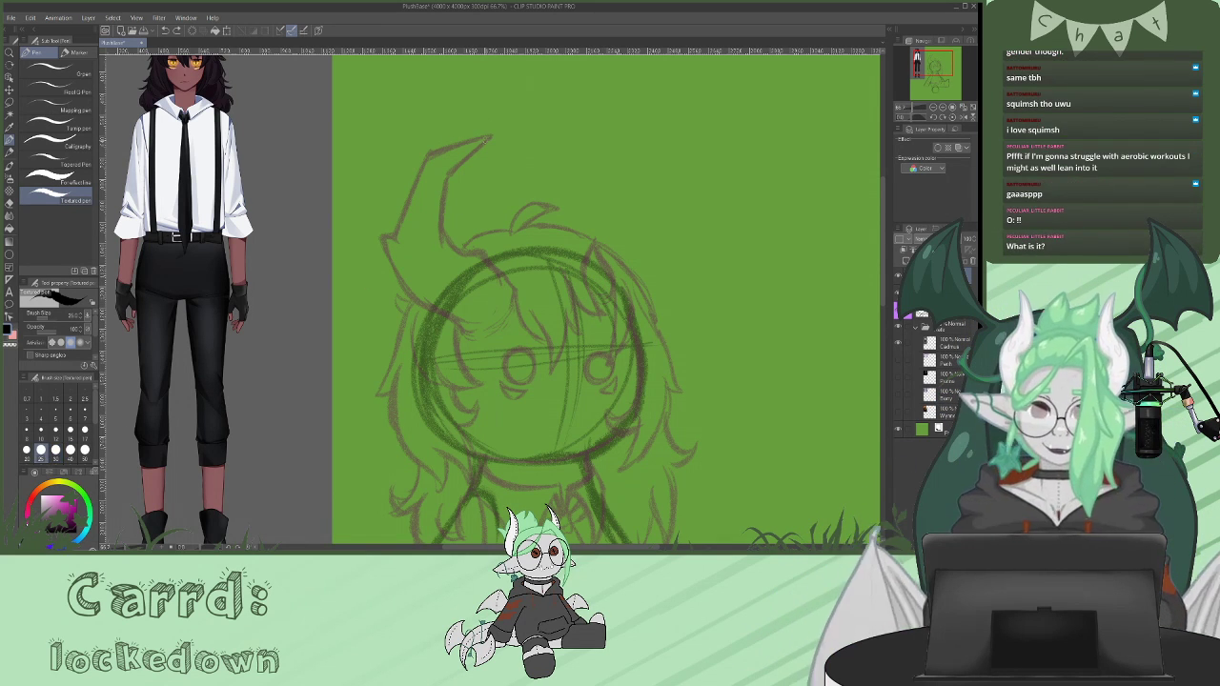
- Ink the outlines of the large jagged horn and the small teardrop-shaped horn in black over the sketch
mouse_move(494, 136)
mouse_down()
mouse_move(429, 152)
mouse_move(395, 241)
mouse_move(383, 238)
mouse_move(405, 286)
mouse_move(470, 336)
mouse_up()
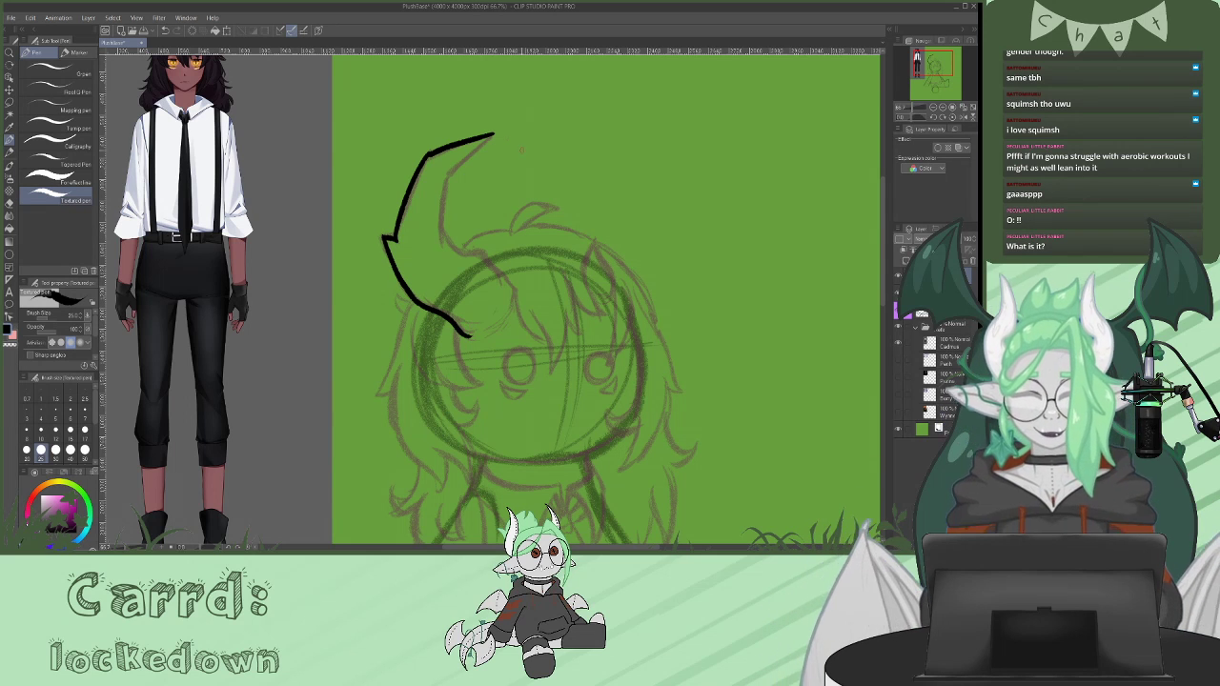
mouse_move(493, 134)
mouse_down()
mouse_move(444, 179)
mouse_move(452, 145)
mouse_up()
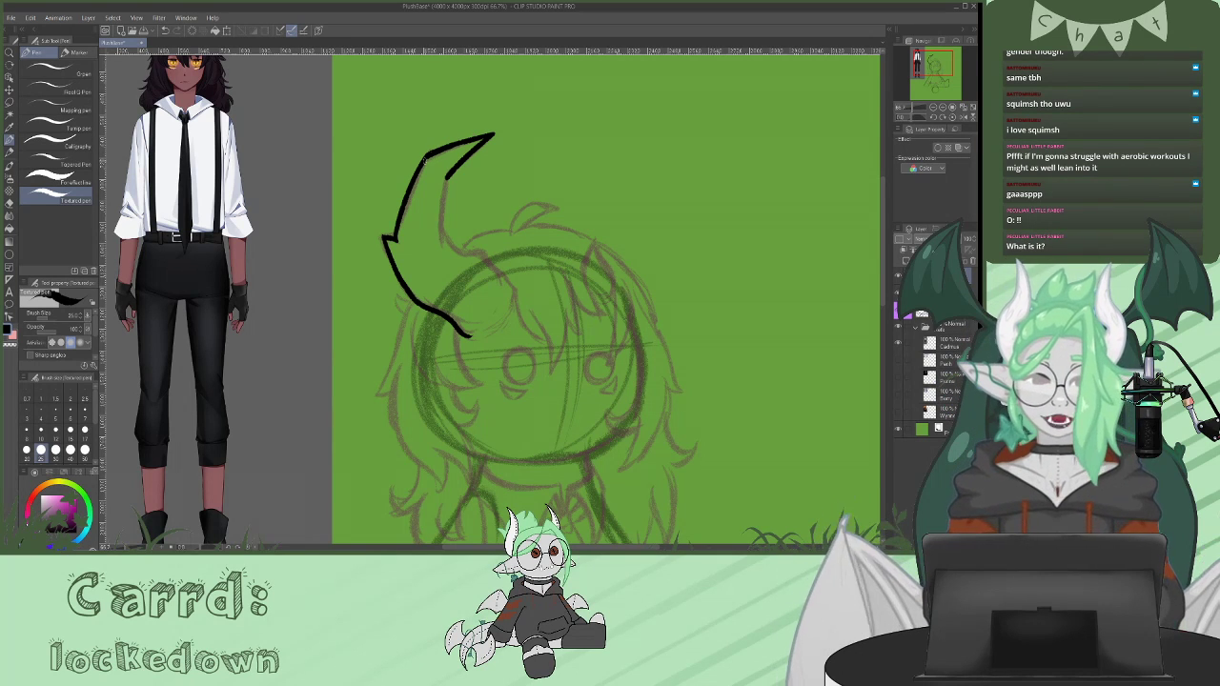
mouse_move(448, 172)
mouse_down()
mouse_move(442, 250)
mouse_move(488, 260)
mouse_move(514, 291)
mouse_move(507, 313)
mouse_move(467, 337)
mouse_up()
mouse_move(596, 237)
mouse_down()
mouse_move(583, 276)
mouse_move(602, 258)
mouse_move(616, 281)
mouse_move(606, 300)
mouse_move(584, 274)
mouse_up()
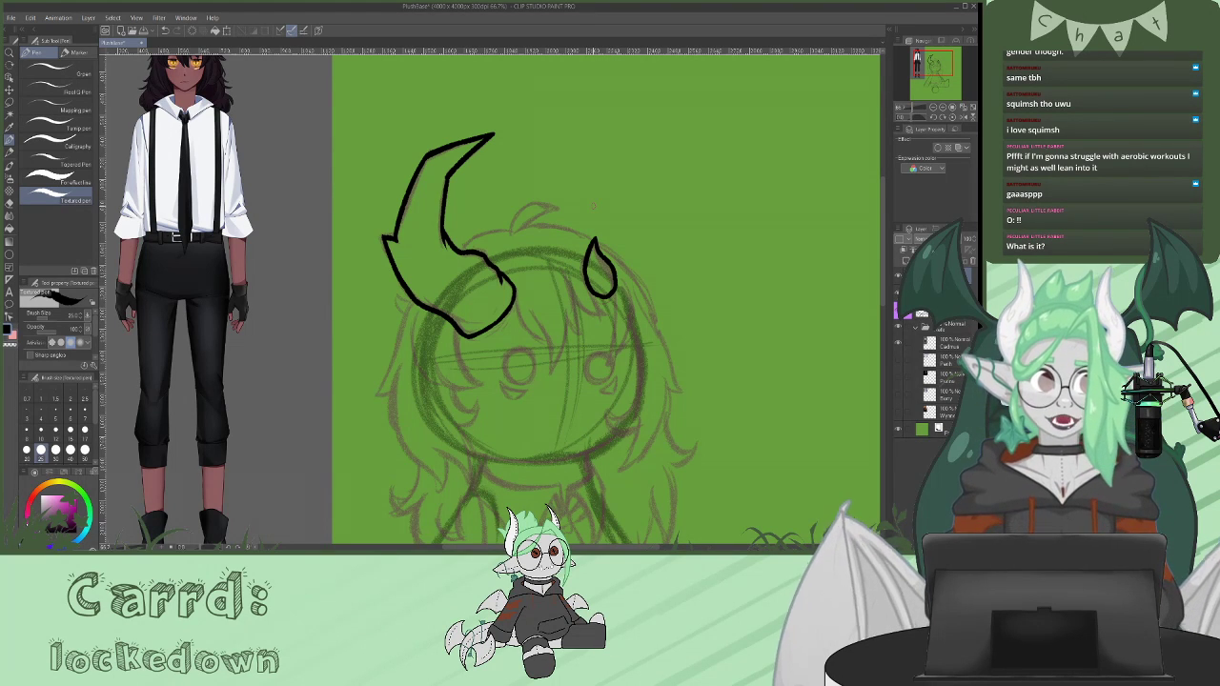
- Ink the jagged fringe strands hanging across the forehead between the large horn and the small horn
scroll(888, 214, down, 1)
mouse_move(515, 232)
mouse_down()
mouse_move(553, 323)
mouse_move(568, 268)
mouse_move(579, 286)
mouse_up()
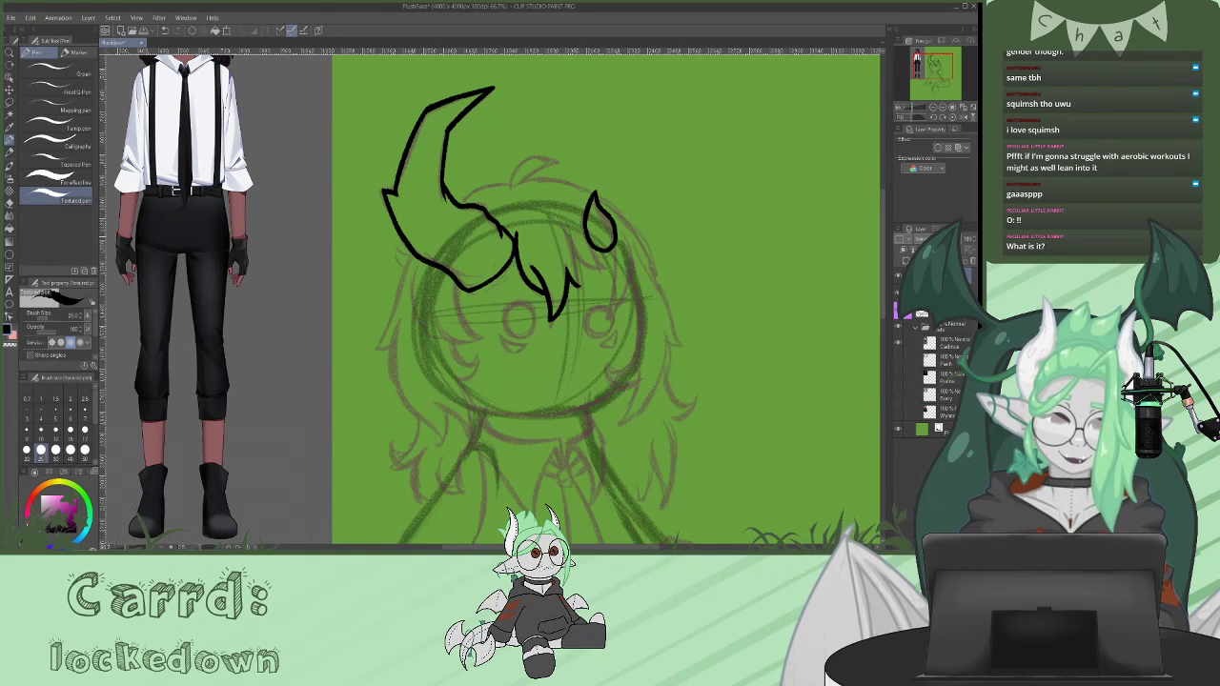
mouse_move(568, 233)
mouse_down()
mouse_move(575, 252)
mouse_move(604, 267)
mouse_move(580, 288)
mouse_up()
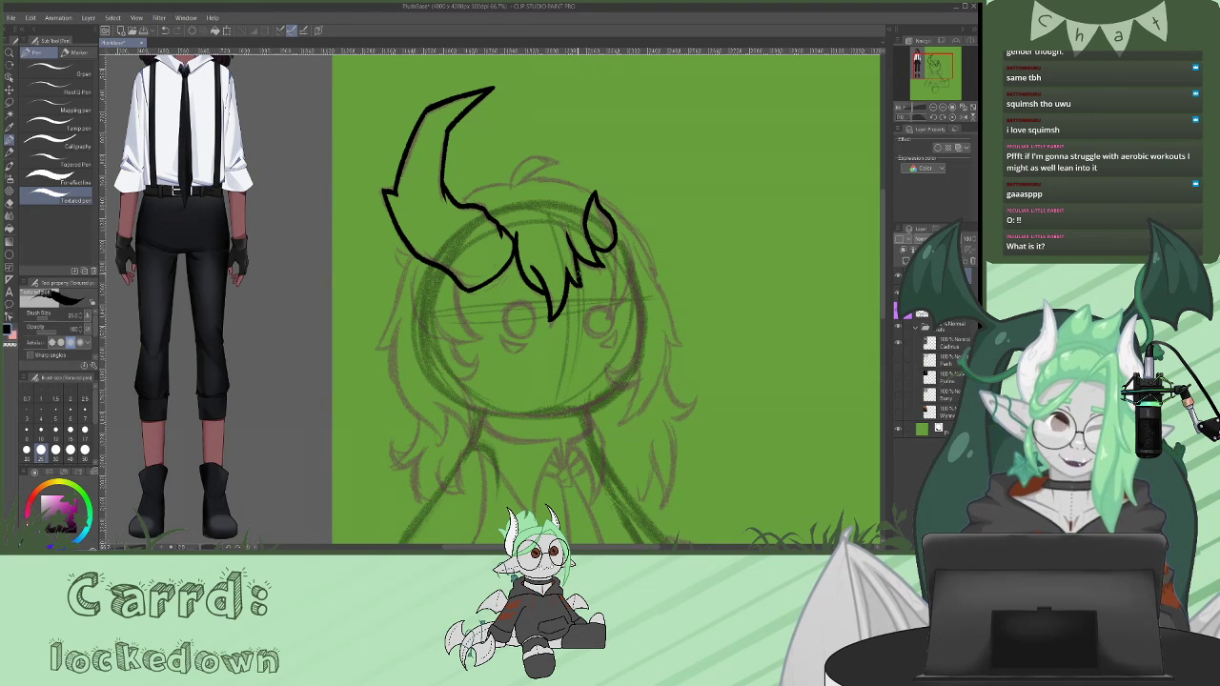
- Ink the curved, pointed hair locks falling below the base of the large horn
drag(885, 215, 885, 216)
mouse_move(459, 281)
mouse_down()
mouse_move(484, 334)
mouse_move(449, 336)
mouse_move(484, 335)
mouse_up()
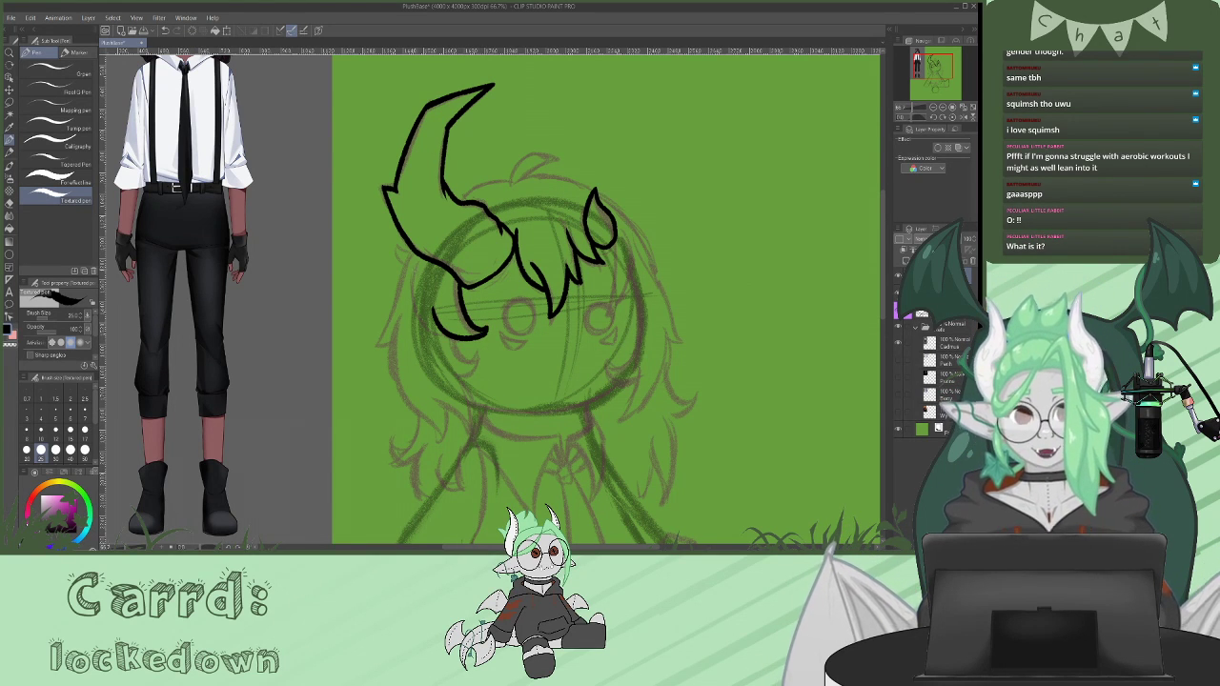
mouse_move(416, 267)
mouse_down()
mouse_move(414, 293)
mouse_move(446, 334)
mouse_up()
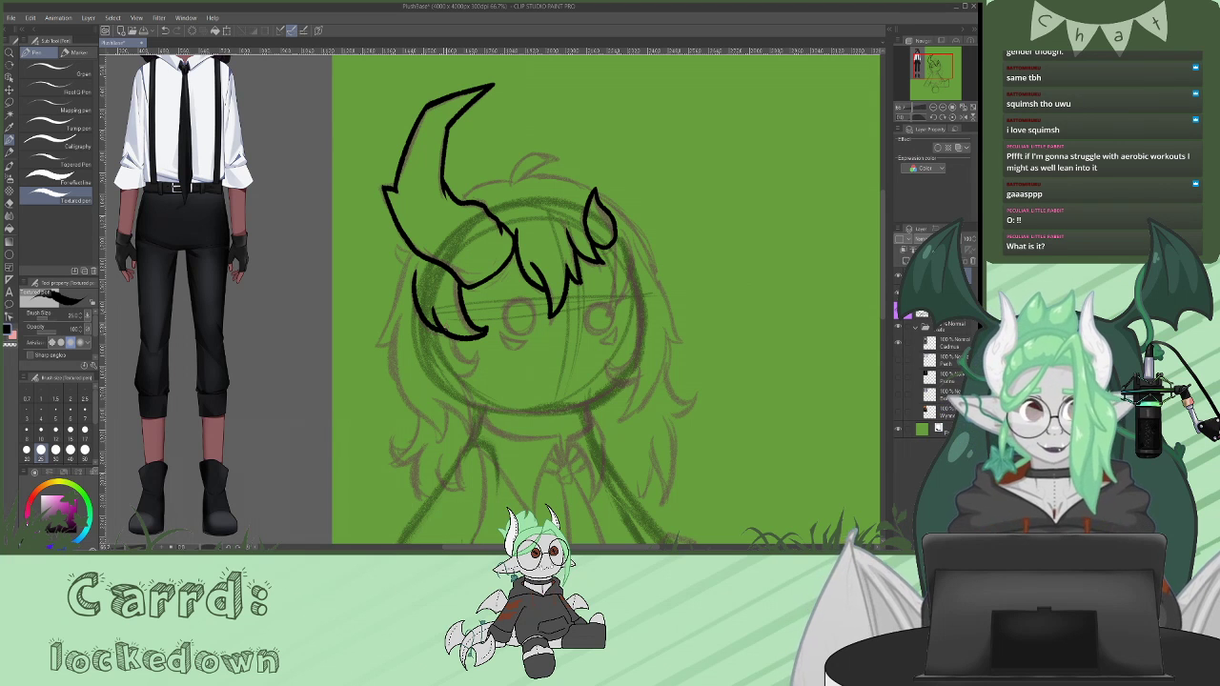
key(ctrl+z)
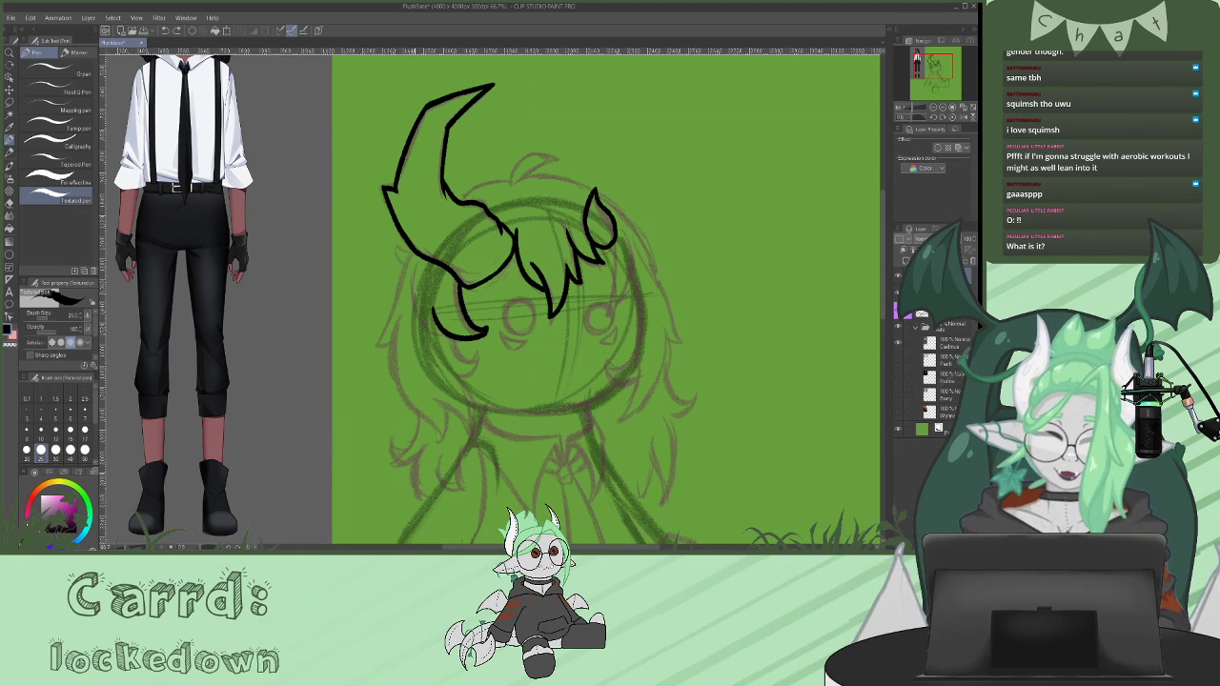
mouse_move(416, 272)
mouse_down()
mouse_move(433, 331)
mouse_move(448, 337)
mouse_up()
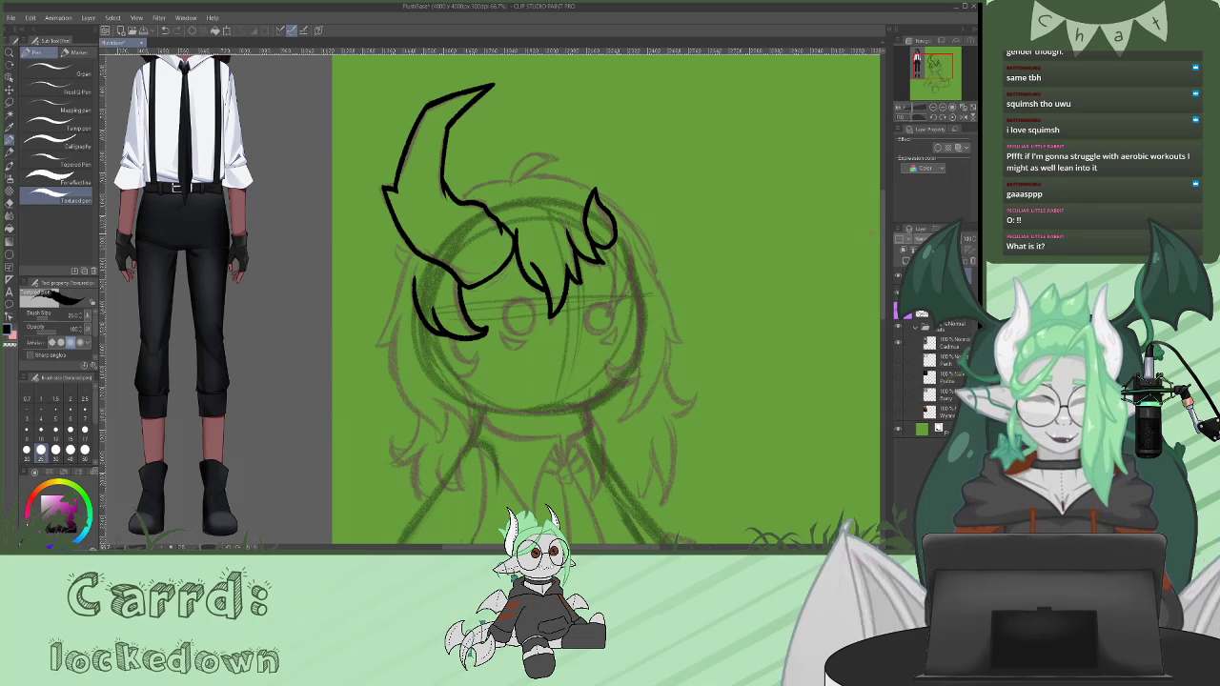
- Ink the face-framing locks below the small horn and the outer hair edge on that side down to its flicked tip
scroll(493, 300, down, 2)
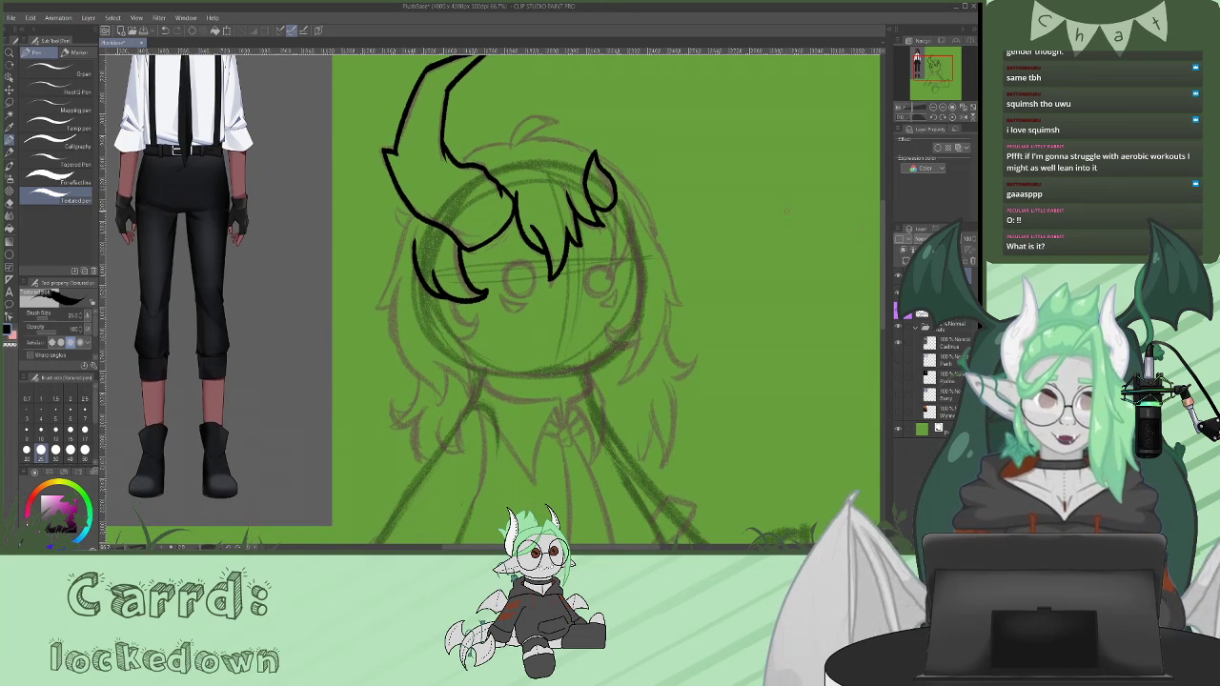
mouse_move(614, 198)
mouse_down()
mouse_move(610, 264)
mouse_move(634, 217)
mouse_up()
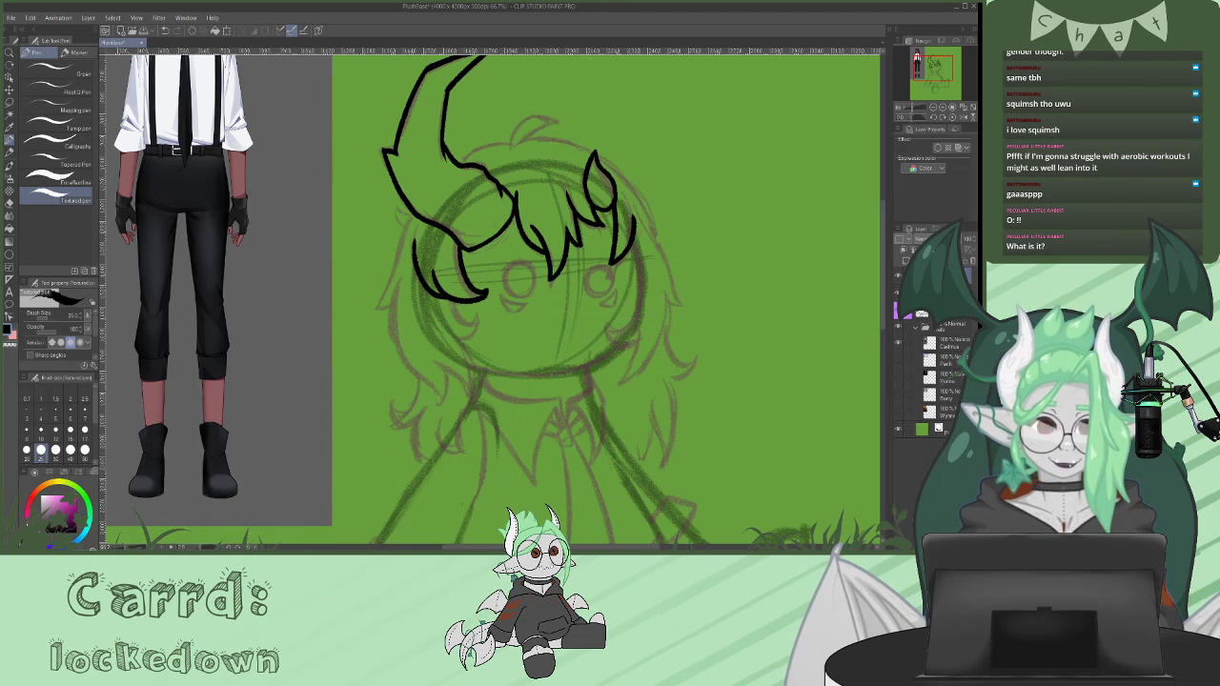
mouse_move(628, 235)
mouse_down()
mouse_move(639, 294)
mouse_move(632, 324)
mouse_move(608, 334)
mouse_move(627, 345)
mouse_move(635, 330)
mouse_move(627, 383)
mouse_move(667, 300)
mouse_move(666, 325)
mouse_move(625, 378)
mouse_move(632, 351)
mouse_up()
key(ctrl+z)
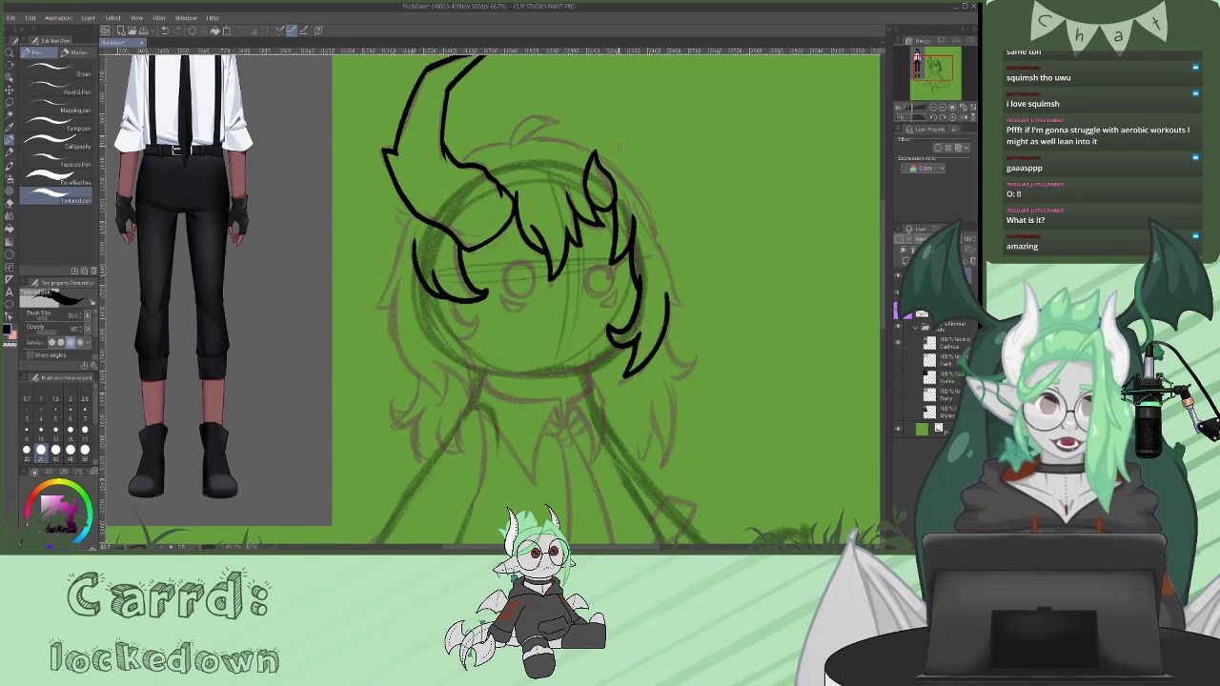
mouse_move(597, 157)
mouse_down()
mouse_move(644, 208)
mouse_move(685, 309)
mouse_move(670, 307)
mouse_up()
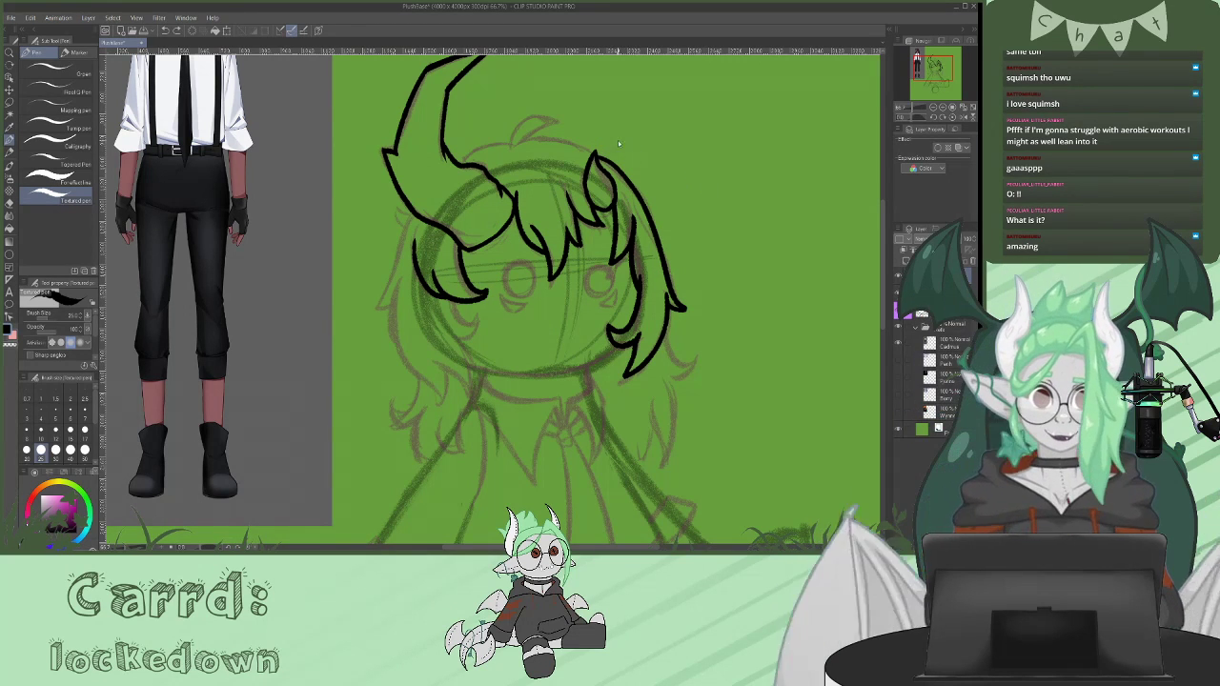
- Ink the crown of the head between the horns with its curved tuft, plus the outer hair edge beside the large horn
mouse_move(596, 153)
mouse_down()
mouse_move(537, 140)
mouse_move(516, 149)
mouse_up()
key(ctrl+z)
mouse_move(593, 153)
mouse_down()
mouse_move(568, 138)
mouse_move(514, 145)
mouse_move(522, 120)
mouse_move(559, 122)
mouse_move(456, 167)
mouse_up()
mouse_move(414, 212)
mouse_down()
mouse_move(398, 223)
mouse_move(377, 307)
mouse_up()
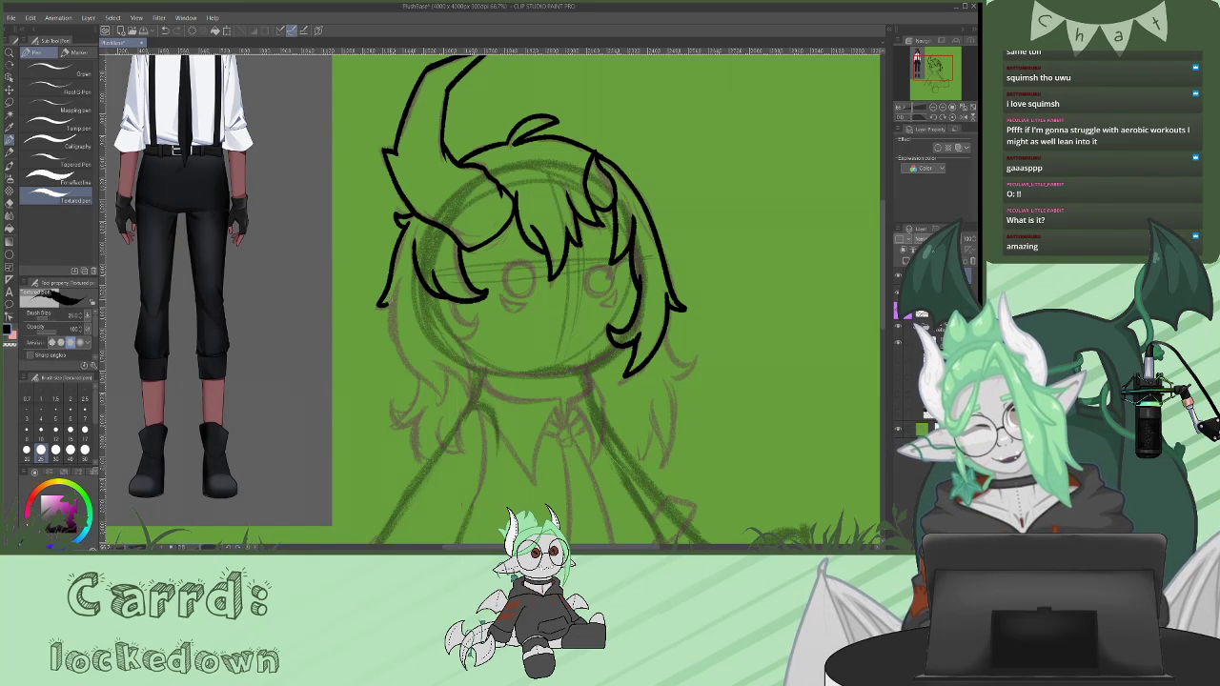
- Ink the long hair section framing the face on the large-horn side, ending in pointed tips, and return to the black drawing colour
drag(885, 230, 885, 236)
mouse_move(400, 204)
mouse_down()
mouse_move(390, 249)
mouse_move(440, 332)
mouse_move(448, 305)
mouse_up()
mouse_move(455, 231)
mouse_down()
mouse_move(467, 251)
mouse_move(475, 242)
mouse_move(455, 266)
mouse_move(473, 303)
mouse_move(467, 335)
mouse_move(438, 289)
mouse_up()
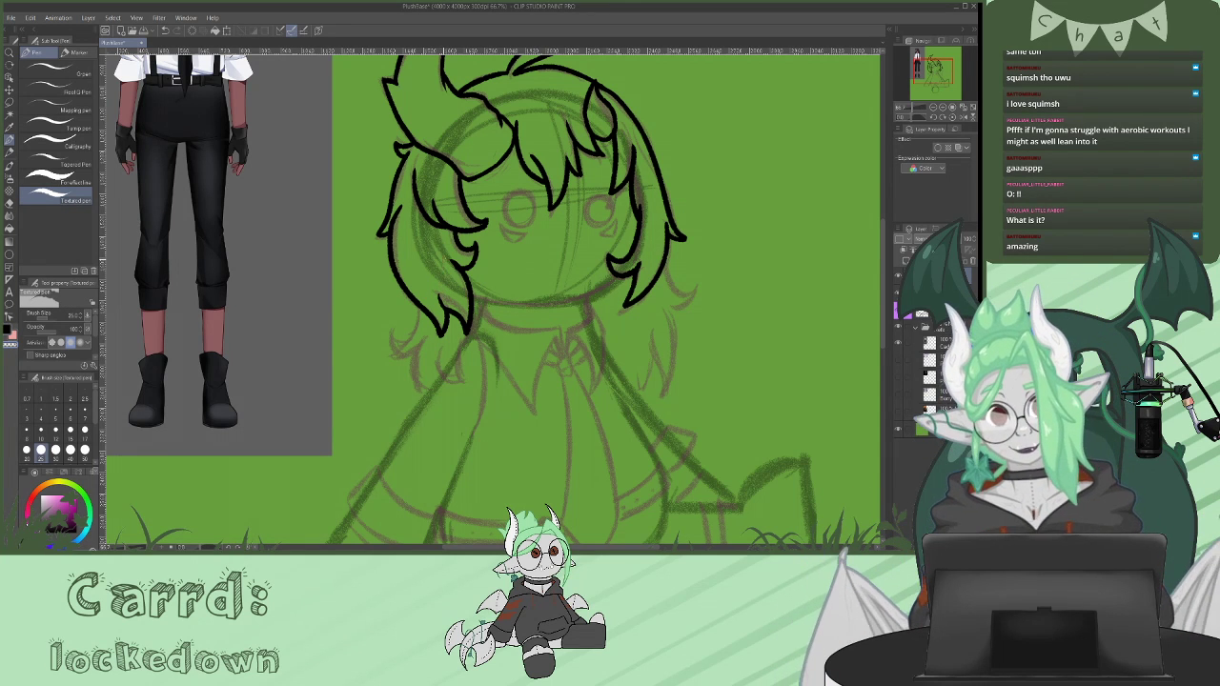
key(c)
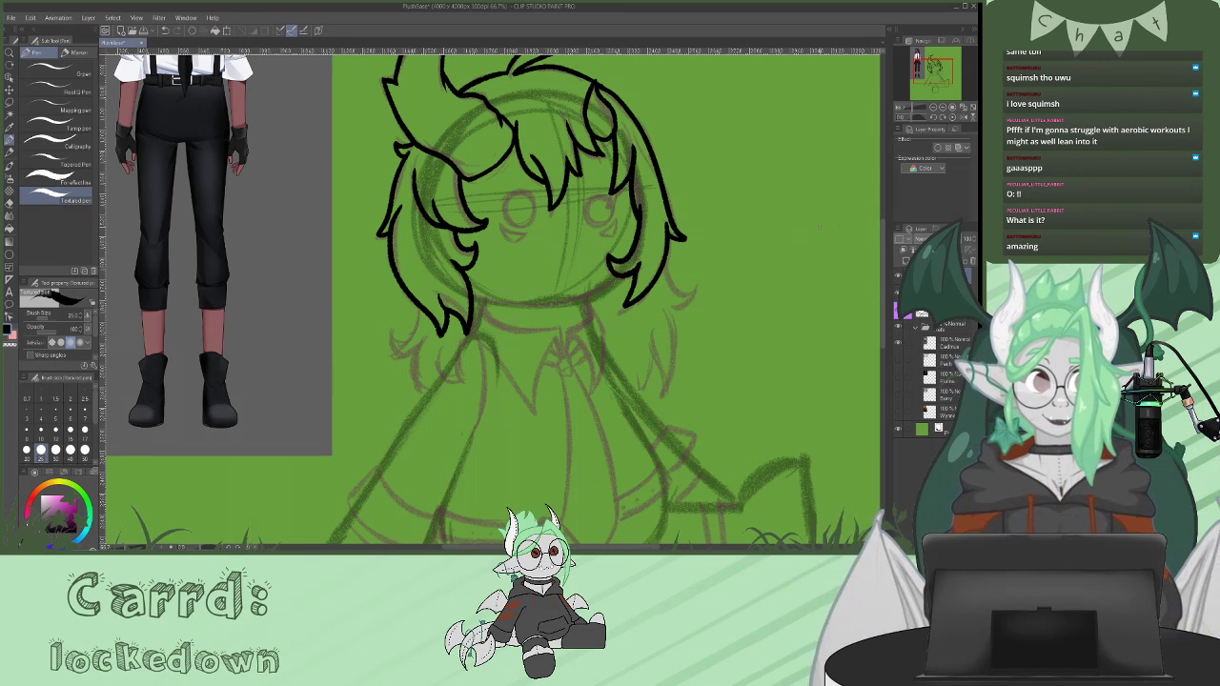
- Ink the wispy lower hair strands hanging behind the long section toward the shoulder on the large-horn side
scroll(885, 244, down, 2)
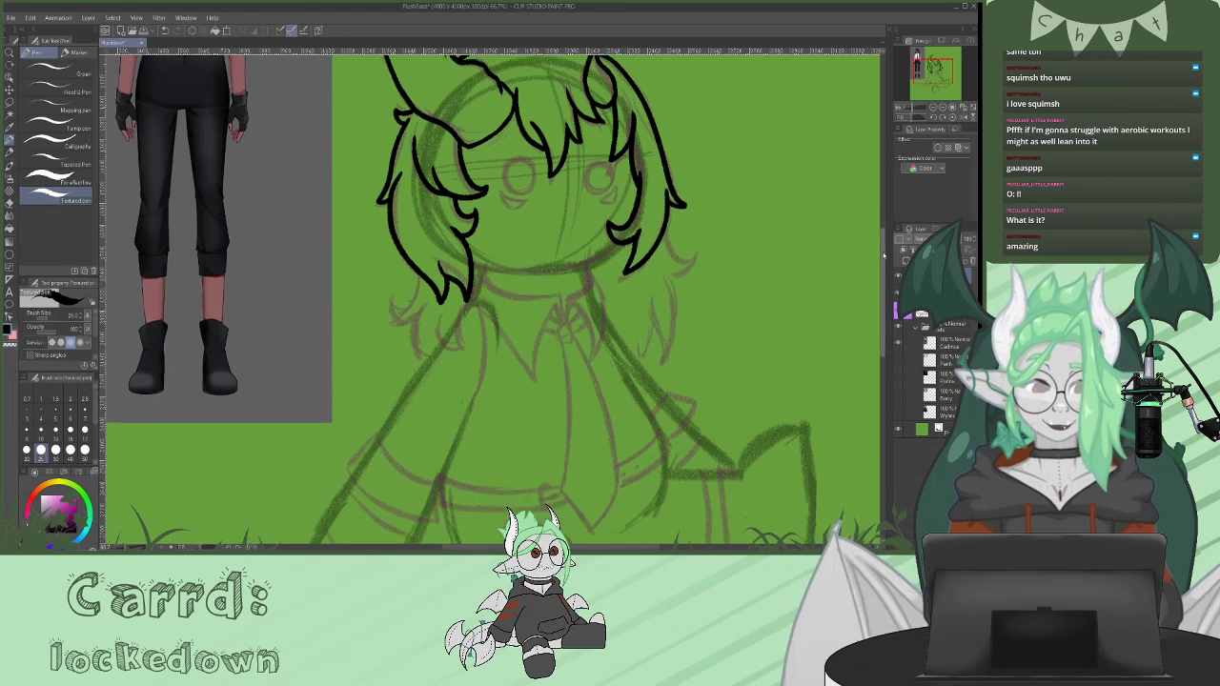
mouse_move(409, 255)
mouse_down()
mouse_move(409, 278)
mouse_move(391, 285)
mouse_move(396, 306)
mouse_move(411, 301)
mouse_move(426, 351)
mouse_up()
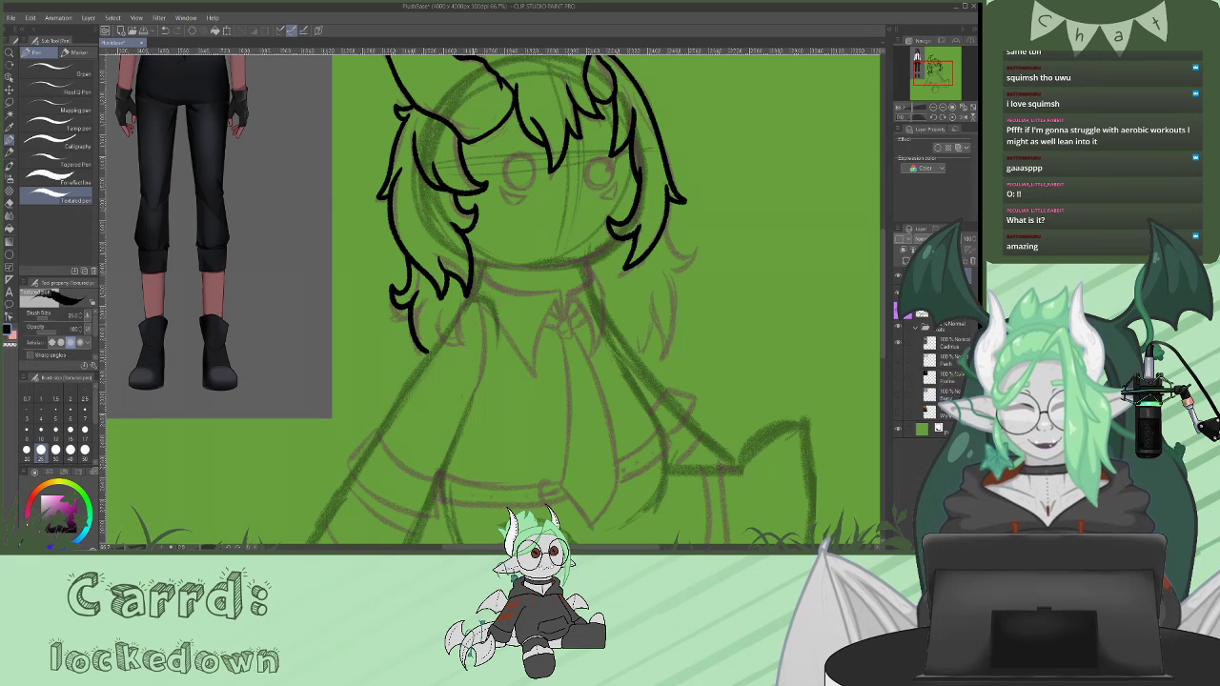
mouse_move(438, 307)
mouse_down()
mouse_move(446, 345)
mouse_move(463, 344)
mouse_move(440, 325)
mouse_move(461, 346)
mouse_up()
key(ctrl+z)
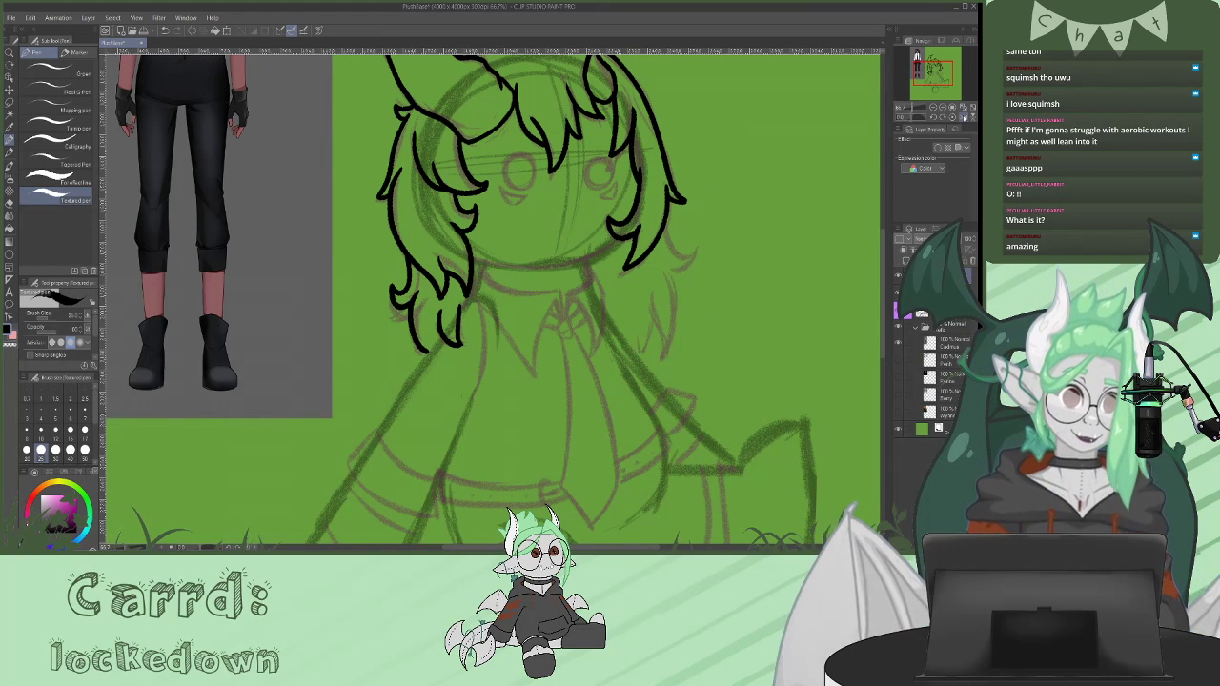
- Ink the curve of the jaw and chin between the side locks with the canvas flipped and rotated, then restore the view
click(964, 116)
drag(915, 117, 922, 108)
mouse_move(434, 169)
mouse_down()
mouse_move(457, 227)
mouse_move(536, 284)
mouse_up()
key(ctrl+z)
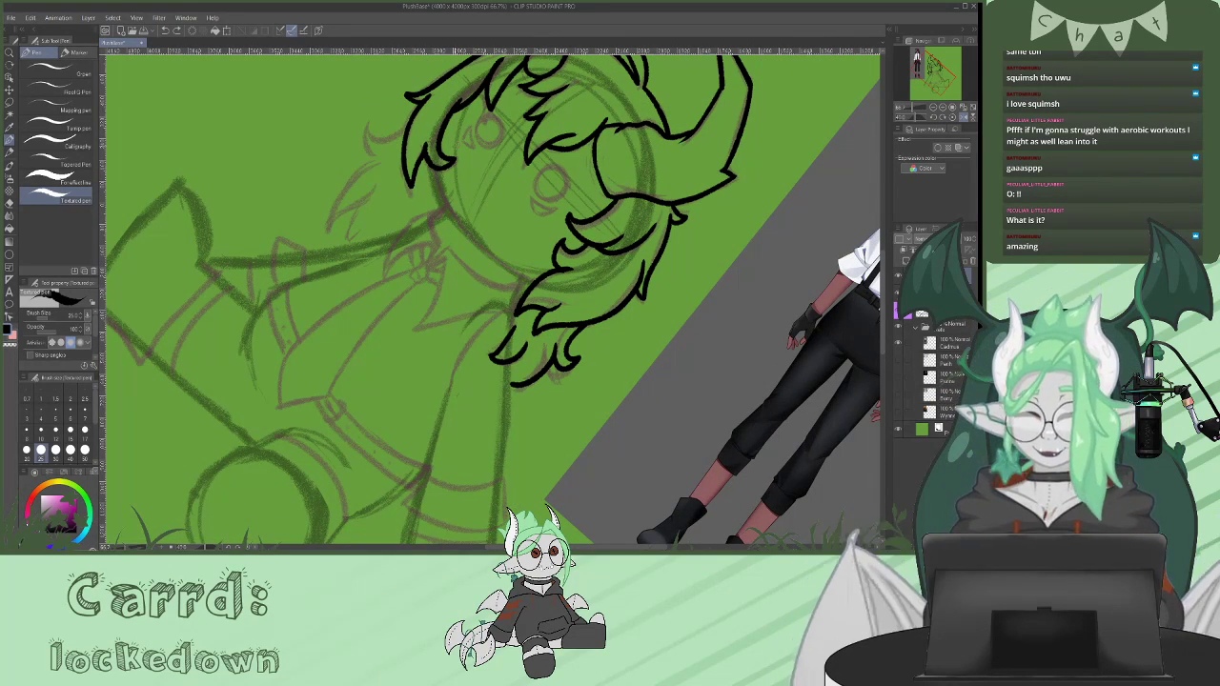
mouse_move(435, 168)
mouse_down()
mouse_move(444, 196)
mouse_move(535, 284)
mouse_up()
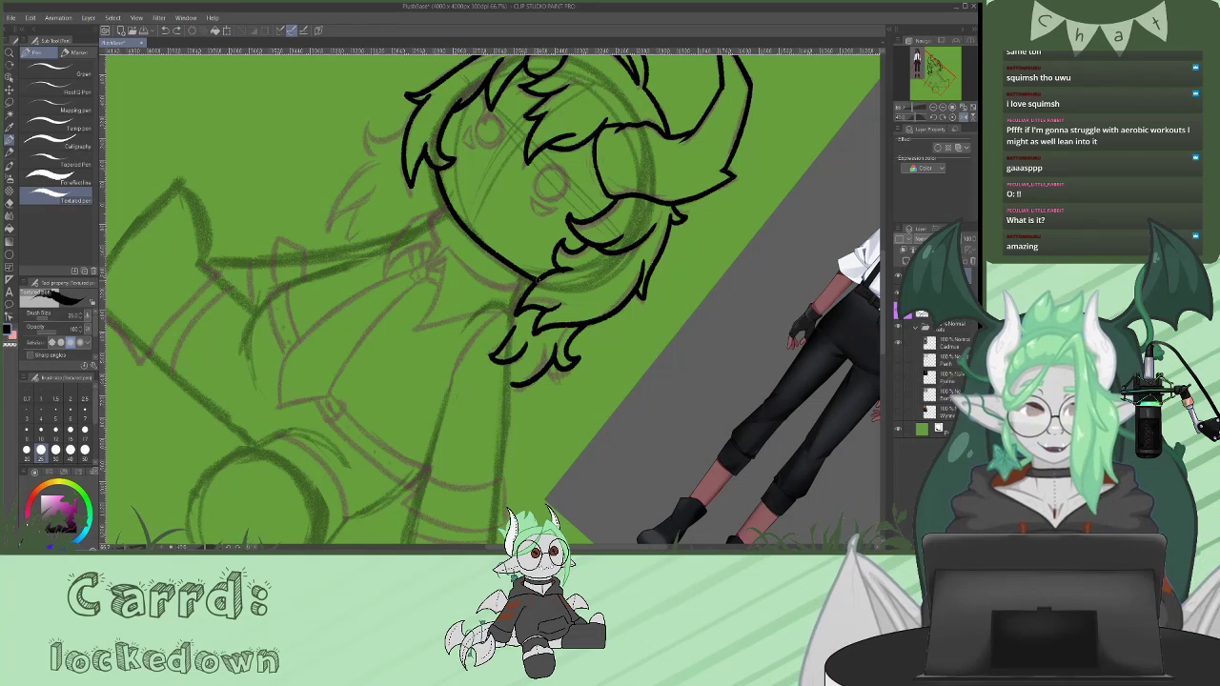
click(963, 113)
click(962, 113)
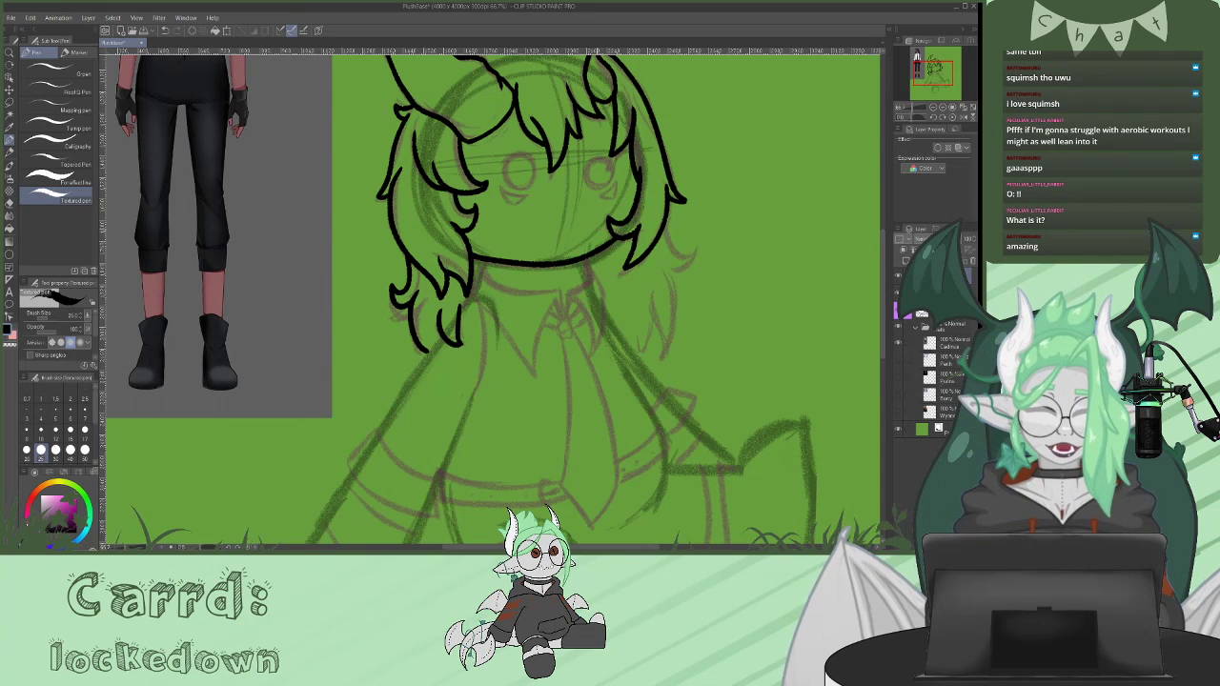
- Ink the neck band and both pointed shirt collar flaps beneath the chin
mouse_move(561, 290)
mouse_down()
mouse_move(524, 292)
mouse_move(482, 265)
mouse_move(531, 385)
mouse_up()
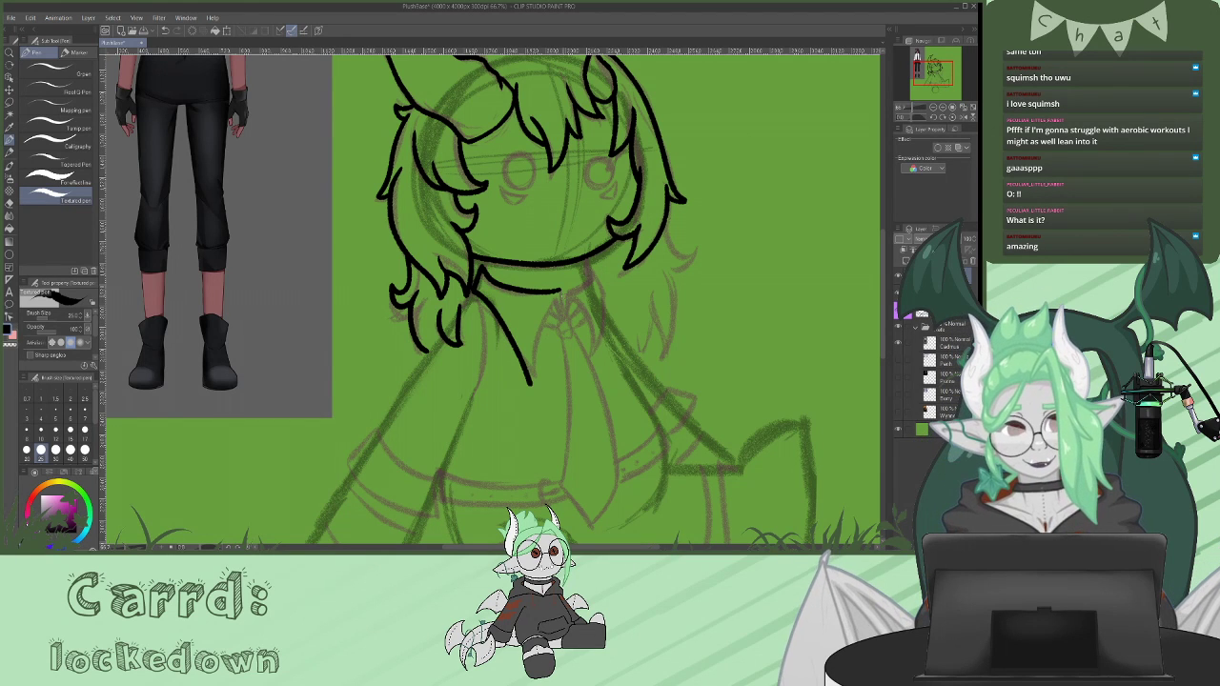
mouse_move(561, 288)
mouse_down()
mouse_move(564, 320)
mouse_move(539, 338)
mouse_move(530, 385)
mouse_up()
mouse_move(565, 319)
mouse_down()
mouse_move(570, 290)
mouse_move(592, 271)
mouse_move(589, 280)
mouse_up()
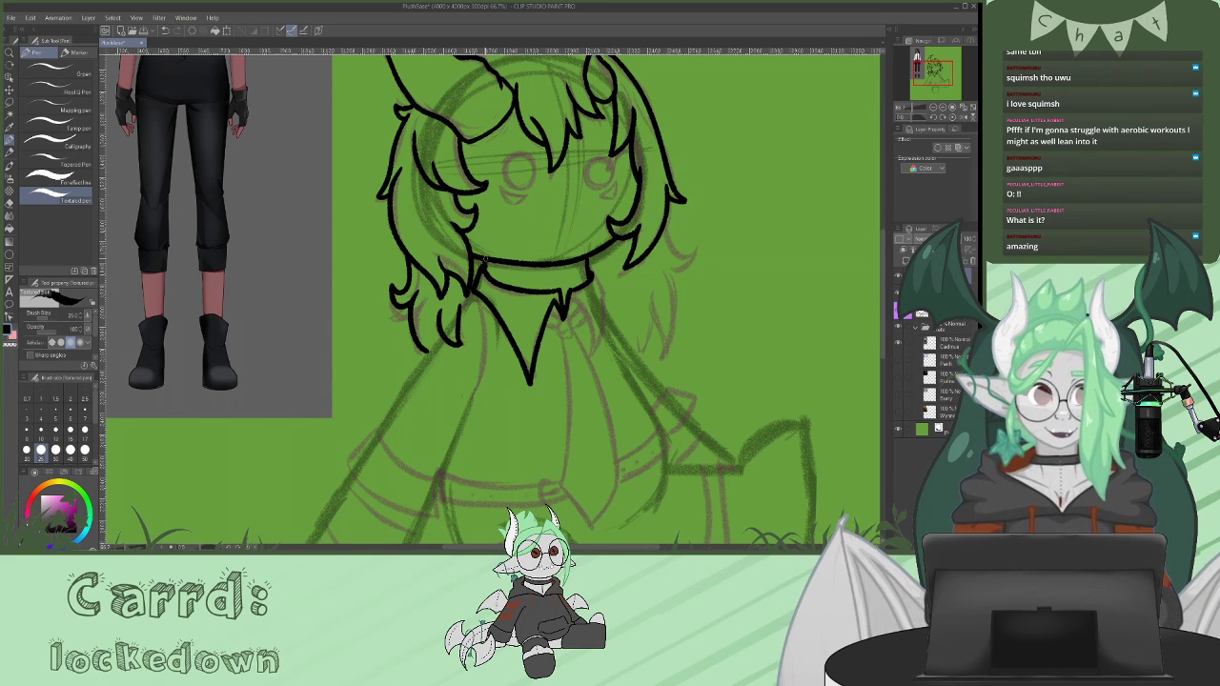
mouse_move(591, 271)
mouse_down()
mouse_move(604, 305)
mouse_move(590, 364)
mouse_move(576, 297)
mouse_move(563, 322)
mouse_up()
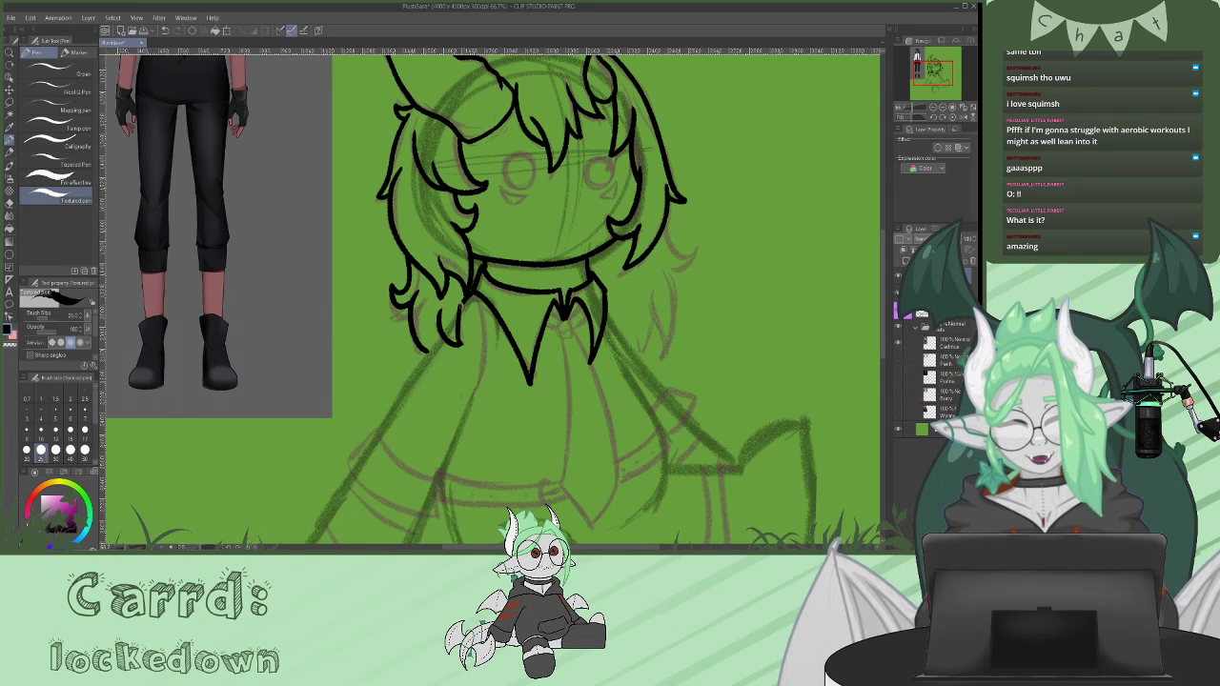
- Ink the sleeve on the large-horn side with its folded cuff, plus a short fold line near the shoulder
scroll(884, 253, down, 3)
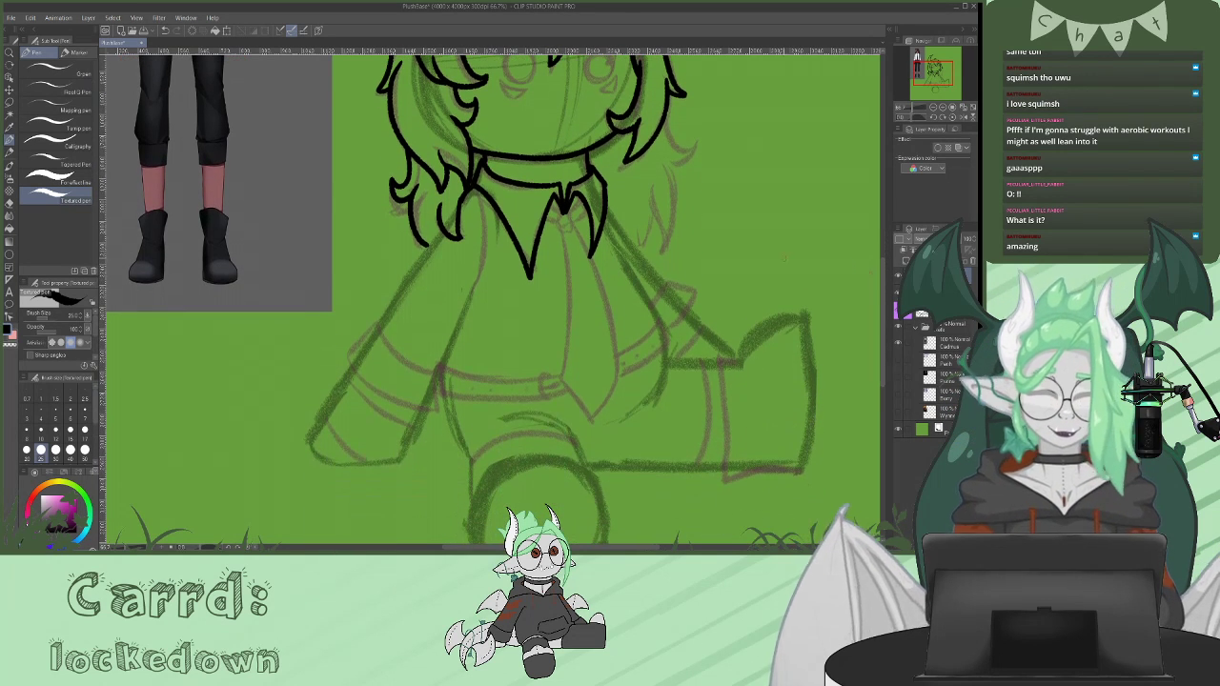
mouse_move(440, 232)
mouse_down()
mouse_move(381, 322)
mouse_move(345, 351)
mouse_move(434, 414)
mouse_move(435, 383)
mouse_up()
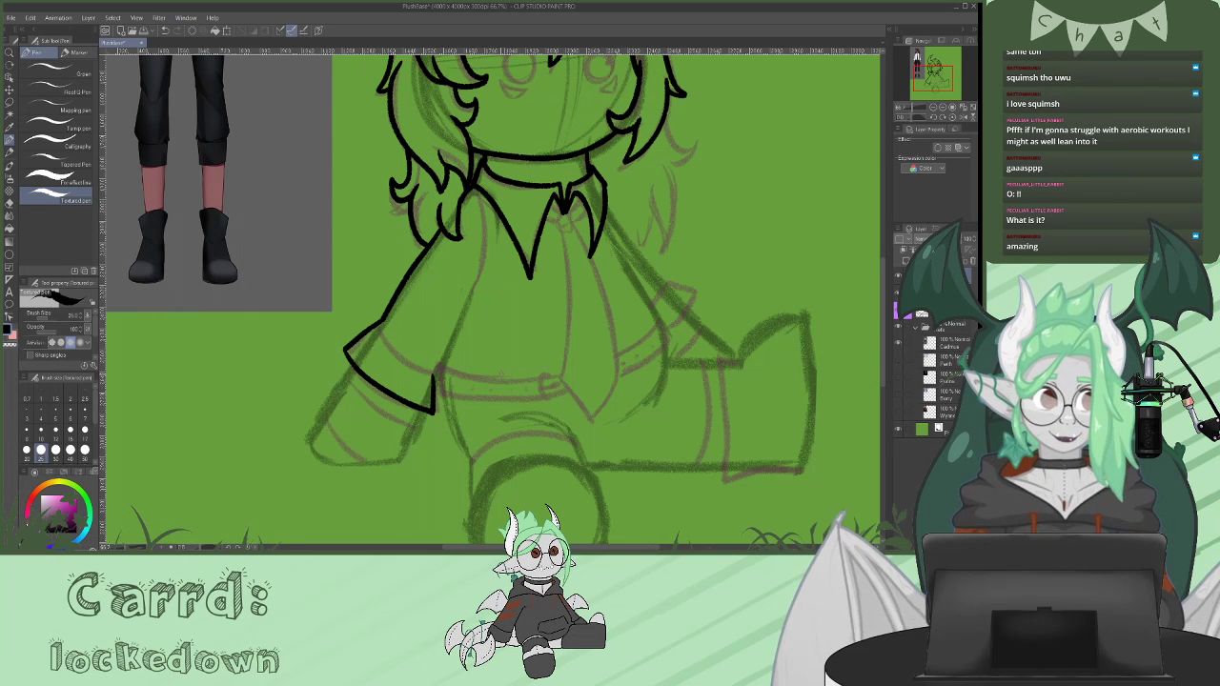
drag(380, 325, 420, 371)
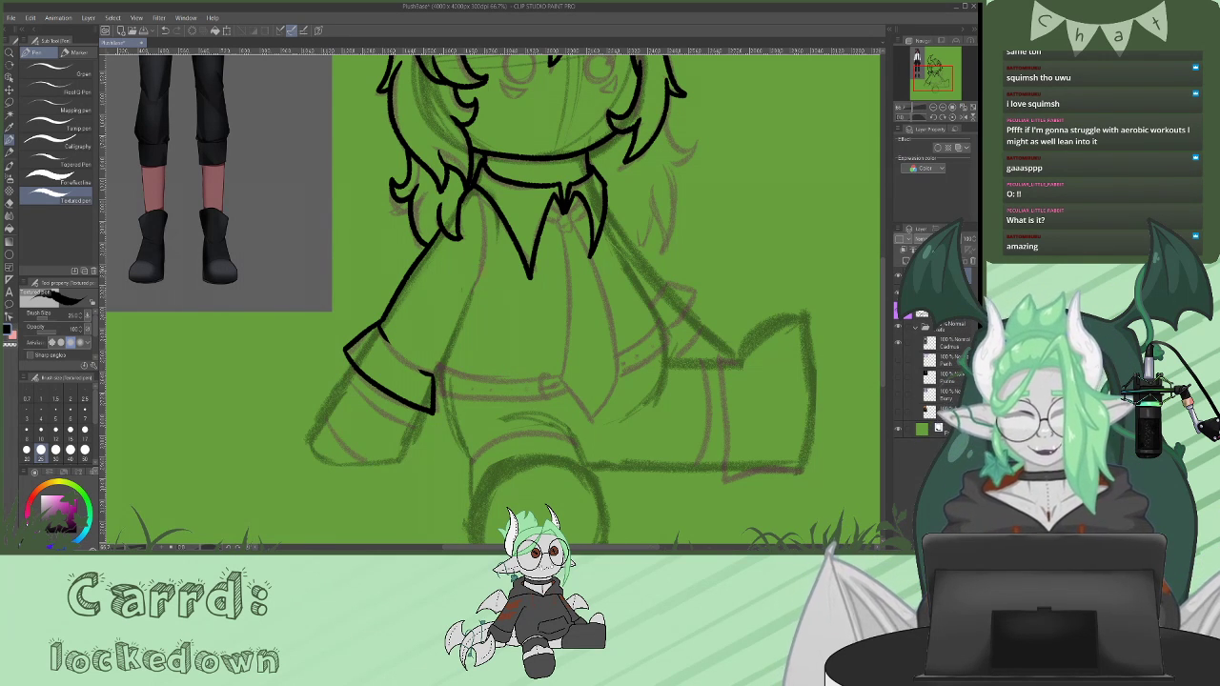
drag(476, 275, 435, 380)
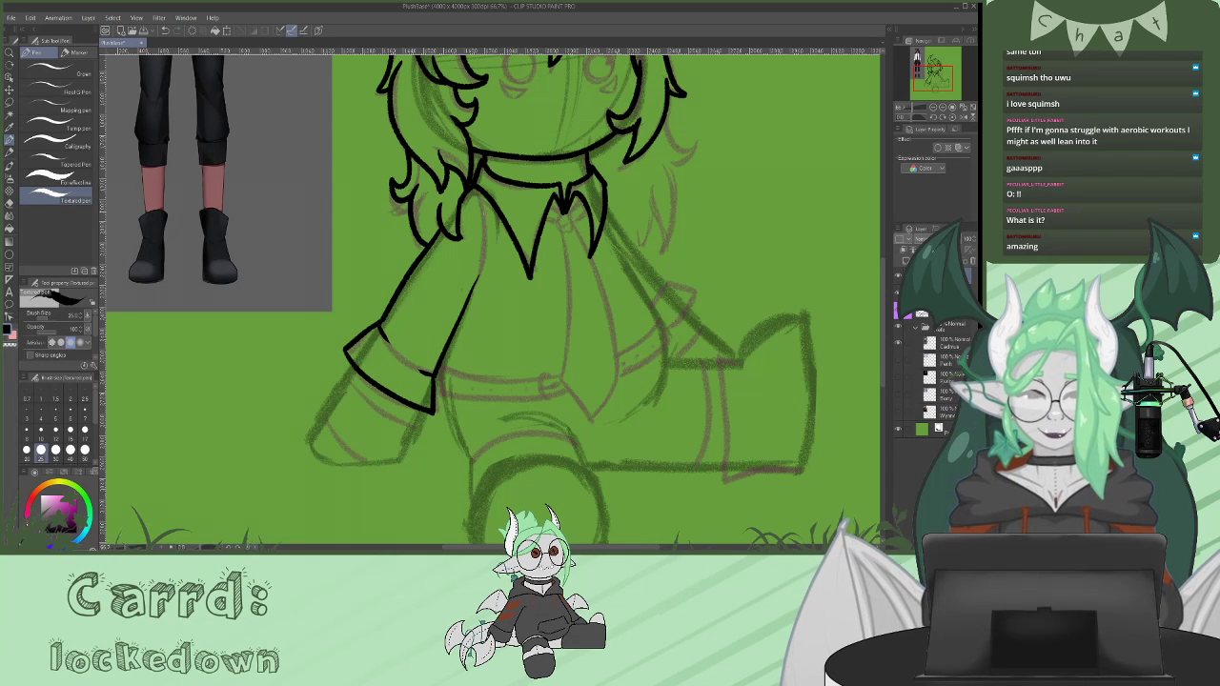
drag(485, 217, 481, 258)
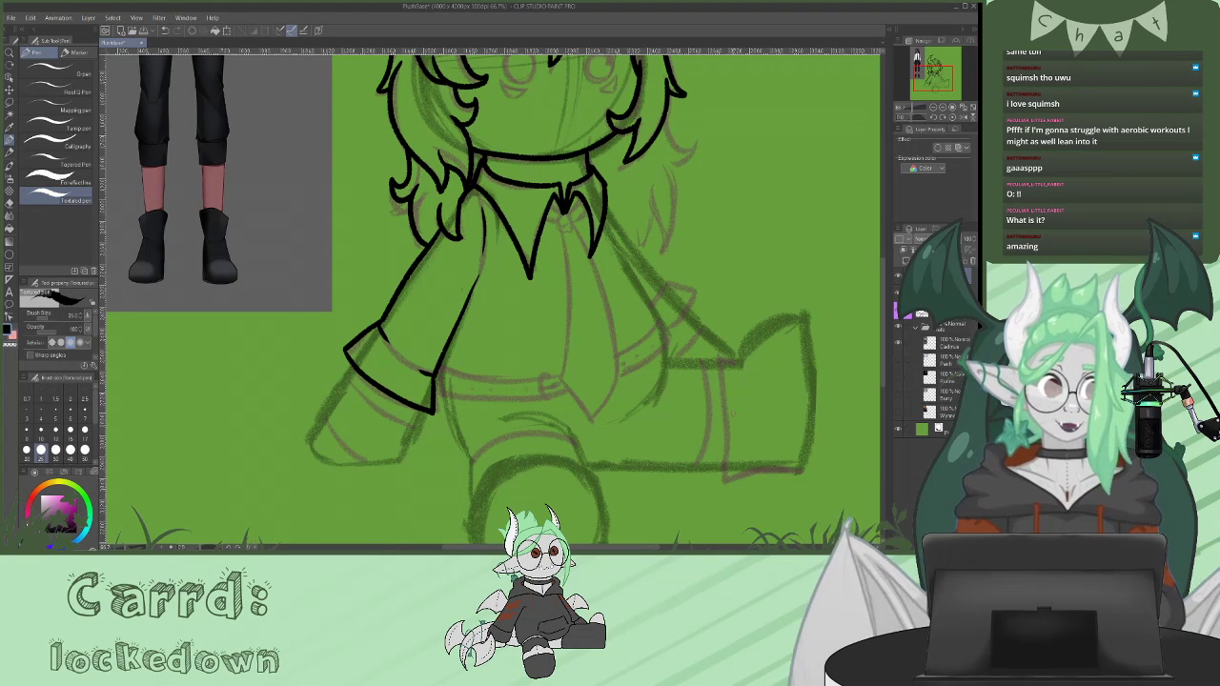
- Ink the small round tie knot at the collar and the long tie tapering to a point below the belt
scroll(883, 262, down, 2)
mouse_move(563, 178)
mouse_down()
mouse_move(560, 193)
mouse_move(574, 189)
mouse_move(560, 190)
mouse_move(571, 191)
mouse_move(560, 199)
mouse_move(565, 356)
mouse_move(595, 387)
mouse_up()
mouse_move(572, 191)
mouse_down()
mouse_move(619, 330)
mouse_move(593, 385)
mouse_up()
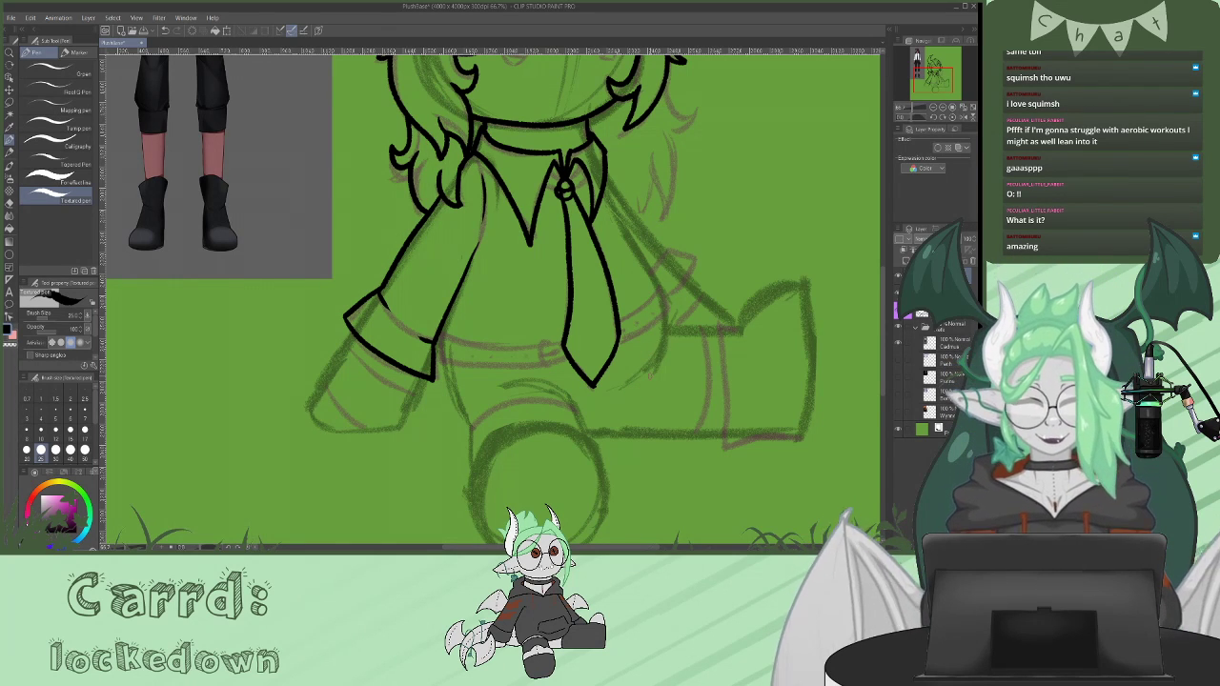
- Ink the gloved hand below the finished cuff, including the glove bands and the short wrist lines joining the sleeve
mouse_move(345, 345)
mouse_down()
mouse_move(409, 393)
mouse_move(399, 425)
mouse_move(366, 431)
mouse_up()
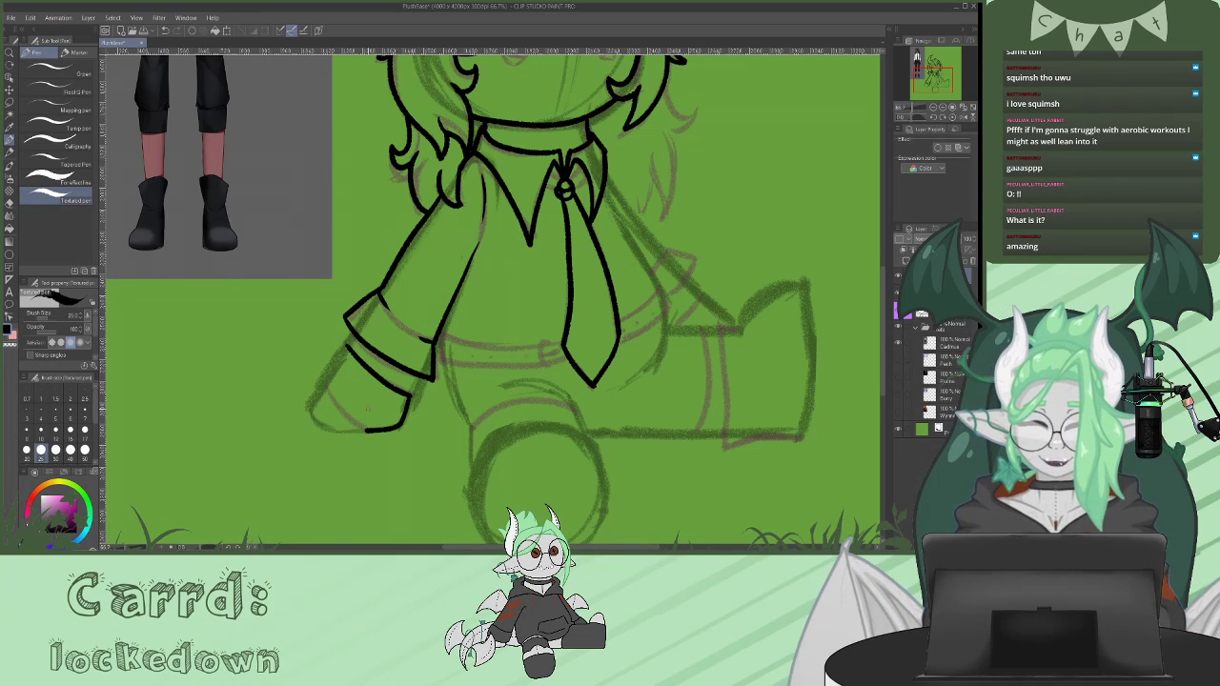
mouse_move(345, 343)
mouse_down()
mouse_move(325, 385)
mouse_move(371, 431)
mouse_up()
mouse_move(329, 380)
mouse_down()
mouse_move(312, 410)
mouse_move(332, 429)
mouse_move(362, 431)
mouse_up()
drag(352, 328, 348, 347)
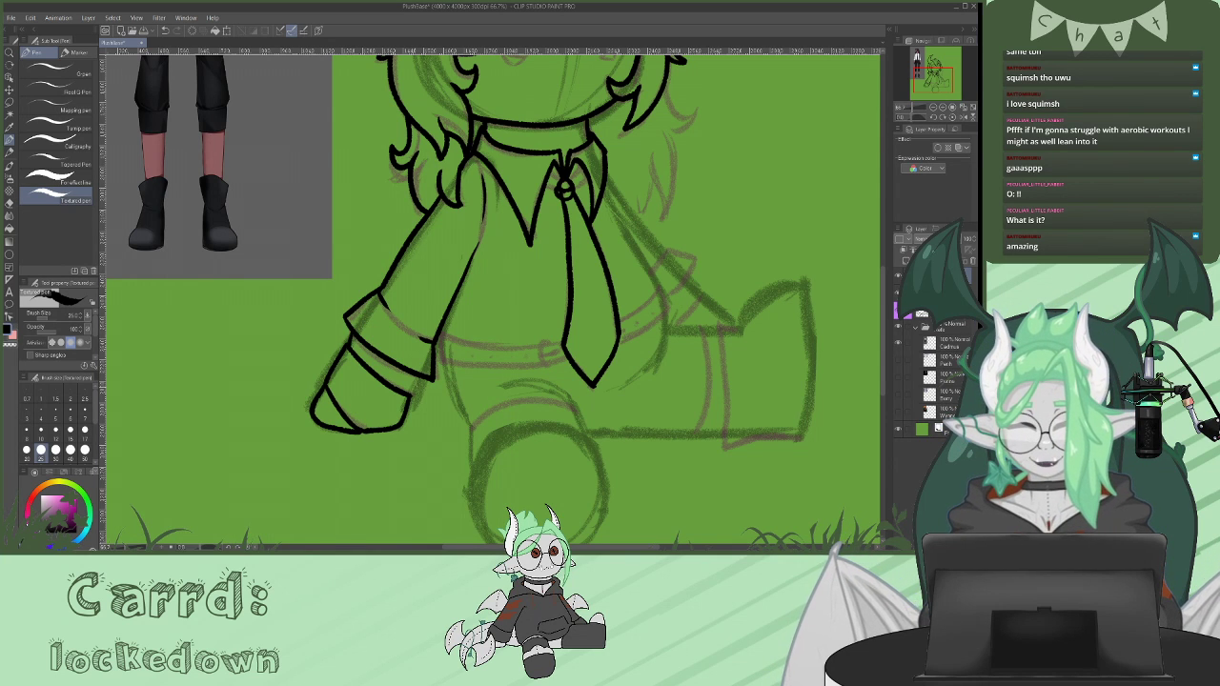
drag(419, 374, 408, 398)
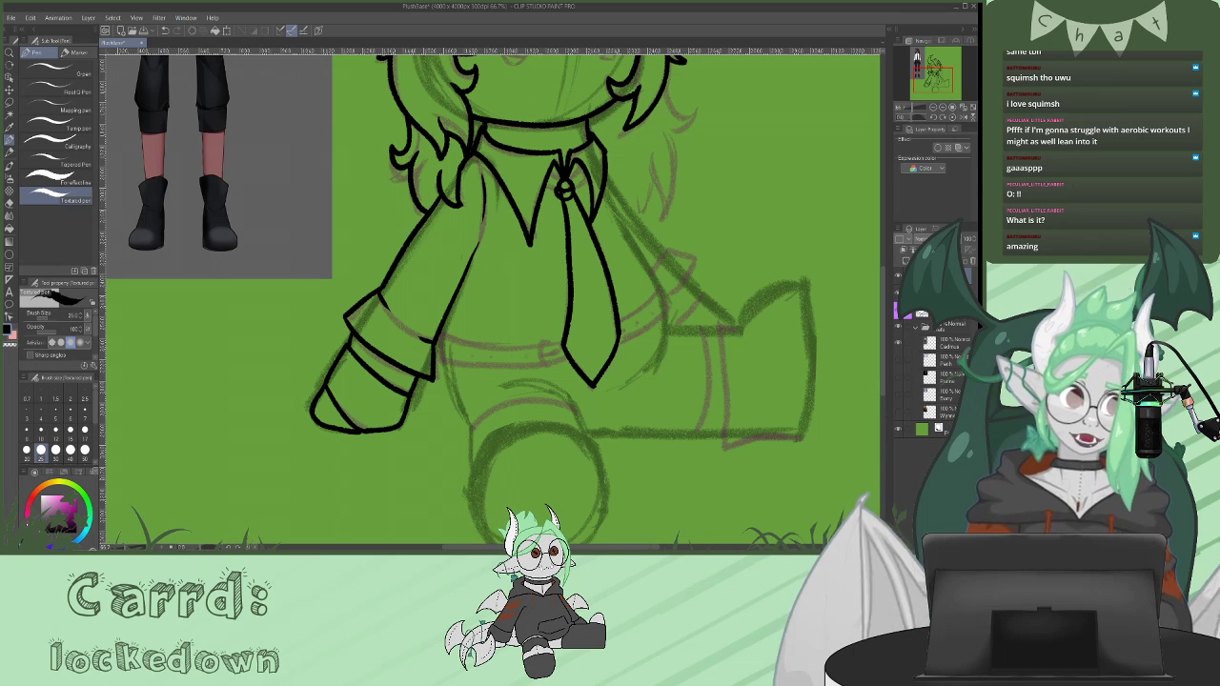
- Mirror the canvas and ink the other sleeve's outer edge and cuff point, plus the shirt's side and hem up to the tie
drag(551, 547, 562, 547)
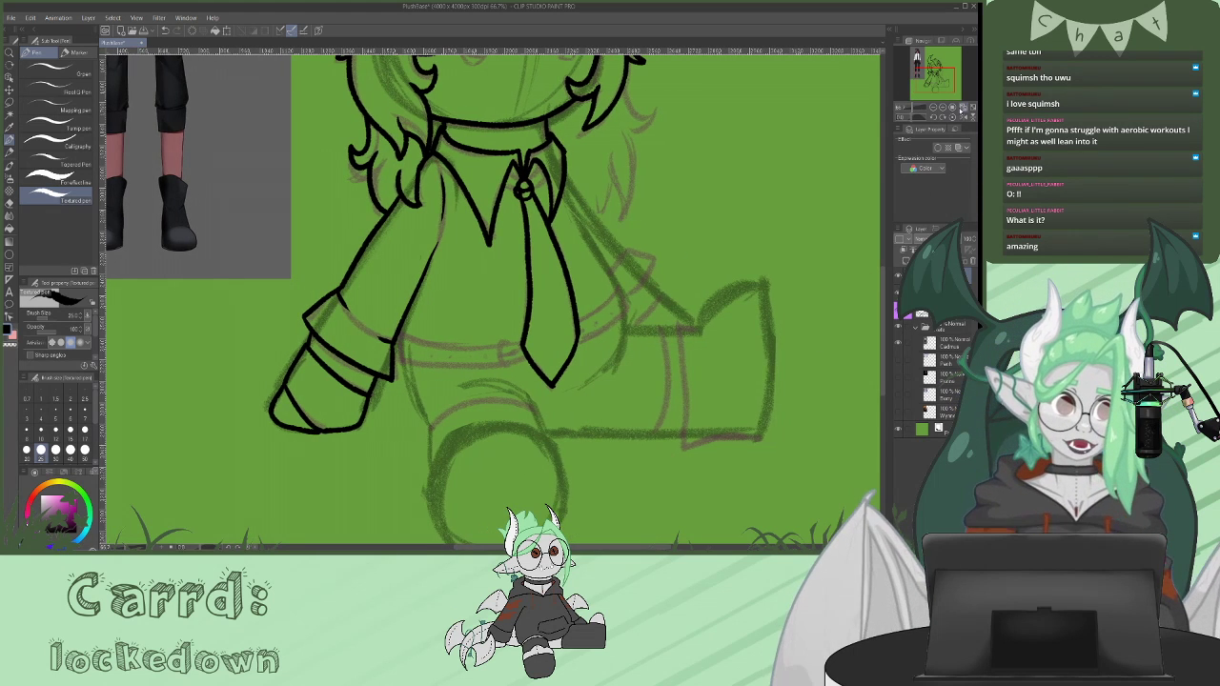
click(964, 117)
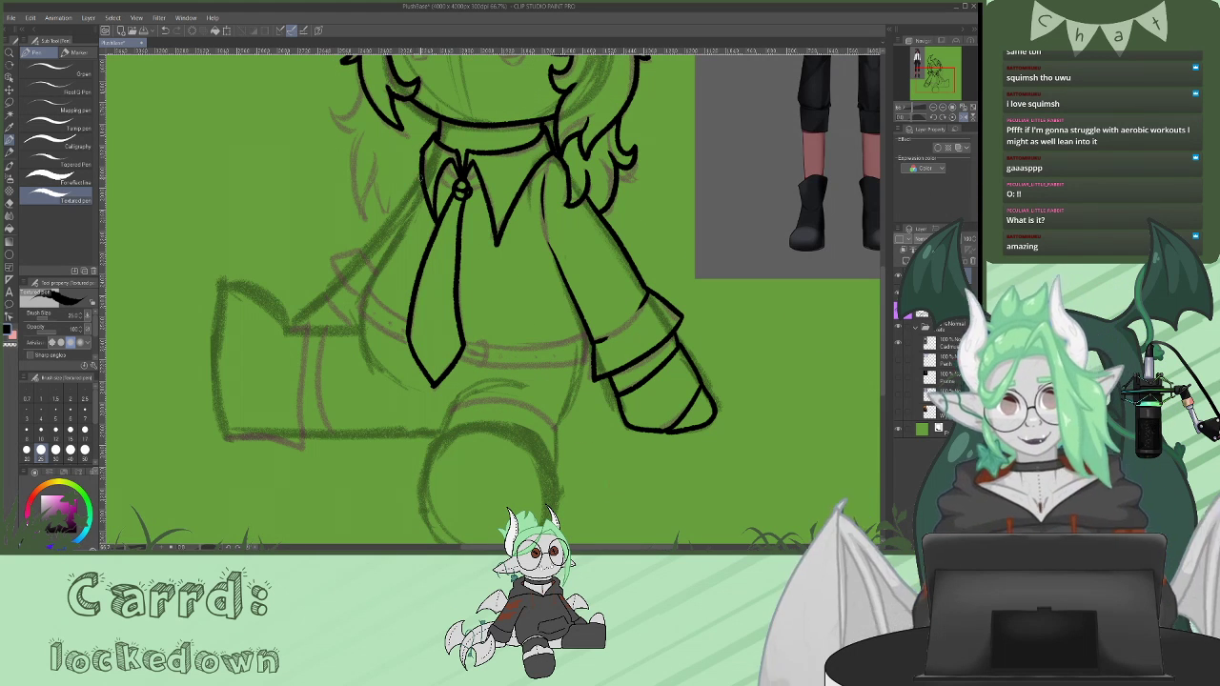
drag(425, 183, 374, 291)
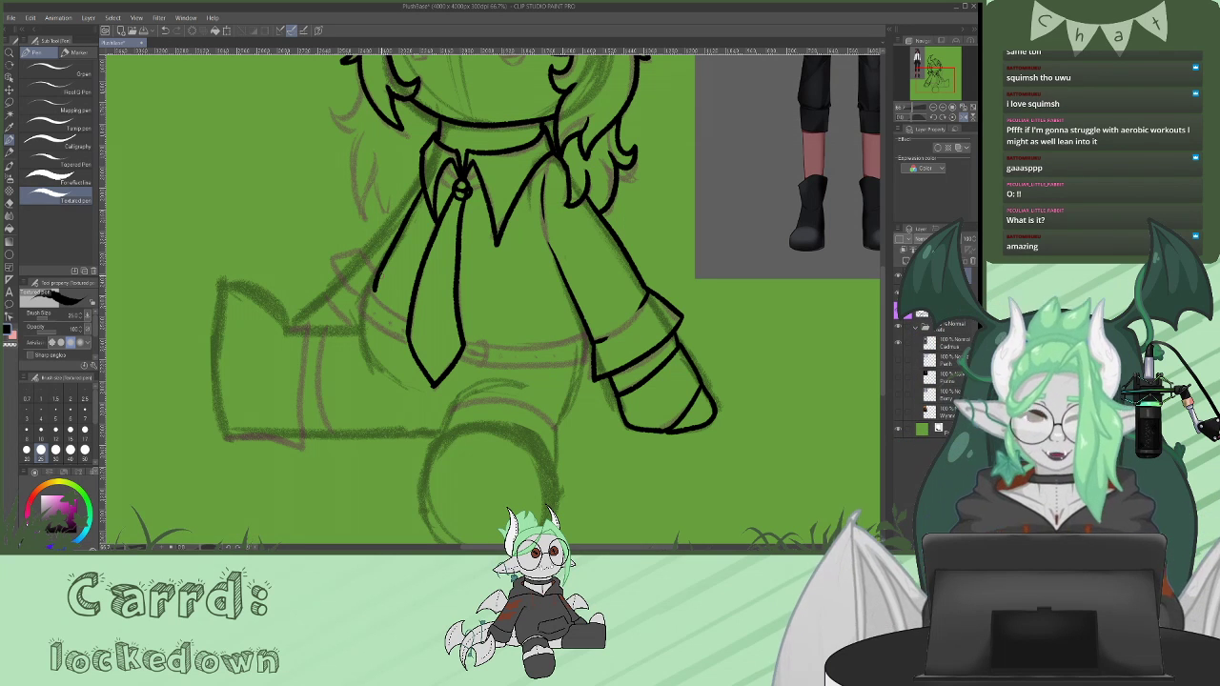
key(ctrl+z)
drag(425, 183, 371, 293)
mouse_move(413, 176)
mouse_down()
mouse_move(356, 255)
mouse_move(333, 255)
mouse_move(356, 291)
mouse_move(373, 286)
mouse_move(364, 315)
mouse_move(413, 349)
mouse_up()
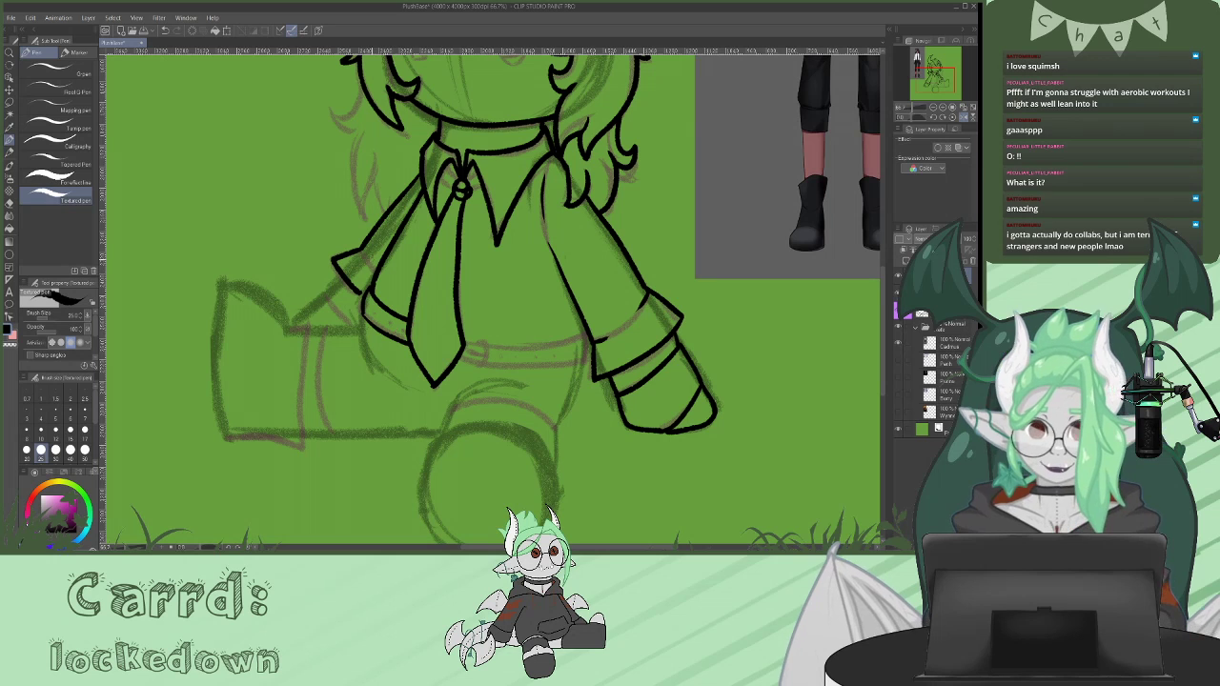
- Ink the sleeve's inner edge, the belt's lower edge beside the tie, and the hand lines below the cuff opposite the large horn
drag(361, 250, 369, 266)
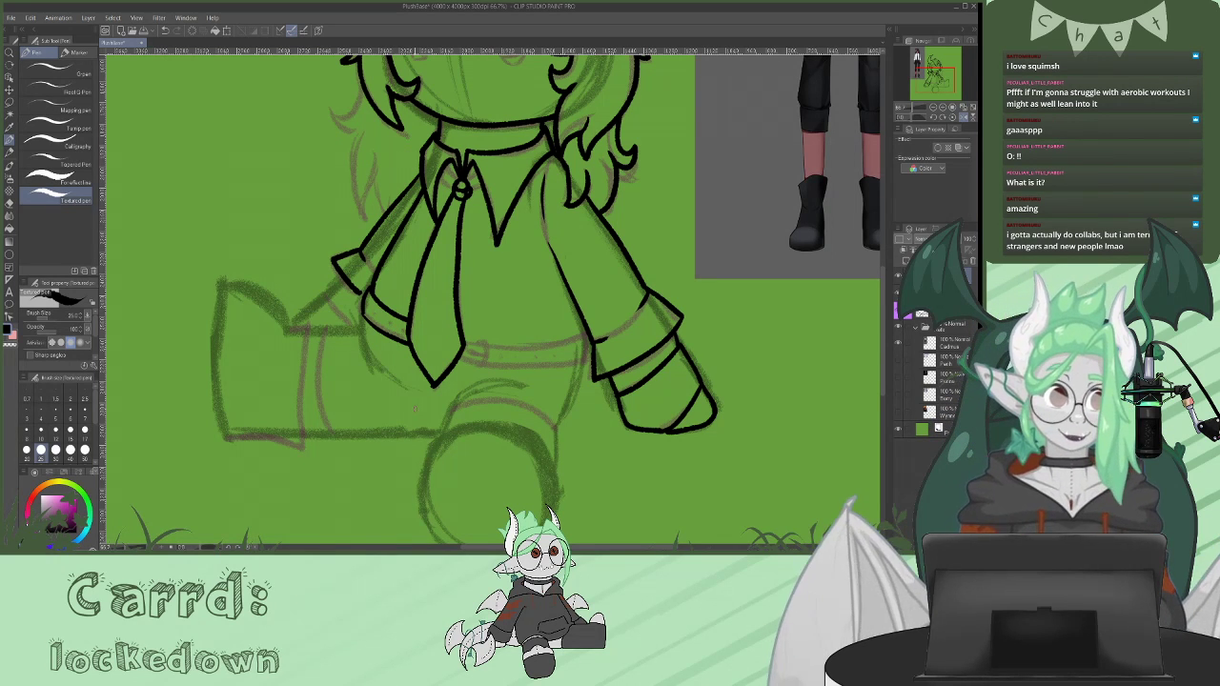
mouse_move(355, 288)
mouse_down()
mouse_move(362, 316)
mouse_move(410, 343)
mouse_up()
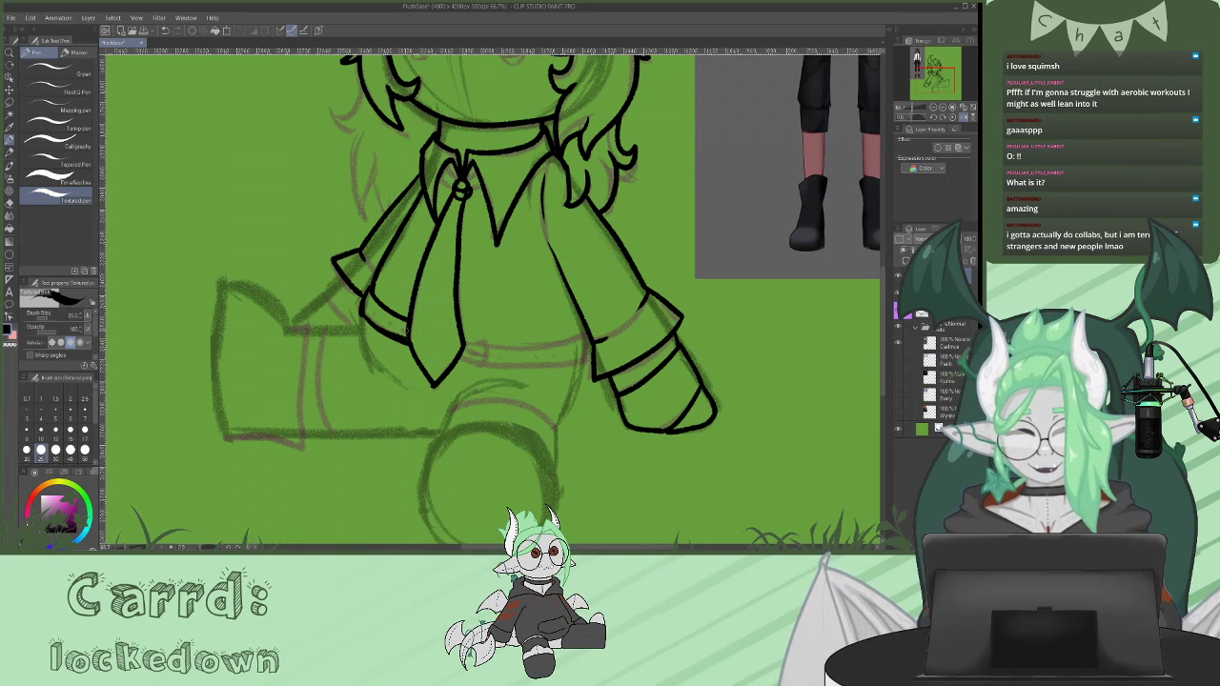
key(ctrl+z)
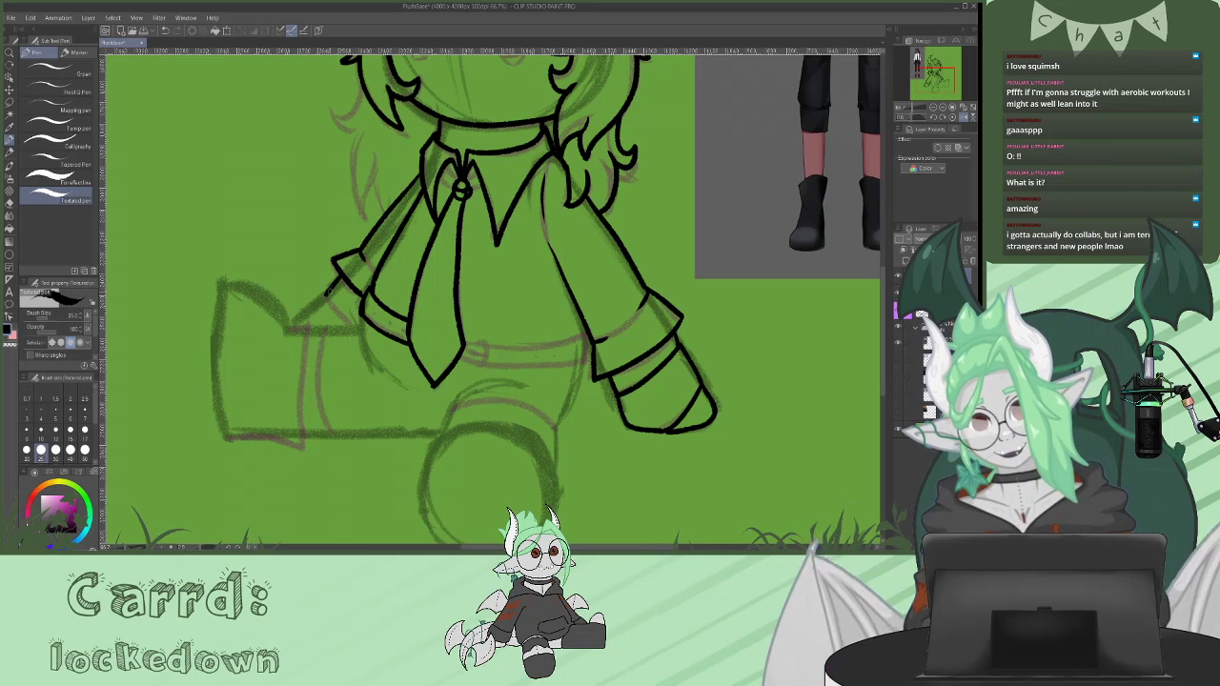
drag(330, 292, 291, 325)
key(ctrl+z)
drag(326, 291, 292, 326)
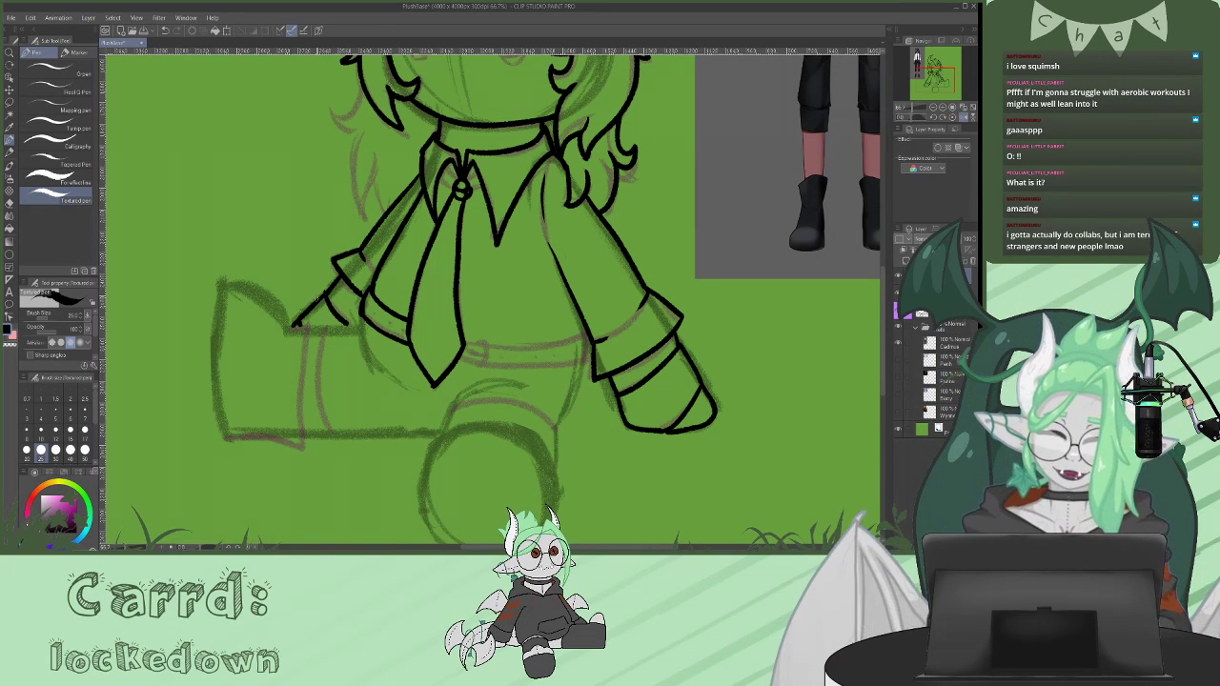
- Mirror the canvas back and ink the shirt hem and the belt's lower edge from the tie to the large sleeve
click(962, 115)
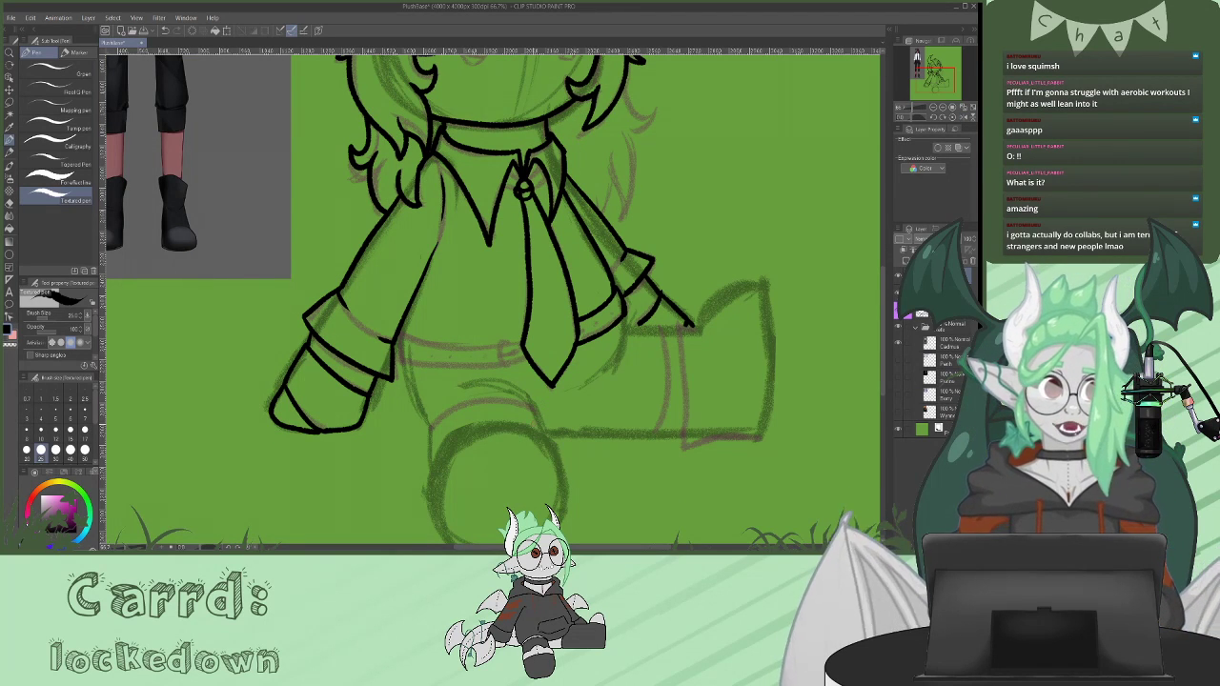
mouse_move(524, 335)
mouse_down()
mouse_move(490, 347)
mouse_move(398, 331)
mouse_move(405, 366)
mouse_up()
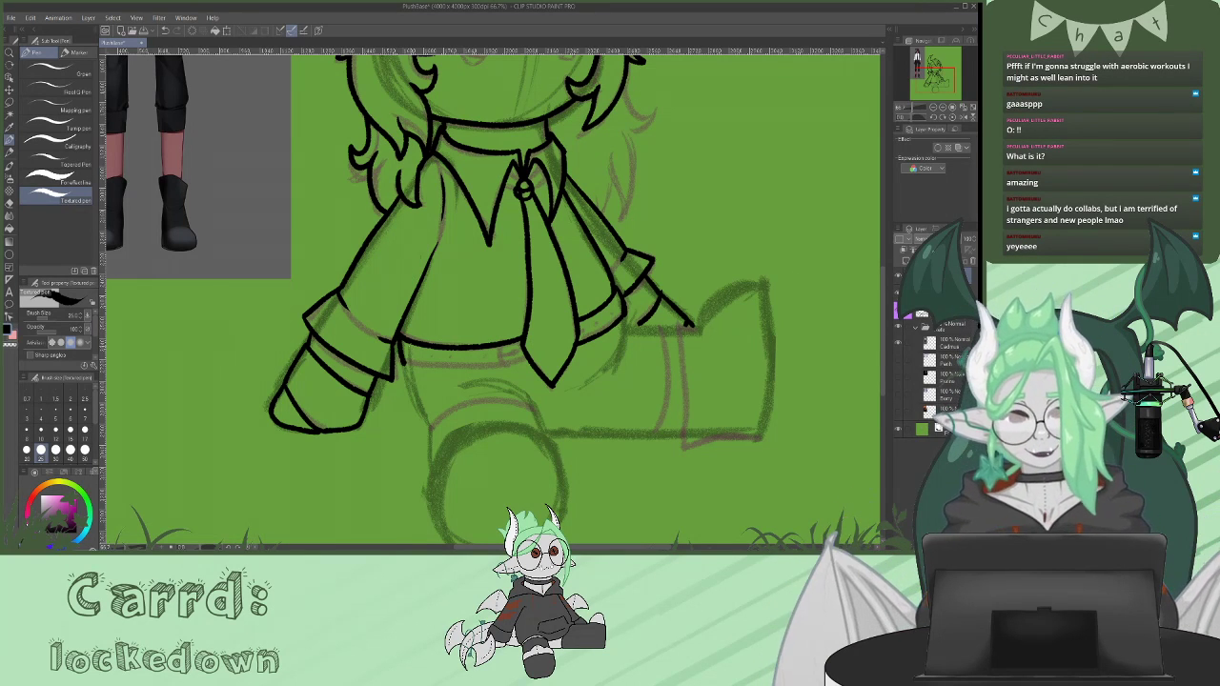
drag(532, 359, 401, 365)
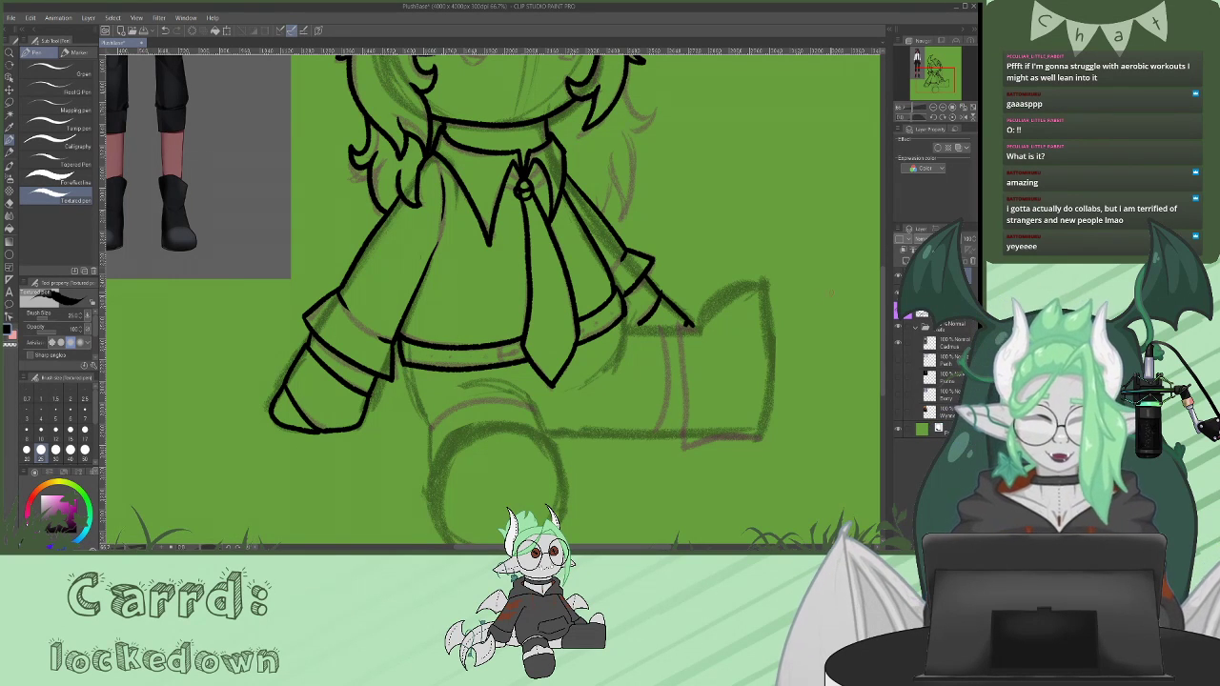
- Ink the trousers' hip and thigh curves, the cuff edge above the front-facing boot, and a knee fold line
drag(625, 317, 620, 365)
scroll(491, 295, down, 2)
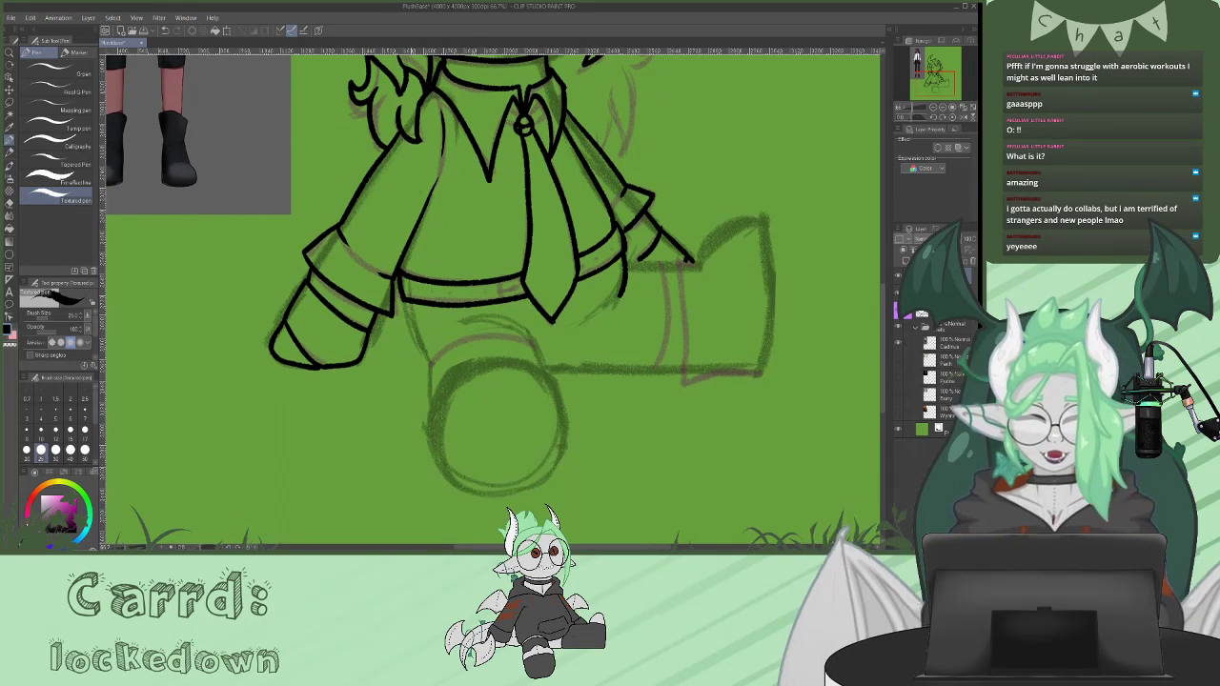
drag(402, 301, 430, 363)
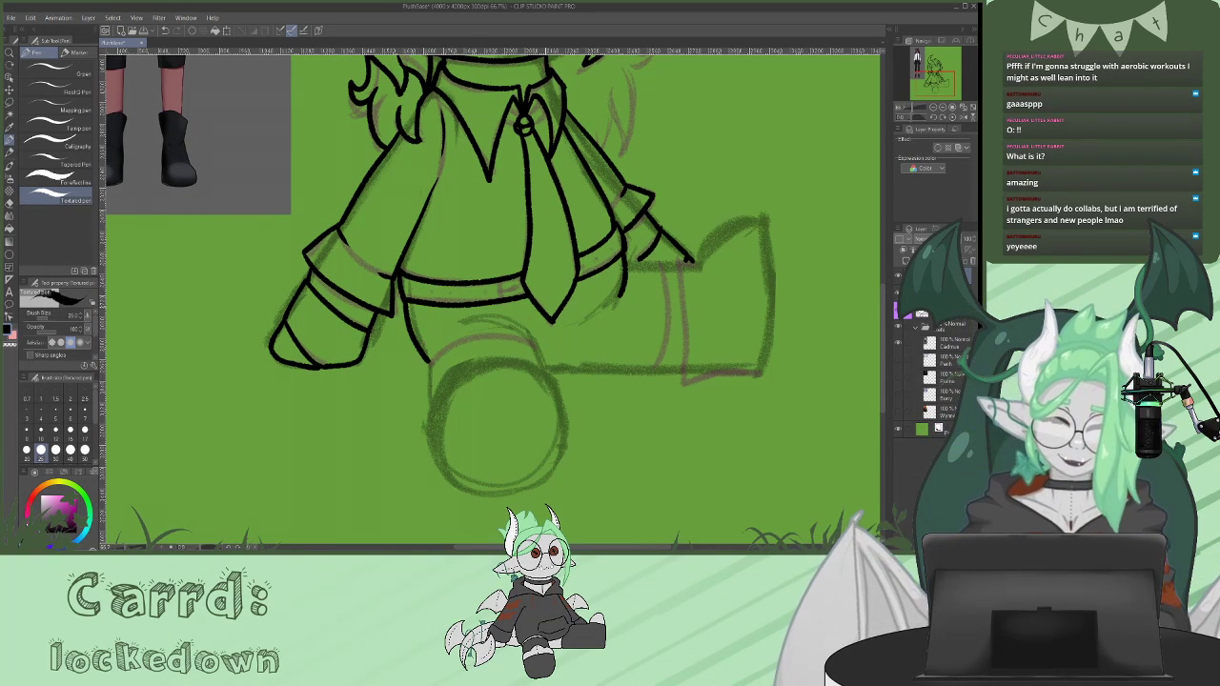
mouse_move(536, 345)
mouse_down()
mouse_move(510, 338)
mouse_move(430, 362)
mouse_up()
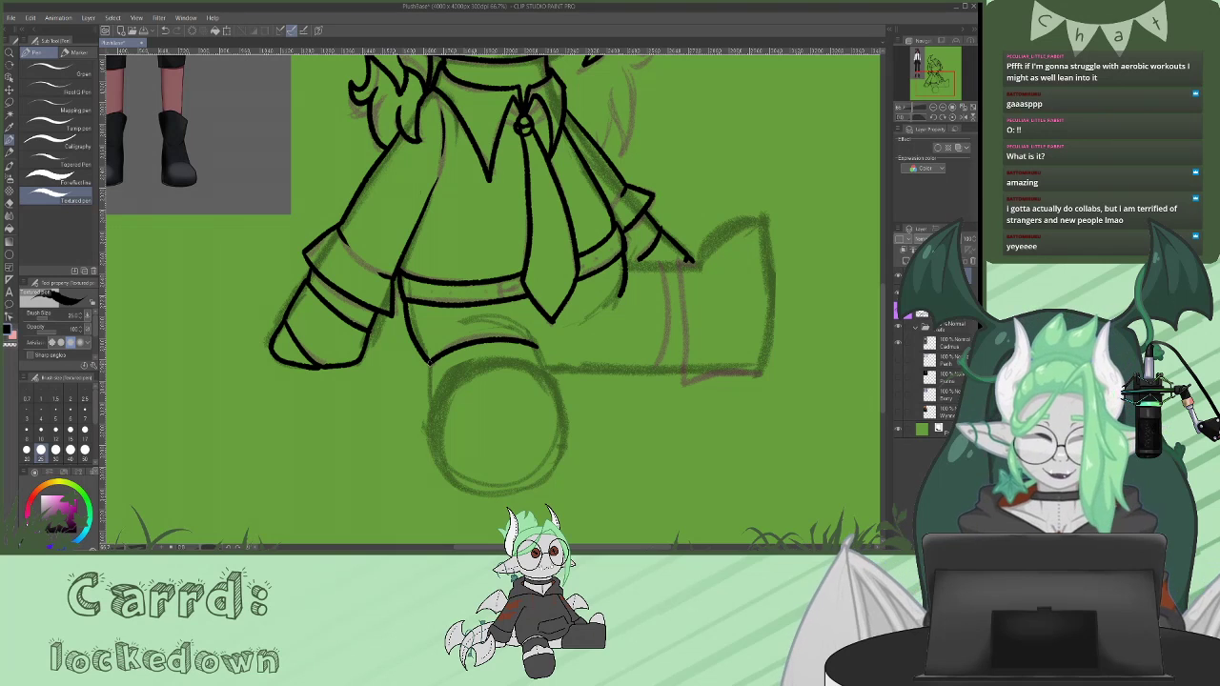
drag(531, 333, 469, 317)
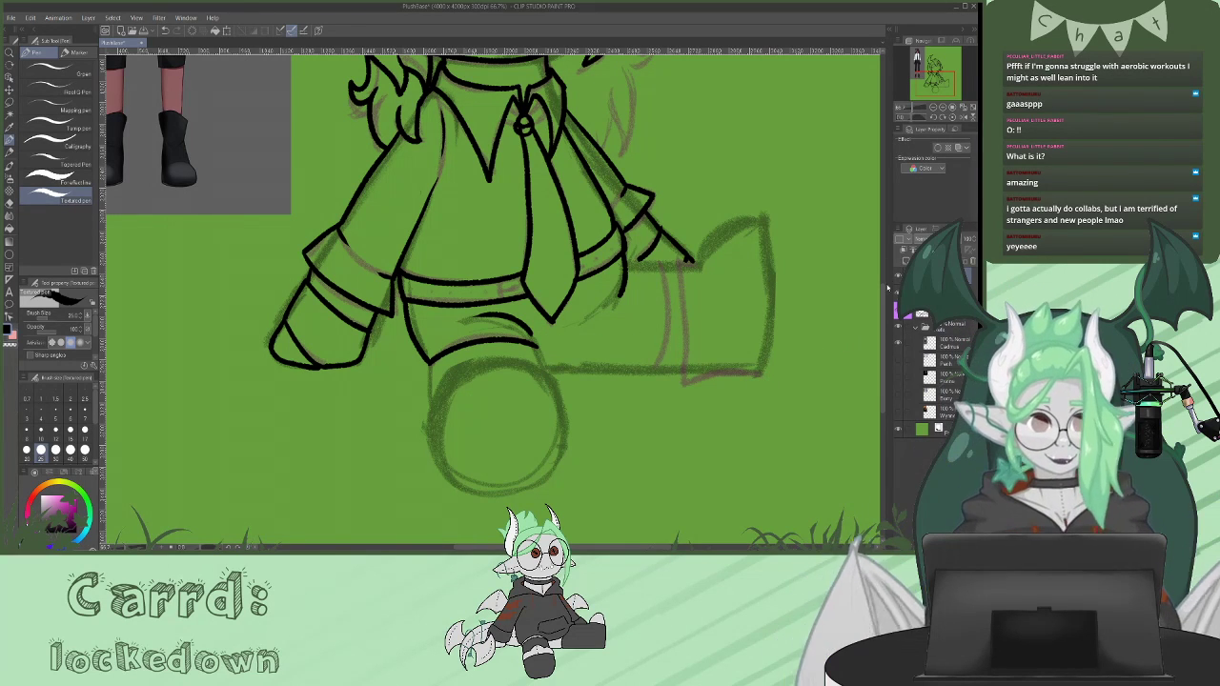
- Place a vertical symmetrical ruler through the sketched foot circle and ink the rounded boot sole symmetrically with the Textured pen
drag(882, 296, 883, 313)
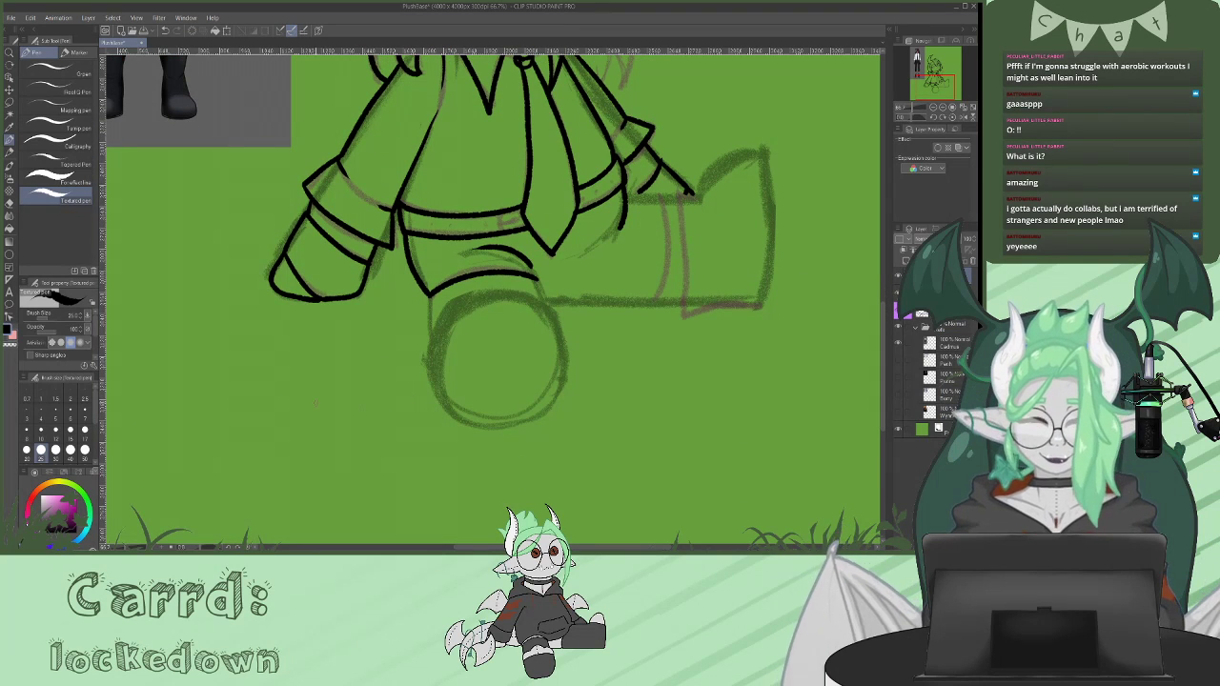
click(9, 255)
click(10, 281)
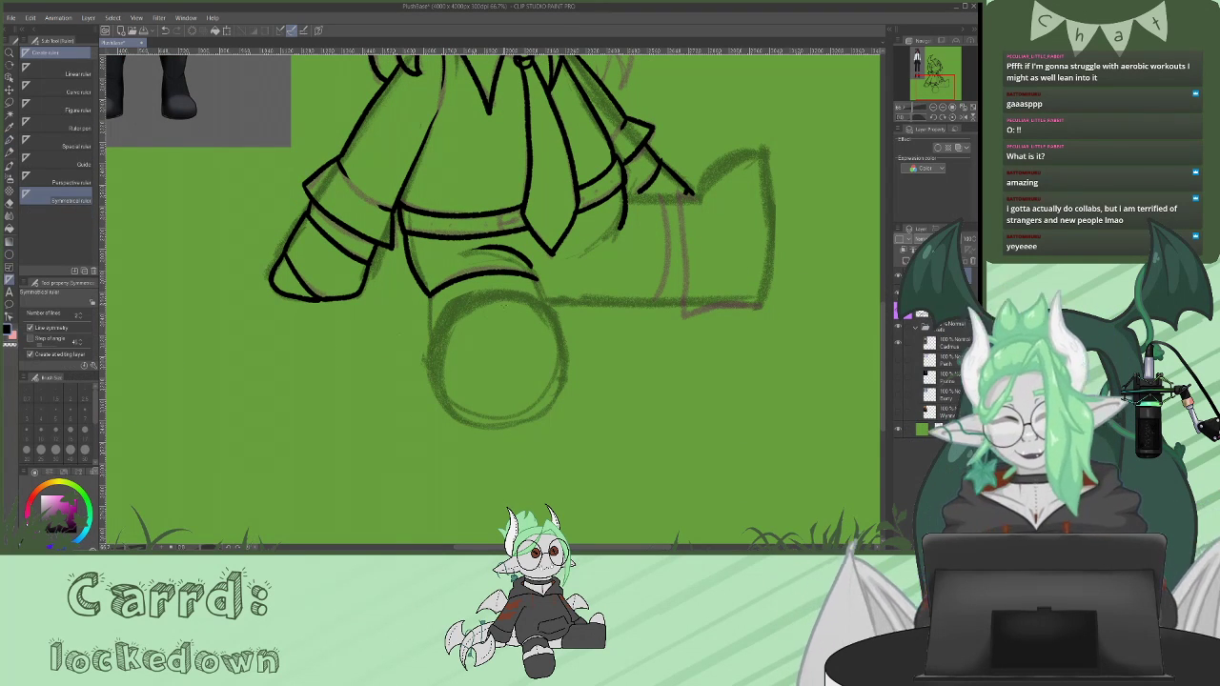
drag(501, 305, 499, 467)
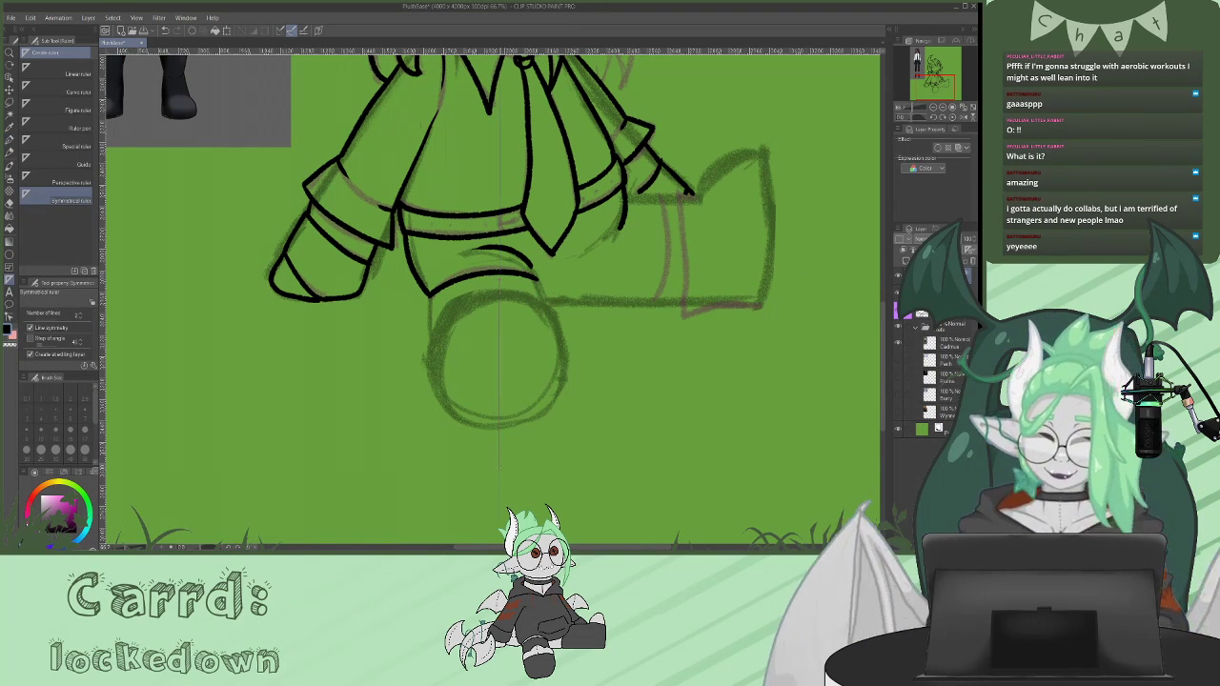
key(p)
mouse_move(496, 286)
mouse_down()
mouse_move(440, 336)
mouse_move(451, 416)
mouse_move(498, 430)
mouse_up()
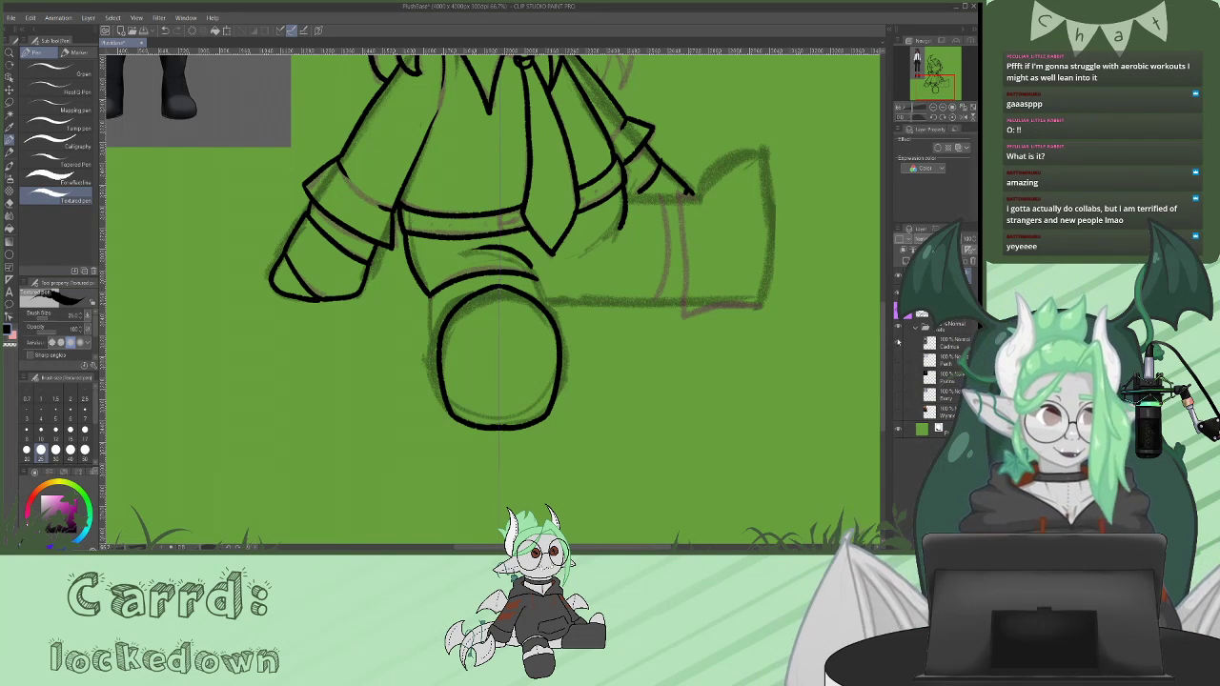
- Ink the short side lines joining the trouser cuff to the front-facing boot sole
drag(430, 289, 438, 374)
drag(531, 275, 547, 313)
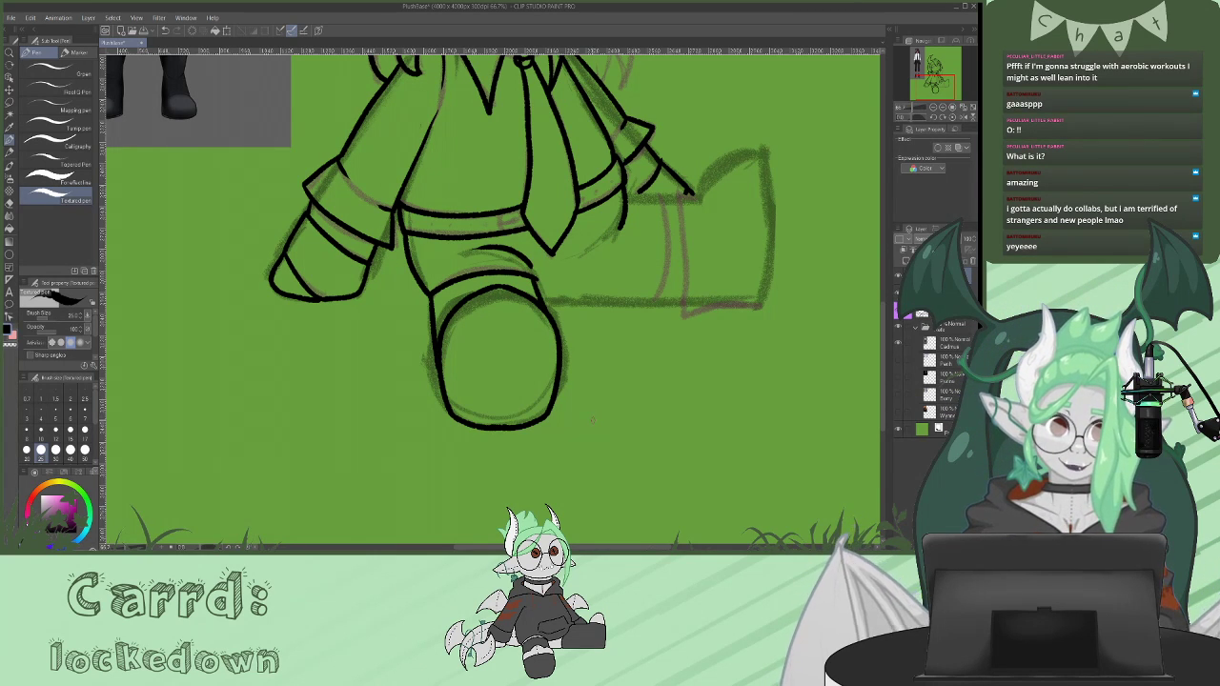
drag(529, 265, 536, 278)
- Ink the sideways boot's outline: rounded toe, straight sole, heel edge and slightly slanted ankle opening
drag(552, 547, 591, 547)
mouse_move(559, 196)
mouse_down()
mouse_move(612, 150)
mouse_move(627, 153)
mouse_up()
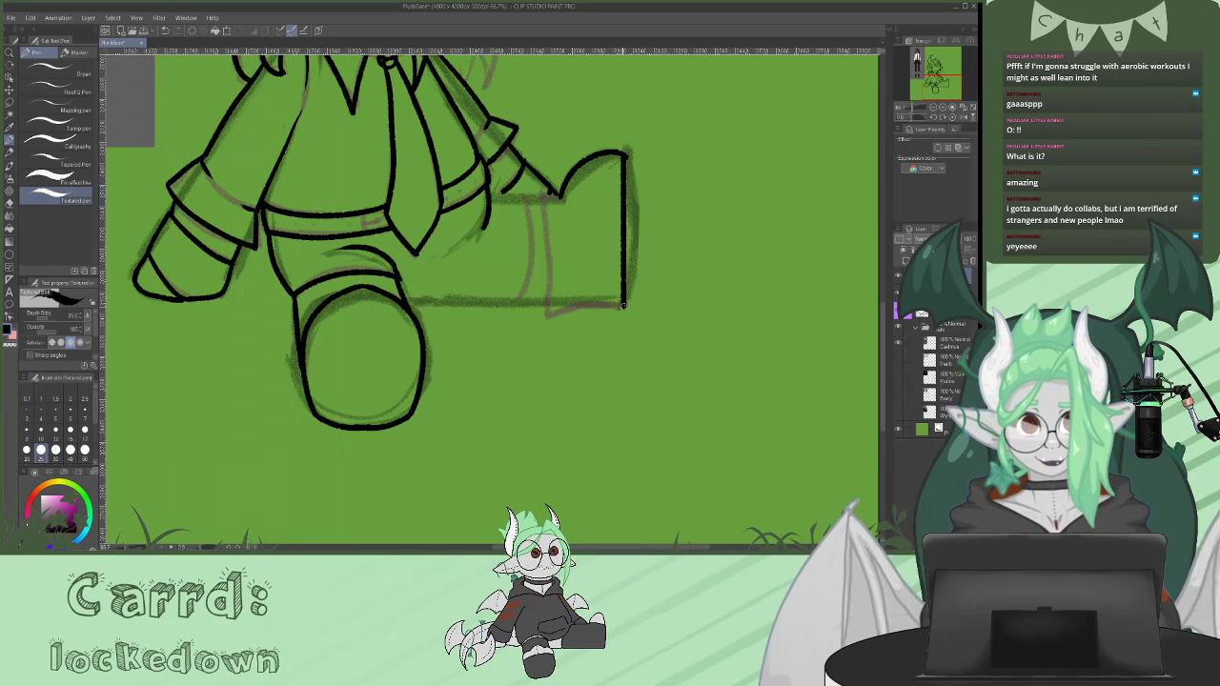
key(ctrl+z)
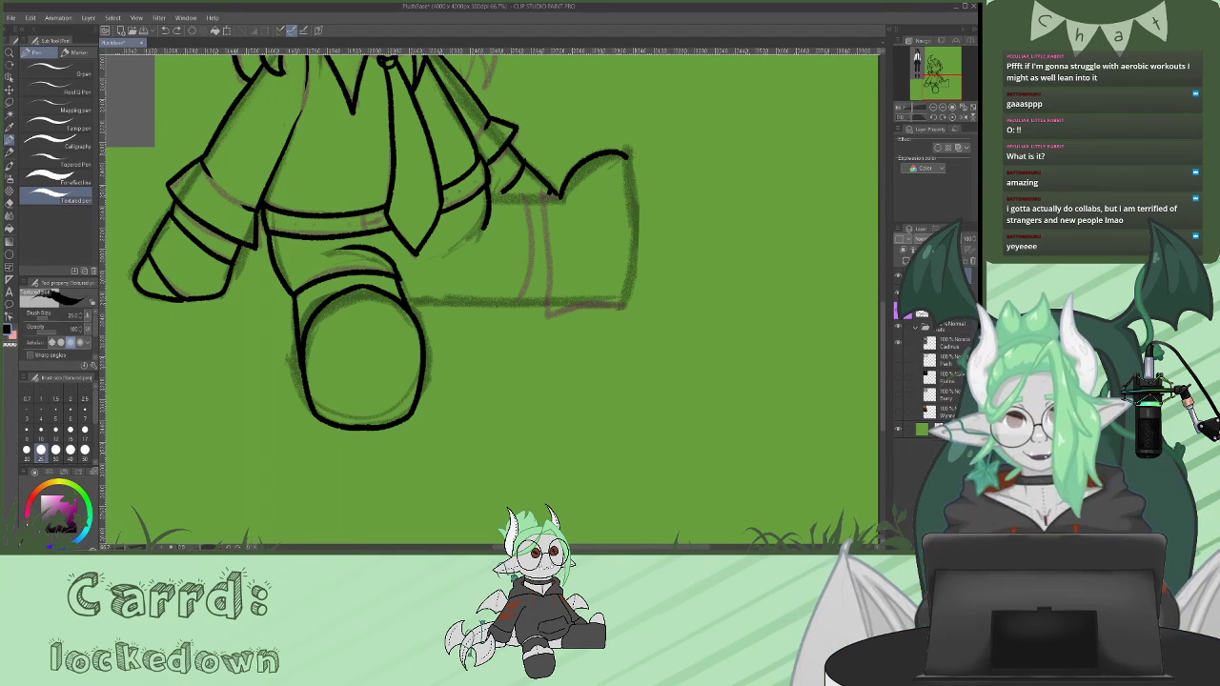
shift+click(624, 306)
drag(625, 306, 548, 316)
mouse_move(562, 197)
mouse_down()
mouse_move(539, 193)
mouse_move(548, 318)
mouse_up()
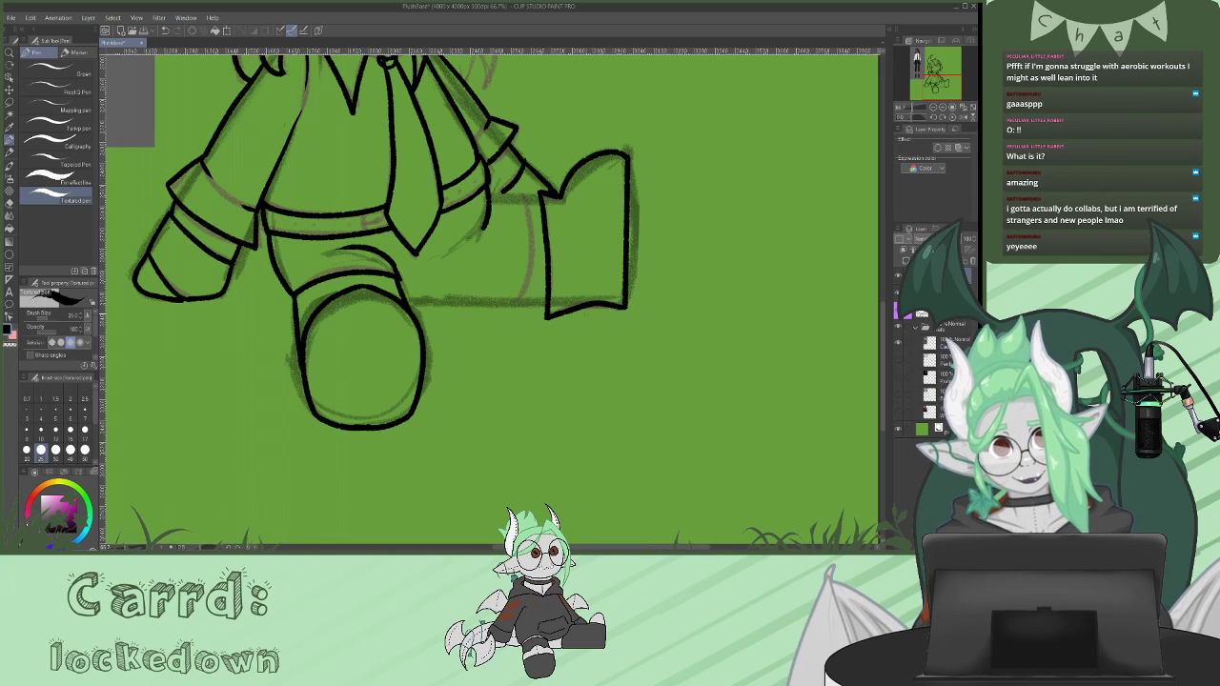
- Ink the outstretched leg's upper and lower edges, the curved trouser hem, and the ankle lines meeting the boot
mouse_move(491, 197)
mouse_down()
mouse_move(526, 196)
mouse_move(515, 305)
mouse_up()
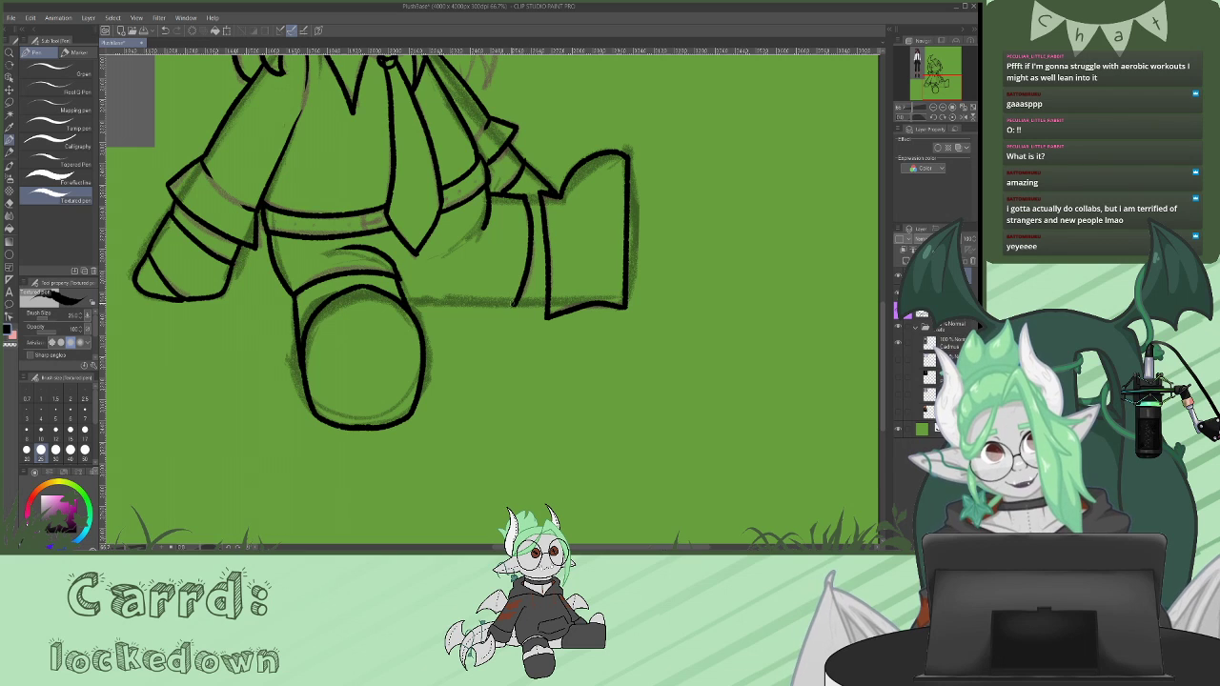
drag(400, 297, 547, 305)
drag(527, 194, 541, 199)
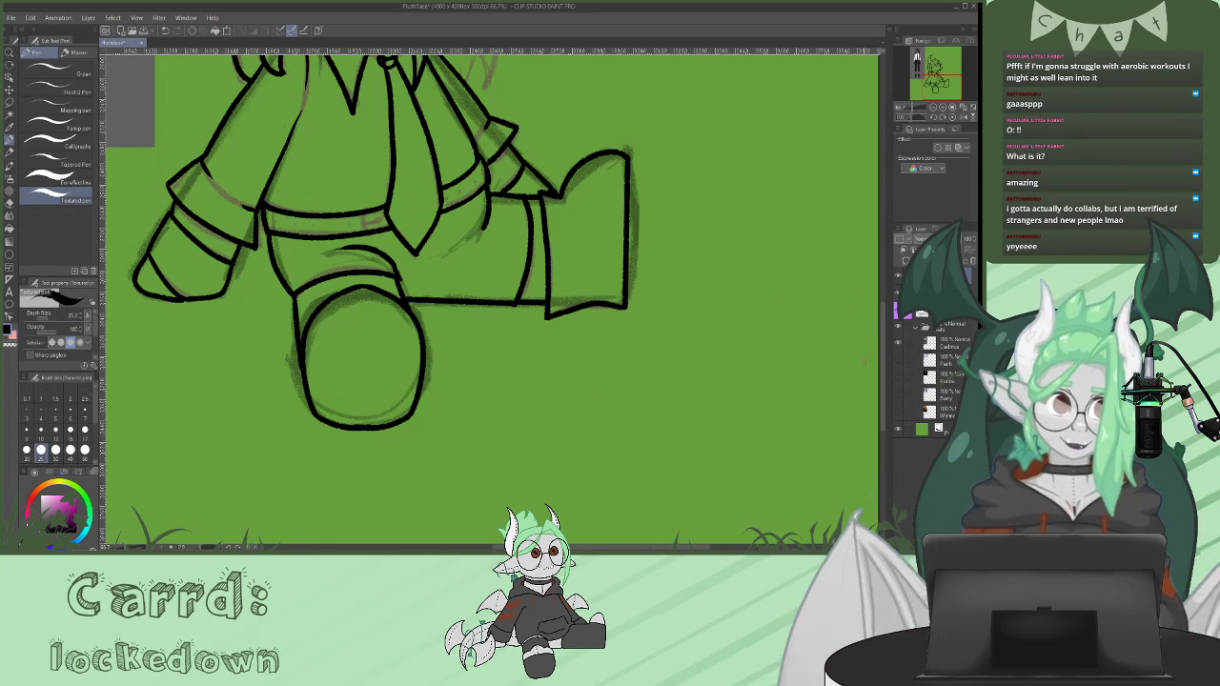
- Ink the long pointed hair lock hanging over the shoulder opposite the large horn
scroll(491, 298, up, 5)
drag(892, 246, 892, 245)
mouse_move(490, 263)
mouse_down()
mouse_move(517, 305)
mouse_move(495, 324)
mouse_move(490, 396)
mouse_move(472, 345)
mouse_move(462, 404)
mouse_up()
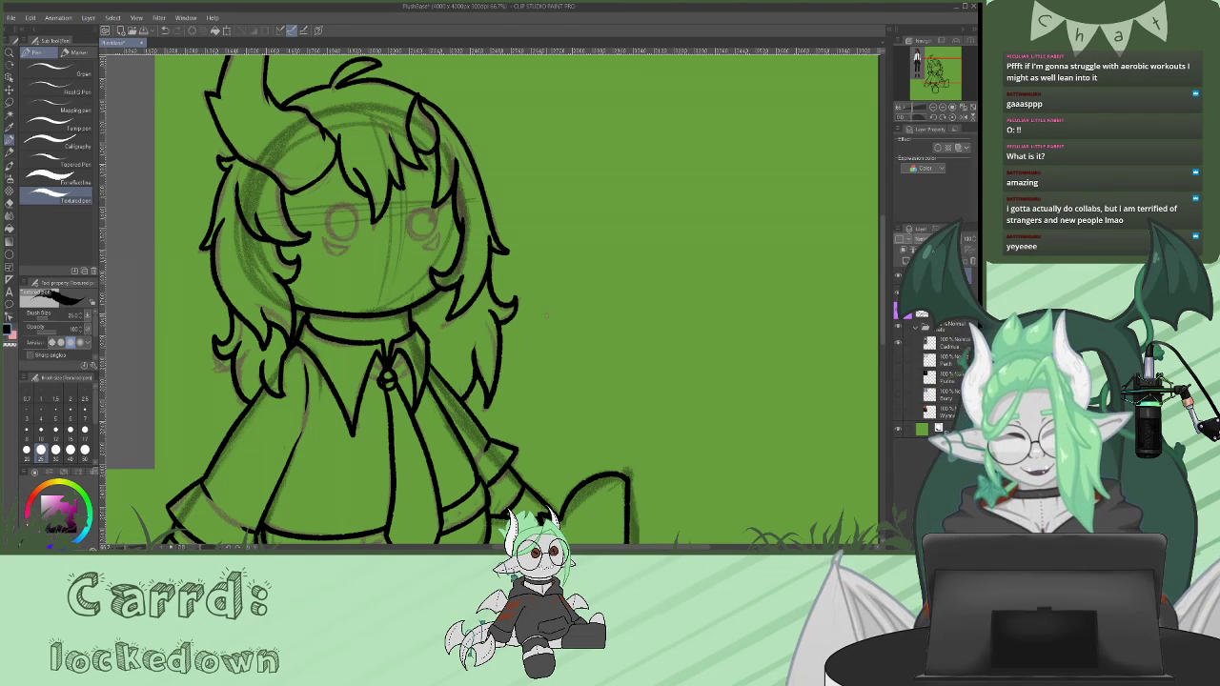
- Hide the rough construction sketch and ink both round eyes with pupils and the small triangular marks beneath them
drag(882, 293, 883, 265)
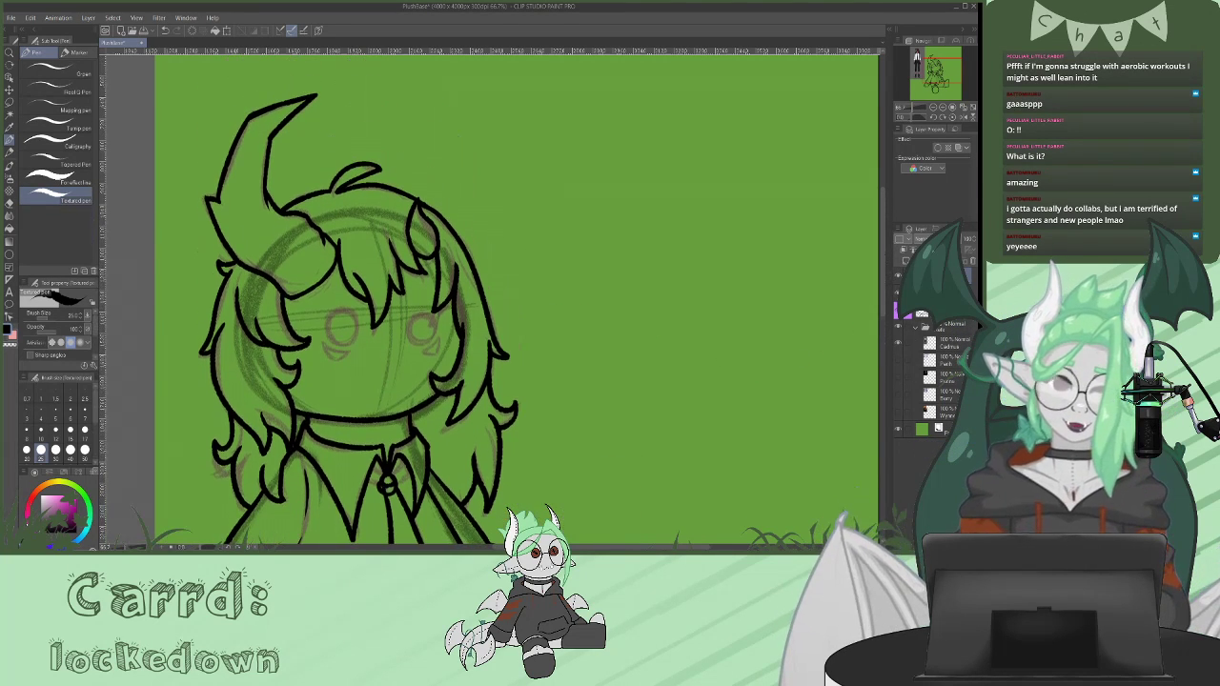
click(898, 293)
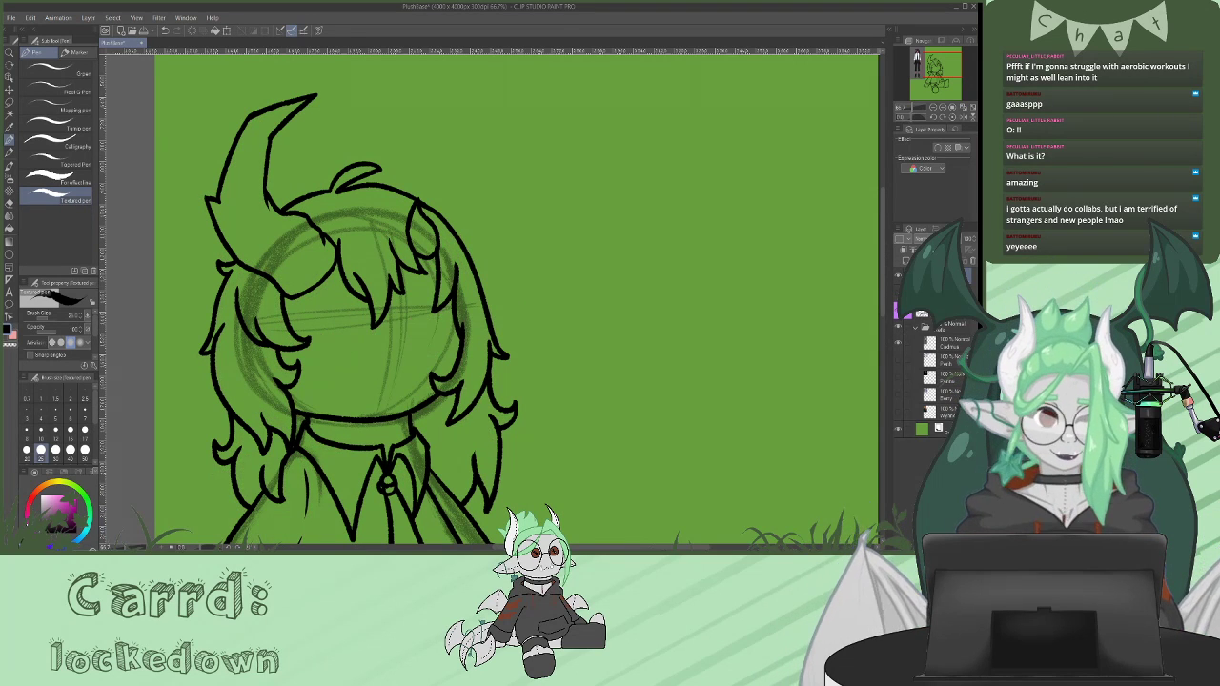
click(899, 311)
drag(883, 260, 883, 264)
key(ctrl+z)
mouse_move(330, 315)
mouse_down()
mouse_move(359, 323)
mouse_move(342, 296)
mouse_move(343, 346)
mouse_move(325, 329)
mouse_up()
mouse_move(415, 293)
mouse_down()
mouse_move(410, 328)
mouse_move(437, 307)
mouse_move(420, 293)
mouse_move(436, 344)
mouse_up()
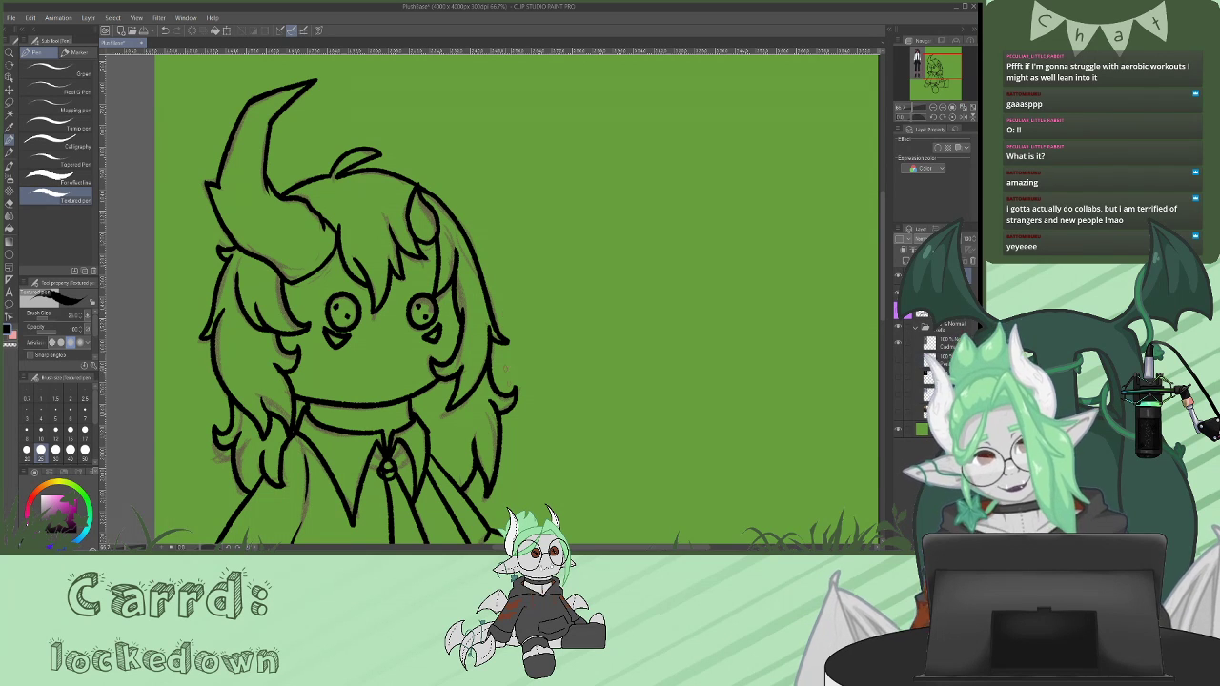
- Ink a stitched mouth with the dashed line brush, redoing it as a short, downturned curve
click(9, 189)
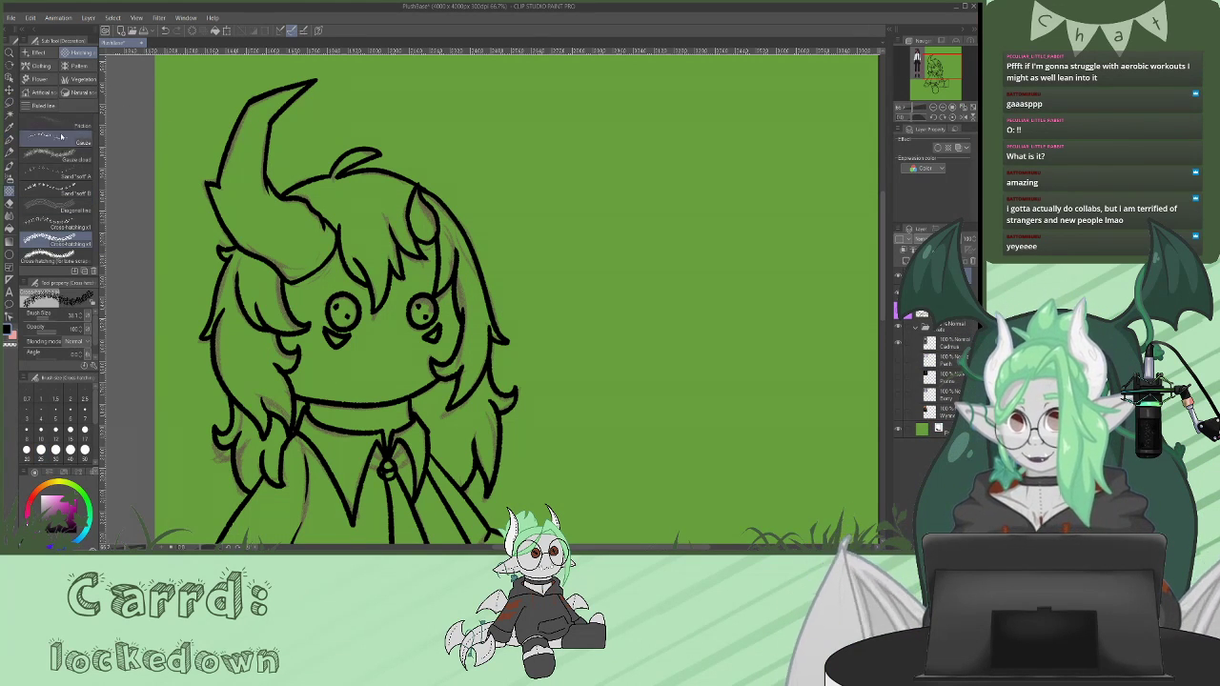
click(42, 105)
click(52, 174)
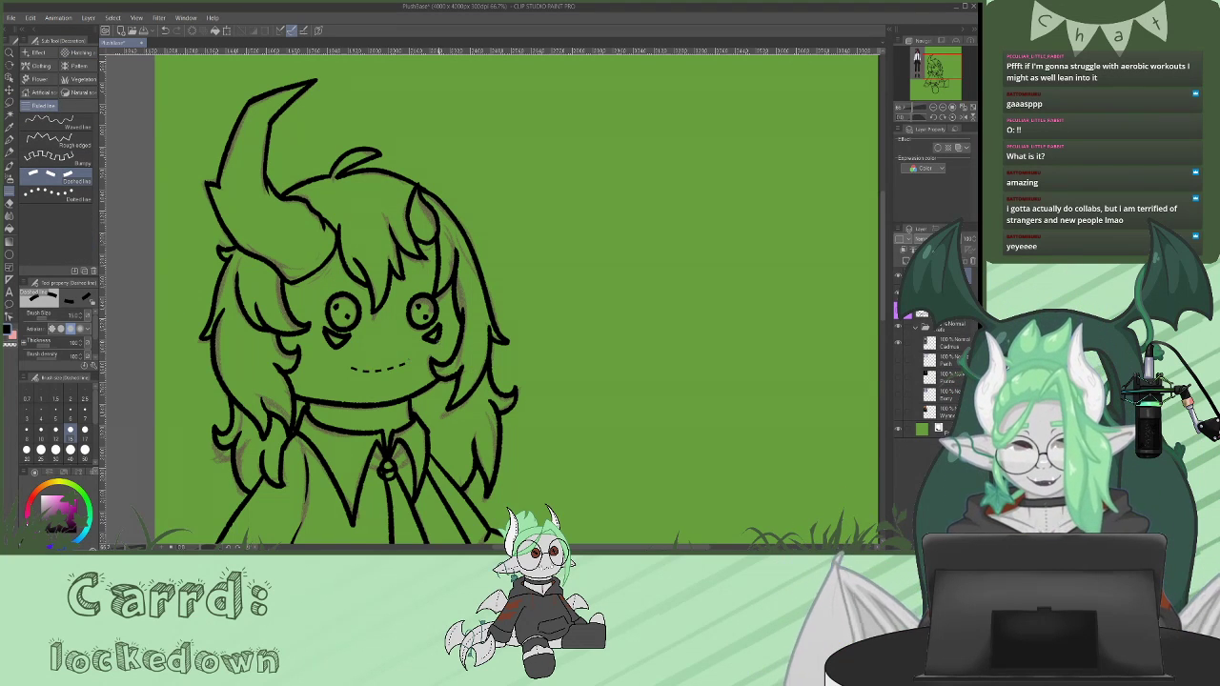
key(ctrl+z)
drag(360, 371, 405, 371)
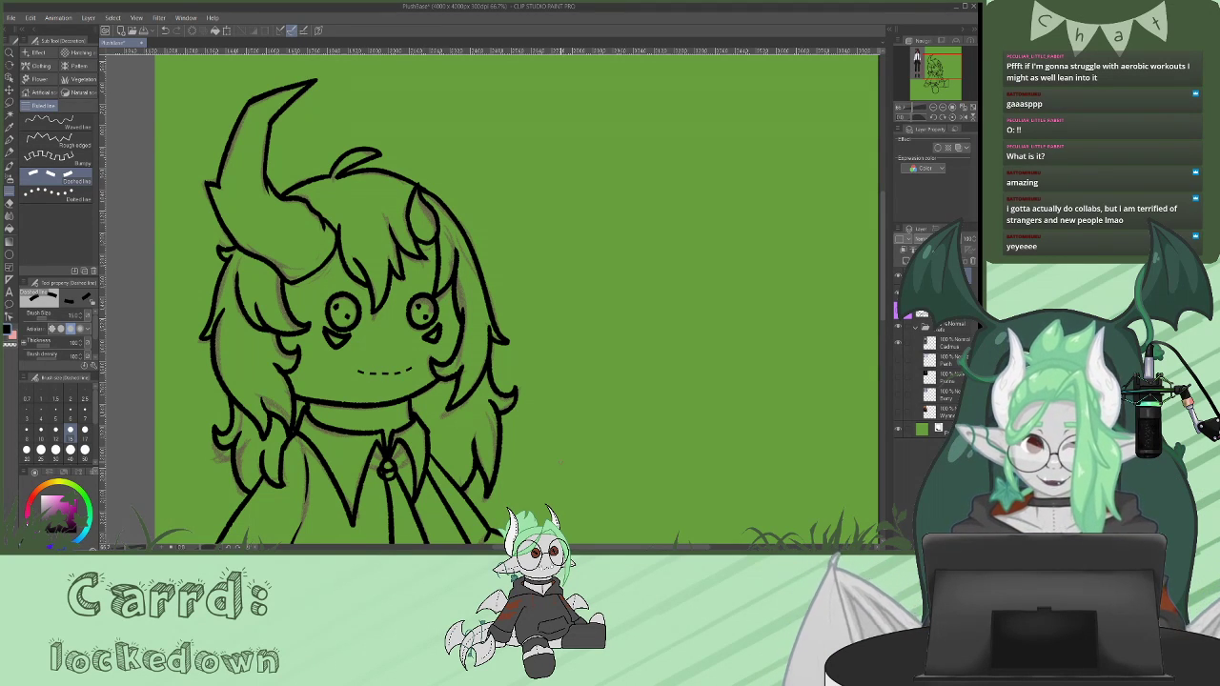
drag(619, 547, 539, 547)
drag(882, 302, 883, 346)
key(ctrl+z)
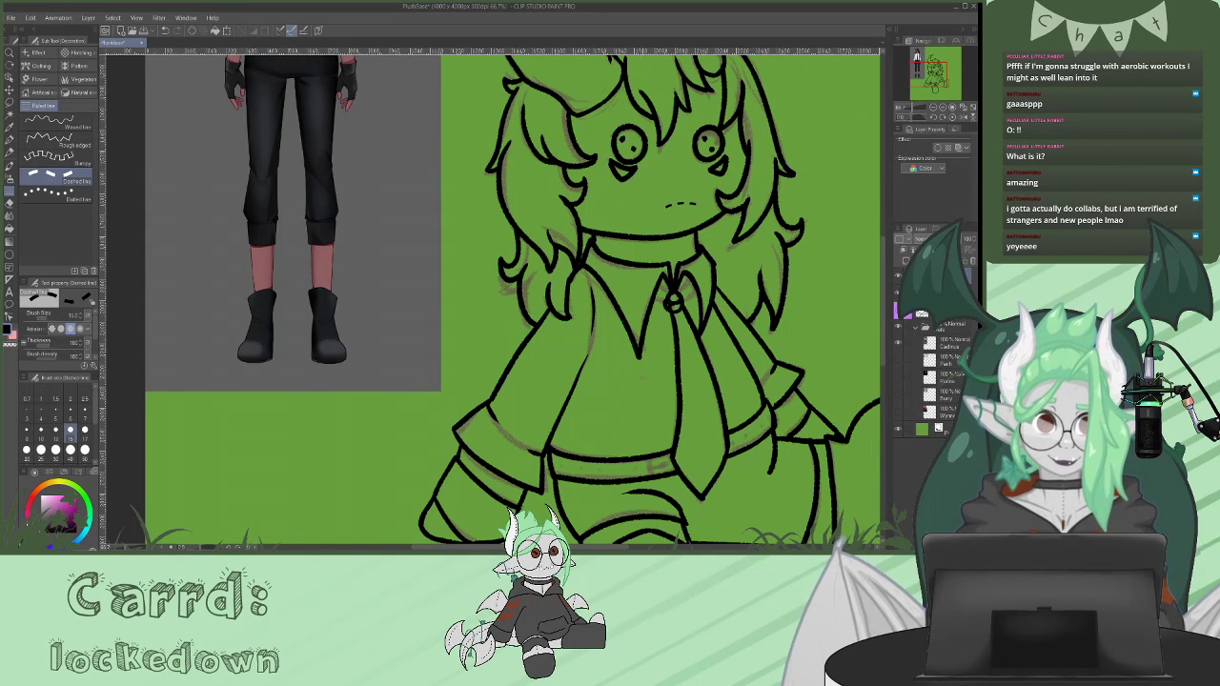
- Hide the remaining detailed sketch layer and create a new layer for the base colors
drag(539, 547, 582, 547)
click(897, 294)
drag(883, 303, 882, 225)
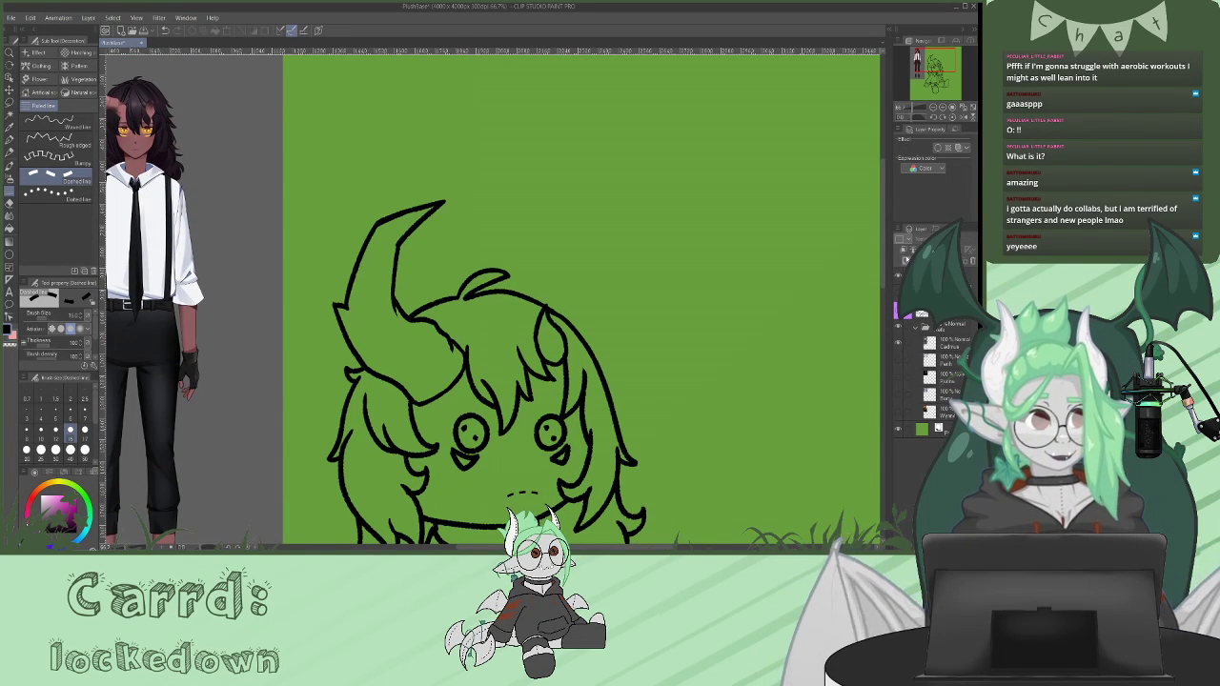
click(906, 261)
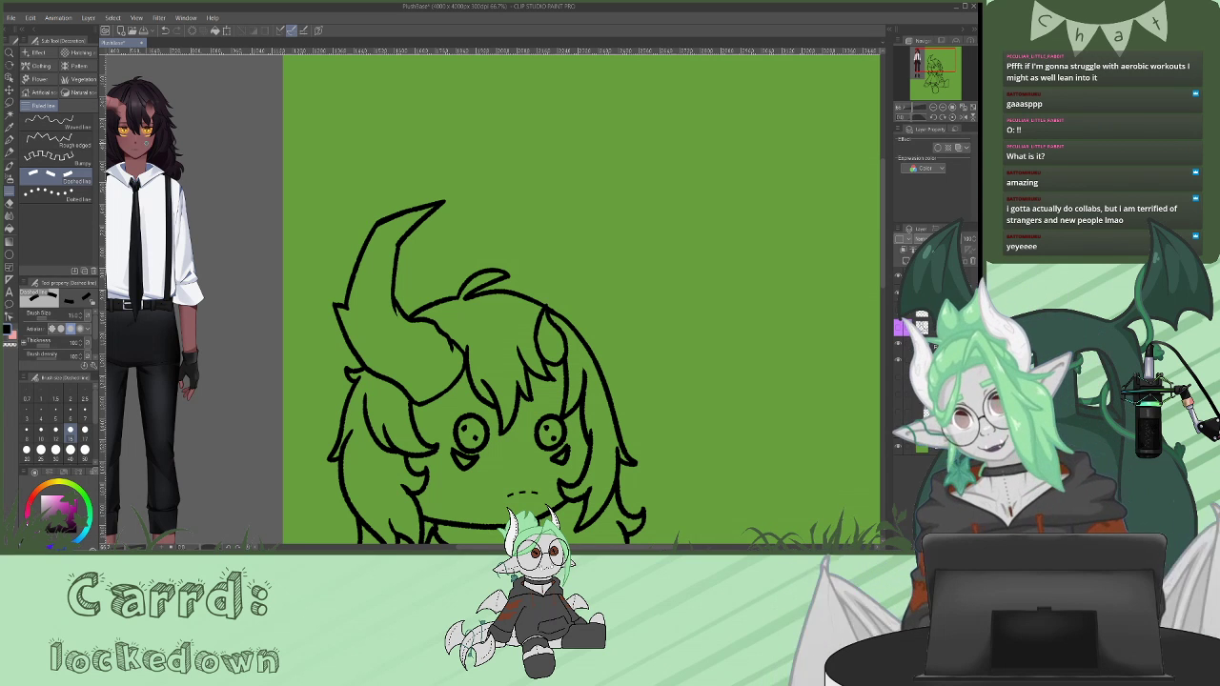
- Fill the face, neck and exposed forearm with the reference's reddish-brown skin color, using the fill that refers to other layers
click(10, 230)
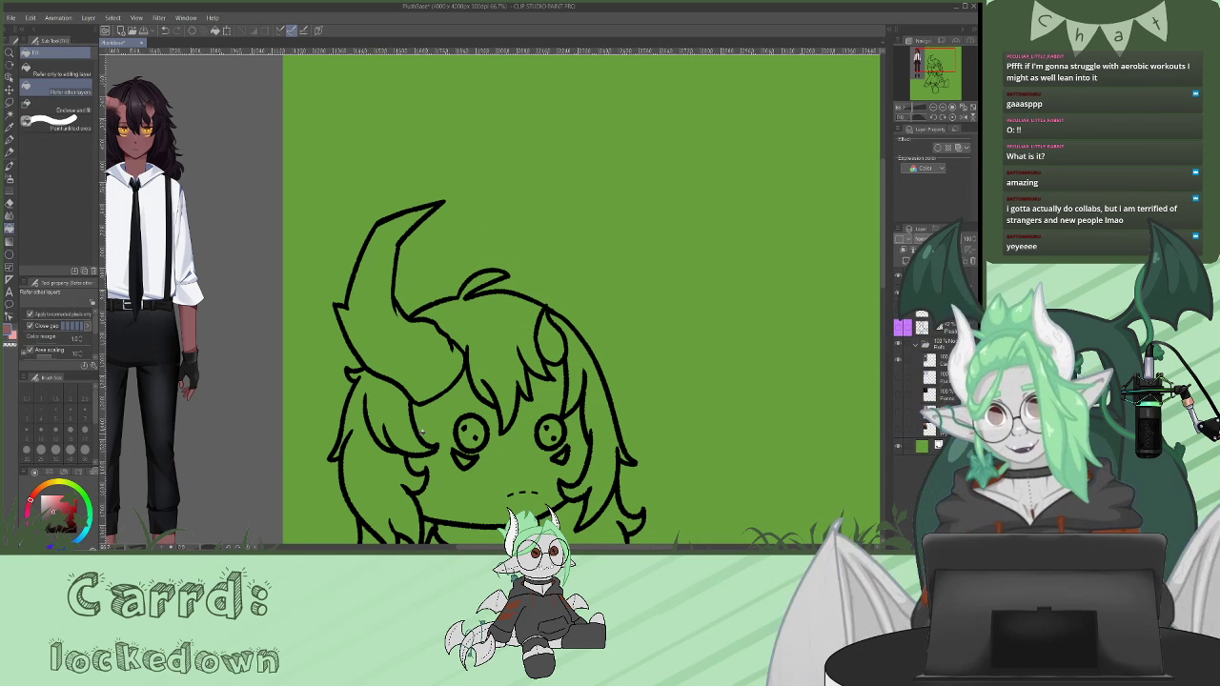
click(462, 401)
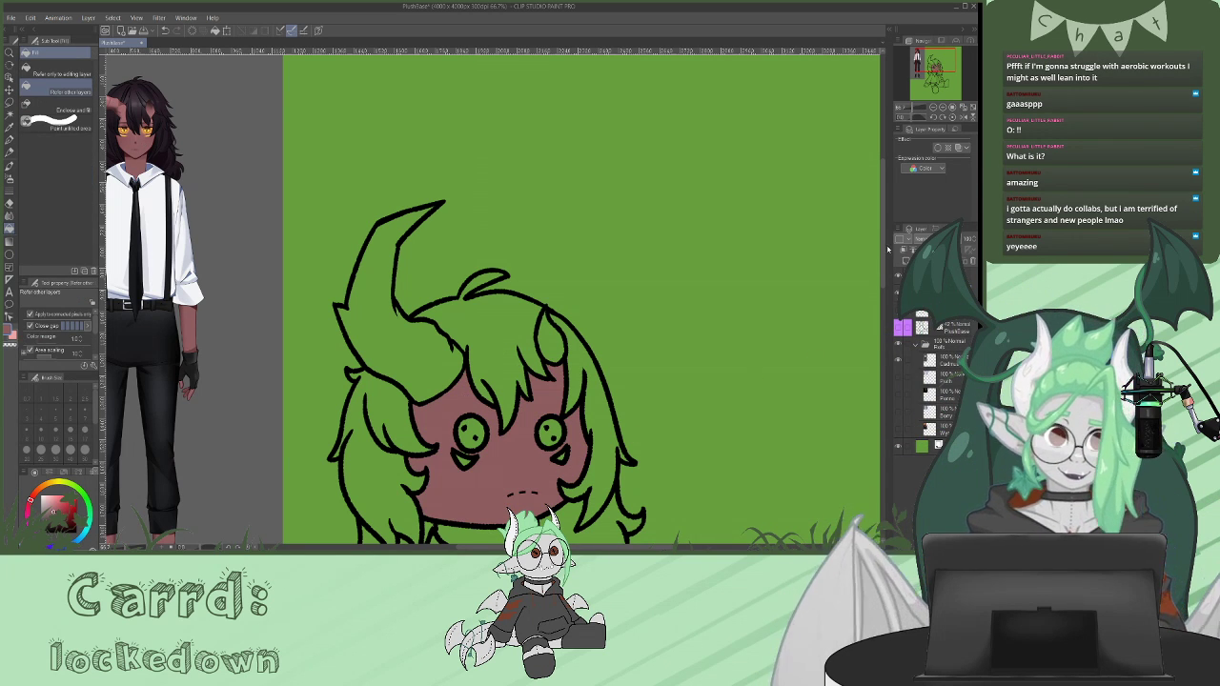
scroll(586, 308, down, 5)
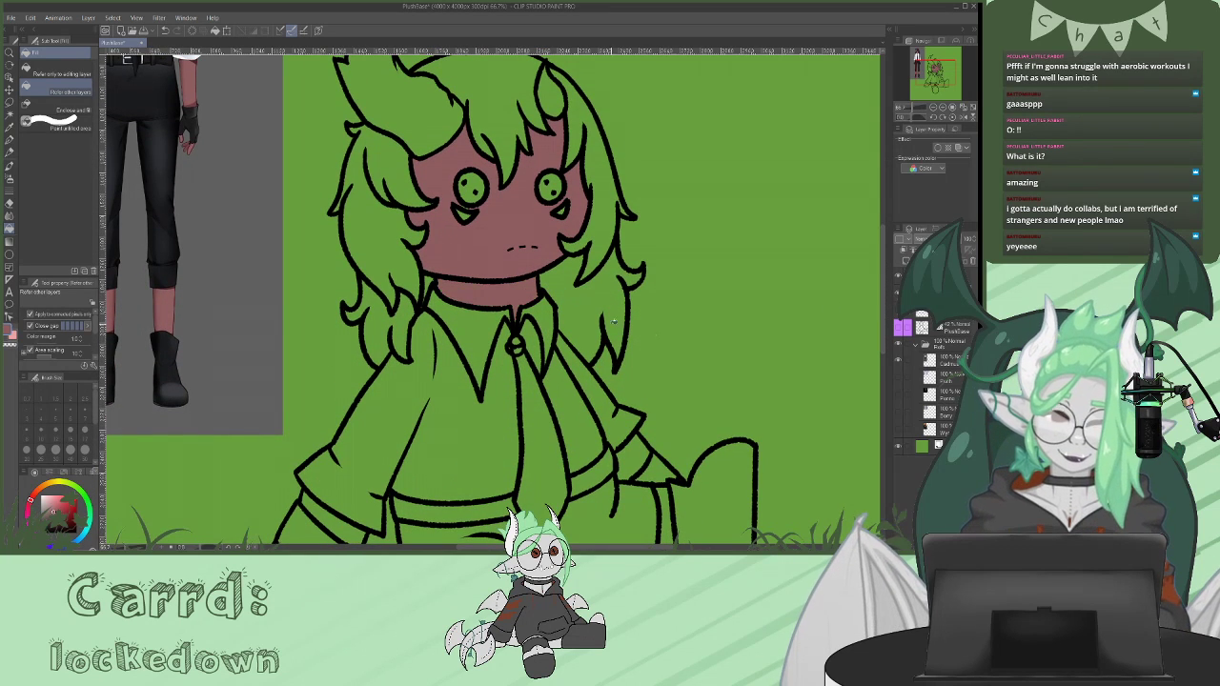
scroll(835, 327, down, 4)
click(635, 273)
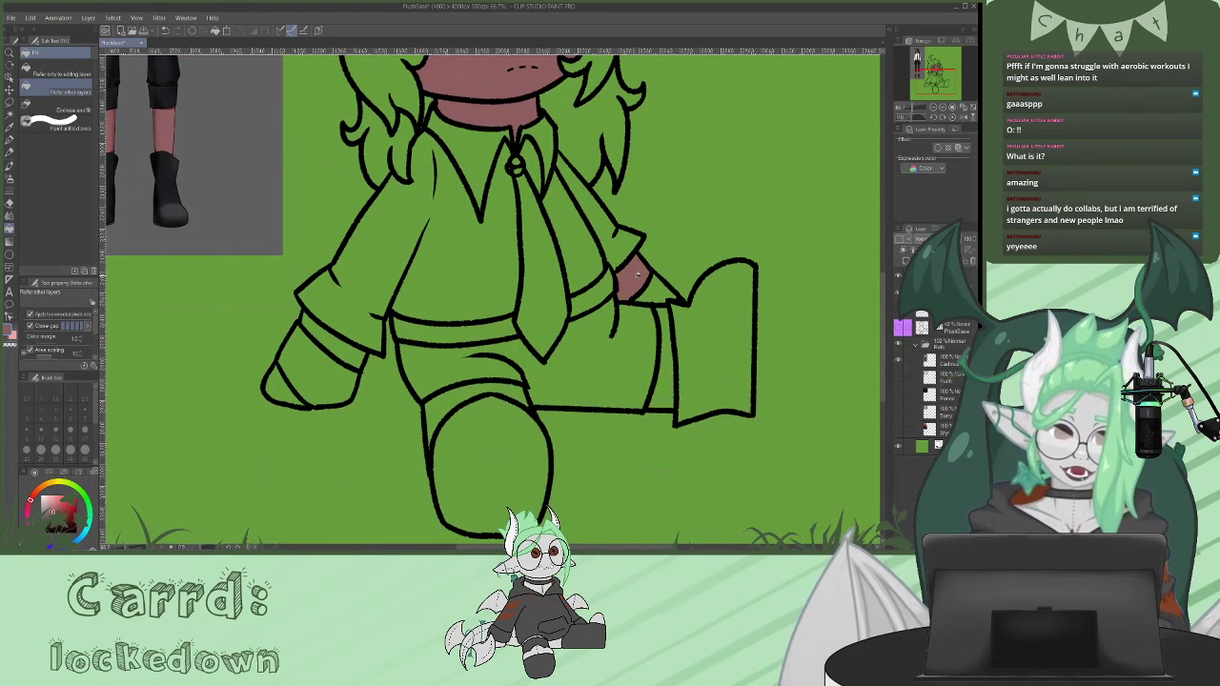
- Fill the remaining bare skin areas at both lower legs, the wrist and the fingertips with the reddish-brown skin color
click(667, 334)
click(336, 334)
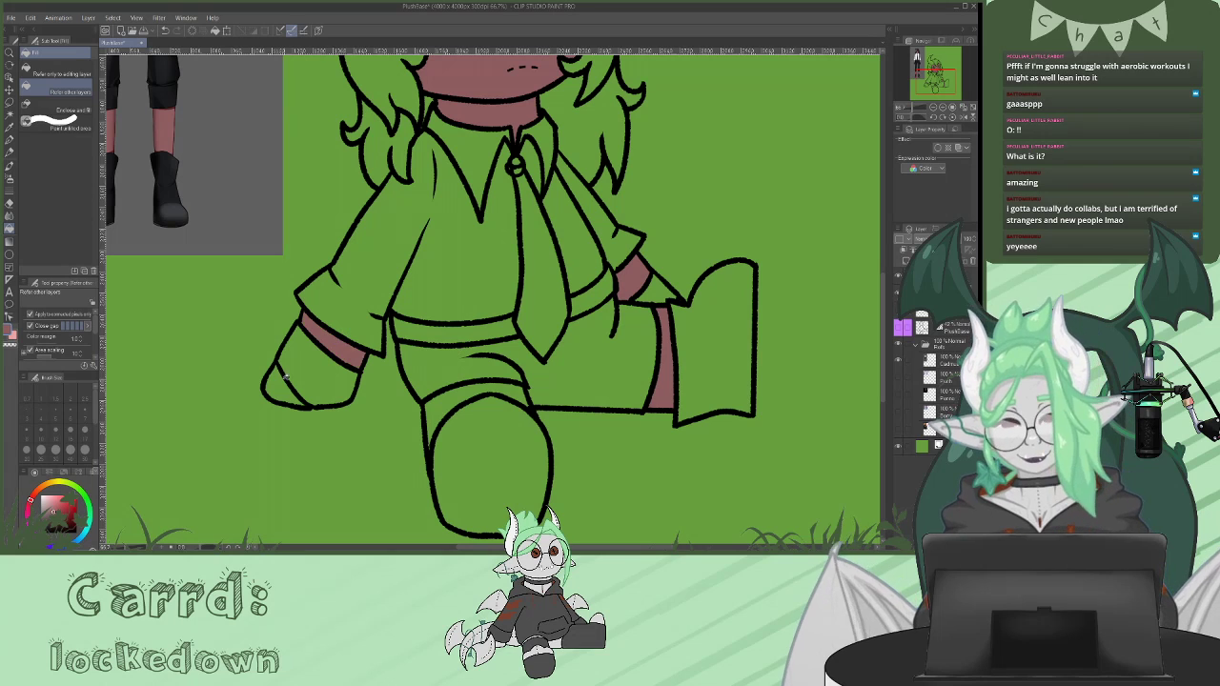
click(286, 383)
click(428, 444)
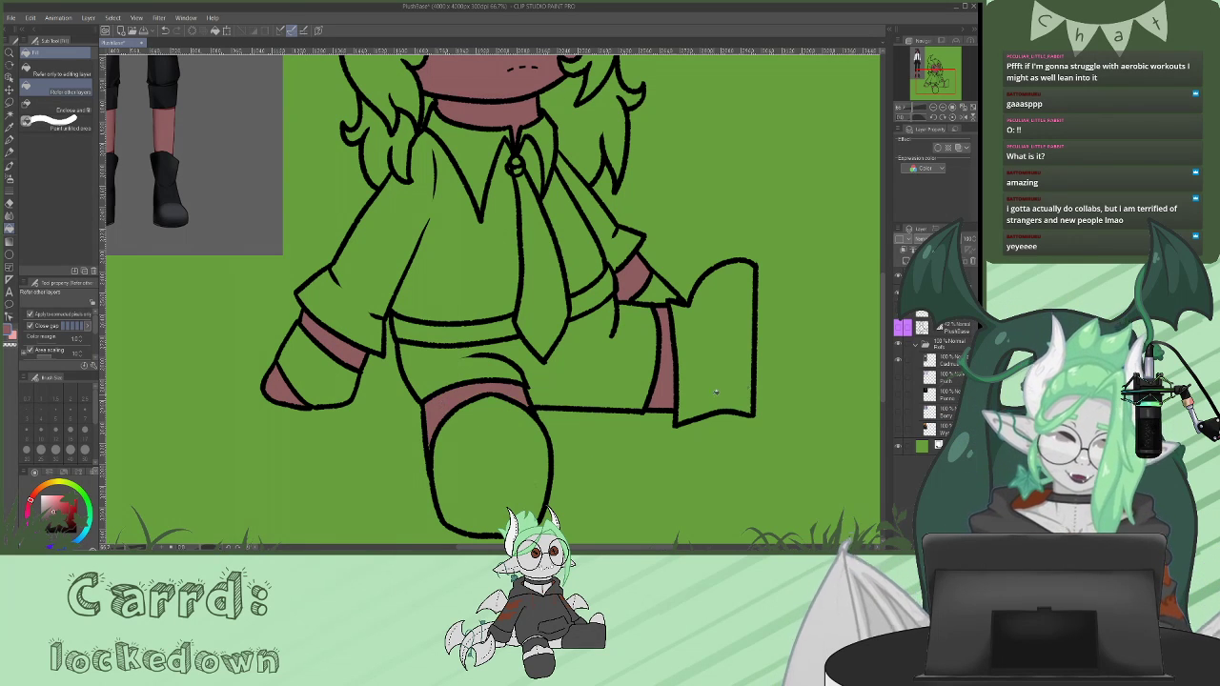
- Fill both irises with the reference's orange eye color and paint a diagonal yellow highlight in each with the Textured pen
drag(883, 361, 891, 239)
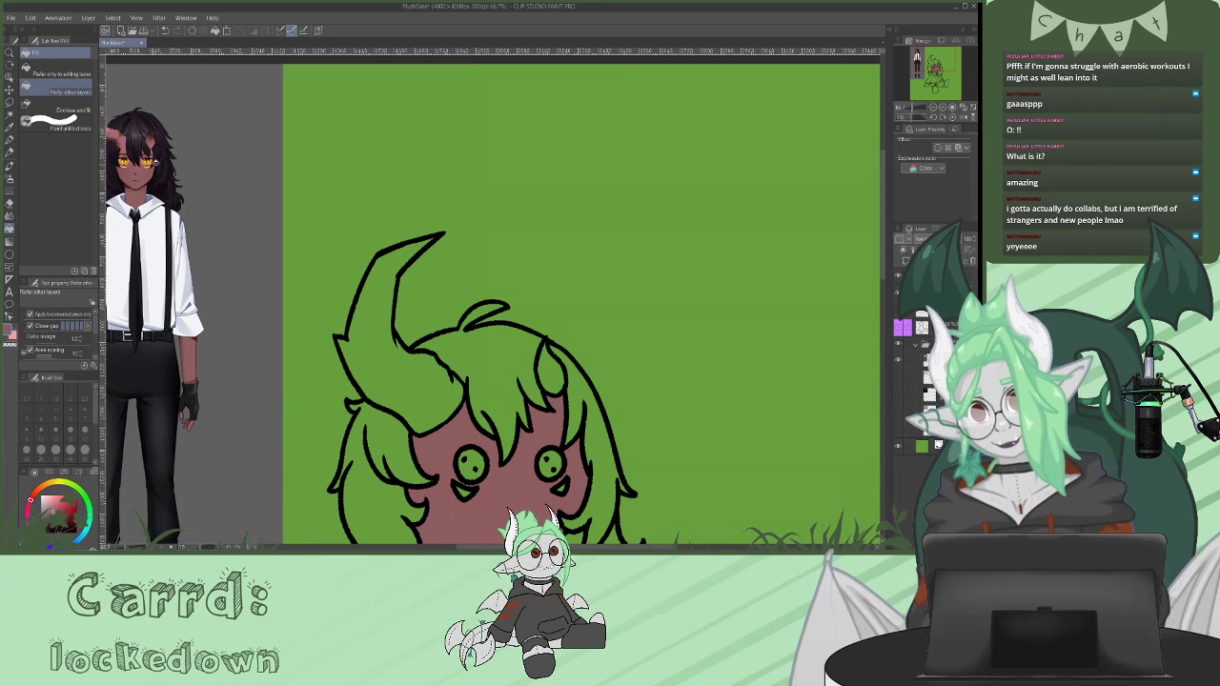
click(549, 464)
click(471, 464)
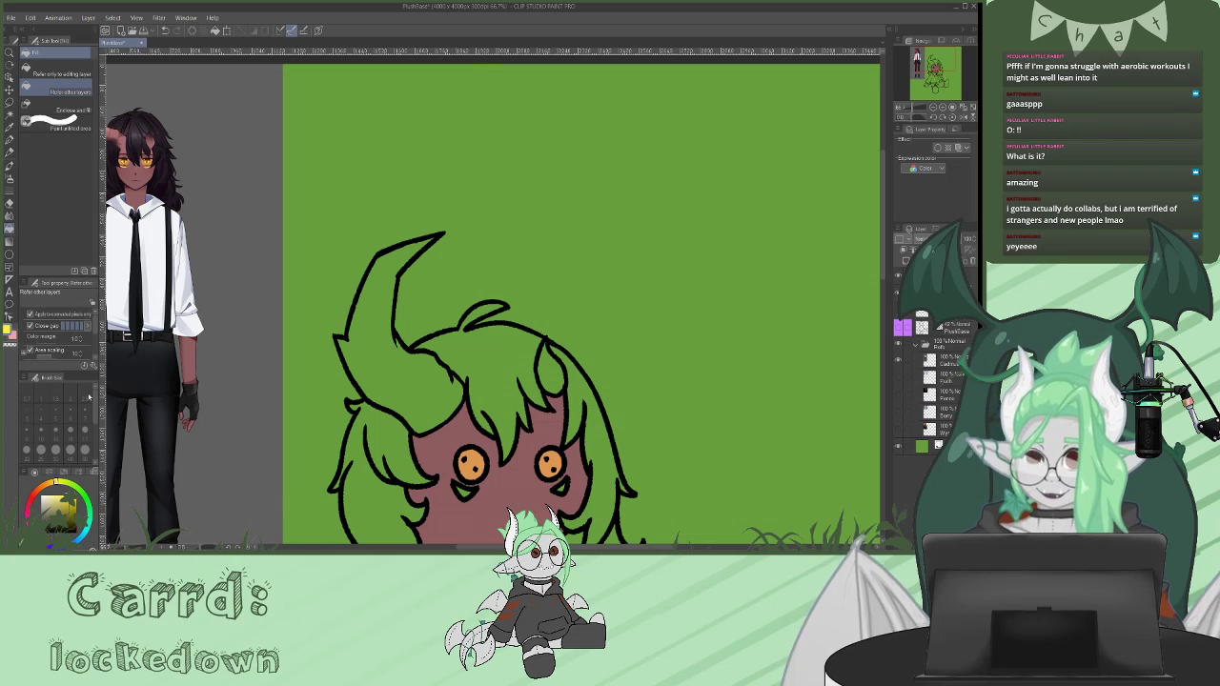
key(p)
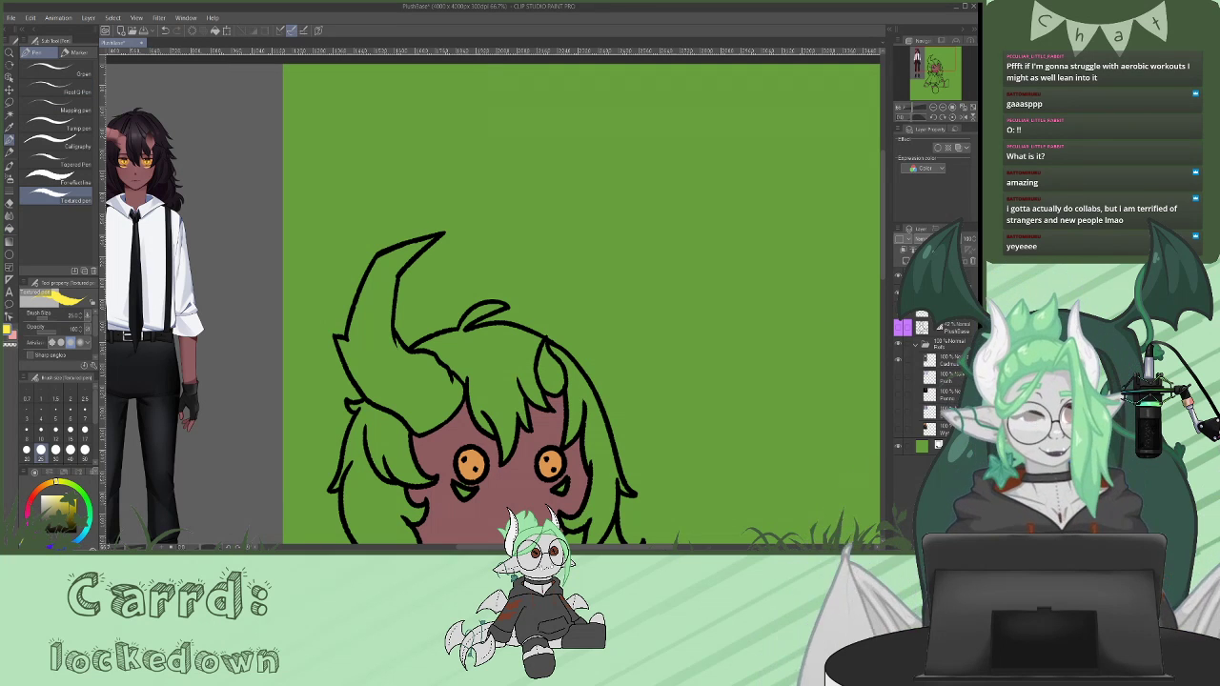
drag(464, 458, 474, 467)
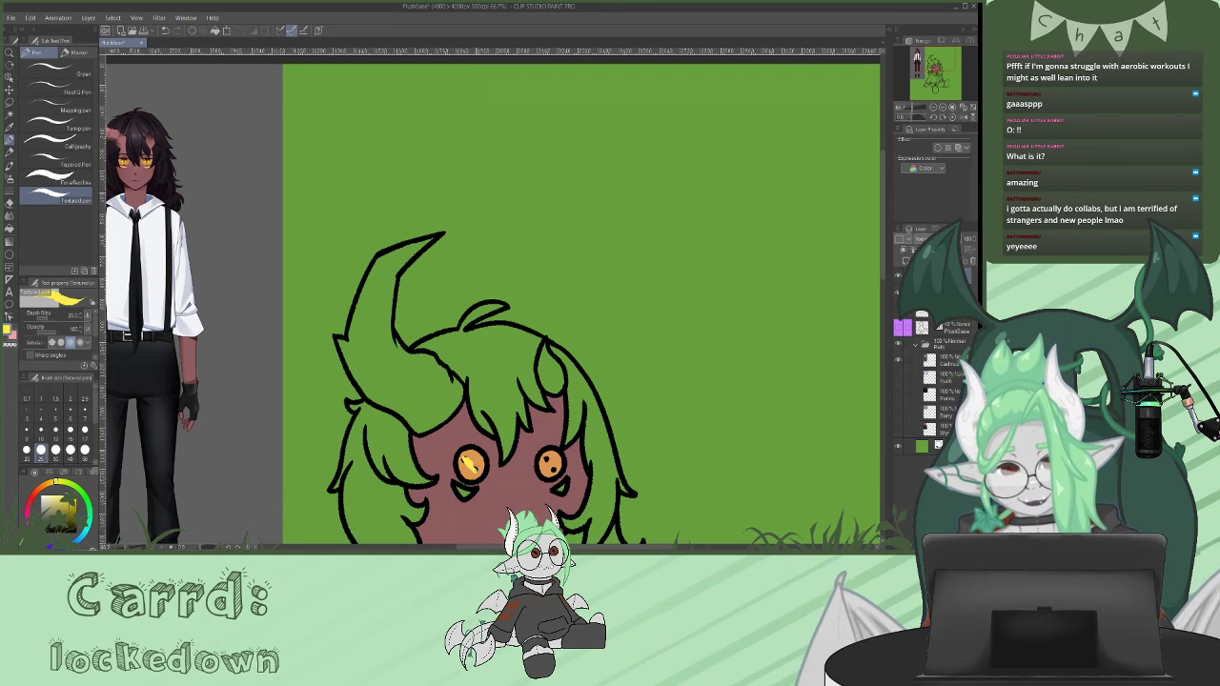
drag(546, 459, 558, 469)
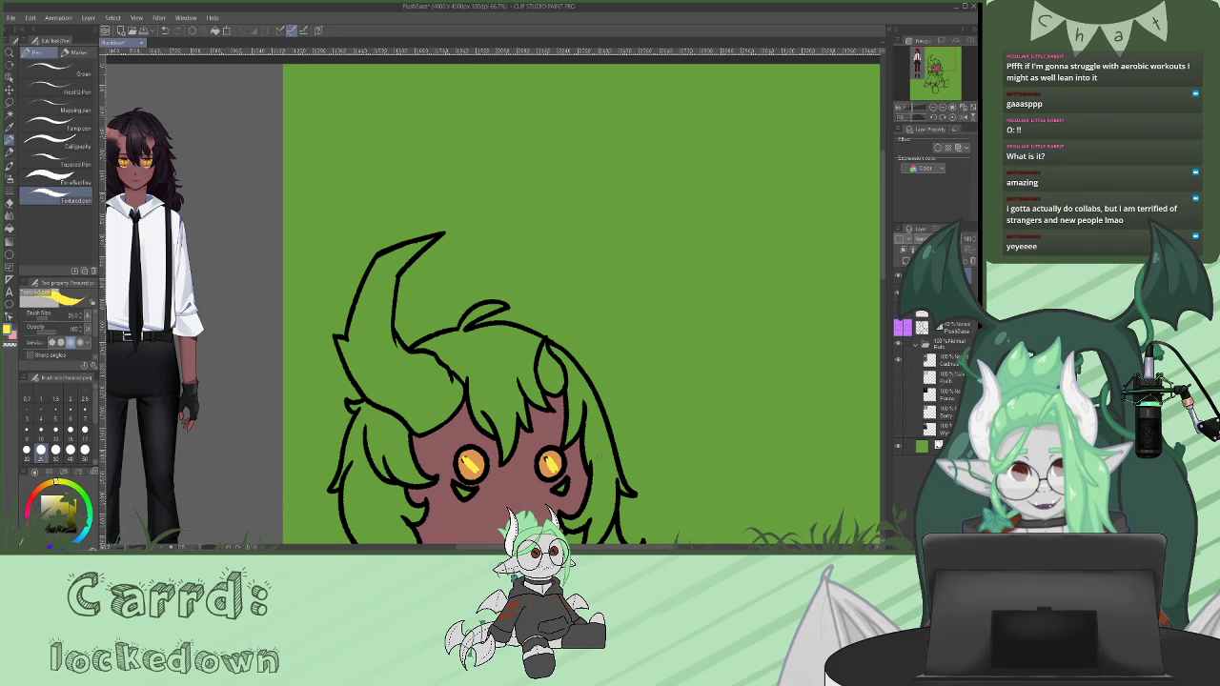
- Paint the small triangular marks under both eyes yellow with the pen, using the yellow sampled from the eye
alt+click(514, 474)
drag(463, 483, 474, 481)
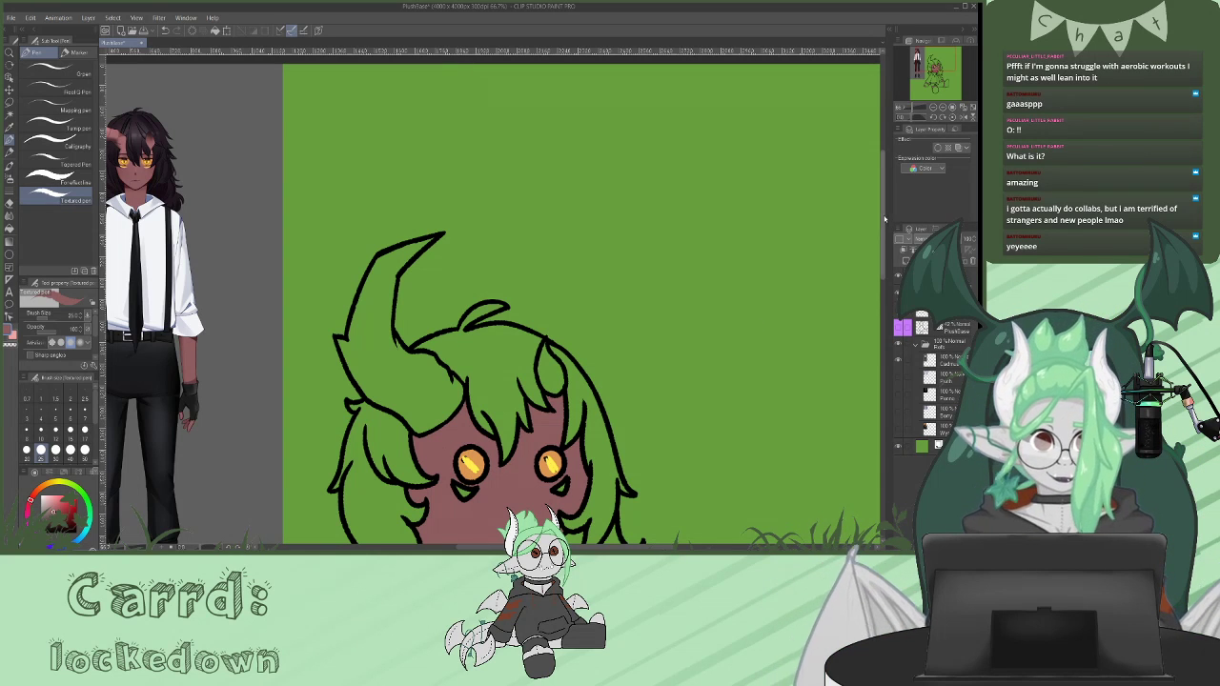
scroll(886, 219, down, 5)
drag(619, 547, 595, 547)
drag(883, 314, 883, 253)
scroll(883, 252, down, 5)
alt+click(562, 233)
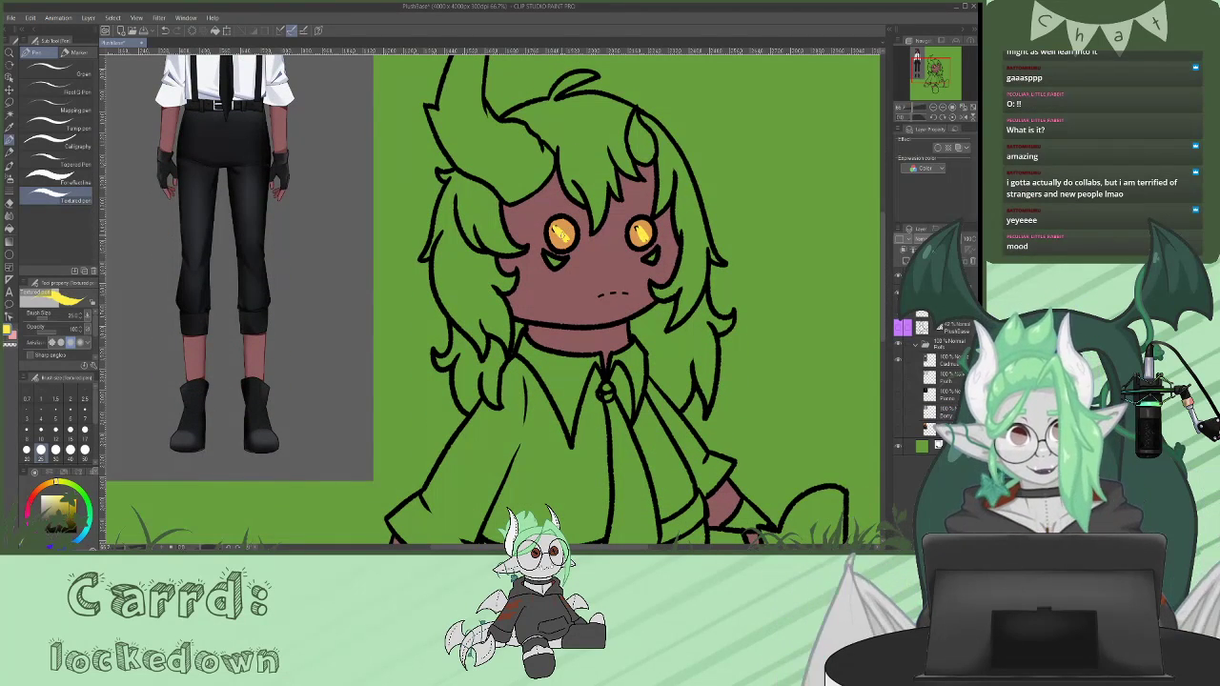
drag(654, 245, 649, 262)
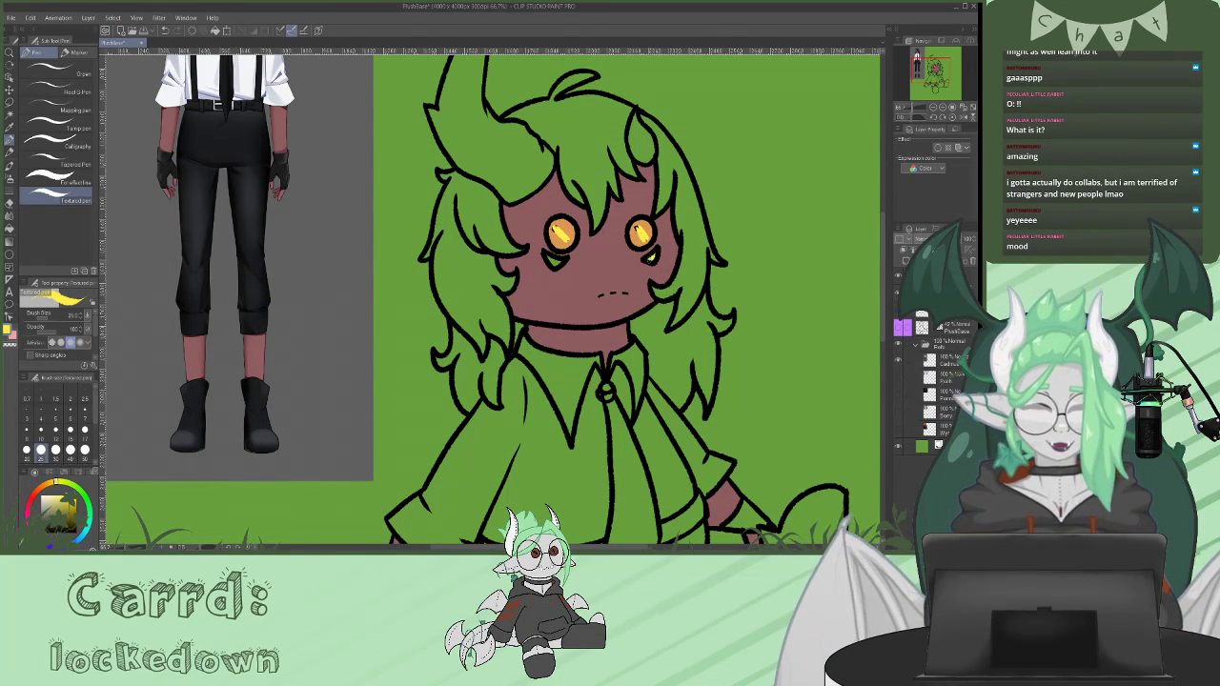
drag(549, 257, 561, 265)
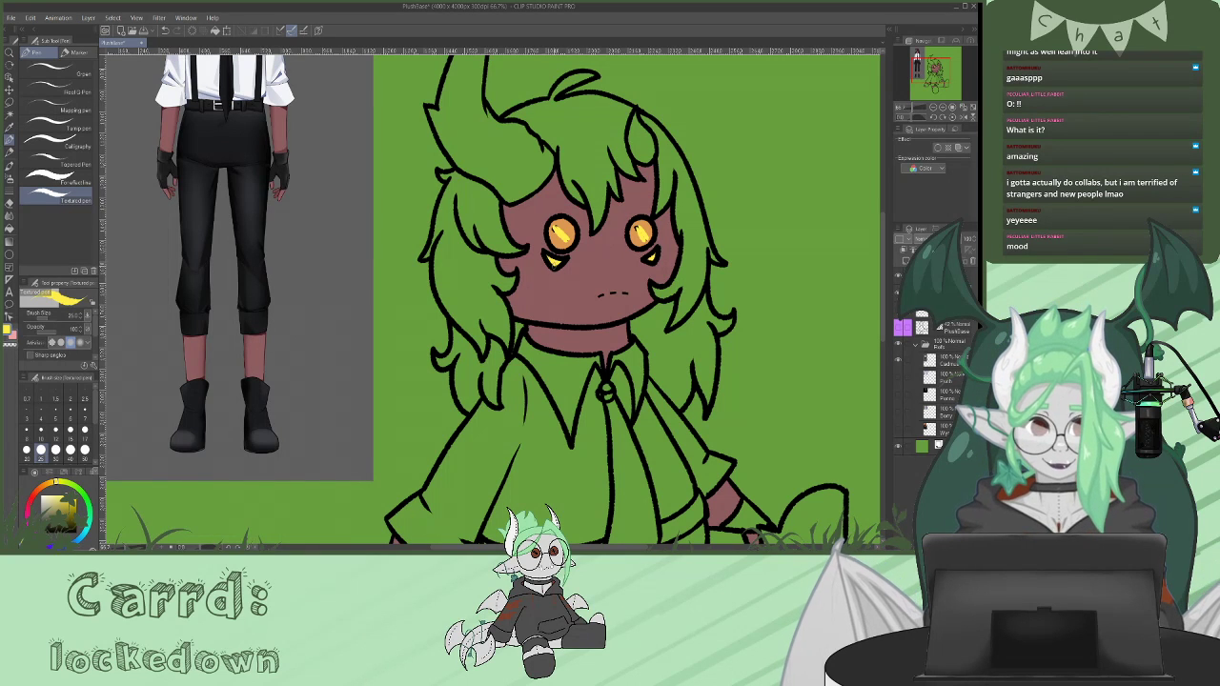
- Fill the large curved horn and the small horn with the reddish-brown color sampled from the reference's horn
scroll(885, 246, up, 5)
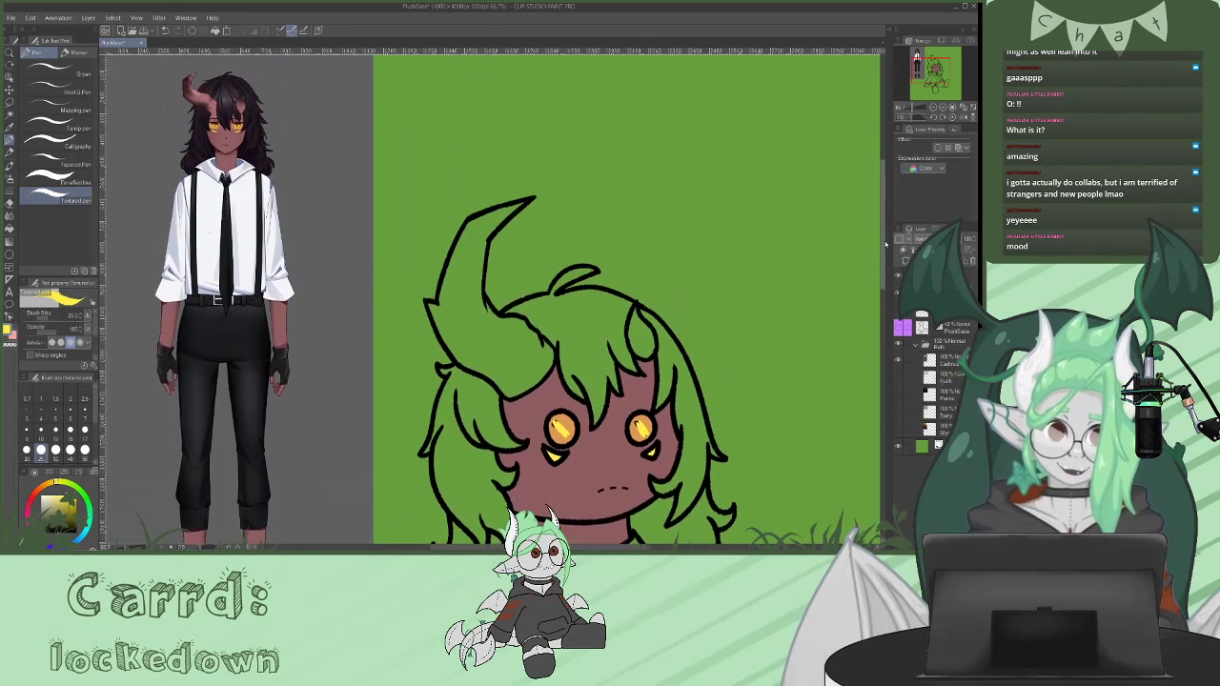
alt+click(197, 100)
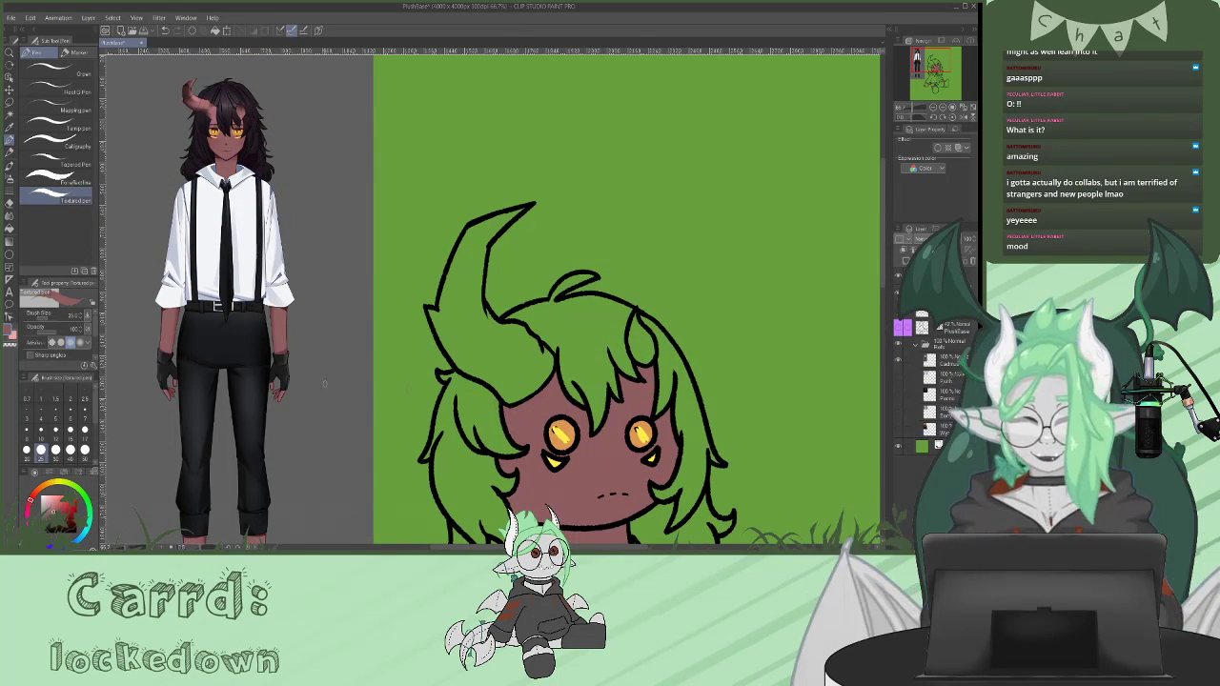
click(10, 229)
click(490, 296)
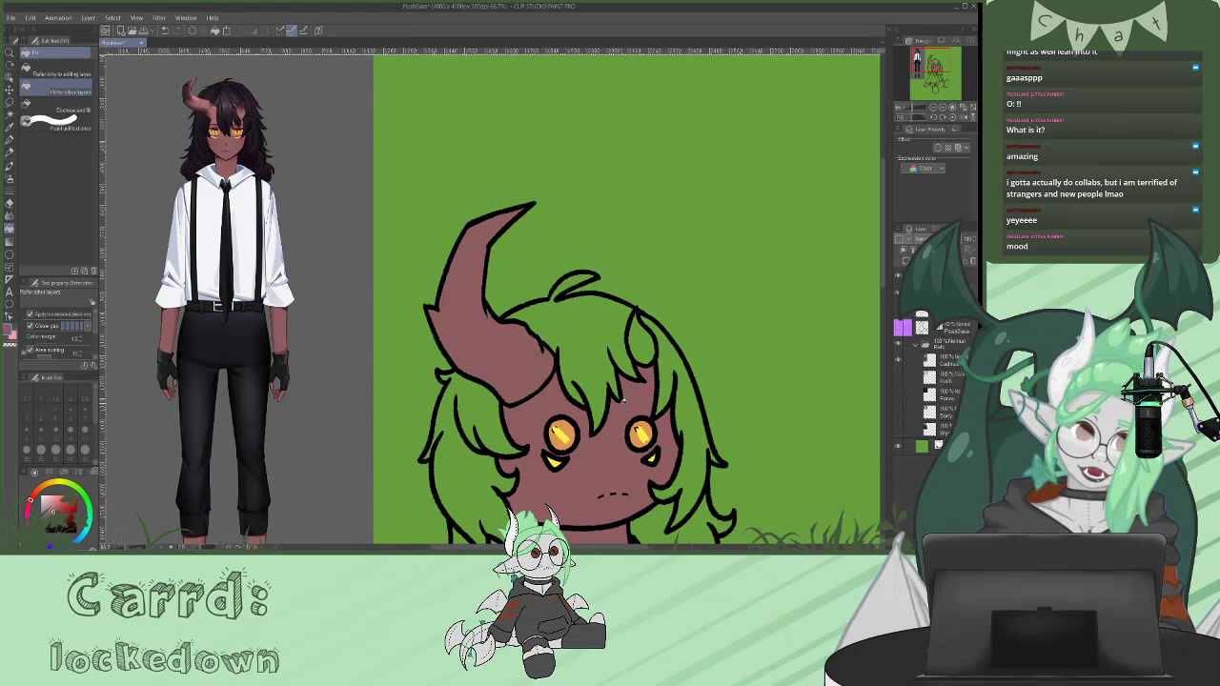
click(643, 341)
- Sample the reference's dark purple hair color and fill the bangs, the top tuft and the hair on both sides of the face
key(p)
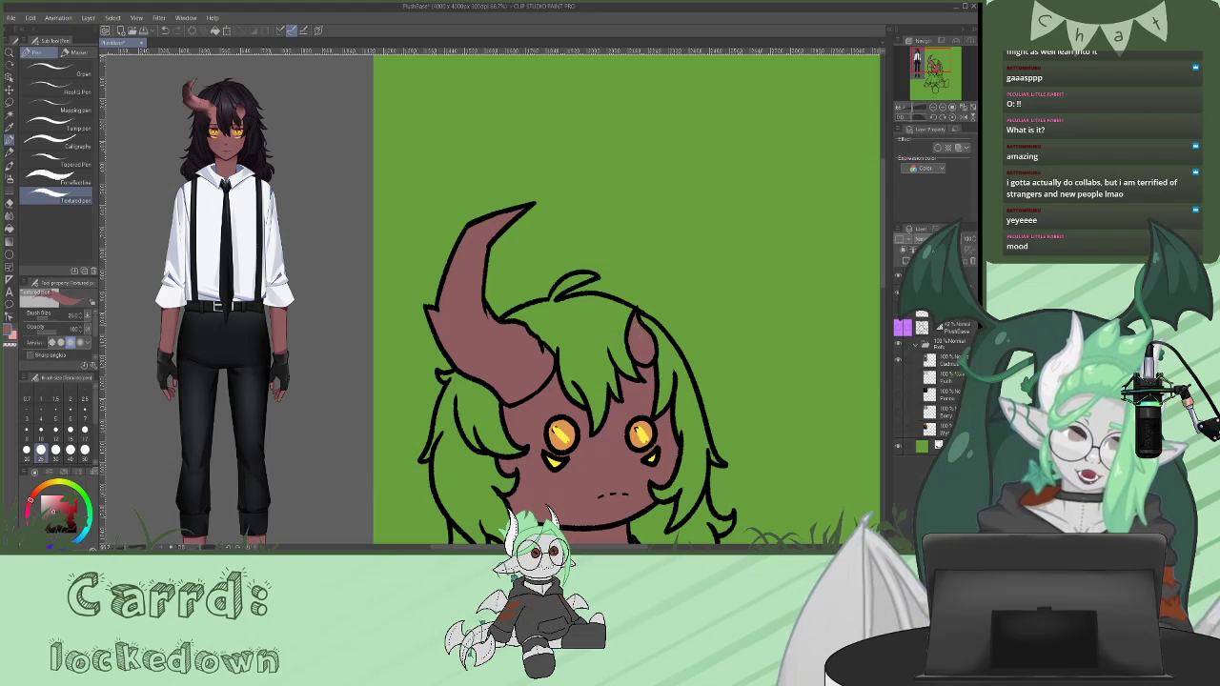
alt+click(229, 111)
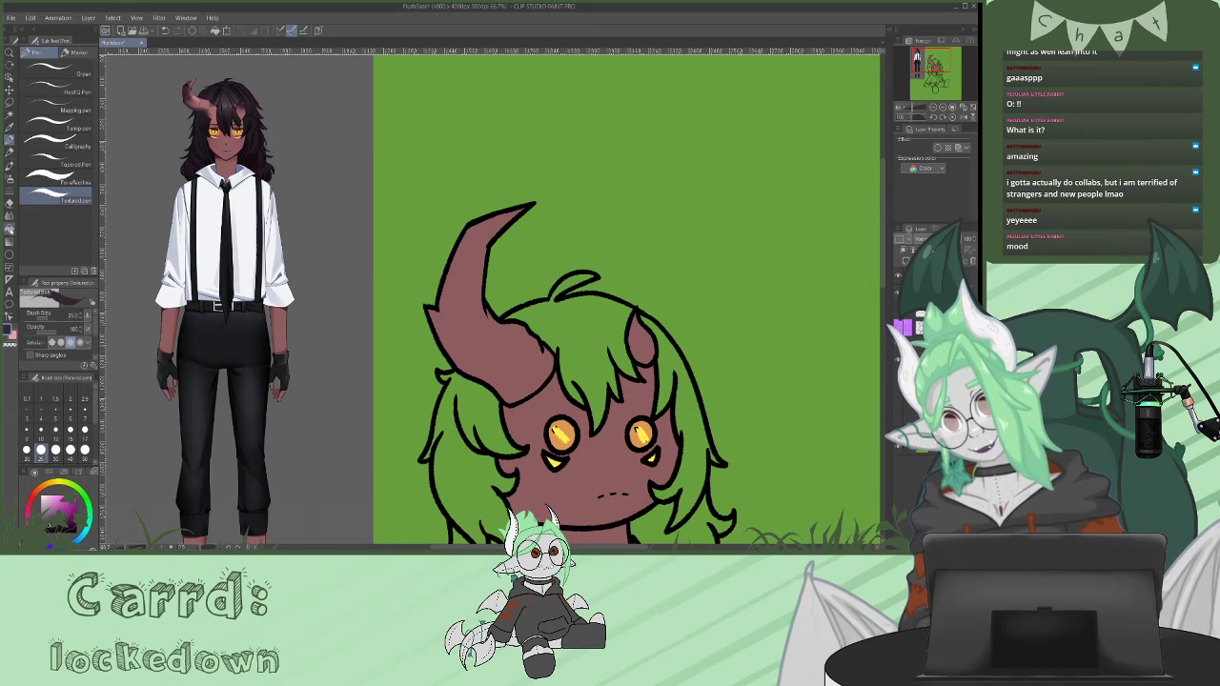
click(9, 229)
click(614, 303)
click(573, 286)
click(577, 398)
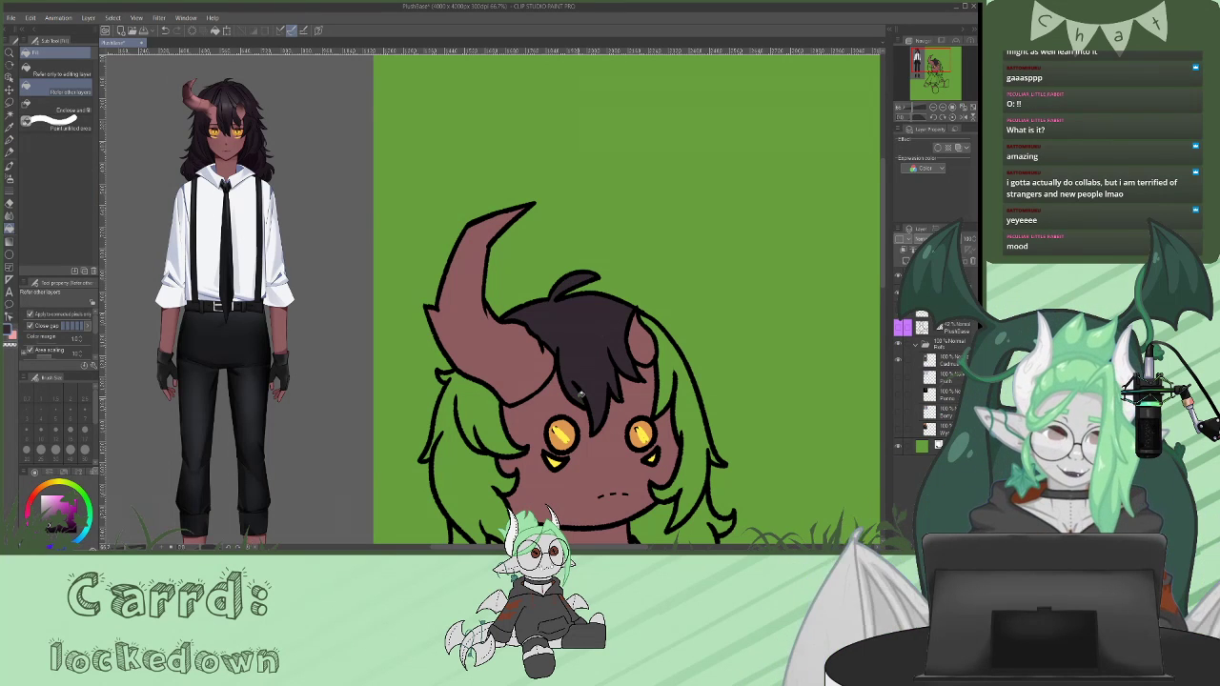
click(673, 358)
click(448, 448)
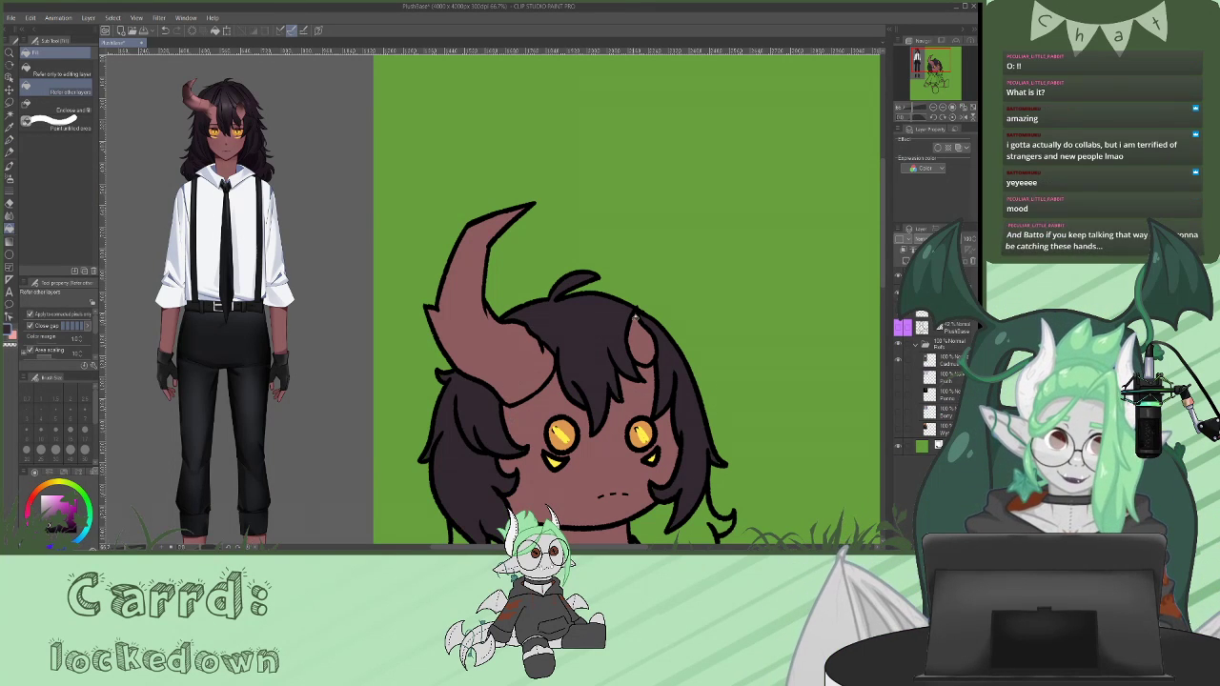
- Fill the lower hair locks on both sides of the neck with the dark purple, and sample skin and hair colors for pen touch-ups
drag(884, 256, 884, 301)
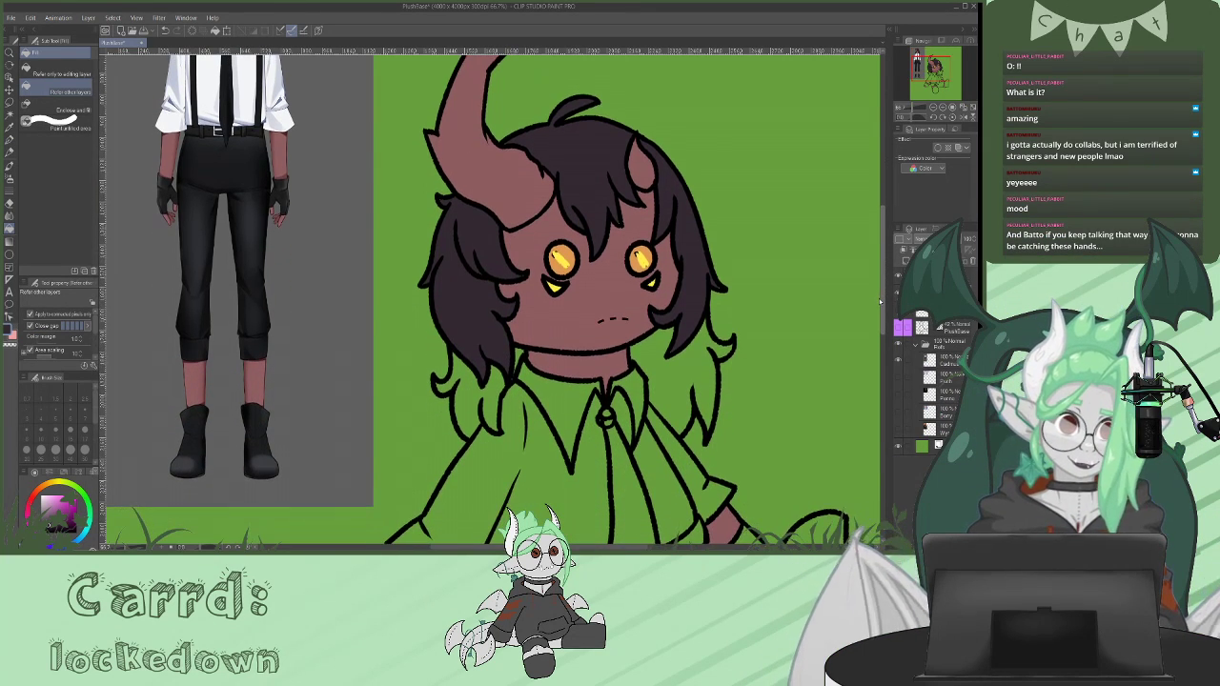
click(694, 367)
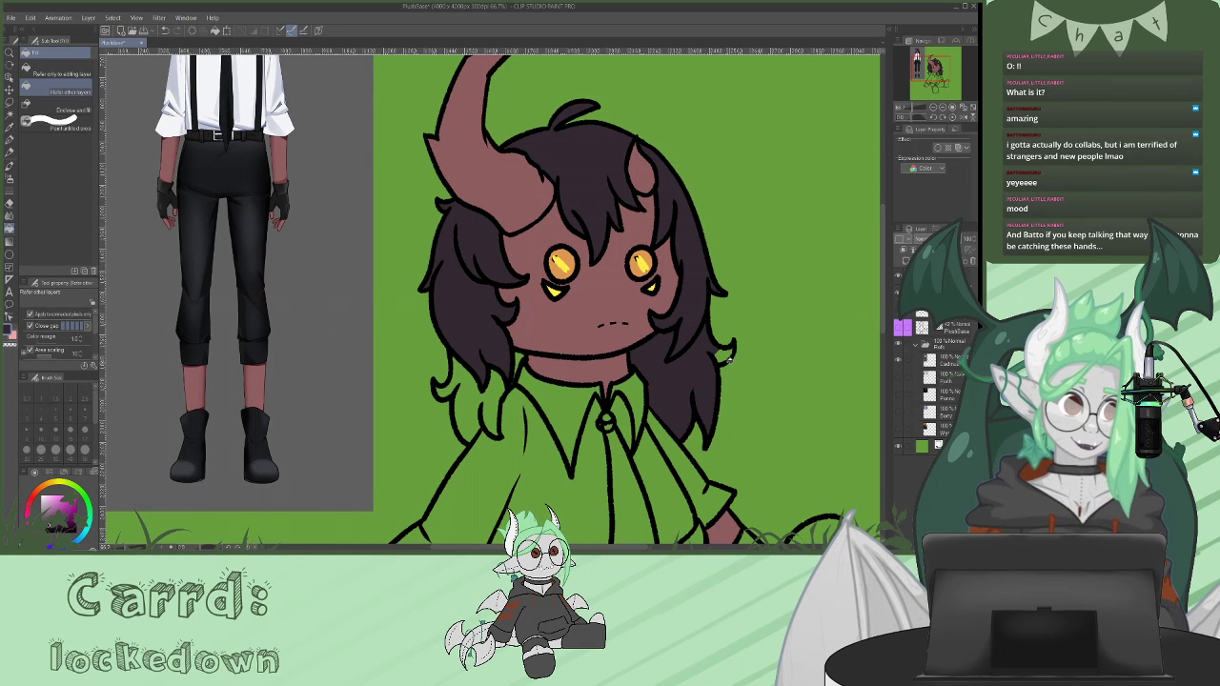
click(725, 355)
click(503, 386)
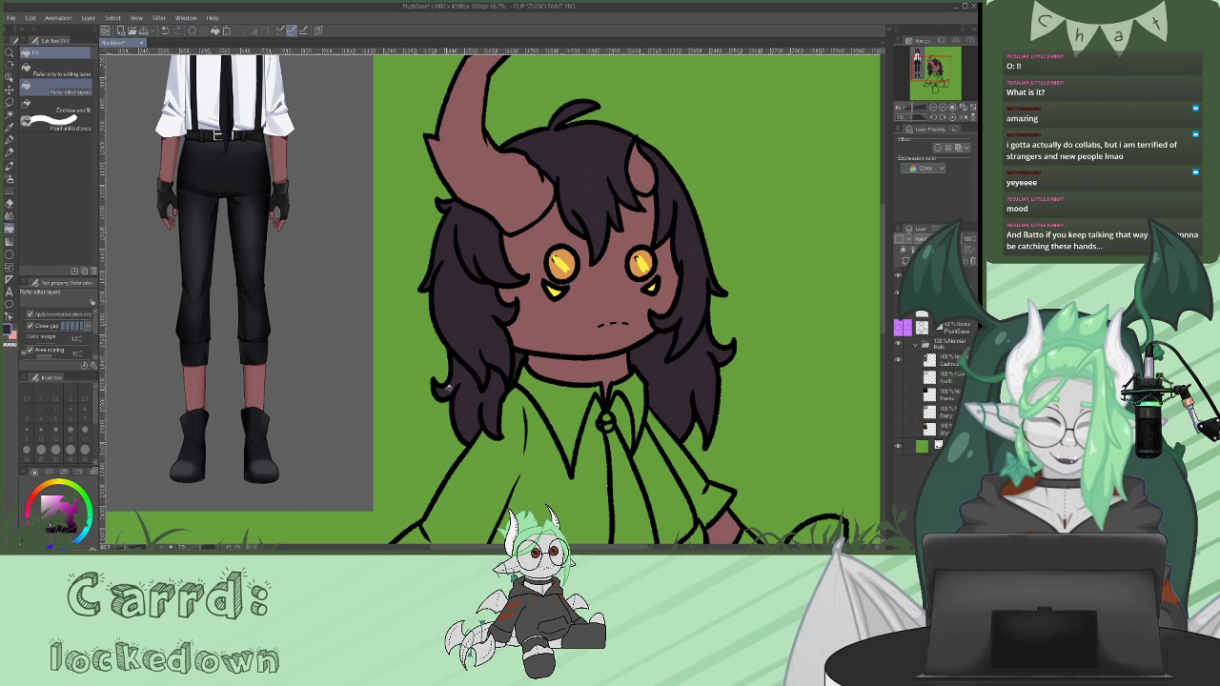
key(p)
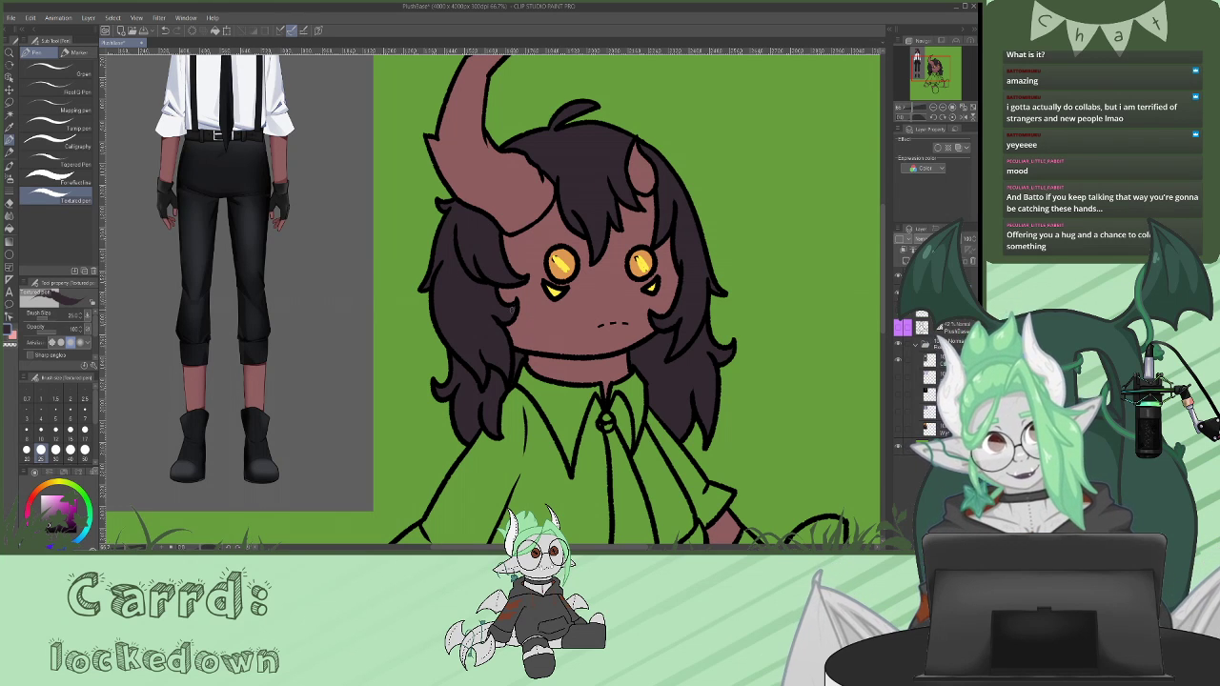
alt+click(543, 231)
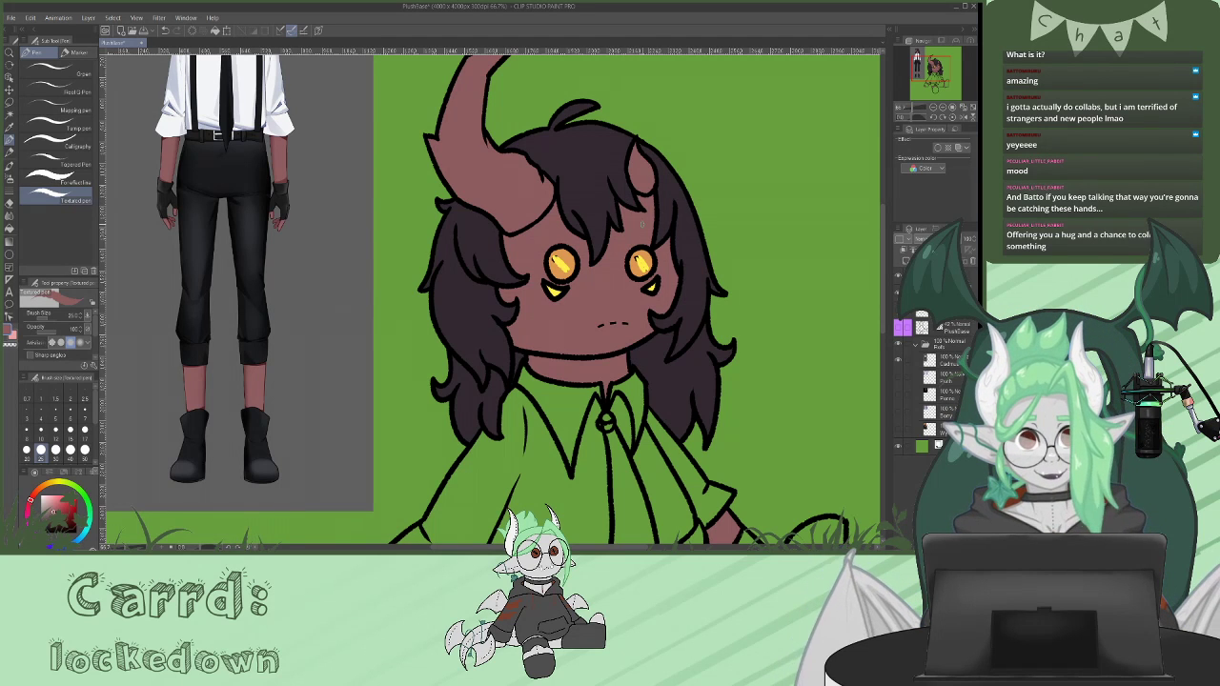
alt+click(492, 257)
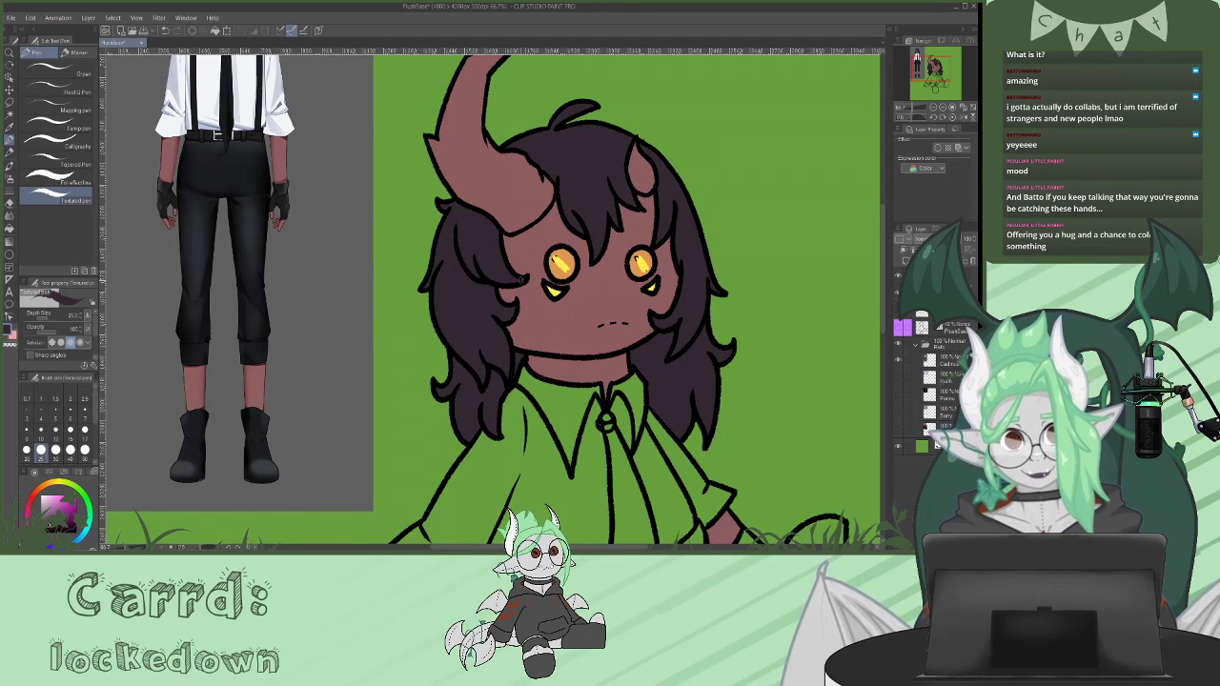
- Fill the shirt body, collar and both sleeves with the reference shirt's off-white
drag(884, 299, 886, 235)
scroll(886, 234, down, 5)
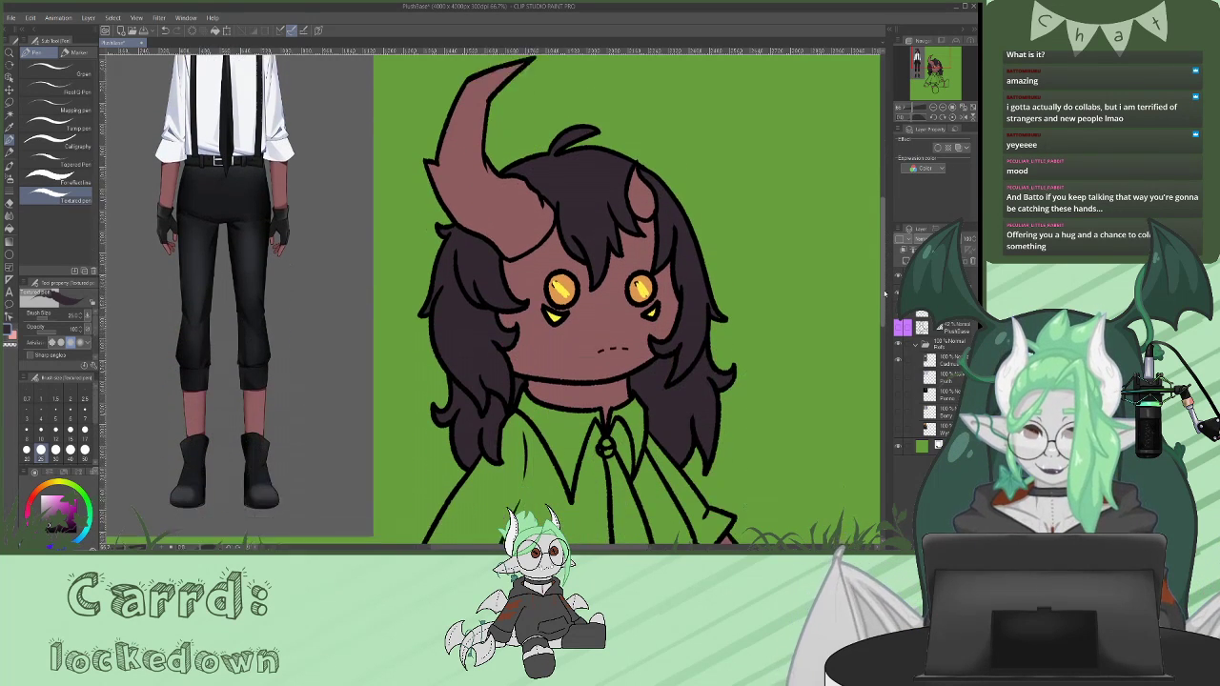
key(g)
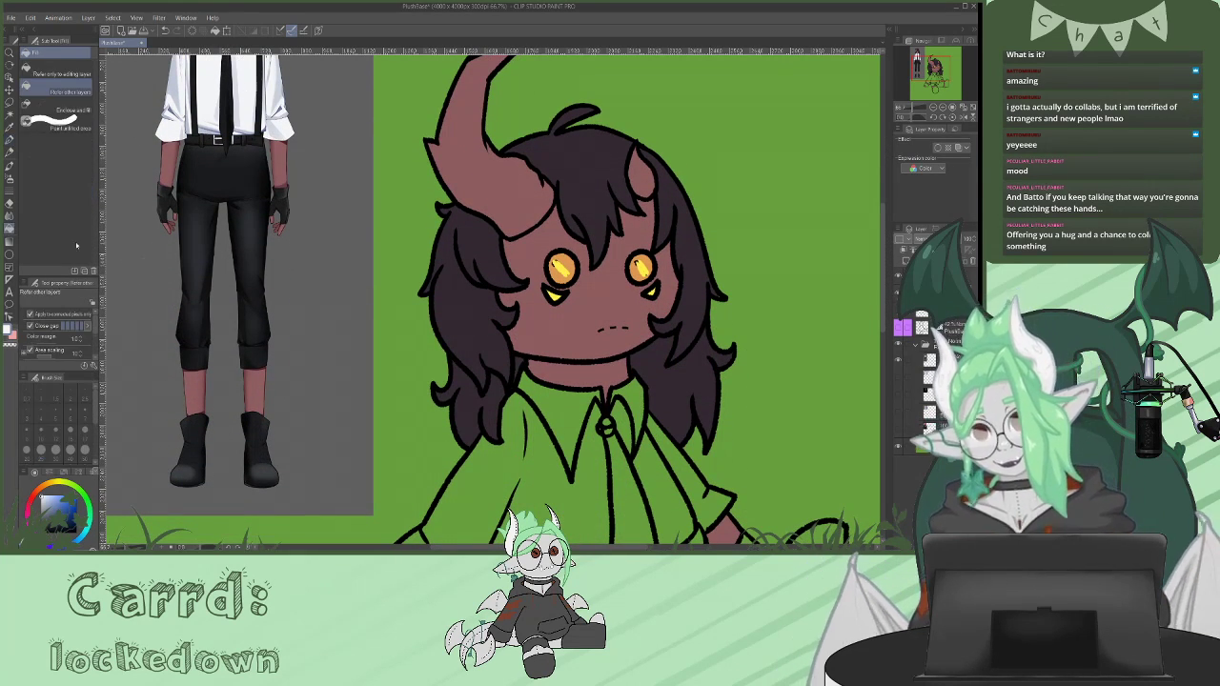
scroll(882, 245, down, 1)
scroll(883, 246, down, 3)
click(552, 276)
click(625, 262)
click(567, 386)
click(673, 364)
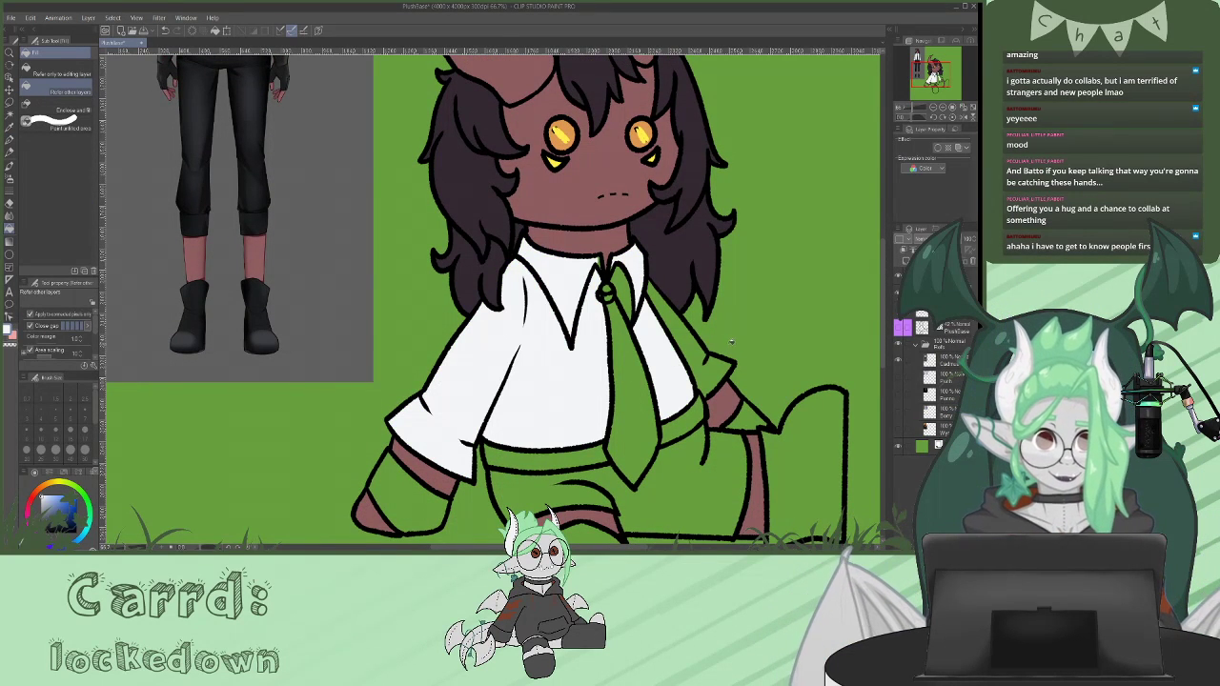
click(657, 289)
click(619, 276)
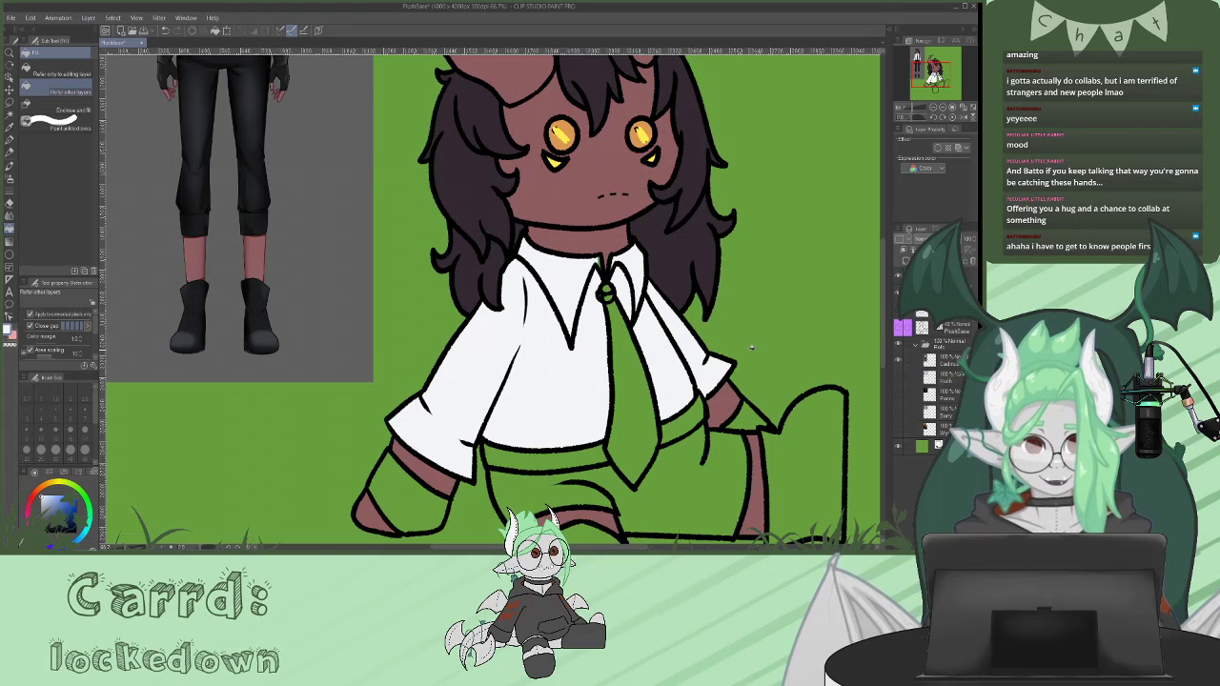
- Fill the long part of the tie and both gloves with the near-black of the reference's clothing
key(p)
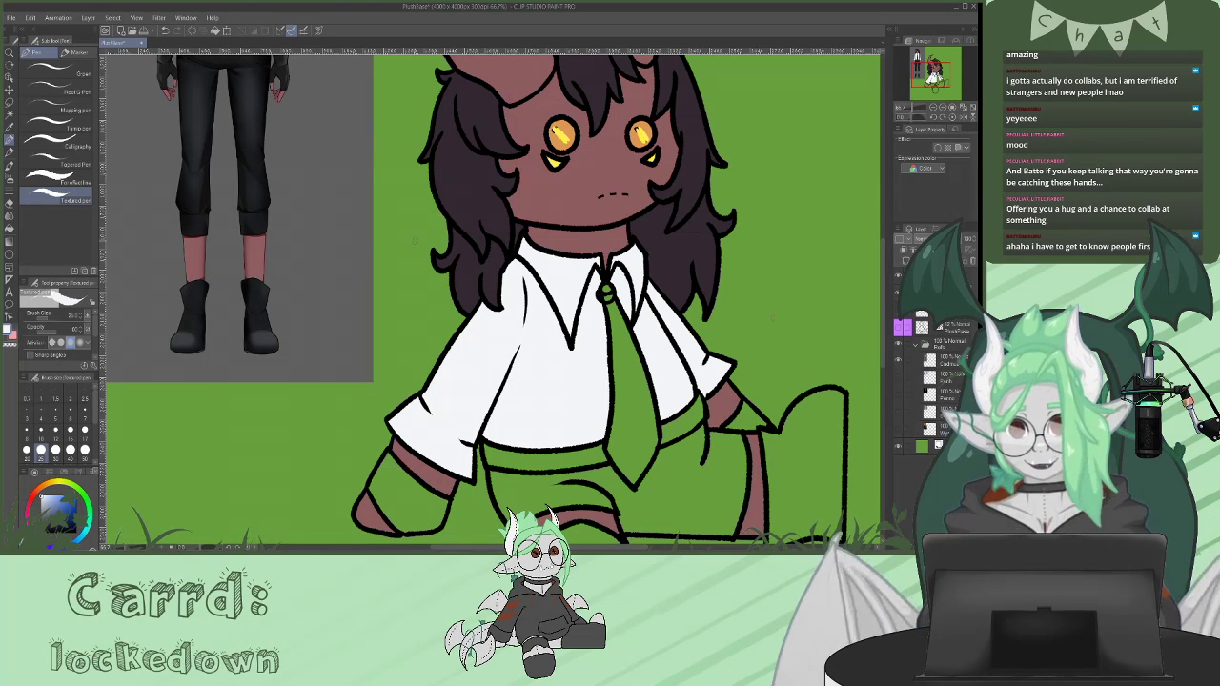
key(g)
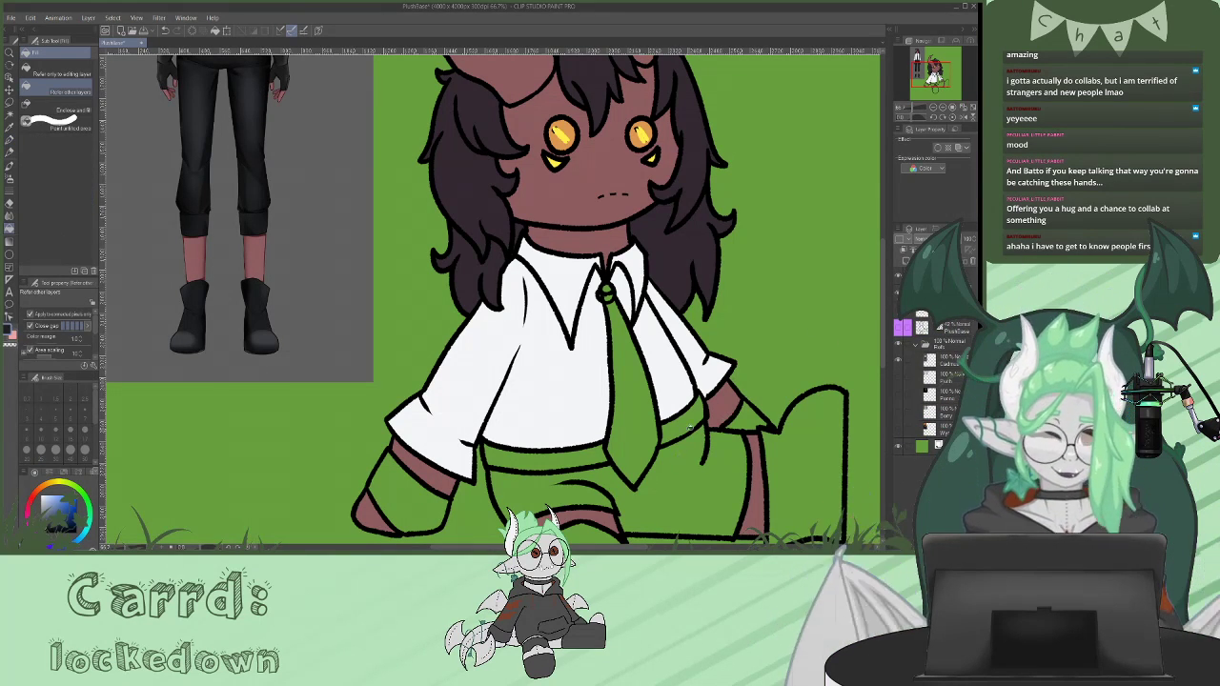
click(640, 412)
mouse_move(885, 299)
mouse_down()
mouse_move(886, 248)
mouse_move(886, 310)
mouse_up()
click(405, 363)
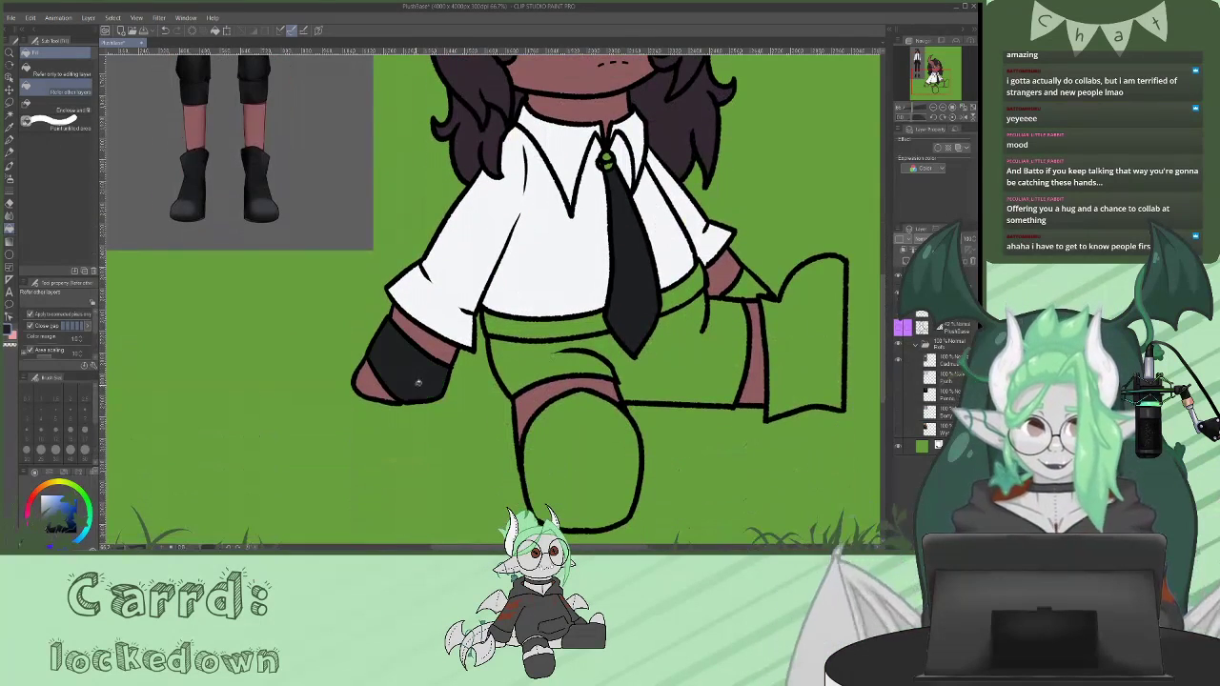
click(748, 285)
- Fill both trouser legs, both boots and the waistband with the same near-black
click(724, 362)
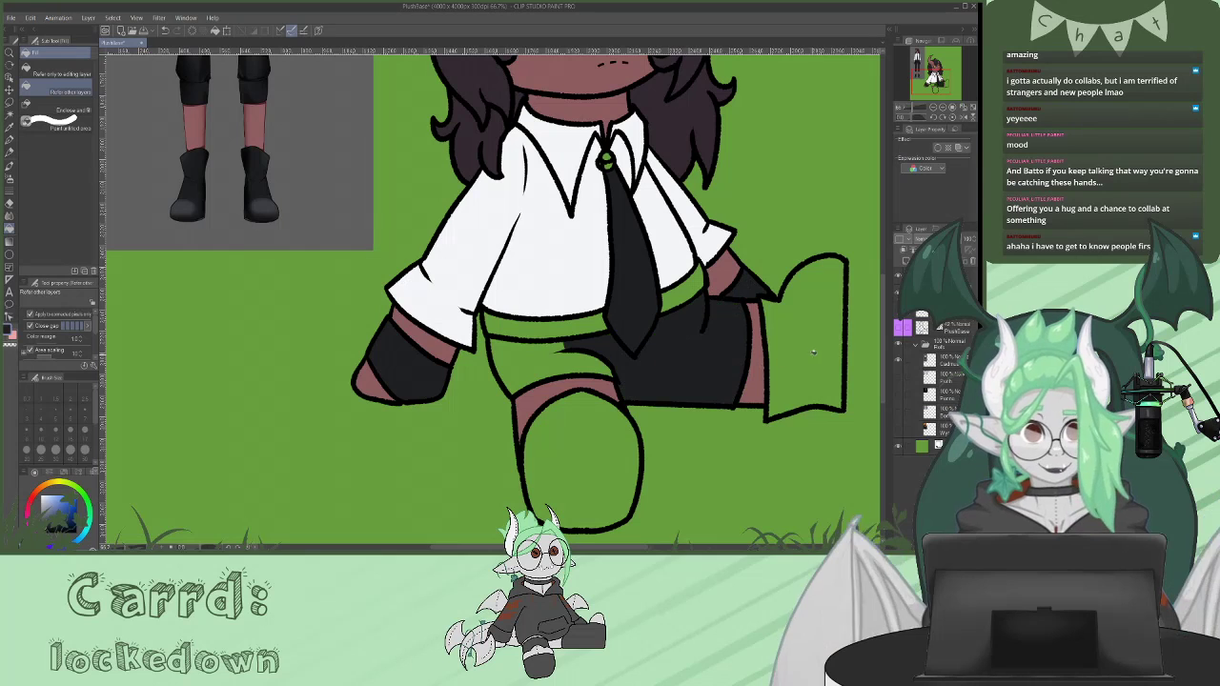
click(805, 334)
click(591, 382)
click(612, 408)
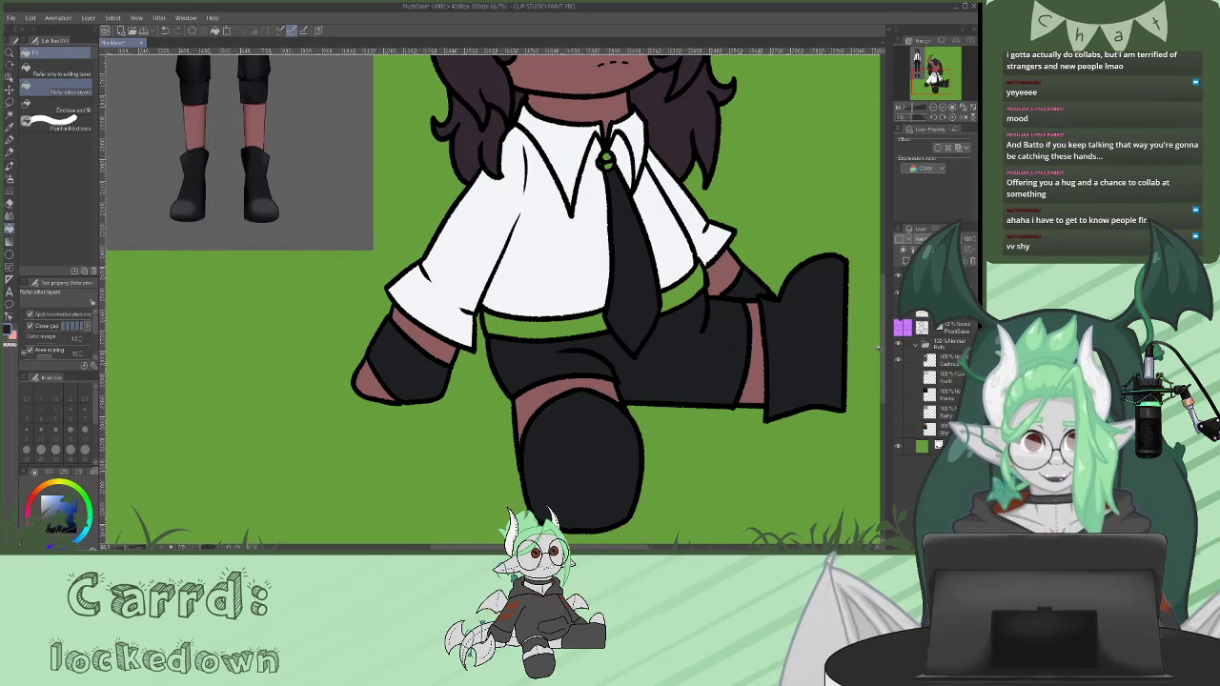
mouse_move(885, 353)
mouse_down()
mouse_move(886, 288)
mouse_move(886, 329)
mouse_up()
click(570, 426)
click(689, 383)
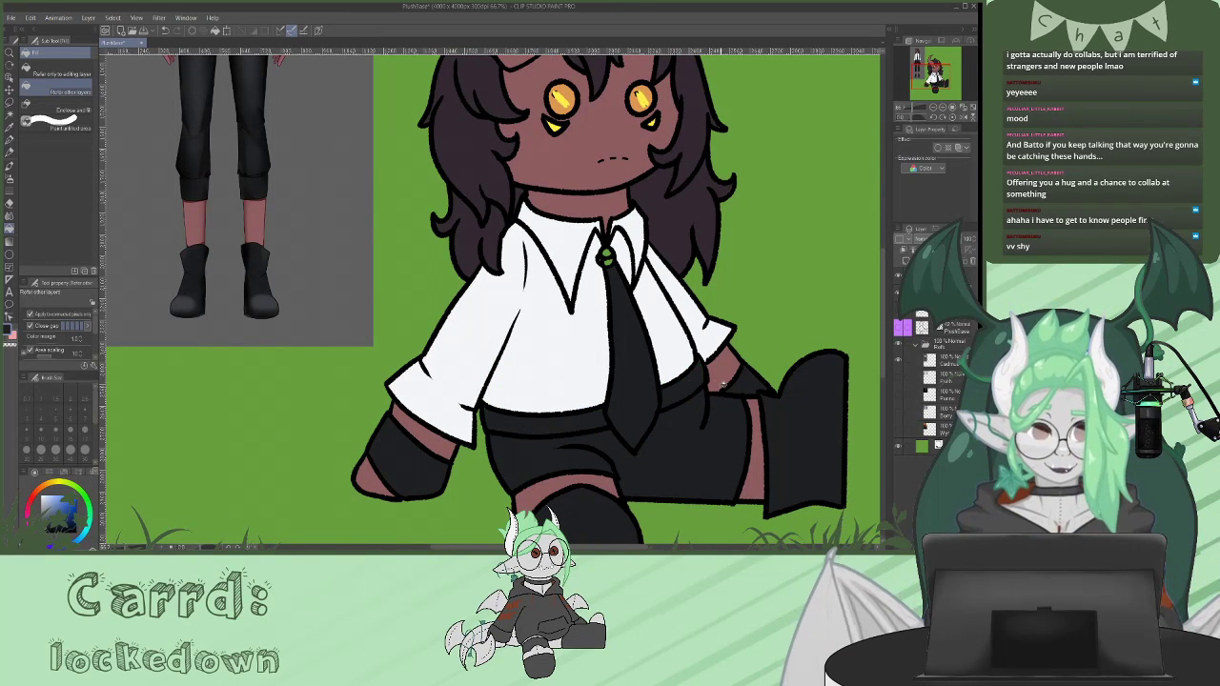
key(p)
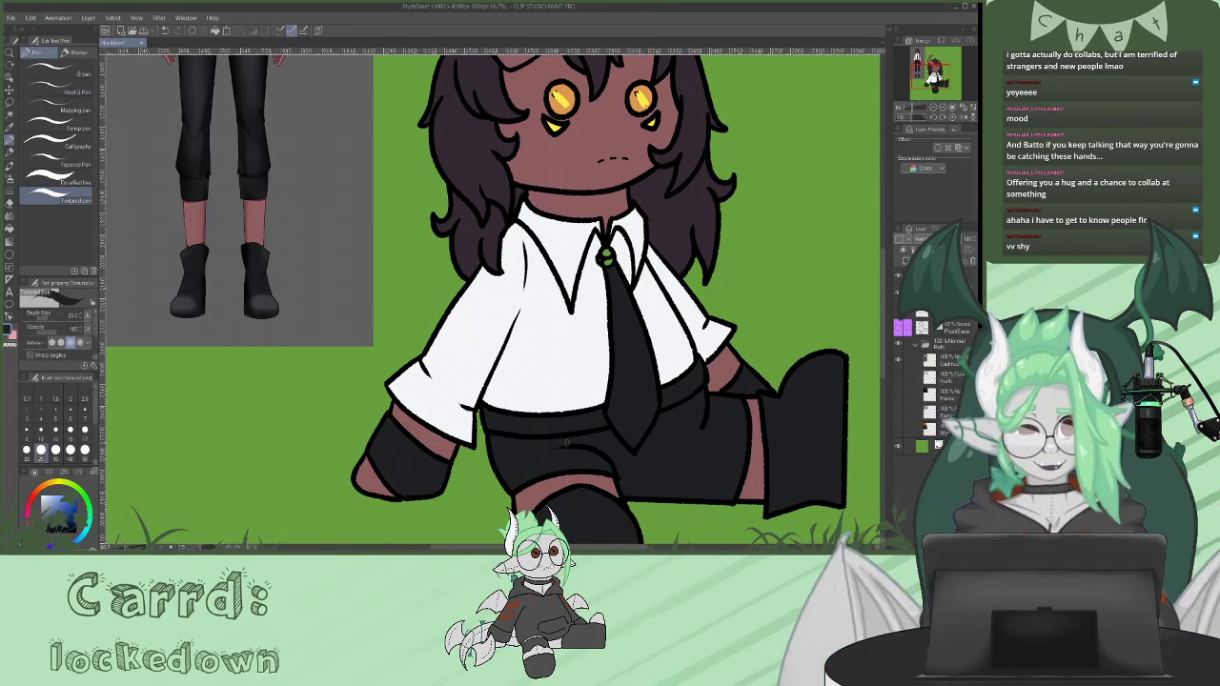
- Fill the knot of the tie with the same near-black as the rest of the tie
mouse_move(606, 249)
mouse_down()
mouse_move(608, 263)
mouse_move(609, 253)
mouse_up()
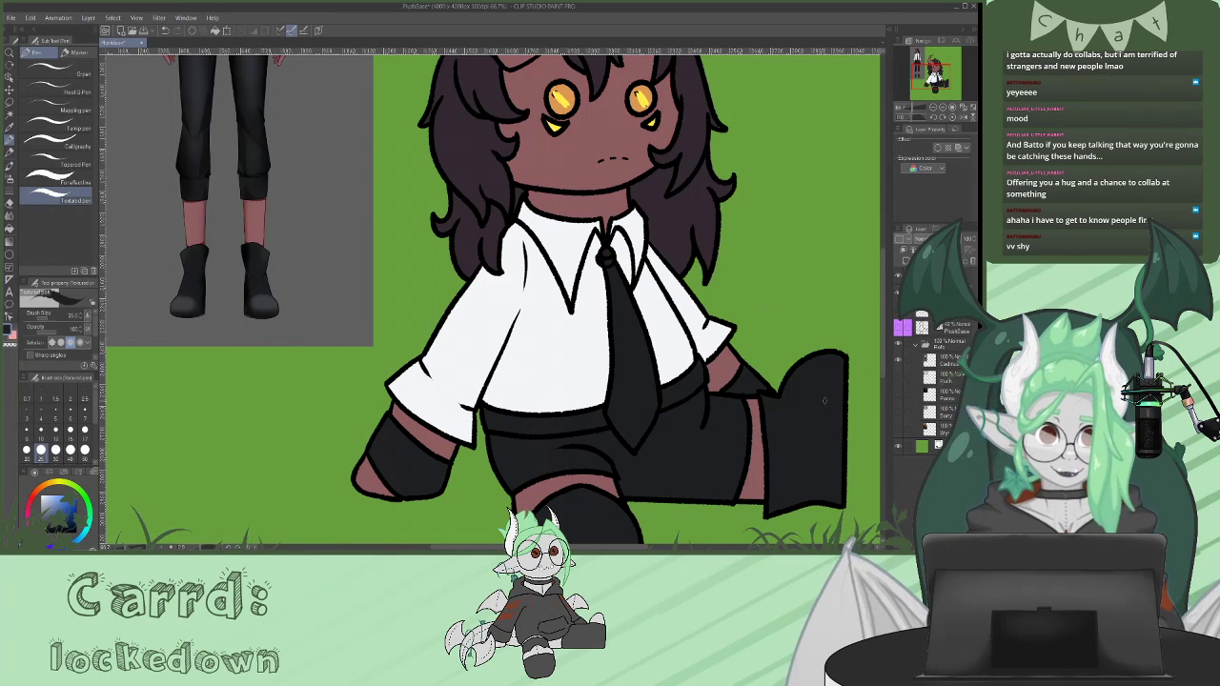
scroll(874, 384, down, 3)
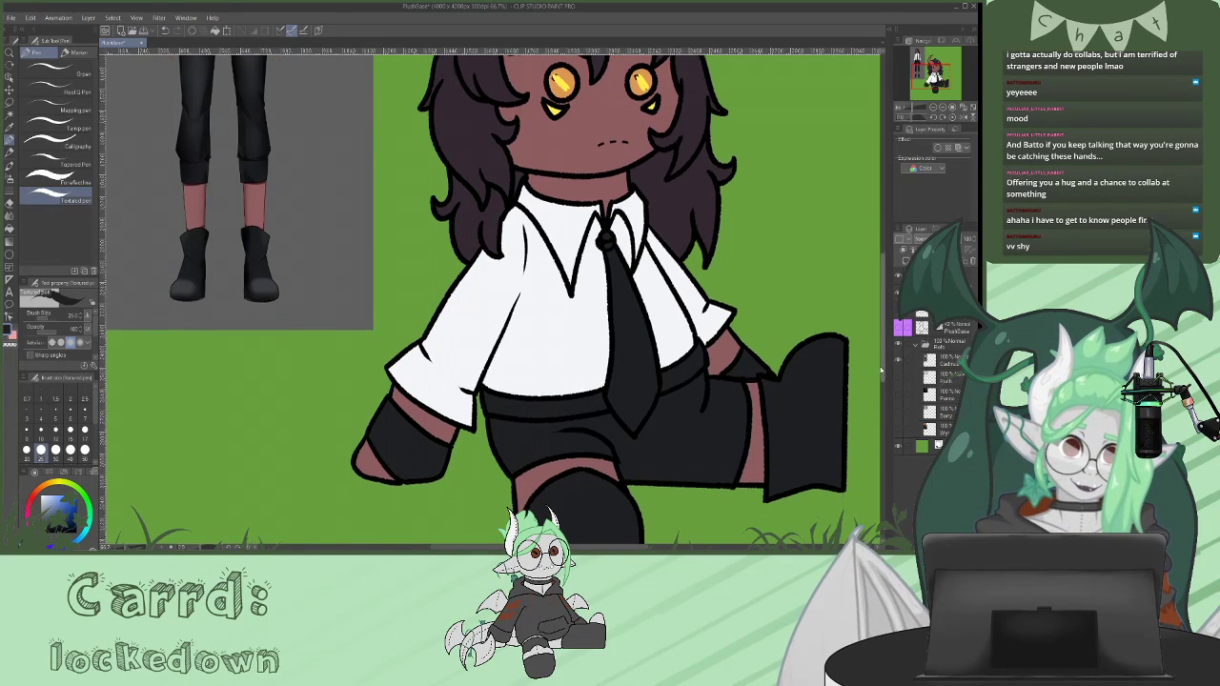
scroll(874, 384, up, 8)
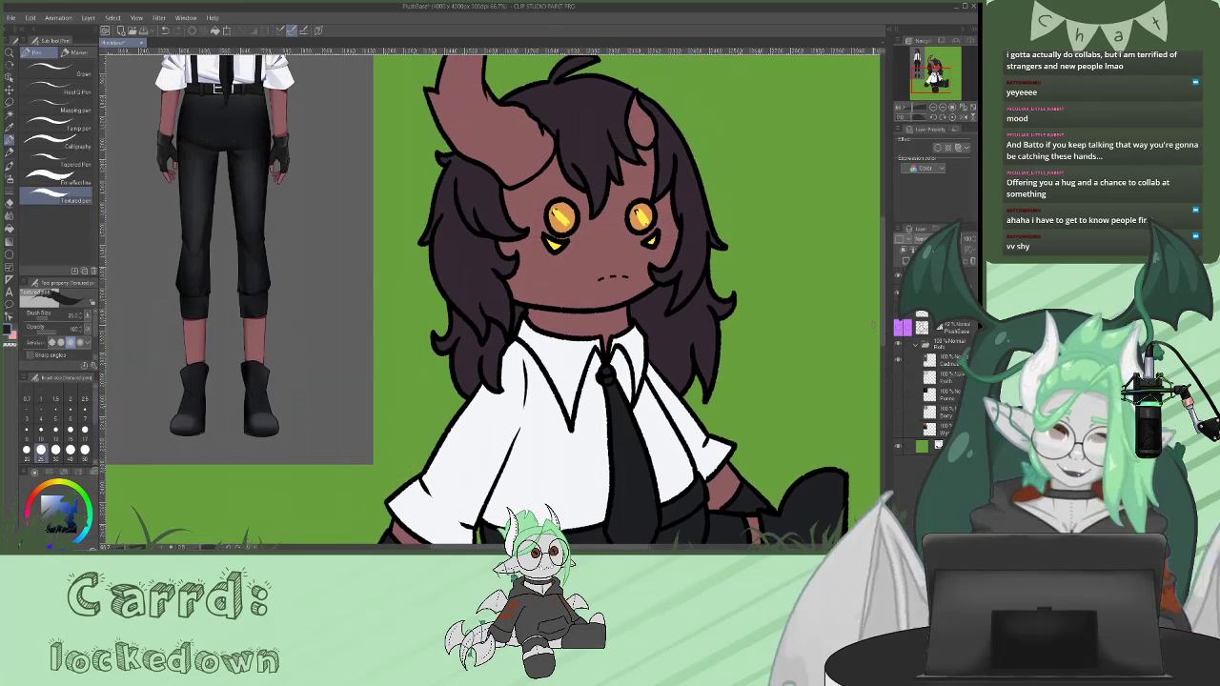
- On a new layer, draw a light grey belt buckle on the waistband beside the tip of the tie
click(906, 261)
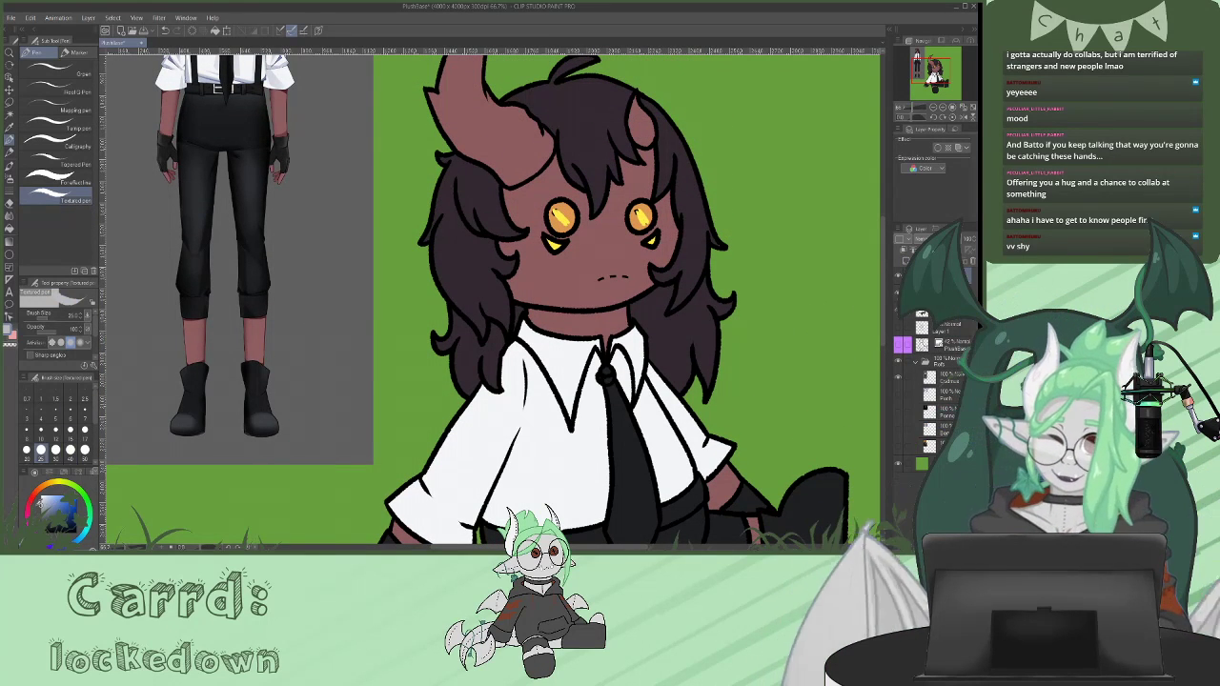
scroll(882, 228, down, 1)
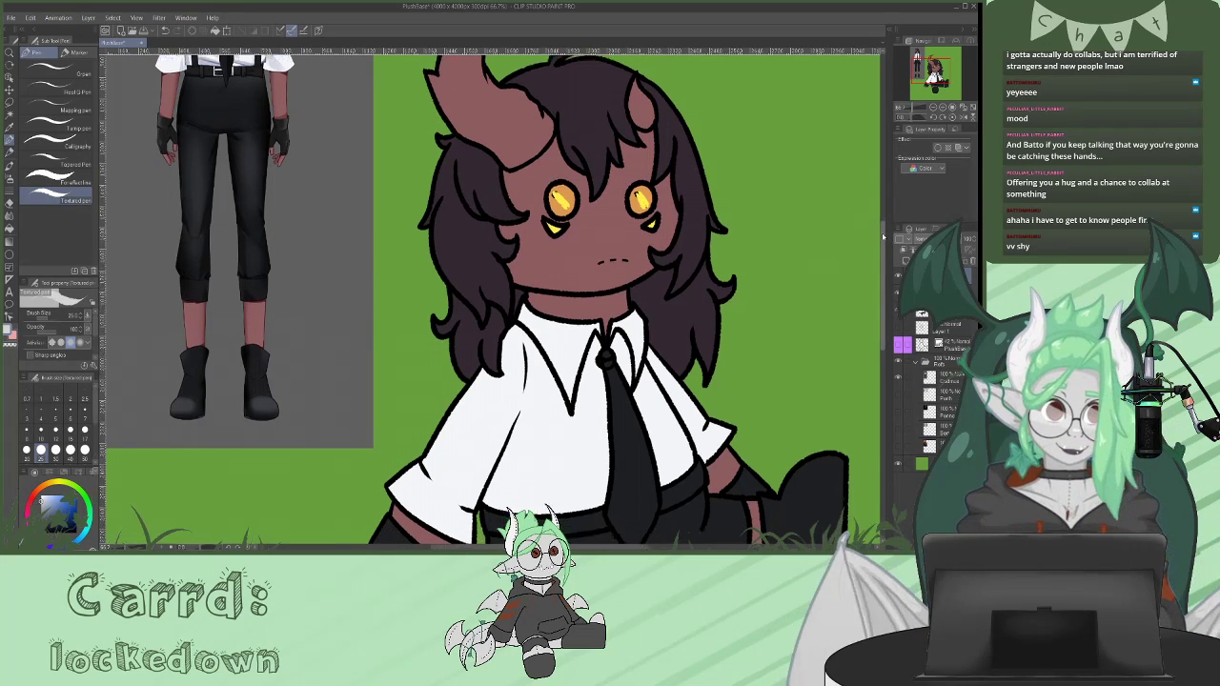
scroll(878, 254, down, 3)
scroll(878, 255, down, 3)
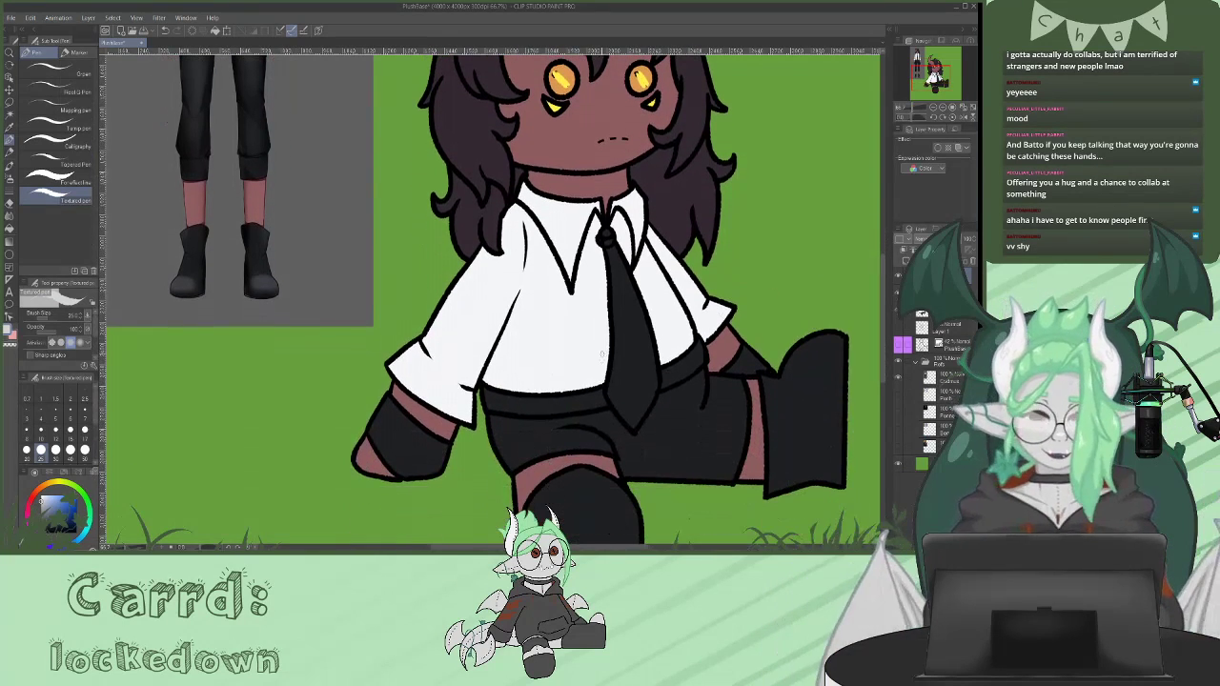
mouse_move(606, 383)
mouse_down()
mouse_move(587, 390)
mouse_move(591, 415)
mouse_move(610, 401)
mouse_up()
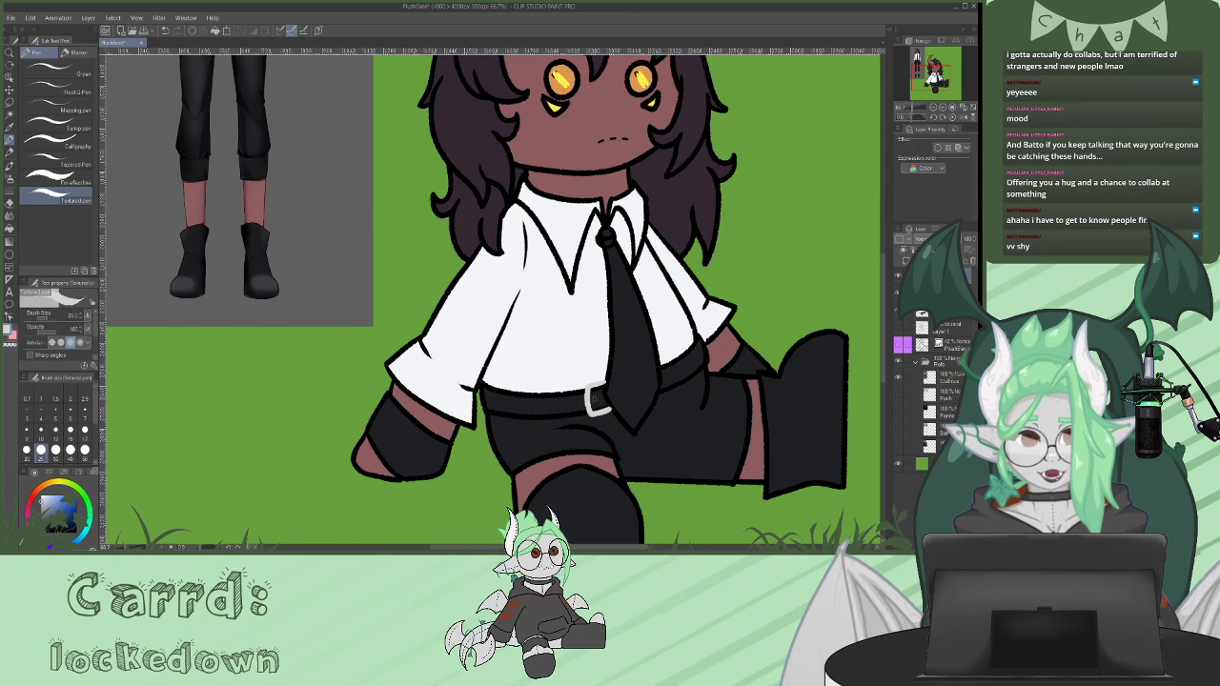
mouse_move(882, 278)
mouse_down()
mouse_move(881, 247)
mouse_move(882, 272)
mouse_up()
mouse_move(588, 419)
mouse_down()
mouse_move(593, 434)
mouse_move(603, 421)
mouse_up()
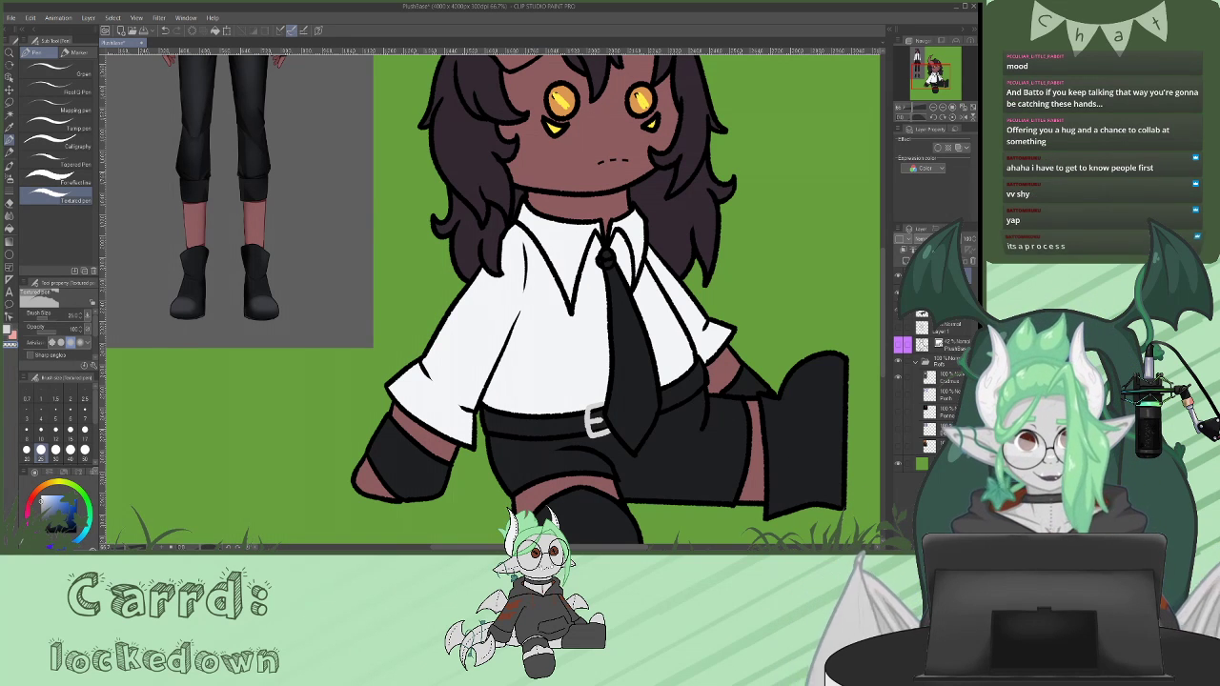
- Mix a darker, muted red-brown and draw a dashed stitch line along the large horn with the dashed line brush
mouse_move(884, 342)
mouse_down()
mouse_move(889, 244)
mouse_move(888, 329)
mouse_move(889, 257)
mouse_up()
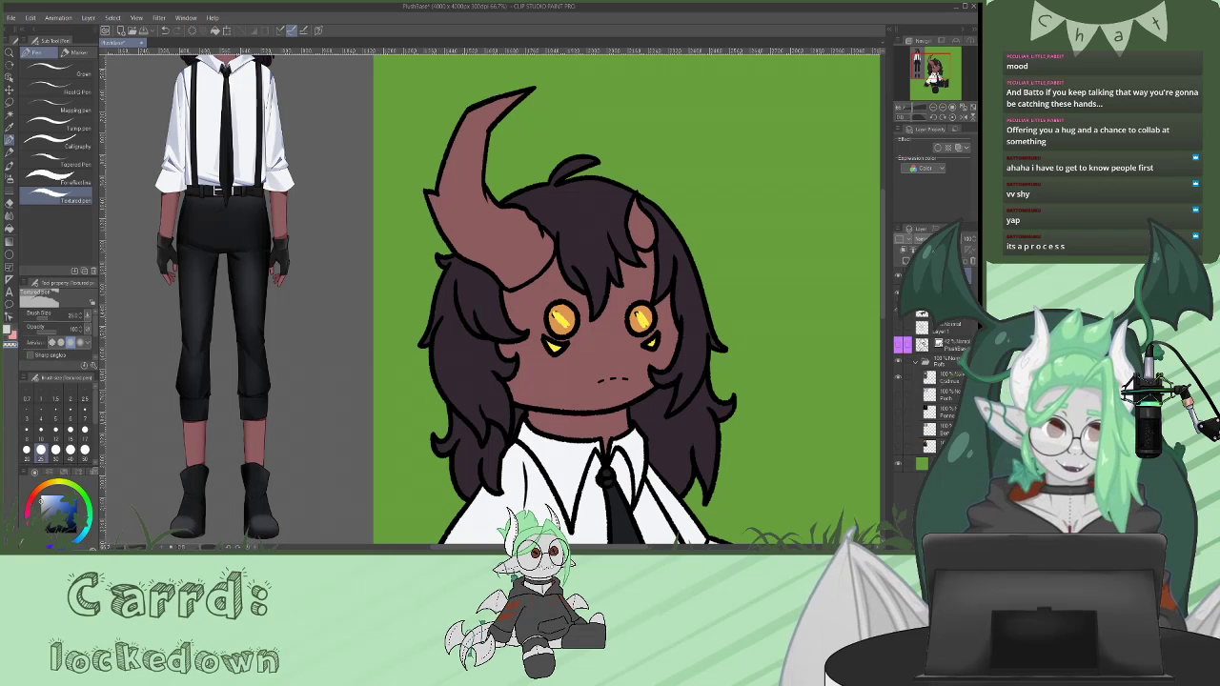
alt+click(690, 322)
click(946, 312)
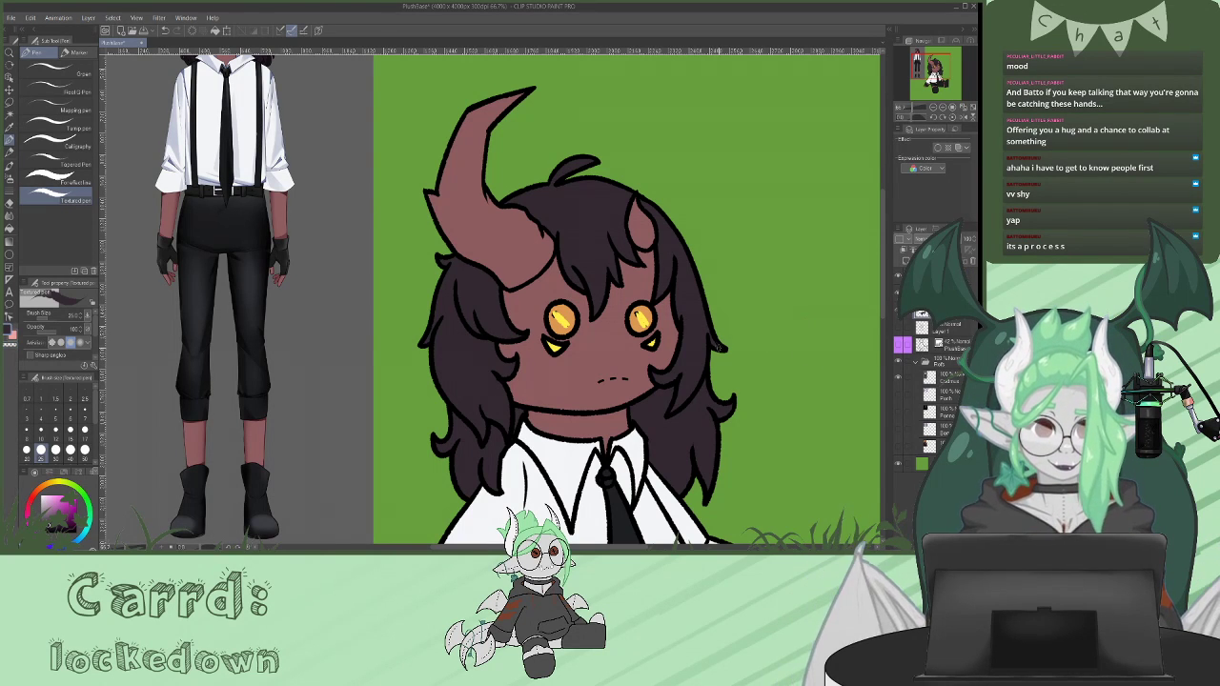
click(50, 505)
click(53, 500)
click(31, 499)
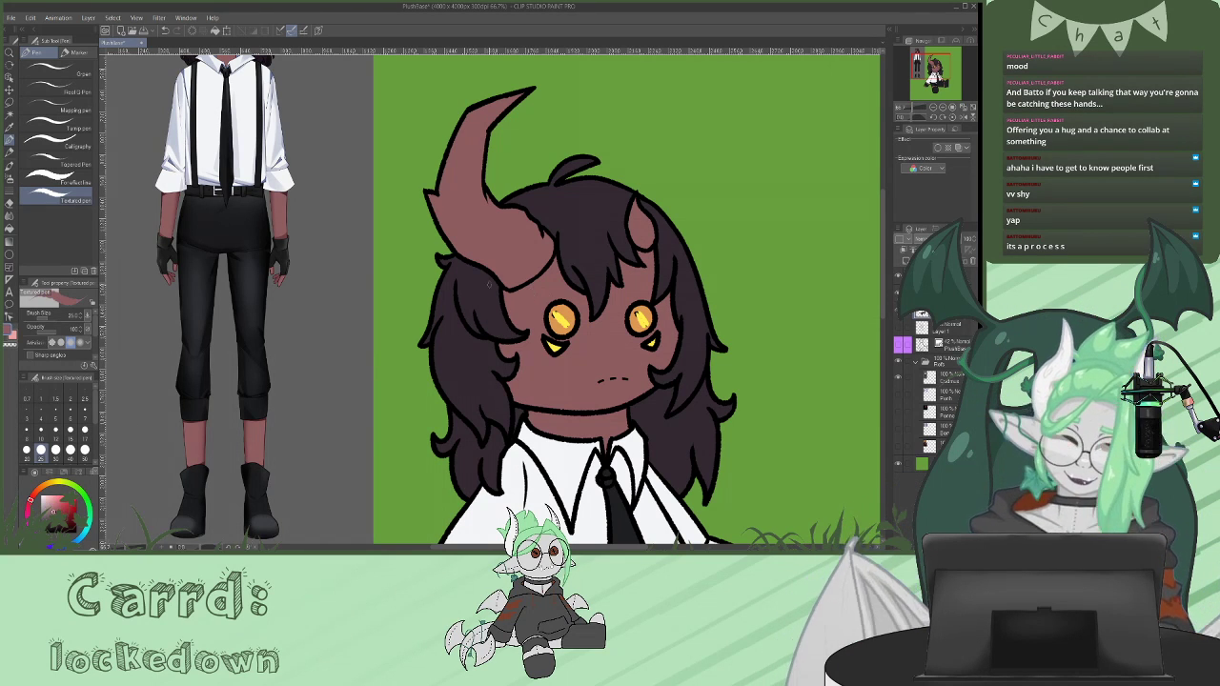
click(64, 514)
click(10, 192)
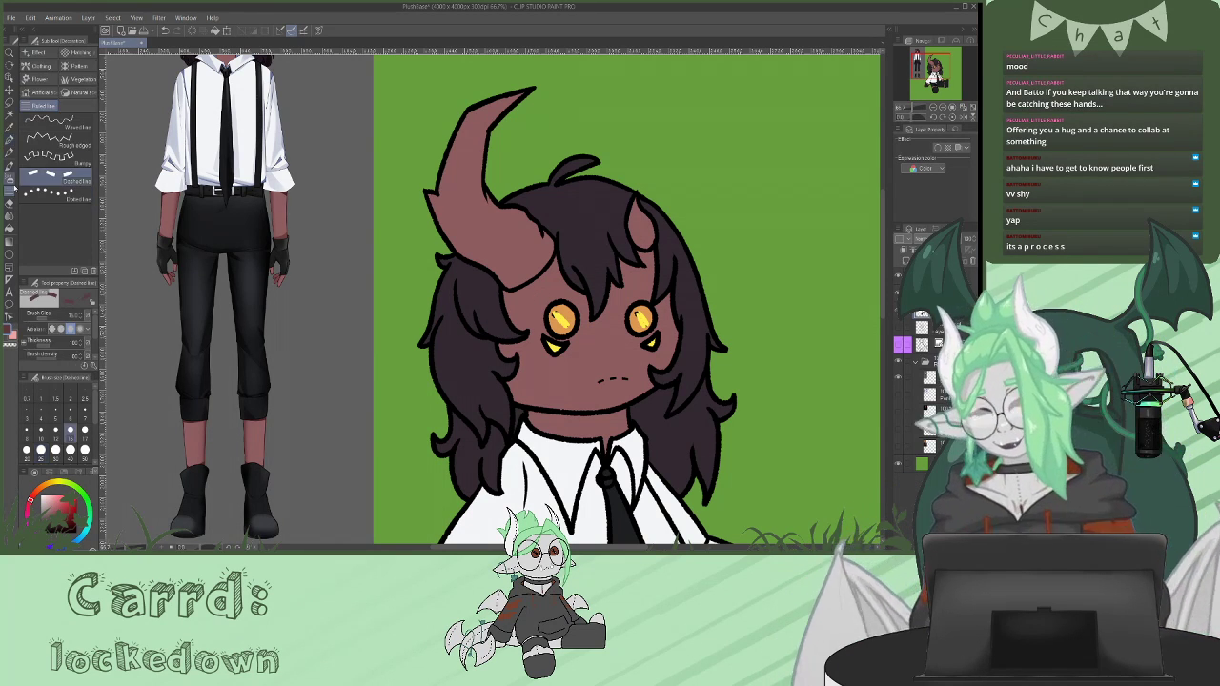
drag(464, 124, 468, 245)
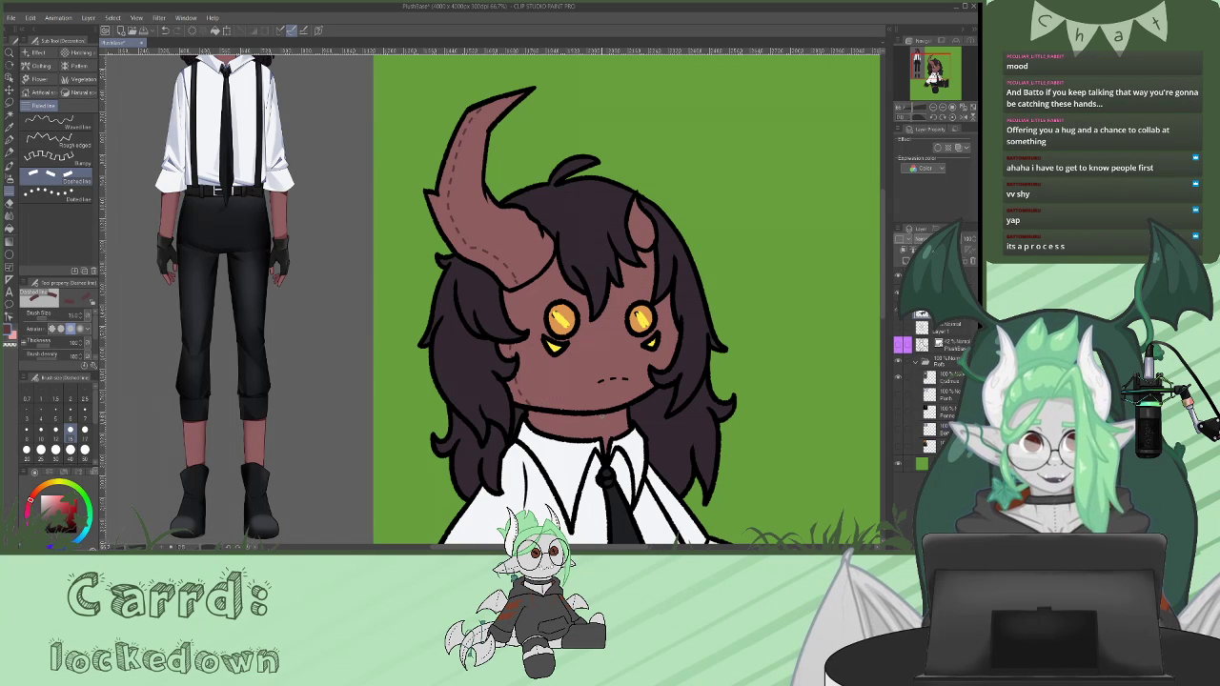
- Add matching dashed stitches to the small horn, side of the face, neck, forearms and exposed leg skin
drag(884, 267, 884, 343)
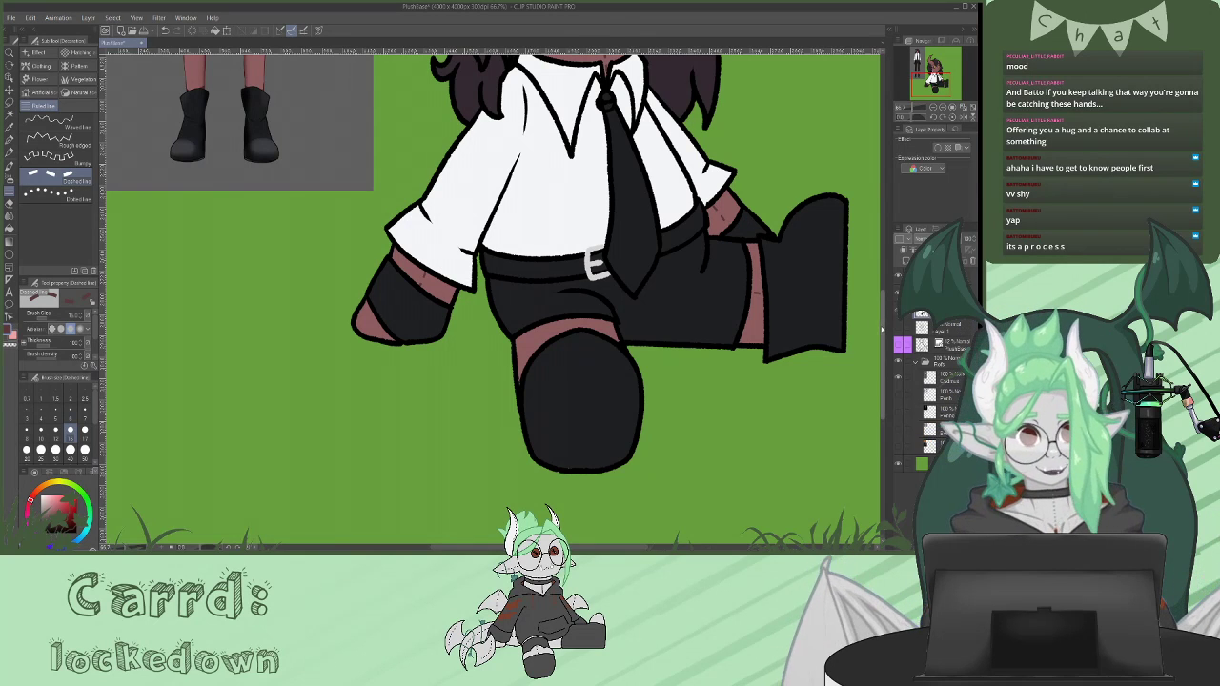
scroll(492, 298, up, 10)
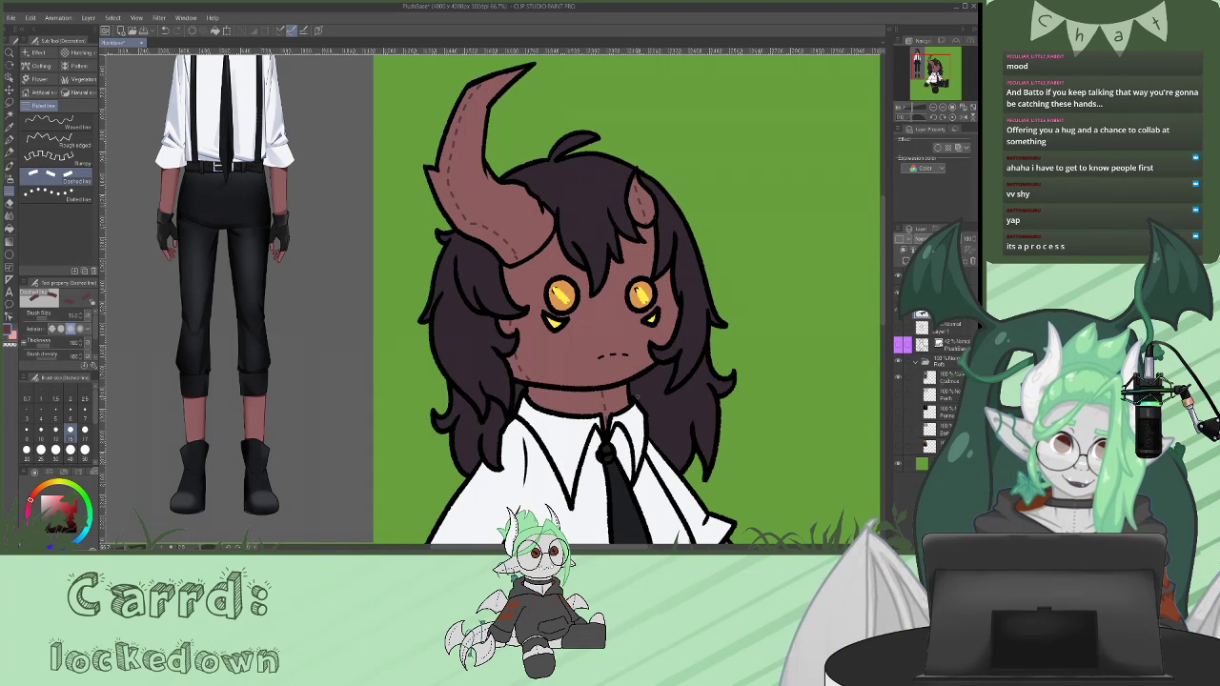
- Hide the green background layer and delete the horned character's reference image layer
scroll(713, 397, down, 5)
drag(591, 546, 641, 546)
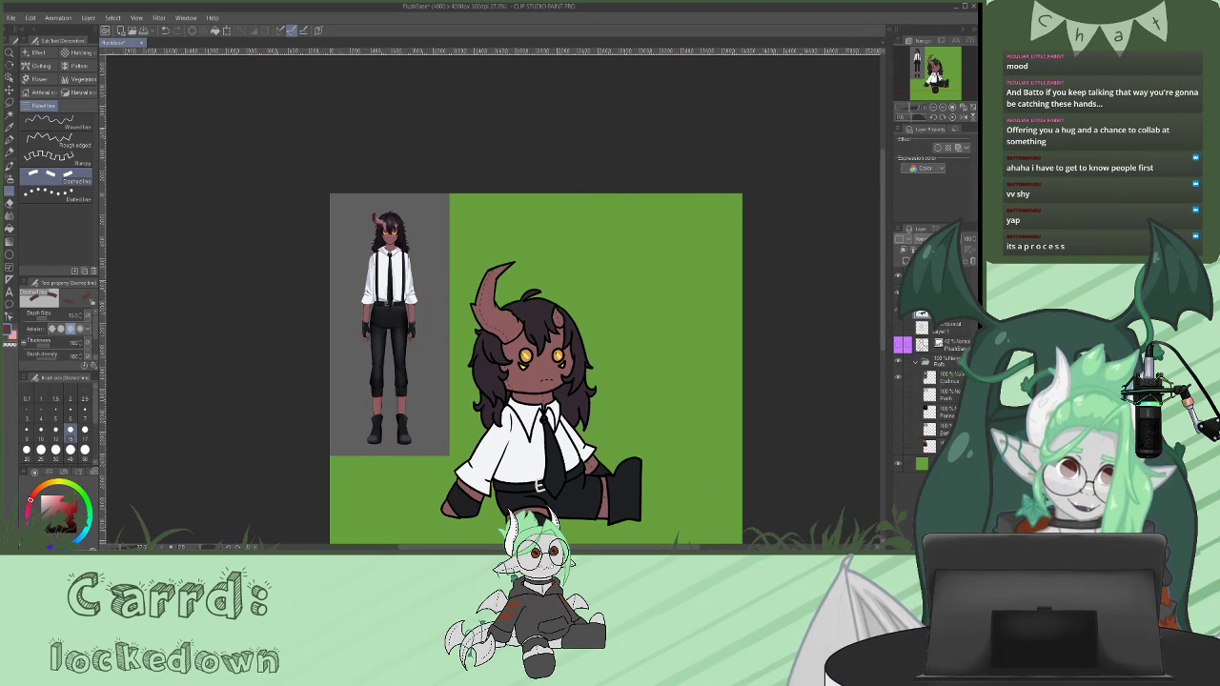
drag(883, 211, 879, 243)
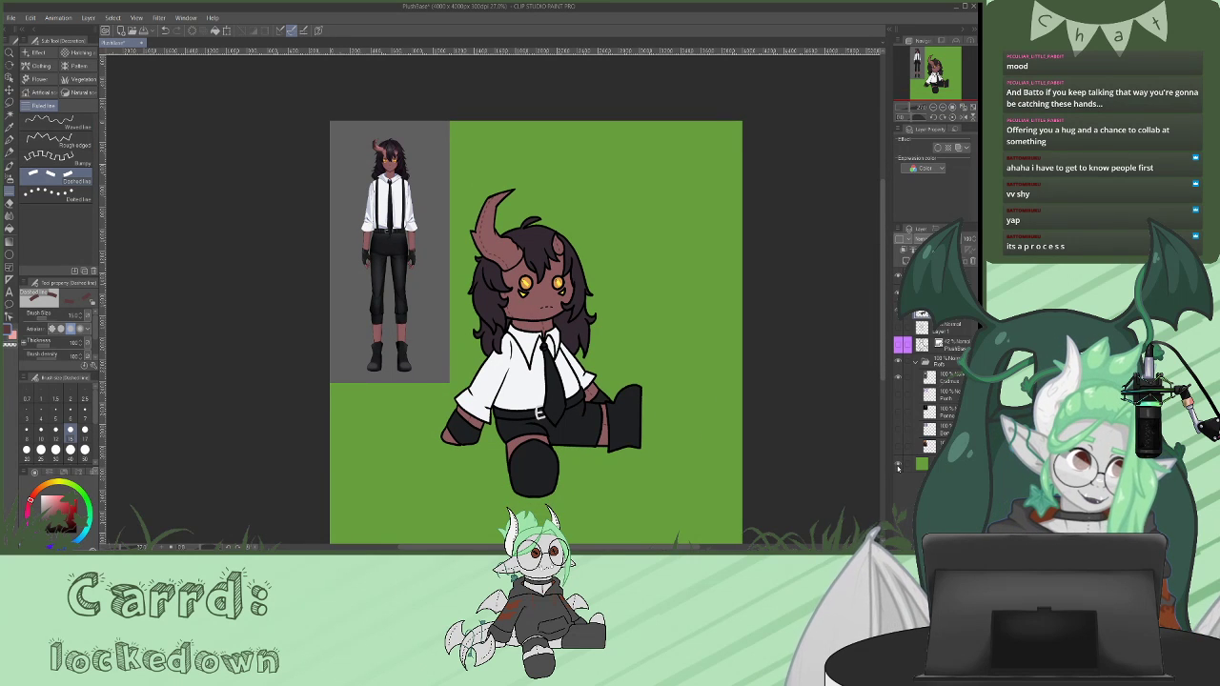
click(898, 465)
click(953, 377)
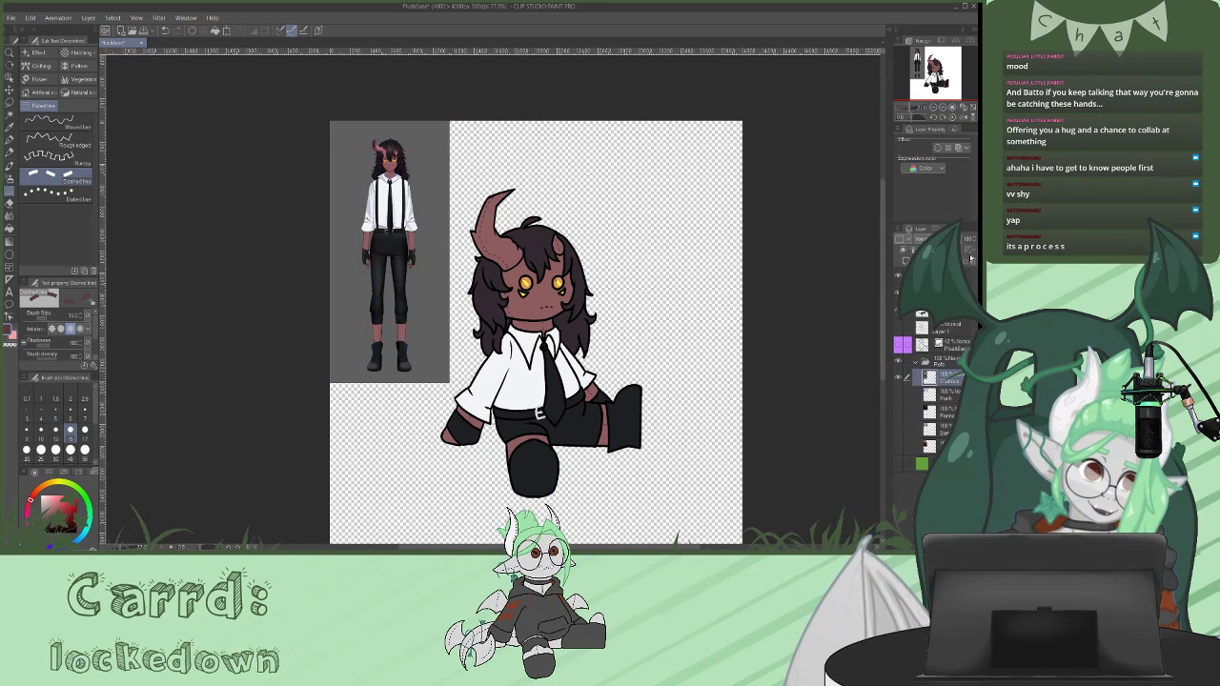
click(970, 258)
scroll(685, 400, down, 1)
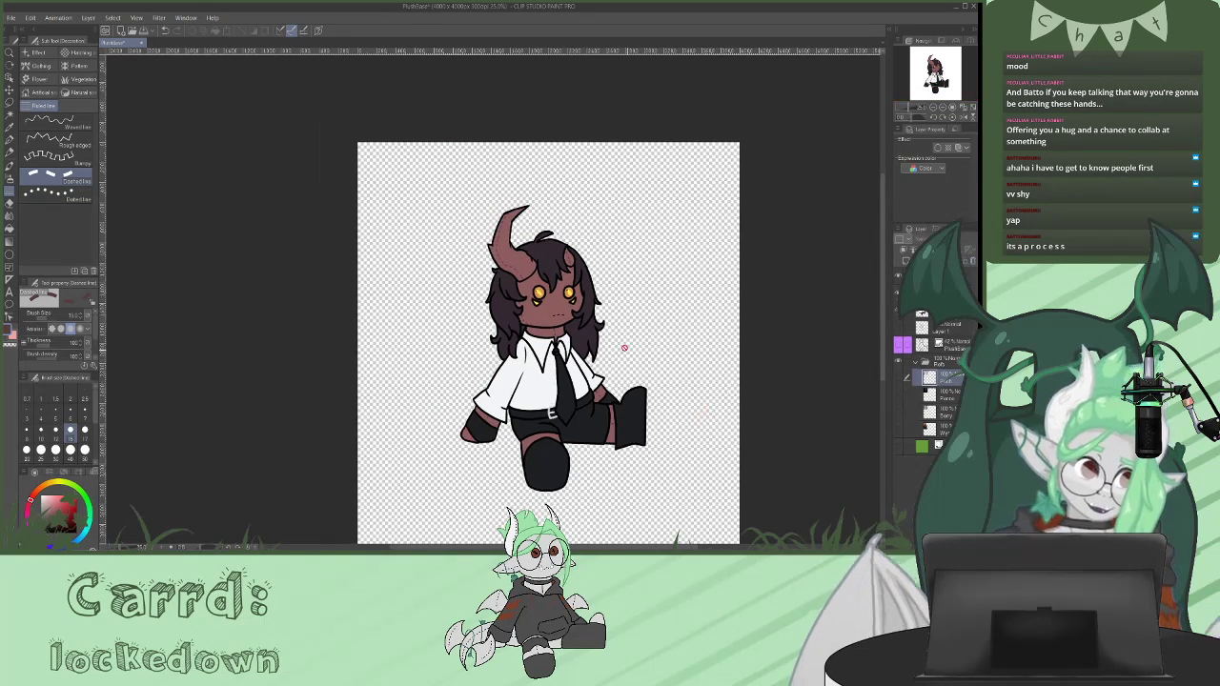
- Crop the canvas to a rectangular selection around the seated plush and save the result as a PNG
click(10, 103)
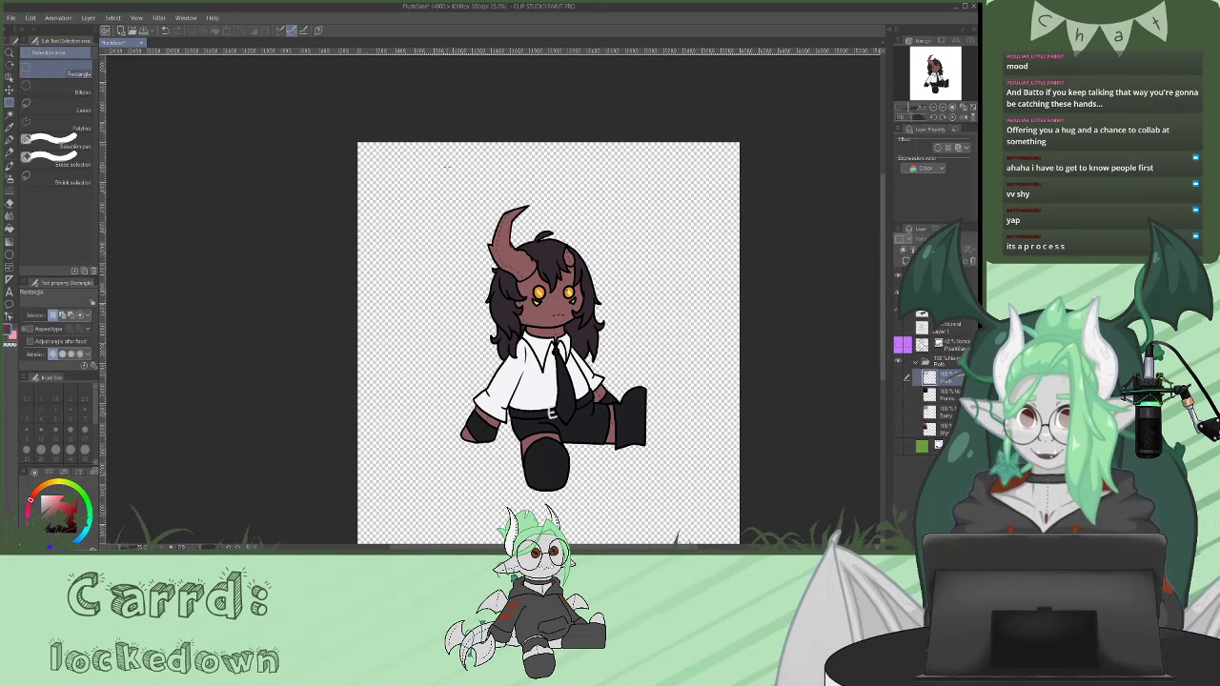
drag(434, 191, 677, 505)
click(31, 18)
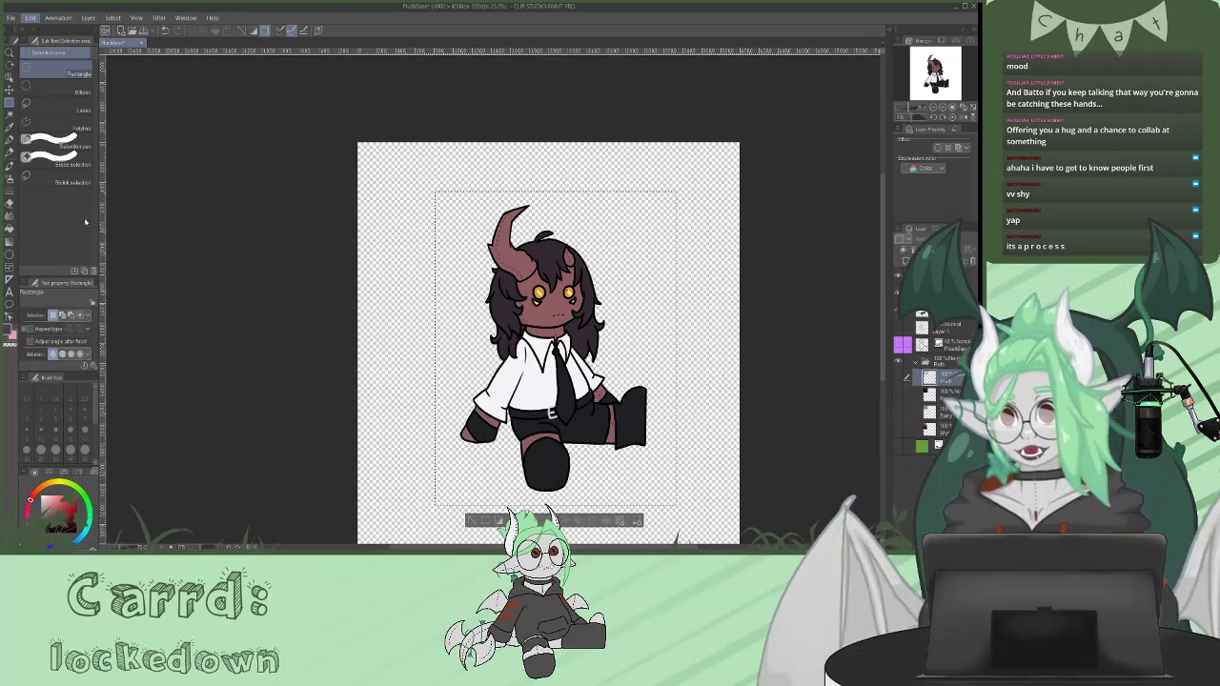
click(64, 280)
click(11, 18)
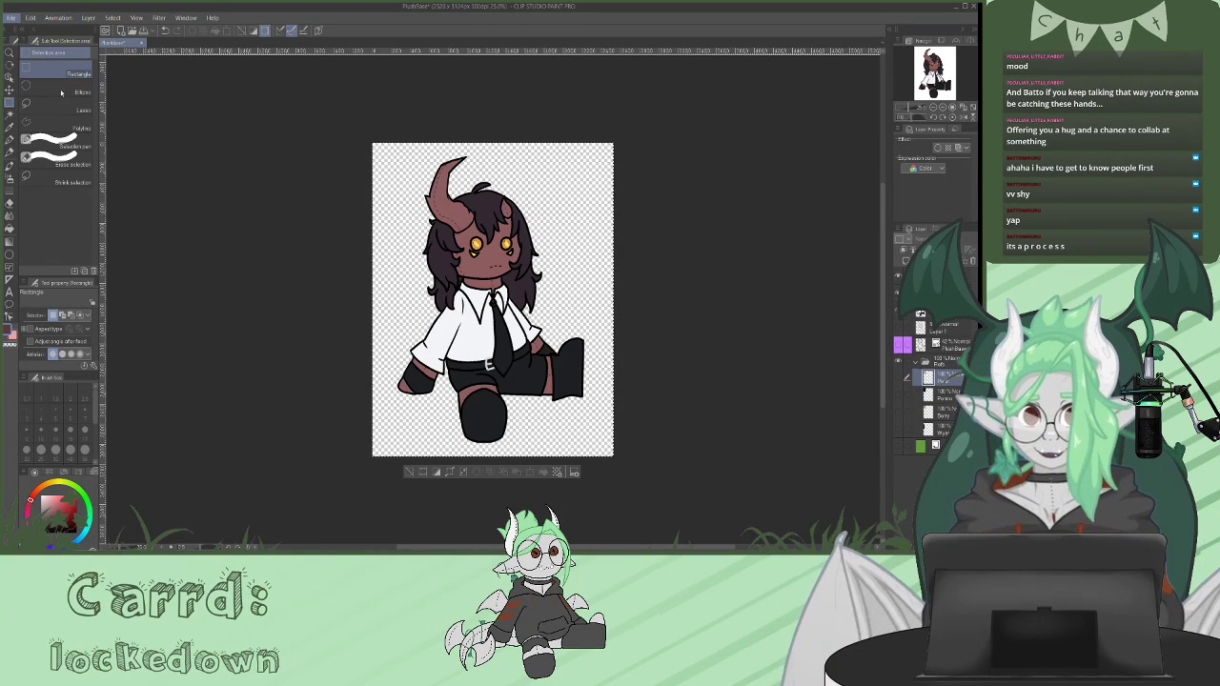
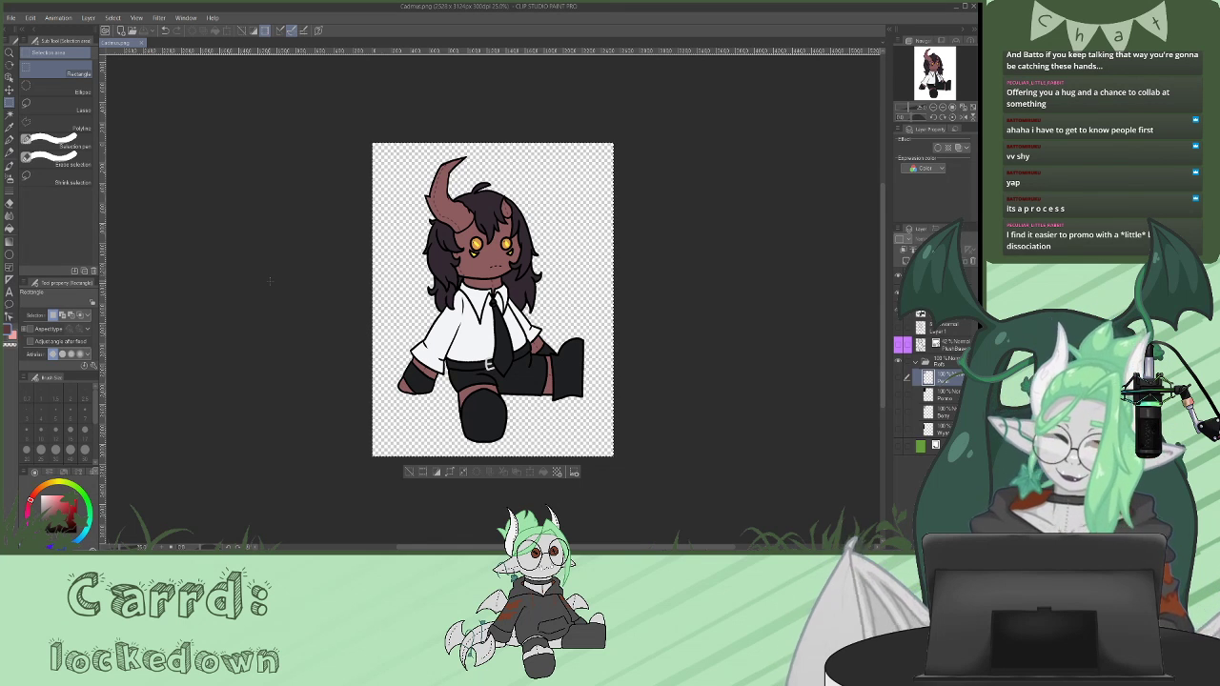
- Undo the canvas crop, clear the selection and delete the finished plush's line art and color layers
key(ctrl+z)
key(ctrl+d)
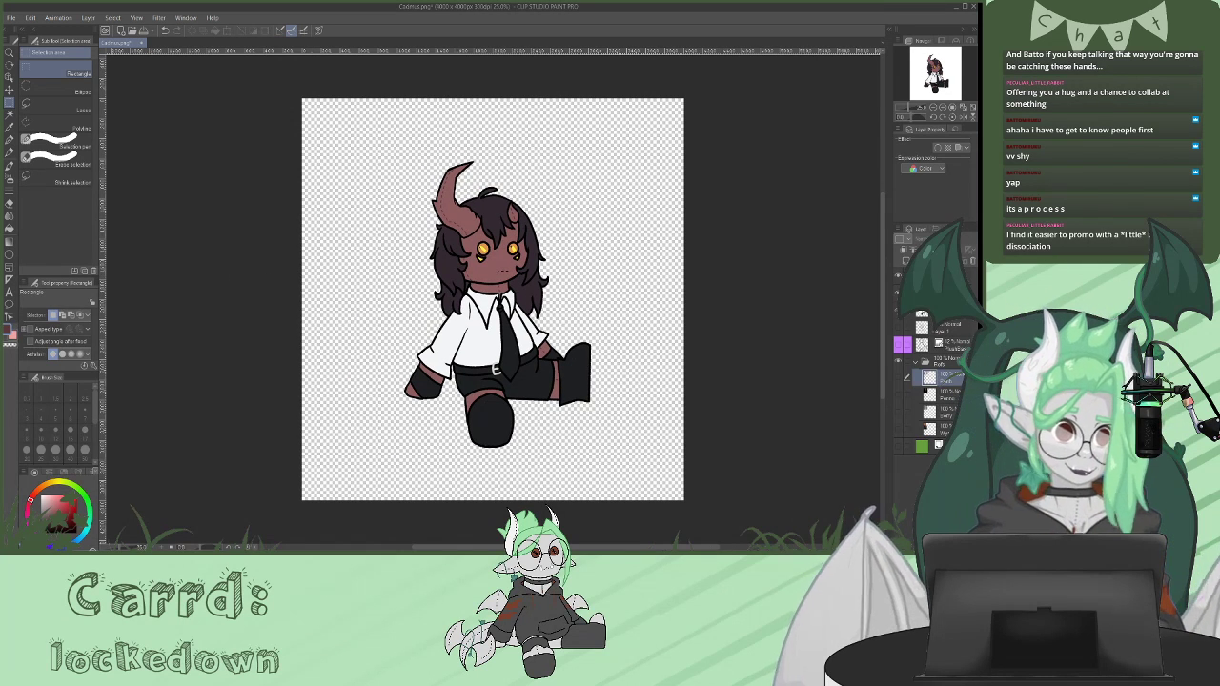
click(967, 275)
click(973, 262)
click(973, 261)
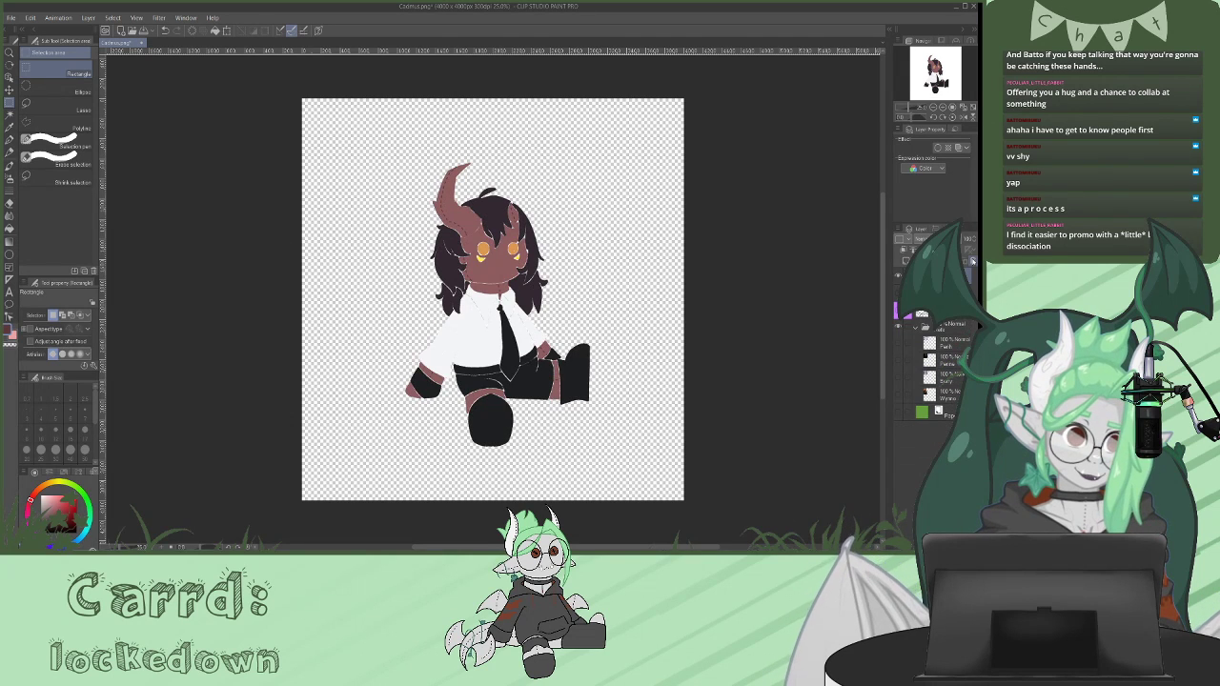
click(973, 261)
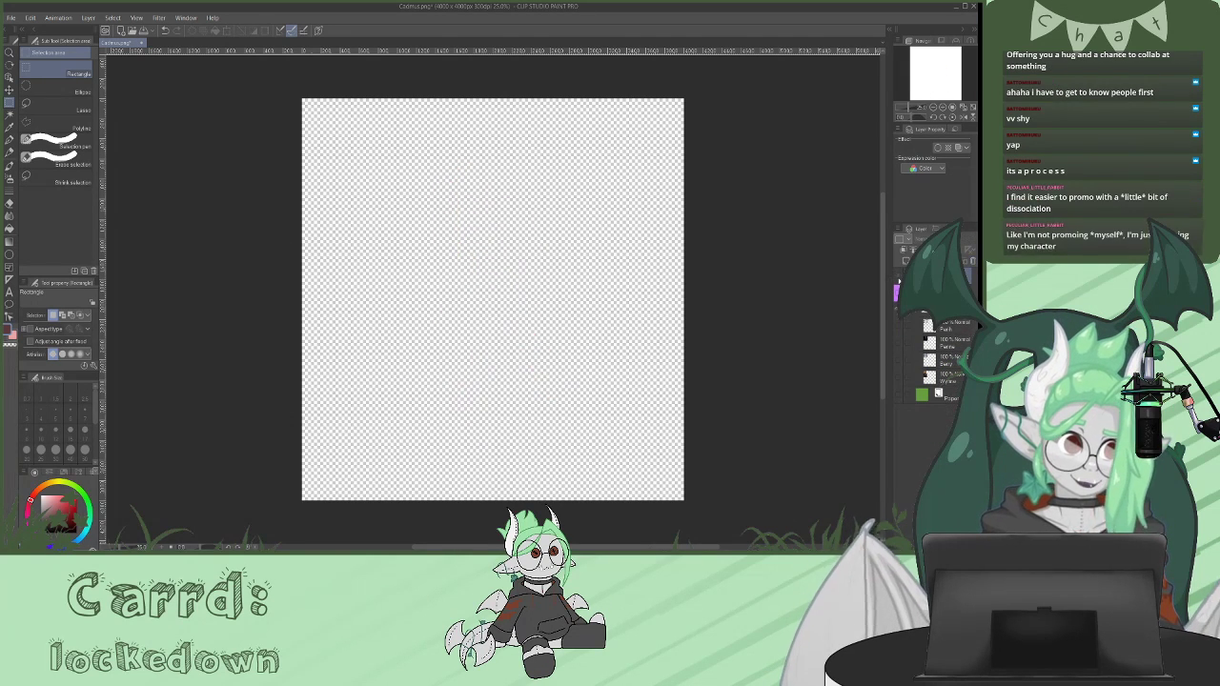
- Show the sketch layers and delete the horned character's purple sketch, keeping the grey base body
click(898, 276)
click(897, 294)
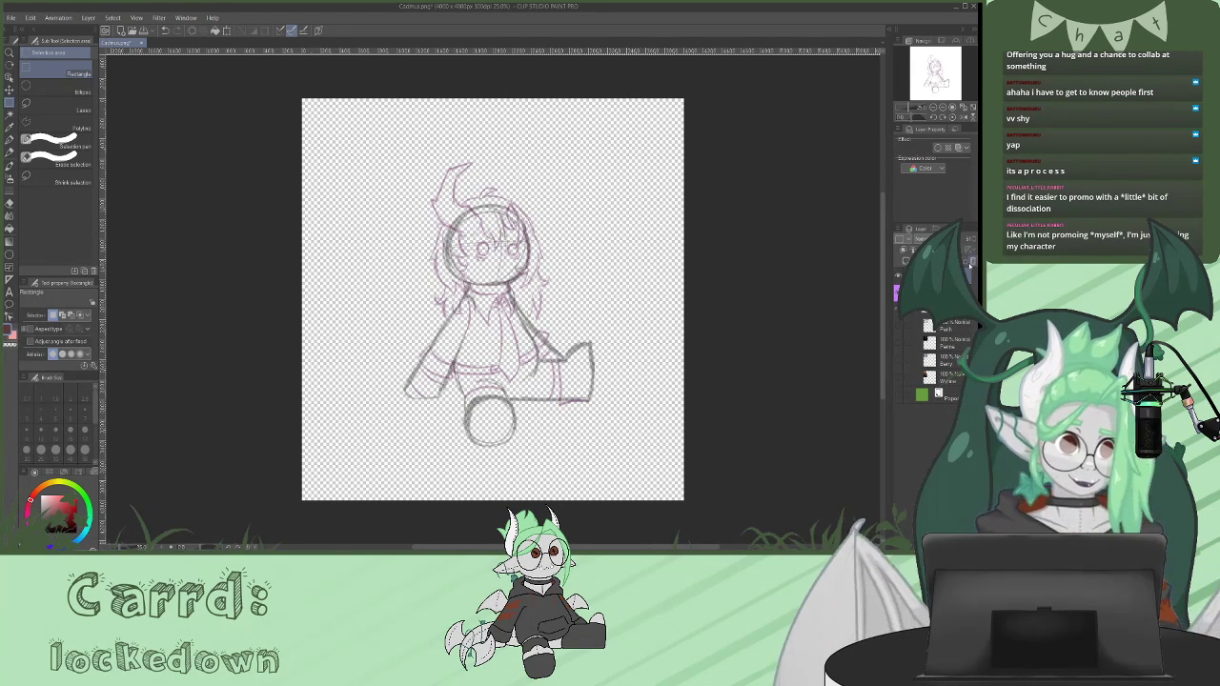
click(971, 263)
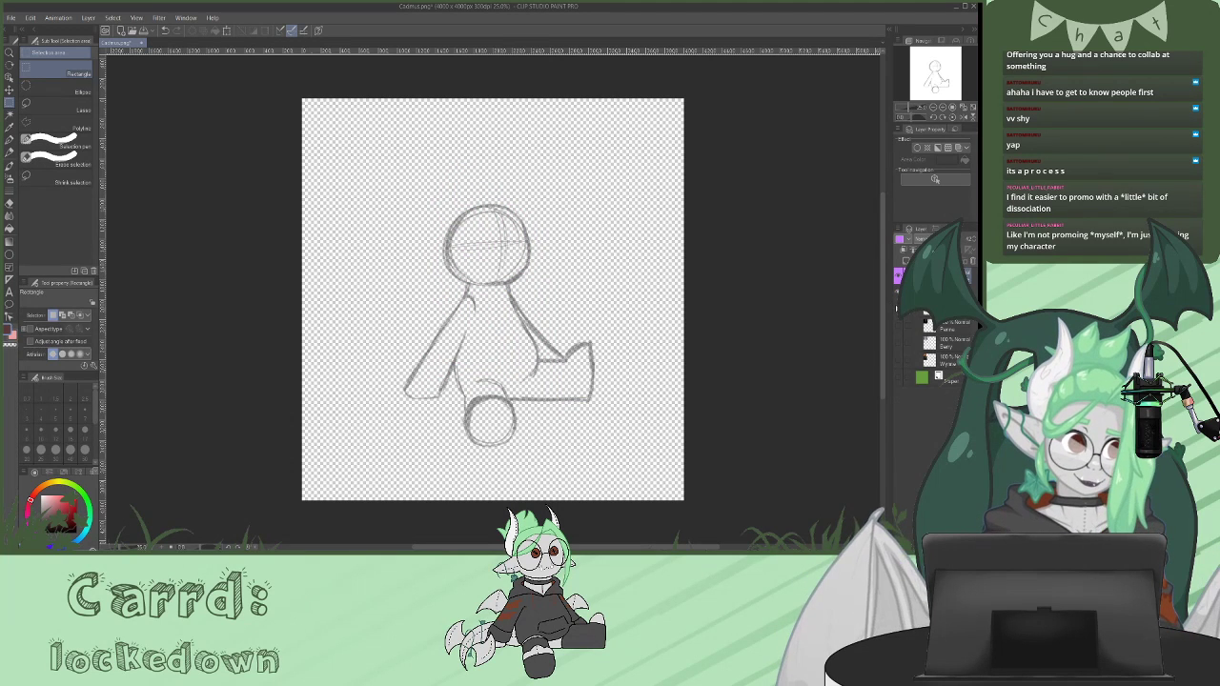
- Paste the purple-haired character's reference sheet into the upper left of the canvas and show the green background layer
key(ctrl+v)
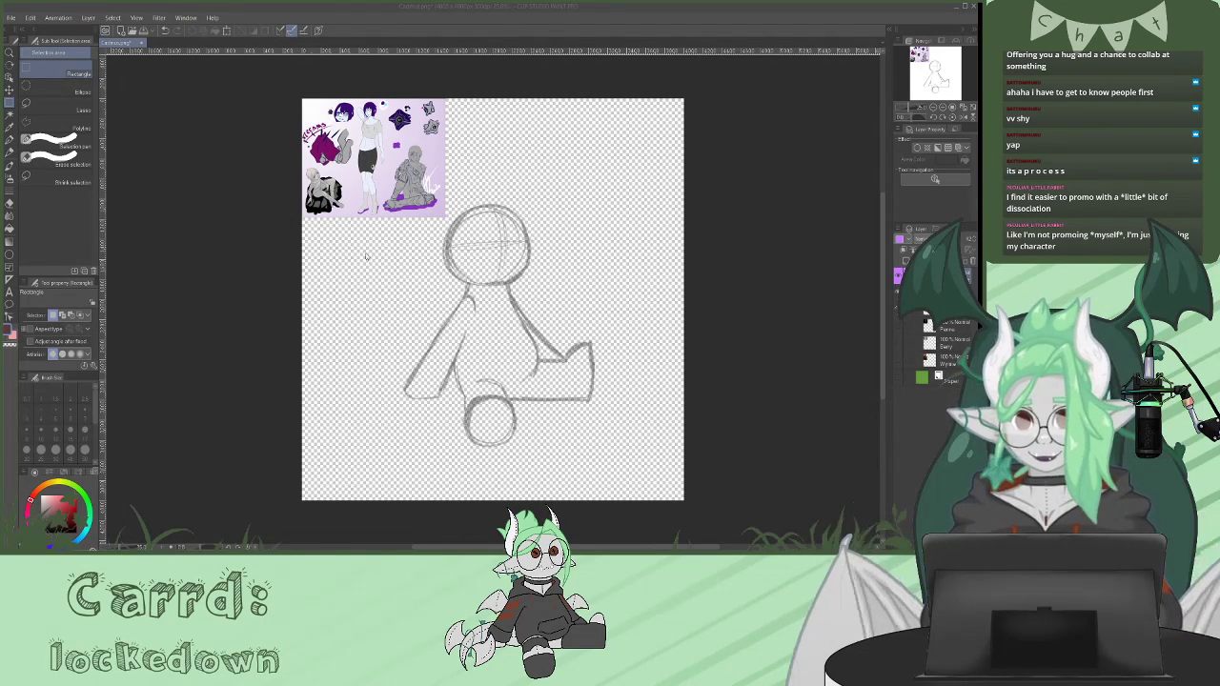
click(956, 407)
click(898, 378)
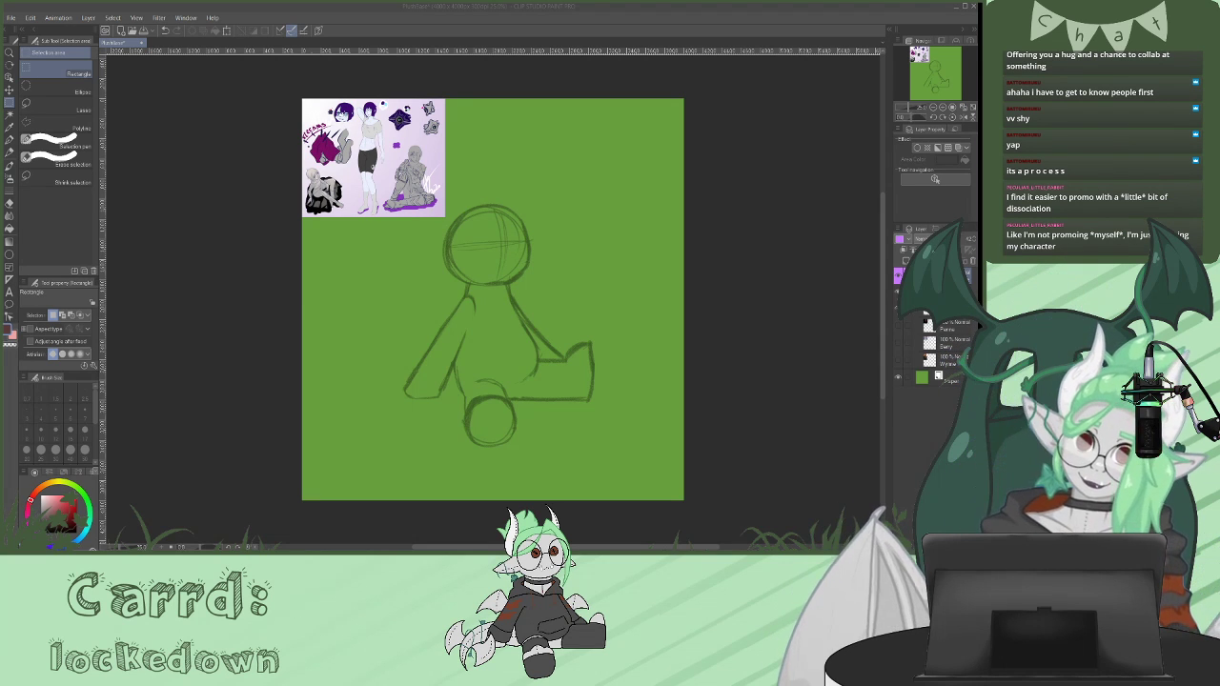
- Paste the purple-haired character's round portrait and place it directly below the reference sheet along the canvas edge
click(37, 19)
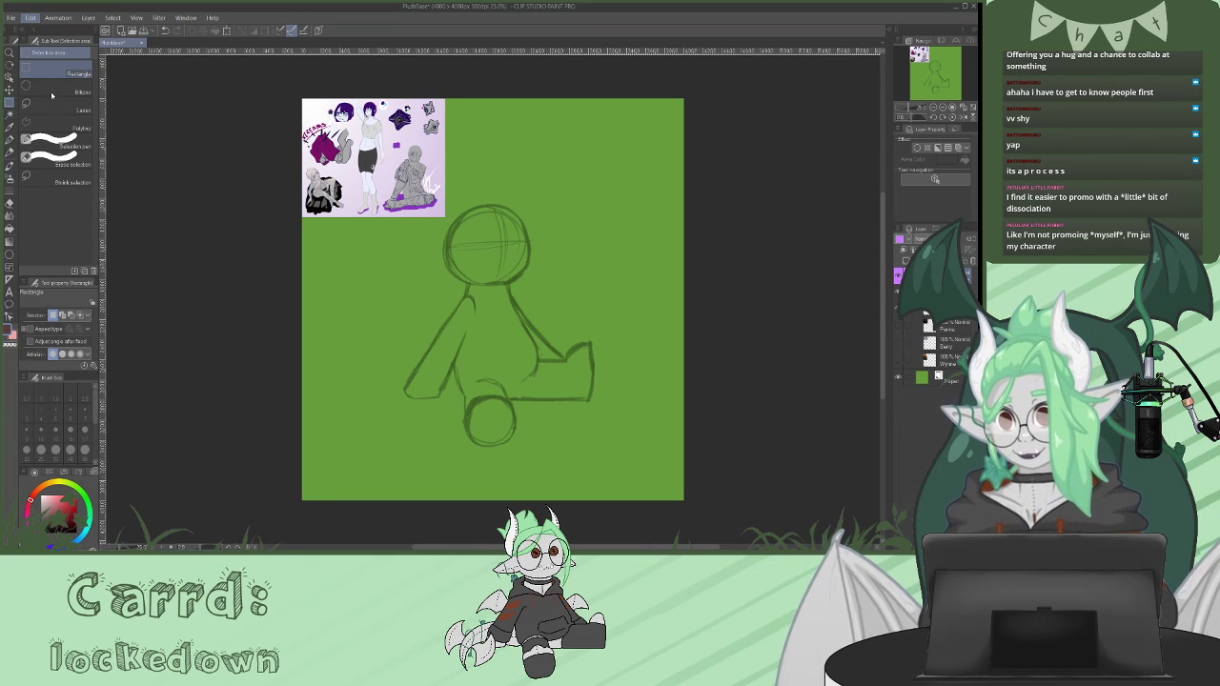
click(52, 93)
click(9, 91)
drag(418, 158, 563, 164)
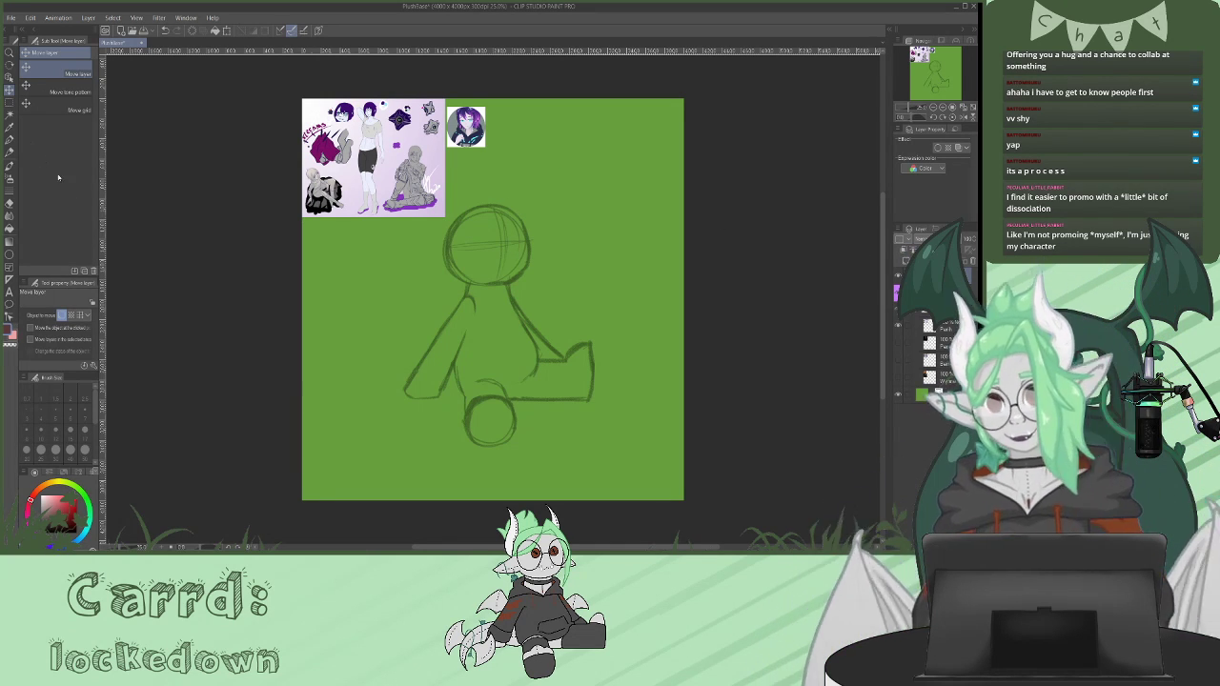
drag(465, 127, 324, 240)
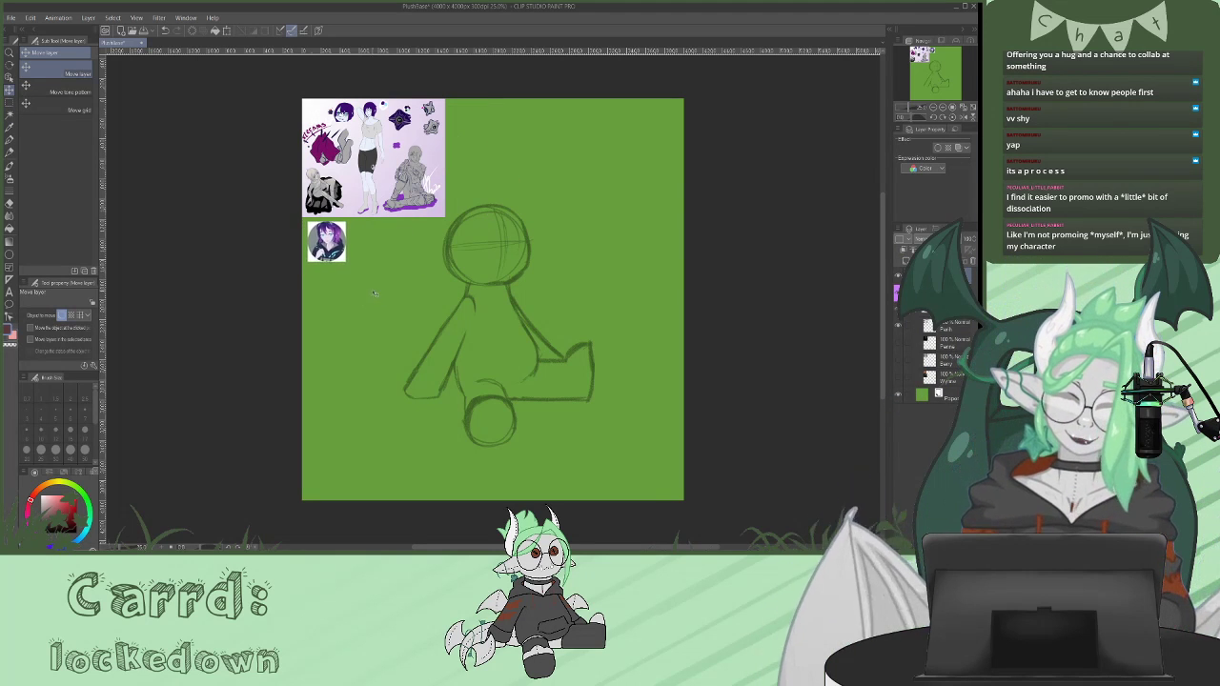
drag(371, 291, 367, 289)
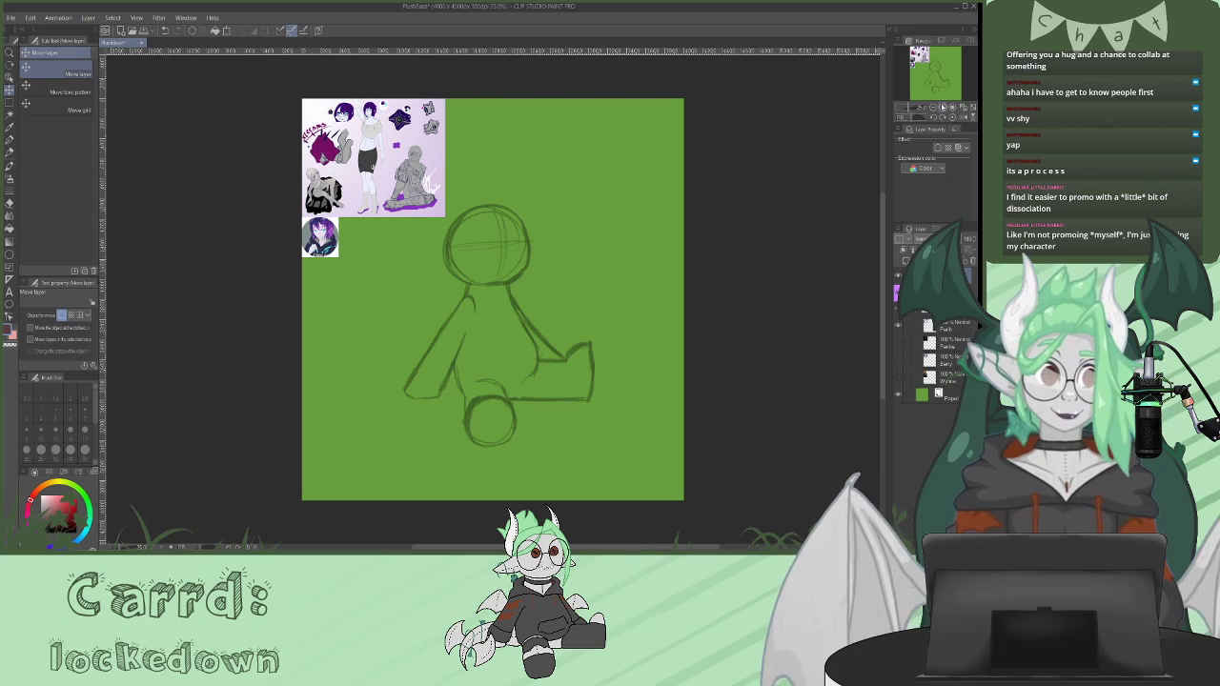
click(944, 108)
click(943, 107)
drag(884, 276, 877, 229)
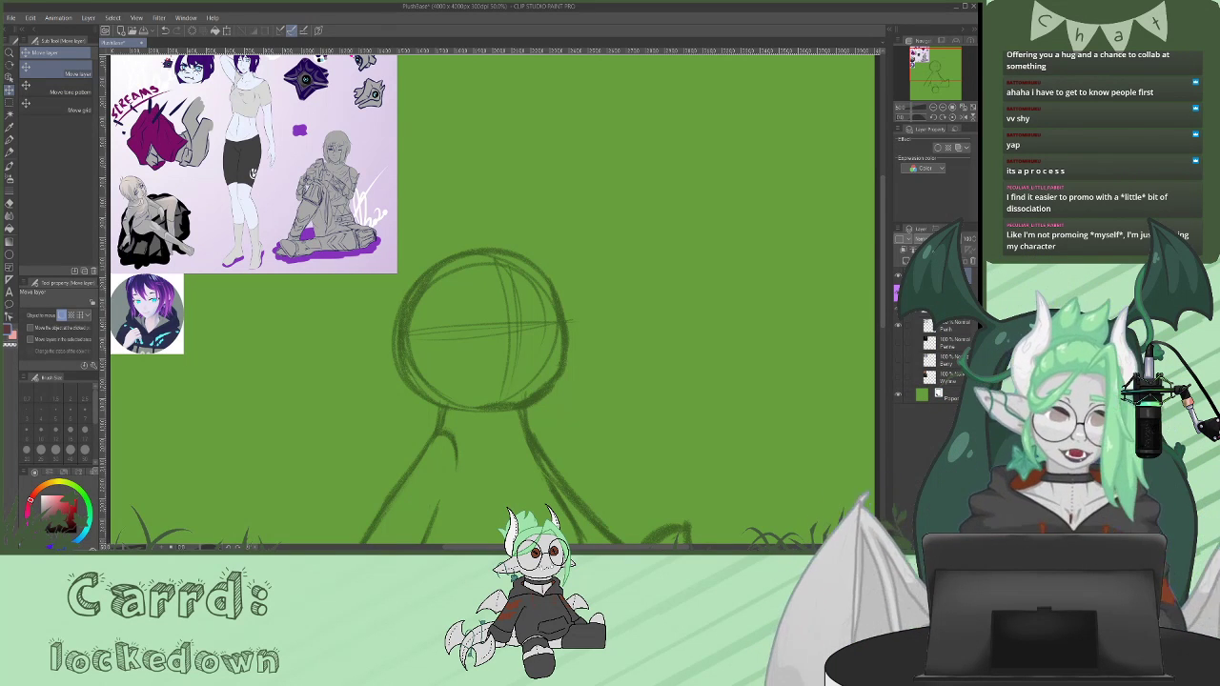
- Pick a purple drawing colour and outline two round button eyes on the horizontal face guideline with the Real pencil
drag(958, 328, 950, 325)
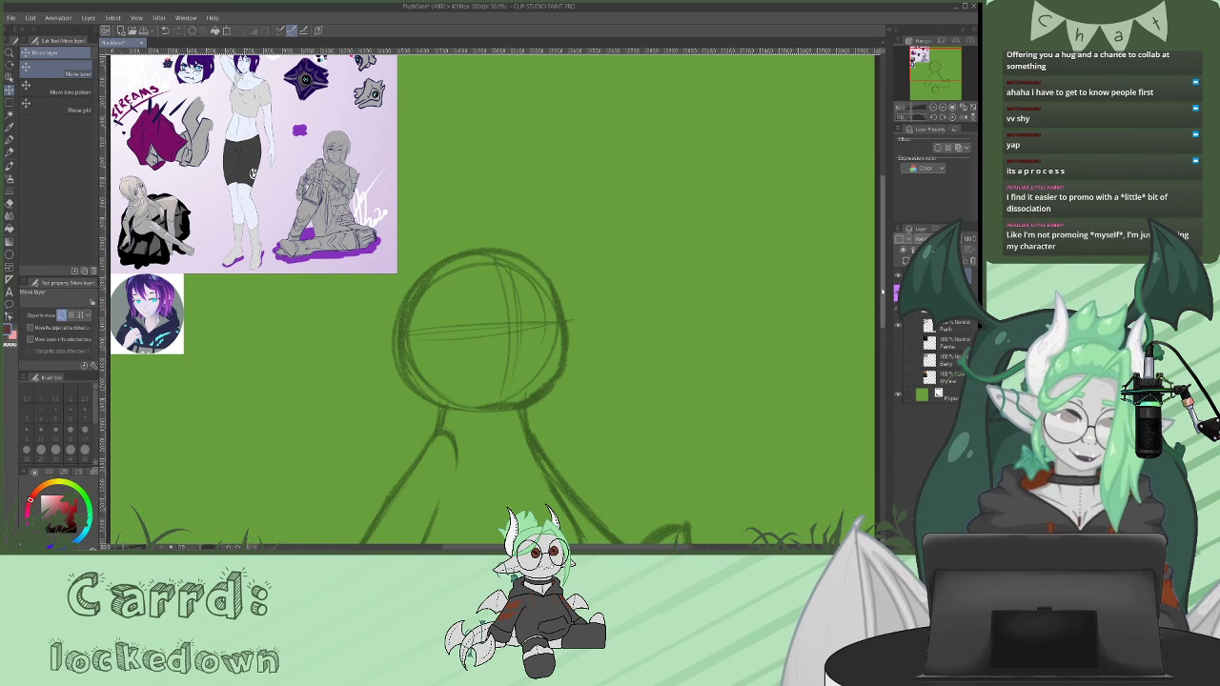
scroll(885, 271, up, 2)
drag(83, 534, 64, 548)
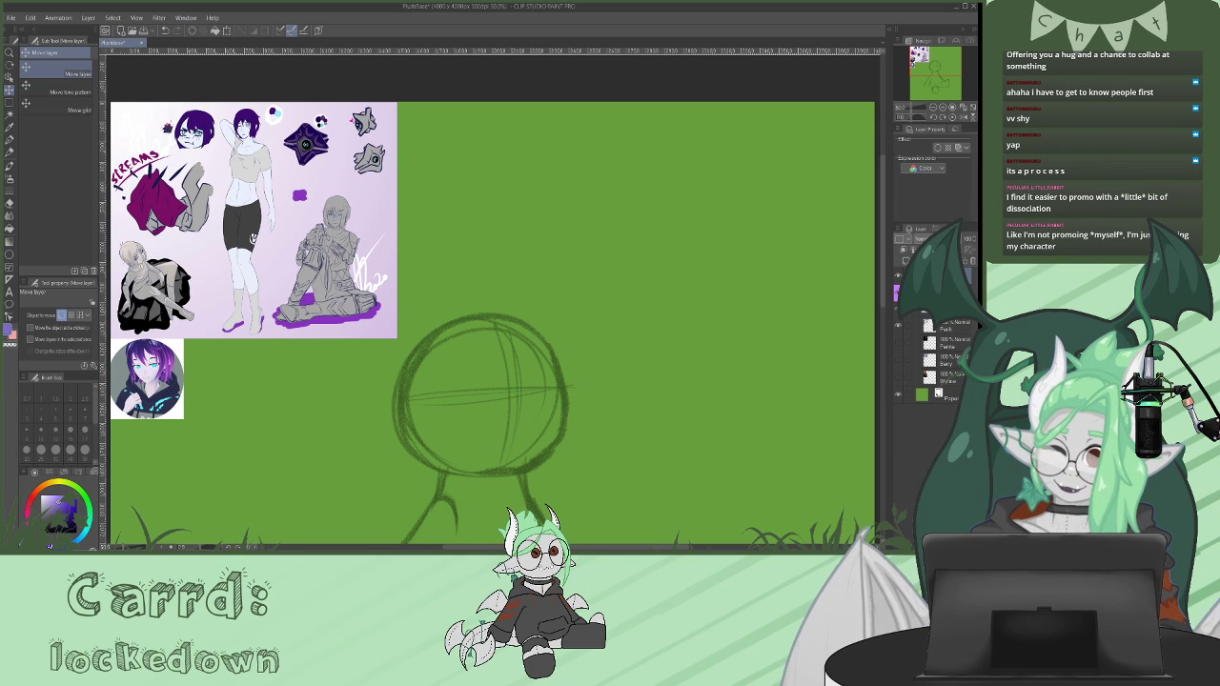
click(57, 499)
click(9, 153)
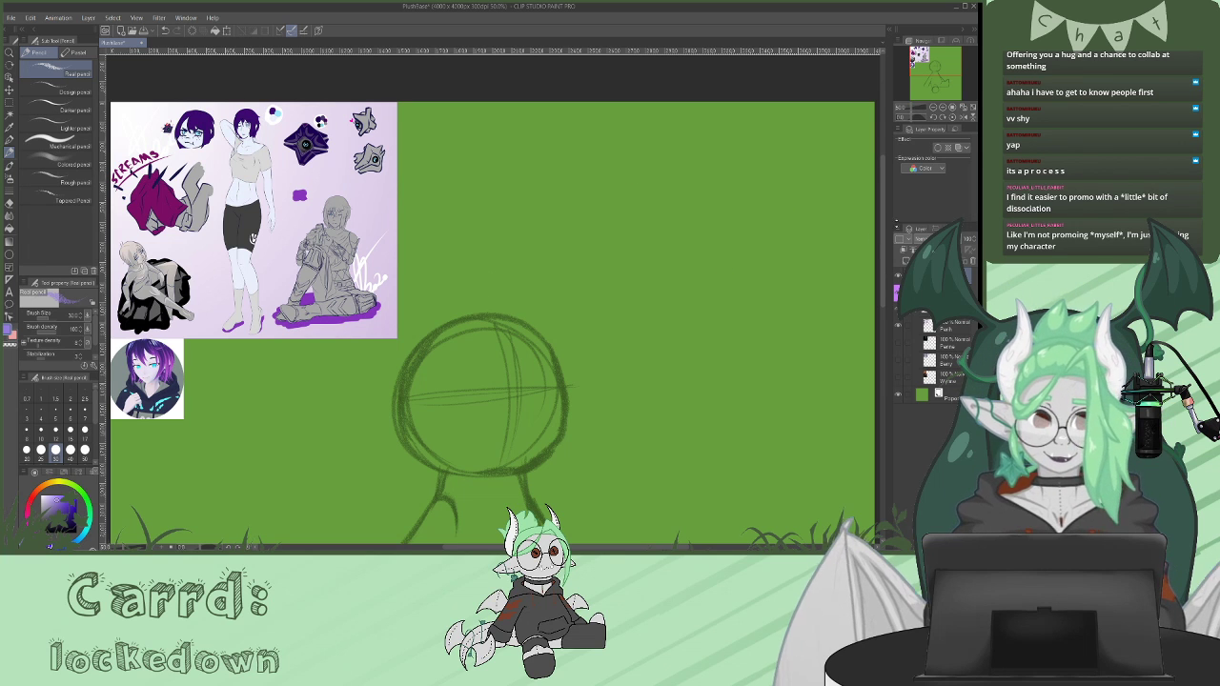
scroll(884, 231, down, 3)
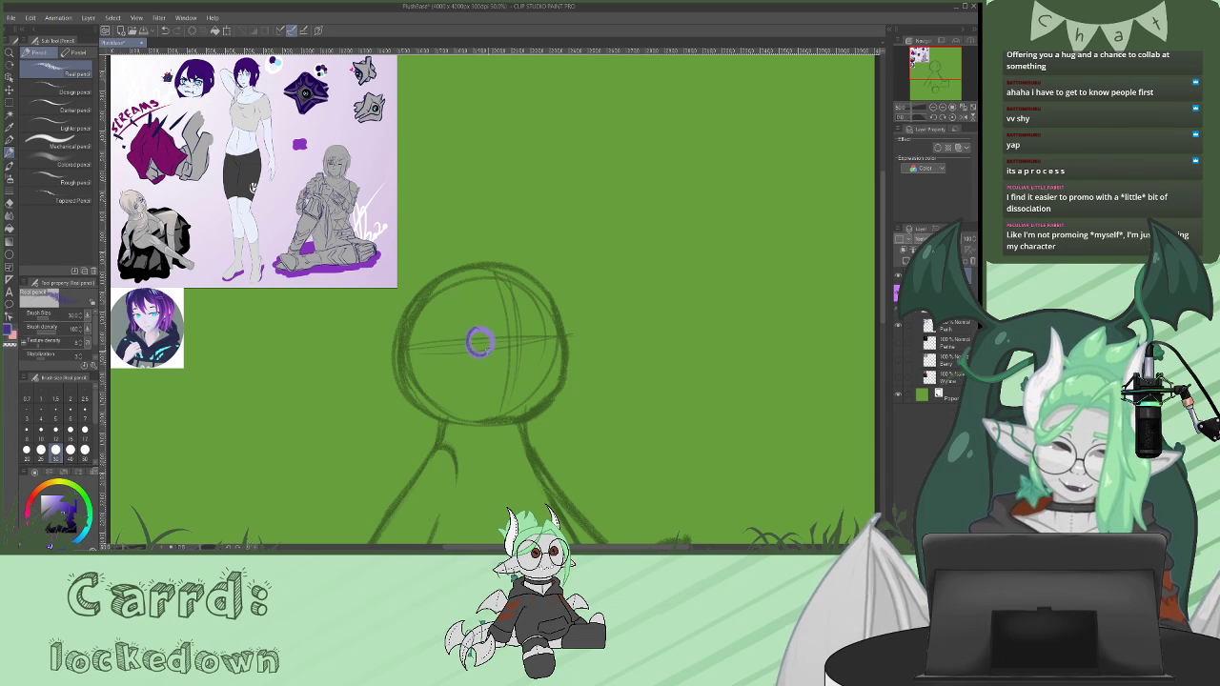
mouse_move(536, 328)
mouse_down()
mouse_move(528, 347)
mouse_move(539, 327)
mouse_up()
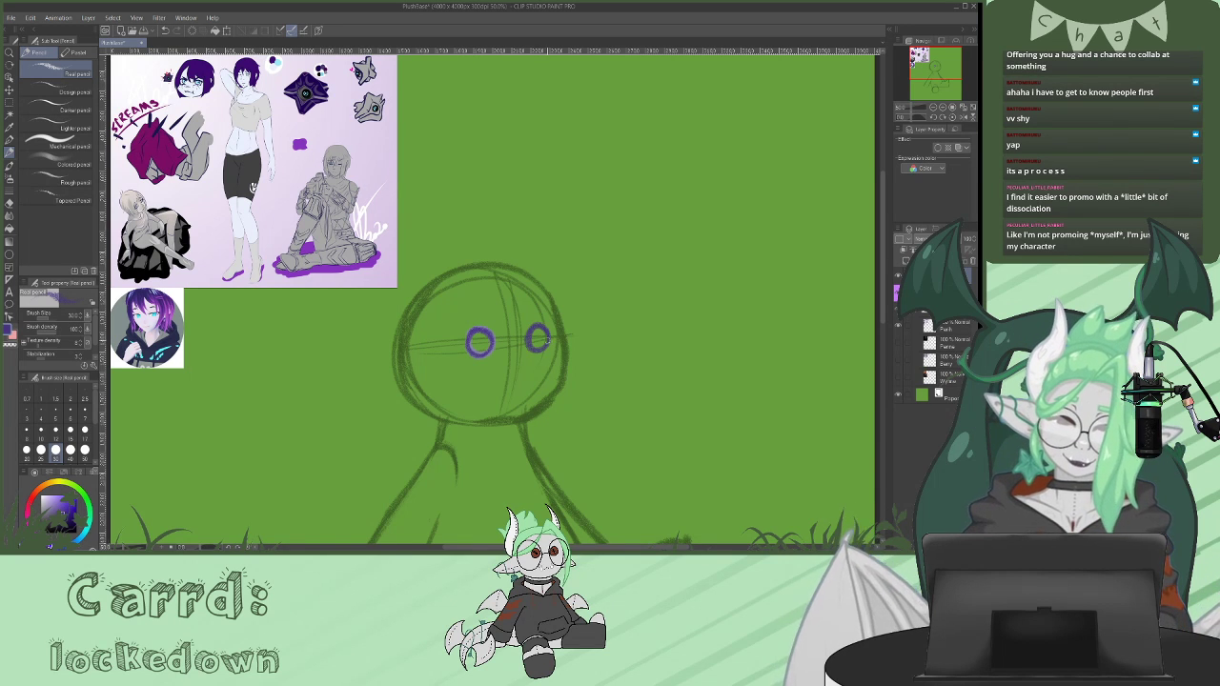
mouse_move(467, 345)
mouse_down()
mouse_move(492, 329)
mouse_move(476, 355)
mouse_up()
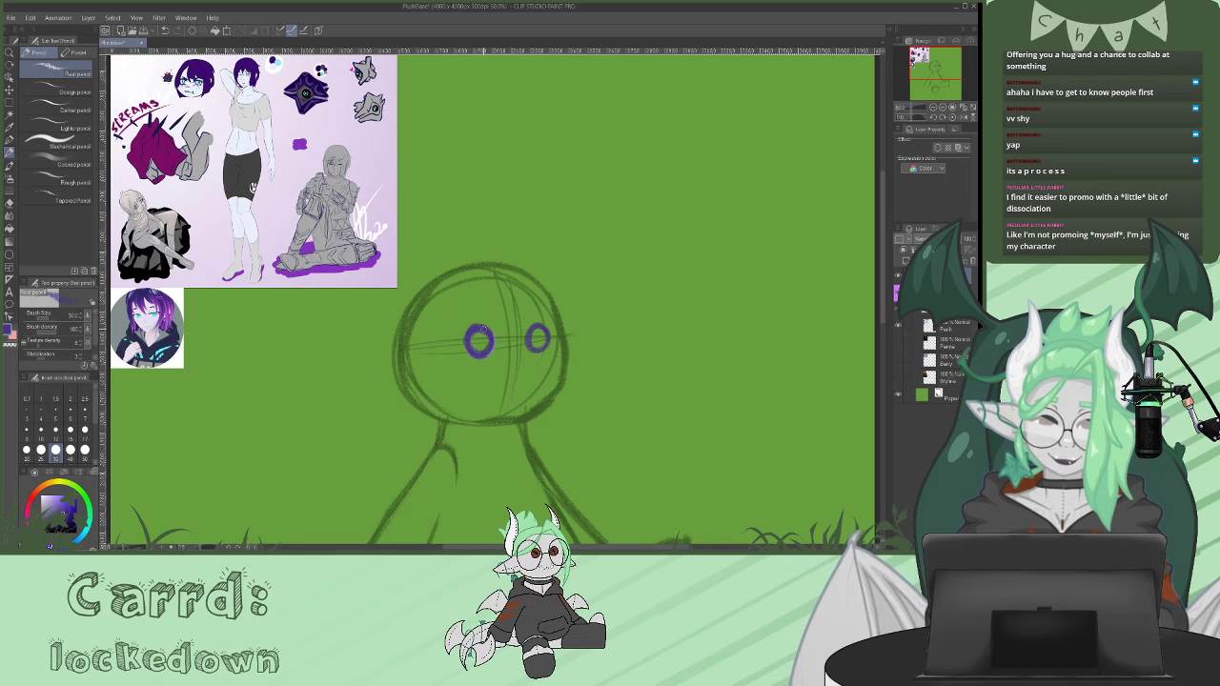
- Add small button holes inside both eyes with the Real pencil
key(e)
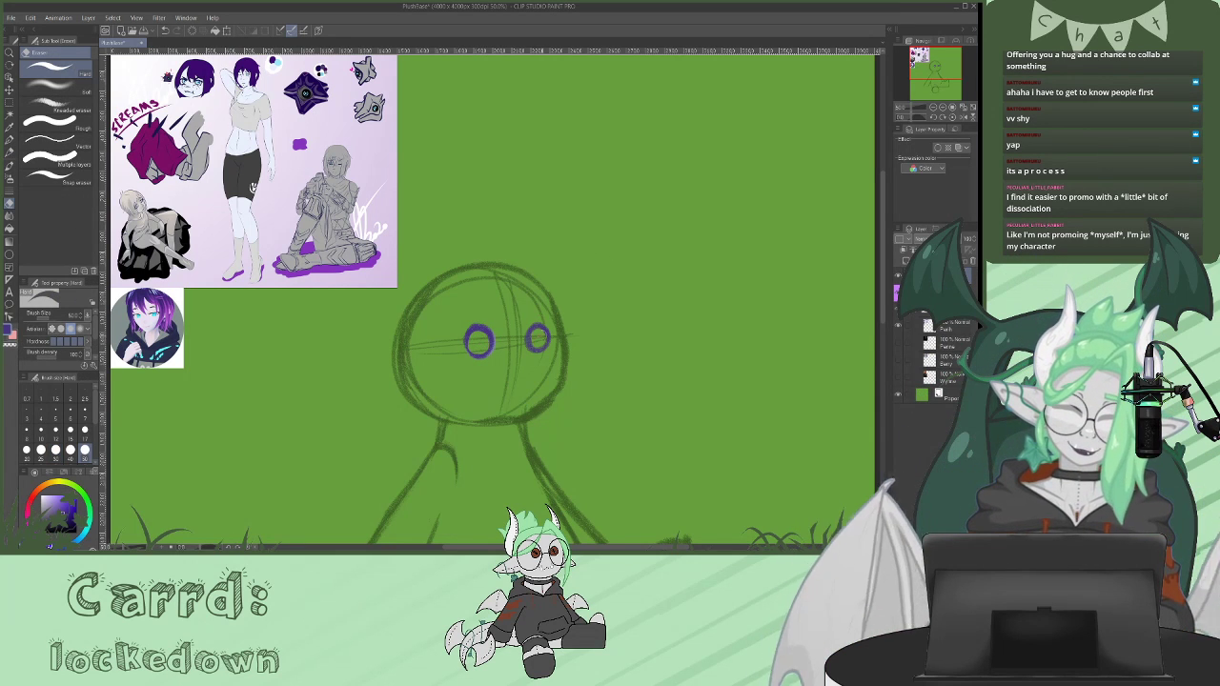
click(12, 138)
click(9, 151)
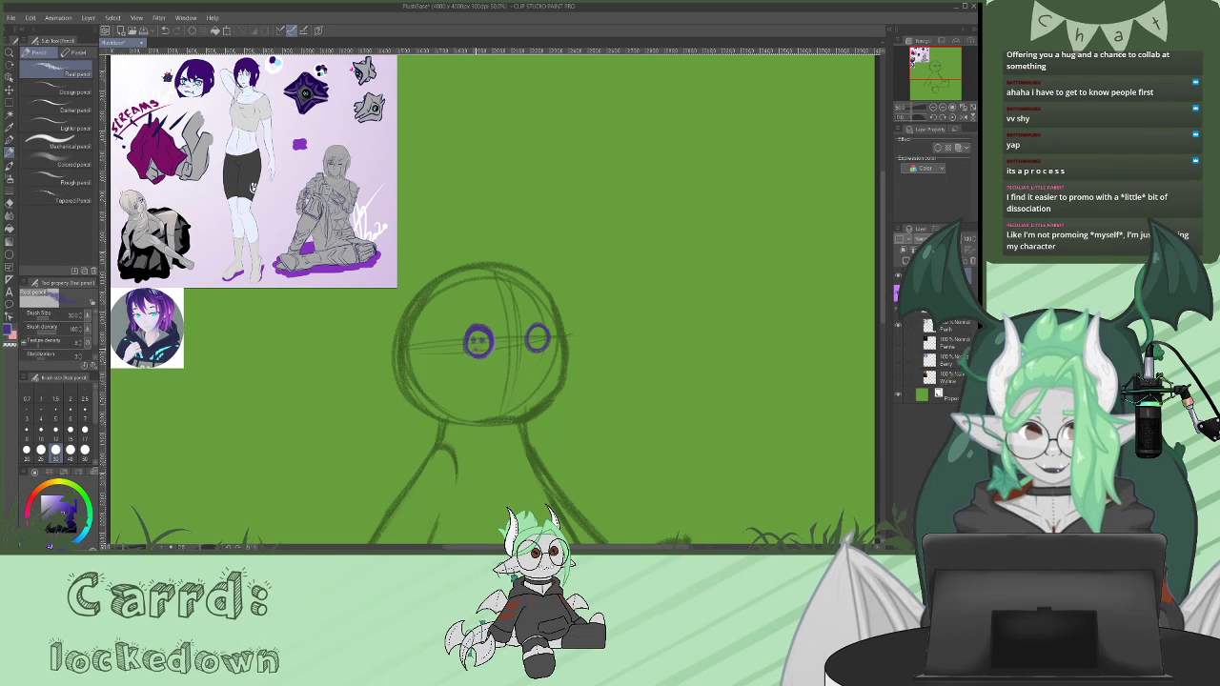
click(534, 335)
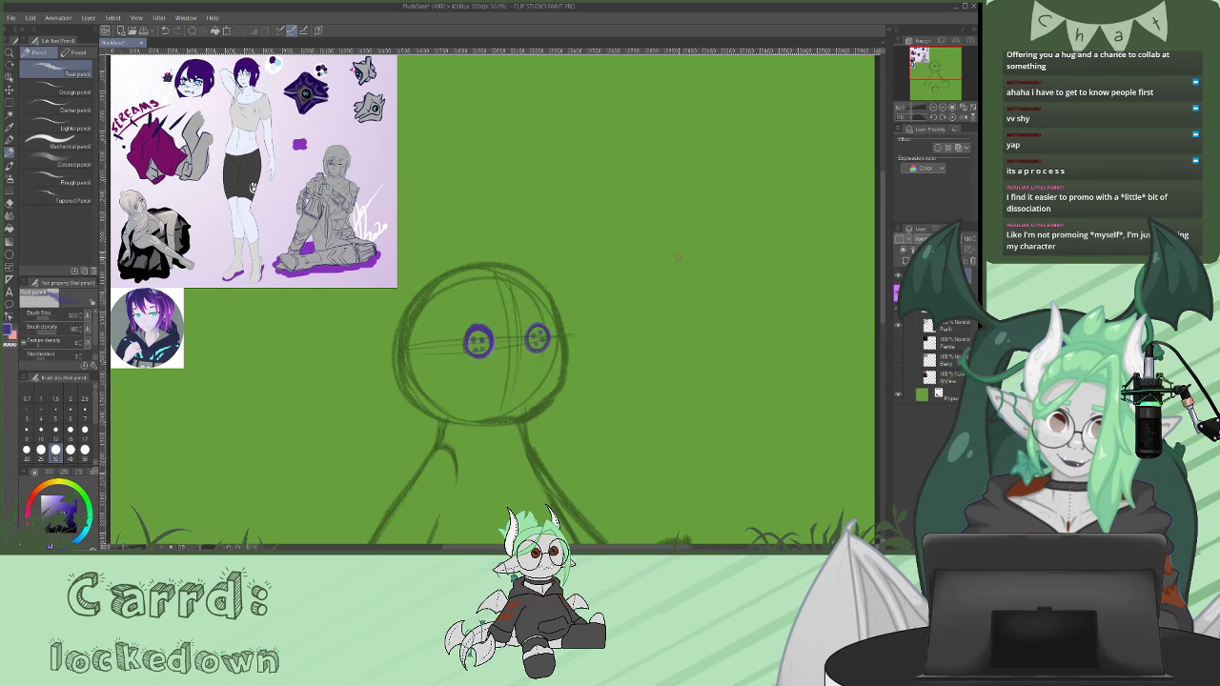
- Sketch the lowered hood around the neck, with a V-shaped front opening and folded edges over both shoulders
scroll(853, 343, down, 3)
drag(515, 396, 433, 379)
key(ctrl+z)
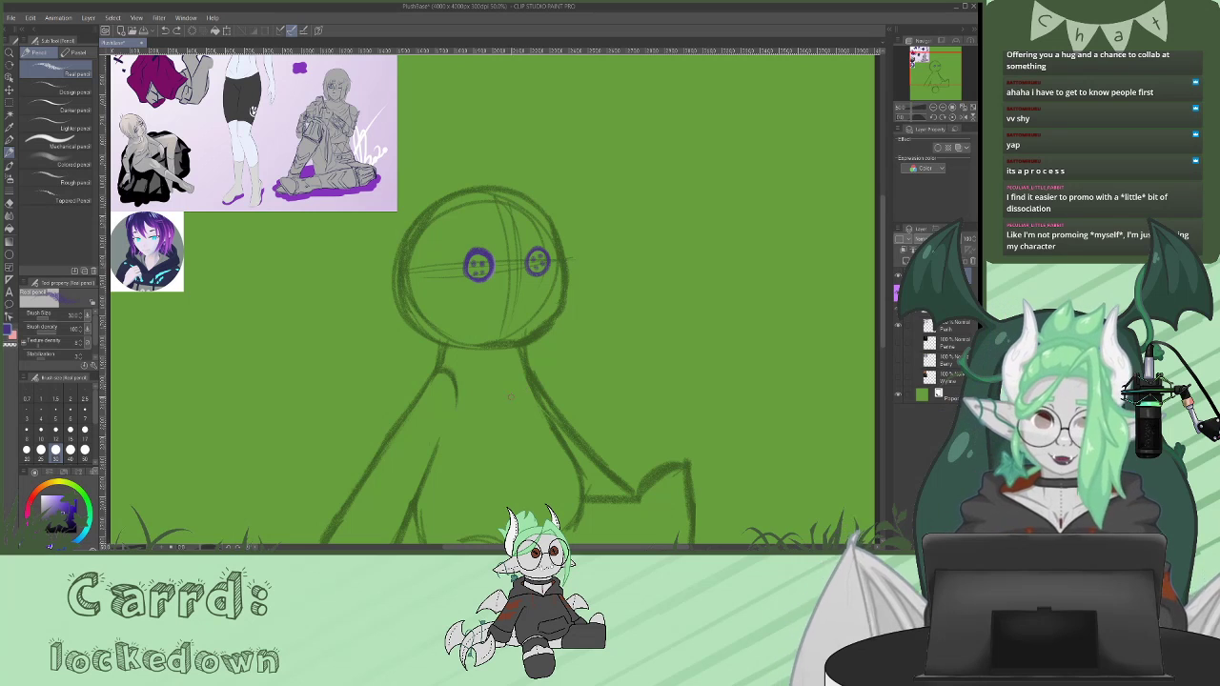
mouse_move(443, 360)
mouse_down()
mouse_move(493, 388)
mouse_move(423, 363)
mouse_up()
mouse_move(524, 350)
mouse_down()
mouse_move(534, 356)
mouse_move(516, 392)
mouse_move(564, 387)
mouse_move(559, 404)
mouse_move(505, 397)
mouse_up()
mouse_move(441, 345)
mouse_down()
mouse_move(411, 364)
mouse_move(400, 400)
mouse_move(509, 399)
mouse_move(424, 397)
mouse_up()
drag(544, 368, 512, 393)
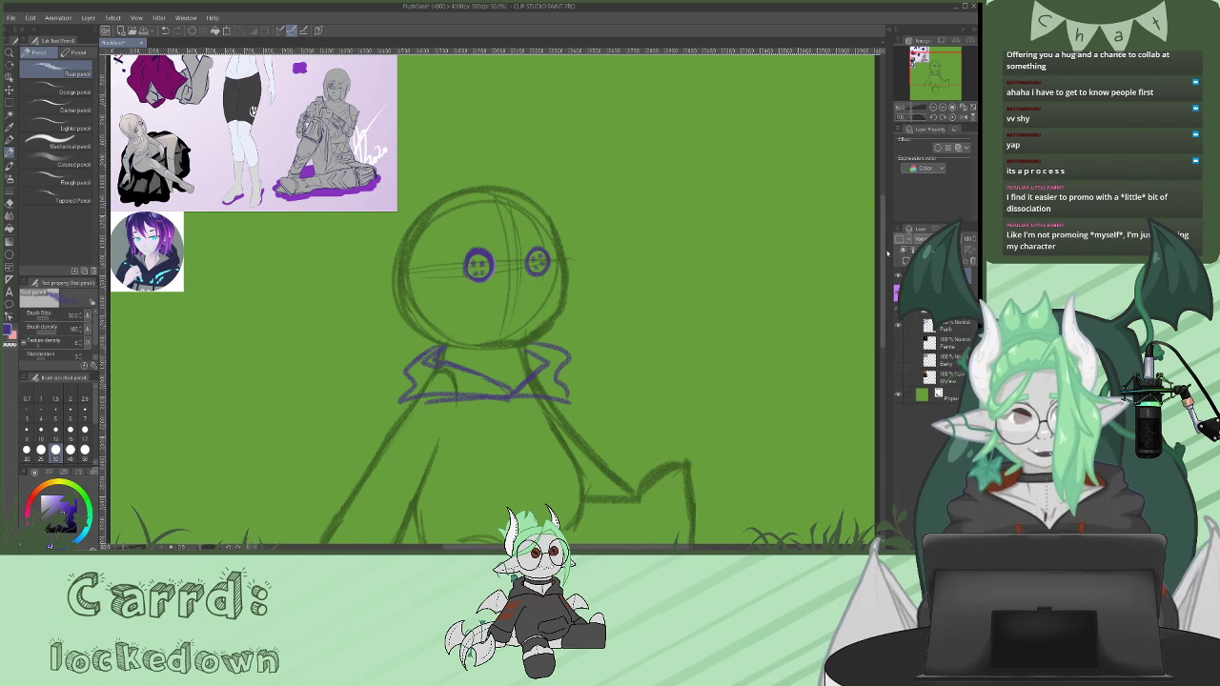
drag(883, 283, 882, 297)
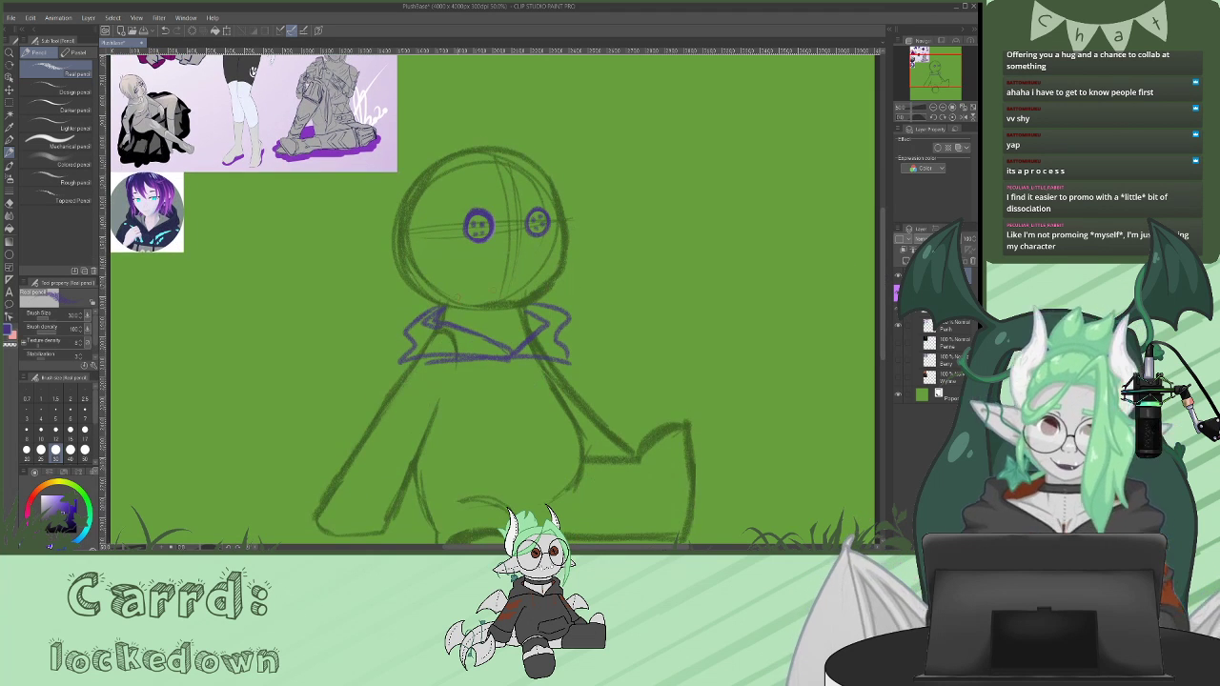
mouse_move(437, 305)
mouse_down()
mouse_move(400, 372)
mouse_move(506, 361)
mouse_move(522, 344)
mouse_up()
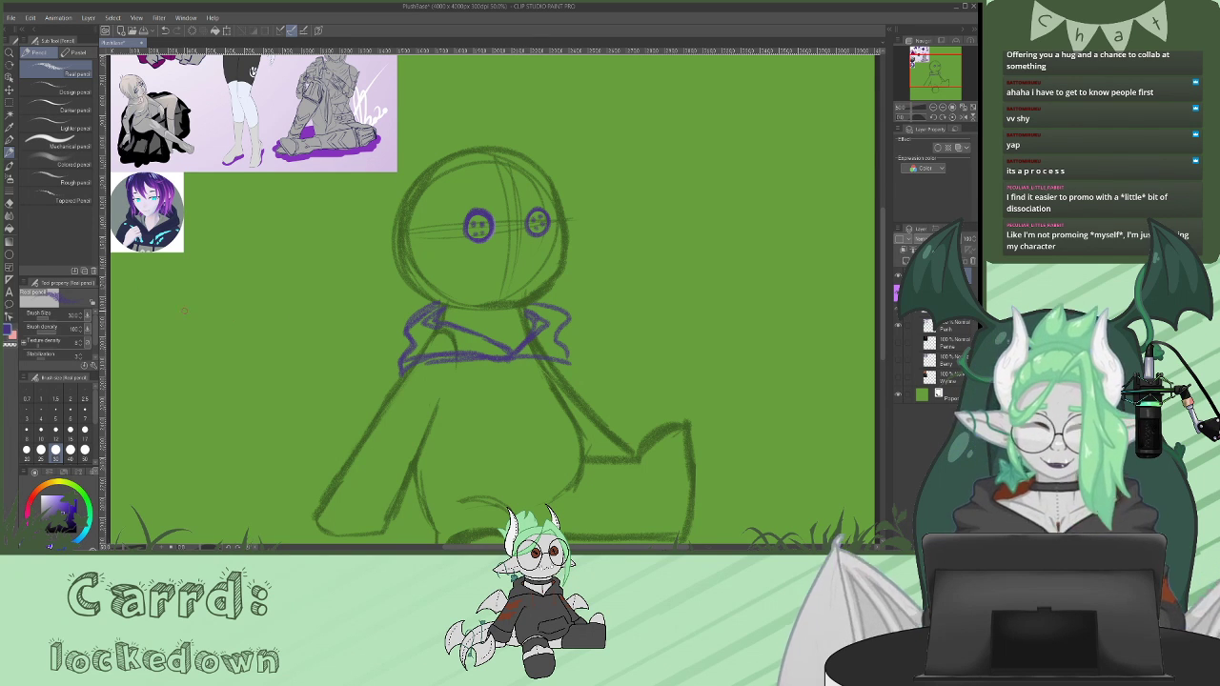
- Erase the hood's outer edge on the side of the smaller eye and redraw it with a tighter fold
click(11, 203)
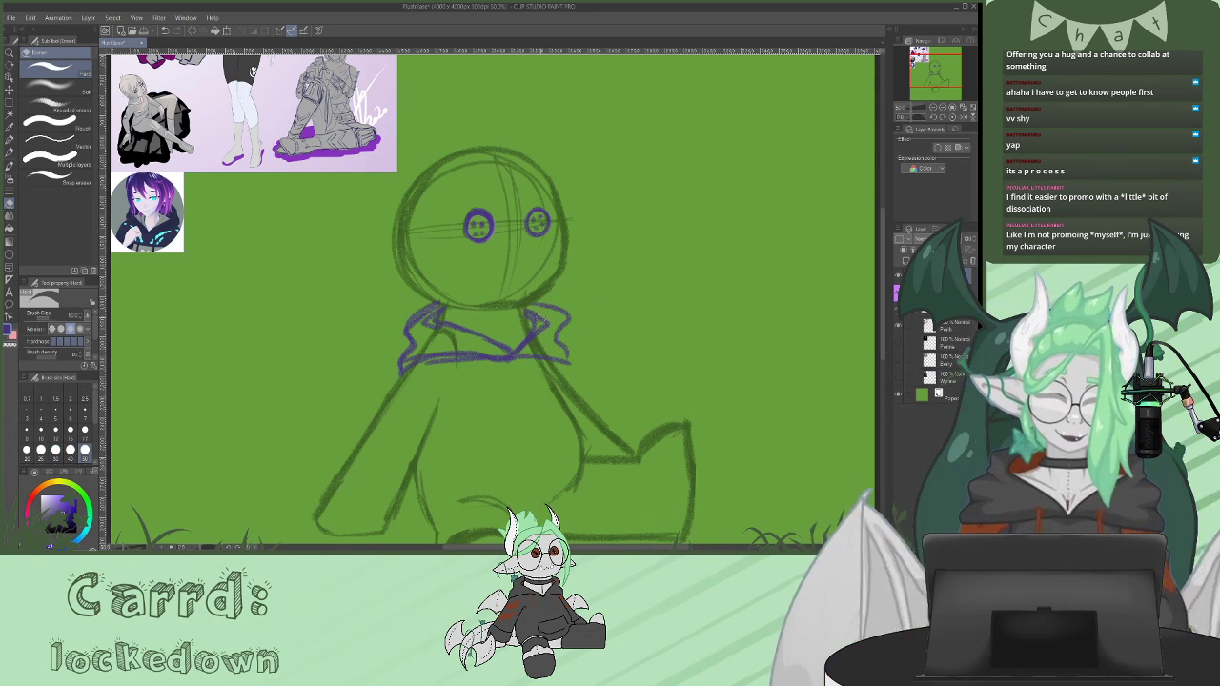
drag(539, 303, 570, 325)
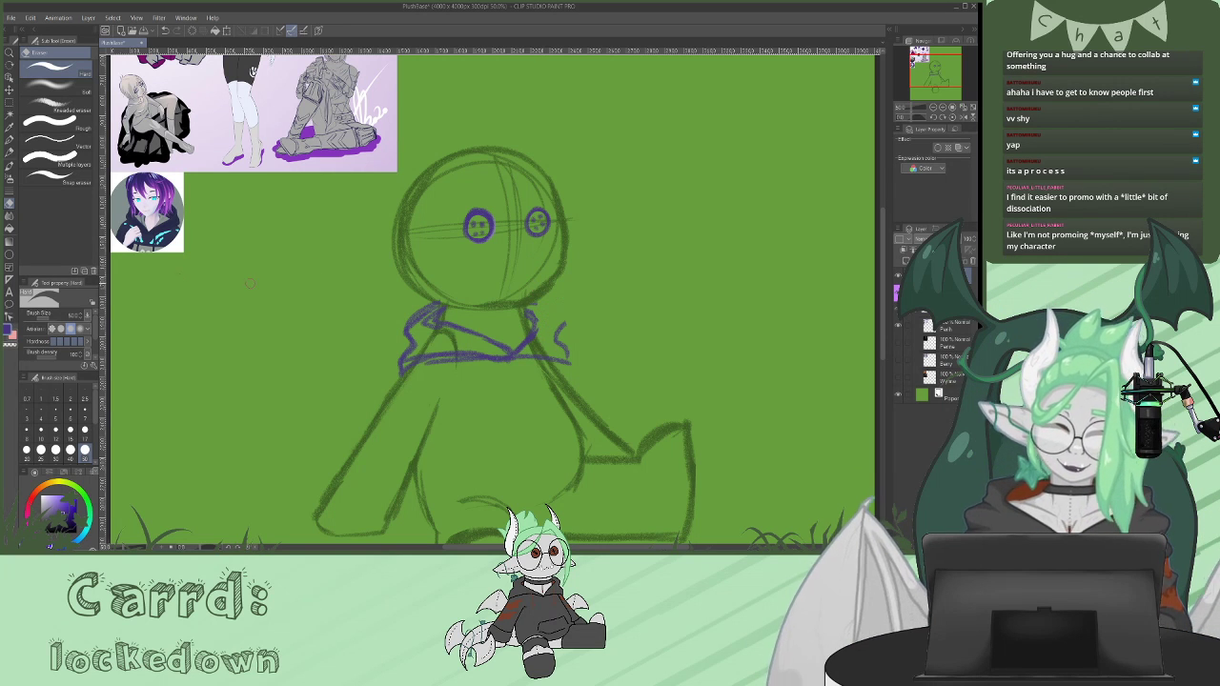
key(p)
mouse_move(532, 303)
mouse_down()
mouse_move(555, 318)
mouse_move(568, 360)
mouse_move(552, 371)
mouse_move(519, 354)
mouse_up()
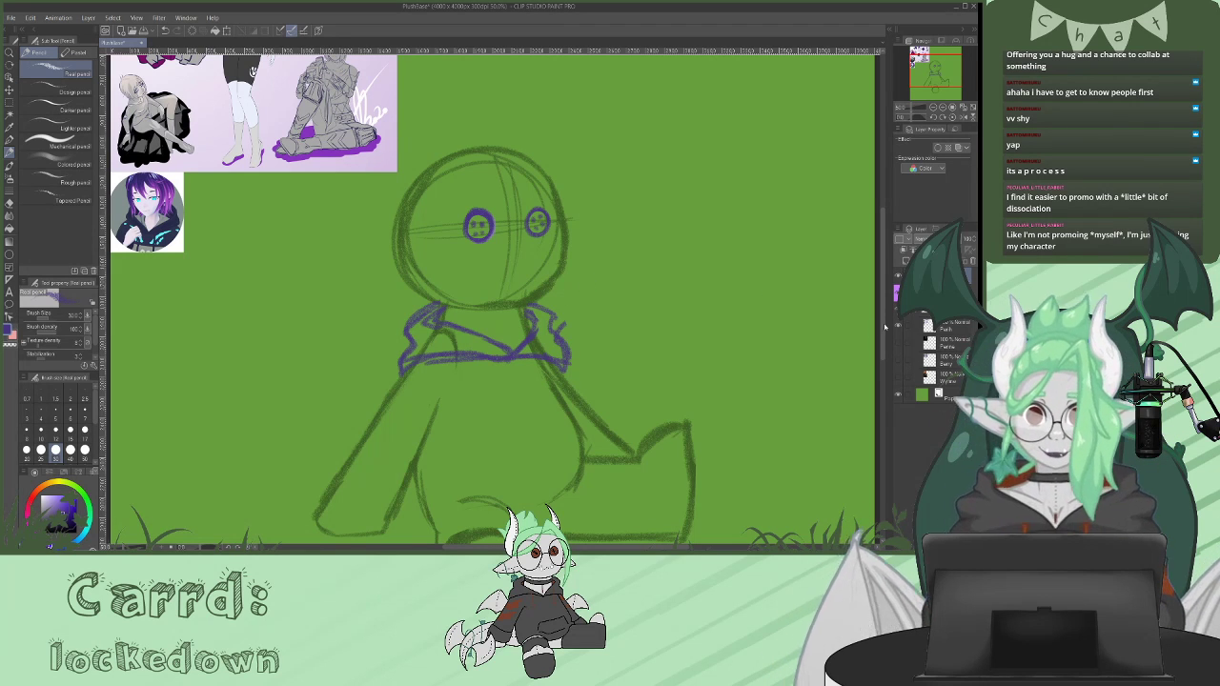
- Sketch the loose jacket sleeves over both arms, with a banded cuff on the longer arm
mouse_move(889, 310)
mouse_down()
mouse_move(886, 250)
mouse_move(887, 339)
mouse_up()
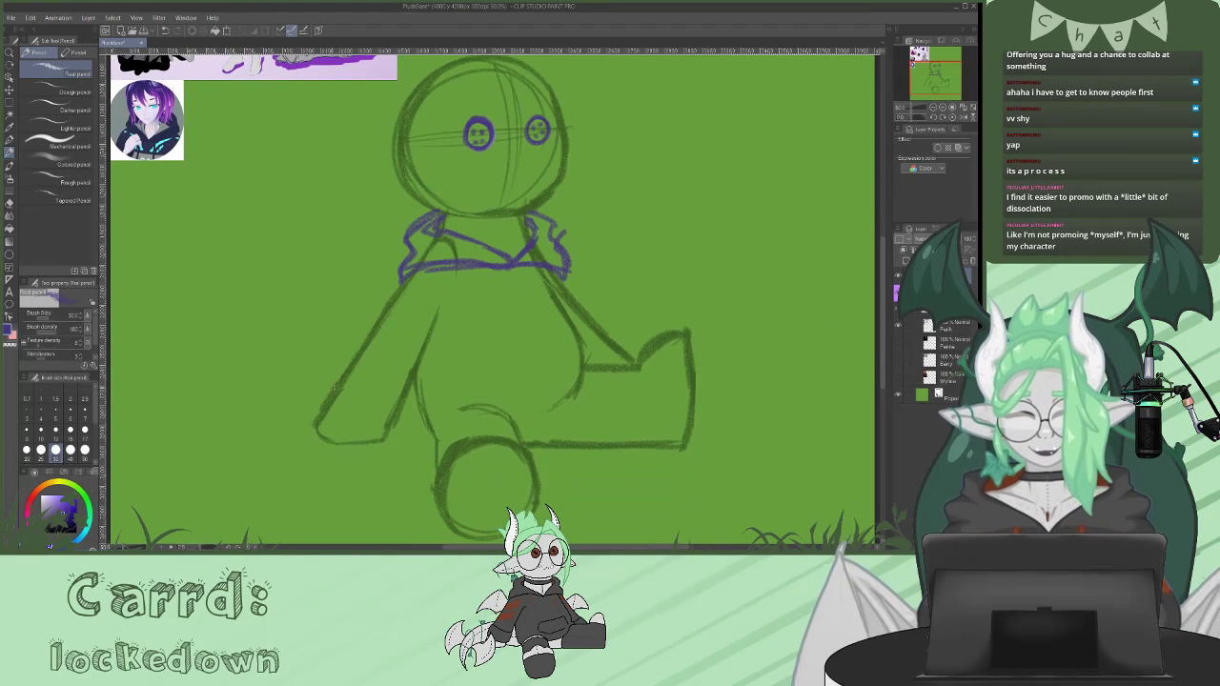
mouse_move(320, 404)
mouse_down()
mouse_move(393, 432)
mouse_move(398, 421)
mouse_up()
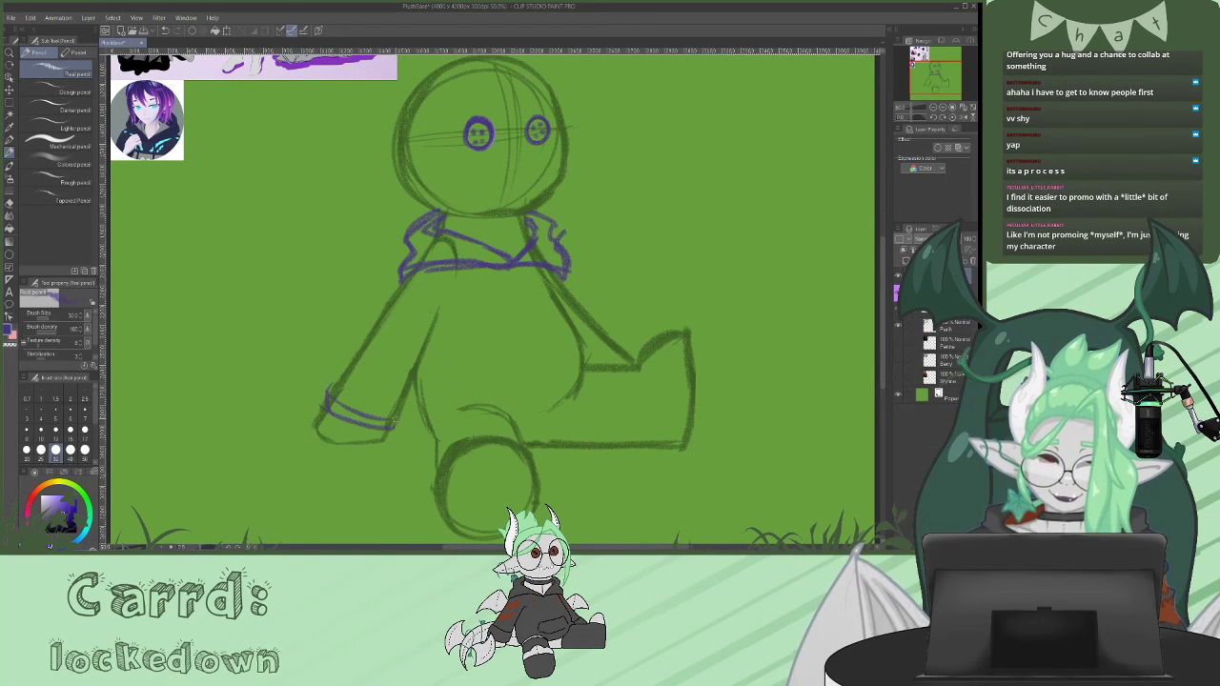
mouse_move(329, 376)
mouse_down()
mouse_move(329, 355)
mouse_move(406, 272)
mouse_up()
drag(411, 375, 393, 419)
drag(563, 275, 625, 352)
key(ctrl+z)
key(ctrl+z)
mouse_move(560, 275)
mouse_down()
mouse_move(625, 362)
mouse_move(628, 353)
mouse_up()
- Draw the jacket's front panel lines across the chest, two vertical seams crossing the horizontal bands
mouse_move(883, 299)
mouse_down()
mouse_move(891, 244)
mouse_move(889, 289)
mouse_up()
mouse_move(545, 322)
mouse_down()
mouse_move(436, 342)
mouse_move(556, 324)
mouse_up()
drag(479, 295, 484, 358)
mouse_move(543, 297)
mouse_down()
mouse_move(542, 342)
mouse_move(427, 378)
mouse_move(568, 351)
mouse_up()
- Sketch the curved lower hem around the belly and the torso's side contours, redrawing the hem until it flares at the corner
mouse_move(584, 398)
mouse_down()
mouse_move(547, 425)
mouse_move(433, 443)
mouse_up()
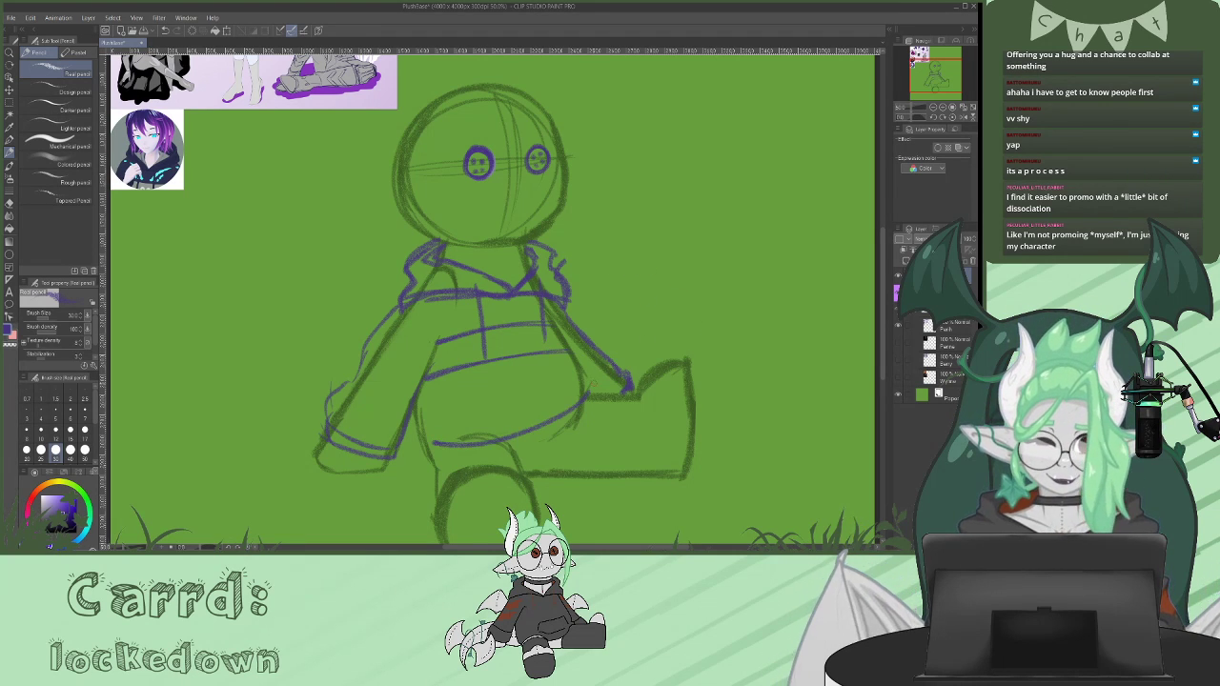
key(ctrl+z)
mouse_move(583, 394)
mouse_down()
mouse_move(556, 434)
mouse_move(423, 462)
mouse_up()
drag(409, 420, 426, 462)
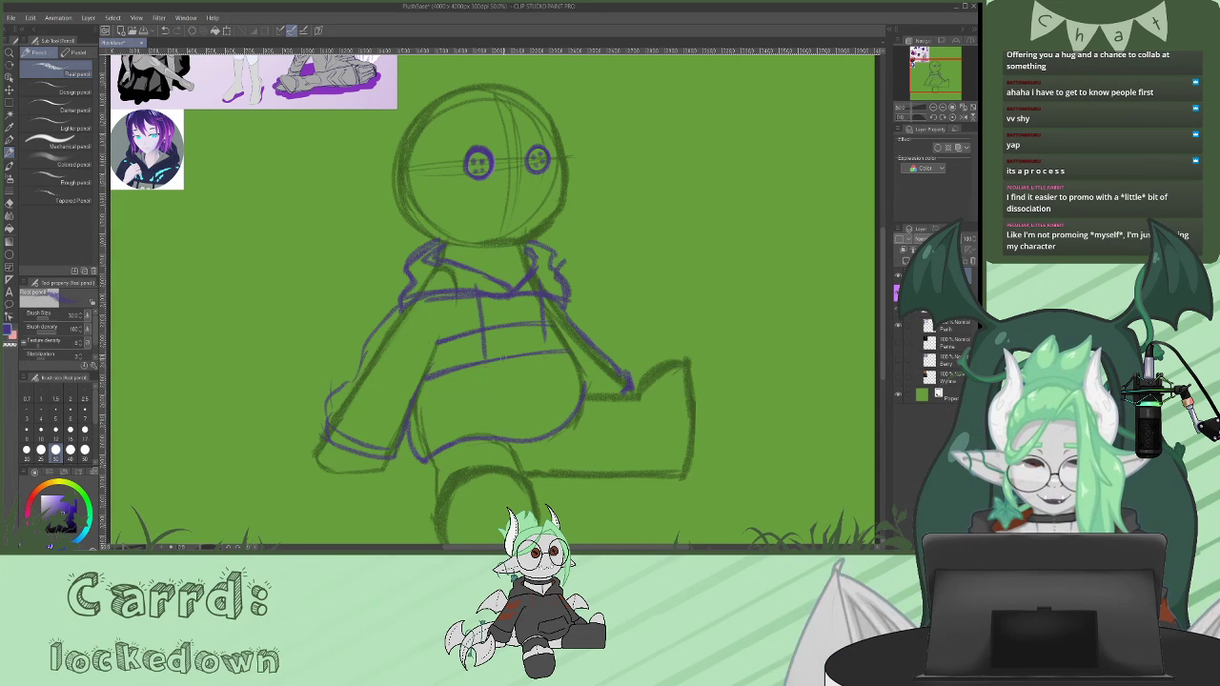
key(ctrl+z)
mouse_move(417, 400)
mouse_down()
mouse_move(413, 452)
mouse_move(431, 464)
mouse_move(409, 422)
mouse_up()
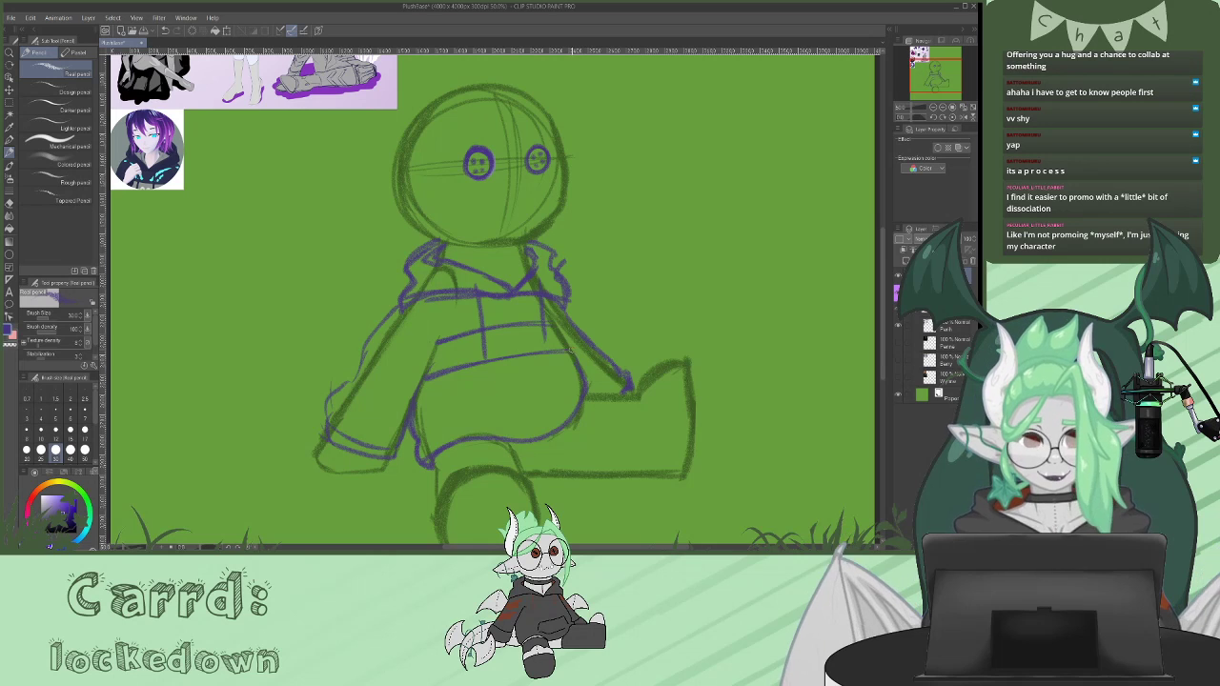
drag(569, 349, 546, 308)
- Add small leaf-shaped and dotted markings across the jacket chest and two teardrop shapes on the band below
drag(882, 263, 881, 246)
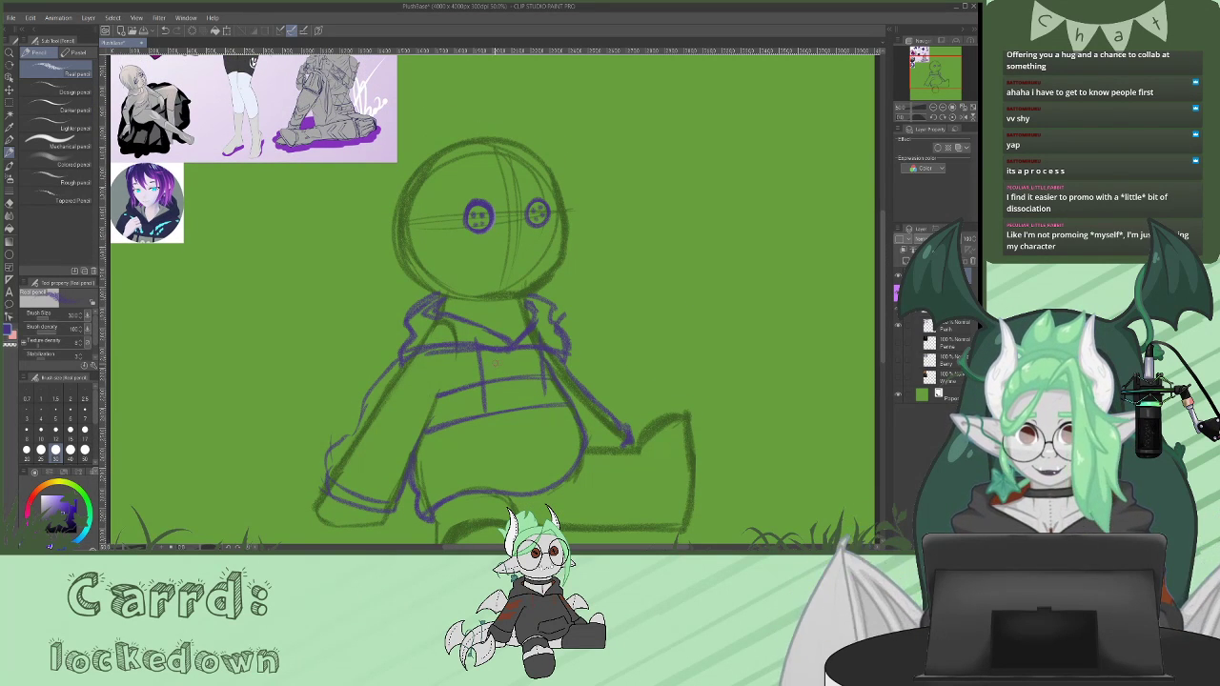
mouse_move(499, 369)
mouse_down()
mouse_move(452, 390)
mouse_move(484, 376)
mouse_move(434, 362)
mouse_up()
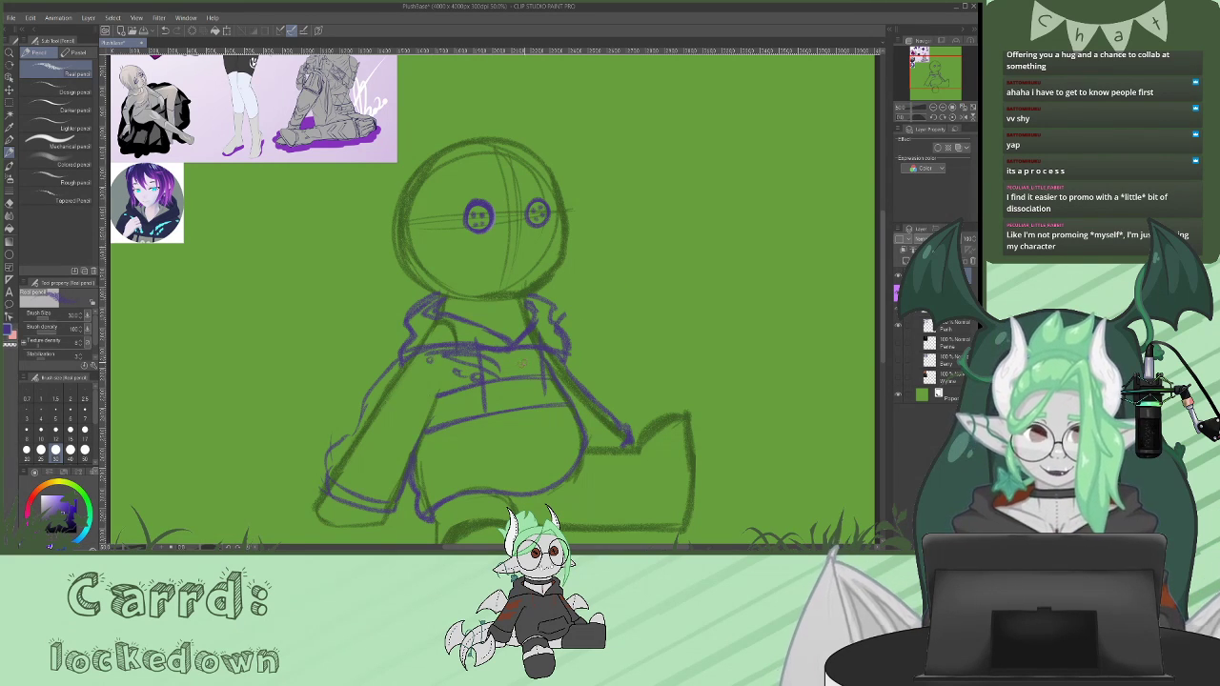
mouse_move(520, 364)
mouse_down()
mouse_move(543, 349)
mouse_move(499, 377)
mouse_move(526, 376)
mouse_up()
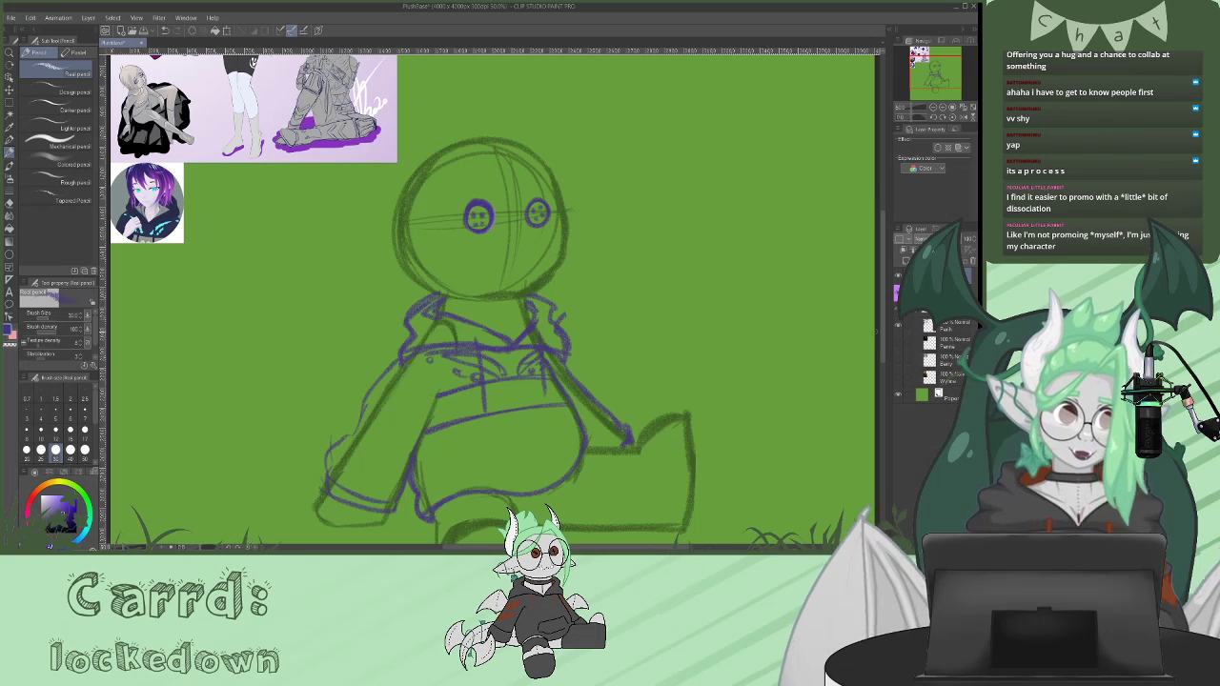
mouse_move(884, 271)
mouse_down()
mouse_move(885, 248)
mouse_move(884, 295)
mouse_up()
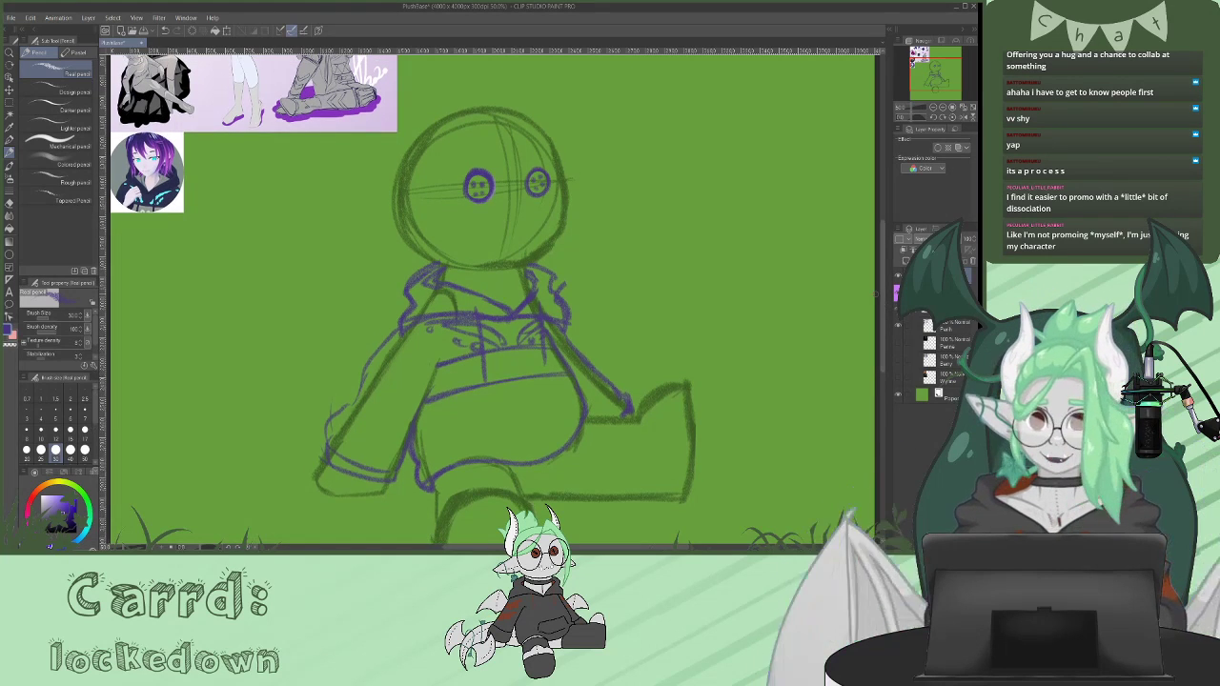
drag(506, 356, 503, 372)
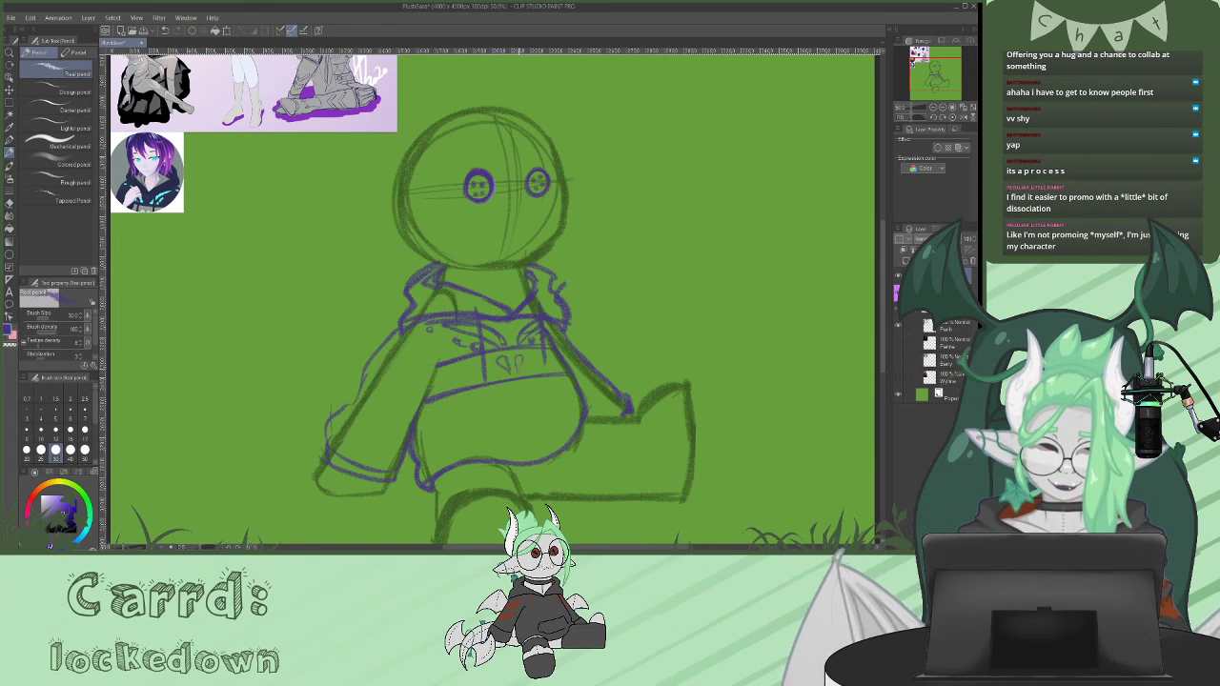
- Draw two parallel curved bands around each leg between the body and the foot
mouse_move(890, 307)
mouse_down()
mouse_move(891, 237)
mouse_move(890, 337)
mouse_up()
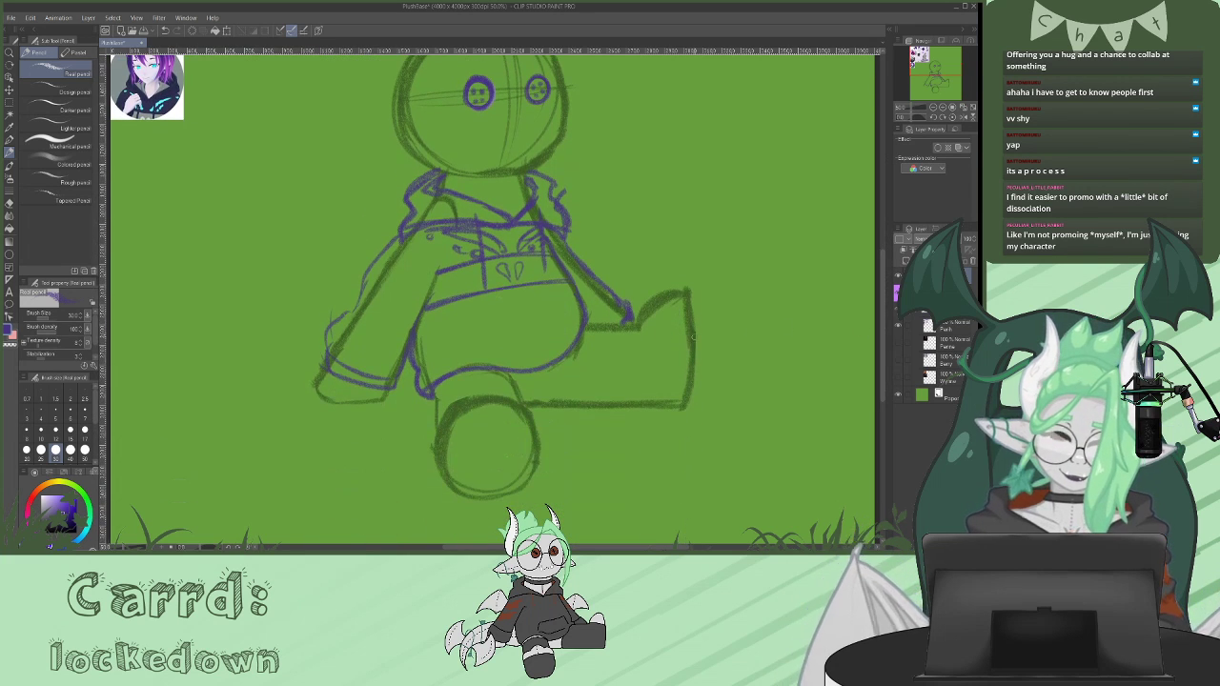
drag(626, 324, 622, 410)
mouse_move(628, 321)
mouse_down()
mouse_move(621, 402)
mouse_move(589, 385)
mouse_up()
drag(593, 334, 593, 406)
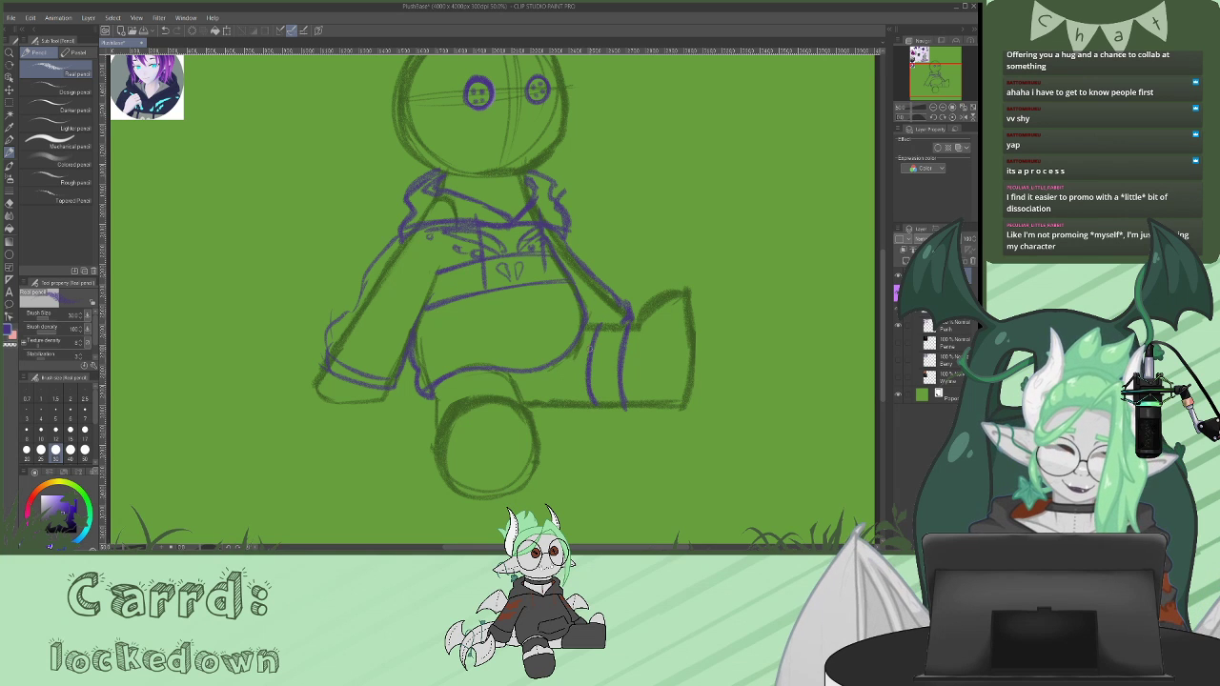
drag(519, 392, 496, 388)
drag(492, 386, 431, 417)
key(e)
click(11, 143)
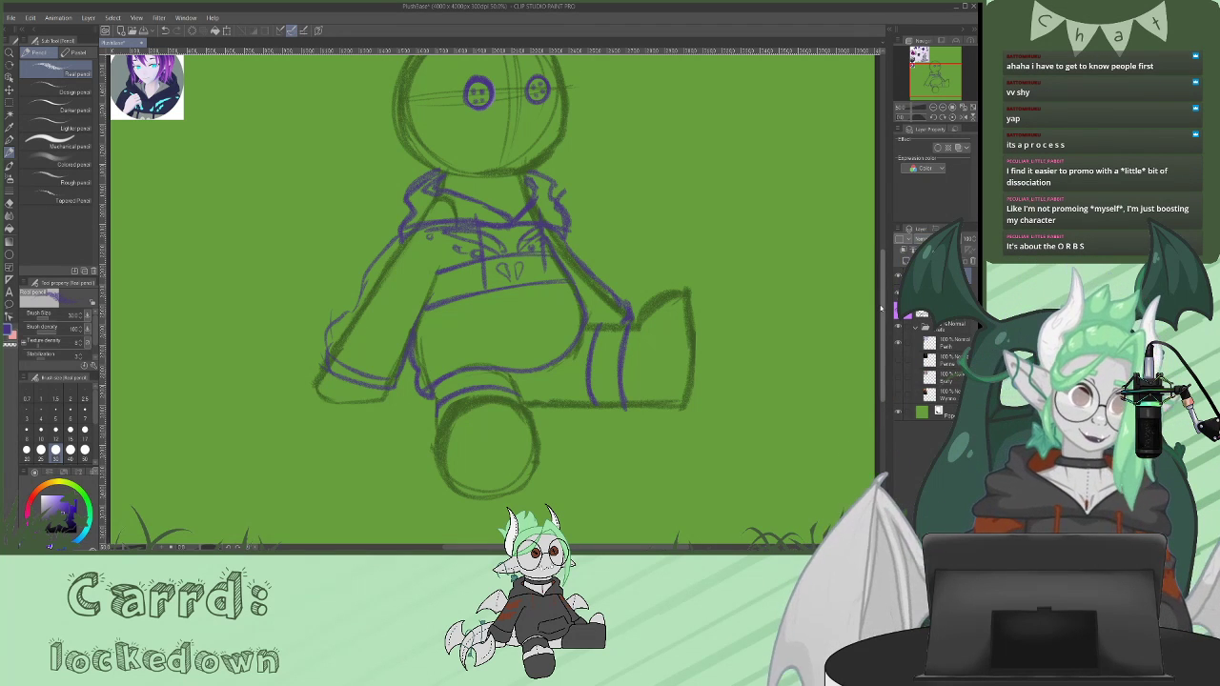
- Sketch pointed fringe strands falling from the forehead towards the smaller eye
scroll(878, 218, up, 5)
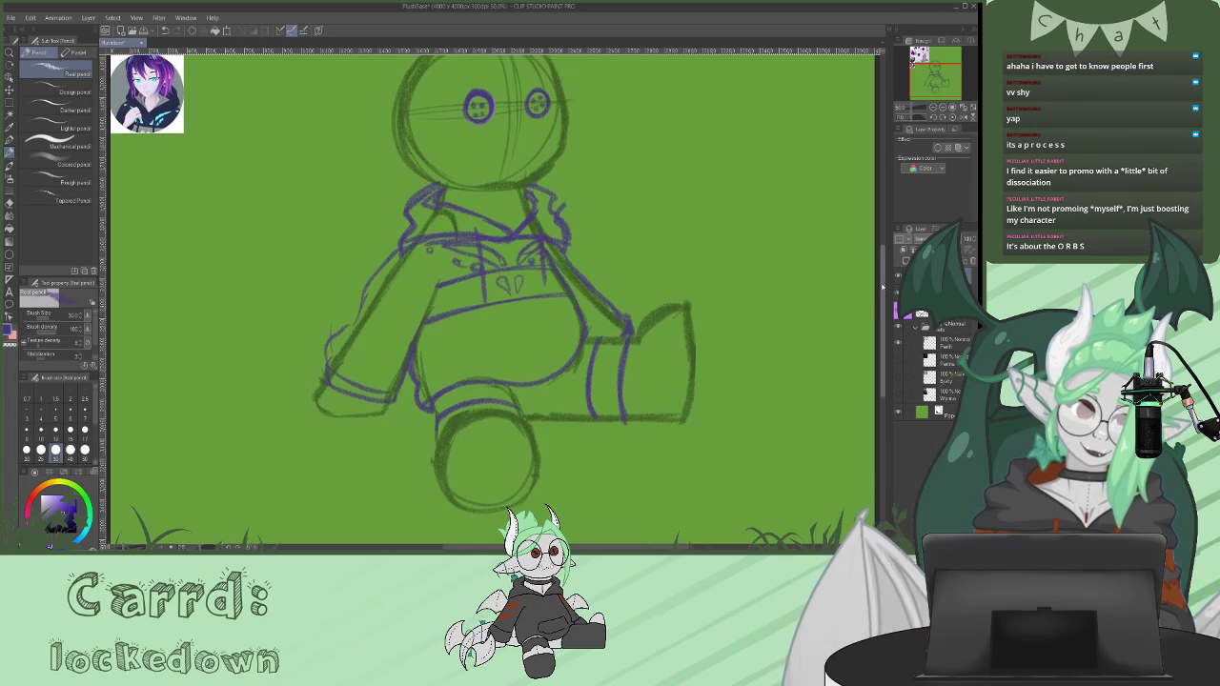
scroll(877, 217, up, 1)
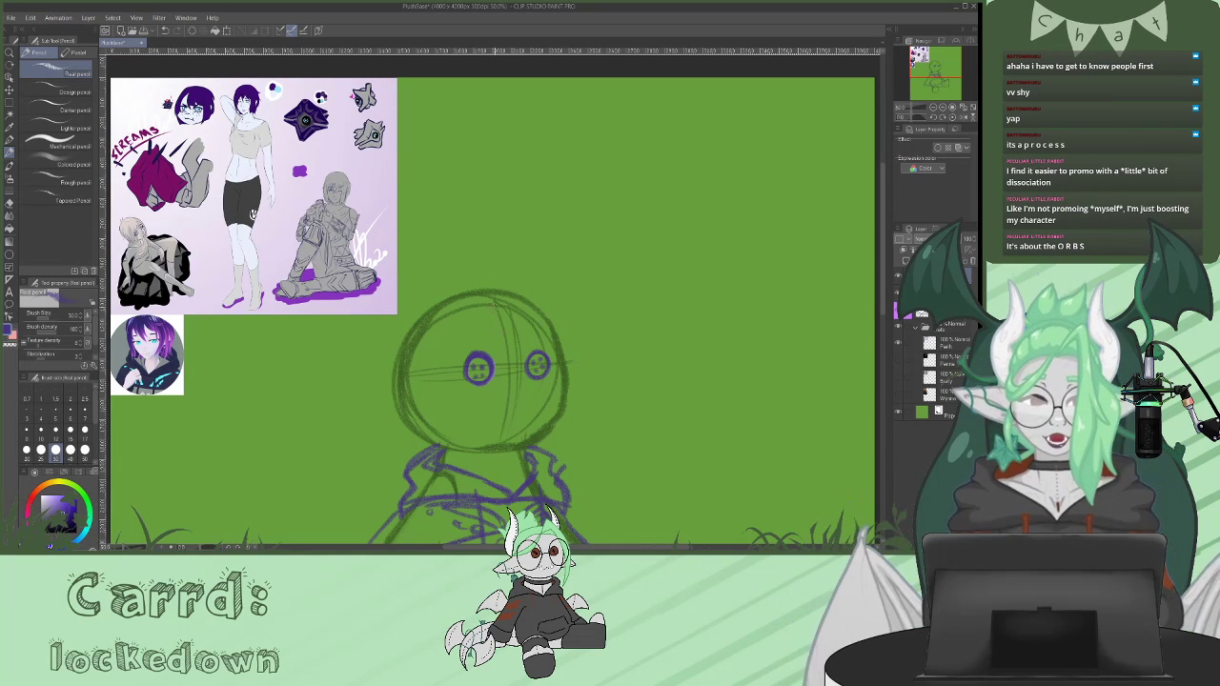
drag(485, 321, 522, 362)
drag(496, 324, 528, 360)
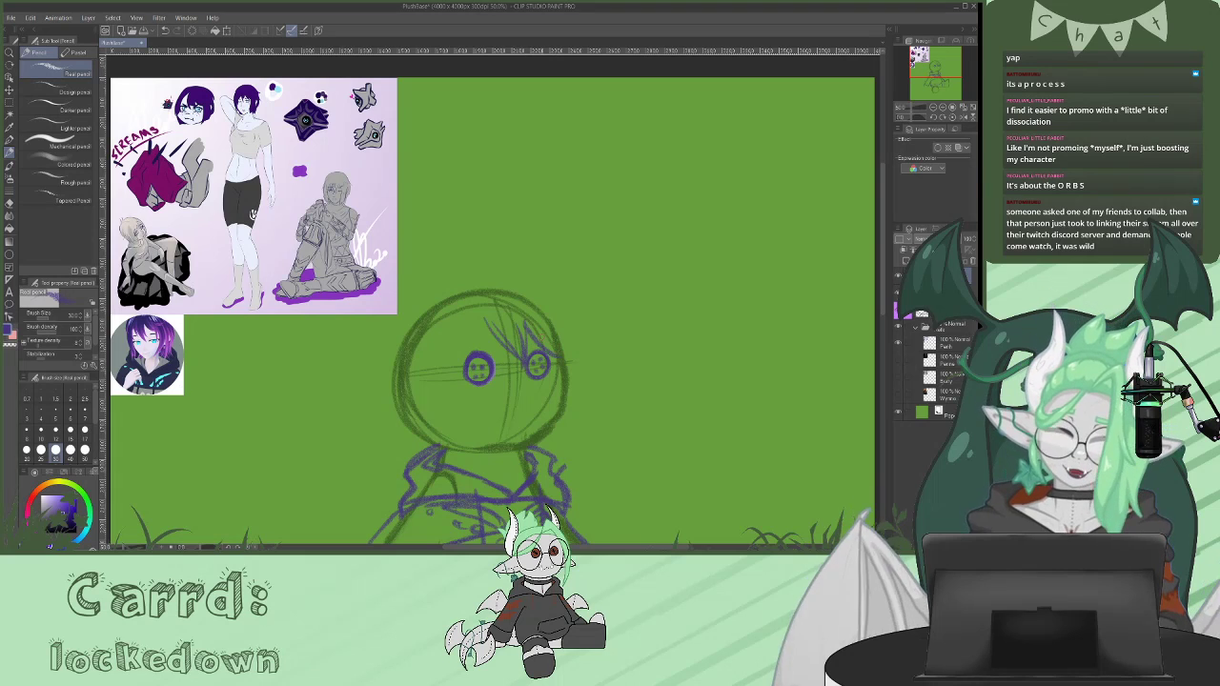
- Sketch long side locks curving from the crown past the smaller eye down to the jaw, with a loose outer strand
mouse_move(554, 329)
mouse_down()
mouse_move(561, 393)
mouse_move(547, 446)
mouse_move(568, 444)
mouse_move(577, 463)
mouse_move(579, 450)
mouse_up()
drag(589, 397, 580, 434)
drag(567, 324, 587, 408)
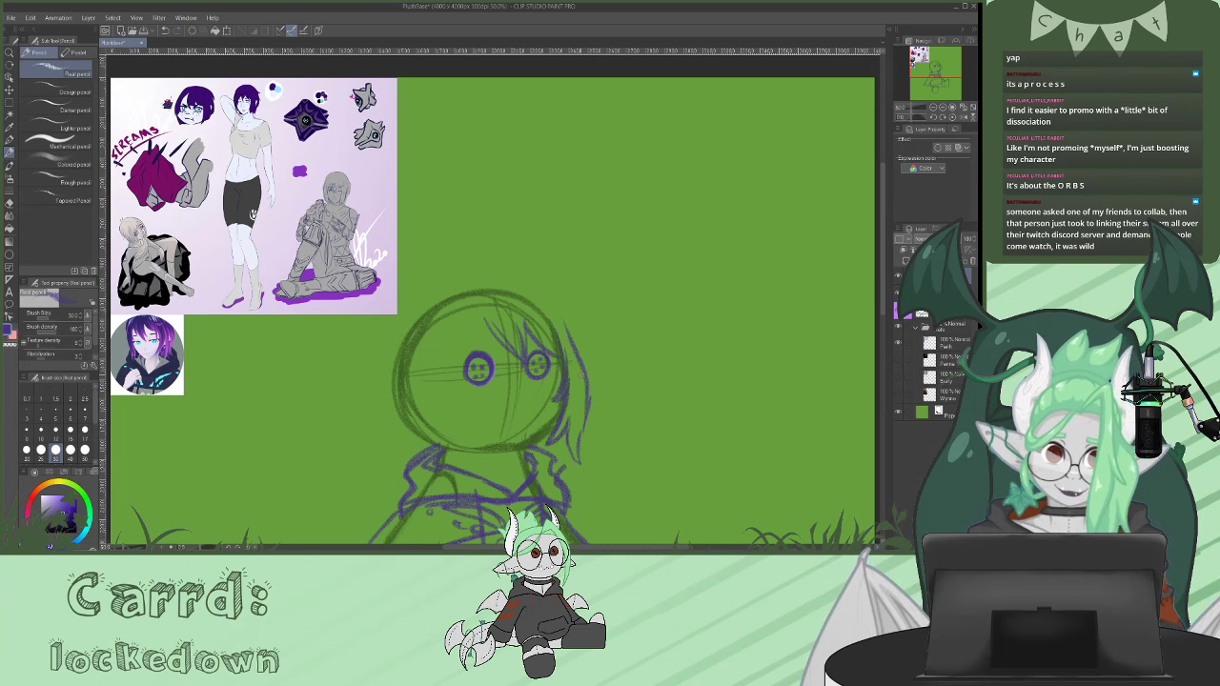
drag(530, 291, 578, 393)
drag(553, 311, 570, 427)
drag(564, 430, 559, 444)
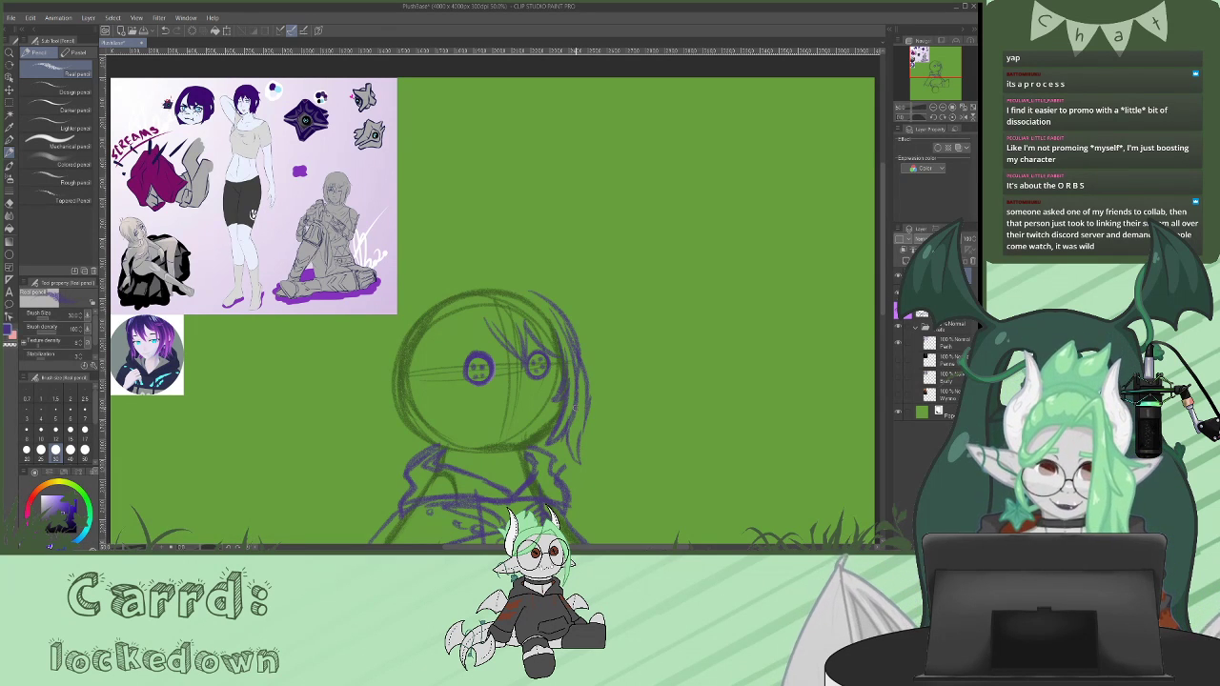
- Erase the loose outermost strand hanging beside the hair on the smaller eye's side
click(10, 203)
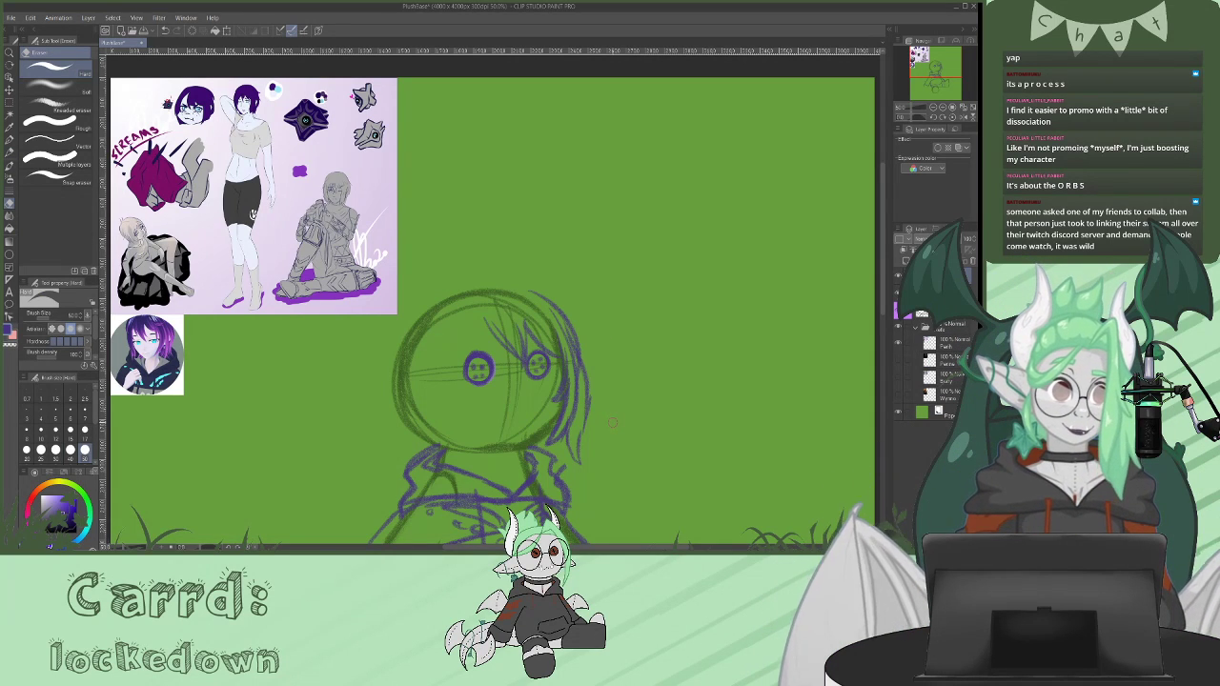
drag(585, 357, 580, 443)
mouse_move(589, 397)
mouse_down()
mouse_move(579, 460)
mouse_move(569, 433)
mouse_up()
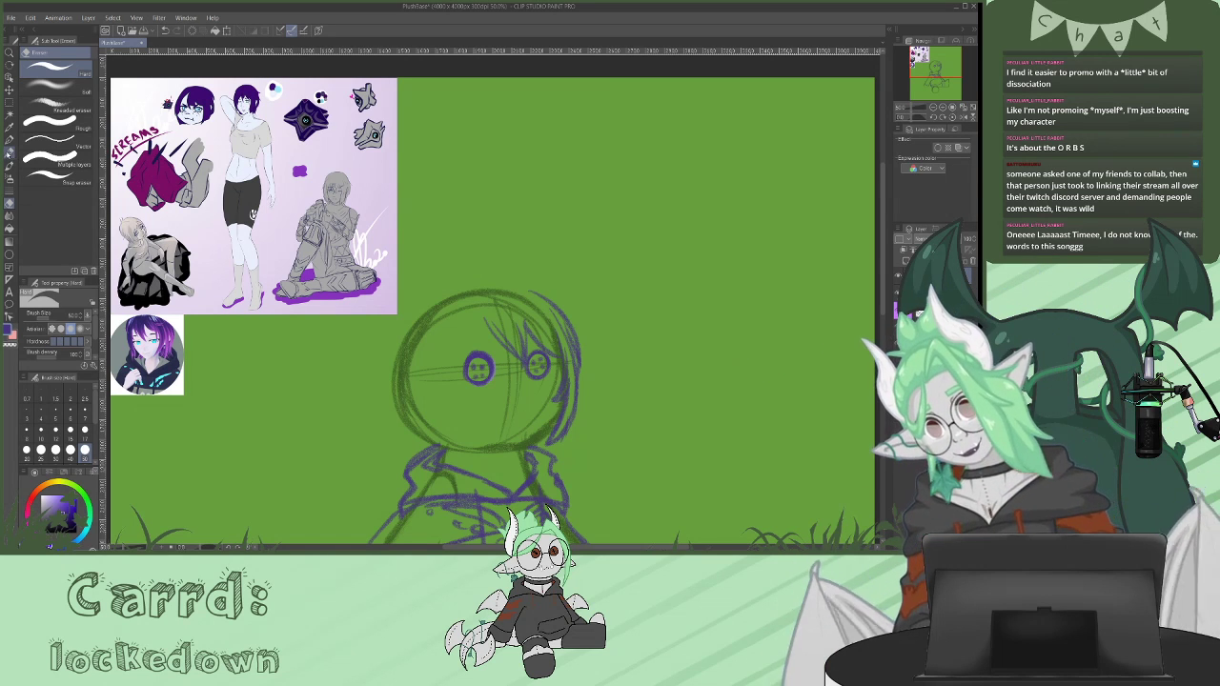
- Sketch a curved, pointed lock from the forehead parting down around the outer side of the larger eye
click(9, 153)
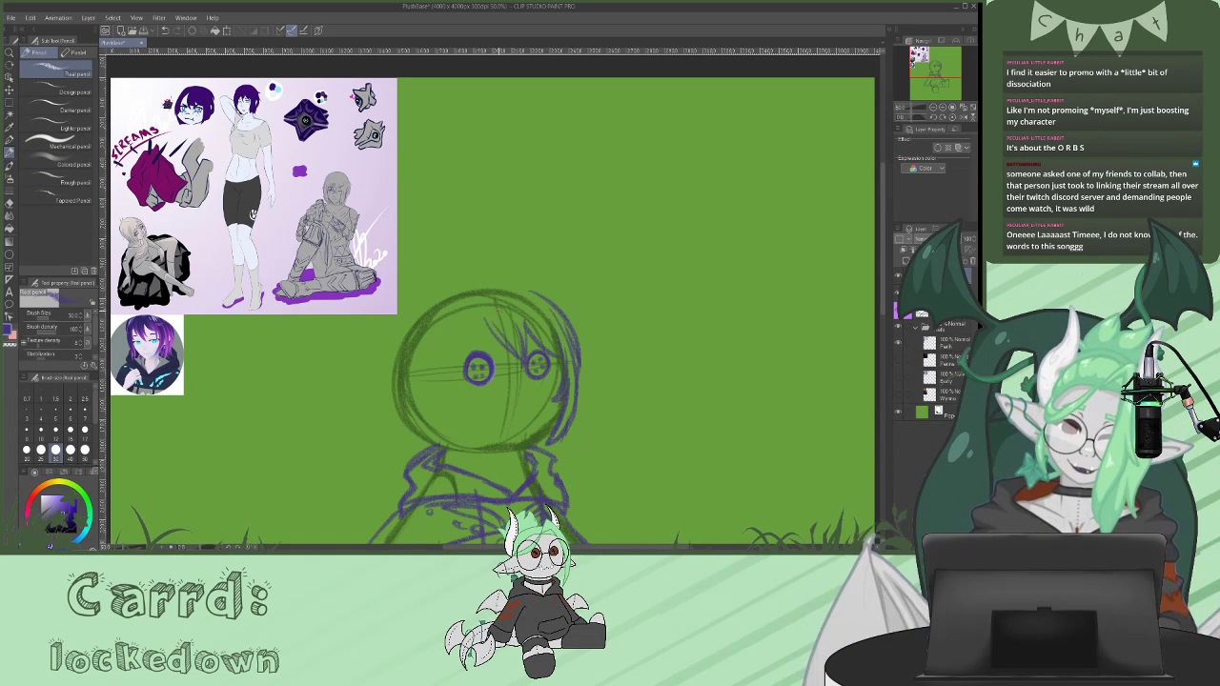
drag(490, 318, 441, 393)
drag(461, 334, 437, 412)
drag(437, 362, 421, 412)
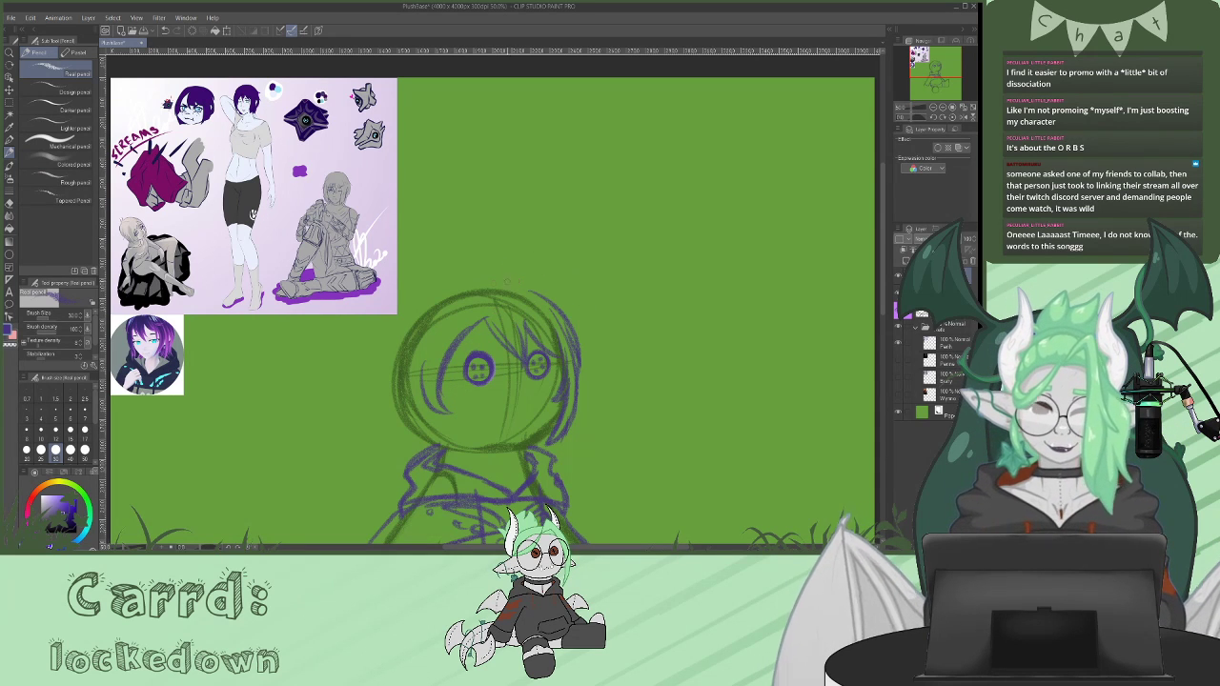
- Outline the hair's rounded crown above the head circle and continue it down the larger eye's side to jaw level
mouse_move(484, 283)
mouse_down()
mouse_move(558, 303)
mouse_move(574, 336)
mouse_move(560, 309)
mouse_move(444, 283)
mouse_move(487, 276)
mouse_move(446, 291)
mouse_up()
mouse_move(564, 311)
mouse_down()
mouse_move(467, 276)
mouse_move(425, 297)
mouse_up()
mouse_move(394, 351)
mouse_down()
mouse_move(445, 282)
mouse_move(387, 372)
mouse_up()
drag(410, 313, 388, 378)
drag(430, 290, 381, 412)
drag(392, 361, 387, 439)
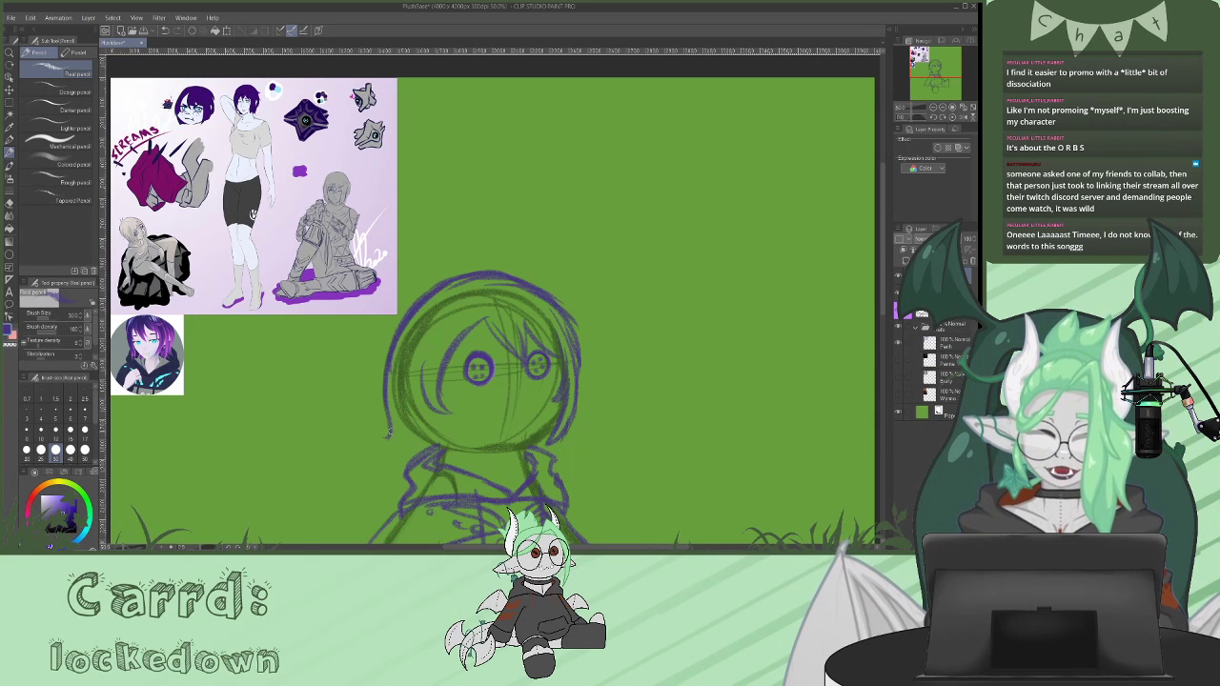
- Sketch pointed lock ends reaching the collar on the larger eye's side and a swept strand across the upper head
mouse_move(395, 354)
mouse_down()
mouse_move(400, 434)
mouse_move(421, 454)
mouse_up()
mouse_move(414, 401)
mouse_down()
mouse_move(432, 444)
mouse_move(467, 451)
mouse_up()
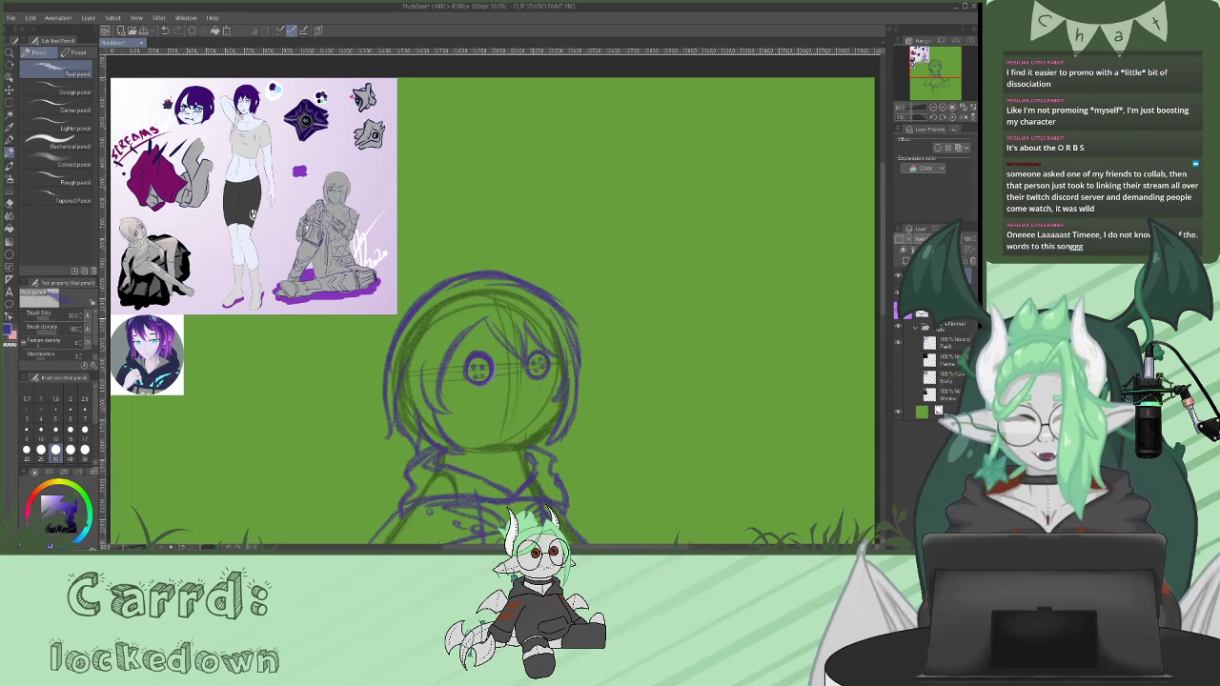
mouse_move(479, 306)
mouse_down()
mouse_move(425, 332)
mouse_move(456, 317)
mouse_move(420, 322)
mouse_move(417, 345)
mouse_up()
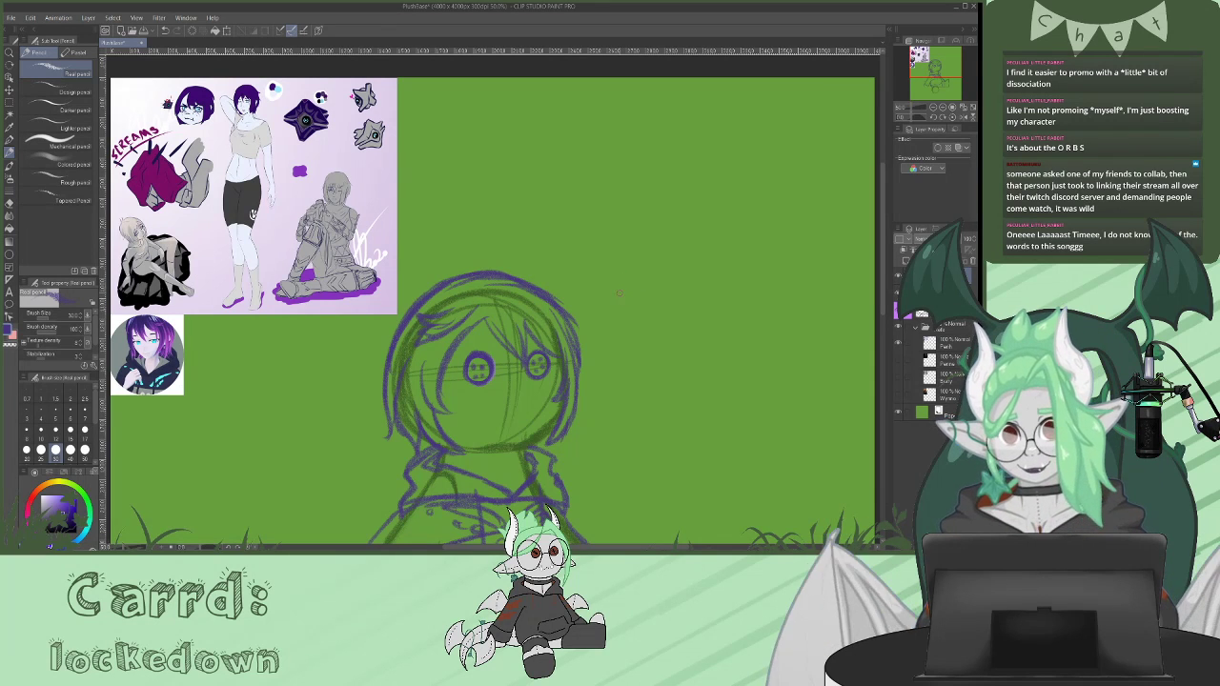
- Refine the purple hair sketch around the fringe with the pencil and eraser, and add pointed strand tips beside the neck
mouse_move(486, 312)
mouse_down()
mouse_move(496, 343)
mouse_move(518, 354)
mouse_up()
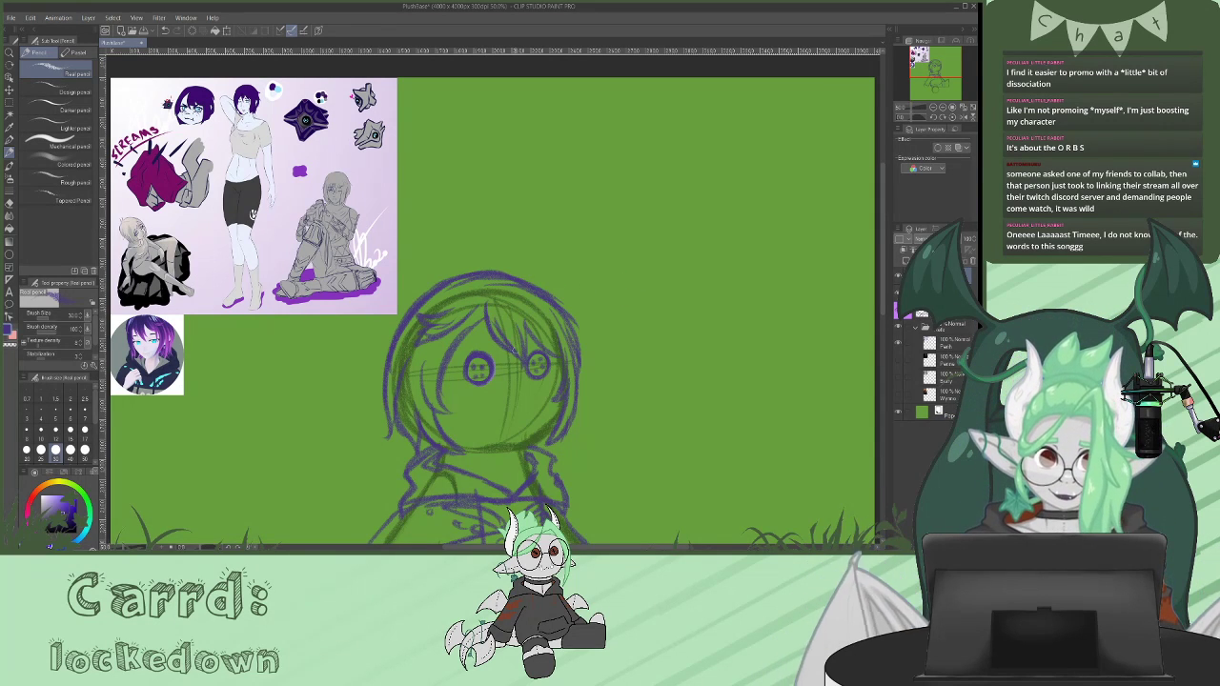
mouse_move(485, 313)
mouse_down()
mouse_move(452, 355)
mouse_move(442, 414)
mouse_move(423, 412)
mouse_move(436, 415)
mouse_up()
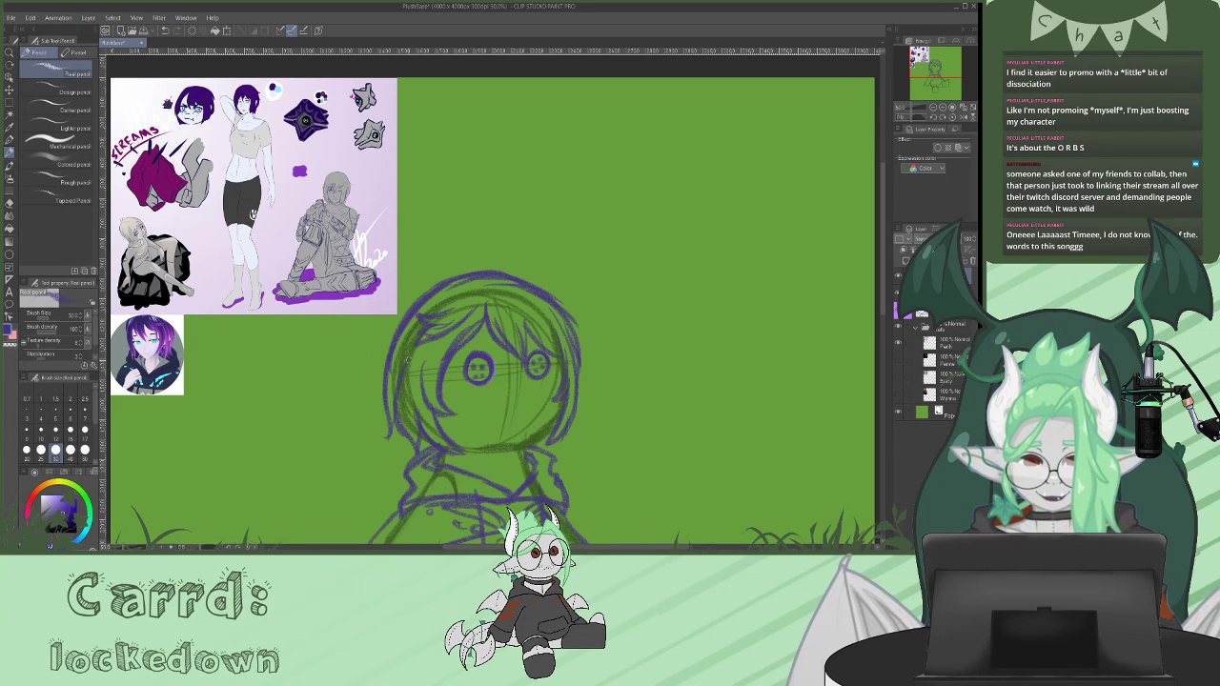
click(9, 203)
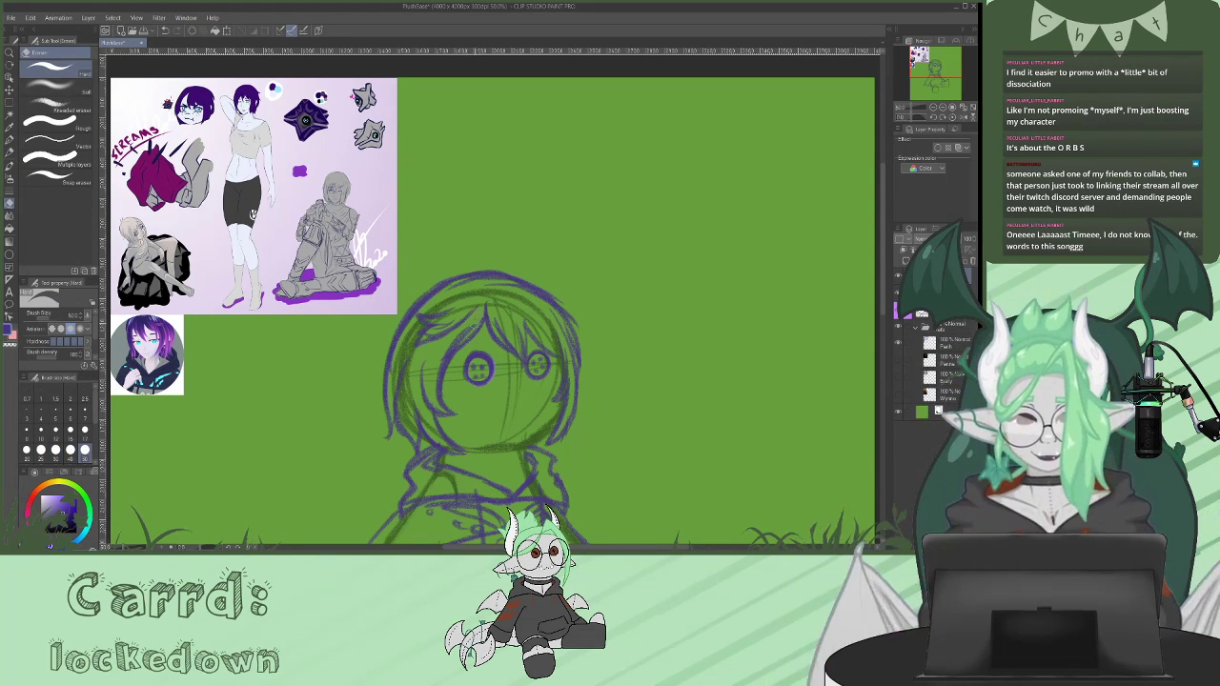
drag(482, 317, 465, 333)
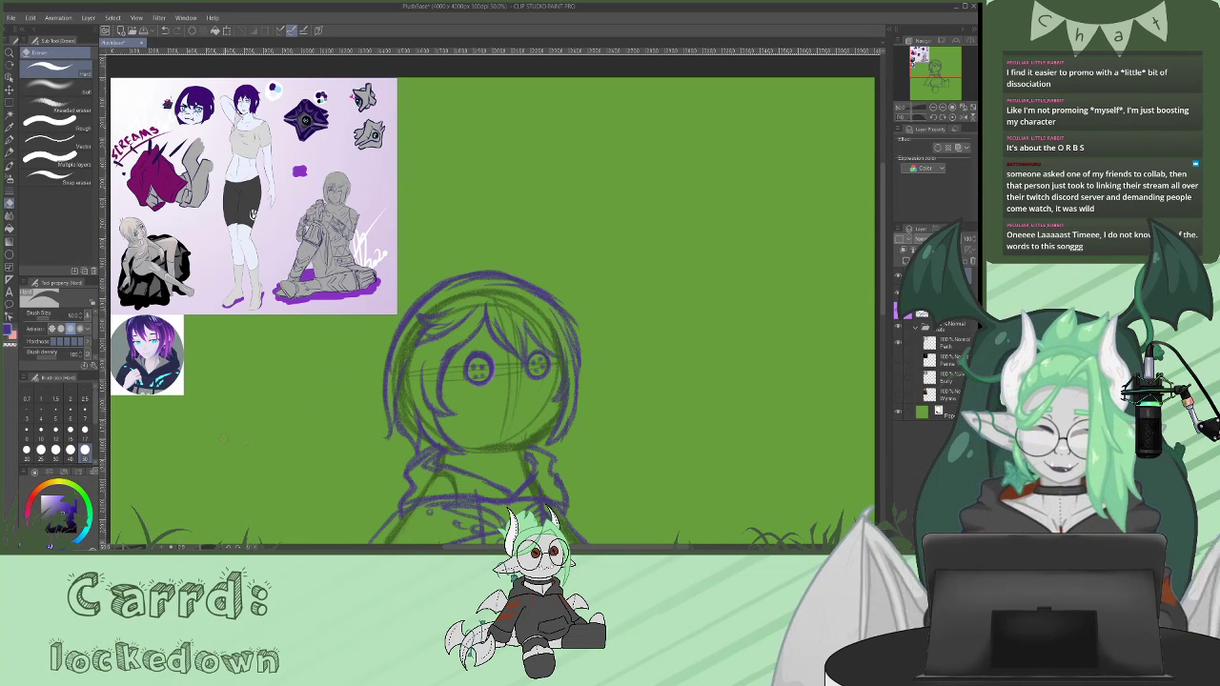
key(p)
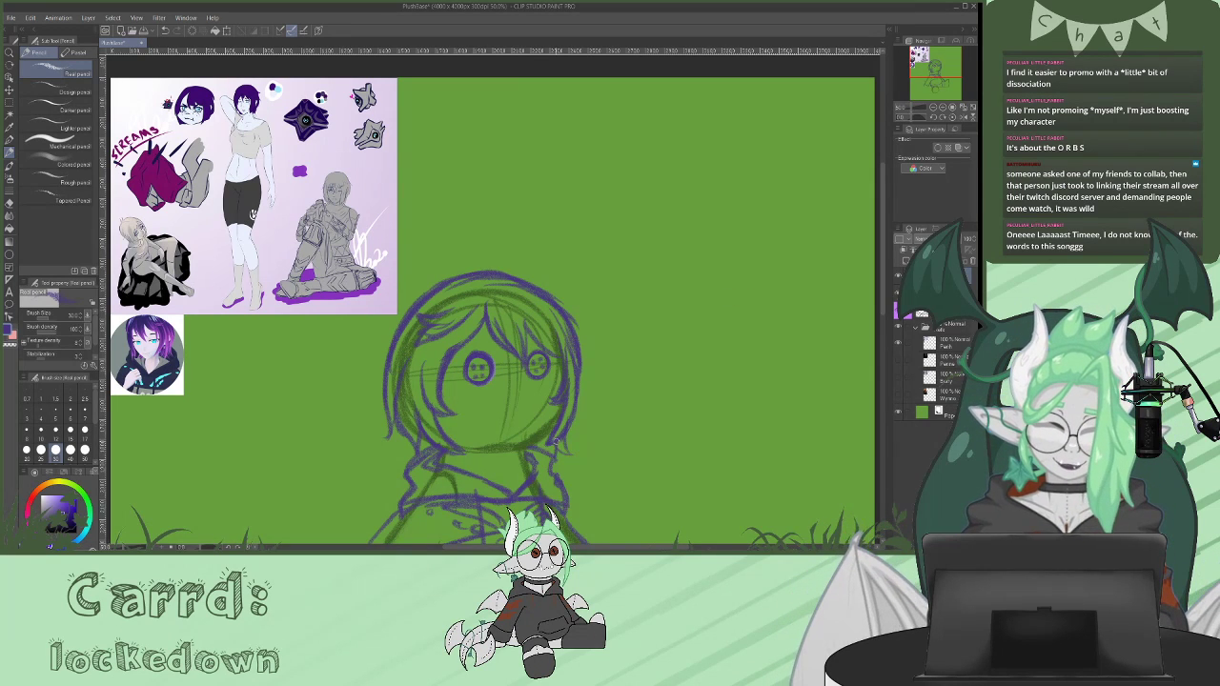
mouse_move(400, 425)
mouse_down()
mouse_move(406, 453)
mouse_move(417, 441)
mouse_up()
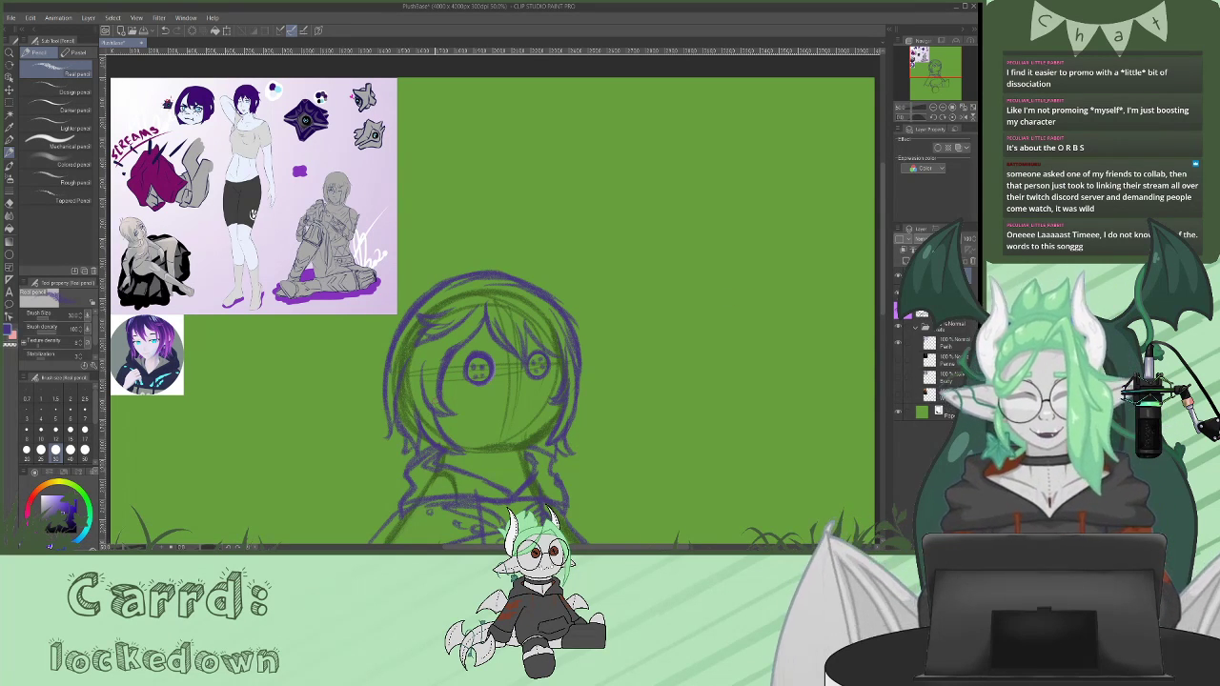
- Merge the hair sketch with the layer below, fade the merged sketch's opacity, and add a new layer for the line art
mouse_move(884, 253)
mouse_down()
mouse_move(884, 234)
mouse_move(883, 260)
mouse_up()
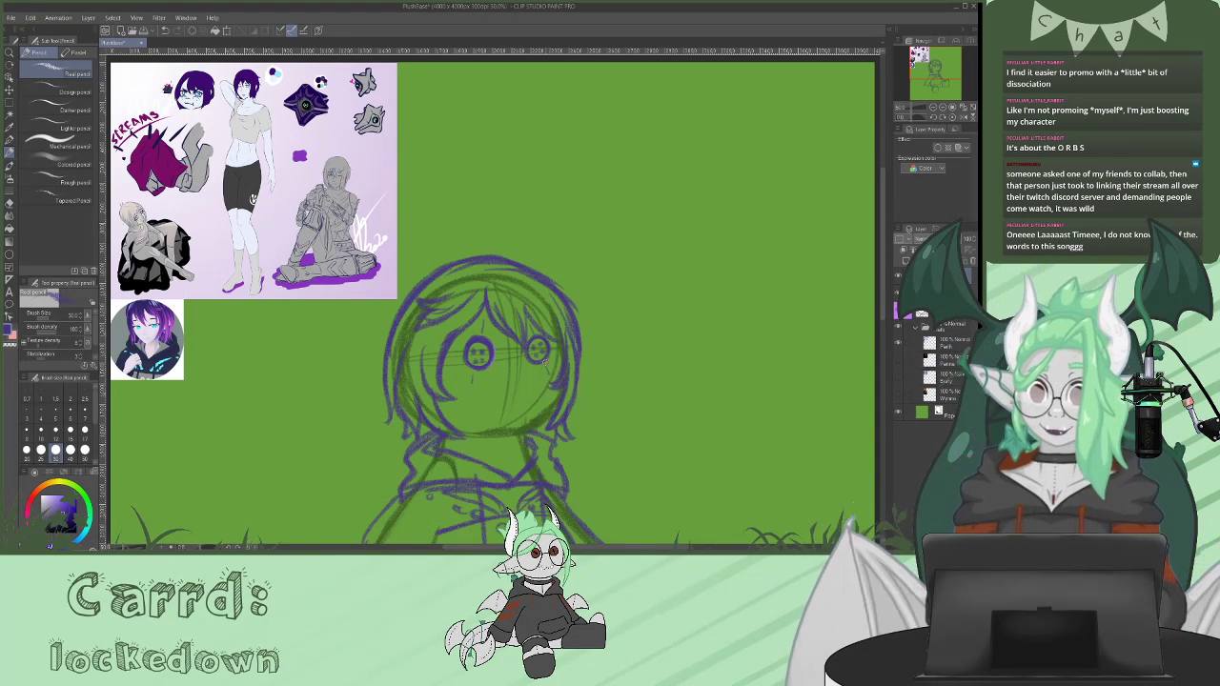
drag(880, 225, 878, 231)
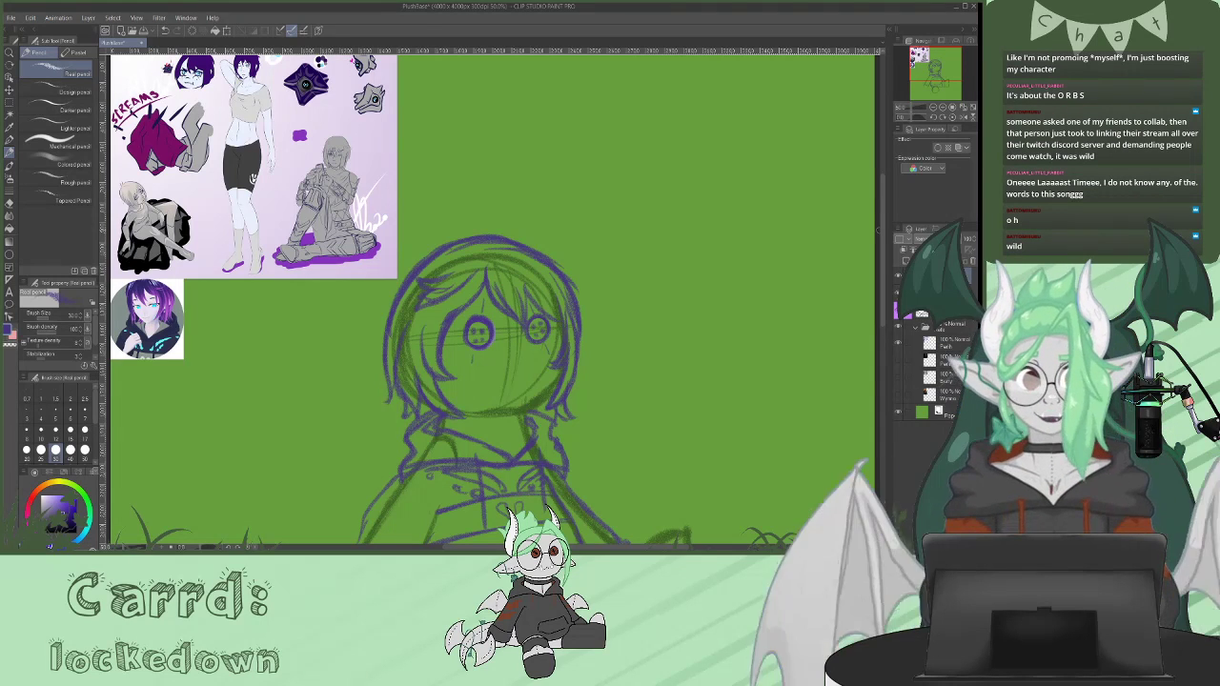
drag(887, 242, 883, 290)
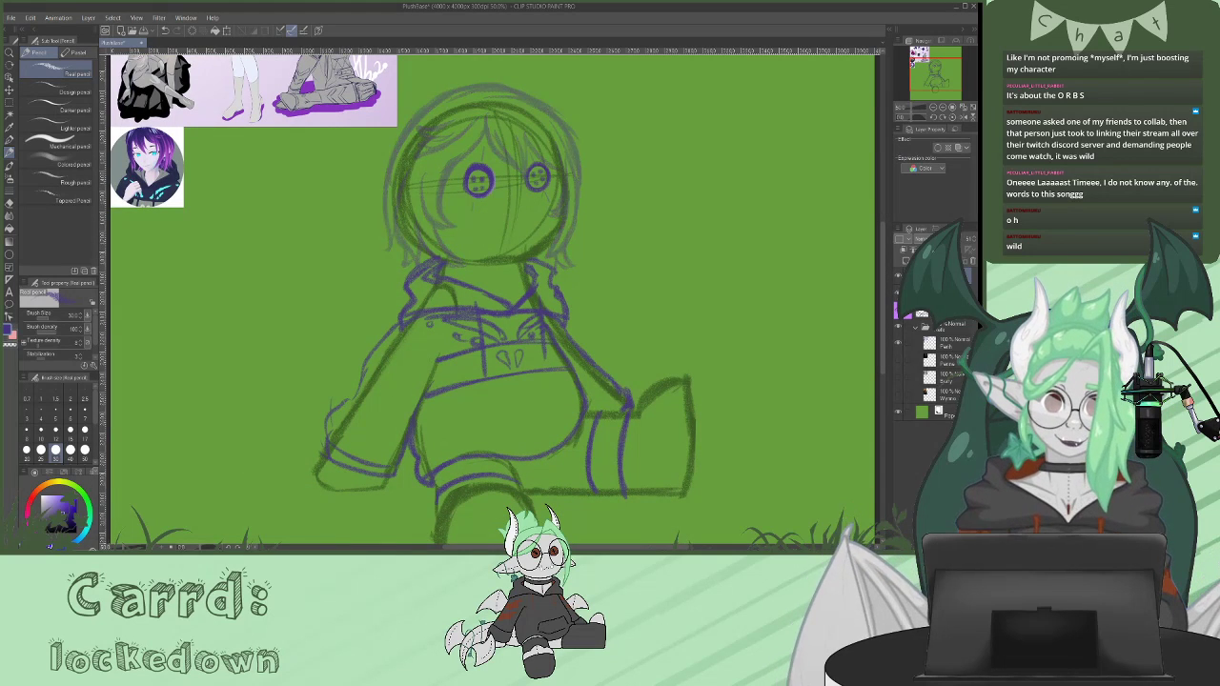
key(ctrl+e)
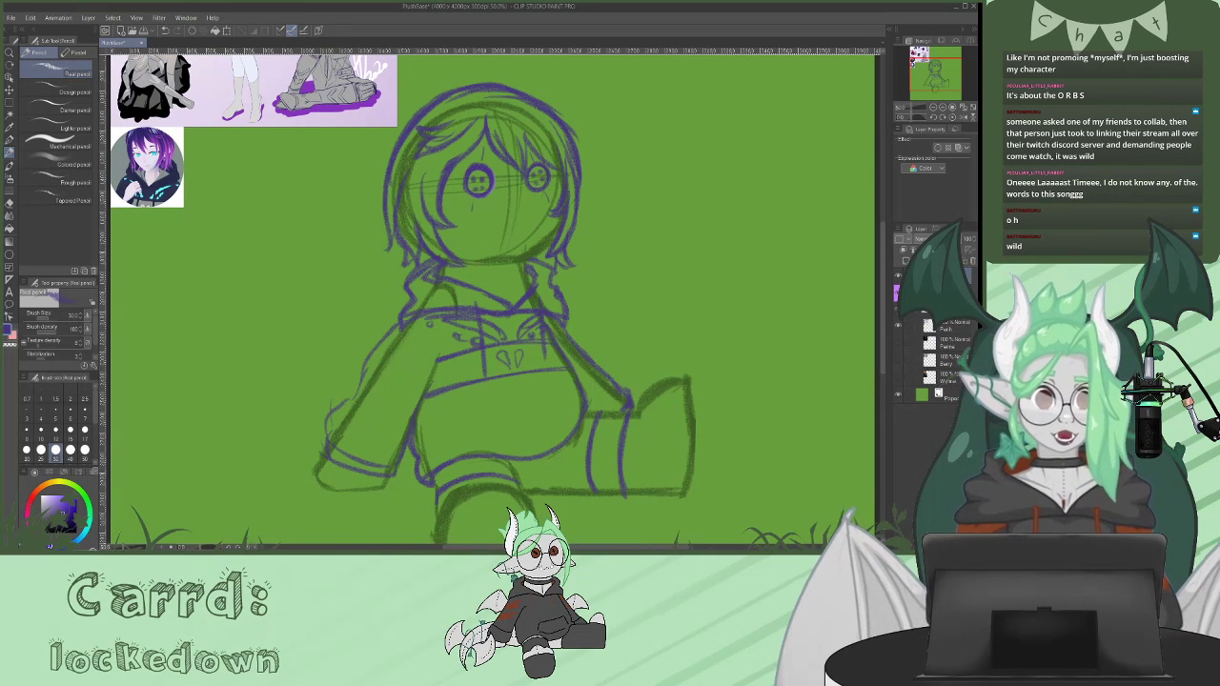
click(953, 239)
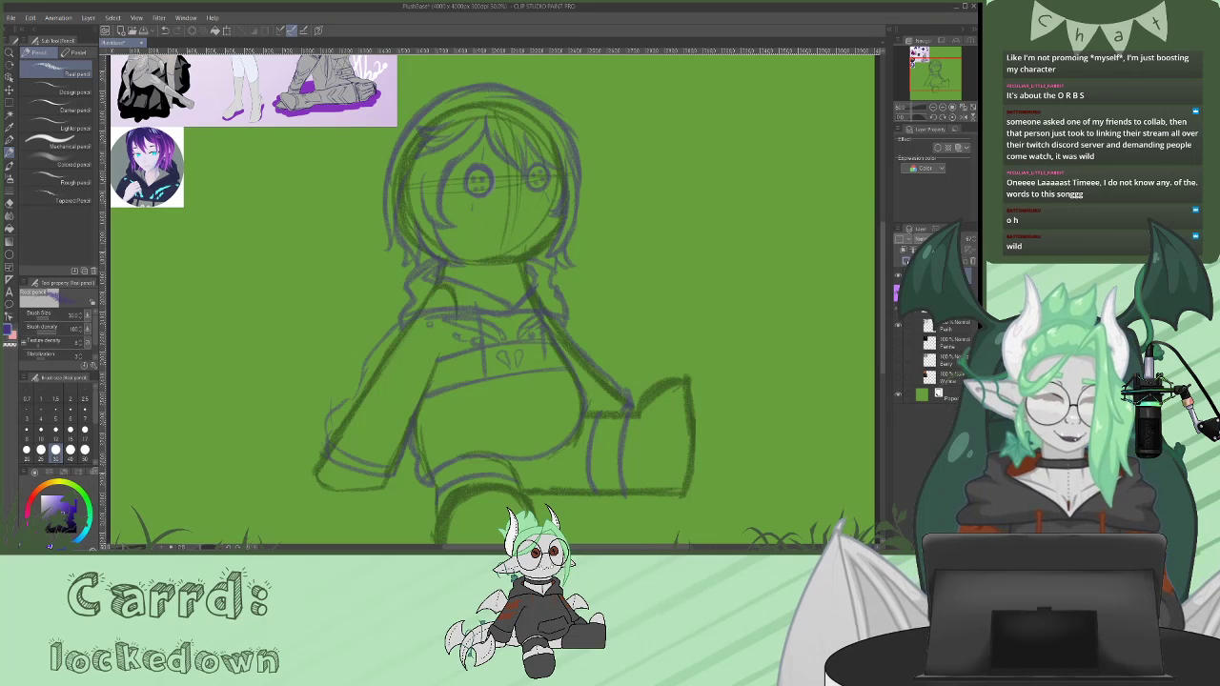
scroll(921, 329, up, 1)
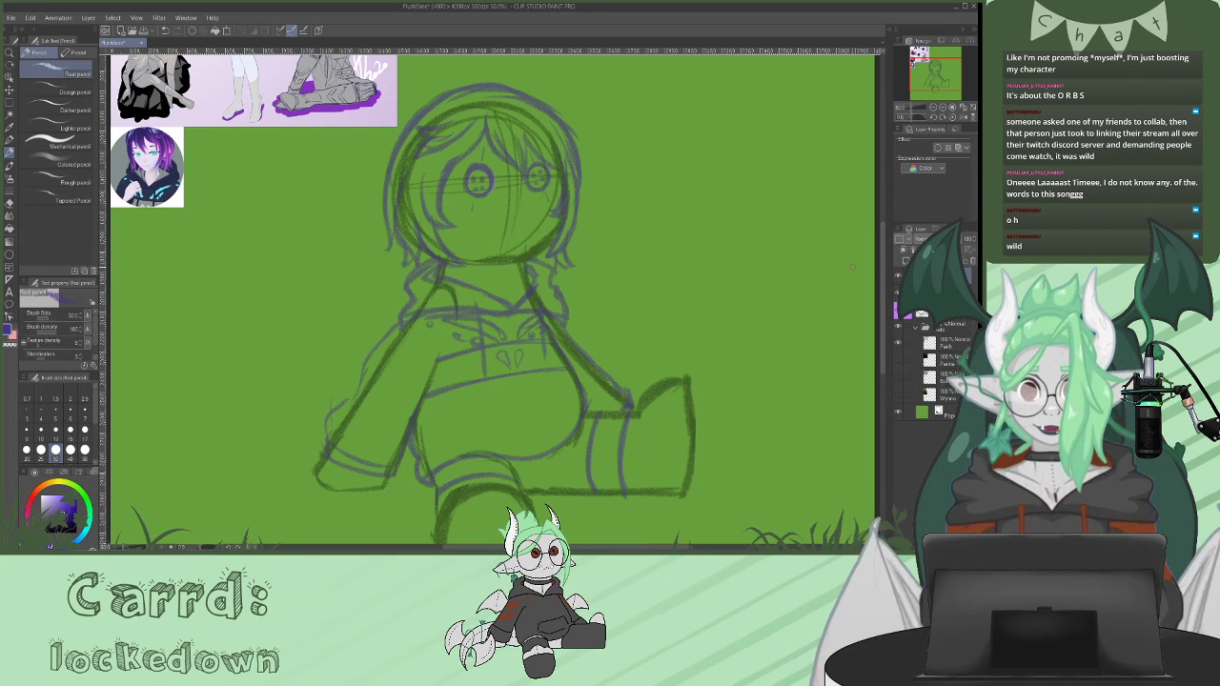
- Ink the plush's hair in dark purple with the Textured pen, covering the outer outline, side locks, fringe and crown strands
drag(882, 257, 882, 196)
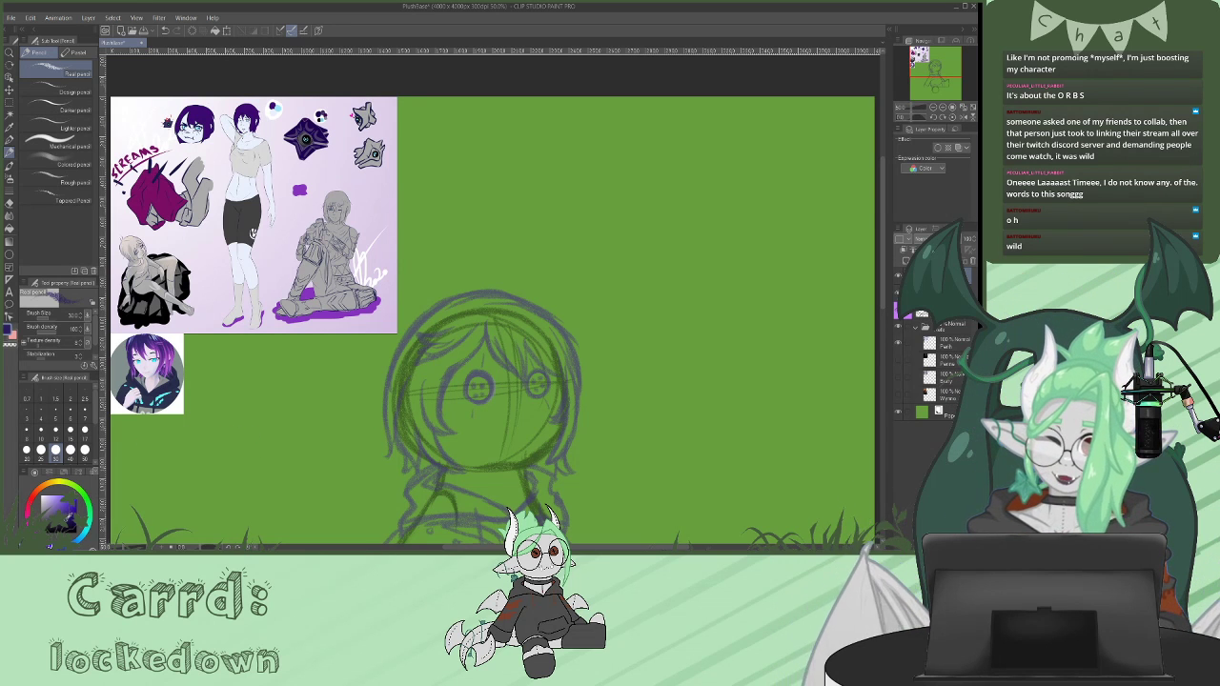
click(9, 140)
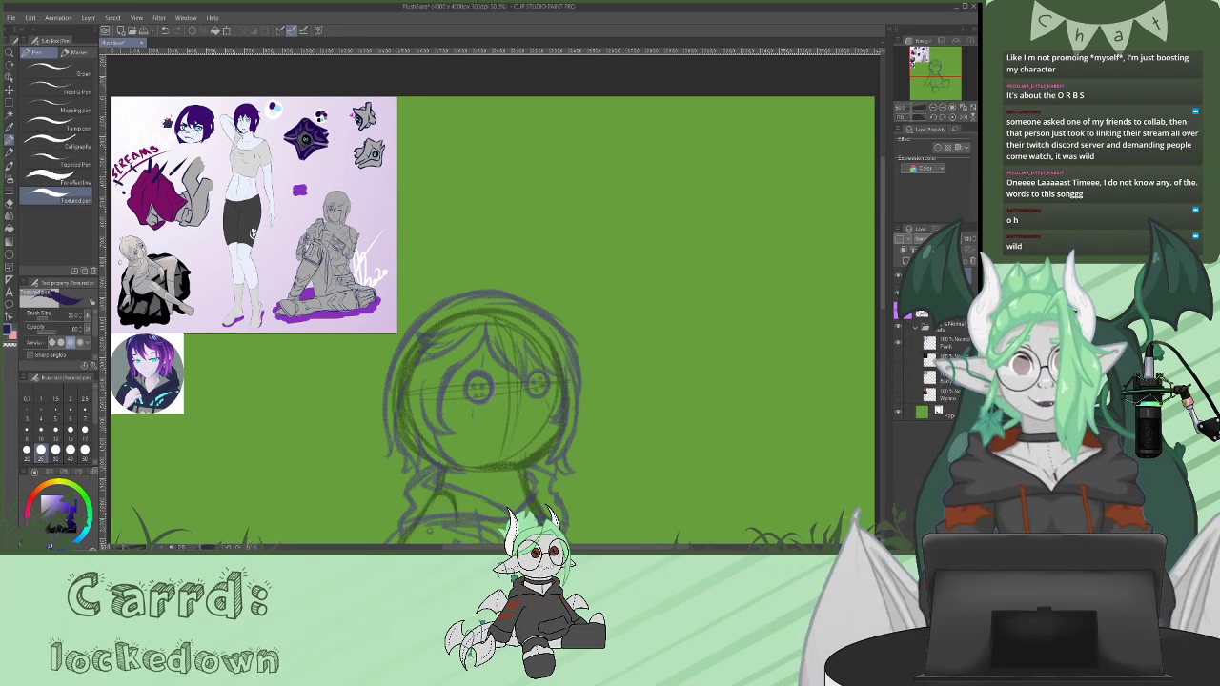
scroll(884, 275, down, 2)
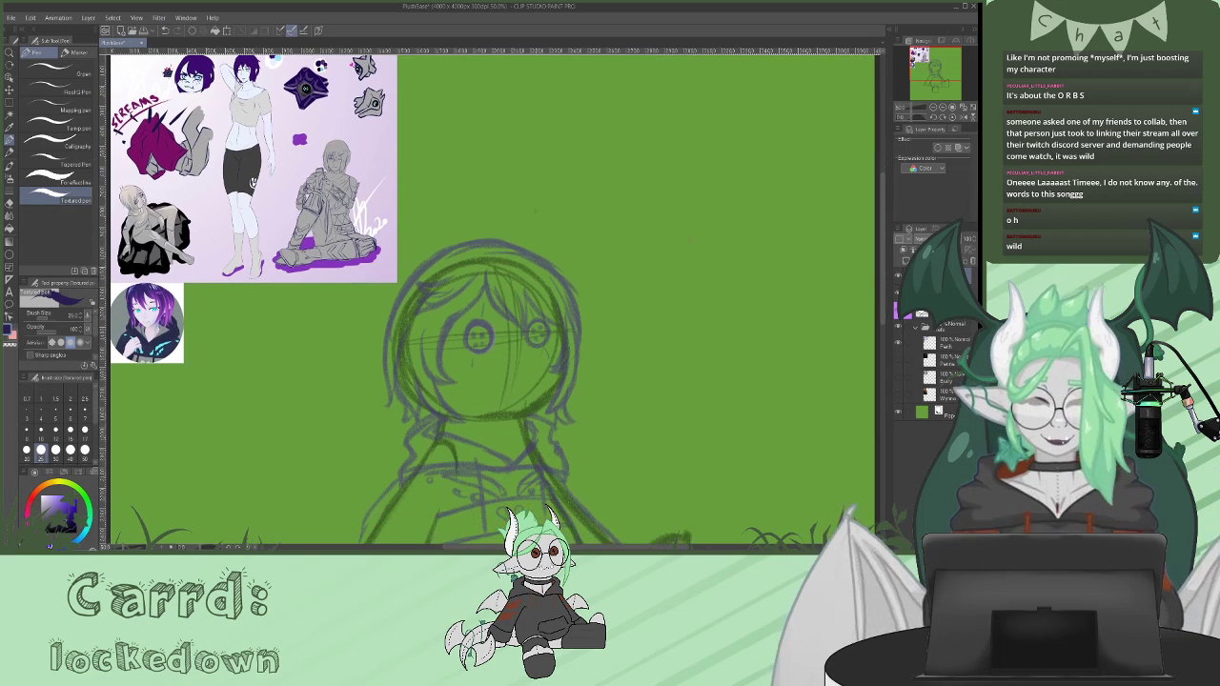
mouse_move(484, 272)
mouse_down()
mouse_move(491, 304)
mouse_move(523, 329)
mouse_move(524, 293)
mouse_move(561, 324)
mouse_move(551, 415)
mouse_move(579, 359)
mouse_up()
mouse_move(481, 241)
mouse_down()
mouse_move(541, 262)
mouse_move(578, 333)
mouse_move(576, 362)
mouse_up()
mouse_move(488, 239)
mouse_down()
mouse_move(396, 298)
mouse_move(382, 350)
mouse_move(382, 407)
mouse_move(399, 399)
mouse_move(414, 420)
mouse_move(414, 389)
mouse_move(444, 420)
mouse_move(434, 386)
mouse_move(461, 421)
mouse_up()
mouse_move(485, 284)
mouse_down()
mouse_move(441, 347)
mouse_move(456, 387)
mouse_up()
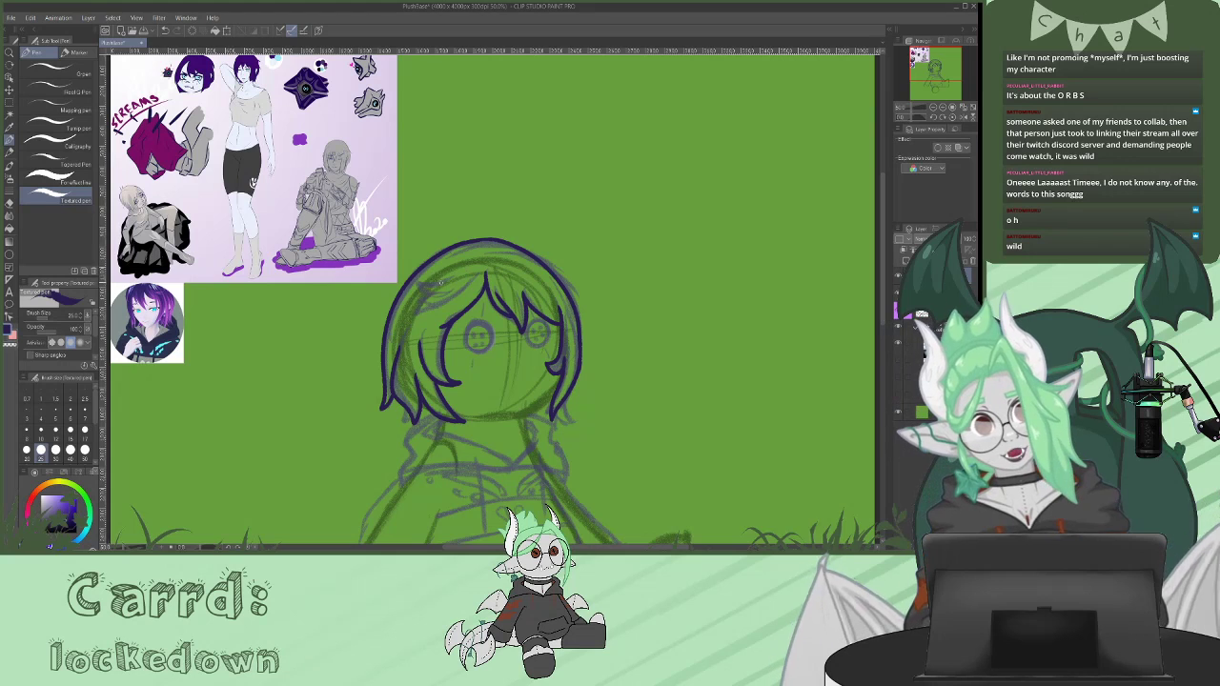
drag(442, 287, 418, 315)
drag(419, 315, 483, 278)
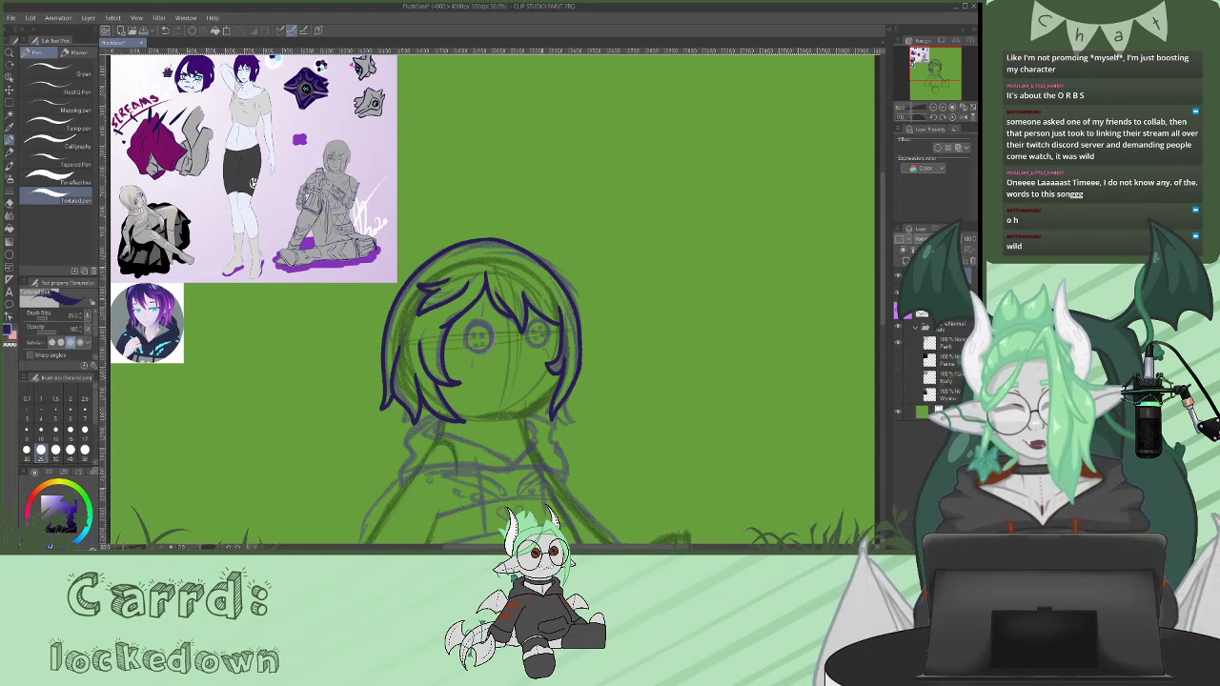
- Ink both round button eyes in dark purple, redrawing the four small holes inside each
mouse_move(477, 321)
mouse_down()
mouse_move(473, 353)
mouse_move(483, 320)
mouse_move(492, 342)
mouse_move(465, 349)
mouse_move(494, 343)
mouse_move(473, 321)
mouse_move(530, 348)
mouse_move(549, 322)
mouse_up()
key(ctrl+z)
key(ctrl+z)
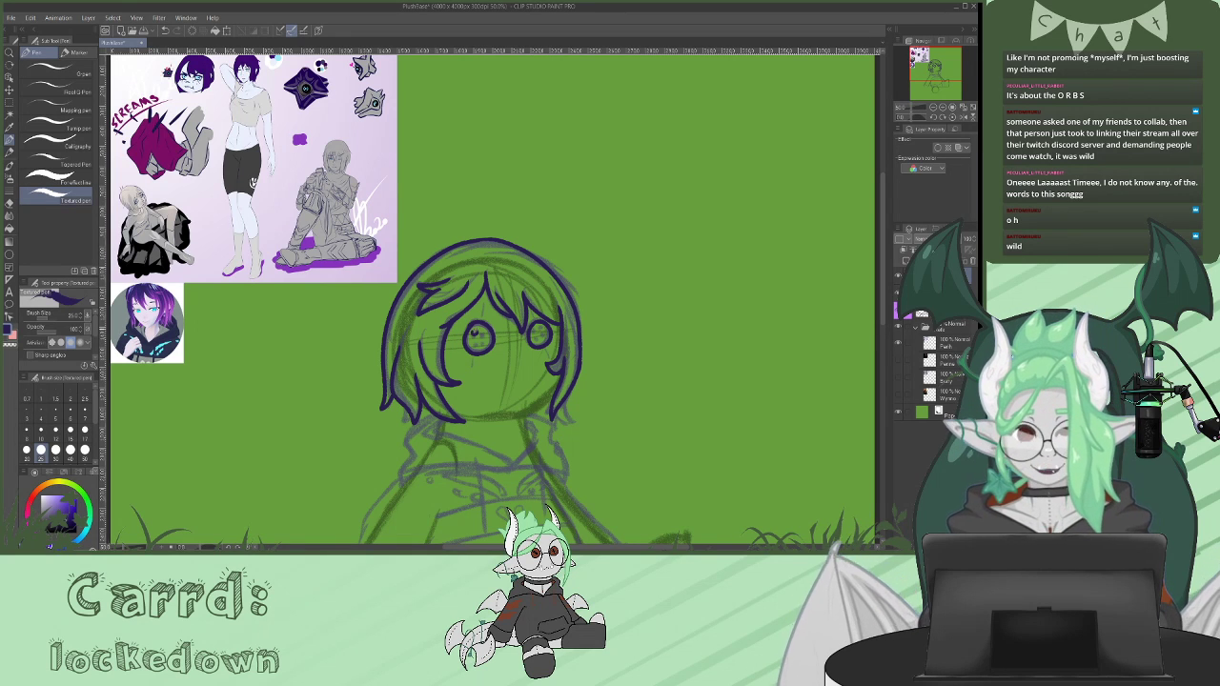
drag(482, 328, 485, 336)
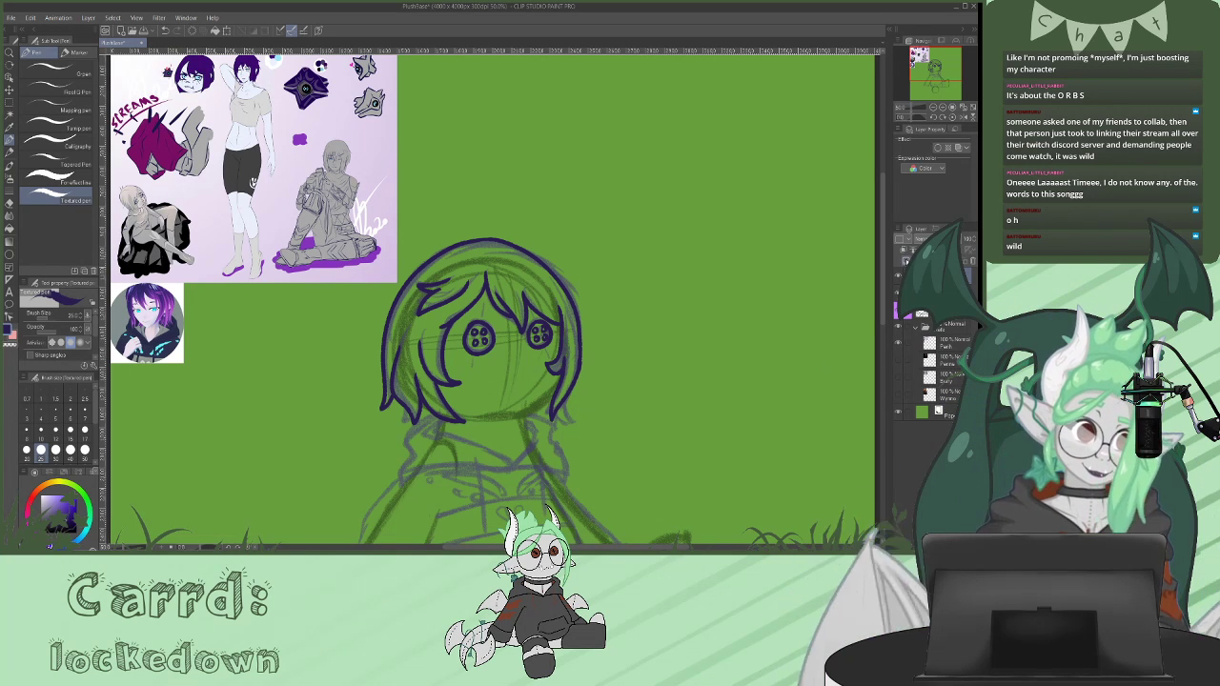
- Recolour the button-eye lines light blue on a new layer clipped to the line art, and merge it down
click(907, 260)
drag(87, 527, 69, 494)
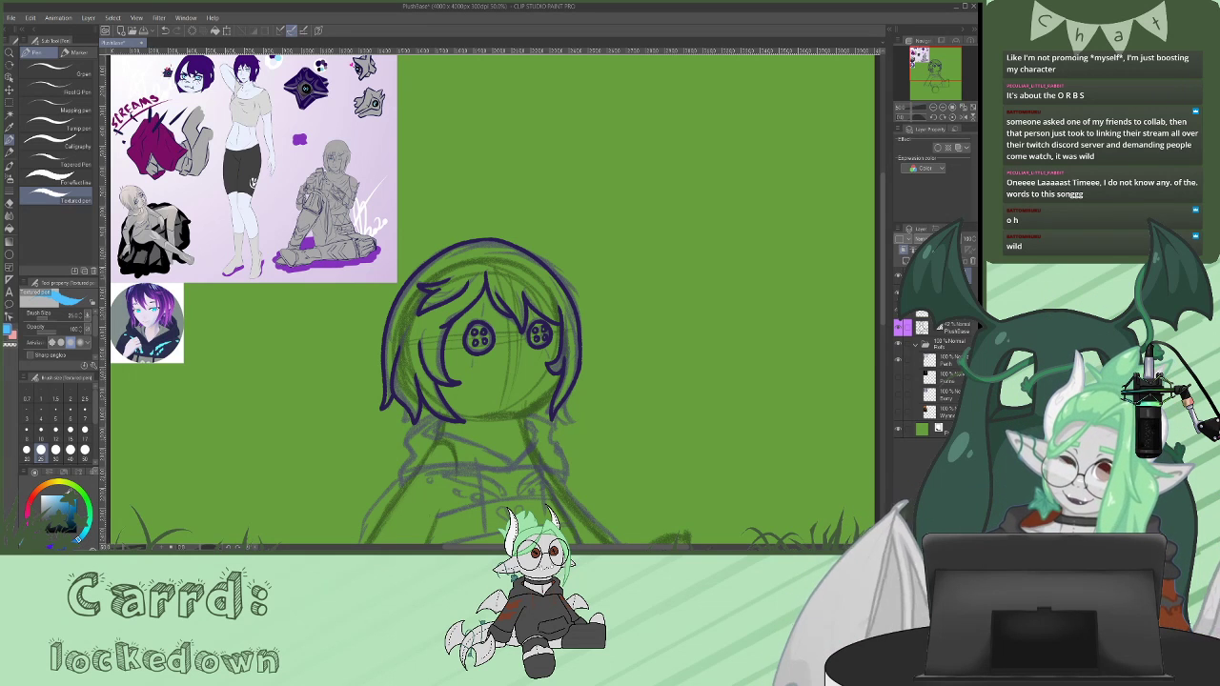
mouse_move(474, 321)
mouse_down()
mouse_move(473, 350)
mouse_move(489, 330)
mouse_move(470, 353)
mouse_move(490, 328)
mouse_move(496, 339)
mouse_move(532, 343)
mouse_up()
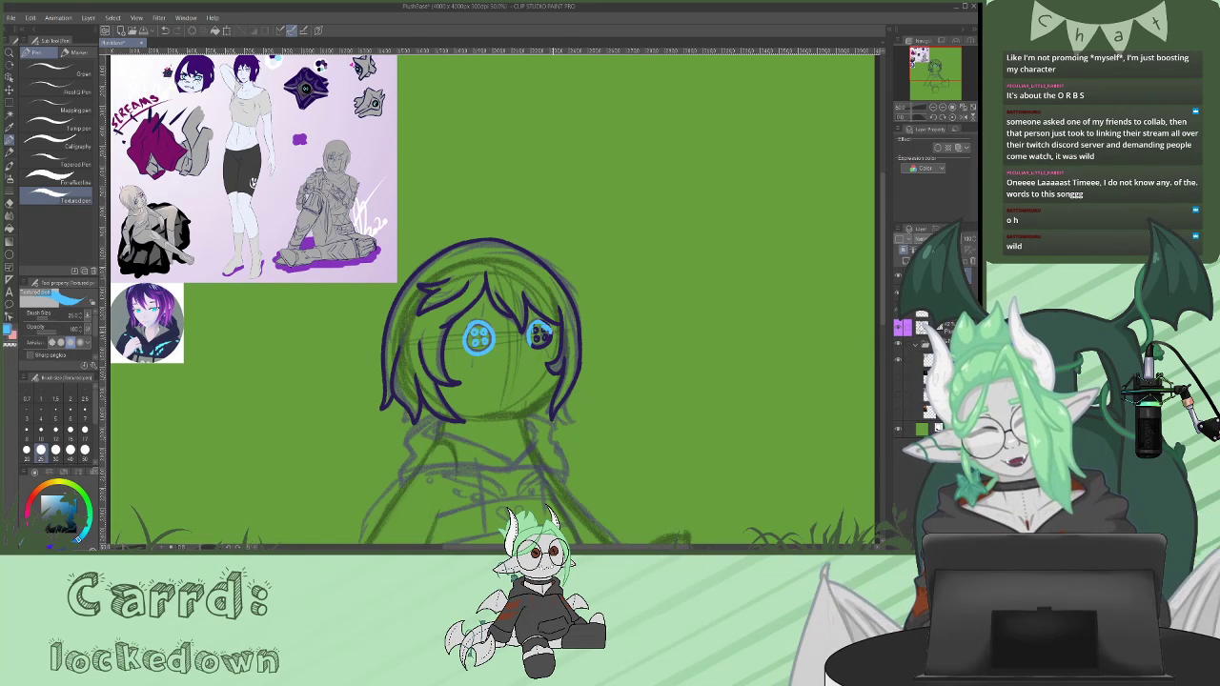
drag(536, 325, 547, 349)
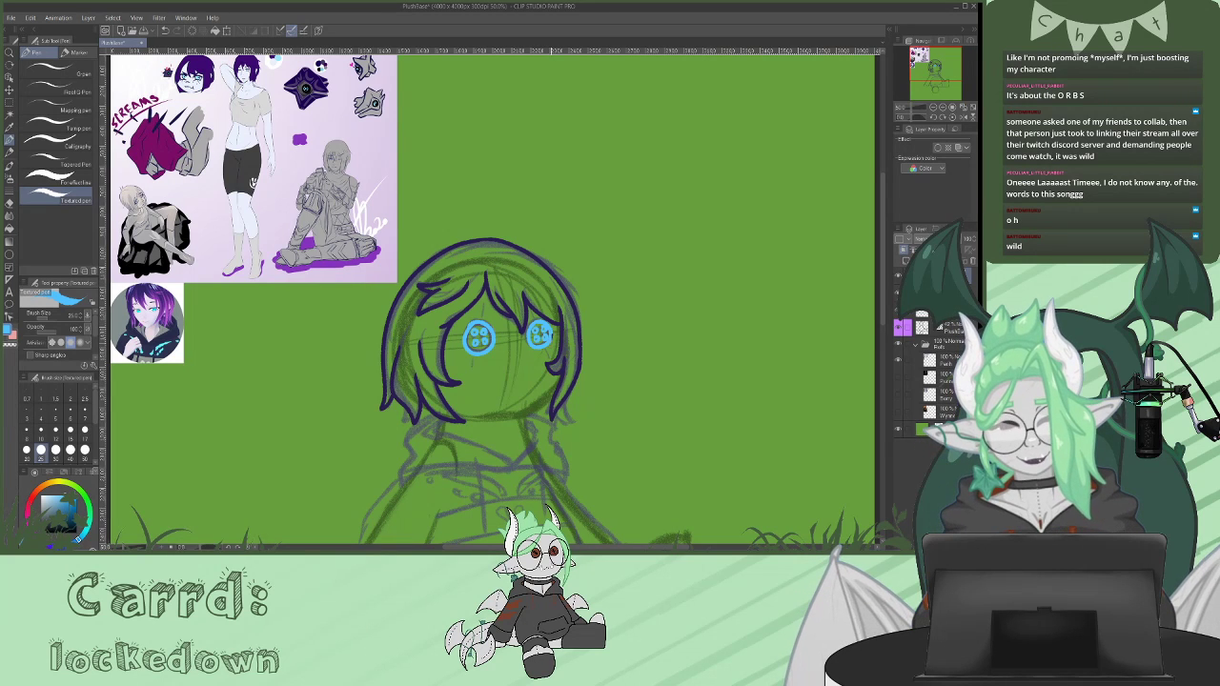
key(ctrl+e)
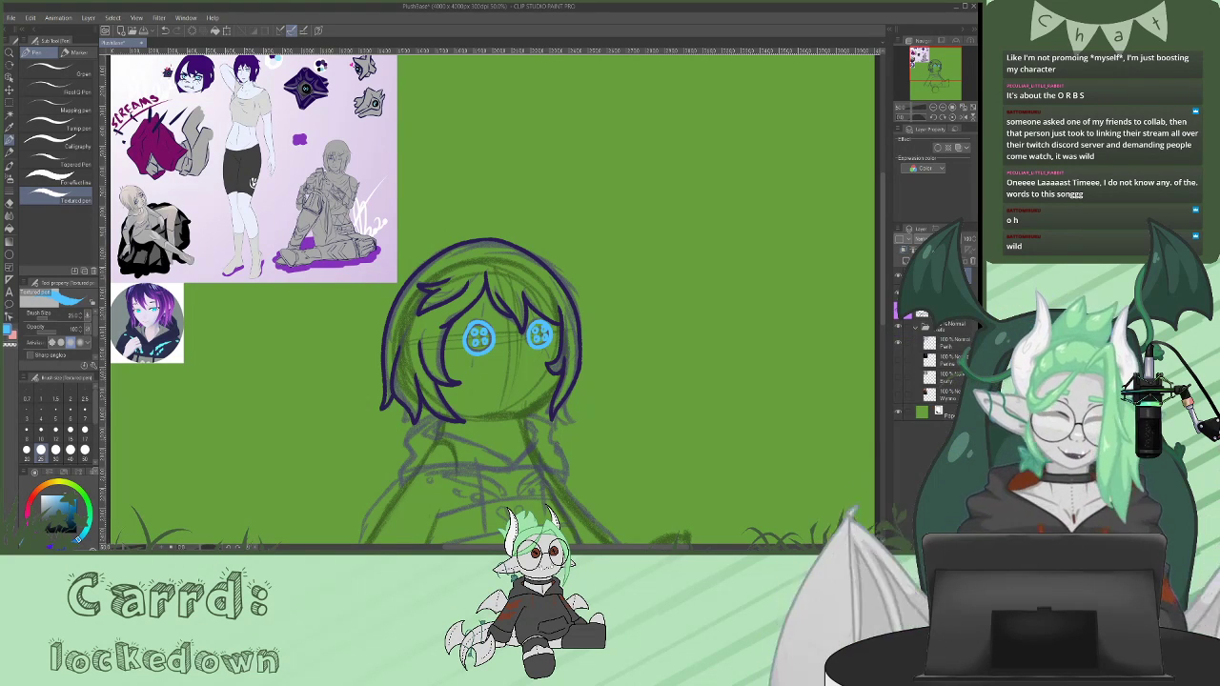
- Sample the skin colour from the portrait reference and shift it to a light tan for the face lines
alt+click(153, 313)
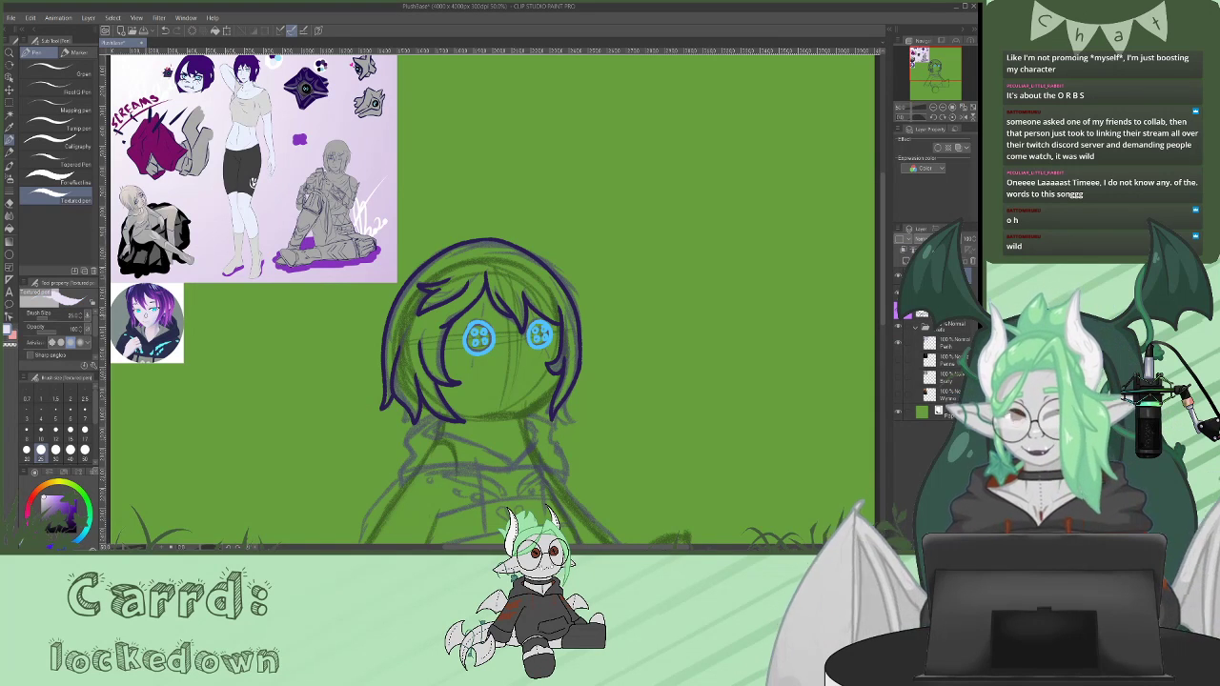
drag(54, 484, 52, 501)
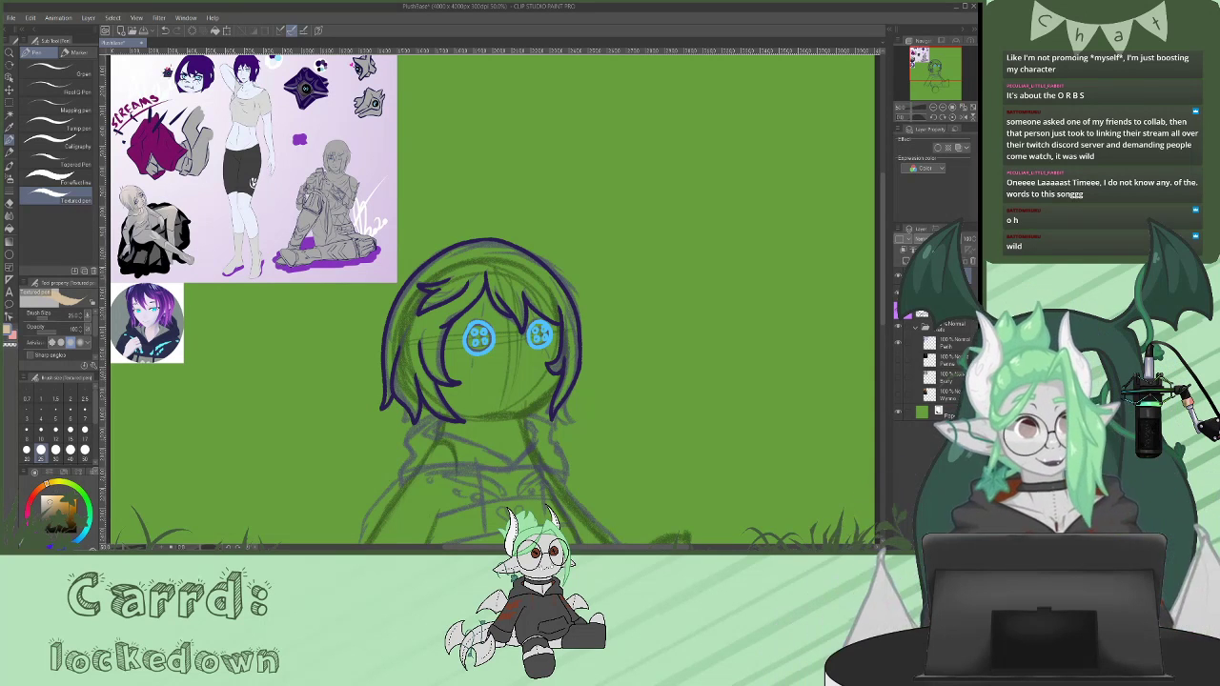
key(ctrl+e)
click(899, 277)
click(899, 276)
key(ctrl+z)
key(ctrl+z)
key(ctrl+z)
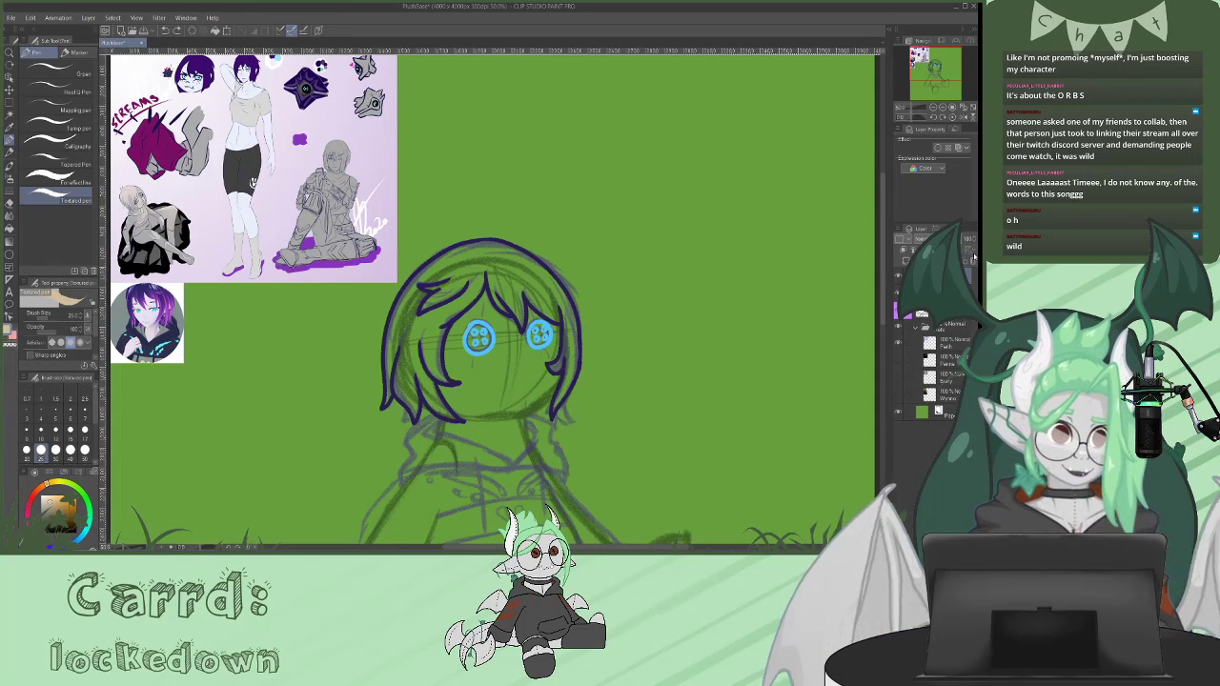
- Draw the face's curved jawline in light tan on a new layer, mirroring the canvas and redoing the stroke until it is smooth
scroll(939, 367, up, 1)
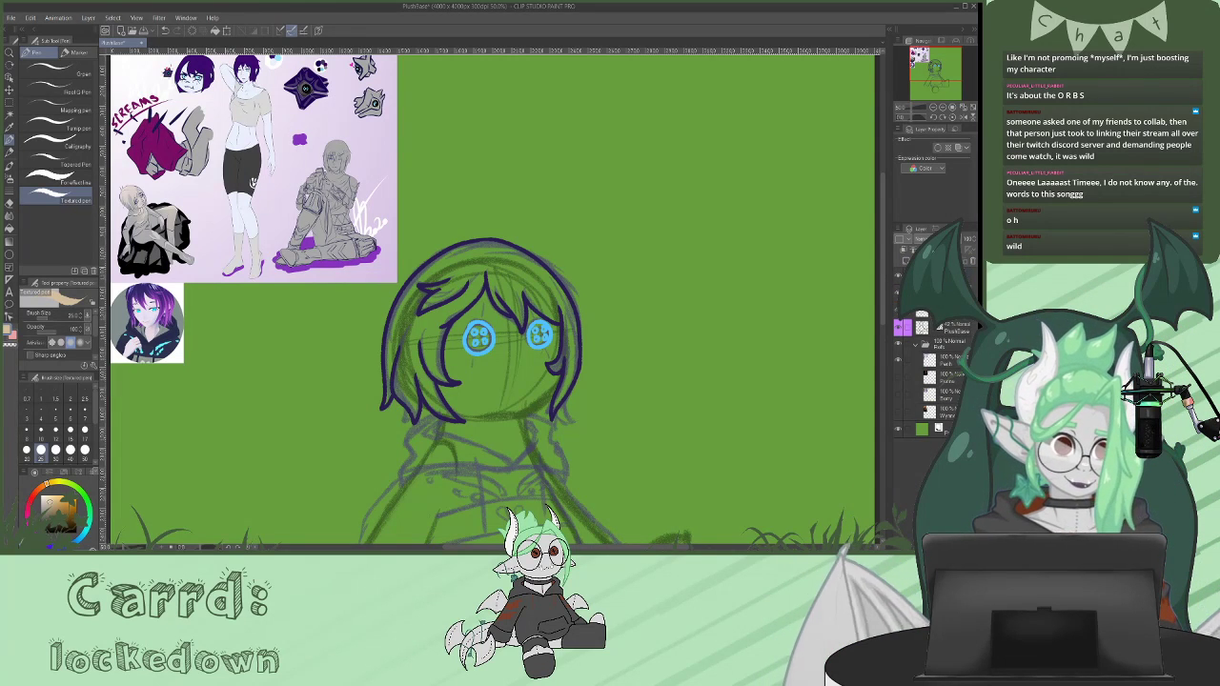
scroll(885, 277, down, 3)
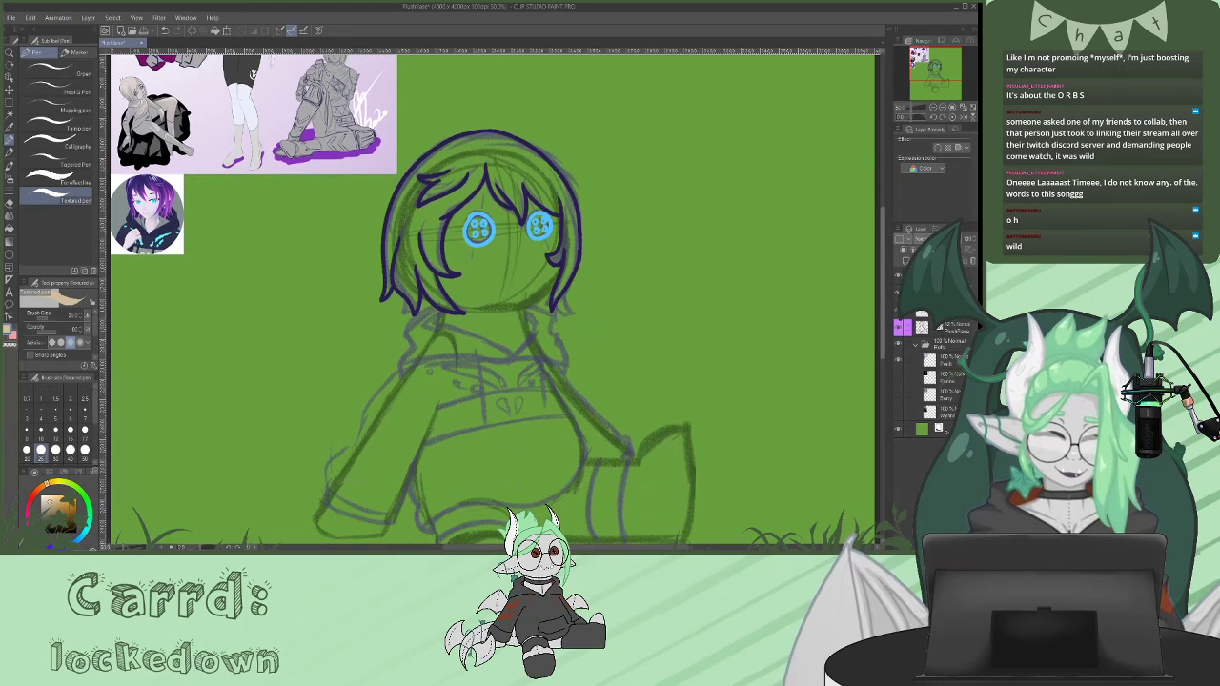
mouse_move(563, 263)
mouse_down()
mouse_move(542, 296)
mouse_move(455, 305)
mouse_up()
key(ctrl+z)
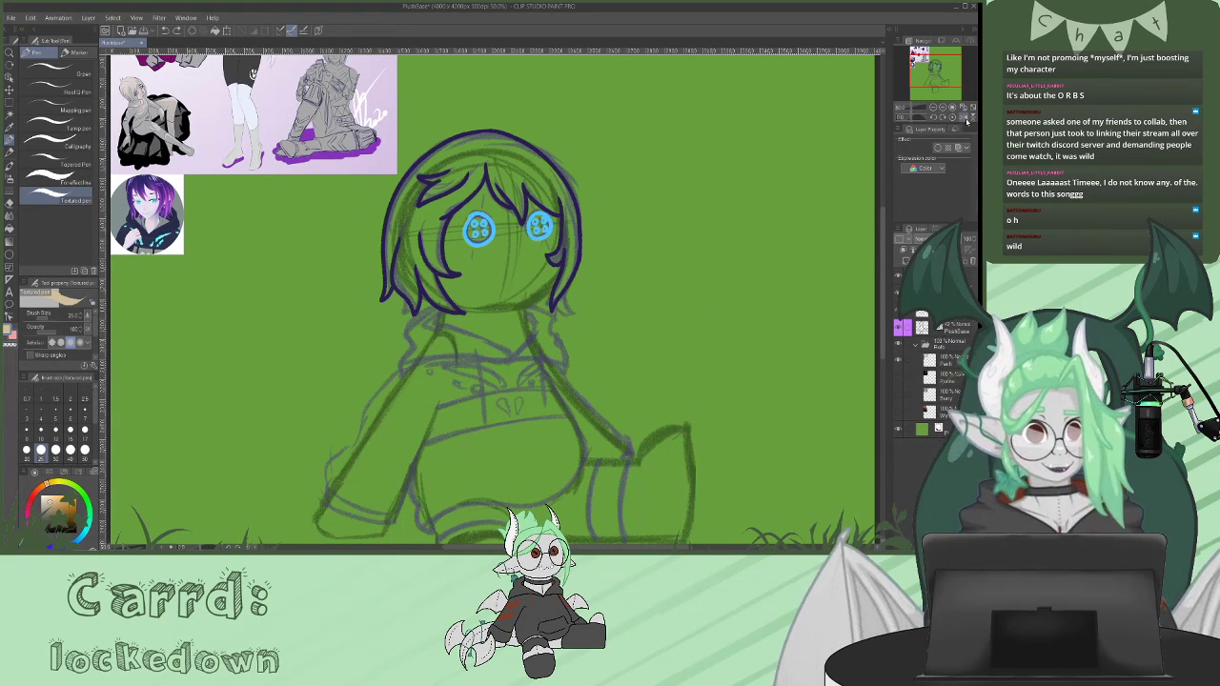
click(963, 117)
mouse_move(425, 266)
mouse_down()
mouse_move(463, 307)
mouse_move(530, 306)
mouse_up()
key(ctrl+z)
mouse_move(429, 267)
mouse_down()
mouse_move(453, 298)
mouse_move(532, 309)
mouse_up()
key(ctrl+z)
mouse_move(425, 263)
mouse_down()
mouse_move(471, 306)
mouse_move(532, 303)
mouse_up()
key(ctrl+z)
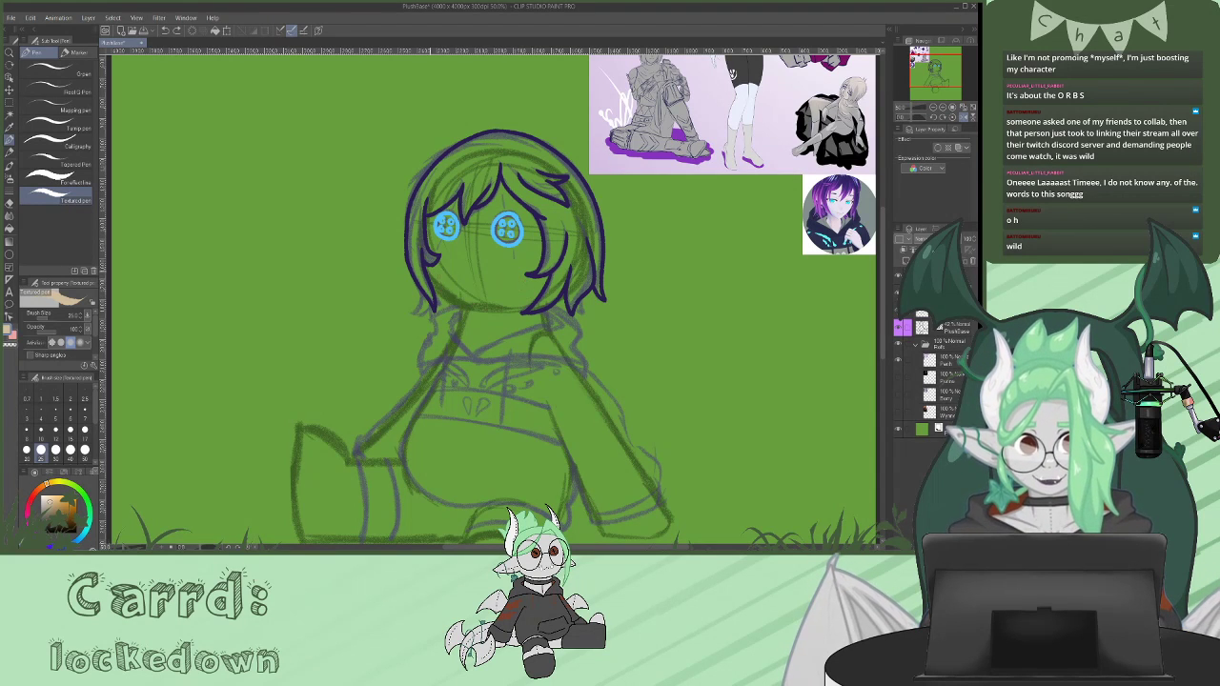
mouse_move(426, 269)
mouse_down()
mouse_move(483, 311)
mouse_move(530, 306)
mouse_up()
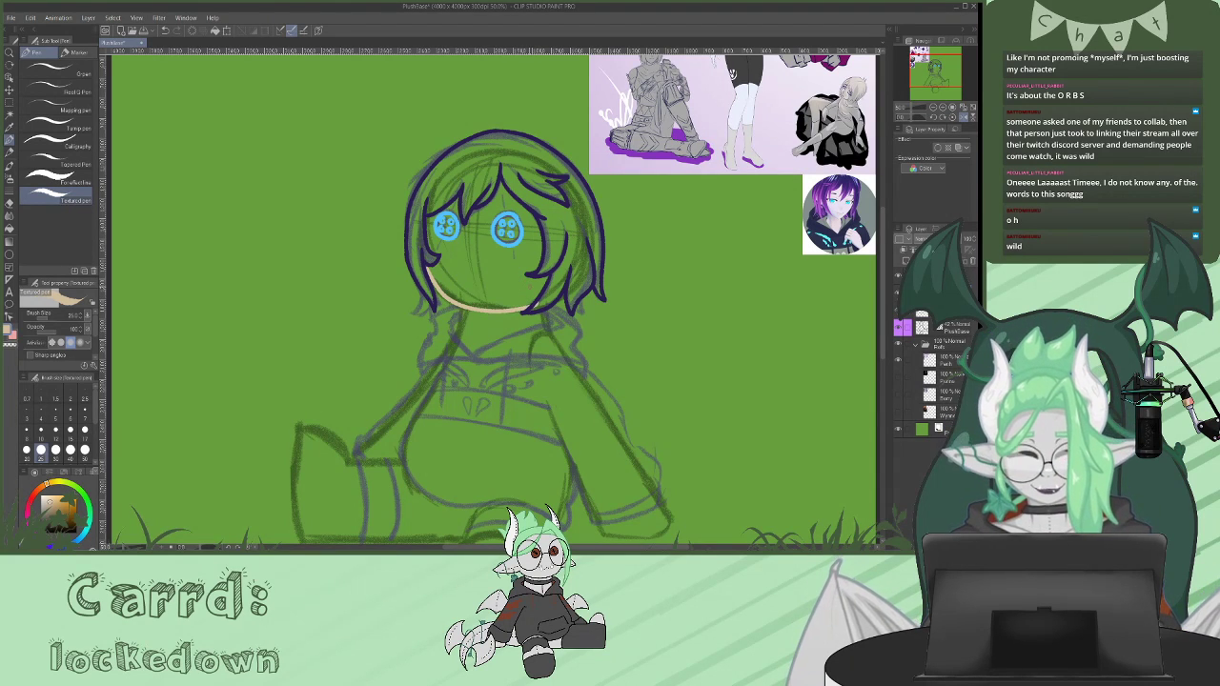
- Flip the canvas view back to its original orientation and switch to the Hard eraser
key(e)
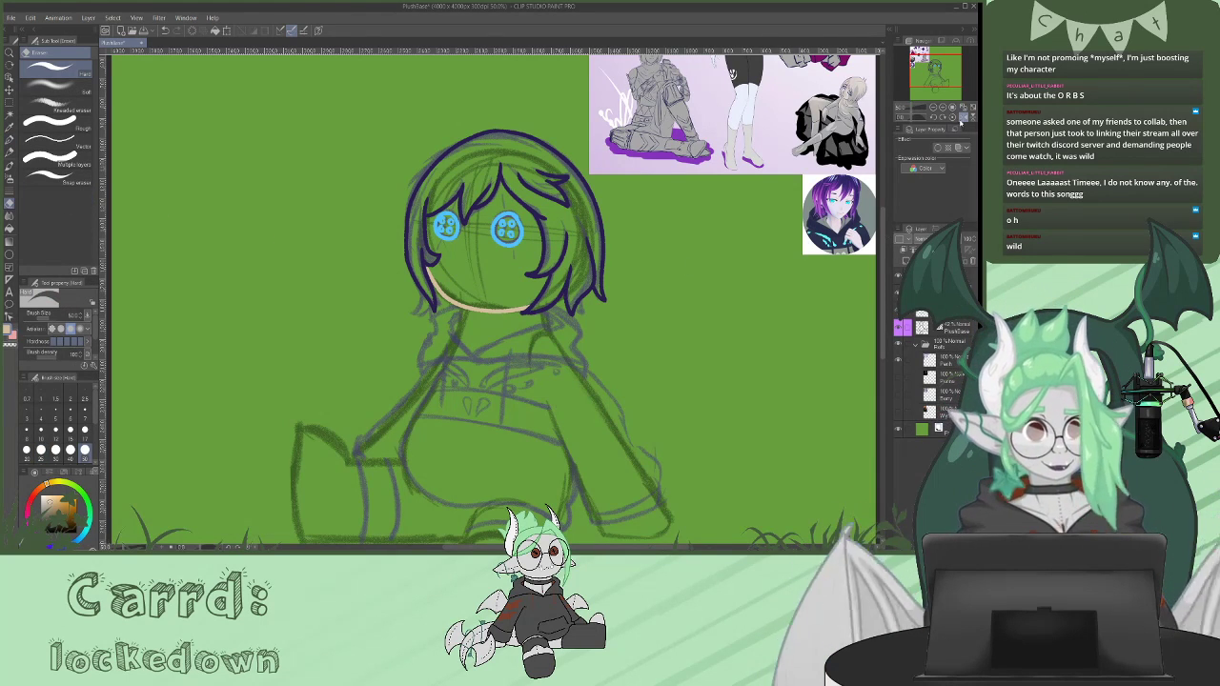
click(963, 115)
scroll(884, 225, up, 2)
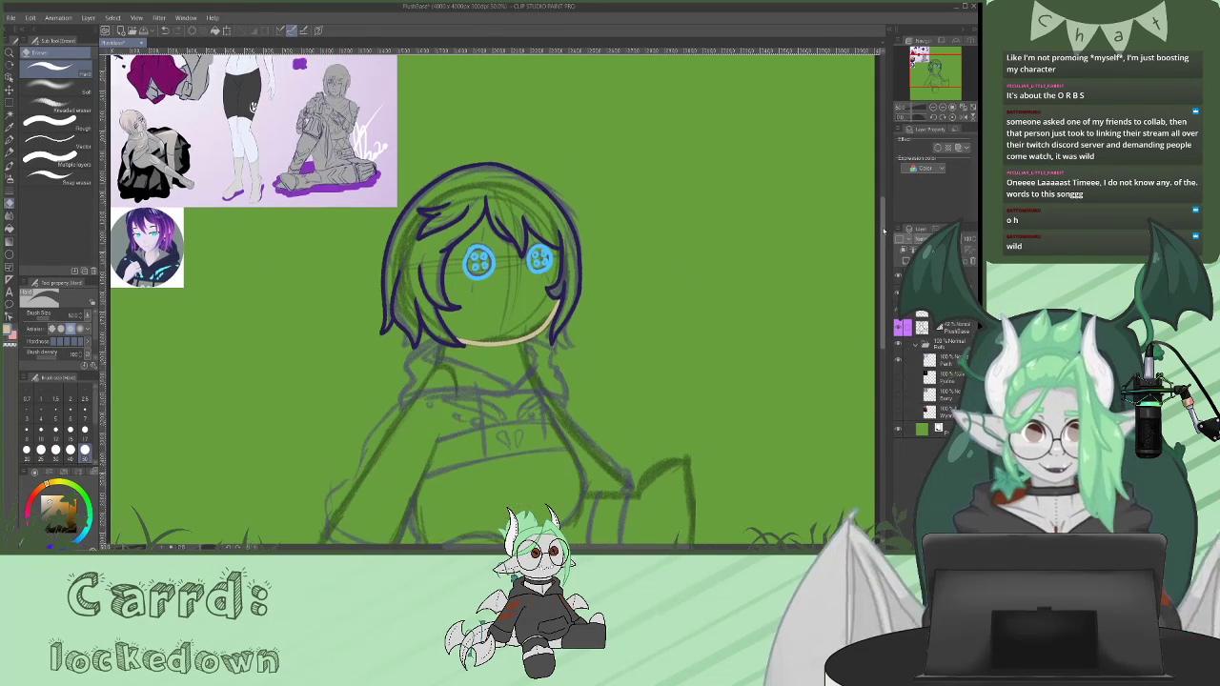
mouse_move(883, 226)
mouse_down()
mouse_move(886, 197)
mouse_move(885, 235)
mouse_up()
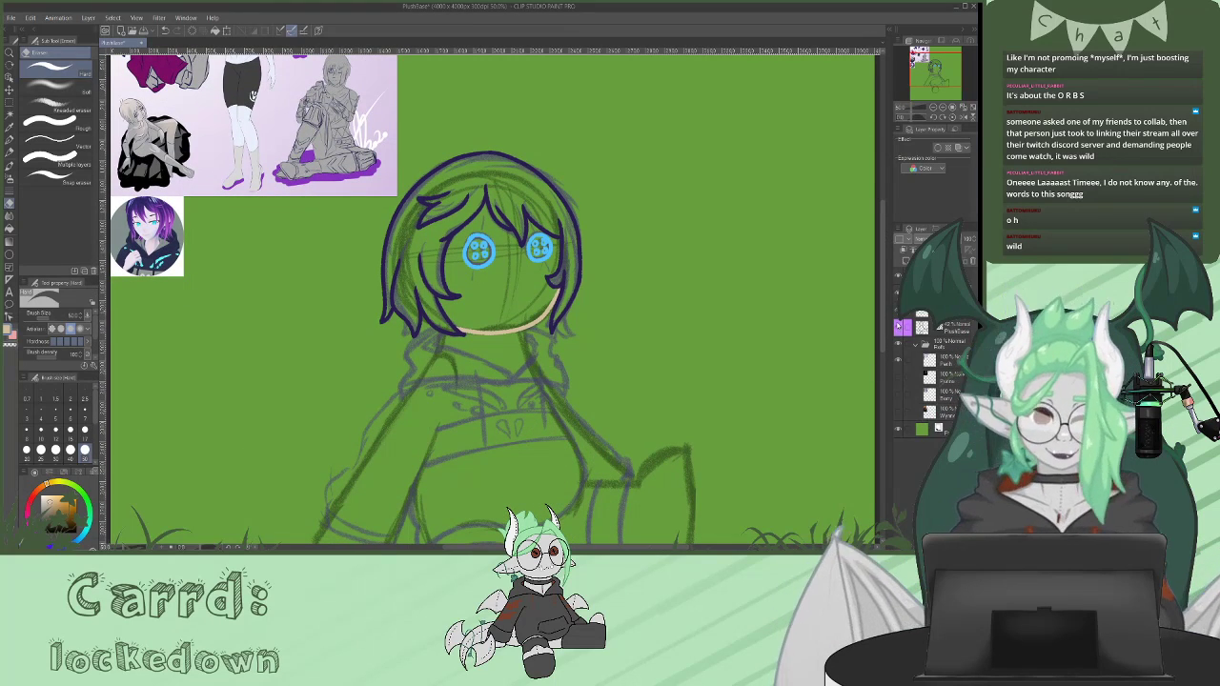
drag(884, 275, 885, 261)
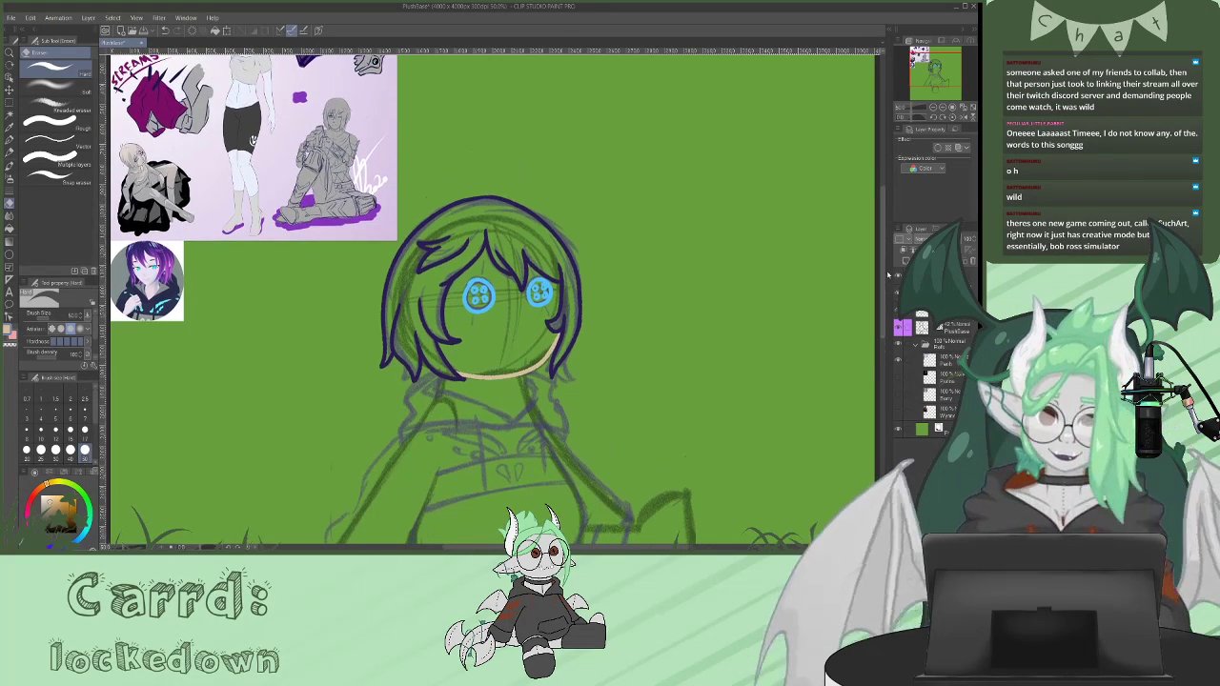
- Add light dashed stitch marks above and below both button eyes with the Dashed line brush, and merge the layer down
click(10, 192)
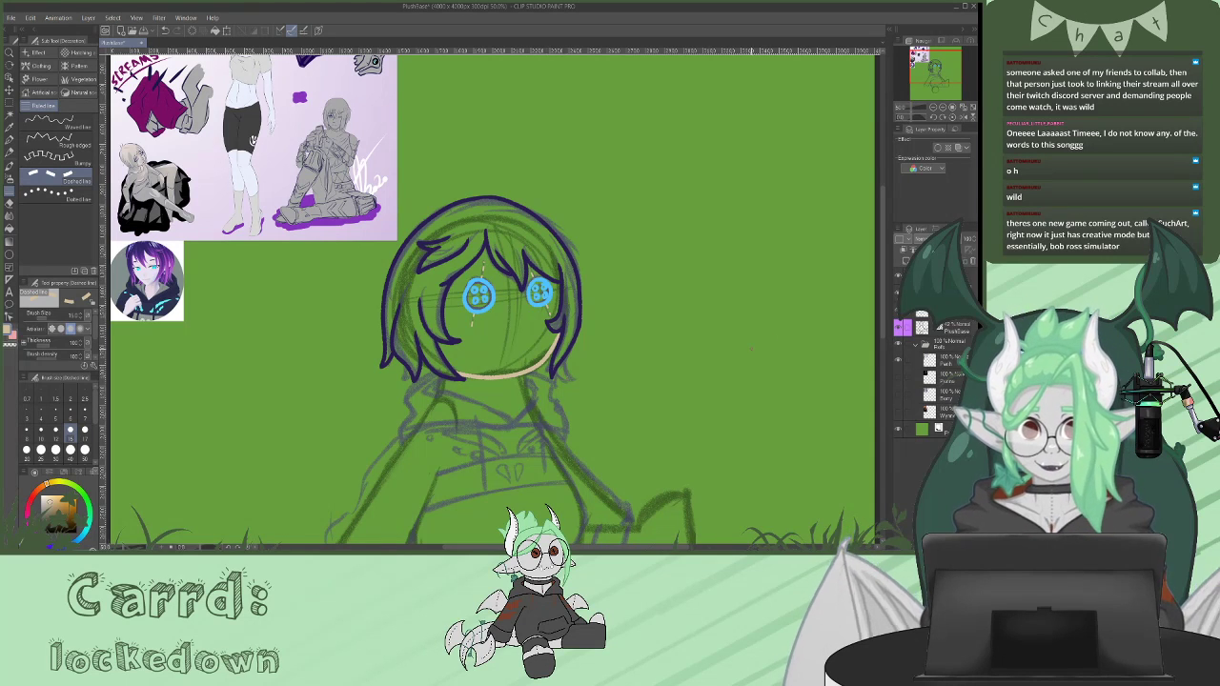
drag(886, 276, 883, 264)
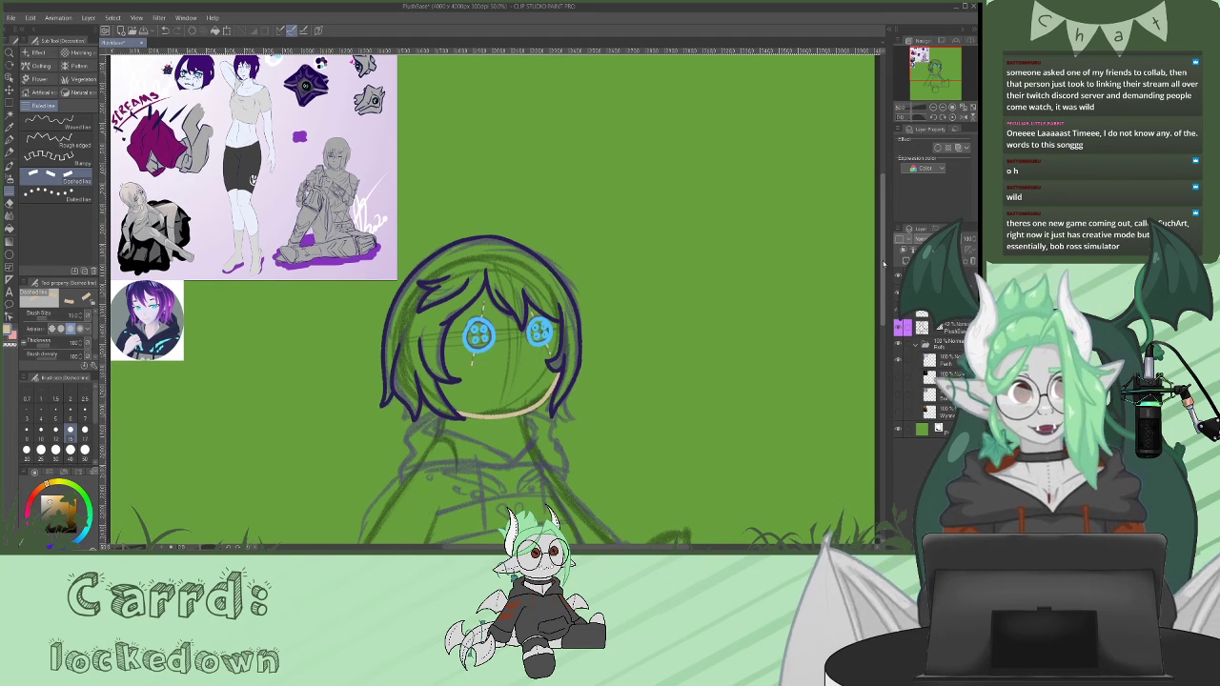
drag(884, 263, 881, 289)
click(956, 277)
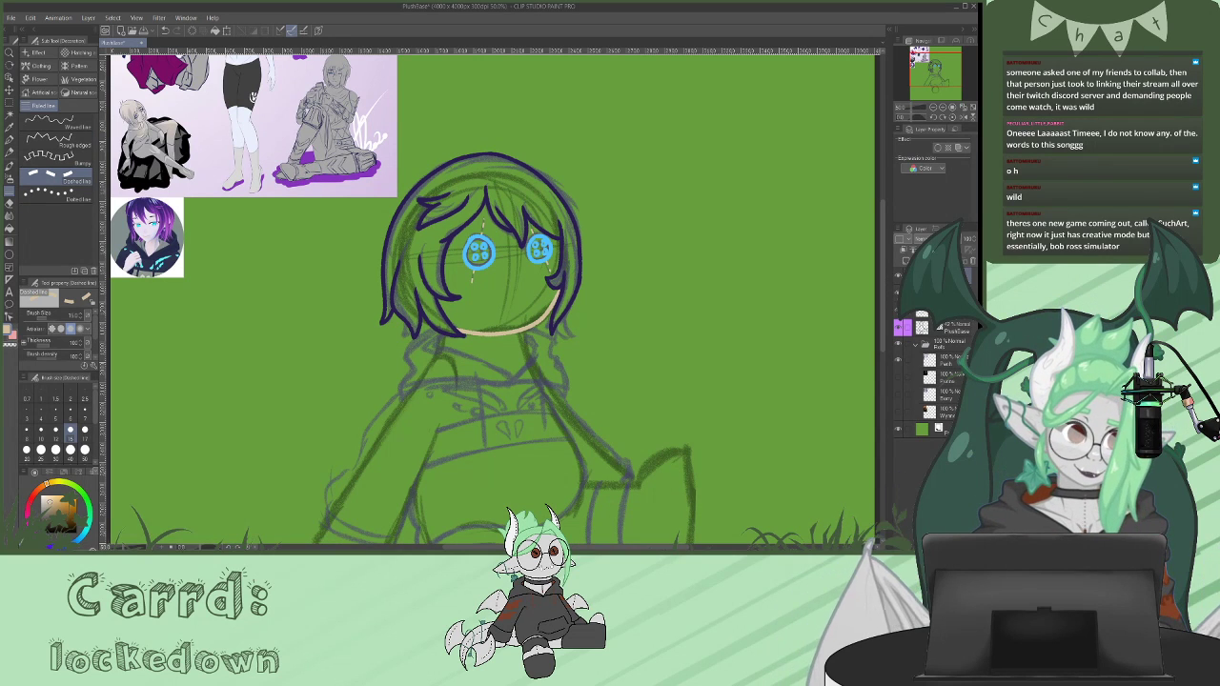
key(ctrl+e)
- Toggle the visibility of the uppermost layers to check what each one contains
click(899, 277)
click(898, 276)
click(953, 293)
click(900, 239)
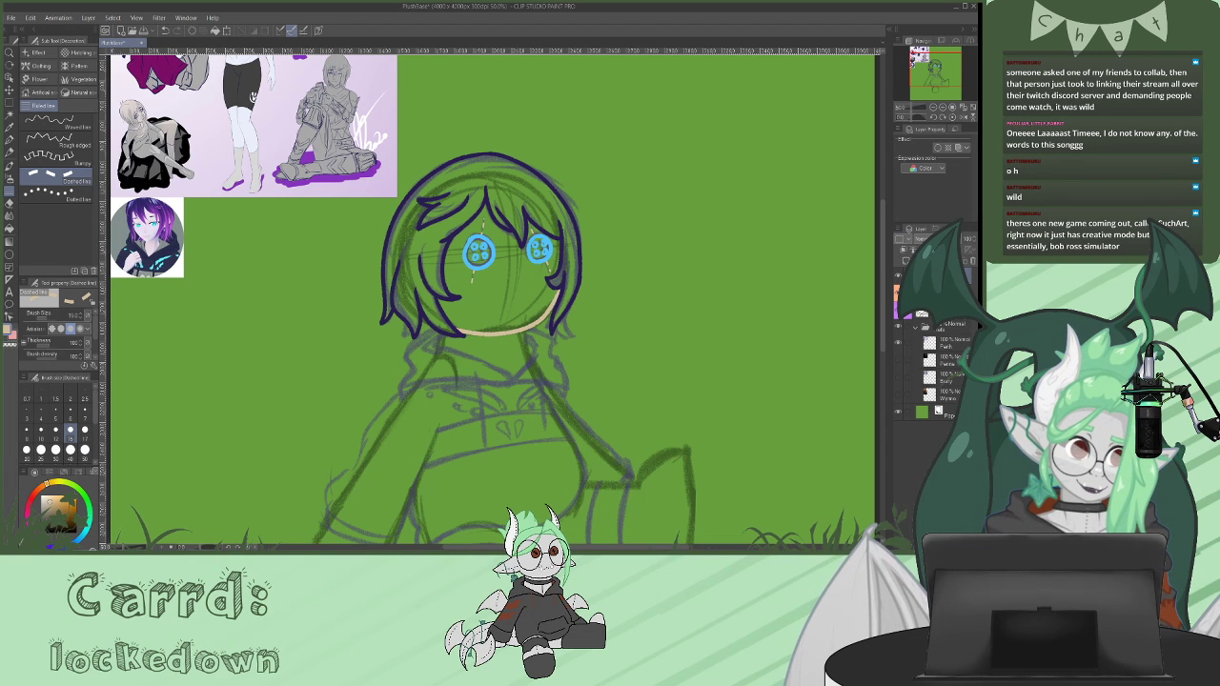
click(897, 293)
click(898, 293)
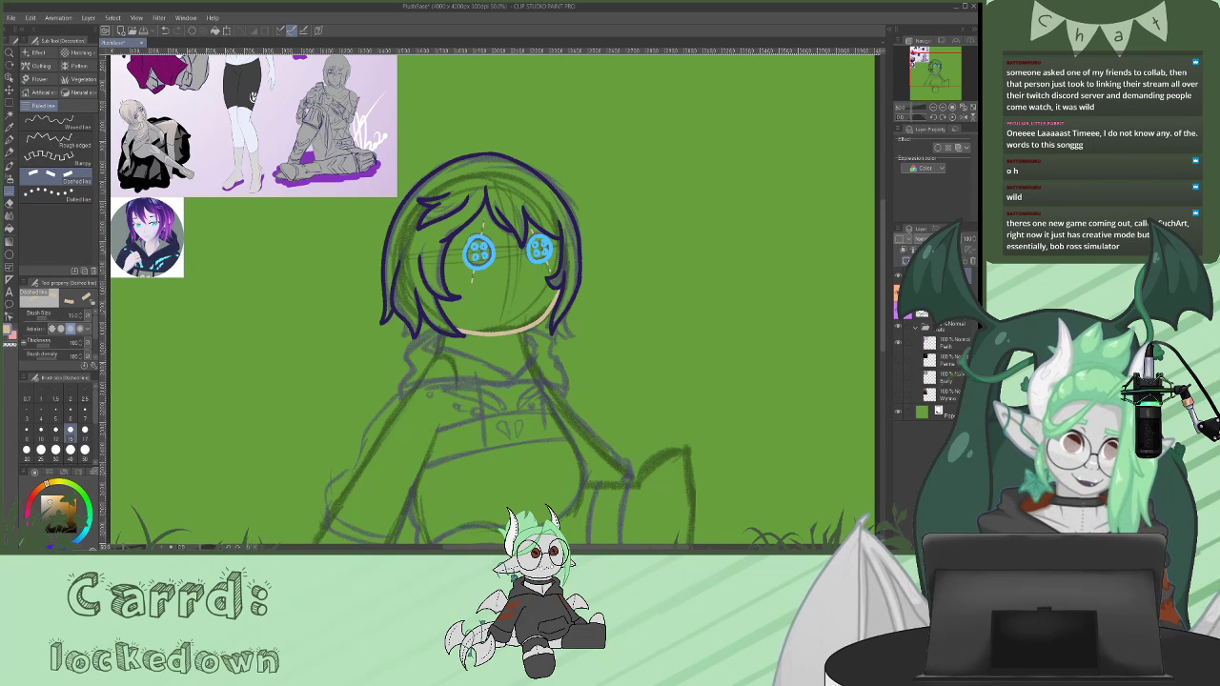
- Outline the hoodie's hood and collar in black on a new layer with the Textured pen, following the sketch around the neck
click(907, 262)
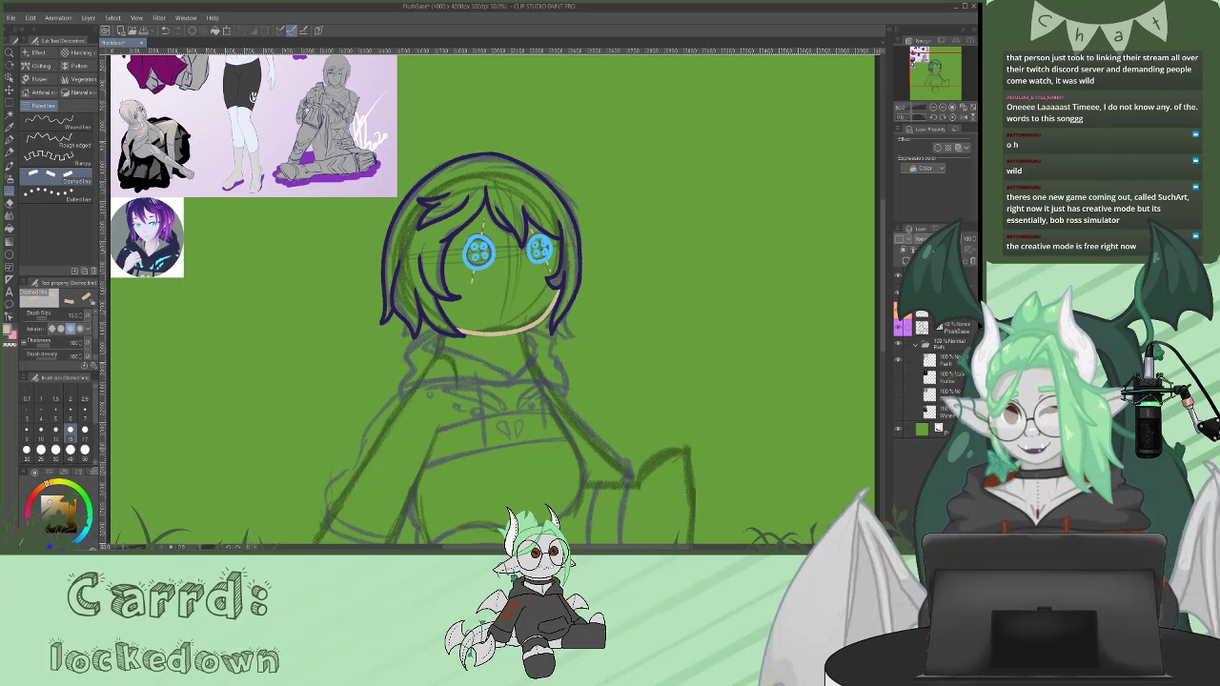
click(43, 528)
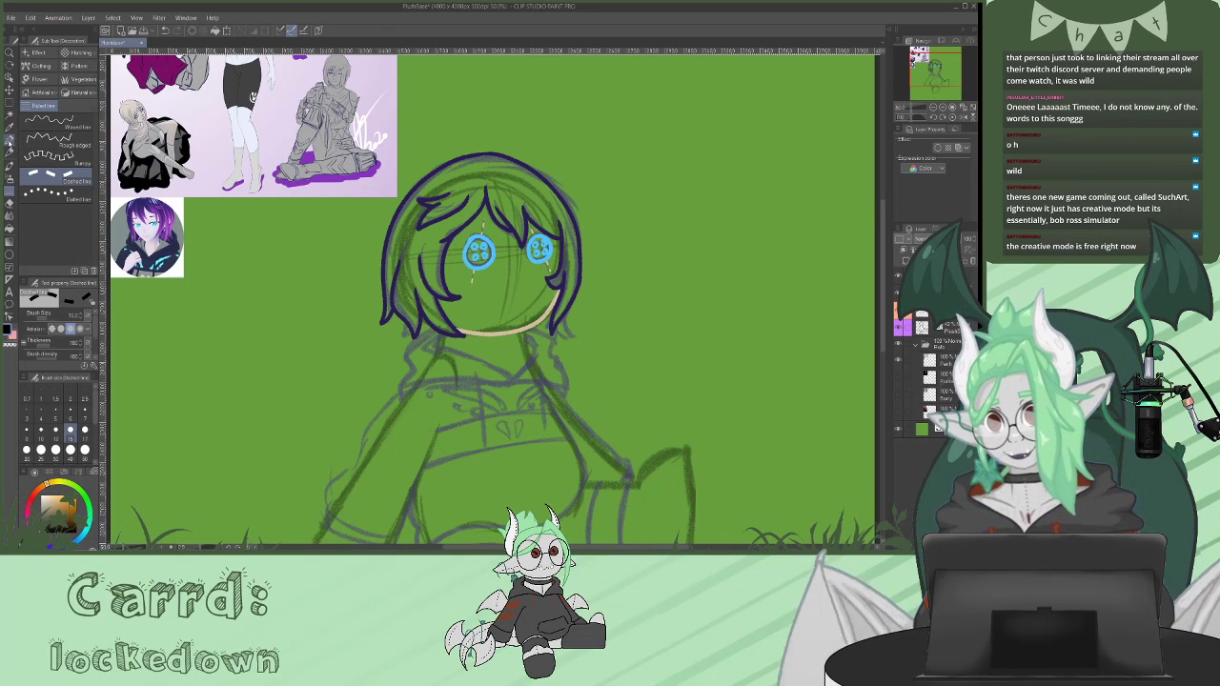
click(10, 140)
mouse_move(527, 339)
mouse_down()
mouse_move(531, 360)
mouse_move(513, 378)
mouse_up()
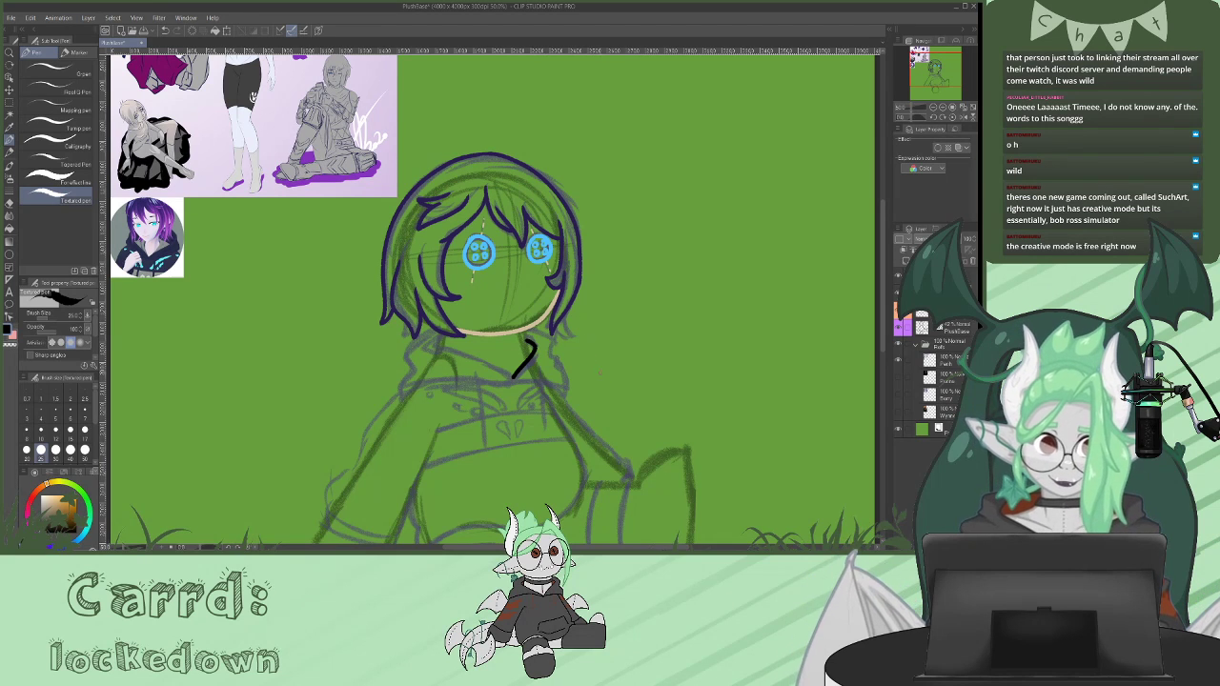
mouse_move(525, 328)
mouse_down()
mouse_move(555, 339)
mouse_move(568, 394)
mouse_move(434, 336)
mouse_move(414, 347)
mouse_move(402, 397)
mouse_up()
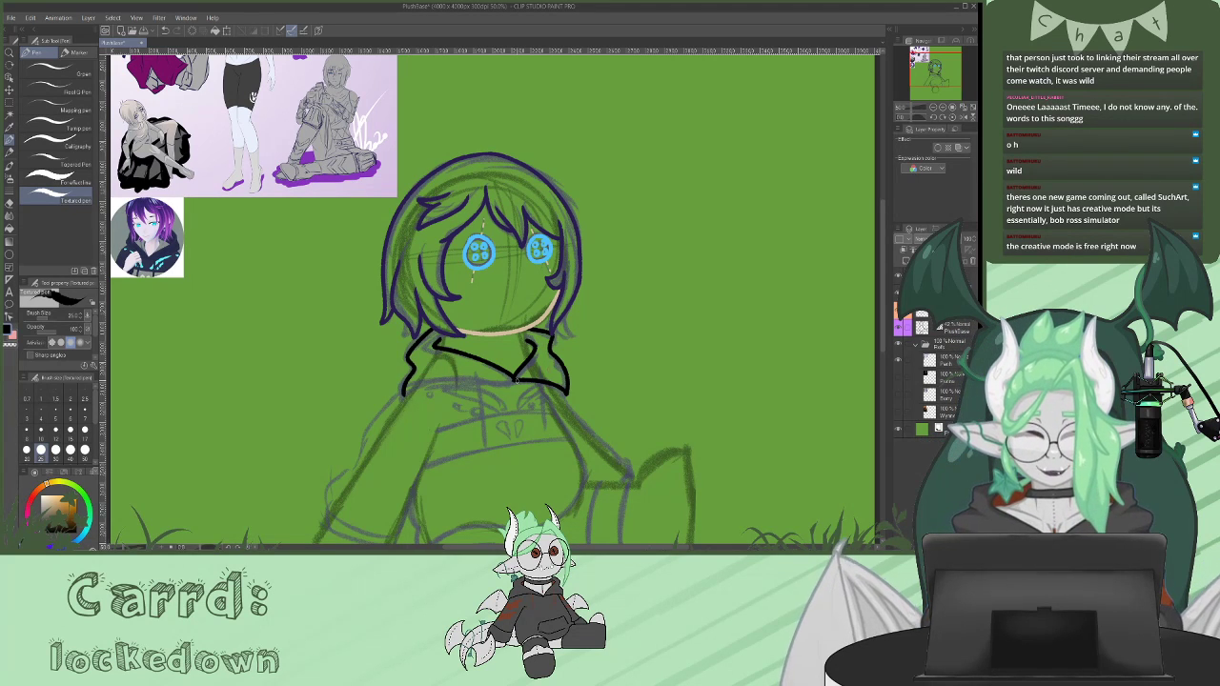
mouse_move(513, 380)
mouse_down()
mouse_move(429, 381)
mouse_move(404, 394)
mouse_up()
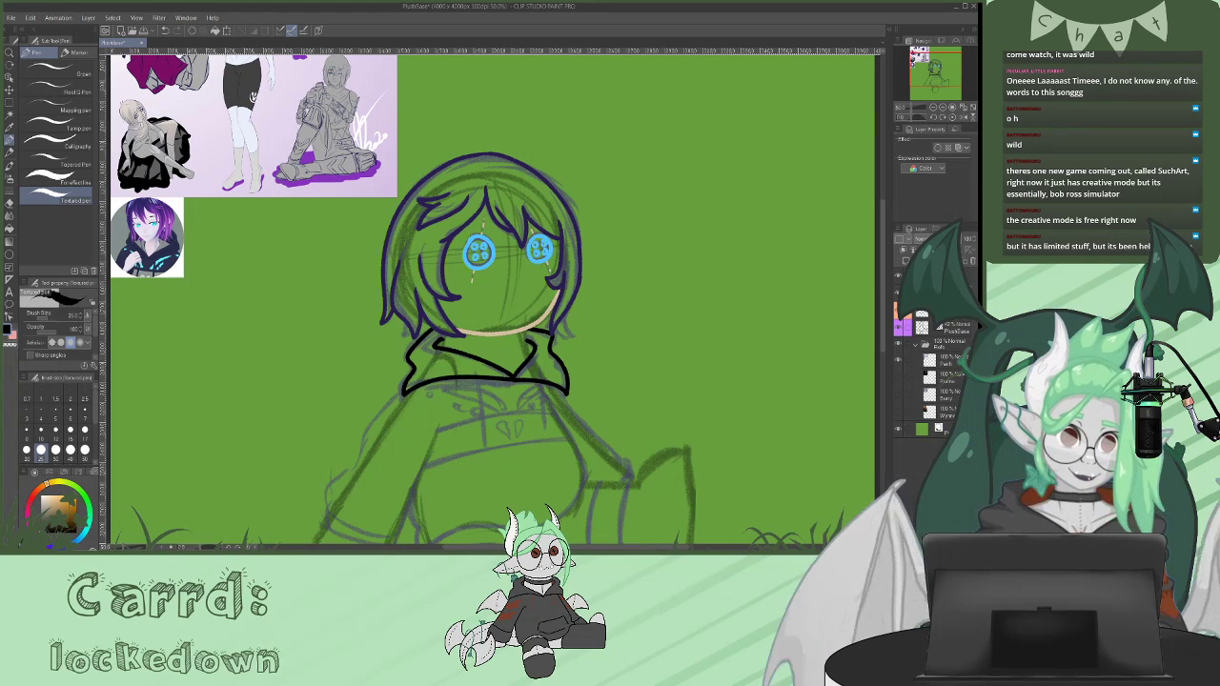
- Draw the neck lines in the face's light tan, return to black and merge the layer down
alt+click(533, 326)
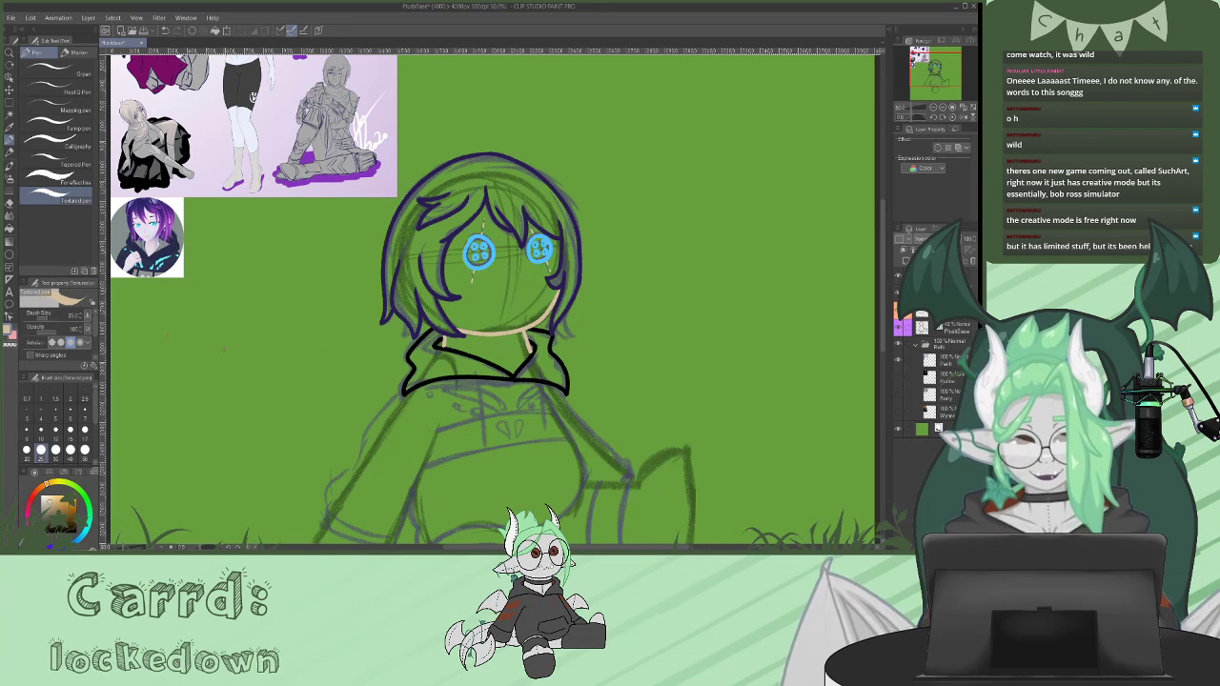
key(x)
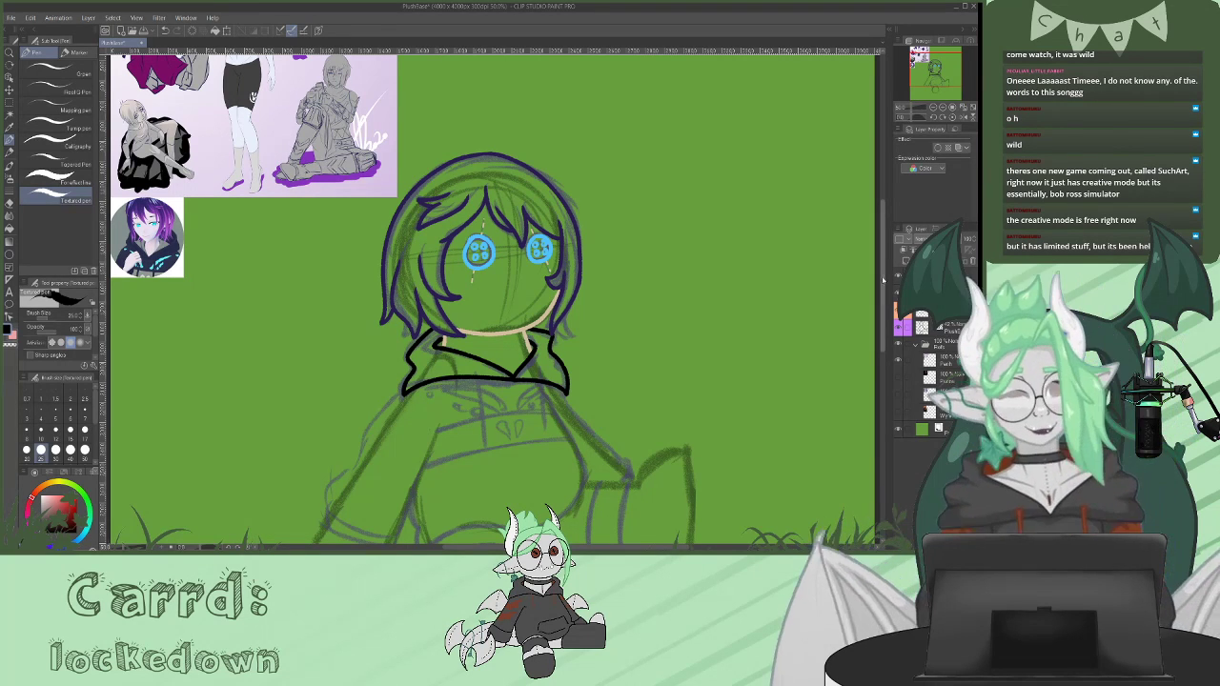
key(ctrl+e)
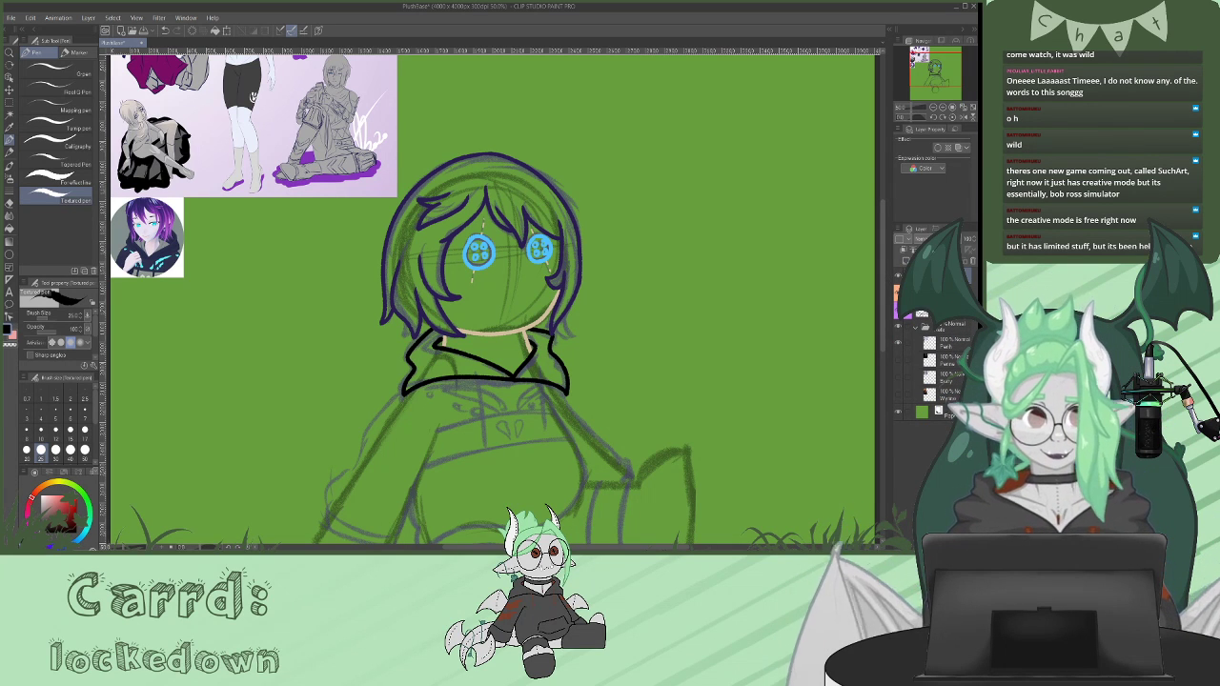
- Outline both hoodie sleeves in black on a new layer, redoing the cuff edge of the fully visible sleeve
click(906, 261)
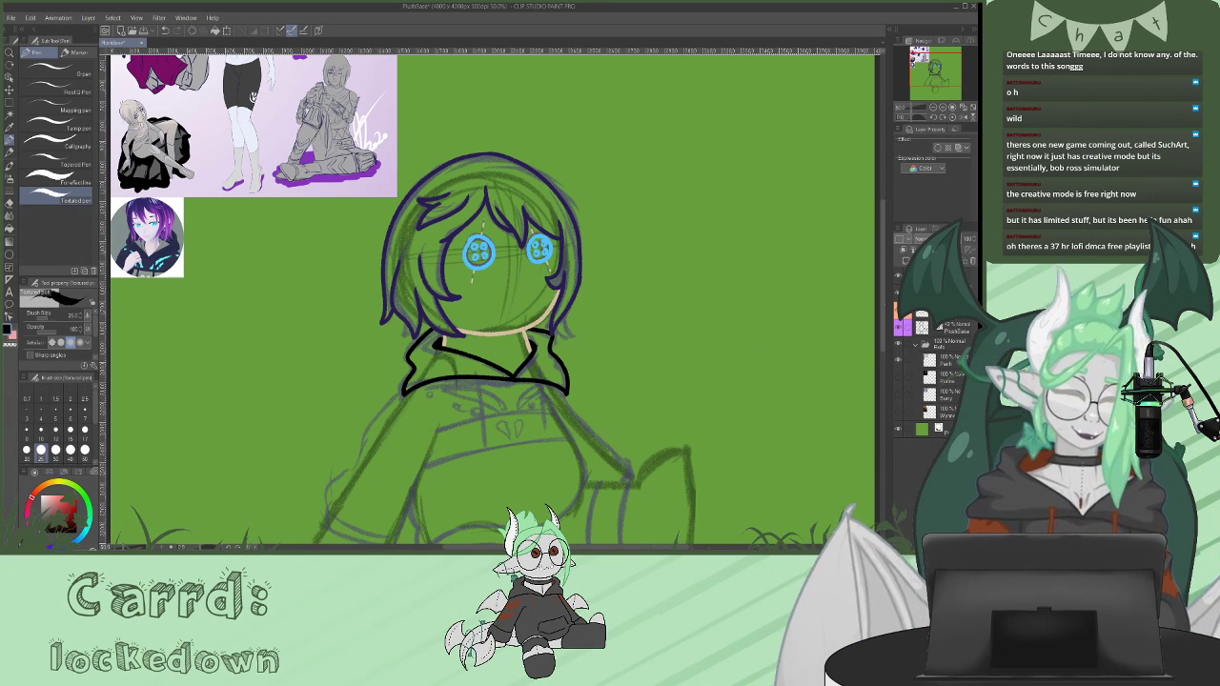
scroll(885, 275, up, 1)
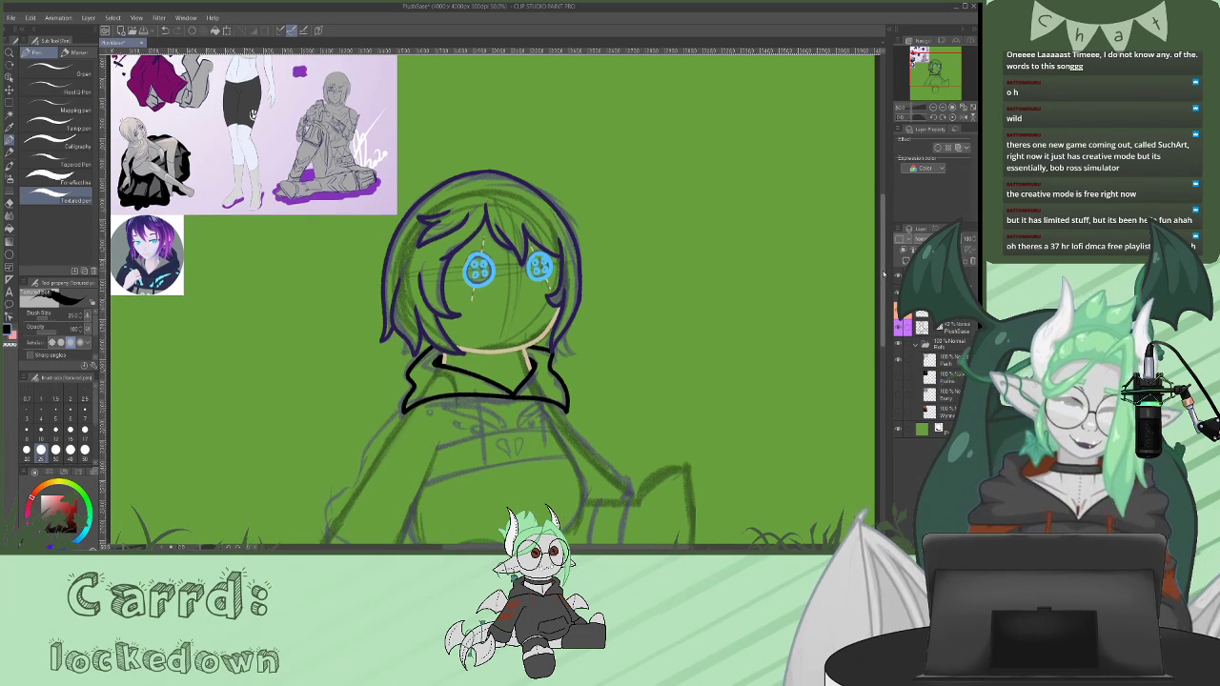
scroll(885, 275, up, 6)
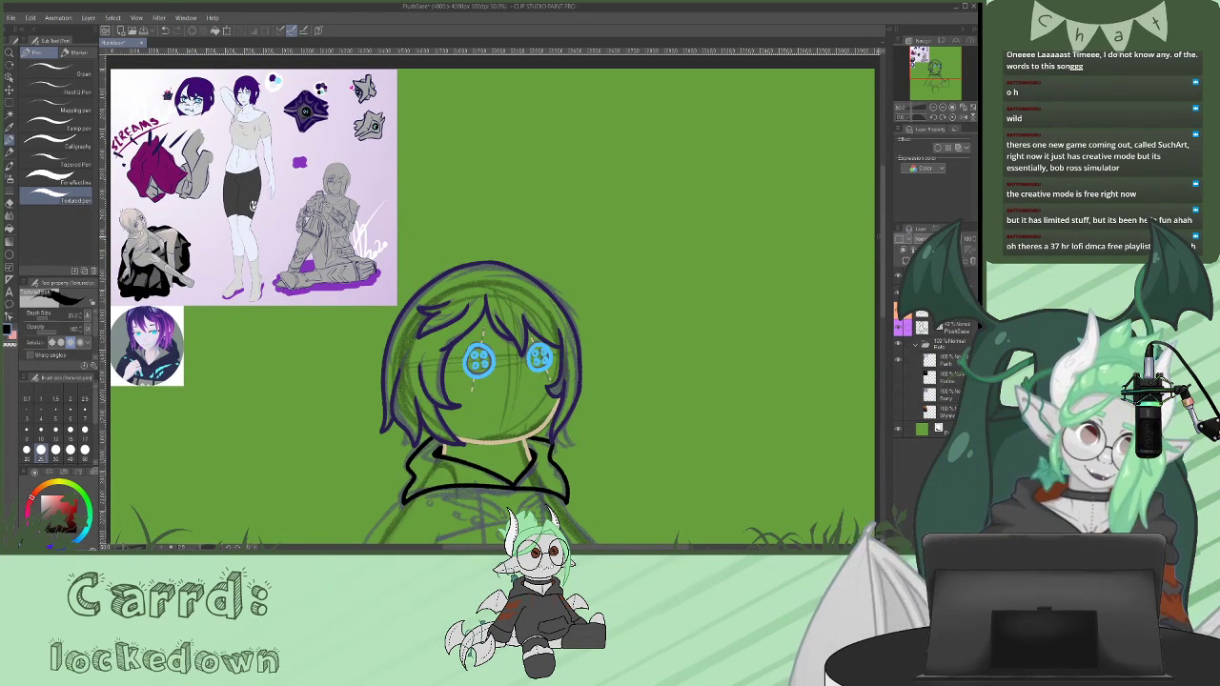
scroll(884, 275, down, 7)
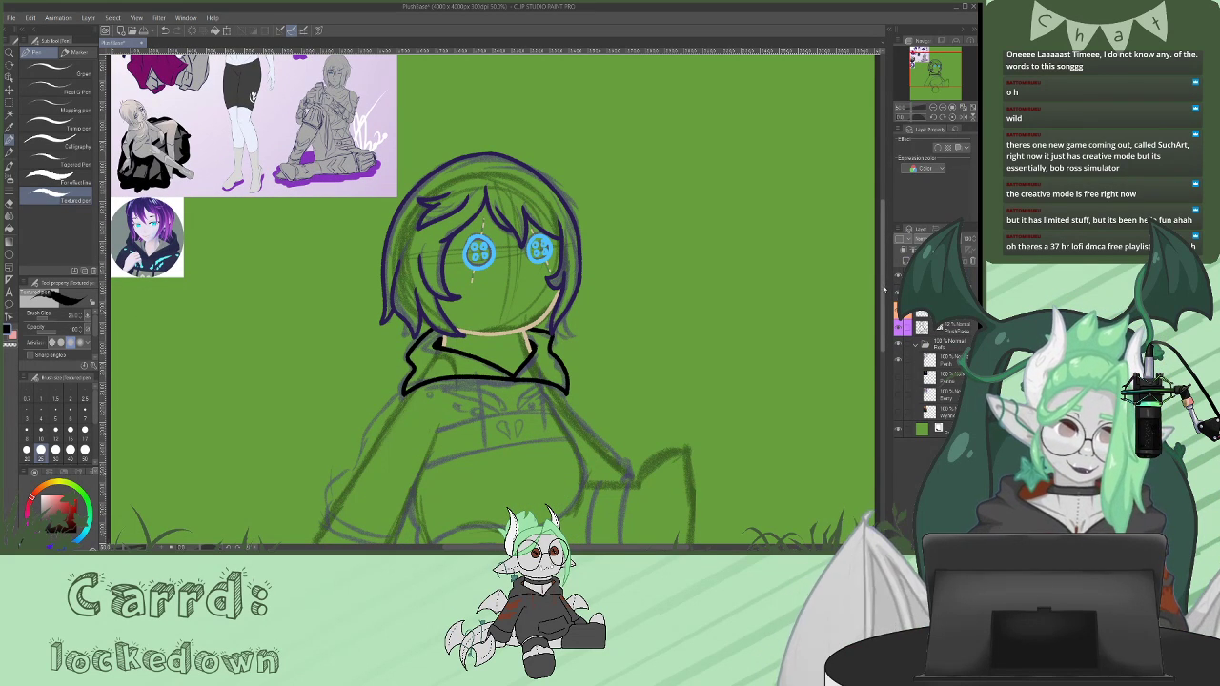
scroll(884, 275, down, 4)
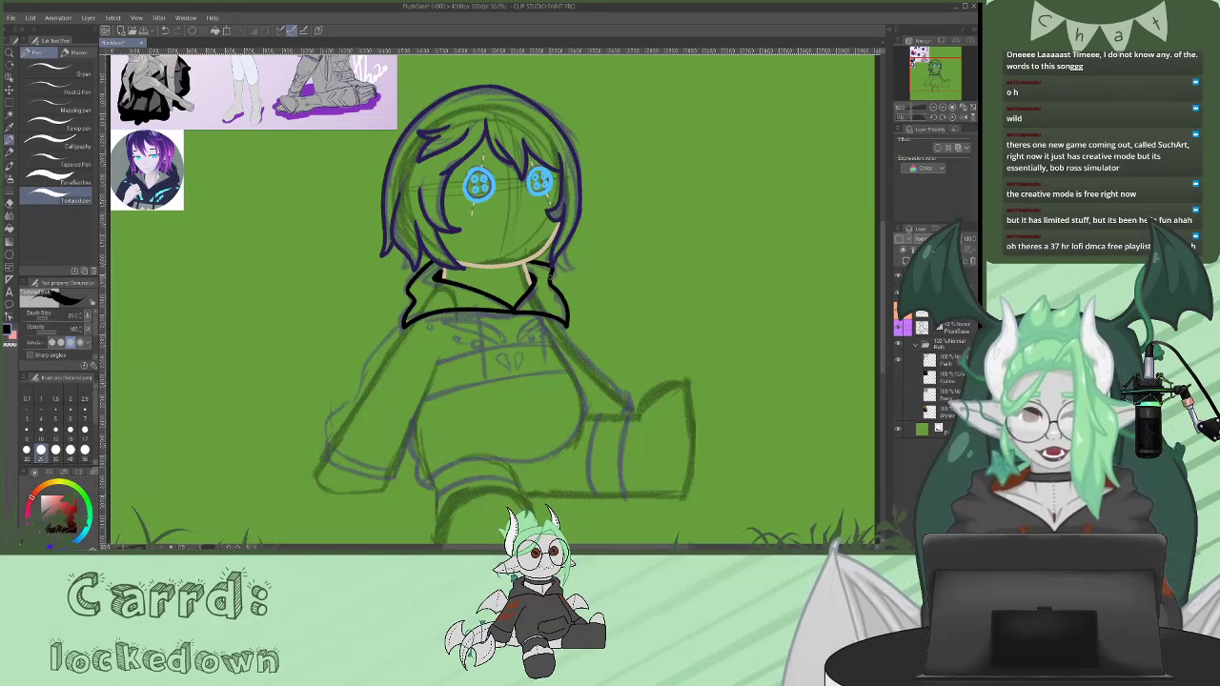
mouse_move(408, 323)
mouse_down()
mouse_move(368, 364)
mouse_move(329, 444)
mouse_move(386, 468)
mouse_move(326, 459)
mouse_move(367, 479)
mouse_move(393, 473)
mouse_move(381, 467)
mouse_up()
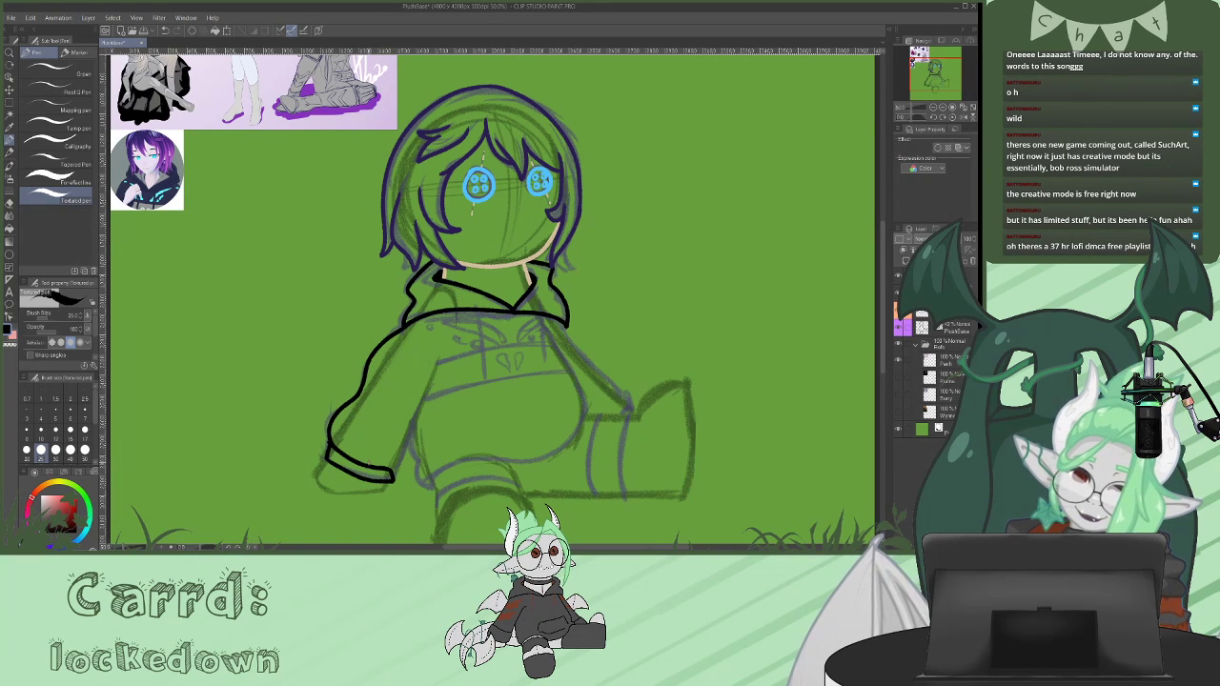
key(ctrl+z)
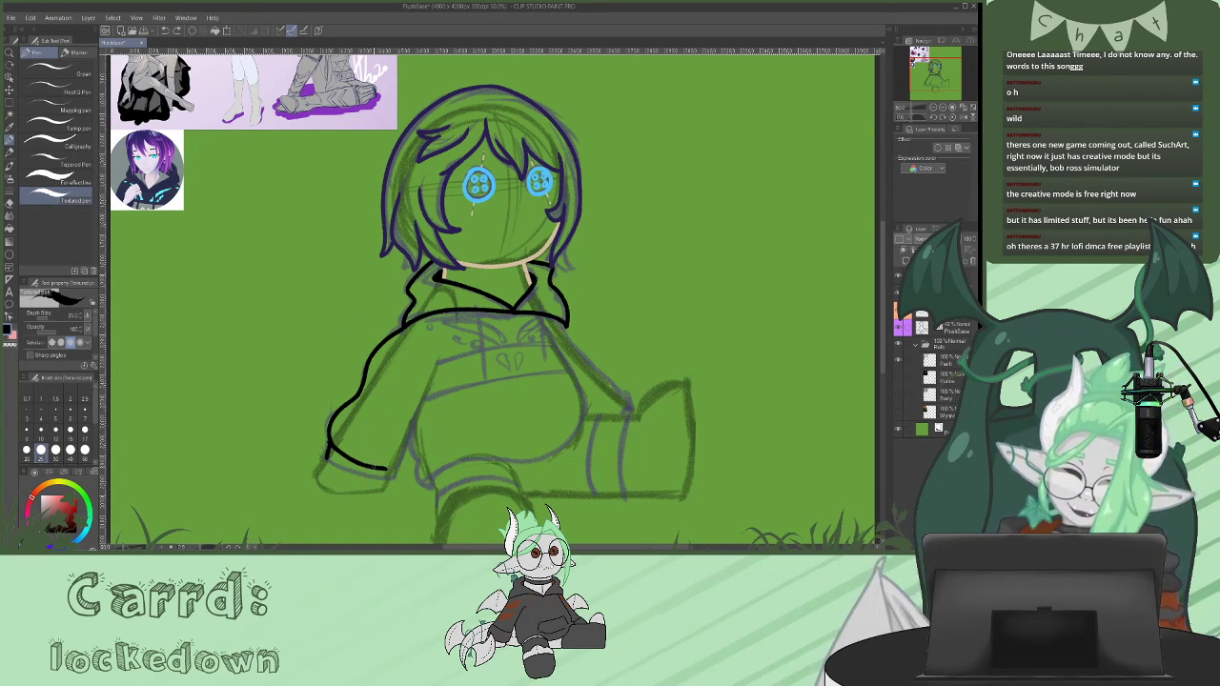
mouse_move(327, 450)
mouse_down()
mouse_move(345, 469)
mouse_move(391, 477)
mouse_up()
drag(421, 402, 392, 471)
drag(419, 408, 438, 364)
drag(562, 320, 625, 413)
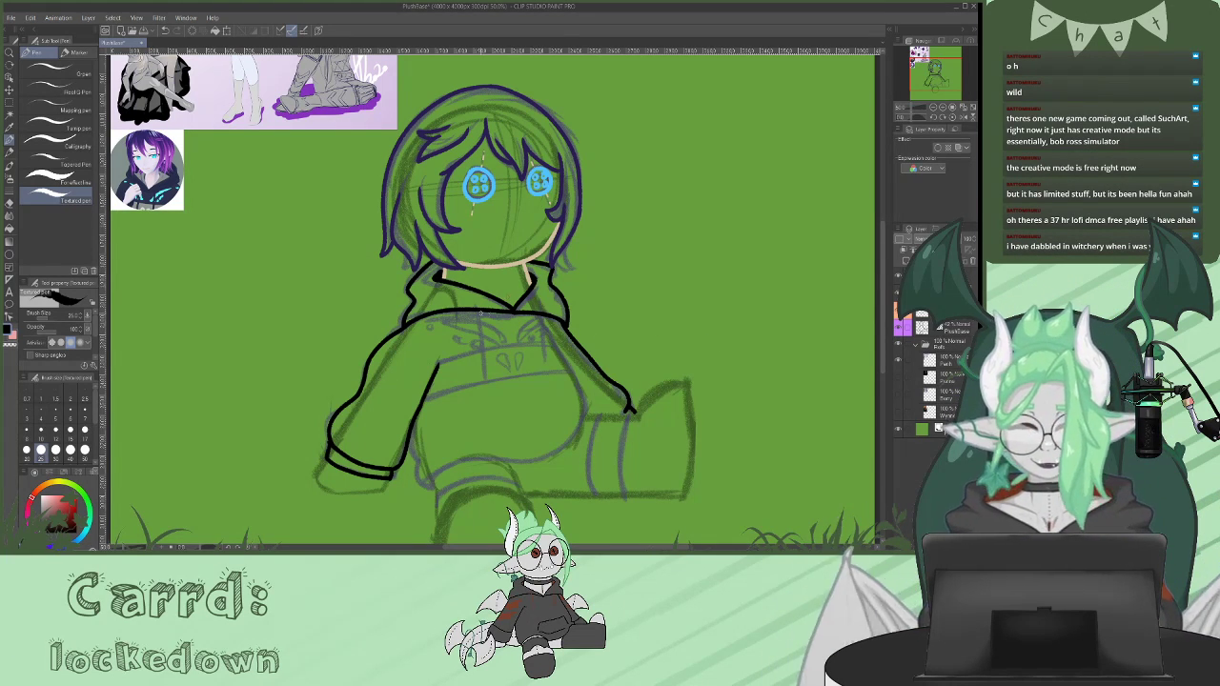
- Draw the hoodie's two hanging drawstrings and outline its rounded body down to the hem in black
drag(476, 311, 483, 373)
drag(538, 296, 541, 356)
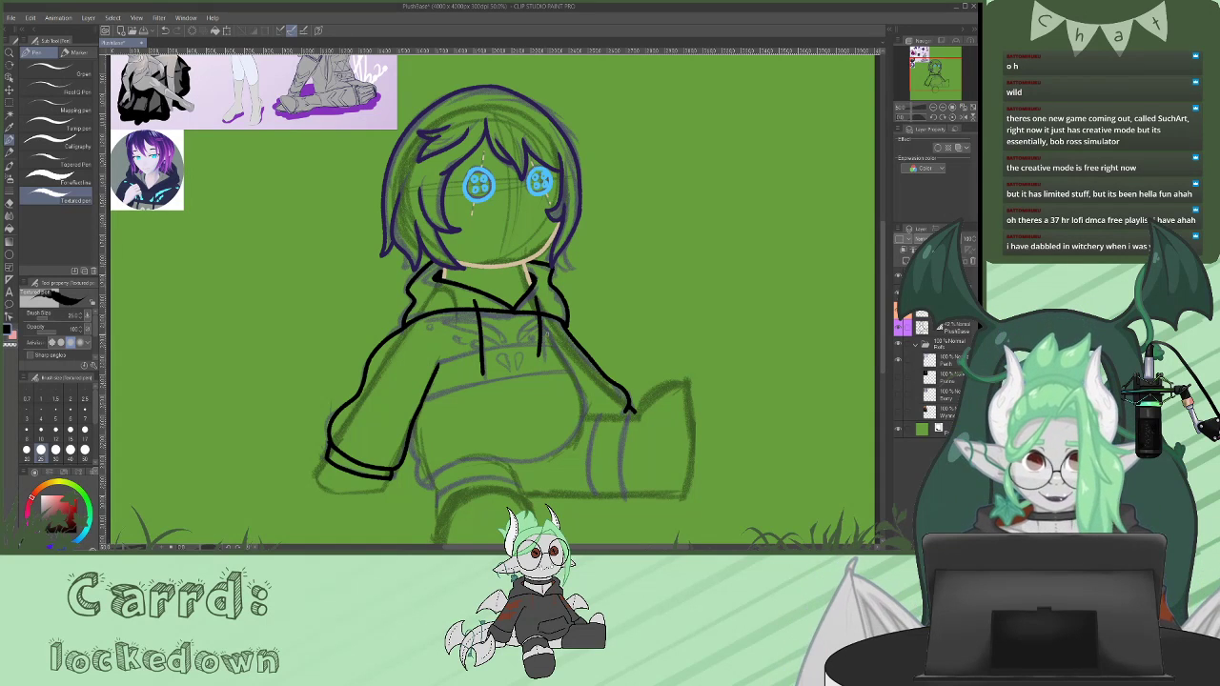
mouse_move(540, 314)
mouse_down()
mouse_move(586, 419)
mouse_move(519, 463)
mouse_move(430, 472)
mouse_up()
drag(412, 422, 429, 482)
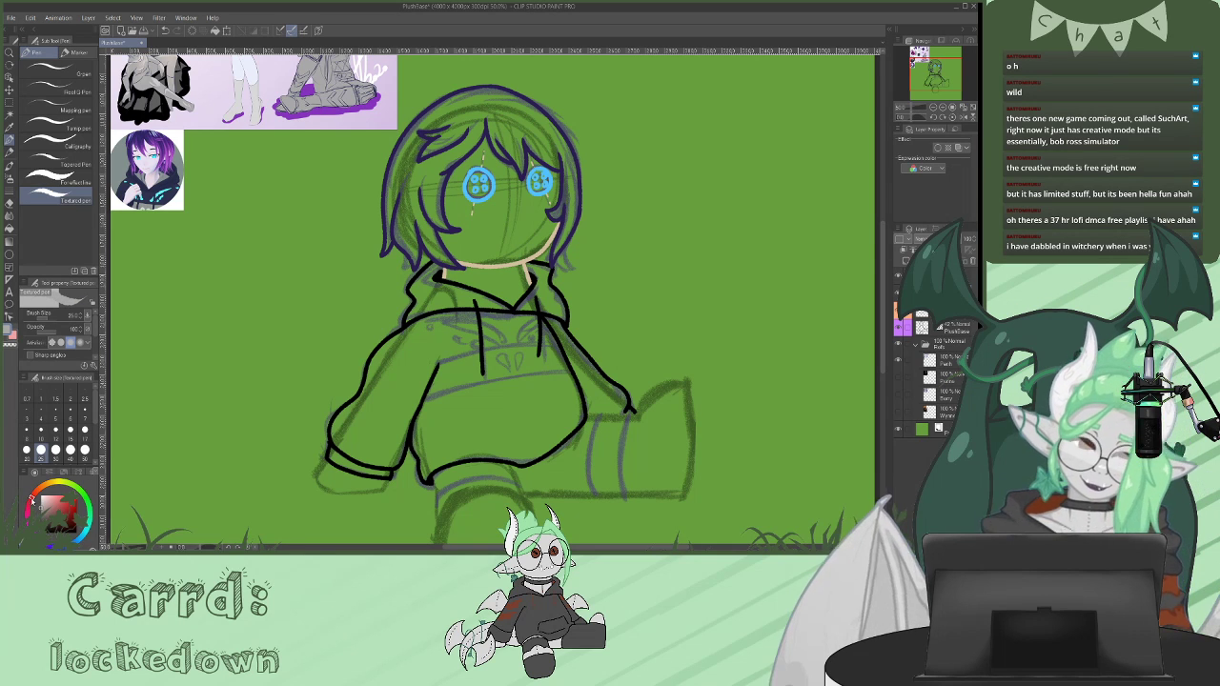
- Outline the shorts on both legs below the hoodie hem in light grey, adding a new layer along the way
scroll(885, 307, down, 3)
drag(884, 307, 884, 305)
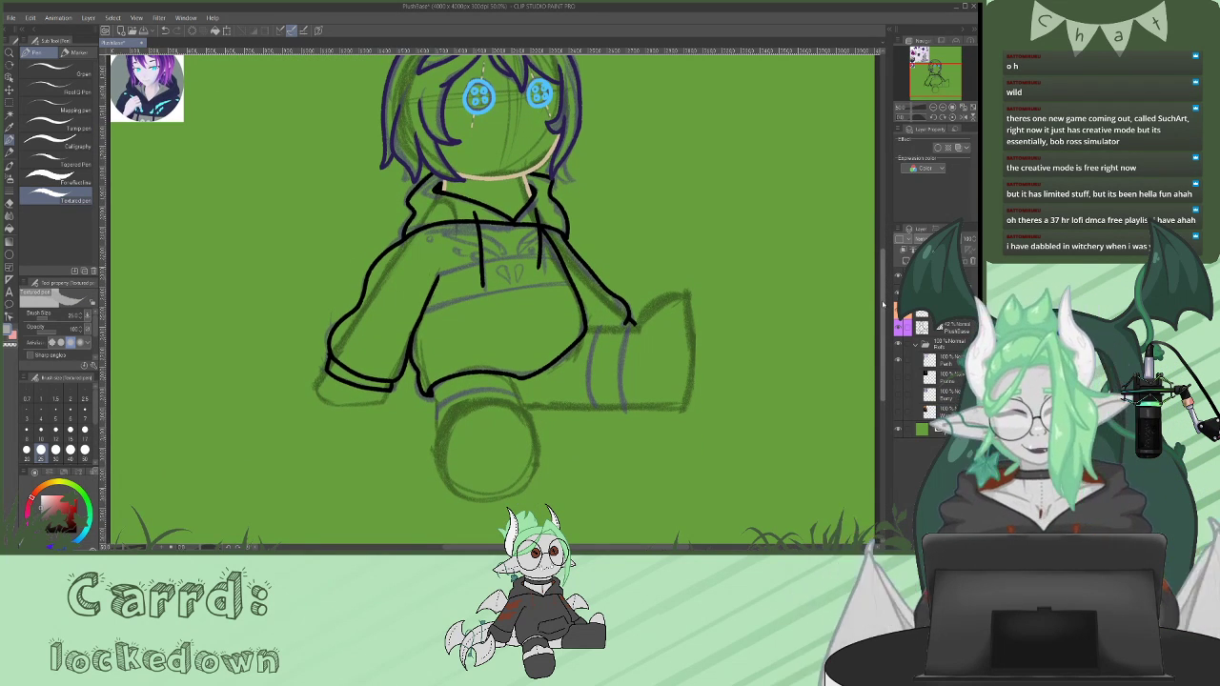
scroll(885, 307, up, 1)
drag(518, 399, 438, 411)
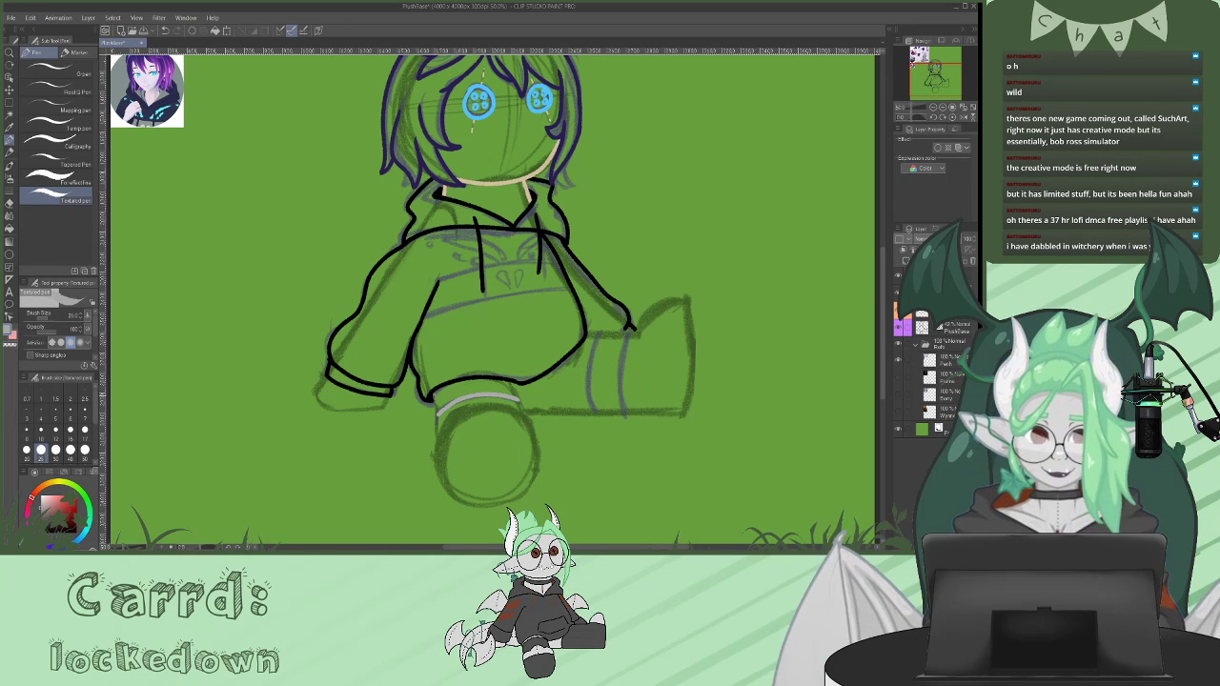
key(ctrl+shift+n)
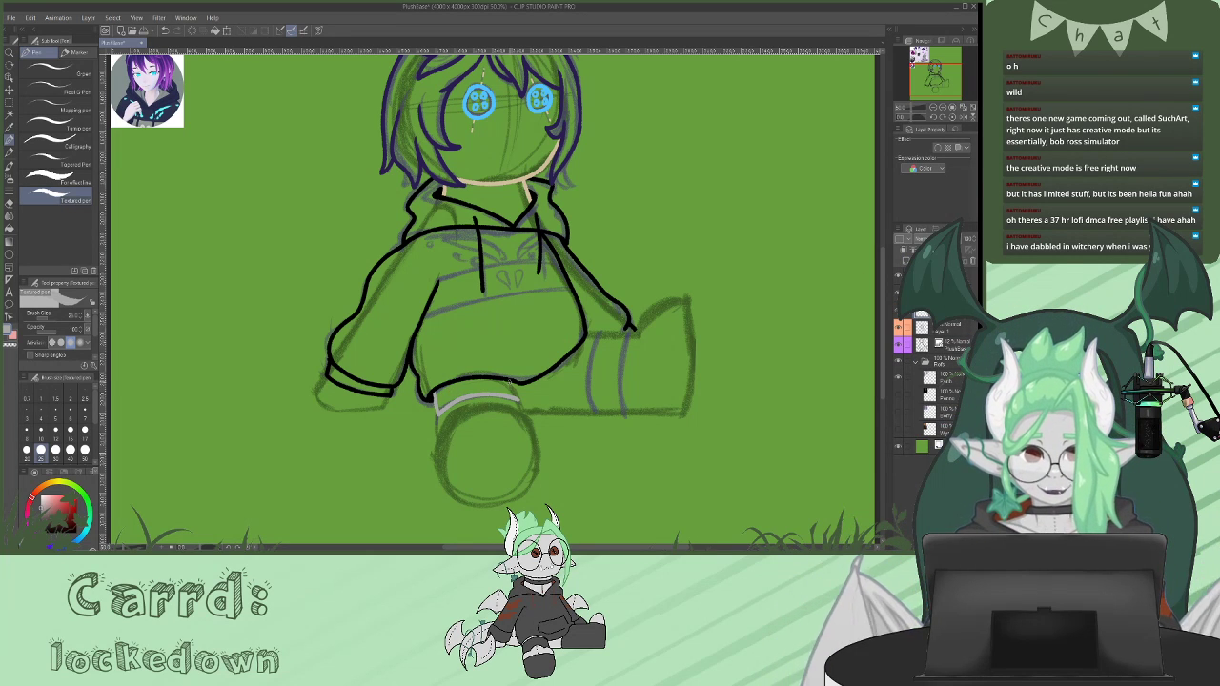
drag(596, 331, 594, 413)
drag(599, 332, 588, 335)
click(9, 345)
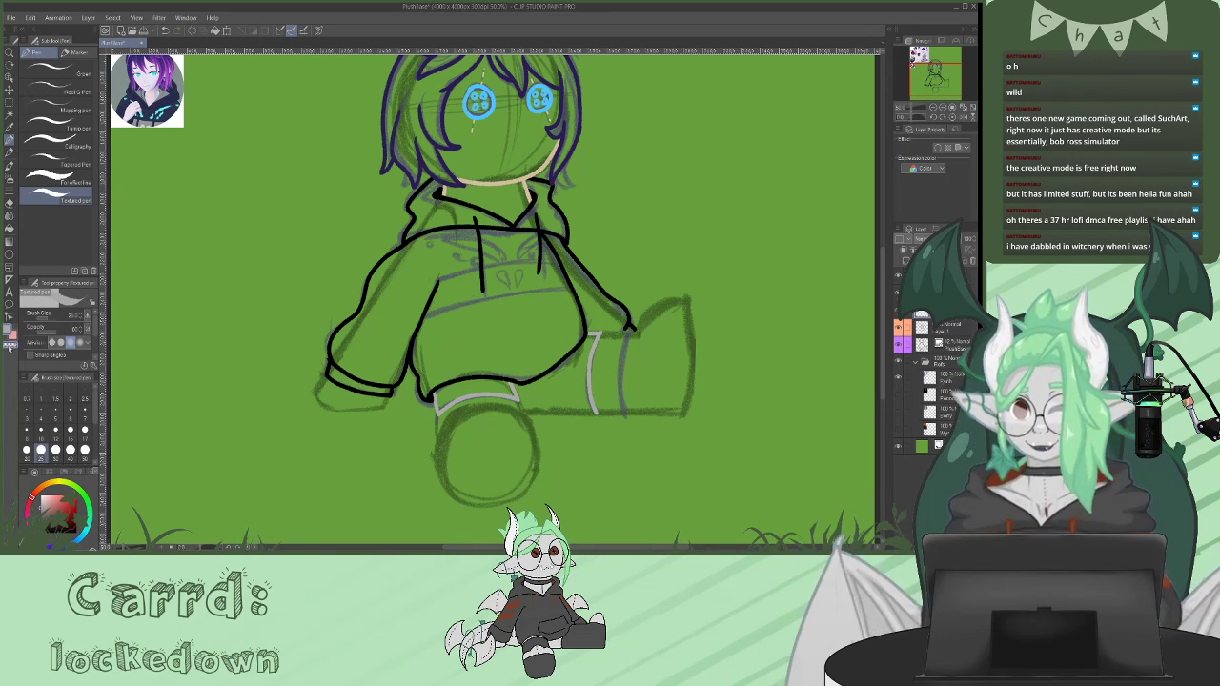
click(7, 329)
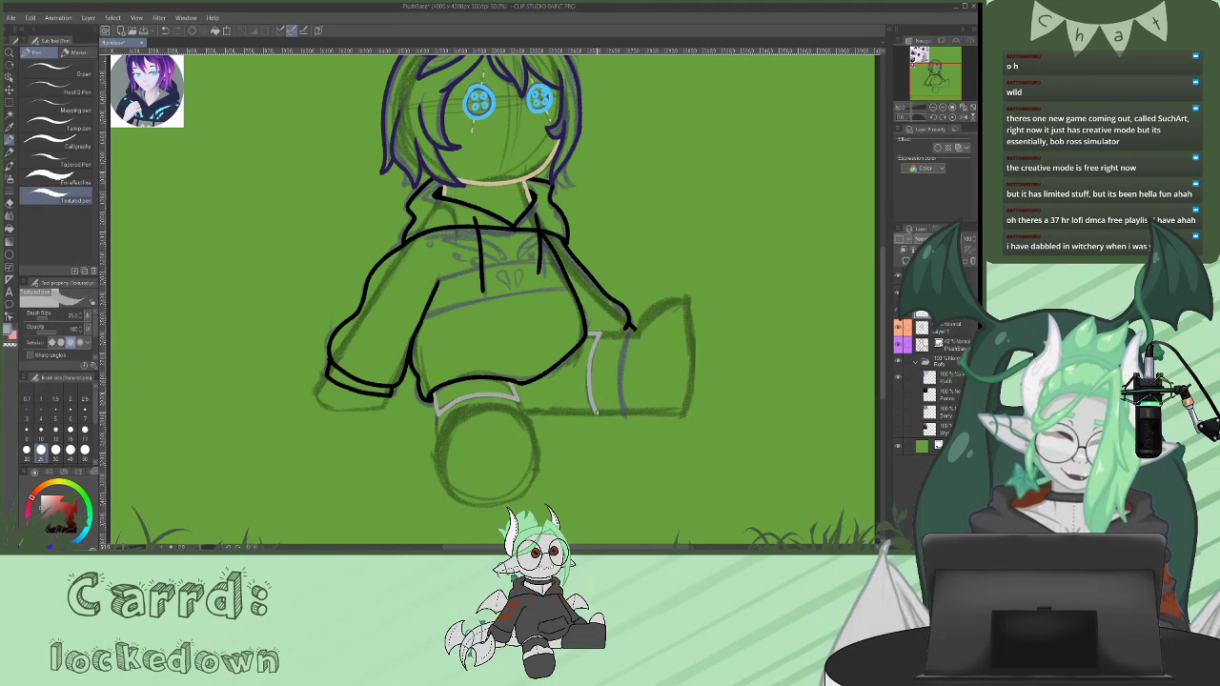
drag(596, 412, 522, 412)
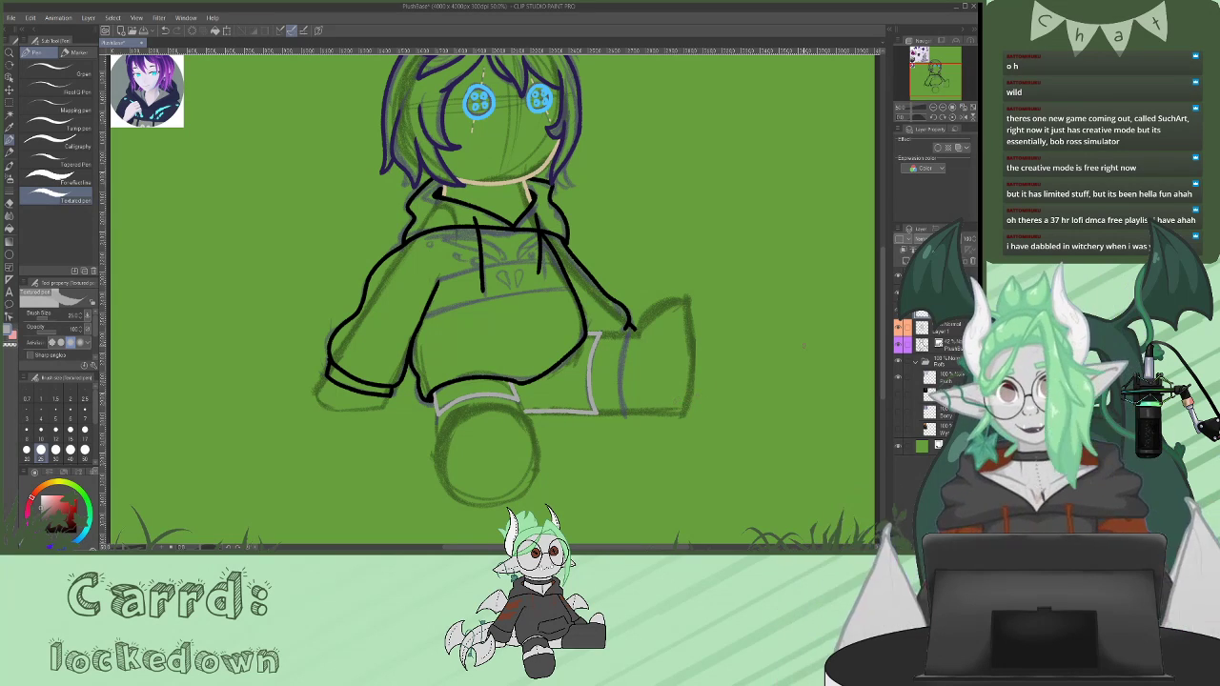
- Outline the foot of the outstretched leg in brownish grey, redoing the sole line, and check the shape by mirroring the canvas and back
scroll(496, 296, up, 4)
scroll(496, 295, up, 2)
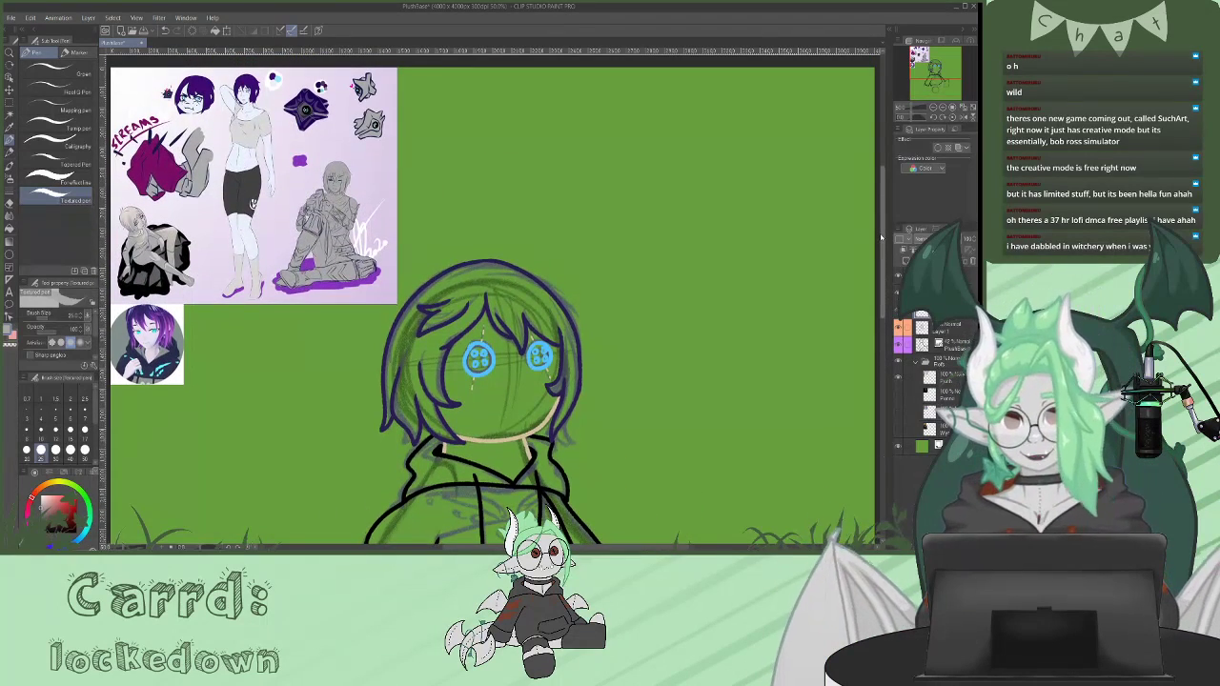
drag(882, 237, 890, 344)
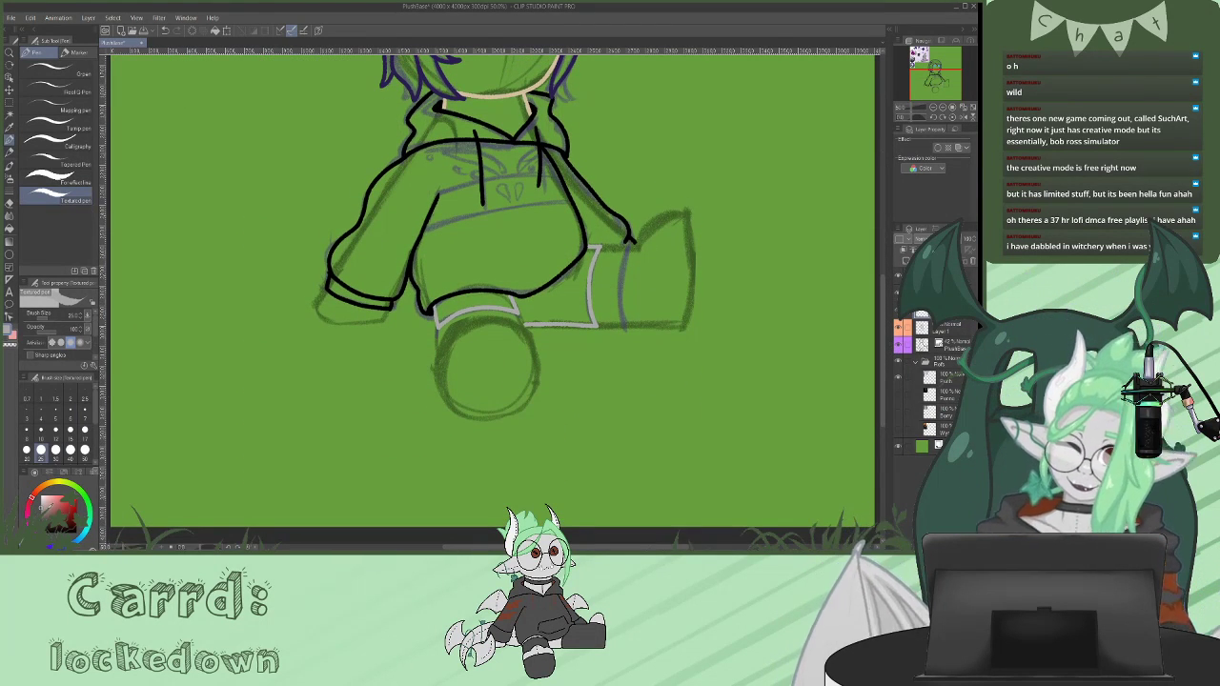
click(51, 485)
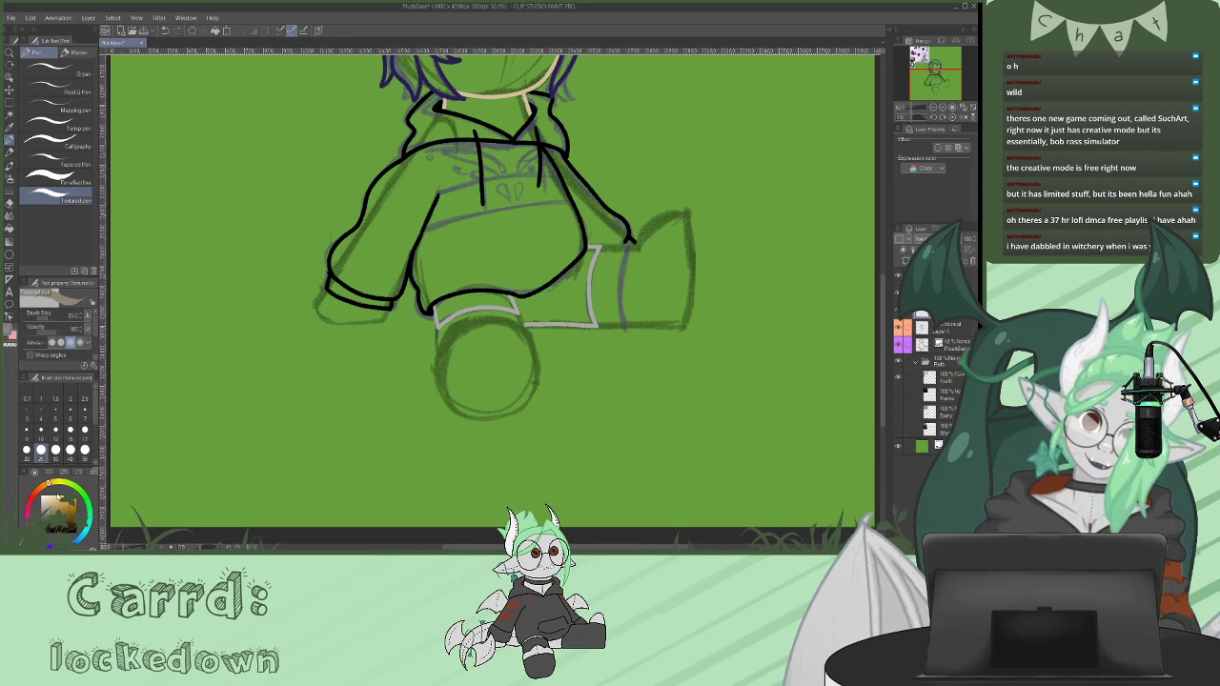
mouse_move(684, 211)
mouse_down()
mouse_move(637, 227)
mouse_move(621, 306)
mouse_move(626, 328)
mouse_move(690, 324)
mouse_up()
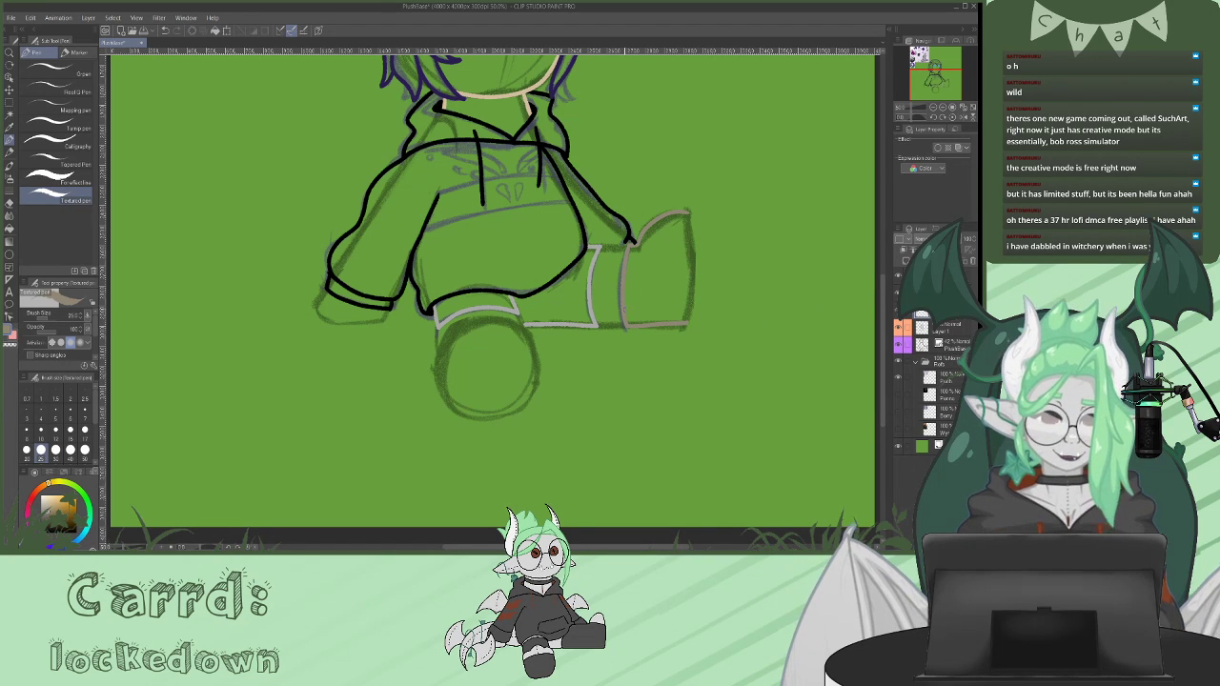
key(ctrl+z)
drag(626, 327, 684, 327)
click(963, 118)
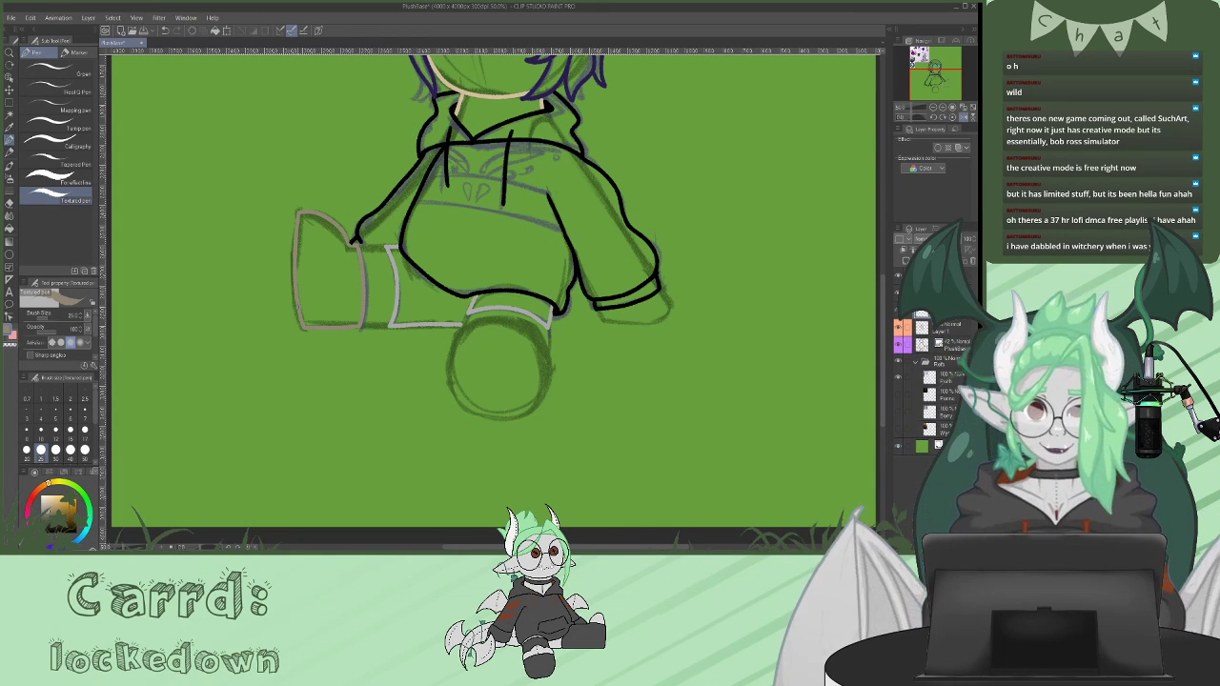
key(h)
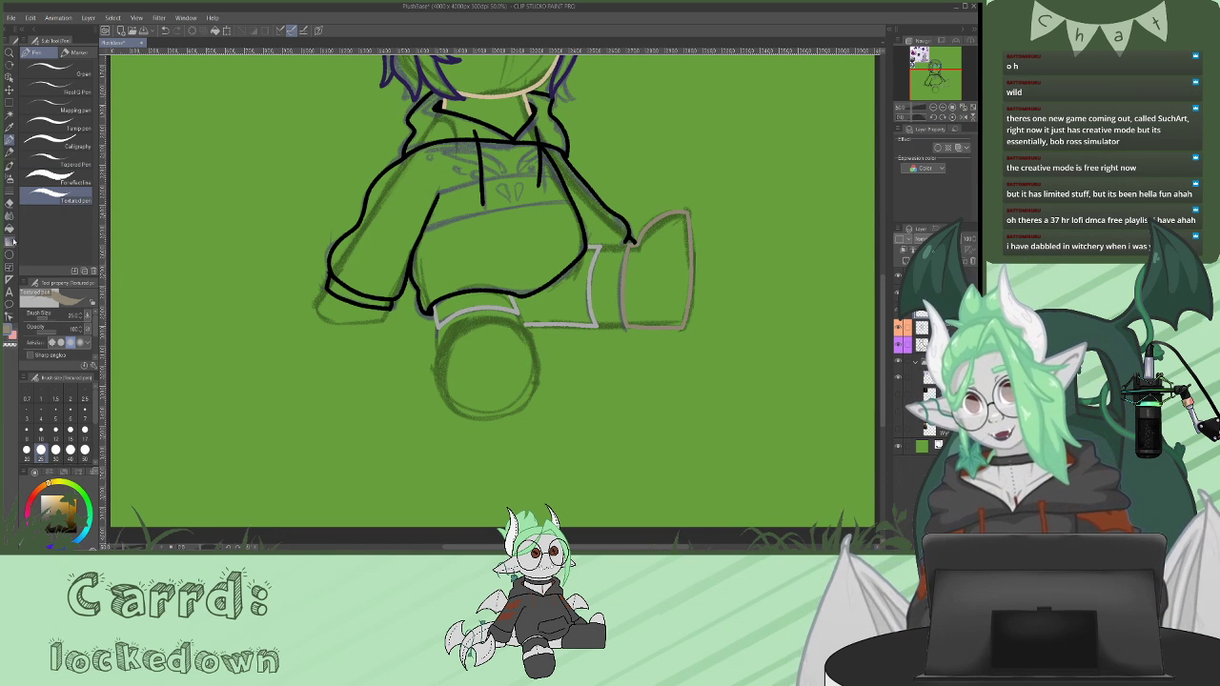
- Place a symmetry ruler through the forward-facing foot and outline its rounded sole in brownish grey
key(u)
drag(490, 455, 492, 461)
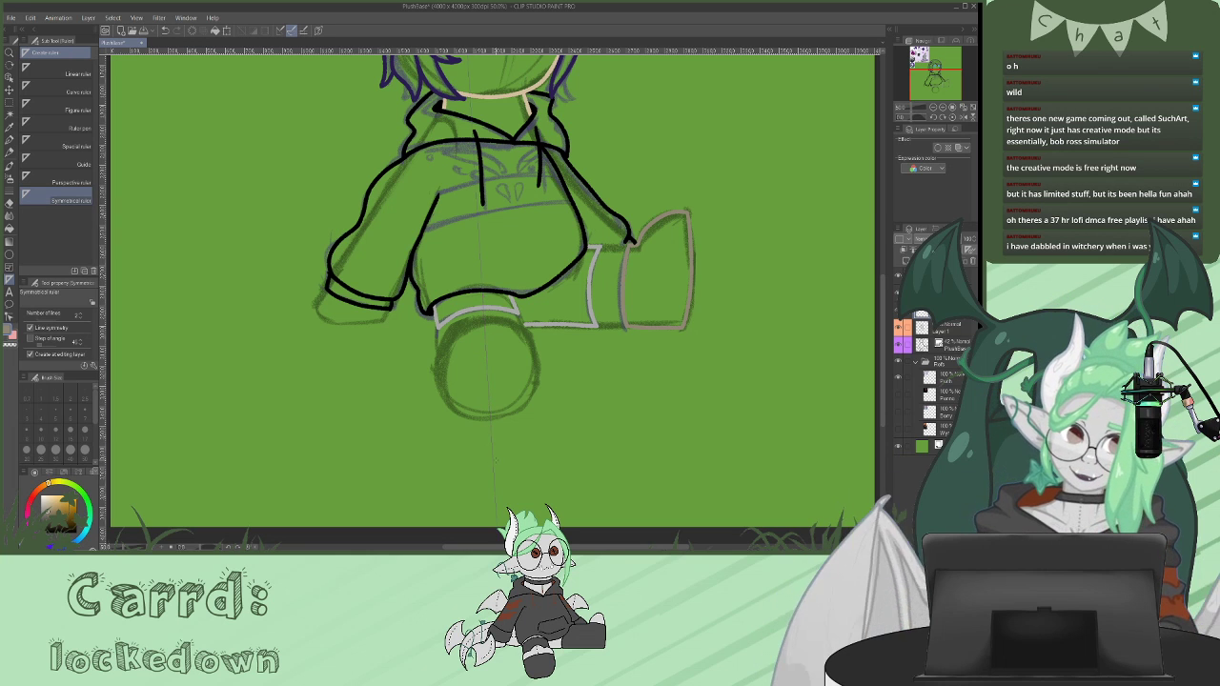
click(10, 139)
mouse_move(456, 326)
mouse_down()
mouse_move(447, 401)
mouse_move(490, 420)
mouse_up()
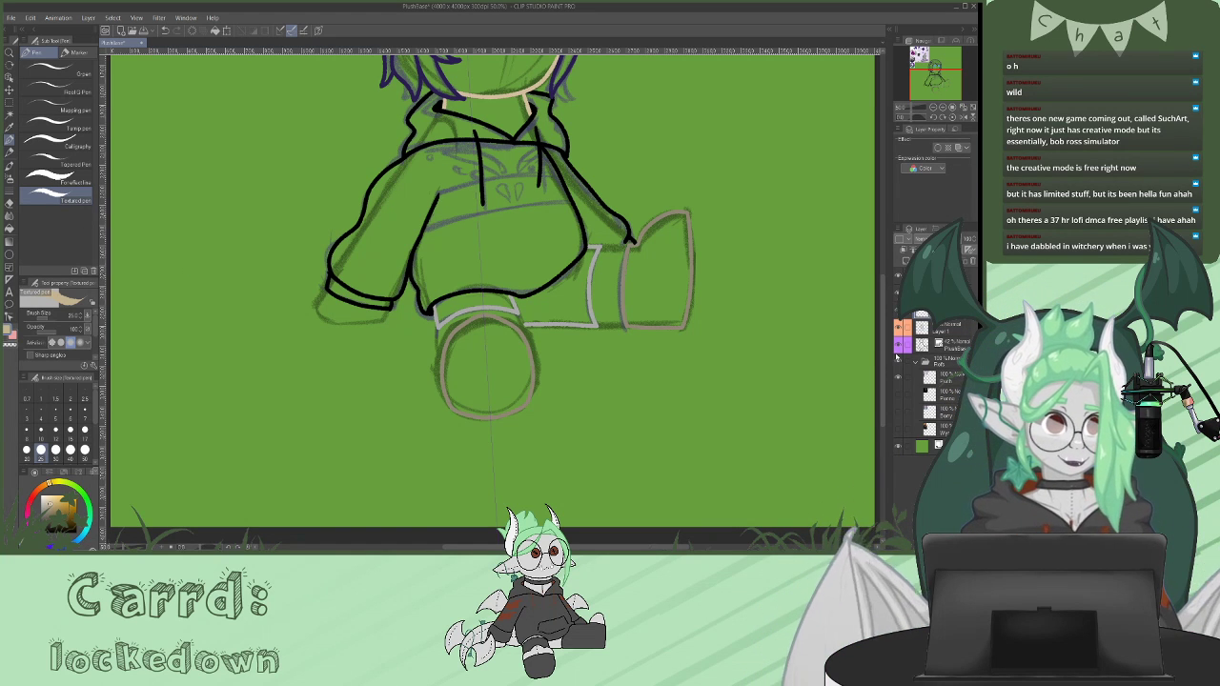
scroll(915, 362, down, 1)
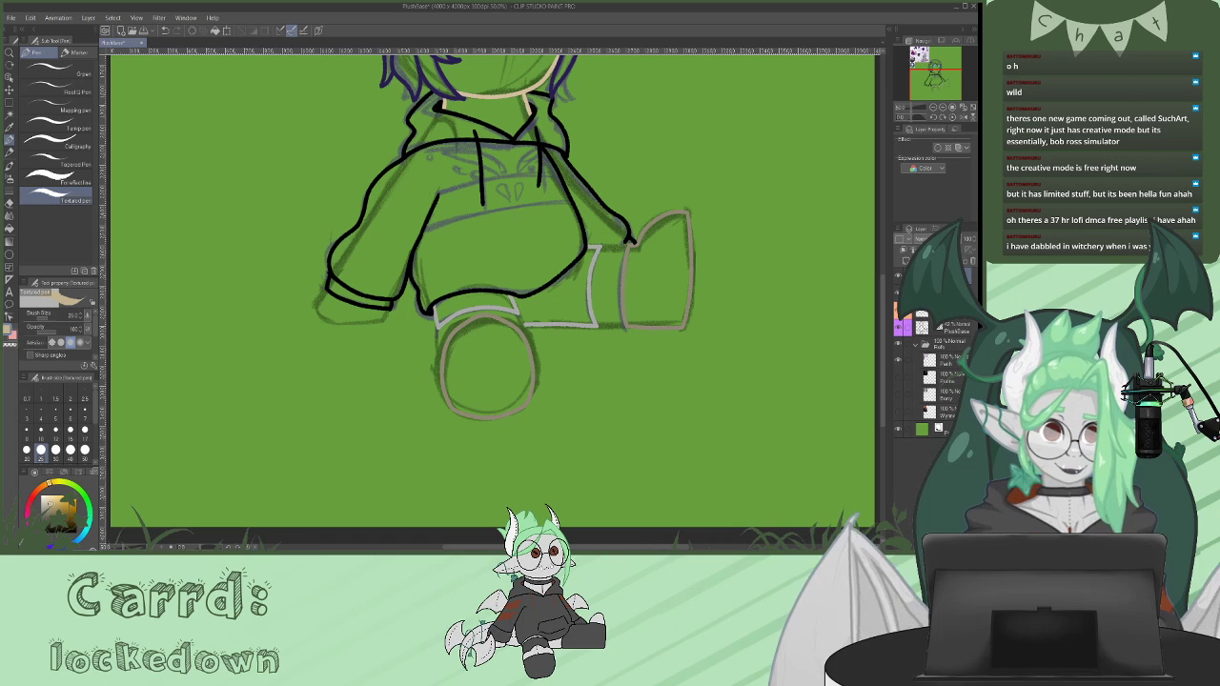
scroll(930, 371, down, 1)
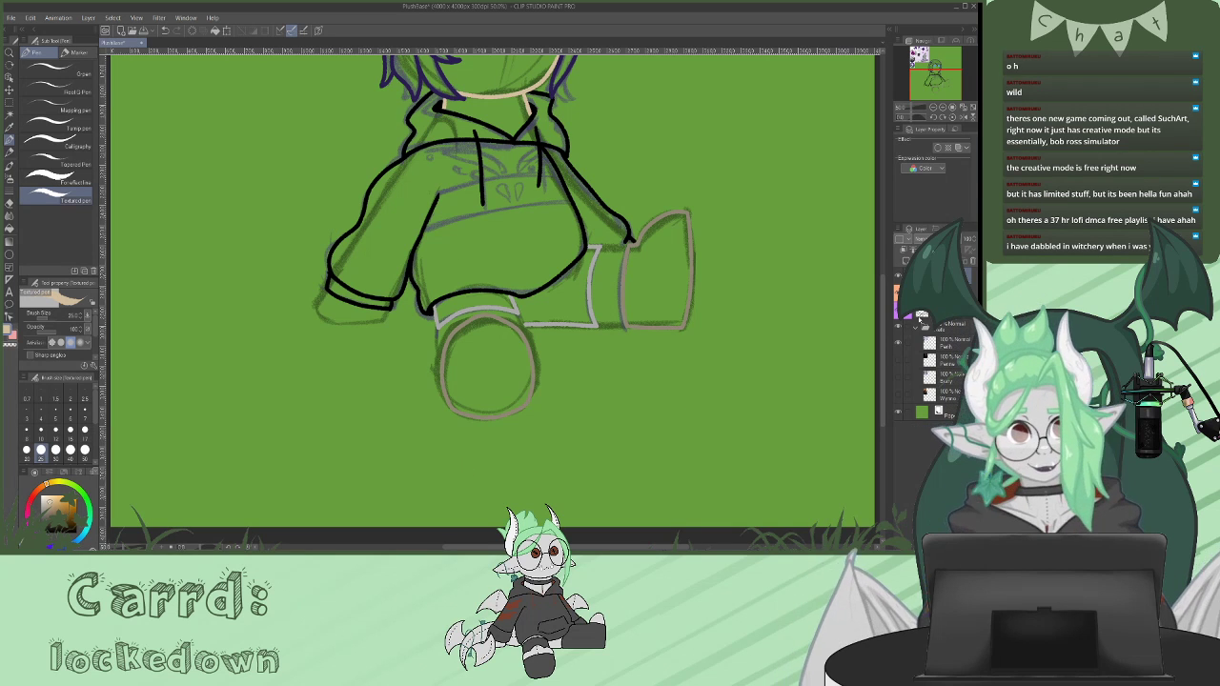
- Draw the bare leg edges between the shorts and both feet in beige, and merge the line layer down
scroll(908, 332, up, 1)
drag(439, 324, 441, 359)
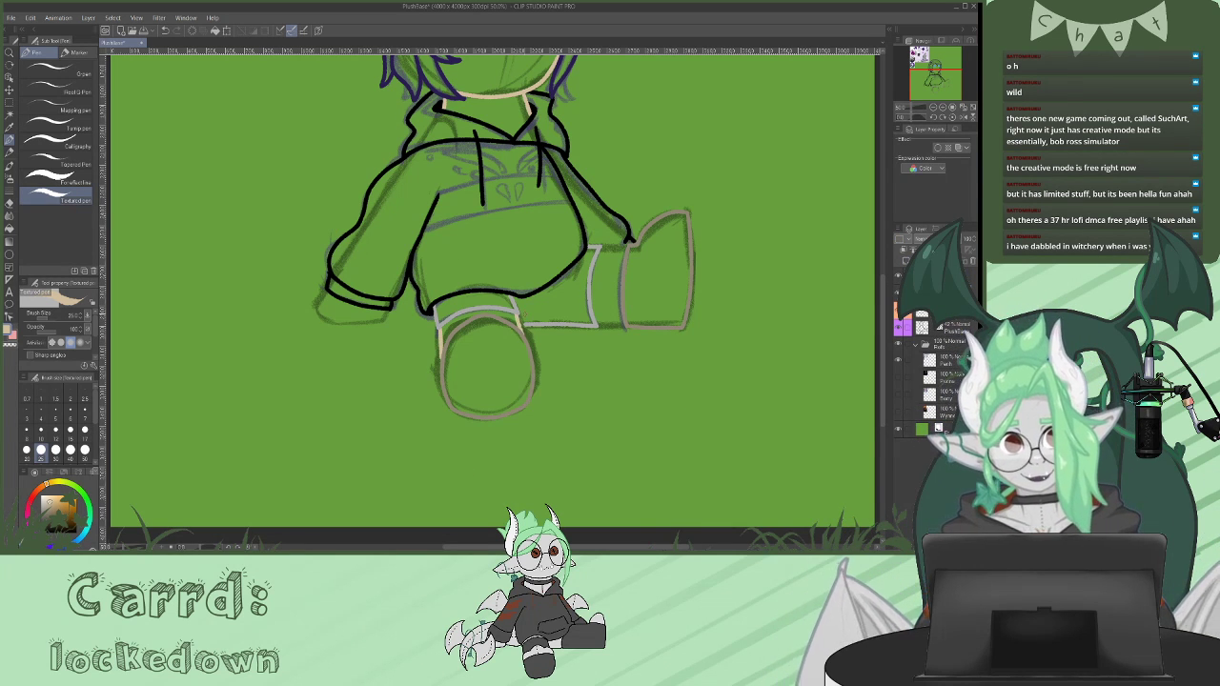
drag(598, 250, 626, 247)
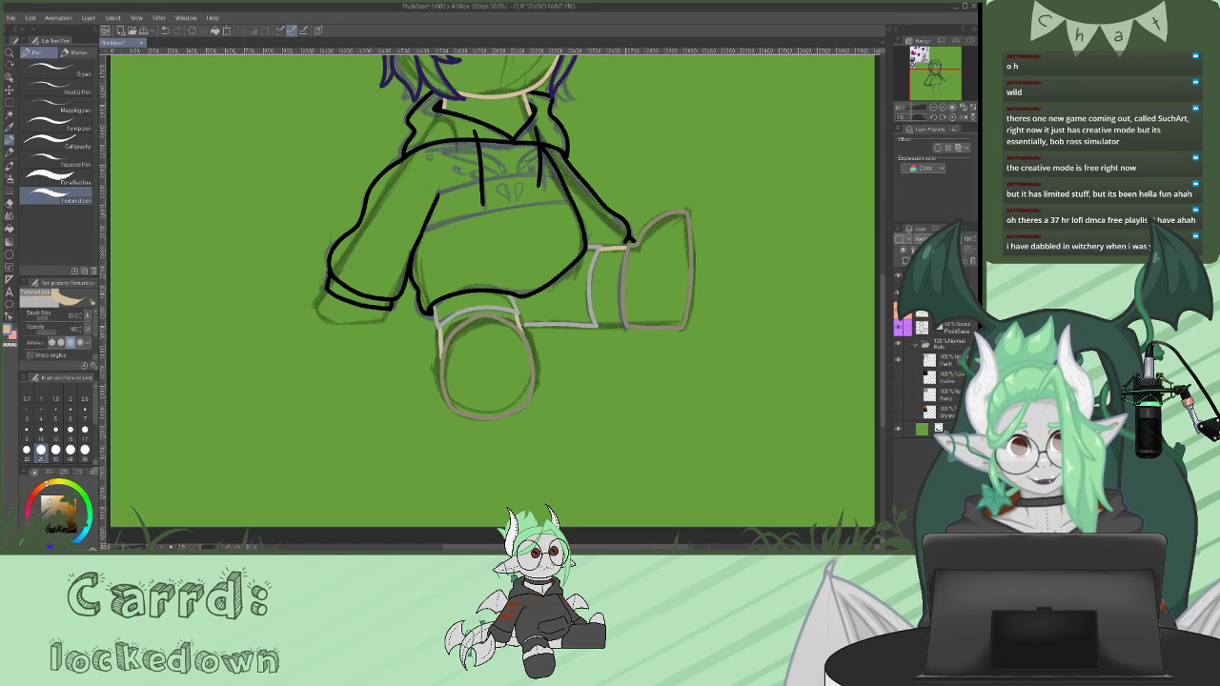
drag(625, 326, 605, 325)
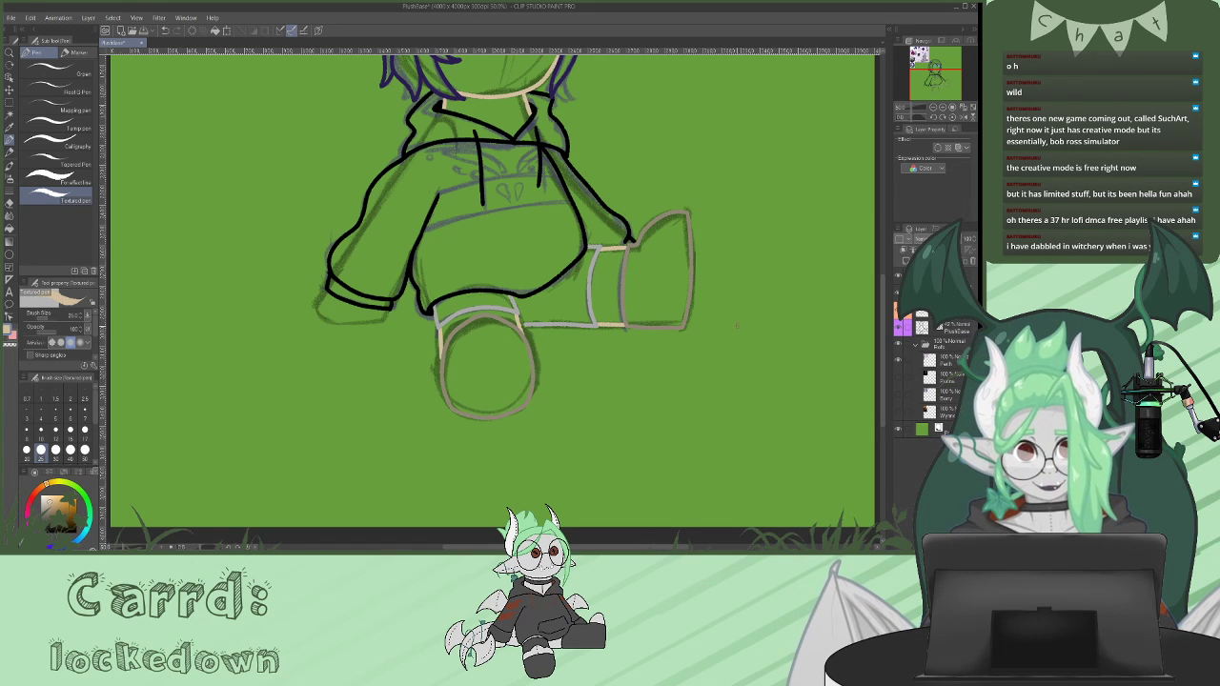
alt+click(538, 324)
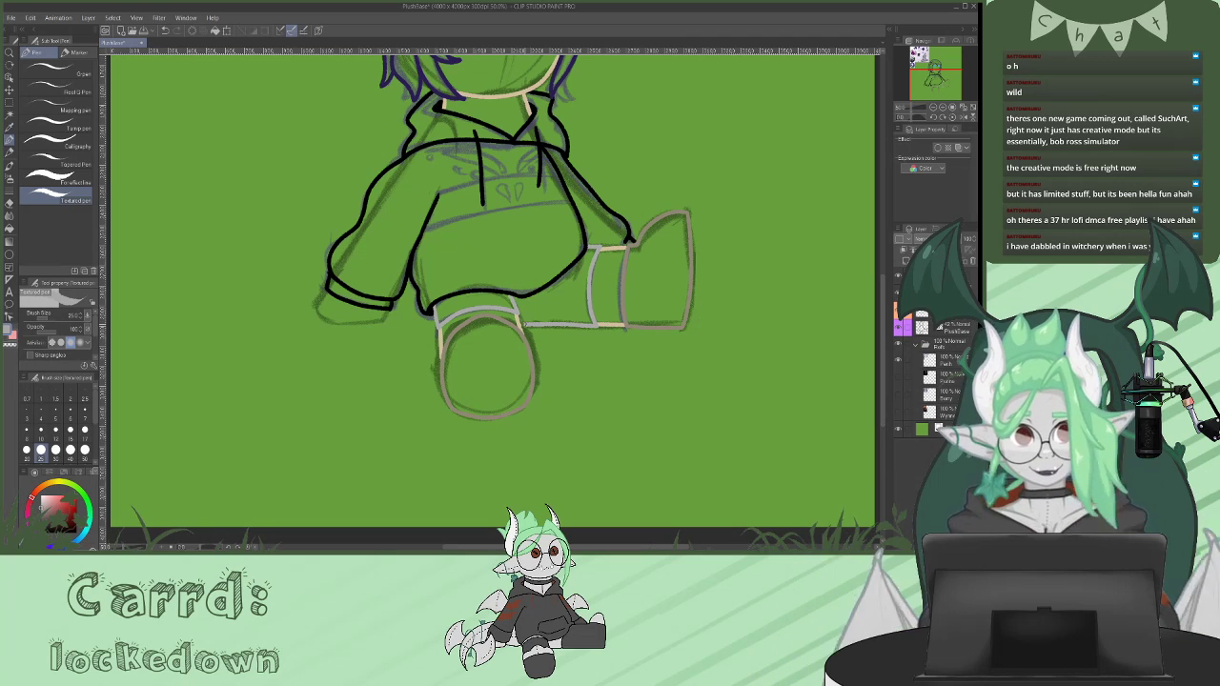
key(x)
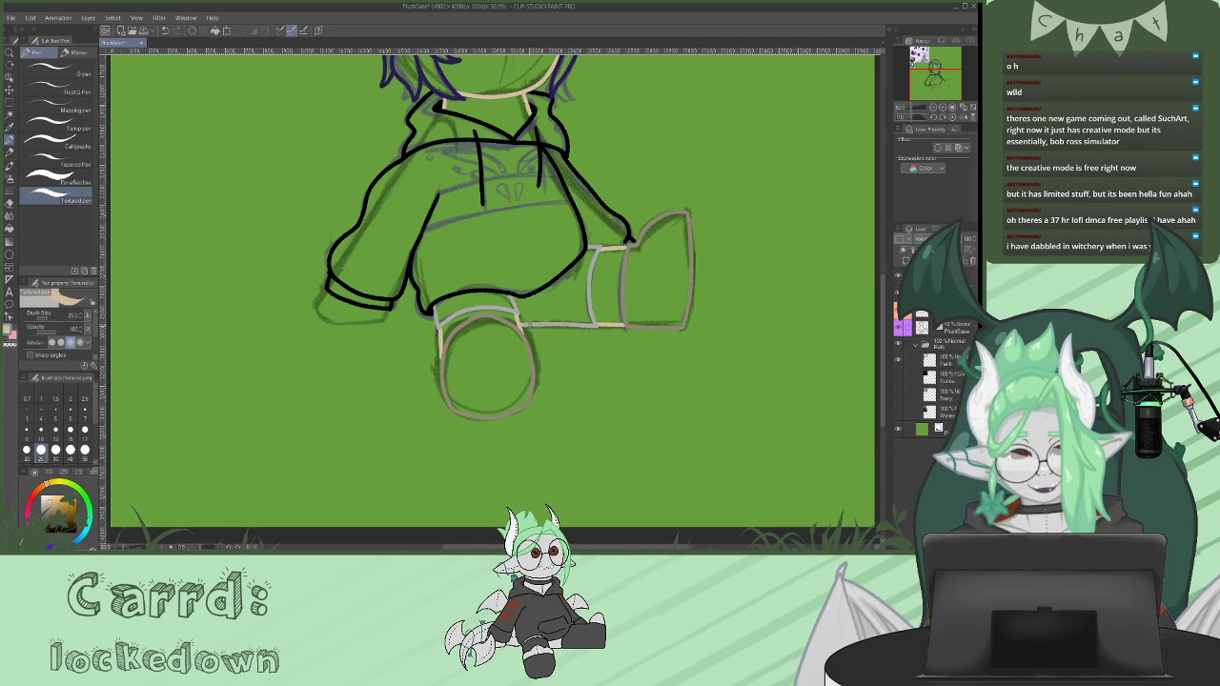
key(ctrl+e)
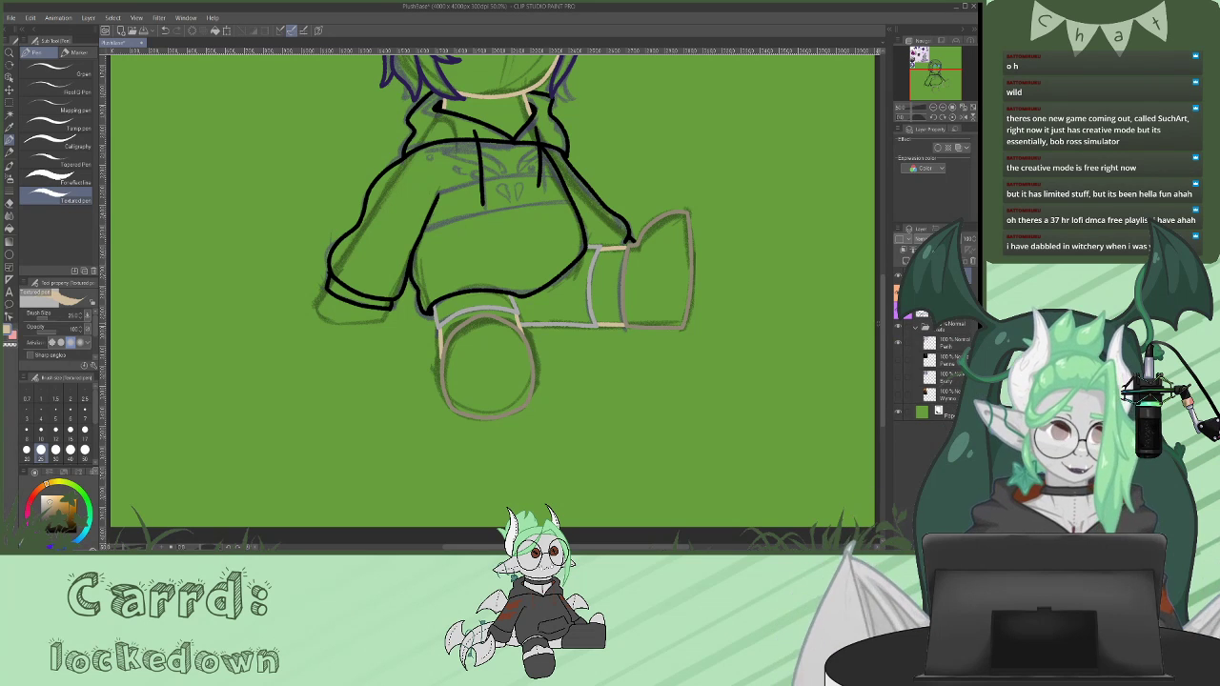
- Hide the sketch layers to check the doll's line art on its own, and show them again
drag(882, 328, 881, 249)
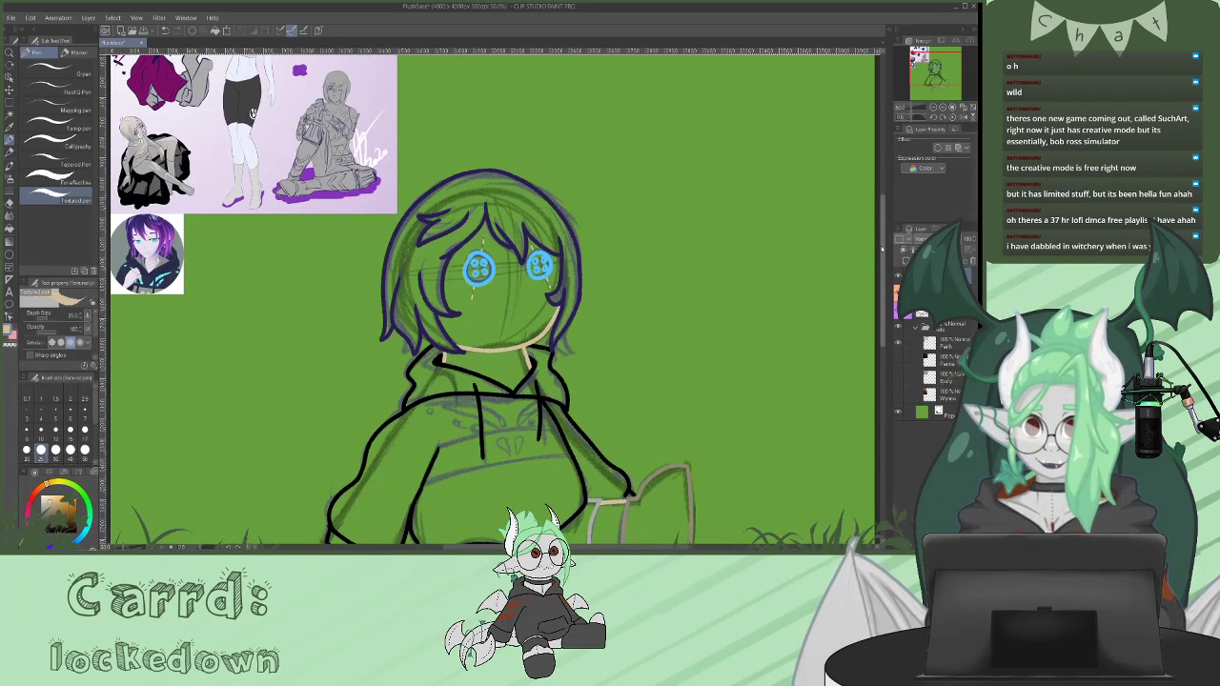
scroll(881, 250, down, 2)
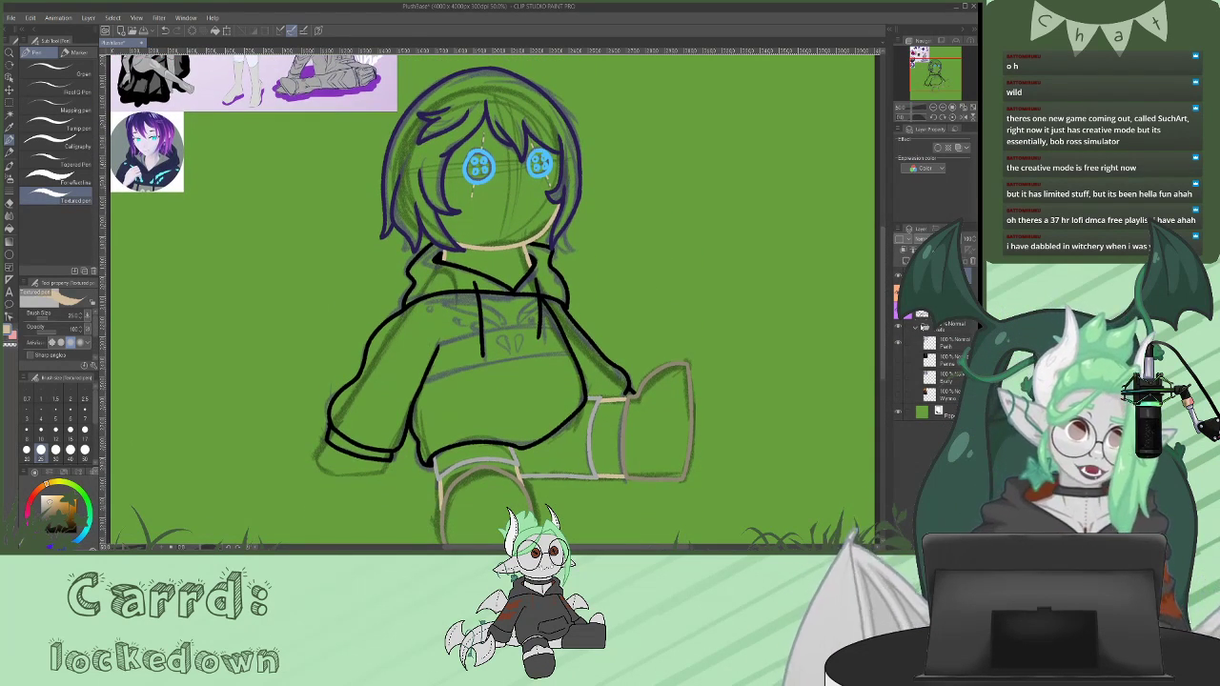
click(898, 293)
click(897, 309)
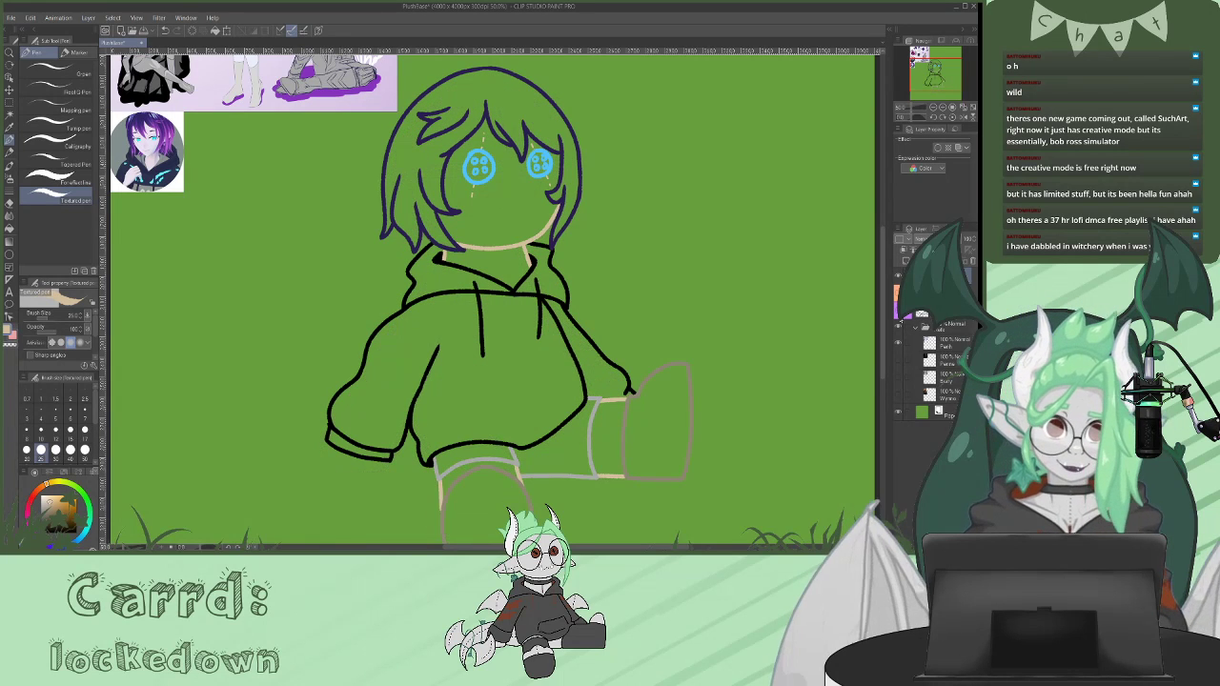
click(897, 309)
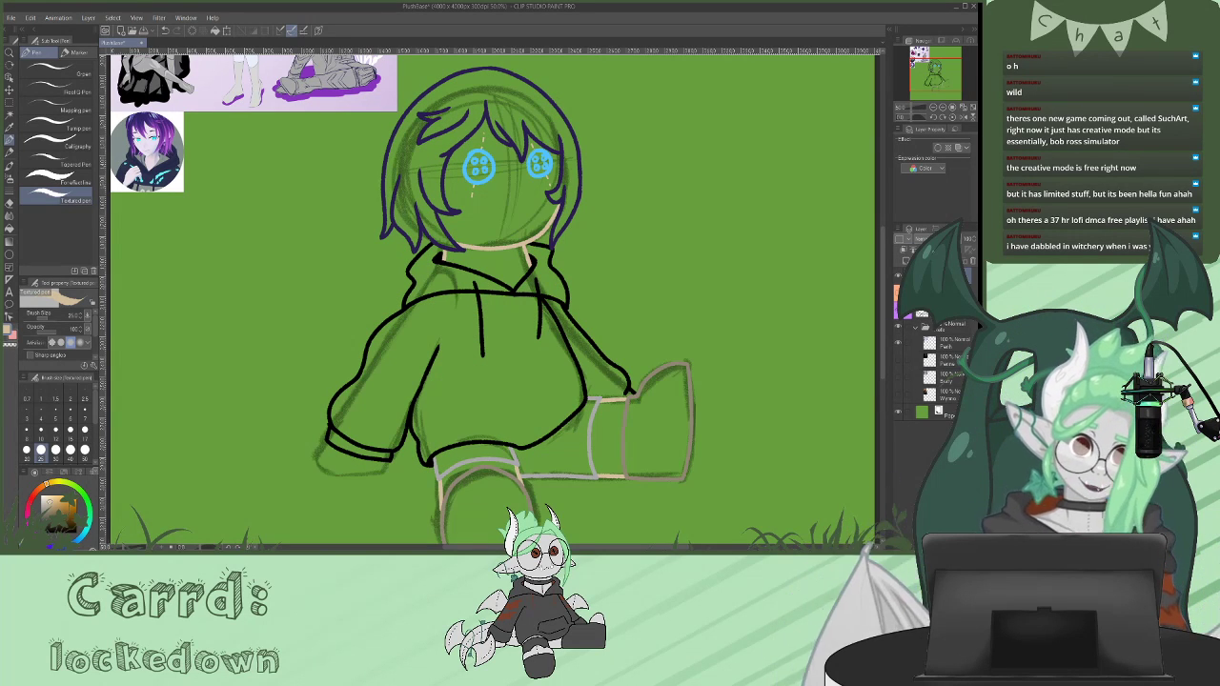
click(898, 293)
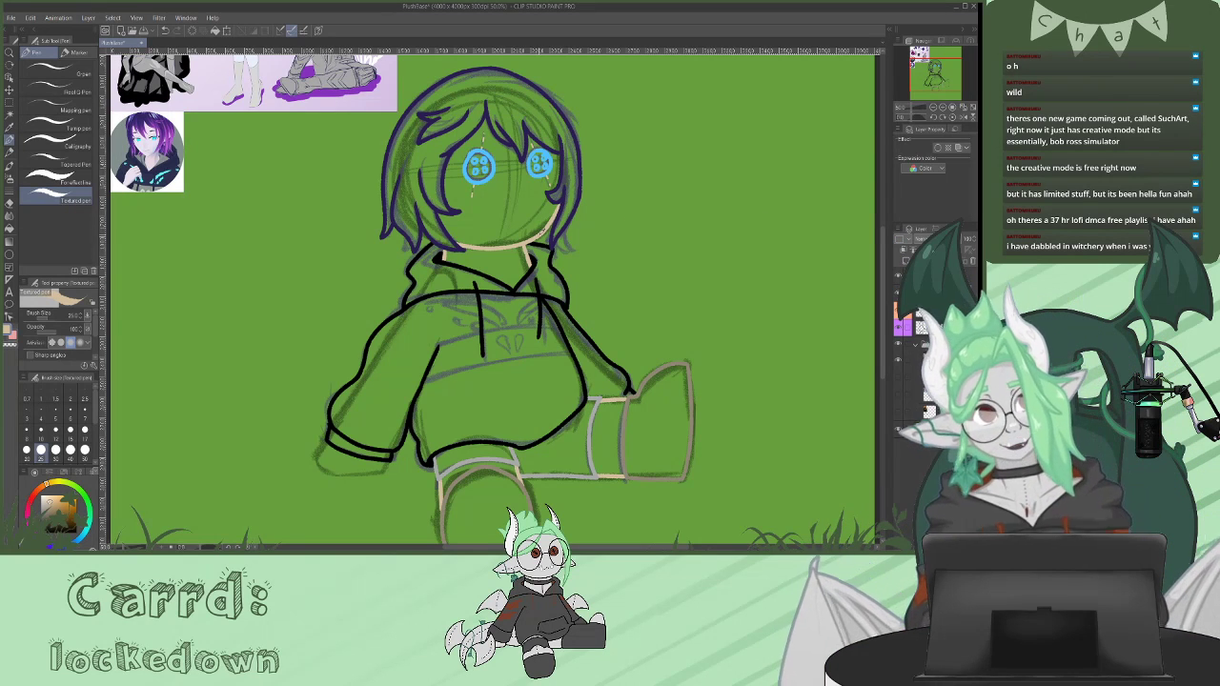
- Outline the hand below the fully visible sleeve cuff in beige, redoing the stroke
mouse_move(327, 441)
mouse_down()
mouse_move(325, 471)
mouse_move(379, 473)
mouse_move(328, 475)
mouse_move(387, 463)
mouse_up()
key(ctrl+z)
key(ctrl+z)
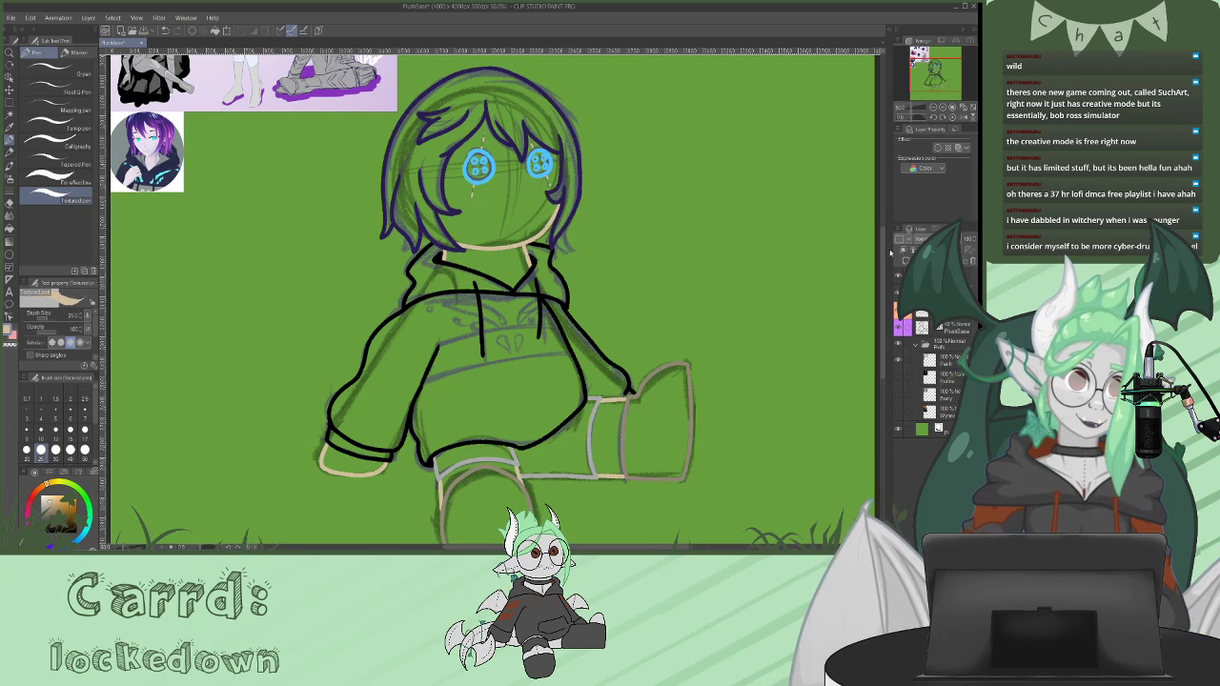
- Hide the rough sketch and fill the face with a pale lavender skin colour sampled from the reference art
drag(882, 255, 882, 238)
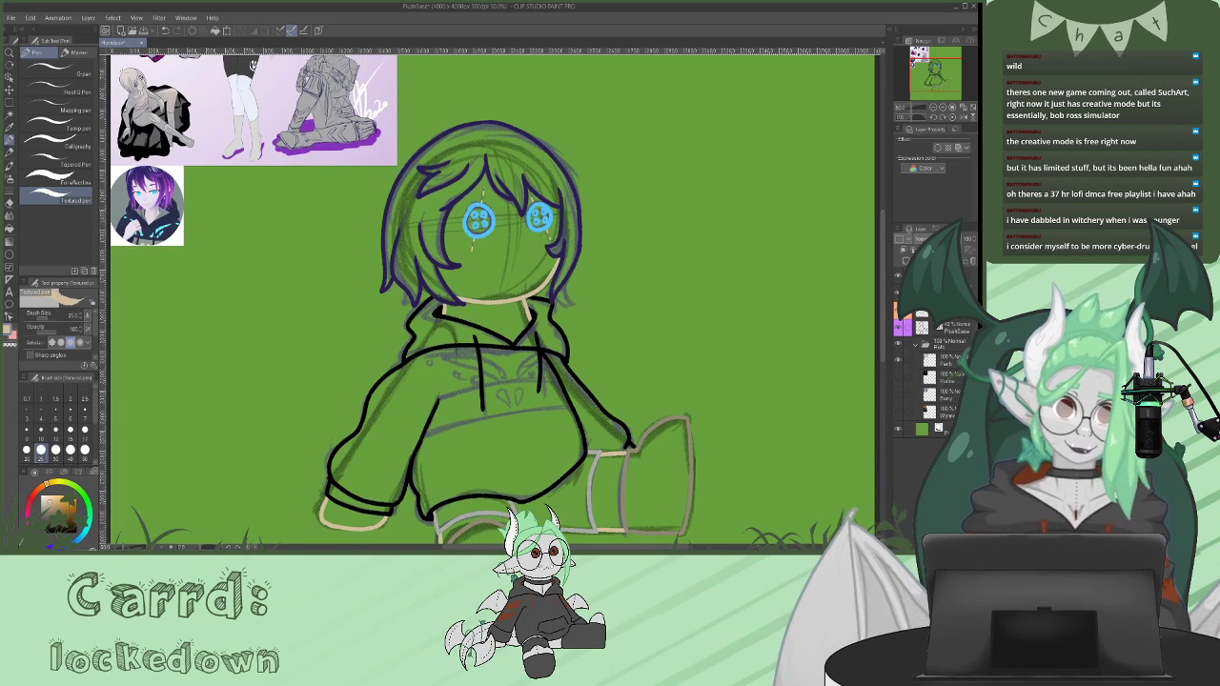
click(899, 327)
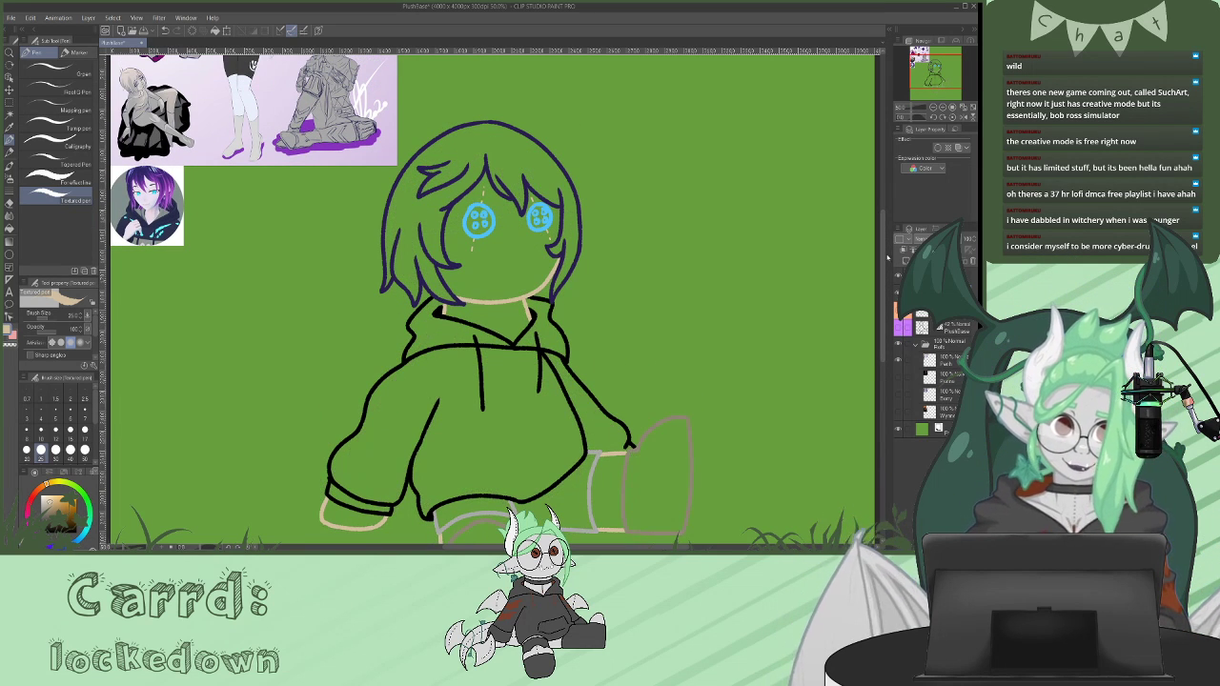
scroll(887, 238, up, 5)
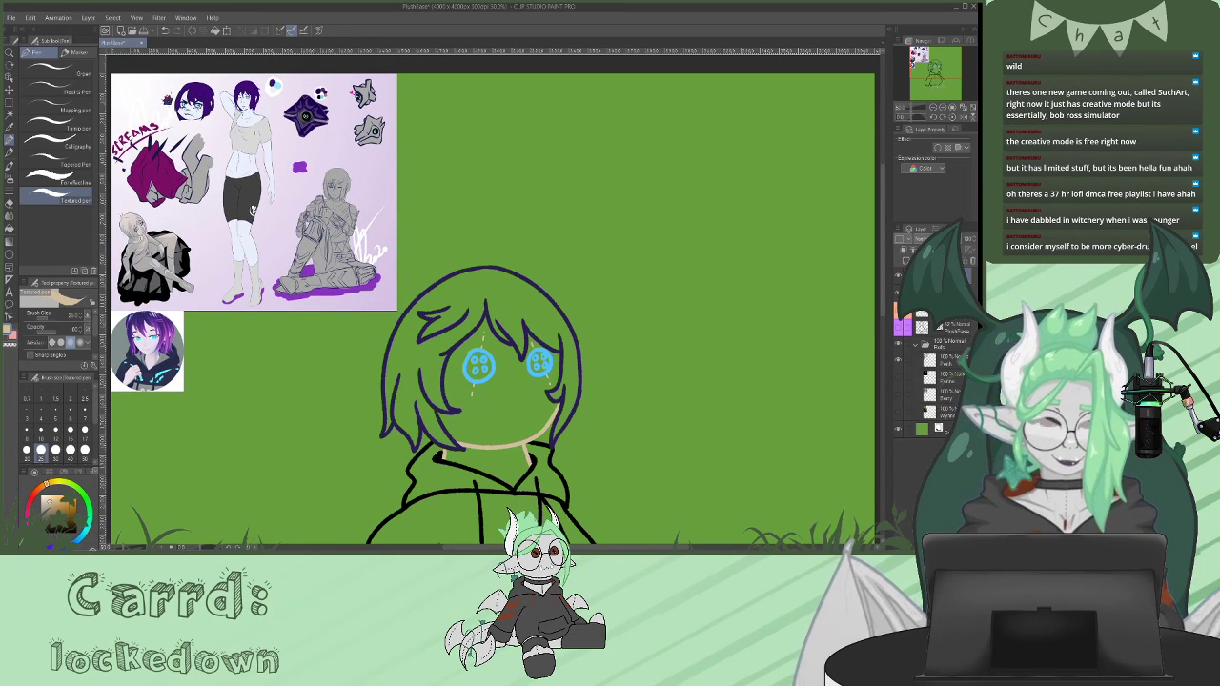
scroll(492, 299, down, 3)
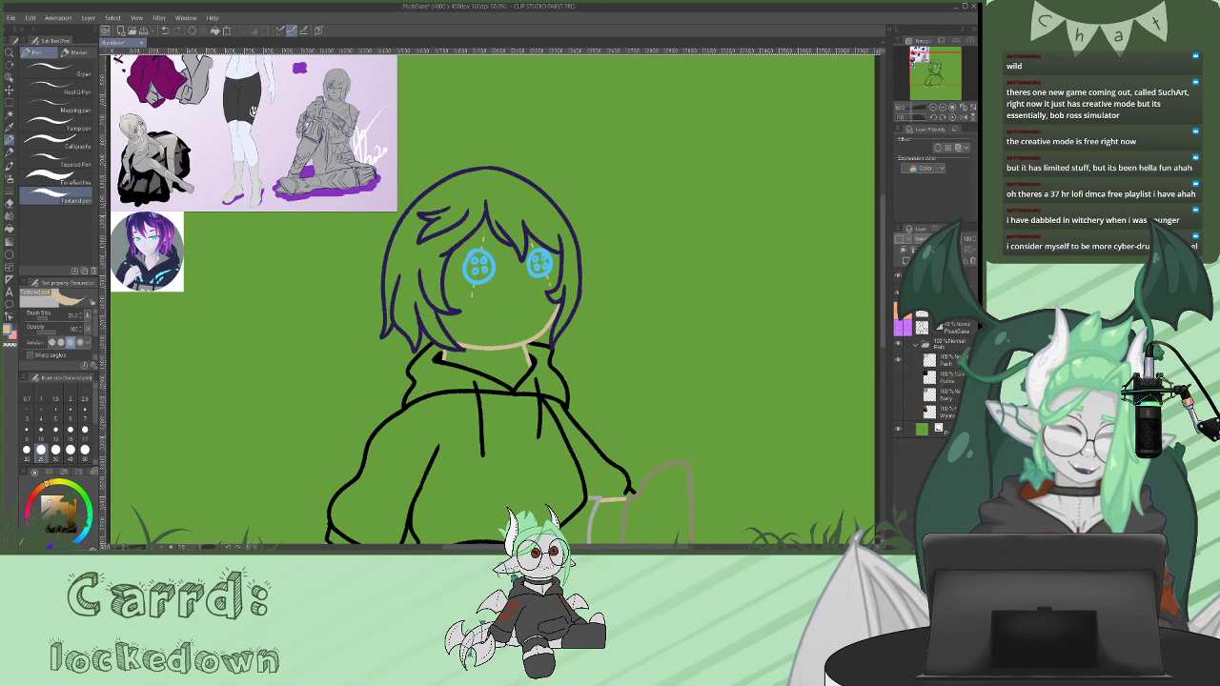
scroll(493, 300, up, 4)
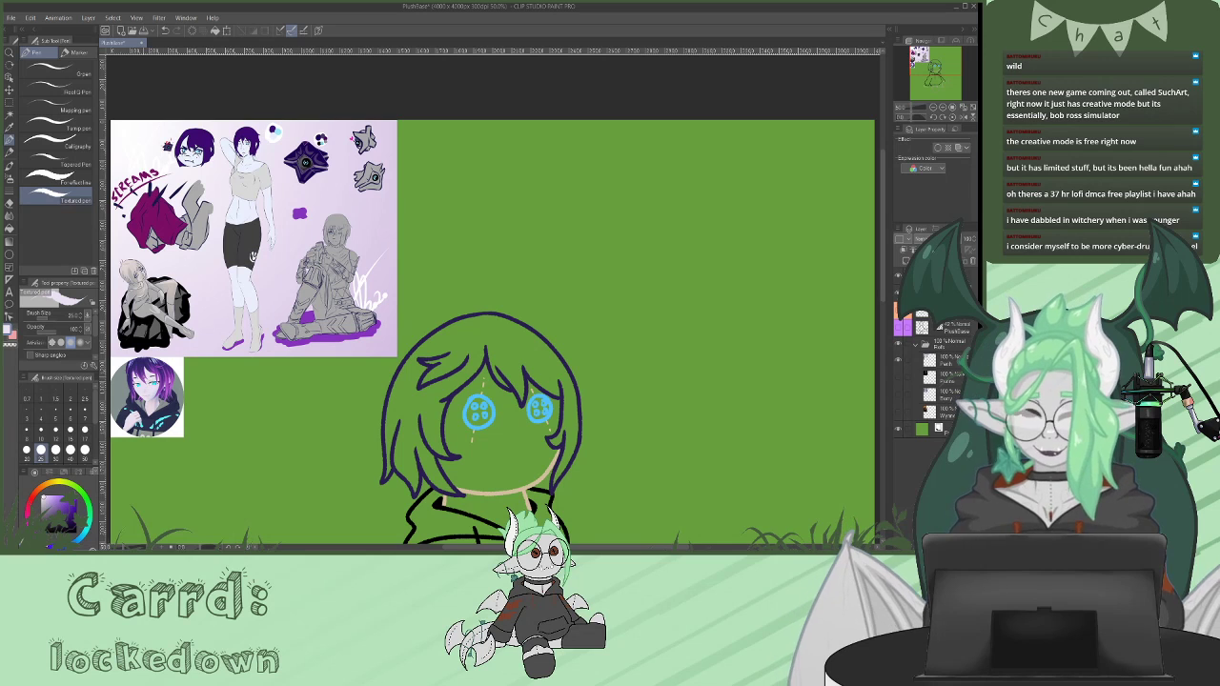
click(10, 229)
click(520, 443)
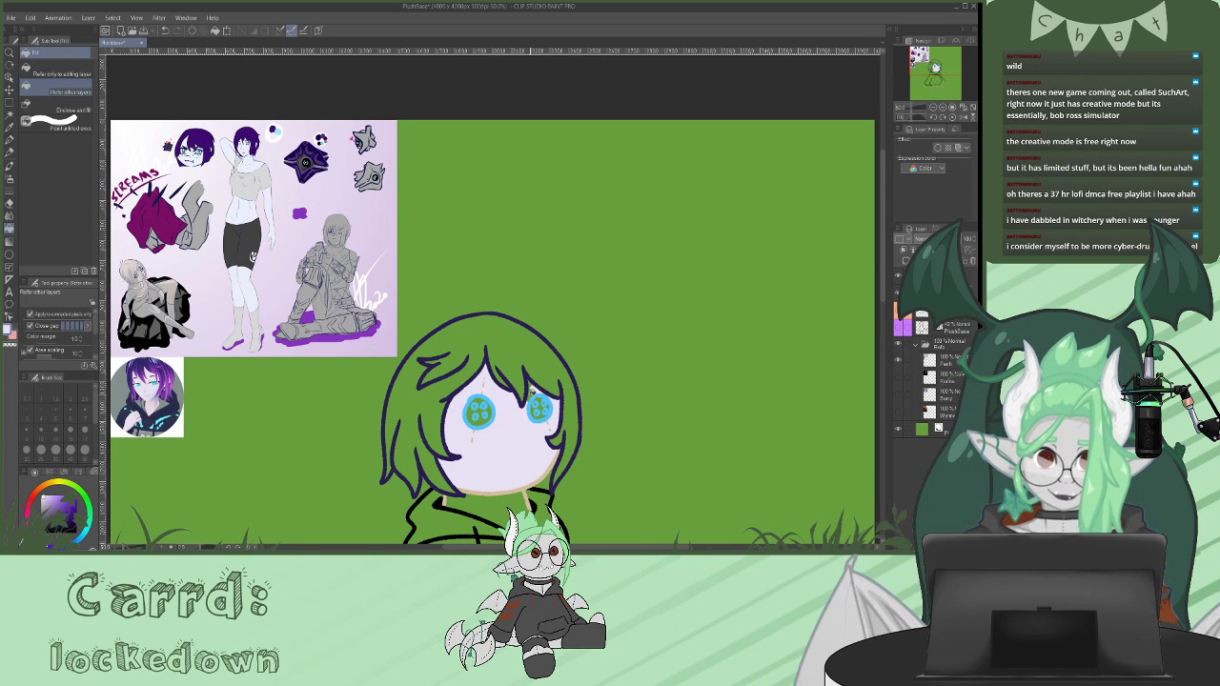
- Fill both button eyes with bright cyan sampled from the reference portrait
scroll(877, 286, down, 2)
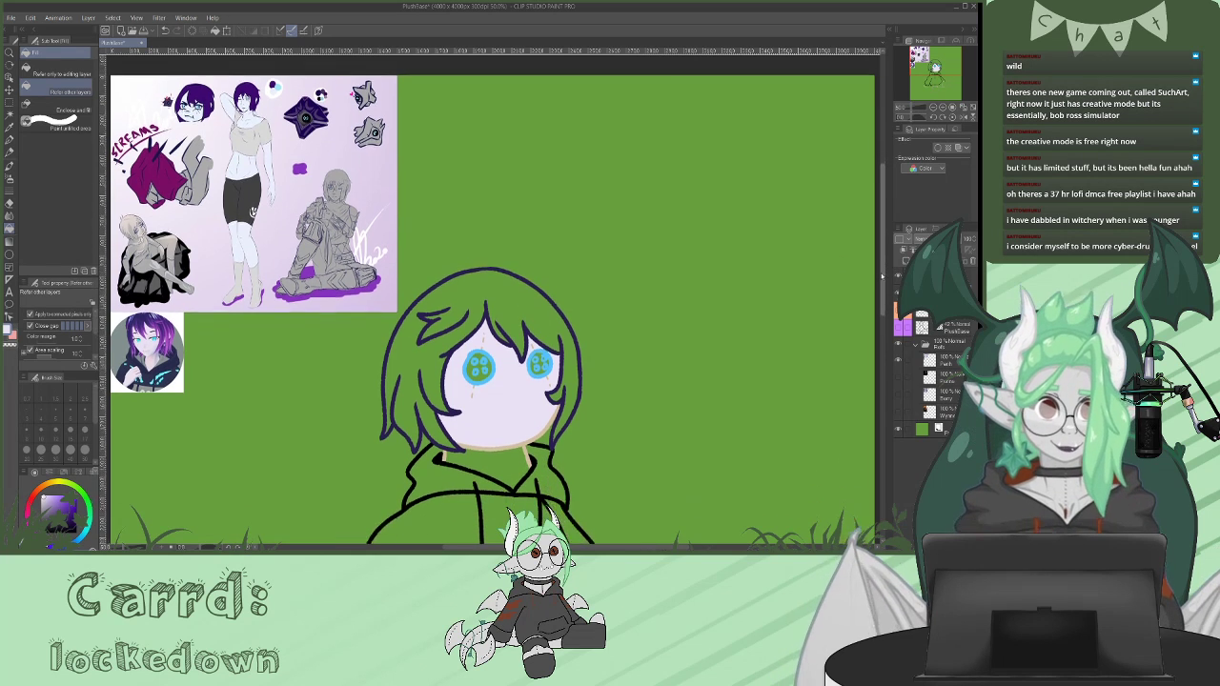
alt+click(163, 334)
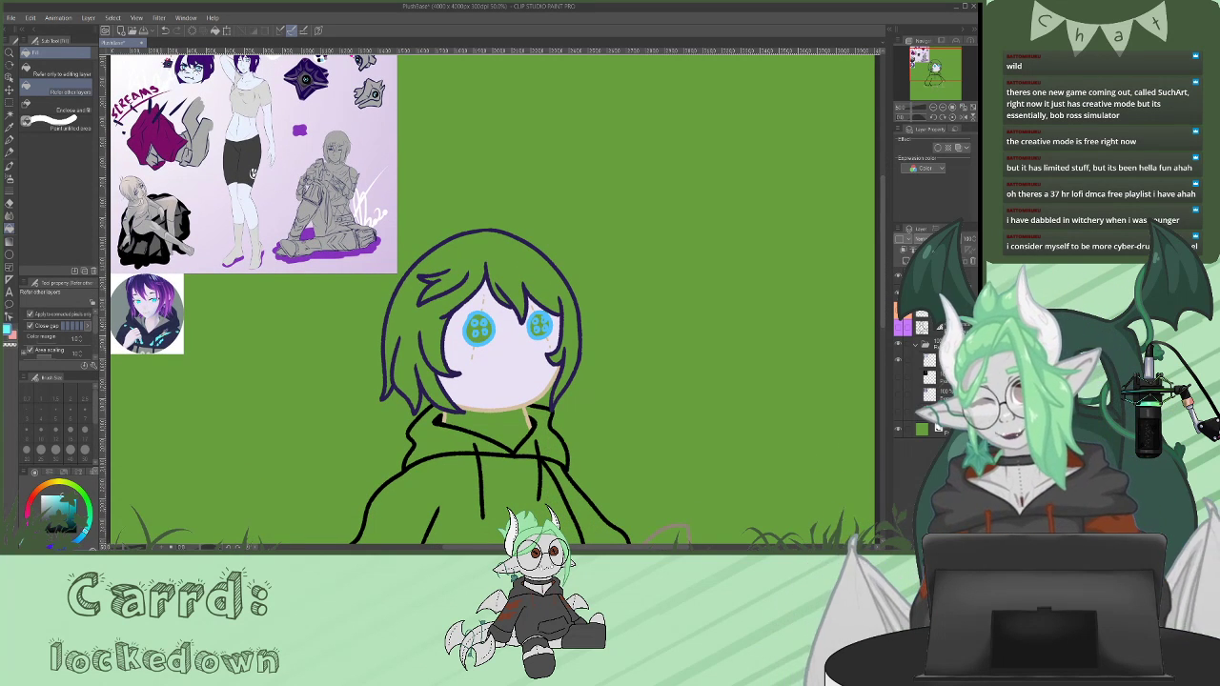
click(479, 328)
mouse_move(480, 315)
mouse_down()
mouse_move(486, 340)
mouse_move(471, 335)
mouse_move(543, 328)
mouse_up()
- Fill the neck, the bare parts of both legs and the hand with the pale lavender skin colour
key(p)
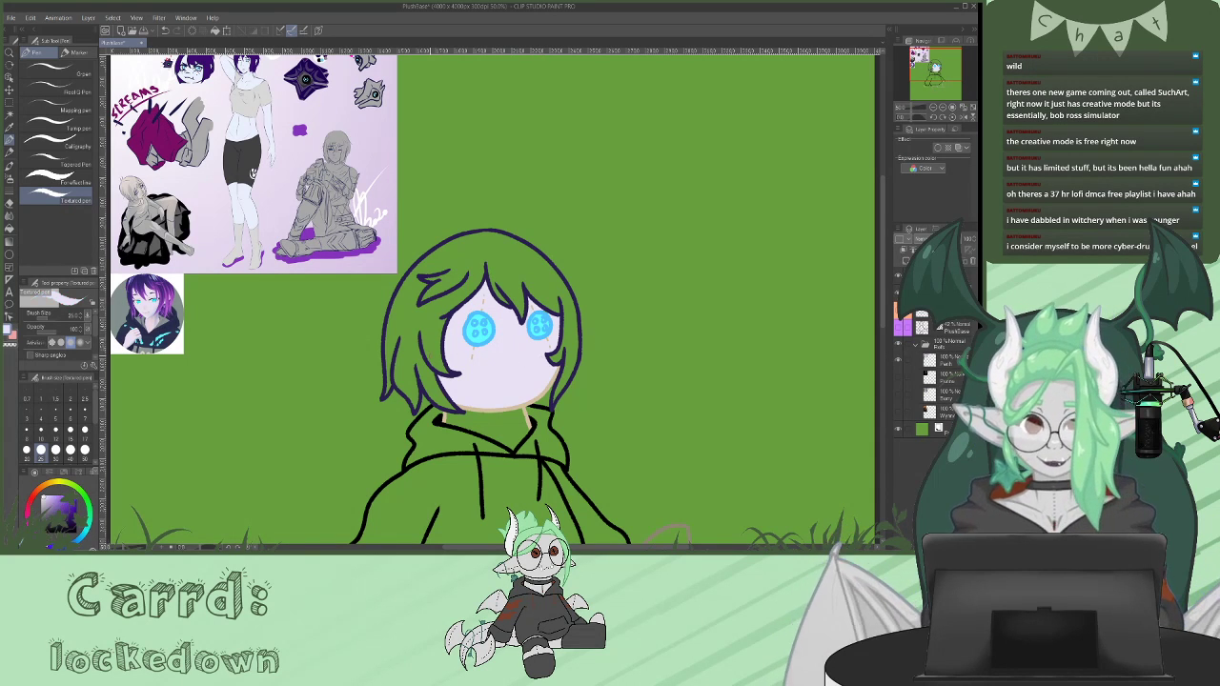
key(g)
click(505, 426)
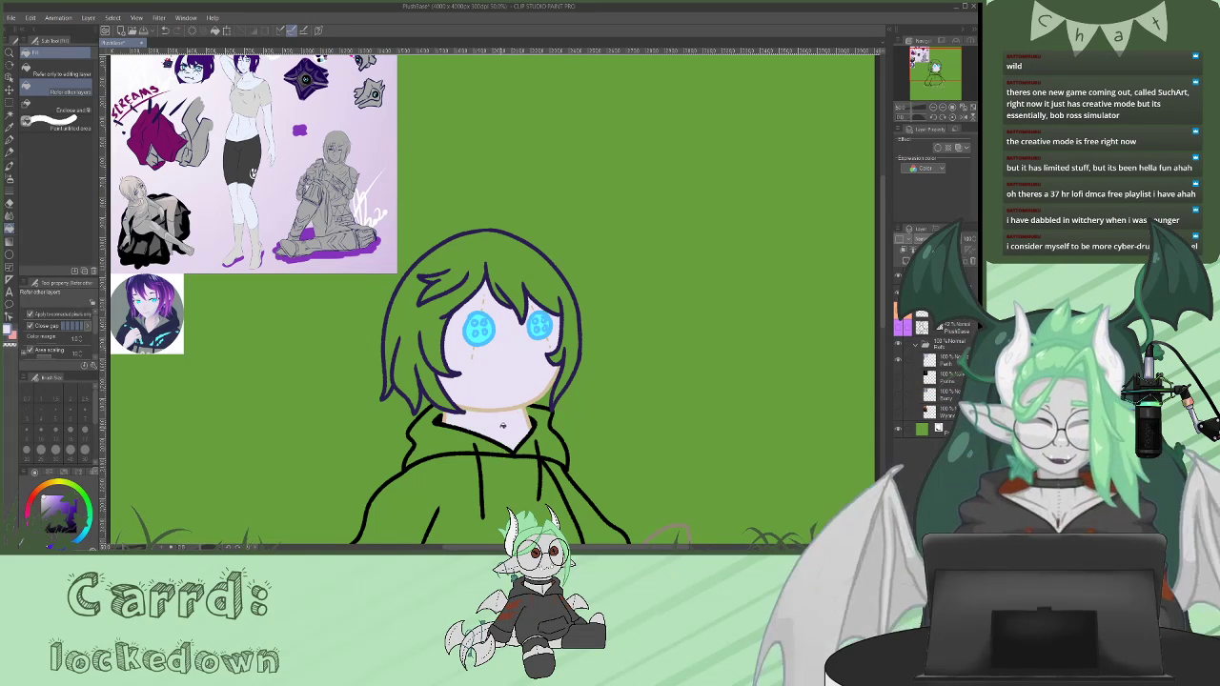
drag(883, 232, 886, 334)
scroll(886, 333, up, 1)
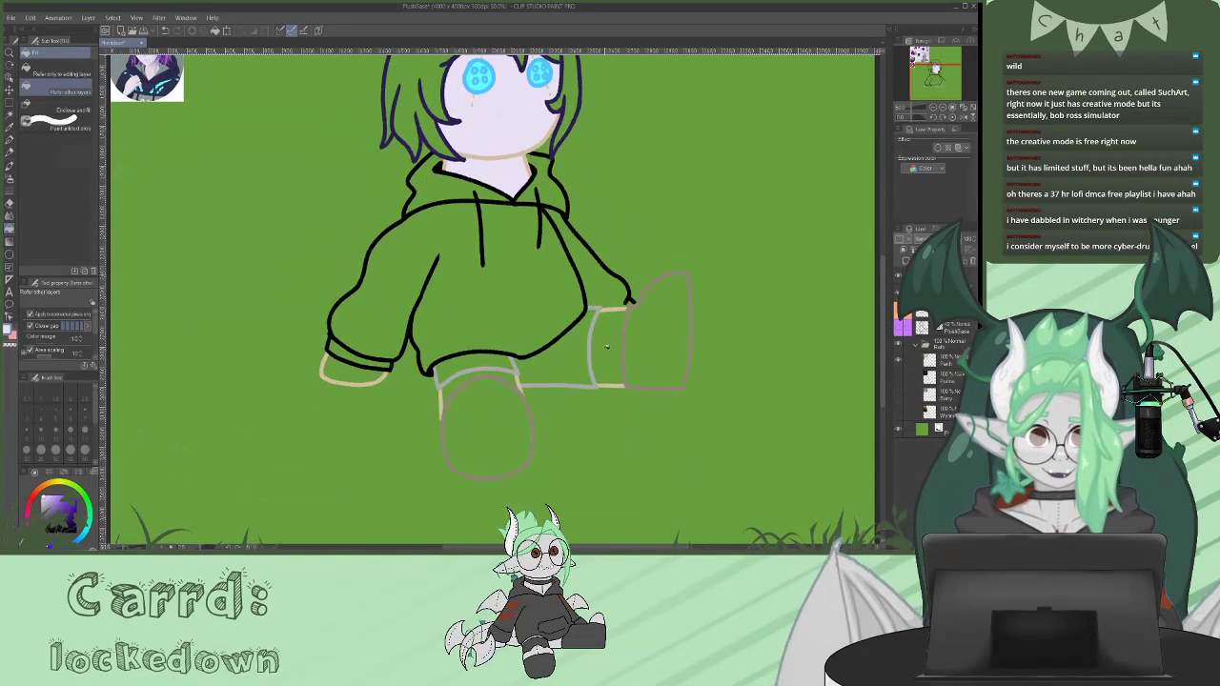
click(610, 348)
click(511, 371)
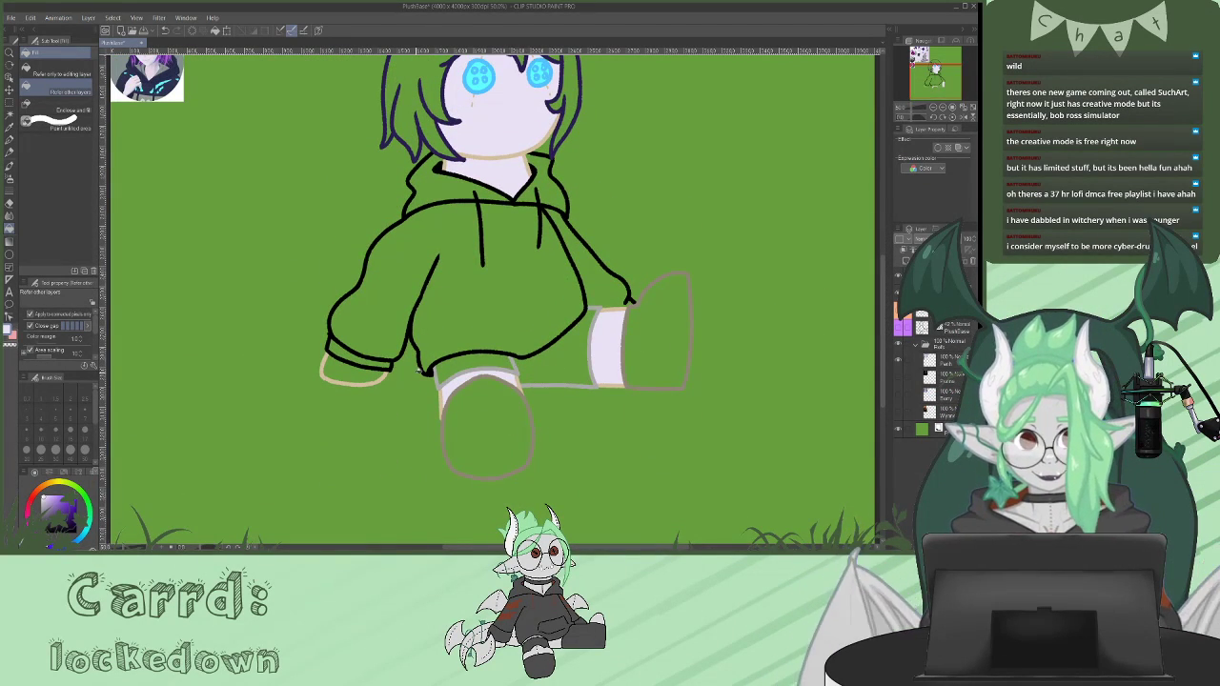
click(354, 371)
key(p)
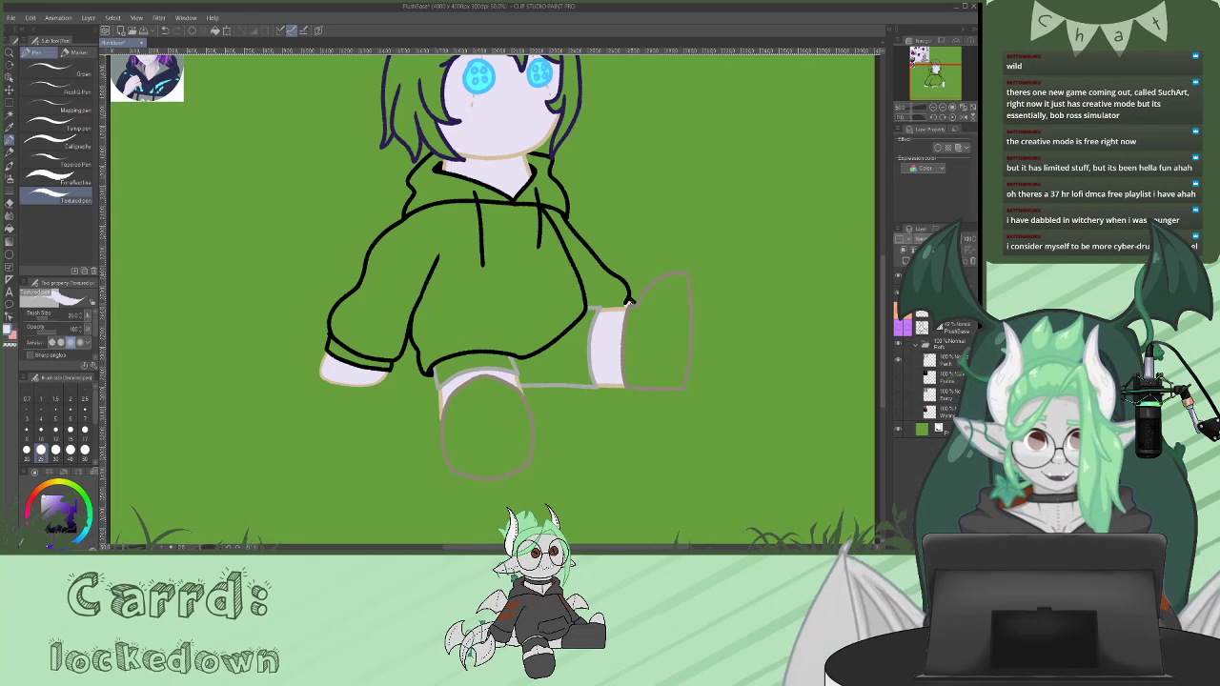
- Fill both feet with light grey sampled from the reference art
scroll(477, 286, up, 2)
scroll(477, 286, up, 5)
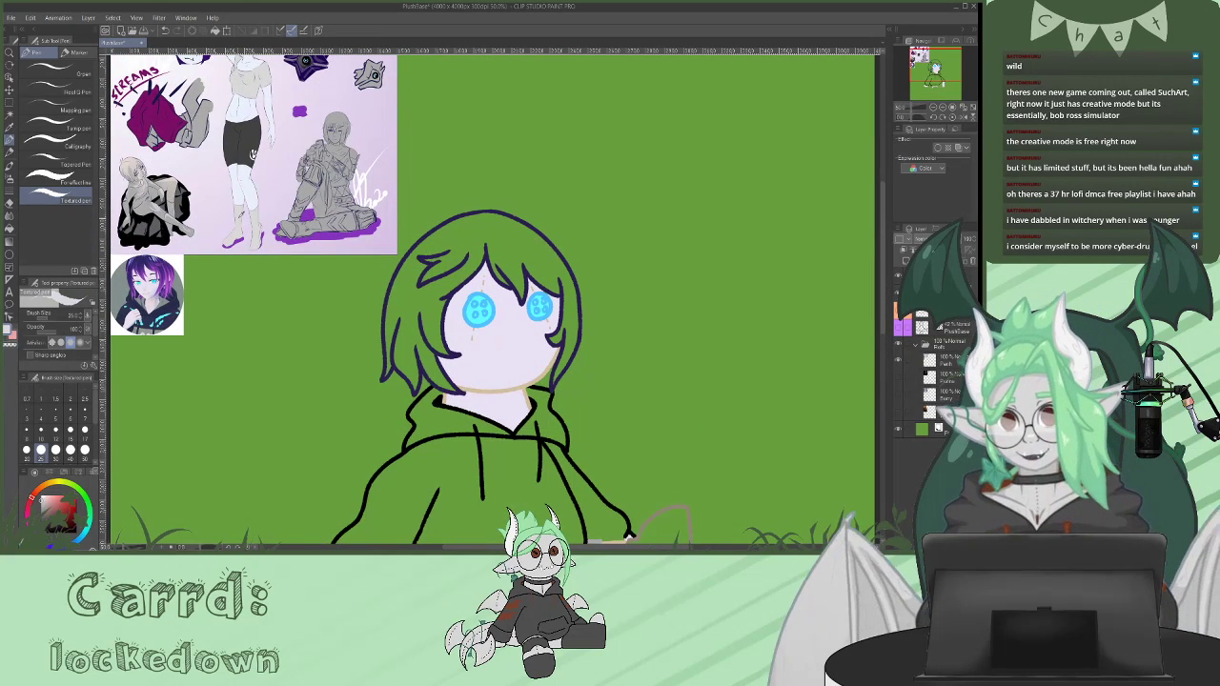
key(g)
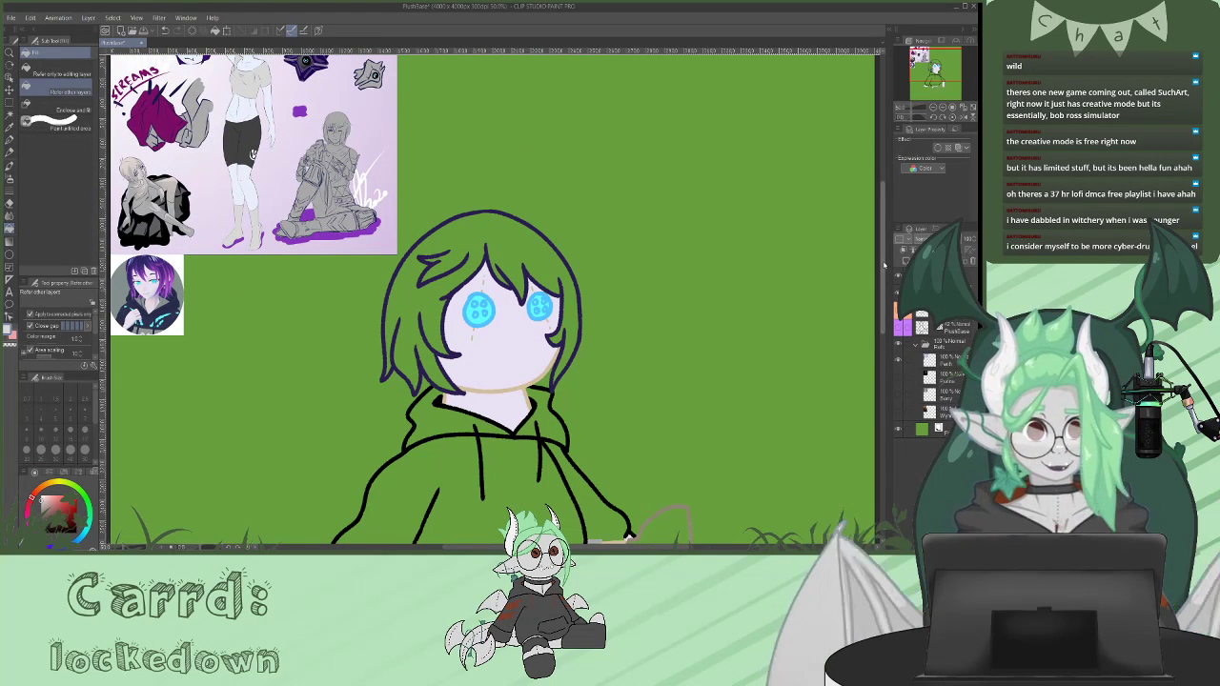
scroll(886, 266, down, 5)
click(685, 367)
click(514, 456)
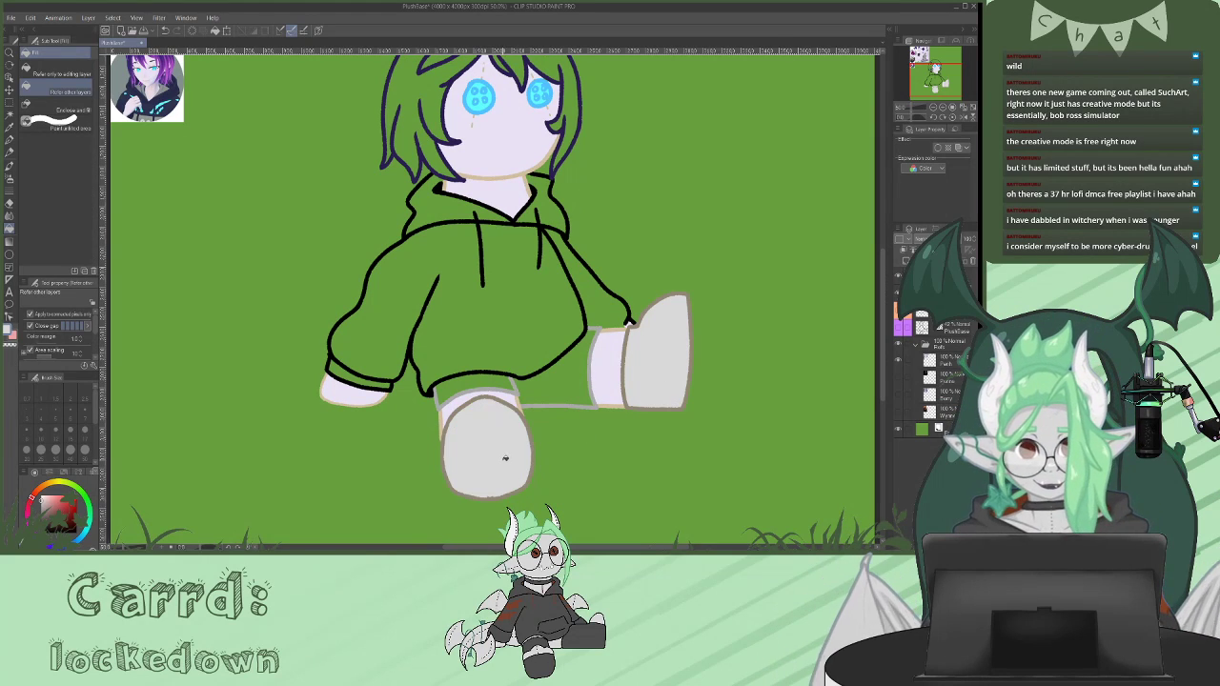
- Fill both legs of the shorts with dark grey sampled from the reference art
mouse_move(881, 376)
mouse_down()
mouse_move(882, 303)
mouse_move(881, 358)
mouse_move(881, 318)
mouse_up()
scroll(882, 320, up, 1)
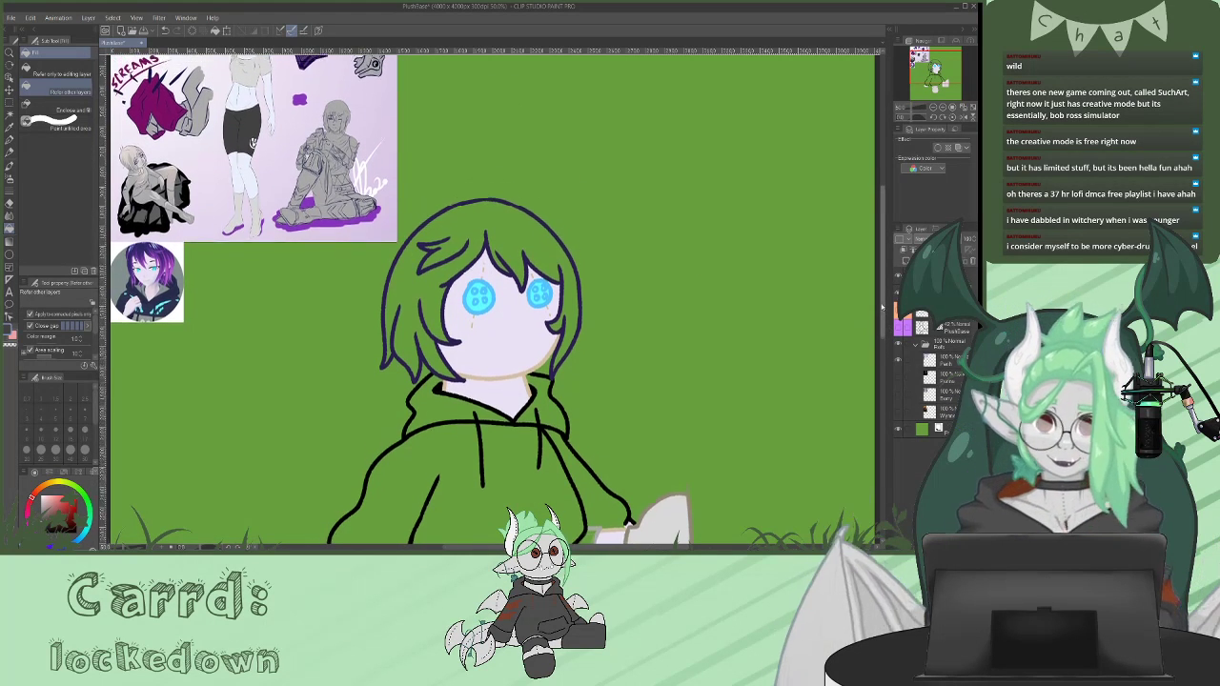
scroll(867, 348, down, 5)
click(531, 408)
click(508, 403)
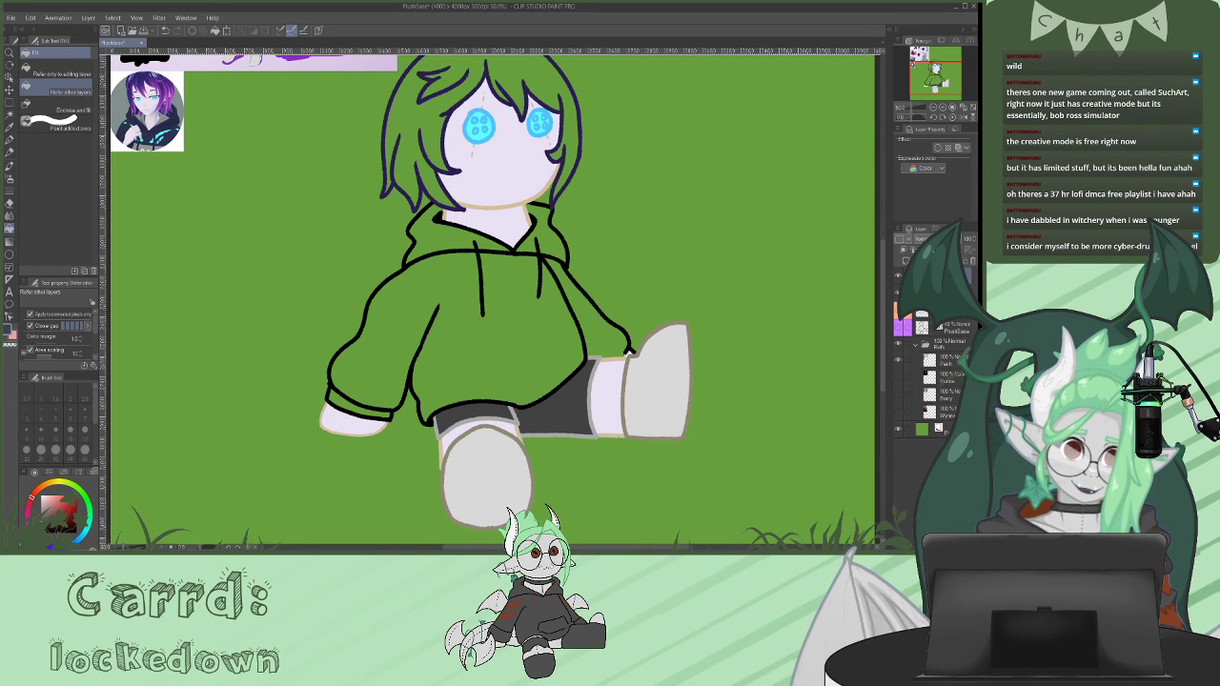
- Redraw the outline of the shorts in black on a new layer and merge it into the layer below
key(ctrl+shift+n)
alt+click(581, 327)
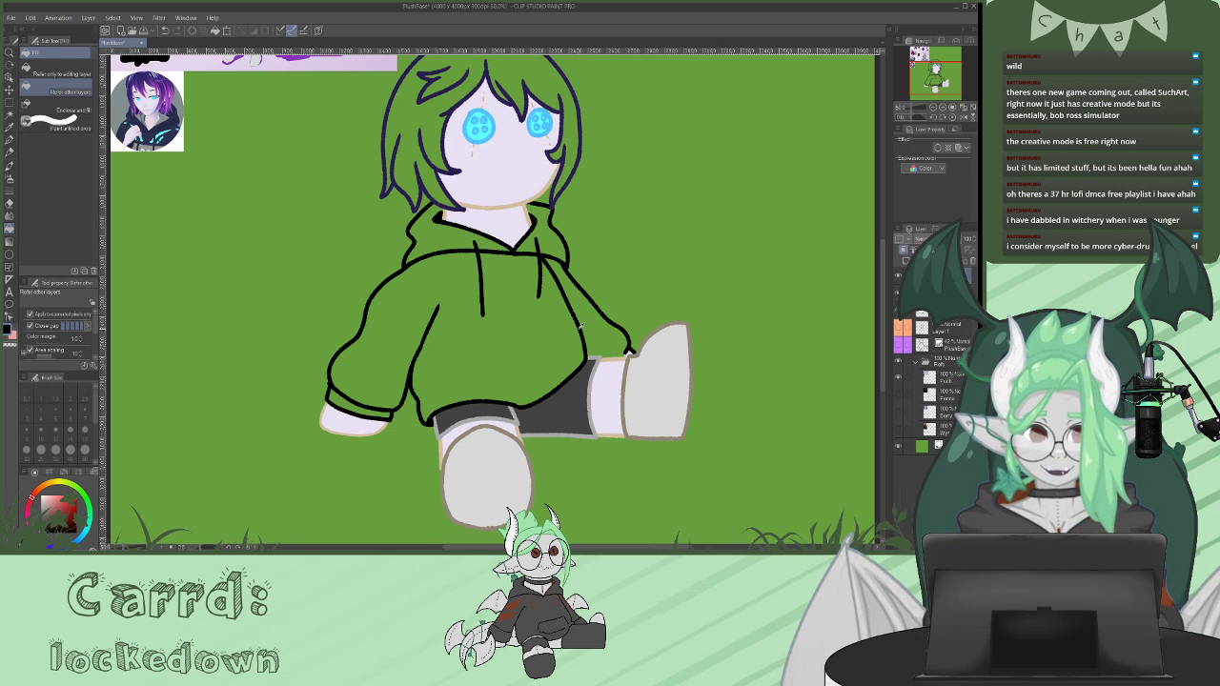
key(p)
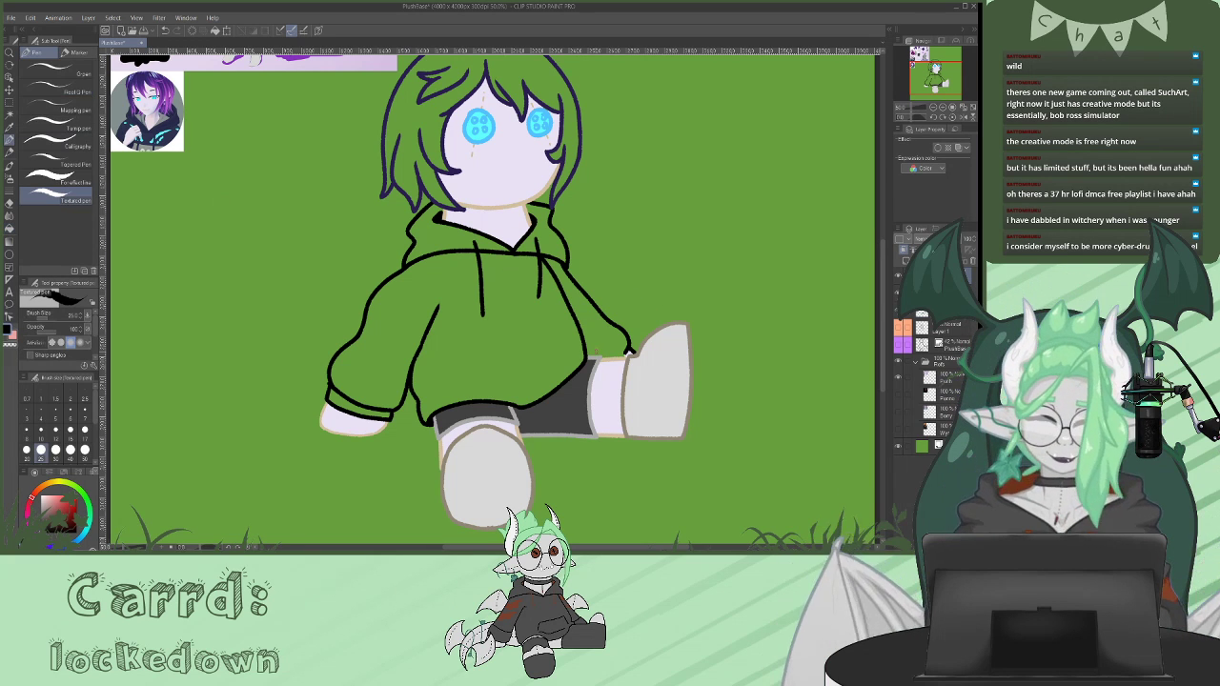
mouse_move(594, 355)
mouse_down()
mouse_move(595, 436)
mouse_move(531, 435)
mouse_move(545, 435)
mouse_move(515, 413)
mouse_move(440, 431)
mouse_up()
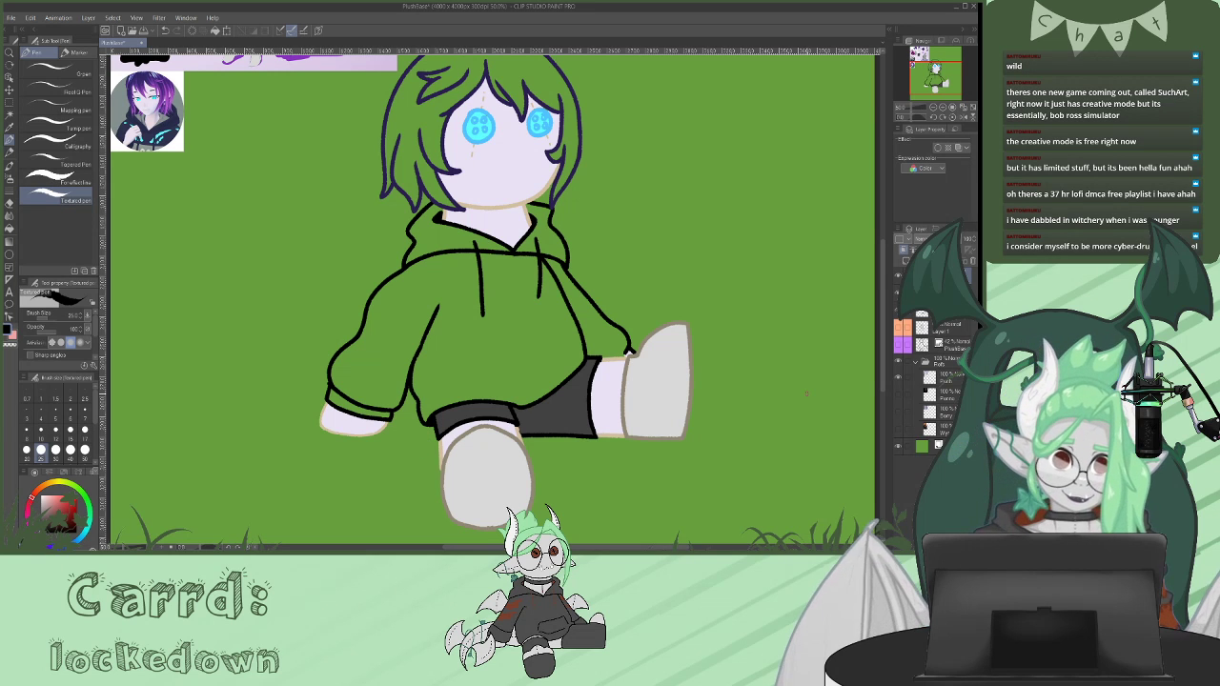
key(ctrl+e)
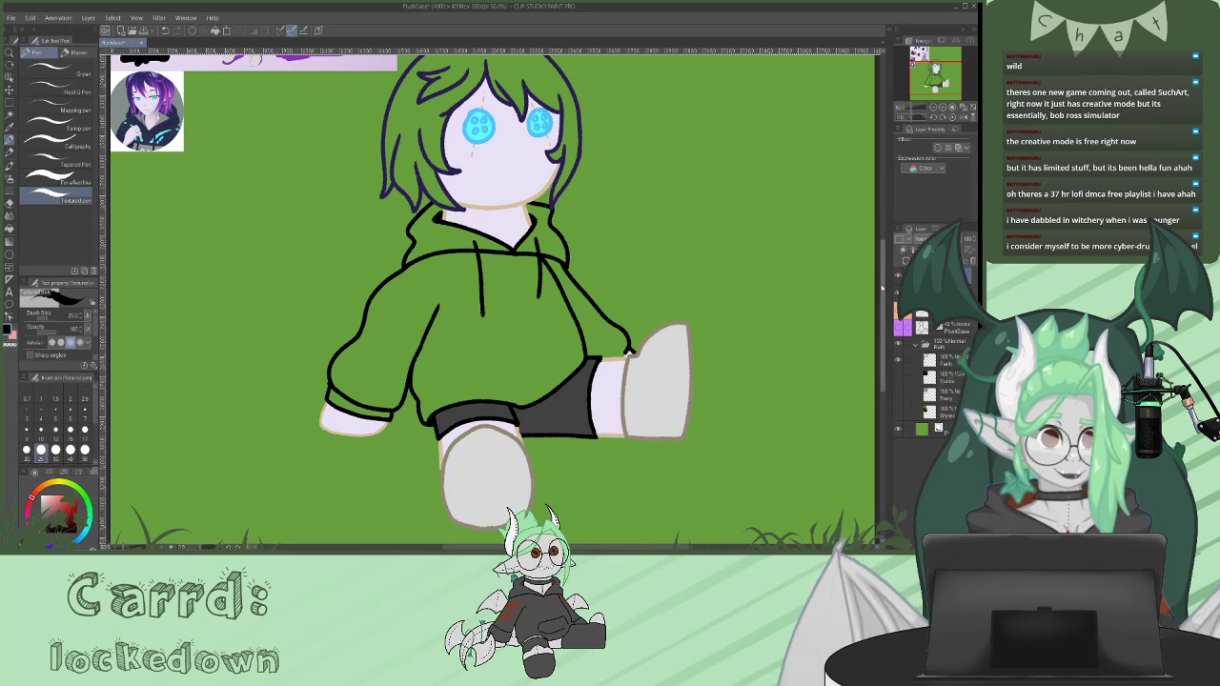
- Fill the doll's hair with the dark indigo sampled from the standing reference figure's hair
drag(882, 289, 880, 227)
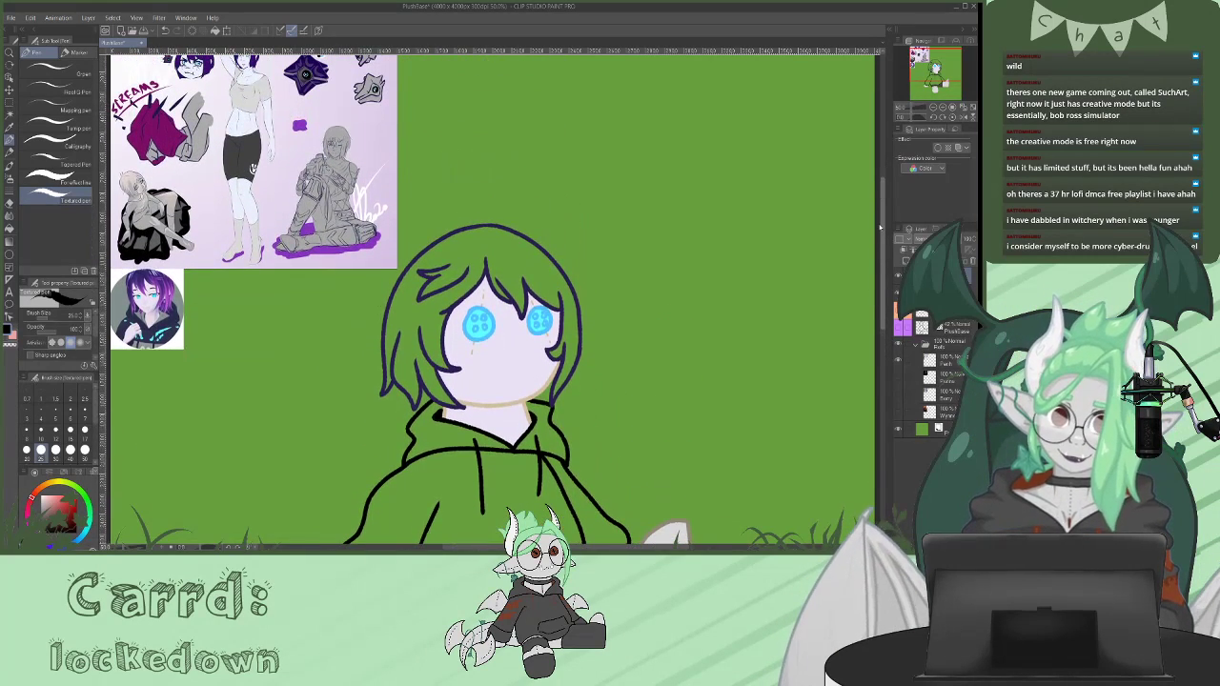
drag(880, 227, 875, 200)
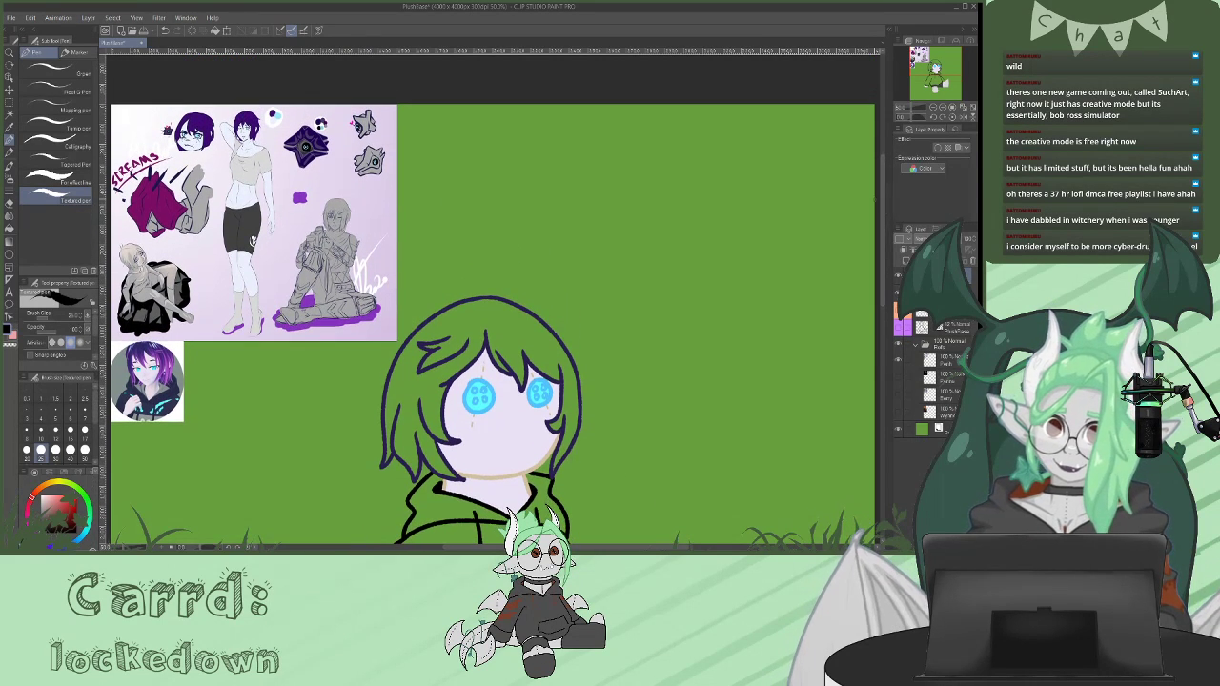
alt+click(242, 122)
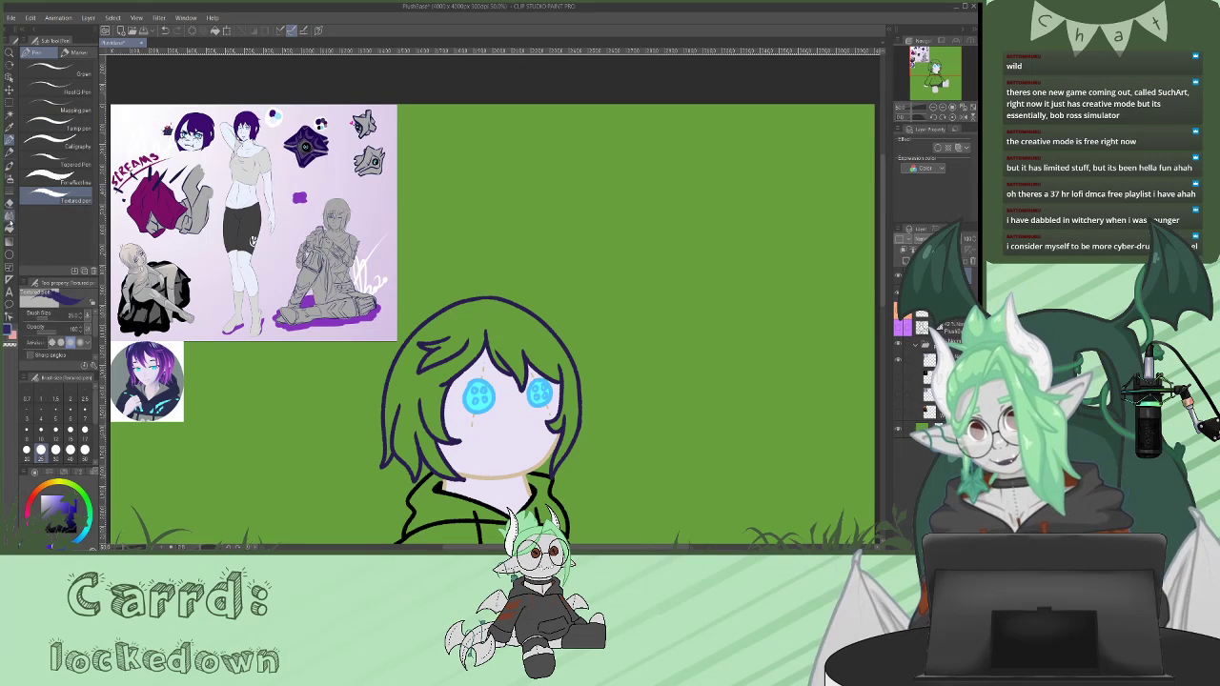
key(g)
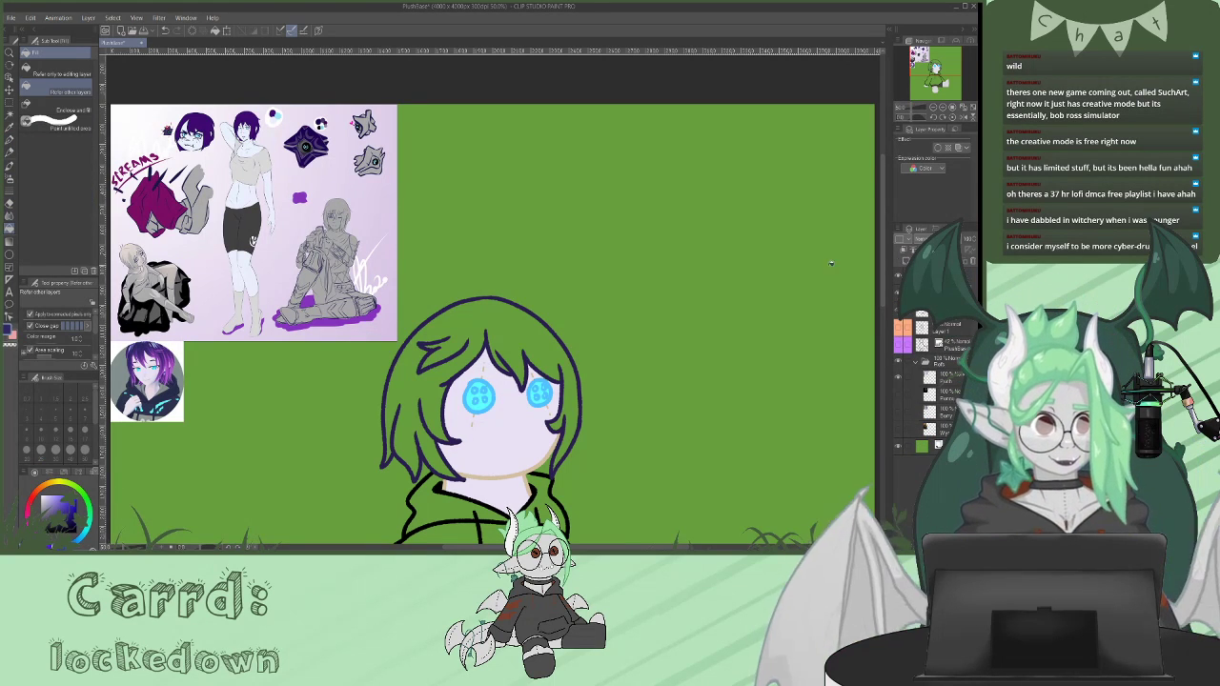
click(525, 325)
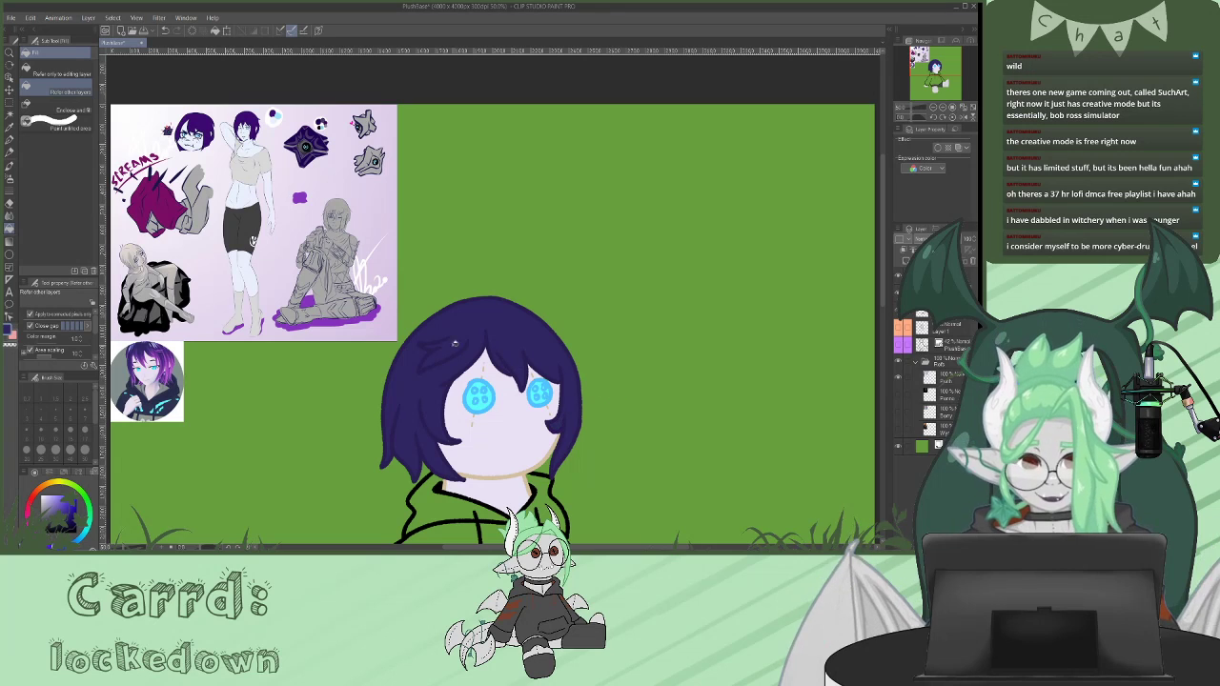
- Paint bright purple streaks, sampled from the reference portrait, along the fringe and the hair tips on both sides of the face
key(p)
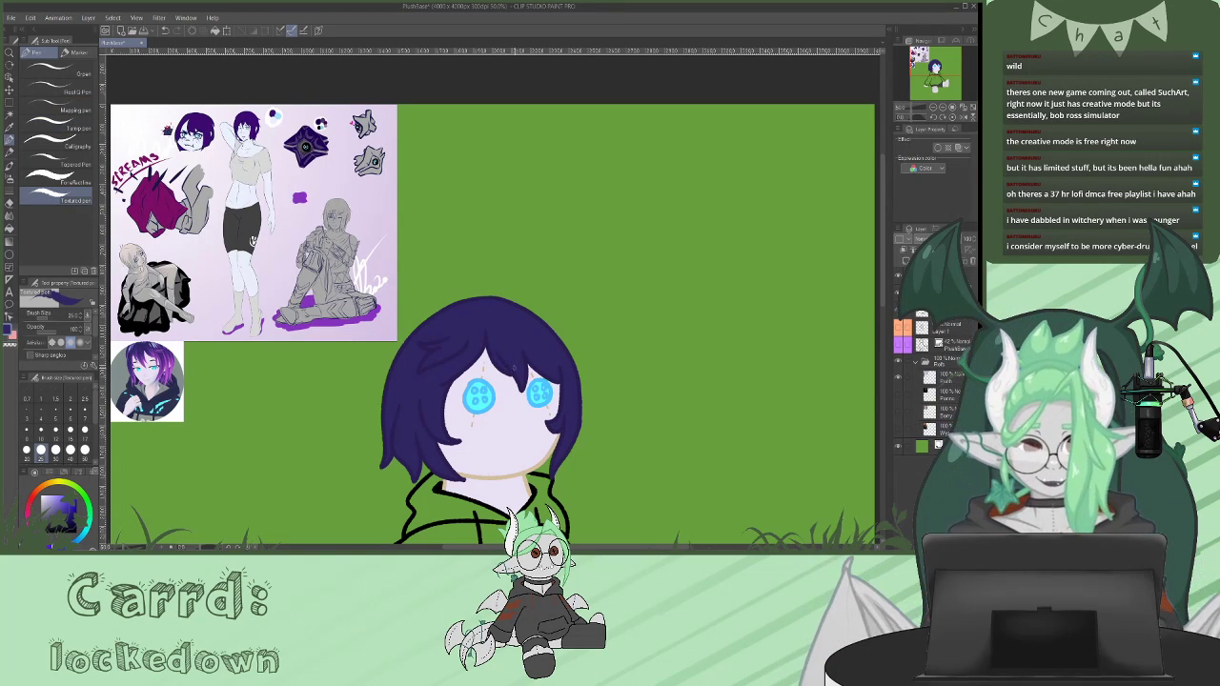
alt+click(170, 352)
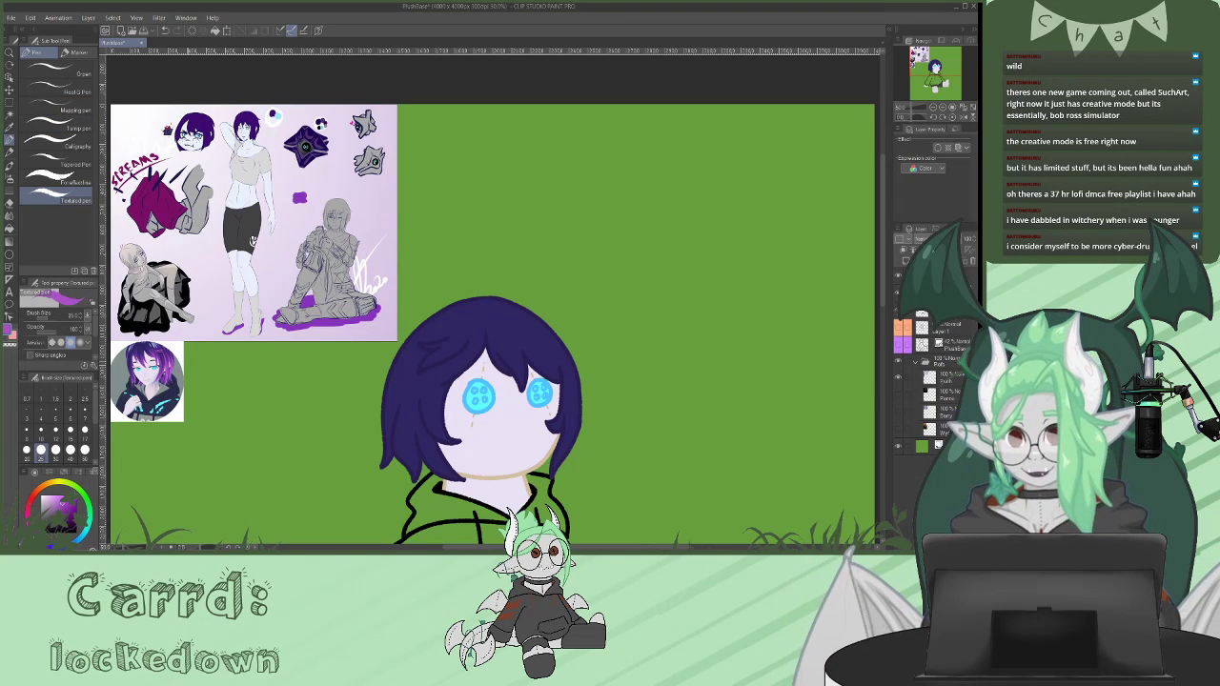
drag(432, 466, 454, 476)
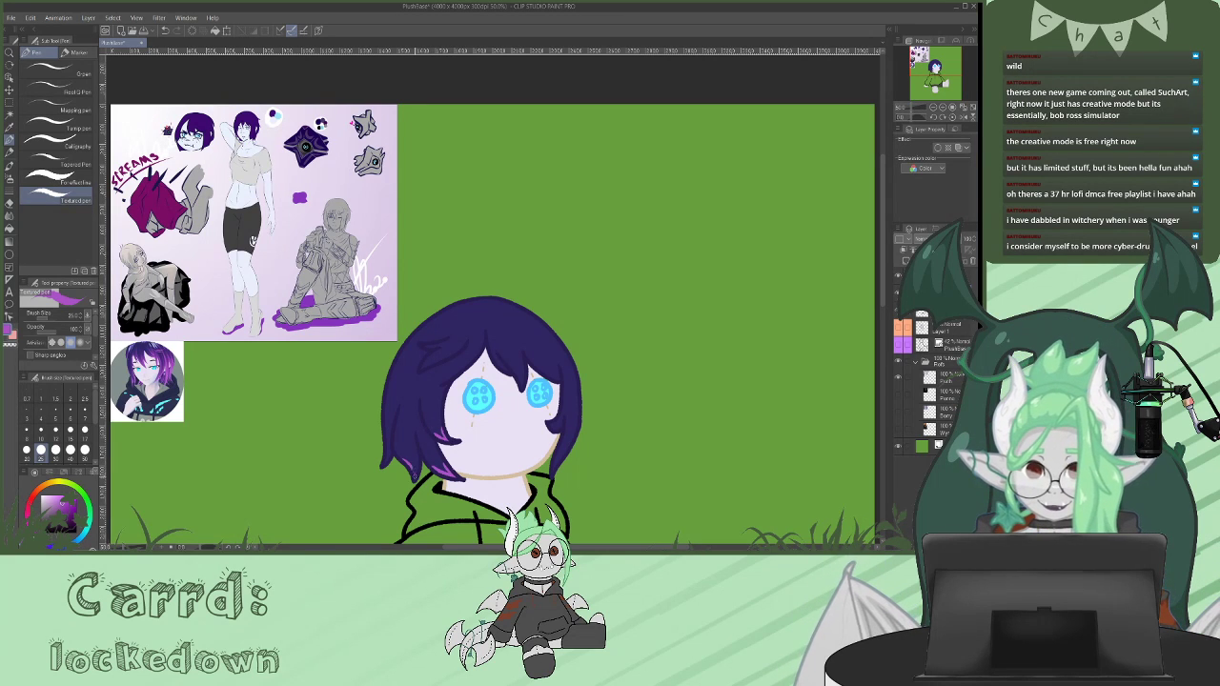
drag(416, 448, 405, 460)
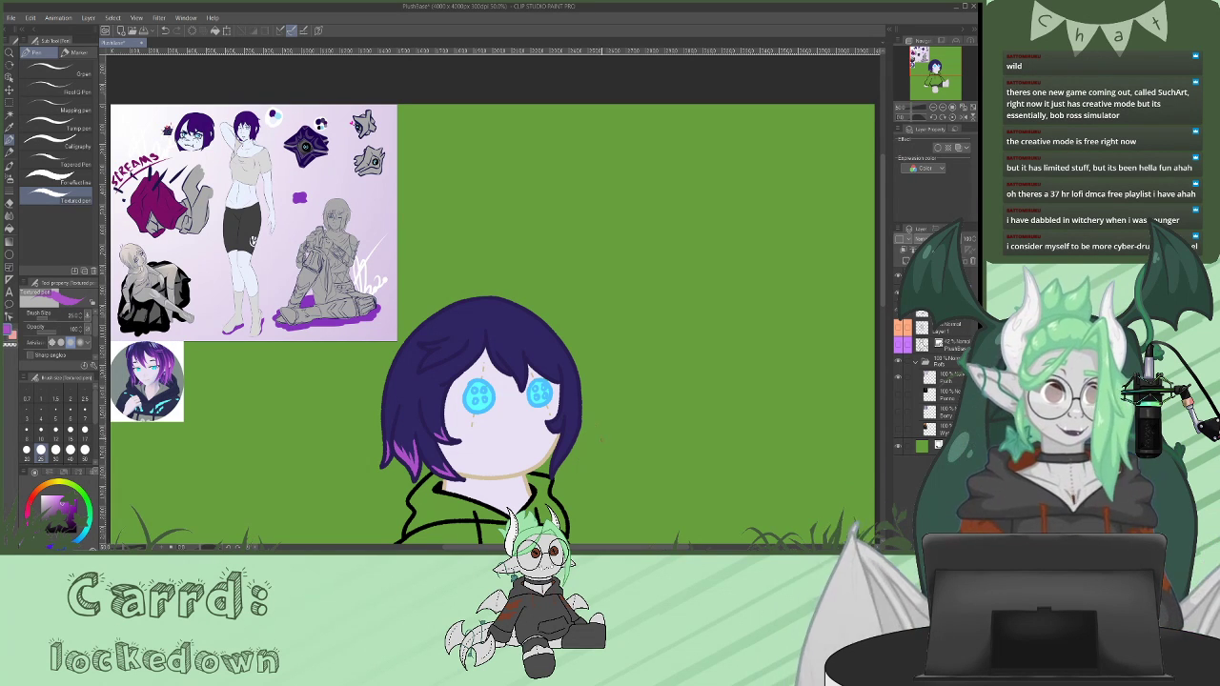
drag(561, 416, 553, 470)
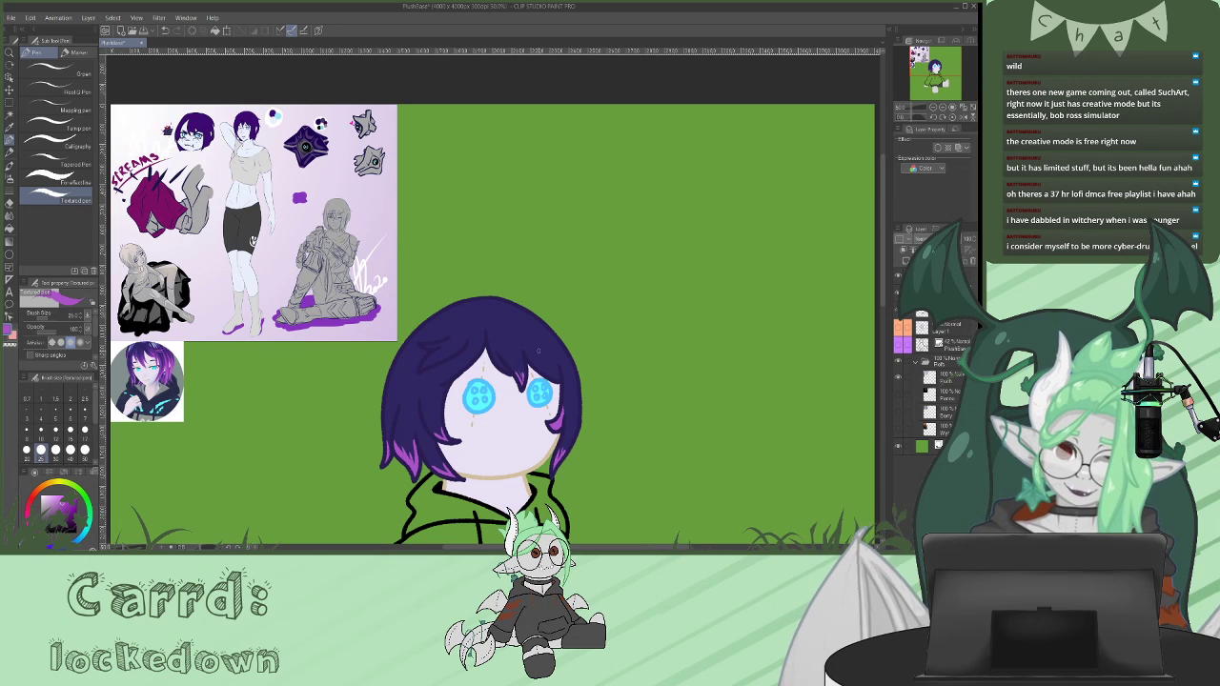
drag(561, 380, 548, 371)
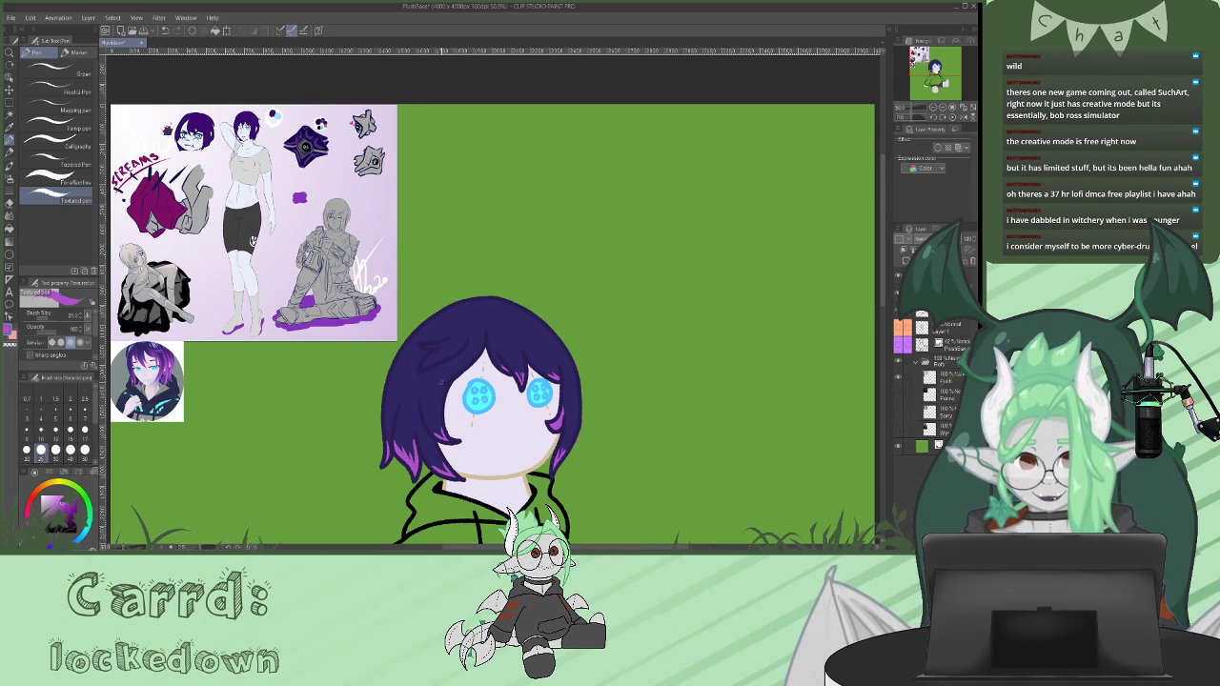
drag(431, 356, 421, 369)
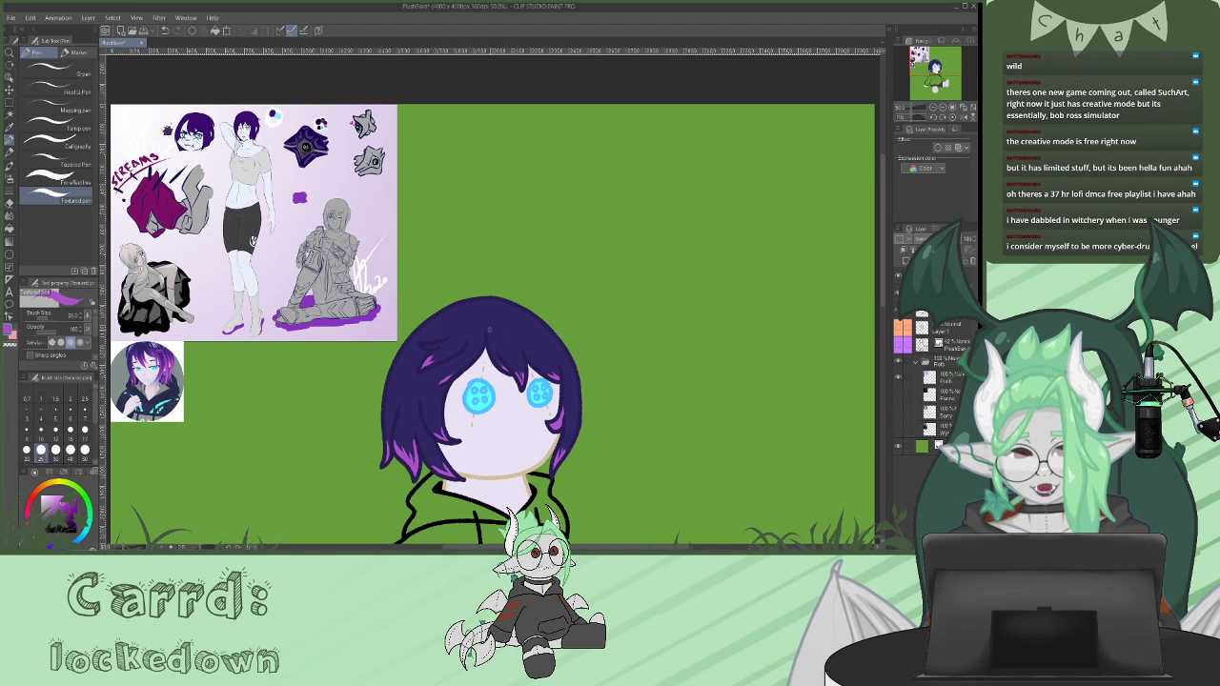
mouse_move(386, 406)
mouse_down()
mouse_move(386, 440)
mouse_move(403, 453)
mouse_up()
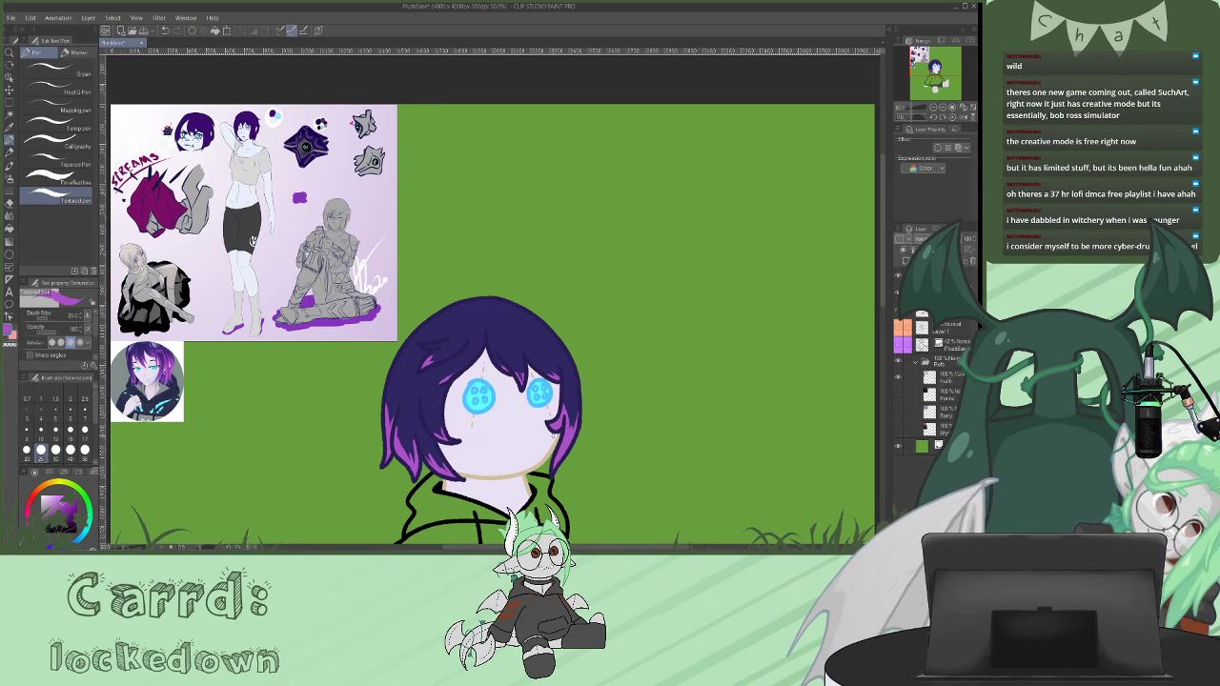
- Fill the hoodie's body, hood and both sleeves with dark navy
drag(882, 298, 882, 298)
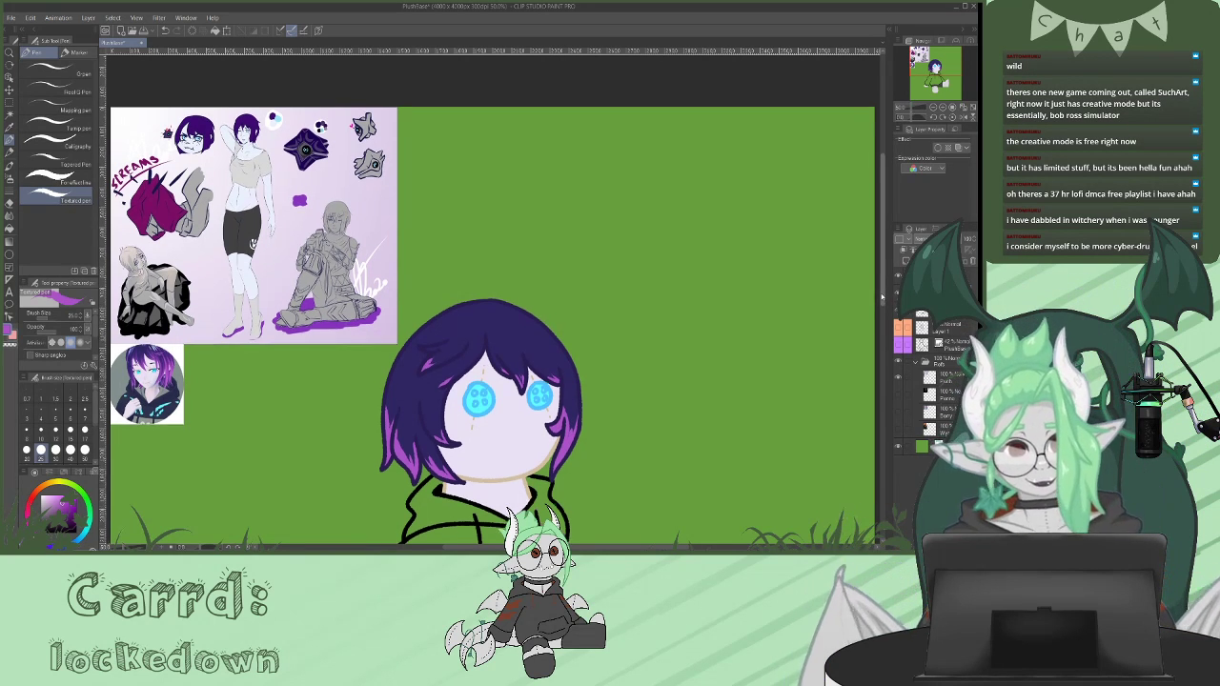
scroll(877, 307, down, 1)
scroll(878, 307, down, 2)
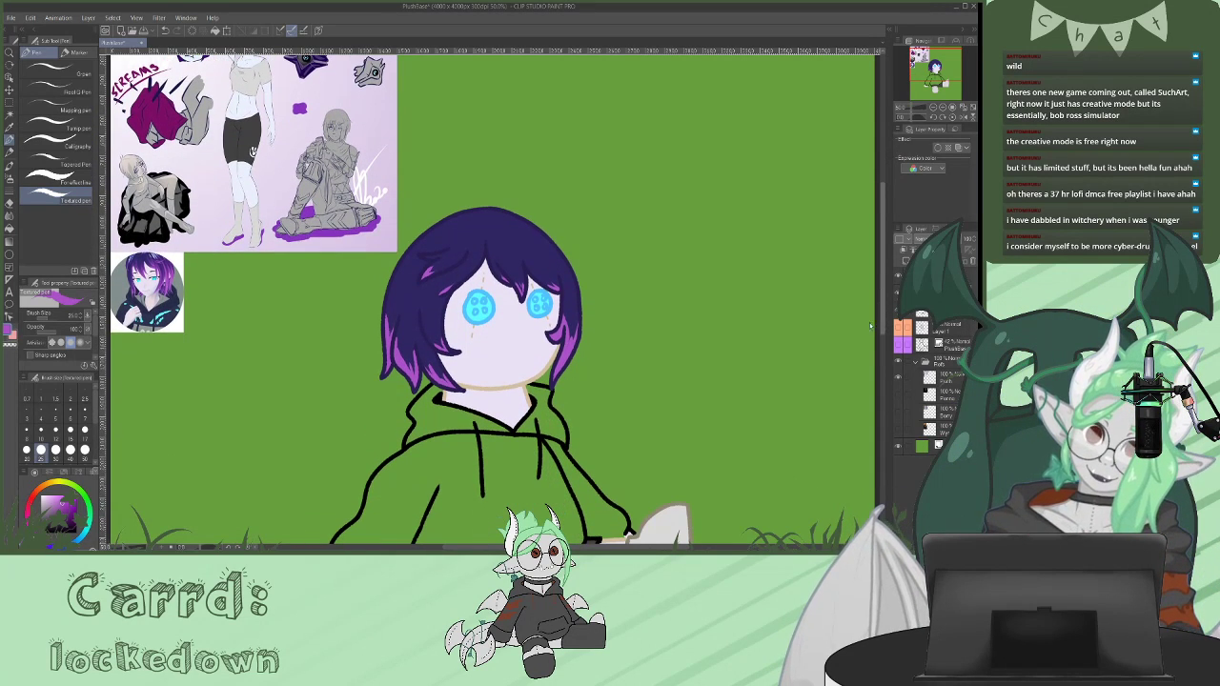
drag(875, 326, 875, 327)
alt+click(515, 248)
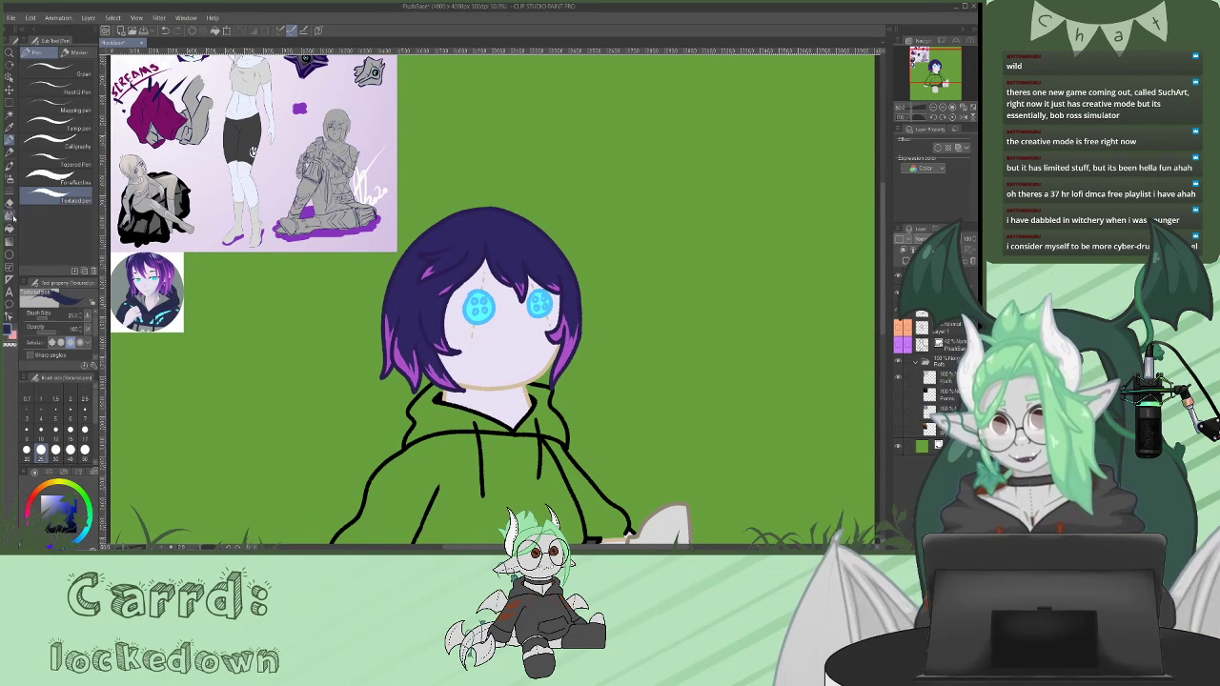
click(12, 218)
click(509, 448)
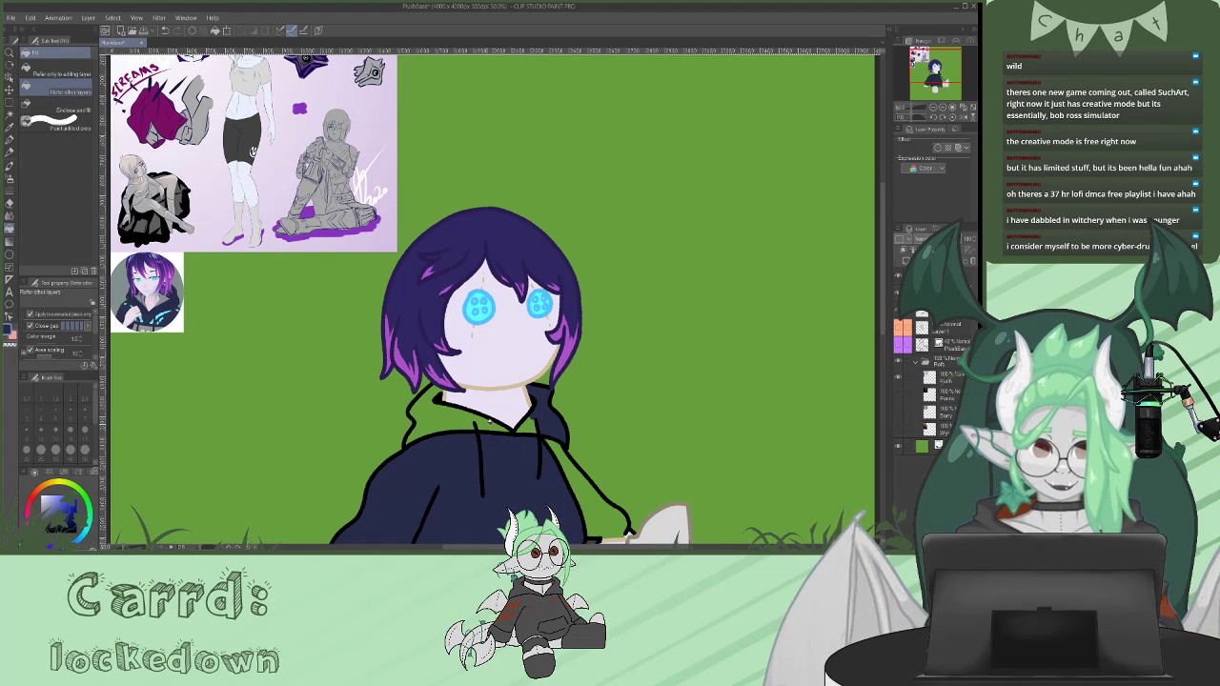
click(488, 420)
click(591, 489)
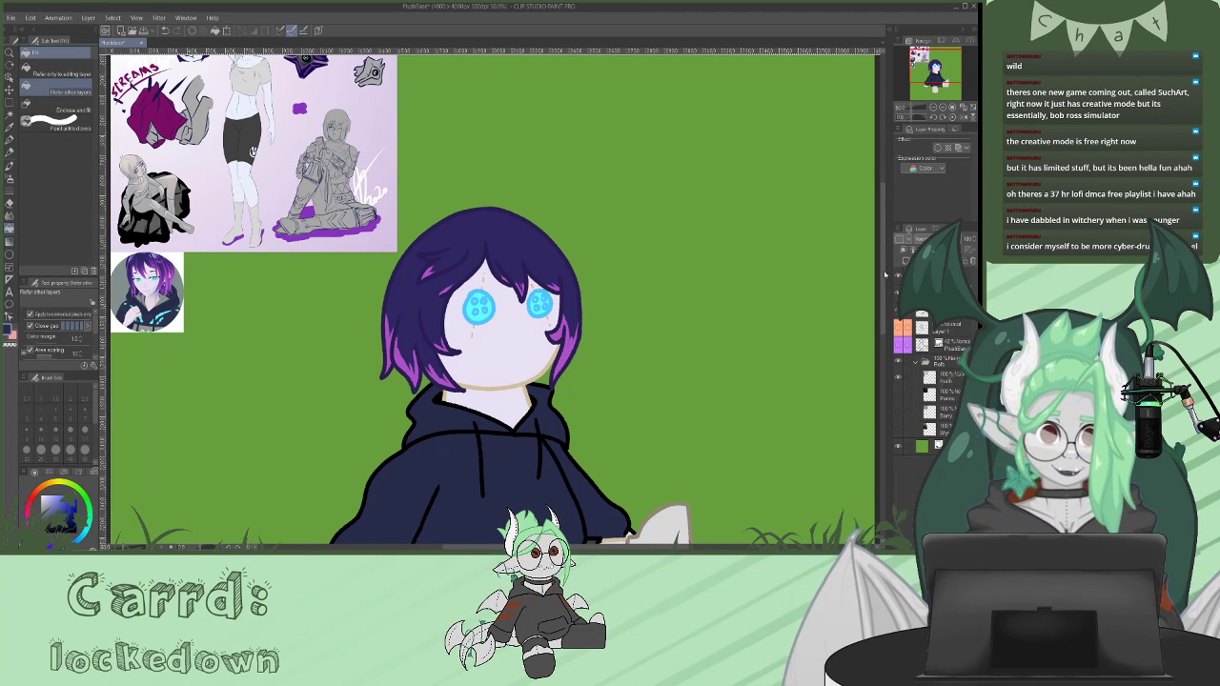
- Draw two curved grey lines across the front of the hoodie to outline a wide chest stripe
scroll(885, 276, down, 3)
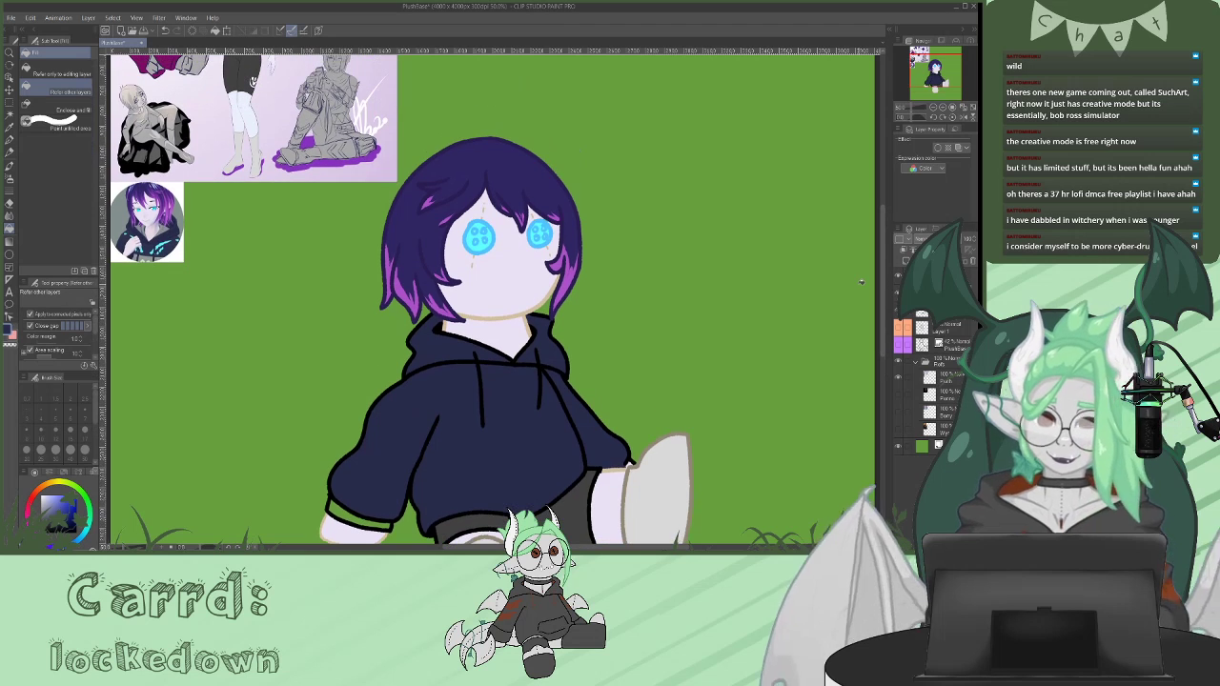
click(9, 139)
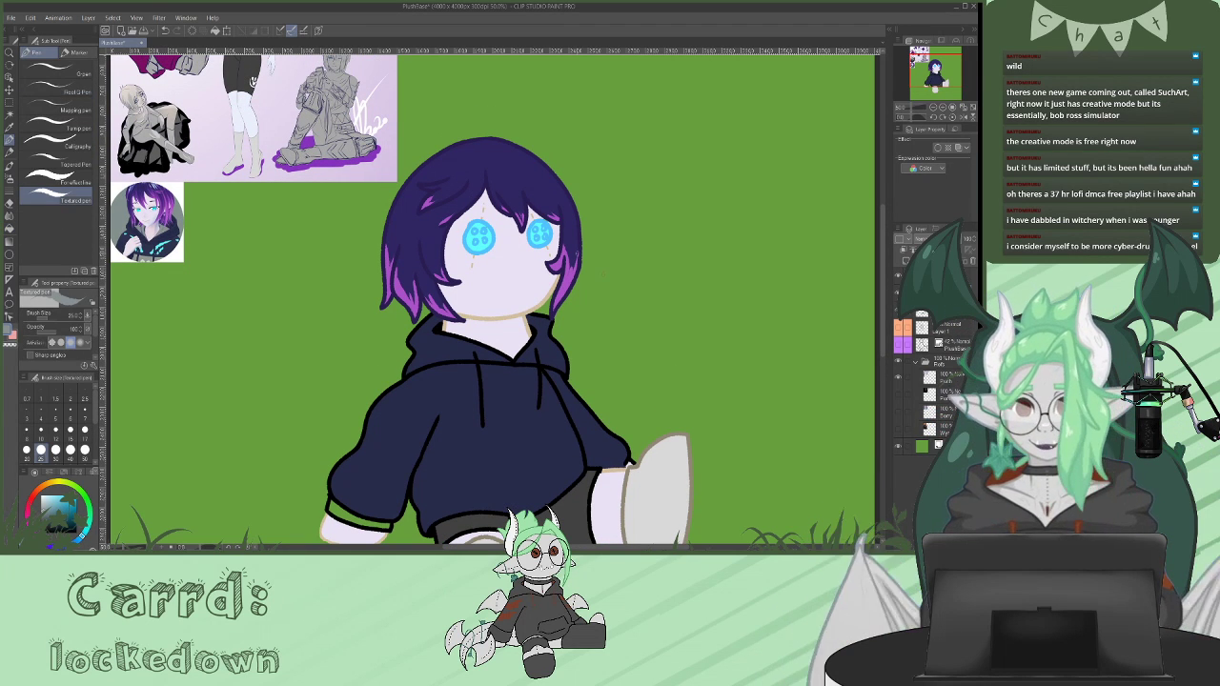
scroll(884, 286, down, 1)
mouse_move(439, 392)
mouse_down()
mouse_move(557, 372)
mouse_move(420, 436)
mouse_up()
- Erase the stripe overrun beside the sleeve fold, and paint that patch and the unfilled sleeve cuff navy
key(e)
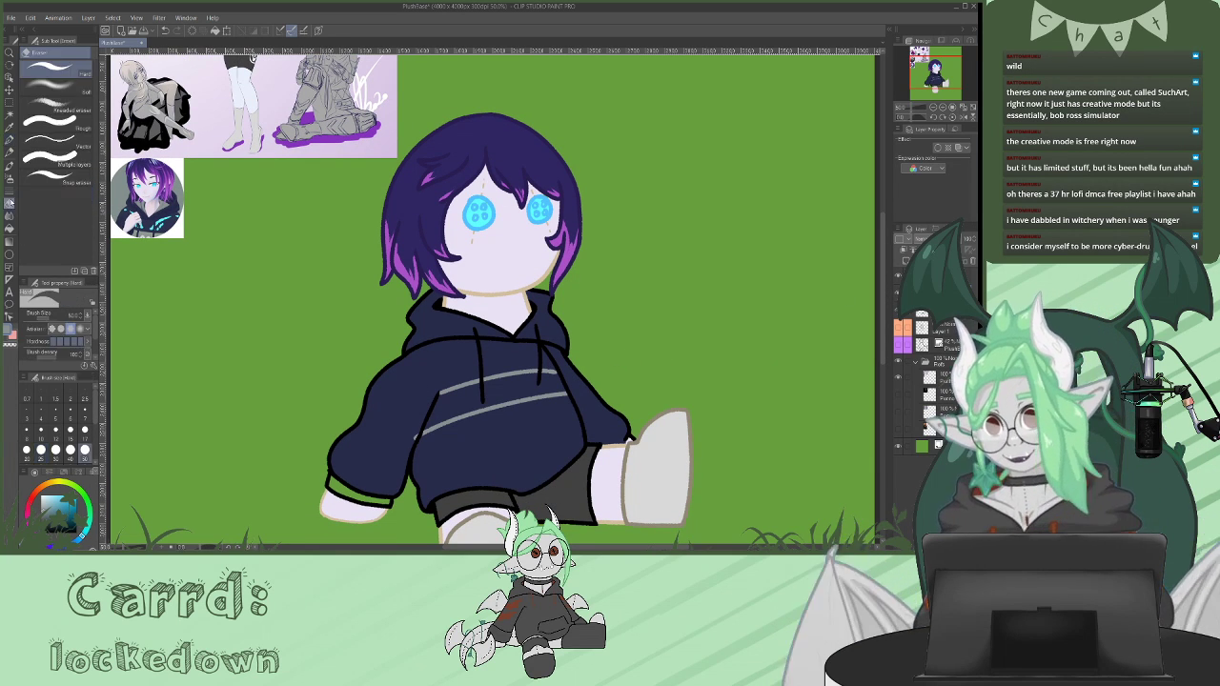
drag(417, 412, 406, 452)
key(p)
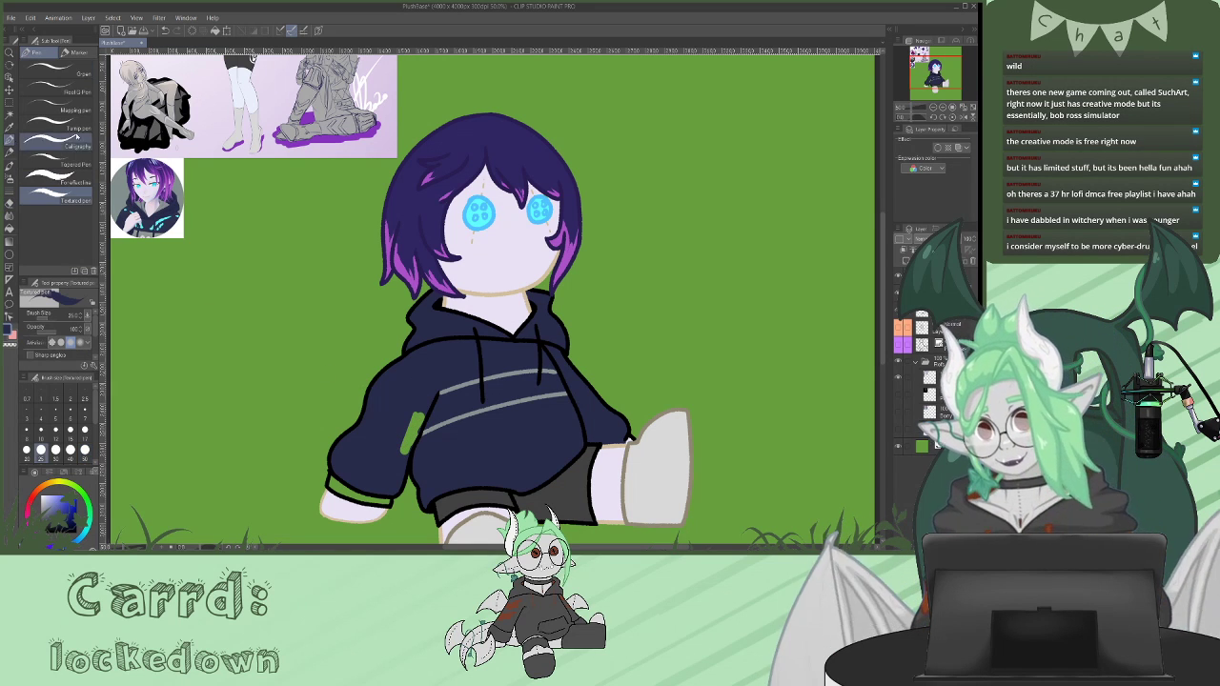
mouse_move(410, 415)
mouse_down()
mouse_move(412, 450)
mouse_move(423, 419)
mouse_up()
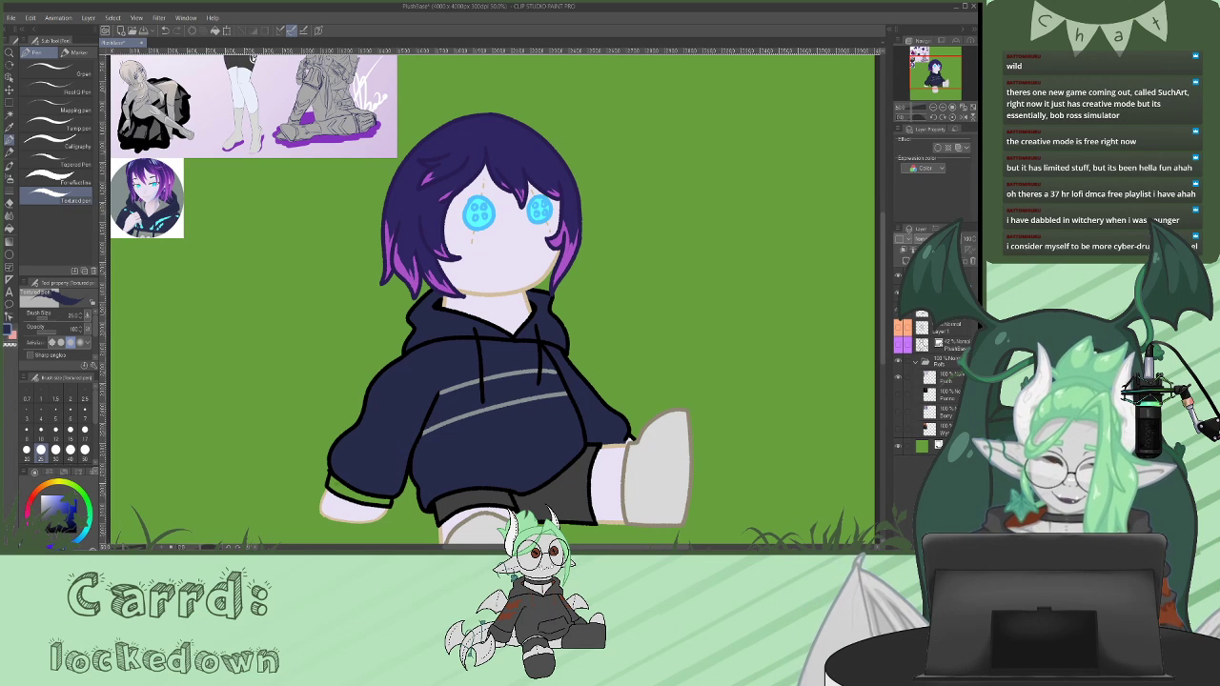
drag(331, 483, 377, 500)
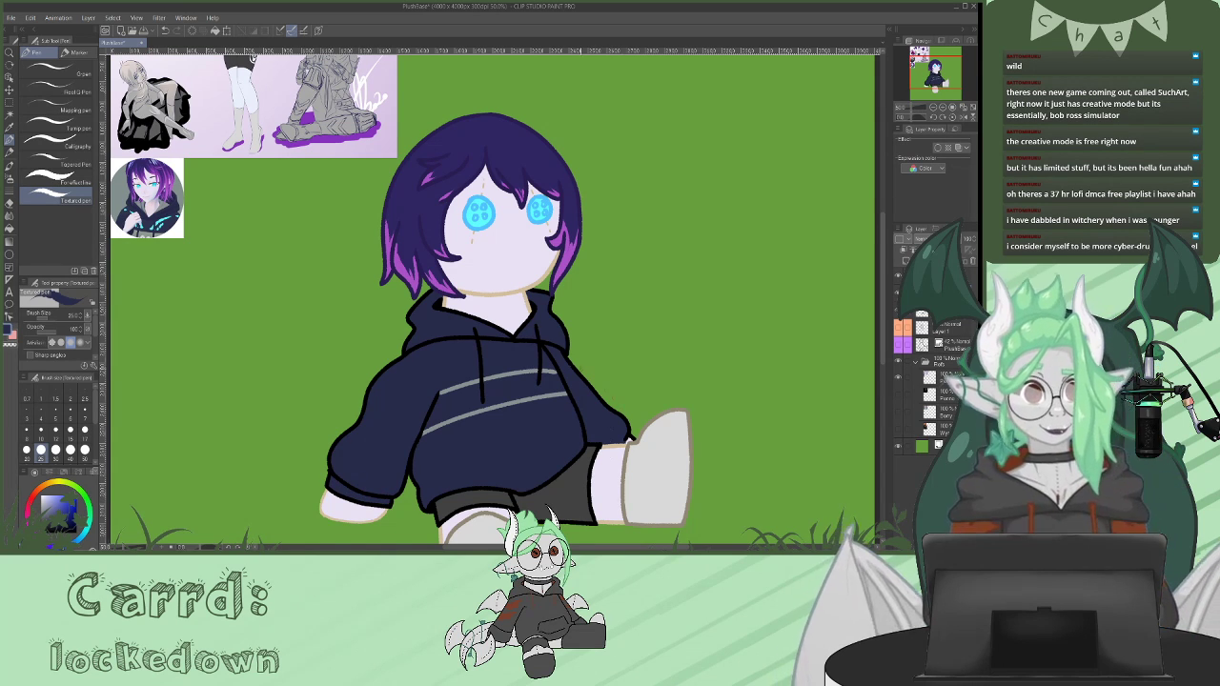
- Fill the chest stripe with the grey of its outline, including the parts around the drawstrings
alt+click(520, 398)
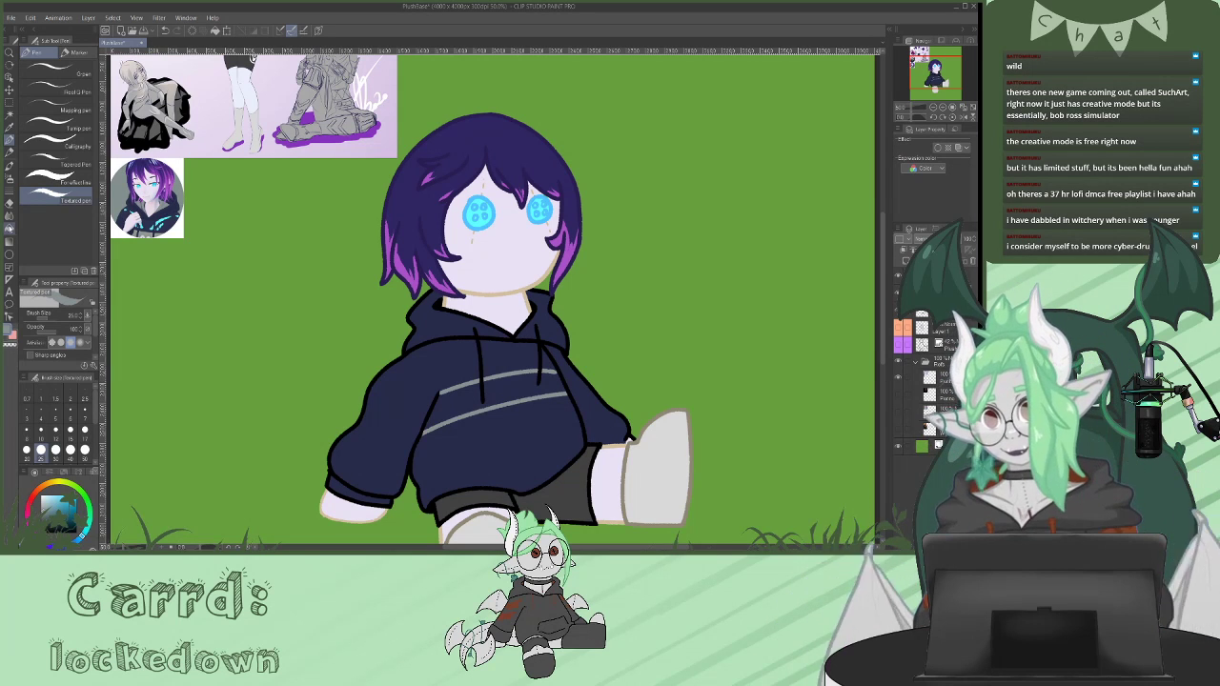
key(g)
click(527, 383)
click(464, 402)
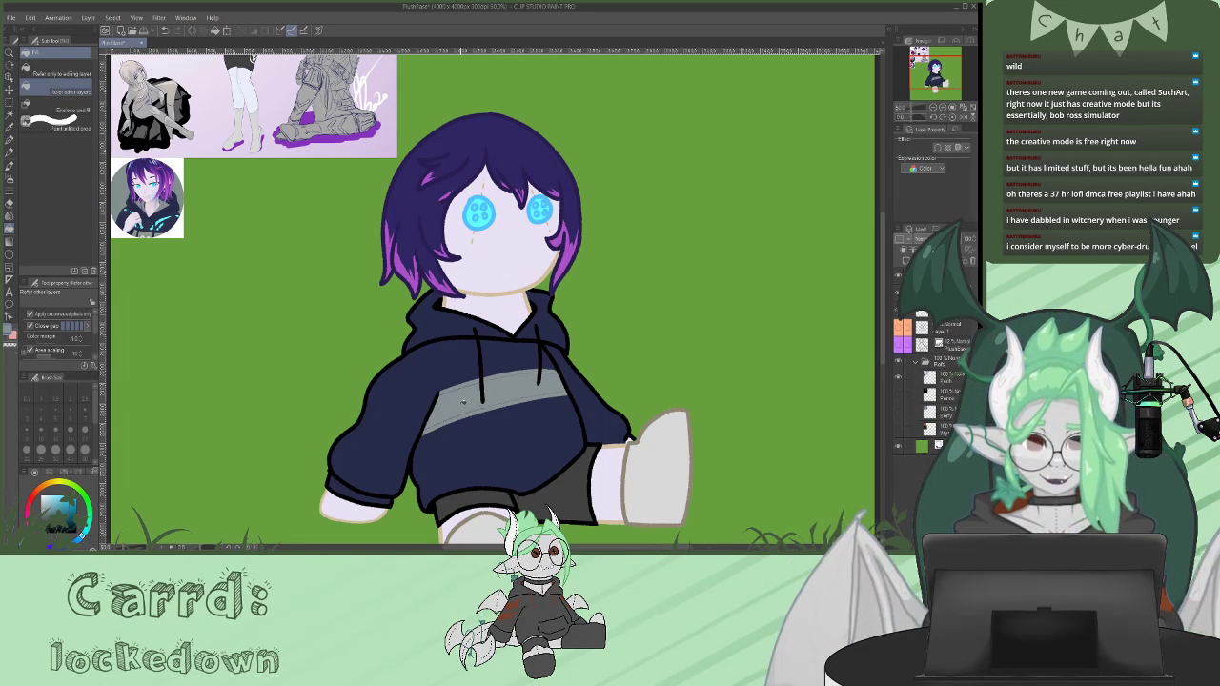
click(473, 402)
click(519, 387)
click(477, 387)
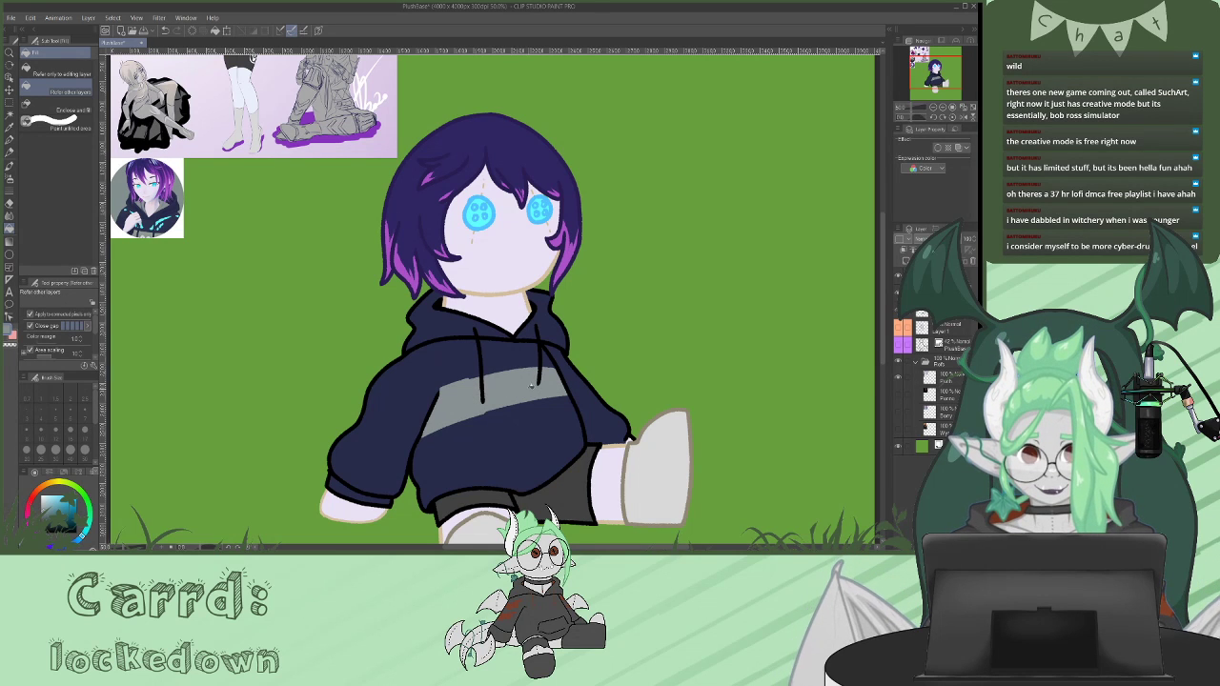
- Tidy the upper and lower edges of the grey chest stripe with the hoodie's navy
alt+click(503, 350)
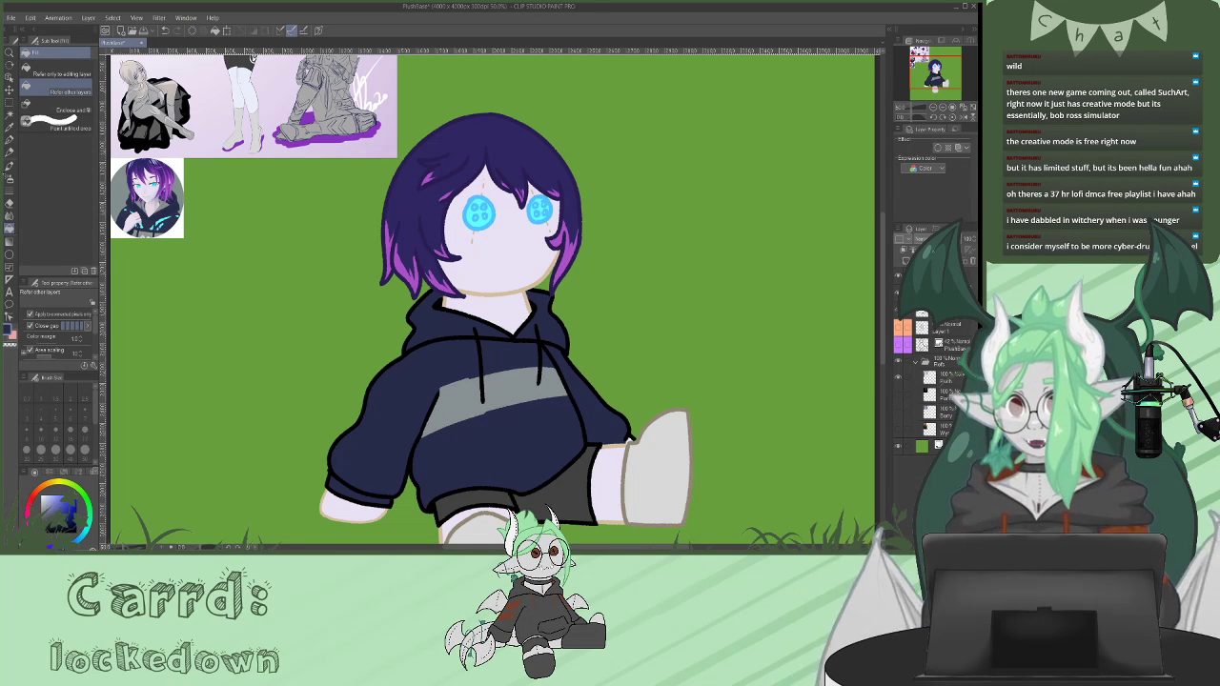
click(9, 140)
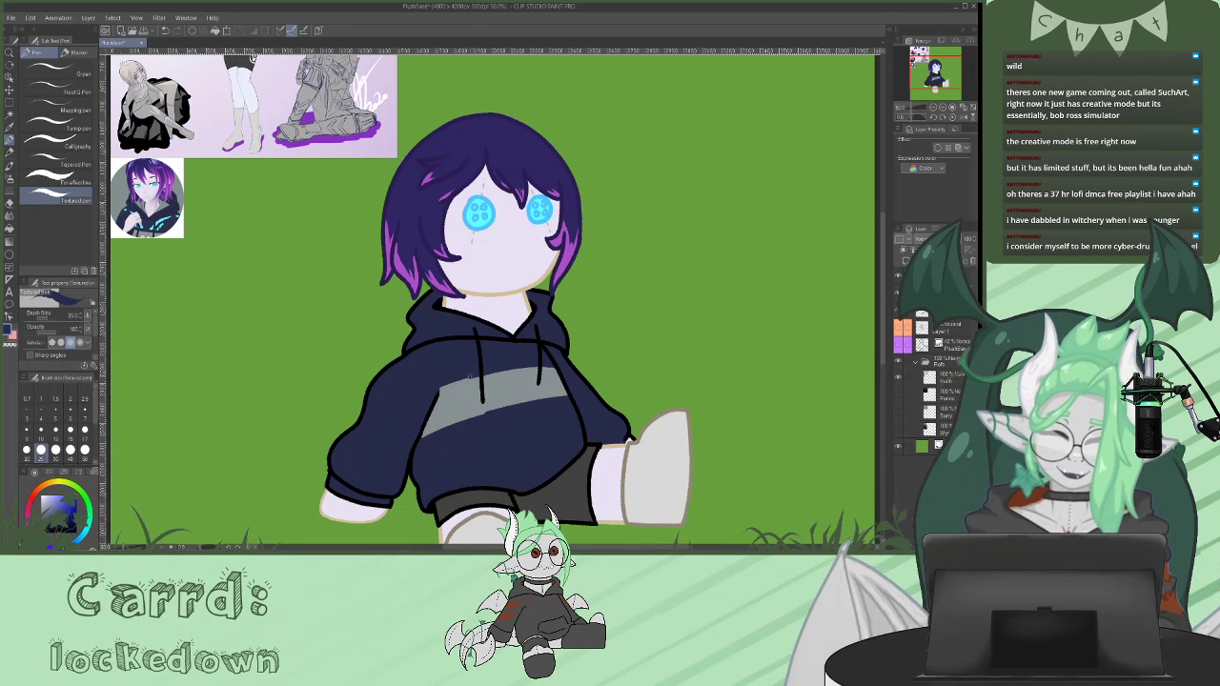
drag(441, 386, 461, 380)
drag(483, 414, 464, 421)
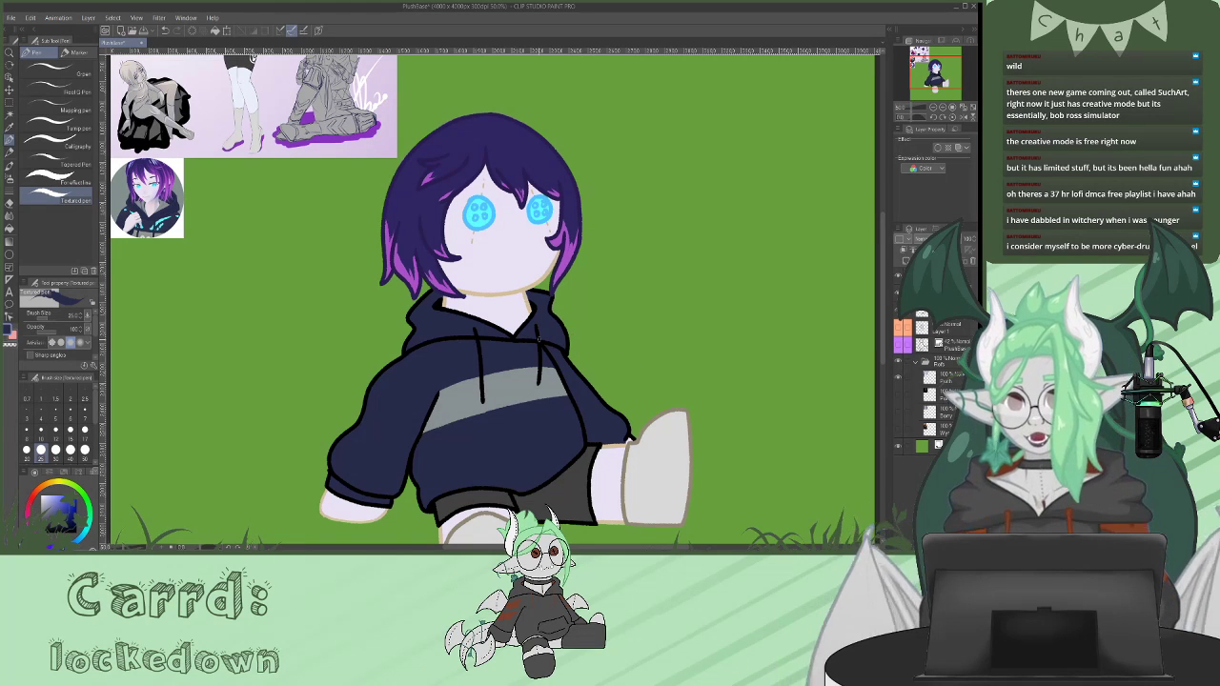
- Sample the bright cyan from the portrait reference and paint curved accent marks across the hoodie's upper chest around the drawstrings
alt+click(171, 224)
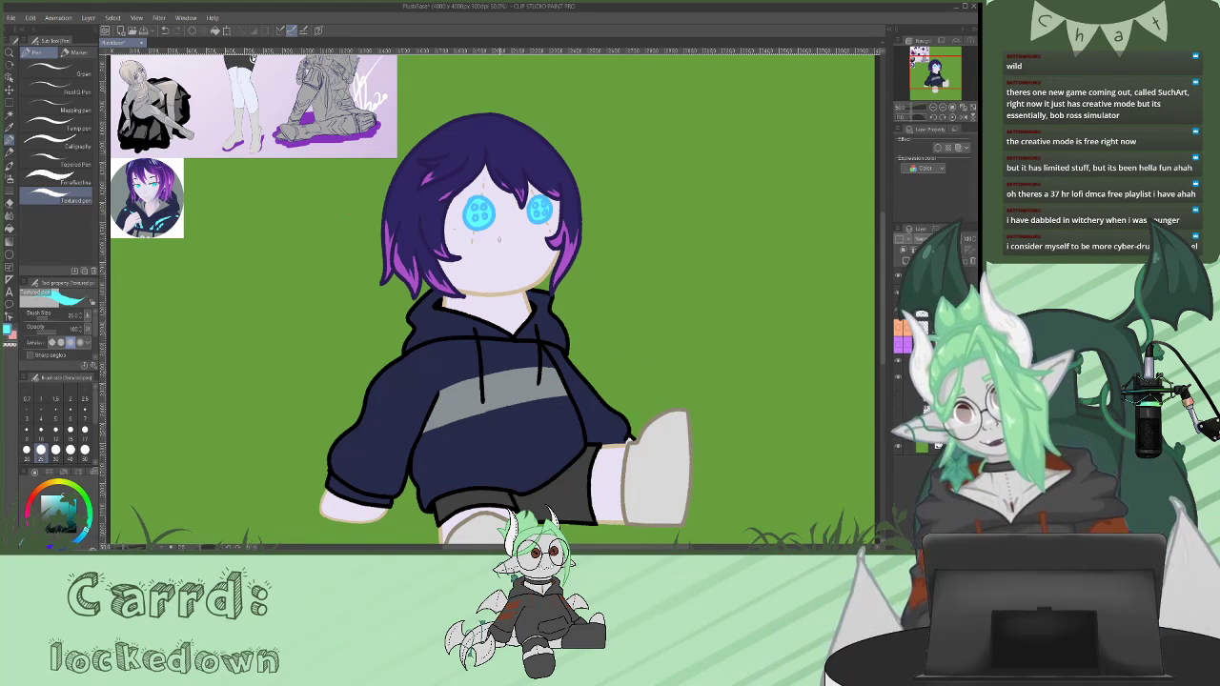
mouse_move(534, 341)
mouse_down()
mouse_move(516, 360)
mouse_move(437, 344)
mouse_move(489, 371)
mouse_up()
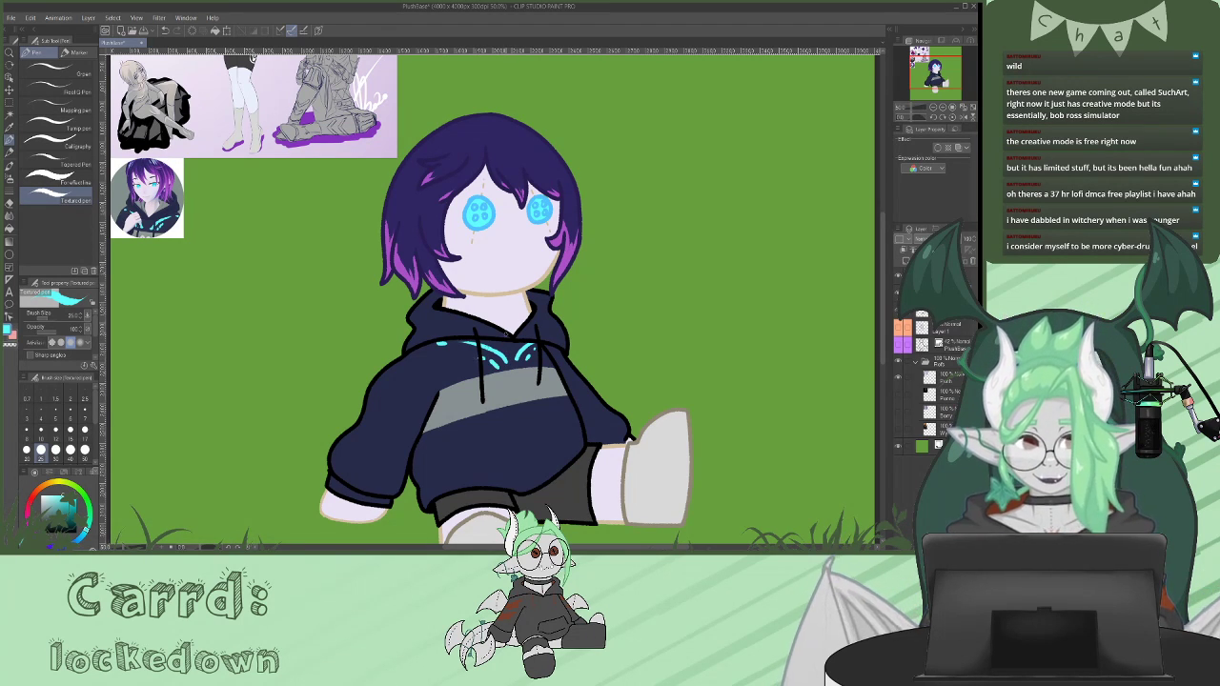
alt+click(429, 332)
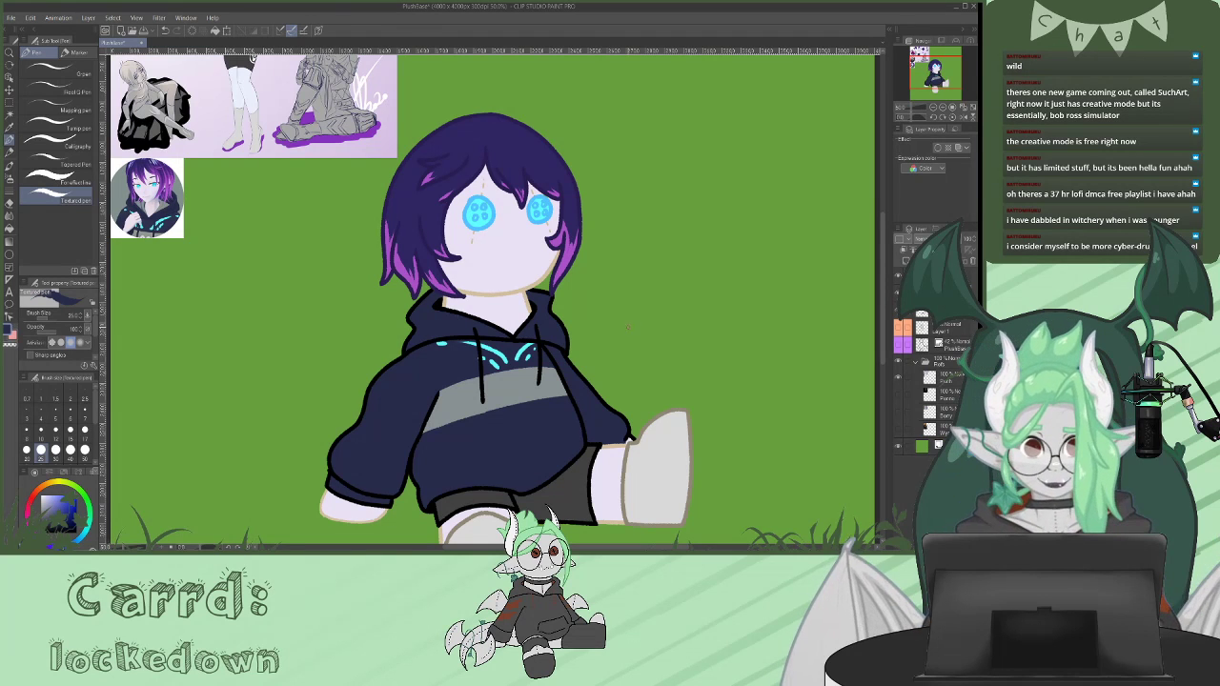
alt+click(516, 304)
drag(522, 307, 524, 296)
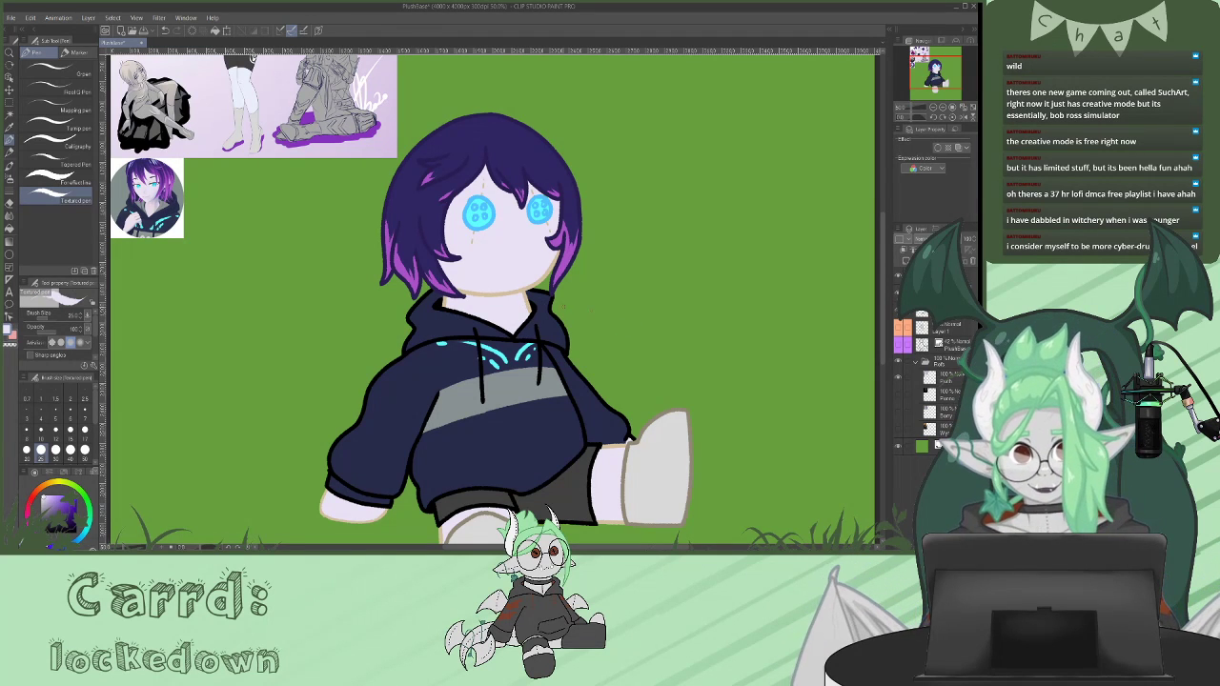
- Compare the doll's hair, hoodie and legs with the character reference images
drag(883, 332, 882, 273)
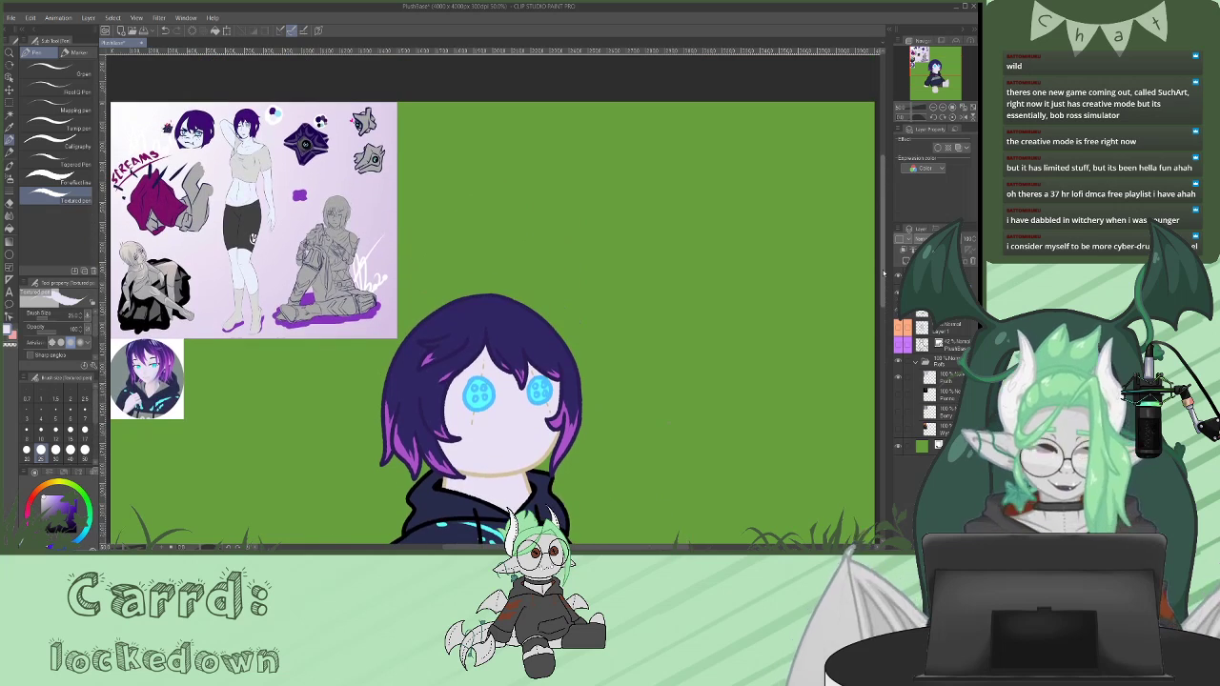
scroll(883, 273, down, 7)
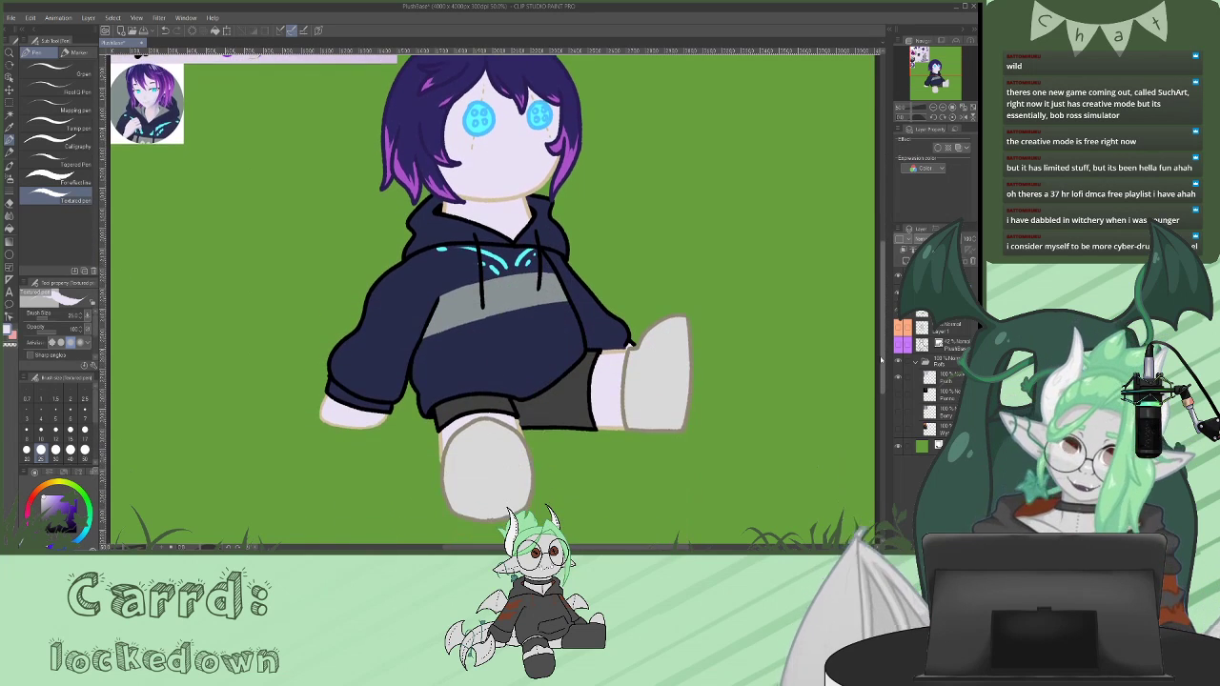
scroll(882, 360, up, 6)
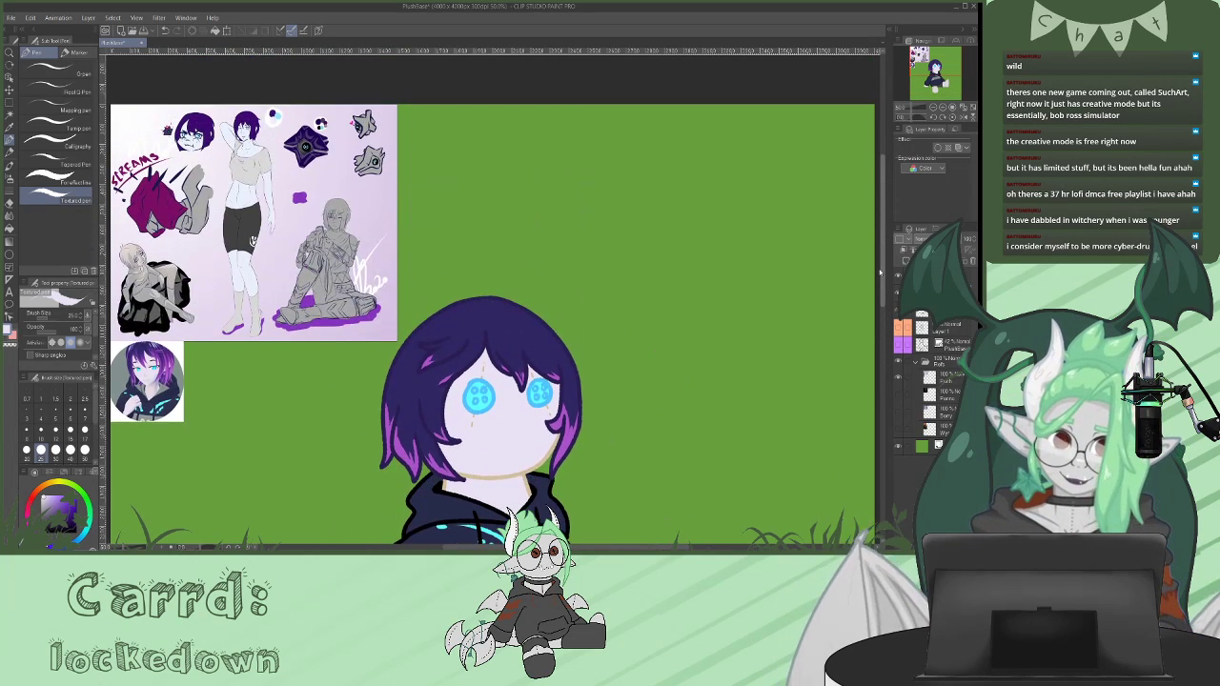
drag(883, 265, 884, 263)
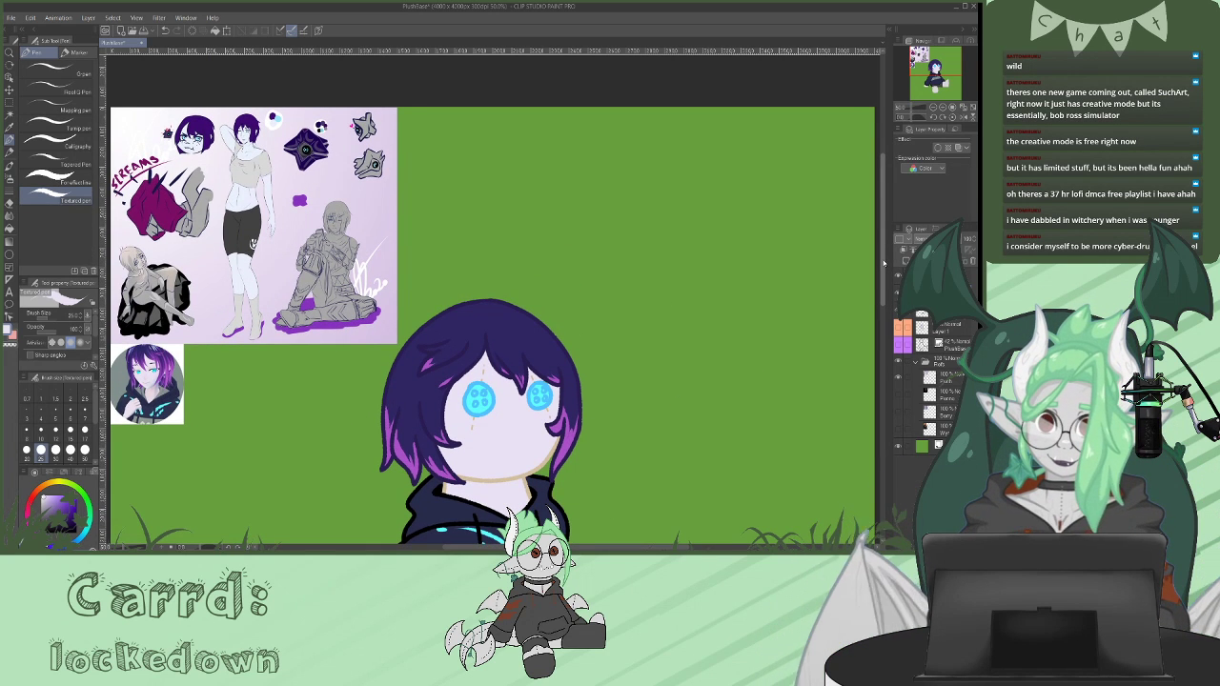
scroll(885, 267, down, 2)
scroll(885, 294, up, 1)
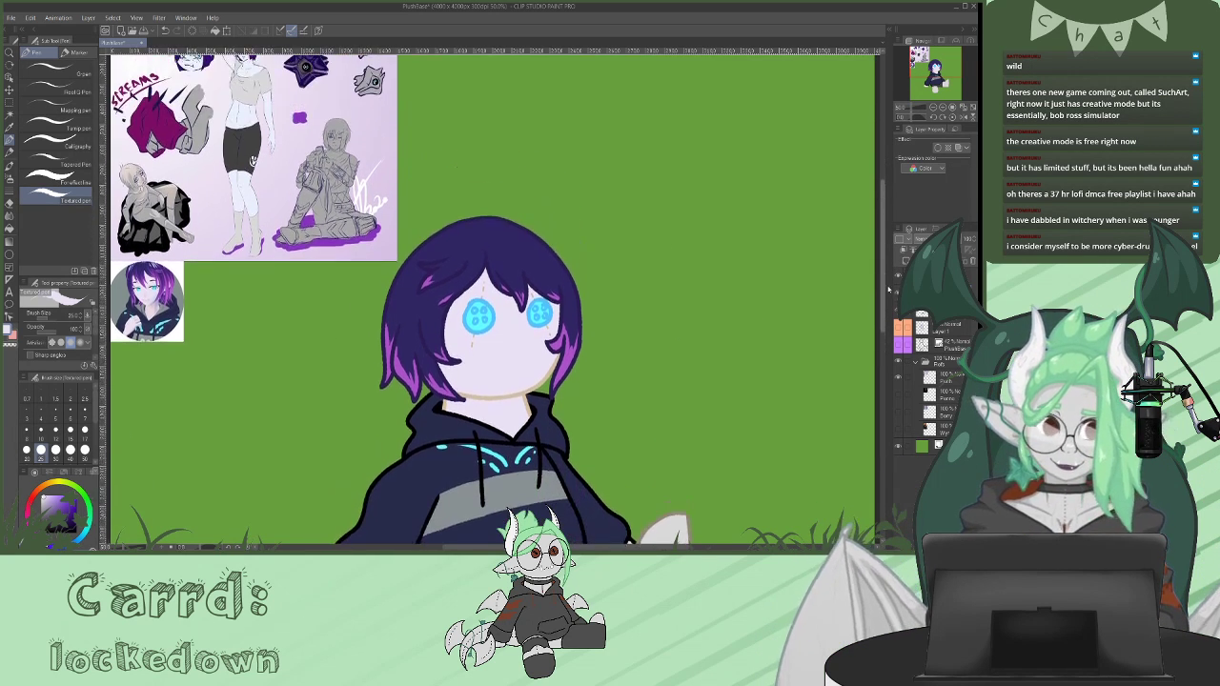
scroll(885, 284, down, 4)
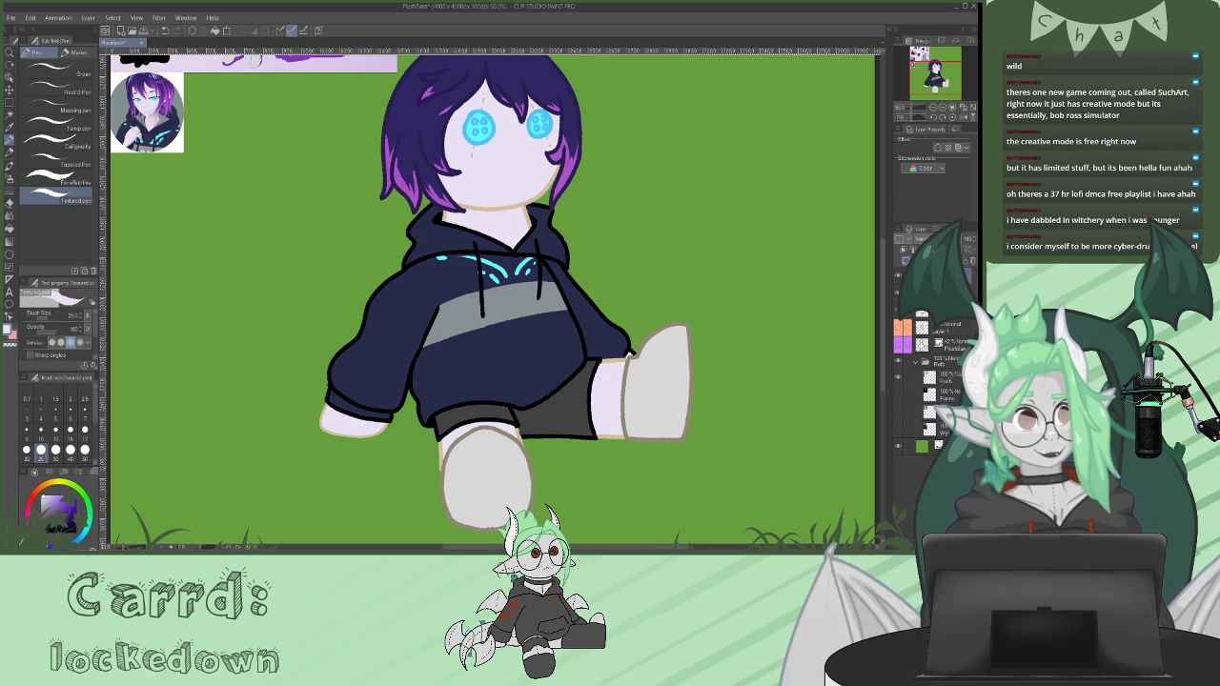
- Add a new layer and draw near-black dashed stitching along the doll's outer sleeve and across the bare part of the outstretched leg
click(906, 261)
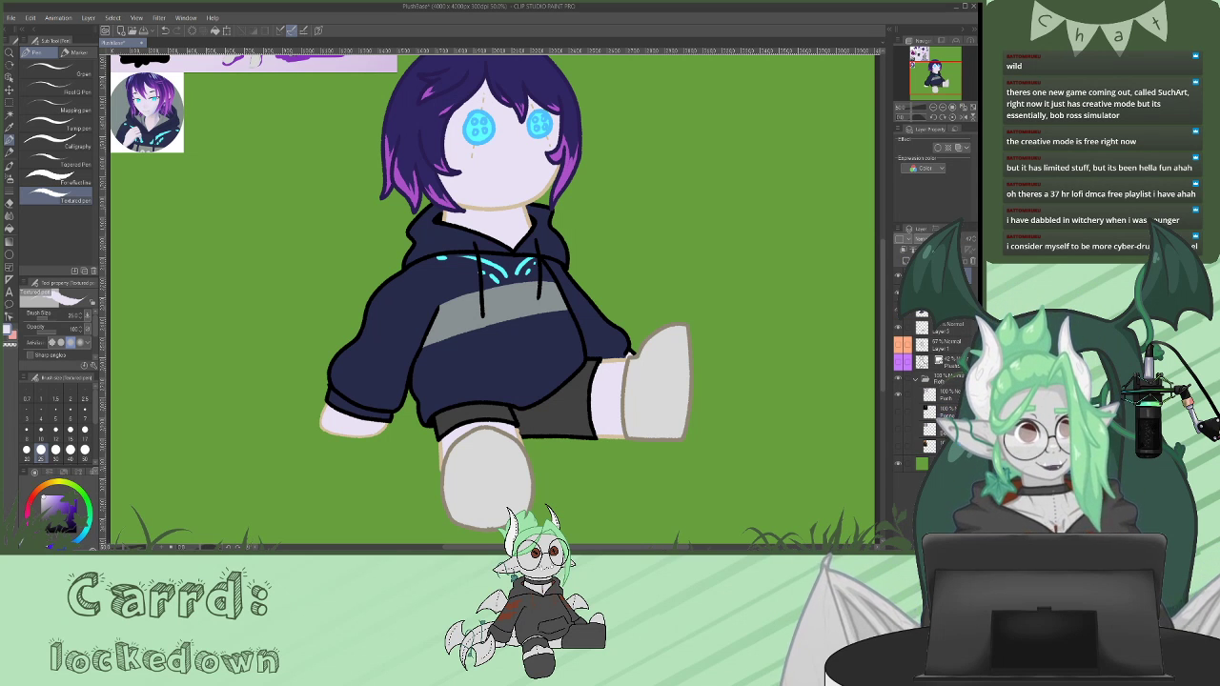
drag(55, 520, 45, 535)
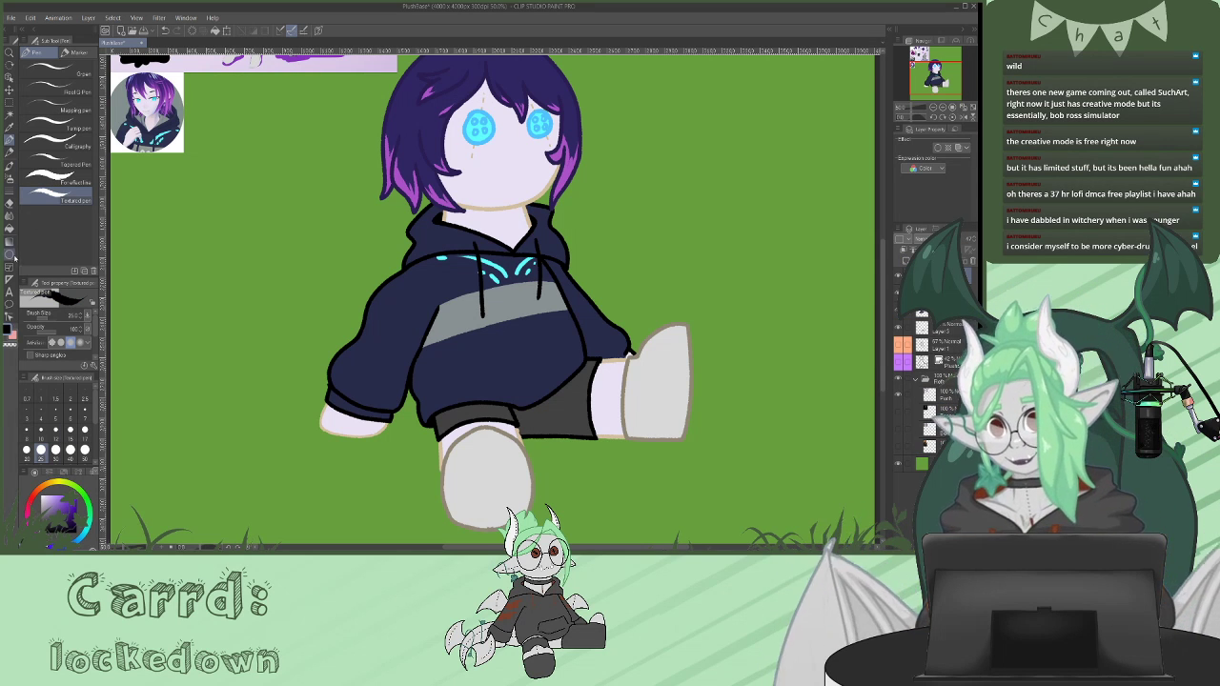
click(10, 191)
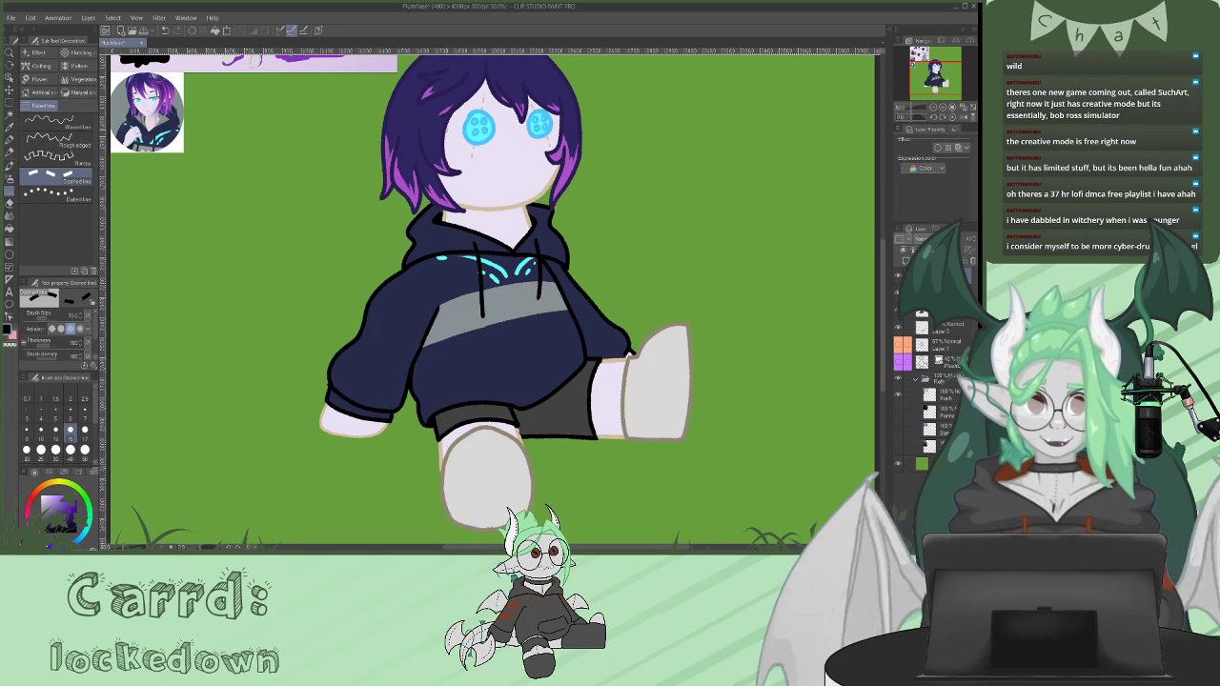
drag(455, 170, 467, 202)
key(ctrl+z)
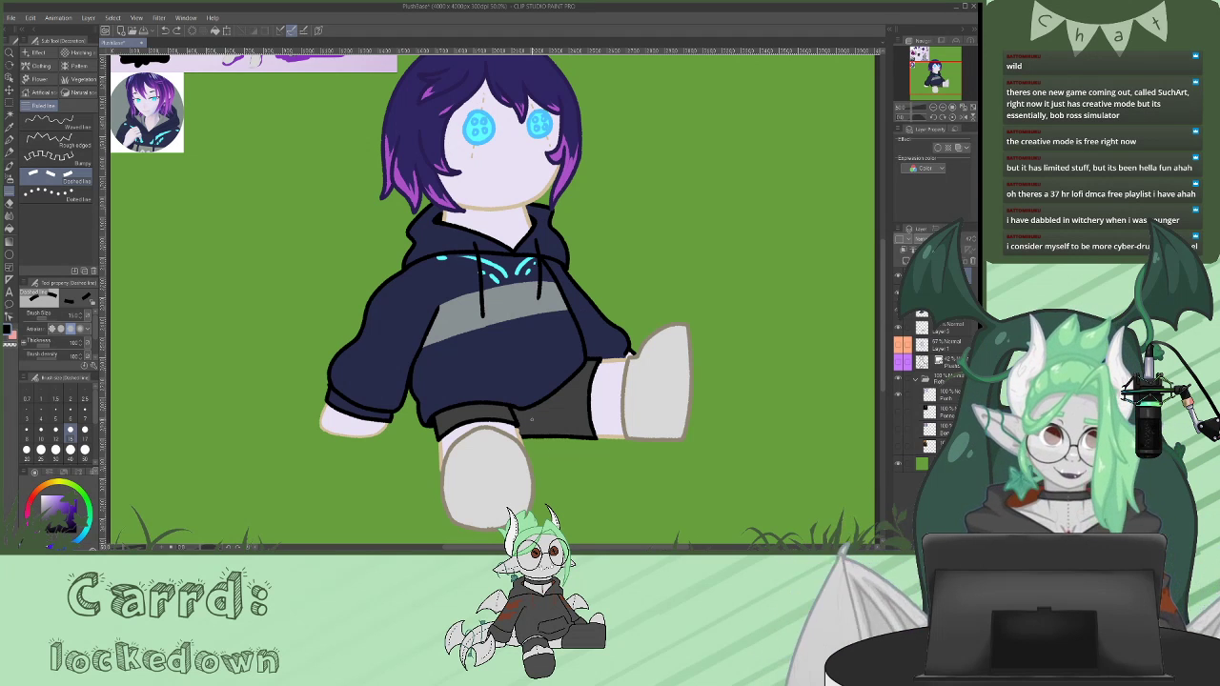
drag(424, 256, 382, 302)
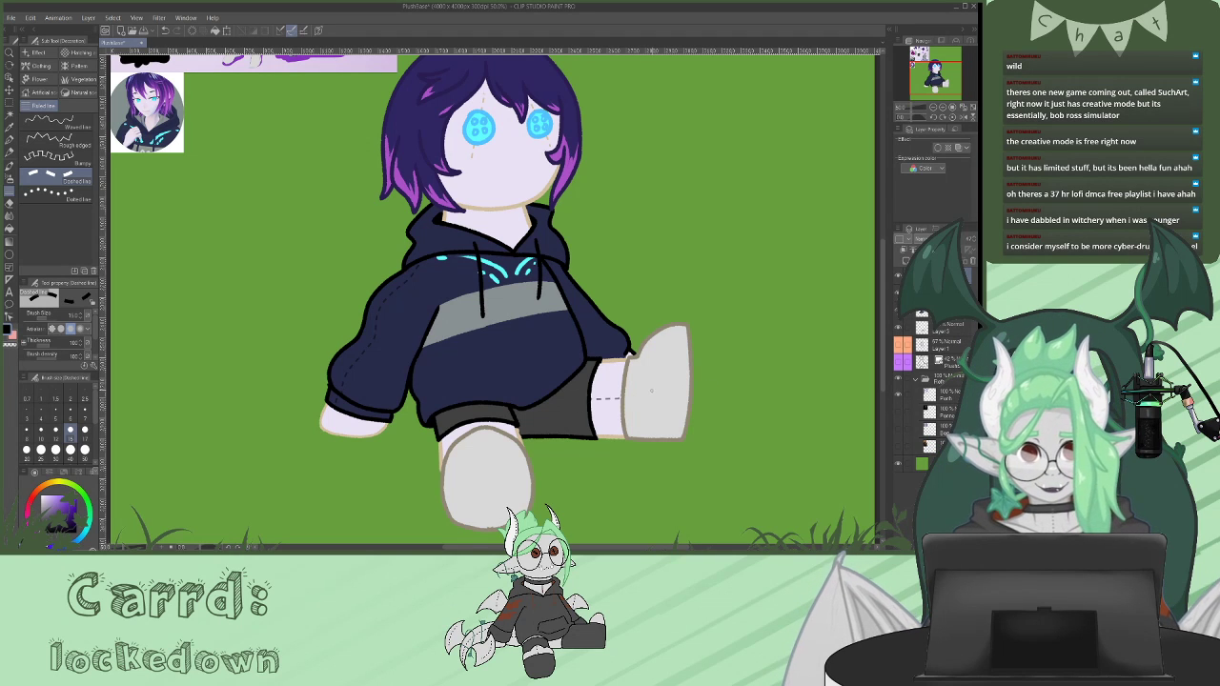
- Draw a small light V-shaped emblem with the textured pen in the middle of the grey chest stripe
drag(882, 321, 883, 267)
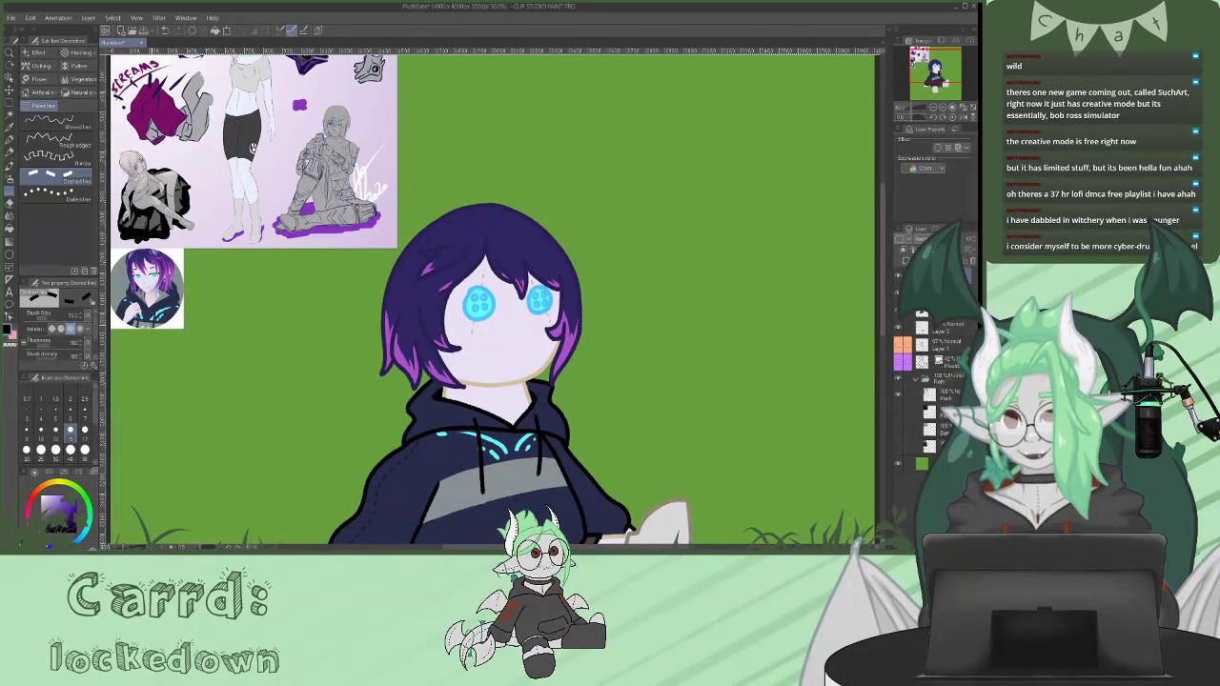
key(p)
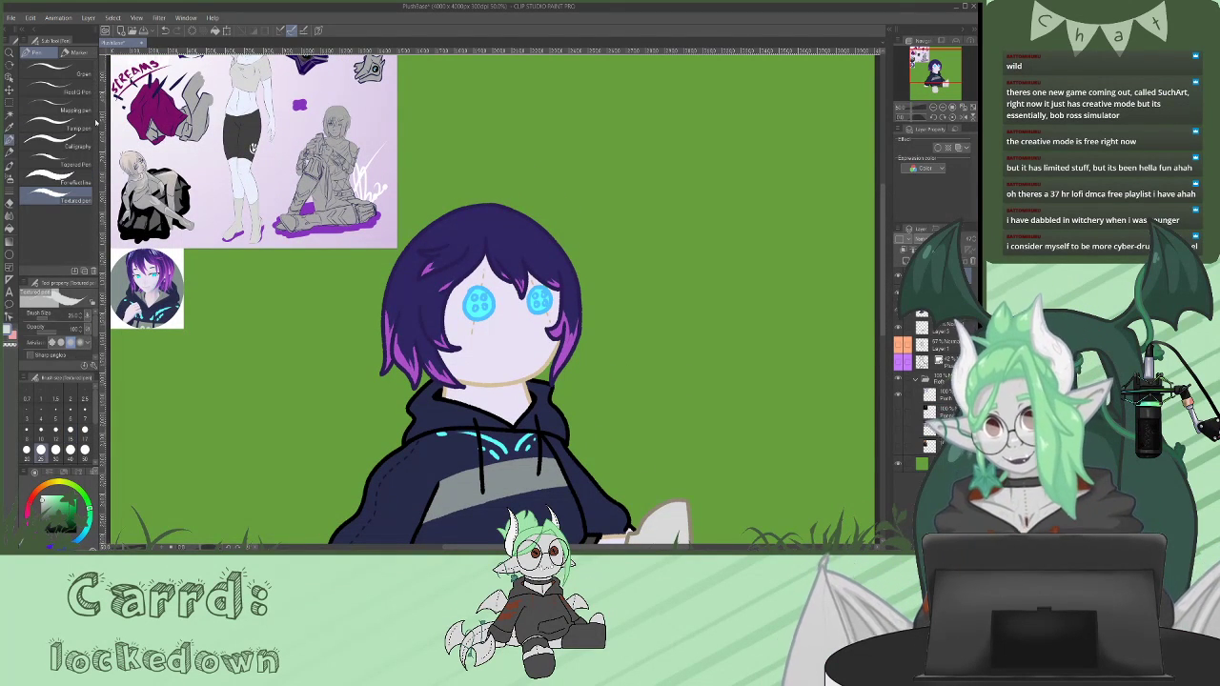
mouse_move(506, 483)
mouse_down()
mouse_move(497, 471)
mouse_move(527, 464)
mouse_up()
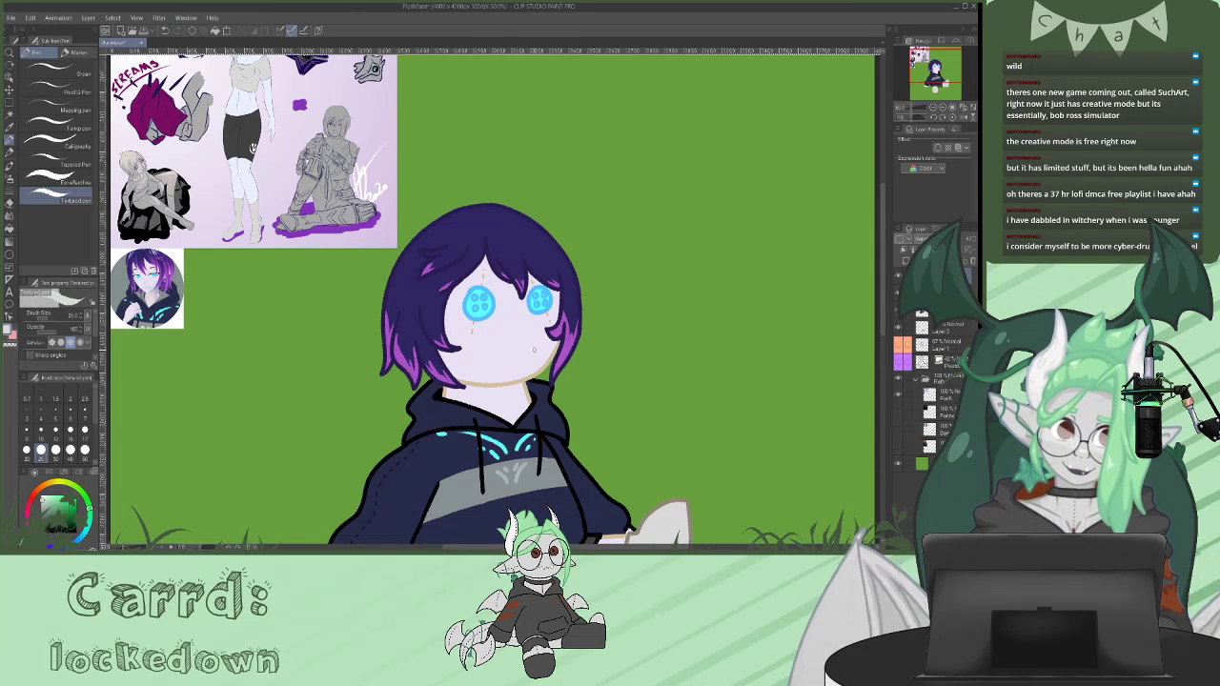
- Hide the green paper layer and delete the layer holding the reference images
scroll(557, 375, down, 3)
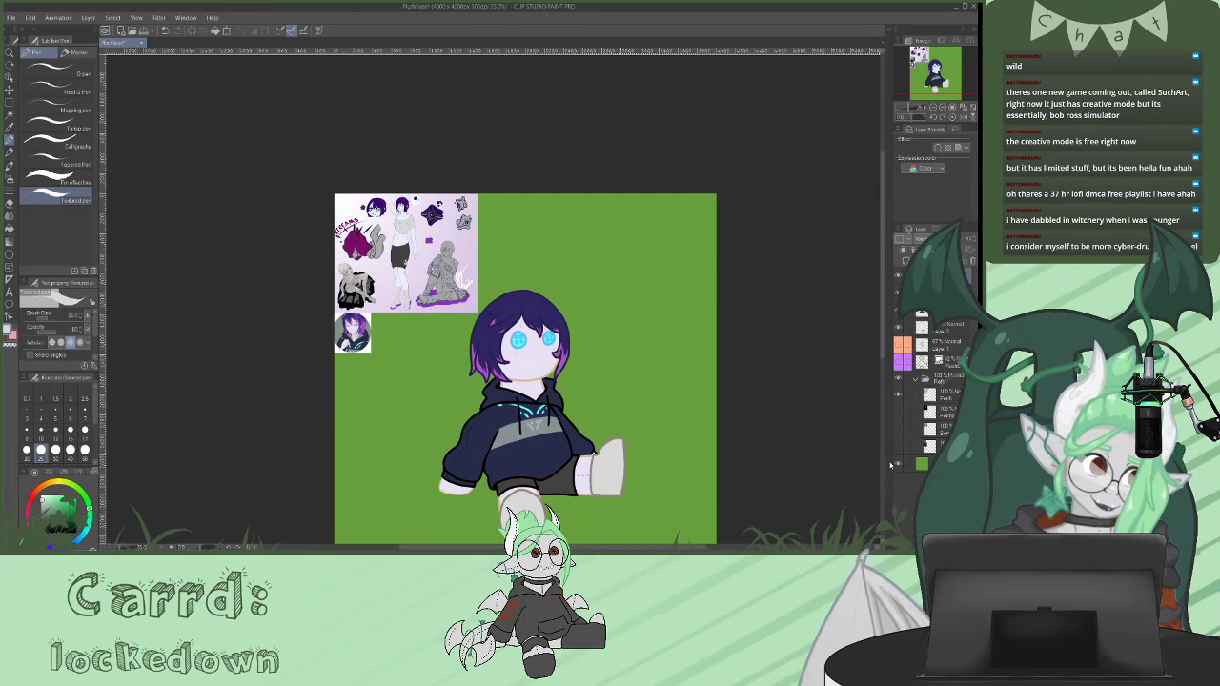
click(897, 464)
click(952, 398)
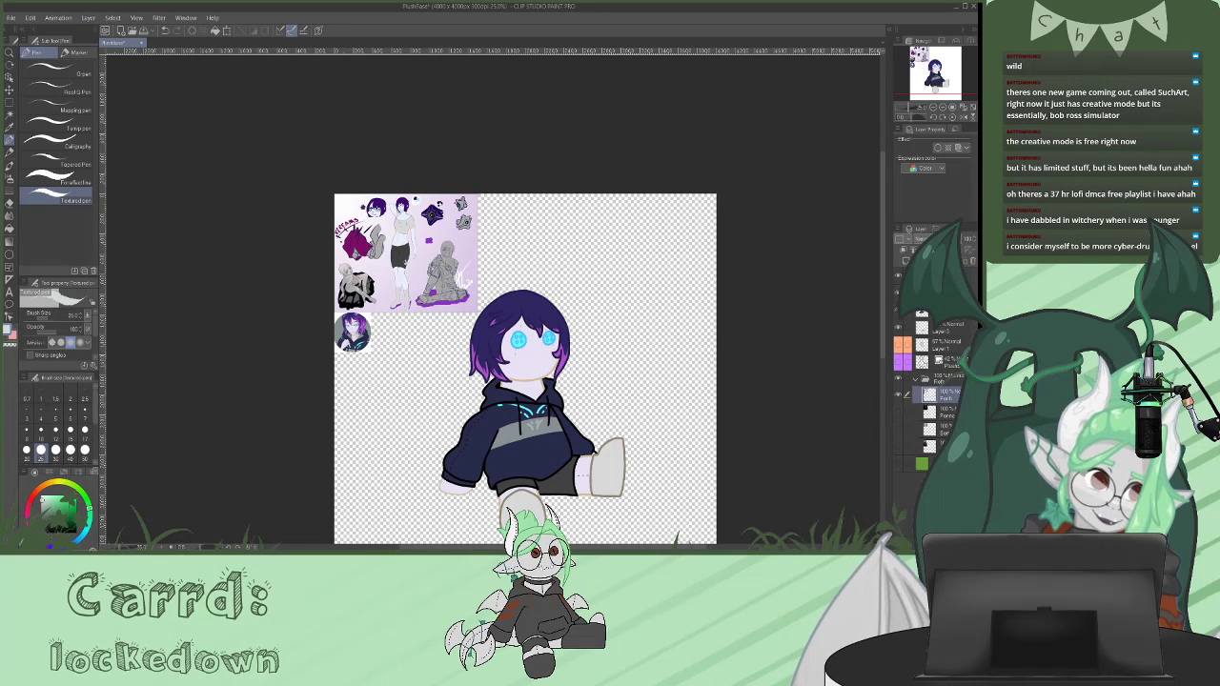
click(972, 262)
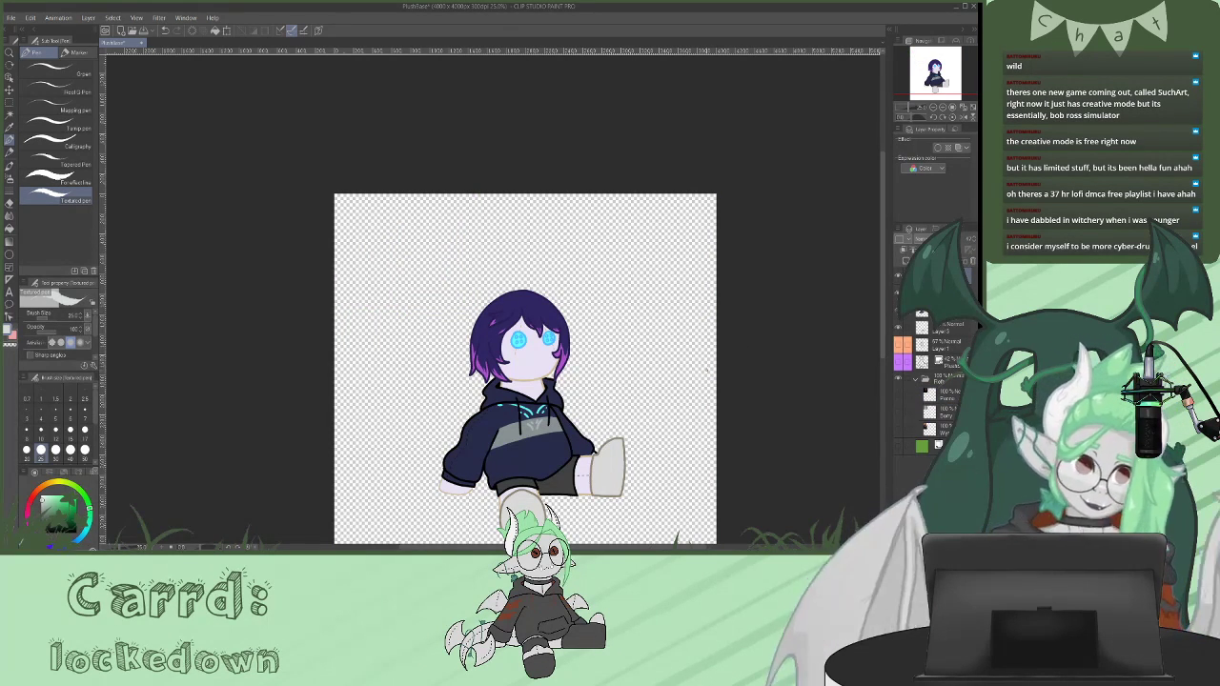
- Select a rectangle closely around the finished doll and crop the canvas to that selection
scroll(709, 382, down, 3)
click(9, 103)
drag(495, 302, 657, 513)
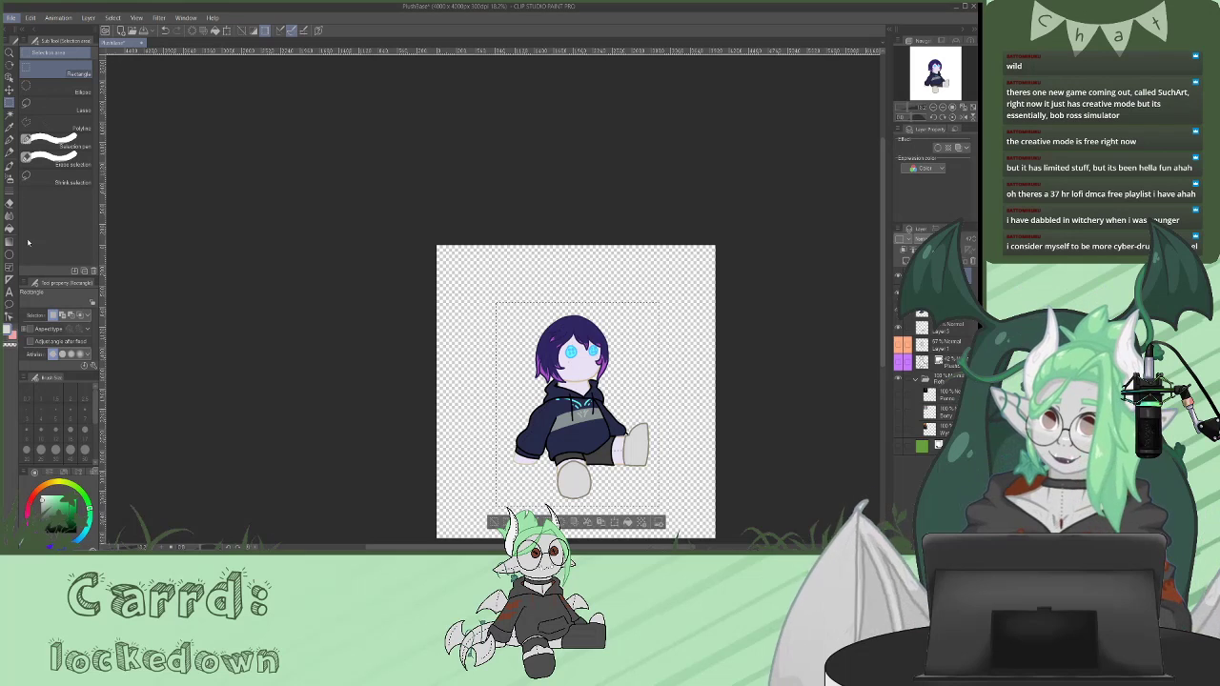
mouse_move(30, 19)
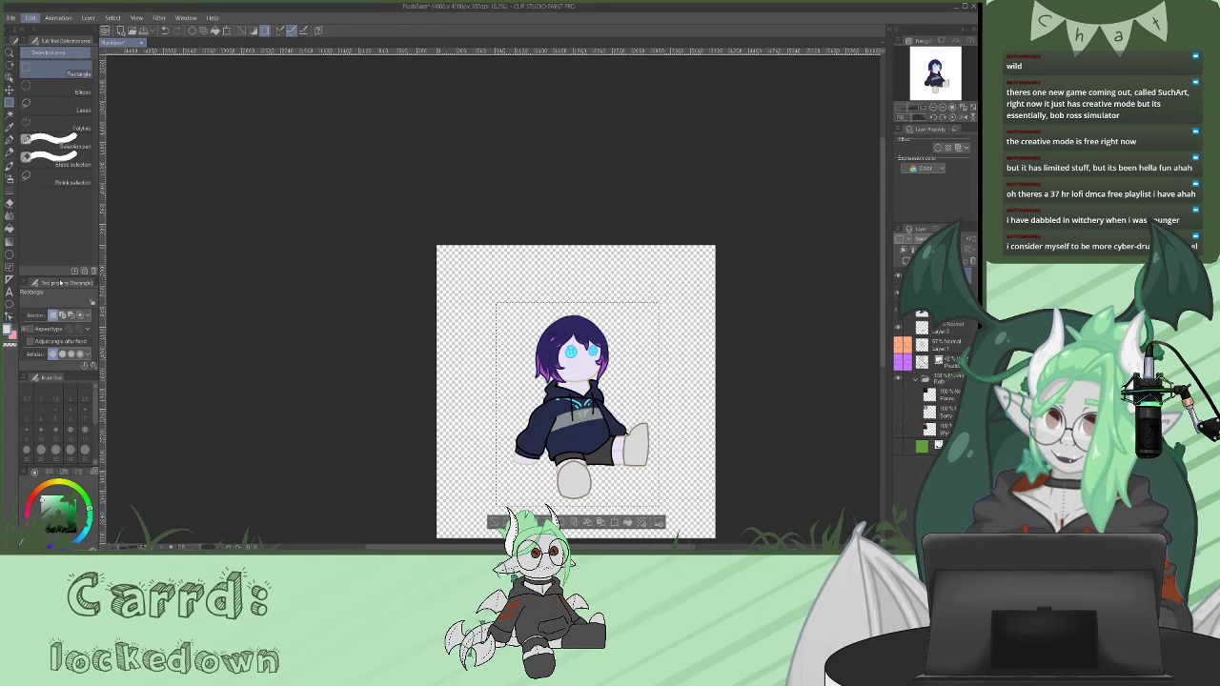
click(88, 251)
- Save the cropped doll as a PNG image and restore the canvas to its uncropped size
click(12, 18)
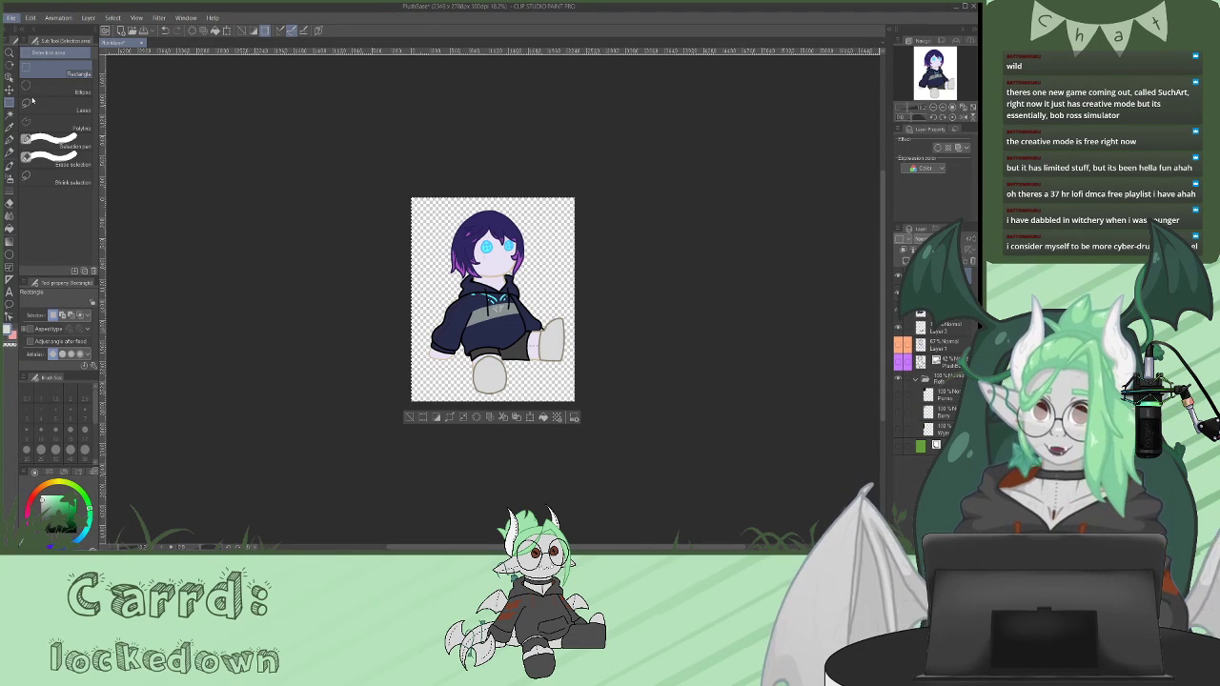
click(295, 187)
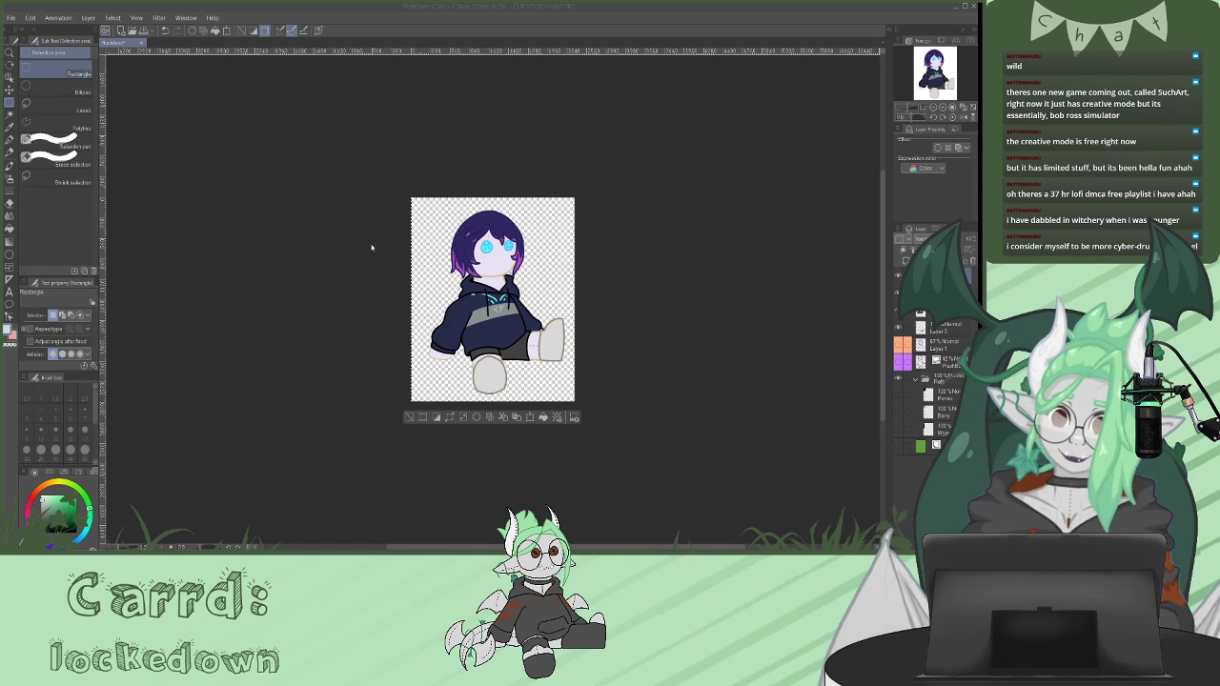
key(alt+Tab)
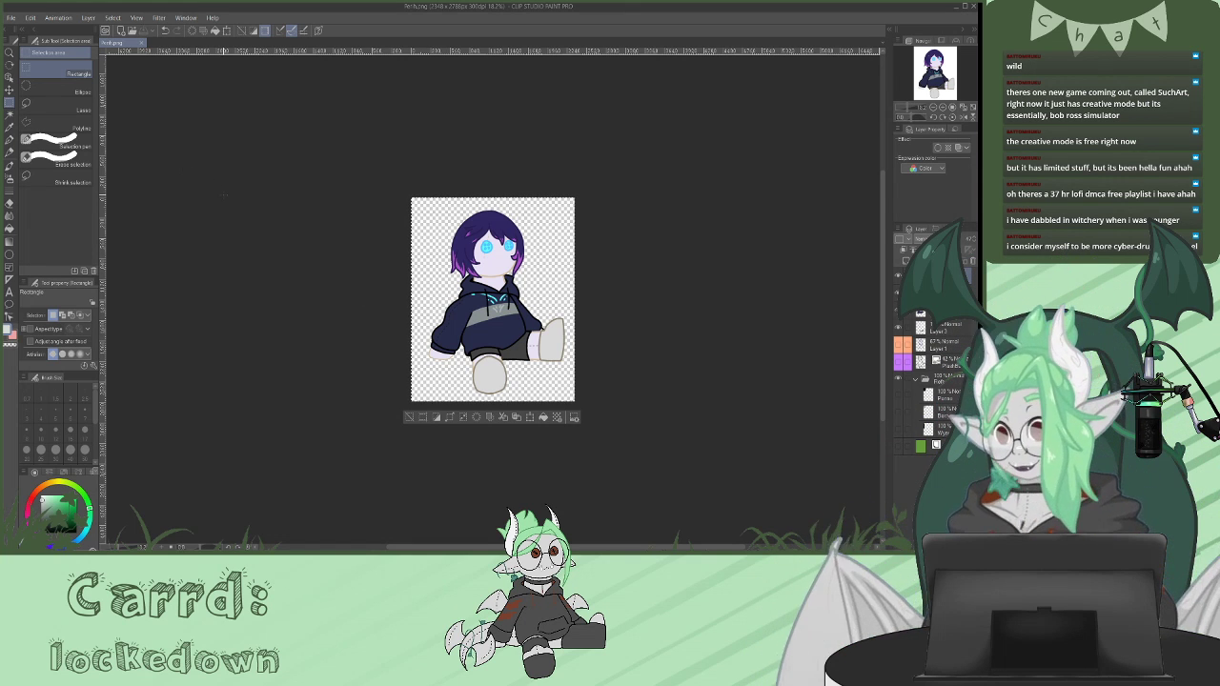
key(Return)
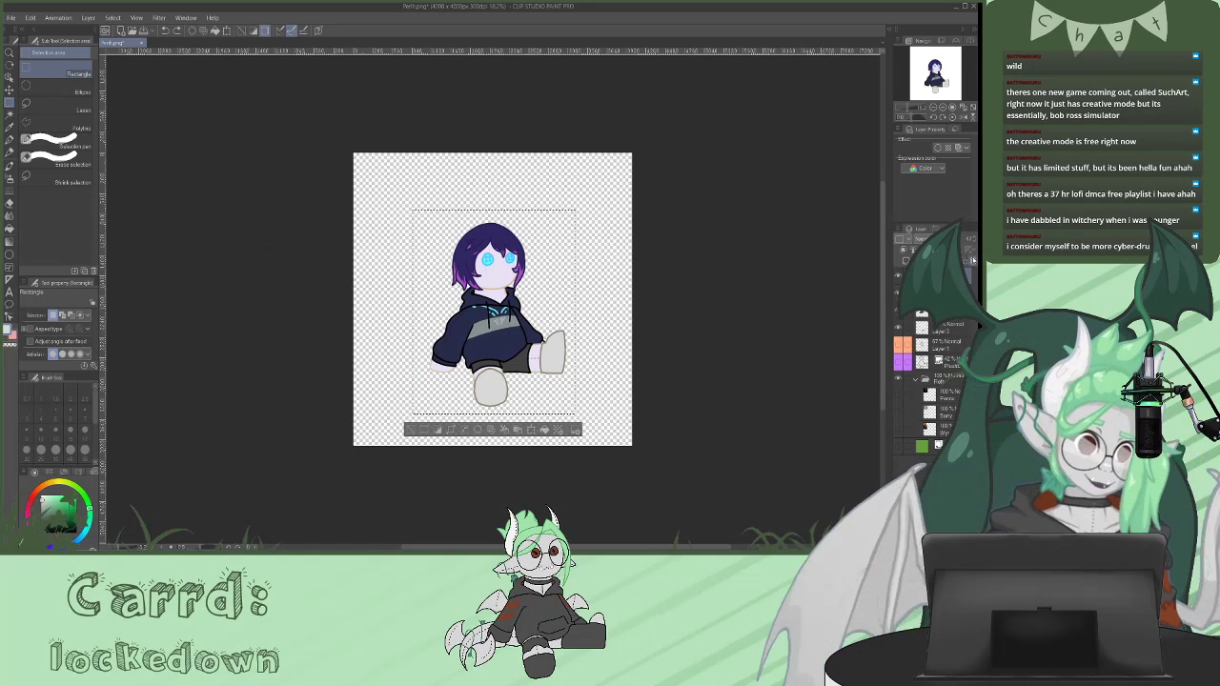
- Delete the finished doll's line art, colour and clothing sketch layers, keeping only the base body sketch
click(973, 261)
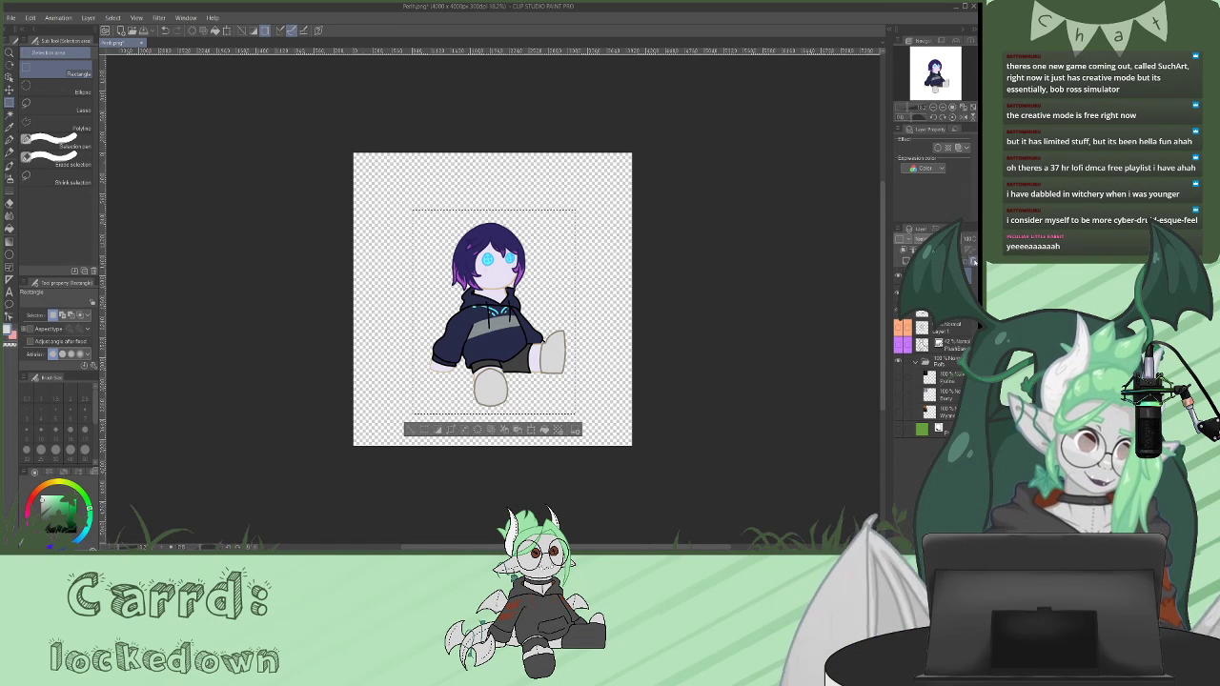
click(973, 260)
click(973, 260)
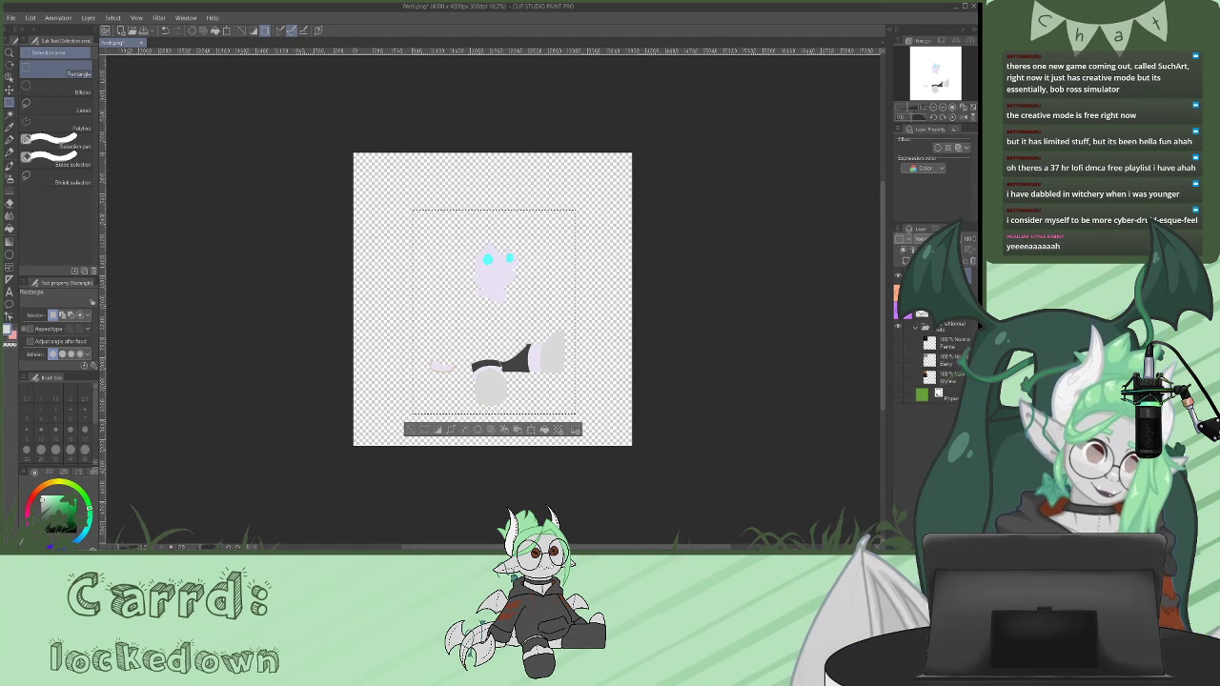
click(971, 262)
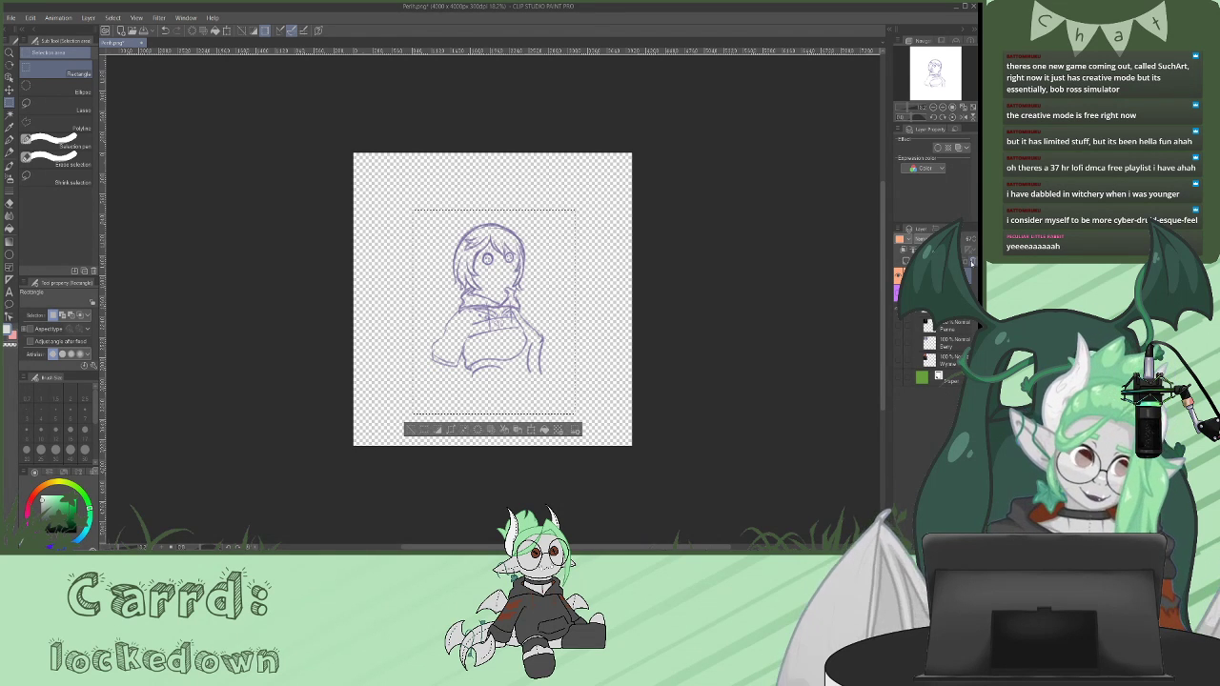
click(973, 262)
key(ctrl+z)
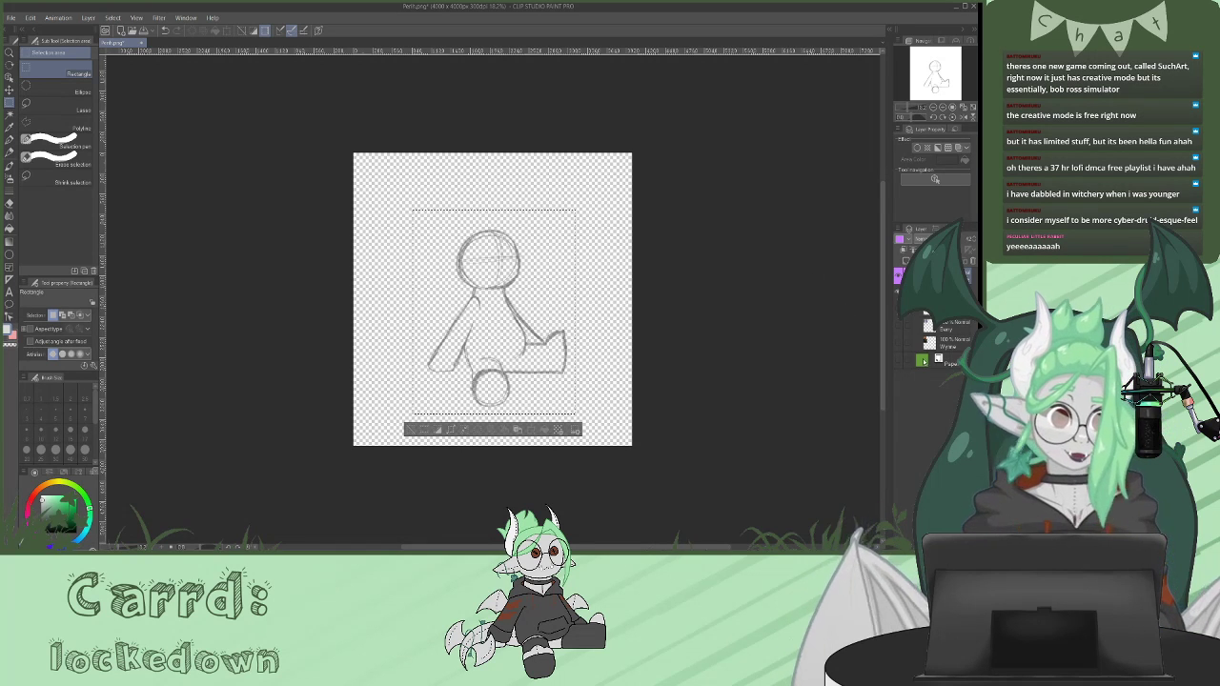
- Show the green paper layer again and clear the rectangular selection
click(898, 360)
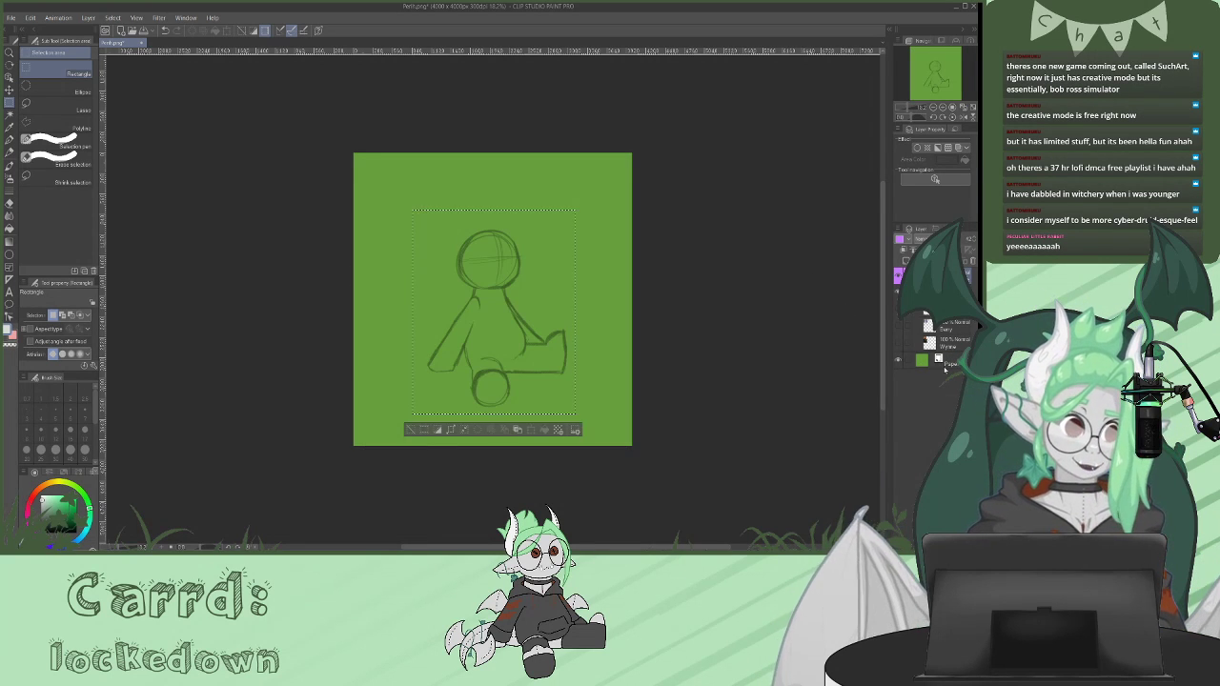
key(ctrl+d)
scroll(516, 347, up, 2)
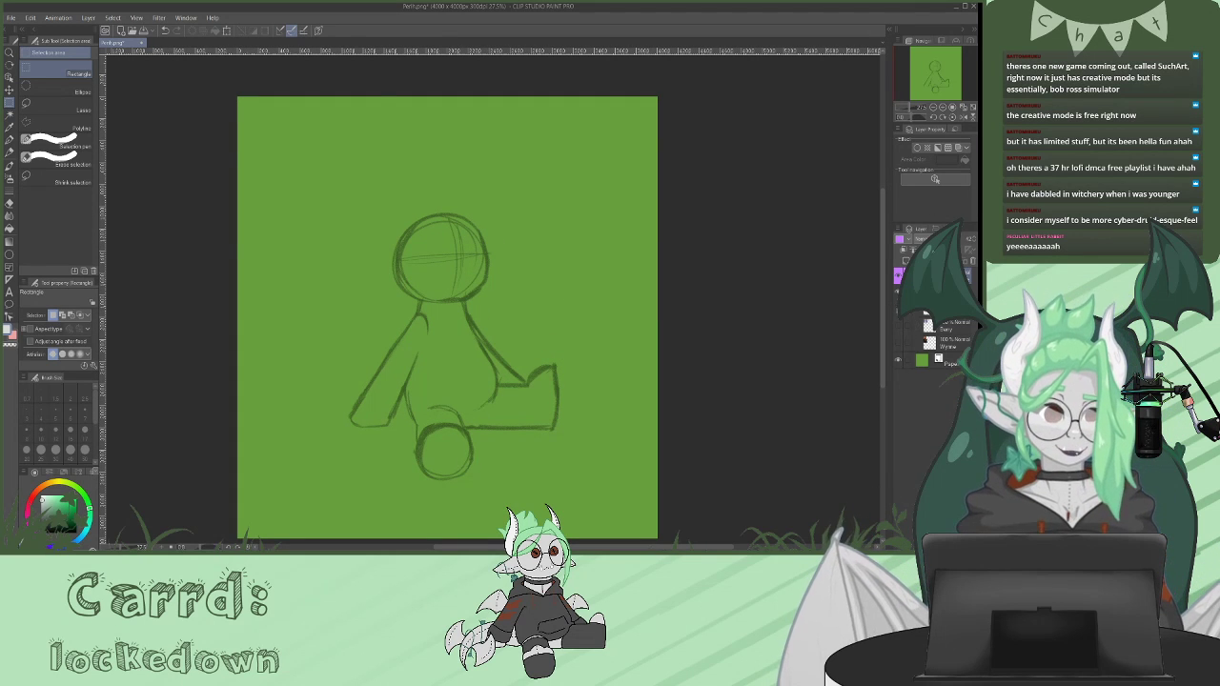
- Paste the mouse-eared character's reference image into the upper-left corner of the canvas beside the body sketch
key(ctrl+v)
drag(883, 271, 883, 273)
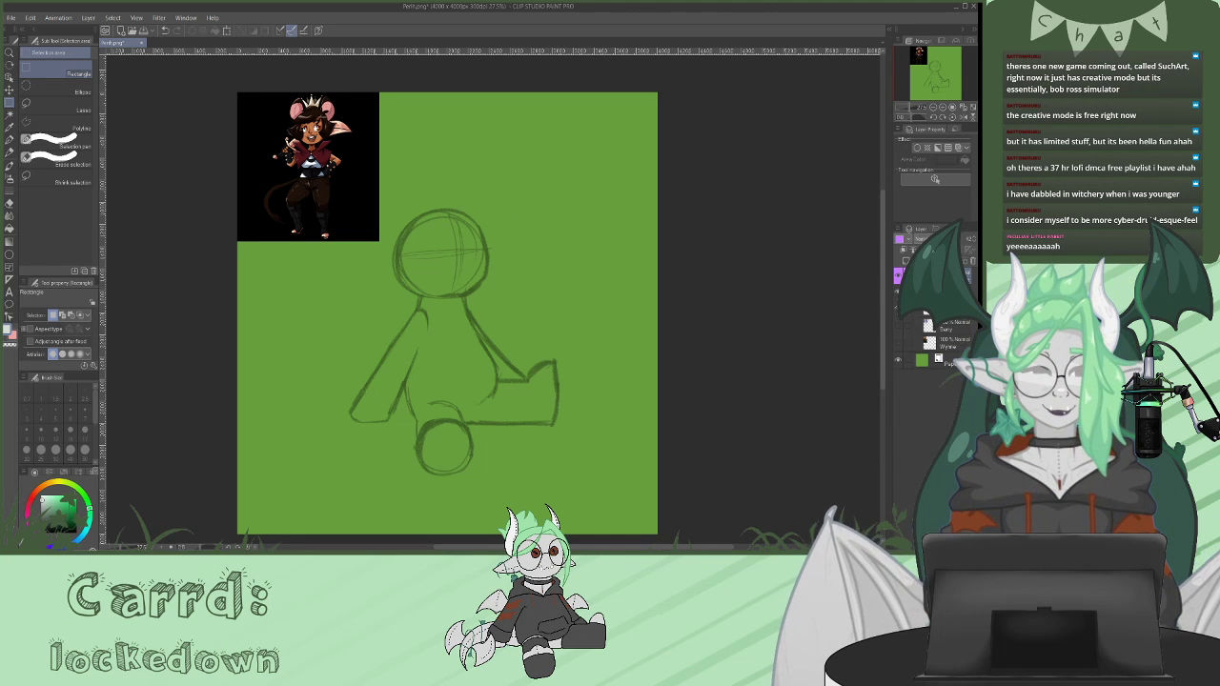
scroll(481, 300, up, 1)
scroll(233, 96, up, 5)
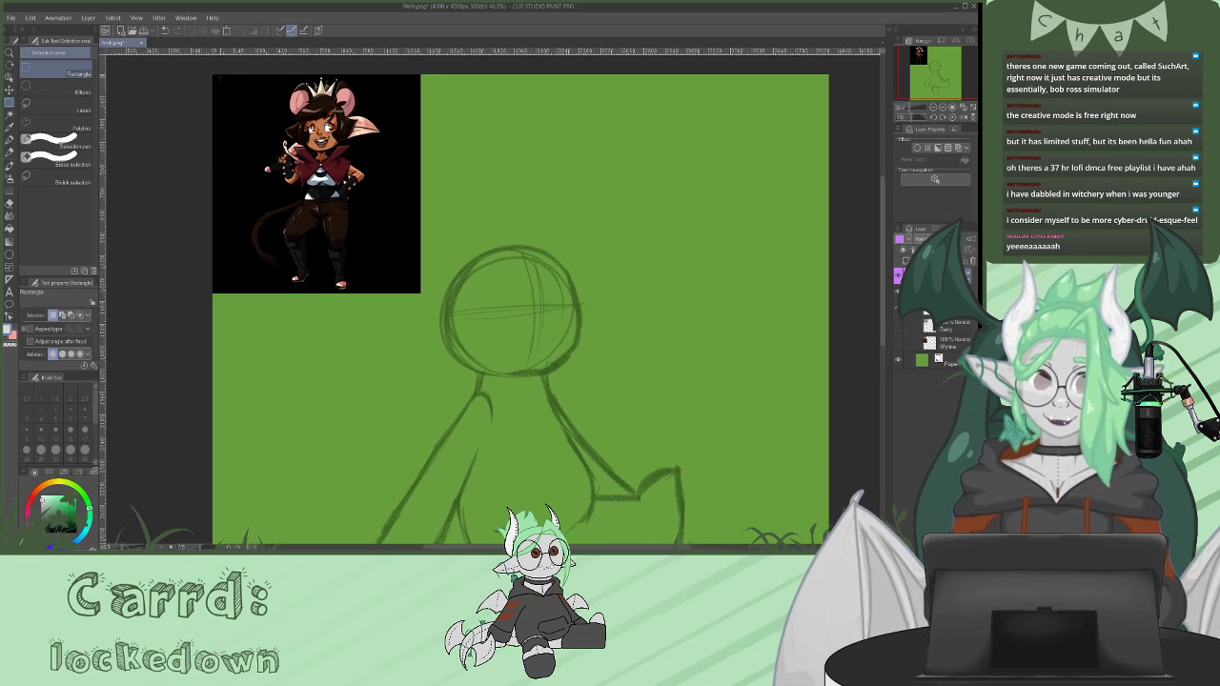
- Examine the mouse-eared character's reference image up close and compare it with the base body sketch
scroll(228, 86, up, 5)
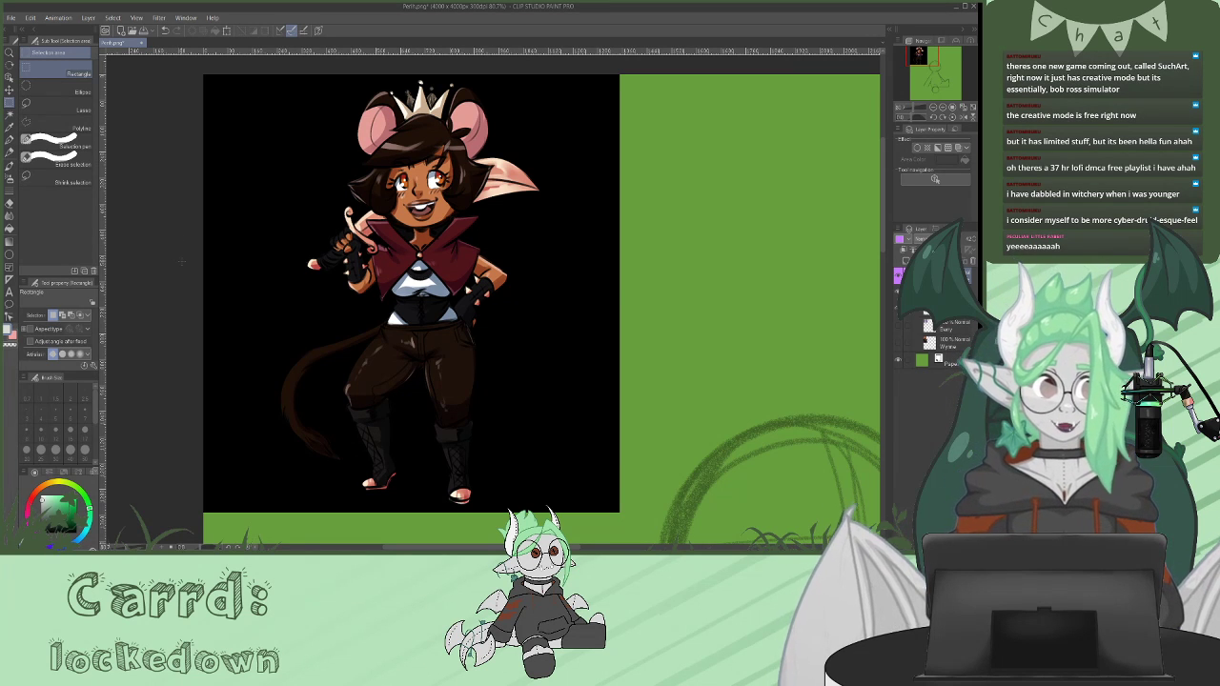
scroll(272, 367, down, 4)
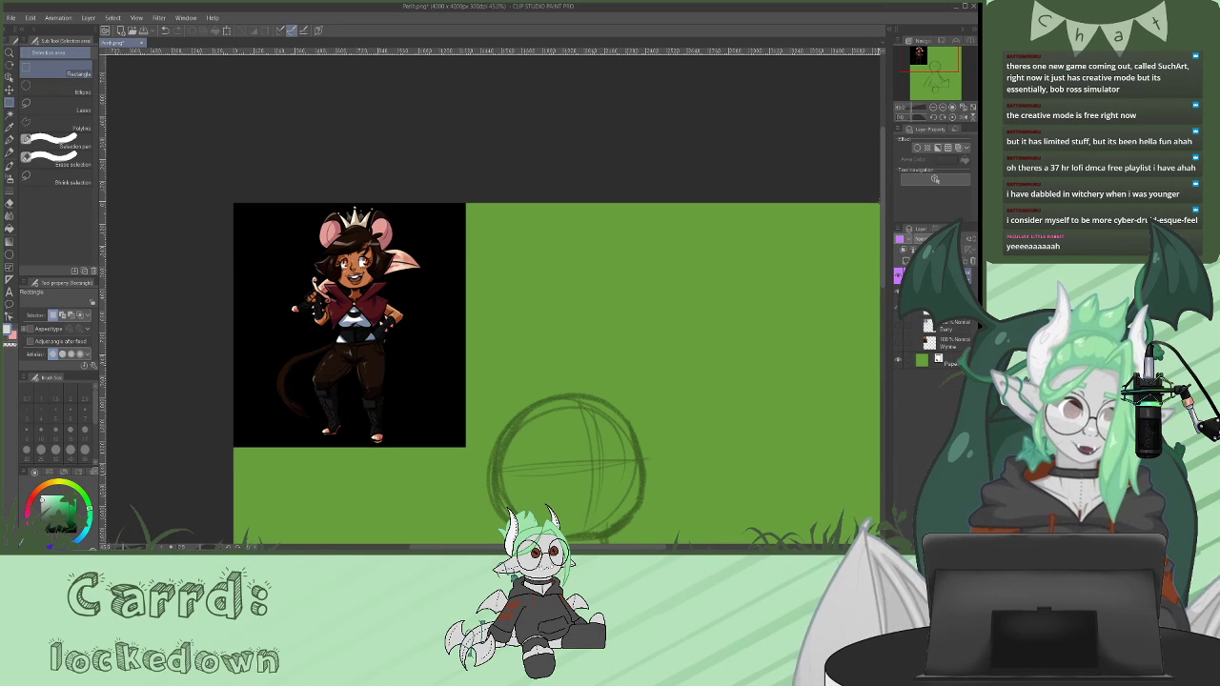
key(ctrl+a)
key(ctrl+d)
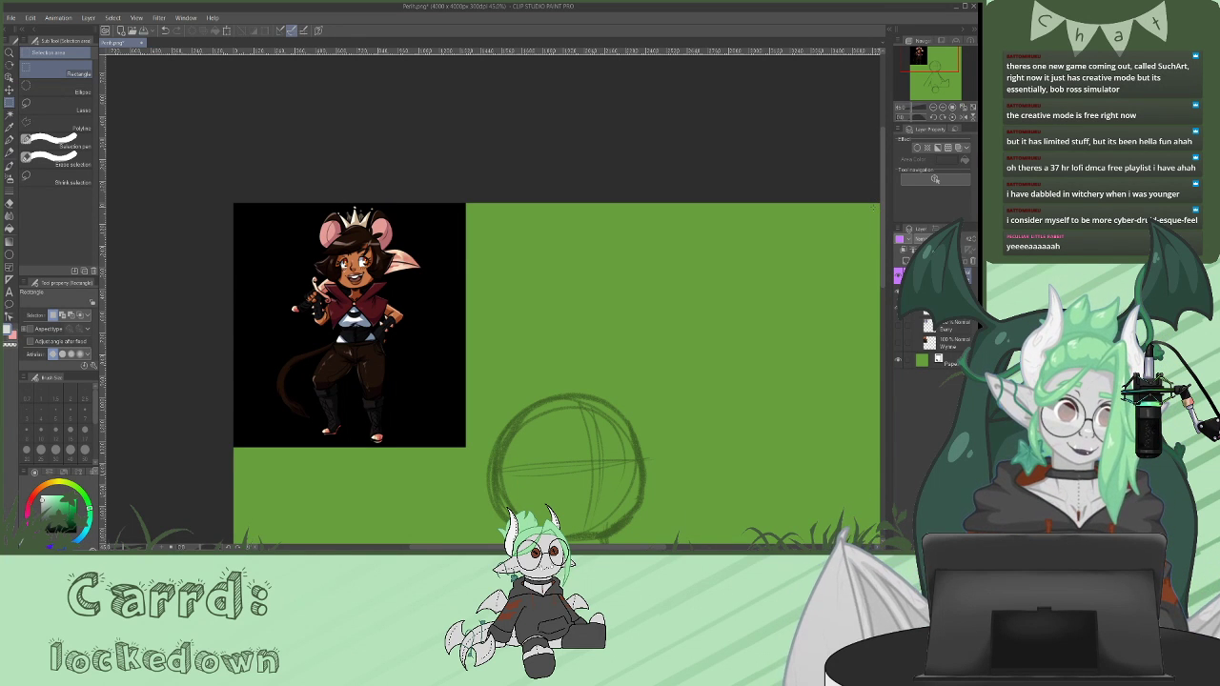
scroll(881, 205, down, 6)
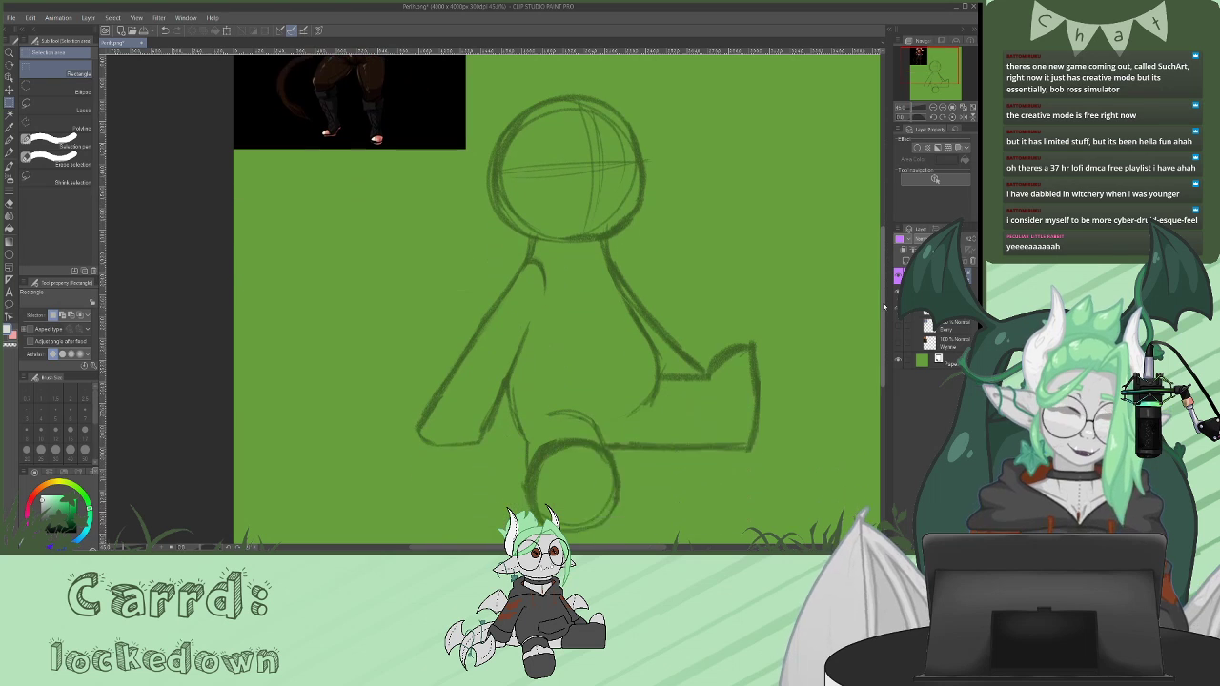
scroll(721, 267, down, 2)
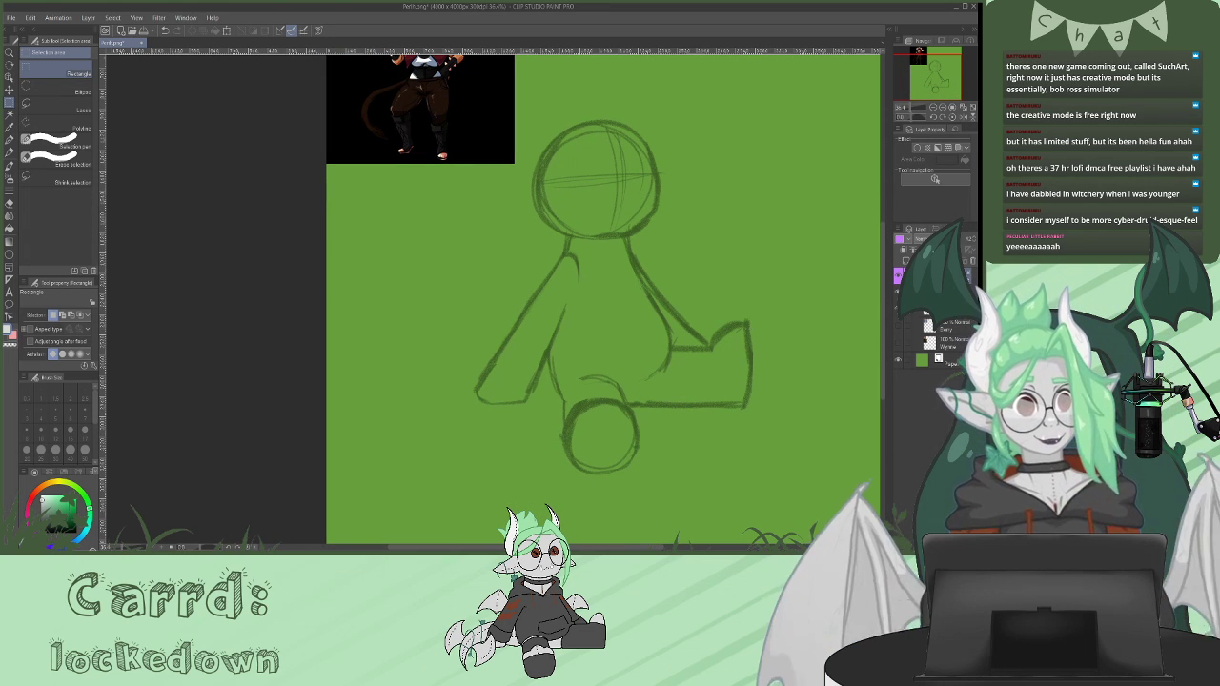
- On a new layer, sketch the large rounded mouse ear on the head's left side in dark green with the Real pencil, cleaning up its outline
scroll(884, 298, up, 2)
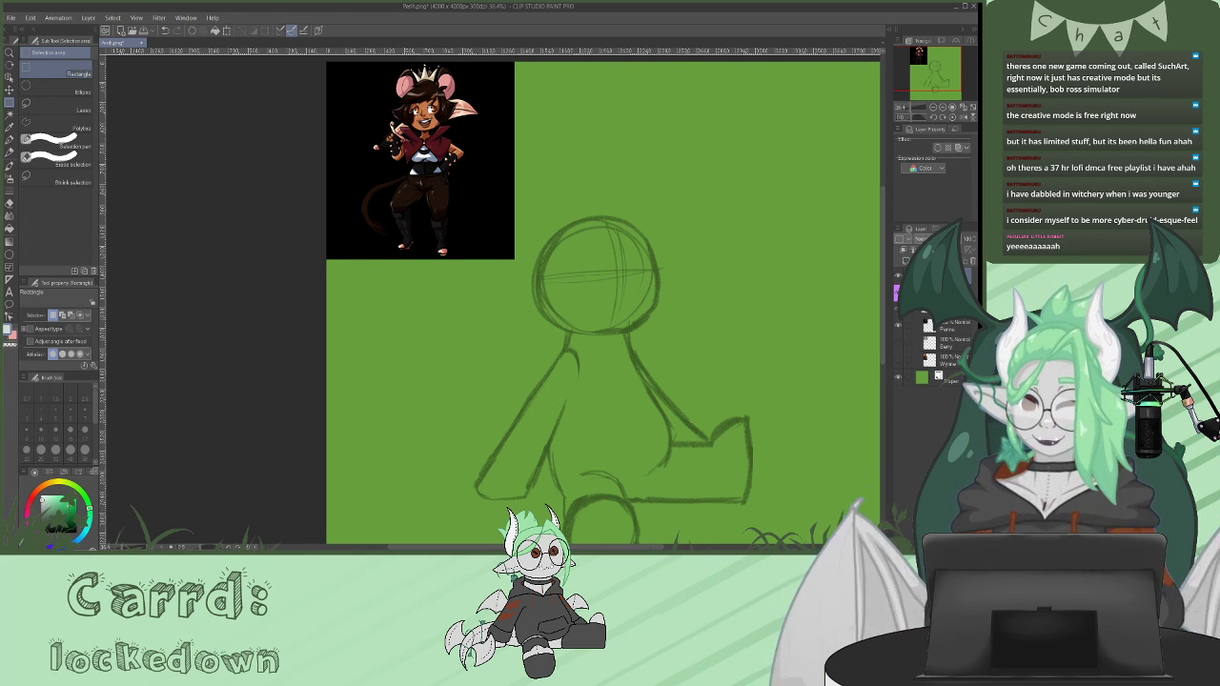
click(63, 508)
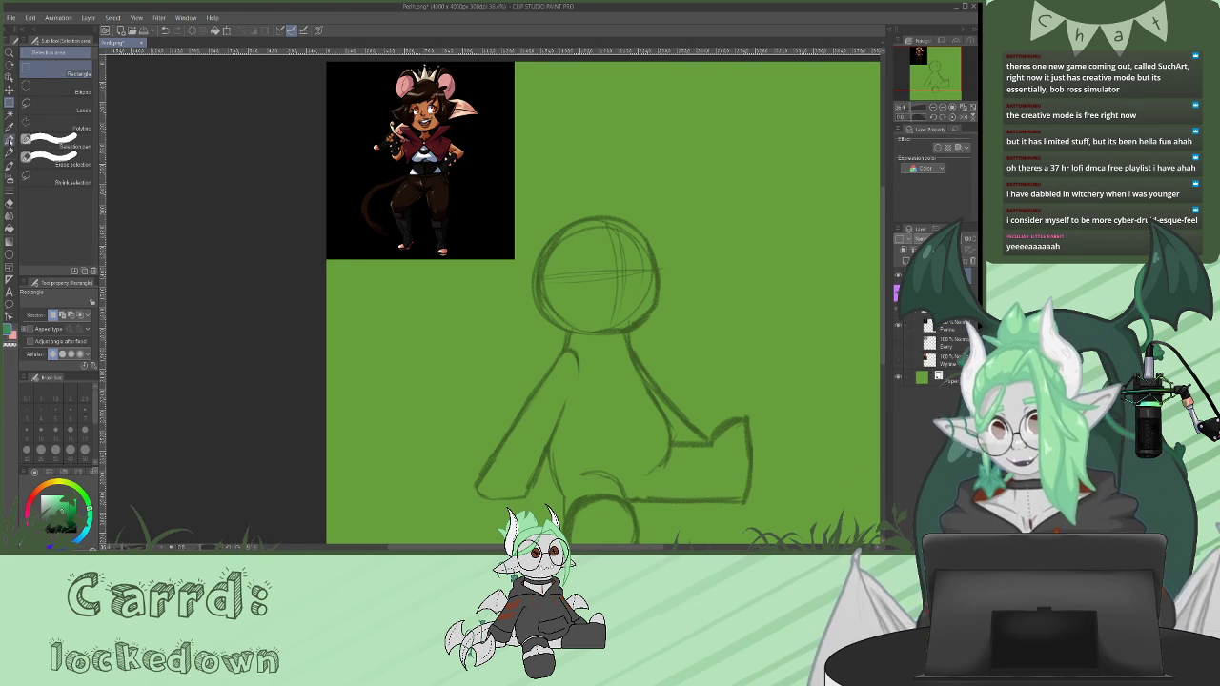
key(p)
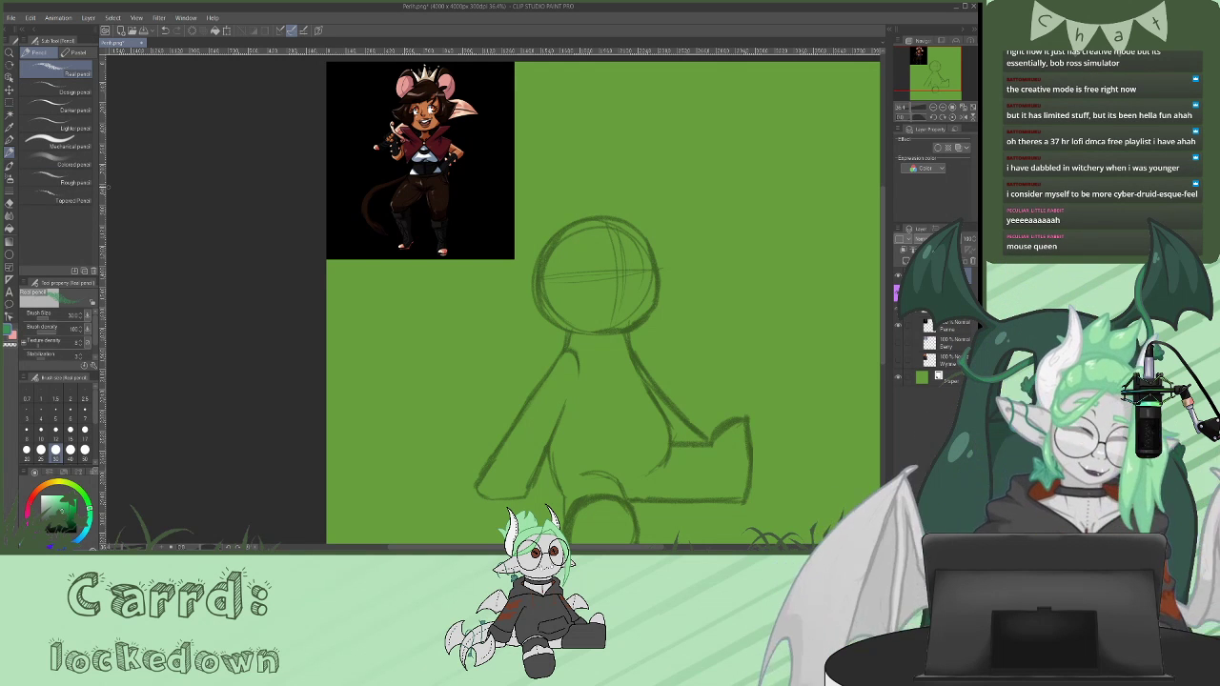
drag(885, 284, 885, 251)
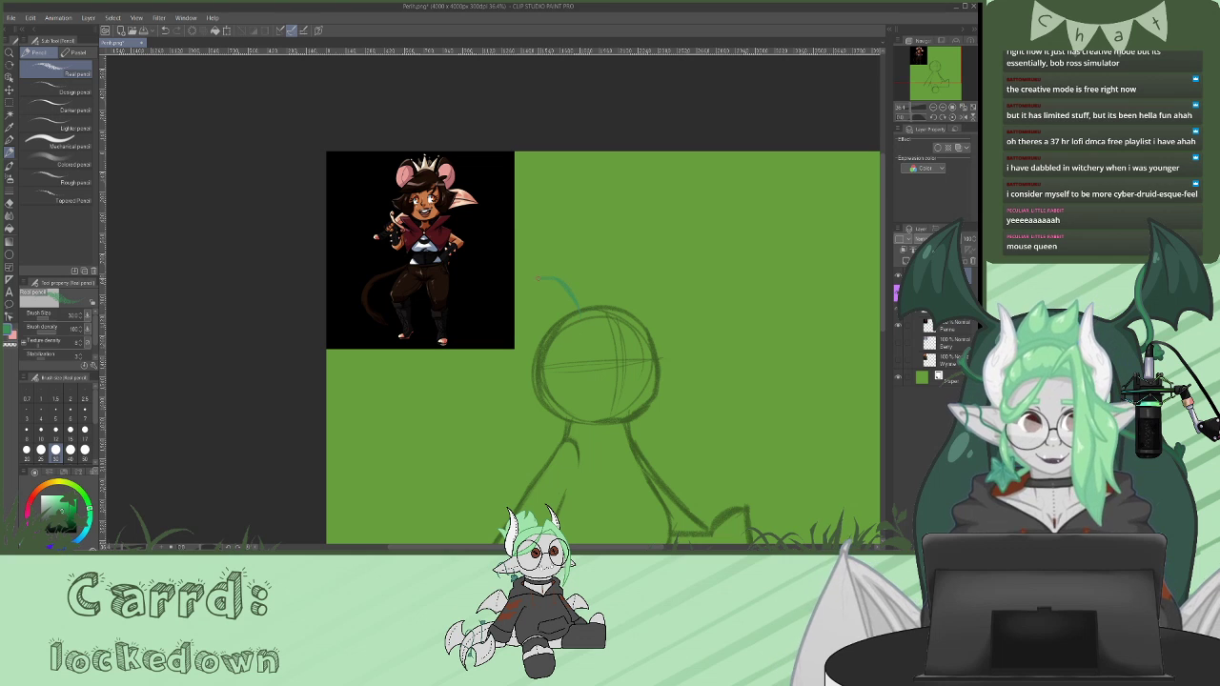
key(ctrl+z)
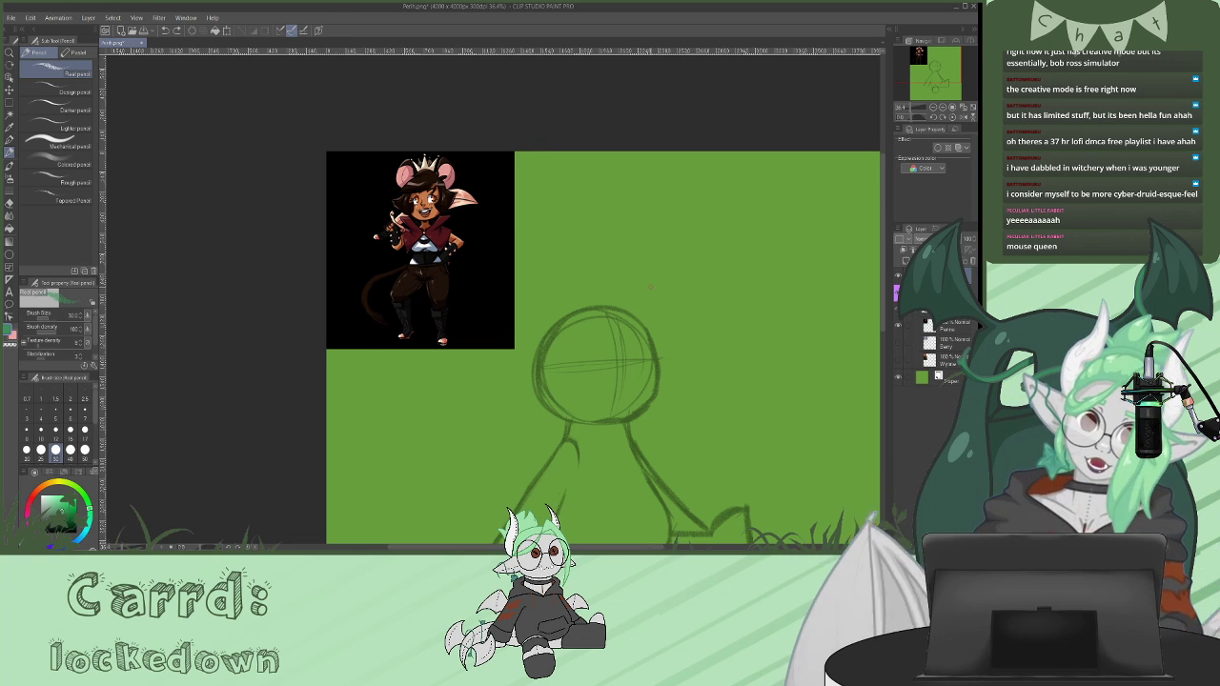
click(69, 515)
mouse_move(550, 287)
mouse_down()
mouse_move(574, 313)
mouse_move(542, 280)
mouse_move(501, 324)
mouse_move(502, 371)
mouse_move(536, 383)
mouse_up()
mouse_move(561, 297)
mouse_down()
mouse_move(531, 275)
mouse_move(501, 317)
mouse_move(496, 348)
mouse_move(518, 385)
mouse_up()
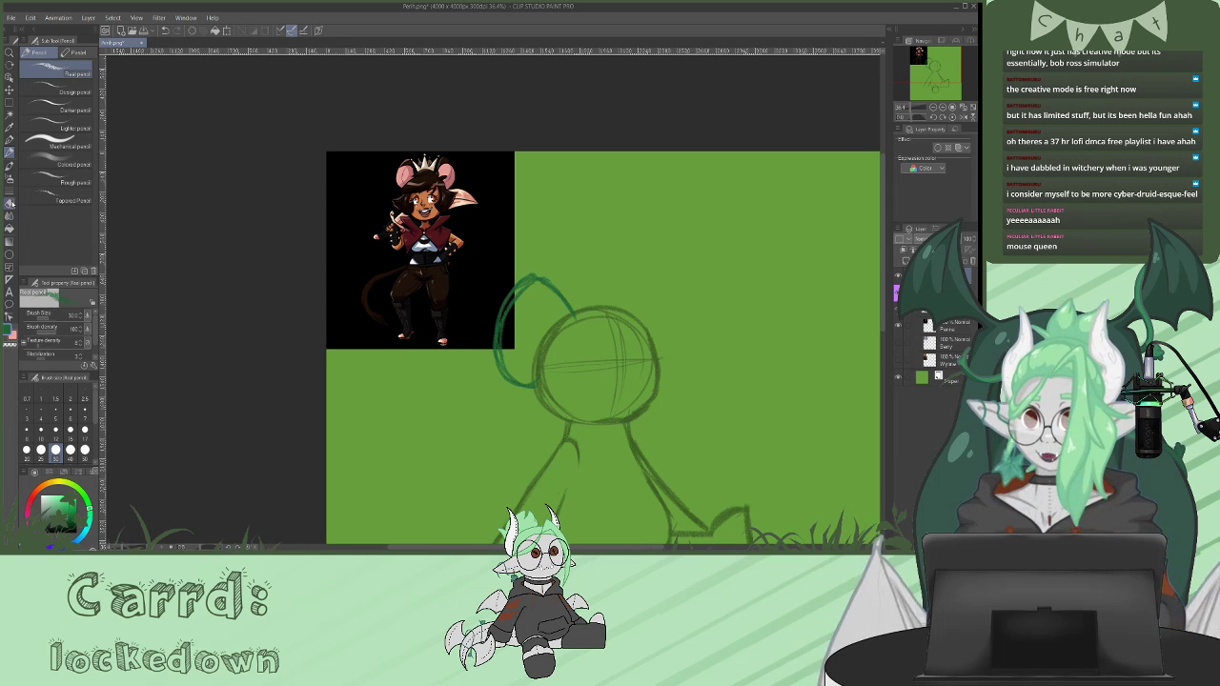
click(10, 203)
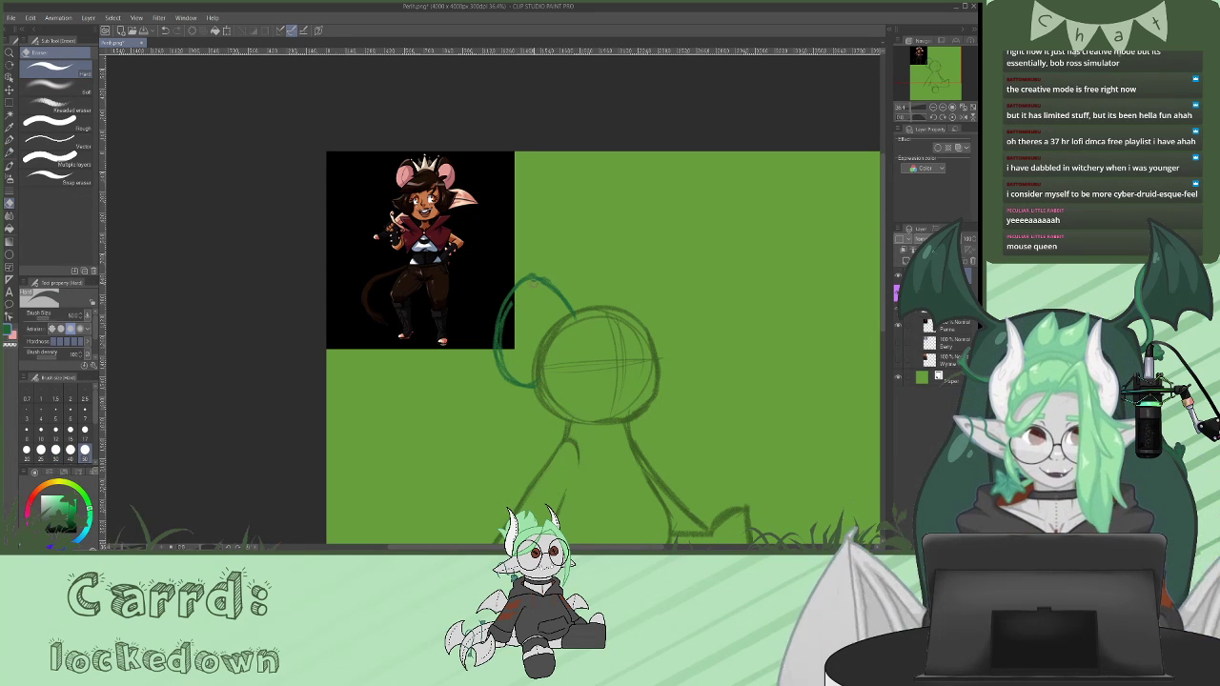
mouse_move(514, 300)
mouse_down()
mouse_move(502, 357)
mouse_move(516, 378)
mouse_up()
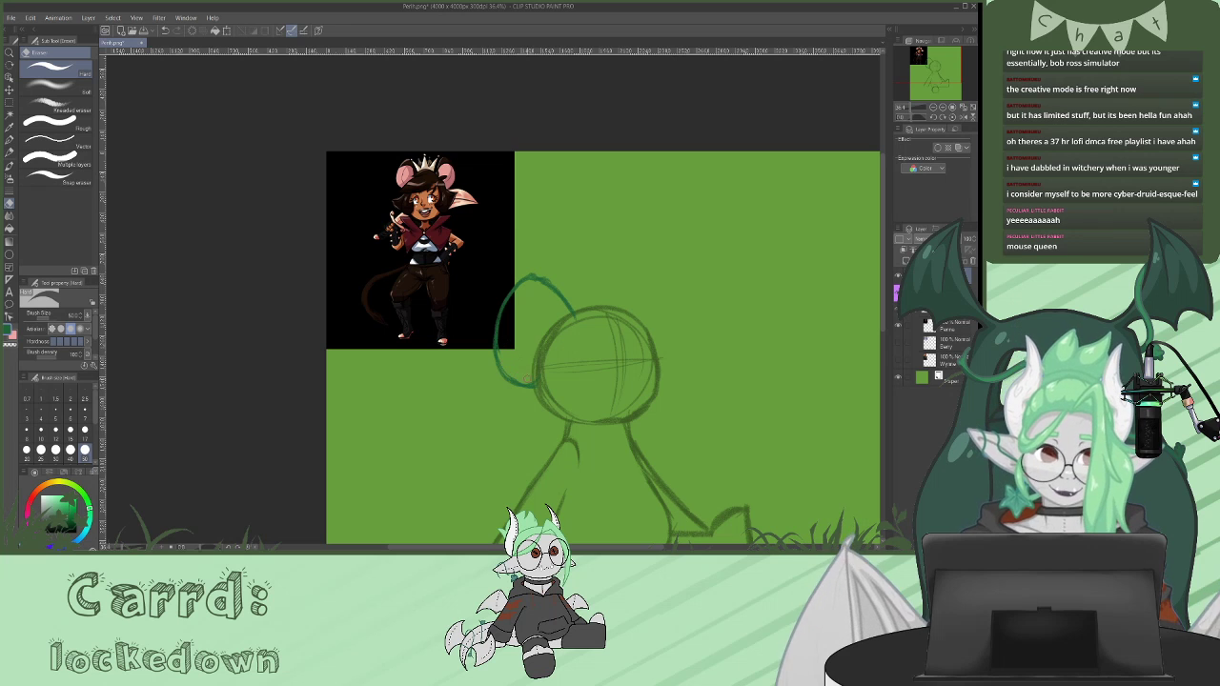
- Sketch the matching mouse ear on the head's right side and add inner rim lines to both ears
click(9, 151)
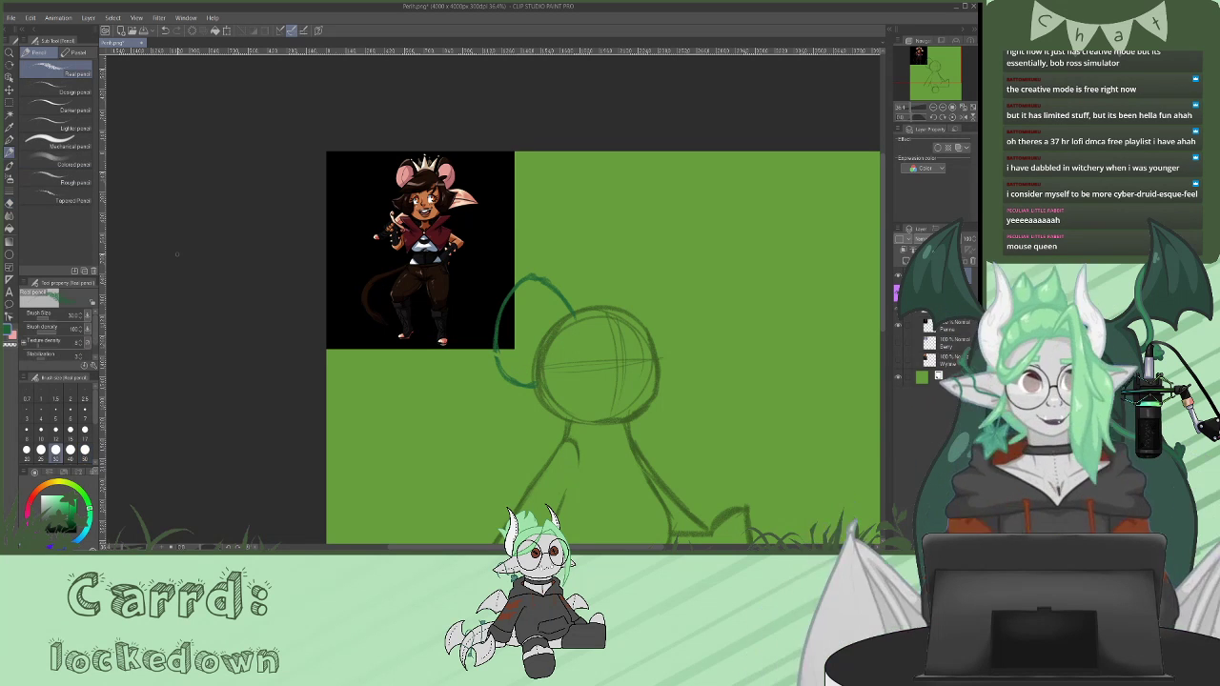
mouse_move(624, 311)
mouse_down()
mouse_move(627, 277)
mouse_move(662, 297)
mouse_move(677, 328)
mouse_move(671, 379)
mouse_up()
mouse_move(539, 276)
mouse_down()
mouse_move(511, 273)
mouse_move(496, 307)
mouse_move(494, 347)
mouse_move(510, 373)
mouse_up()
key(e)
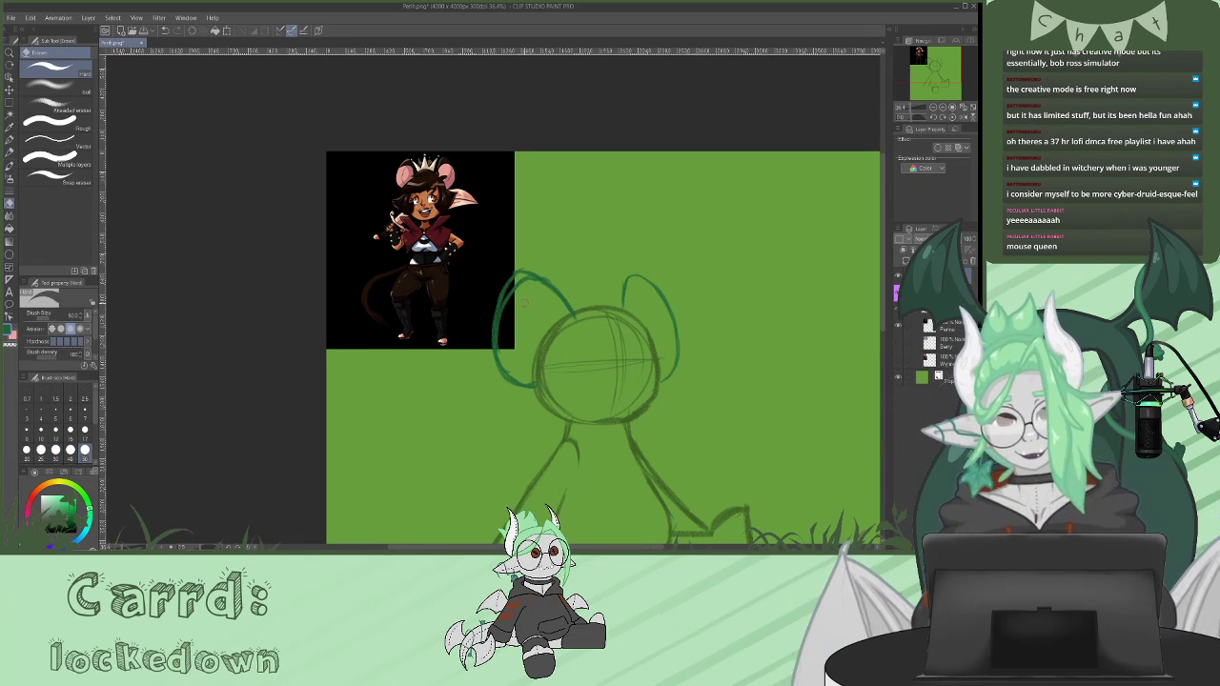
drag(506, 298, 506, 338)
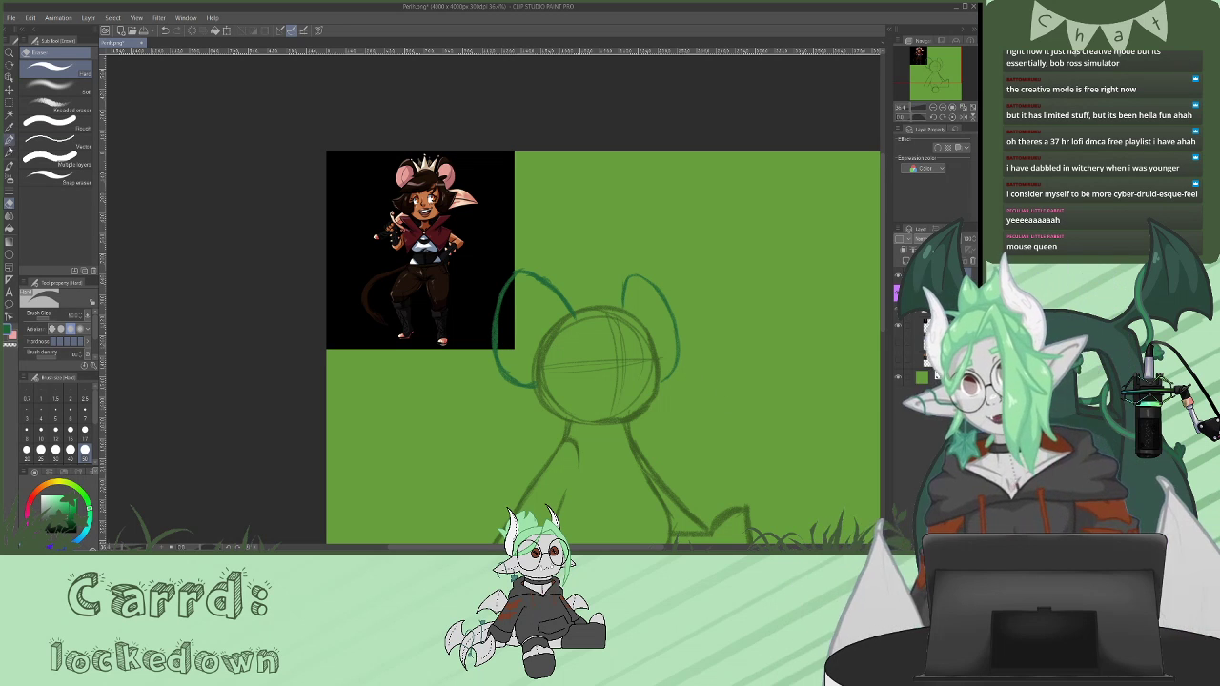
key(p)
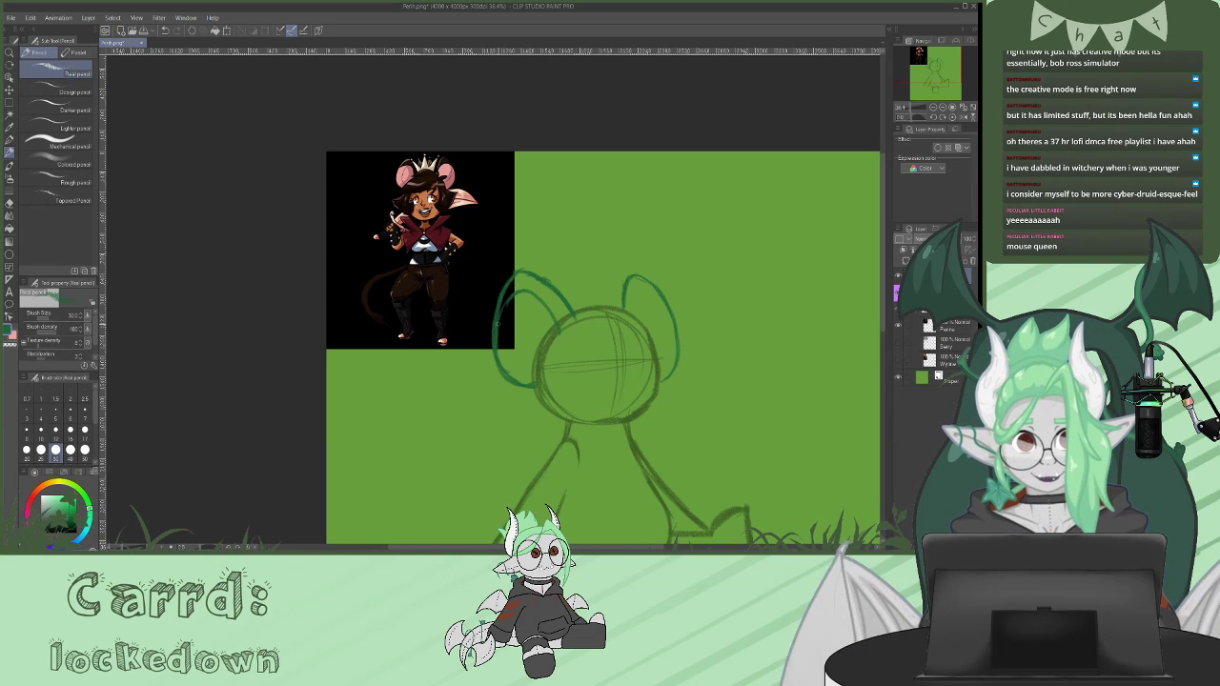
mouse_move(637, 313)
mouse_down()
mouse_move(653, 290)
mouse_move(669, 314)
mouse_up()
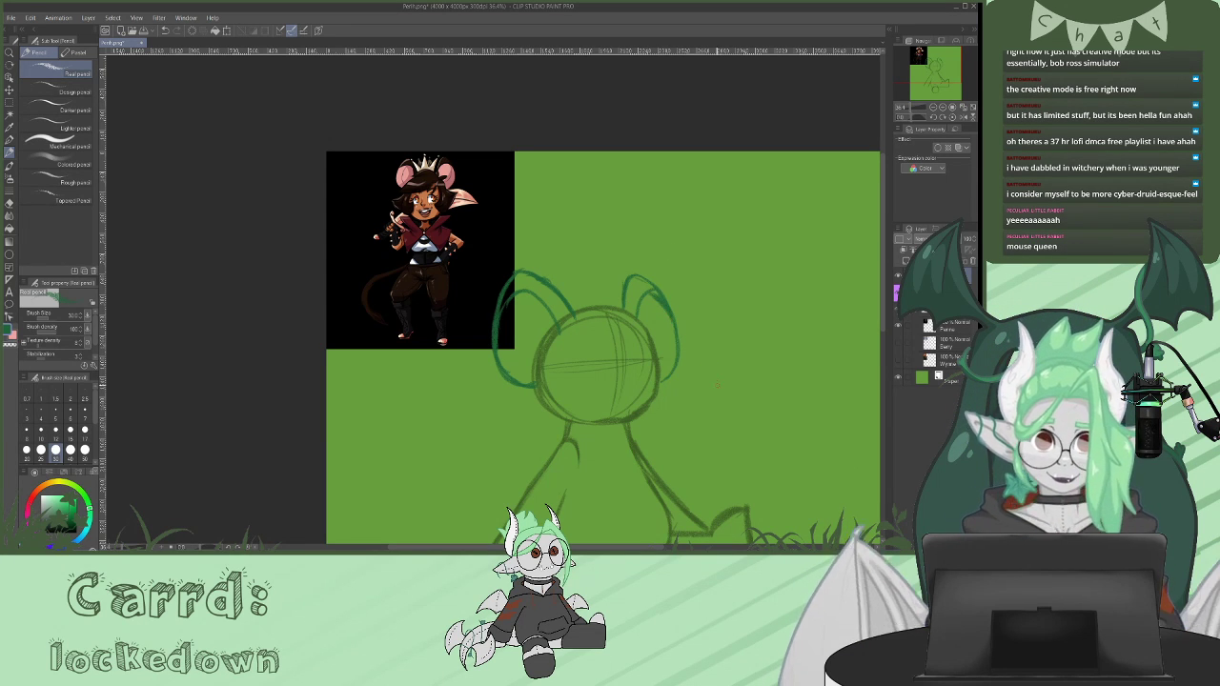
- Sketch a side-swept fringe across the forehead with a small tuft on top of the head, erasing the overlapping lines
drag(883, 250, 884, 253)
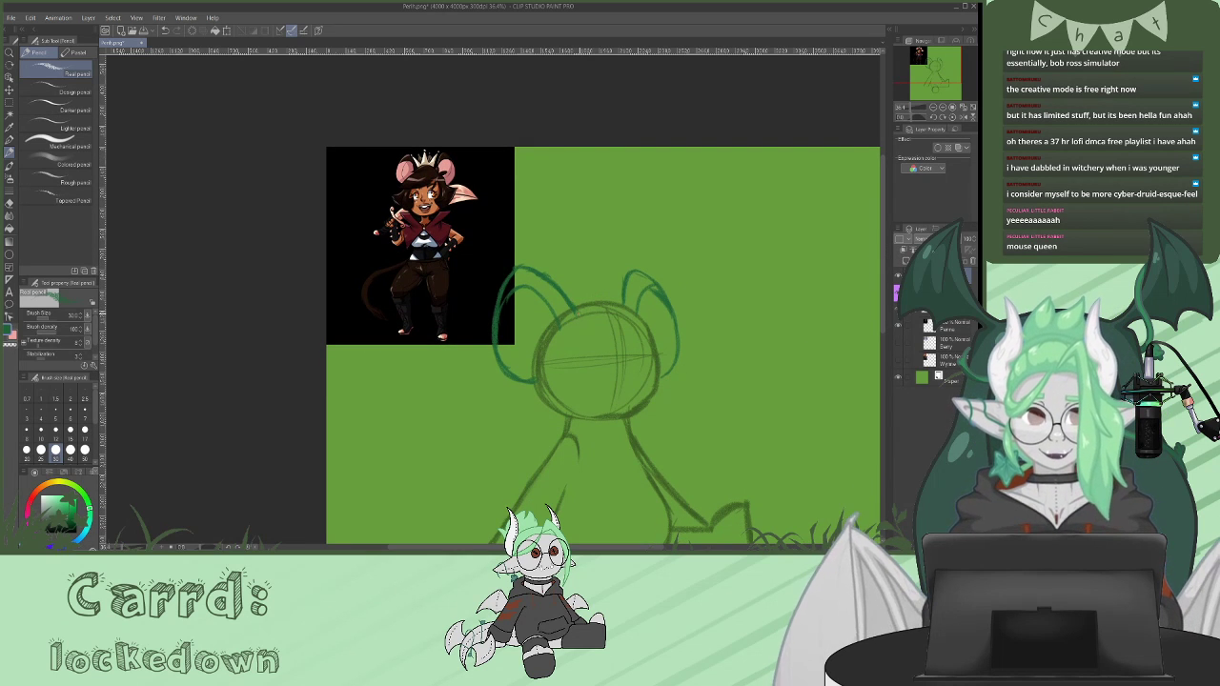
drag(642, 317, 630, 354)
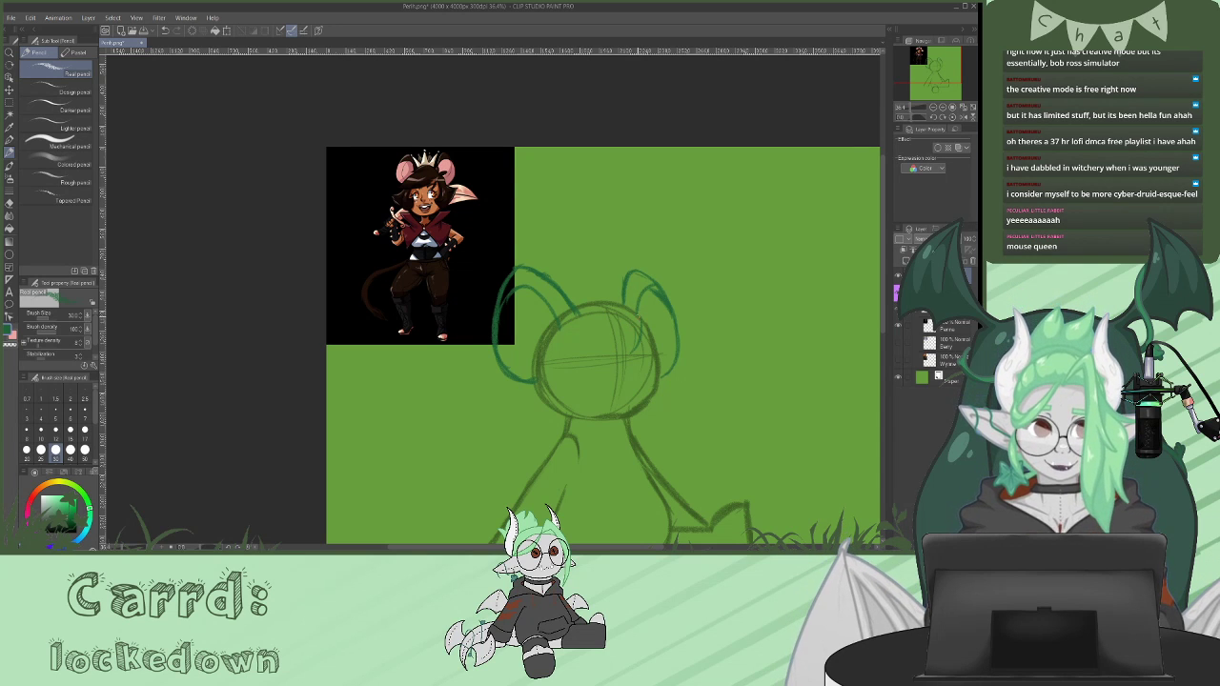
mouse_move(637, 320)
mouse_down()
mouse_move(604, 353)
mouse_move(563, 358)
mouse_move(583, 320)
mouse_move(573, 313)
mouse_move(598, 306)
mouse_move(592, 289)
mouse_move(556, 318)
mouse_up()
click(9, 203)
drag(571, 313, 591, 307)
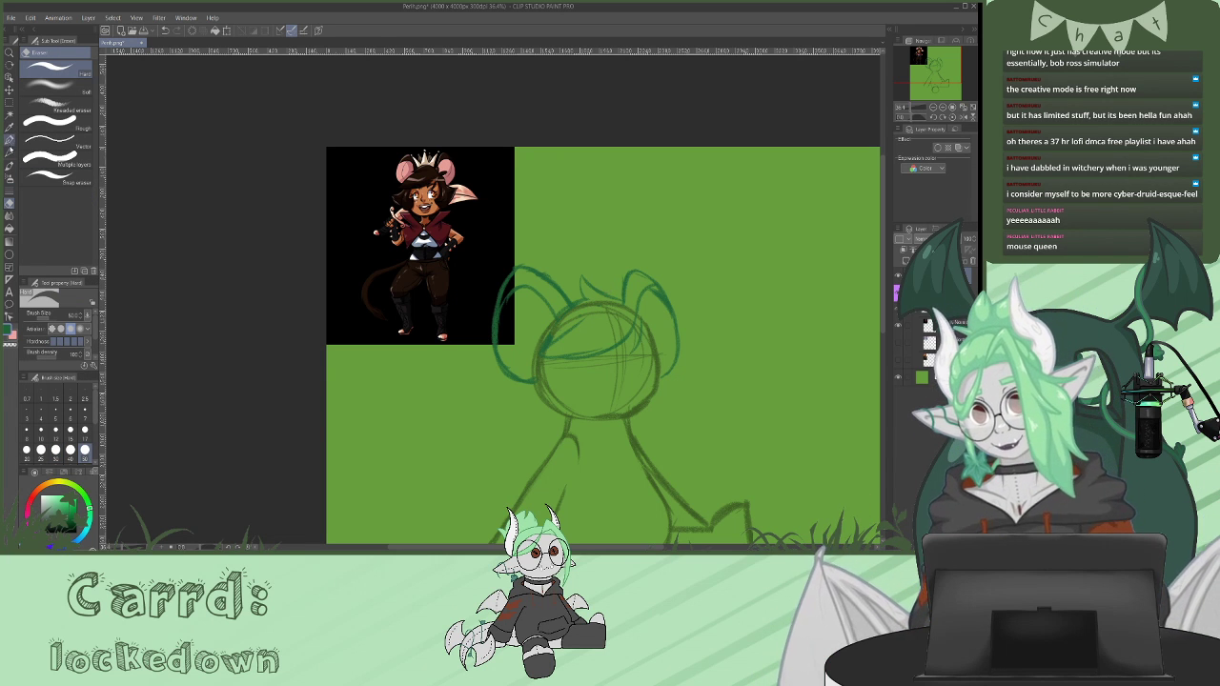
click(10, 153)
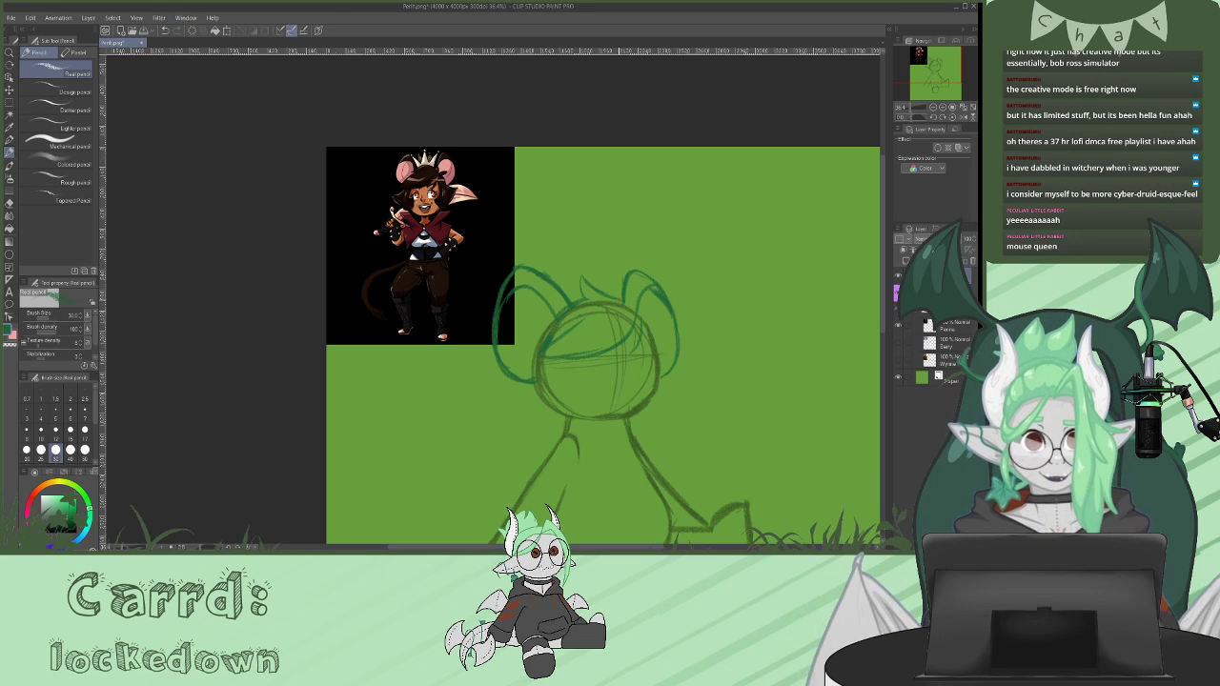
drag(642, 330, 650, 317)
drag(884, 245, 884, 254)
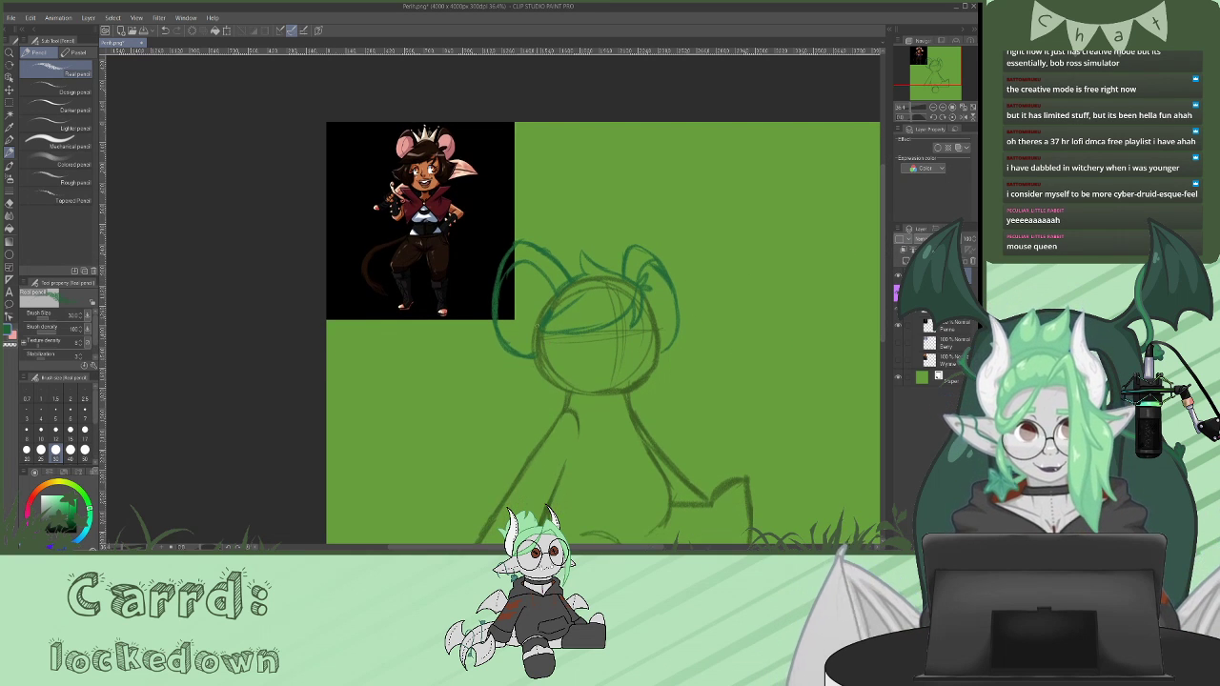
- Sketch short hair locks that frame both sides of the face and flick outward at the cheeks
mouse_move(552, 331)
mouse_down()
mouse_move(570, 359)
mouse_move(556, 377)
mouse_up()
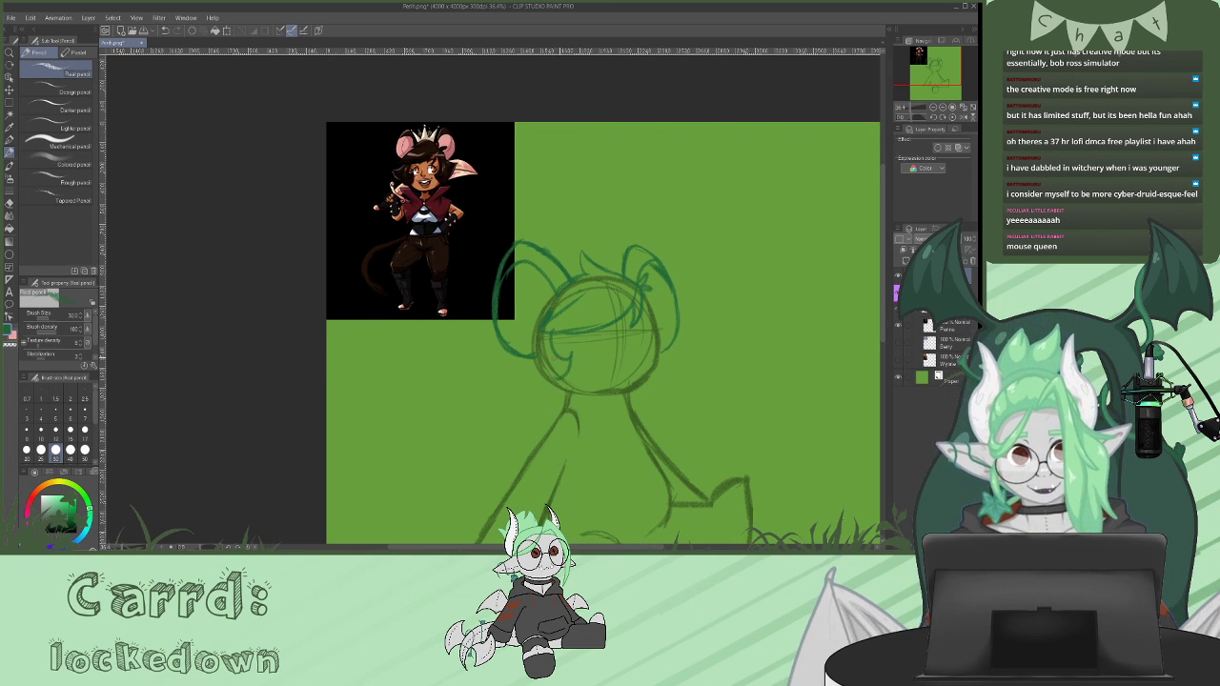
drag(551, 303, 526, 353)
drag(520, 366, 571, 391)
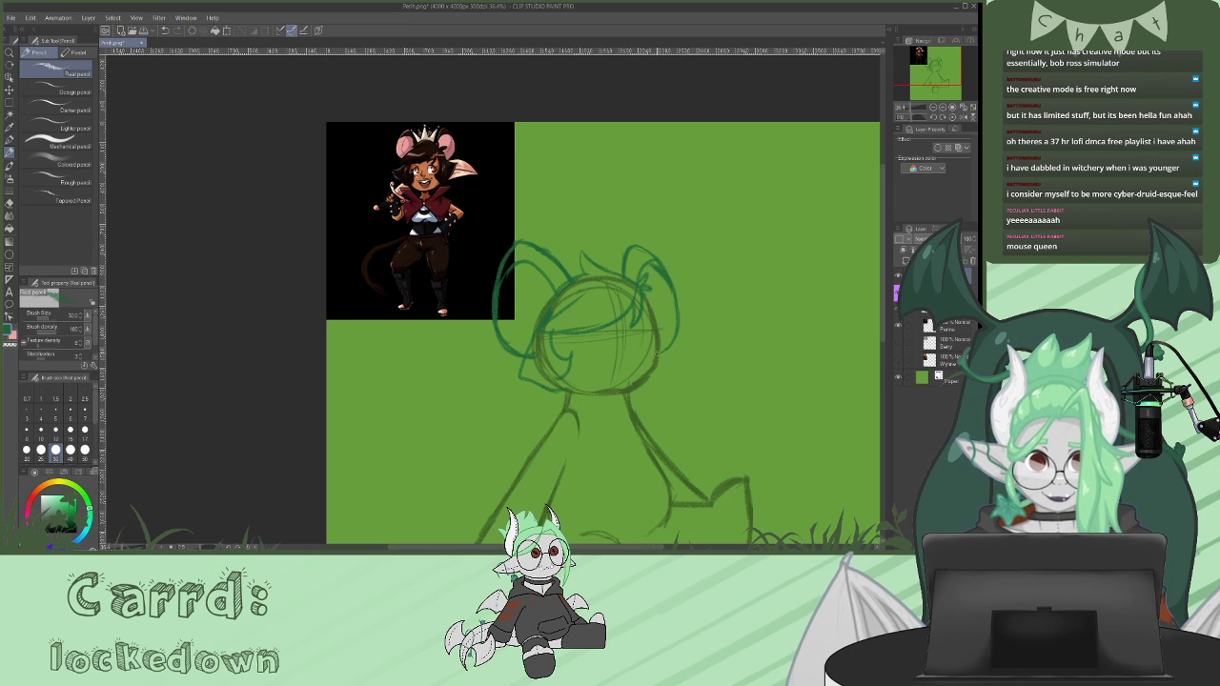
mouse_move(652, 331)
mouse_down()
mouse_move(654, 356)
mouse_move(673, 362)
mouse_move(650, 381)
mouse_move(683, 362)
mouse_move(656, 379)
mouse_up()
drag(527, 359, 551, 392)
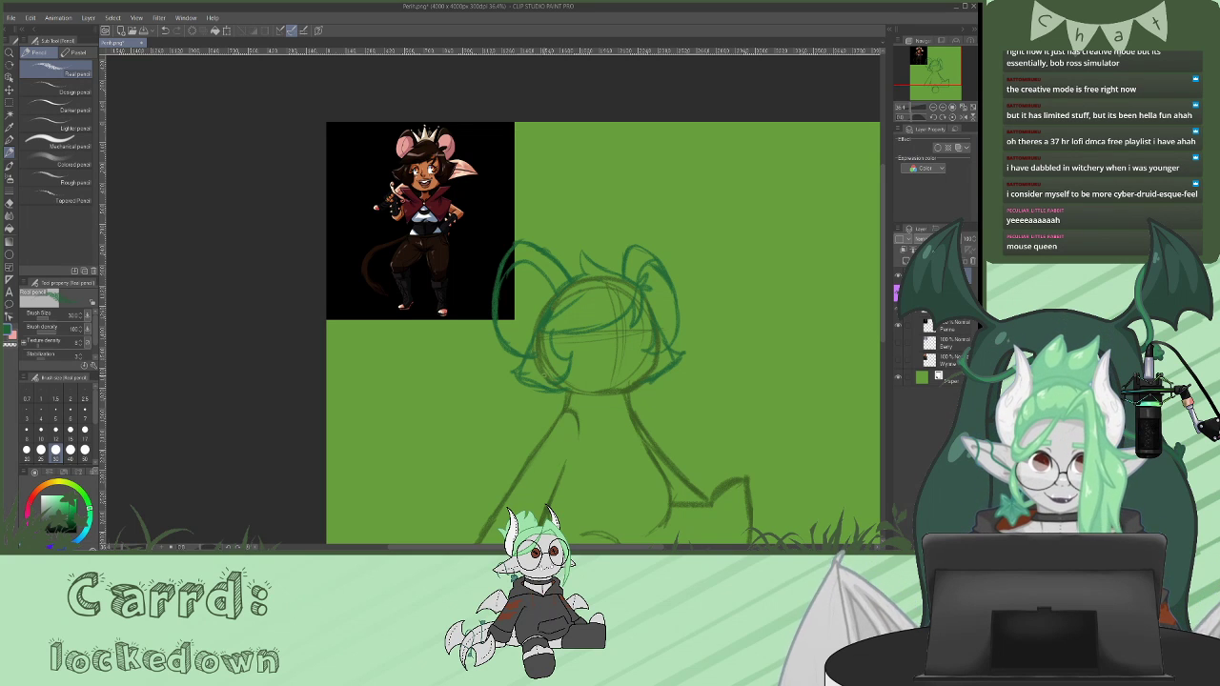
mouse_move(654, 346)
mouse_down()
mouse_move(638, 364)
mouse_move(663, 345)
mouse_up()
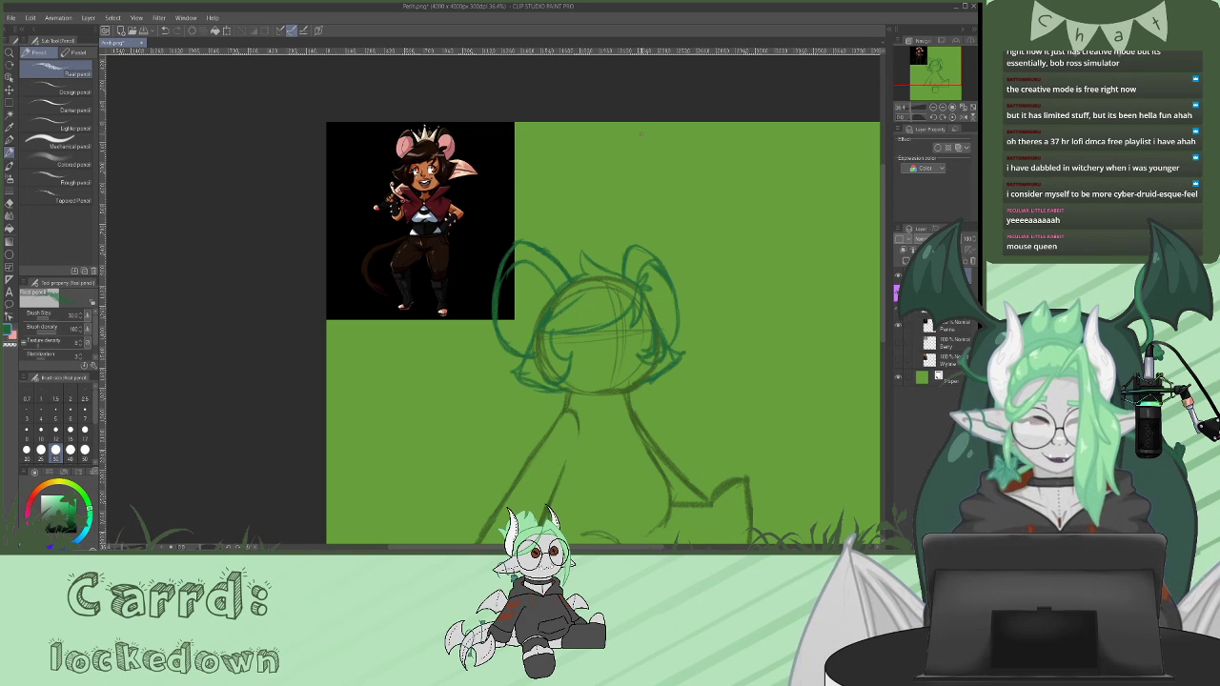
- Sketch a small spiky crown on top of the head between the ears, reworking its points and making the centre one tallest
mouse_move(591, 259)
mouse_down()
mouse_move(591, 240)
mouse_move(606, 265)
mouse_move(617, 245)
mouse_up()
mouse_move(618, 244)
mouse_down()
mouse_move(620, 273)
mouse_move(572, 243)
mouse_move(577, 279)
mouse_up()
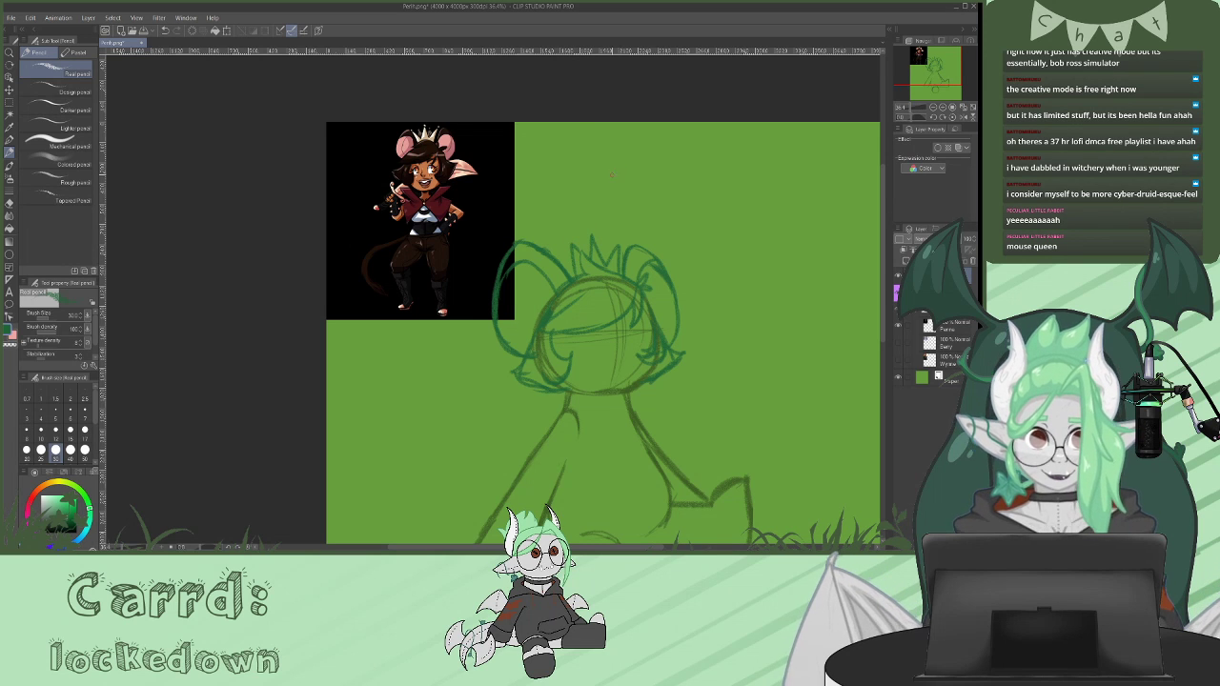
key(ctrl+z)
mouse_move(580, 257)
mouse_down()
mouse_move(565, 244)
mouse_move(574, 269)
mouse_move(561, 248)
mouse_move(573, 277)
mouse_move(588, 252)
mouse_up()
key(ctrl+z)
key(ctrl+z)
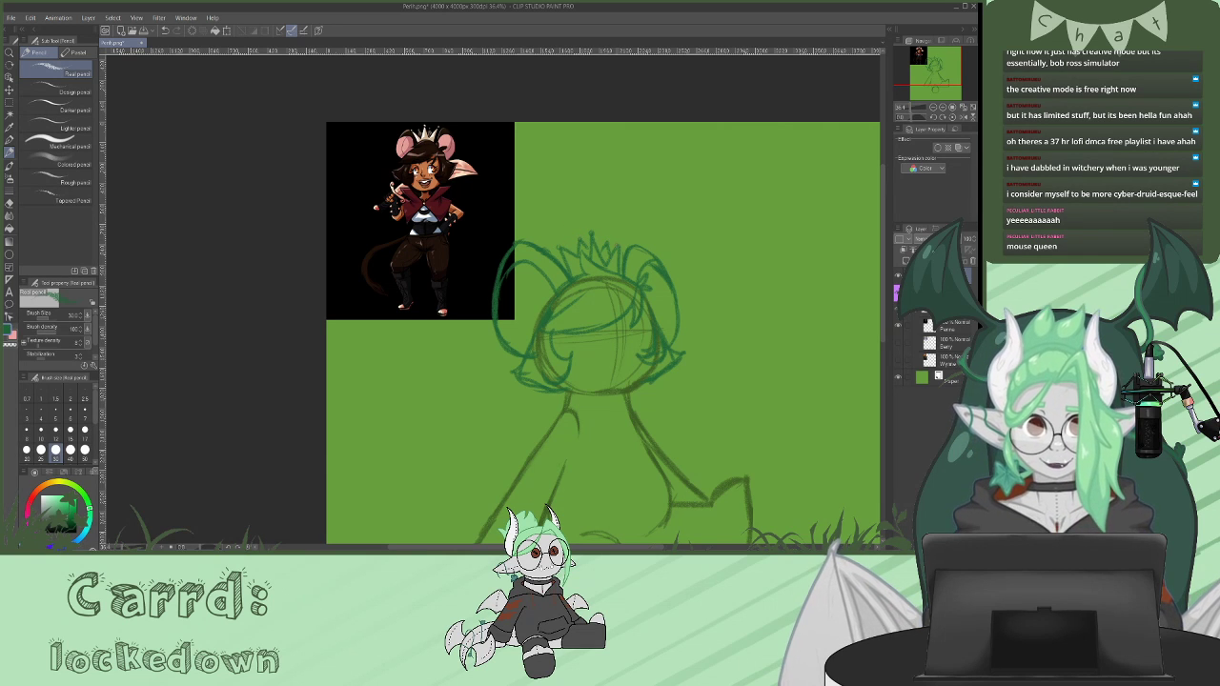
drag(623, 241, 617, 249)
drag(884, 215, 884, 202)
mouse_move(592, 268)
mouse_down()
mouse_move(604, 297)
mouse_move(586, 292)
mouse_up()
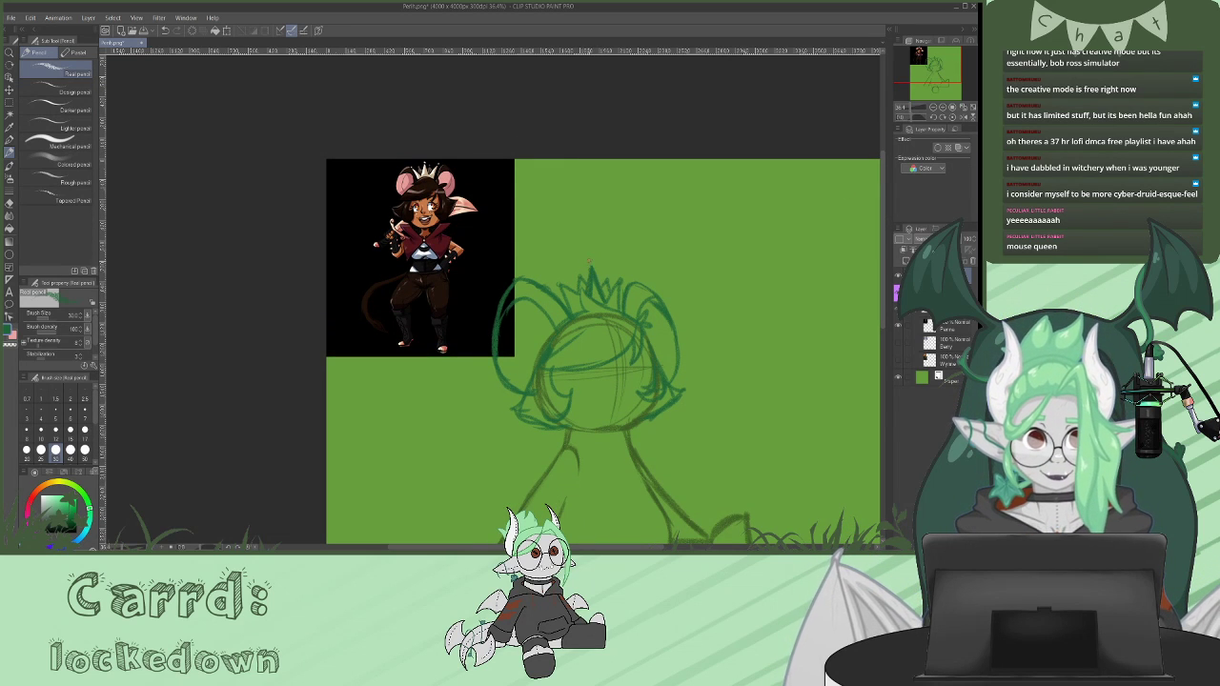
- Sketch two round eyes on the face beneath the fringe and lighten their insides with the eraser
scroll(886, 214, down, 1)
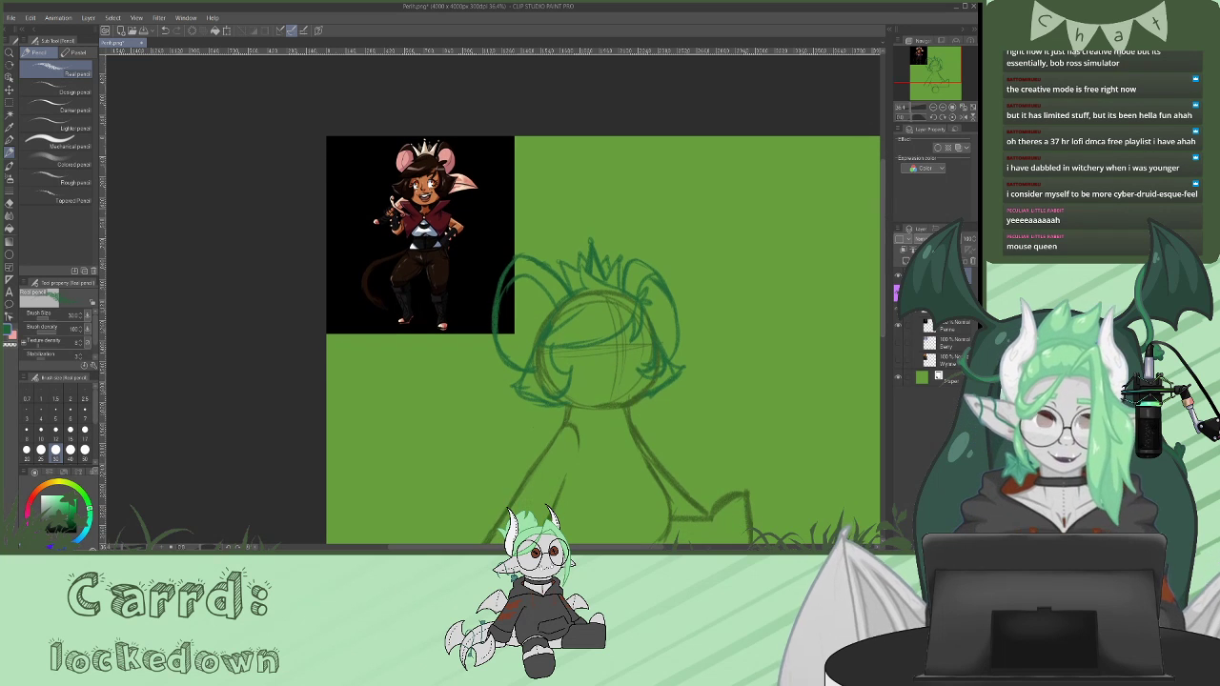
mouse_move(629, 341)
mouse_down()
mouse_move(633, 358)
mouse_move(587, 364)
mouse_up()
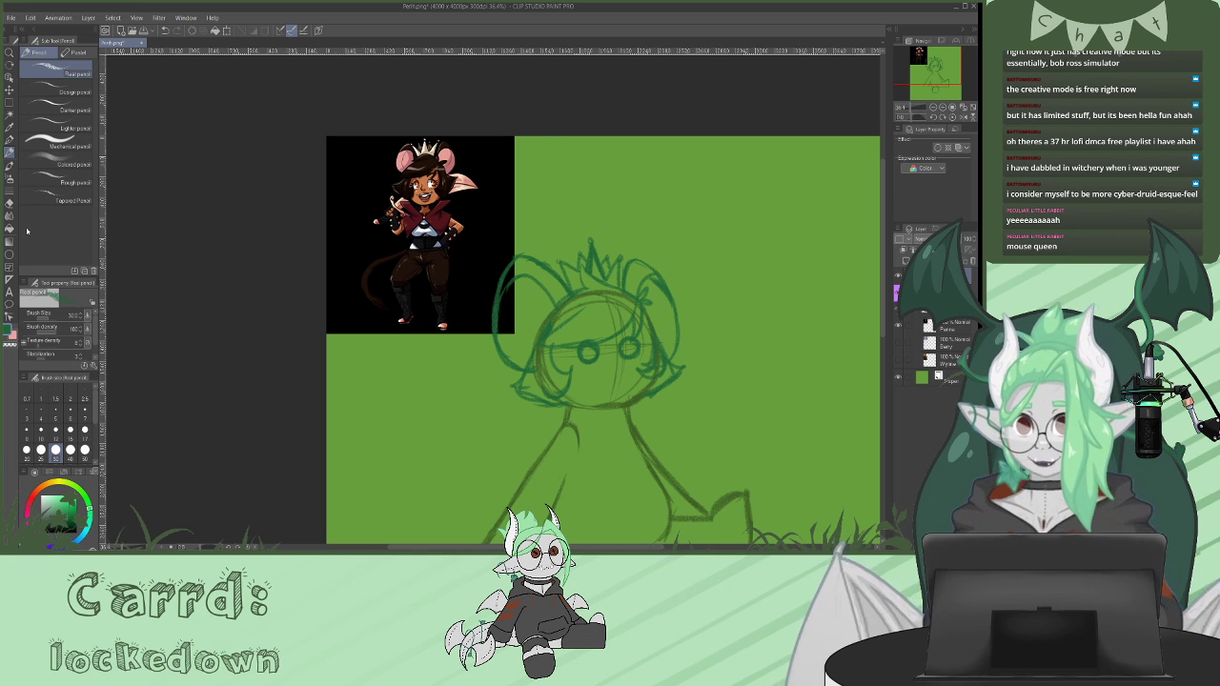
key(e)
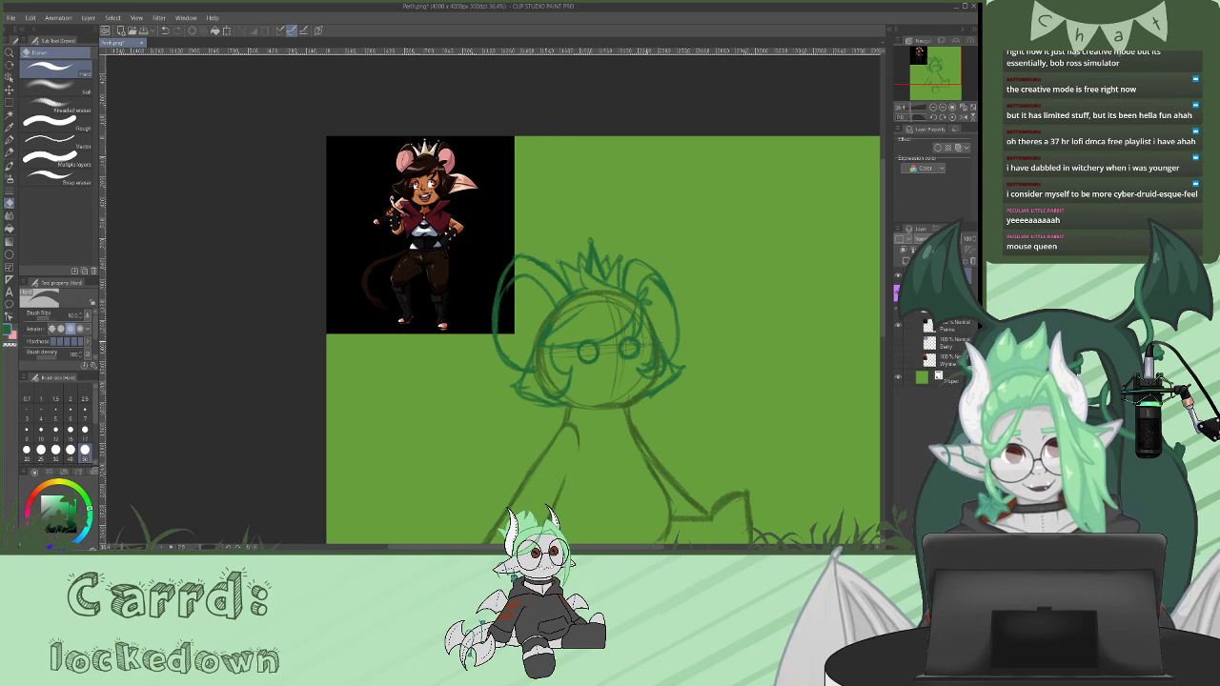
drag(629, 349, 634, 345)
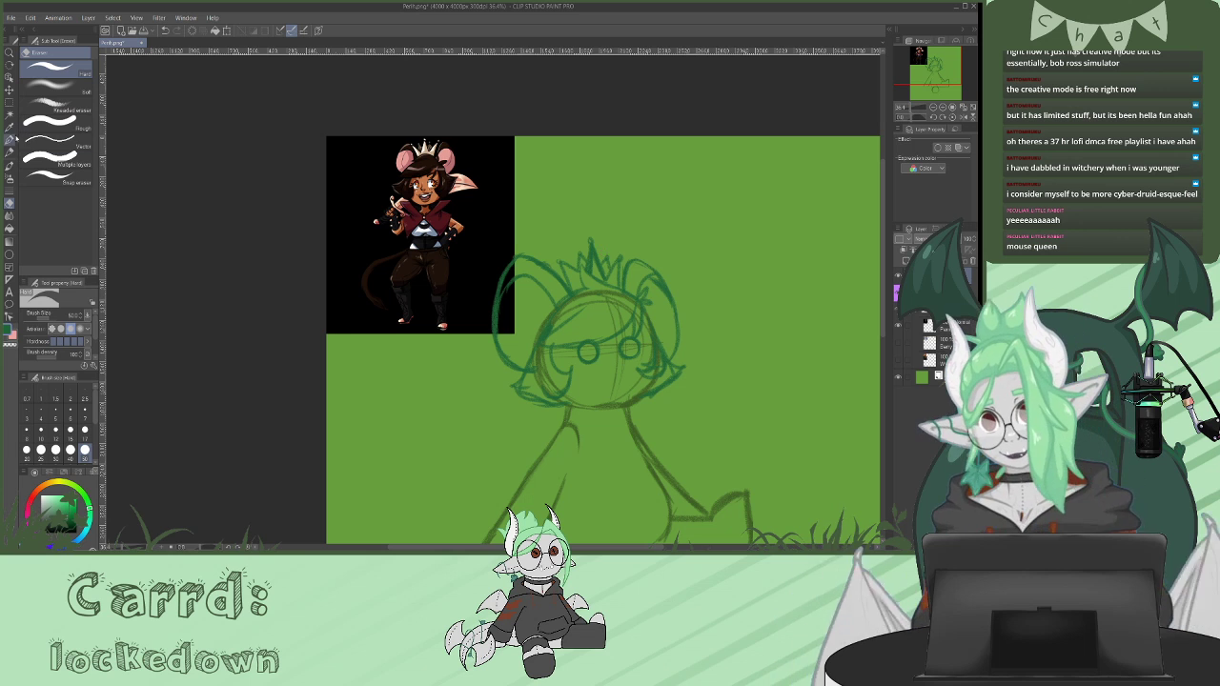
click(10, 141)
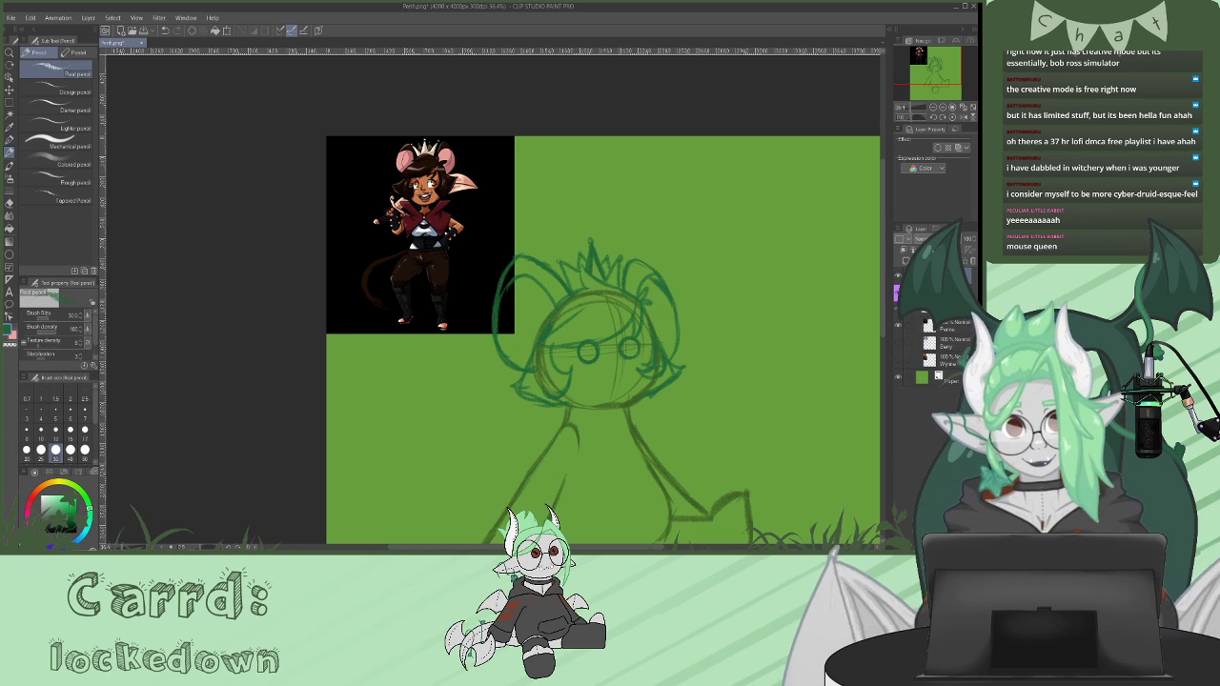
- Sketch a small smiling mouth with a front tooth below the eyes and add pupil details inside both eyes
mouse_move(595, 381)
mouse_down()
mouse_move(624, 375)
mouse_move(619, 385)
mouse_up()
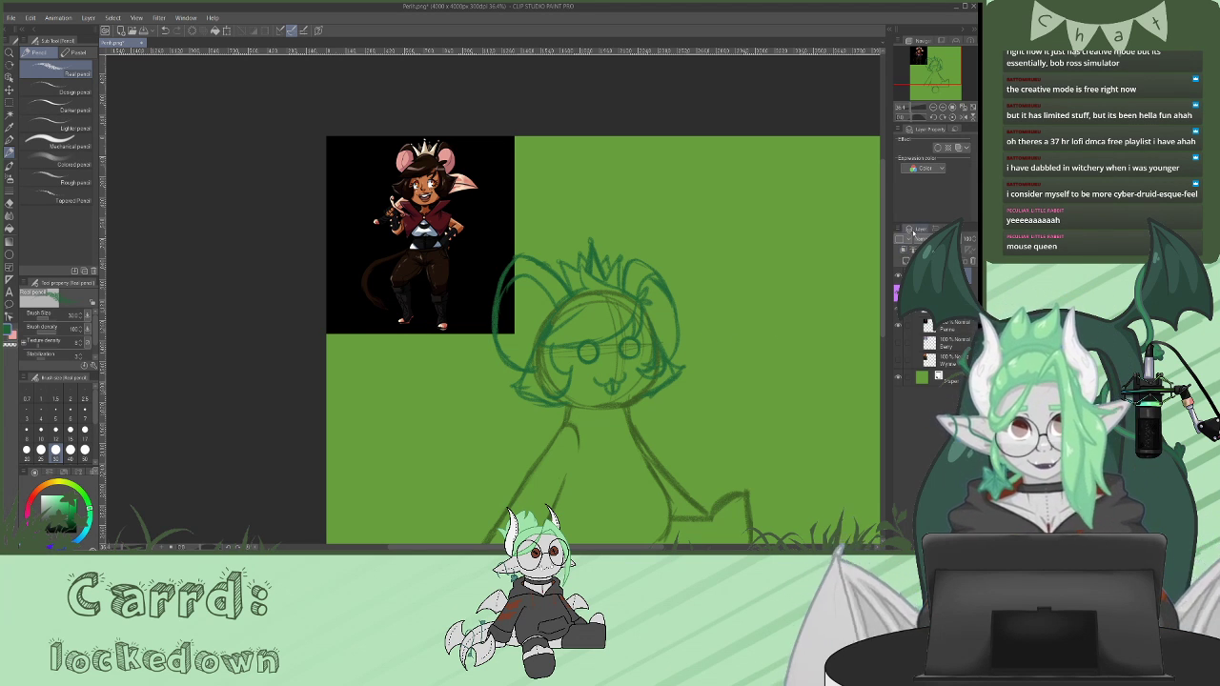
scroll(882, 251, down, 2)
drag(882, 251, 881, 252)
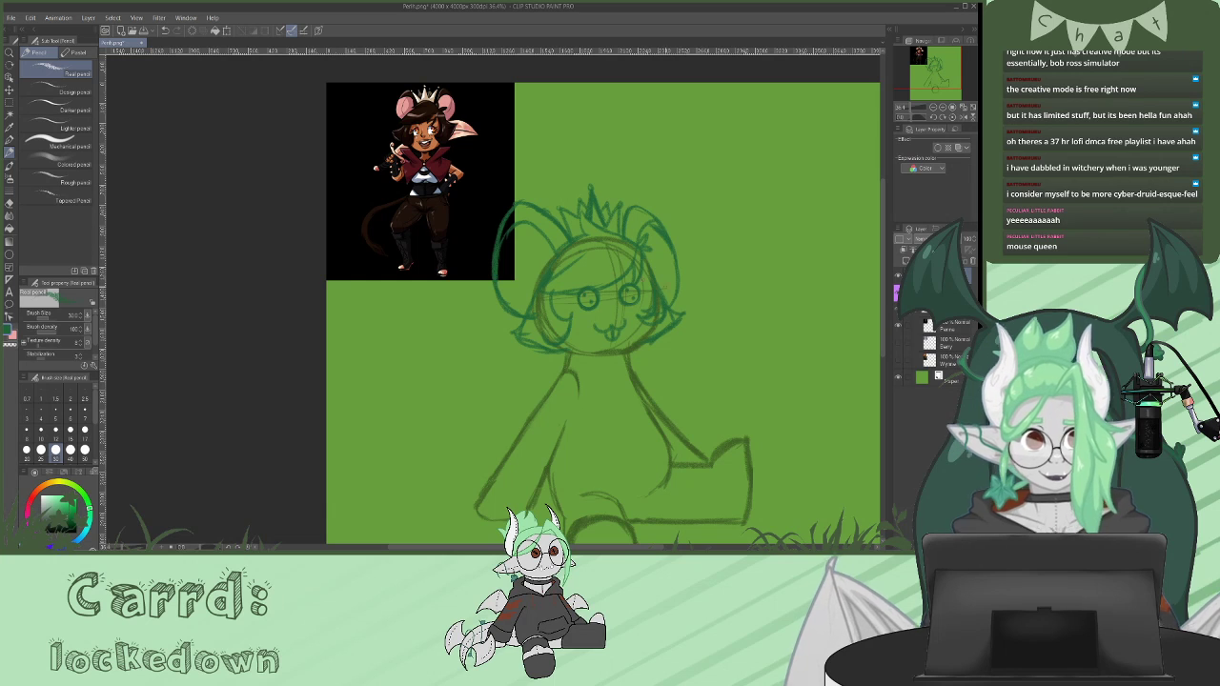
- Sketch a winding tail that emerges between body and arm and ends in a pointed tuft past the hand, erasing stray lines
scroll(882, 286, down, 1)
scroll(881, 291, down, 5)
mouse_move(551, 417)
mouse_down()
mouse_move(453, 440)
mouse_move(458, 494)
mouse_move(564, 437)
mouse_up()
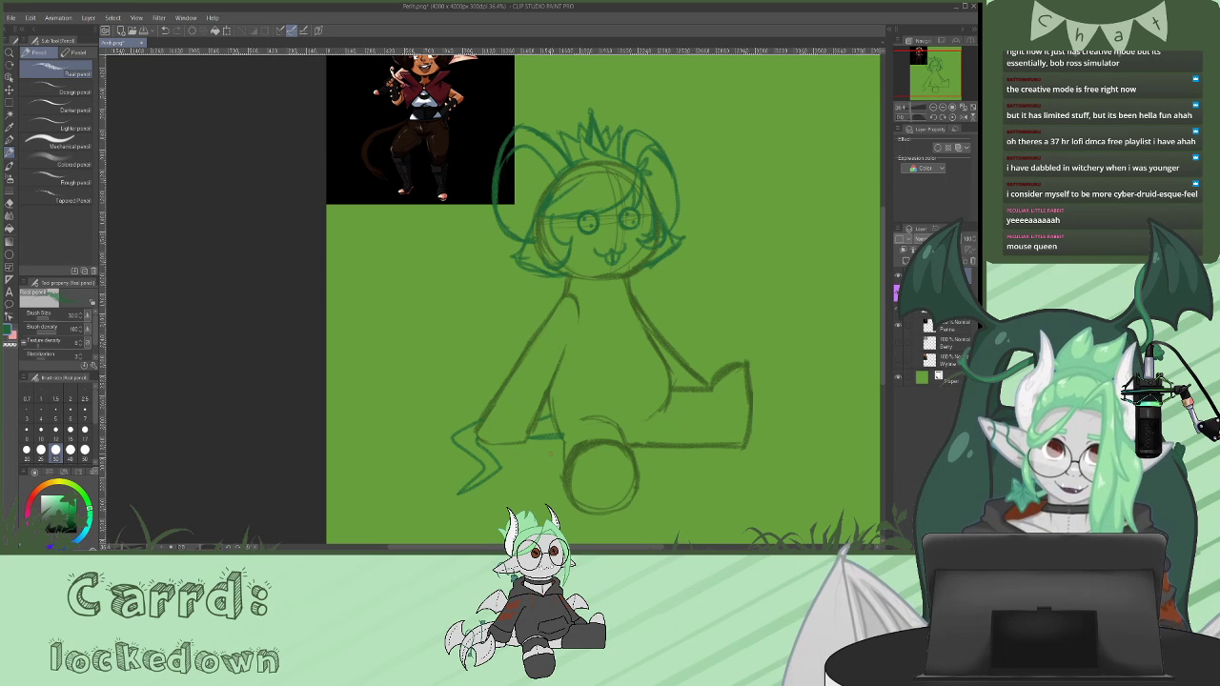
mouse_move(885, 313)
mouse_down()
mouse_move(882, 266)
mouse_move(883, 356)
mouse_up()
mouse_move(478, 370)
mouse_down()
mouse_move(471, 389)
mouse_move(499, 363)
mouse_move(476, 368)
mouse_up()
drag(548, 309, 485, 348)
key(e)
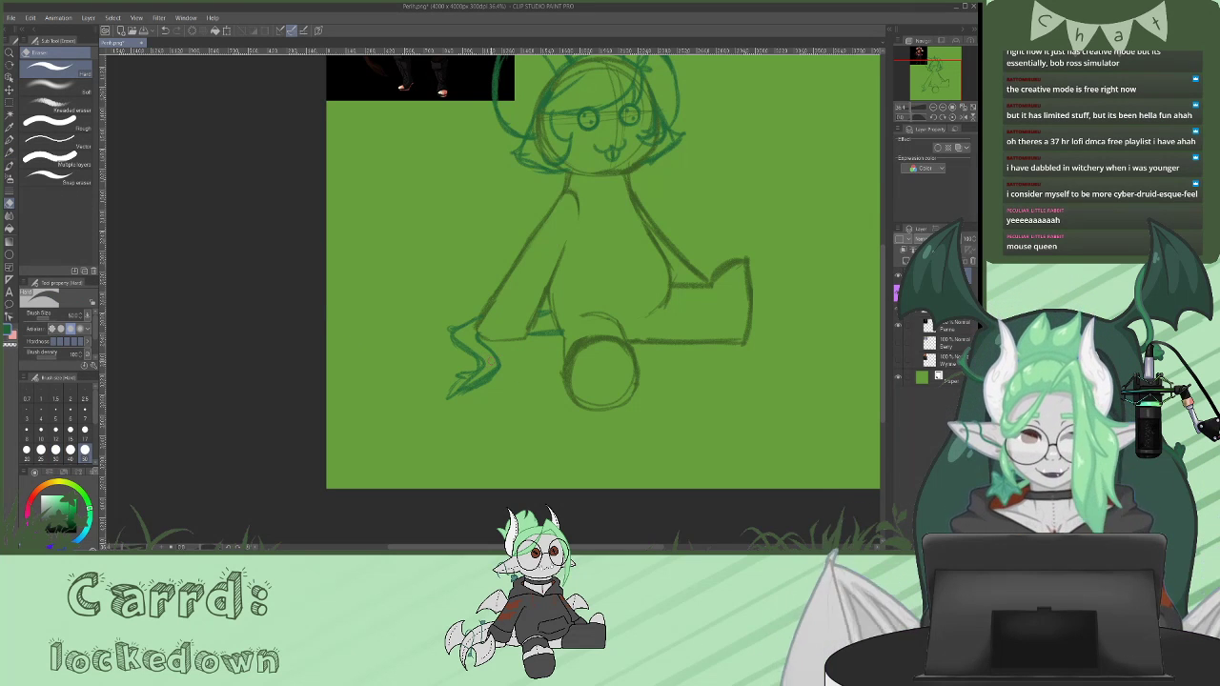
mouse_move(488, 374)
mouse_down()
mouse_move(465, 387)
mouse_move(478, 373)
mouse_up()
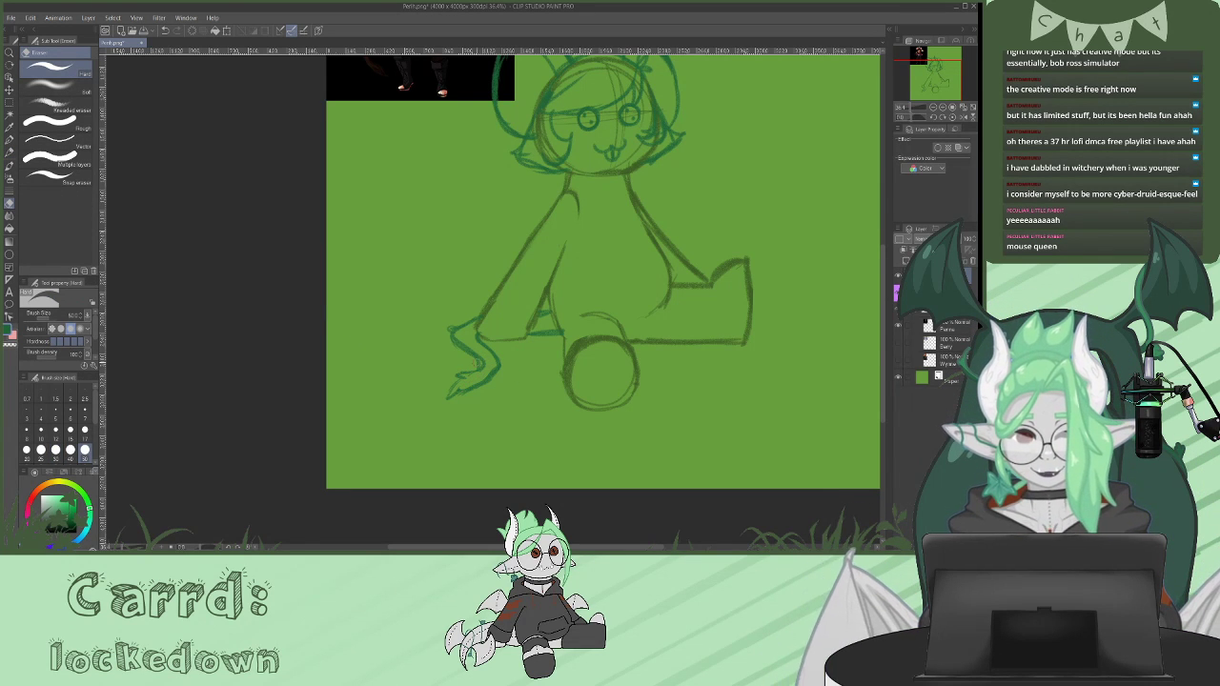
key(p)
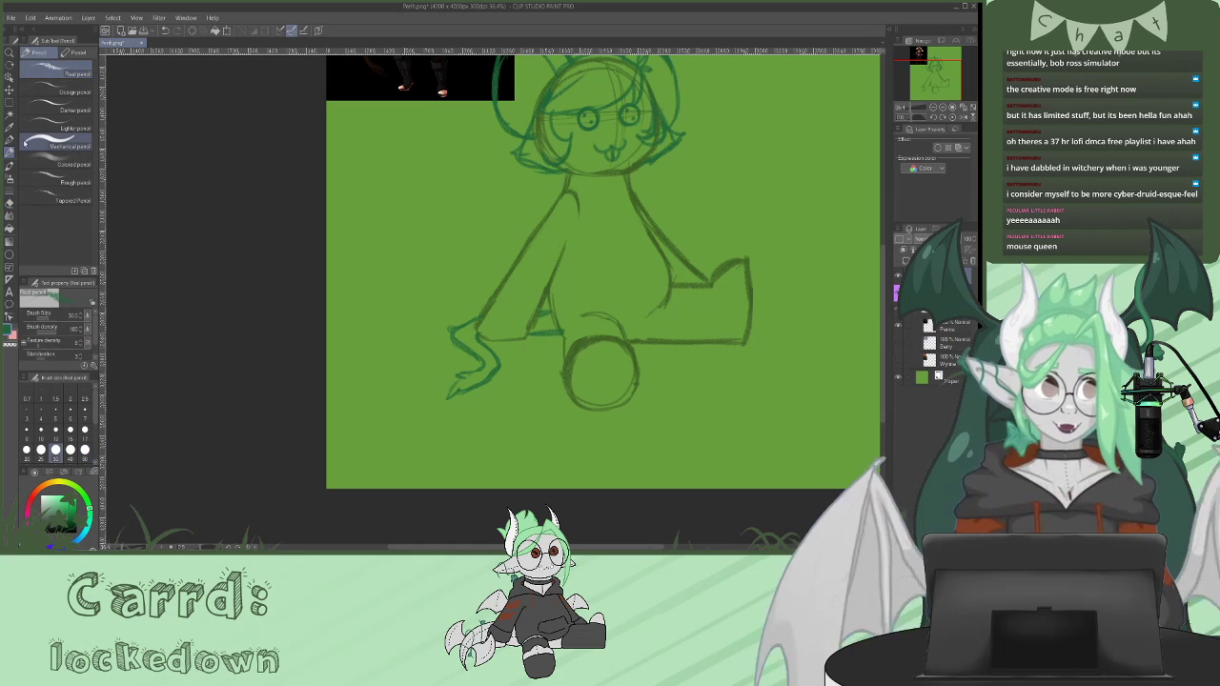
mouse_move(458, 375)
mouse_down()
mouse_move(479, 372)
mouse_move(483, 388)
mouse_move(494, 375)
mouse_up()
- Sketch a pointed collar and a short open jacket over the shoulders, joined by a small round clasp whose inside is erased clear
drag(881, 314, 881, 282)
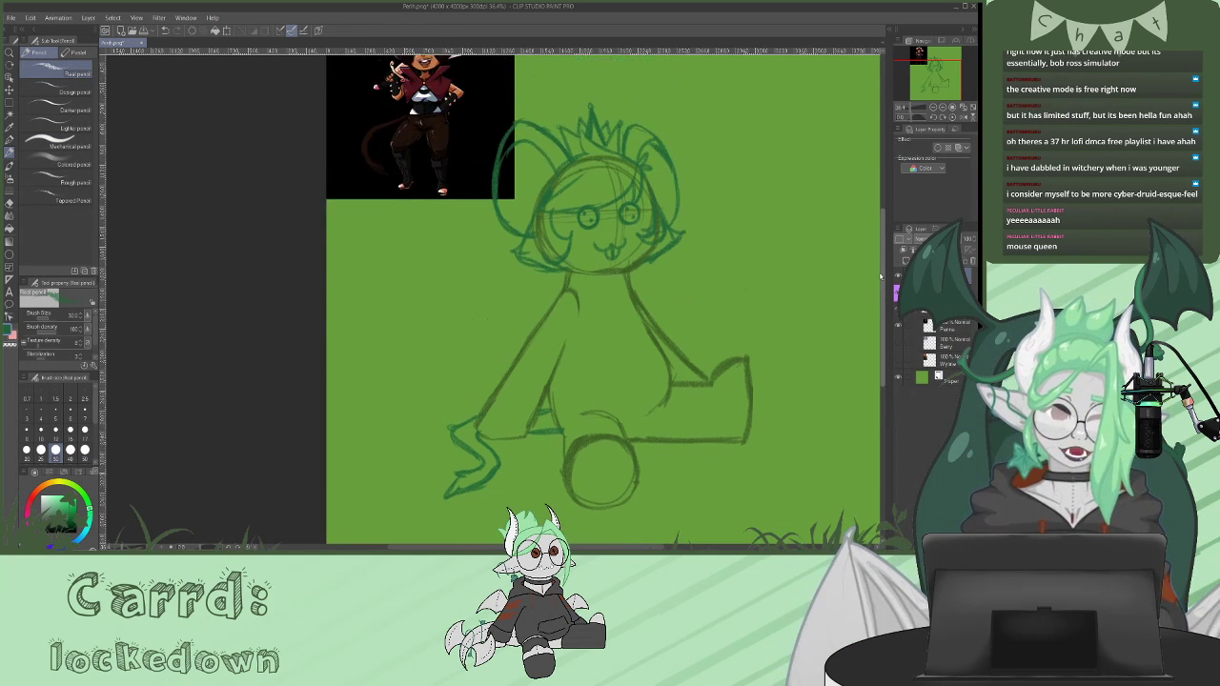
scroll(882, 282, up, 3)
scroll(881, 282, down, 2)
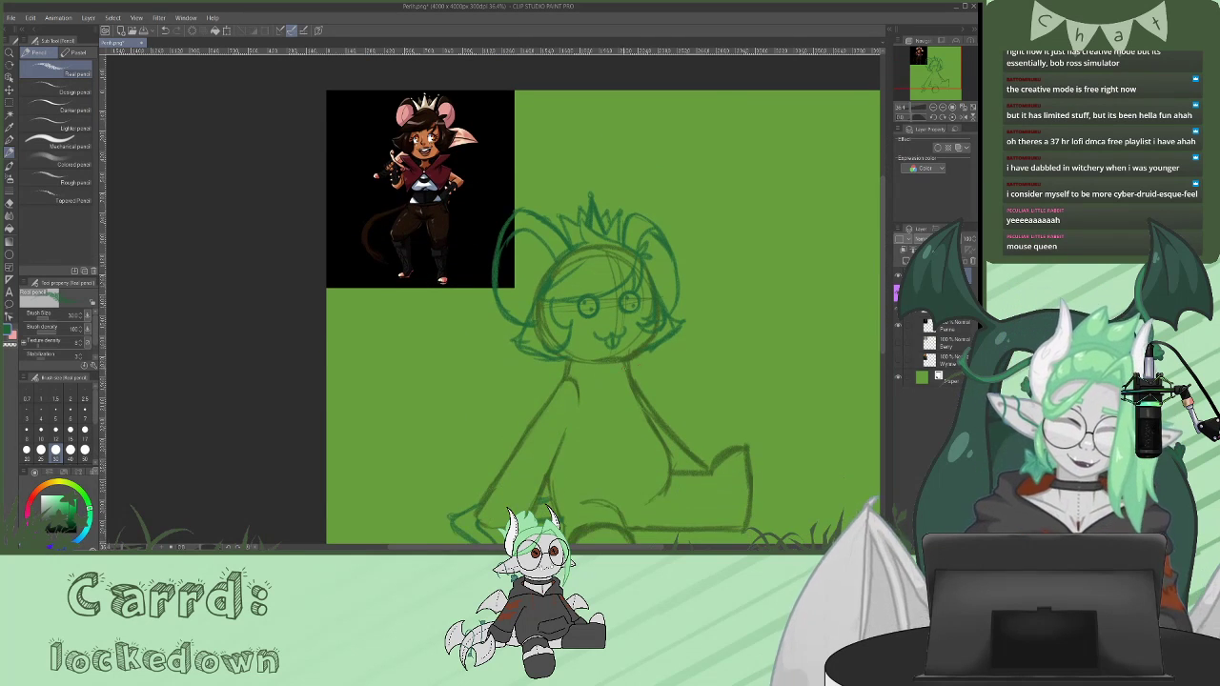
drag(639, 363, 615, 387)
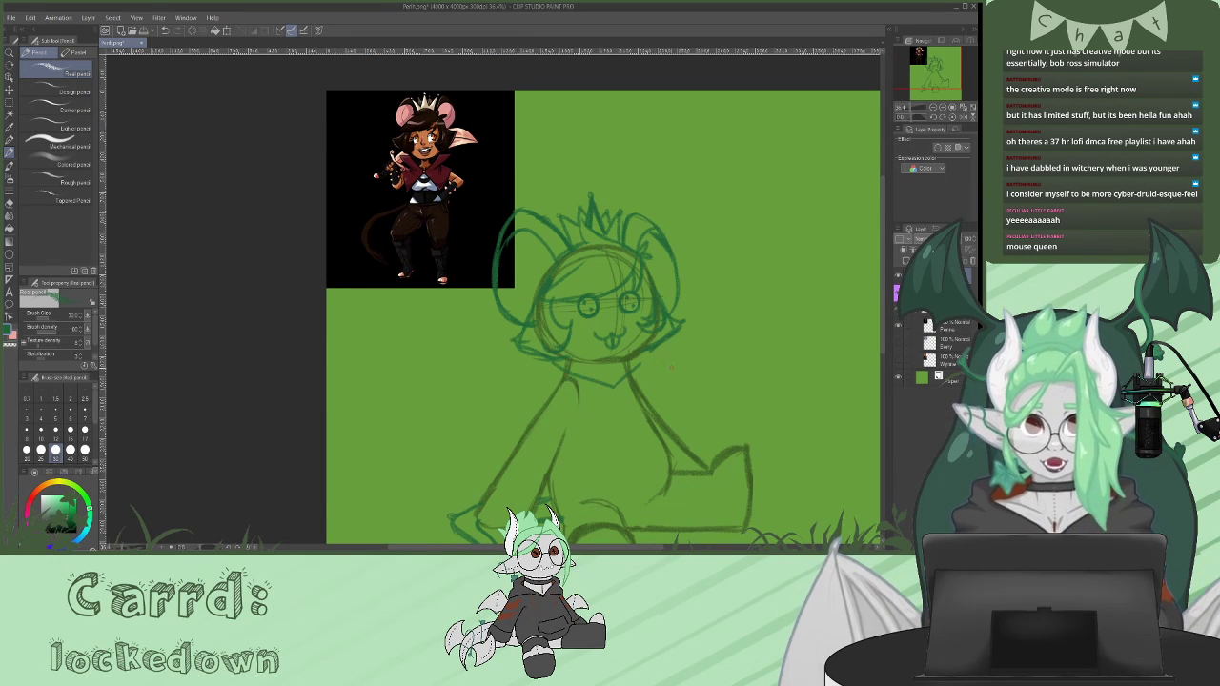
mouse_move(550, 360)
mouse_down()
mouse_move(561, 381)
mouse_move(540, 411)
mouse_move(558, 455)
mouse_up()
drag(612, 394, 570, 461)
drag(615, 389, 657, 419)
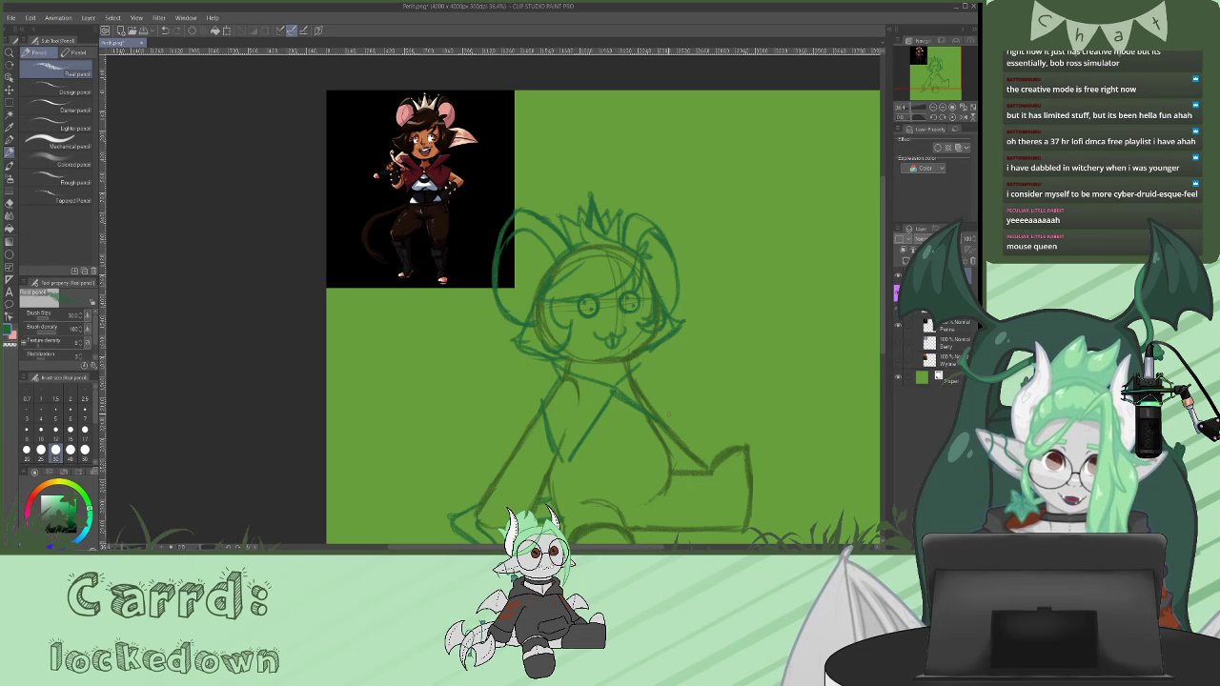
drag(641, 363, 675, 427)
drag(620, 398, 639, 410)
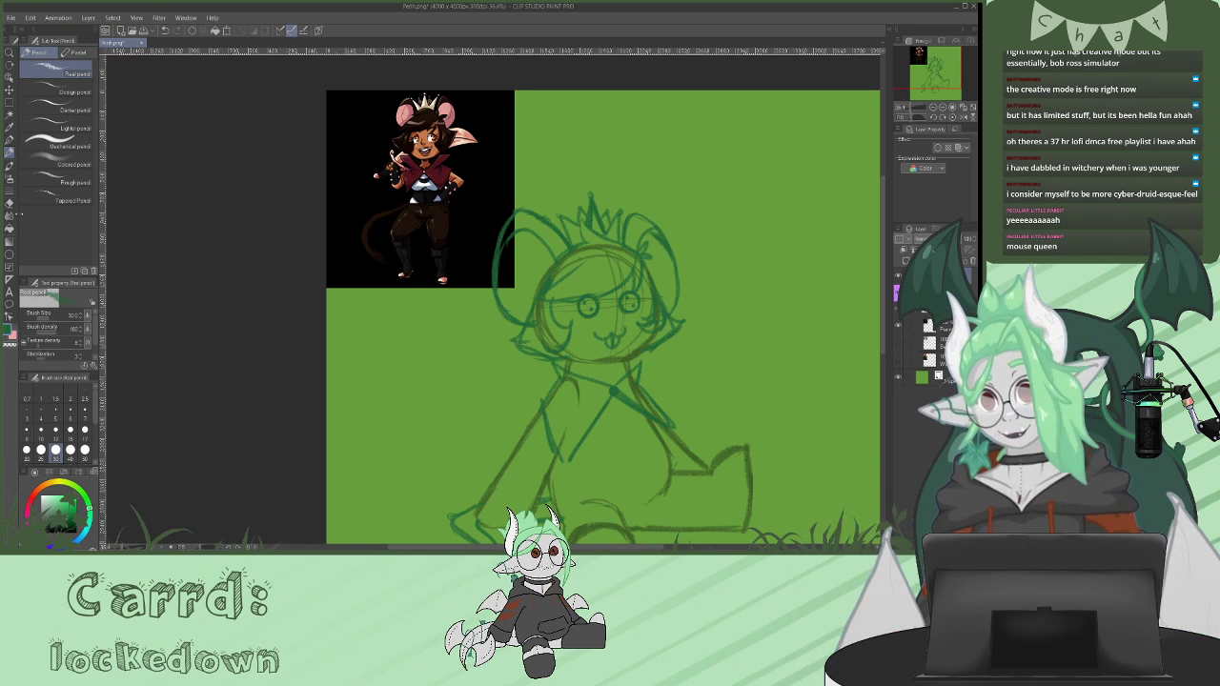
key(e)
drag(620, 393, 647, 411)
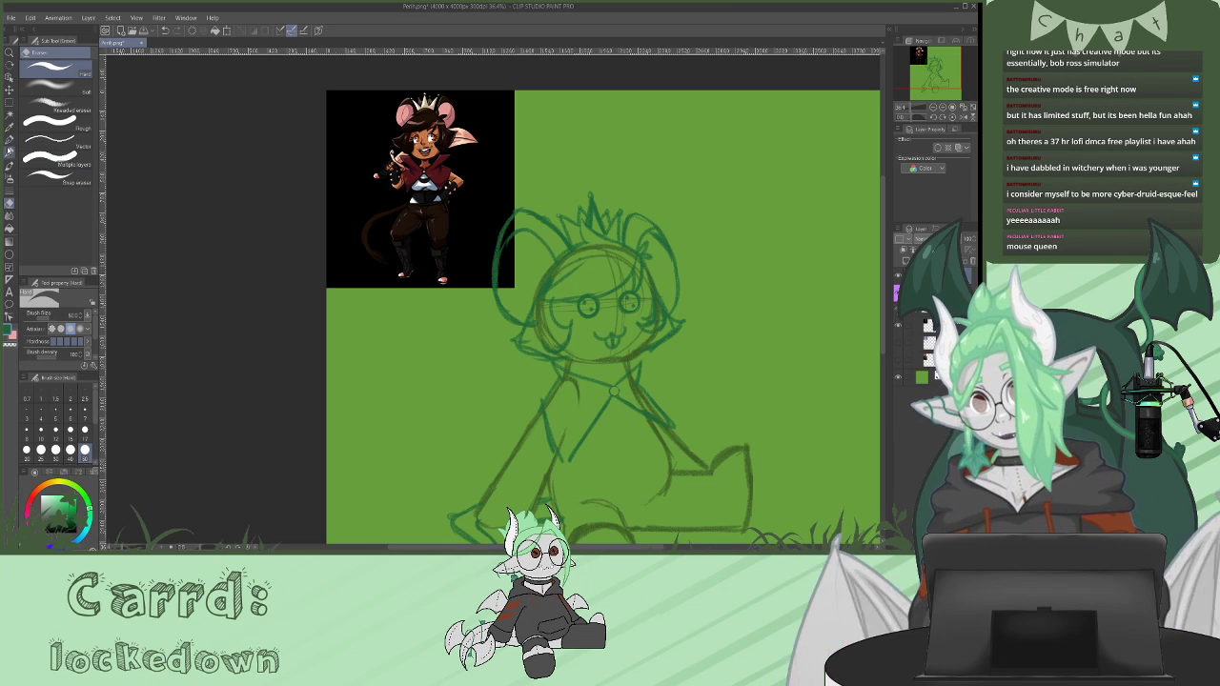
- Bring the jacket's front panel beside the arm to a point and sketch the curved hem of the cropped top across the chest
key(p)
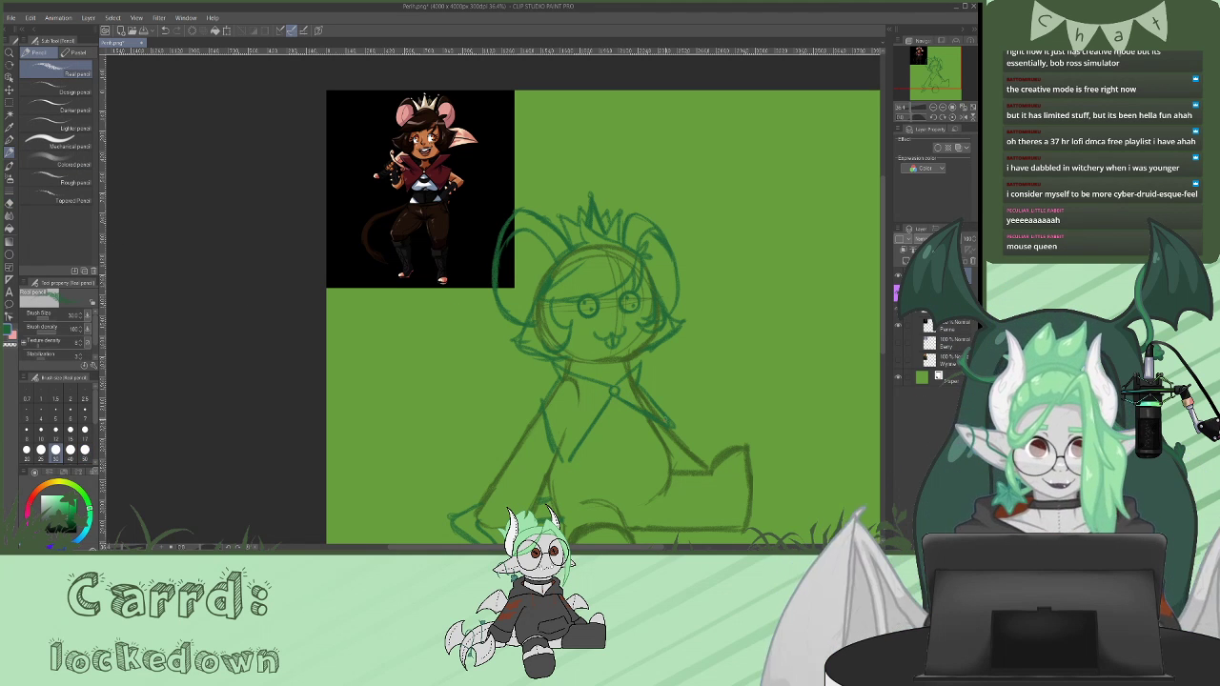
drag(571, 460, 565, 475)
drag(550, 422, 565, 475)
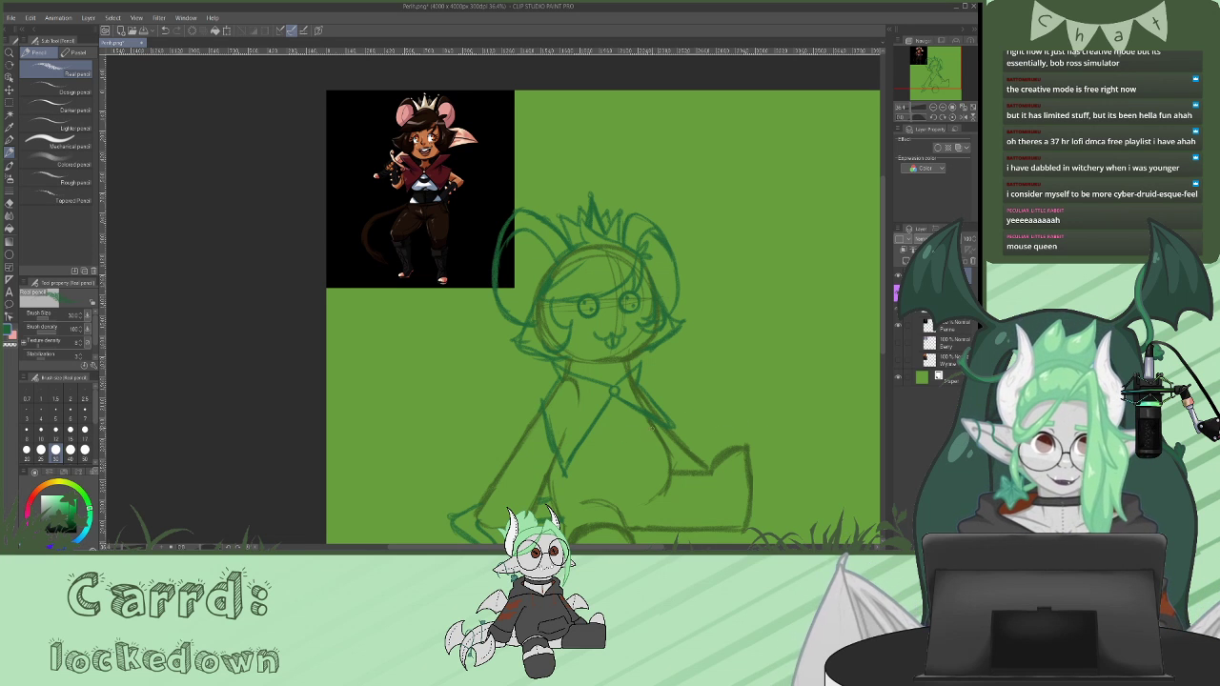
drag(586, 435, 671, 427)
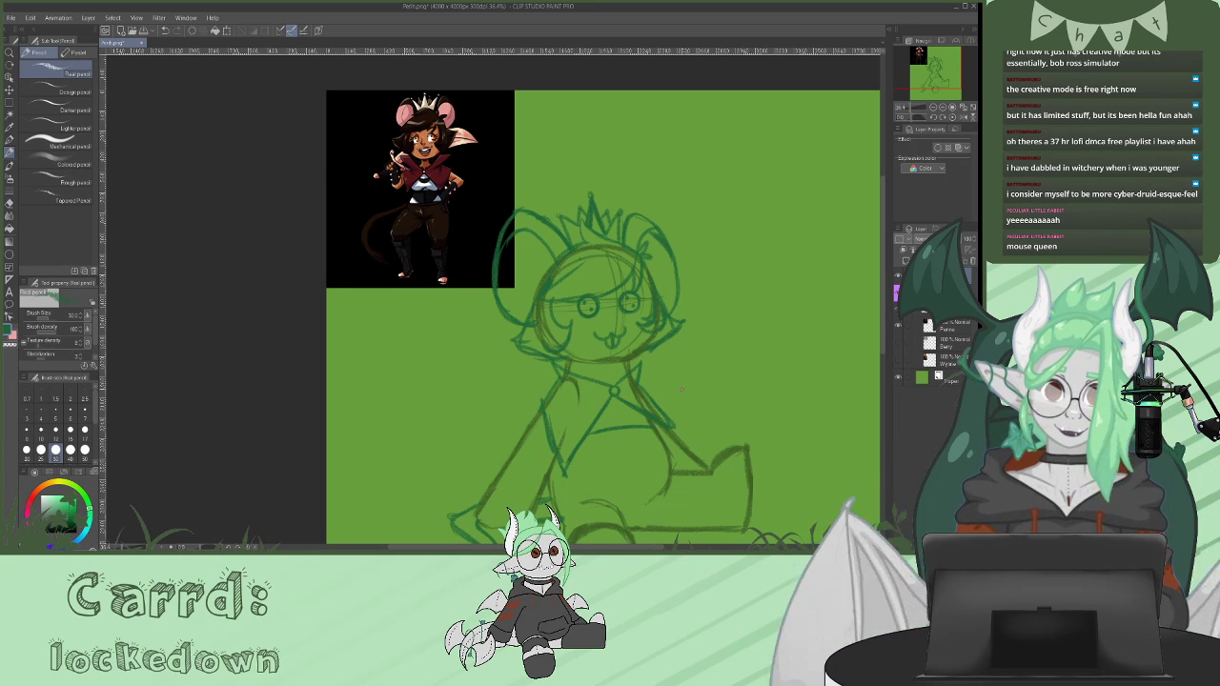
key(ctrl+z)
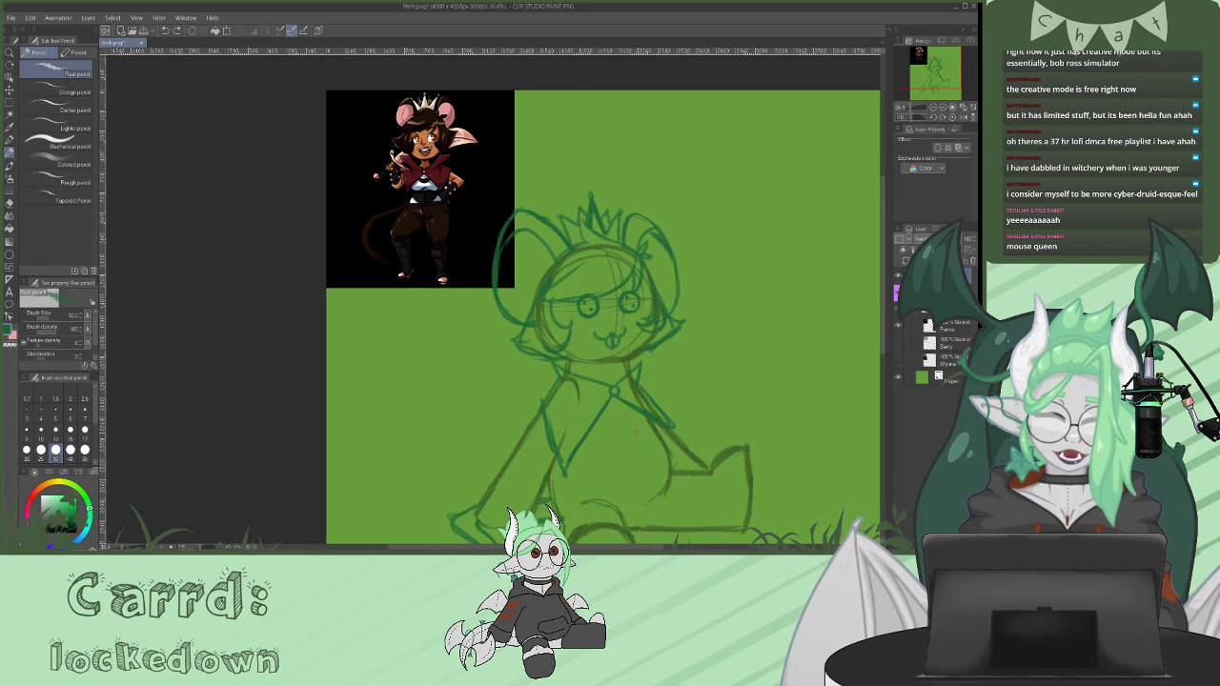
drag(657, 430, 582, 445)
- Sketch the trousers' curved waistline across the lower belly, then the boot cuff and toe line on the outstretched leg
scroll(604, 299, down, 3)
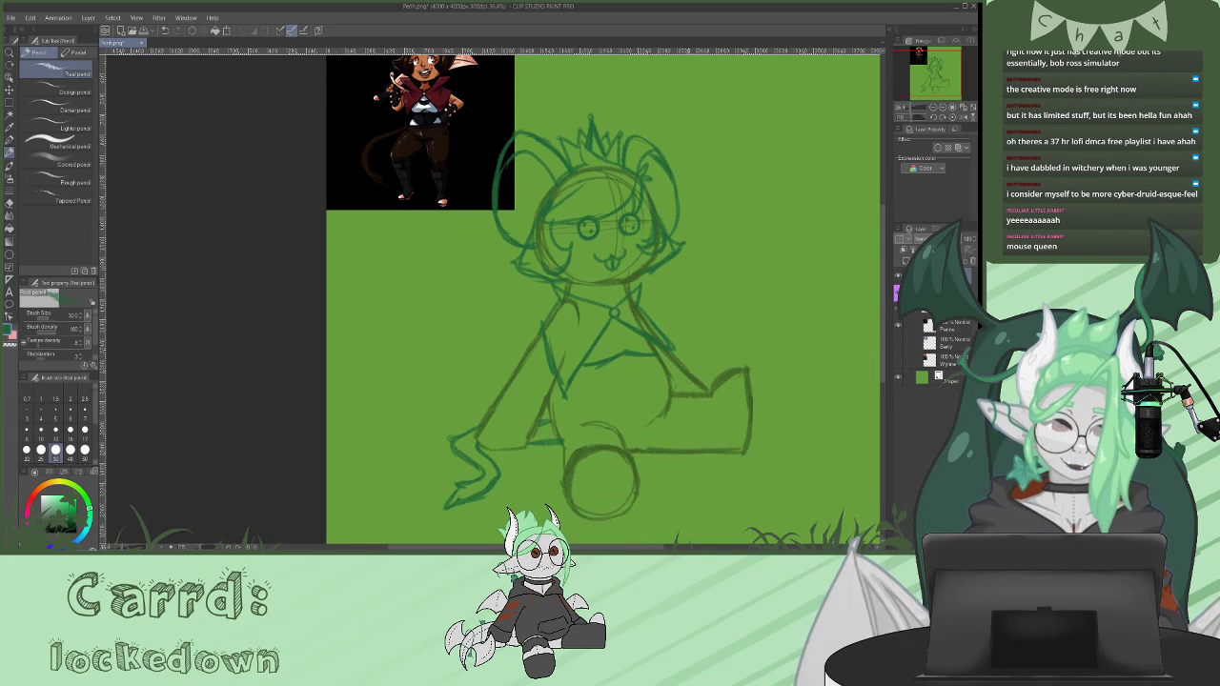
drag(669, 397, 550, 422)
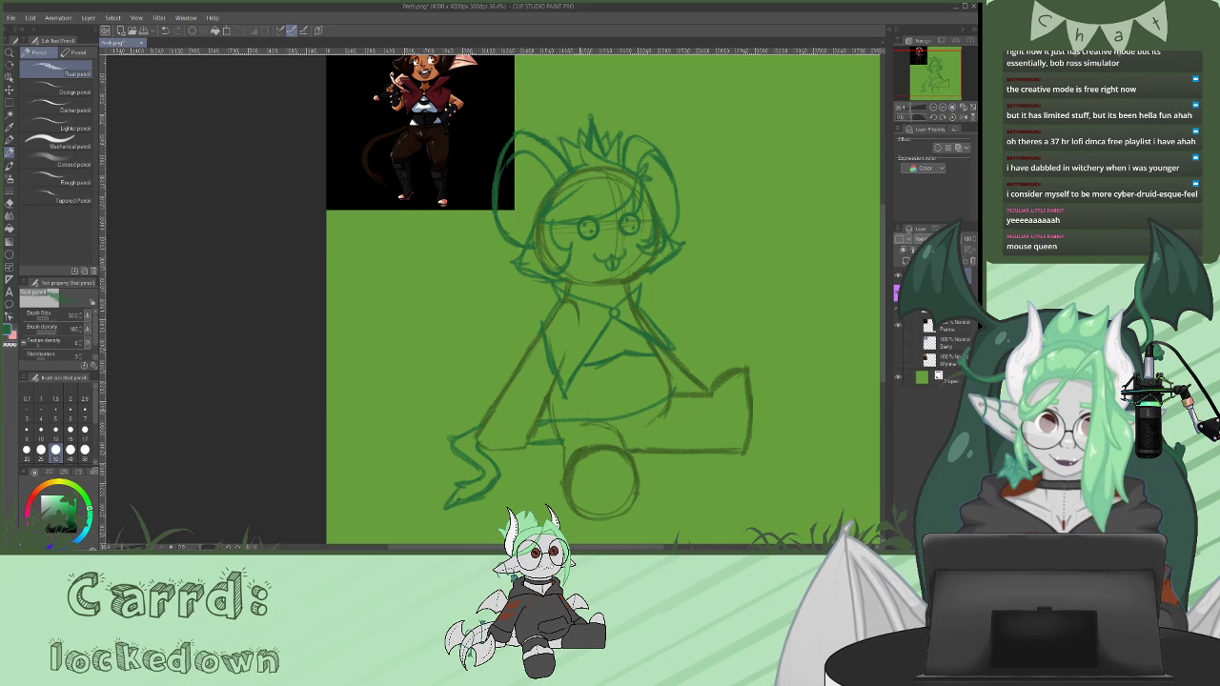
drag(550, 393, 590, 424)
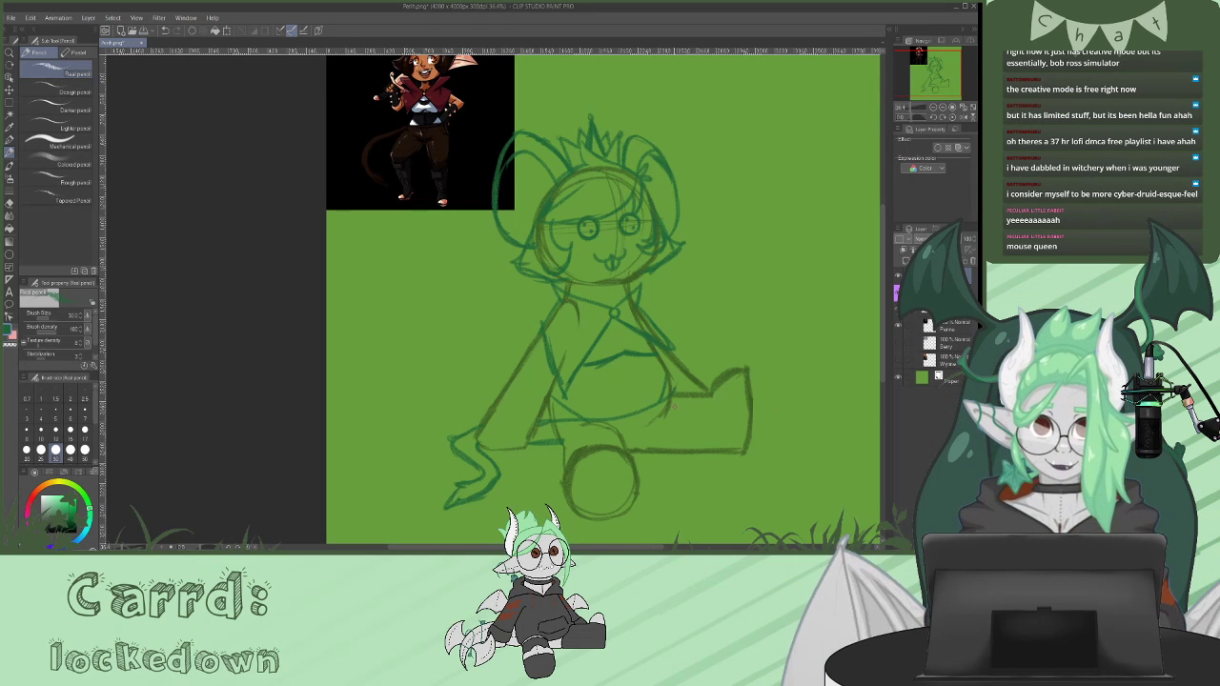
drag(675, 393, 672, 446)
drag(713, 393, 749, 388)
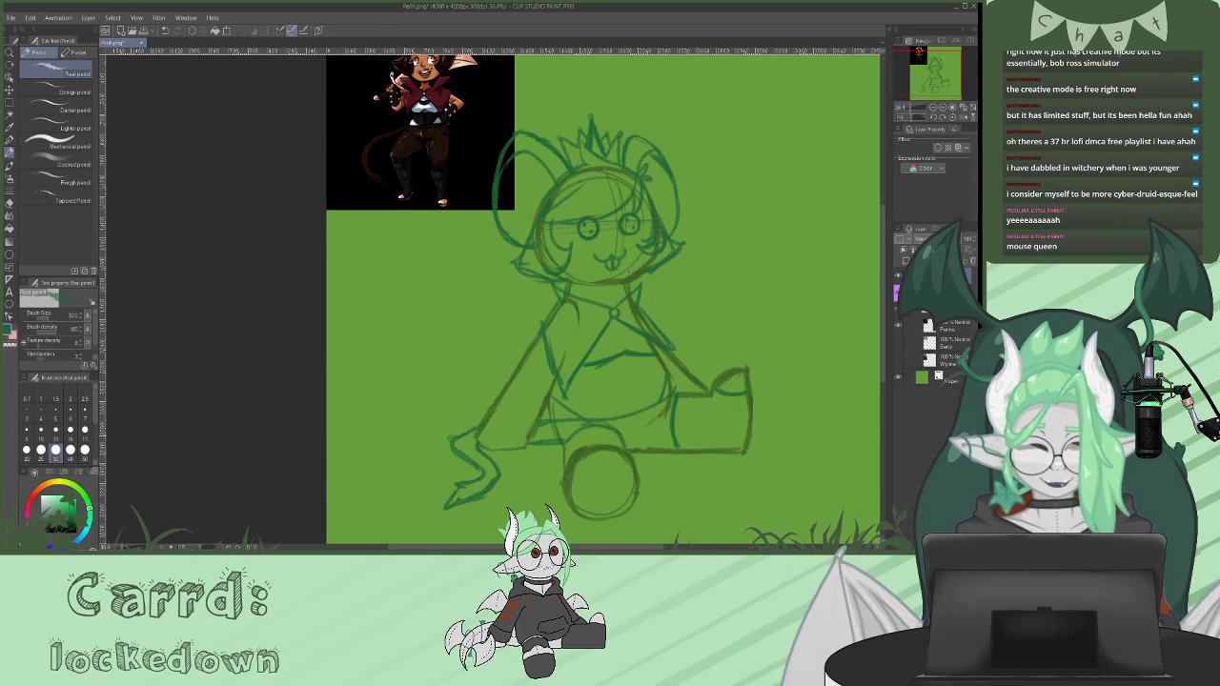
- Sketch a glove cuff with small studs around the forearm beside the tail
drag(884, 323, 885, 322)
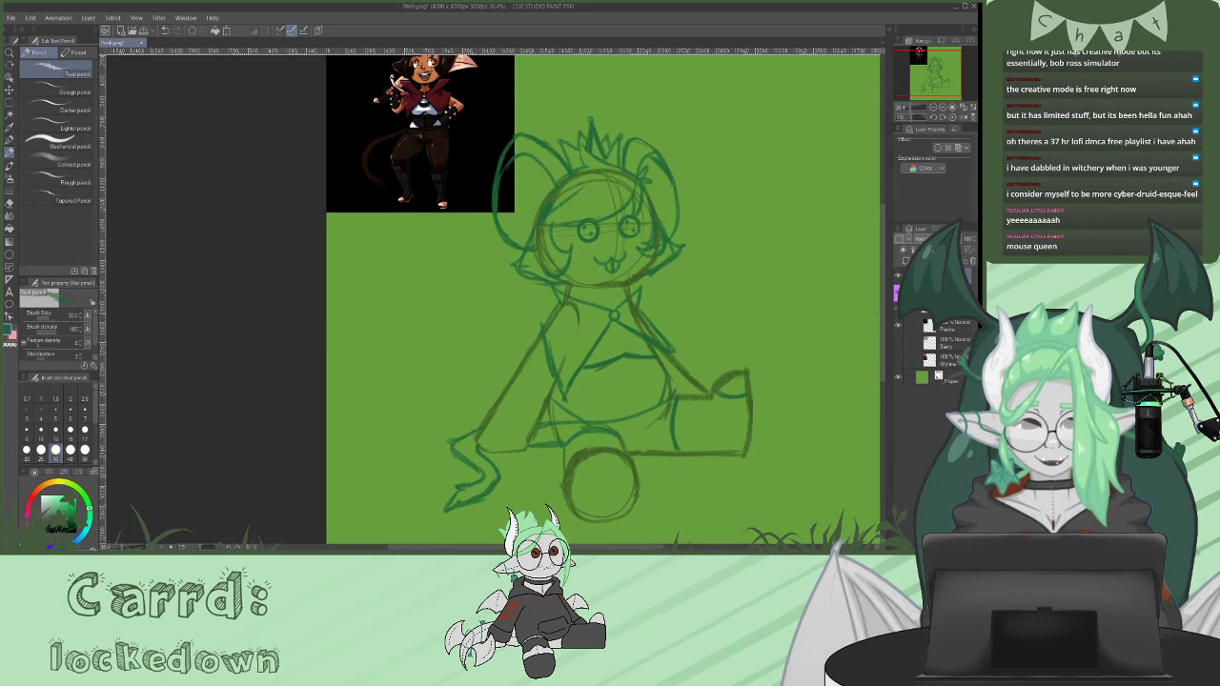
drag(487, 423, 526, 439)
drag(507, 393, 539, 411)
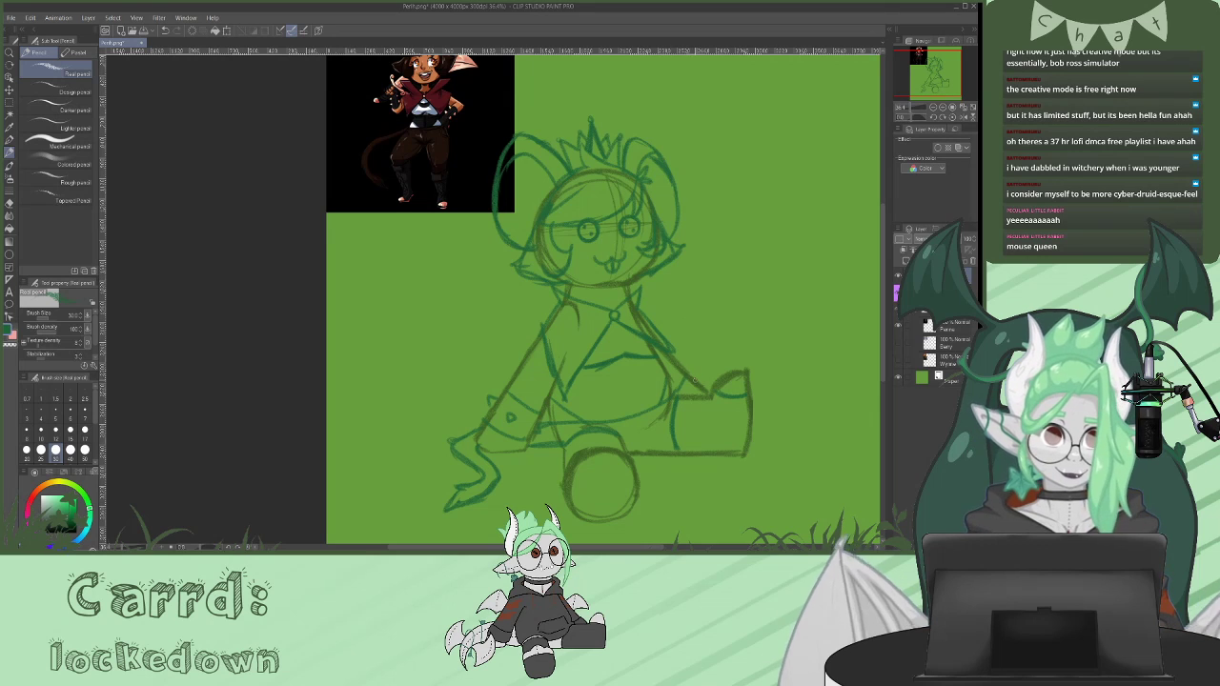
- Move the reference image to the opposite side of the canvas, beside the doll's head, and apply the transformation
drag(883, 312, 882, 278)
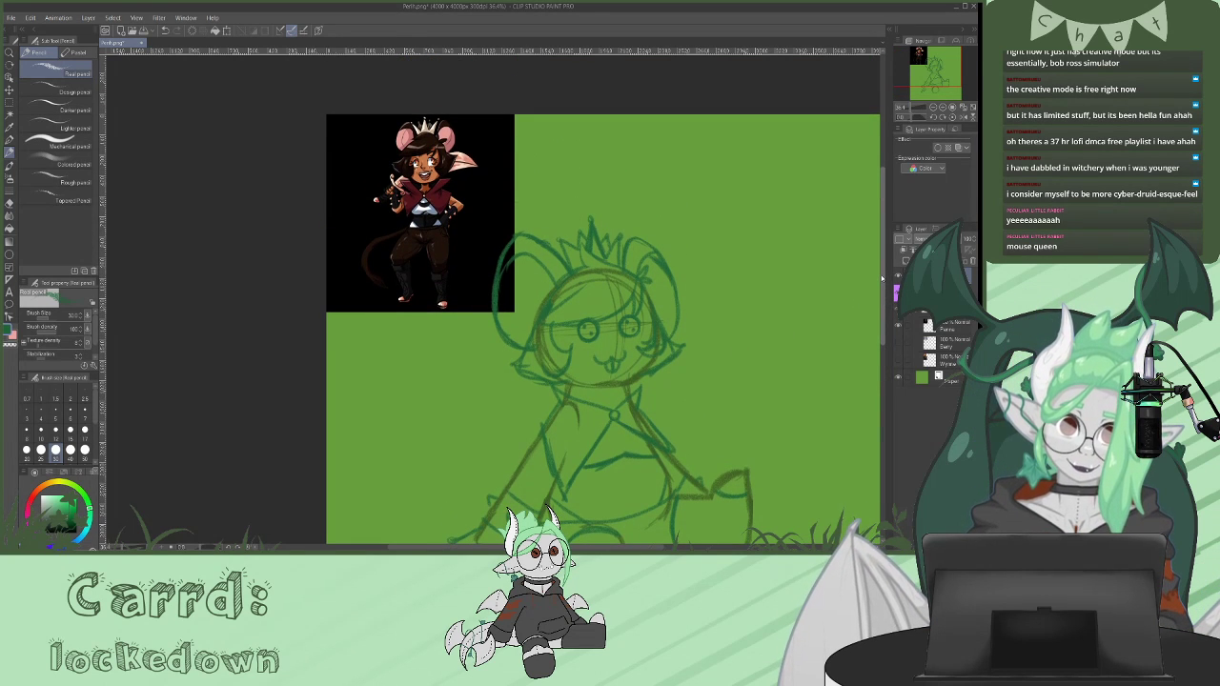
scroll(881, 277, down, 3)
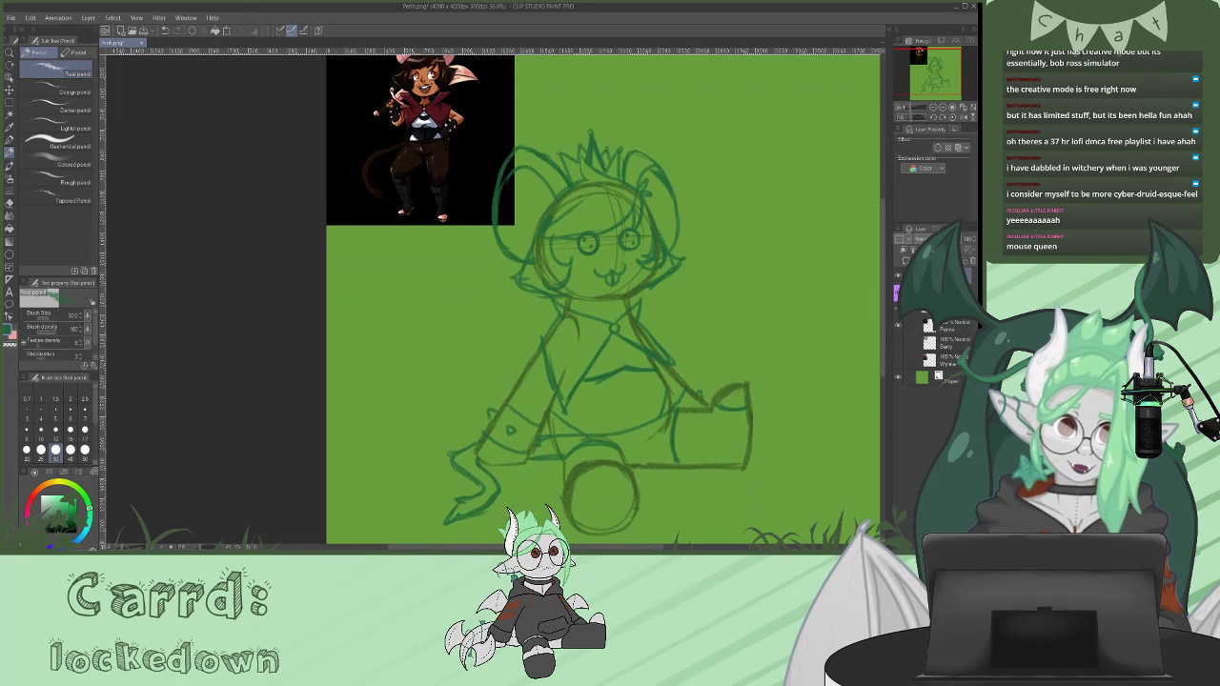
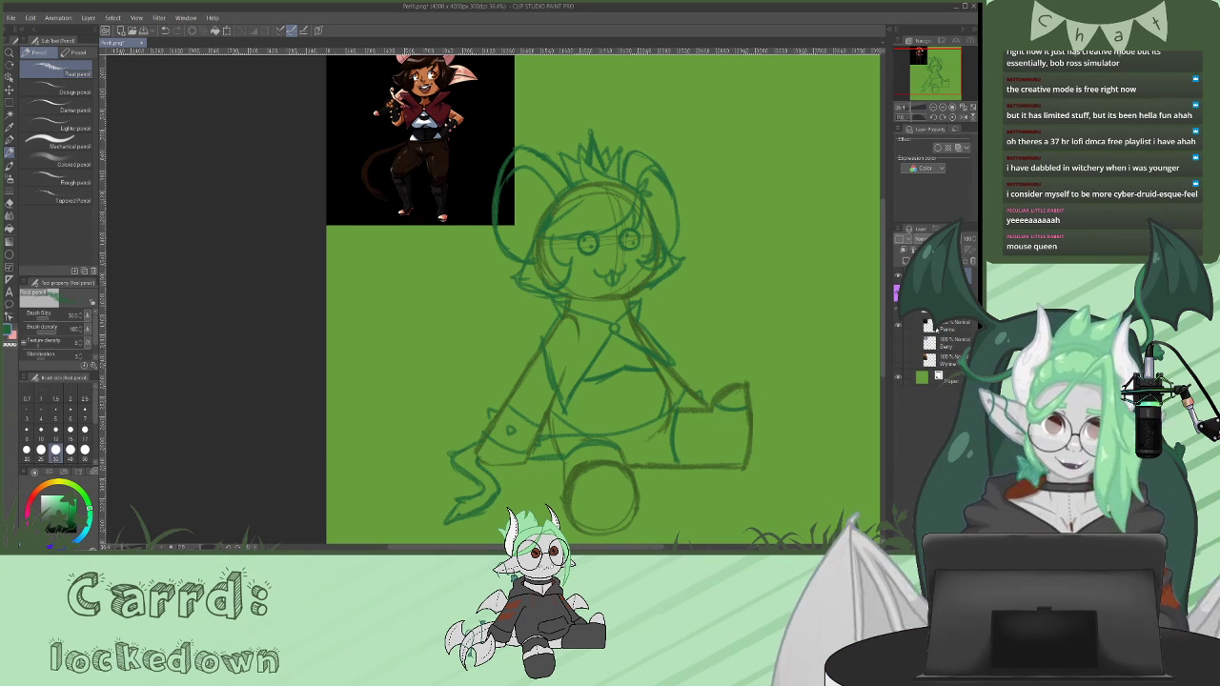
click(949, 327)
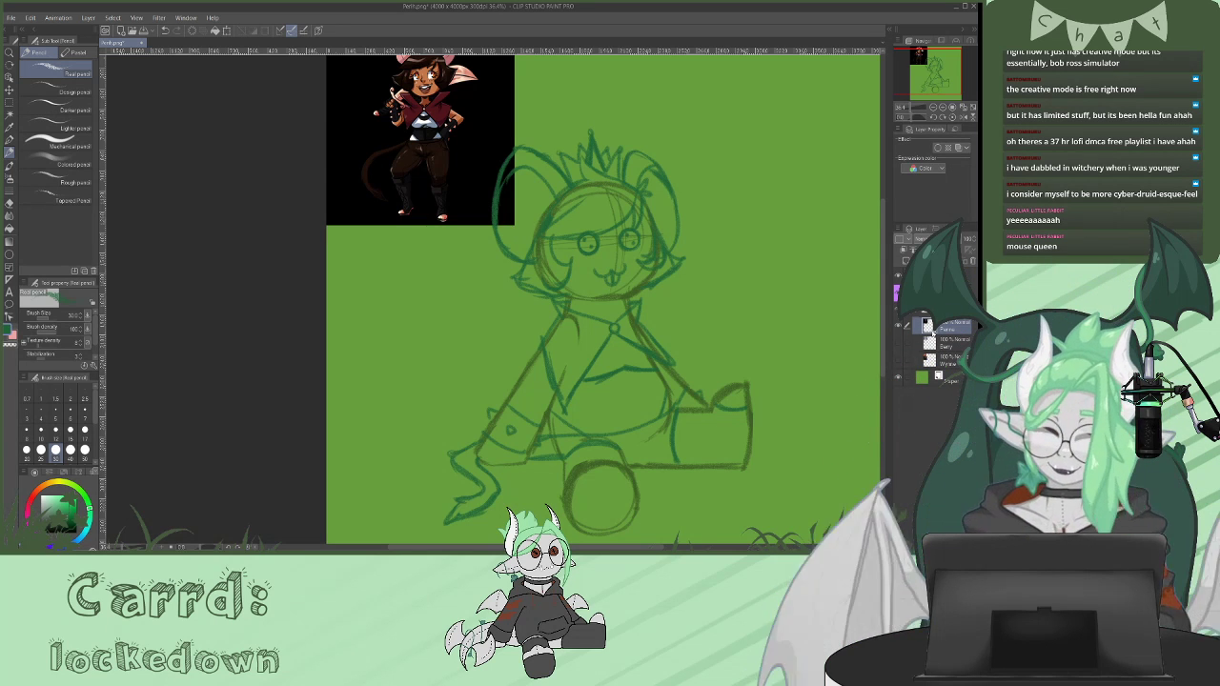
key(ctrl+t)
drag(445, 146, 818, 244)
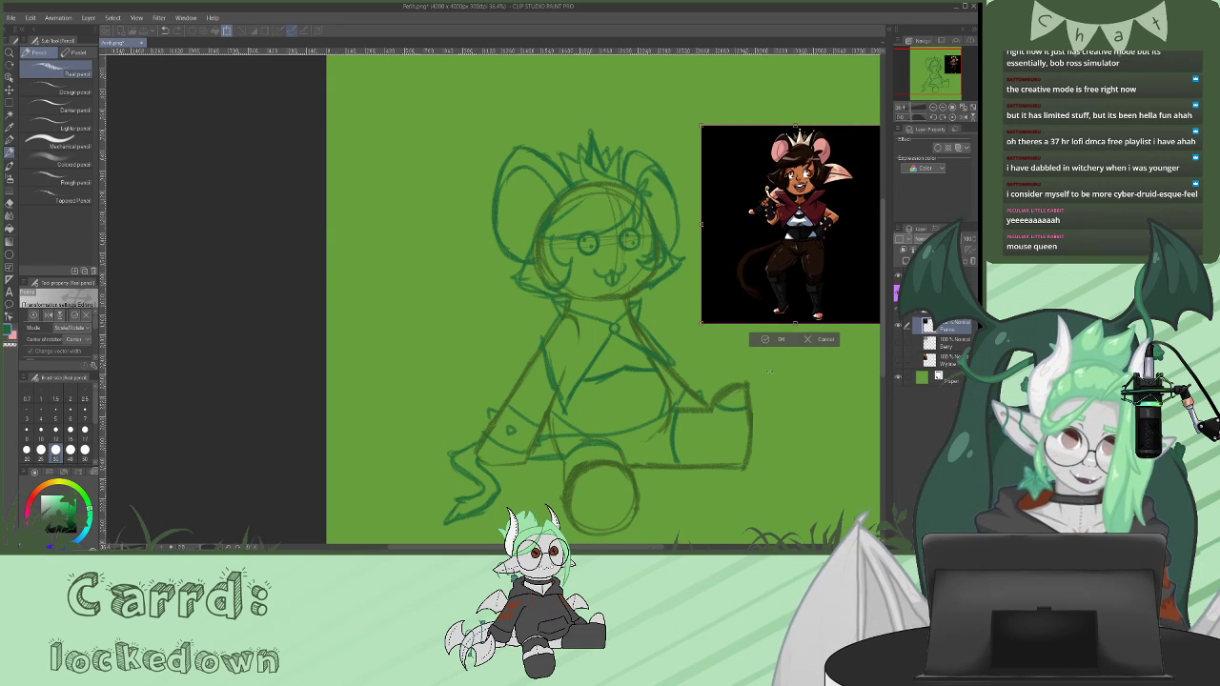
click(779, 340)
drag(569, 547, 601, 547)
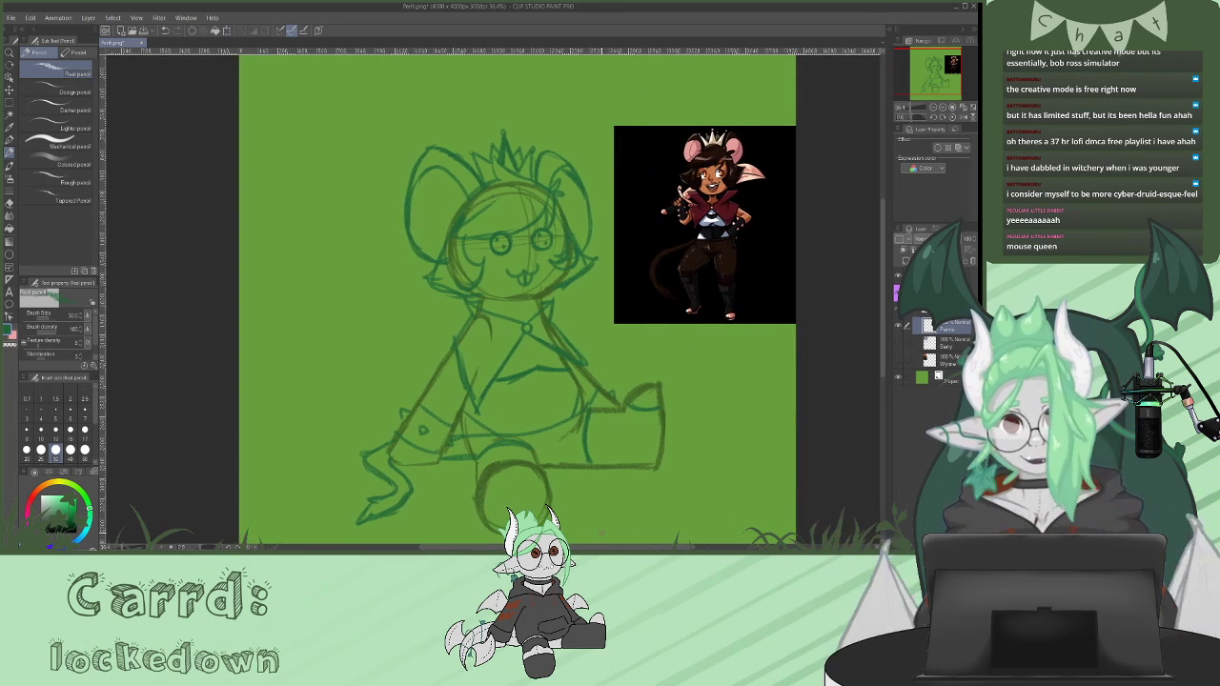
- Add a new layer above the sketch for line art and set up the Textured pen with black as the drawing colour
click(953, 276)
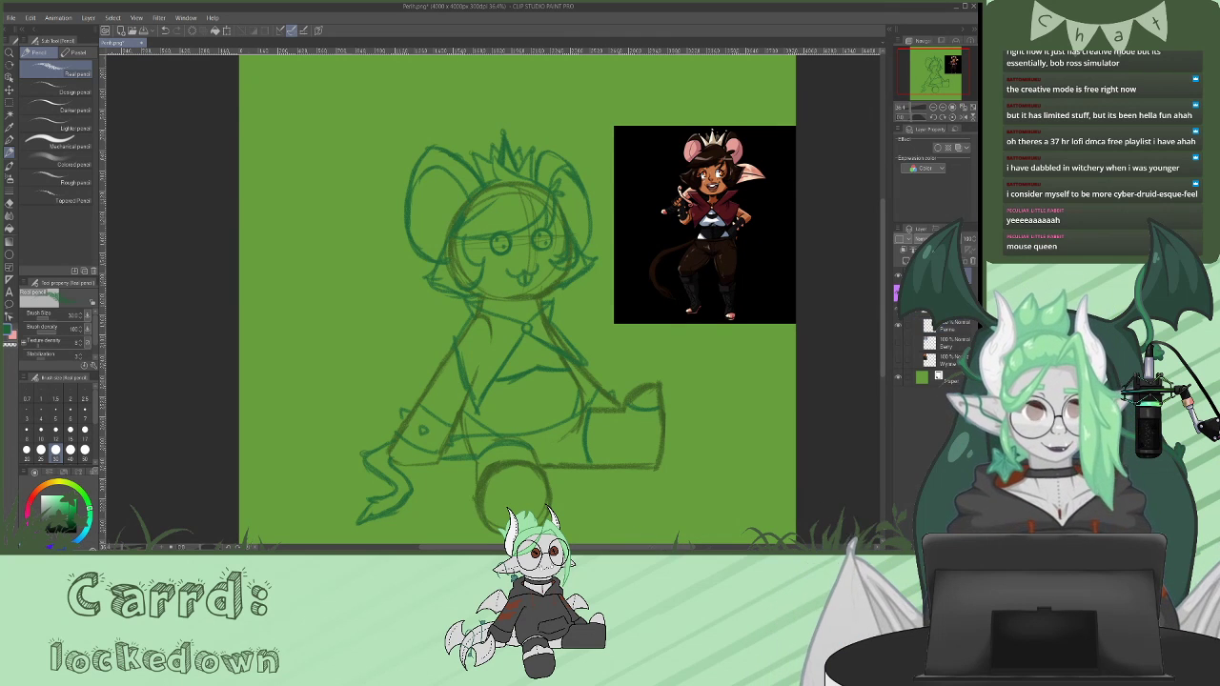
click(905, 261)
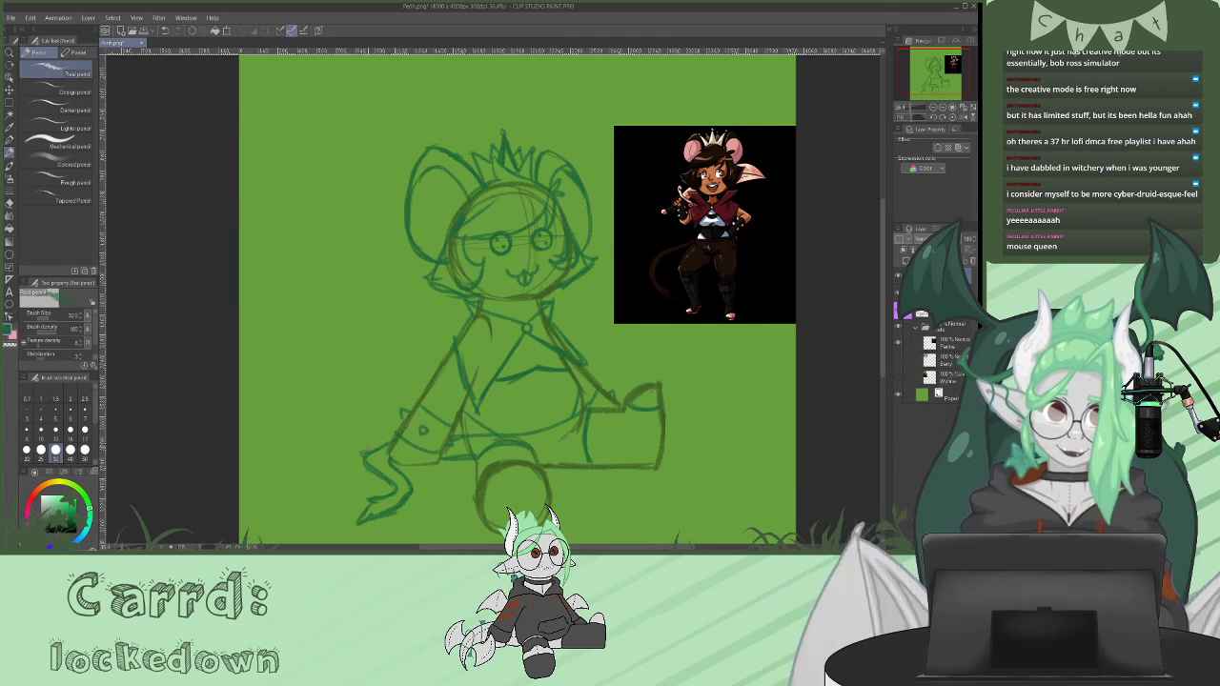
click(44, 530)
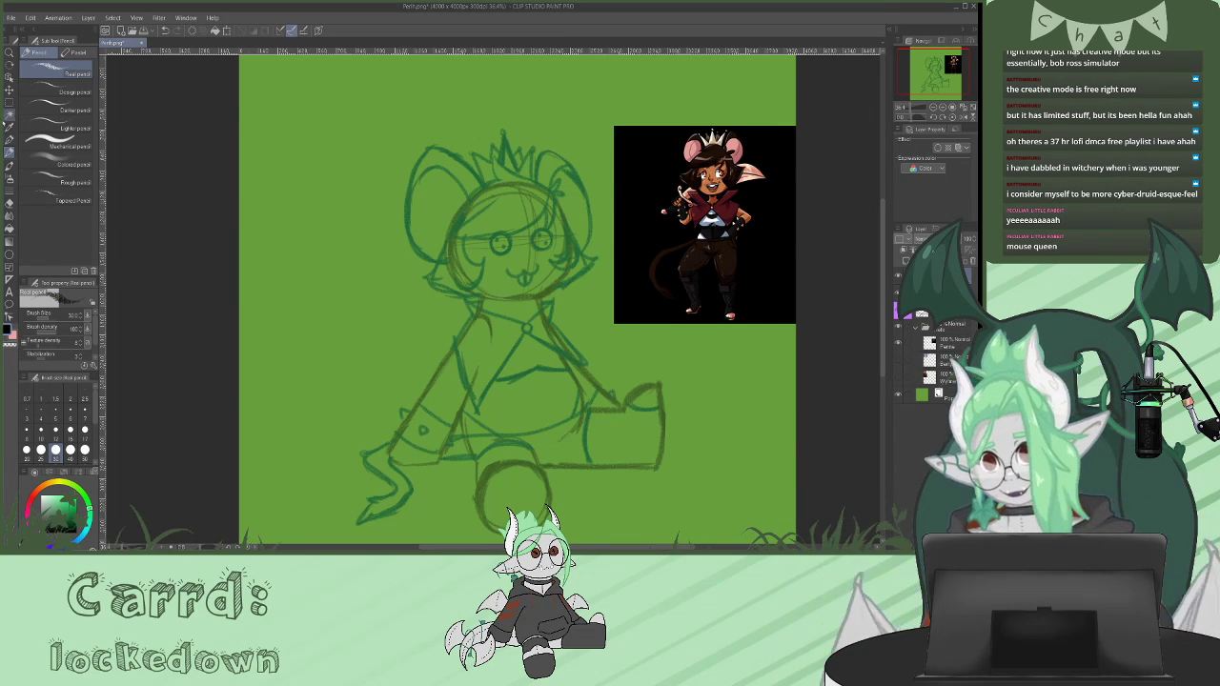
click(10, 139)
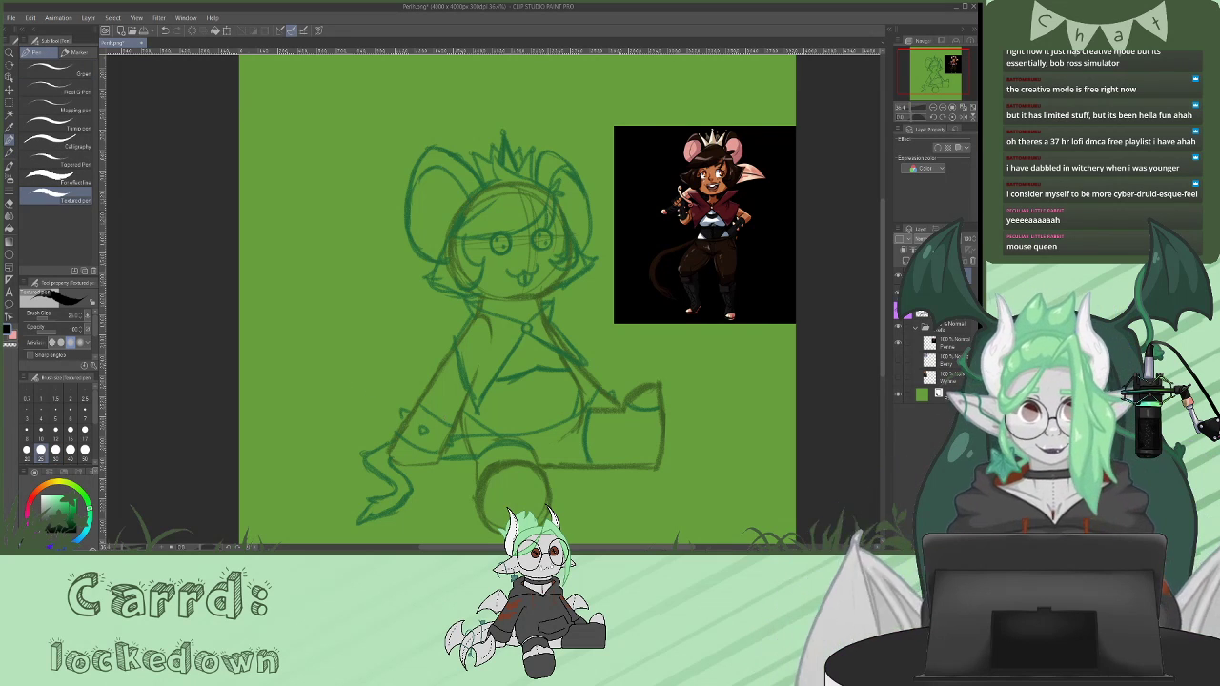
- Ink the side-swept fringe with its tuft, the flicked hair locks and the rounded face outline over the sketch in black
mouse_move(546, 206)
mouse_down()
mouse_move(543, 229)
mouse_move(559, 180)
mouse_move(563, 194)
mouse_move(496, 160)
mouse_move(498, 179)
mouse_move(452, 224)
mouse_move(486, 238)
mouse_up()
mouse_move(543, 208)
mouse_down()
mouse_move(509, 235)
mouse_move(470, 240)
mouse_move(484, 276)
mouse_move(453, 288)
mouse_up()
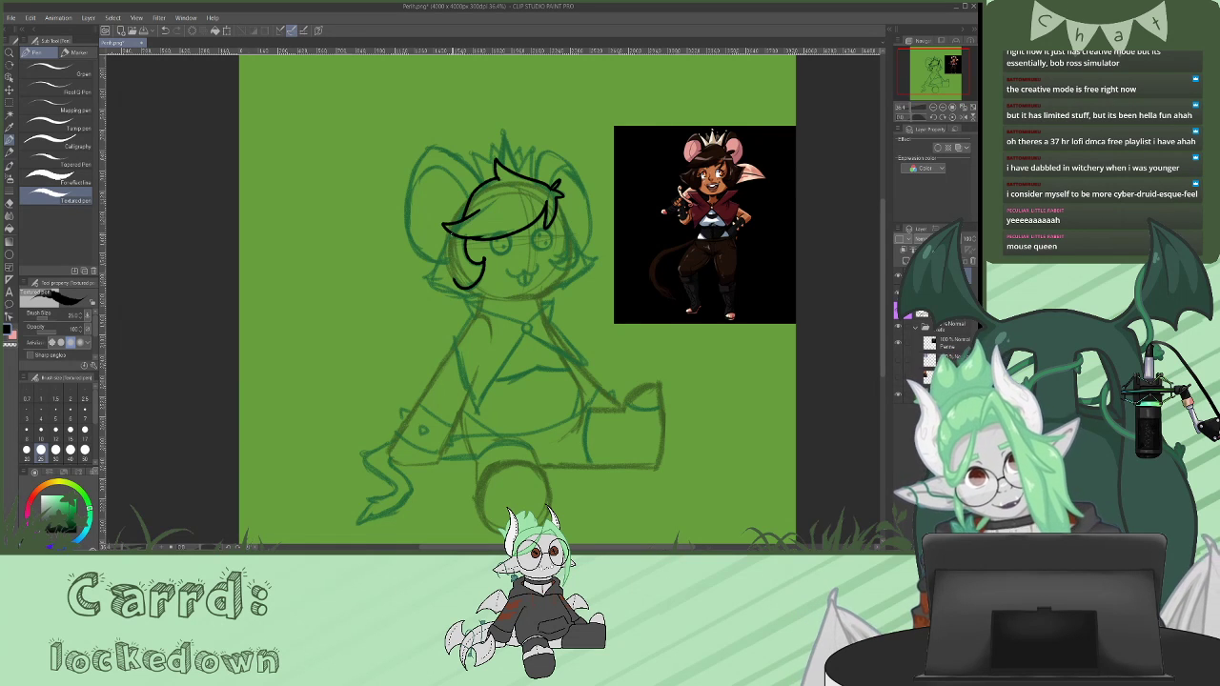
mouse_move(450, 236)
mouse_down()
mouse_move(423, 277)
mouse_move(478, 295)
mouse_up()
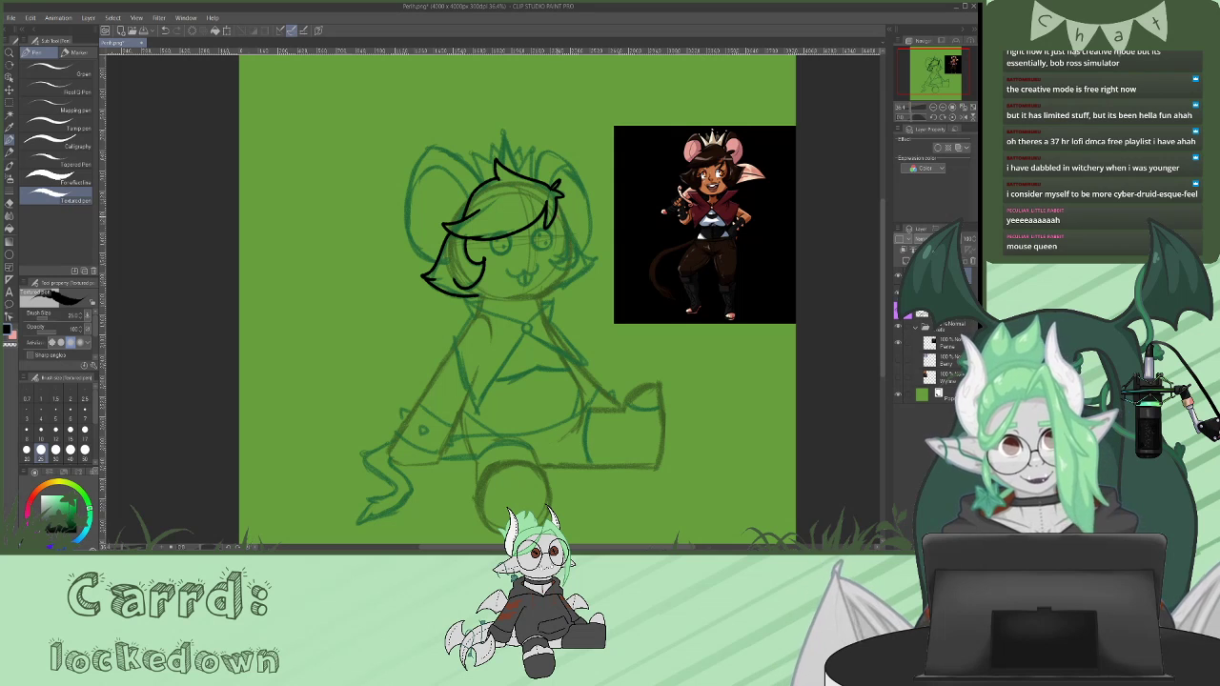
mouse_move(557, 211)
mouse_down()
mouse_move(569, 250)
mouse_move(550, 262)
mouse_move(575, 273)
mouse_move(544, 294)
mouse_move(482, 298)
mouse_move(476, 282)
mouse_up()
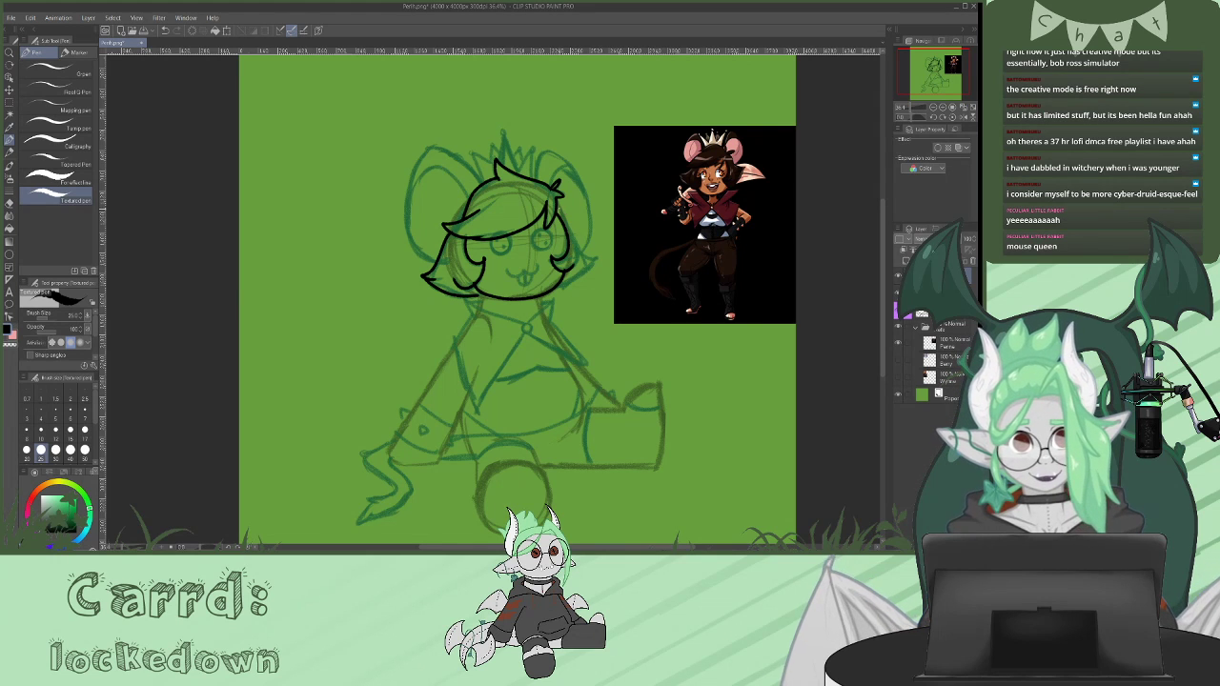
- Ink the outer hair lock in black along the side of the face nearest the reference image
mouse_move(558, 202)
mouse_down()
mouse_move(575, 267)
mouse_move(598, 259)
mouse_move(553, 290)
mouse_up()
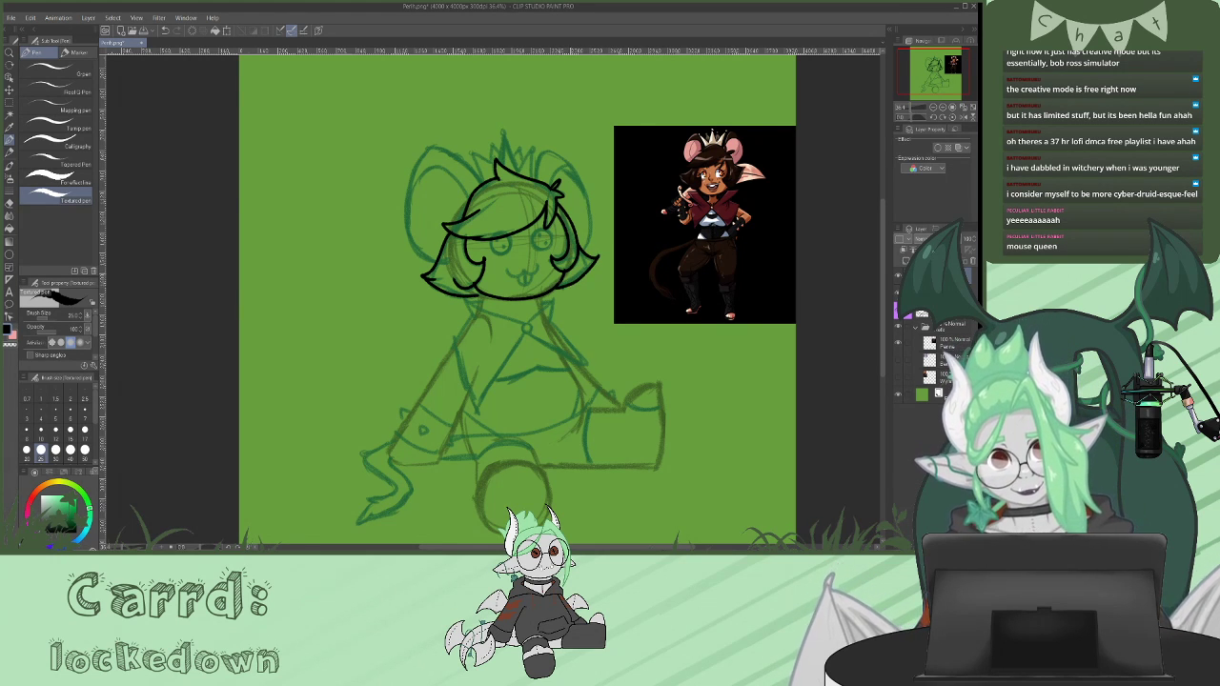
key(c)
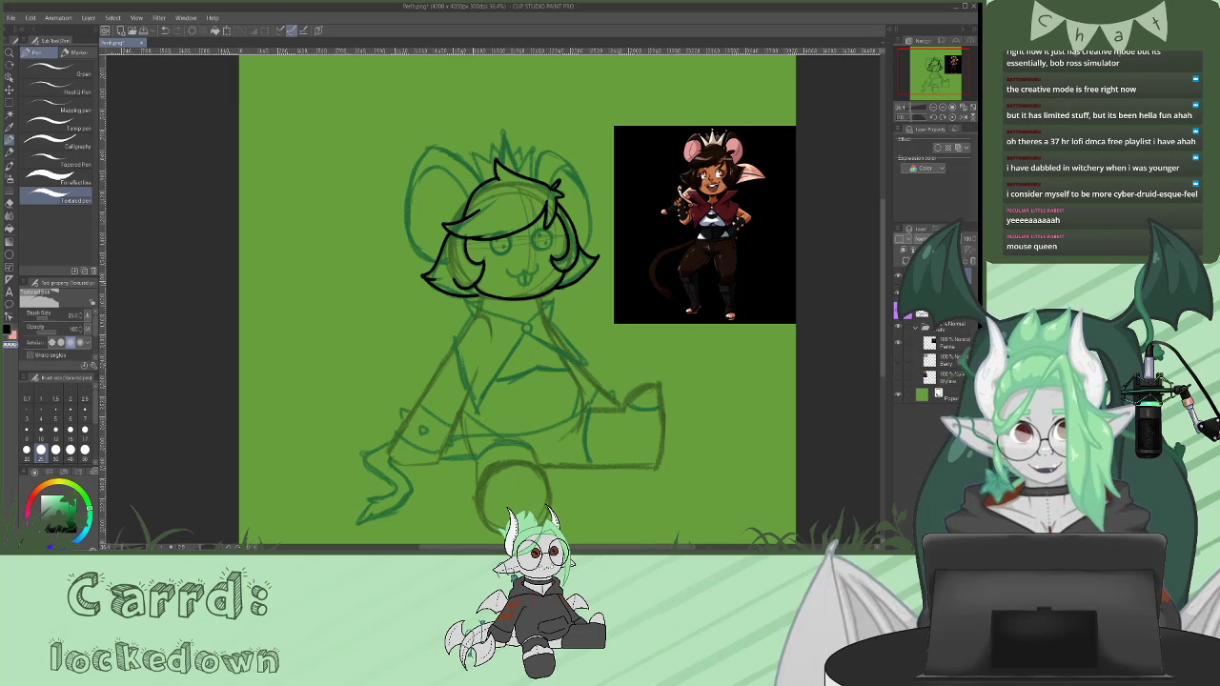
key(c)
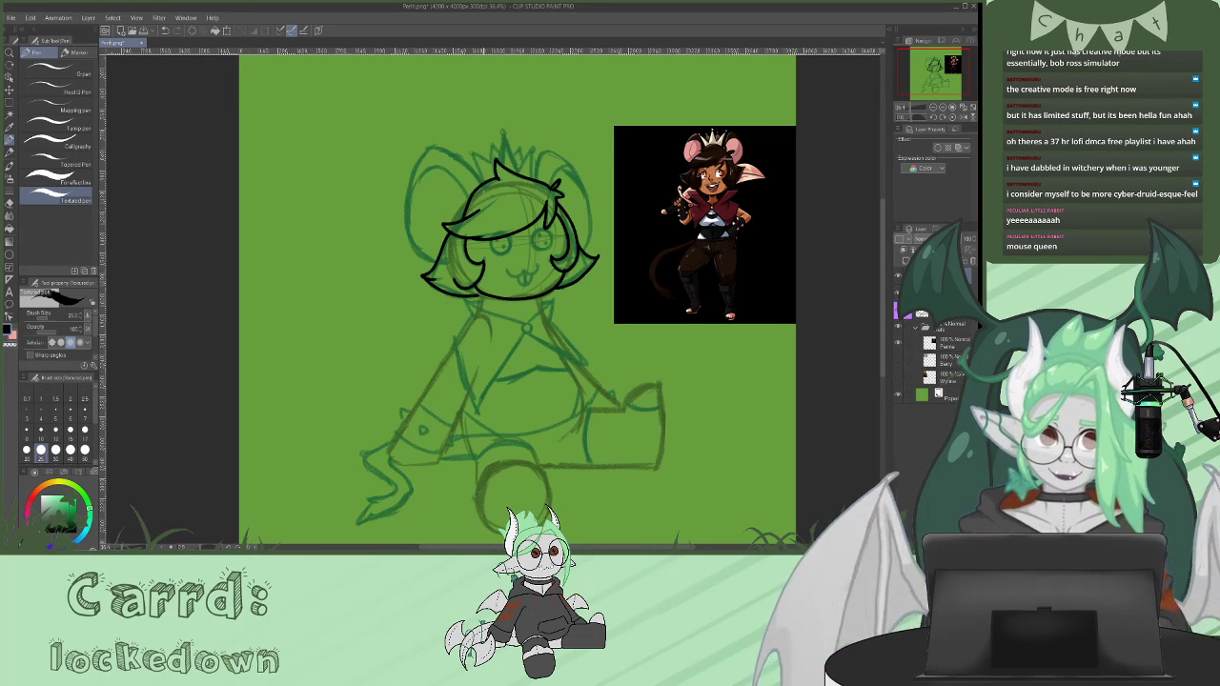
- Ink both rounded mouse ears with their curved inner-ear lines in black over the sketch
mouse_move(483, 187)
mouse_down()
mouse_move(454, 153)
mouse_move(408, 197)
mouse_move(425, 257)
mouse_up()
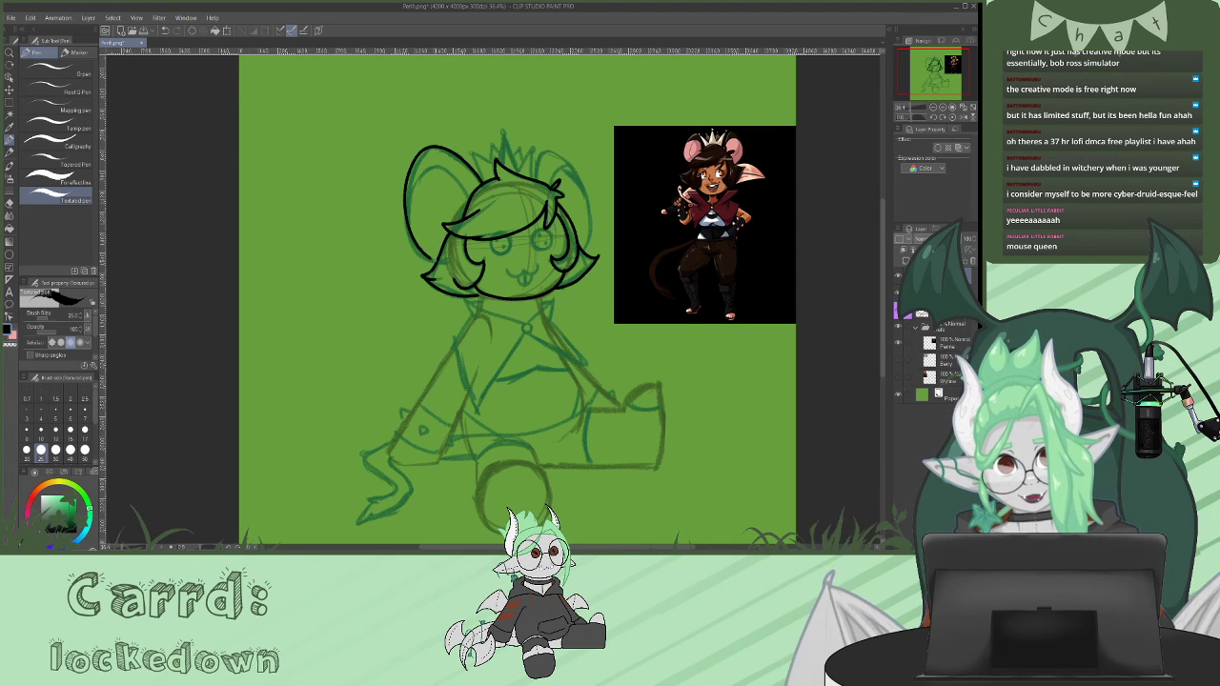
key(ctrl+z)
mouse_move(479, 179)
mouse_down()
mouse_move(451, 153)
mouse_move(407, 212)
mouse_move(410, 244)
mouse_up()
key(ctrl+z)
mouse_move(480, 183)
mouse_down()
mouse_move(419, 151)
mouse_move(404, 185)
mouse_move(436, 265)
mouse_up()
mouse_move(469, 199)
mouse_down()
mouse_move(429, 171)
mouse_move(404, 194)
mouse_up()
key(ctrl+z)
mouse_move(536, 181)
mouse_down()
mouse_move(566, 154)
mouse_move(581, 246)
mouse_up()
mouse_move(548, 188)
mouse_down()
mouse_move(577, 172)
mouse_move(583, 185)
mouse_up()
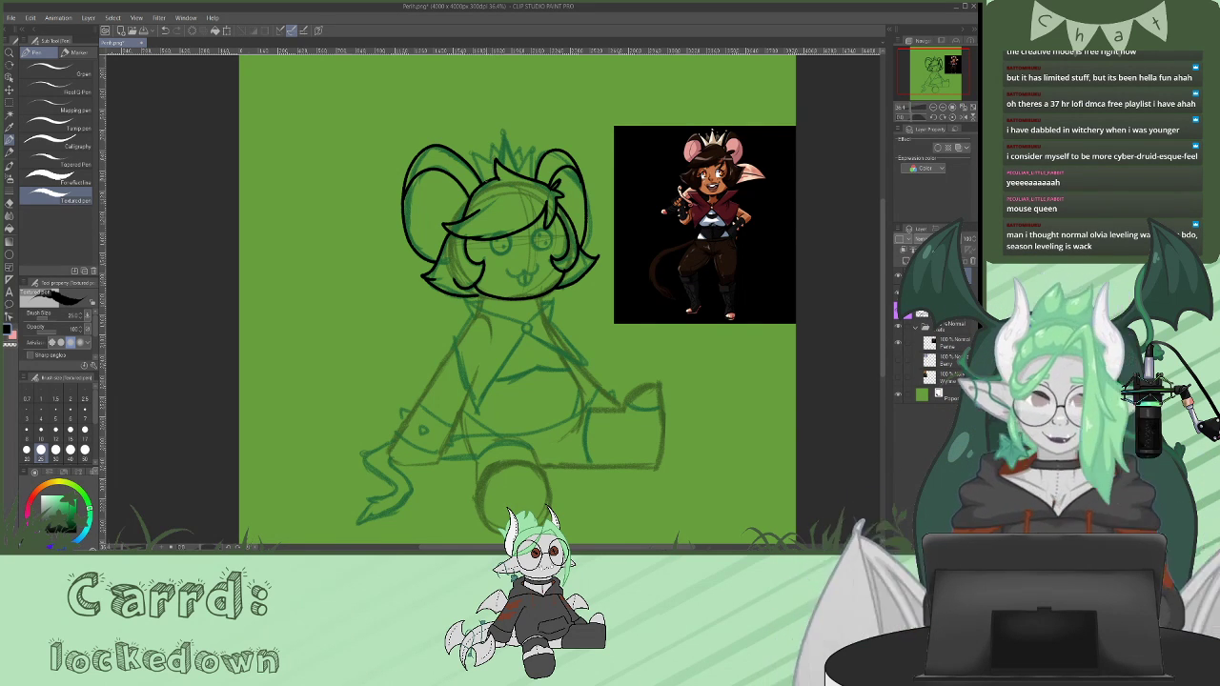
- Ink the spiky crown with small ball tips between the two ears, adding its inner detail lines
mouse_move(484, 180)
mouse_down()
mouse_move(473, 152)
mouse_move(494, 165)
mouse_move(504, 135)
mouse_move(521, 171)
mouse_move(532, 149)
mouse_move(532, 178)
mouse_up()
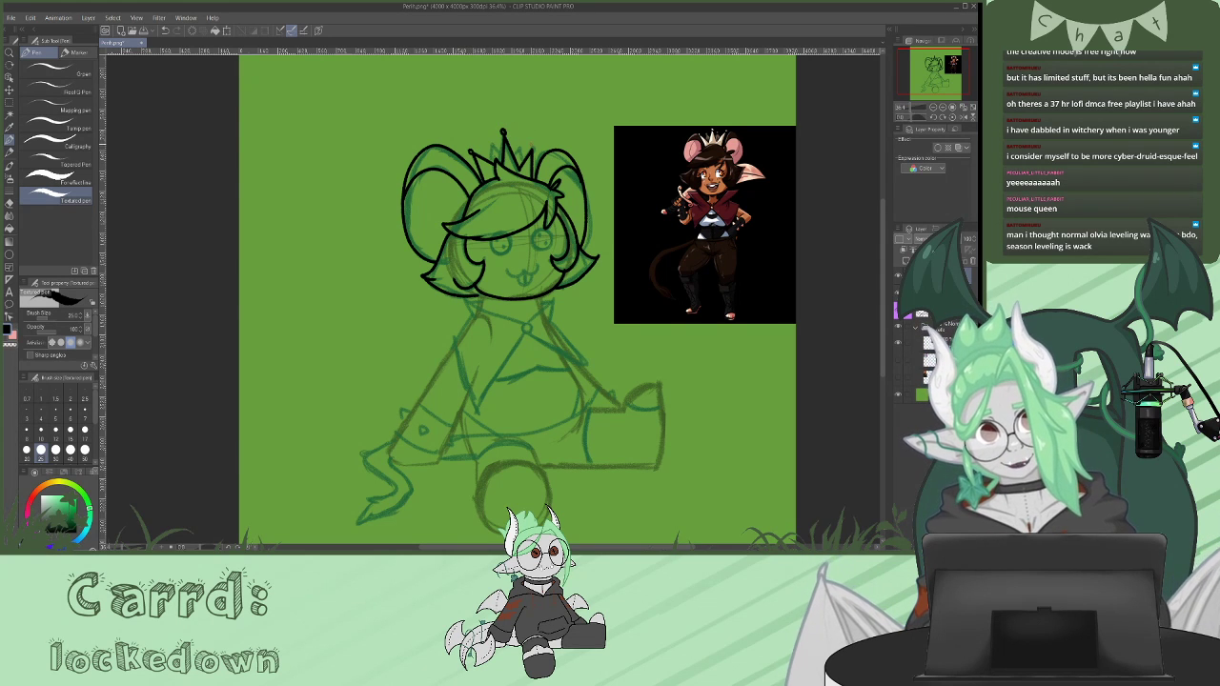
mouse_move(490, 163)
mouse_down()
mouse_move(492, 148)
mouse_move(500, 157)
mouse_up()
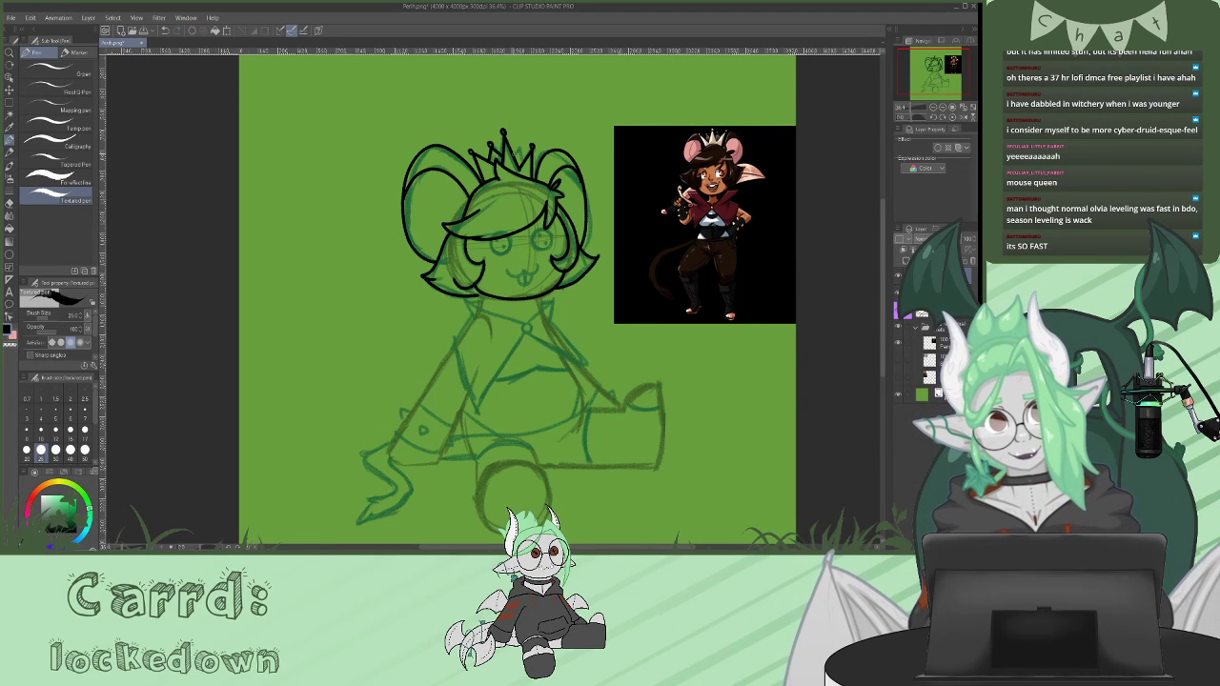
drag(512, 156, 527, 146)
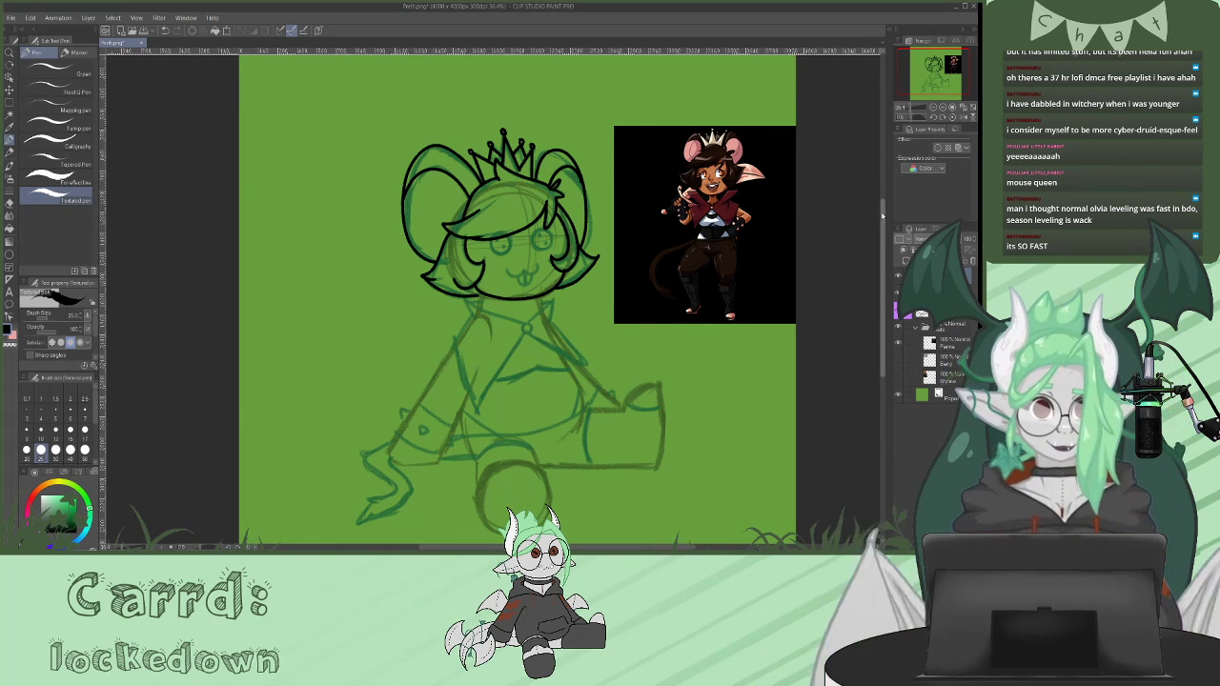
- Ink the neck and the V-shaped collar with its pointed edges directly below the face
scroll(843, 510, down, 2)
mouse_move(553, 268)
mouse_down()
mouse_move(525, 294)
mouse_move(507, 290)
mouse_move(527, 295)
mouse_up()
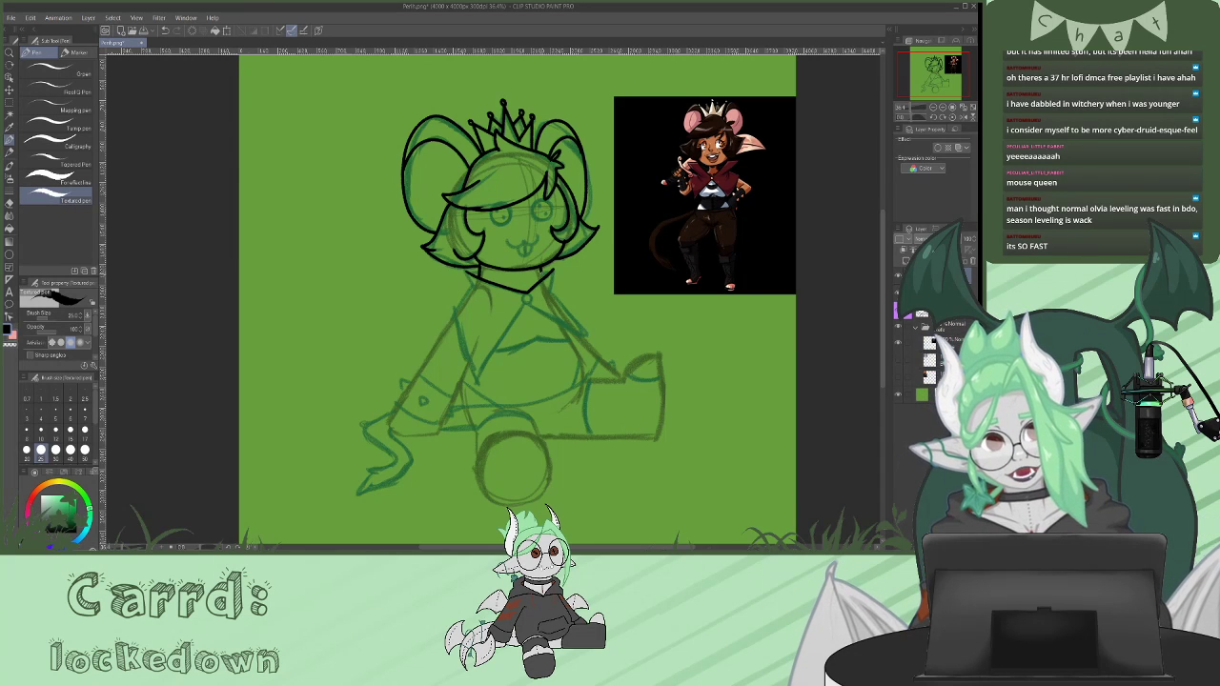
drag(541, 268, 553, 271)
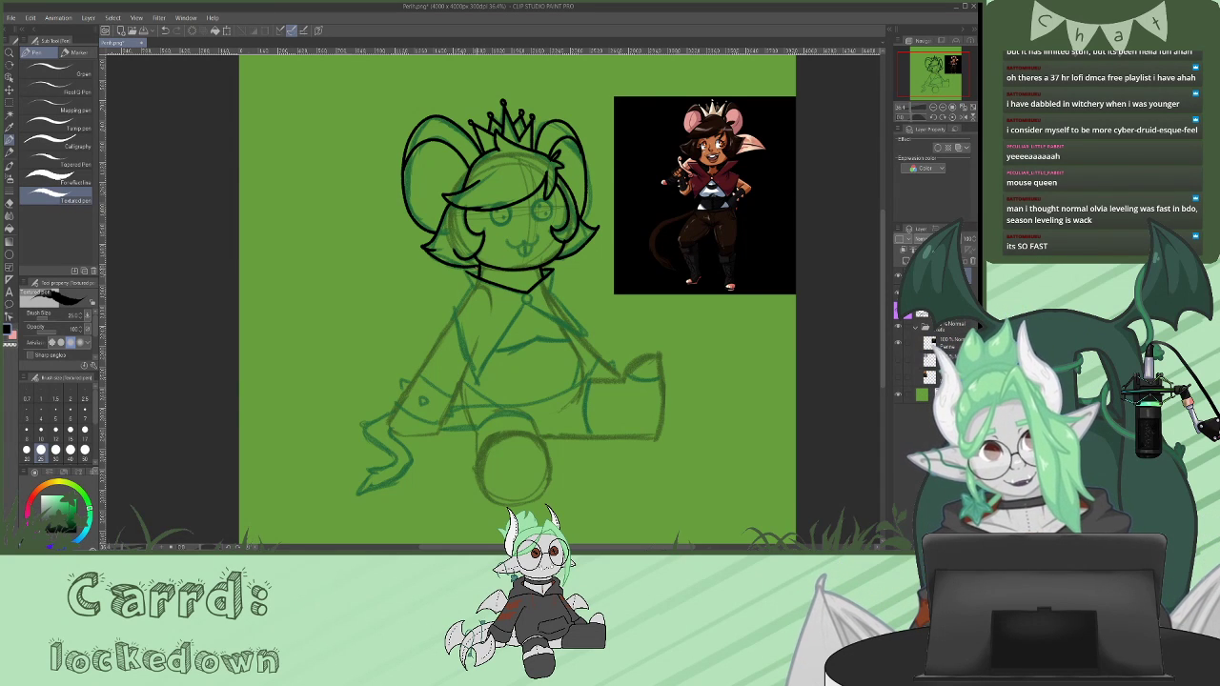
drag(472, 270, 466, 287)
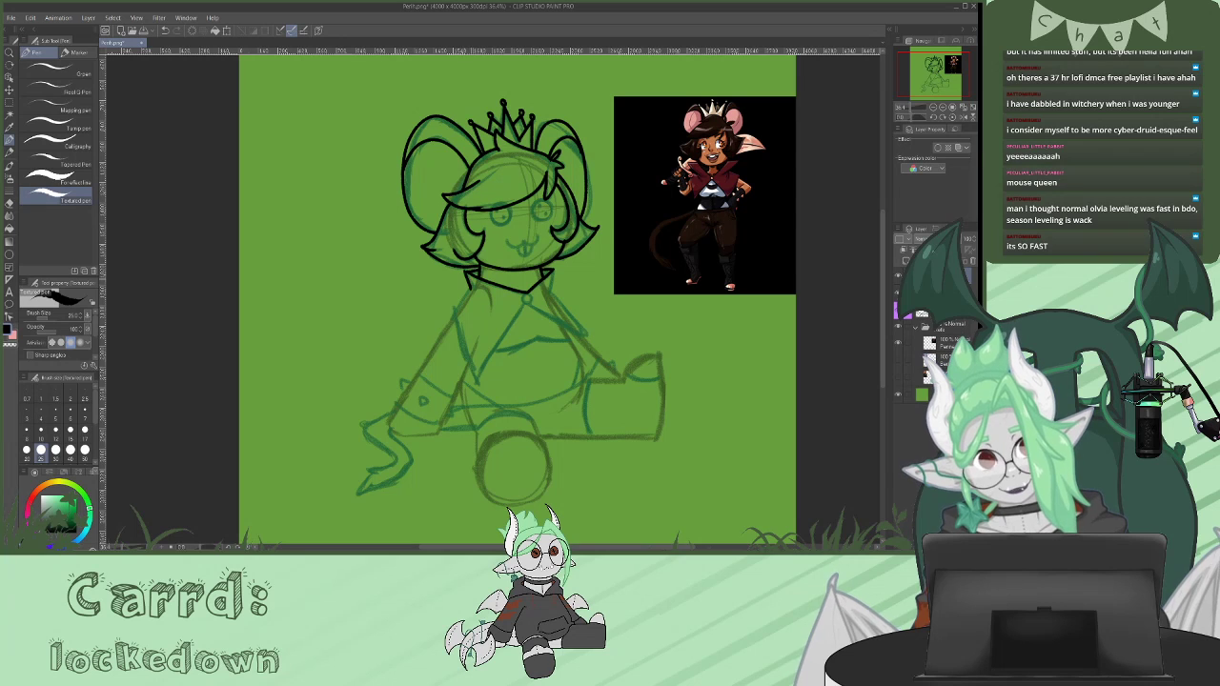
key(ctrl+z)
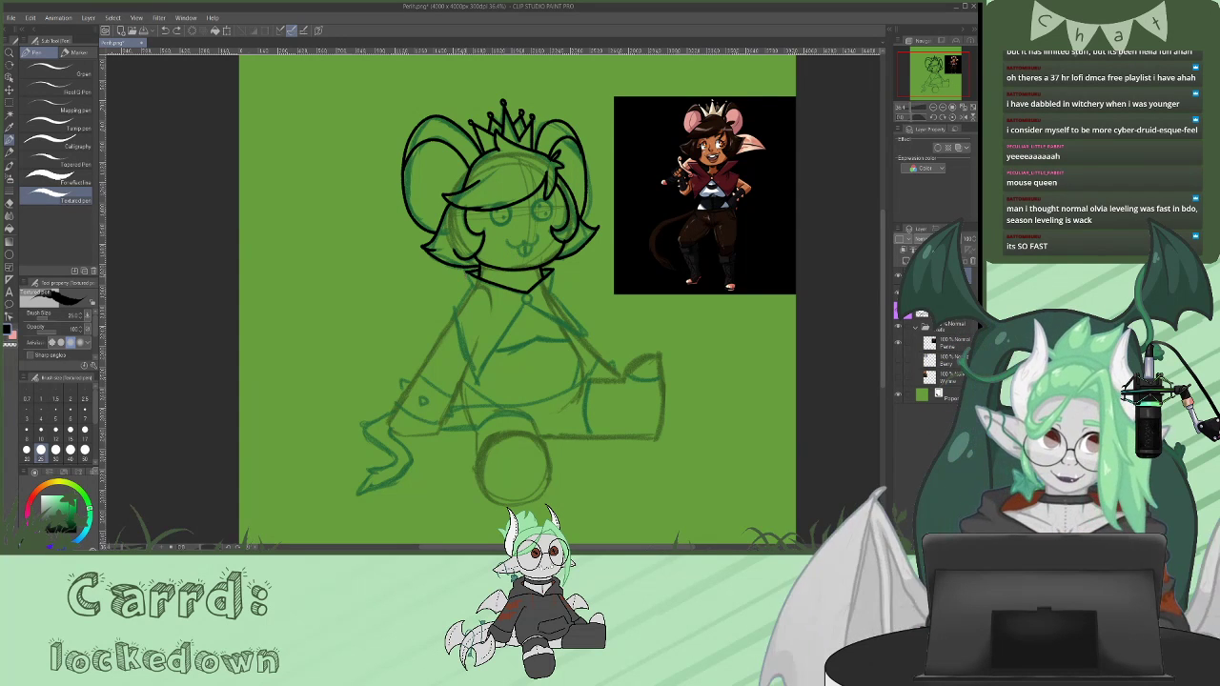
- Ink the two pointed flaps of the short cape, meeting at a small round fastener, and add a shoulder fold
mouse_move(466, 273)
mouse_down()
mouse_move(471, 287)
mouse_move(454, 311)
mouse_move(475, 382)
mouse_up()
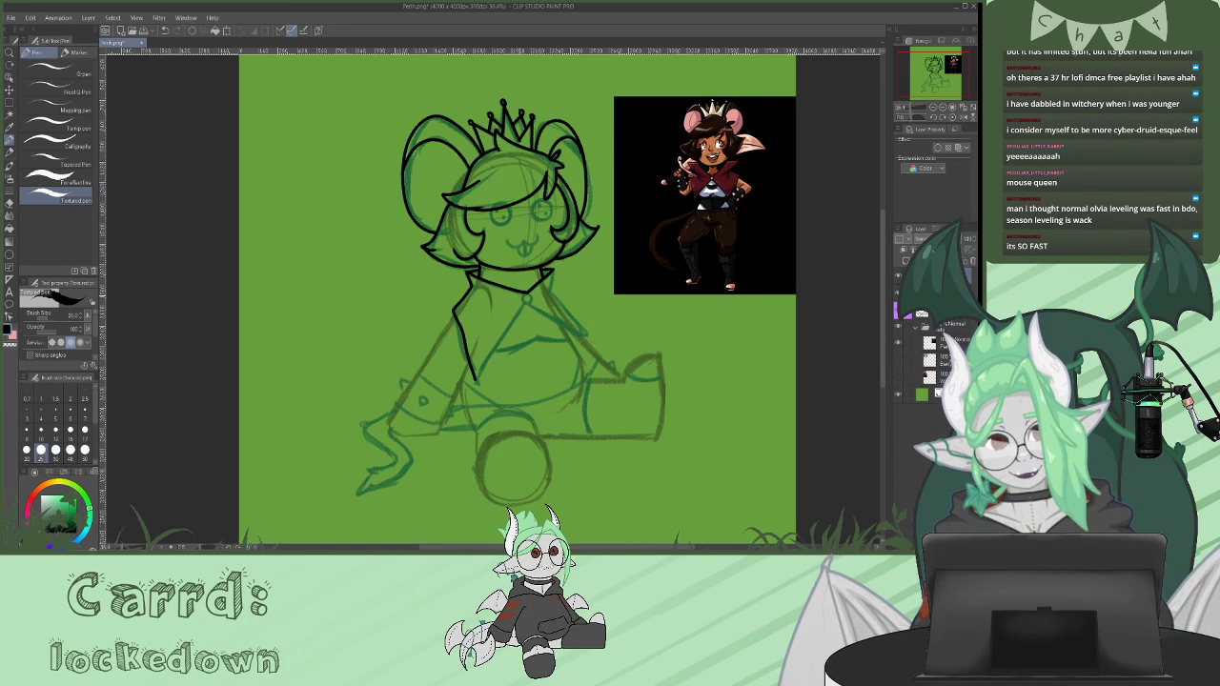
mouse_move(523, 293)
mouse_down()
mouse_move(529, 304)
mouse_move(473, 380)
mouse_up()
mouse_move(553, 269)
mouse_down()
mouse_move(579, 335)
mouse_move(530, 301)
mouse_move(581, 337)
mouse_up()
key(ctrl+z)
drag(551, 286, 581, 338)
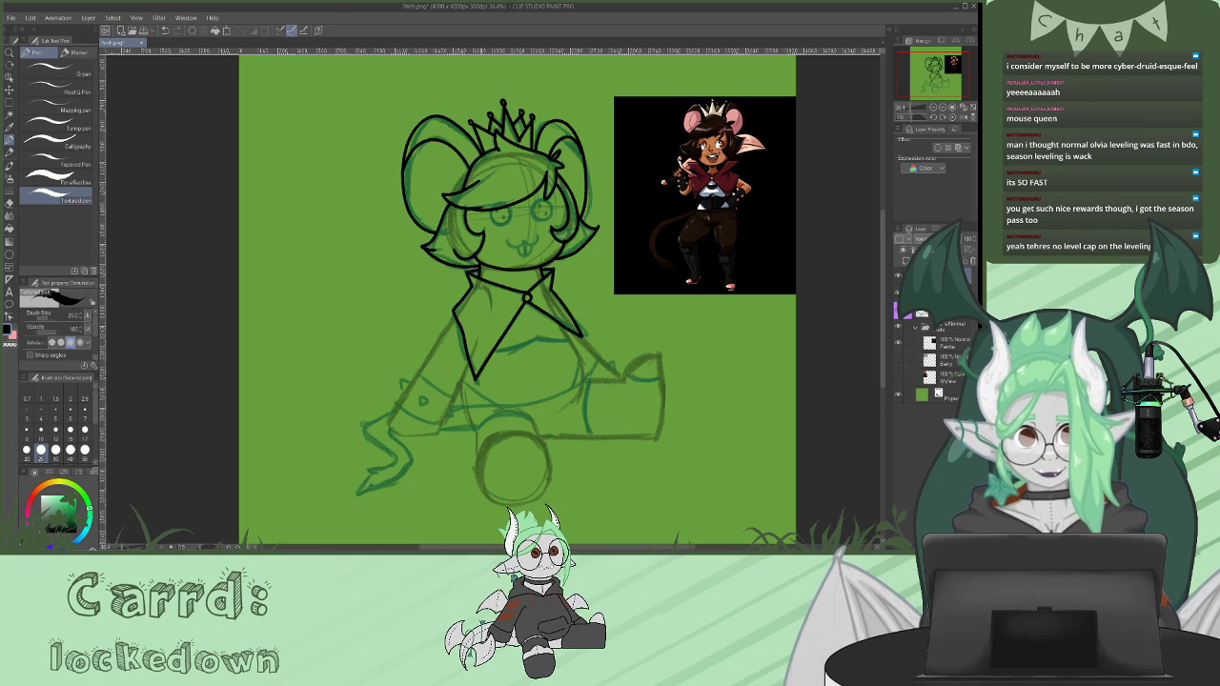
drag(480, 286, 492, 299)
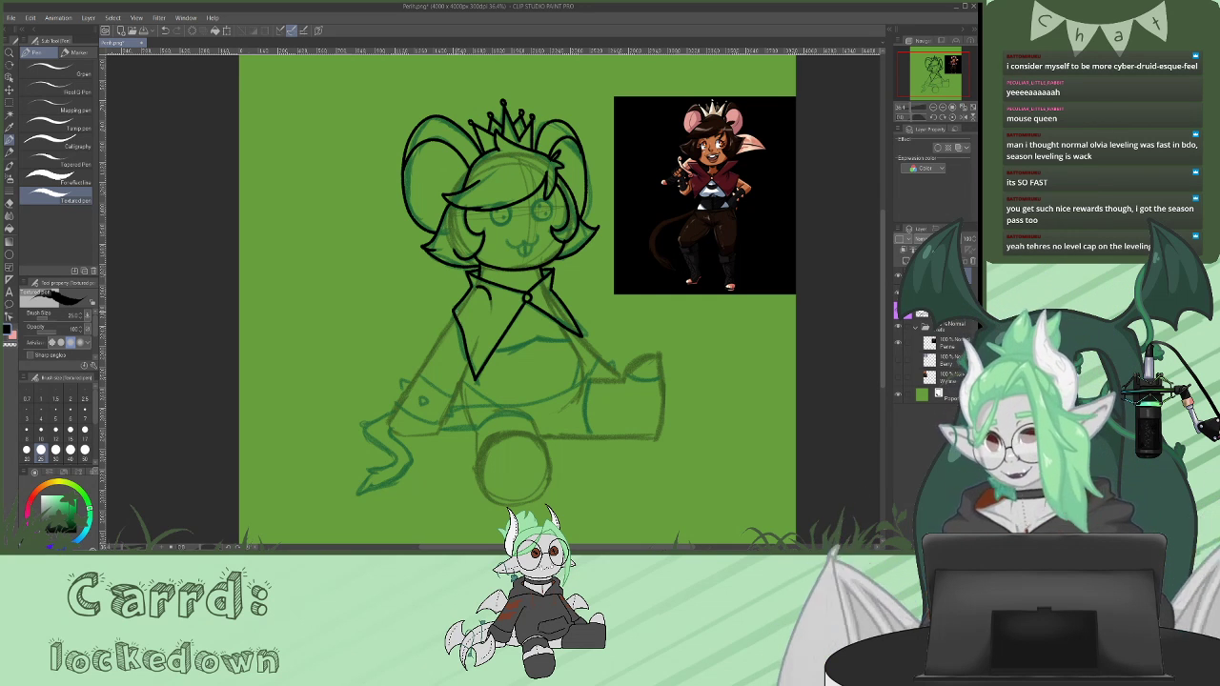
- Ink the arm on the tail side with its studded glove cuff and rounded hand
mouse_move(455, 316)
mouse_down()
mouse_move(417, 376)
mouse_move(455, 397)
mouse_move(398, 402)
mouse_move(442, 421)
mouse_up()
key(ctrl+z)
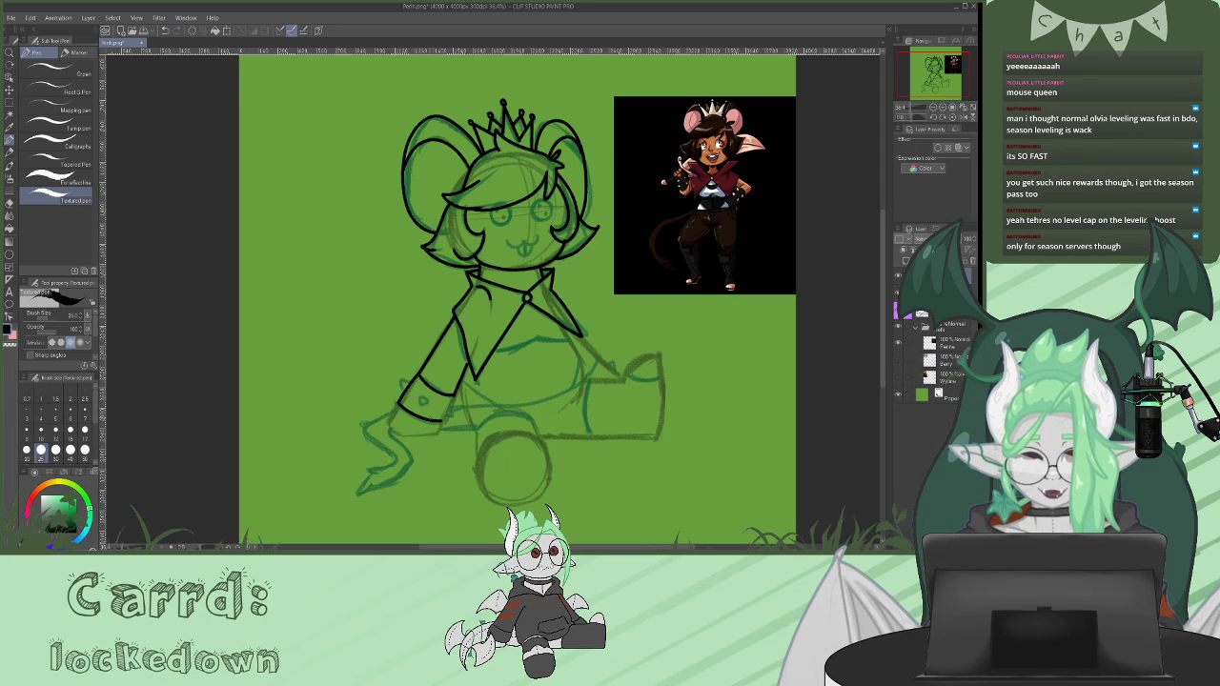
key(ctrl+z)
key(ctrl+z)
key(ctrl+z)
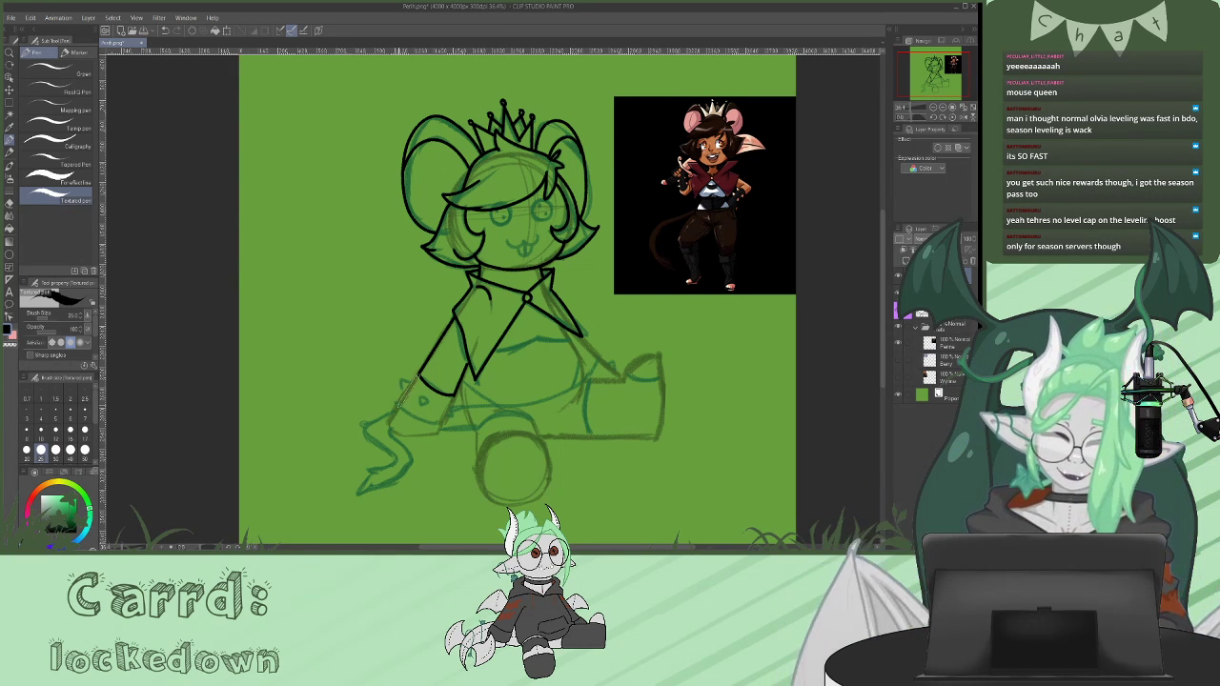
mouse_move(400, 410)
mouse_down()
mouse_move(441, 423)
mouse_move(454, 395)
mouse_move(439, 424)
mouse_up()
drag(402, 383, 446, 416)
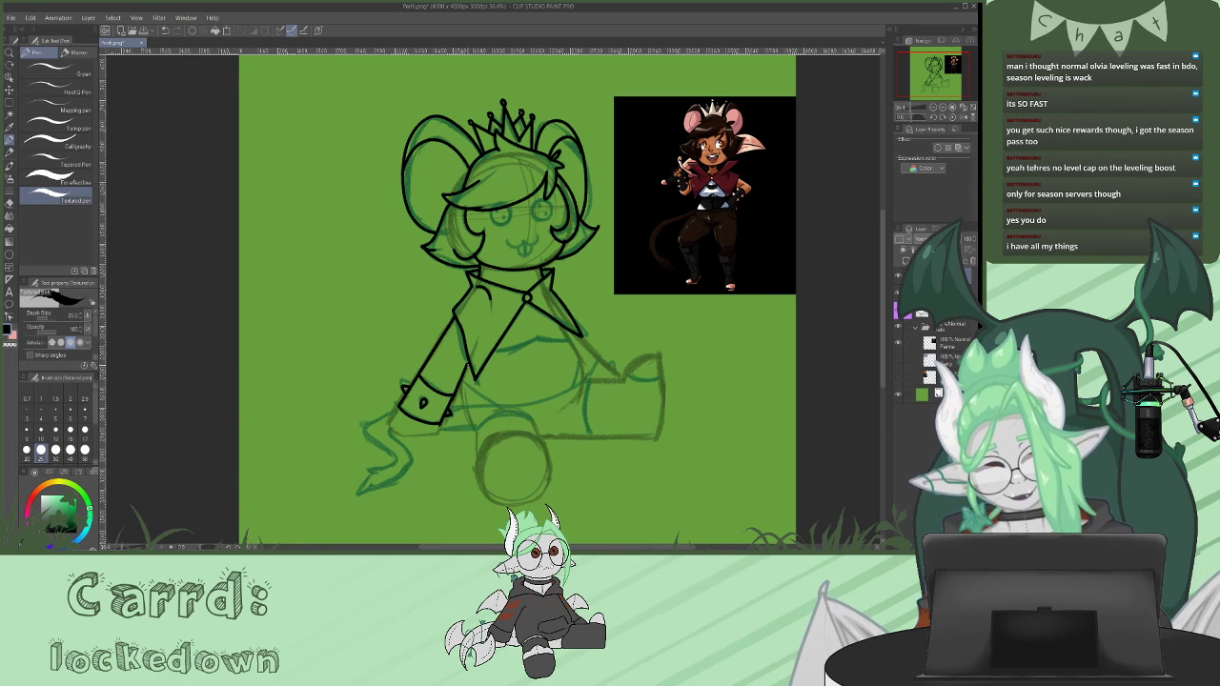
mouse_move(401, 408)
mouse_down()
mouse_move(400, 432)
mouse_move(427, 432)
mouse_move(405, 435)
mouse_up()
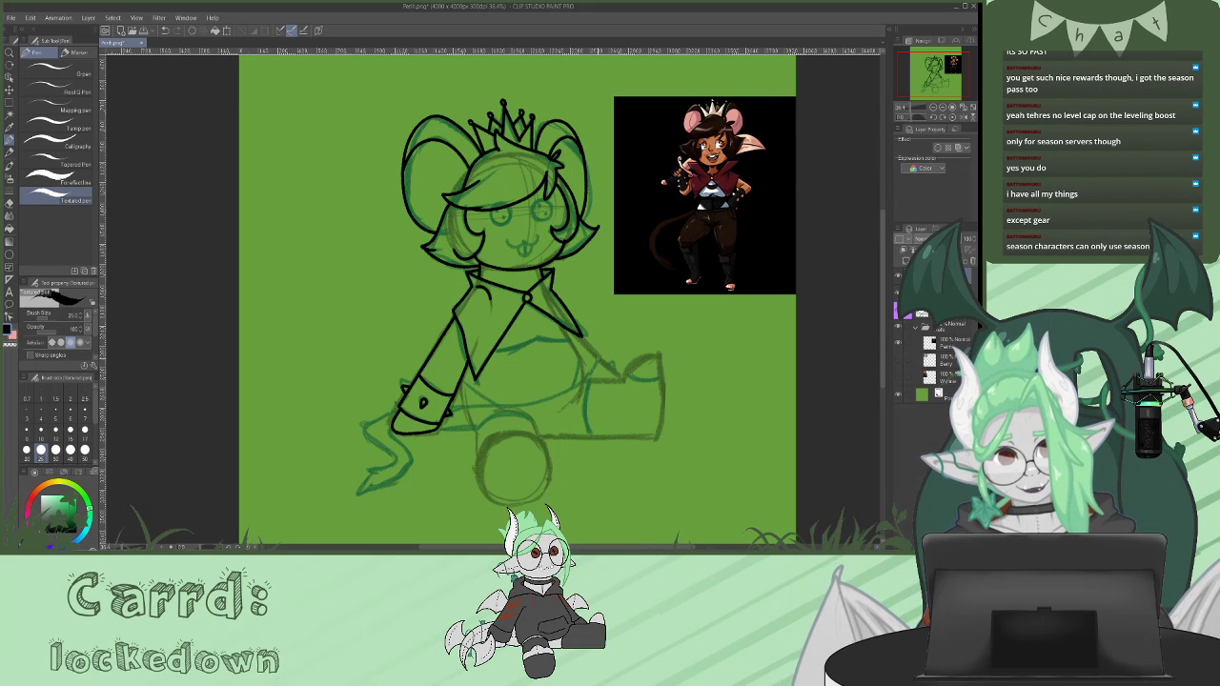
- Ink the other arm reaching down from the cape to the raised boot, ending in a small tapered hand
mouse_move(572, 330)
mouse_down()
mouse_move(602, 364)
mouse_move(593, 382)
mouse_move(625, 378)
mouse_up()
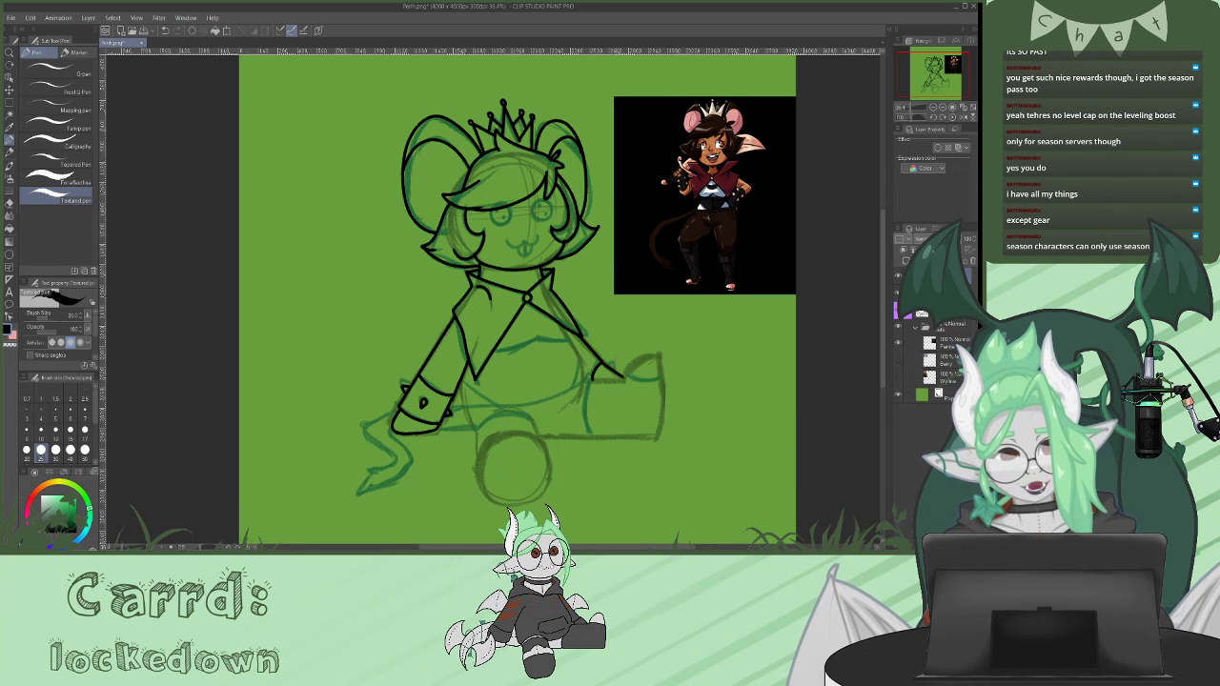
key(ctrl+z)
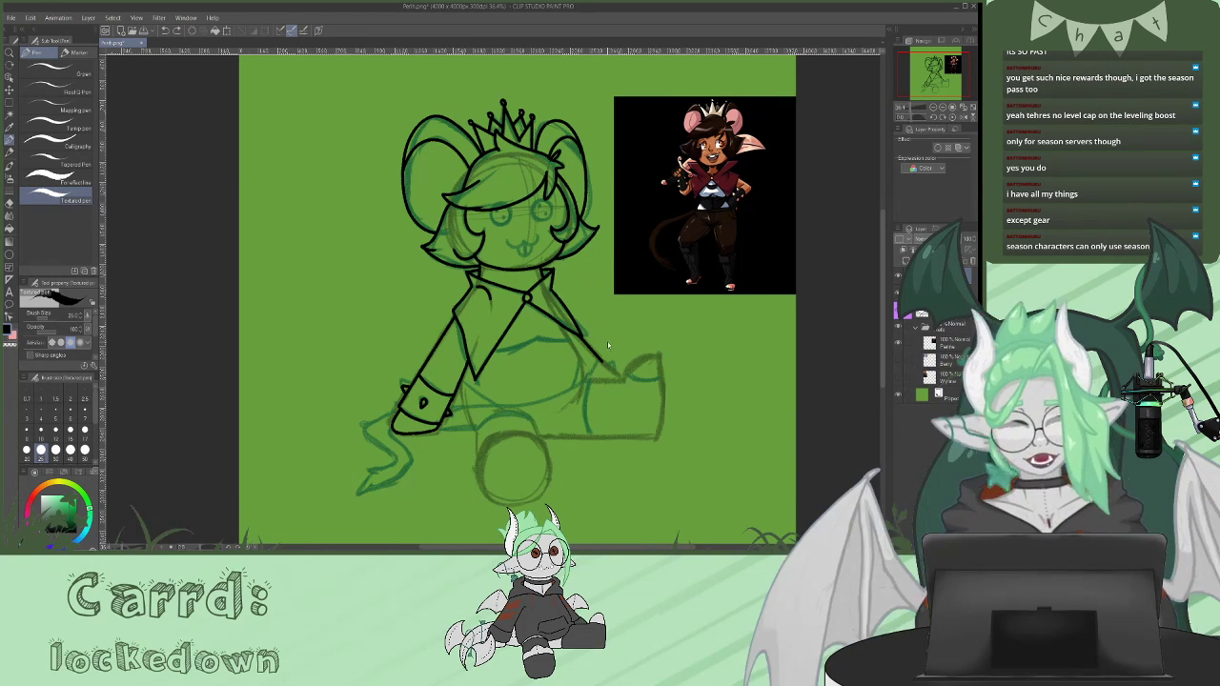
drag(602, 361, 617, 376)
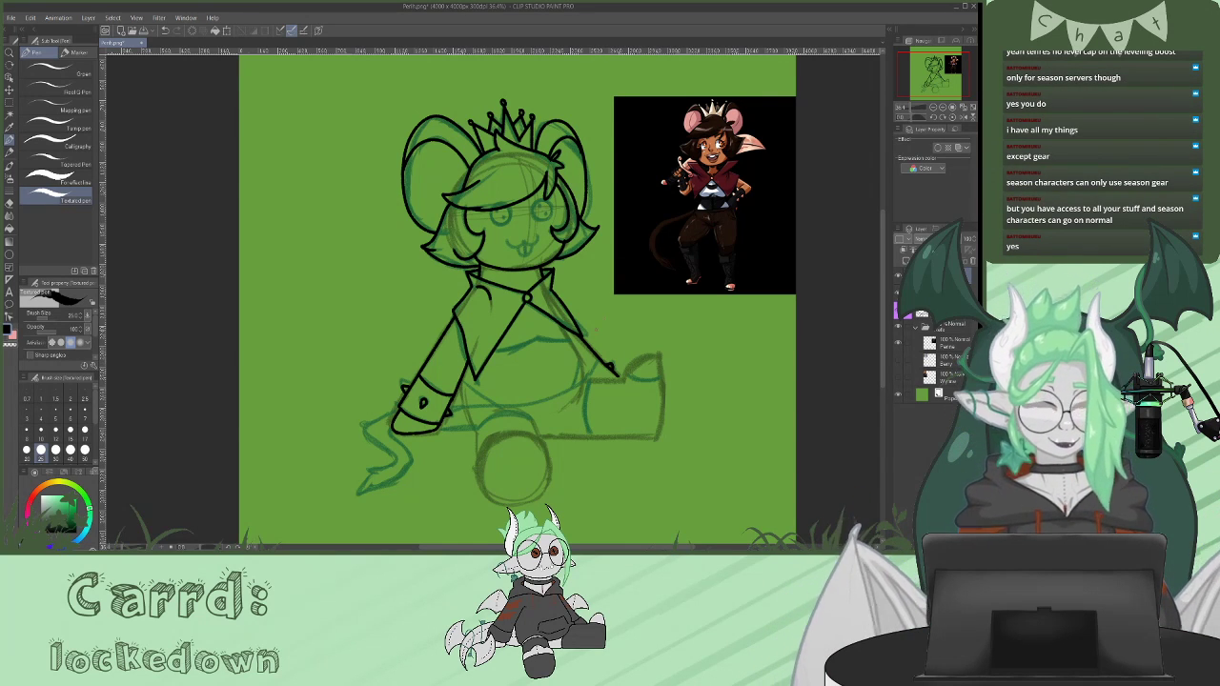
drag(603, 360, 592, 373)
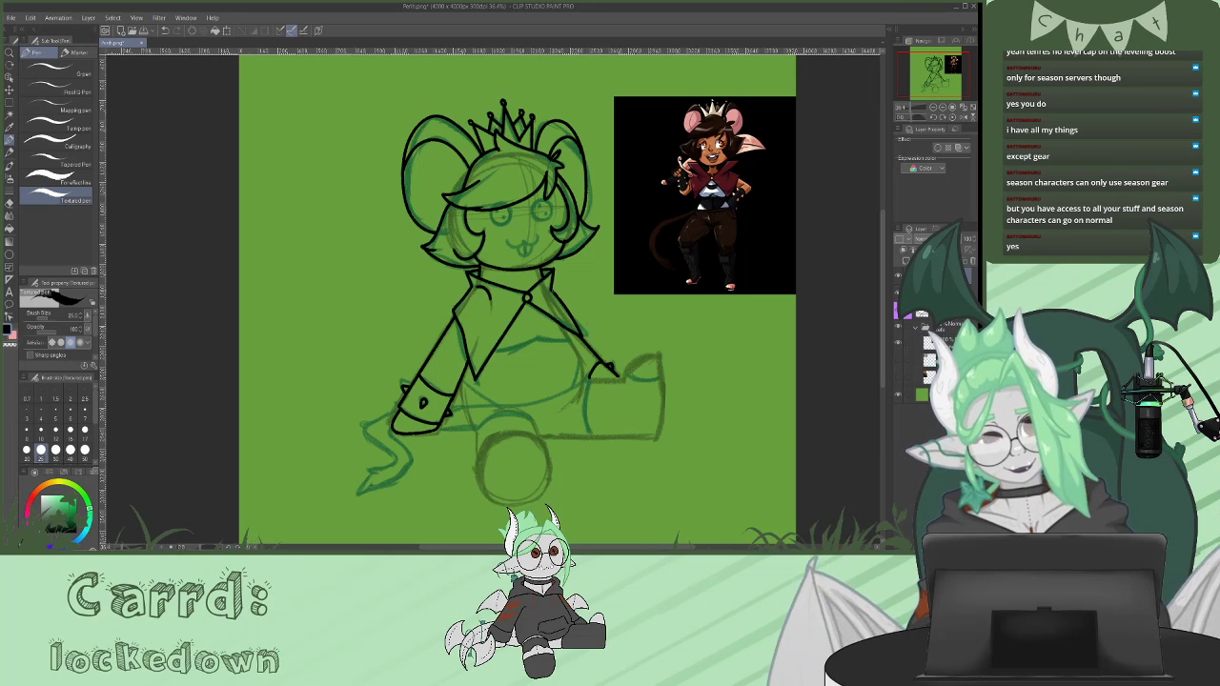
- Ink the torso with the top's zigzag hem and curved waistline, and begin the outlines of both legs
mouse_move(567, 323)
mouse_down()
mouse_move(559, 339)
mouse_move(537, 332)
mouse_move(496, 349)
mouse_up()
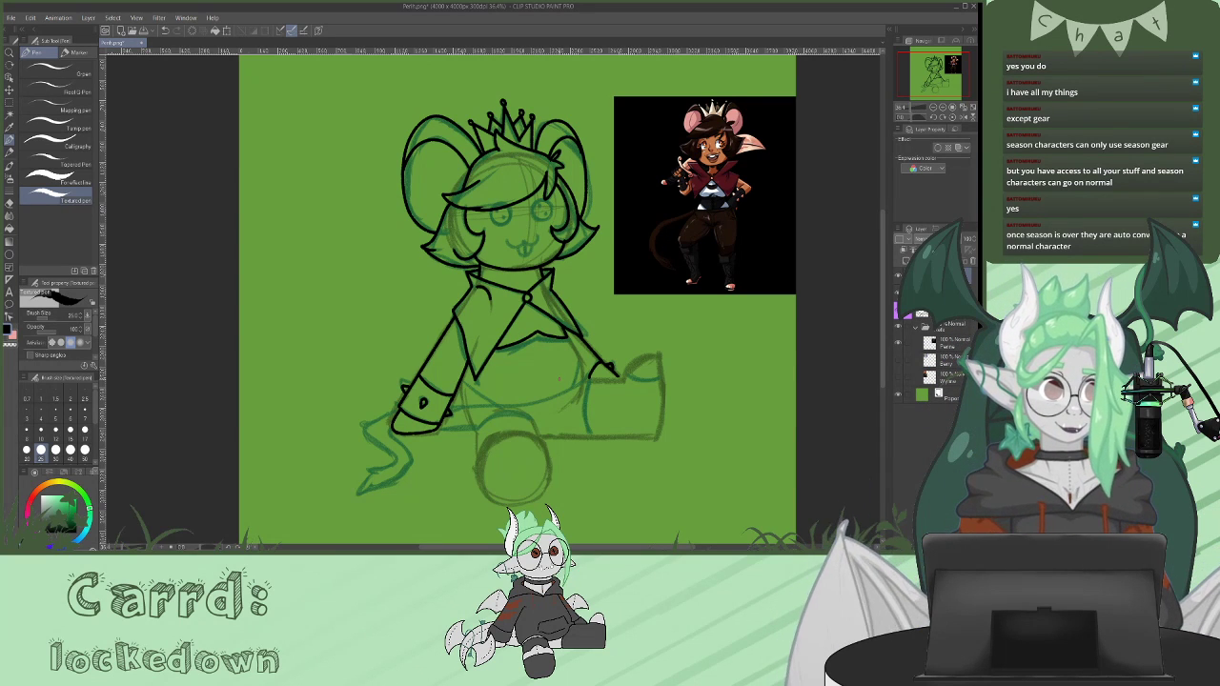
mouse_move(565, 333)
mouse_down()
mouse_move(581, 362)
mouse_move(574, 382)
mouse_move(515, 402)
mouse_move(462, 398)
mouse_up()
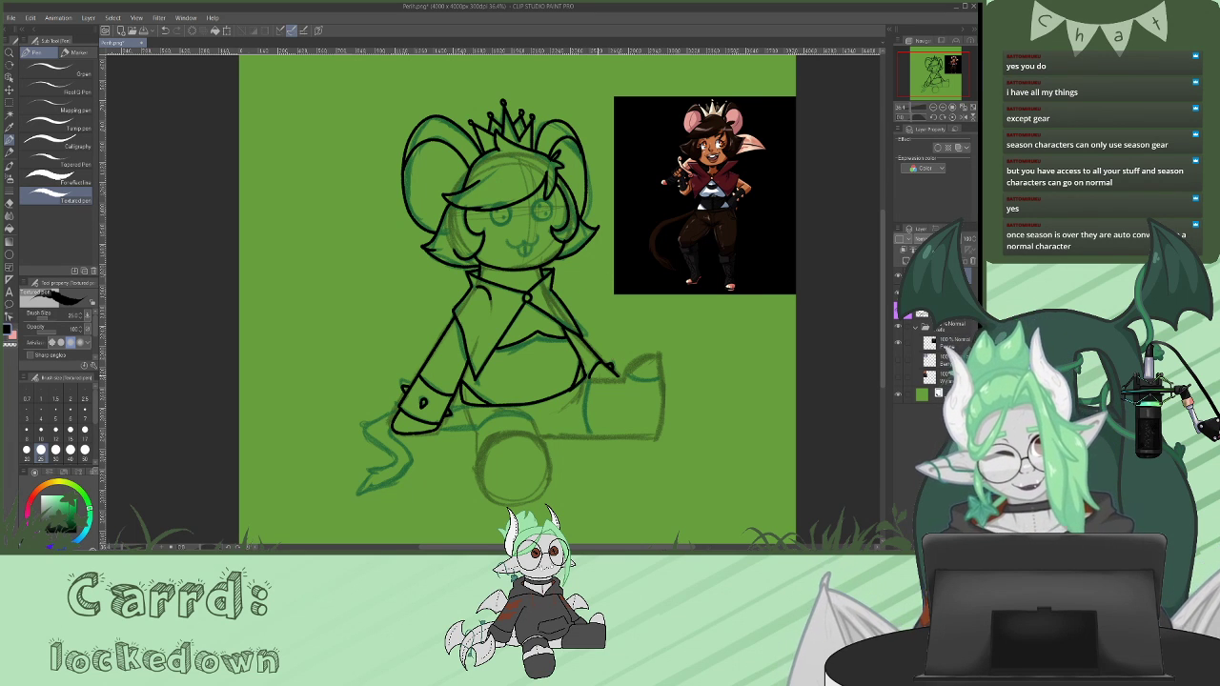
drag(589, 380, 590, 439)
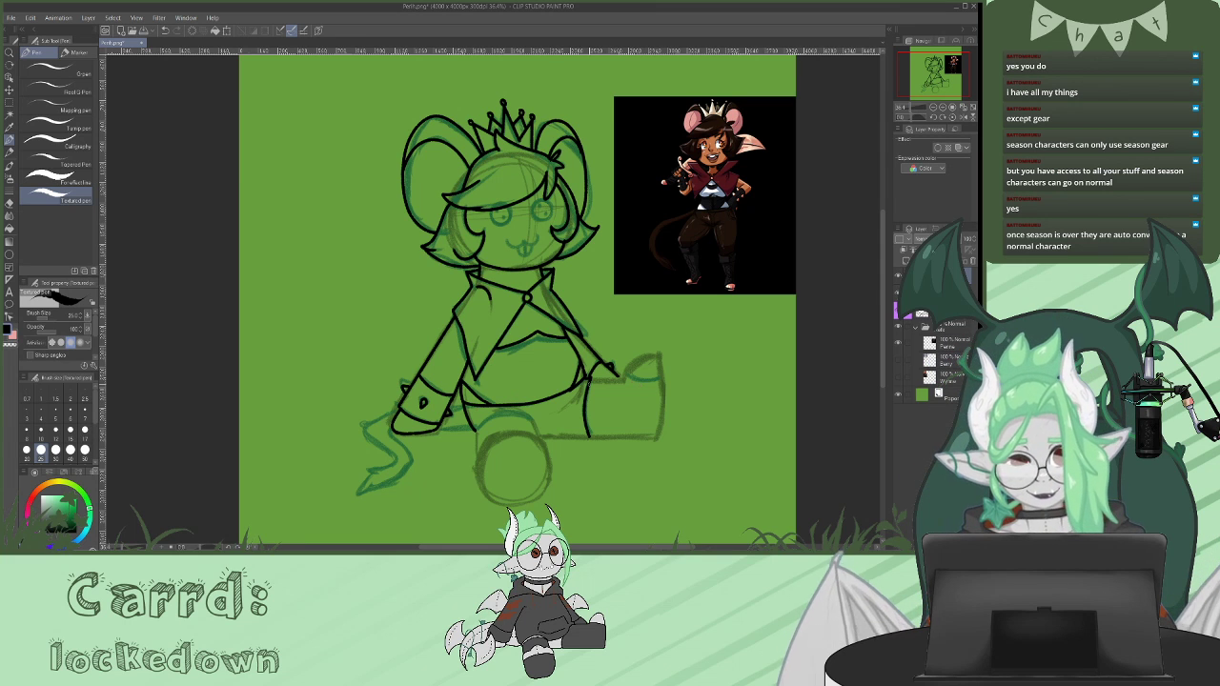
mouse_move(534, 411)
mouse_down()
mouse_move(476, 431)
mouse_move(478, 462)
mouse_up()
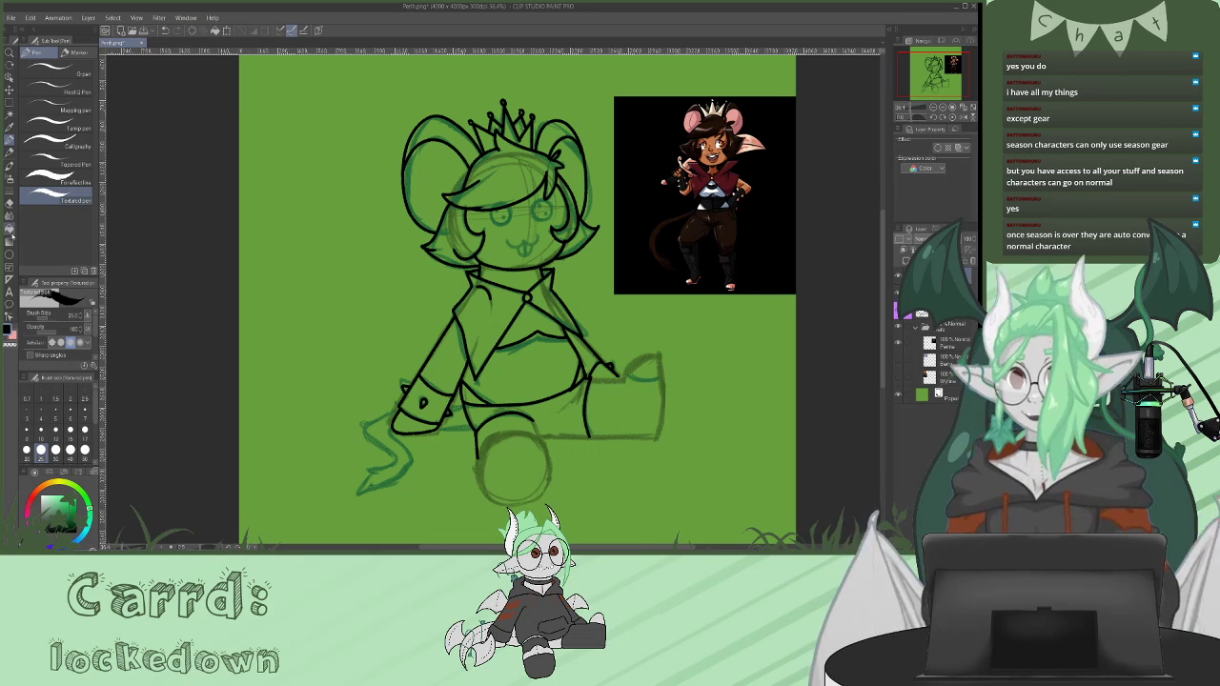
- Place a vertical symmetrical ruler through the forward-facing foot and ink its rounded sole and boot cuff symmetrically with the Textured pen
click(10, 229)
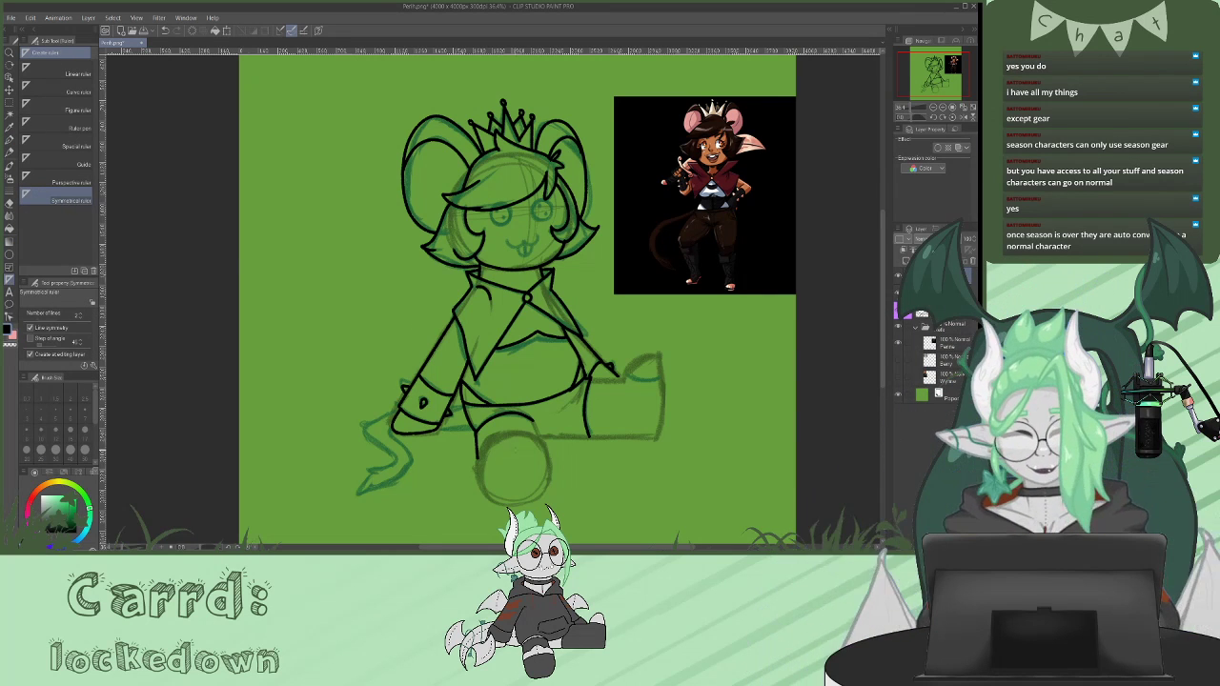
drag(515, 459, 516, 502)
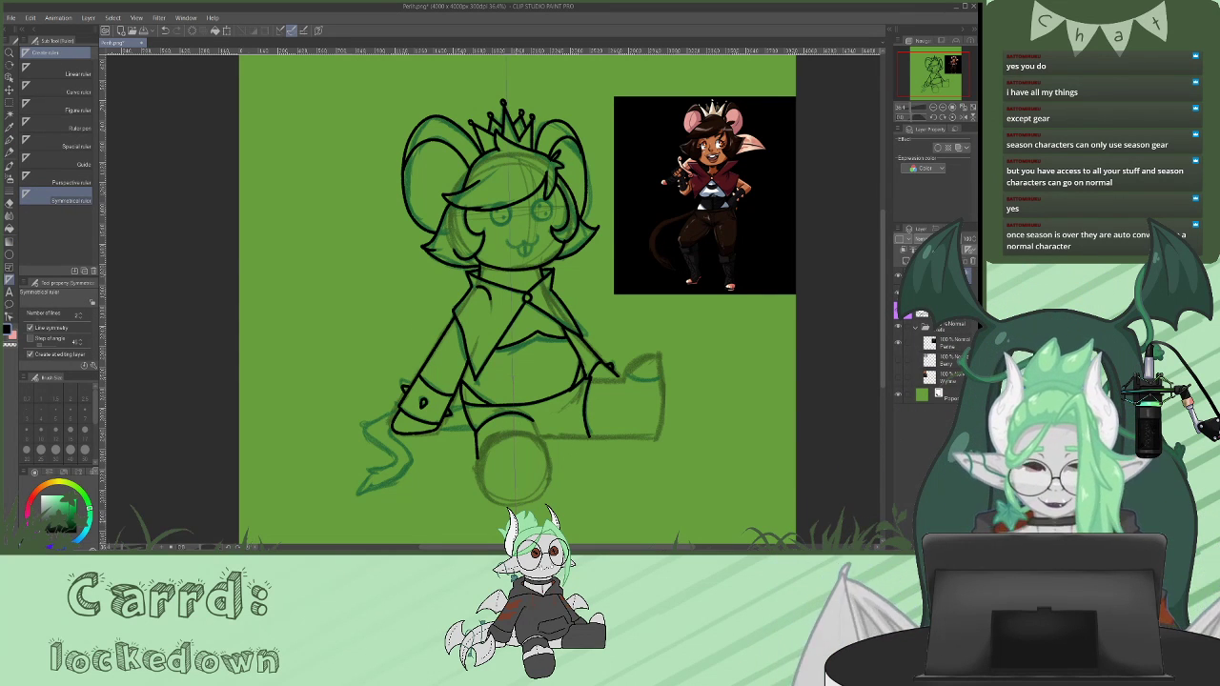
click(11, 139)
mouse_move(515, 429)
mouse_down()
mouse_move(477, 453)
mouse_move(549, 448)
mouse_move(489, 439)
mouse_move(544, 443)
mouse_move(476, 469)
mouse_move(515, 506)
mouse_up()
key(ctrl+z)
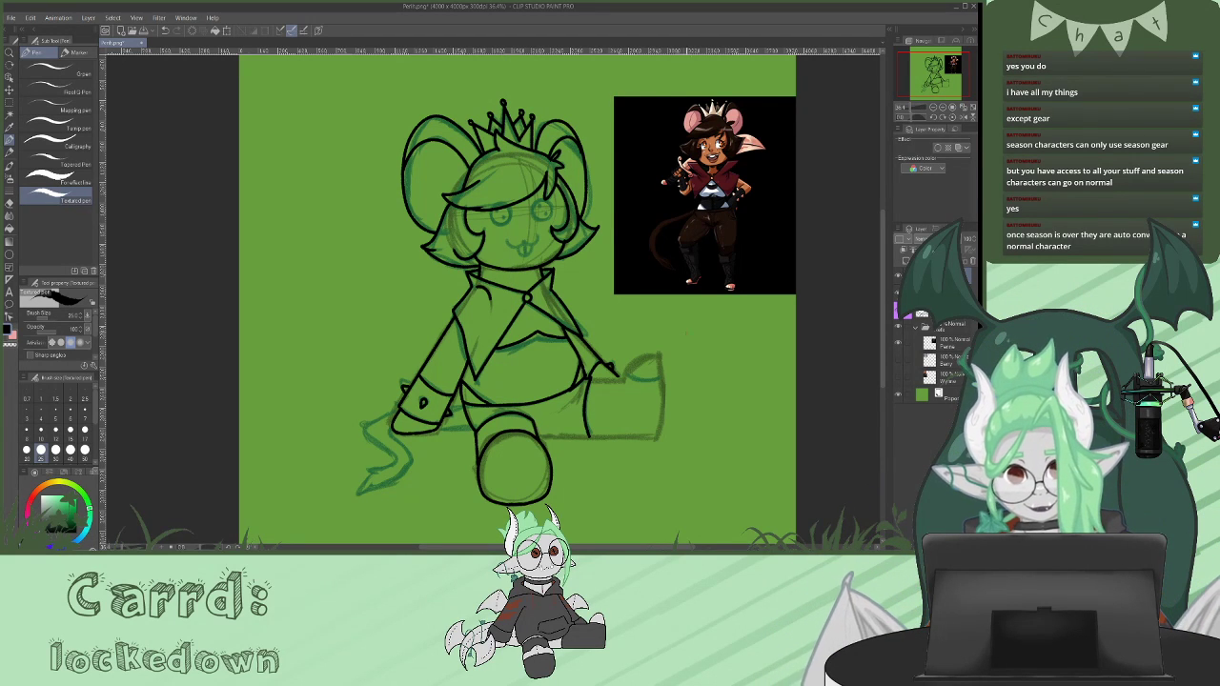
- Ink the underside of the sideways leg and its boxy boot with the rounded toe
drag(536, 438, 587, 438)
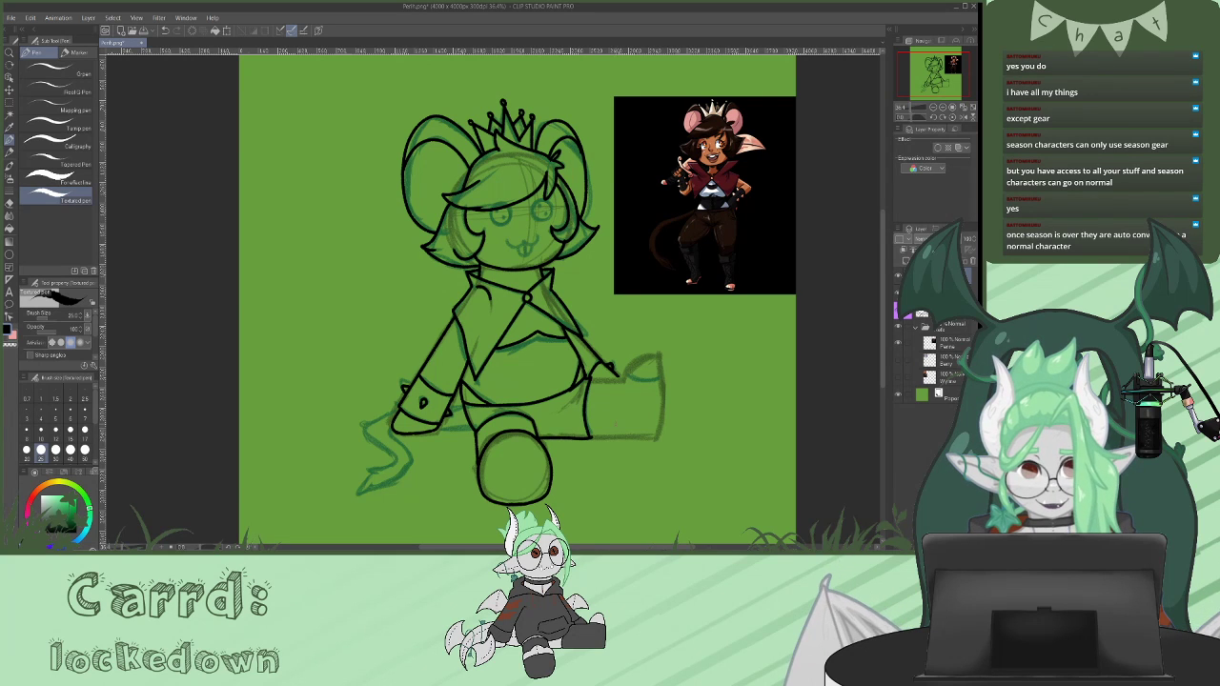
mouse_move(594, 378)
mouse_down()
mouse_move(625, 380)
mouse_move(658, 358)
mouse_up()
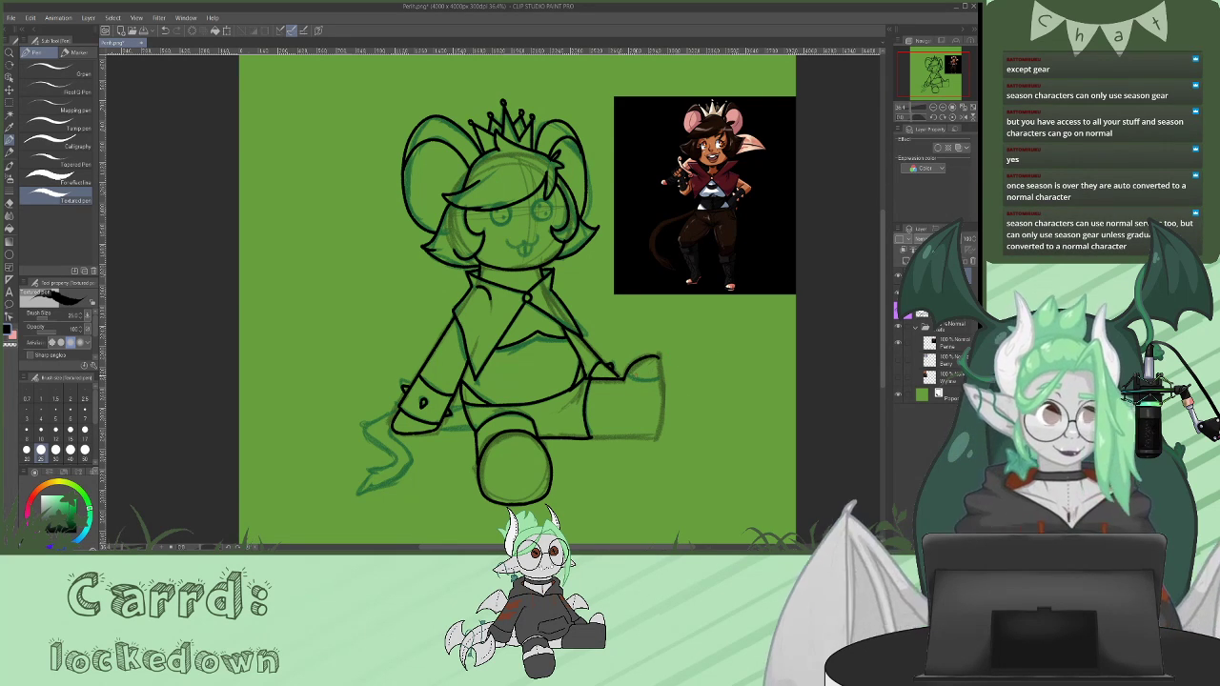
key(ctrl+z)
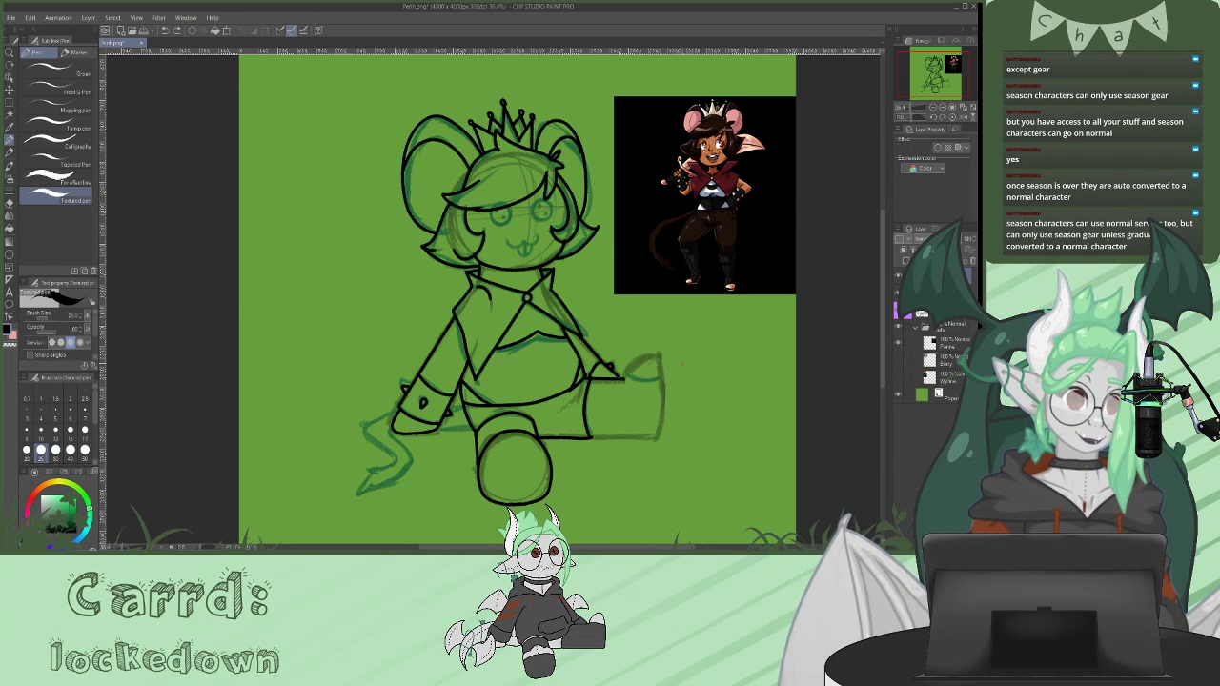
drag(624, 379, 662, 379)
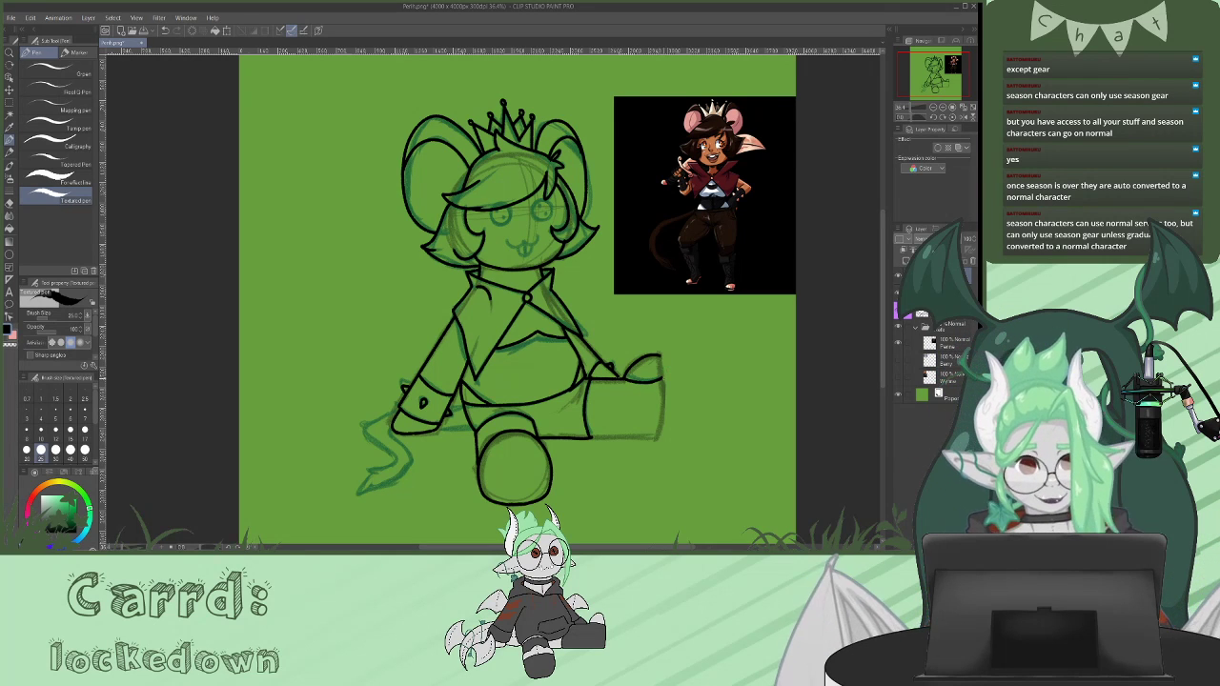
drag(660, 356, 659, 438)
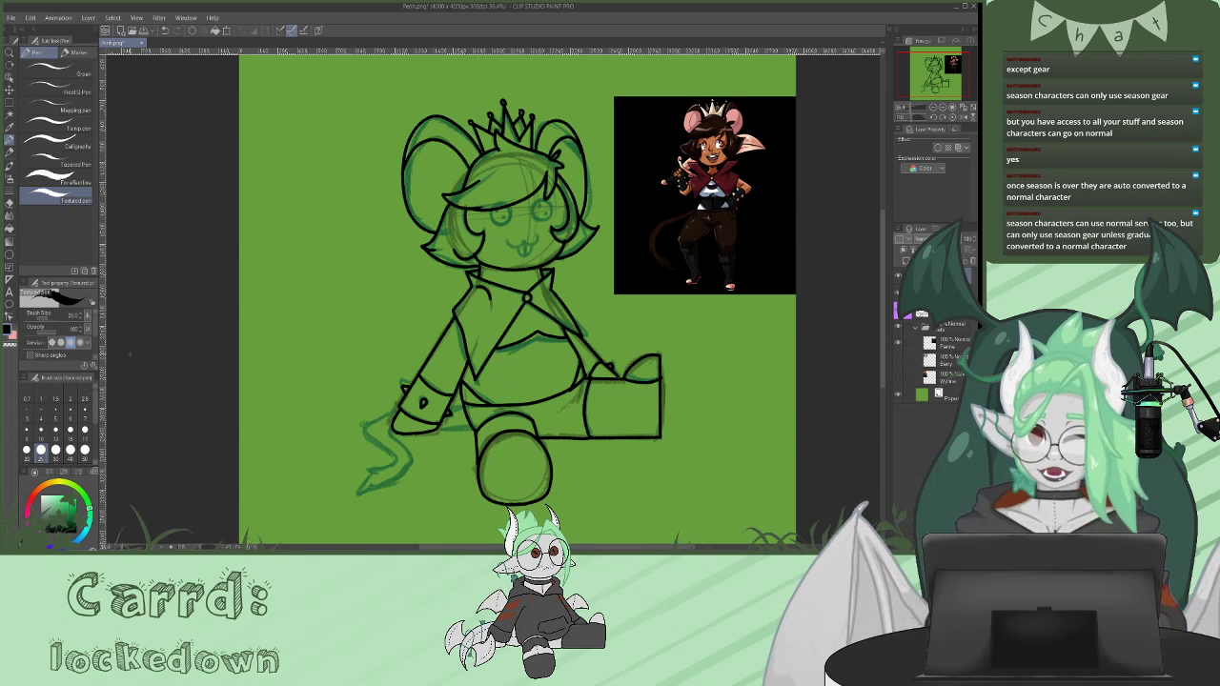
- Ink the curling, pointed tail from behind the lowered hand to the hip, and add the short line at the far side of the waist
click(10, 346)
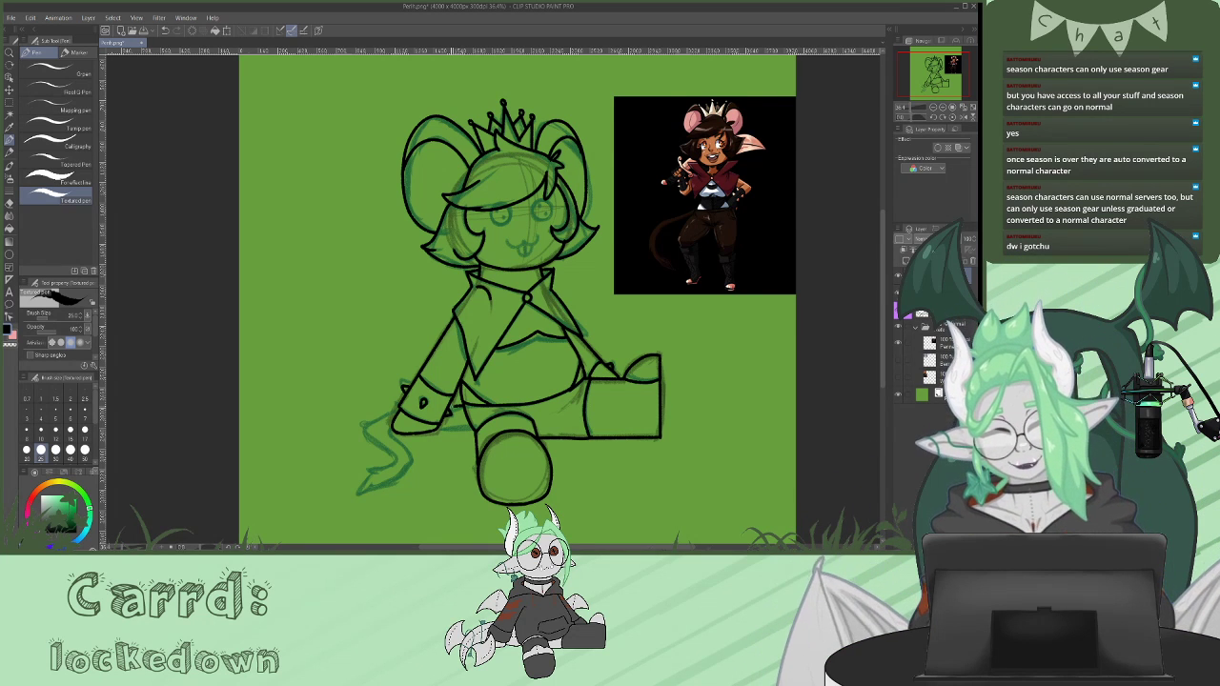
mouse_move(398, 408)
mouse_down()
mouse_move(363, 429)
mouse_move(398, 463)
mouse_move(372, 469)
mouse_move(359, 493)
mouse_move(384, 485)
mouse_up()
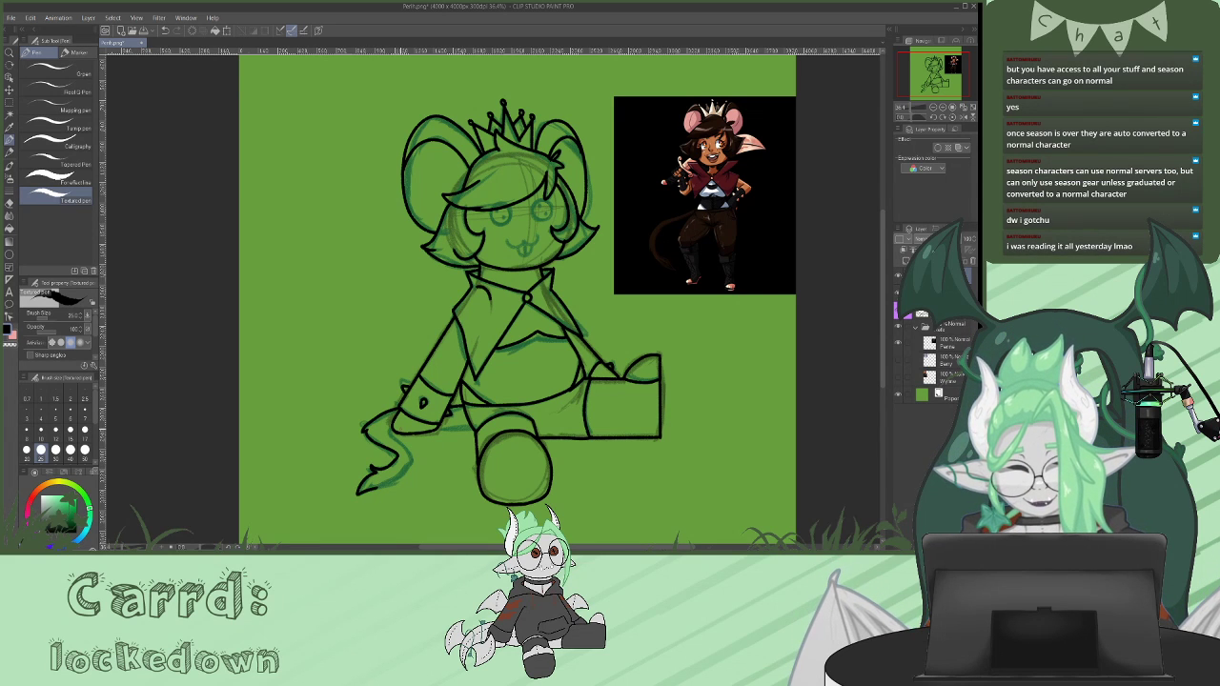
mouse_move(388, 425)
mouse_down()
mouse_move(406, 471)
mouse_move(374, 490)
mouse_up()
key(ctrl+z)
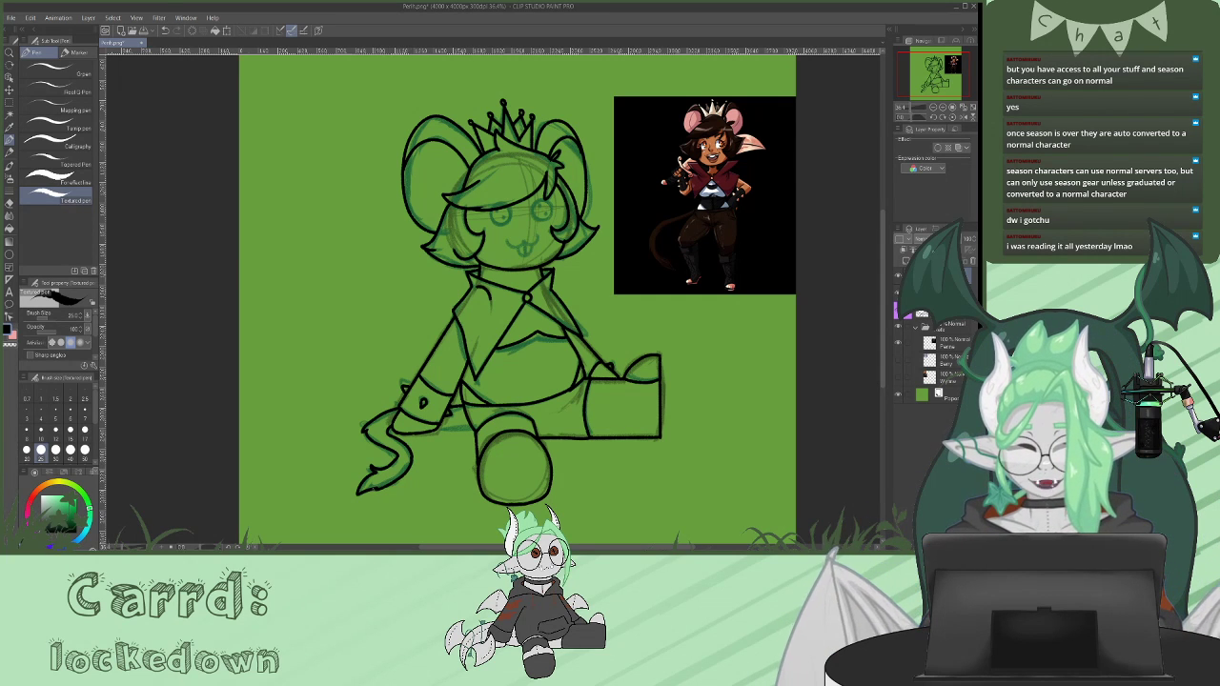
drag(437, 428, 473, 427)
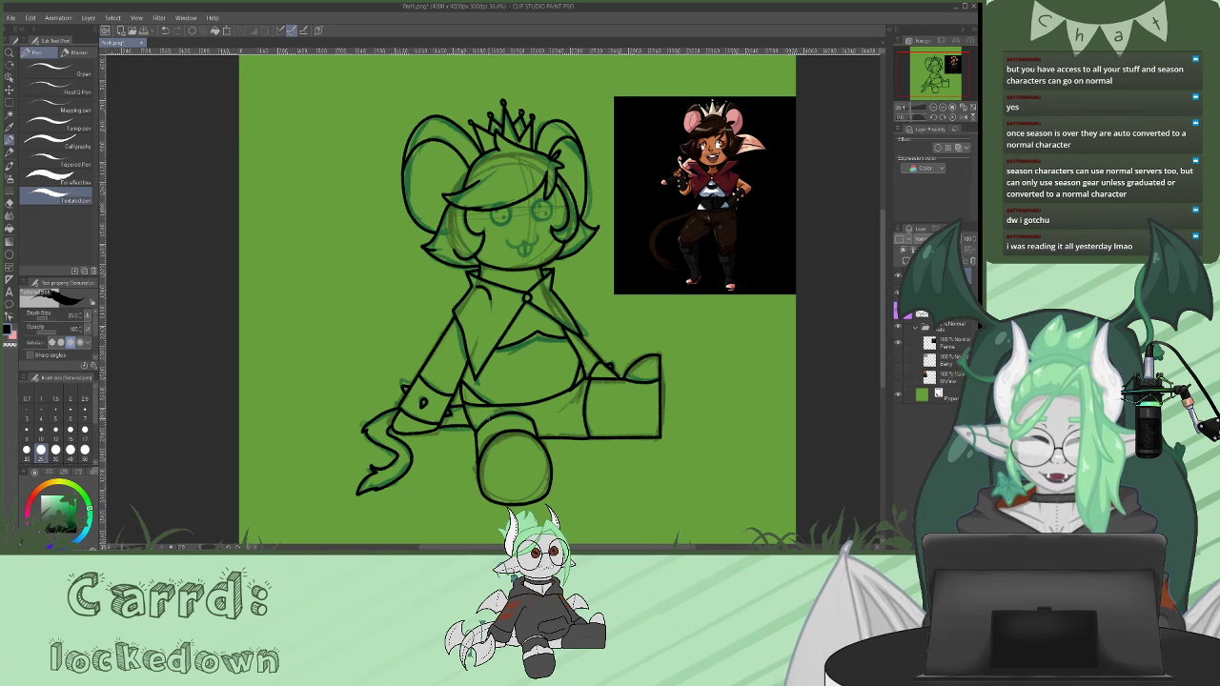
drag(582, 383, 574, 406)
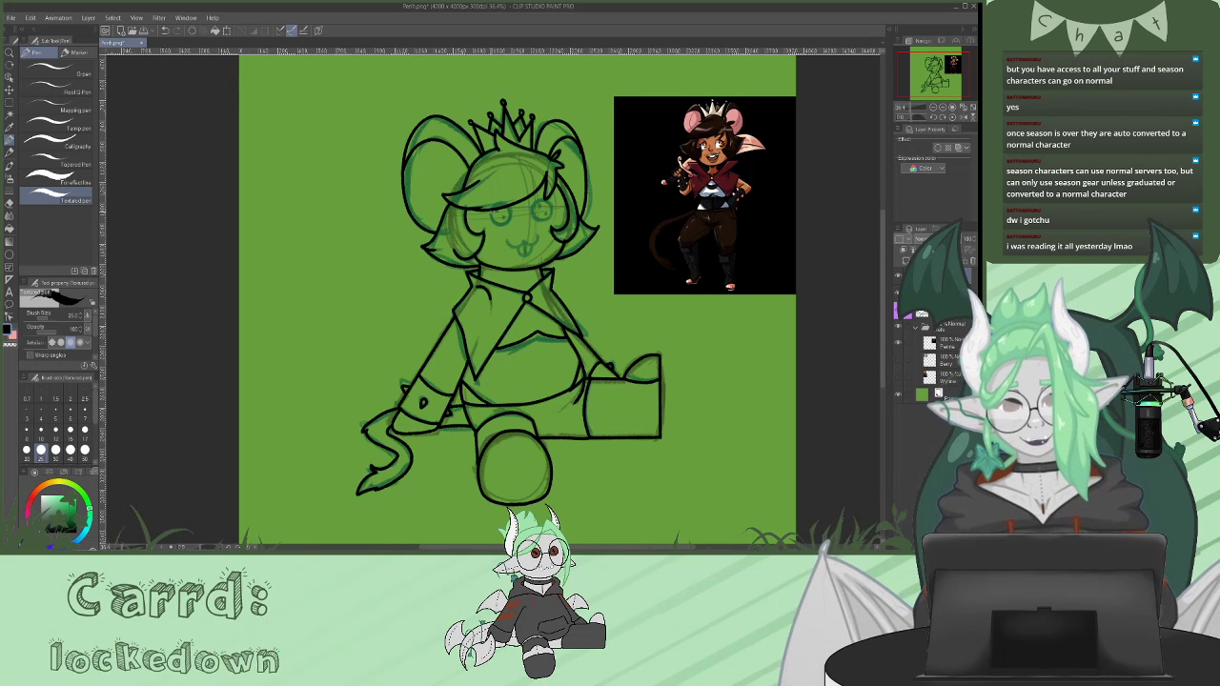
- Ink the round button eyes and the mouth with its front teeth, adding the stitched smile with the Dashed line decoration brush
mouse_move(492, 220)
mouse_down()
mouse_move(510, 221)
mouse_move(513, 205)
mouse_move(532, 219)
mouse_move(552, 210)
mouse_move(541, 197)
mouse_up()
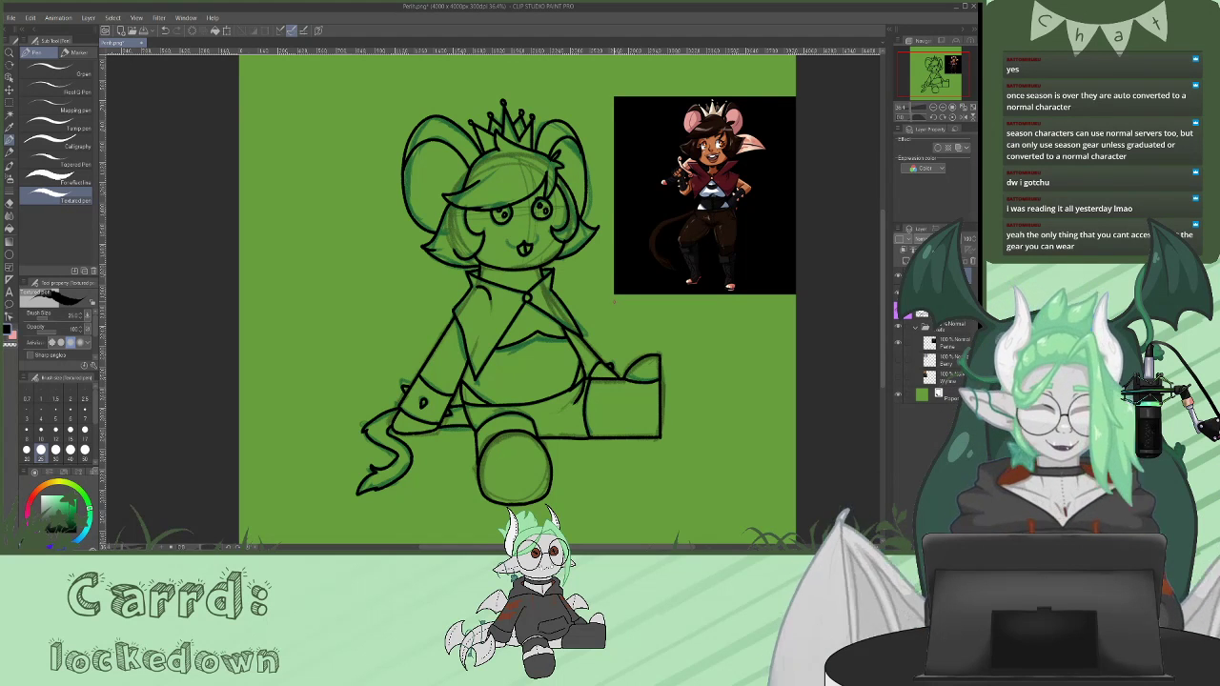
key(ctrl+z)
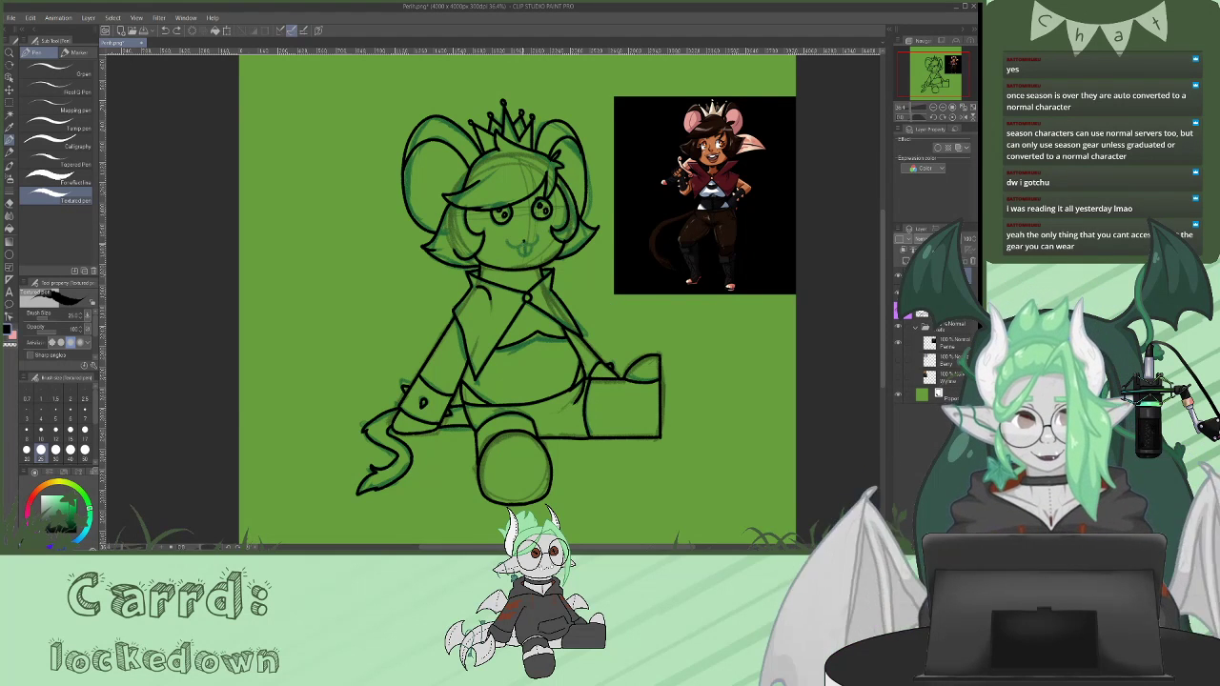
mouse_move(517, 253)
mouse_down()
mouse_move(533, 246)
mouse_move(524, 253)
mouse_up()
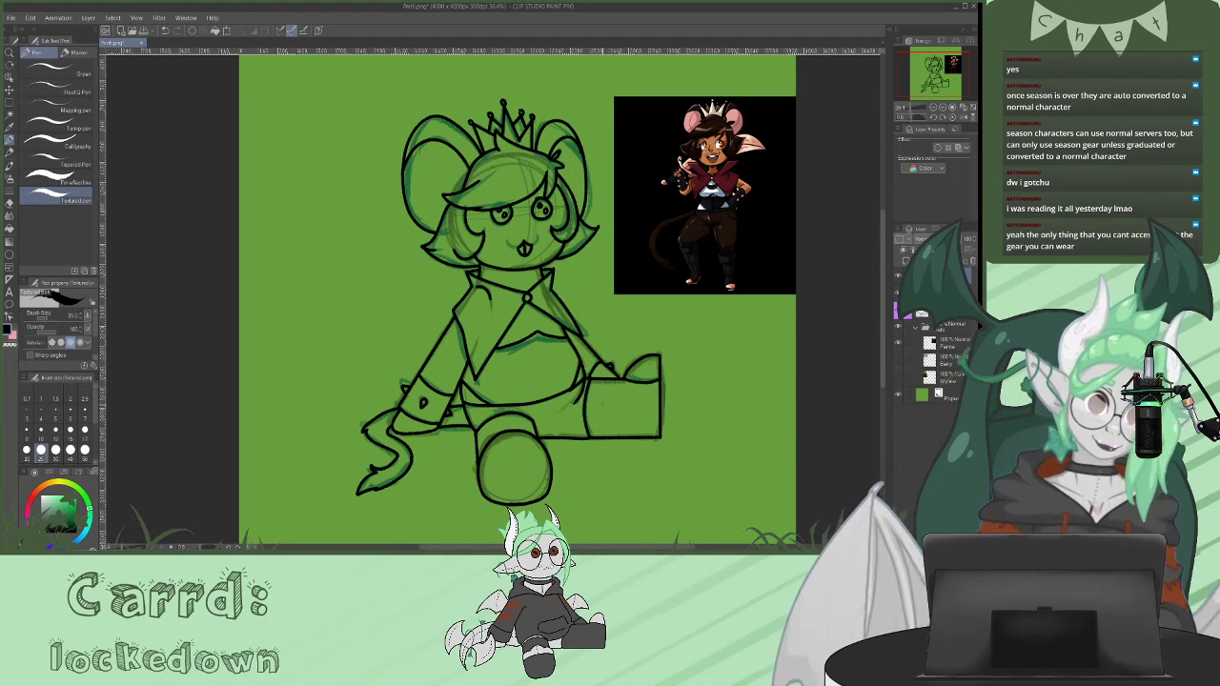
click(12, 175)
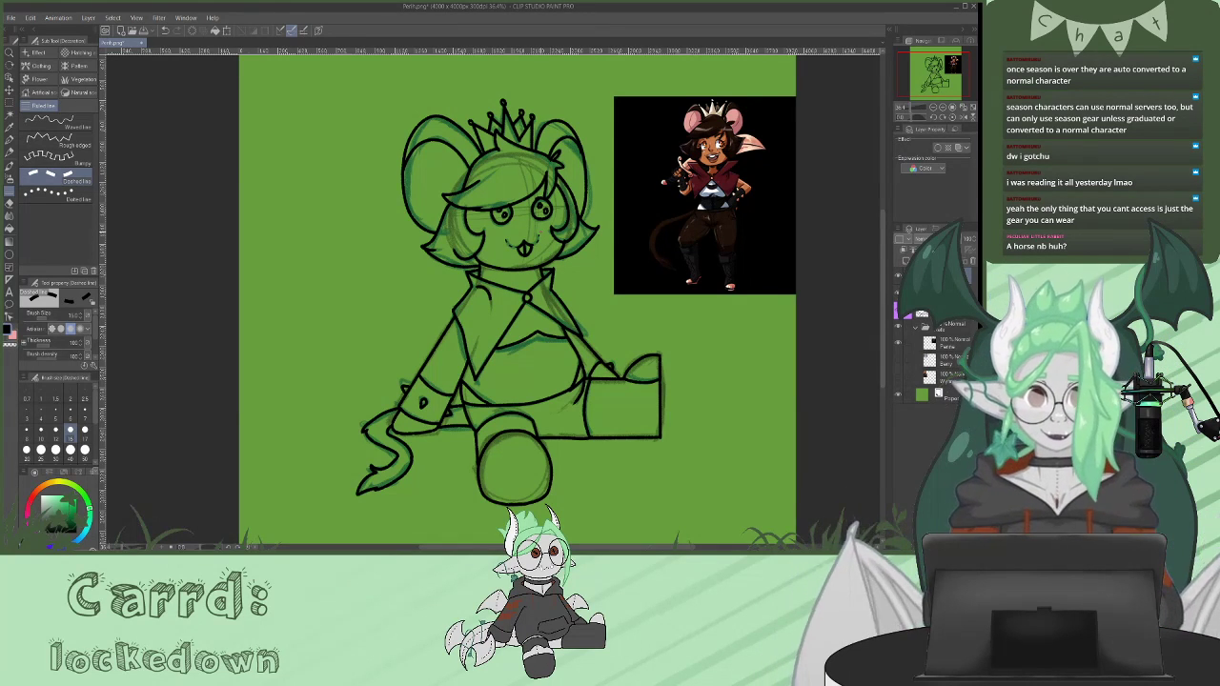
drag(882, 283, 883, 281)
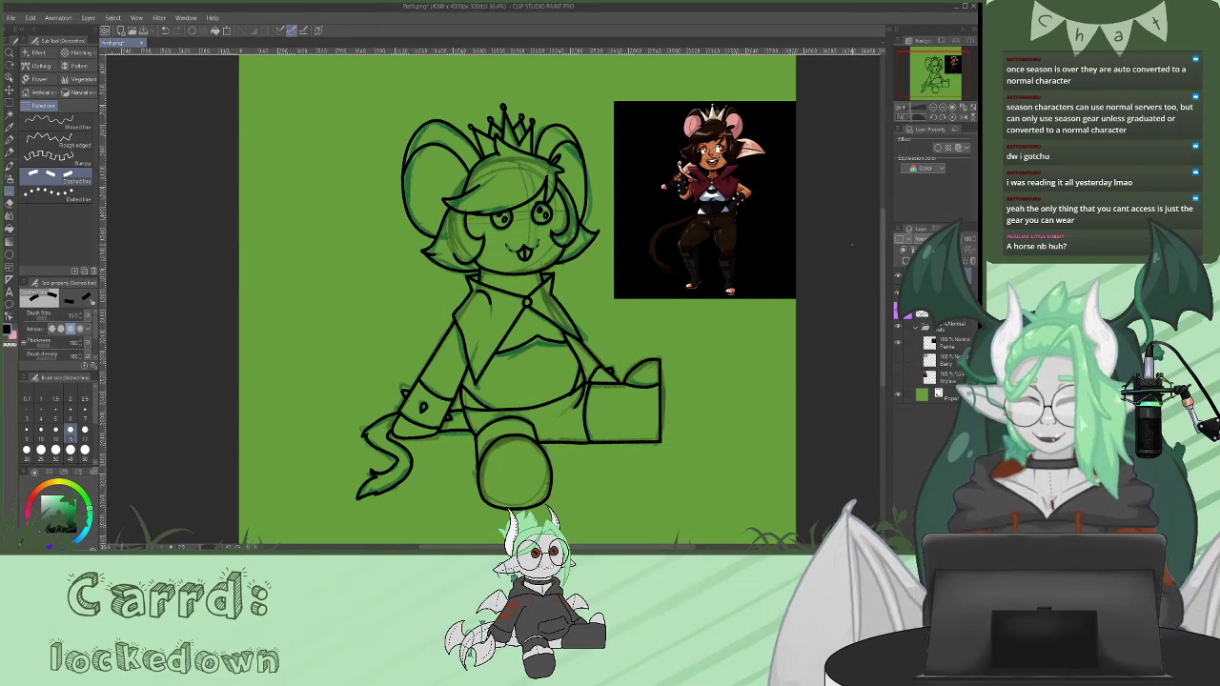
- Return to the Textured pen and set up a new layer clipped to the line art for coloring the lines
key(p)
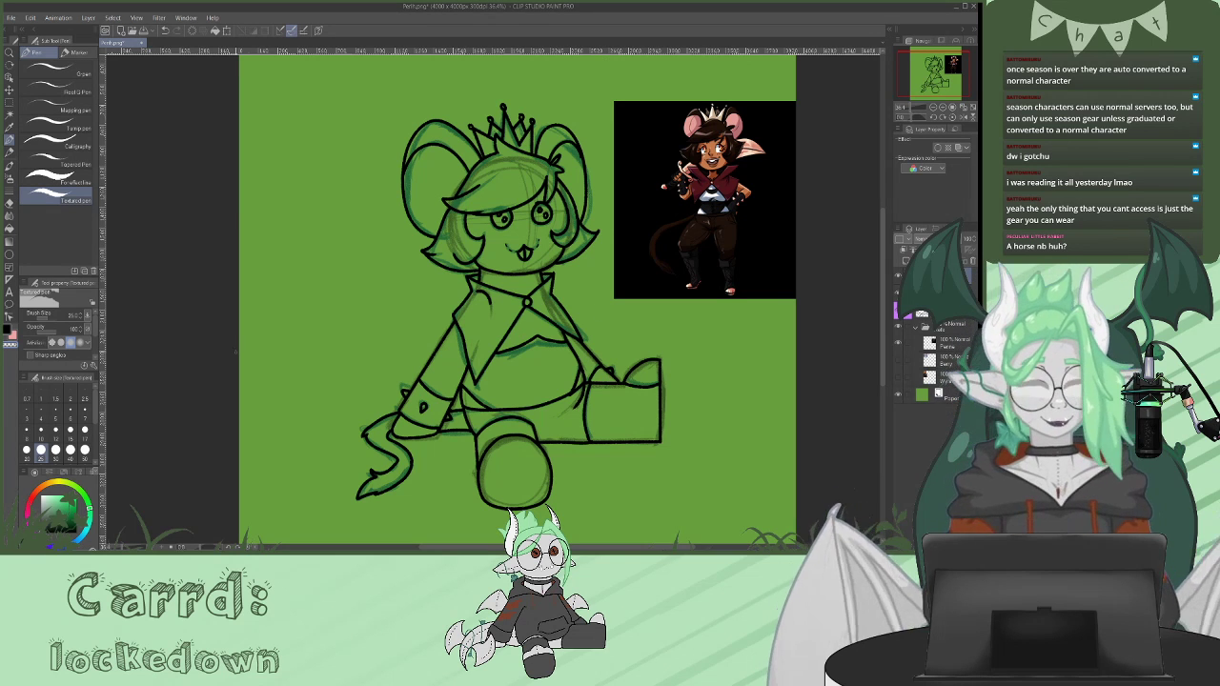
click(9, 330)
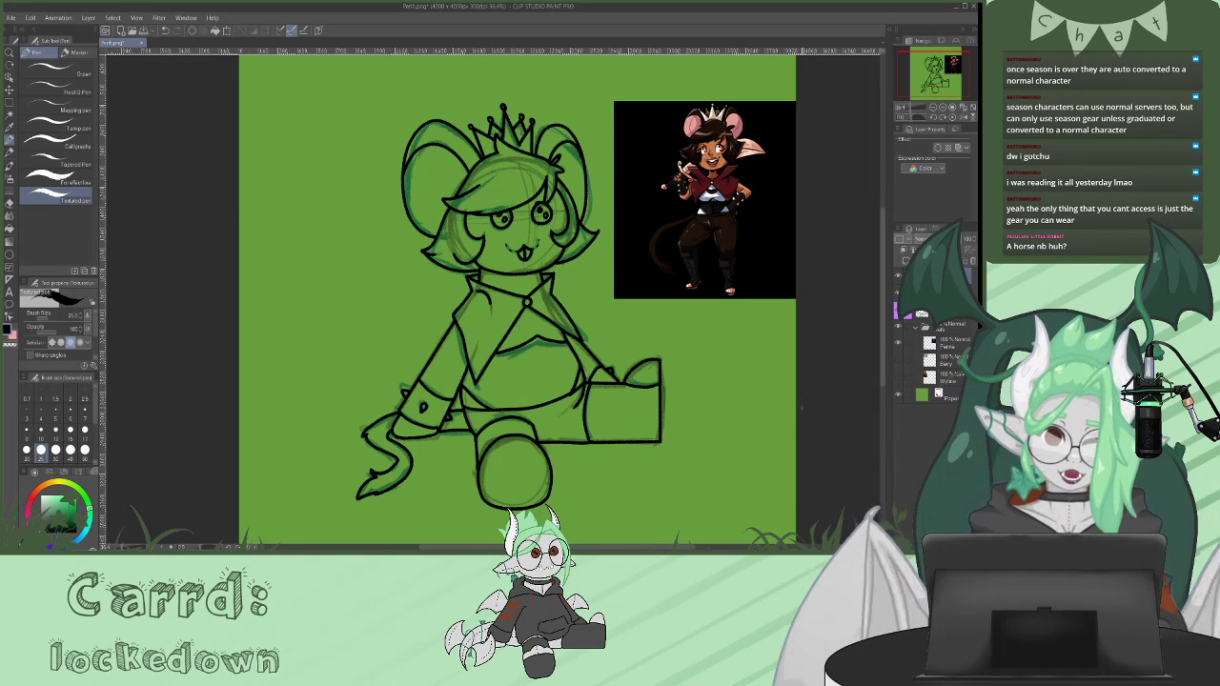
scroll(886, 329, down, 2)
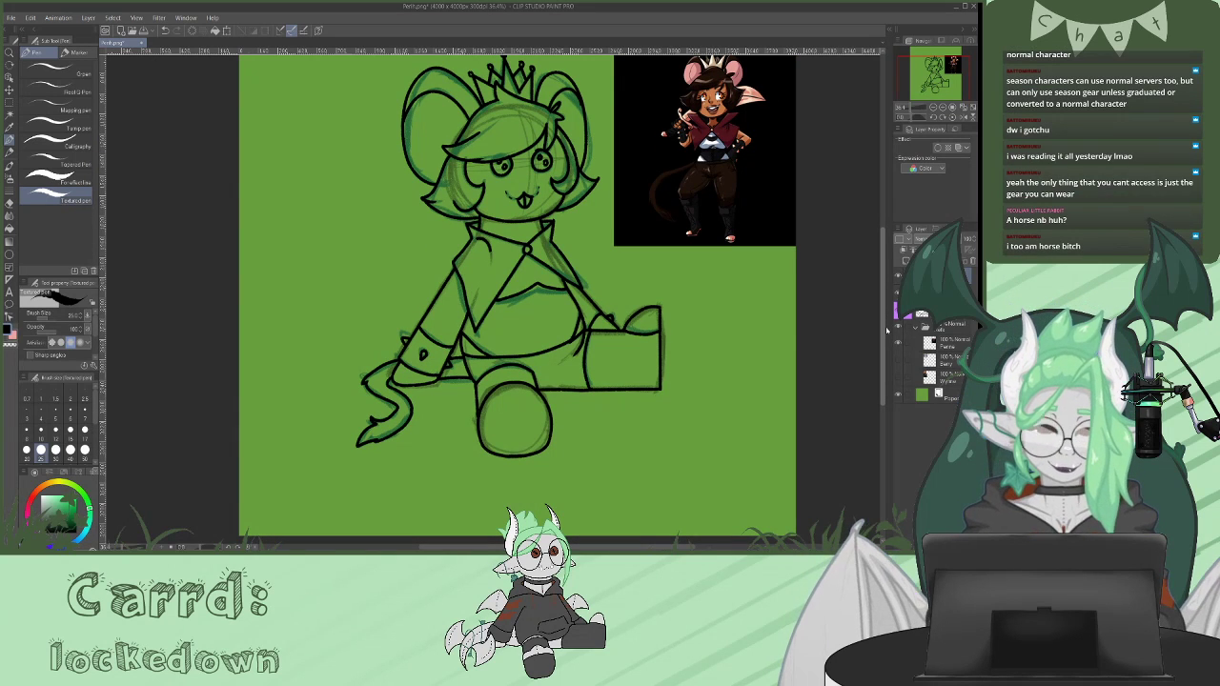
scroll(886, 329, up, 3)
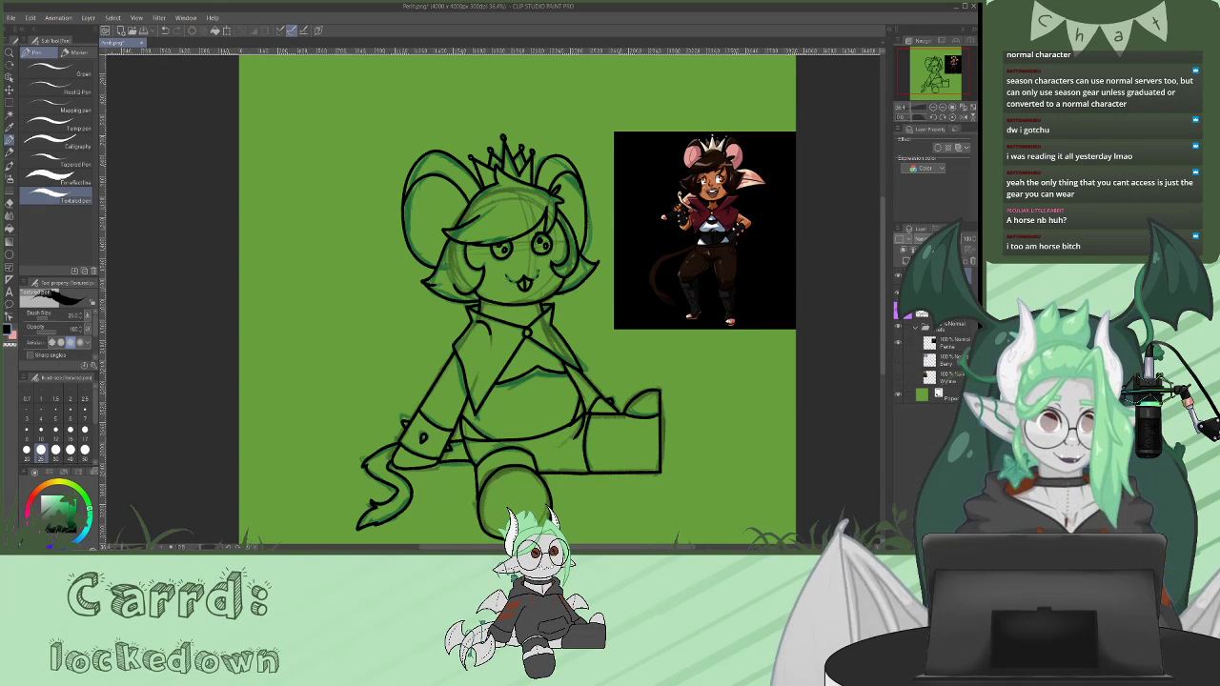
click(904, 254)
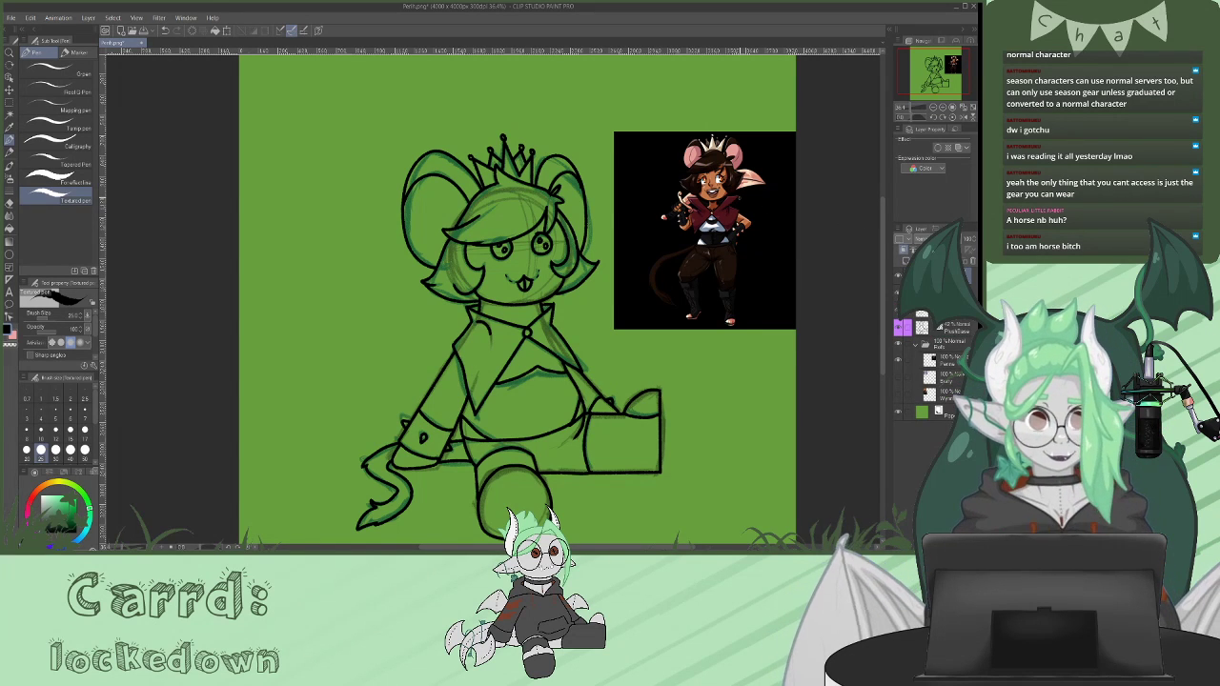
- Choose an orange tone and recolor the line art of both eyes with it
click(35, 494)
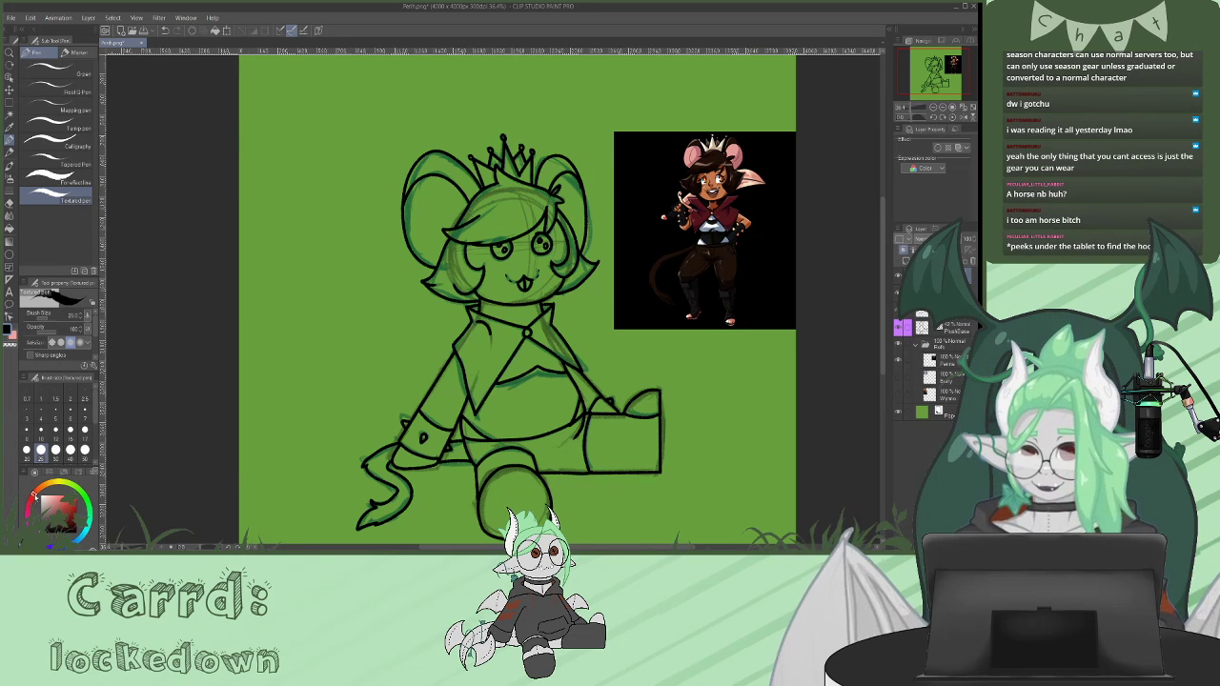
click(66, 503)
drag(67, 502, 62, 503)
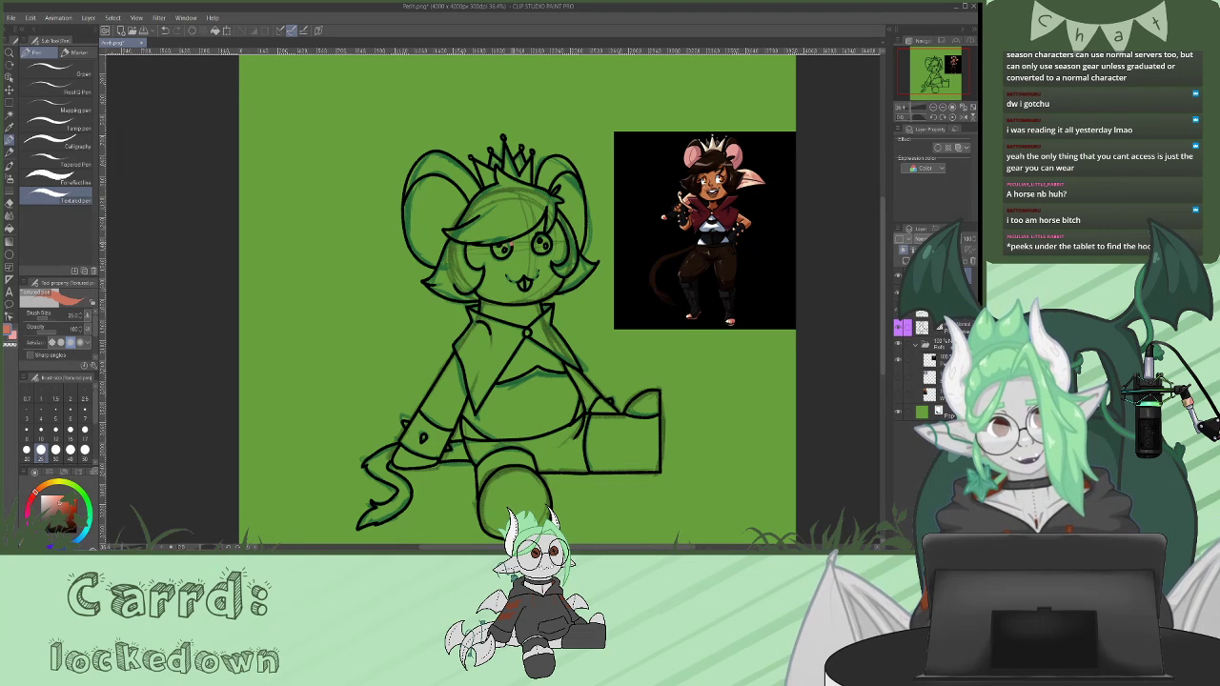
click(67, 504)
click(42, 489)
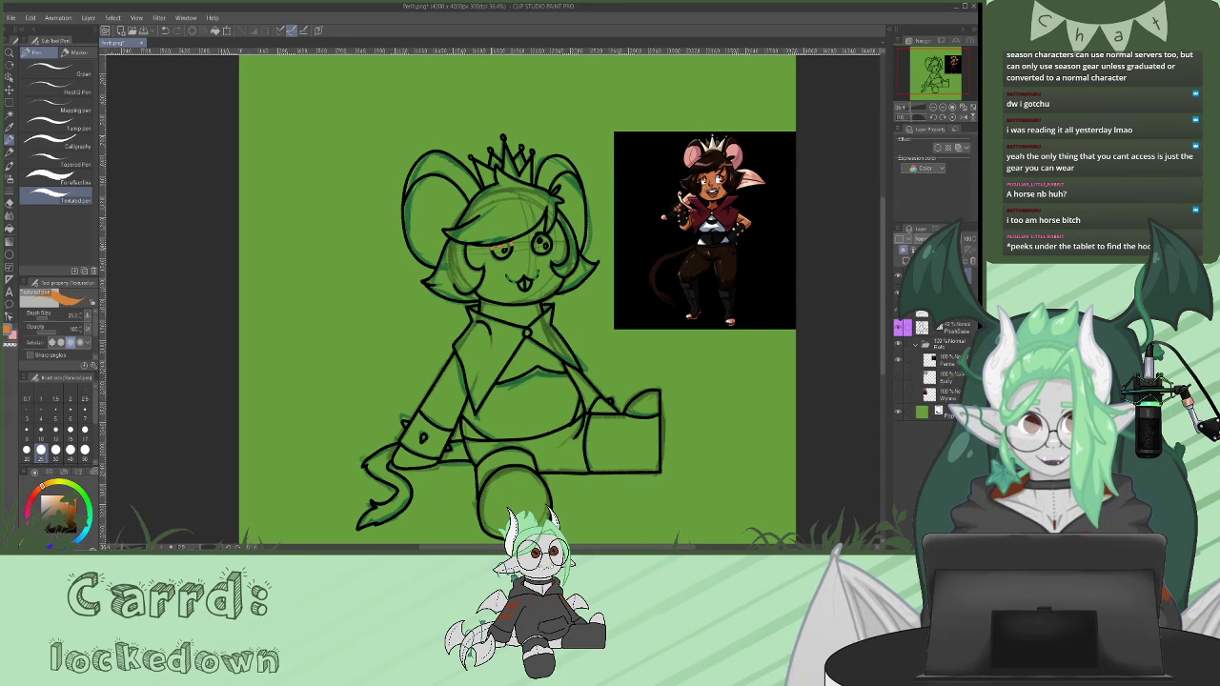
drag(503, 252, 498, 257)
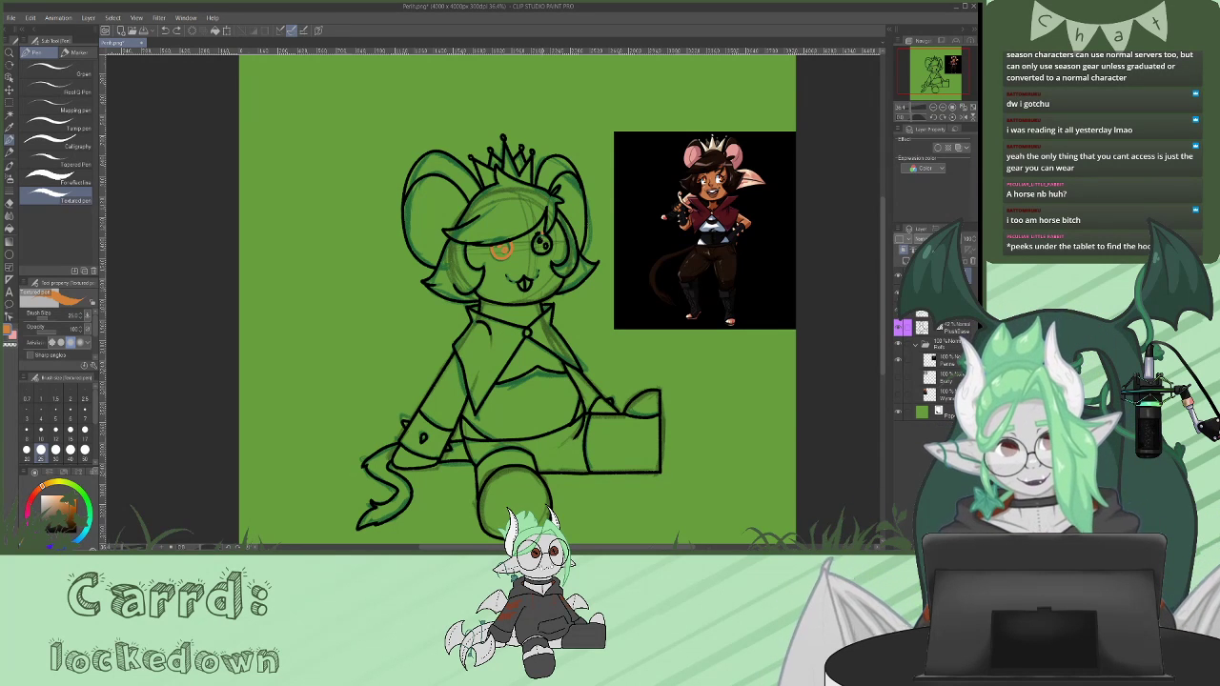
mouse_move(540, 235)
mouse_down()
mouse_move(532, 247)
mouse_move(545, 255)
mouse_up()
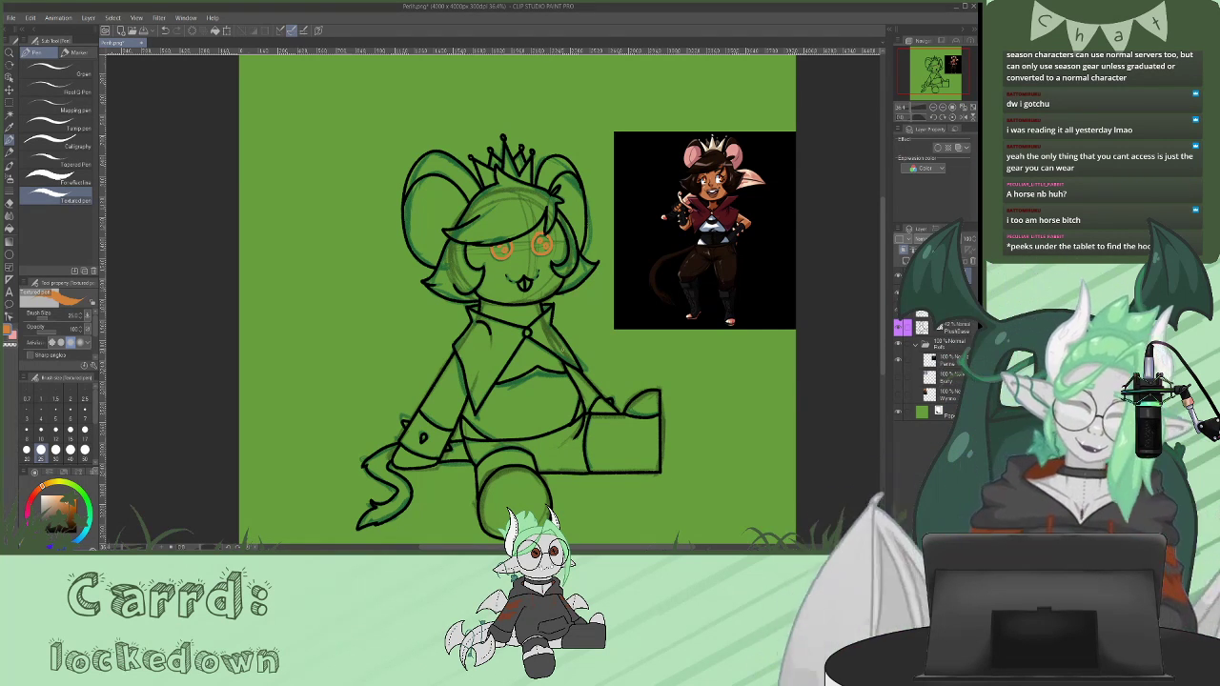
- Recolor the front teeth outlines white and the lower outer edges of both ears pink
drag(43, 497, 36, 481)
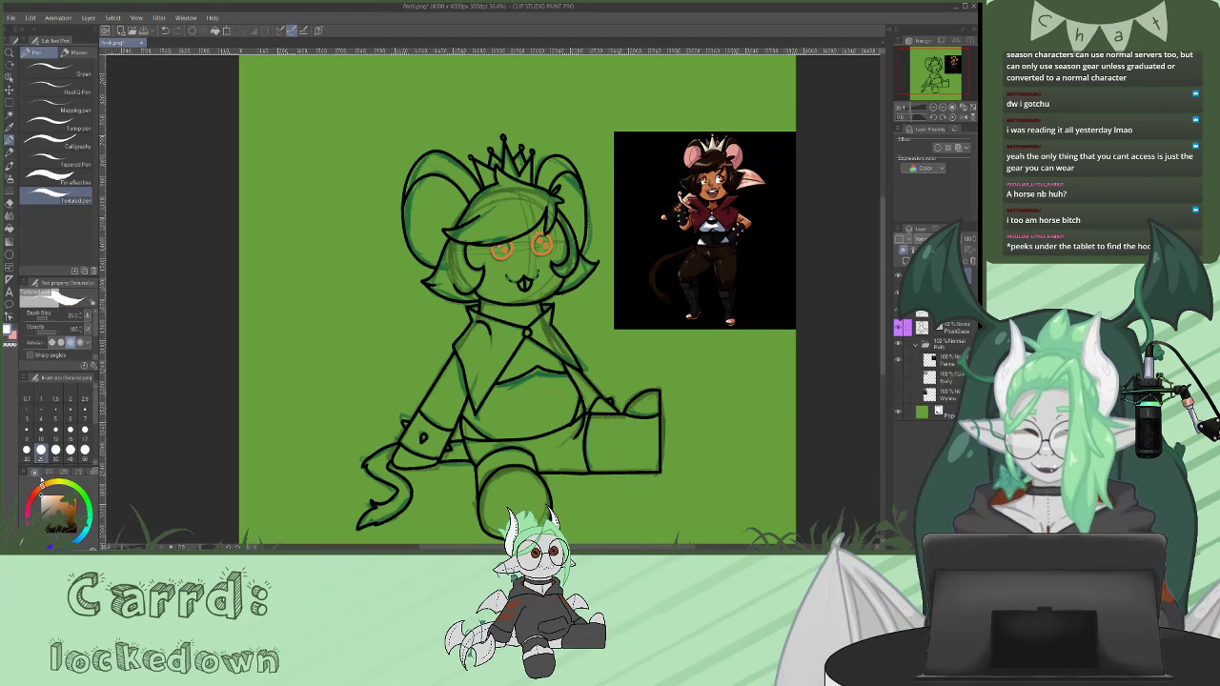
drag(526, 276, 526, 291)
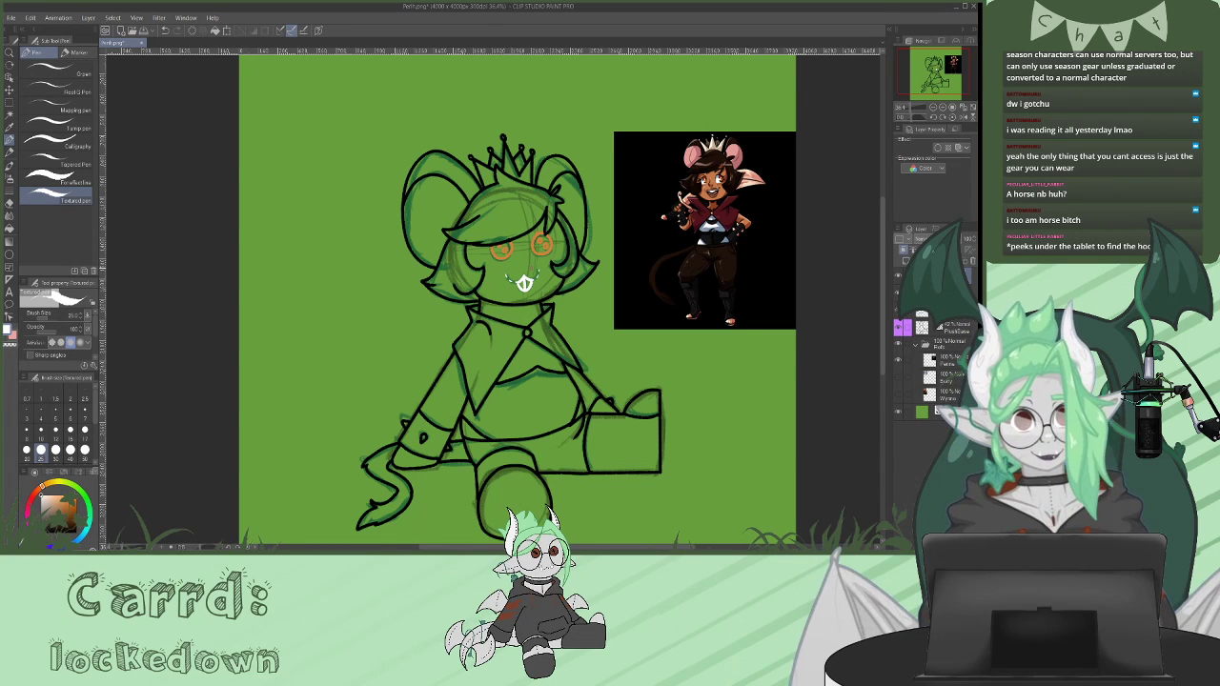
drag(40, 539, 62, 492)
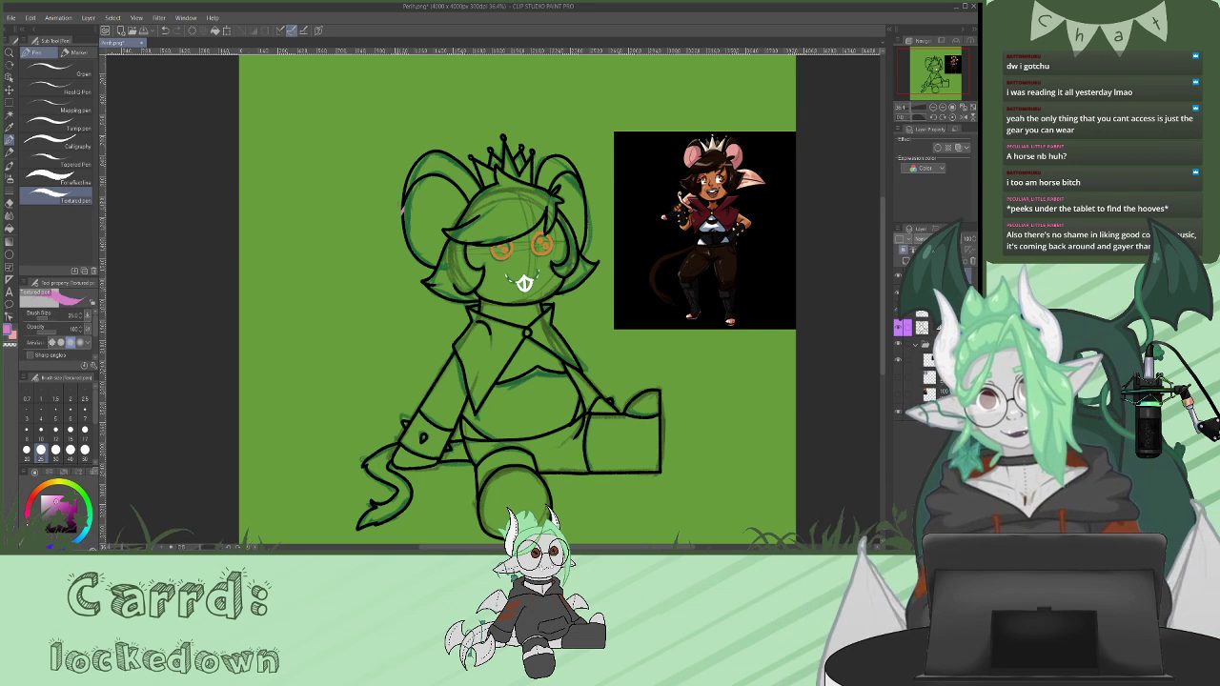
drag(402, 210, 425, 265)
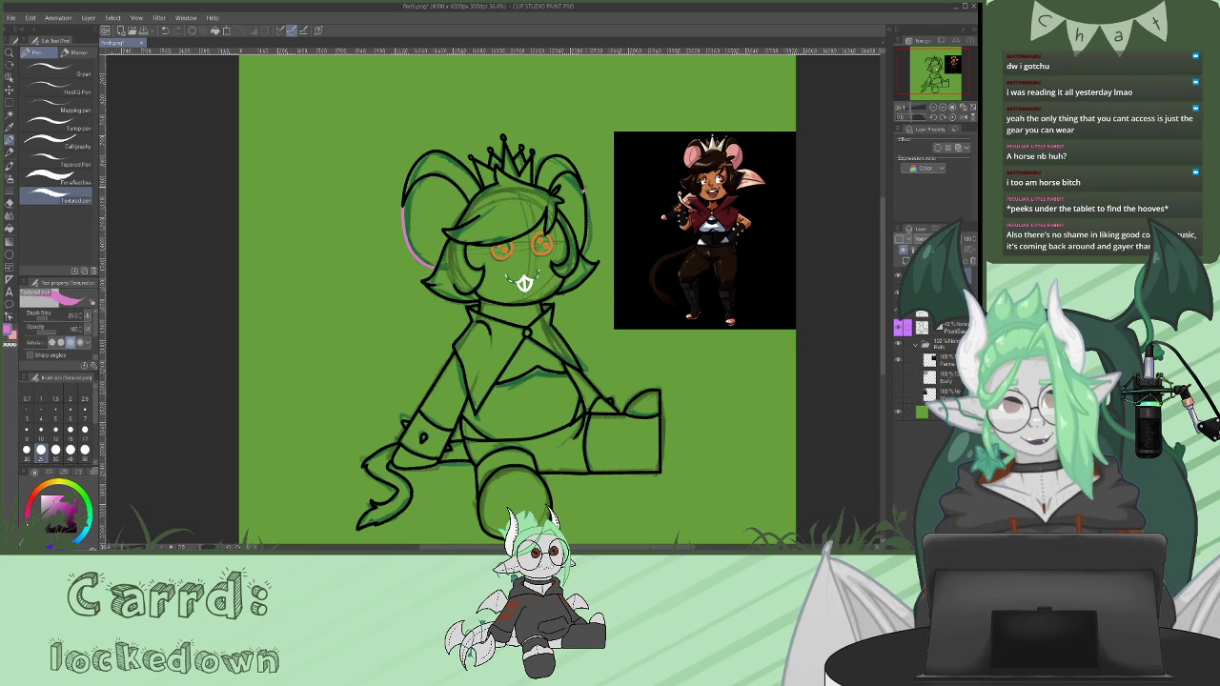
drag(583, 202, 588, 240)
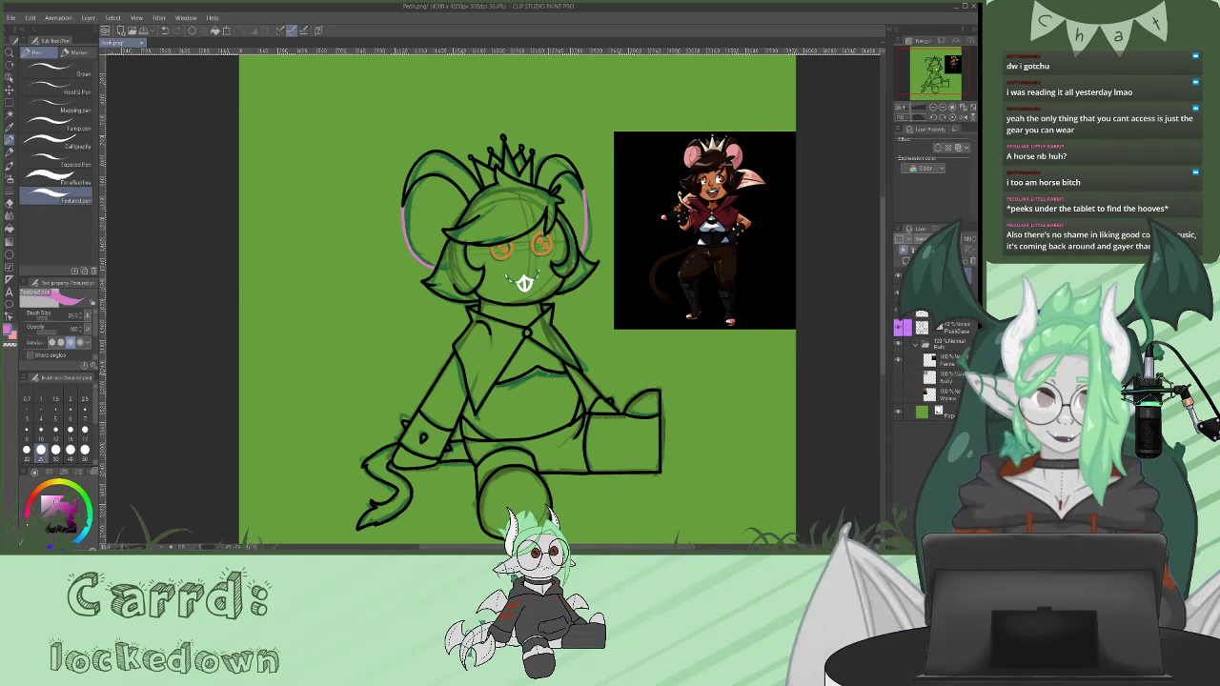
- Sample the skin tone from the reference face, adjust it to reddish brown, and recolor the chin, neck, arm and hand outlines
alt+click(722, 188)
alt+click(726, 190)
alt+click(722, 189)
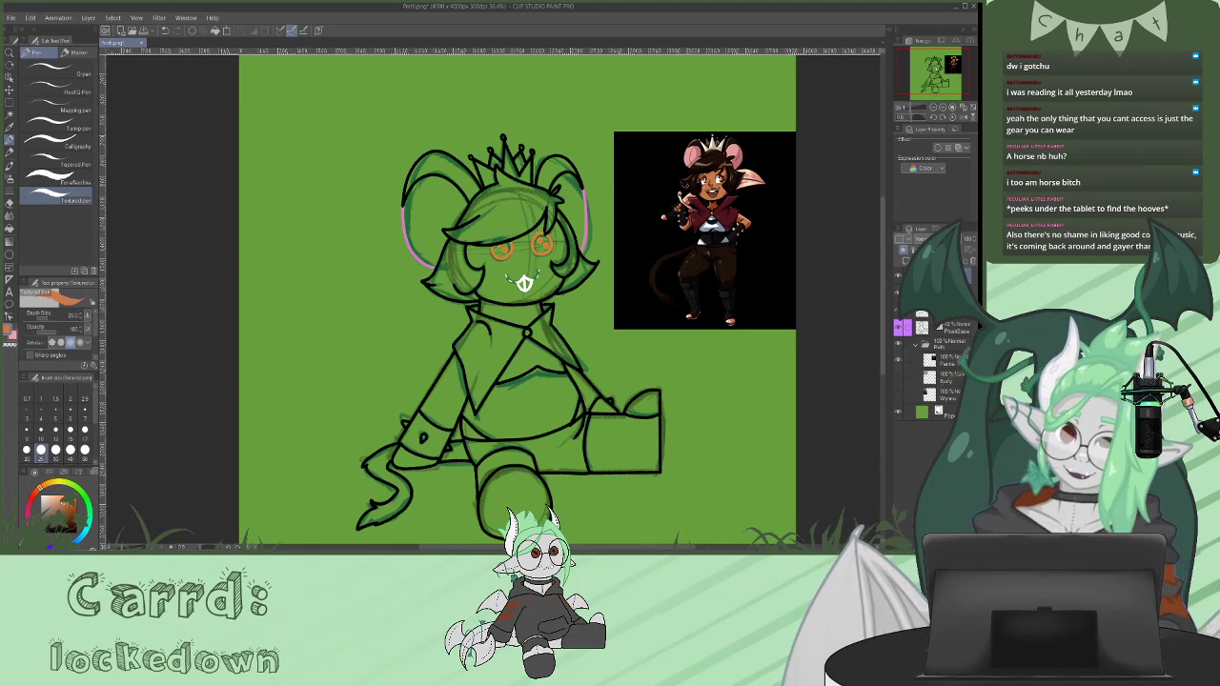
click(64, 507)
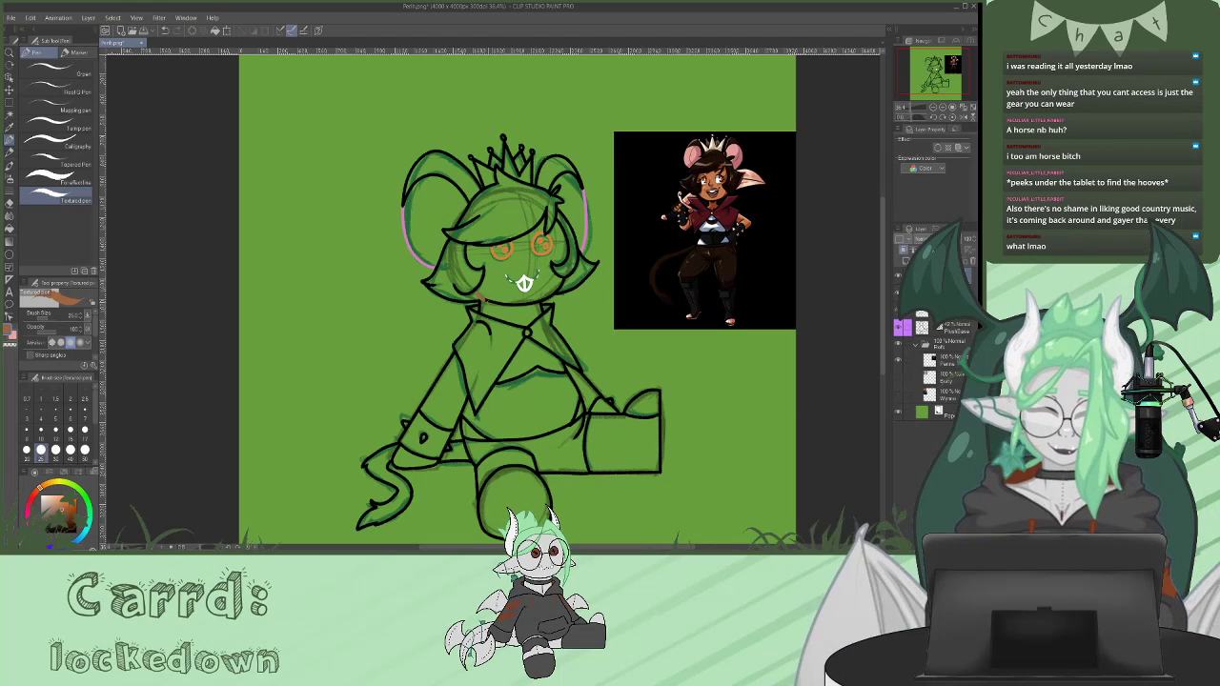
drag(496, 303, 517, 305)
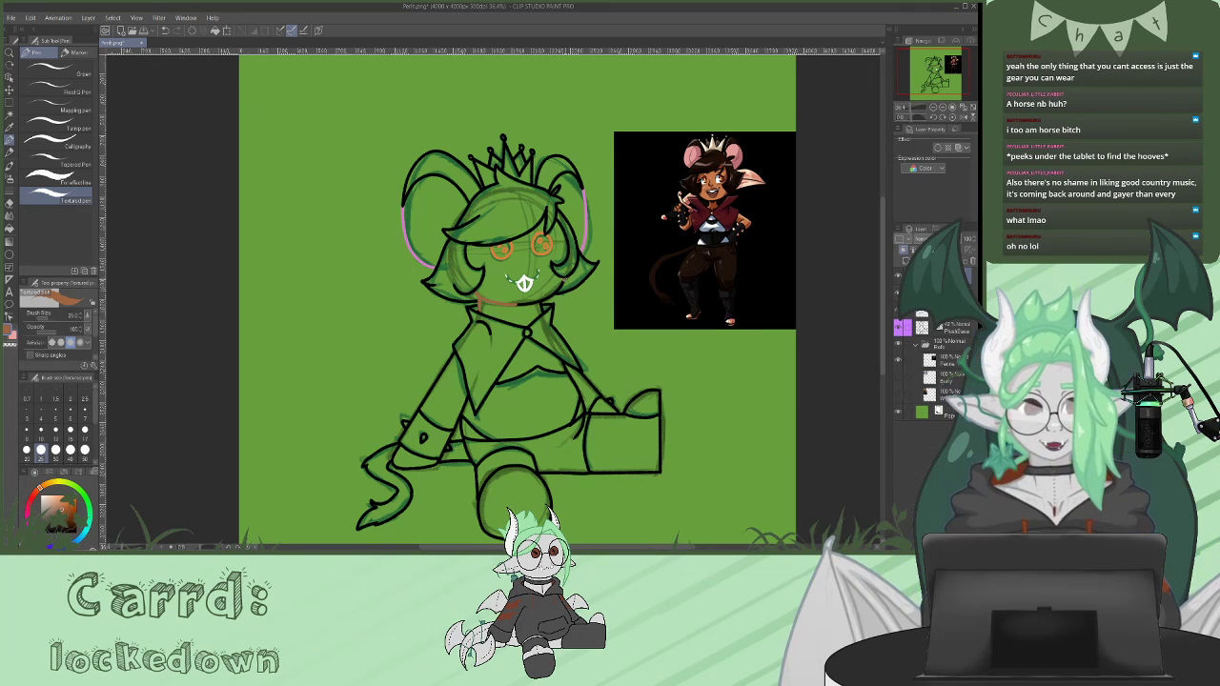
drag(563, 284, 552, 297)
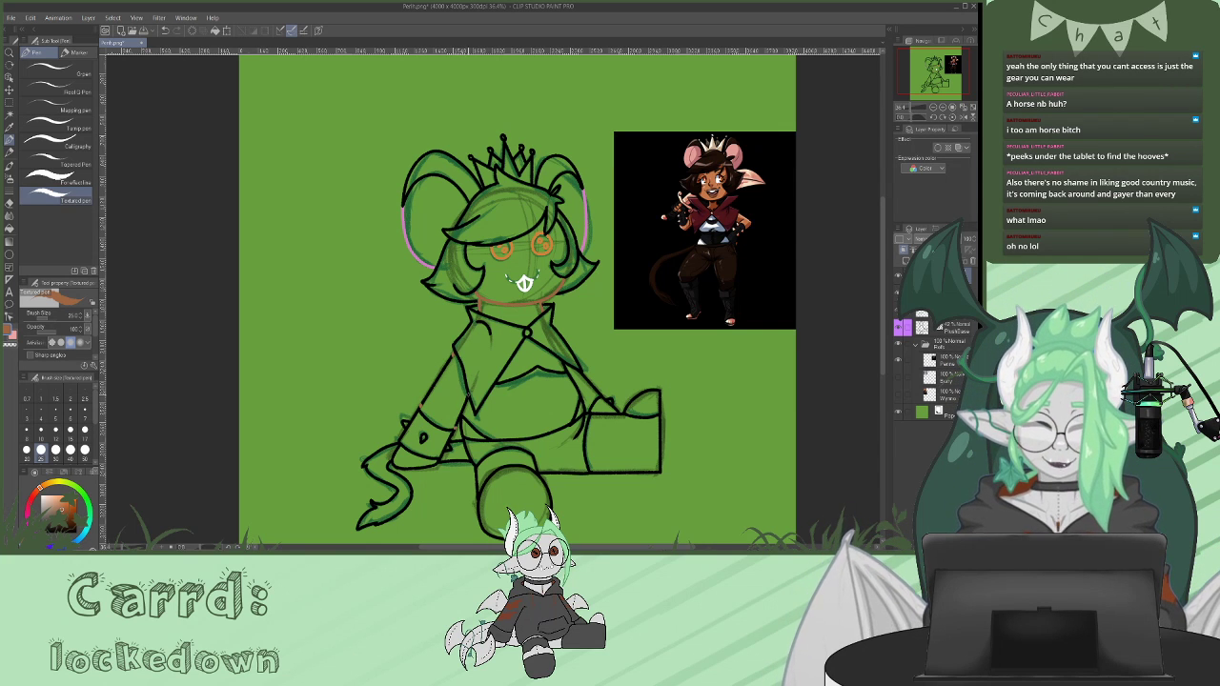
drag(466, 402, 456, 423)
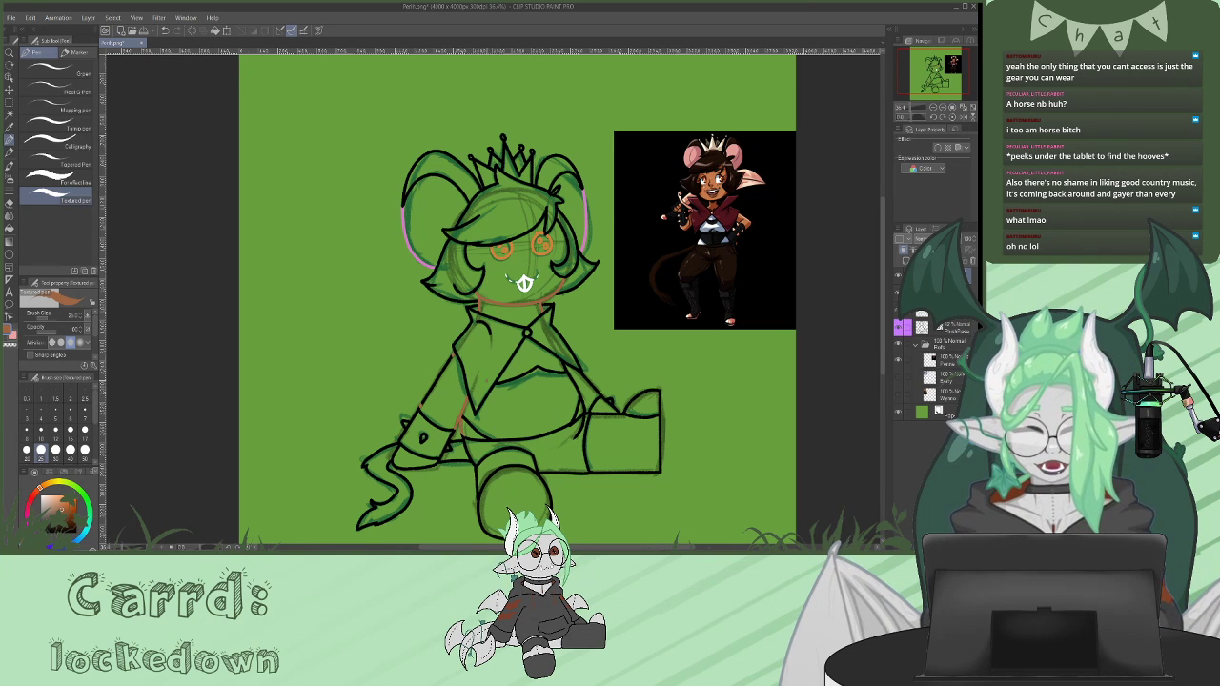
mouse_move(428, 395)
mouse_down()
mouse_move(441, 374)
mouse_move(423, 404)
mouse_up()
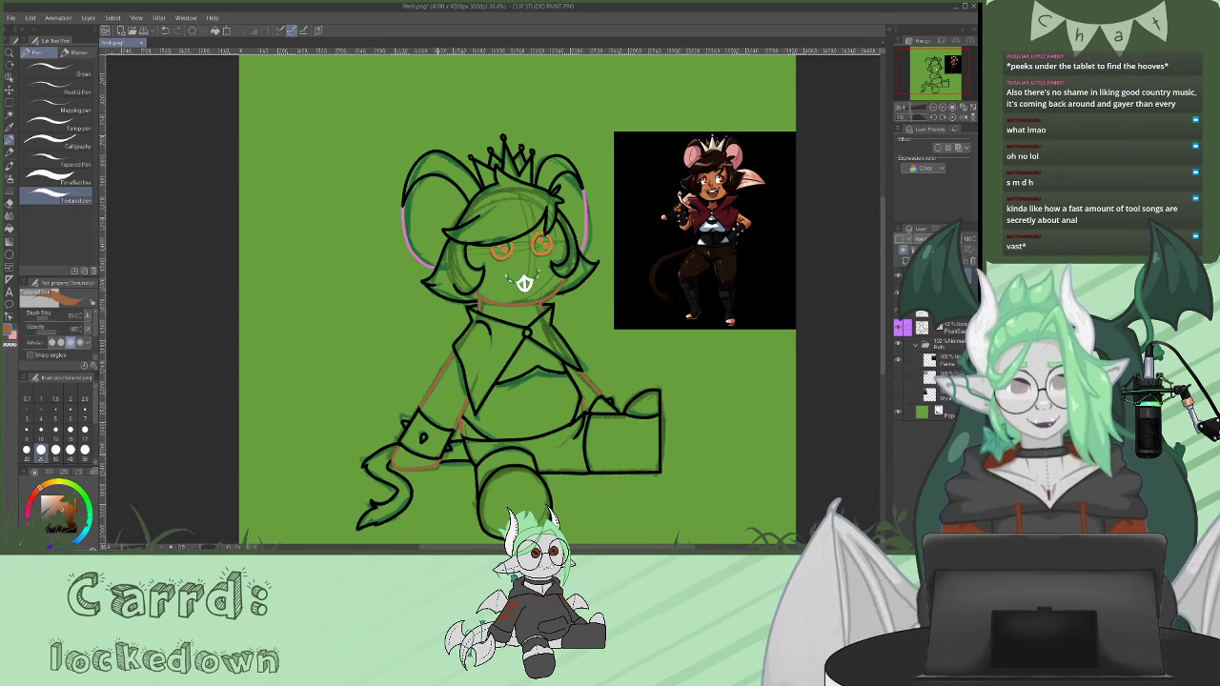
- Choose a muted grey-blue and recolor the outline of the sideways boot's rounded toe
drag(883, 273, 882, 283)
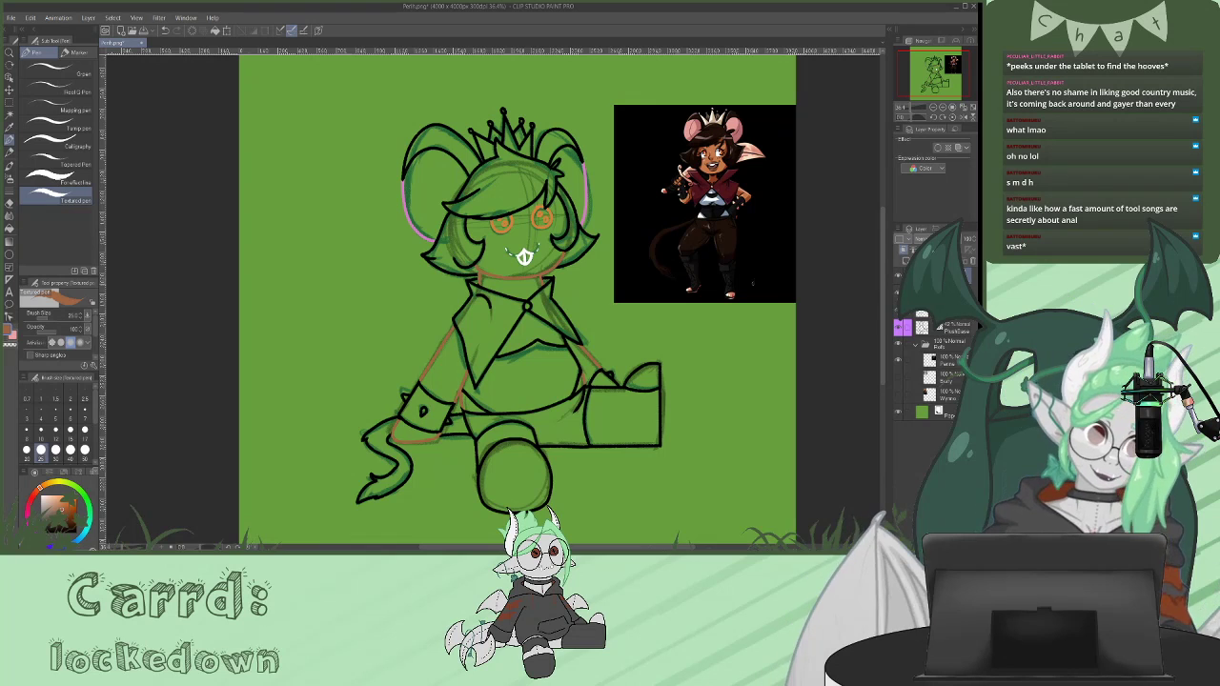
click(73, 541)
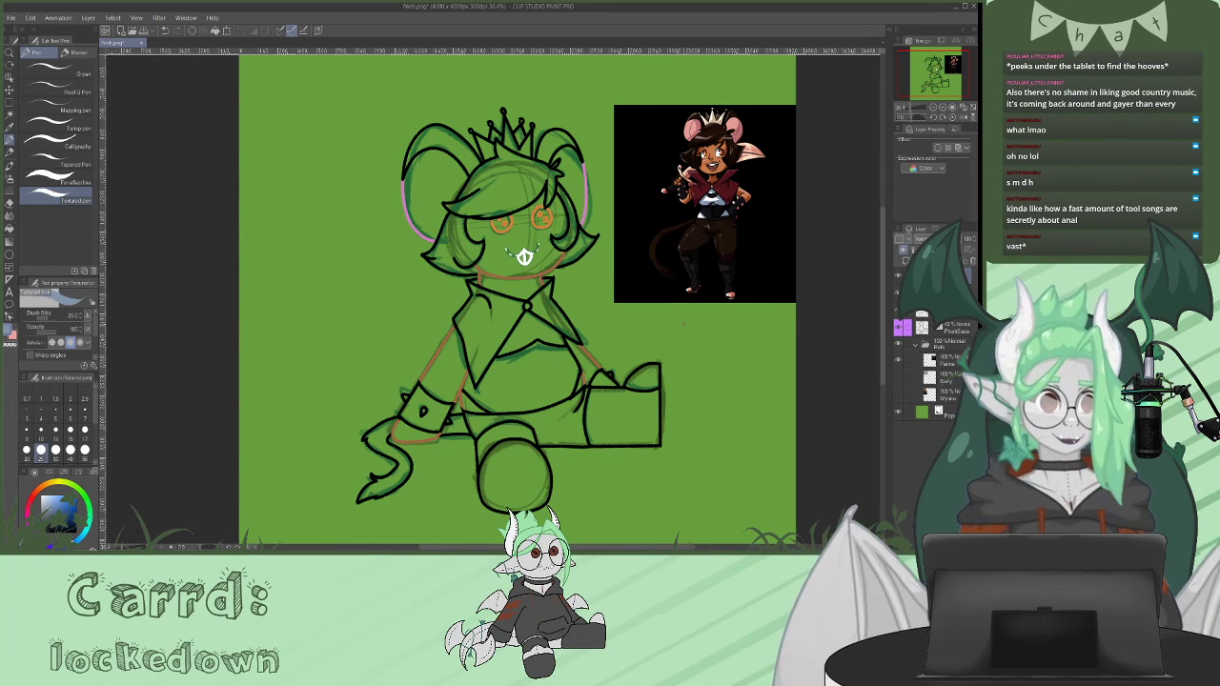
drag(626, 383, 659, 365)
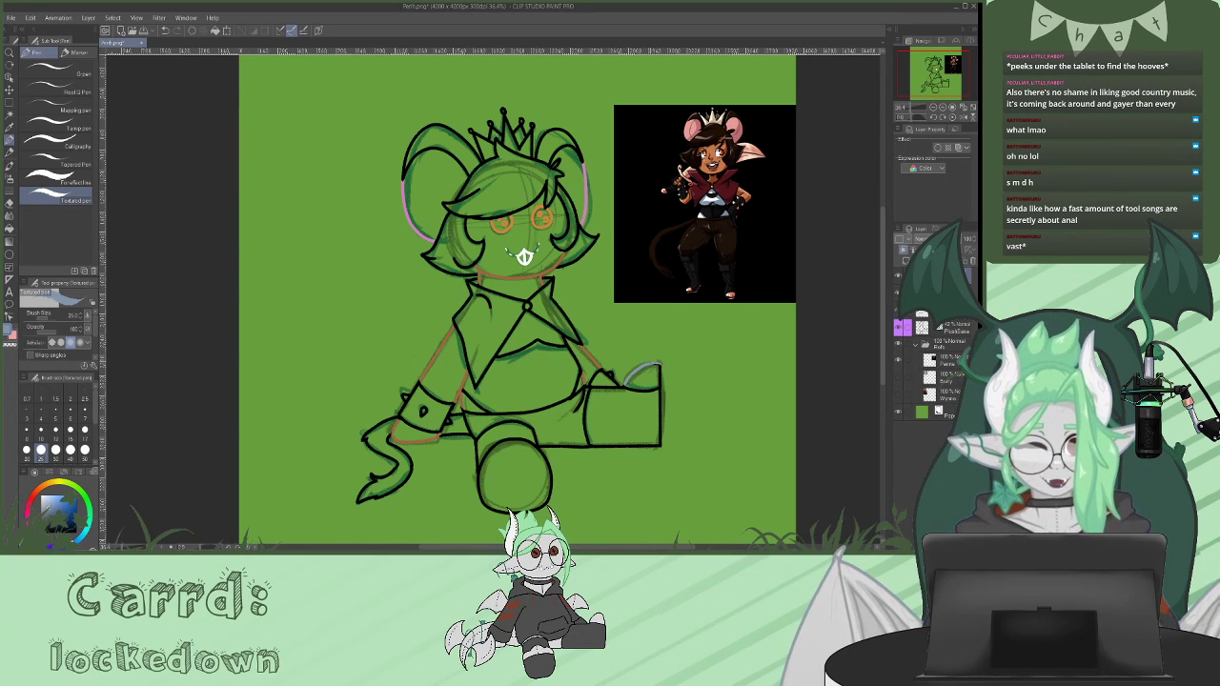
drag(659, 366, 659, 381)
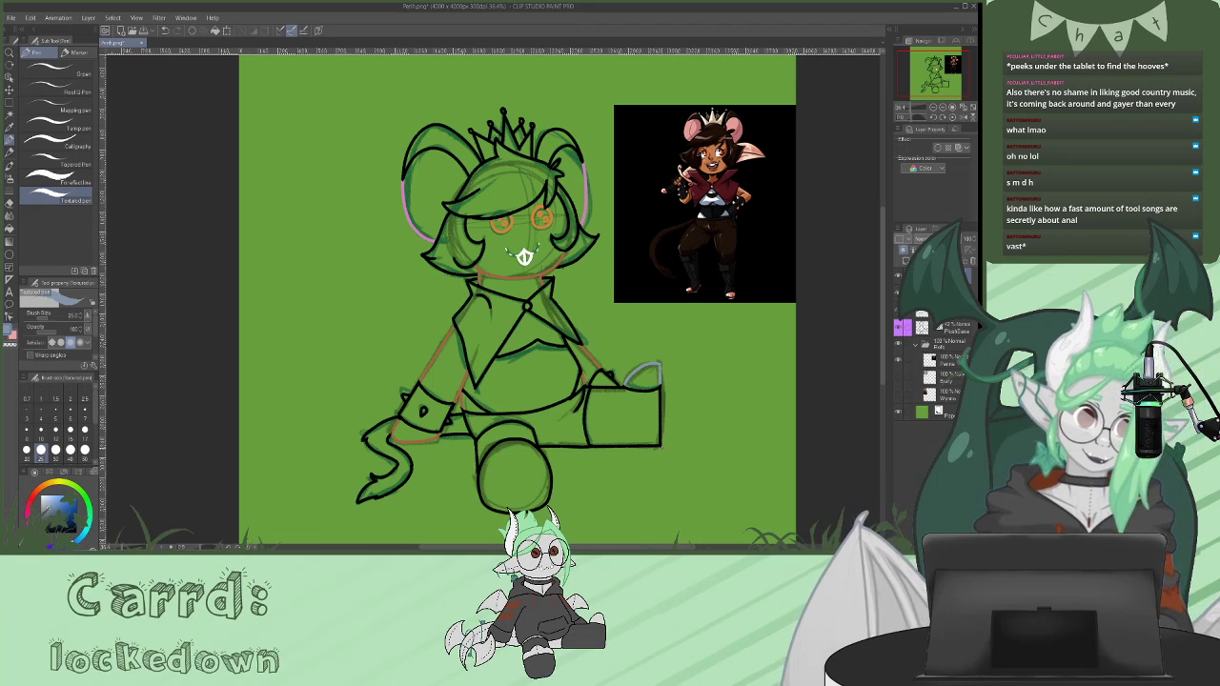
- Recolor the toe arc of the front-facing boot and the shirt hem below the cape grey-blue
mouse_move(482, 464)
mouse_down()
mouse_move(487, 453)
mouse_move(542, 455)
mouse_move(531, 437)
mouse_move(506, 438)
mouse_up()
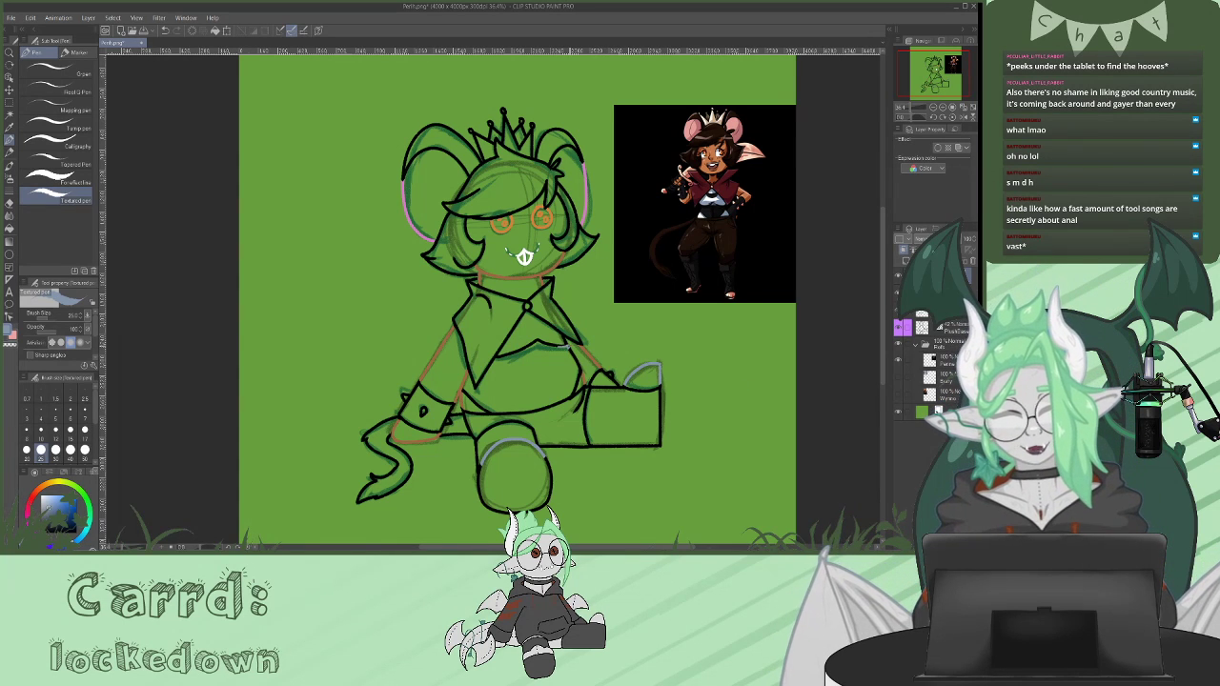
drag(560, 346, 537, 342)
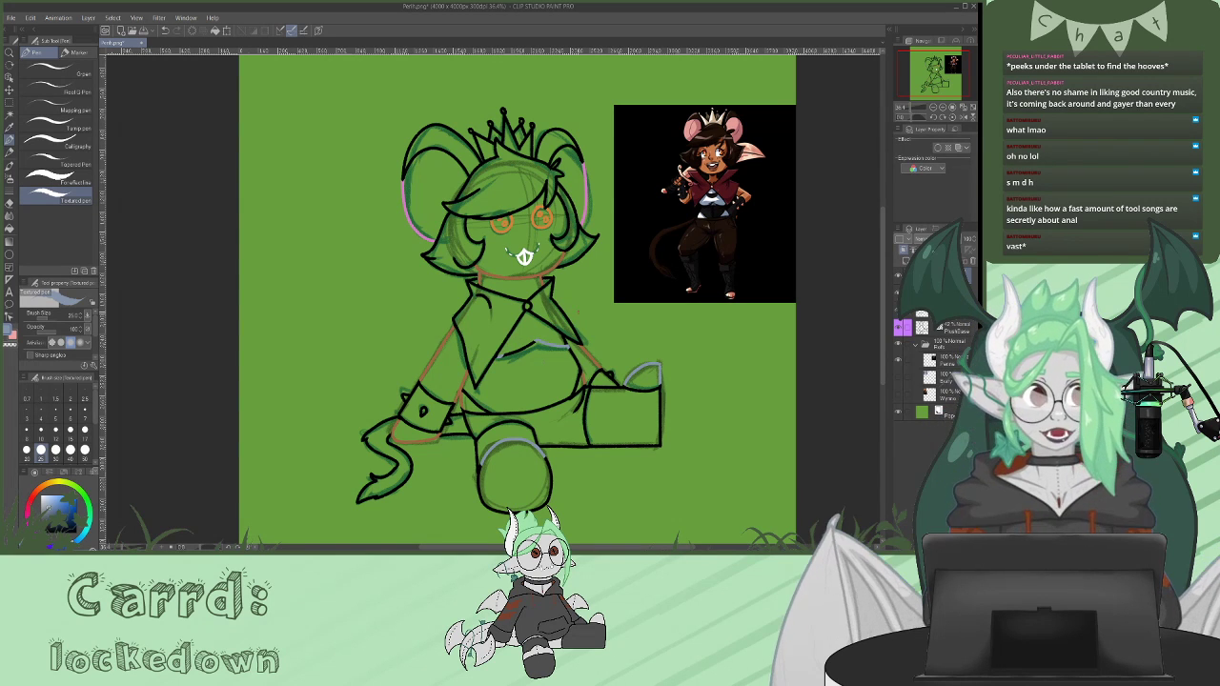
drag(528, 346, 510, 353)
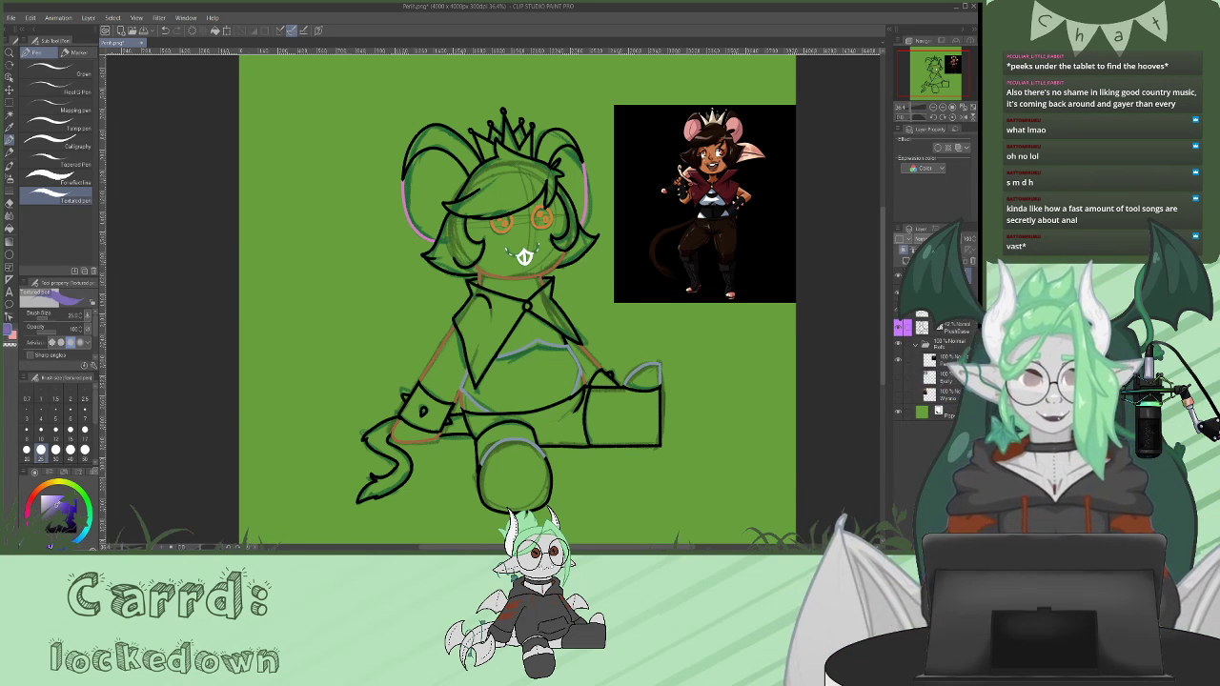
- Choose a dark reddish brown and recolor the shirt hem and the side outlines of the torso with it
click(32, 498)
click(64, 517)
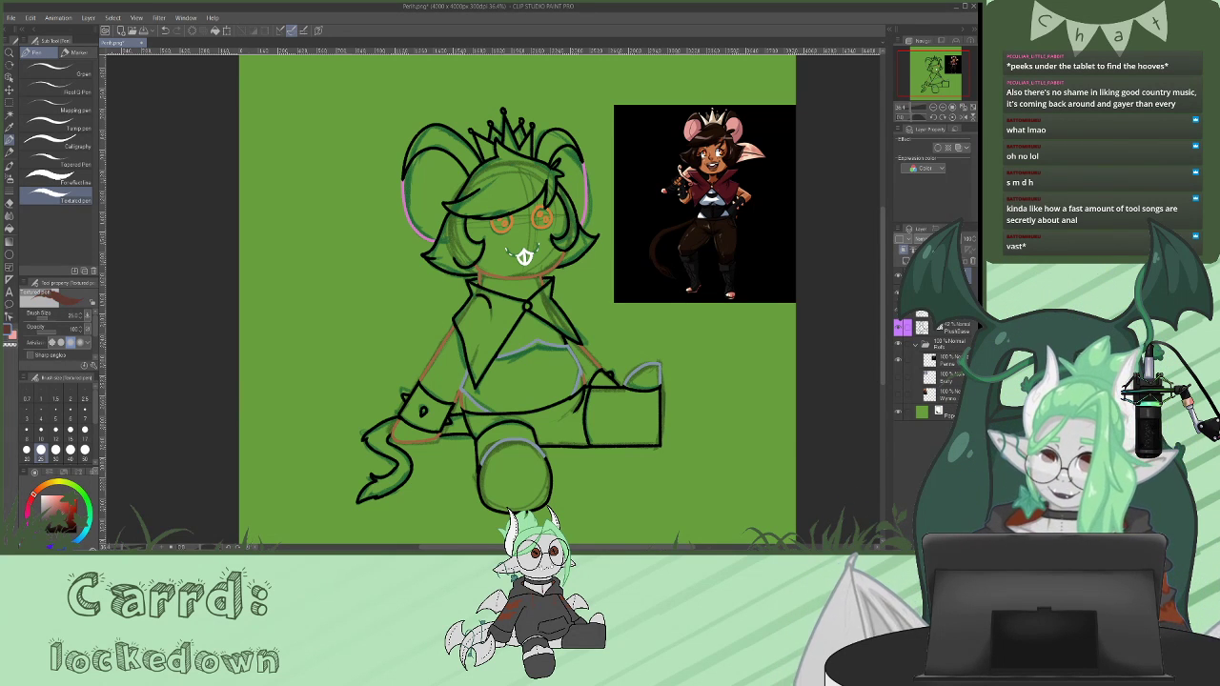
drag(540, 340, 521, 350)
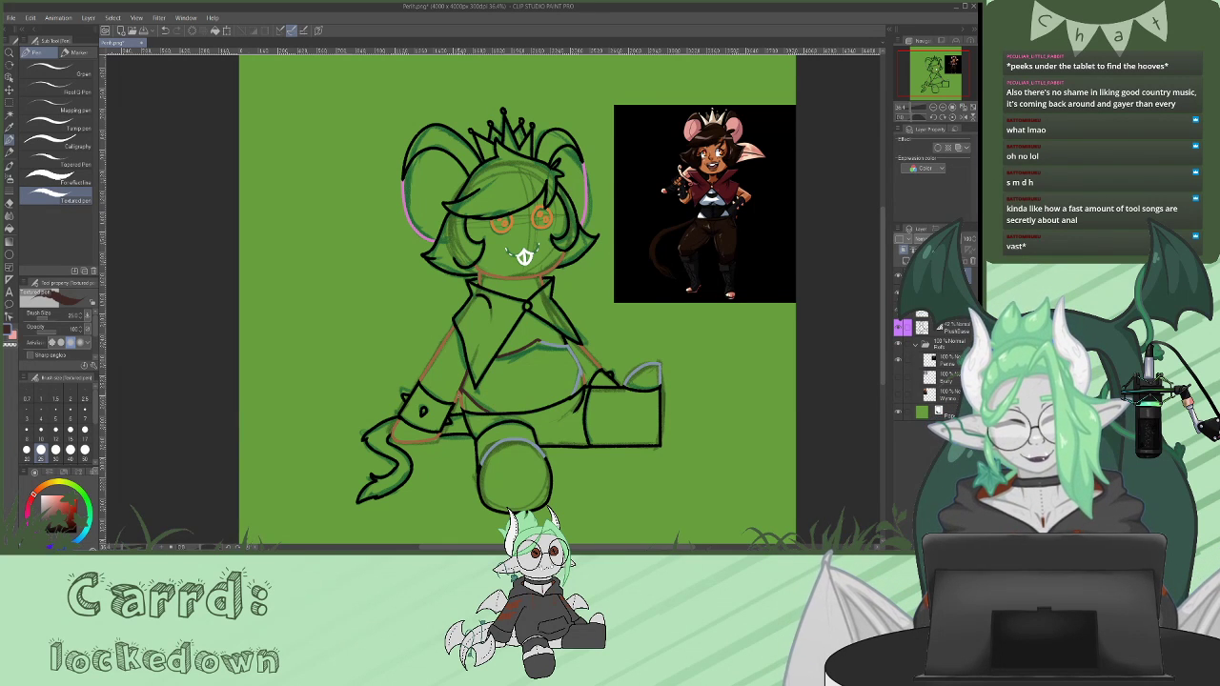
click(76, 487)
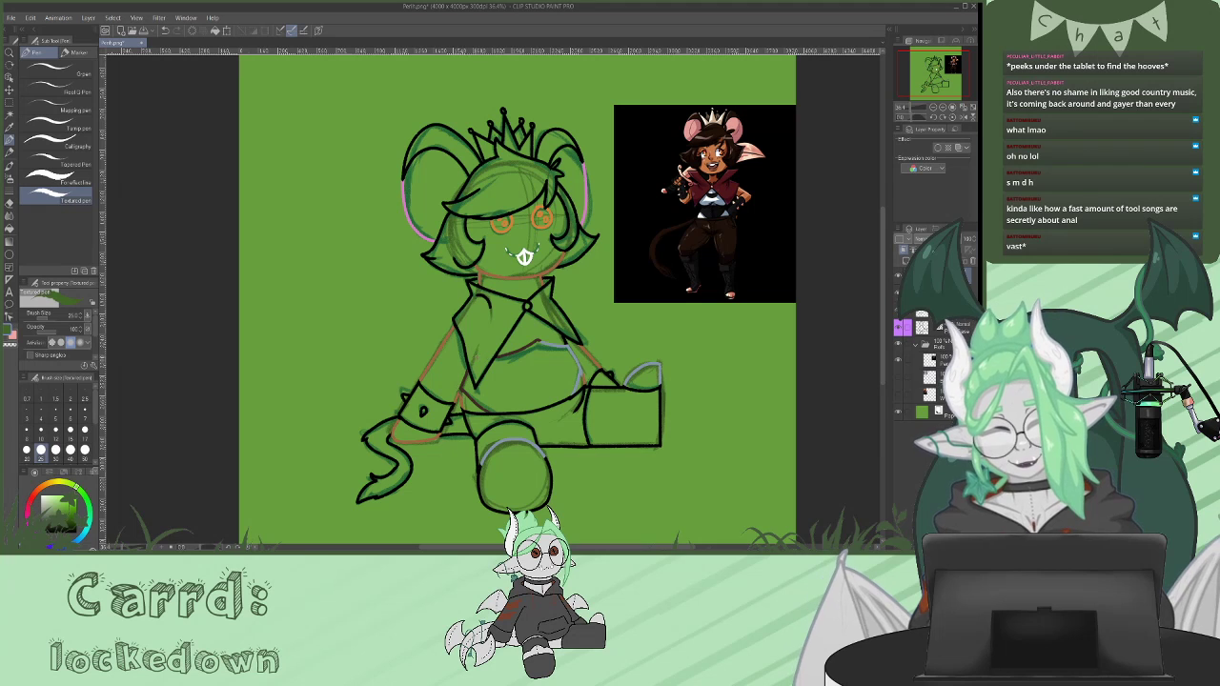
key(x)
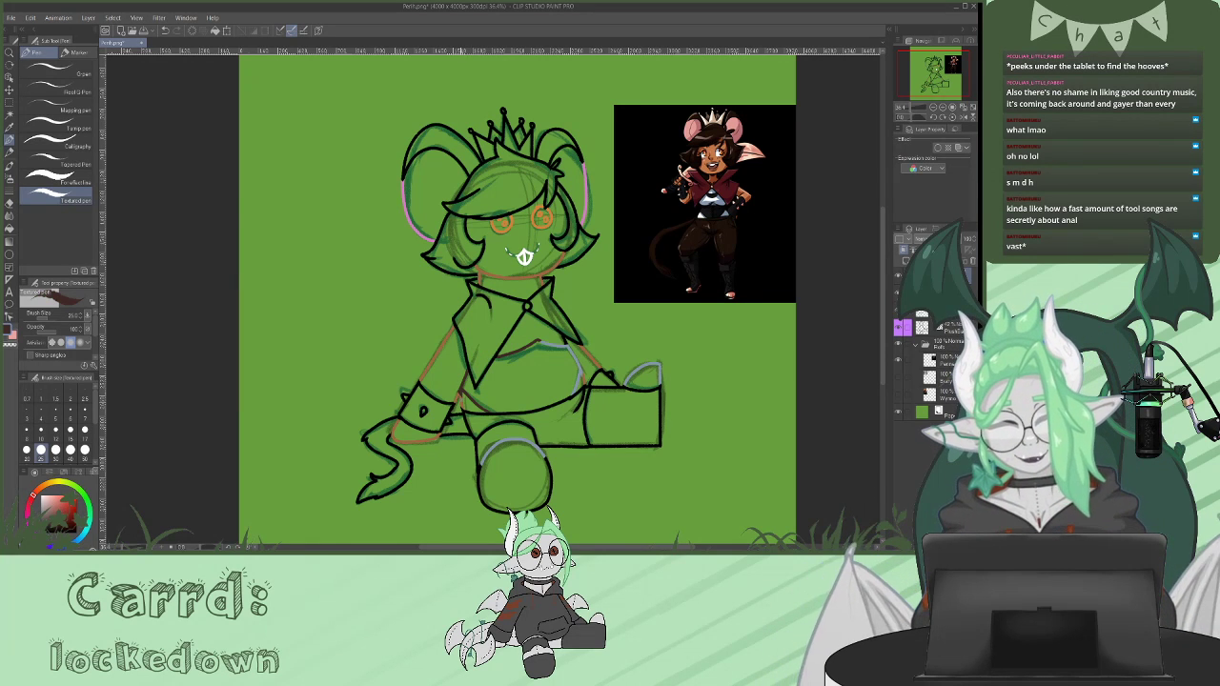
alt+click(436, 355)
alt+click(466, 373)
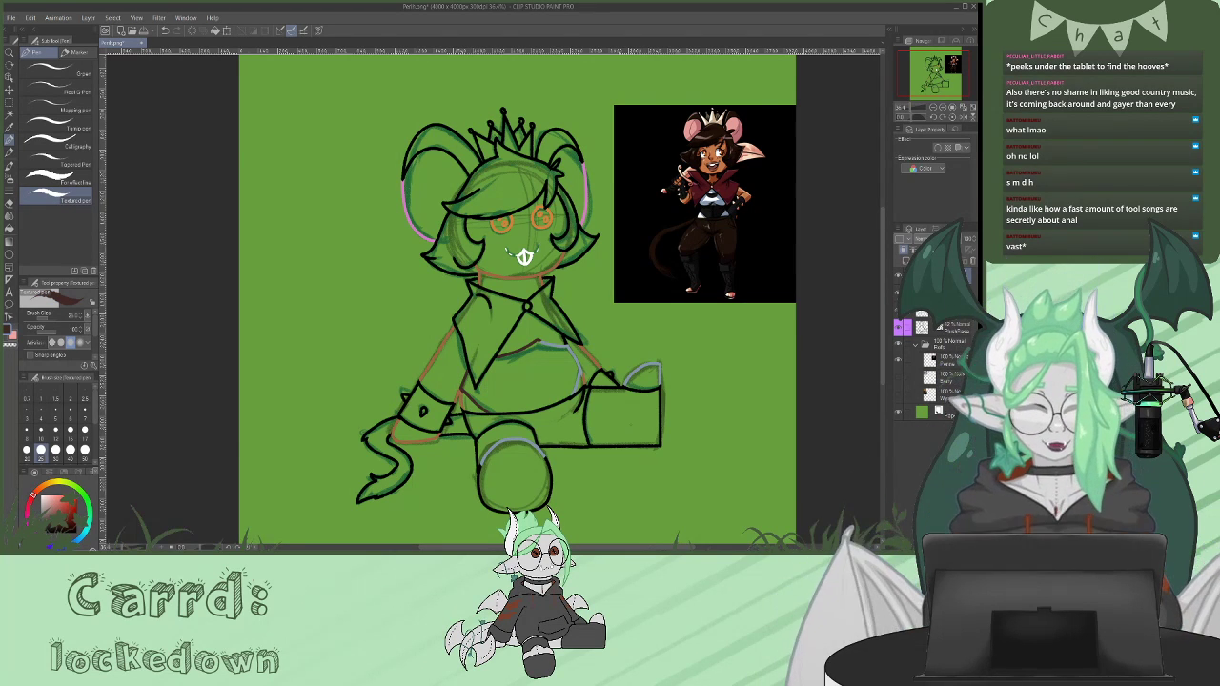
mouse_move(548, 344)
mouse_down()
mouse_move(571, 348)
mouse_move(577, 382)
mouse_up()
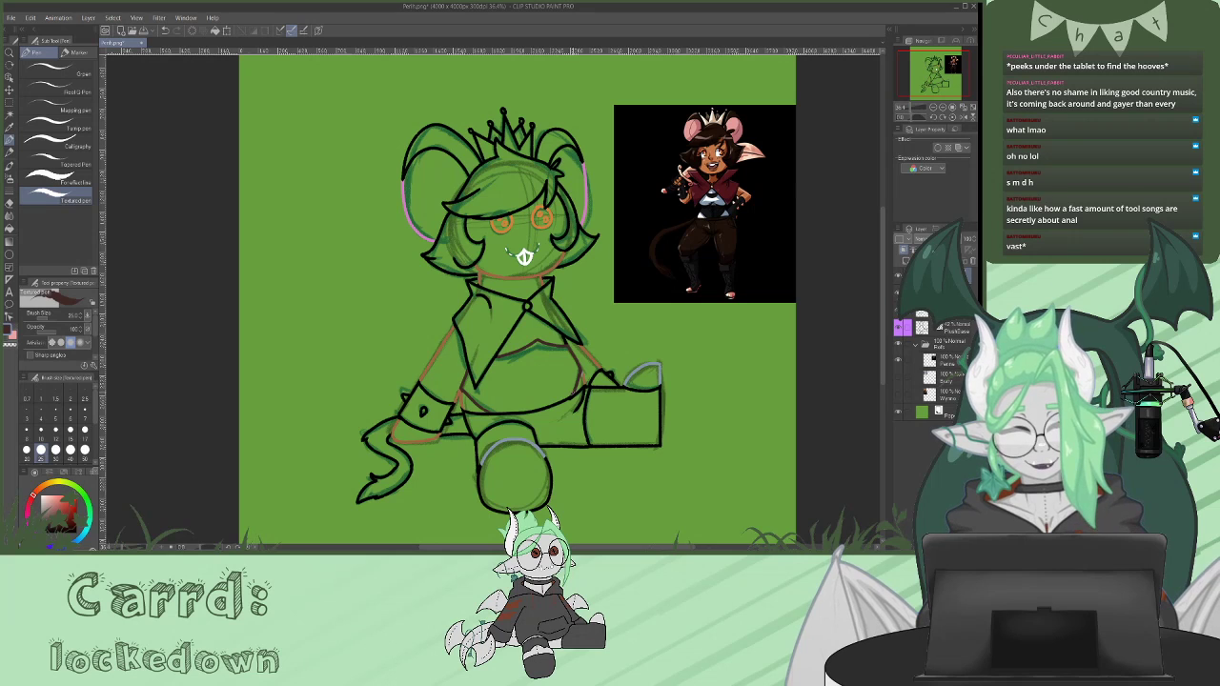
alt+click(683, 174)
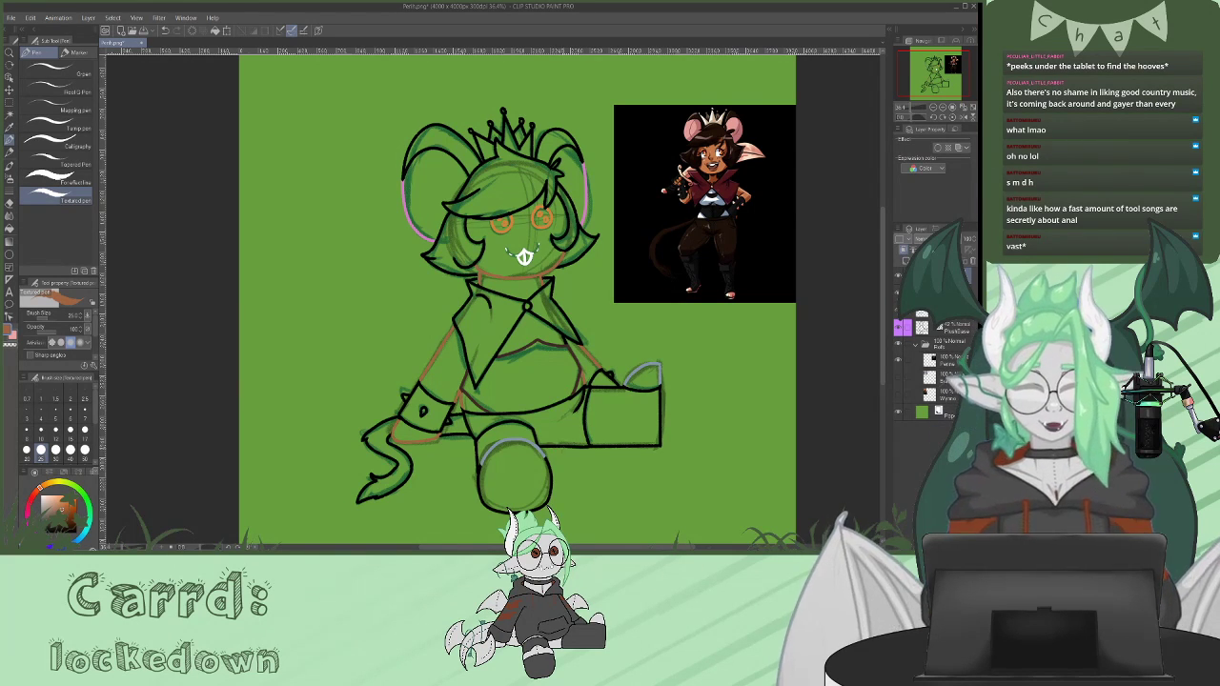
alt+click(533, 442)
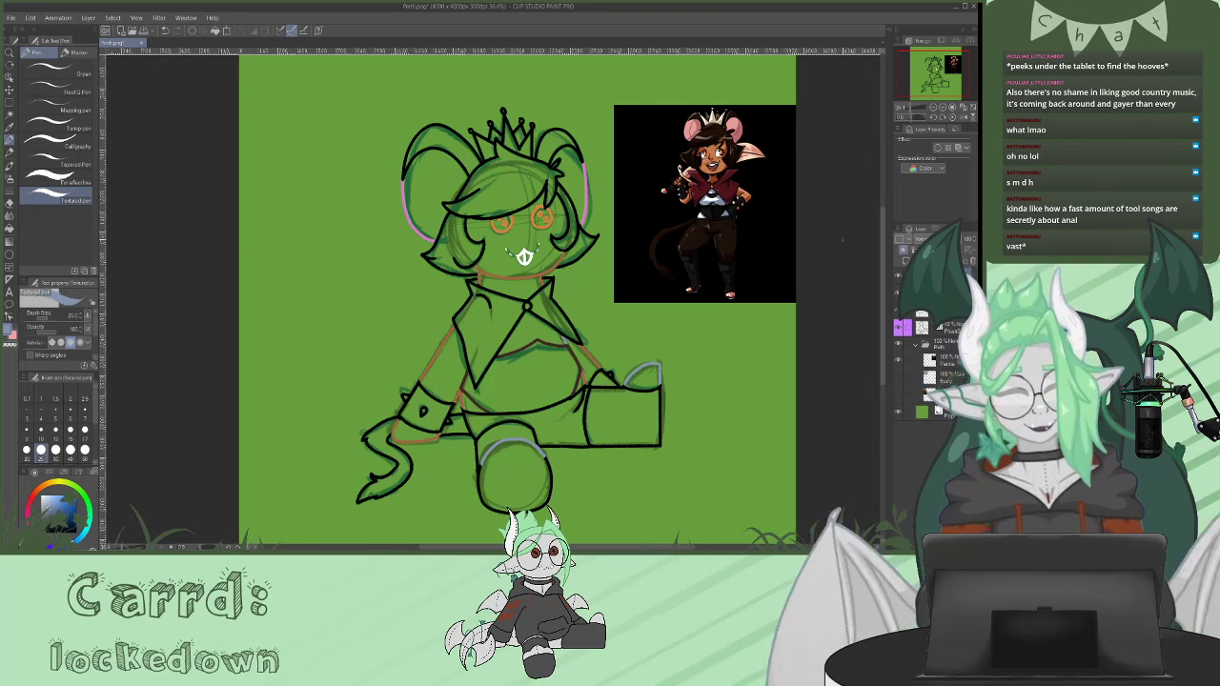
drag(883, 261, 883, 258)
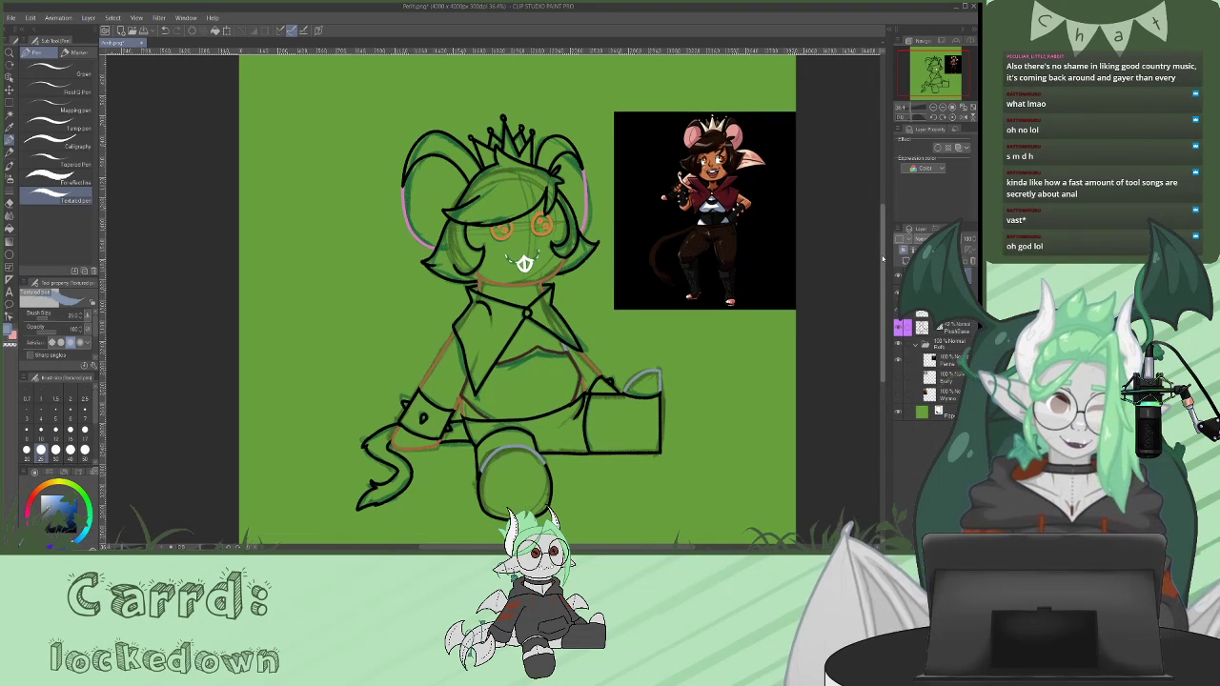
scroll(882, 262, down, 3)
scroll(881, 265, down, 4)
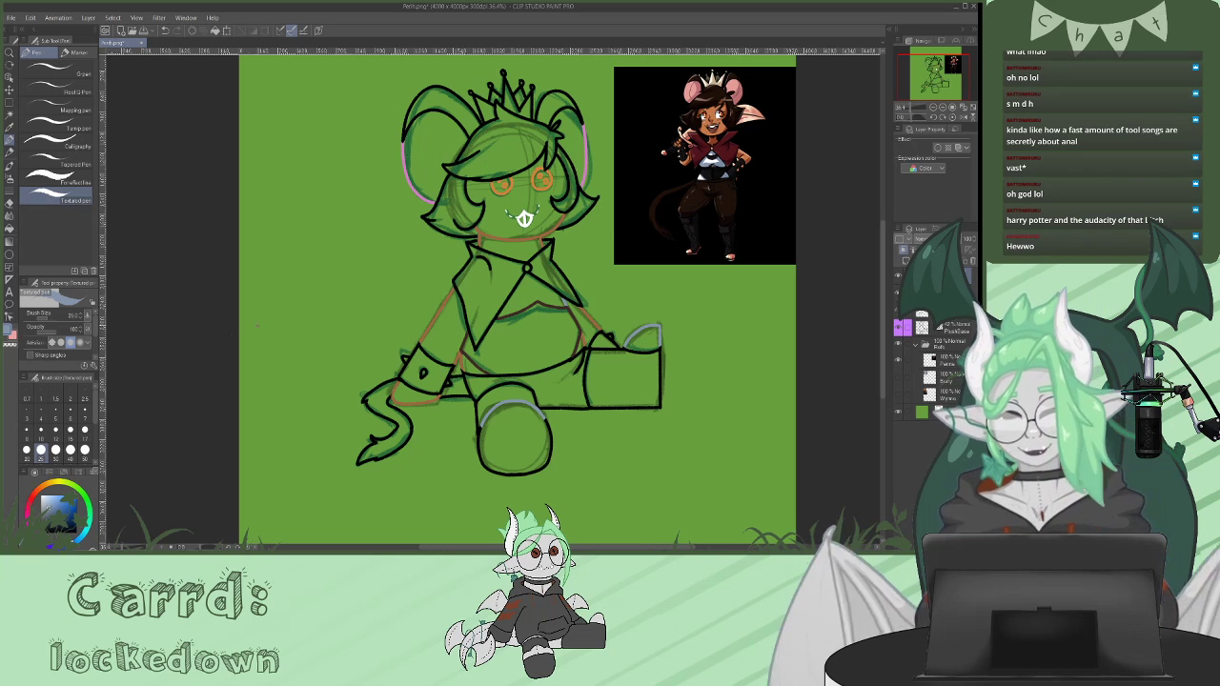
- Choose a golden yellow and recolor the studs on both wrist cuffs and the crown's line art with it
click(51, 484)
drag(63, 513, 70, 499)
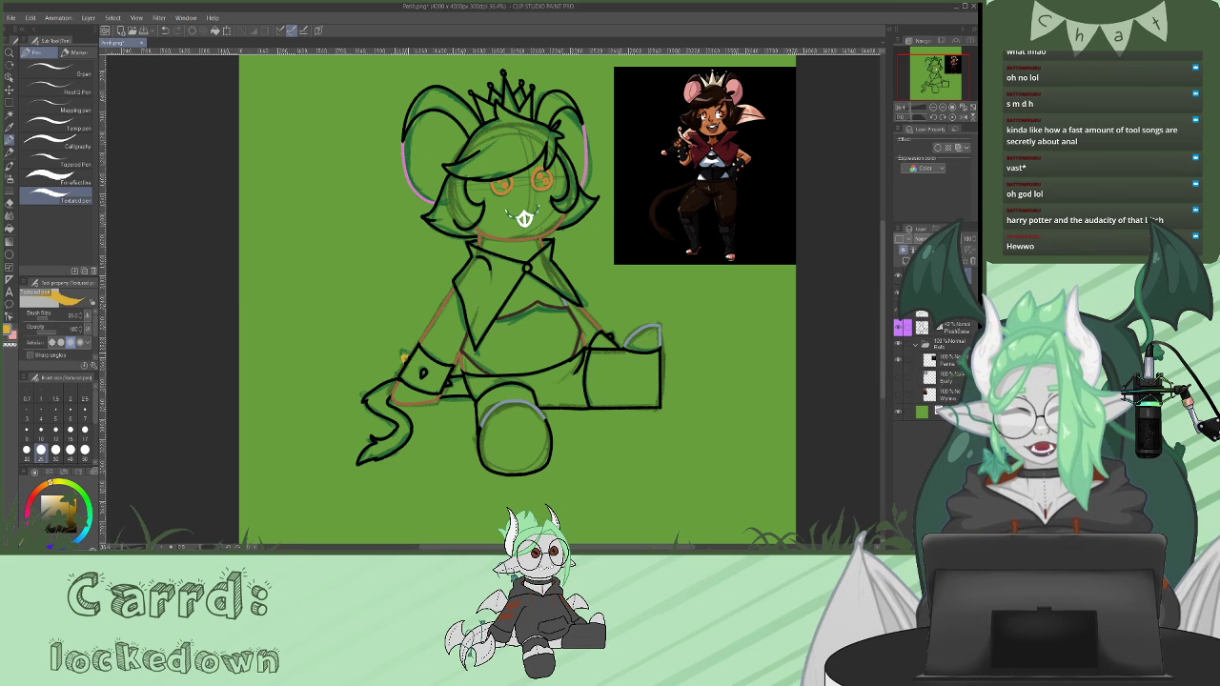
drag(424, 369, 427, 371)
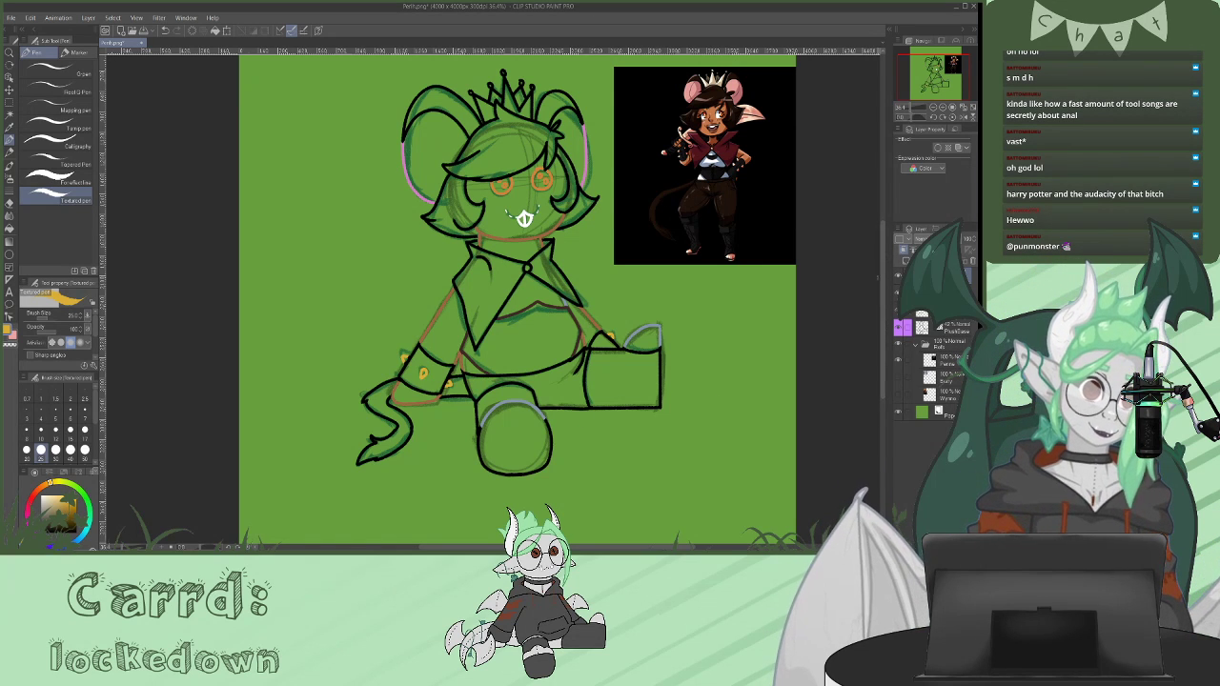
scroll(882, 259, up, 3)
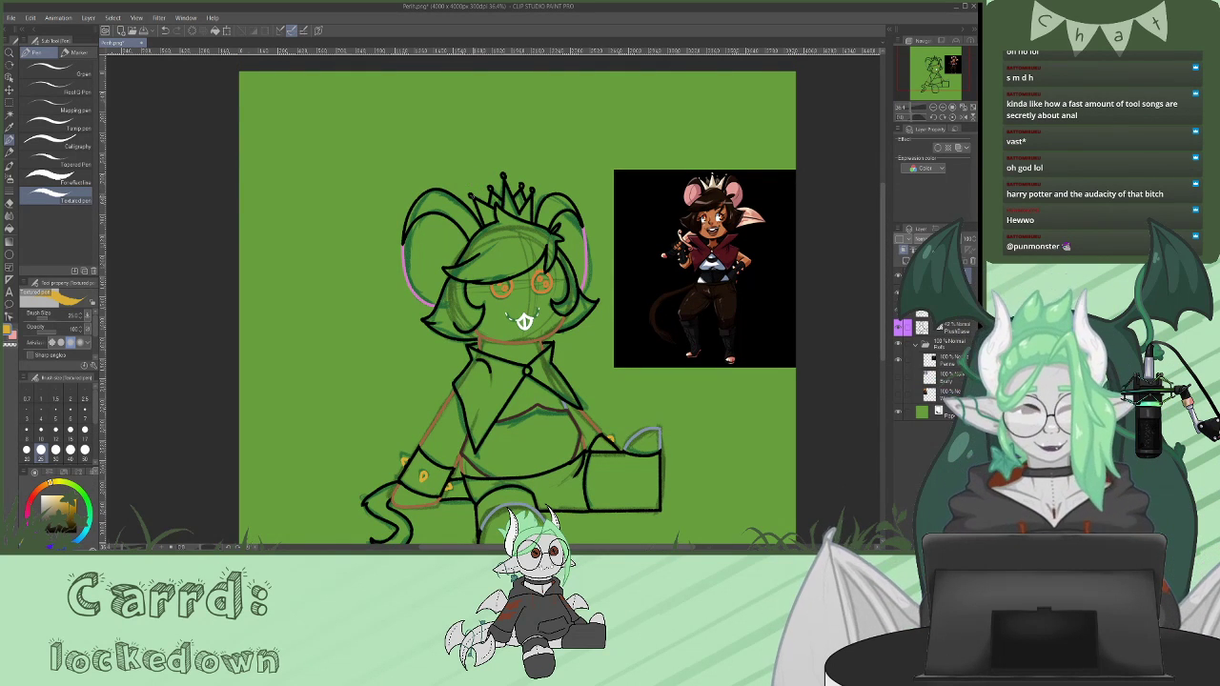
drag(470, 194, 483, 224)
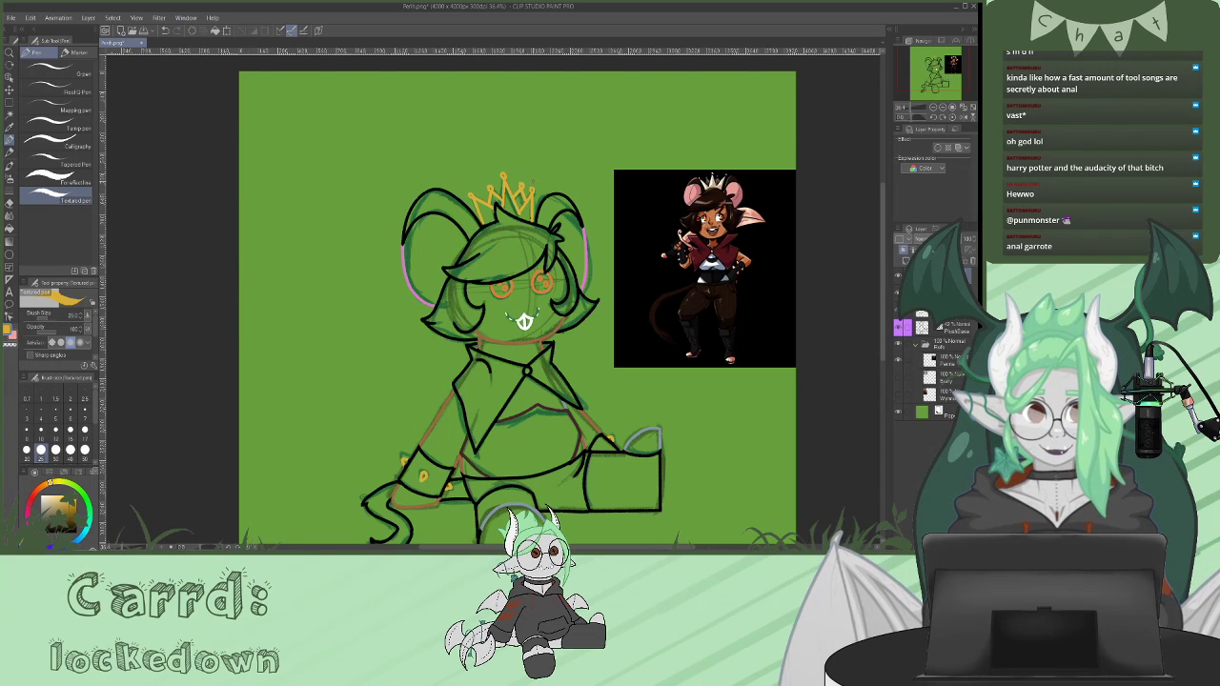
- Sample the golden yellow from the cuff stud and recolor the round clasp at the collar with it
alt+click(496, 203)
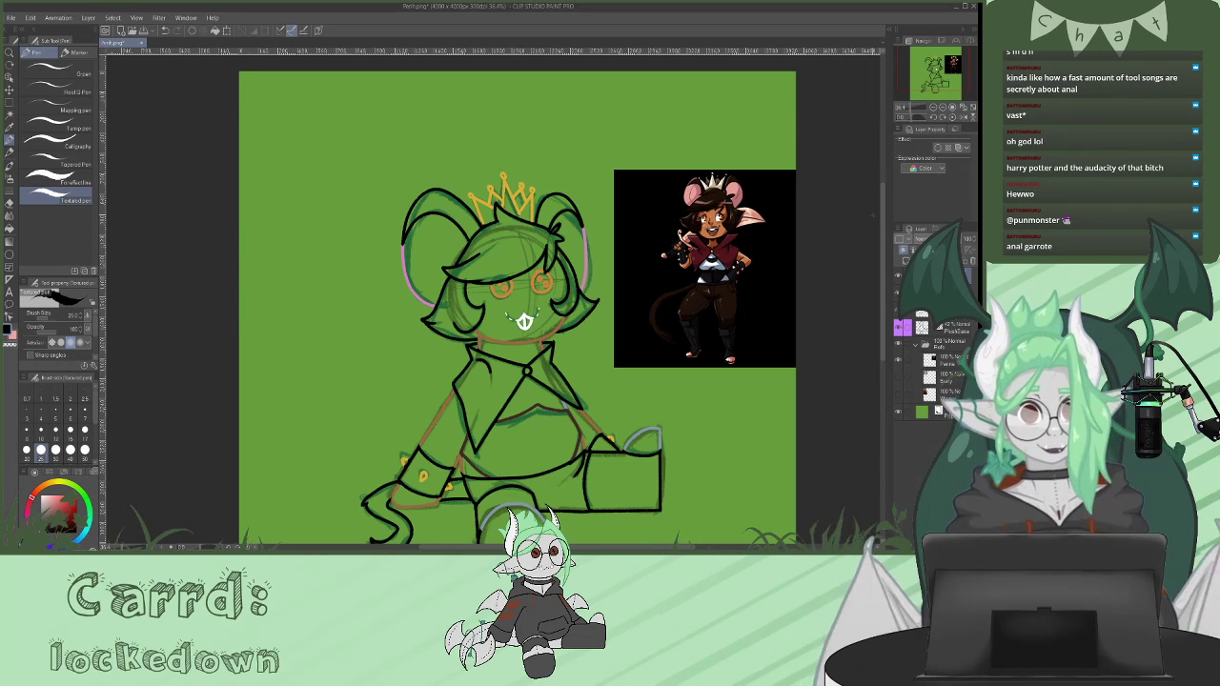
drag(888, 227, 881, 250)
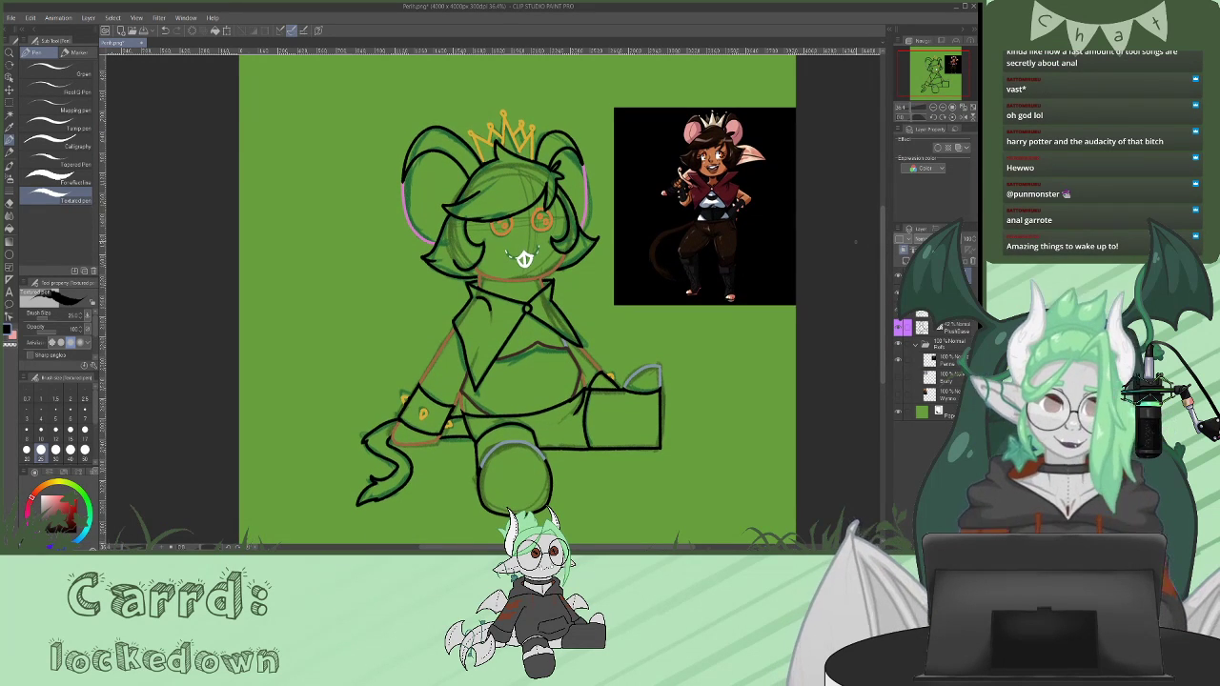
alt+click(423, 413)
drag(525, 303, 530, 306)
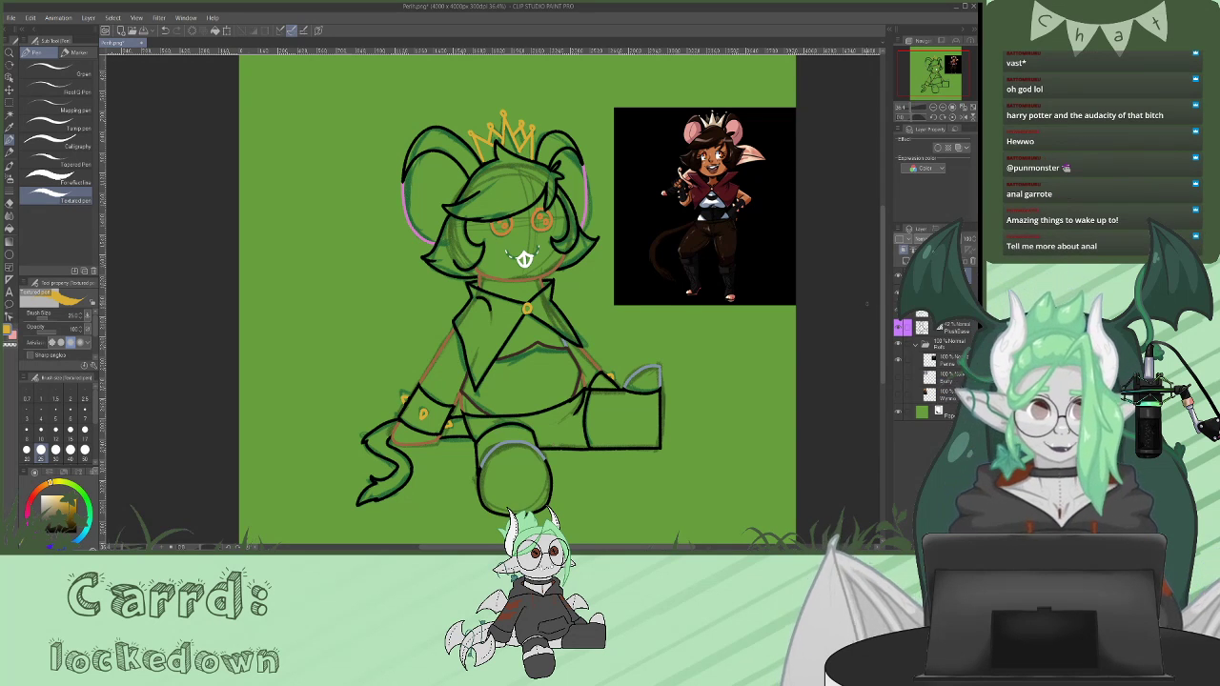
drag(884, 298, 884, 296)
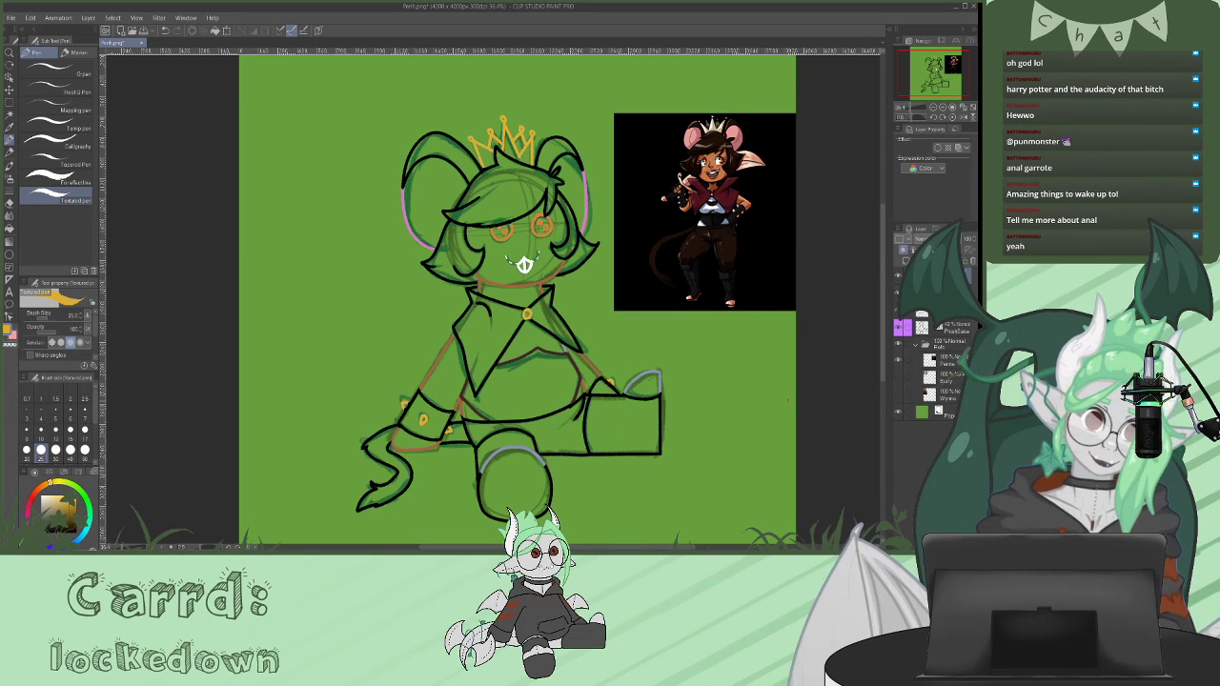
- Merge the selected line art layer with the layer below and hide the rough green sketch
key(ctrl+e)
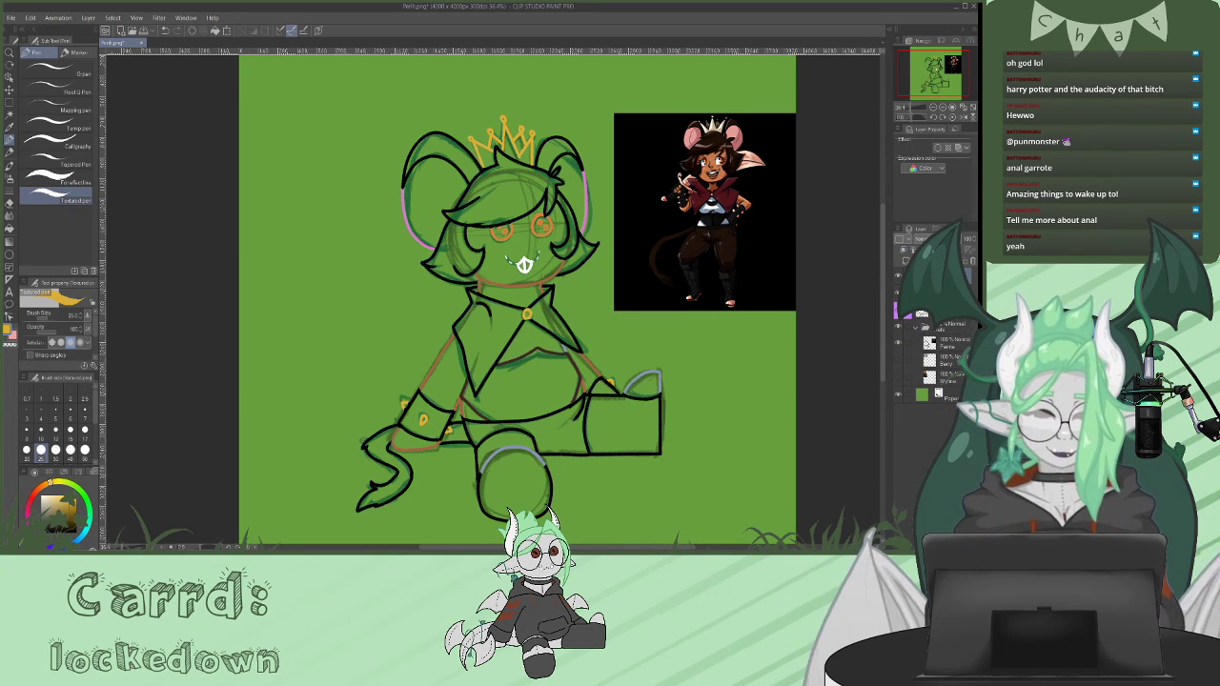
click(898, 310)
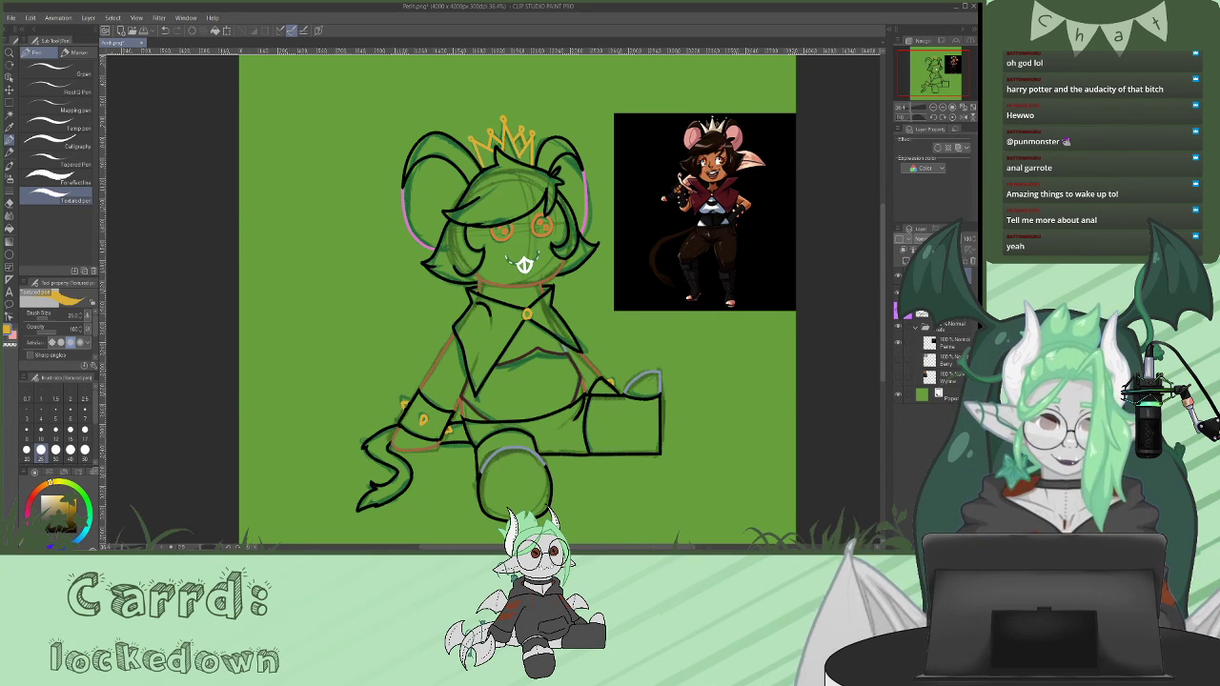
click(898, 311)
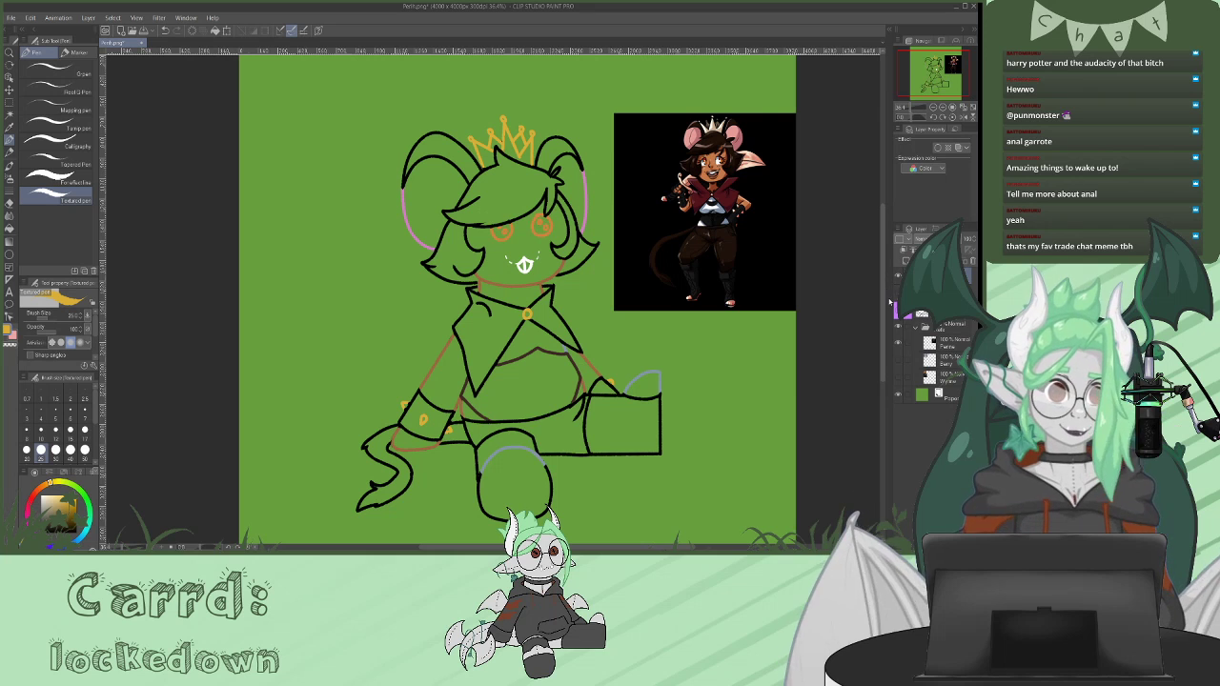
- Sample the dark brown hair color from the reference character and add a new layer for the flat colors
drag(885, 298, 885, 297)
scroll(885, 298, down, 1)
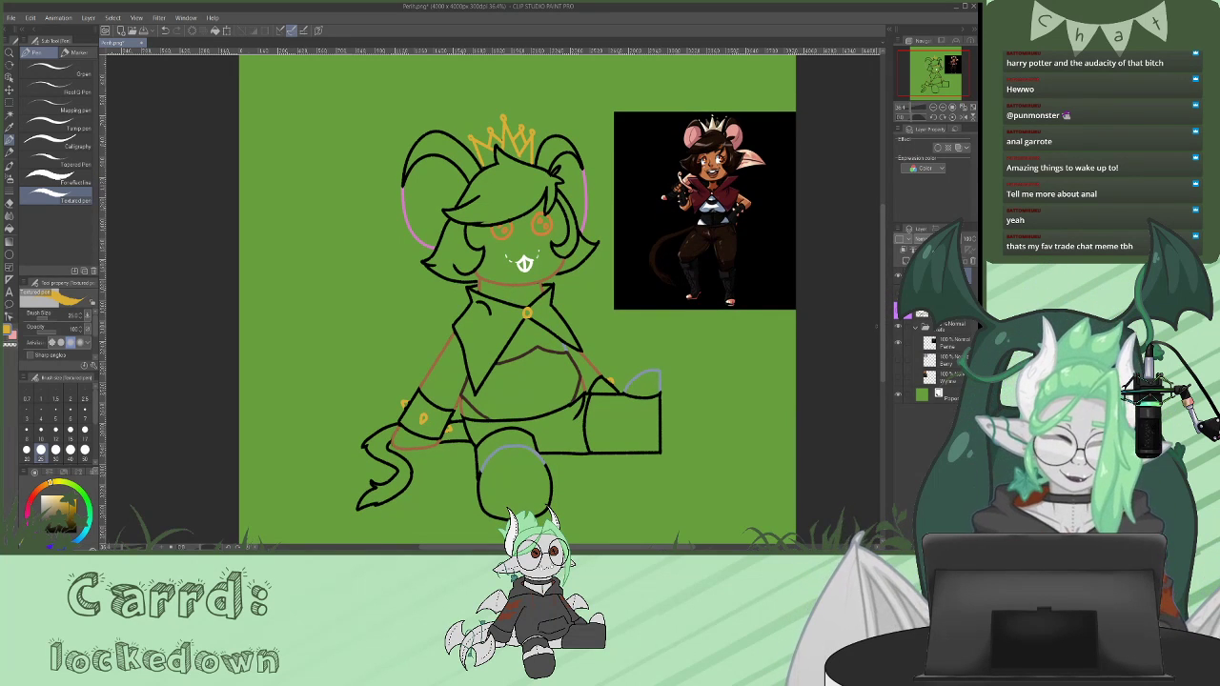
right_click(712, 136)
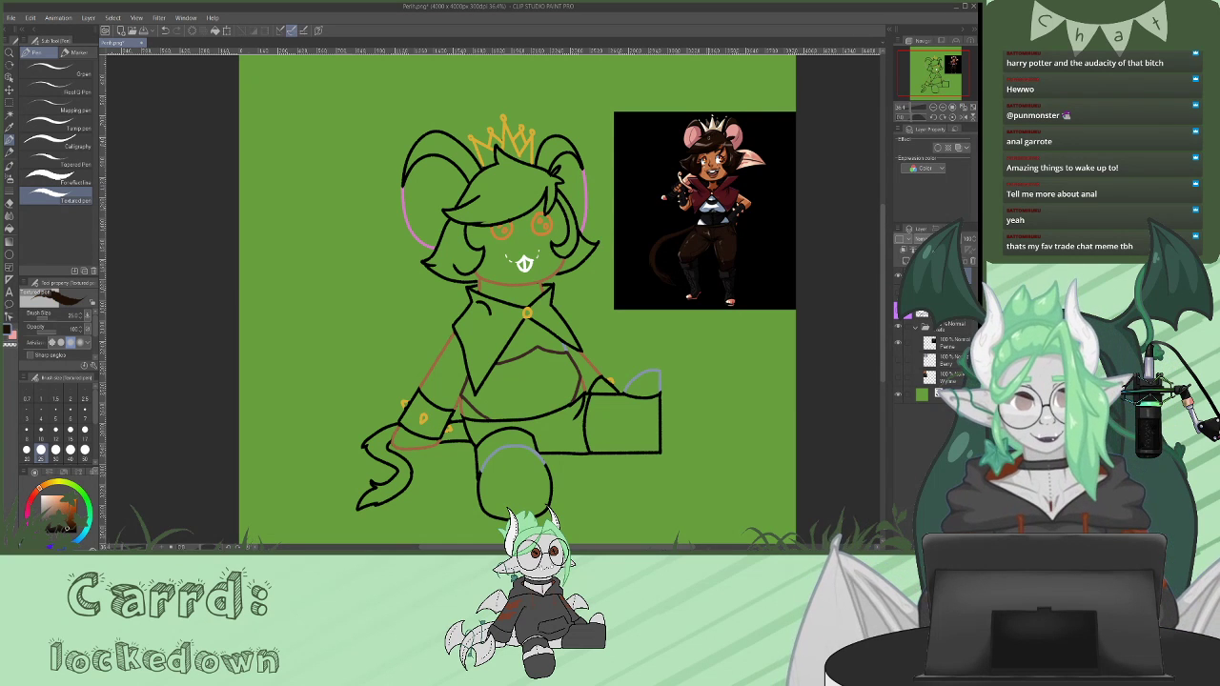
click(944, 310)
click(905, 261)
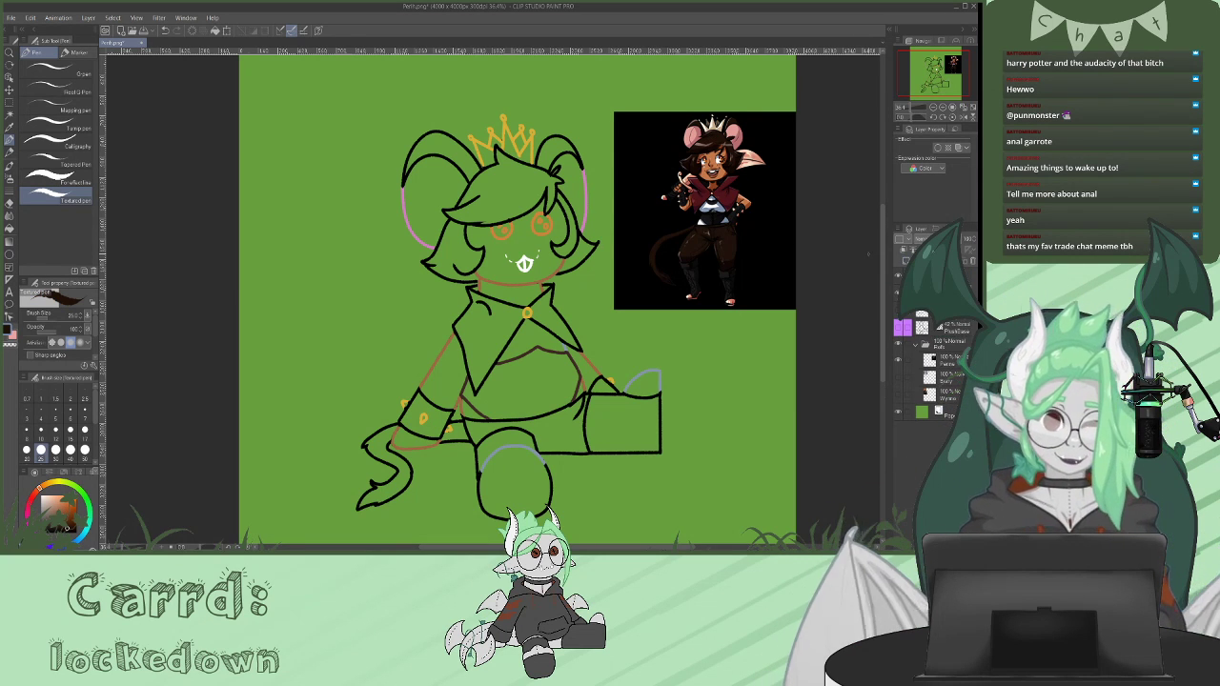
- Fill the bangs, both side hair locks and the upper rims of both ears with the dark brown
click(9, 230)
click(496, 186)
click(554, 143)
click(573, 212)
click(582, 246)
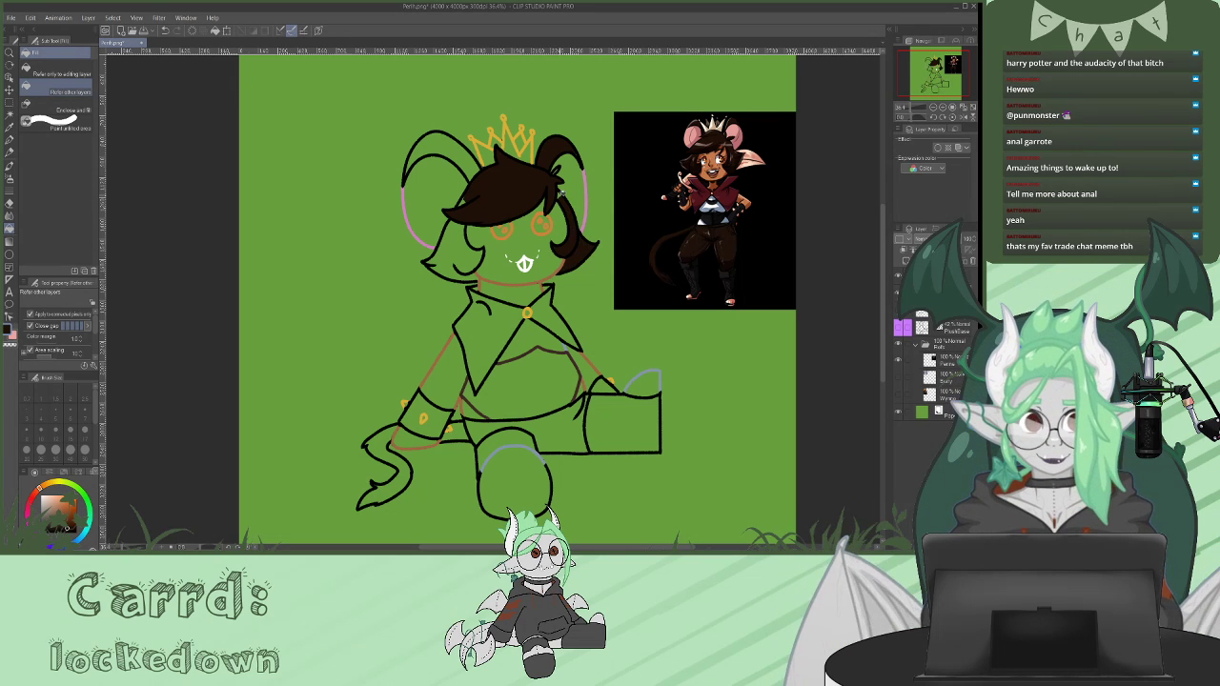
click(466, 225)
click(455, 164)
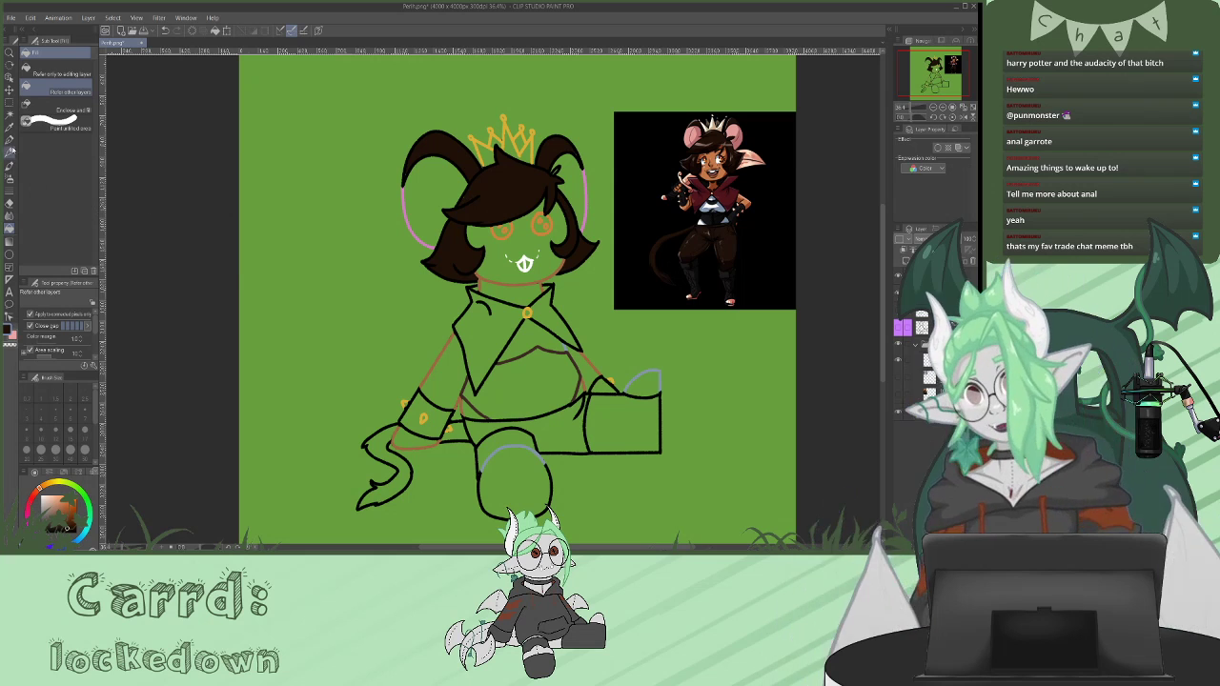
- Fill the tail and its tufted tip with the same dark brown
key(p)
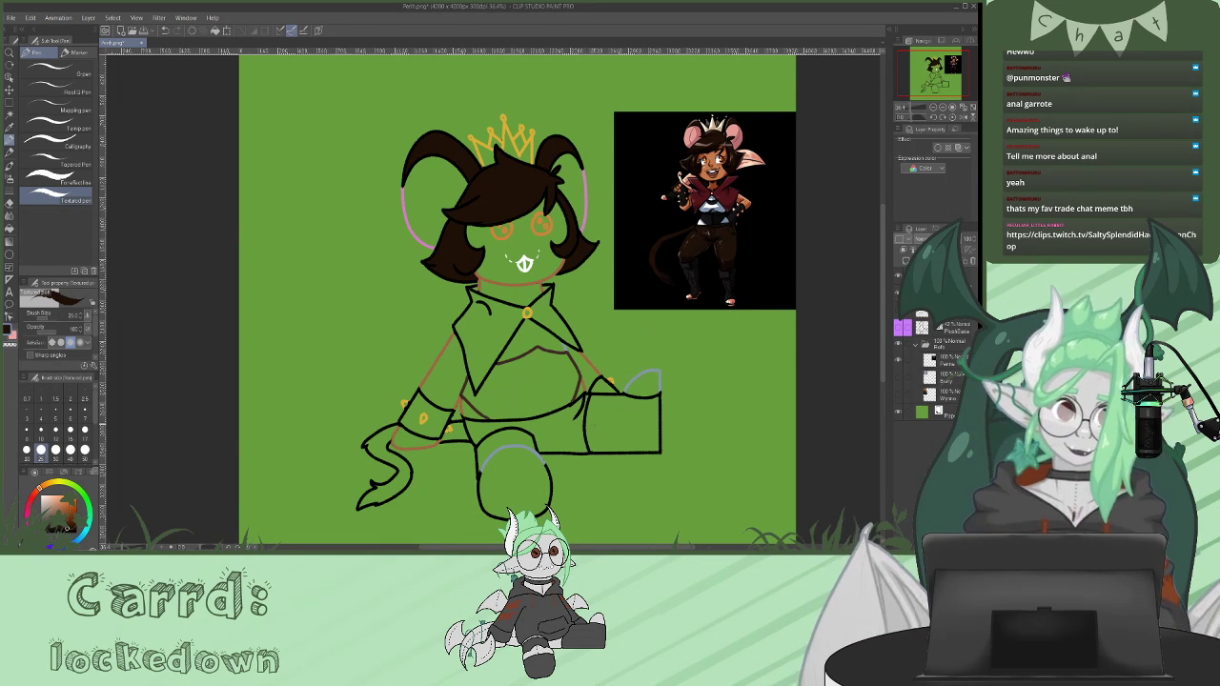
key(g)
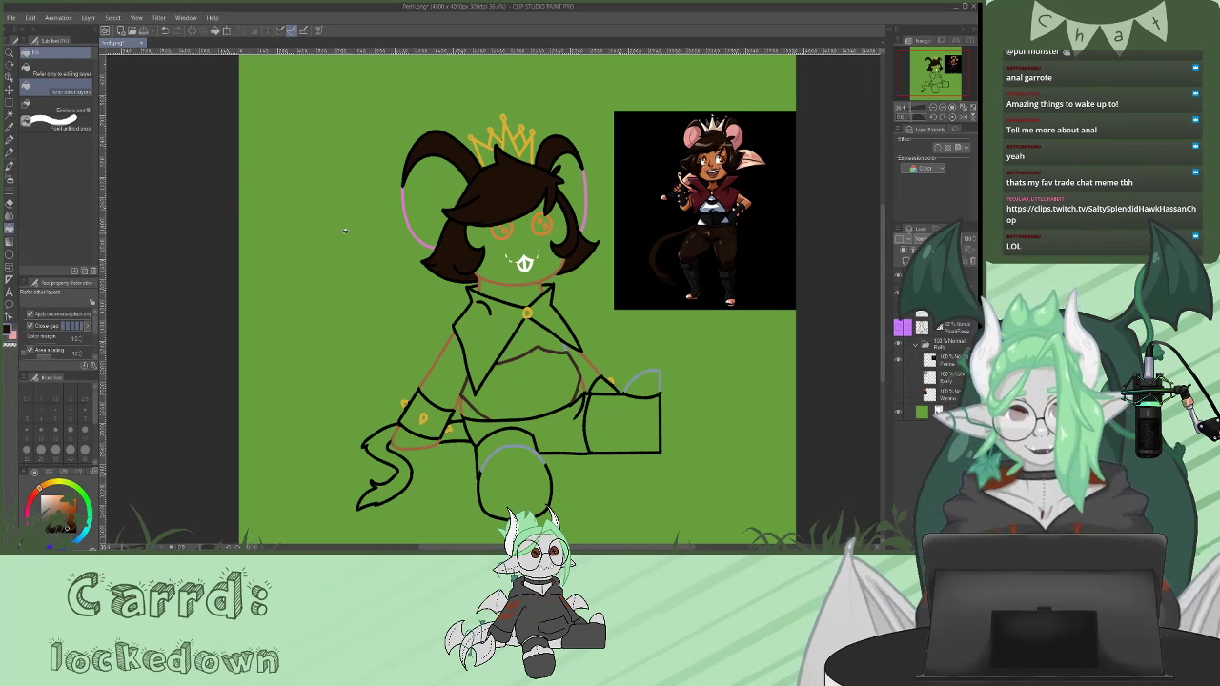
click(453, 433)
click(386, 468)
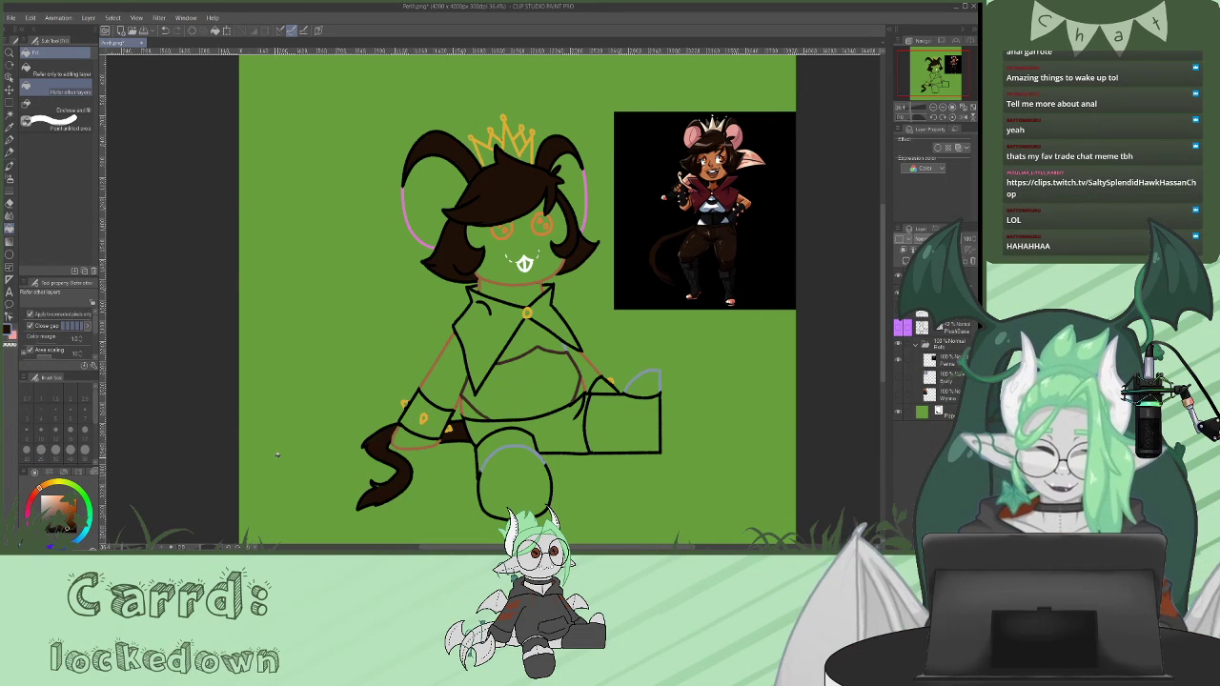
key(p)
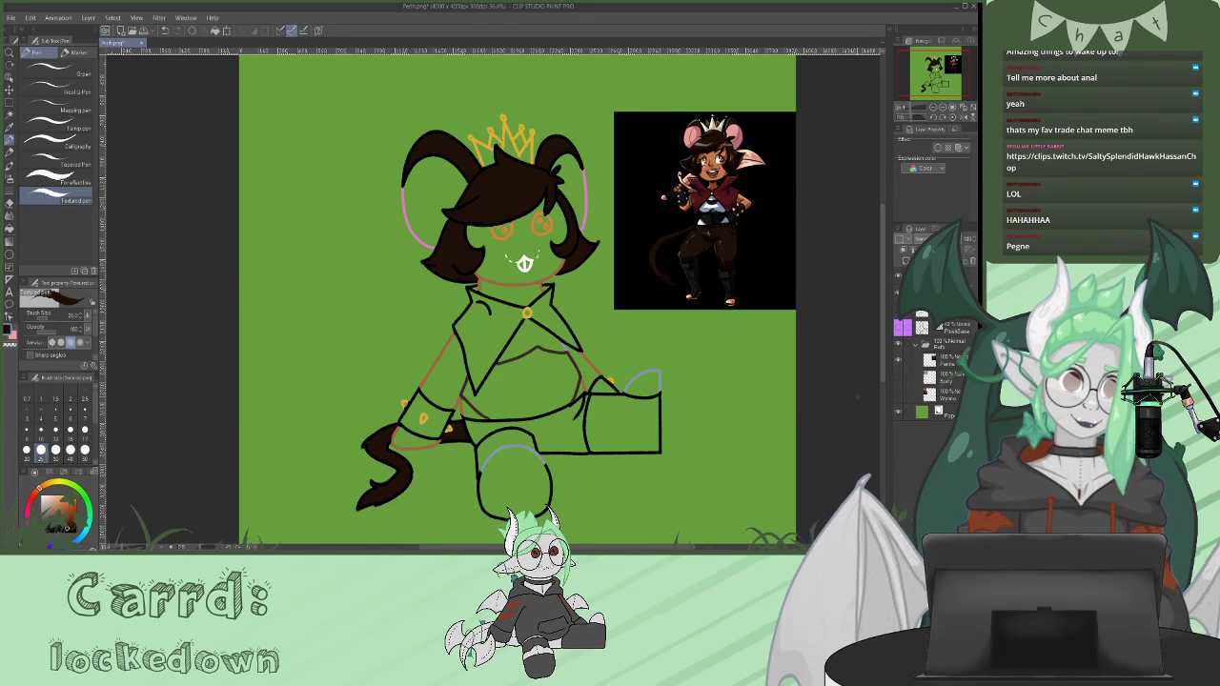
- Fill both inner ears of the chibi mouse with the pink sampled from the reference character's ear
drag(882, 265, 882, 263)
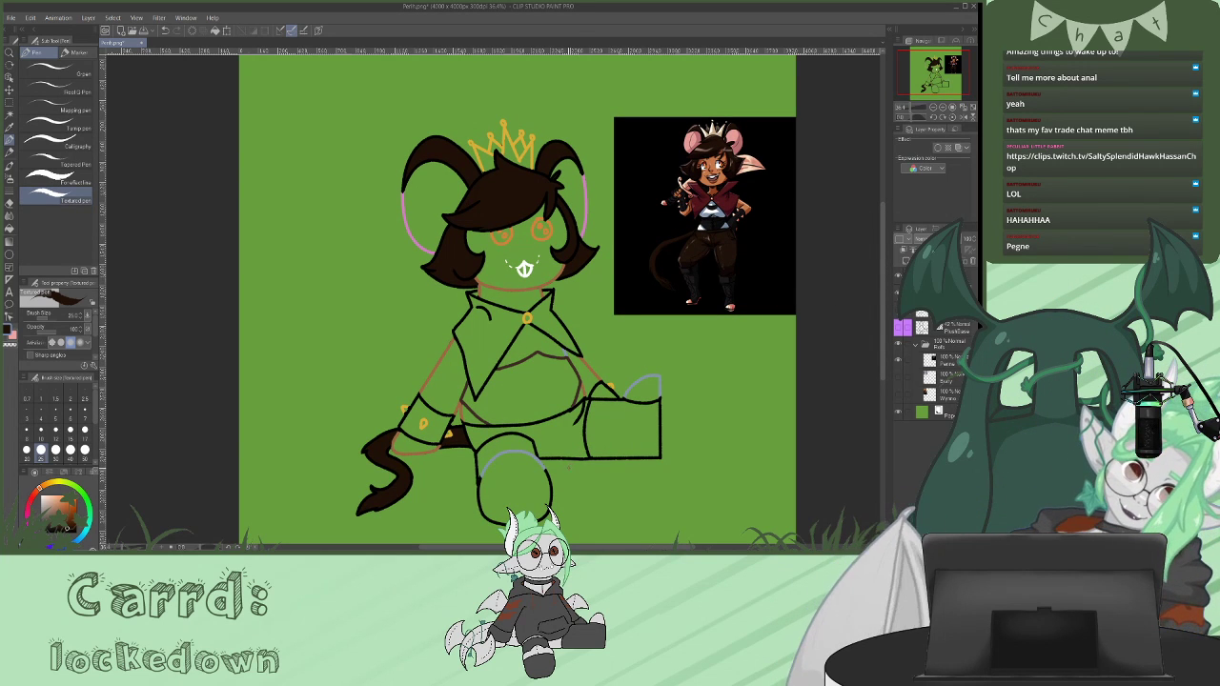
alt+click(691, 144)
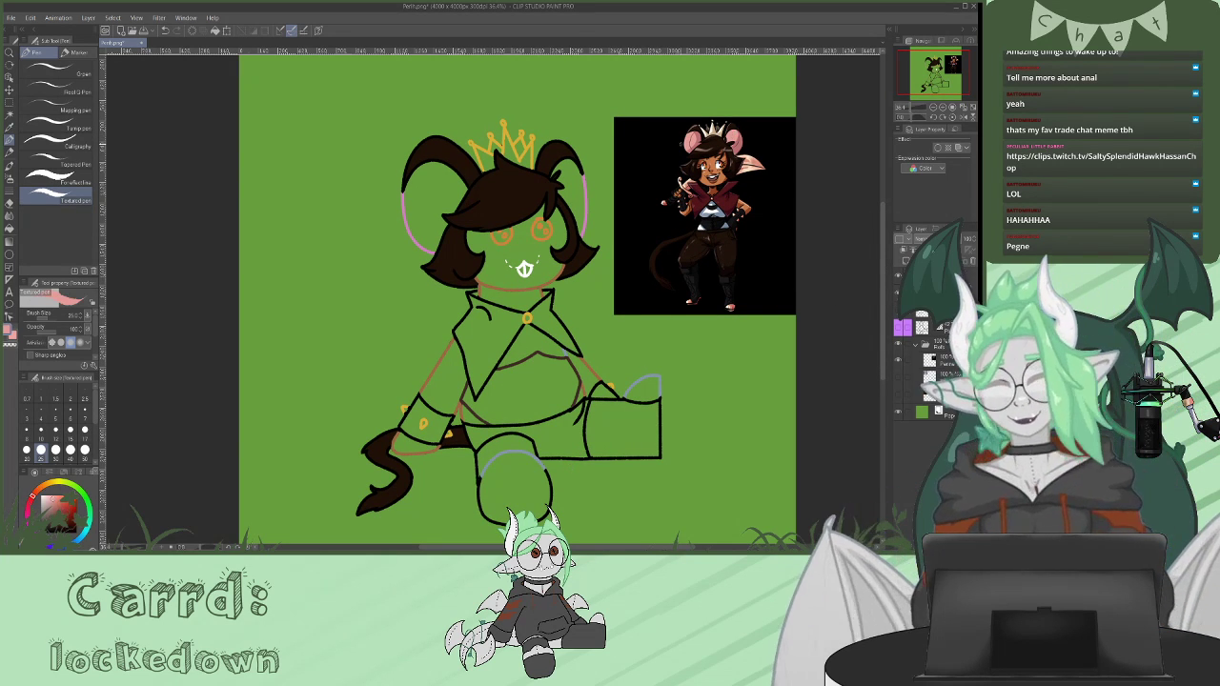
key(g)
click(434, 204)
click(578, 181)
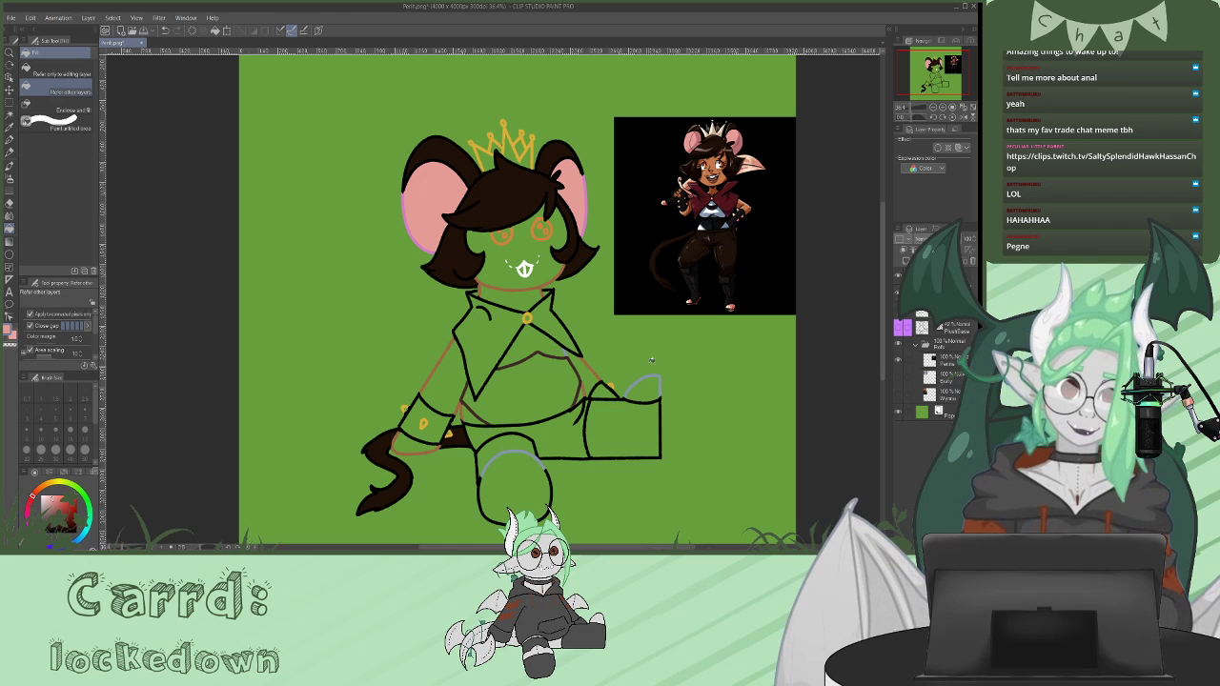
- Fill all the crown's inner sections with the white sampled from the reference character's crown
alt+click(716, 128)
click(513, 151)
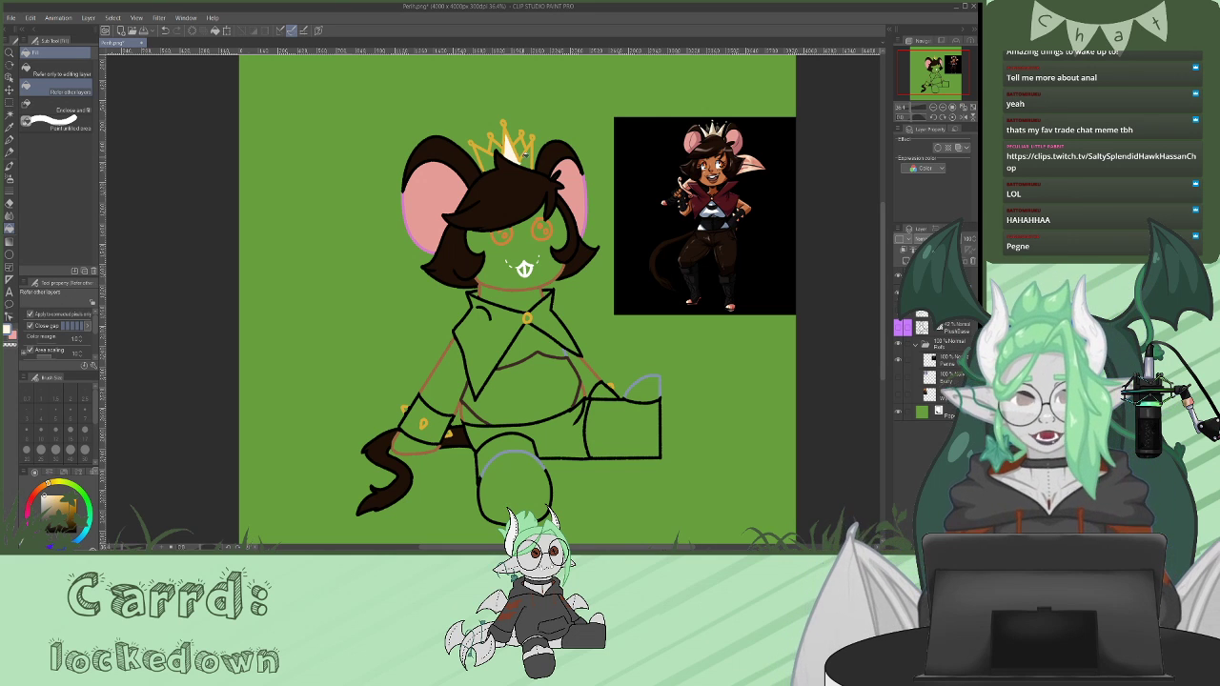
click(524, 159)
click(521, 145)
click(497, 145)
click(488, 159)
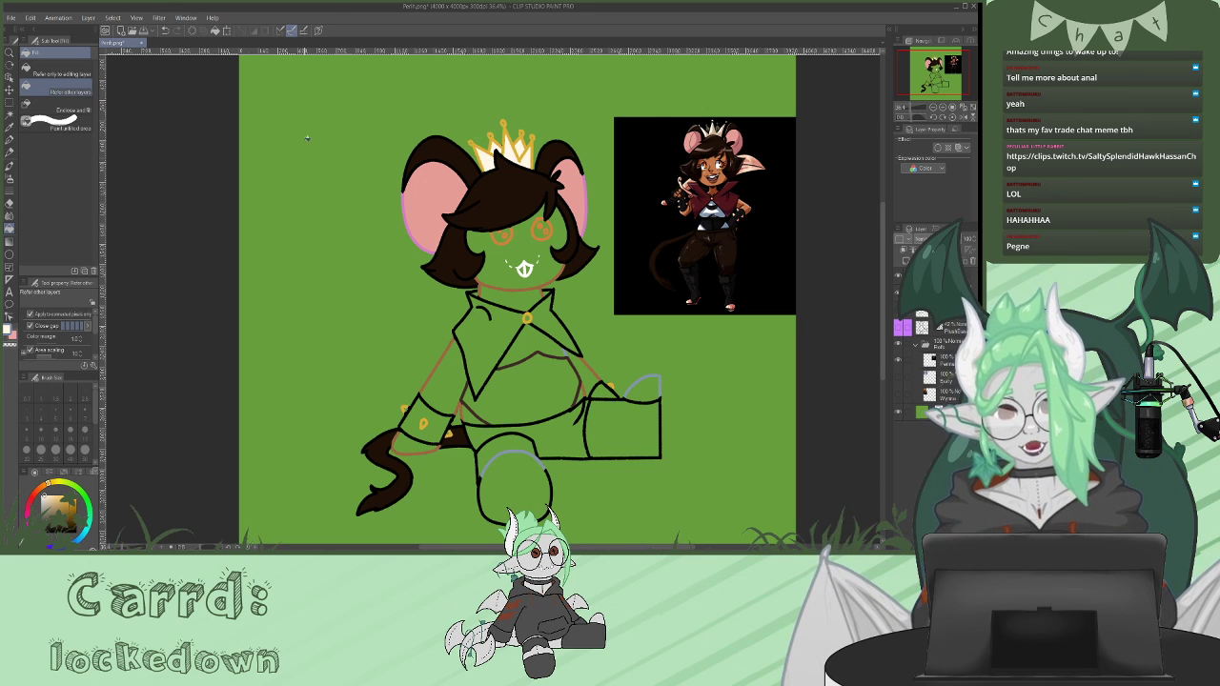
- Recolor the crown's inner sections and fill the cape's round brooch with pale gold
key(p)
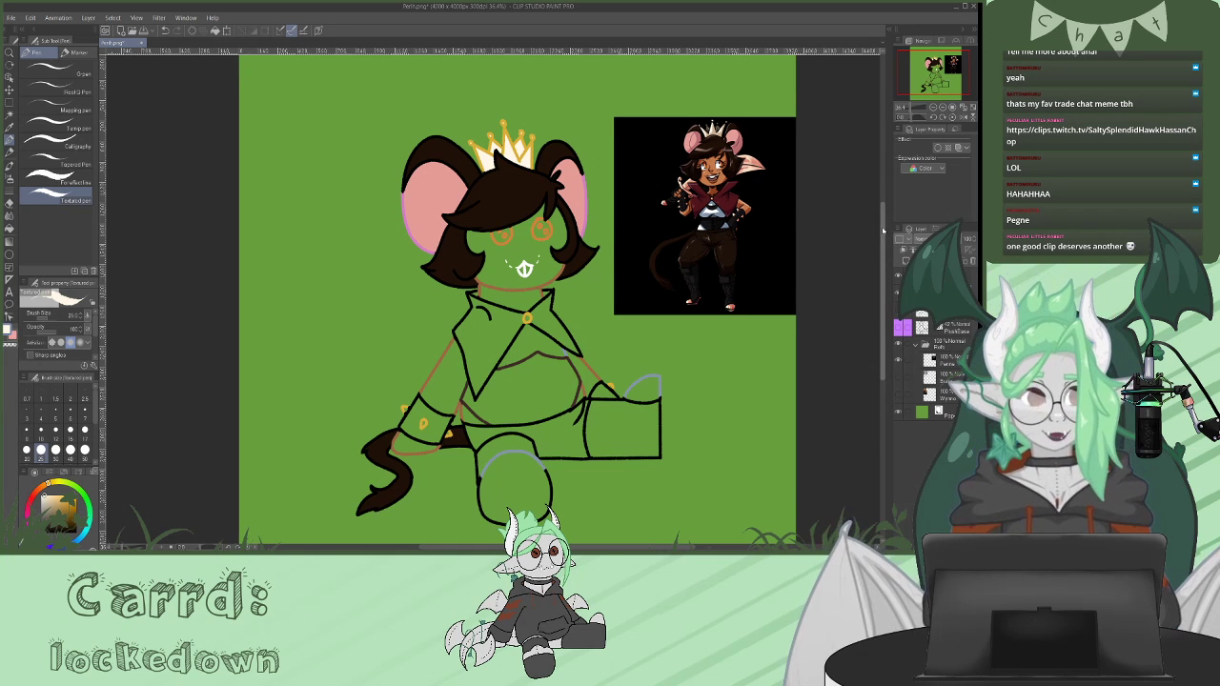
drag(883, 232, 882, 239)
scroll(883, 239, up, 1)
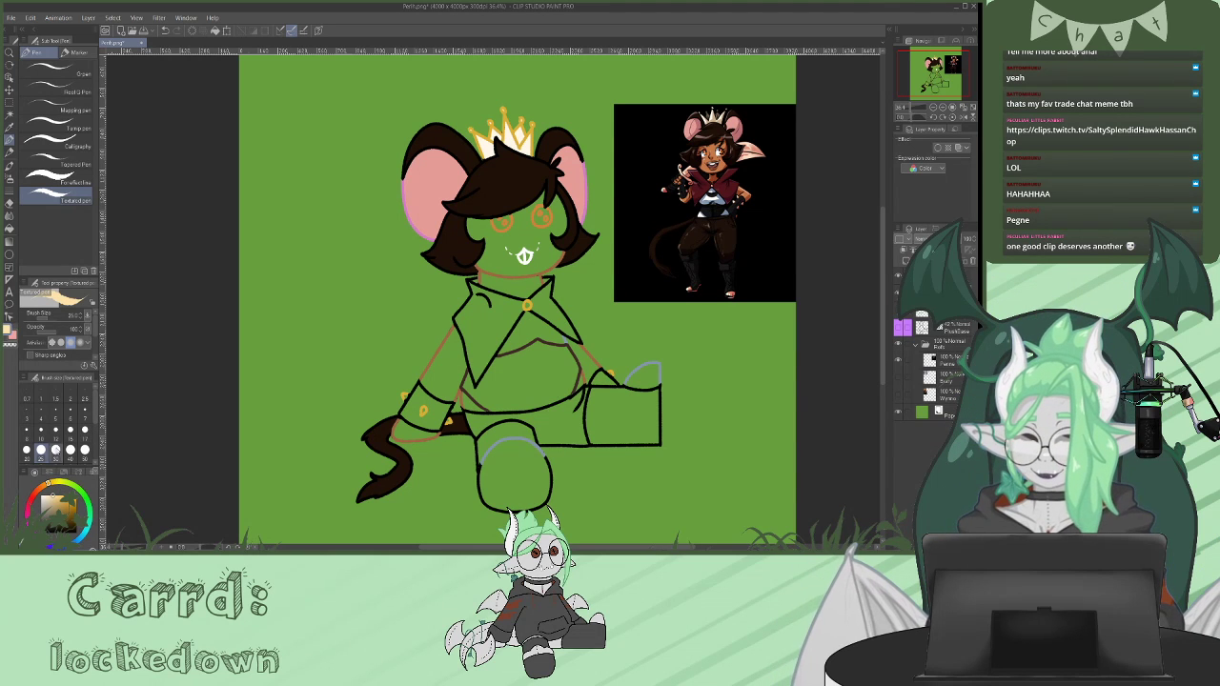
click(10, 227)
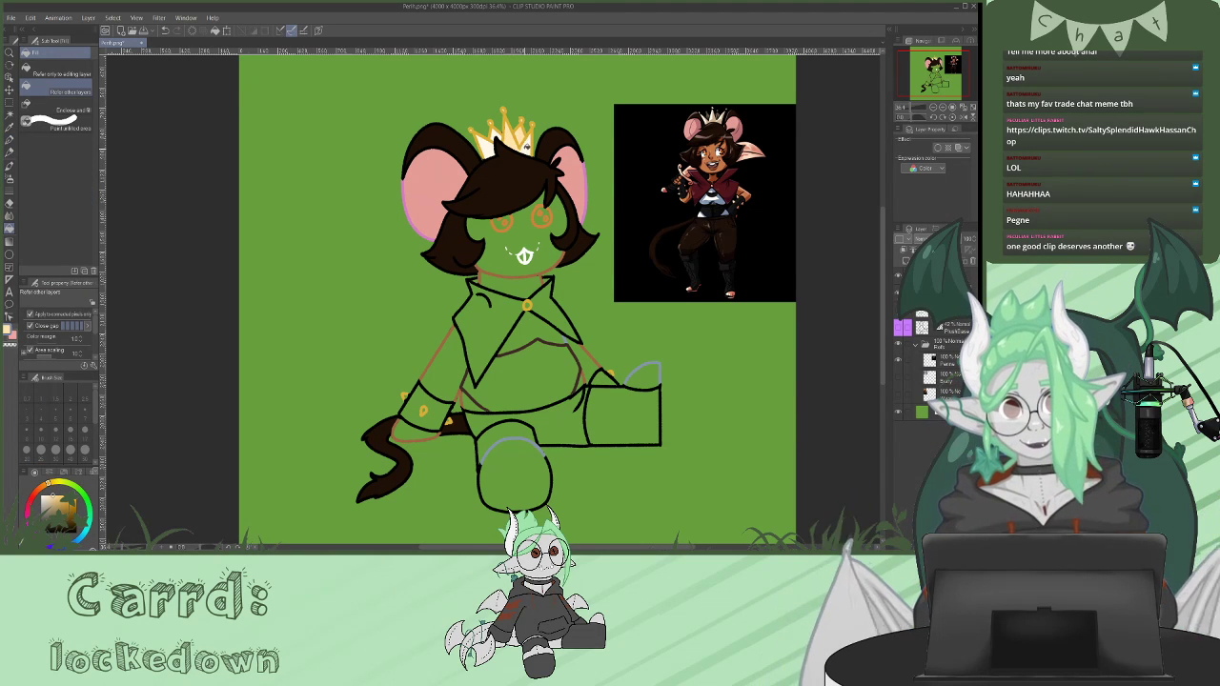
key(p)
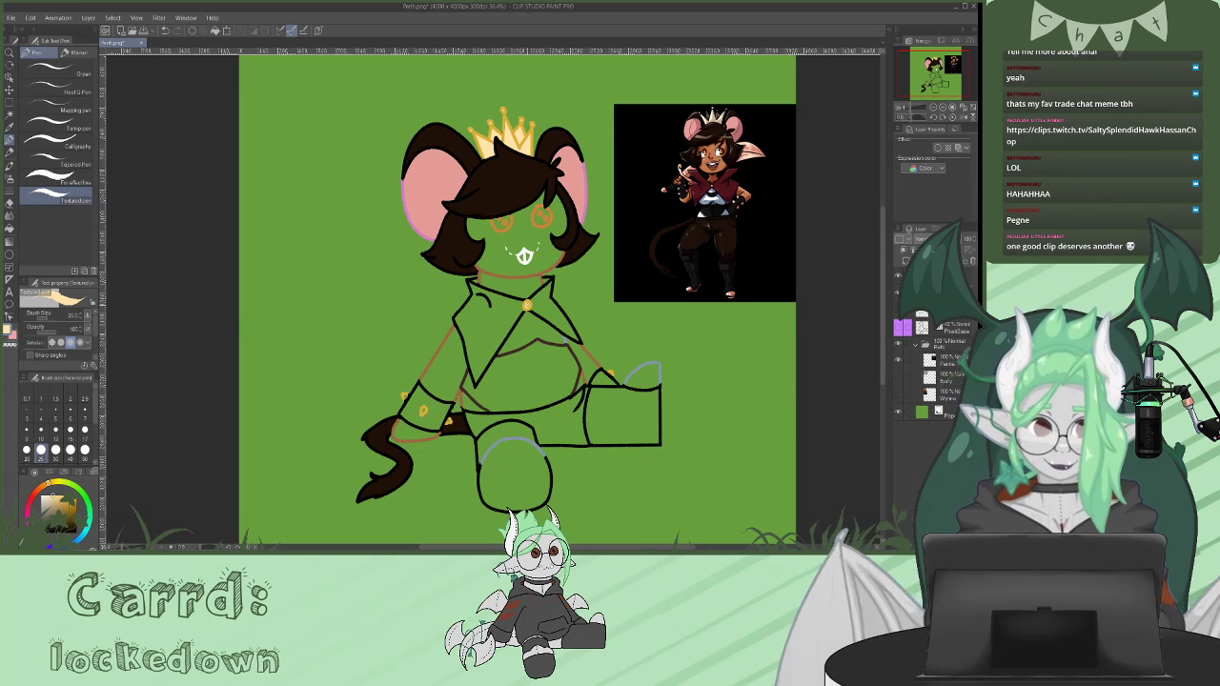
alt+click(711, 164)
key(g)
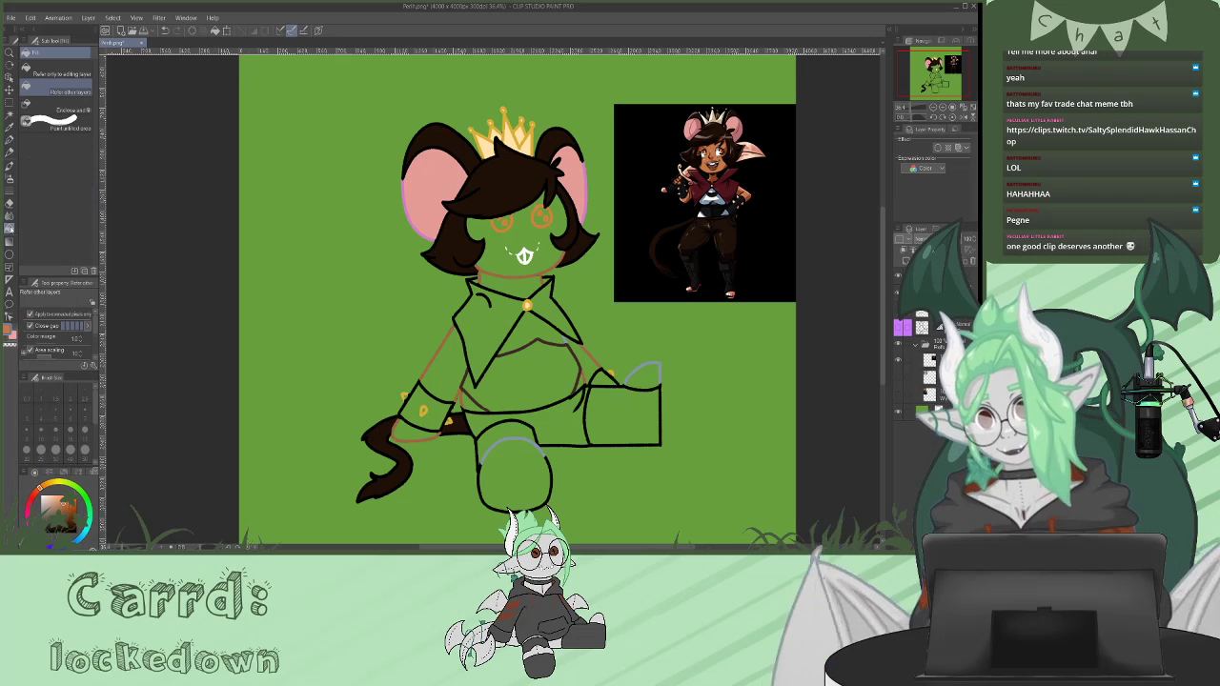
click(553, 233)
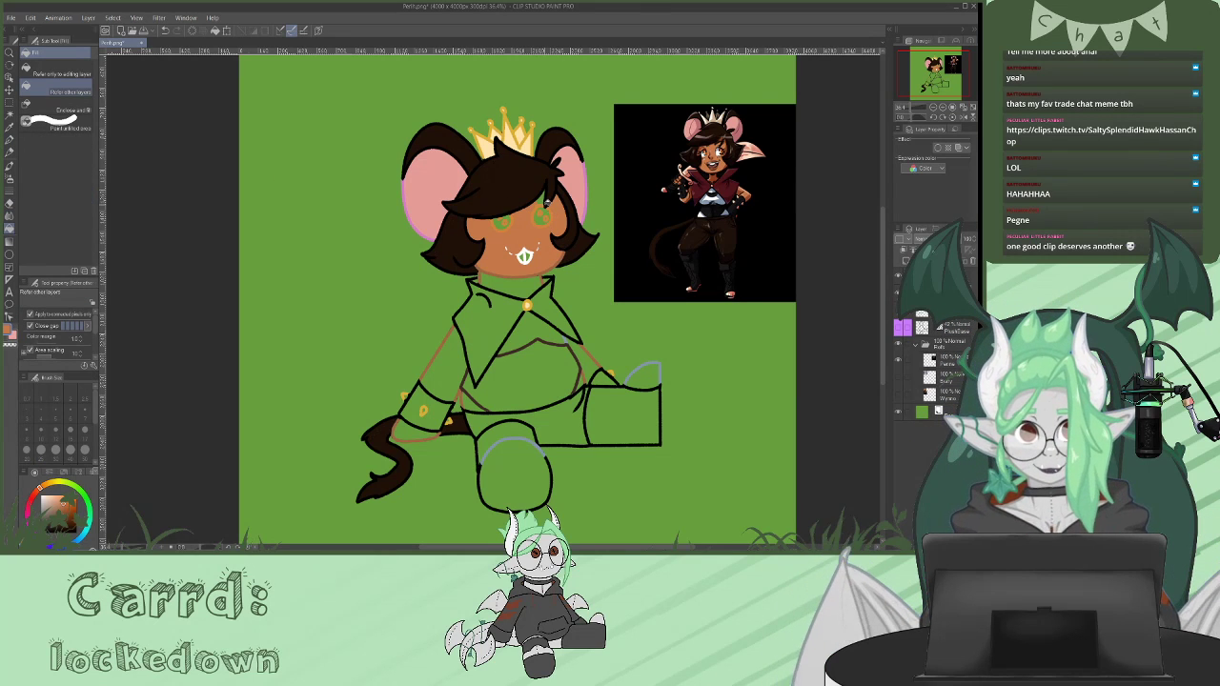
key(ctrl+z)
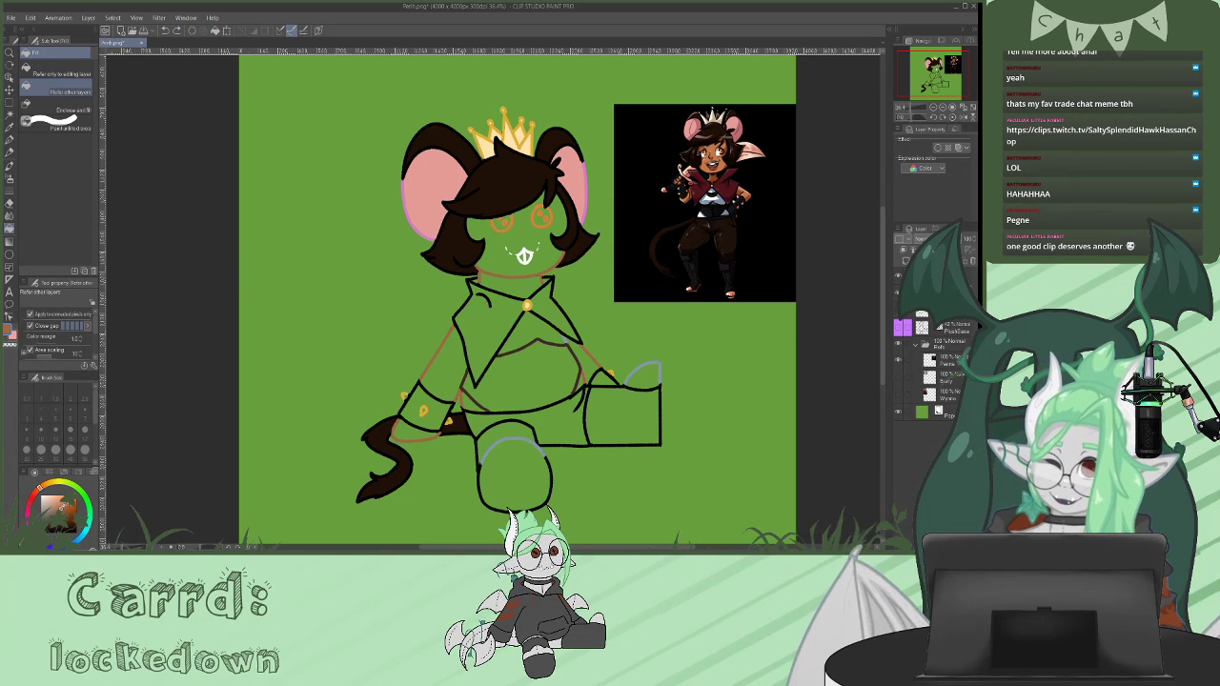
- Fill the face, neck, arms and hand with the brown skin tone, and the visible shirt areas with white
click(531, 229)
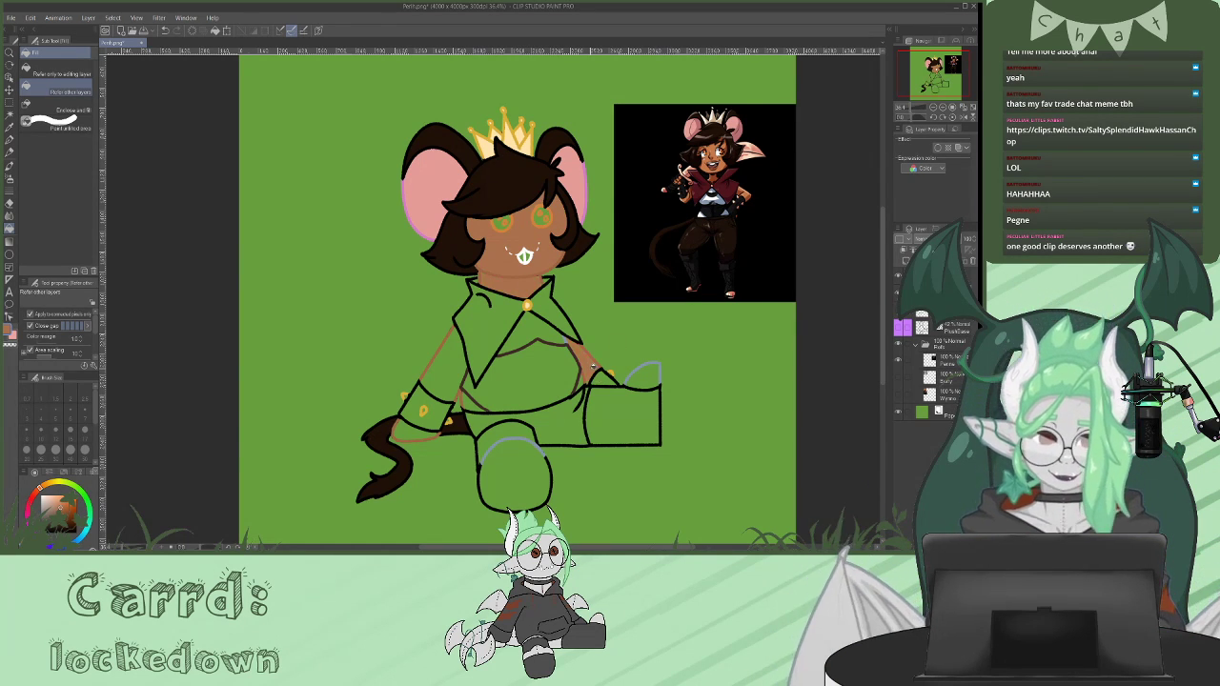
click(419, 431)
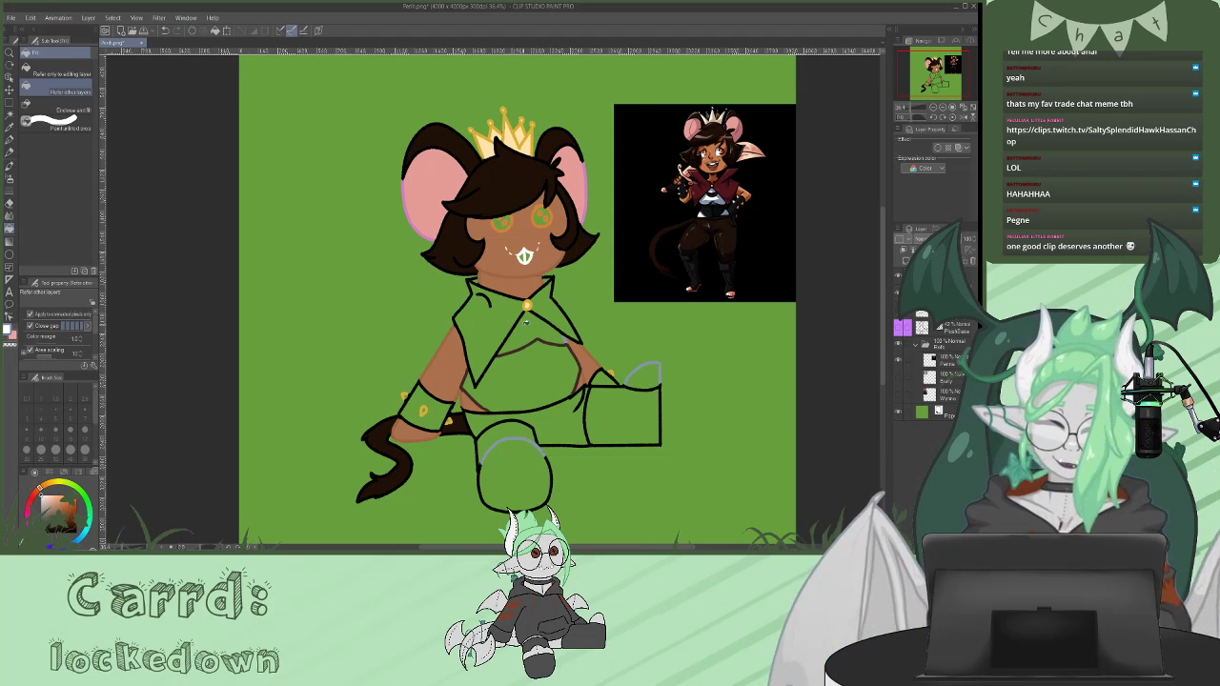
click(530, 329)
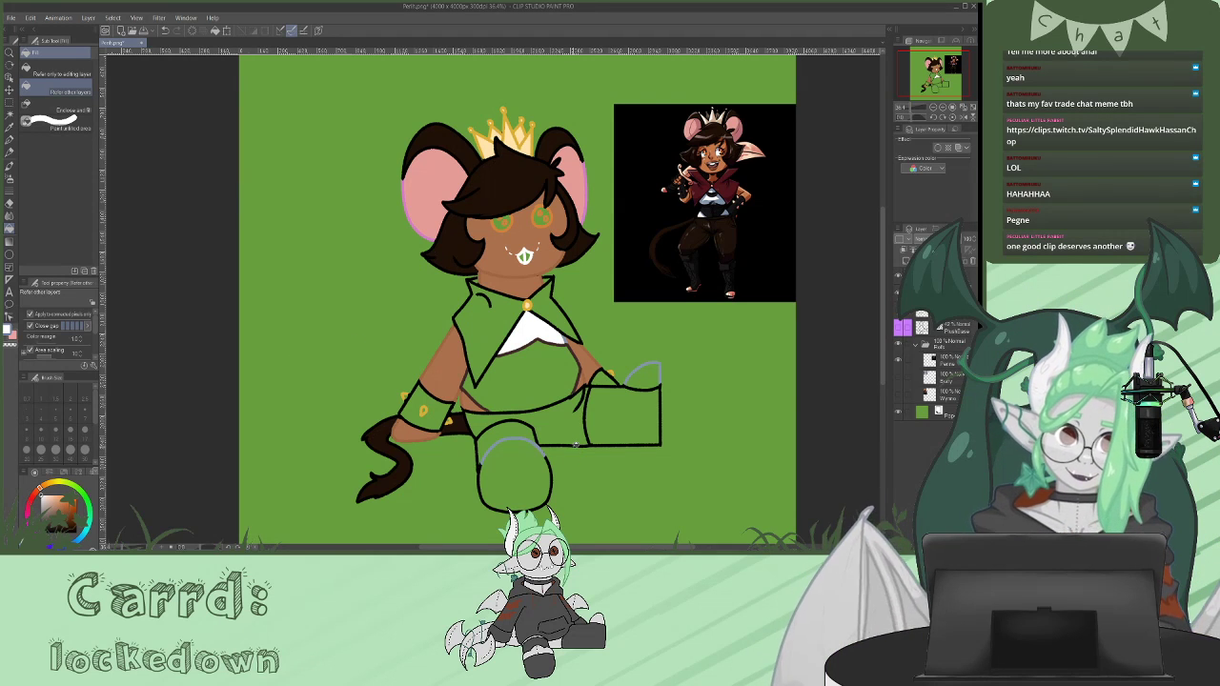
click(473, 401)
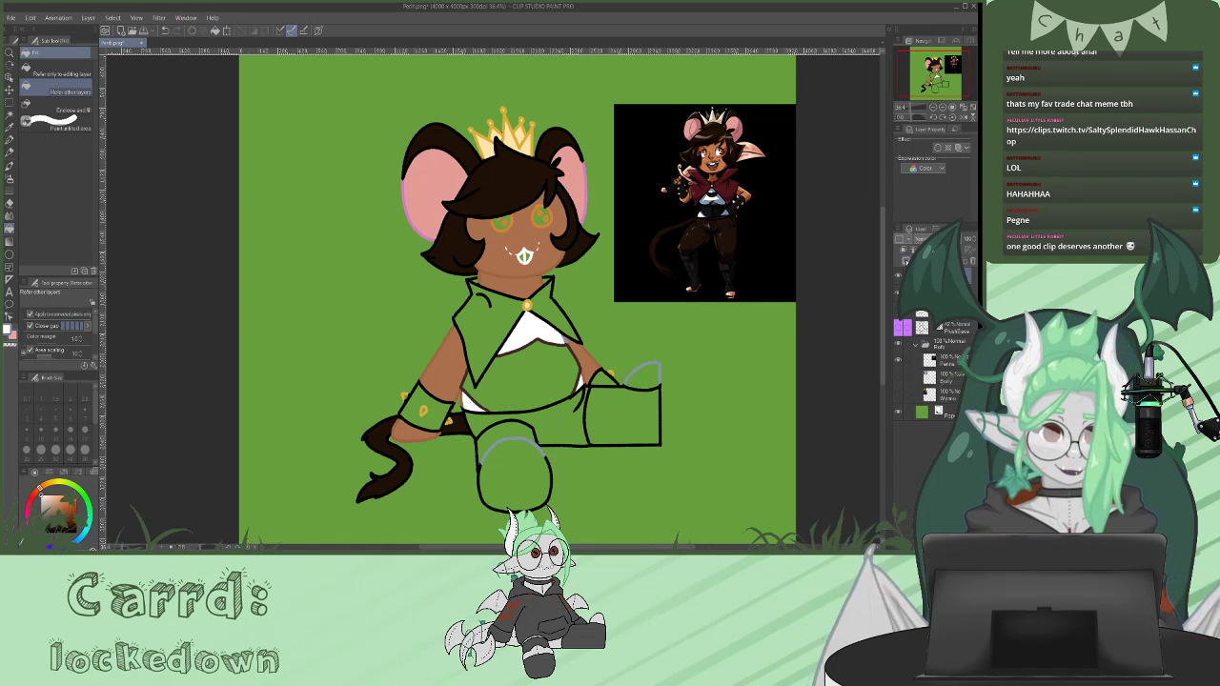
- Paint the wristband's studs with the pale gold sampled from the brooch, keeping them on the existing color layer
key(ctrl+shift+n)
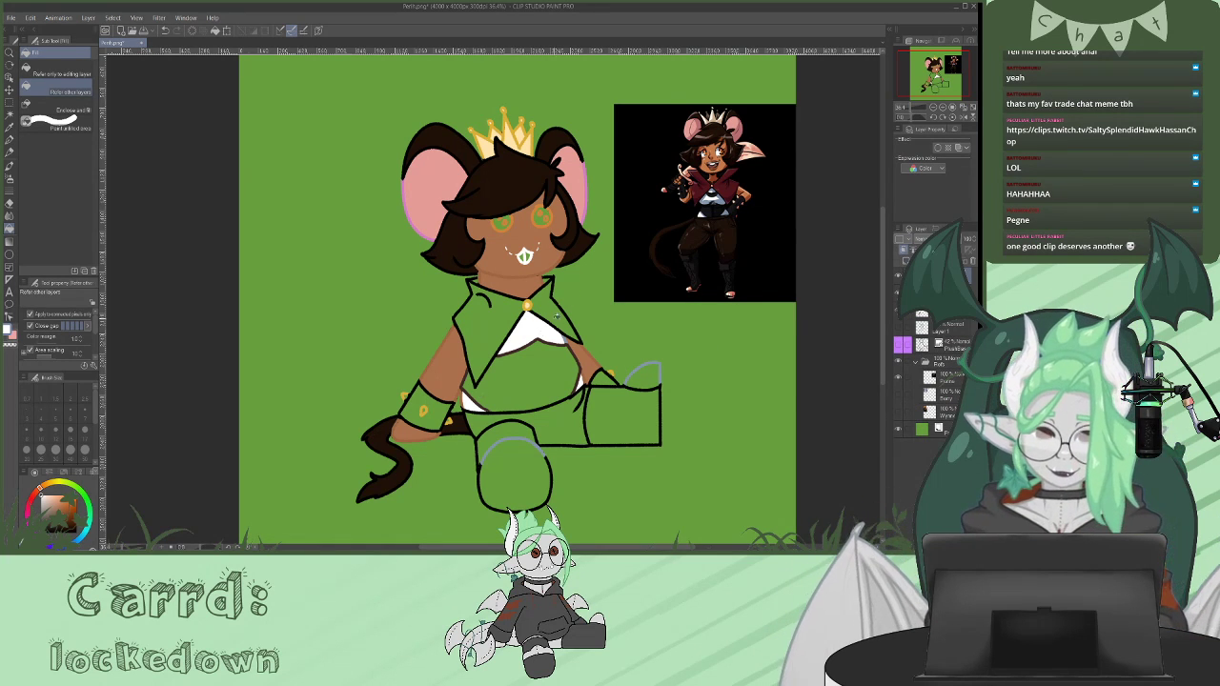
alt+click(569, 337)
click(11, 140)
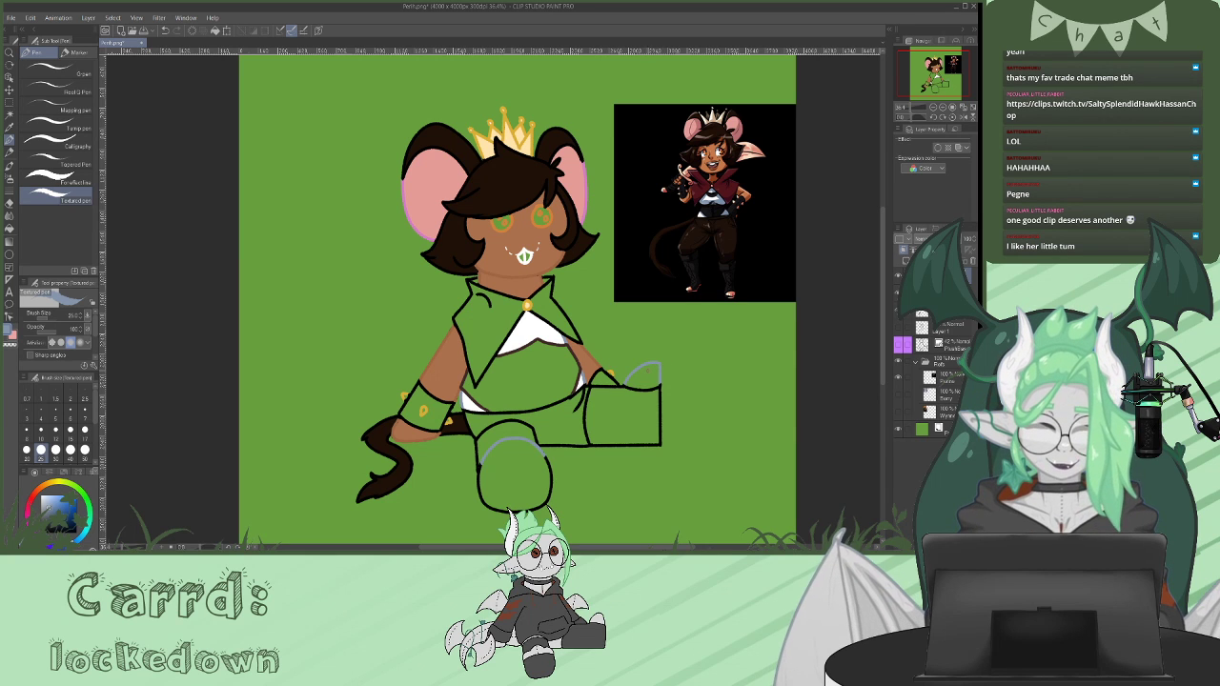
alt+click(528, 305)
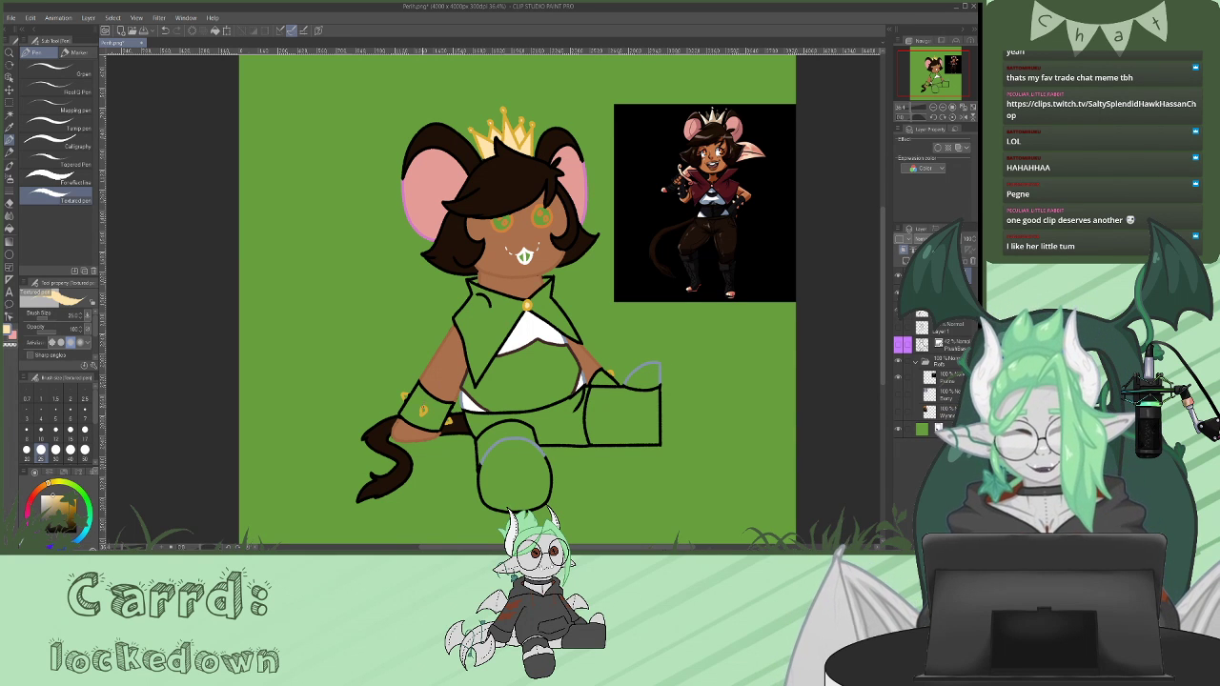
key(ctrl+z)
key(ctrl+z)
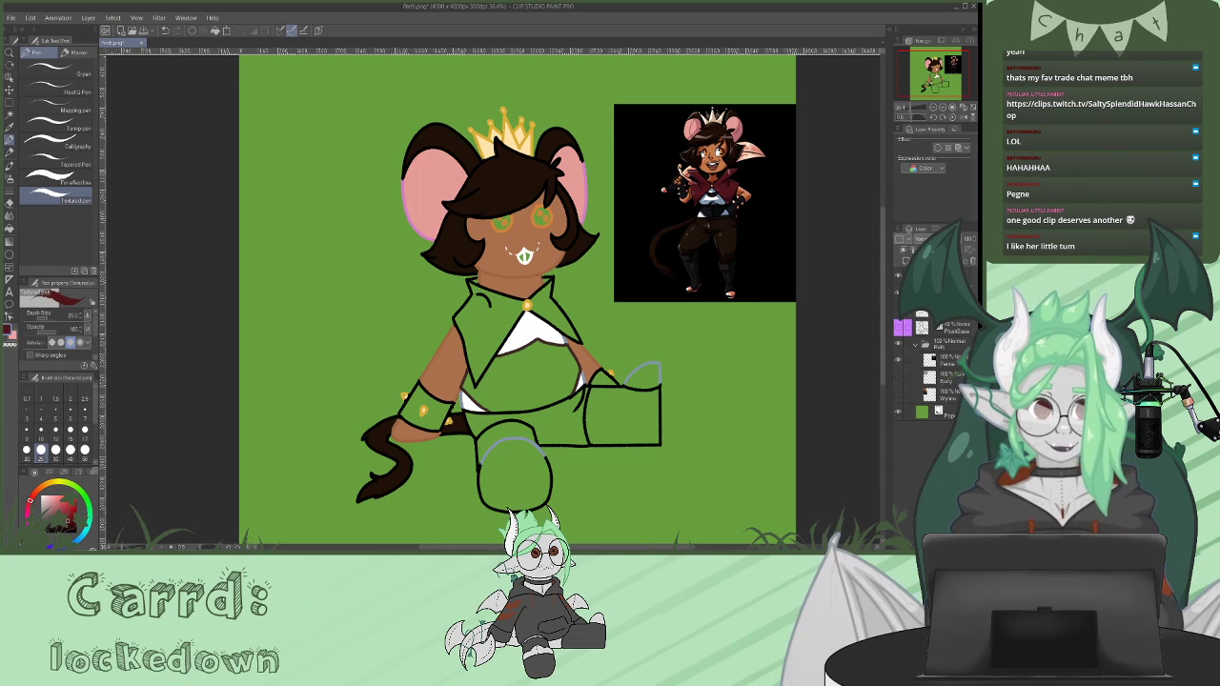
- Fill both halves of the collared cape with dark red
key(g)
click(553, 308)
click(505, 319)
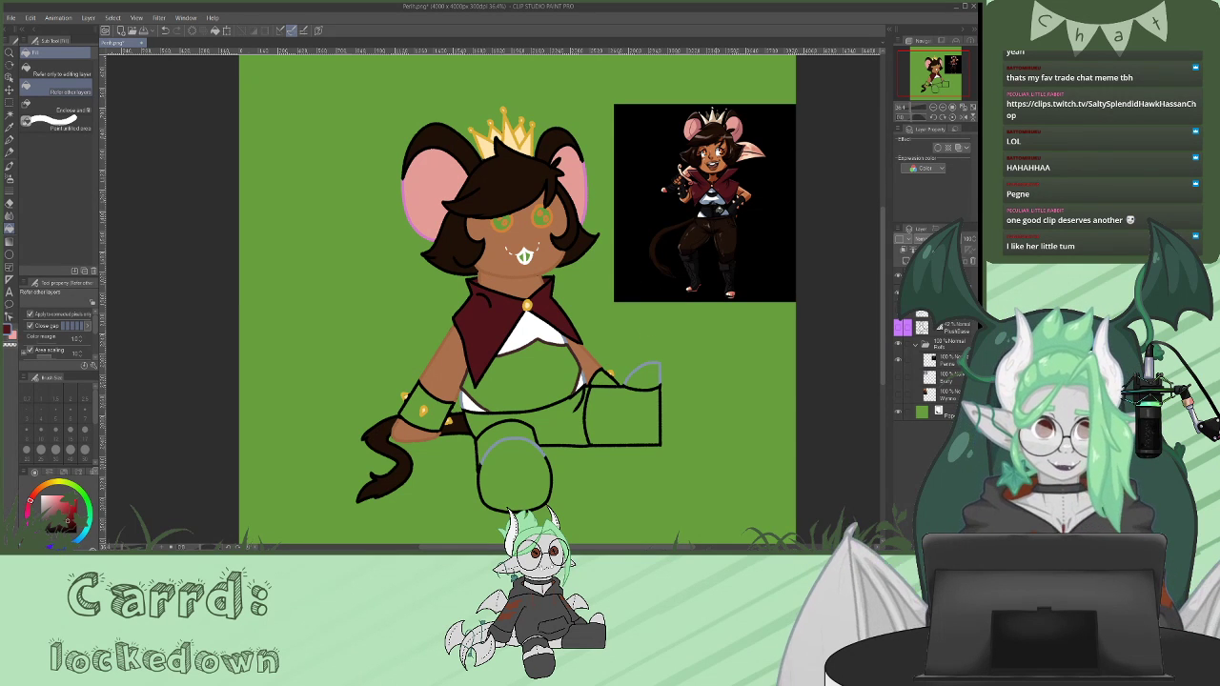
- Fill the trousers with dark brown and the corset and both boots with near-black, sampling the colors from the reference character
alt+click(722, 220)
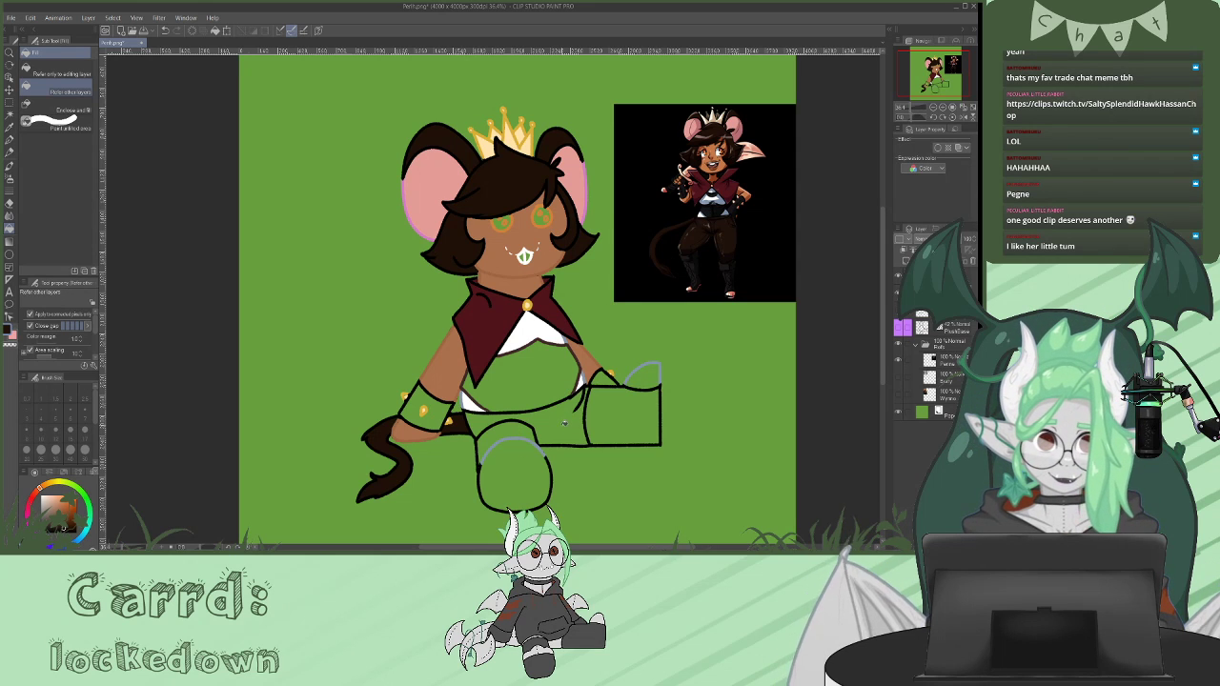
click(565, 424)
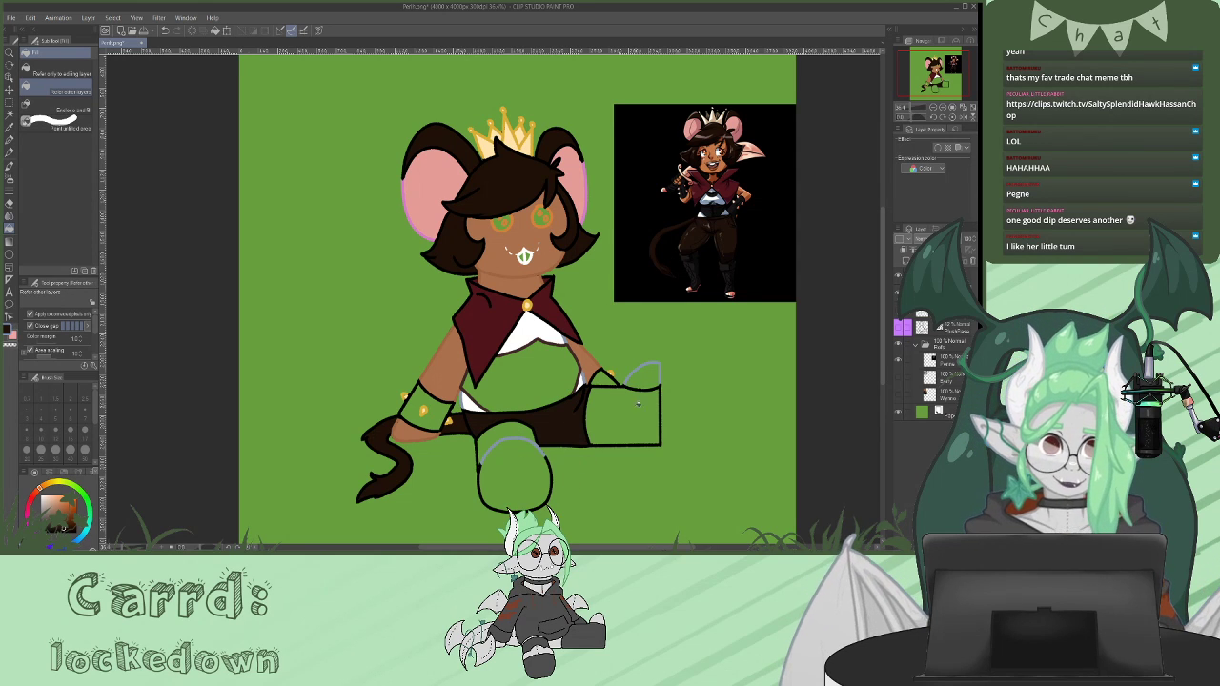
alt+click(687, 253)
click(546, 368)
click(630, 411)
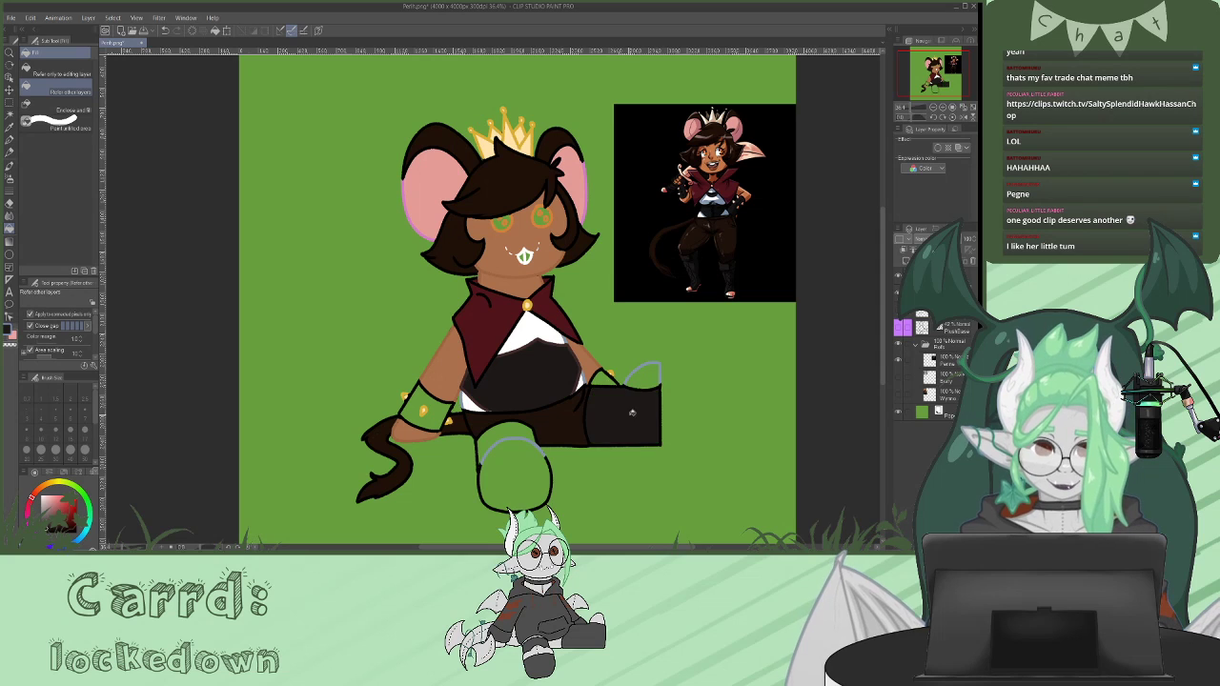
click(524, 482)
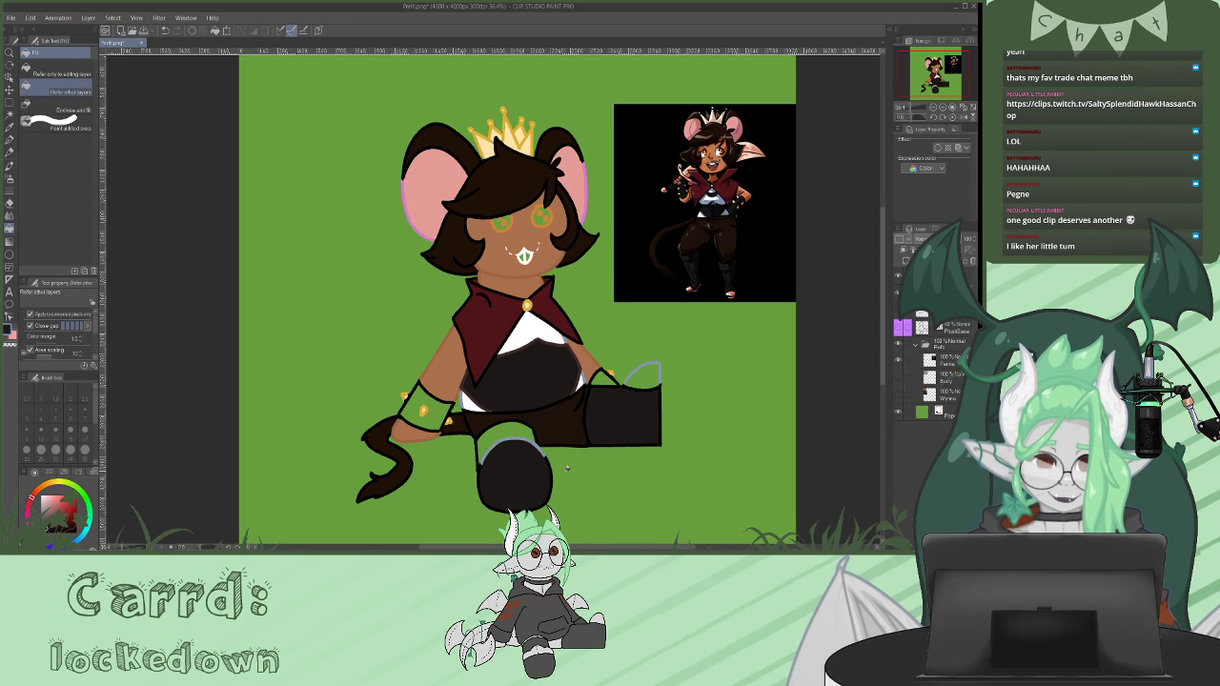
- Color both boots' toe caps white, drawing a curved white dividing line across the front boot before filling its toe
alt+click(713, 196)
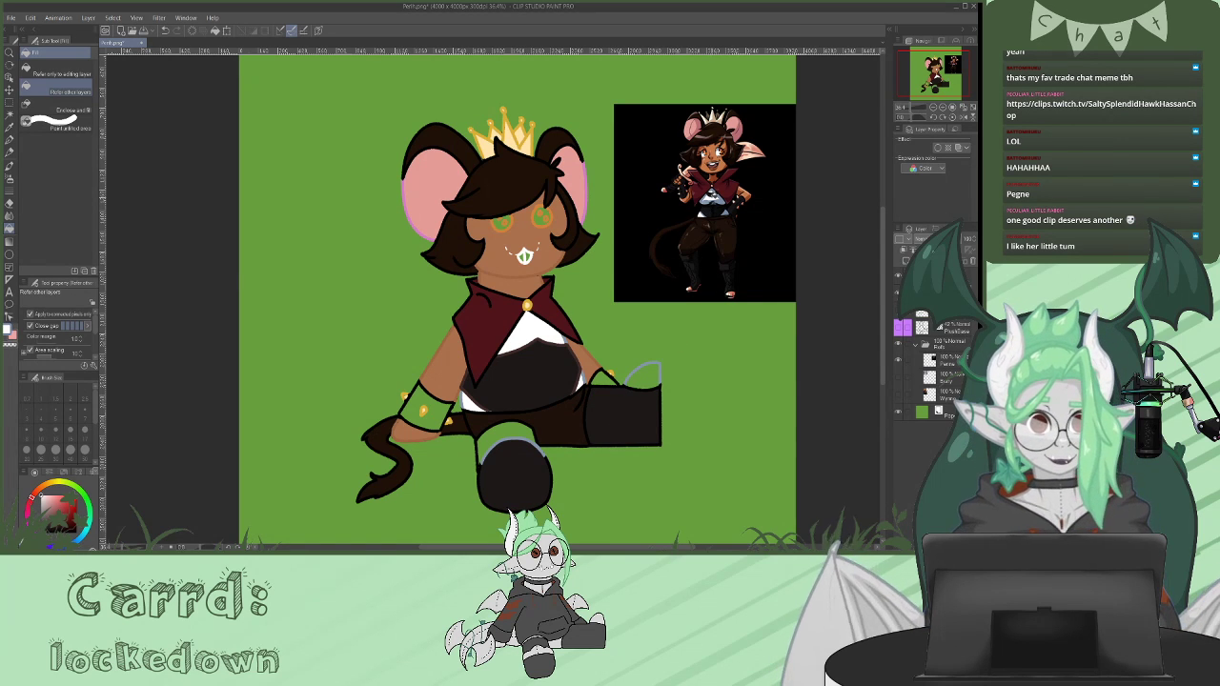
click(644, 376)
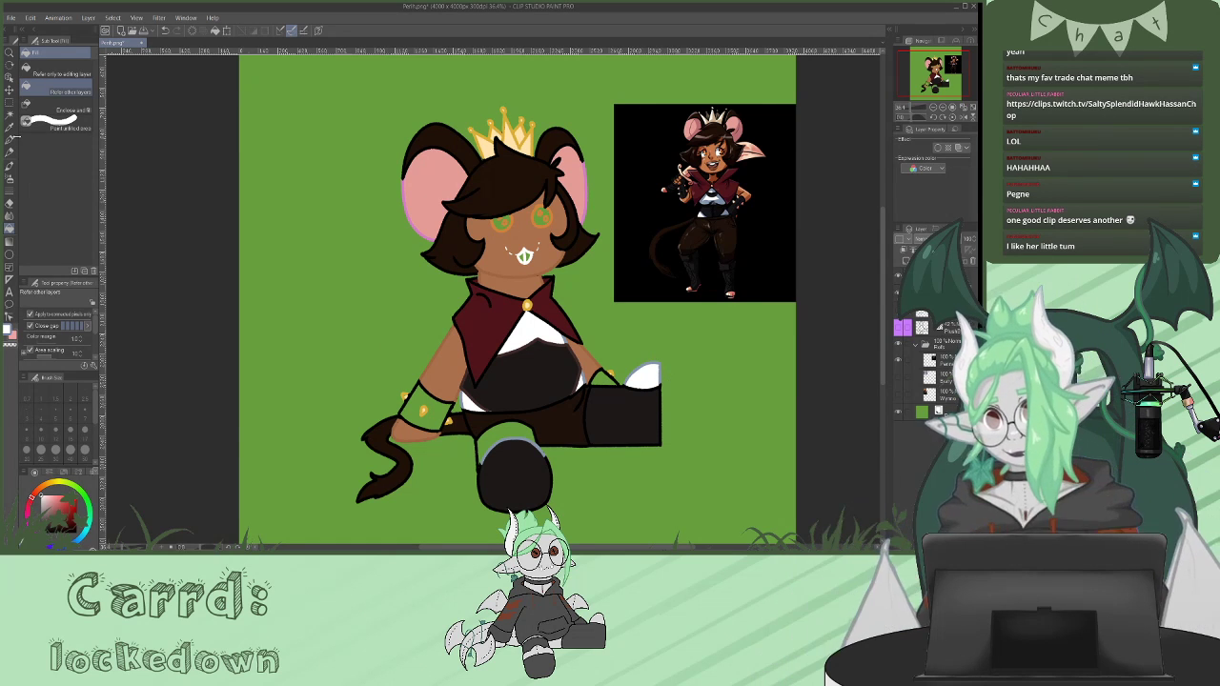
click(10, 140)
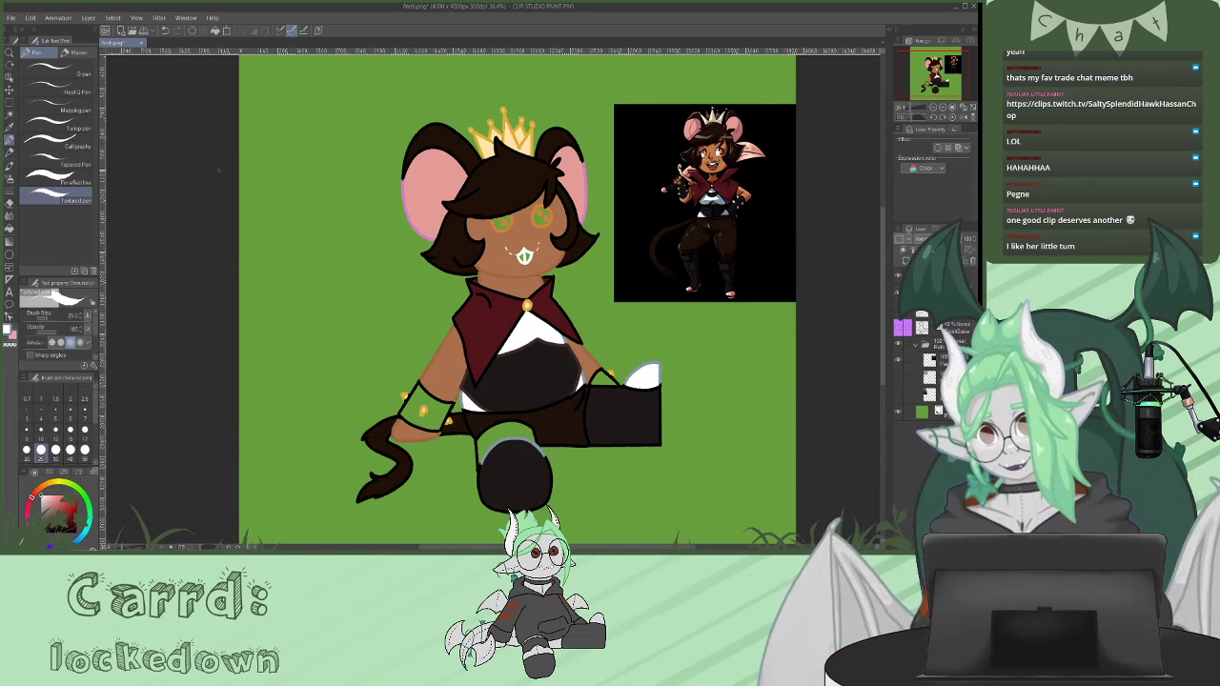
drag(544, 455, 481, 465)
key(ctrl+z)
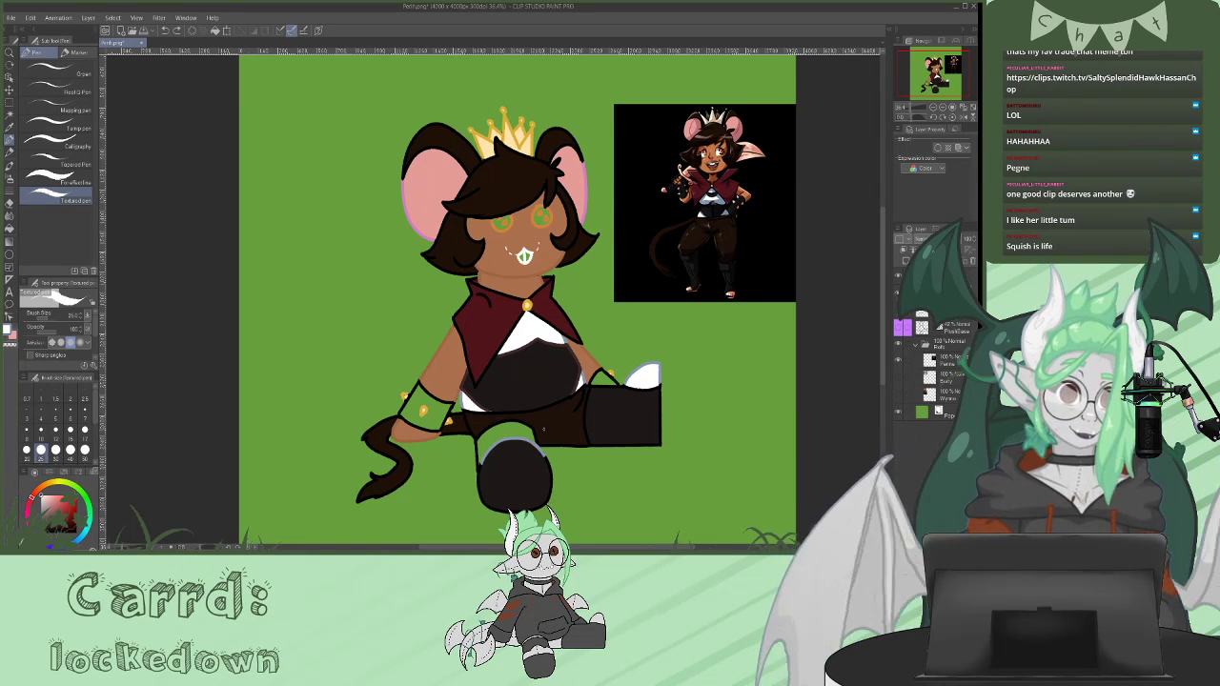
mouse_move(481, 466)
mouse_down()
mouse_move(543, 456)
mouse_move(484, 466)
mouse_move(532, 463)
mouse_move(482, 466)
mouse_up()
key(ctrl+z)
key(ctrl+z)
key(ctrl+z)
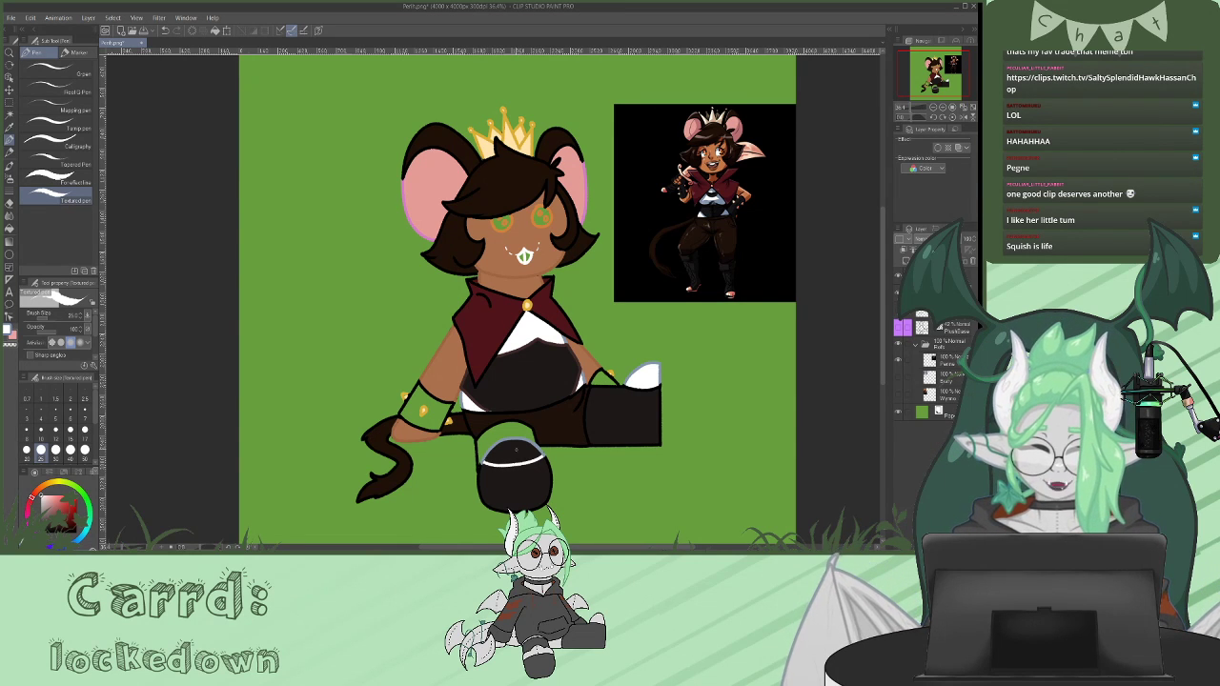
click(8, 229)
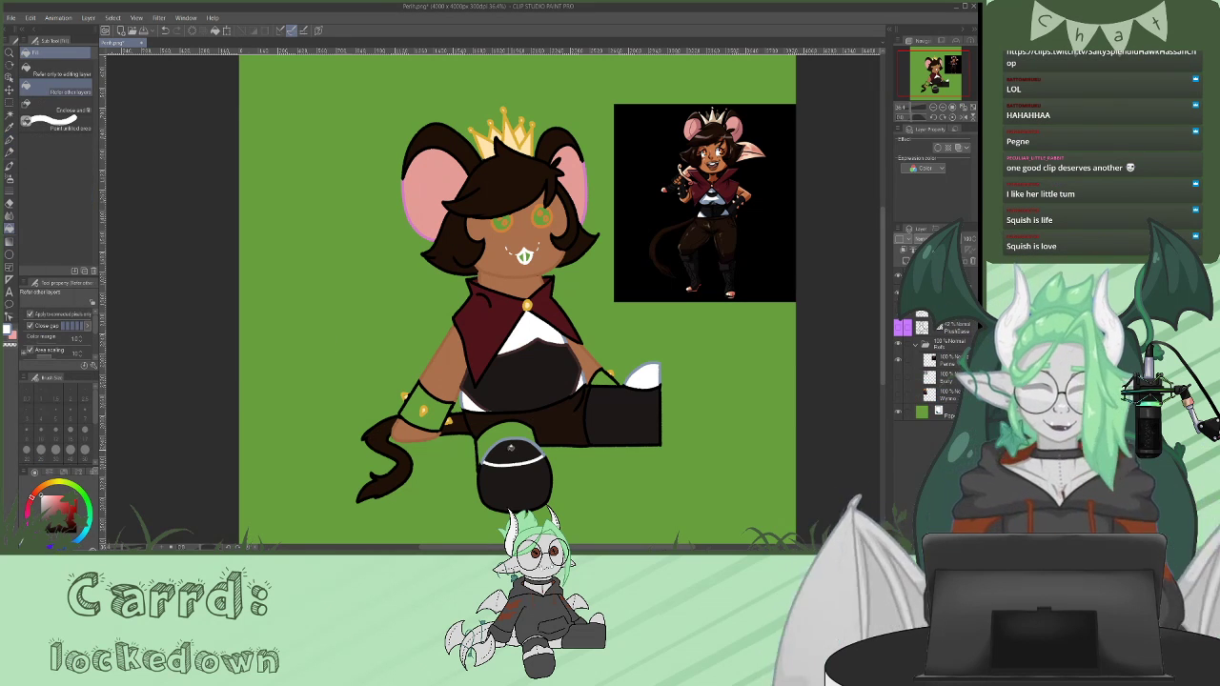
click(526, 452)
click(530, 448)
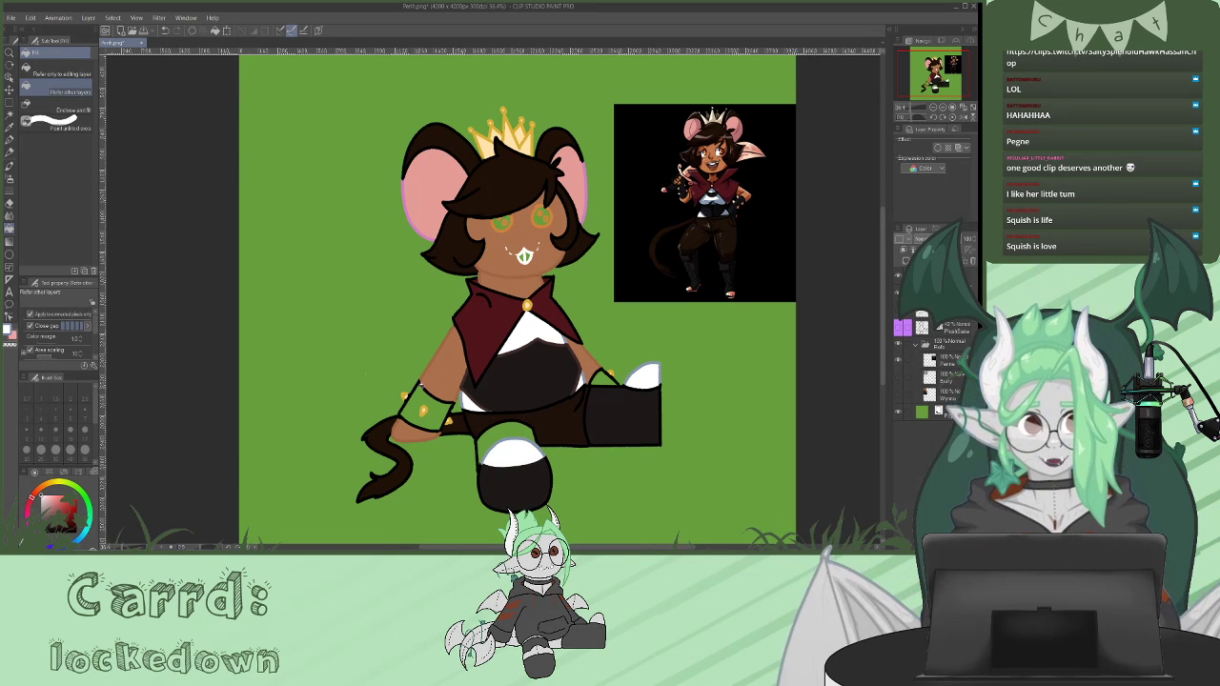
- Fill both wristbands with the near-black sampled from the outstretched boot
click(10, 139)
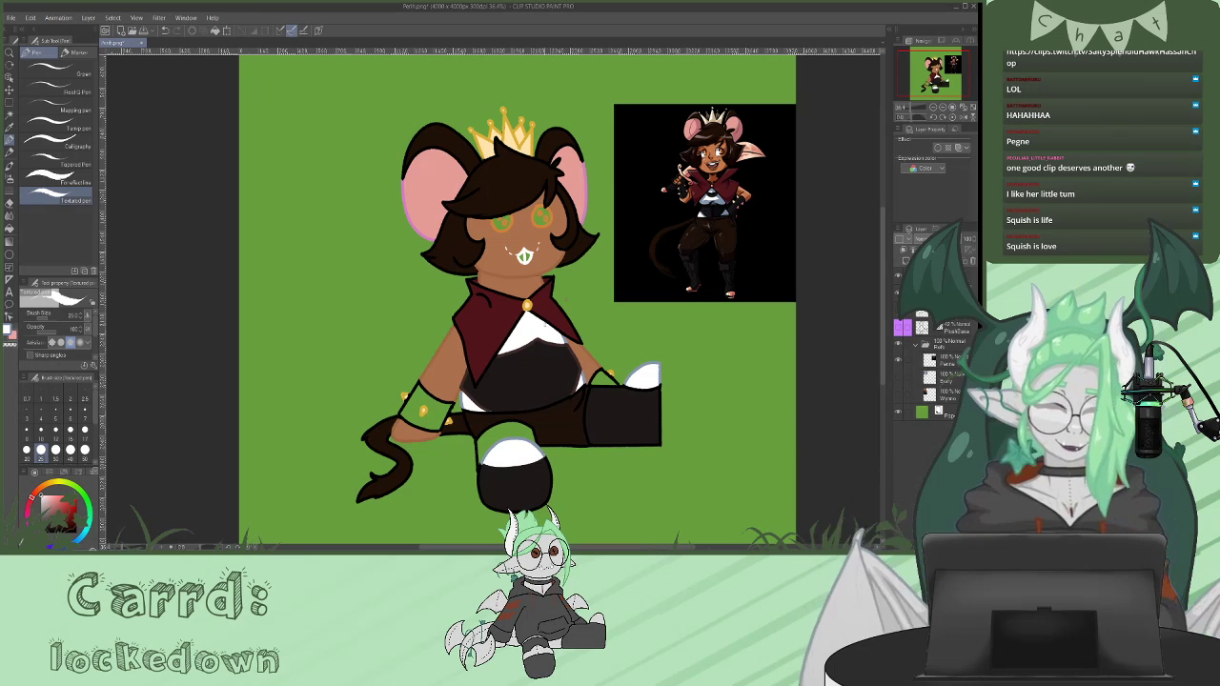
alt+click(614, 422)
click(9, 228)
click(421, 408)
click(604, 379)
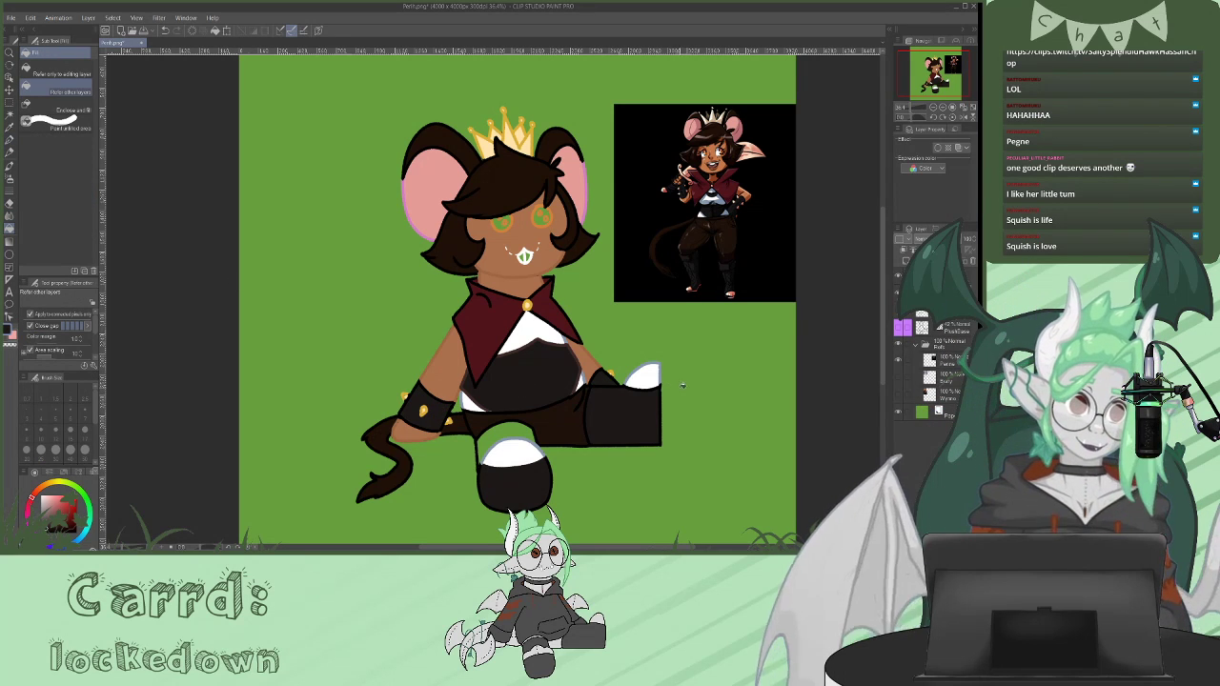
click(9, 141)
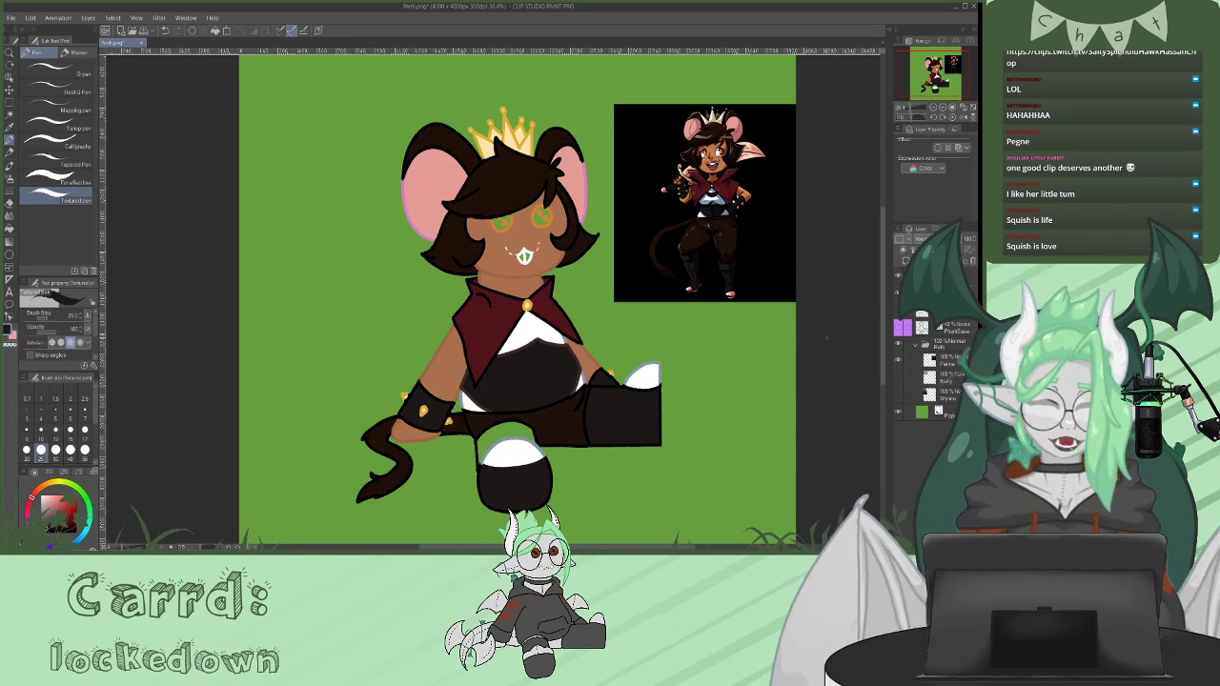
- Add a new layer clipped to the line art and merge it back down
click(953, 278)
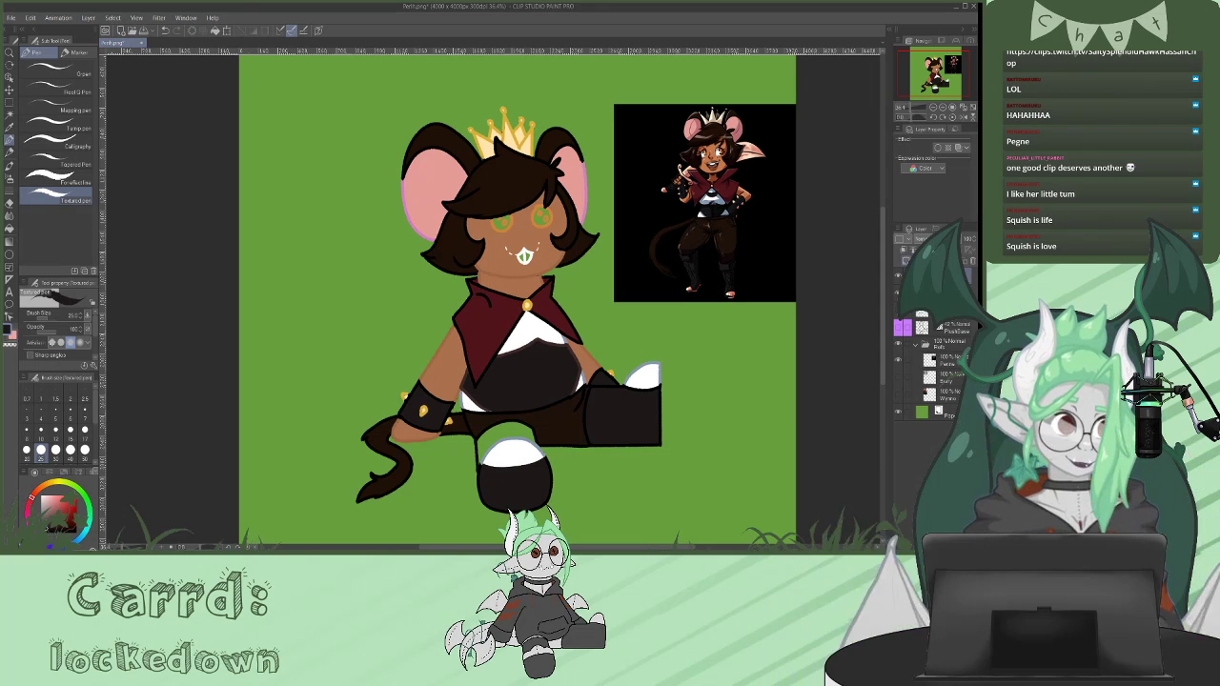
click(907, 261)
click(906, 250)
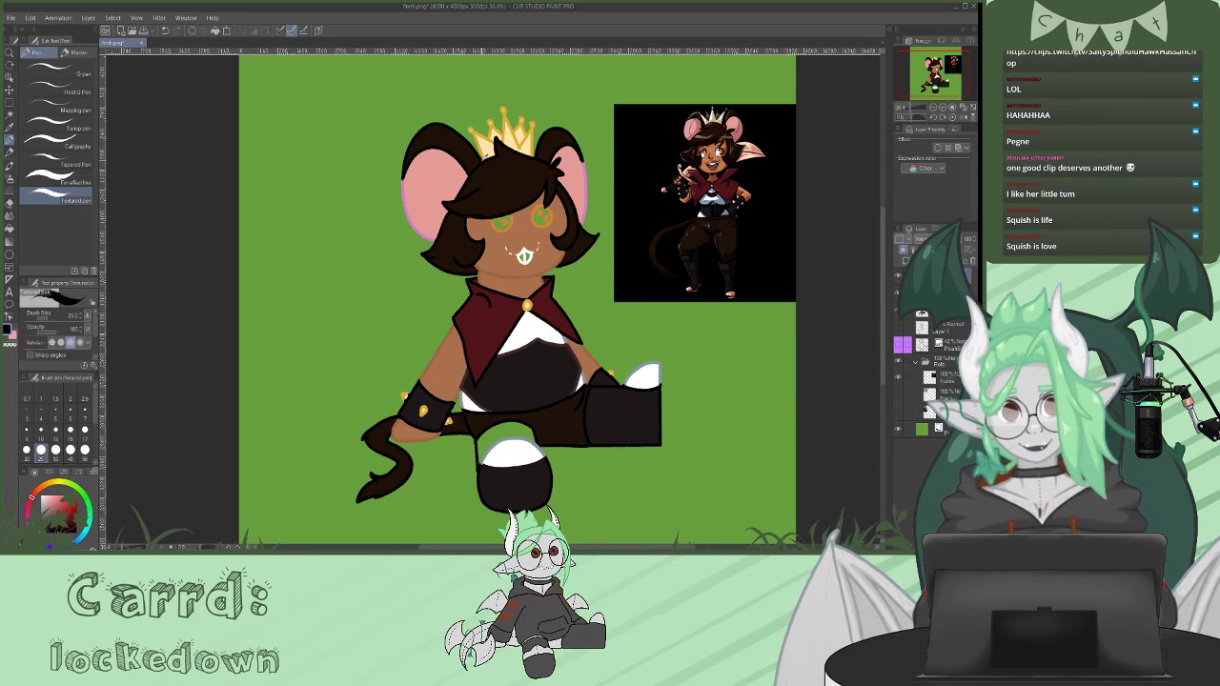
click(943, 107)
drag(884, 276, 884, 280)
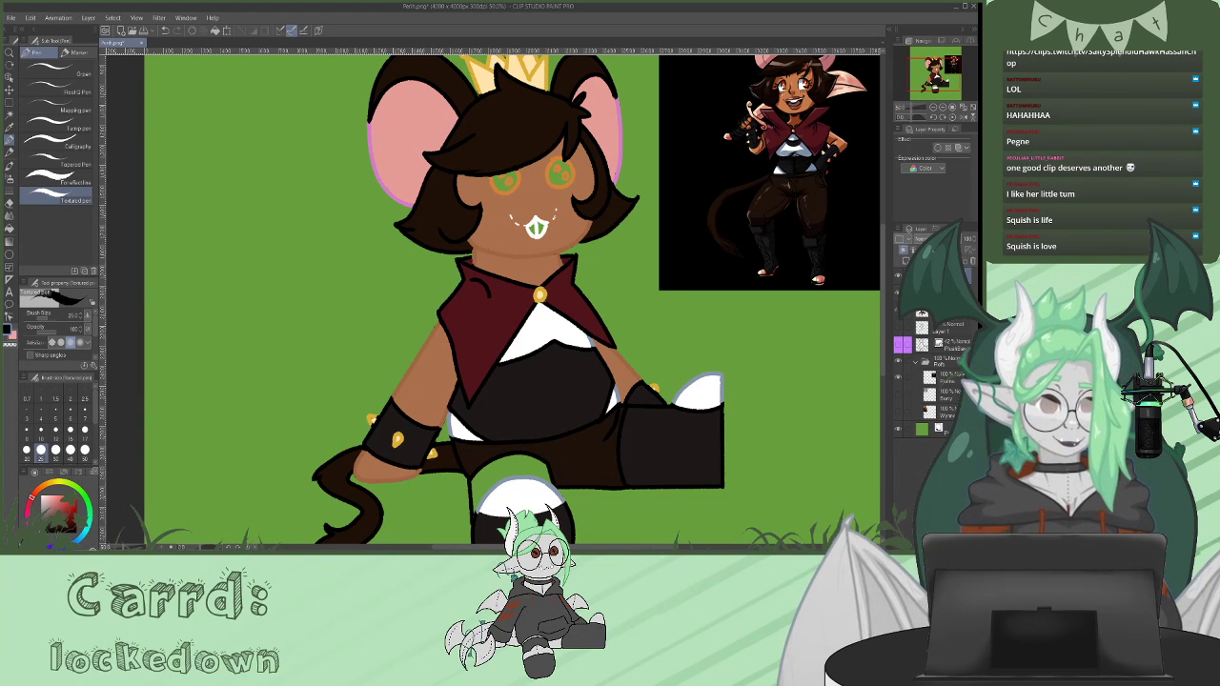
key(ctrl+e)
- Fill the remaining green gap at the front knee with the trousers' dark brown
alt+click(592, 317)
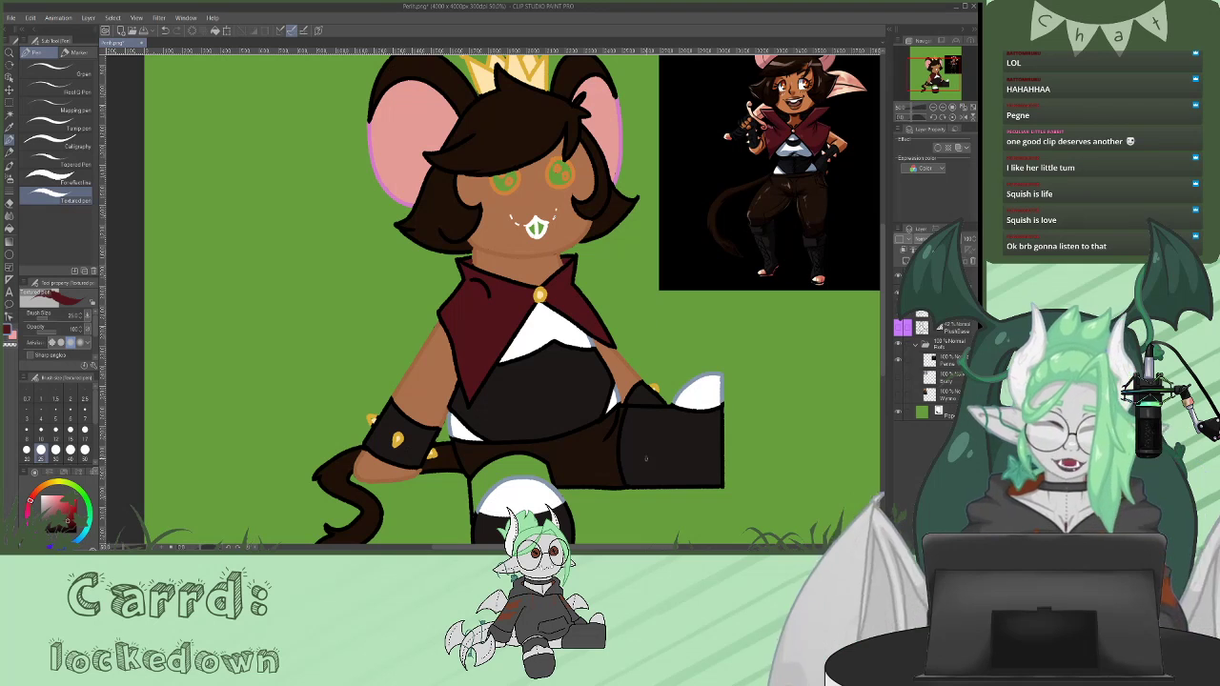
key(g)
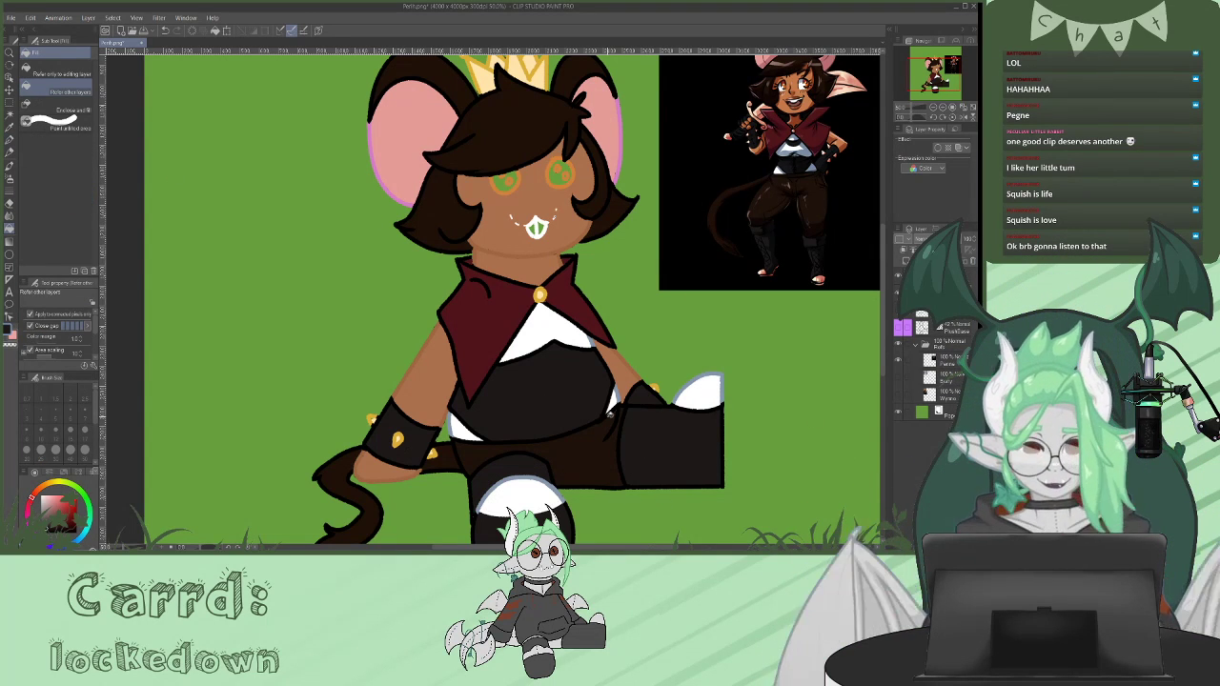
key(p)
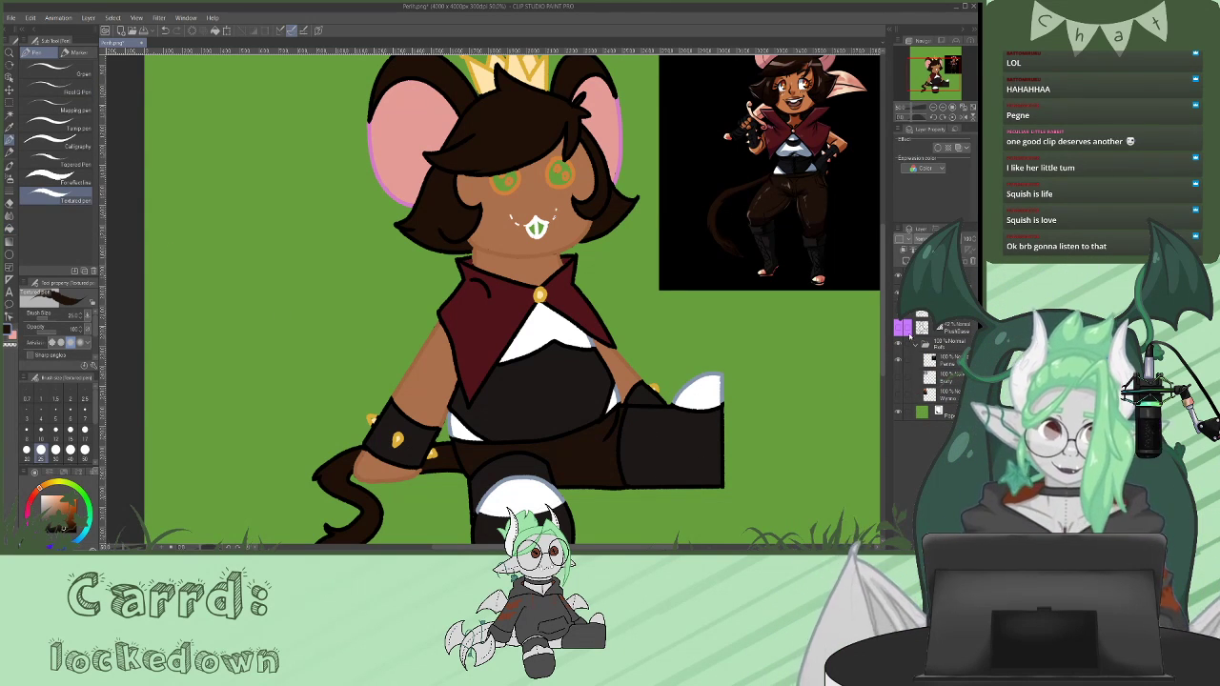
- Recolor the mouth and whisker lines with the shirt outline's blue-grey on a new clipped layer, and merge it down
scroll(885, 305, up, 3)
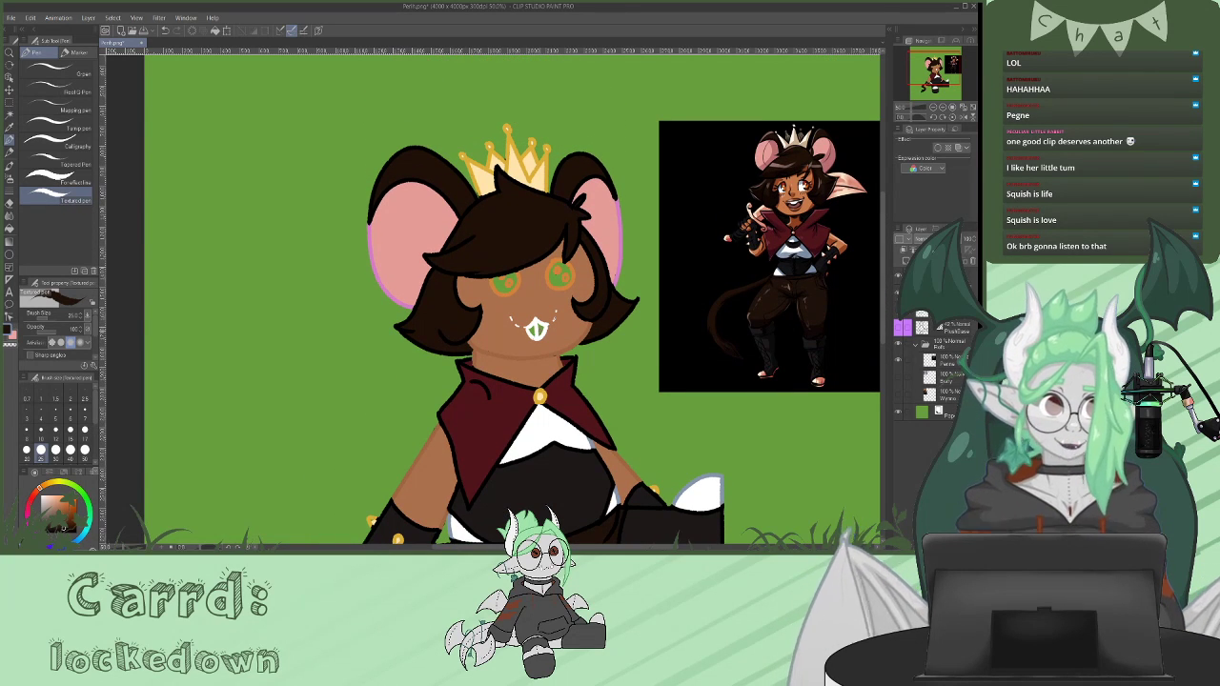
alt+click(591, 444)
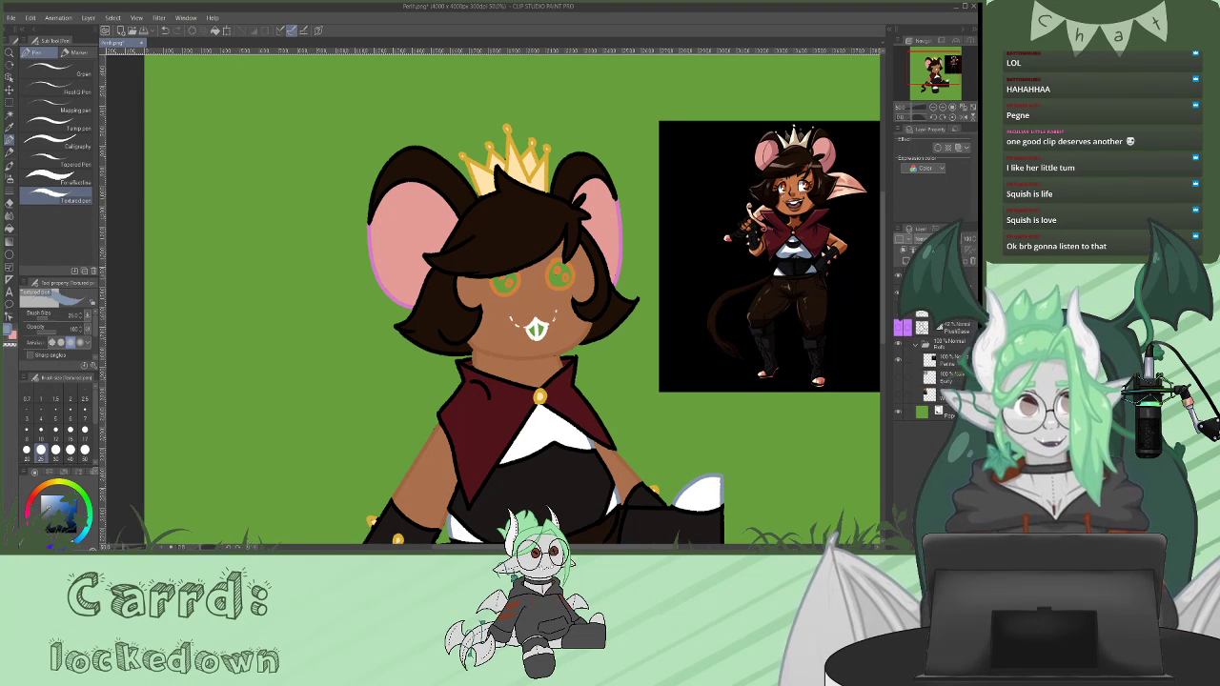
click(967, 277)
click(907, 261)
click(903, 249)
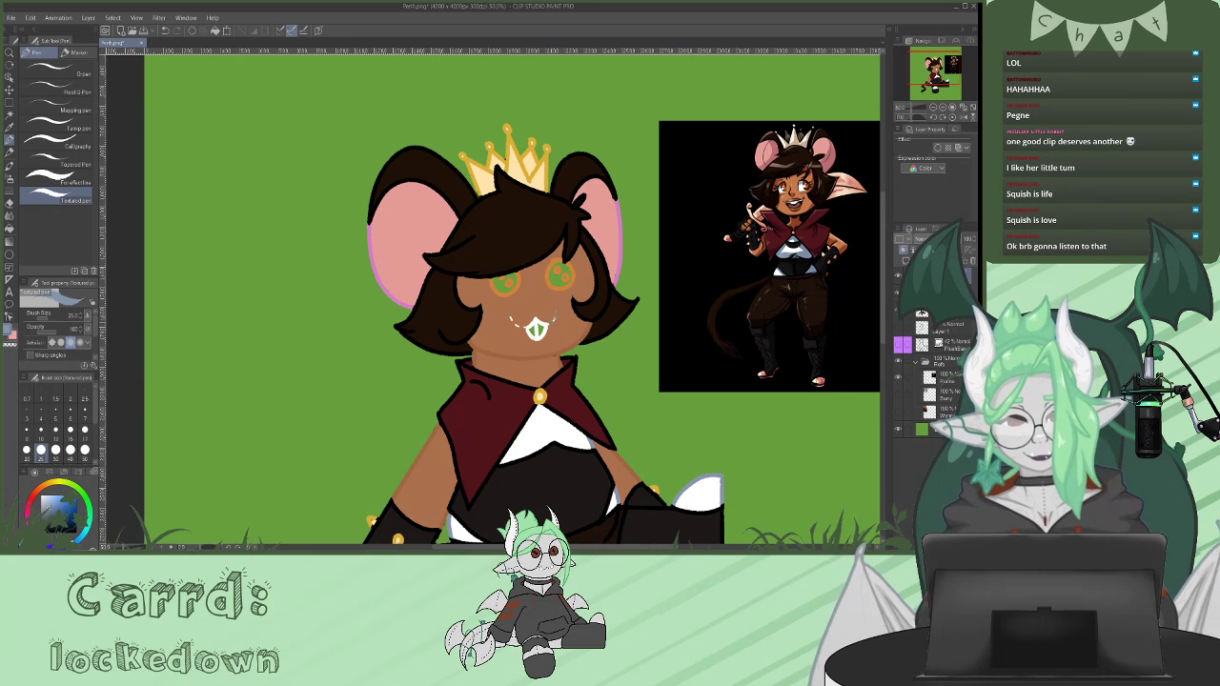
drag(534, 329, 530, 324)
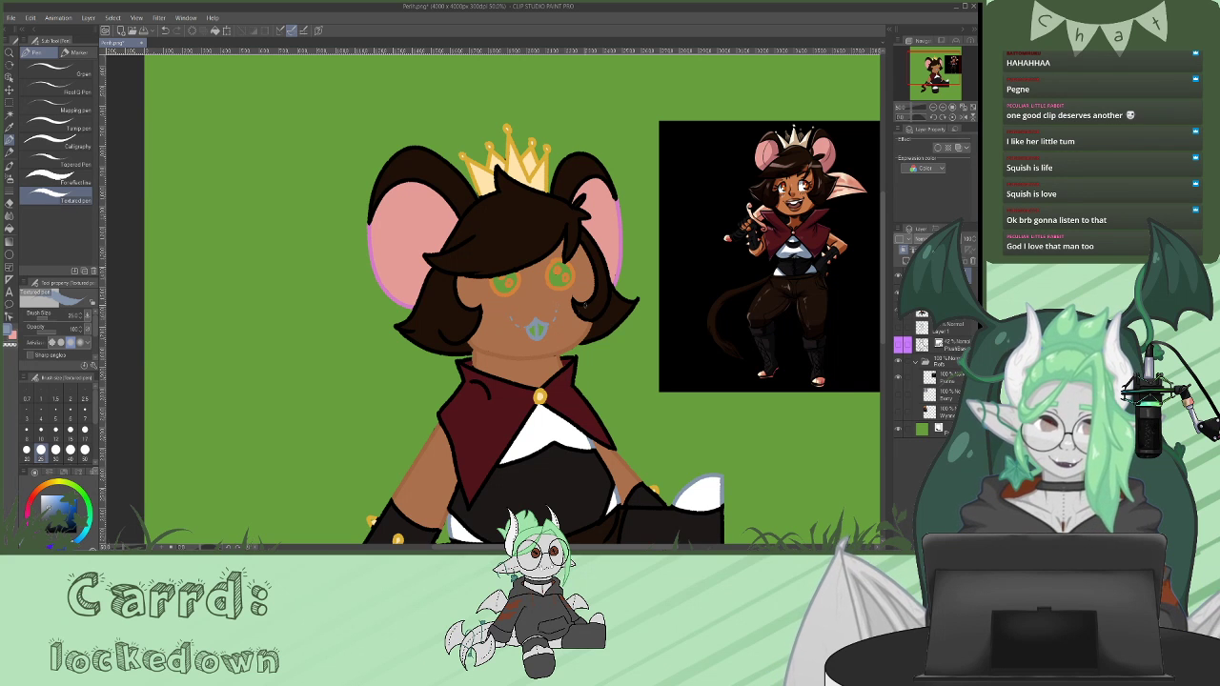
key(ctrl+e)
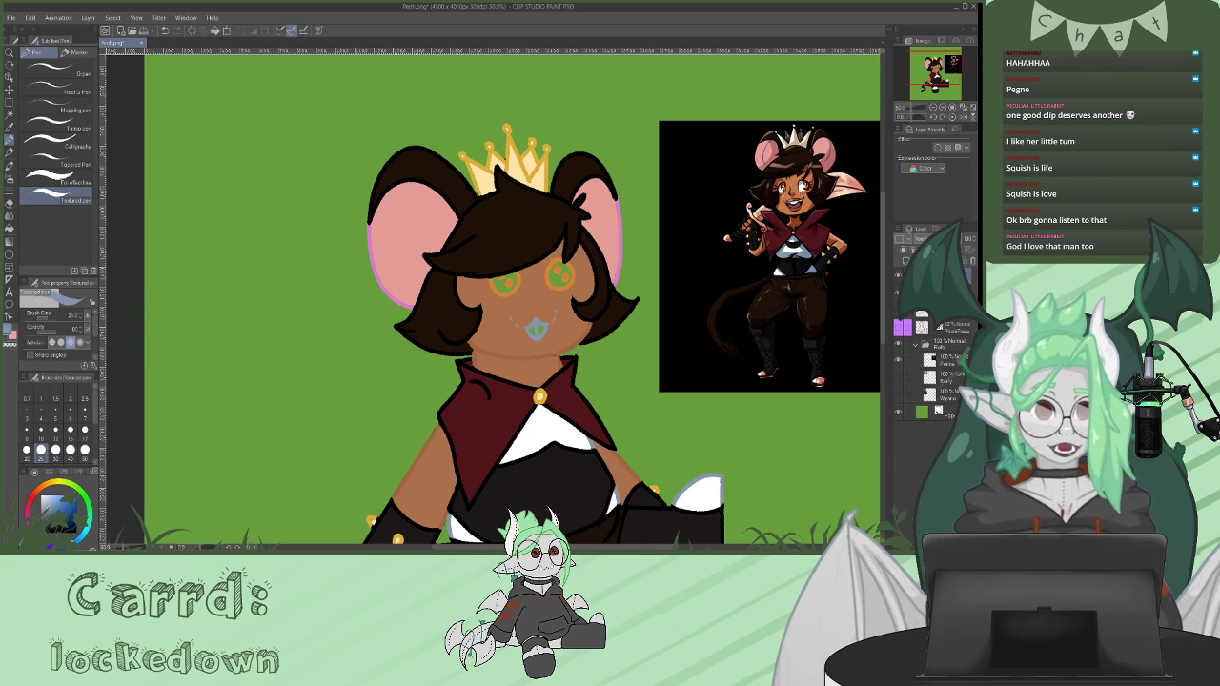
- Paint the front teeth white, sampling the color from the outstretched boot's toe cap
alt+click(705, 491)
drag(531, 325, 539, 336)
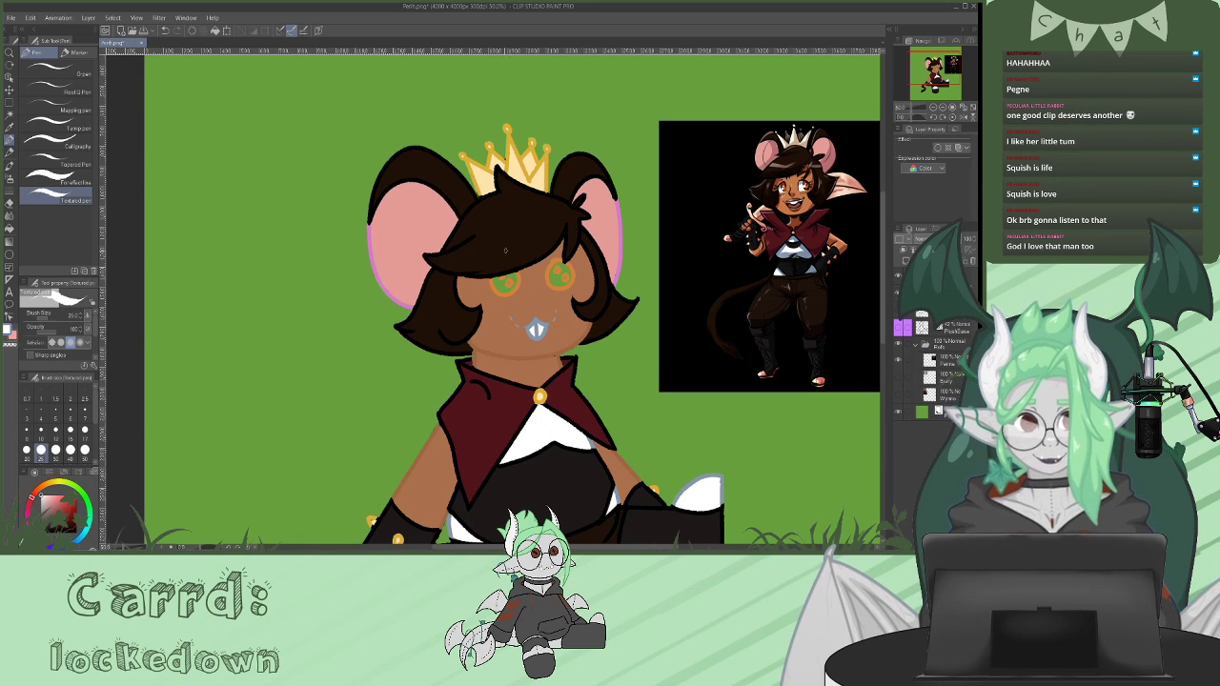
key(x)
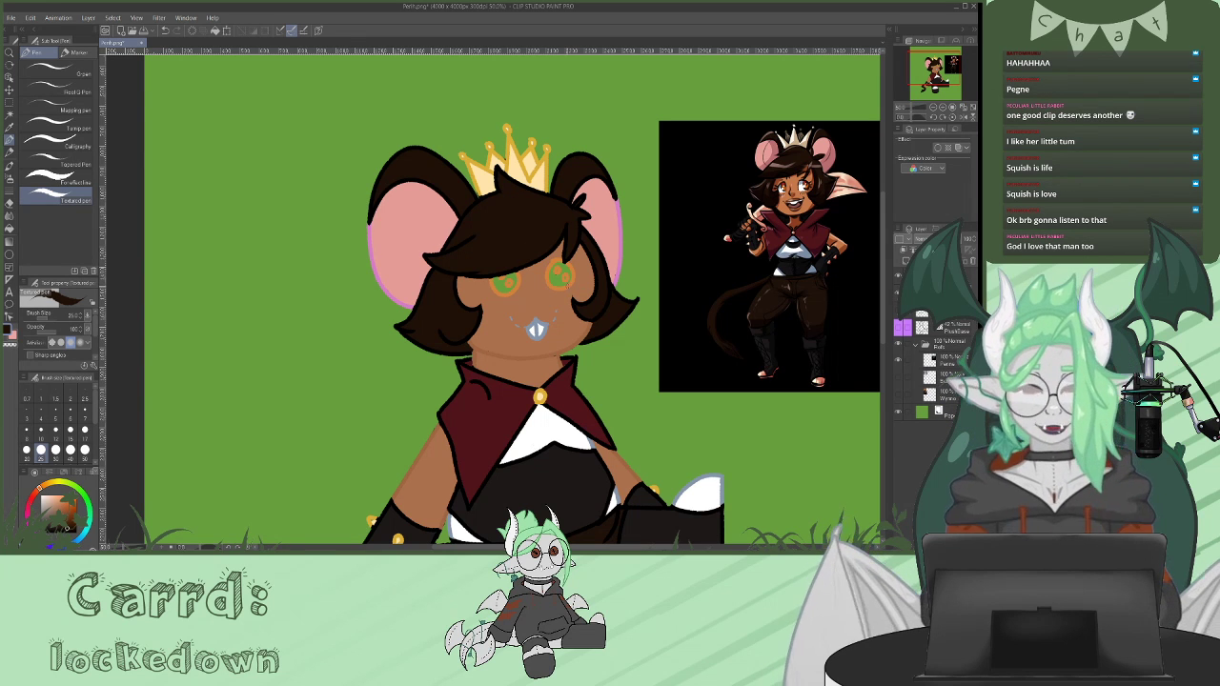
- Recolor the green areas of both eyes with an orange-red
alt+click(569, 285)
alt+click(566, 282)
drag(38, 490, 35, 493)
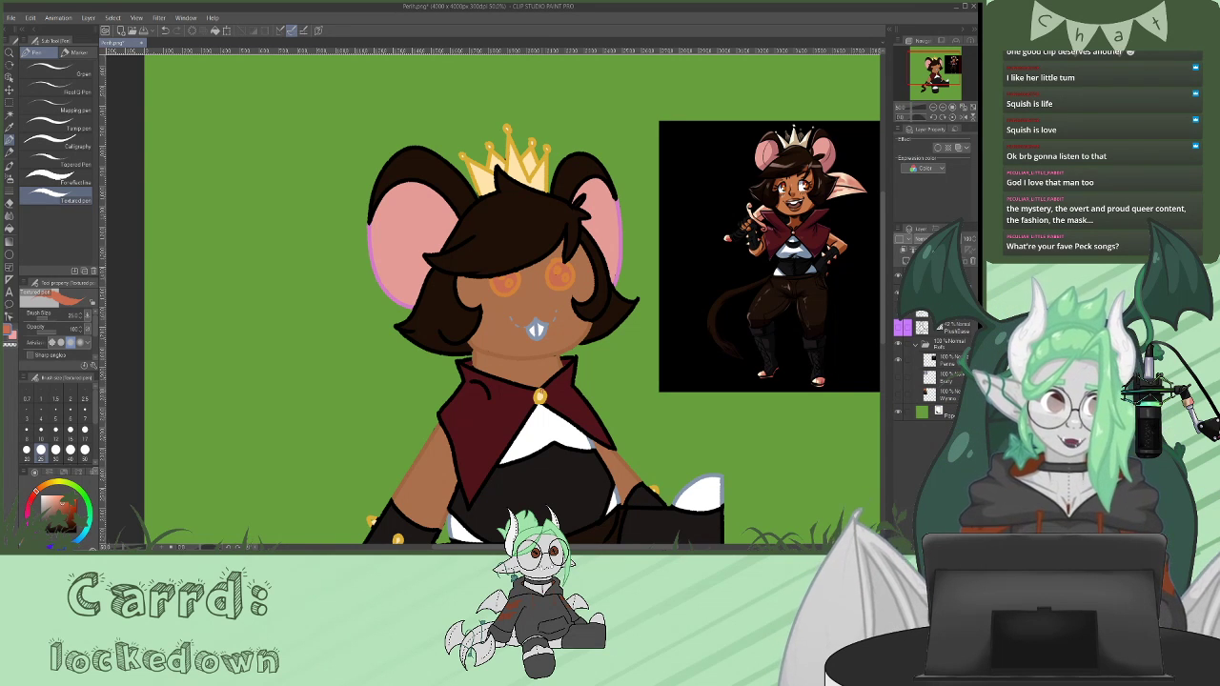
- Draw a dark crescent on the white shirt just below the cape's gold clasp
scroll(876, 327, down, 5)
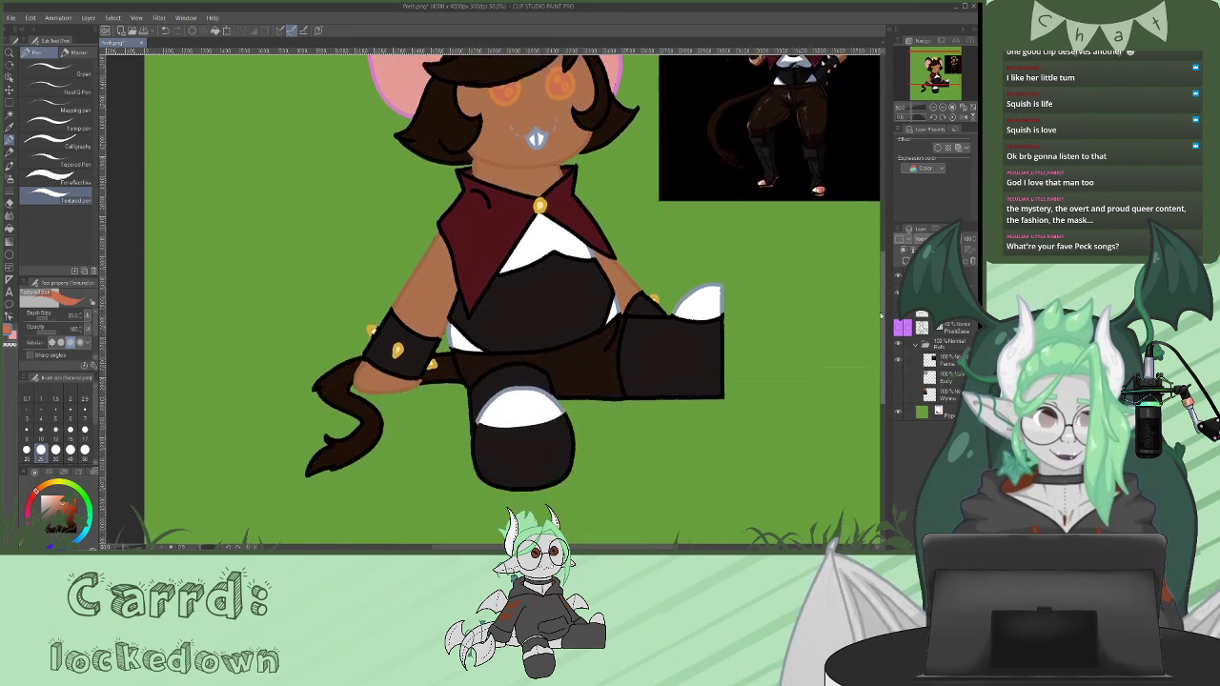
scroll(875, 327, up, 4)
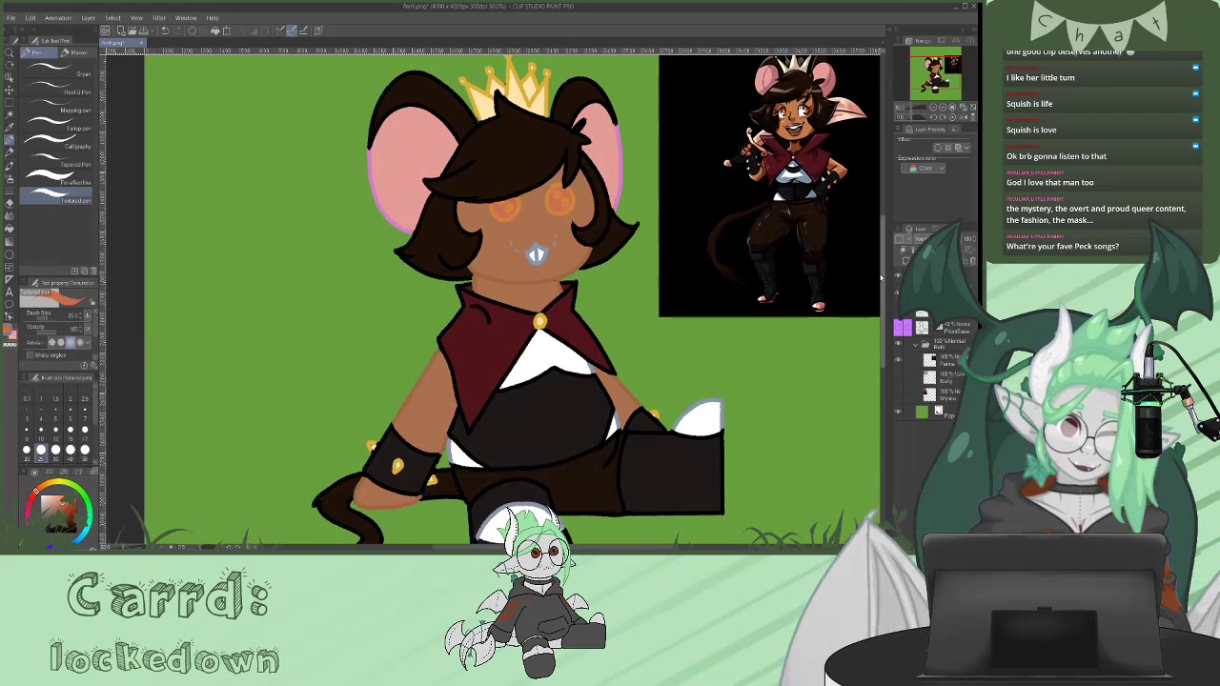
alt+click(570, 190)
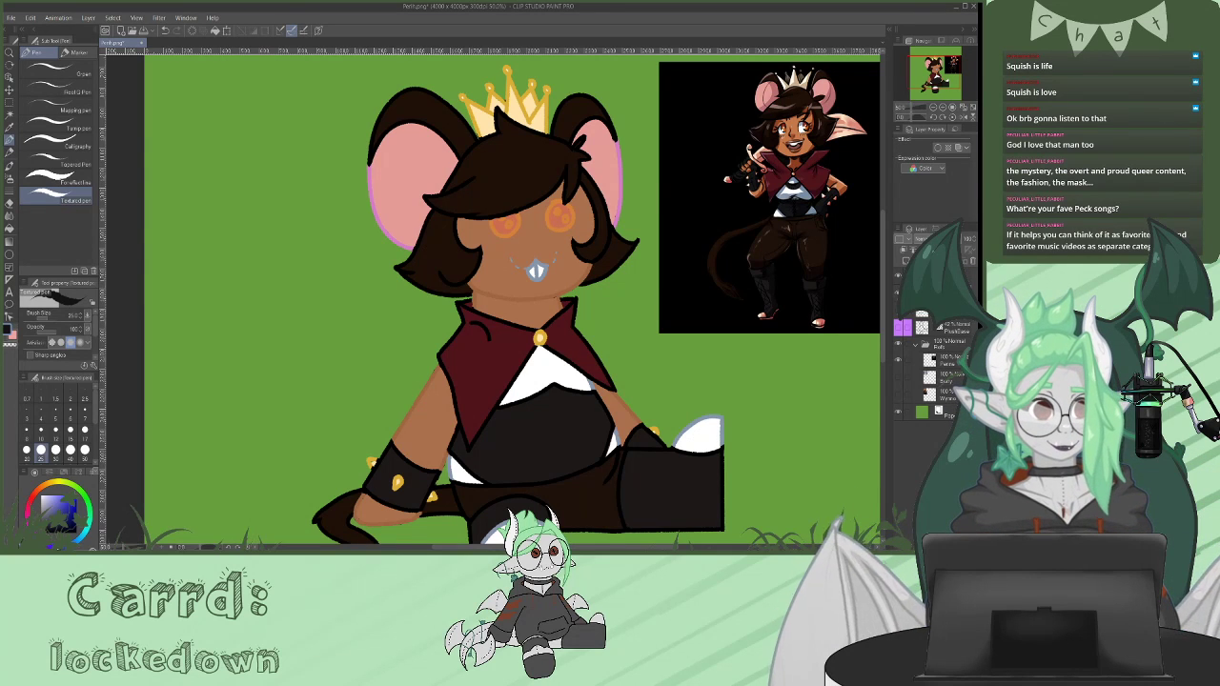
mouse_move(550, 358)
mouse_down()
mouse_move(530, 357)
mouse_move(538, 367)
mouse_move(552, 355)
mouse_up()
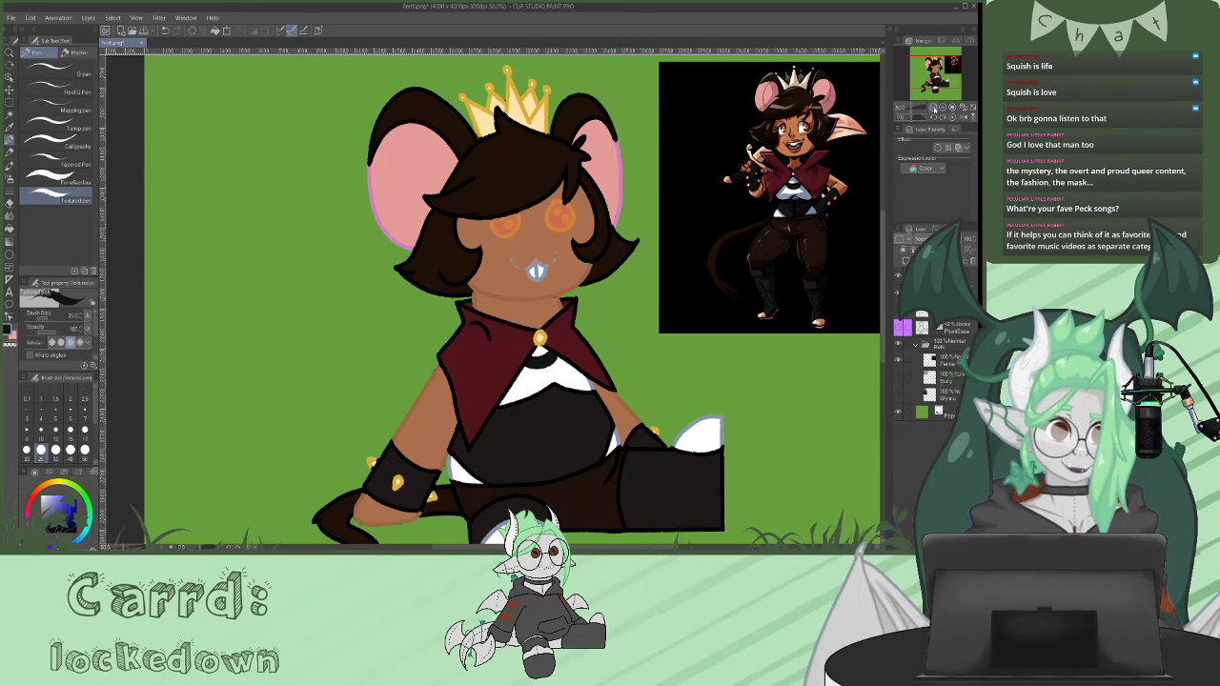
- Draw slanted slit pupils in both eyes with a muted dark reddish grey
click(937, 108)
click(937, 108)
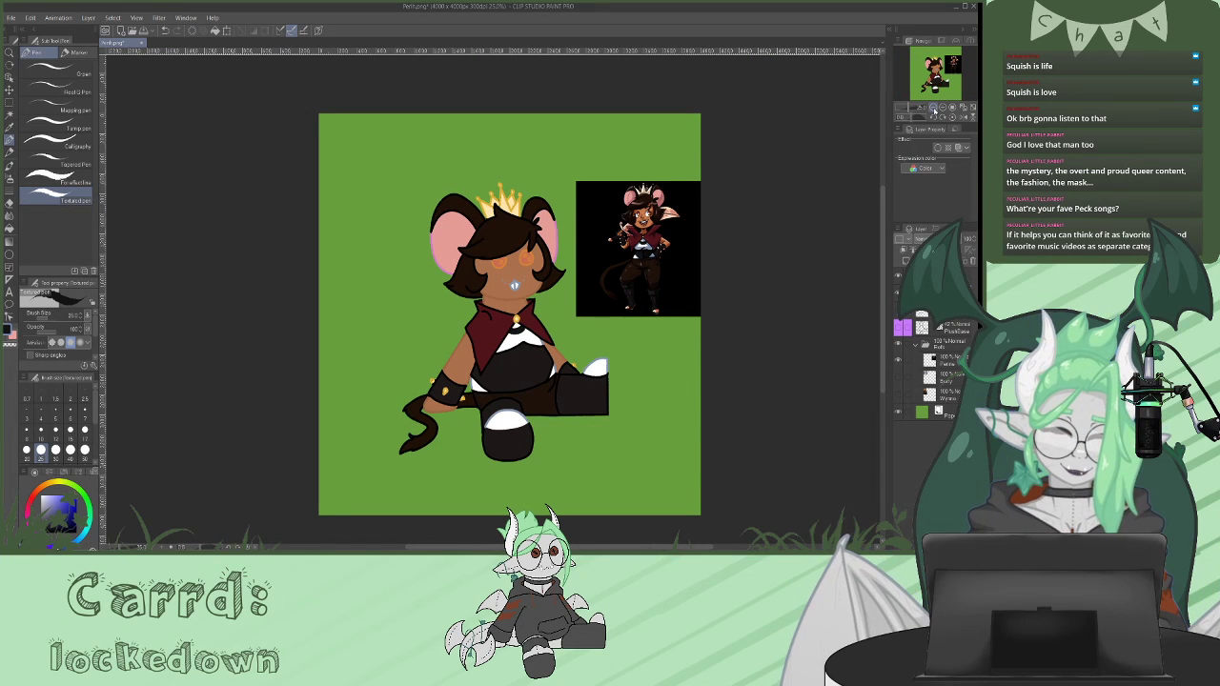
click(944, 112)
click(943, 111)
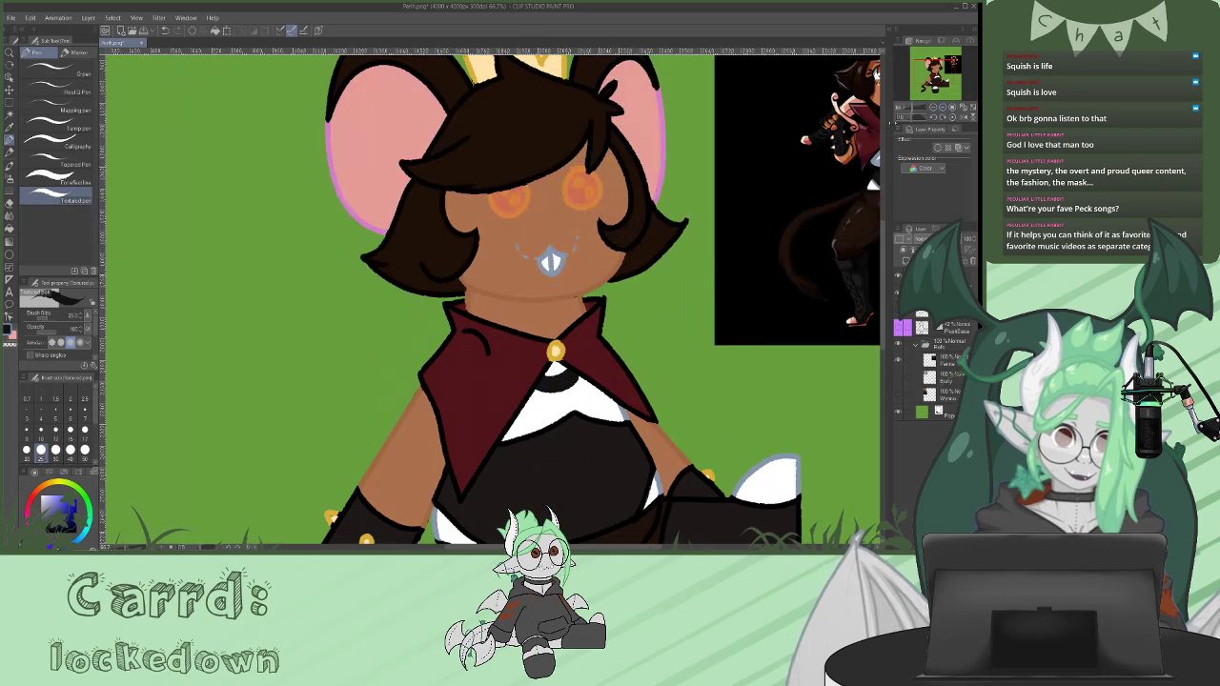
drag(644, 547, 656, 547)
drag(39, 489, 33, 495)
click(61, 515)
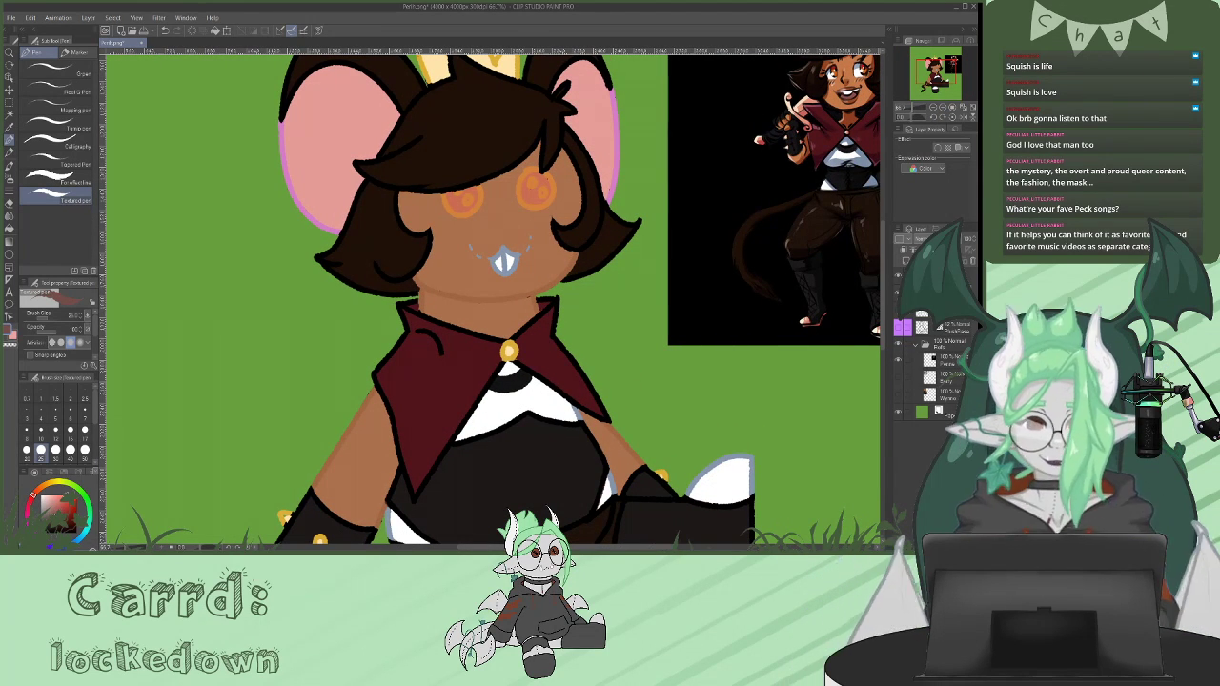
mouse_move(456, 191)
mouse_down()
mouse_move(469, 202)
mouse_move(548, 194)
mouse_up()
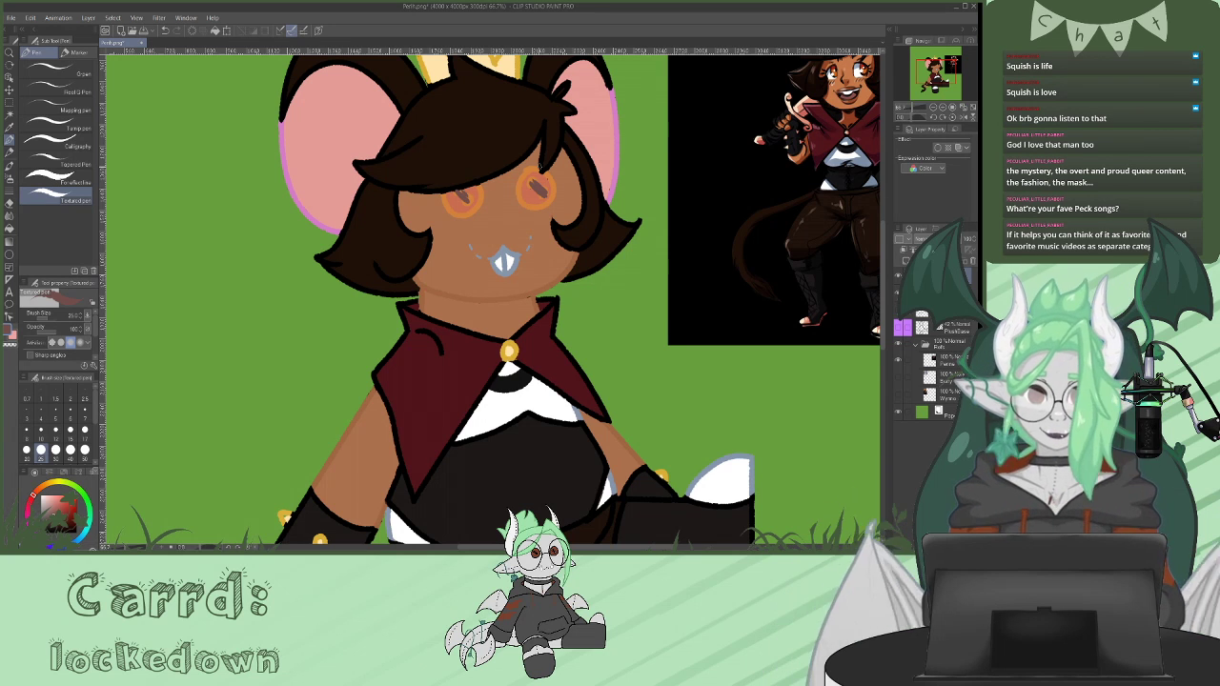
- Delete the reference artwork's layer and hide the green paper layer for a transparent background
scroll(650, 283, down, 3)
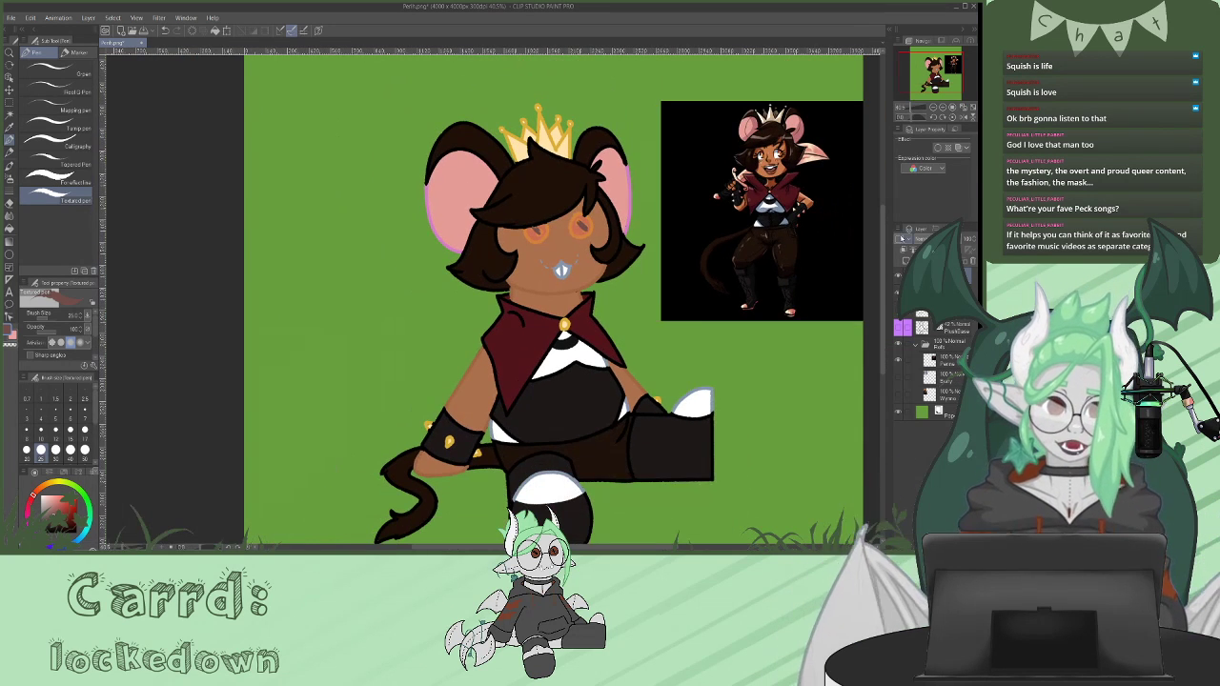
click(949, 361)
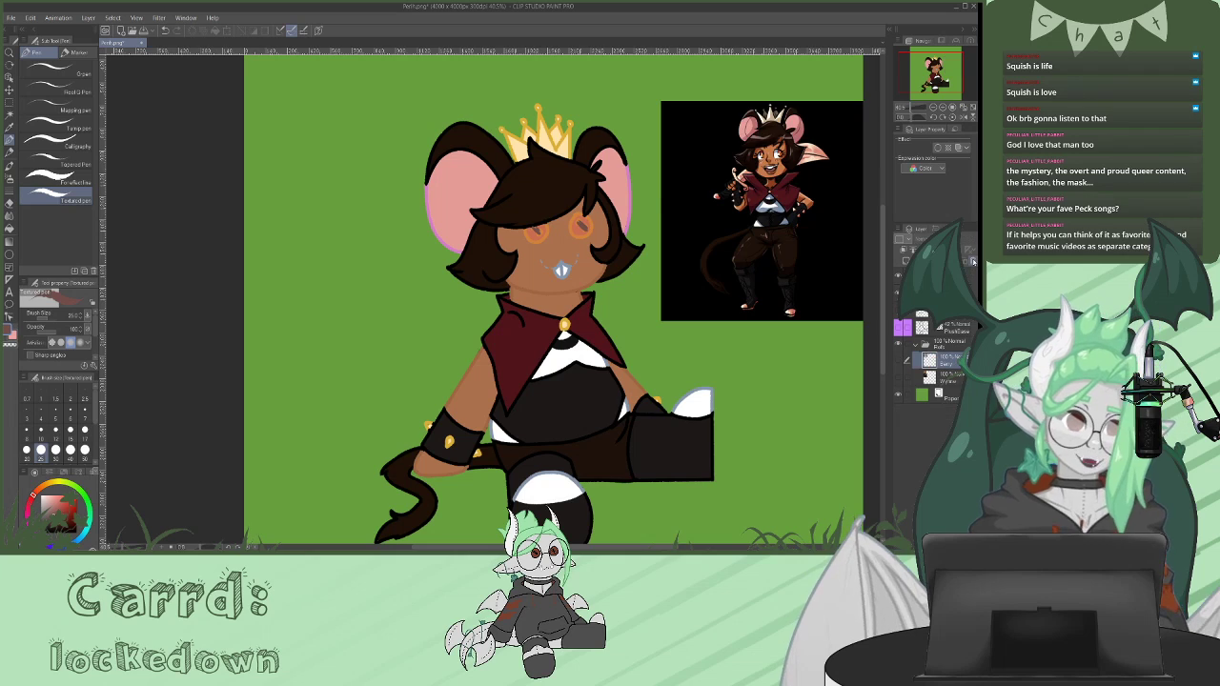
click(973, 261)
scroll(696, 354, down, 2)
click(898, 394)
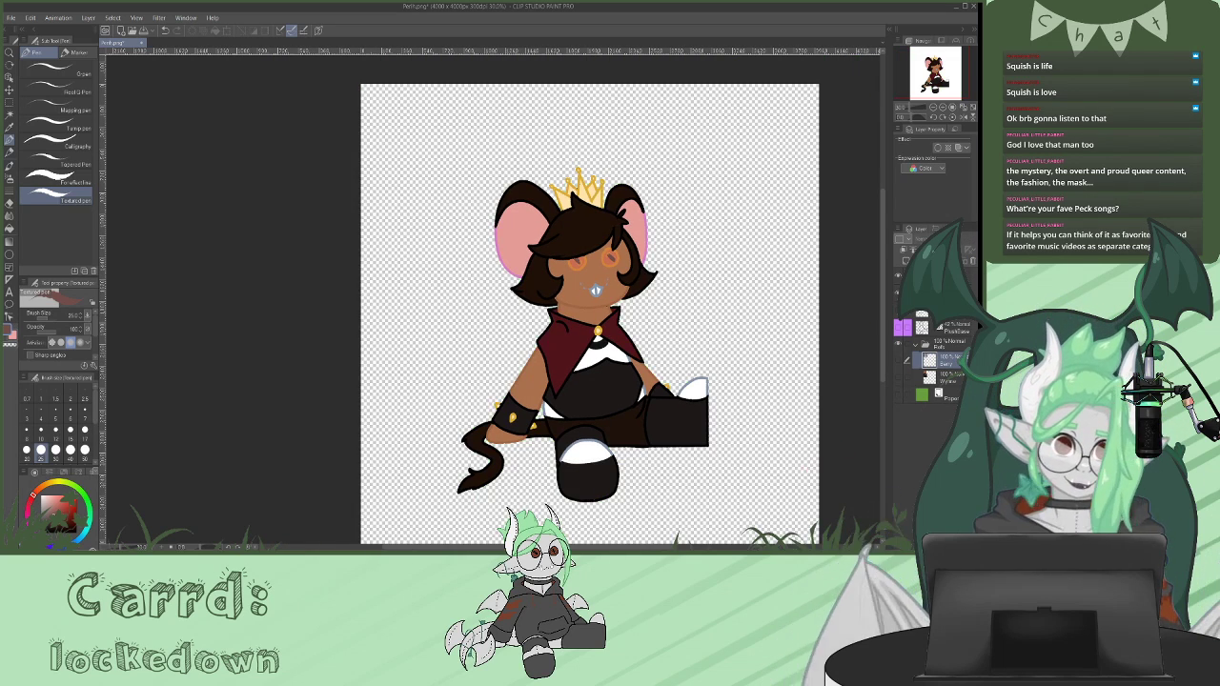
drag(629, 547, 671, 548)
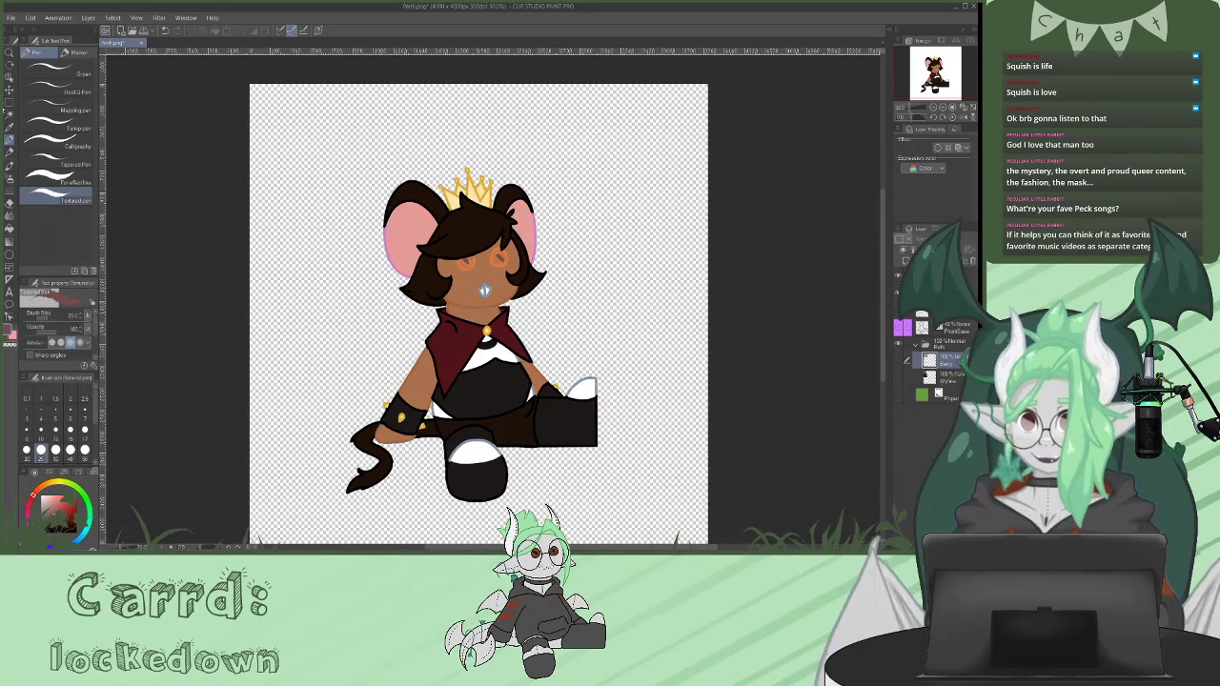
- Draw dark dashed stitching lines on the ears, face, neck and arm on a new layer
click(9, 103)
scroll(314, 172, up, 1)
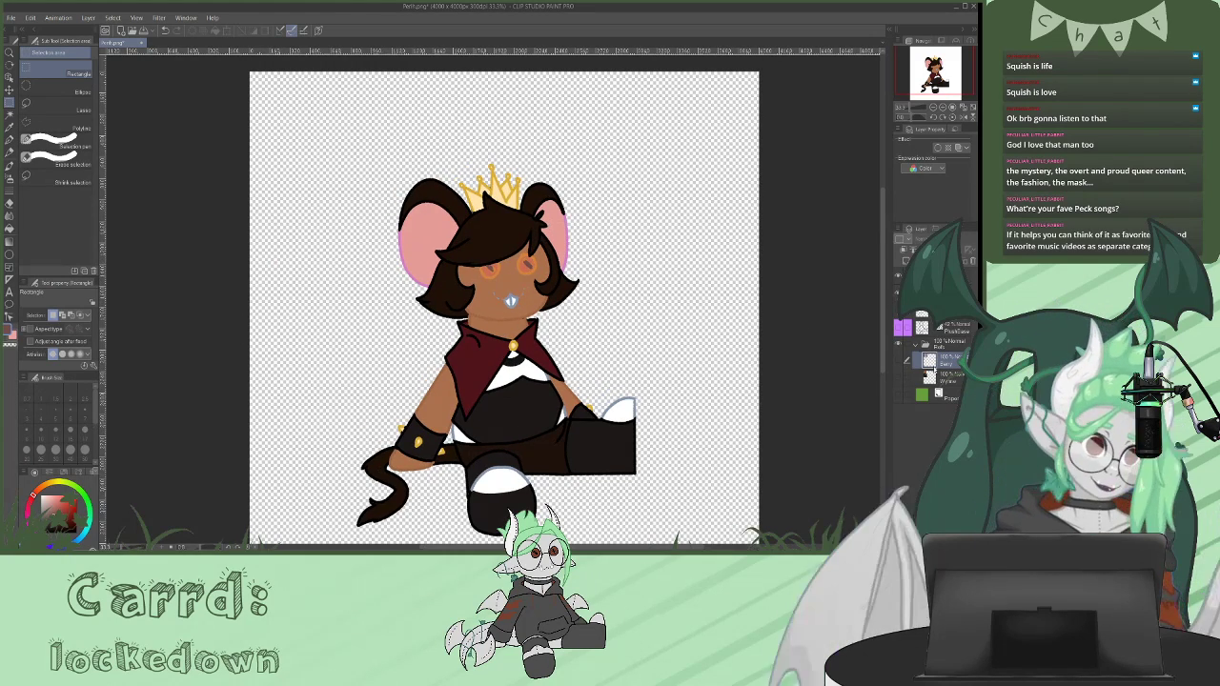
click(943, 276)
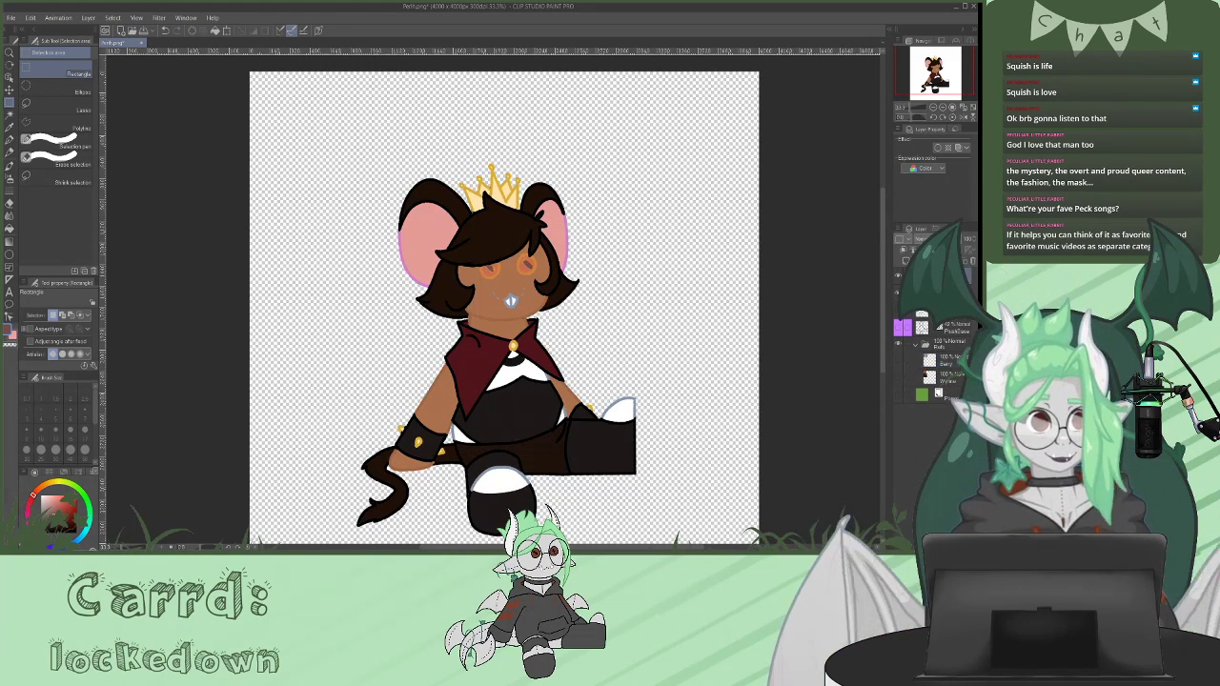
click(906, 261)
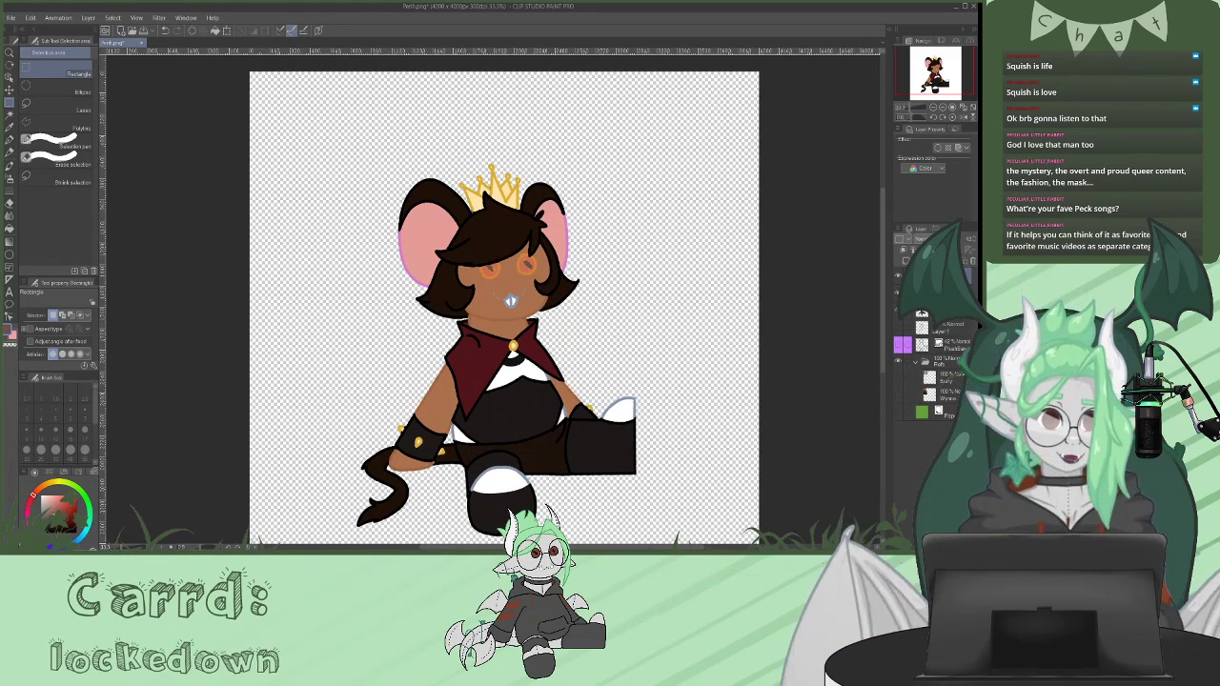
click(43, 530)
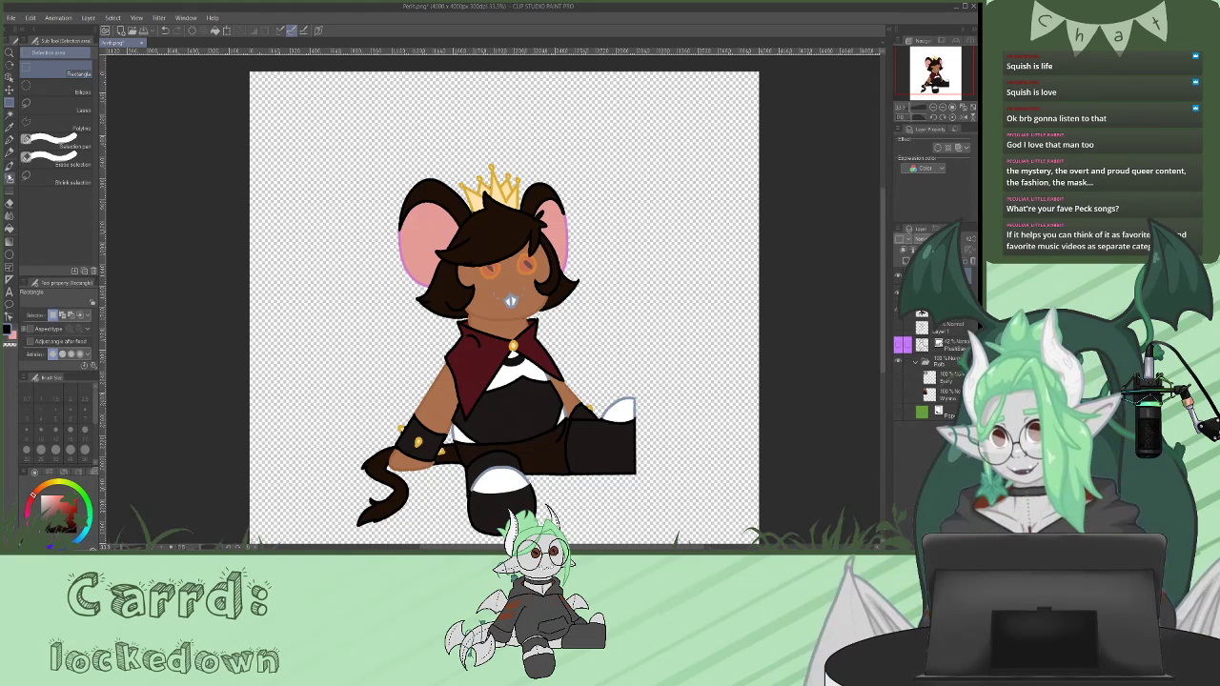
click(10, 203)
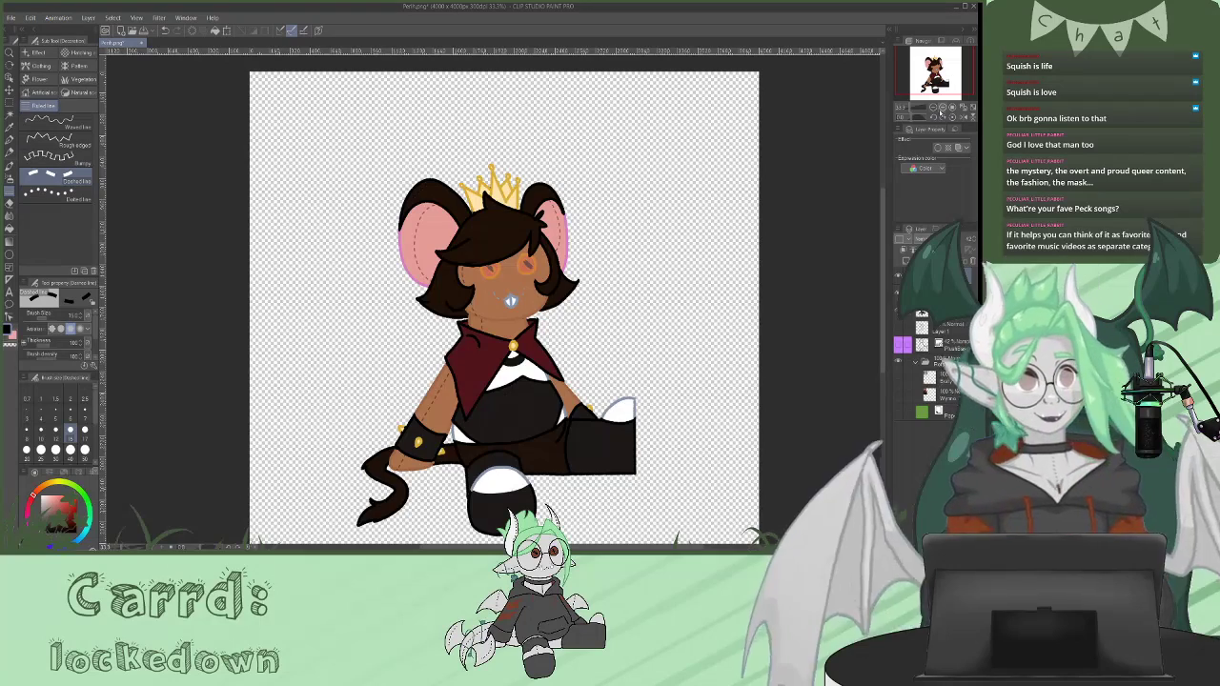
- Crop the canvas to a rectangular selection around the whole character and save the file
click(933, 107)
click(9, 103)
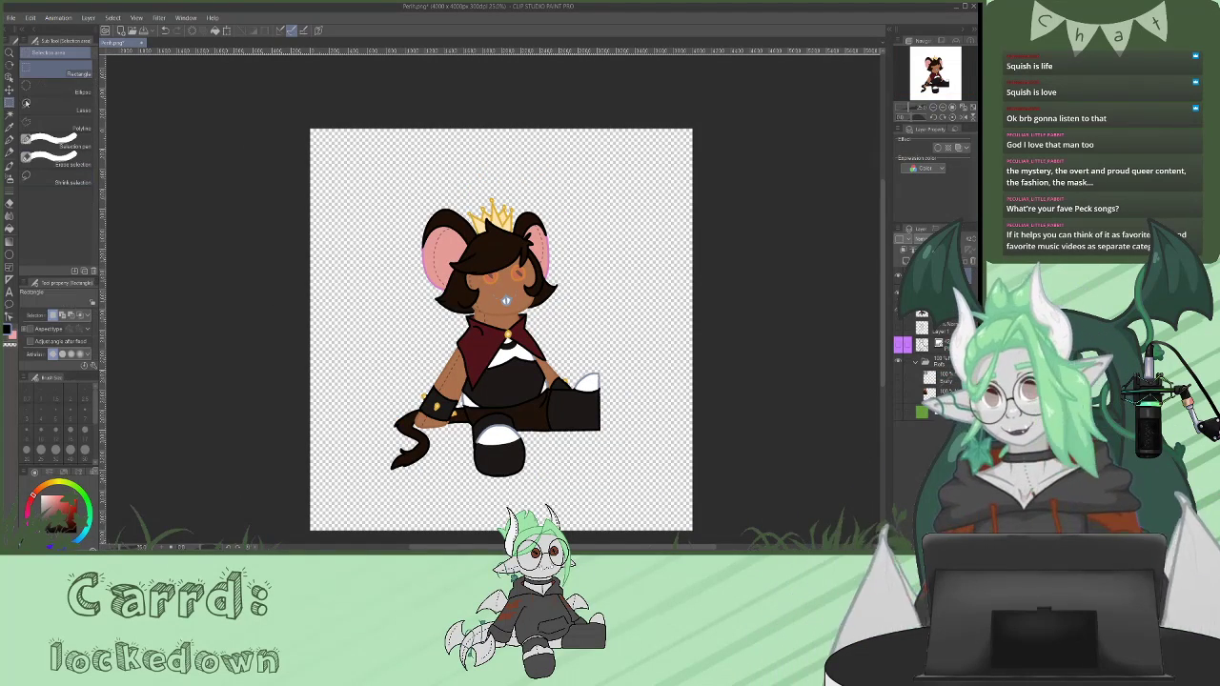
drag(373, 191, 617, 492)
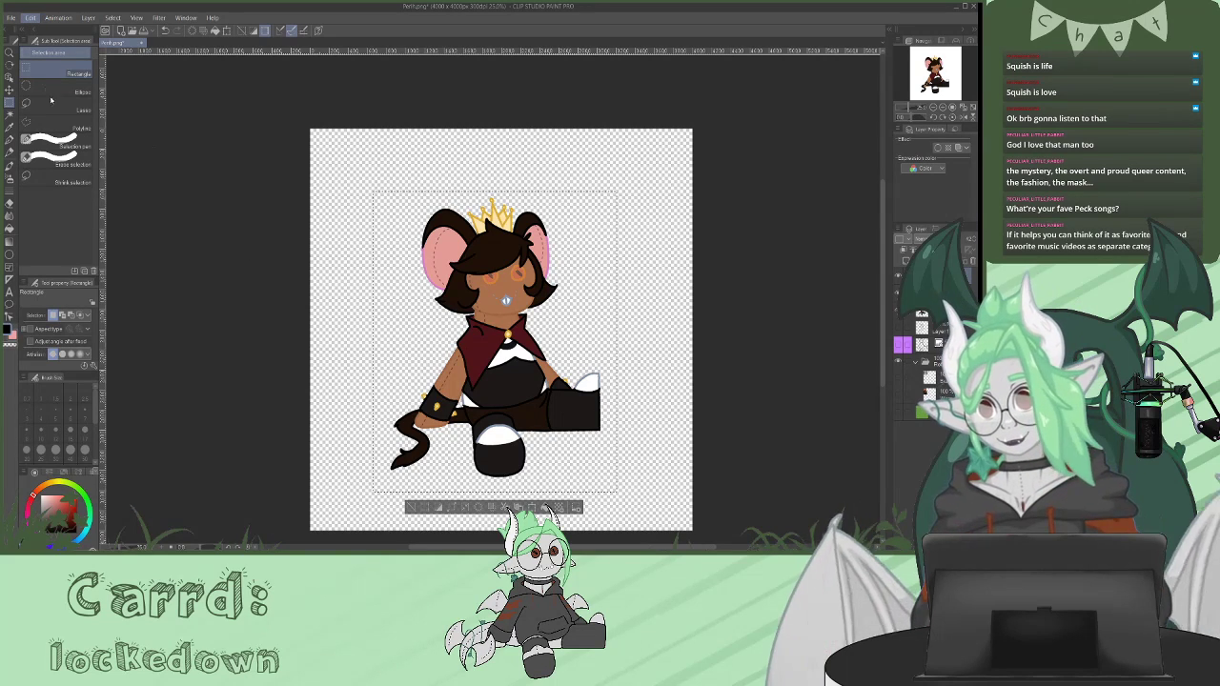
click(60, 208)
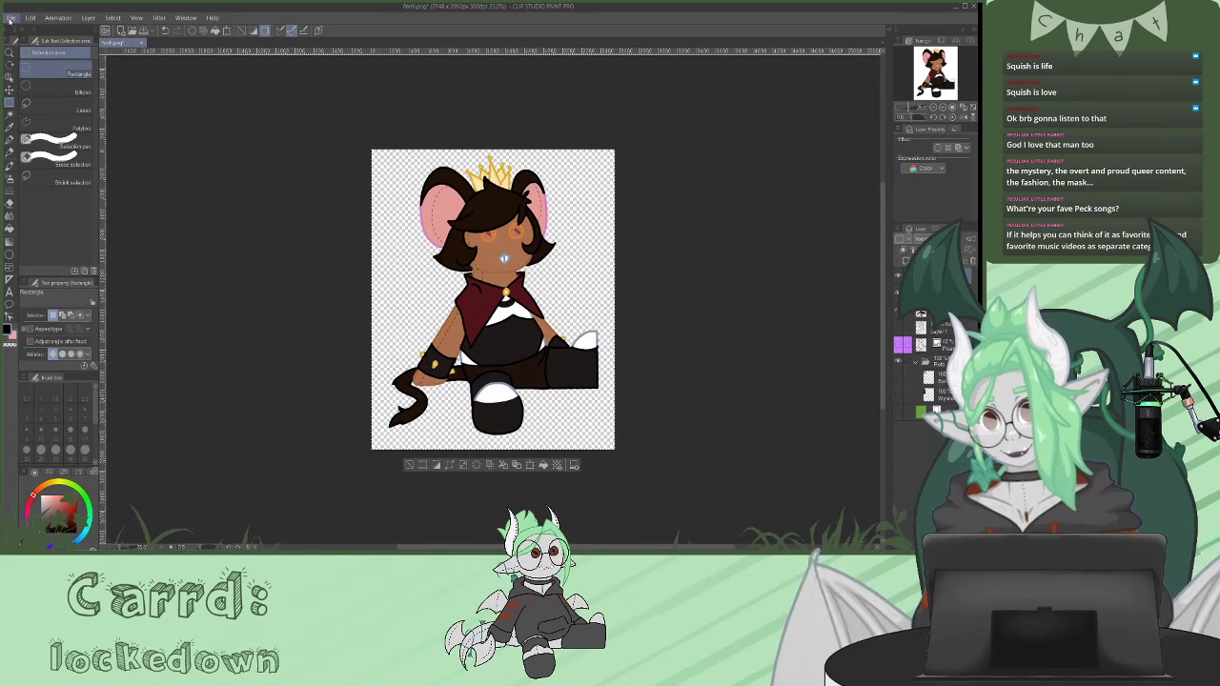
key(ctrl+s)
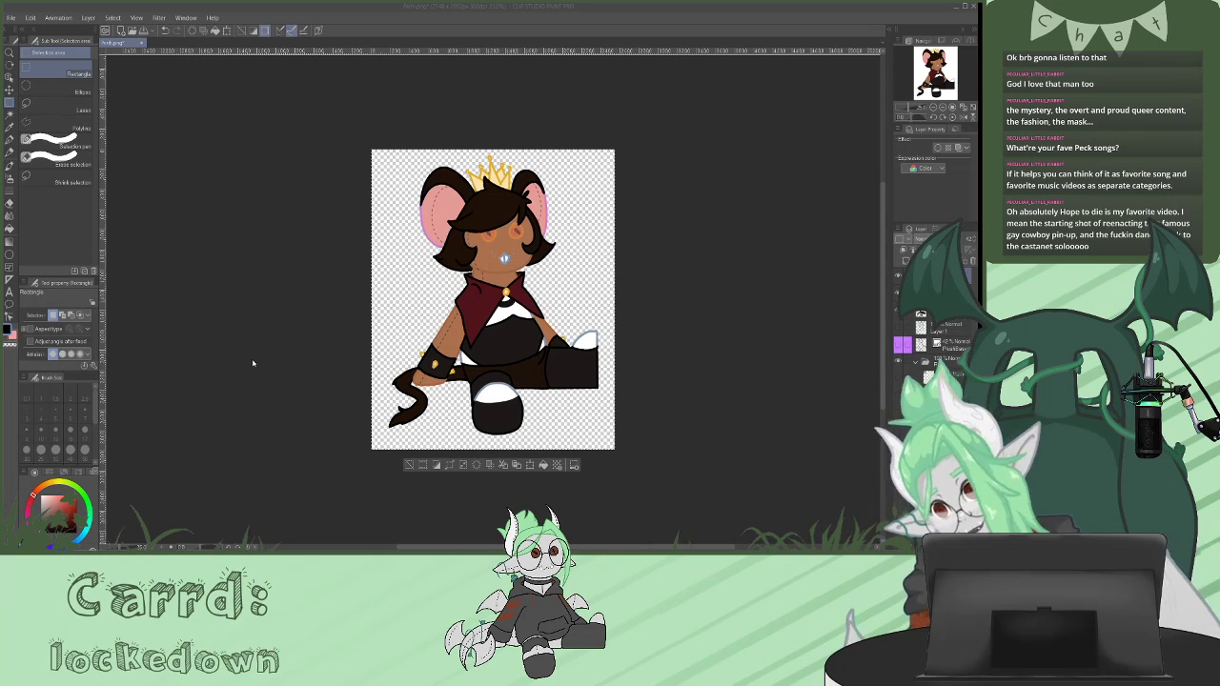
- Undo the canvas crop and delete the mouse character's stitching, line art, colour and sketch layers
click(815, 384)
key(ctrl+z)
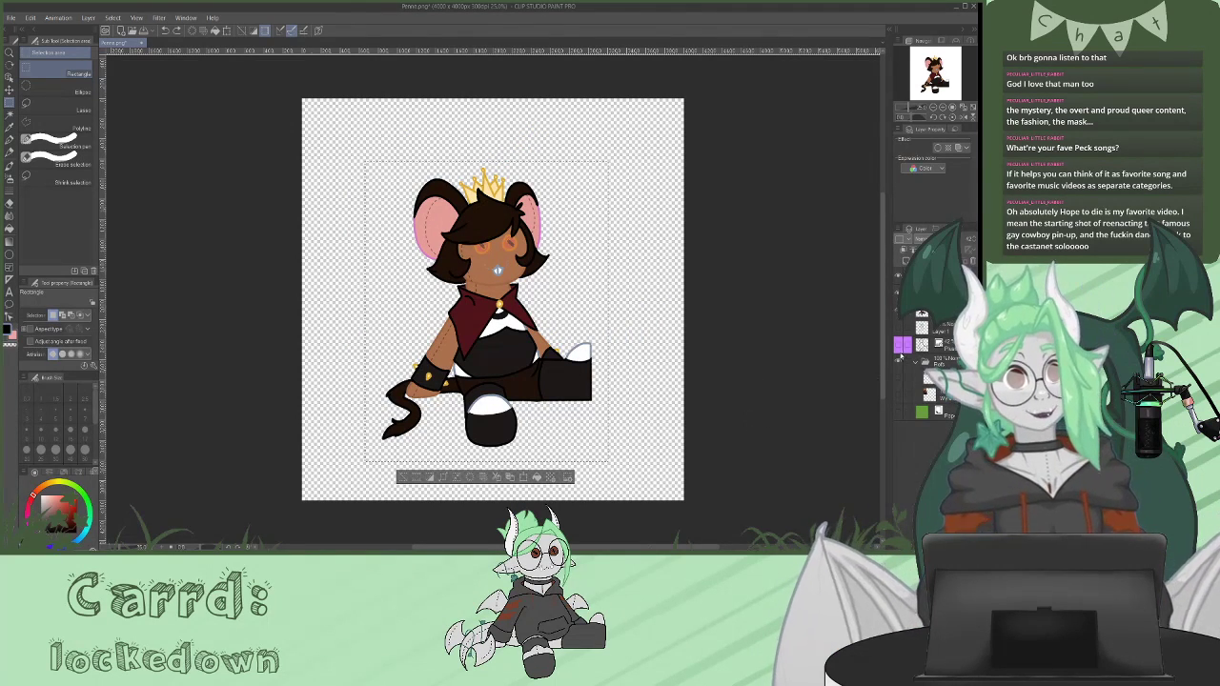
click(973, 263)
click(973, 263)
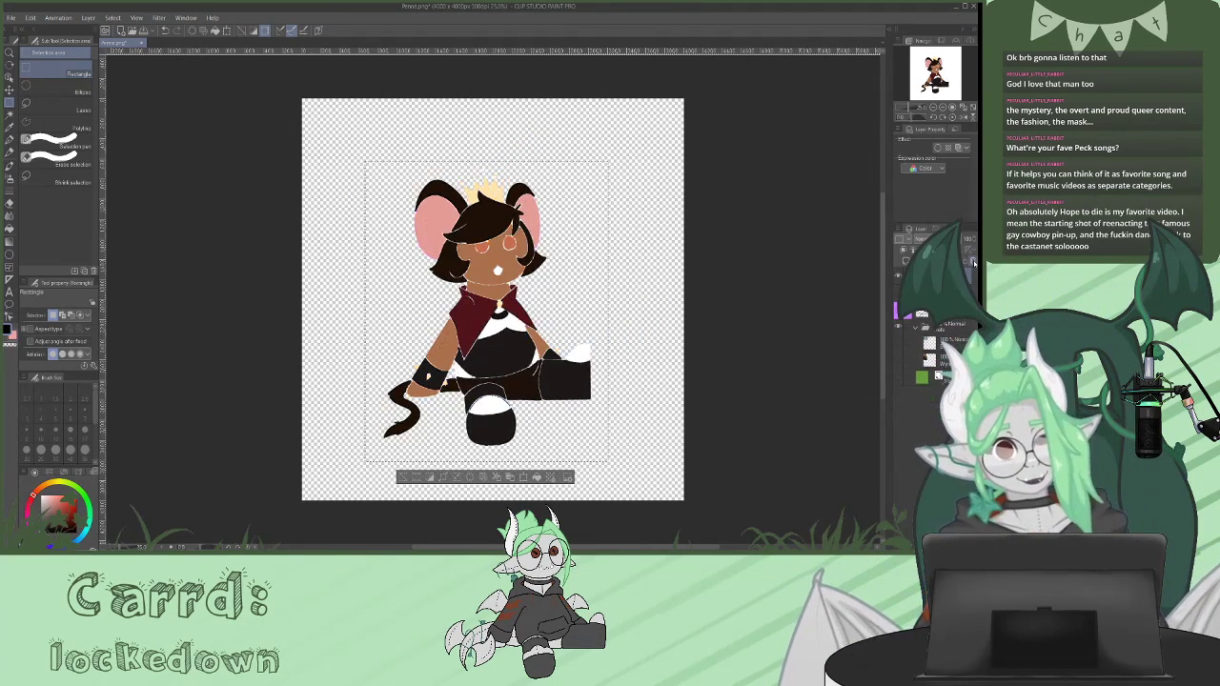
click(973, 263)
click(897, 276)
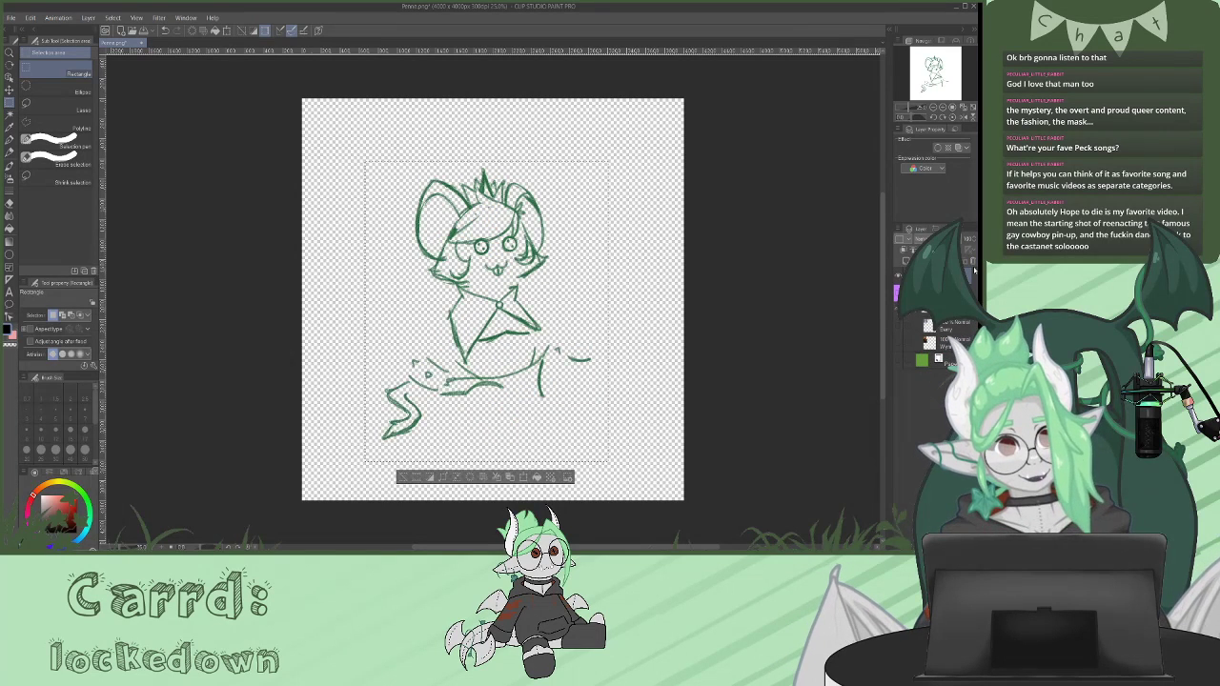
click(974, 262)
- Show the blue character's reference, green paper and base body sketch, and add a new layer with nothing selected
click(898, 276)
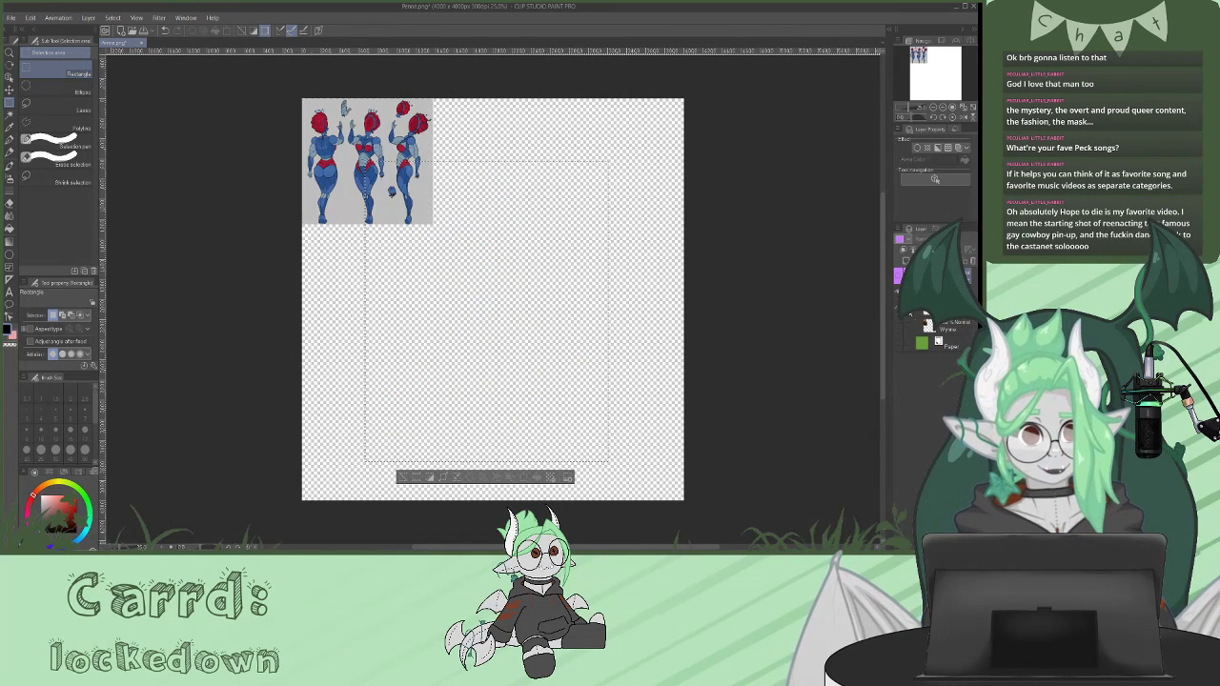
click(900, 345)
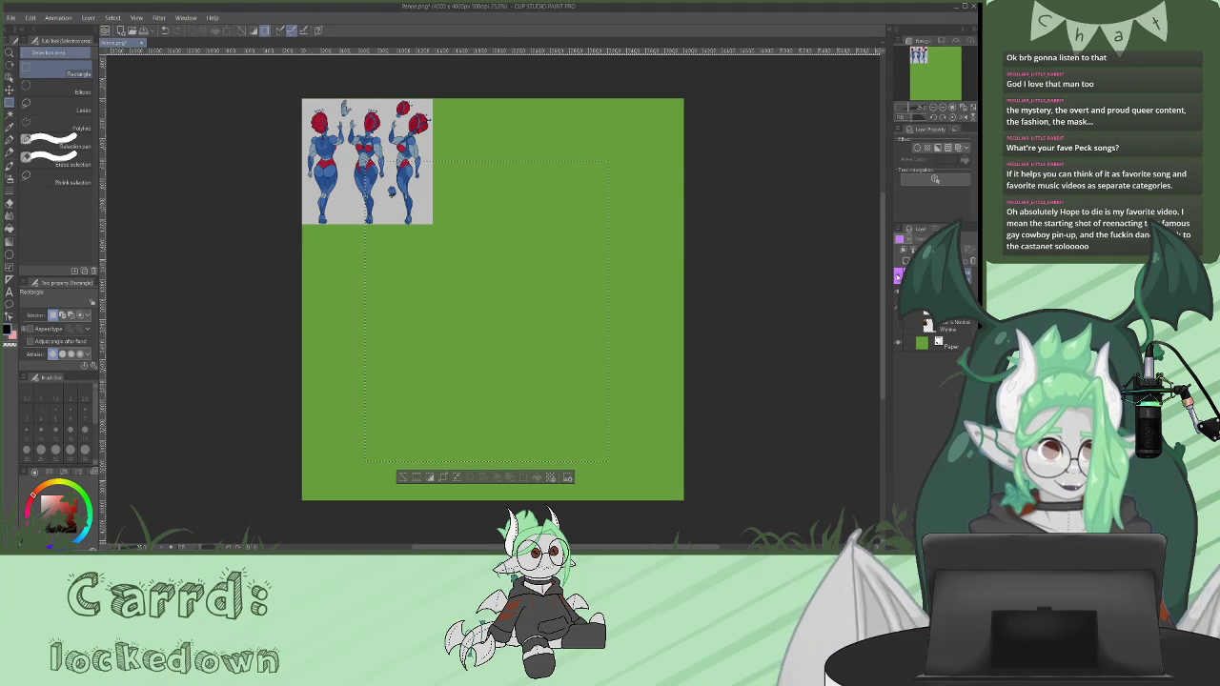
click(898, 277)
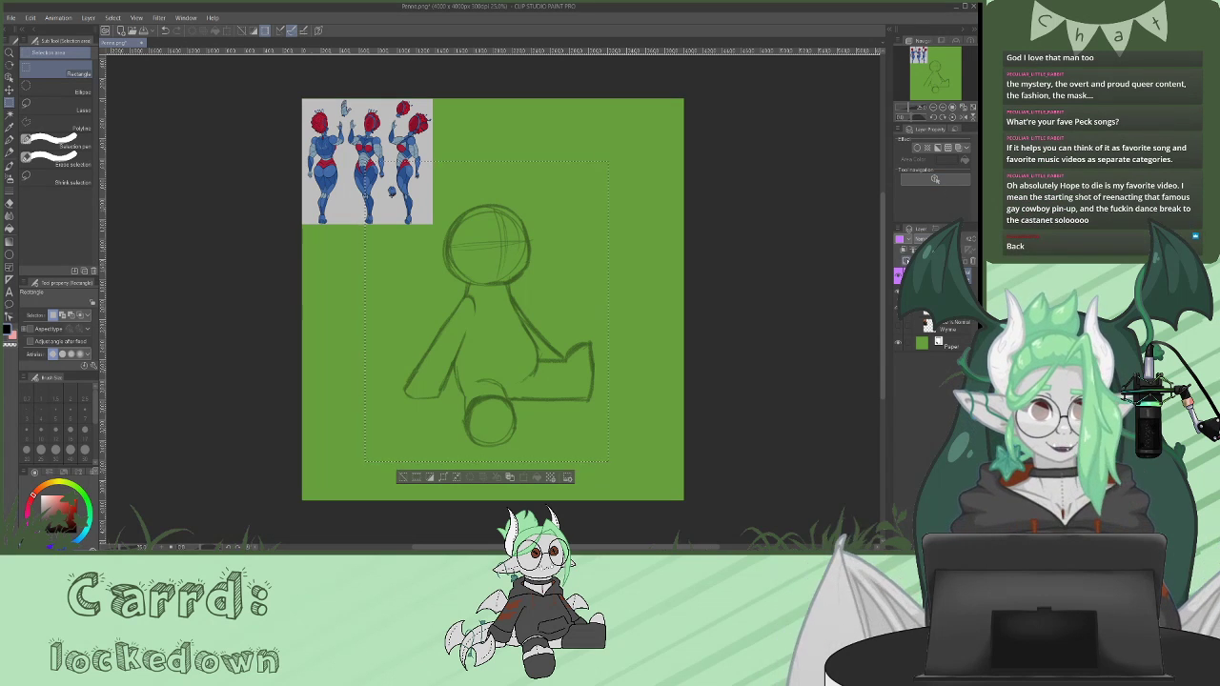
click(906, 262)
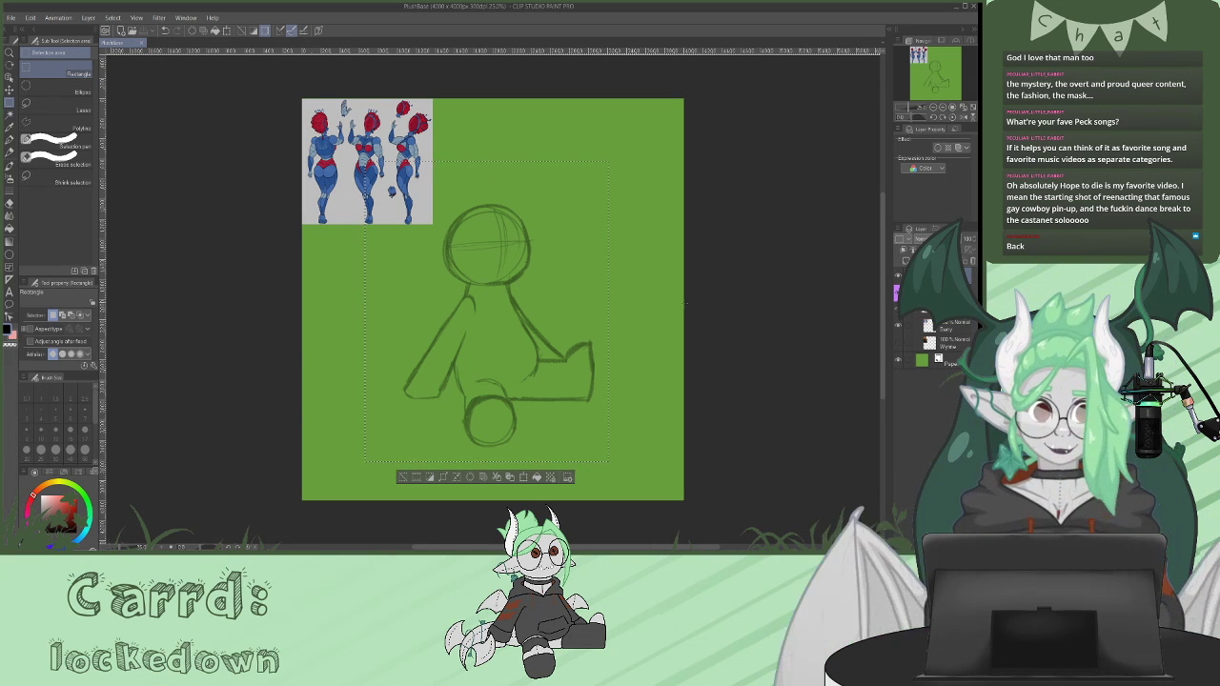
key(ctrl+d)
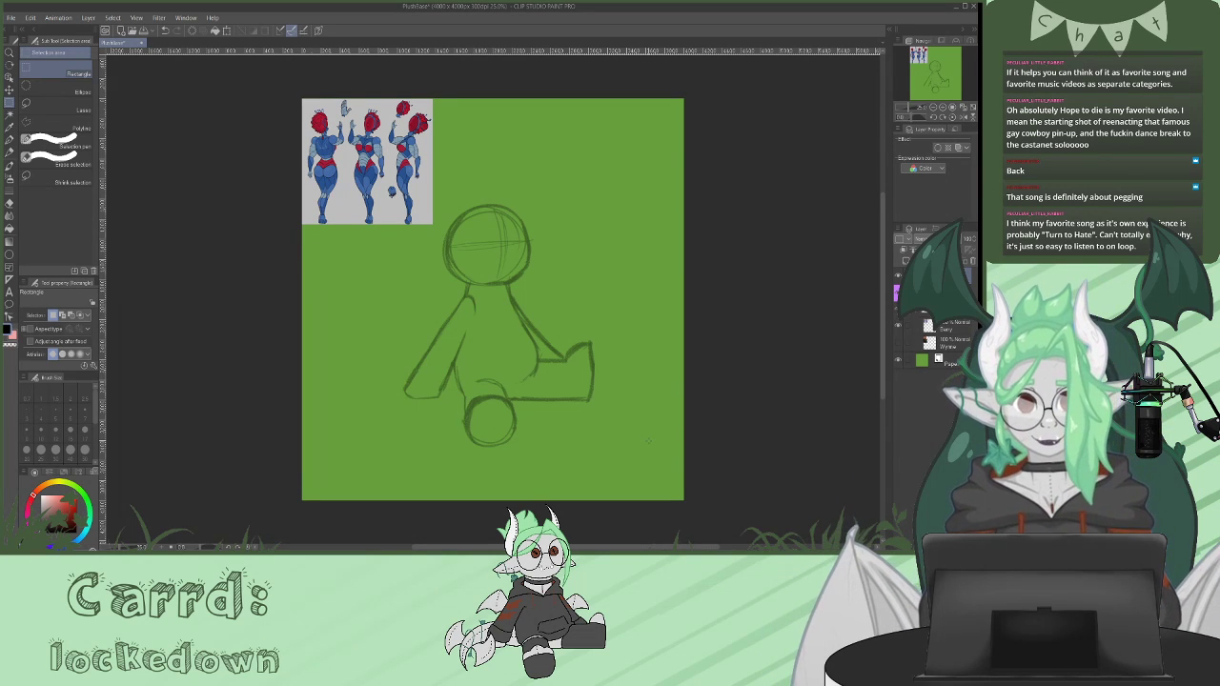
- With a magenta Real pencil, sketch a large tilted face oval and a small side oval over the base head
drag(884, 234, 884, 221)
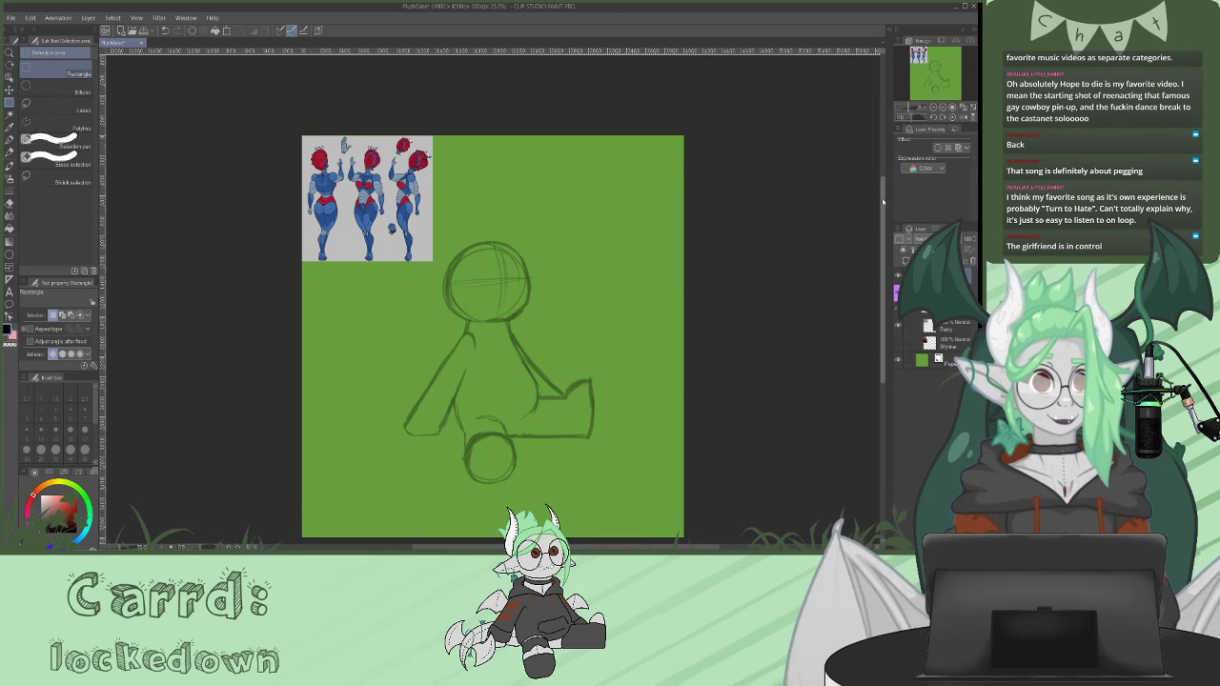
click(944, 109)
click(943, 109)
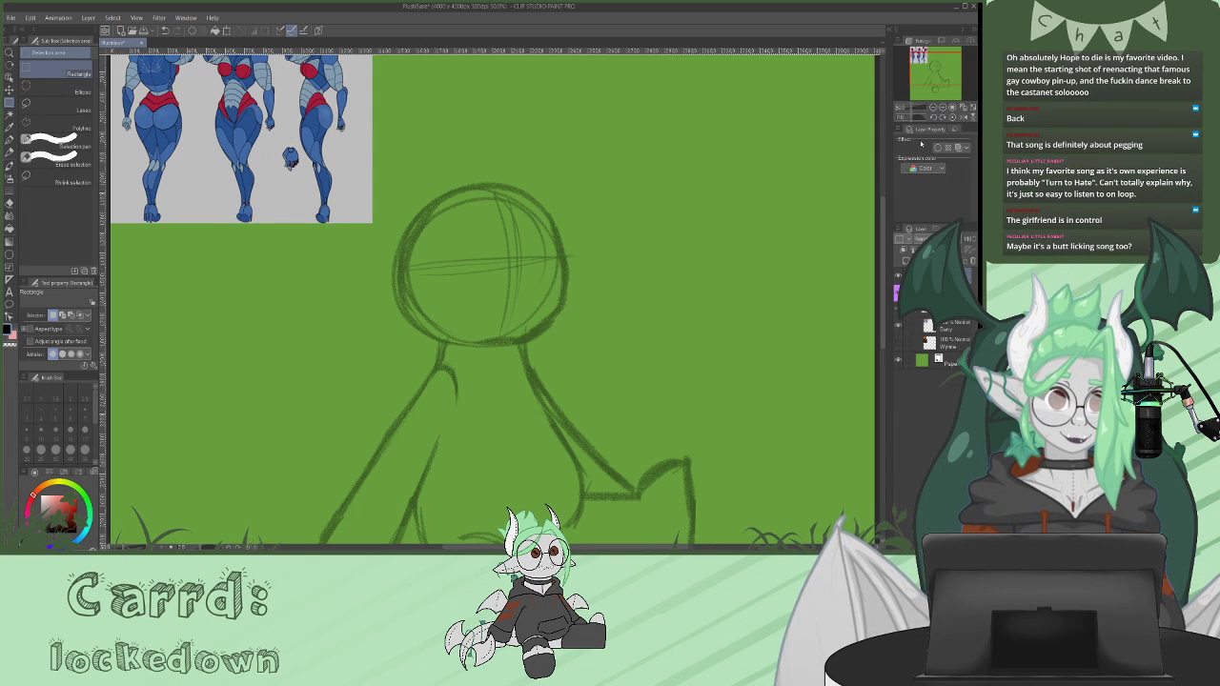
drag(889, 212, 892, 193)
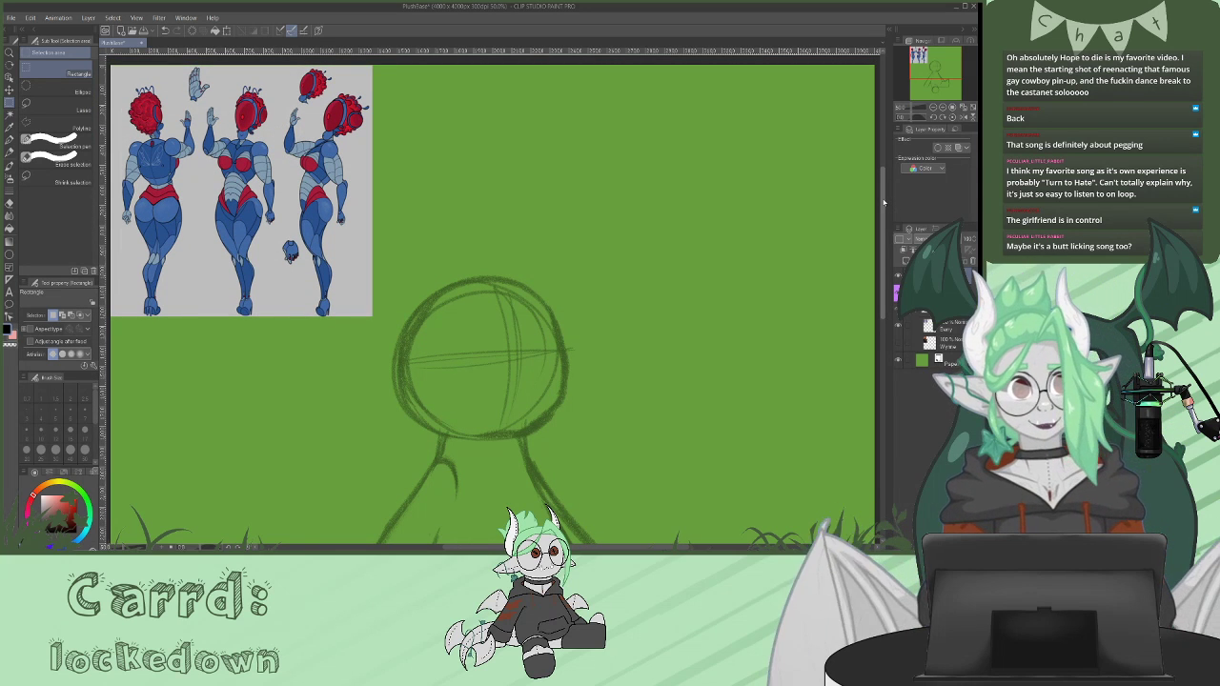
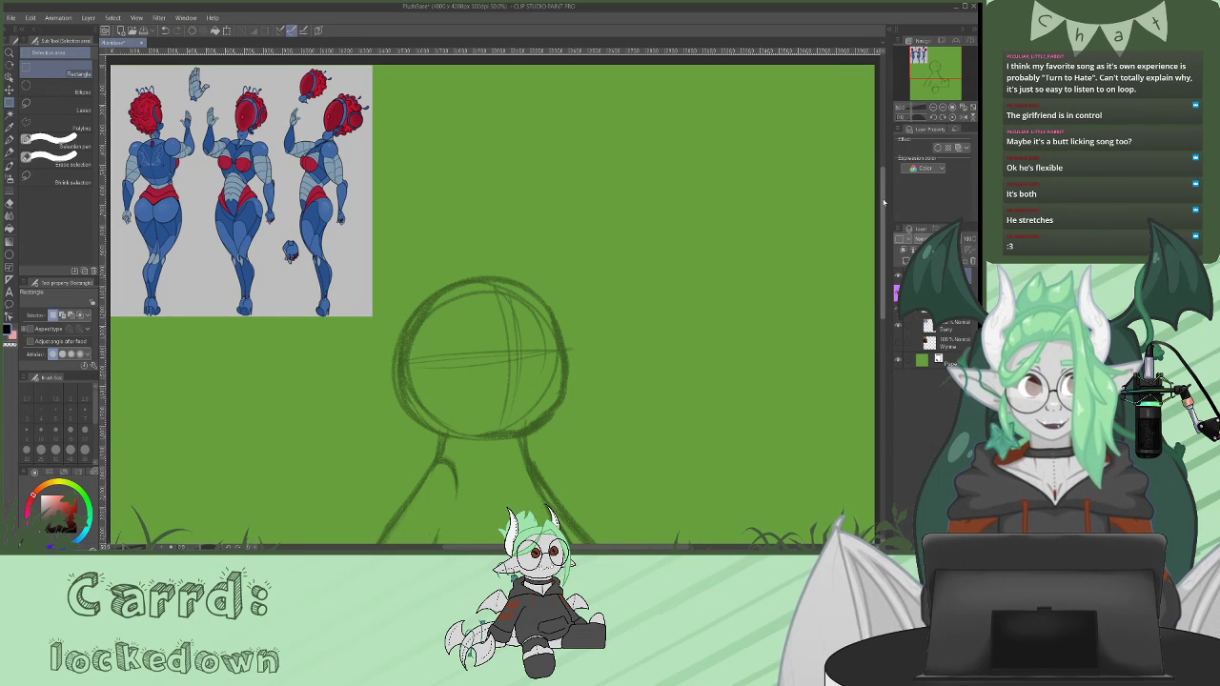
scroll(882, 218, up, 1)
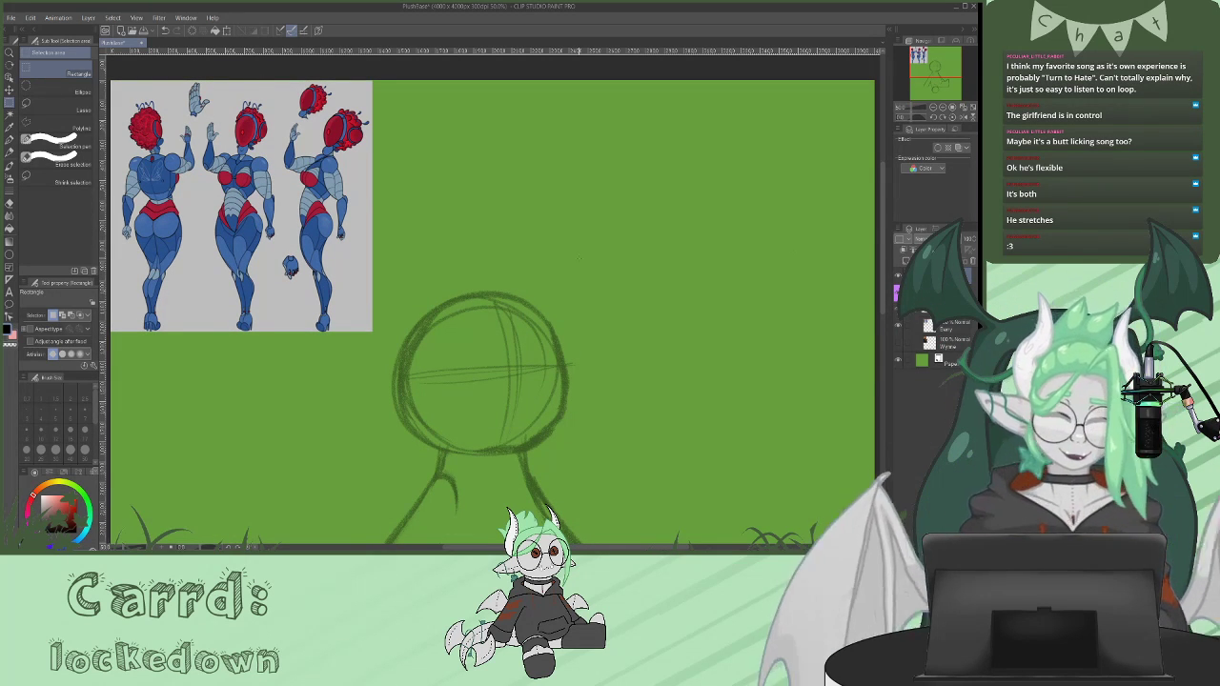
key(p)
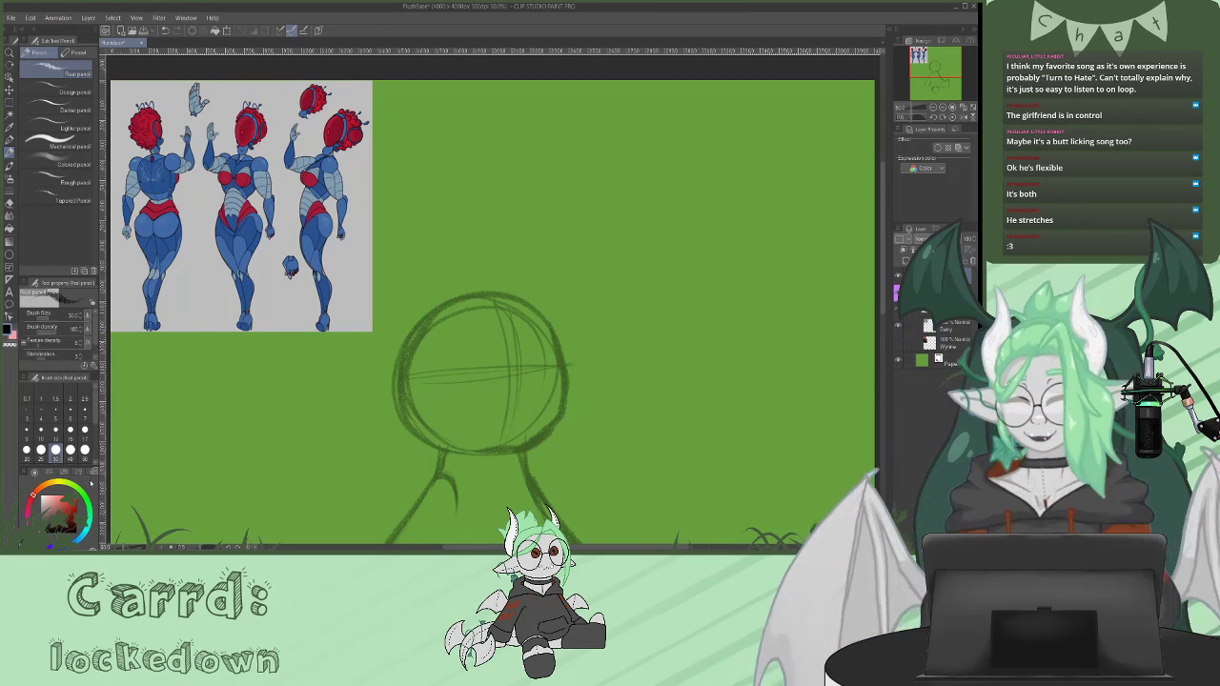
mouse_move(89, 507)
mouse_down()
mouse_move(78, 537)
mouse_move(83, 515)
mouse_move(29, 511)
mouse_up()
click(65, 506)
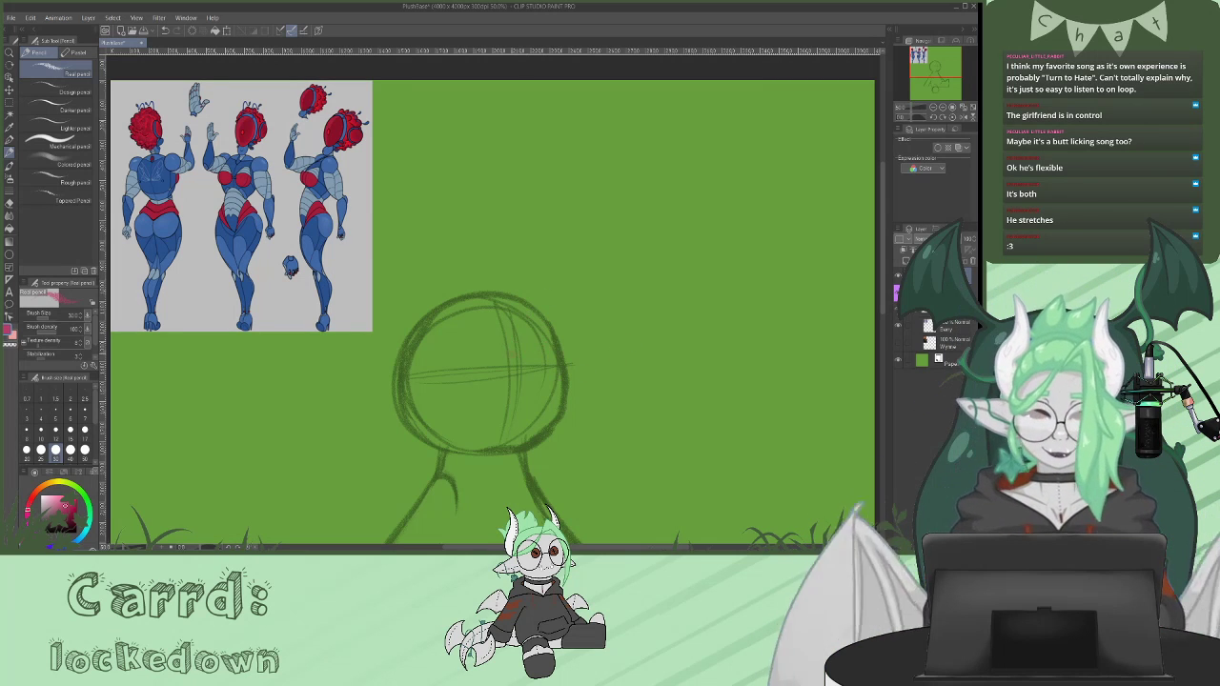
mouse_move(530, 310)
mouse_down()
mouse_move(519, 405)
mouse_move(471, 329)
mouse_move(556, 391)
mouse_move(471, 360)
mouse_move(476, 415)
mouse_move(481, 286)
mouse_up()
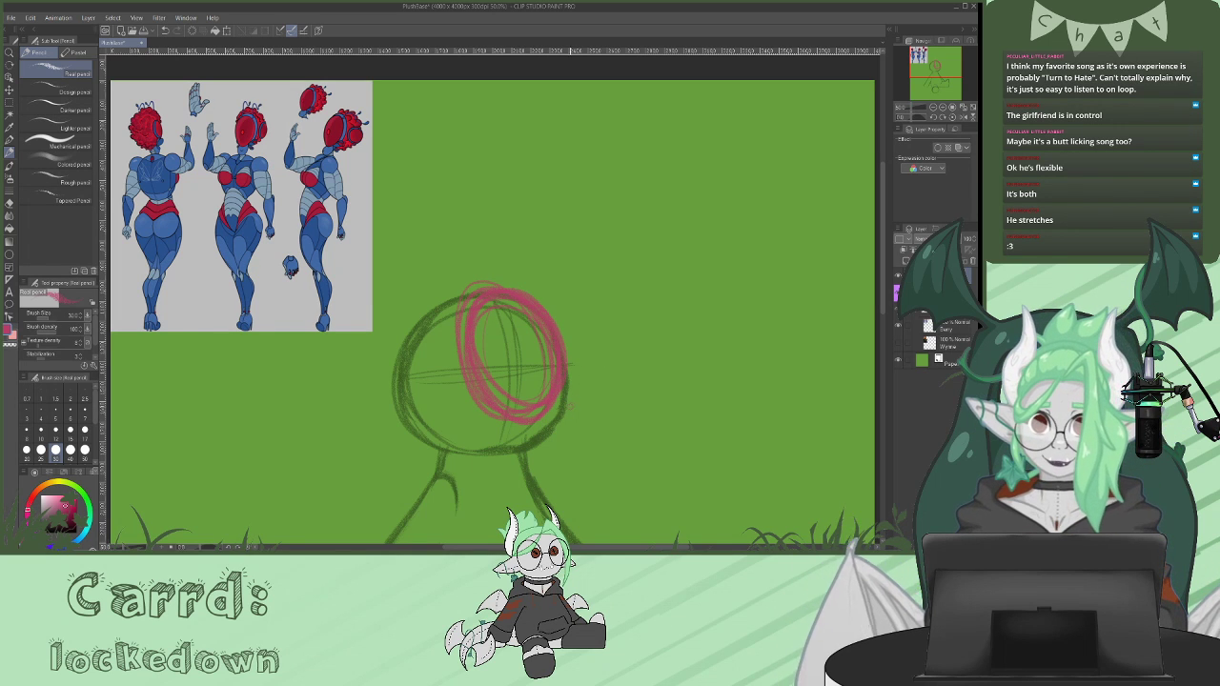
mouse_move(415, 340)
mouse_down()
mouse_move(423, 400)
mouse_move(418, 339)
mouse_move(403, 397)
mouse_up()
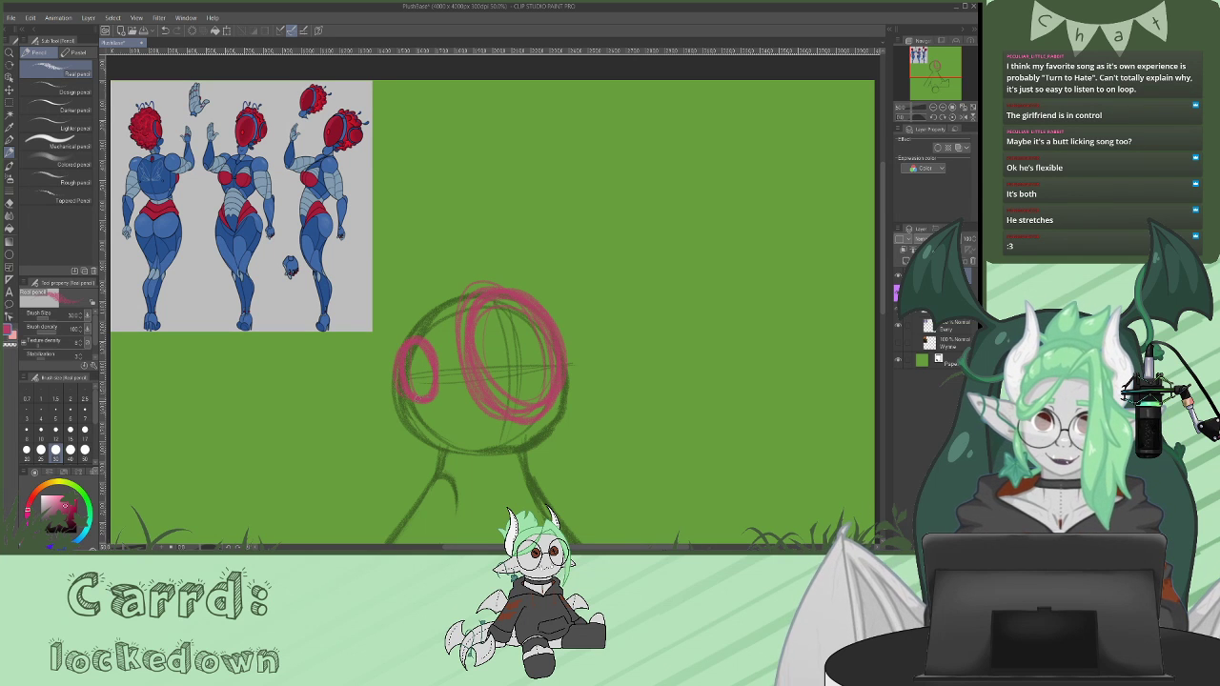
- Sketch a rounded chin with a mouth below the face oval and a small oval eye inside it
mouse_move(553, 402)
mouse_down()
mouse_move(561, 438)
mouse_move(518, 429)
mouse_move(539, 452)
mouse_up()
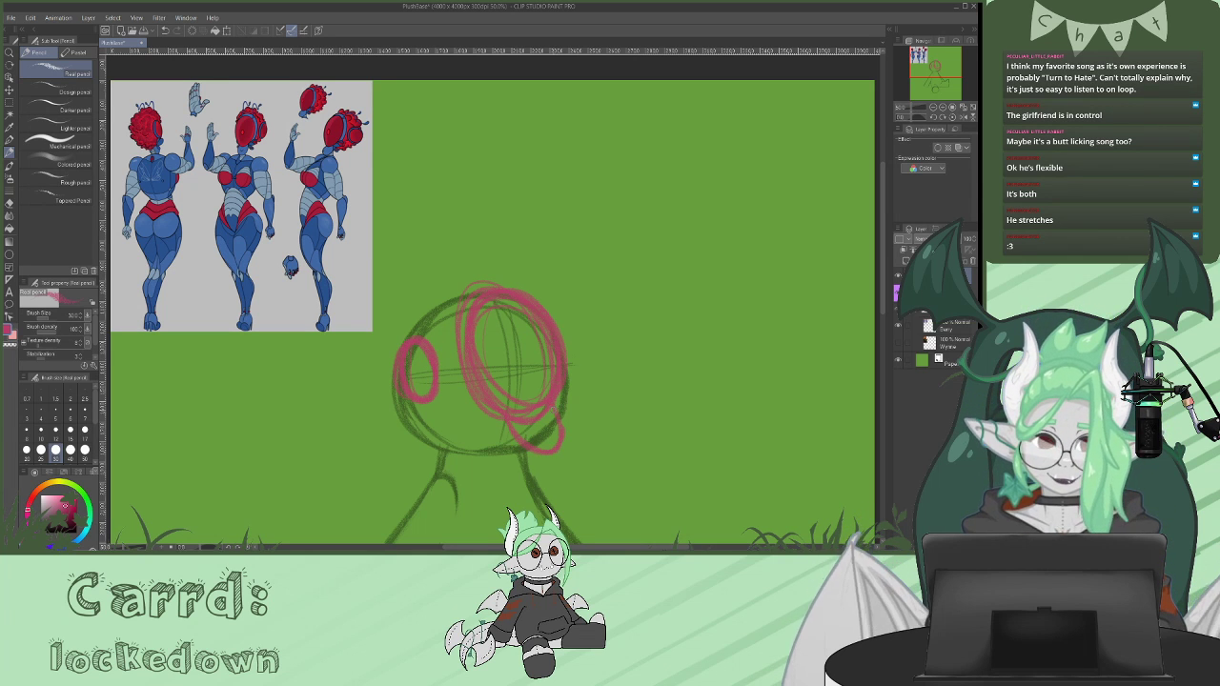
key(ctrl+z)
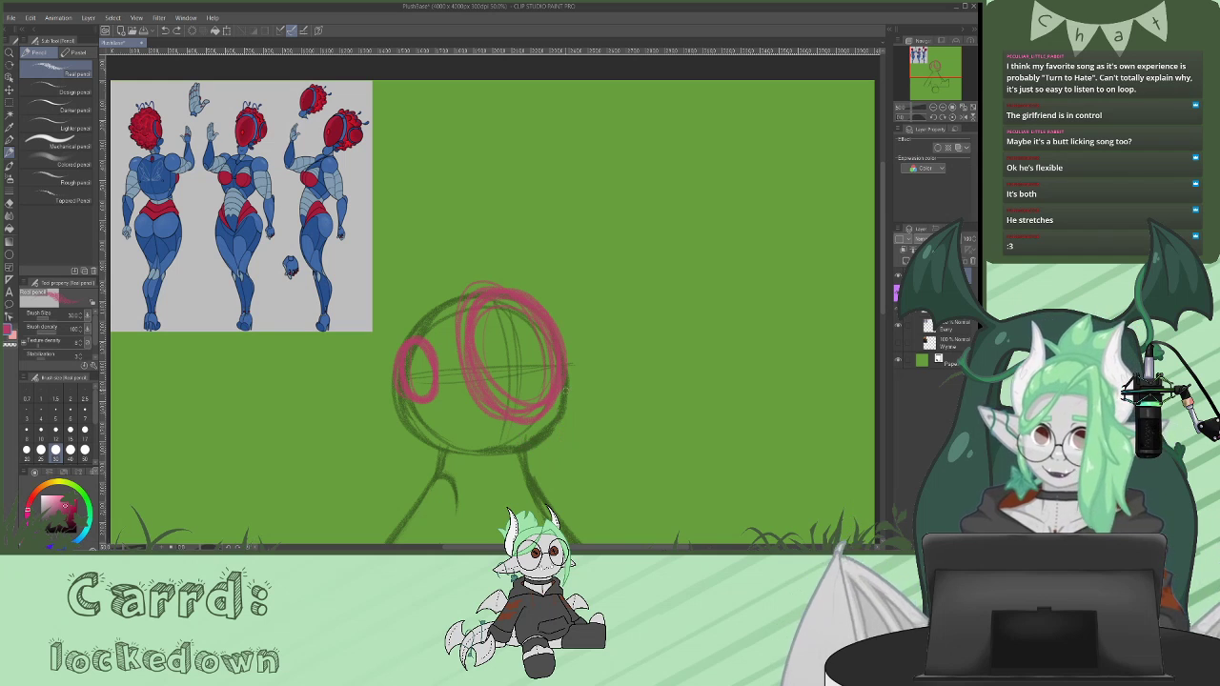
mouse_move(553, 409)
mouse_down()
mouse_move(511, 429)
mouse_move(563, 427)
mouse_up()
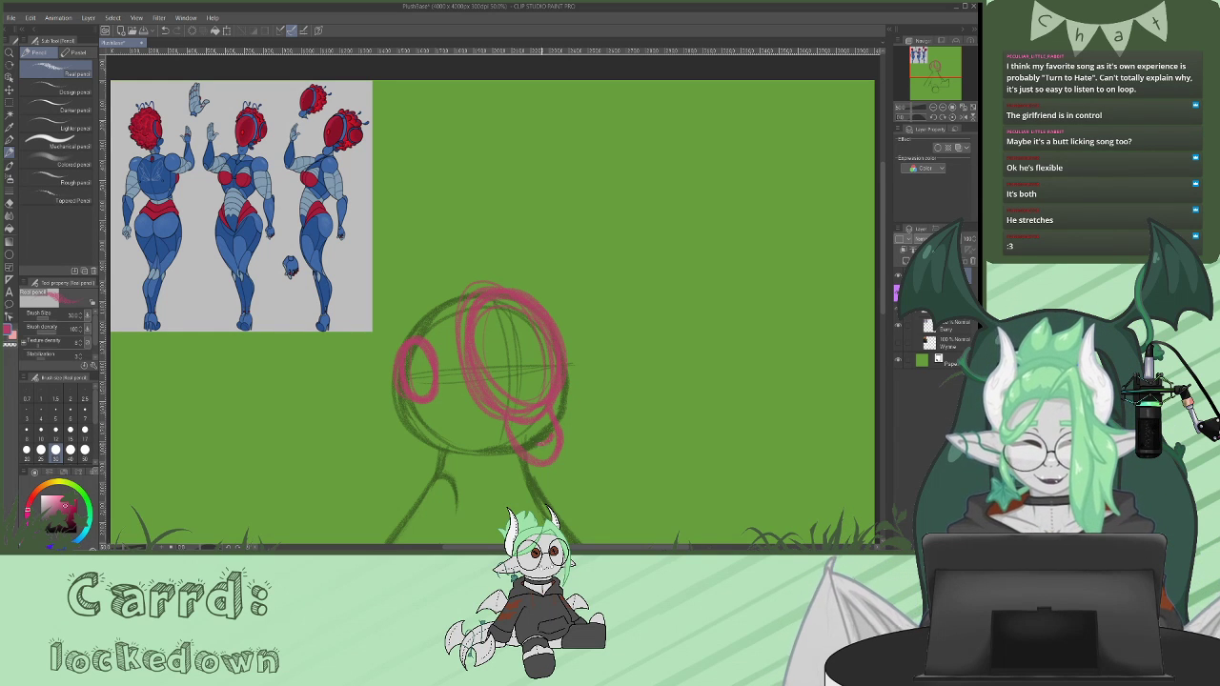
drag(522, 344, 530, 357)
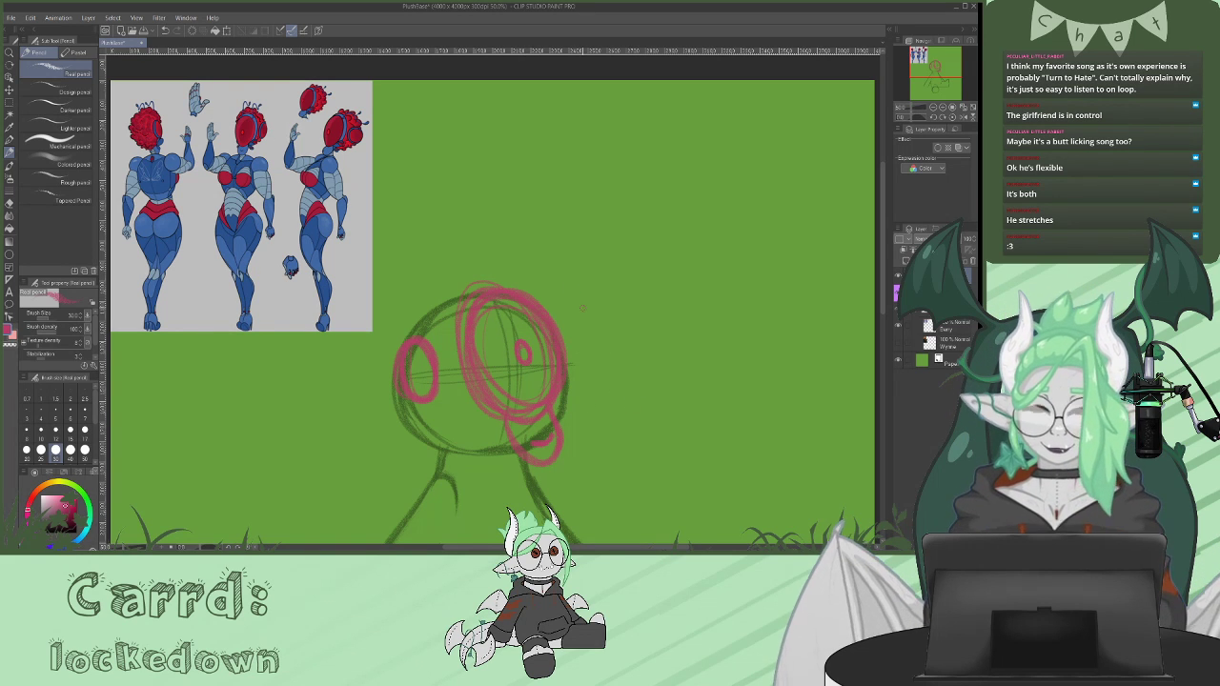
- Sketch two curled antennae on top of the head and curly hair around its crown and back
drag(462, 298, 416, 283)
mouse_move(511, 286)
mouse_down()
mouse_move(473, 257)
mouse_move(482, 254)
mouse_up()
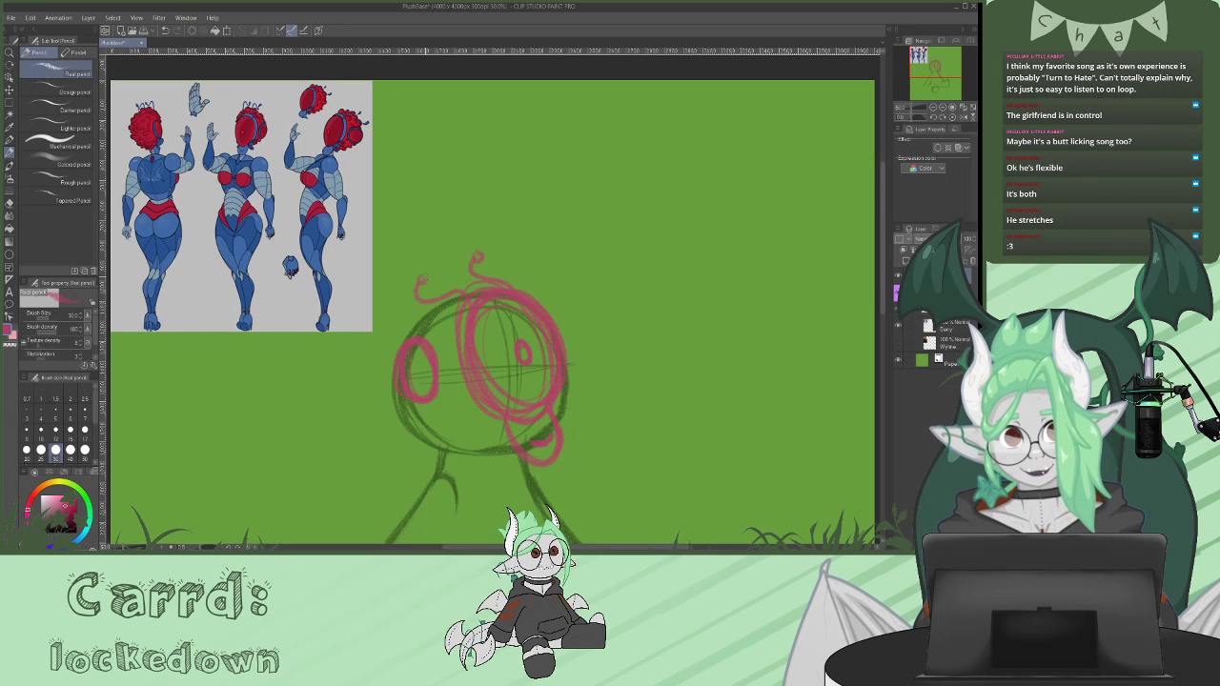
drag(881, 246, 881, 240)
scroll(881, 239, down, 3)
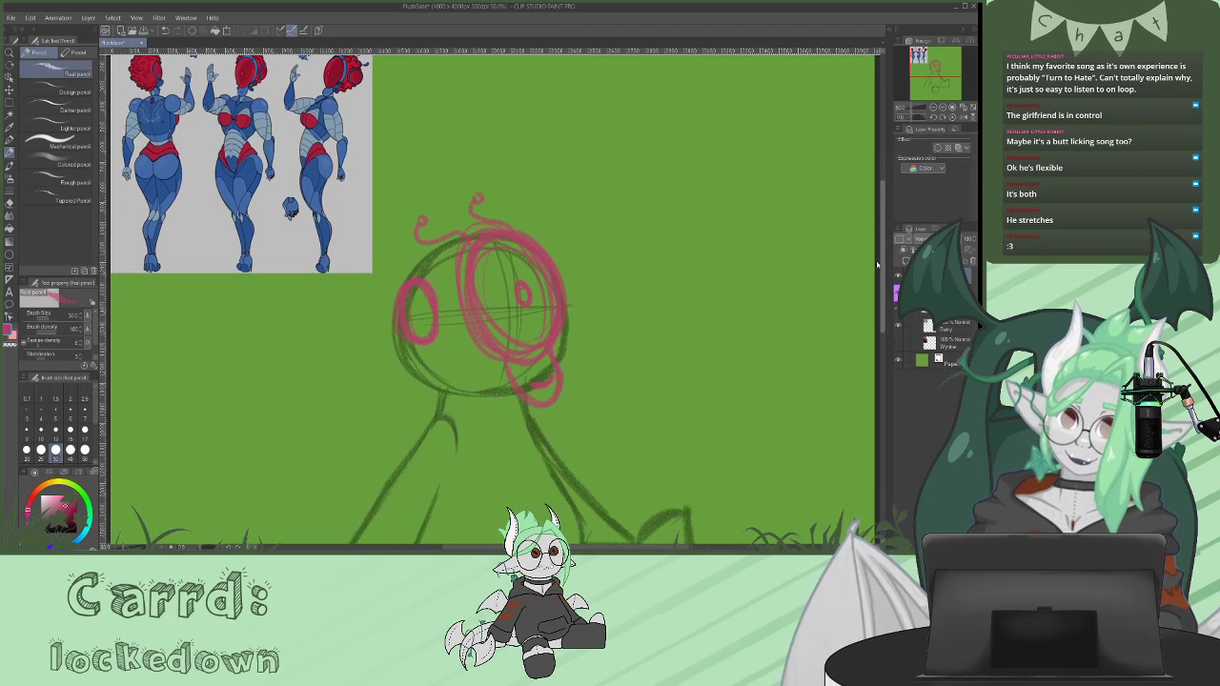
scroll(880, 253, up, 3)
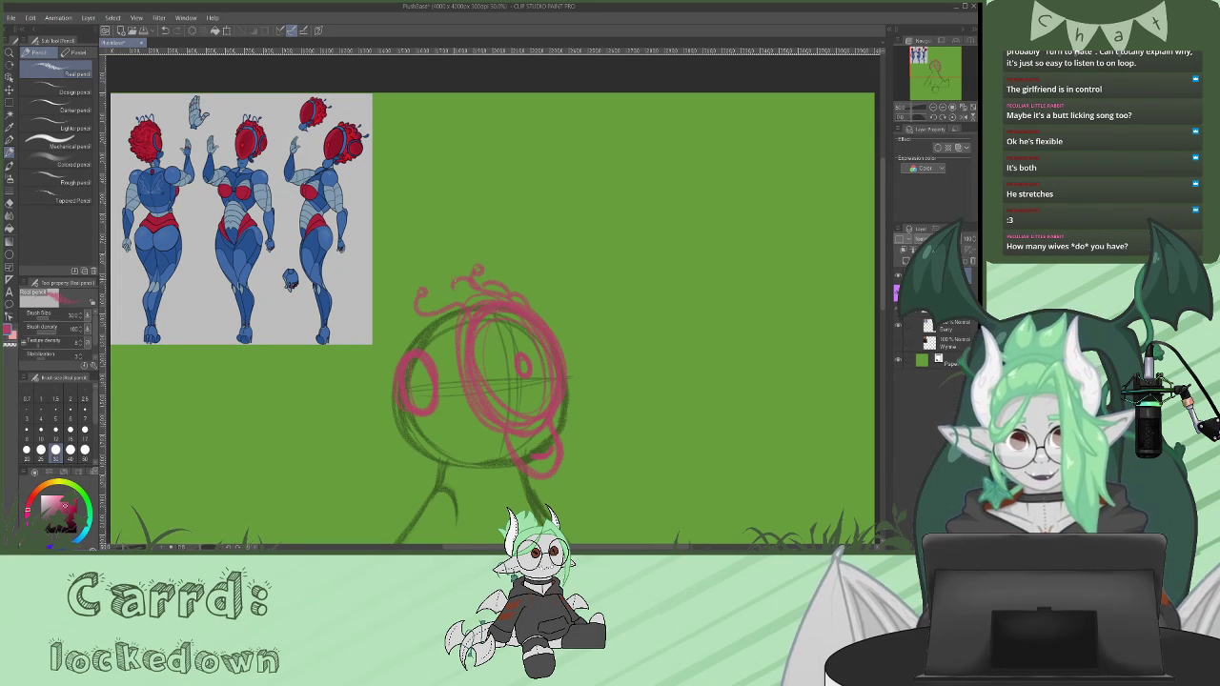
mouse_move(417, 312)
mouse_down()
mouse_move(380, 347)
mouse_move(395, 374)
mouse_move(389, 413)
mouse_up()
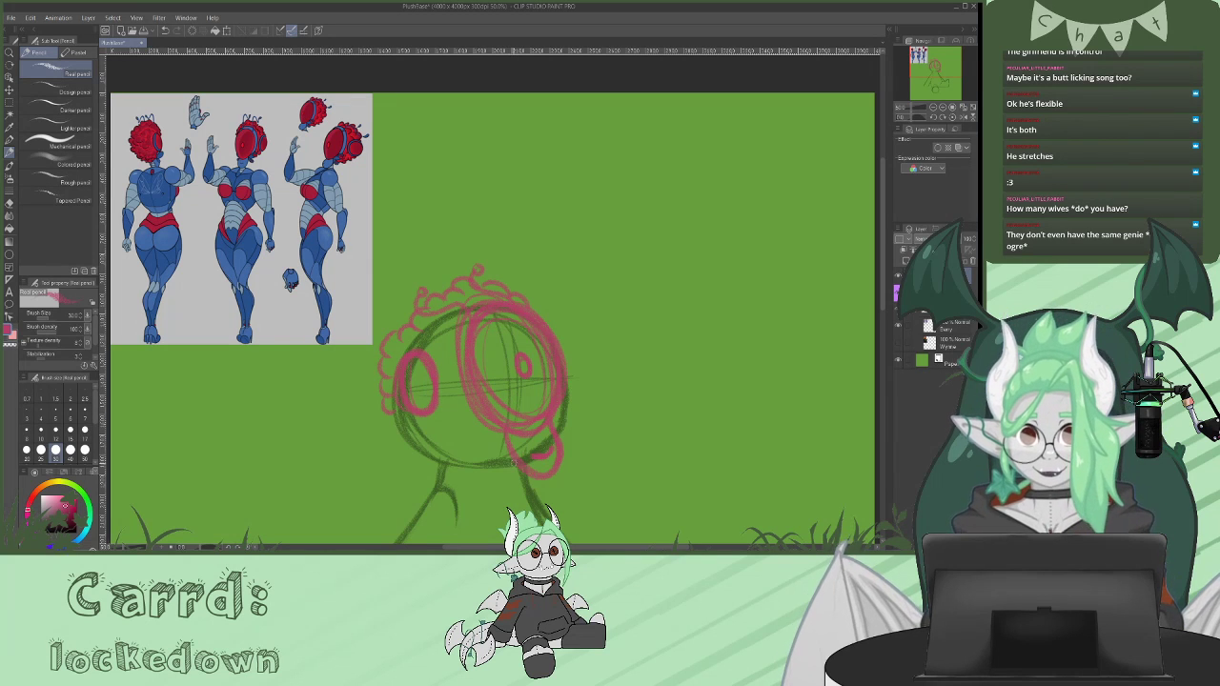
- Sketch an outer rim around the face oval and the jawline with small hair curls, checking the head in mirrored view
mouse_move(479, 304)
mouse_down()
mouse_move(460, 303)
mouse_move(441, 365)
mouse_move(476, 430)
mouse_up()
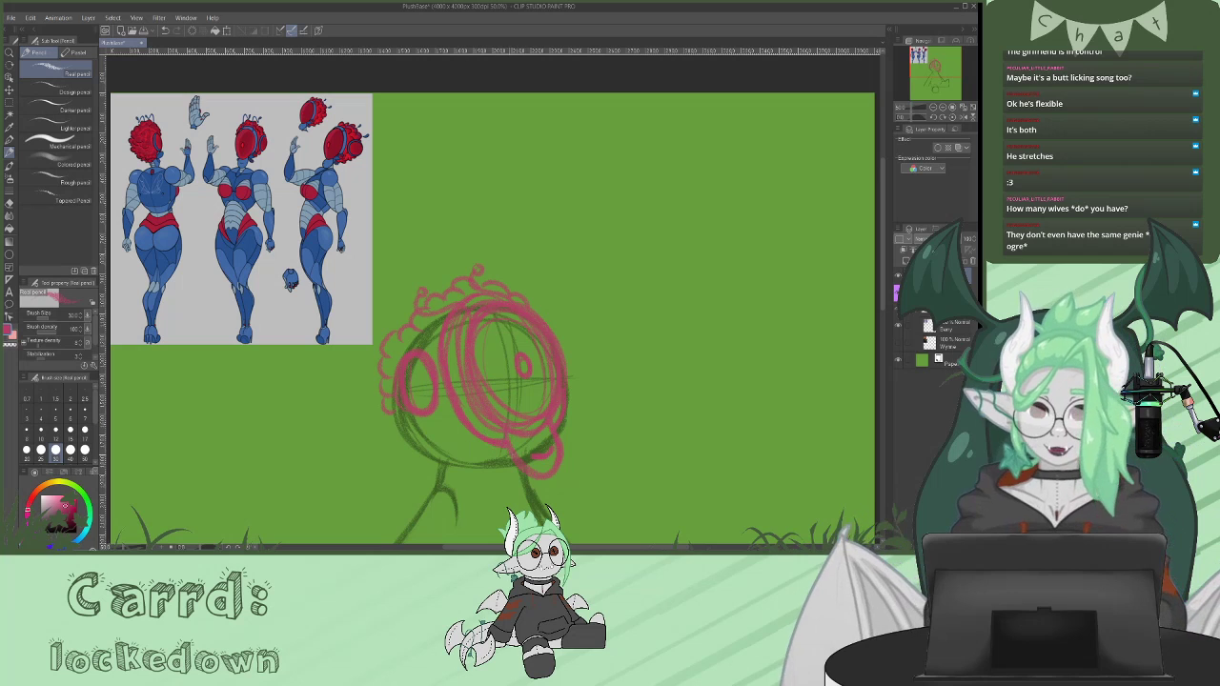
mouse_move(503, 444)
mouse_down()
mouse_move(457, 452)
mouse_move(386, 429)
mouse_move(391, 414)
mouse_move(454, 440)
mouse_up()
key(ctrl+z)
key(ctrl+z)
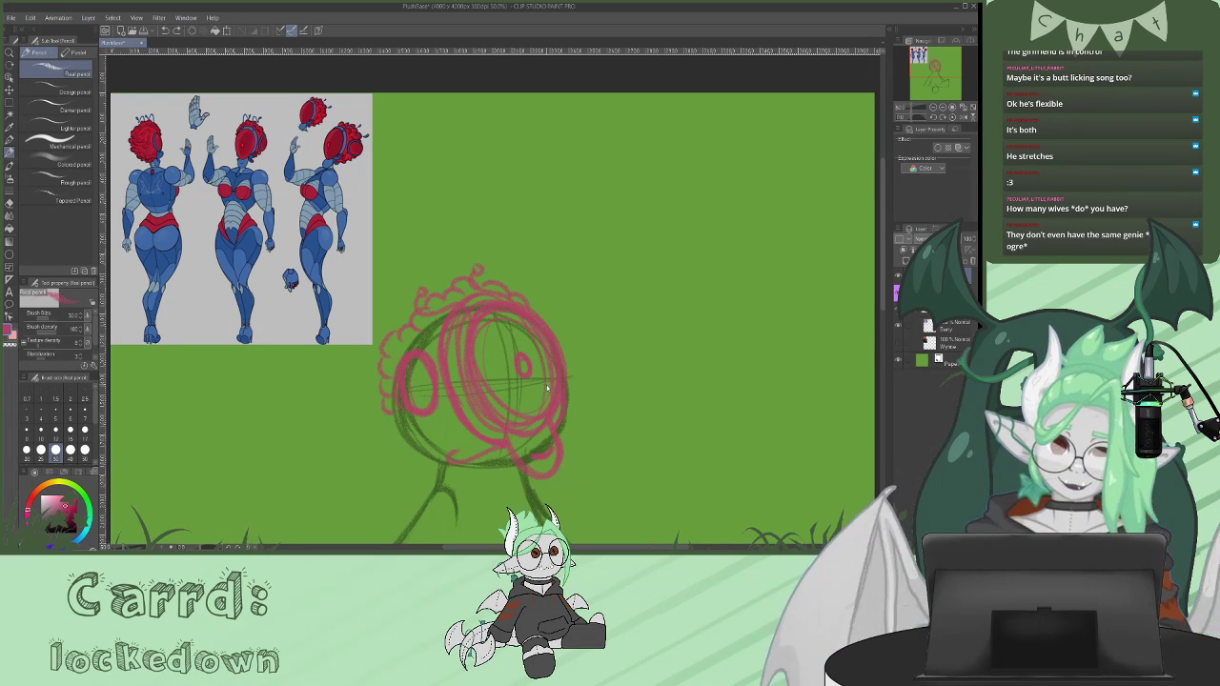
click(961, 119)
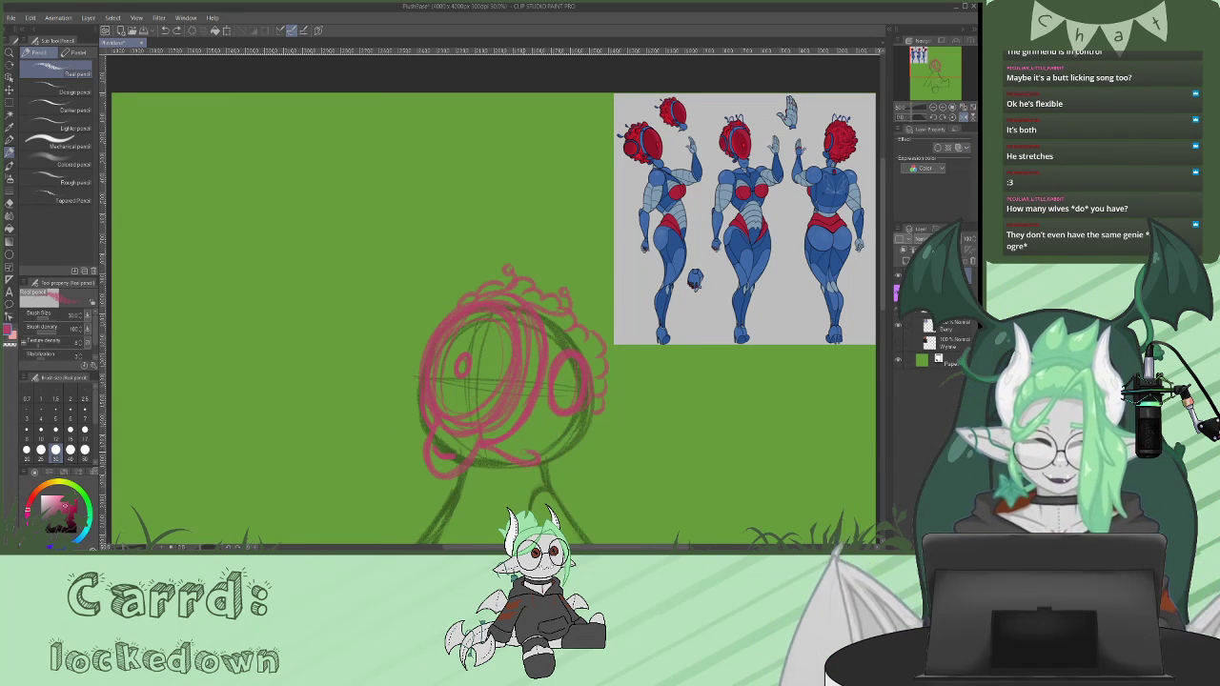
drag(540, 446, 548, 460)
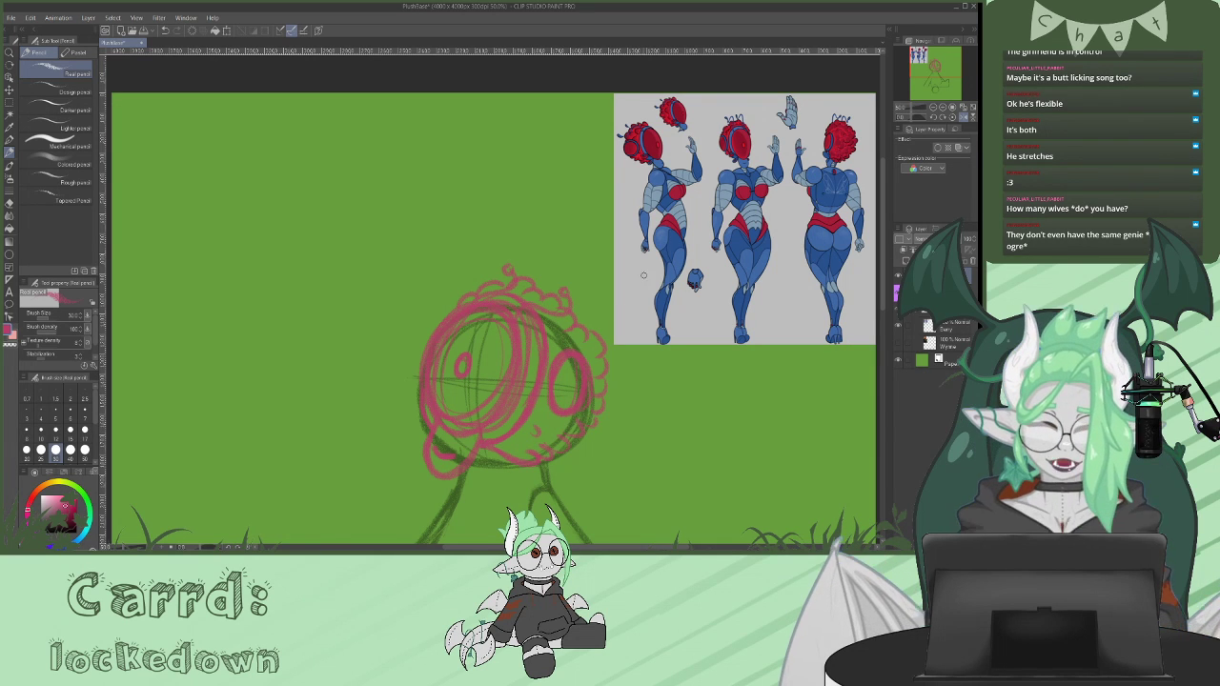
click(964, 119)
- Free-transform the magenta head sketch, stretching its upper edge upward so the head becomes taller
drag(882, 220, 882, 220)
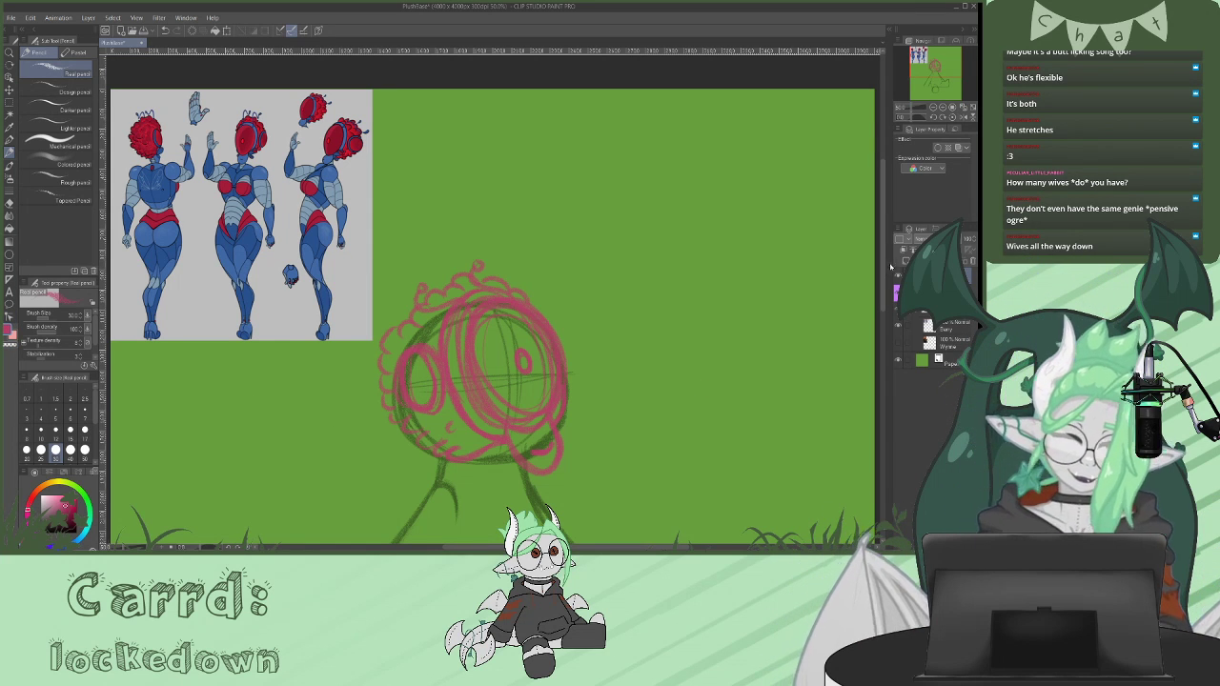
mouse_move(881, 258)
mouse_down()
mouse_move(881, 307)
mouse_move(879, 256)
mouse_up()
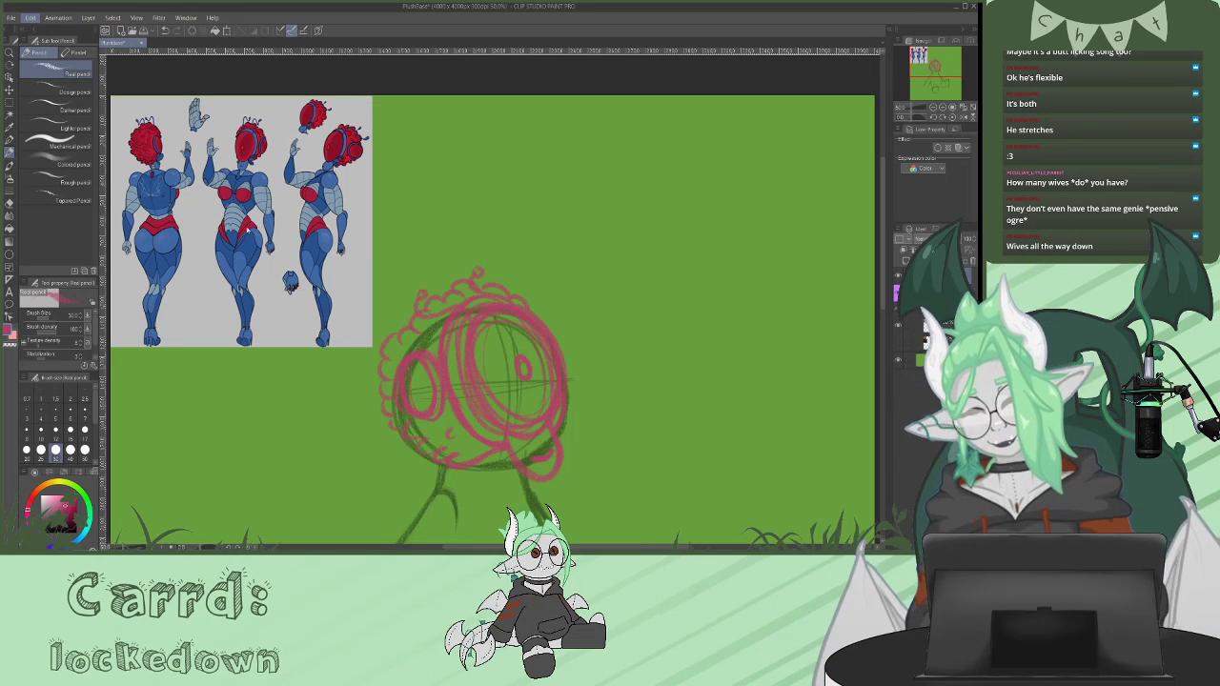
key(ctrl+t)
drag(471, 270, 466, 231)
drag(535, 393, 539, 395)
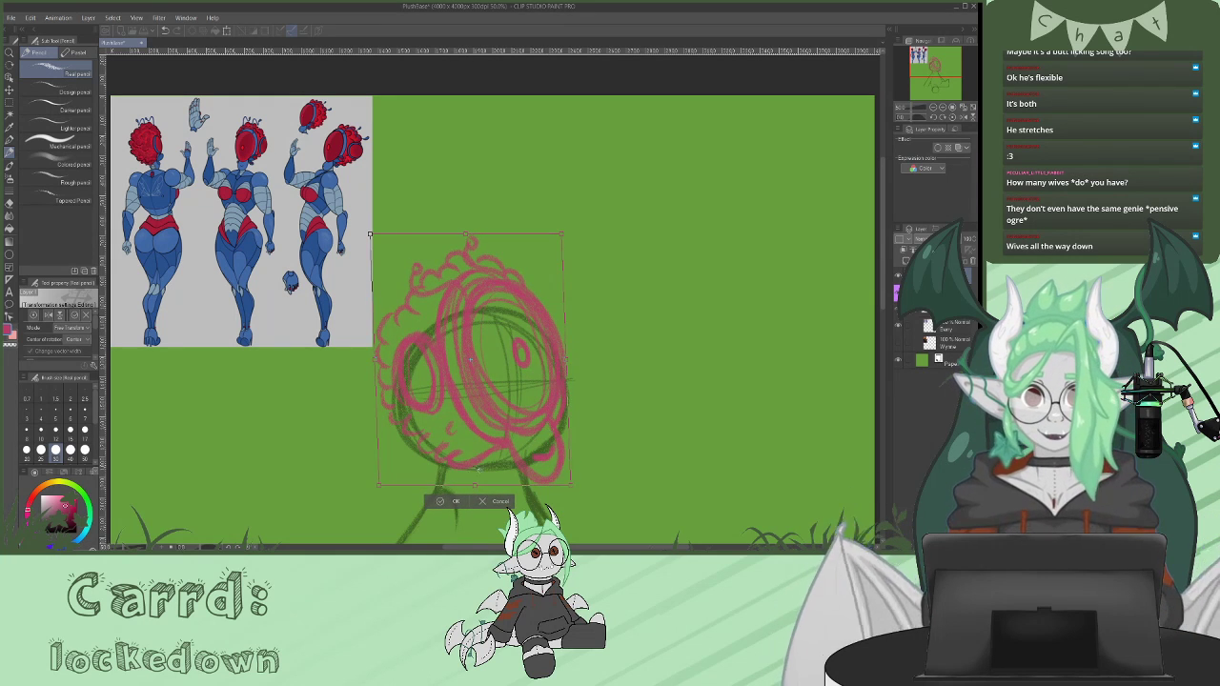
click(456, 503)
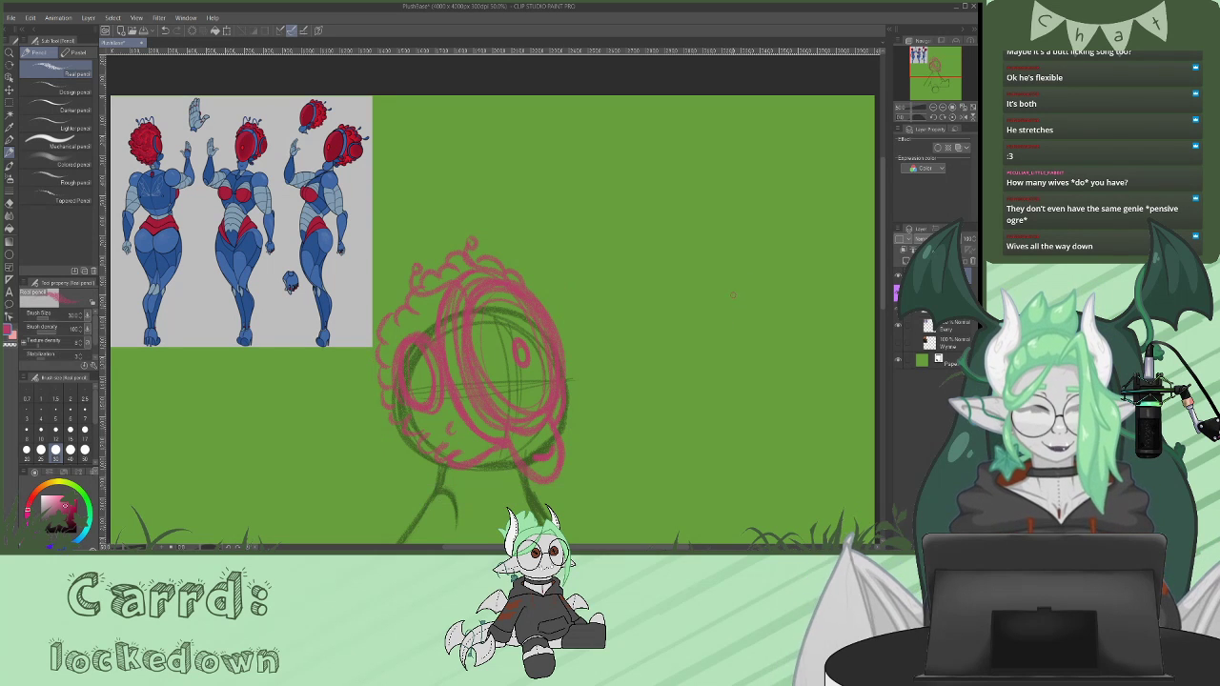
scroll(885, 259, down, 2)
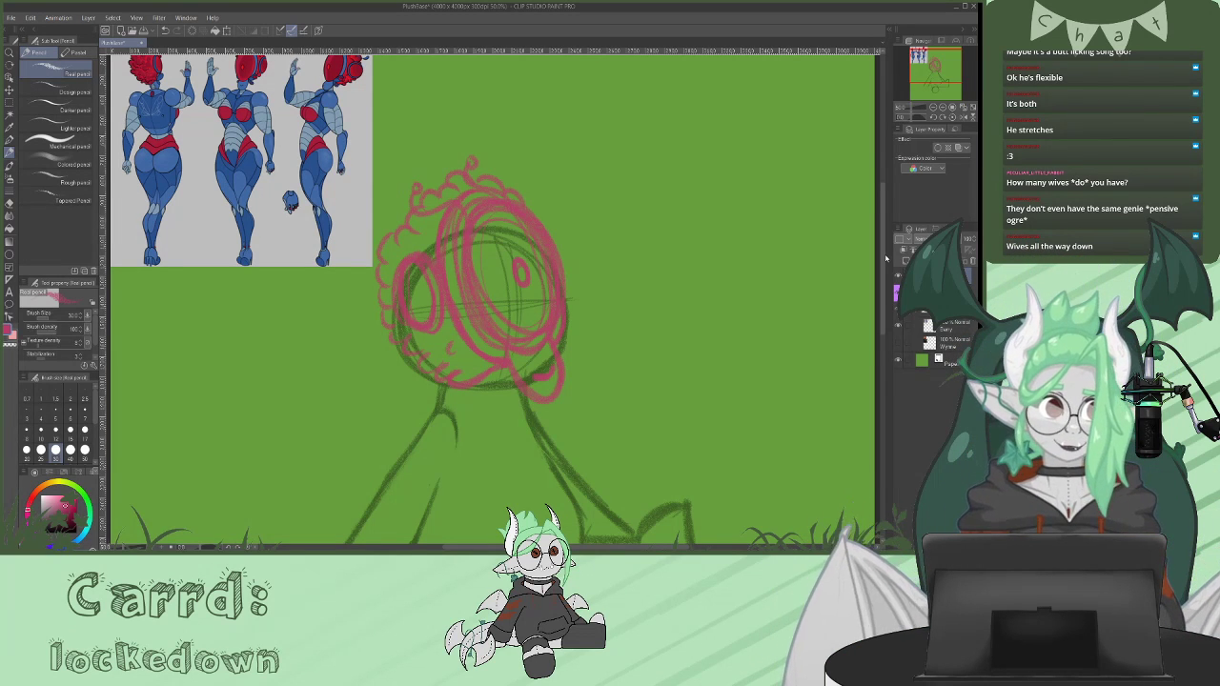
mouse_move(881, 214)
mouse_down()
mouse_move(883, 242)
mouse_move(884, 213)
mouse_up()
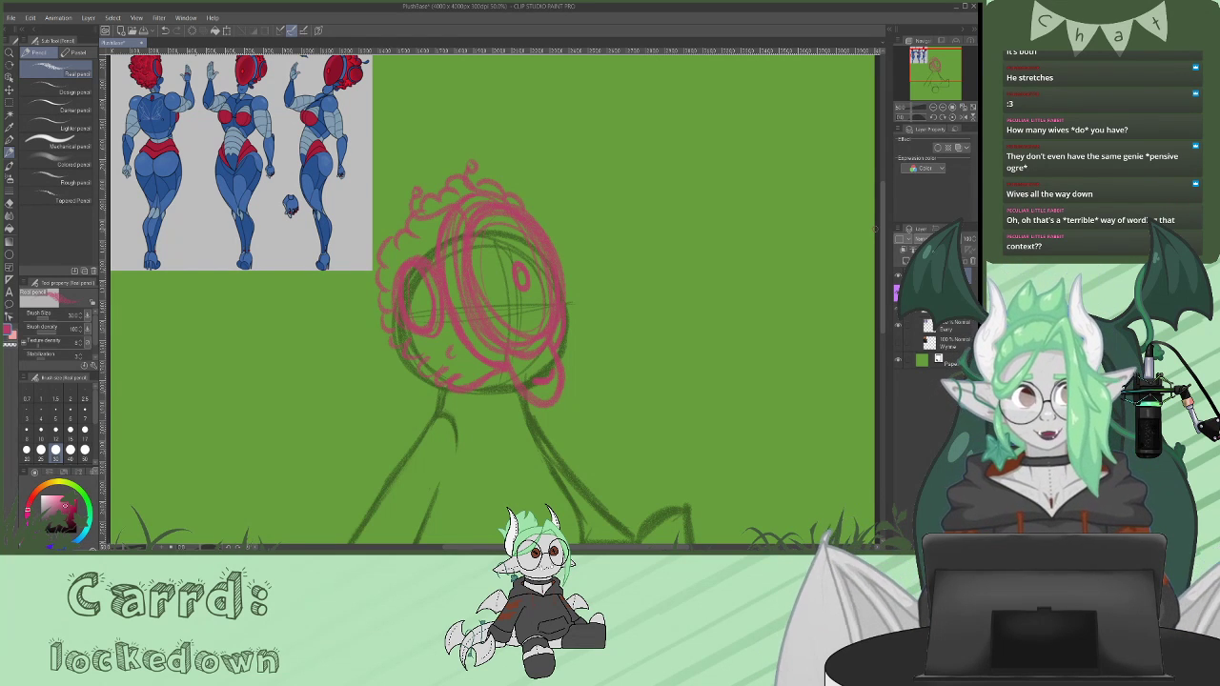
- Sketch high-cut briefs on the seated body, with a large curved side piece on the near hip and a small one on the far hip
drag(883, 201, 881, 208)
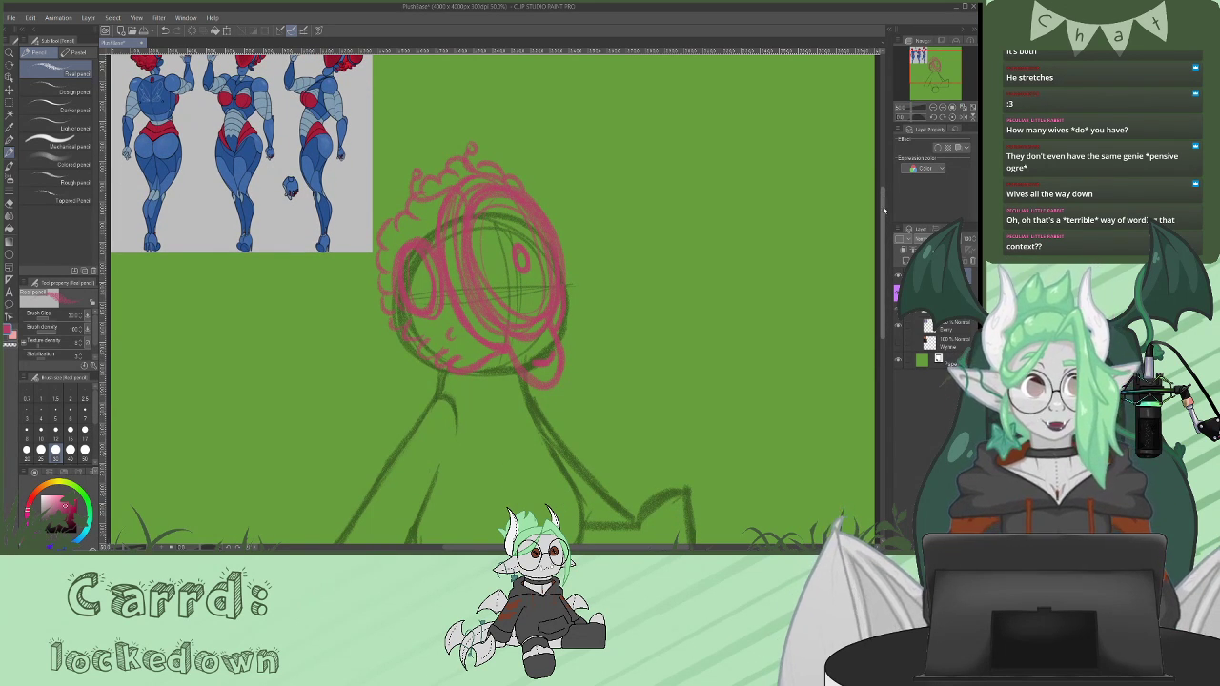
drag(881, 215, 879, 238)
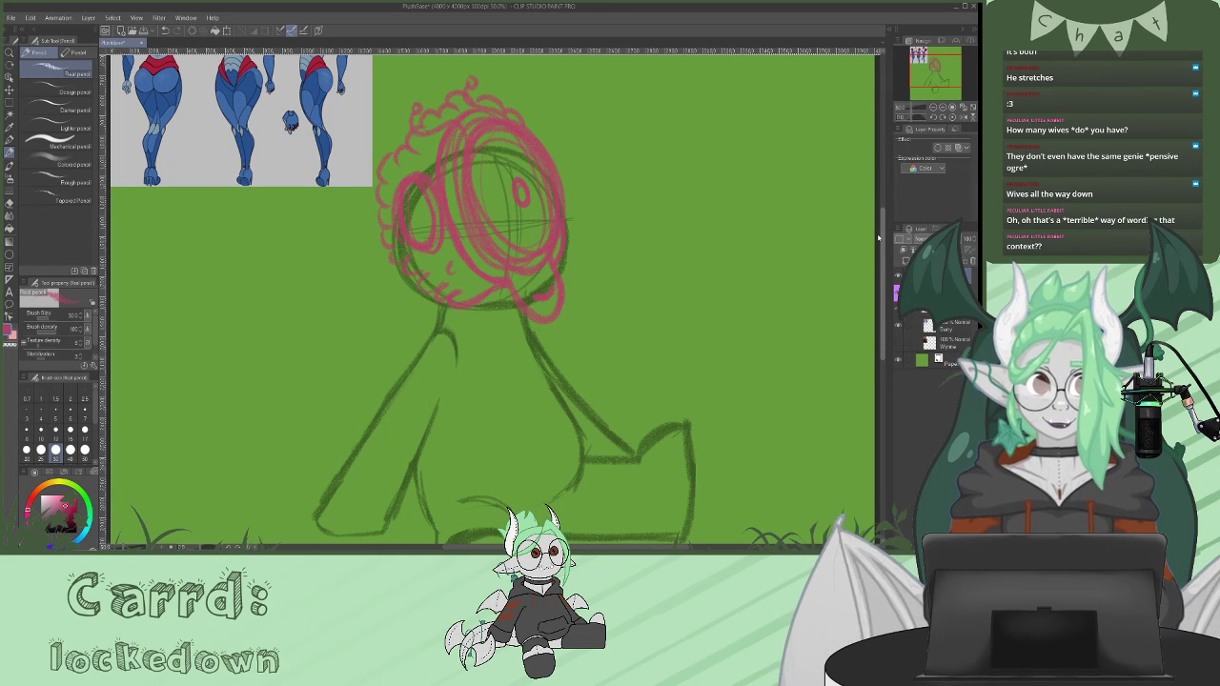
drag(879, 238, 876, 215)
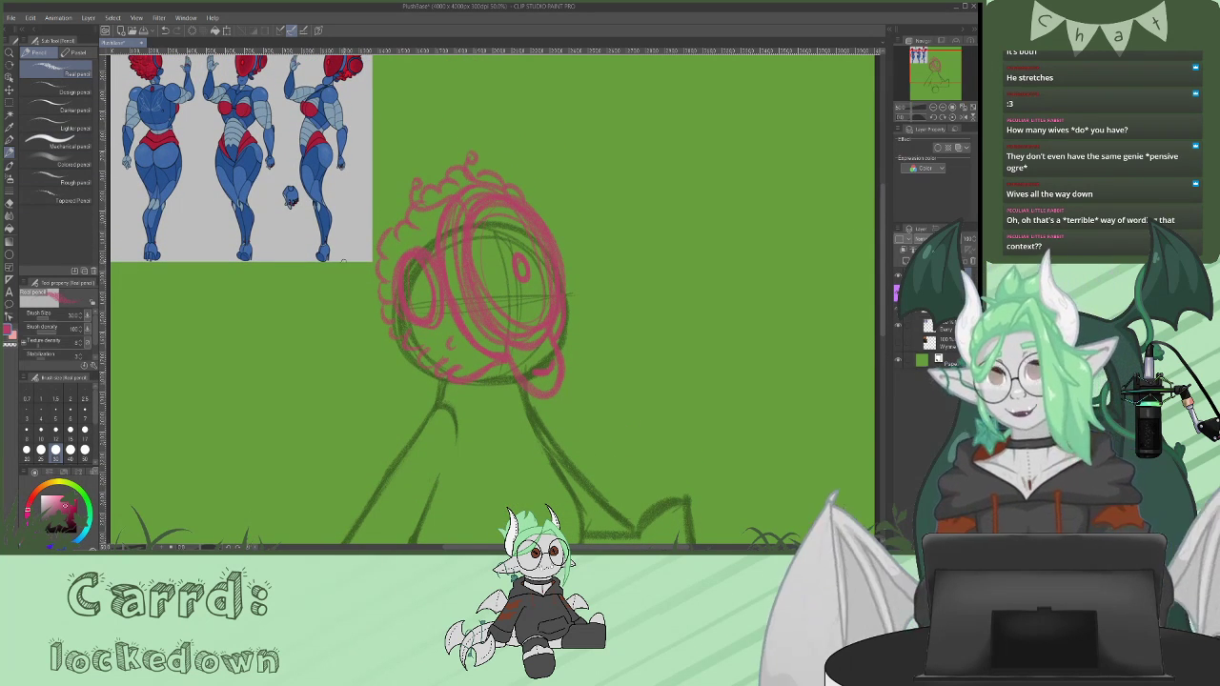
drag(882, 290, 883, 332)
drag(455, 391, 517, 436)
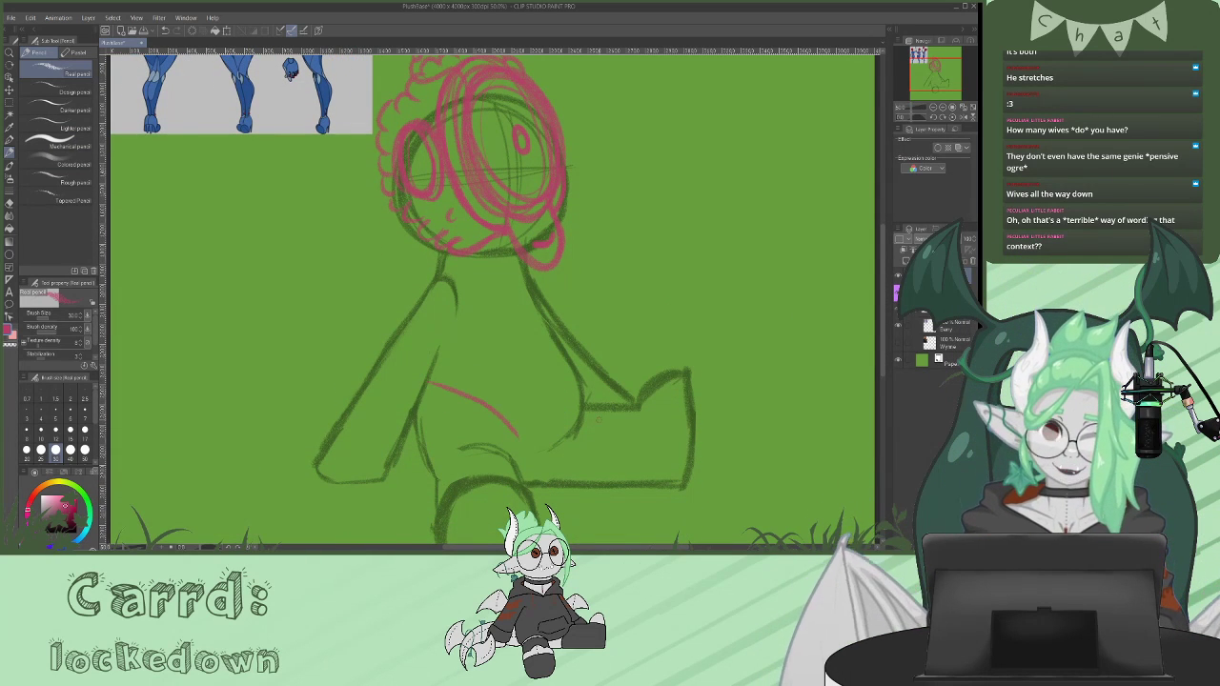
drag(883, 290, 883, 339)
mouse_move(518, 279)
mouse_down()
mouse_move(413, 268)
mouse_move(428, 276)
mouse_move(421, 305)
mouse_move(492, 294)
mouse_move(527, 312)
mouse_up()
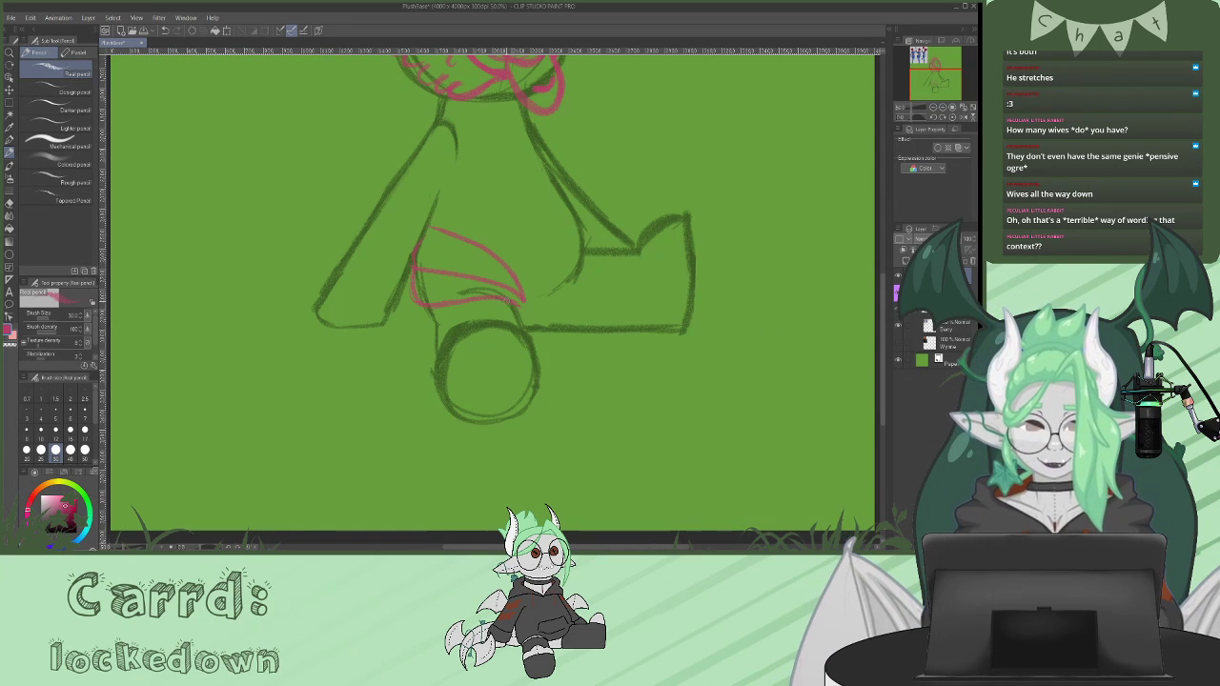
drag(580, 254, 569, 284)
mouse_move(577, 206)
mouse_down()
mouse_move(591, 246)
mouse_move(579, 283)
mouse_up()
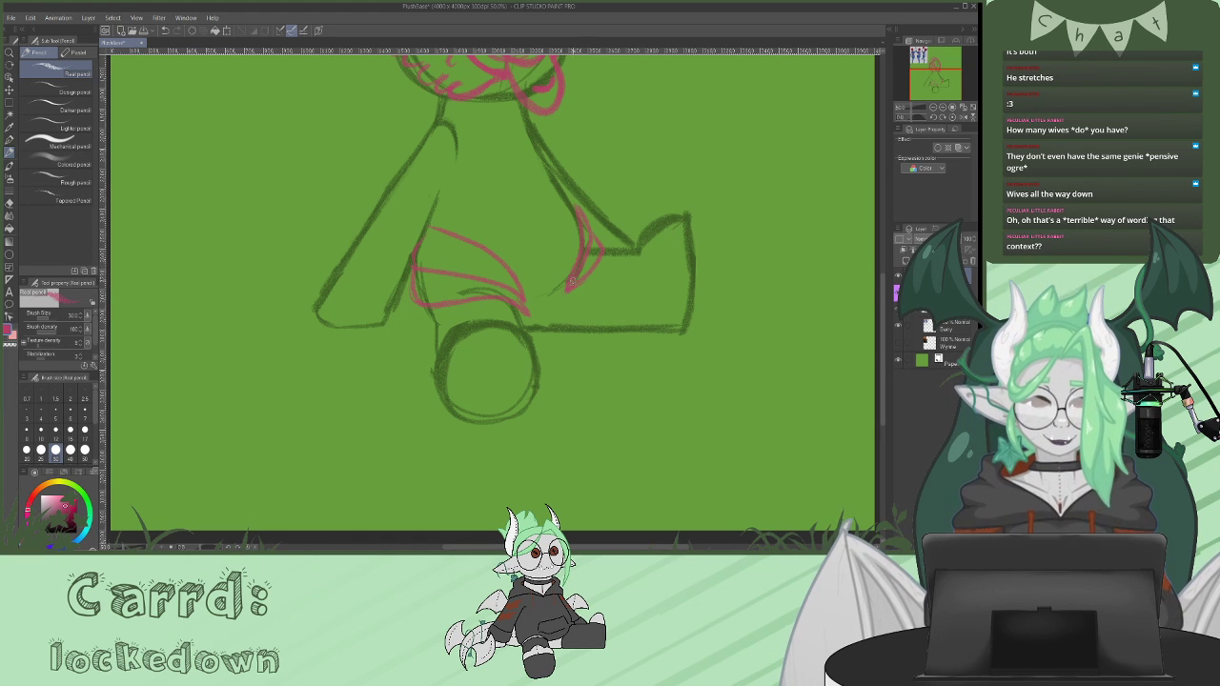
- Sketch a scalloped front line across the belly between the hip pieces, with a second parallel line above it
mouse_move(880, 297)
mouse_down()
mouse_move(880, 176)
mouse_move(881, 238)
mouse_up()
mouse_move(550, 356)
mouse_down()
mouse_move(575, 364)
mouse_move(506, 376)
mouse_up()
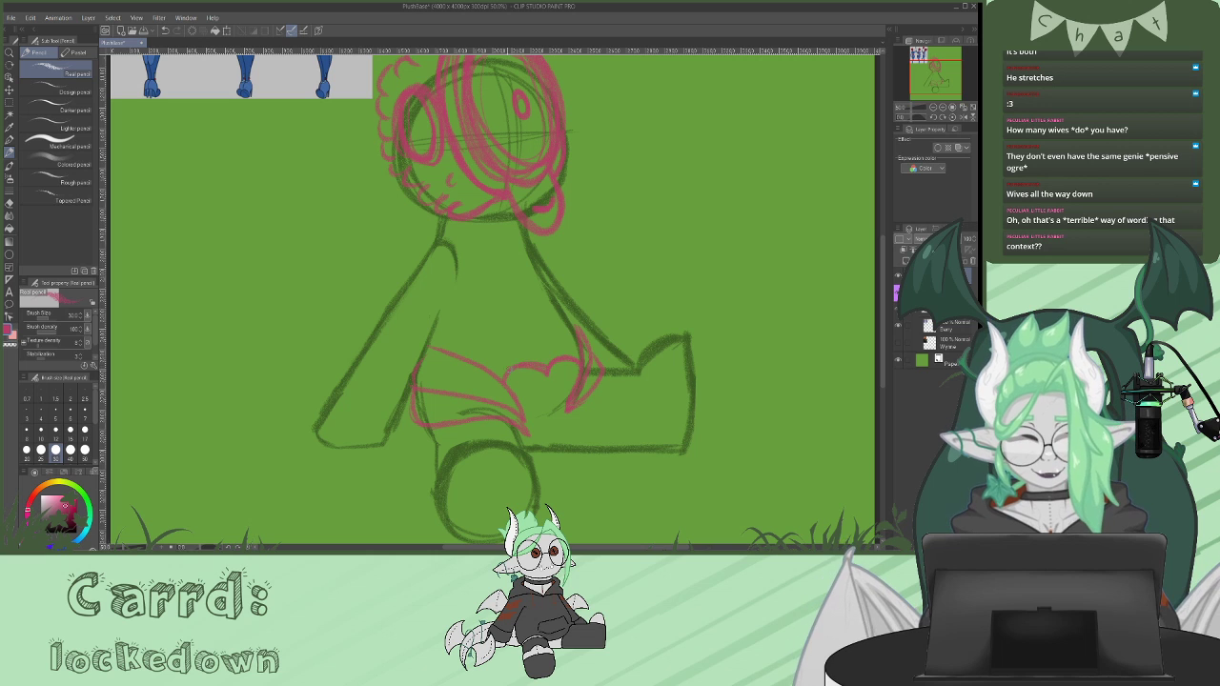
mouse_move(882, 314)
mouse_down()
mouse_move(888, 267)
mouse_move(885, 282)
mouse_up()
drag(576, 438, 467, 458)
key(ctrl+z)
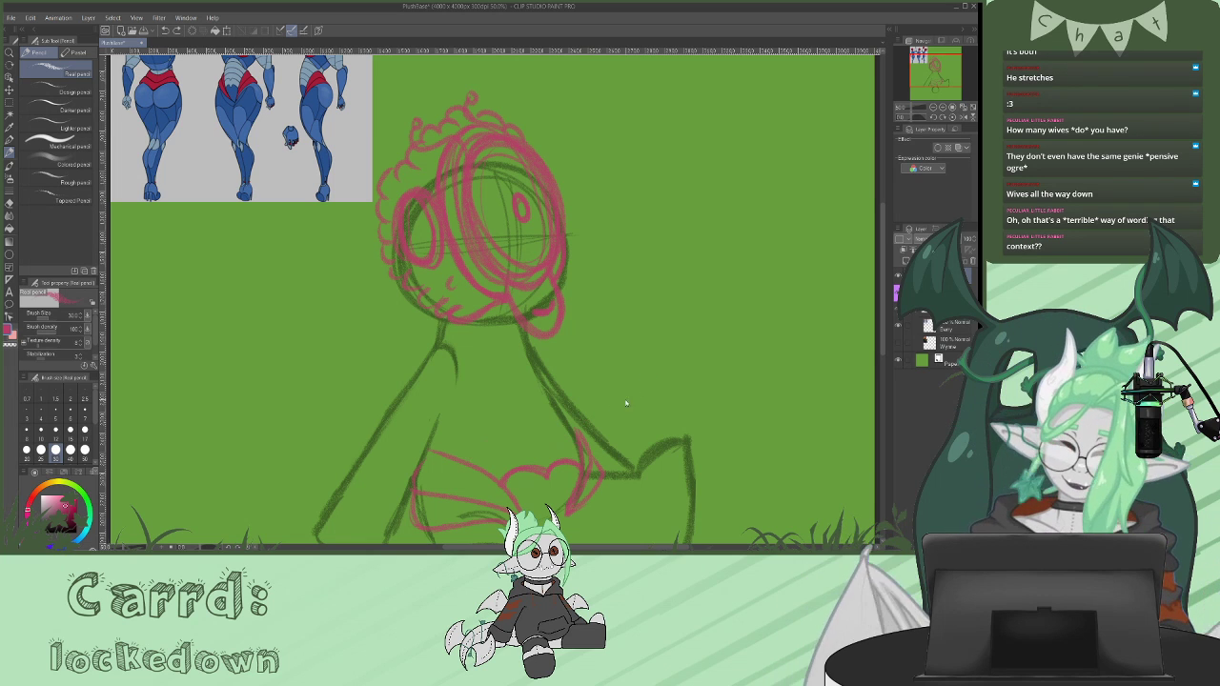
drag(576, 438, 551, 445)
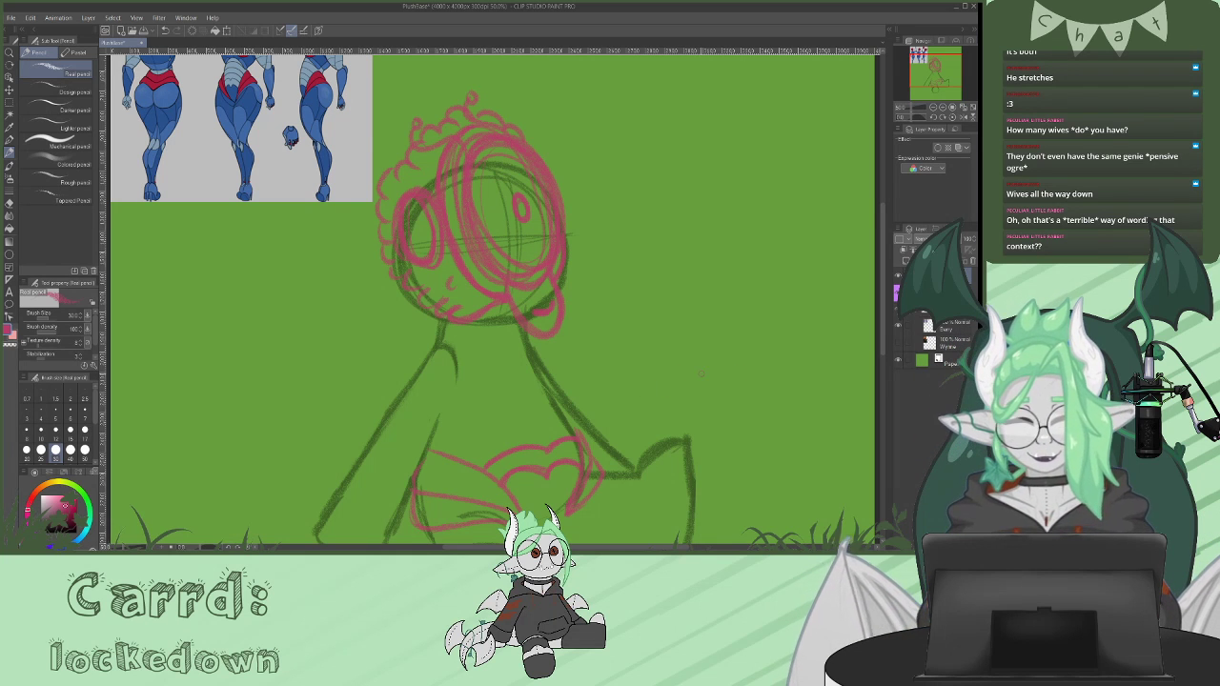
- Sketch an arch across the torso below the chest and fill the belly beneath it with curved segment bands
scroll(873, 324, up, 2)
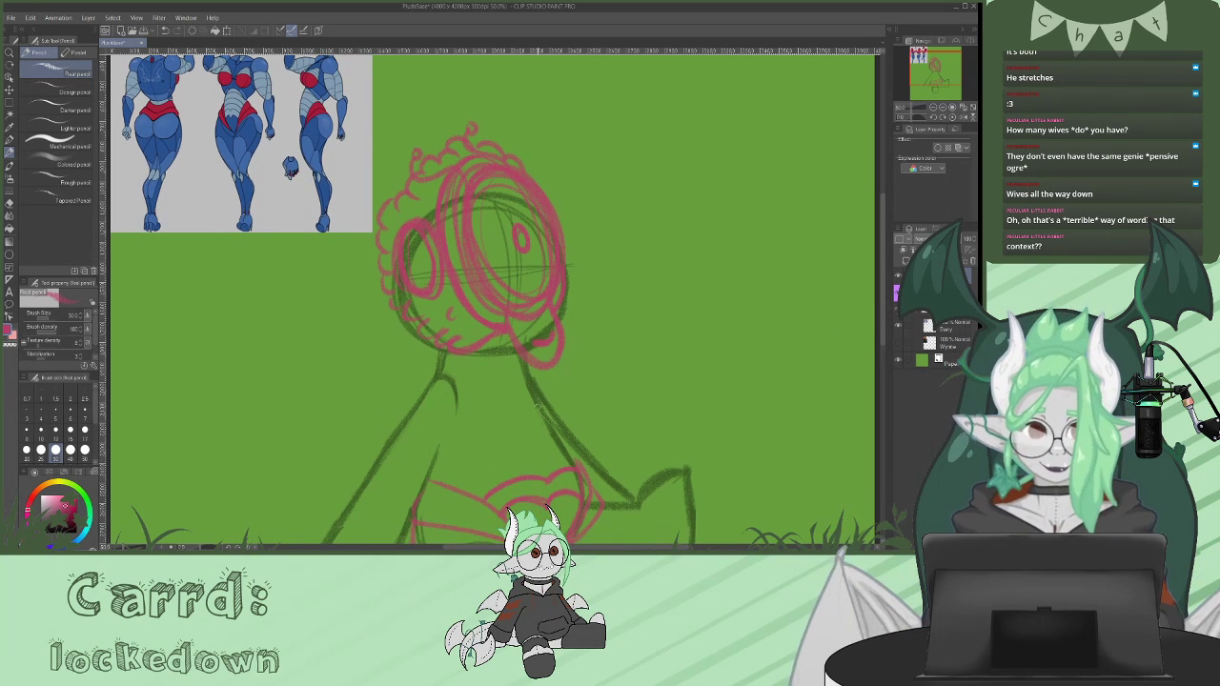
mouse_move(550, 429)
mouse_down()
mouse_move(485, 420)
mouse_move(438, 458)
mouse_up()
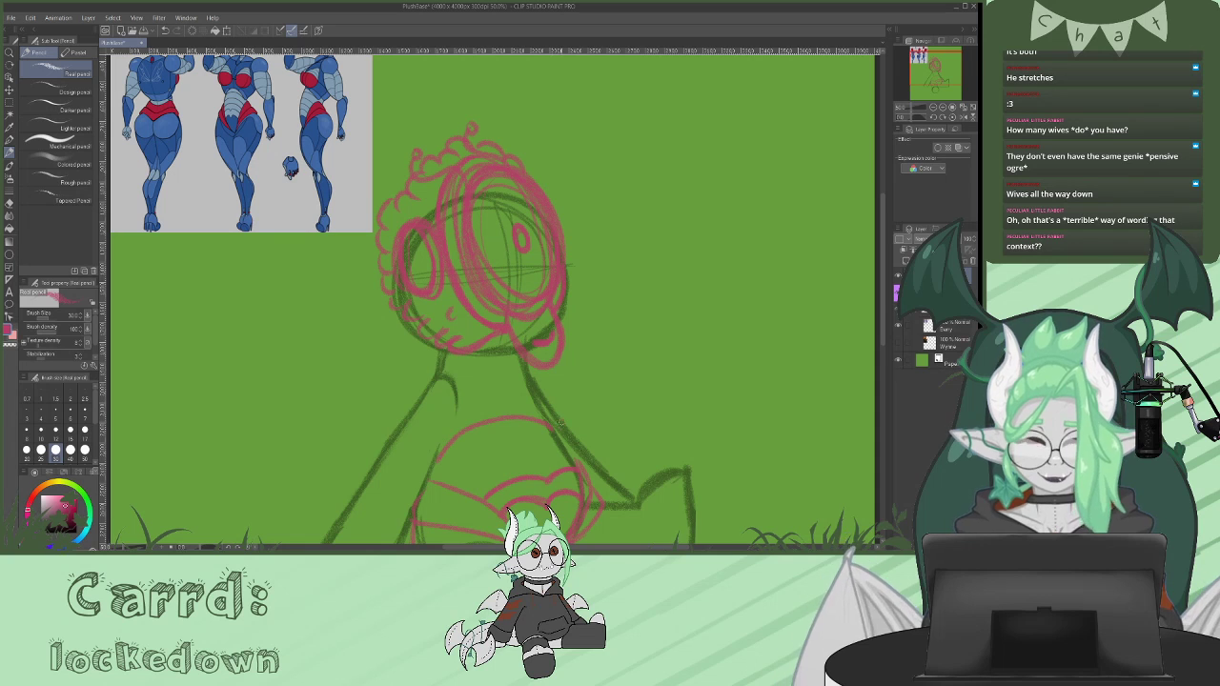
key(ctrl+z)
mouse_move(545, 420)
mouse_down()
mouse_move(461, 433)
mouse_move(434, 478)
mouse_up()
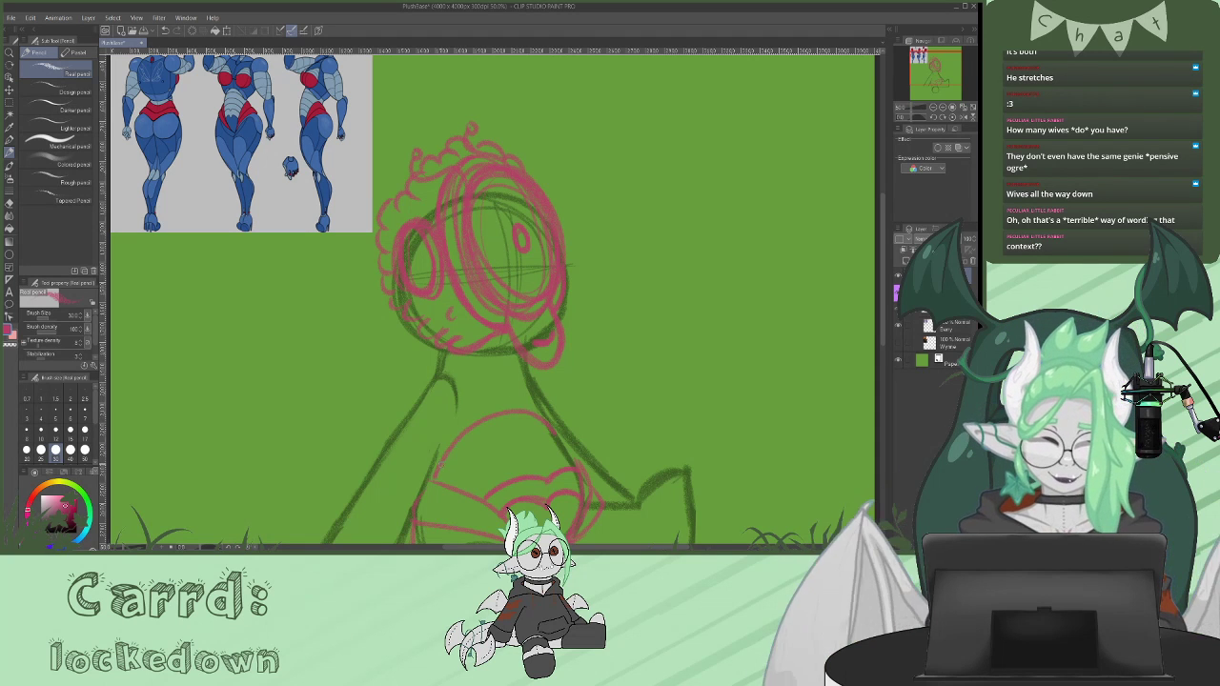
mouse_move(558, 439)
mouse_down()
mouse_move(484, 449)
mouse_move(456, 484)
mouse_up()
mouse_move(576, 462)
mouse_down()
mouse_move(522, 457)
mouse_move(473, 490)
mouse_up()
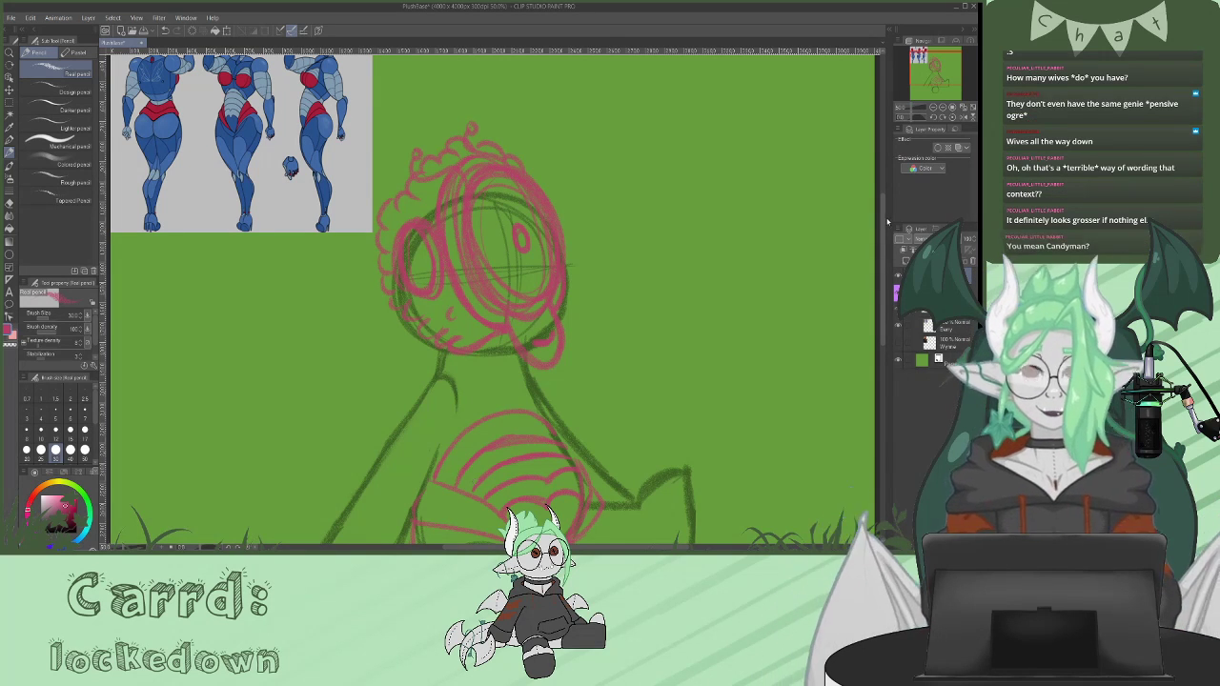
- Sketch a rounded shoulder cap with curved segments on the near upper arm, and run the eraser along the arm's outer edge
mouse_move(882, 227)
mouse_down()
mouse_move(883, 202)
mouse_move(882, 214)
mouse_up()
scroll(883, 214, down, 1)
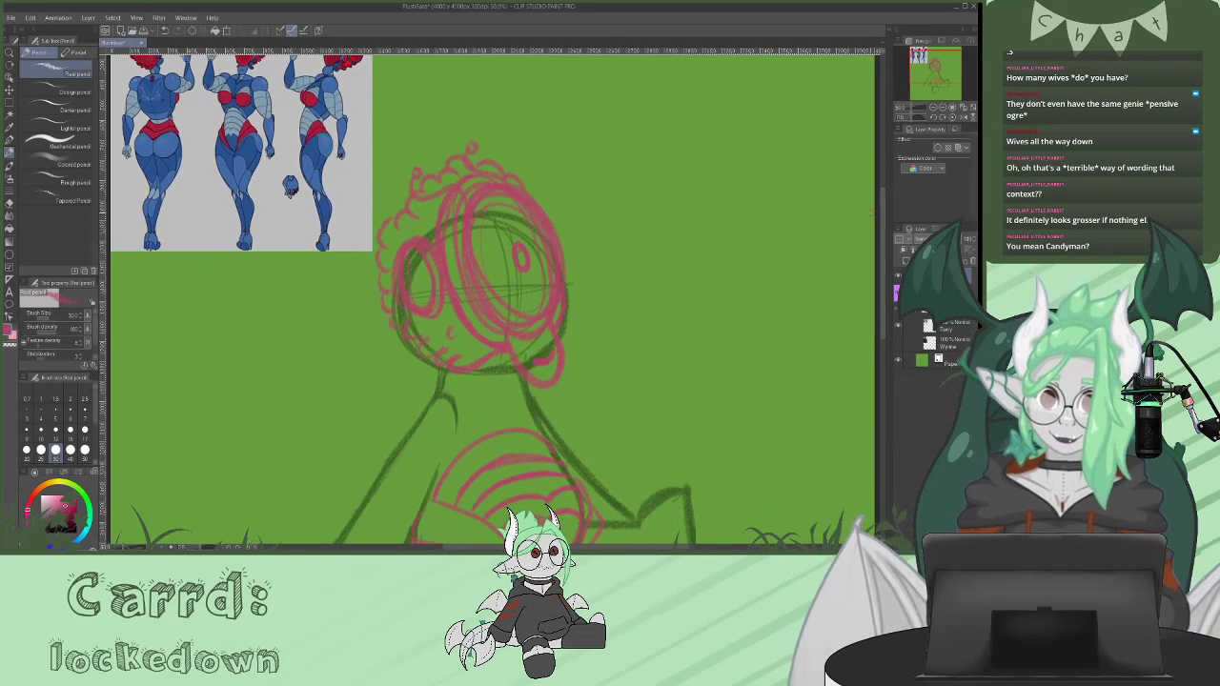
mouse_move(448, 394)
mouse_down()
mouse_move(406, 427)
mouse_move(438, 450)
mouse_move(454, 442)
mouse_move(462, 404)
mouse_up()
drag(406, 452, 433, 449)
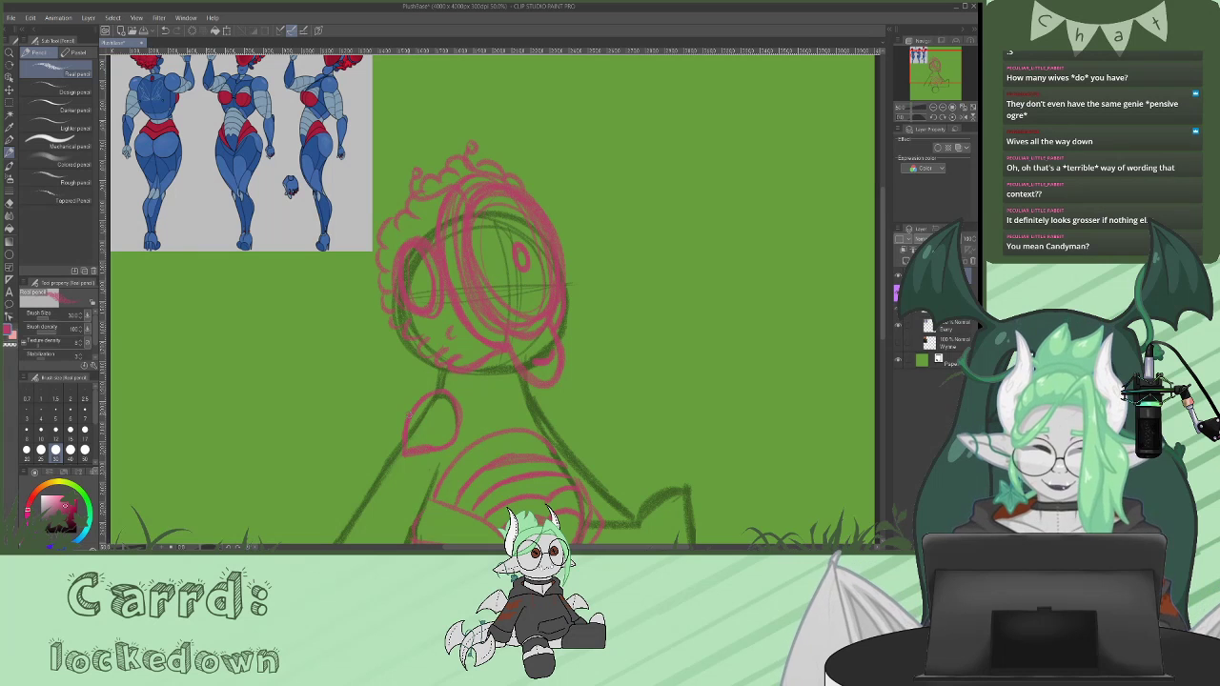
drag(885, 283, 885, 314)
mouse_move(403, 334)
mouse_down()
mouse_move(388, 362)
mouse_move(426, 384)
mouse_move(439, 352)
mouse_move(415, 388)
mouse_move(372, 382)
mouse_move(402, 407)
mouse_move(431, 389)
mouse_up()
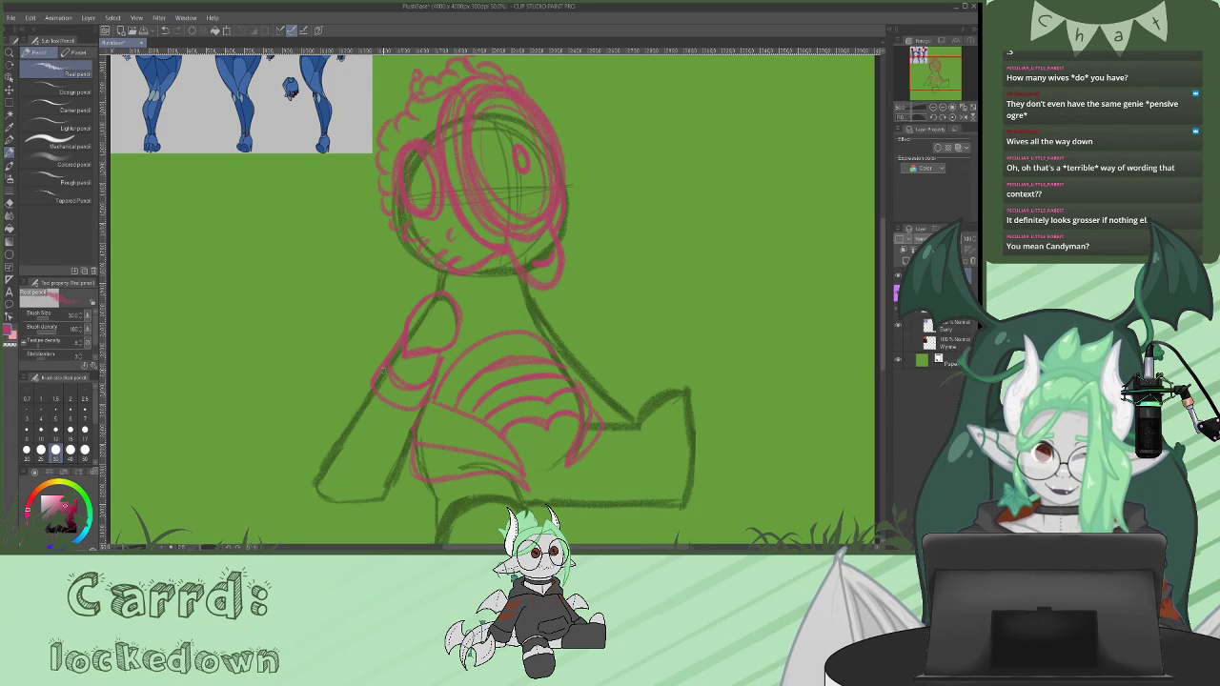
click(10, 203)
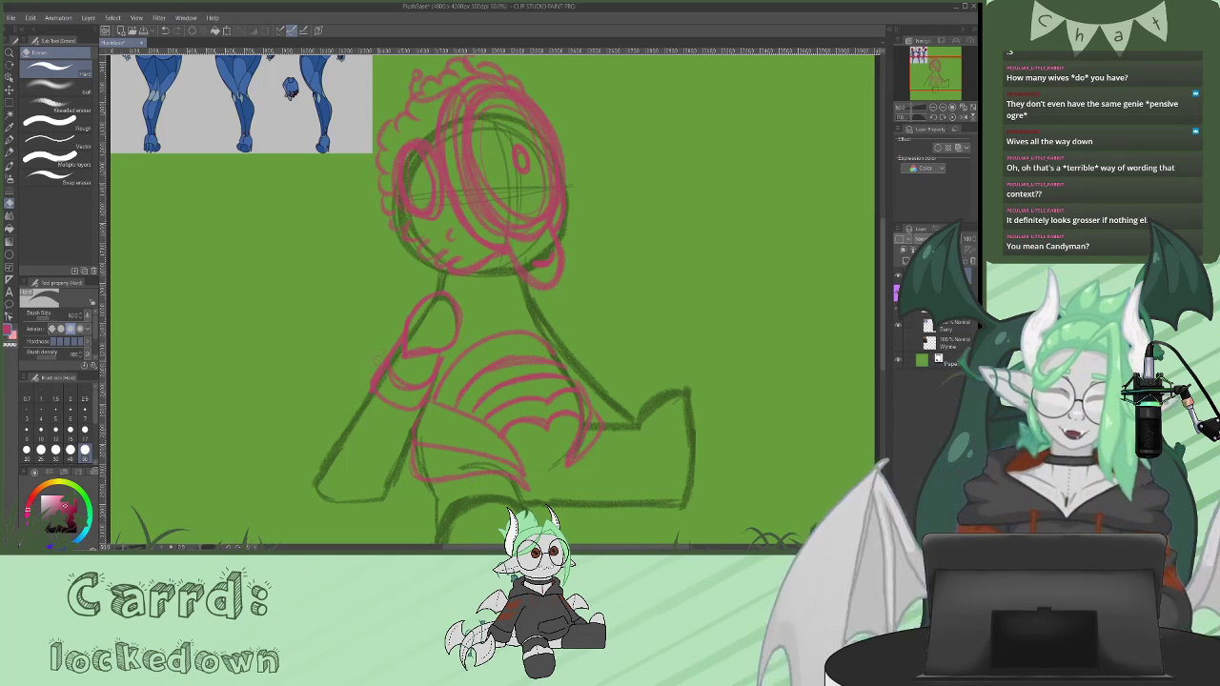
drag(388, 347, 368, 383)
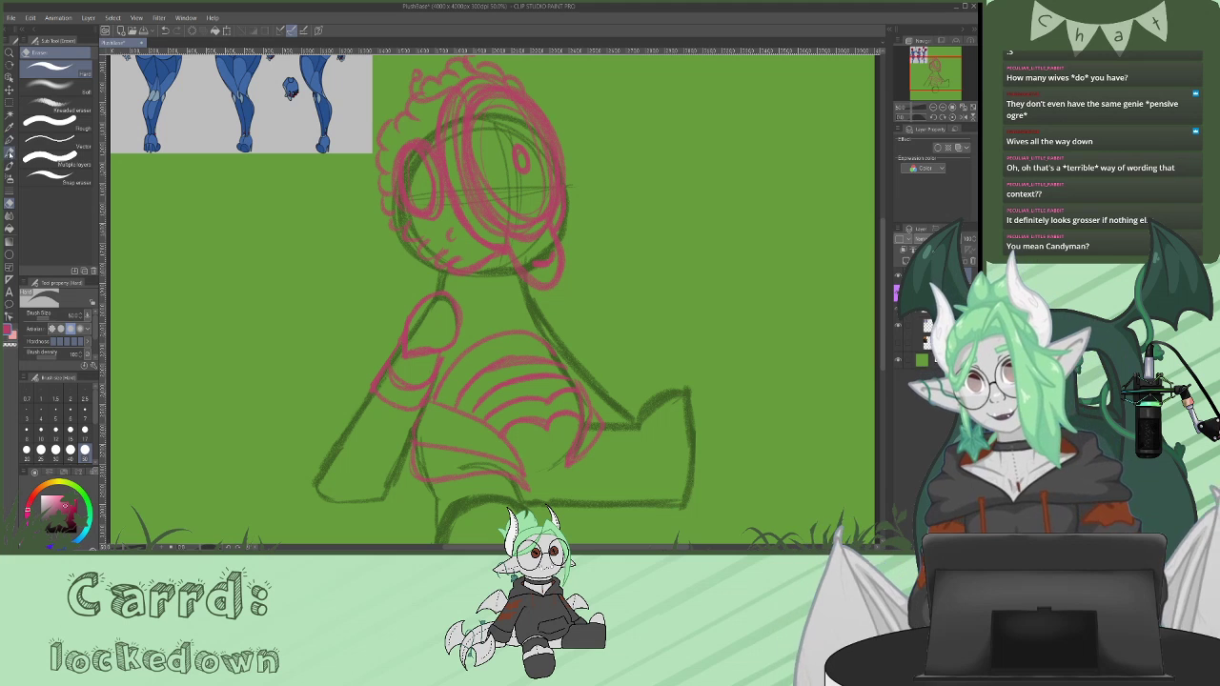
click(9, 139)
- Compare the sketch with the reference sheet and add another curved segment band to the near arm
scroll(885, 277, up, 5)
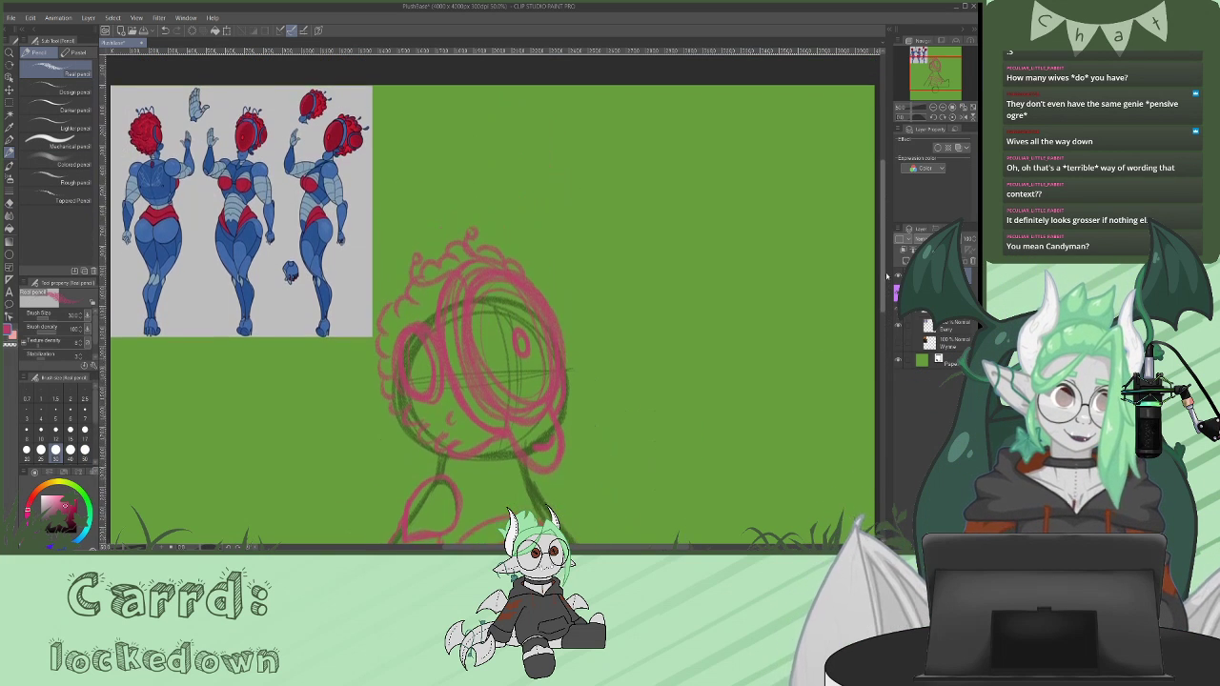
scroll(884, 276, down, 1)
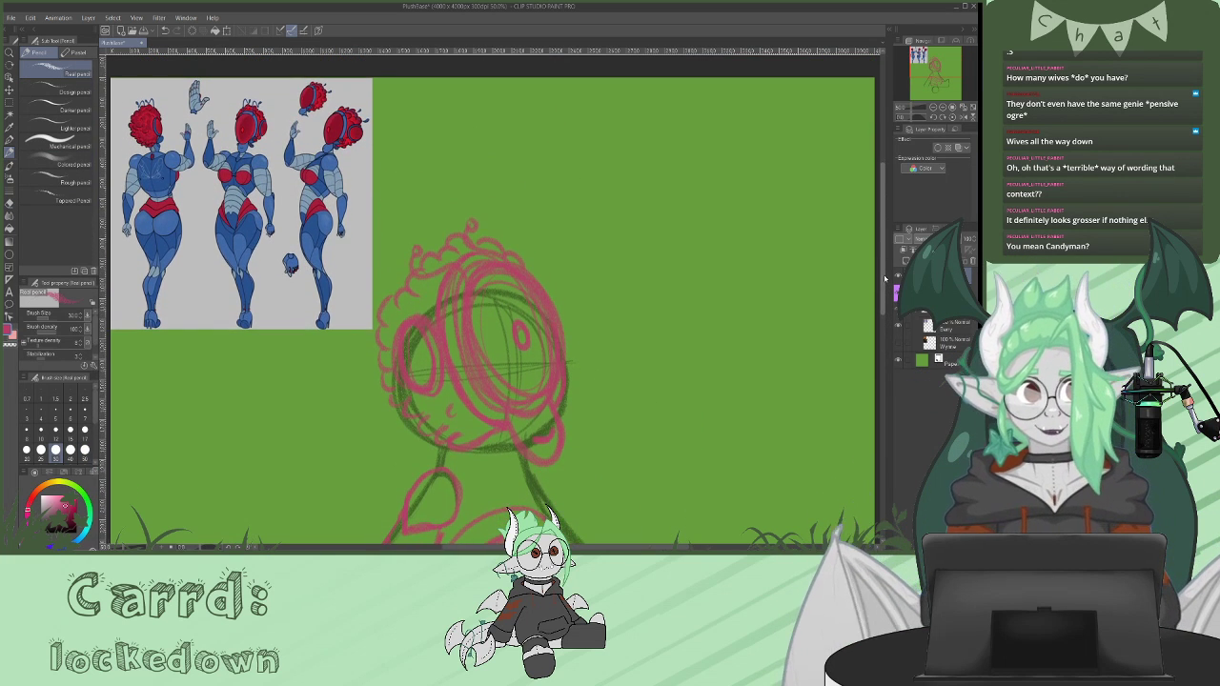
scroll(886, 279, down, 1)
scroll(890, 279, up, 1)
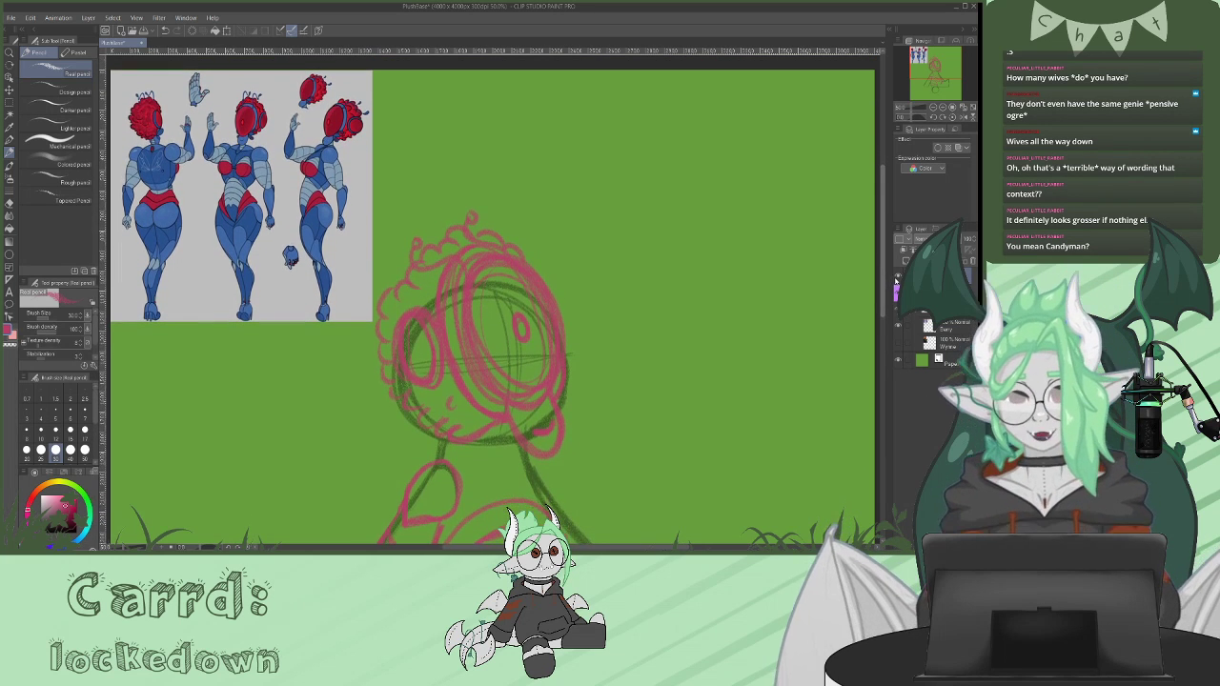
scroll(893, 279, down, 2)
scroll(880, 340, down, 10)
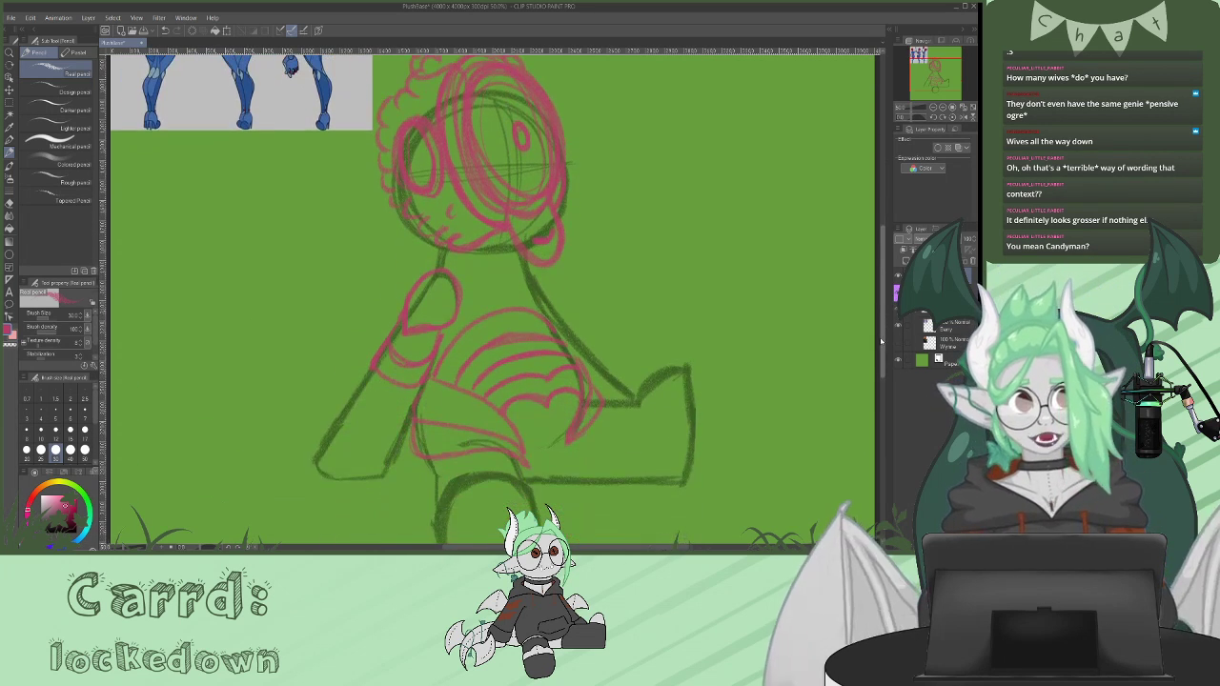
drag(880, 341, 878, 339)
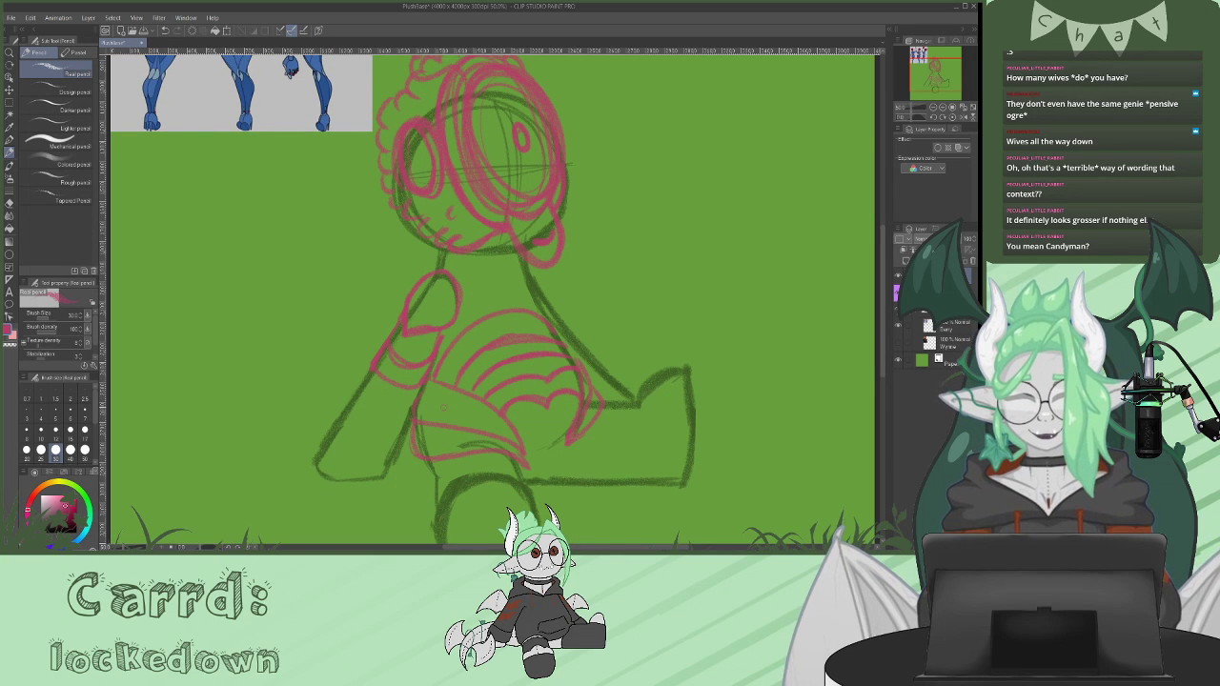
scroll(888, 276, up, 2)
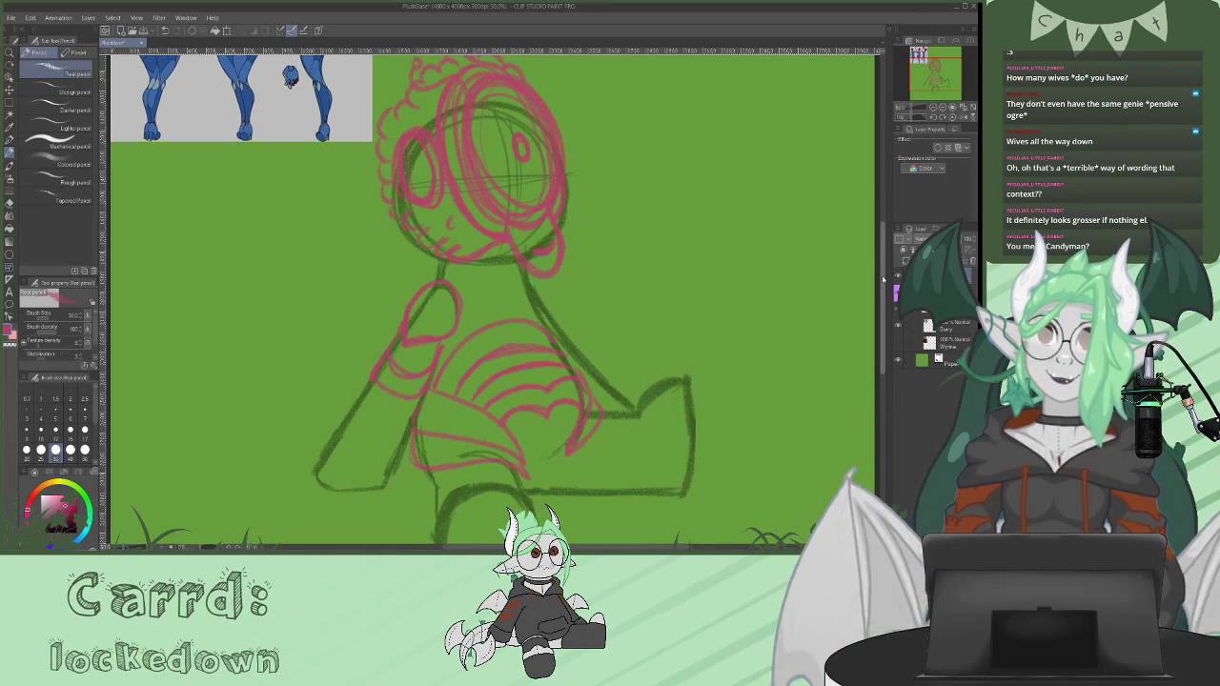
mouse_move(884, 279)
mouse_down()
mouse_move(884, 305)
mouse_move(887, 244)
mouse_move(886, 286)
mouse_up()
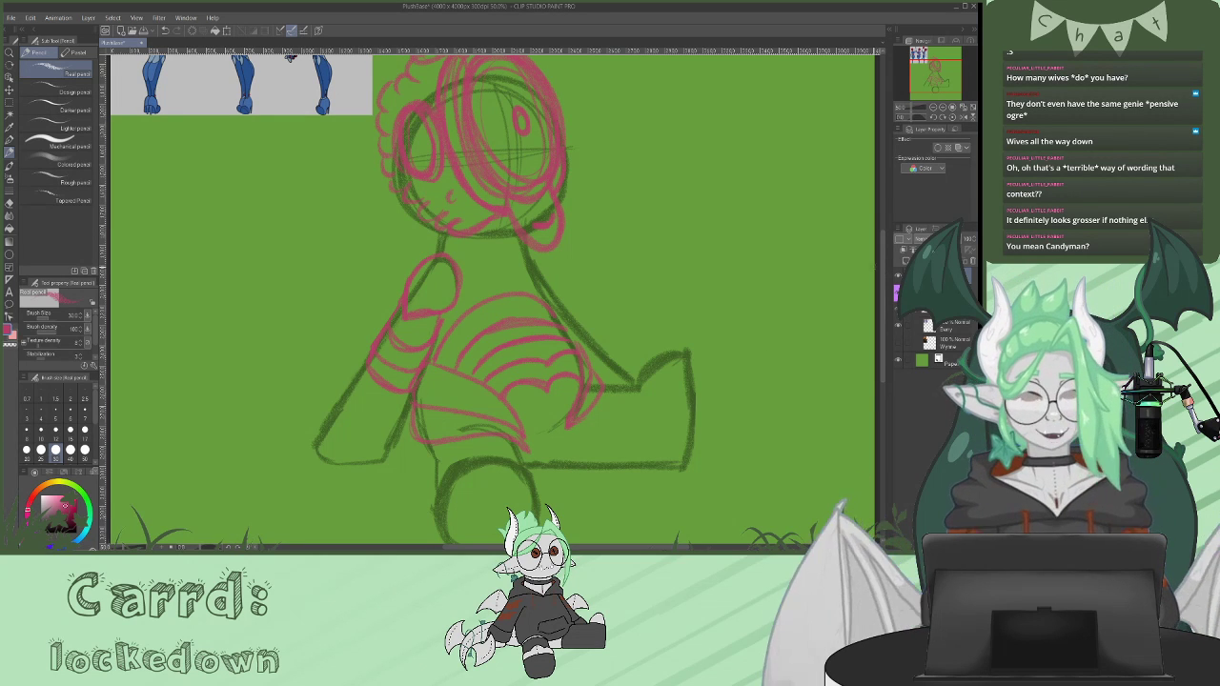
- Sketch the far shoulder's contour and a scalloped chest top with a banded collar around the neck
drag(534, 264, 553, 295)
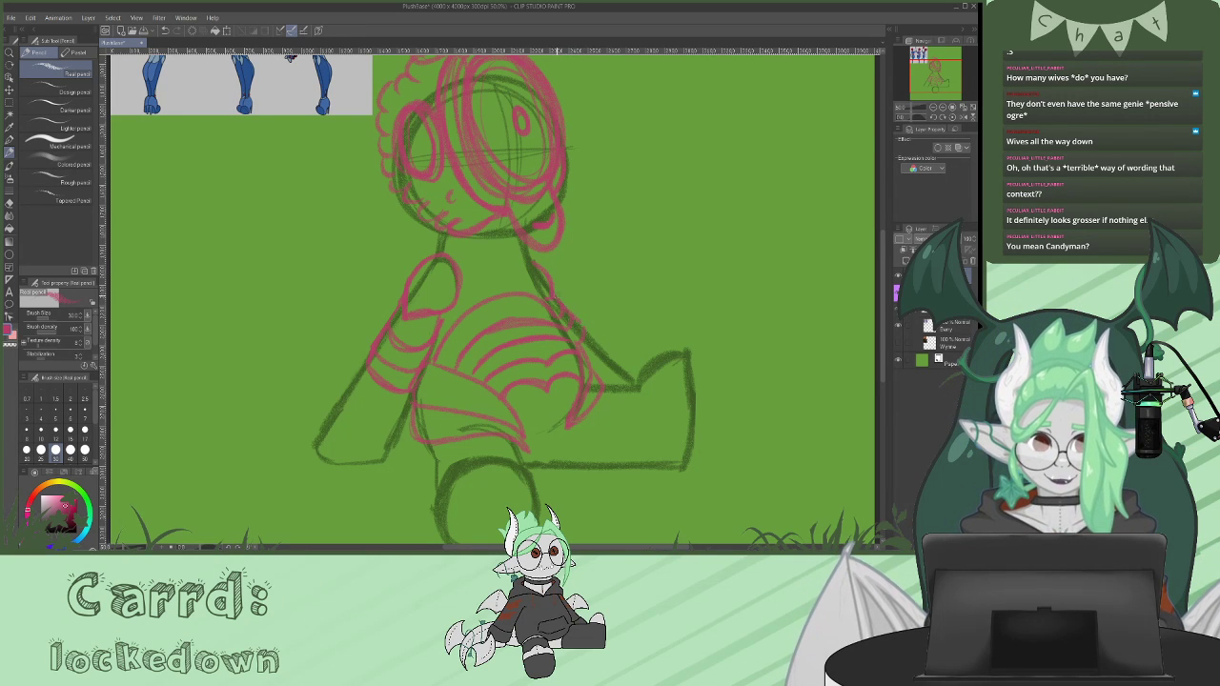
mouse_move(891, 270)
mouse_down()
mouse_move(886, 218)
mouse_move(882, 278)
mouse_move(881, 200)
mouse_move(881, 220)
mouse_up()
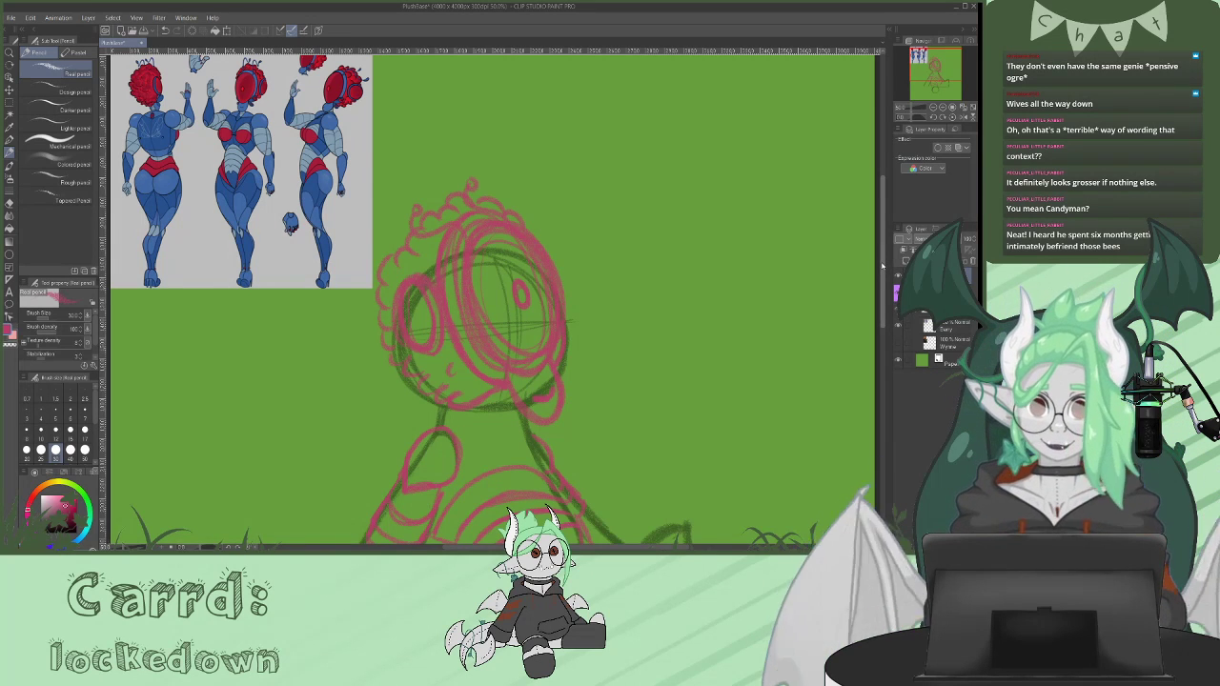
drag(883, 264, 883, 265)
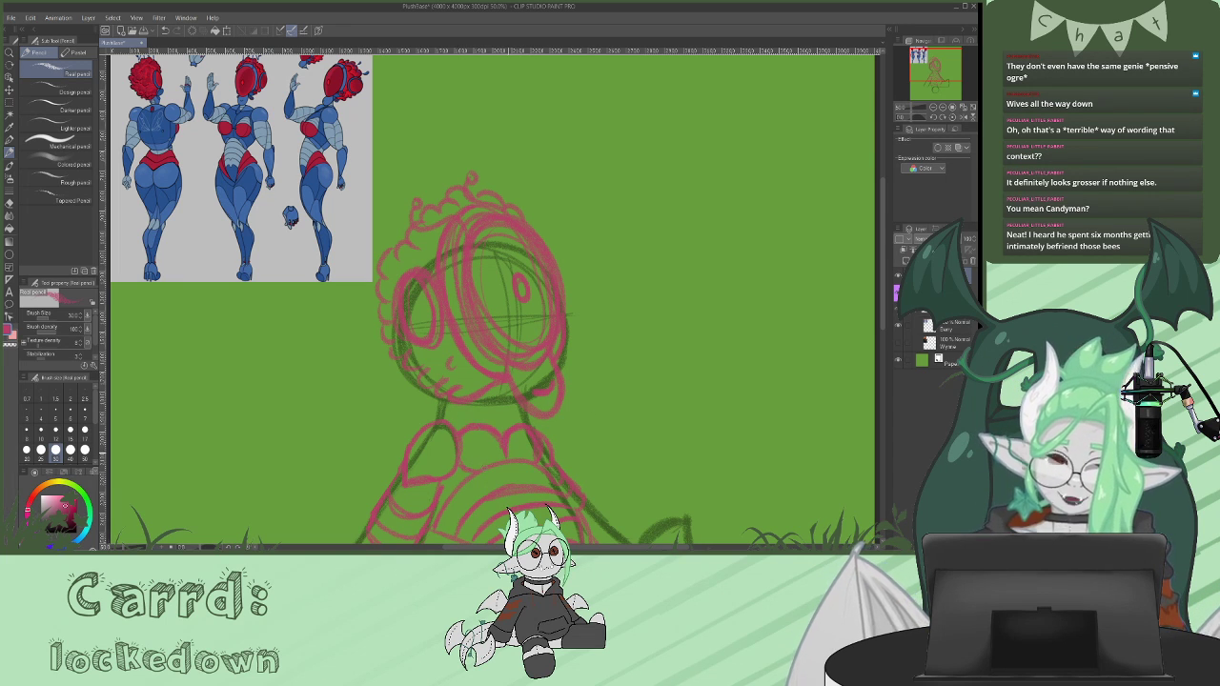
drag(883, 263, 883, 276)
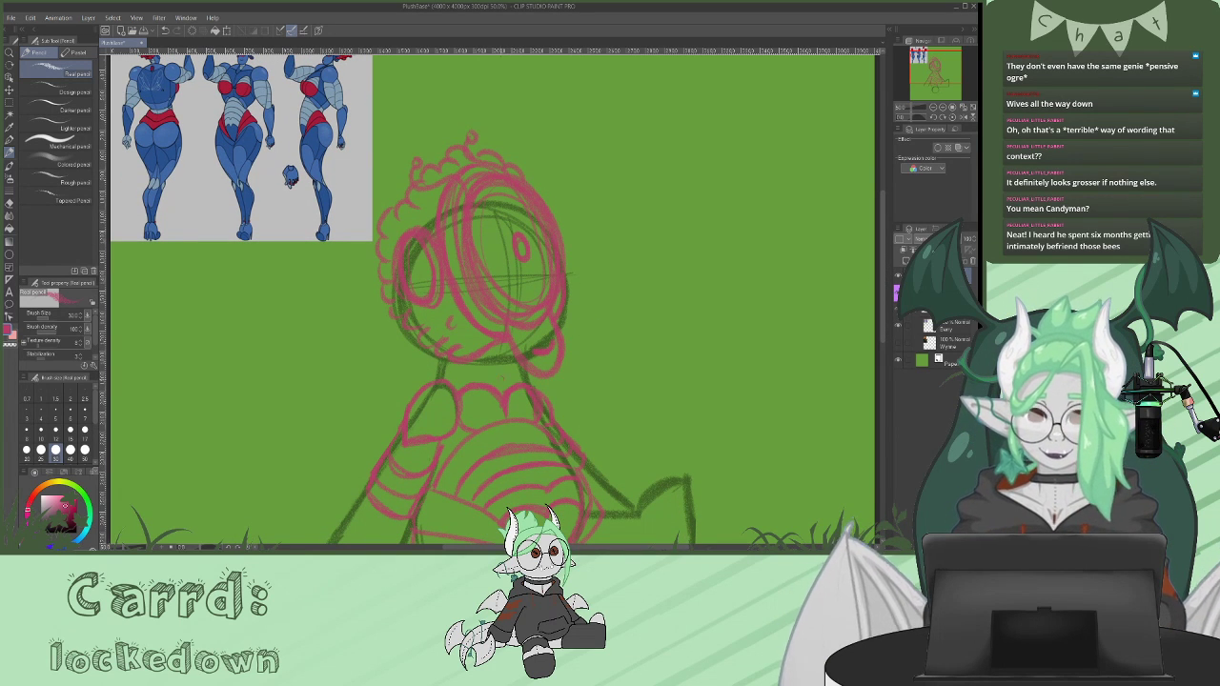
mouse_move(528, 375)
mouse_down()
mouse_move(441, 373)
mouse_move(520, 370)
mouse_up()
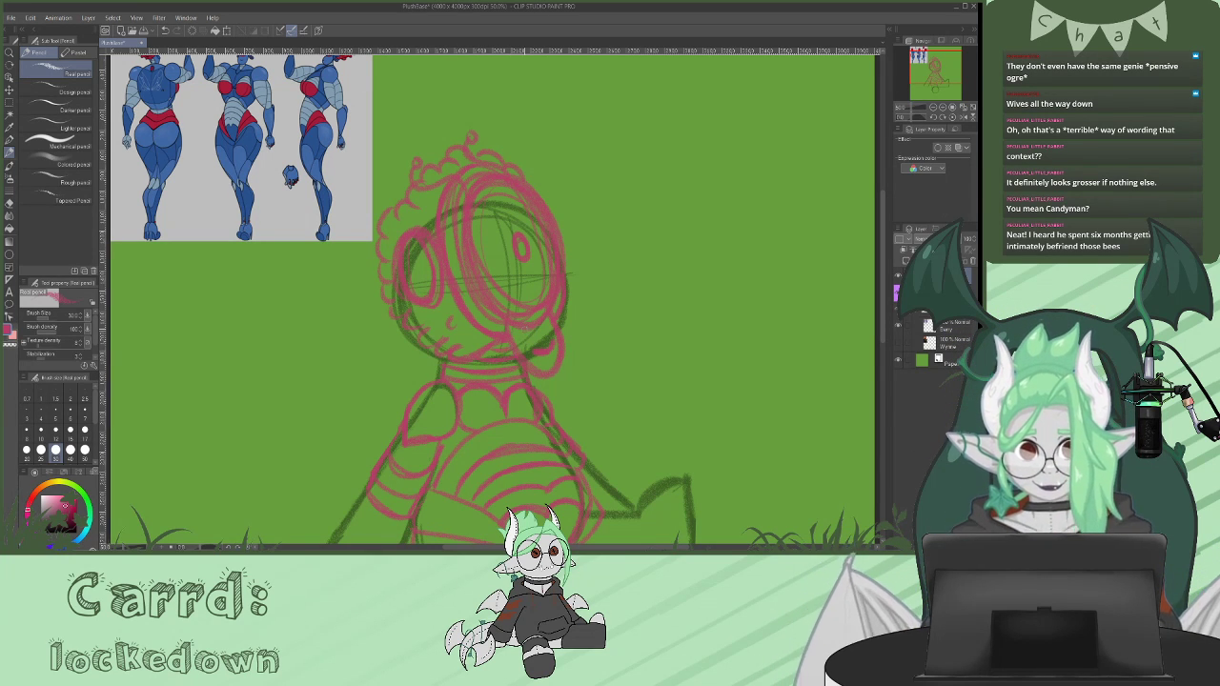
- Sketch a small pointed toe on the far foot and a squared toe at the base of the near foot's round sole
drag(883, 270, 888, 238)
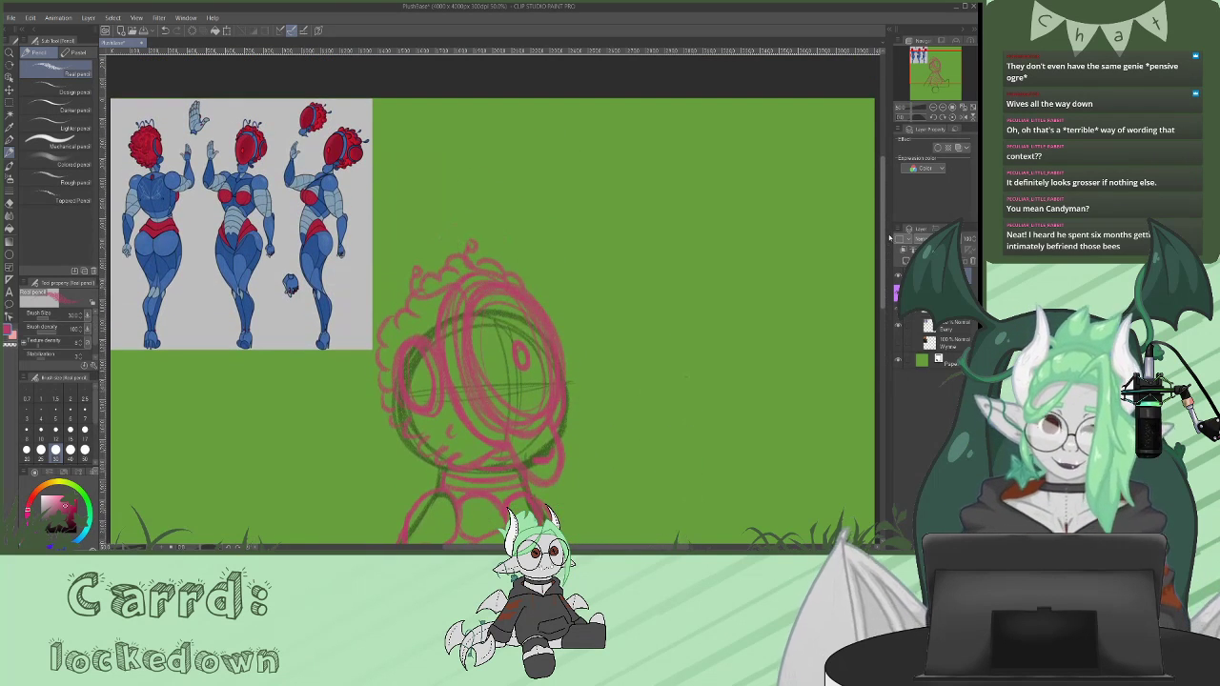
scroll(684, 377, down, 5)
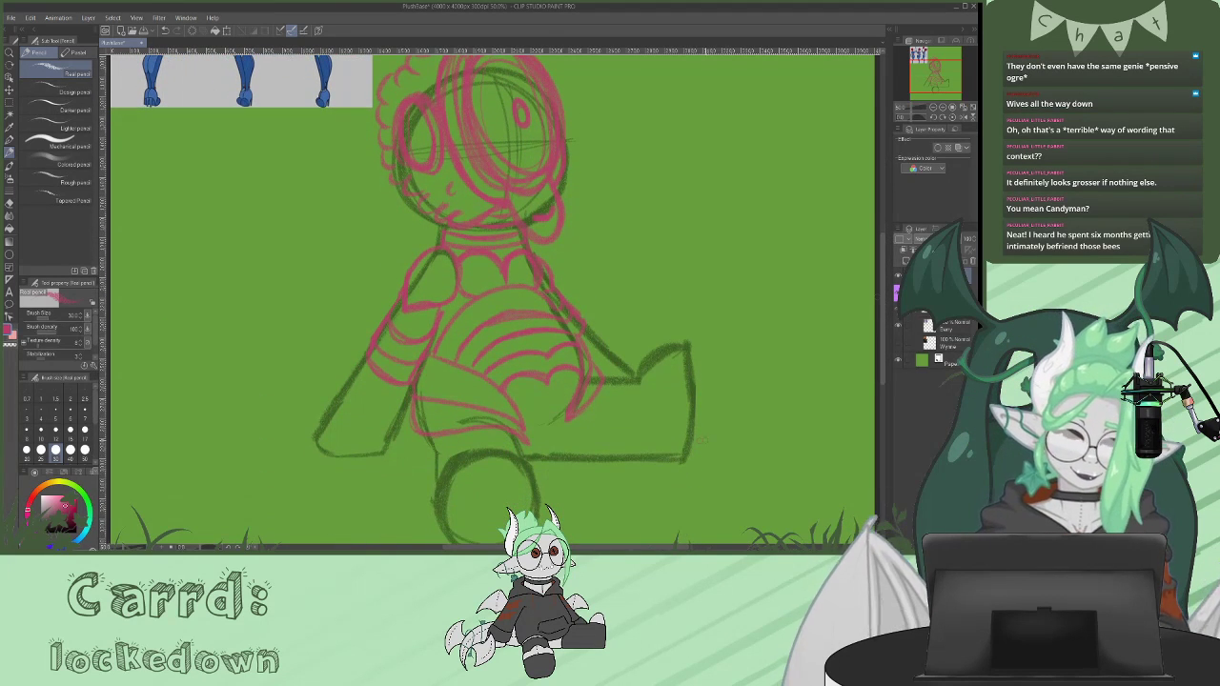
mouse_move(693, 434)
mouse_down()
mouse_move(716, 440)
mouse_move(688, 448)
mouse_up()
scroll(484, 481, down, 1)
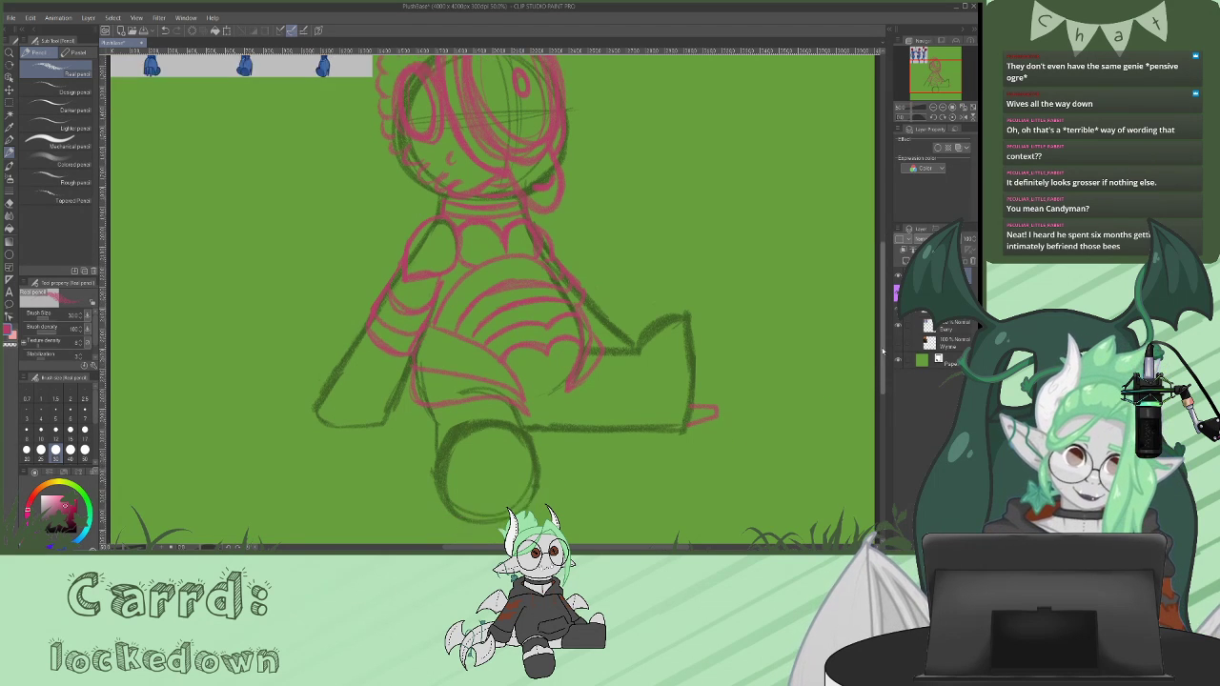
mouse_move(478, 495)
mouse_down()
mouse_move(502, 473)
mouse_move(480, 496)
mouse_up()
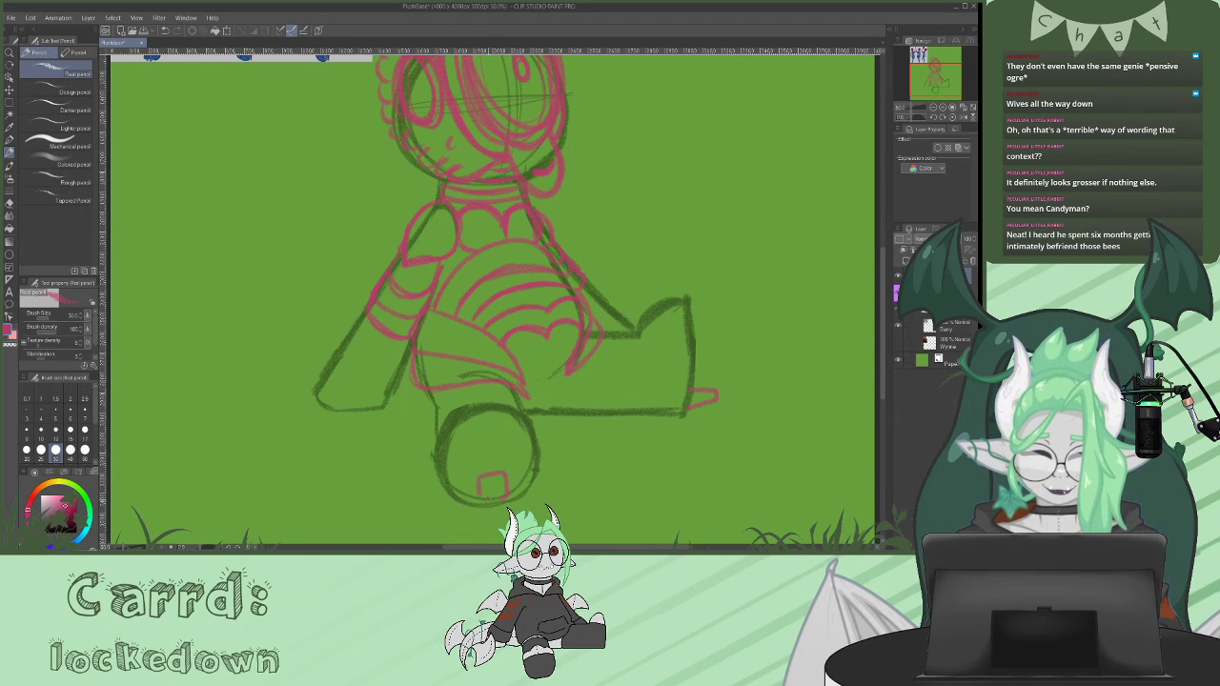
scroll(878, 259, up, 4)
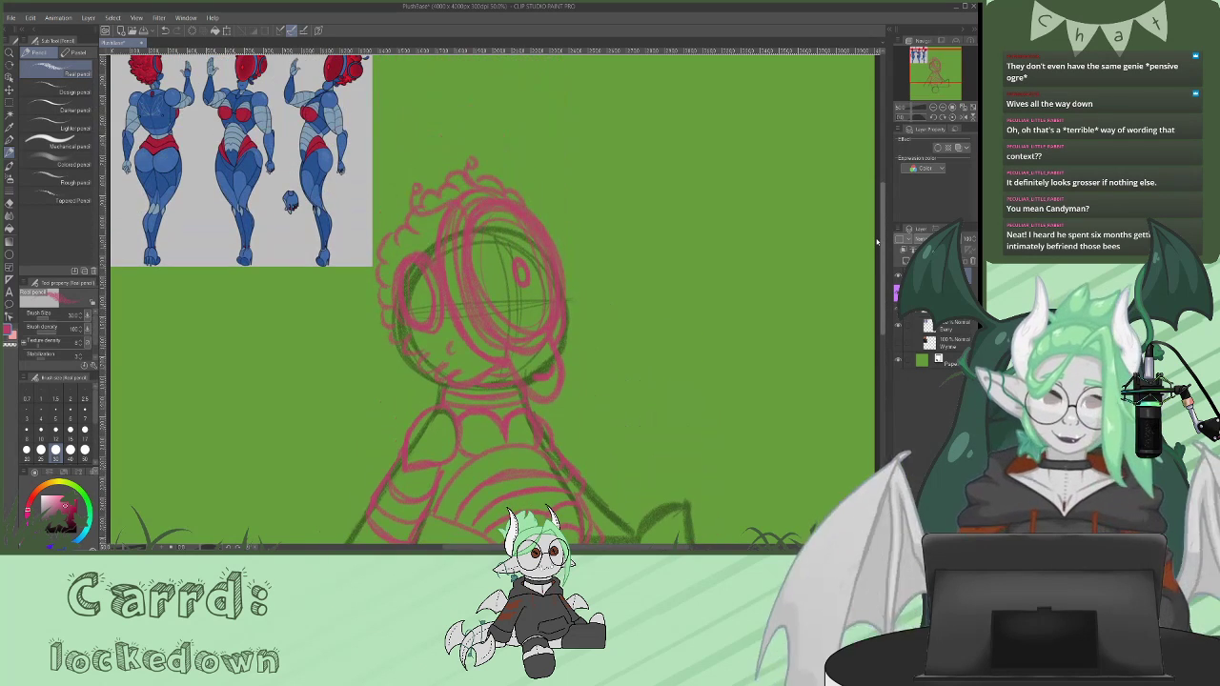
- Sketch a curved line across the top of the far foot and an arc across the upper part of the near foot's round sole
scroll(879, 258, down, 3)
drag(634, 370, 690, 380)
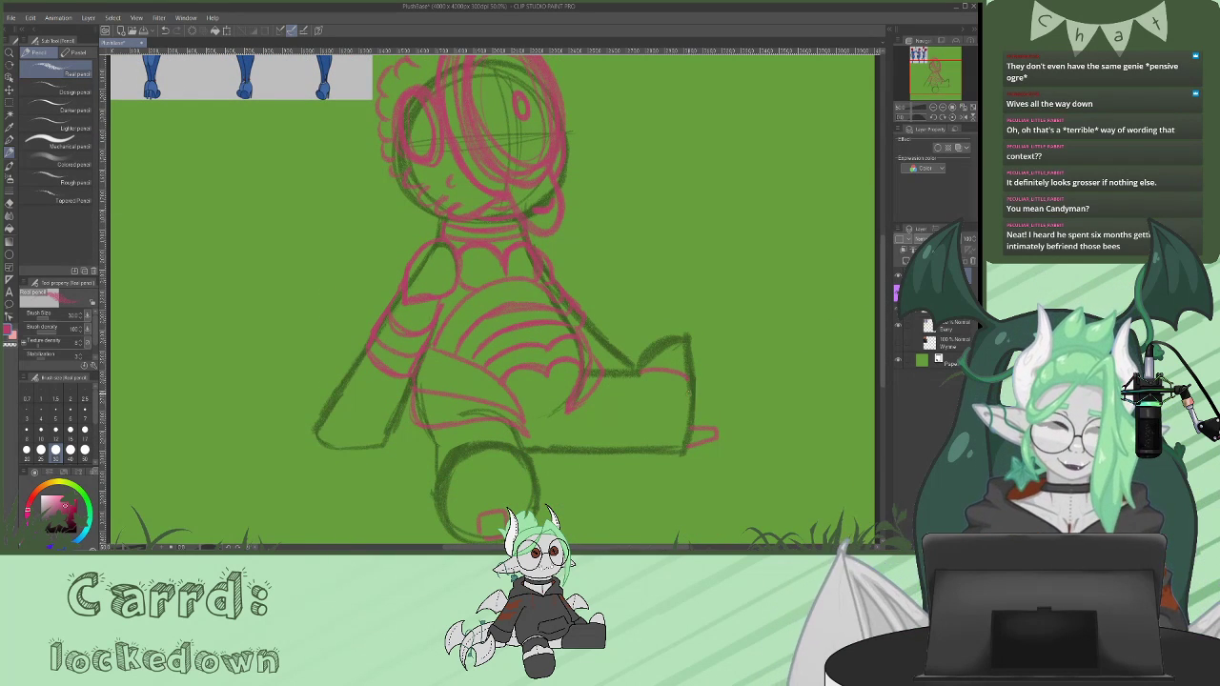
drag(457, 474, 535, 467)
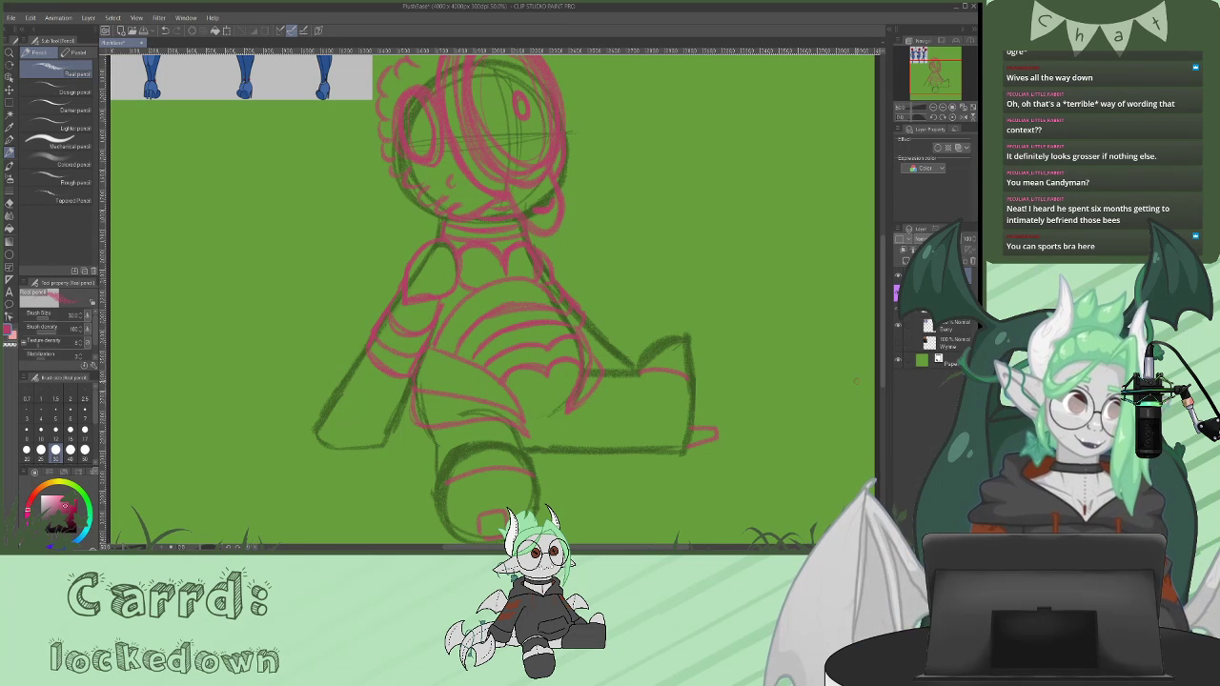
- Compare the seated sketch's arms, torso and legs with the body segments shown on the reference sheet
scroll(882, 228, up, 3)
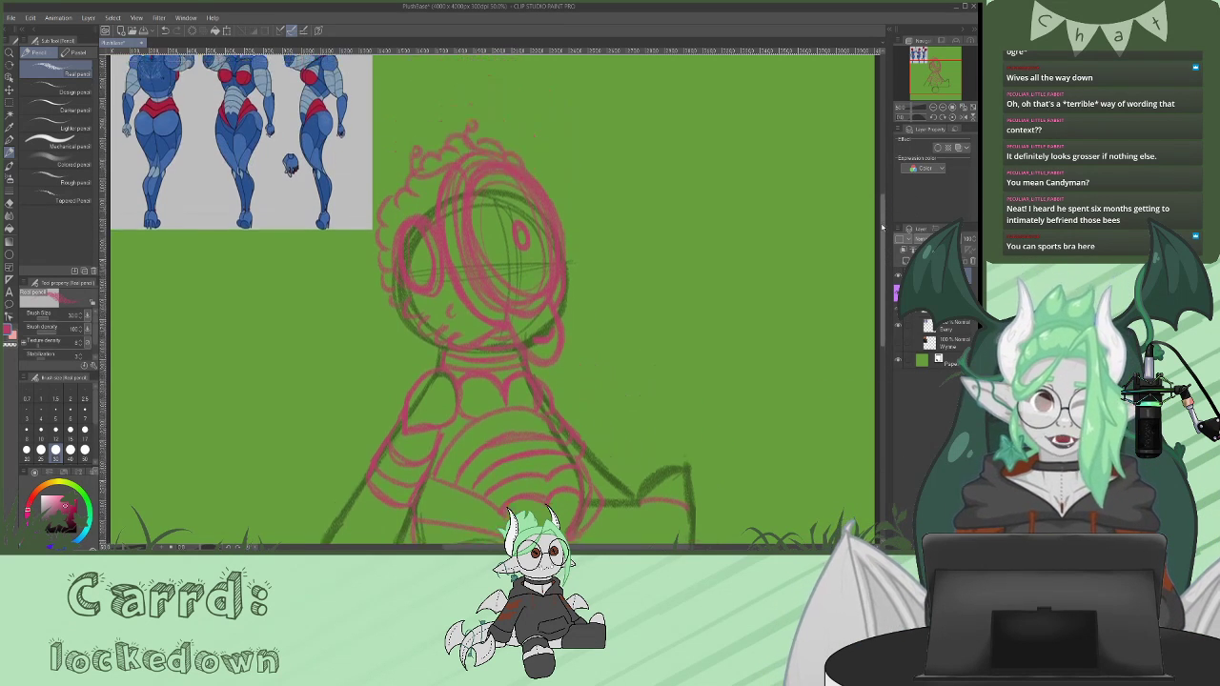
scroll(881, 229, up, 3)
scroll(882, 229, down, 2)
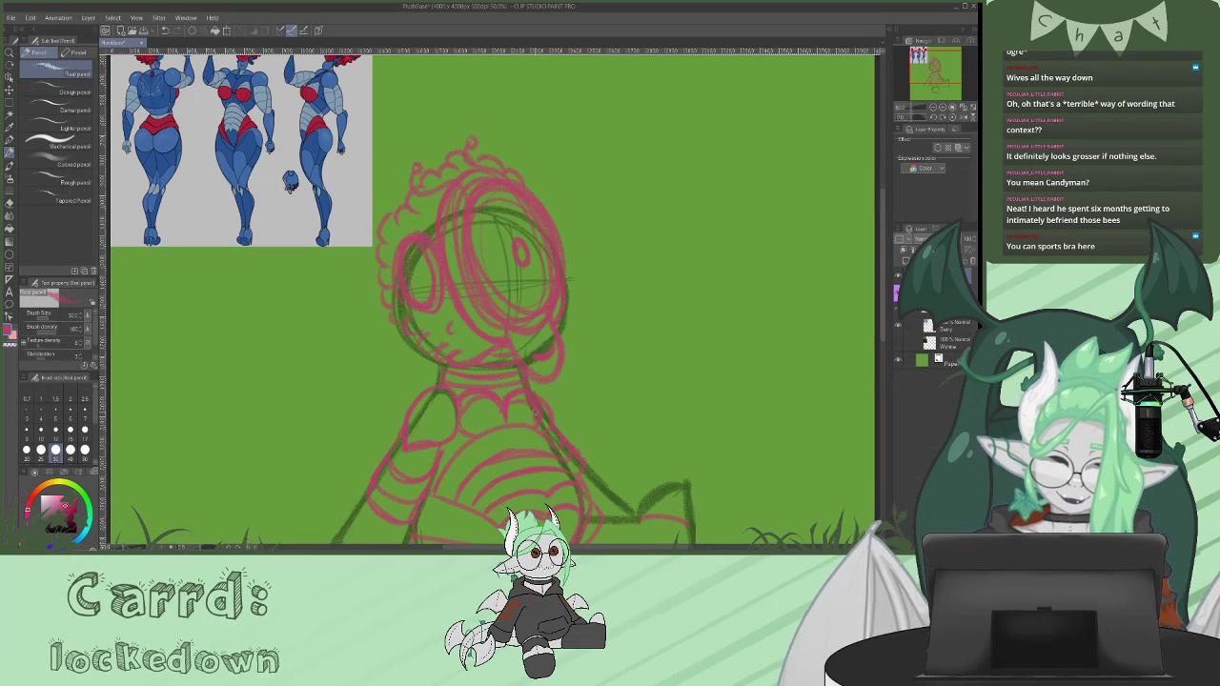
drag(882, 236, 882, 243)
scroll(882, 239, up, 3)
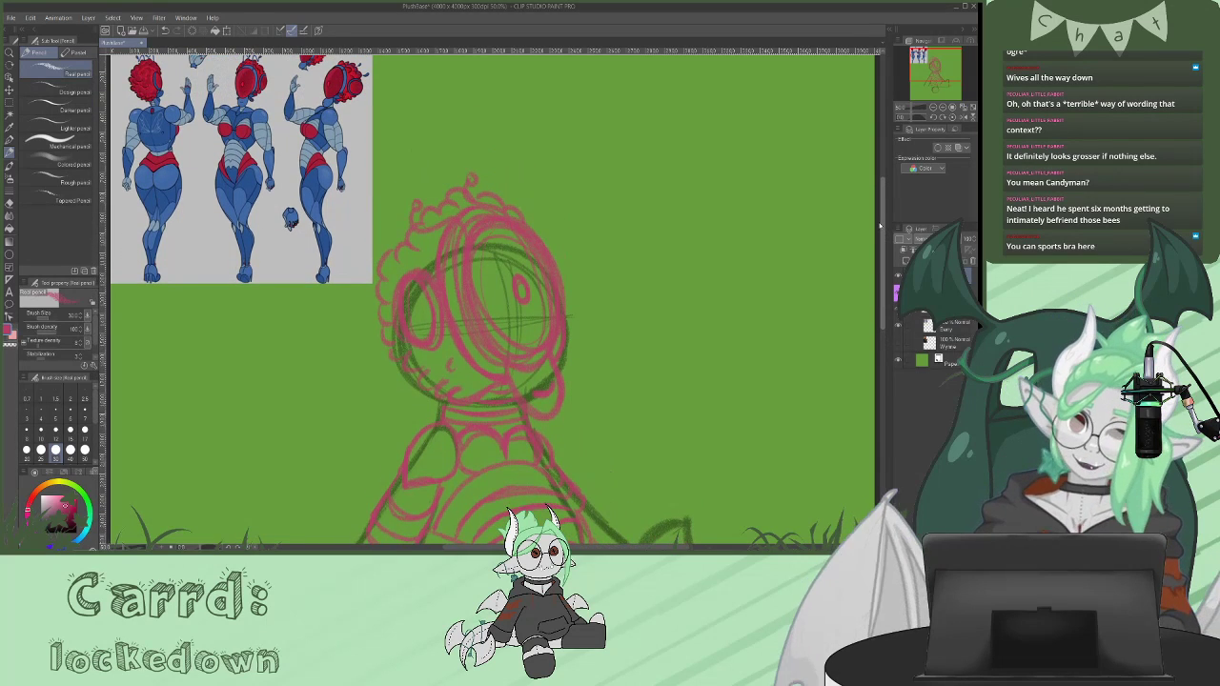
scroll(881, 228, down, 4)
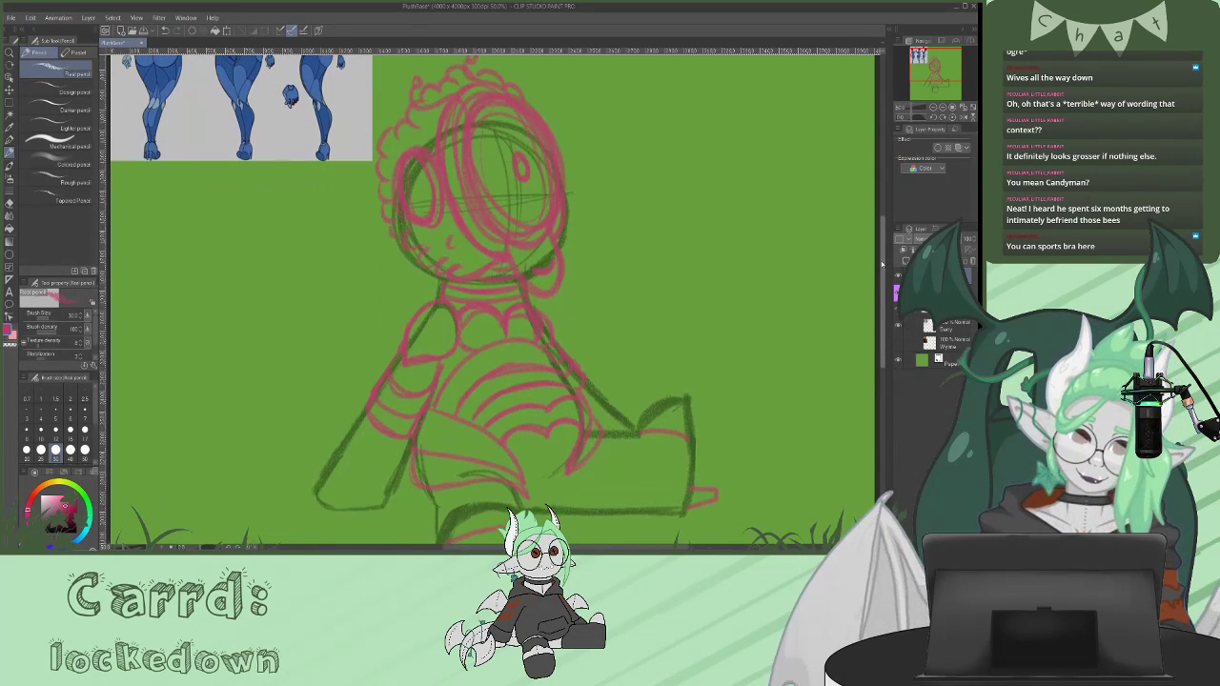
scroll(880, 233, up, 3)
drag(880, 237, 880, 239)
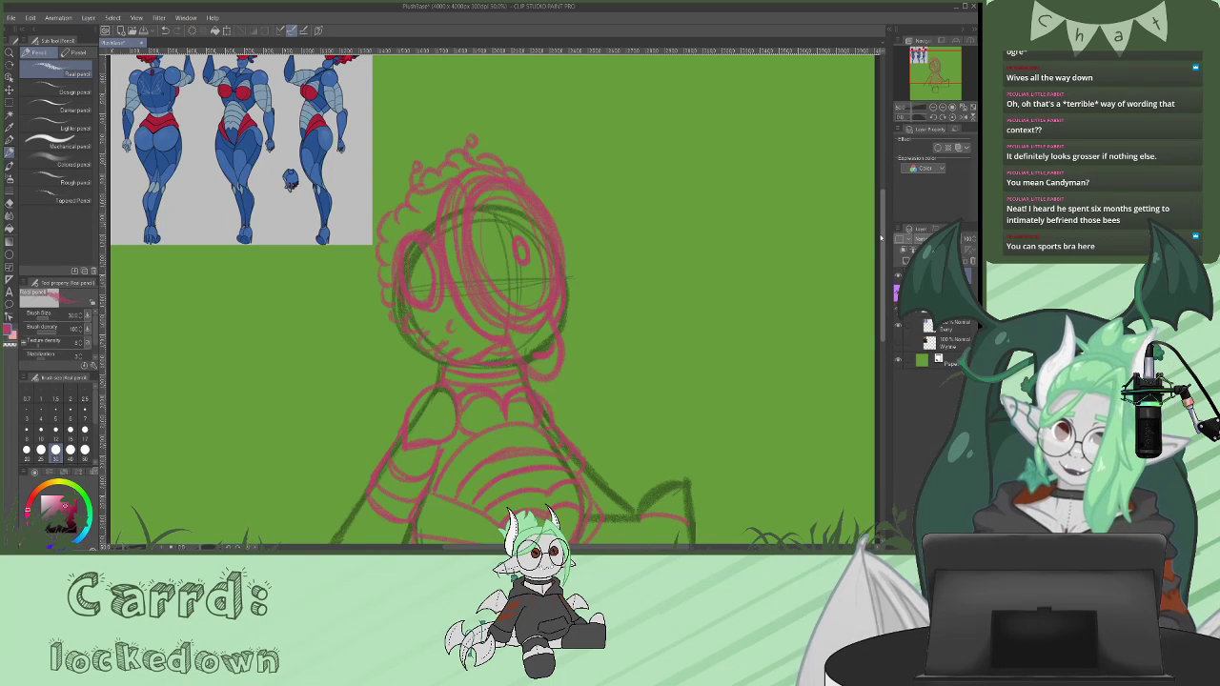
scroll(880, 234, down, 2)
scroll(881, 224, up, 4)
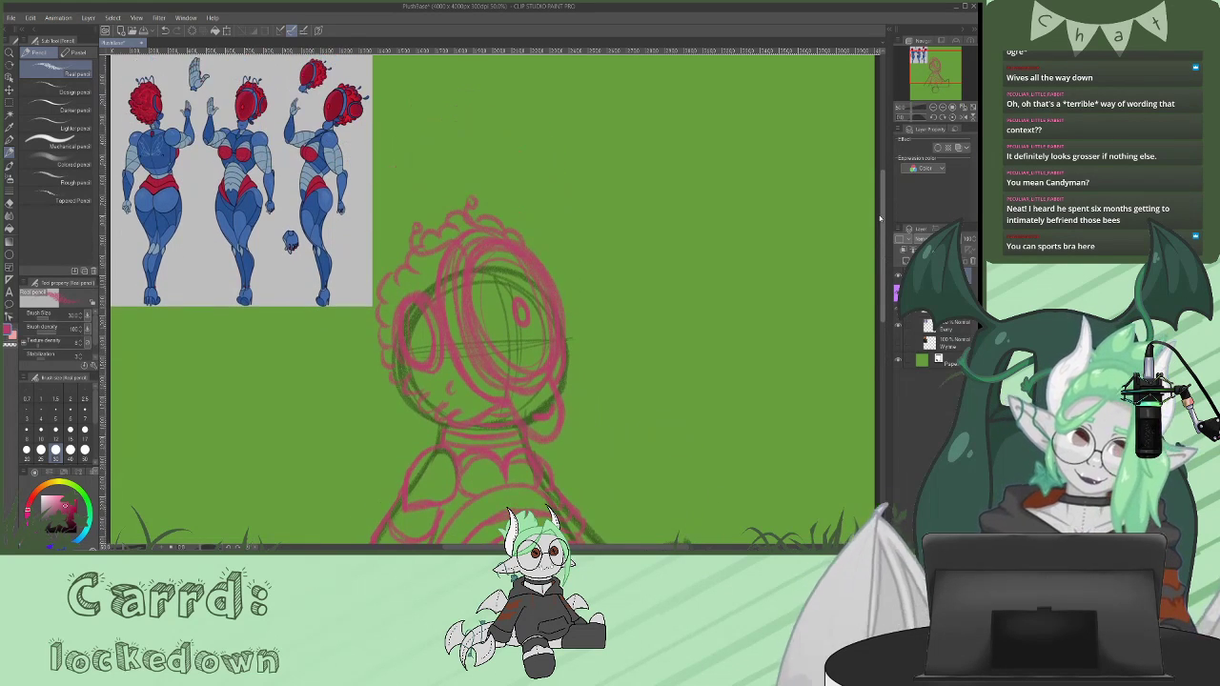
scroll(881, 217, down, 6)
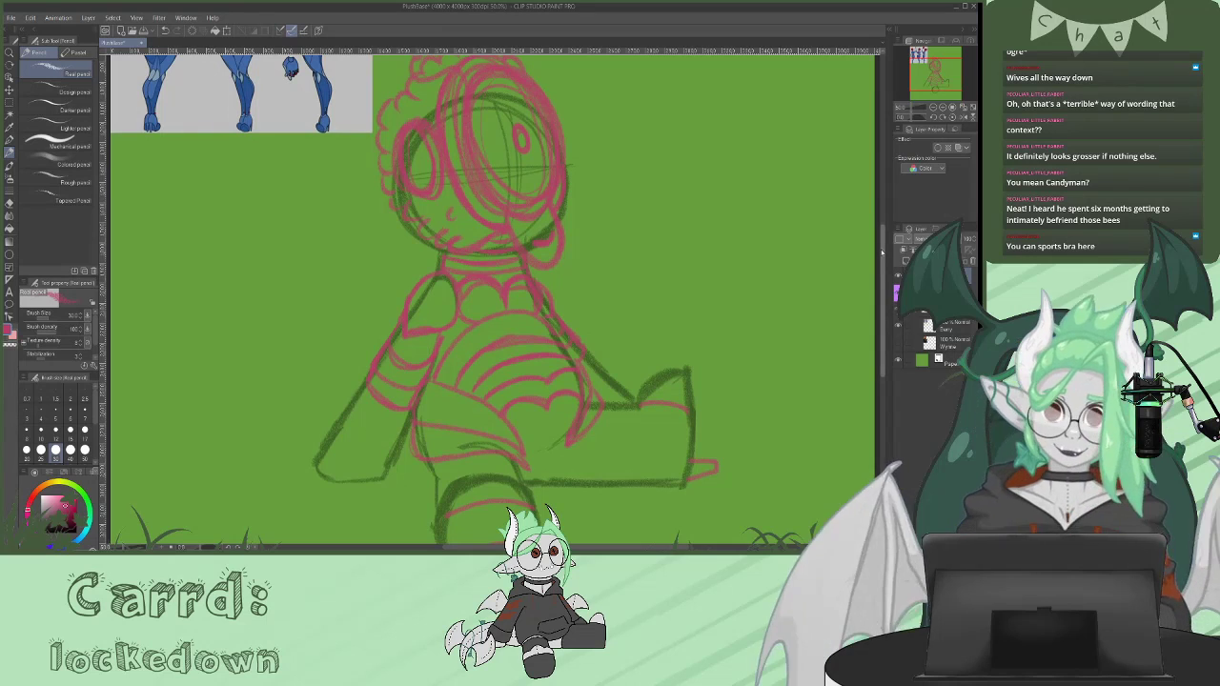
scroll(885, 229, up, 3)
scroll(885, 229, down, 3)
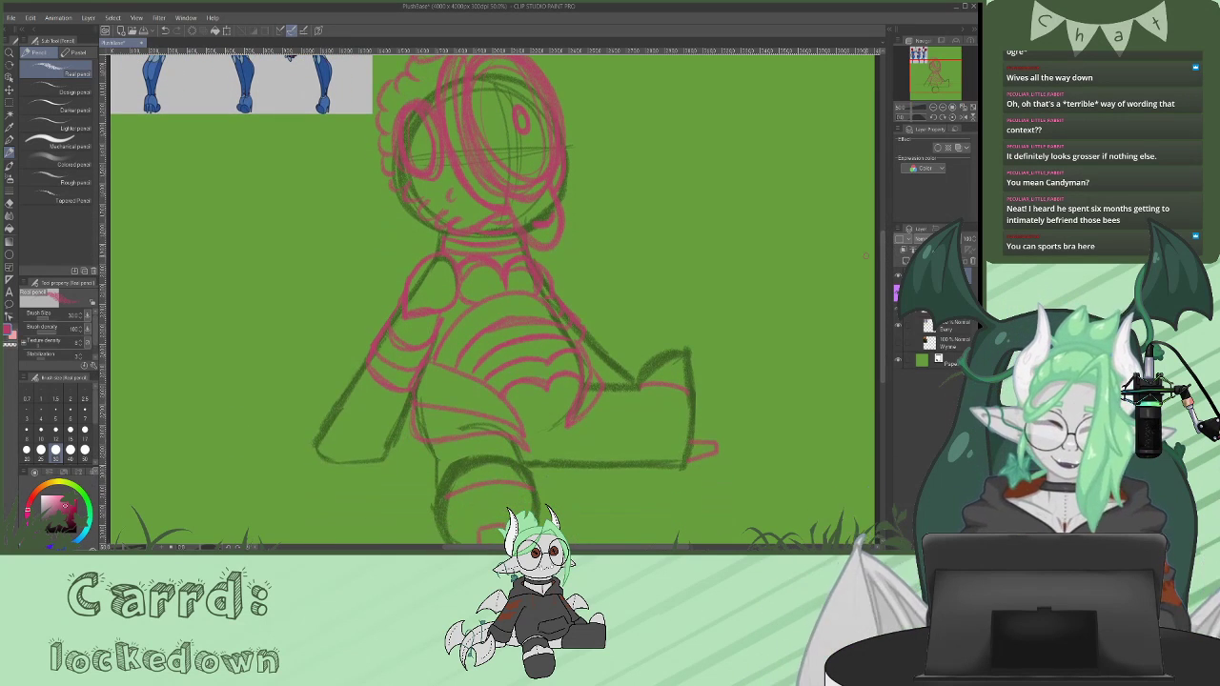
- Sketch a curved cuff line across the near forearm with a short elbow edge, and a bulging contour on the far arm beside the hip
drag(400, 395, 333, 419)
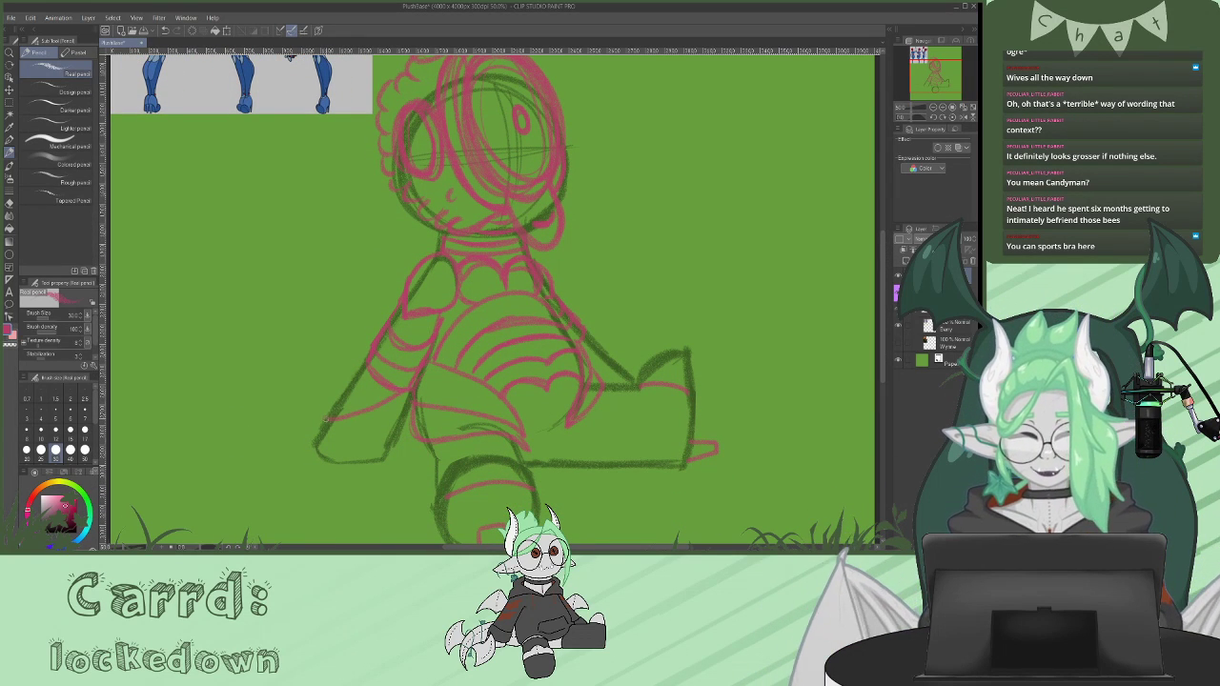
drag(400, 394, 396, 420)
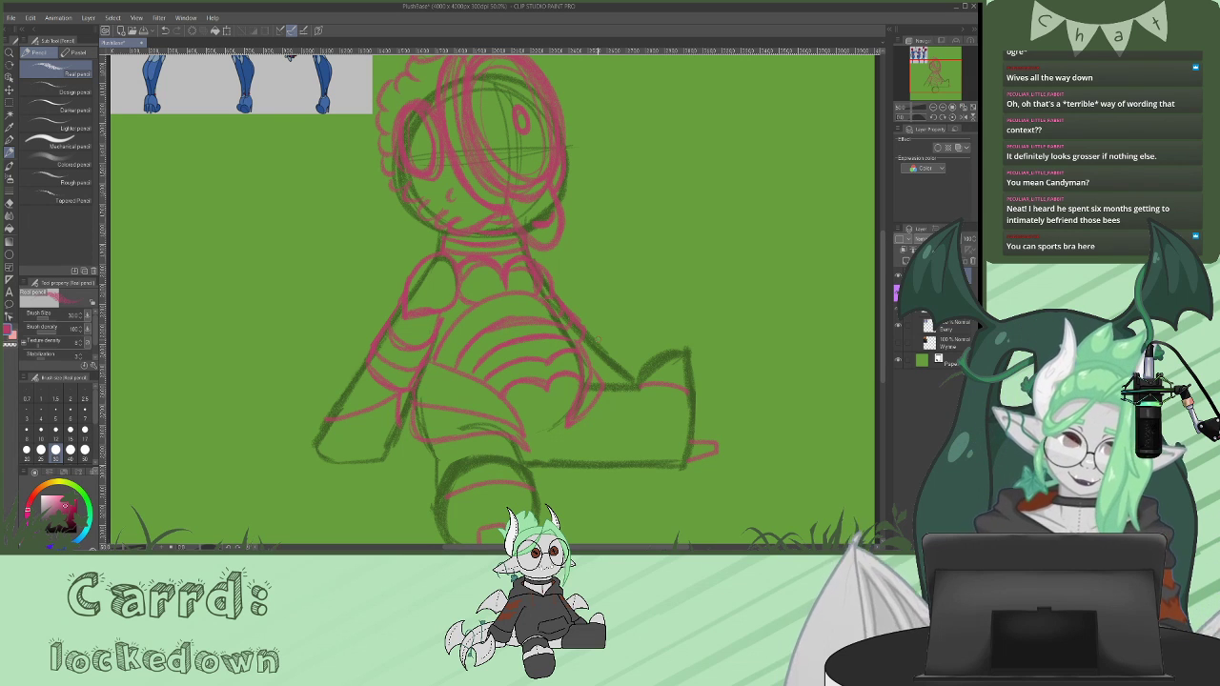
drag(588, 340, 592, 370)
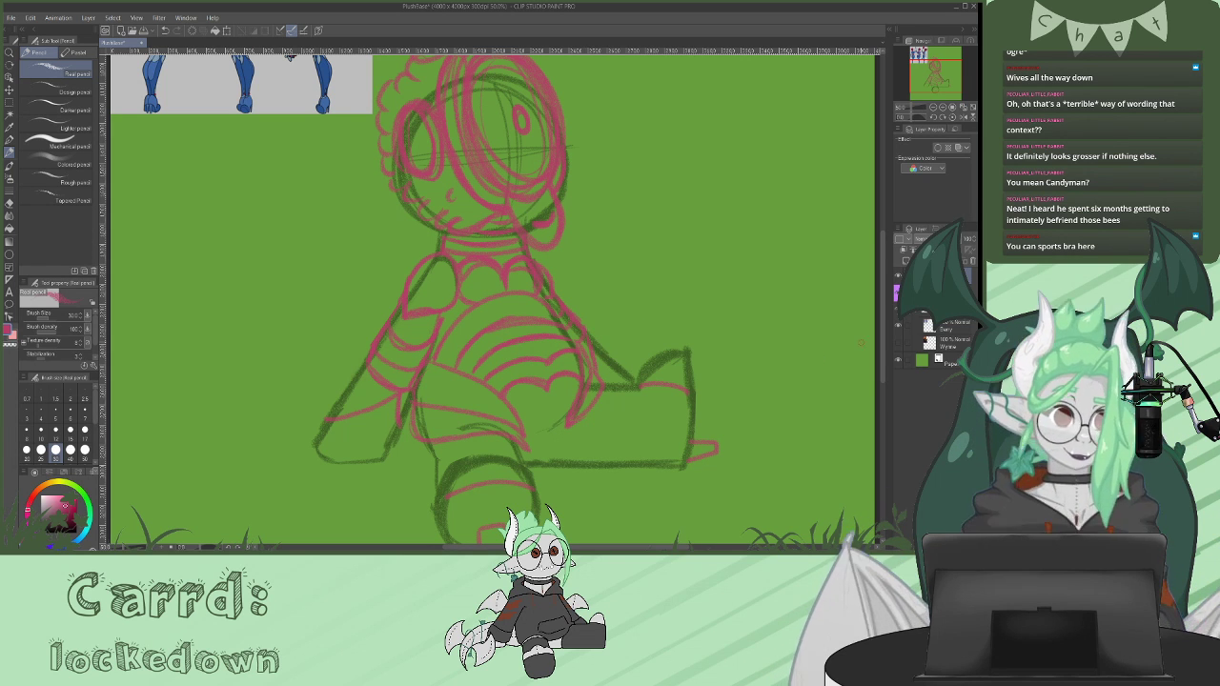
- Sketch a knee curve and underside on the far leg, close the lower outfit panel, outline the far foot, and mark the near leg's outer edge
scroll(879, 225, up, 3)
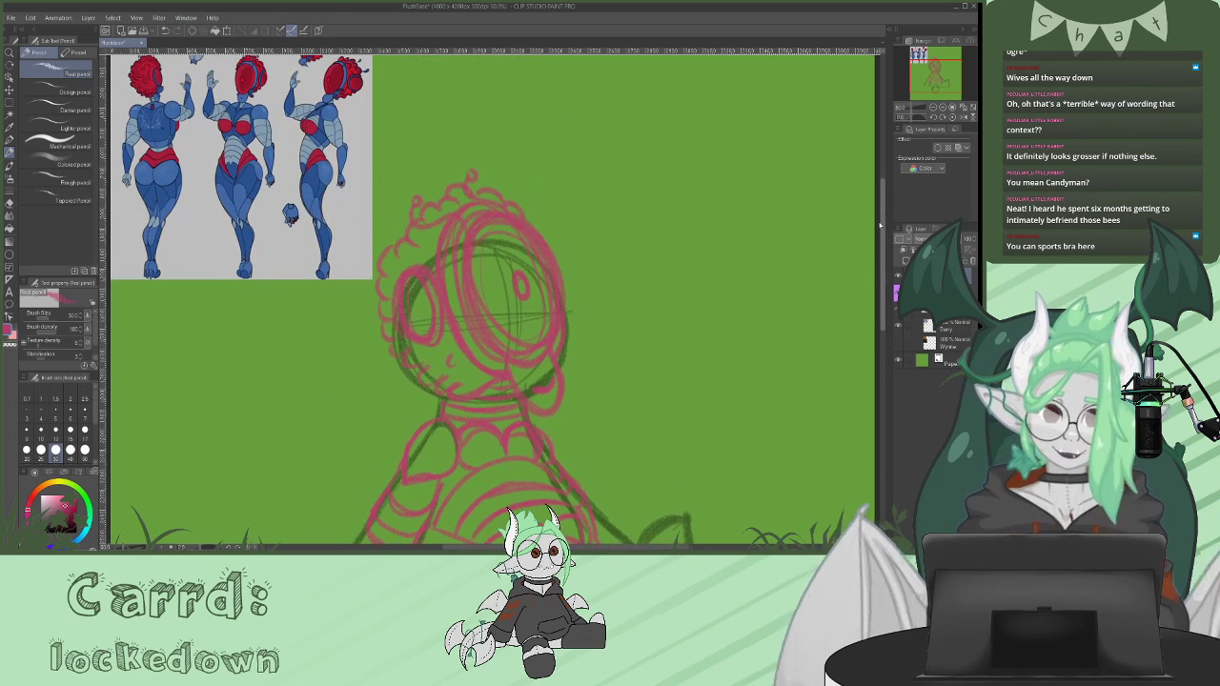
scroll(879, 225, down, 5)
scroll(875, 238, up, 3)
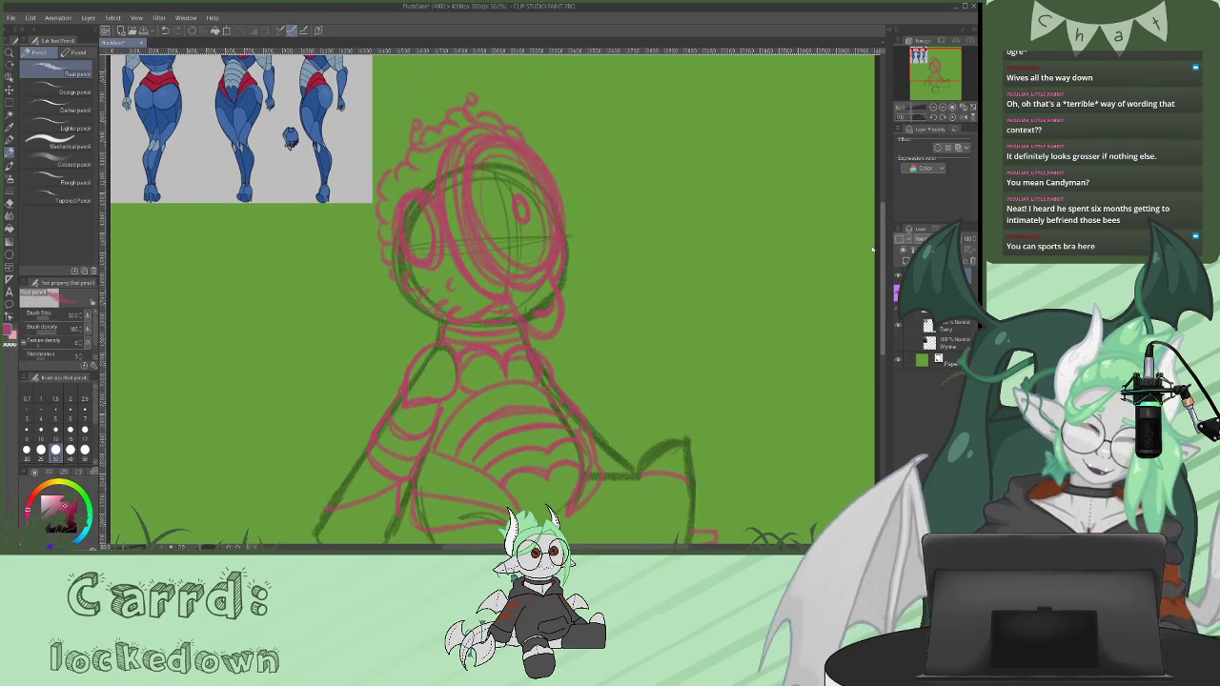
drag(872, 250, 873, 252)
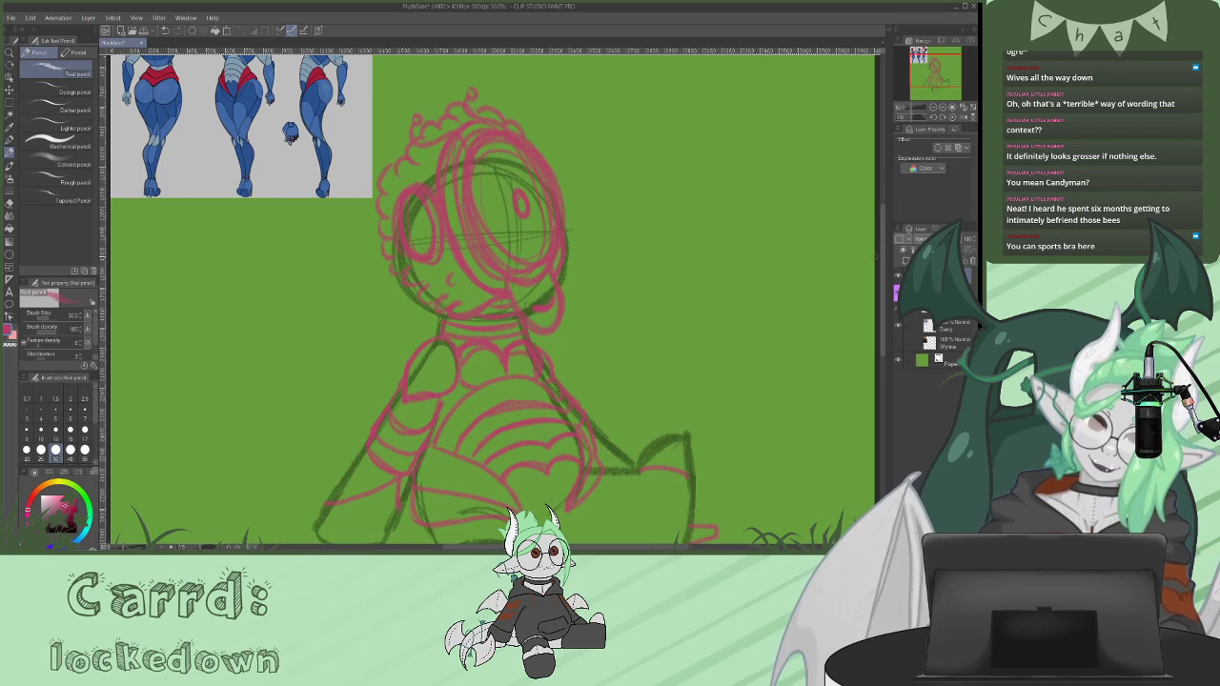
scroll(877, 249, down, 1)
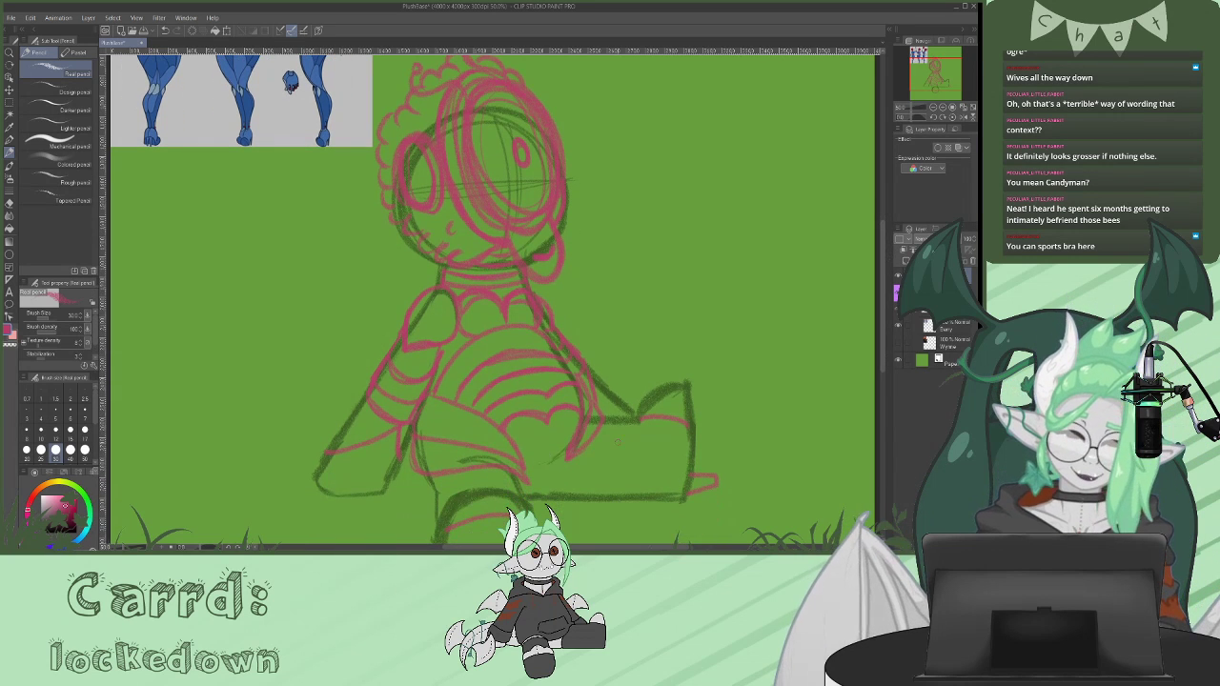
mouse_move(621, 419)
mouse_down()
mouse_move(616, 455)
mouse_move(585, 496)
mouse_up()
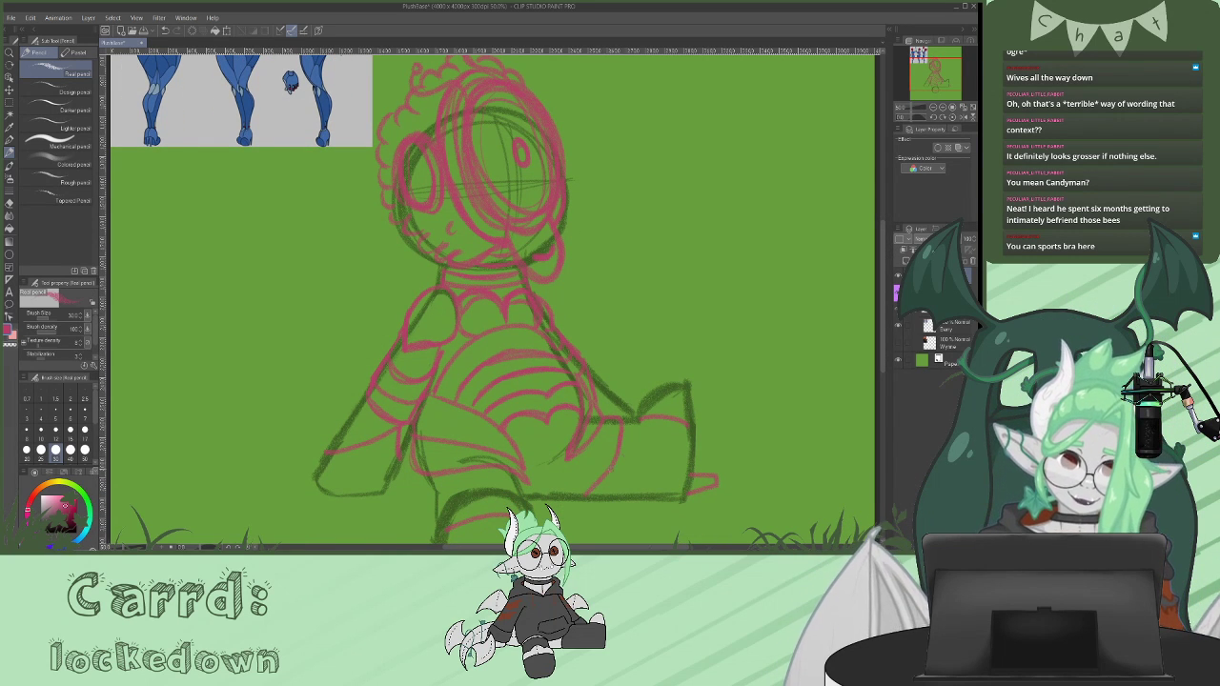
mouse_move(613, 455)
mouse_down()
mouse_move(596, 482)
mouse_move(527, 474)
mouse_up()
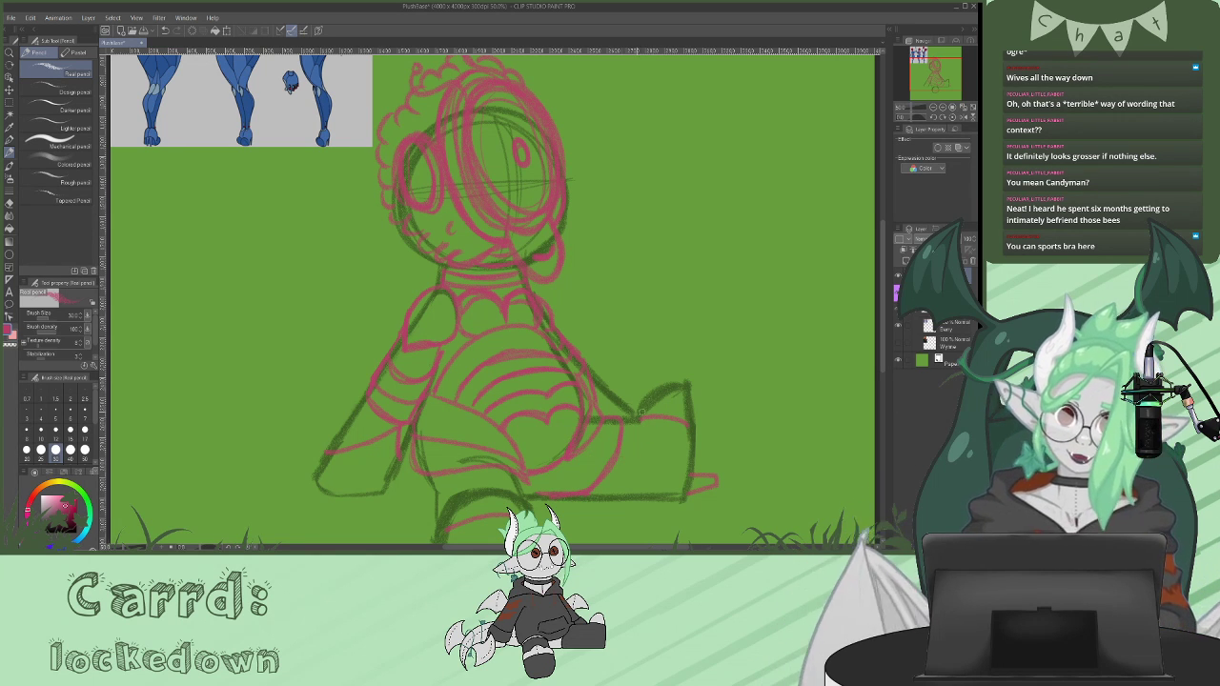
drag(612, 460, 631, 492)
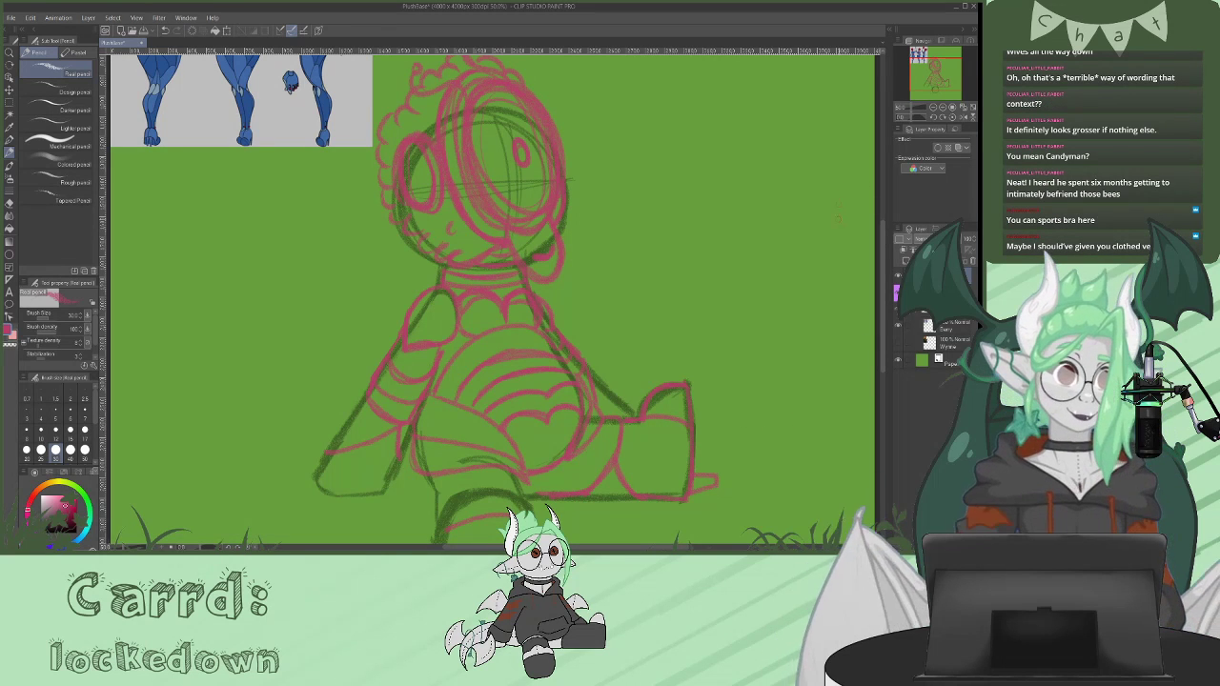
- Check the full seated sketch against the full-body views on the reference sheet
drag(882, 259, 883, 282)
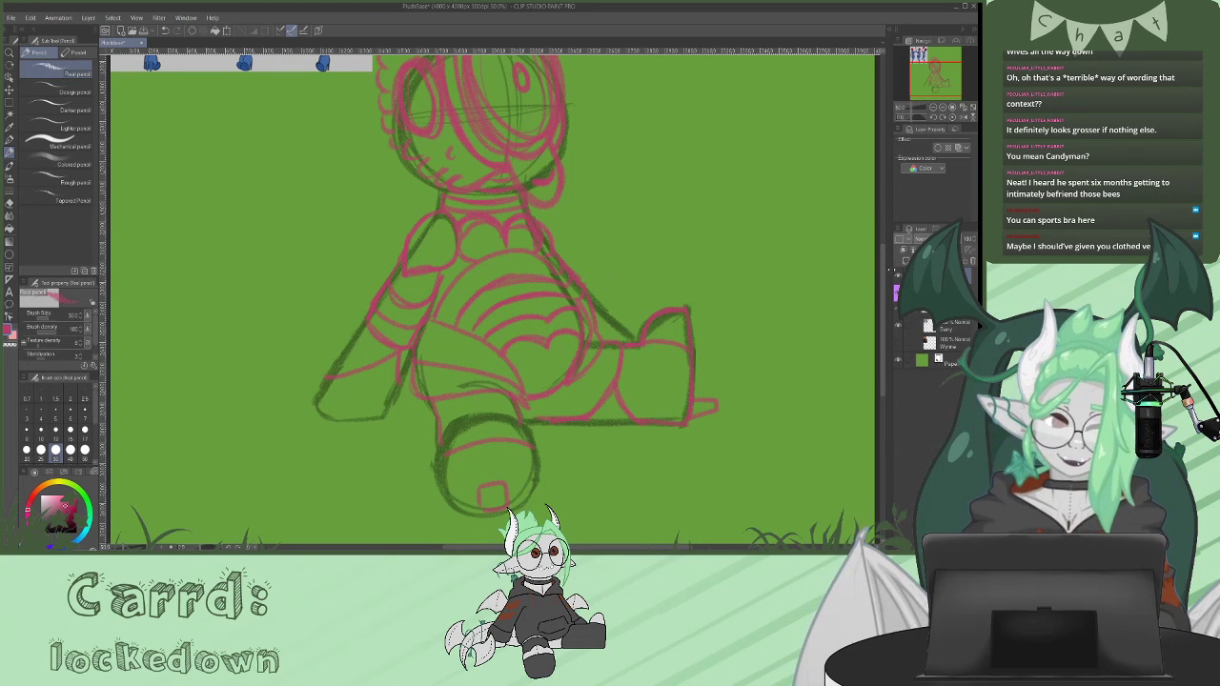
scroll(888, 303, up, 3)
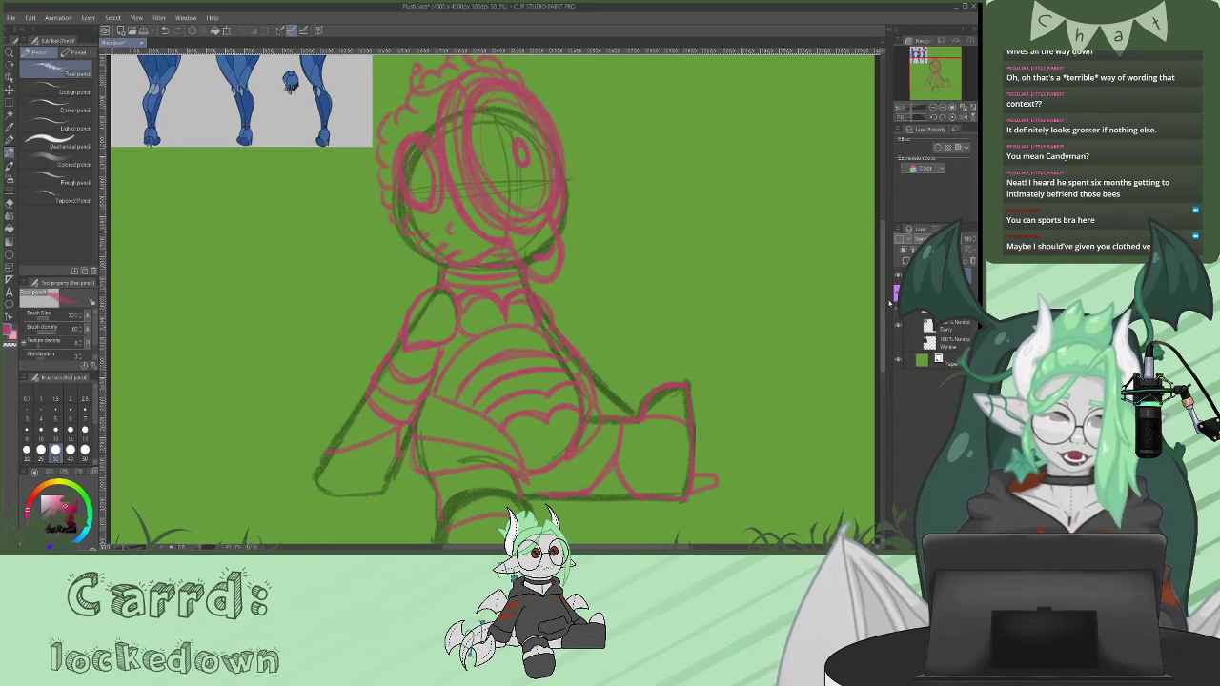
scroll(888, 304, up, 4)
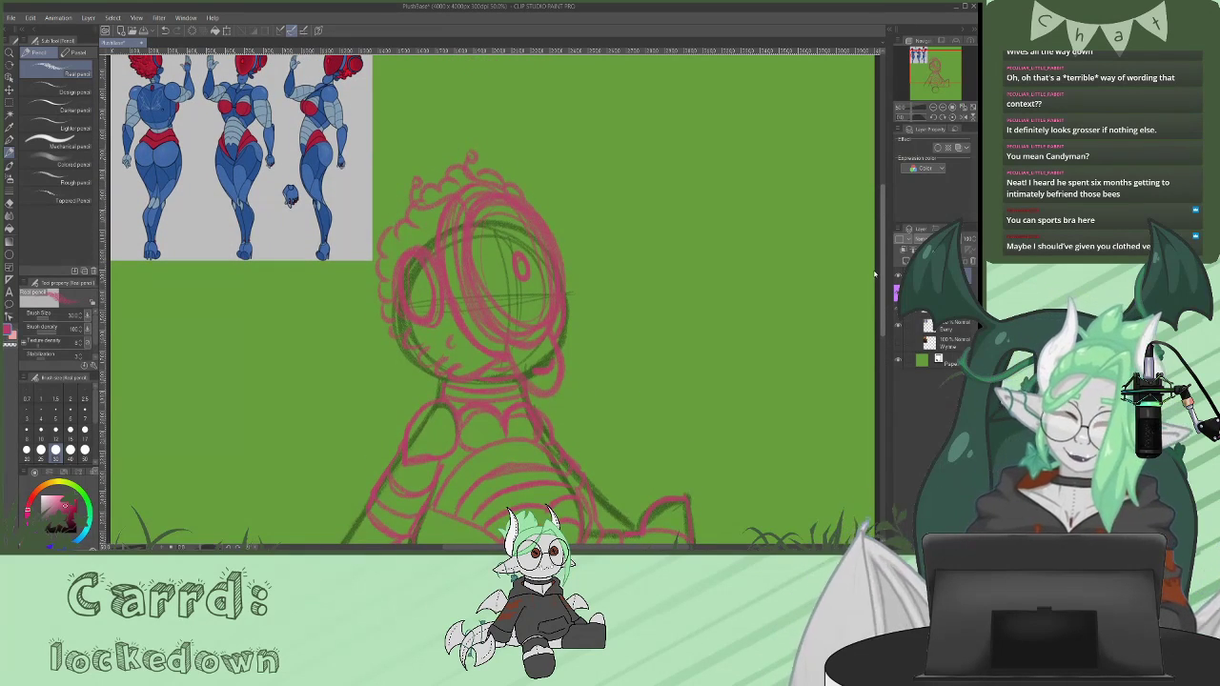
scroll(875, 274, up, 4)
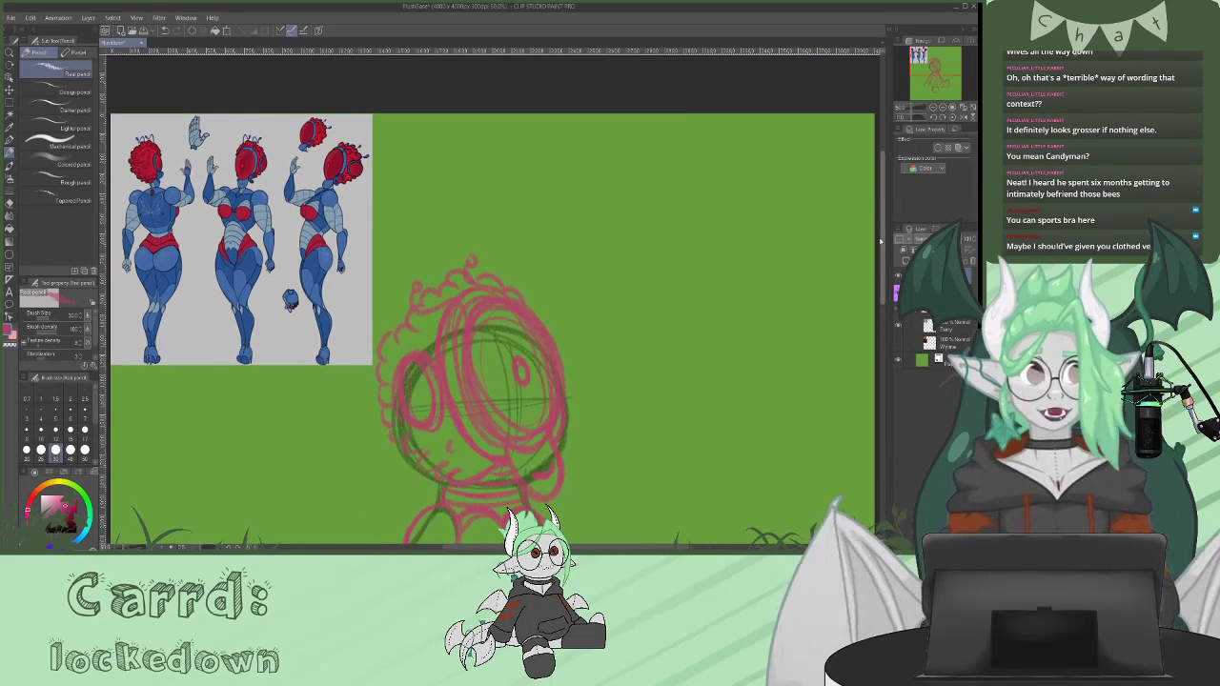
scroll(875, 276, down, 4)
mouse_move(875, 276)
mouse_down()
mouse_move(877, 294)
mouse_move(879, 275)
mouse_up()
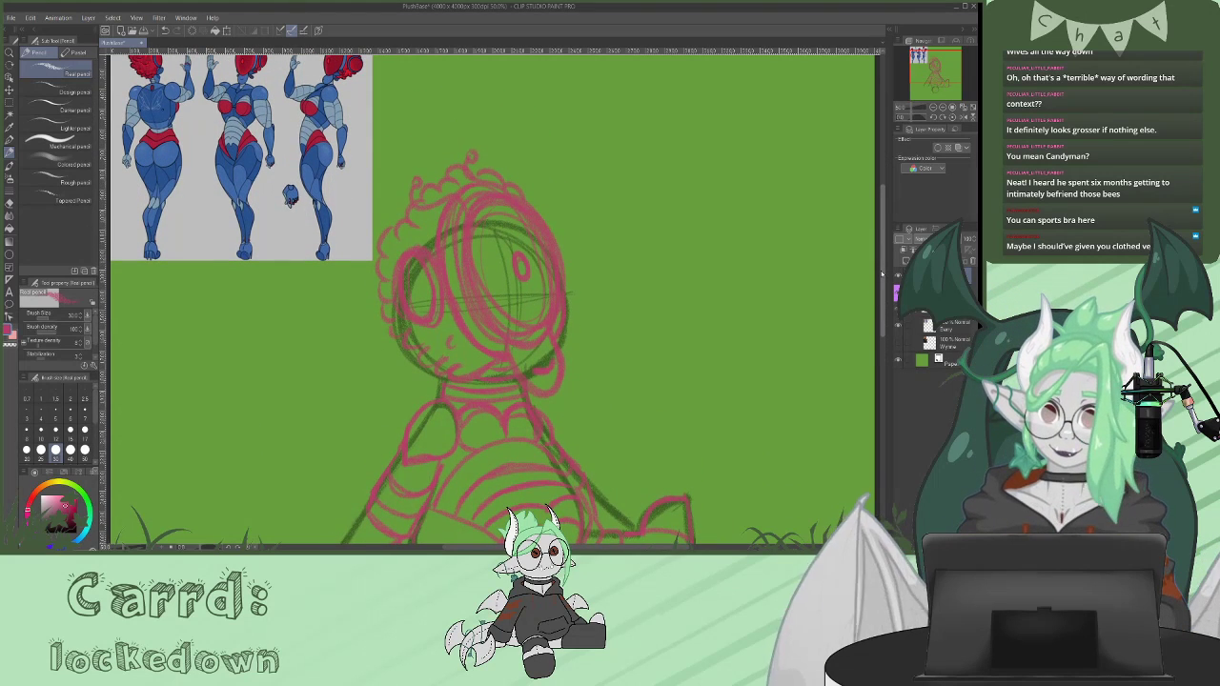
scroll(881, 275, up, 3)
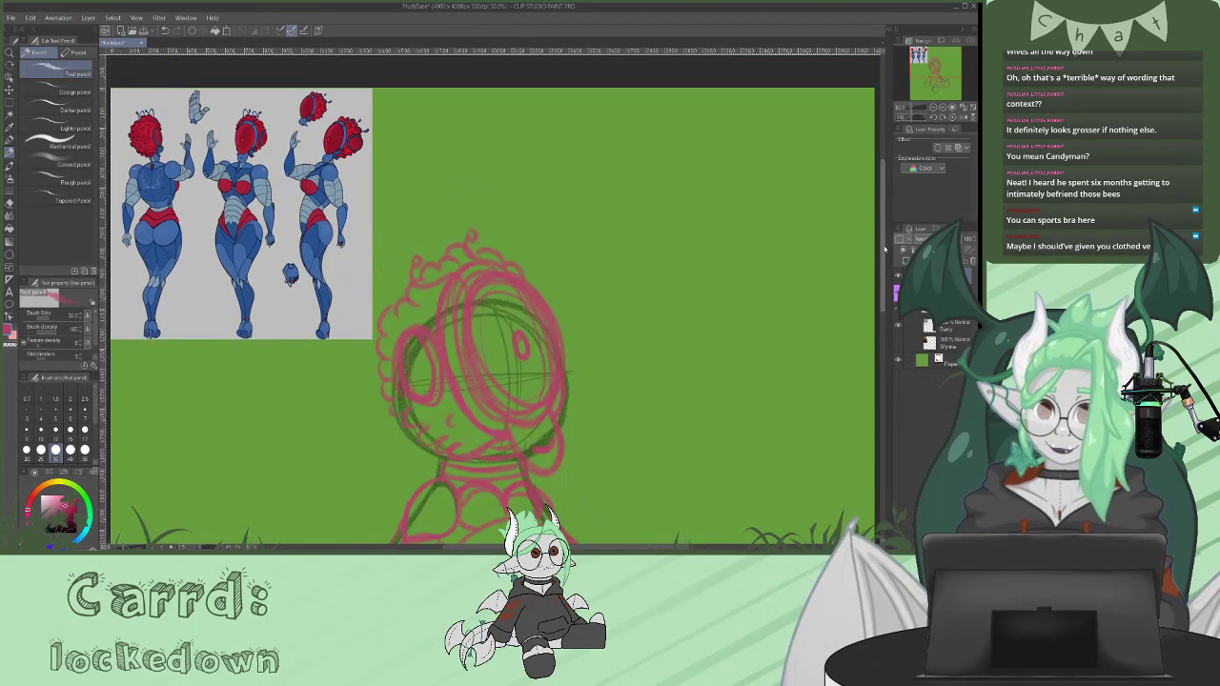
drag(885, 250, 884, 251)
mouse_move(173, 203)
mouse_down()
mouse_move(203, 207)
mouse_move(161, 276)
mouse_move(133, 252)
mouse_move(122, 211)
mouse_move(172, 269)
mouse_move(160, 201)
mouse_move(112, 210)
mouse_up()
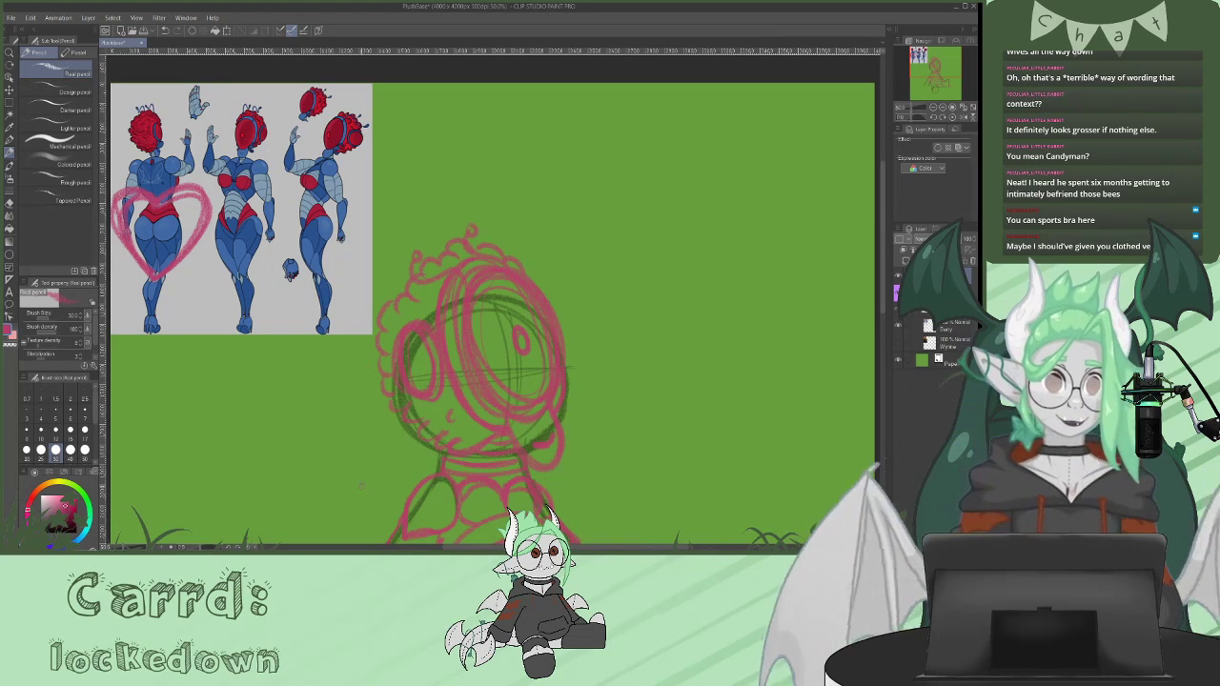
key(ctrl+z)
key(ctrl+z)
key(ctrl+z)
key(ctrl+z)
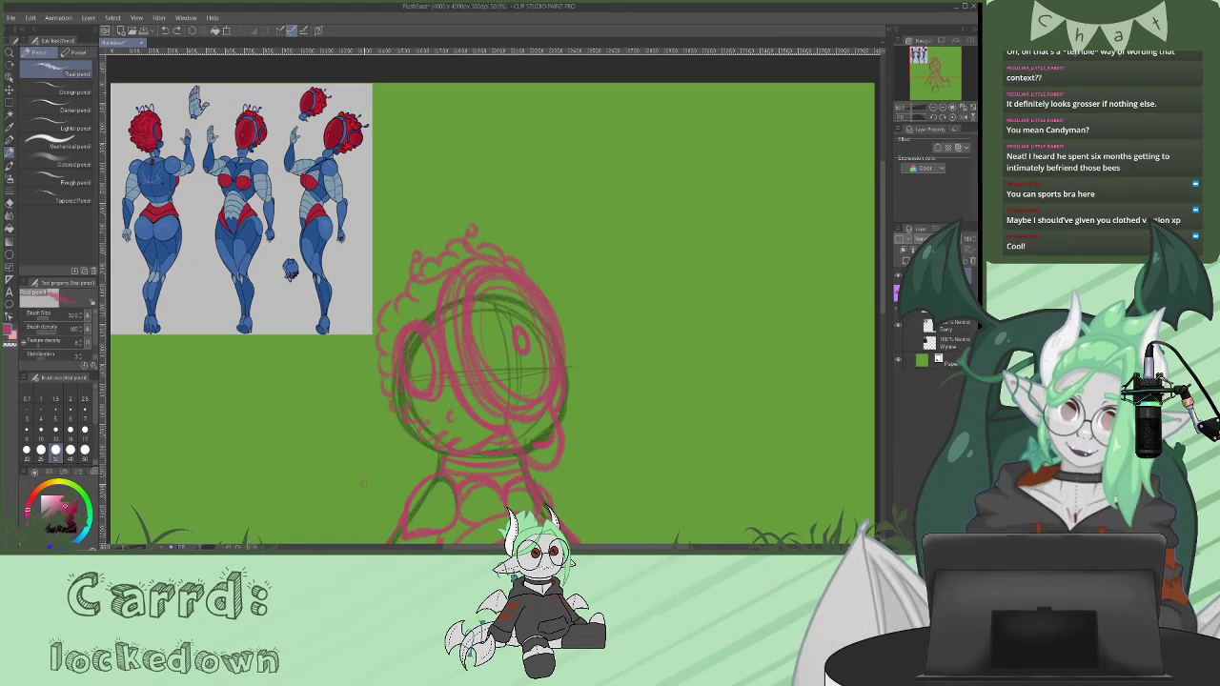
- Lower the opacity of the pink sketch layer and hide the dark green body base layer
mouse_move(884, 210)
mouse_down()
mouse_move(876, 295)
mouse_move(880, 232)
mouse_up()
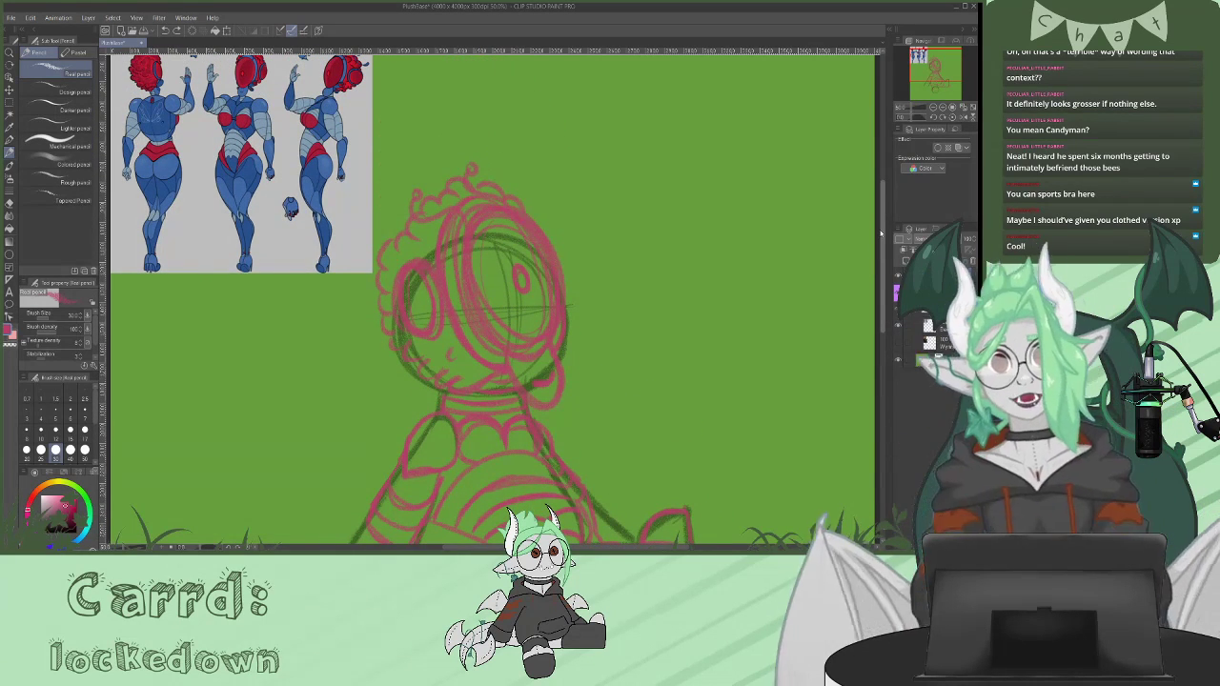
drag(881, 233, 883, 223)
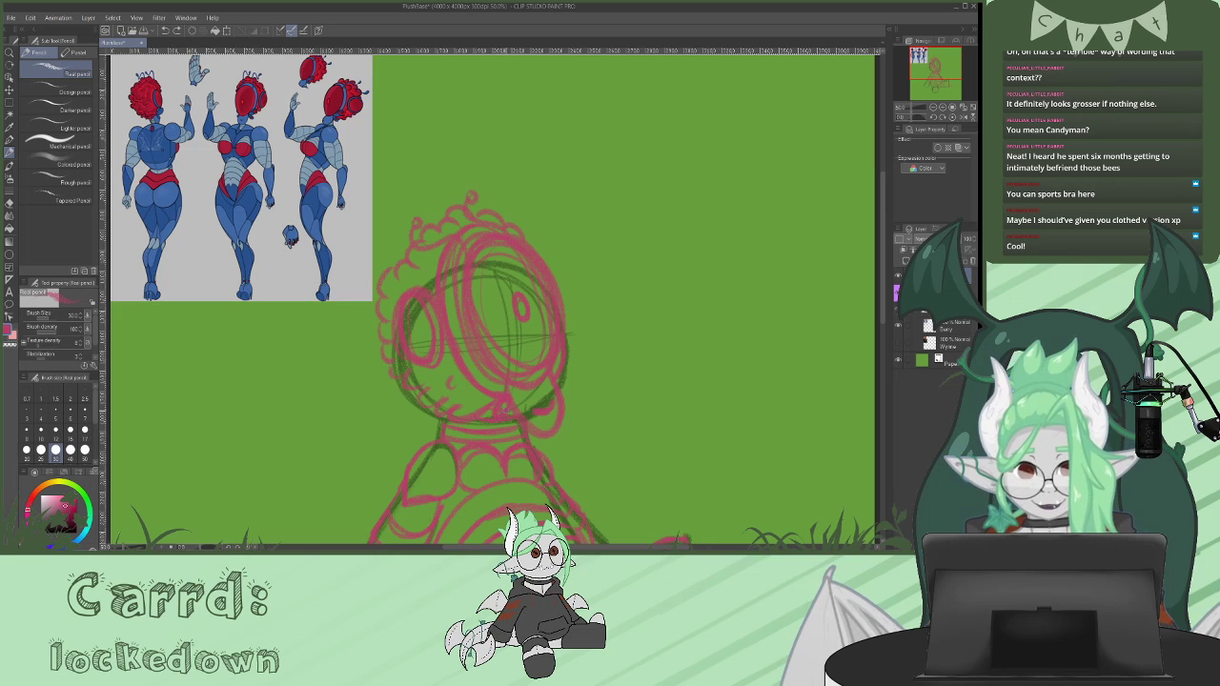
click(952, 239)
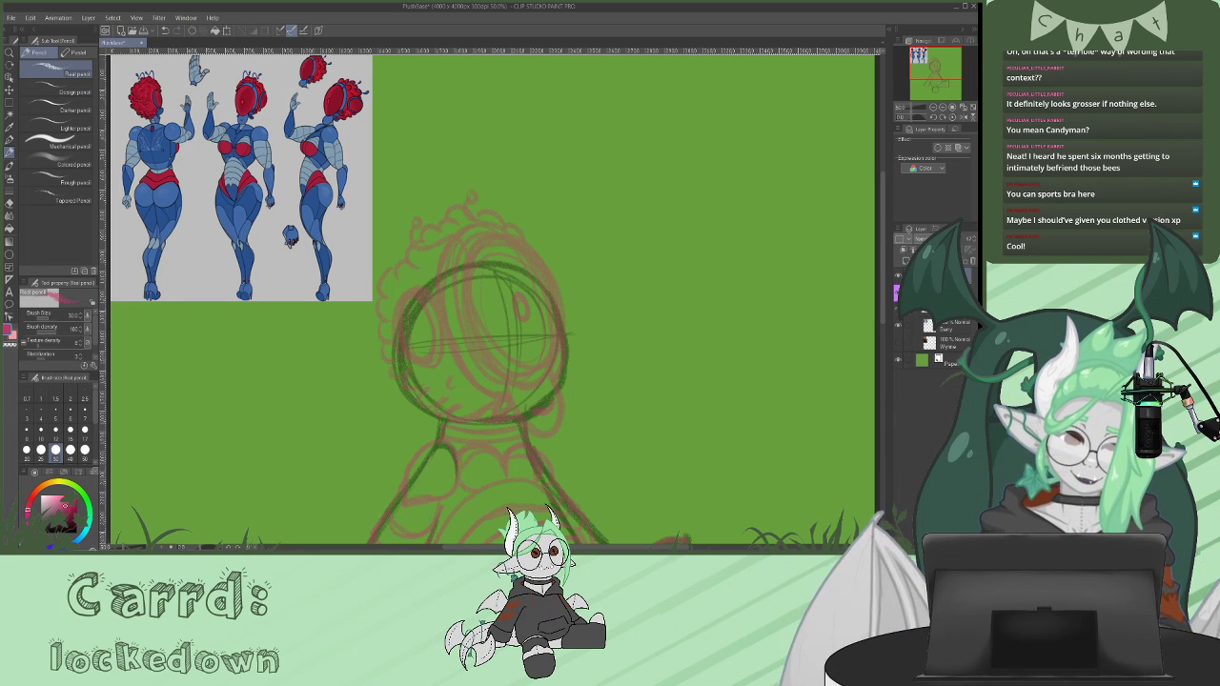
click(929, 292)
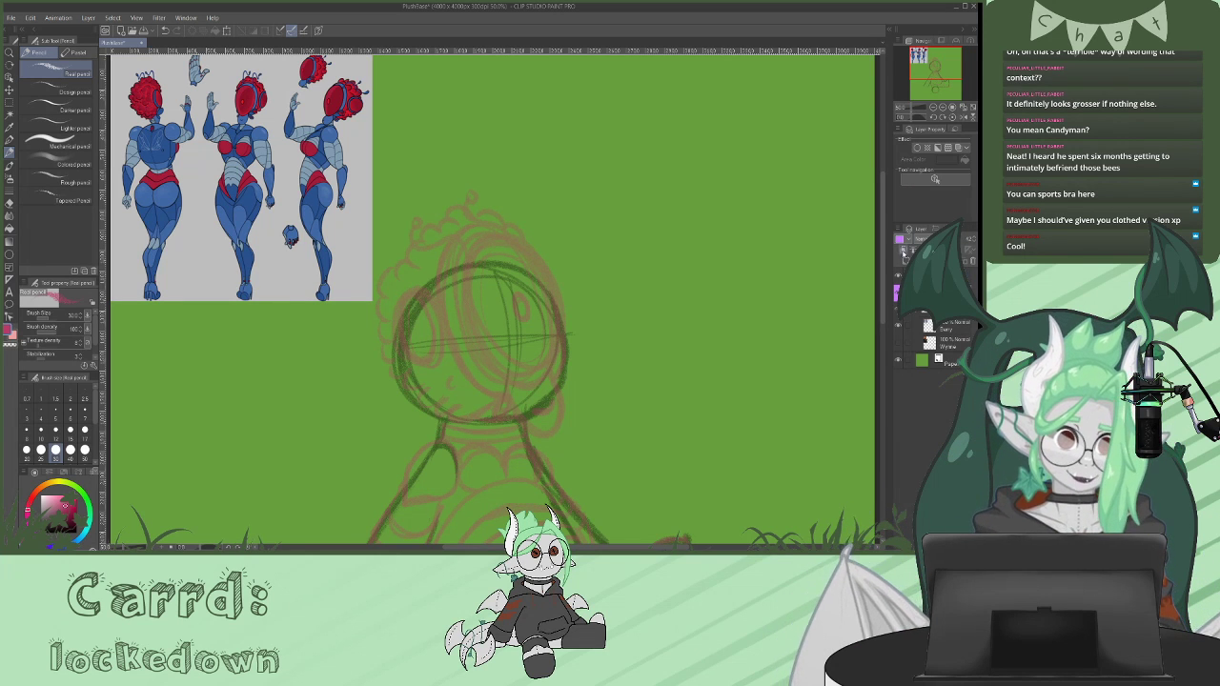
click(897, 293)
click(939, 275)
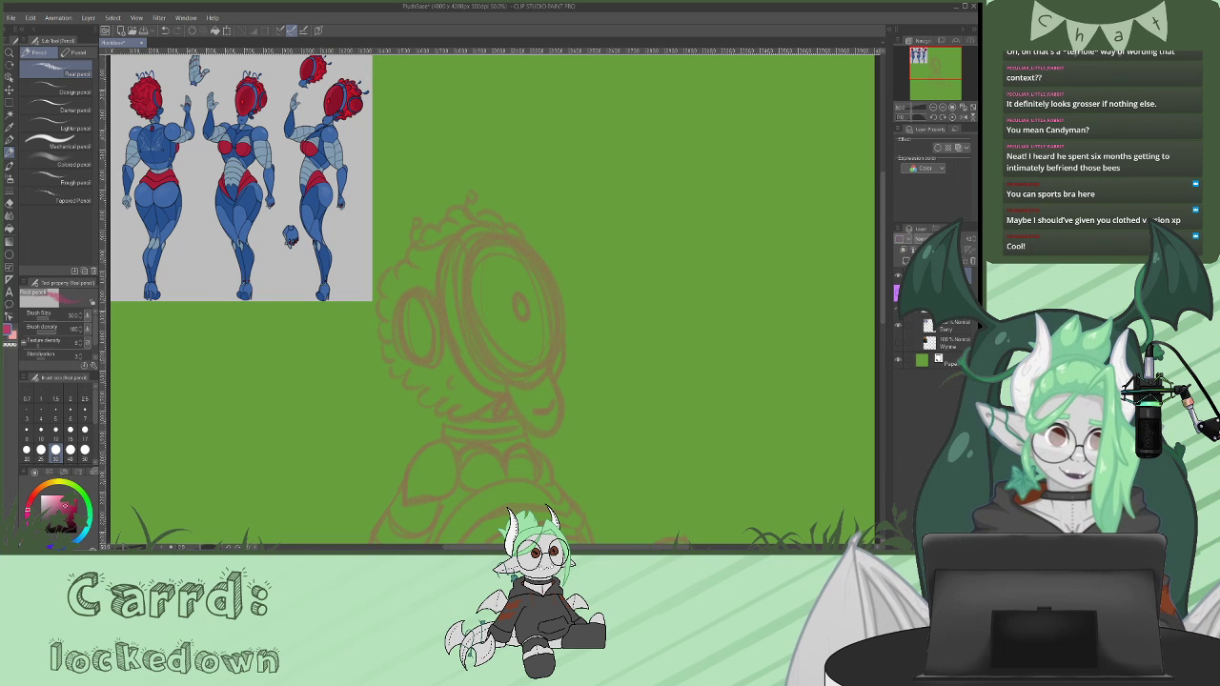
- Add a new layer above the faded pink sketch and show the dark green body base again
click(907, 262)
drag(883, 266, 878, 340)
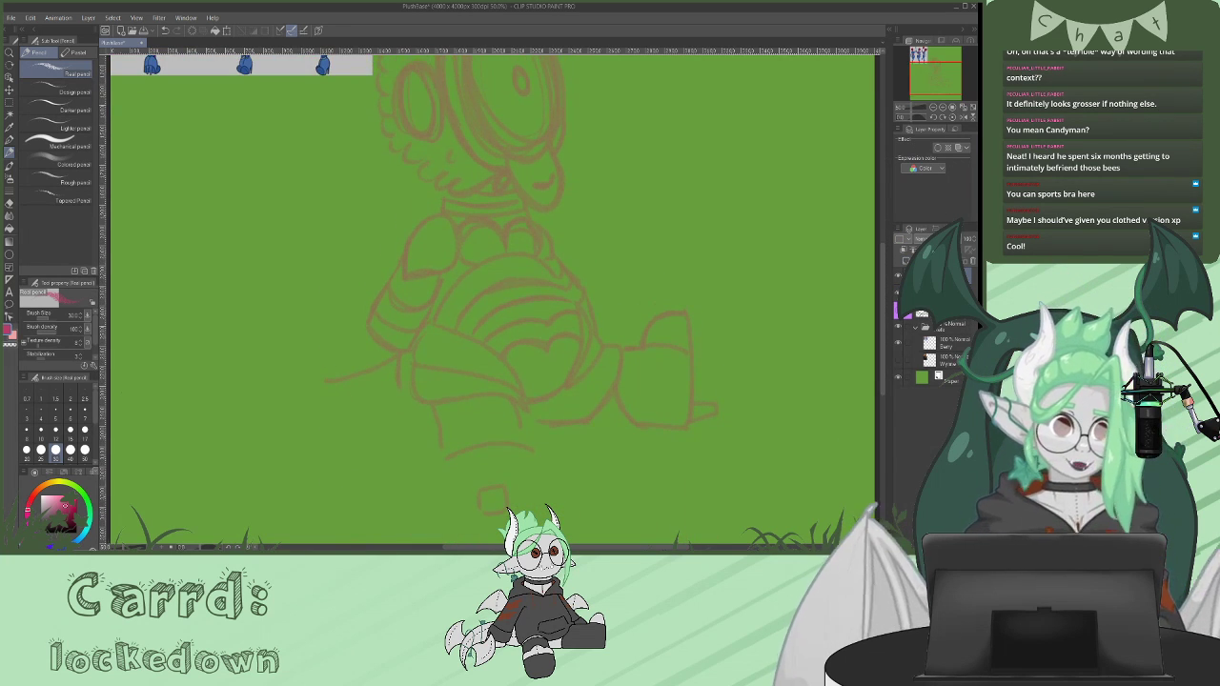
click(897, 309)
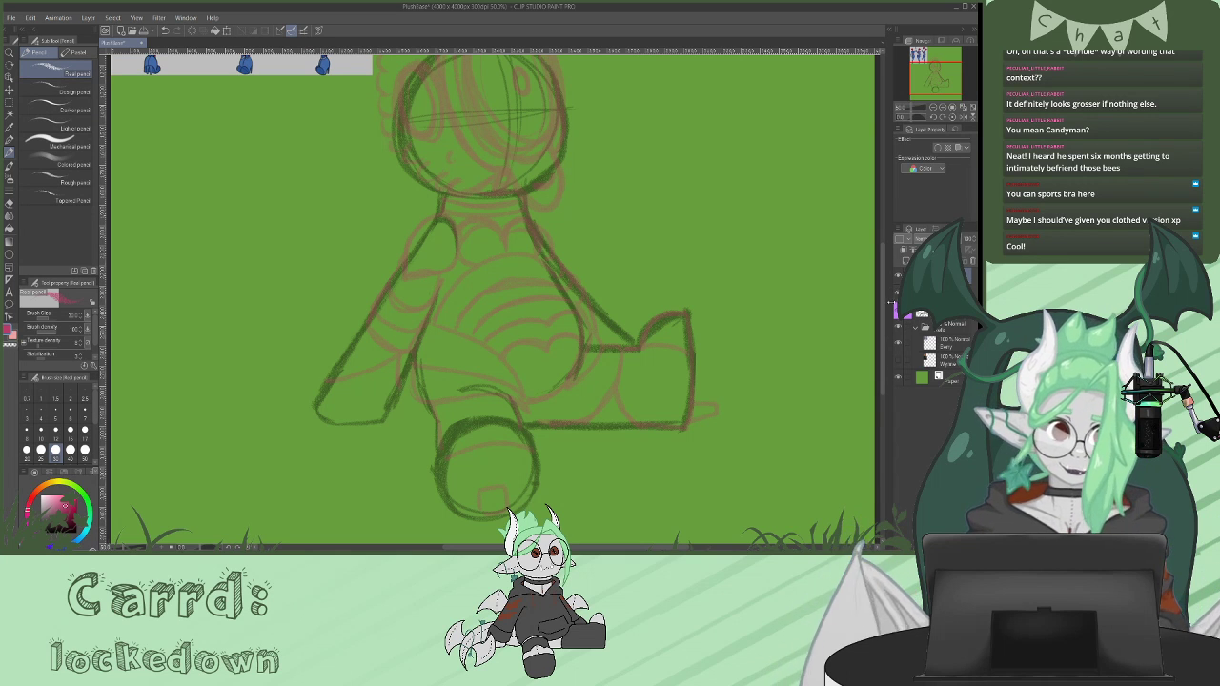
- Outline the large near eye as a tilted oval over the faded sketch with the Textured pen in dark red sampled from the reference
drag(883, 302, 888, 231)
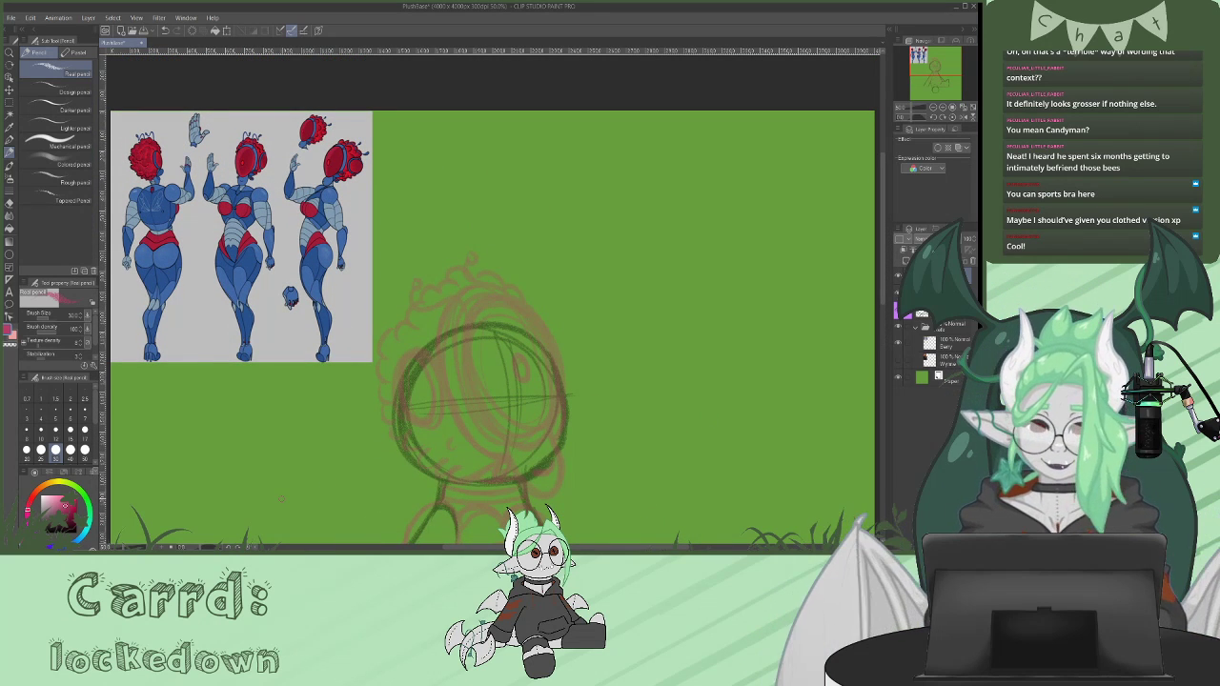
key(p)
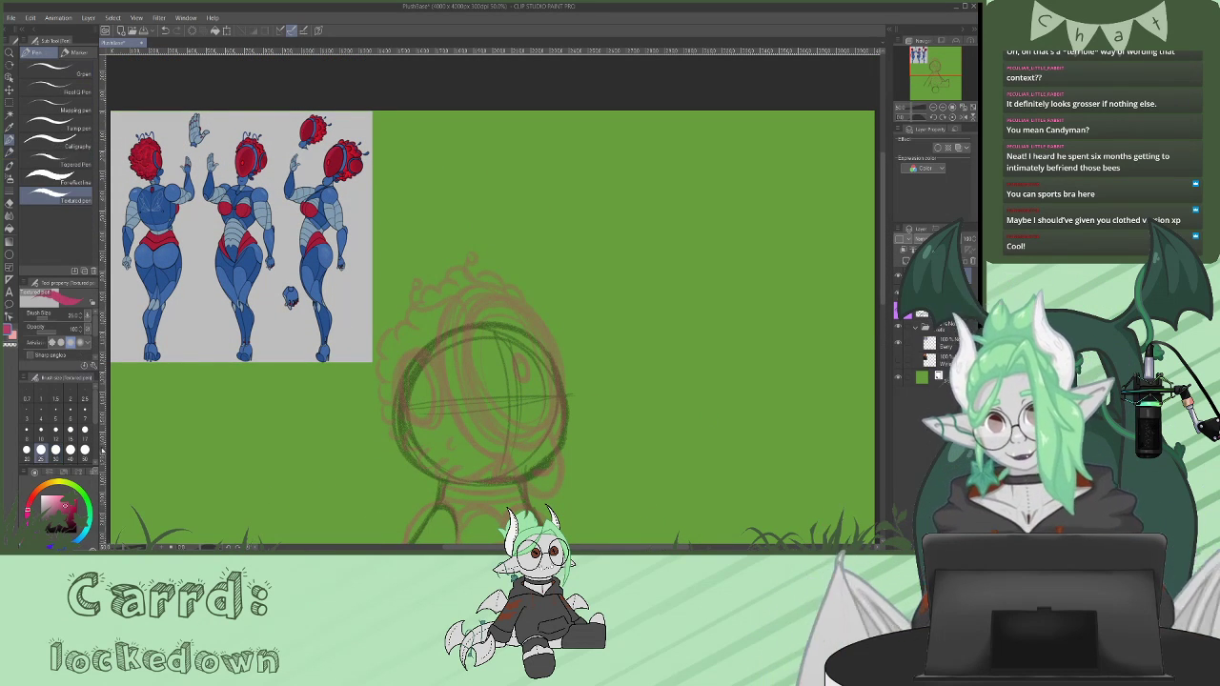
alt+click(251, 161)
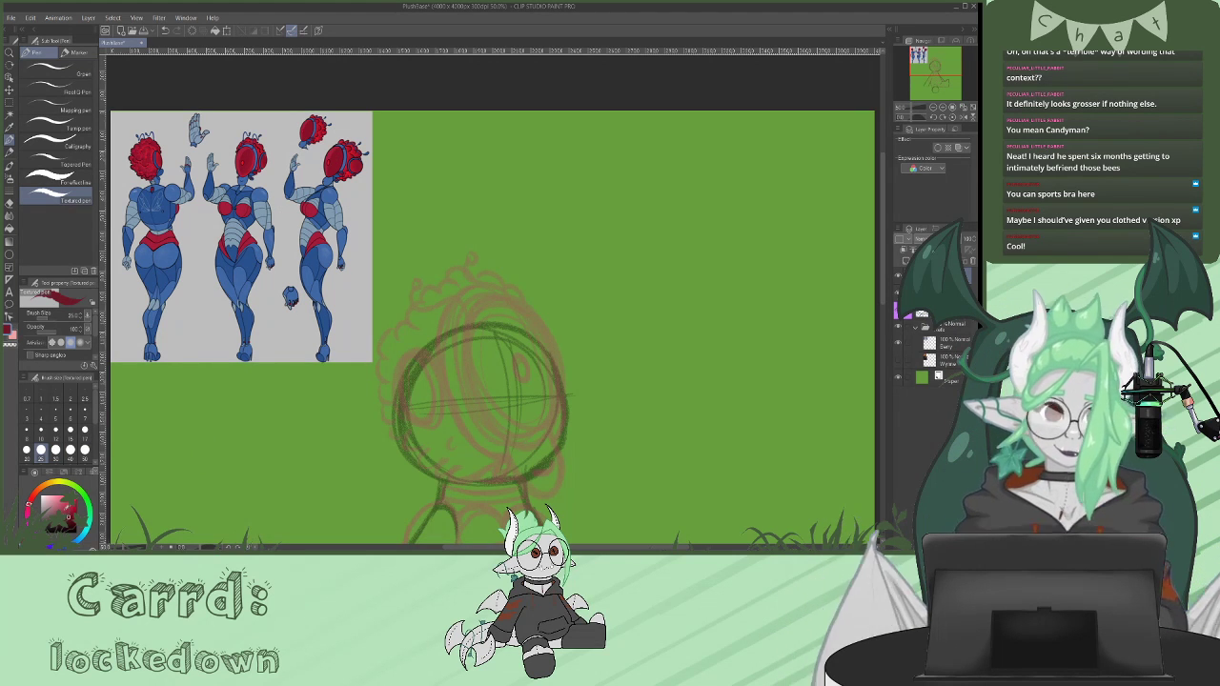
scroll(586, 322, down, 1)
mouse_move(467, 313)
mouse_down()
mouse_move(526, 298)
mouse_move(556, 357)
mouse_move(554, 397)
mouse_move(534, 425)
mouse_move(498, 414)
mouse_move(465, 316)
mouse_up()
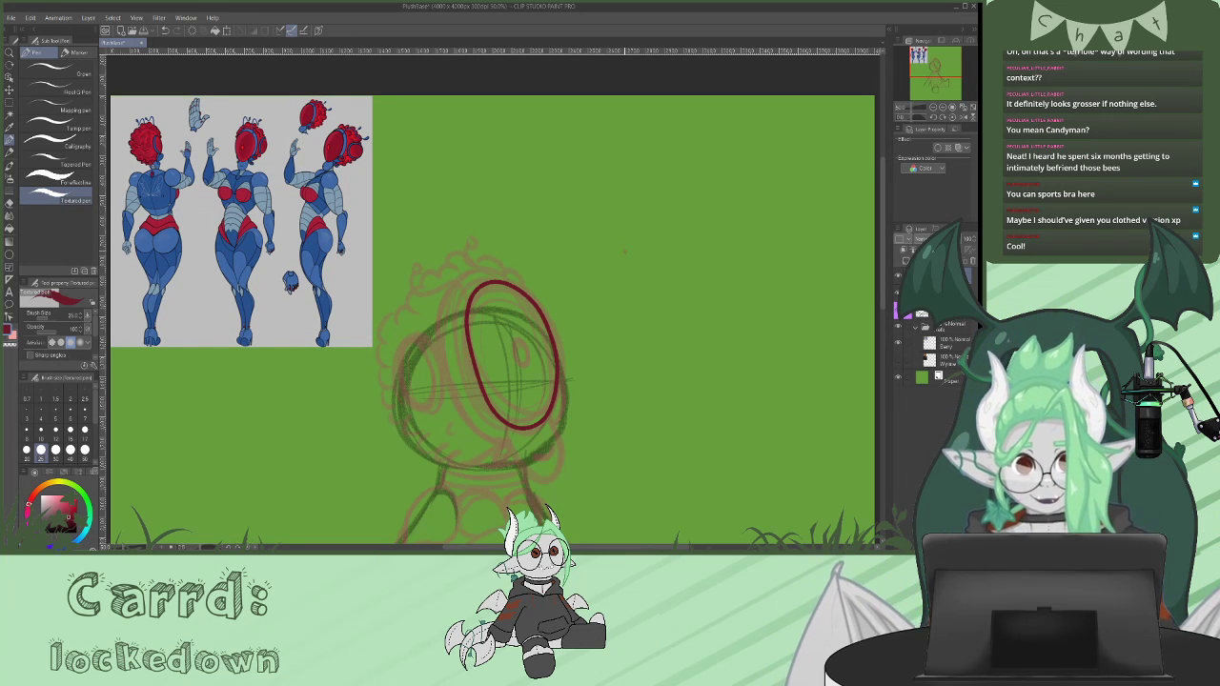
key(ctrl+z)
mouse_move(539, 420)
mouse_down()
mouse_move(556, 333)
mouse_move(520, 286)
mouse_move(464, 303)
mouse_move(471, 369)
mouse_move(513, 413)
mouse_move(543, 419)
mouse_up()
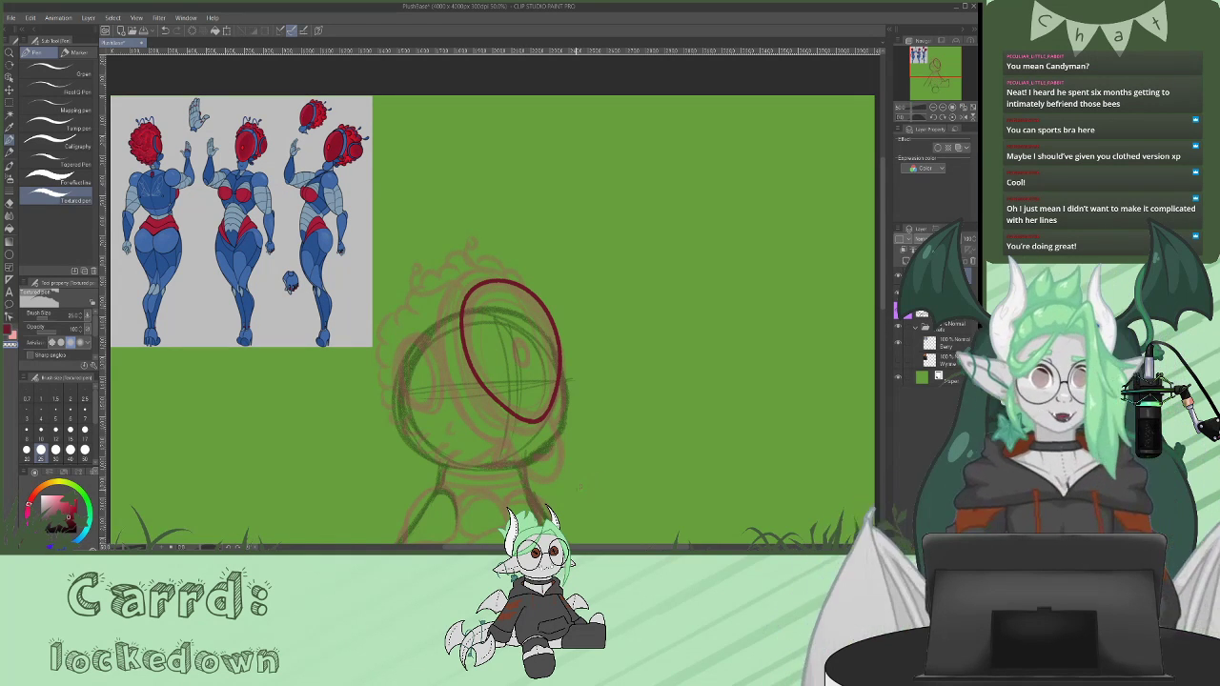
- Outline the smaller oval at the back of the head in dark red, following the faded sketch
click(9, 330)
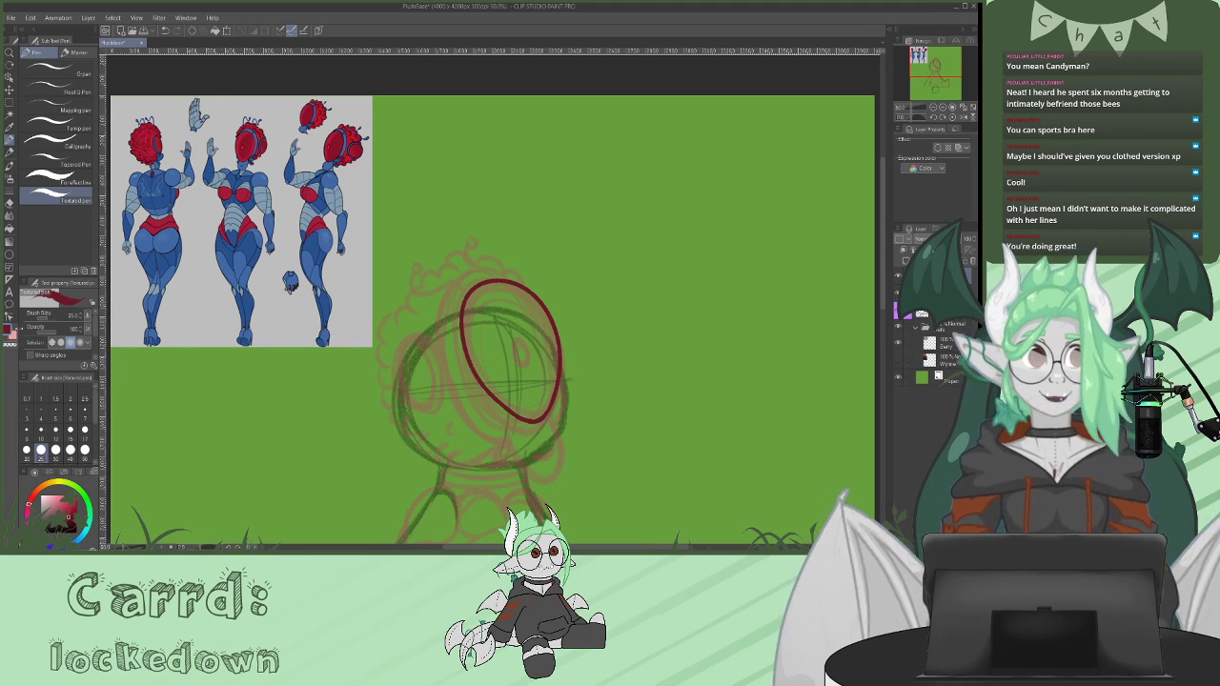
scroll(881, 229, up, 2)
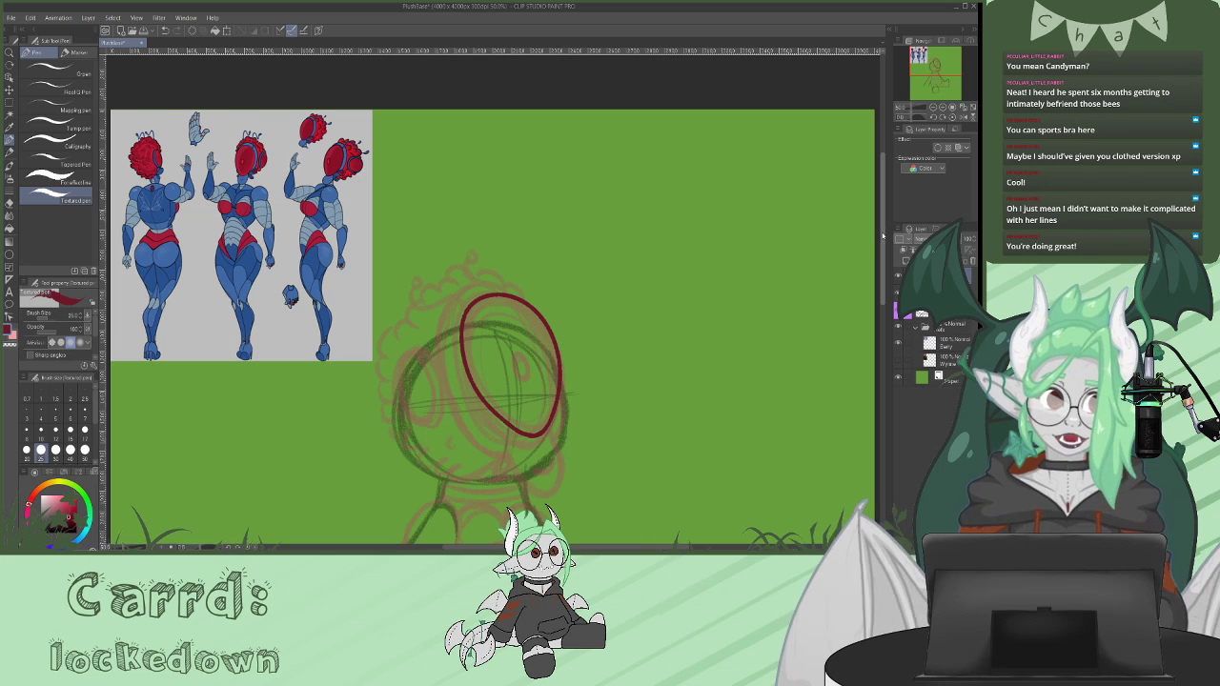
scroll(882, 238, down, 2)
scroll(881, 244, up, 1)
mouse_move(415, 336)
mouse_down()
mouse_move(406, 398)
mouse_move(432, 401)
mouse_move(434, 369)
mouse_move(412, 336)
mouse_move(435, 373)
mouse_move(428, 397)
mouse_move(405, 394)
mouse_move(412, 337)
mouse_move(409, 395)
mouse_move(427, 401)
mouse_move(436, 367)
mouse_move(414, 335)
mouse_move(402, 375)
mouse_move(417, 401)
mouse_move(434, 375)
mouse_move(419, 334)
mouse_move(408, 337)
mouse_move(397, 371)
mouse_move(417, 401)
mouse_up()
key(ctrl+z)
key(ctrl+z)
key(ctrl+z)
key(ctrl+z)
key(ctrl+z)
mouse_move(415, 333)
mouse_down()
mouse_move(400, 349)
mouse_move(425, 401)
mouse_up()
mouse_move(415, 333)
mouse_down()
mouse_move(435, 368)
mouse_move(426, 402)
mouse_up()
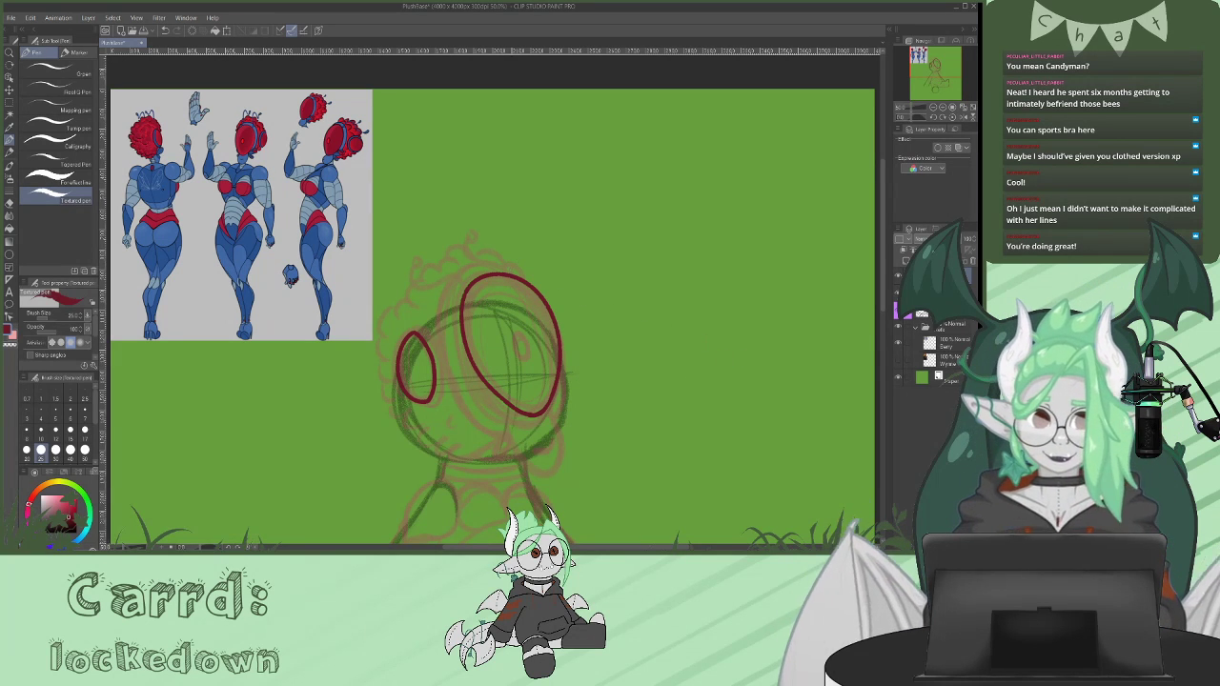
- Draw the scalloped curly hair outline around the head and add small curl marks inside it in dark red
mouse_move(524, 280)
mouse_down()
mouse_move(475, 249)
mouse_move(410, 280)
mouse_move(402, 319)
mouse_up()
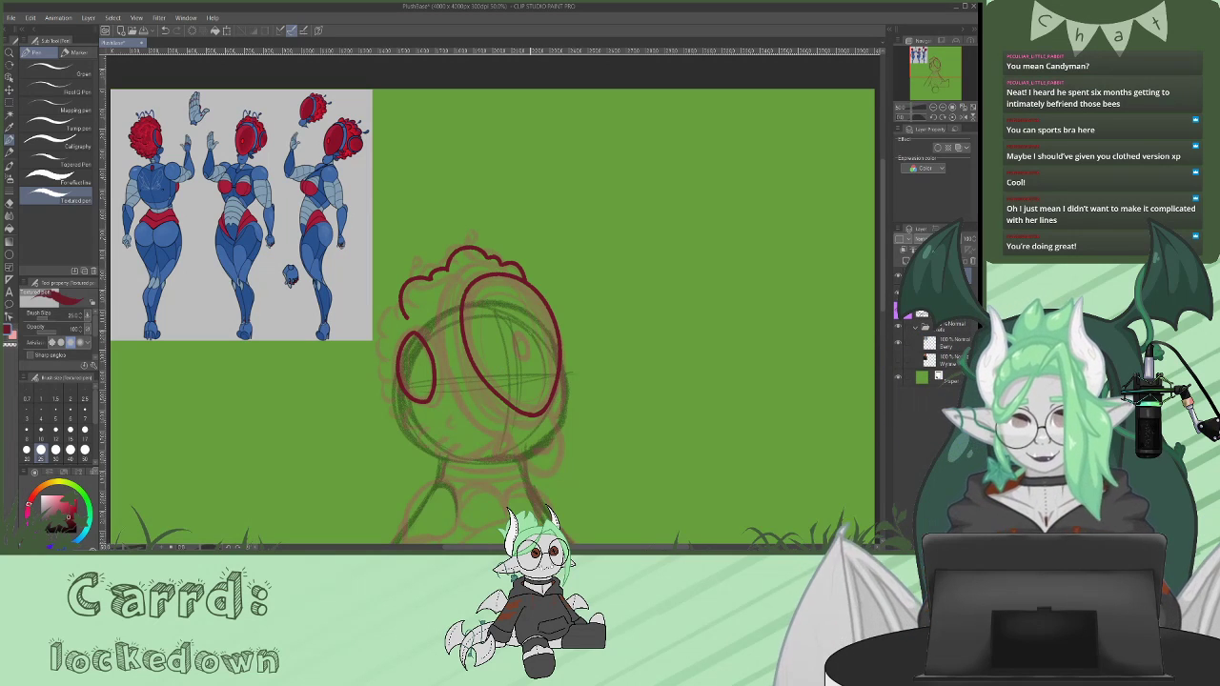
mouse_move(401, 310)
mouse_down()
mouse_move(381, 356)
mouse_move(402, 433)
mouse_move(480, 458)
mouse_move(425, 449)
mouse_move(422, 435)
mouse_move(447, 430)
mouse_move(437, 410)
mouse_up()
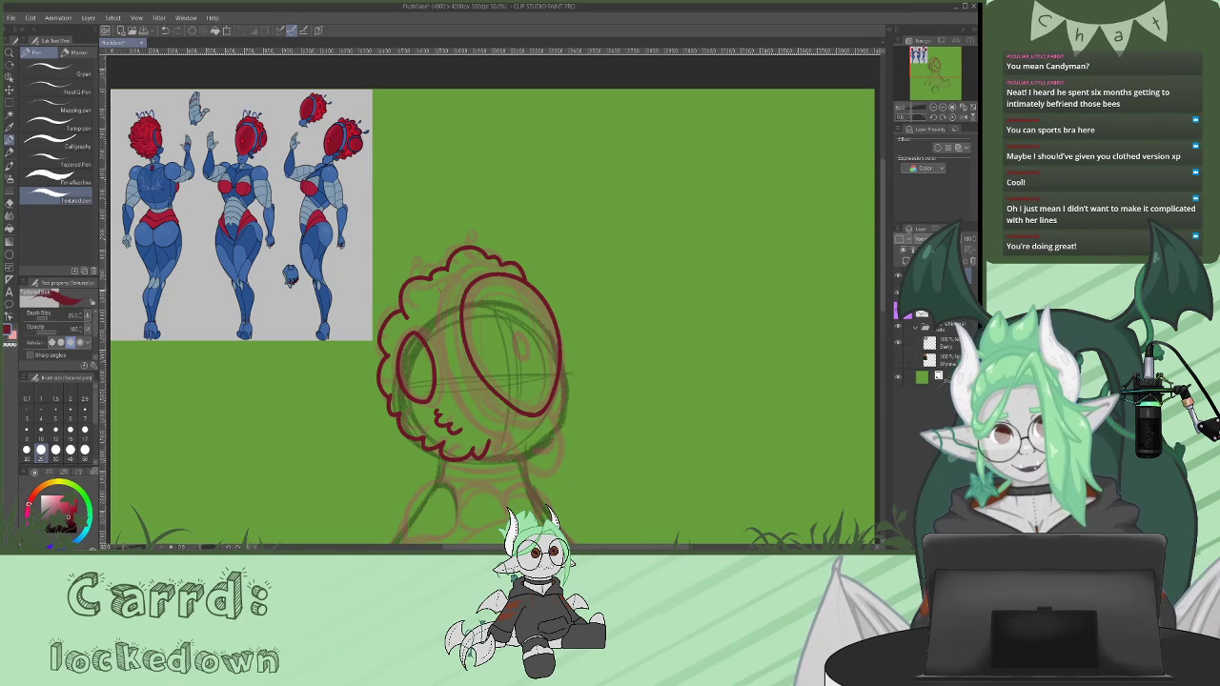
drag(440, 293, 425, 302)
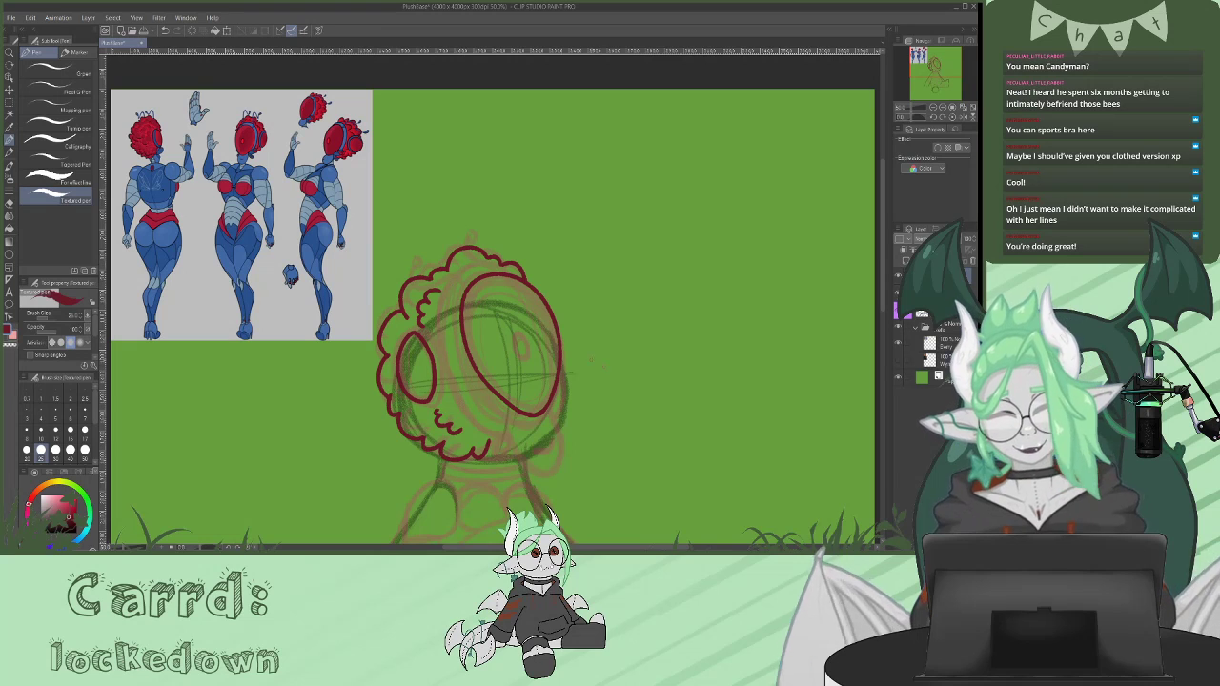
drag(448, 399, 444, 407)
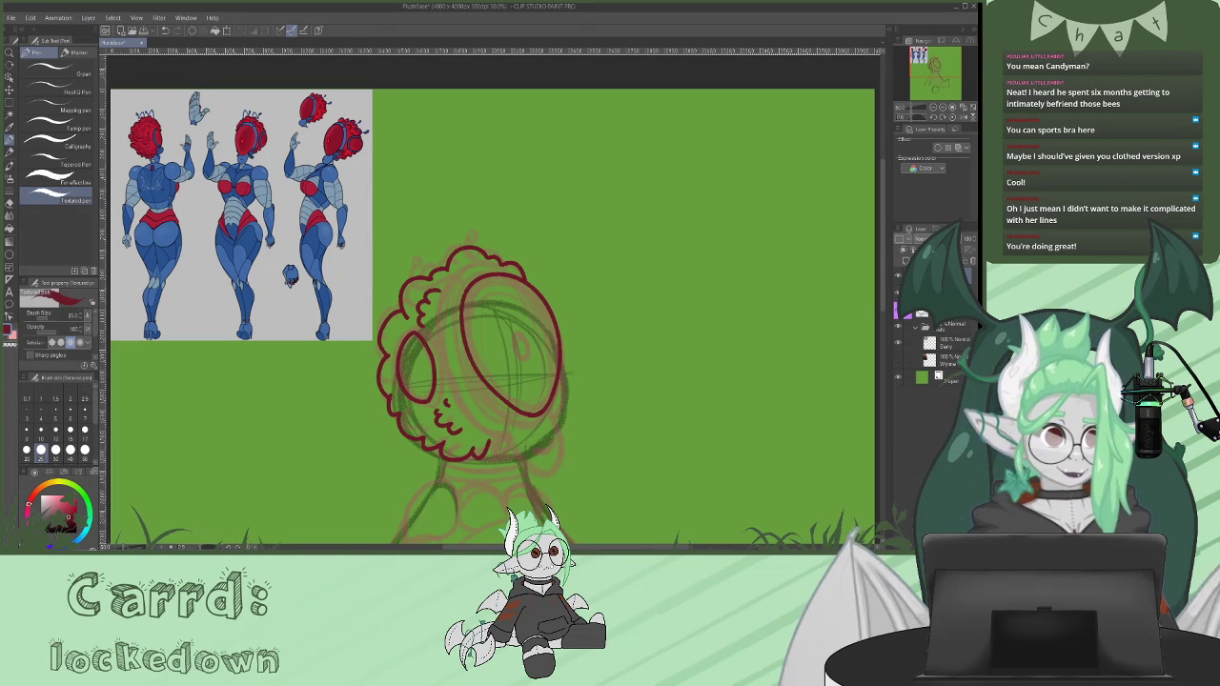
- On a new layer, line the band curving behind the large eye and the rounded snout in blue sampled from the reference
click(904, 250)
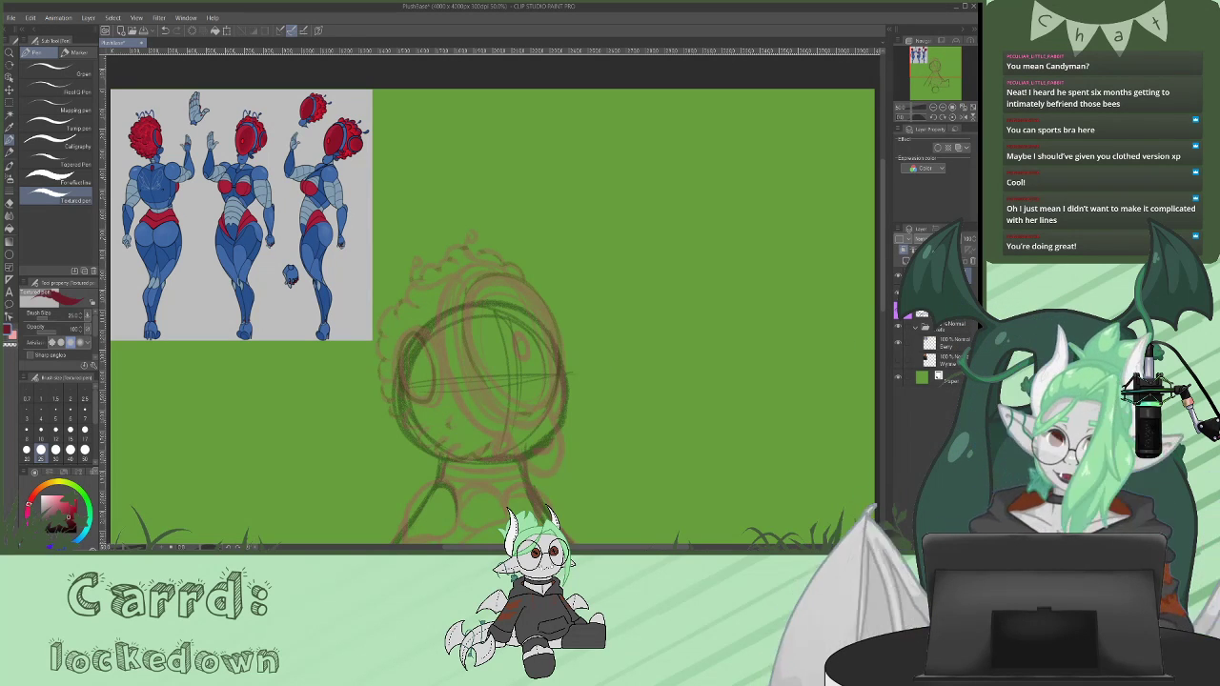
key(ctrl+z)
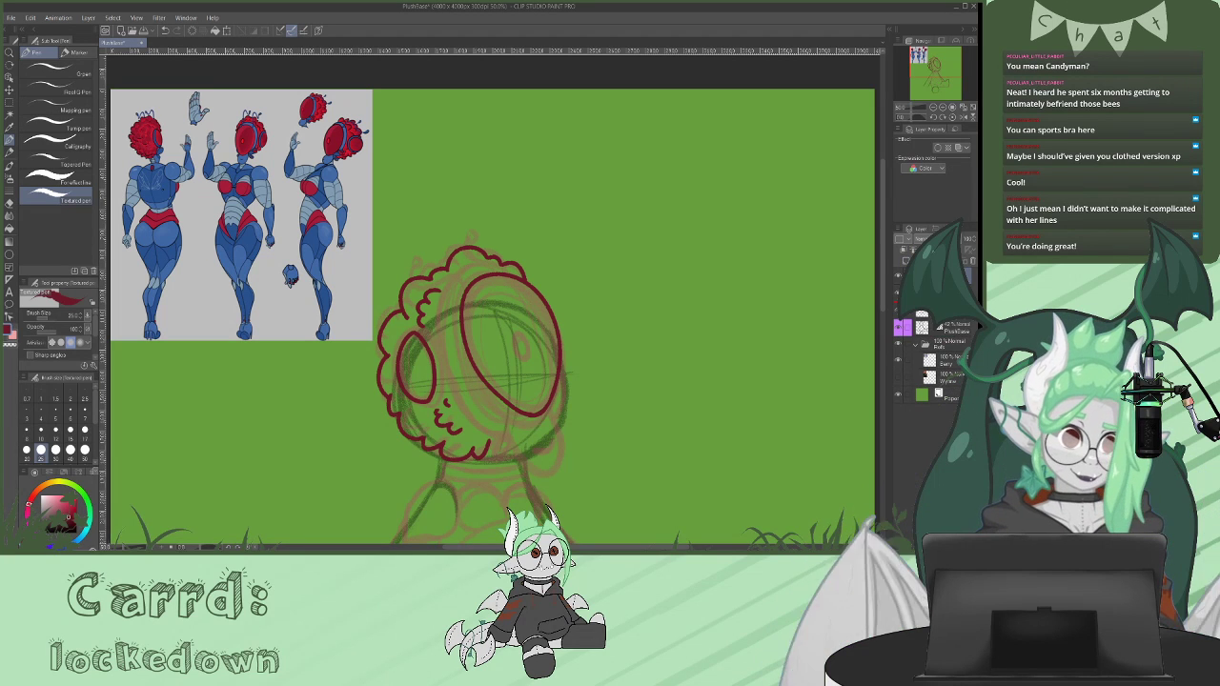
alt+click(316, 241)
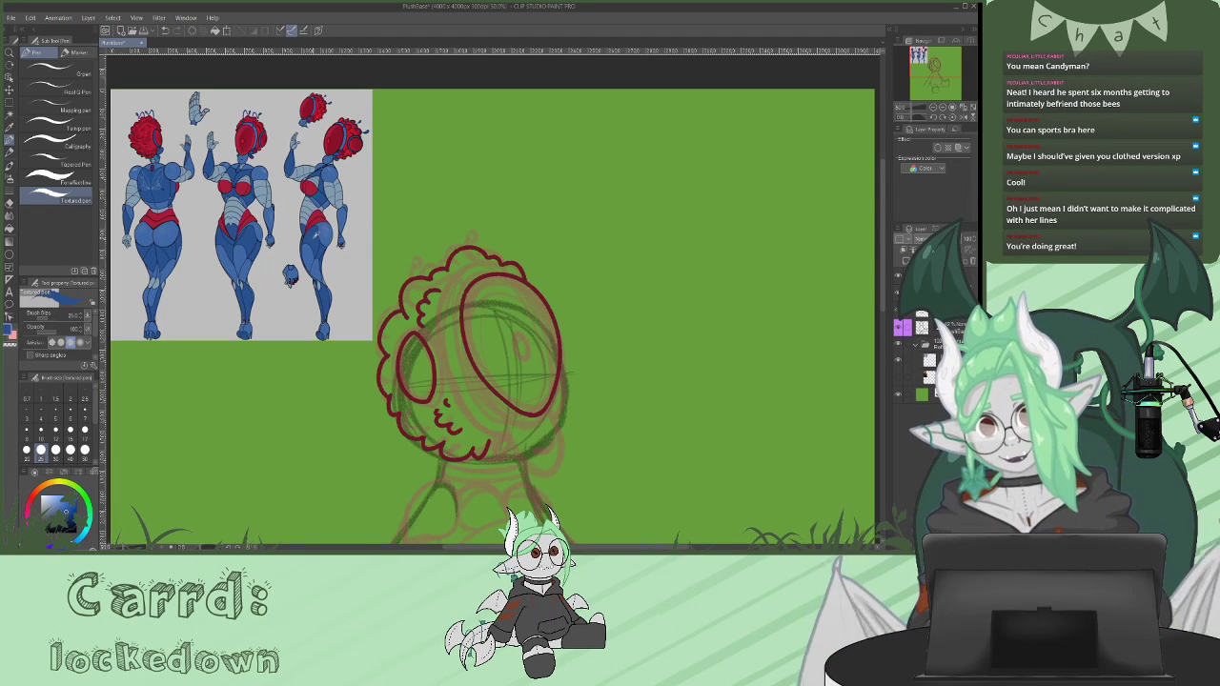
click(69, 513)
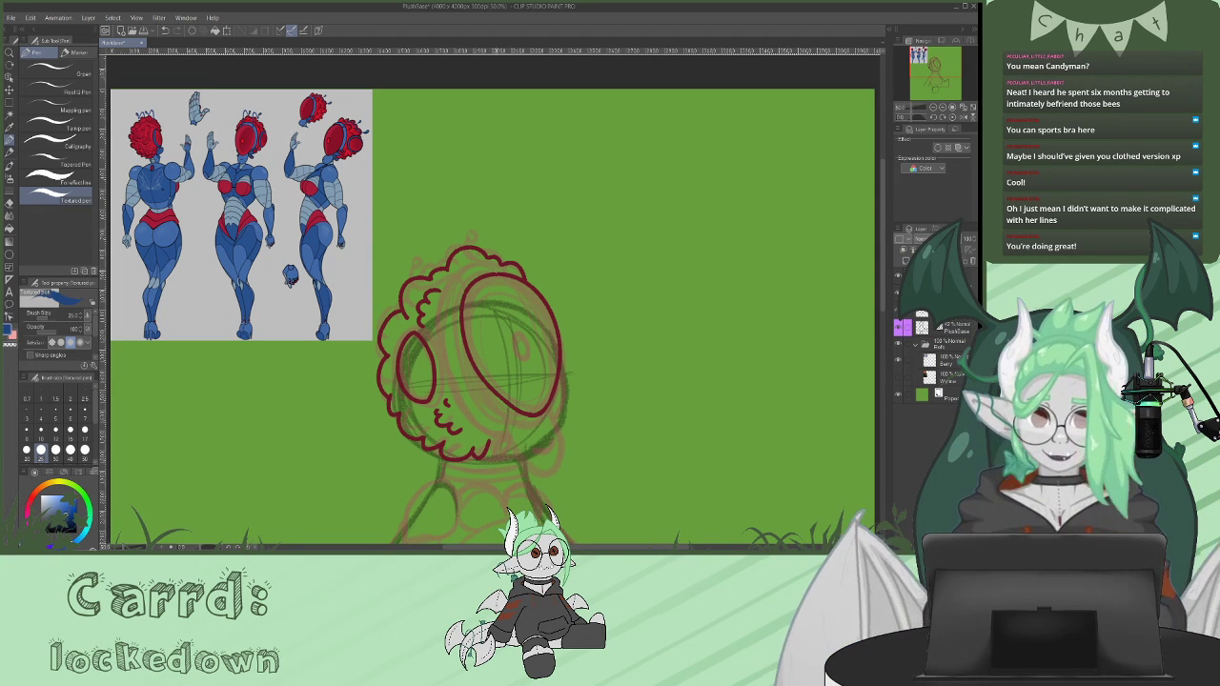
mouse_move(498, 271)
mouse_down()
mouse_move(454, 288)
mouse_move(449, 330)
mouse_move(469, 390)
mouse_move(515, 420)
mouse_up()
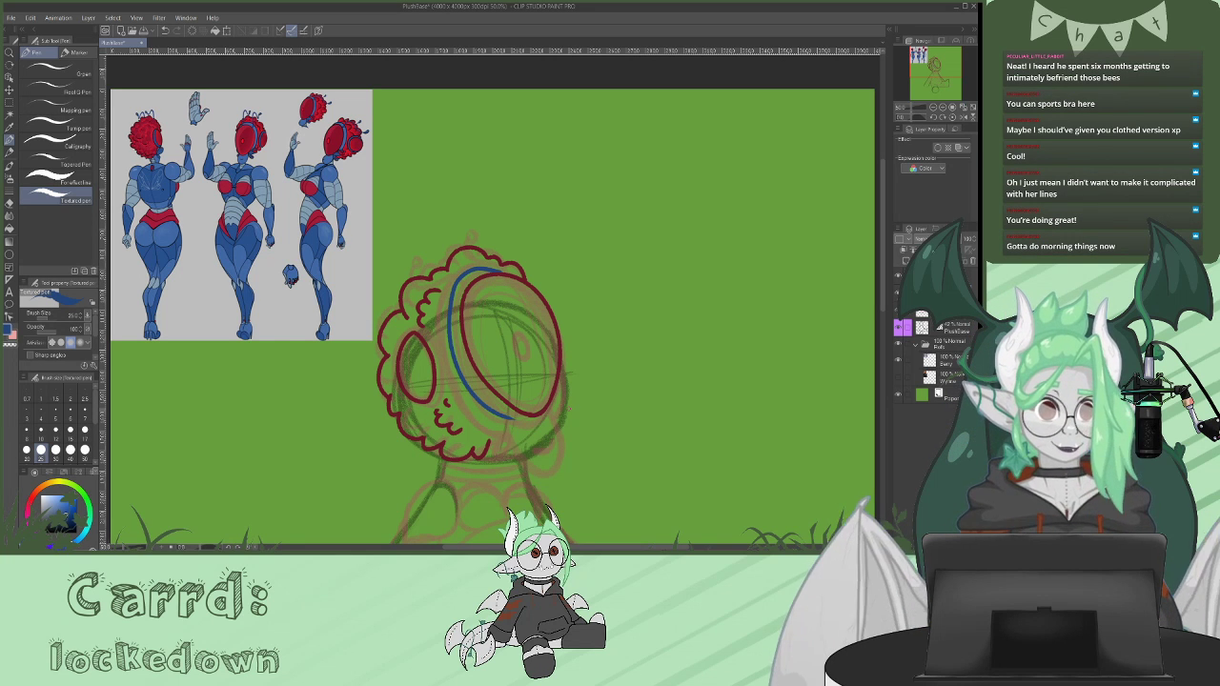
key(ctrl+z)
mouse_move(494, 271)
mouse_down()
mouse_move(450, 289)
mouse_move(445, 320)
mouse_move(449, 366)
mouse_move(467, 389)
mouse_up()
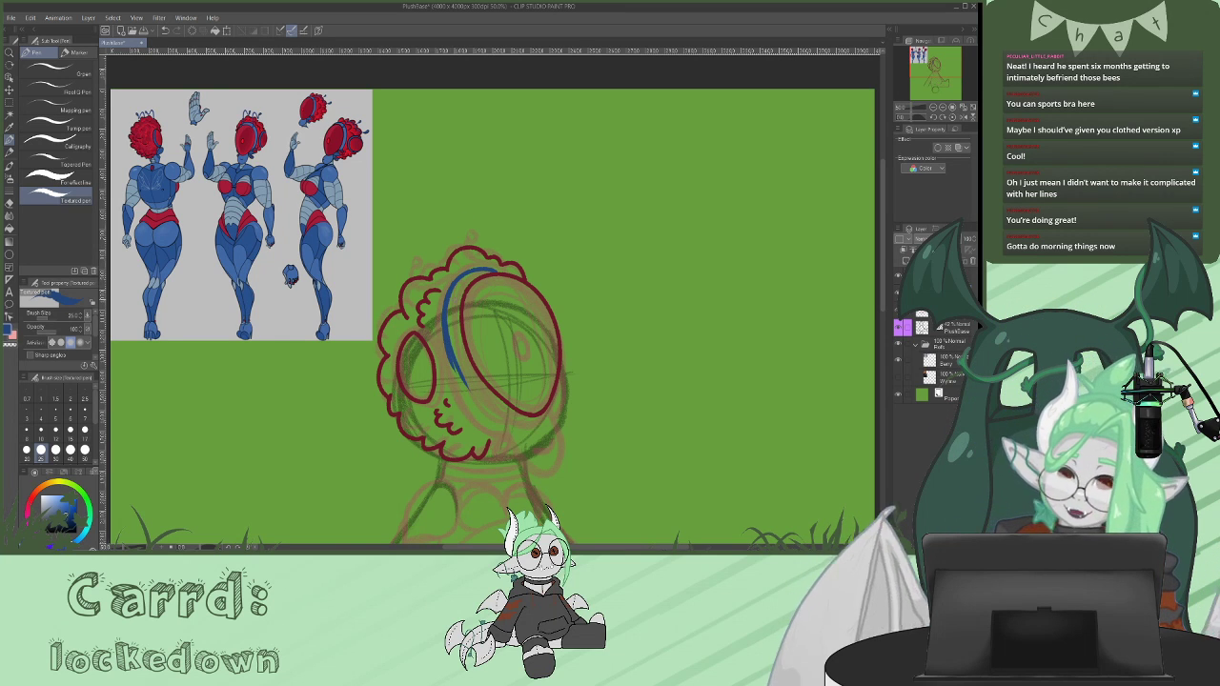
key(ctrl+z)
mouse_move(450, 360)
mouse_down()
mouse_move(531, 474)
mouse_move(562, 454)
mouse_move(548, 411)
mouse_up()
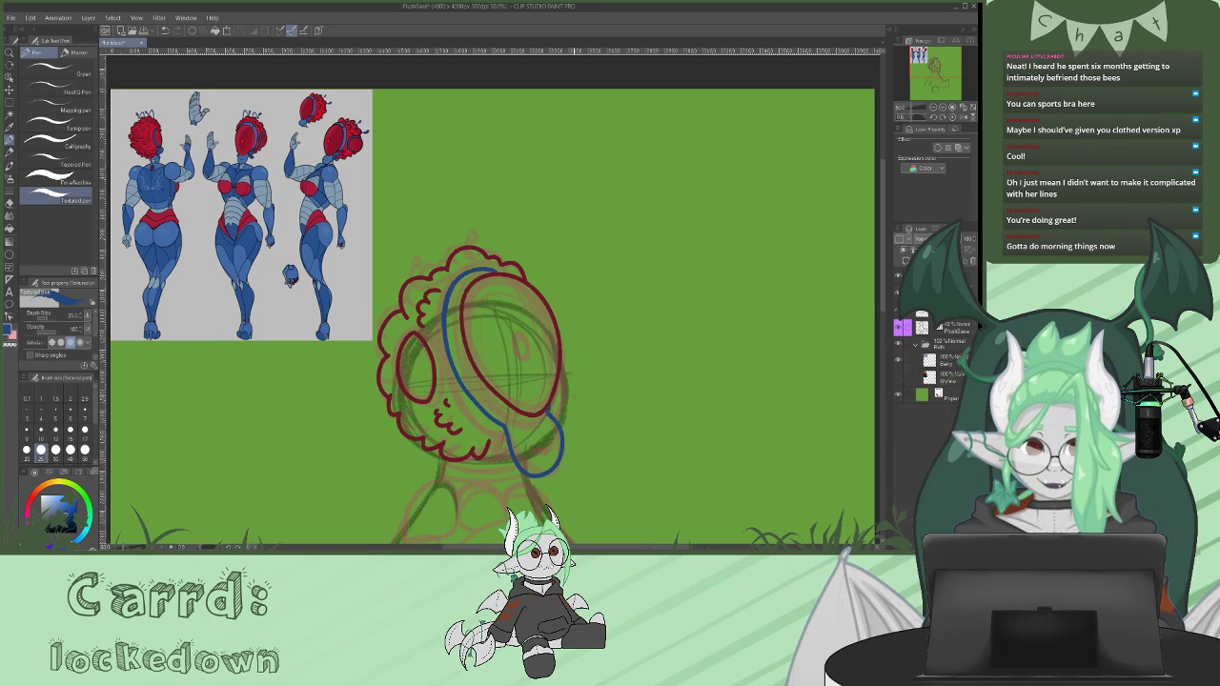
- Add two small blue lobes and a dark red loop beside the snout, and a small dark red oval inside the large eye
drag(503, 425, 491, 446)
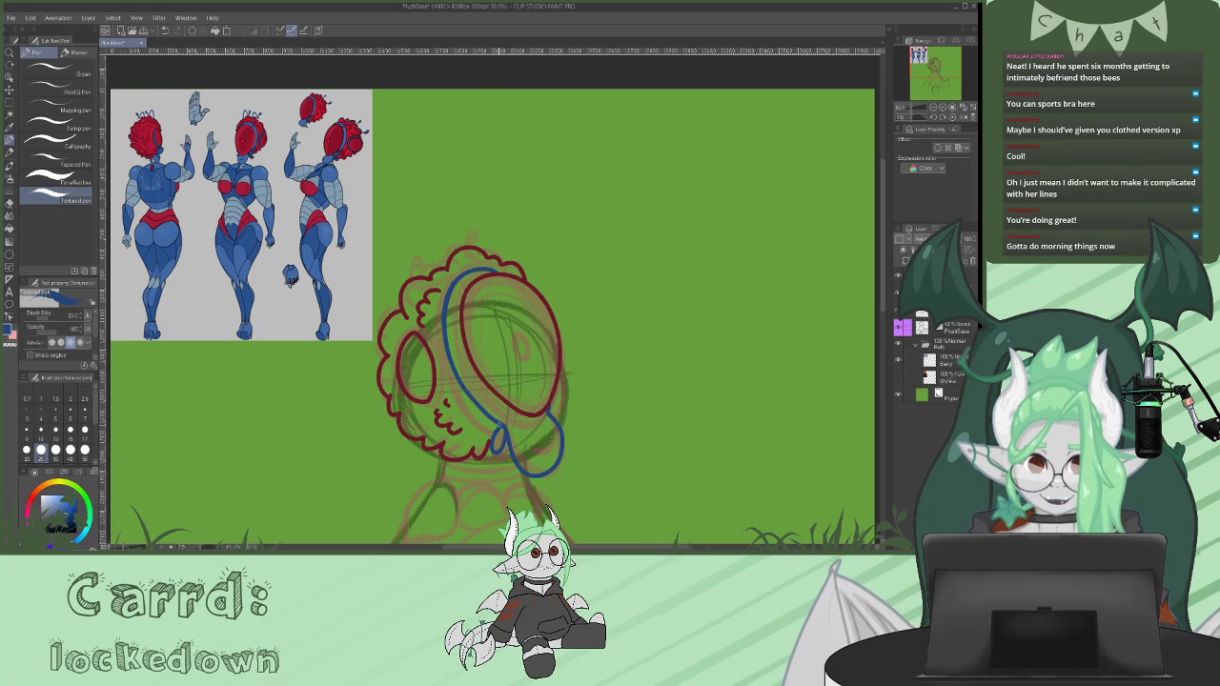
mouse_move(492, 419)
mouse_down()
mouse_move(488, 434)
mouse_move(501, 424)
mouse_up()
key(x)
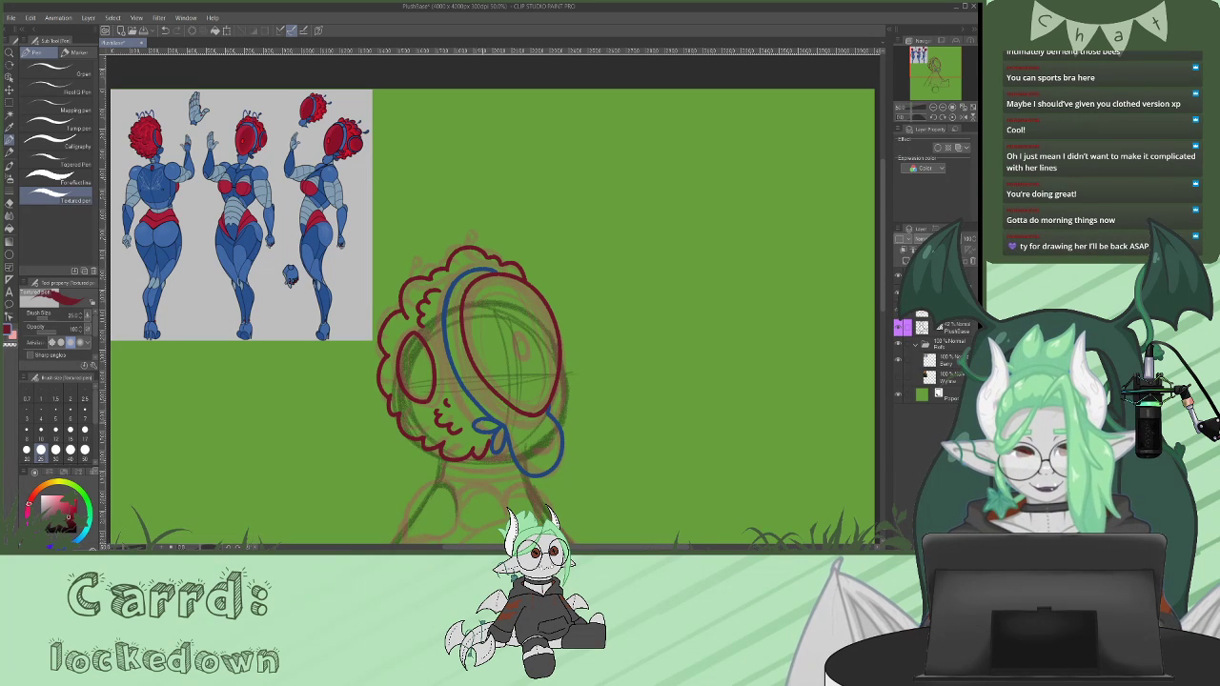
drag(473, 437, 484, 431)
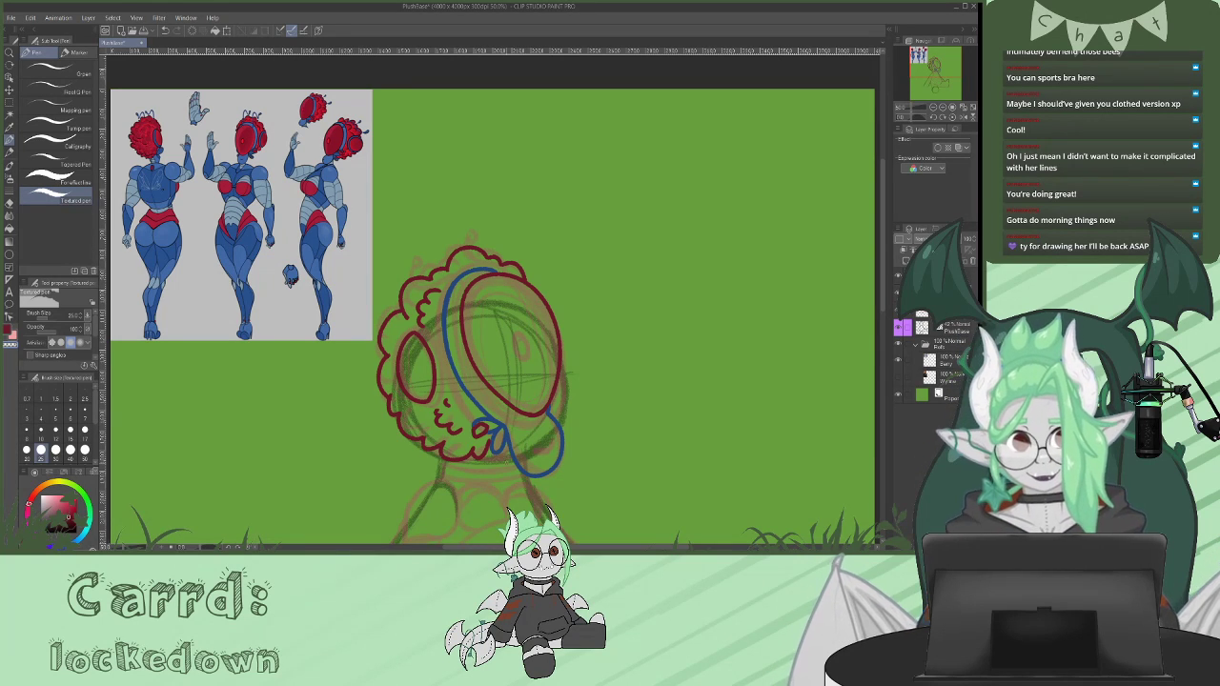
key(c)
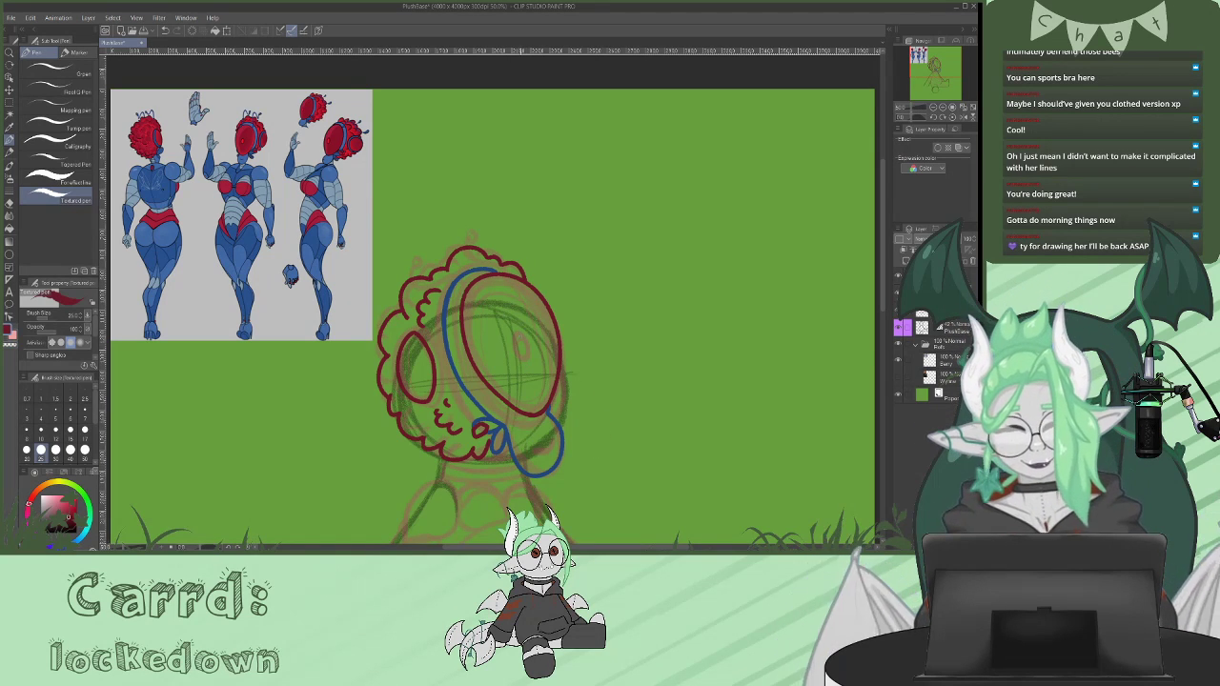
mouse_move(521, 339)
mouse_down()
mouse_move(532, 353)
mouse_move(523, 333)
mouse_up()
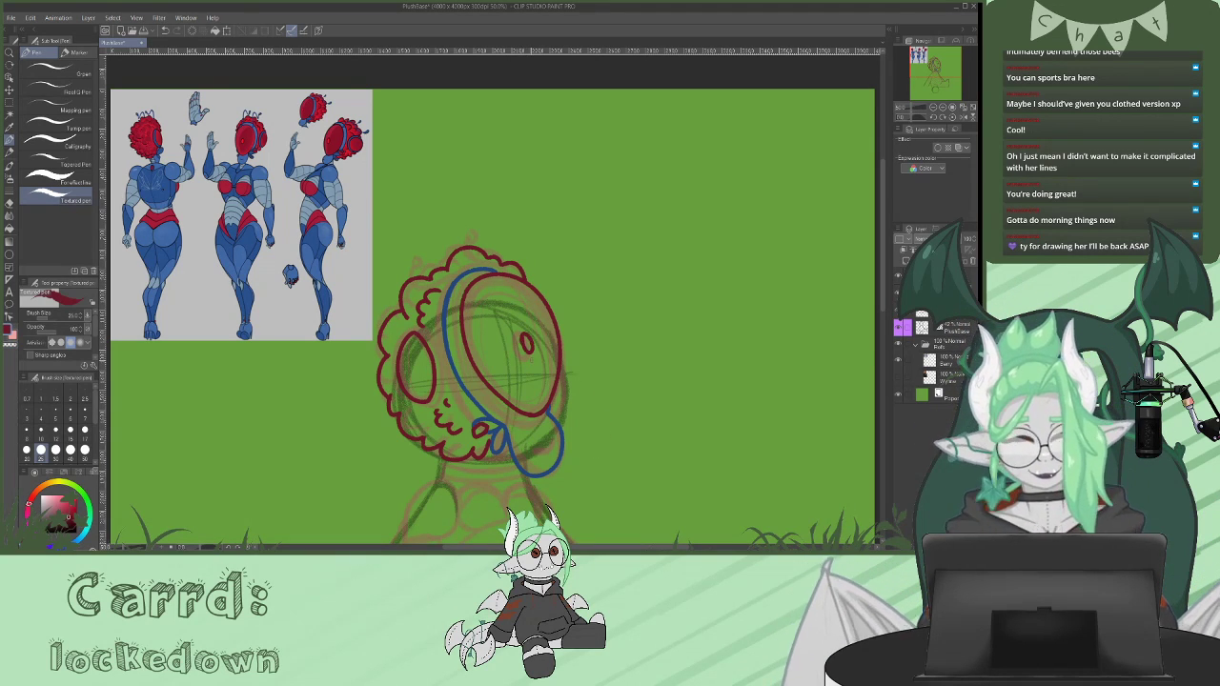
- Draw two curled antennae with looped tips rising from the top of the head in the band's blue
mouse_move(884, 219)
mouse_down()
mouse_move(884, 231)
mouse_move(879, 211)
mouse_up()
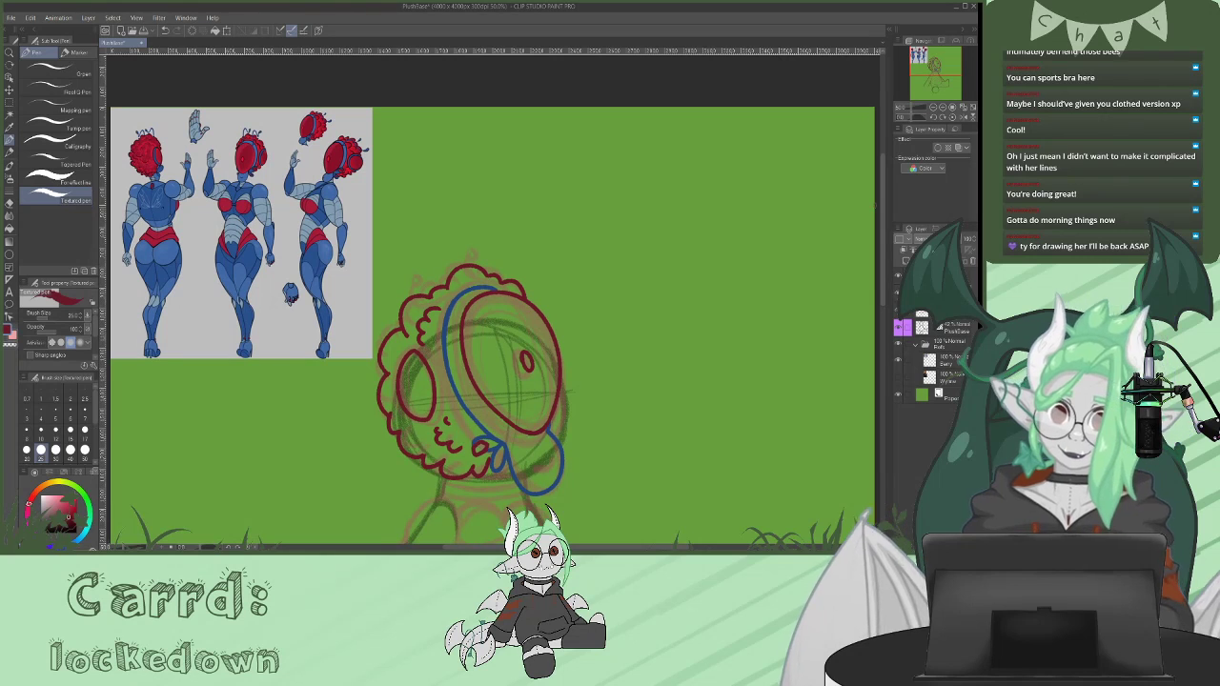
alt+click(479, 289)
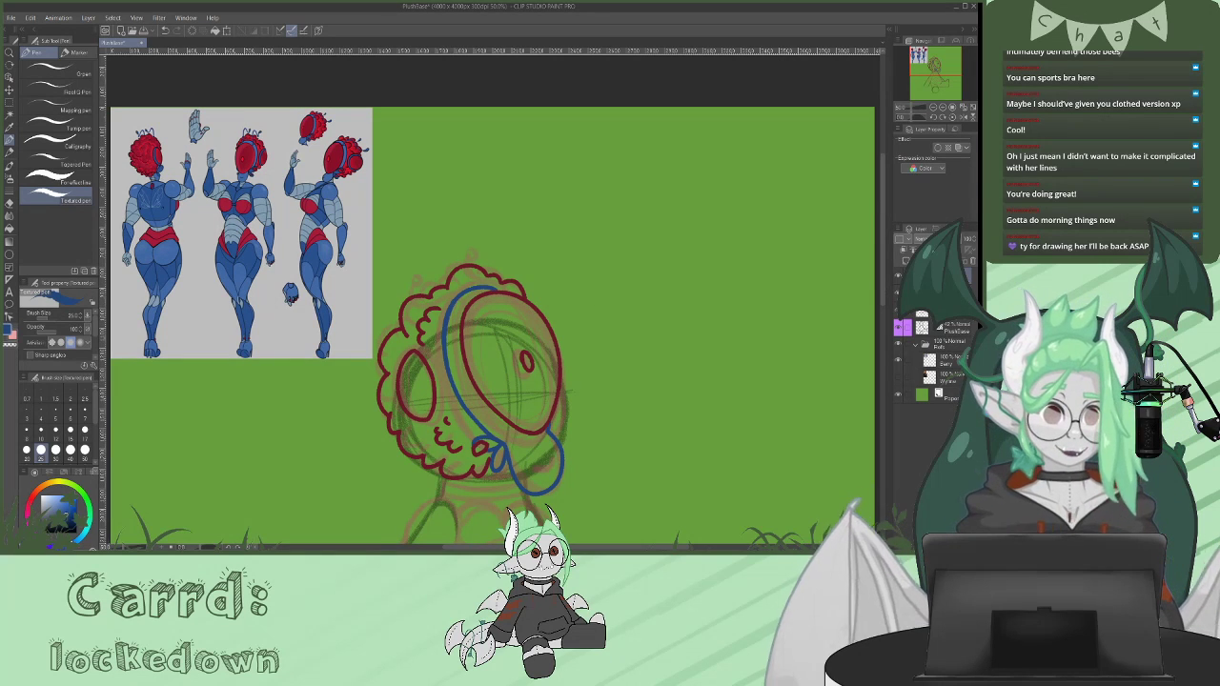
drag(457, 311, 398, 278)
mouse_move(488, 286)
mouse_down()
mouse_move(448, 256)
mouse_move(415, 271)
mouse_move(411, 293)
mouse_up()
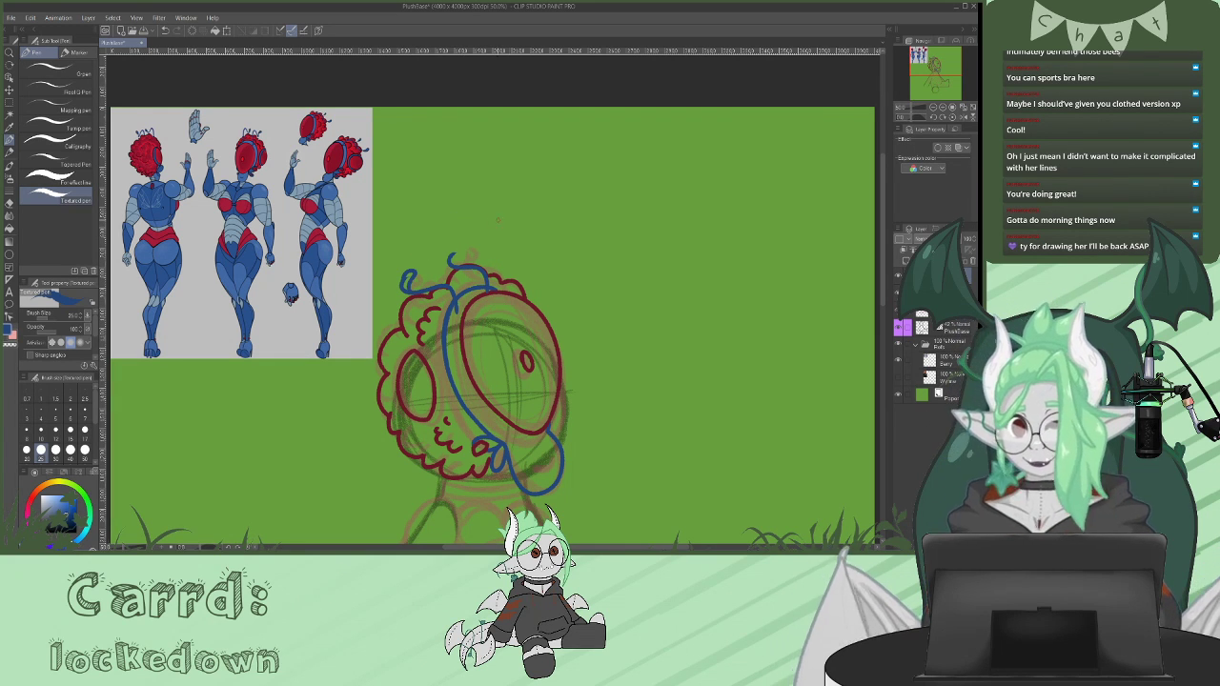
key(ctrl+z)
key(ctrl+z)
key(ctrl+z)
mouse_move(452, 298)
mouse_down()
mouse_move(391, 279)
mouse_move(408, 288)
mouse_up()
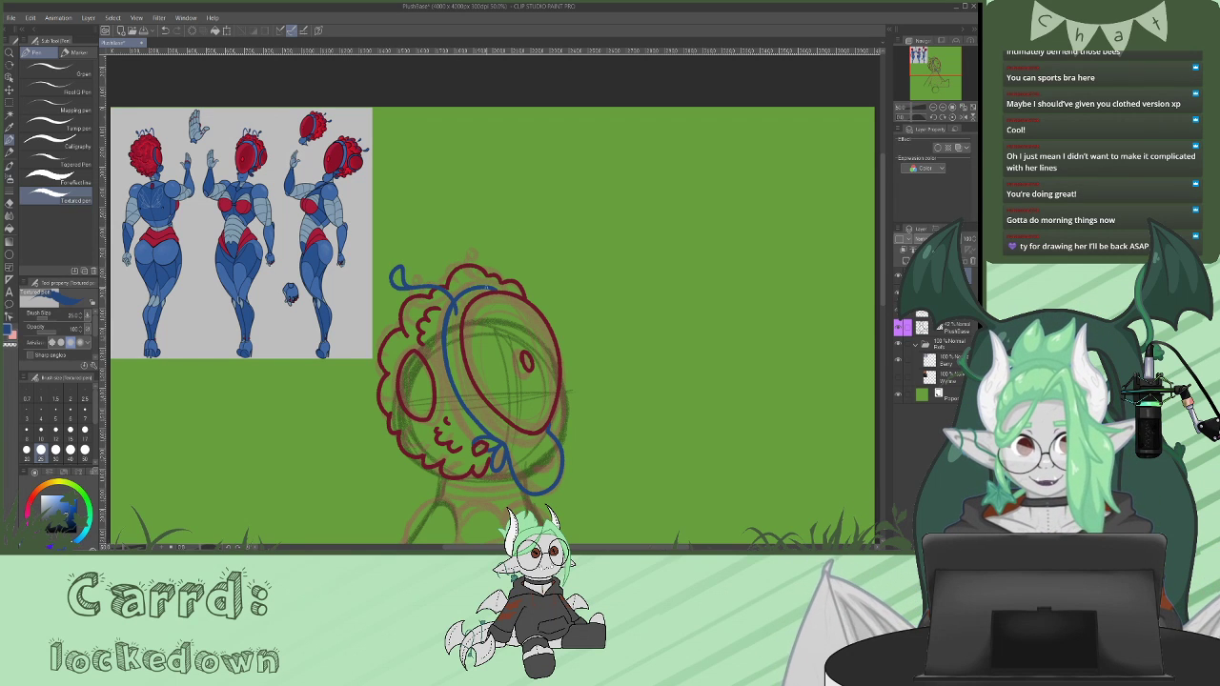
mouse_move(486, 280)
mouse_down()
mouse_move(446, 258)
mouse_move(450, 242)
mouse_move(452, 260)
mouse_up()
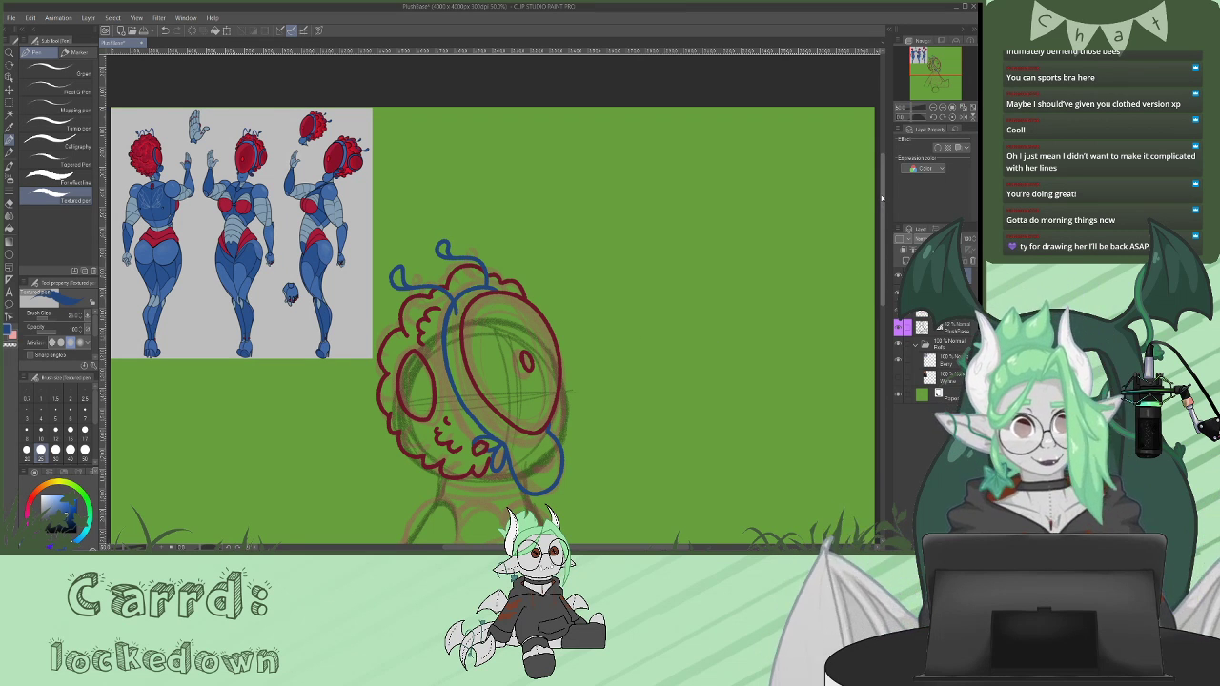
scroll(880, 195, up, 1)
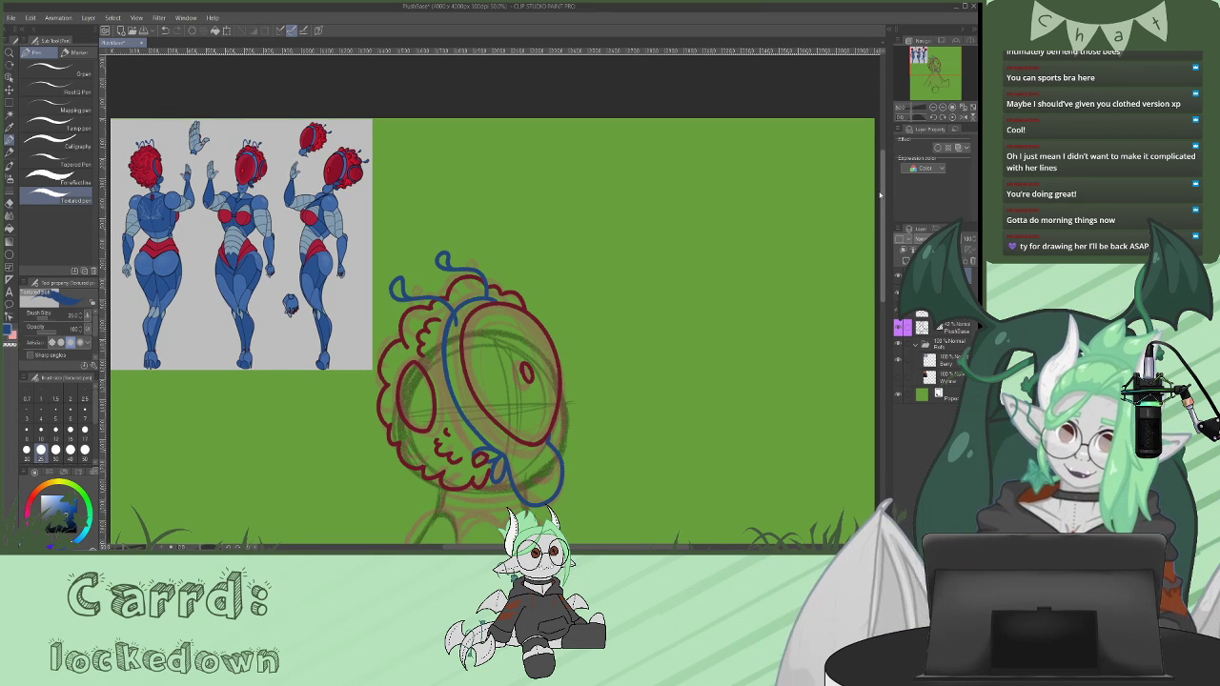
scroll(876, 205, down, 4)
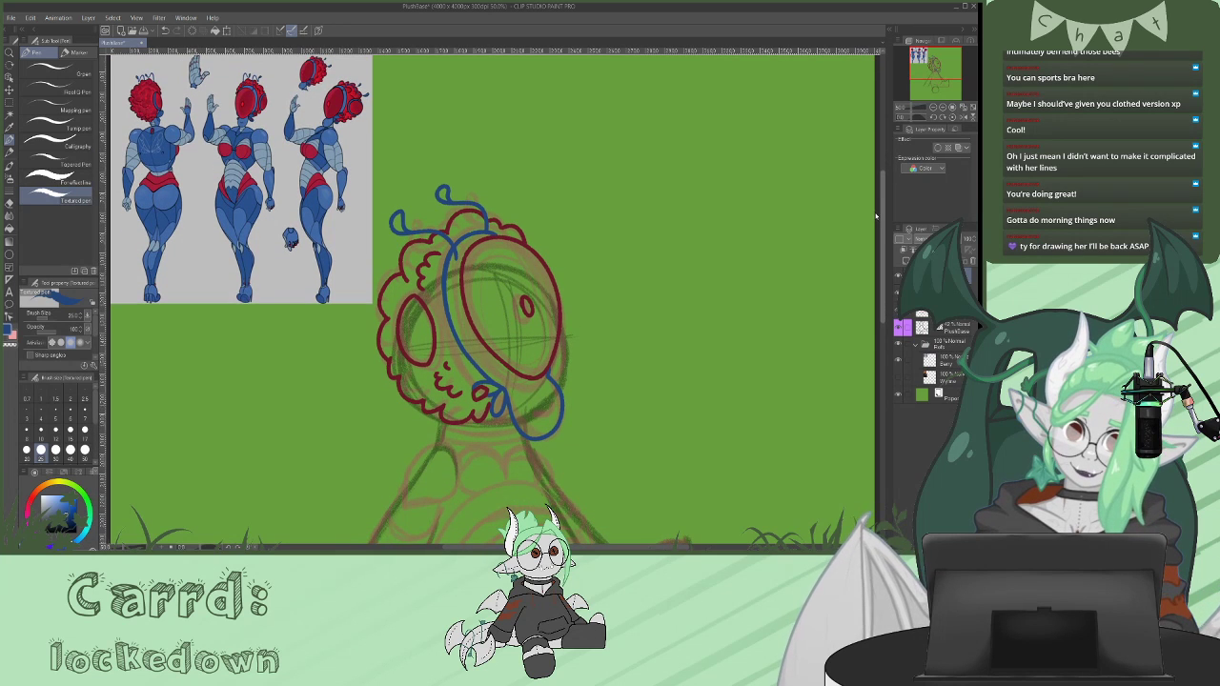
scroll(876, 217, down, 1)
mouse_move(406, 290)
mouse_down()
mouse_move(411, 277)
mouse_move(431, 290)
mouse_up()
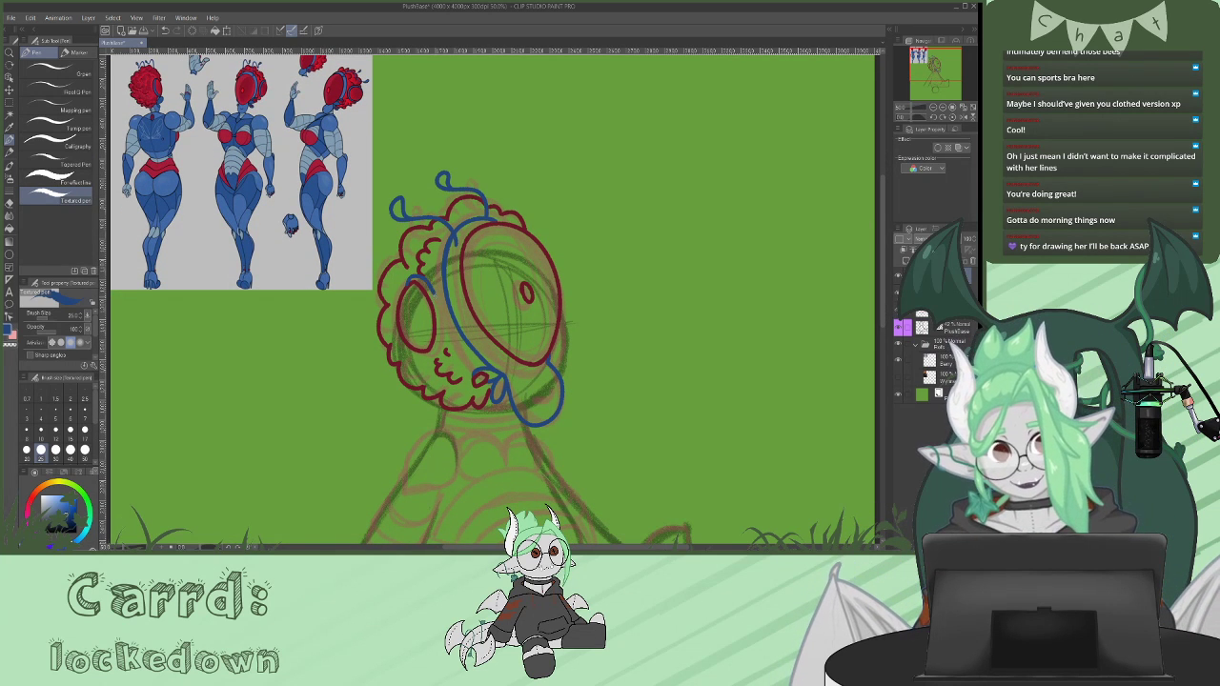
key(ctrl+z)
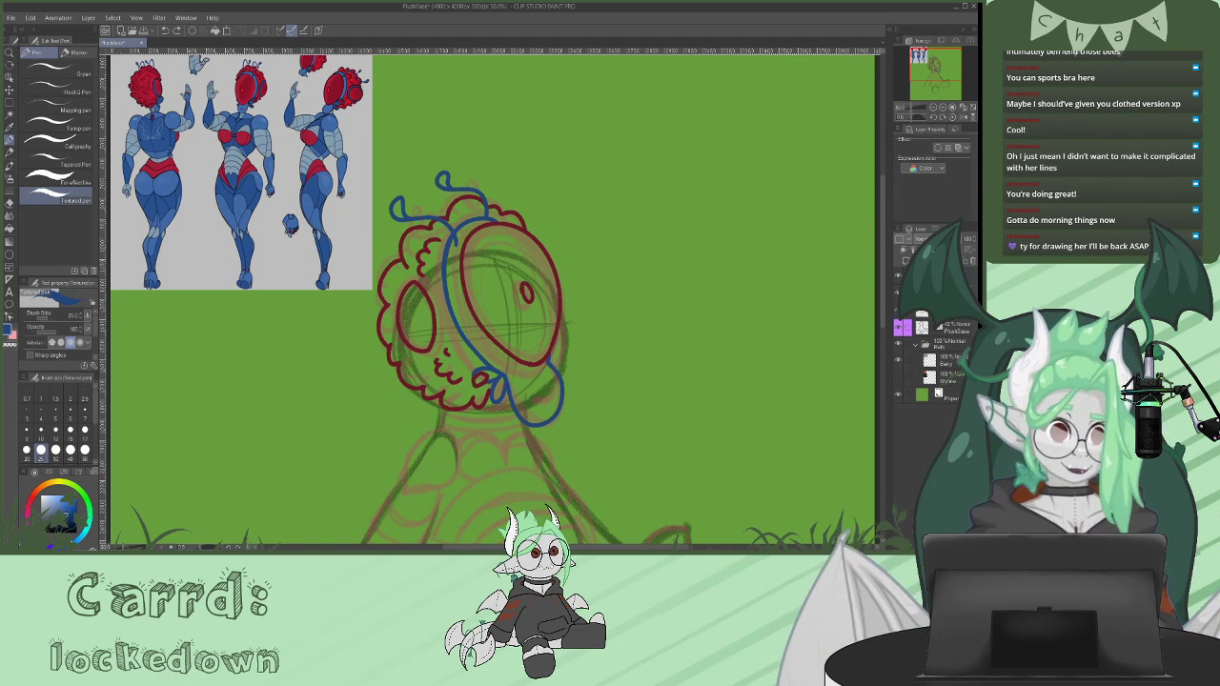
mouse_move(407, 287)
mouse_down()
mouse_move(426, 279)
mouse_move(442, 339)
mouse_up()
key(ctrl+z)
- Check the layers' visibility and merge the upper line layer of the head into the layer beneath it
click(943, 312)
click(898, 310)
click(898, 311)
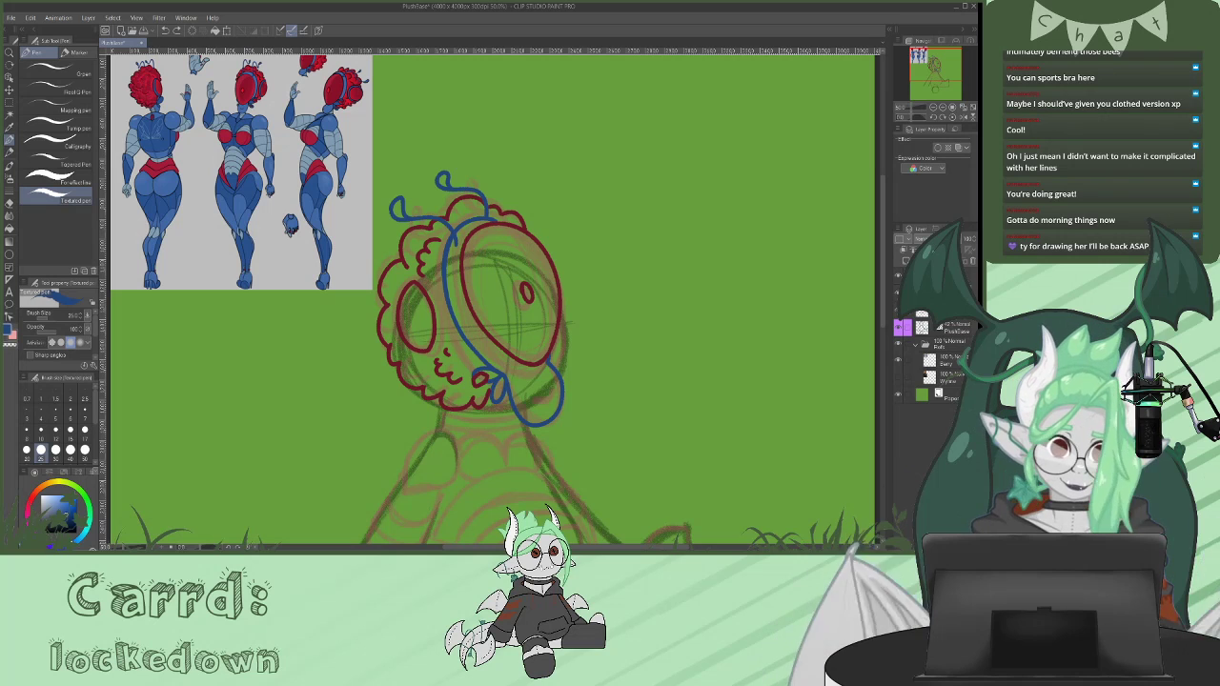
click(950, 275)
key(ctrl+e)
scroll(934, 353, up, 1)
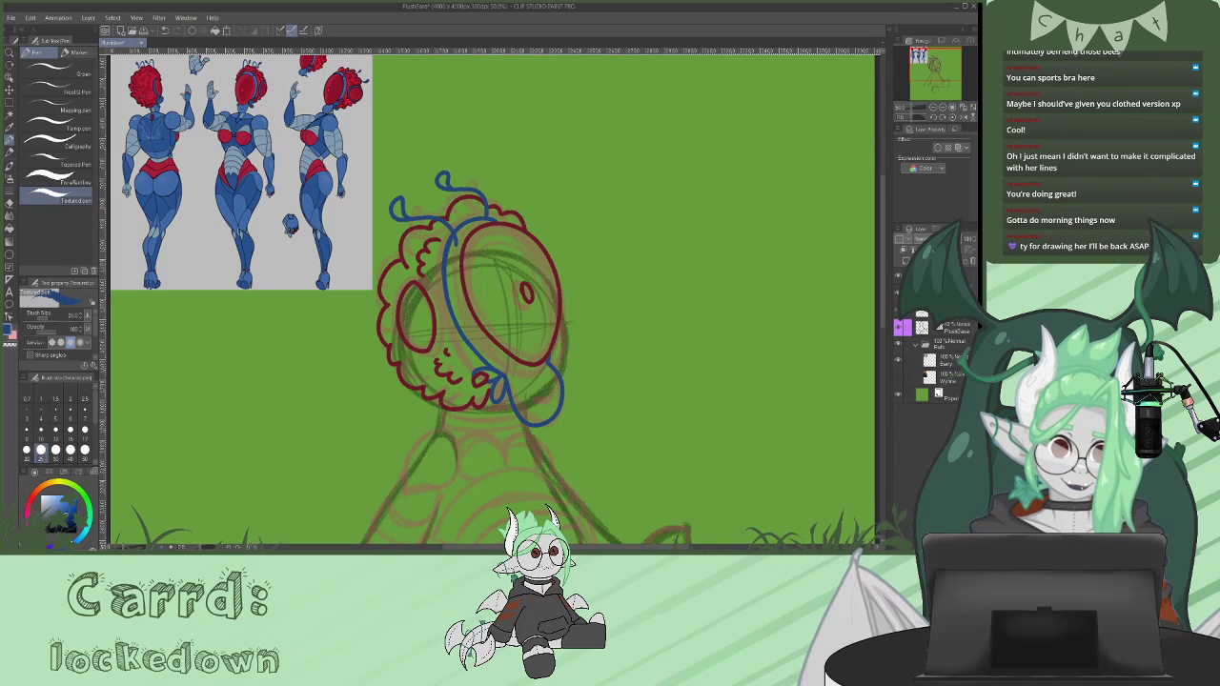
- Line the inner edge of the small eye with a curved blue stroke
mouse_move(418, 276)
mouse_down()
mouse_move(438, 305)
mouse_move(441, 345)
mouse_move(427, 357)
mouse_up()
key(ctrl+z)
mouse_move(412, 276)
mouse_down()
mouse_move(440, 318)
mouse_move(423, 354)
mouse_up()
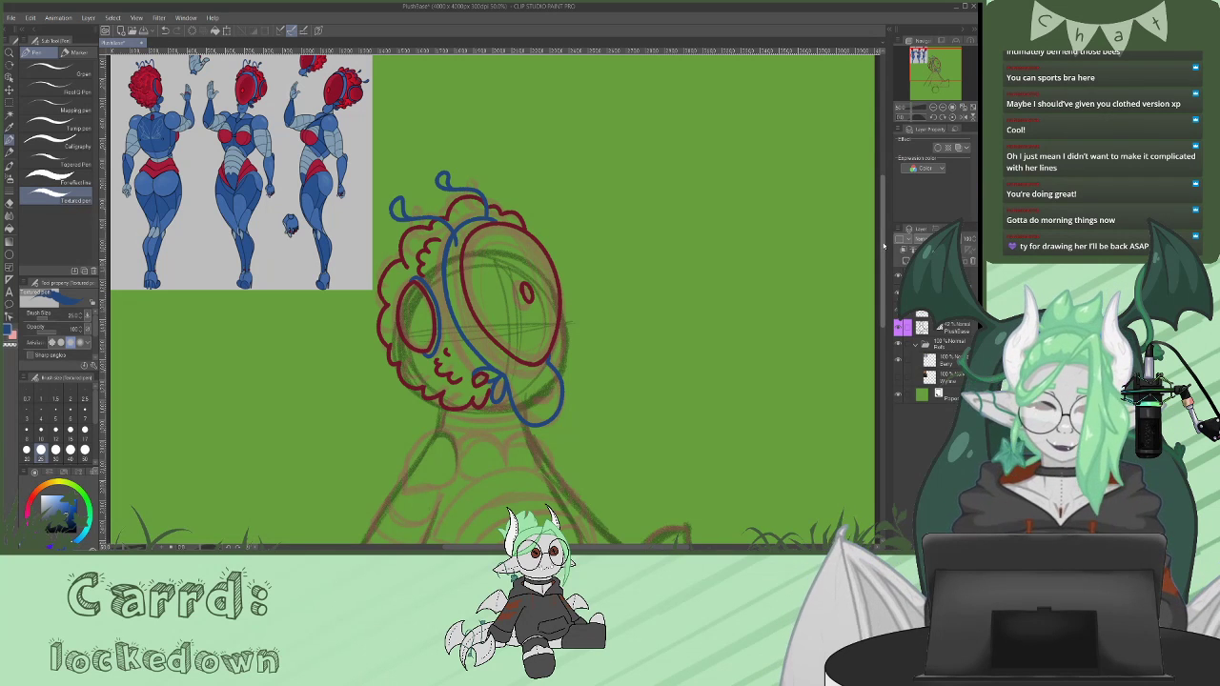
- Merge the current head line layer into the layer beneath it and add a new layer for the body lines
mouse_move(884, 260)
mouse_down()
mouse_move(884, 238)
mouse_move(871, 318)
mouse_move(877, 270)
mouse_up()
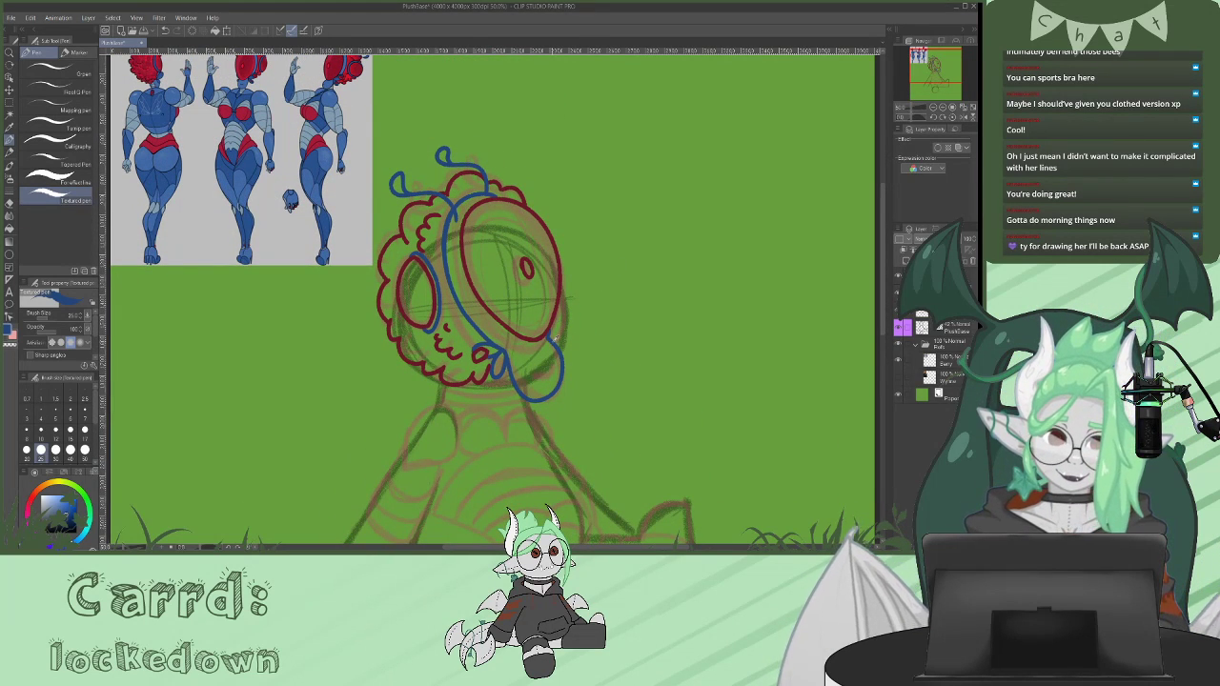
drag(883, 242, 883, 284)
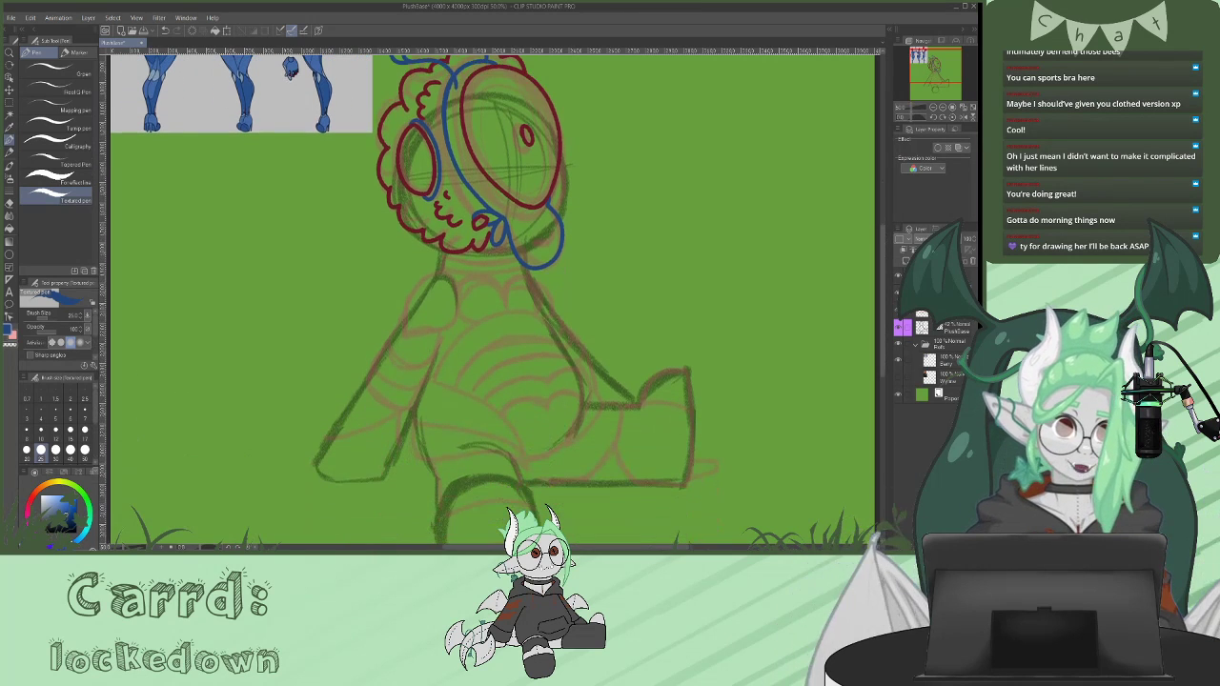
key(ctrl+e)
click(907, 261)
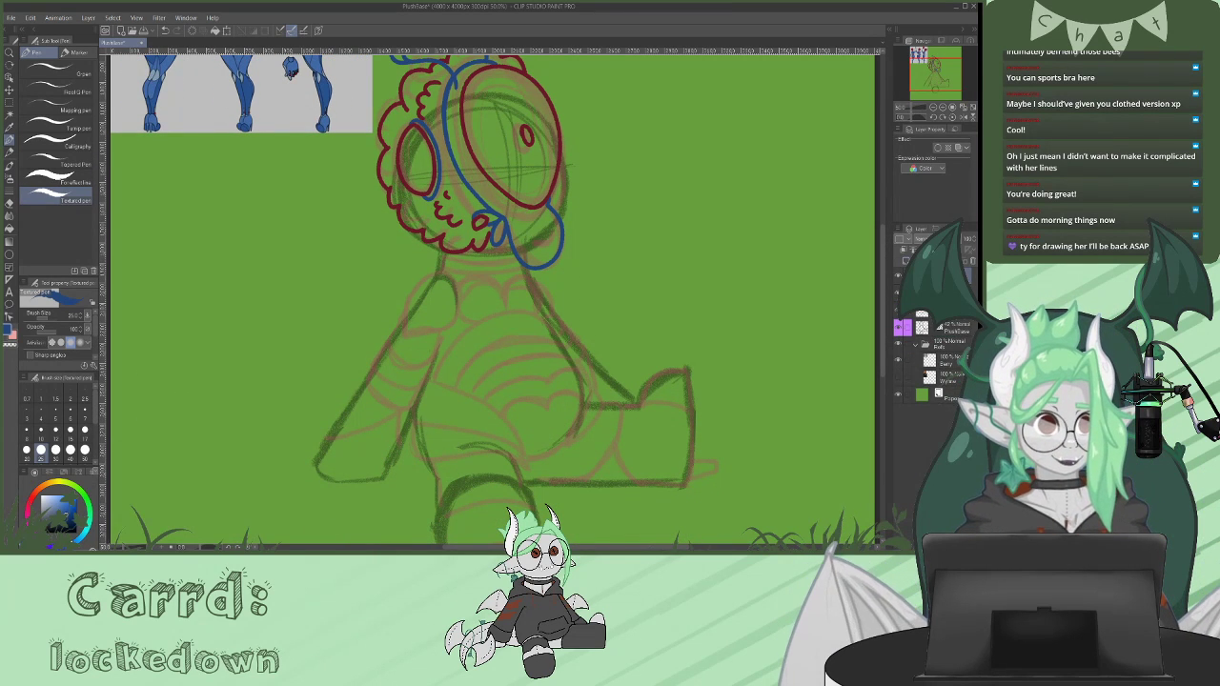
click(938, 312)
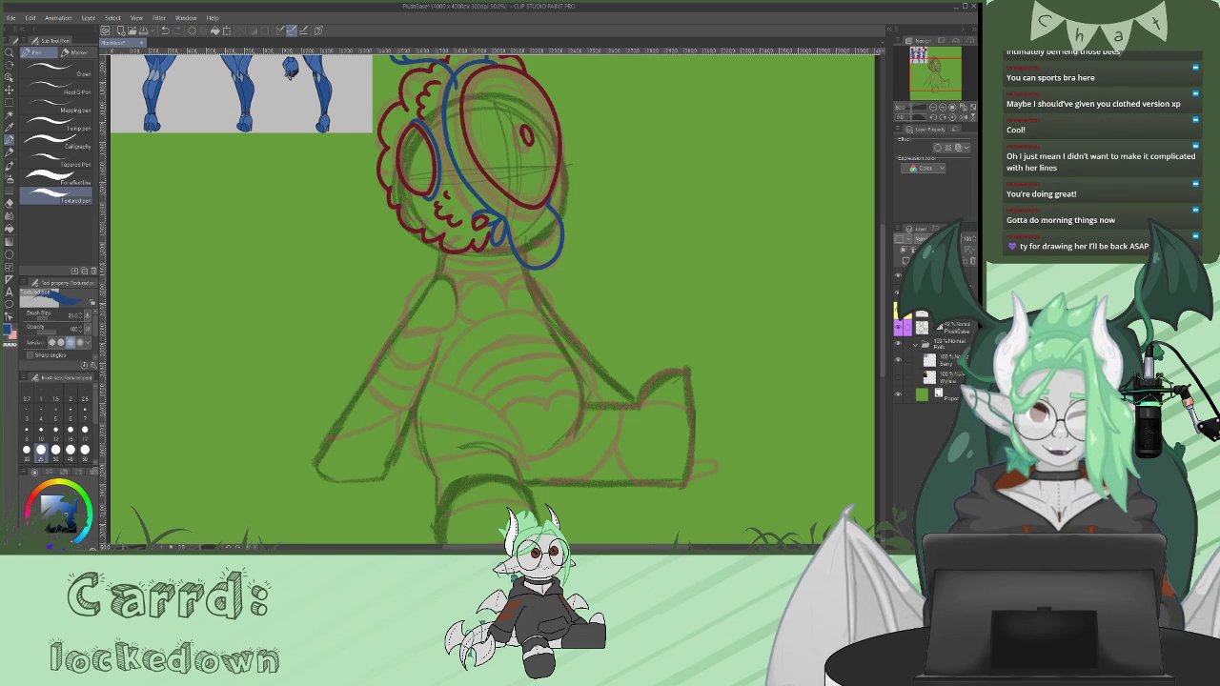
- Draw the two short sides of the neck and the rounded near shoulder cap in blue
scroll(880, 225, up, 3)
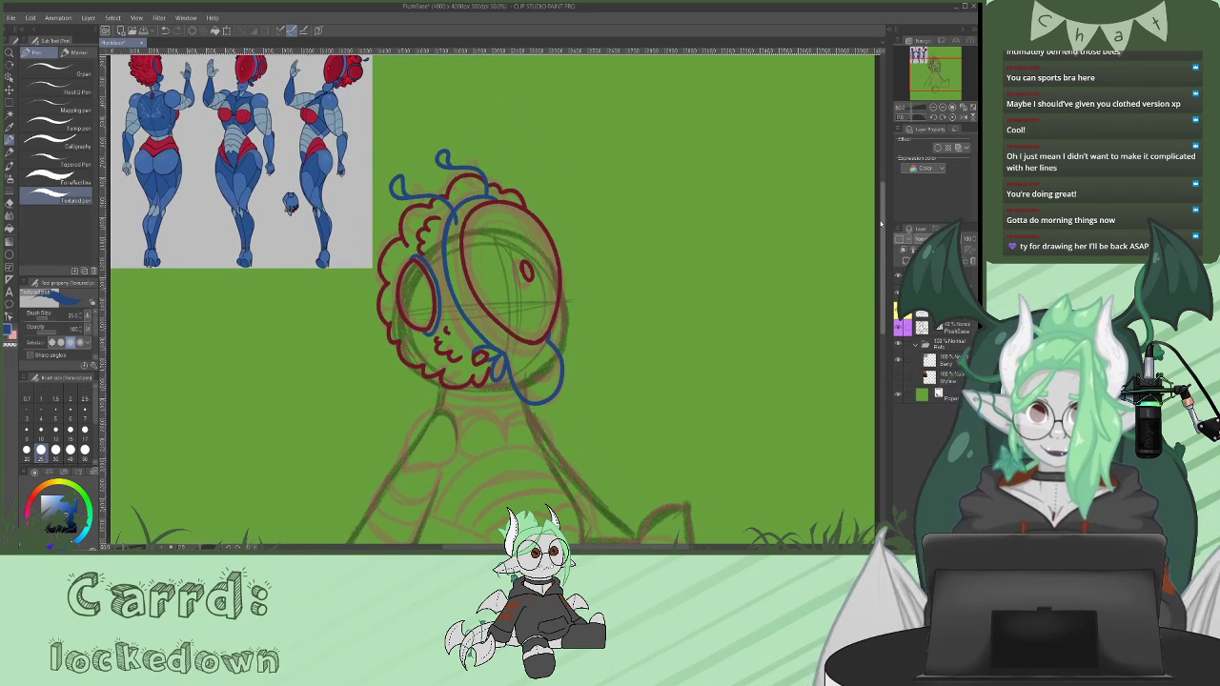
scroll(881, 225, down, 4)
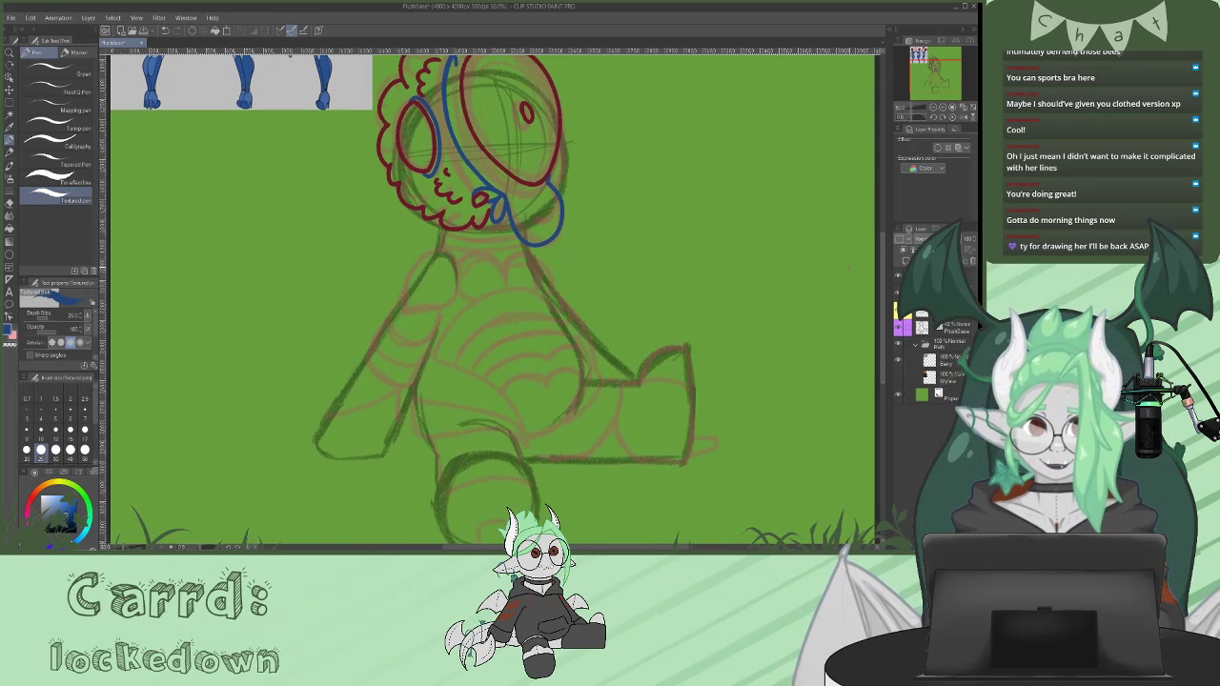
drag(444, 226, 441, 247)
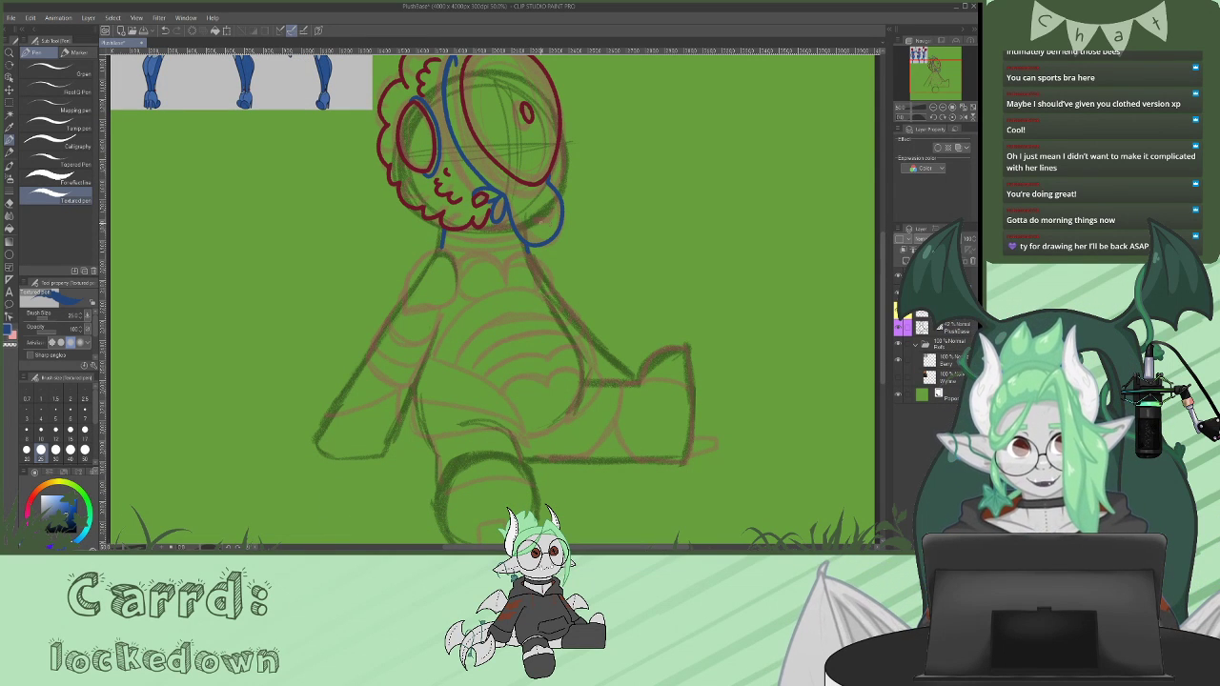
mouse_move(441, 247)
mouse_down()
mouse_move(411, 269)
mouse_move(407, 310)
mouse_move(454, 300)
mouse_move(441, 249)
mouse_up()
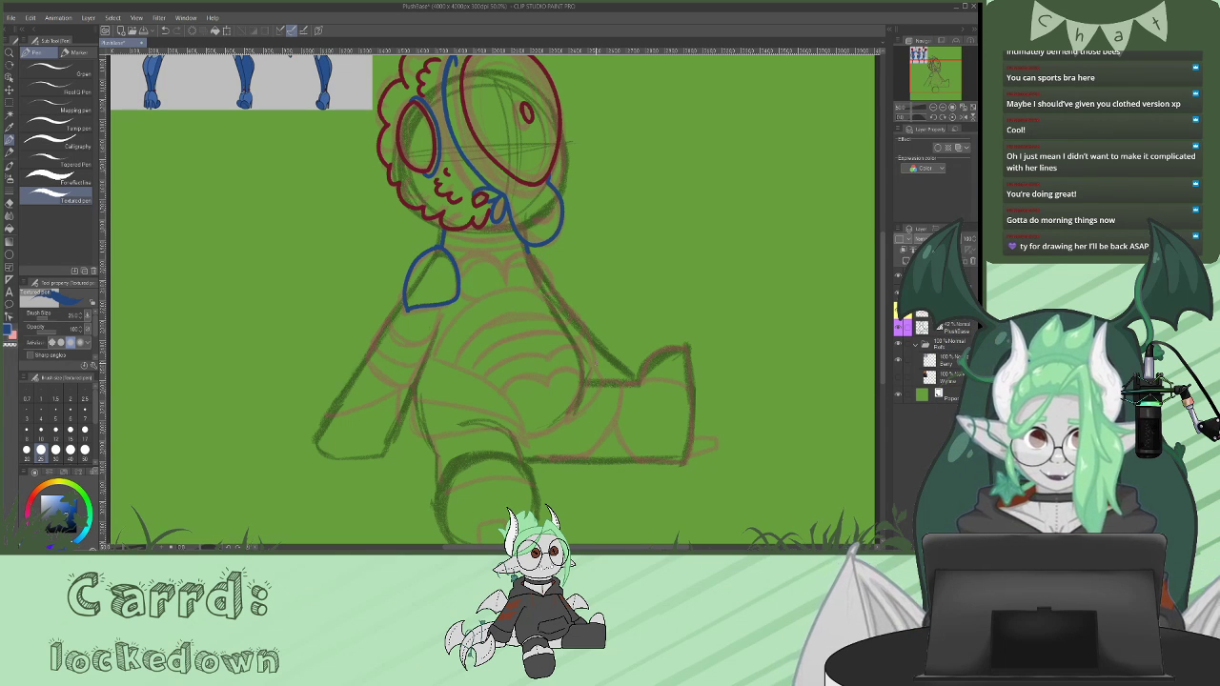
- Draw two dark red arches side by side on the chest below the neck
key(x)
mouse_move(504, 276)
mouse_down()
mouse_move(523, 255)
mouse_move(538, 287)
mouse_up()
key(x)
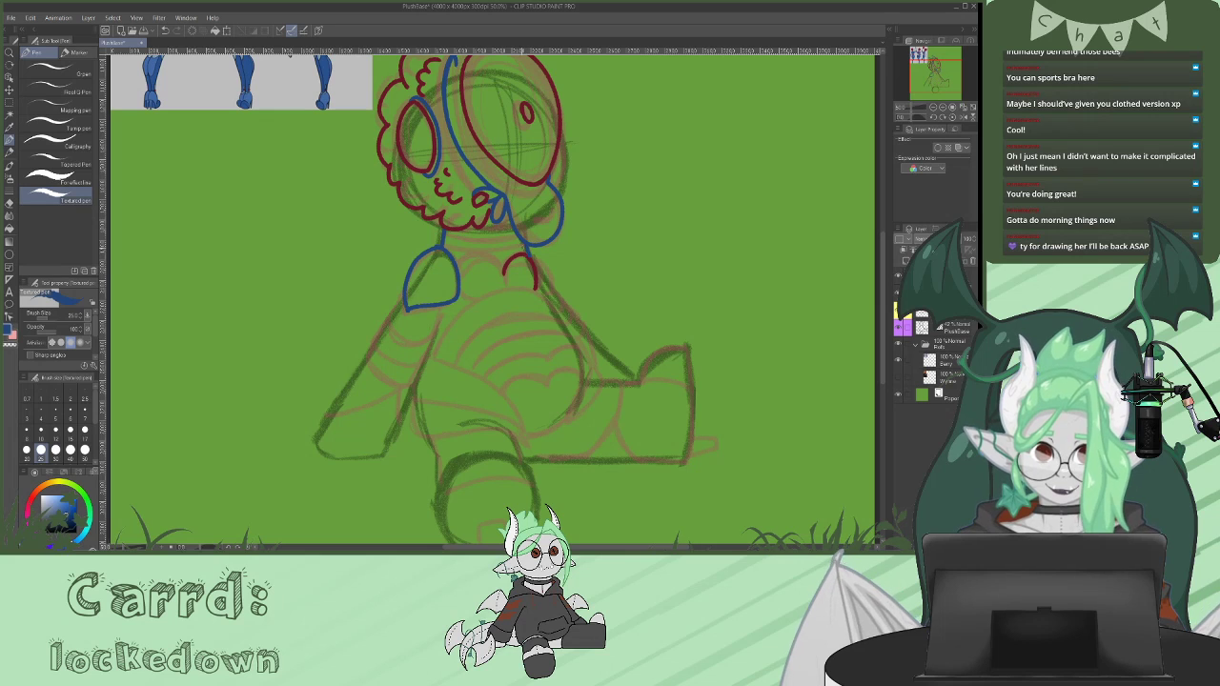
key(x)
mouse_move(506, 288)
mouse_down()
mouse_move(501, 269)
mouse_move(462, 266)
mouse_move(465, 299)
mouse_up()
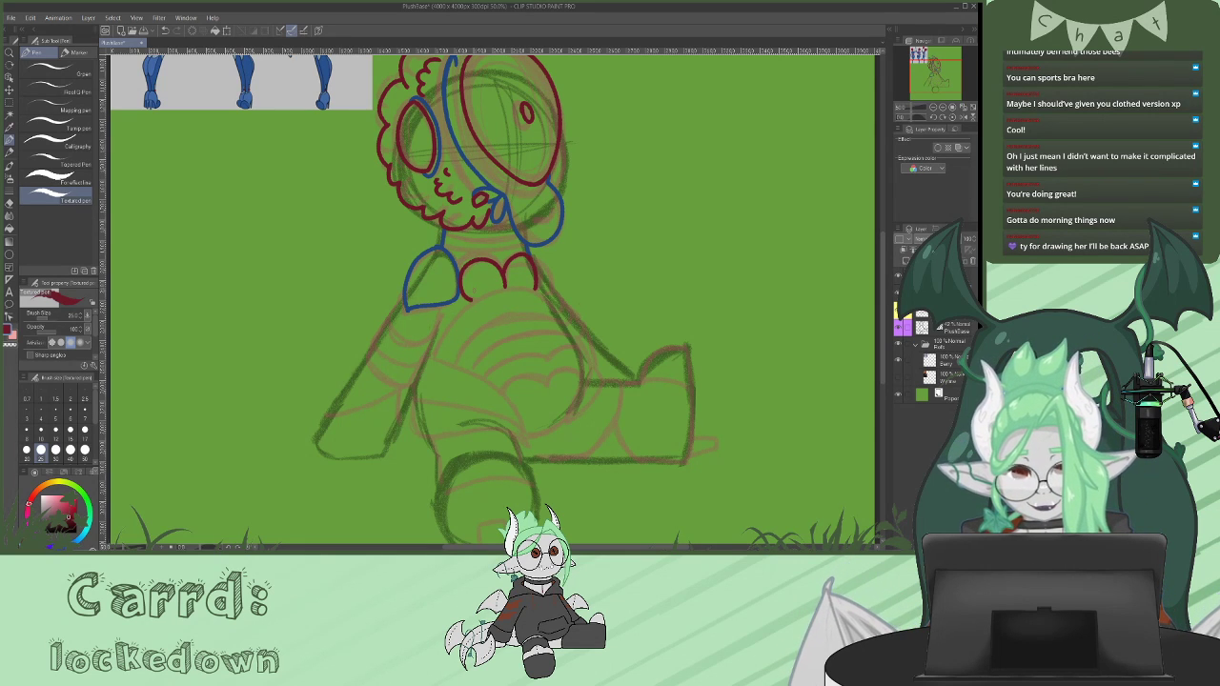
key(x)
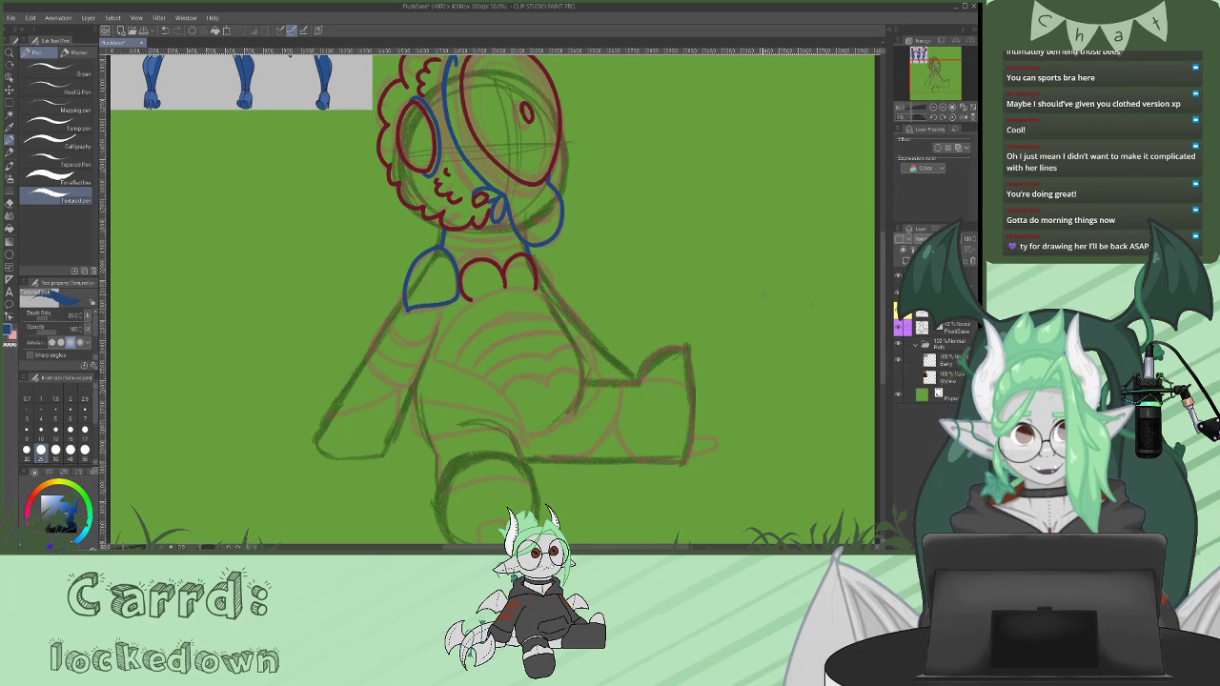
- Rotate the canvas to draw curved blue bands across the neck, and restore the upright view
drag(884, 299, 886, 267)
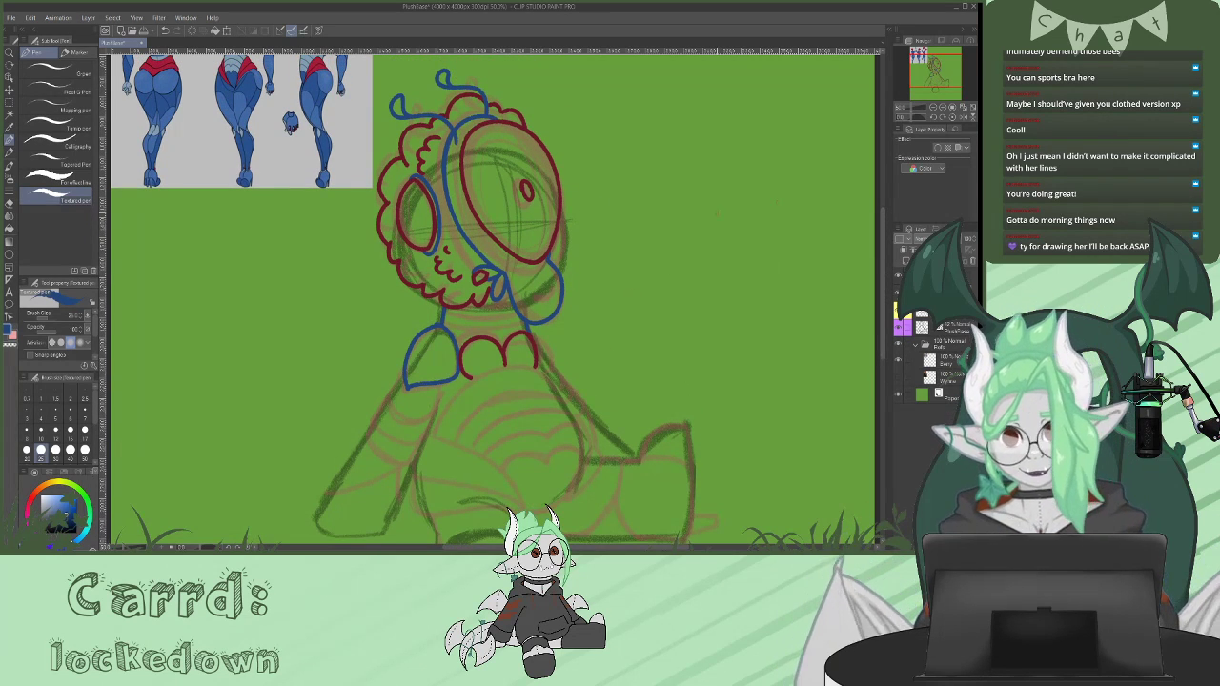
click(943, 118)
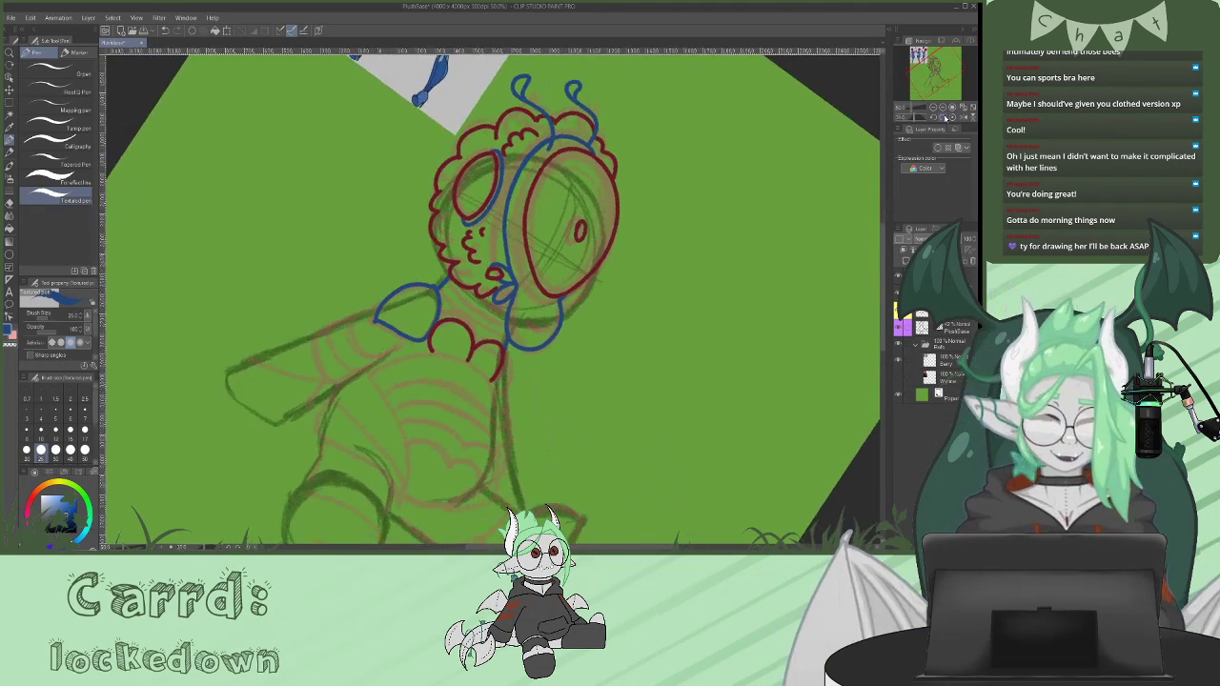
drag(445, 267, 490, 345)
drag(460, 264, 495, 330)
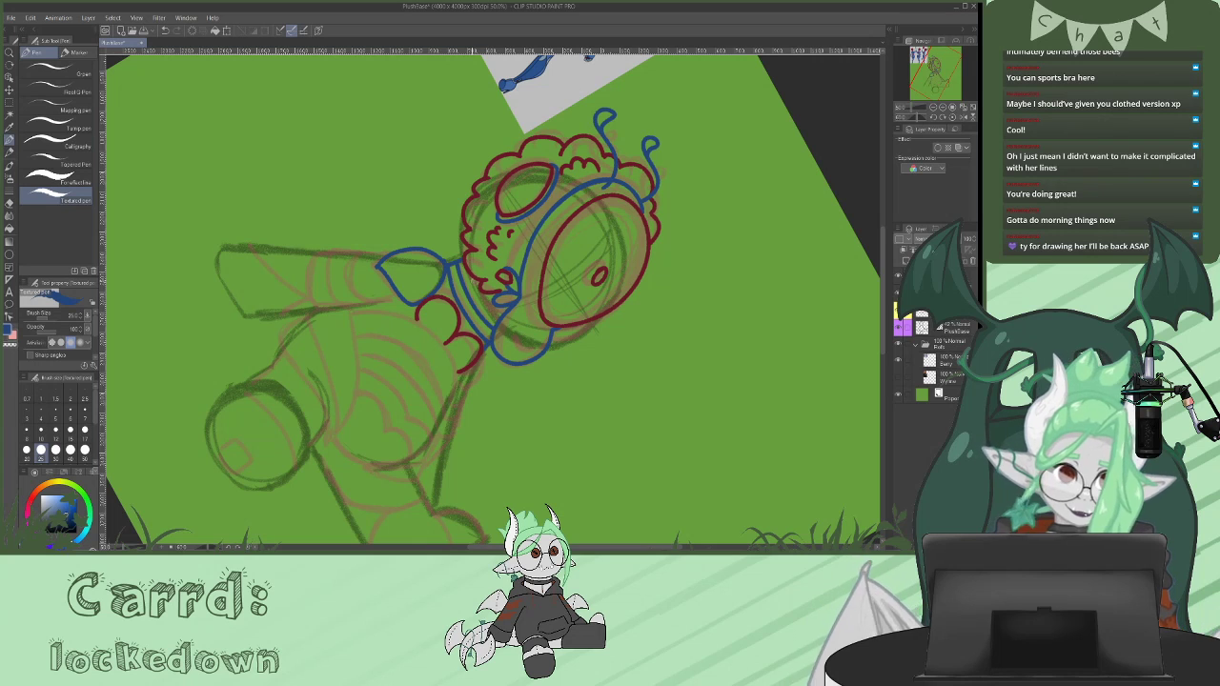
drag(475, 282, 496, 313)
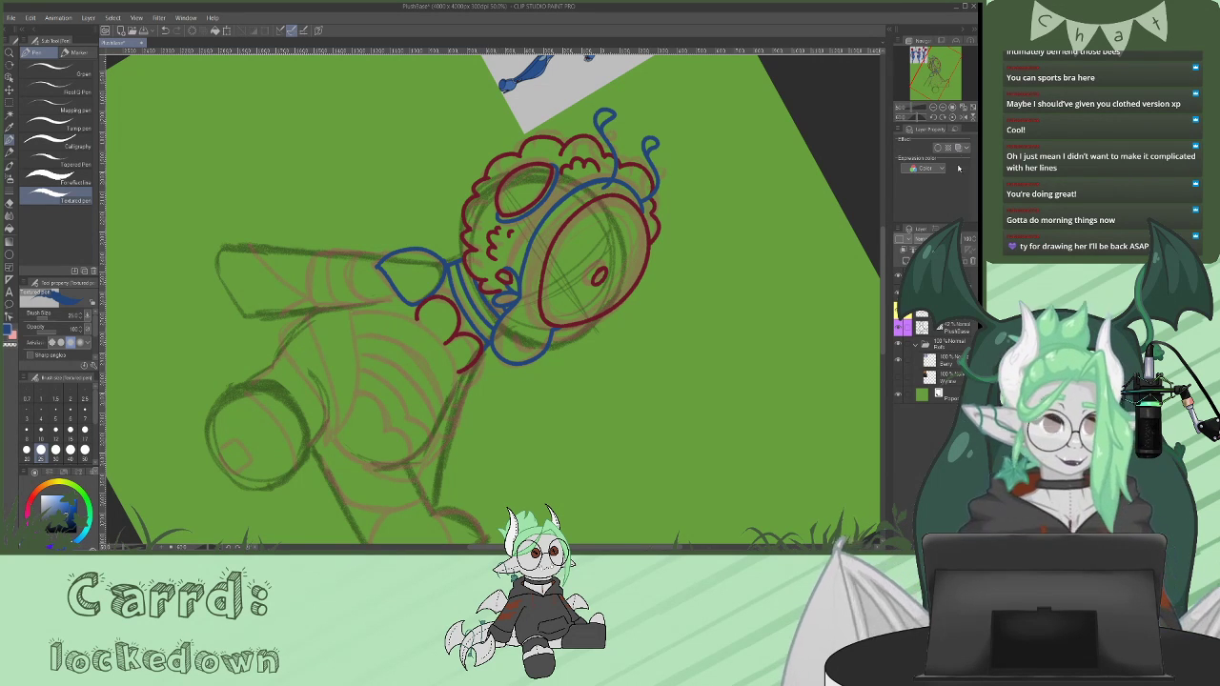
click(950, 114)
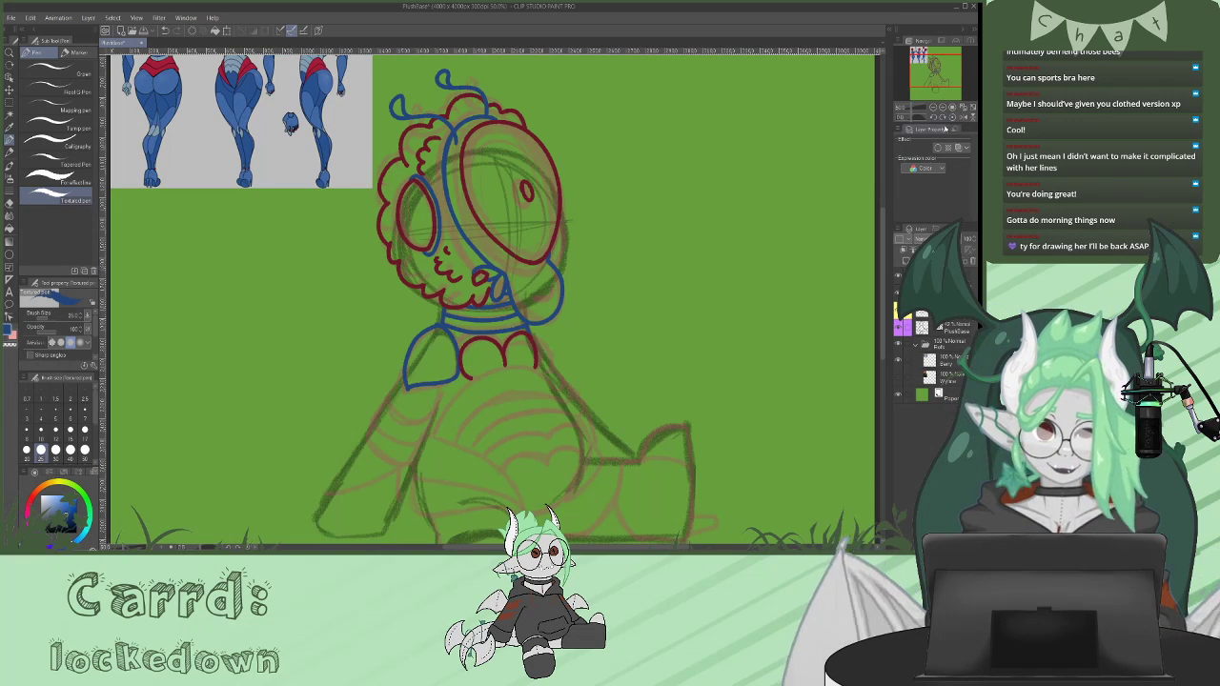
- Outline the near arm in blue from the shoulder cap to the blunt hand and add curved bands across it
drag(883, 264, 878, 291)
scroll(877, 290, down, 1)
scroll(879, 267, up, 3)
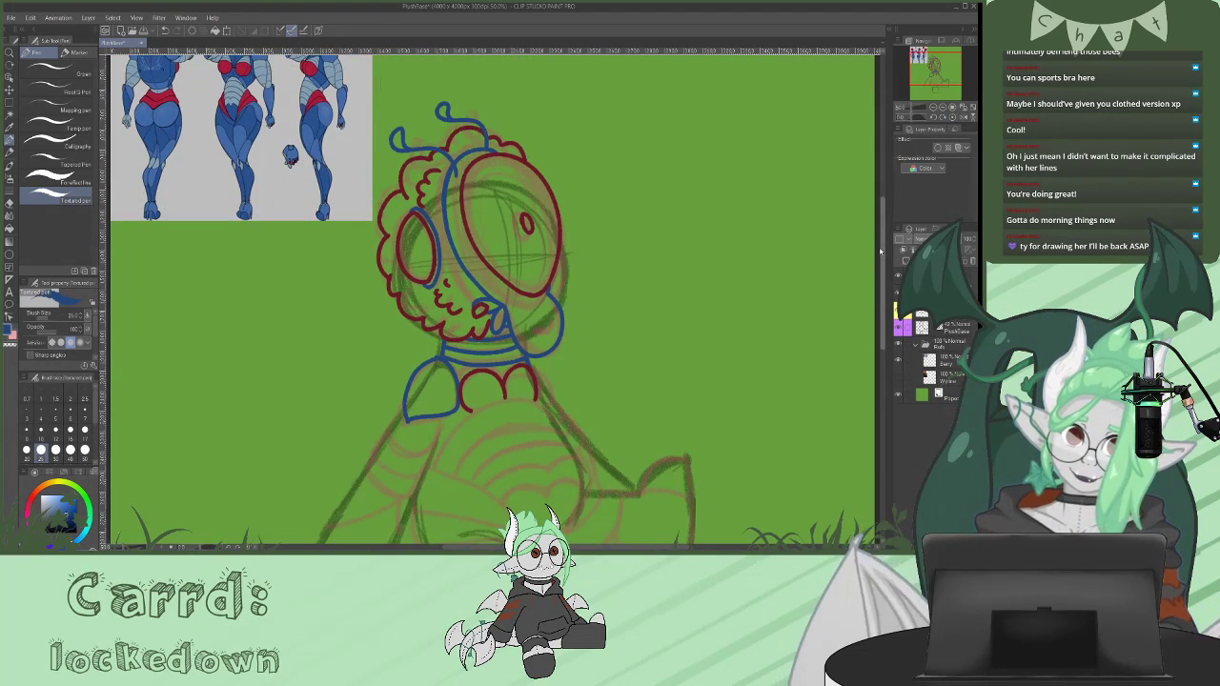
scroll(880, 252, down, 3)
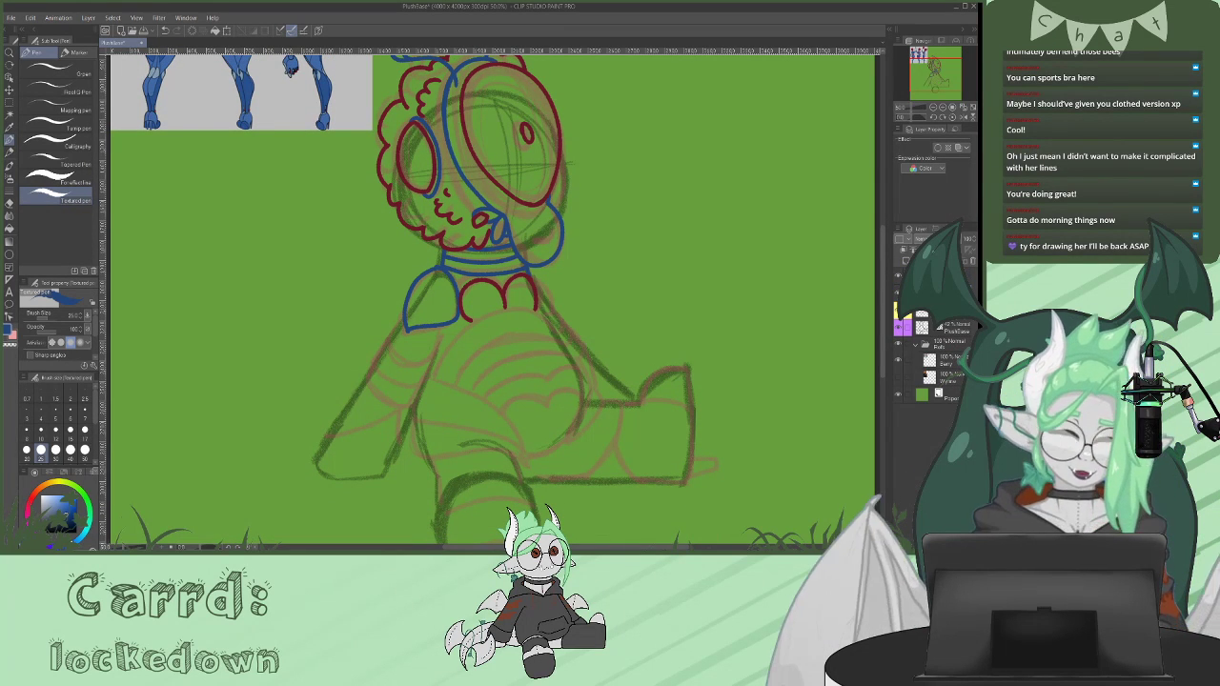
mouse_move(406, 328)
mouse_down()
mouse_move(317, 460)
mouse_move(368, 476)
mouse_move(385, 468)
mouse_move(444, 325)
mouse_up()
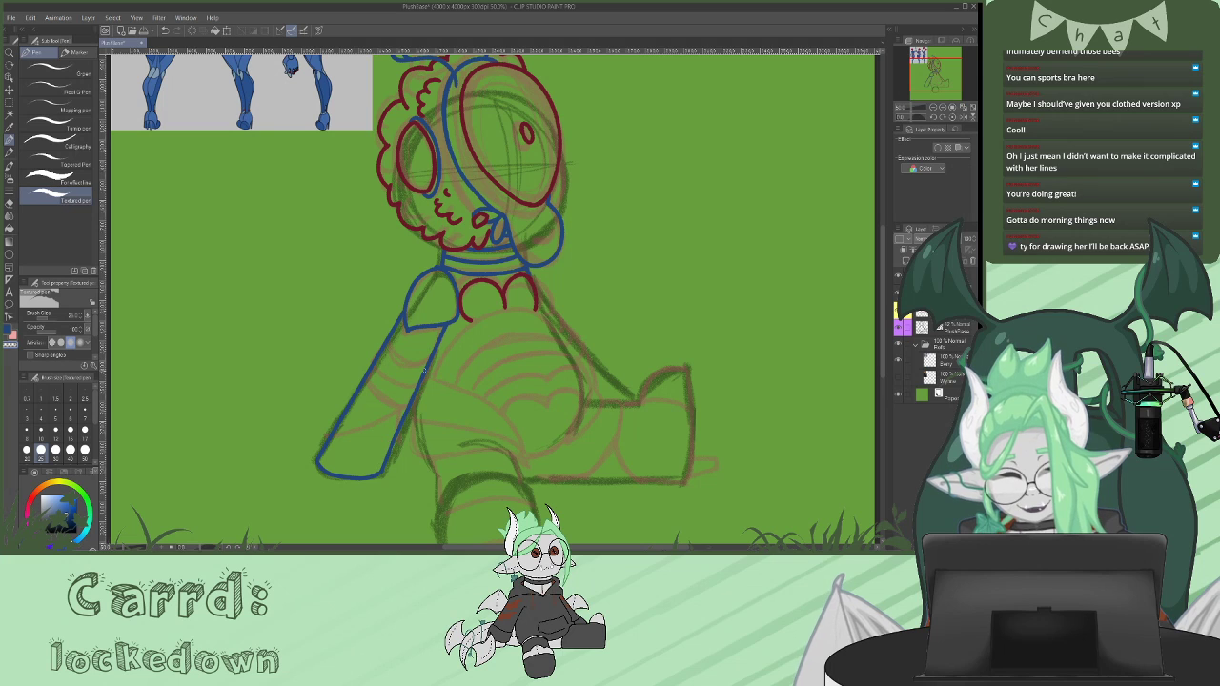
key(c)
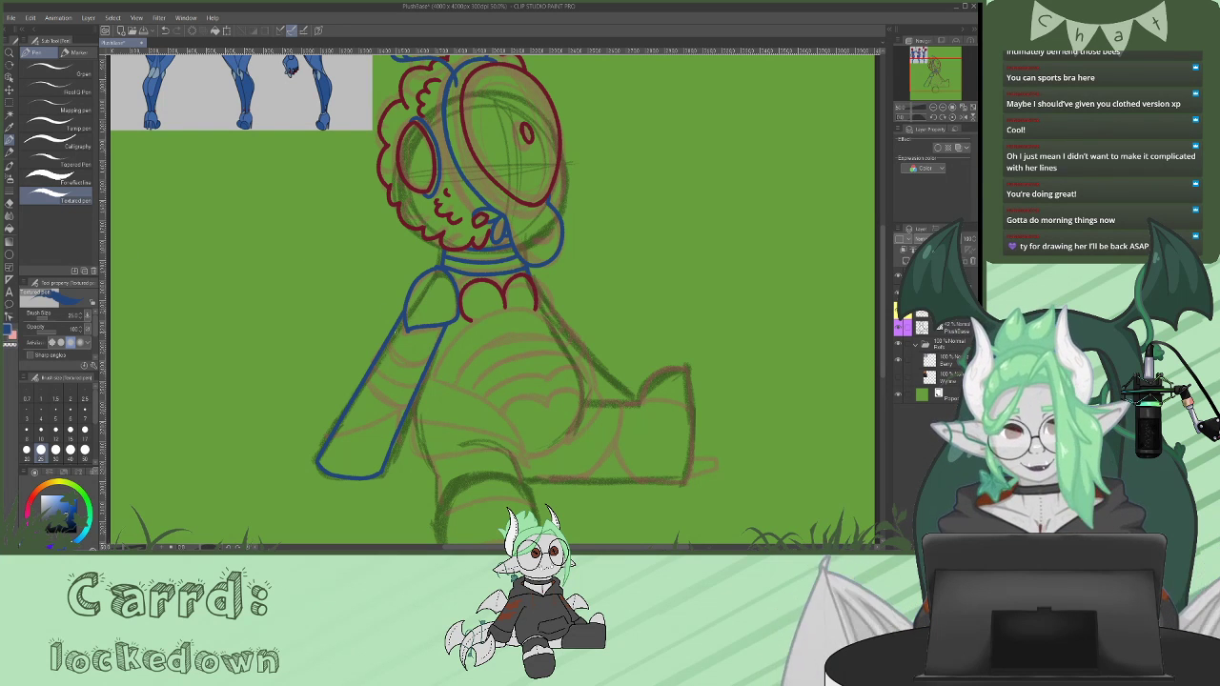
mouse_move(400, 336)
mouse_down()
mouse_move(416, 368)
mouse_move(372, 363)
mouse_move(417, 386)
mouse_move(363, 377)
mouse_move(404, 408)
mouse_move(395, 432)
mouse_move(393, 411)
mouse_move(328, 443)
mouse_up()
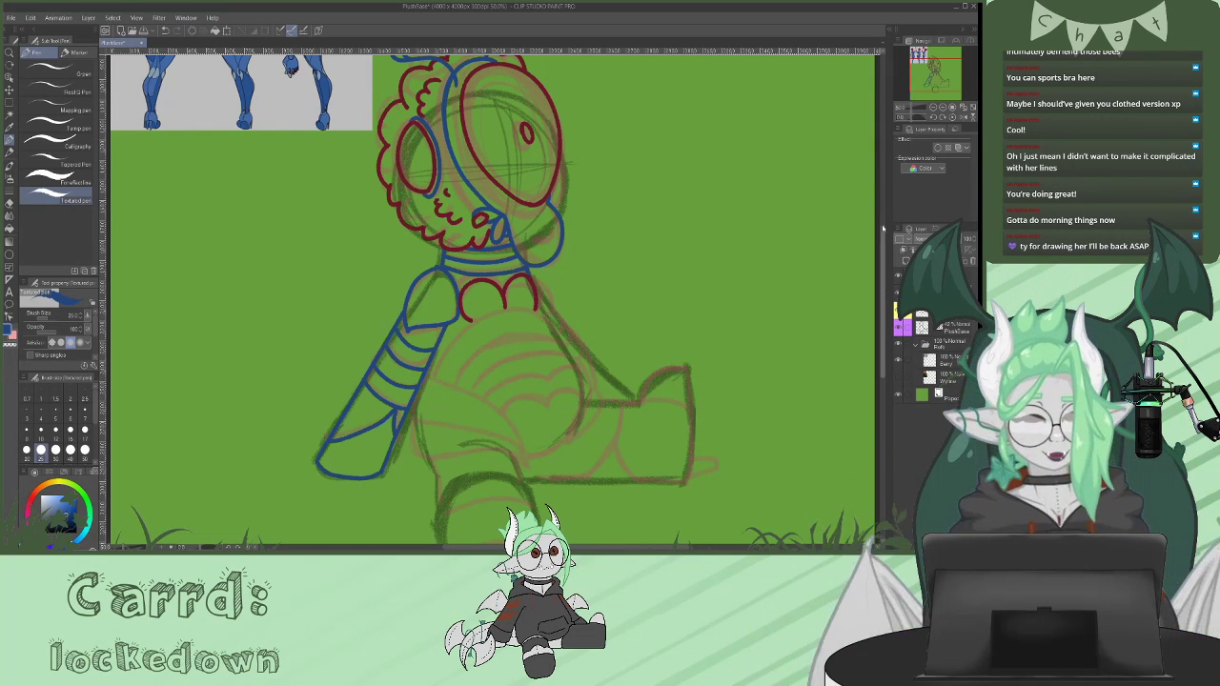
- Draw a blue arc over the top of the belly, from the near arm past the chest arches
scroll(881, 259, down, 3)
drag(881, 259, 881, 257)
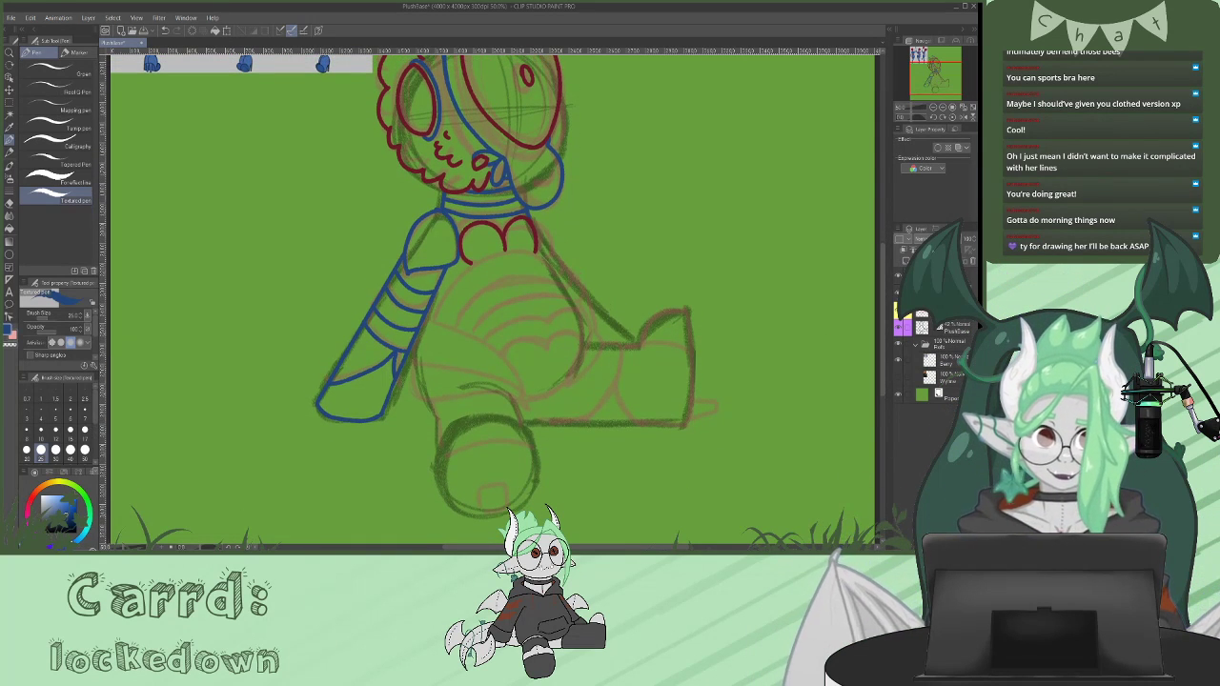
mouse_move(552, 275)
mouse_down()
mouse_move(540, 241)
mouse_move(500, 252)
mouse_move(459, 266)
mouse_move(427, 318)
mouse_up()
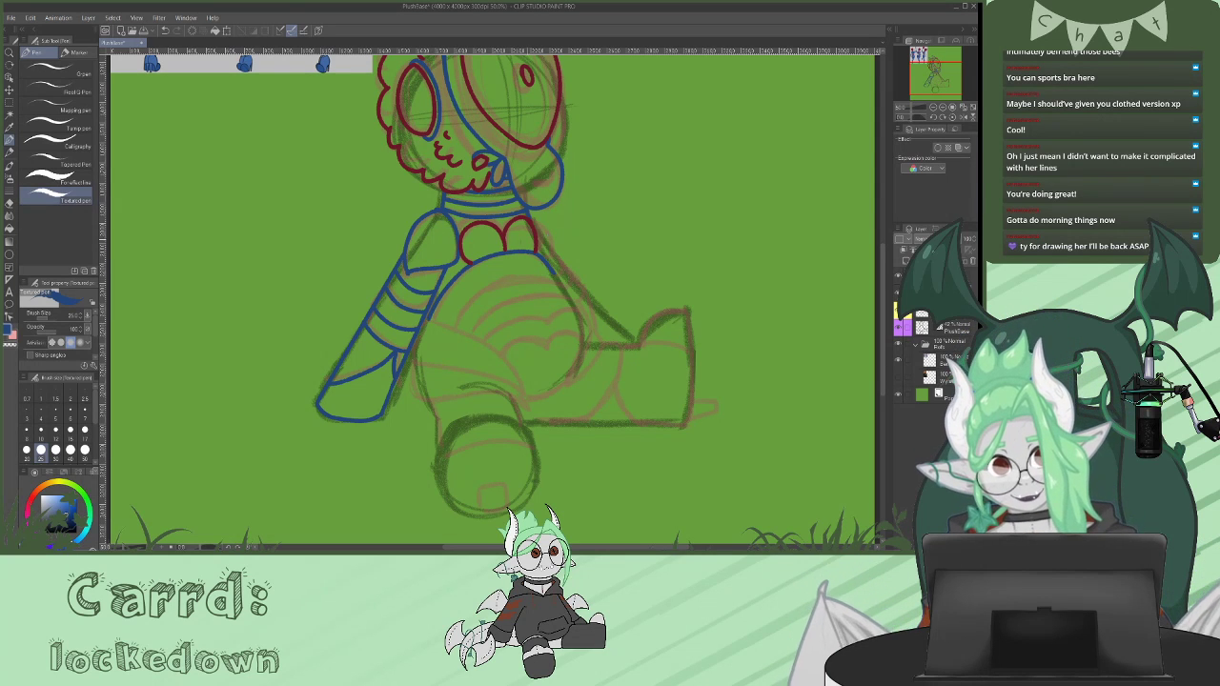
key(ctrl+z)
mouse_move(554, 276)
mouse_down()
mouse_move(545, 262)
mouse_move(474, 262)
mouse_move(438, 291)
mouse_up()
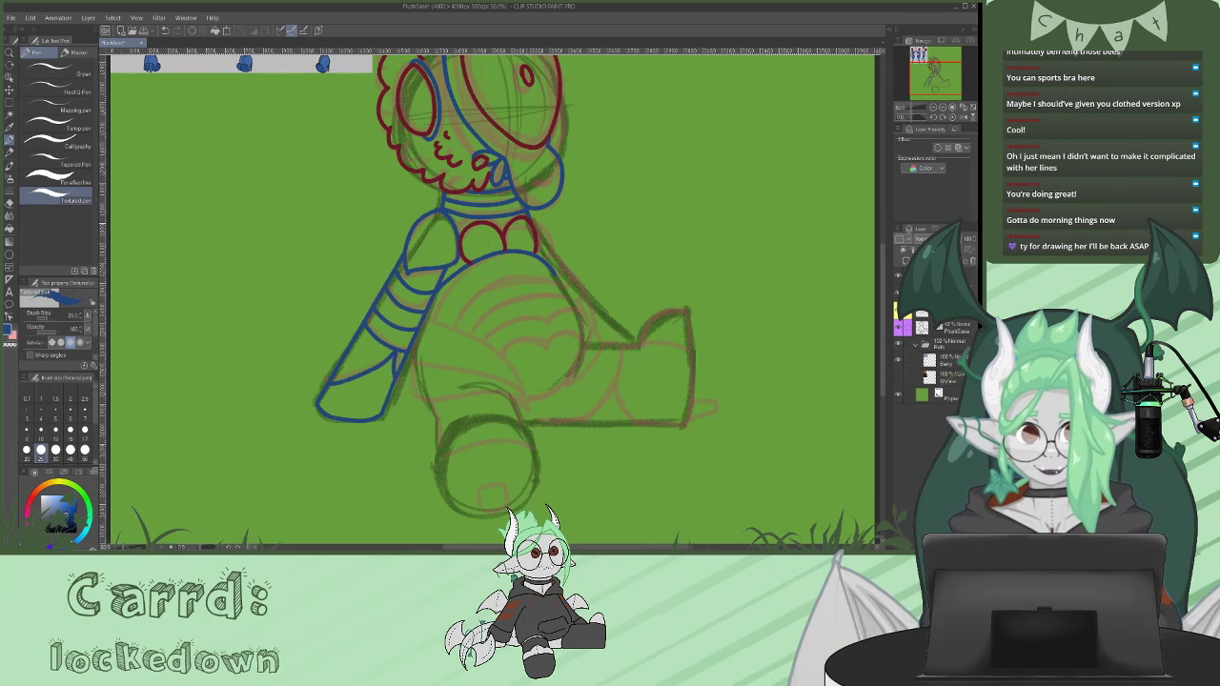
- Line the bottoms in dark red with a large curved panel on the near hip and a narrow one on the far hip
key(x)
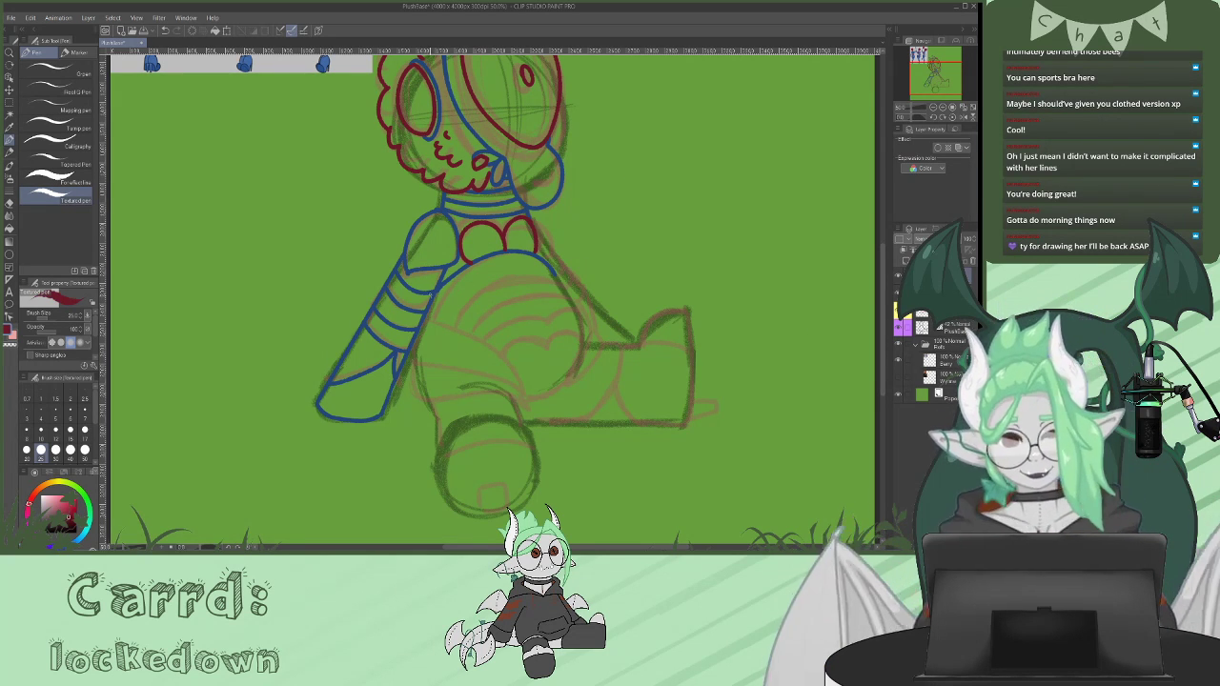
mouse_move(425, 320)
mouse_down()
mouse_move(412, 346)
mouse_move(431, 401)
mouse_up()
mouse_move(429, 321)
mouse_down()
mouse_move(484, 349)
mouse_move(522, 408)
mouse_move(494, 382)
mouse_move(415, 364)
mouse_move(446, 401)
mouse_move(520, 410)
mouse_move(428, 395)
mouse_up()
key(ctrl+z)
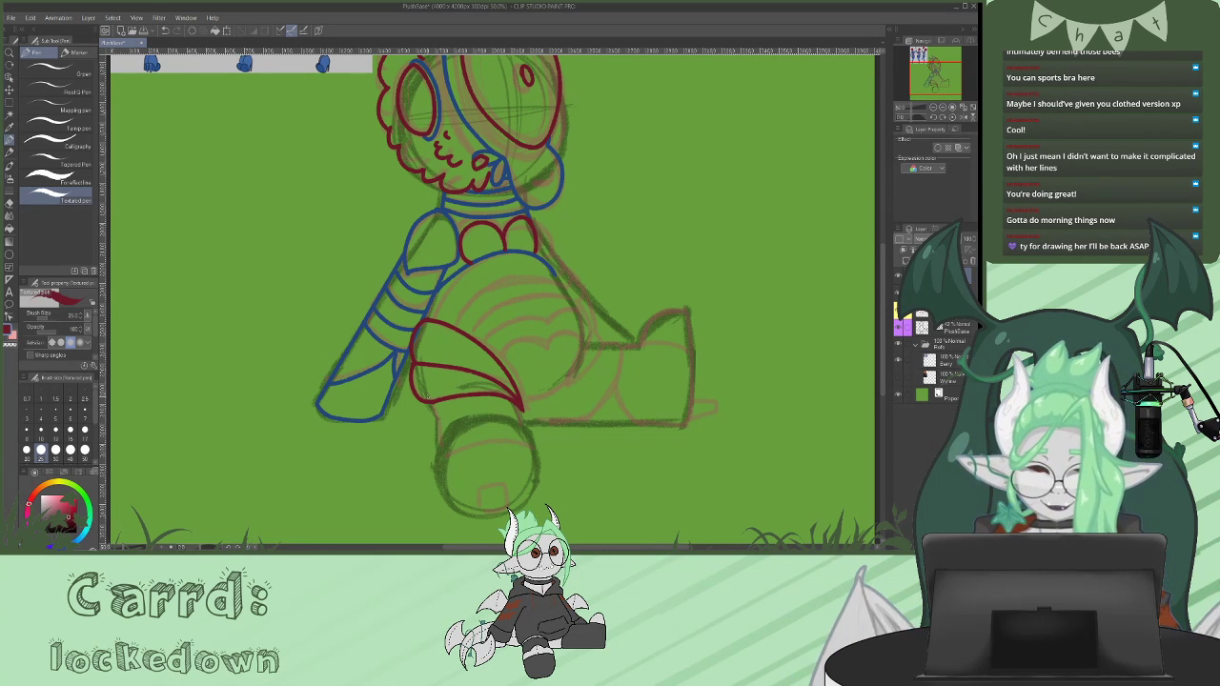
mouse_move(583, 307)
mouse_down()
mouse_move(572, 377)
mouse_move(579, 318)
mouse_up()
mouse_move(588, 324)
mouse_down()
mouse_move(603, 351)
mouse_move(570, 381)
mouse_up()
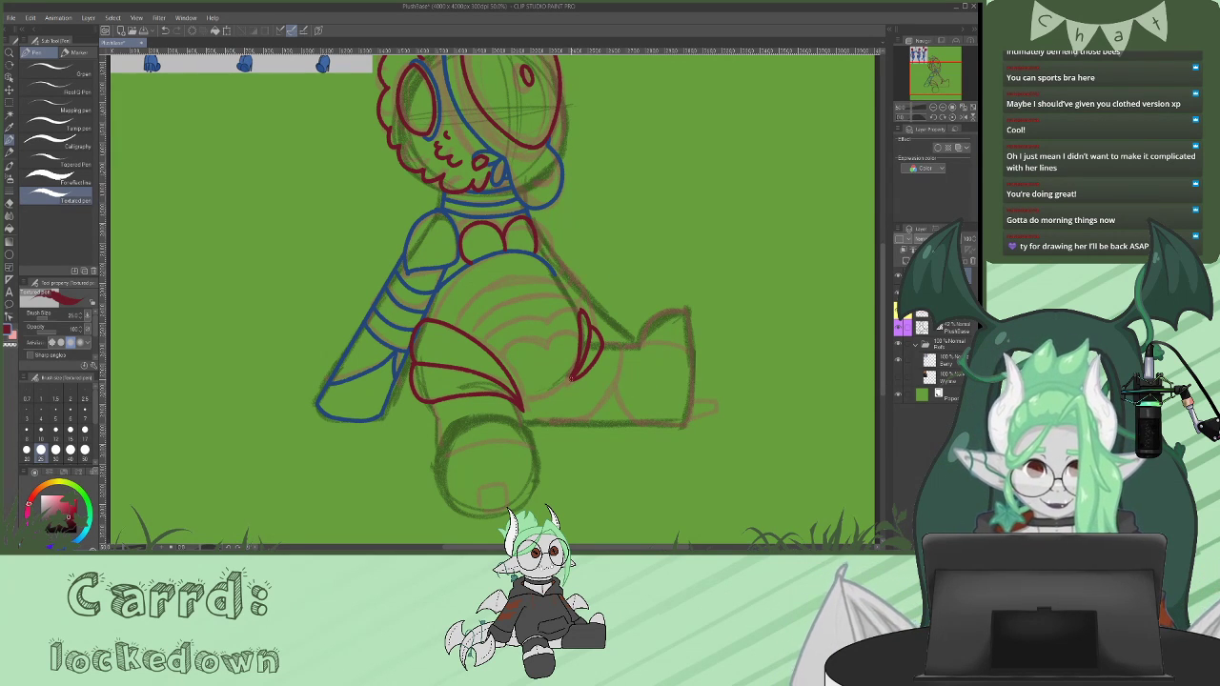
- Join the two hip panels with a dark red curve along the underside of the belly
drag(882, 298, 881, 260)
scroll(881, 259, down, 5)
drag(571, 361, 523, 394)
key(ctrl+z)
drag(572, 363, 524, 394)
key(ctrl+z)
drag(574, 360, 524, 393)
click(11, 347)
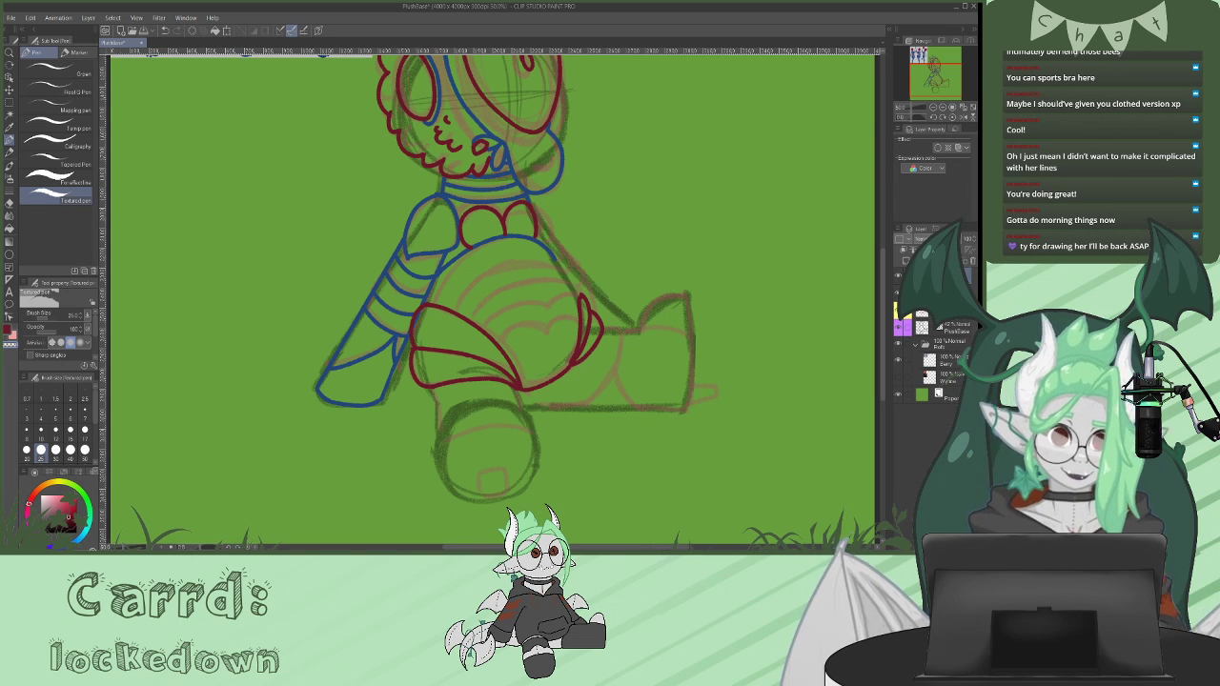
- On a new layer, line the far arm in blue from the shoulder cap to the far leg and add short curved bands across it
key(ctrl+e)
click(906, 260)
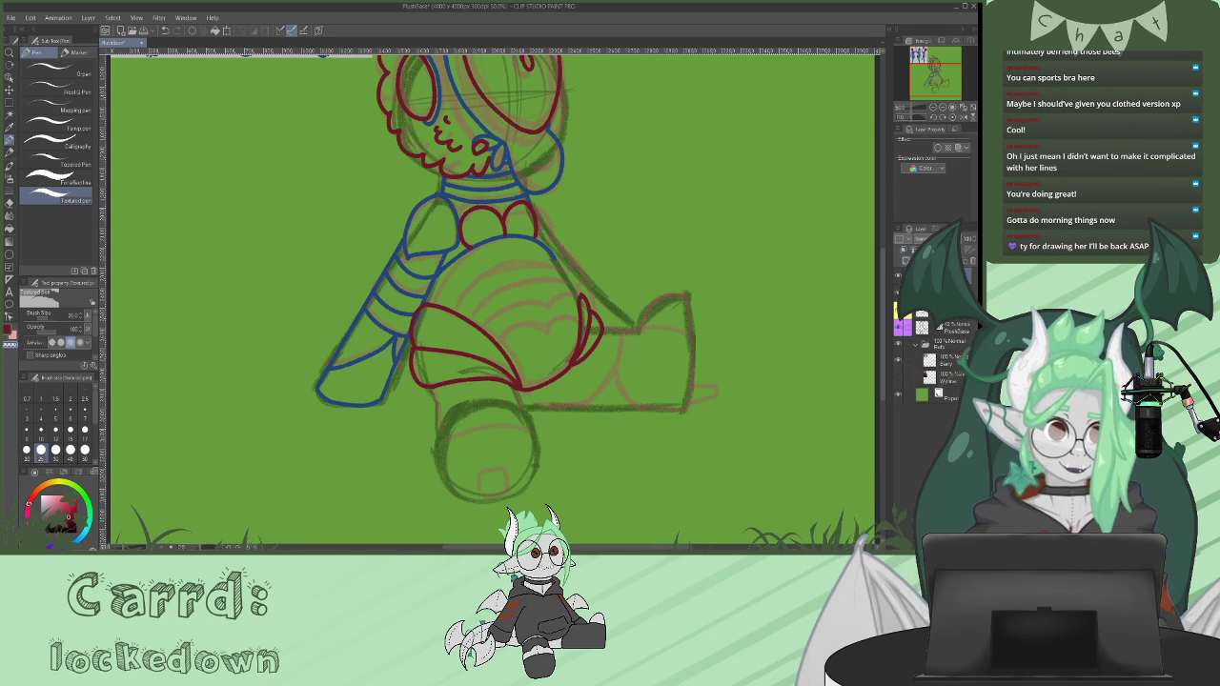
drag(883, 307, 882, 286)
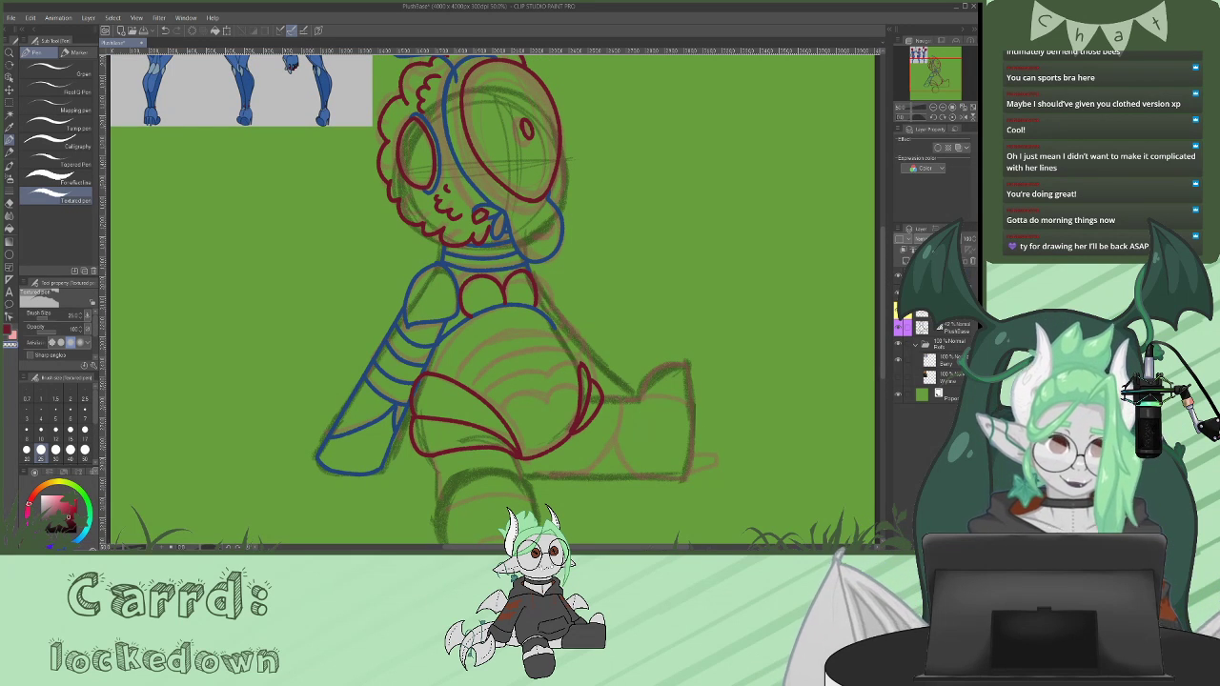
alt+click(440, 259)
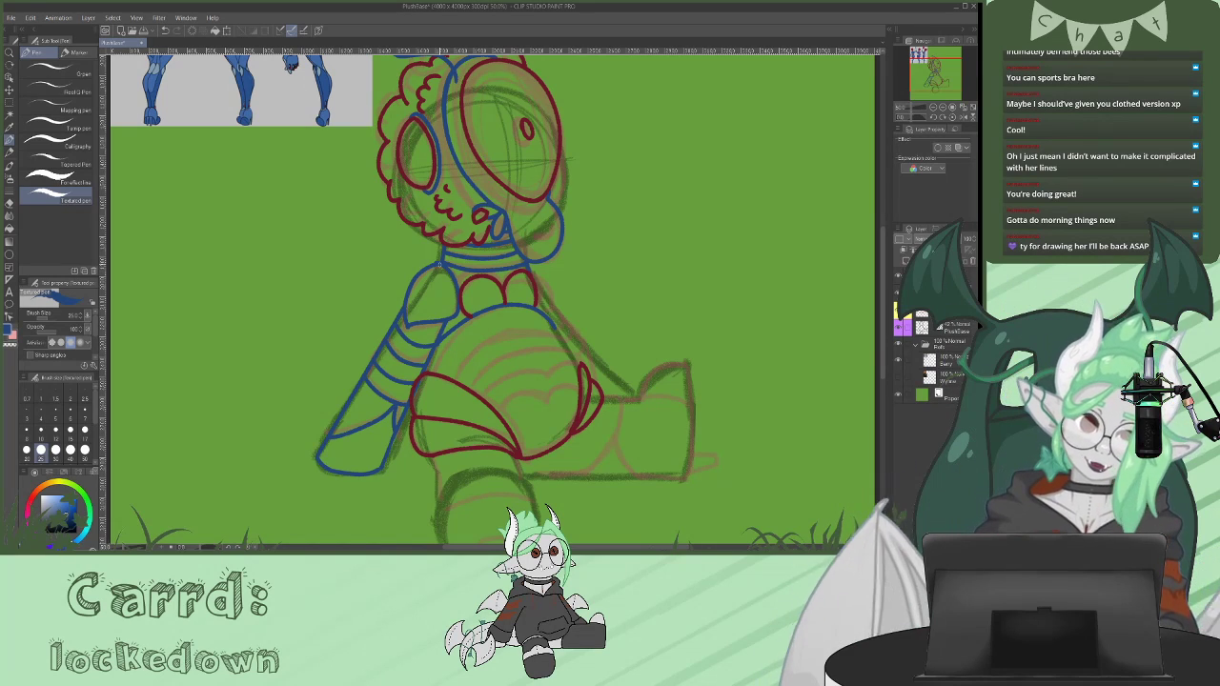
mouse_move(882, 259)
mouse_down()
mouse_move(880, 216)
mouse_move(874, 255)
mouse_up()
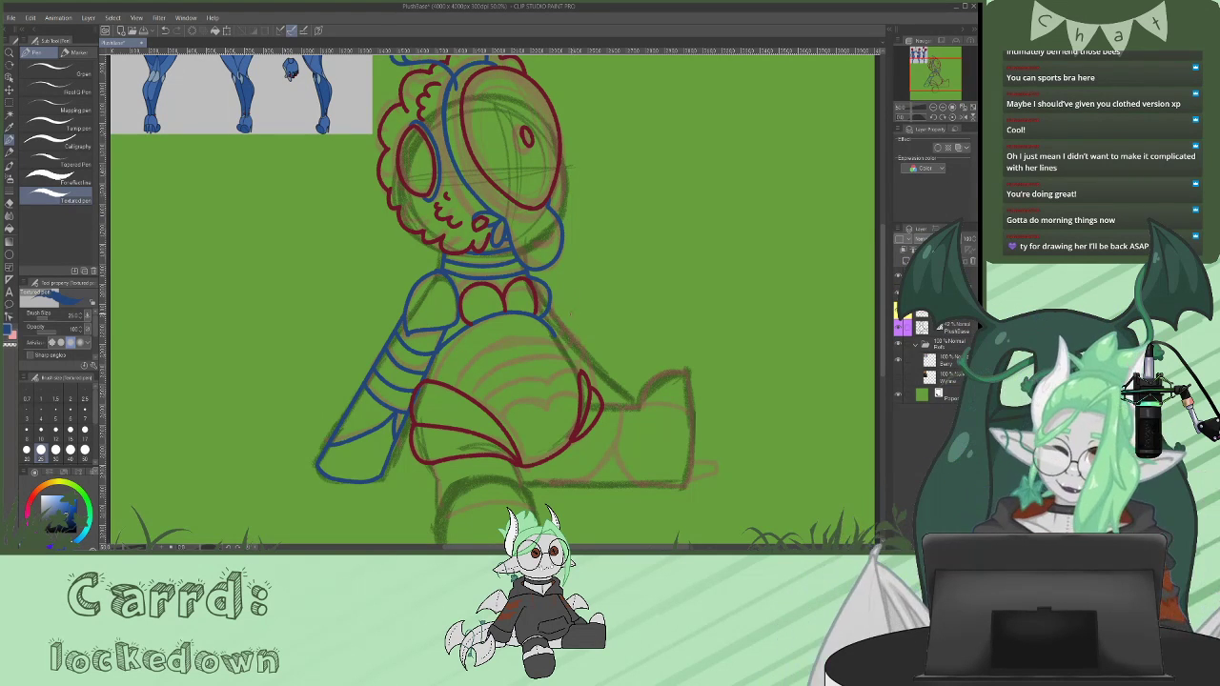
drag(549, 305, 633, 402)
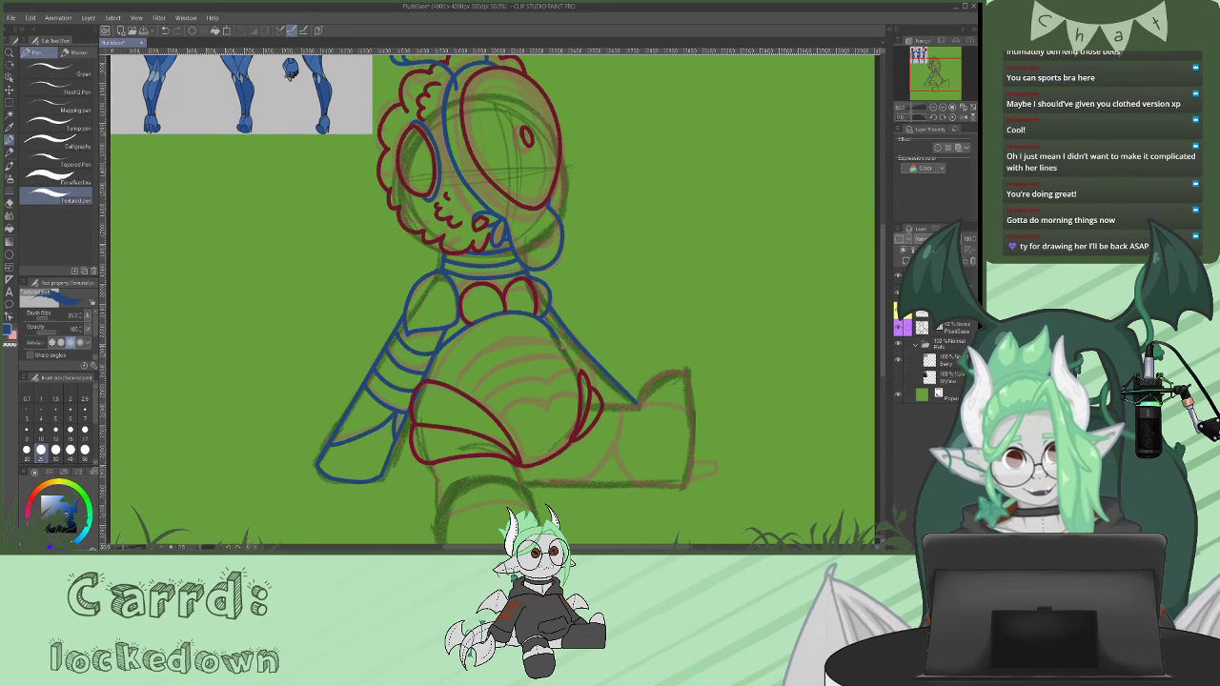
drag(560, 341, 577, 370)
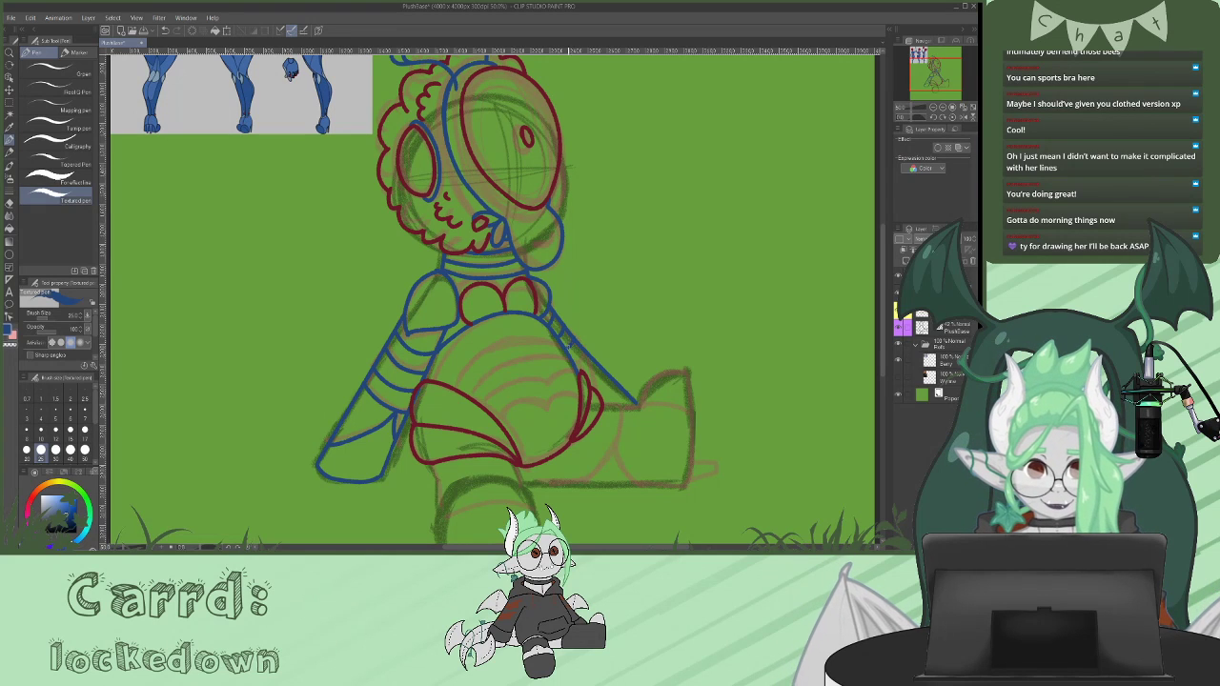
drag(583, 351, 589, 381)
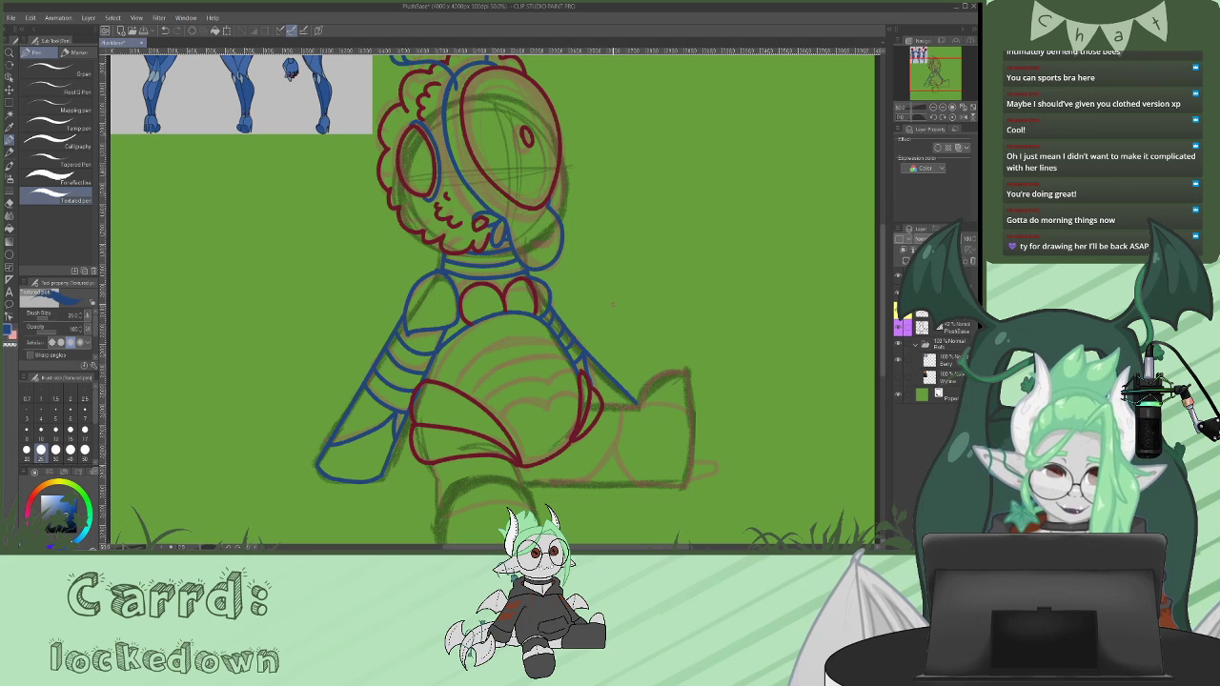
- Outline the outstretched far leg in blue with a rounded arch over the foot, a flat vertical sole, a heel wedge and a straight underside
mouse_move(602, 408)
mouse_down()
mouse_move(641, 404)
mouse_move(687, 371)
mouse_up()
key(ctrl+z)
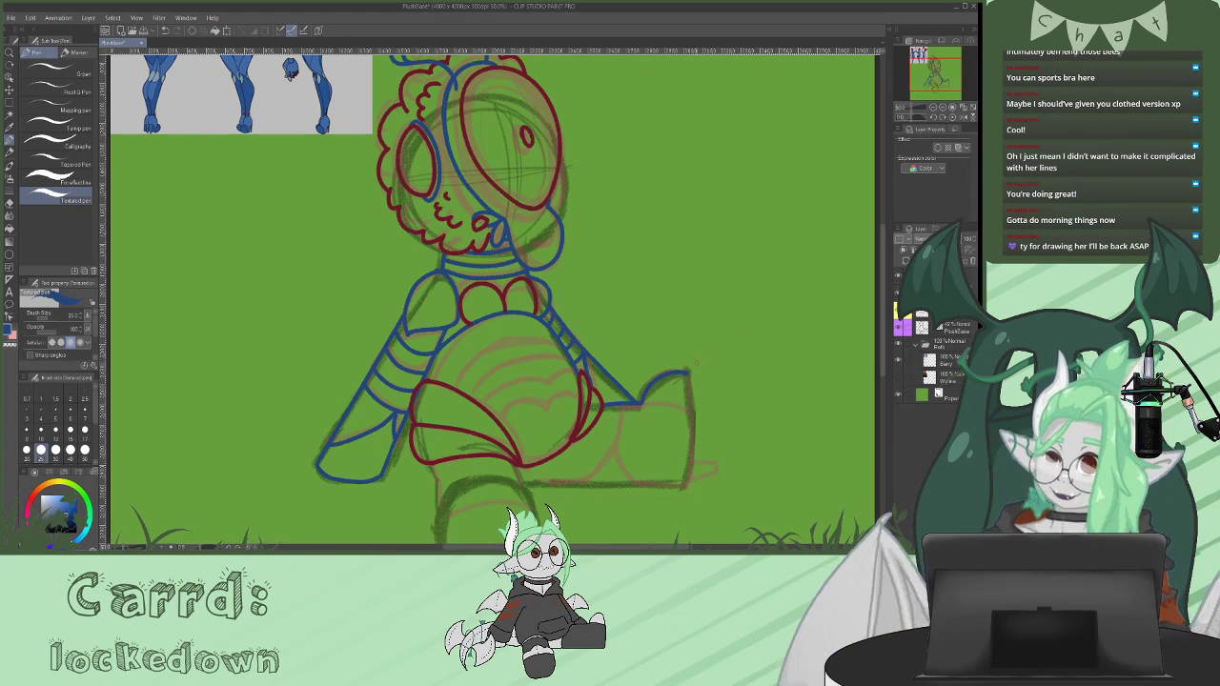
mouse_move(688, 374)
mouse_down()
mouse_move(686, 486)
mouse_move(717, 464)
mouse_move(716, 477)
mouse_move(686, 487)
mouse_up()
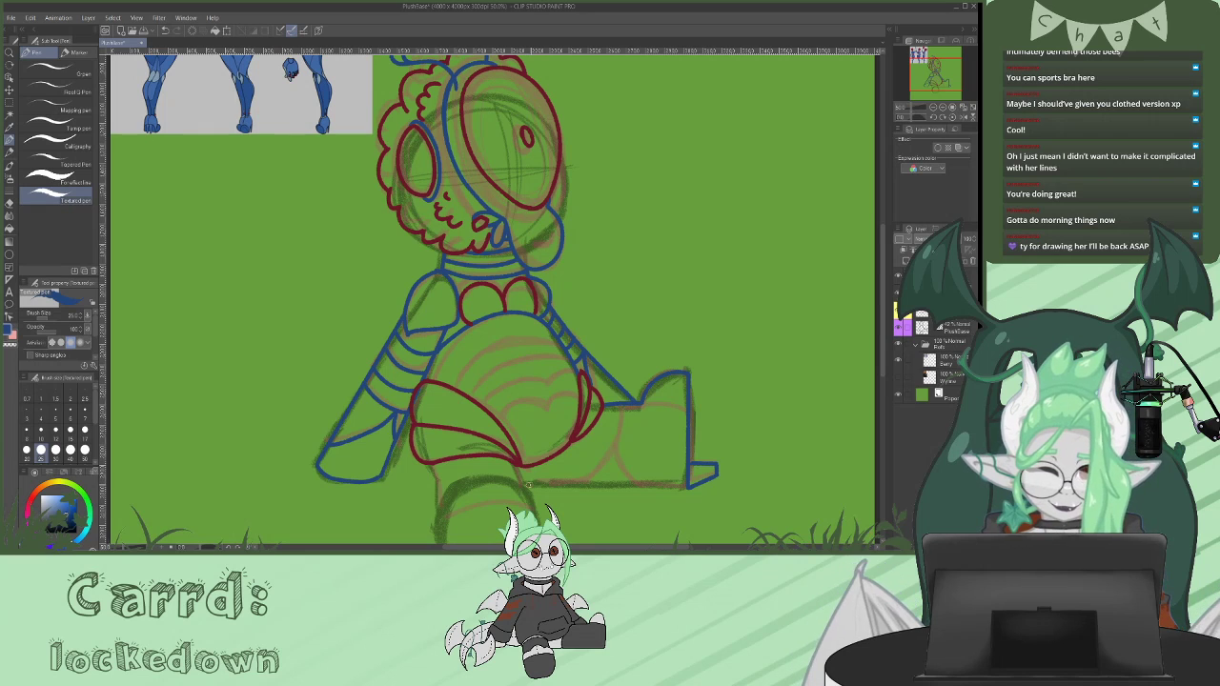
drag(689, 486, 522, 486)
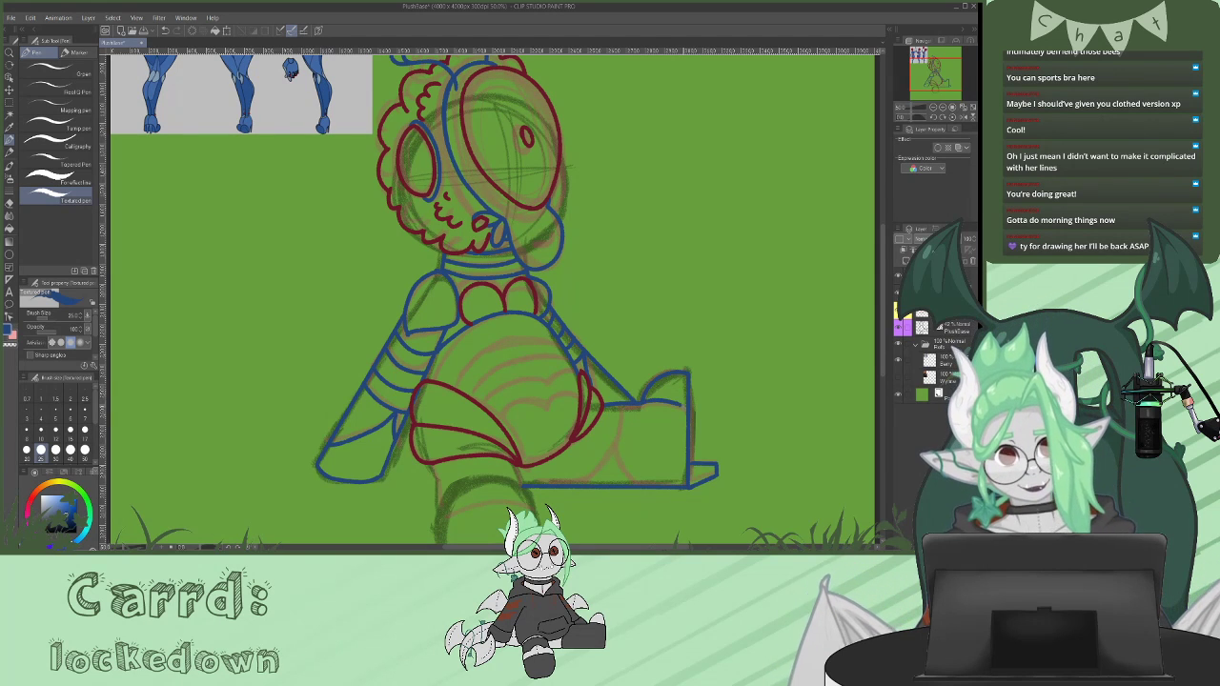
- Add curved blue segment lines across the far leg and a small arc on its lower edge between them
mouse_move(625, 402)
mouse_down()
mouse_move(613, 461)
mouse_move(579, 486)
mouse_up()
drag(616, 444, 628, 488)
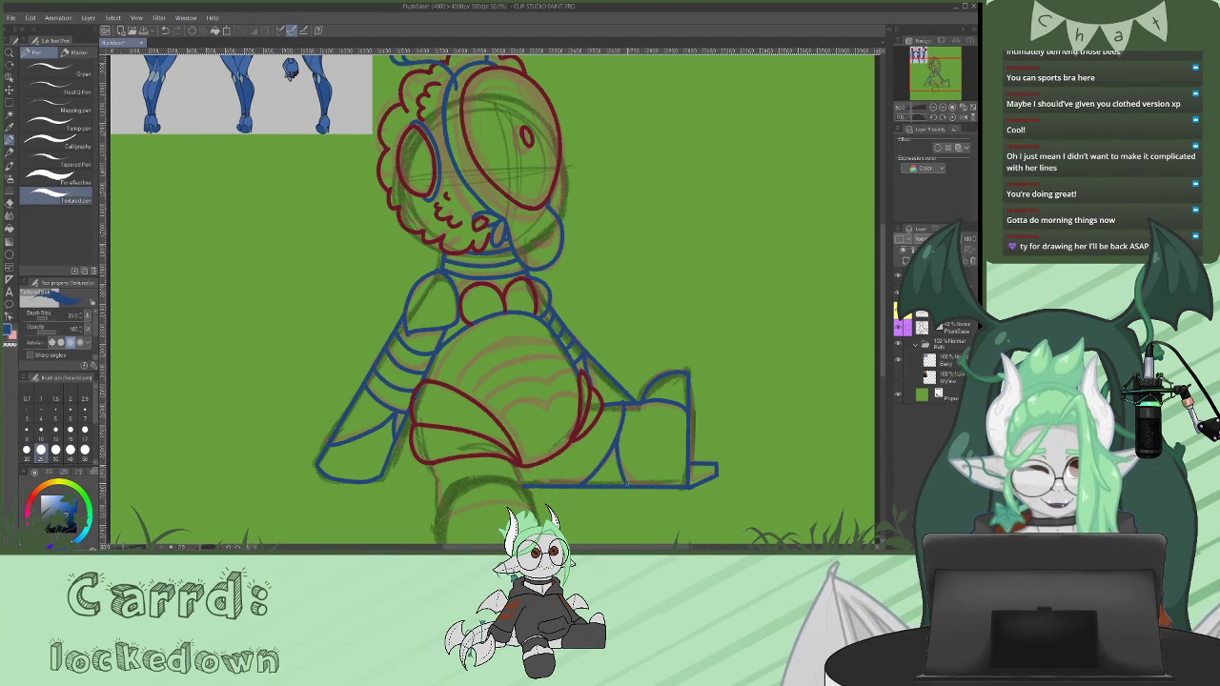
drag(657, 547, 628, 547)
mouse_move(654, 460)
mouse_down()
mouse_move(667, 484)
mouse_move(678, 476)
mouse_up()
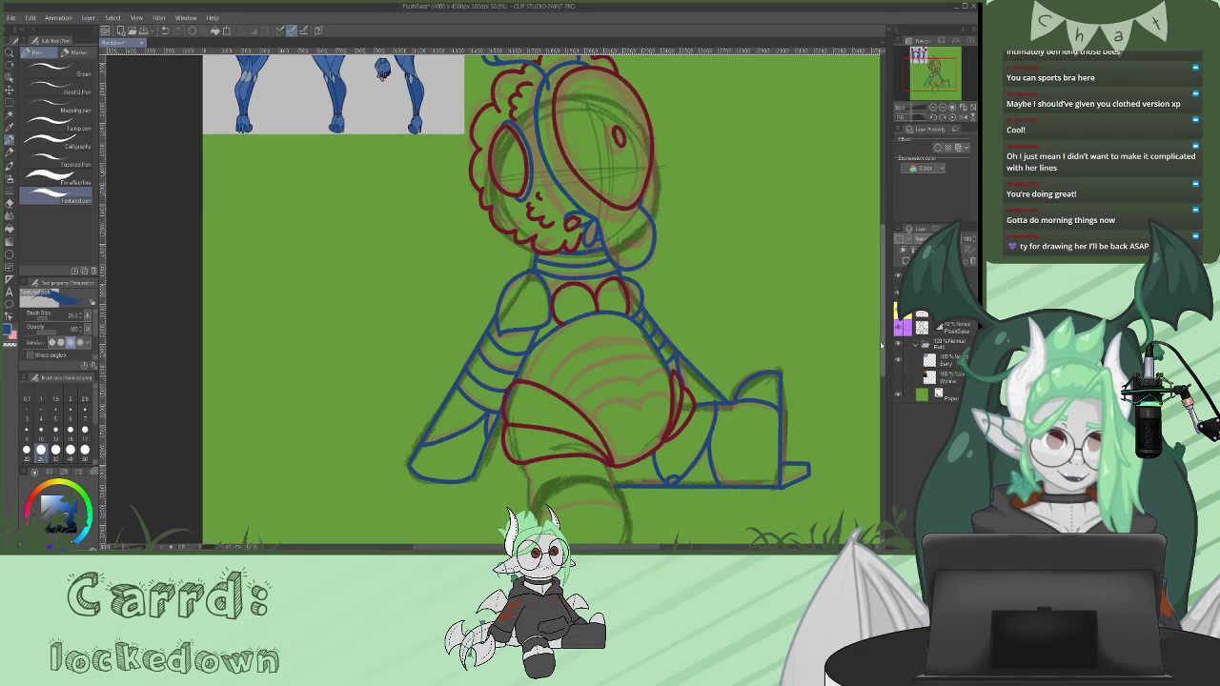
scroll(882, 357, down, 2)
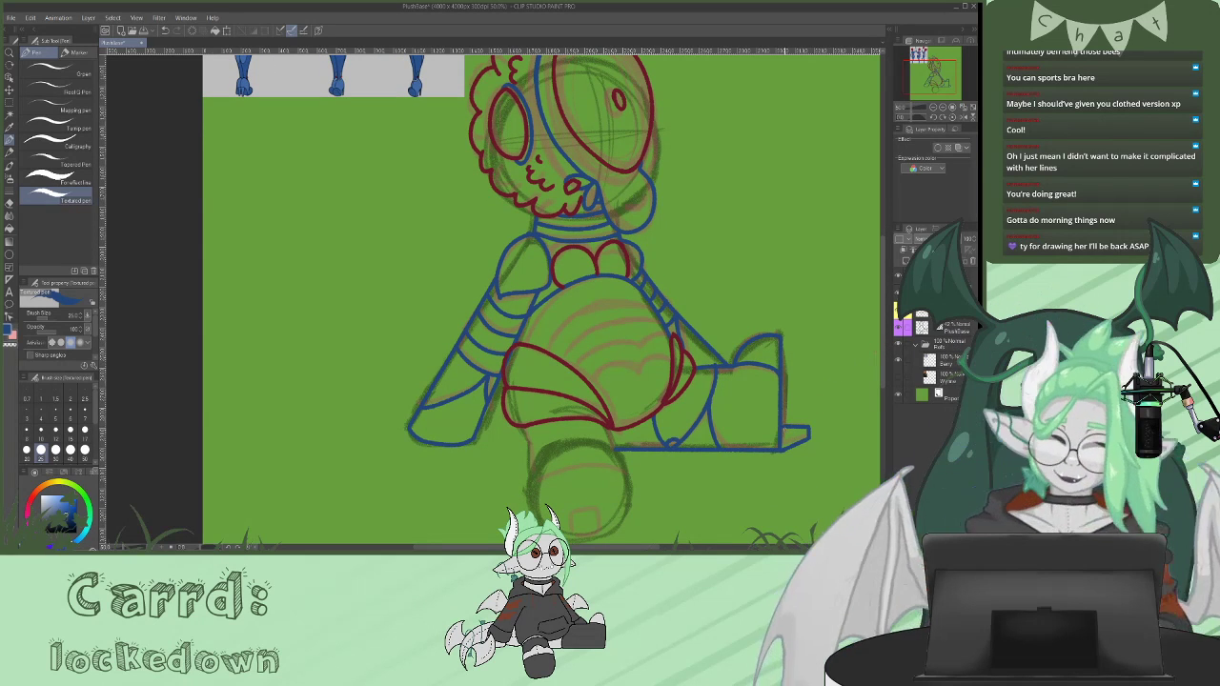
key(ctrl+z)
key(ctrl+z)
mouse_move(678, 442)
mouse_down()
mouse_move(653, 415)
mouse_move(657, 444)
mouse_up()
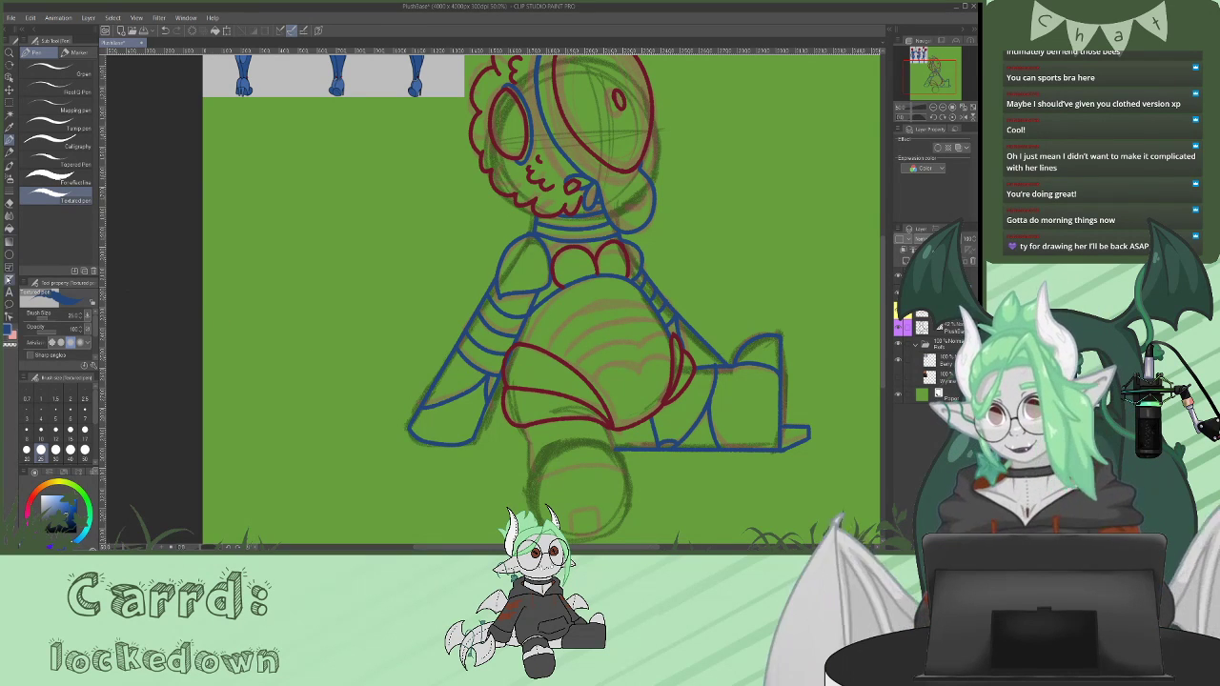
- Draw the near foot in blue with a symmetrical ruler as an oval with a small square and a curved band, plus the short leg sides
click(10, 279)
drag(576, 383, 585, 535)
key(p)
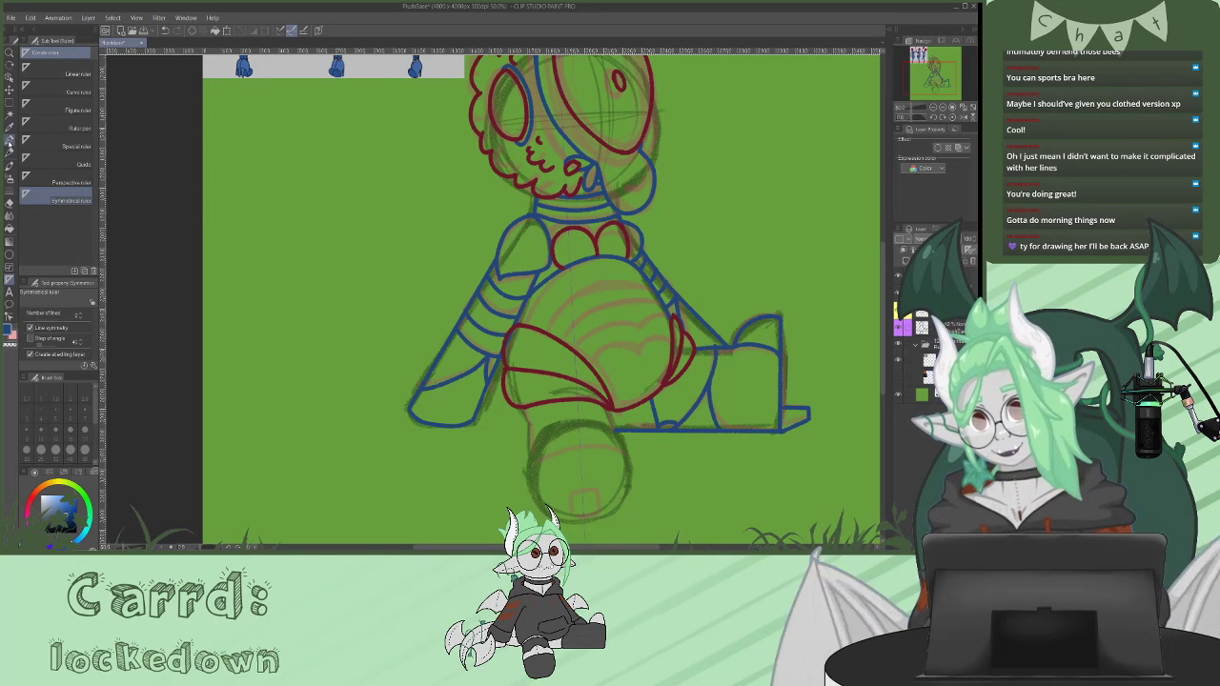
mouse_move(582, 417)
mouse_down()
mouse_move(550, 433)
mouse_move(534, 486)
mouse_move(549, 515)
mouse_move(578, 522)
mouse_move(594, 496)
mouse_move(583, 518)
mouse_up()
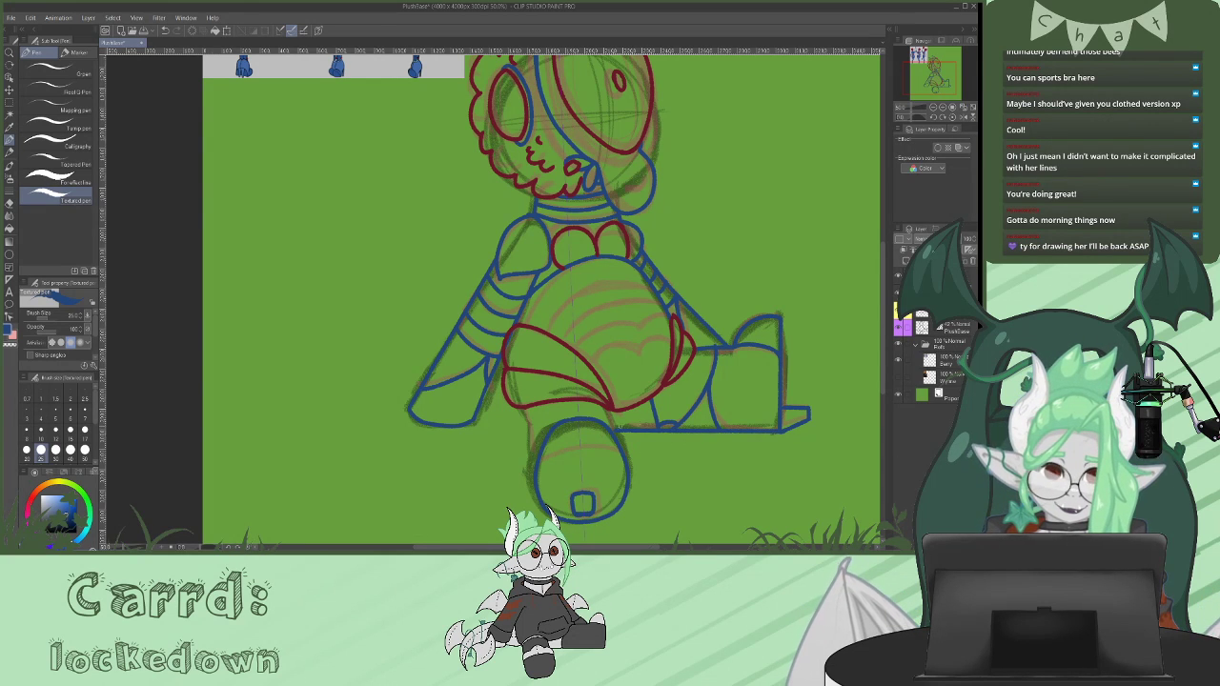
mouse_move(620, 444)
mouse_down()
mouse_move(545, 433)
mouse_move(582, 438)
mouse_up()
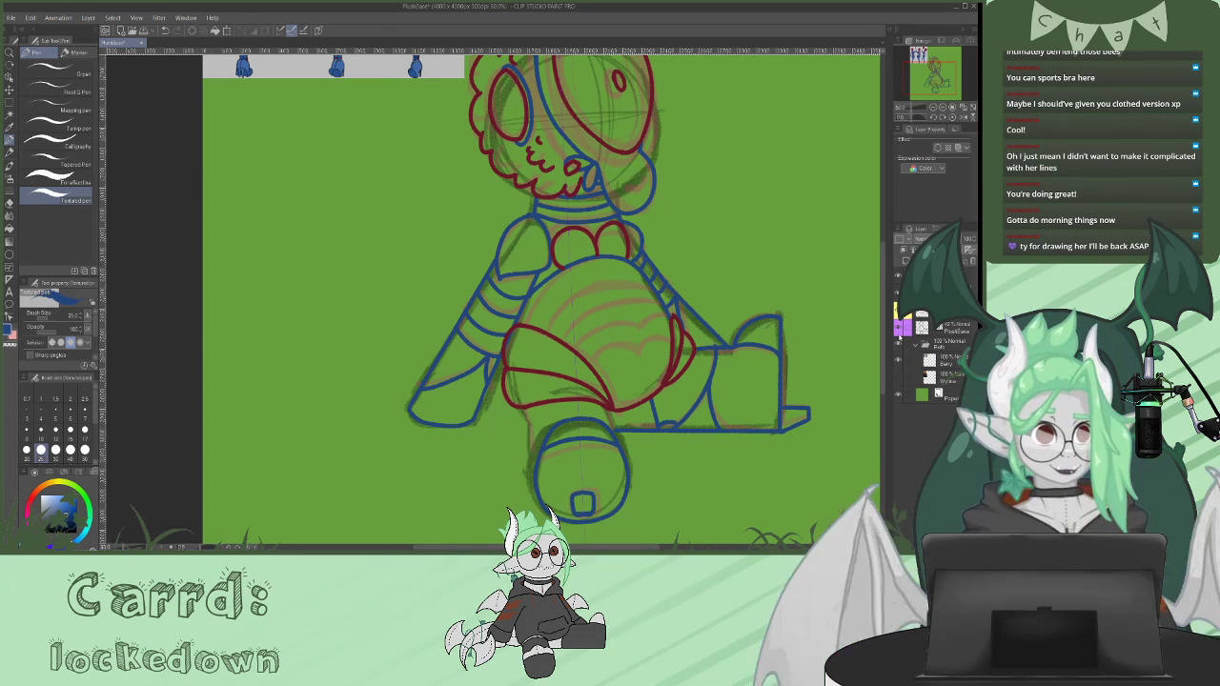
drag(529, 425, 535, 466)
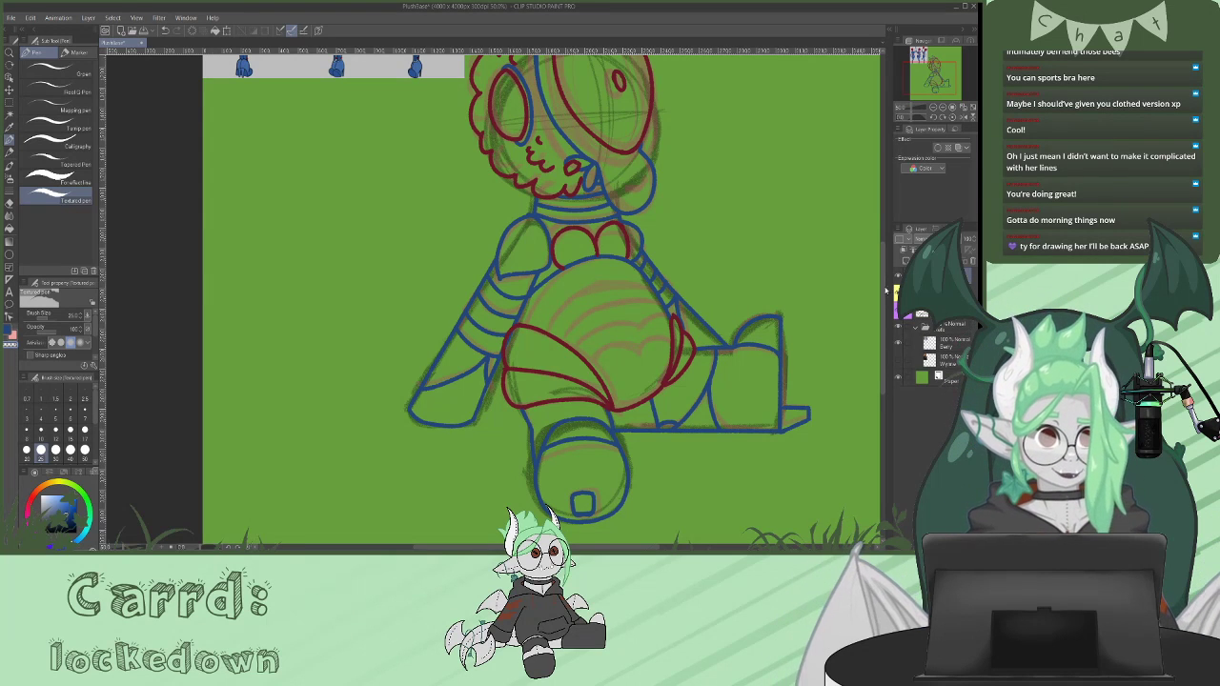
- On a new layer, draw a heart-topped blue arch on the lower belly and four curved bands stacked above it
scroll(881, 231, up, 5)
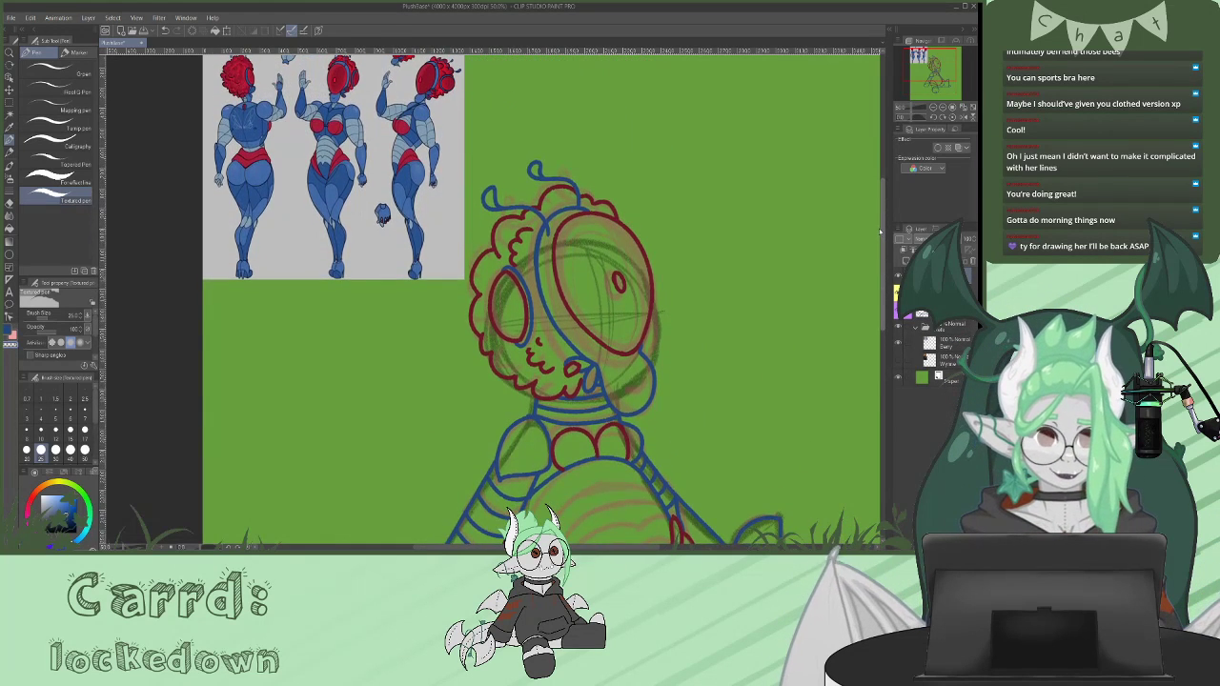
scroll(880, 231, up, 1)
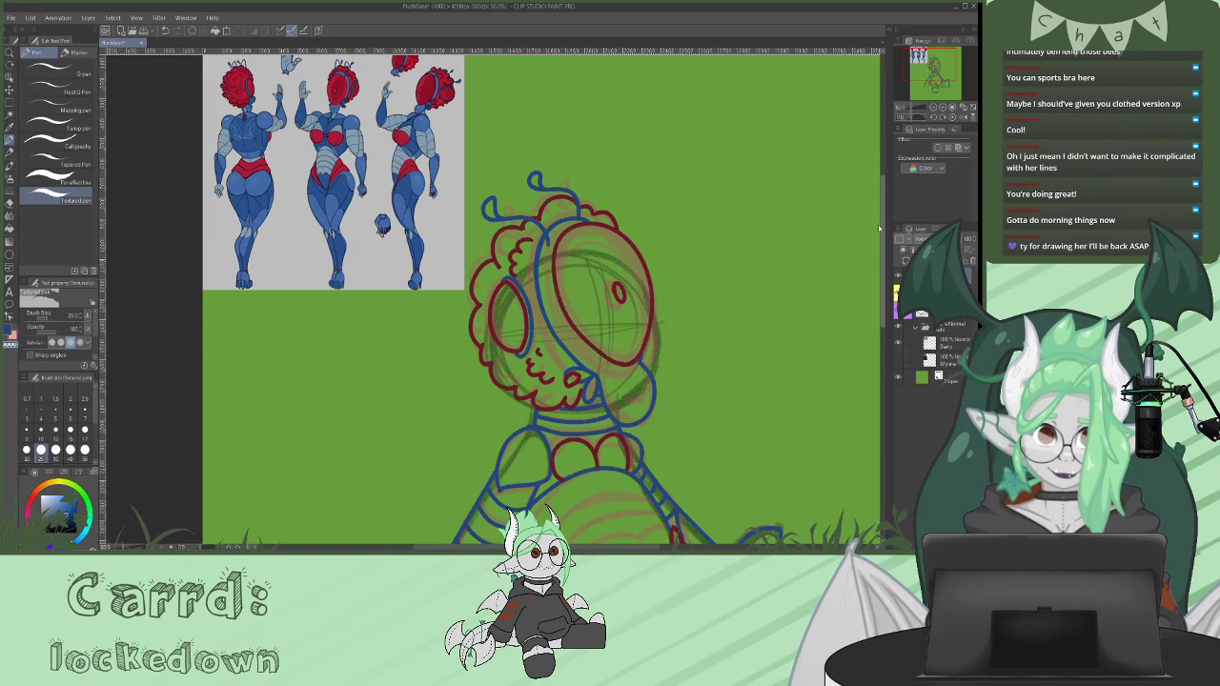
scroll(878, 229, down, 5)
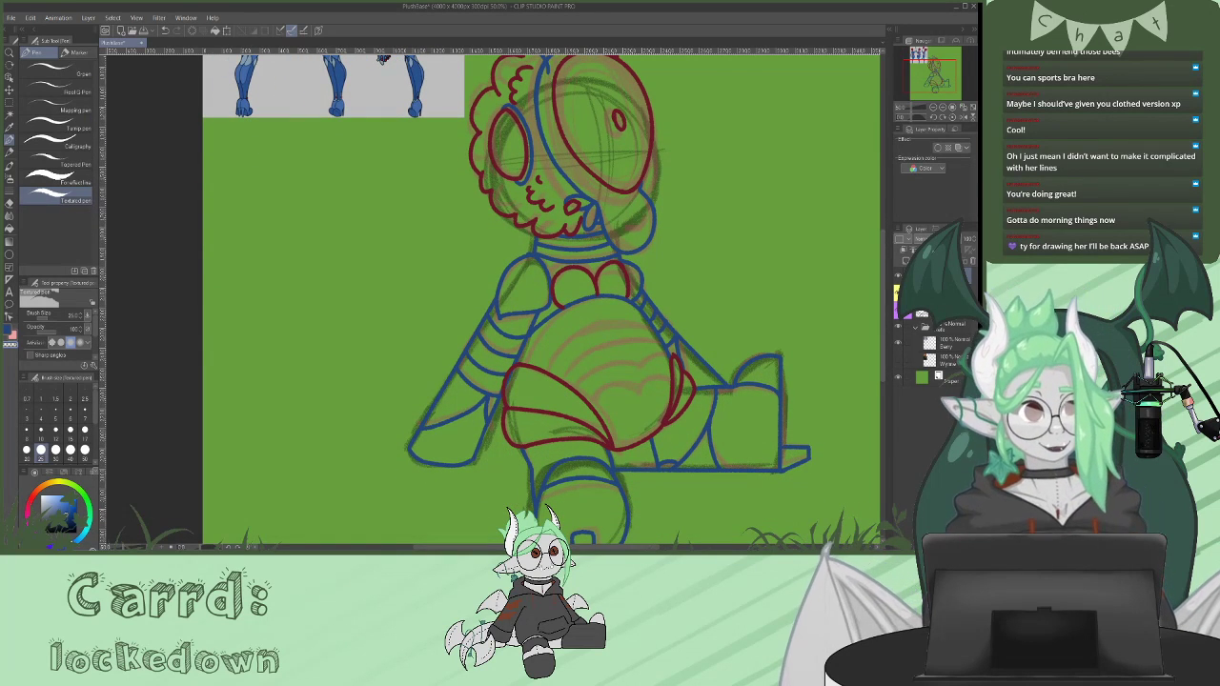
click(906, 261)
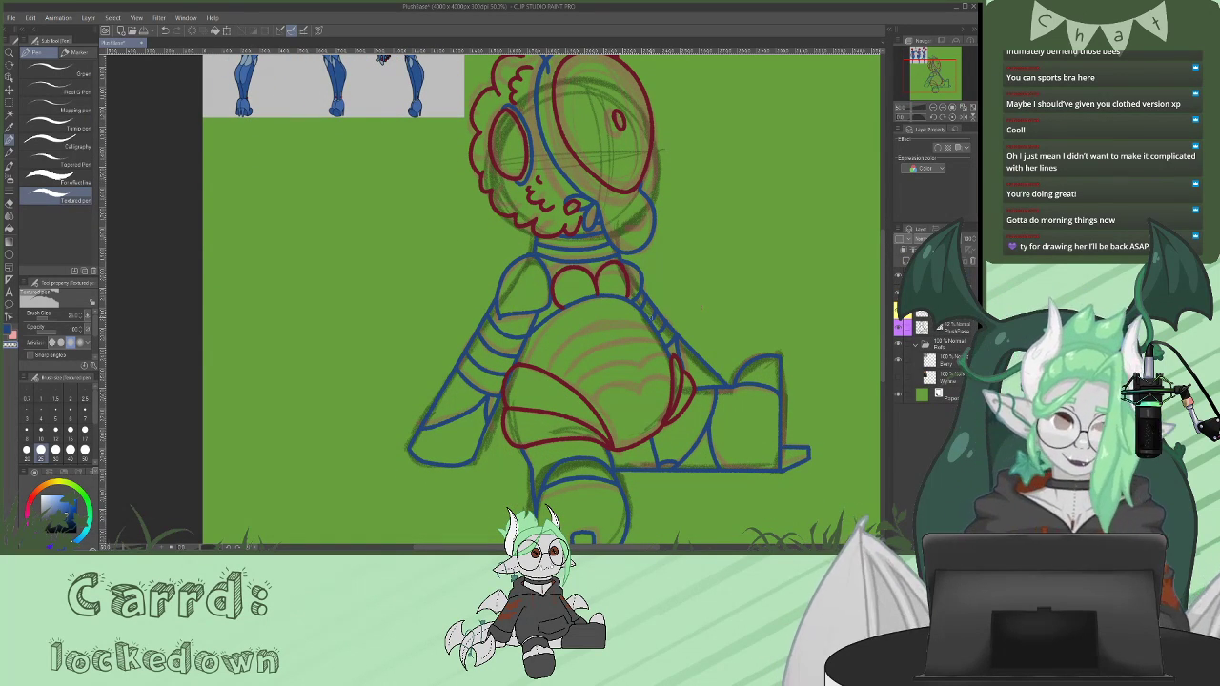
scroll(885, 240, up, 5)
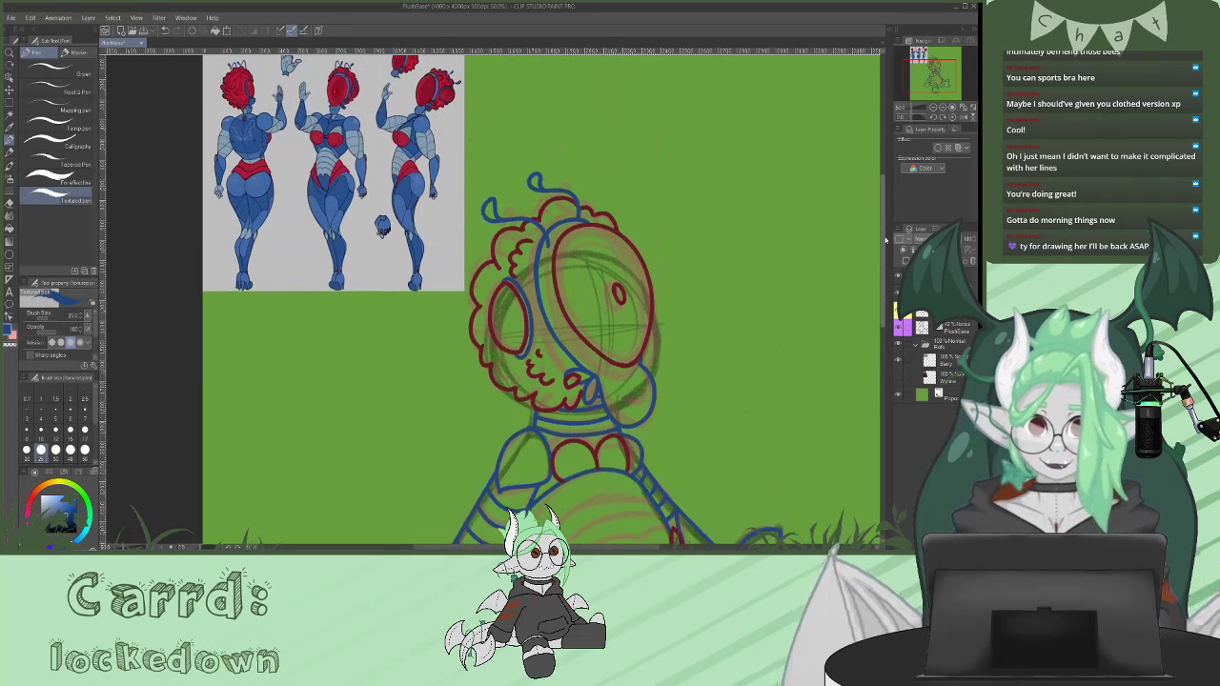
scroll(884, 241, down, 3)
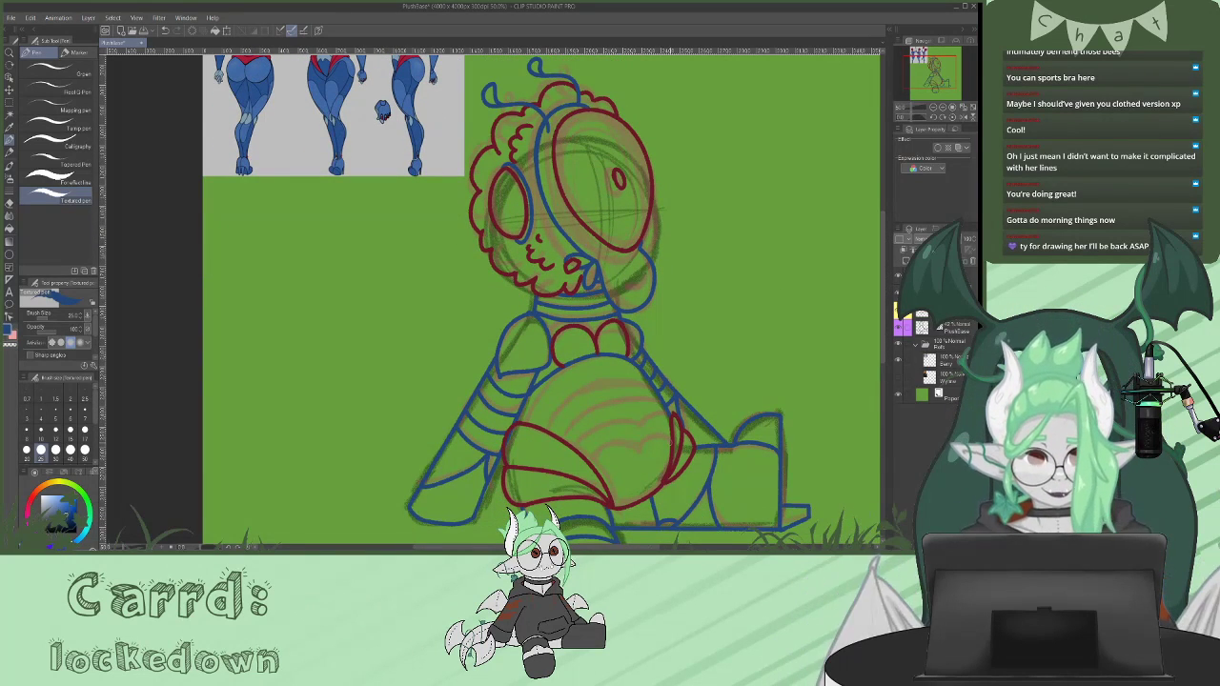
drag(648, 439, 596, 459)
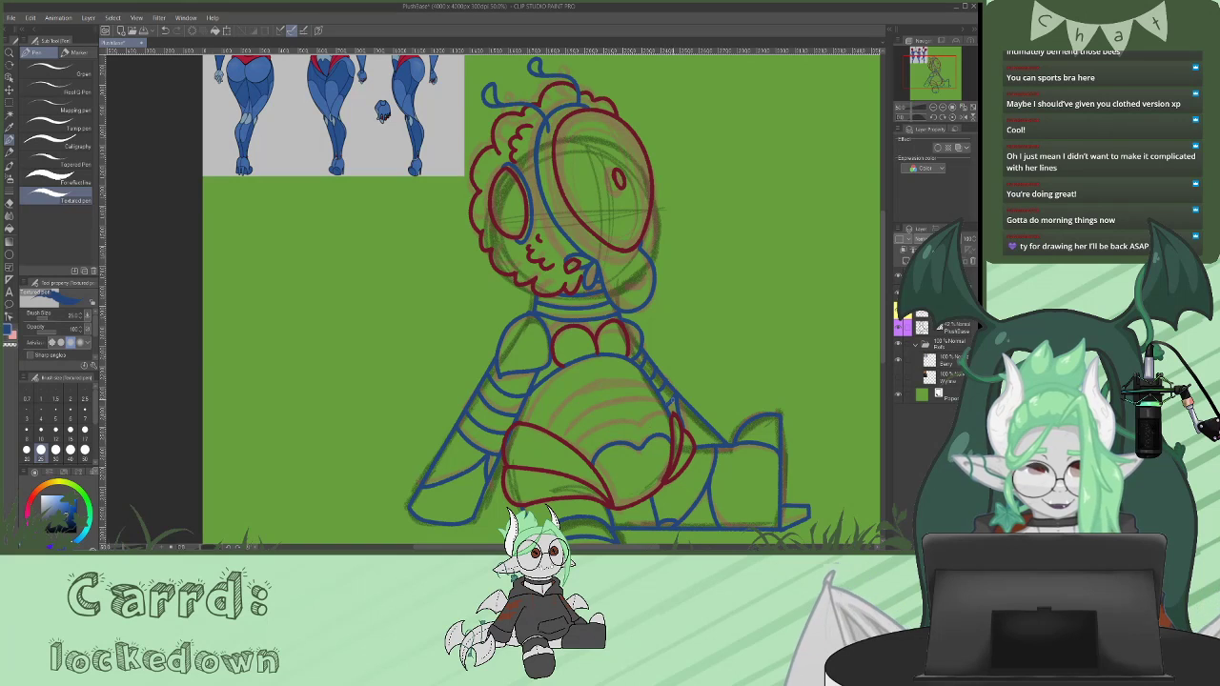
drag(665, 410, 574, 444)
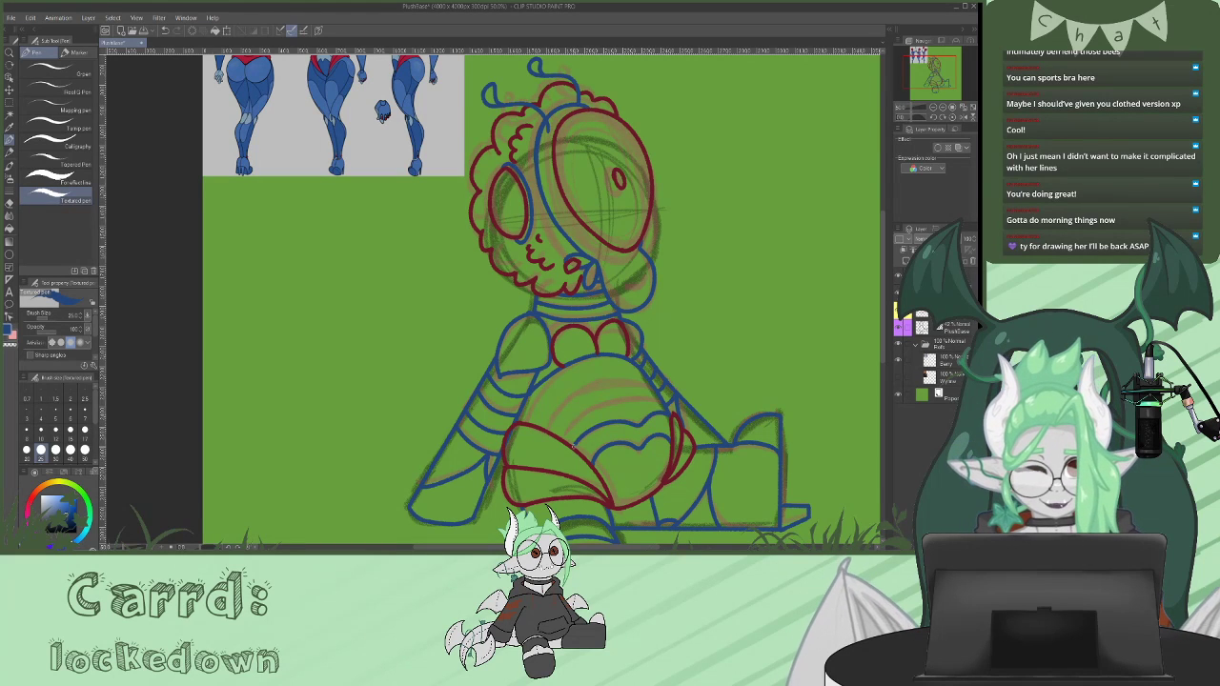
drag(666, 401, 564, 429)
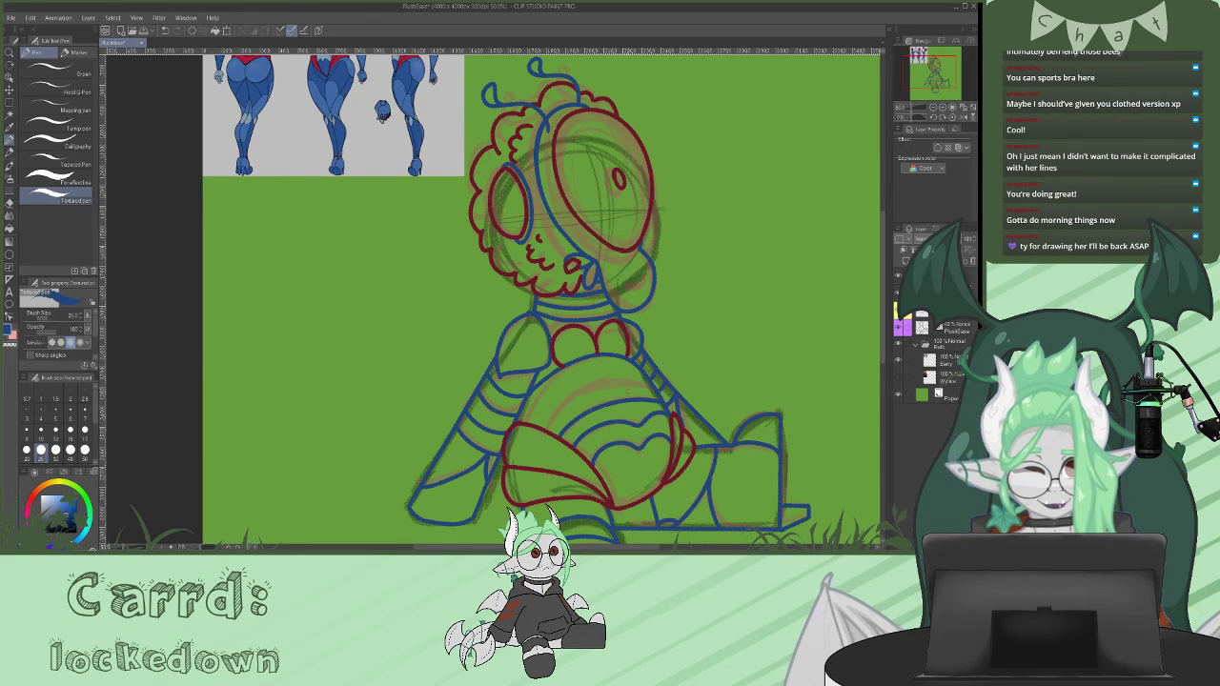
drag(650, 381, 537, 430)
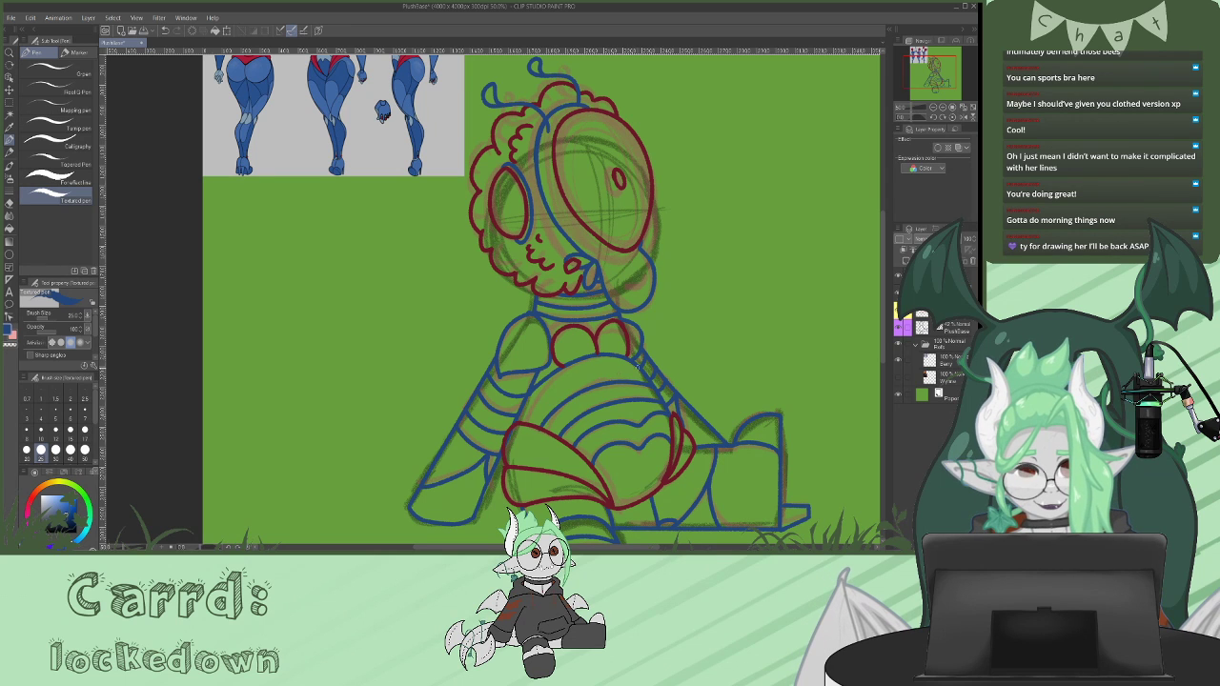
mouse_move(642, 367)
mouse_down()
mouse_move(530, 386)
mouse_move(519, 420)
mouse_up()
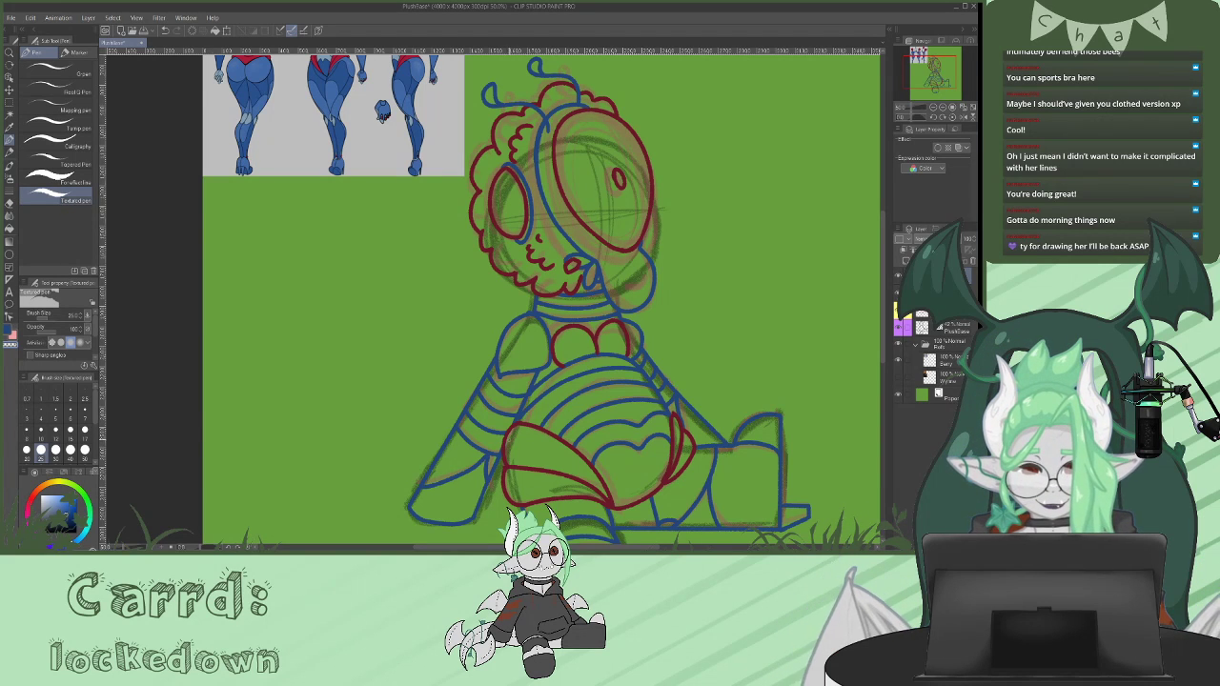
- Hide the belly bands and the sketch layers so only the main line art and the reference sheet are shown
scroll(875, 403, down, 5)
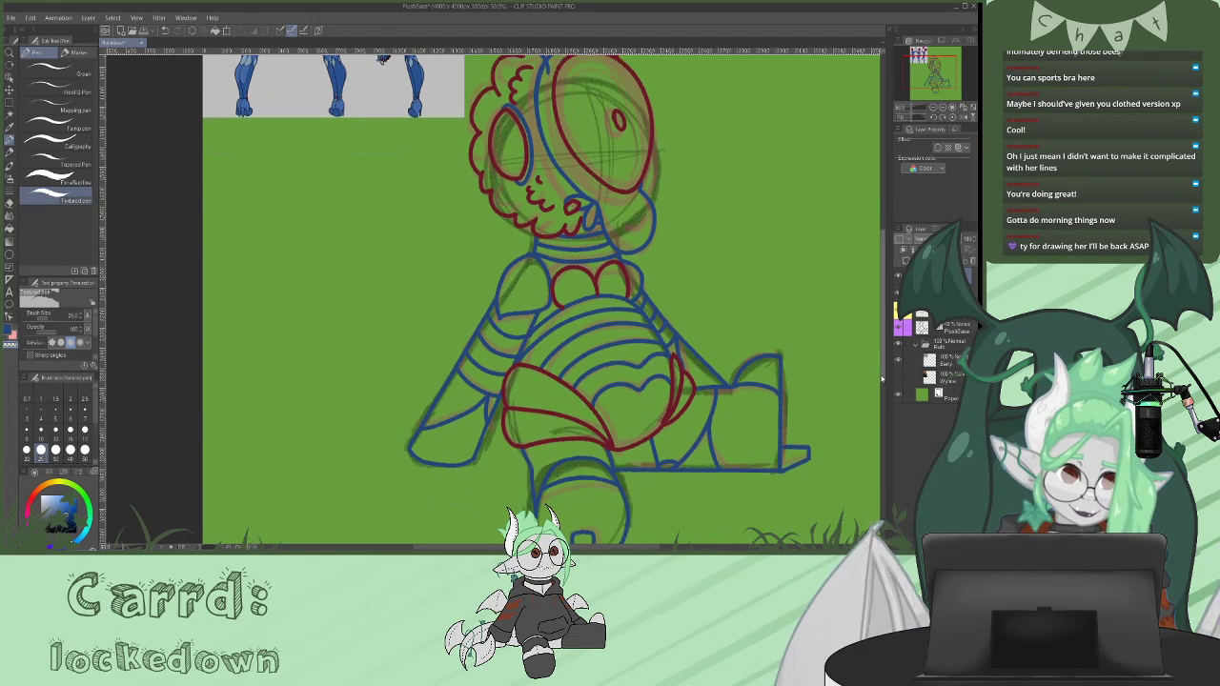
scroll(875, 403, up, 5)
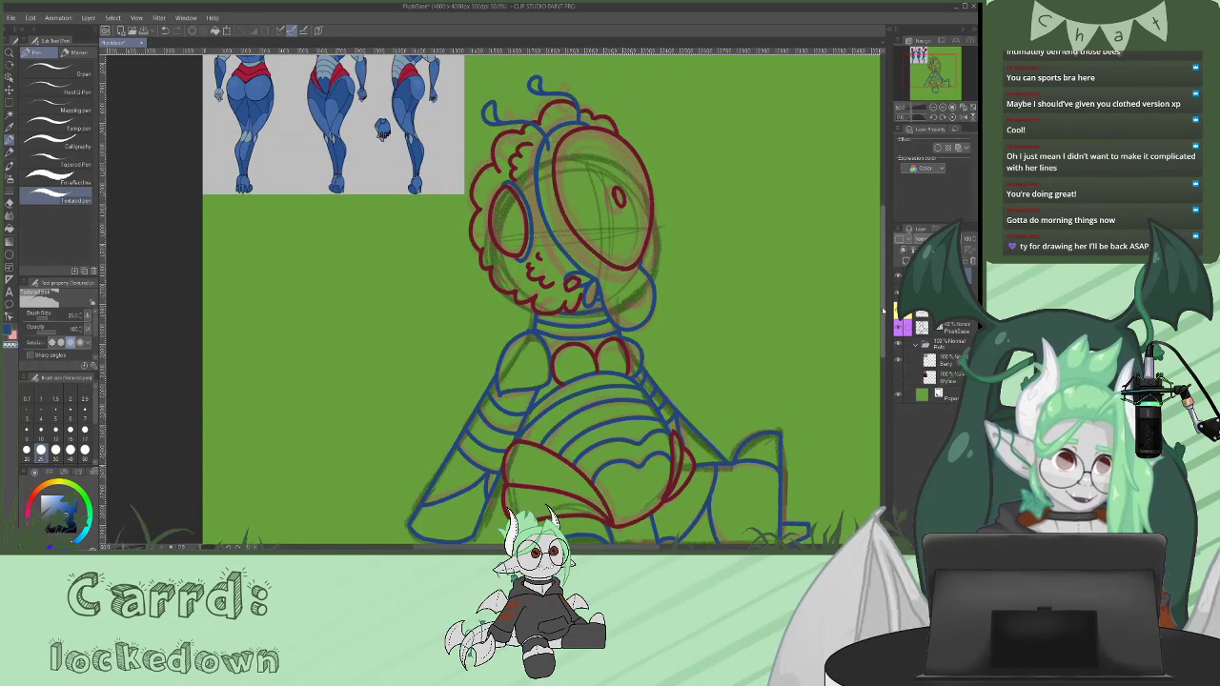
scroll(881, 344, down, 4)
scroll(881, 343, up, 1)
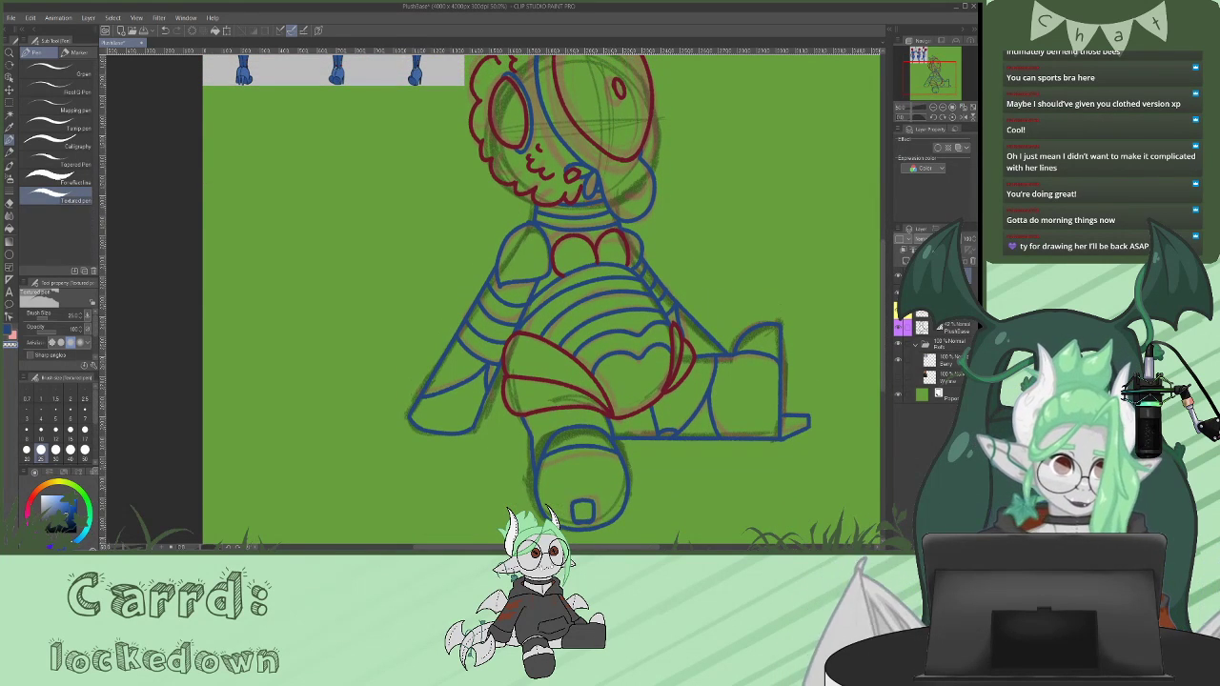
key(ctrl+z)
key(ctrl+z)
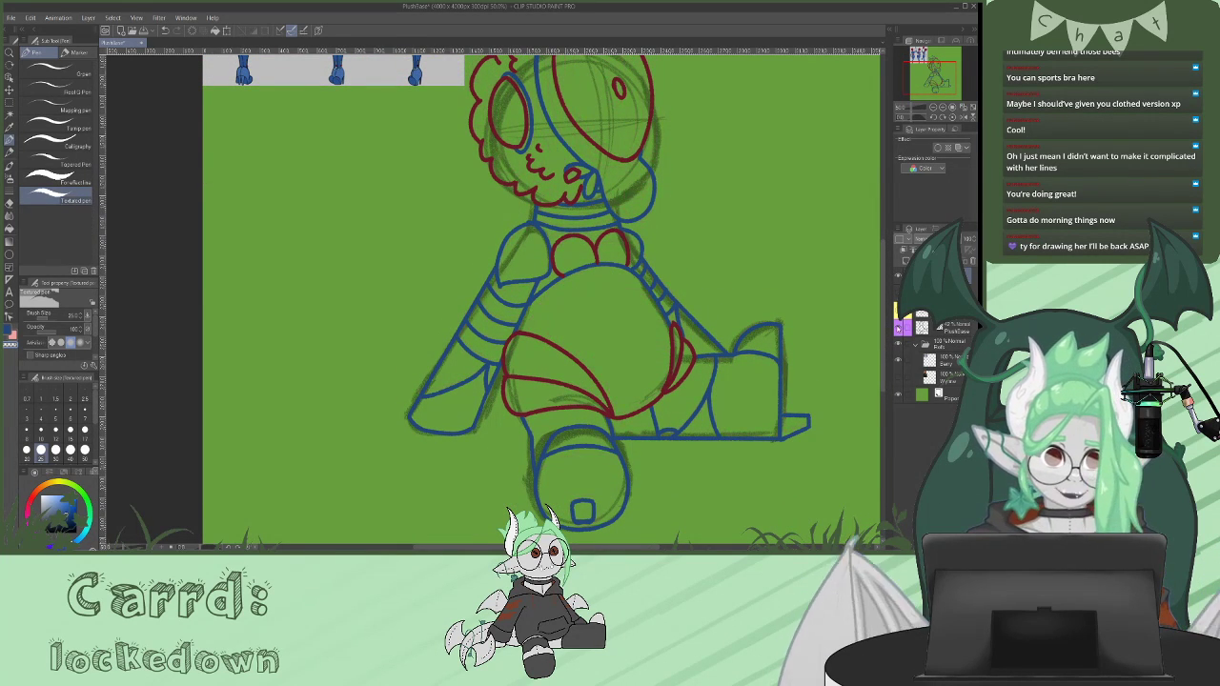
click(899, 328)
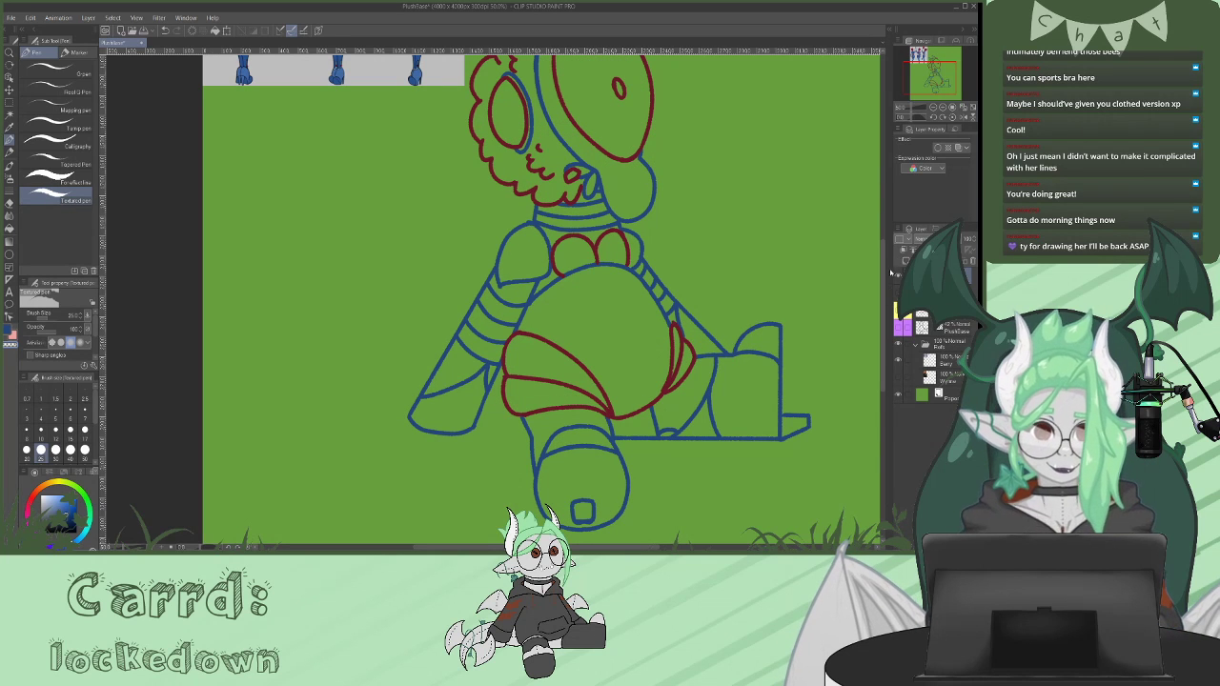
drag(887, 301, 883, 221)
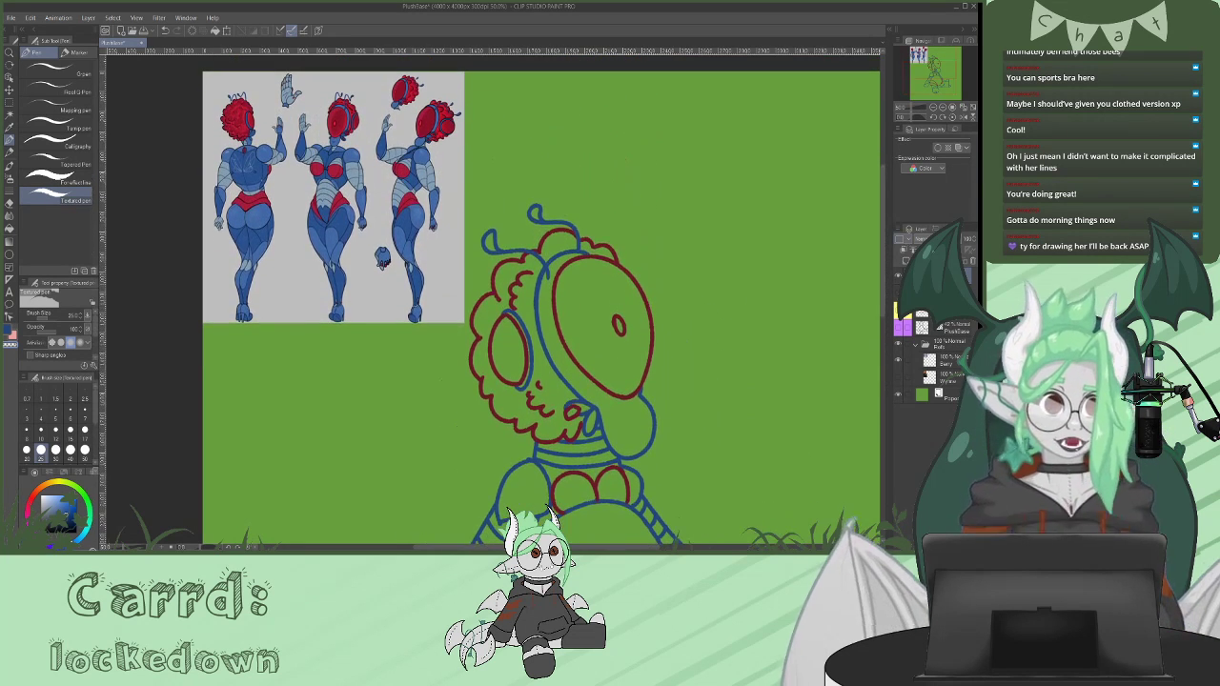
- On a new layer, fill both large eyes with crimson and the small oval inside the near eye with brighter red
click(906, 260)
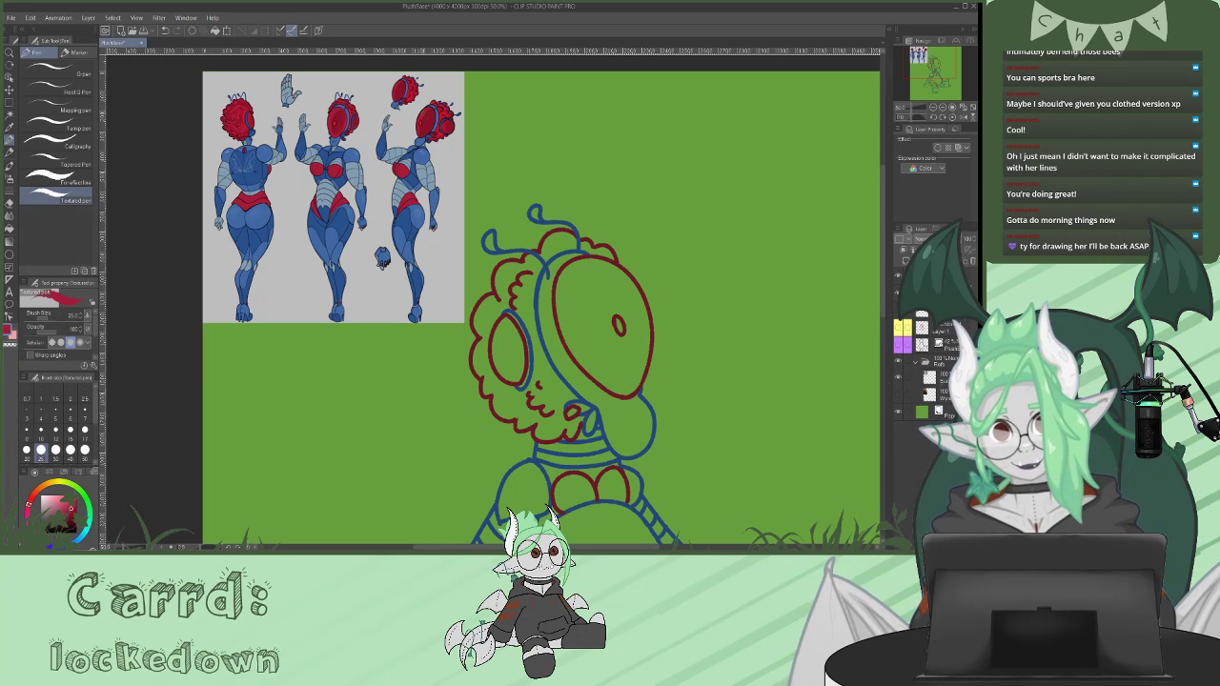
click(9, 230)
click(625, 289)
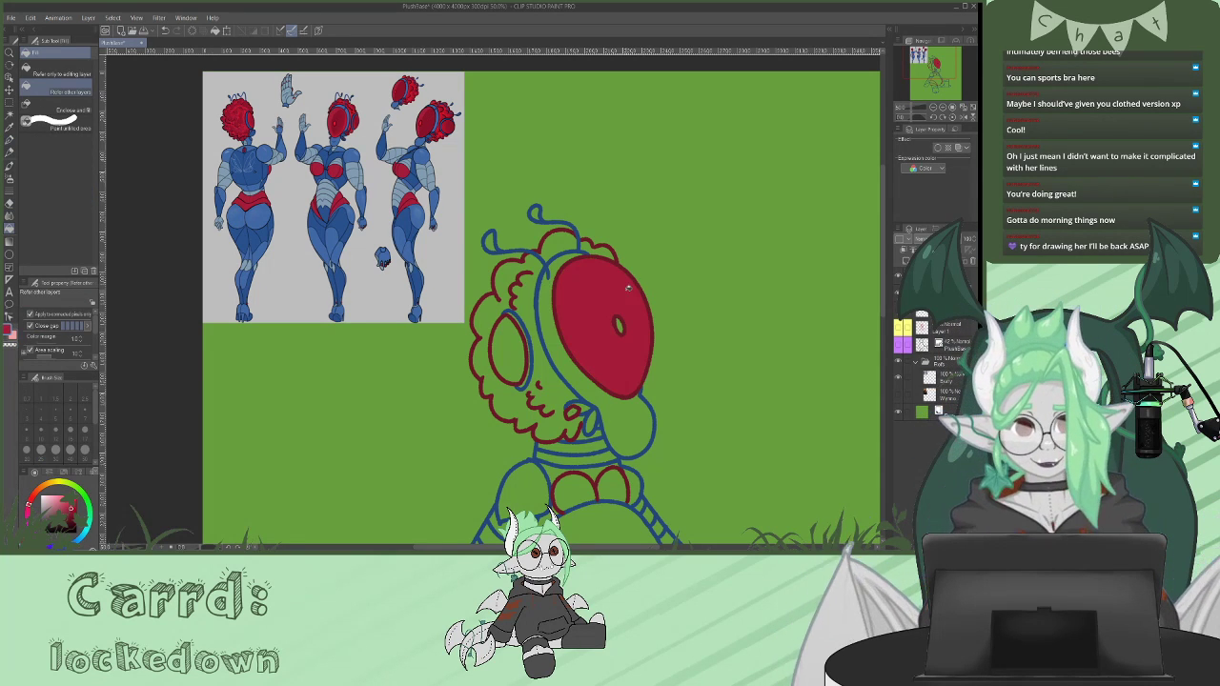
click(522, 355)
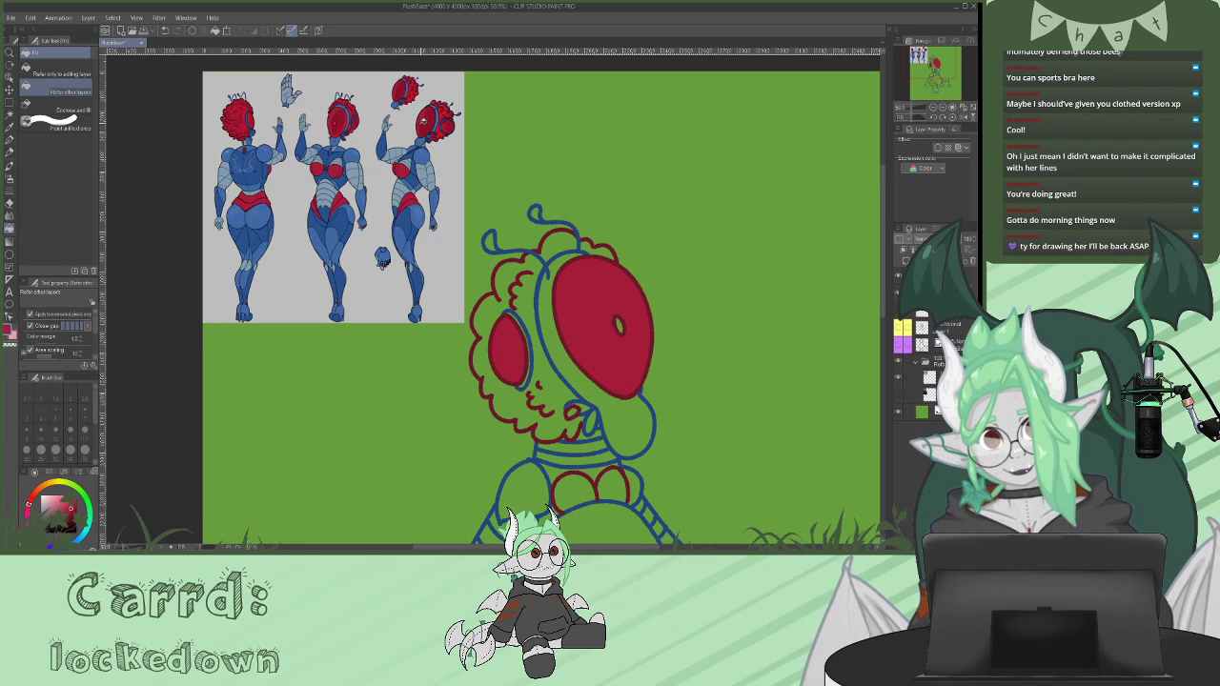
click(619, 324)
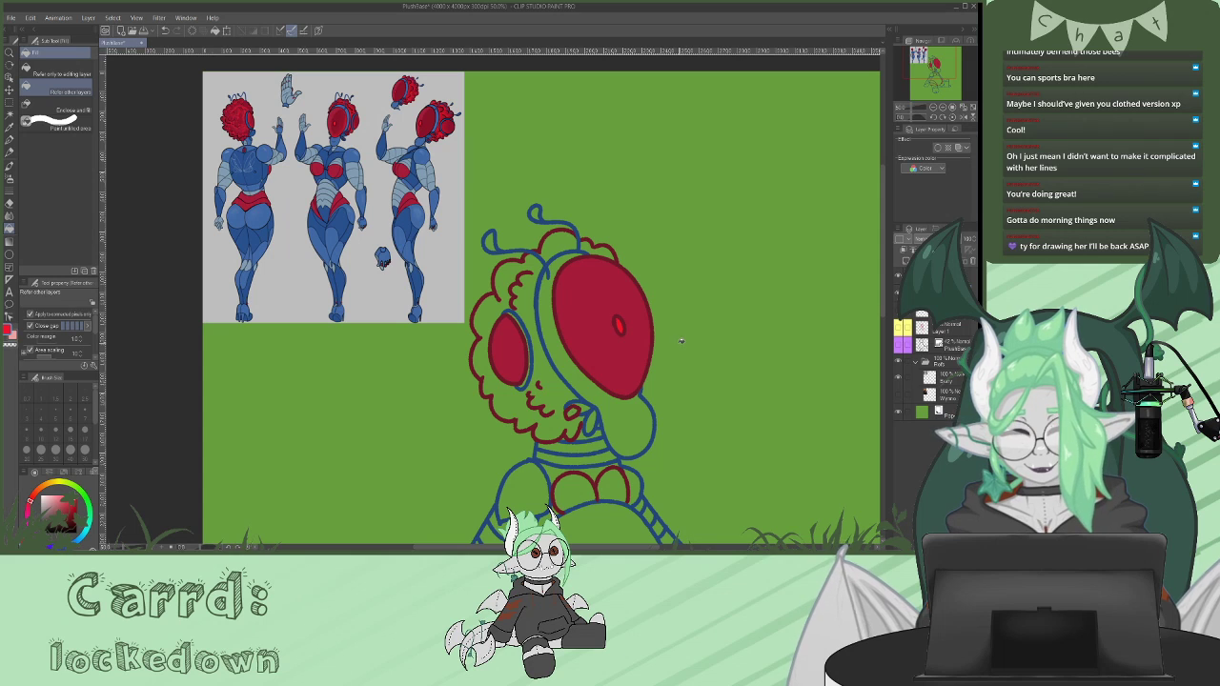
- On another new layer, fill all parts of the curly hair with the dark red sampled from the reference character's hair
alt+click(445, 113)
alt+click(445, 111)
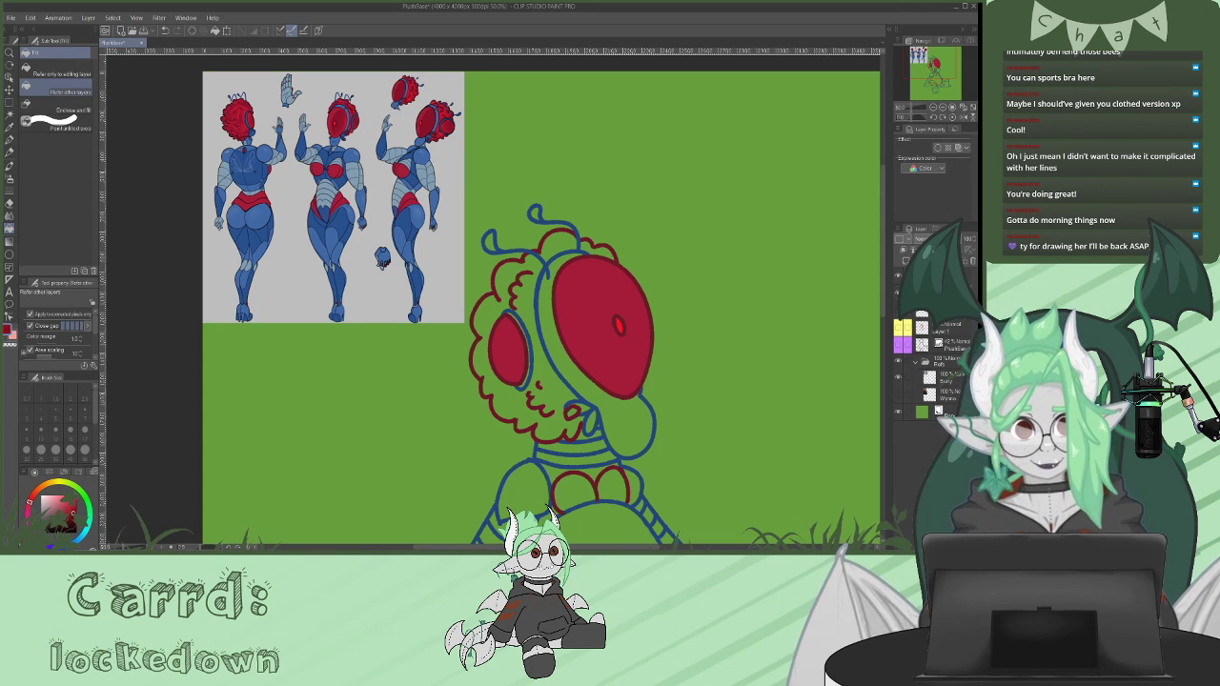
click(907, 261)
click(558, 244)
click(599, 251)
click(586, 246)
click(529, 291)
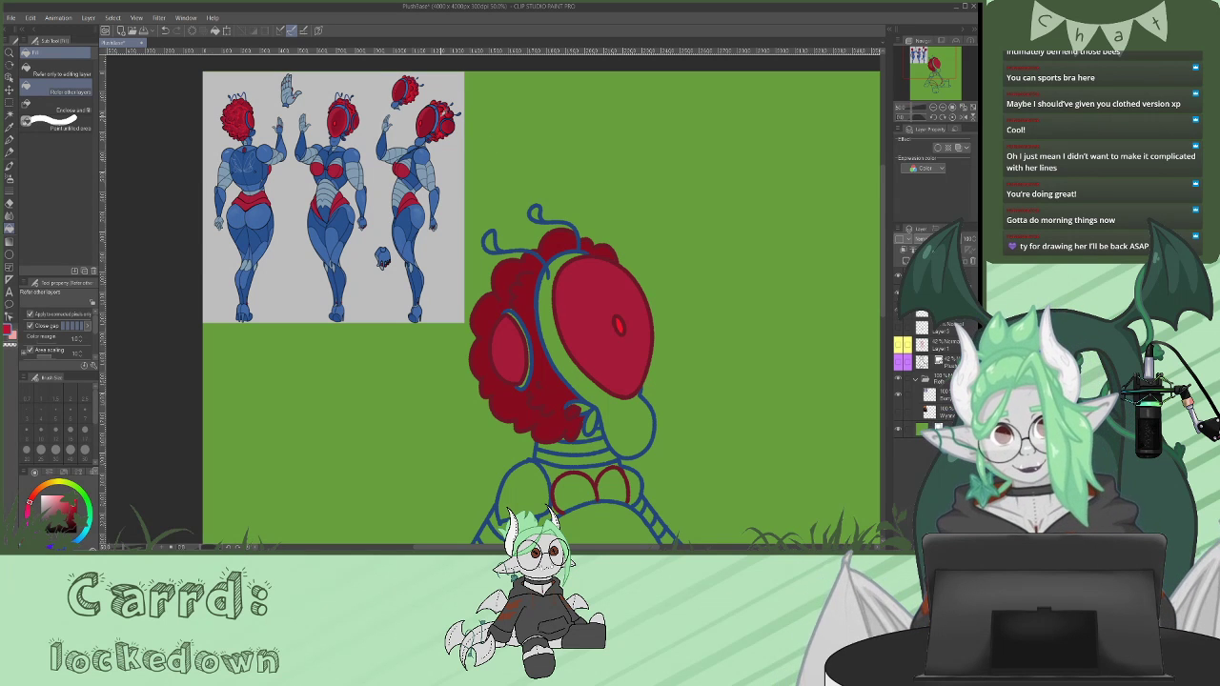
- Sample the bright red of the near eye's small oval and add one new layer above the hair fill for shading
alt+click(621, 323)
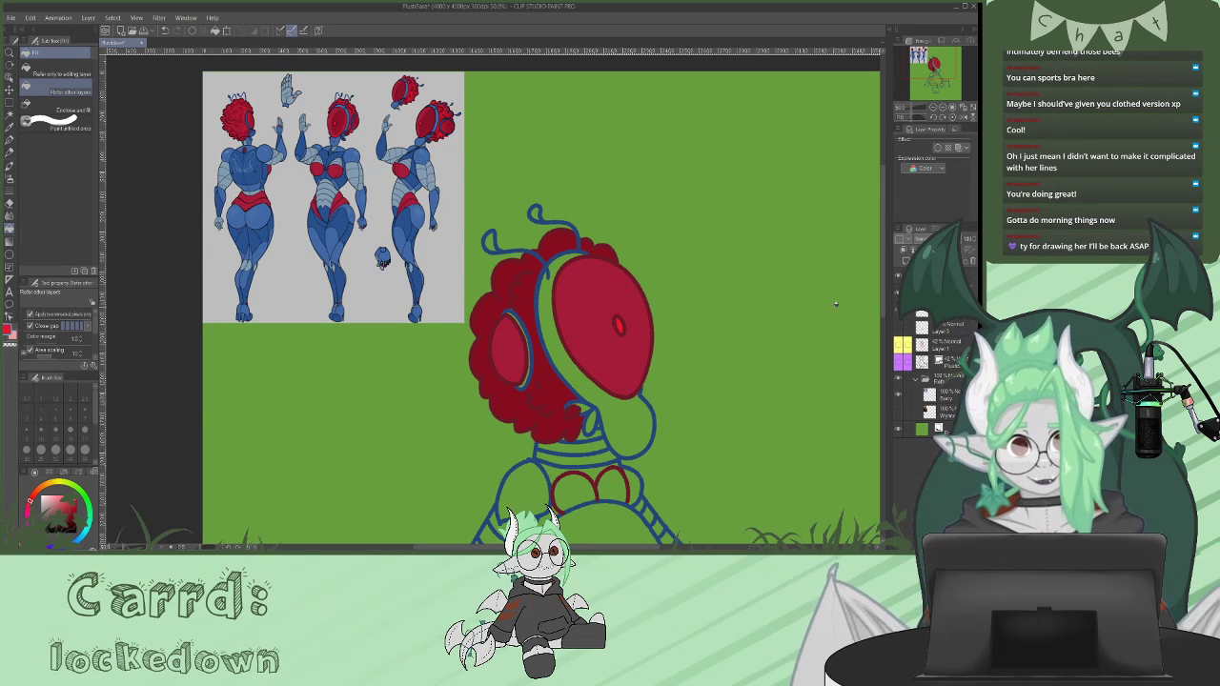
click(907, 261)
click(907, 261)
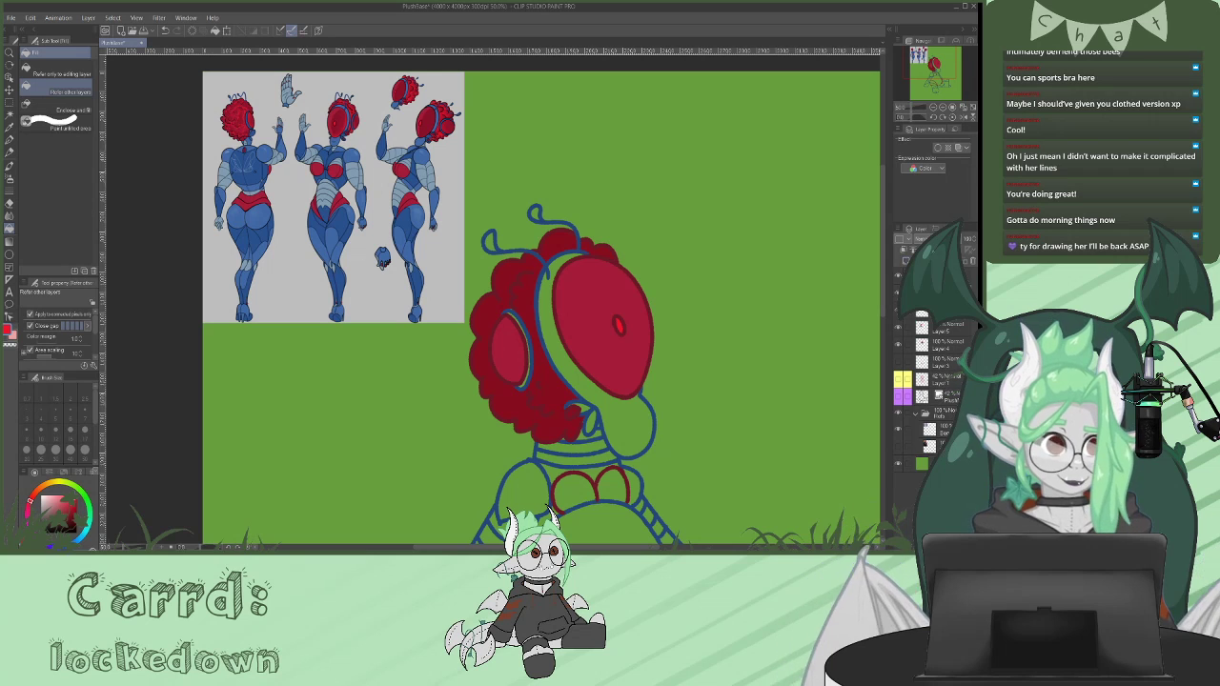
click(972, 263)
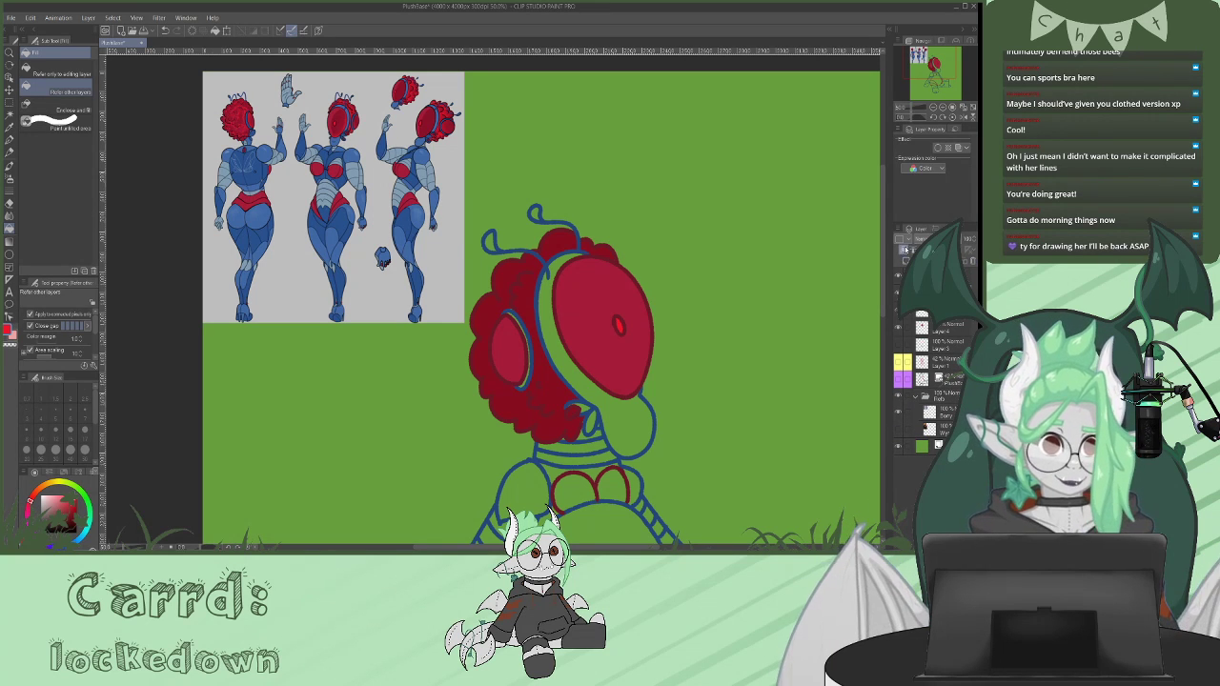
- Try the Blue sky gradient across the hair and undo it
click(10, 241)
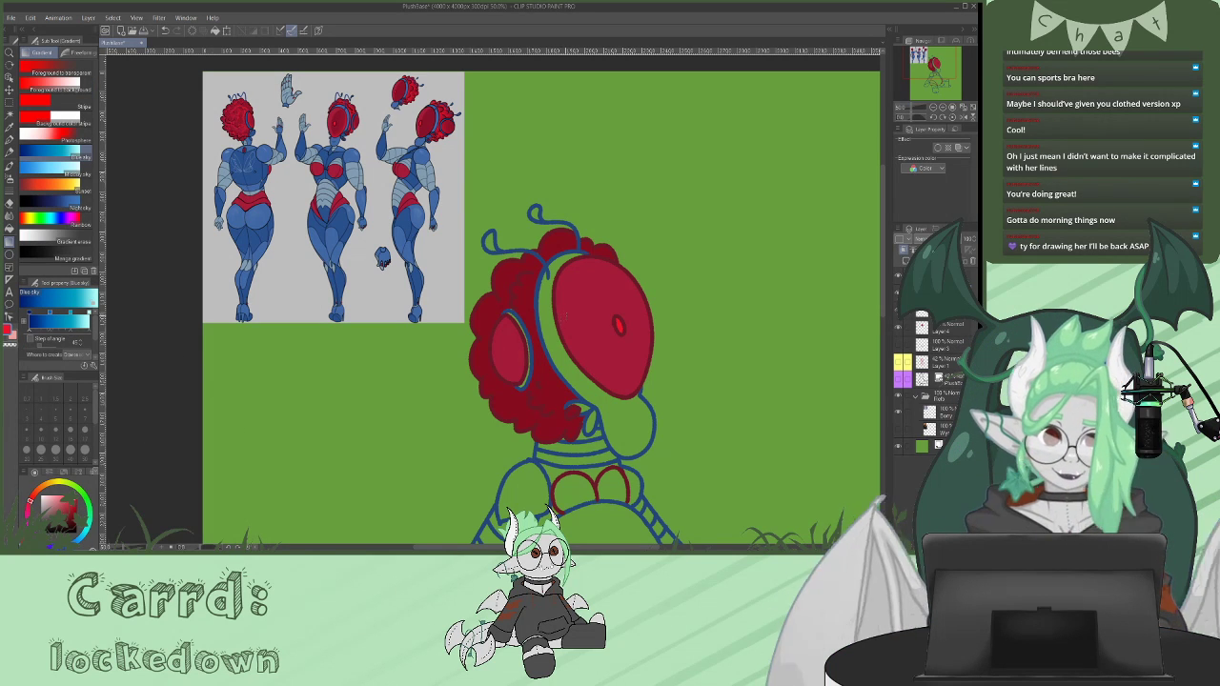
drag(564, 347, 505, 303)
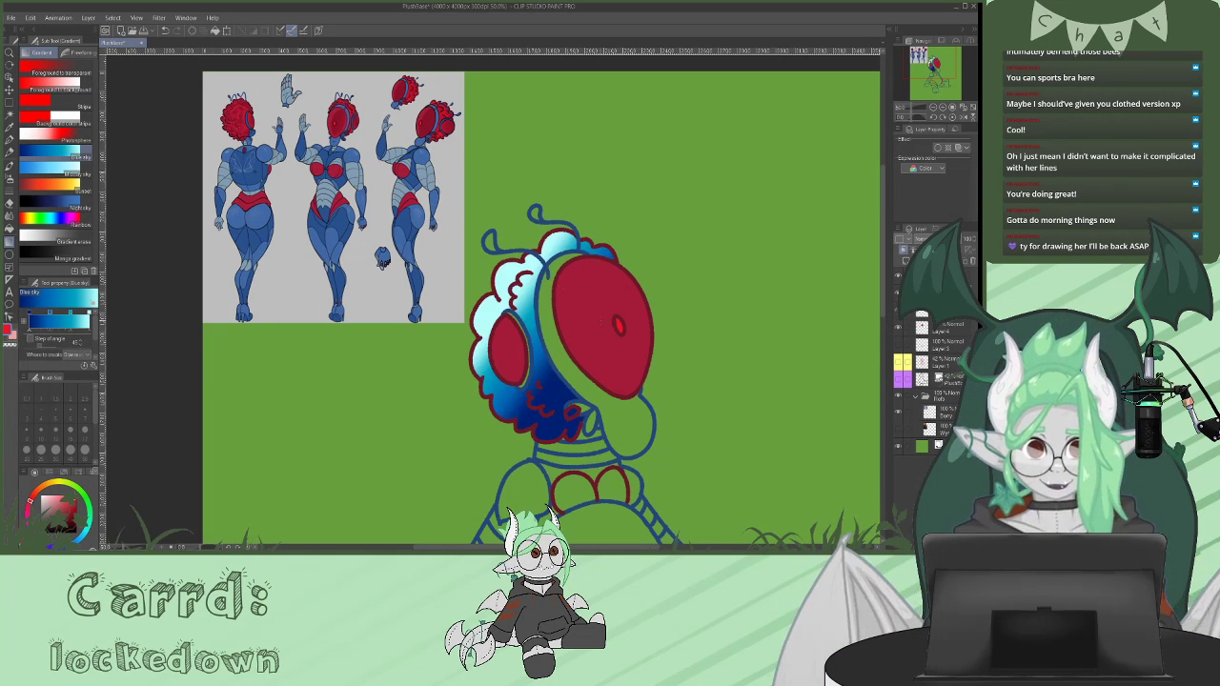
key(ctrl+z)
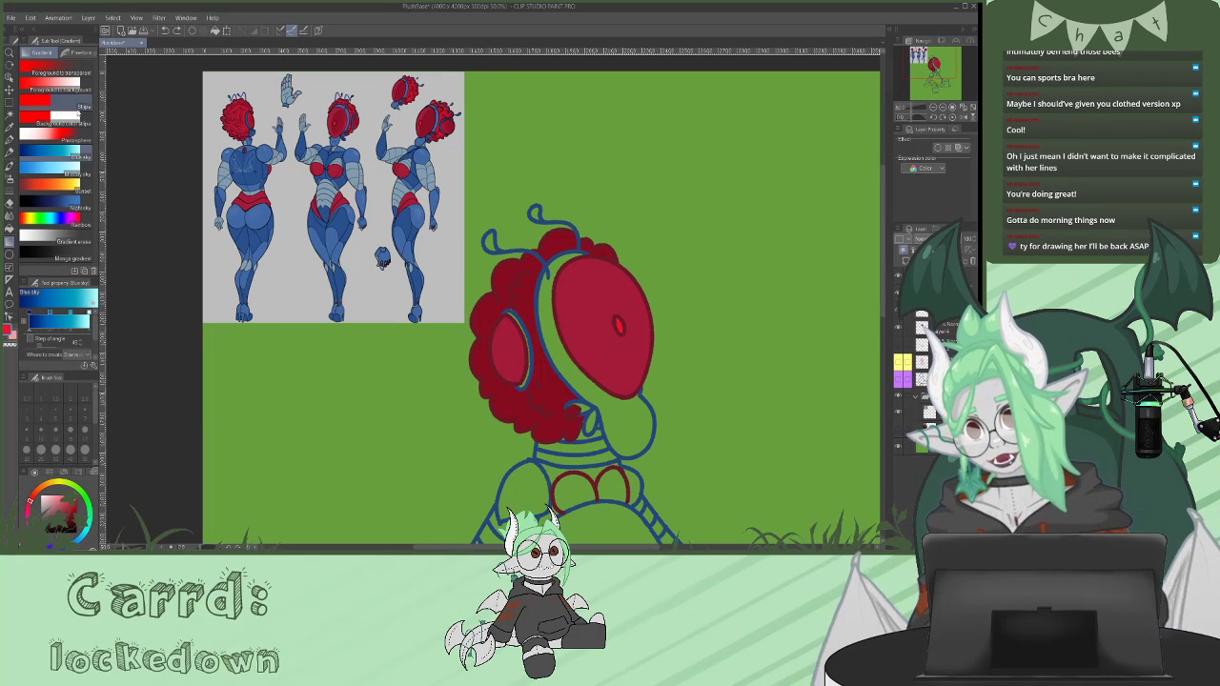
- Shade the curly hair with a bright red Foreground to transparent gradient running from the face side outward, undoing and redrawing unsatisfactory passes
click(76, 74)
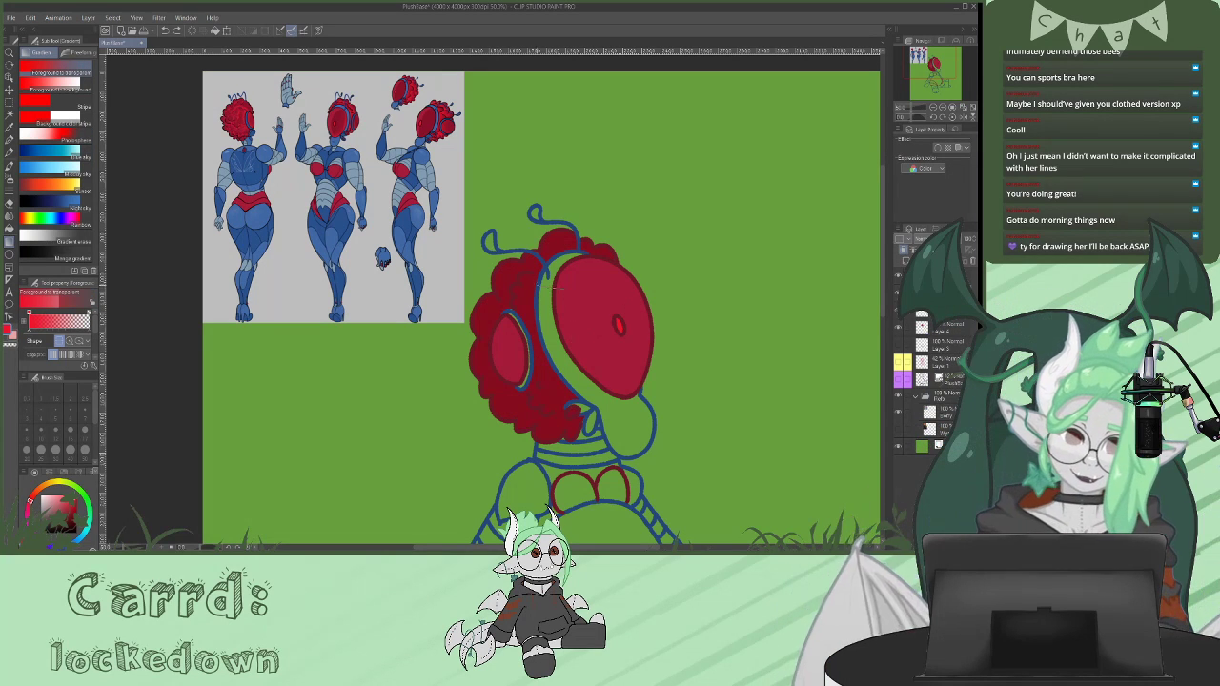
drag(564, 288, 517, 277)
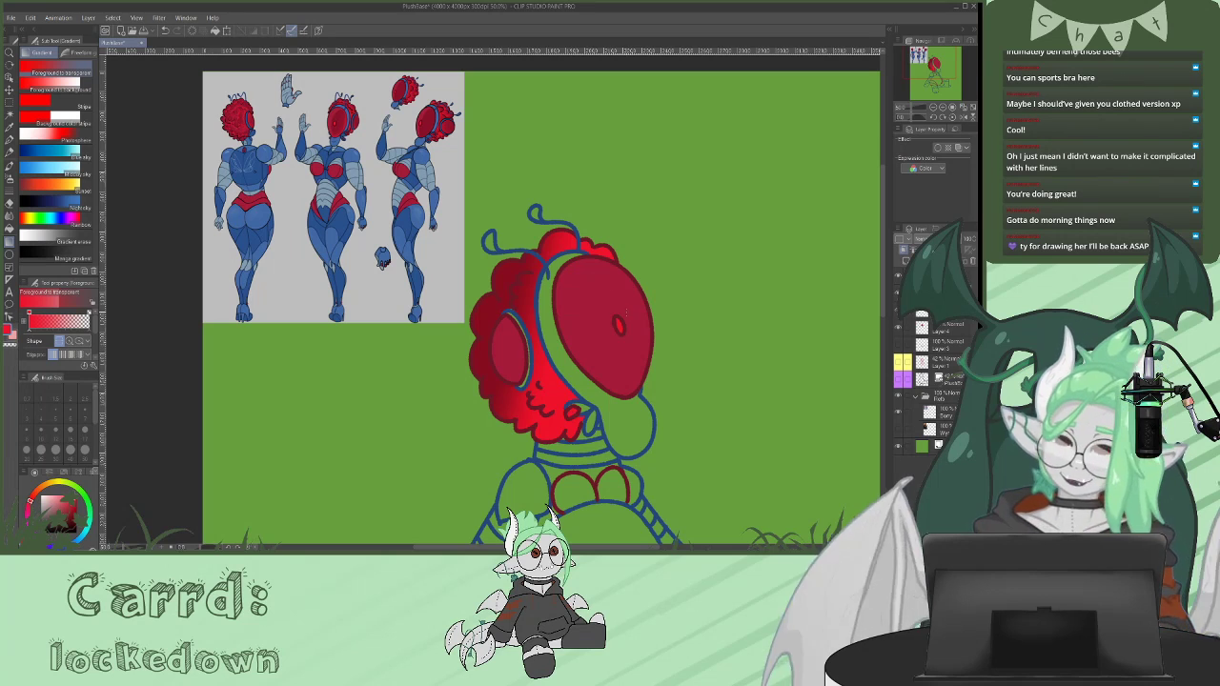
key(ctrl+z)
drag(626, 315, 565, 368)
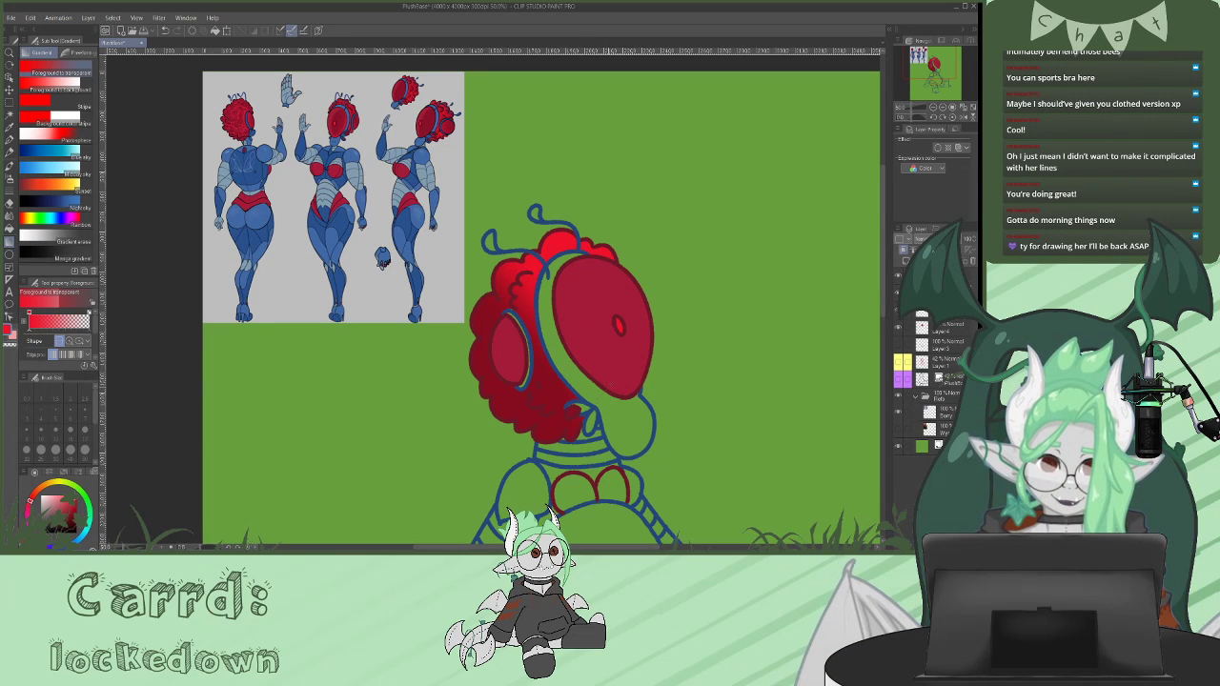
drag(562, 439, 560, 441)
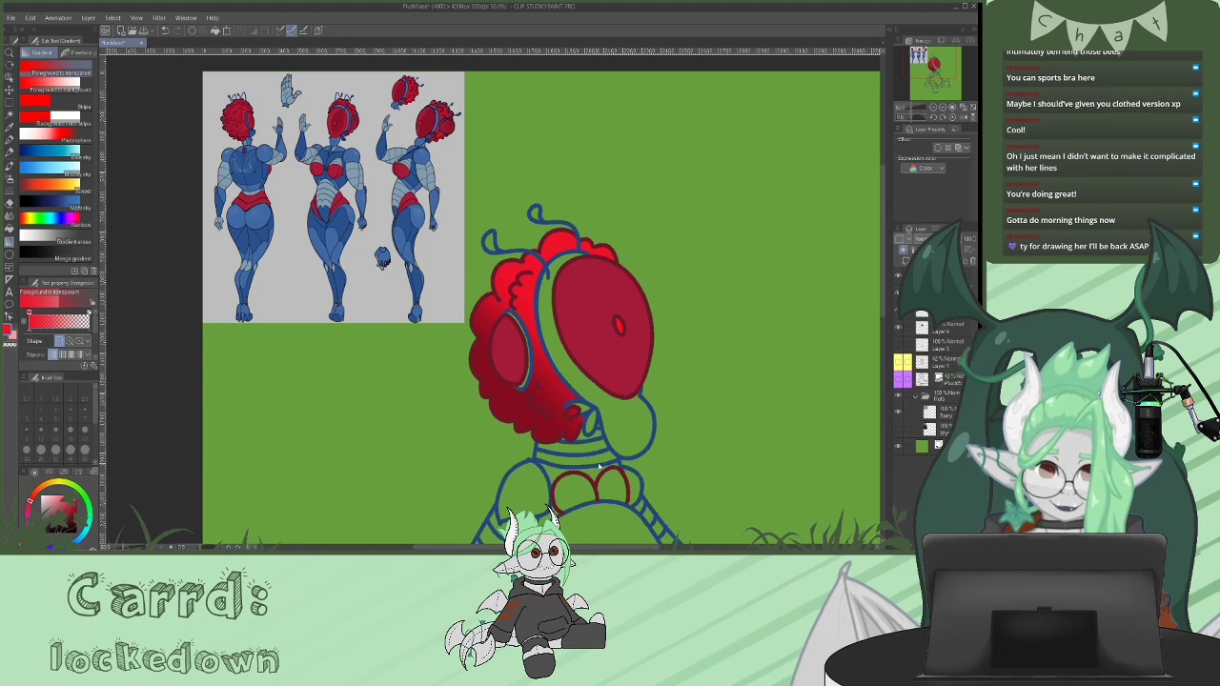
key(ctrl+z)
key(ctrl+z)
key(ctrl+z)
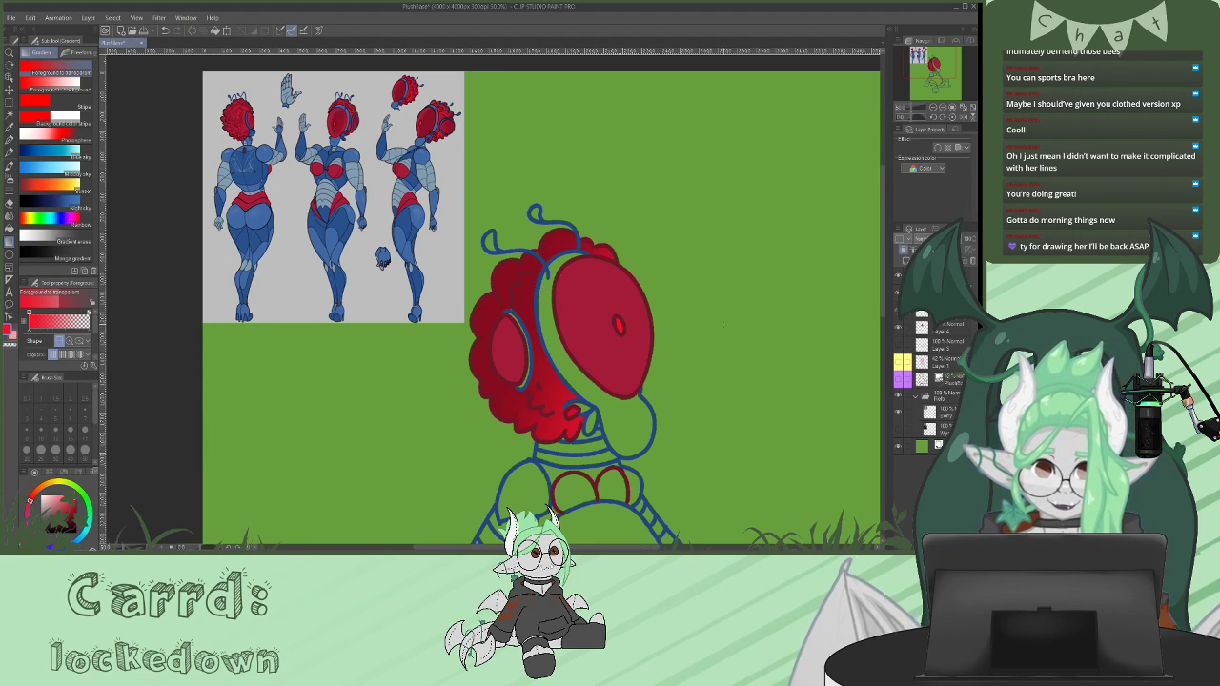
drag(556, 288, 493, 269)
drag(684, 334, 688, 336)
key(ctrl+z)
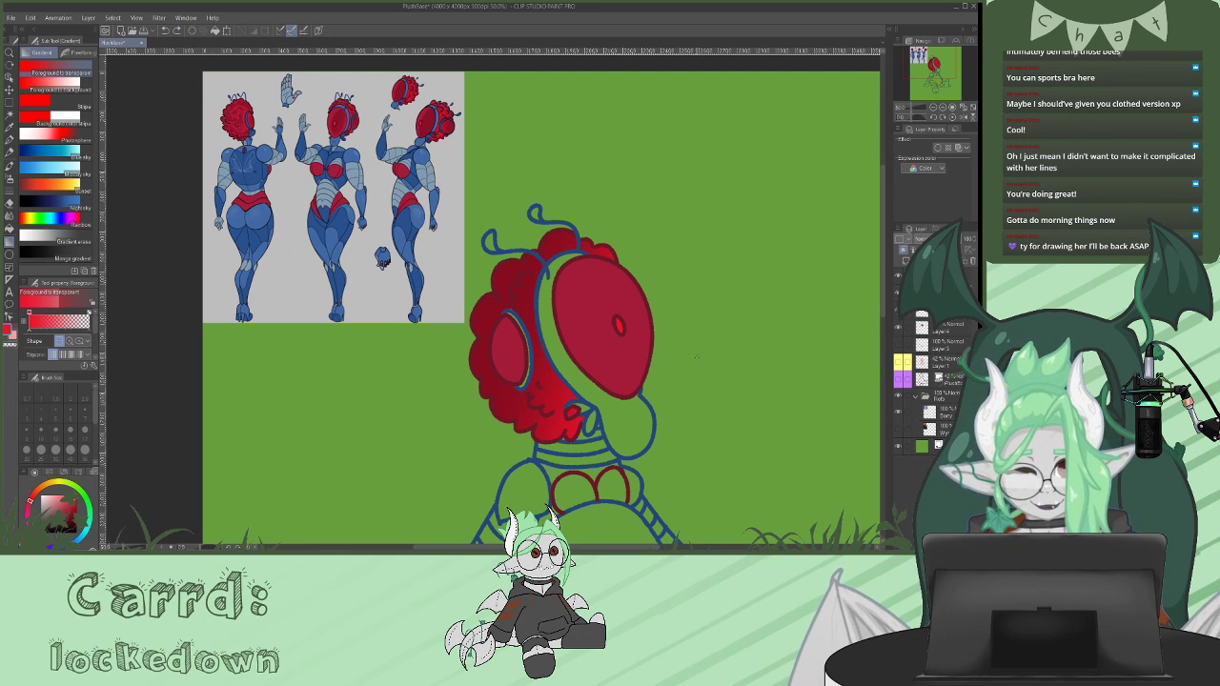
drag(509, 306, 669, 310)
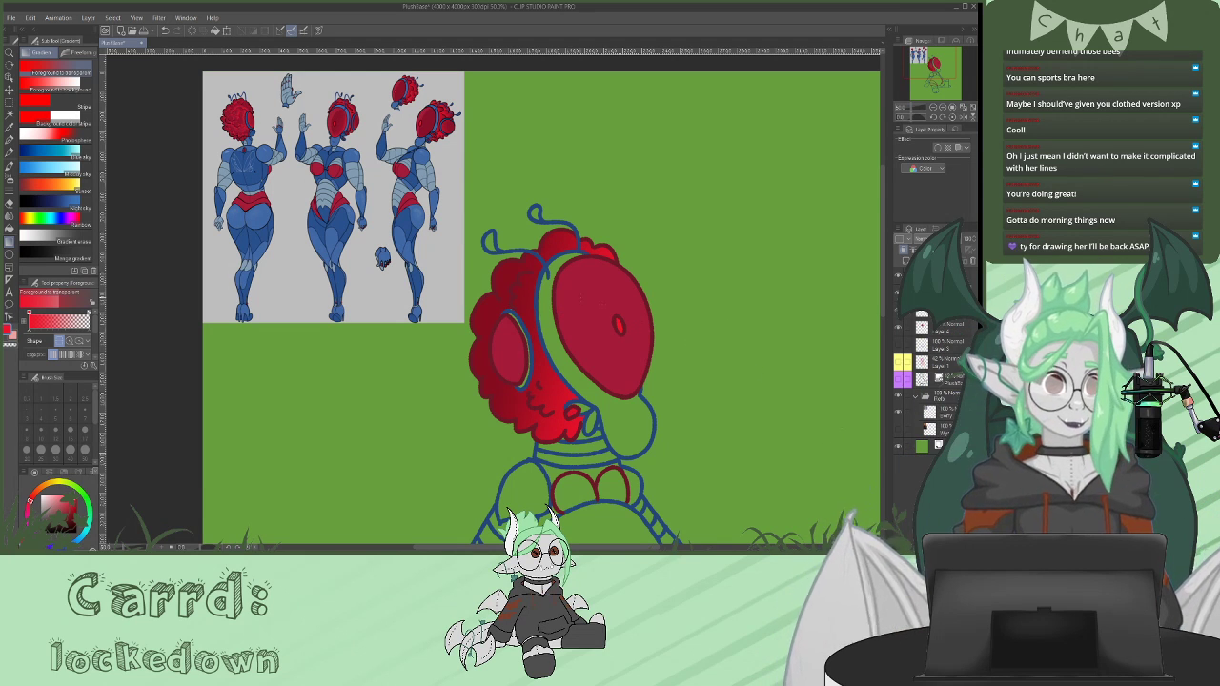
key(ctrl+z)
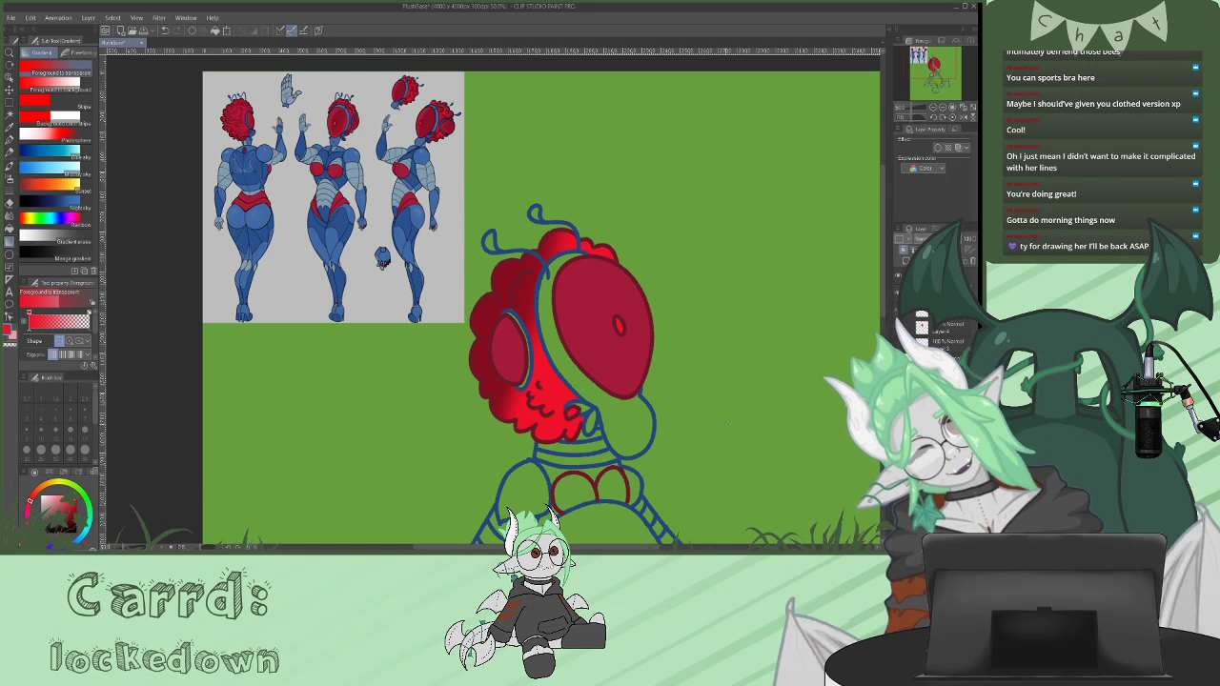
drag(591, 288, 497, 286)
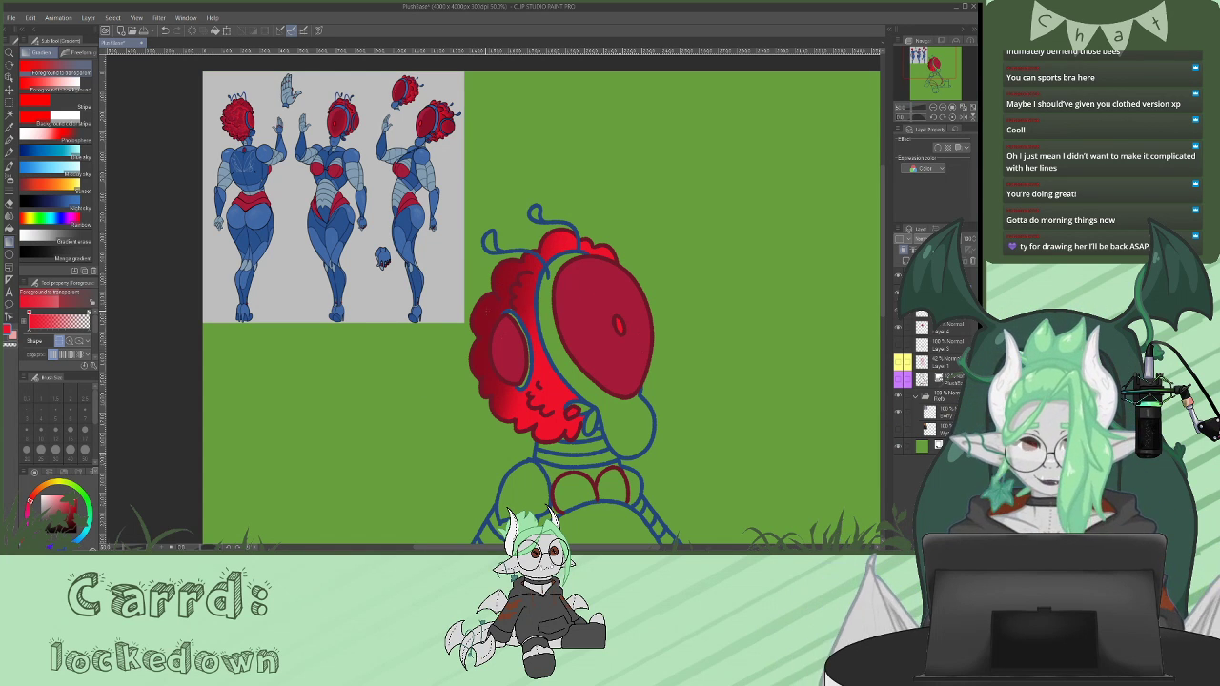
- Add dark red gradients inward from the hair's lower and upper edges, and merge the shading layer into the hair fill
click(72, 513)
drag(543, 452, 546, 380)
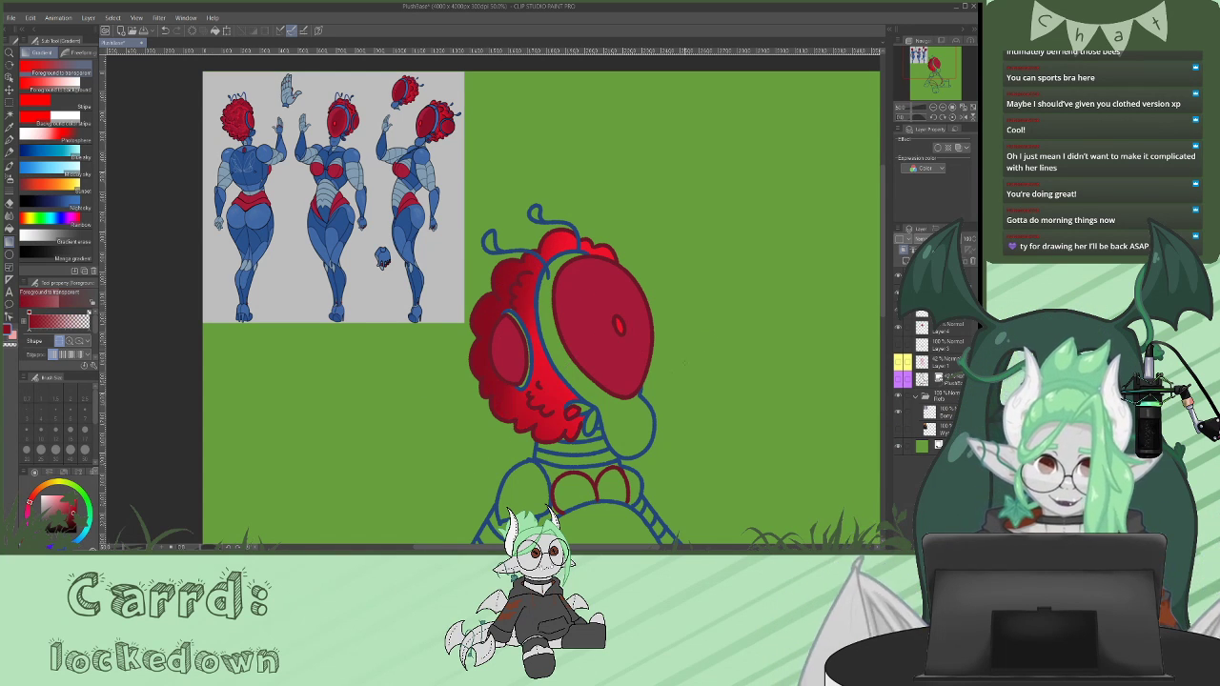
drag(523, 455, 570, 382)
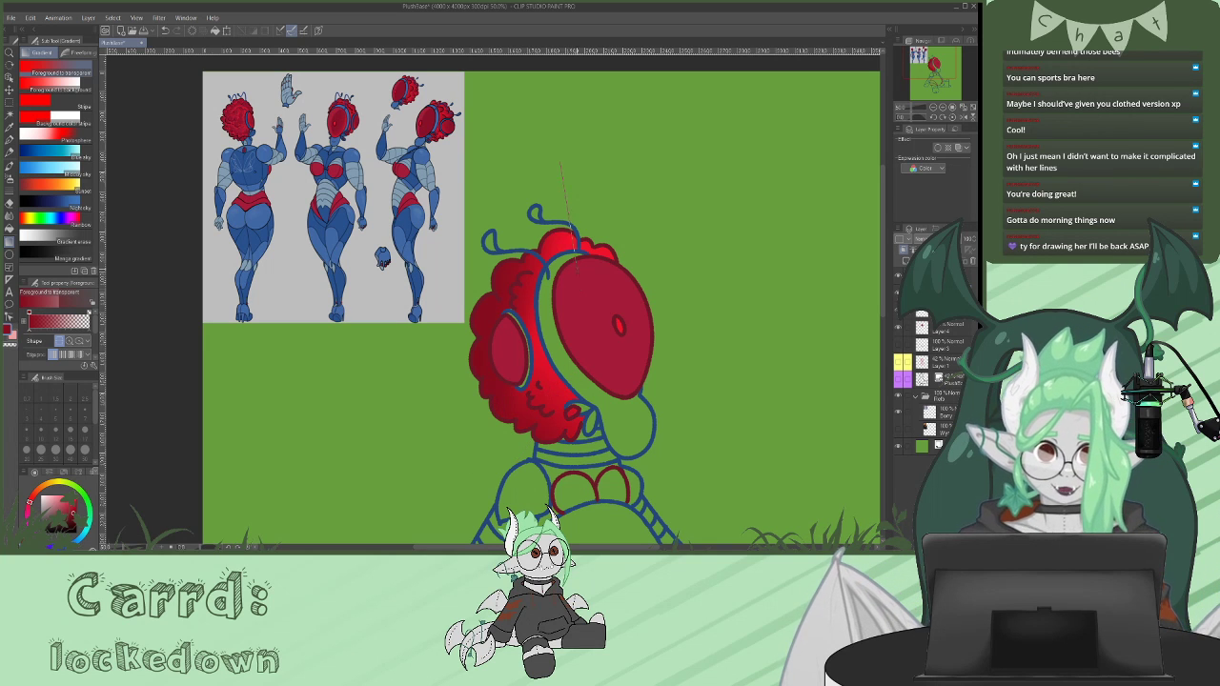
drag(561, 162, 577, 289)
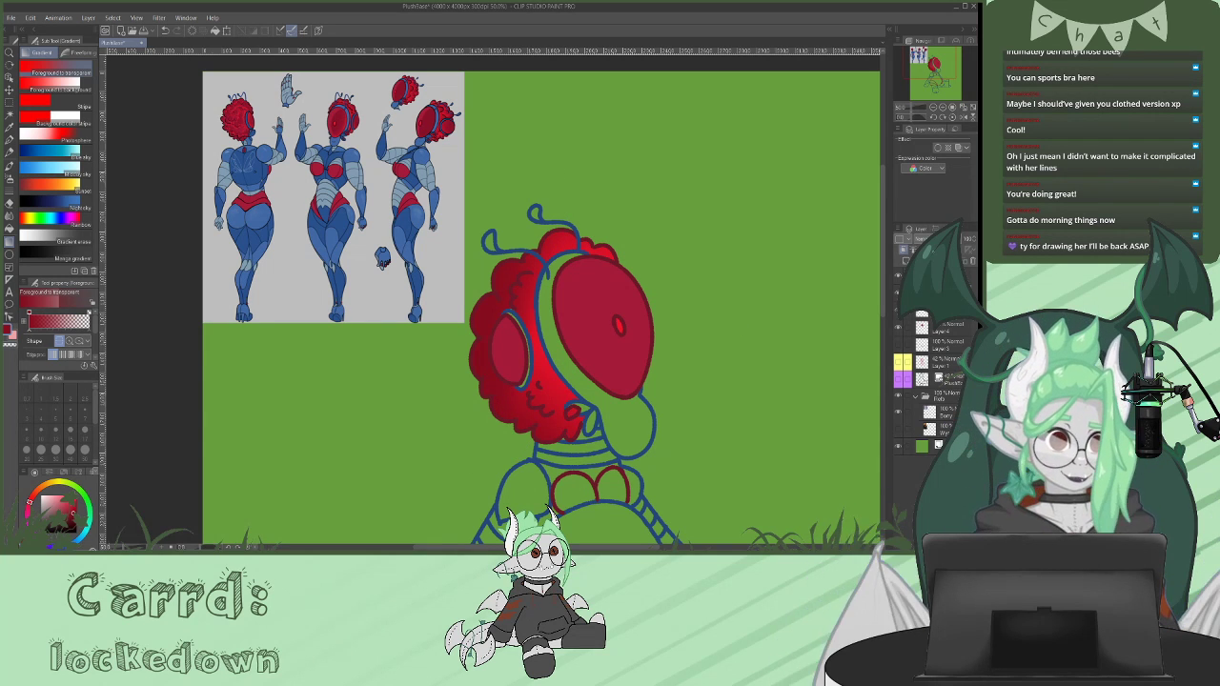
key(ctrl+e)
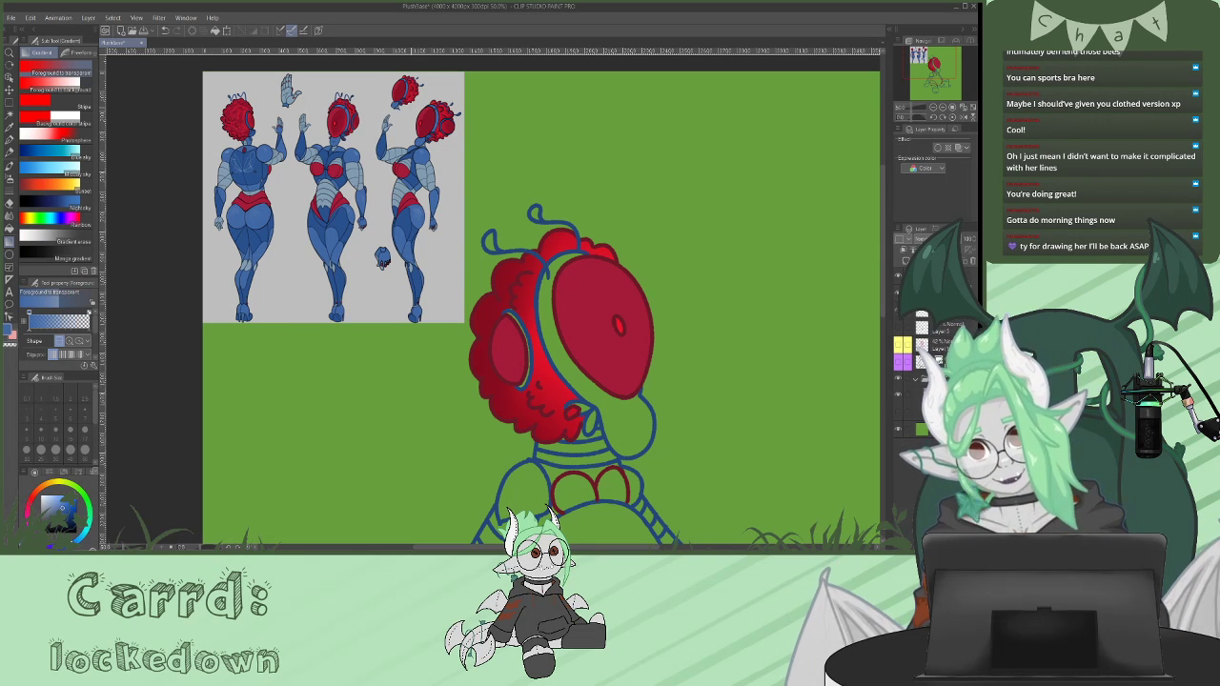
- Colour the far eye's rim, the band around the near eye and the snout with medium blue
click(10, 138)
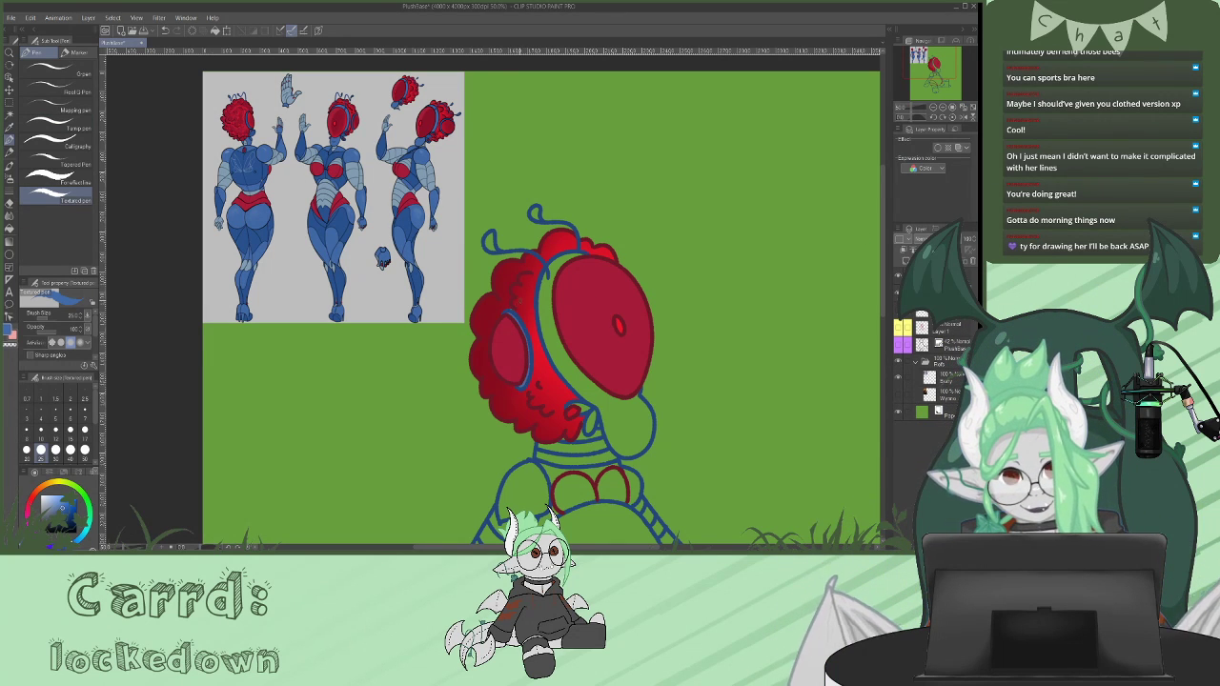
alt+click(509, 305)
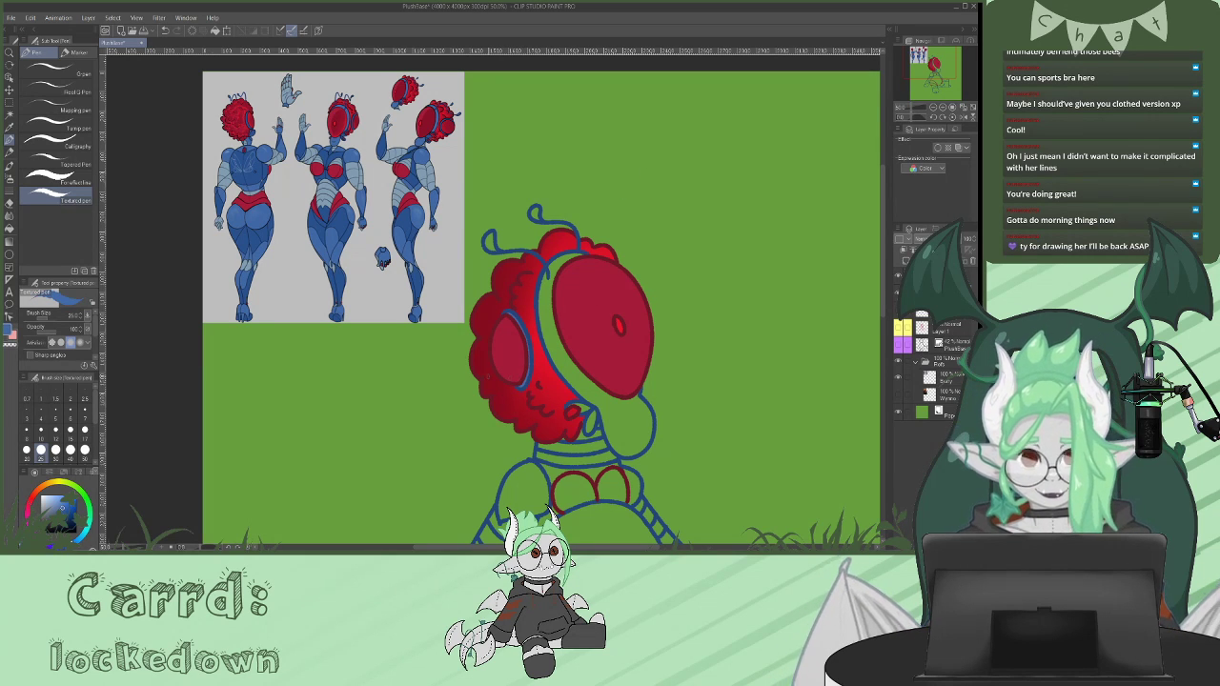
key(g)
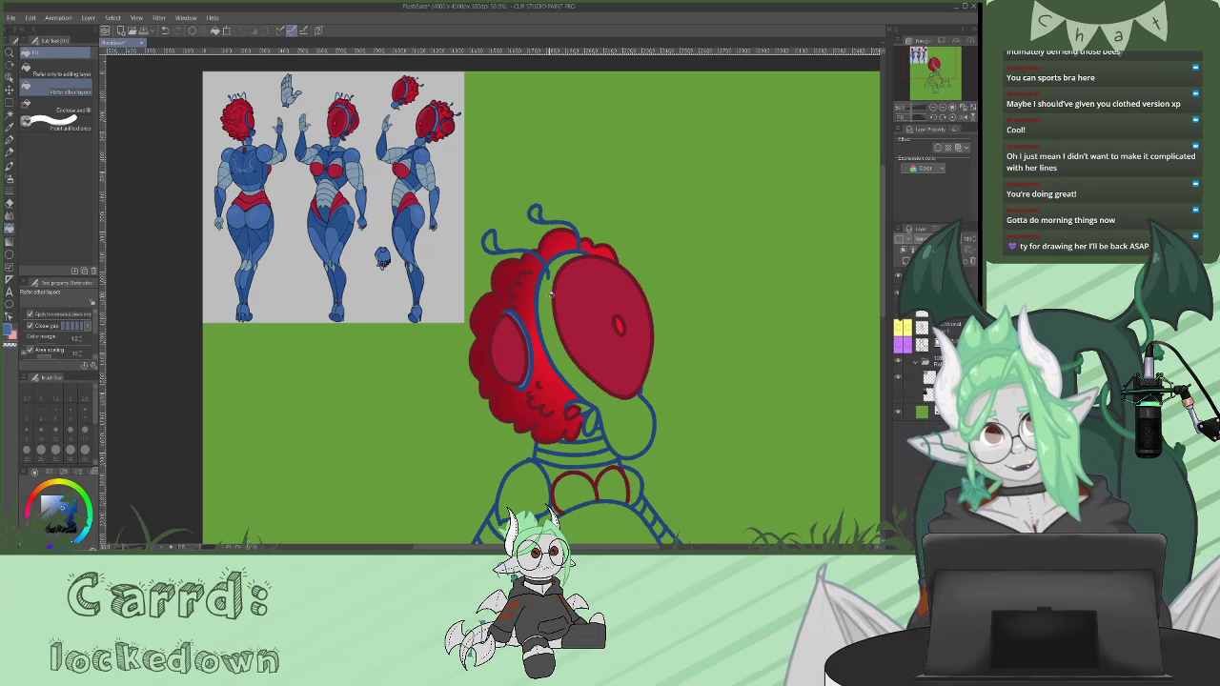
click(629, 421)
click(567, 255)
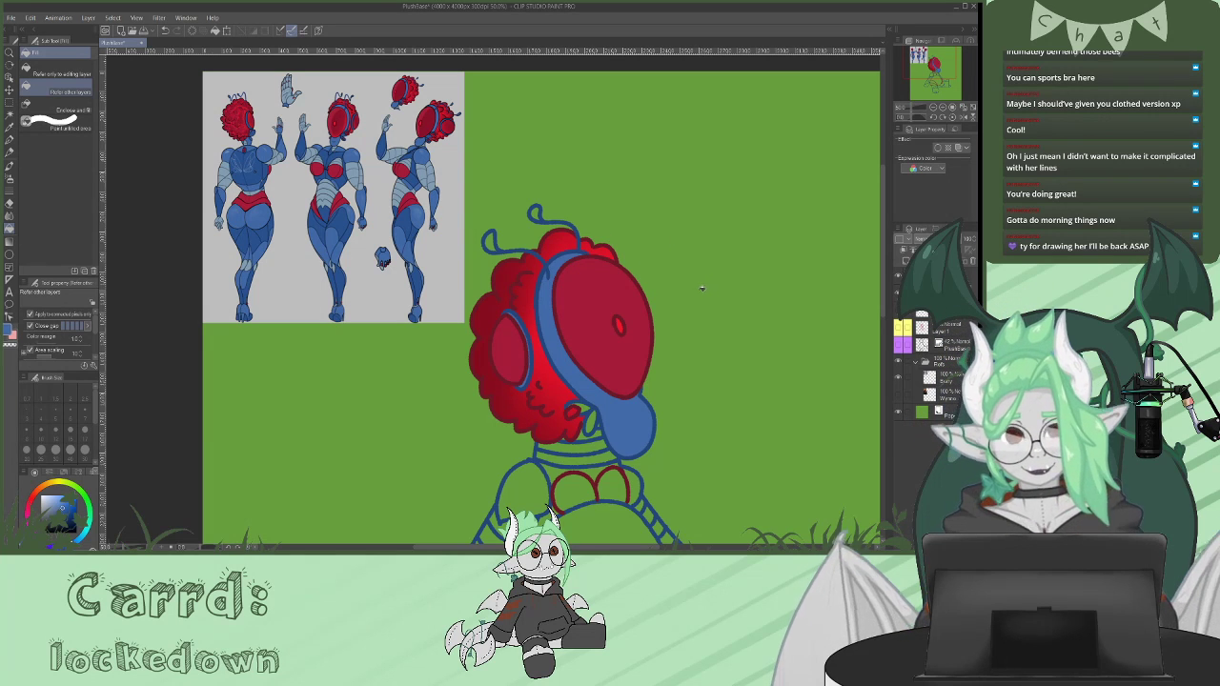
- Draw a small V-shaped mouth in darker blue on the snout and paint both antenna tips medium blue
click(9, 141)
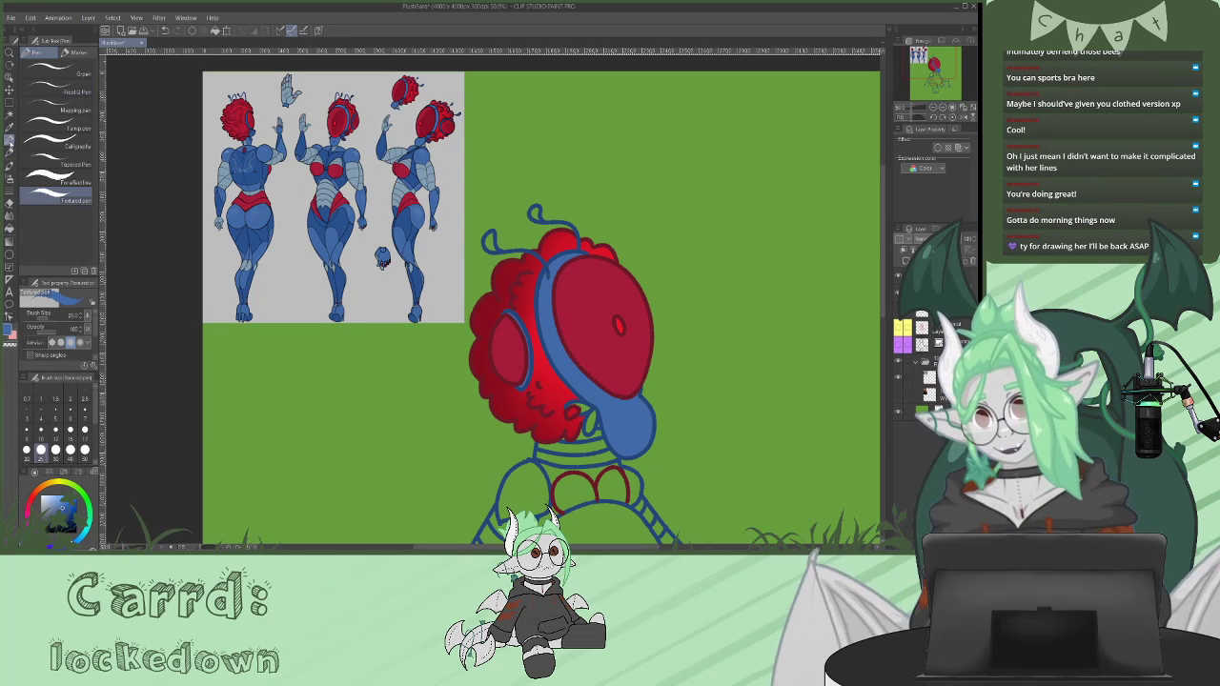
drag(624, 439, 644, 431)
alt+click(546, 290)
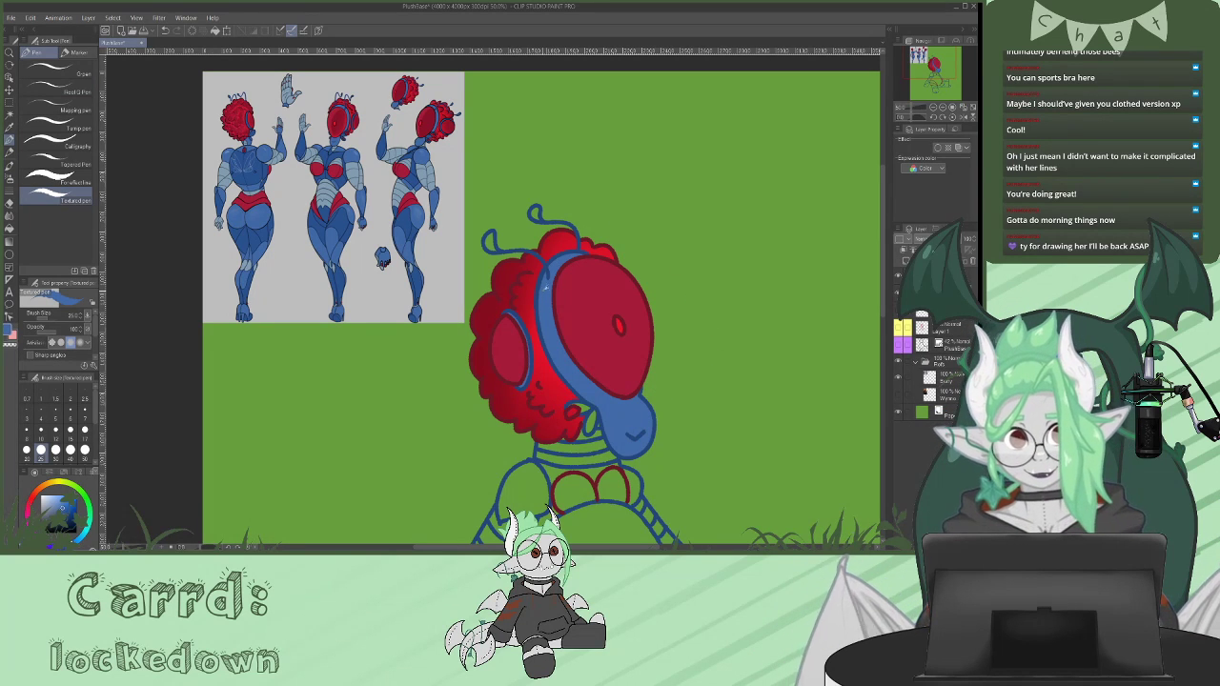
drag(487, 234, 492, 246)
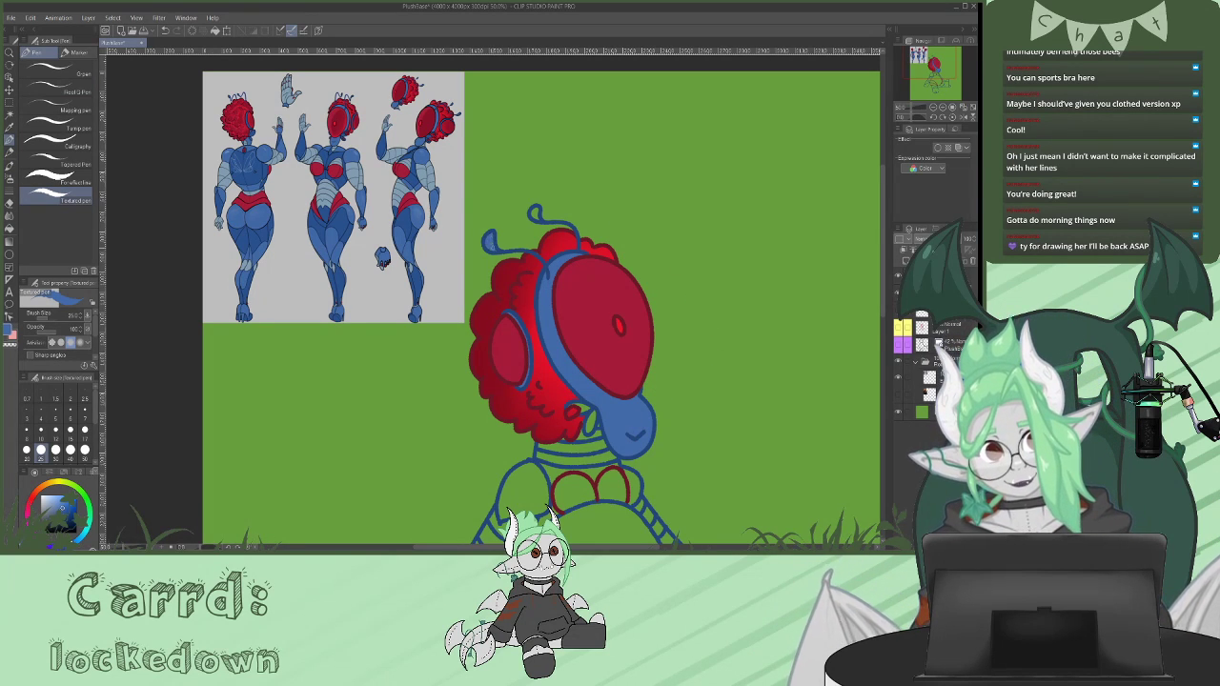
drag(536, 211, 538, 216)
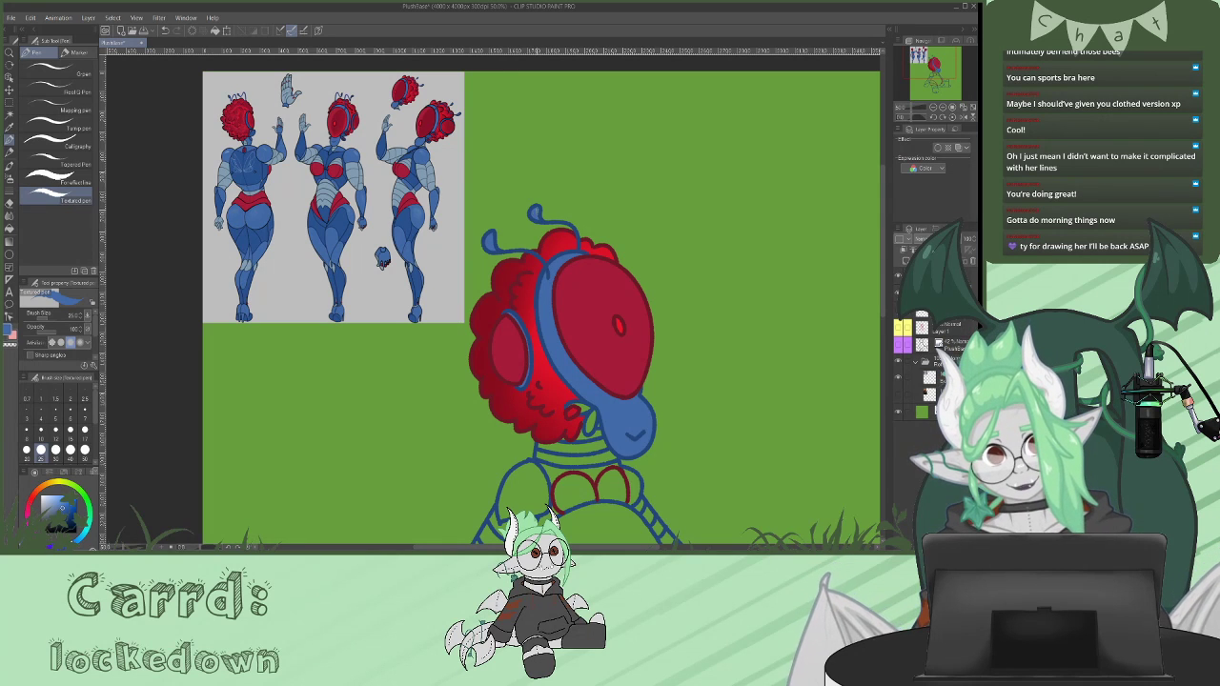
drag(884, 279, 884, 277)
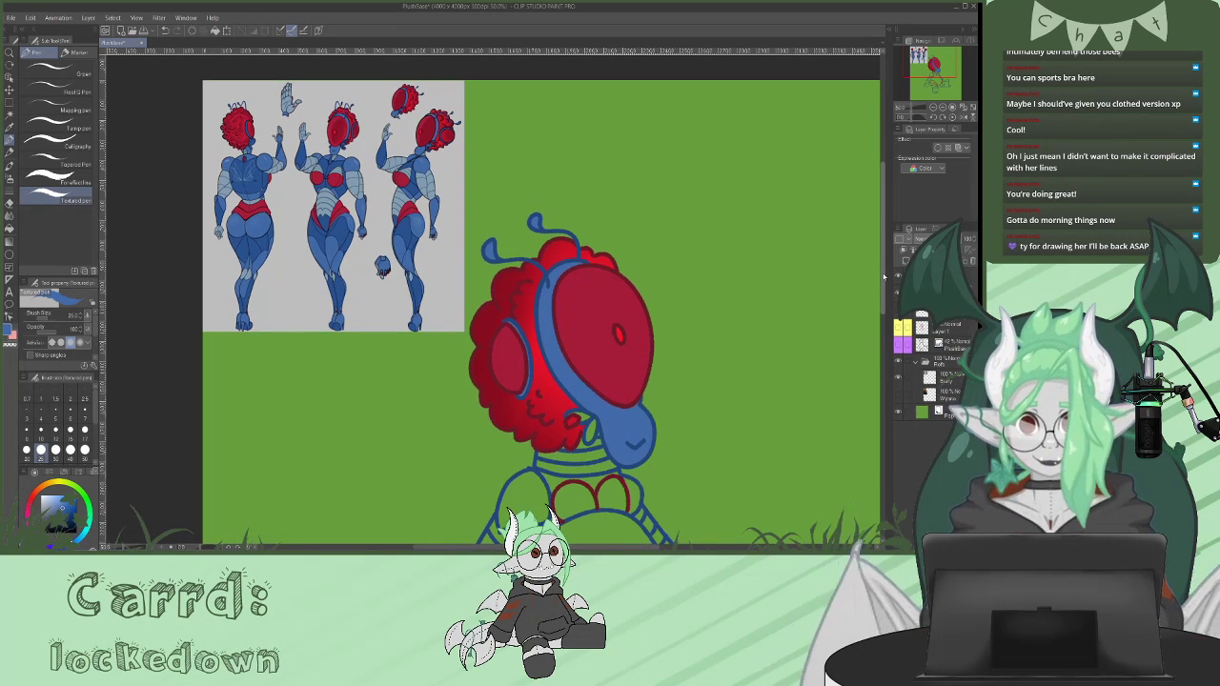
scroll(884, 277, down, 1)
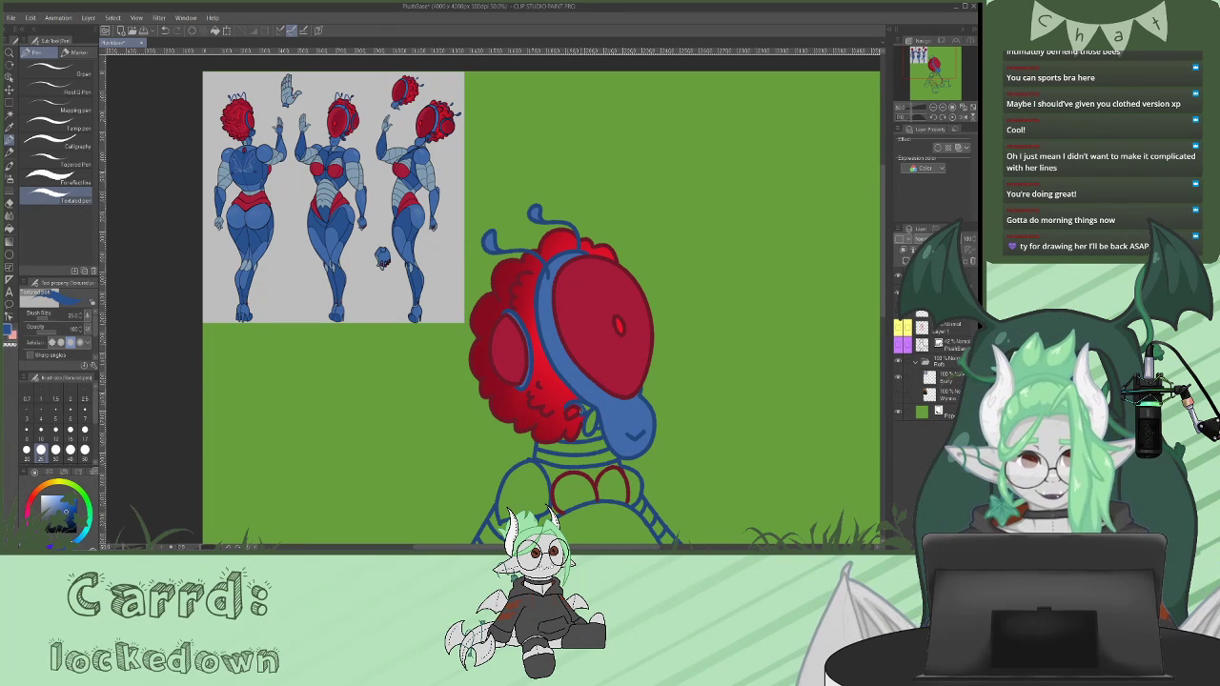
- Close the small gap beneath the hair with medium blue and fill the neck's bands with light grey-blue
mouse_move(592, 411)
mouse_down()
mouse_move(587, 432)
mouse_move(593, 417)
mouse_up()
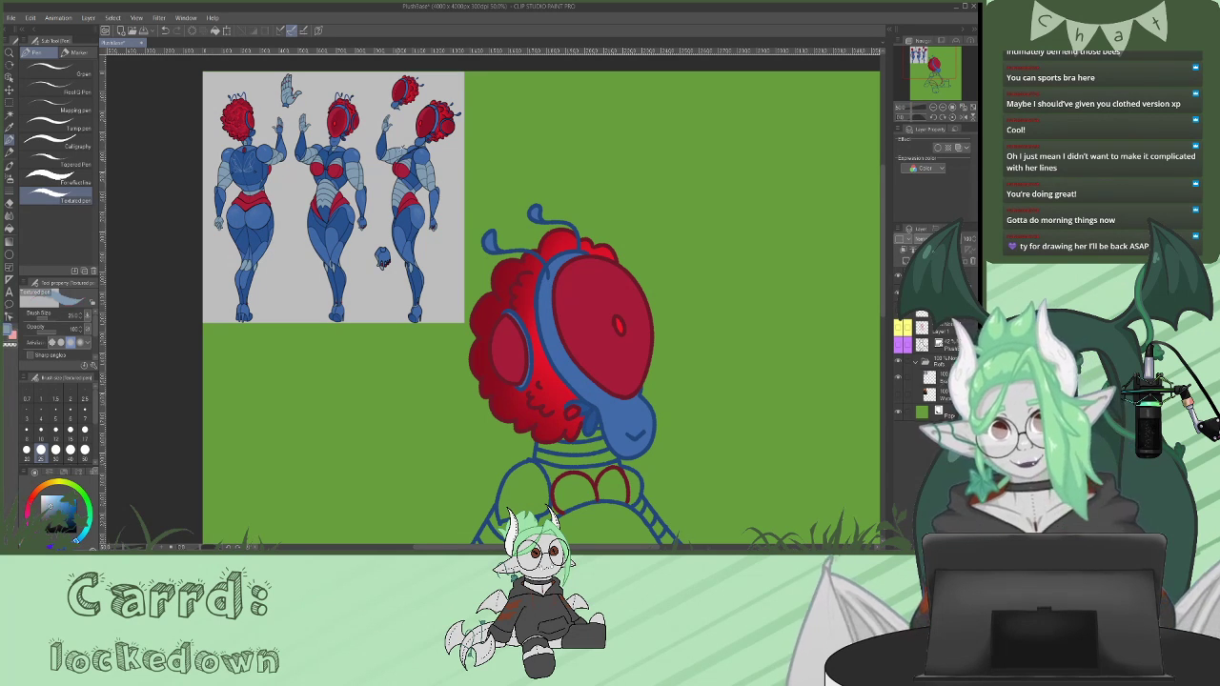
key(g)
click(598, 433)
click(583, 435)
click(579, 446)
click(583, 459)
key(p)
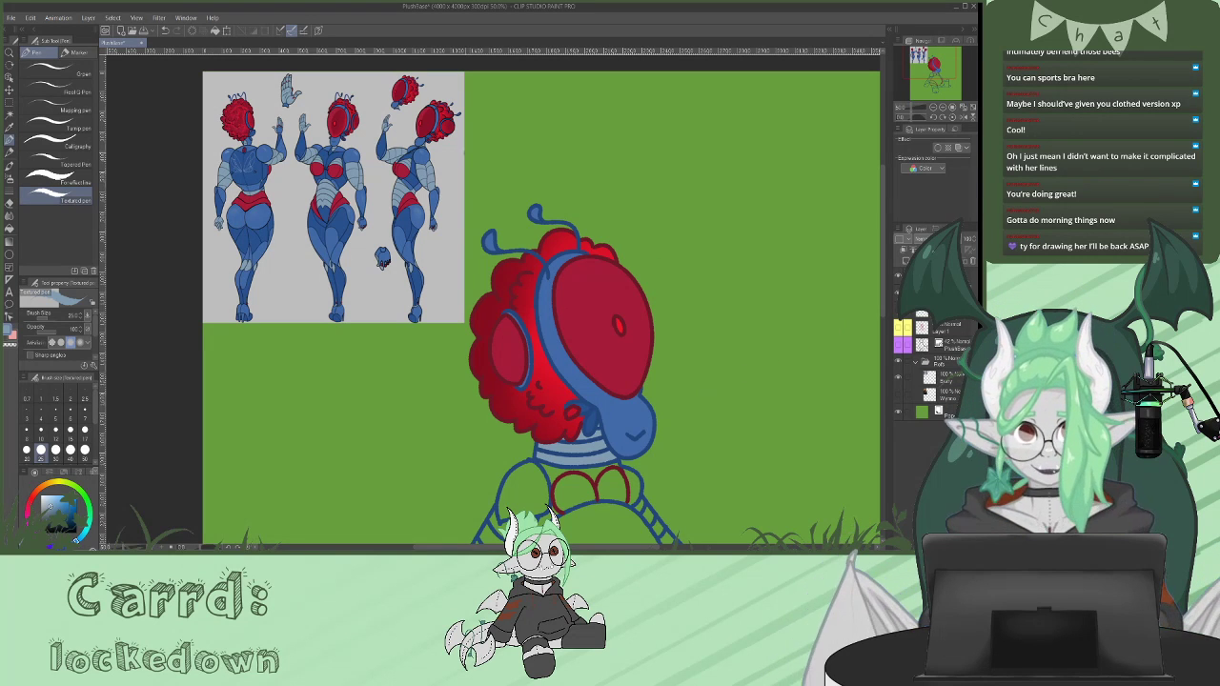
- Fill the upper chest and both shoulders with medium blue
key(g)
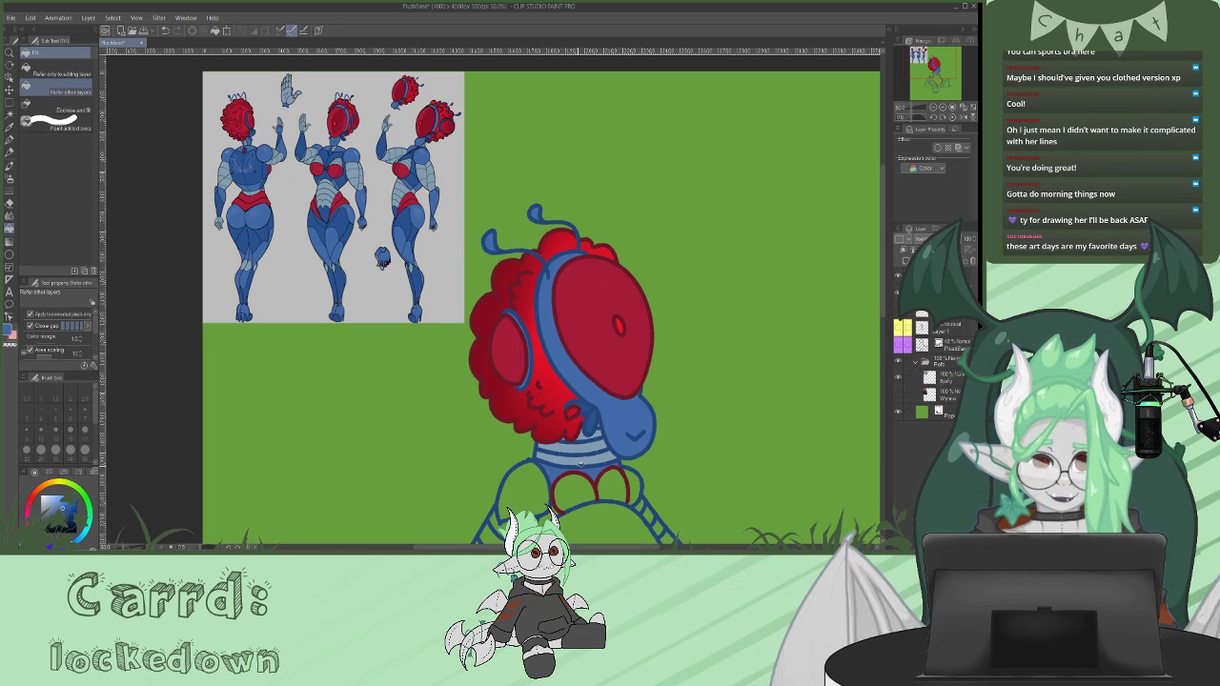
scroll(641, 359, down, 3)
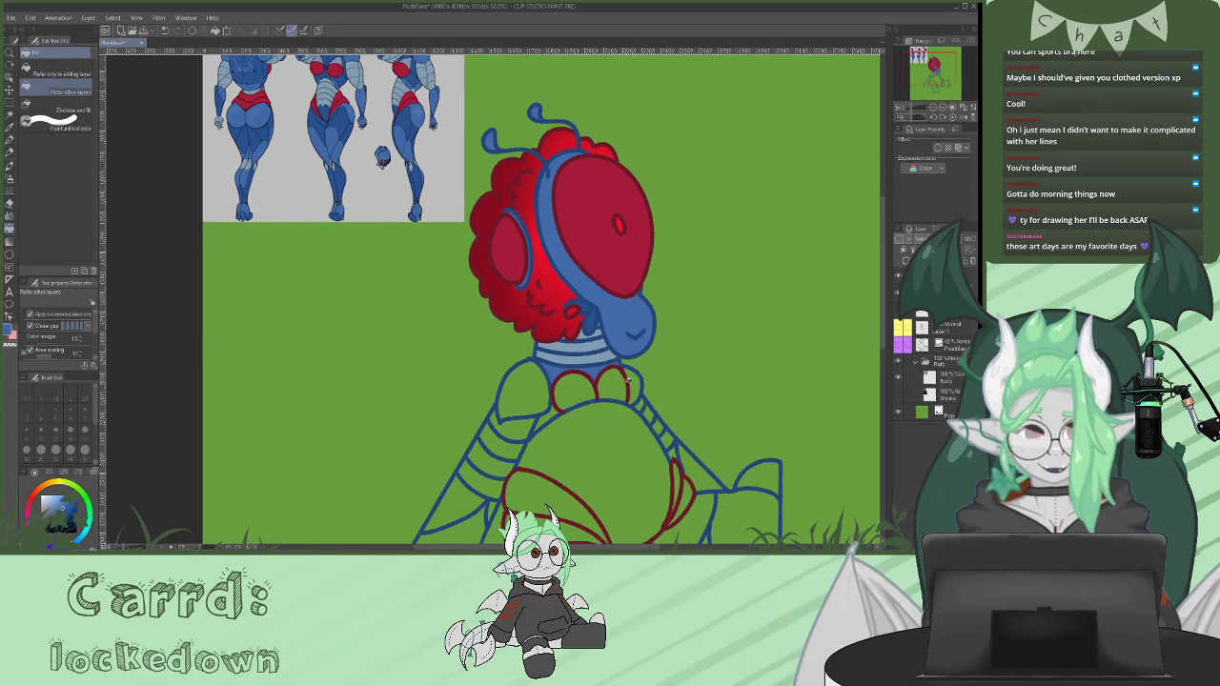
click(522, 386)
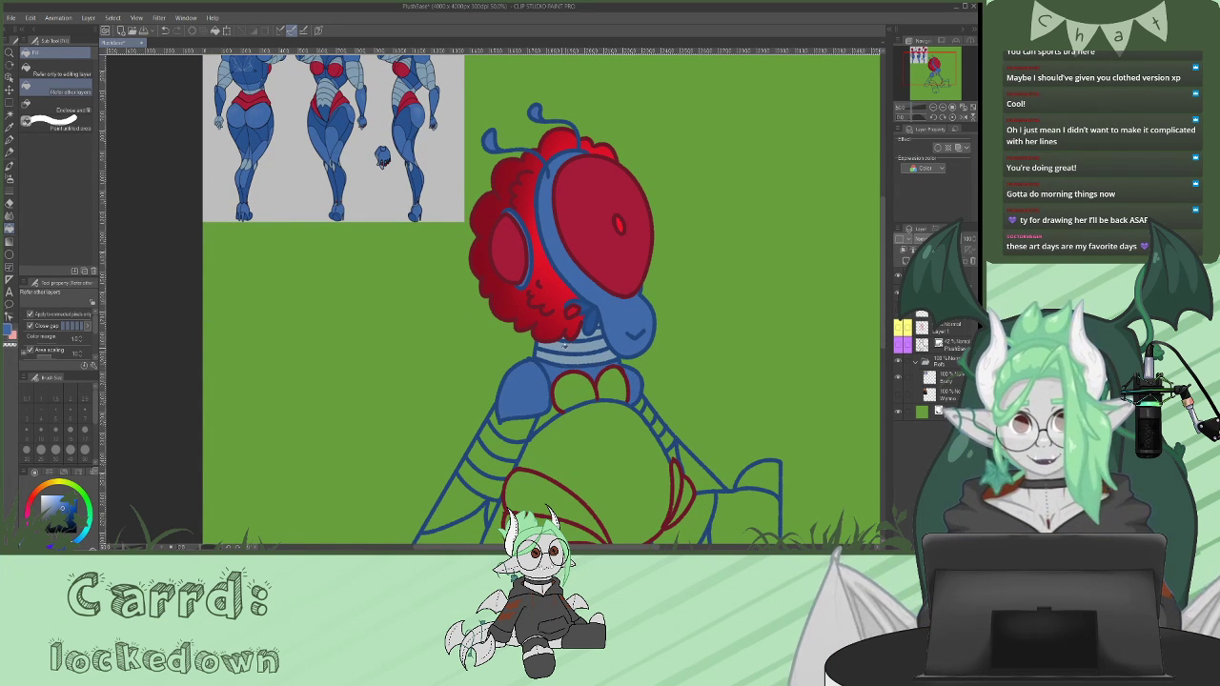
- Fill the banded segments of the upper arms with the light grey-blue sampled from the neck
alt+click(574, 349)
click(513, 429)
click(503, 446)
click(491, 461)
click(481, 478)
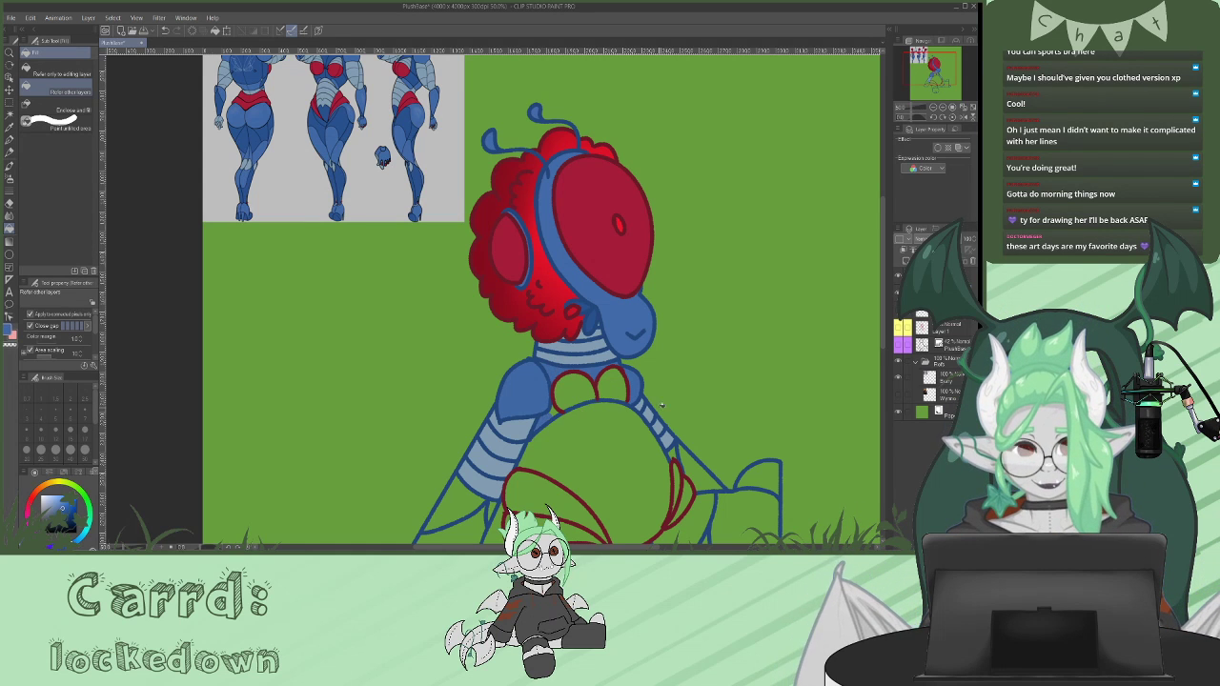
click(563, 408)
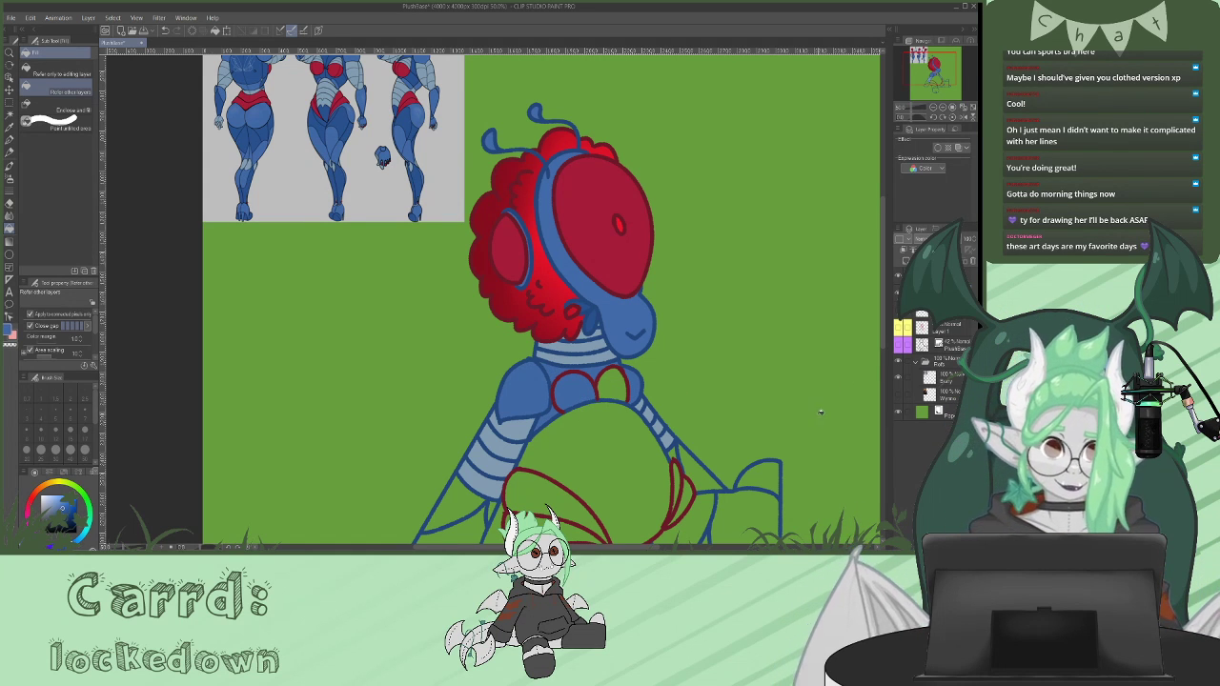
key(ctrl+z)
key(ctrl+z)
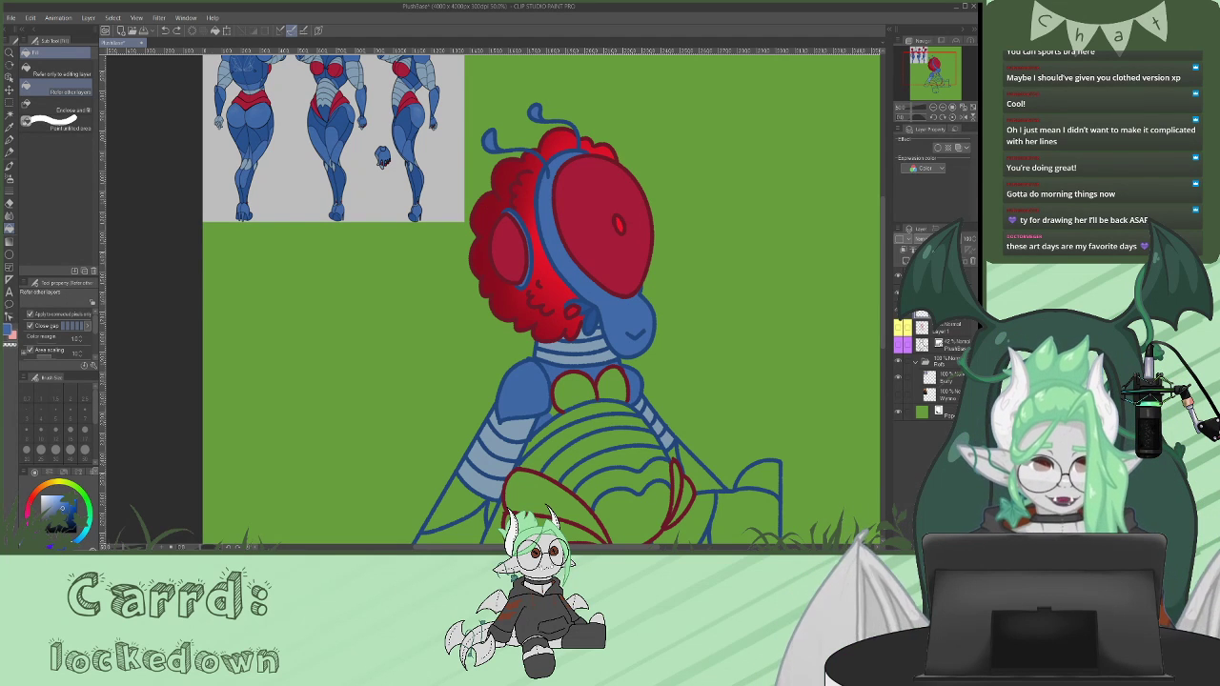
- Merge the belly stripe line art with the layer below, toggling layer visibility to check it
key(ctrl+e)
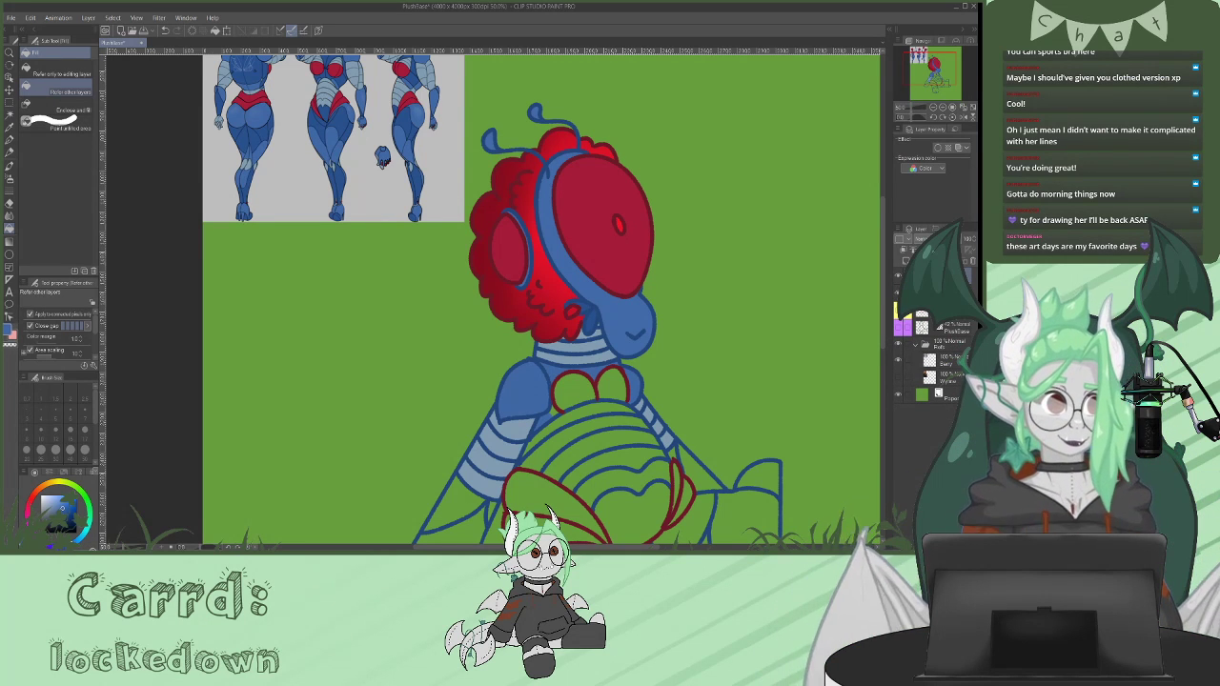
click(899, 276)
click(899, 276)
drag(886, 246, 886, 250)
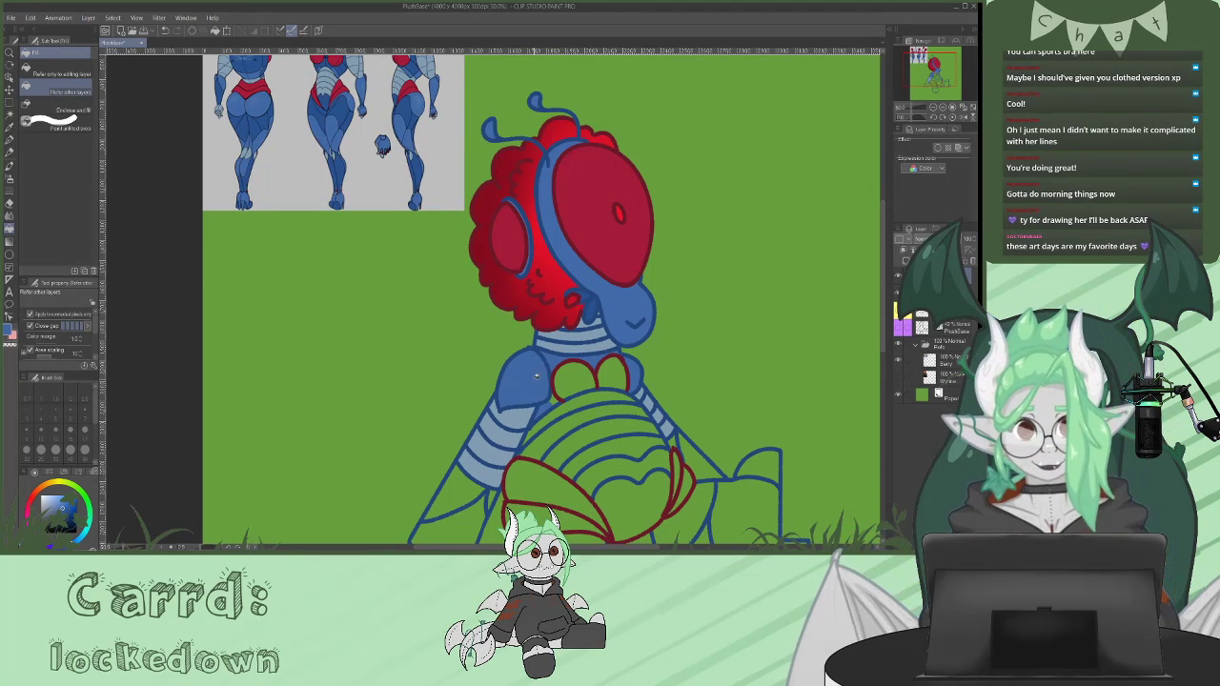
- Fill both bra cups and all sections of the bikini bottom with crimson
key(p)
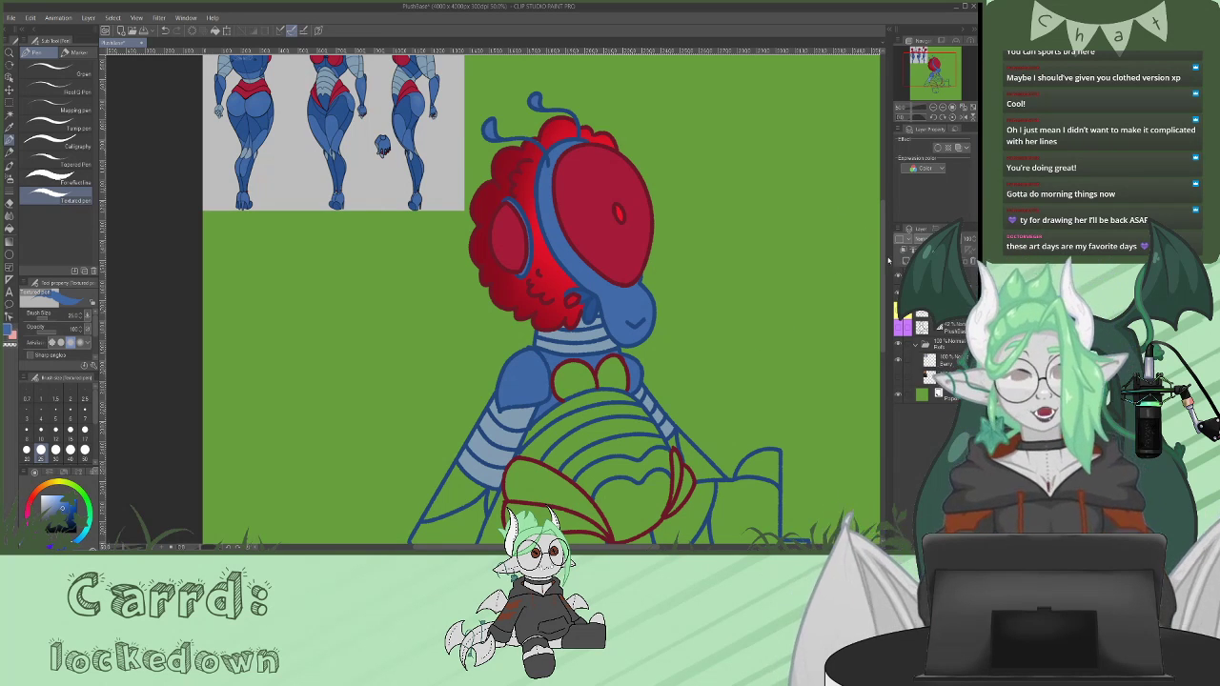
mouse_move(882, 264)
mouse_down()
mouse_move(879, 242)
mouse_move(881, 290)
mouse_move(879, 243)
mouse_up()
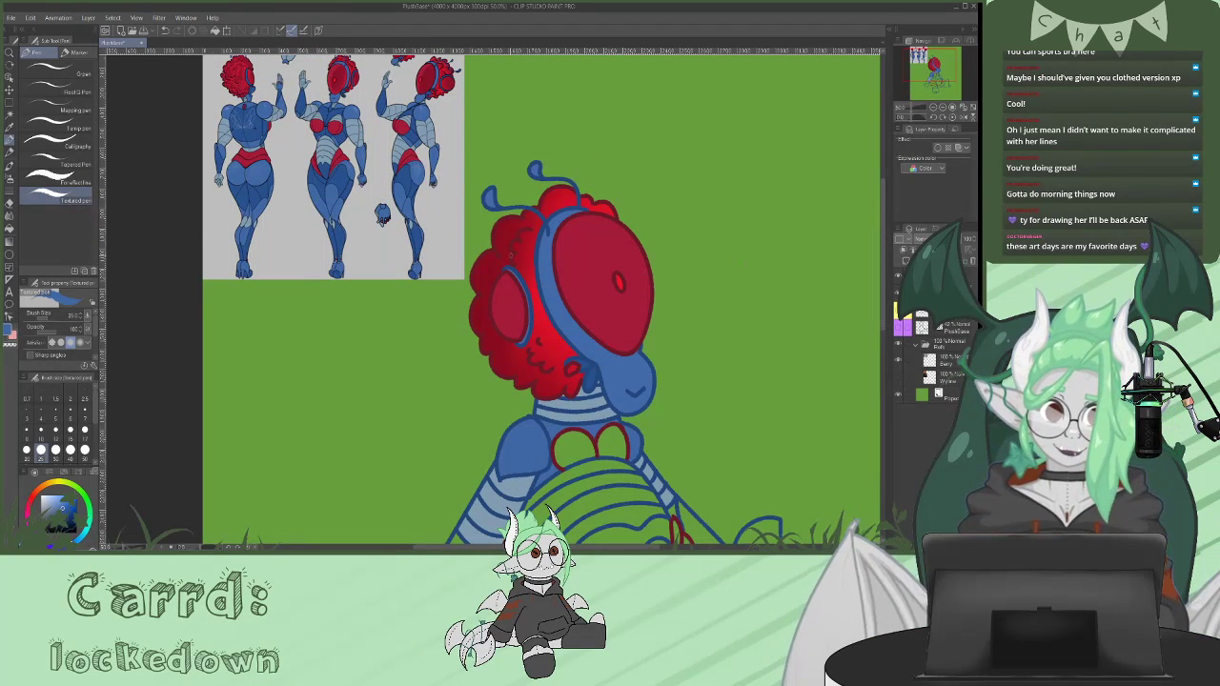
key(g)
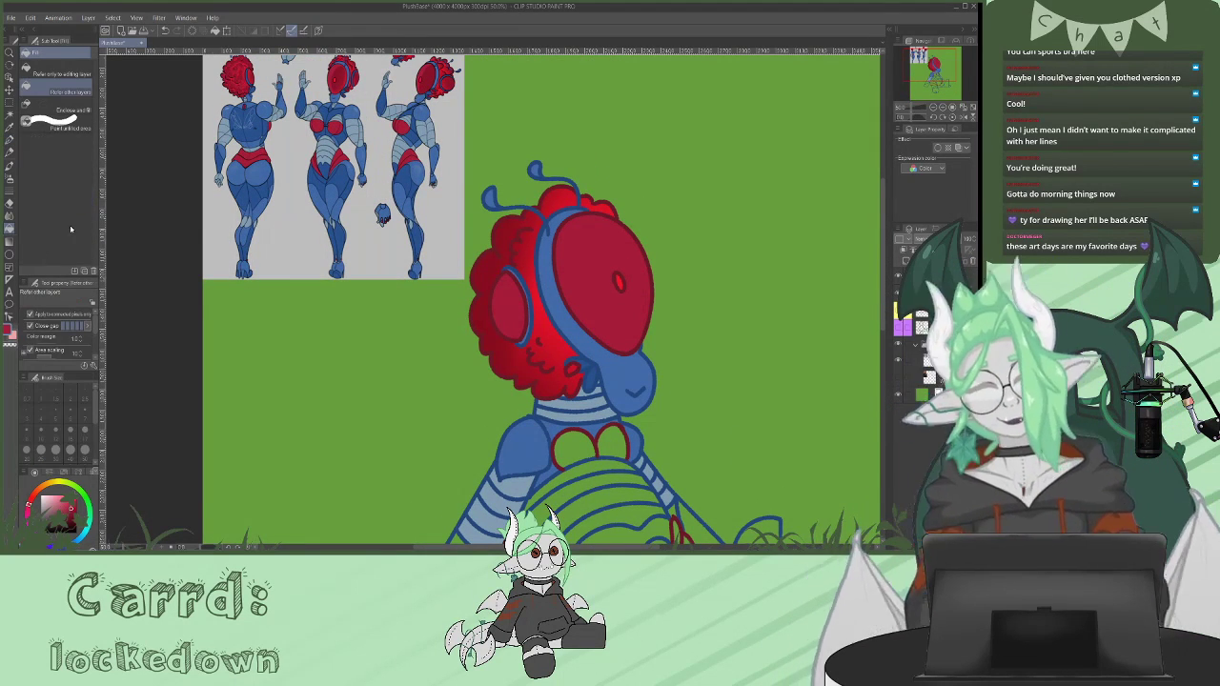
click(613, 443)
click(575, 448)
drag(883, 288, 883, 344)
click(679, 354)
click(687, 368)
click(567, 384)
click(562, 406)
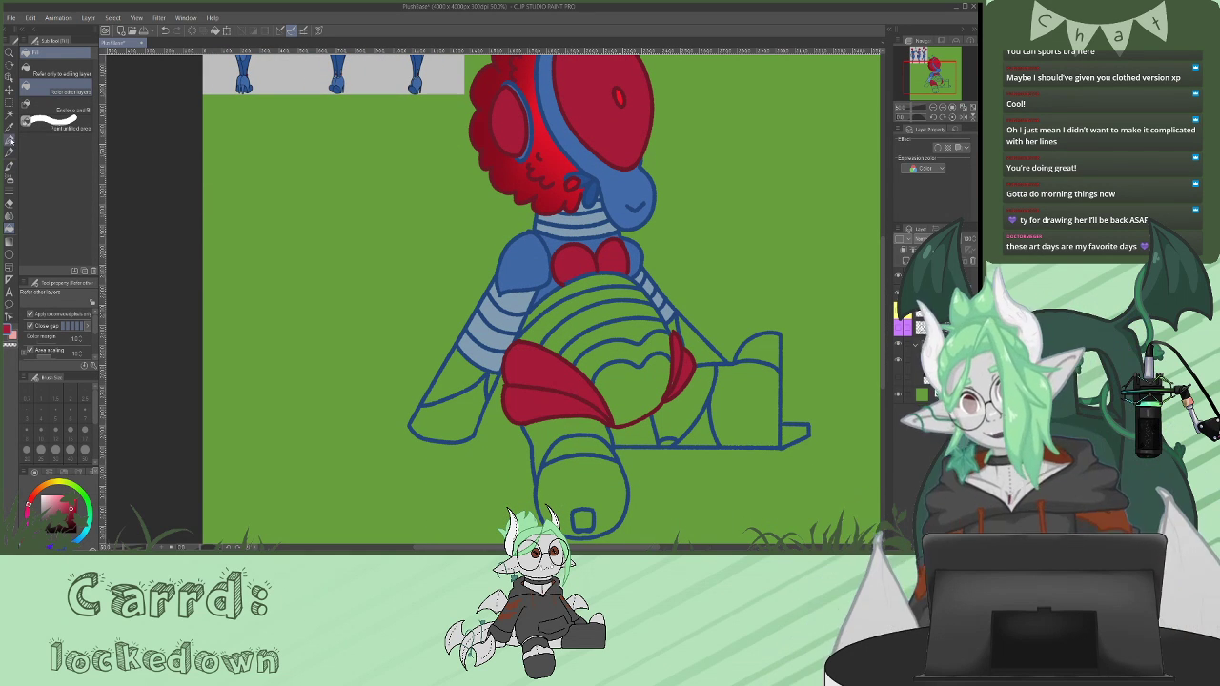
- Fill the two uppermost belly bands with dark blue sampled from the reference sheet
key(p)
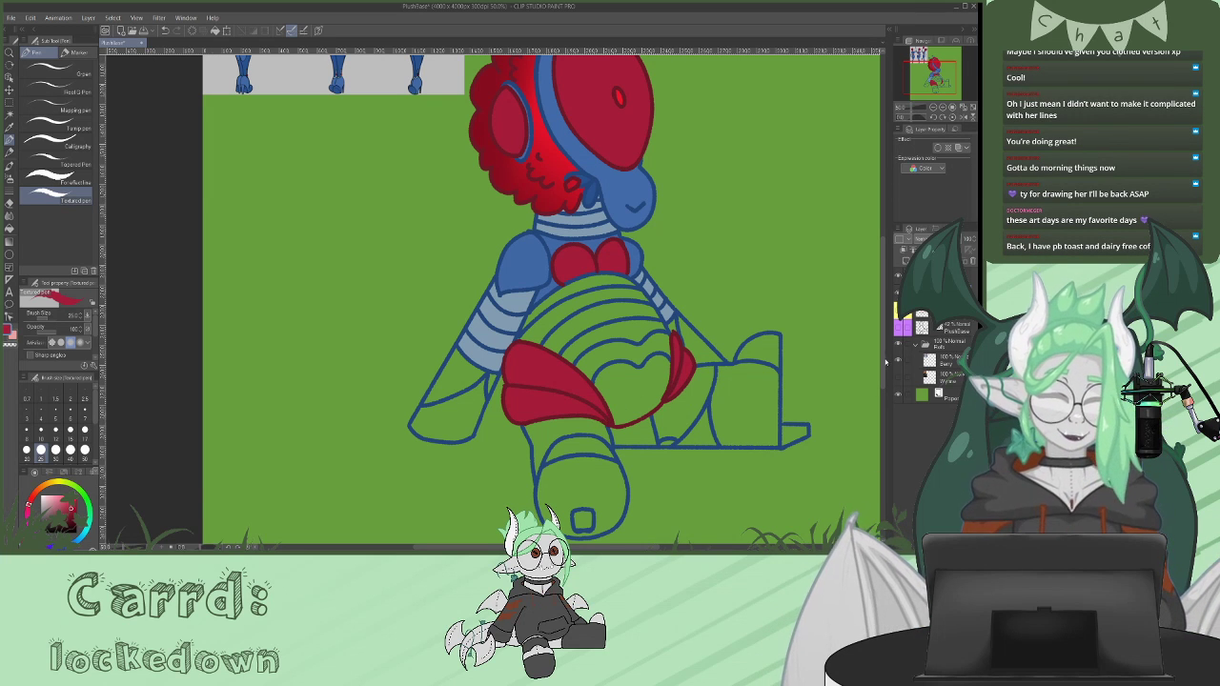
scroll(667, 305, up, 5)
alt+click(351, 260)
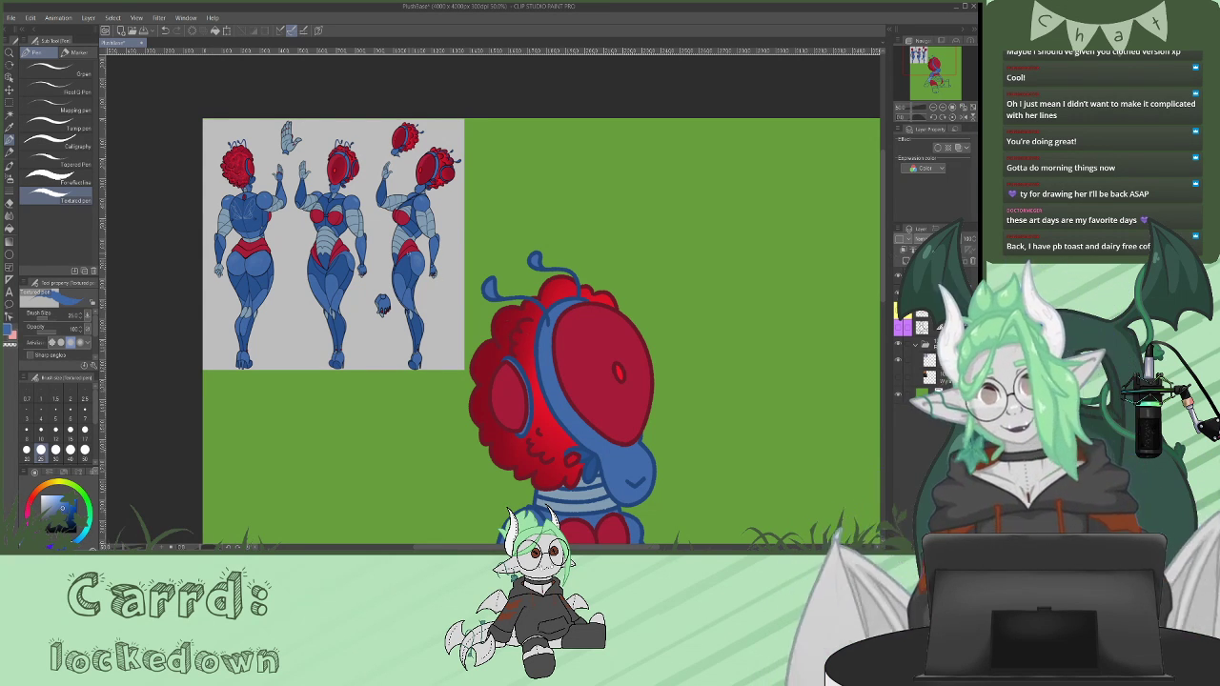
click(9, 229)
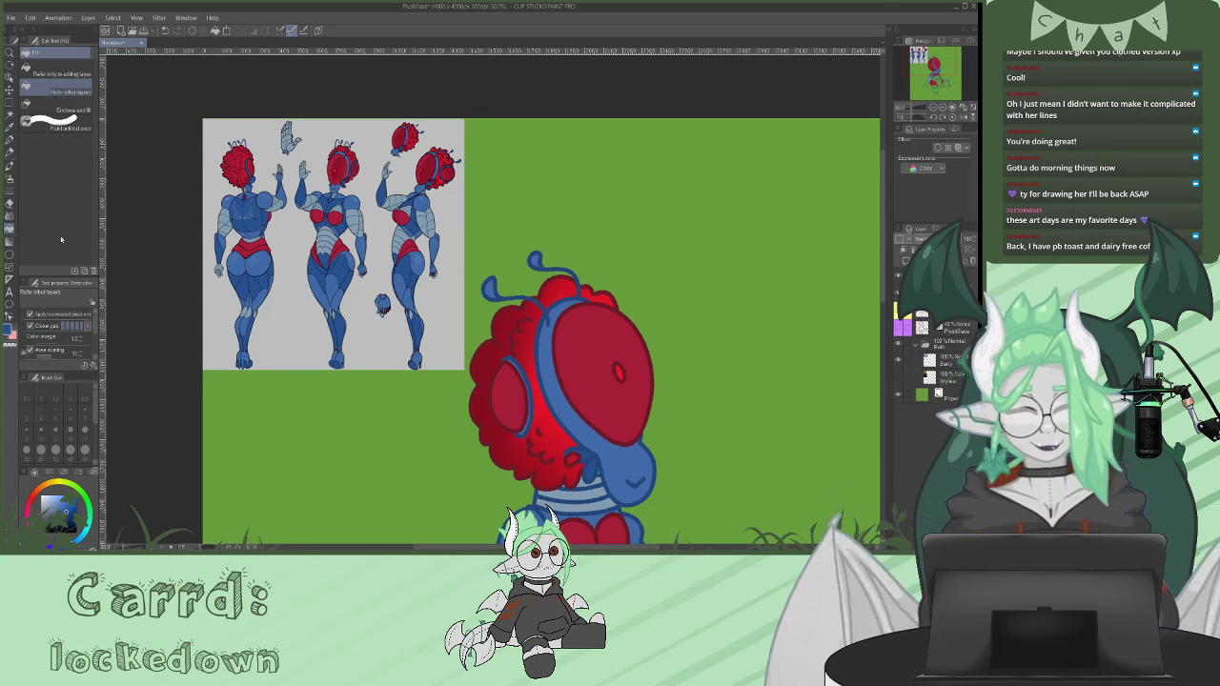
drag(883, 258, 886, 286)
scroll(886, 286, down, 2)
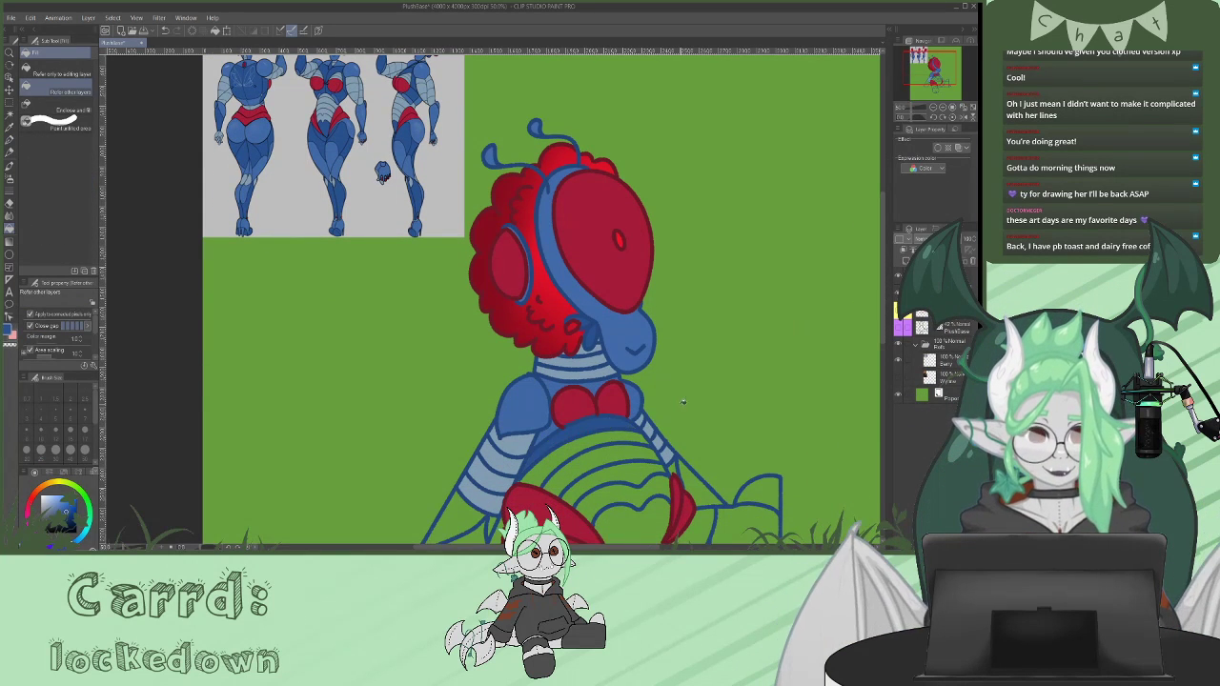
key(p)
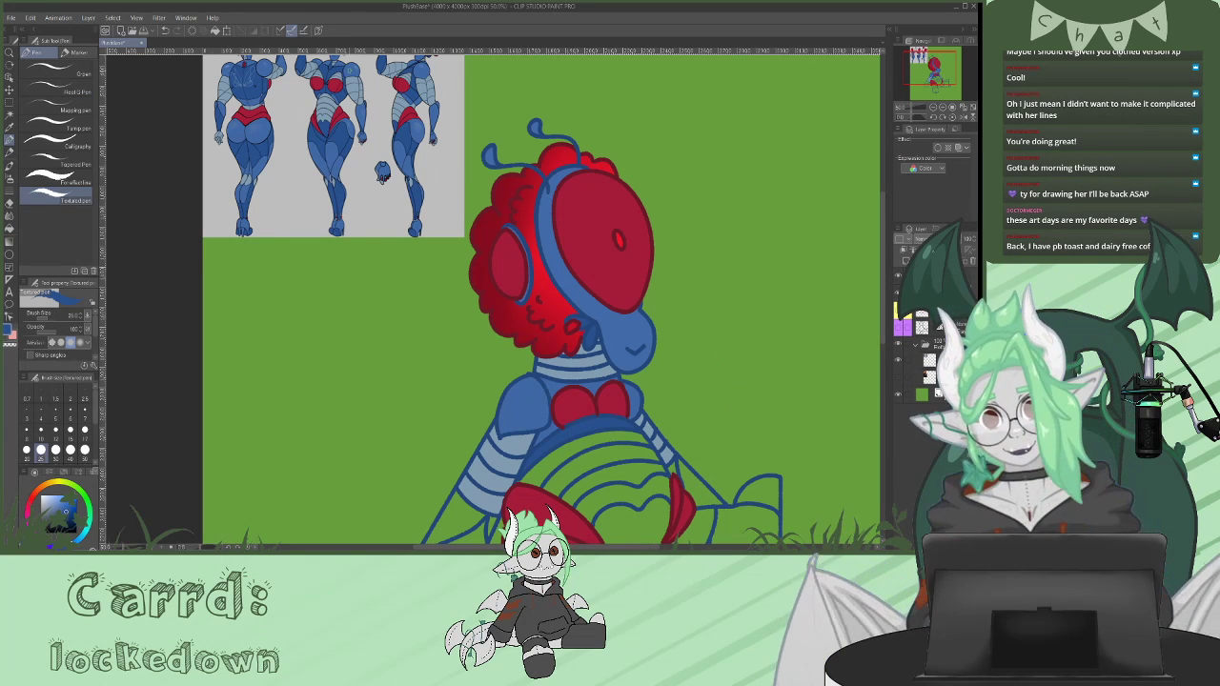
key(g)
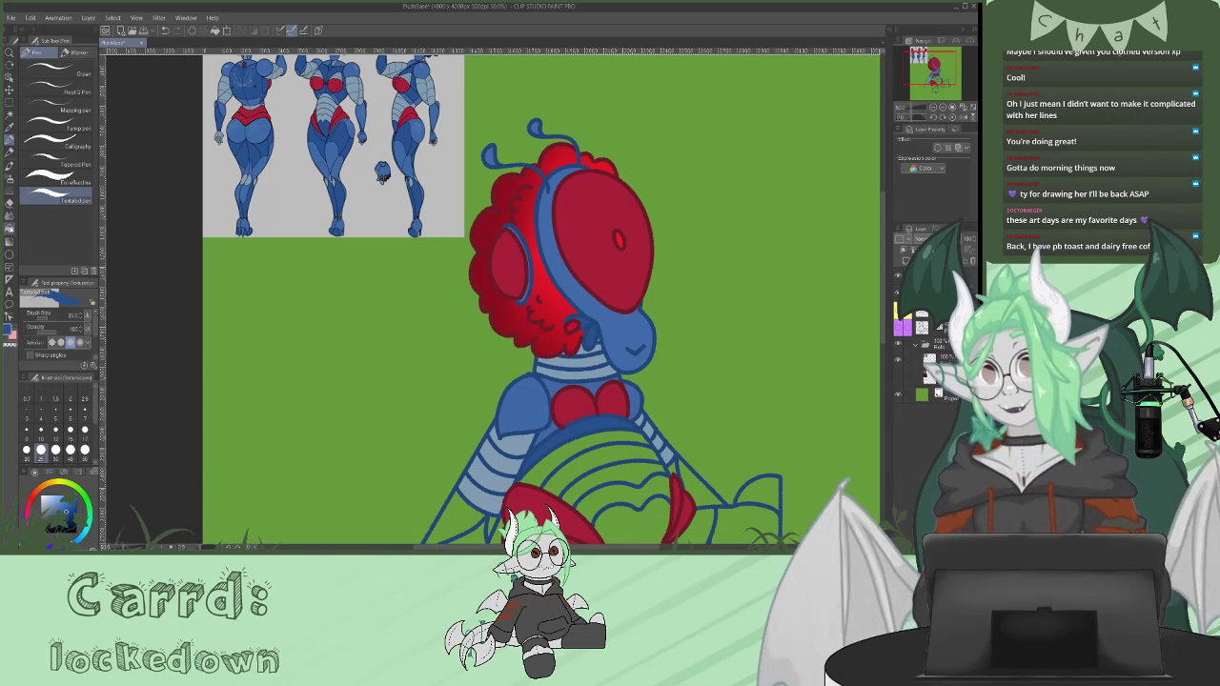
click(601, 434)
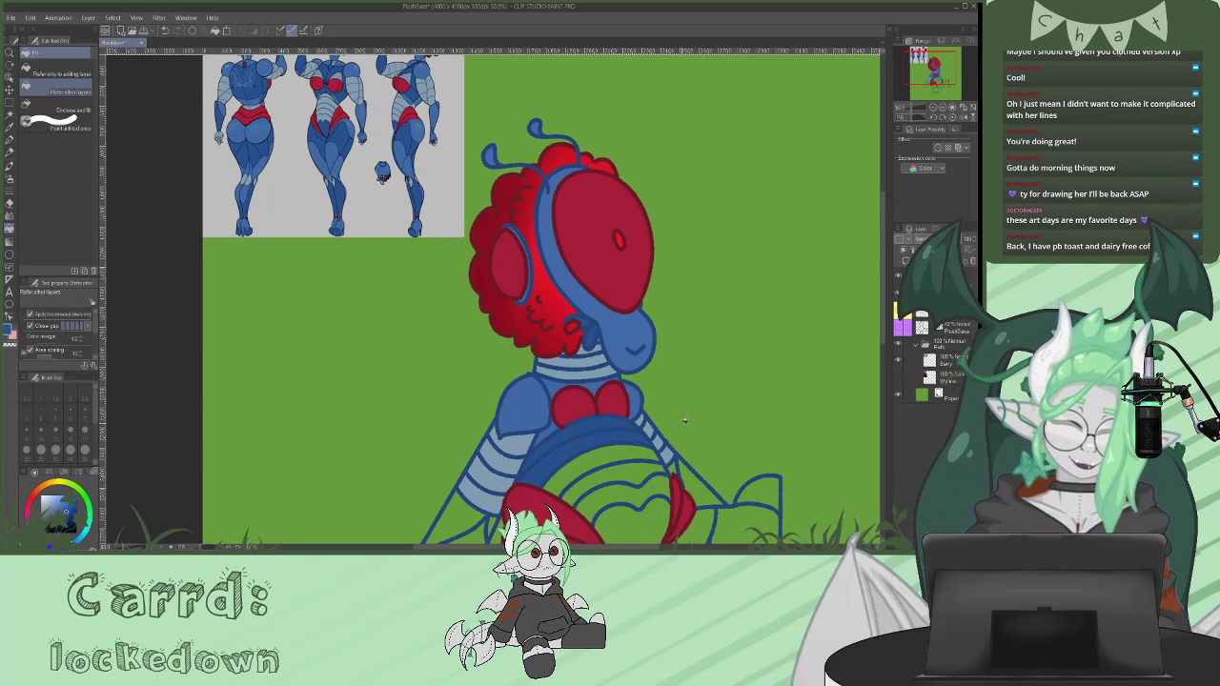
- Fill the middle belly bands with light grey-blue and the lowest belly section with dark blue
key(p)
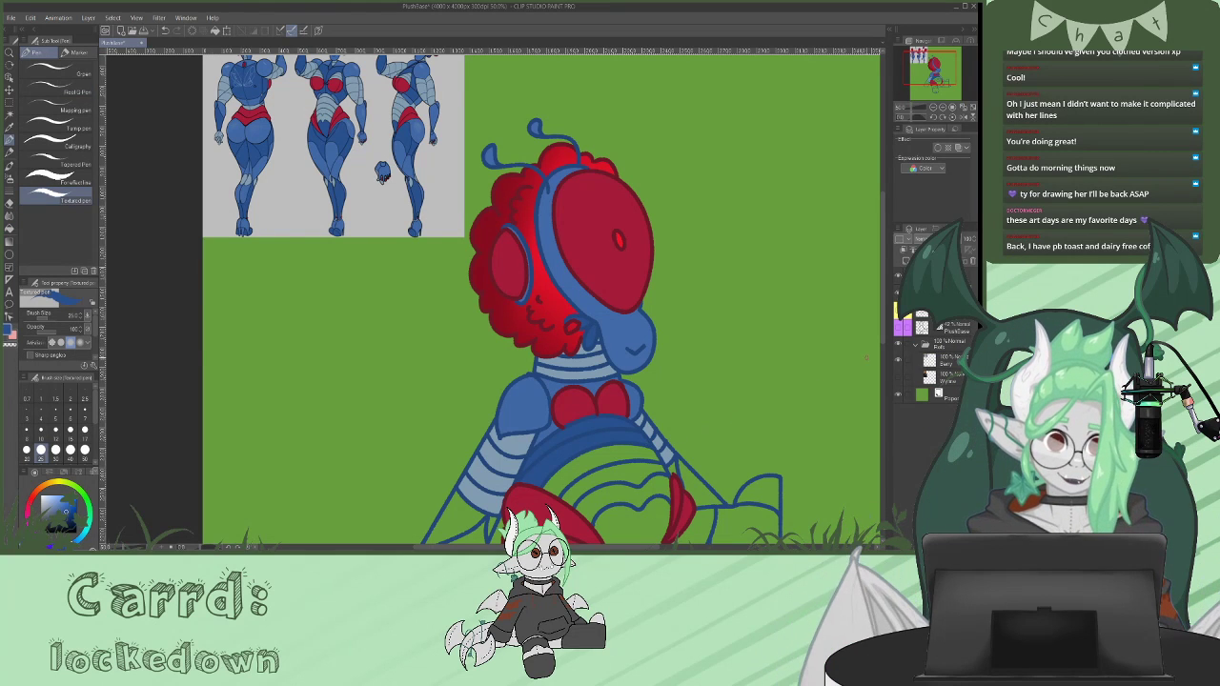
scroll(886, 336, up, 1)
scroll(885, 335, up, 1)
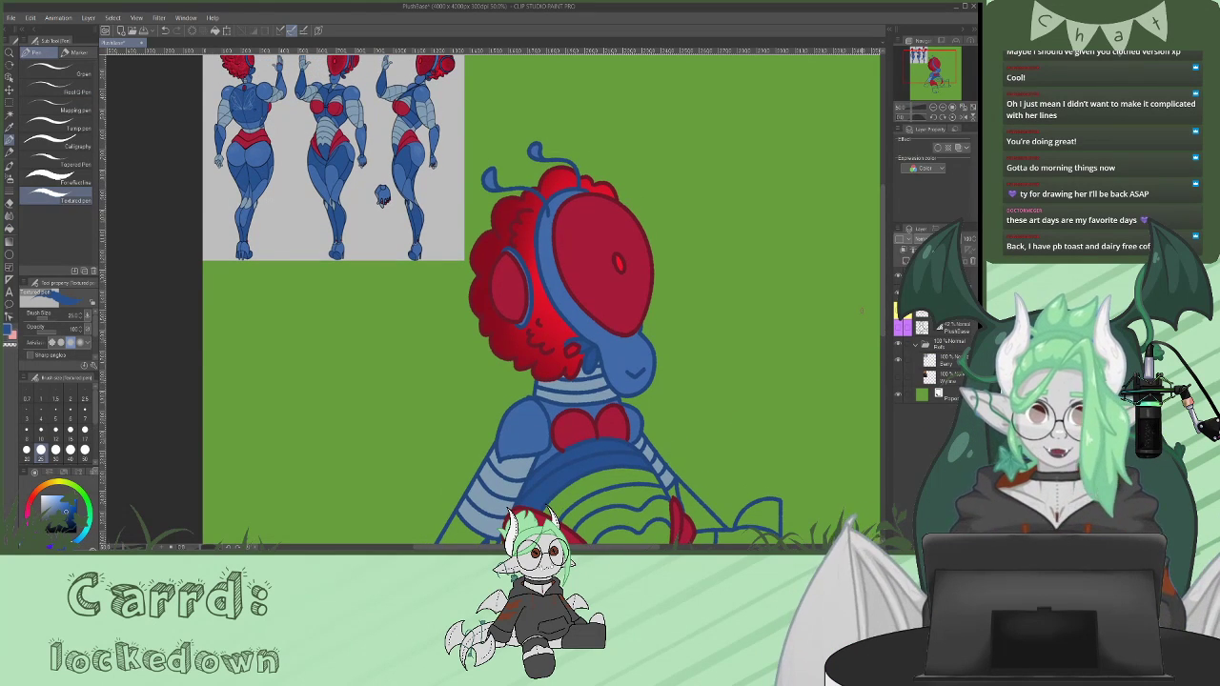
key(g)
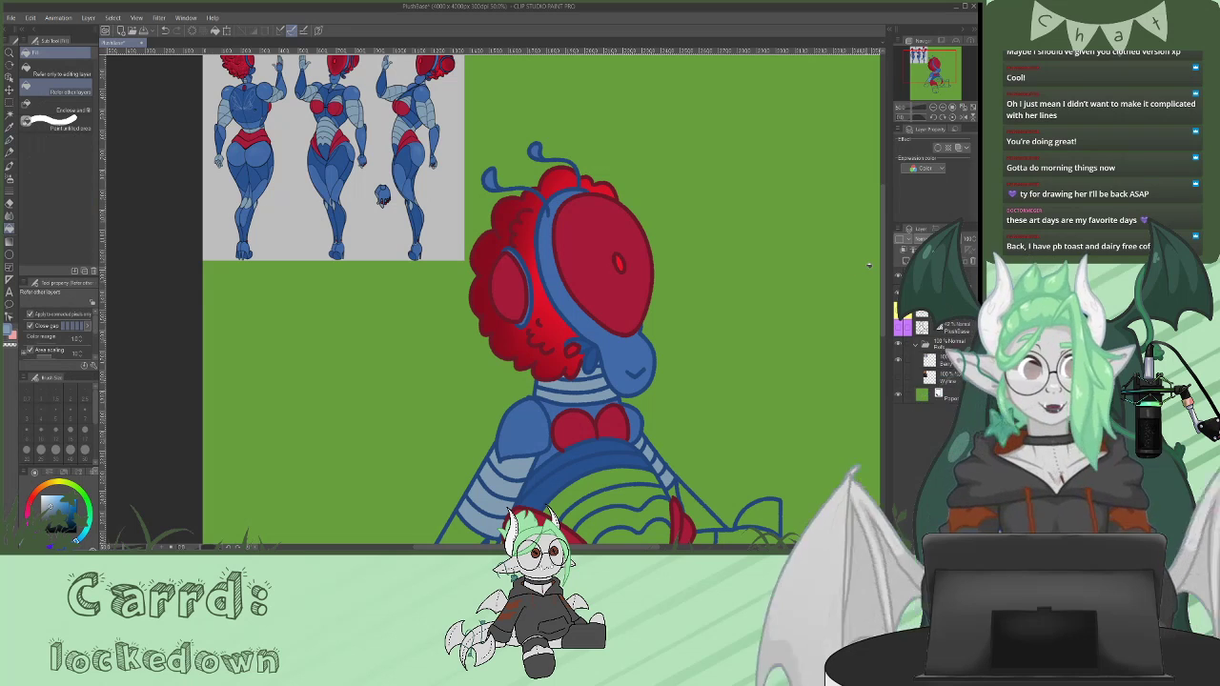
scroll(885, 272, down, 3)
scroll(885, 272, down, 1)
click(601, 448)
click(640, 476)
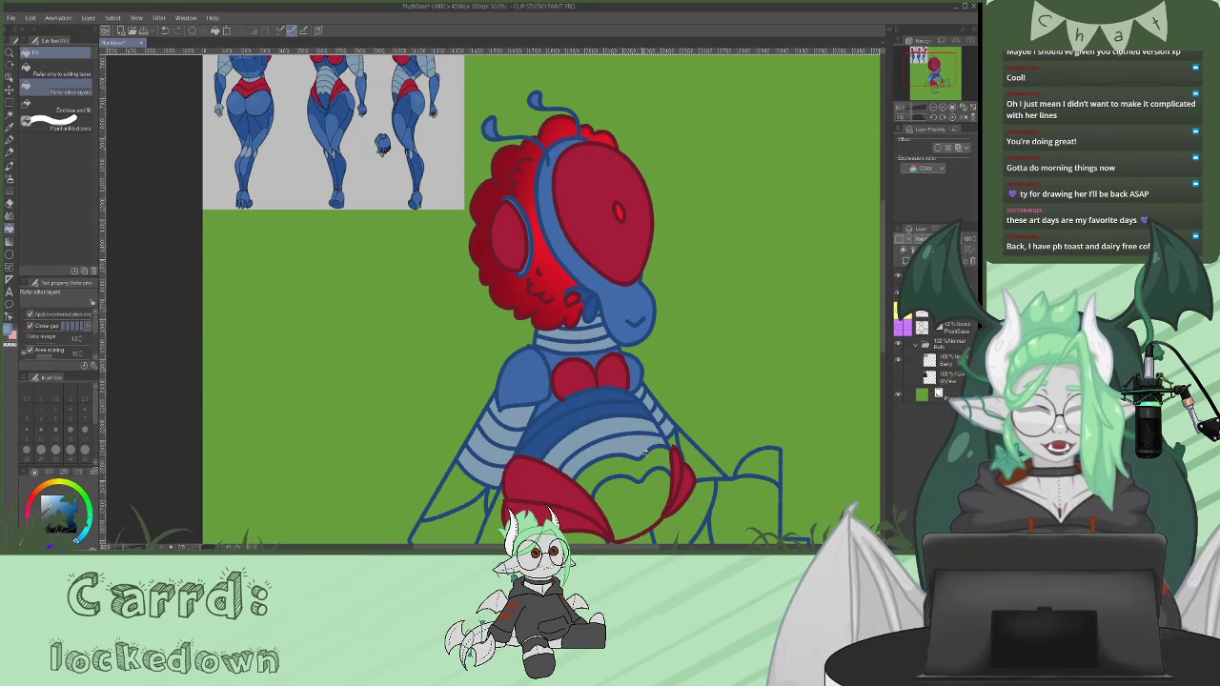
click(640, 470)
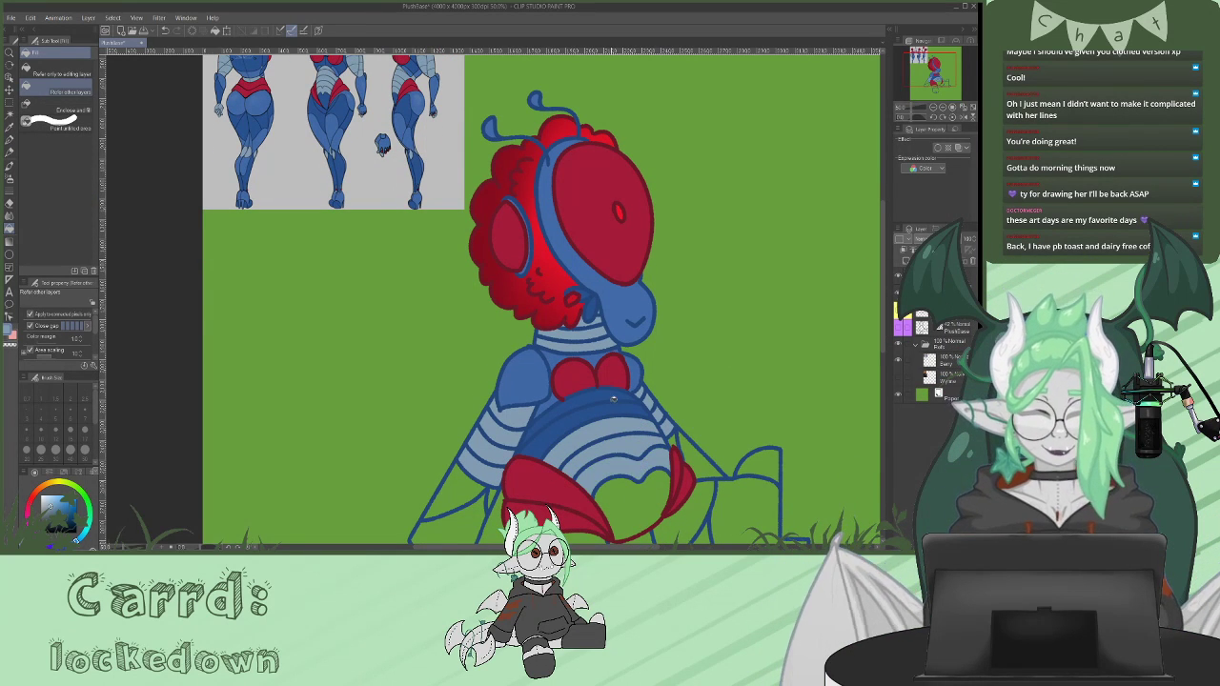
alt+click(615, 400)
click(632, 507)
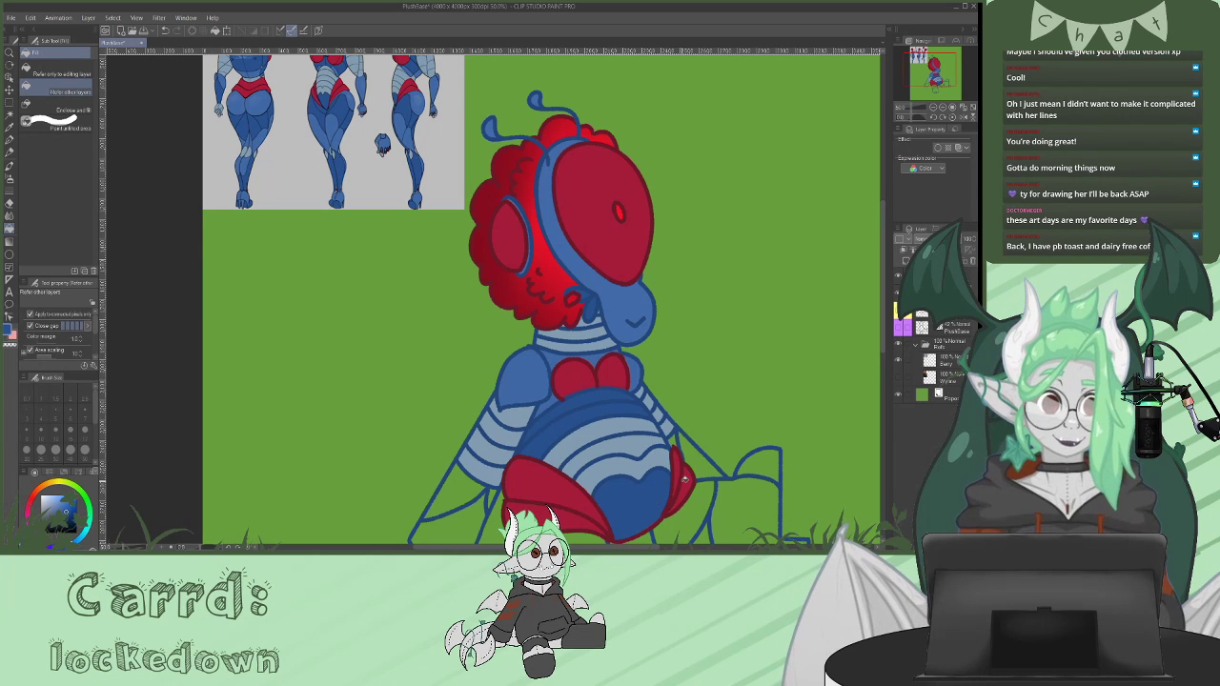
- Fill the forearms and hand of both arms with medium blue sampled from the reference sheet
alt+click(435, 84)
click(464, 489)
click(460, 520)
click(495, 493)
click(700, 448)
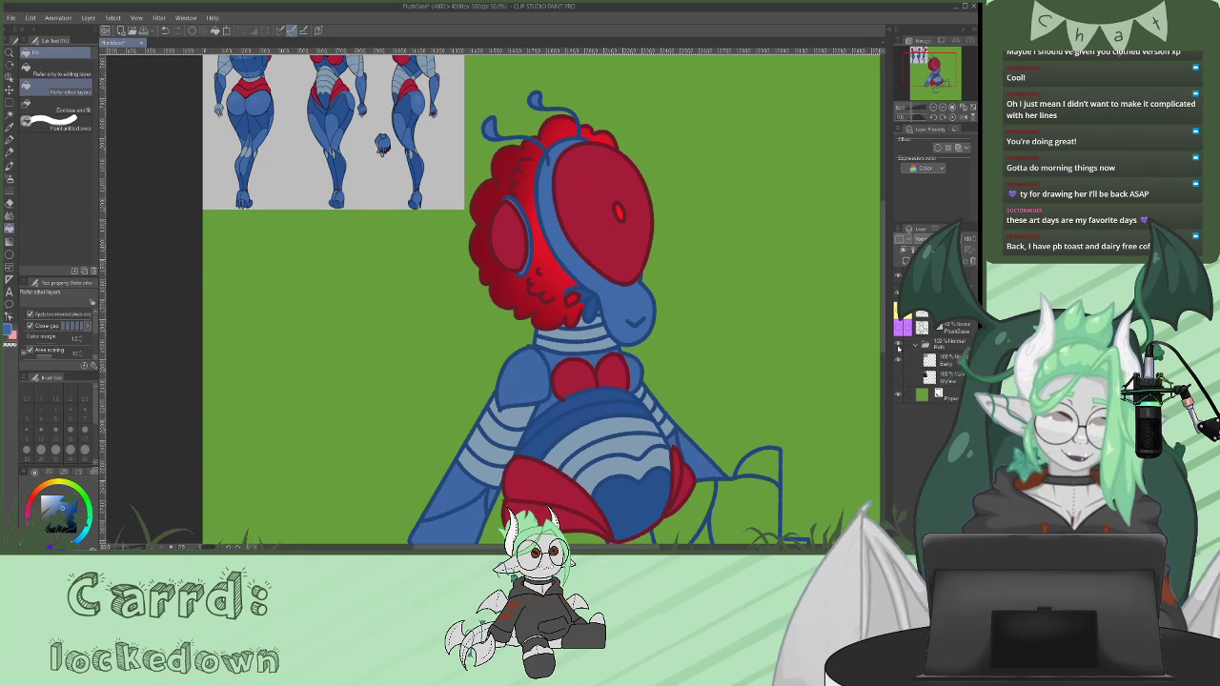
- Colour the small patch on the lower edge of the far leg with light grey-blue
drag(883, 344, 888, 370)
key(p)
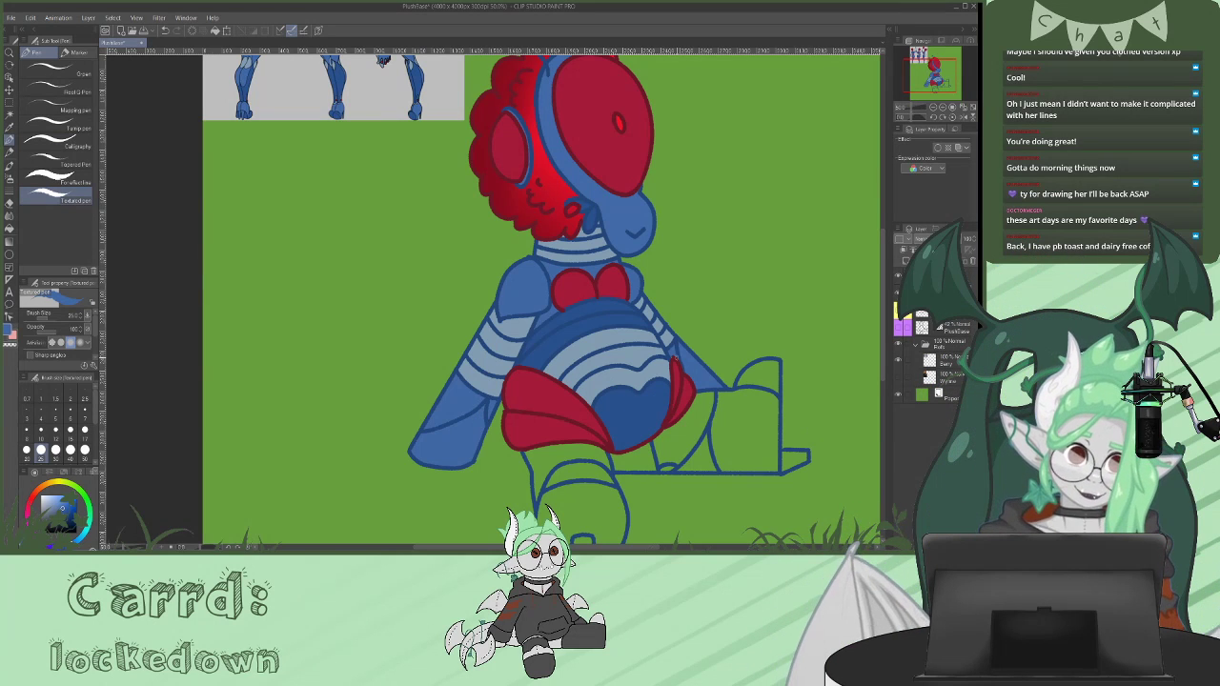
mouse_move(886, 366)
mouse_down()
mouse_move(882, 303)
mouse_move(882, 338)
mouse_up()
alt+click(610, 462)
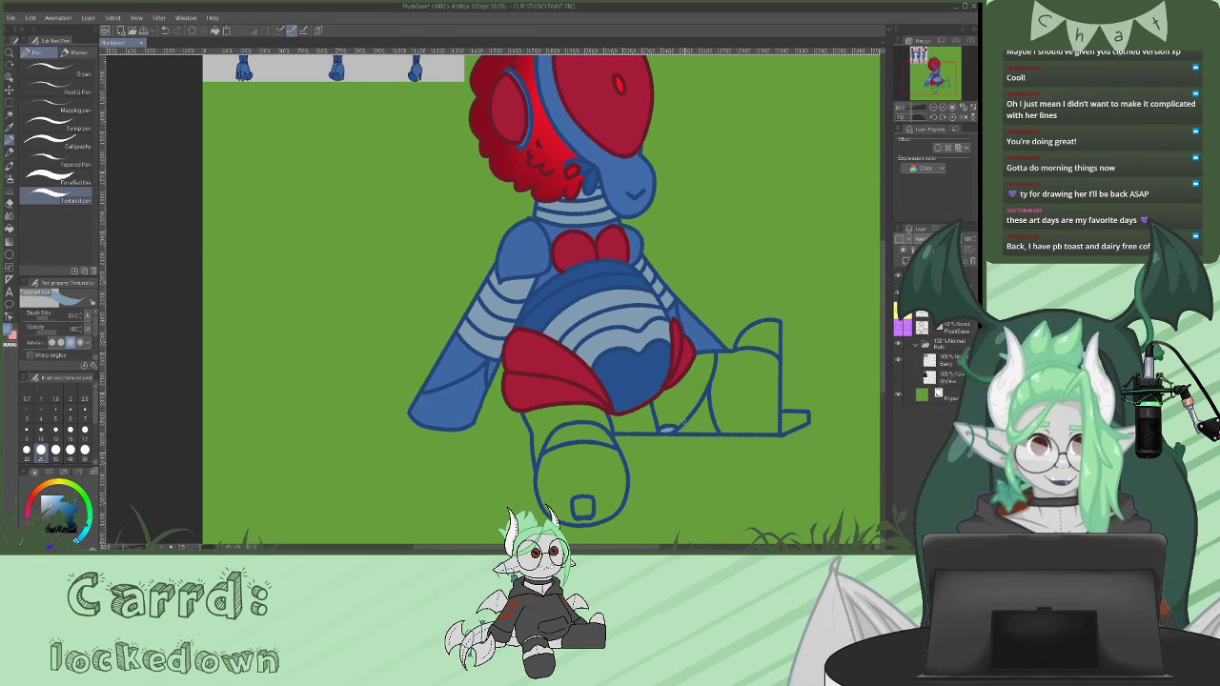
- Fill the far foot's top and heel, the near ankle and the square on the near sole with dark blue
drag(884, 367, 880, 333)
alt+click(416, 146)
click(9, 229)
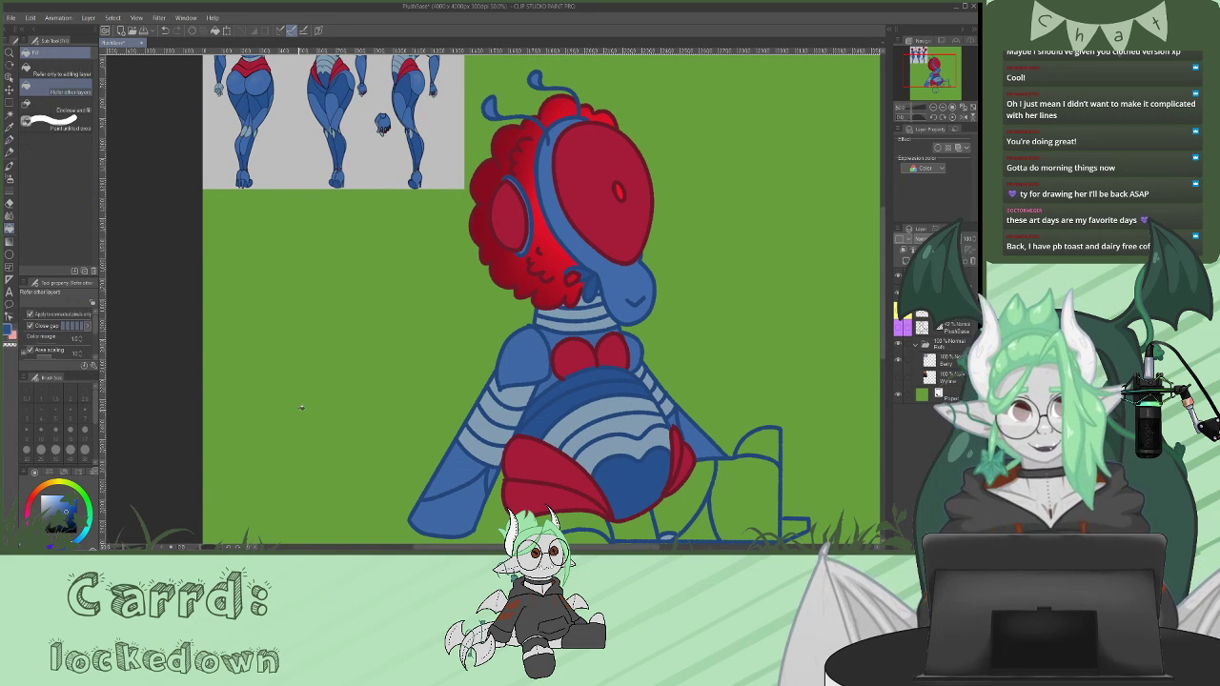
click(767, 450)
scroll(884, 352, down, 3)
click(794, 411)
click(600, 431)
click(583, 502)
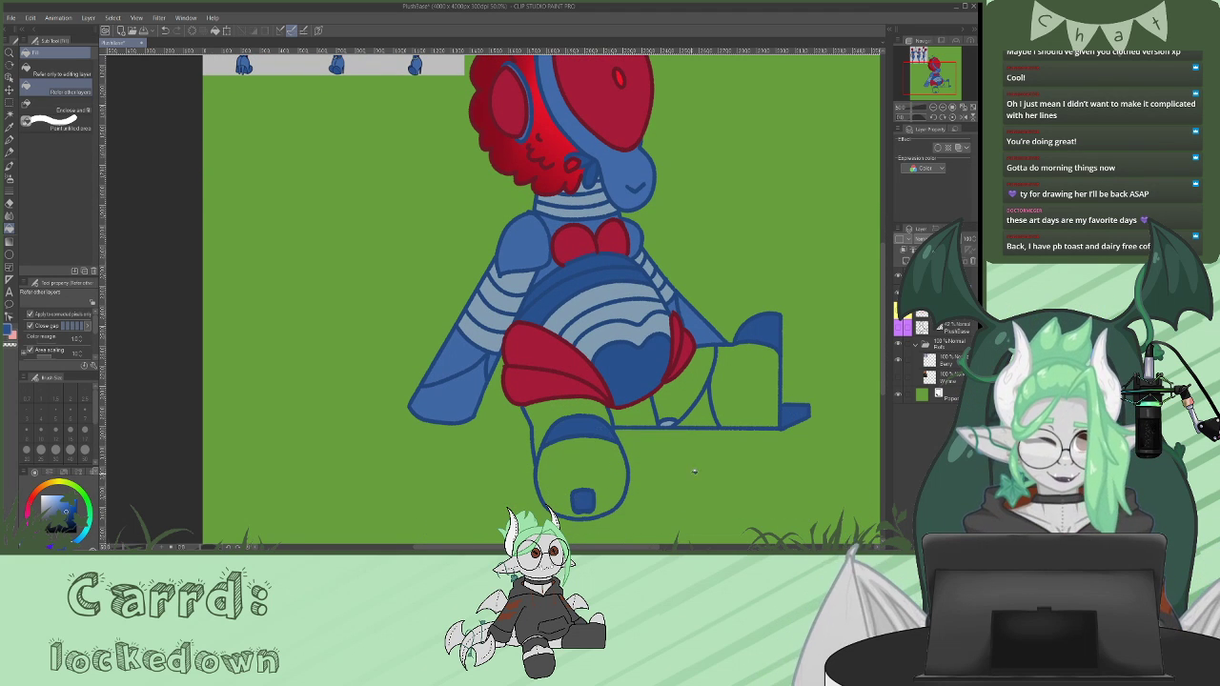
- Fill the remaining sections of both legs and the near foot with medium blue
scroll(882, 315, up, 3)
drag(882, 315, 882, 323)
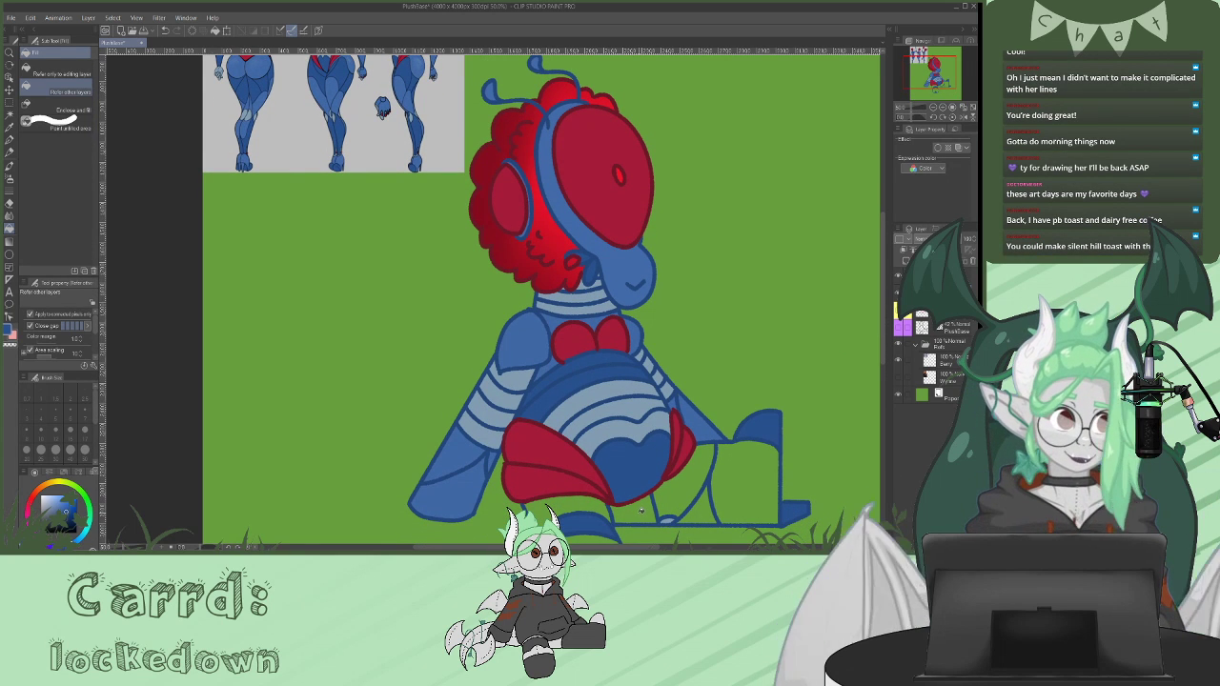
click(640, 511)
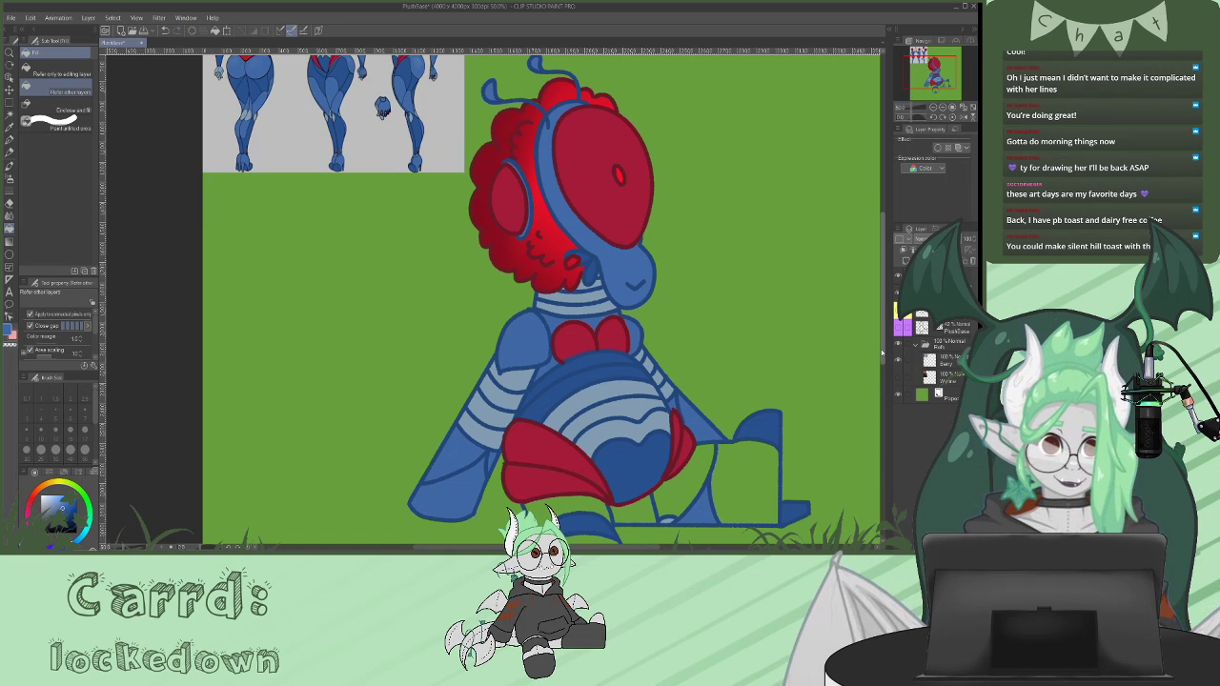
scroll(879, 365, down, 2)
drag(880, 366, 880, 365)
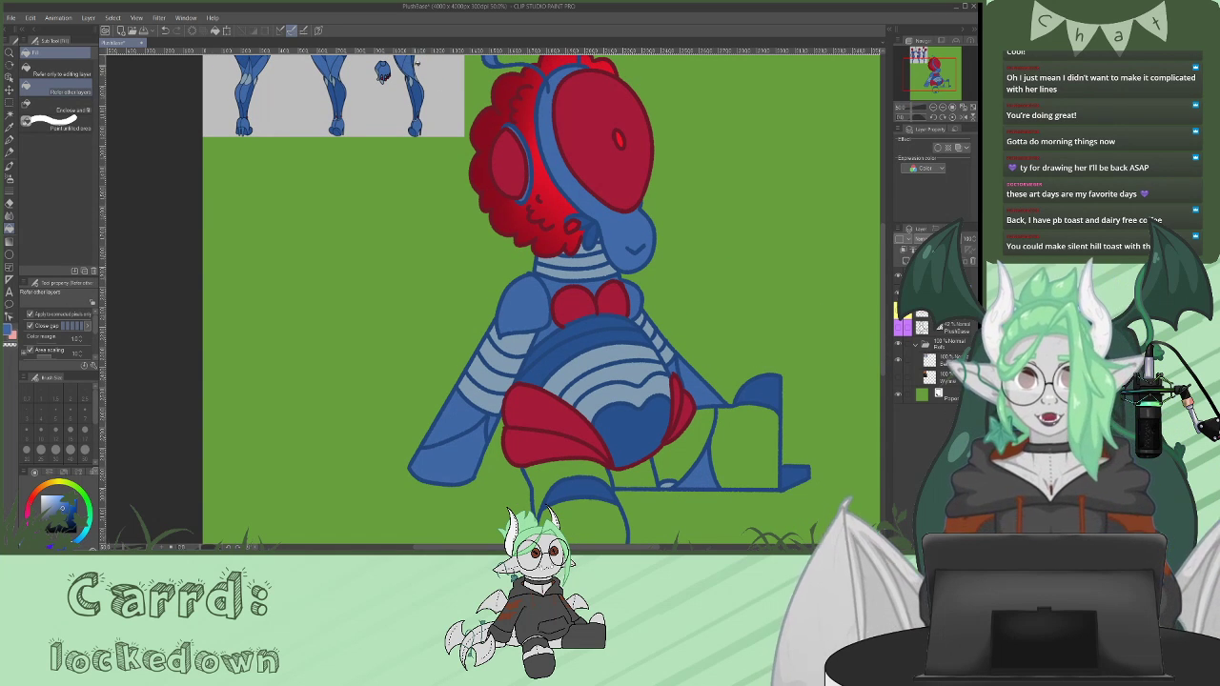
click(682, 448)
click(748, 448)
click(618, 475)
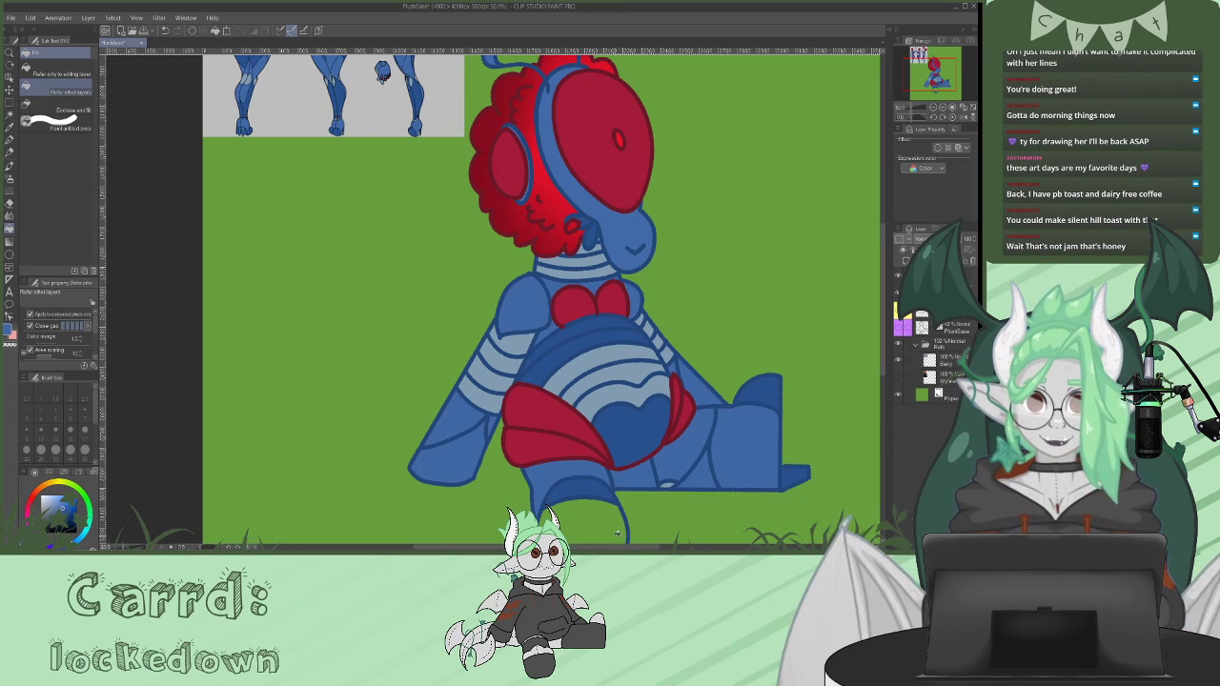
click(618, 536)
- Create a new layer for further colouring of the figure
drag(885, 342, 883, 284)
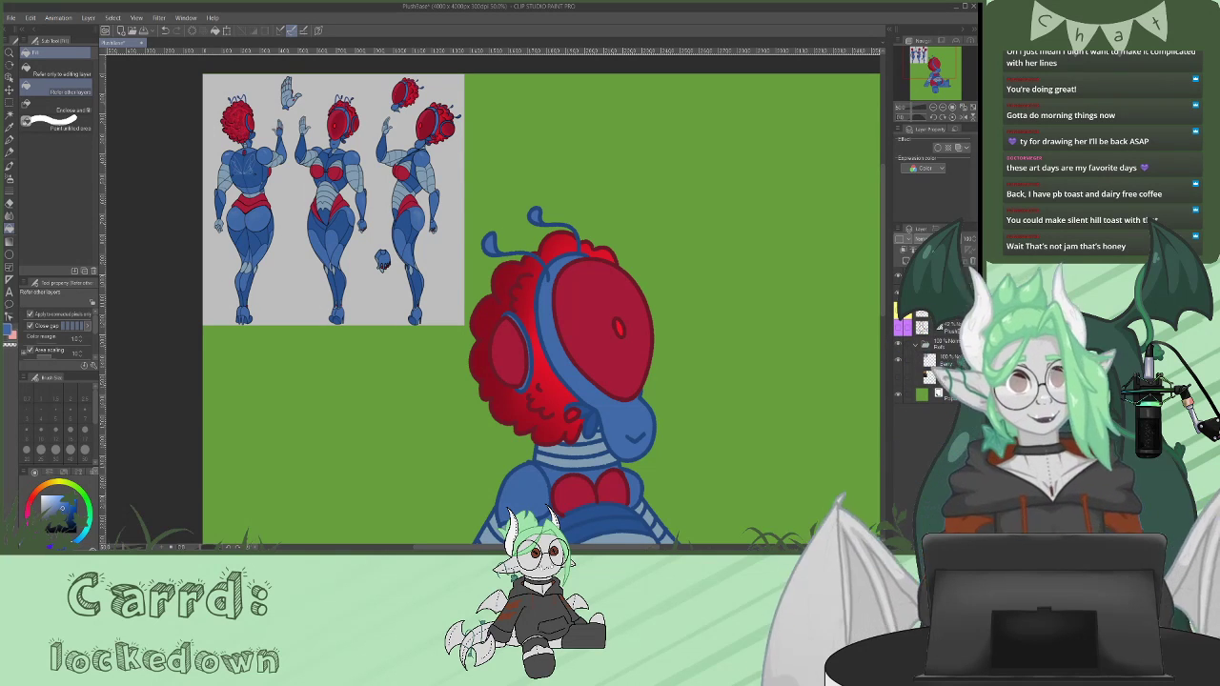
click(905, 262)
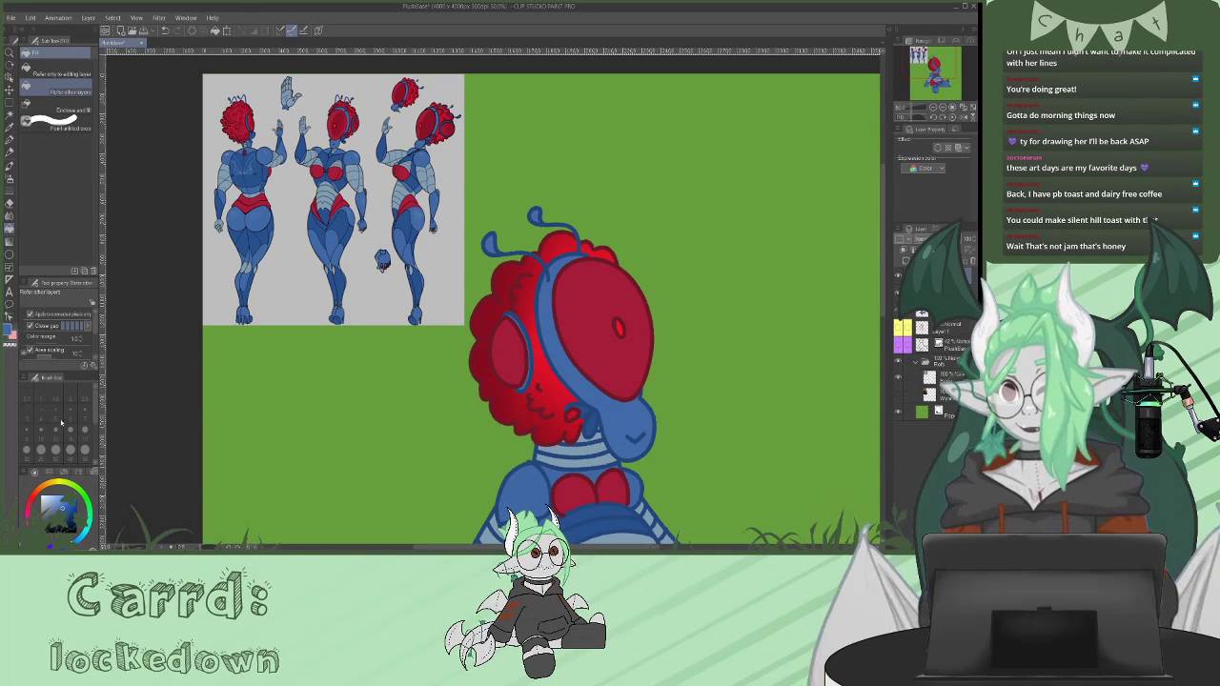
- Paint small white highlights on the doll's red eyes with the Textured pen
drag(45, 501, 25, 473)
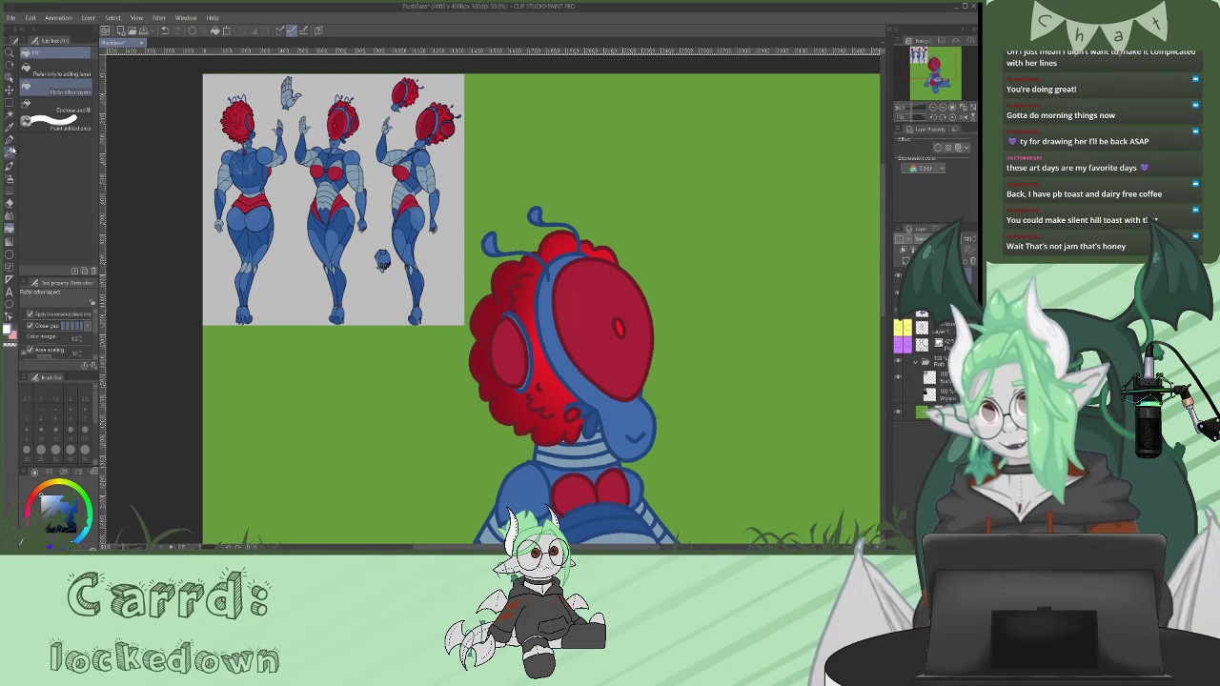
click(10, 140)
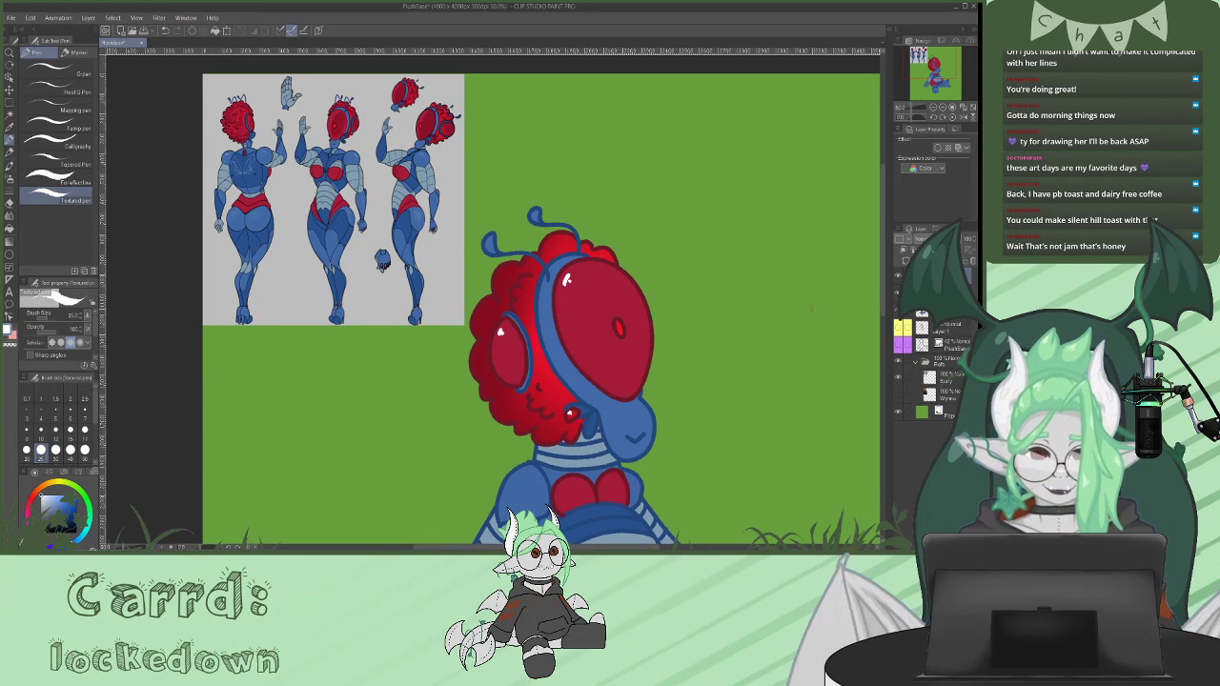
- Delete the finished character's reference sheet layer from the references folder
click(933, 107)
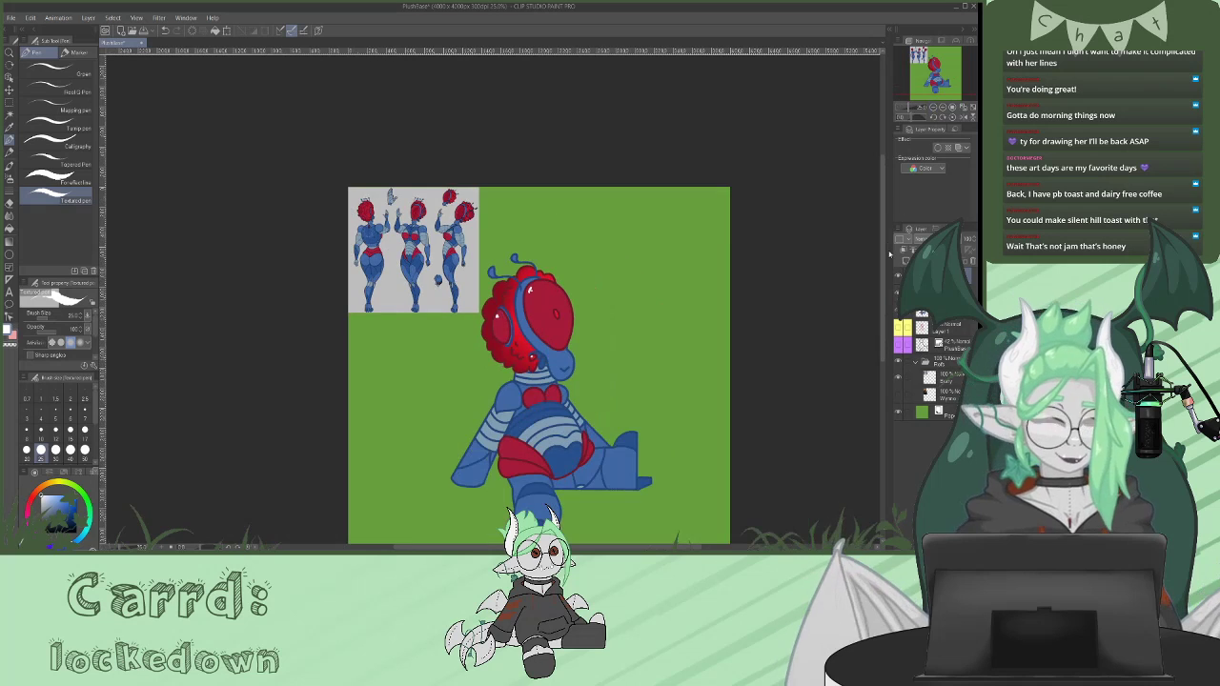
drag(888, 246, 885, 293)
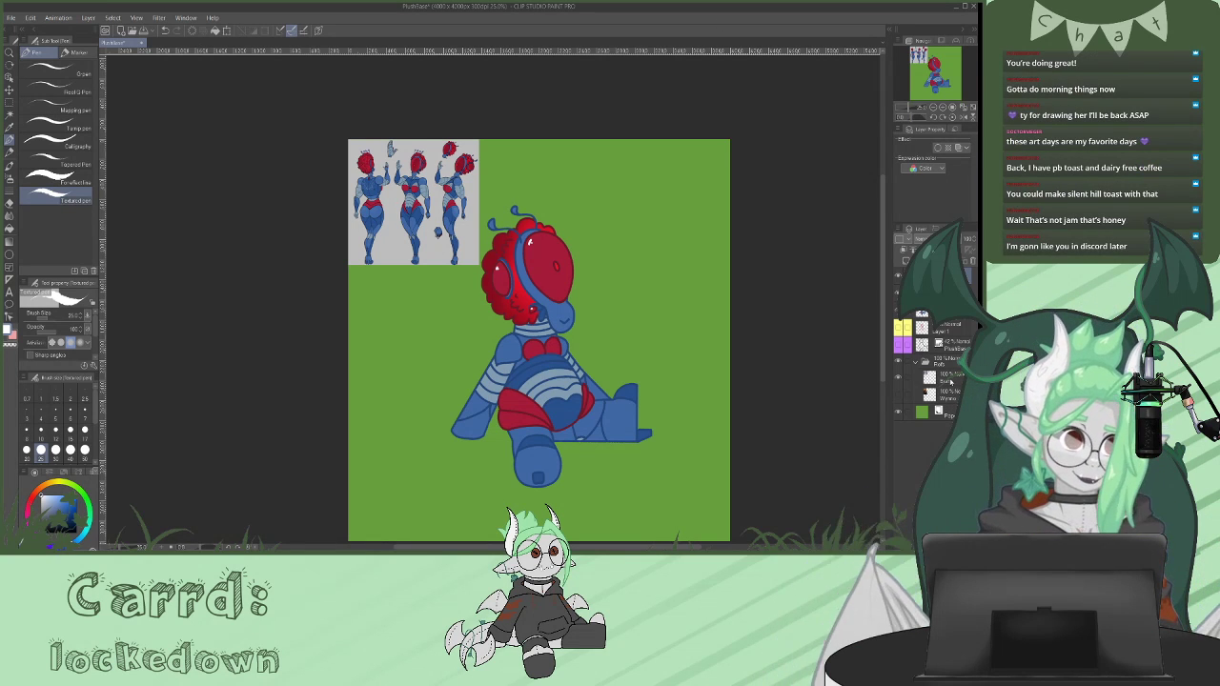
click(950, 379)
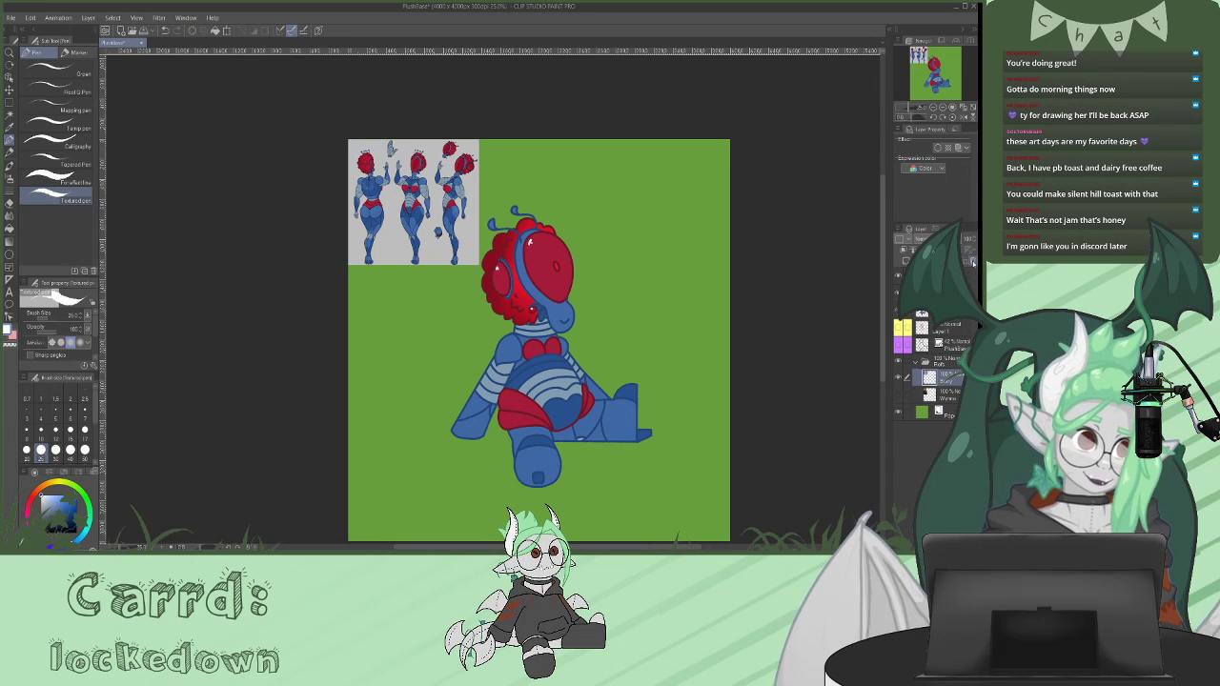
click(972, 260)
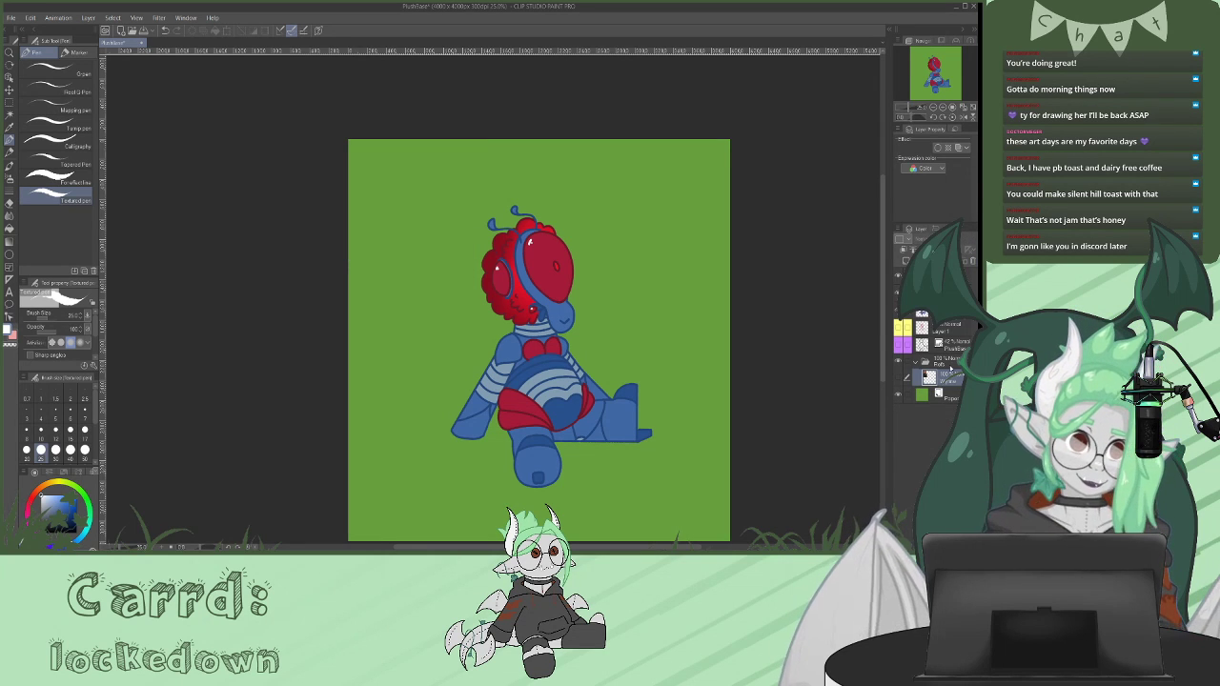
- Hide the green paper layer and crop the canvas to a rectangular selection around the doll
click(898, 394)
key(m)
drag(434, 192, 671, 512)
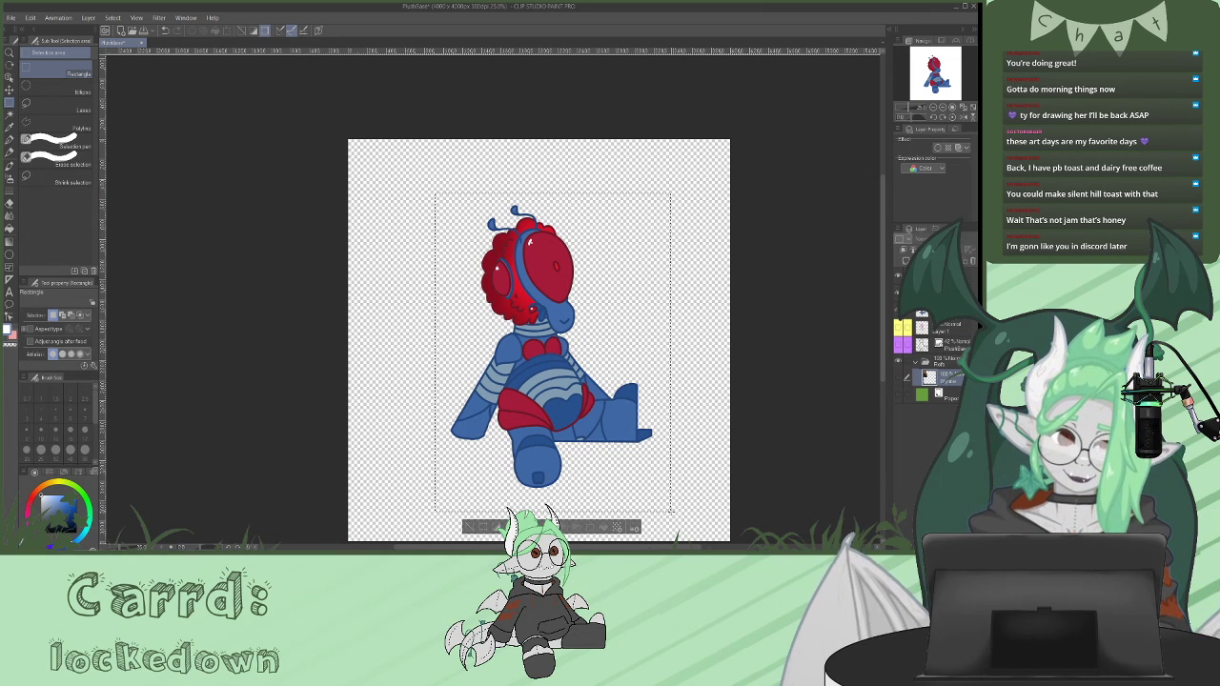
click(30, 18)
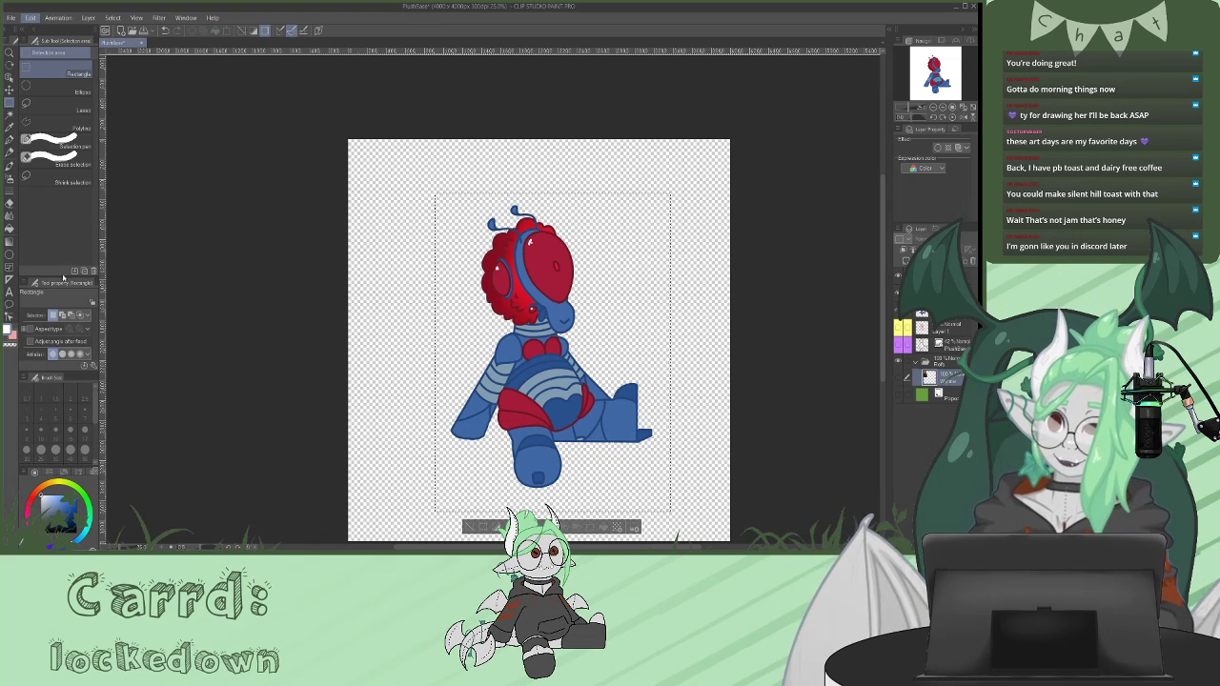
click(85, 201)
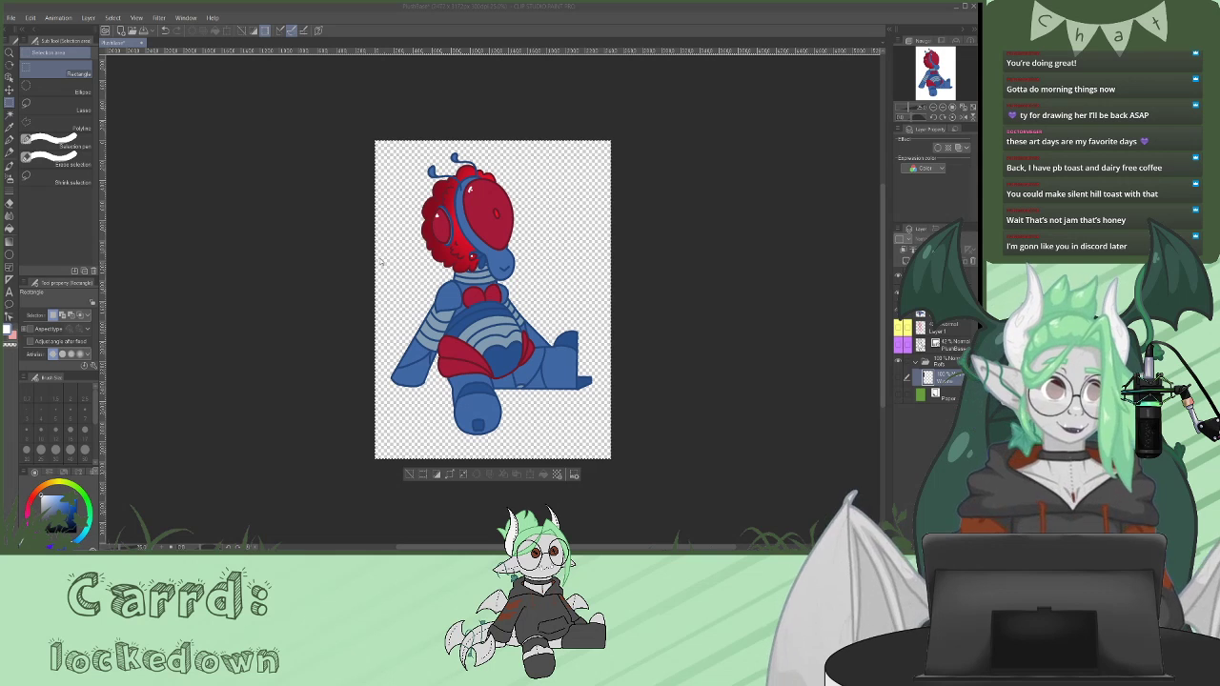
- Save the cropped doll as Berry.png, and restore the uncropped canvas with its green paper visible and nothing selected
click(5, 5)
key(ctrl+z)
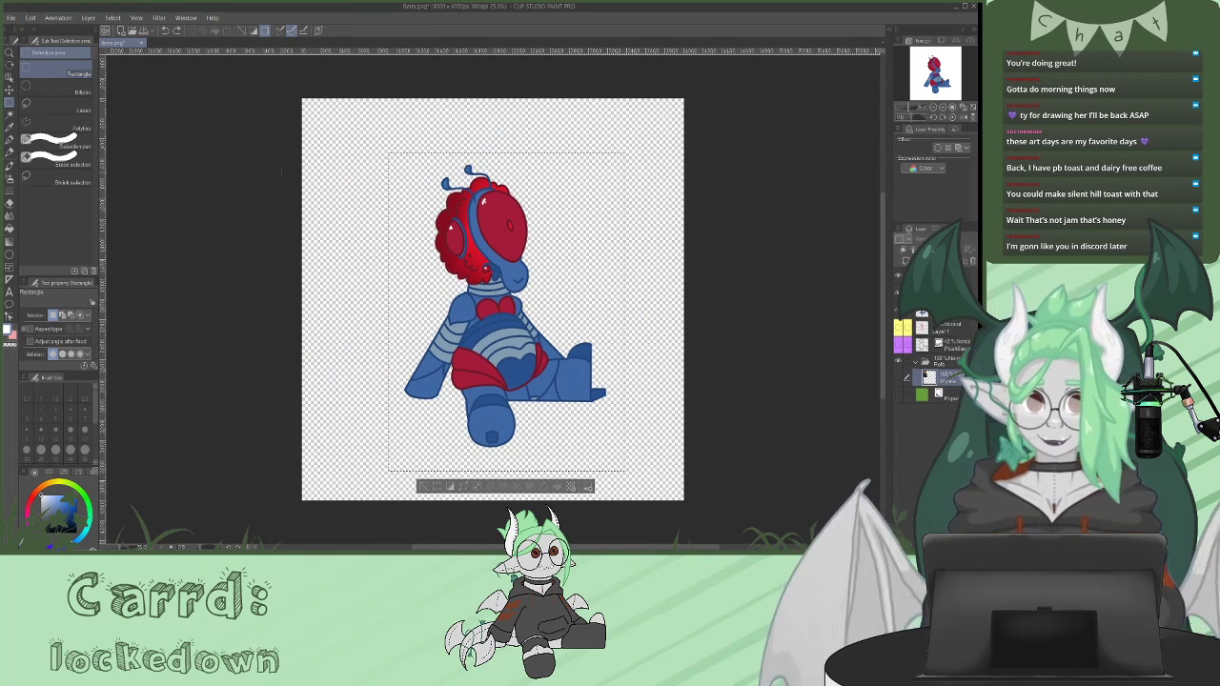
key(ctrl+d)
click(898, 395)
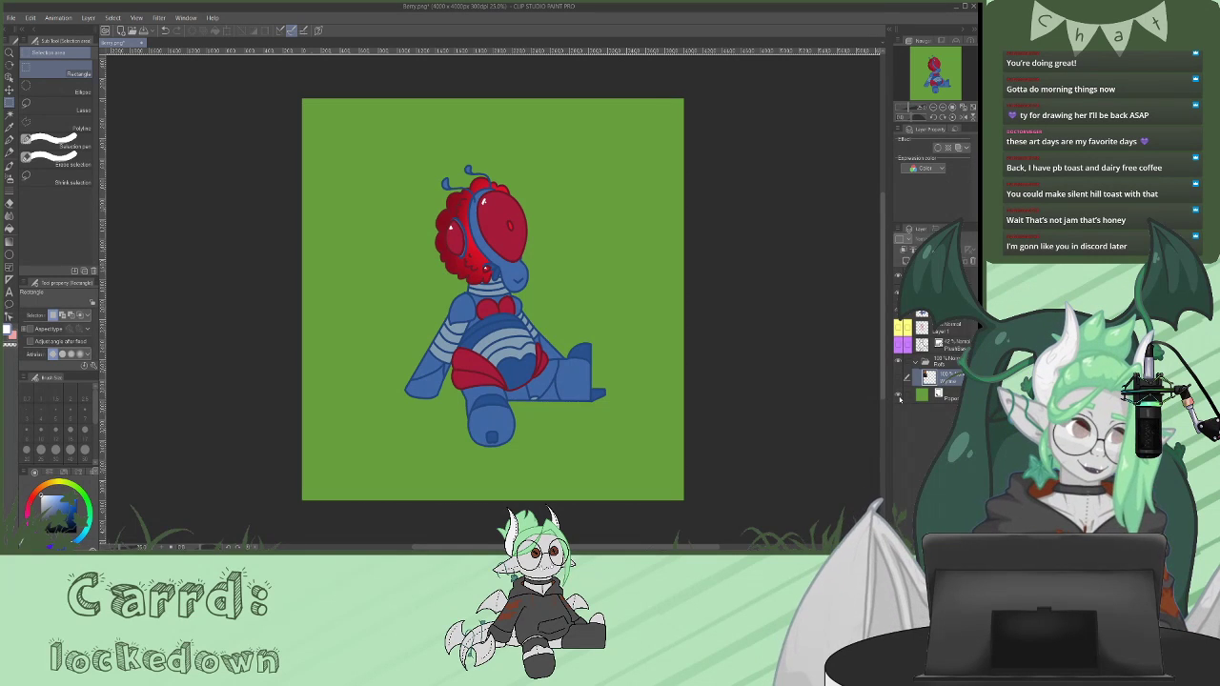
- Delete the finished doll's artwork layers, keeping the base body sketch
click(968, 273)
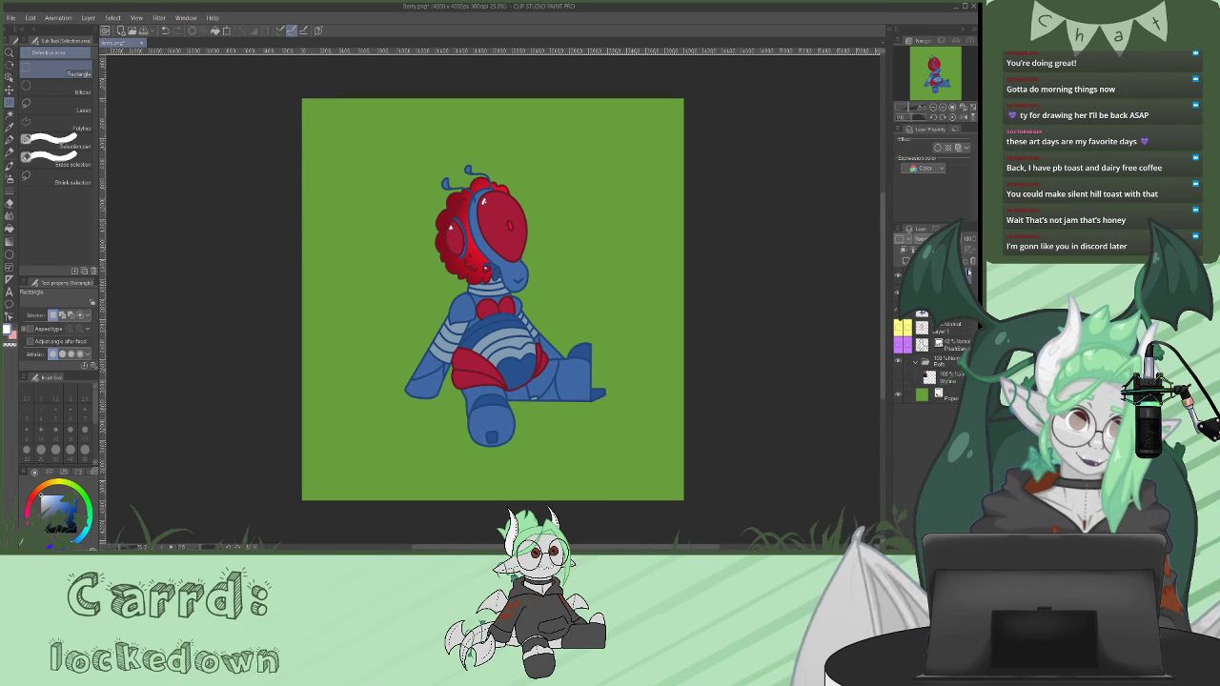
click(973, 261)
click(973, 261)
click(972, 261)
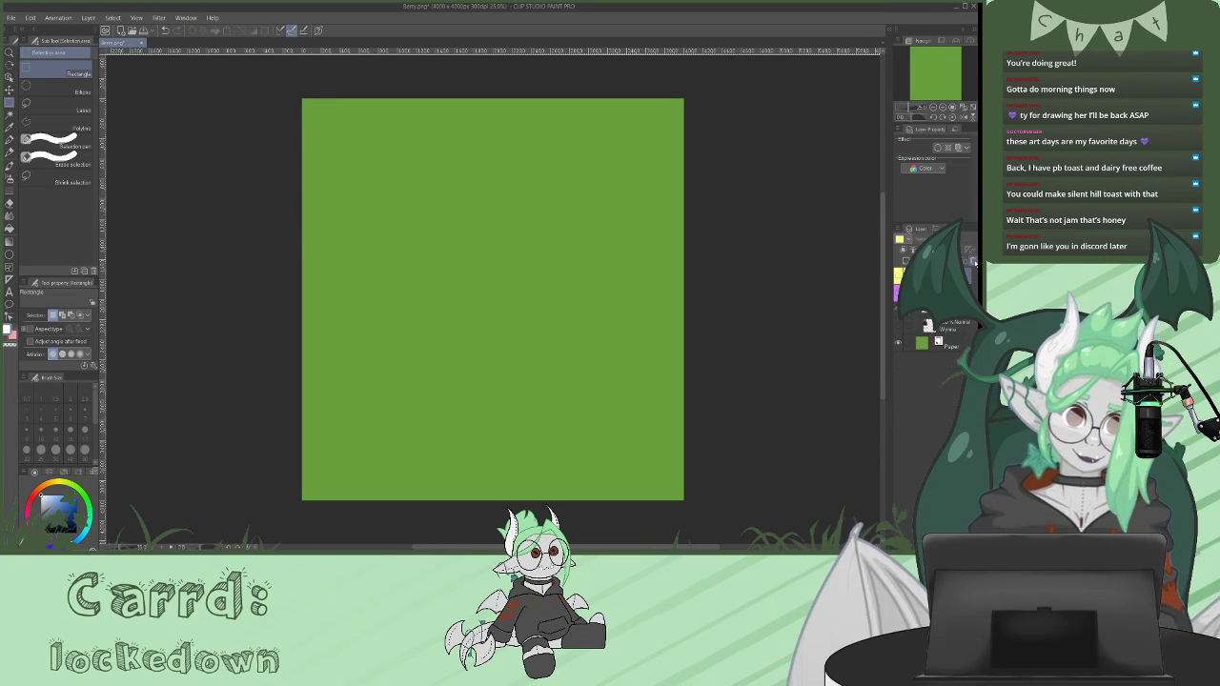
click(973, 262)
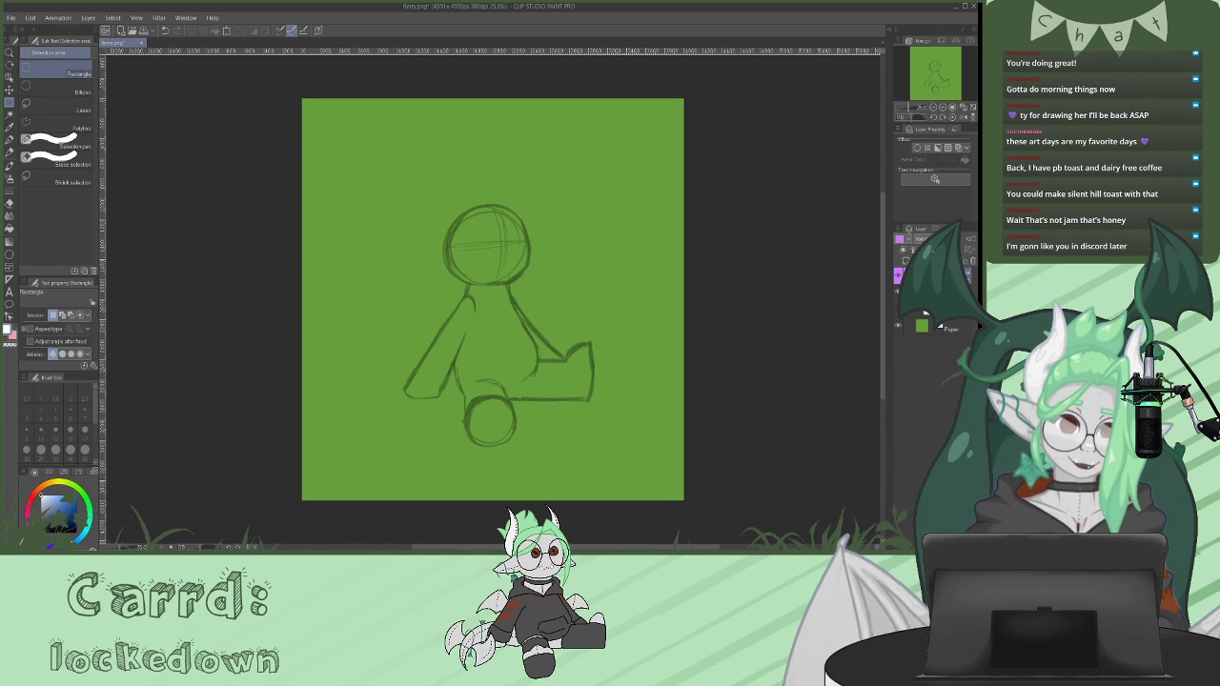
- Show the white-haired rabbit character's reference images and add a new layer above the body sketch
click(898, 308)
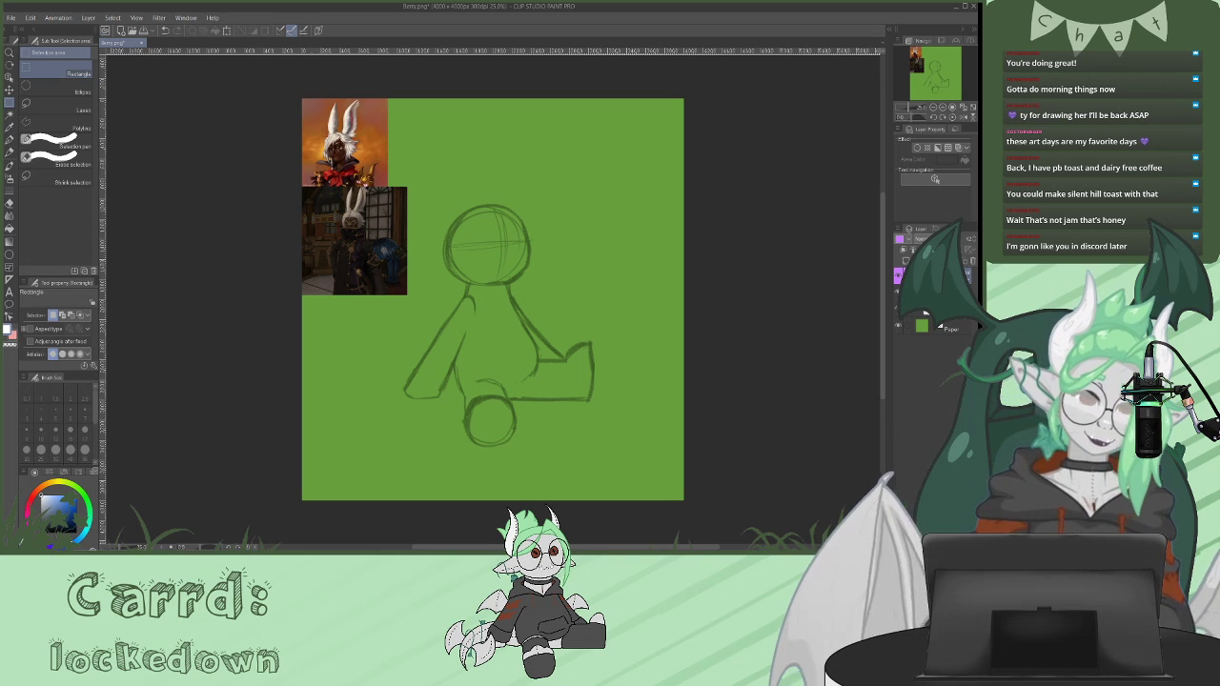
click(905, 262)
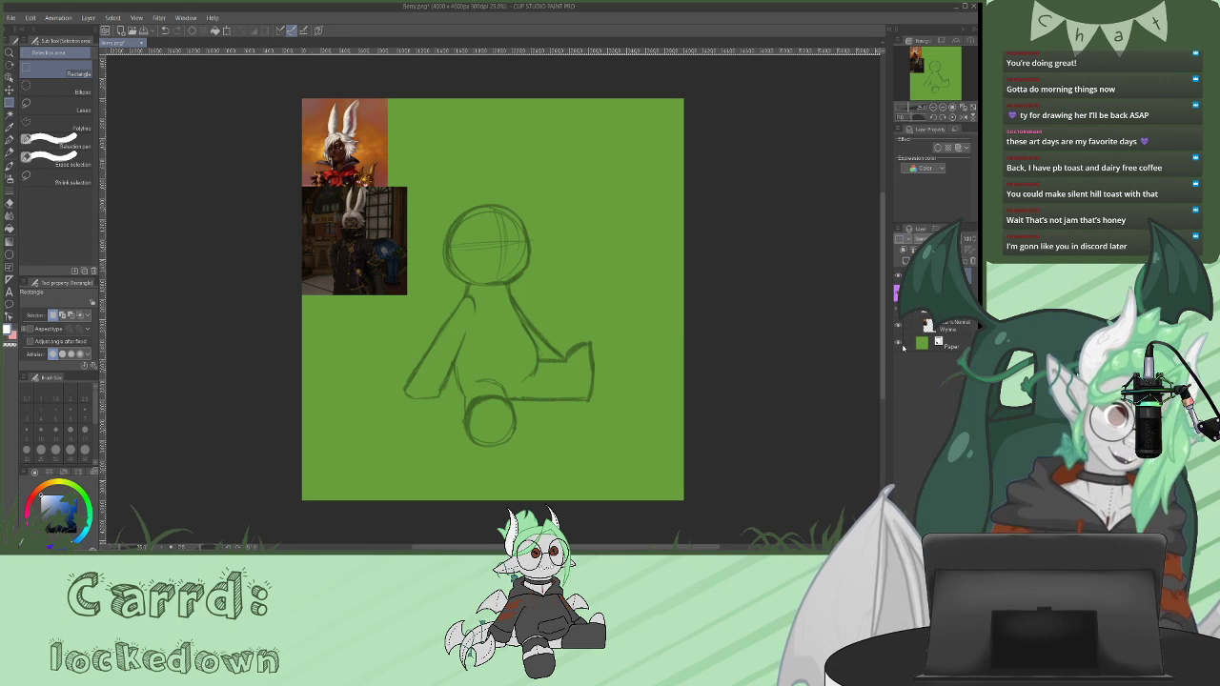
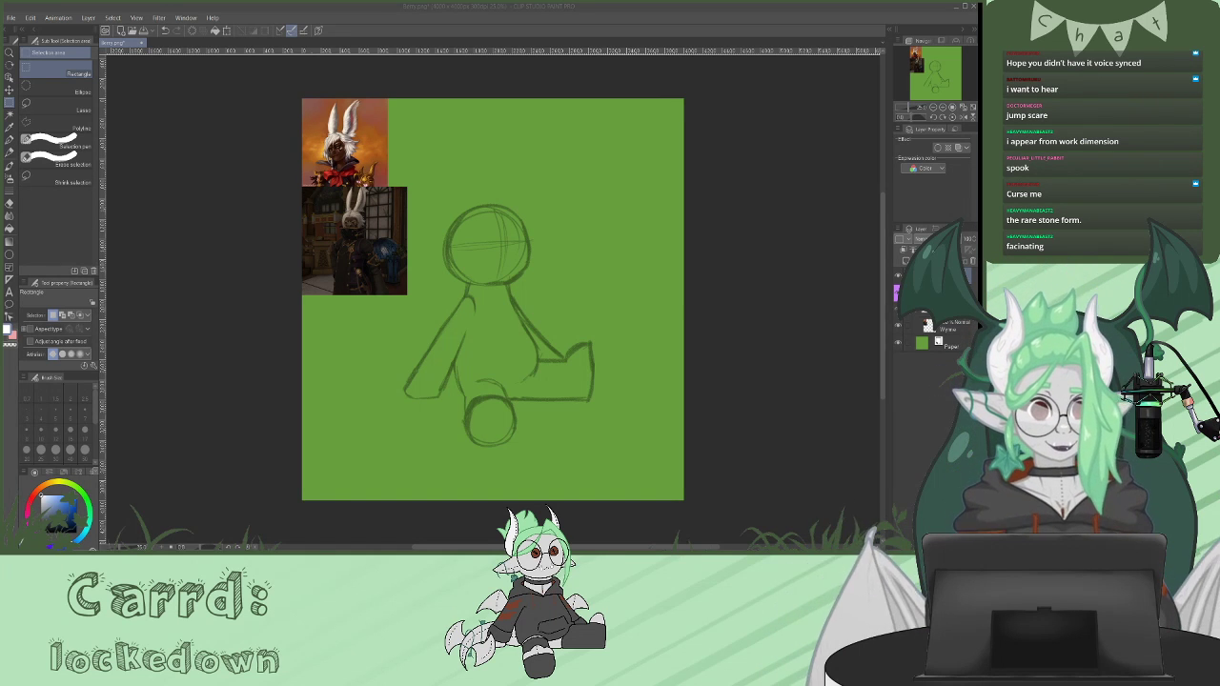
- Sketch the outline of a long rabbit ear with fur tufts on the left of the head, using the Real pencil in blue
click(943, 108)
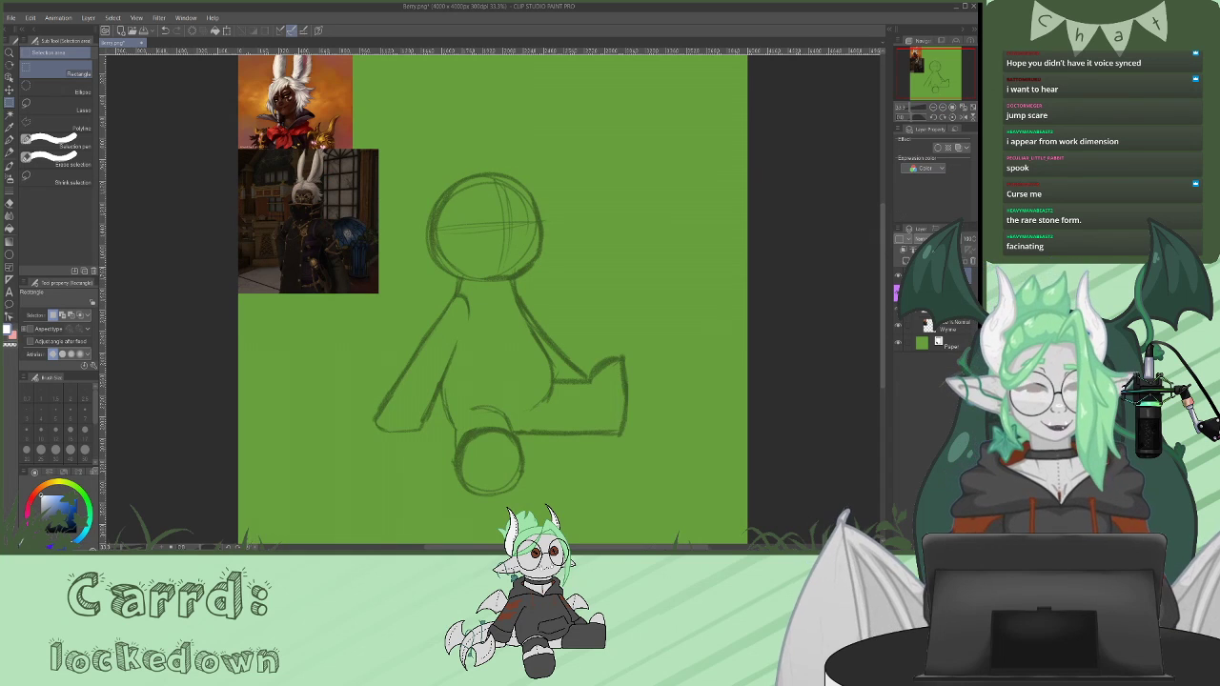
scroll(886, 275, up, 2)
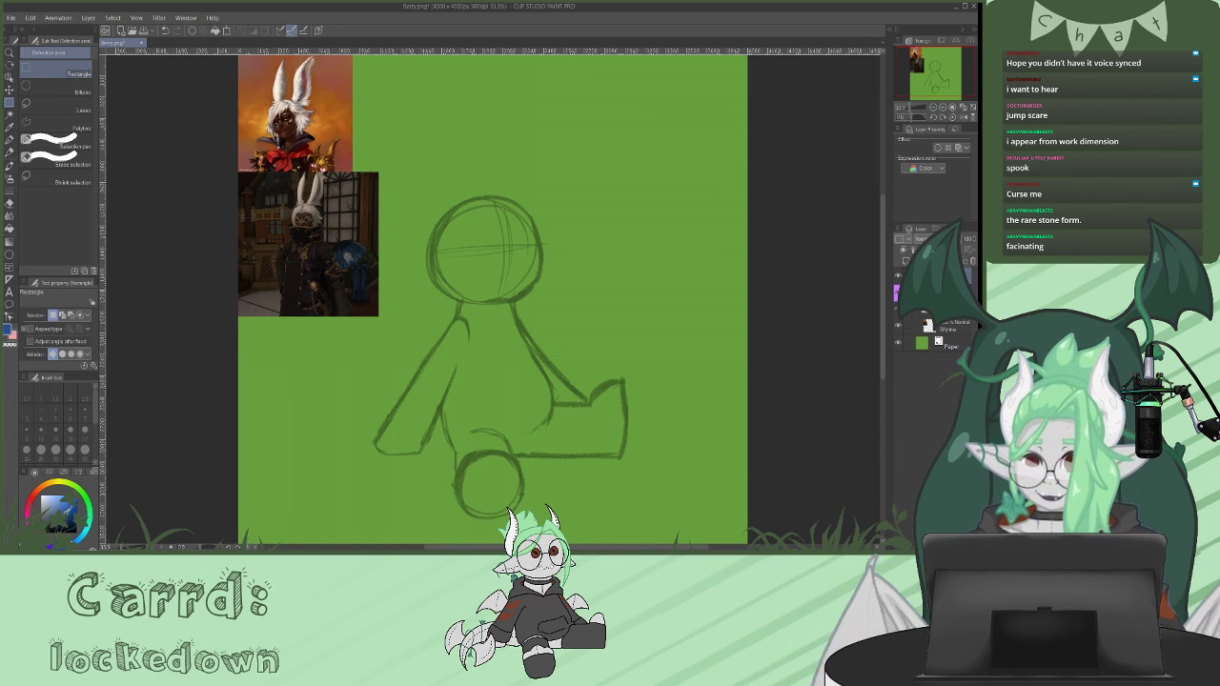
click(9, 150)
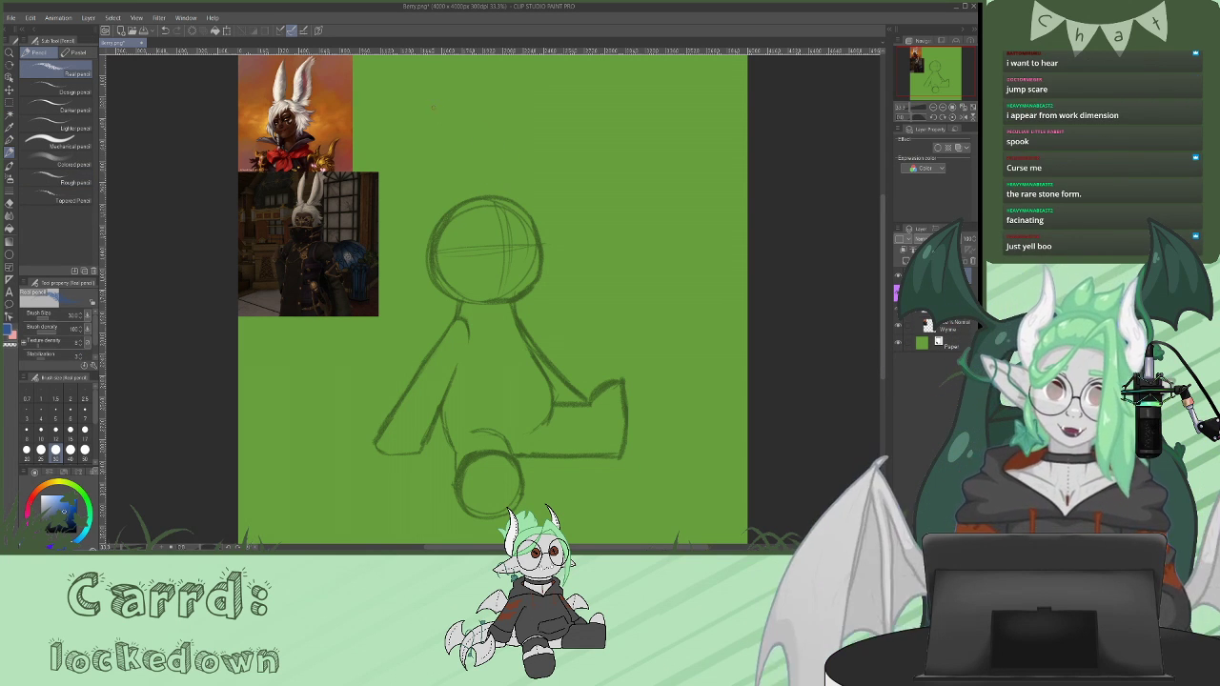
mouse_move(425, 98)
mouse_down()
mouse_move(455, 145)
mouse_move(464, 219)
mouse_up()
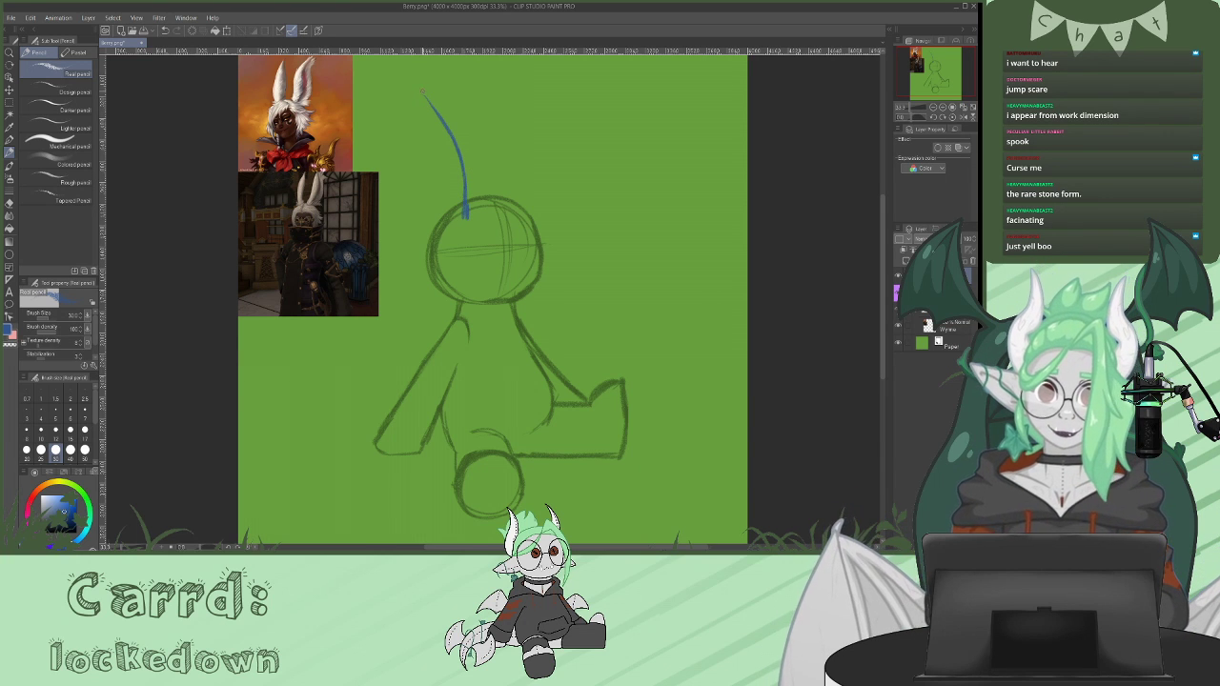
mouse_move(424, 93)
mouse_down()
mouse_move(427, 215)
mouse_move(416, 216)
mouse_move(433, 232)
mouse_up()
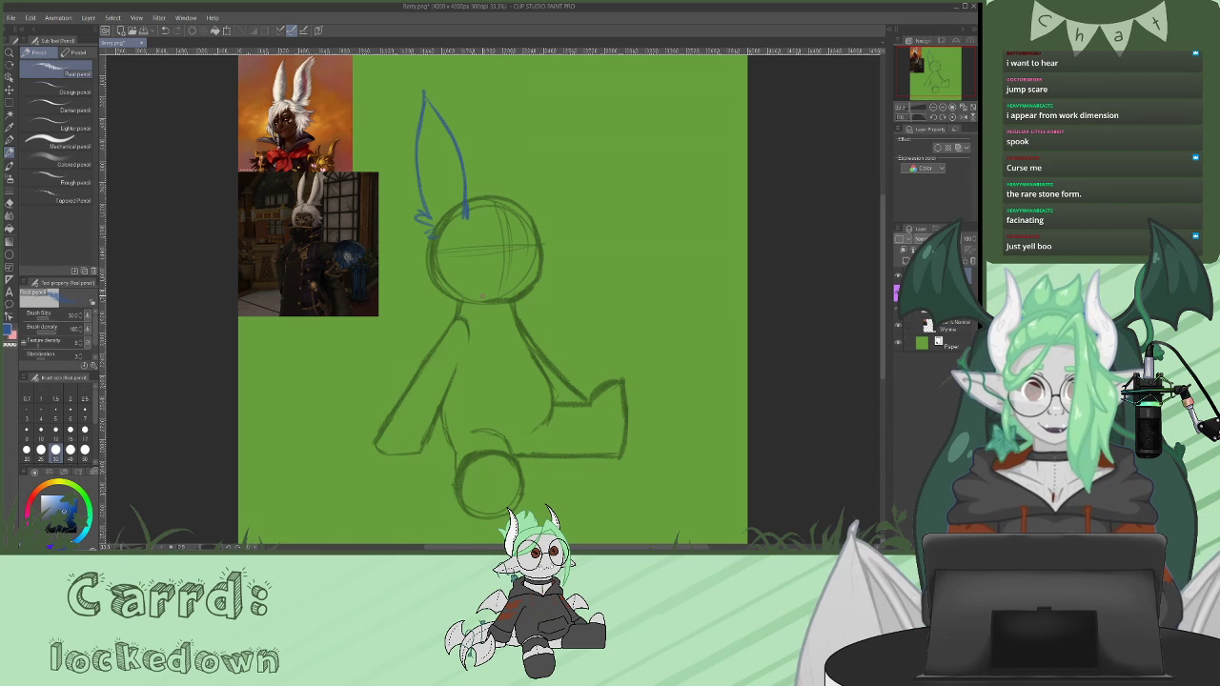
drag(414, 93, 421, 103)
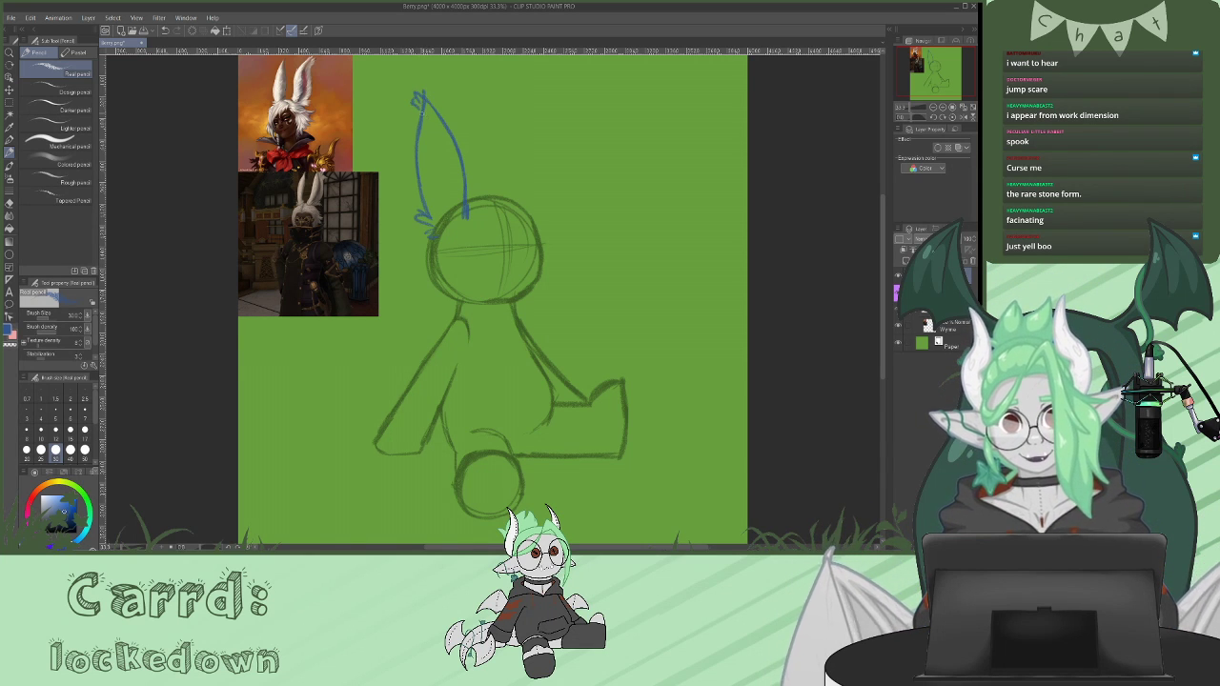
- Sketch jagged inner fur and base tufts inside the first ear, and clean up its tip
drag(437, 138, 450, 184)
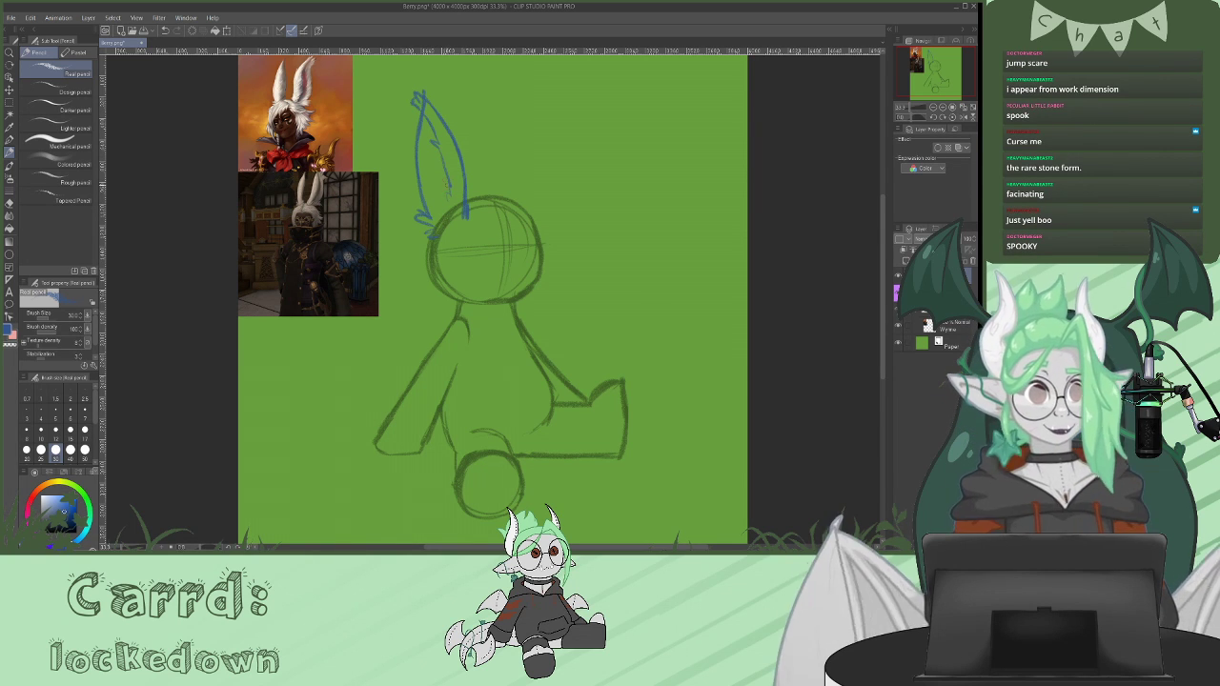
drag(448, 192, 448, 211)
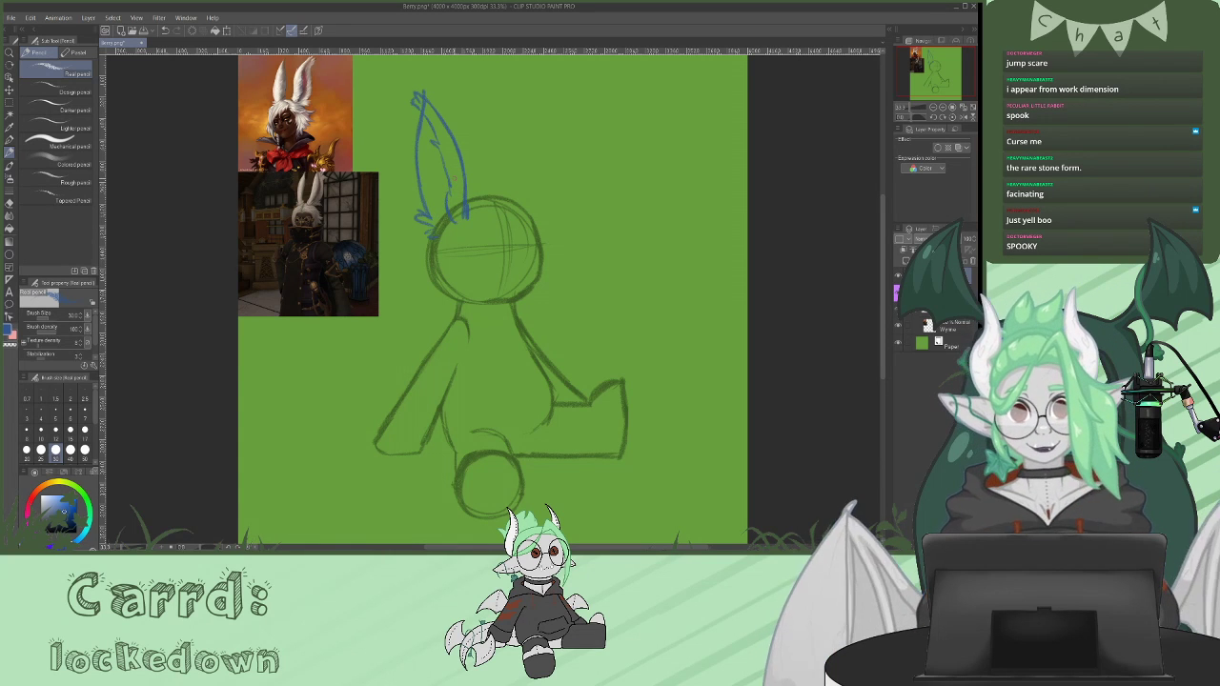
drag(433, 218, 450, 219)
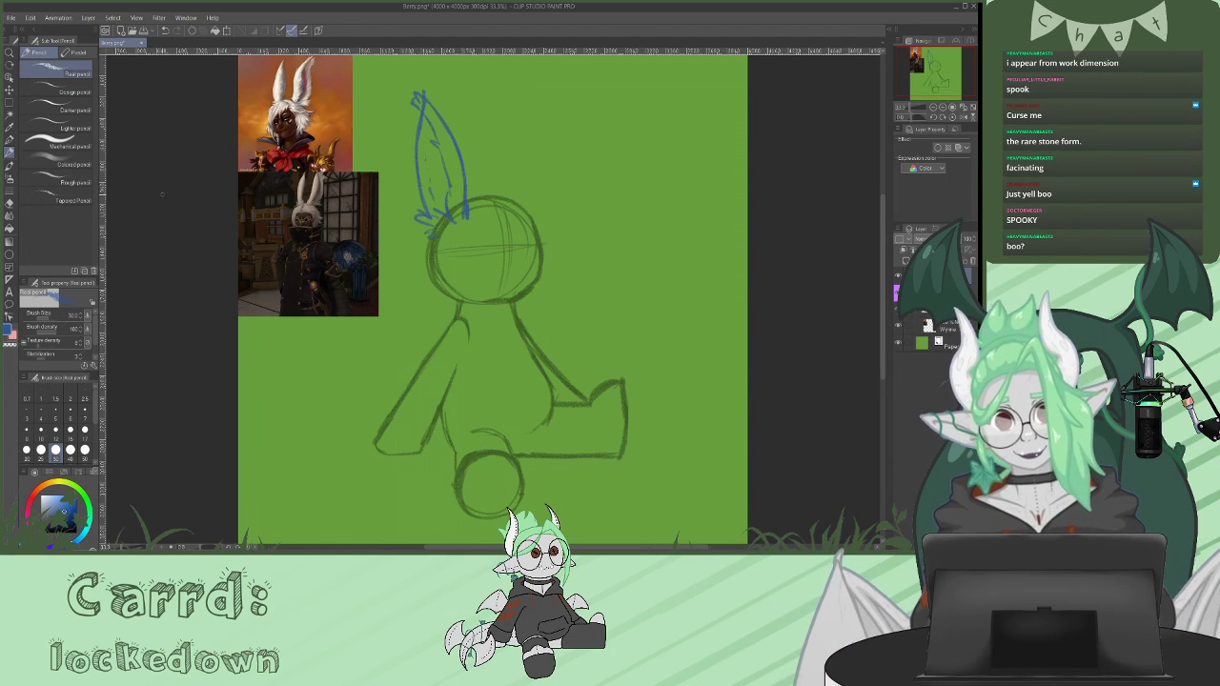
key(e)
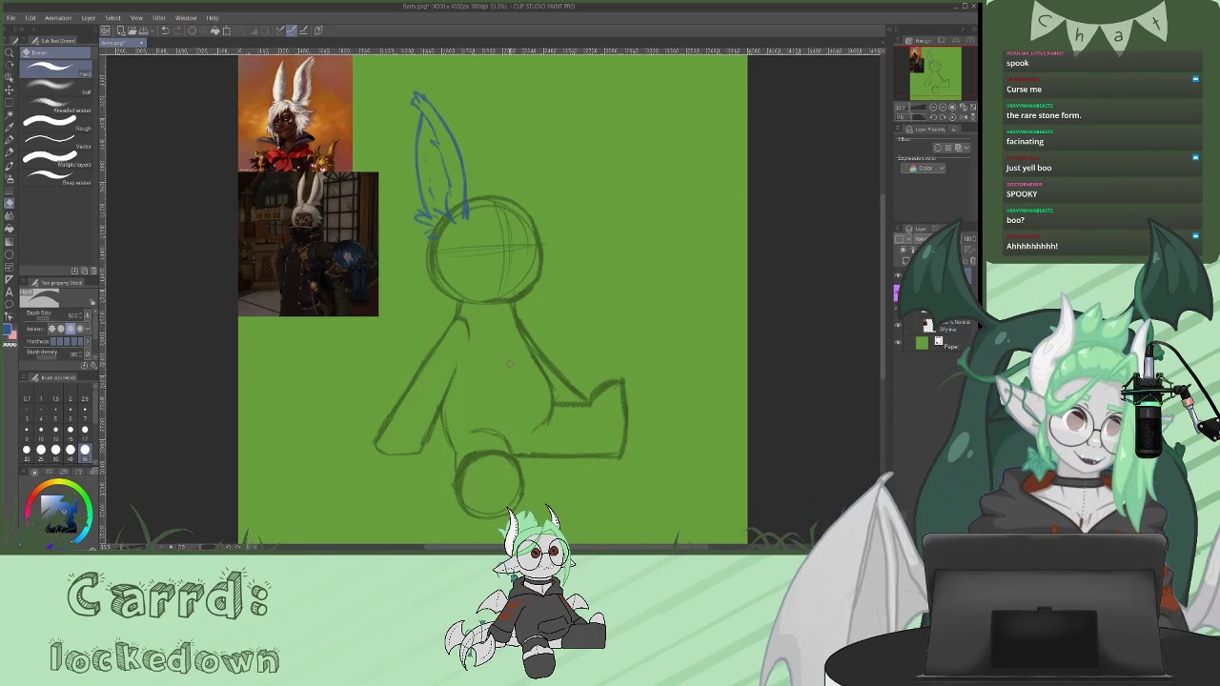
key(p)
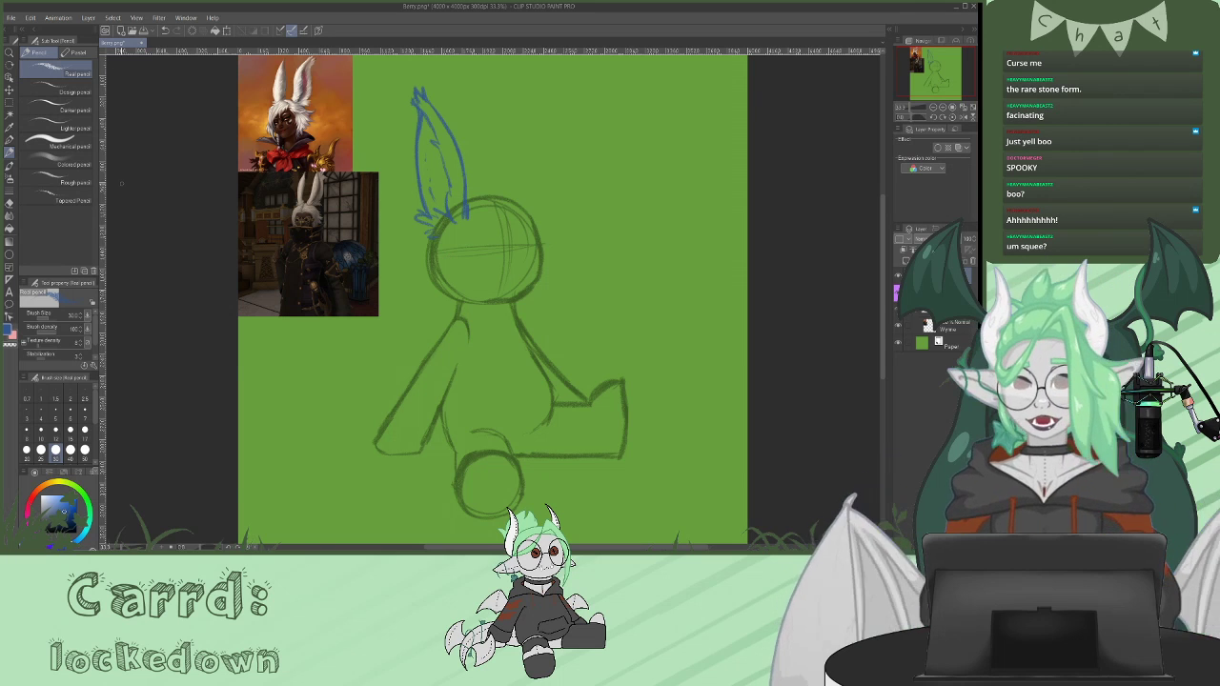
- Transform the sketched ear so it tilts outward and sits on the upper left of the head
key(ctrl+t)
drag(591, 331, 599, 257)
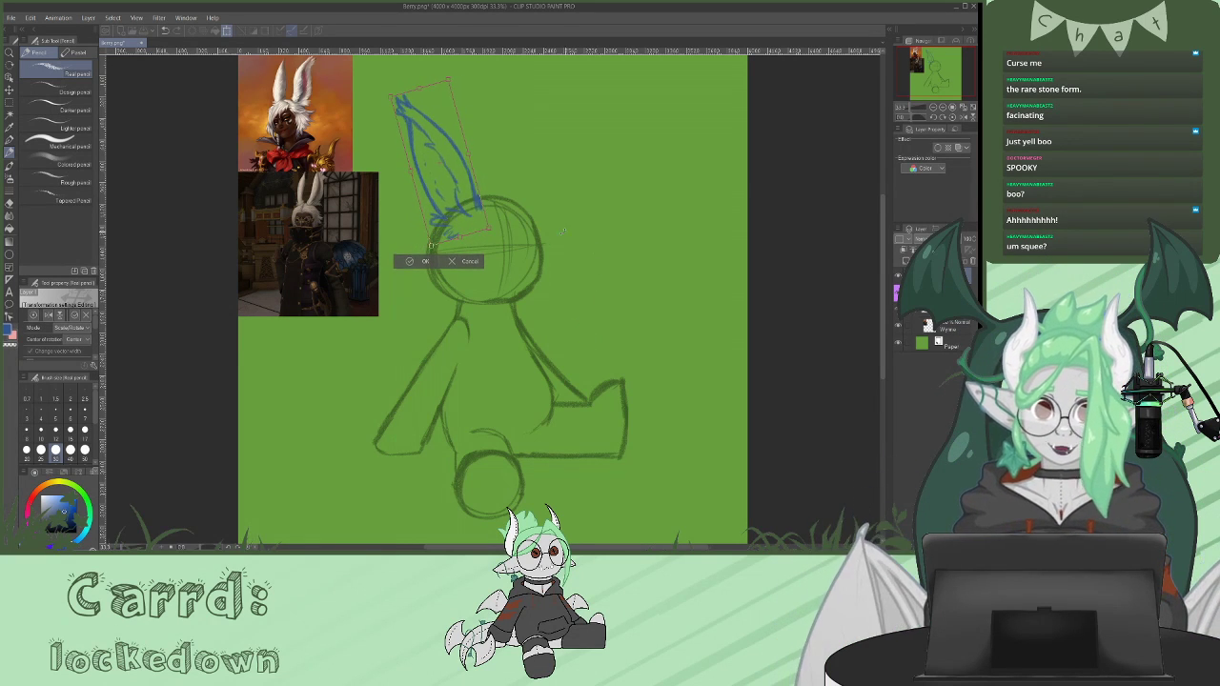
drag(458, 194, 454, 197)
drag(486, 235, 493, 241)
drag(456, 199, 443, 190)
click(416, 265)
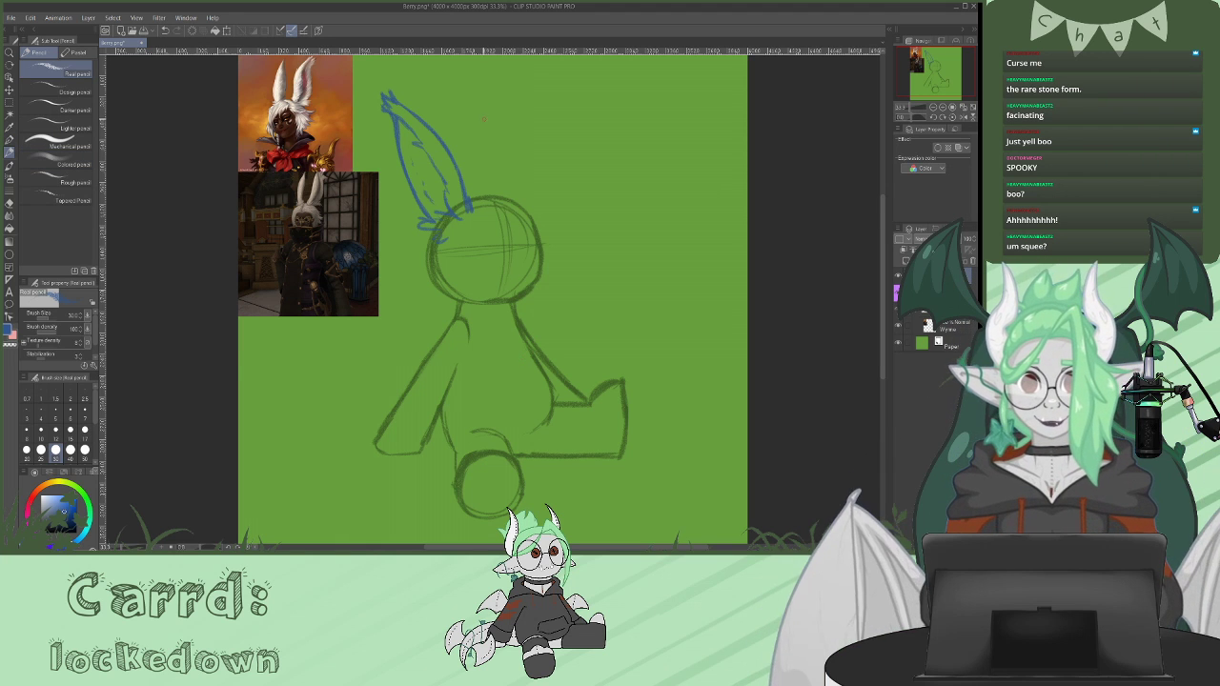
- Sketch the outline of the second, narrower rabbit ear on top of the head
drag(482, 87, 521, 205)
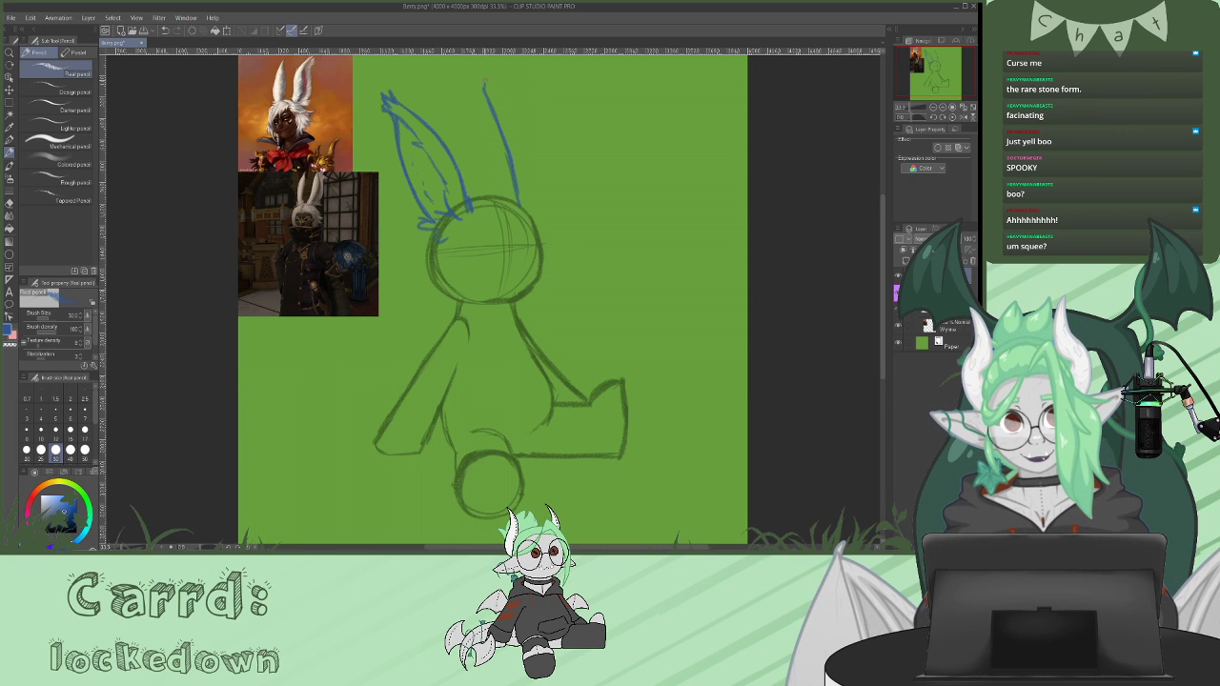
drag(480, 93, 485, 196)
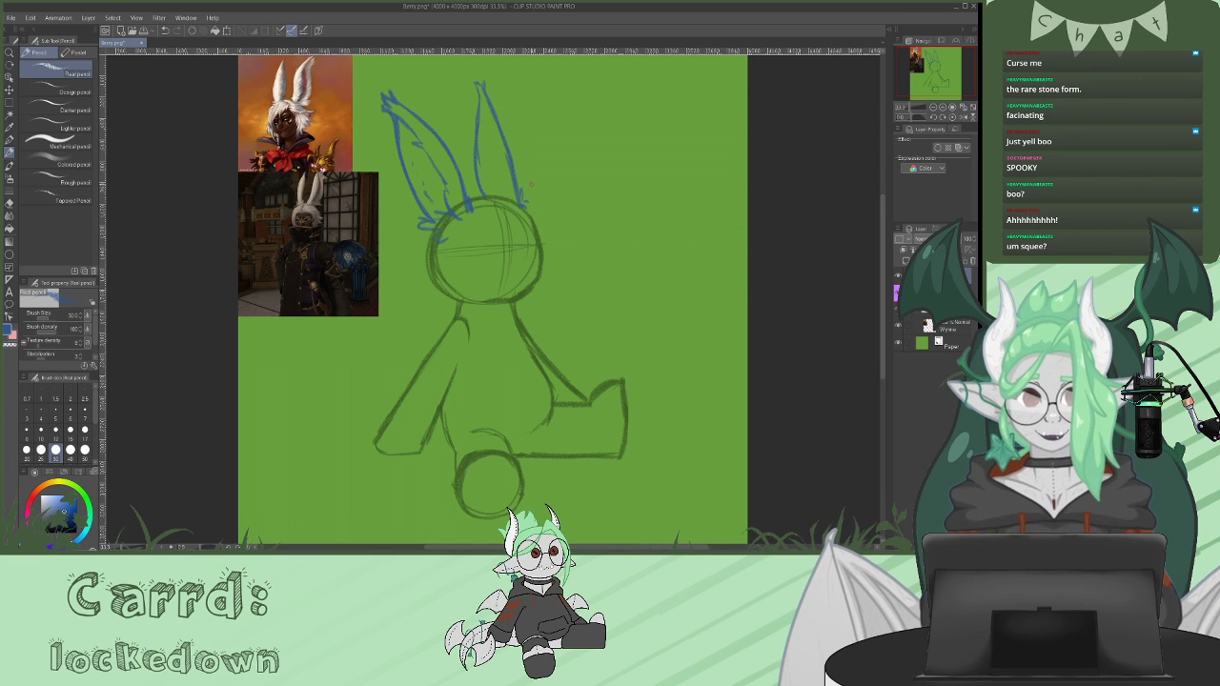
scroll(885, 230, up, 2)
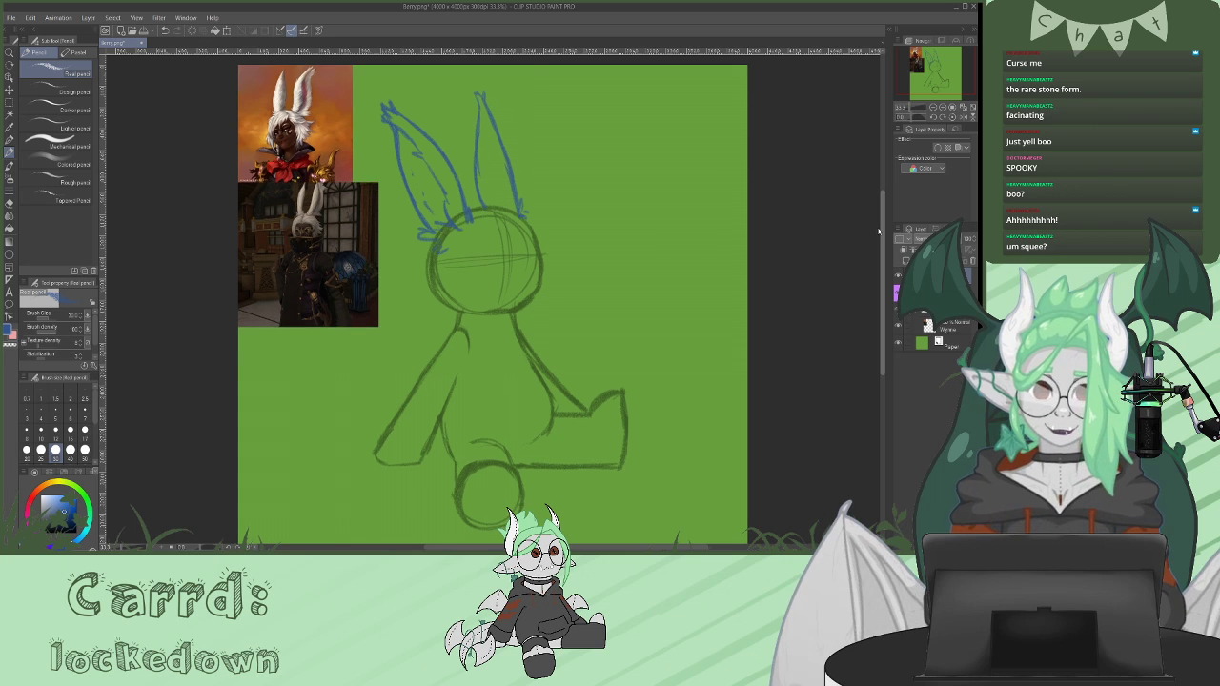
drag(880, 231, 874, 231)
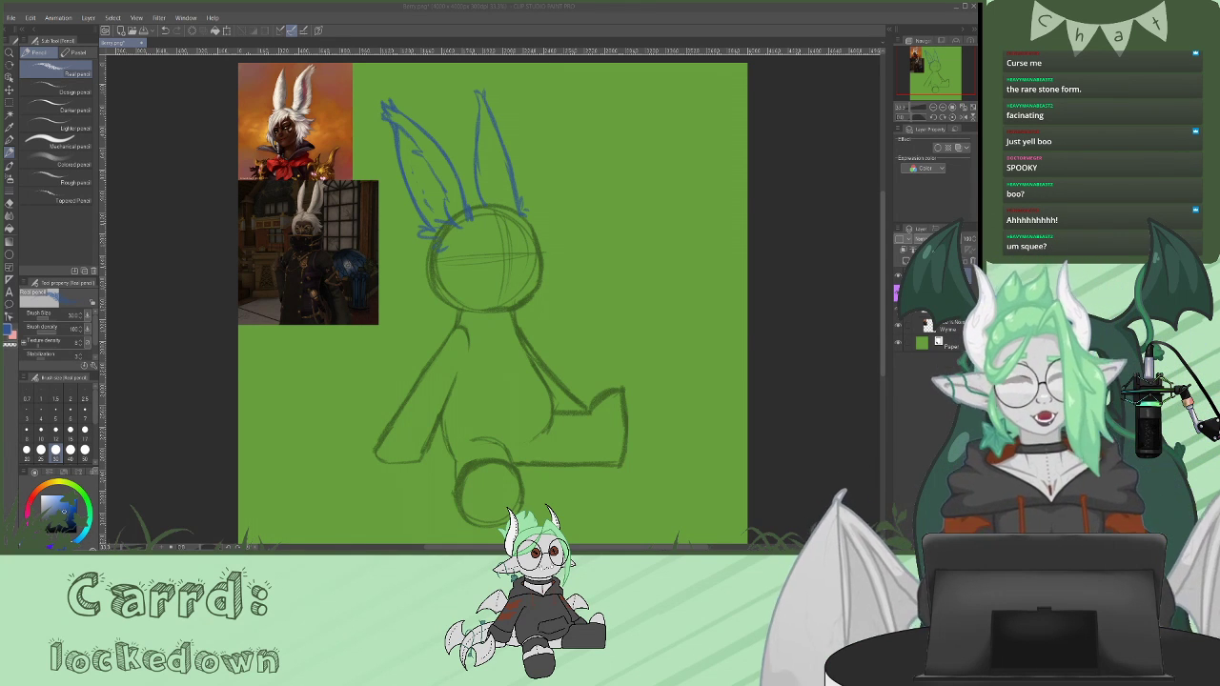
- Lasso the second rabbit ear and nudge it slightly closer to the first ear, then clear the selection
click(479, 194)
click(10, 103)
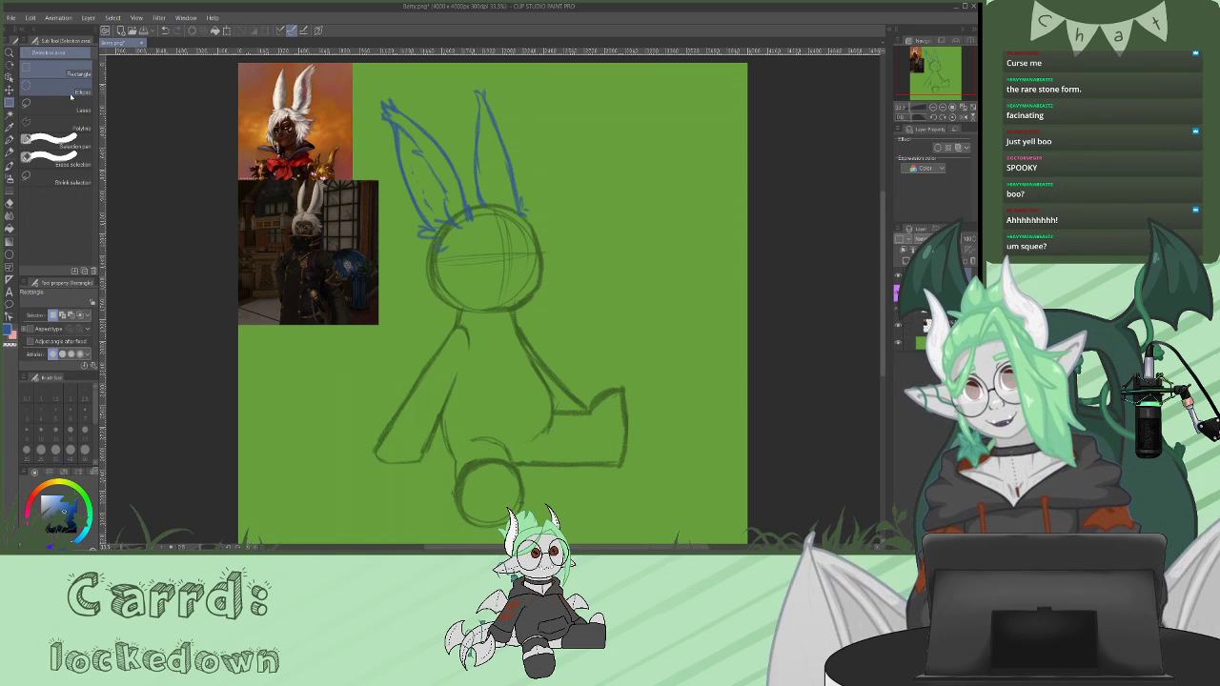
click(59, 105)
mouse_move(515, 94)
mouse_down()
mouse_move(488, 63)
mouse_move(461, 116)
mouse_up()
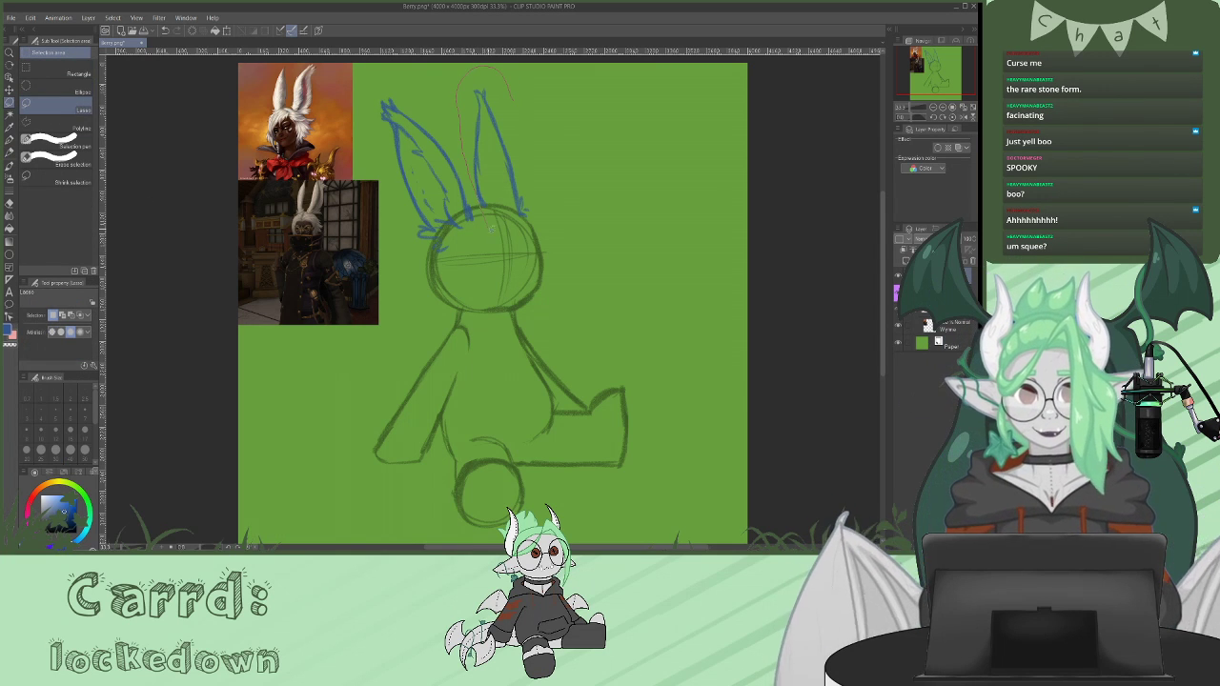
drag(488, 217, 522, 102)
key(k)
drag(529, 194, 526, 197)
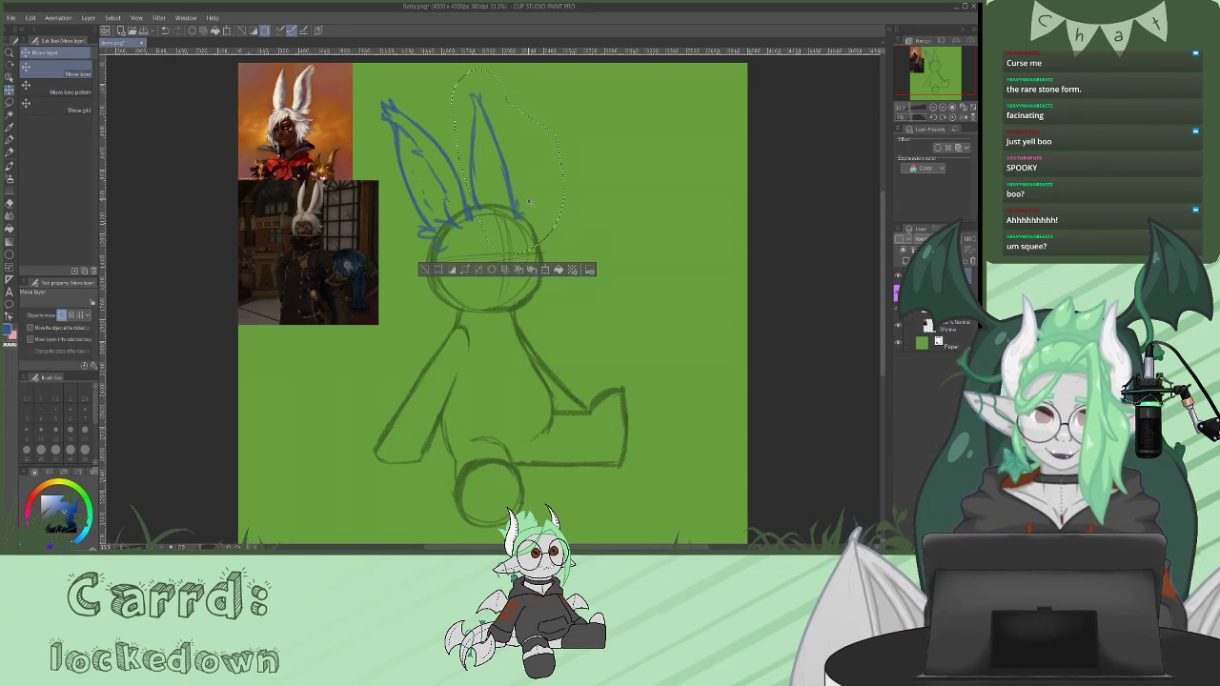
click(11, 105)
key(ctrl+d)
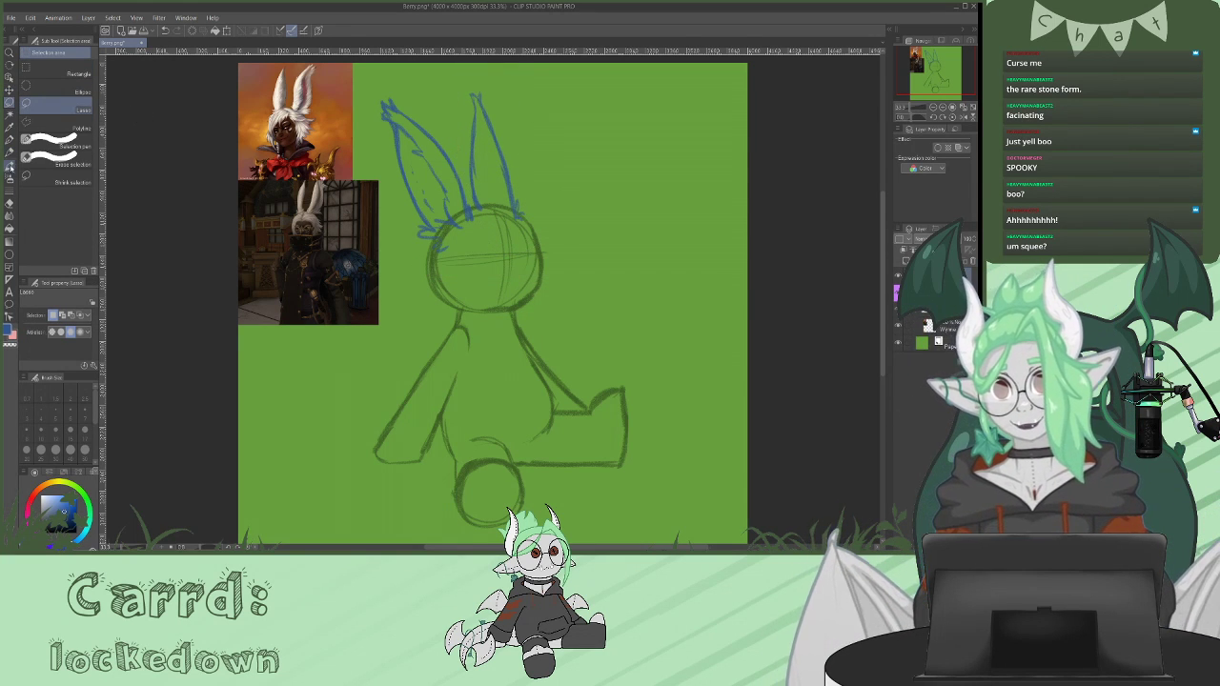
- Sketch swept, jagged bangs across the forehead and down to the far side of the head with the Real pencil in blue
click(9, 167)
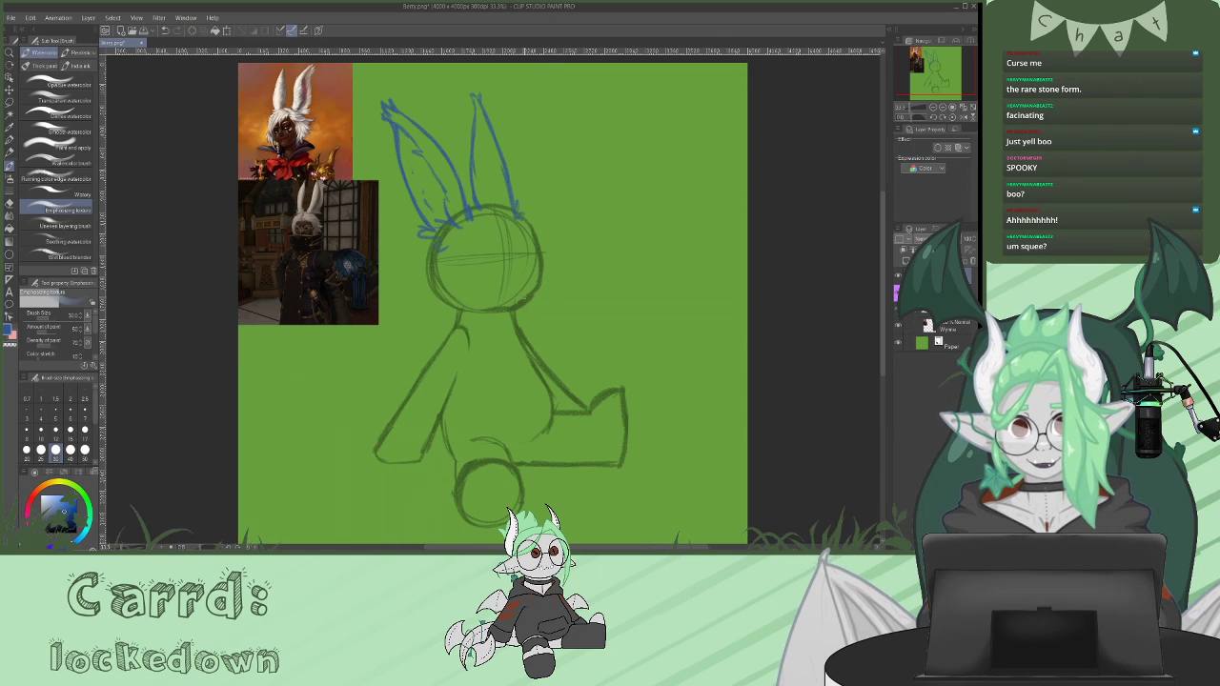
drag(515, 238, 489, 263)
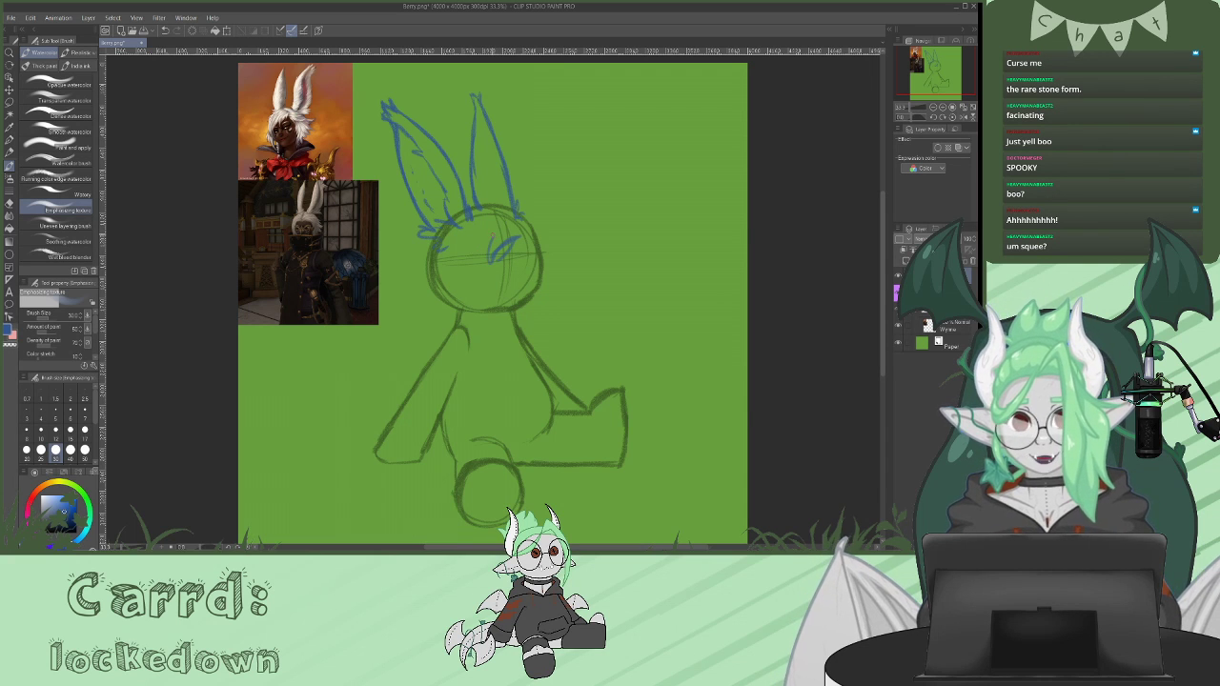
key(p)
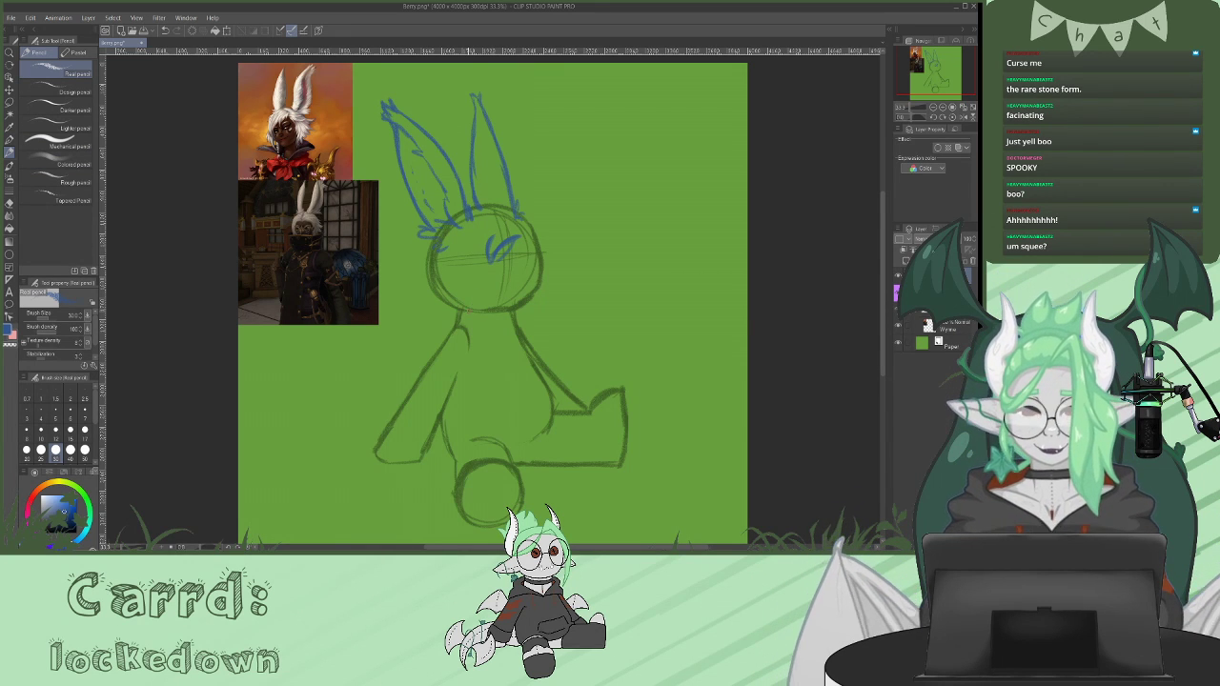
key(e)
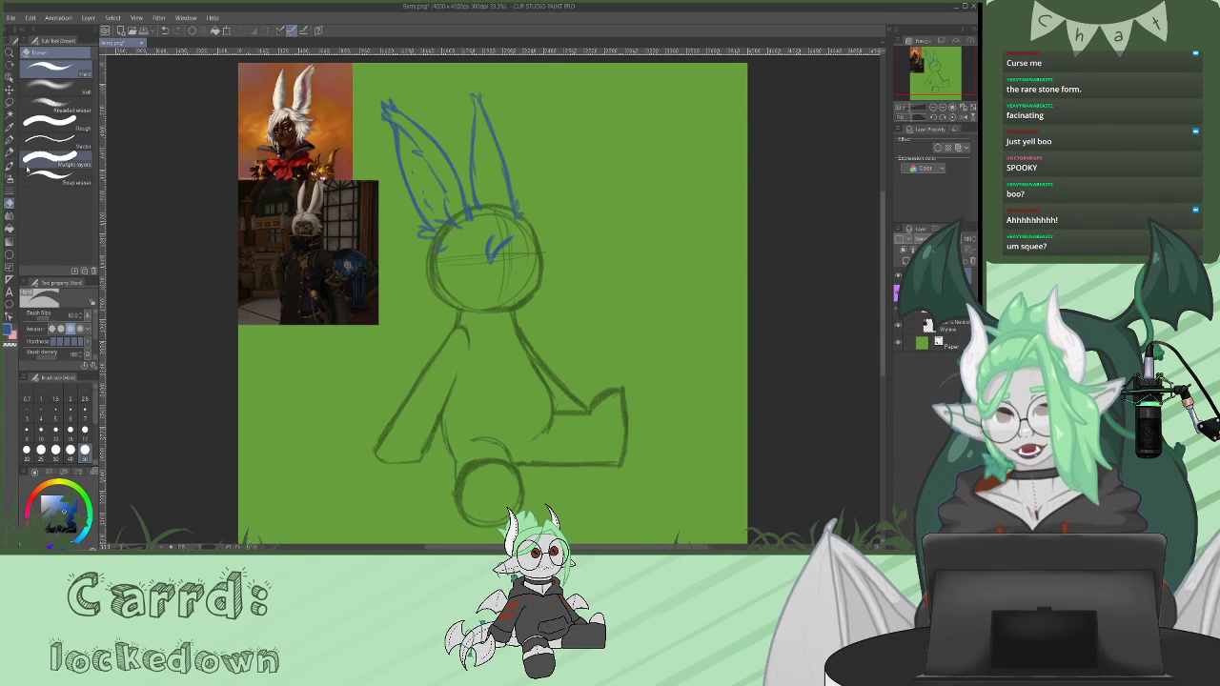
click(9, 140)
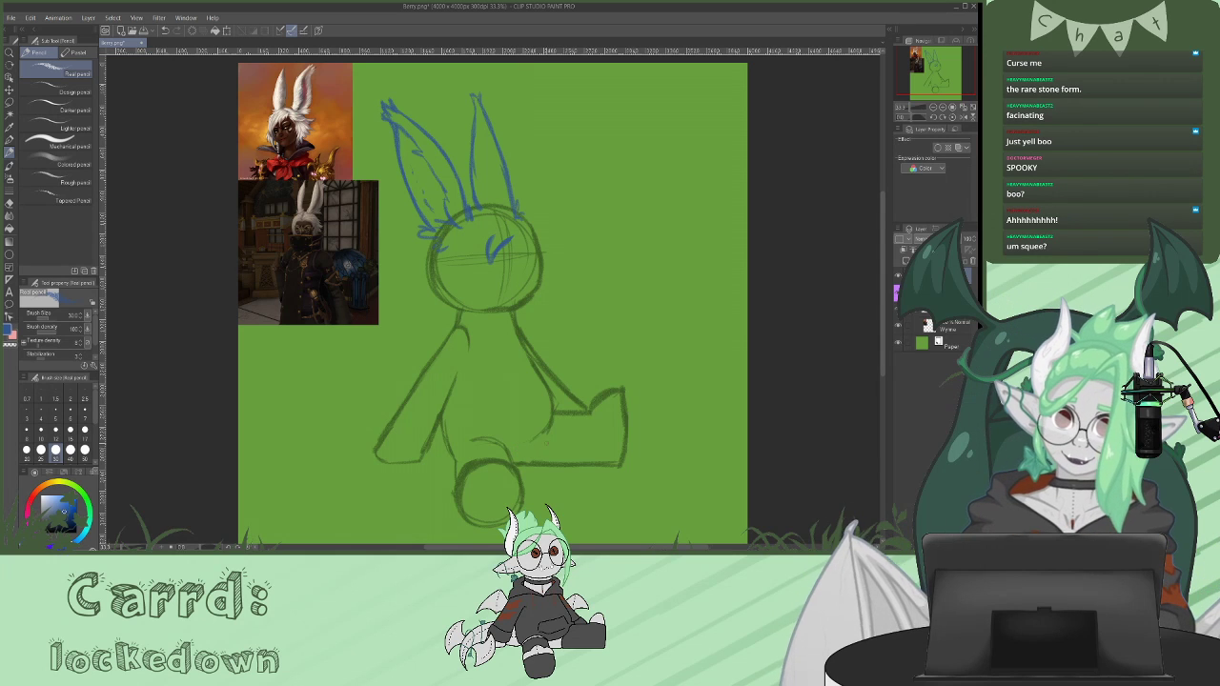
mouse_move(453, 232)
mouse_down()
mouse_move(445, 248)
mouse_move(480, 267)
mouse_up()
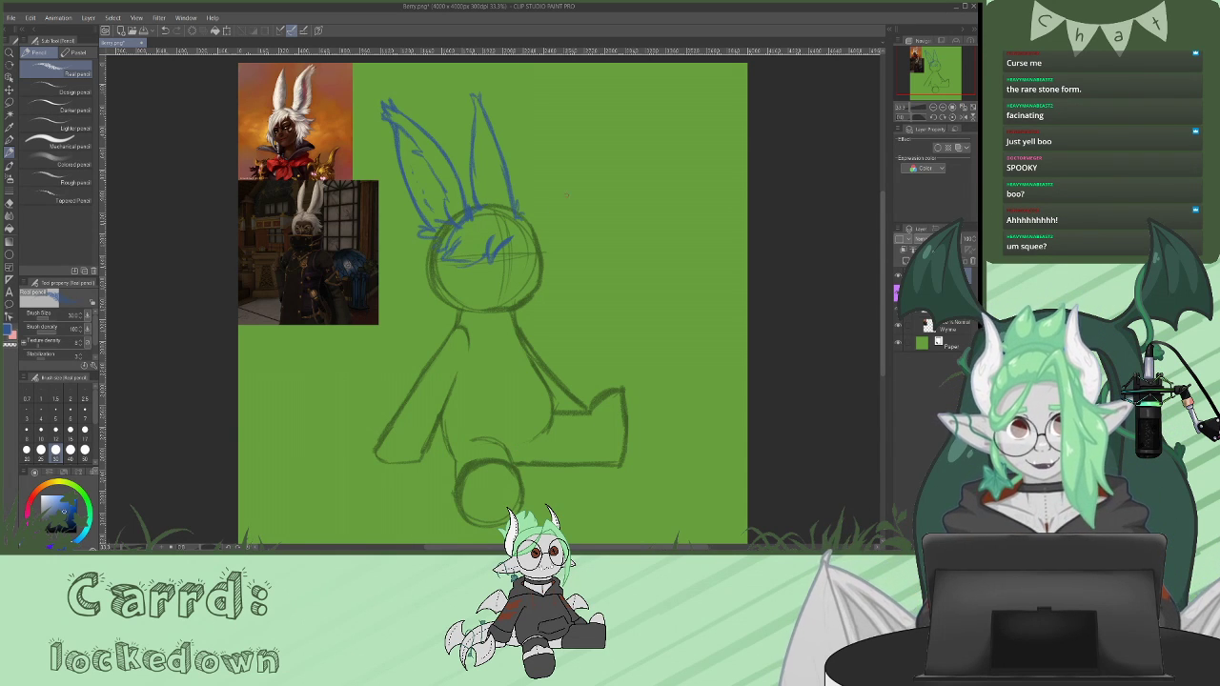
mouse_move(511, 216)
mouse_down()
mouse_move(513, 243)
mouse_move(534, 264)
mouse_move(542, 244)
mouse_move(546, 264)
mouse_up()
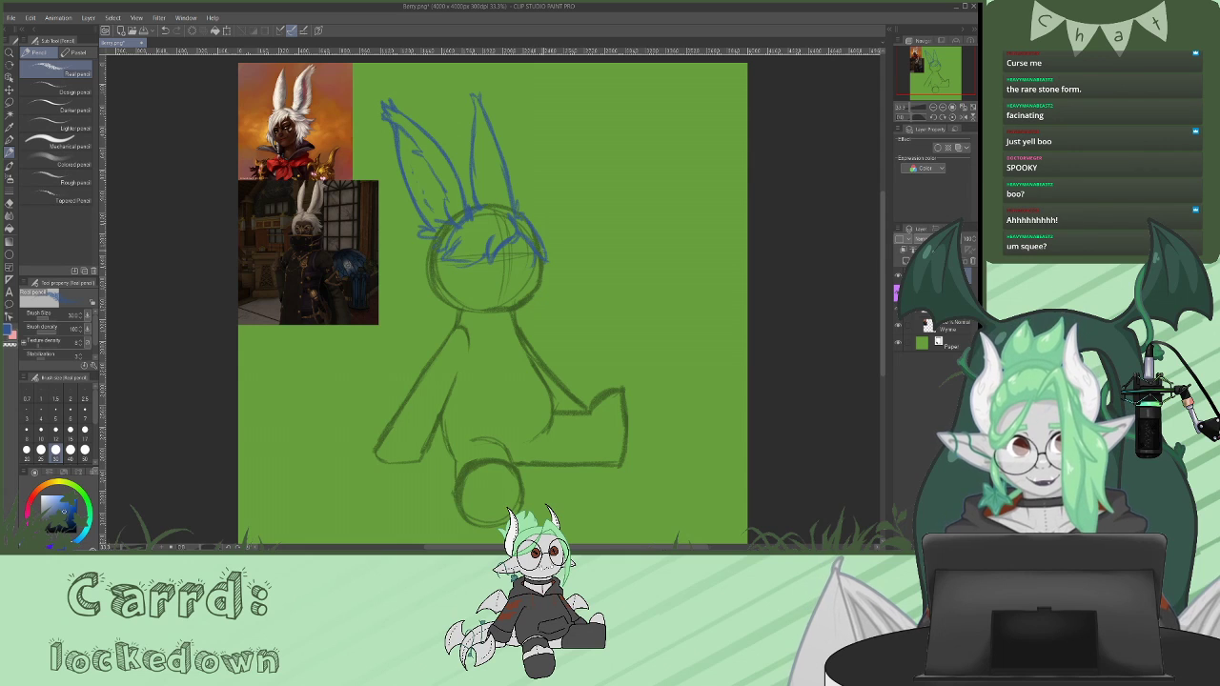
- Sketch spiky tufts of hair down both sides of the head, reaching to jaw level
drag(457, 260, 439, 319)
drag(438, 234, 408, 275)
drag(418, 262, 432, 311)
drag(430, 302, 442, 318)
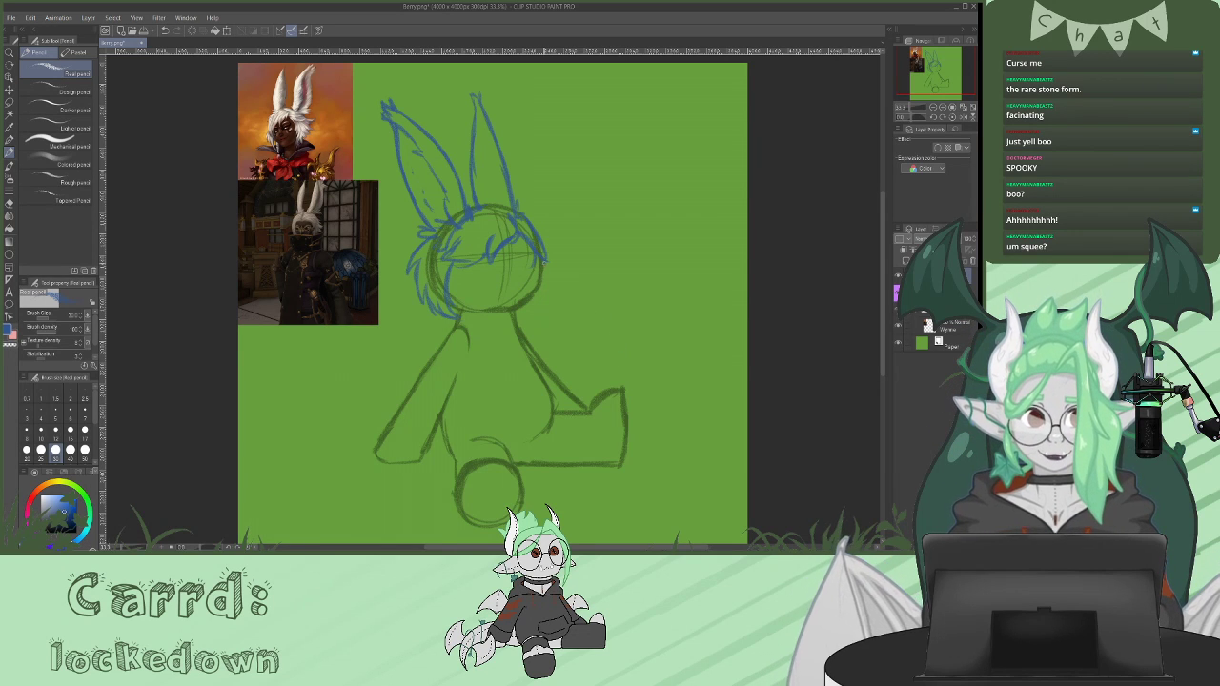
mouse_move(543, 258)
mouse_down()
mouse_move(556, 277)
mouse_move(522, 306)
mouse_move(527, 319)
mouse_up()
drag(527, 307, 516, 311)
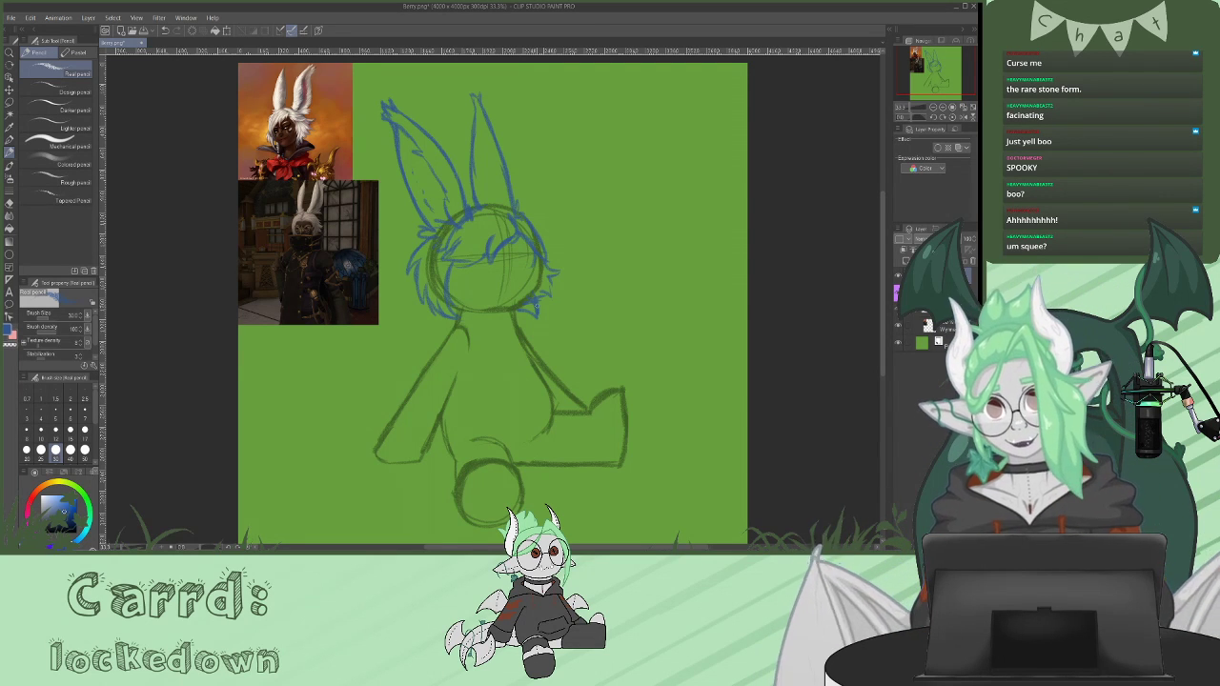
- Sketch two round eyes beneath the bangs, and replace the top of the larger one with a heavy slanted upper lid
mouse_move(487, 268)
mouse_down()
mouse_move(482, 254)
mouse_move(476, 268)
mouse_move(532, 250)
mouse_up()
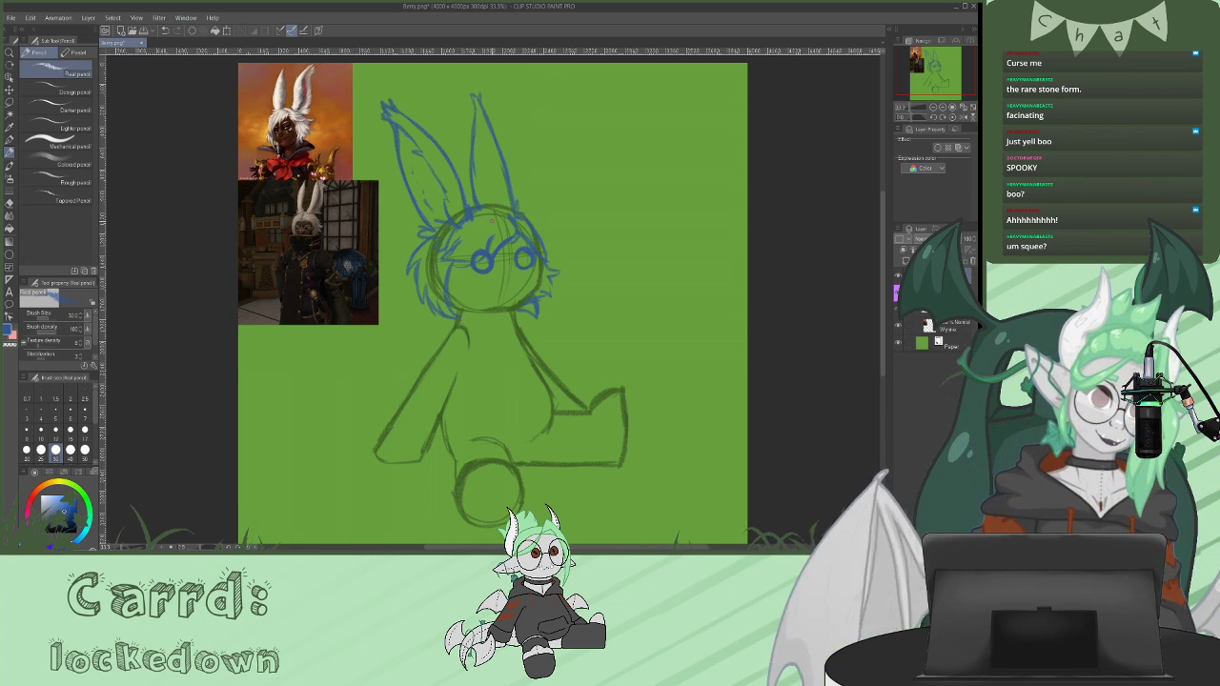
key(e)
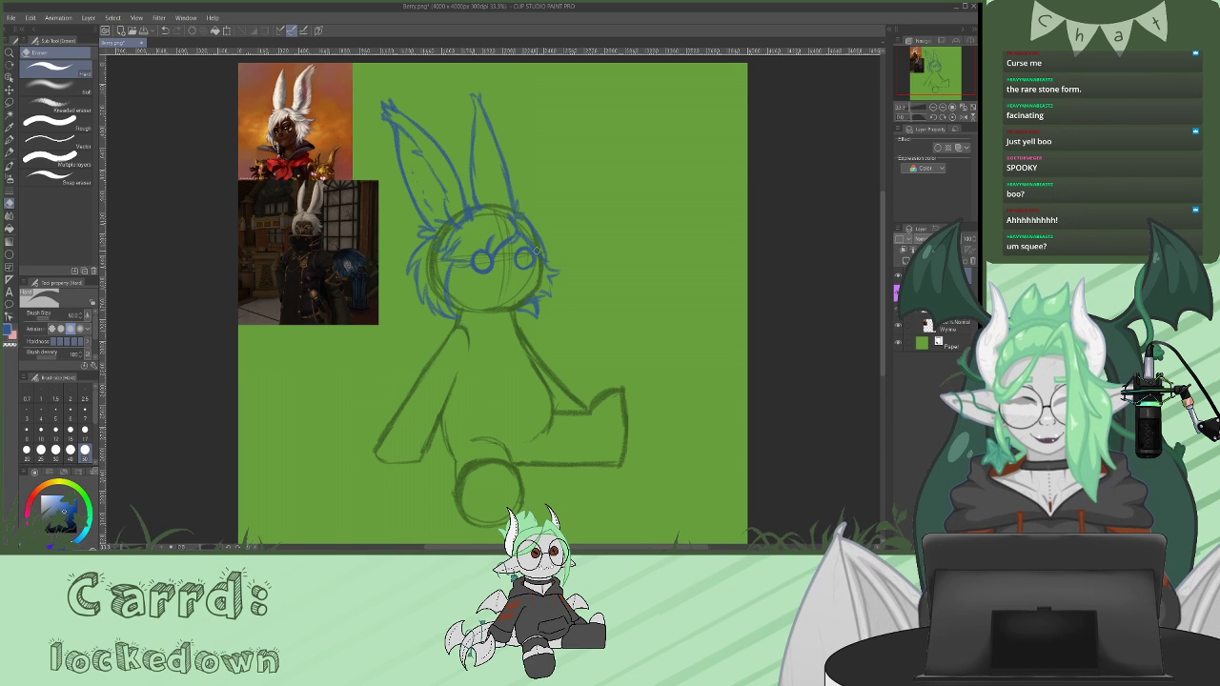
drag(473, 258, 483, 249)
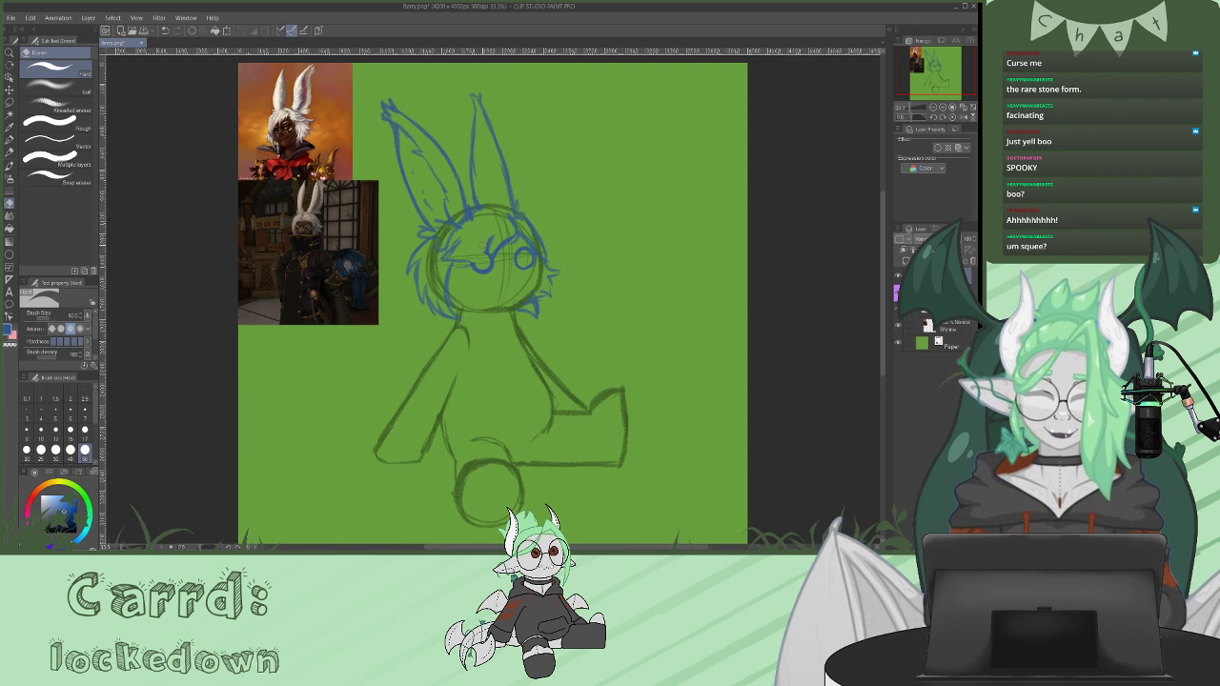
key(p)
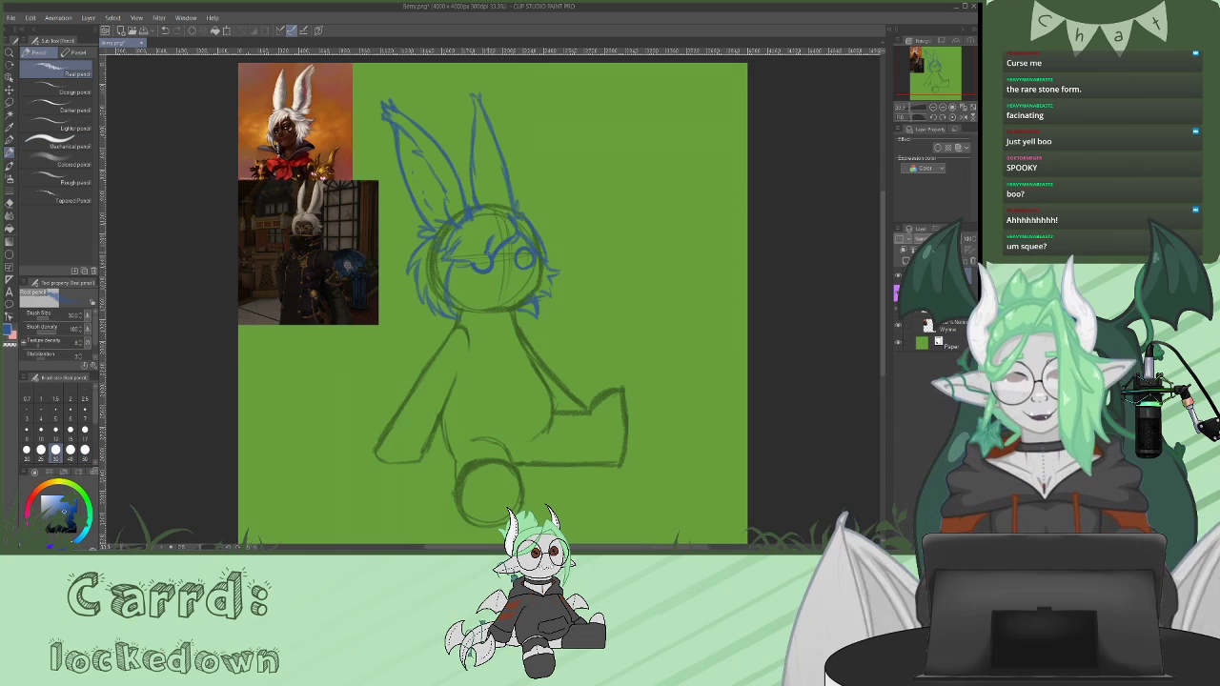
mouse_move(472, 262)
mouse_down()
mouse_move(485, 253)
mouse_move(444, 256)
mouse_up()
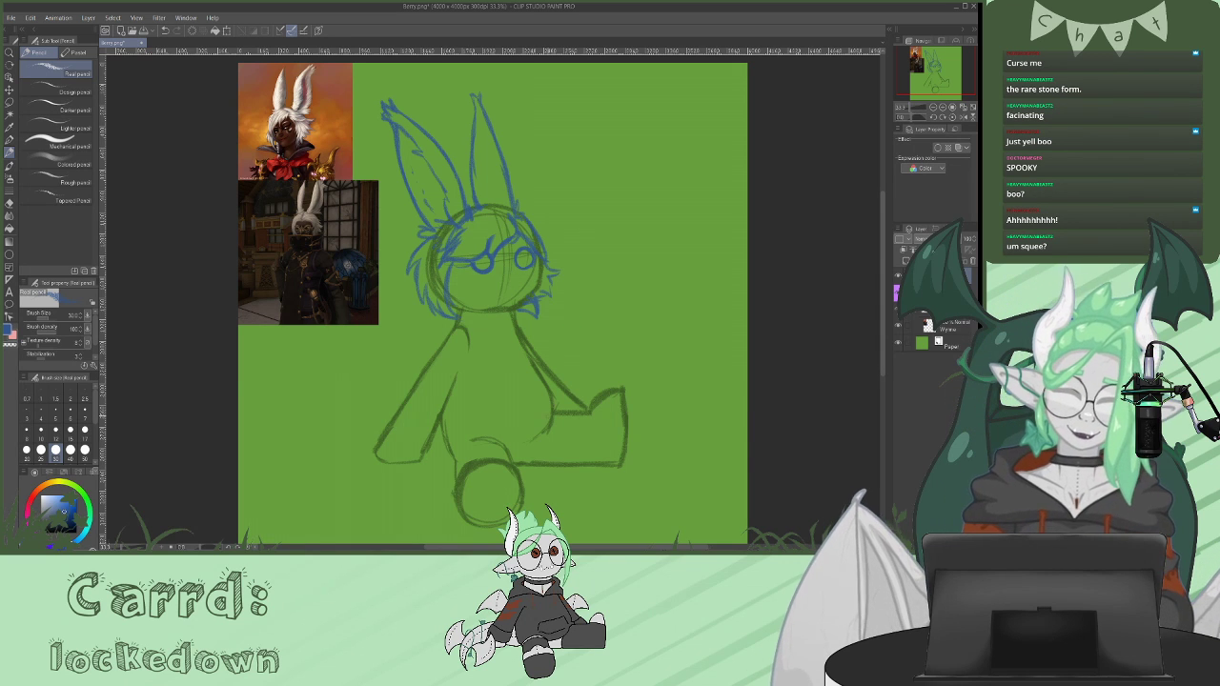
- Fill out the hair tufts beside the jaw and sketch a thin braid hanging down beside the neck
drag(560, 270, 536, 297)
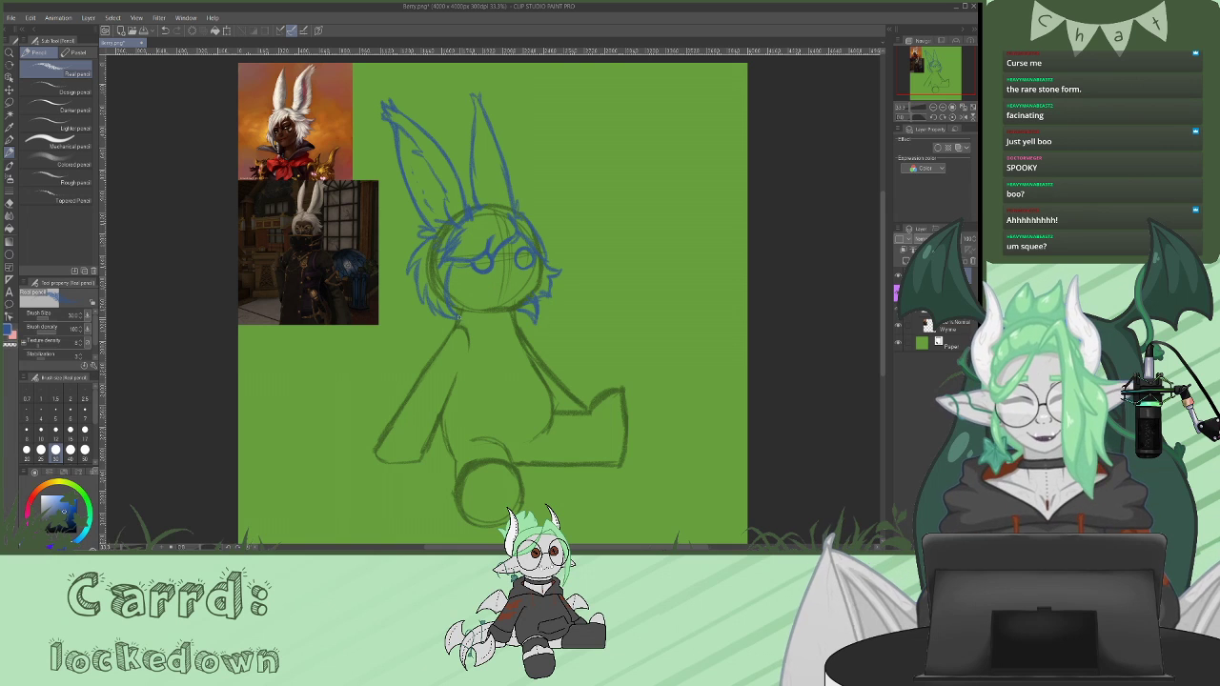
drag(458, 324, 427, 308)
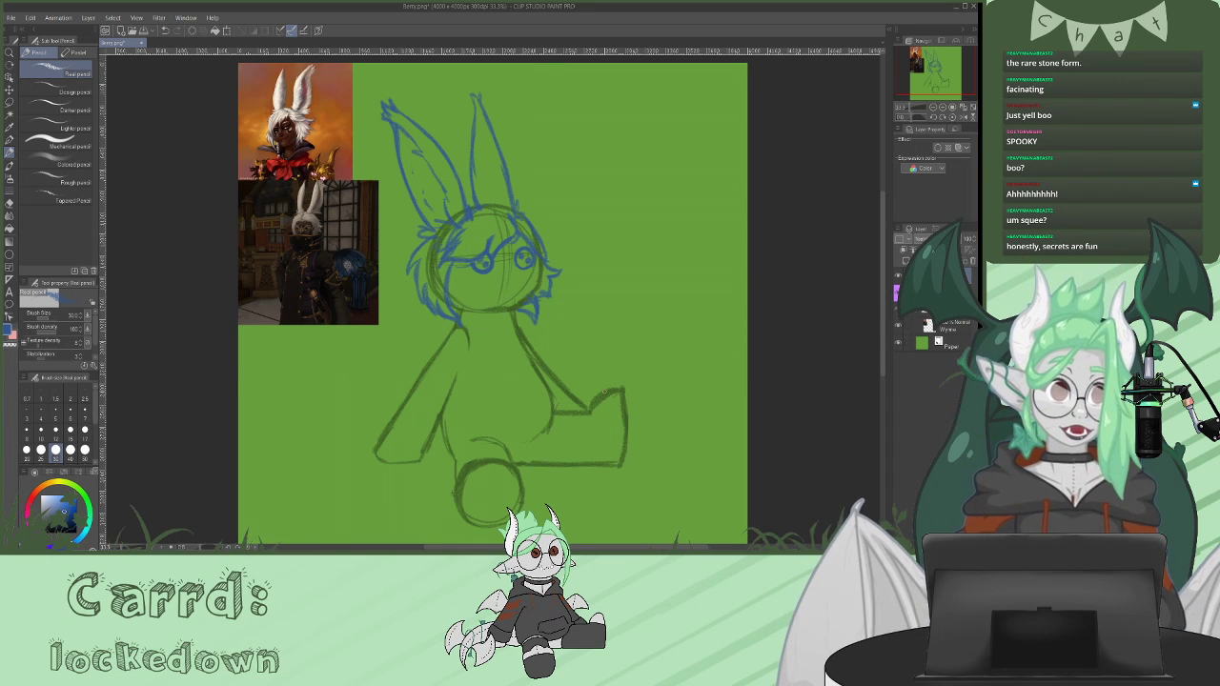
scroll(603, 391, up, 2)
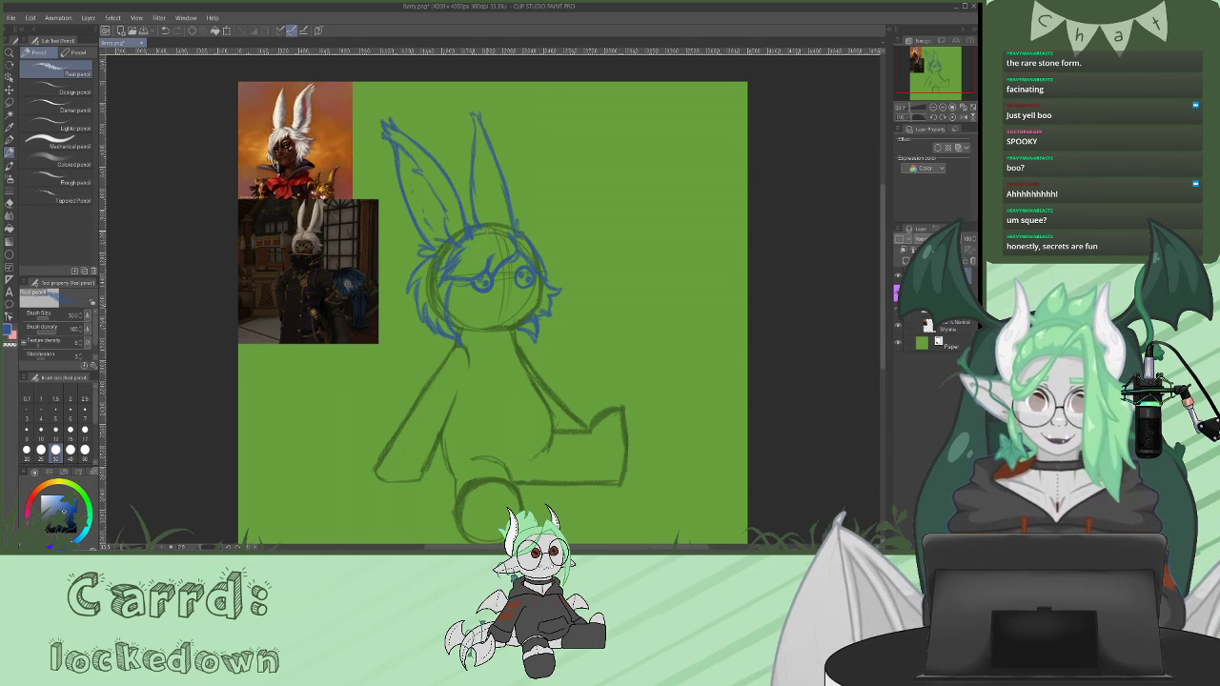
drag(471, 337, 471, 353)
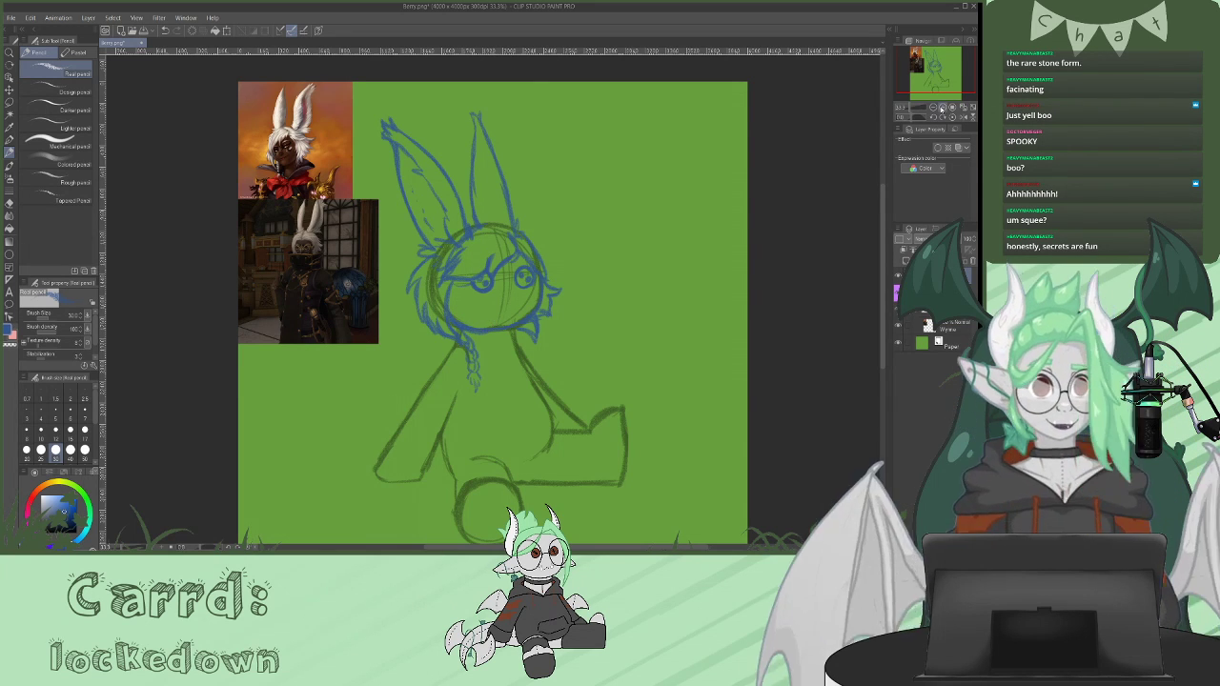
- Add small markings beneath the eyes and sketch a curled cat-like mouth on the lower face
key(ctrl+plus)
key(ctrl+plus)
drag(882, 283, 883, 255)
scroll(882, 256, up, 1)
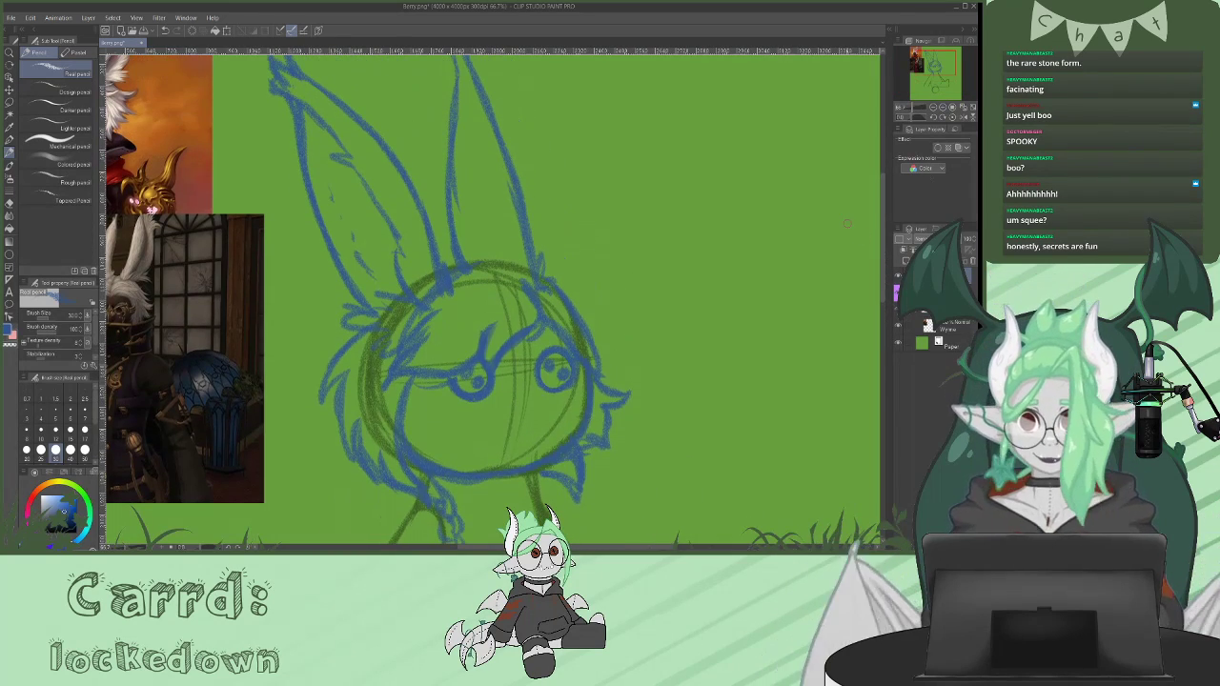
drag(605, 547, 567, 547)
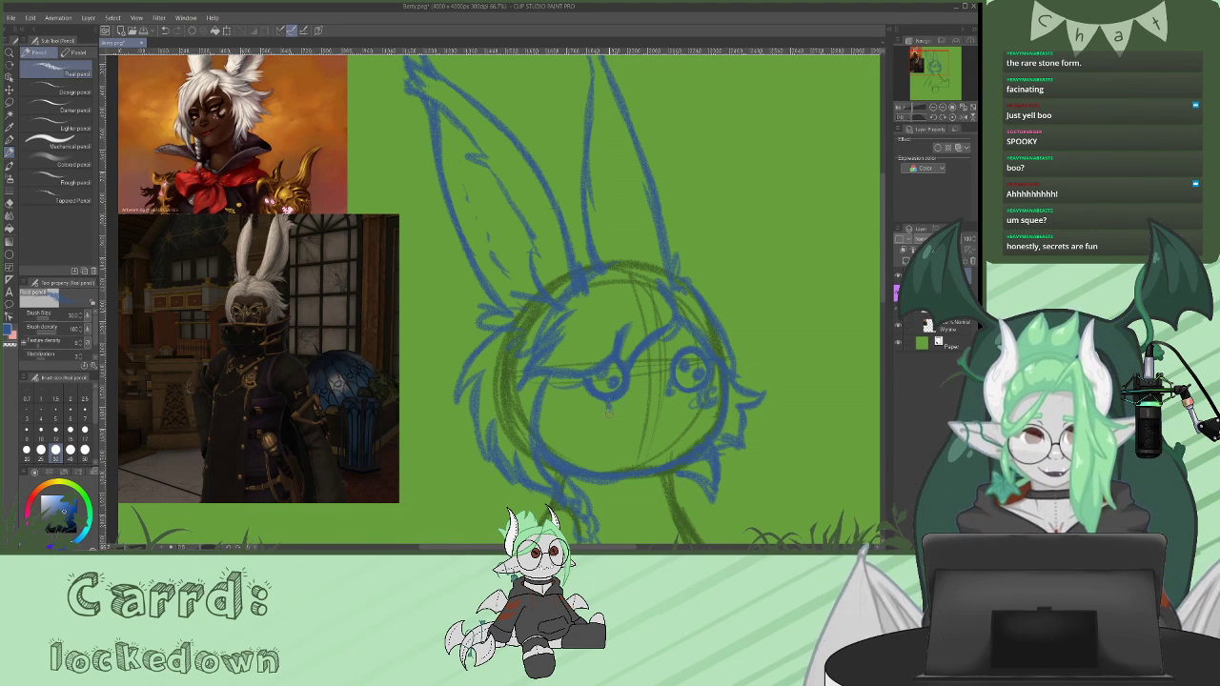
mouse_move(598, 393)
mouse_down()
mouse_move(603, 415)
mouse_move(569, 383)
mouse_move(623, 380)
mouse_up()
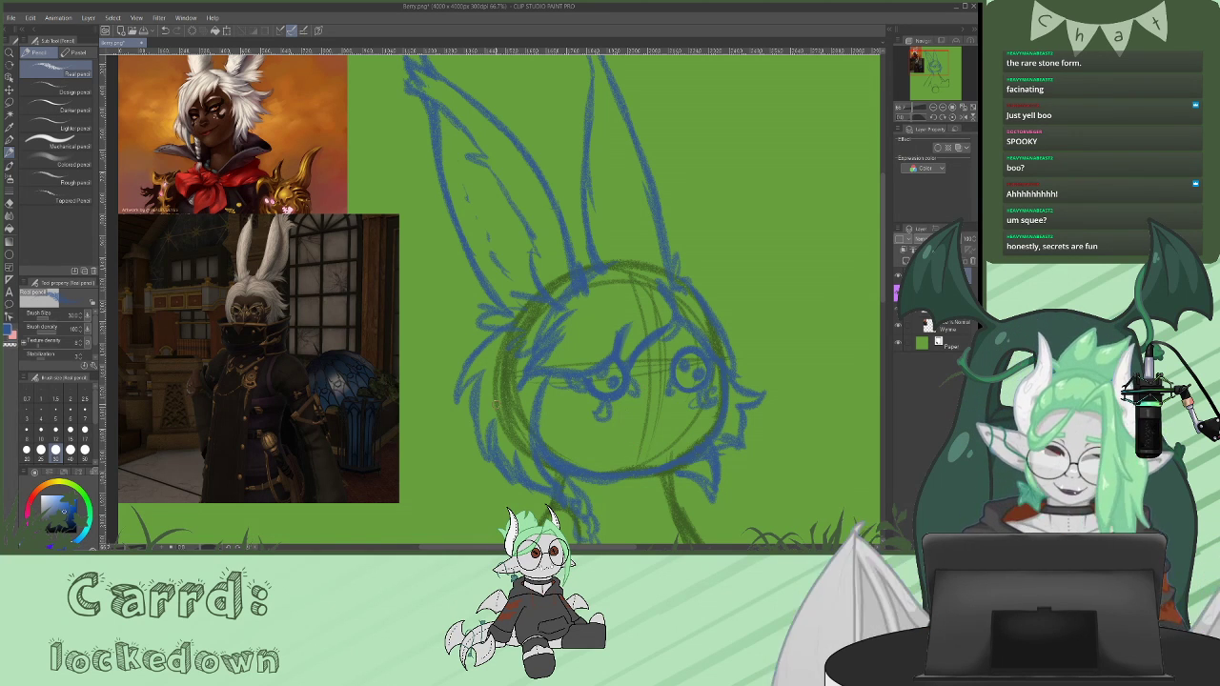
mouse_move(621, 436)
mouse_down()
mouse_move(673, 435)
mouse_move(655, 441)
mouse_up()
mouse_move(629, 425)
mouse_down()
mouse_move(619, 435)
mouse_move(673, 434)
mouse_move(659, 442)
mouse_up()
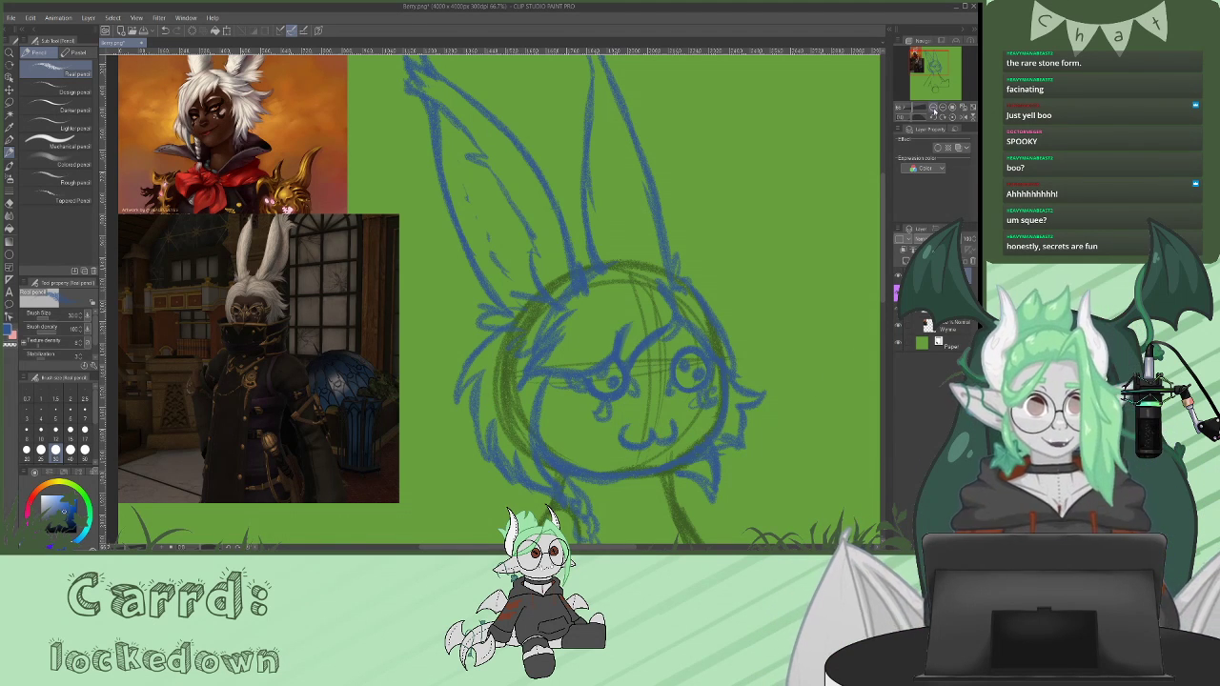
- Create a new layer and sketch the clothing outline along both sides of the torso and around the outstretched leg up to the ankle
click(934, 111)
click(934, 110)
click(934, 111)
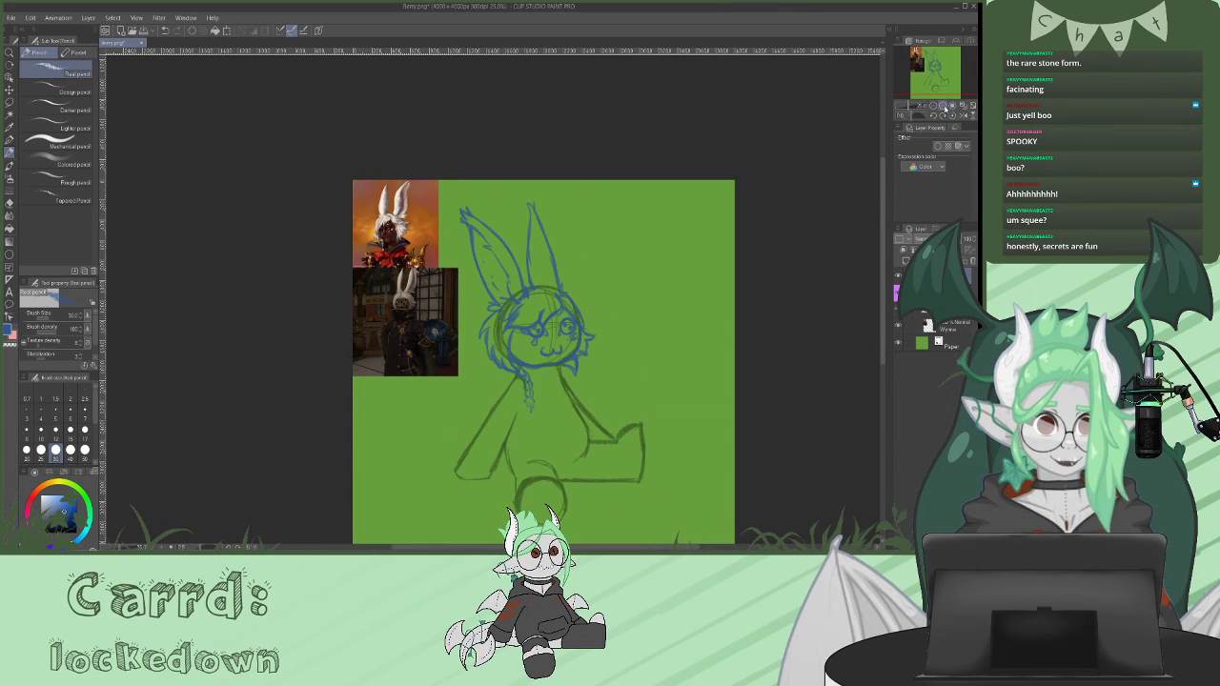
click(942, 106)
click(906, 262)
drag(883, 252, 885, 291)
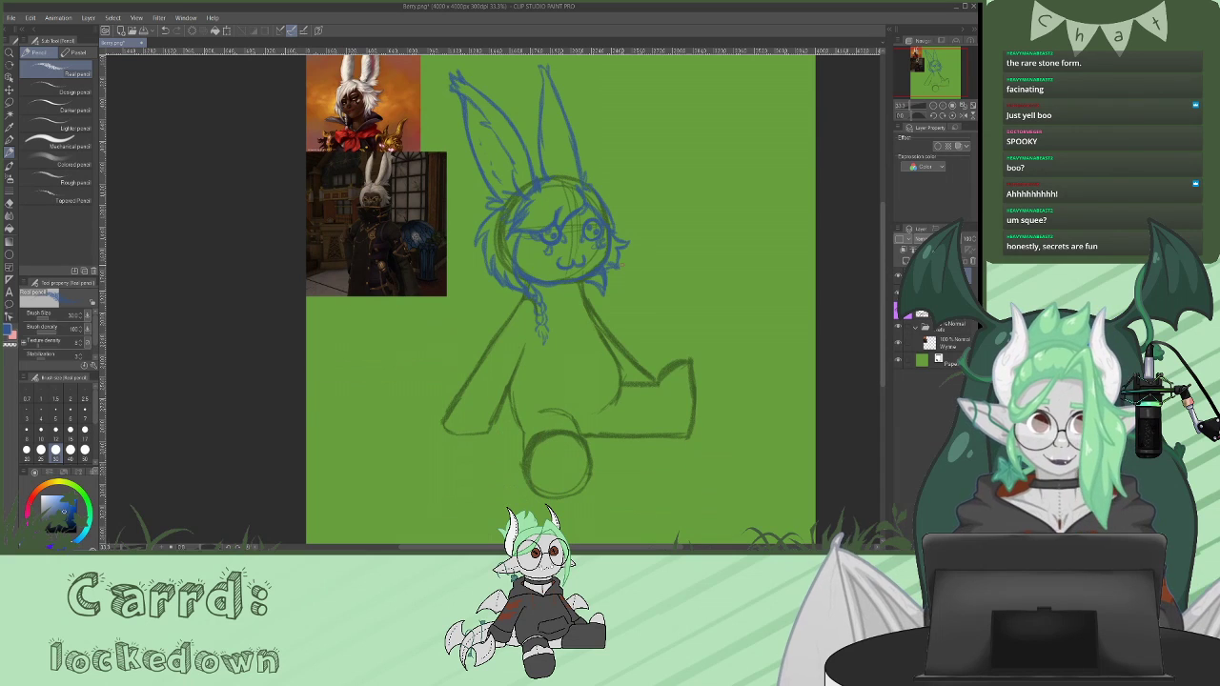
mouse_move(539, 274)
mouse_down()
mouse_move(587, 270)
mouse_move(616, 384)
mouse_up()
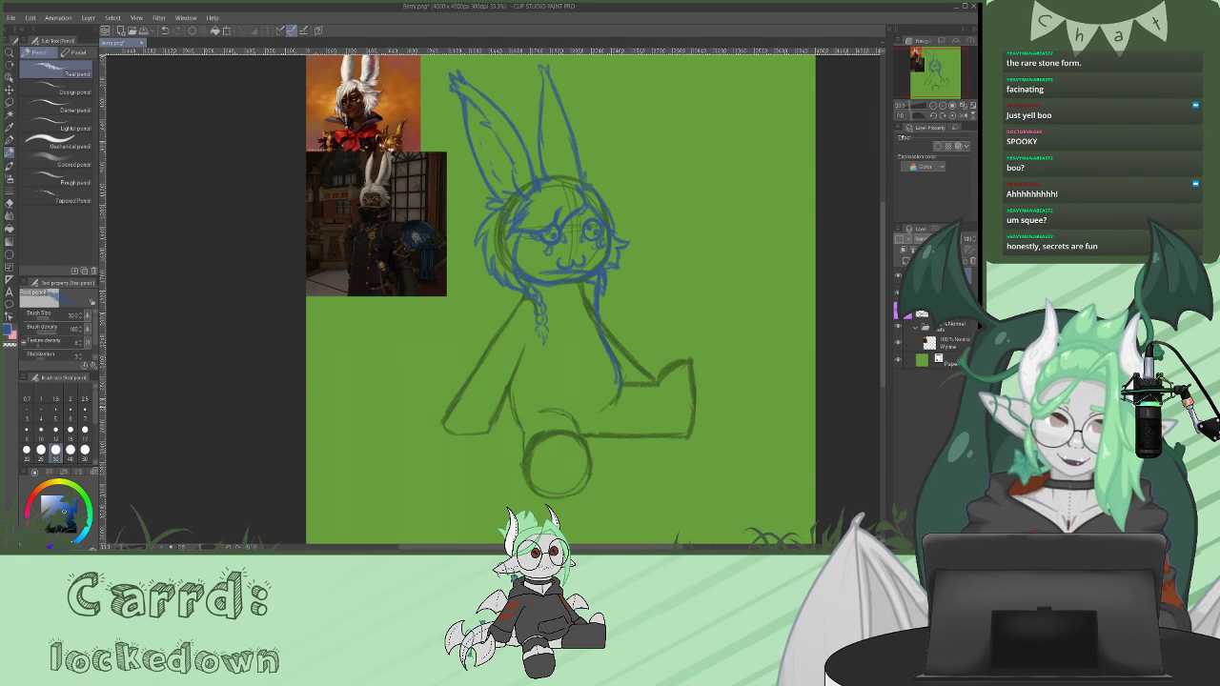
mouse_move(619, 375)
mouse_down()
mouse_move(653, 379)
mouse_move(644, 434)
mouse_move(589, 446)
mouse_up()
drag(508, 389, 525, 450)
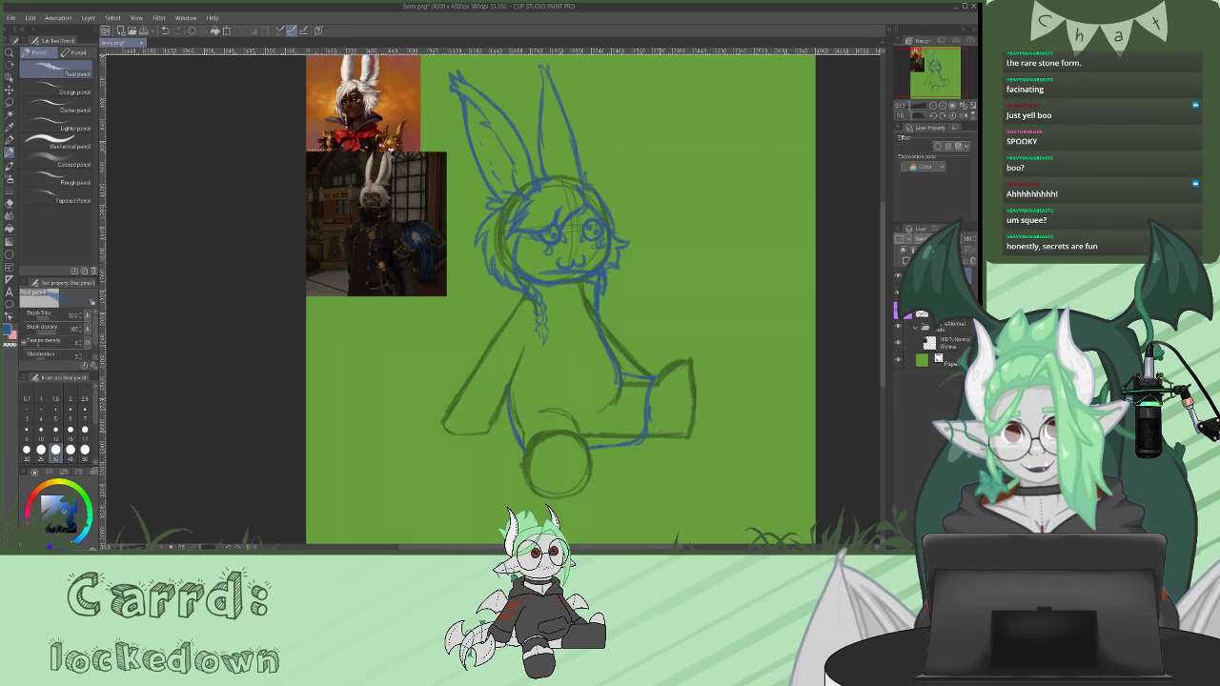
- Sketch the sleeve around the lowered arm down to its cuff, and rework the outline at the neck
mouse_move(591, 271)
mouse_down()
mouse_move(525, 268)
mouse_move(445, 404)
mouse_move(494, 427)
mouse_up()
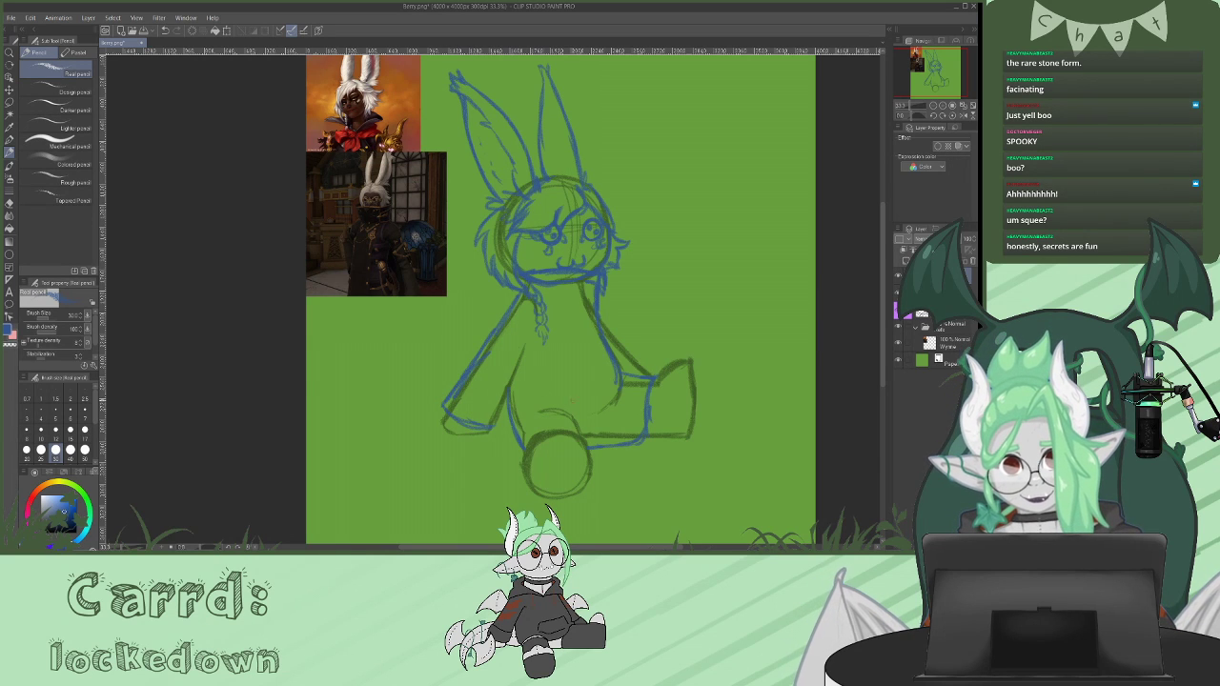
drag(519, 362, 510, 377)
drag(529, 331, 515, 364)
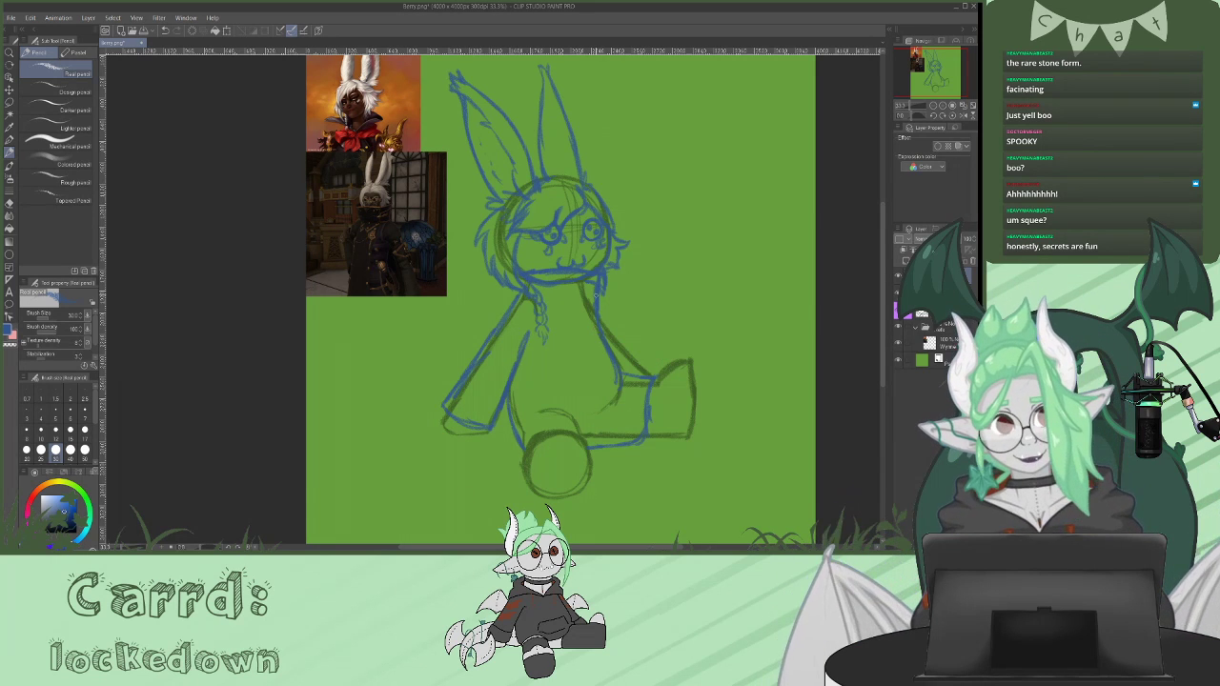
drag(593, 278, 590, 302)
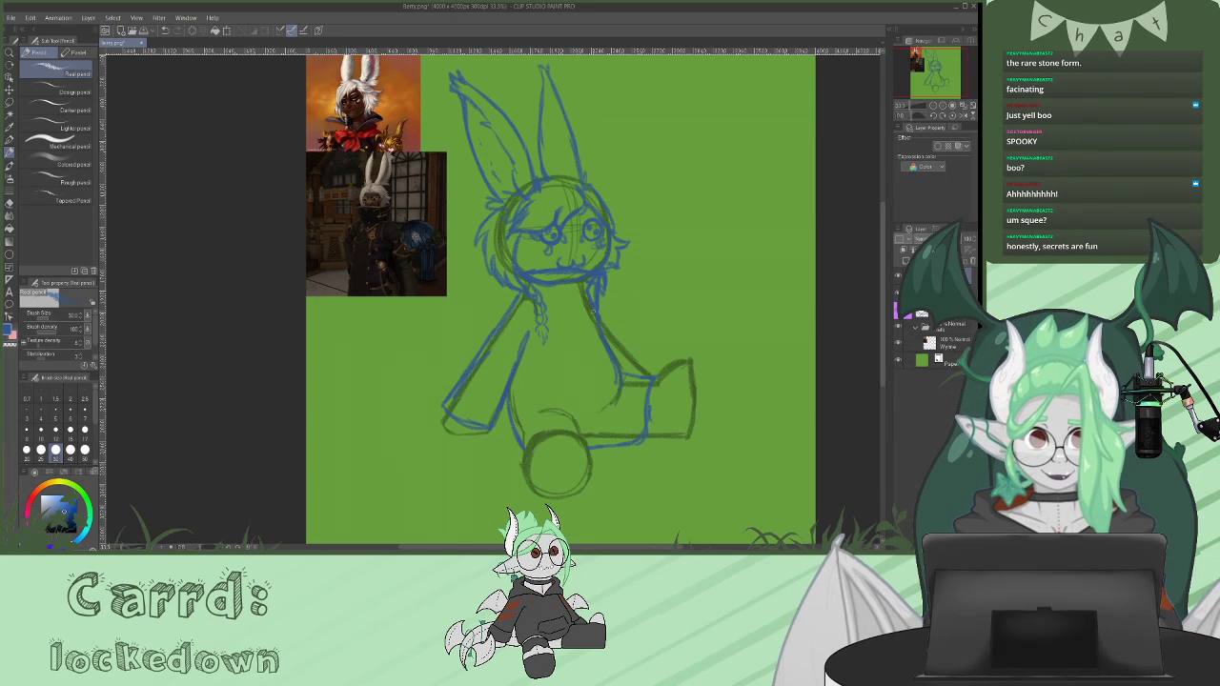
click(10, 203)
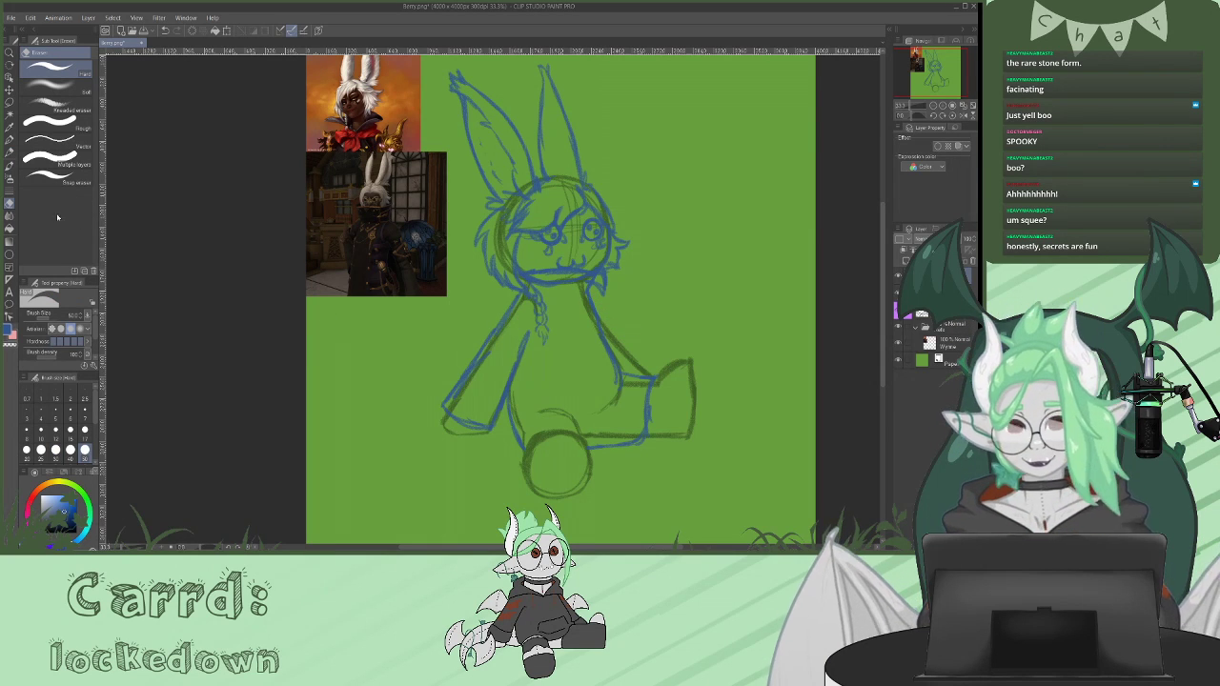
click(10, 143)
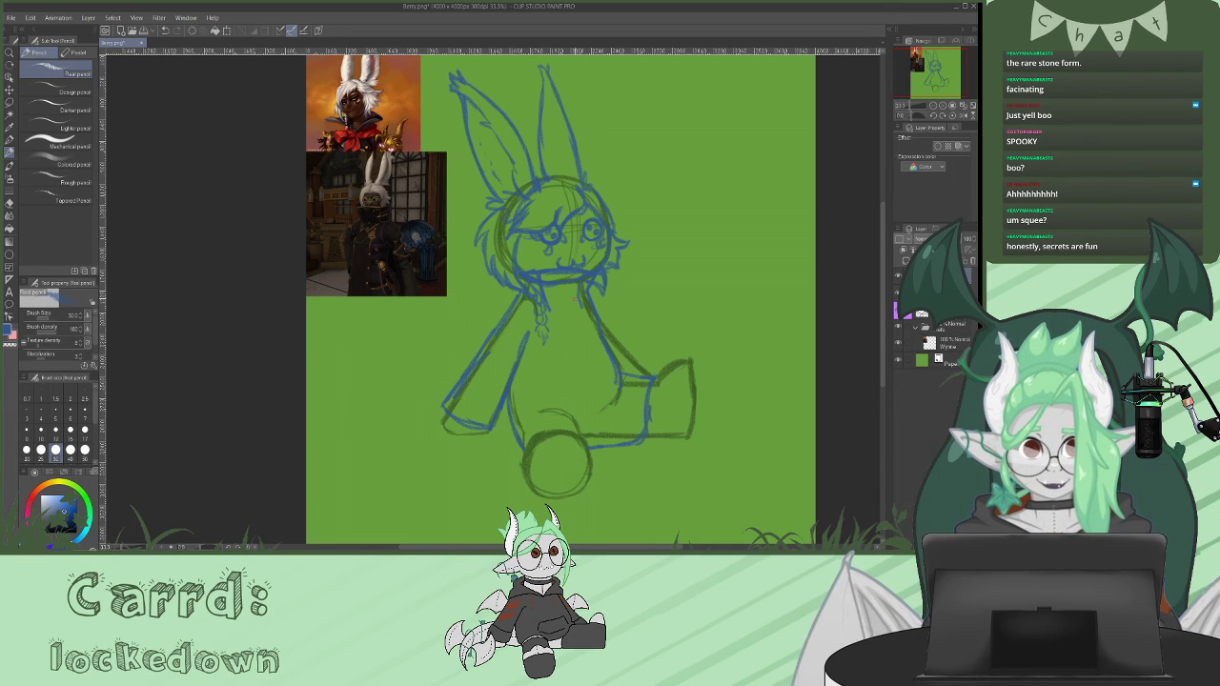
- Sketch the coat's collar, shoulder seams and inner edge along the torso, adding a front opening with a row of buttons
drag(556, 308, 587, 305)
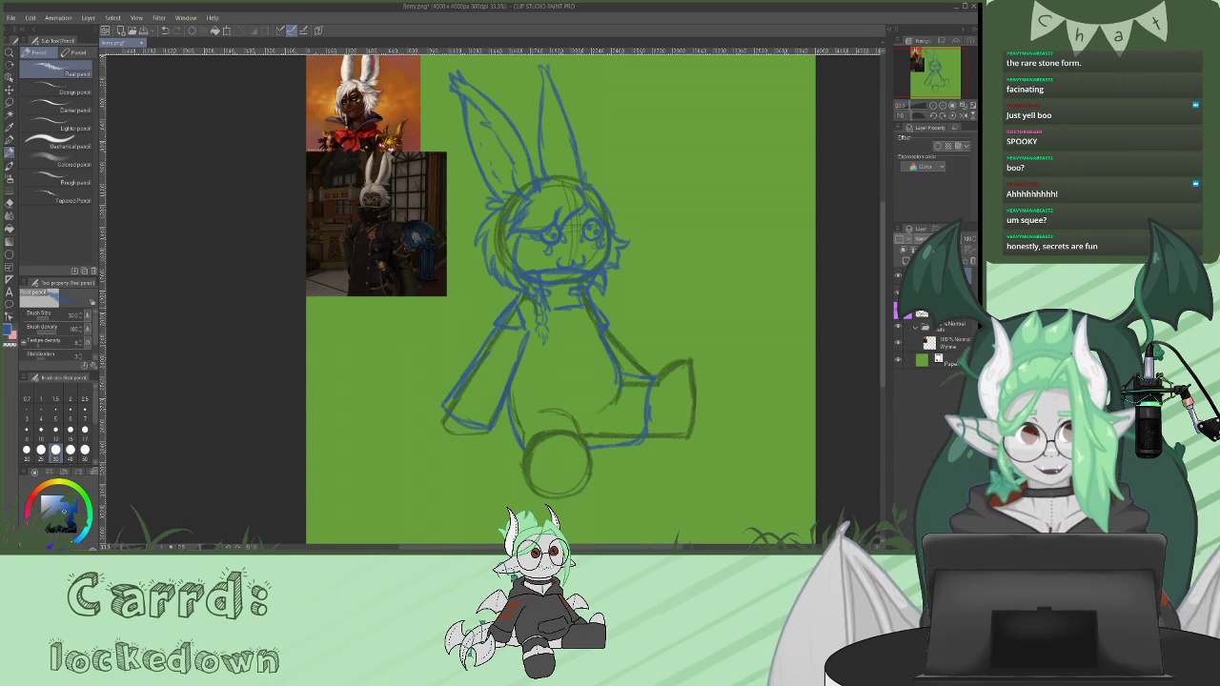
mouse_move(584, 308)
mouse_down()
mouse_move(615, 389)
mouse_move(647, 397)
mouse_up()
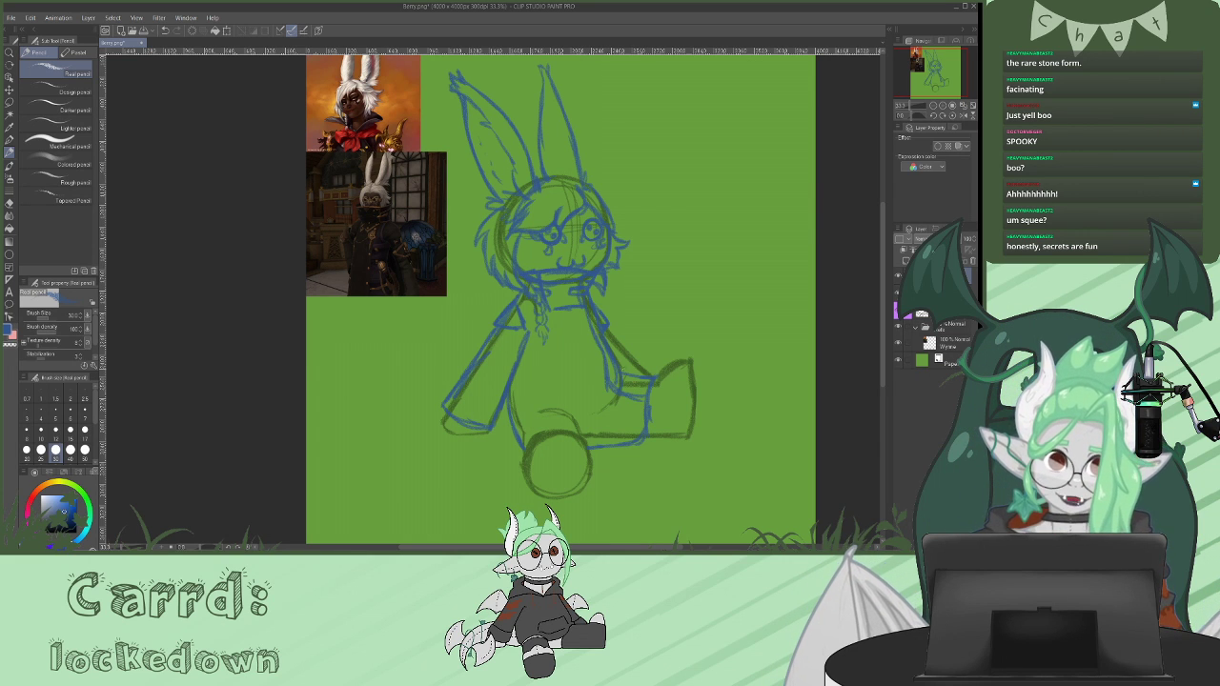
mouse_move(556, 311)
mouse_down()
mouse_move(562, 384)
mouse_move(585, 431)
mouse_up()
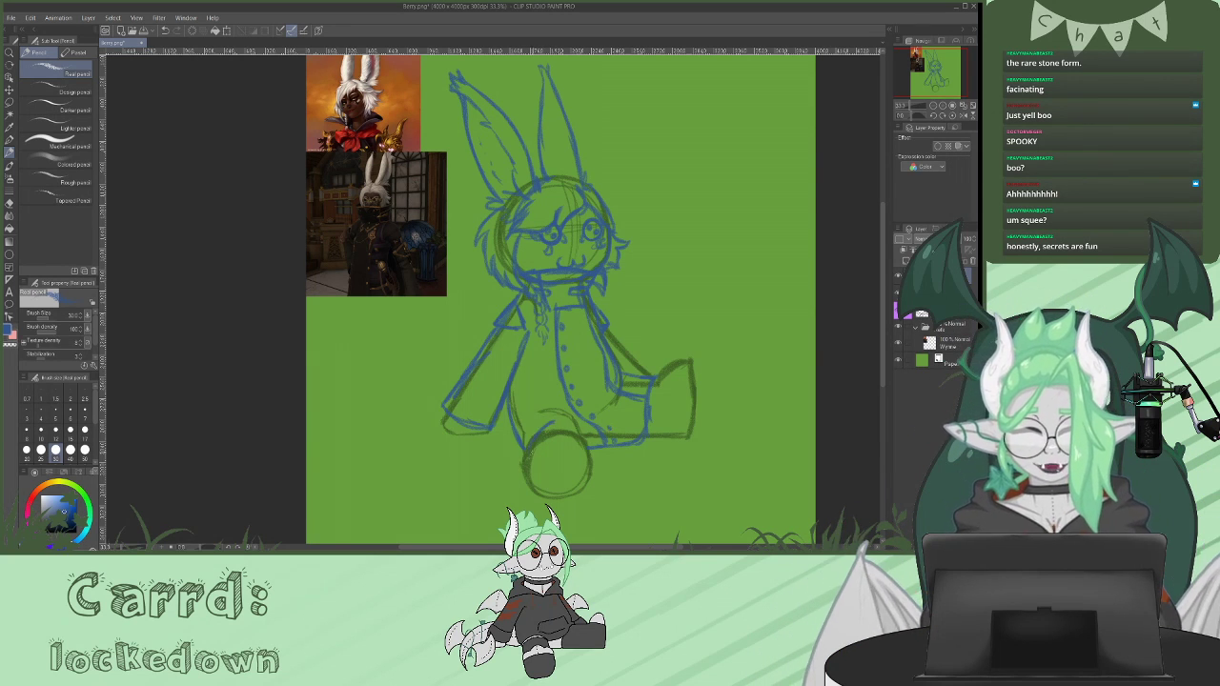
- Outline the front foot's round sole and sketch toe beans and a paw pad on it
mouse_move(548, 434)
mouse_down()
mouse_move(576, 421)
mouse_move(588, 463)
mouse_move(574, 500)
mouse_move(563, 498)
mouse_up()
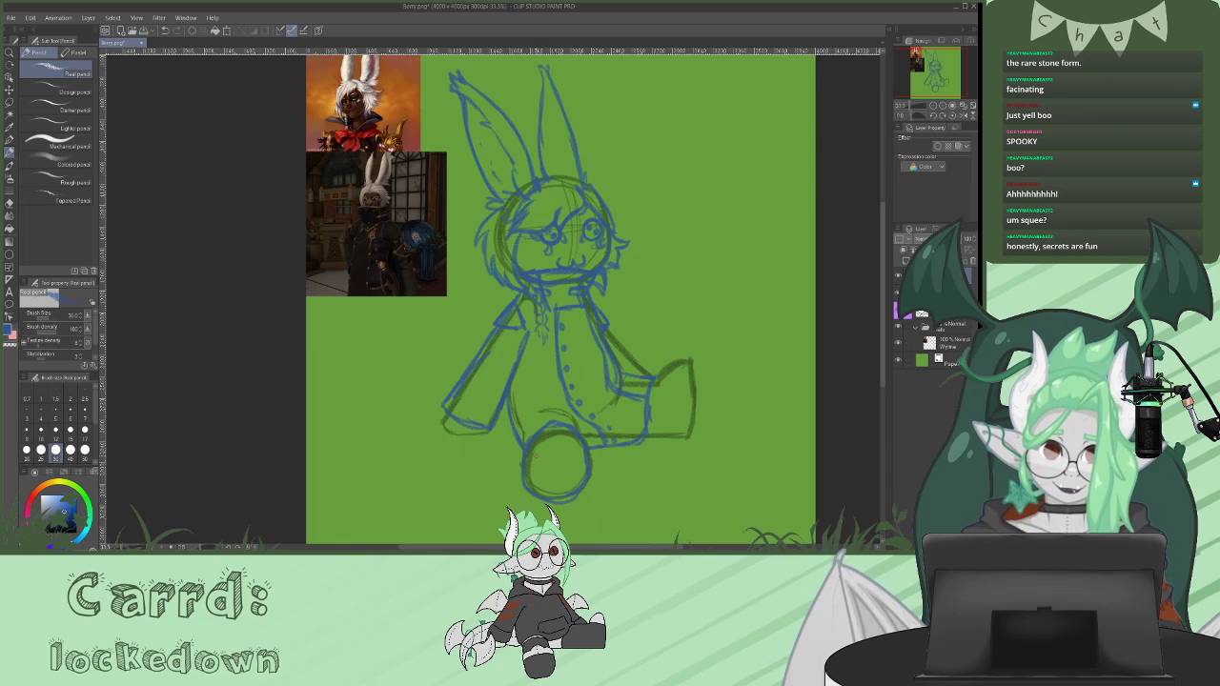
mouse_move(535, 456)
mouse_down()
mouse_move(560, 437)
mouse_move(576, 452)
mouse_move(571, 436)
mouse_move(539, 444)
mouse_up()
mouse_move(538, 459)
mouse_down()
mouse_move(546, 444)
mouse_move(574, 480)
mouse_move(544, 485)
mouse_move(570, 486)
mouse_up()
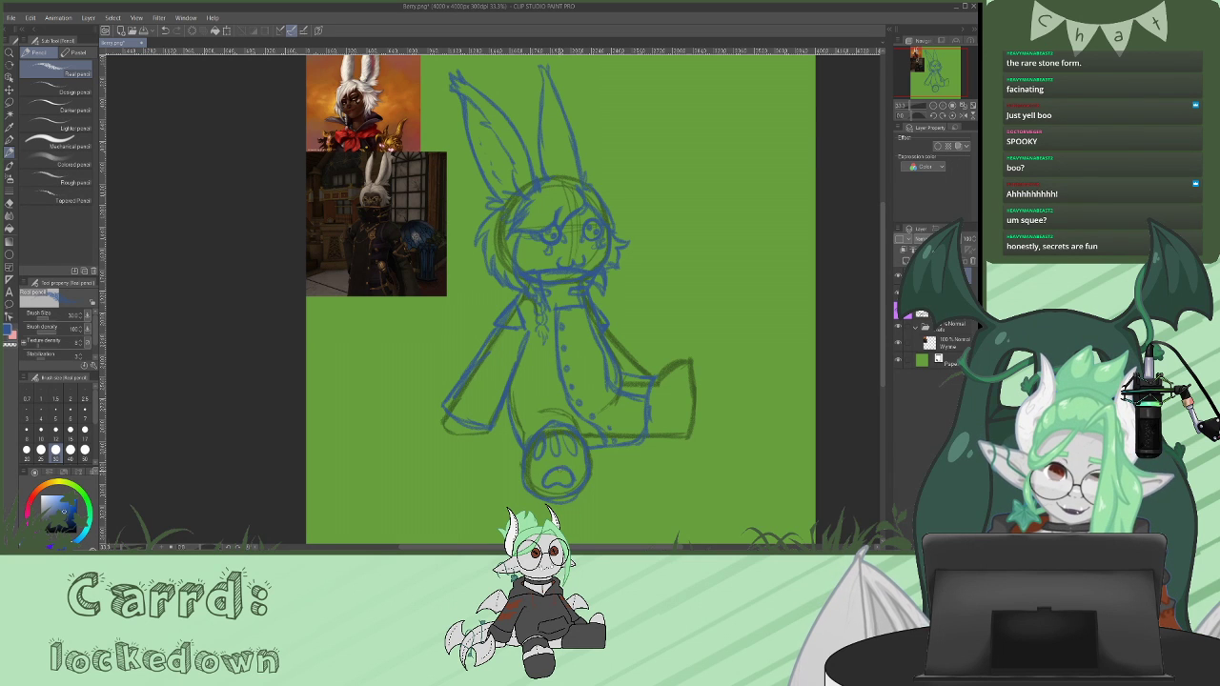
- Merge the blue sketch layers and lower the sketch's opacity, with a new empty layer above for the line art
drag(880, 284, 880, 268)
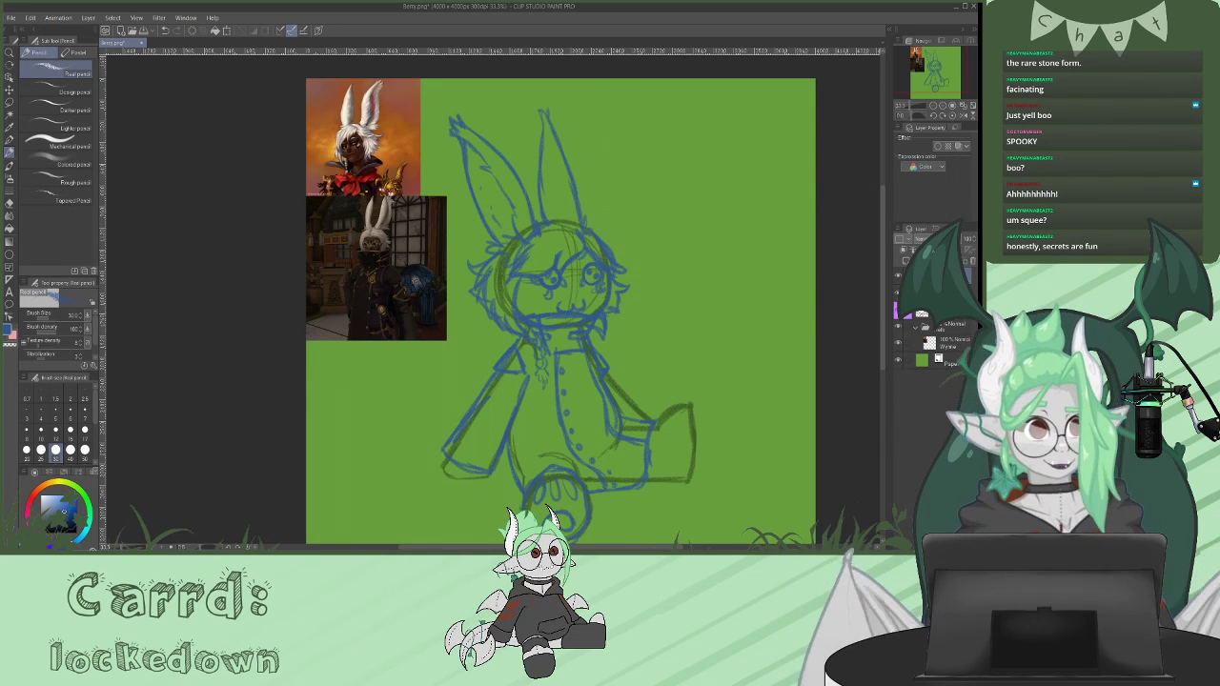
click(949, 239)
click(967, 239)
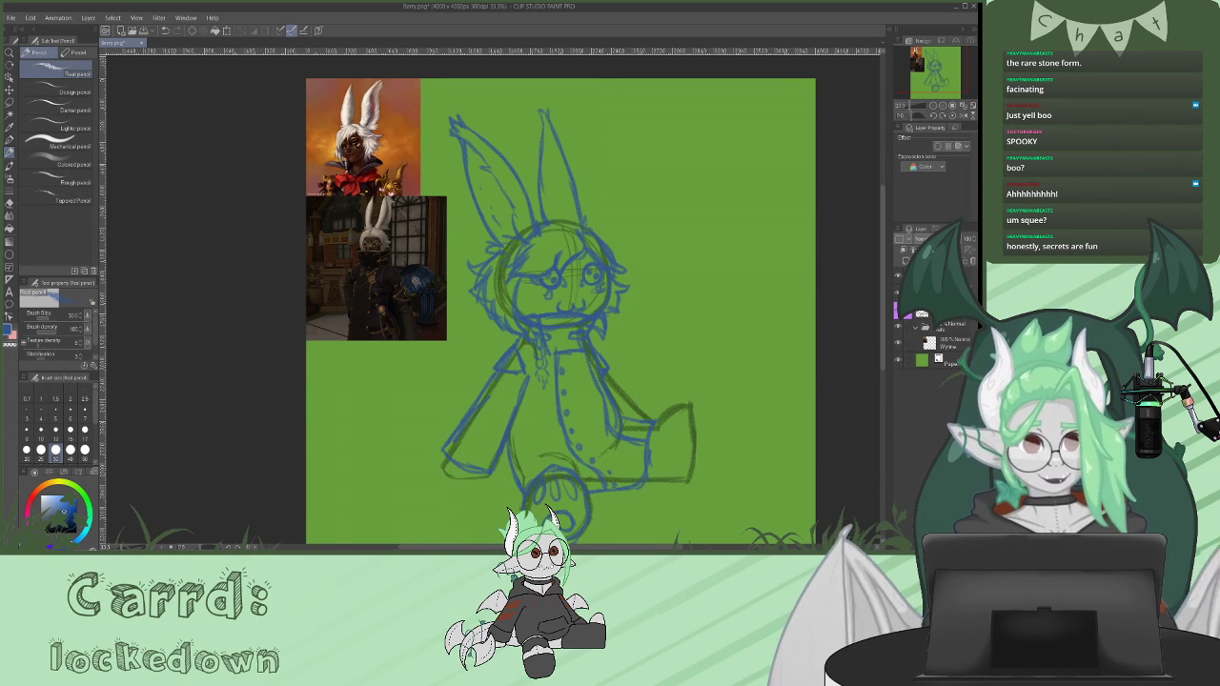
key(e)
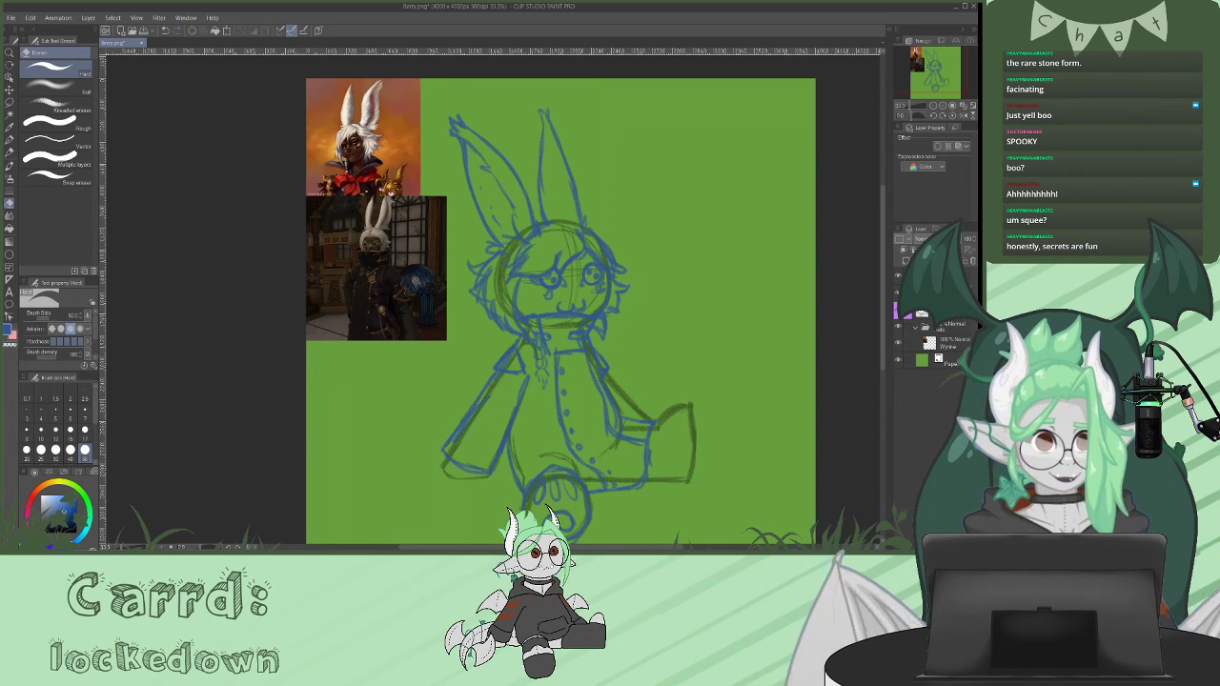
key(ctrl+e)
click(950, 240)
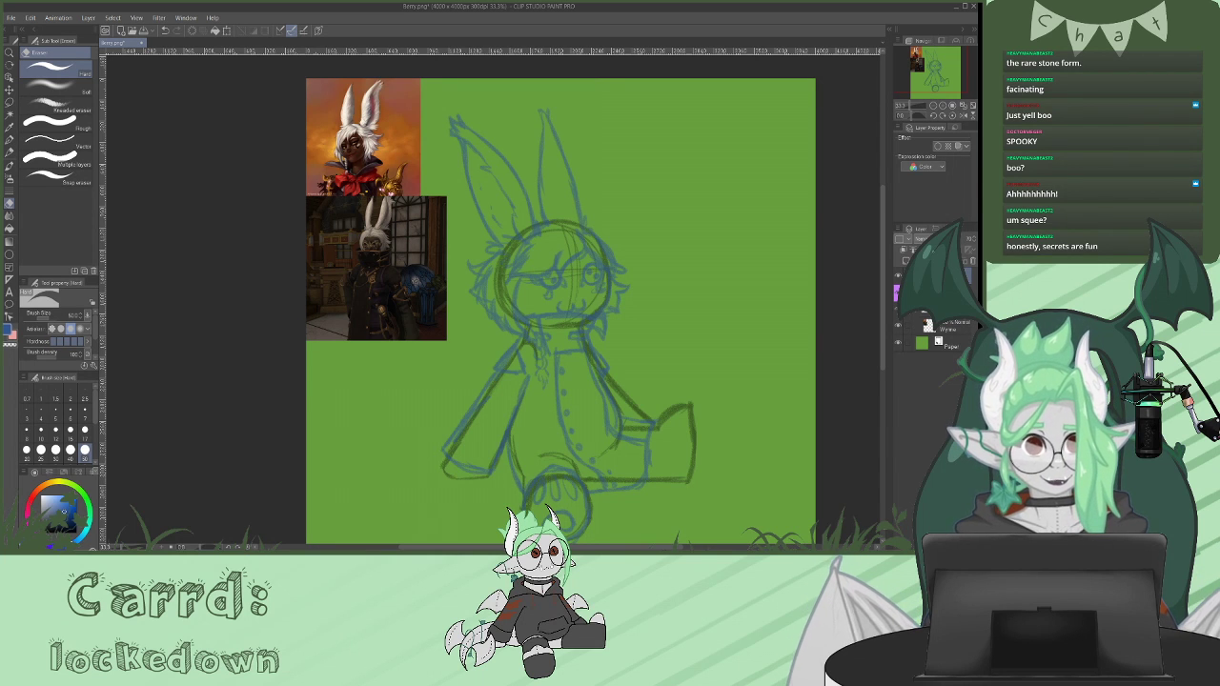
click(906, 261)
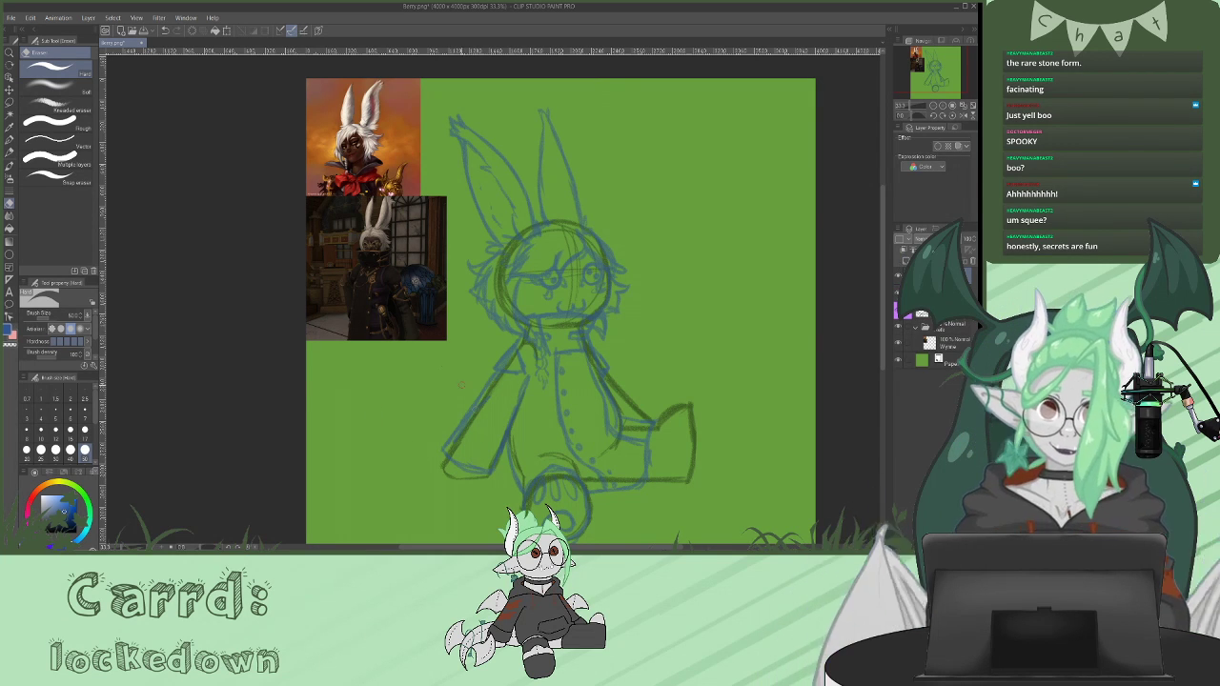
- Ink the bent ear's outline, tufted tip, inner edge and fluffy base in near-white with the Textured pen
click(10, 139)
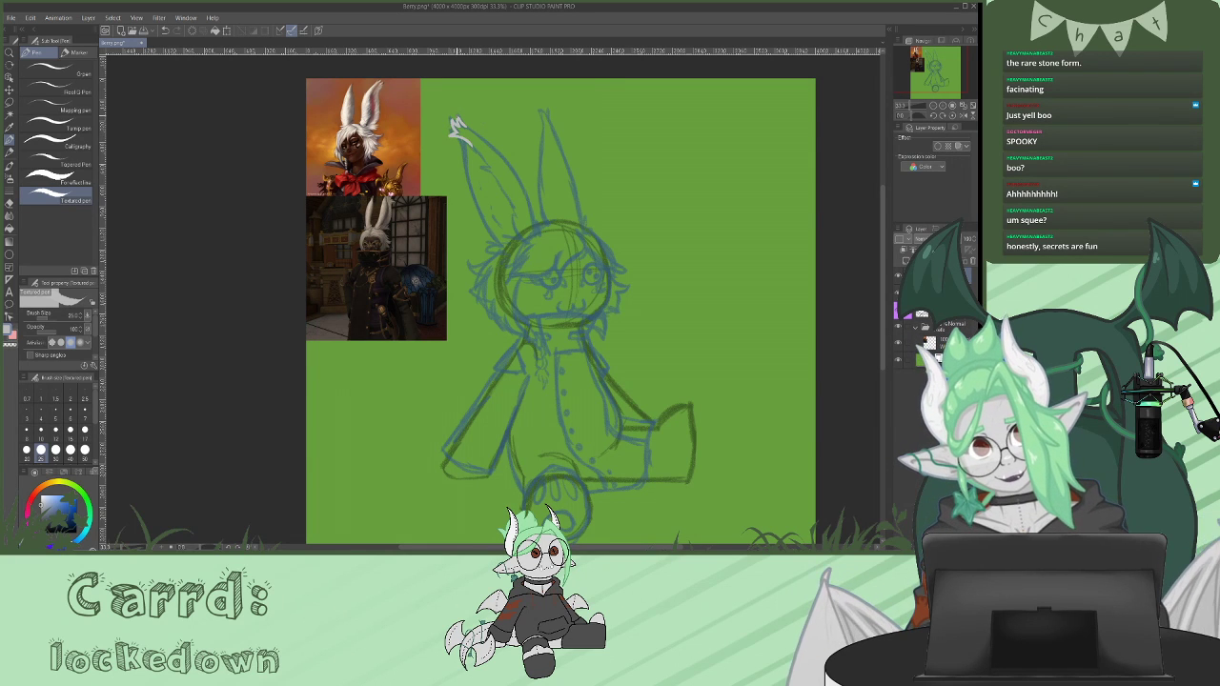
drag(456, 124, 503, 254)
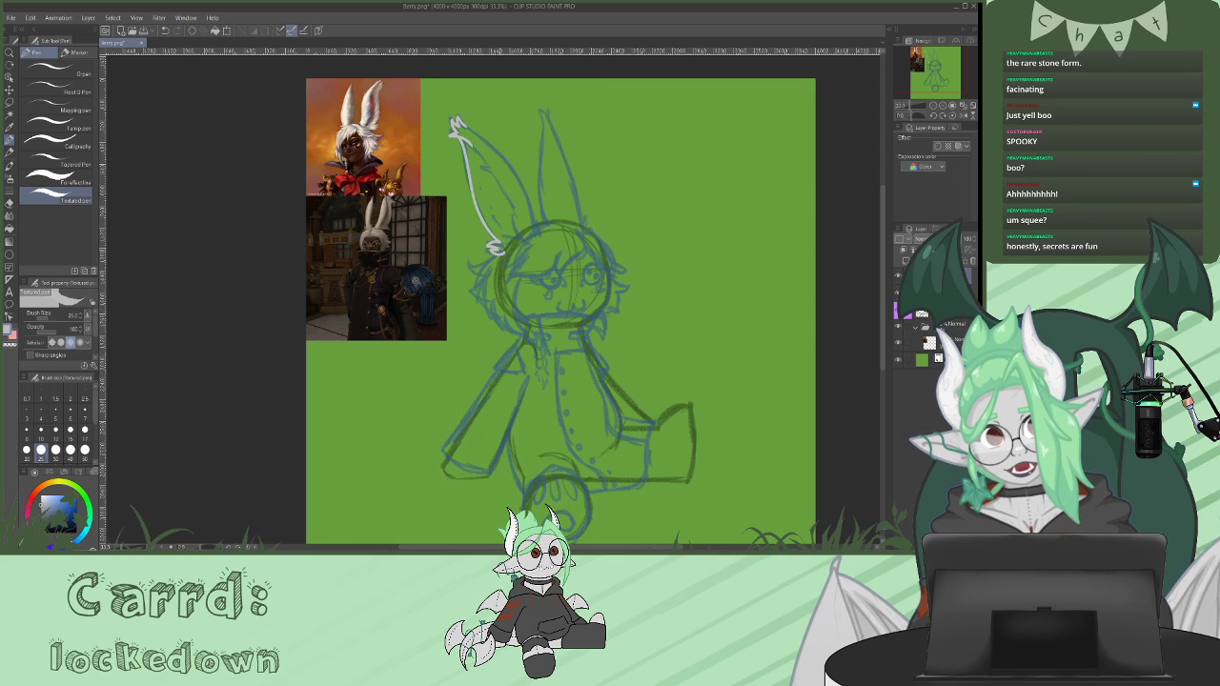
mouse_move(459, 122)
mouse_down()
mouse_move(524, 181)
mouse_move(536, 234)
mouse_up()
drag(469, 143, 515, 221)
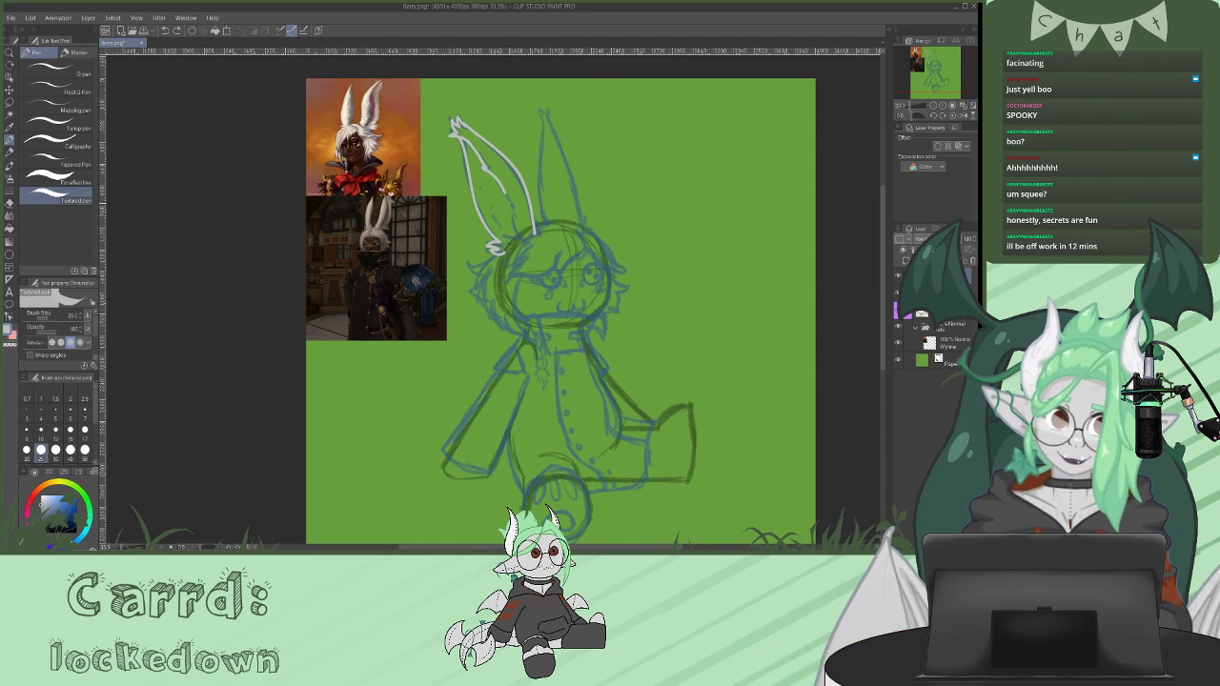
mouse_move(515, 217)
mouse_down()
mouse_move(520, 239)
mouse_move(505, 247)
mouse_up()
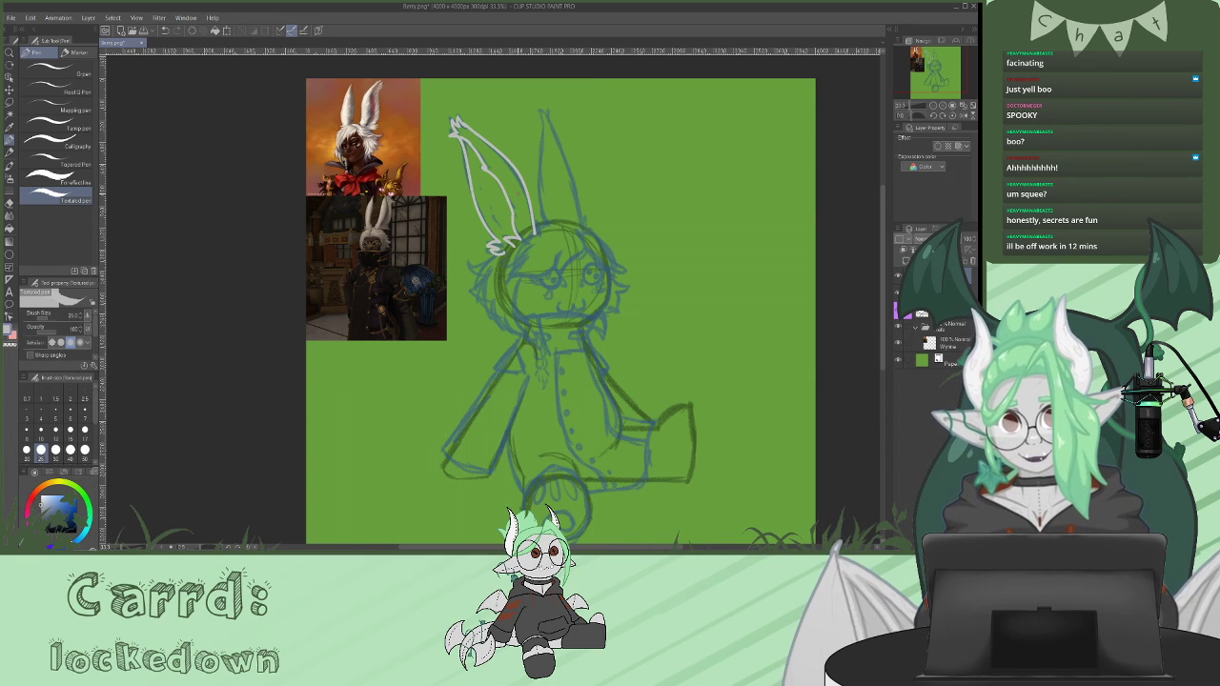
drag(514, 245, 503, 251)
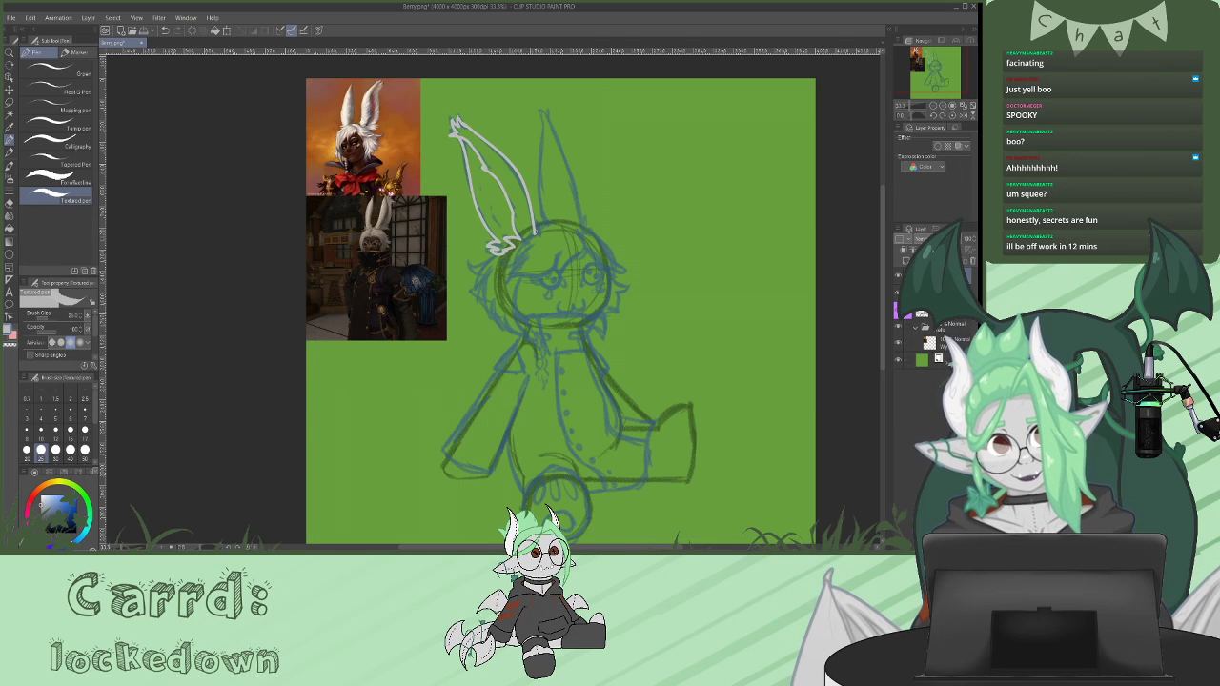
mouse_move(525, 243)
mouse_down()
mouse_move(554, 221)
mouse_move(586, 240)
mouse_up()
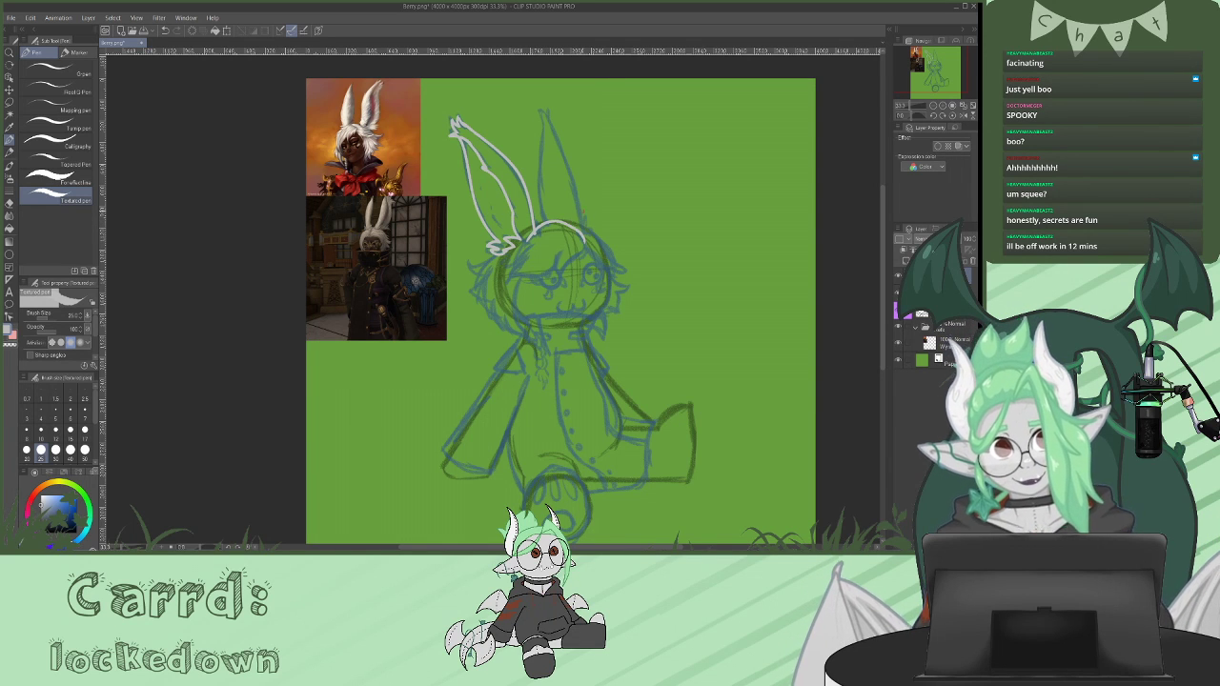
key(ctrl+z)
click(10, 203)
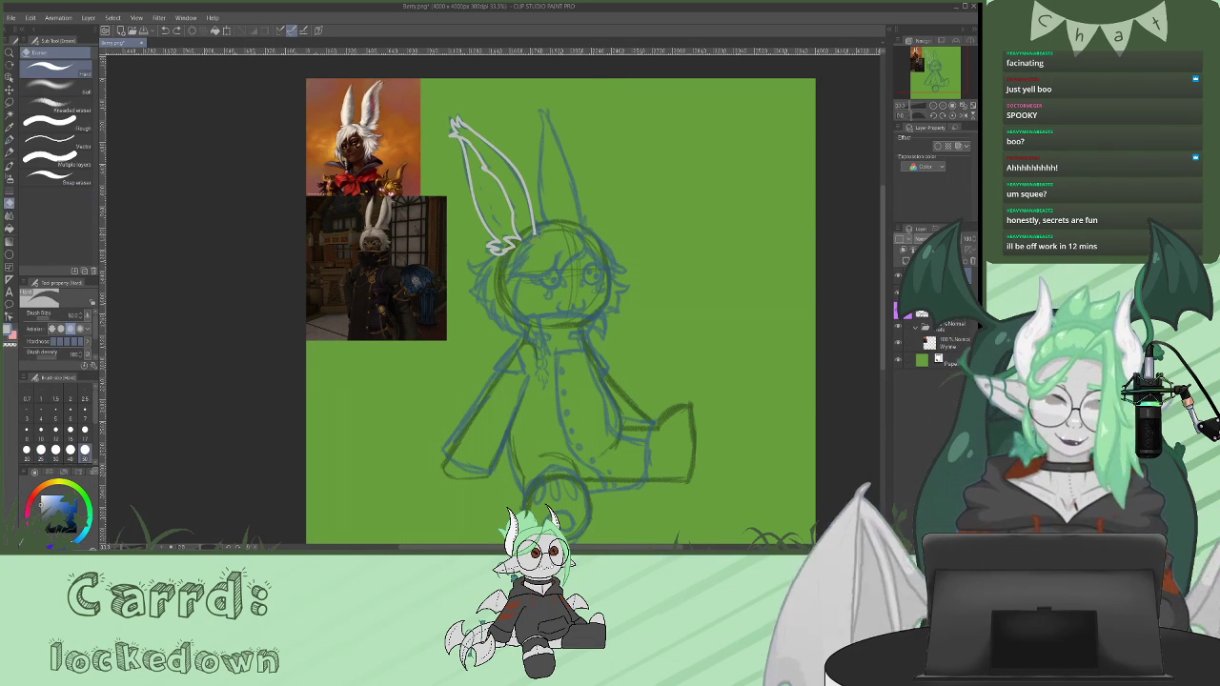
key(p)
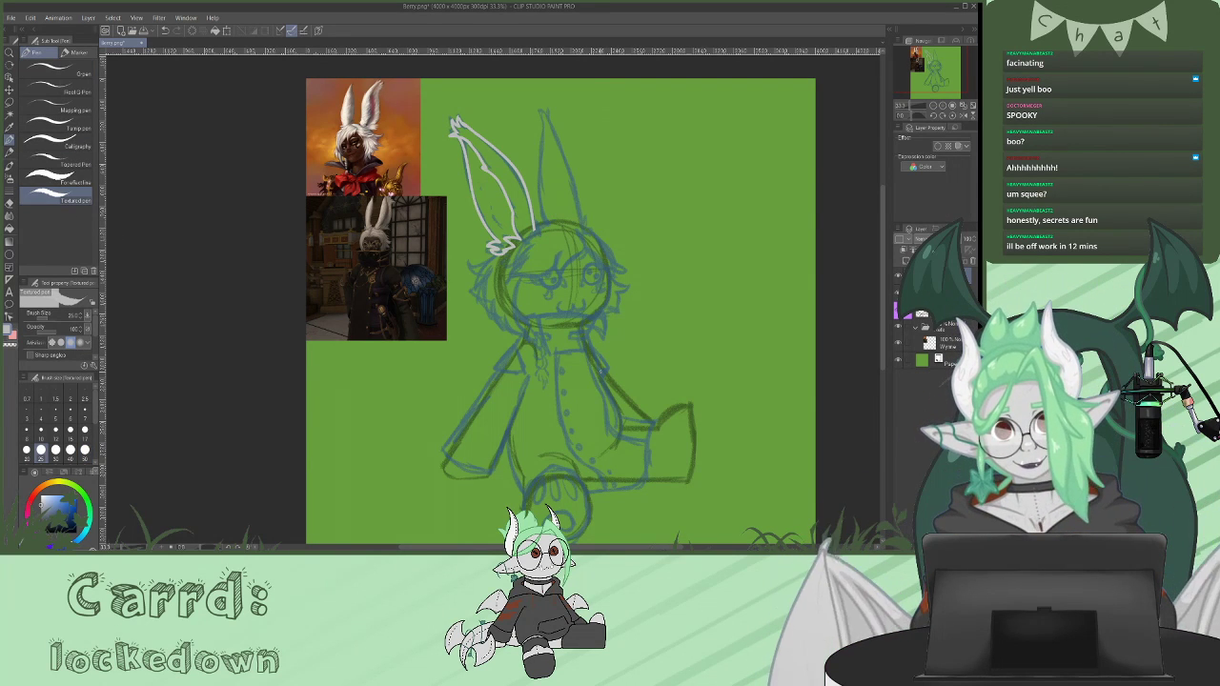
- Ink the top of the hair and the swept fringe across the forehead in near-white, undoing stray strokes
mouse_move(530, 232)
mouse_down()
mouse_move(561, 221)
mouse_move(514, 254)
mouse_move(507, 276)
mouse_move(539, 273)
mouse_up()
mouse_move(558, 221)
mouse_down()
mouse_move(586, 251)
mouse_move(560, 281)
mouse_move(558, 254)
mouse_move(536, 277)
mouse_move(620, 270)
mouse_move(579, 225)
mouse_up()
key(ctrl+z)
key(ctrl+z)
key(ctrl+z)
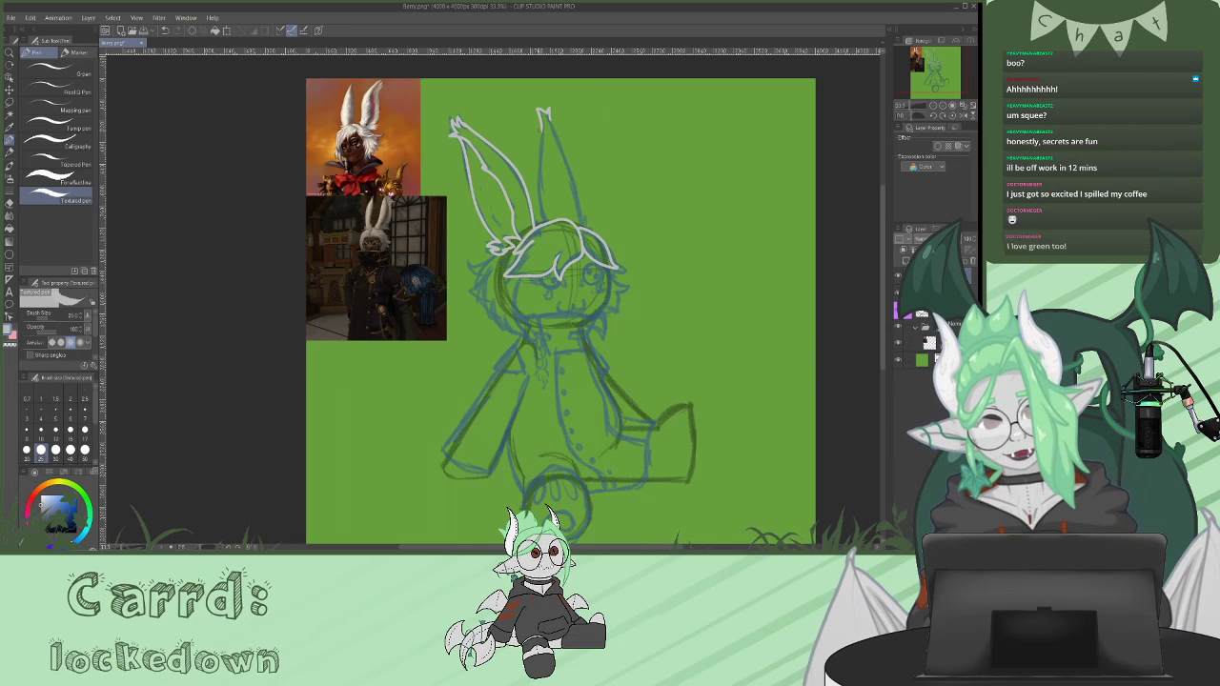
- Ink both sides of the upright ear and the hair tufts beside the face below the bent ear
drag(540, 119, 538, 210)
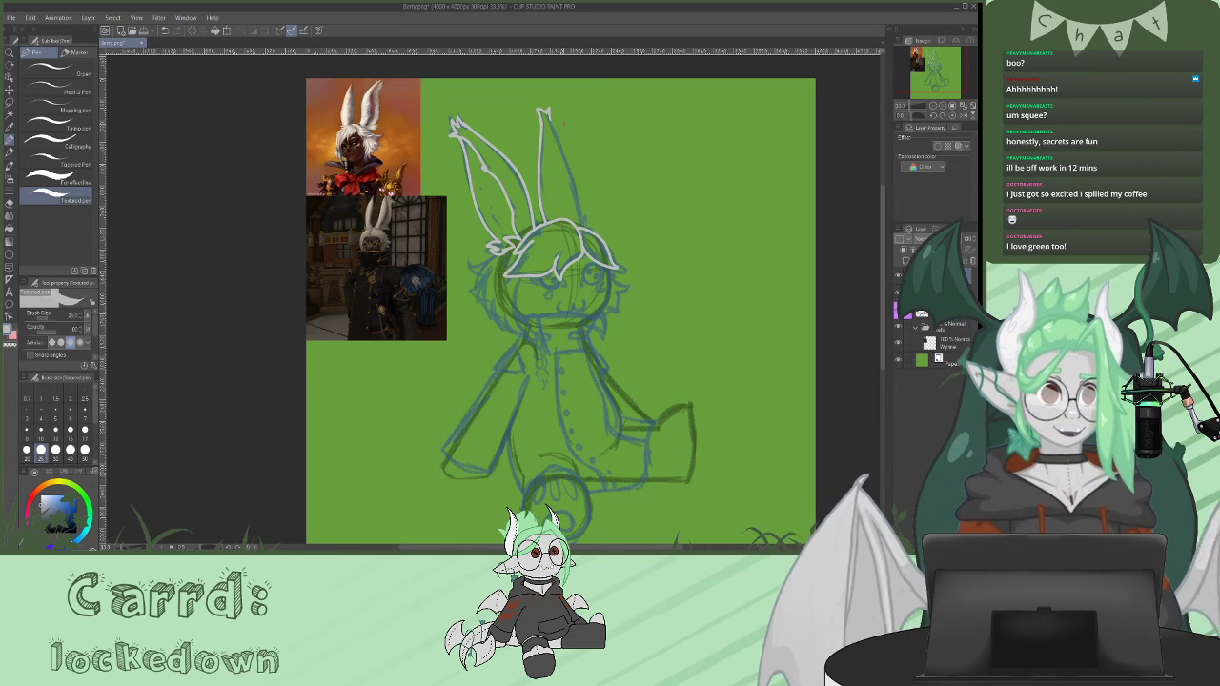
drag(549, 112, 583, 225)
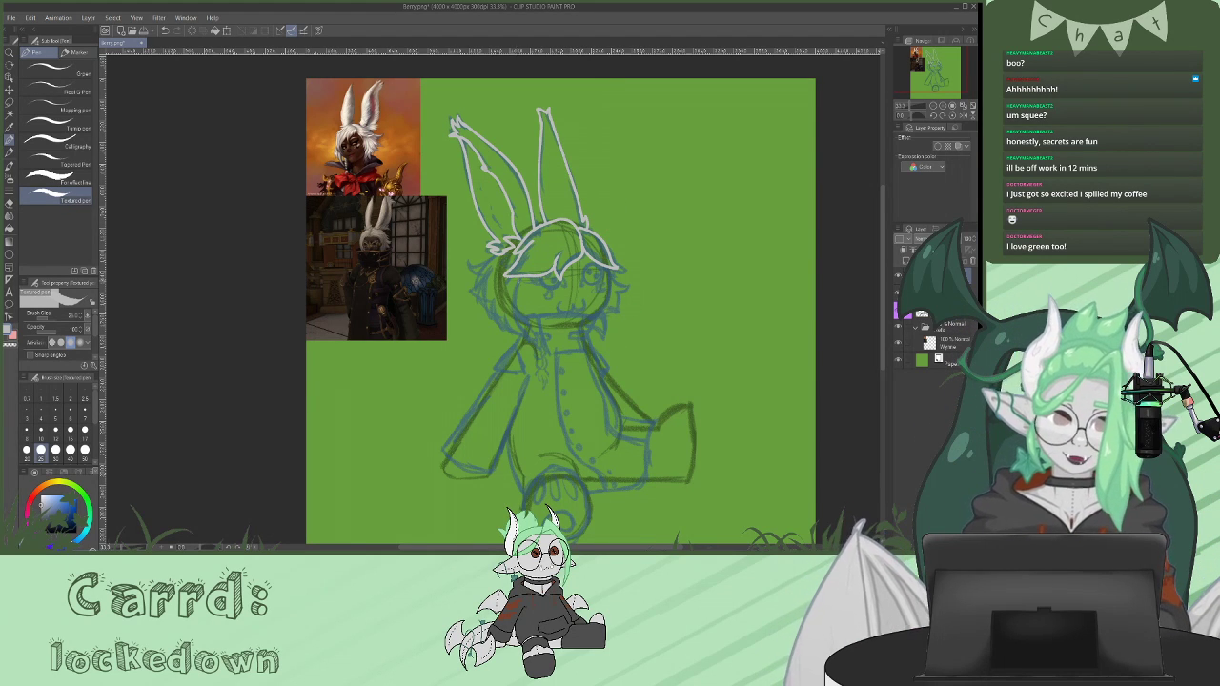
mouse_move(514, 278)
mouse_down()
mouse_move(529, 328)
mouse_move(506, 323)
mouse_up()
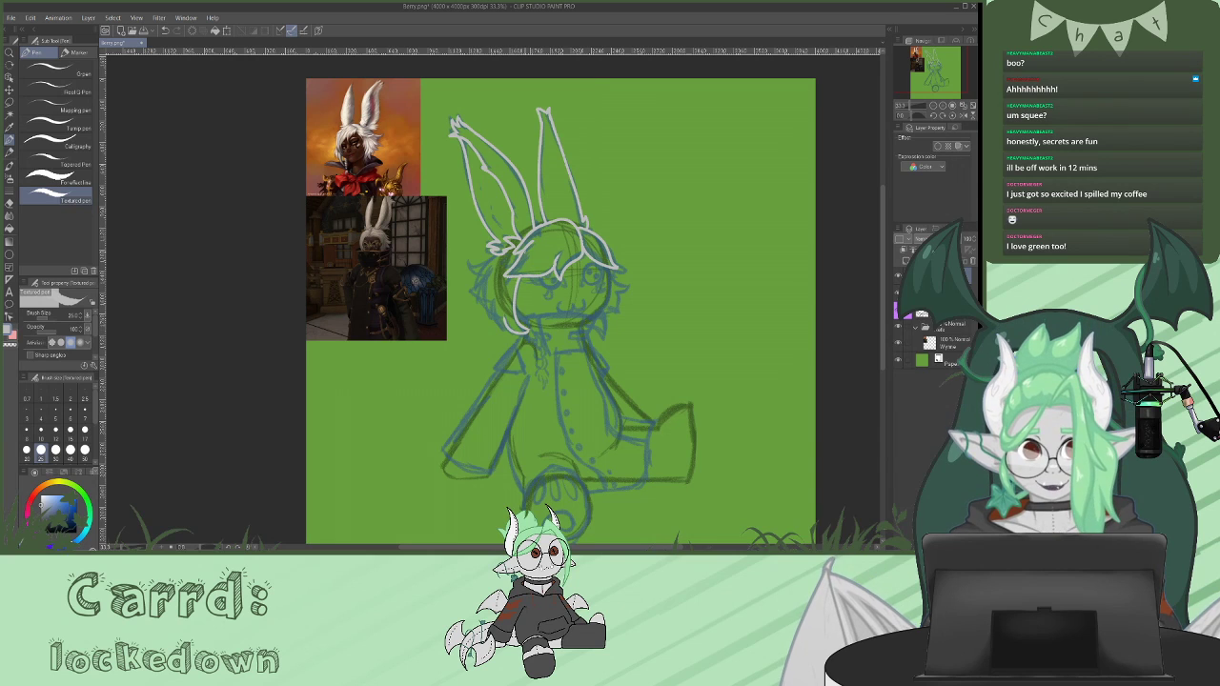
mouse_move(492, 257)
mouse_down()
mouse_move(472, 264)
mouse_move(484, 274)
mouse_move(477, 295)
mouse_move(505, 326)
mouse_up()
key(ctrl+z)
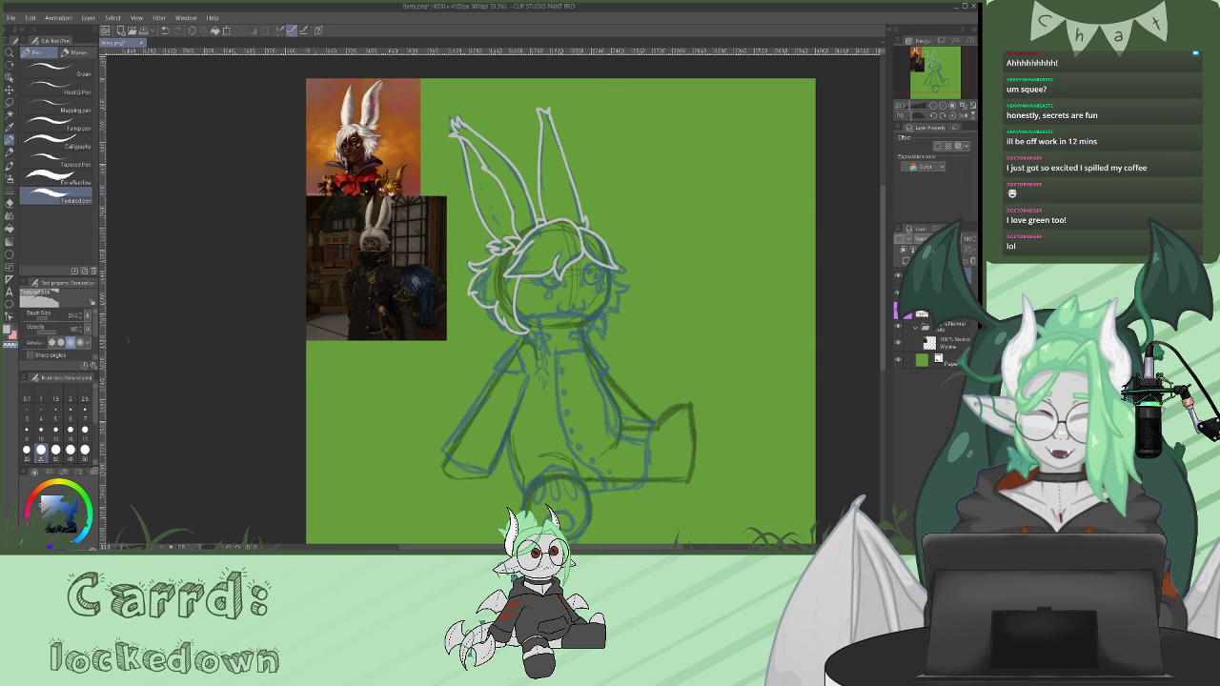
- Sample the dark brown skin colour from the reference and ink the far cheek's curve on a new layer
click(8, 330)
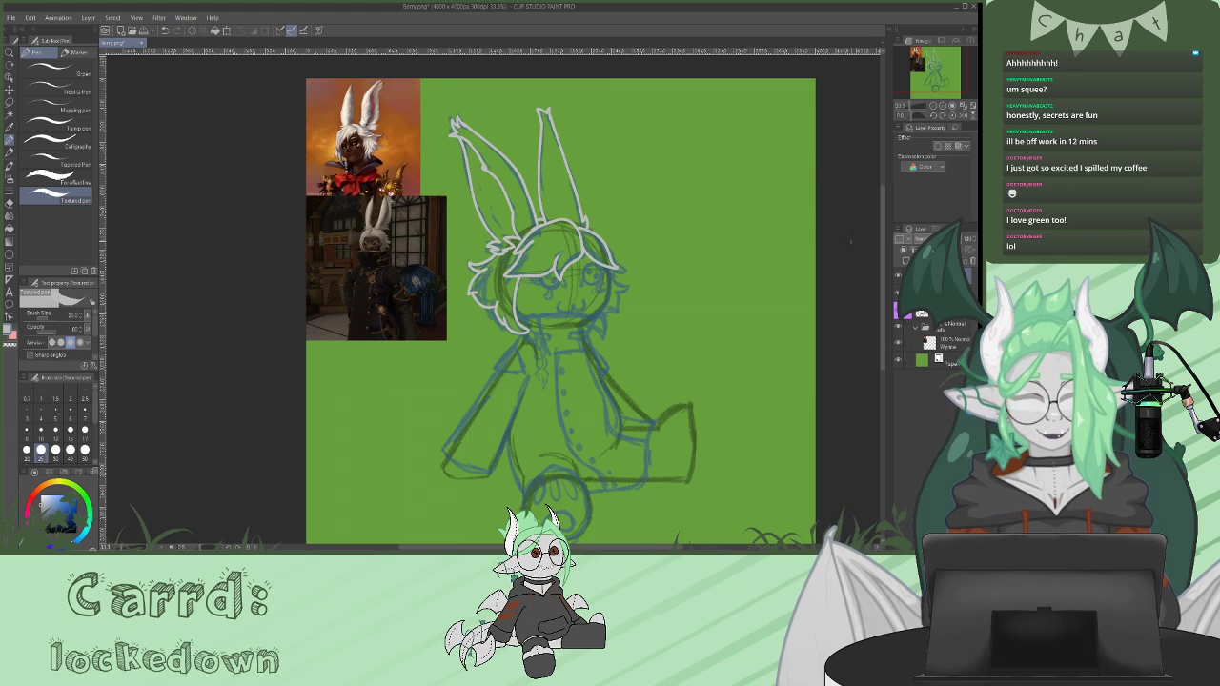
scroll(881, 236, up, 1)
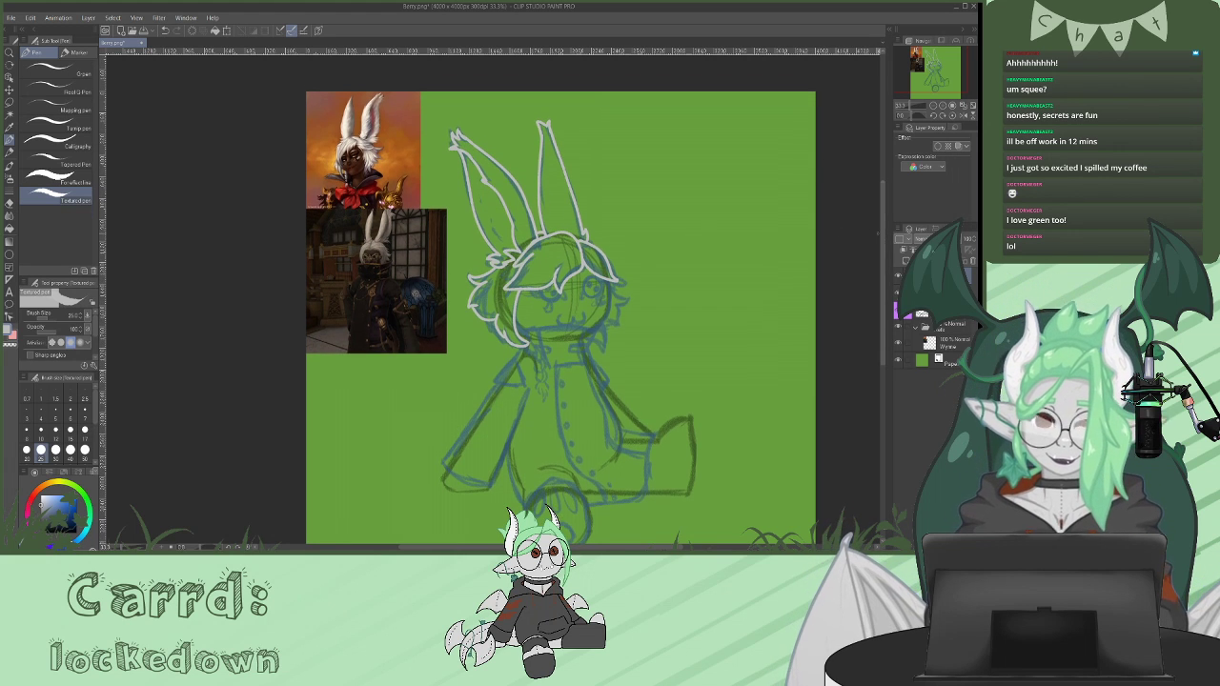
alt+click(361, 159)
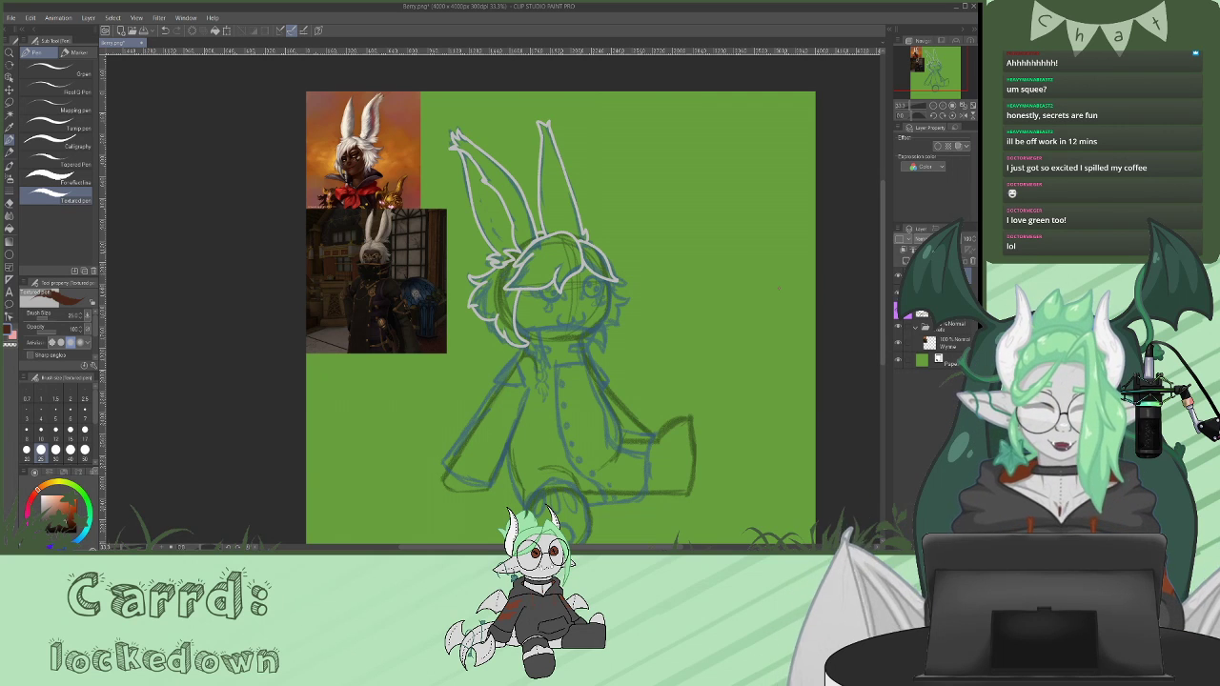
click(906, 261)
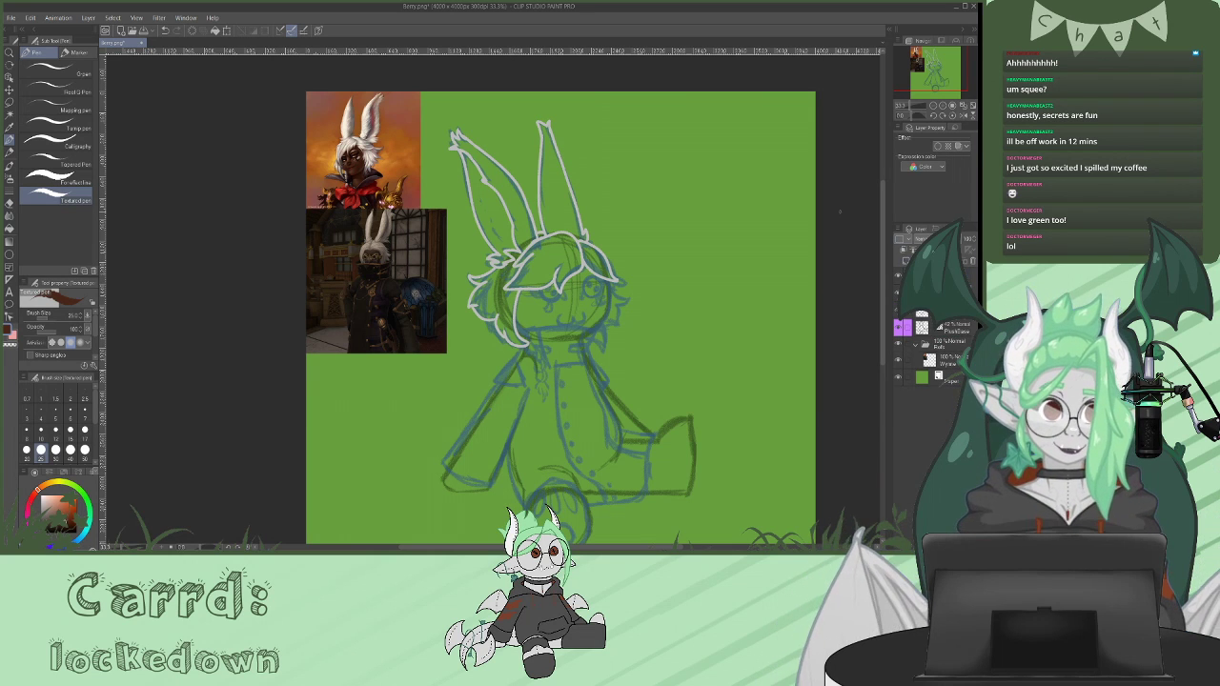
drag(607, 278, 589, 330)
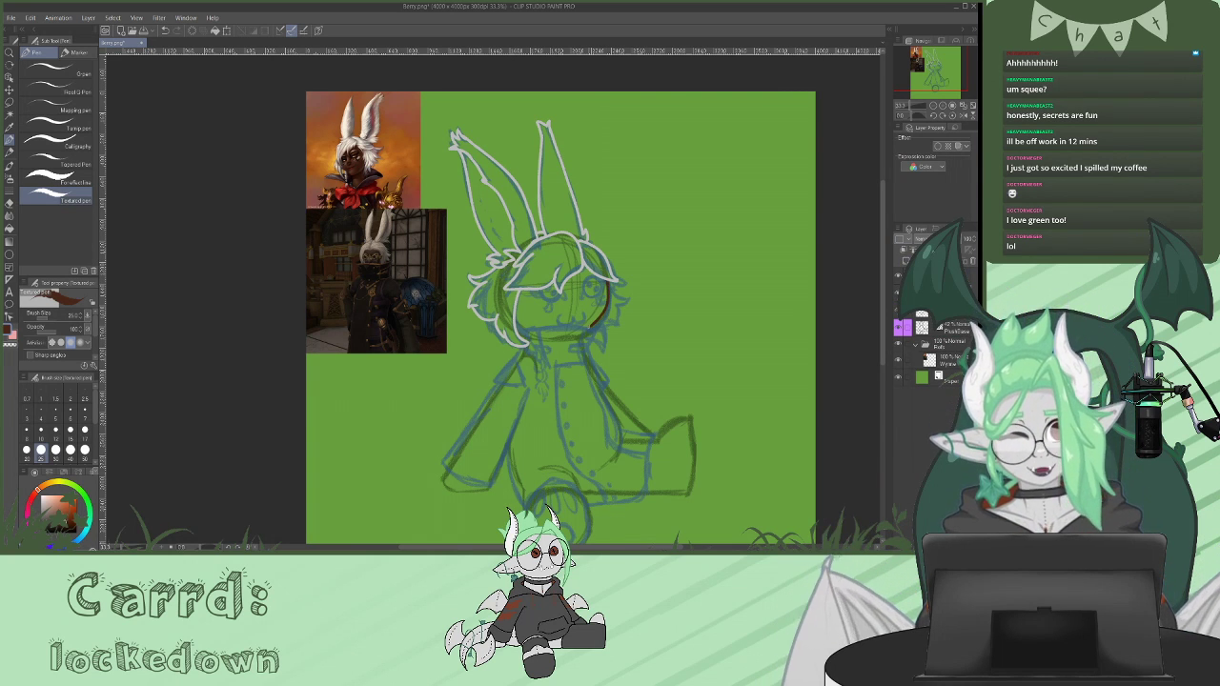
key(ctrl+z)
drag(608, 280, 598, 326)
key(ctrl+z)
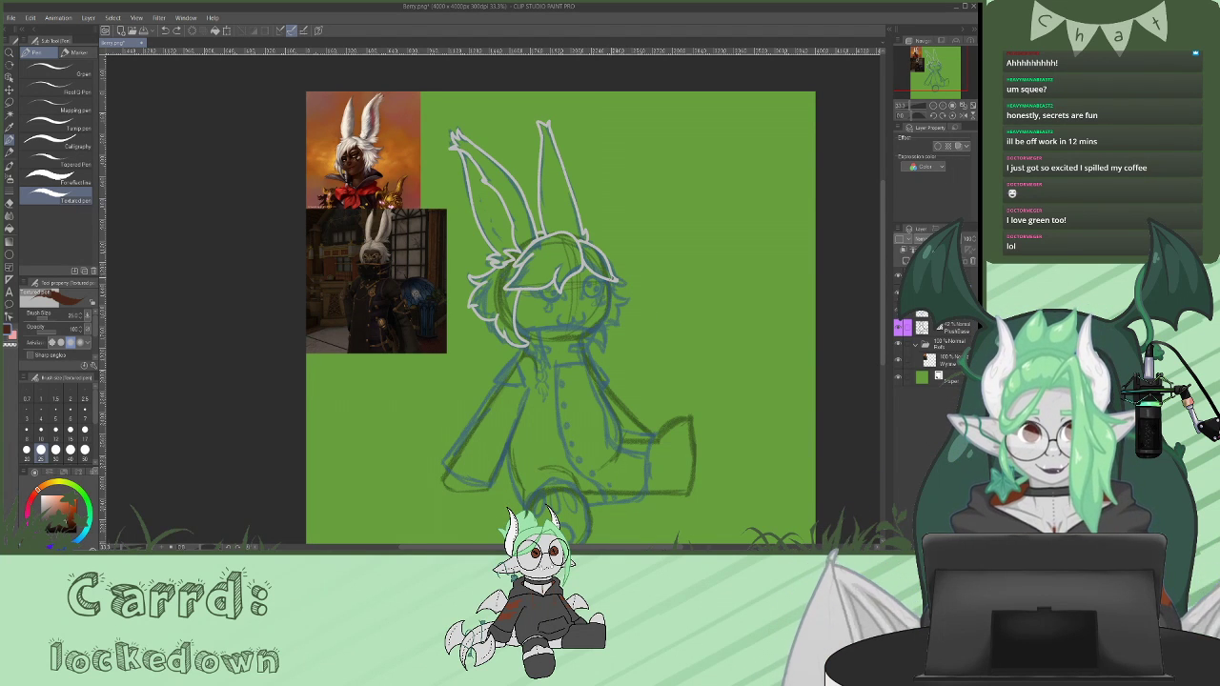
drag(609, 279, 595, 328)
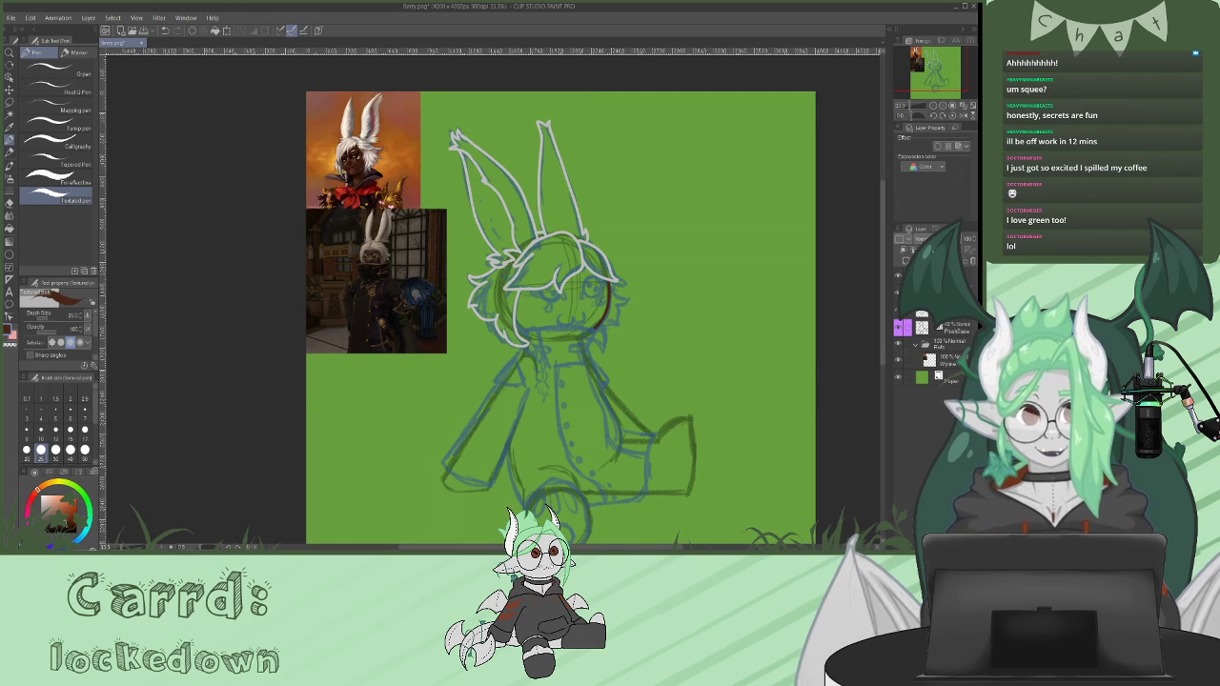
- Add another layer and ink the spiky hair tufts beside the far cheek in the near-white hair colour
click(943, 312)
click(907, 261)
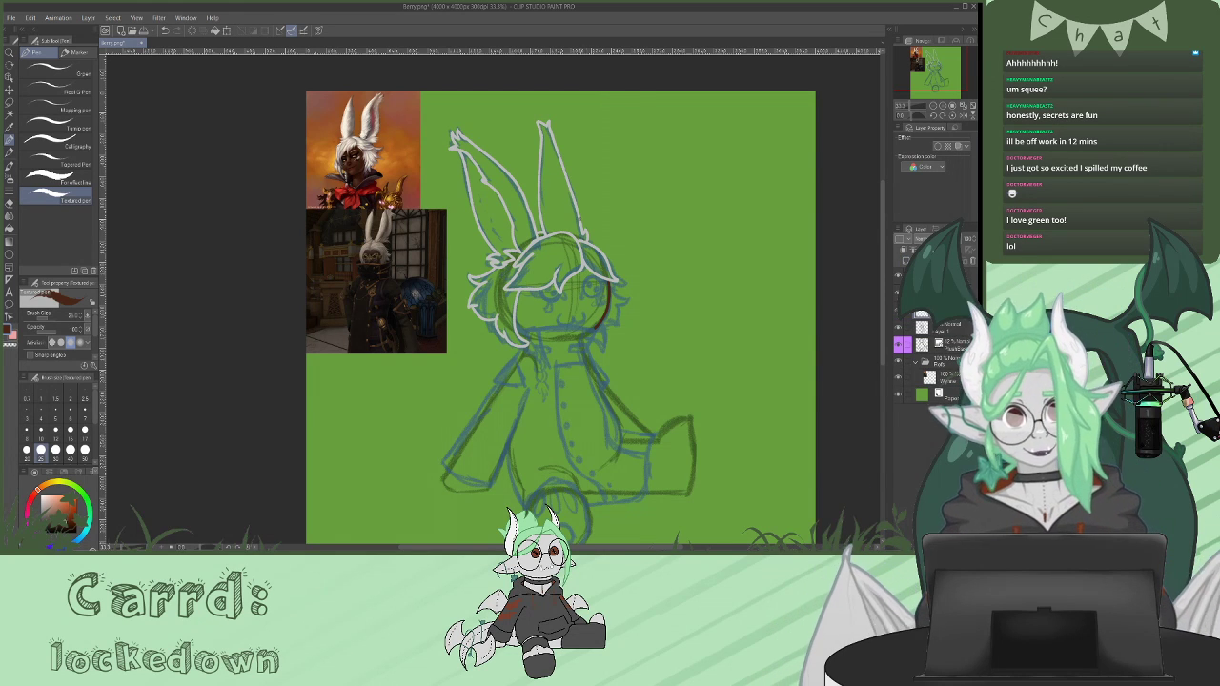
alt+click(584, 220)
mouse_move(610, 279)
mouse_down()
mouse_move(627, 304)
mouse_move(608, 331)
mouse_up()
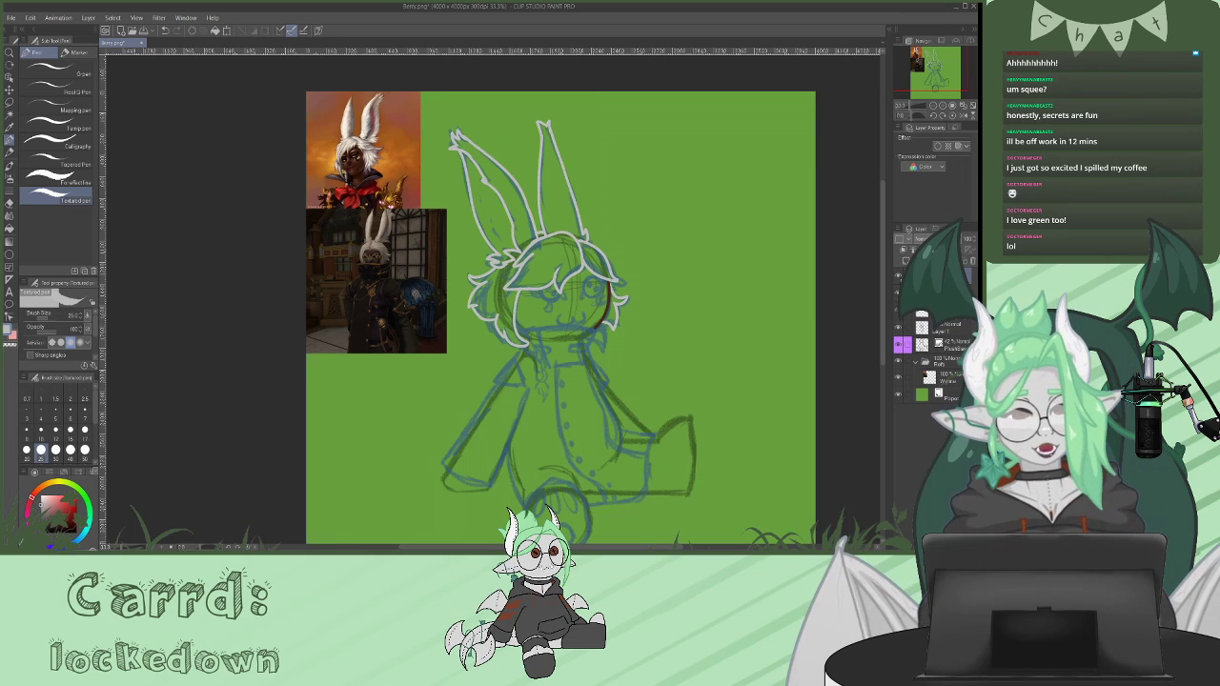
- Merge the separate hair and cheek line layers down into a single line art layer
key(ctrl+e)
click(899, 276)
click(898, 276)
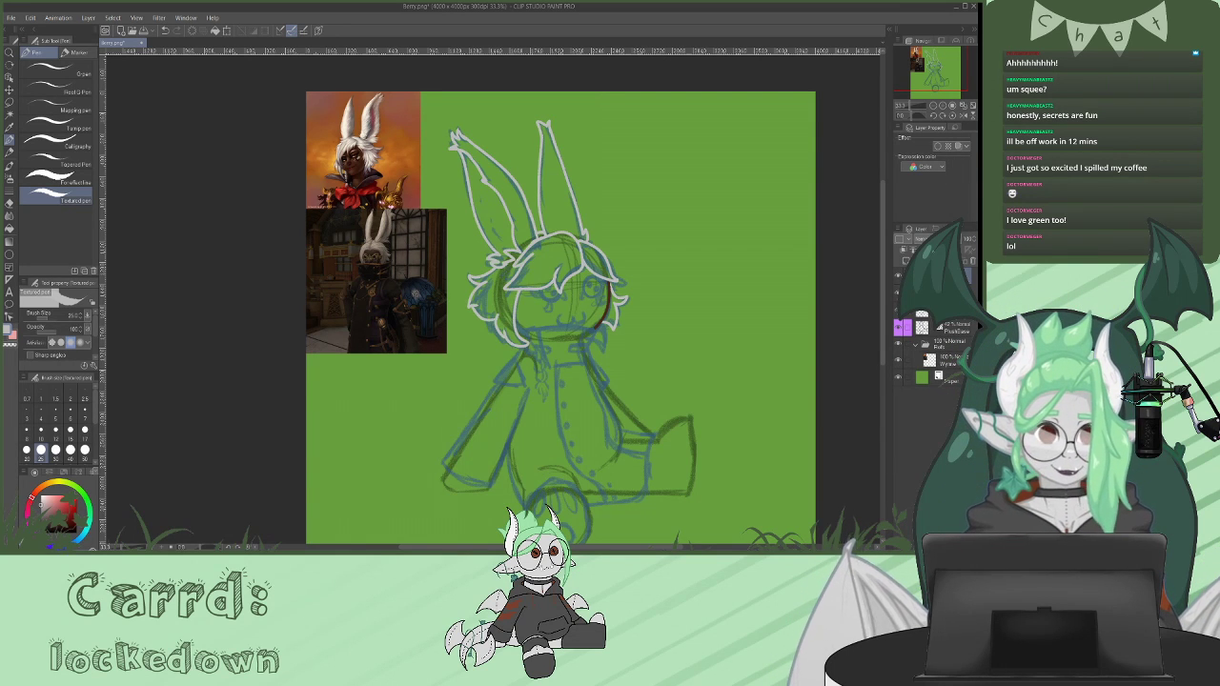
key(ctrl+e)
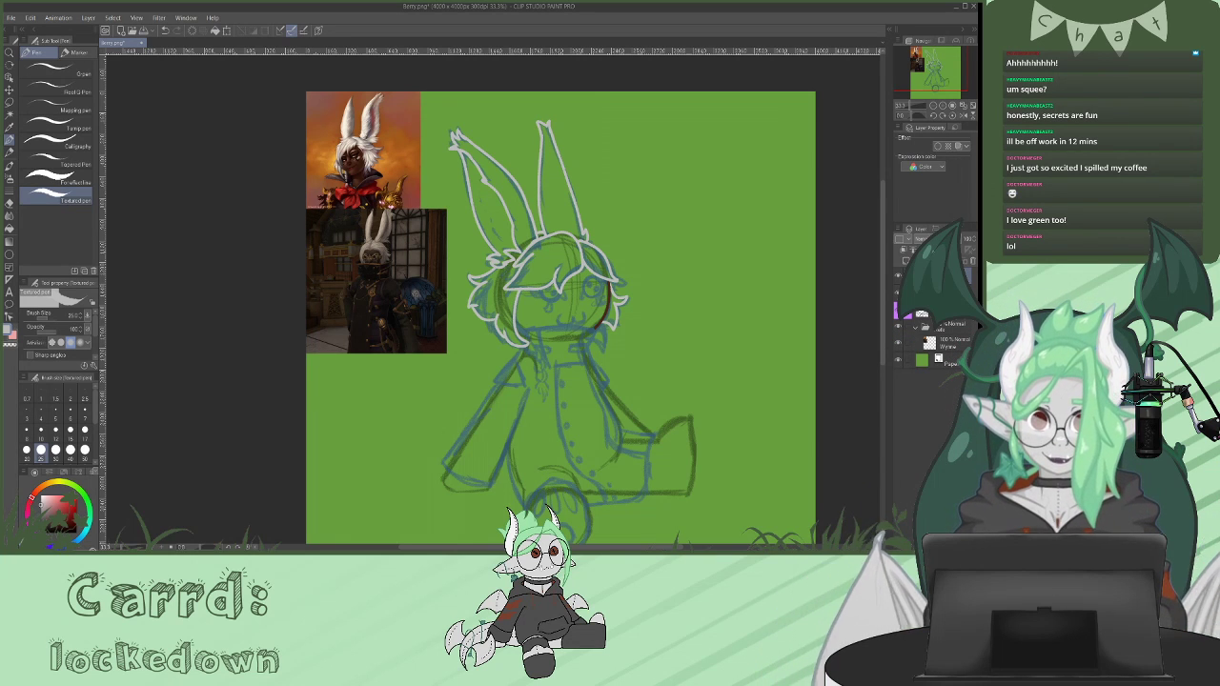
- On a new layer, ink the coat's high collar top and its far outer edge down to the hem in near-black
click(68, 508)
mouse_move(32, 496)
mouse_down()
mouse_move(46, 483)
mouse_move(73, 511)
mouse_up()
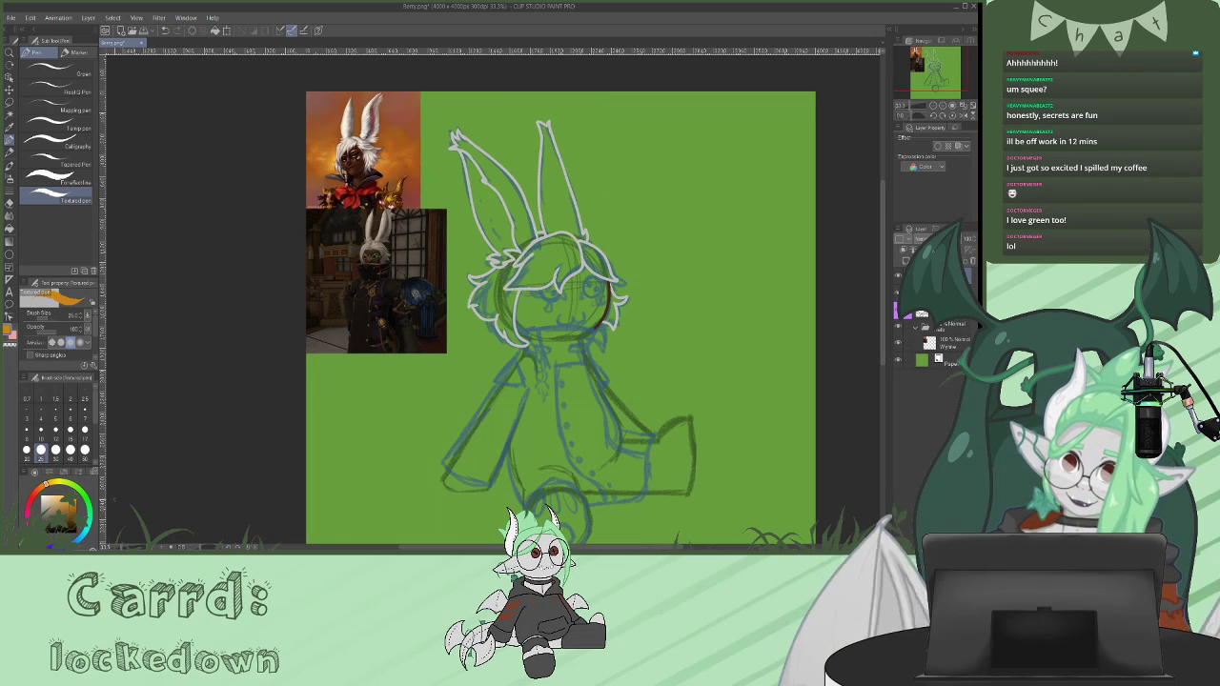
click(44, 530)
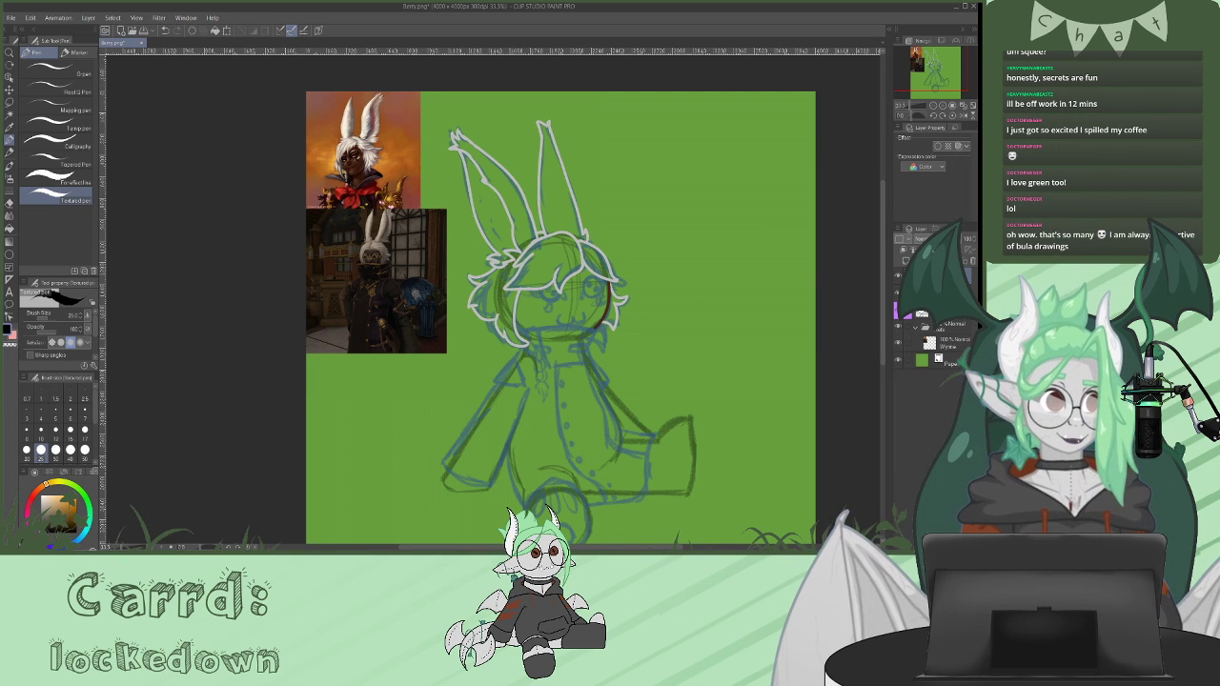
click(898, 276)
click(898, 277)
click(906, 261)
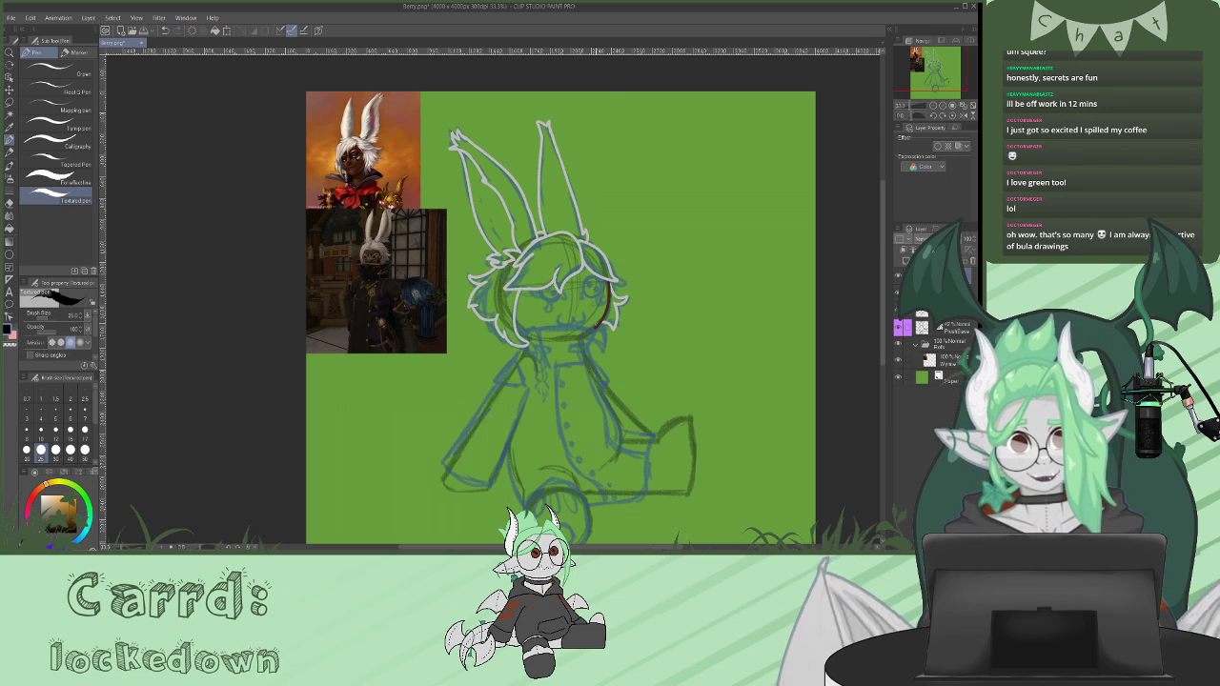
mouse_move(599, 330)
mouse_down()
mouse_move(523, 332)
mouse_move(596, 349)
mouse_move(592, 369)
mouse_move(623, 433)
mouse_move(655, 436)
mouse_move(646, 487)
mouse_move(587, 506)
mouse_up()
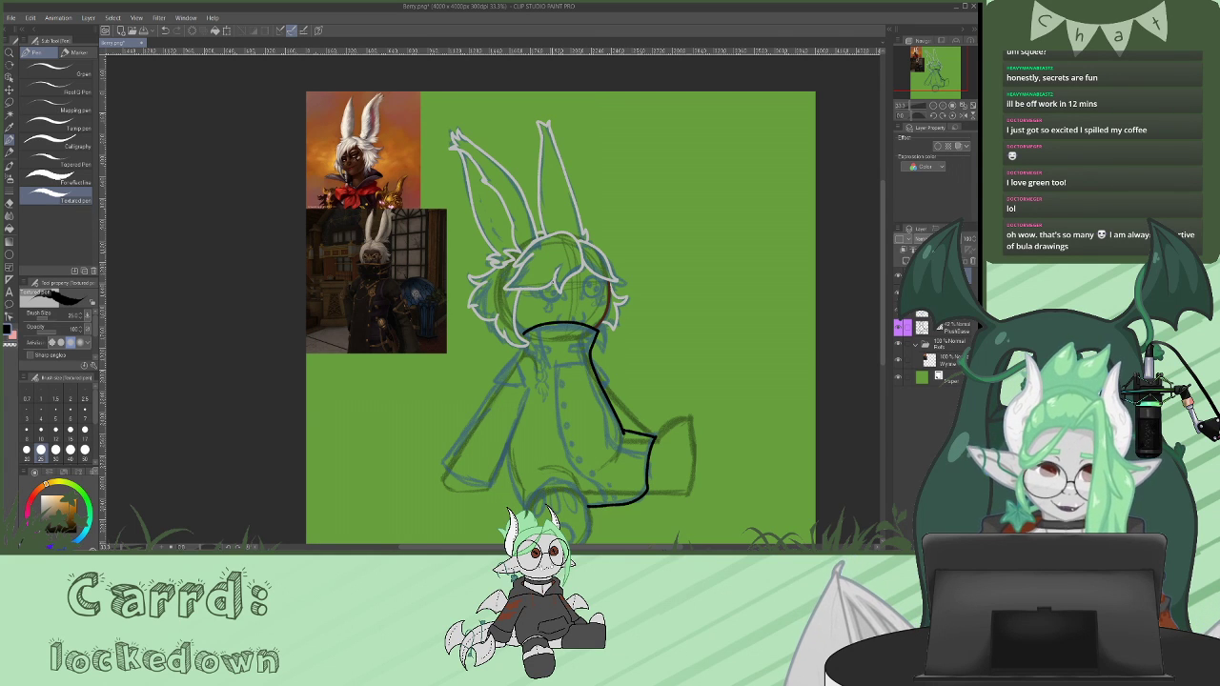
- Ink the near sleeve with its shoulder cap, the far sleeve, and the coat's near side edge
mouse_move(523, 332)
mouse_down()
mouse_move(526, 349)
mouse_move(495, 381)
mouse_move(524, 385)
mouse_move(522, 370)
mouse_move(524, 386)
mouse_move(442, 464)
mouse_up()
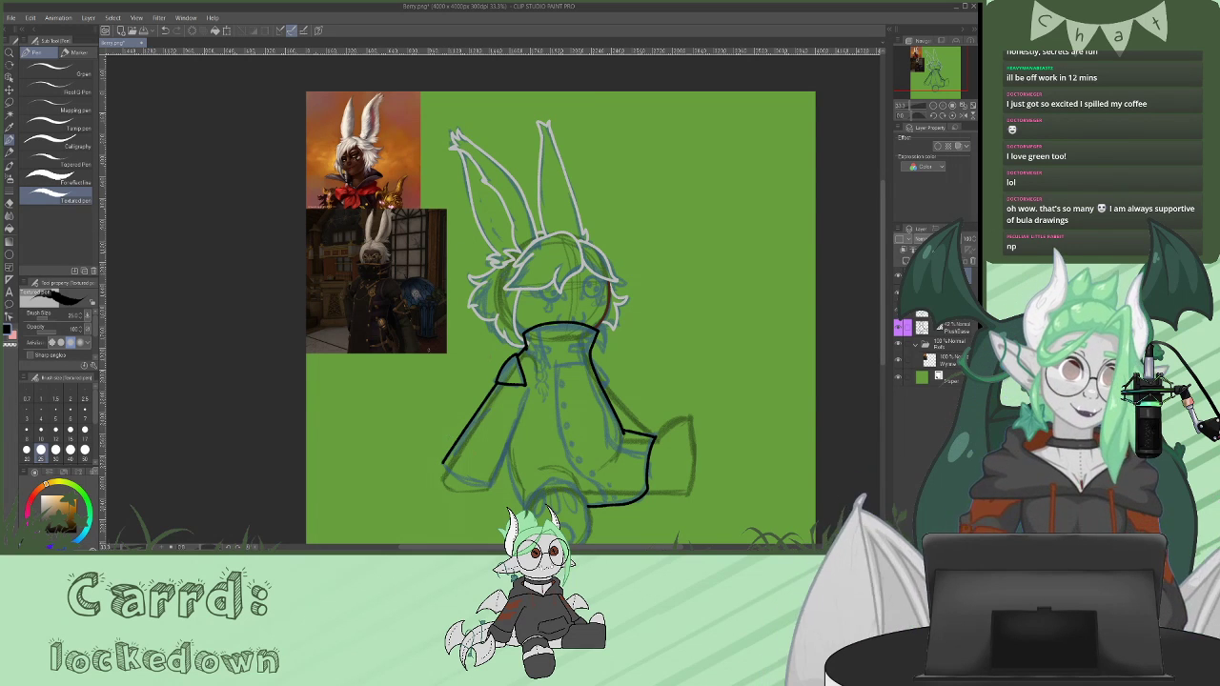
mouse_move(446, 472)
mouse_down()
mouse_move(499, 486)
mouse_move(527, 395)
mouse_up()
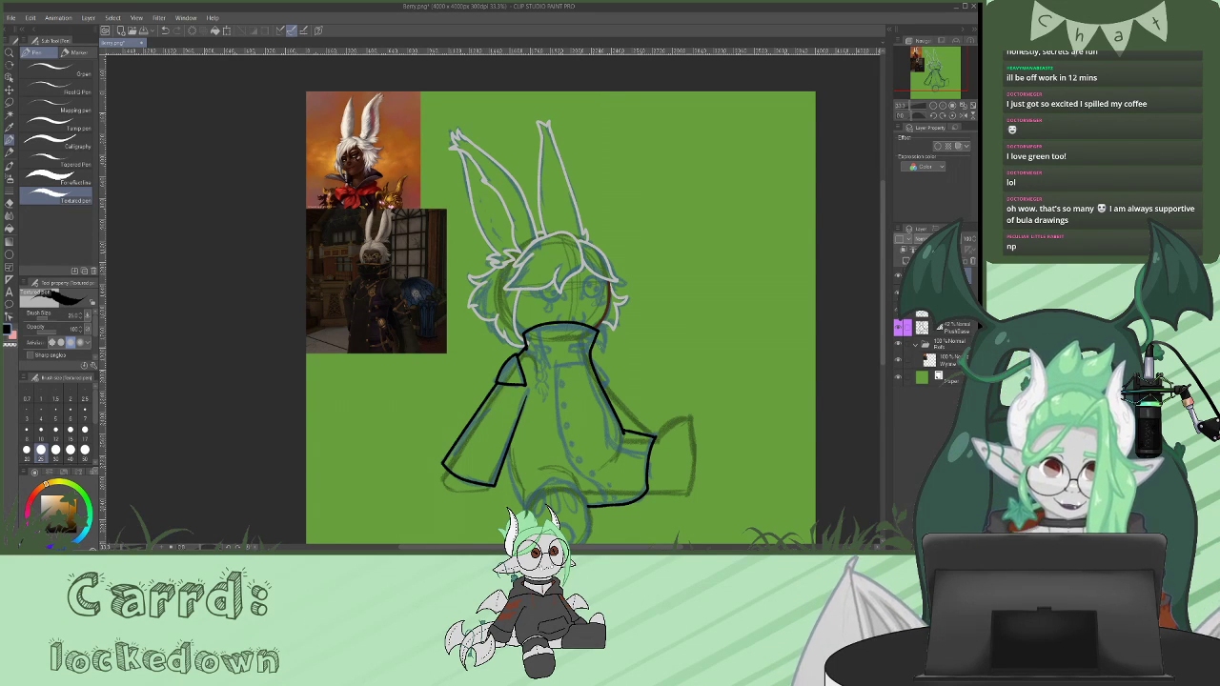
drag(603, 382, 644, 435)
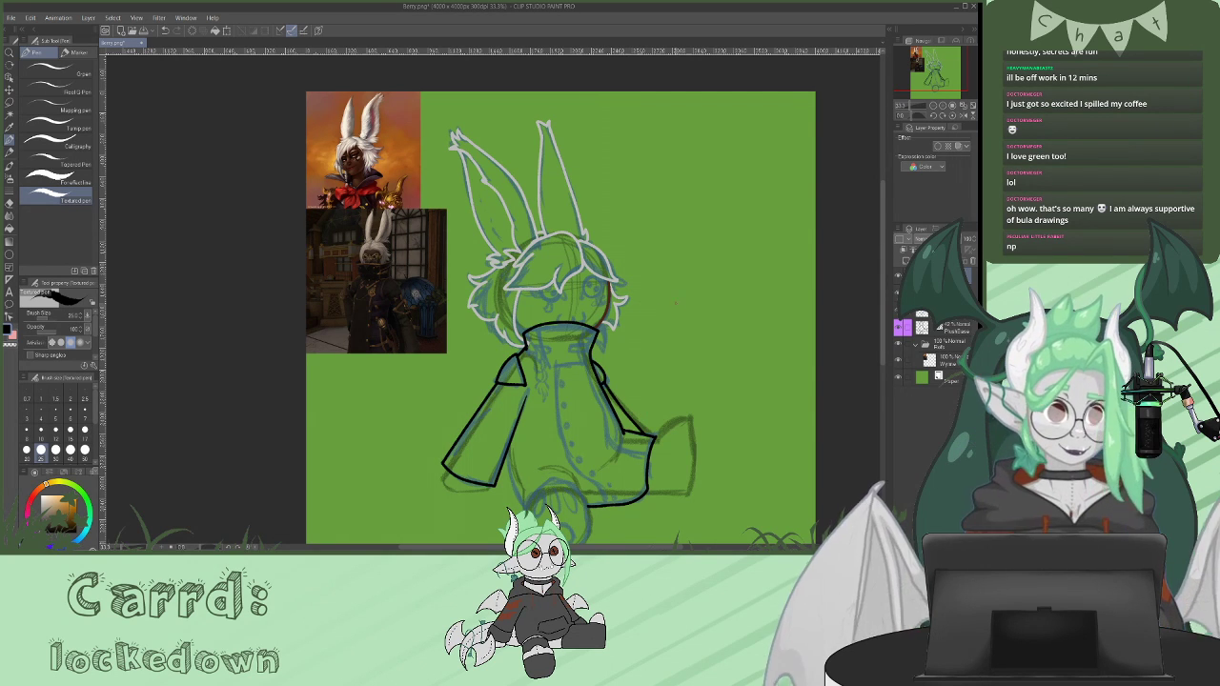
drag(507, 446, 523, 507)
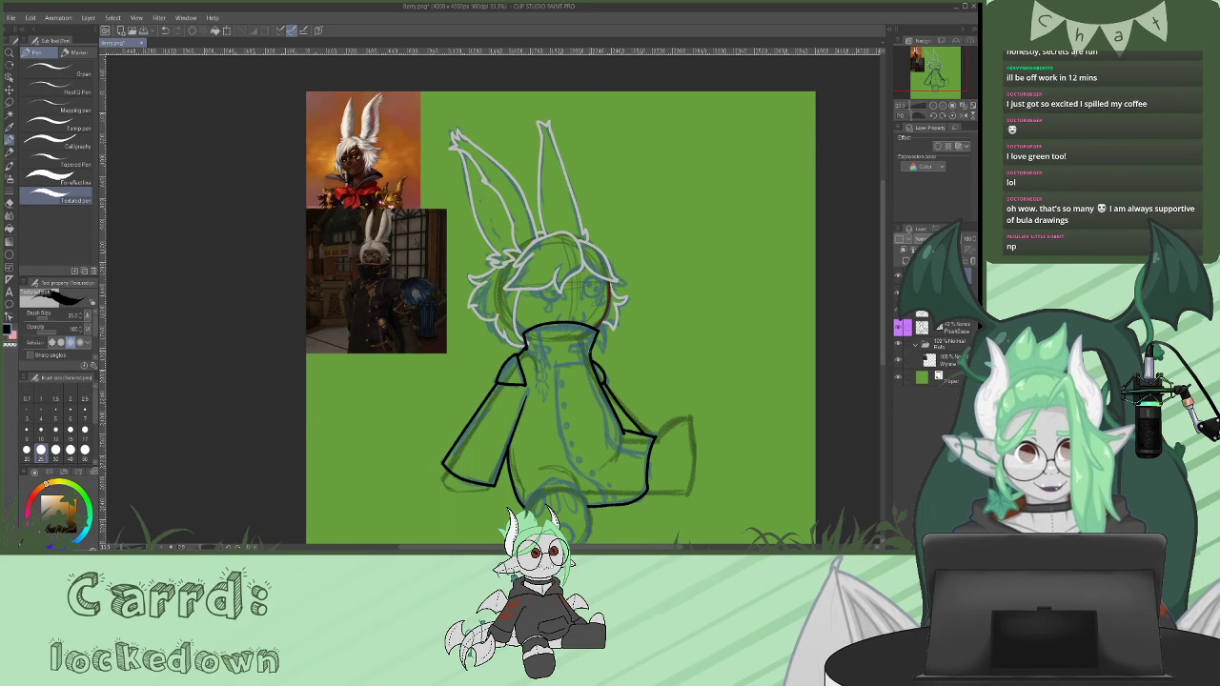
- Ink the coat's curved front opening and the inner line running down its far side to the cuff
mouse_move(589, 359)
mouse_down()
mouse_move(549, 364)
mouse_move(551, 410)
mouse_move(591, 500)
mouse_up()
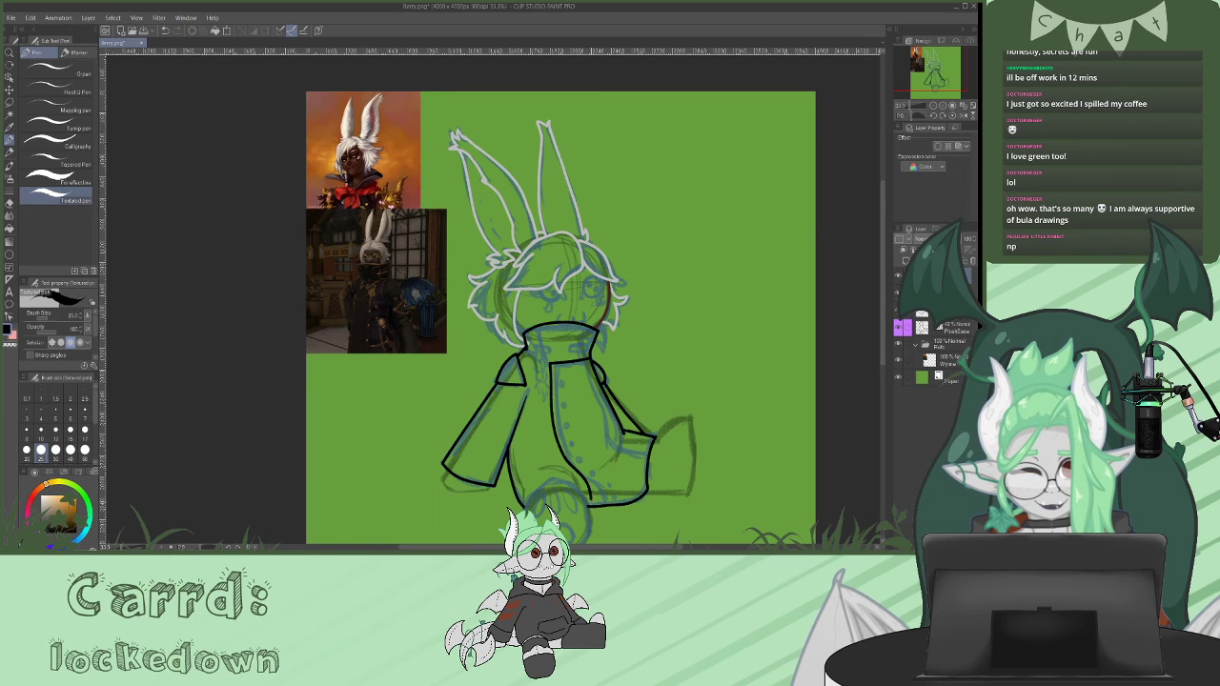
mouse_move(589, 358)
mouse_down()
mouse_move(614, 455)
mouse_move(645, 470)
mouse_up()
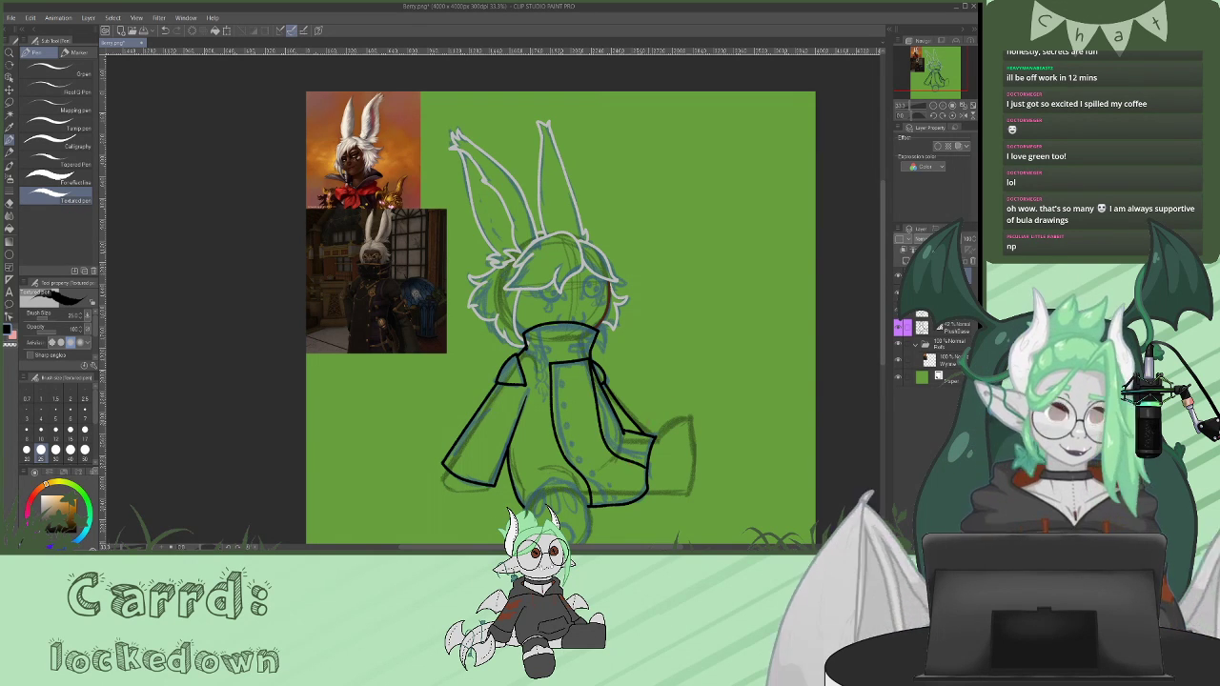
key(ctrl+z)
mouse_move(589, 368)
mouse_down()
mouse_move(610, 425)
mouse_move(648, 457)
mouse_up()
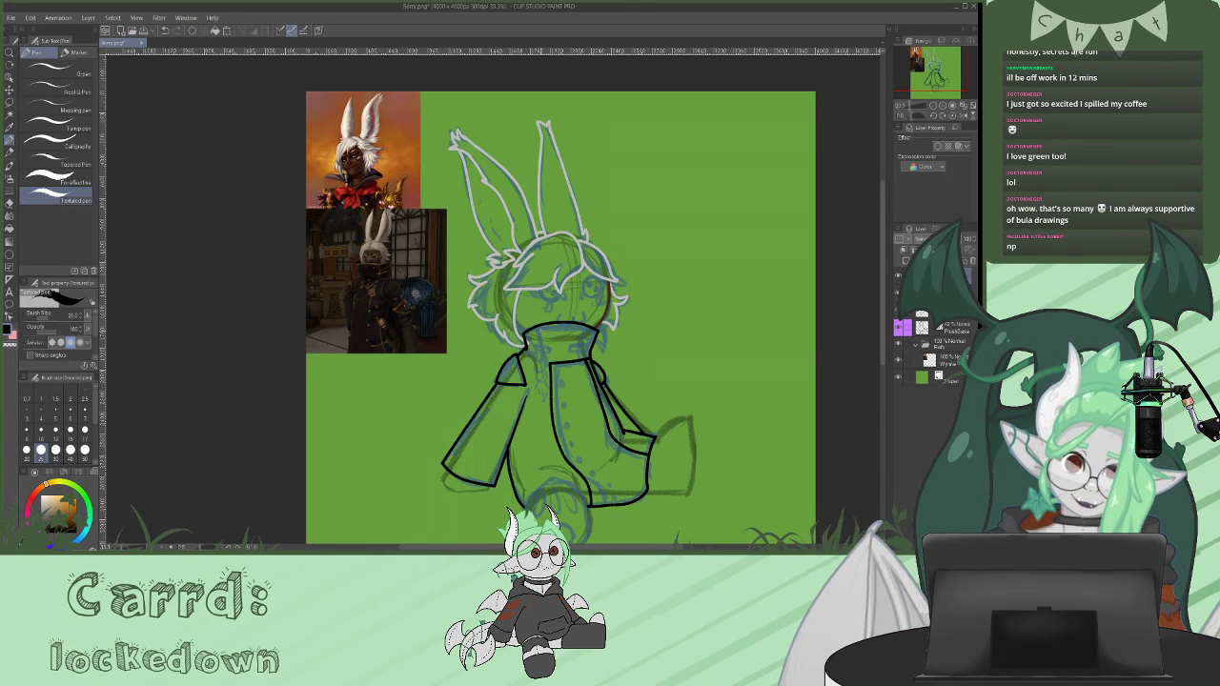
- Ink the collar's inner fold lines and pointed front, and erase the overlapping line with the transparent colour
mouse_move(536, 327)
mouse_down()
mouse_move(550, 360)
mouse_move(589, 361)
mouse_up()
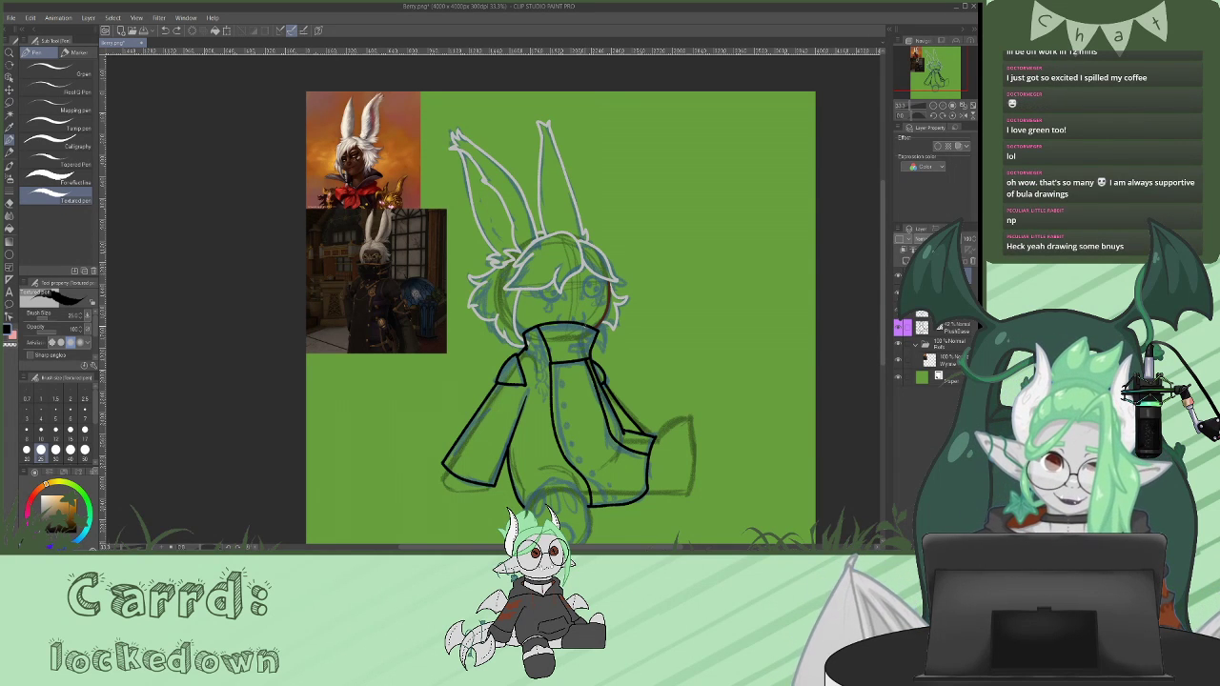
drag(584, 327, 588, 352)
key(ctrl+z)
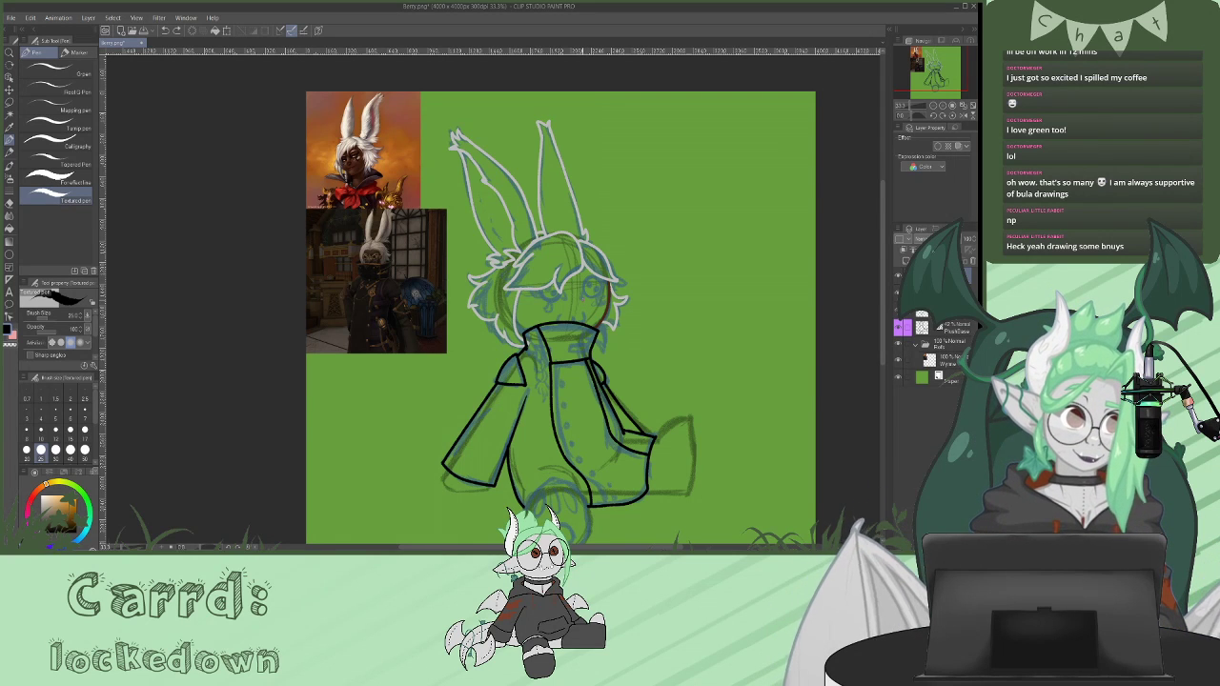
drag(584, 327, 588, 355)
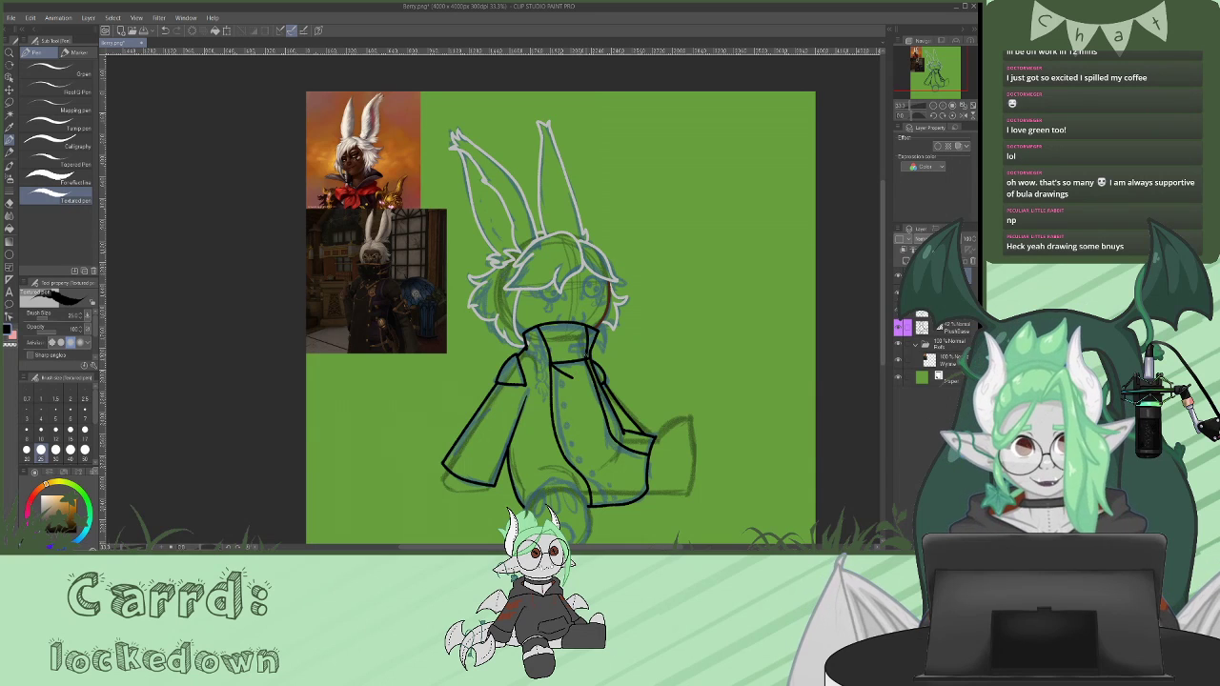
click(10, 347)
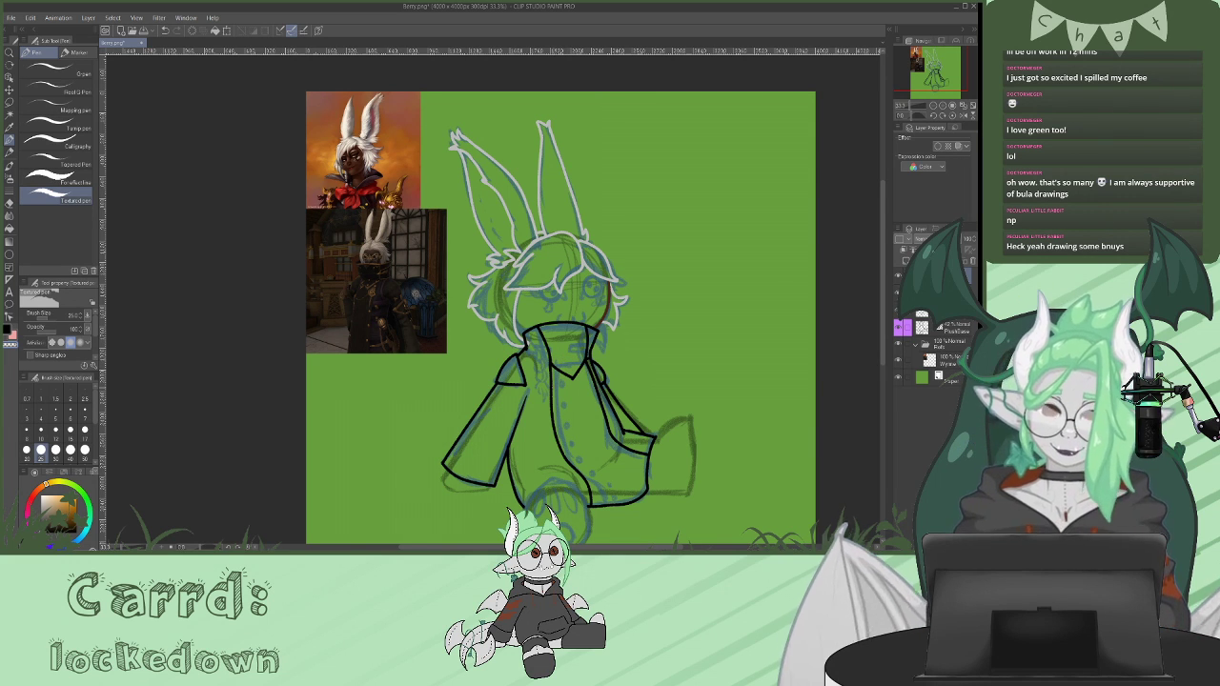
click(7, 331)
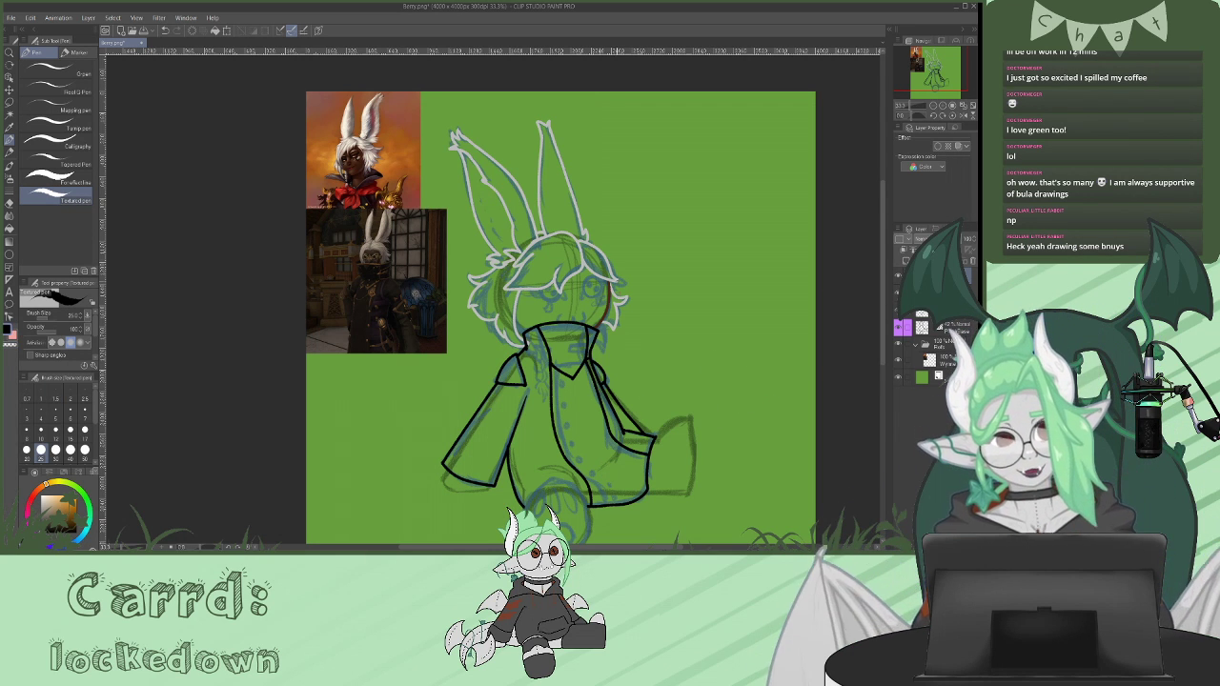
- Sample the dark brown from the far cheek line and ink the near cheek's lower curve on a new layer
alt+click(607, 308)
click(929, 292)
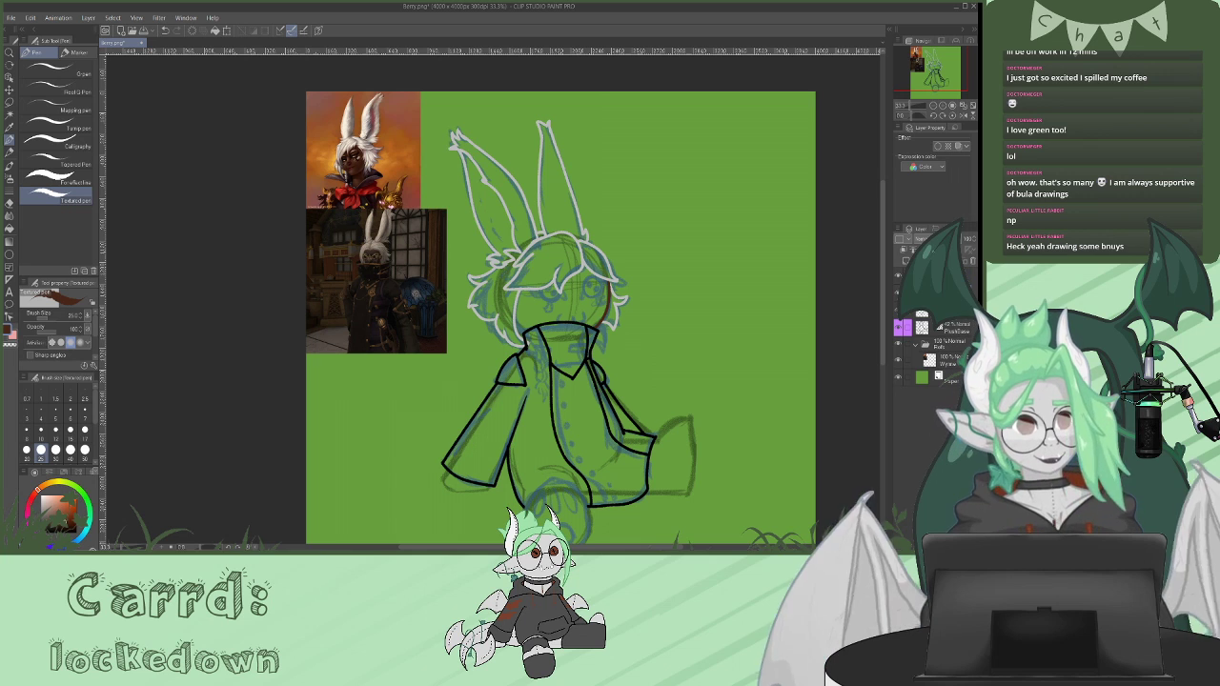
click(899, 277)
click(899, 278)
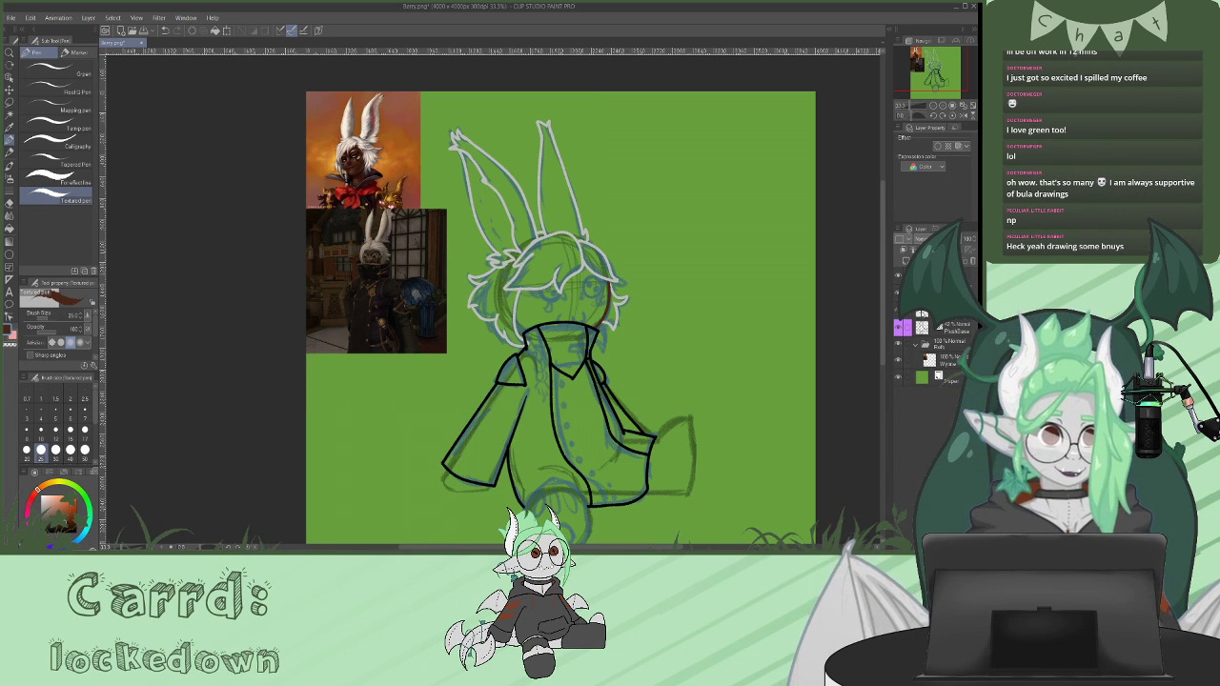
click(898, 276)
click(898, 276)
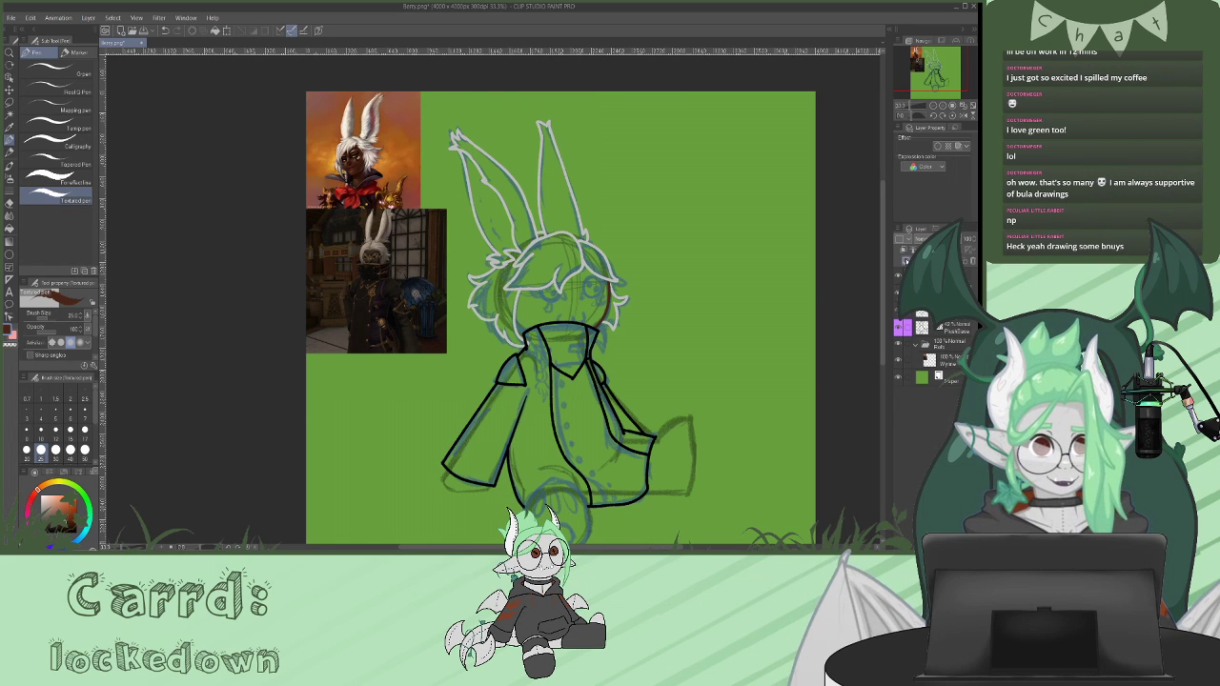
click(907, 261)
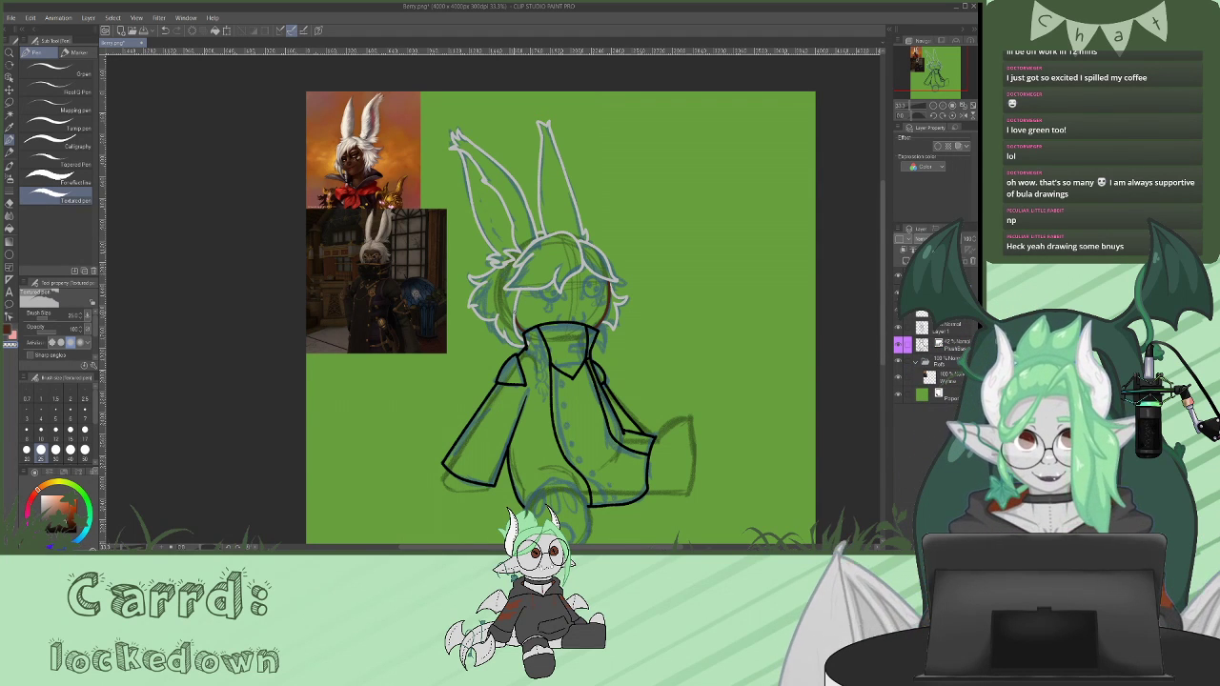
- With orange-red picked as the drawing colour, merge the cheek and coat line layers down and label the merged layer yellow
click(69, 503)
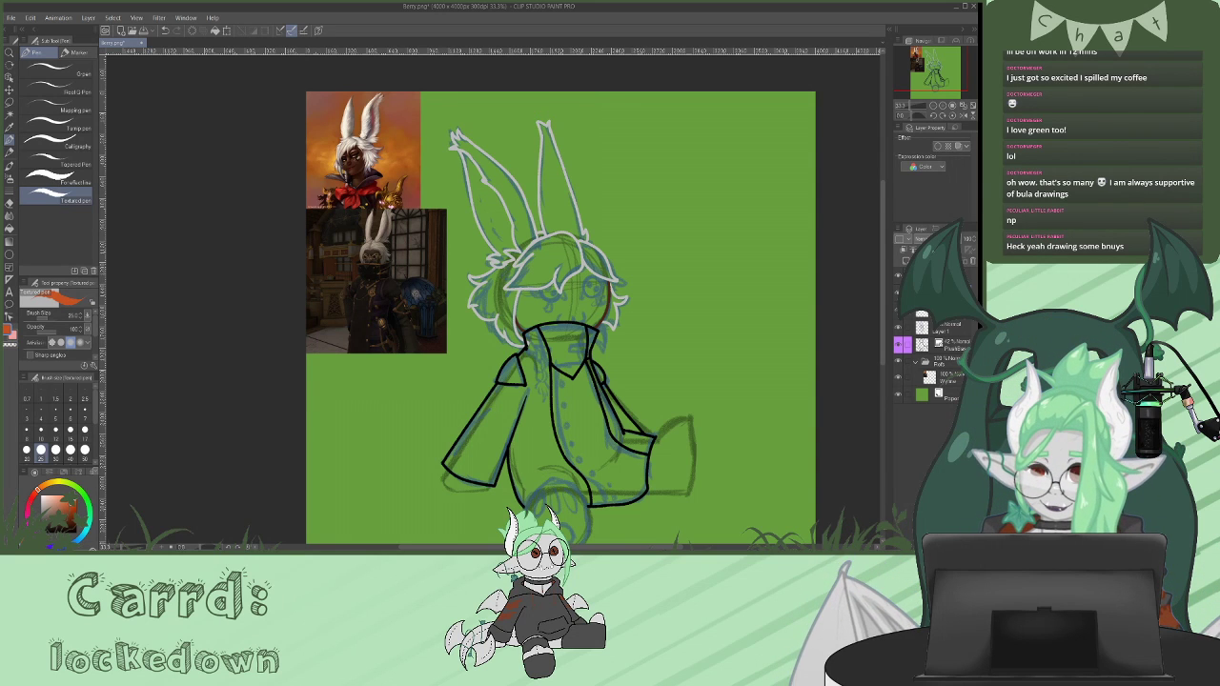
key(ctrl+e)
key(ctrl+e)
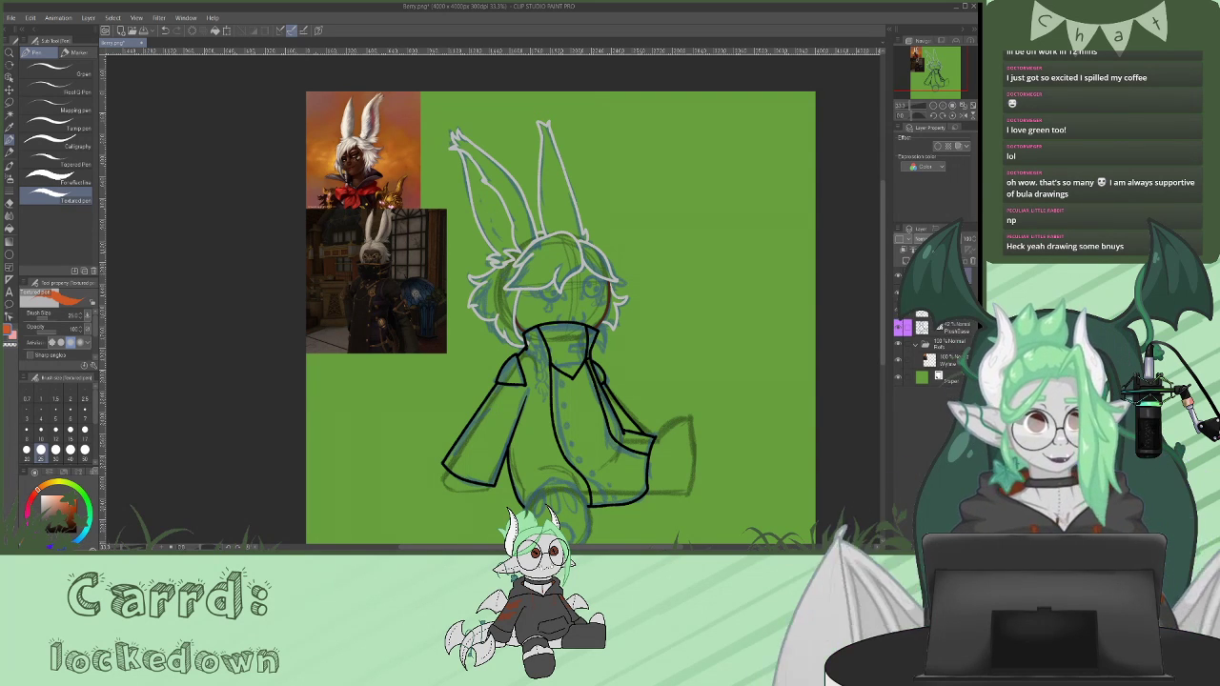
click(899, 276)
key(ctrl+z)
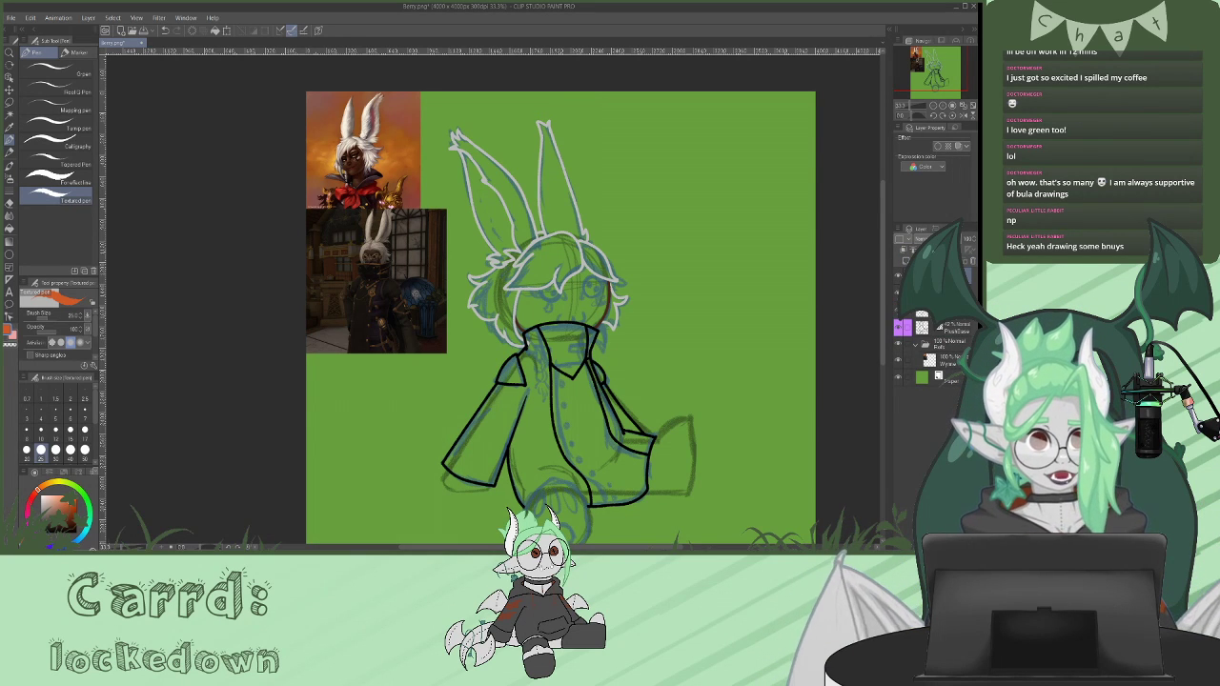
key(ctrl+e)
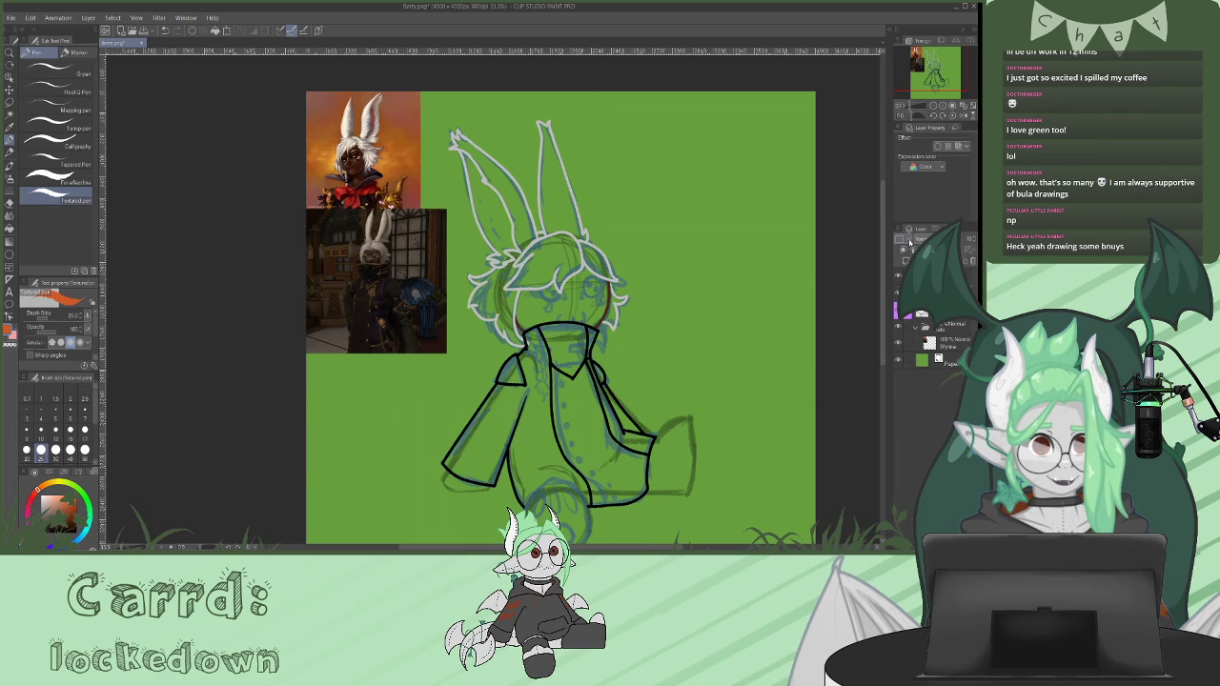
click(900, 239)
click(956, 275)
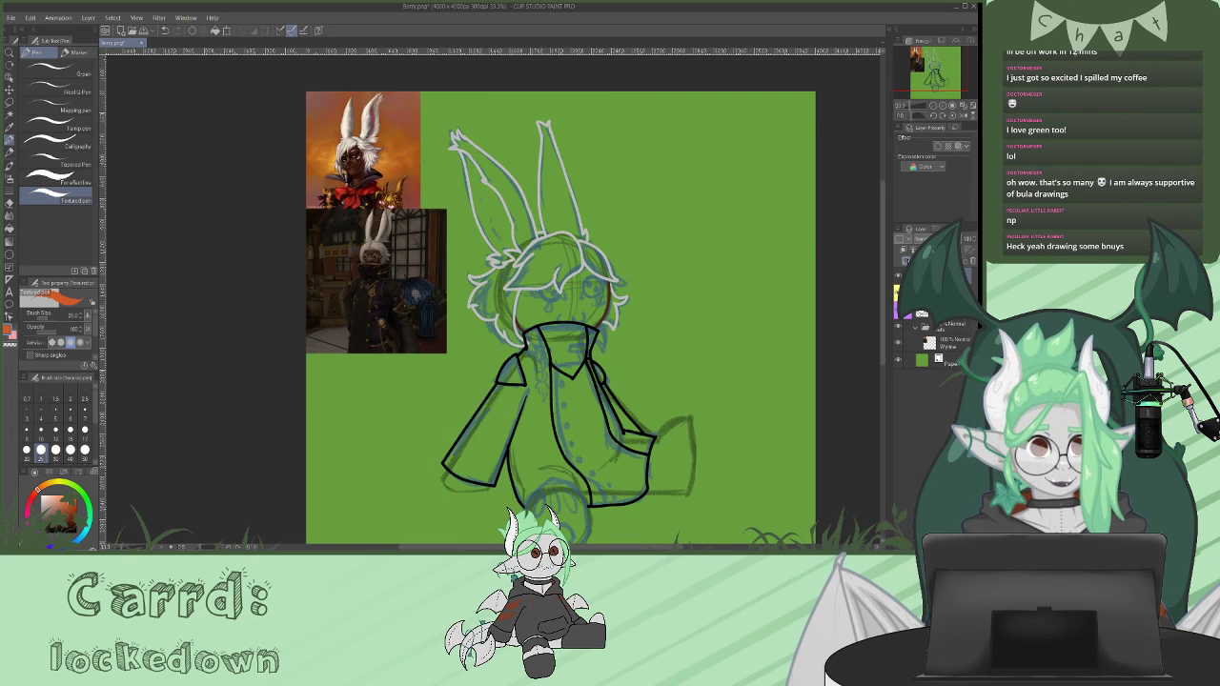
- Add a layer and ink both eyes with their round pupils and highlights in orange-red over the sketch
double_click(942, 107)
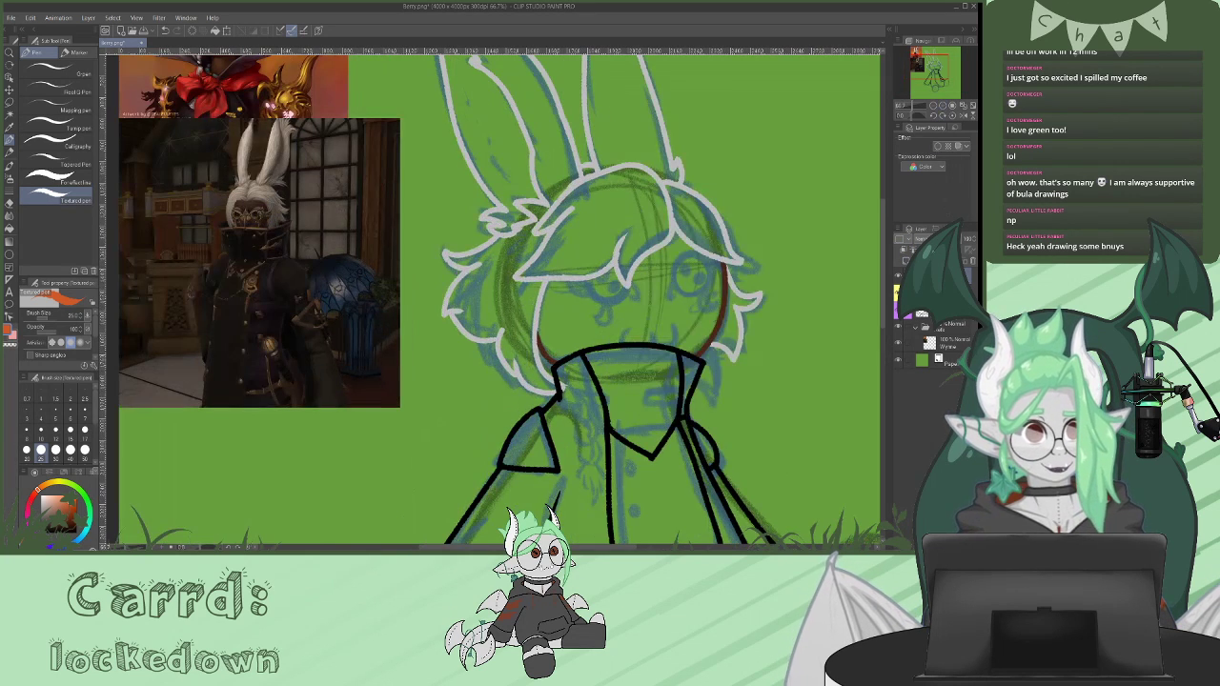
click(906, 262)
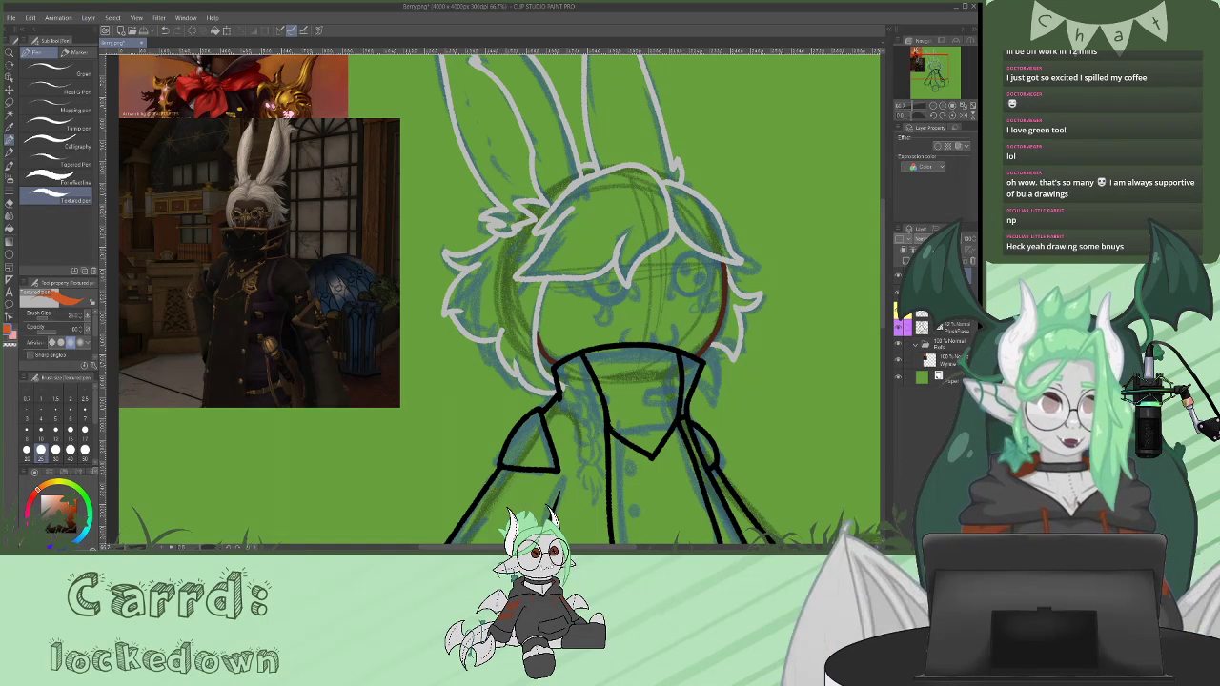
drag(589, 286, 620, 307)
mouse_move(699, 254)
mouse_down()
mouse_move(677, 273)
mouse_move(680, 288)
mouse_move(703, 255)
mouse_up()
key(ctrl+z)
key(ctrl+z)
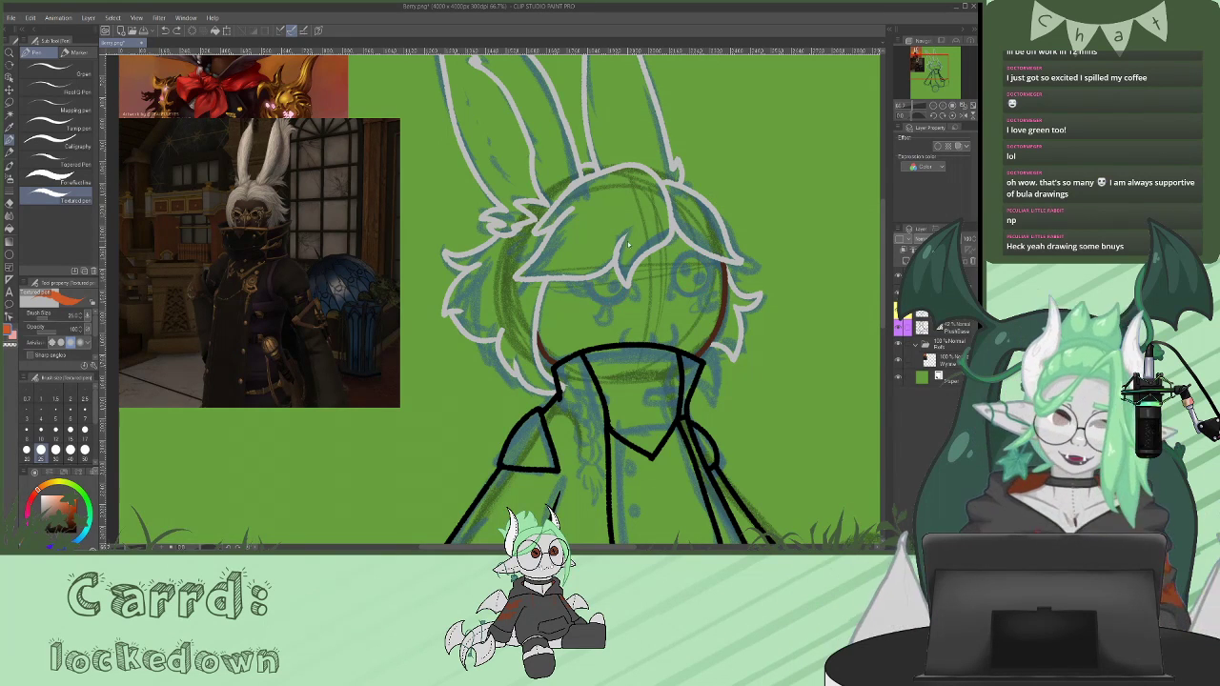
mouse_move(589, 282)
mouse_down()
mouse_move(600, 302)
mouse_move(627, 284)
mouse_up()
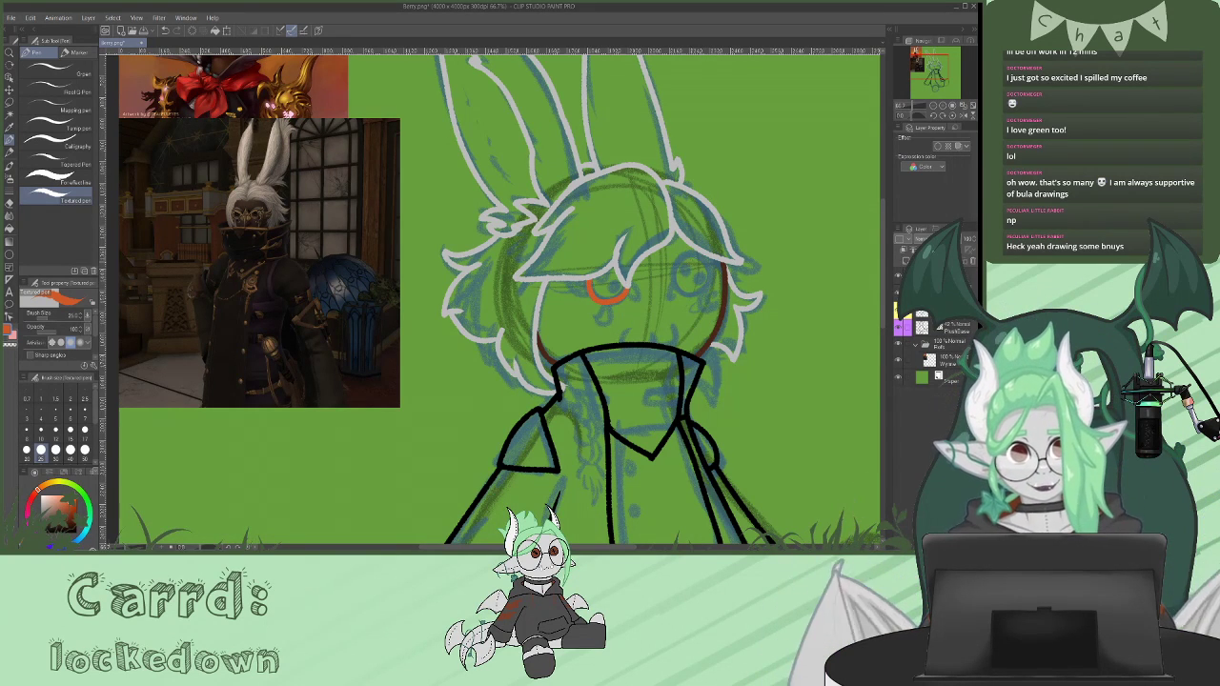
mouse_move(687, 254)
mouse_down()
mouse_move(681, 286)
mouse_move(698, 292)
mouse_move(714, 273)
mouse_move(689, 253)
mouse_move(675, 283)
mouse_move(692, 289)
mouse_move(694, 254)
mouse_up()
key(ctrl+z)
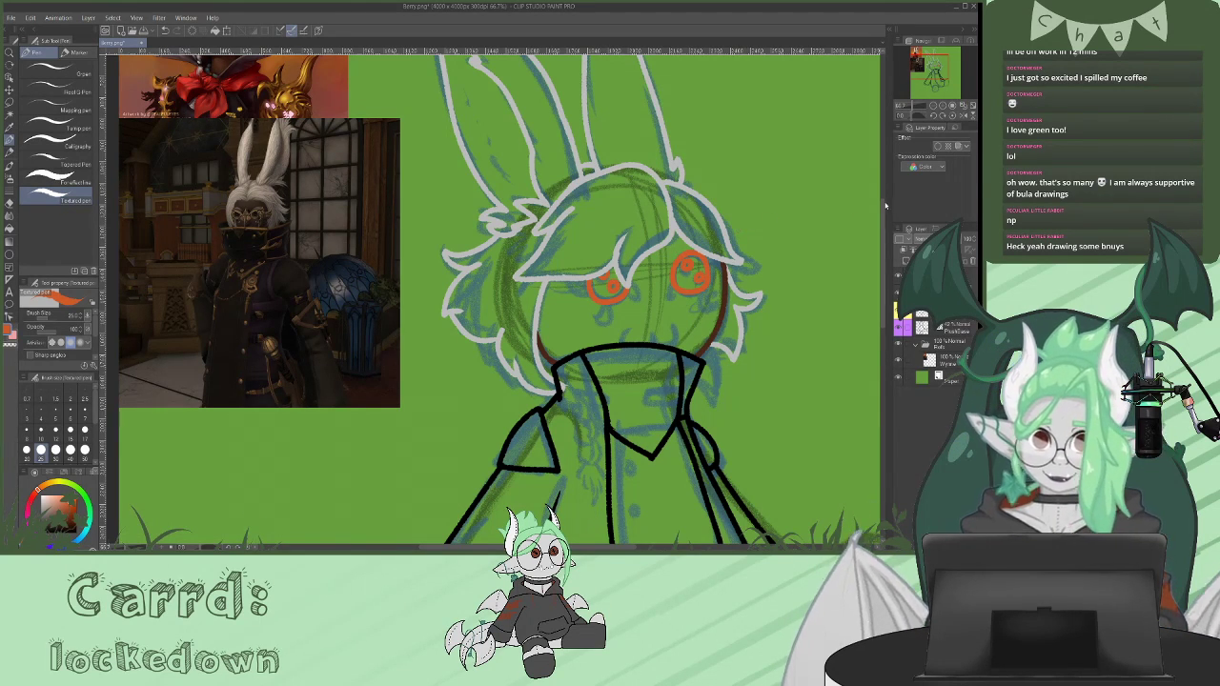
- Ink the hand below the near sleeve and the outlines of both plush feet in dark brown
mouse_move(883, 221)
mouse_down()
mouse_move(875, 179)
mouse_move(878, 281)
mouse_up()
mouse_move(392, 326)
mouse_down()
mouse_move(394, 362)
mouse_move(480, 366)
mouse_up()
key(ctrl+z)
mouse_move(392, 326)
mouse_down()
mouse_move(405, 372)
mouse_move(482, 364)
mouse_up()
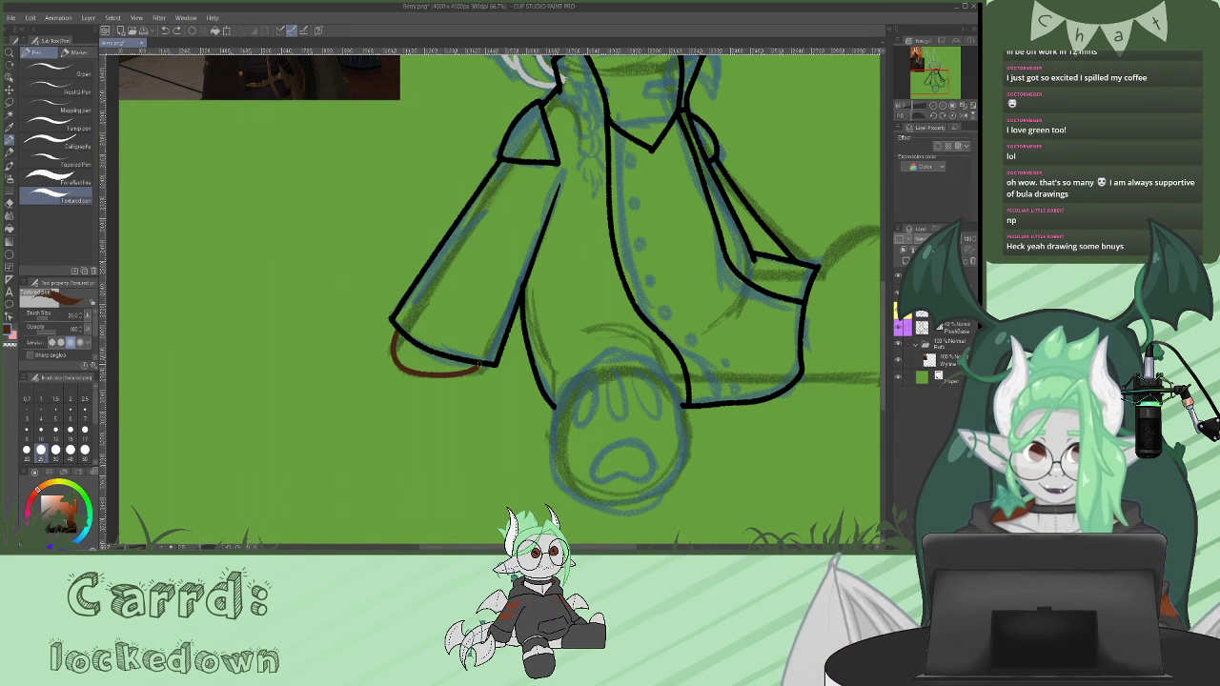
drag(605, 547, 662, 547)
mouse_move(625, 268)
mouse_down()
mouse_move(655, 236)
mouse_move(692, 228)
mouse_move(706, 315)
mouse_move(690, 382)
mouse_move(608, 379)
mouse_up()
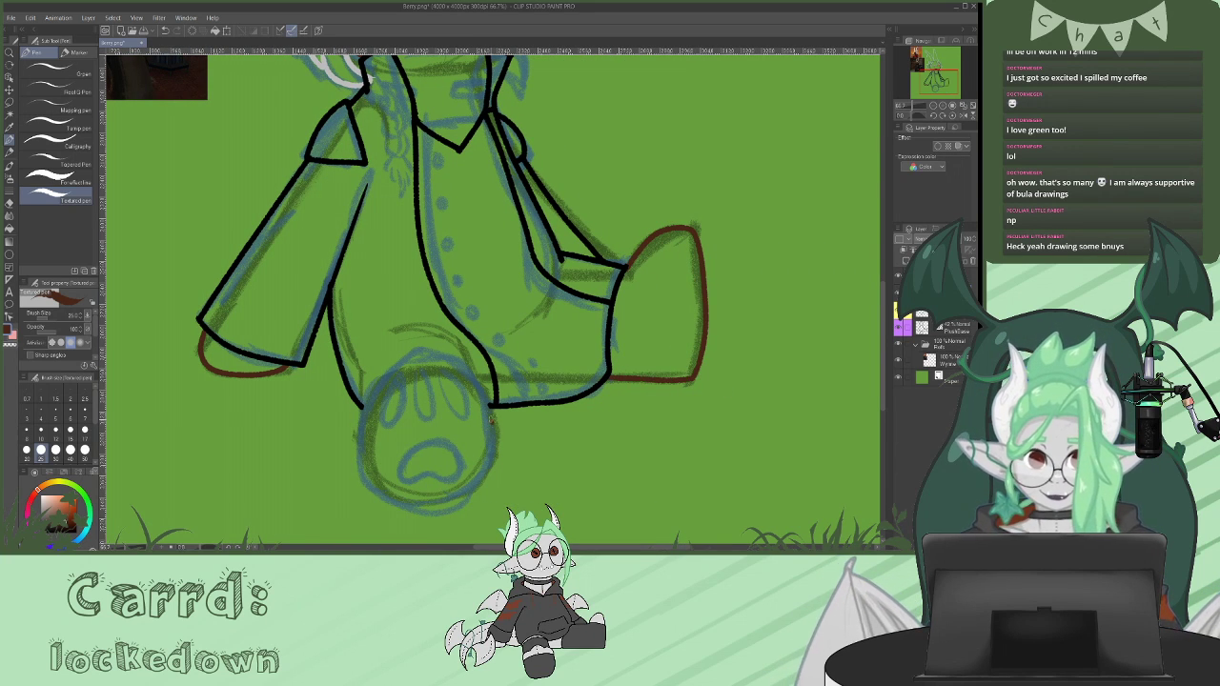
mouse_move(417, 351)
mouse_down()
mouse_move(363, 410)
mouse_move(370, 484)
mouse_move(397, 506)
mouse_move(465, 499)
mouse_move(494, 431)
mouse_move(471, 379)
mouse_move(417, 351)
mouse_up()
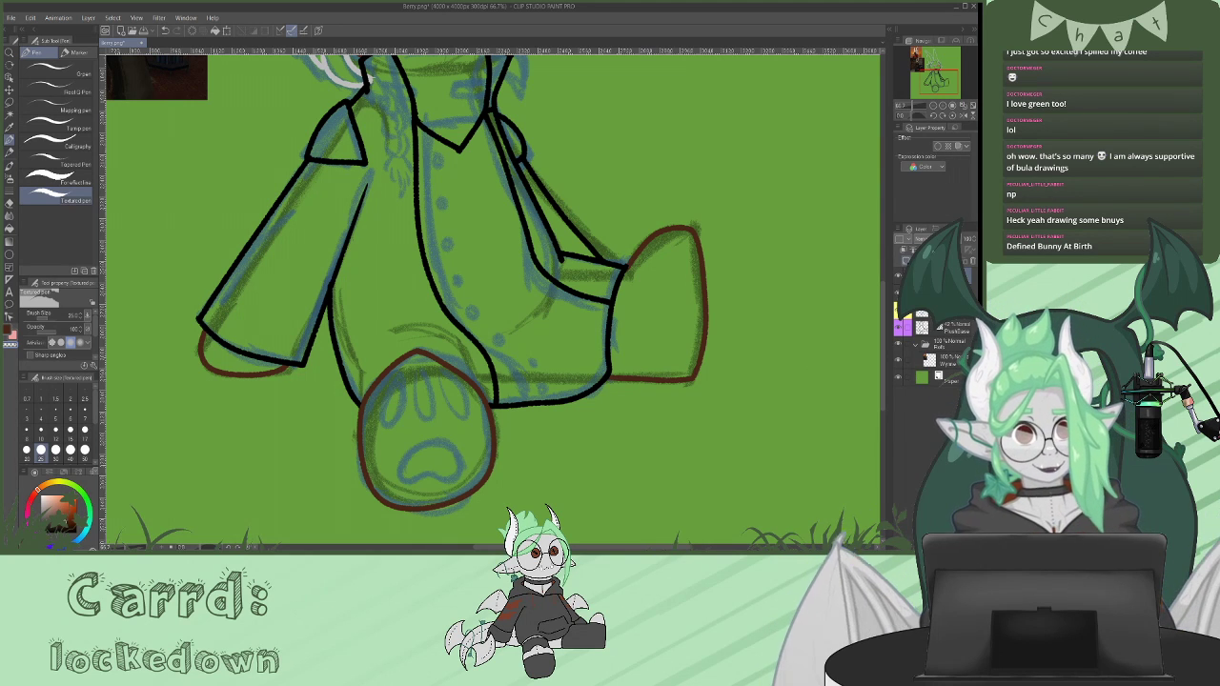
- Add a layer and ink the thin braid hanging from the near side of the face over the collar in near-white
click(917, 260)
drag(885, 303, 884, 235)
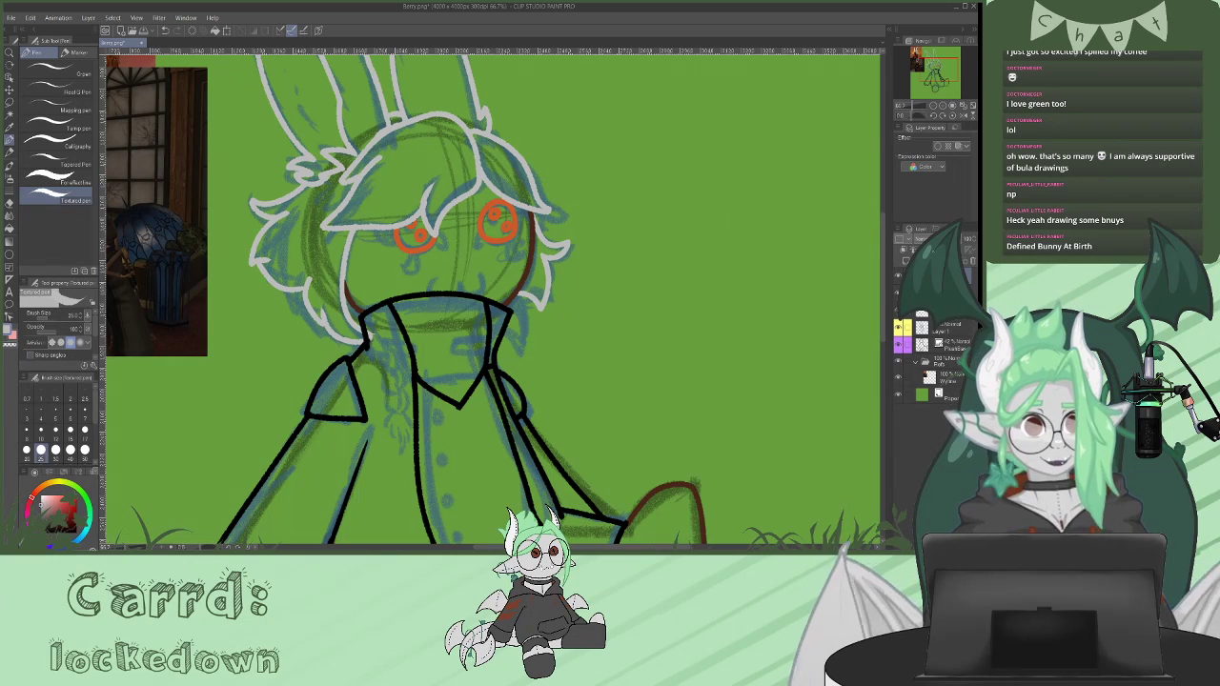
mouse_move(345, 285)
mouse_down()
mouse_move(364, 332)
mouse_move(378, 318)
mouse_move(385, 354)
mouse_move(366, 339)
mouse_move(389, 364)
mouse_move(391, 386)
mouse_move(382, 383)
mouse_up()
drag(370, 337, 377, 358)
mouse_move(356, 311)
mouse_down()
mouse_move(387, 381)
mouse_move(381, 406)
mouse_move(392, 415)
mouse_move(399, 402)
mouse_move(383, 427)
mouse_up()
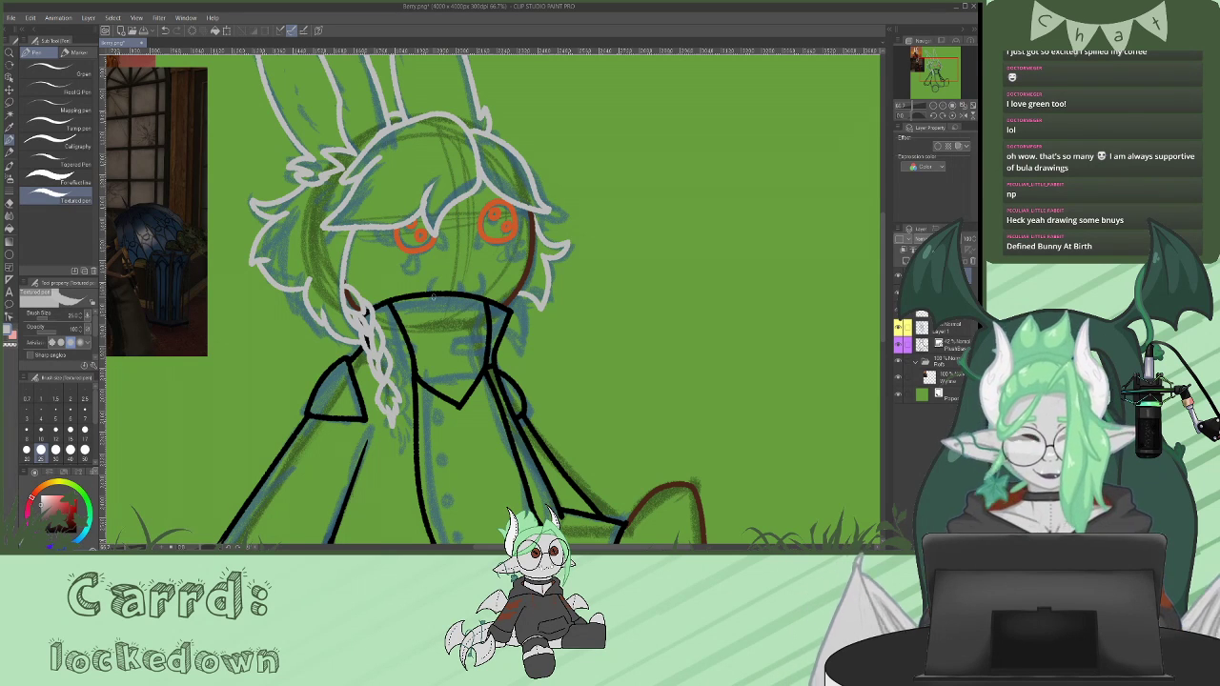
- Clean up the lines where the braid meets the face and merge the braid layer down into the line art
click(898, 275)
click(897, 275)
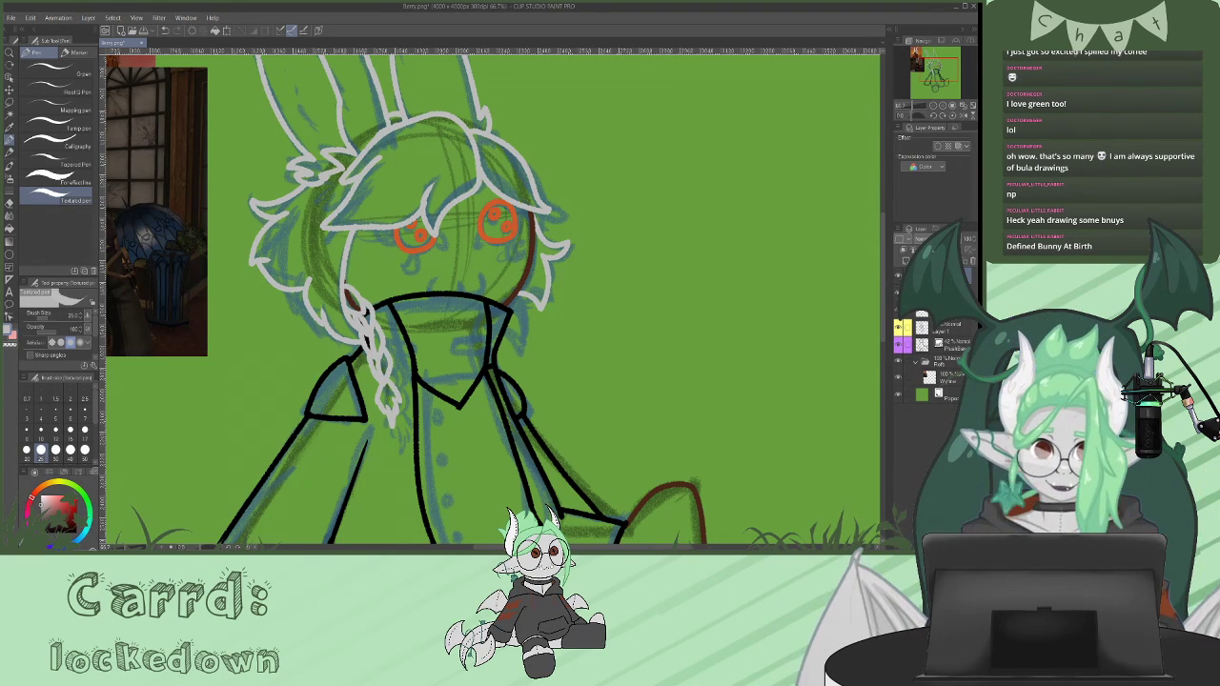
key(e)
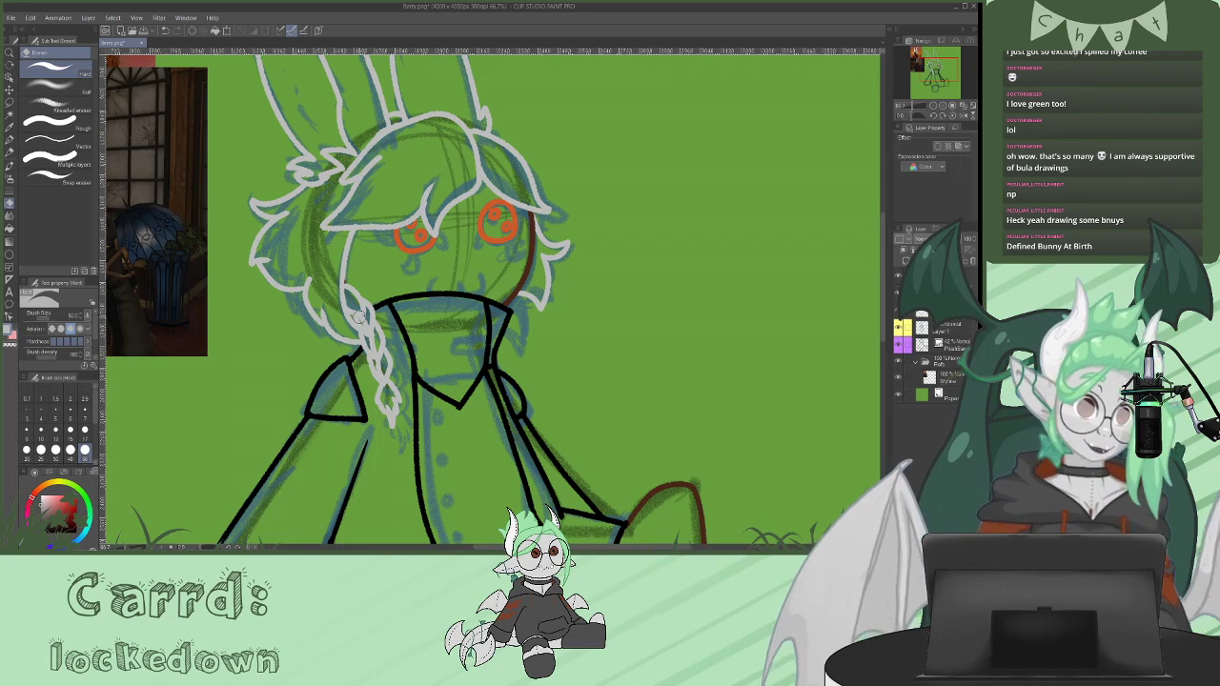
key(ctrl+e)
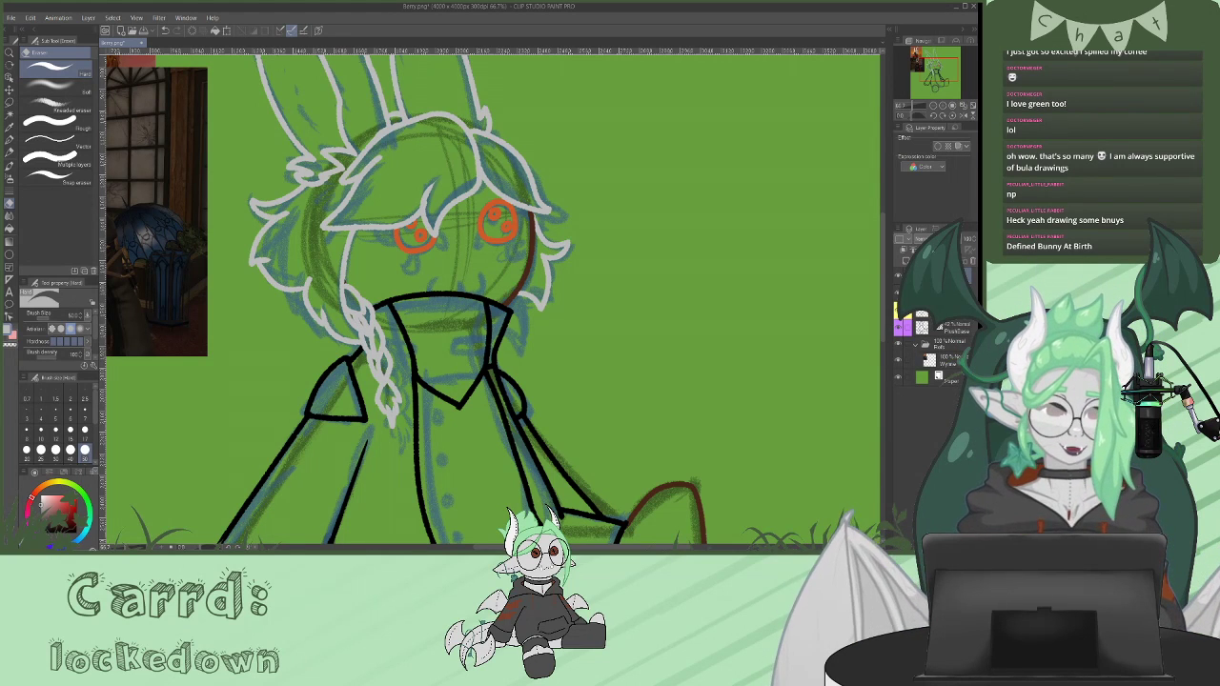
click(899, 277)
click(899, 277)
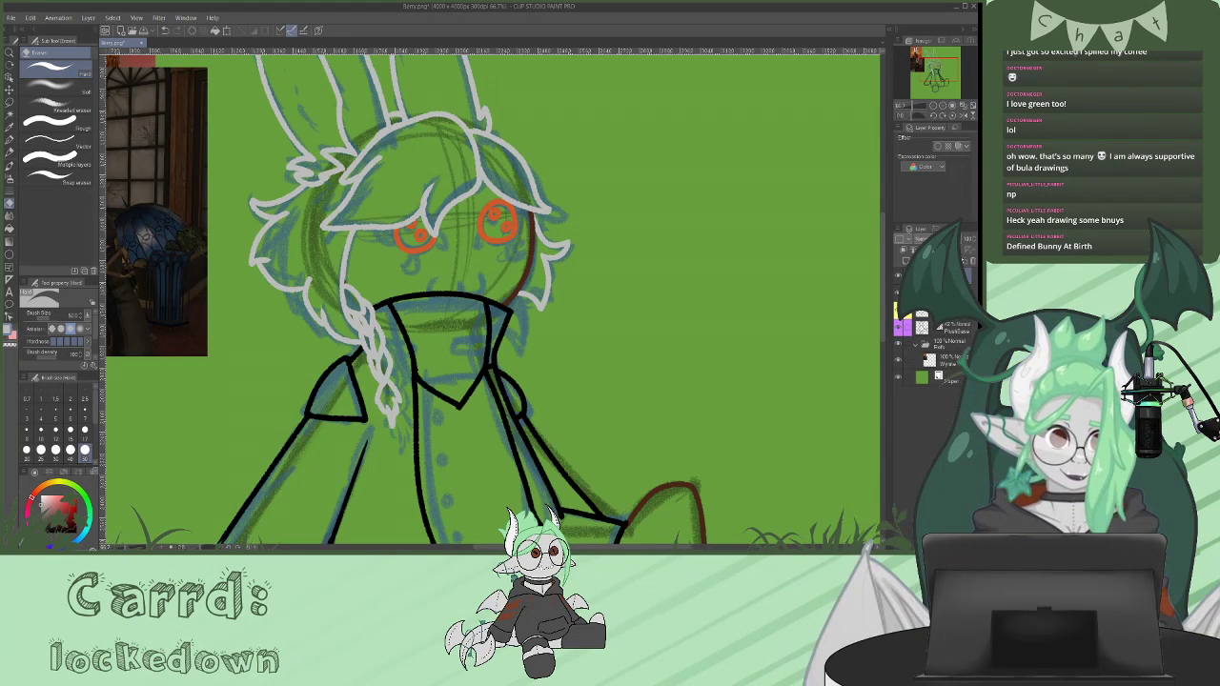
scroll(929, 343, down, 1)
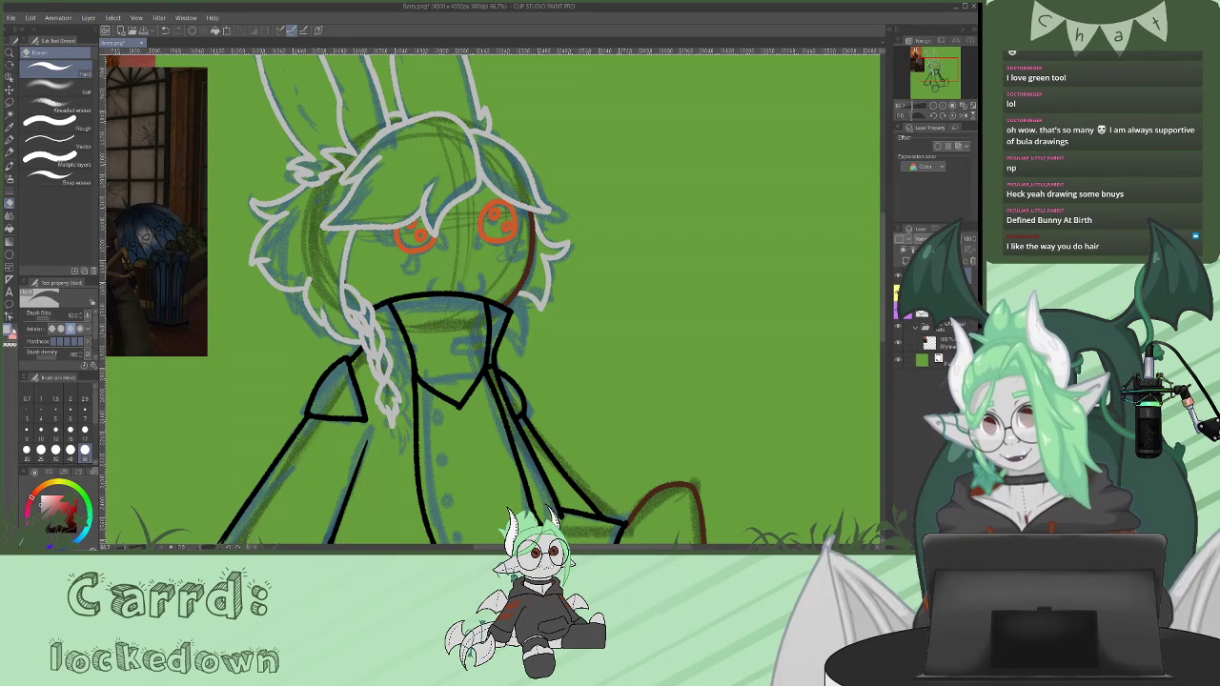
- Draw a row of black dashed stitch marks for the mouth just above the collar with the dashed line decoration brush
click(9, 179)
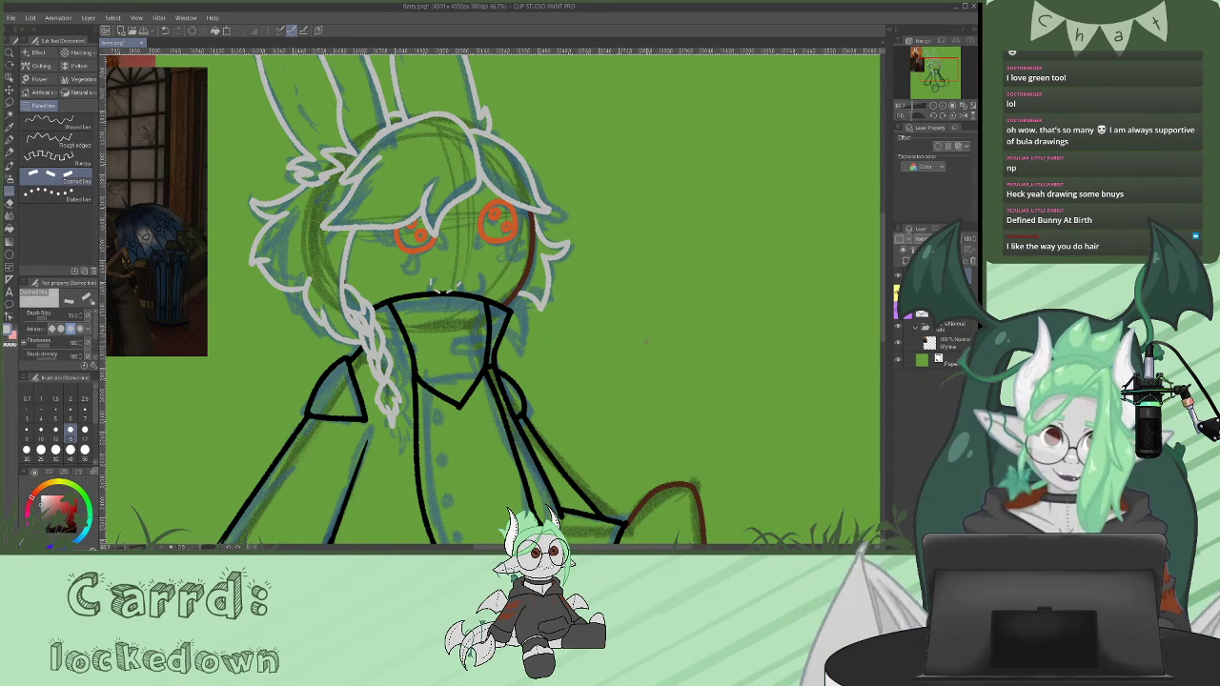
click(44, 530)
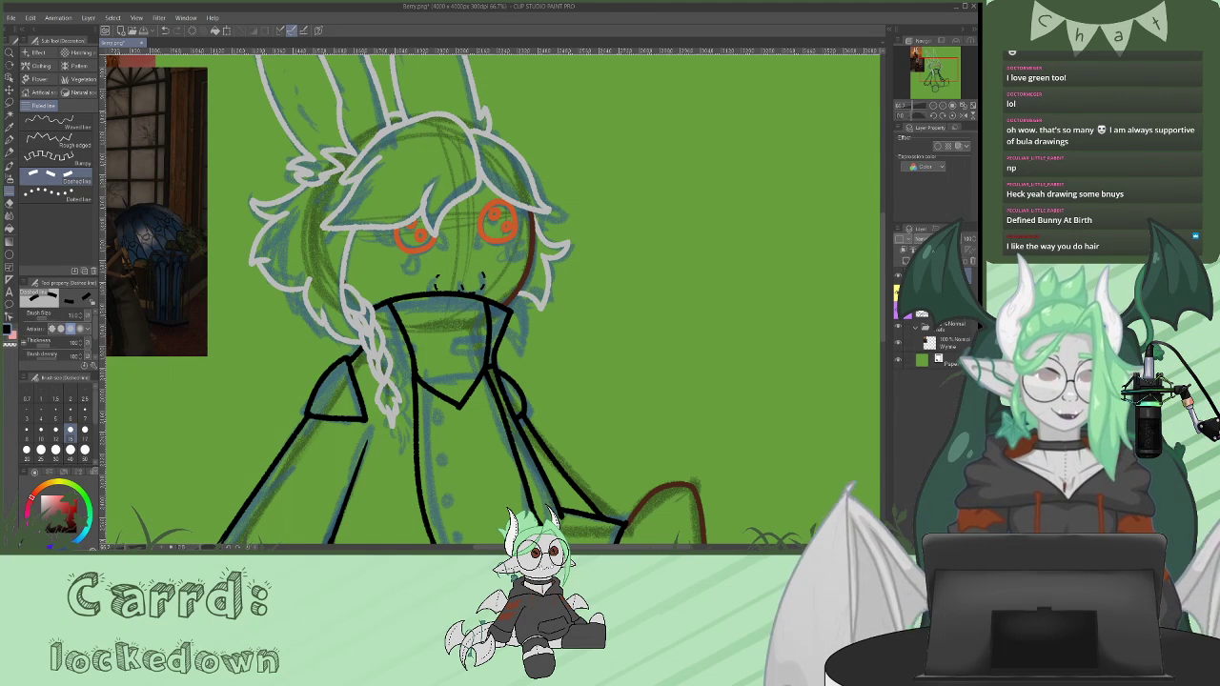
- Add a layer and ink the three toe pads and the main pad on the near foot's sole in pink
click(906, 261)
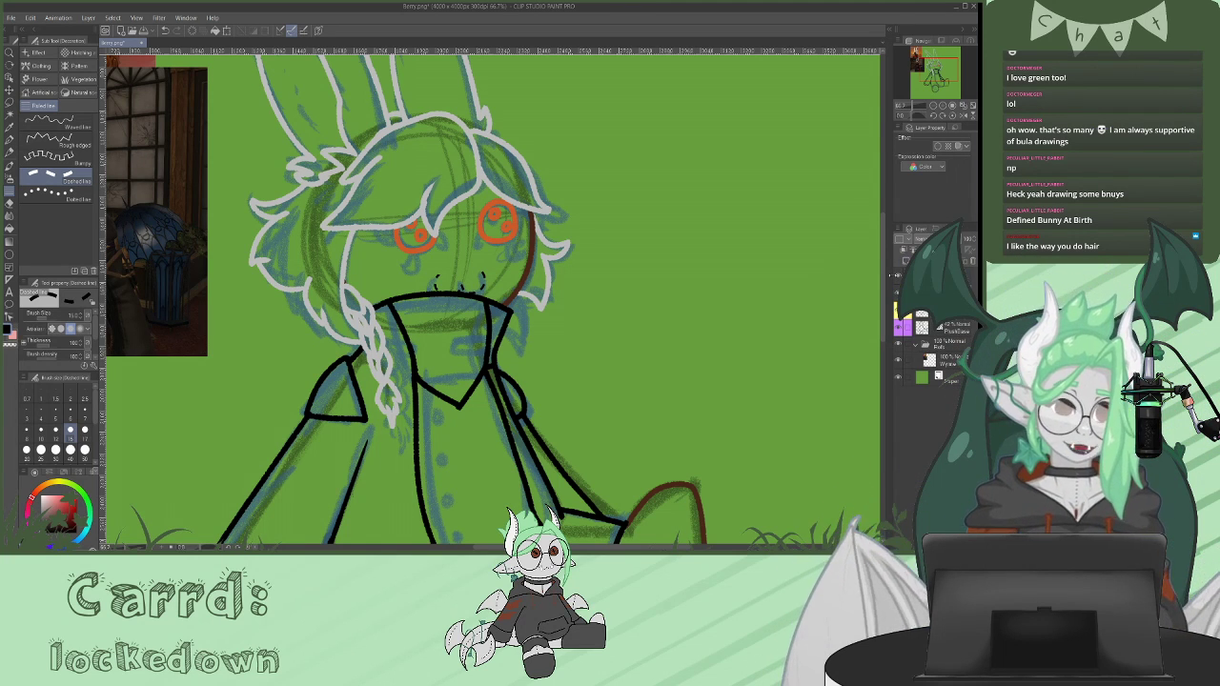
drag(887, 278, 885, 340)
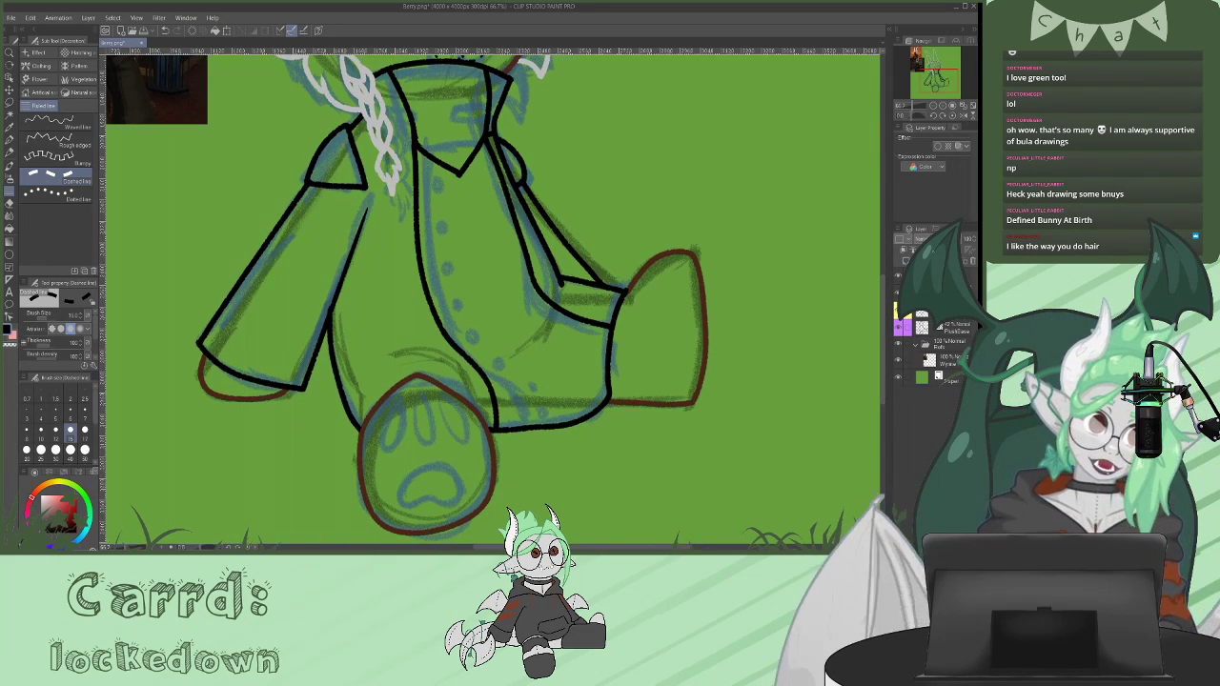
click(12, 335)
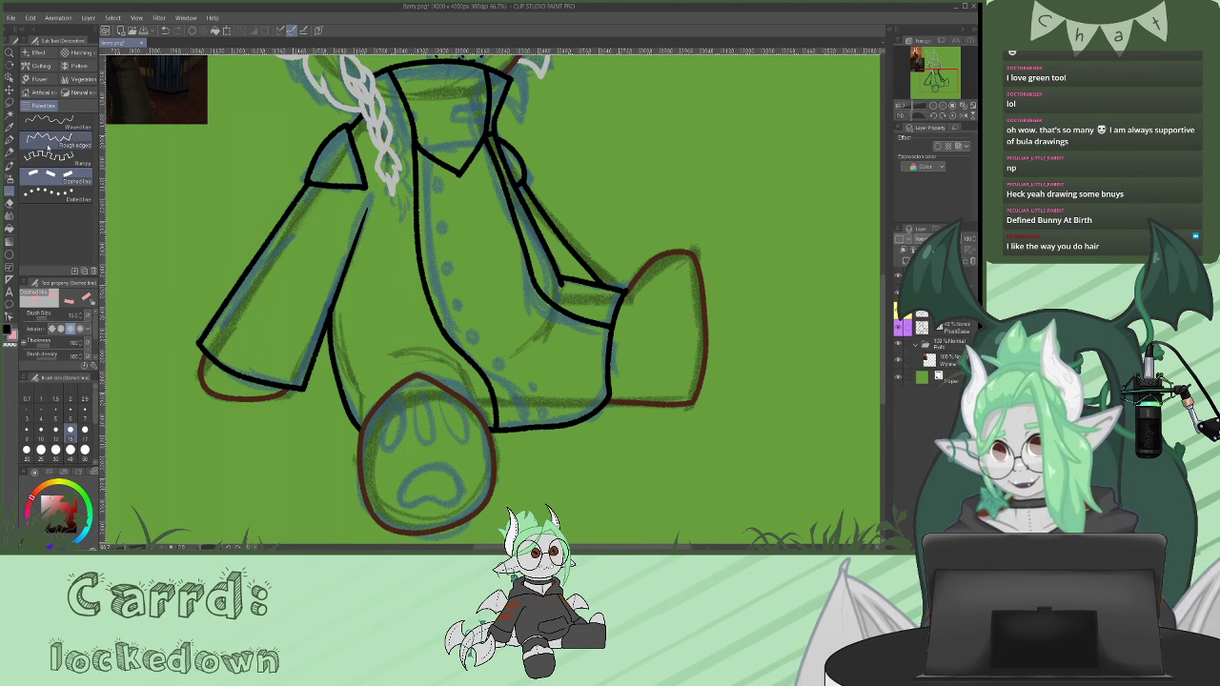
click(9, 140)
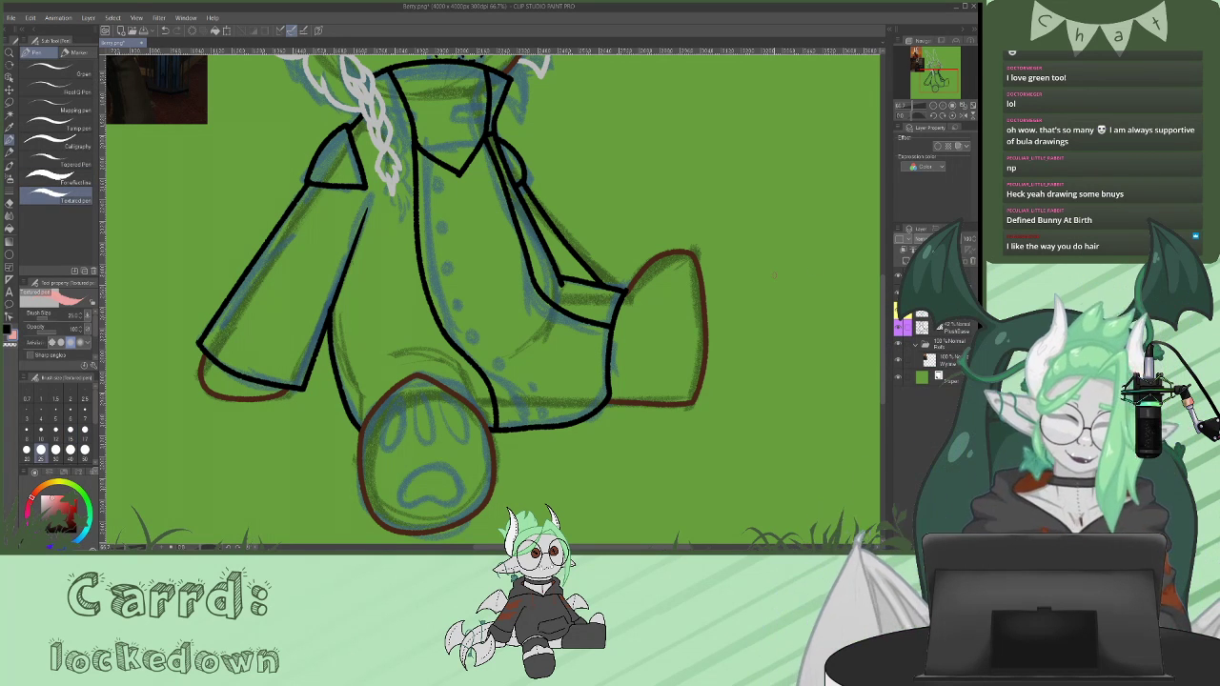
mouse_move(396, 394)
mouse_down()
mouse_move(399, 439)
mouse_move(400, 396)
mouse_move(427, 439)
mouse_move(417, 389)
mouse_move(450, 434)
mouse_move(438, 392)
mouse_up()
mouse_move(426, 464)
mouse_down()
mouse_move(408, 507)
mouse_move(451, 503)
mouse_move(448, 476)
mouse_move(413, 469)
mouse_up()
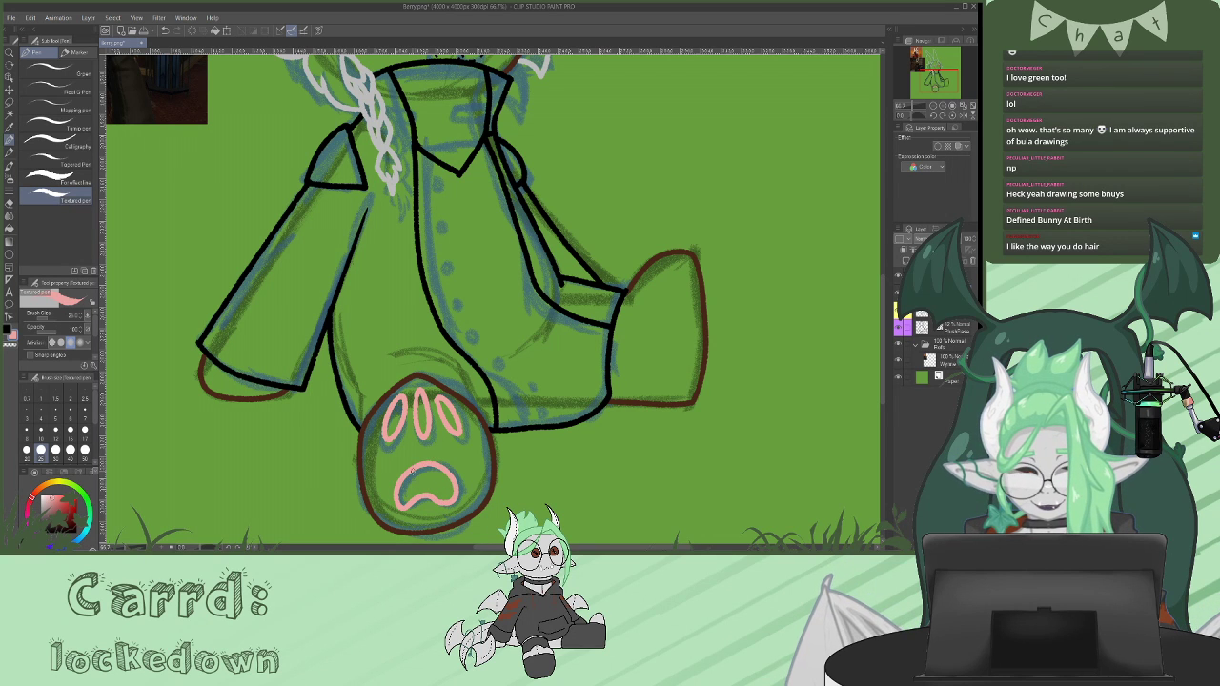
- Colour in both eyes with a muted orange based on their line colour
drag(883, 356, 878, 284)
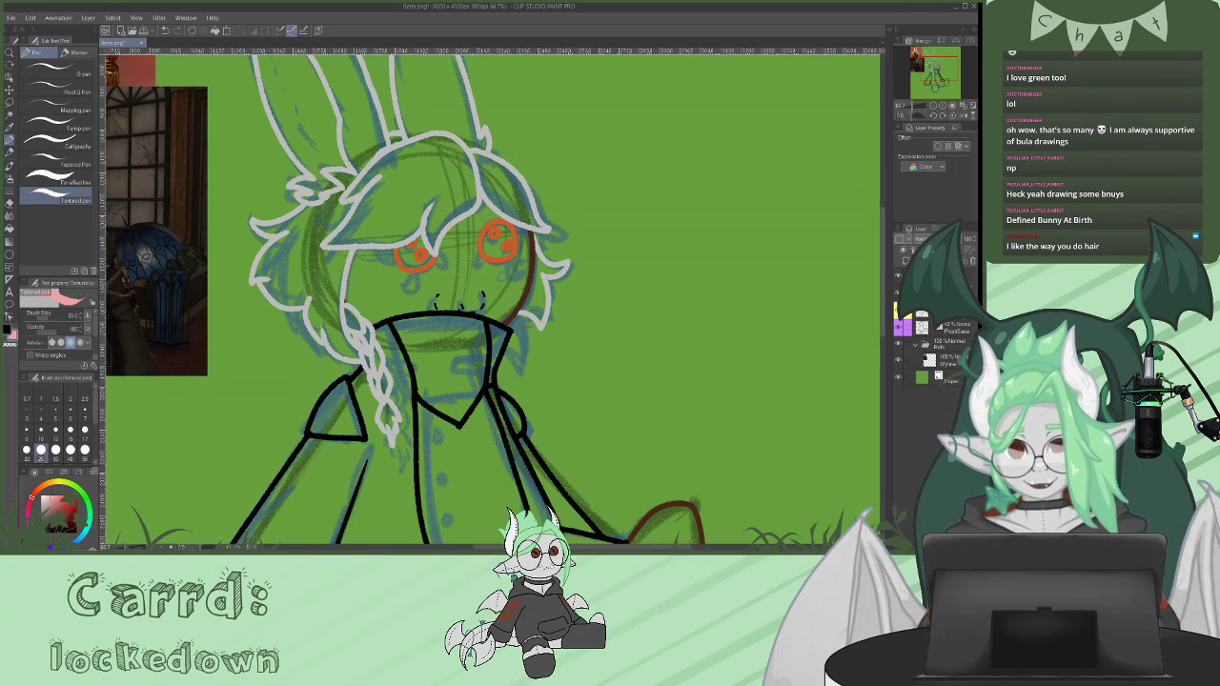
alt+click(414, 270)
click(62, 506)
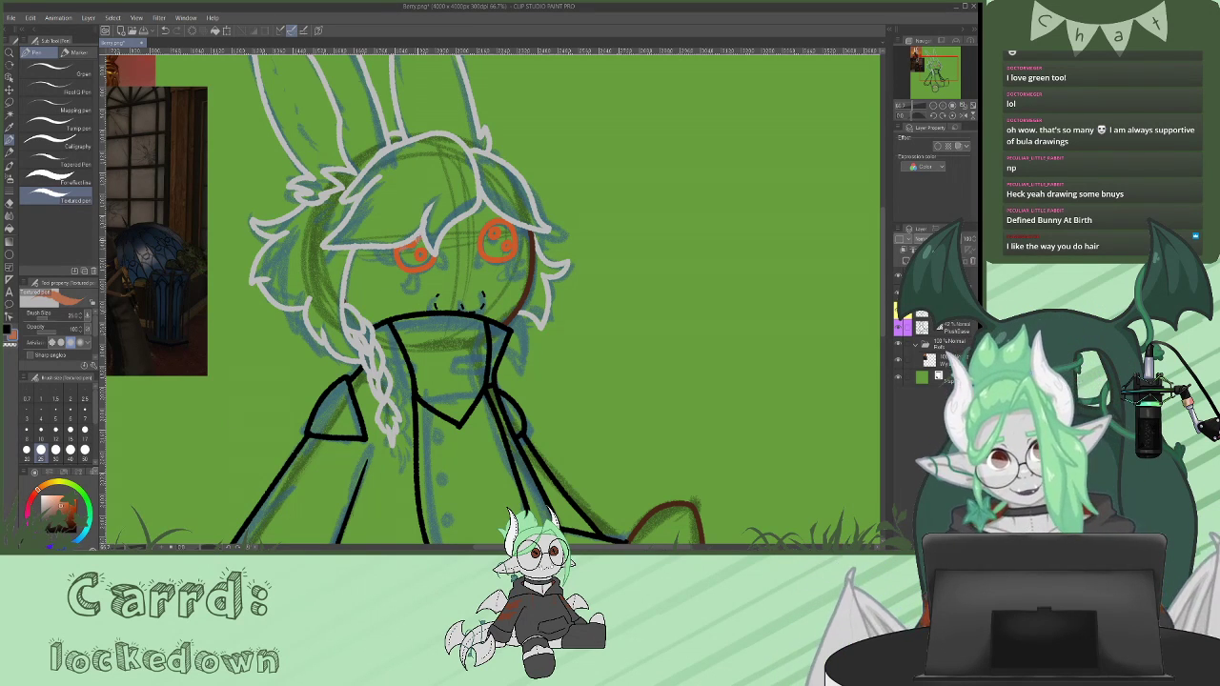
drag(402, 252, 410, 271)
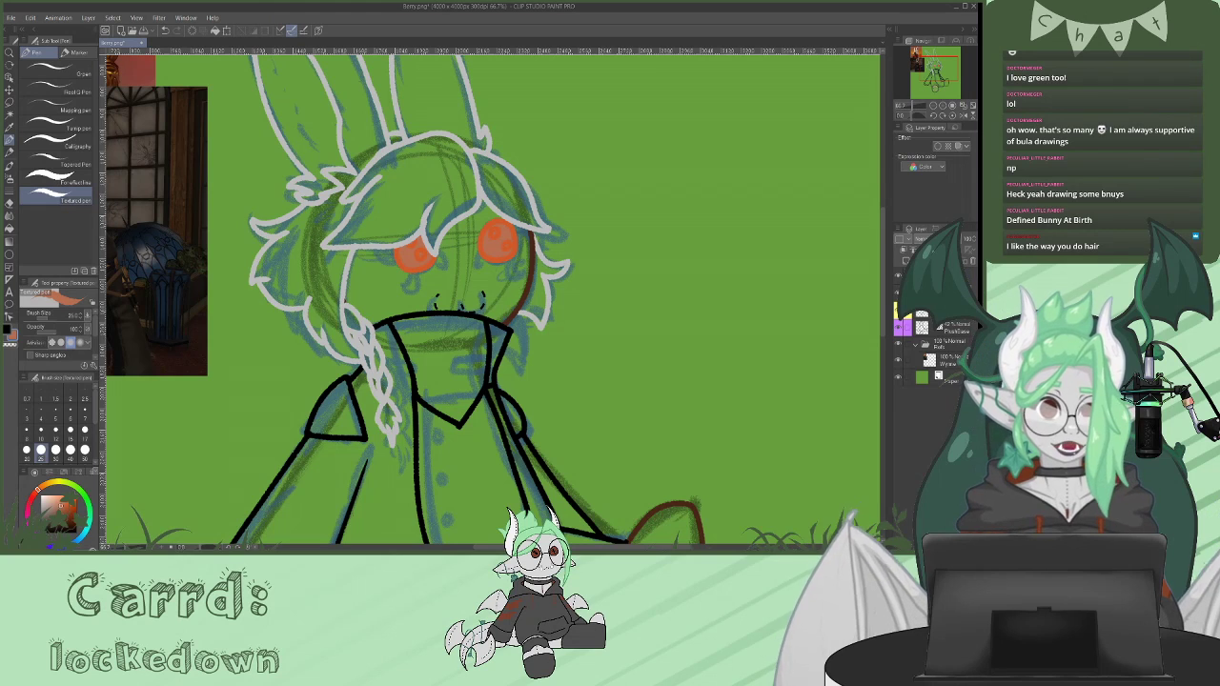
- Add a layer for white flat fills and hide the blue sketch and the plush base sketch
click(905, 260)
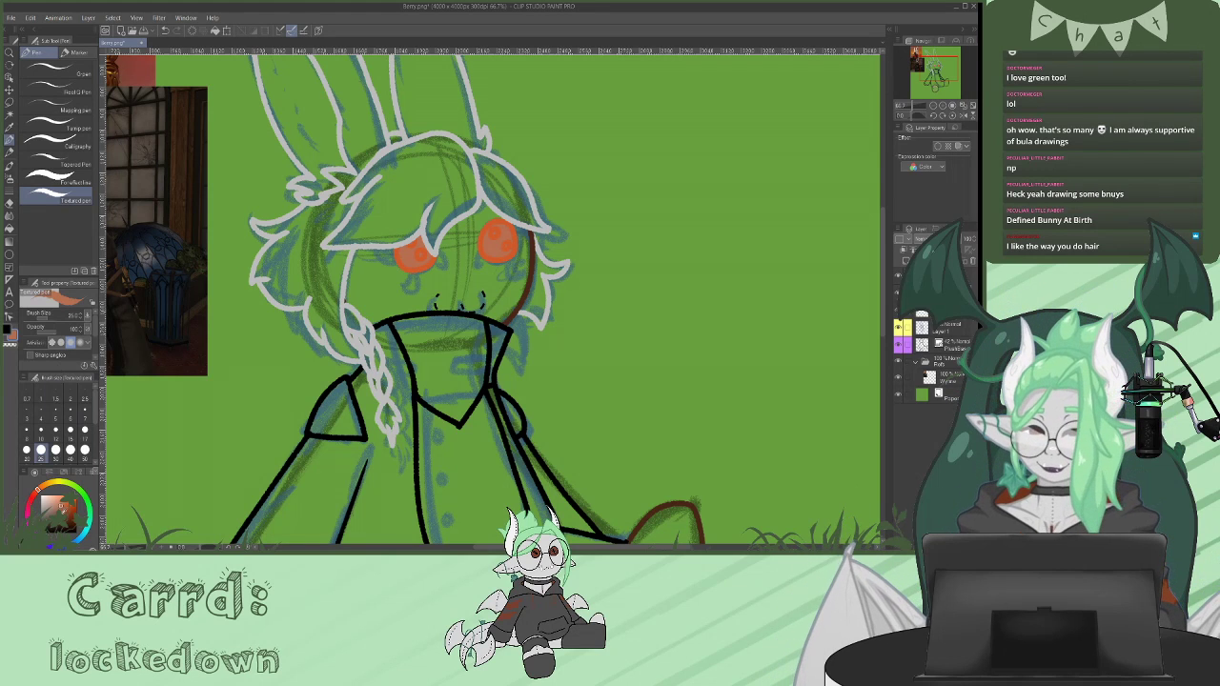
click(42, 496)
click(9, 229)
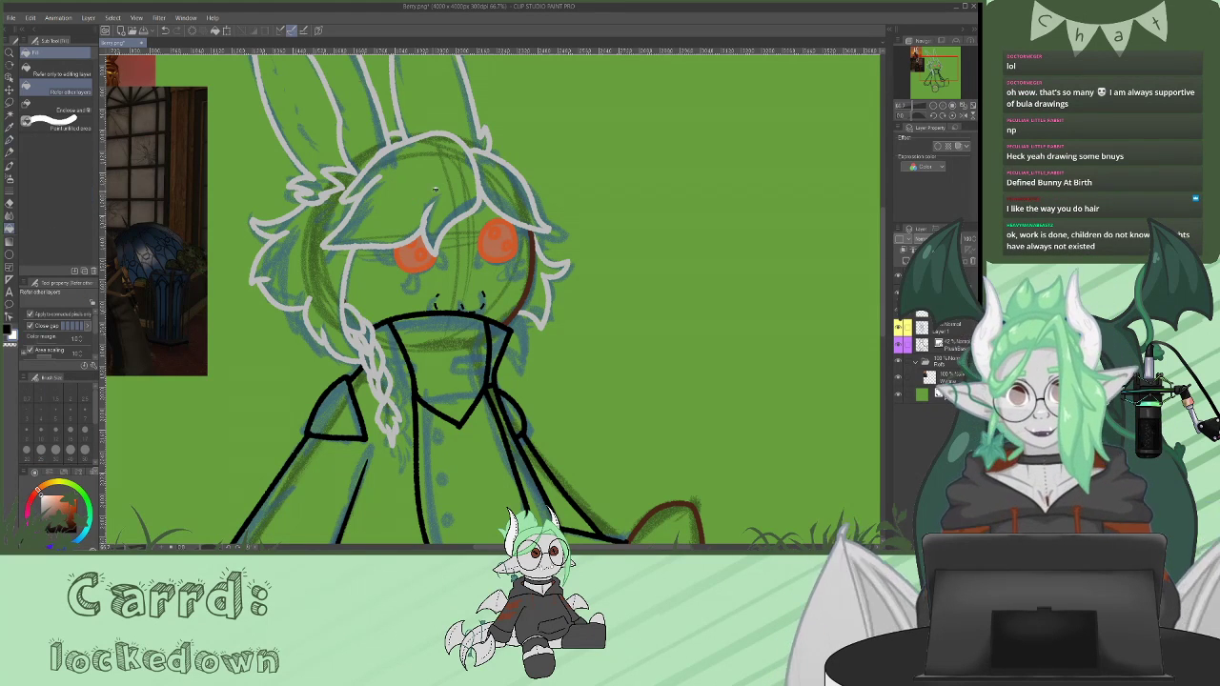
click(898, 328)
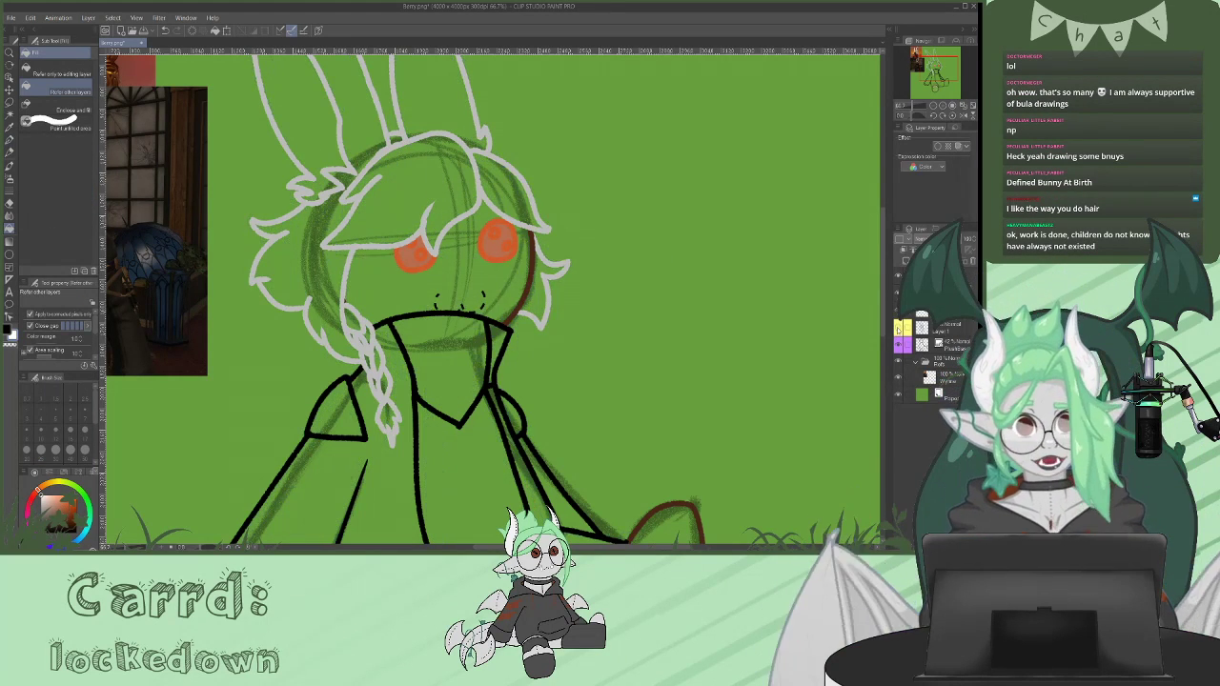
click(896, 347)
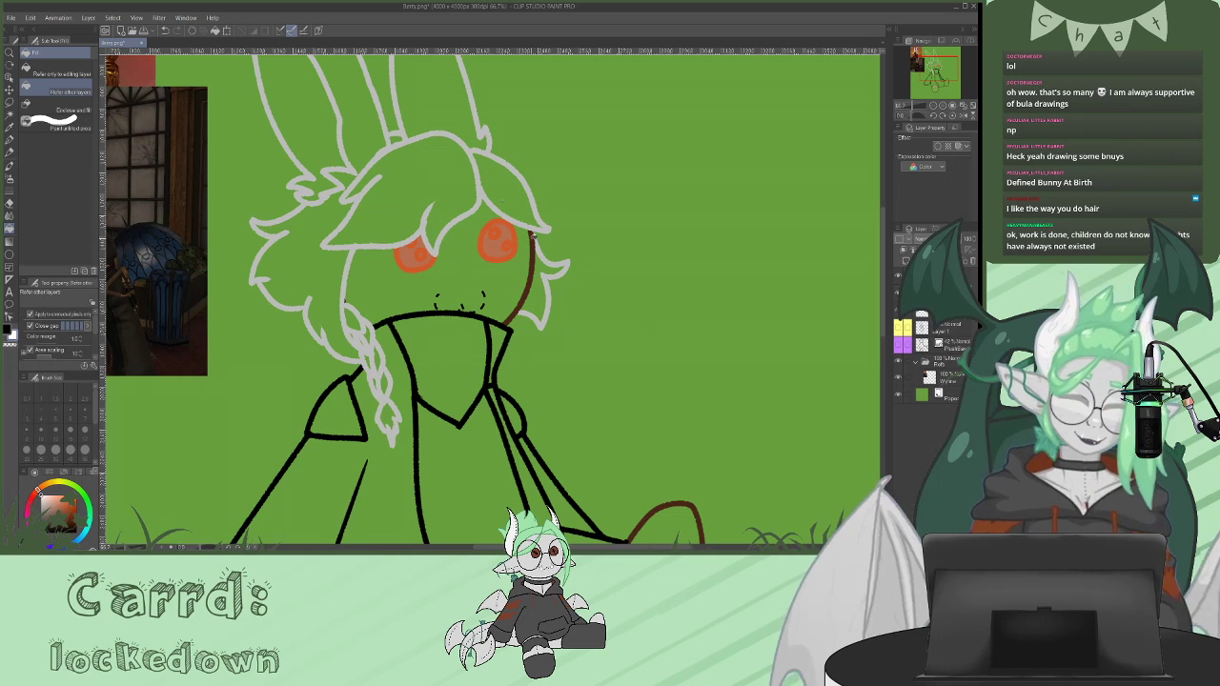
- Fill both rabbit ears, the fringe and the near-side hair with white
click(429, 95)
click(405, 190)
click(353, 110)
click(296, 104)
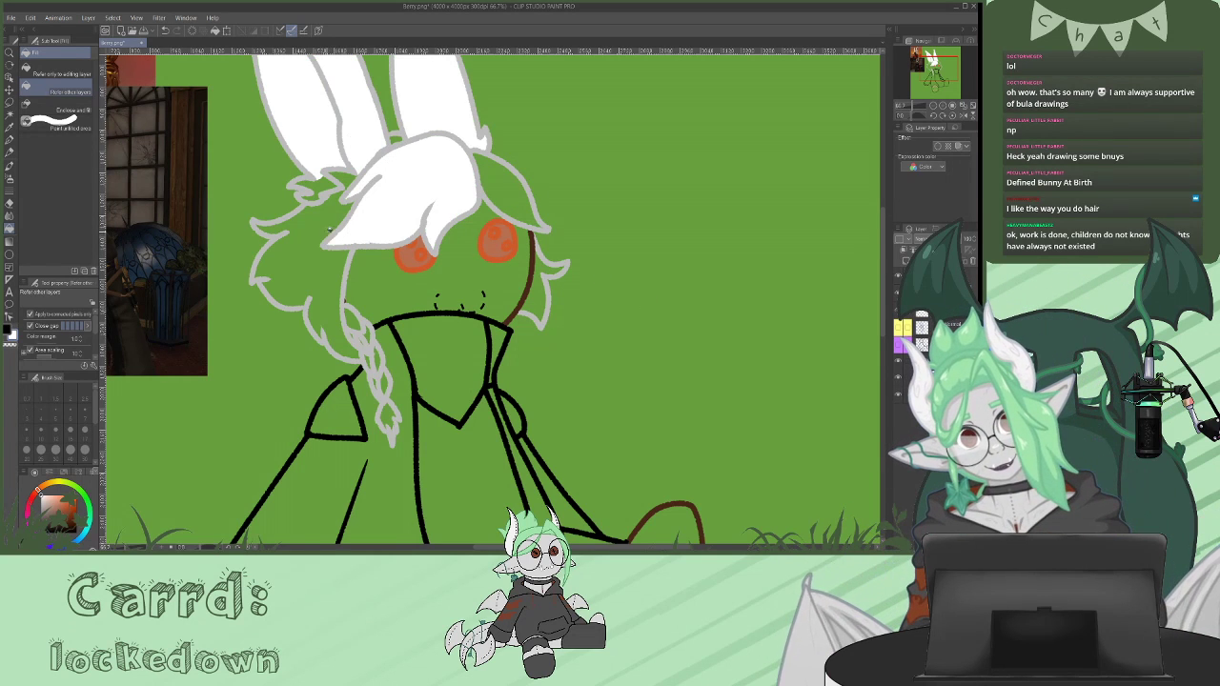
click(329, 224)
click(341, 182)
click(314, 187)
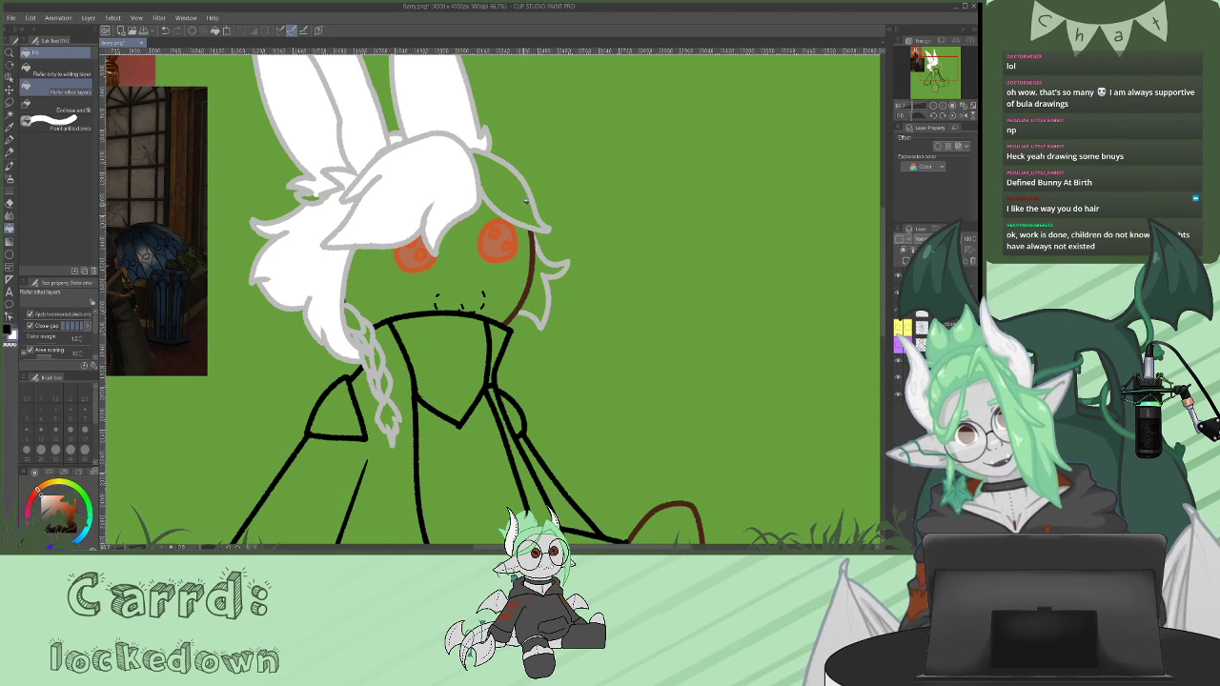
- Fill the far-side hair locks and the remaining tuft at the near ear's base with white
click(526, 198)
click(541, 267)
click(557, 268)
click(560, 265)
click(539, 299)
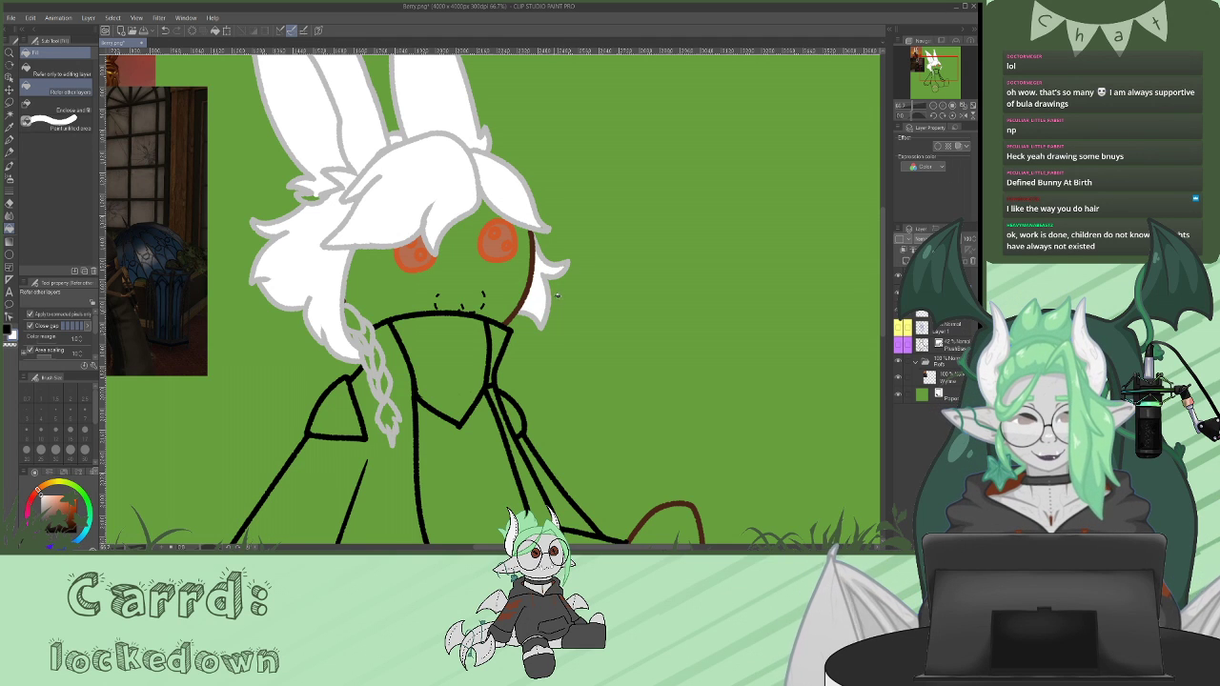
click(311, 195)
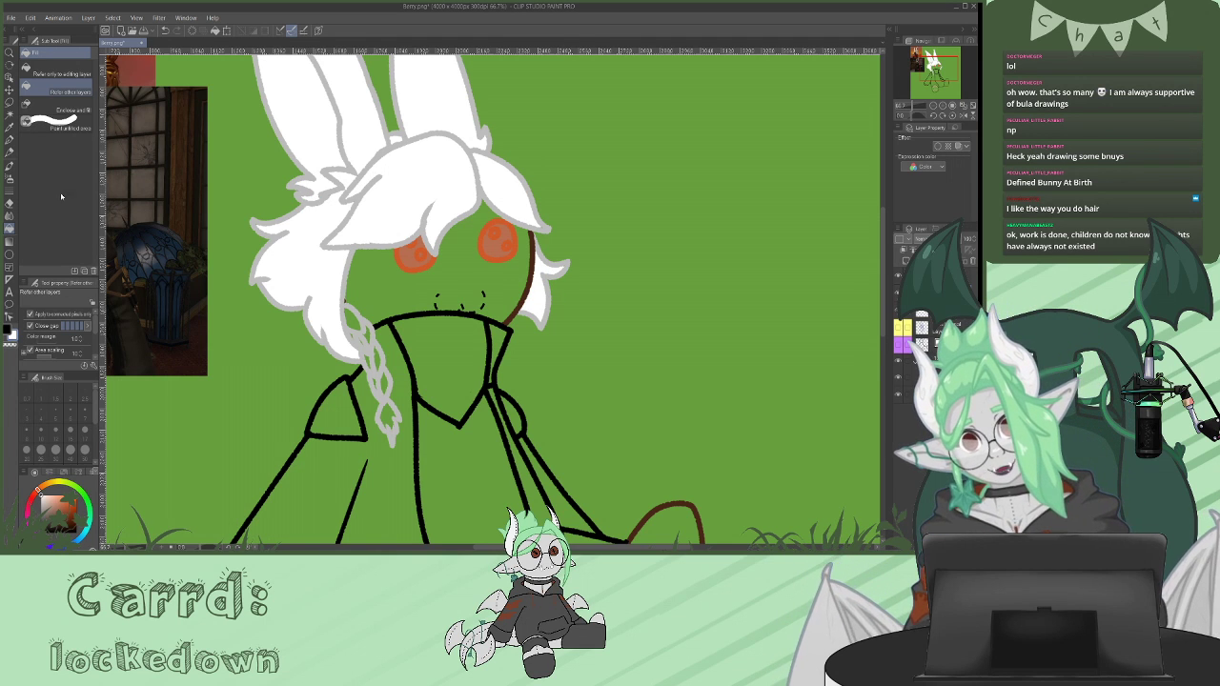
- Paint the braid and the leftover gaps at the ear tips white with the textured pen
key(p)
mouse_move(344, 313)
mouse_down()
mouse_move(385, 398)
mouse_move(384, 374)
mouse_move(373, 369)
mouse_move(389, 419)
mouse_up()
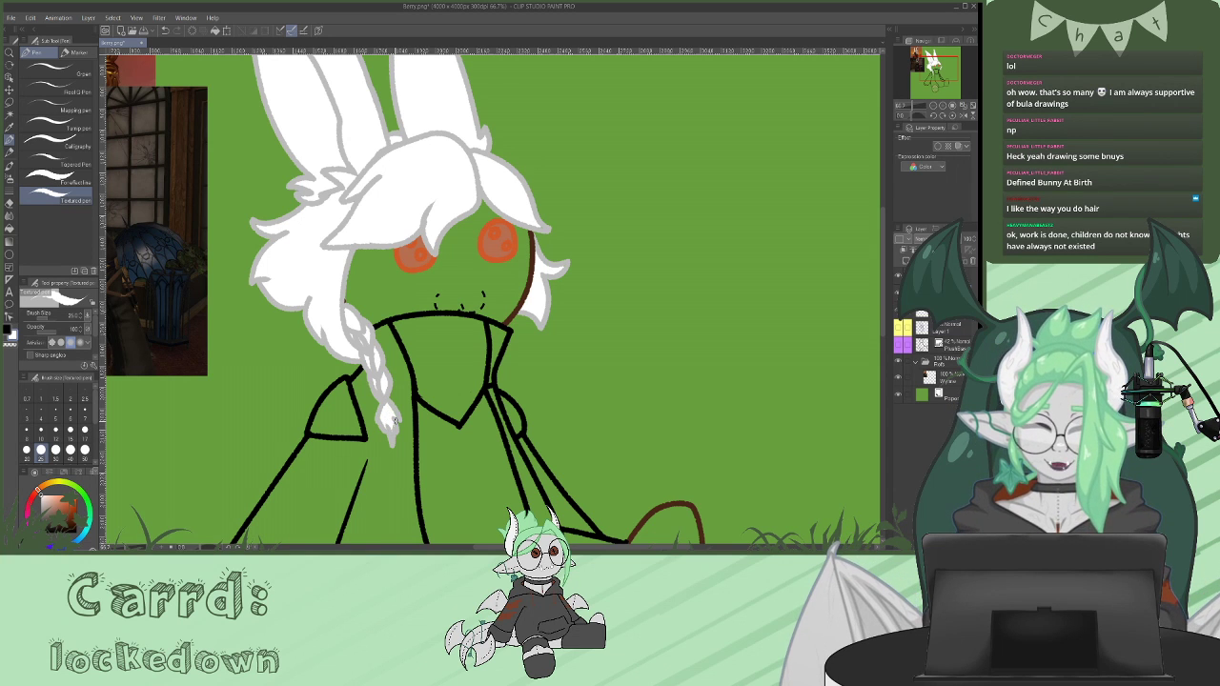
scroll(882, 236, up, 3)
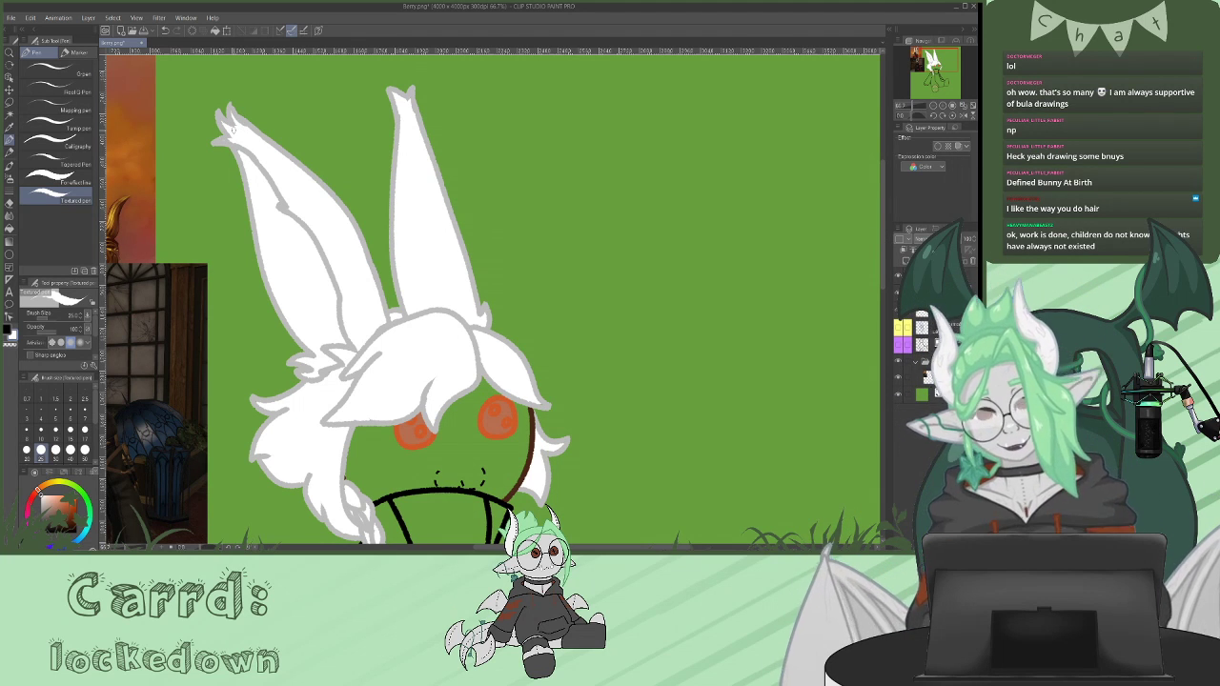
- Fill the face, the near hand and both feet with dark brown, matching the skin in the references
scroll(886, 258, down, 2)
scroll(887, 258, down, 2)
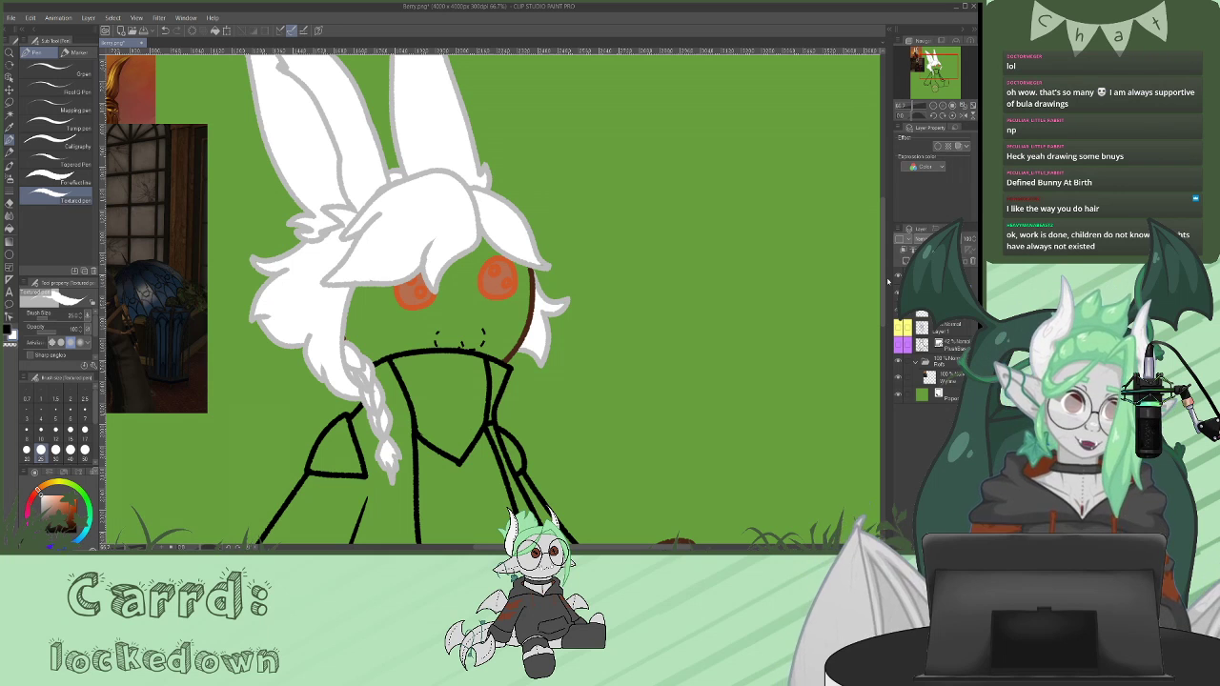
drag(886, 233, 862, 195)
drag(582, 547, 537, 547)
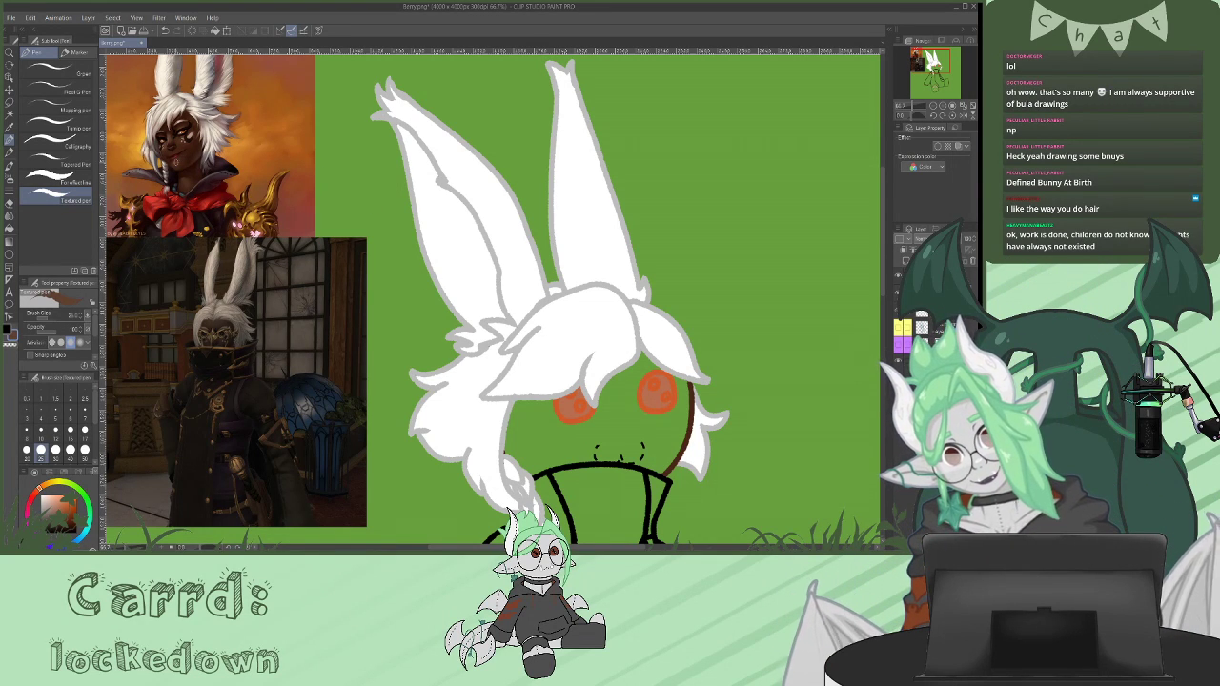
click(17, 226)
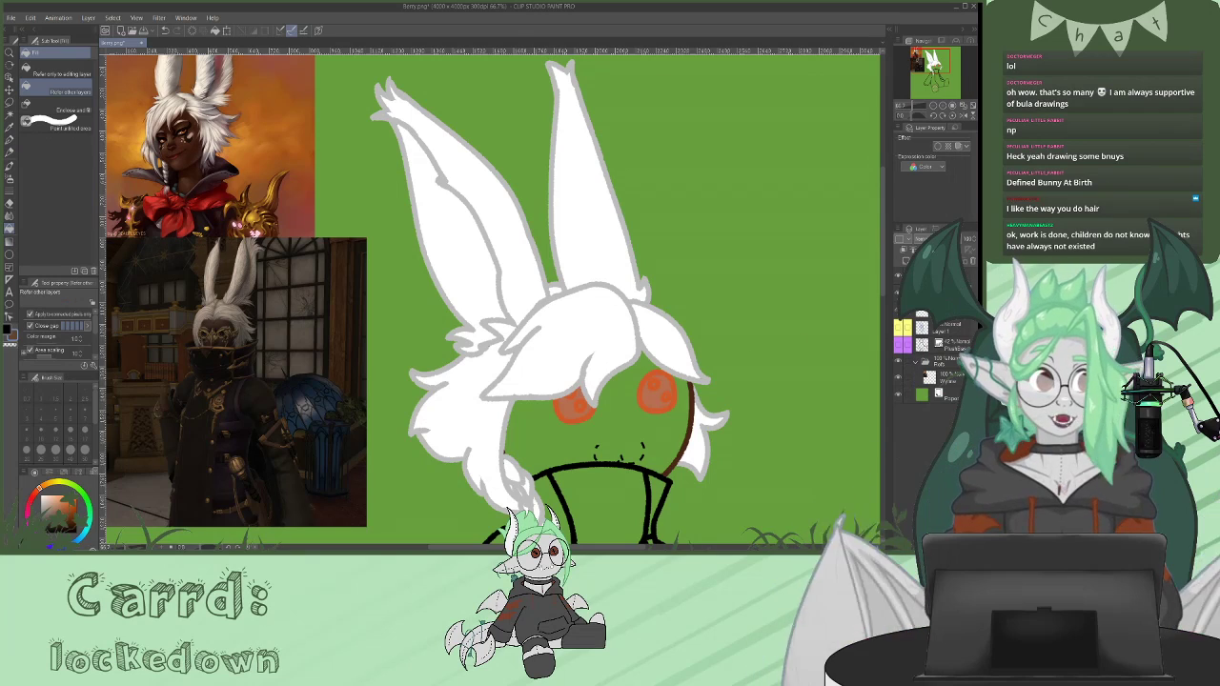
scroll(620, 381, down, 2)
click(695, 386)
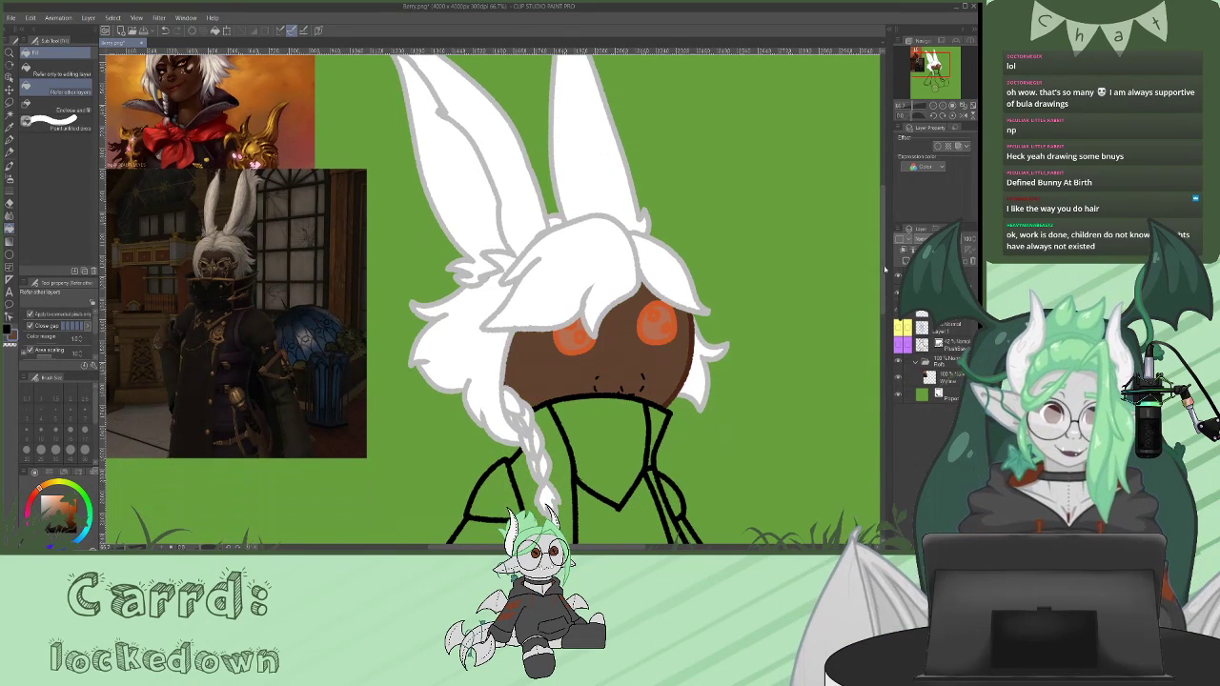
scroll(887, 276, down, 5)
click(413, 386)
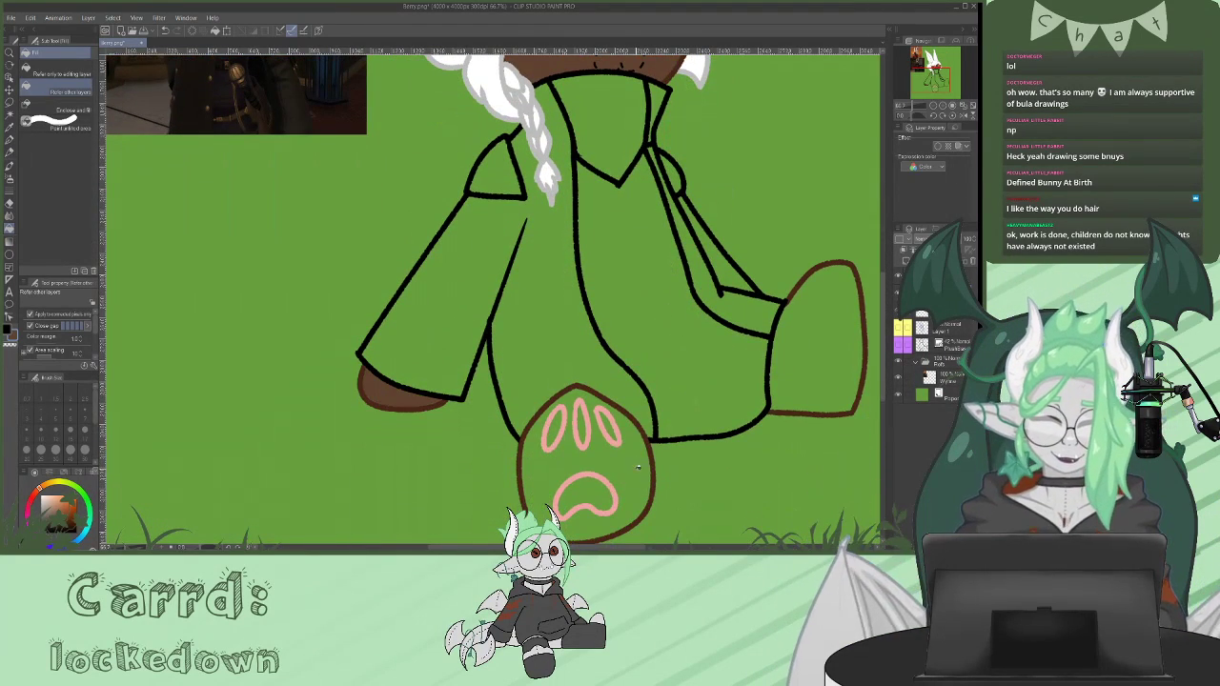
click(637, 466)
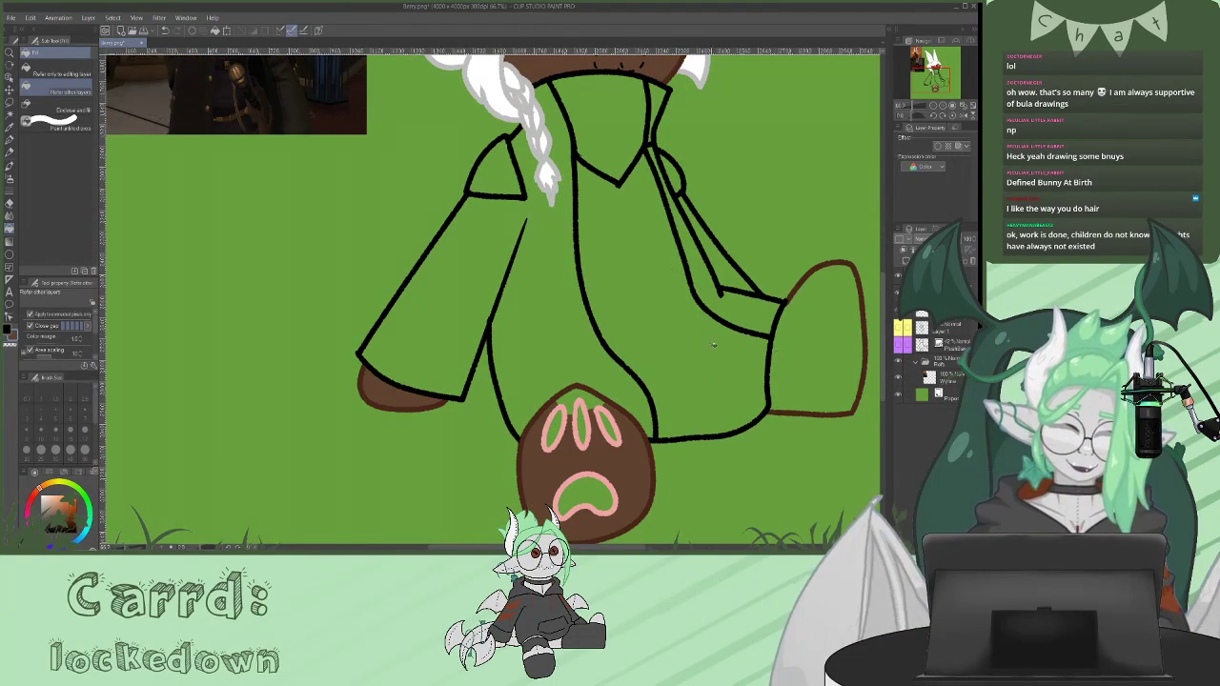
click(846, 347)
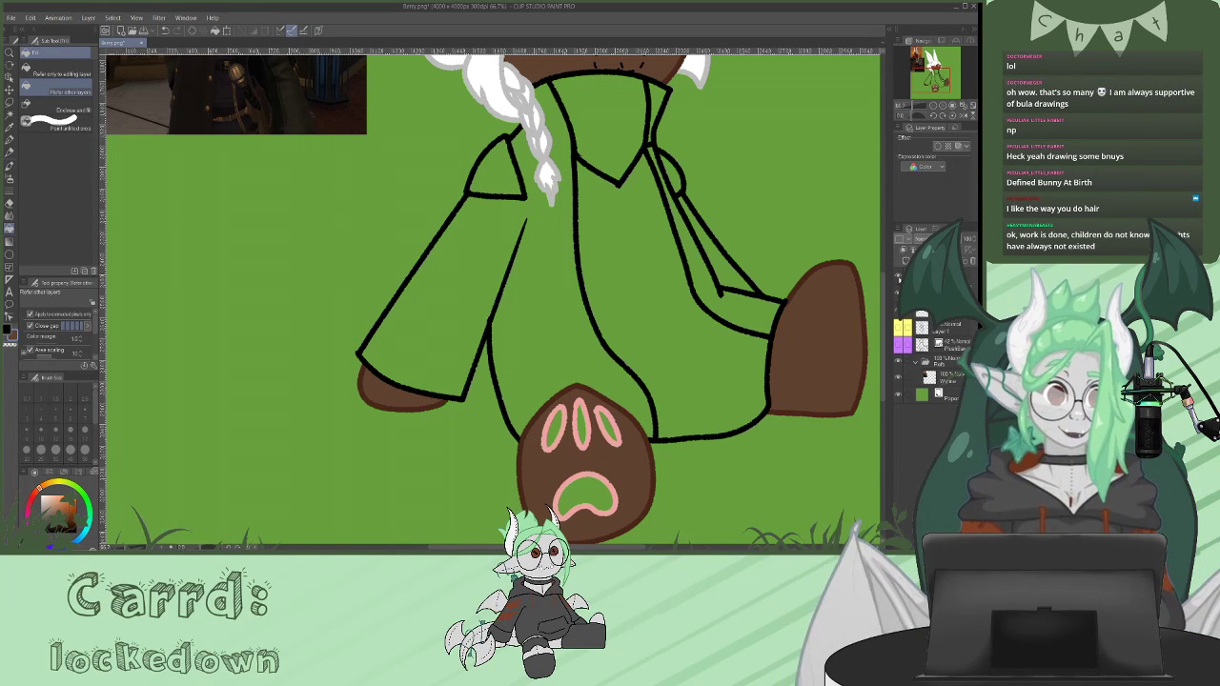
- Paint the toe pads and the main pad on the near foot's sole in light pink
alt+click(598, 408)
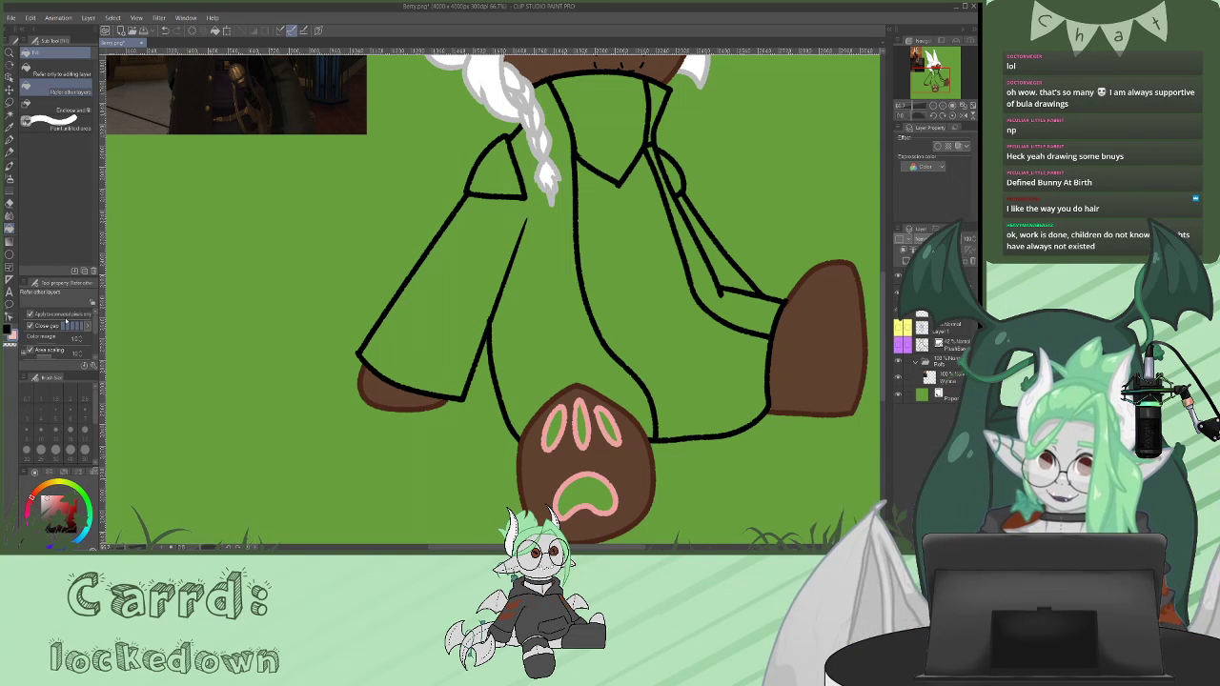
key(p)
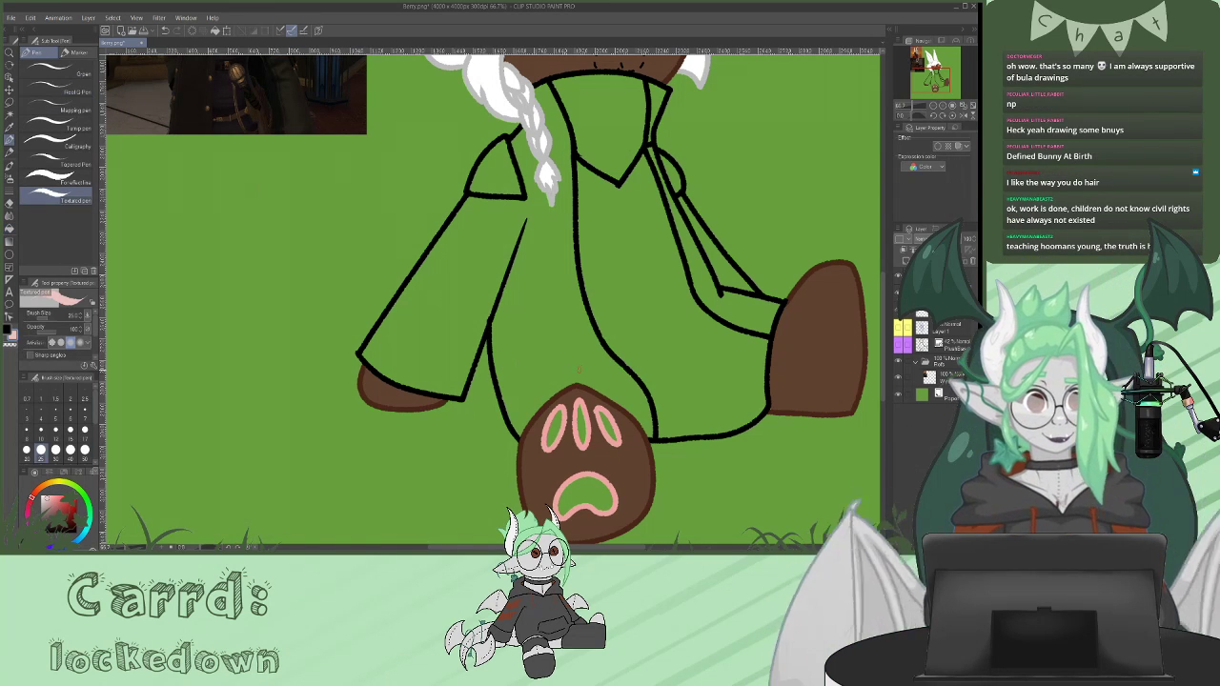
drag(560, 411, 549, 442)
mouse_move(579, 402)
mouse_down()
mouse_move(582, 444)
mouse_move(604, 431)
mouse_move(611, 444)
mouse_up()
drag(608, 415, 607, 431)
mouse_move(581, 479)
mouse_down()
mouse_move(562, 511)
mouse_move(574, 516)
mouse_move(592, 482)
mouse_move(606, 495)
mouse_move(585, 505)
mouse_up()
drag(576, 482, 604, 507)
scroll(493, 299, up, 5)
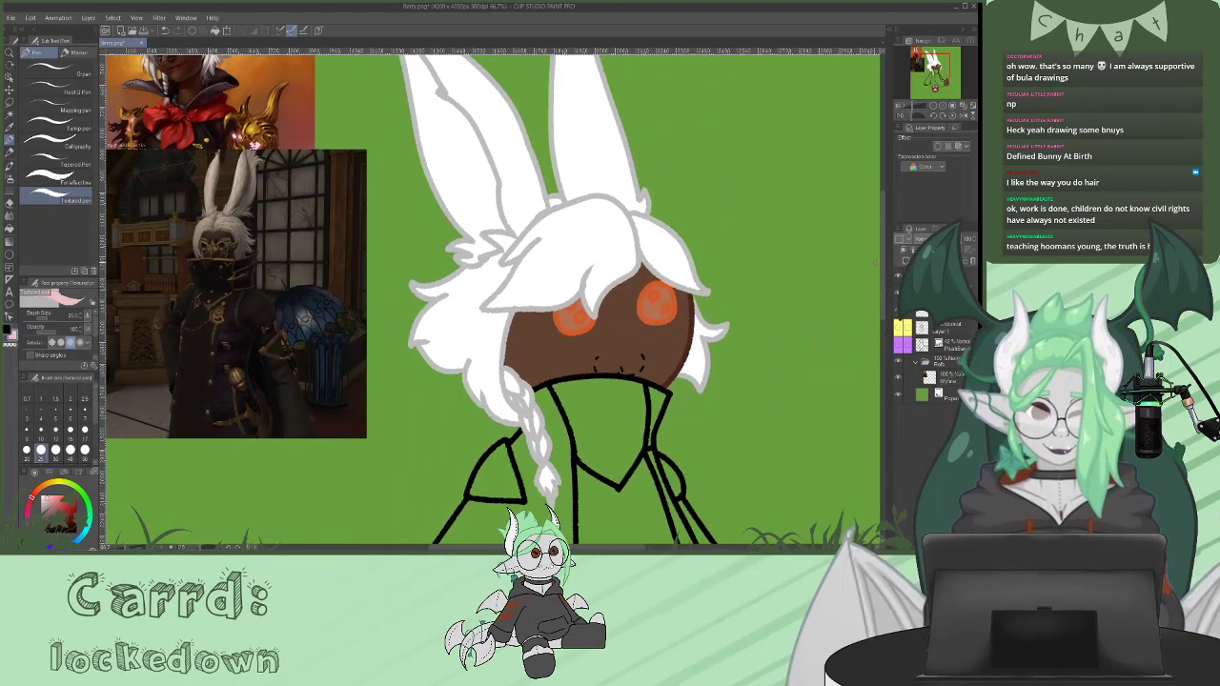
- Paint small light pink oval and dot markings on the cheeks beneath both eyes
scroll(886, 274, up, 3)
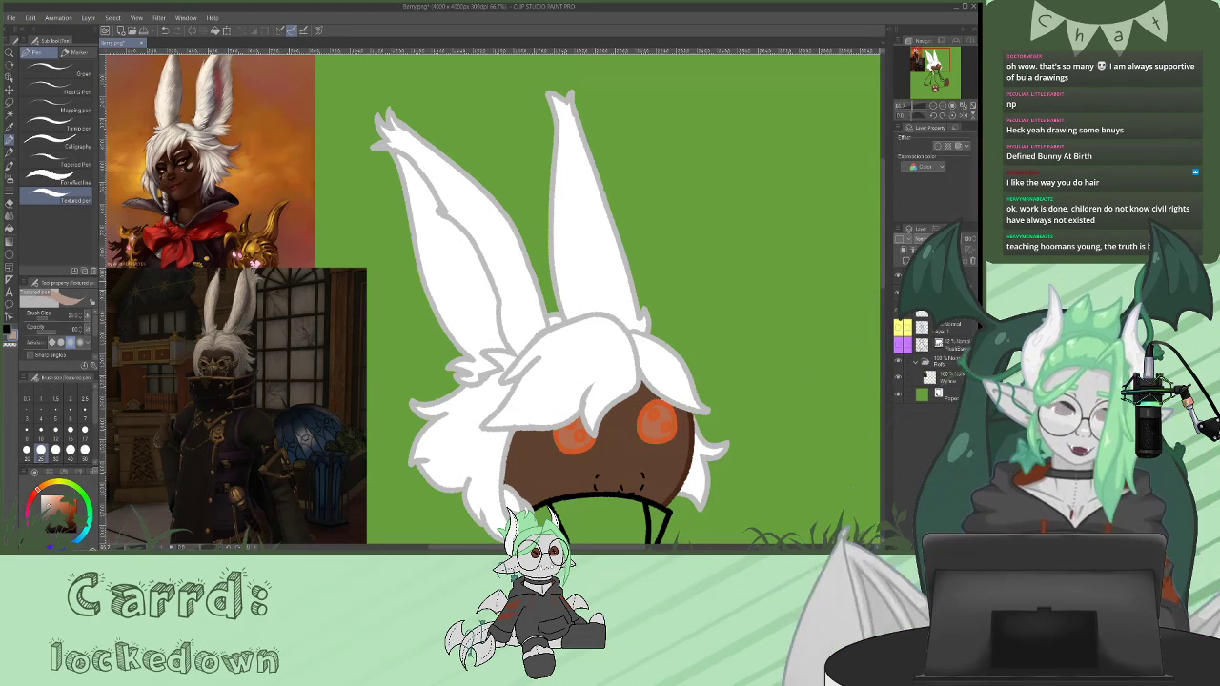
scroll(883, 286, down, 1)
scroll(882, 286, down, 2)
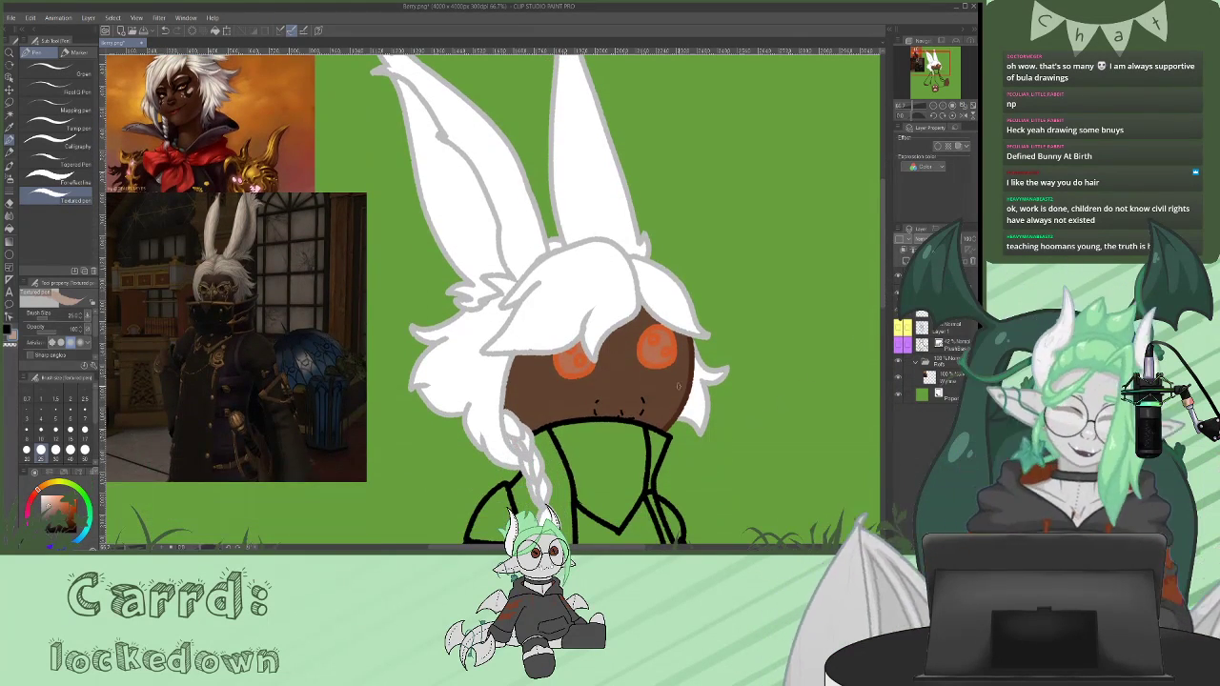
mouse_move(682, 367)
mouse_down()
mouse_move(660, 382)
mouse_move(684, 365)
mouse_up()
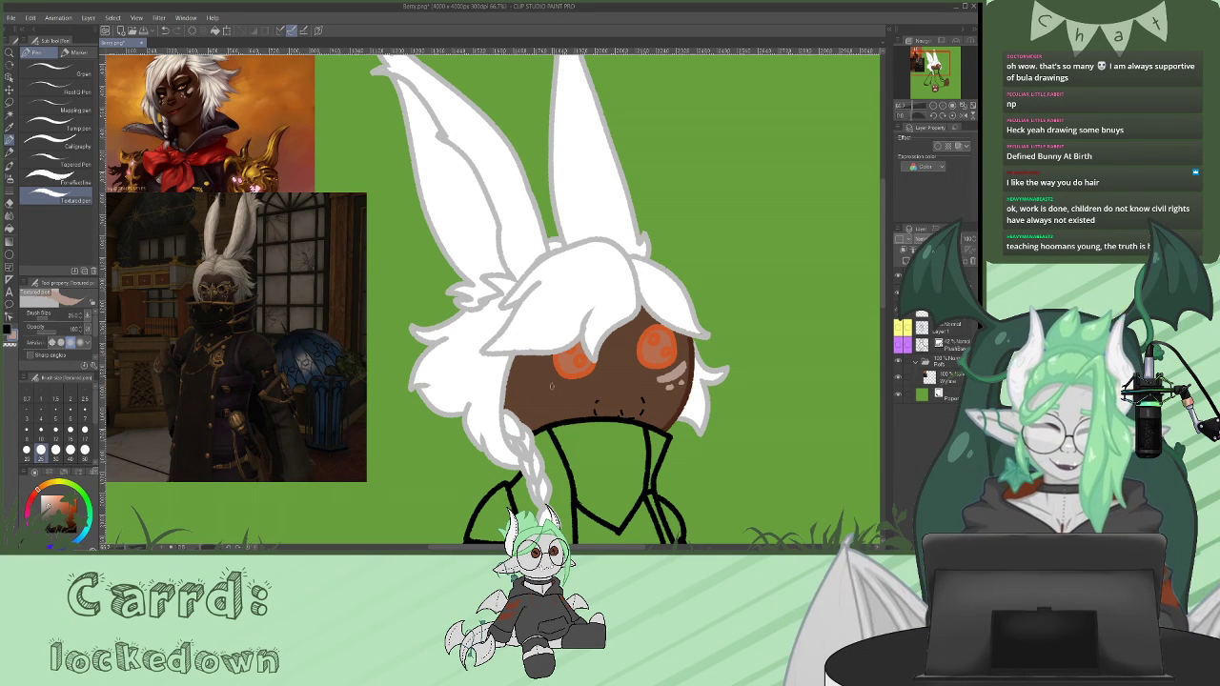
mouse_move(551, 379)
mouse_down()
mouse_move(574, 388)
mouse_move(551, 381)
mouse_up()
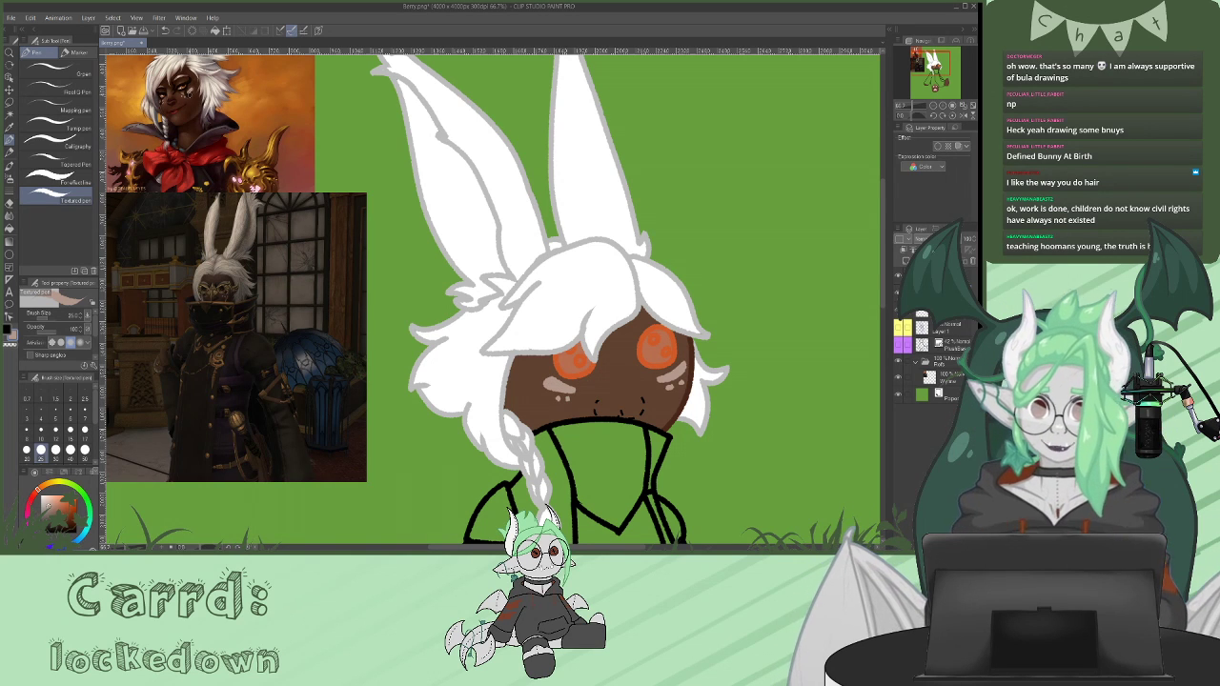
- Paint near-black markings around the pink cheek spots and at the outer side of each eye
click(65, 529)
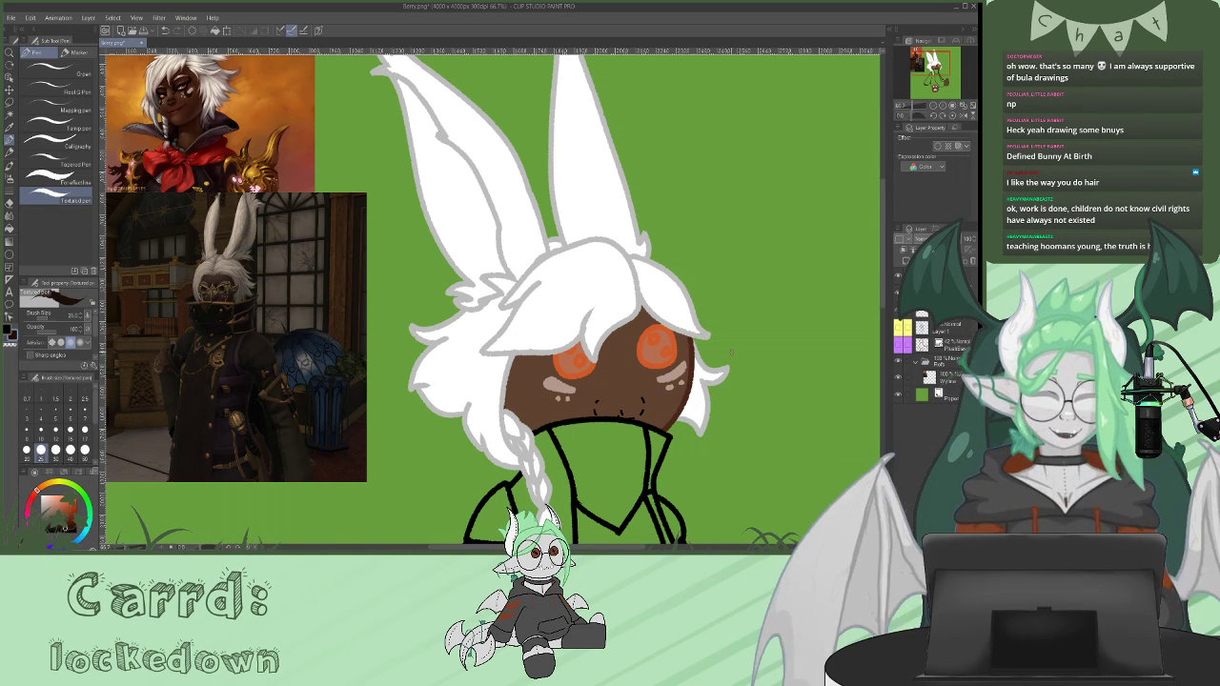
drag(676, 342, 687, 335)
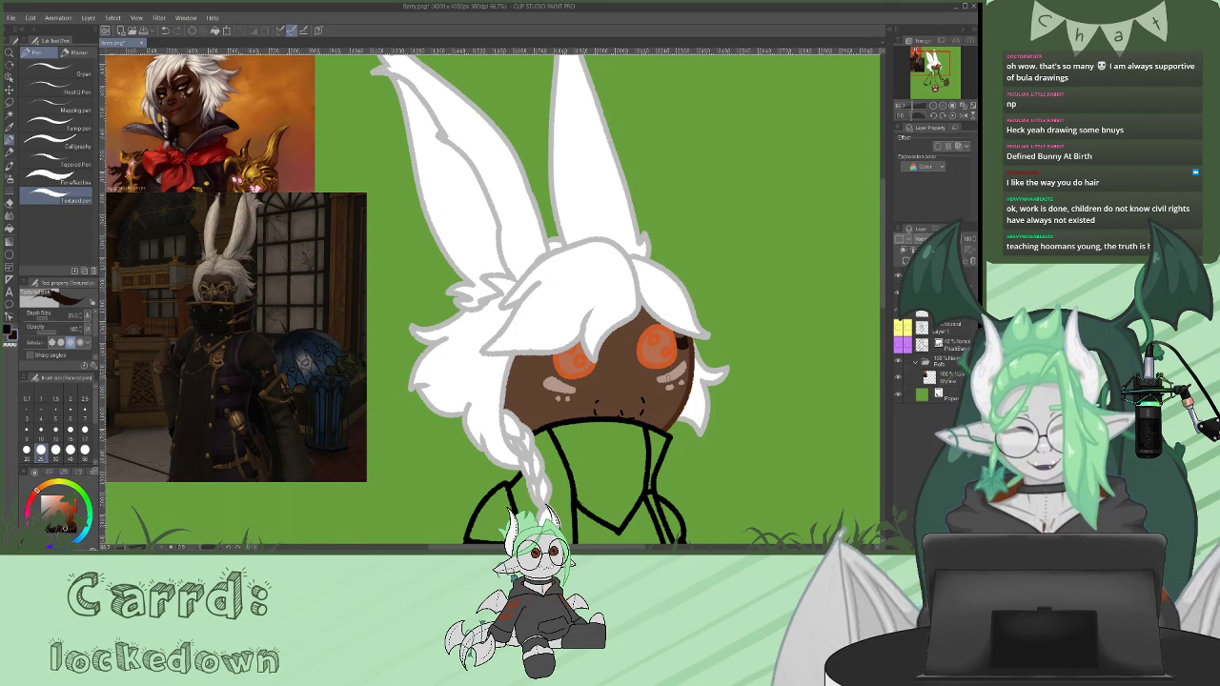
mouse_move(681, 345)
mouse_down()
mouse_move(671, 389)
mouse_move(687, 381)
mouse_move(667, 366)
mouse_up()
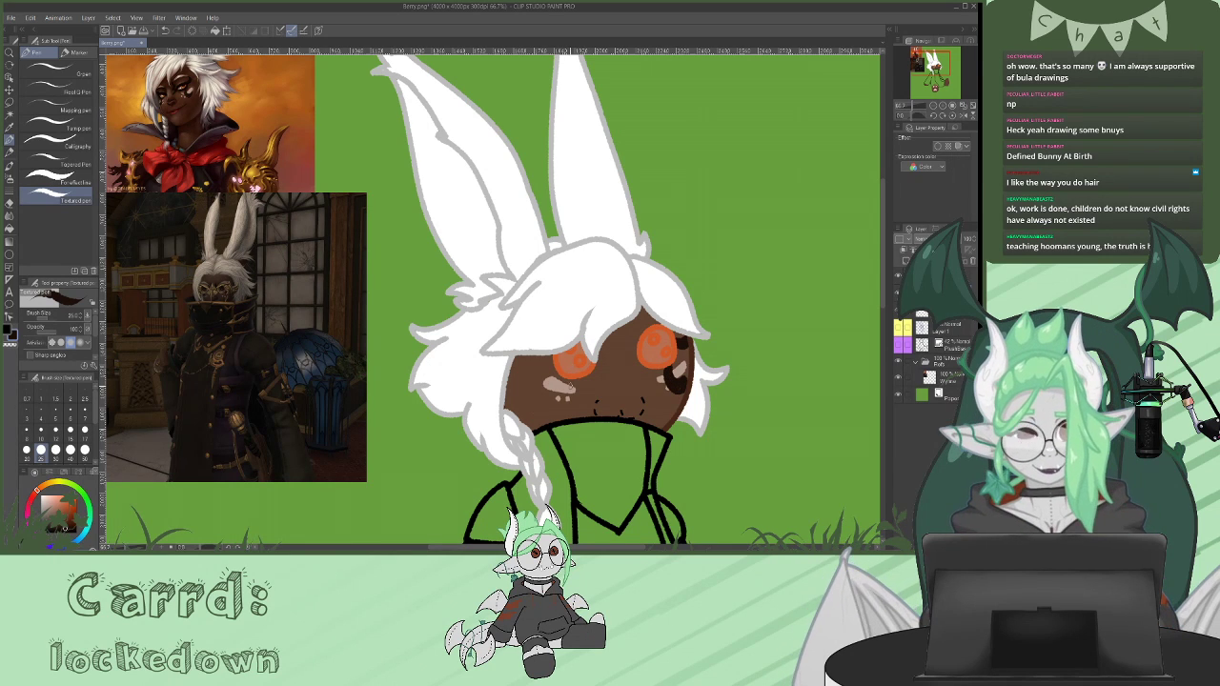
mouse_move(563, 378)
mouse_down()
mouse_move(557, 404)
mouse_move(572, 380)
mouse_up()
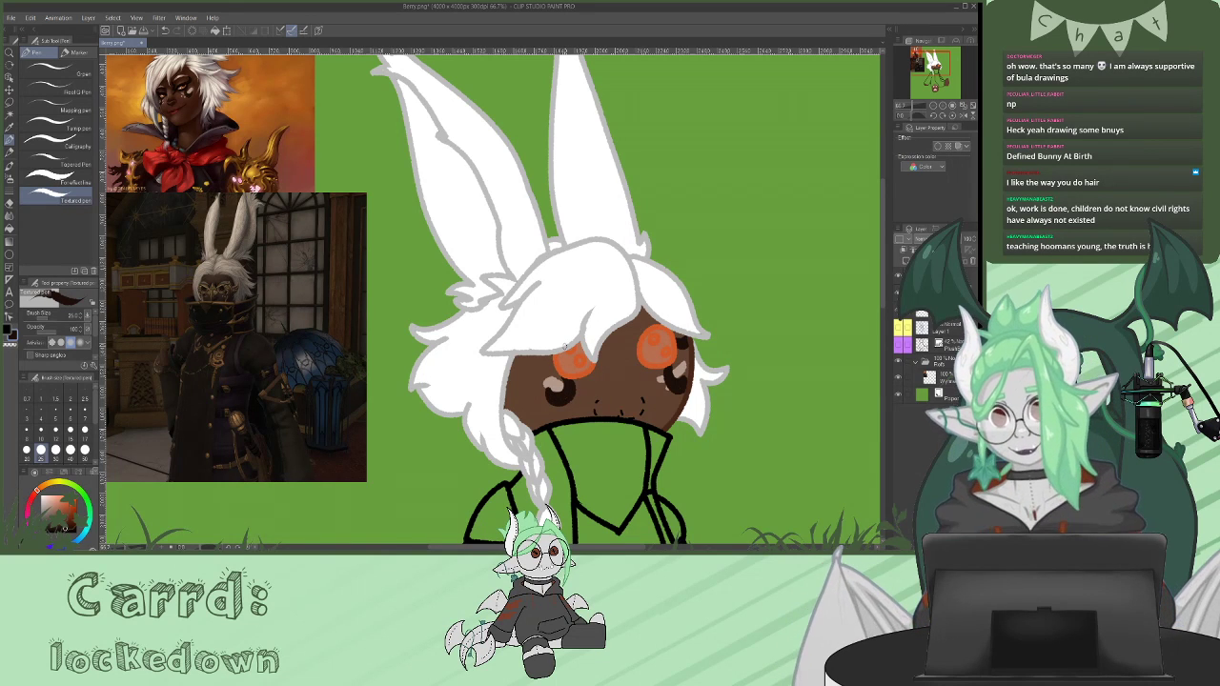
mouse_move(554, 360)
mouse_down()
mouse_move(541, 358)
mouse_move(553, 364)
mouse_up()
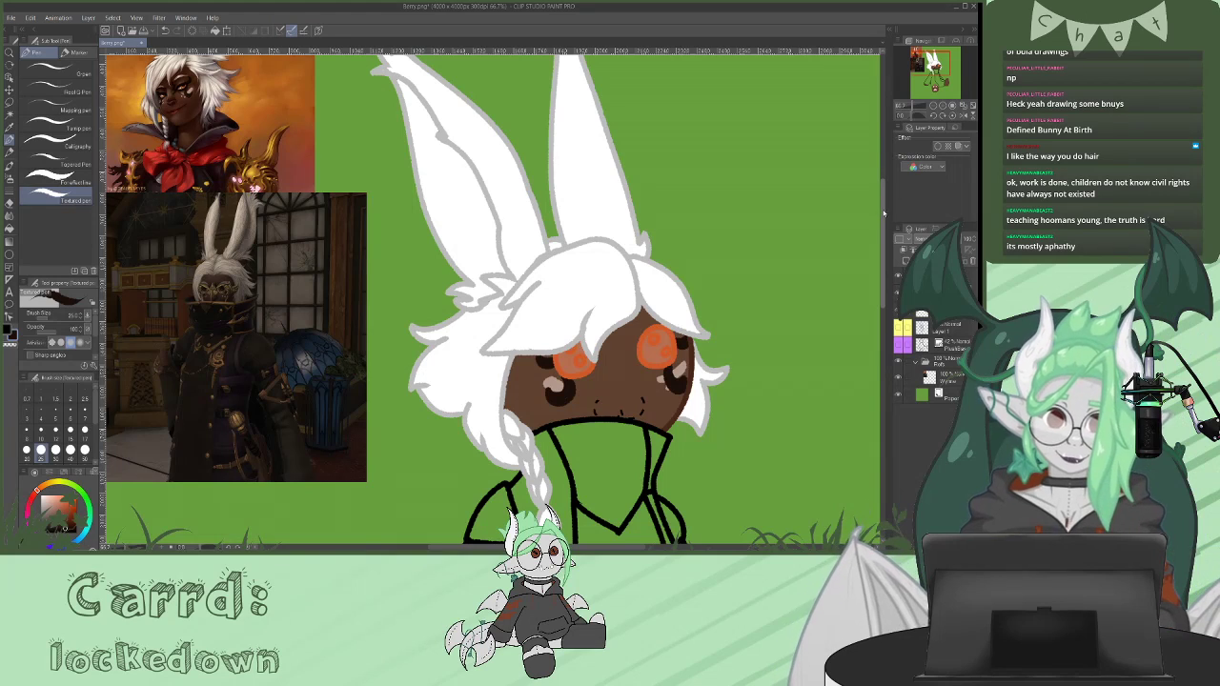
- Merge the markings layer down and fill the collar, coat front and sleeves with dark grey-brown sampled from the reference coat
mouse_move(882, 225)
mouse_down()
mouse_move(879, 256)
mouse_move(879, 214)
mouse_up()
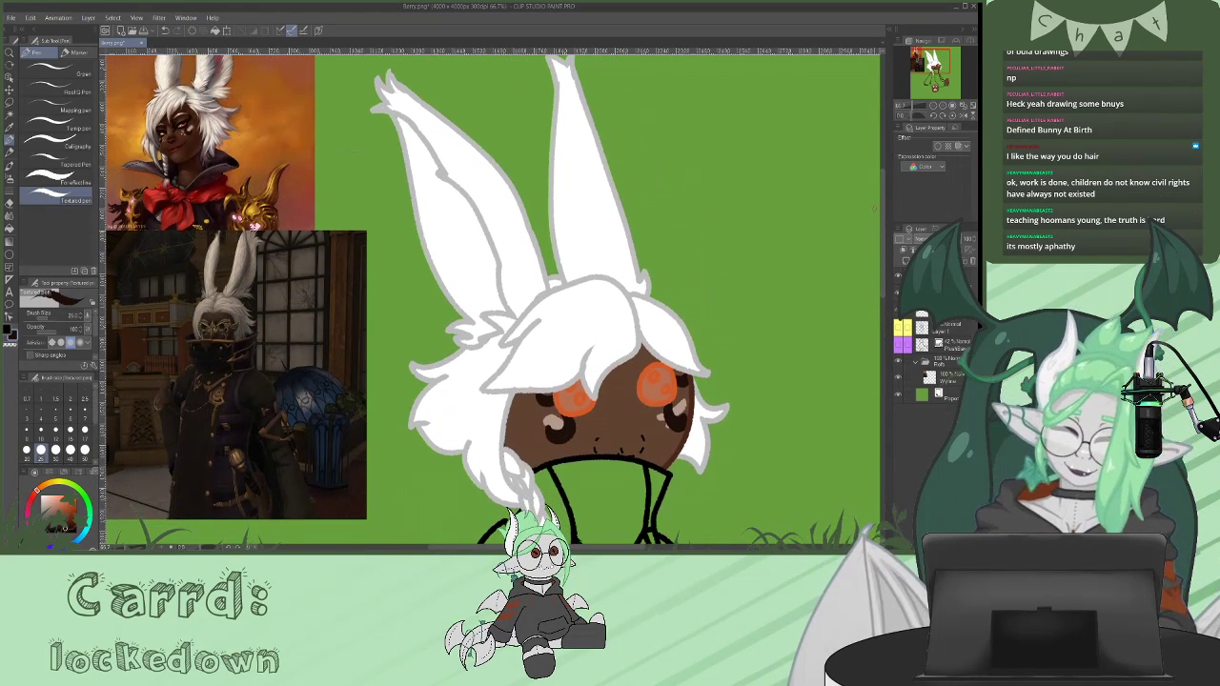
alt+click(292, 478)
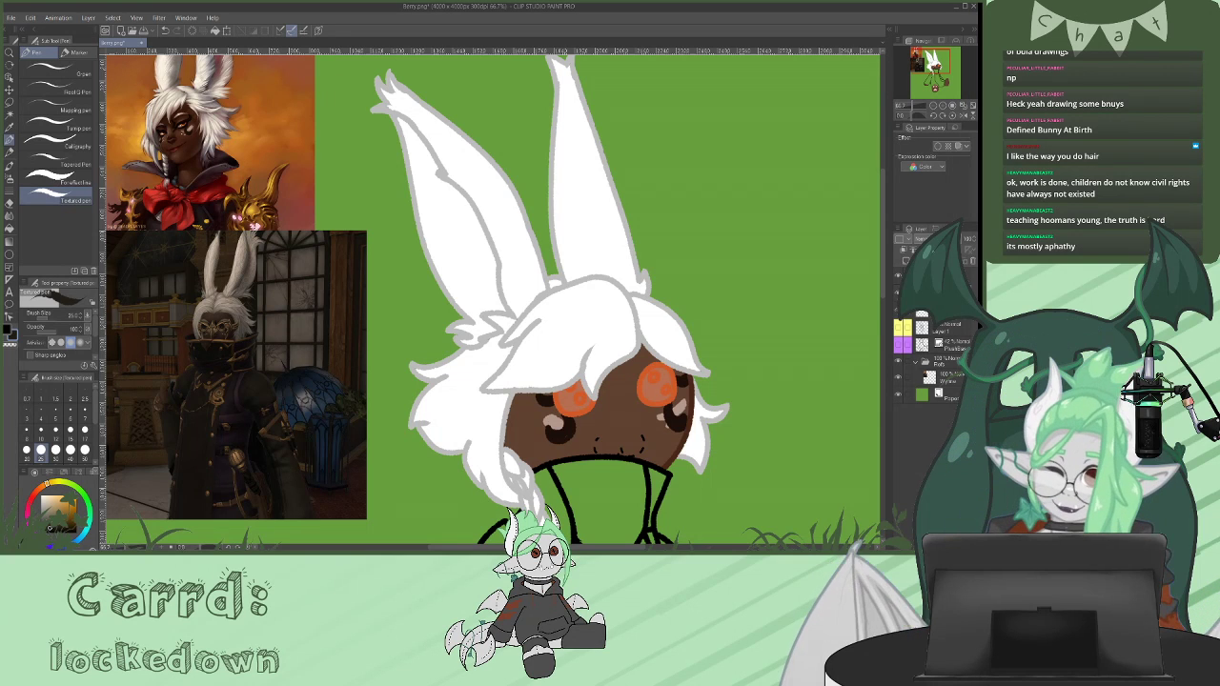
click(9, 229)
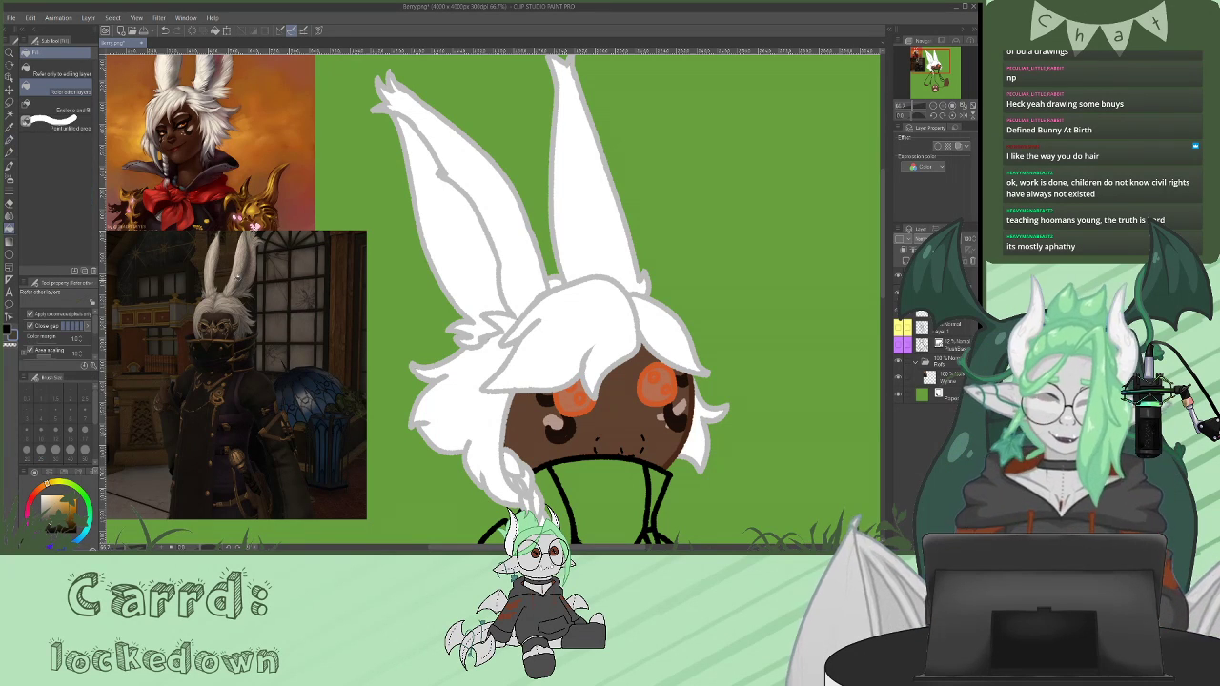
scroll(491, 300, down, 3)
key(ctrl+e)
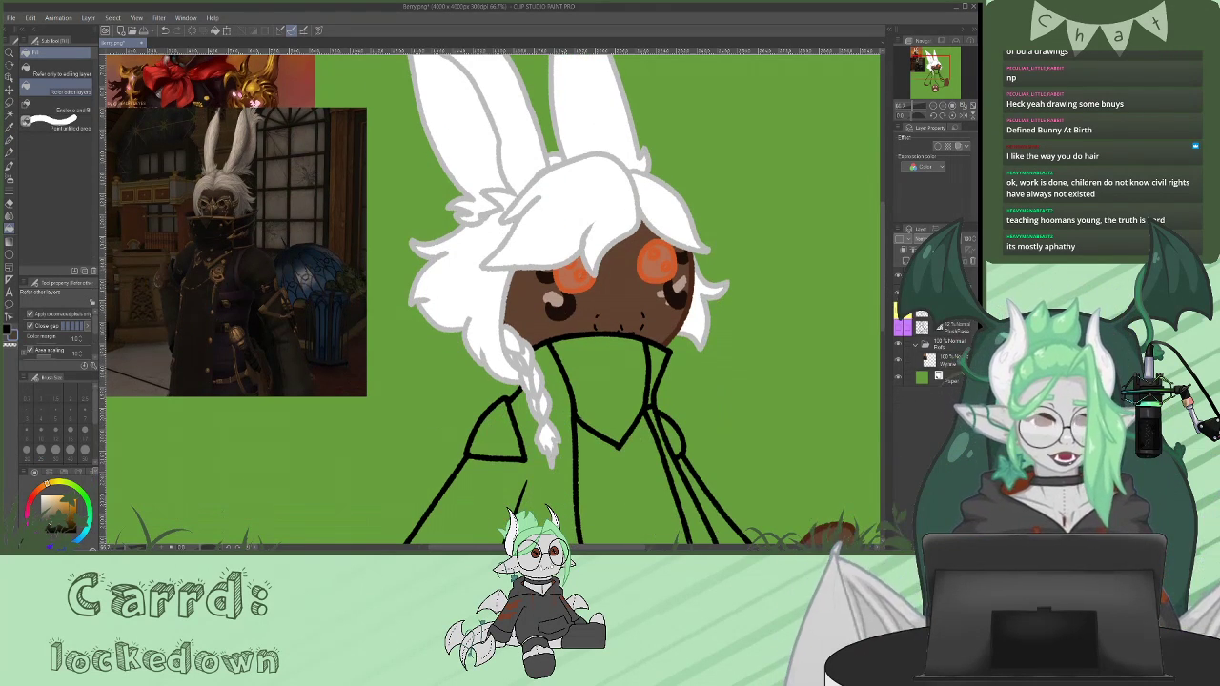
click(618, 364)
click(654, 367)
click(675, 436)
click(697, 491)
click(722, 515)
click(595, 467)
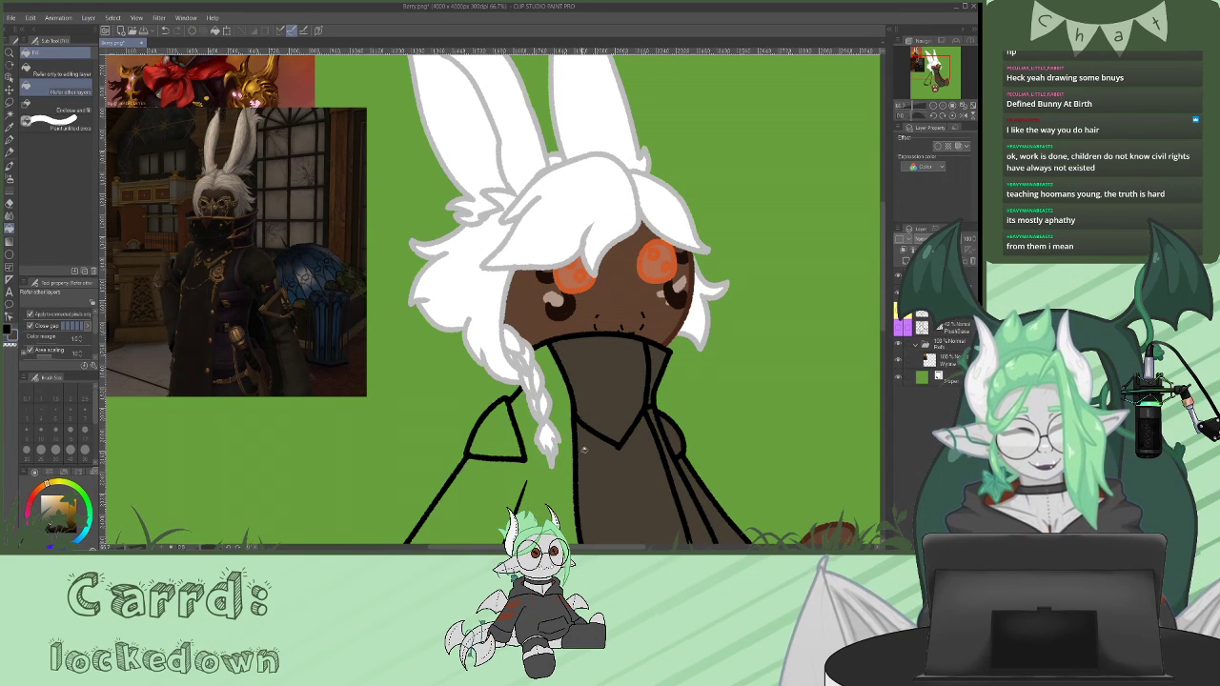
click(543, 486)
click(501, 426)
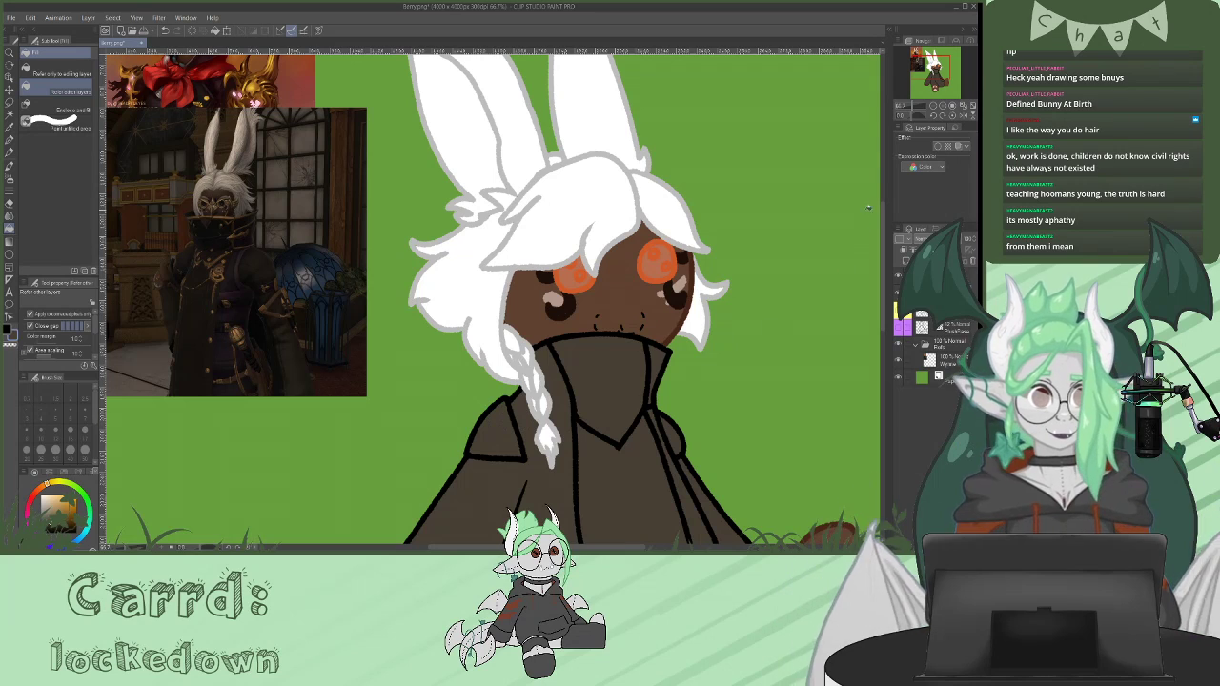
- Paint a slanted dark slit pupil in each orange eye on a new layer and merge it down
mouse_move(885, 231)
mouse_down()
mouse_move(885, 299)
mouse_move(884, 246)
mouse_up()
key(p)
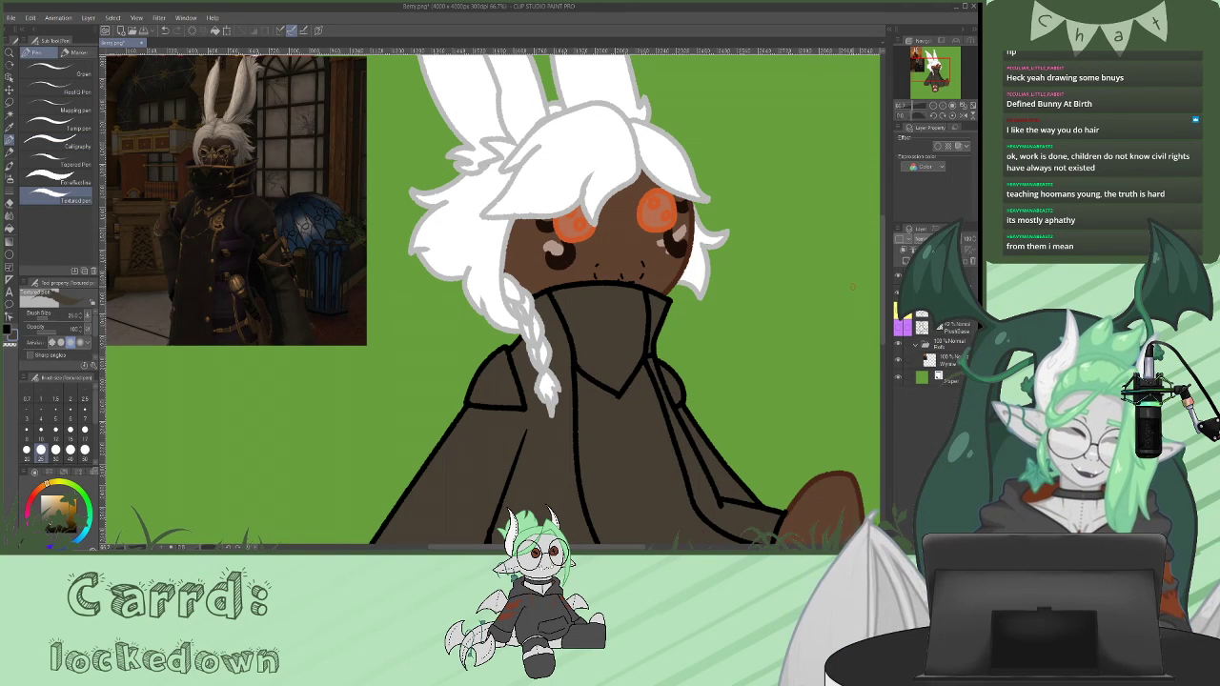
scroll(879, 318, down, 5)
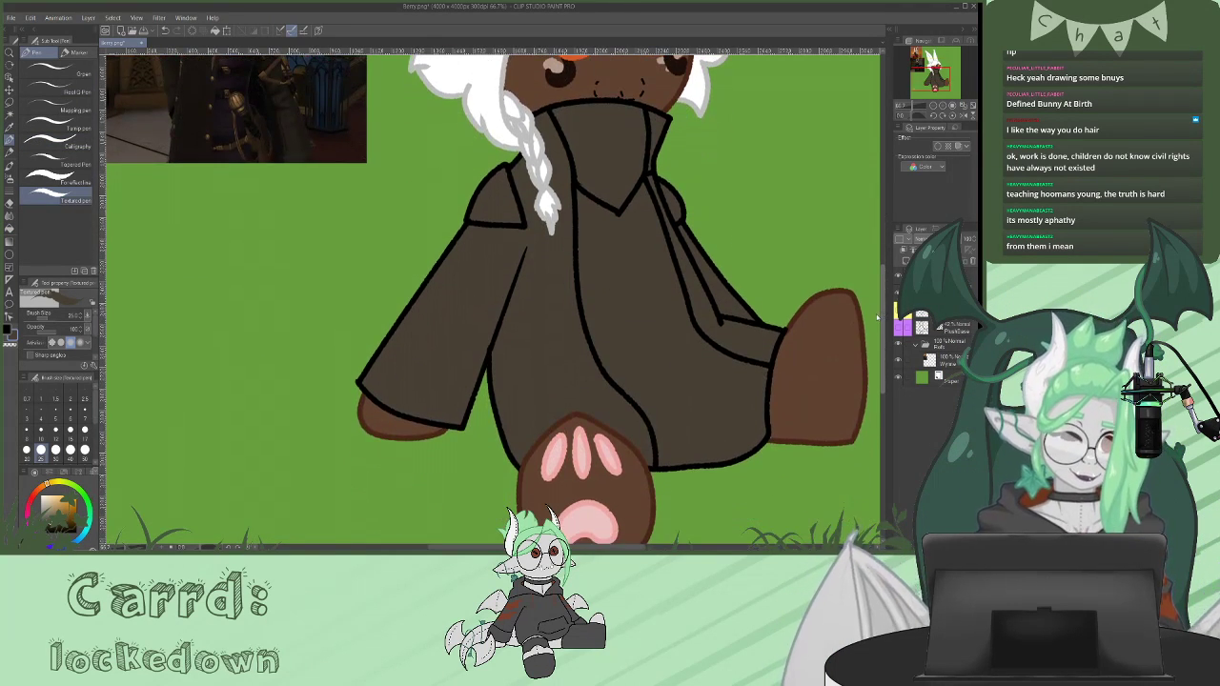
scroll(879, 318, up, 8)
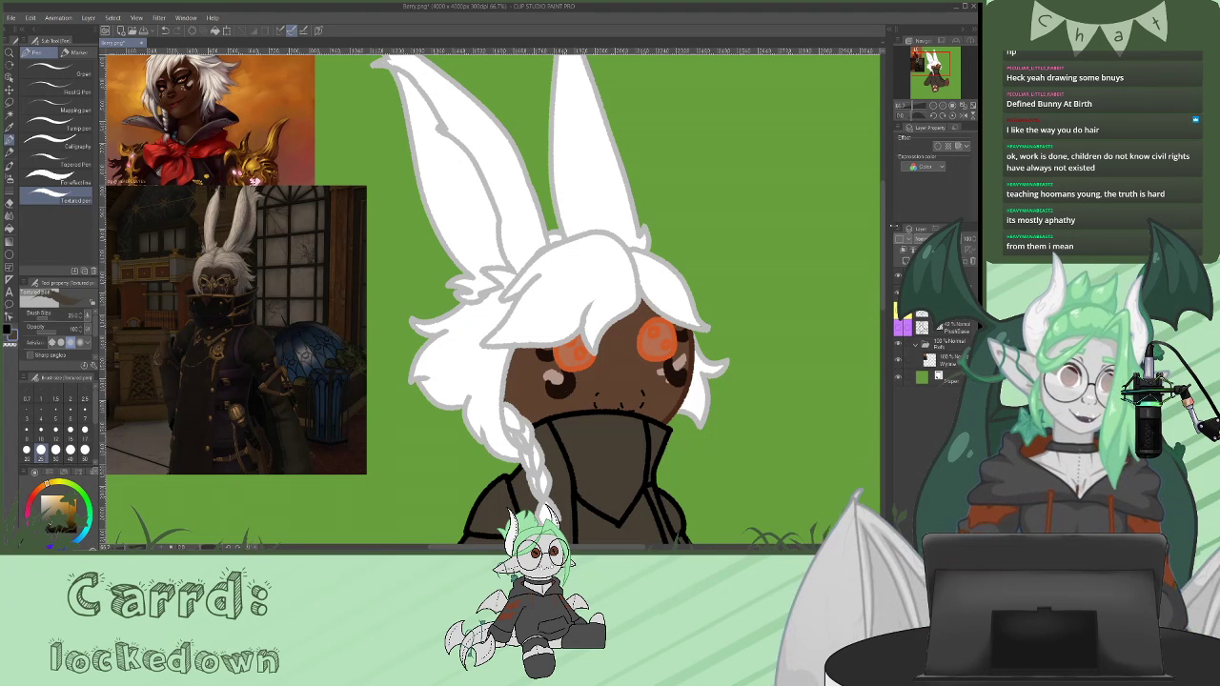
click(942, 277)
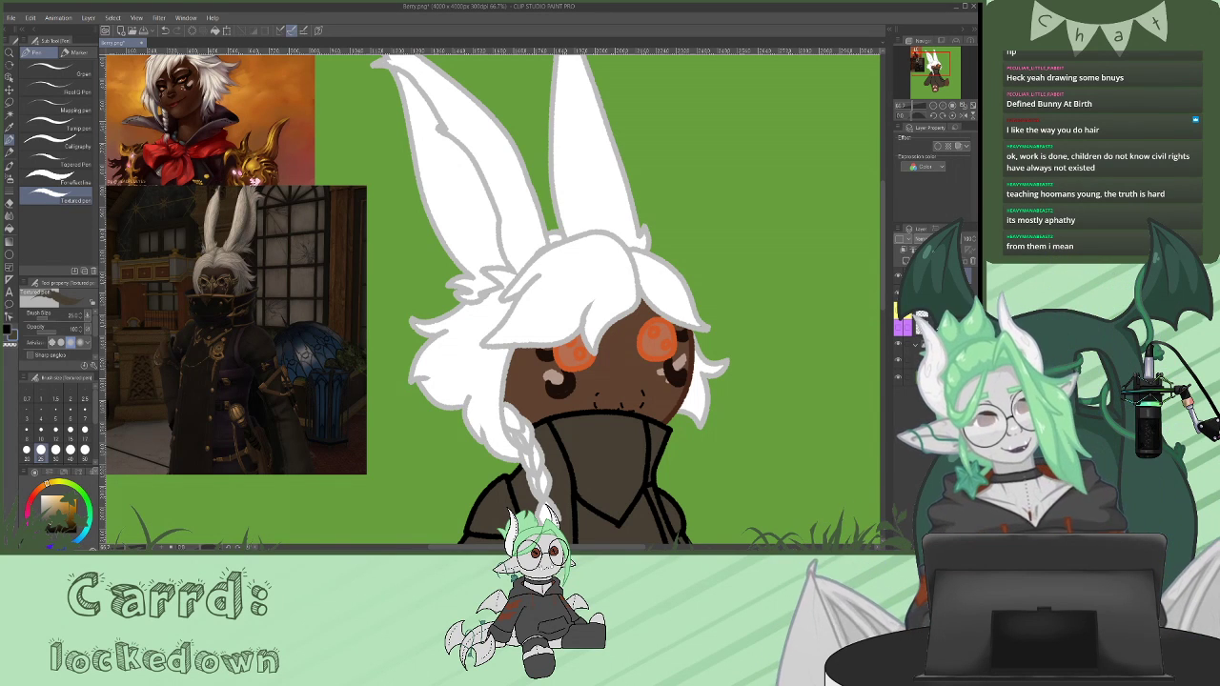
click(906, 262)
alt+click(671, 372)
drag(651, 332, 672, 346)
drag(570, 345, 583, 354)
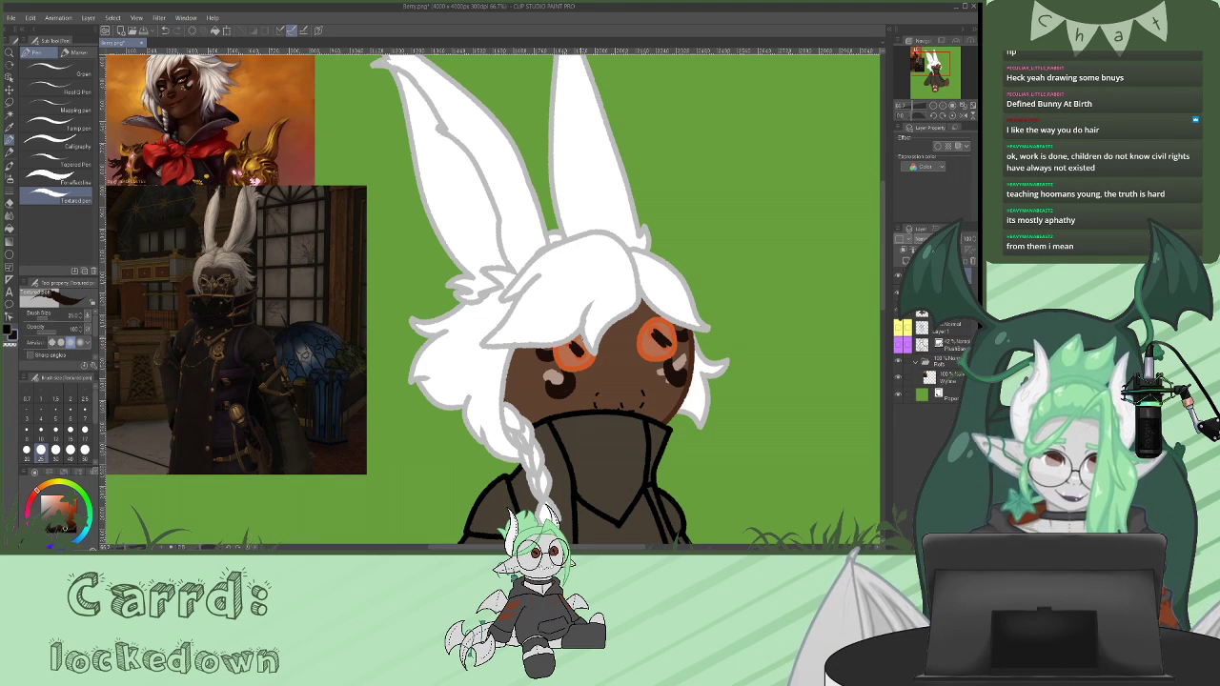
key(ctrl+e)
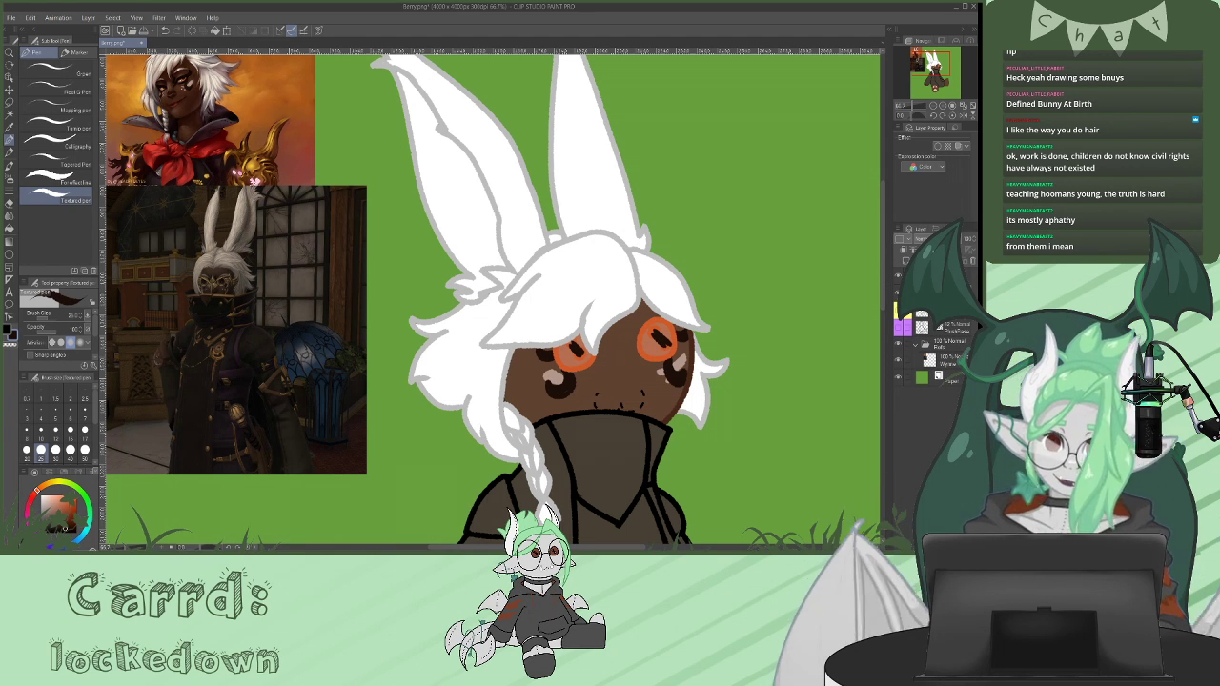
- Paint a golden yellow clasp over the seam on the collar's far side, on a new layer
click(953, 276)
click(906, 261)
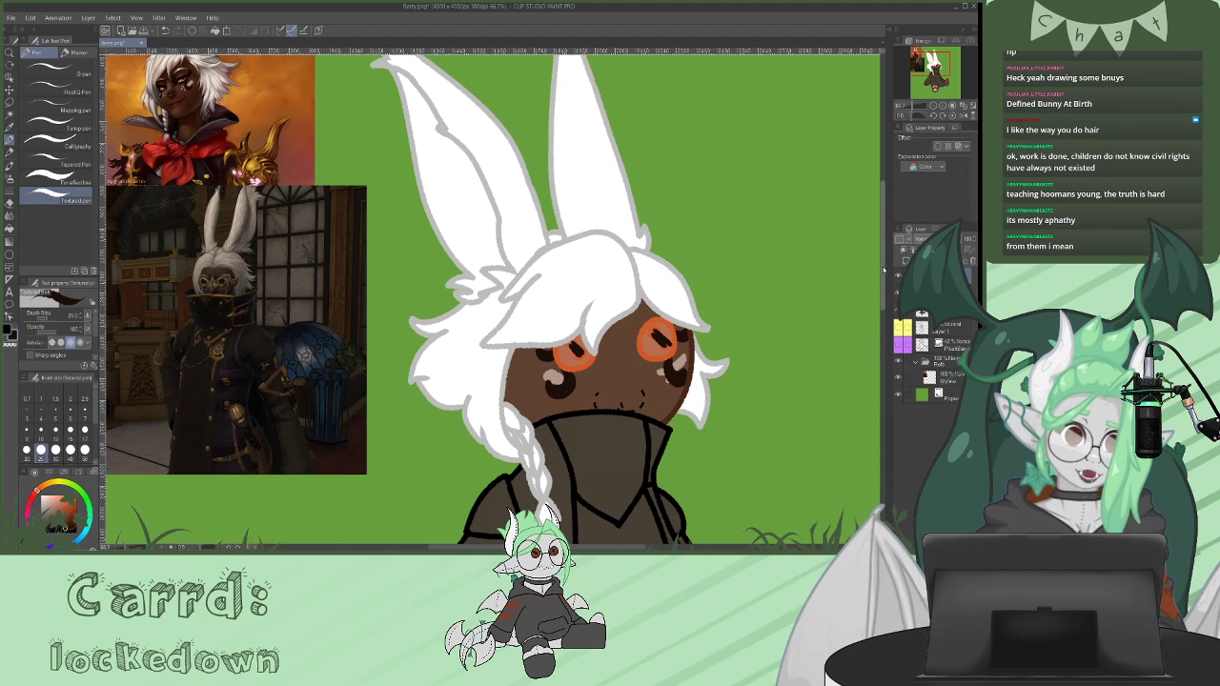
drag(884, 272, 885, 294)
click(85, 449)
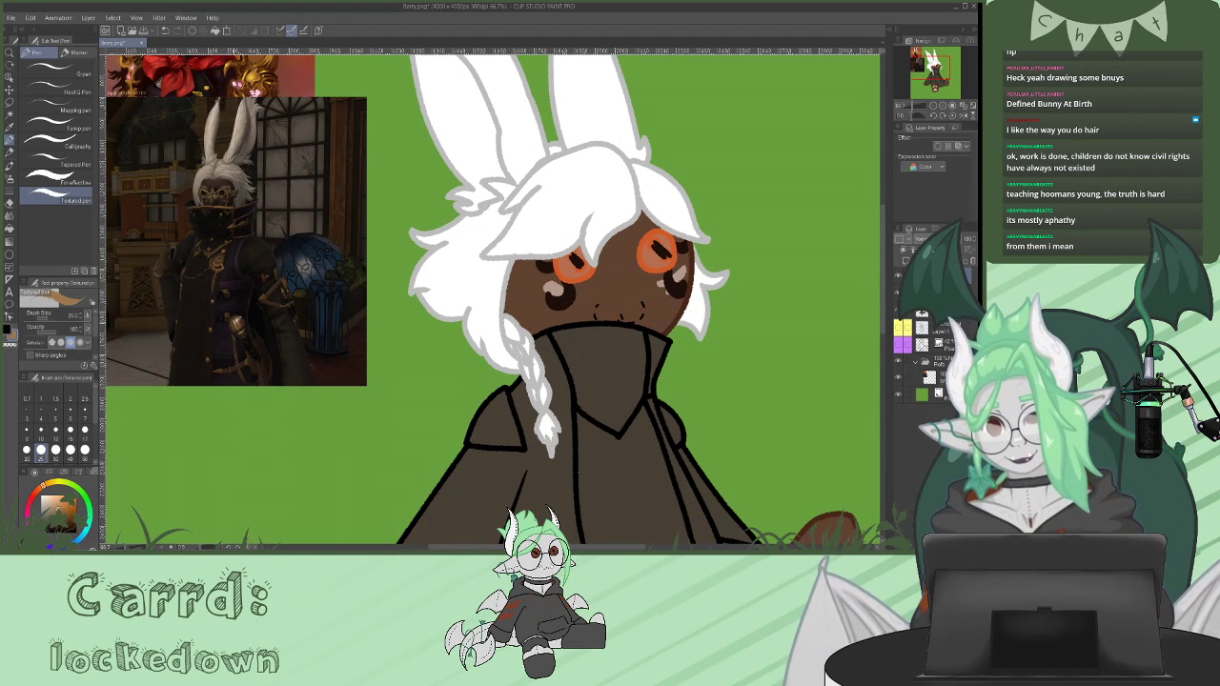
click(49, 484)
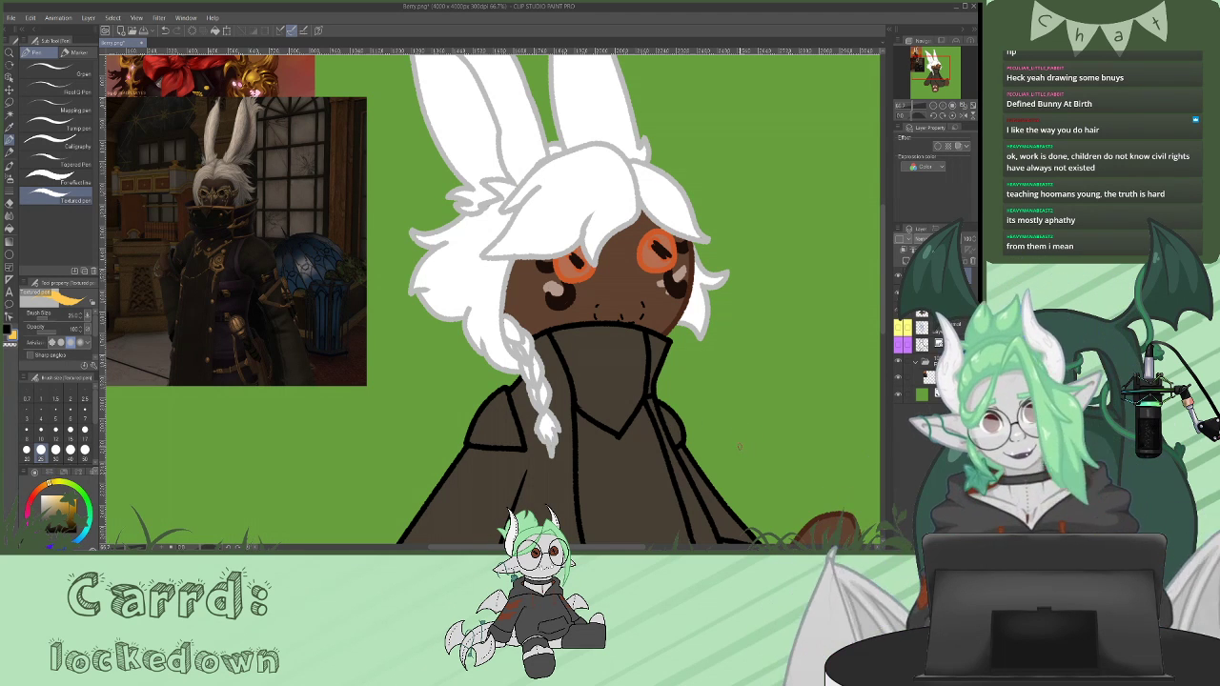
mouse_move(654, 353)
mouse_down()
mouse_move(645, 367)
mouse_move(662, 362)
mouse_move(650, 371)
mouse_up()
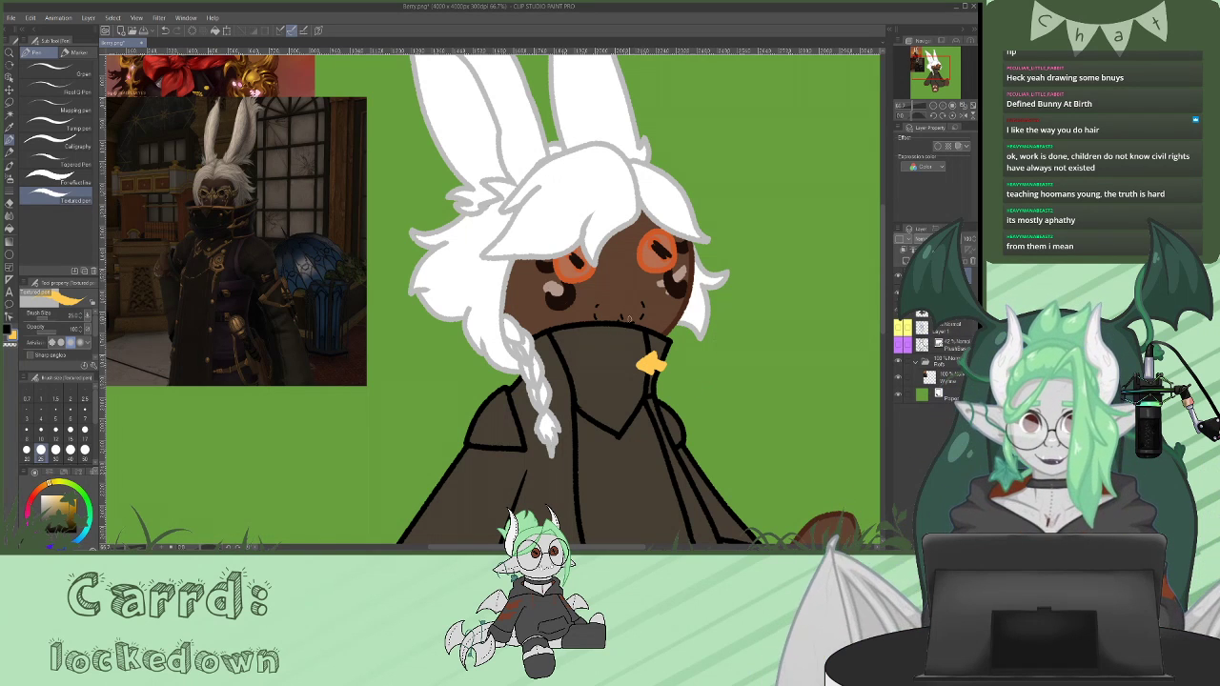
- Paint gold trim with a pointed centre along the collar's upper edge and rows of small gold studs down both sides
mouse_move(646, 328)
mouse_down()
mouse_move(549, 330)
mouse_move(605, 326)
mouse_up()
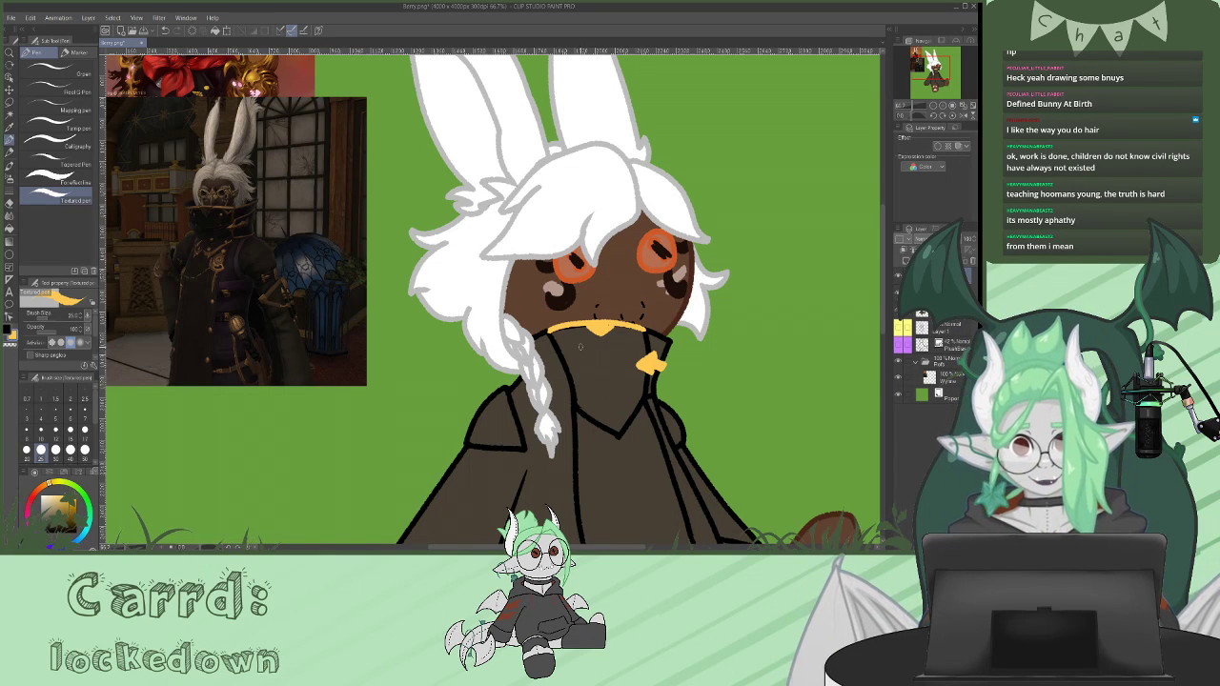
click(581, 358)
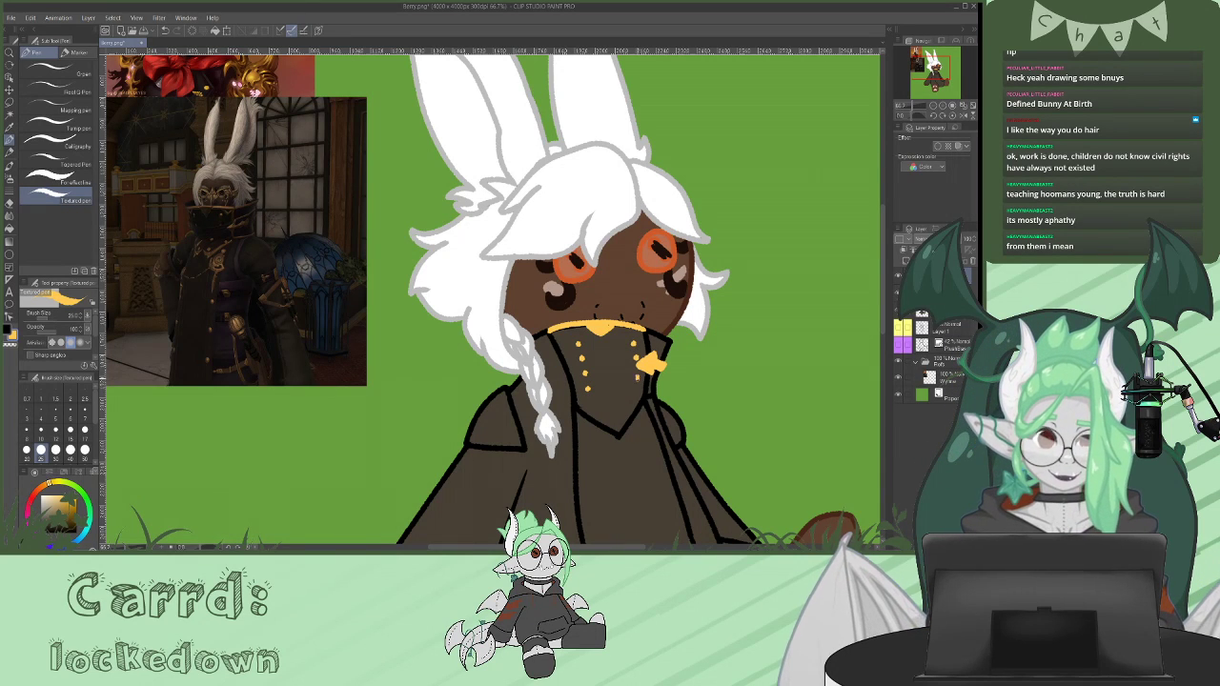
click(617, 420)
- Dot seven gold buttons down the coat's front panel and paint a gold square at the near shoulder flap's lower corner
scroll(885, 250, down, 1)
scroll(885, 250, down, 5)
click(590, 262)
click(593, 295)
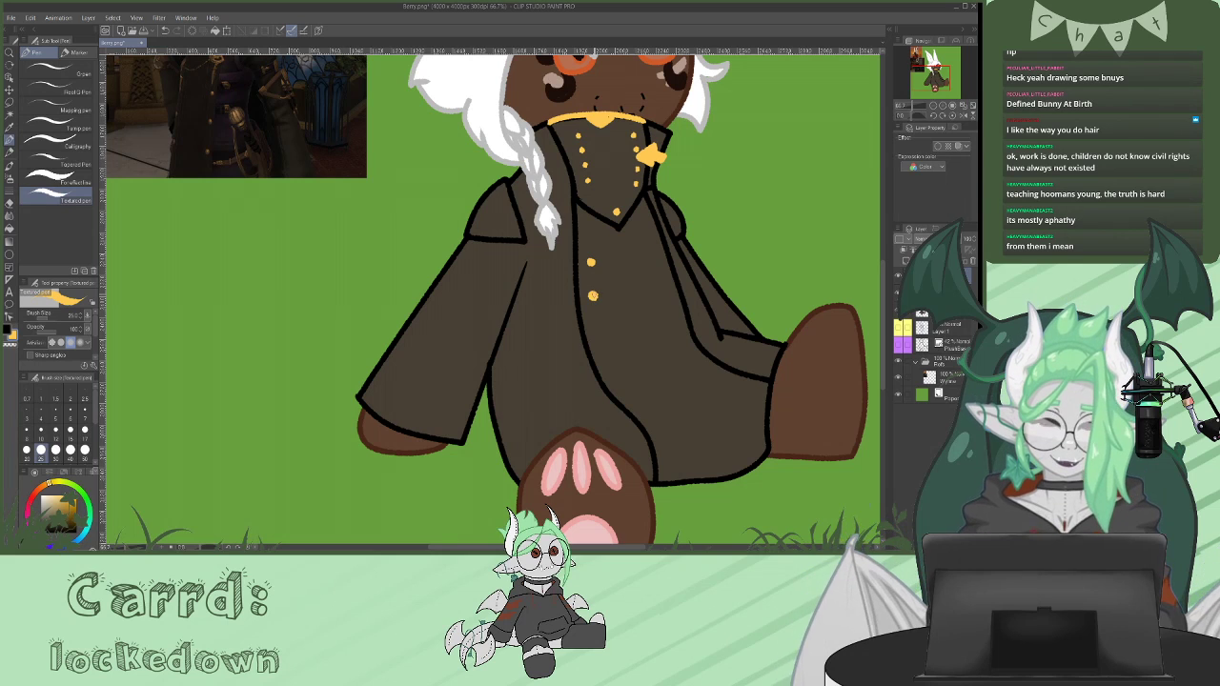
click(592, 264)
click(599, 333)
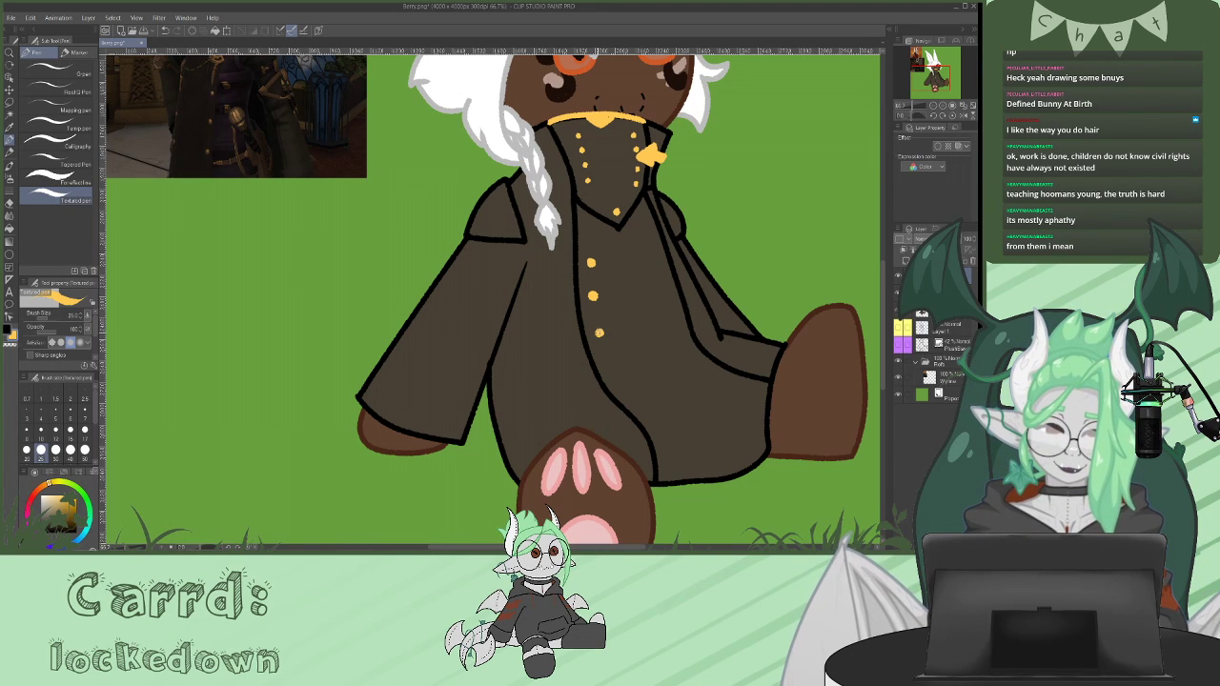
click(613, 366)
click(637, 391)
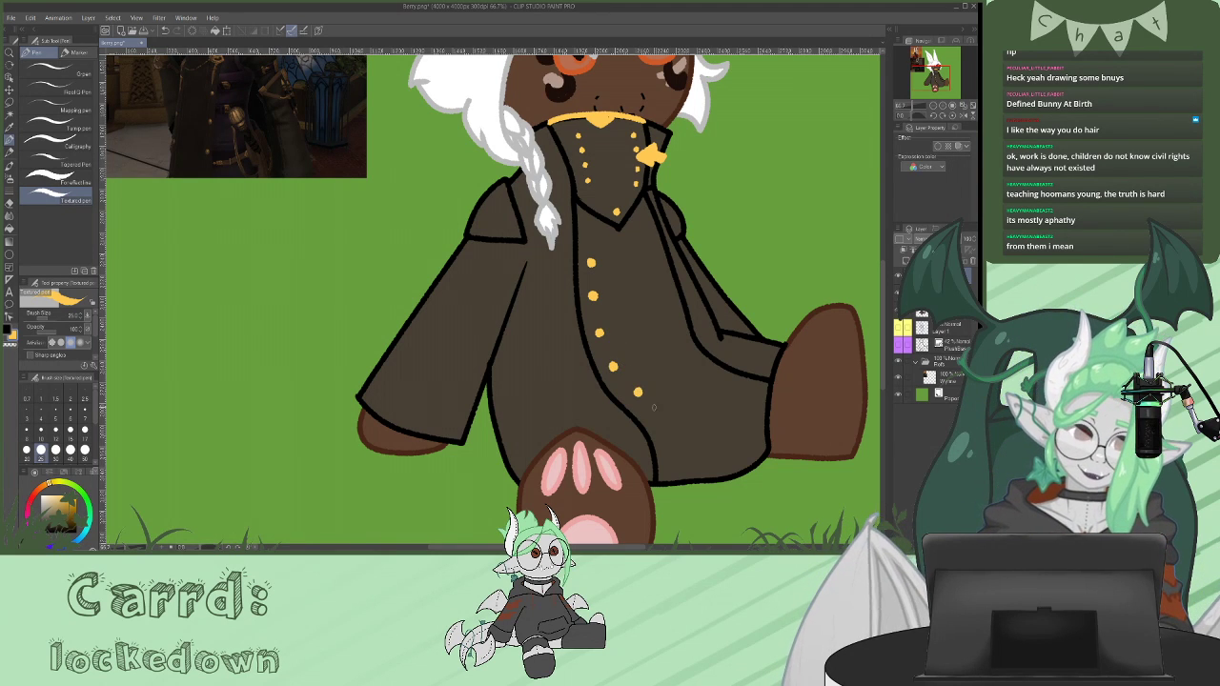
click(662, 419)
click(672, 455)
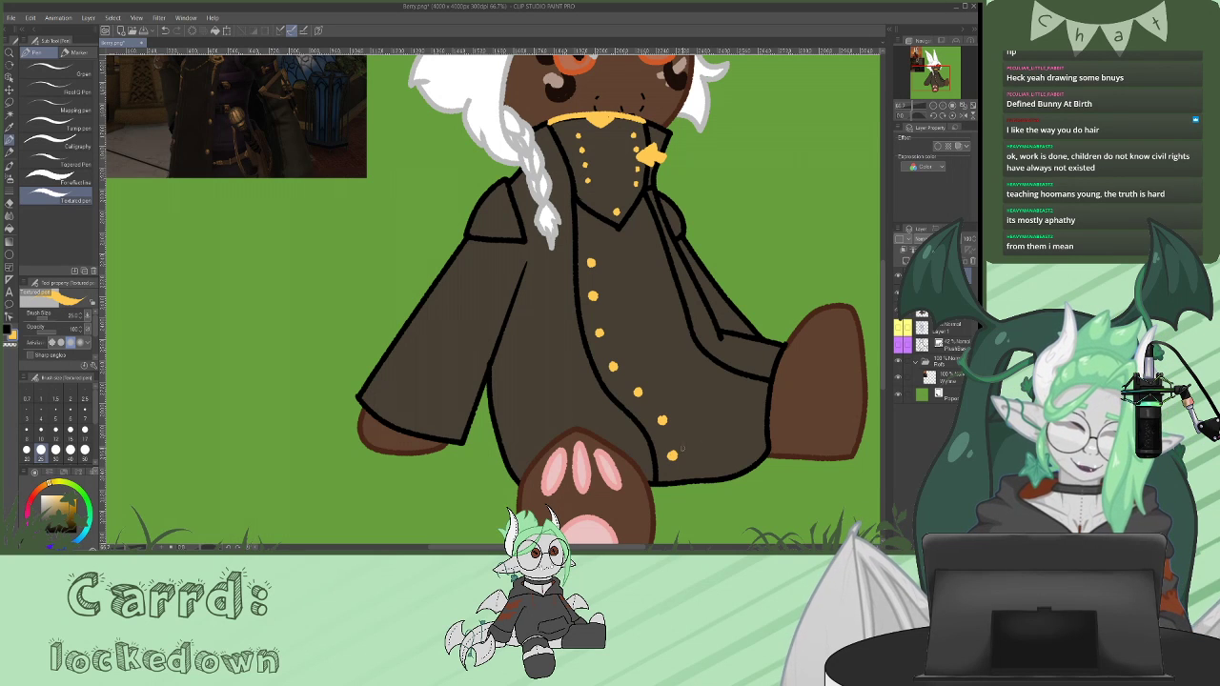
drag(887, 332, 875, 285)
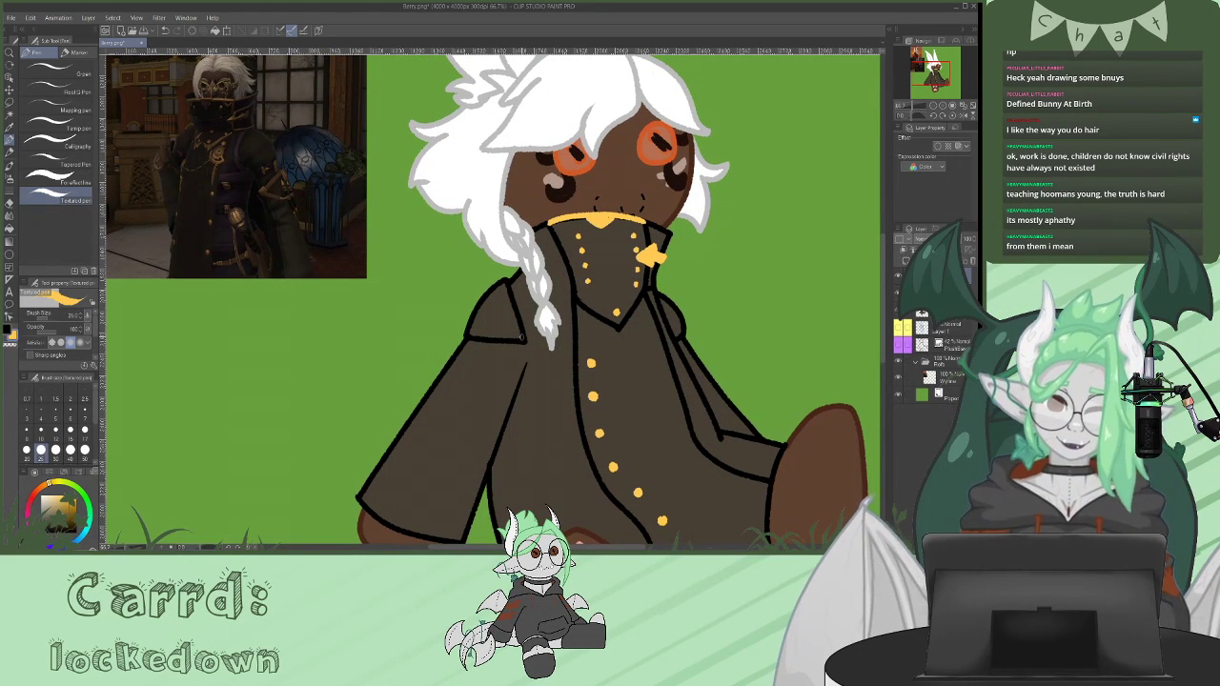
drag(518, 334, 524, 339)
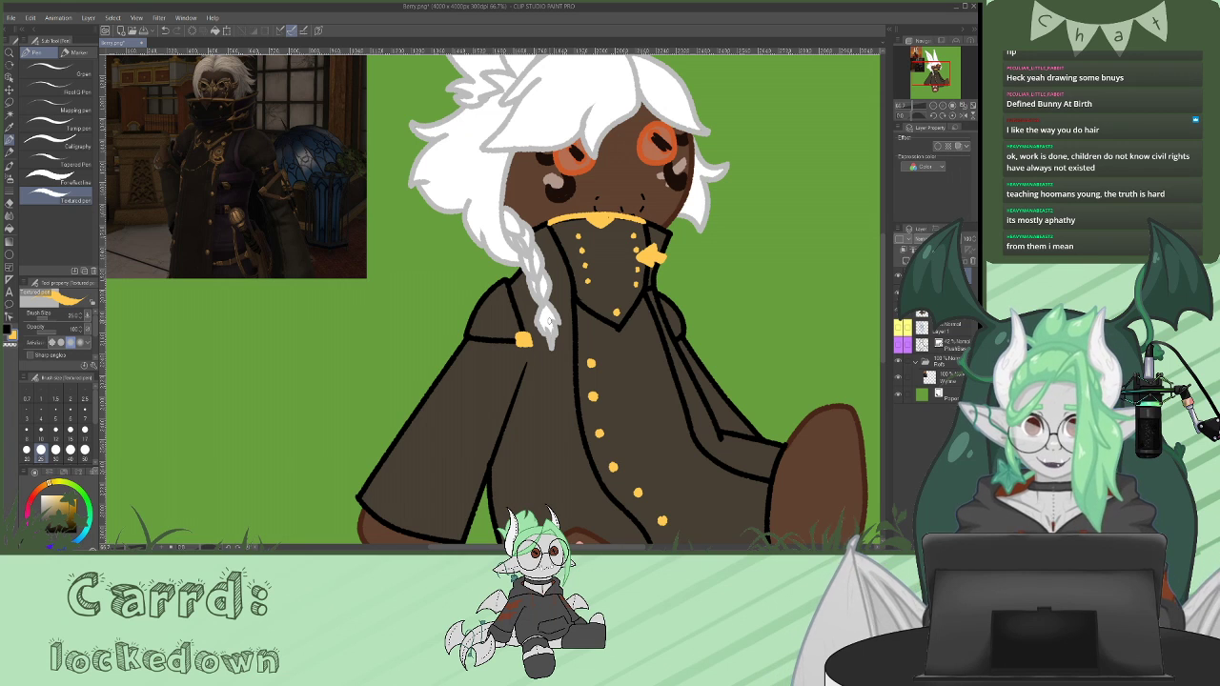
- Hide the green background layer so the whole doll sits on transparency
mouse_move(883, 289)
mouse_down()
mouse_move(875, 205)
mouse_move(869, 319)
mouse_move(866, 279)
mouse_up()
scroll(865, 279, down, 5)
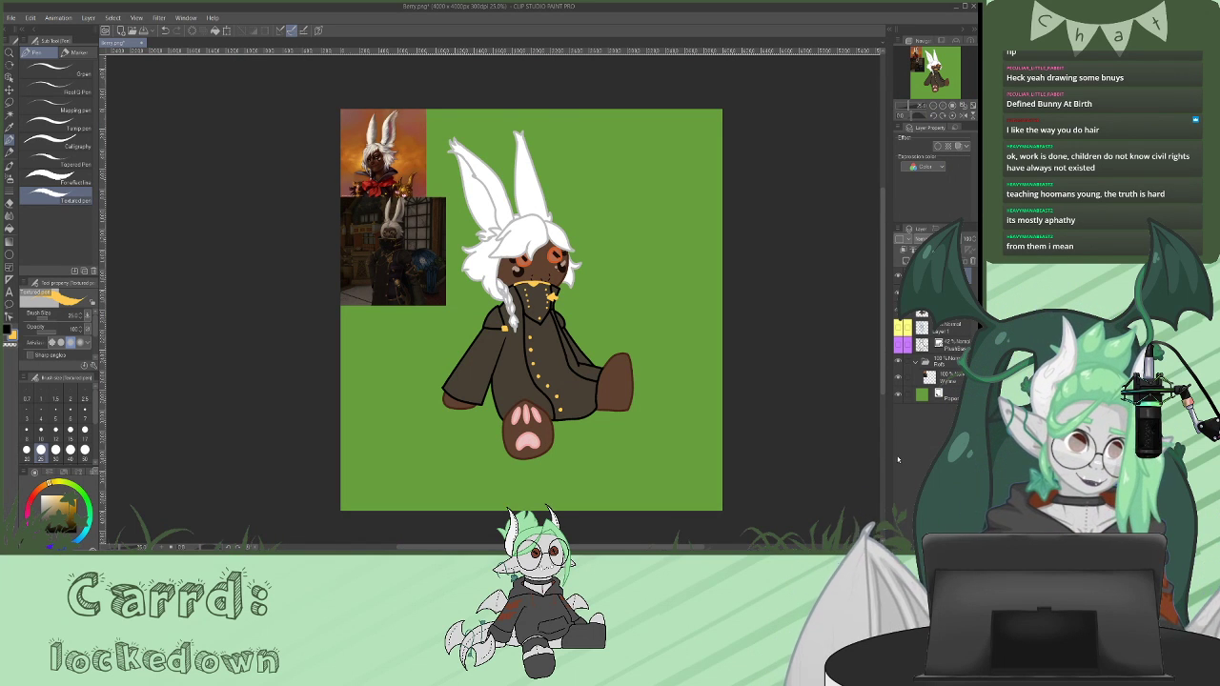
click(899, 394)
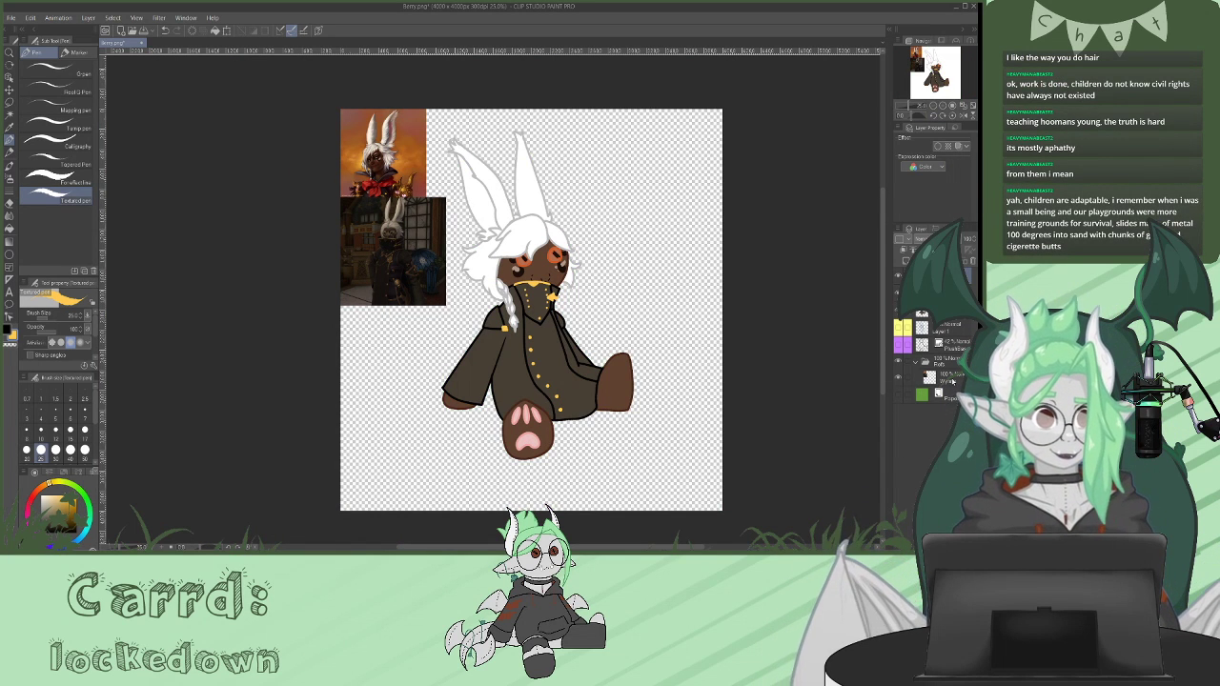
- Delete the reference image layer and its folder, leaving only the doll on the canvas
click(951, 380)
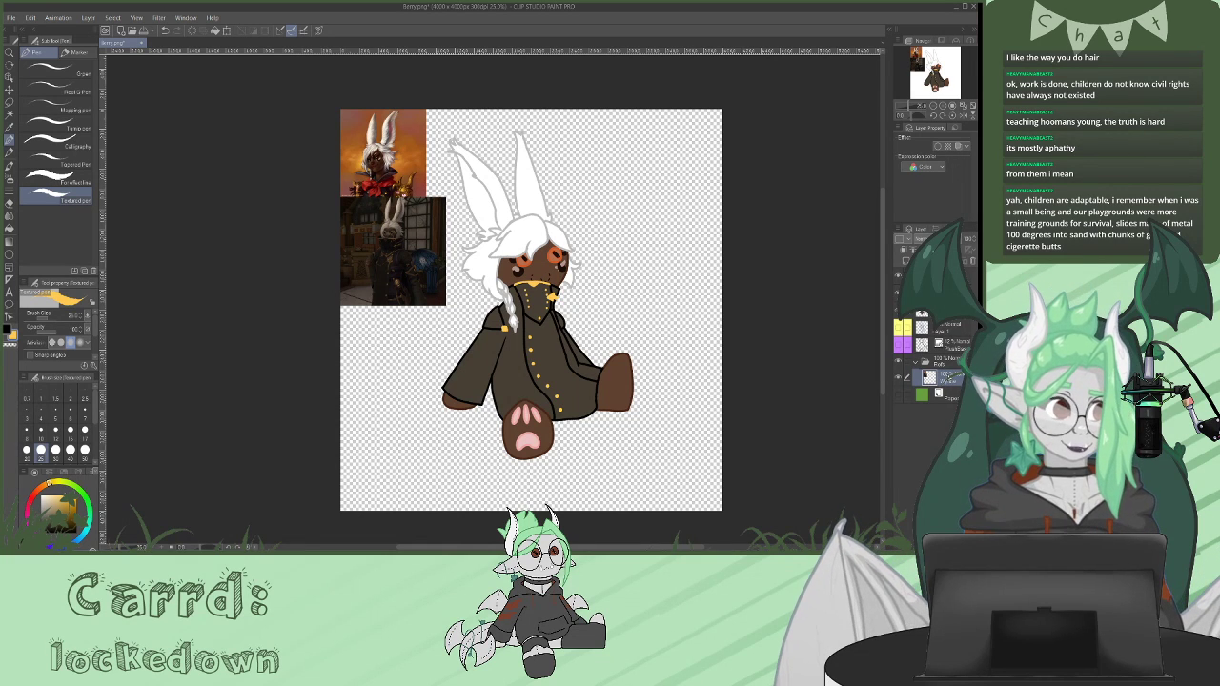
click(972, 261)
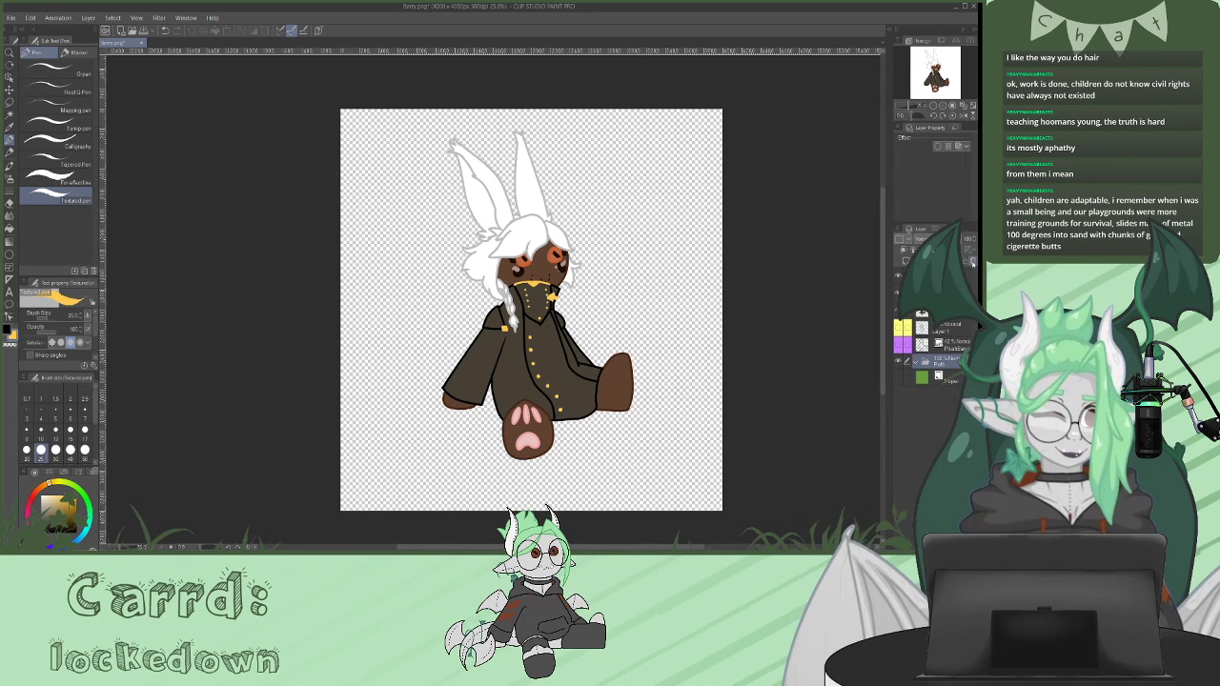
click(972, 261)
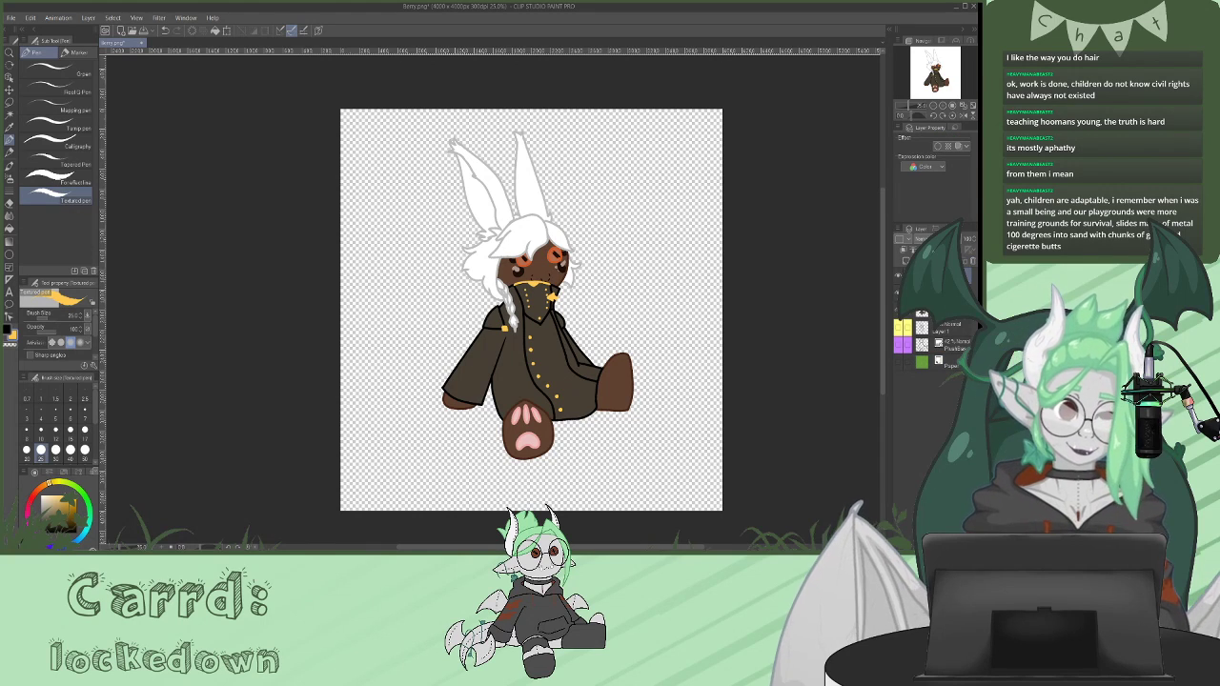
- Crop the canvas to a rectangular selection around the whole doll and save the picture as a PNG
key(m)
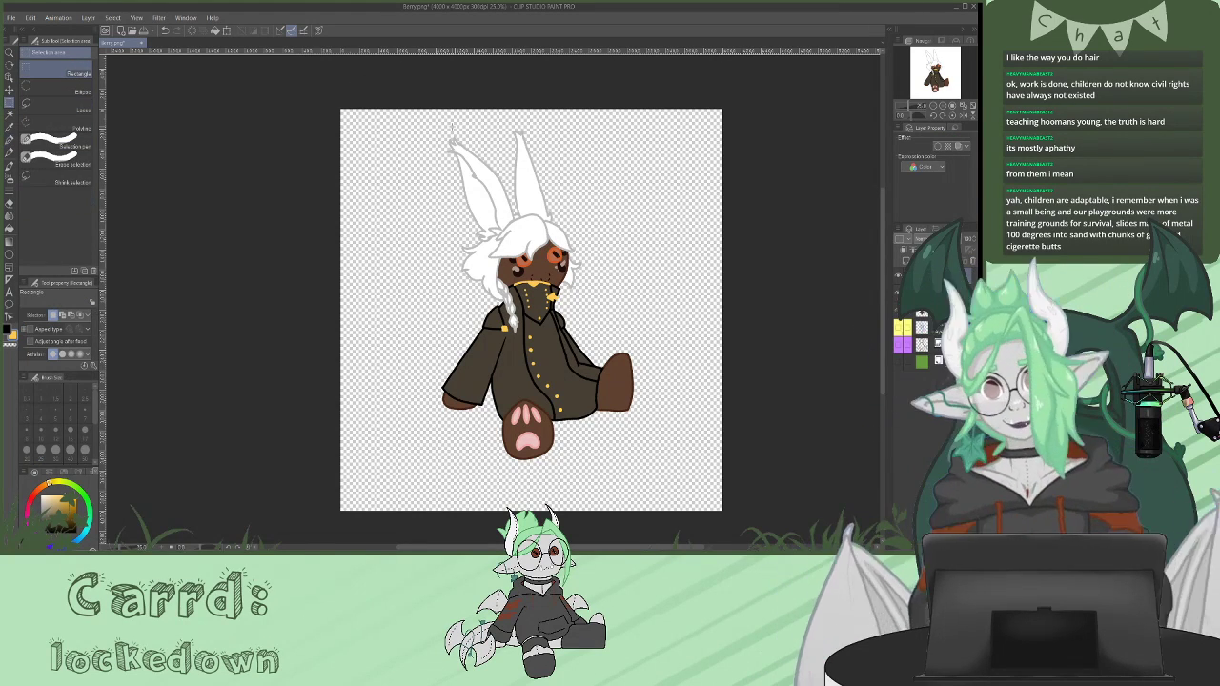
drag(422, 116, 653, 479)
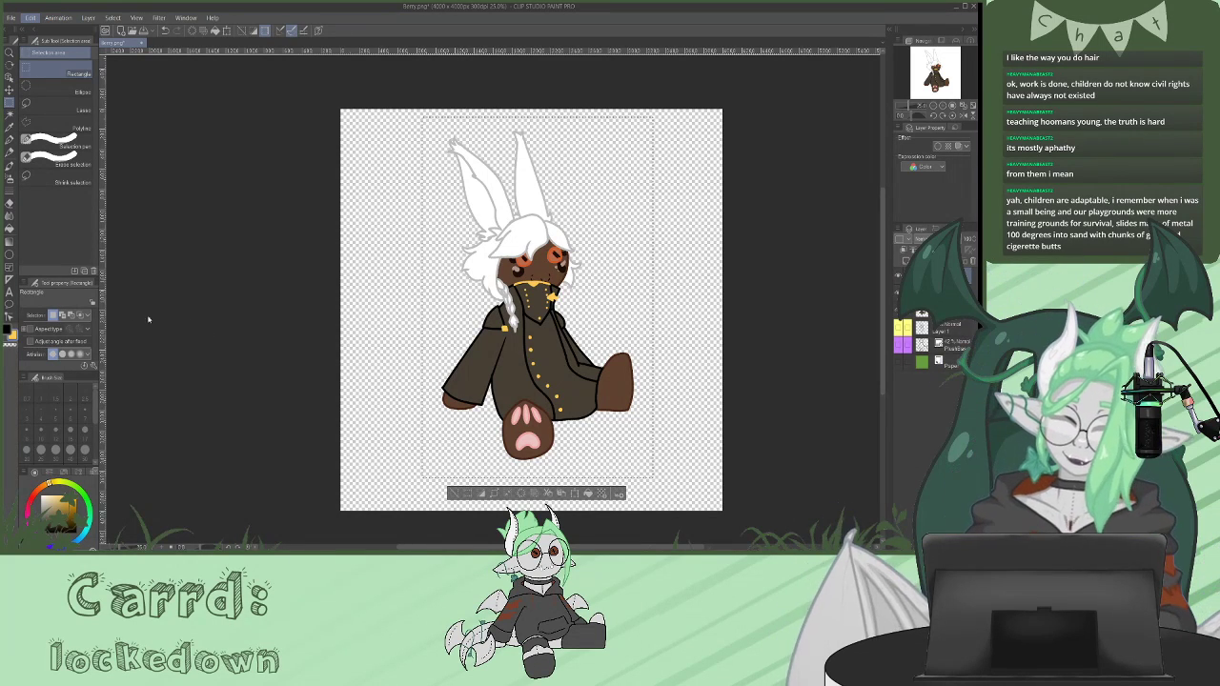
click(166, 323)
click(11, 18)
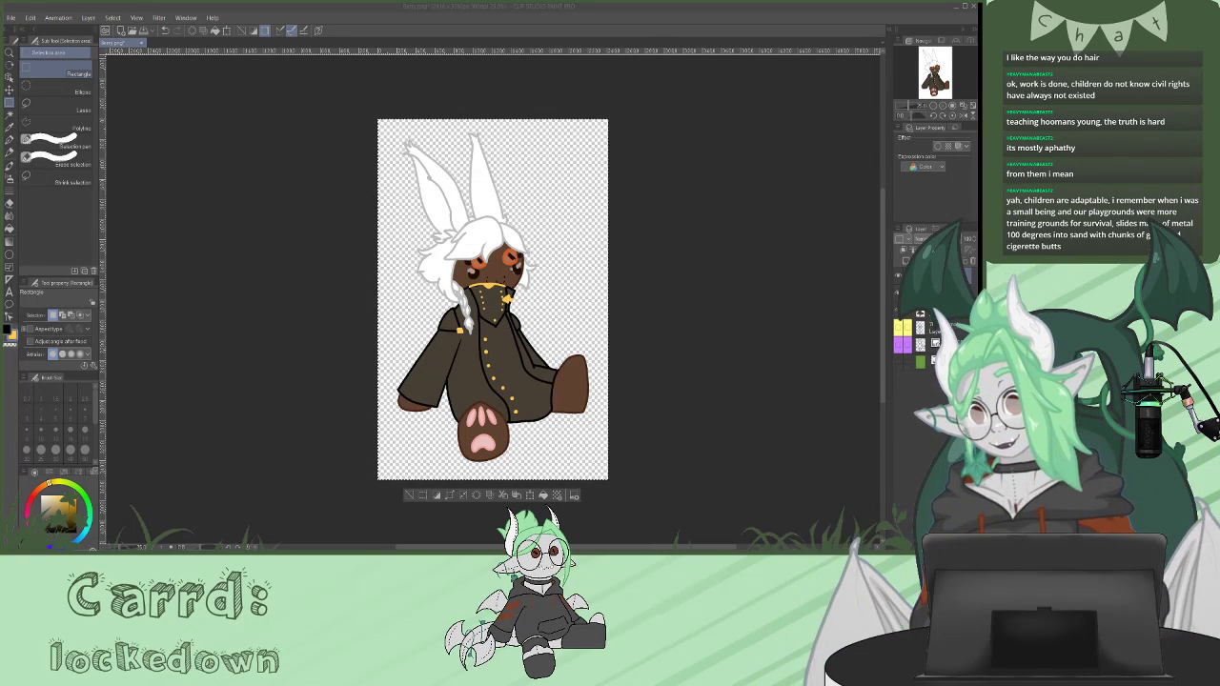
key(Return)
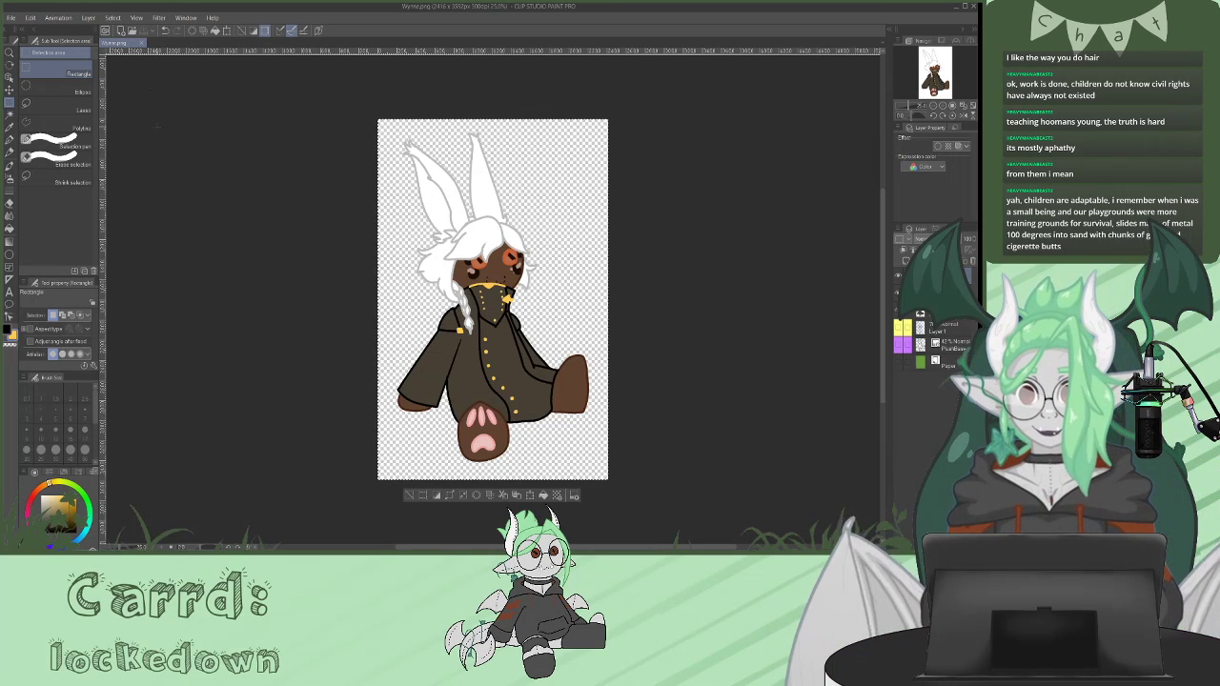
- Close the doll picture and create a new blank 4000 x 4000 px illustration at 300 dpi
click(141, 41)
click(431, 278)
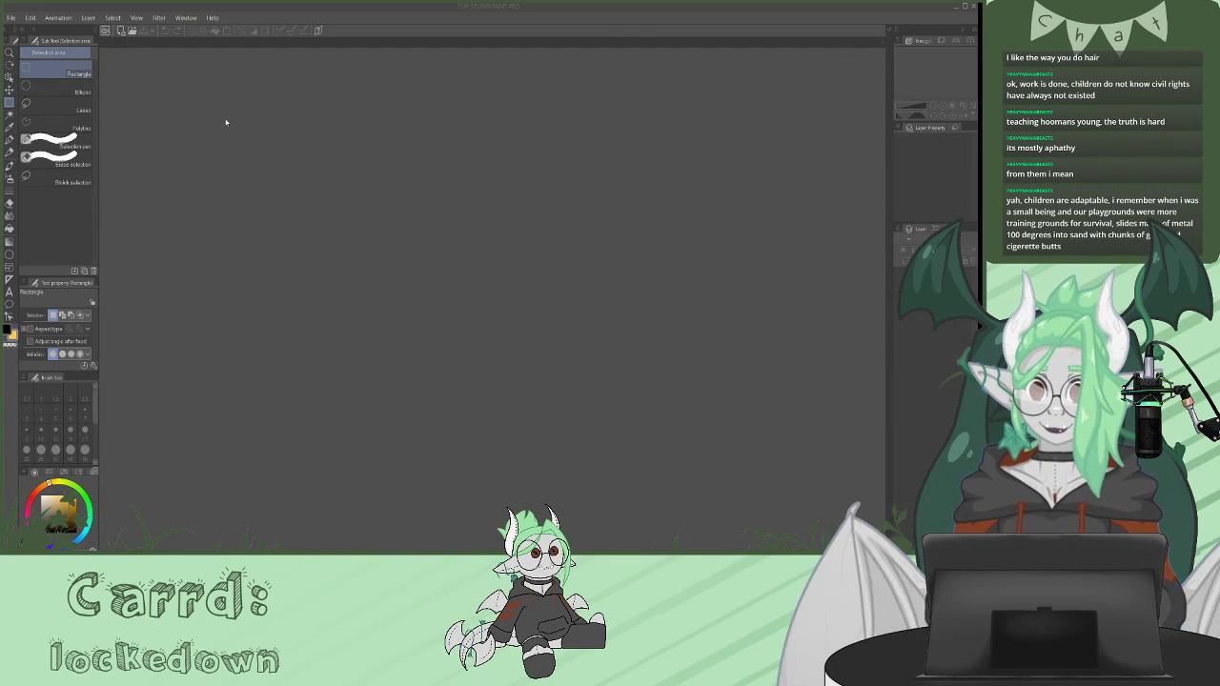
key(ctrl+n)
key(Return)
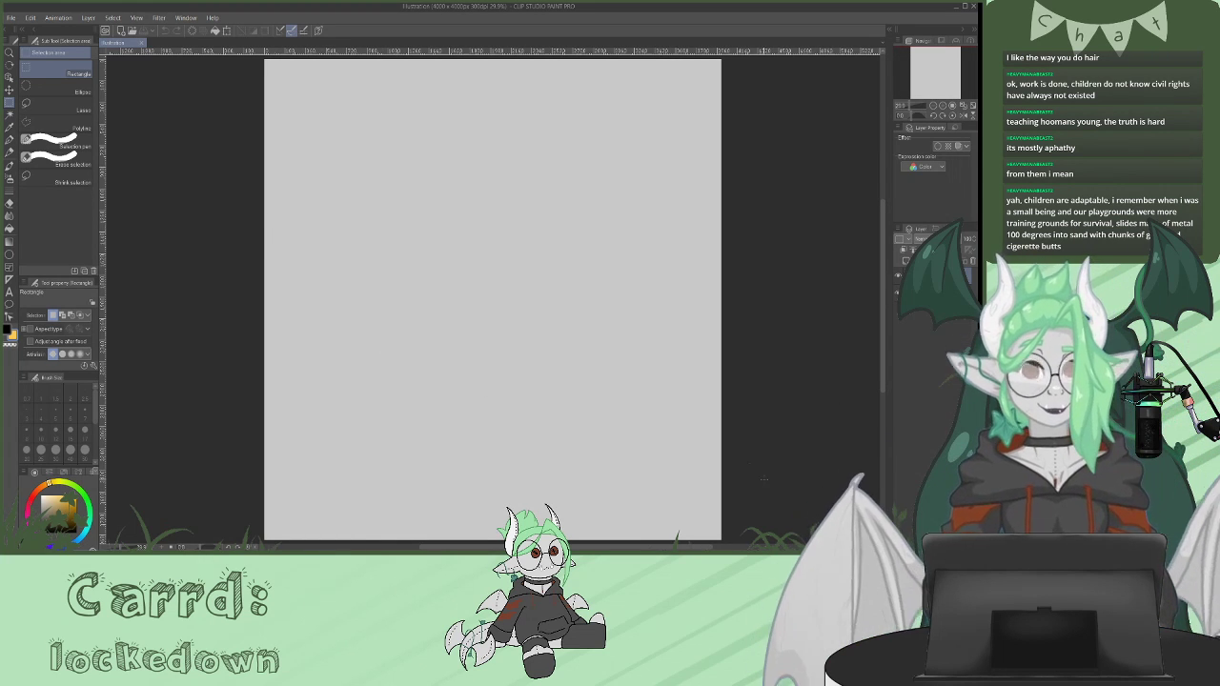
- Paste the red-haired portrait reference, enlarge it in the canvas's upper right corner, and tag its layer purple
key(alt+Tab)
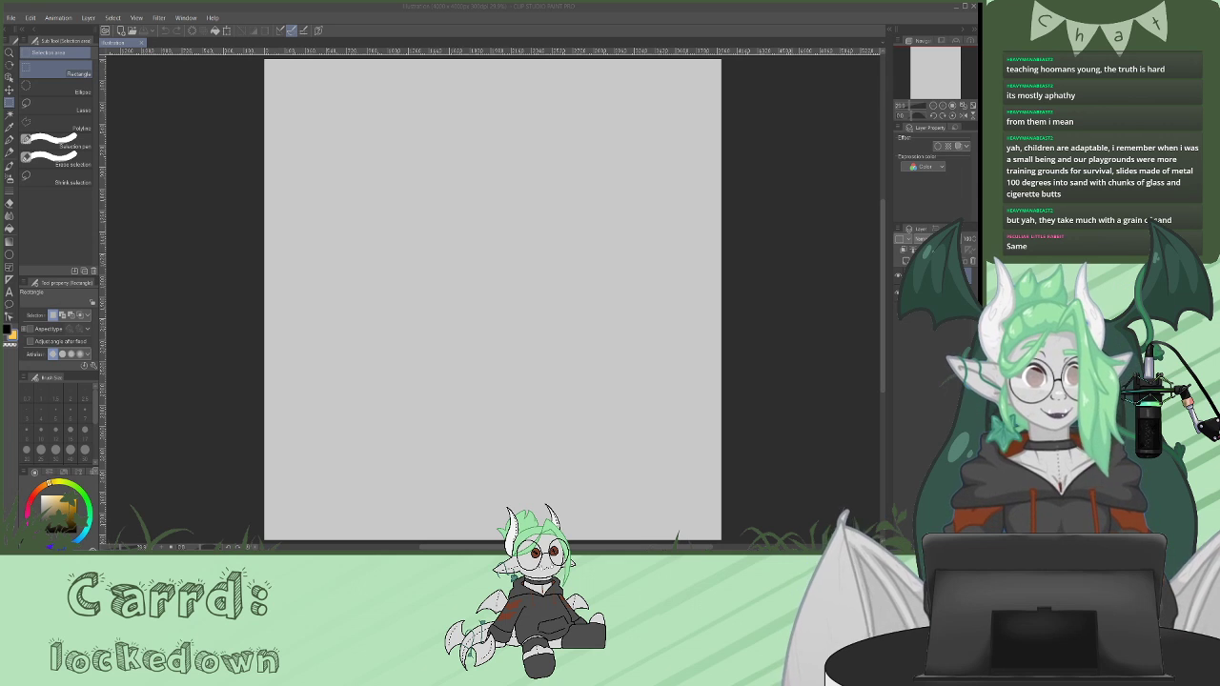
key(alt+Tab)
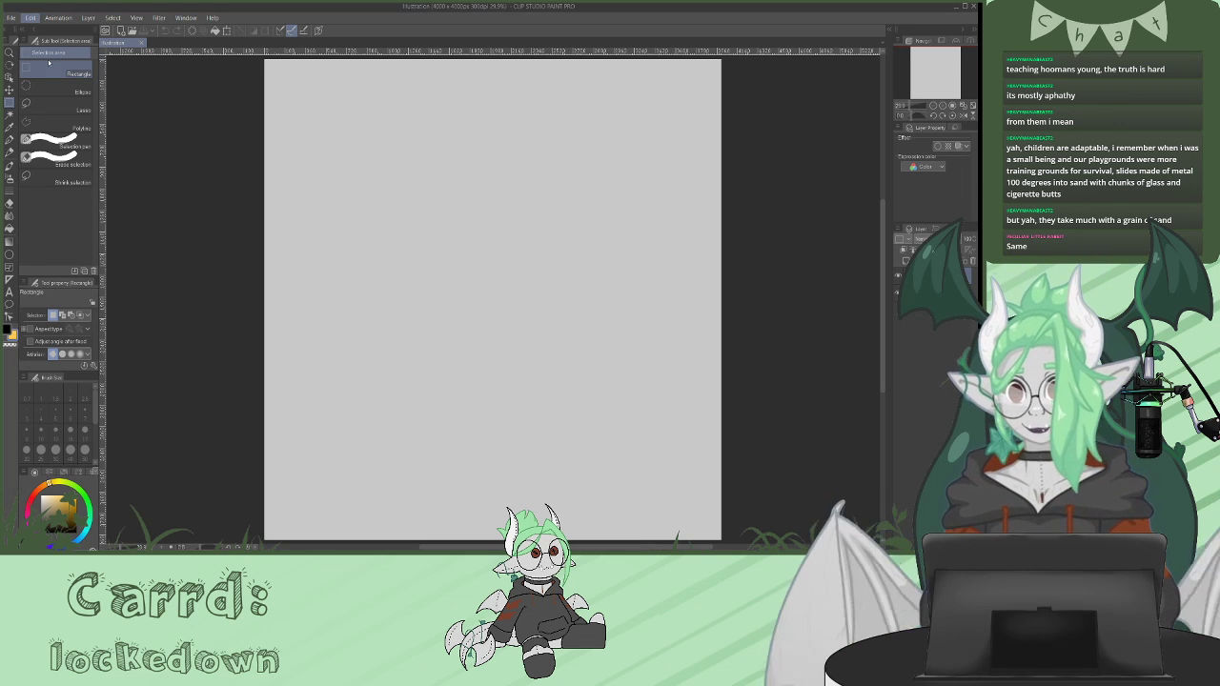
key(ctrl+v)
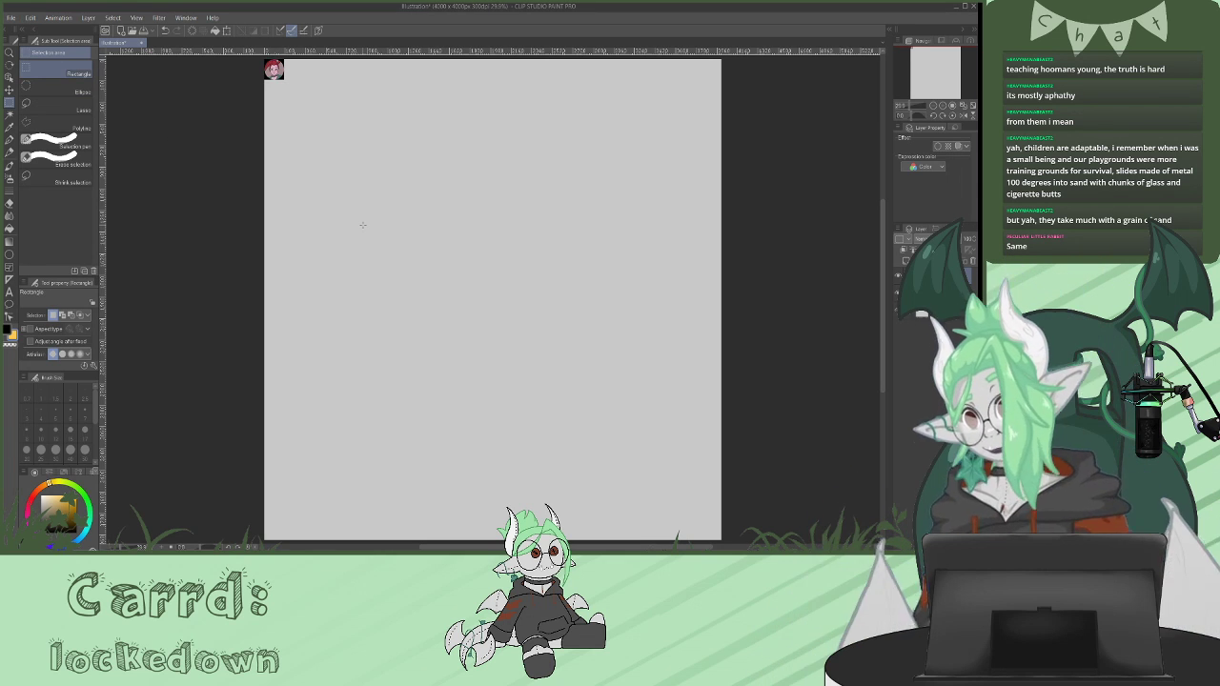
key(ctrl+t)
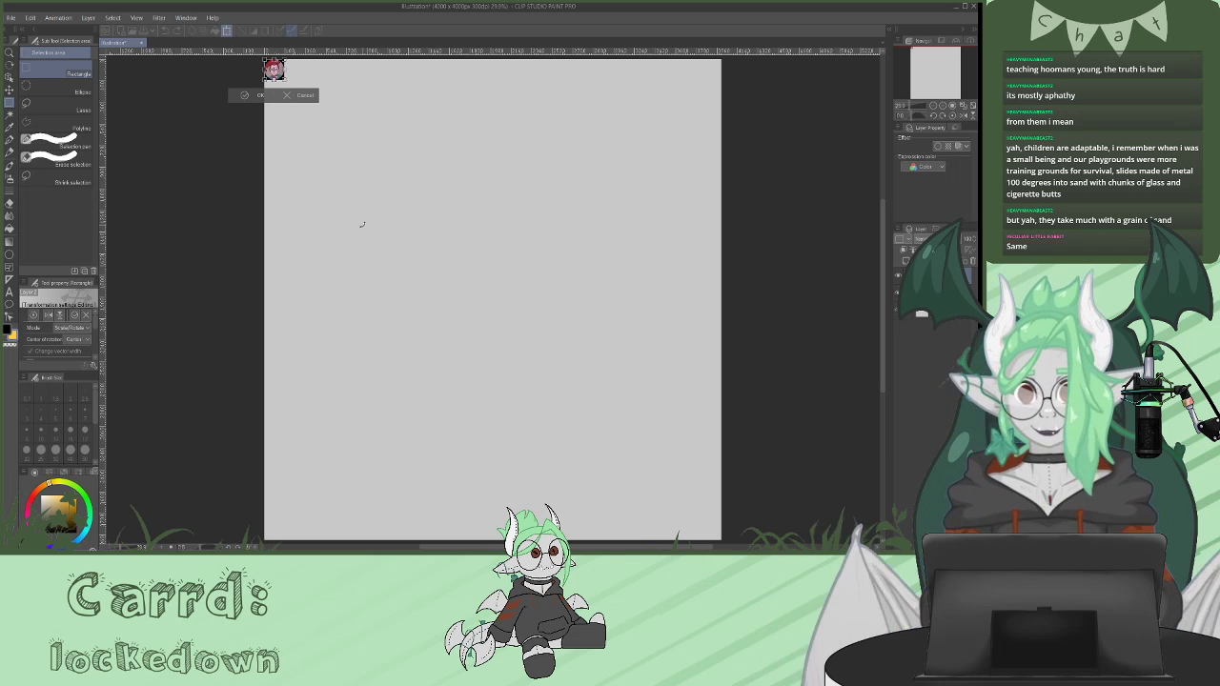
drag(283, 79, 675, 159)
key(Return)
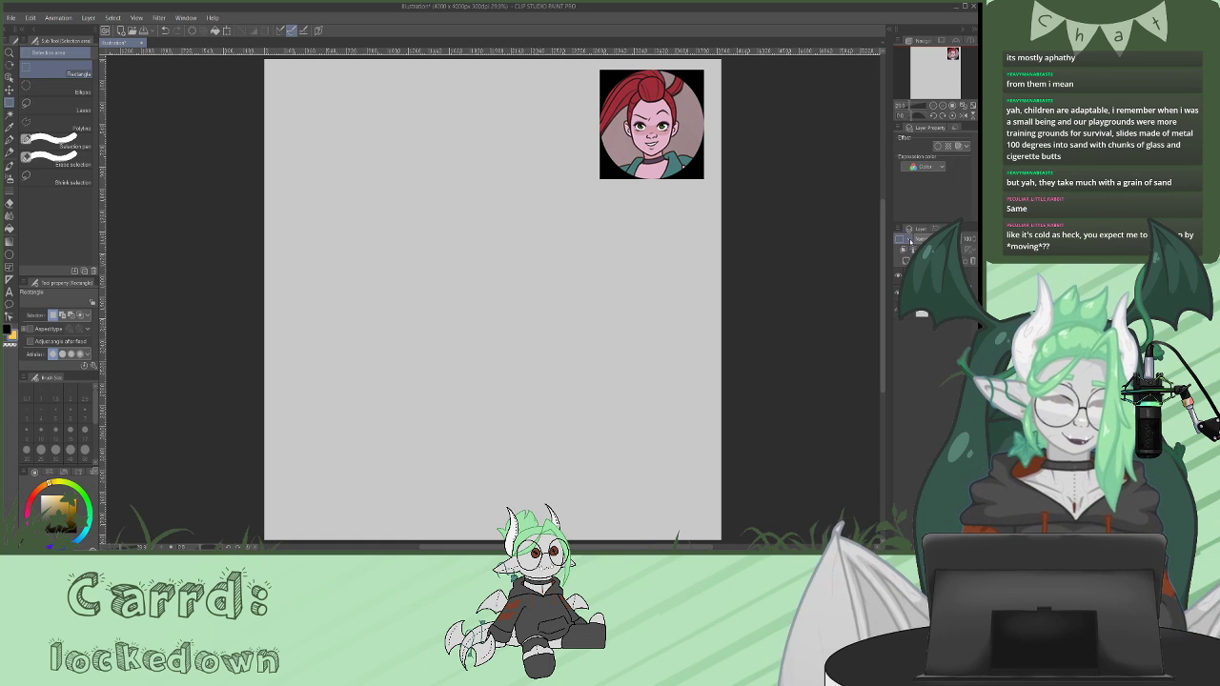
click(931, 321)
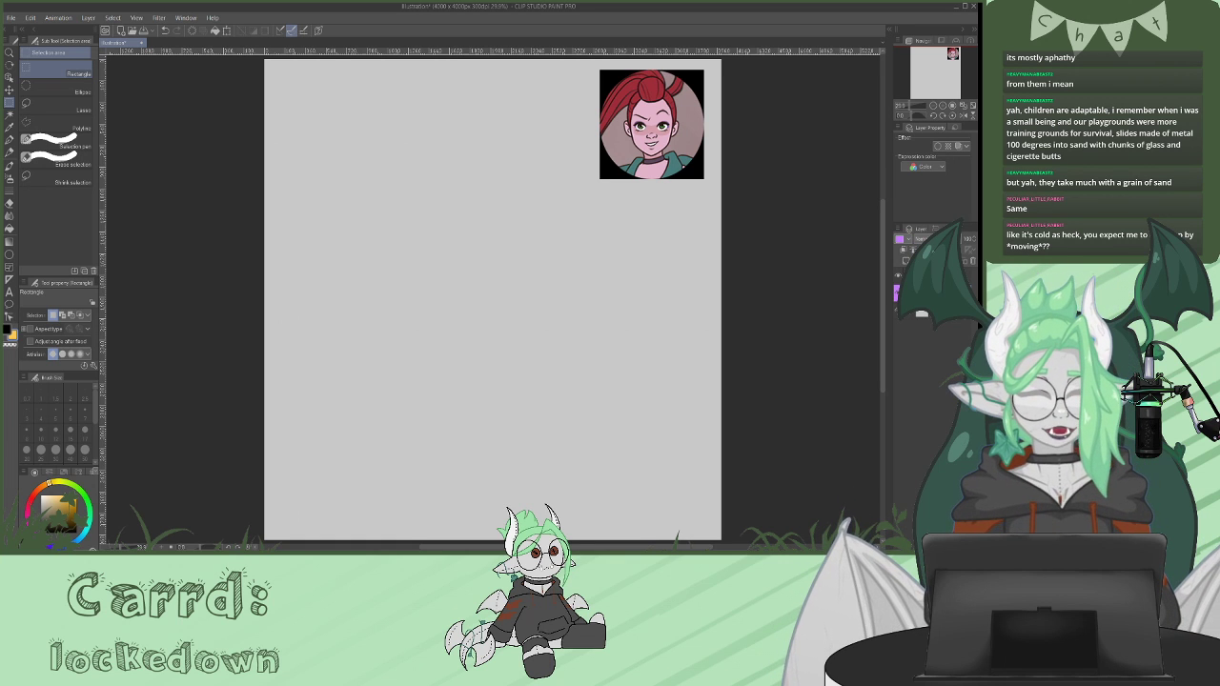
click(939, 276)
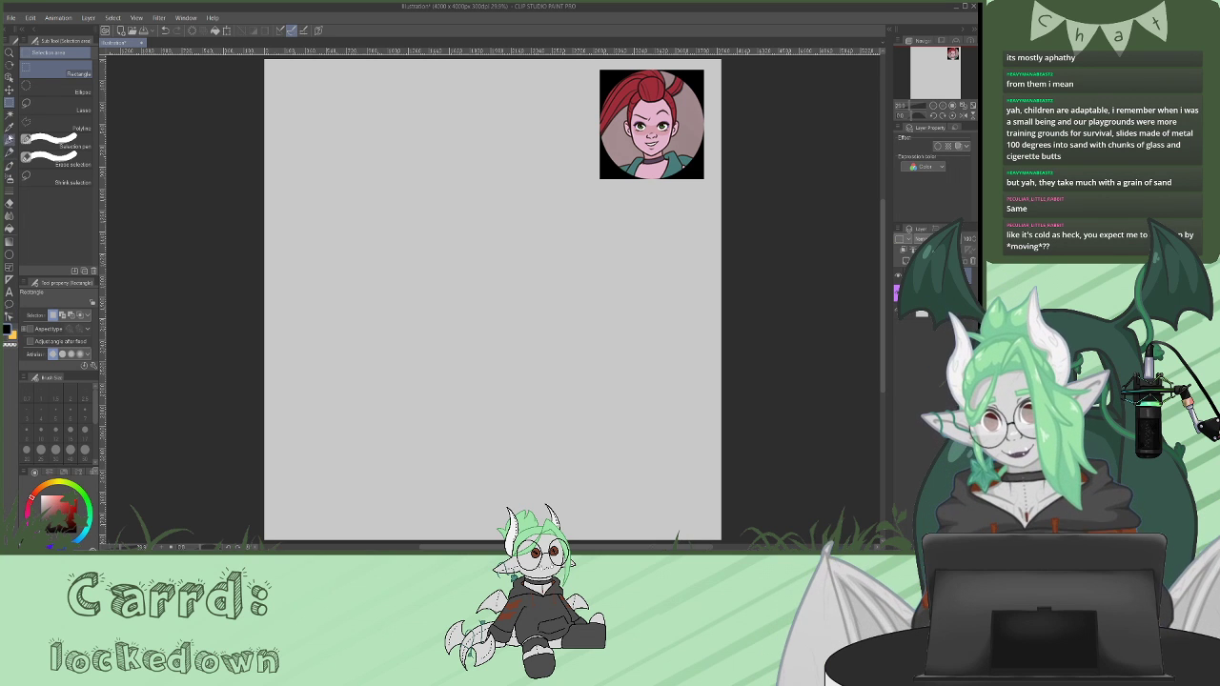
- Set up the Real pencil with a medium green colour for sketching
click(9, 152)
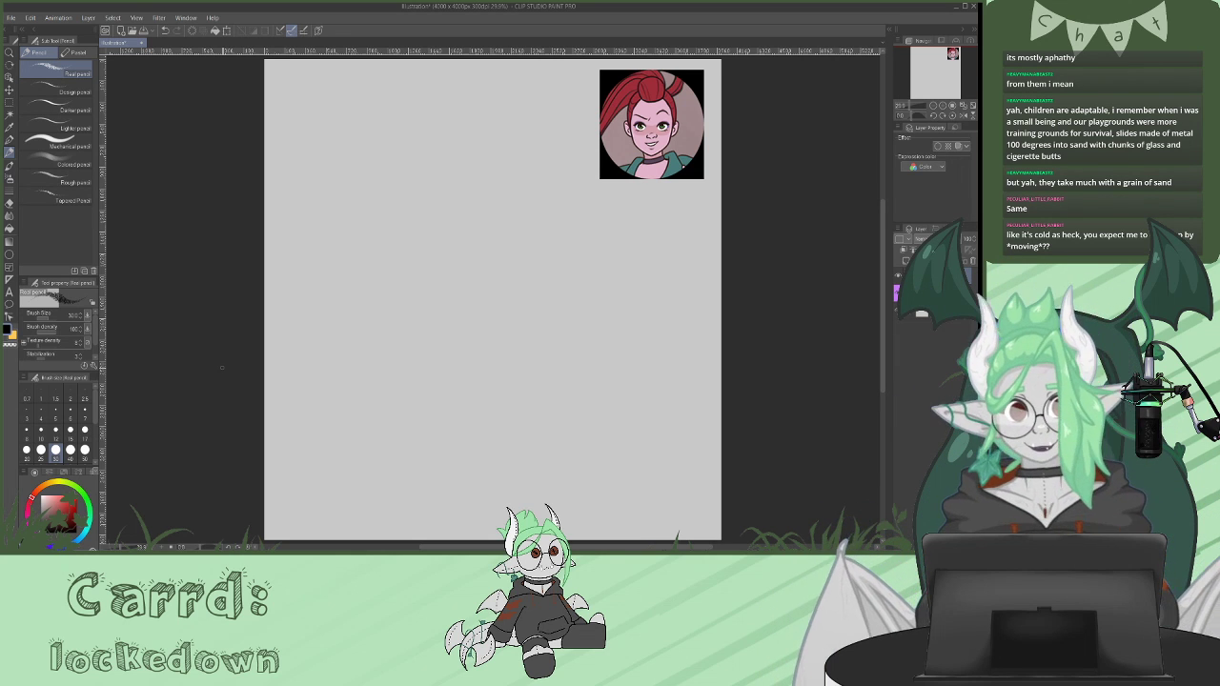
mouse_move(488, 187)
mouse_down()
mouse_move(444, 245)
mouse_move(533, 305)
mouse_move(448, 196)
mouse_up()
key(ctrl+z)
drag(89, 518, 87, 500)
click(63, 509)
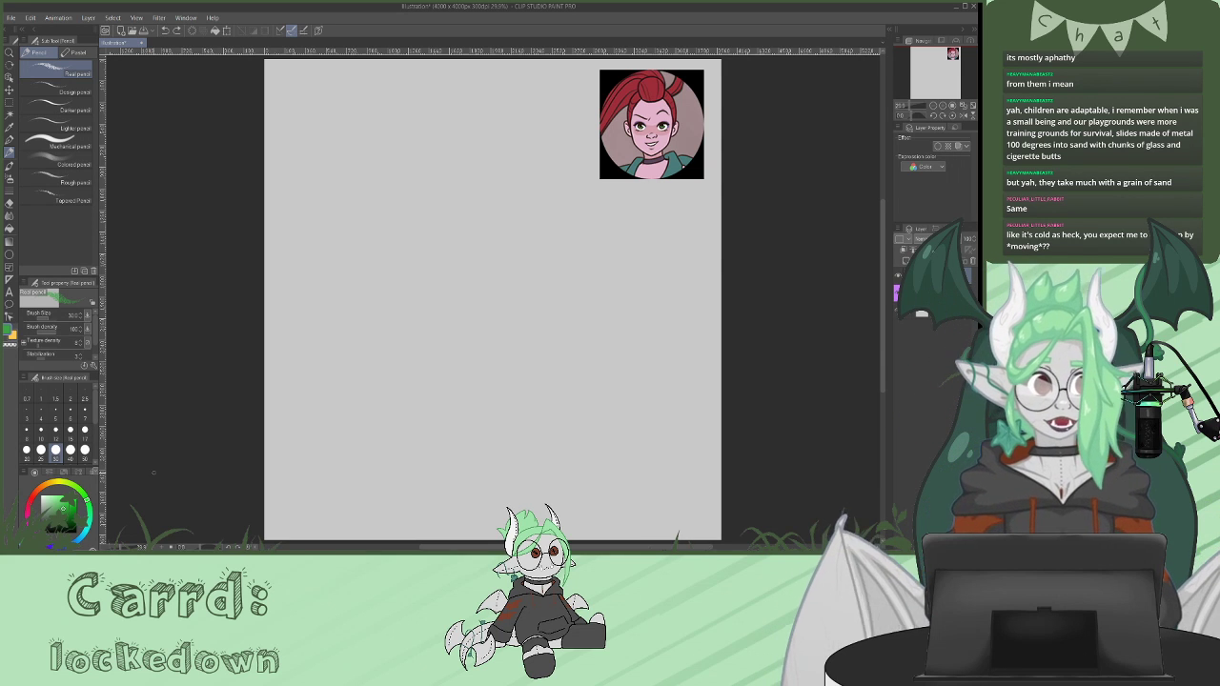
- Place a vertical two-line symmetry ruler through the middle of the canvas
mouse_move(457, 177)
mouse_down()
mouse_move(503, 321)
mouse_move(531, 313)
mouse_up()
key(ctrl+z)
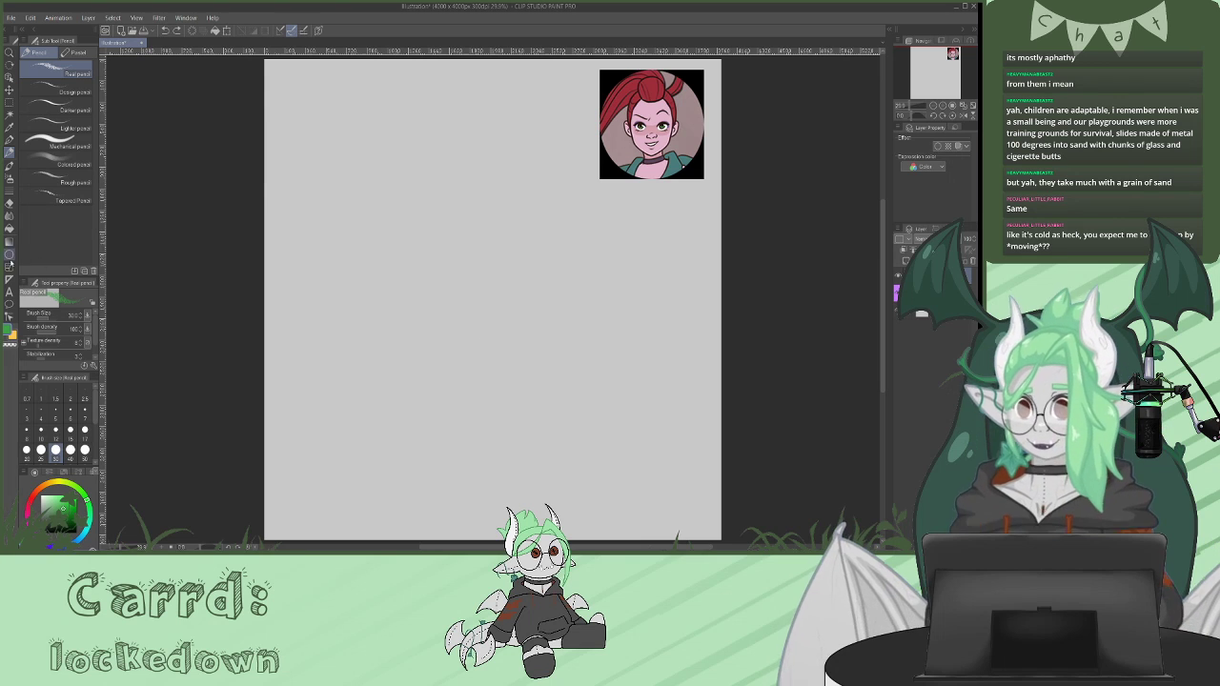
click(9, 279)
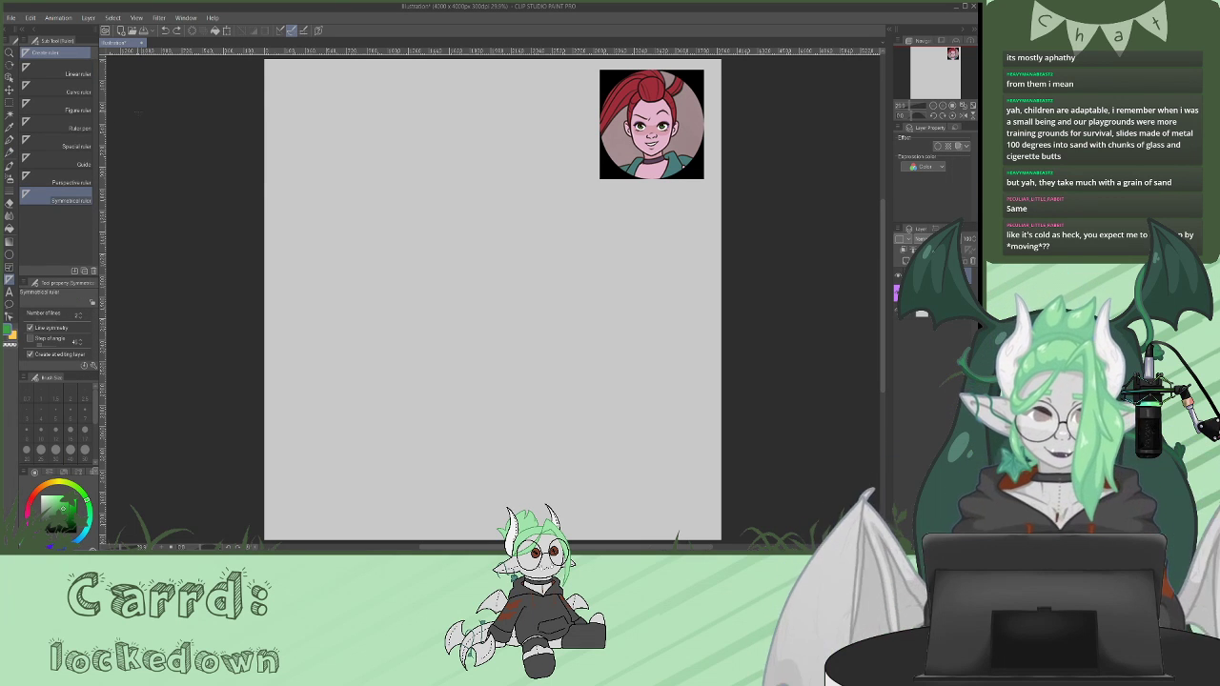
drag(493, 300, 493, 400)
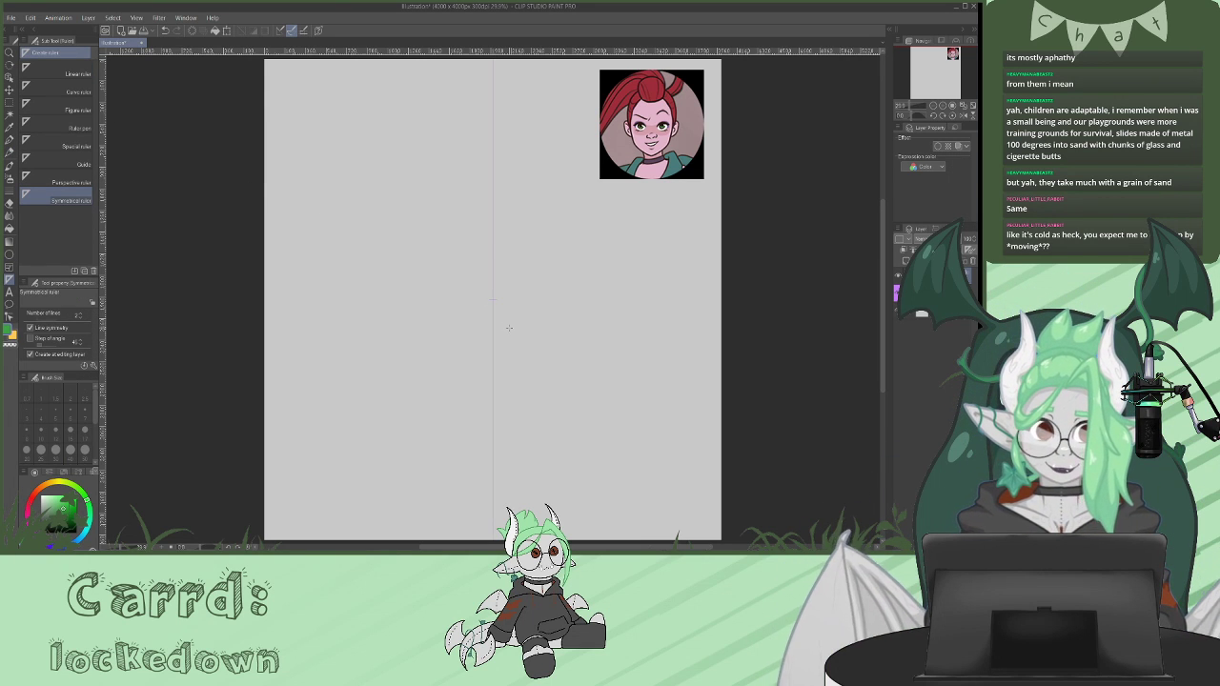
click(10, 138)
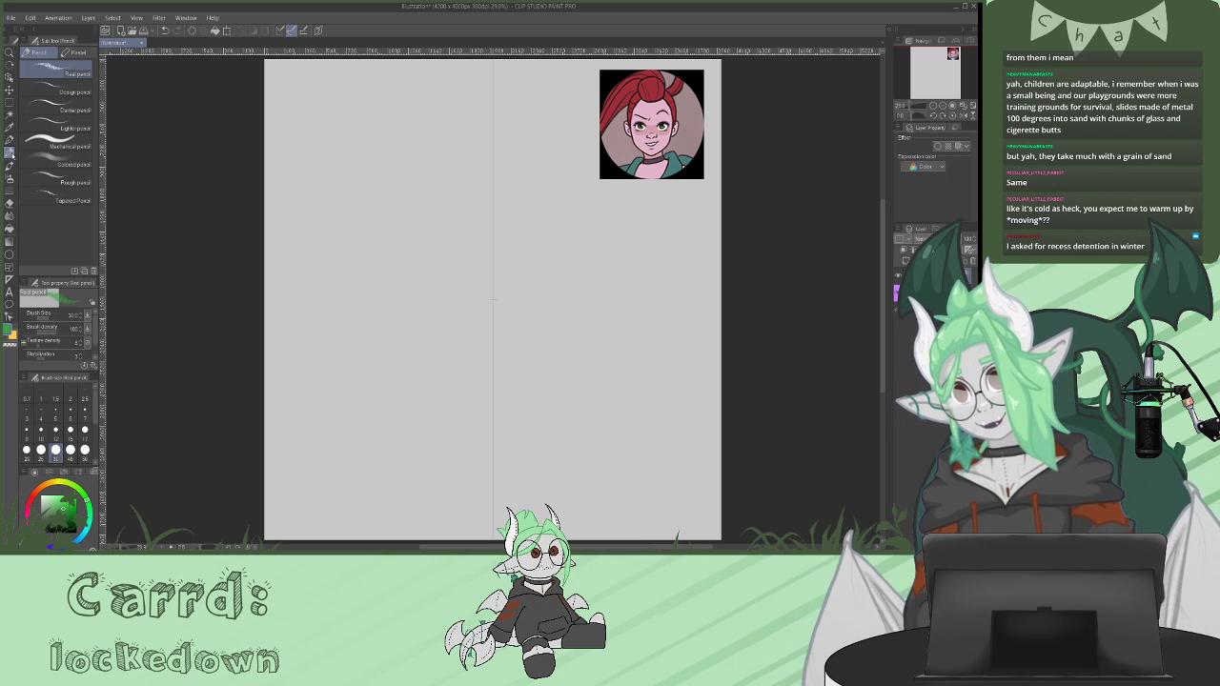
- Sketch a symmetrical front-facing head from overlapping ovals with a tapered jaw, and add the sides of the neck
mouse_move(467, 195)
mouse_down()
mouse_move(490, 333)
mouse_move(410, 267)
mouse_move(480, 182)
mouse_move(427, 271)
mouse_move(431, 320)
mouse_move(493, 340)
mouse_up()
mouse_move(427, 284)
mouse_down()
mouse_move(431, 353)
mouse_move(494, 396)
mouse_move(484, 387)
mouse_up()
mouse_move(427, 305)
mouse_down()
mouse_move(431, 358)
mouse_move(492, 395)
mouse_up()
mouse_move(464, 439)
mouse_down()
mouse_move(454, 385)
mouse_move(459, 437)
mouse_move(446, 436)
mouse_up()
mouse_move(455, 395)
mouse_down()
mouse_move(448, 436)
mouse_move(457, 432)
mouse_move(417, 455)
mouse_up()
mouse_move(515, 484)
mouse_down()
mouse_move(606, 455)
mouse_move(641, 465)
mouse_up()
drag(539, 430, 585, 460)
mouse_move(555, 440)
mouse_down()
mouse_move(661, 468)
mouse_move(656, 512)
mouse_up()
drag(632, 444, 656, 492)
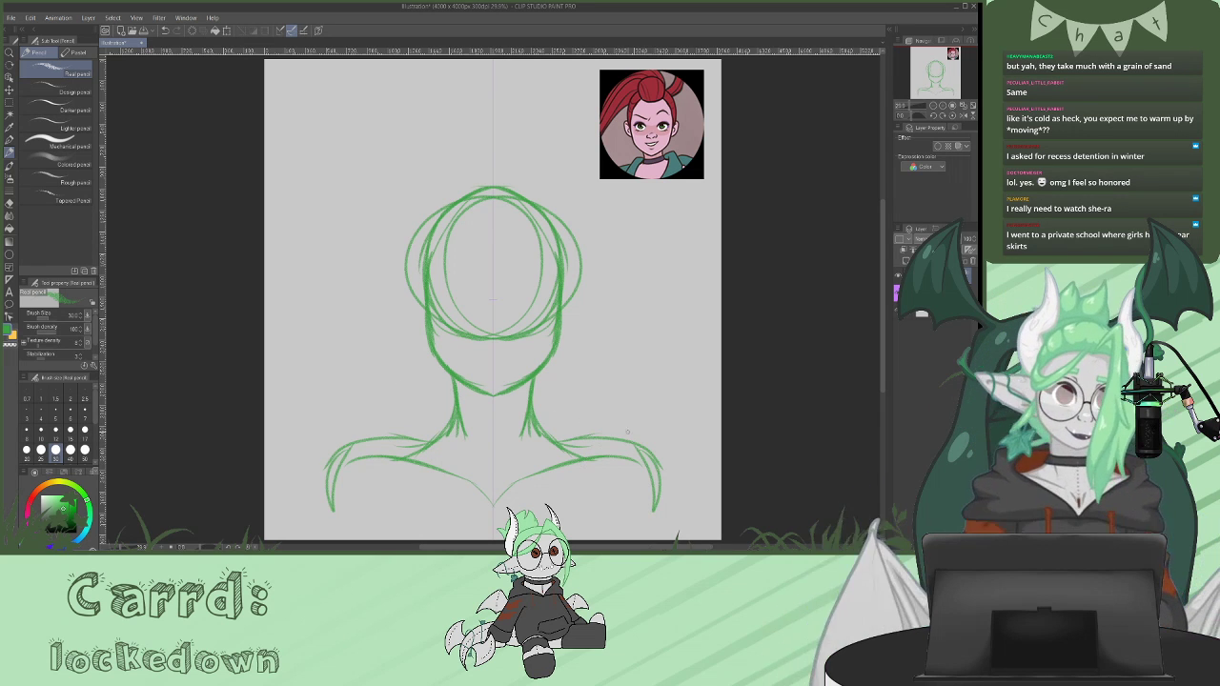
key(ctrl+z)
key(ctrl+z)
key(ctrl+z)
key(ctrl+z)
key(ctrl+z)
key(ctrl+z)
key(ctrl+z)
key(ctrl+z)
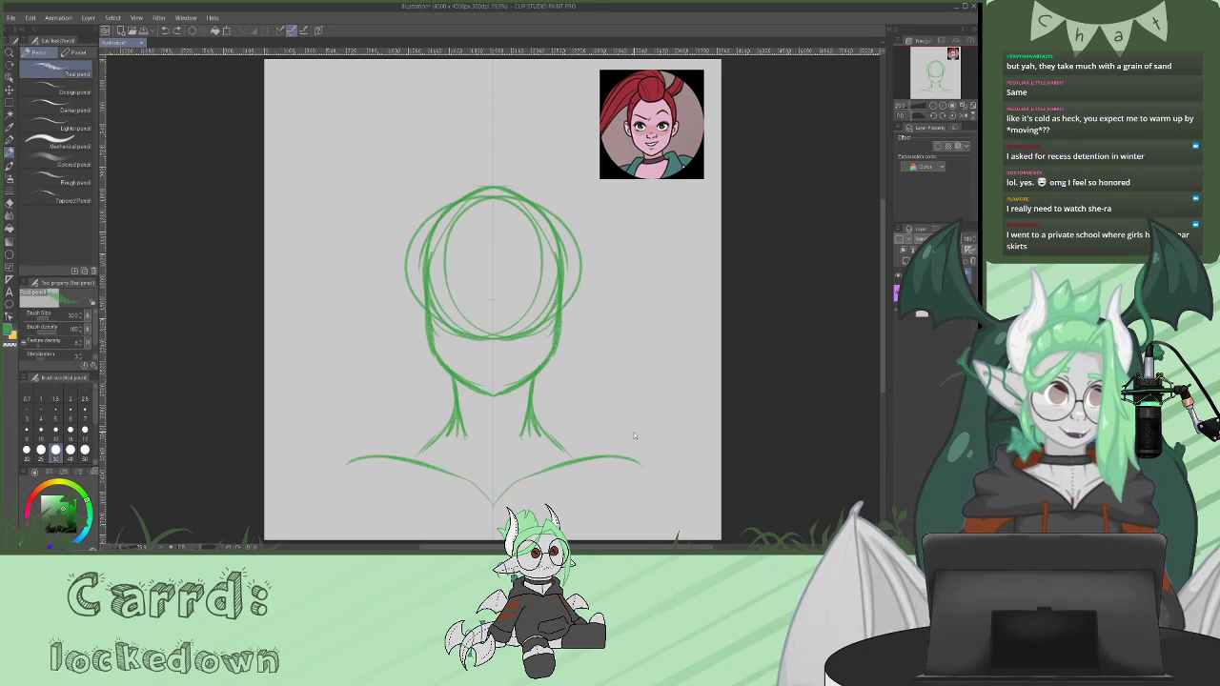
key(ctrl+z)
key(ctrl+z)
key(ctrl+z)
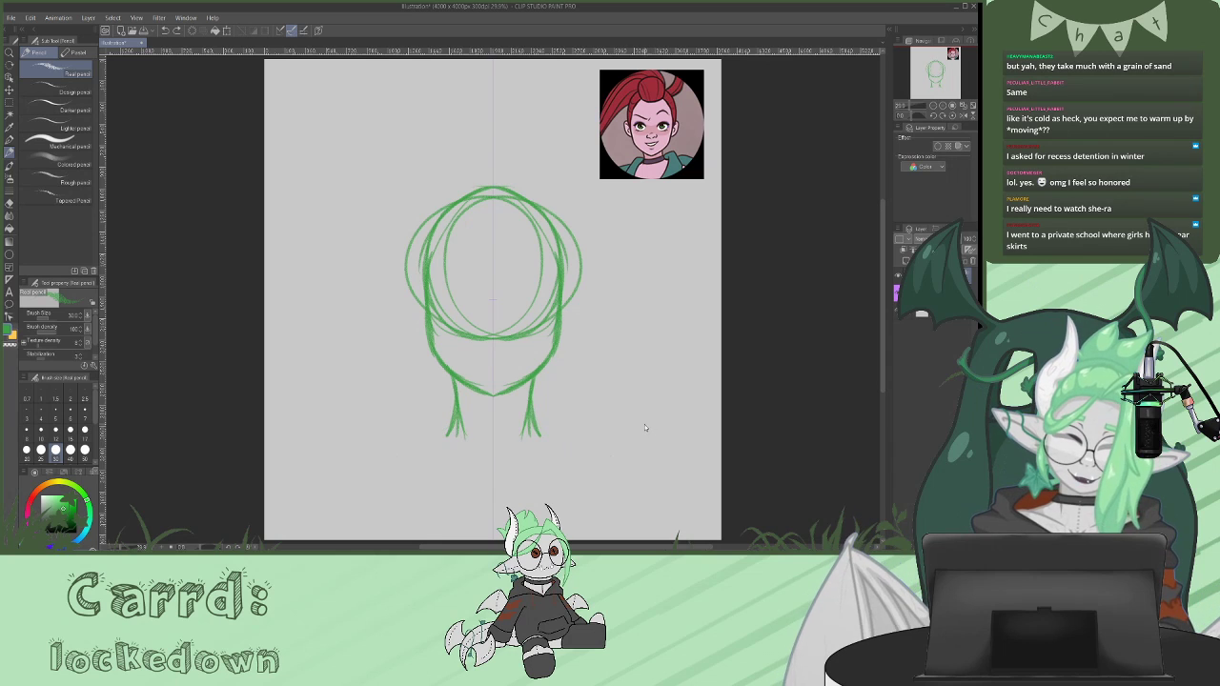
- Sketch sloping collarbones and broad rounded shoulders with upper arms curving towards the canvas's lower edge
mouse_move(503, 495)
mouse_down()
mouse_move(514, 466)
mouse_move(561, 446)
mouse_move(633, 439)
mouse_up()
key(ctrl+z)
mouse_move(533, 420)
mouse_down()
mouse_move(651, 449)
mouse_move(638, 443)
mouse_move(667, 500)
mouse_move(625, 540)
mouse_up()
drag(674, 516, 629, 535)
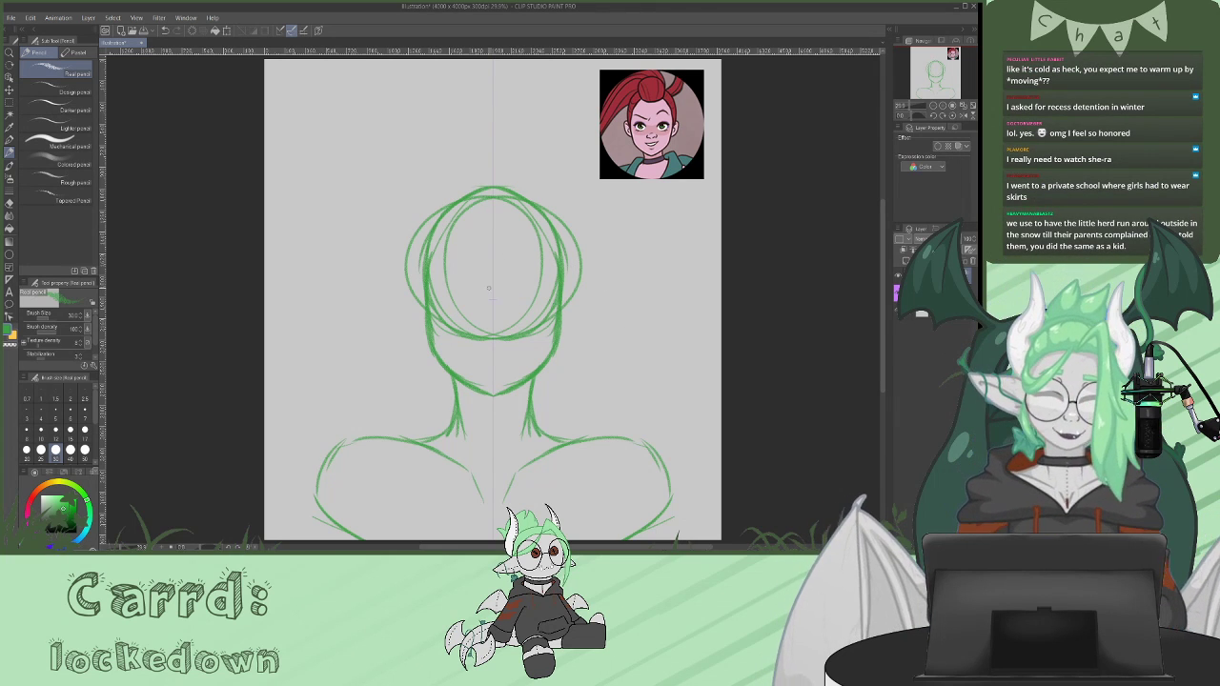
- Sketch a horizontal guide and a vertical centre line on the face, and add rounded ears on both sides of the head
mouse_move(458, 301)
mouse_down()
mouse_move(493, 304)
mouse_move(495, 334)
mouse_up()
drag(489, 255, 487, 356)
drag(424, 252, 424, 326)
drag(425, 284, 425, 305)
mouse_move(421, 242)
mouse_down()
mouse_move(419, 294)
mouse_move(408, 277)
mouse_move(417, 348)
mouse_move(434, 356)
mouse_up()
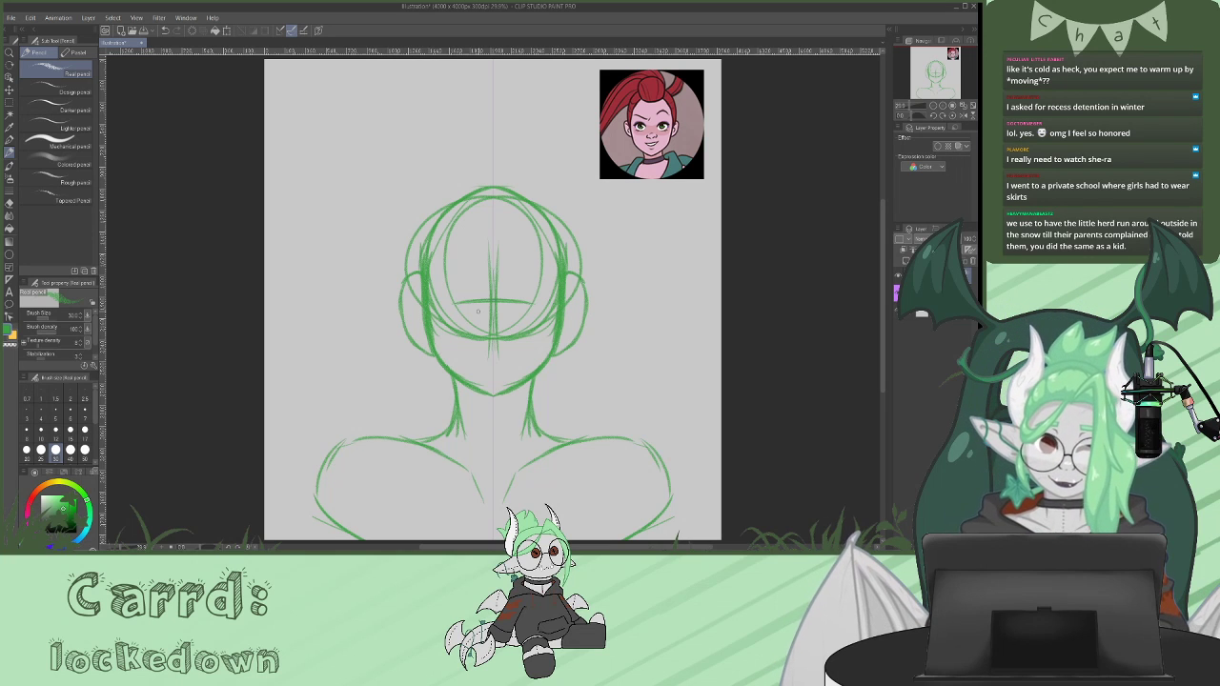
mouse_move(420, 282)
mouse_down()
mouse_move(397, 292)
mouse_move(419, 344)
mouse_up()
mouse_move(421, 288)
mouse_down()
mouse_move(397, 301)
mouse_move(410, 285)
mouse_move(406, 339)
mouse_move(422, 352)
mouse_up()
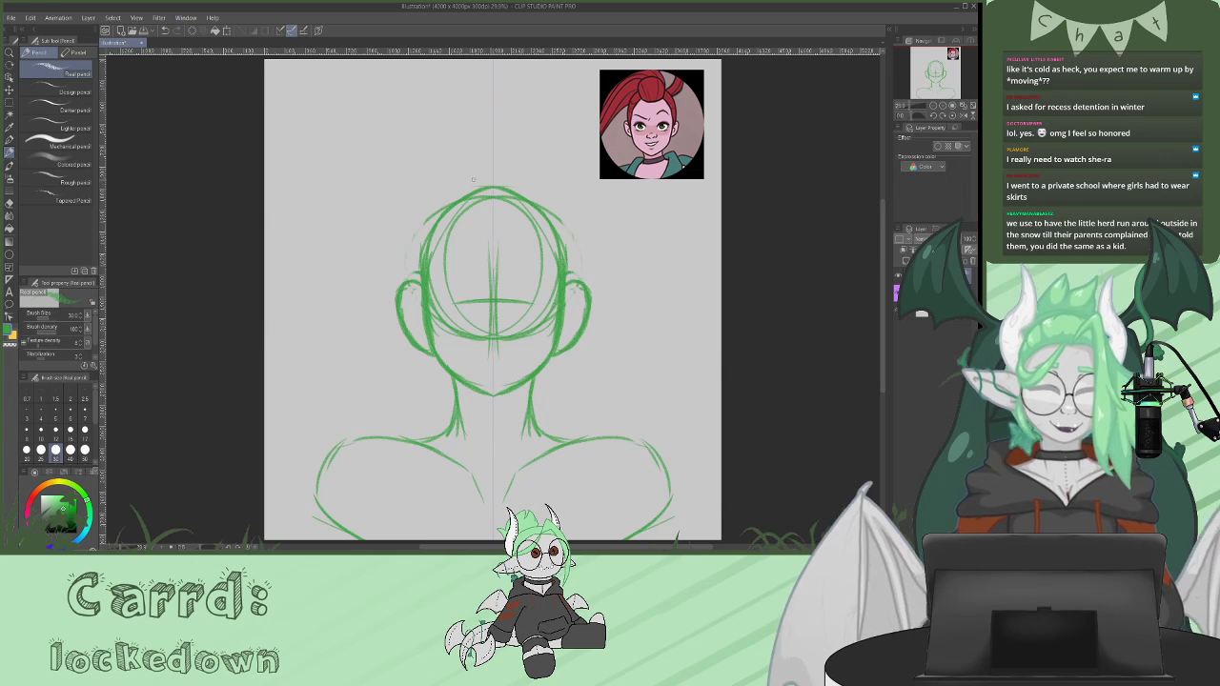
- Reinforce the skull outline with thicker strokes from the crown down to the ears
drag(493, 187, 463, 196)
drag(492, 186, 431, 217)
mouse_move(477, 186)
mouse_down()
mouse_move(452, 197)
mouse_move(417, 255)
mouse_up()
drag(569, 257, 569, 272)
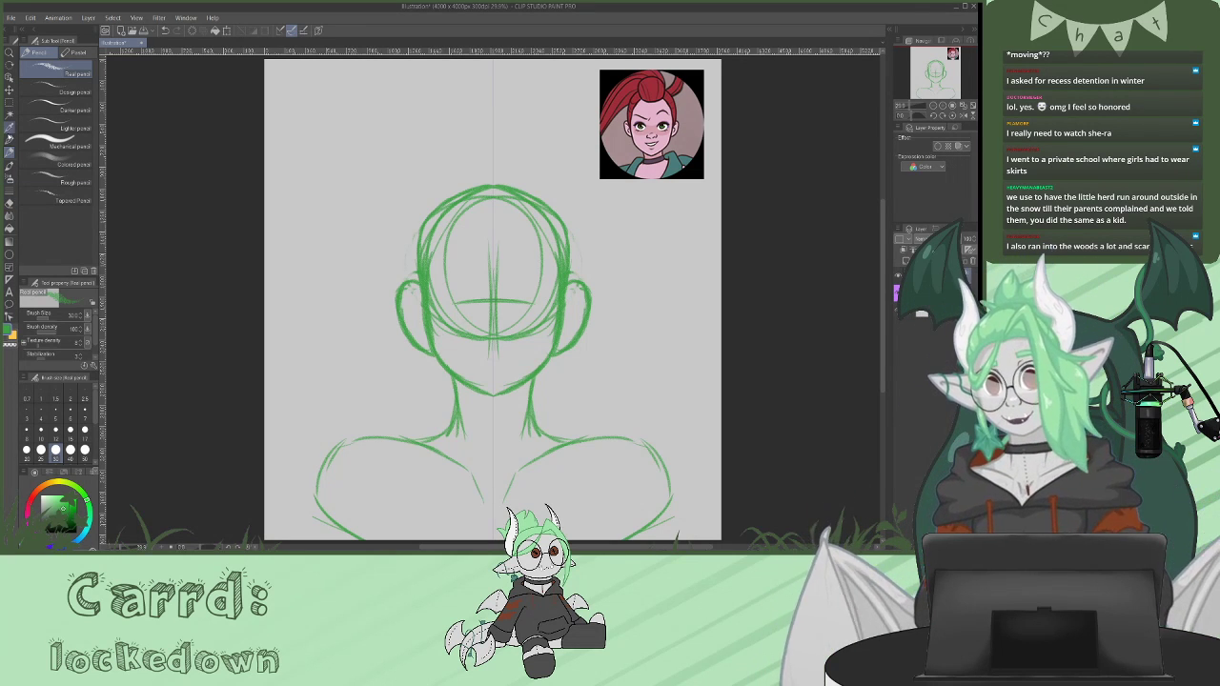
- Erase the overlapping construction lines inside the head and along the cheeks using the transparent colour
click(12, 347)
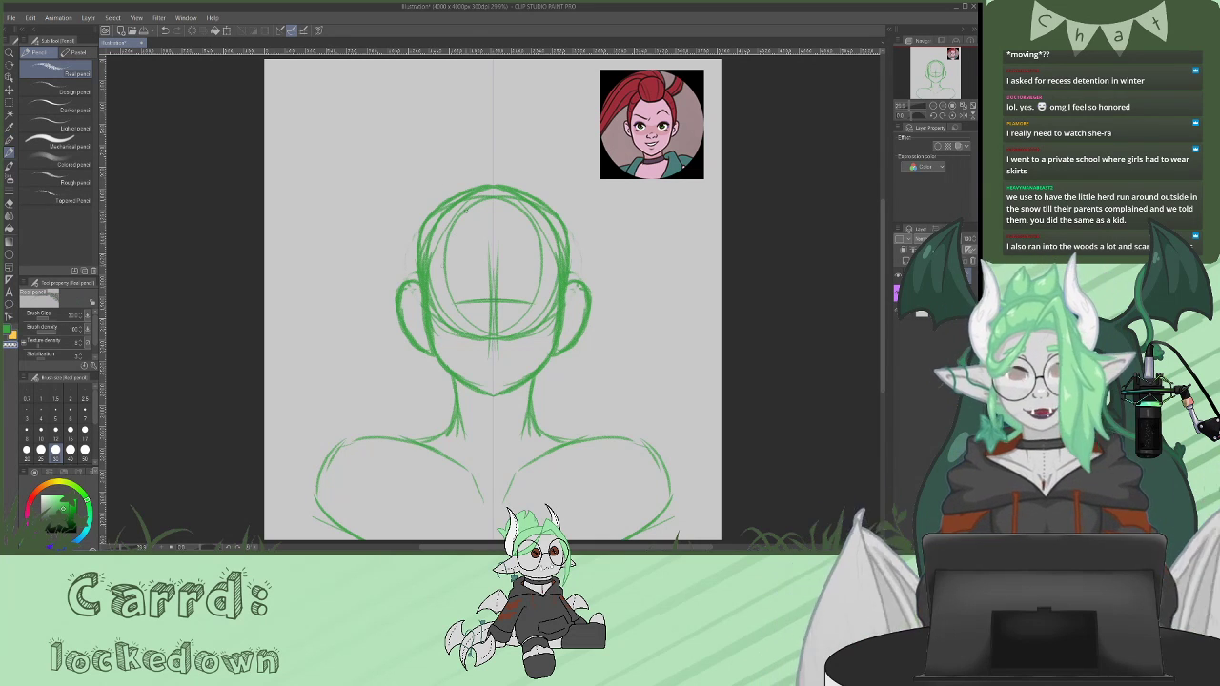
mouse_move(430, 242)
mouse_down()
mouse_move(429, 333)
mouse_move(437, 322)
mouse_up()
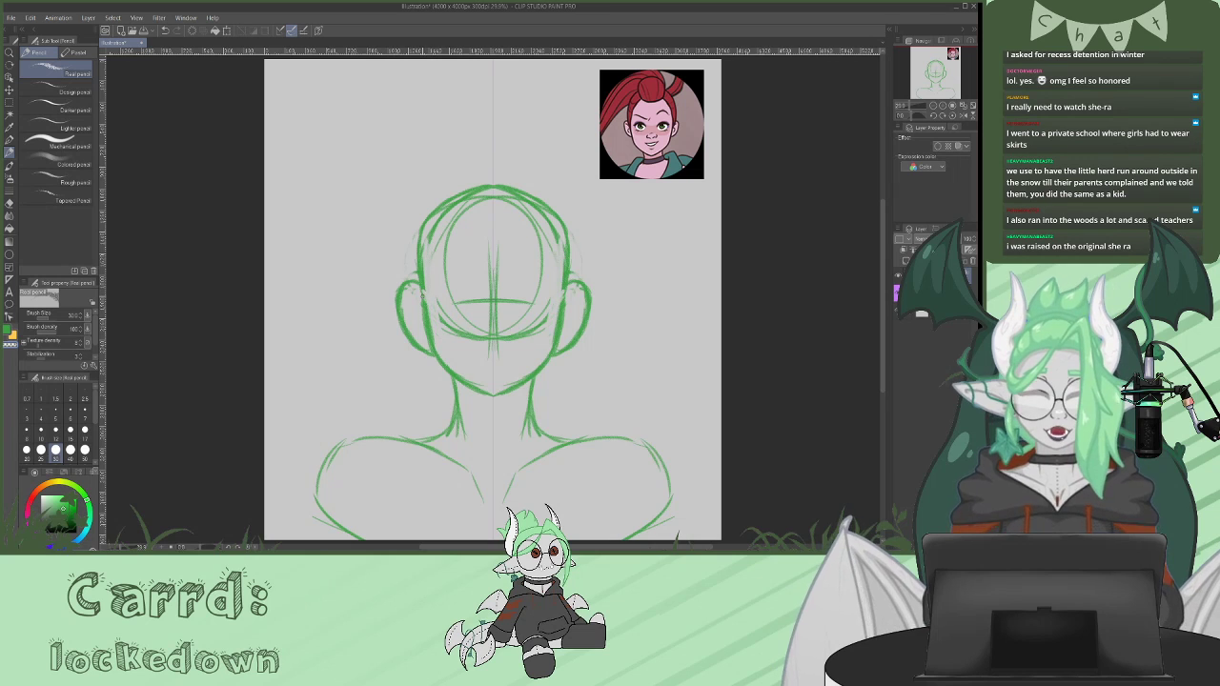
mouse_move(429, 305)
mouse_down()
mouse_move(436, 344)
mouse_move(425, 332)
mouse_up()
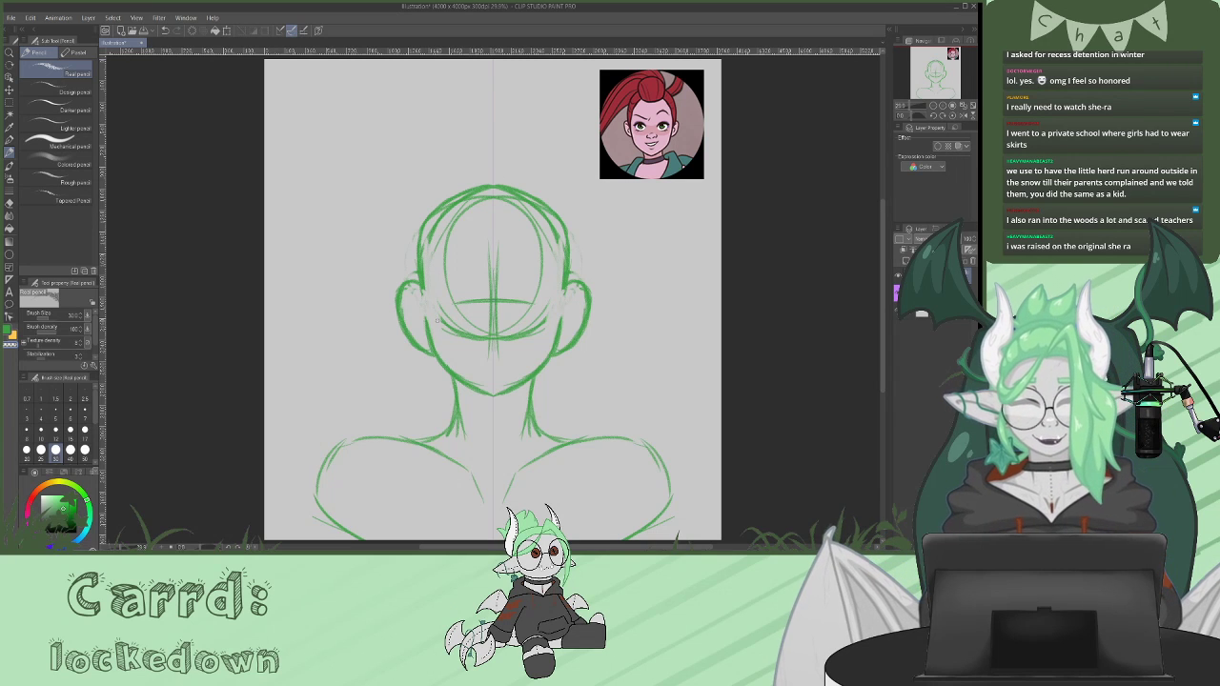
drag(448, 321, 487, 355)
mouse_move(484, 199)
mouse_down()
mouse_move(444, 211)
mouse_move(437, 246)
mouse_up()
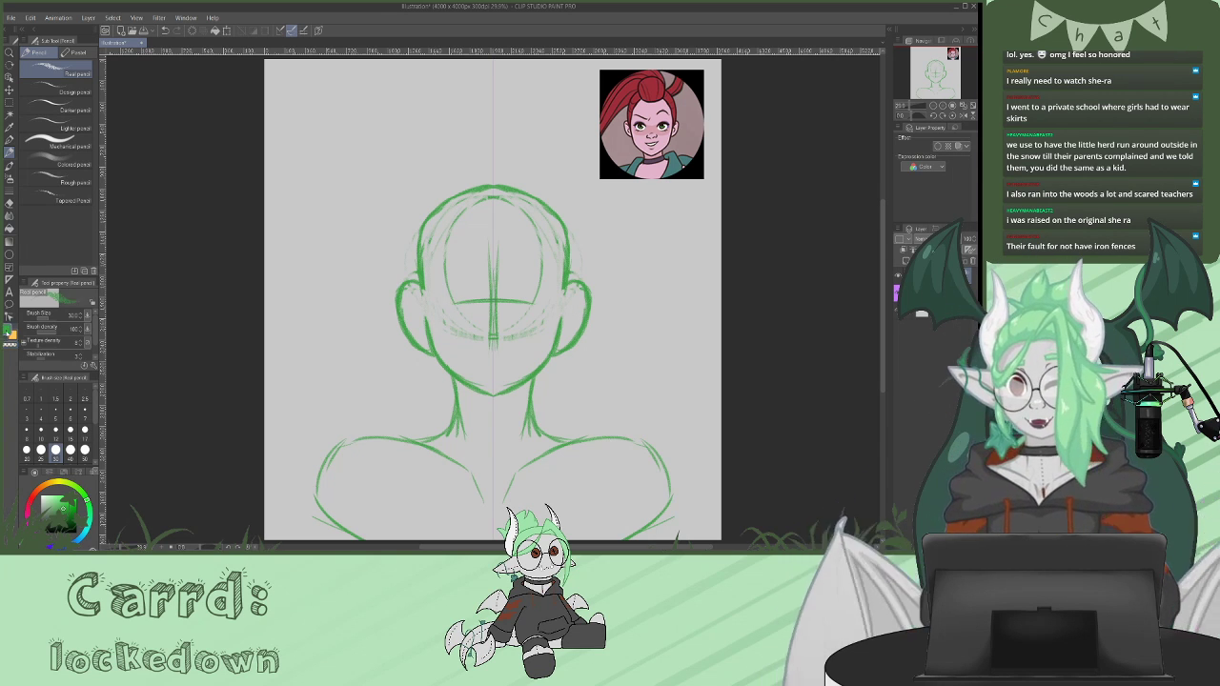
- Redraw the crown outline slightly higher in green and add inner curves to the ears
mouse_move(494, 182)
mouse_down()
mouse_move(435, 206)
mouse_move(420, 272)
mouse_up()
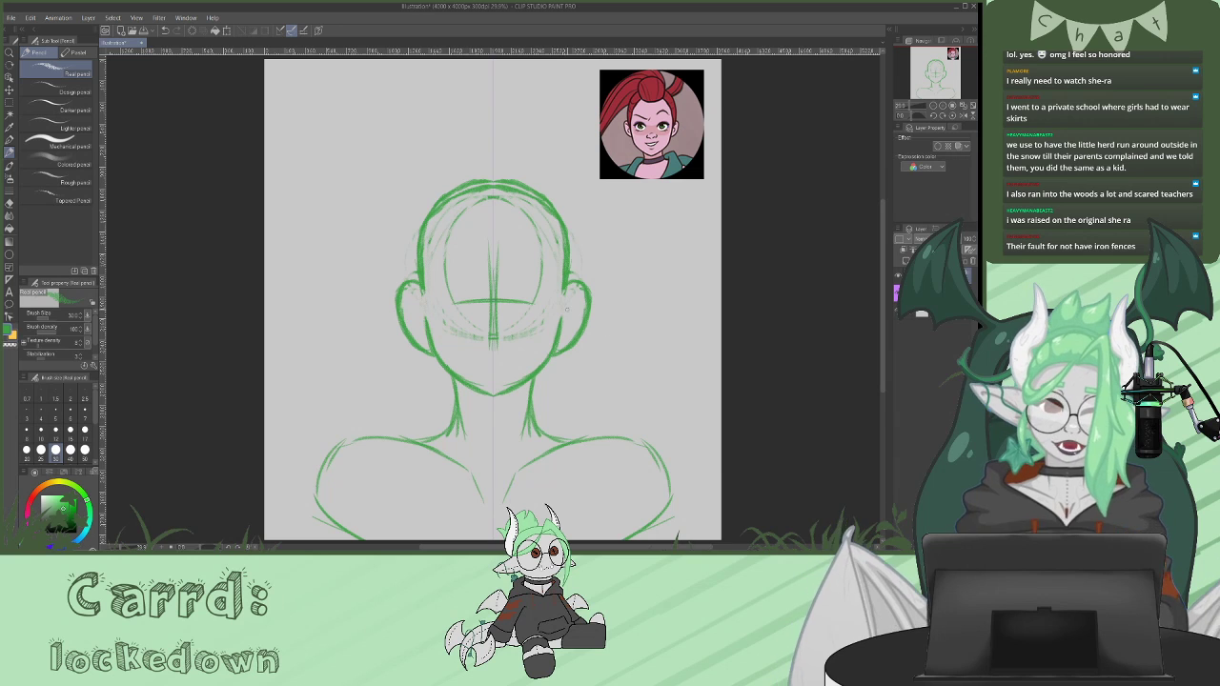
mouse_move(563, 318)
mouse_down()
mouse_move(572, 296)
mouse_move(584, 305)
mouse_move(576, 330)
mouse_up()
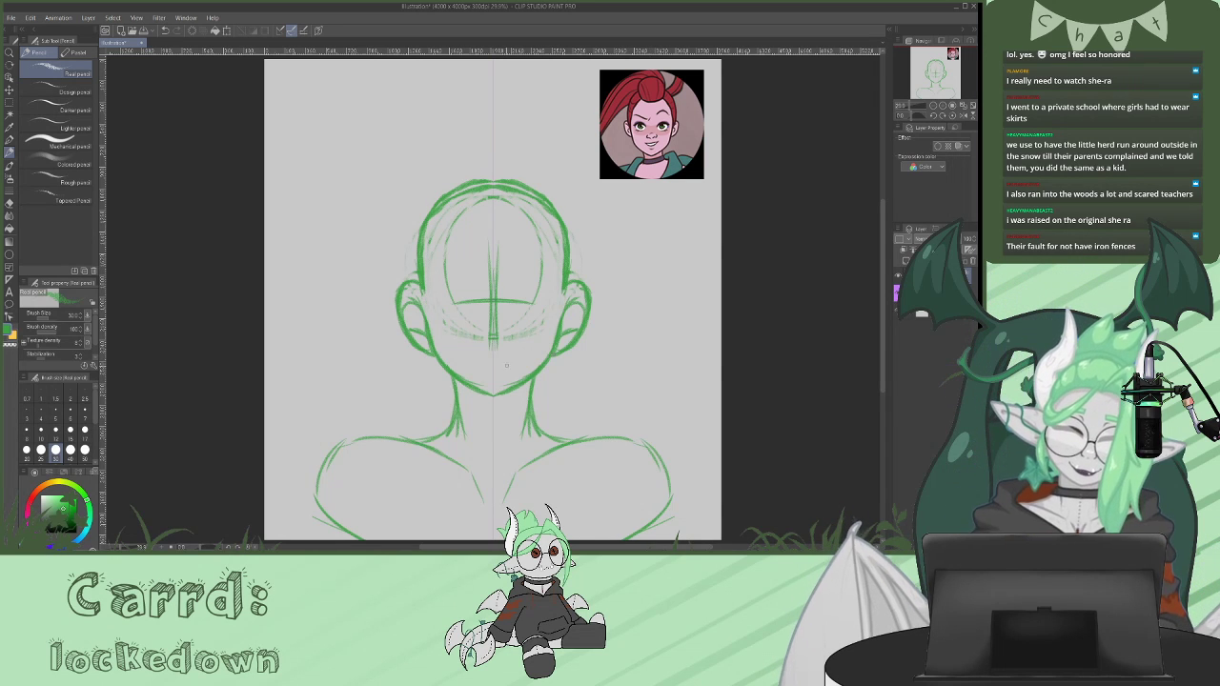
- Reinforce the sides of the neck and sketch sloping shoulder tops running from the neck into the rounded upper arms
drag(455, 402, 464, 448)
drag(525, 420, 526, 446)
drag(448, 429, 423, 442)
drag(539, 429, 563, 443)
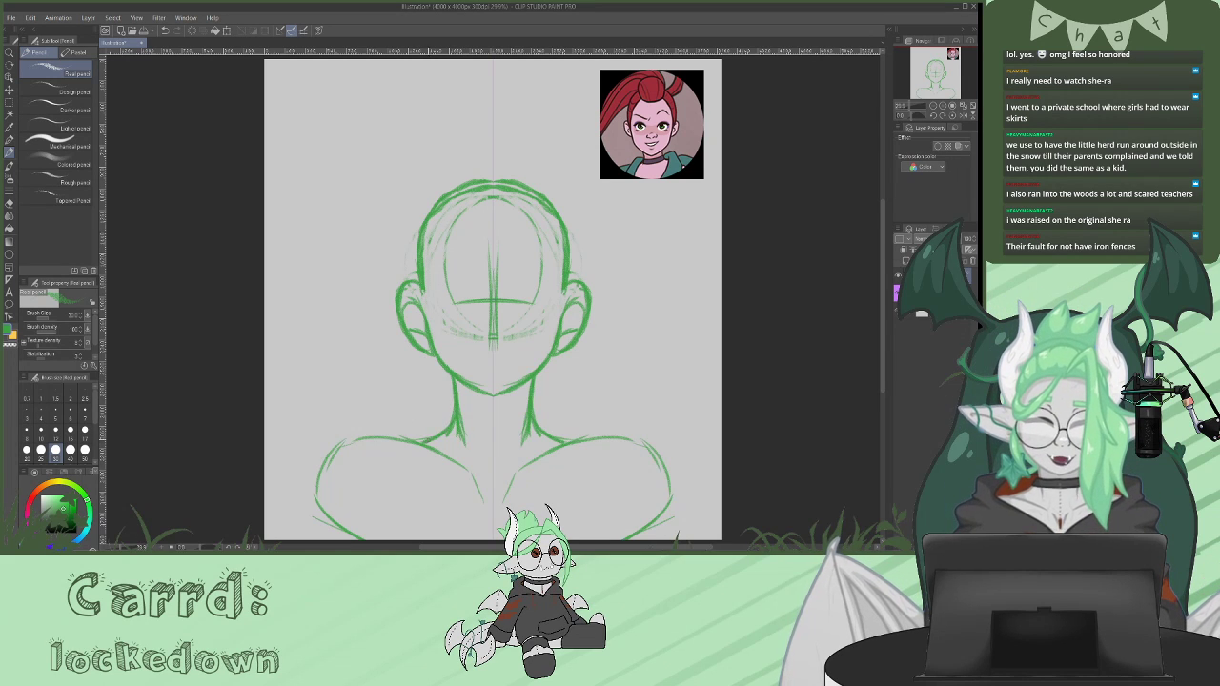
mouse_move(447, 426)
mouse_down()
mouse_move(376, 425)
mouse_move(329, 453)
mouse_move(318, 494)
mouse_up()
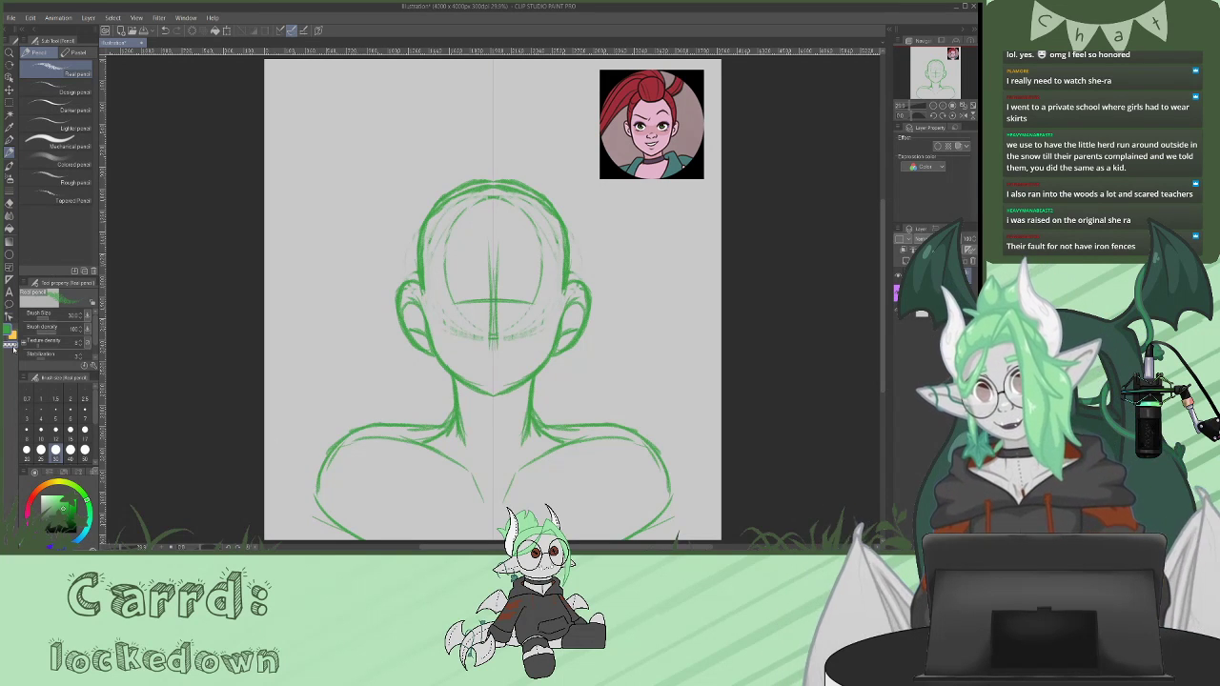
mouse_move(533, 425)
mouse_down()
mouse_move(615, 437)
mouse_move(520, 470)
mouse_move(546, 436)
mouse_up()
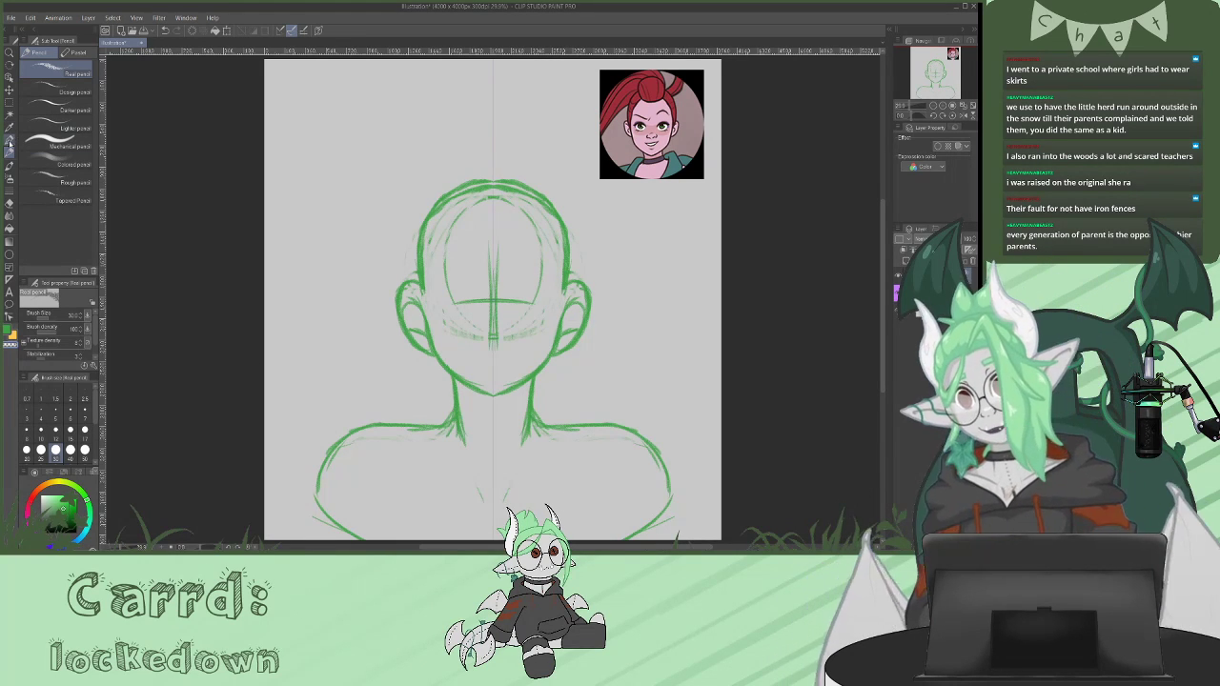
- Redraw the diagonal lines from the shoulders to the middle of the chest and add a curved choker around the neck
drag(505, 501, 596, 427)
drag(523, 473, 603, 427)
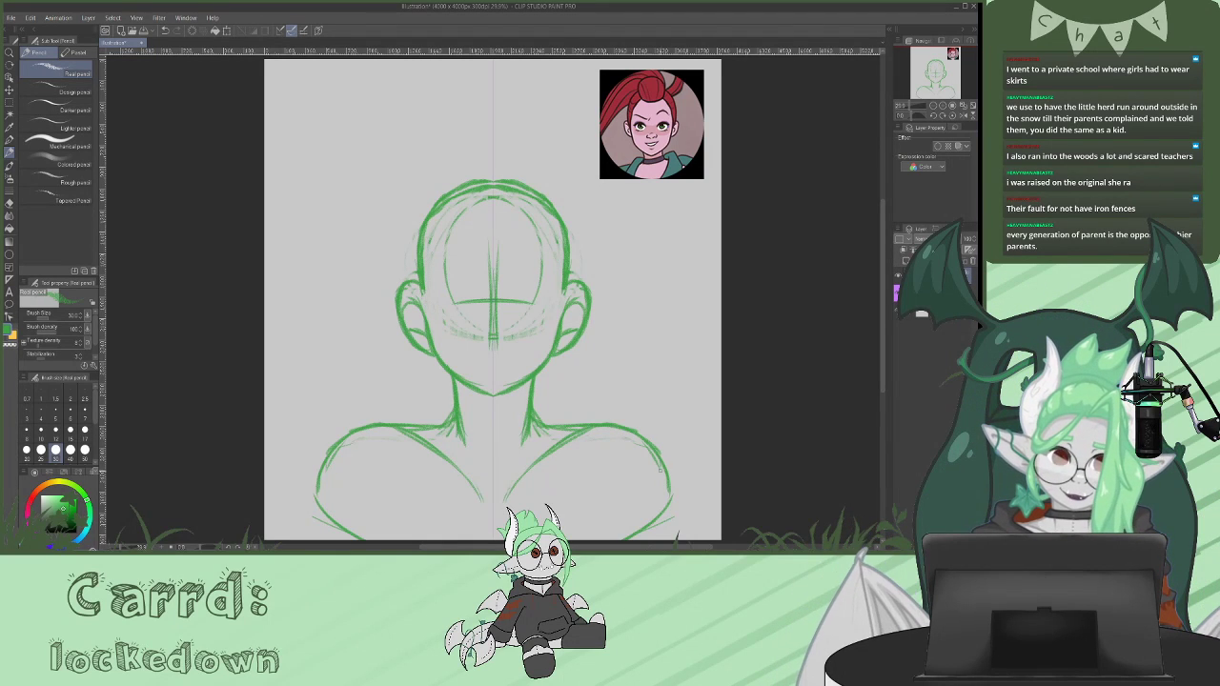
drag(657, 461, 662, 513)
mouse_move(458, 406)
mouse_down()
mouse_move(493, 417)
mouse_move(494, 433)
mouse_move(448, 422)
mouse_up()
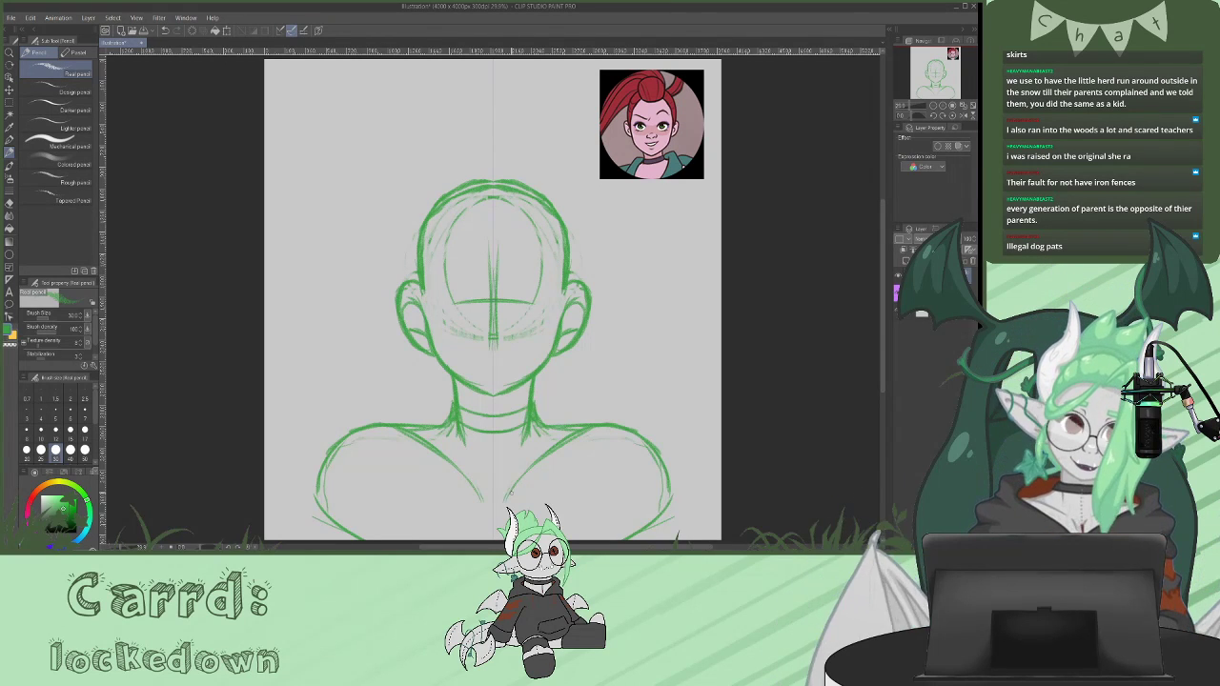
drag(461, 408, 520, 431)
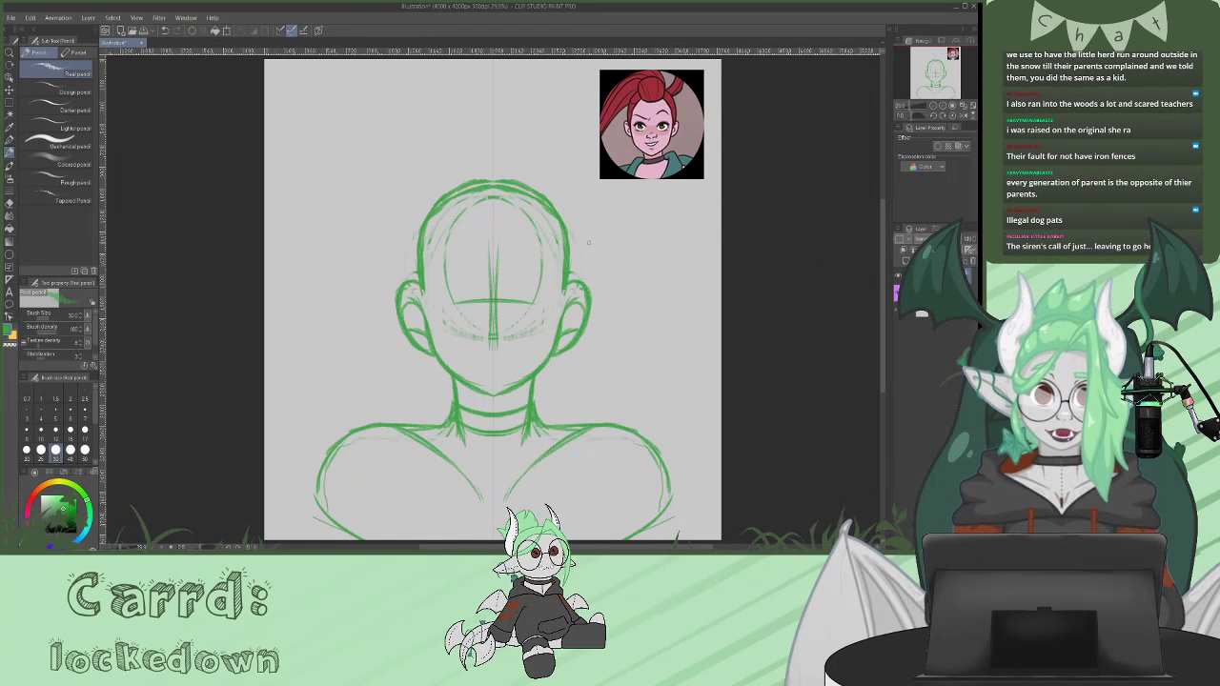
- Sketch an oval hair puff above the forehead, with hairlines curving down both temples to the ears
mouse_move(492, 165)
mouse_down()
mouse_move(467, 178)
mouse_move(528, 183)
mouse_move(530, 255)
mouse_up()
mouse_move(479, 204)
mouse_down()
mouse_move(474, 256)
mouse_move(493, 266)
mouse_move(460, 241)
mouse_move(453, 202)
mouse_move(461, 188)
mouse_move(525, 172)
mouse_move(454, 185)
mouse_move(463, 245)
mouse_up()
drag(533, 223, 537, 244)
drag(454, 233, 442, 260)
drag(540, 242, 554, 278)
drag(444, 244, 433, 278)
drag(551, 263, 564, 292)
drag(434, 271, 421, 292)
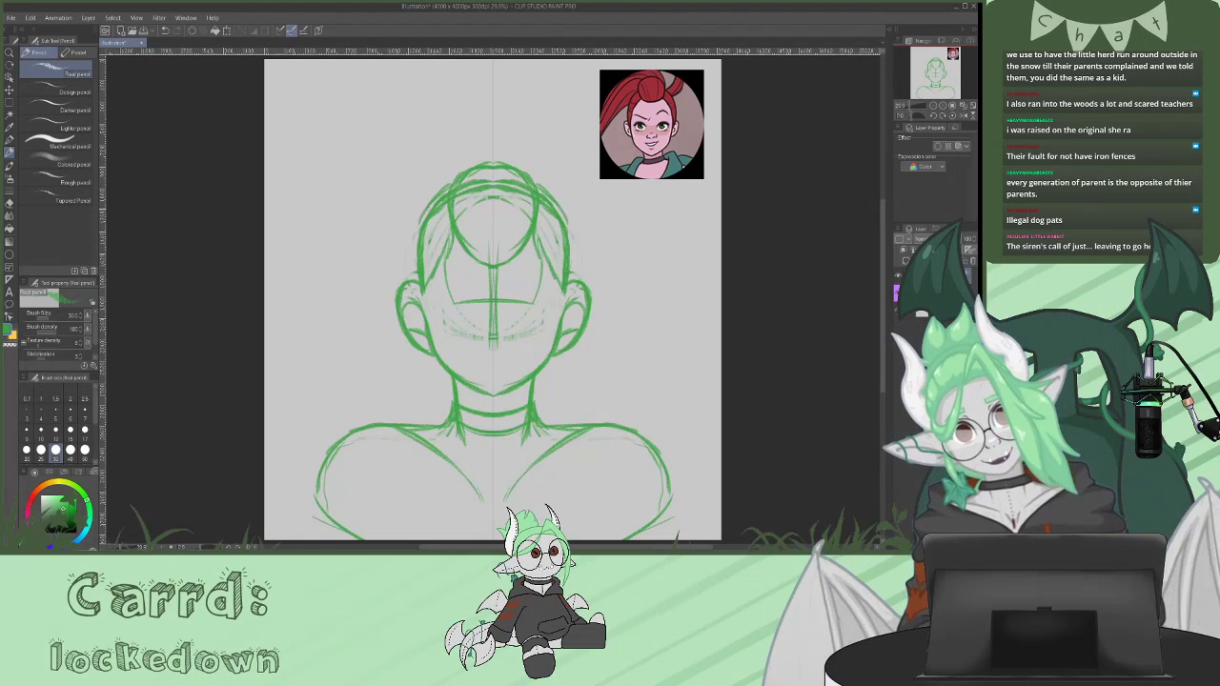
- Outline the outer hair on both sides of the head and erase the old skull lines crossing the hair puff
drag(442, 189, 414, 281)
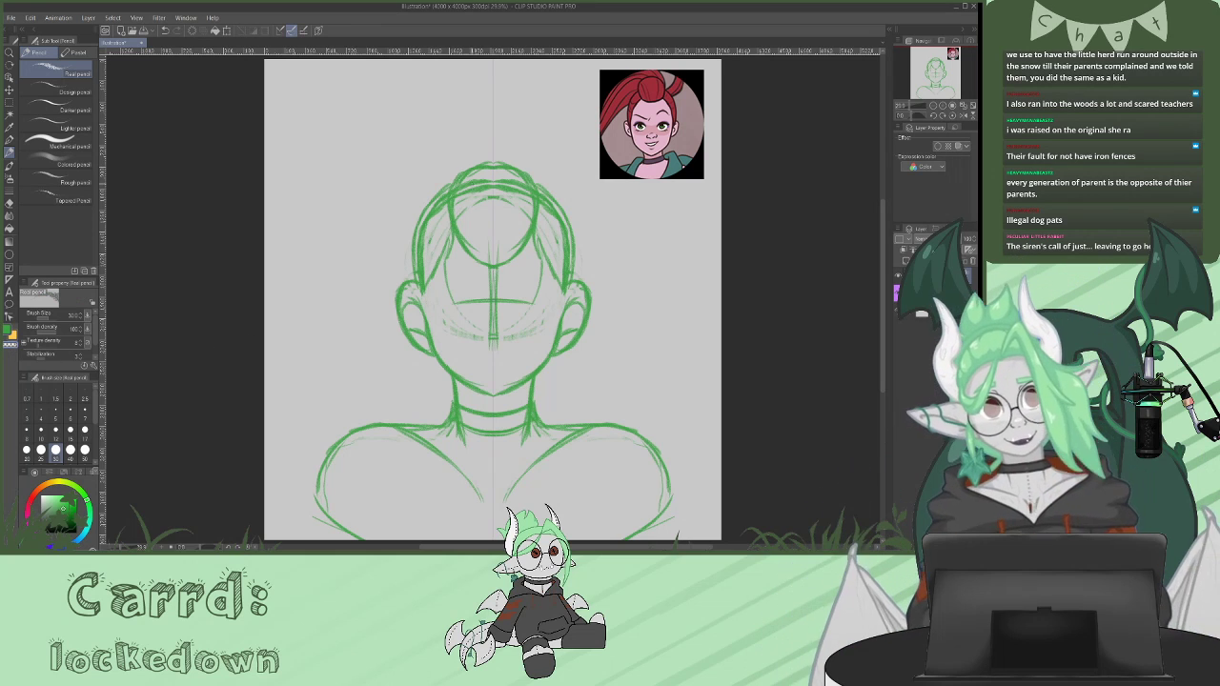
mouse_move(463, 181)
mouse_down()
mouse_move(485, 206)
mouse_move(493, 177)
mouse_move(420, 229)
mouse_move(419, 287)
mouse_move(424, 256)
mouse_up()
drag(446, 188, 444, 203)
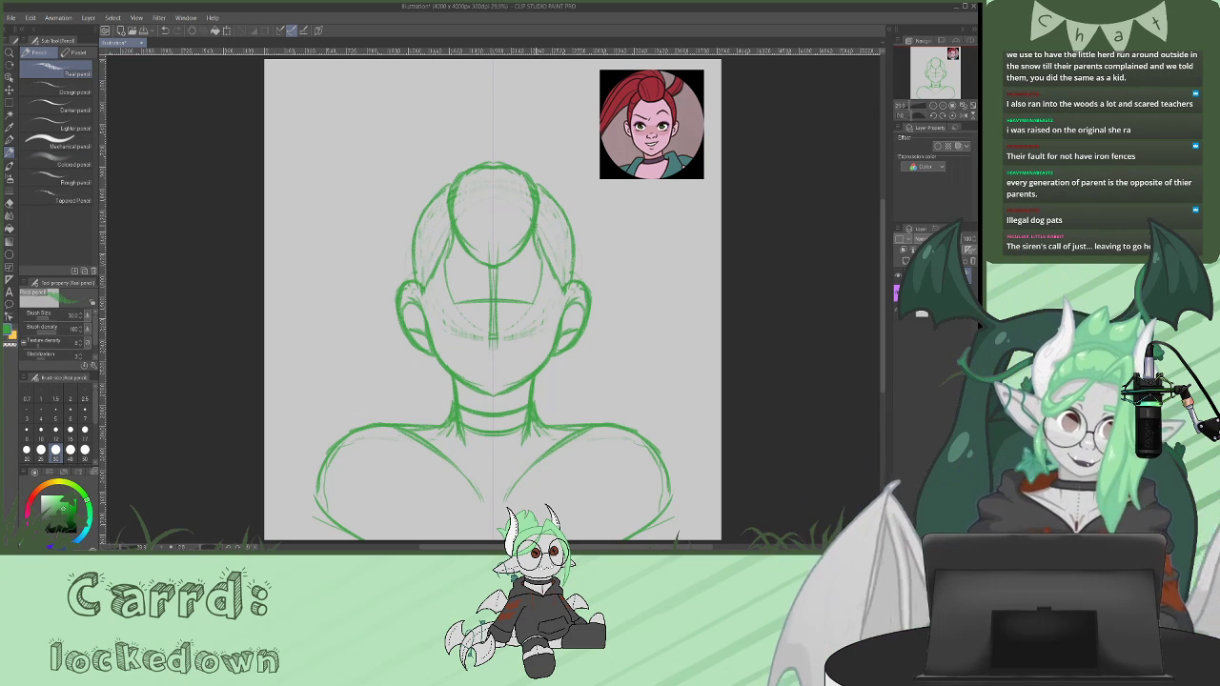
- Thicken the side hair above the ears and add small hanging earrings below both earlobes
drag(553, 264, 558, 309)
drag(571, 256, 575, 281)
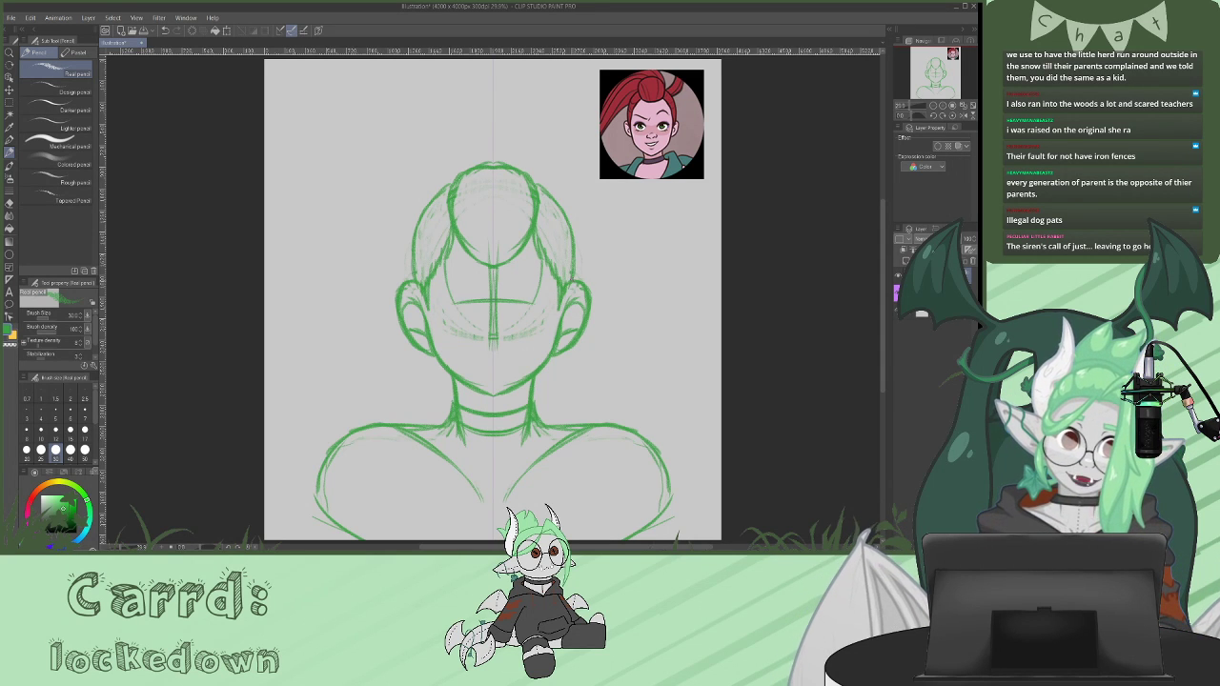
drag(556, 356, 544, 395)
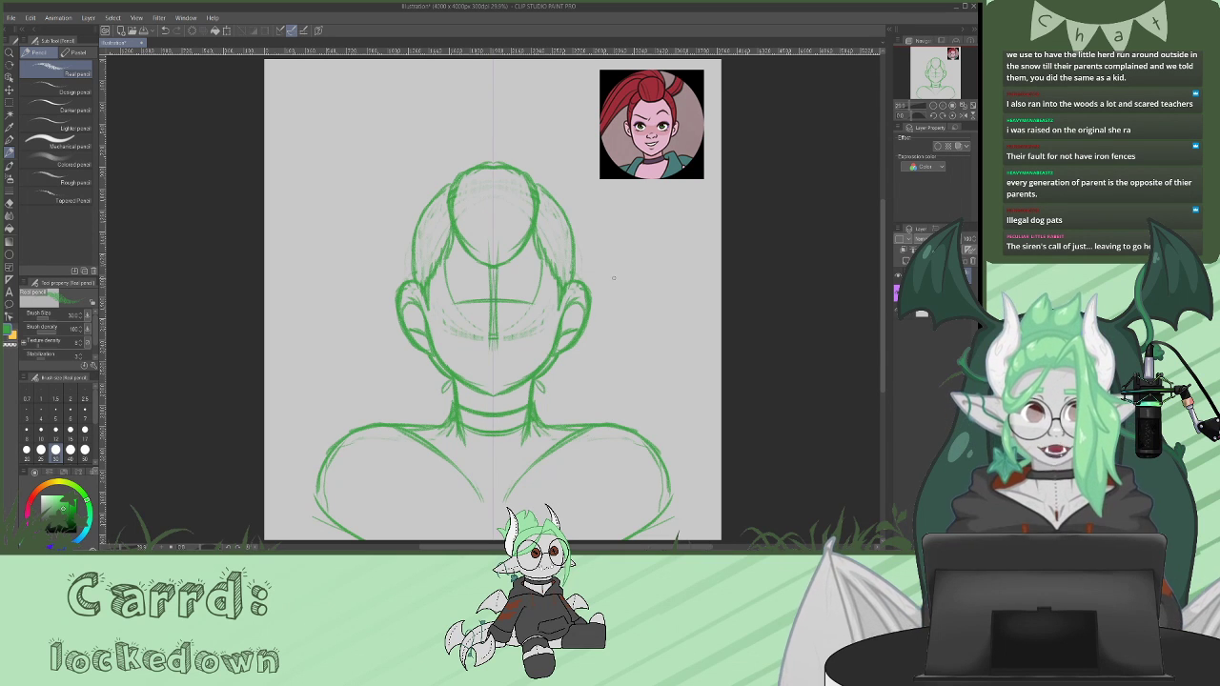
- Redraw the hair puff with a larger, rounder outline and remove the older outline left inside it
scroll(654, 380, up, 3)
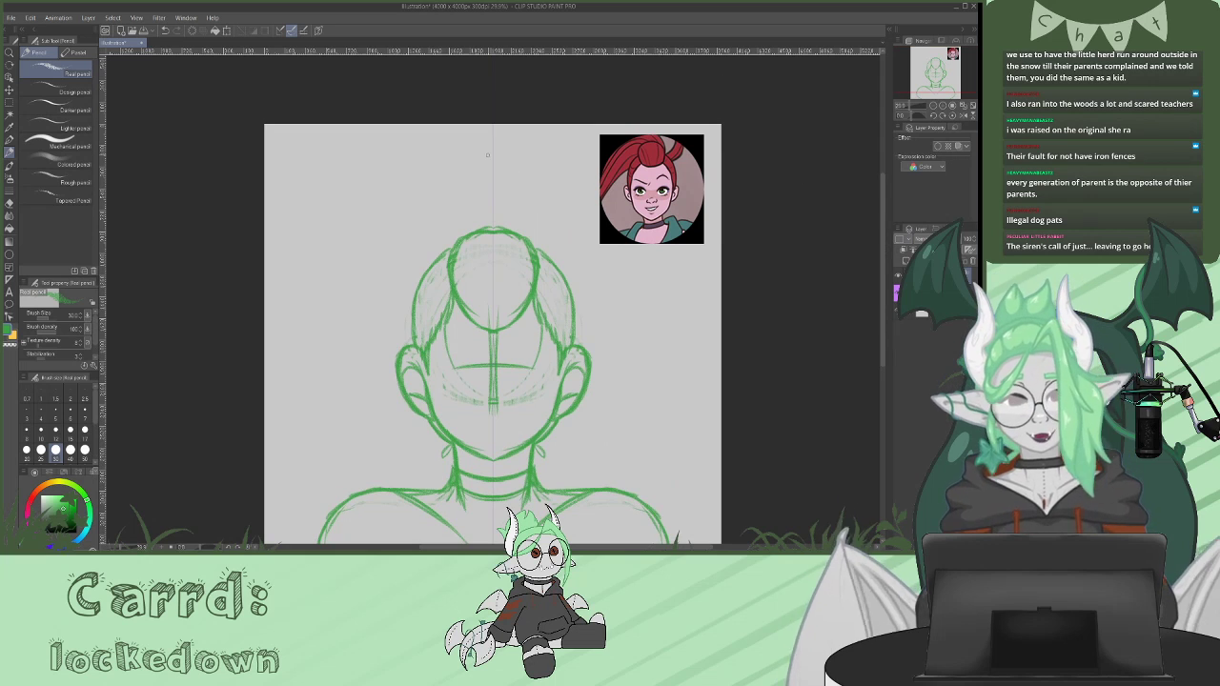
mouse_move(489, 321)
mouse_down()
mouse_move(461, 299)
mouse_move(448, 249)
mouse_move(493, 215)
mouse_move(462, 224)
mouse_move(447, 262)
mouse_up()
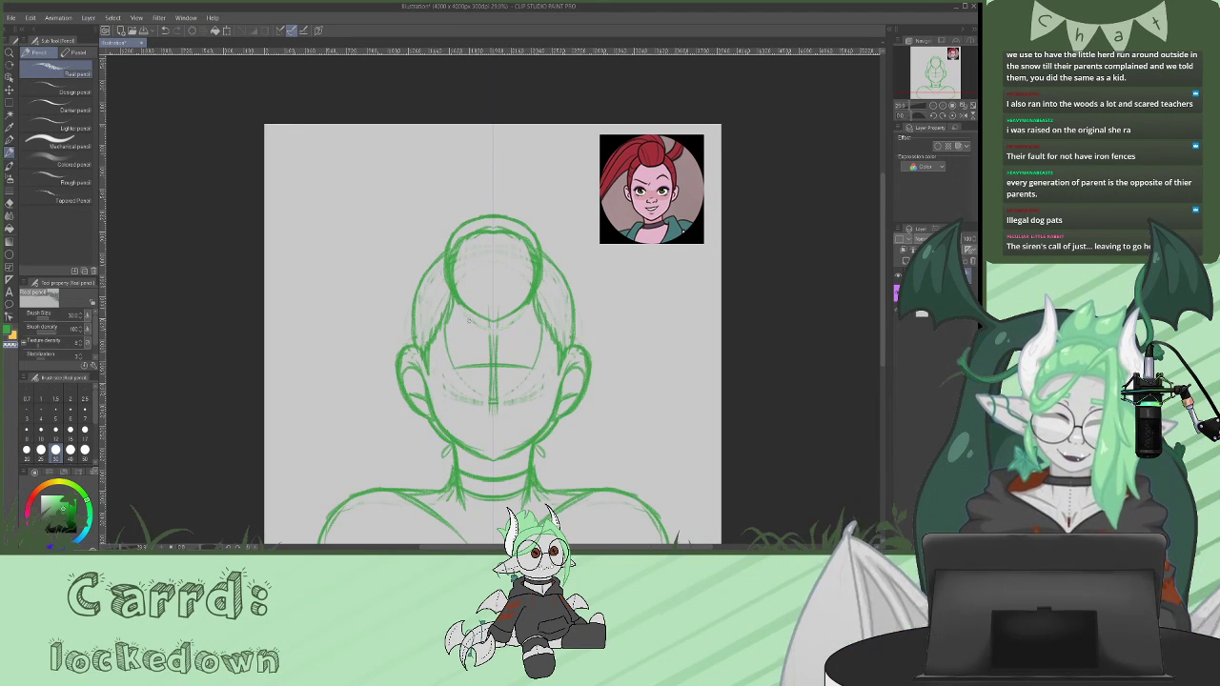
drag(462, 238, 464, 297)
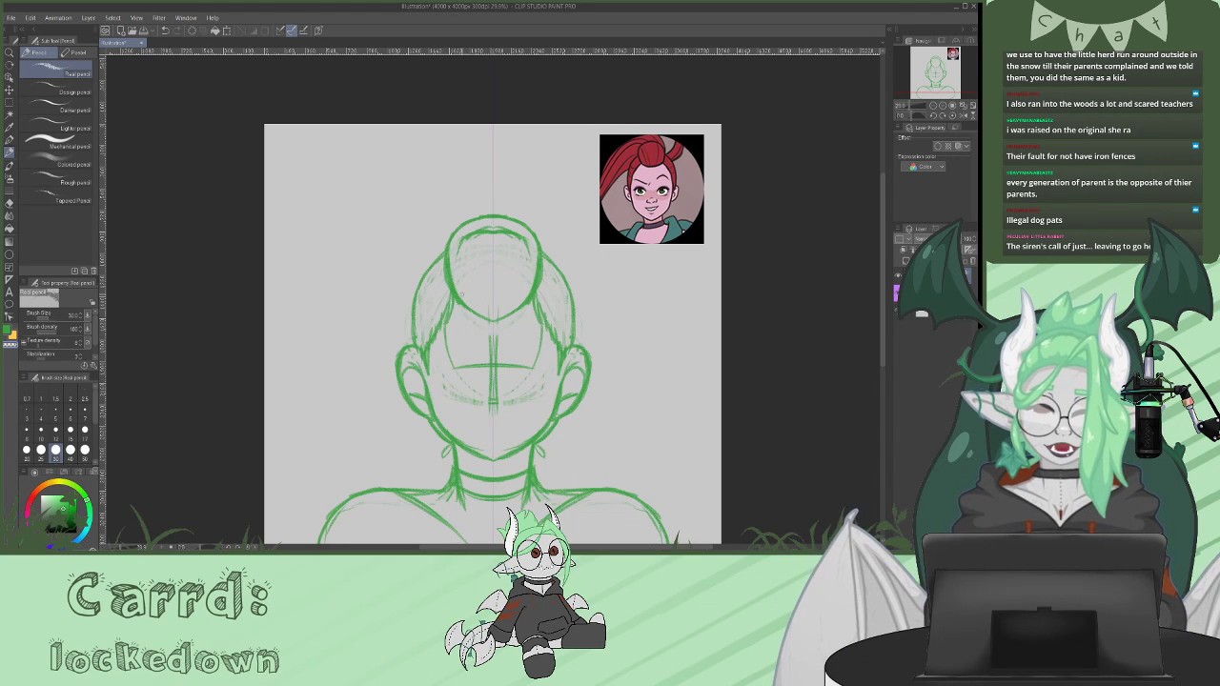
key(ctrl+z)
key(ctrl+z)
key(ctrl+z)
key(ctrl+z)
key(ctrl+z)
key(ctrl+z)
key(ctrl+z)
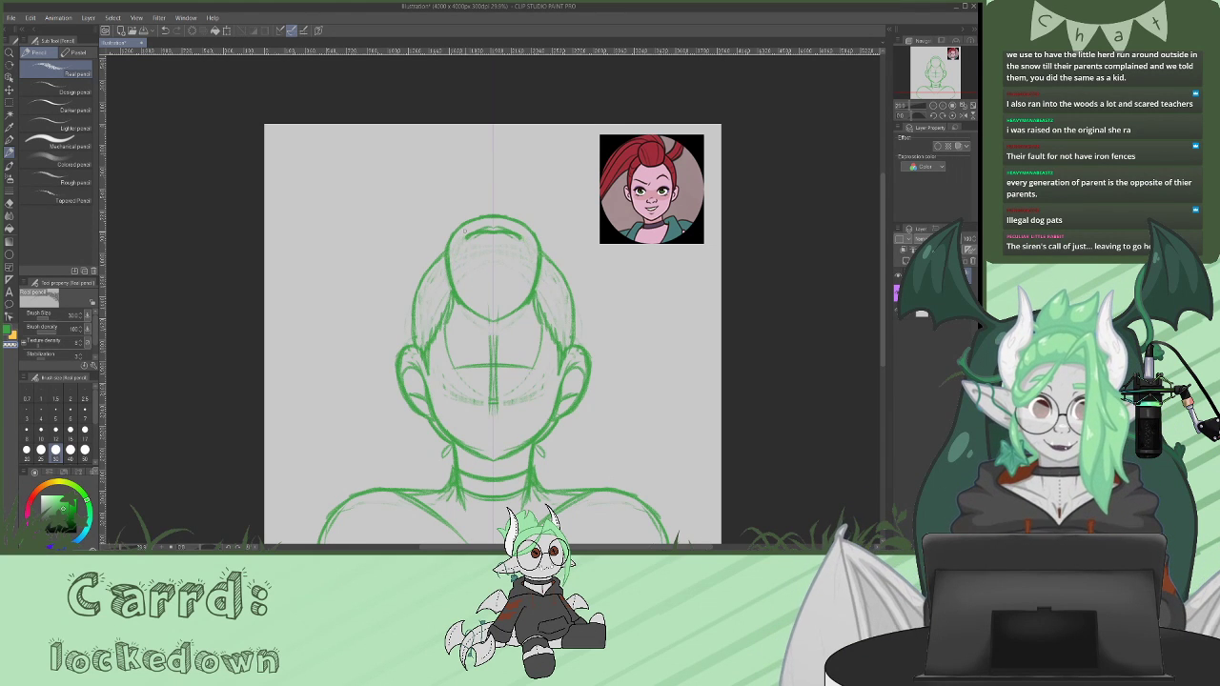
key(ctrl+z)
key(ctrl+z)
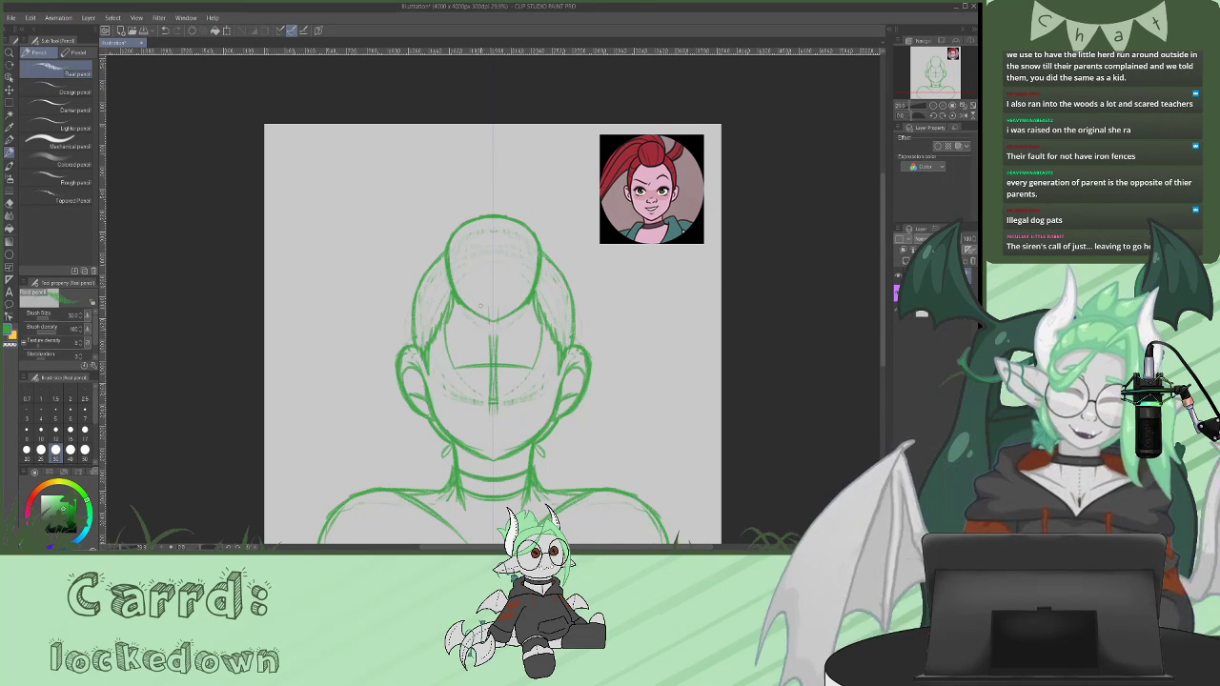
- Sketch strands fanning up from the base of the hair puff, and lower the sketch layer's opacity
drag(505, 301, 482, 320)
drag(497, 279, 494, 316)
drag(489, 280, 493, 319)
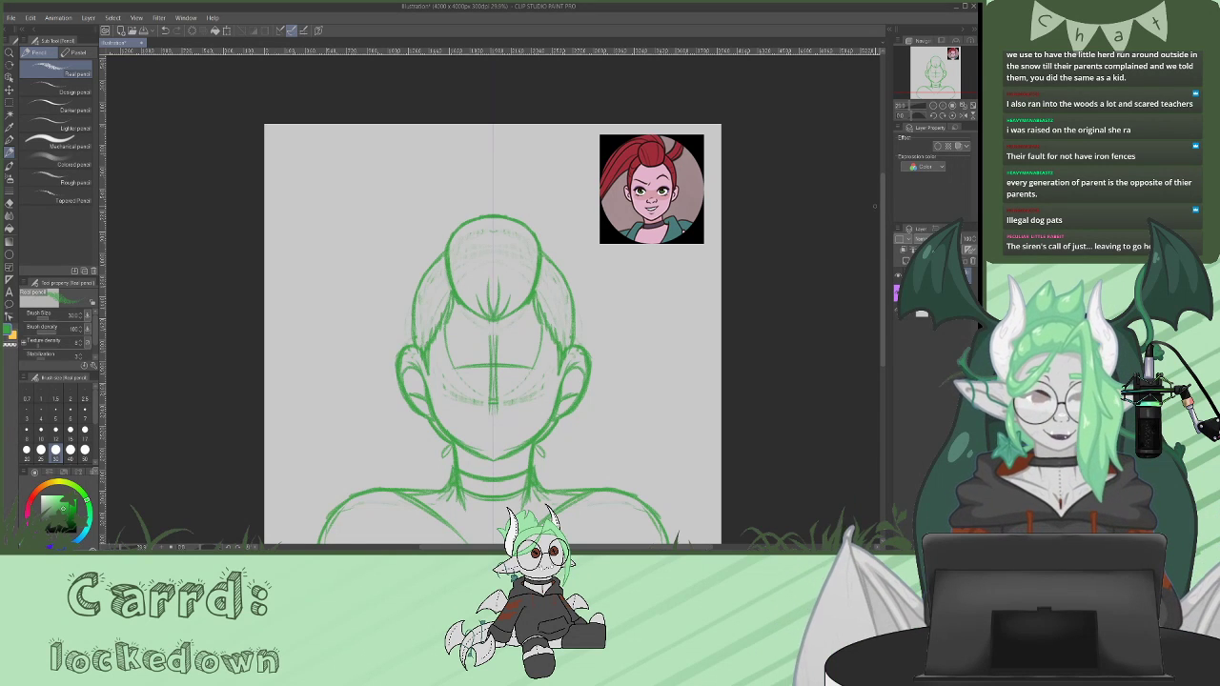
click(949, 239)
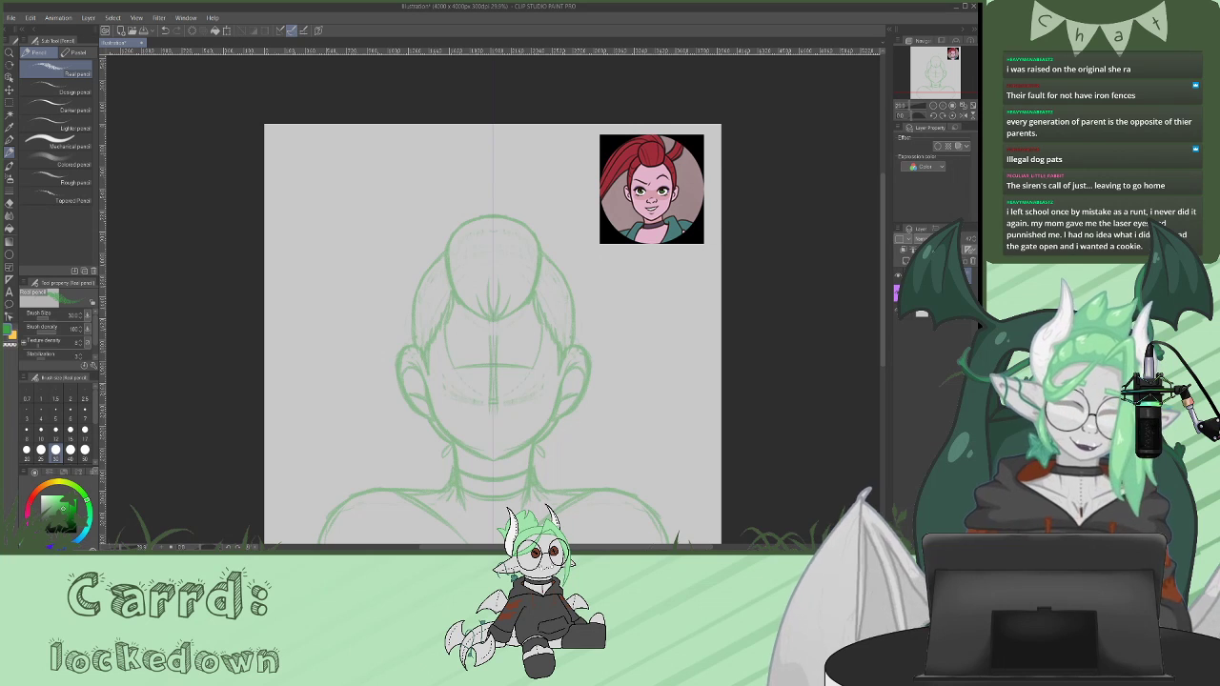
- Sketch a V-shaped neckline with folded lapels and a jacket collar spreading from the neck over both shoulders
drag(884, 237, 884, 270)
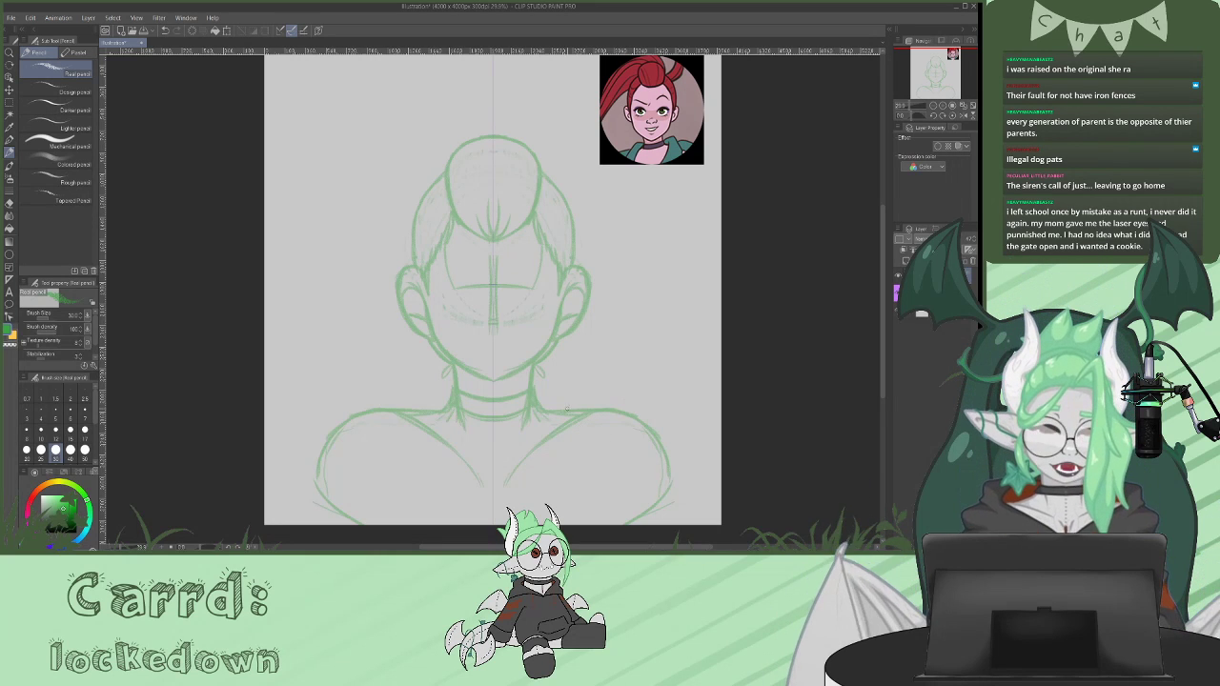
mouse_move(554, 409)
mouse_down()
mouse_move(589, 400)
mouse_move(563, 450)
mouse_move(585, 416)
mouse_move(492, 510)
mouse_up()
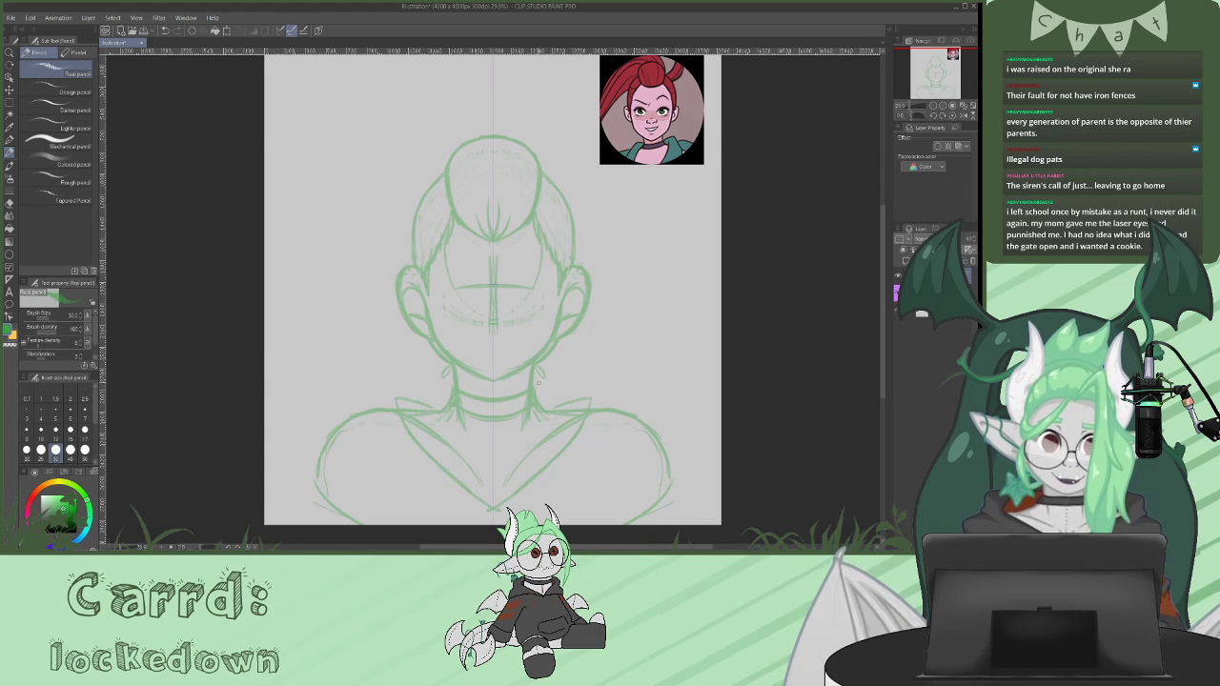
mouse_move(537, 374)
mouse_down()
mouse_move(598, 373)
mouse_move(542, 390)
mouse_move(619, 399)
mouse_move(594, 378)
mouse_move(629, 424)
mouse_up()
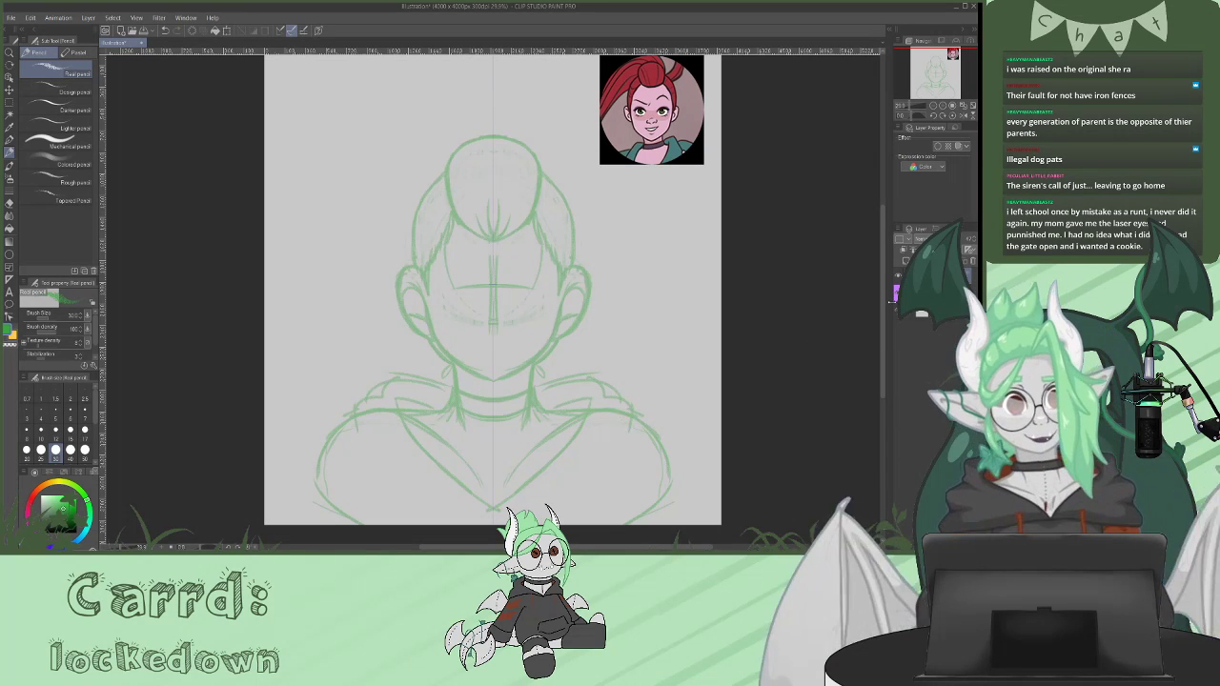
scroll(885, 315, up, 3)
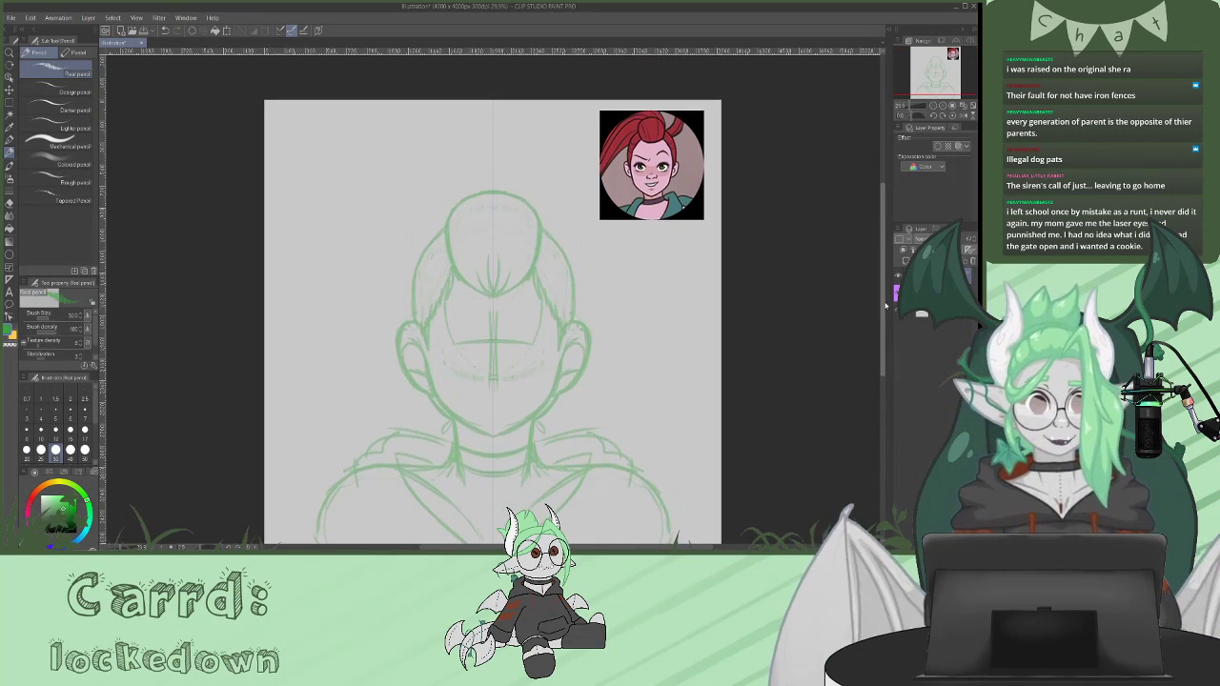
scroll(887, 308, down, 3)
mouse_move(536, 395)
mouse_down()
mouse_move(614, 393)
mouse_move(585, 391)
mouse_move(648, 415)
mouse_up()
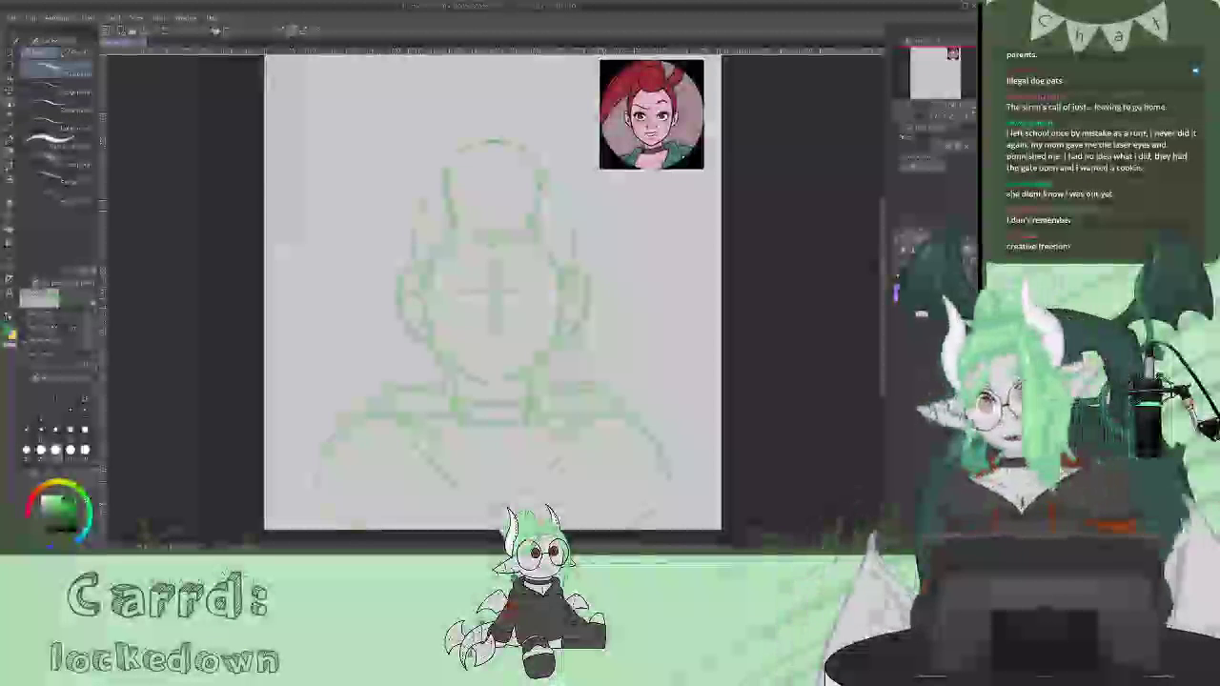
- Move the whole bust sketch up on the canvas to leave room below the chest
click(9, 90)
drag(707, 424, 707, 353)
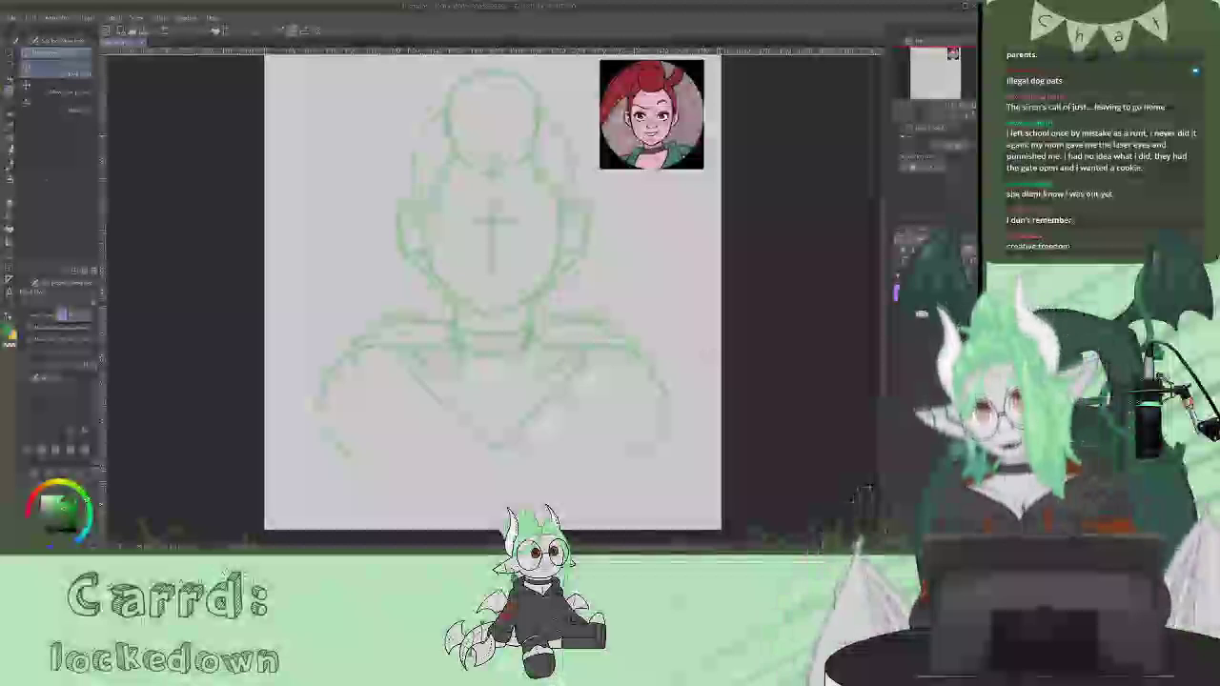
click(9, 143)
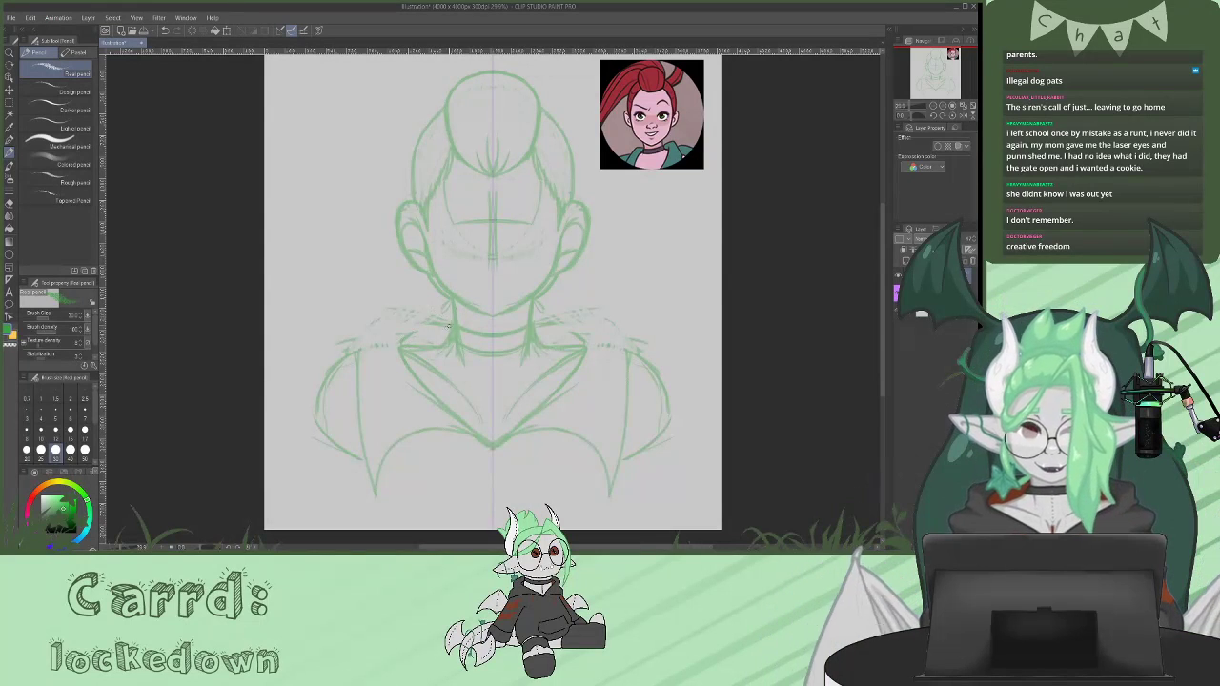
- Sketch a cropped jacket with rounded shoulder edges and long pointed ends curving down on both sides of the chest
mouse_move(445, 316)
mouse_down()
mouse_move(366, 334)
mouse_move(355, 400)
mouse_up()
mouse_move(445, 420)
mouse_down()
mouse_move(384, 443)
mouse_move(423, 416)
mouse_move(423, 446)
mouse_move(455, 434)
mouse_move(401, 437)
mouse_move(429, 421)
mouse_move(399, 442)
mouse_move(373, 516)
mouse_up()
drag(361, 448, 378, 513)
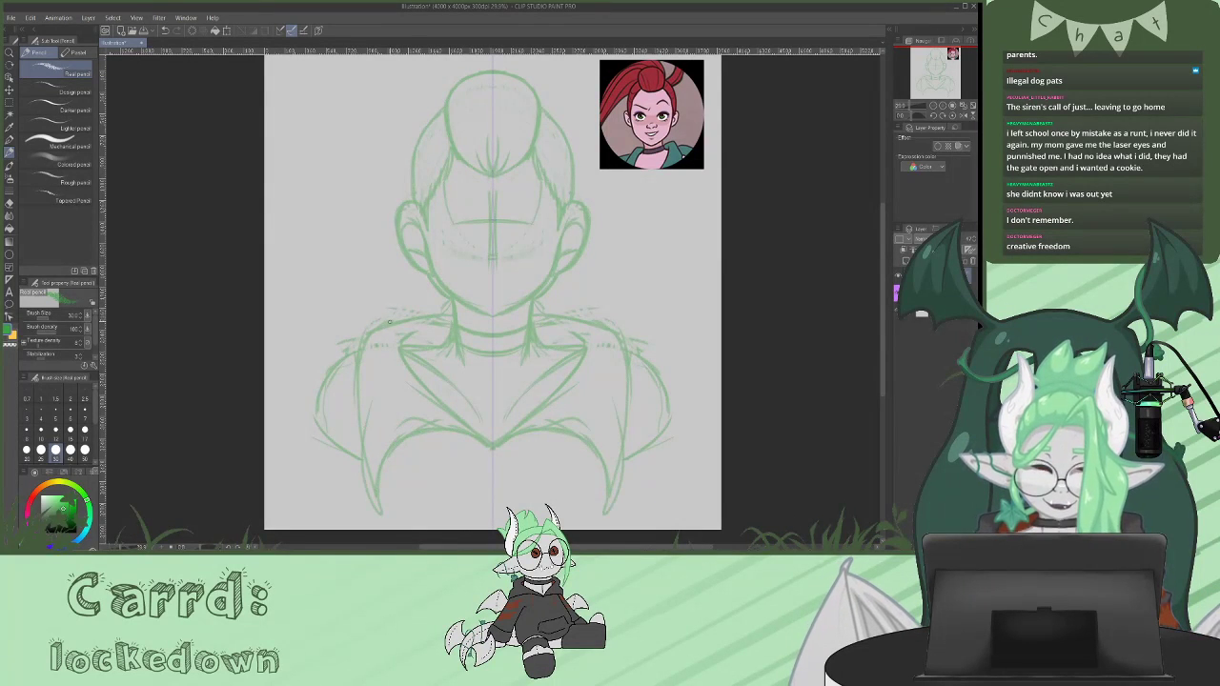
drag(415, 315, 398, 321)
mouse_move(602, 330)
mouse_down()
mouse_move(625, 364)
mouse_move(592, 322)
mouse_move(628, 399)
mouse_up()
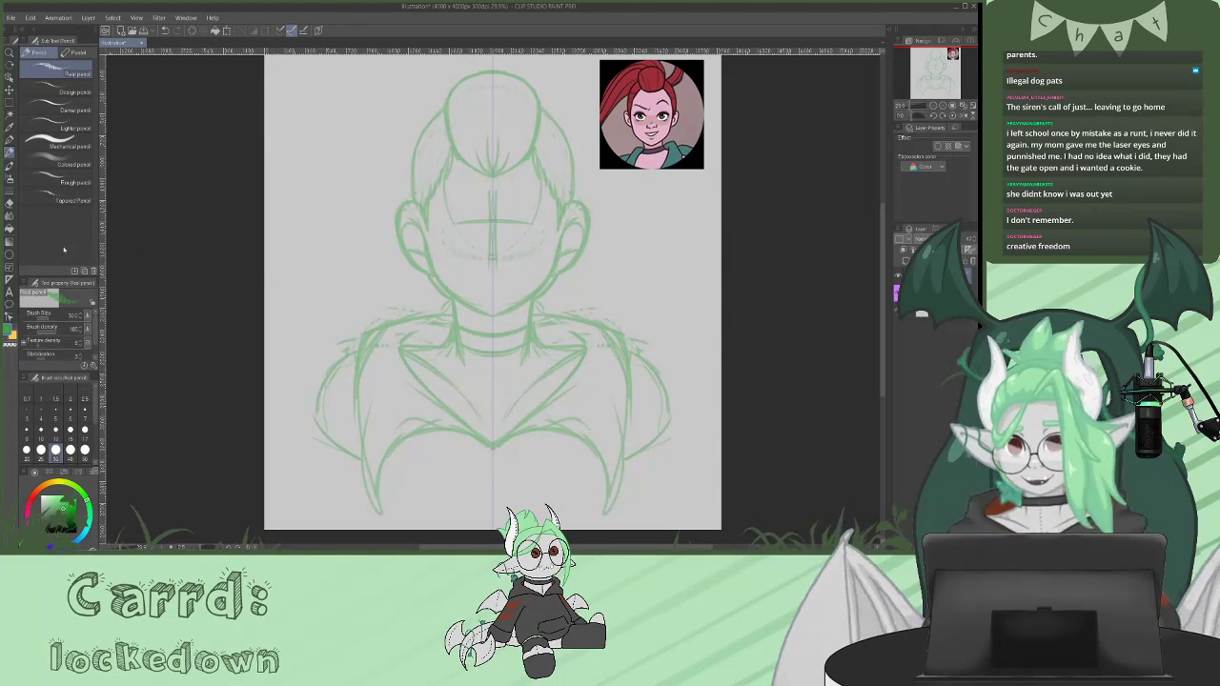
- Clean up stray lines around the shoulders, and sketch a curved hem with a centre line between the jacket points
key(e)
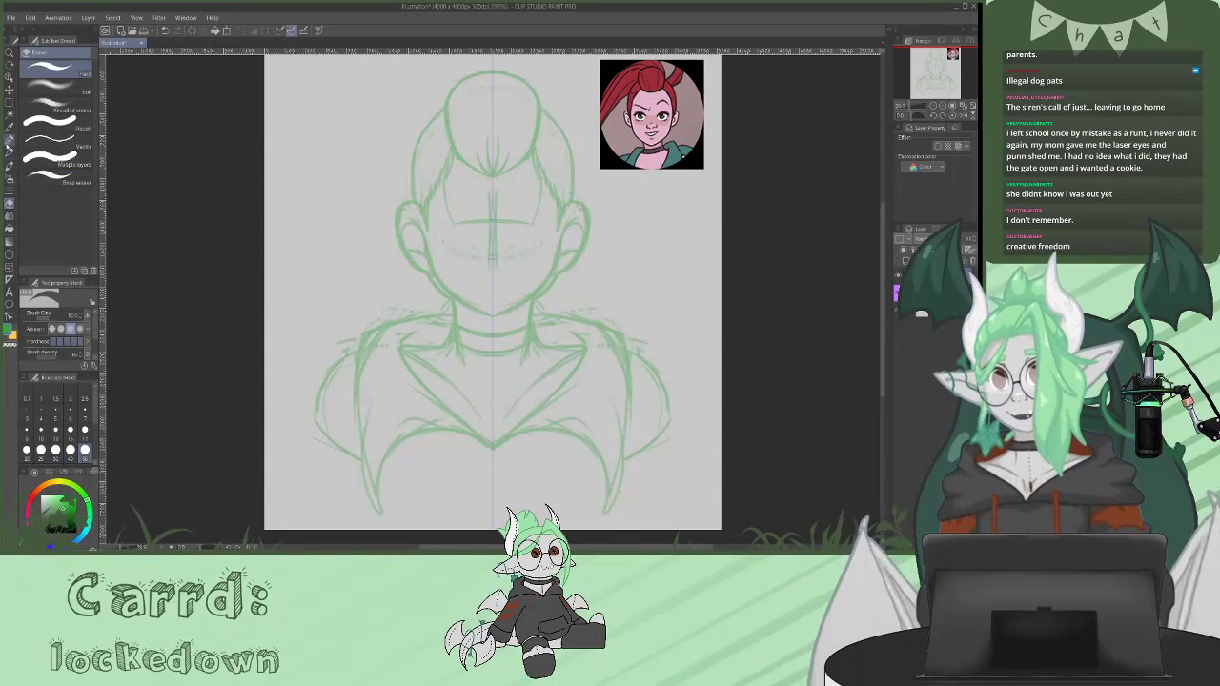
key(p)
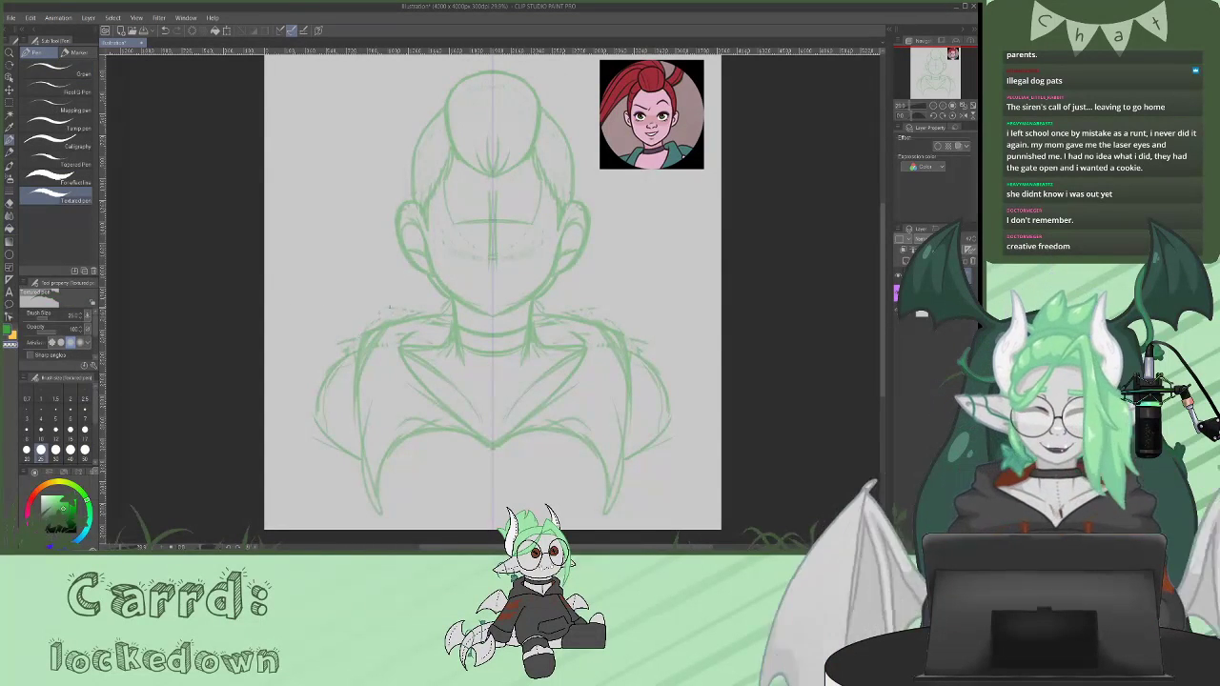
mouse_move(359, 346)
mouse_down()
mouse_move(405, 308)
mouse_move(346, 341)
mouse_move(369, 321)
mouse_move(359, 349)
mouse_up()
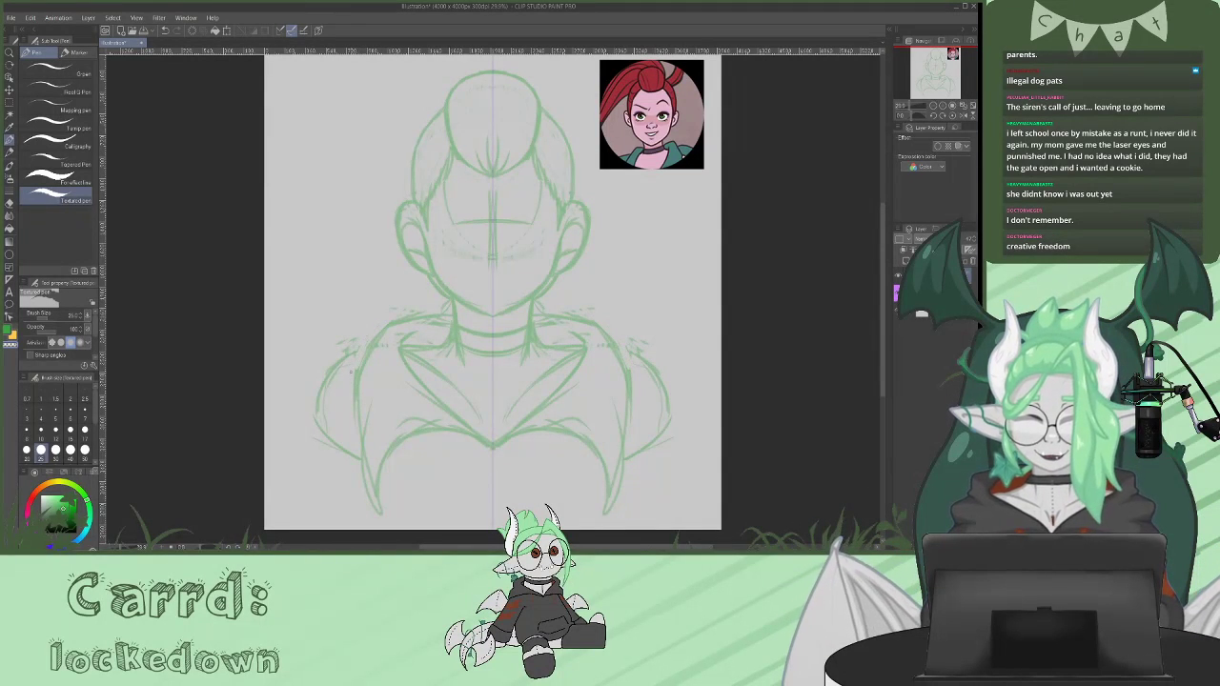
key(p)
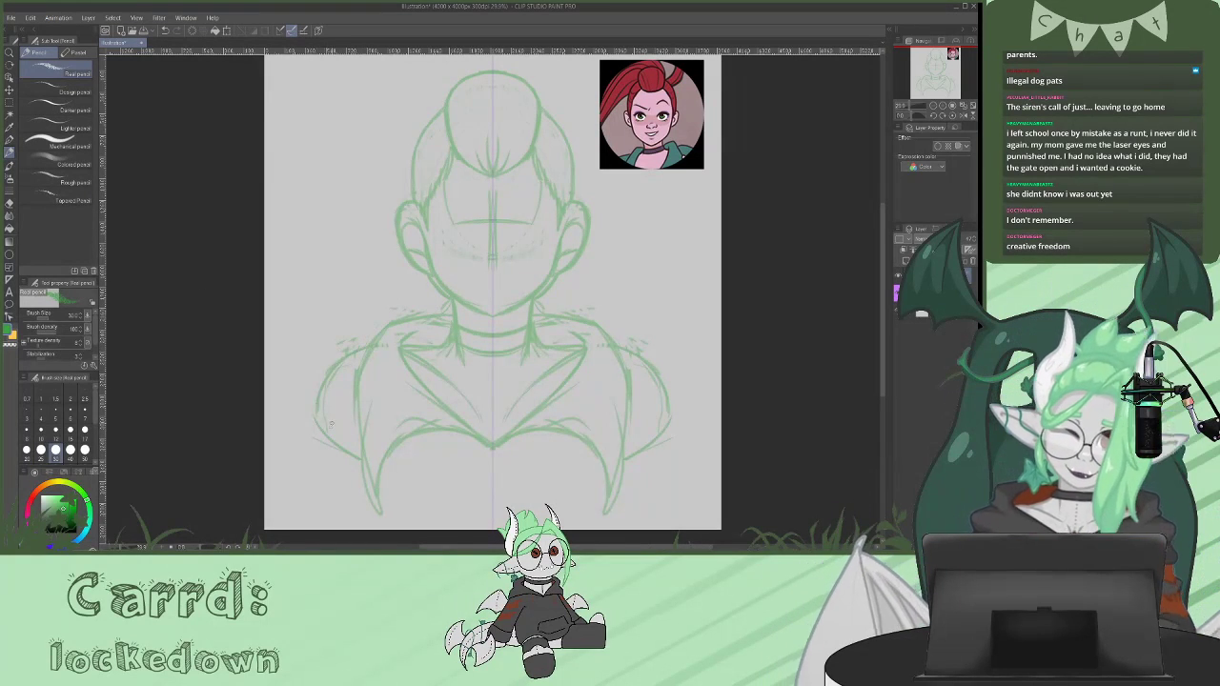
drag(386, 470, 491, 470)
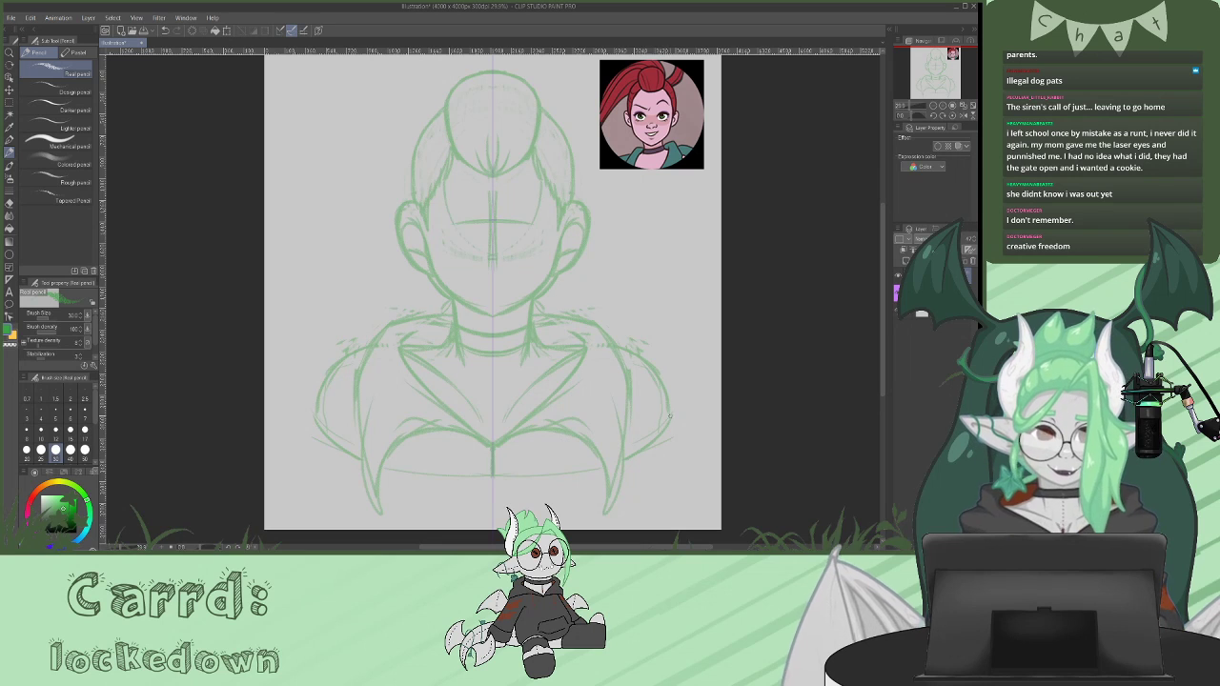
- Sketch large arched eyes on the horizontal face guide and add eyebrows above them
drag(883, 280, 883, 246)
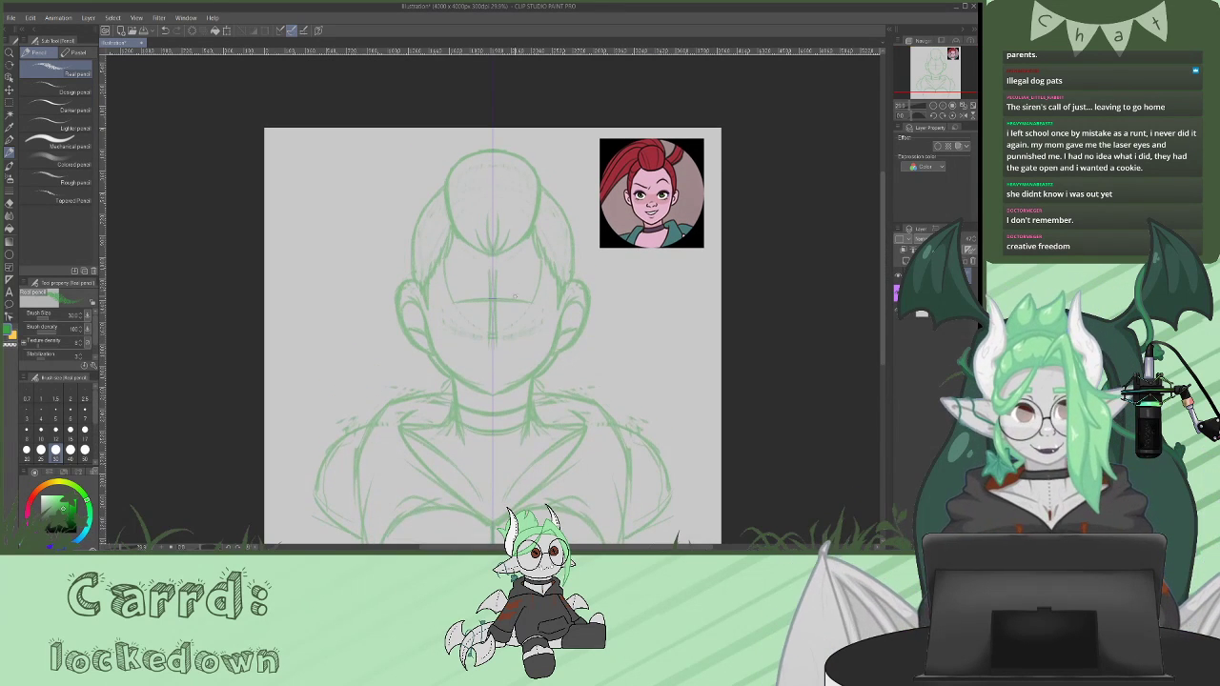
mouse_move(511, 301)
mouse_down()
mouse_move(524, 279)
mouse_move(548, 292)
mouse_move(541, 311)
mouse_up()
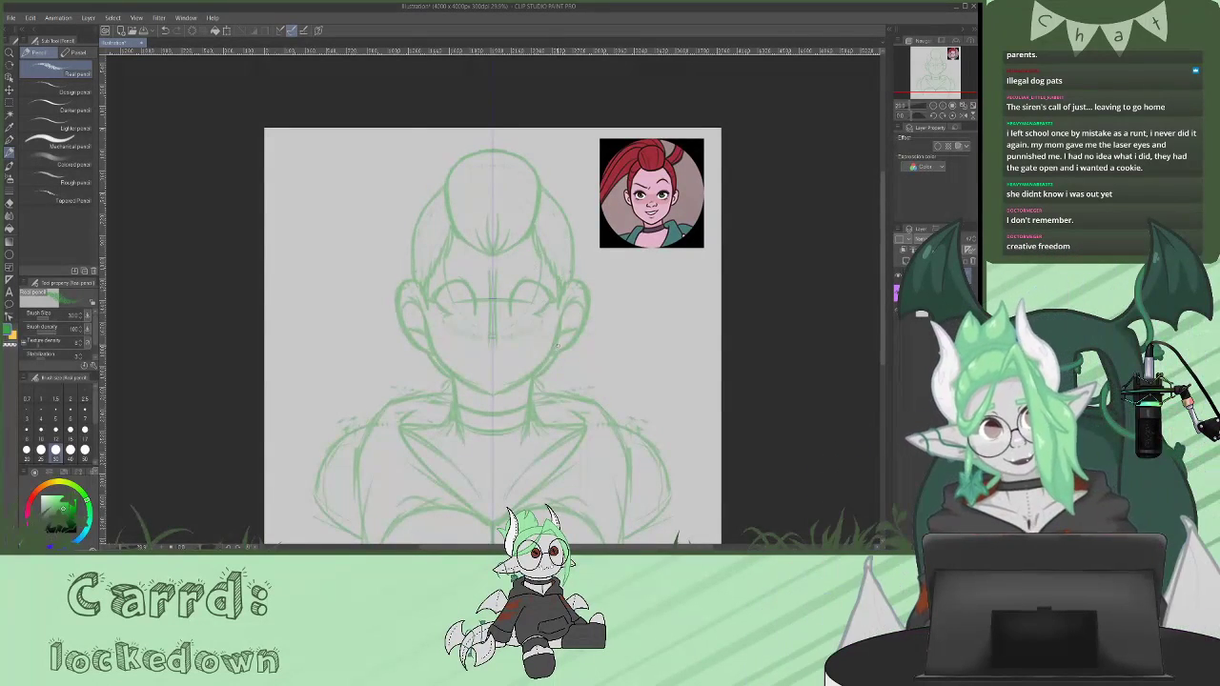
drag(520, 264, 557, 275)
drag(552, 273, 527, 268)
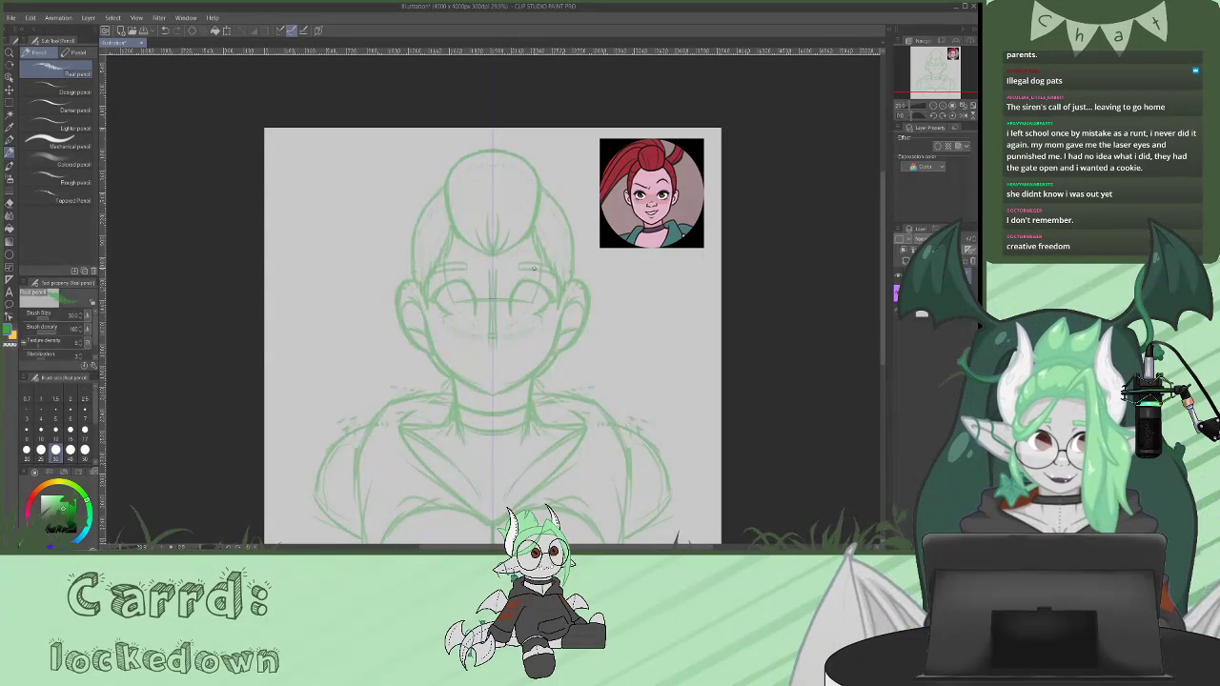
- Redraw the eyebrows and complete the face sketch with round irises, a small nose and a smiling mouth
key(ctrl+z)
key(ctrl+z)
drag(516, 267, 550, 263)
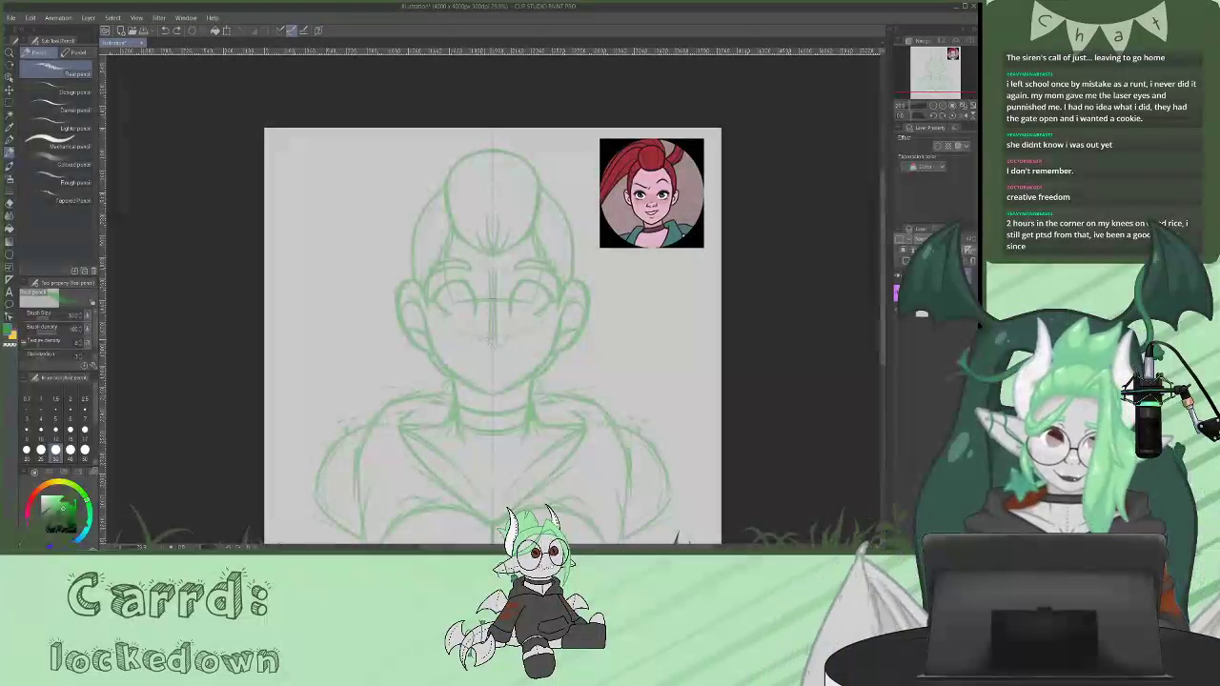
drag(481, 342, 482, 342)
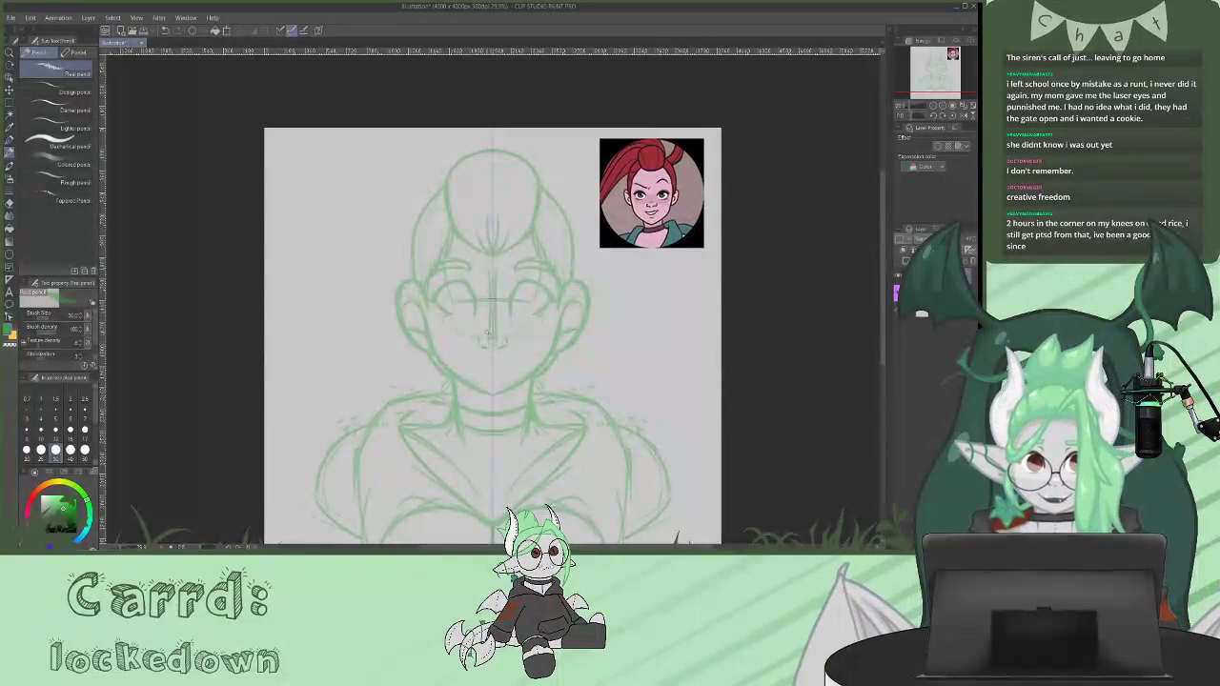
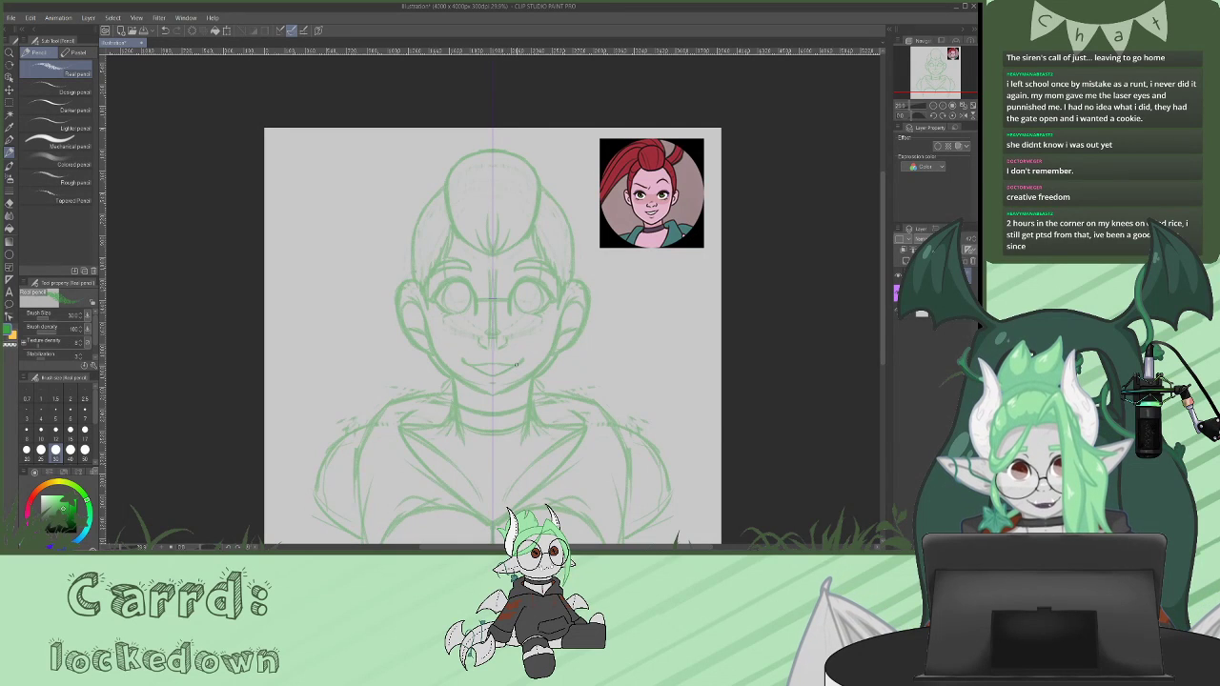
drag(490, 364, 522, 358)
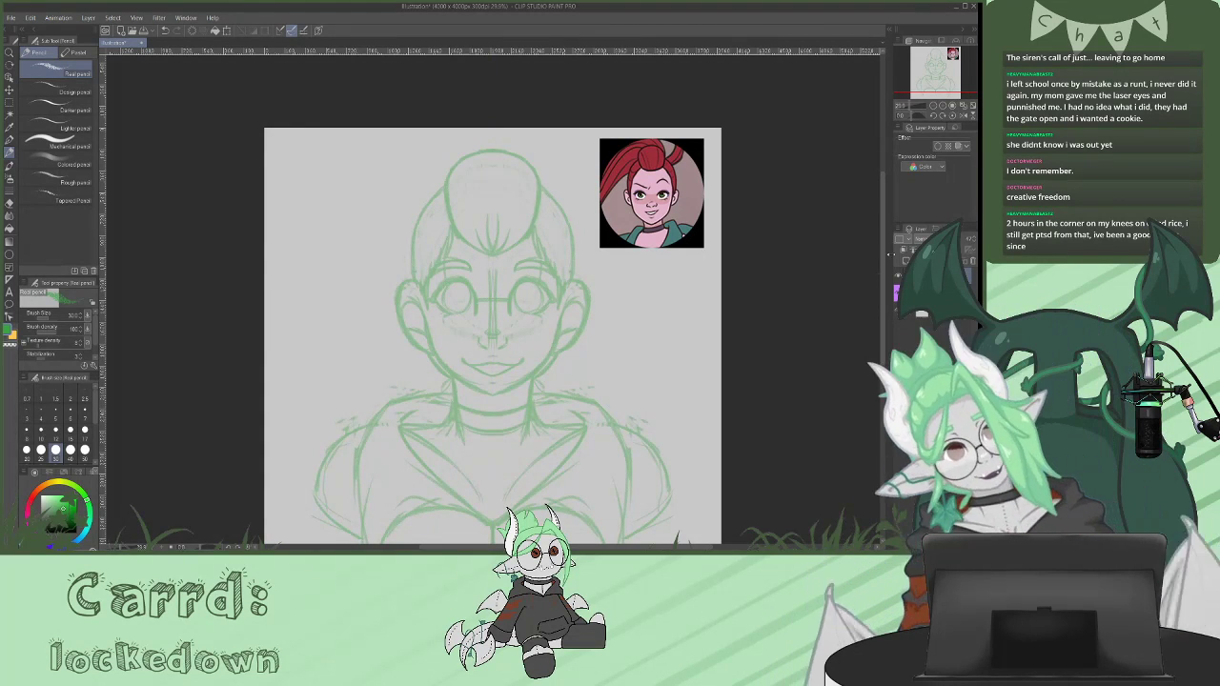
- Scale the bust sketch down and reposition it so the whole figure fits on the canvas with space above the head
drag(882, 236, 880, 222)
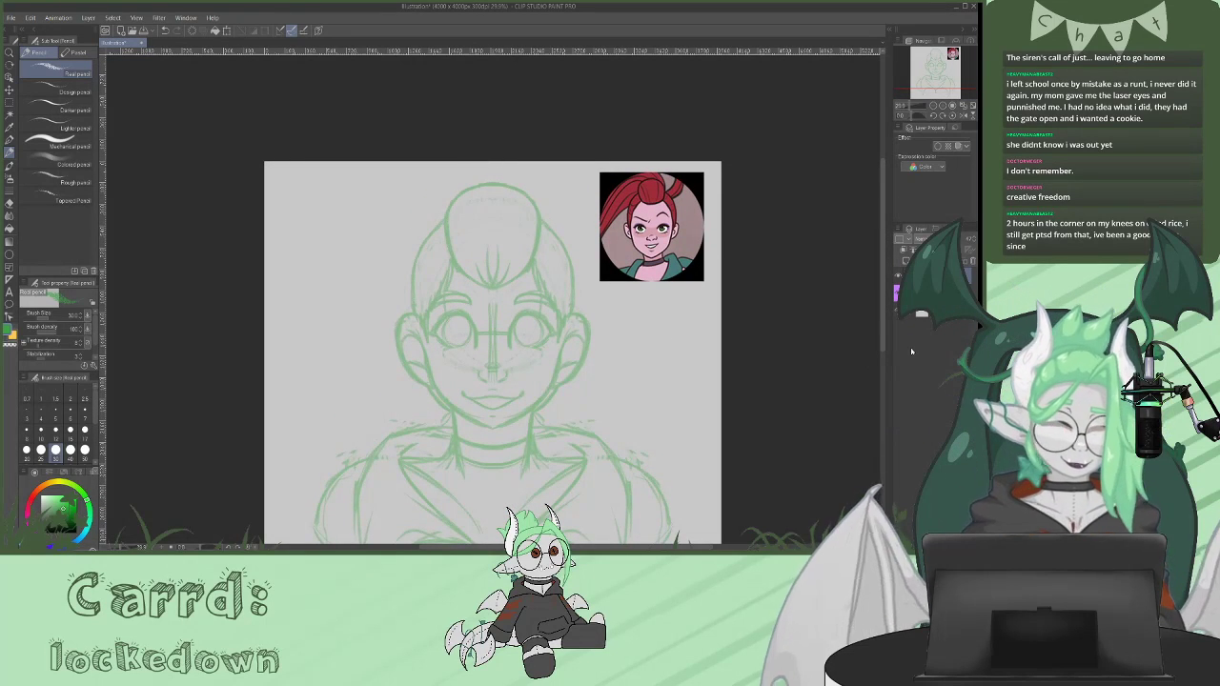
key(ctrl+t)
drag(882, 276, 882, 311)
mouse_move(676, 96)
mouse_down()
mouse_move(631, 158)
mouse_move(640, 152)
mouse_up()
mouse_move(601, 434)
mouse_down()
mouse_move(626, 429)
mouse_move(616, 426)
mouse_up()
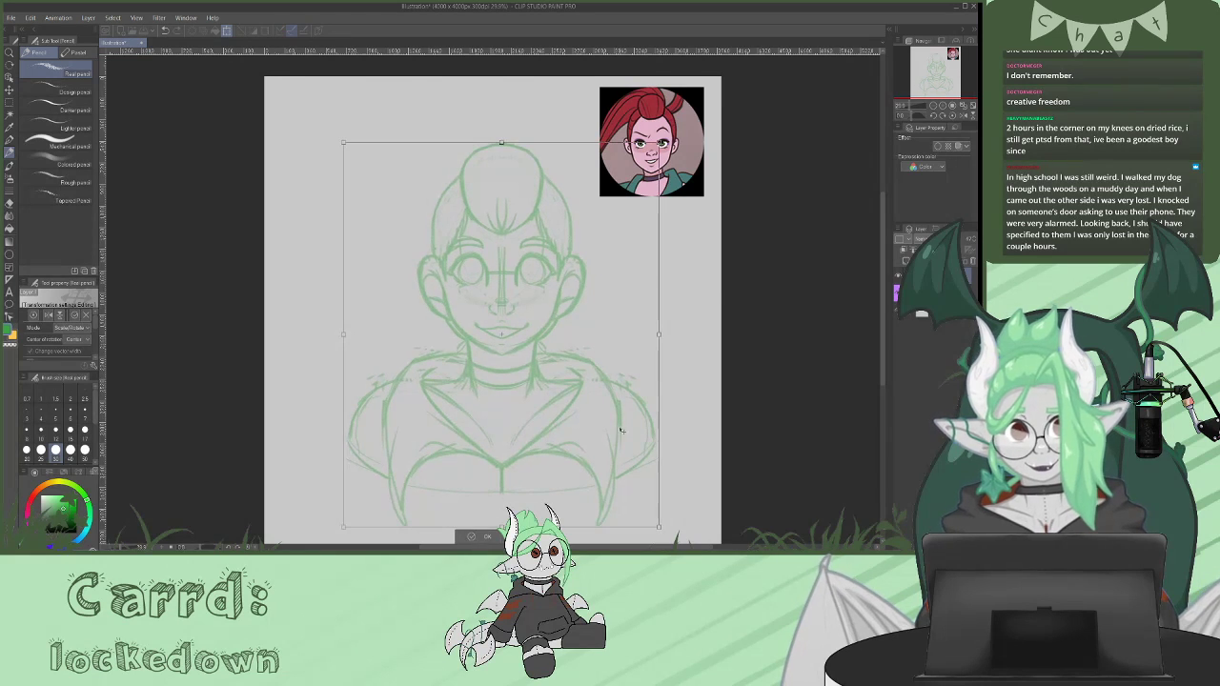
click(490, 537)
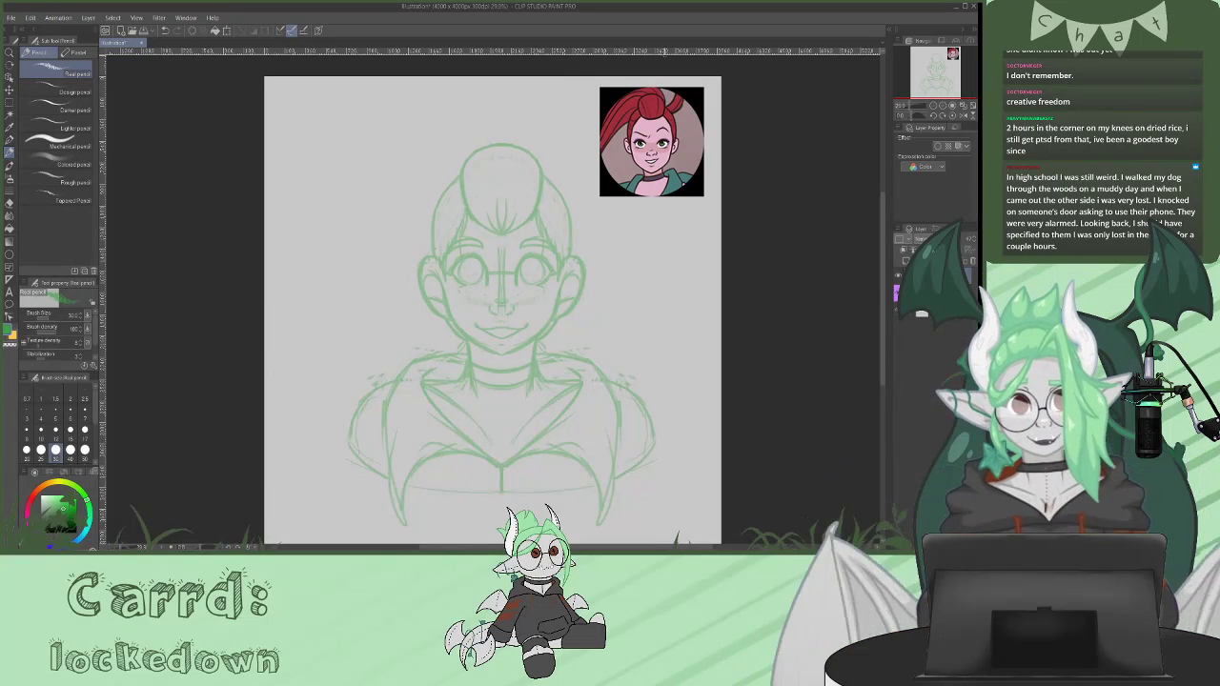
- Sketch a rounded bun on top of the head and a long ponytail sweeping down behind the left shoulder
mouse_move(506, 117)
mouse_down()
mouse_move(536, 150)
mouse_move(490, 113)
mouse_move(398, 212)
mouse_up()
mouse_move(444, 172)
mouse_down()
mouse_move(389, 211)
mouse_move(343, 295)
mouse_move(348, 326)
mouse_move(390, 349)
mouse_up()
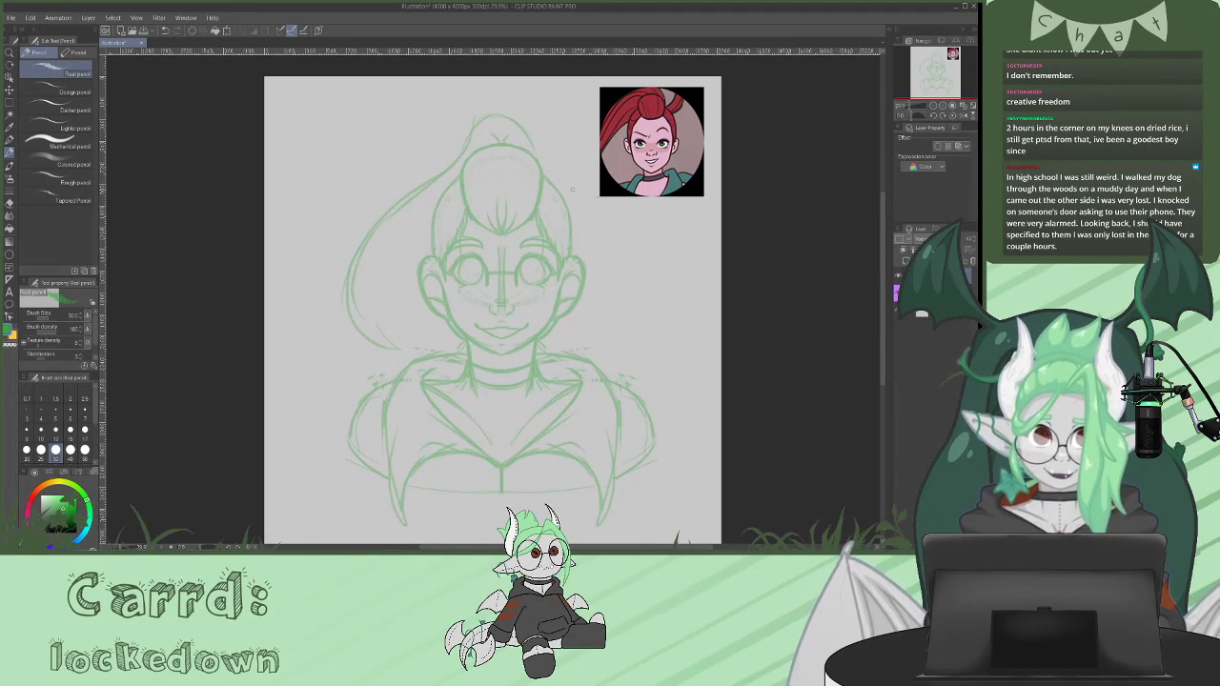
mouse_move(531, 145)
mouse_down()
mouse_move(510, 119)
mouse_move(530, 131)
mouse_move(483, 118)
mouse_move(504, 114)
mouse_move(464, 145)
mouse_up()
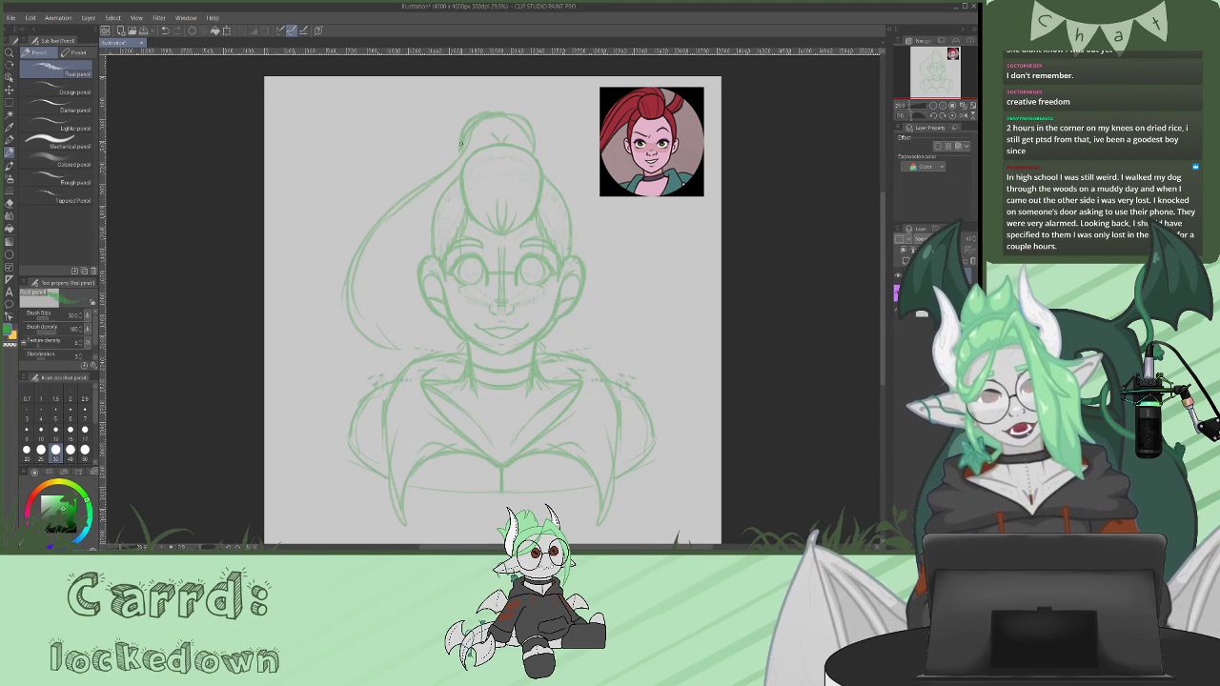
key(e)
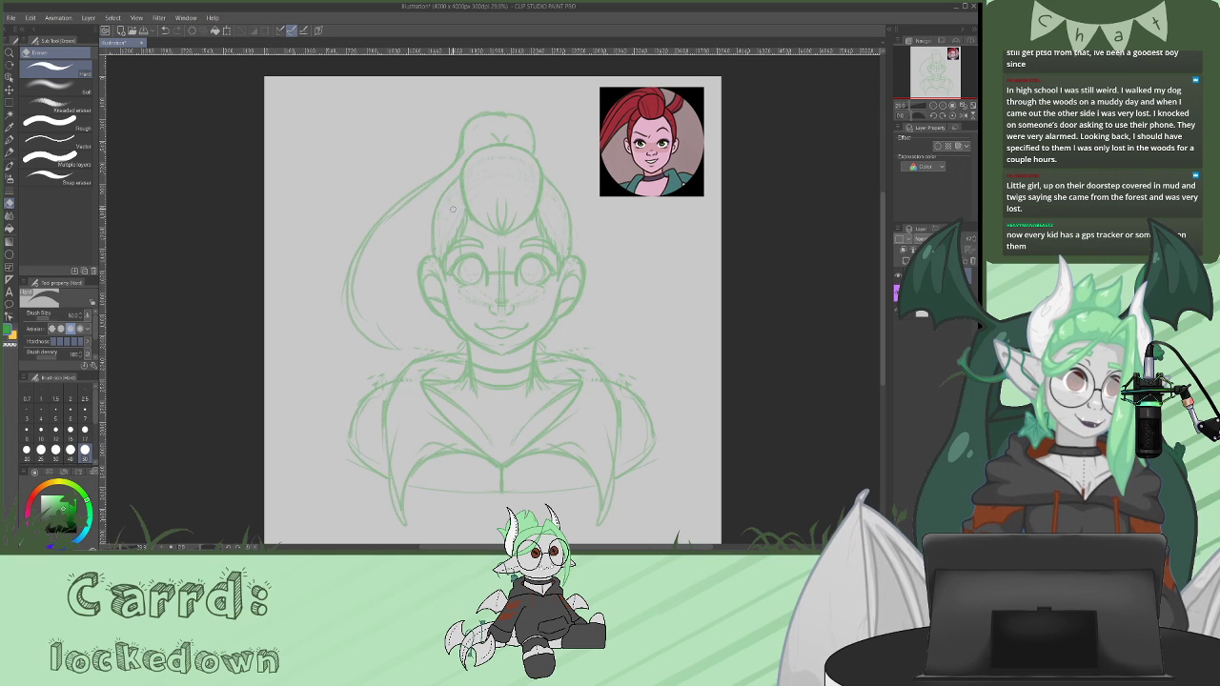
key(p)
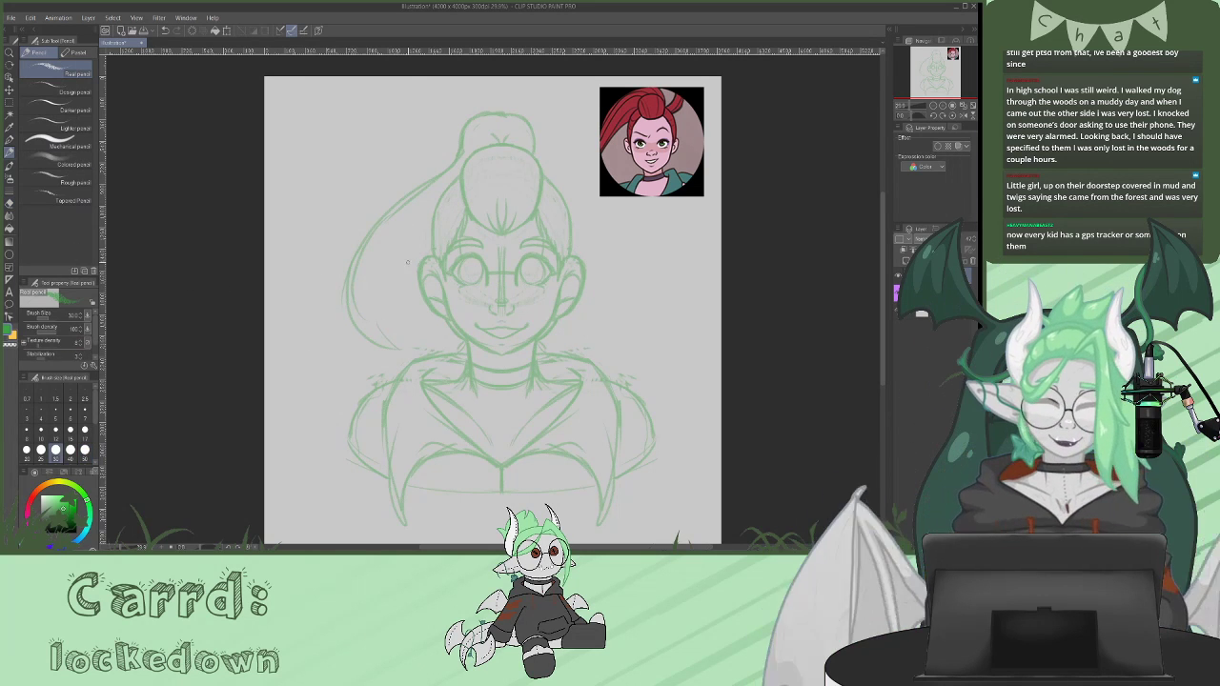
drag(349, 308, 419, 354)
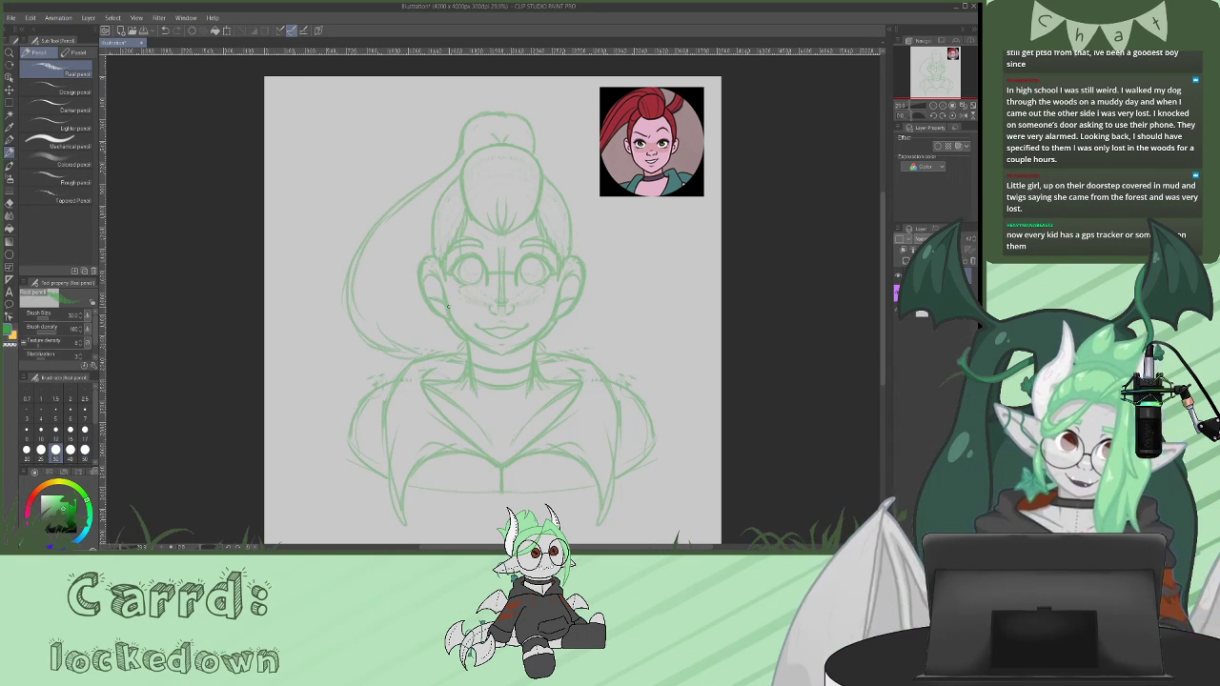
- Sketch the ponytail's end emerging beside the right ear, curving down past the shoulder into pointed locks
mouse_move(586, 286)
mouse_down()
mouse_move(654, 322)
mouse_move(637, 309)
mouse_move(672, 344)
mouse_move(688, 412)
mouse_up()
mouse_move(660, 364)
mouse_down()
mouse_move(691, 392)
mouse_move(659, 364)
mouse_move(672, 368)
mouse_move(670, 344)
mouse_move(682, 354)
mouse_move(693, 436)
mouse_up()
drag(693, 395, 682, 454)
drag(665, 376, 685, 448)
drag(637, 357, 657, 373)
mouse_move(661, 402)
mouse_down()
mouse_move(650, 374)
mouse_move(660, 434)
mouse_move(649, 366)
mouse_move(682, 402)
mouse_move(686, 433)
mouse_up()
mouse_move(674, 351)
mouse_down()
mouse_move(692, 429)
mouse_move(666, 470)
mouse_move(680, 420)
mouse_up()
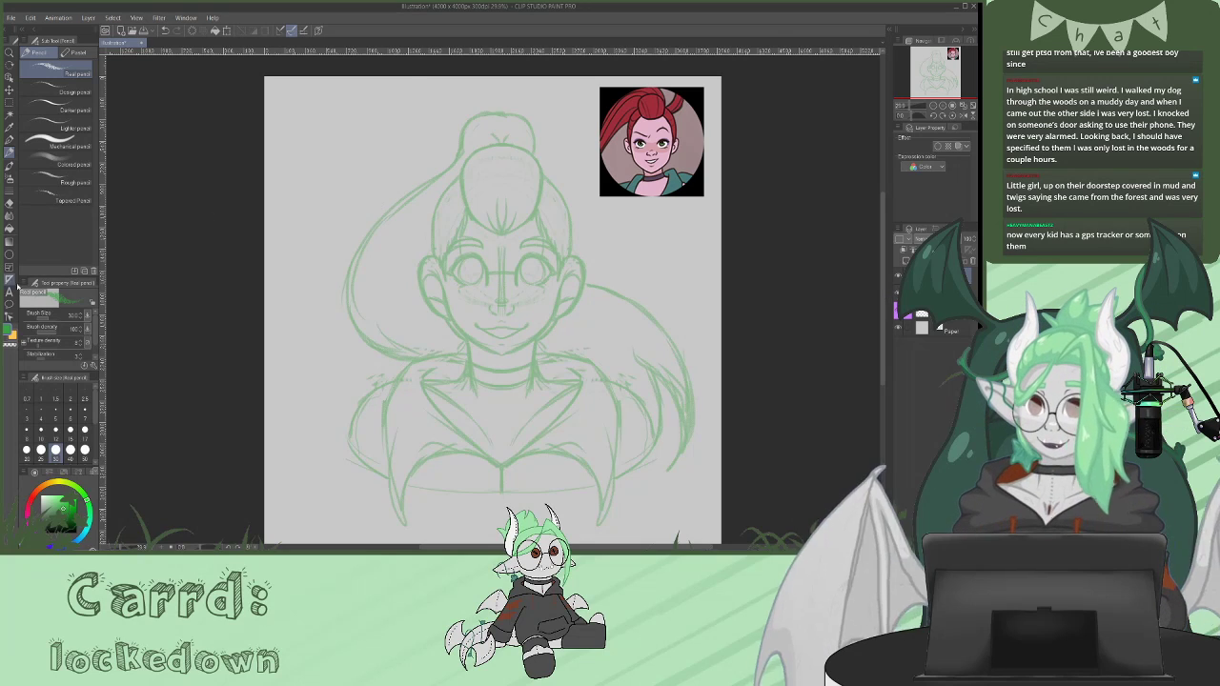
- Place a vertical symmetry ruler through the centre line of the face
key(u)
scroll(482, 301, up, 5)
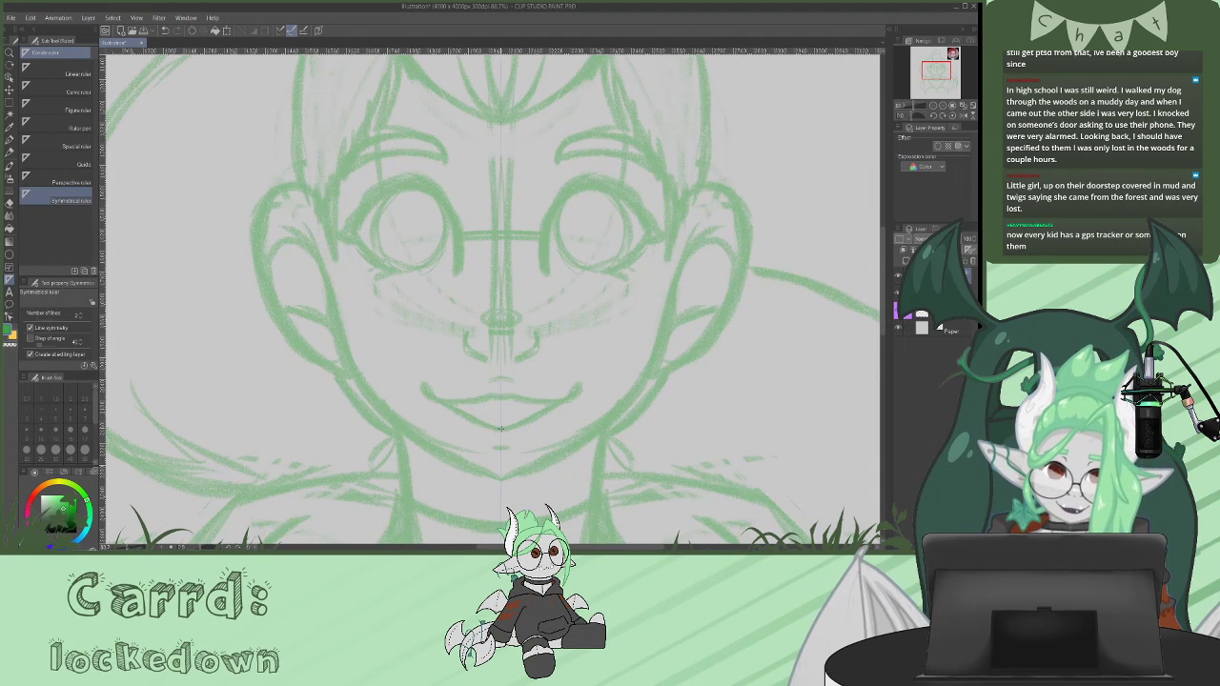
scroll(501, 428, down, 5)
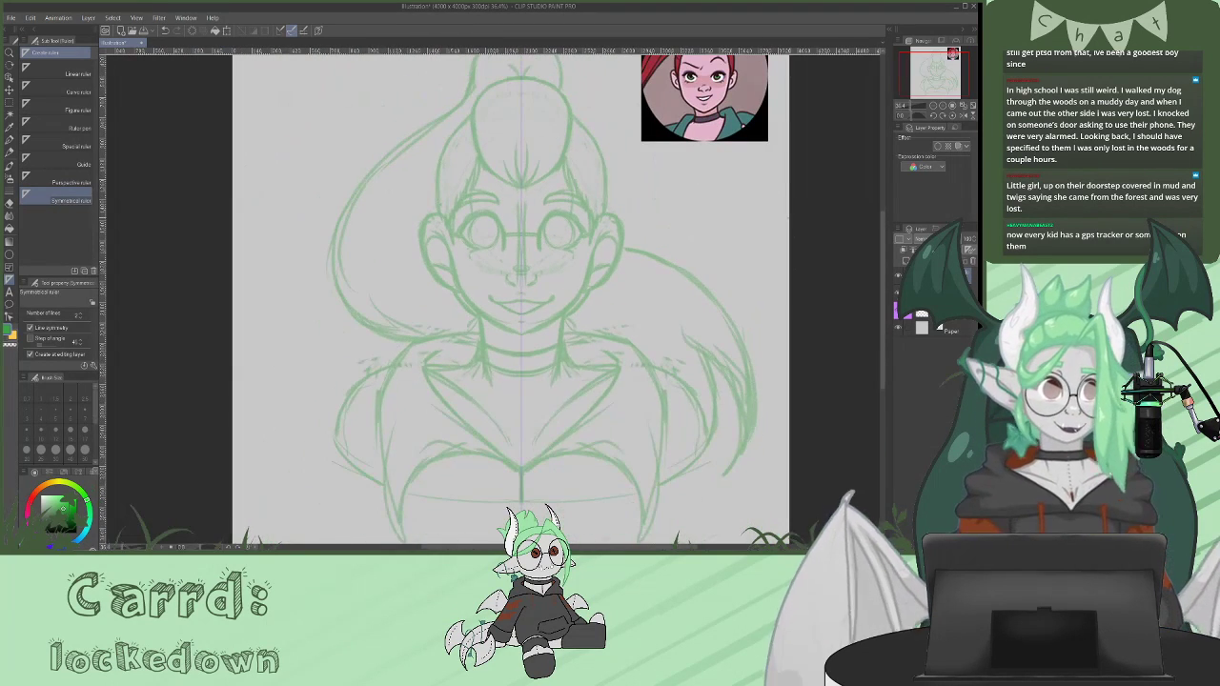
drag(881, 246, 880, 223)
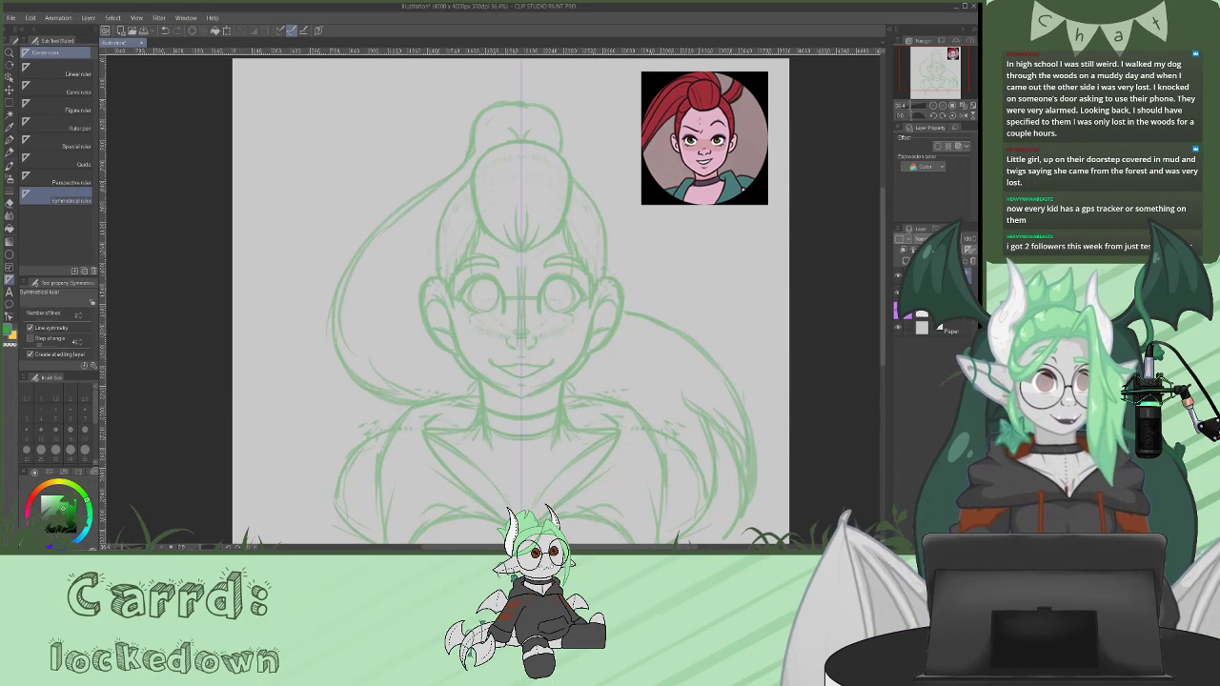
- Choose a muted red drawing colour and the Textured pen for the skin line art
click(27, 514)
click(48, 499)
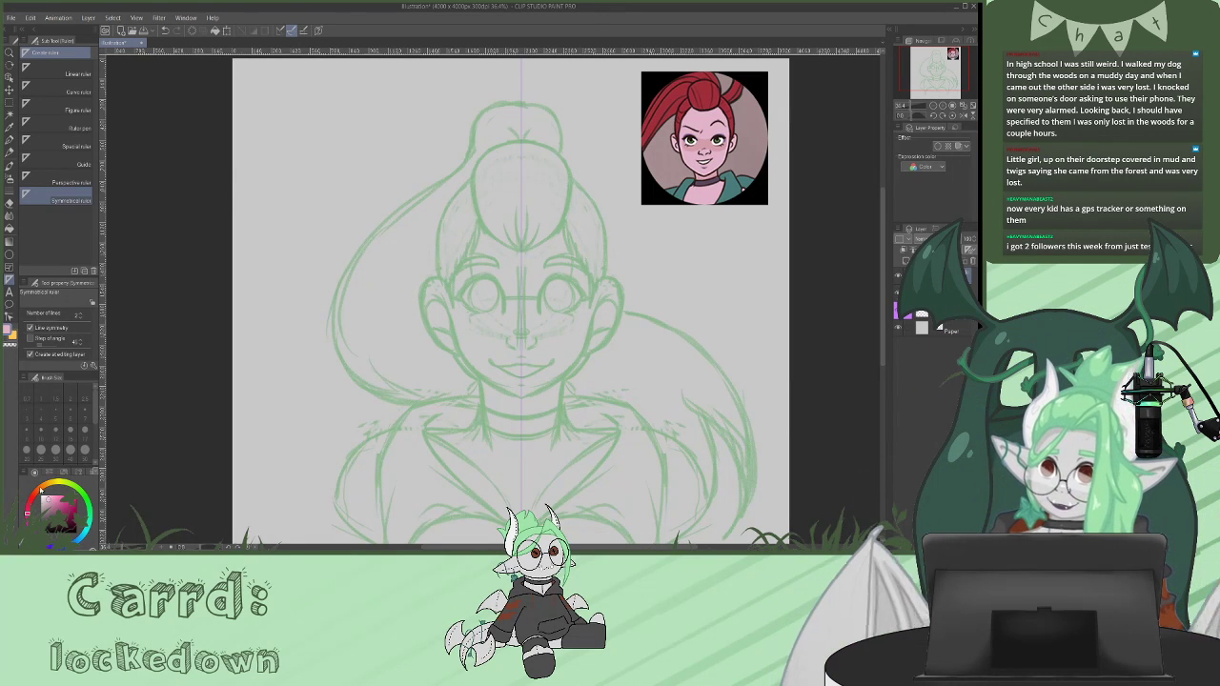
click(51, 503)
click(30, 502)
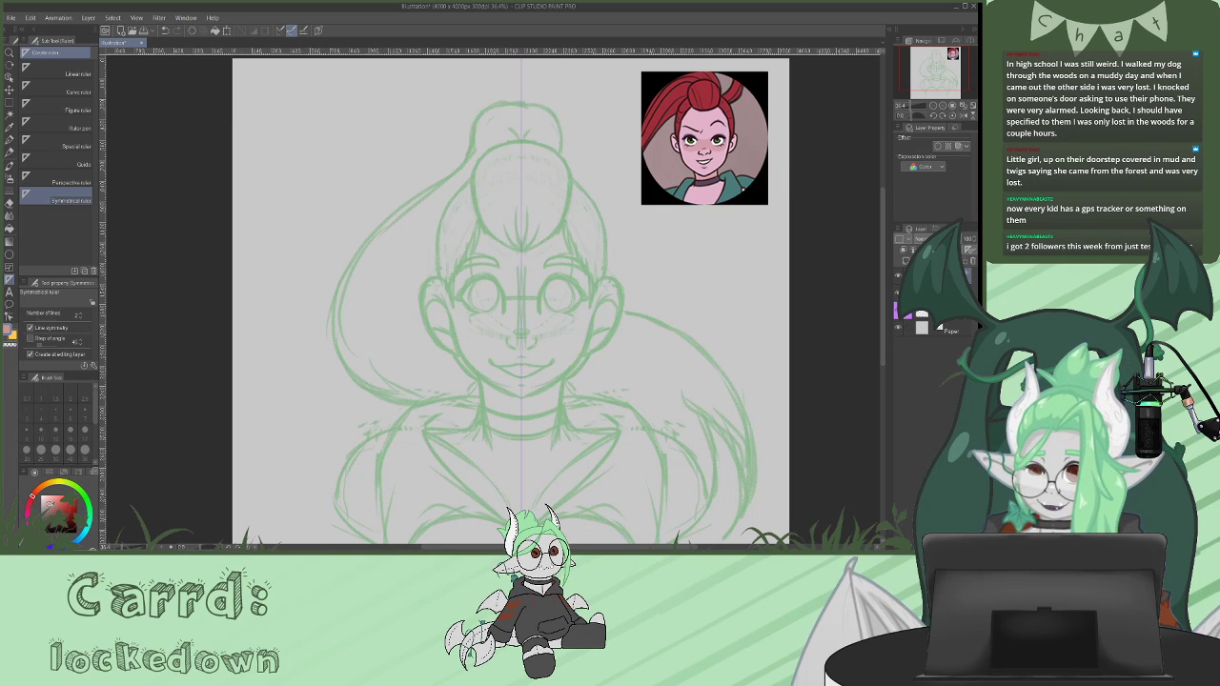
key(p)
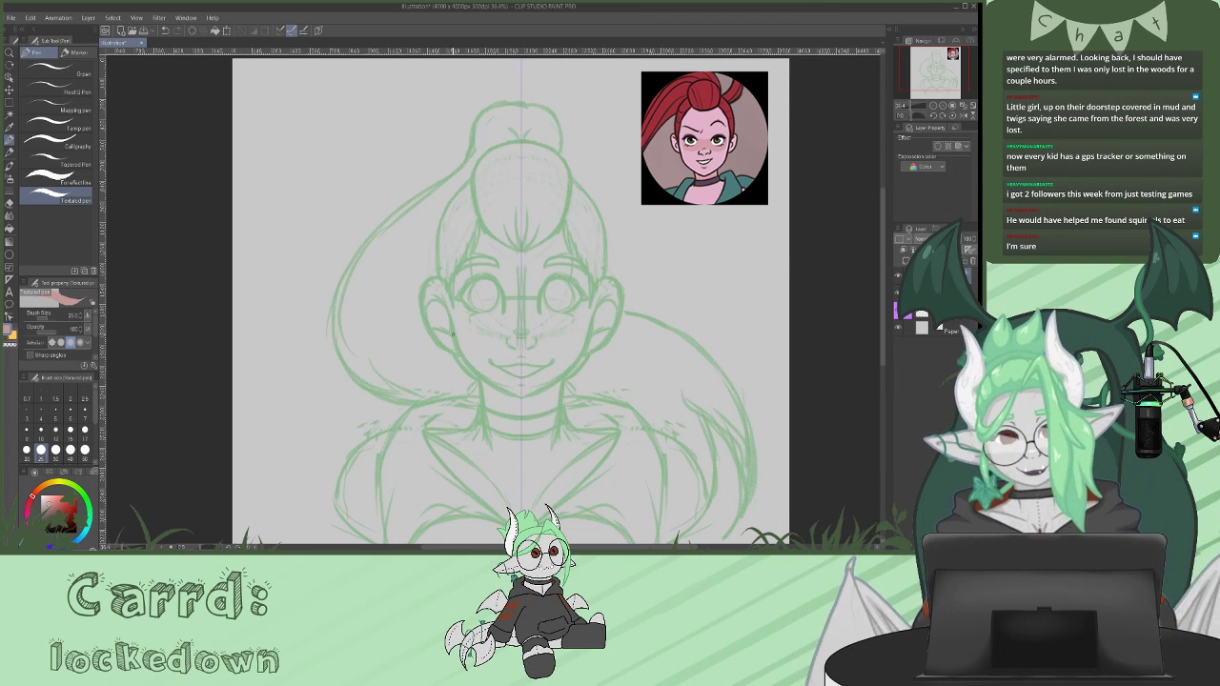
drag(453, 324, 516, 386)
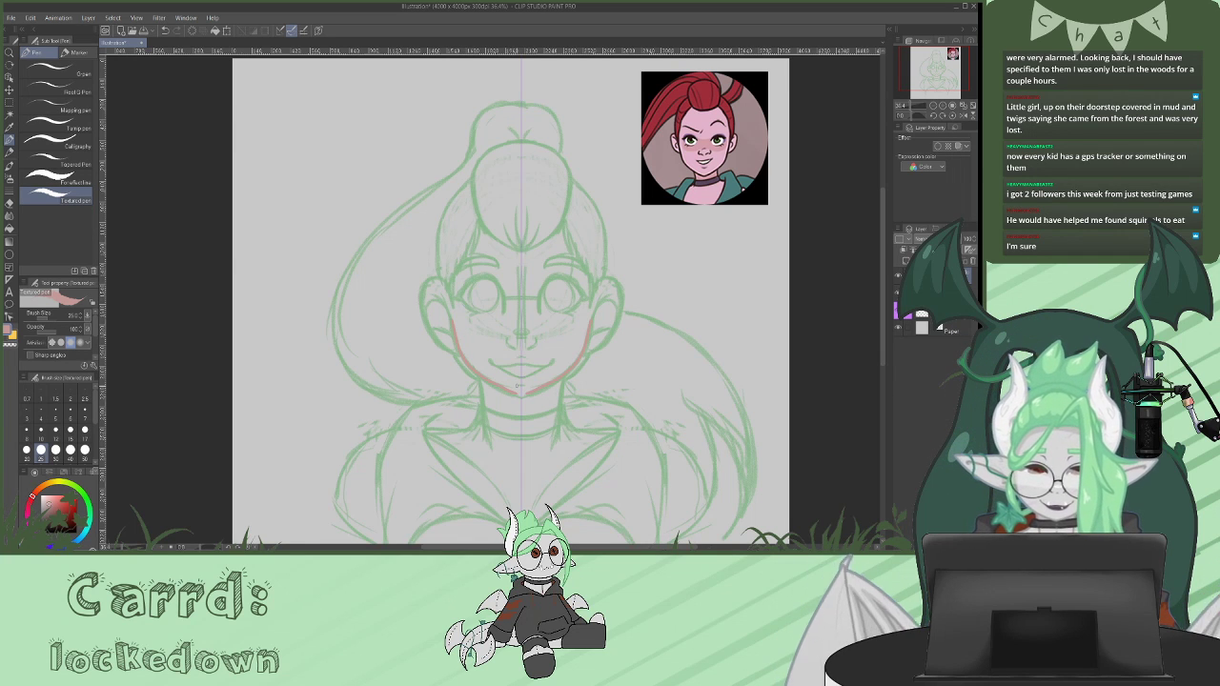
key(ctrl+z)
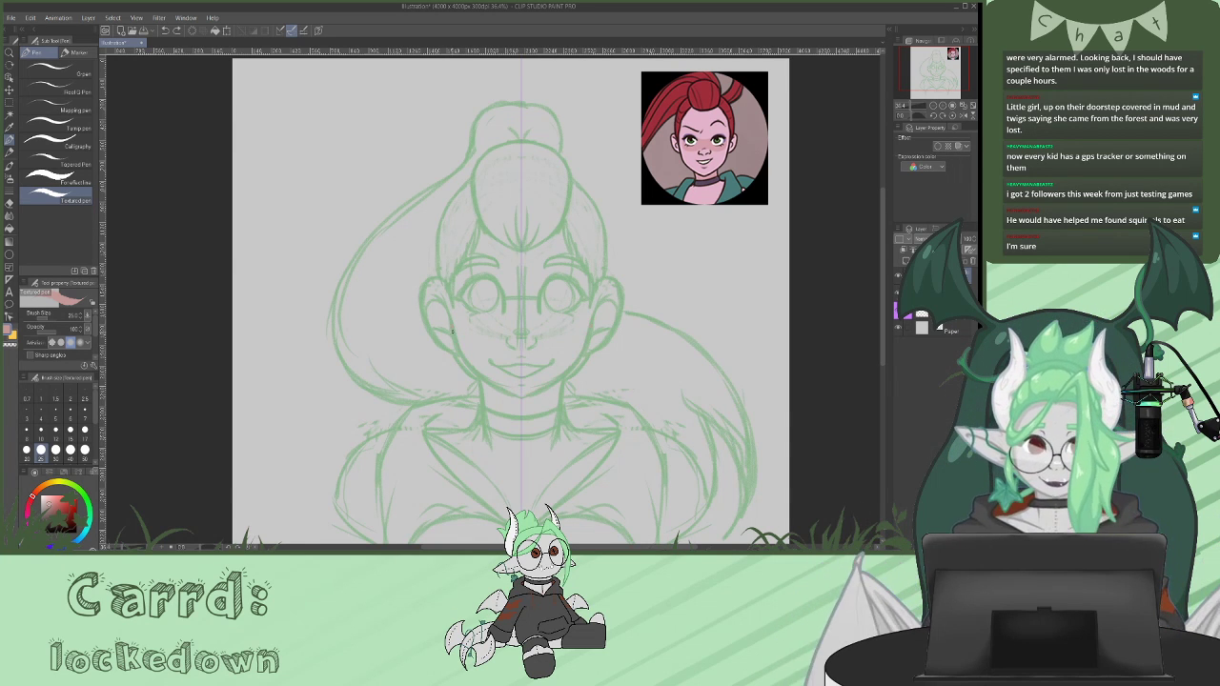
key(ctrl+z)
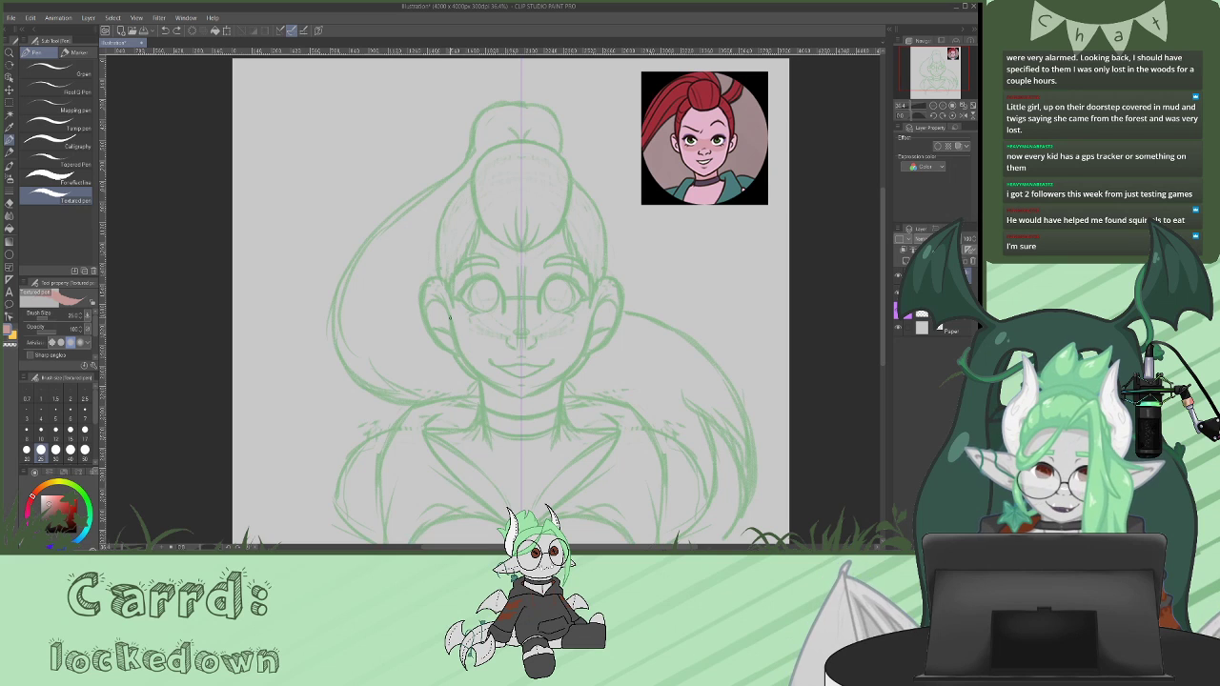
drag(499, 387, 523, 396)
key(ctrl+z)
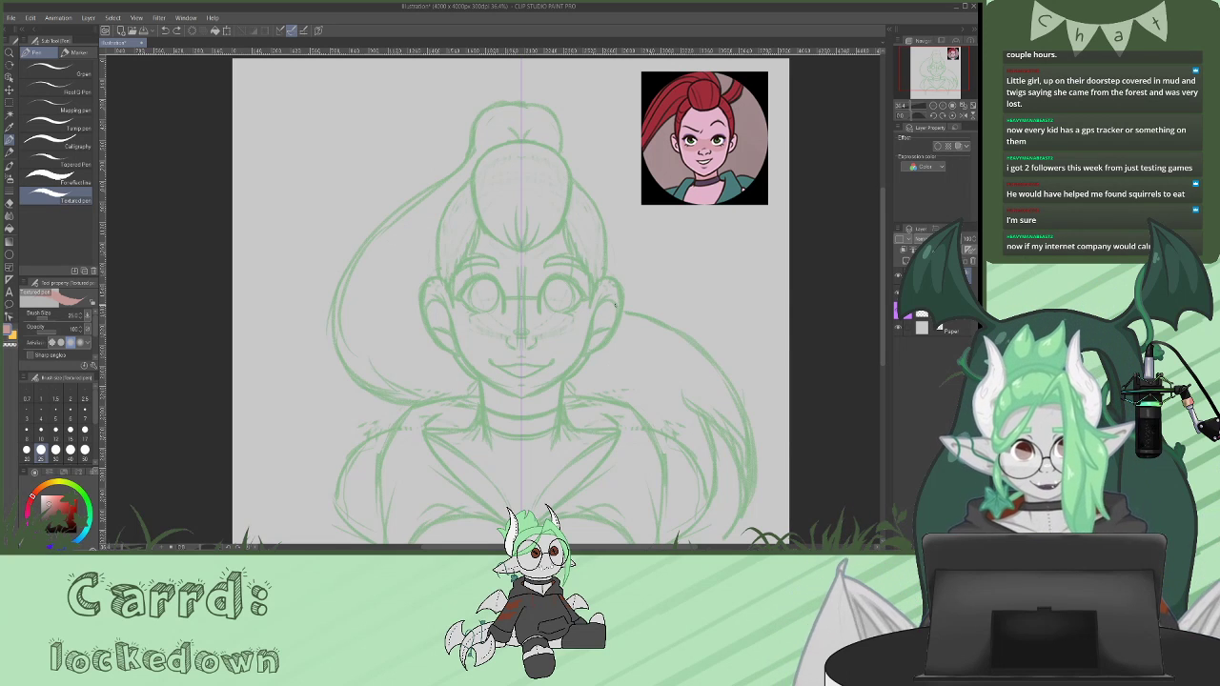
- Line the jaw, ears and neck symmetrically in muted red over the green sketch
drag(428, 297, 454, 322)
drag(598, 299, 590, 322)
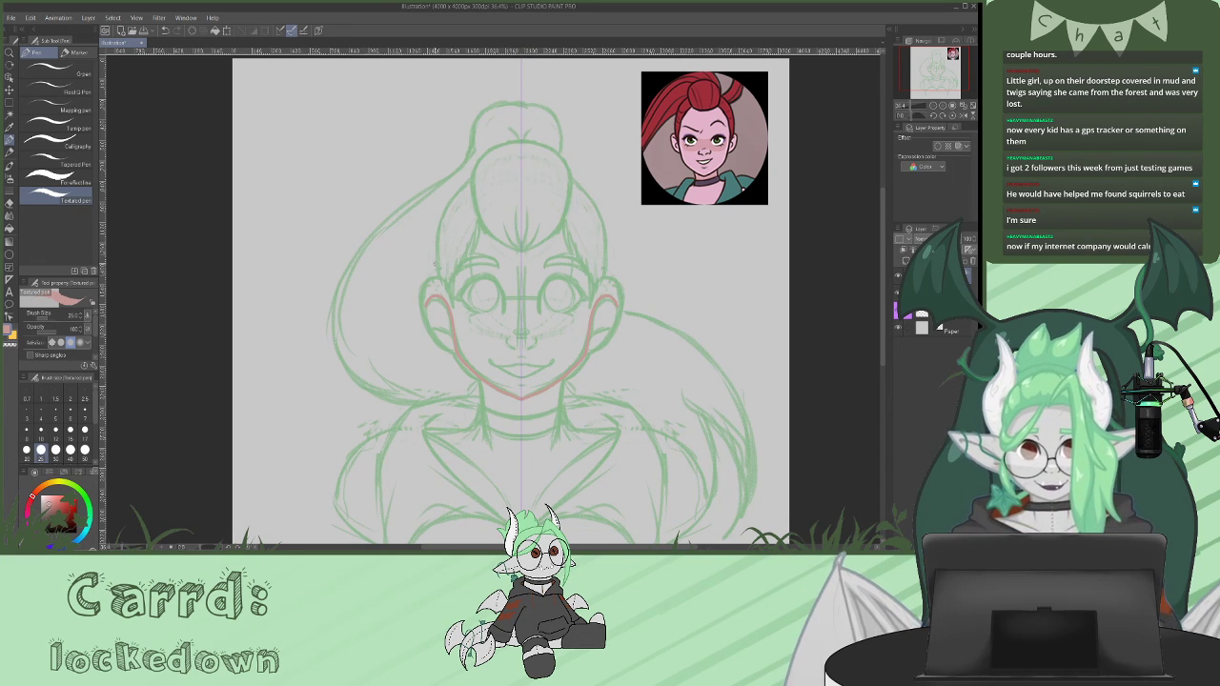
mouse_move(446, 285)
mouse_down()
mouse_move(432, 278)
mouse_move(421, 303)
mouse_move(446, 349)
mouse_up()
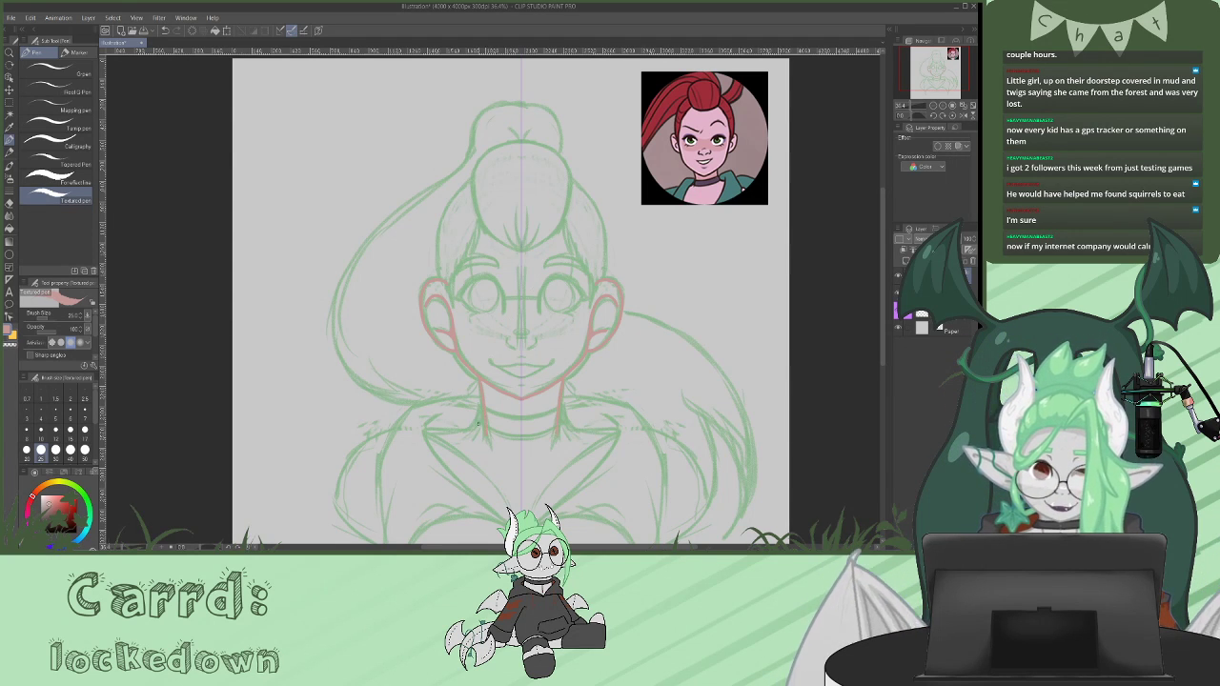
- Line the shoulder tops out to the collar and the curved chest edges converging at the centre of the neckline
drag(460, 426, 430, 430)
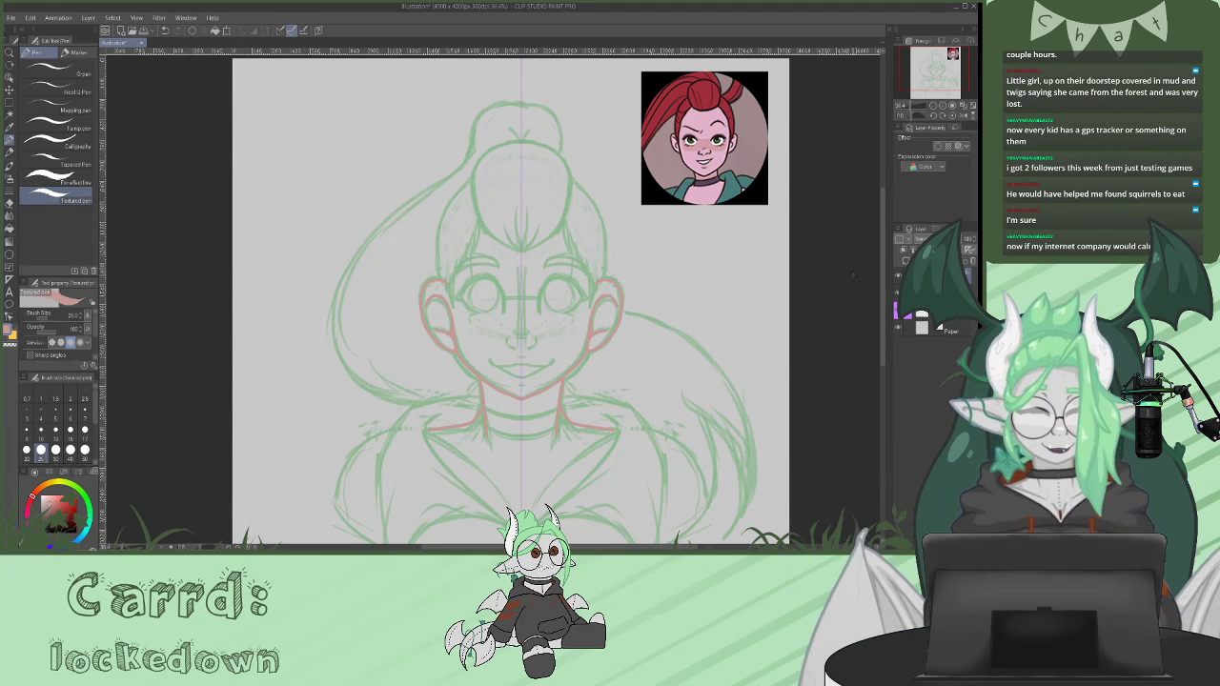
drag(531, 505, 593, 446)
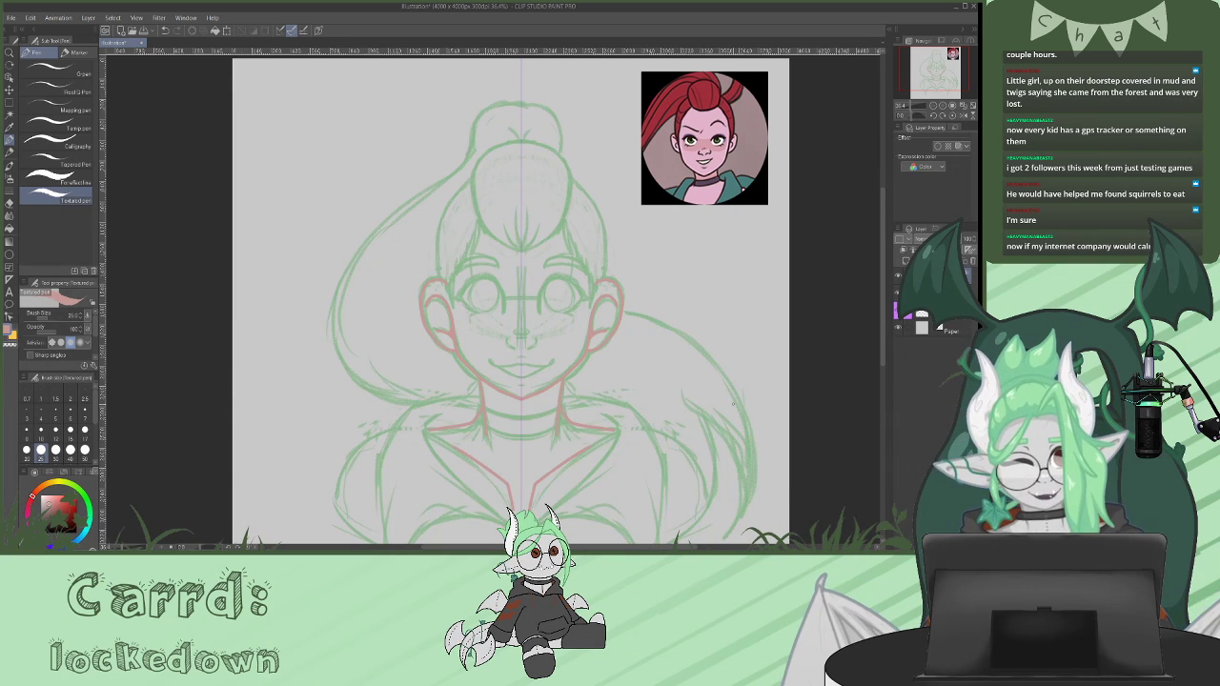
key(ctrl+z)
drag(531, 506, 602, 440)
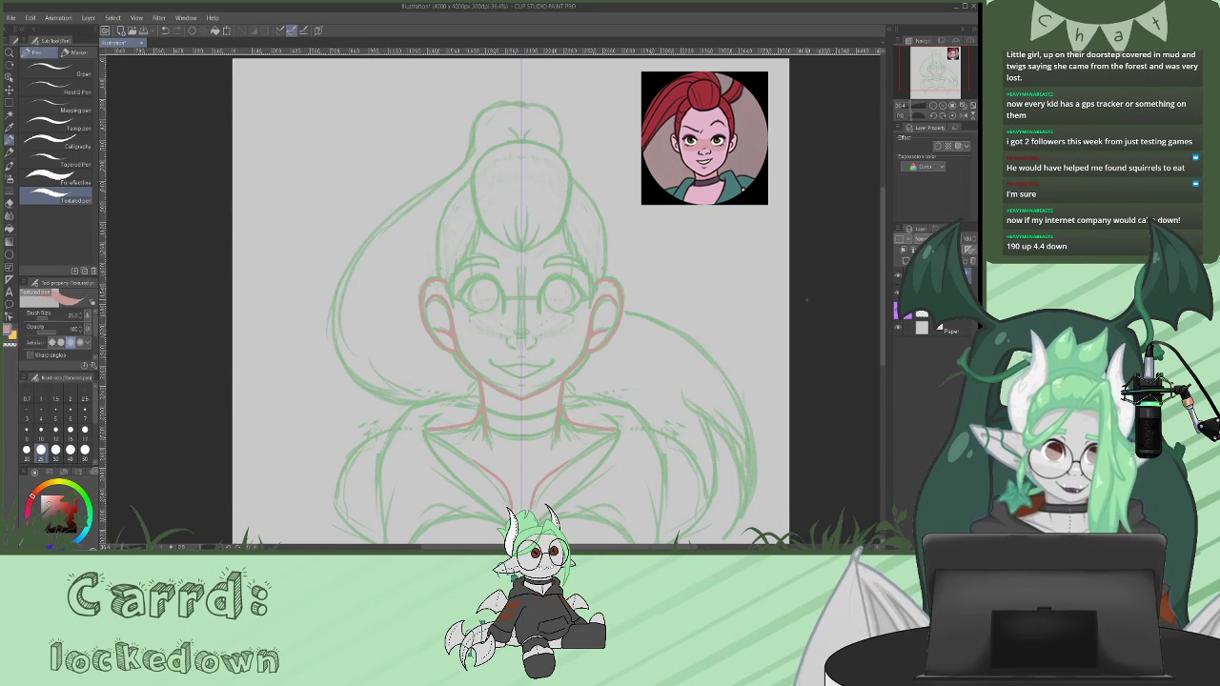
- Line the nose in the same muted red as the jaw and ears
drag(882, 276, 883, 251)
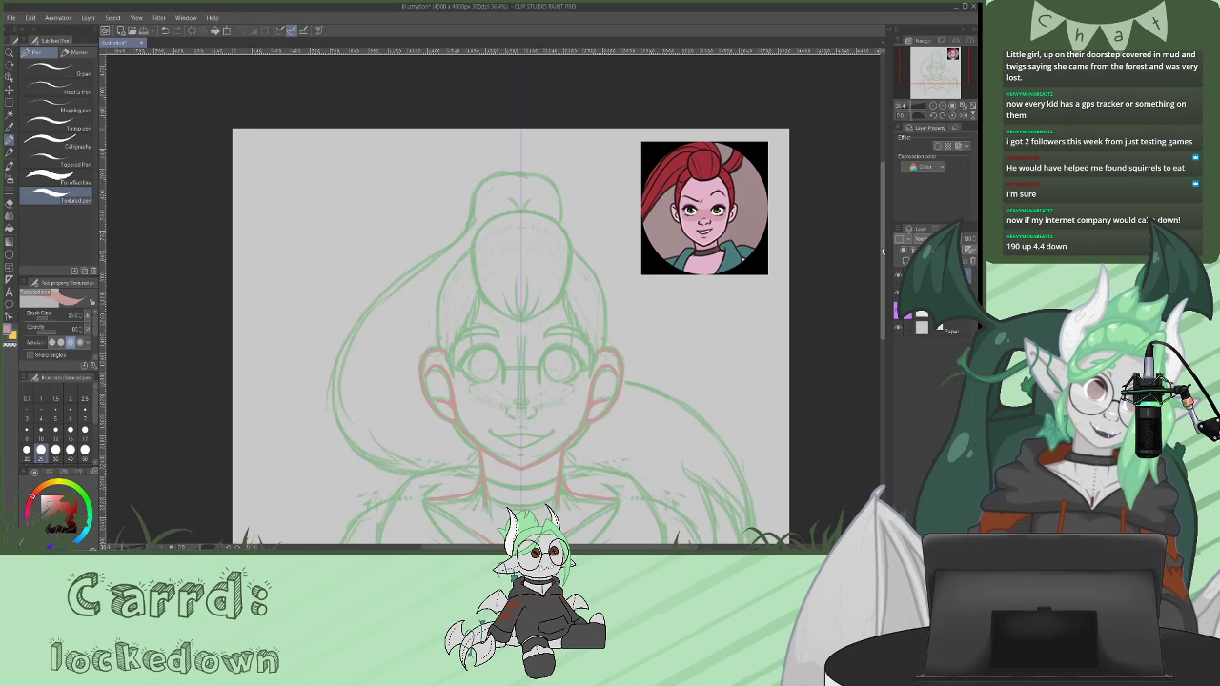
drag(882, 251, 883, 237)
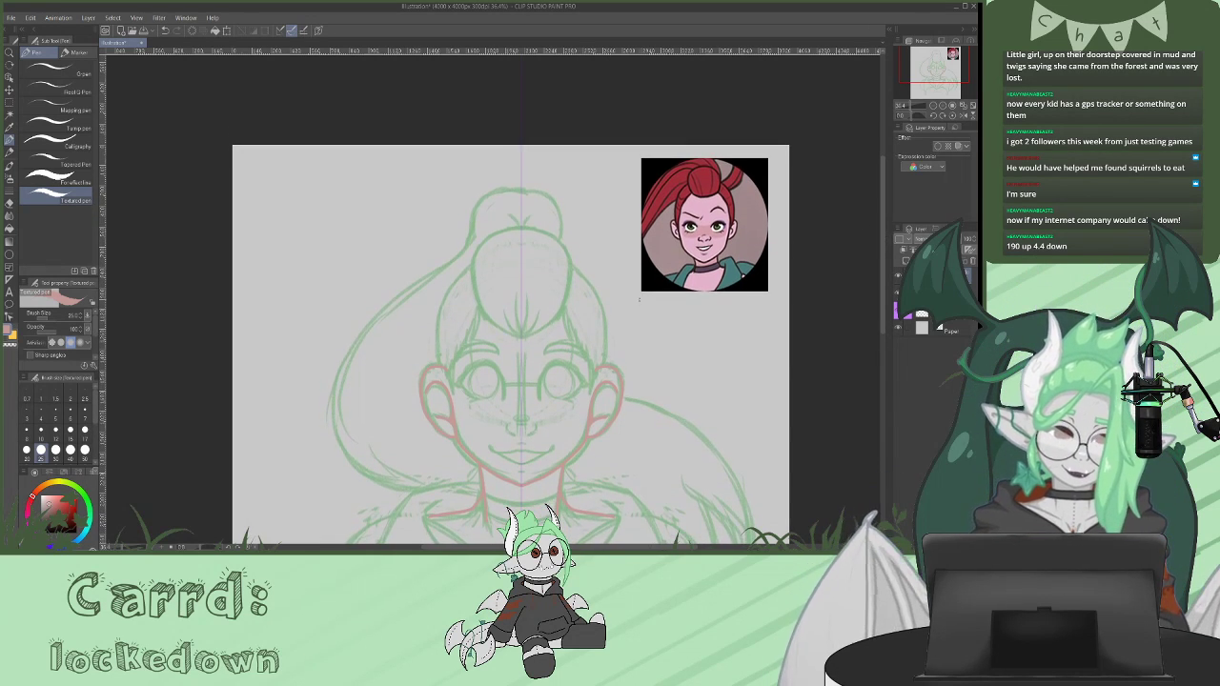
alt+click(601, 383)
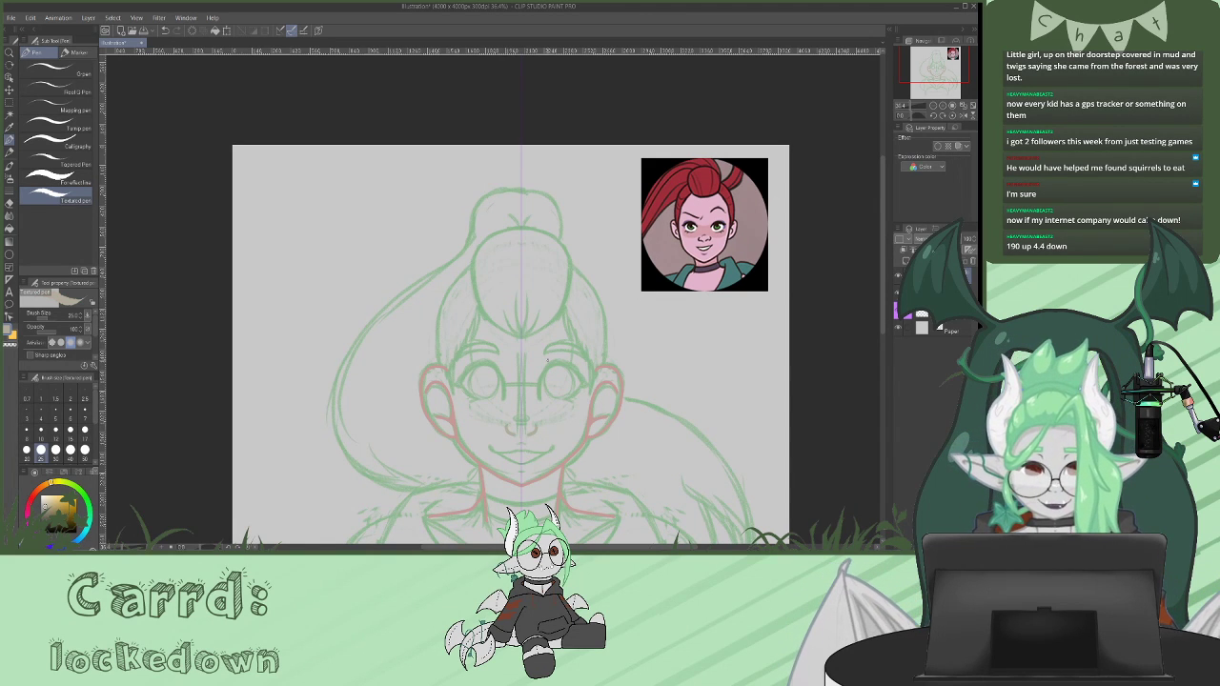
alt+click(595, 414)
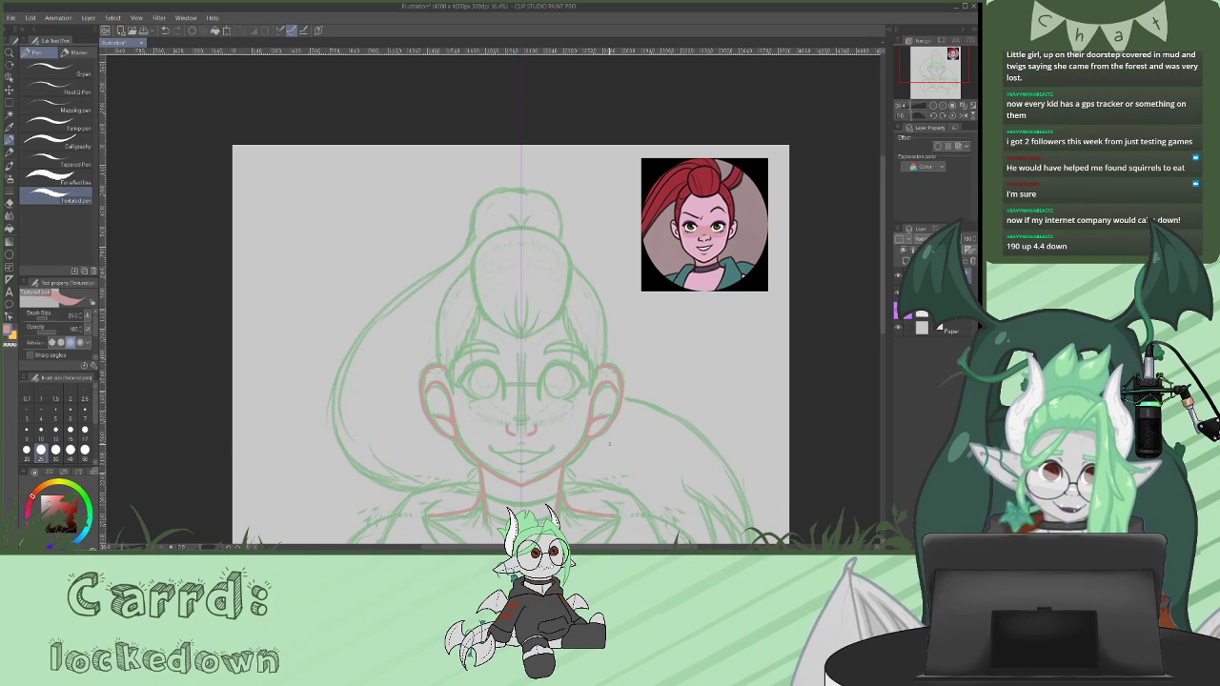
- Choose a dark brownish grey and line the arched upper and inner contours of both eyes symmetrically
click(45, 514)
click(47, 516)
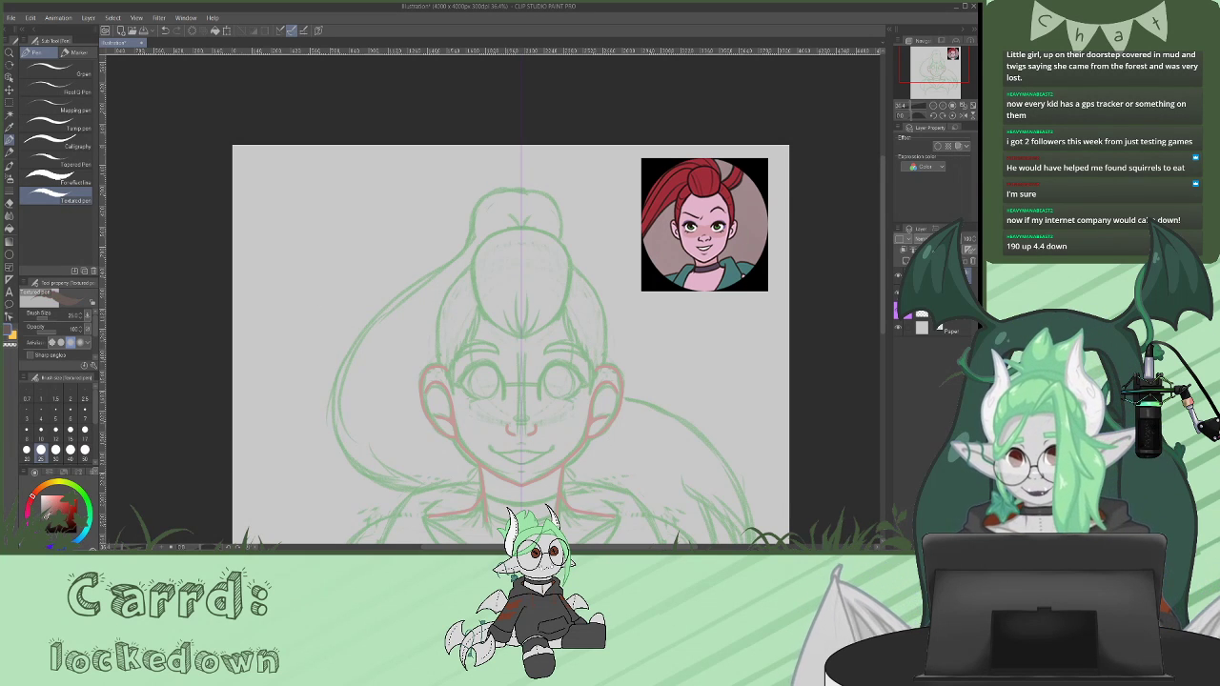
click(52, 501)
mouse_move(540, 399)
mouse_down()
mouse_move(544, 367)
mouse_move(581, 379)
mouse_up()
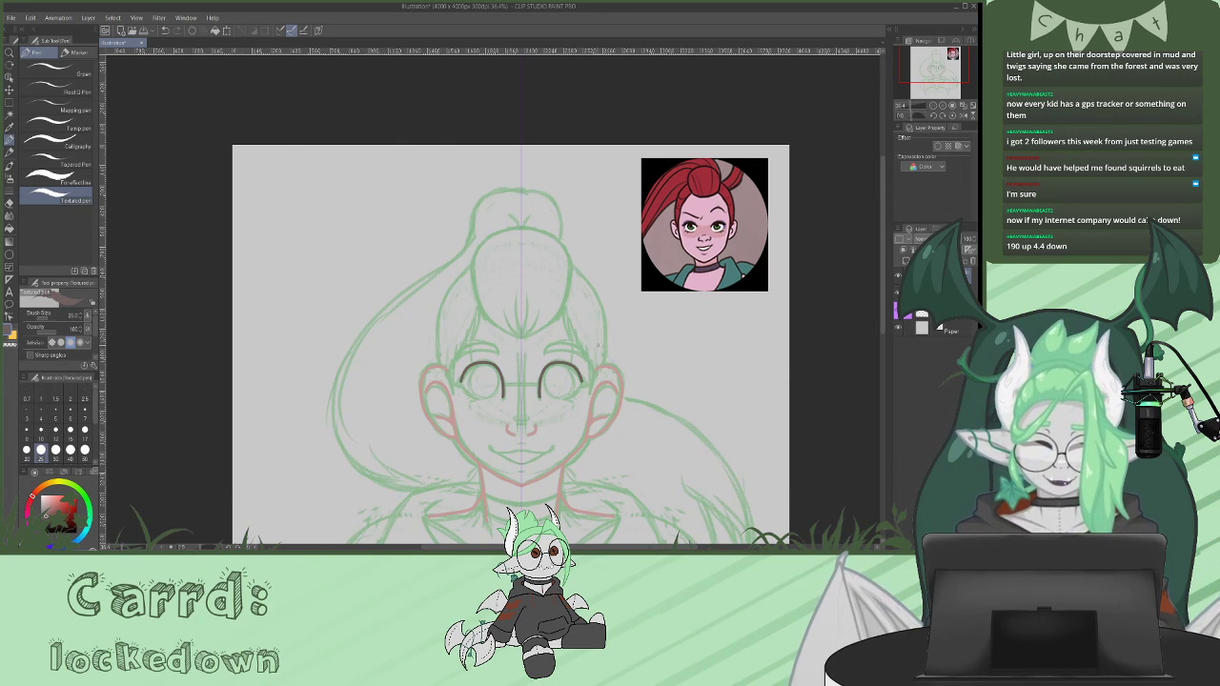
key(ctrl+z)
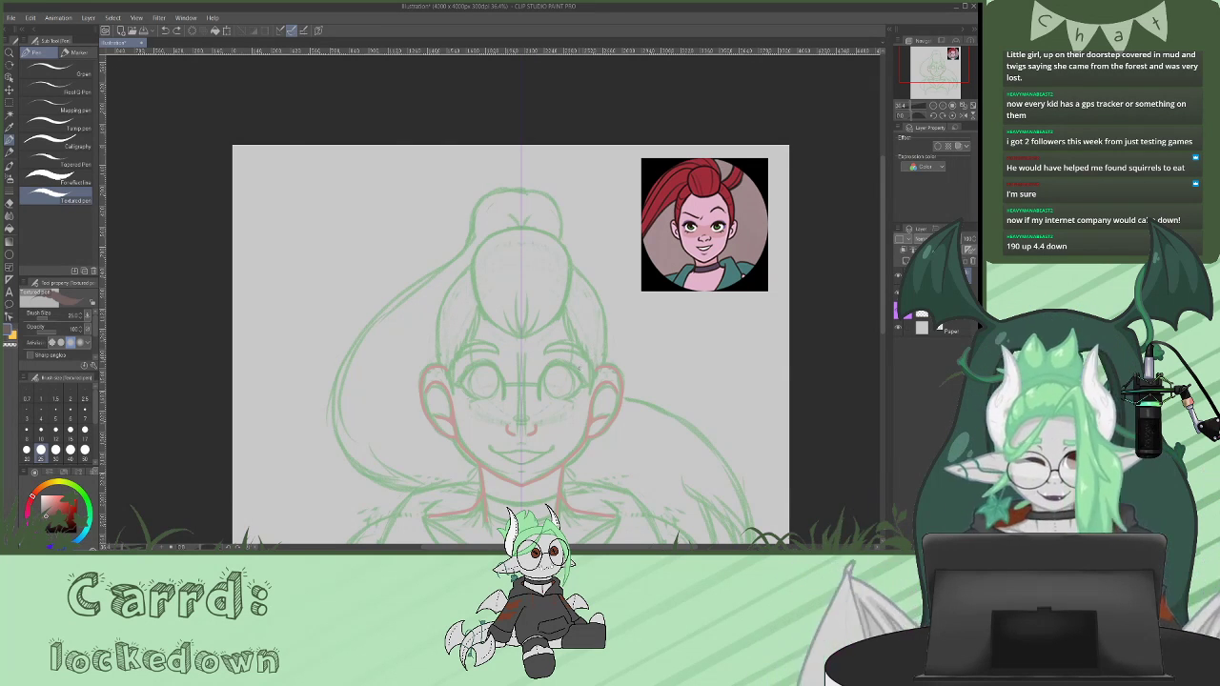
drag(584, 385, 555, 362)
drag(482, 363, 503, 392)
drag(560, 363, 540, 396)
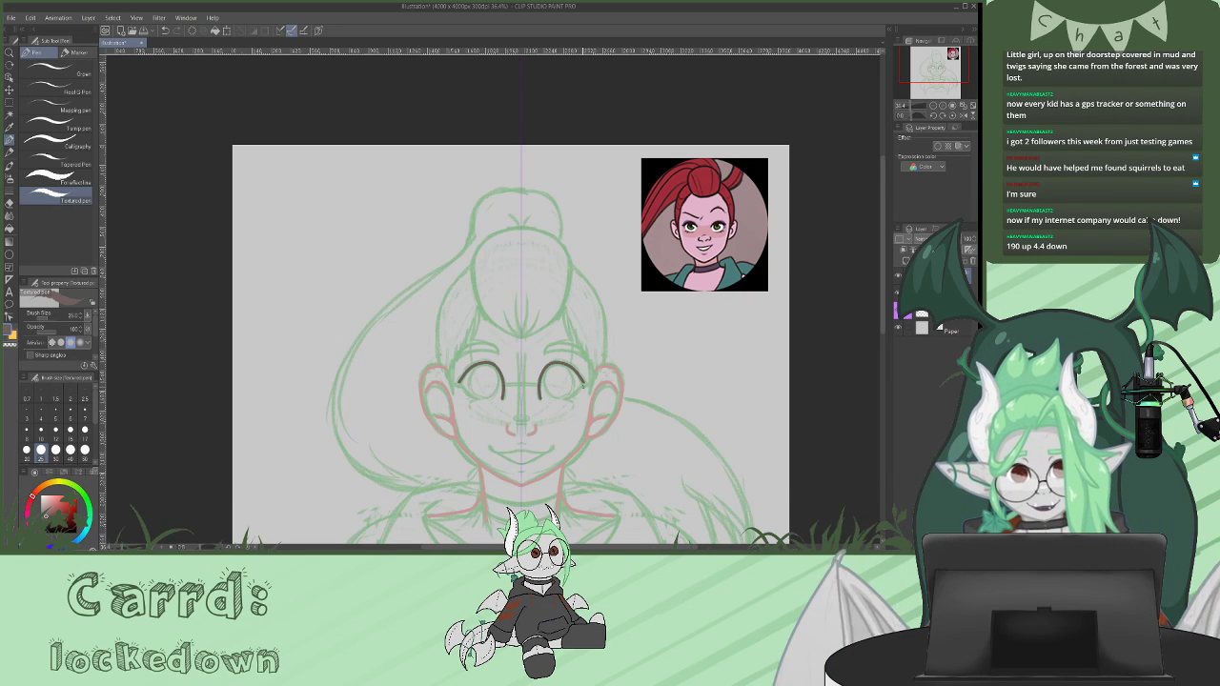
- Line the lower outer eye edges with pointed lash corners and the smiling mouth in the same dark grey
drag(459, 383, 467, 396)
drag(582, 379, 571, 399)
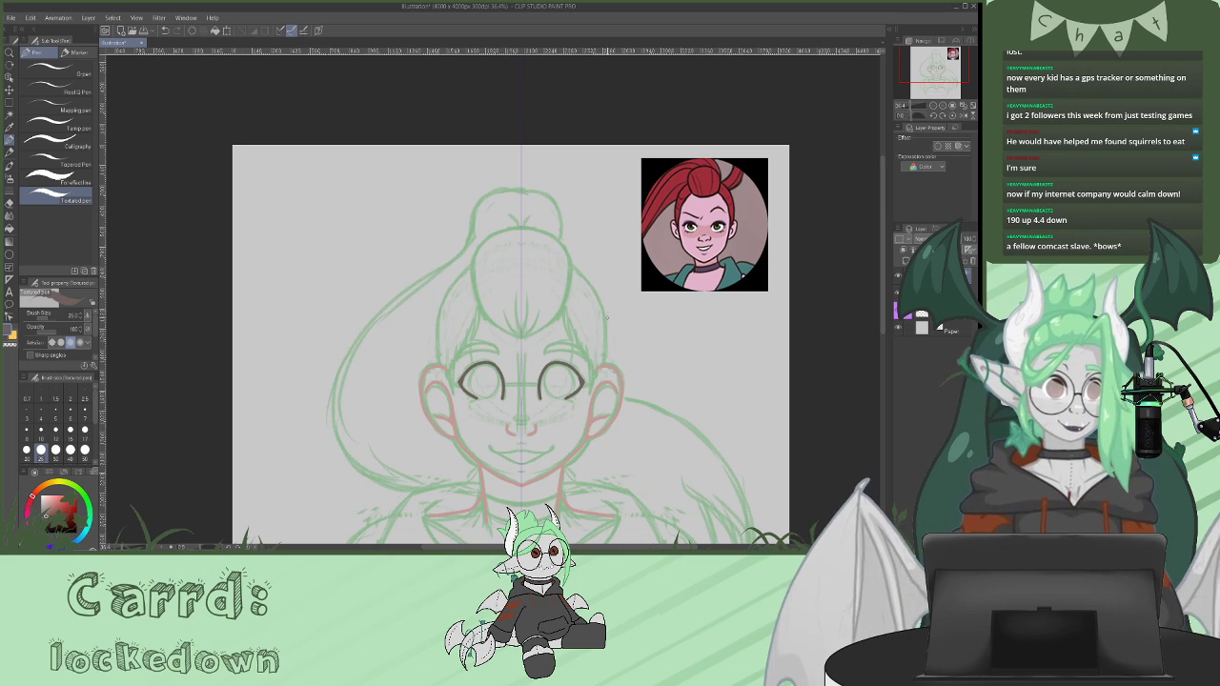
drag(461, 384, 450, 375)
drag(582, 383, 593, 380)
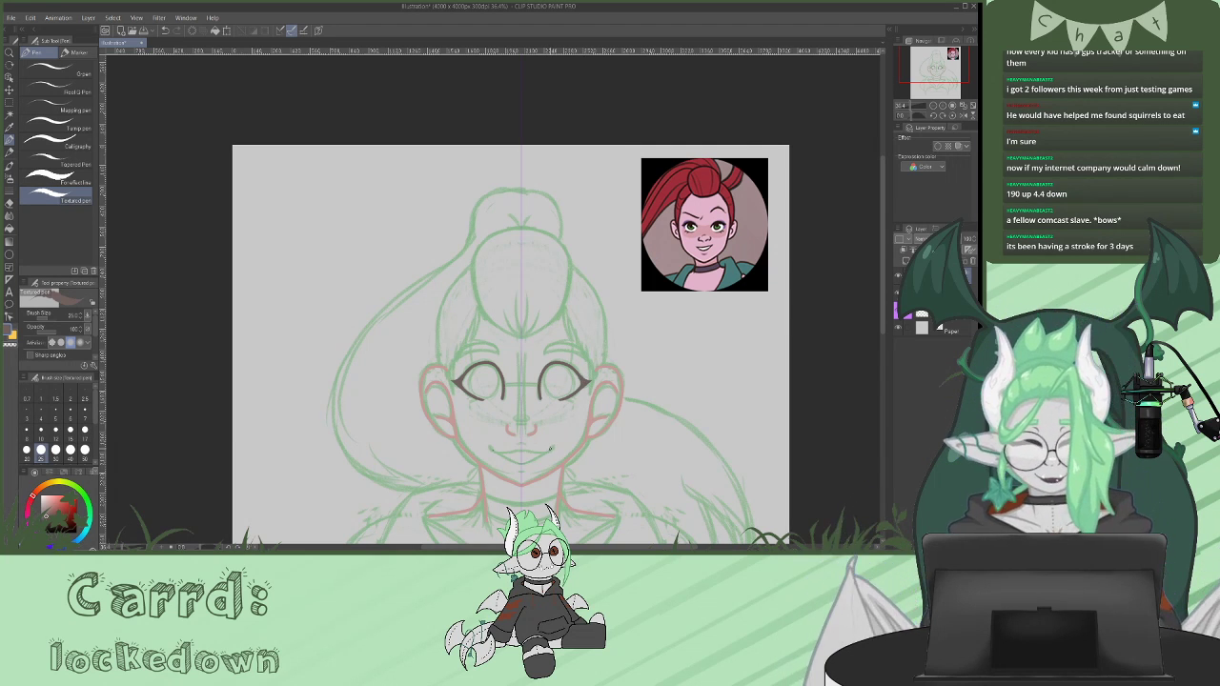
mouse_move(554, 446)
mouse_down()
mouse_move(525, 464)
mouse_move(515, 461)
mouse_move(532, 451)
mouse_move(506, 451)
mouse_move(527, 445)
mouse_up()
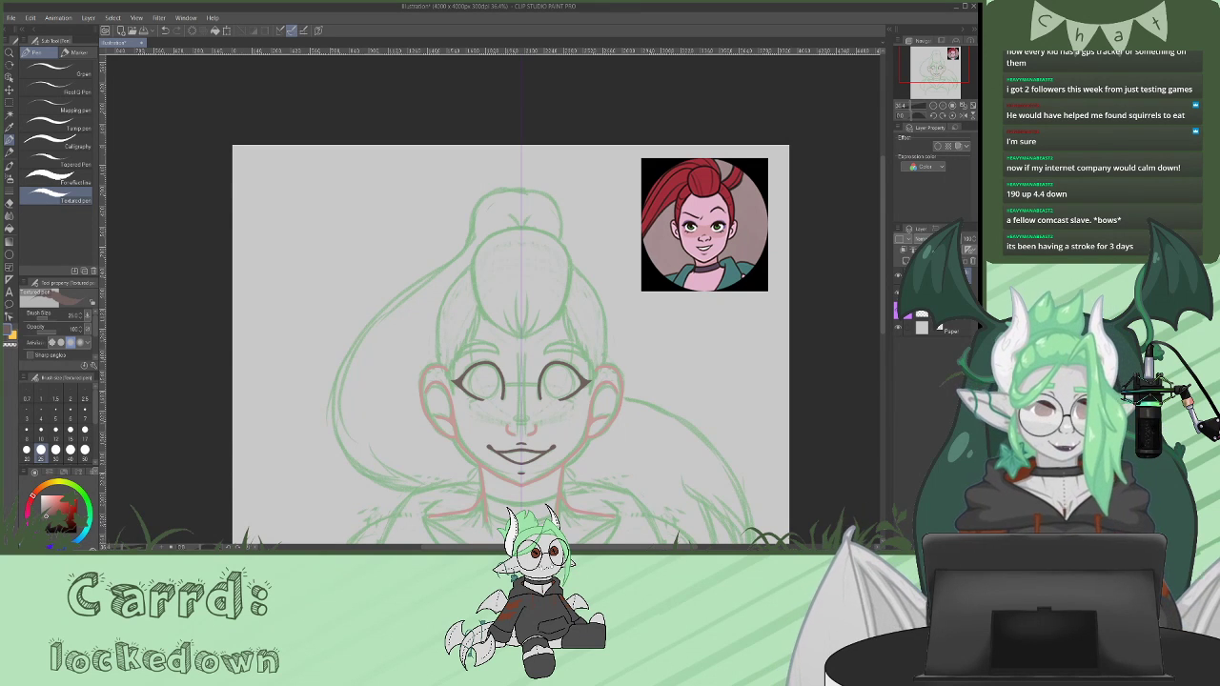
- Add a new layer, reorder it in the stack, and line both round irises on it in green
click(906, 261)
drag(938, 292, 939, 277)
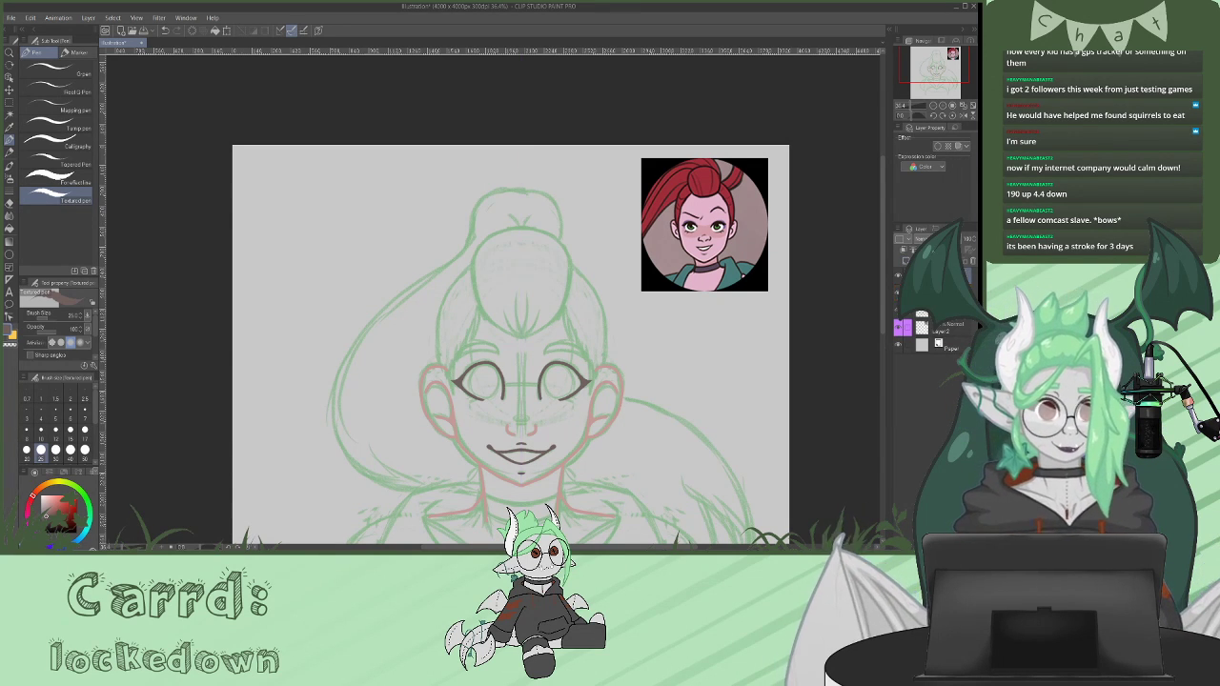
click(944, 277)
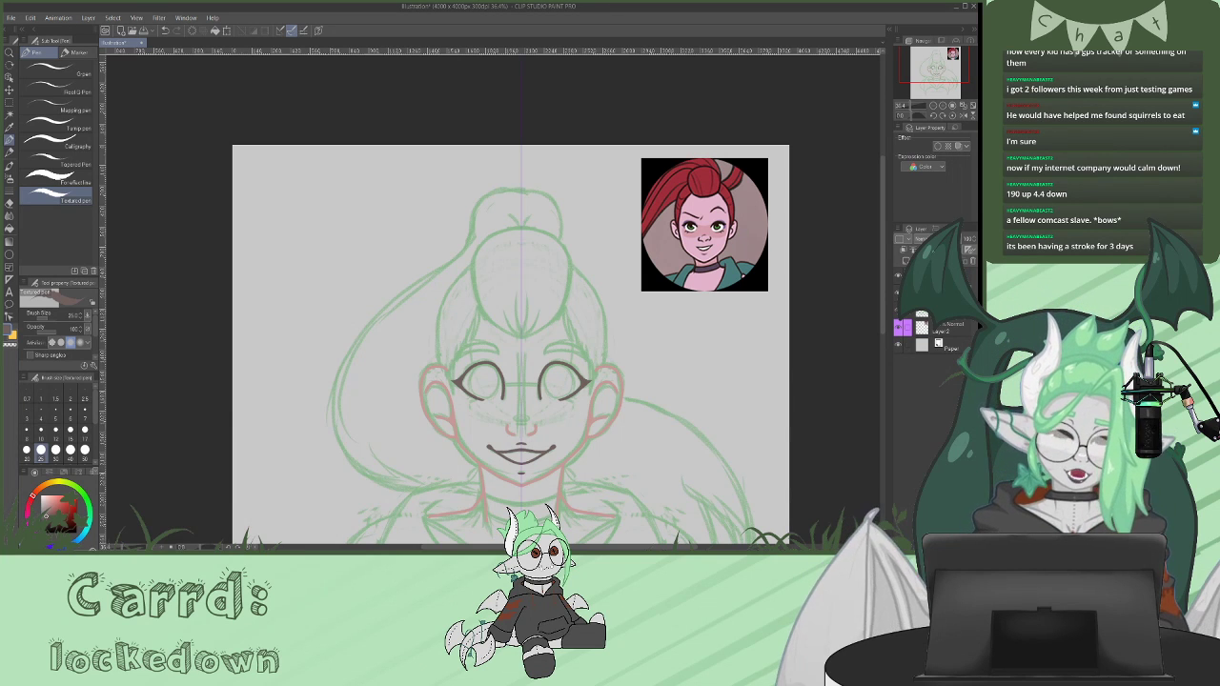
drag(86, 502, 80, 491)
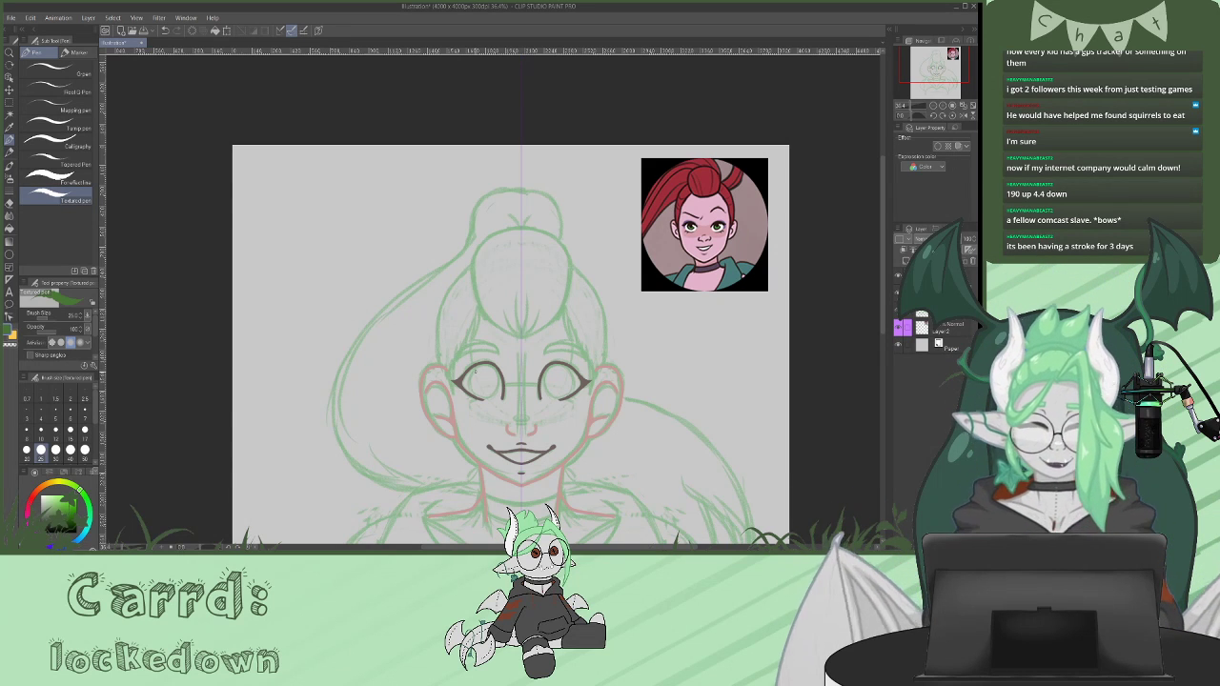
mouse_move(474, 369)
mouse_down()
mouse_move(473, 393)
mouse_move(501, 384)
mouse_move(469, 382)
mouse_move(478, 396)
mouse_move(499, 386)
mouse_move(493, 369)
mouse_move(471, 372)
mouse_up()
key(ctrl+z)
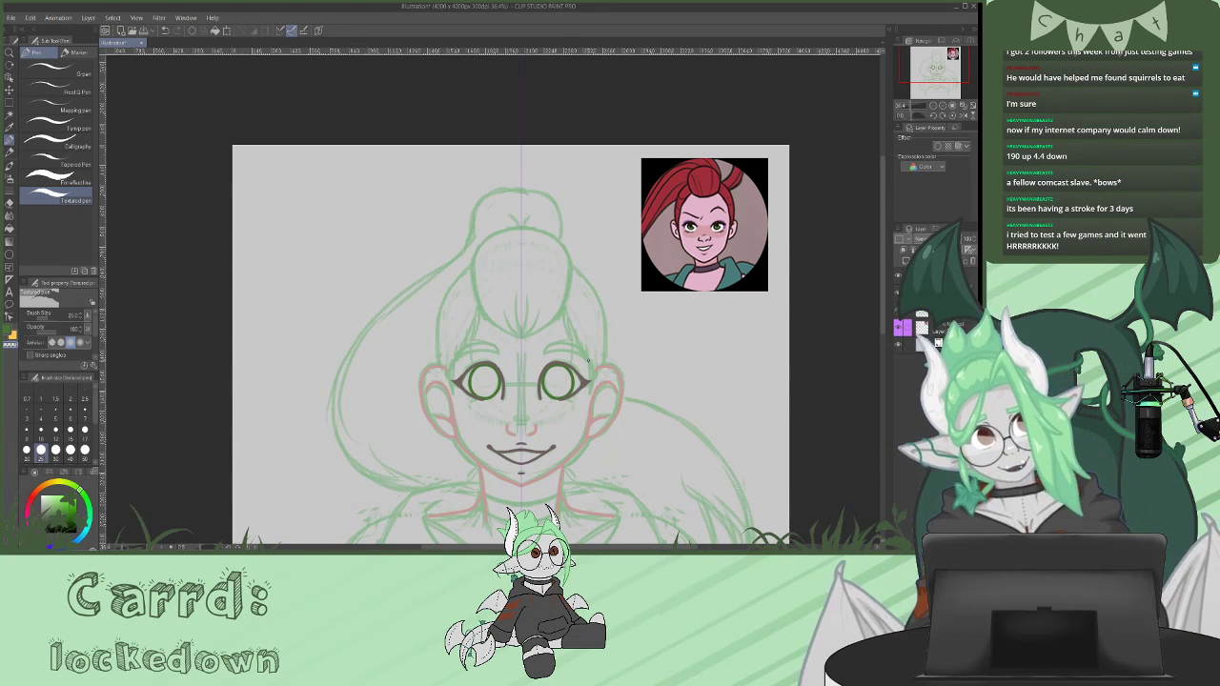
- Sample dark red from the reference hair and line the eyebrows and teardrop-shaped front hair section on a new layer
drag(883, 268, 883, 274)
alt+click(706, 164)
click(68, 518)
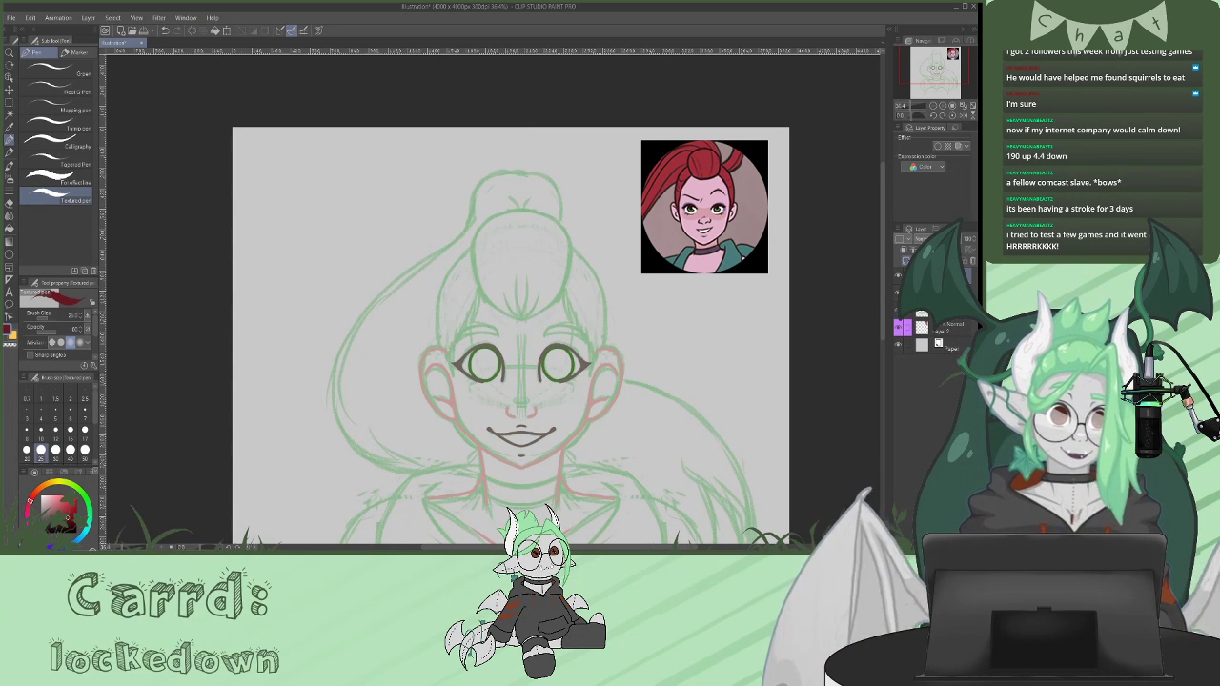
click(906, 261)
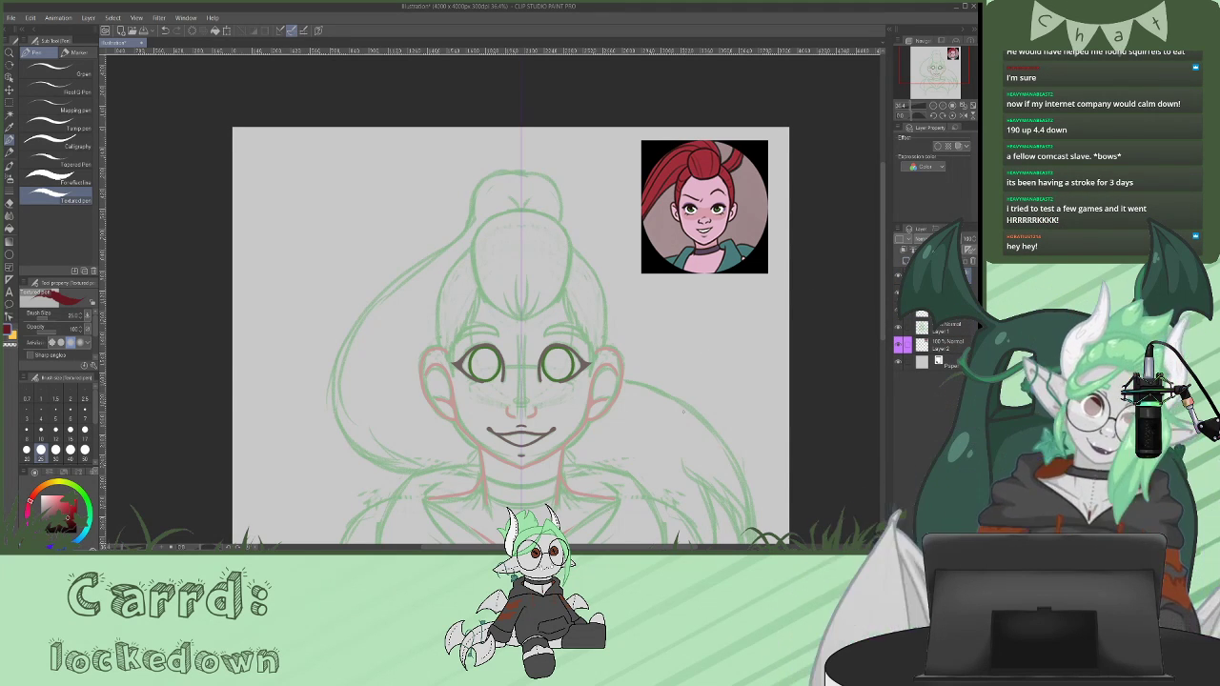
mouse_move(544, 333)
mouse_down()
mouse_move(579, 336)
mouse_move(561, 286)
mouse_move(562, 221)
mouse_move(522, 209)
mouse_up()
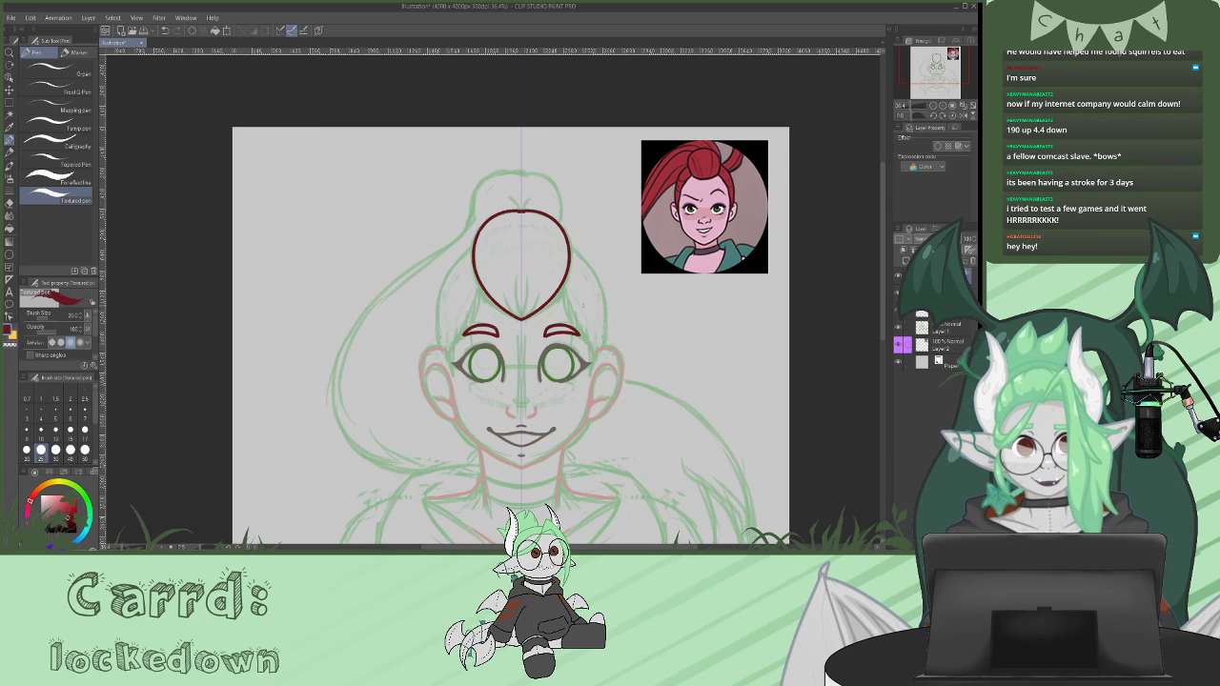
- Line the strands at the front section's tip, the side hair with its hairline, and the small V above the front section
drag(511, 293, 520, 316)
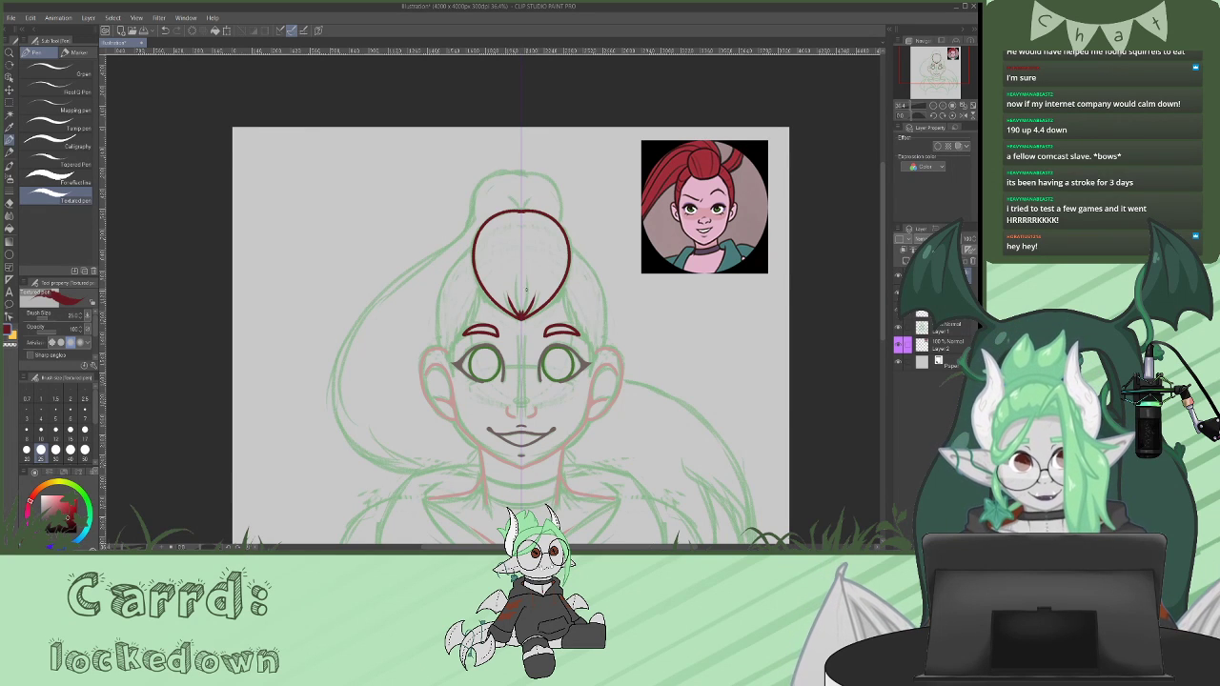
mouse_move(570, 246)
mouse_down()
mouse_move(598, 281)
mouse_move(608, 349)
mouse_up()
drag(486, 290, 454, 361)
key(ctrl+z)
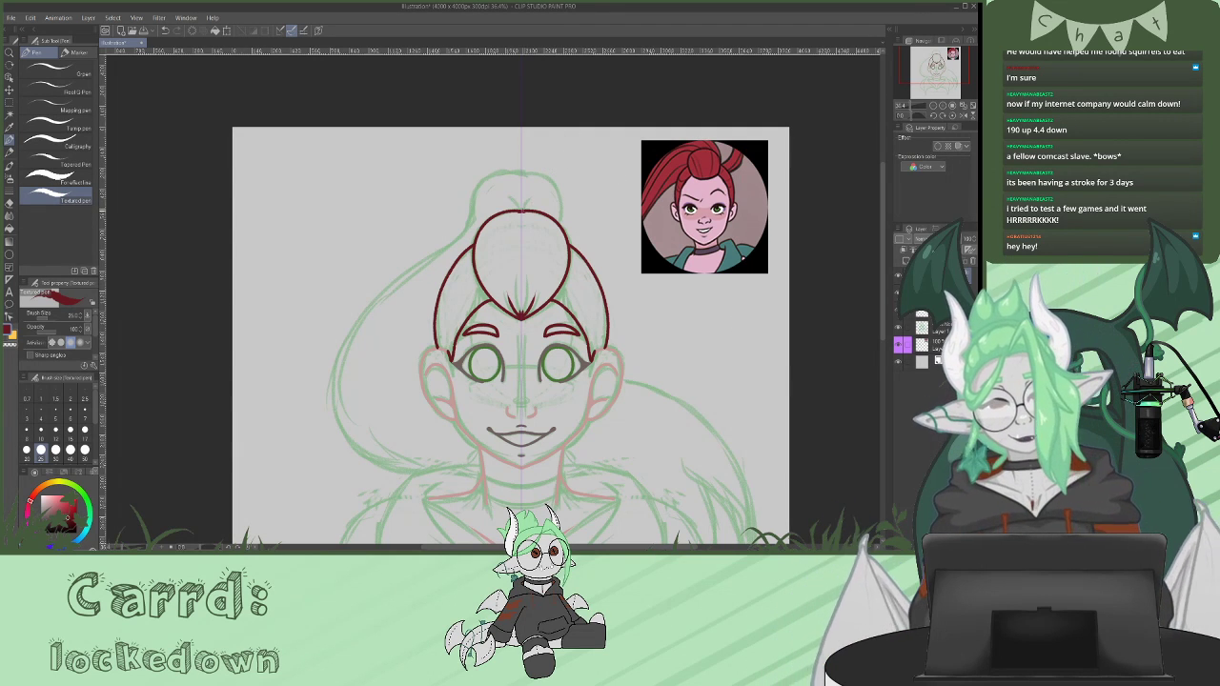
drag(514, 201, 521, 209)
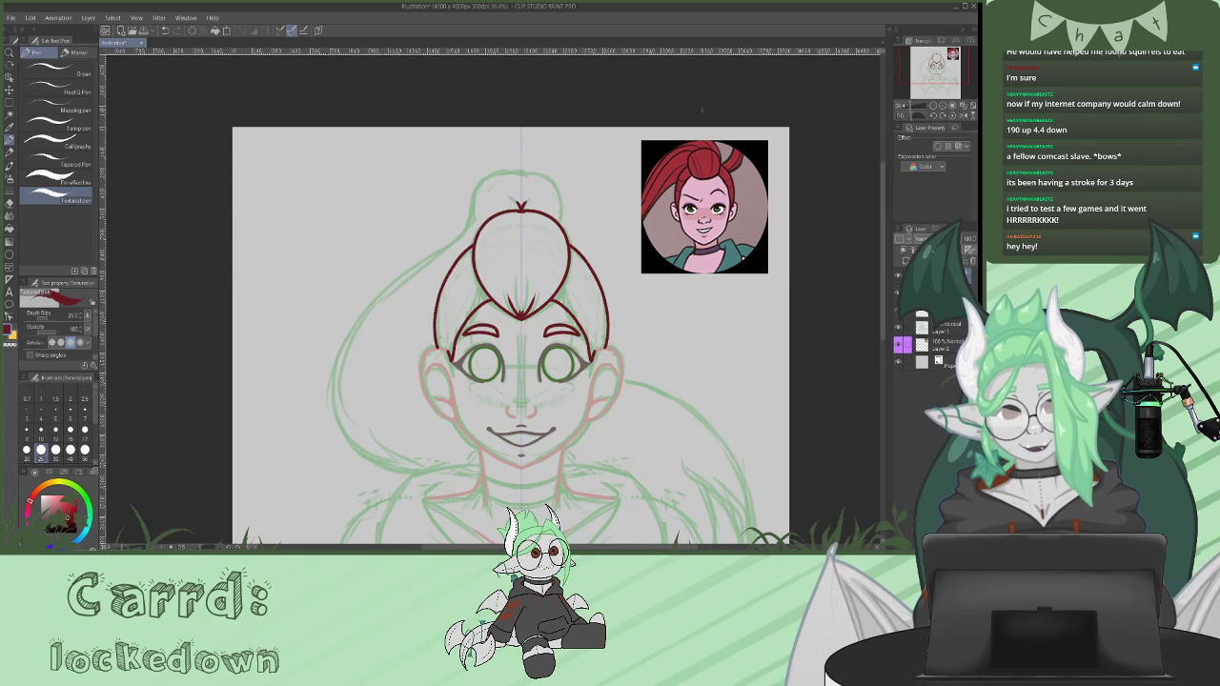
- Choose a dark teal and line the jacket's V-shaped neckline from the curled collar ends to the centre of the chest
mouse_move(883, 209)
mouse_down()
mouse_move(883, 248)
mouse_move(883, 233)
mouse_up()
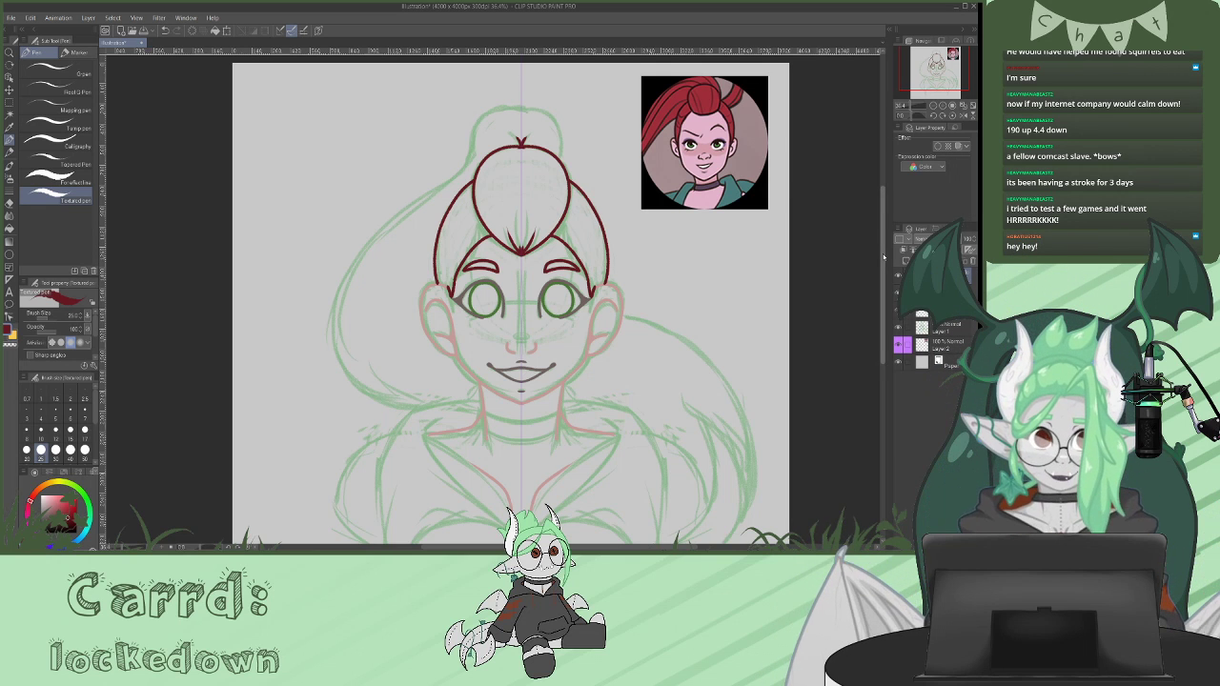
click(10, 345)
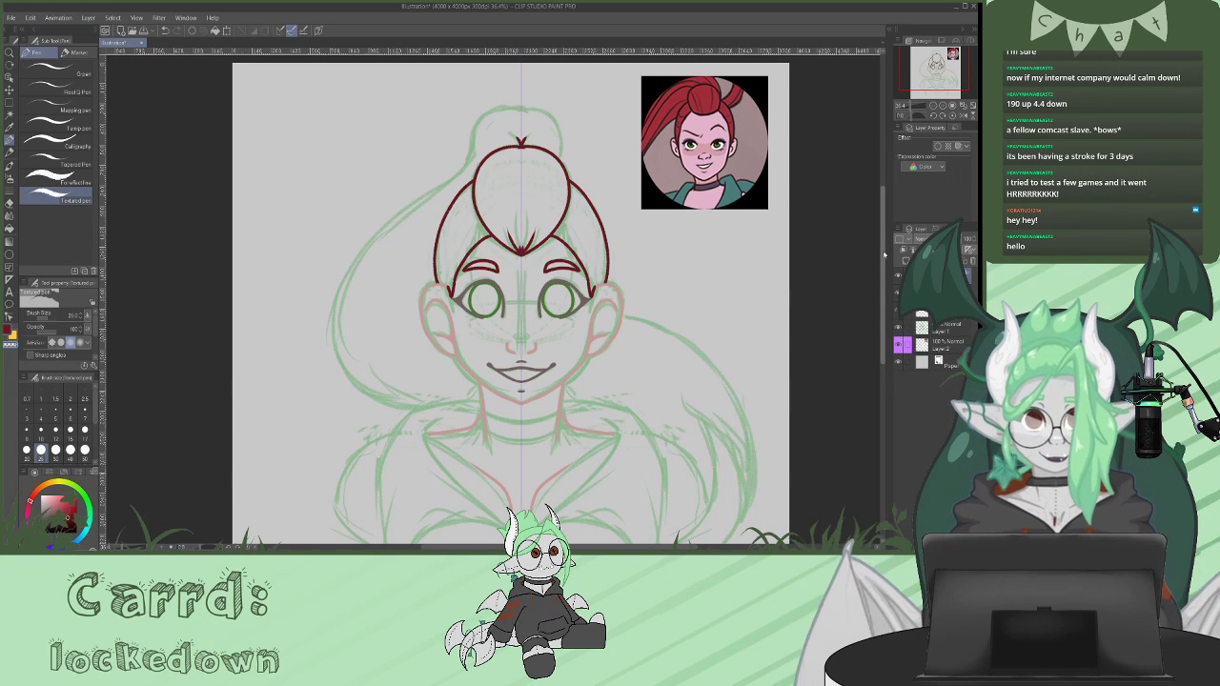
scroll(741, 160, down, 2)
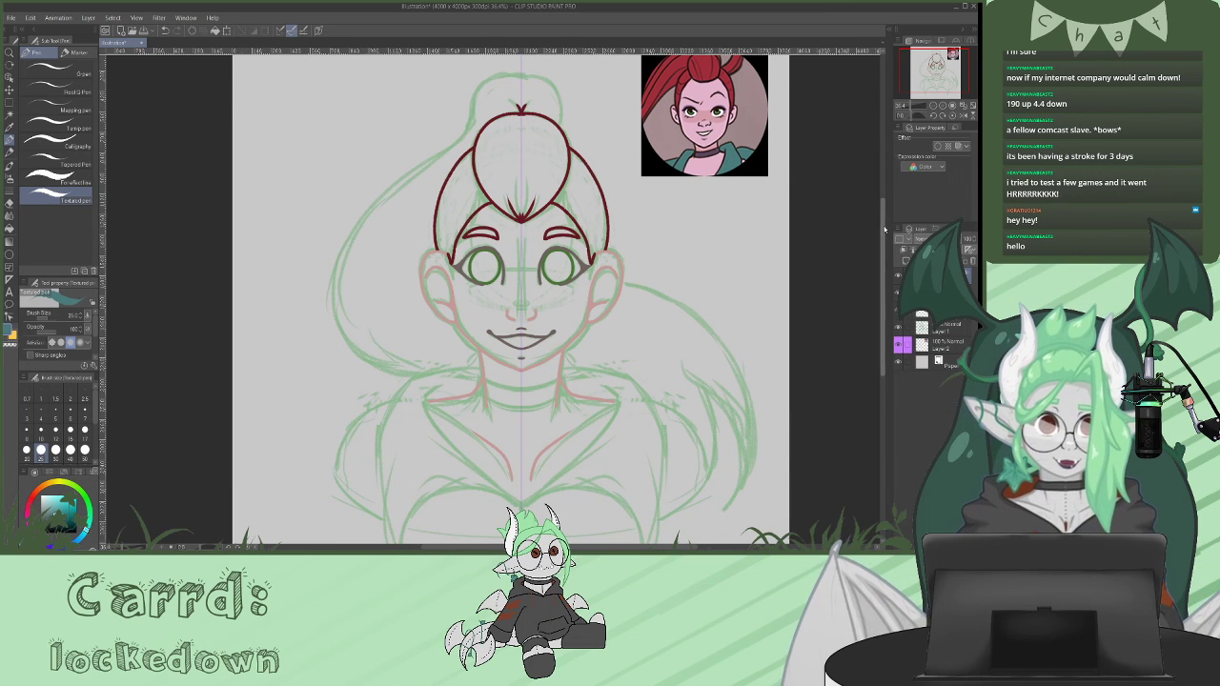
scroll(803, 189, down, 3)
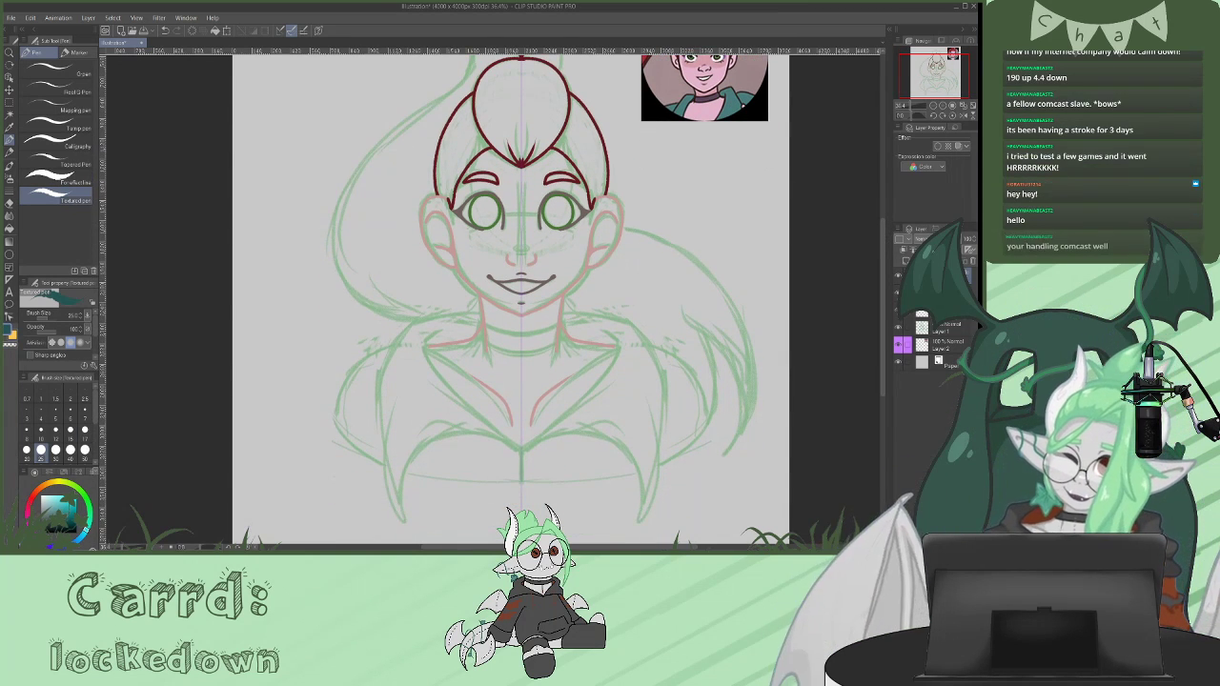
mouse_move(614, 331)
mouse_down()
mouse_move(614, 355)
mouse_move(521, 443)
mouse_up()
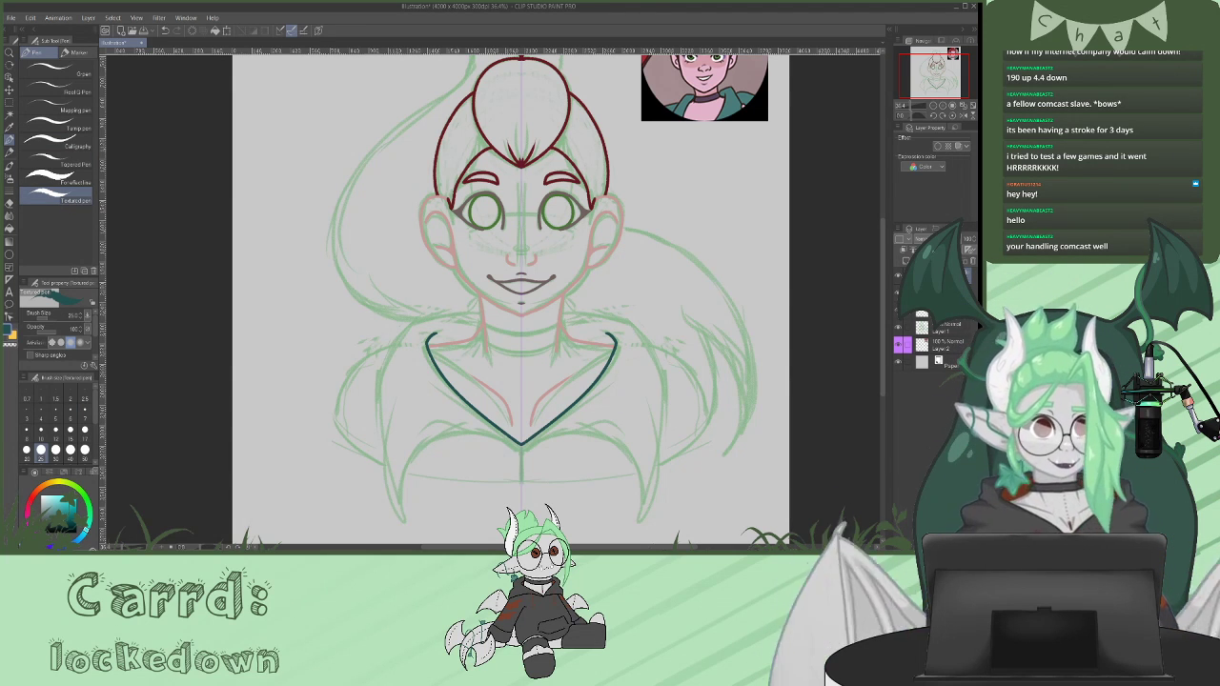
- Line the jacket's raised collar, its pointed outer flaps and both short sleeves symmetrically in dark teal
mouse_move(560, 313)
mouse_down()
mouse_move(622, 322)
mouse_move(663, 381)
mouse_move(638, 524)
mouse_move(614, 451)
mouse_up()
drag(425, 451, 520, 443)
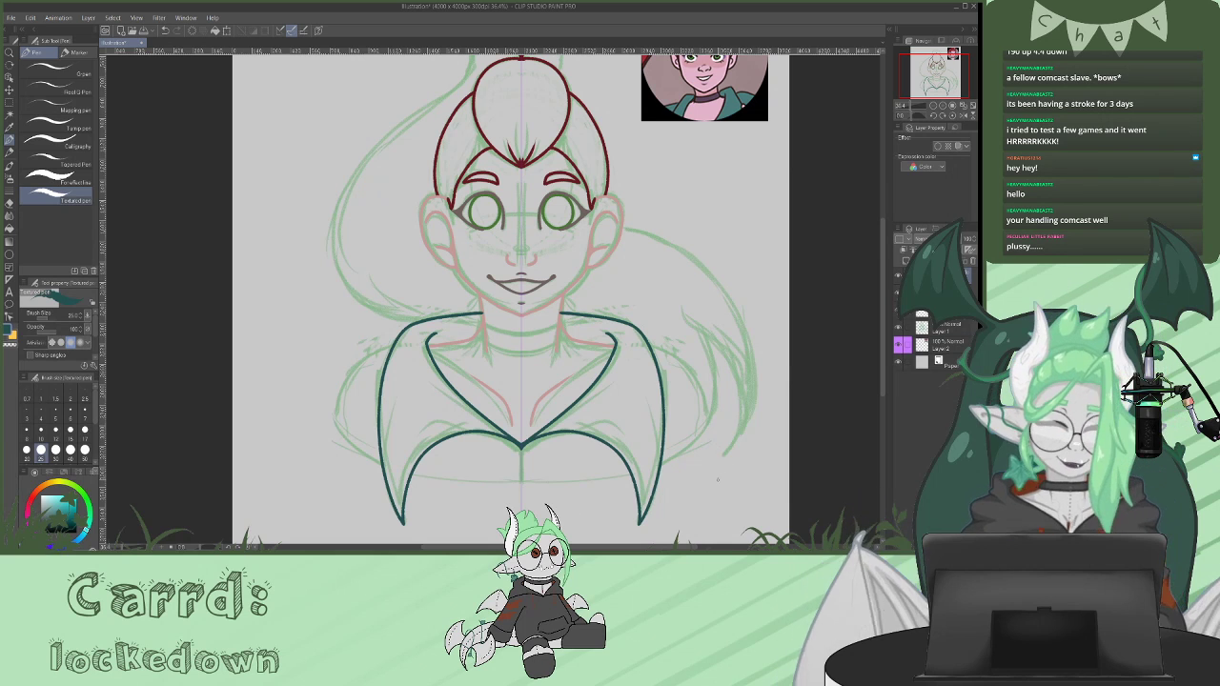
mouse_move(393, 347)
mouse_down()
mouse_move(346, 382)
mouse_move(334, 417)
mouse_move(378, 459)
mouse_up()
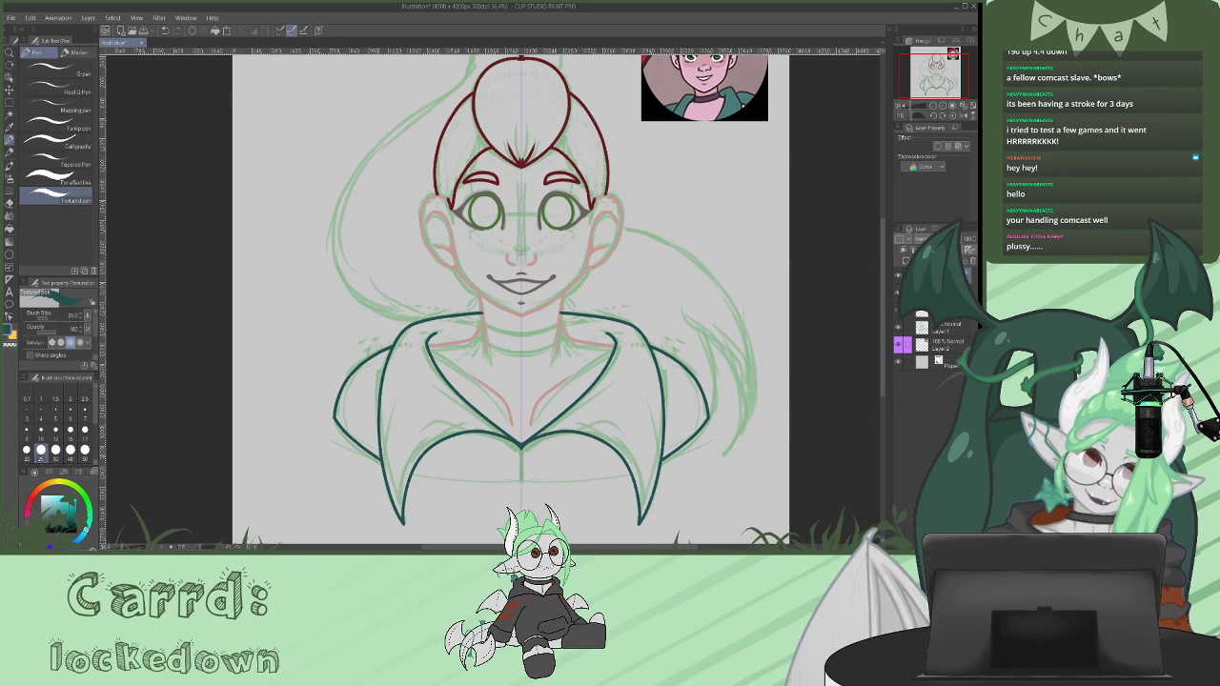
- Line the curved hem under the chest and the short vertical centre seam in dark teal
drag(413, 474, 521, 477)
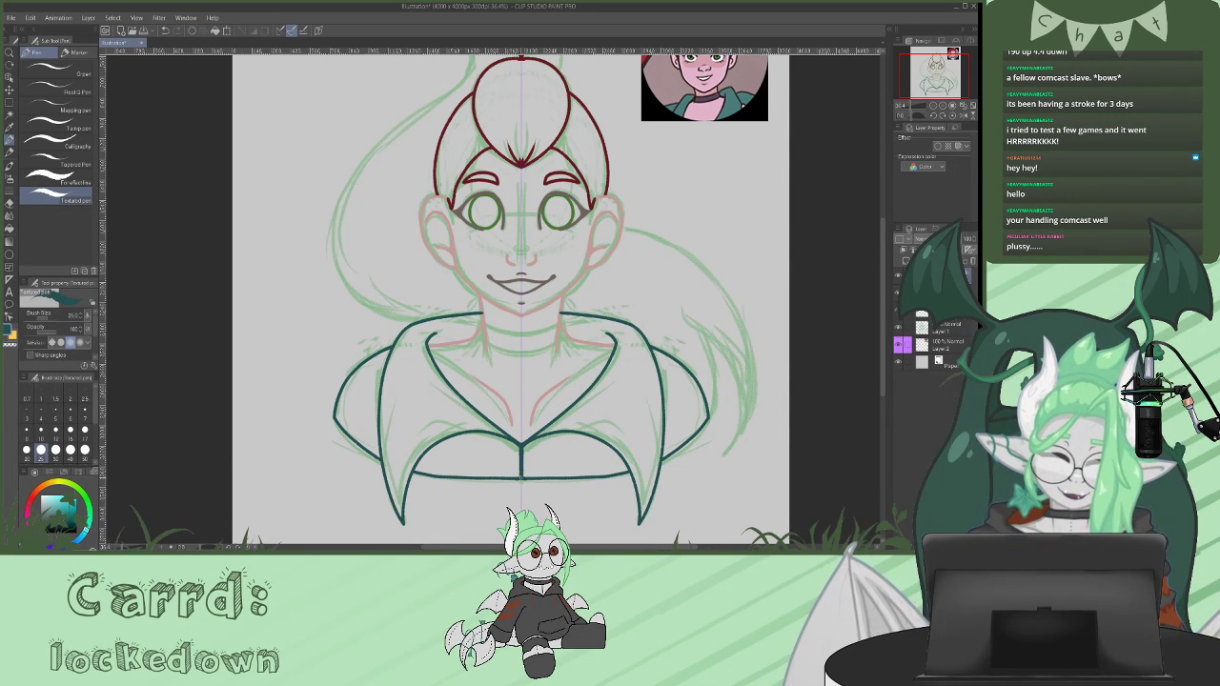
key(ctrl+z)
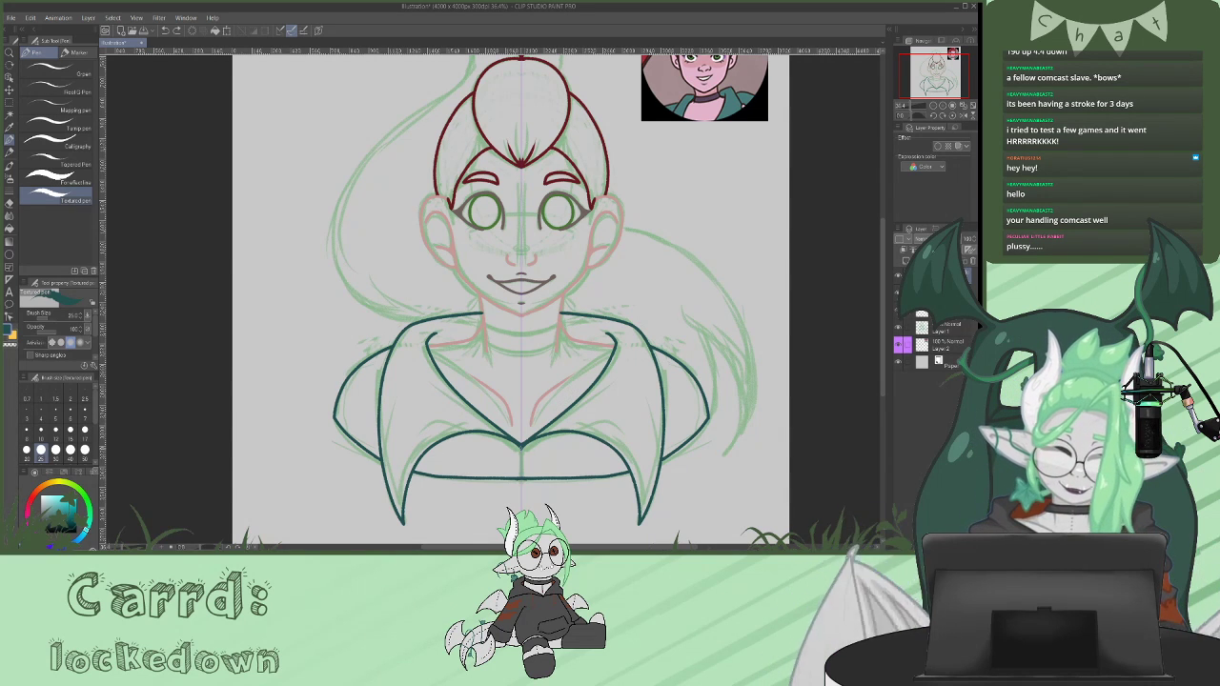
drag(521, 448, 522, 476)
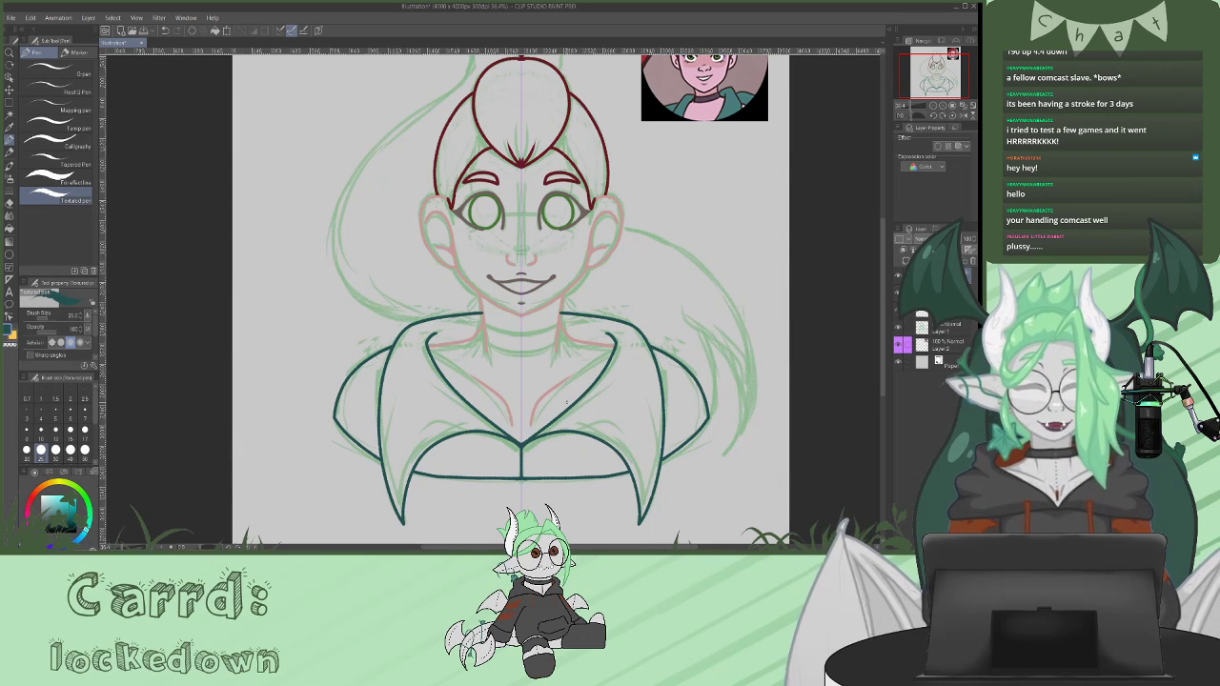
- Switch the drawing colour to black and outline the choker band around the neck
drag(51, 525, 41, 533)
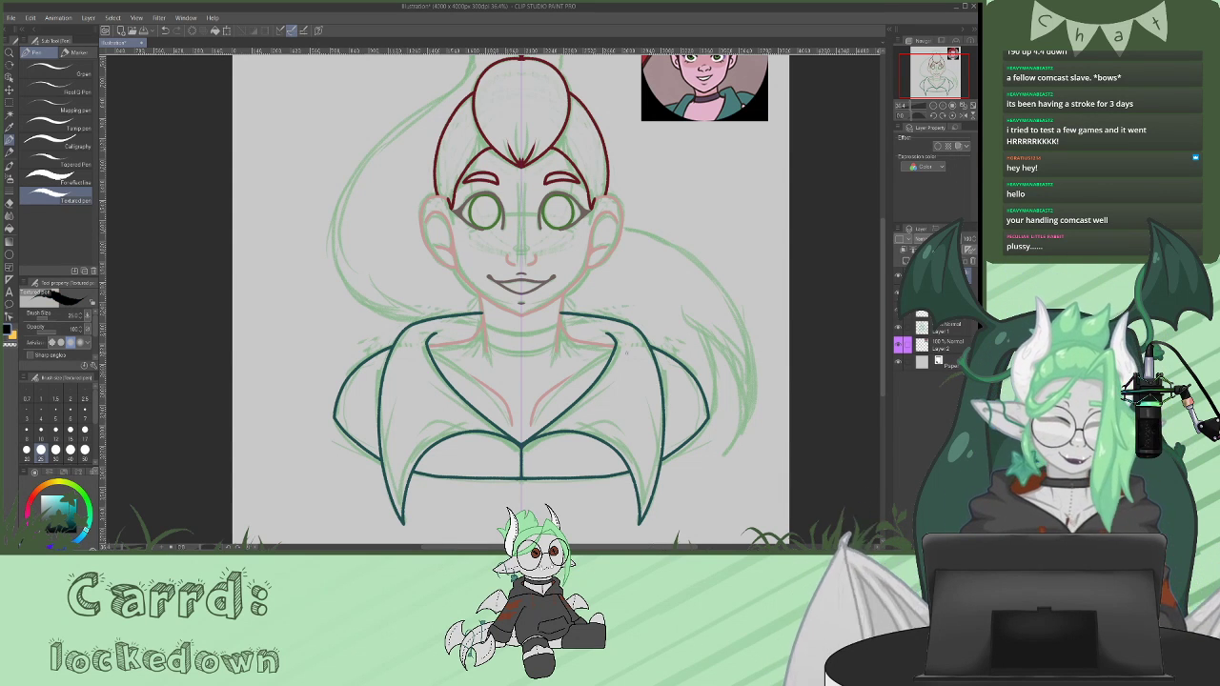
drag(482, 312, 478, 328)
drag(561, 313, 563, 325)
mouse_move(480, 314)
mouse_down()
mouse_move(521, 325)
mouse_move(499, 337)
mouse_move(522, 339)
mouse_up()
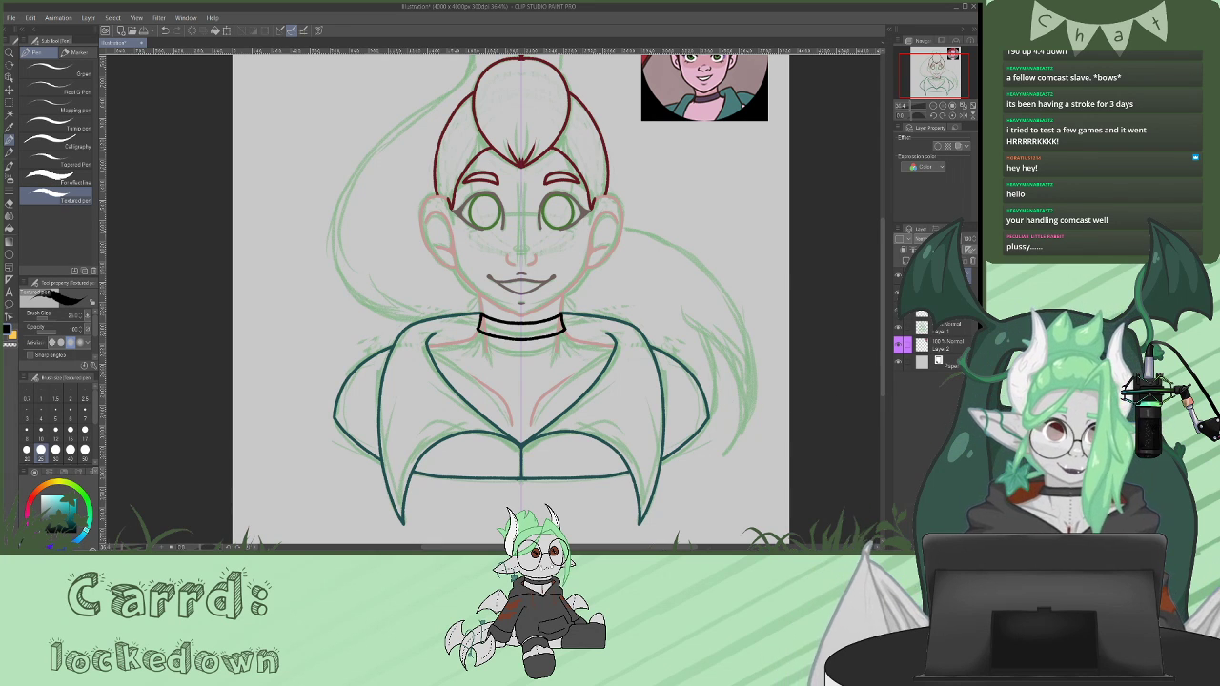
- Identify the face and skin line layer by toggling its visibility, and switch to the Hard eraser
click(953, 293)
click(898, 292)
click(898, 292)
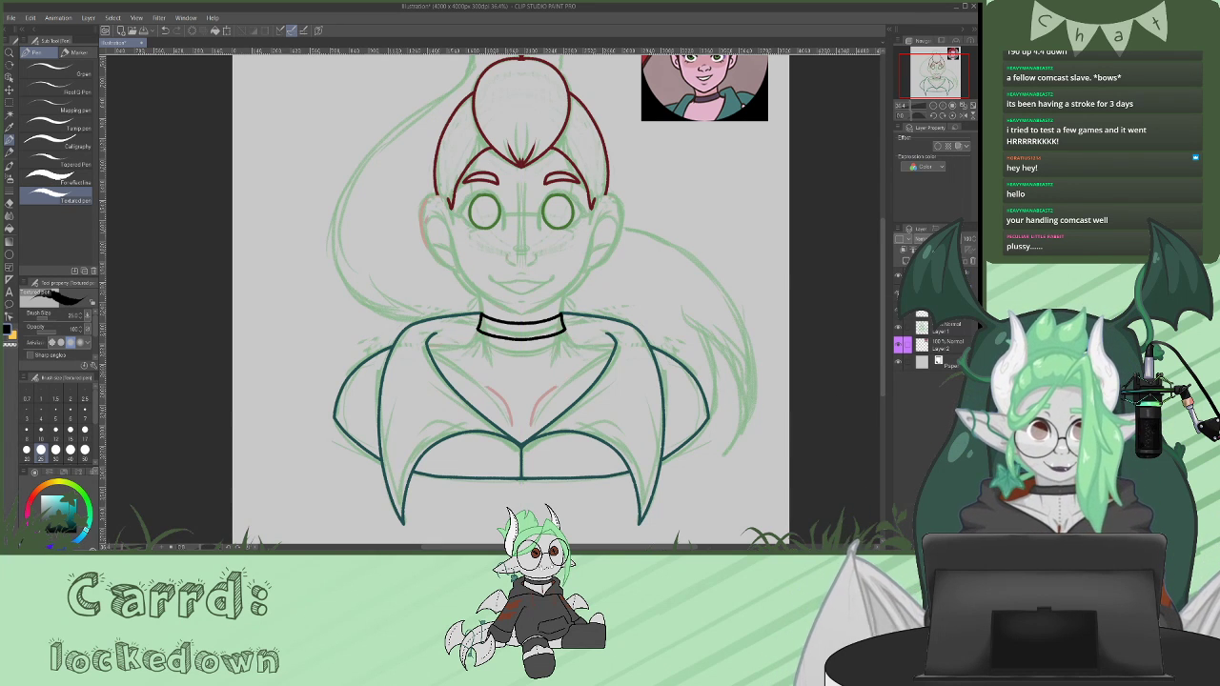
key(e)
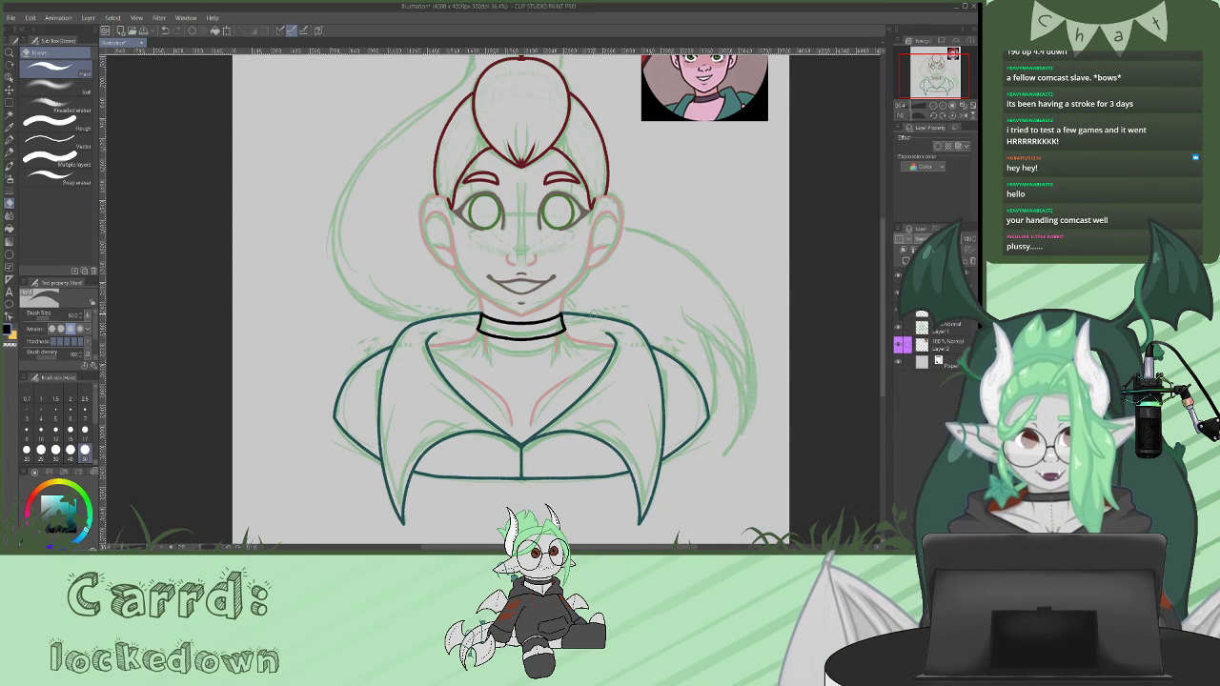
- Preview the coloured line art without the green sketch and show the sketch again
drag(883, 289, 882, 257)
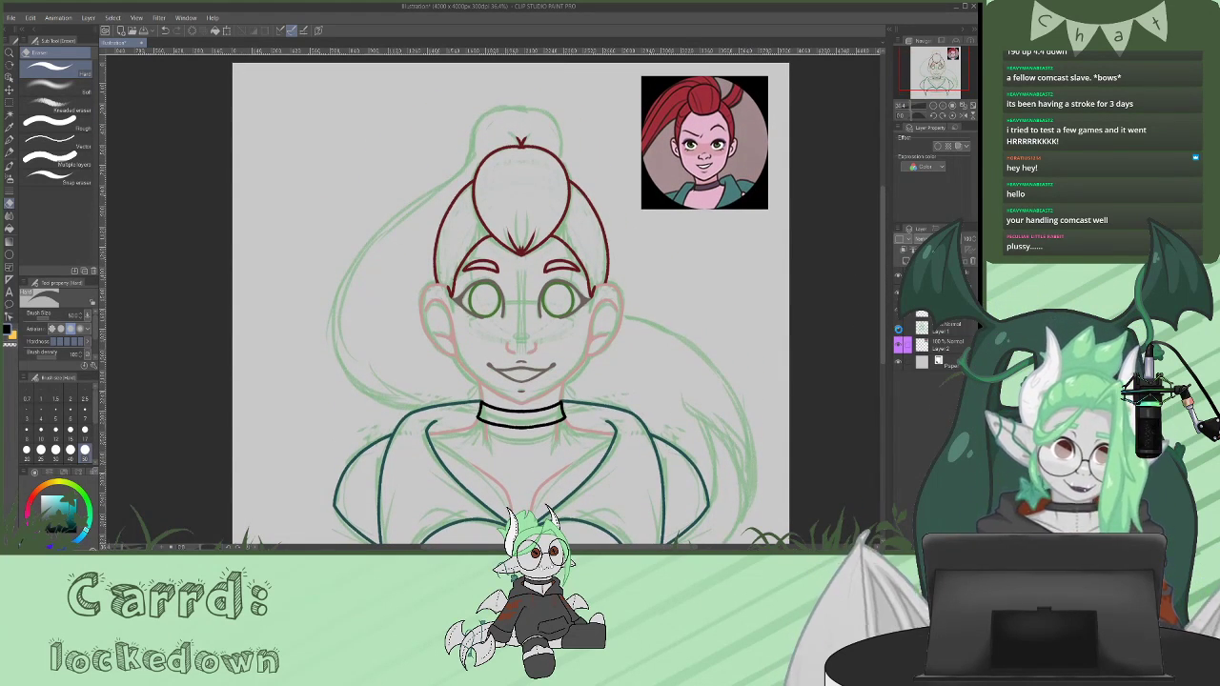
click(899, 329)
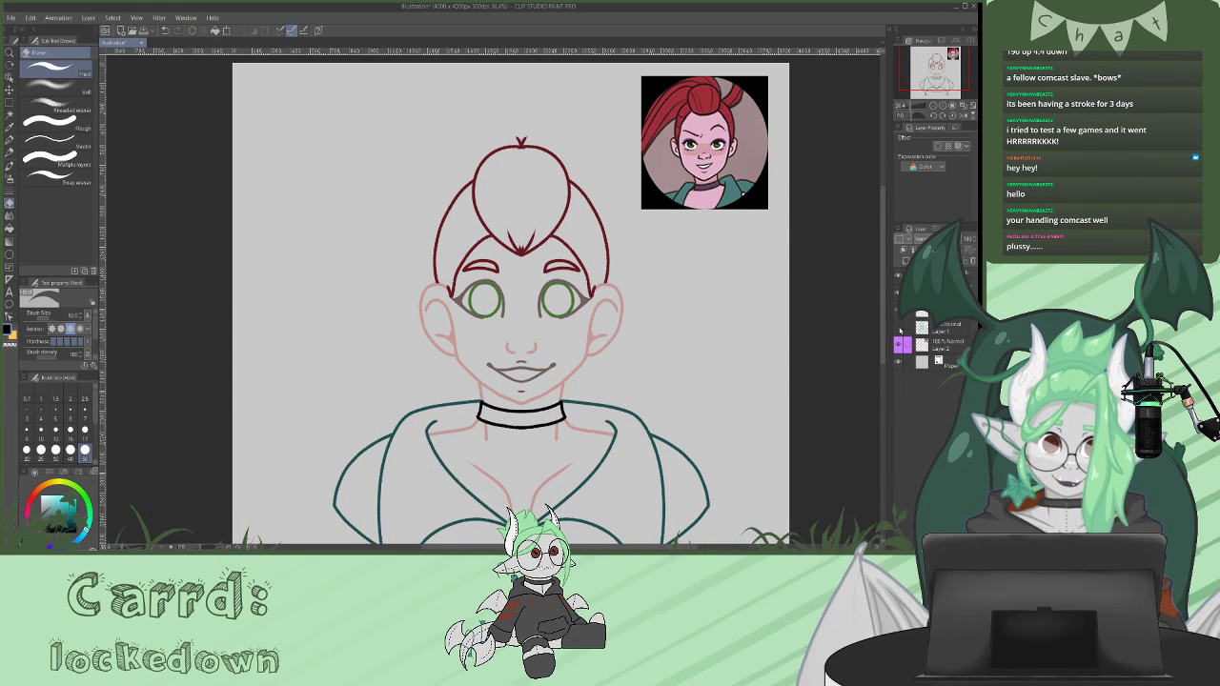
click(899, 329)
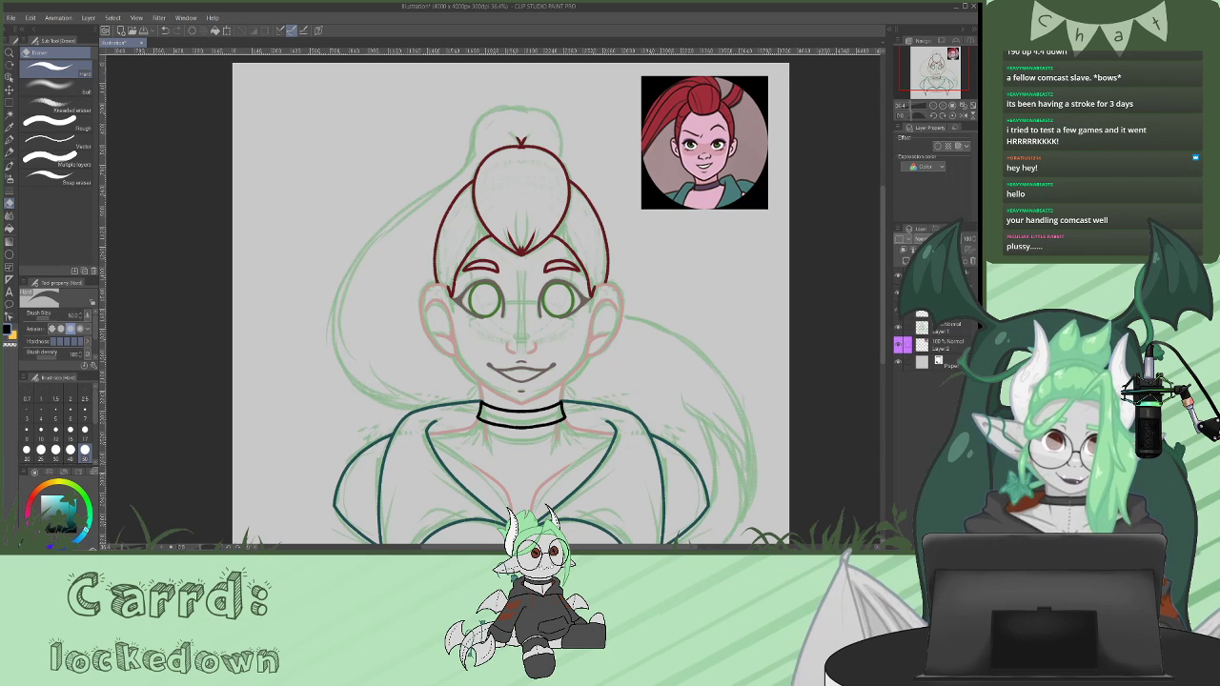
- Select the upper line-art layer and merge it with the layer below
click(953, 276)
key(ctrl+e)
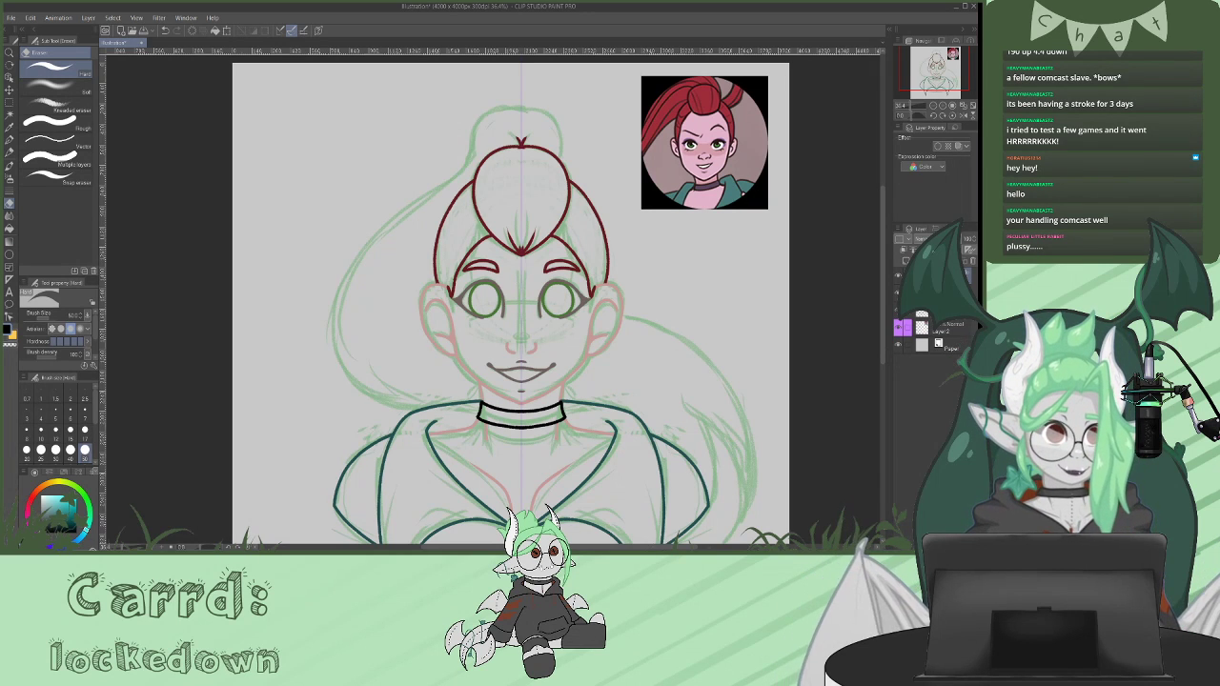
click(909, 317)
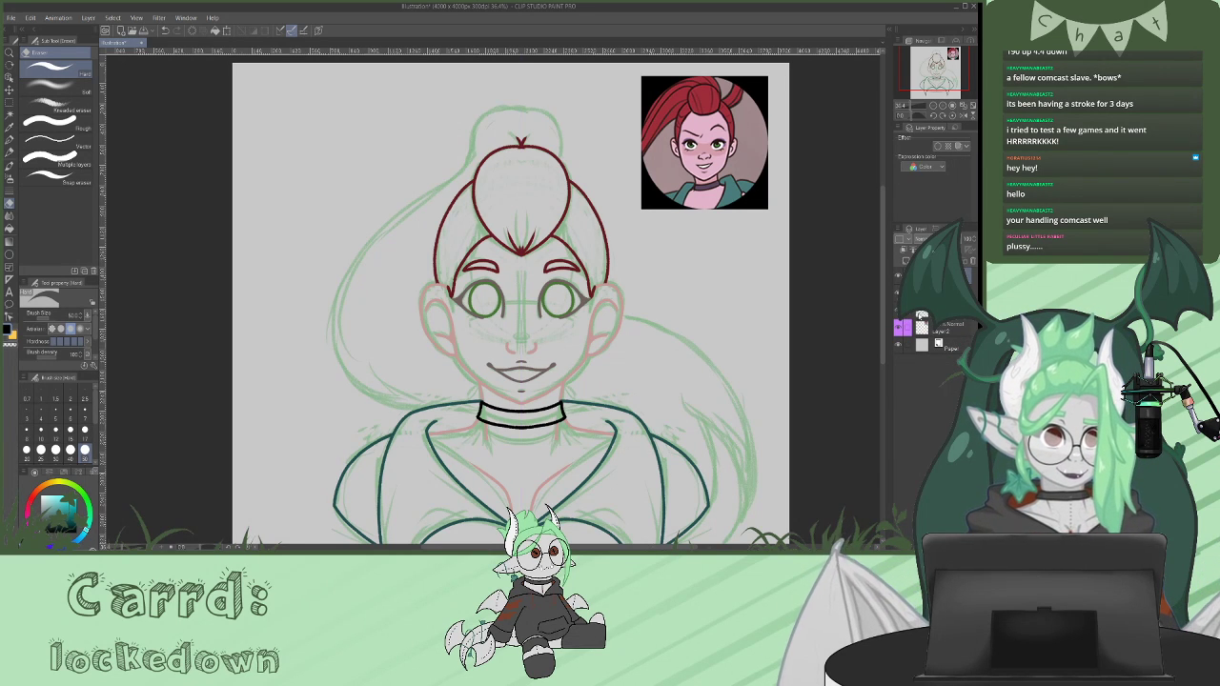
- Check the finished line art layers by toggling visibility, merge them into one layer, and add a new layer for the ponytail
click(899, 277)
click(898, 278)
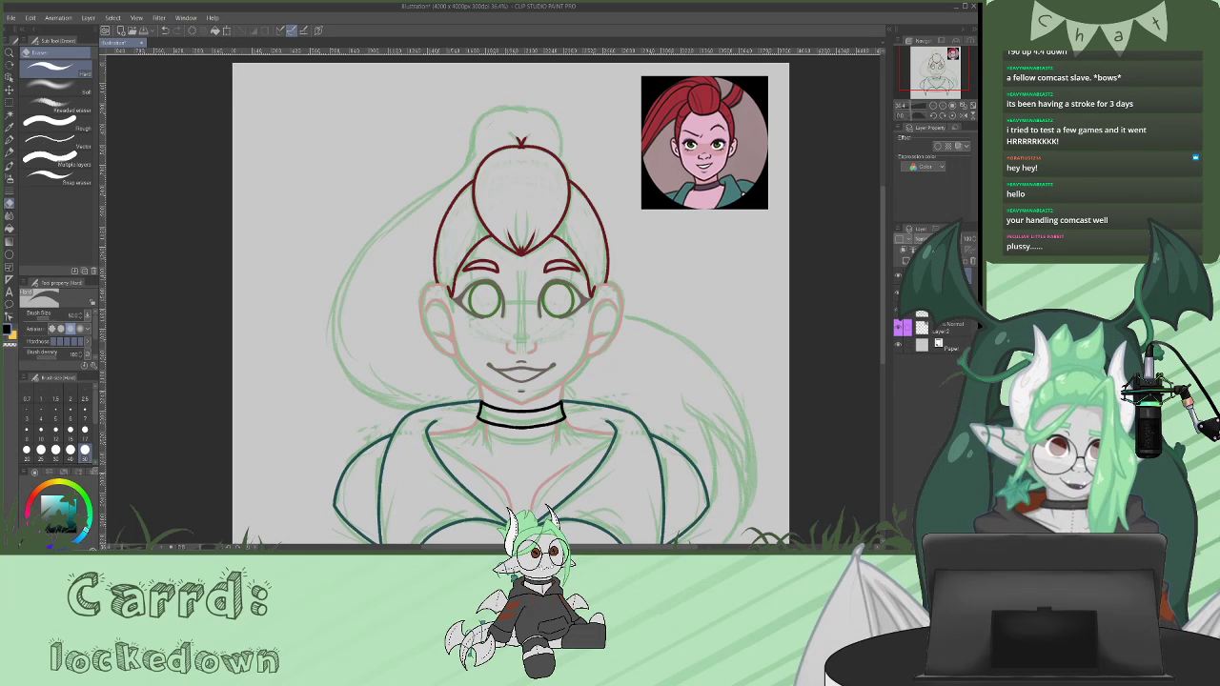
key(ctrl+e)
click(899, 276)
click(898, 276)
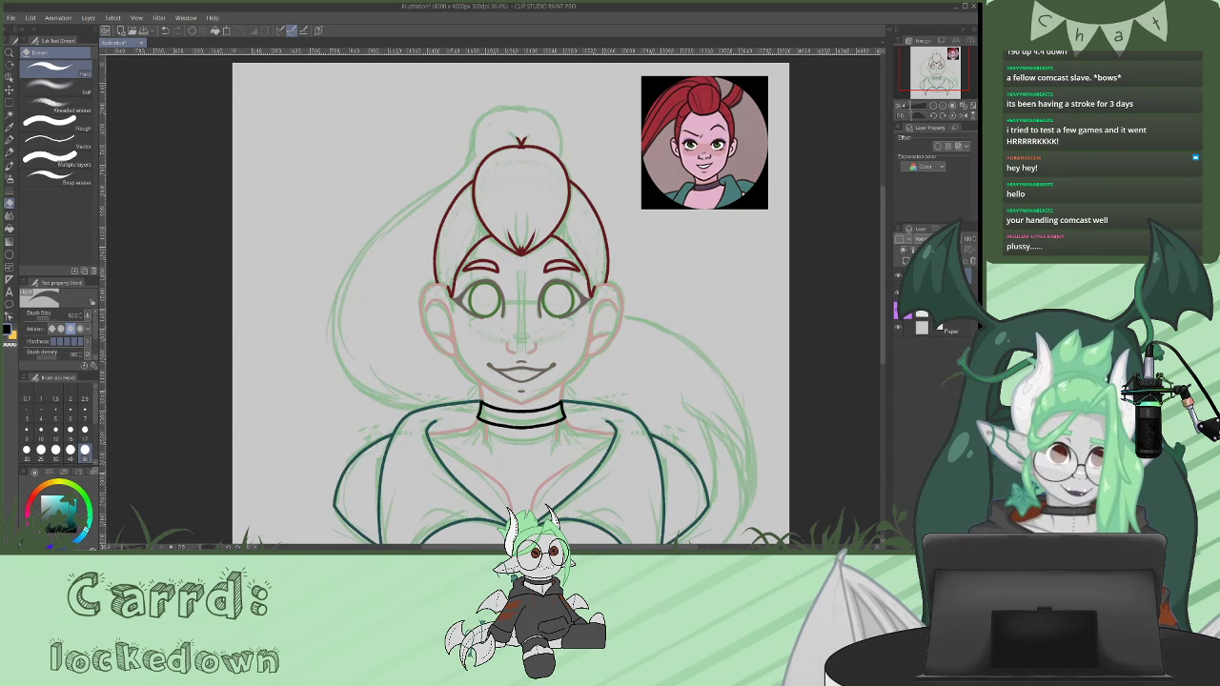
click(906, 261)
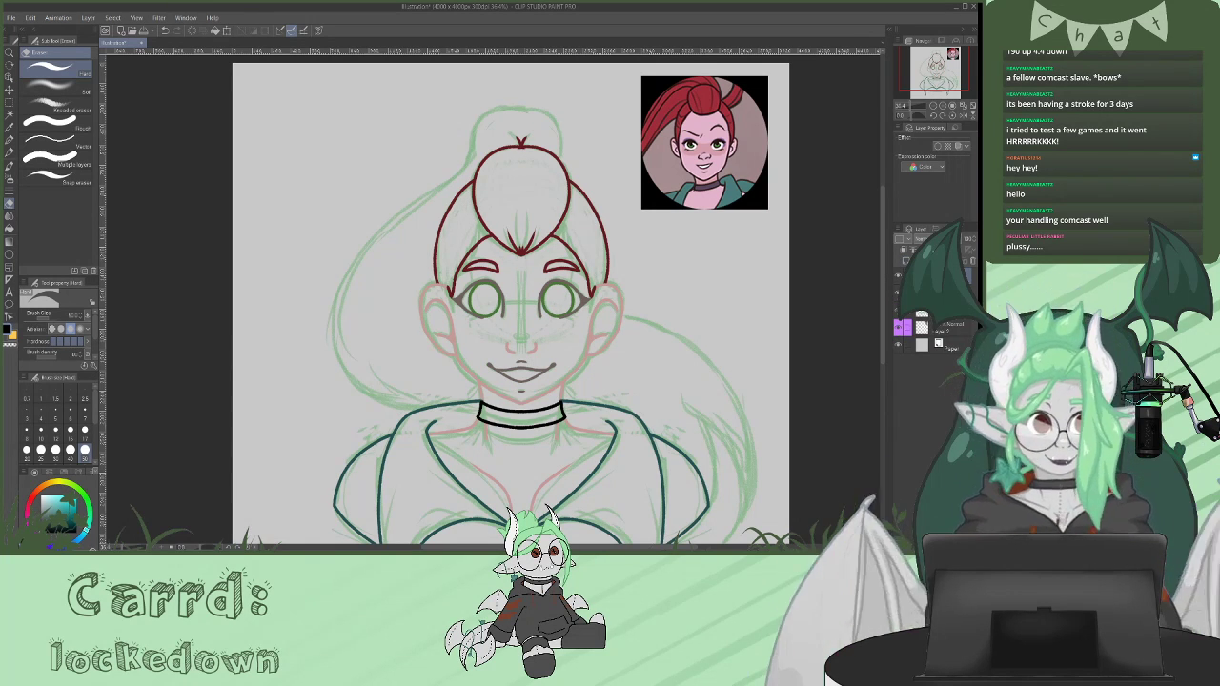
- Trace the top and left side of the ponytail down to the shoulder in the hair outline's dark red with the textured pen
alt+click(522, 144)
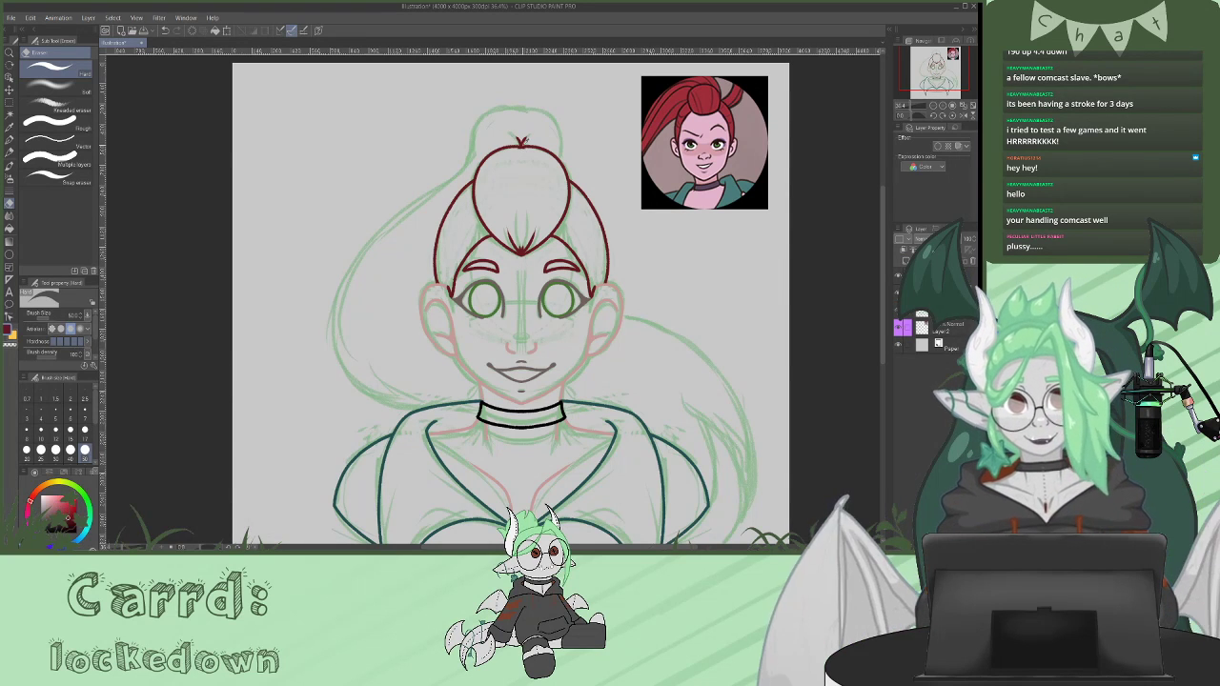
key(p)
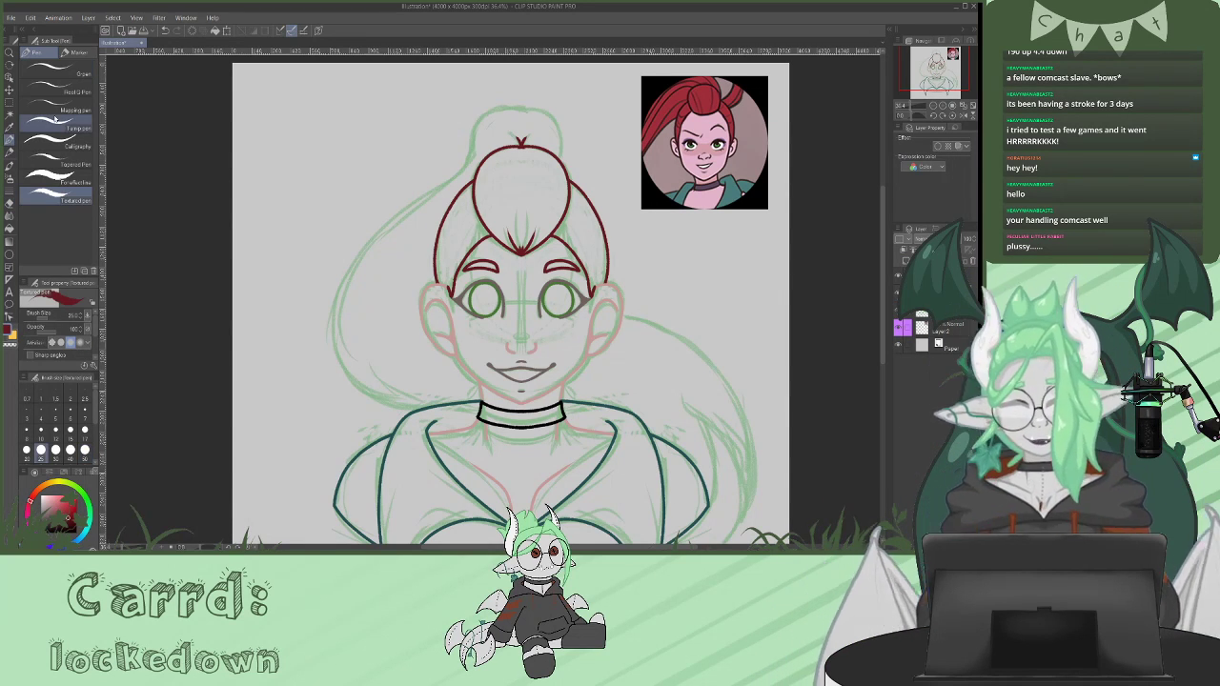
mouse_move(563, 158)
mouse_down()
mouse_move(557, 127)
mouse_move(535, 104)
mouse_move(476, 118)
mouse_move(453, 166)
mouse_move(328, 284)
mouse_move(335, 378)
mouse_move(429, 413)
mouse_up()
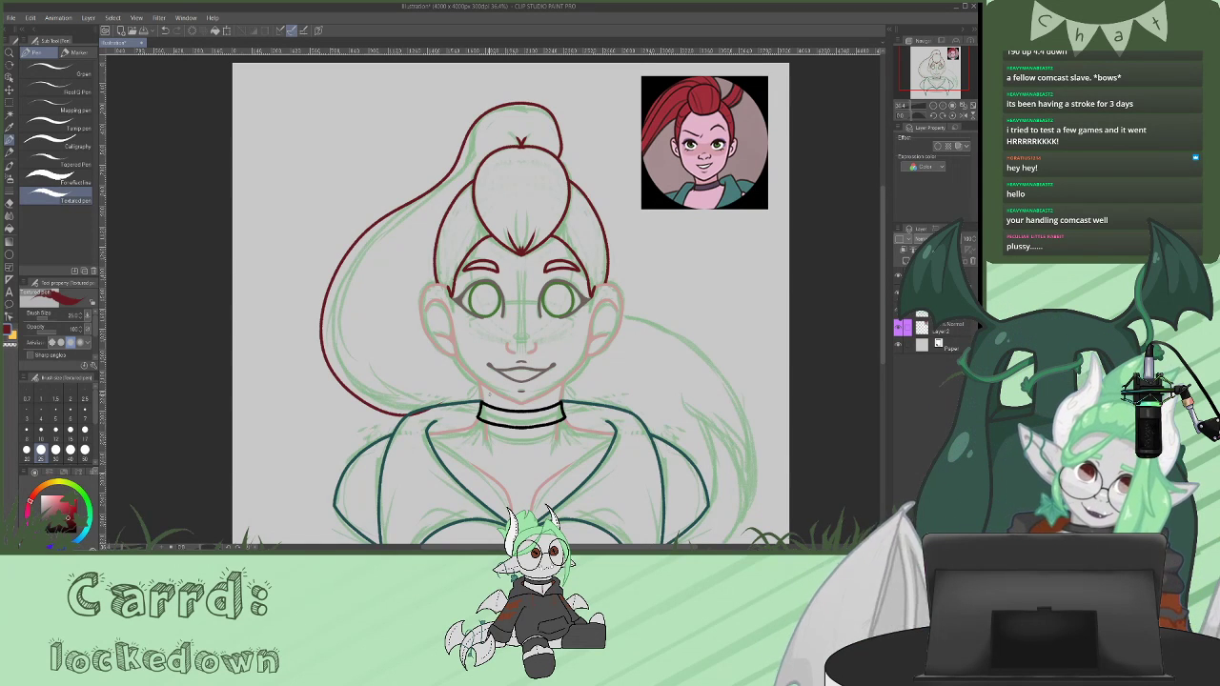
drag(883, 279, 883, 322)
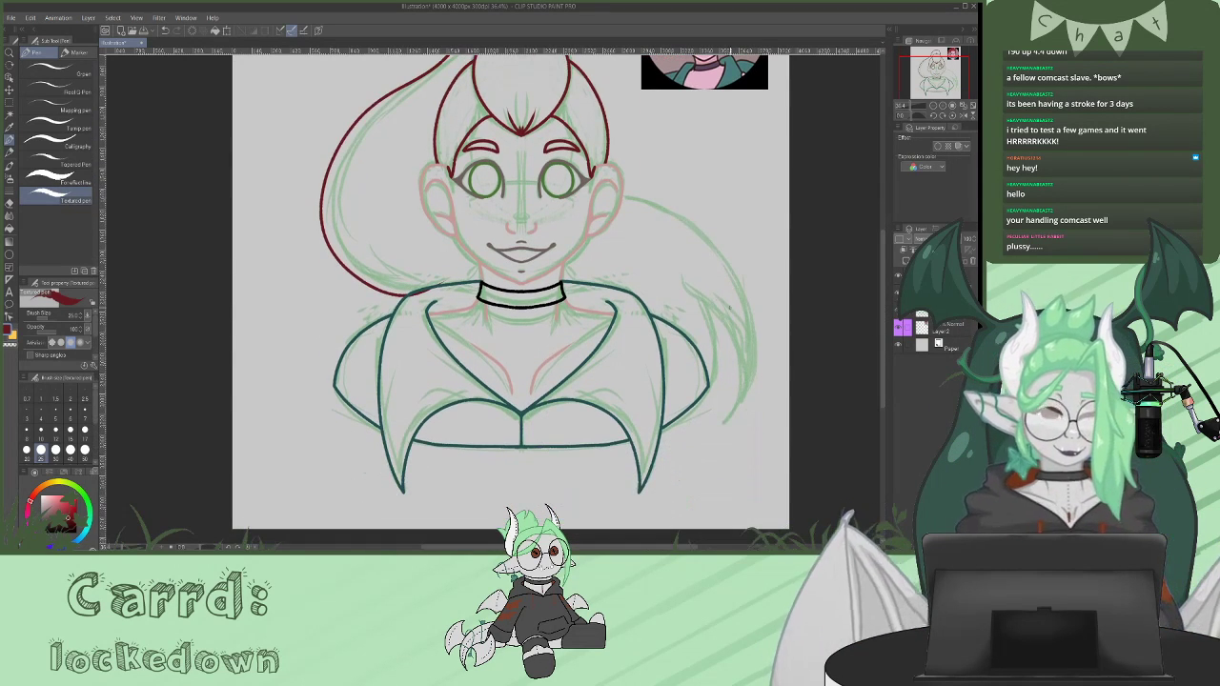
mouse_move(614, 191)
mouse_down()
mouse_move(711, 232)
mouse_move(763, 308)
mouse_move(749, 410)
mouse_up()
drag(755, 367, 694, 285)
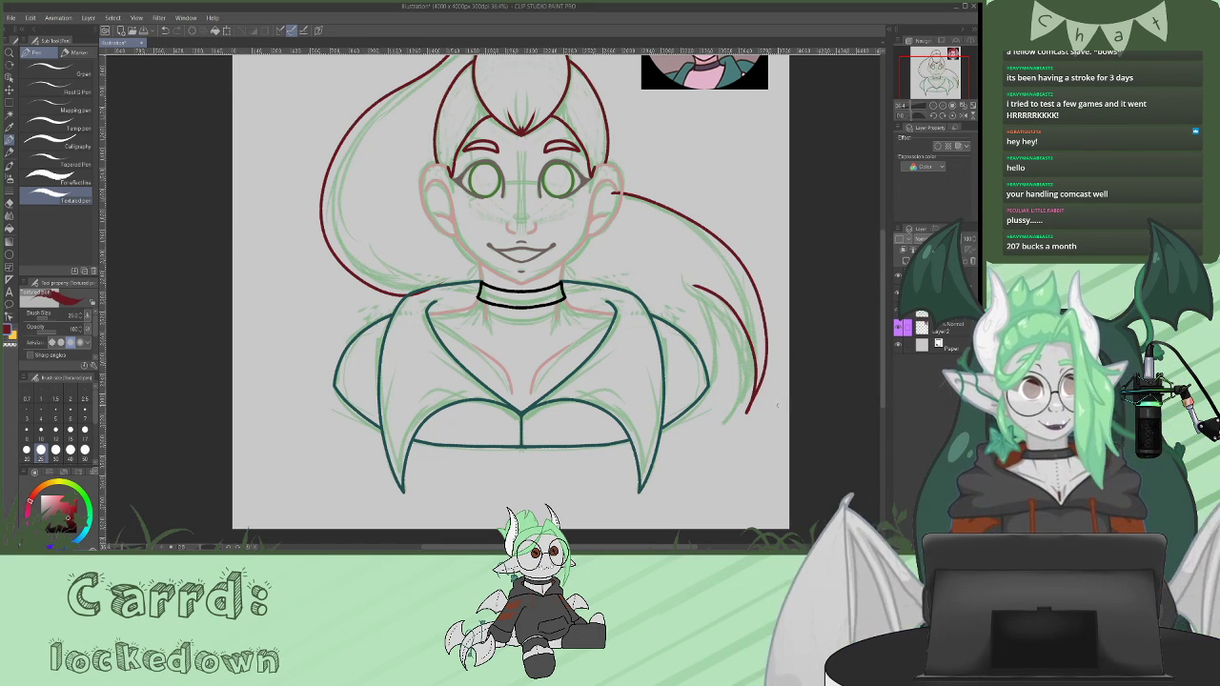
key(ctrl+z)
key(ctrl+z)
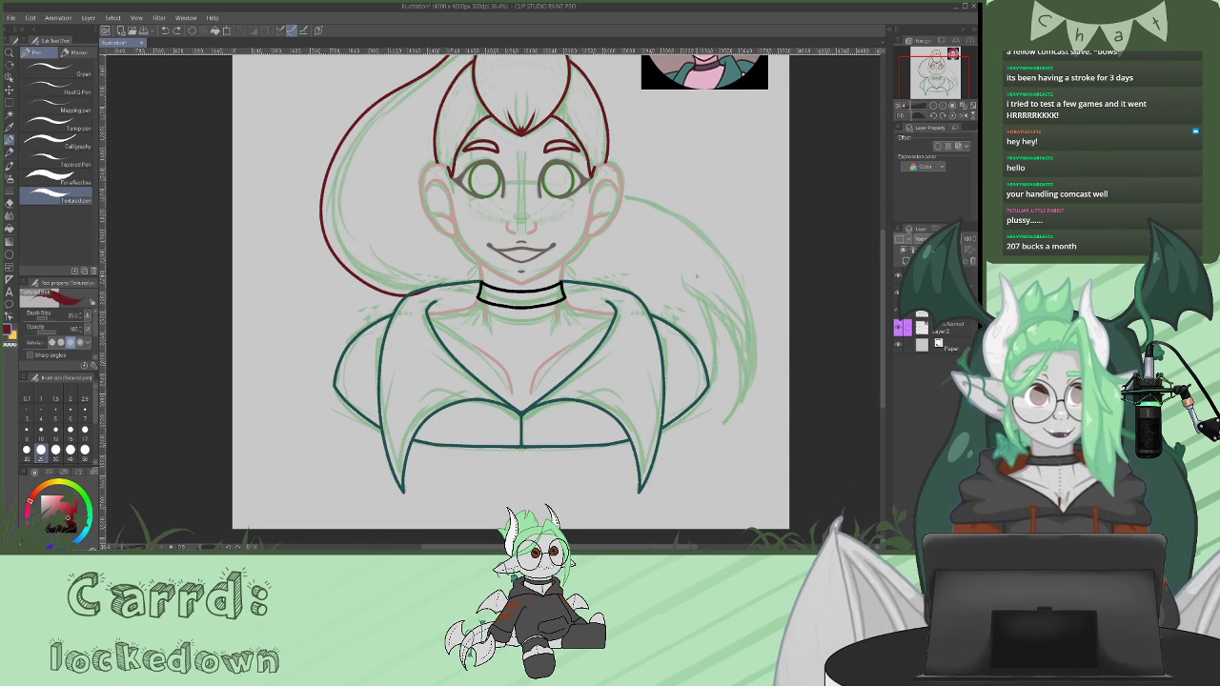
mouse_move(680, 274)
mouse_down()
mouse_move(736, 351)
mouse_move(734, 410)
mouse_move(753, 376)
mouse_move(740, 282)
mouse_move(644, 211)
mouse_move(594, 200)
mouse_up()
key(ctrl+z)
key(ctrl+z)
- Outline the ponytail section on the right of the head, curving to a tapered tip with a second pointed strand
mouse_move(680, 269)
mouse_down()
mouse_move(730, 329)
mouse_move(741, 398)
mouse_move(748, 307)
mouse_move(698, 231)
mouse_move(636, 195)
mouse_move(595, 191)
mouse_up()
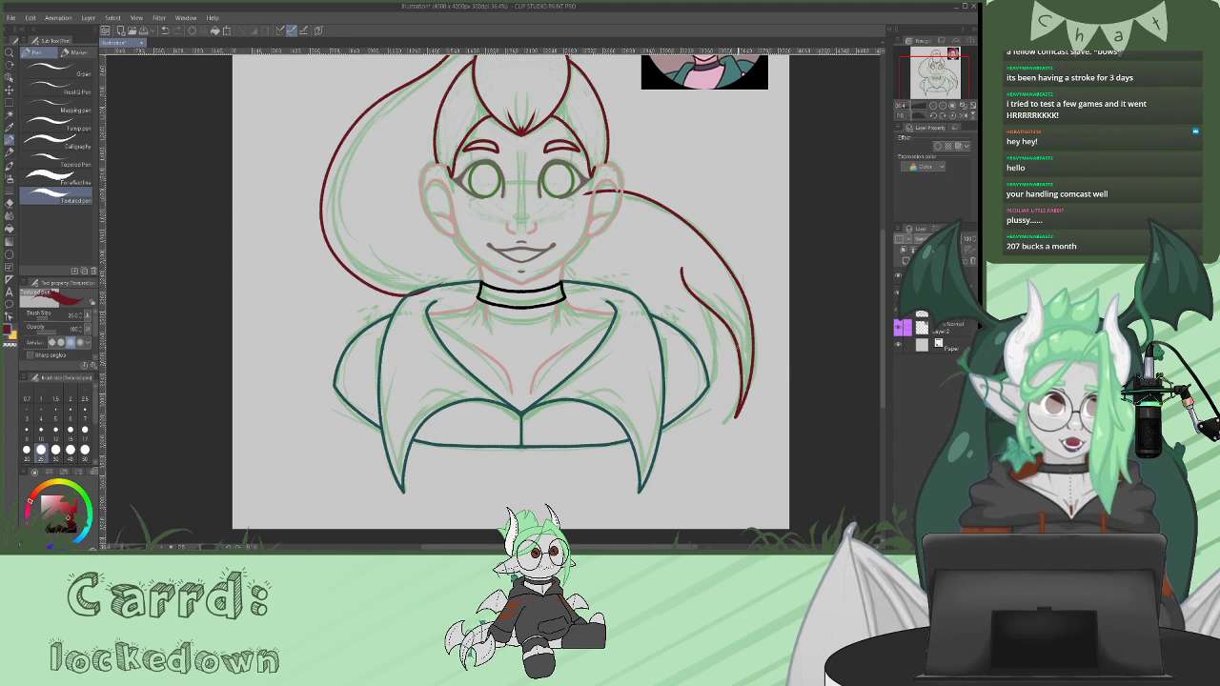
drag(721, 315, 707, 378)
key(ctrl+z)
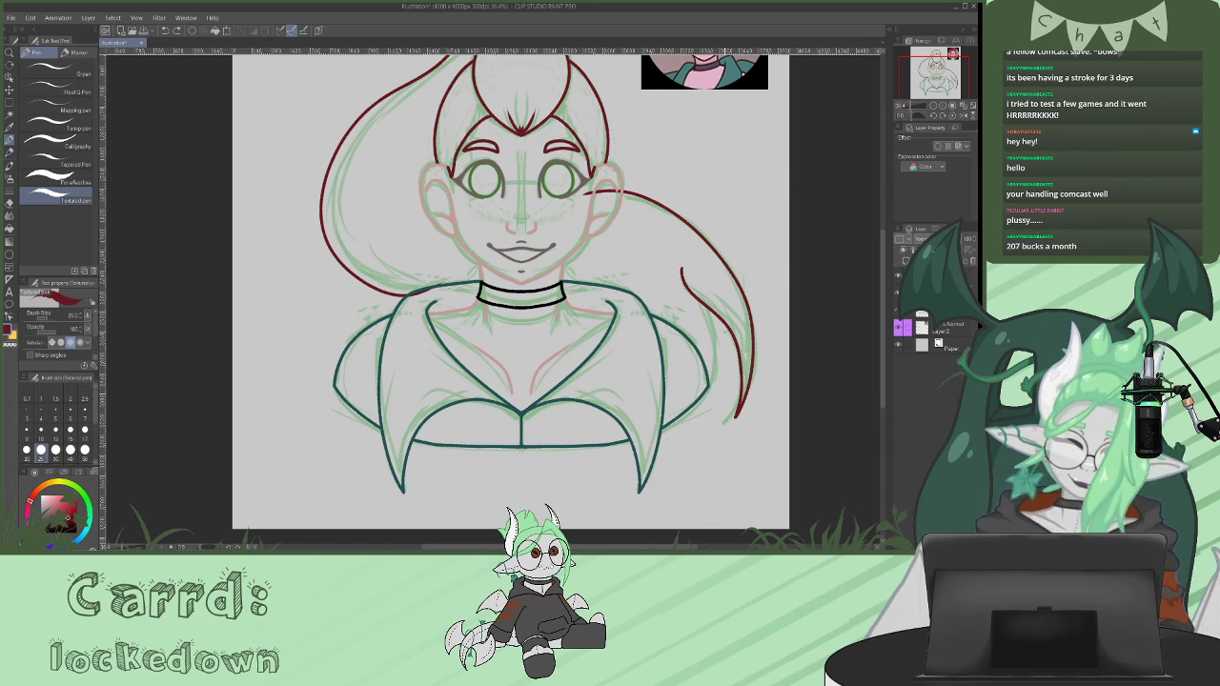
drag(722, 322, 707, 387)
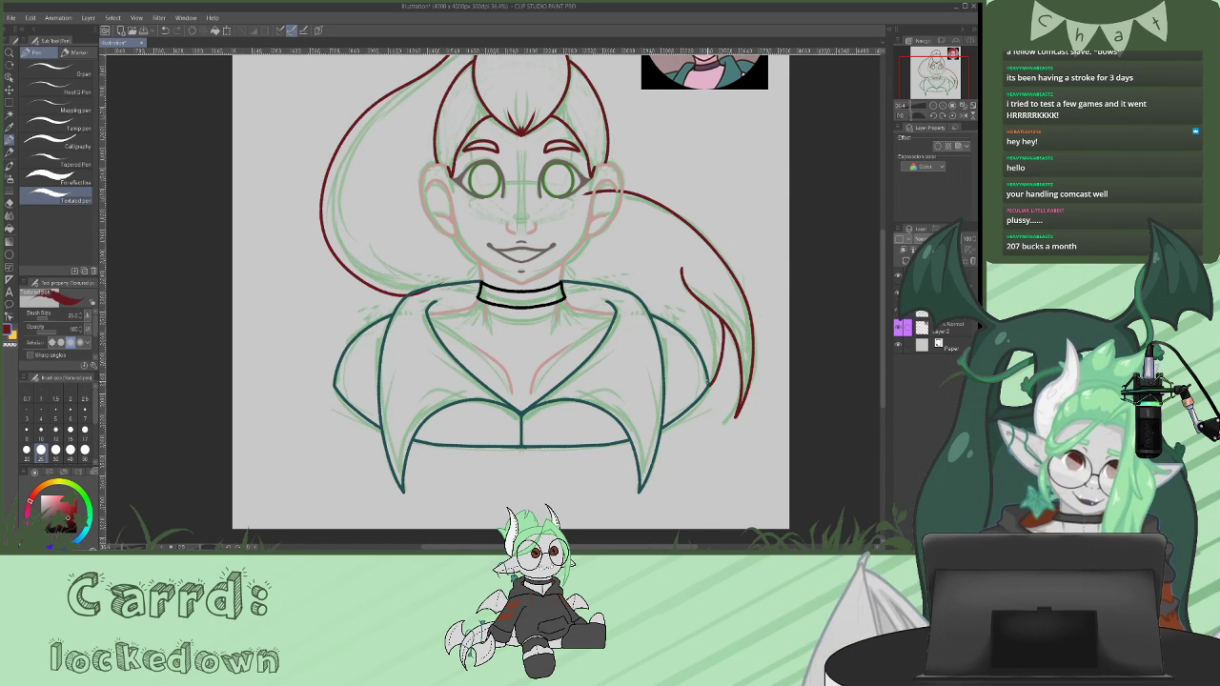
- Erase the ponytail line overlapping the right ear and draw a thin tapered strand inside the ponytail's left outer curve
scroll(515, 286, up, 3)
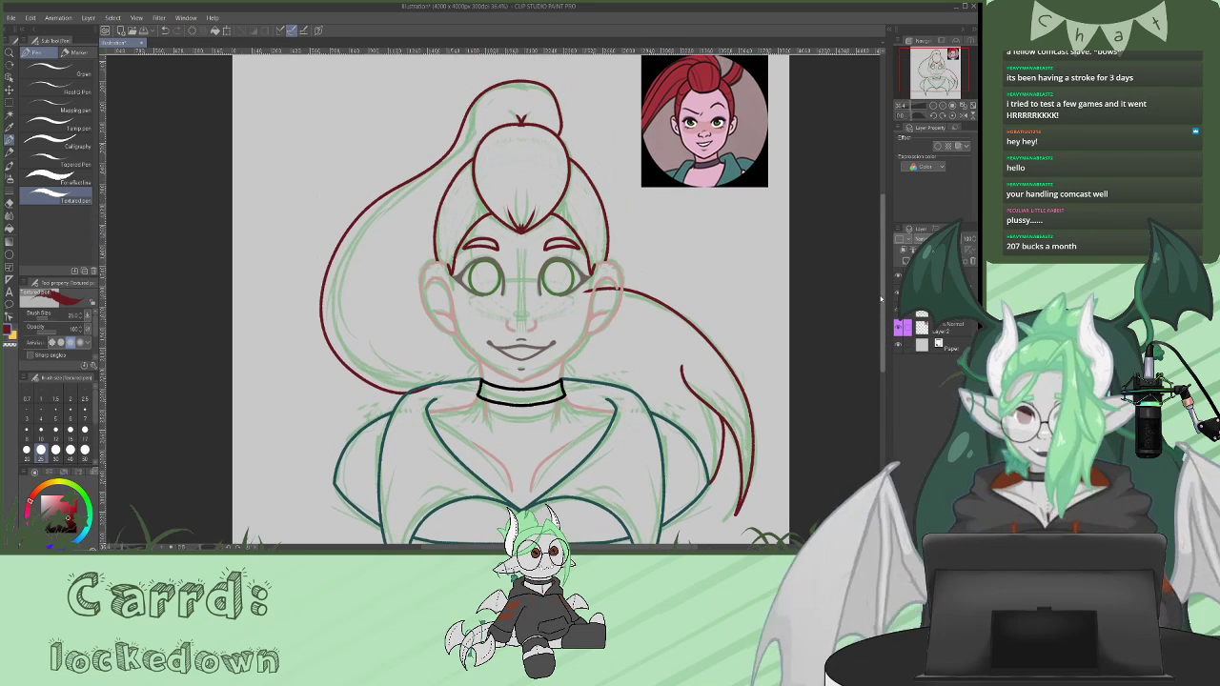
click(9, 204)
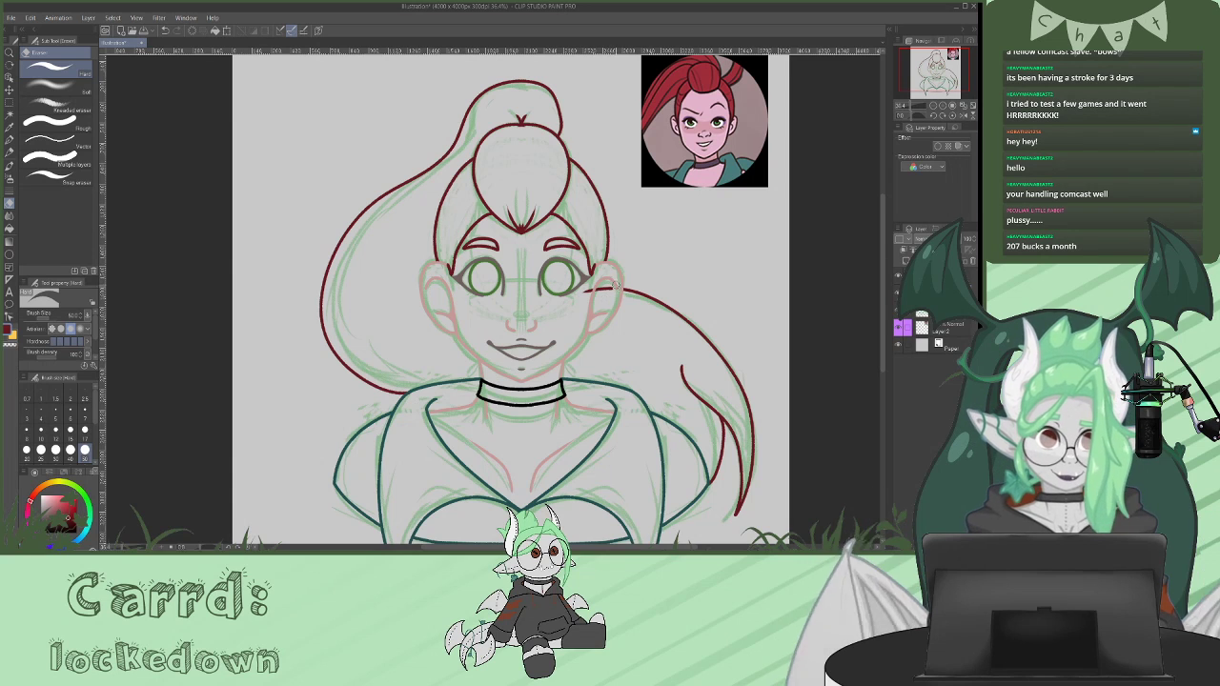
click(10, 140)
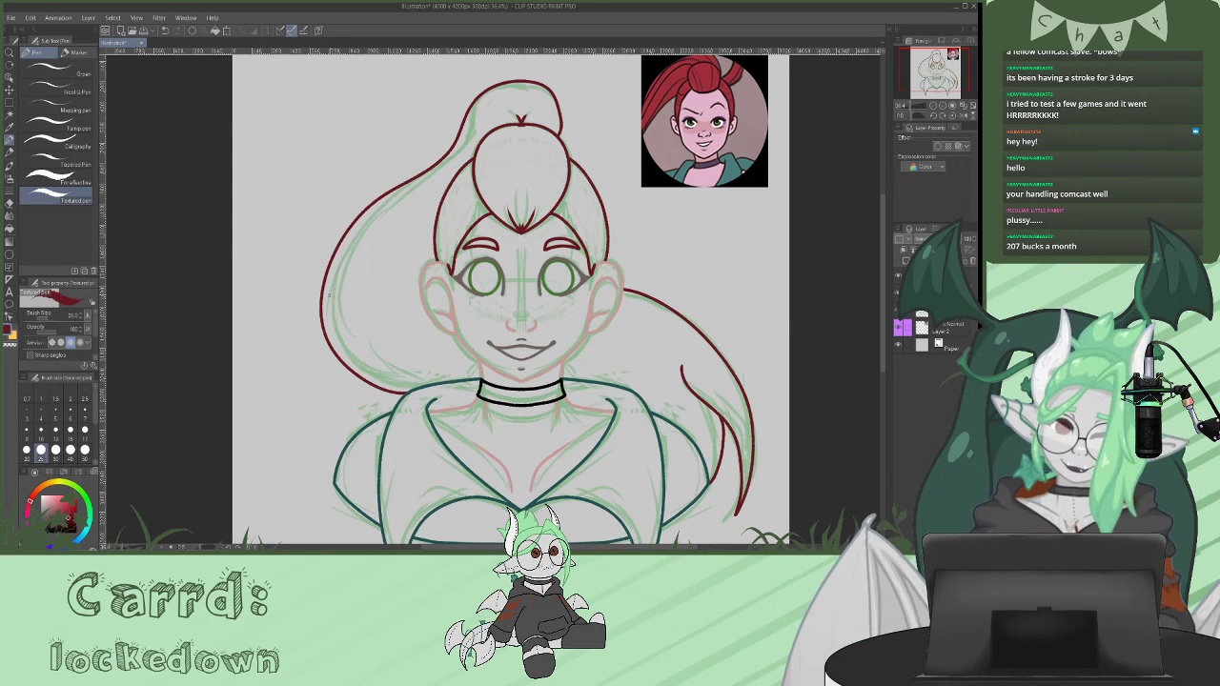
mouse_move(327, 284)
mouse_down()
mouse_move(333, 333)
mouse_move(366, 372)
mouse_up()
drag(328, 286, 362, 372)
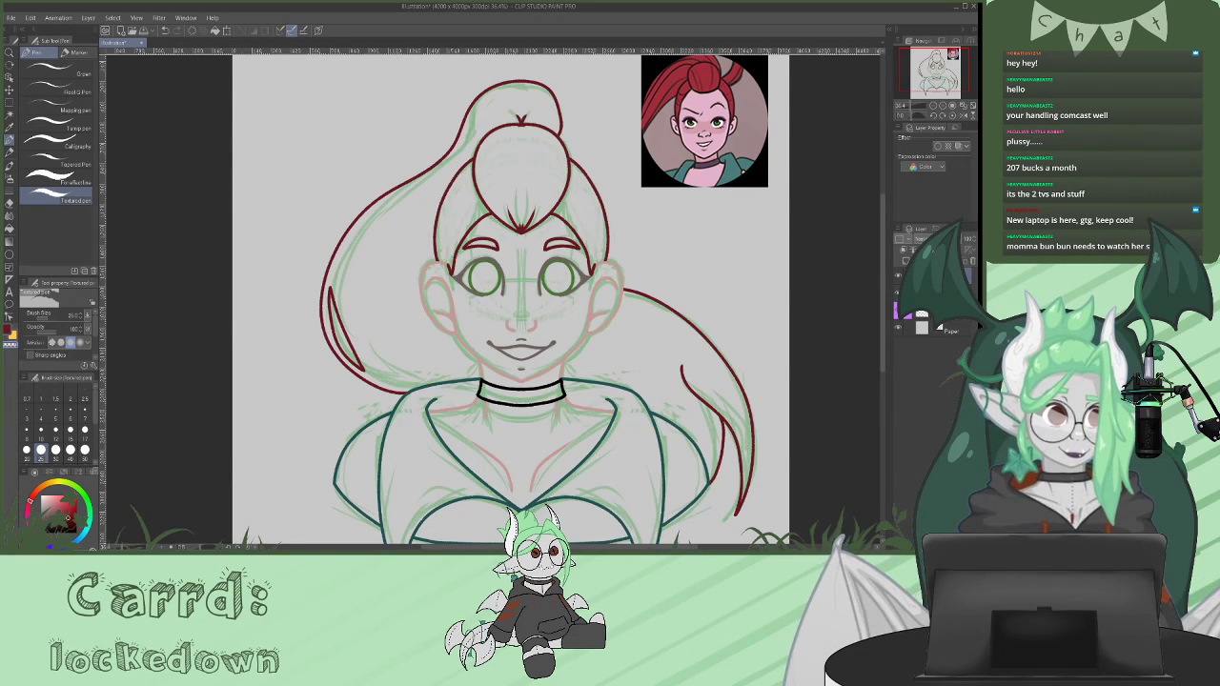
- Hide the rough green sketch layer so that only the line art and reference portrait remain visible
click(898, 293)
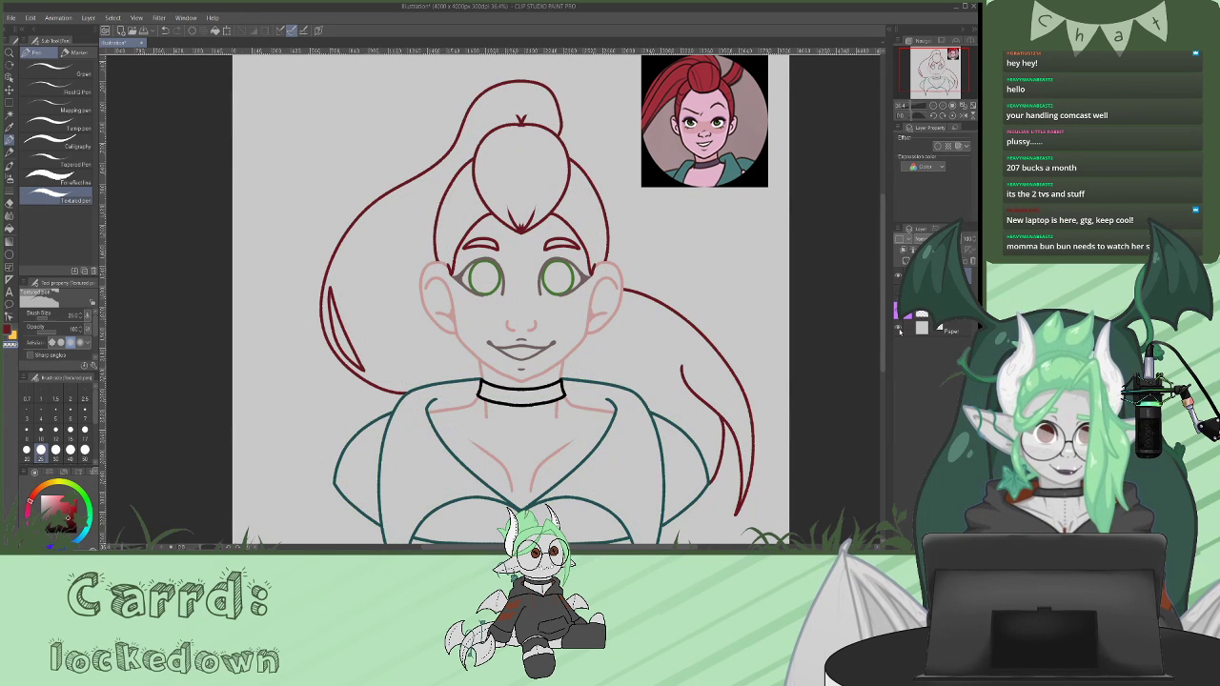
mouse_move(886, 277)
mouse_down()
mouse_move(886, 314)
mouse_move(884, 271)
mouse_up()
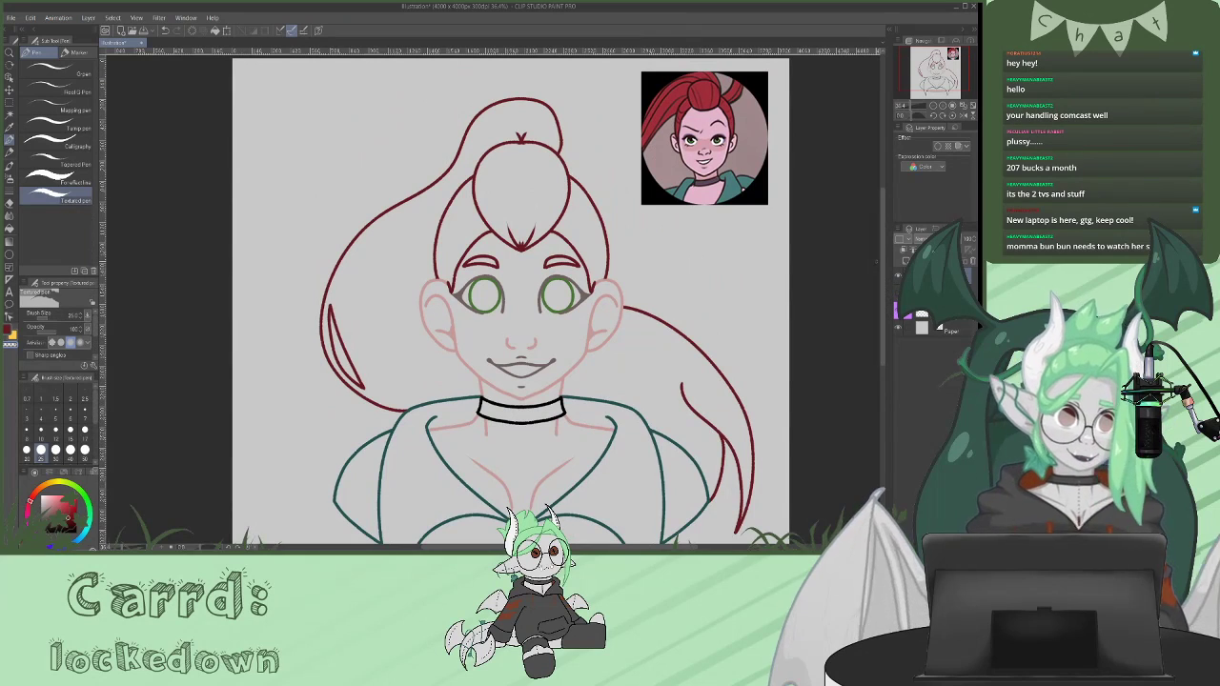
mouse_move(886, 273)
mouse_down()
mouse_move(884, 202)
mouse_move(893, 231)
mouse_up()
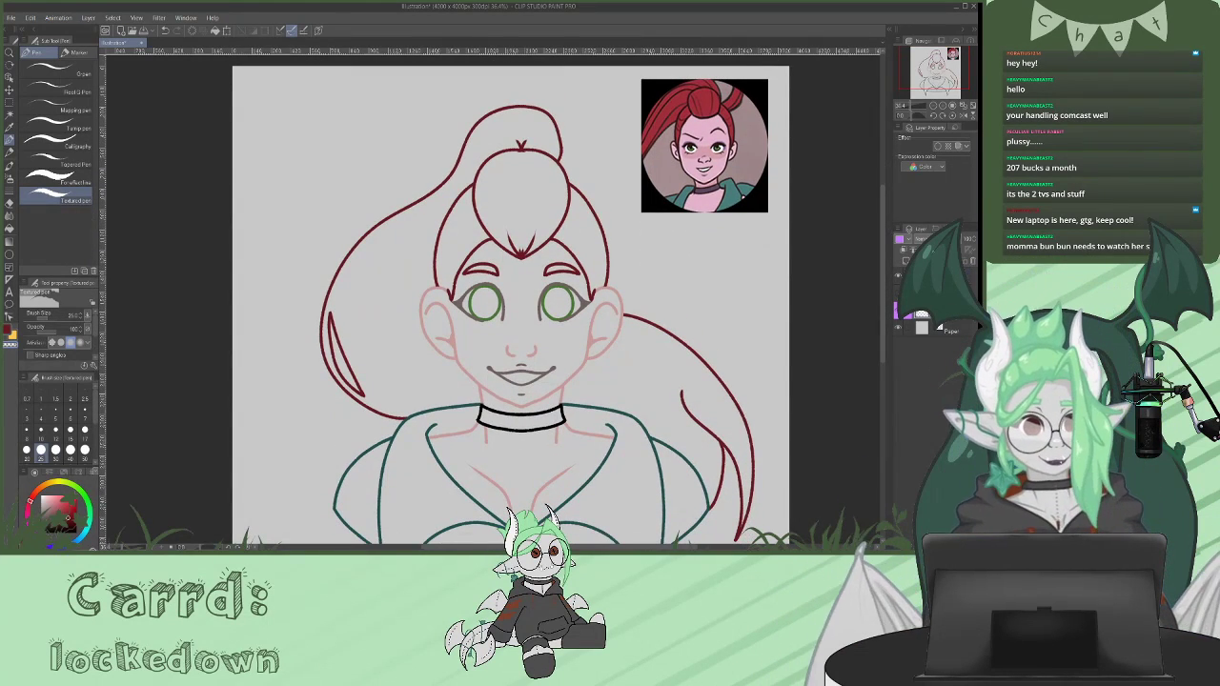
- Clean up the pointed hairline above the forehead and add short dark red strand lines there and at the top of the bun
alt+click(709, 95)
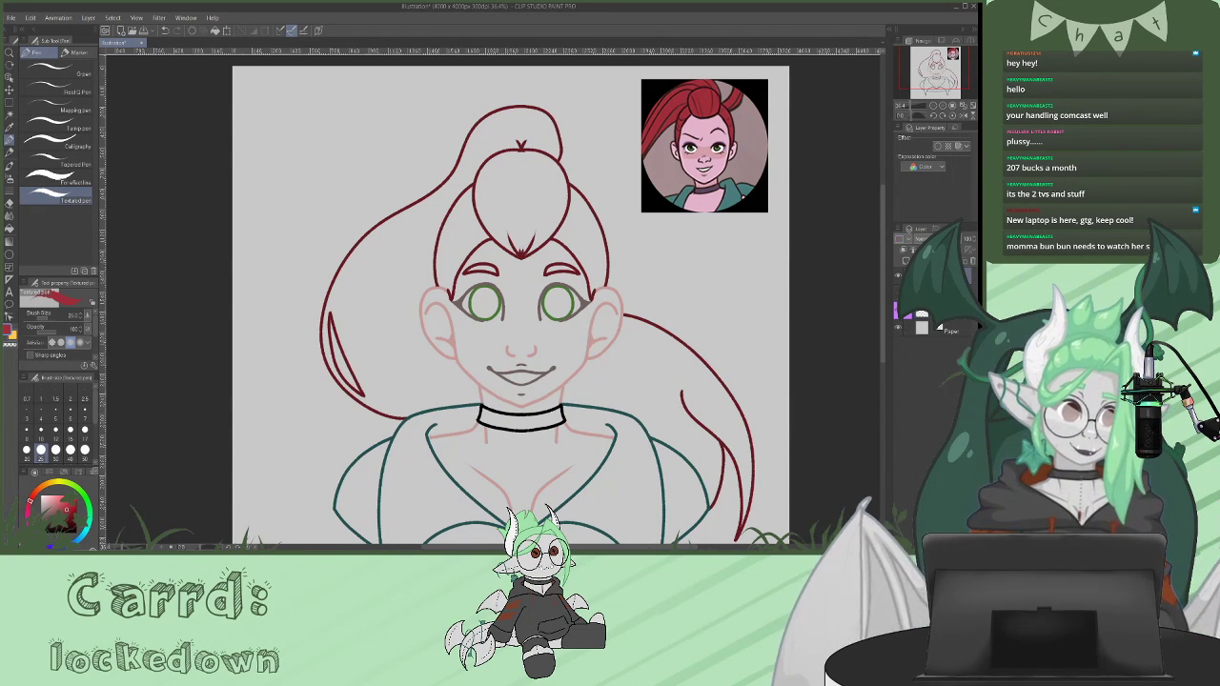
click(68, 519)
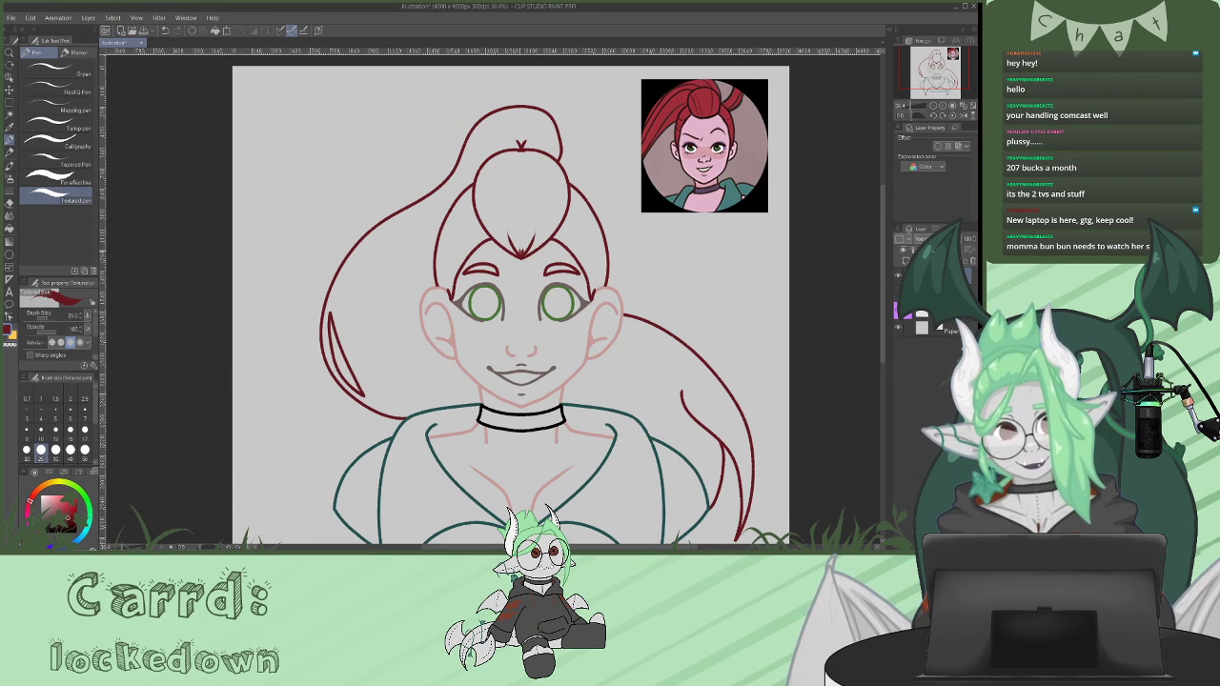
click(11, 346)
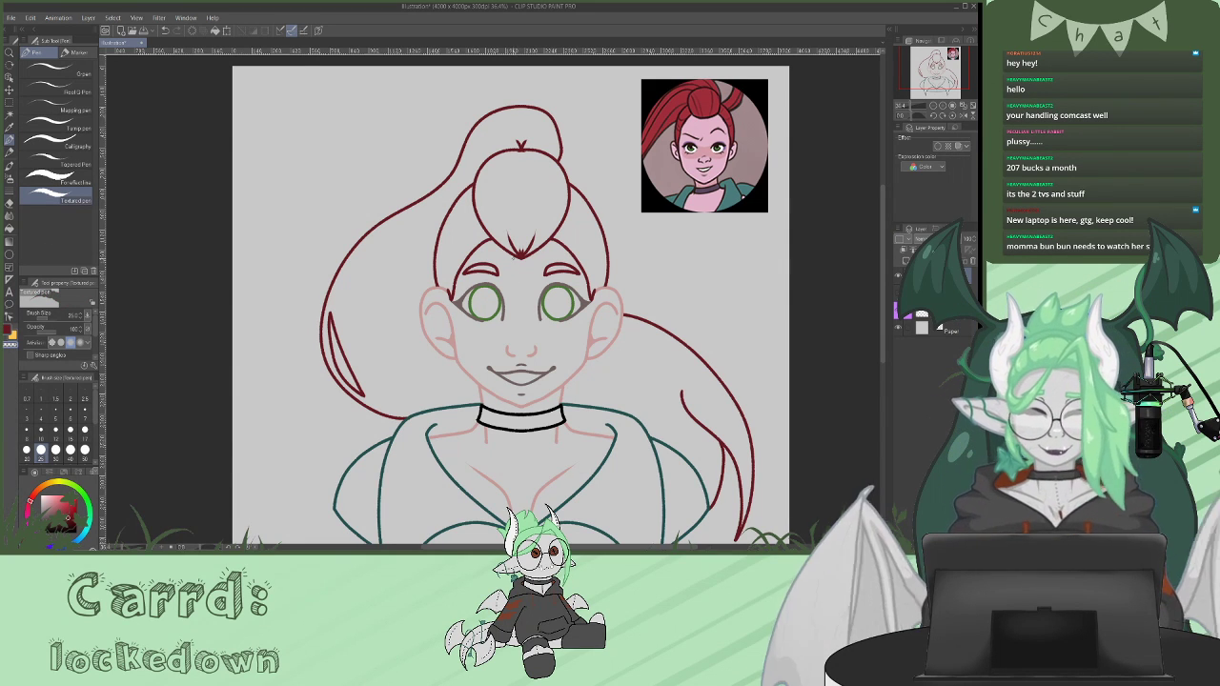
drag(516, 259, 529, 258)
click(9, 330)
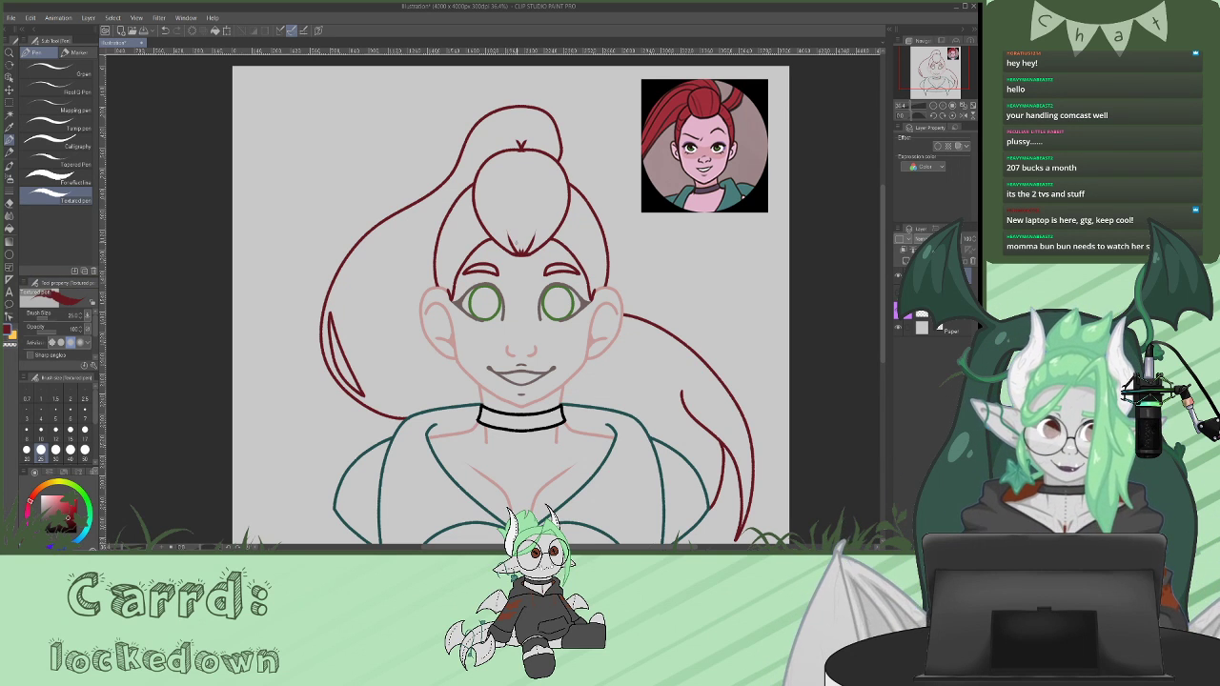
drag(520, 242, 521, 254)
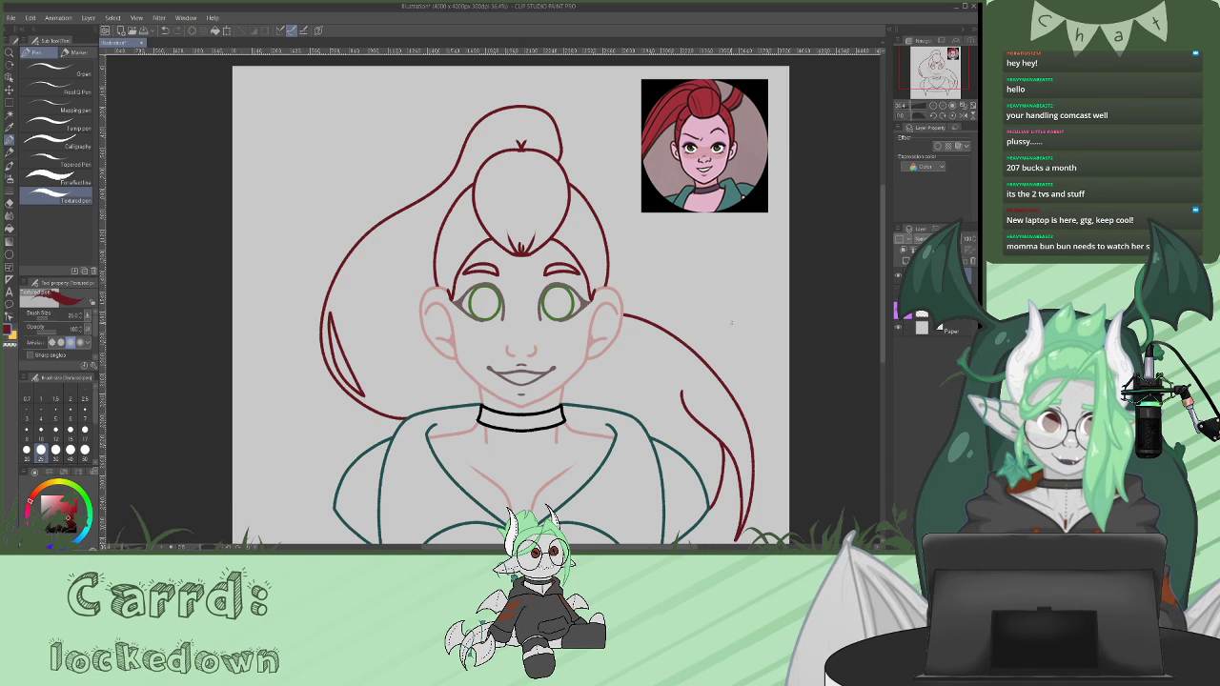
mouse_move(518, 150)
mouse_down()
mouse_move(510, 167)
mouse_move(531, 162)
mouse_up()
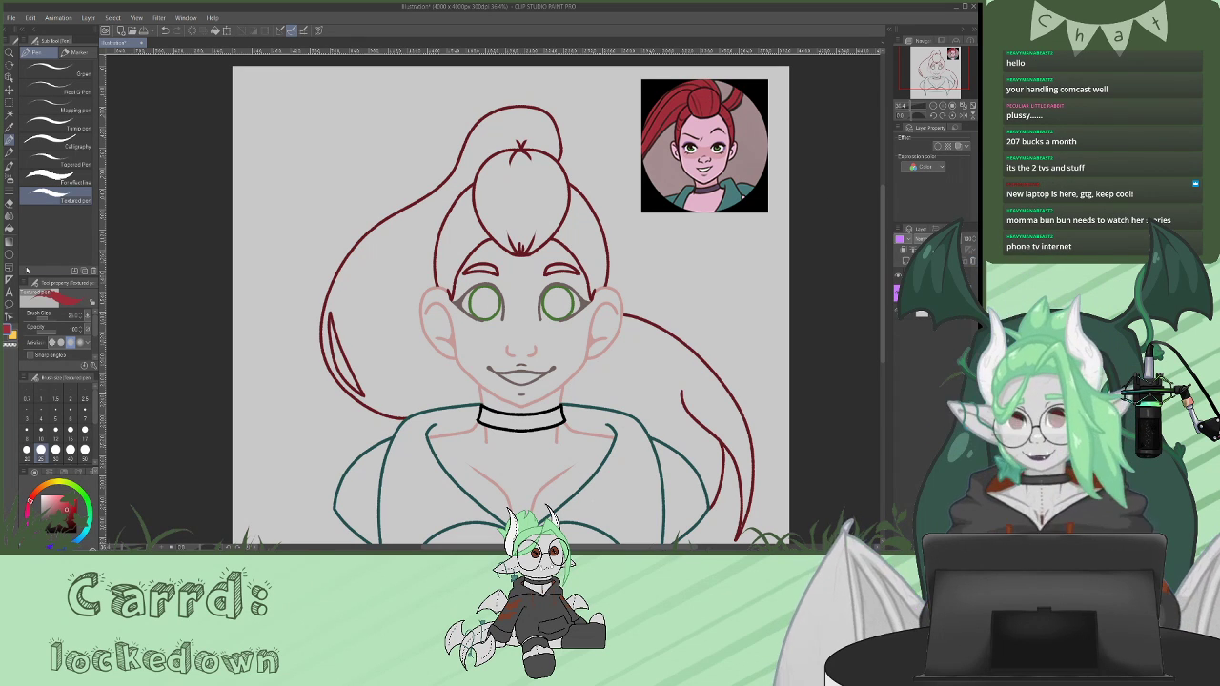
- Fill the ponytail, bun, side hair and eyebrows with the reference portrait's red
key(g)
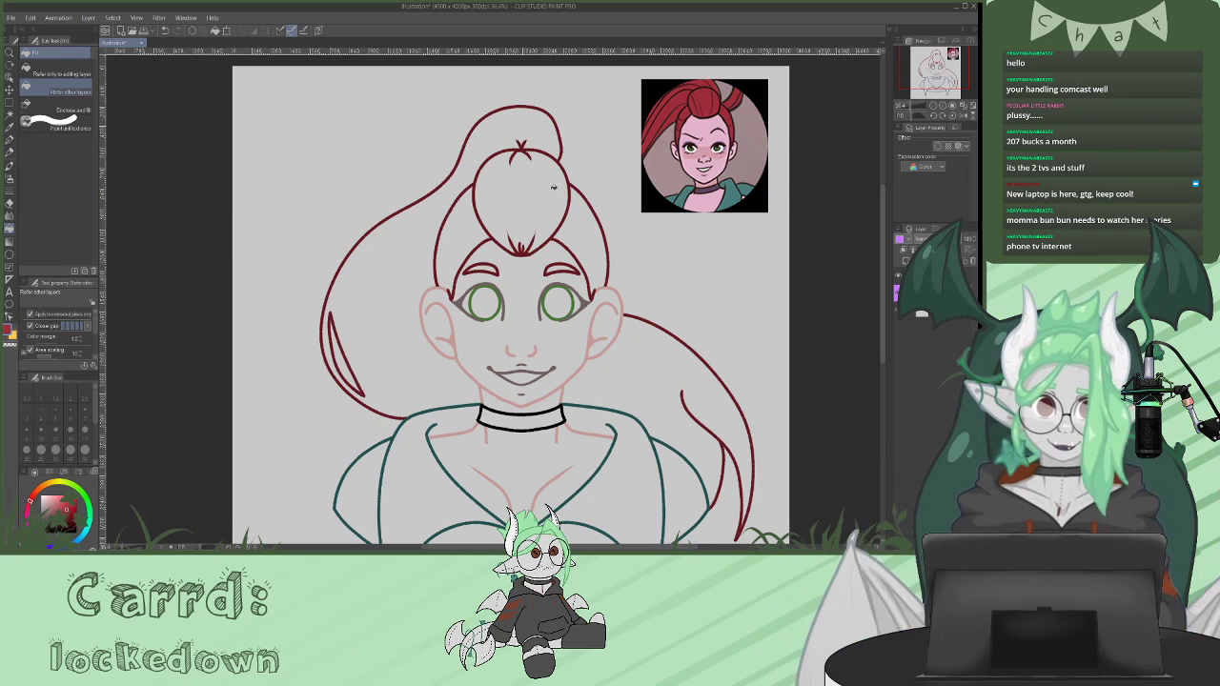
click(534, 132)
click(553, 187)
click(586, 248)
click(470, 228)
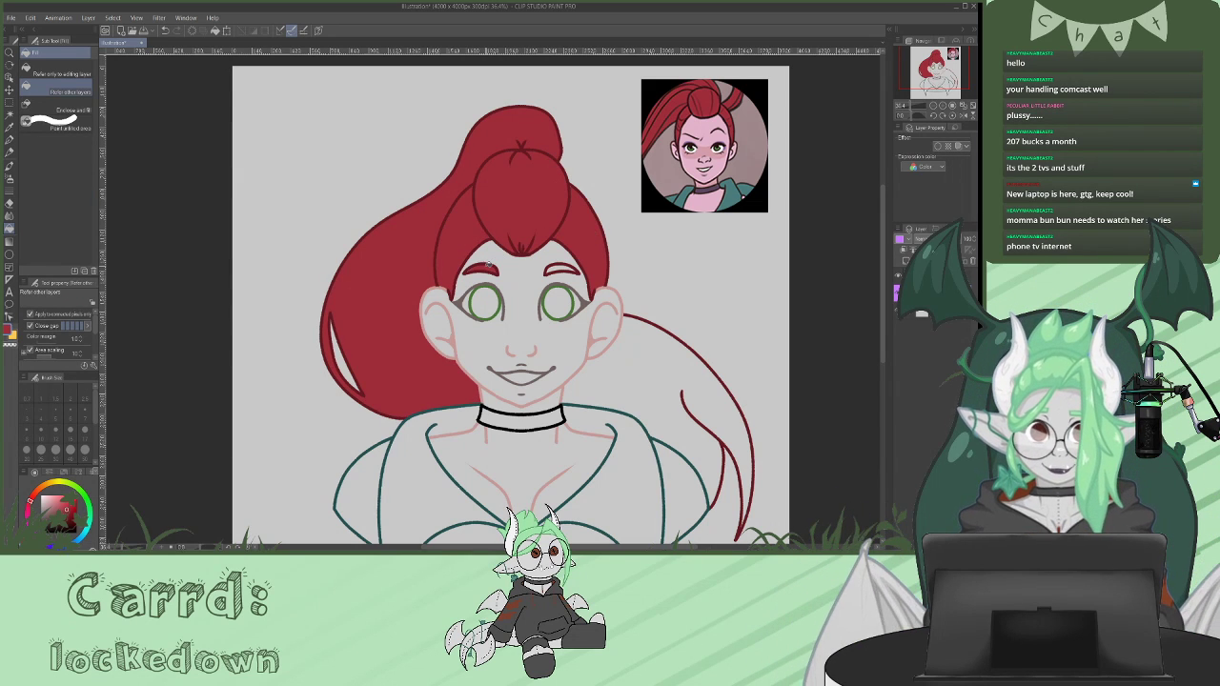
click(564, 268)
click(734, 390)
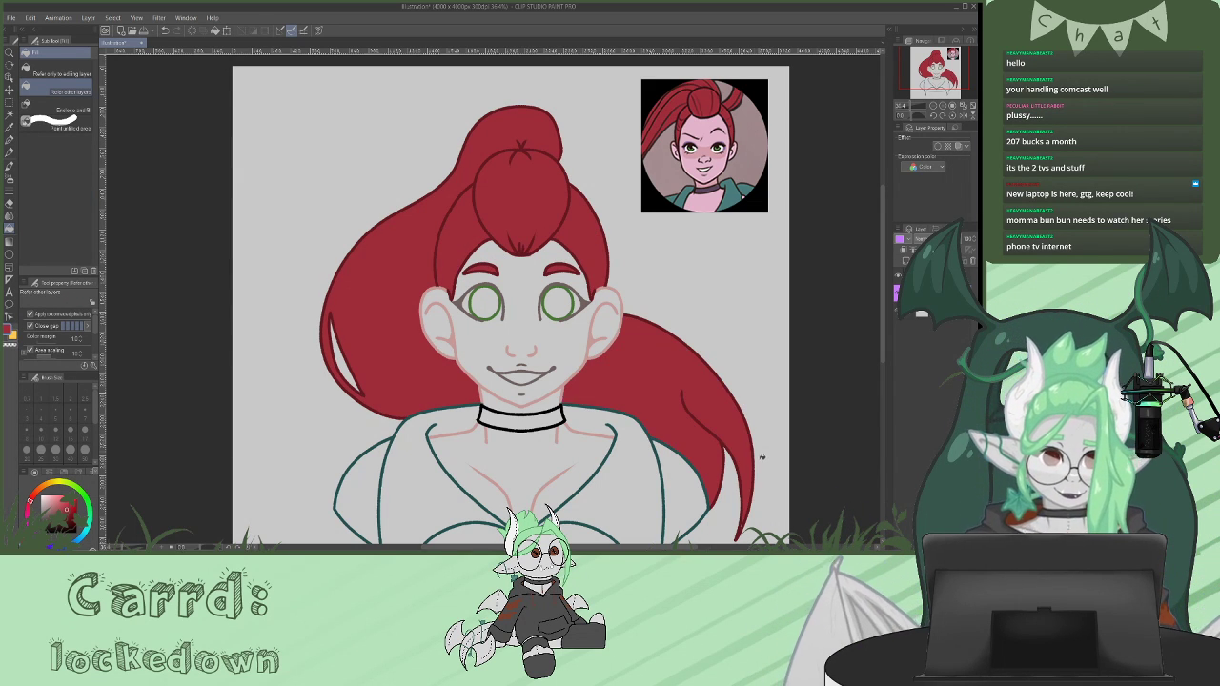
- Sample the reference portrait's skin tone, shift its hue to a warmer peach, and fill the face, ears, neck and chest
click(10, 139)
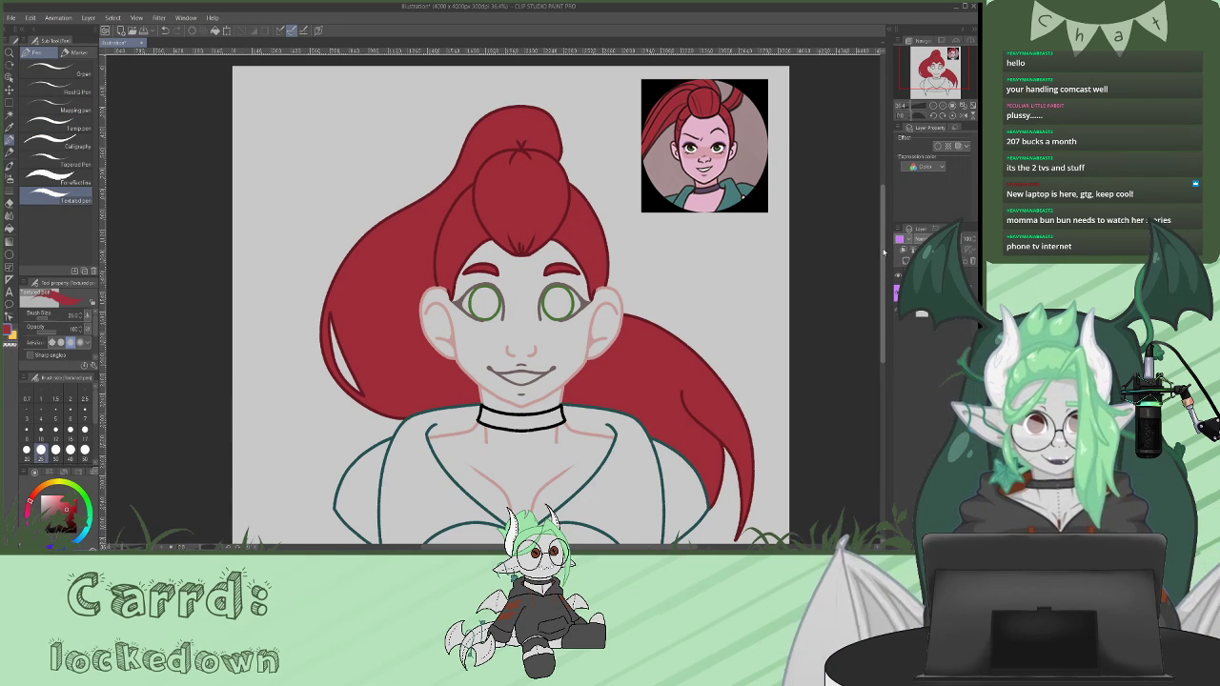
scroll(885, 252, down, 3)
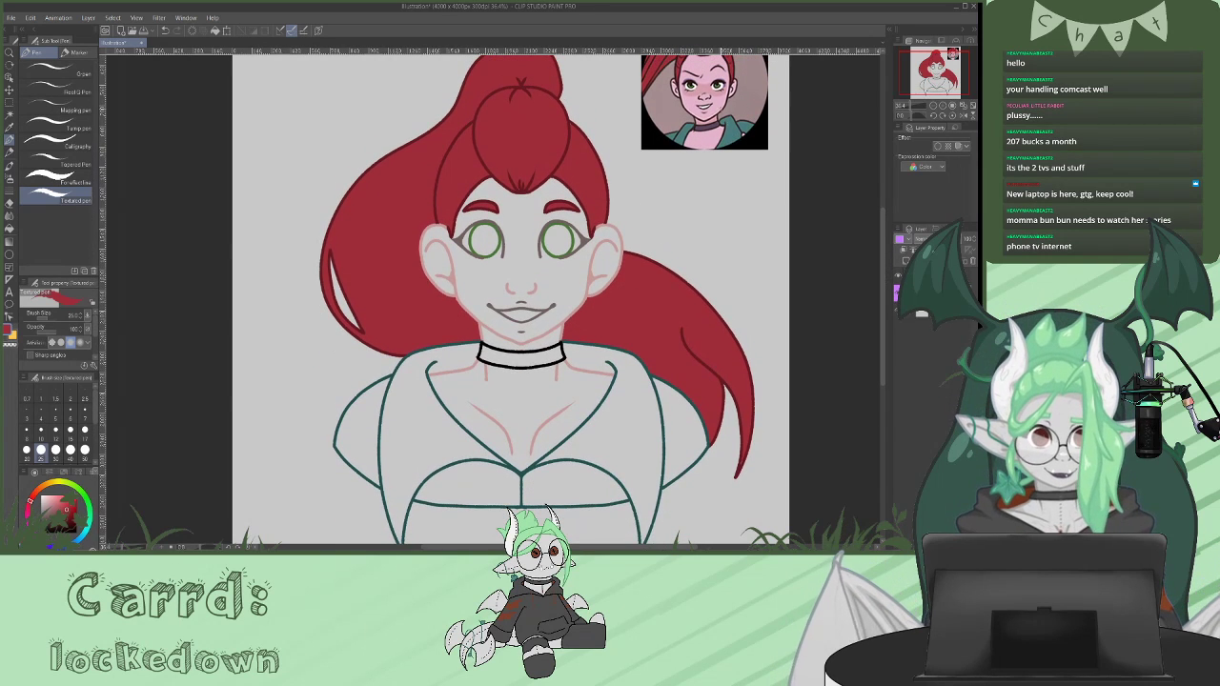
alt+click(708, 141)
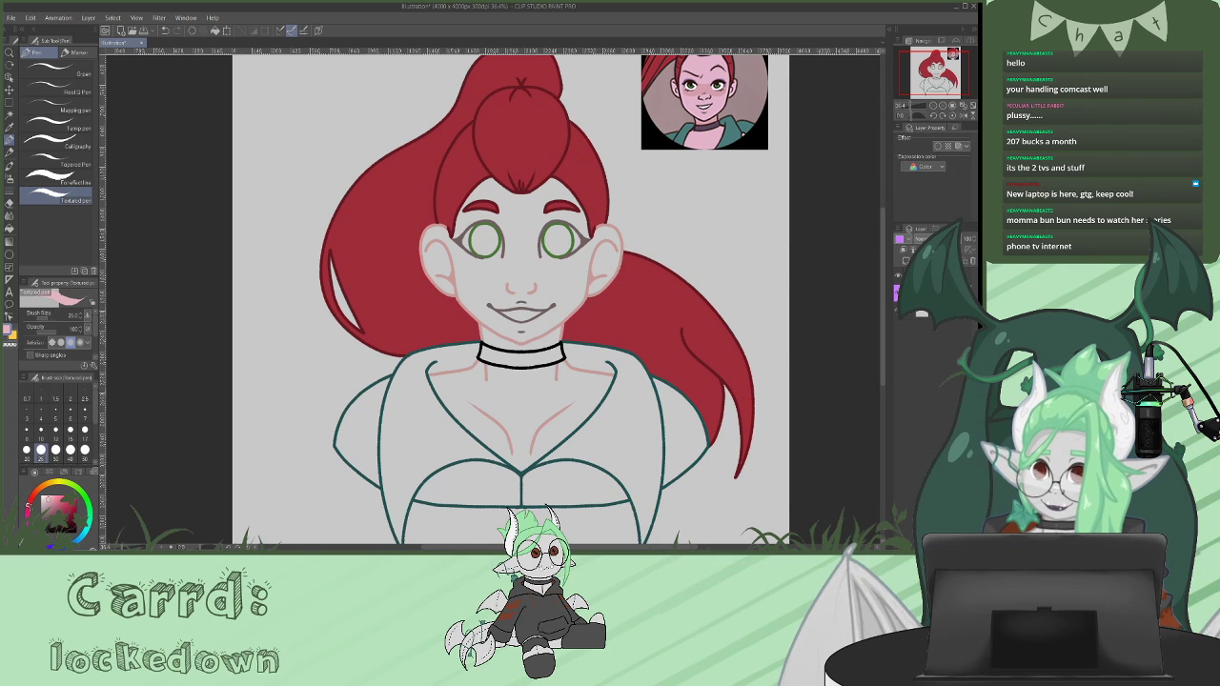
click(11, 229)
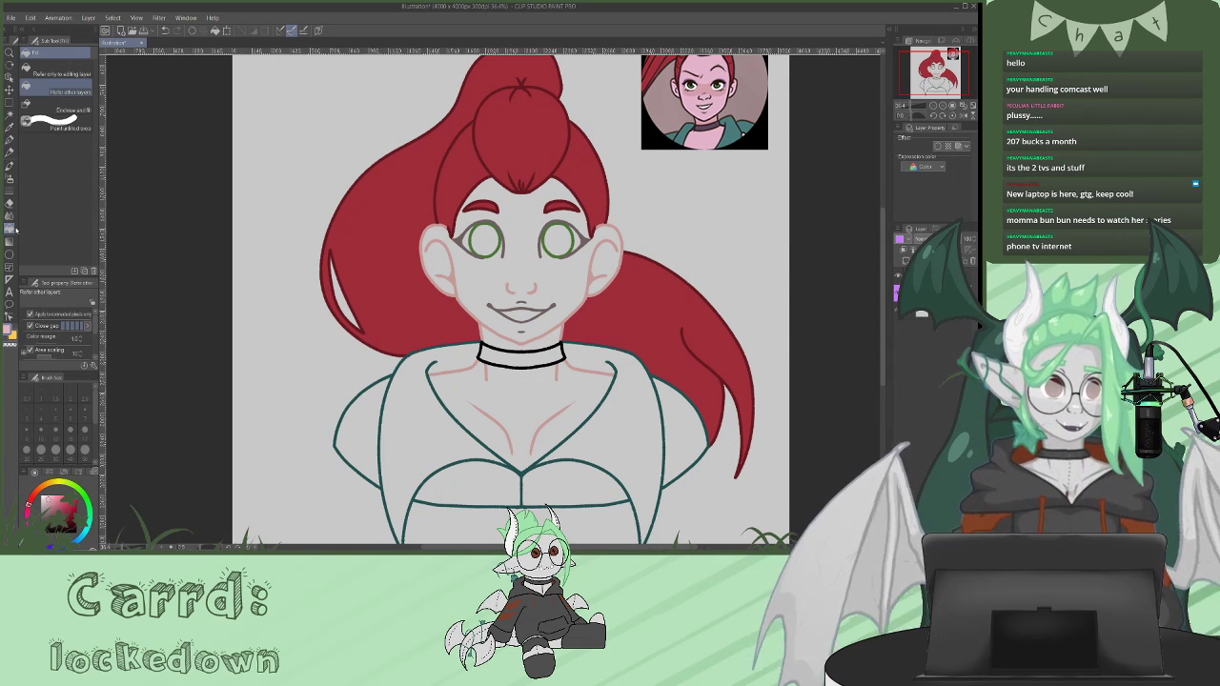
click(572, 274)
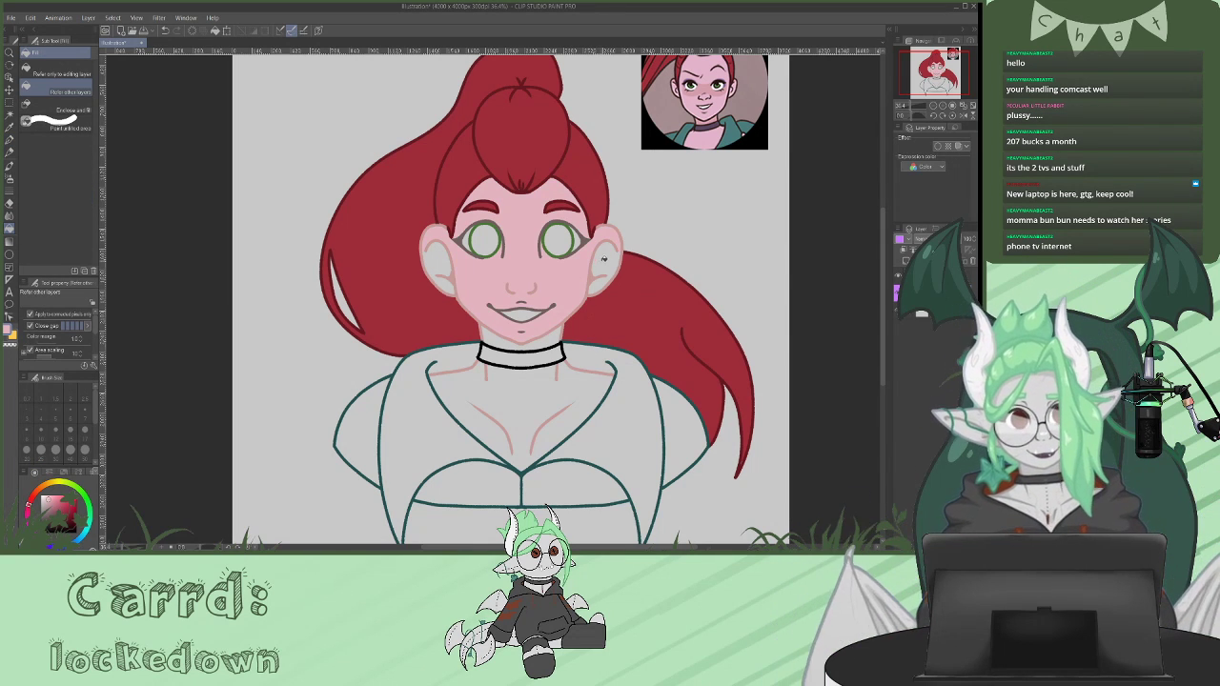
key(ctrl+z)
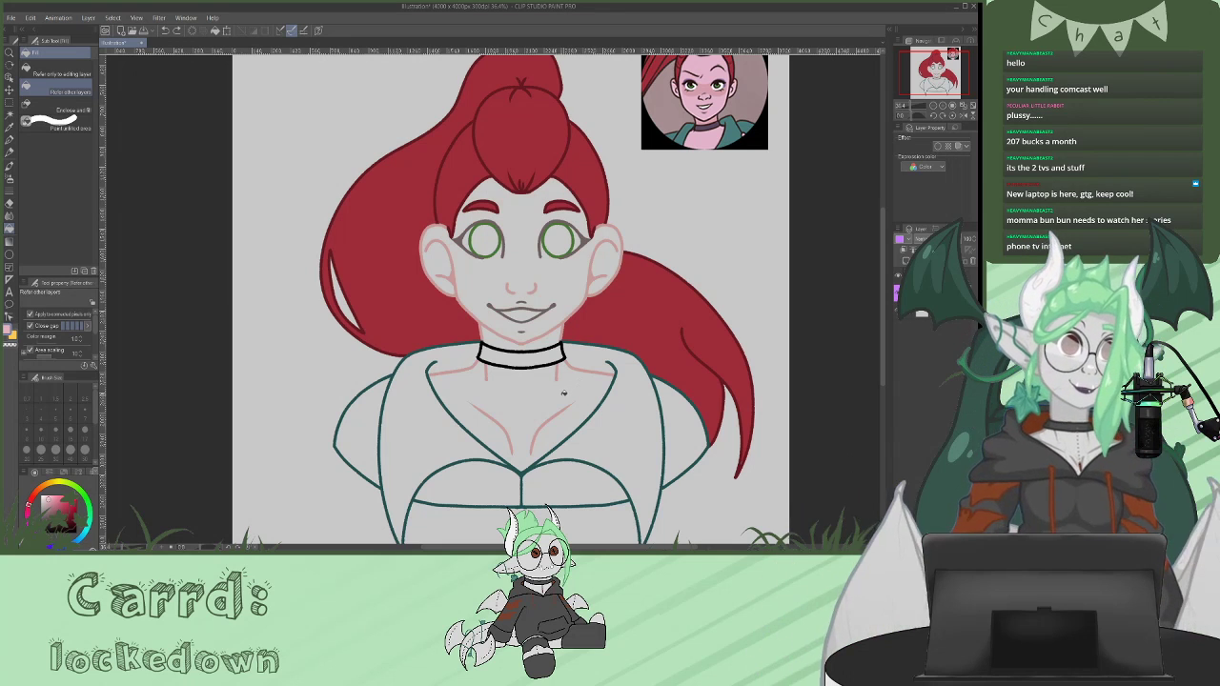
drag(28, 505, 32, 496)
click(574, 270)
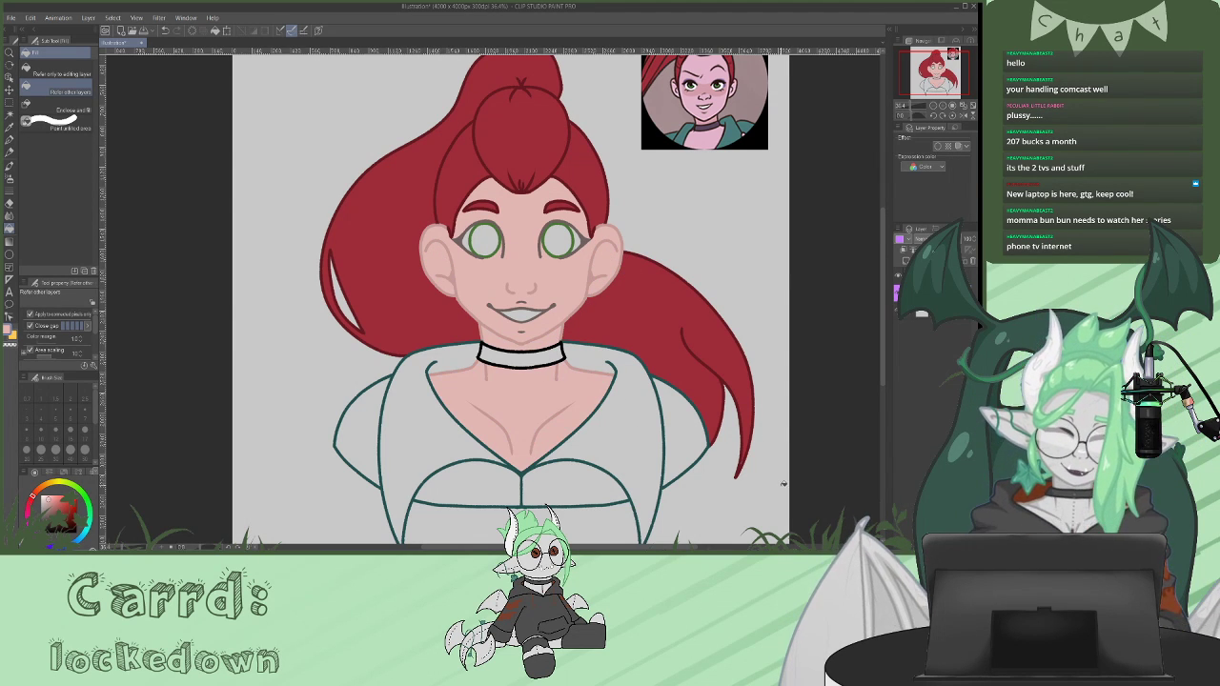
- Fill the choker with the reference portrait's dark purple and every section of the hooded jacket with its teal
alt+click(709, 124)
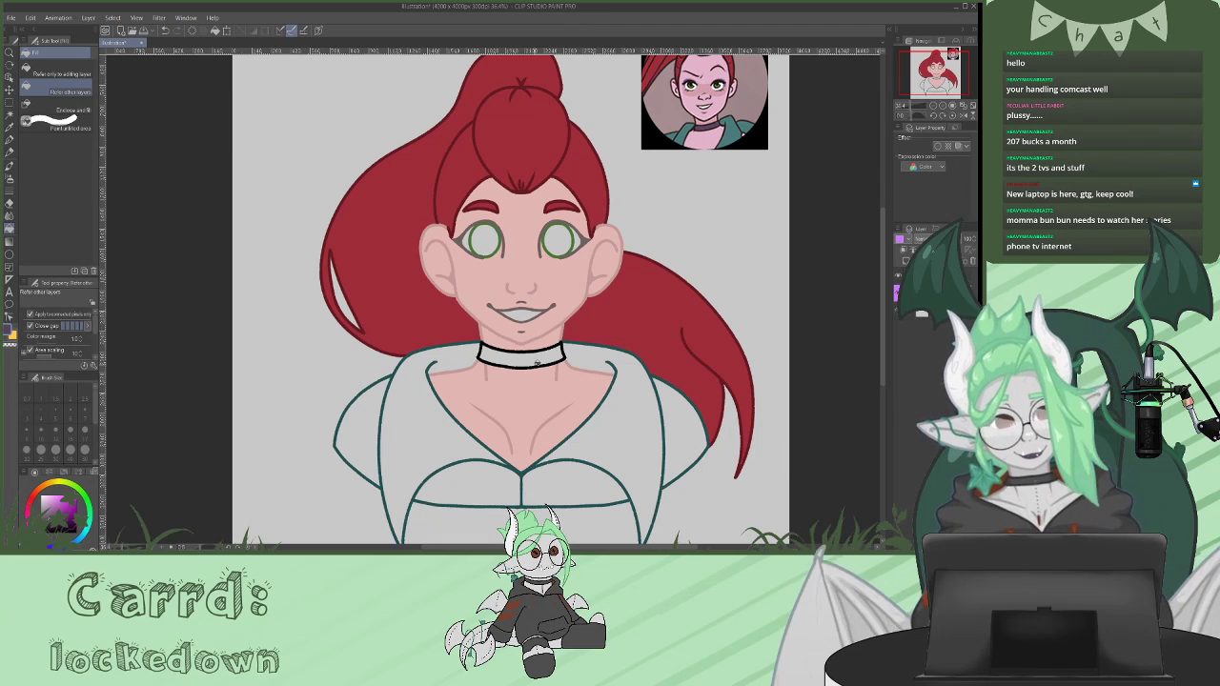
click(539, 362)
alt+click(734, 134)
click(641, 441)
click(682, 424)
click(577, 486)
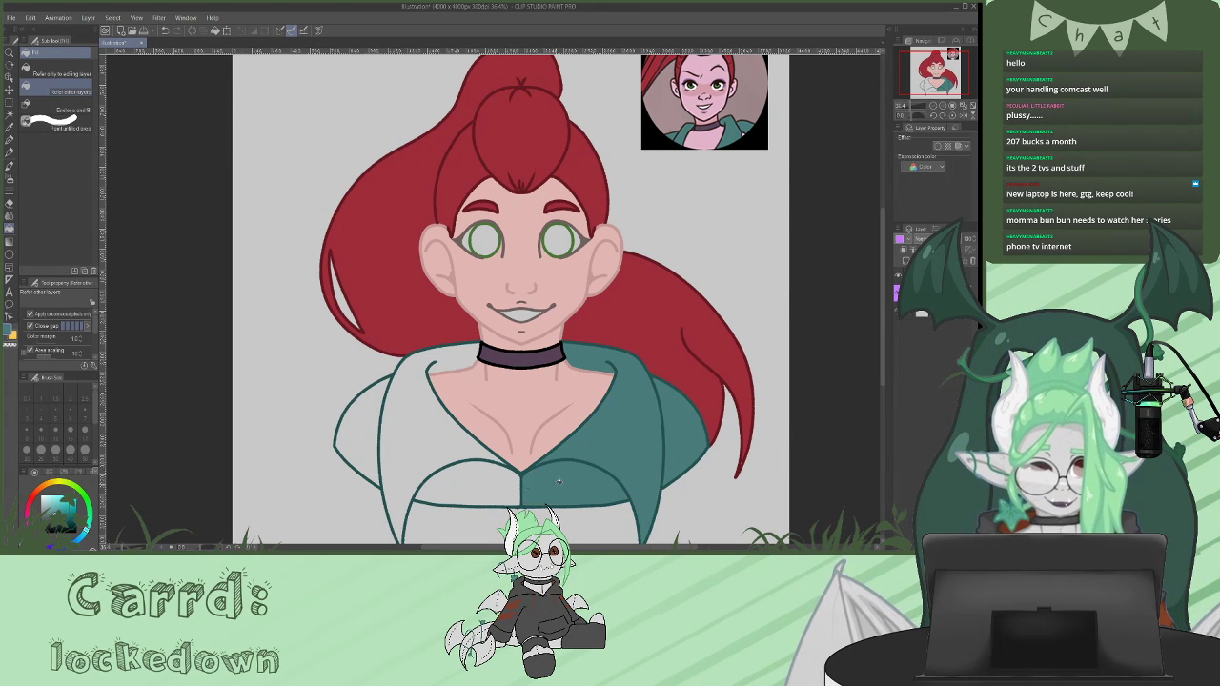
click(467, 486)
click(428, 435)
click(367, 434)
- Paint the teeth and the whites of both eyes white, with a thin grey strip along the lower mouth
key(p)
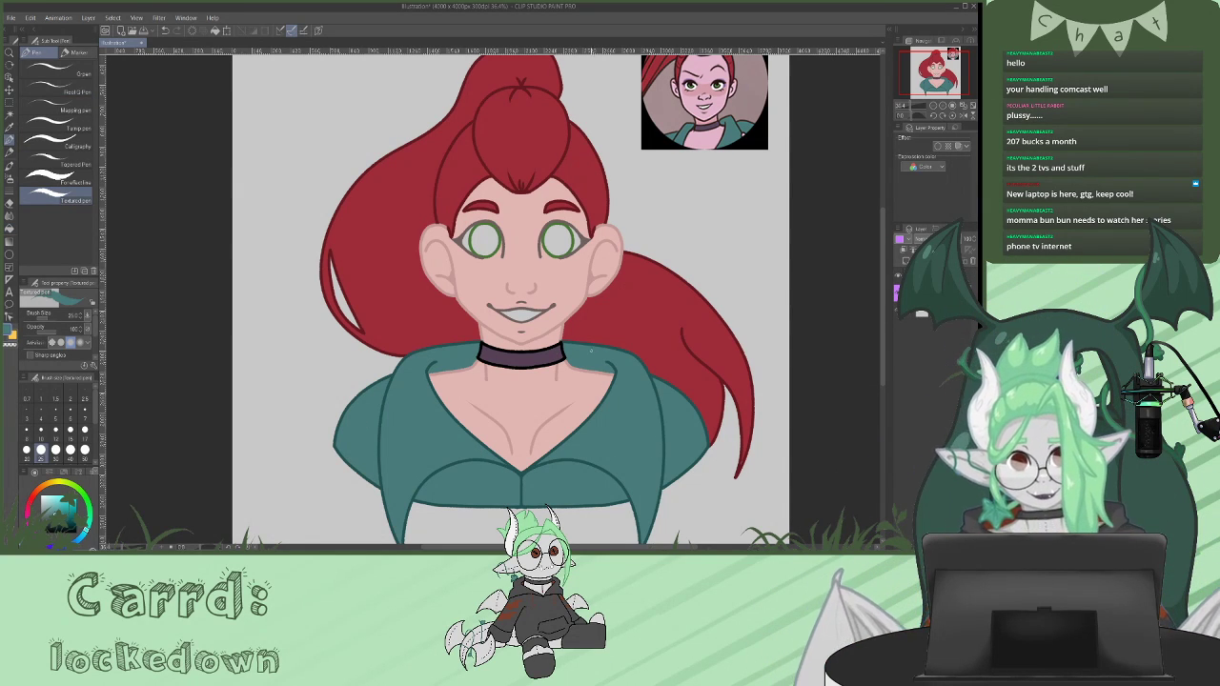
mouse_move(881, 331)
mouse_down()
mouse_move(880, 348)
mouse_move(877, 323)
mouse_up()
scroll(877, 324, up, 3)
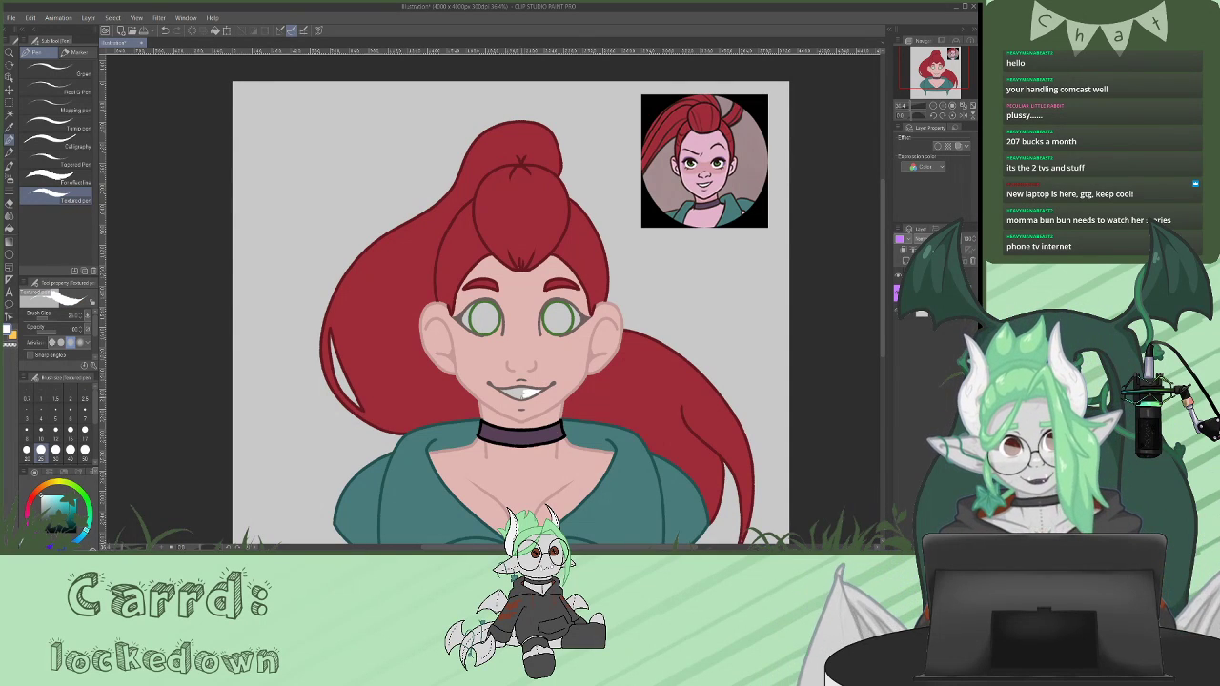
mouse_move(513, 362)
mouse_down()
mouse_move(530, 363)
mouse_move(522, 397)
mouse_move(528, 389)
mouse_up()
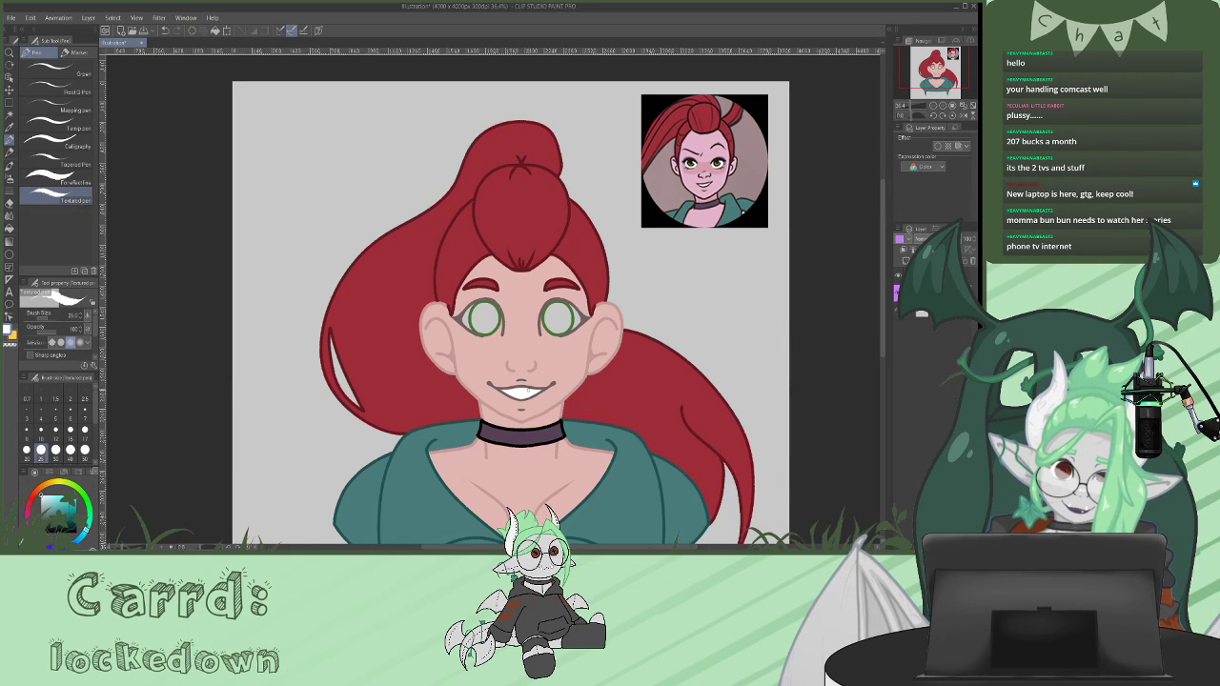
alt+click(521, 386)
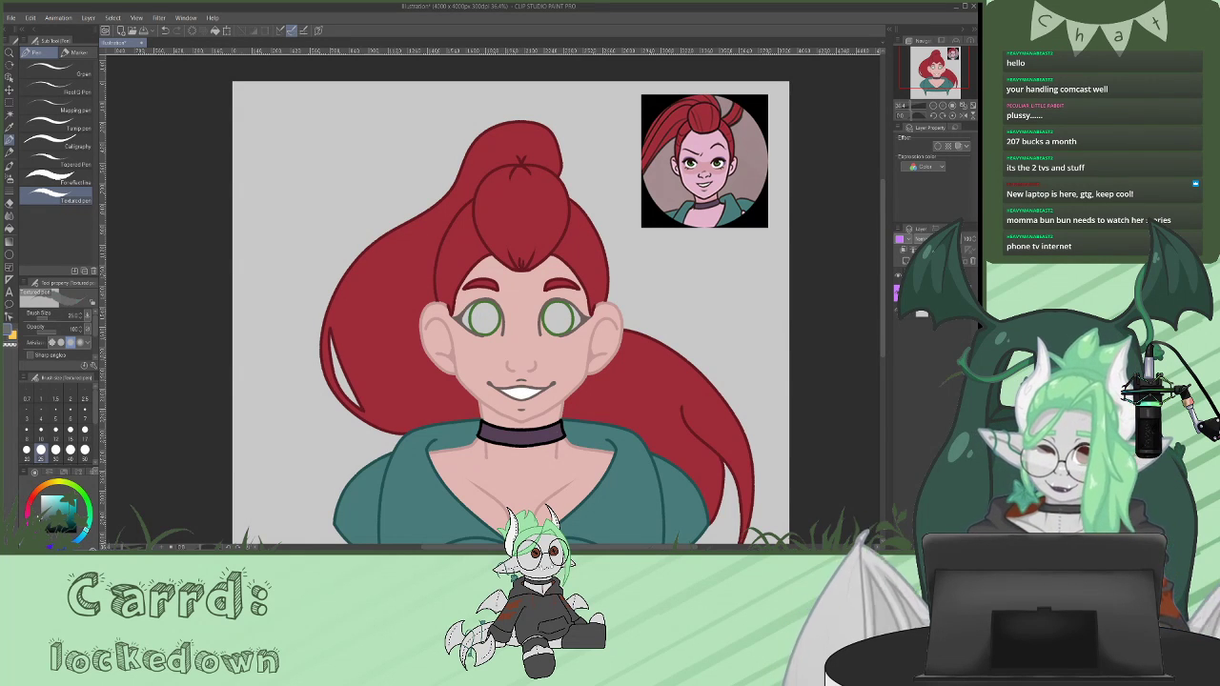
drag(512, 393, 531, 393)
key(ctrl+z)
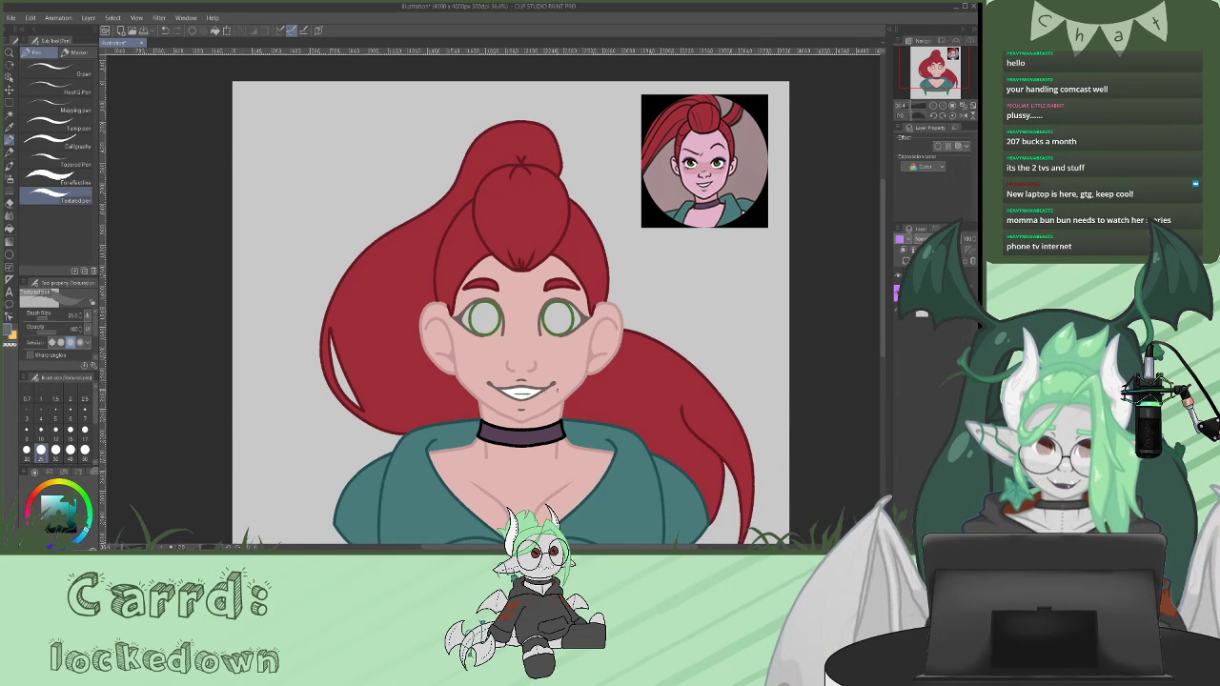
key(x)
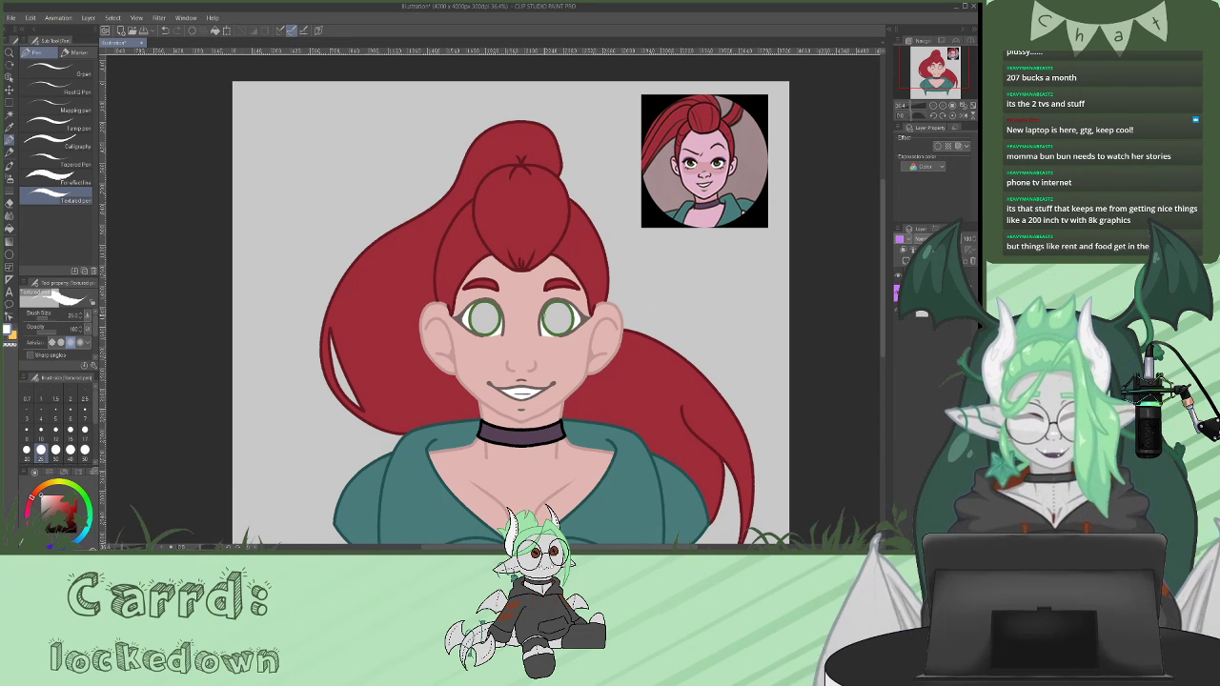
- Fill both irises with a medium green based on the sampled eye colour and shifted to a deeper shade
alt+click(548, 312)
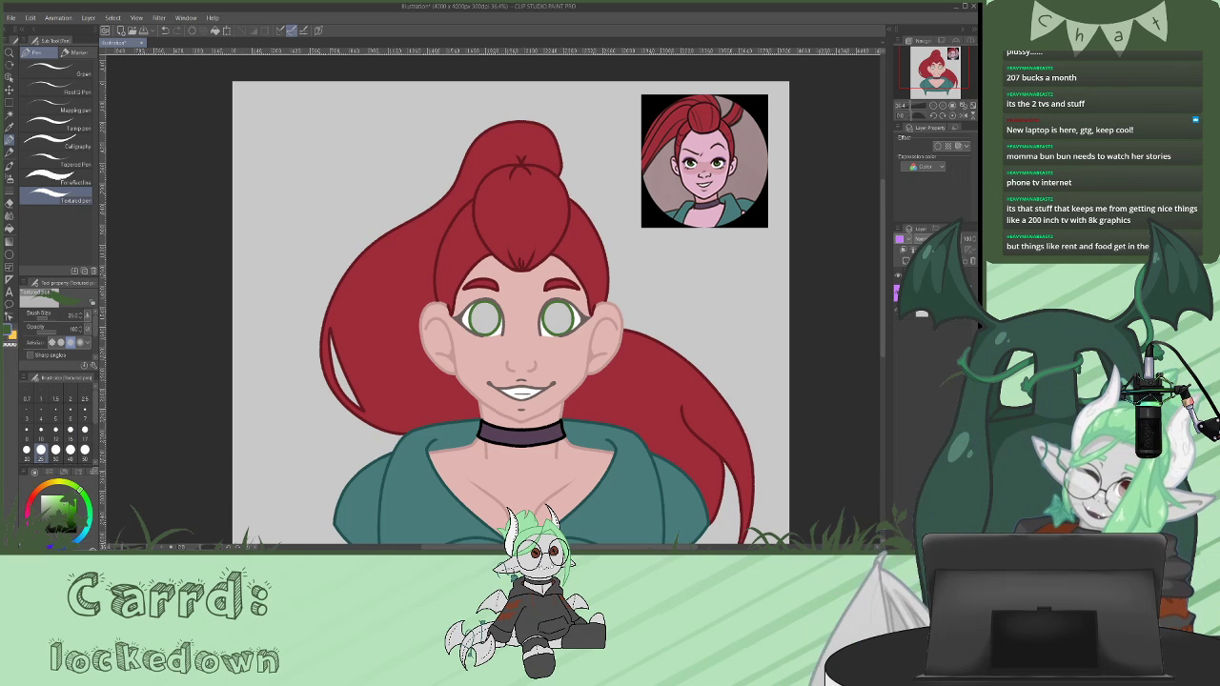
key(g)
click(484, 319)
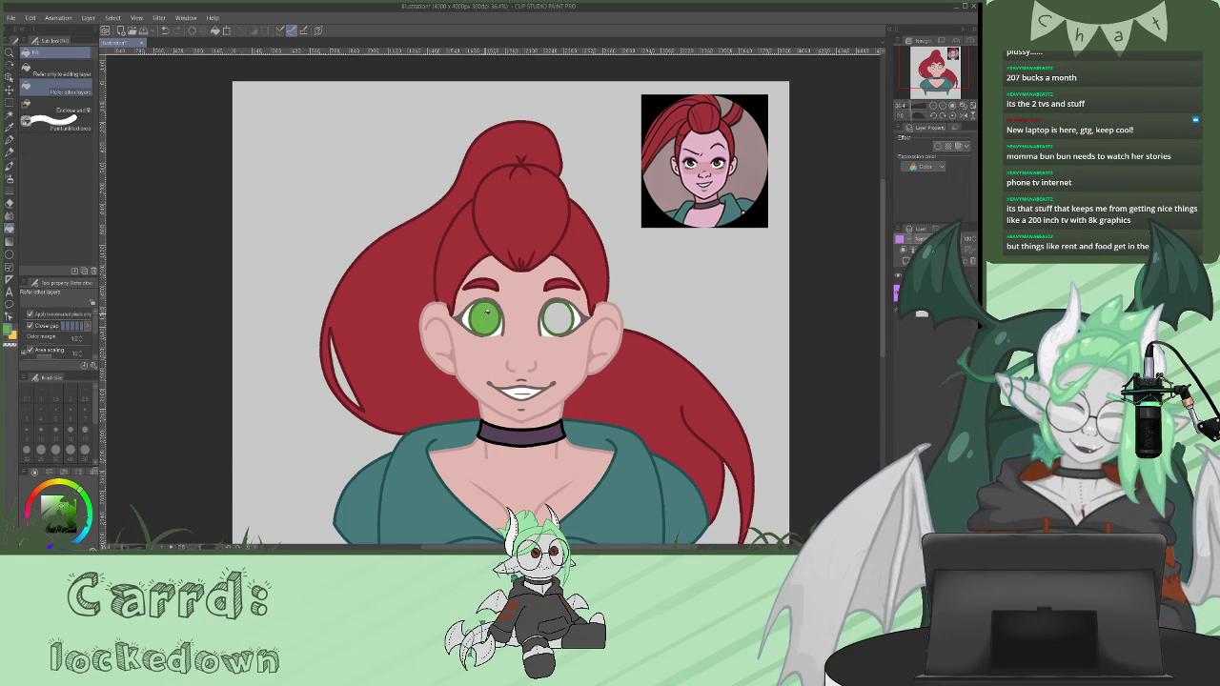
click(561, 316)
click(62, 512)
click(486, 319)
click(562, 319)
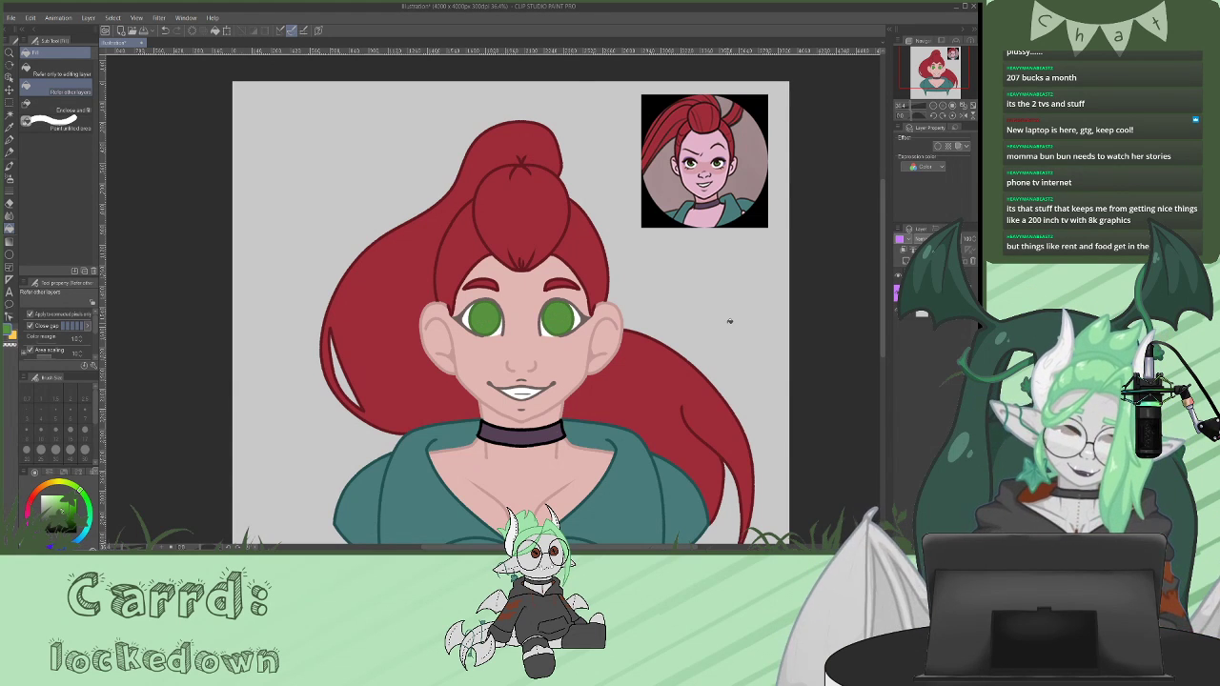
- On a new layer, paint dark green shading across the upper irises and a dark green pupil in each eye
click(907, 261)
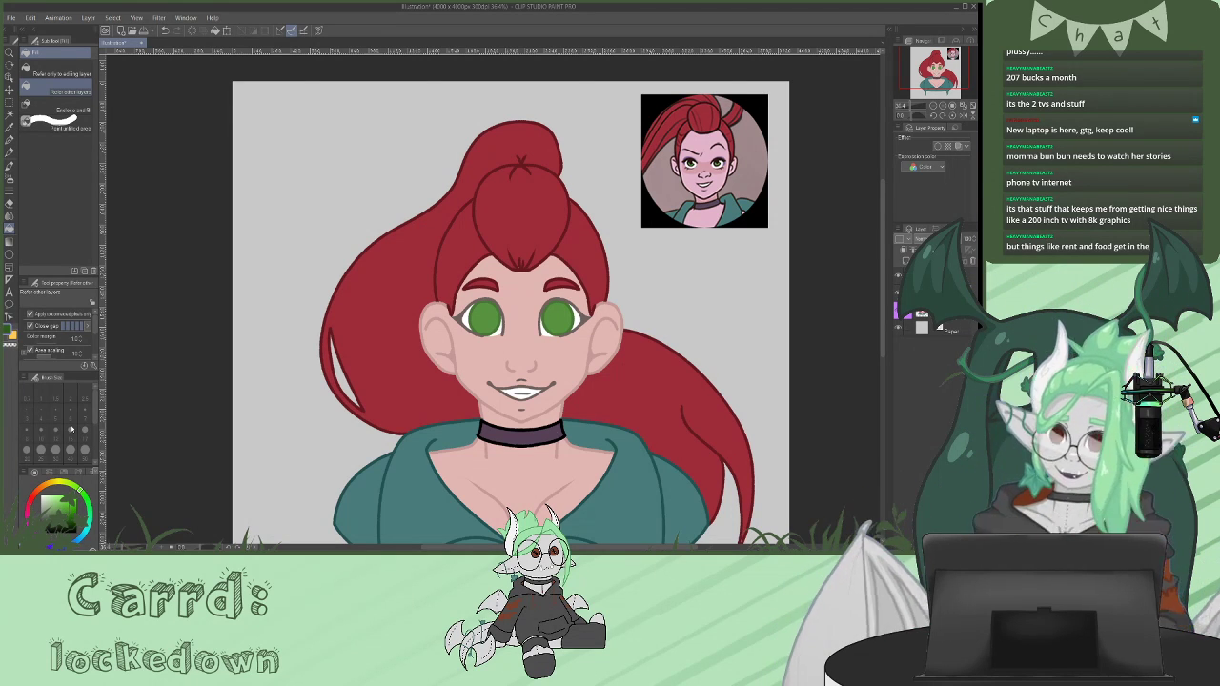
key(p)
mouse_move(471, 318)
mouse_down()
mouse_move(503, 316)
mouse_move(473, 311)
mouse_move(484, 303)
mouse_move(570, 316)
mouse_move(557, 306)
mouse_move(568, 304)
mouse_up()
key(ctrl+z)
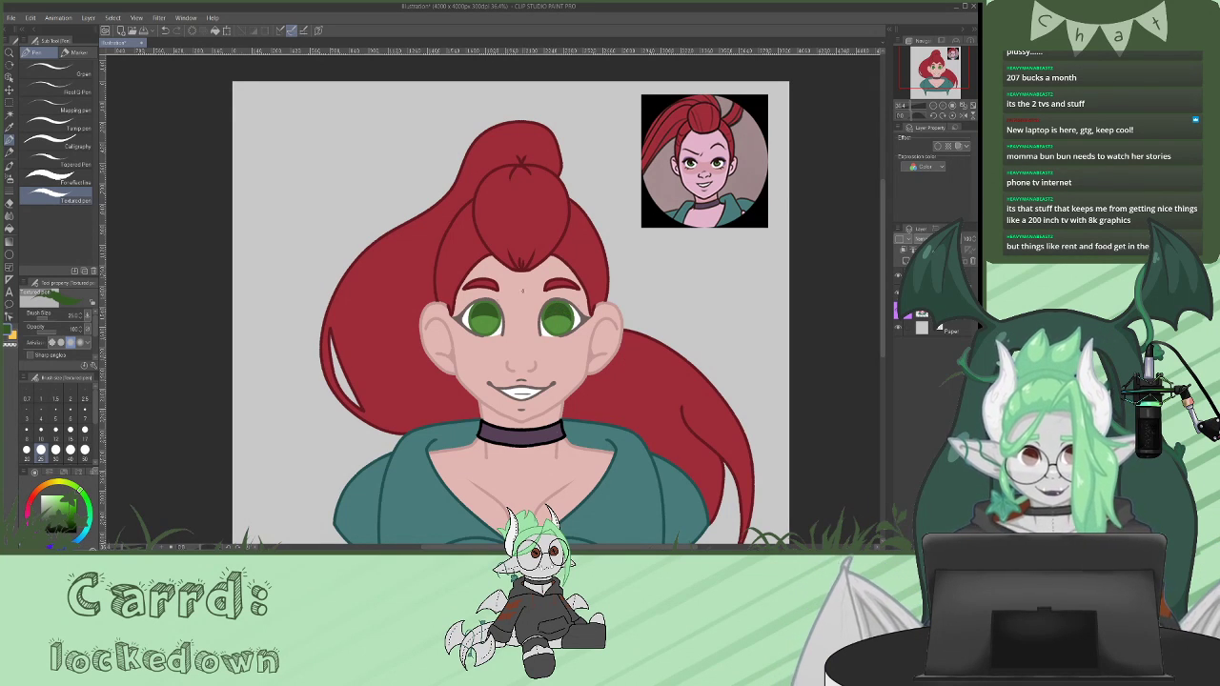
drag(480, 315, 486, 326)
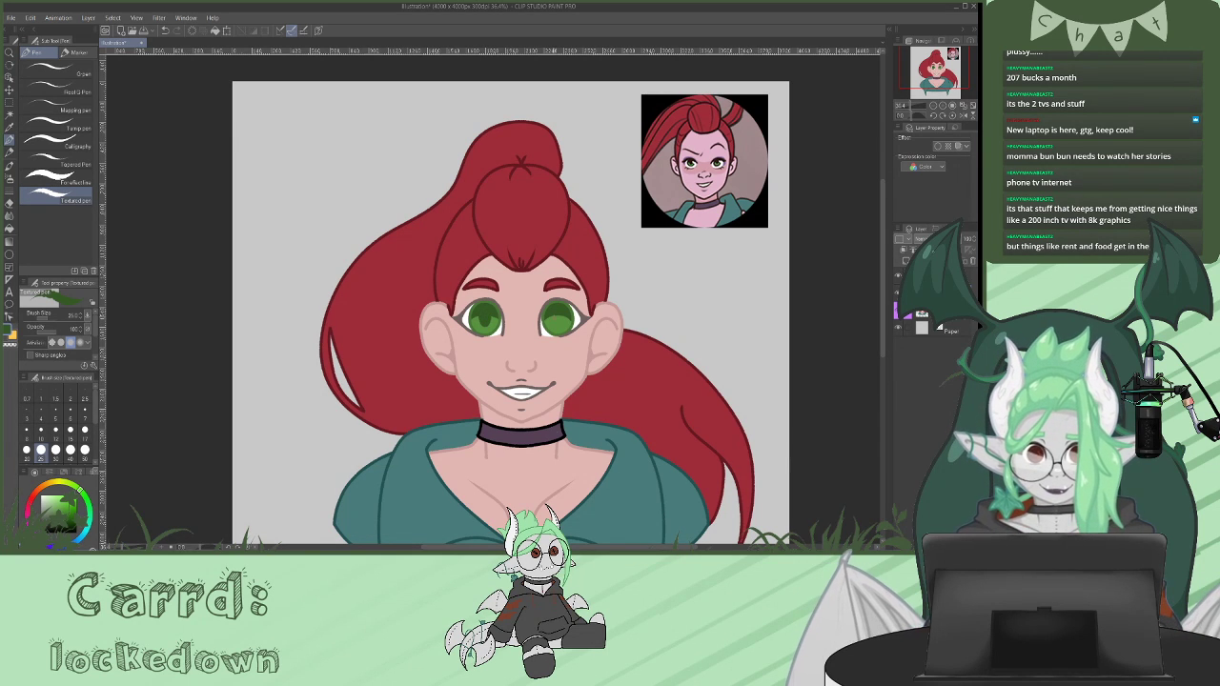
drag(556, 320, 566, 323)
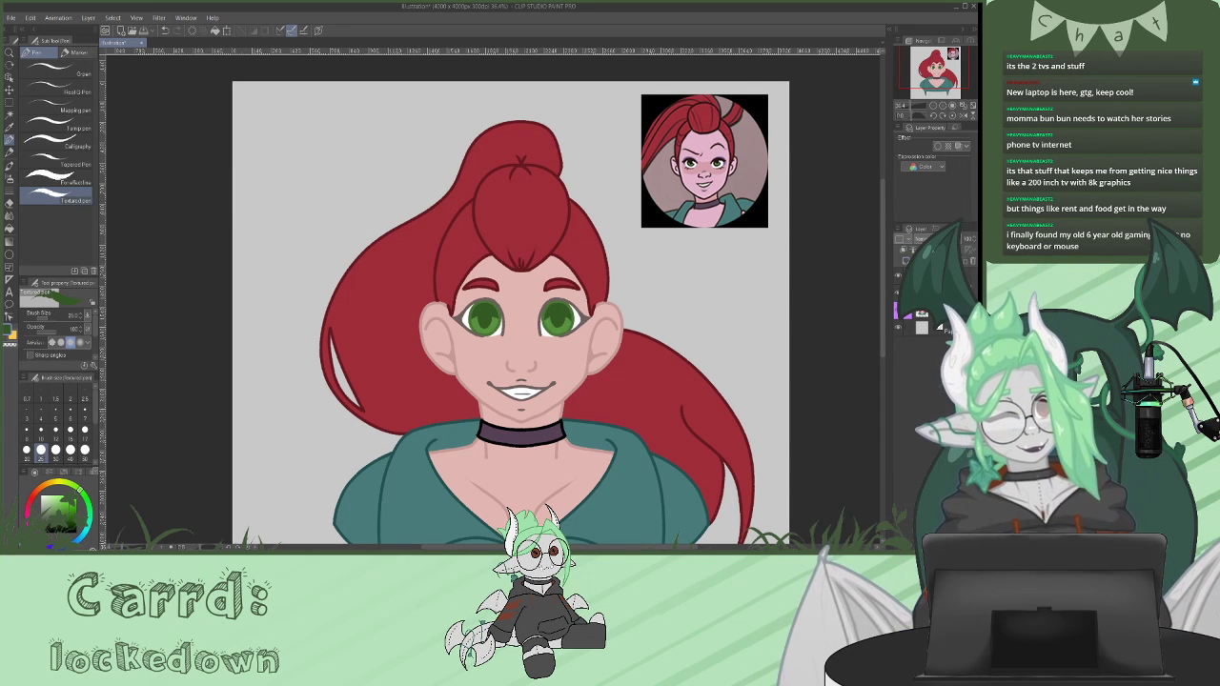
- Add light green reflections to the lower part of both irises and remove the surplus layer
click(907, 262)
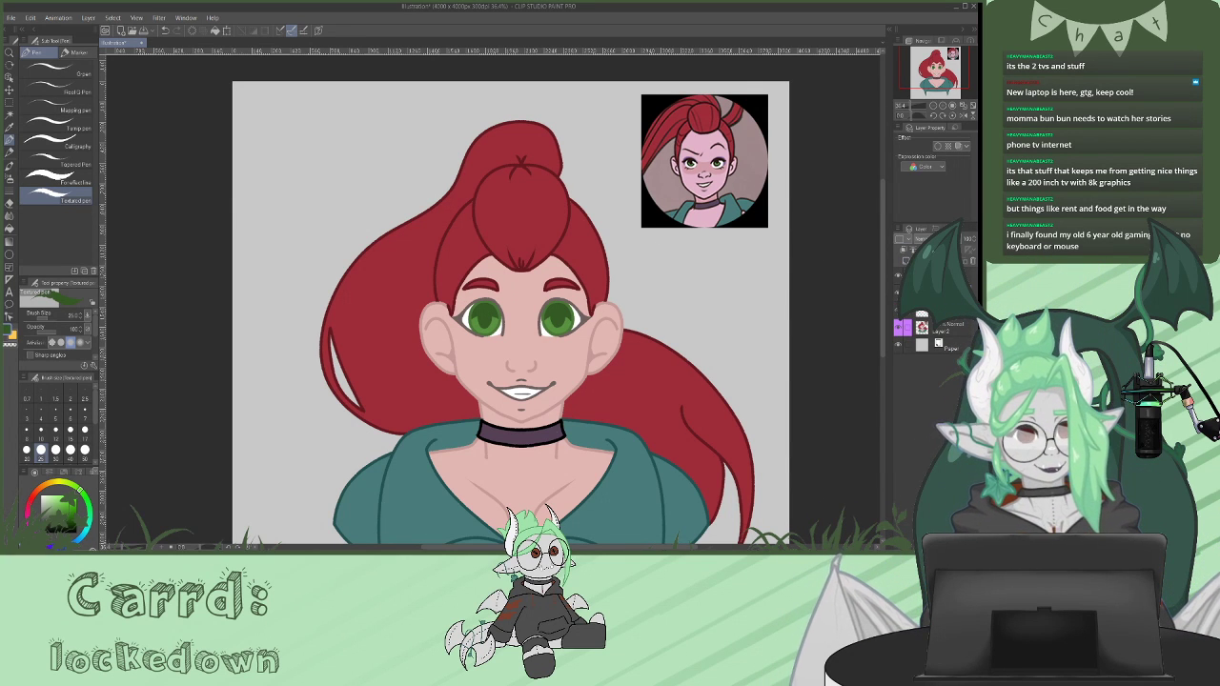
click(64, 509)
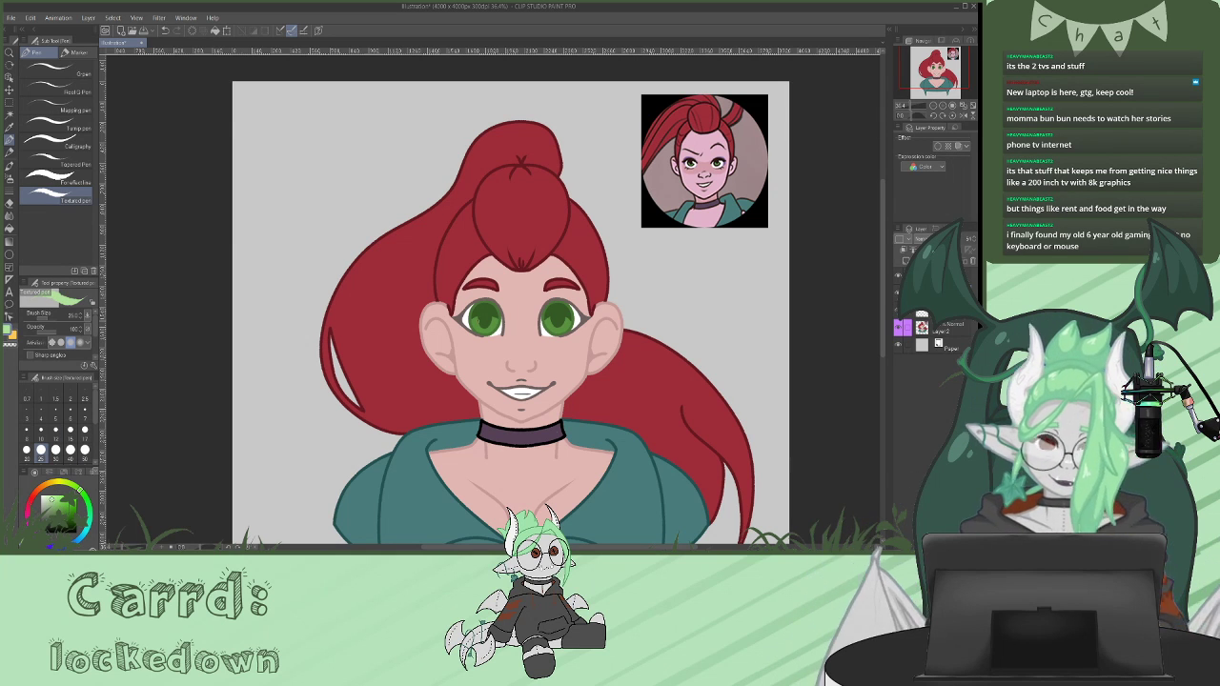
click(479, 328)
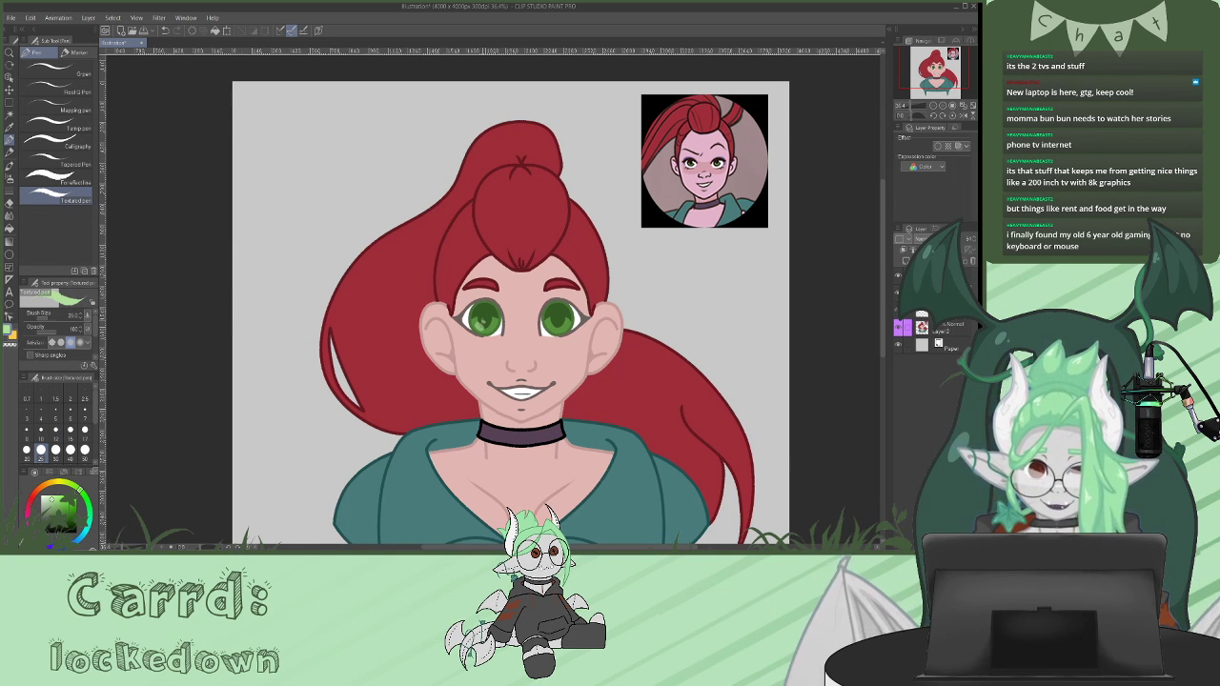
click(555, 327)
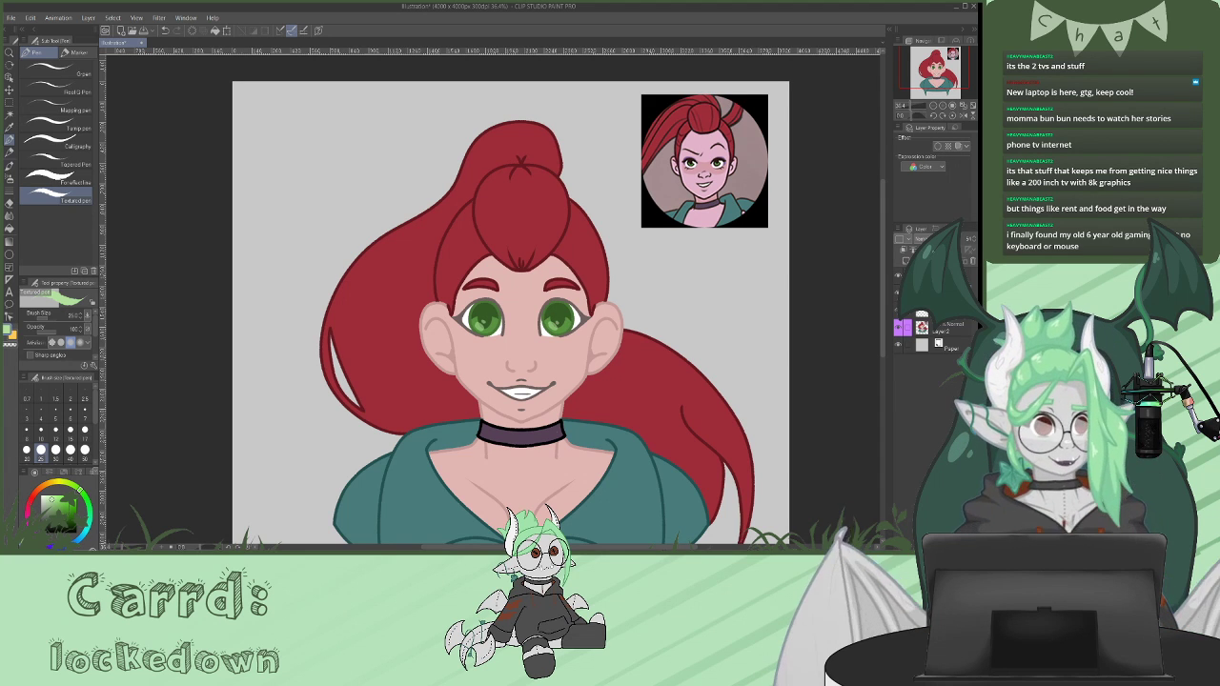
click(972, 261)
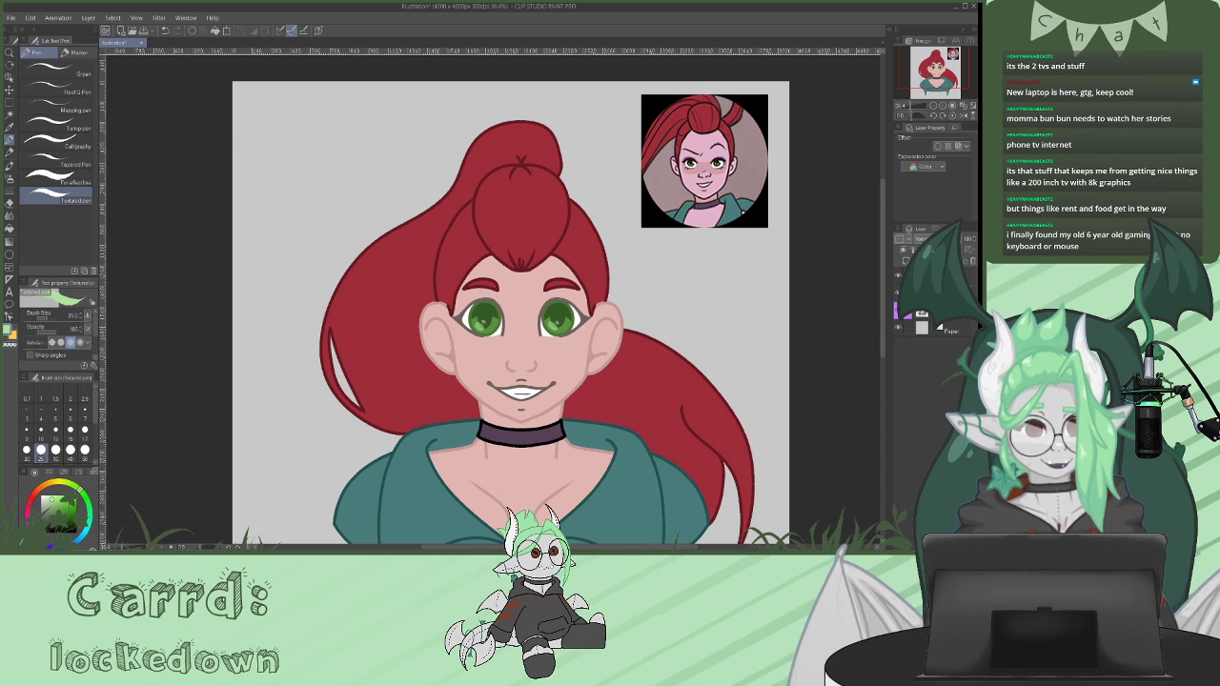
- Paint small white highlights on the upper part of both irises
click(896, 294)
click(897, 295)
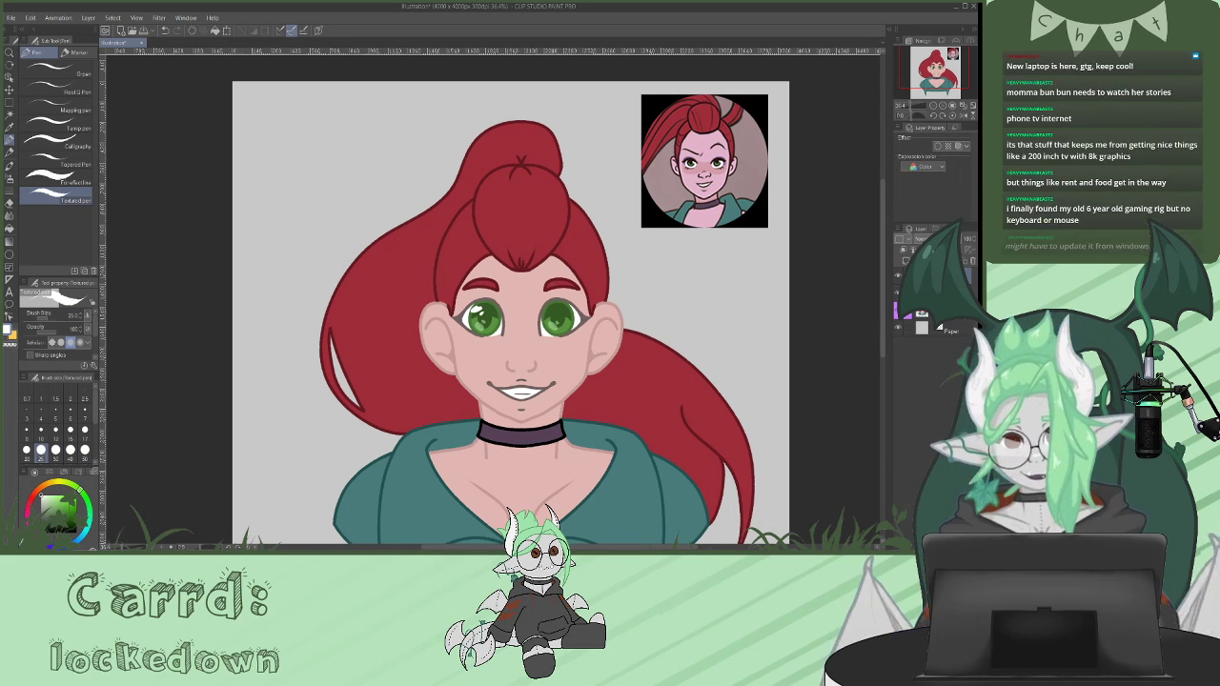
drag(470, 313, 479, 308)
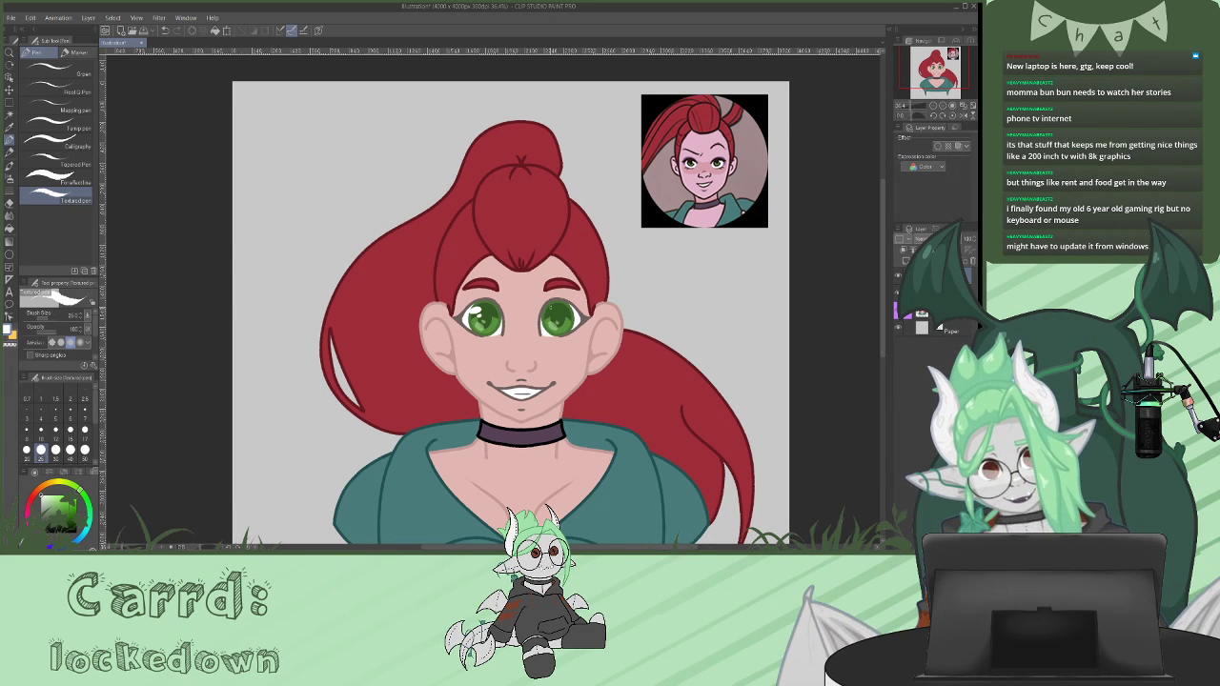
drag(547, 311, 555, 307)
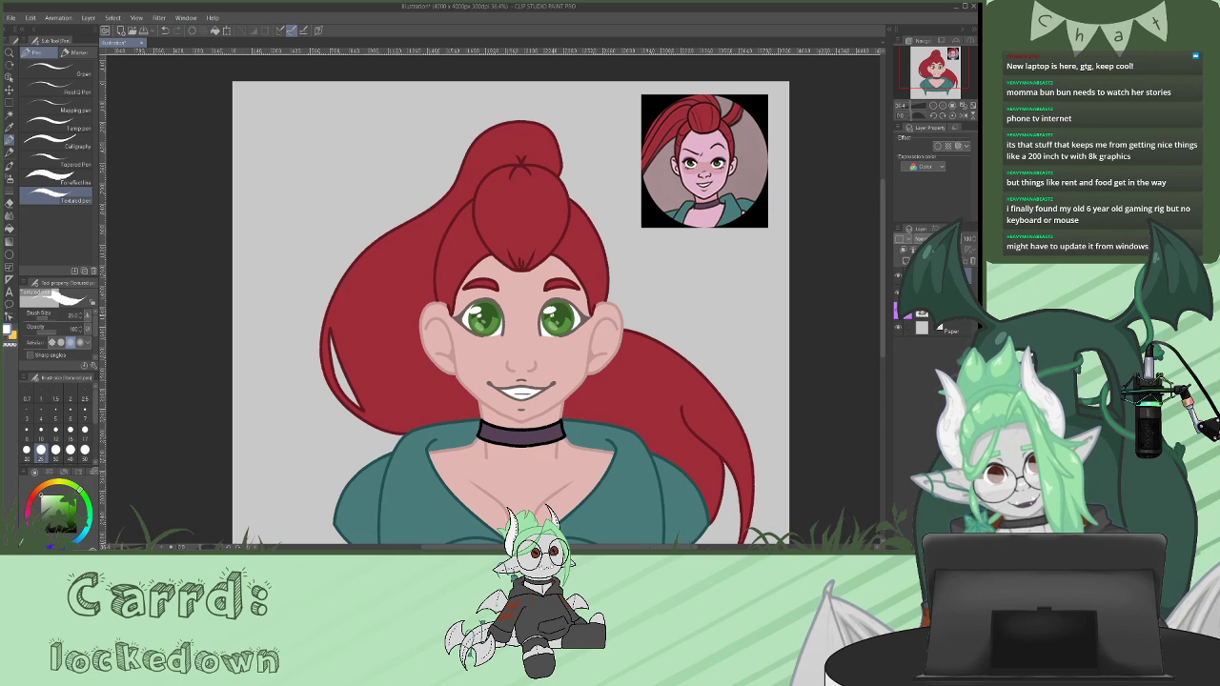
- Add small glossy white highlight marks to the bun, the side hair and the upper and lower ponytail
drag(480, 198, 487, 182)
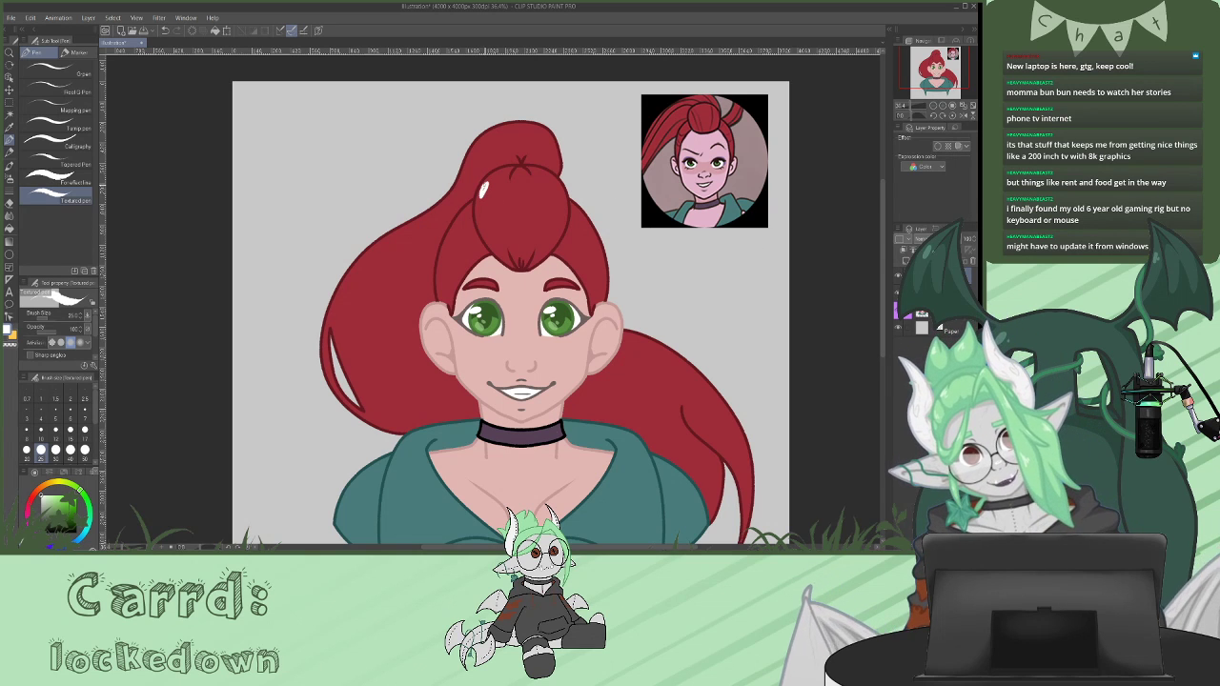
drag(349, 279, 359, 265)
drag(479, 143, 487, 135)
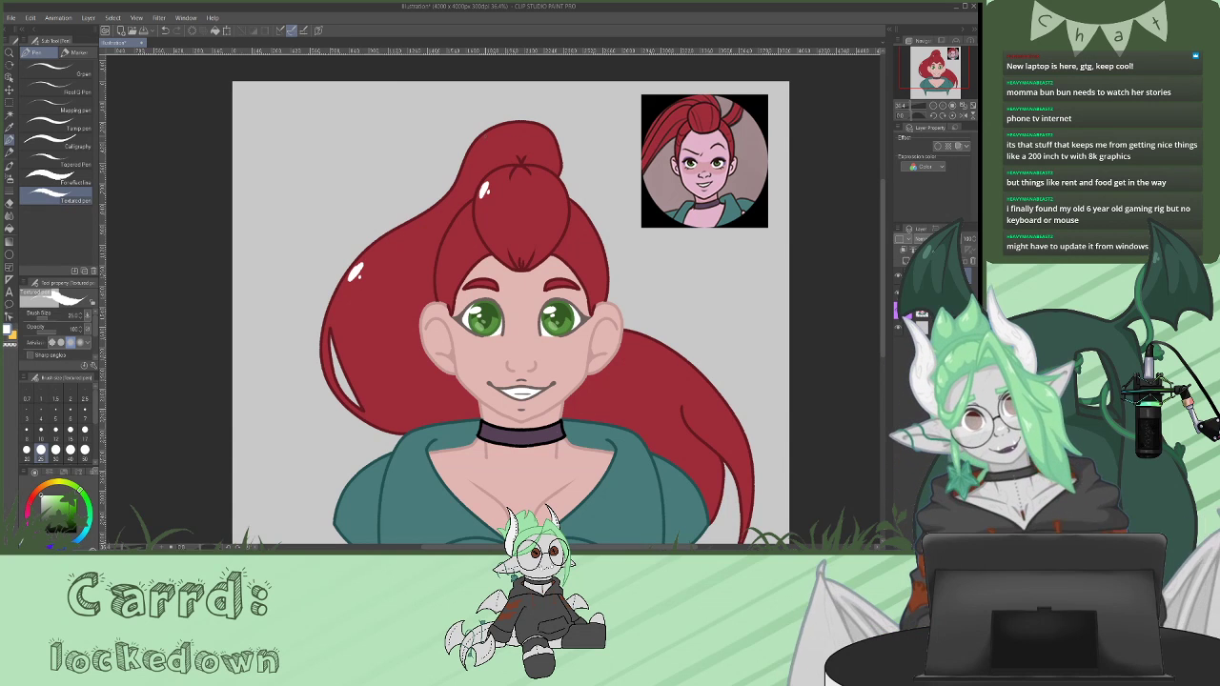
drag(443, 249, 449, 236)
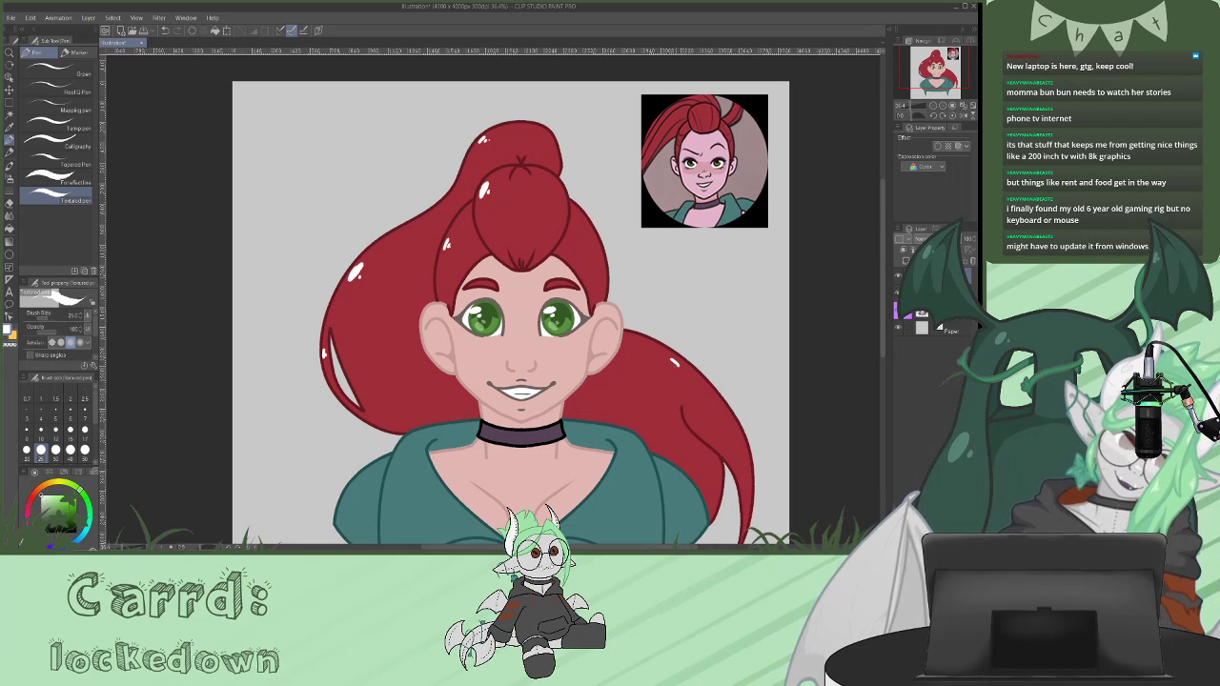
drag(671, 360, 678, 365)
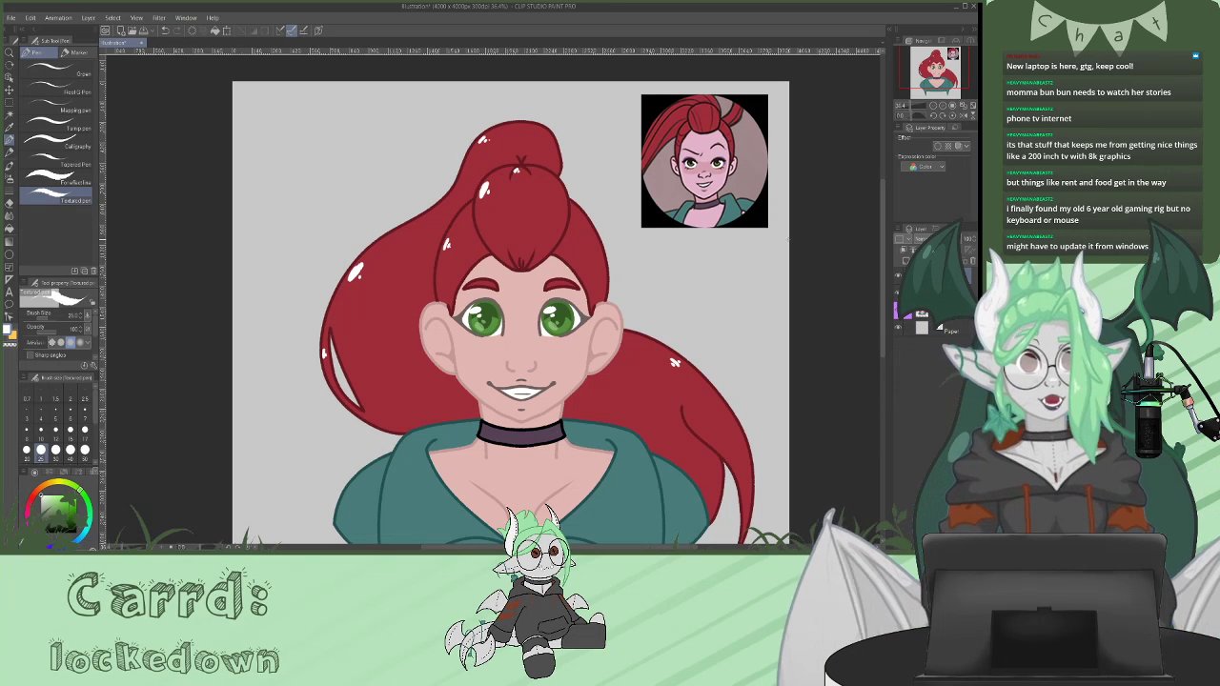
- Pick a blue-purple and paint soft purple eyeshadow on both upper eyelids on a new layer
alt+click(521, 221)
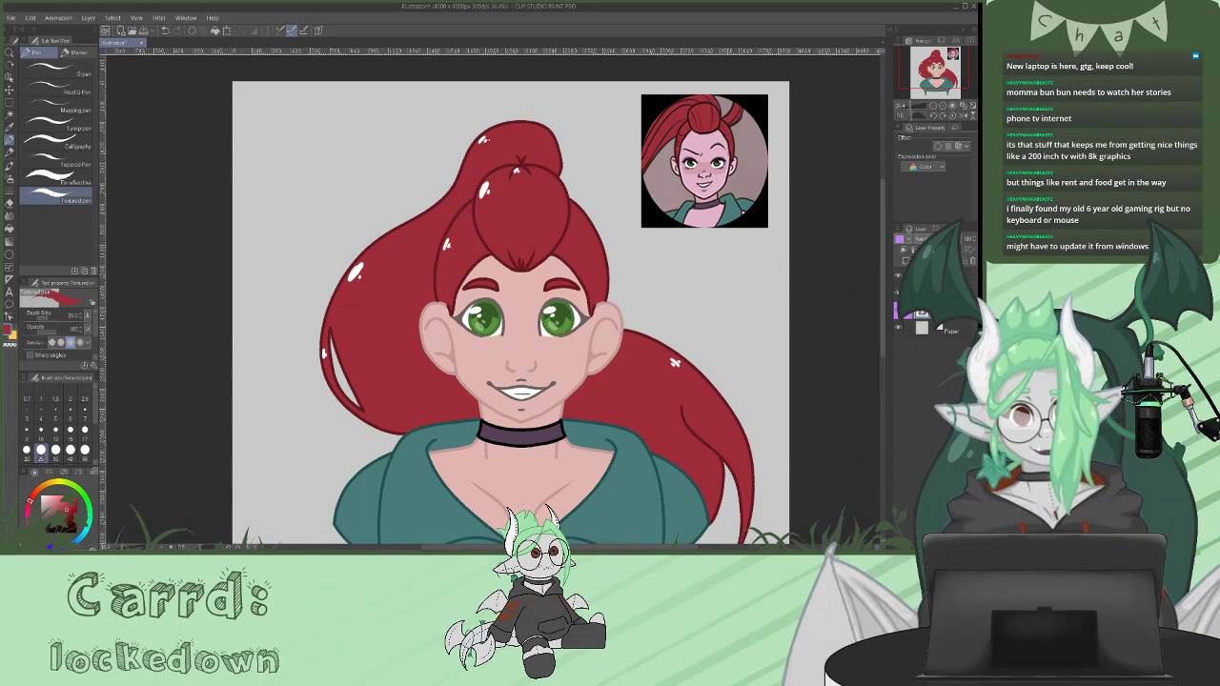
drag(80, 537, 54, 545)
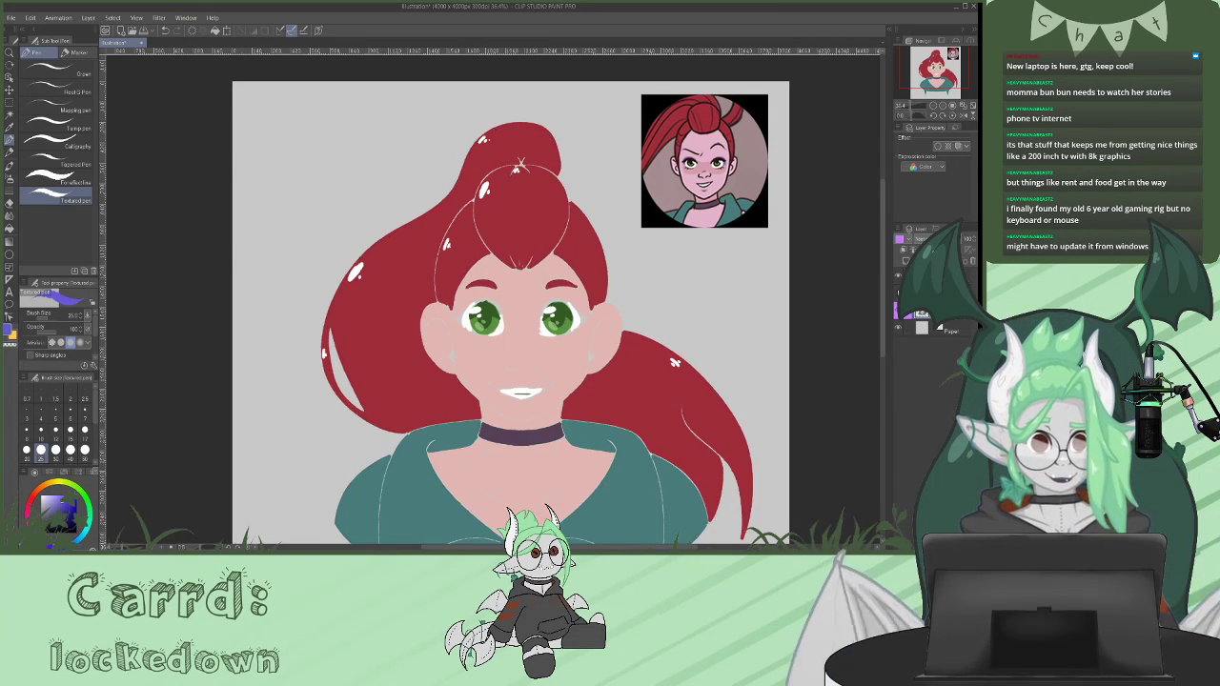
click(907, 261)
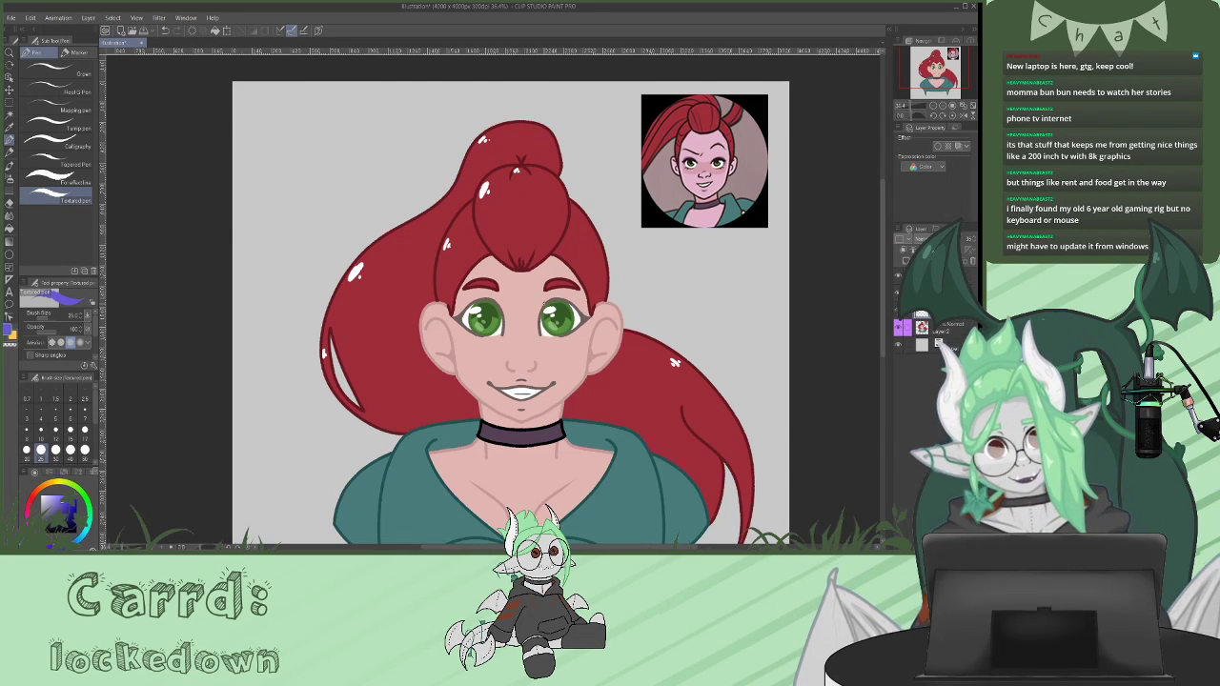
drag(544, 300, 580, 306)
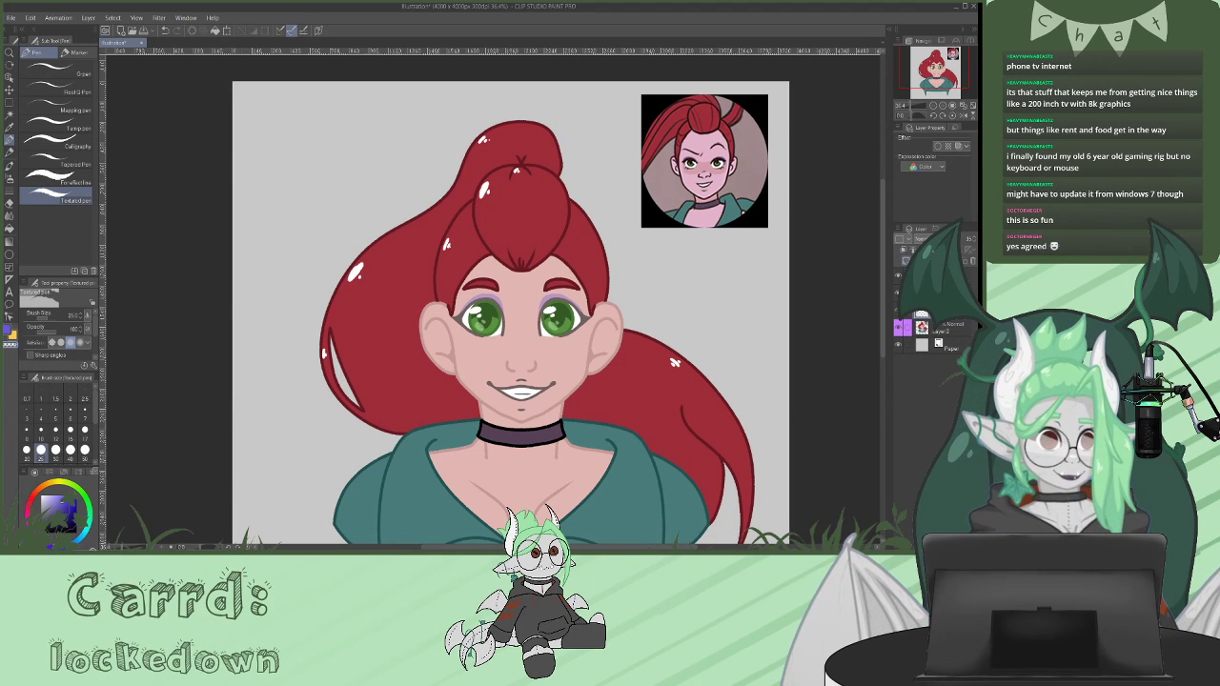
- Paint a small white highlight on the nose on a new layer and merge that layer down
key(ctrl+shift+n)
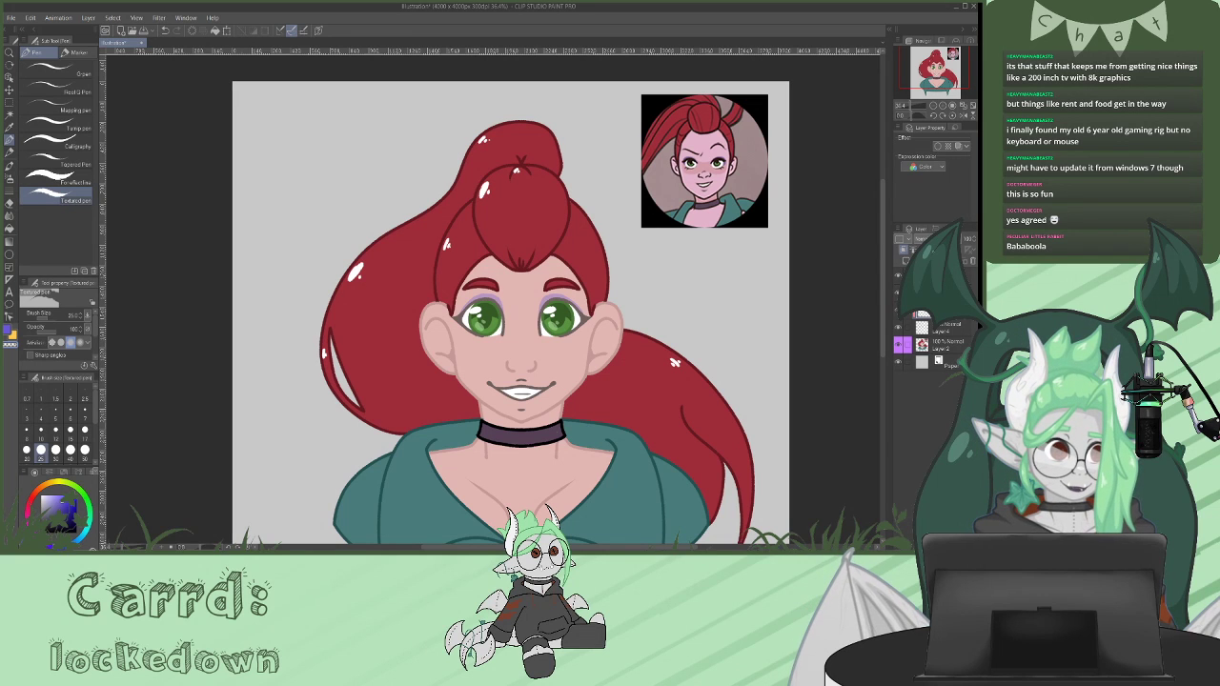
click(41, 496)
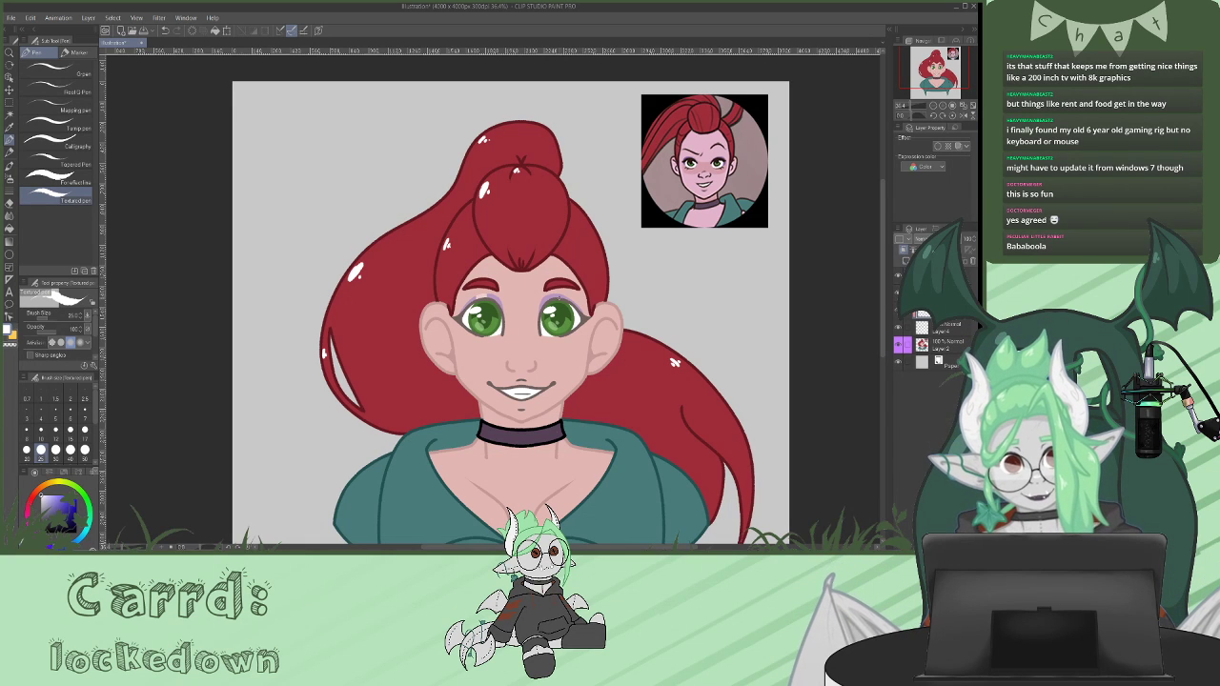
key(j)
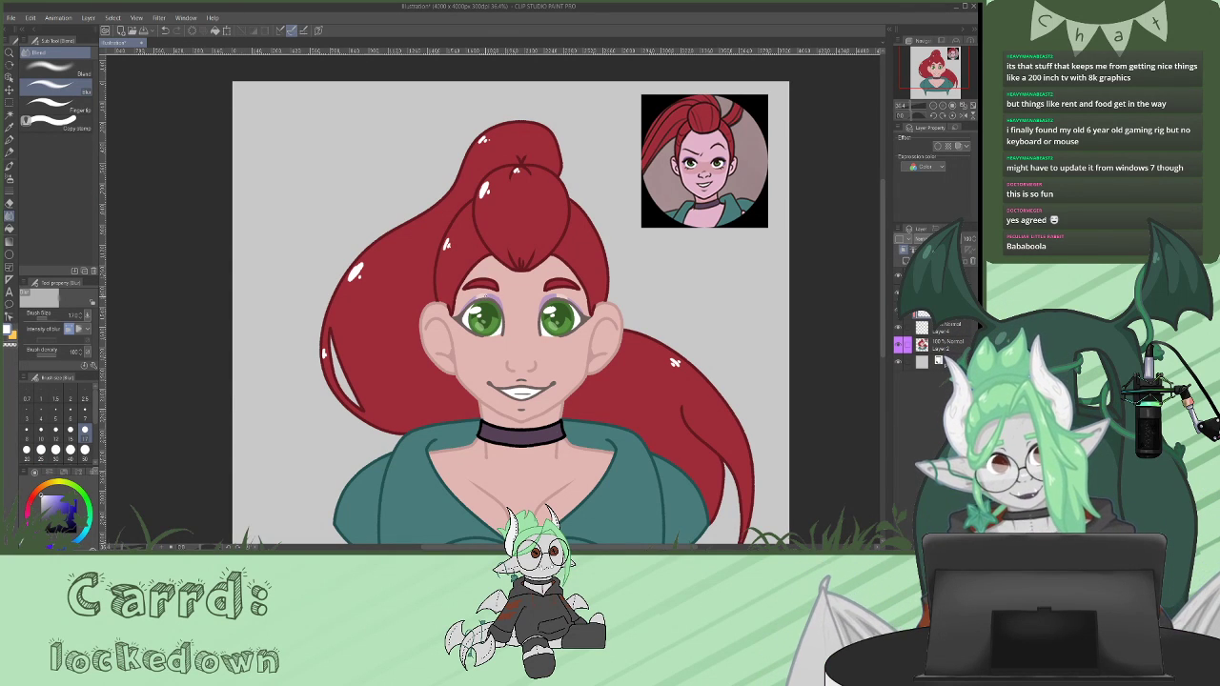
click(86, 450)
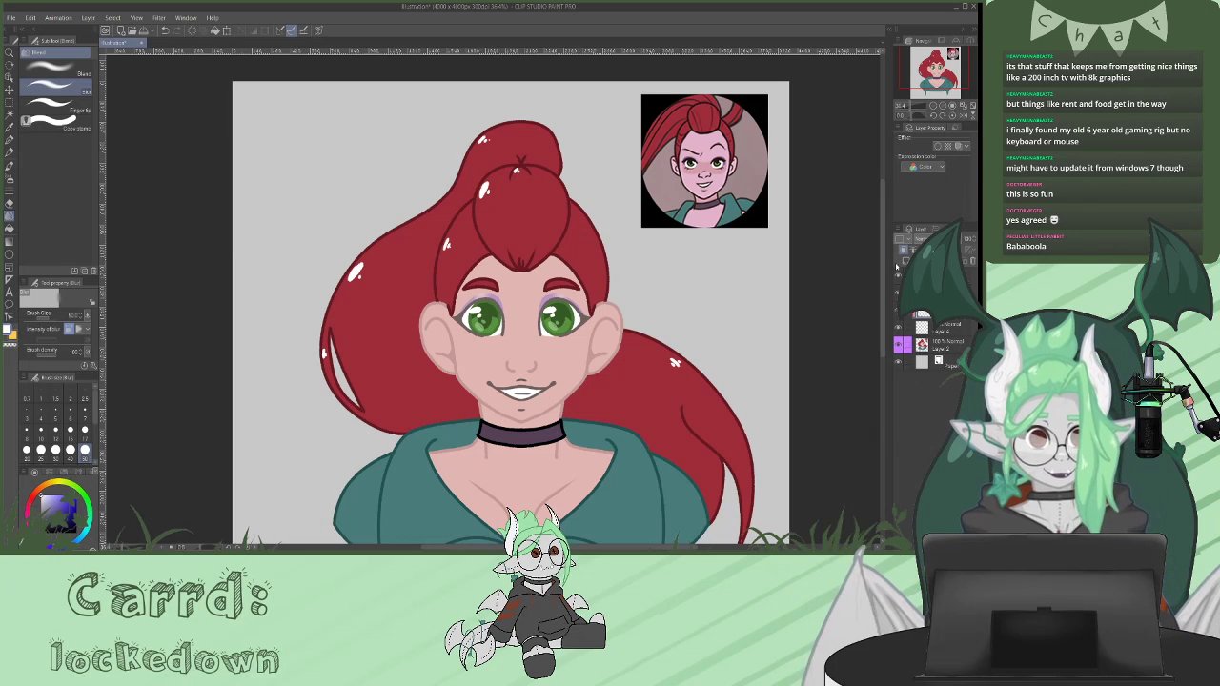
drag(882, 272, 883, 301)
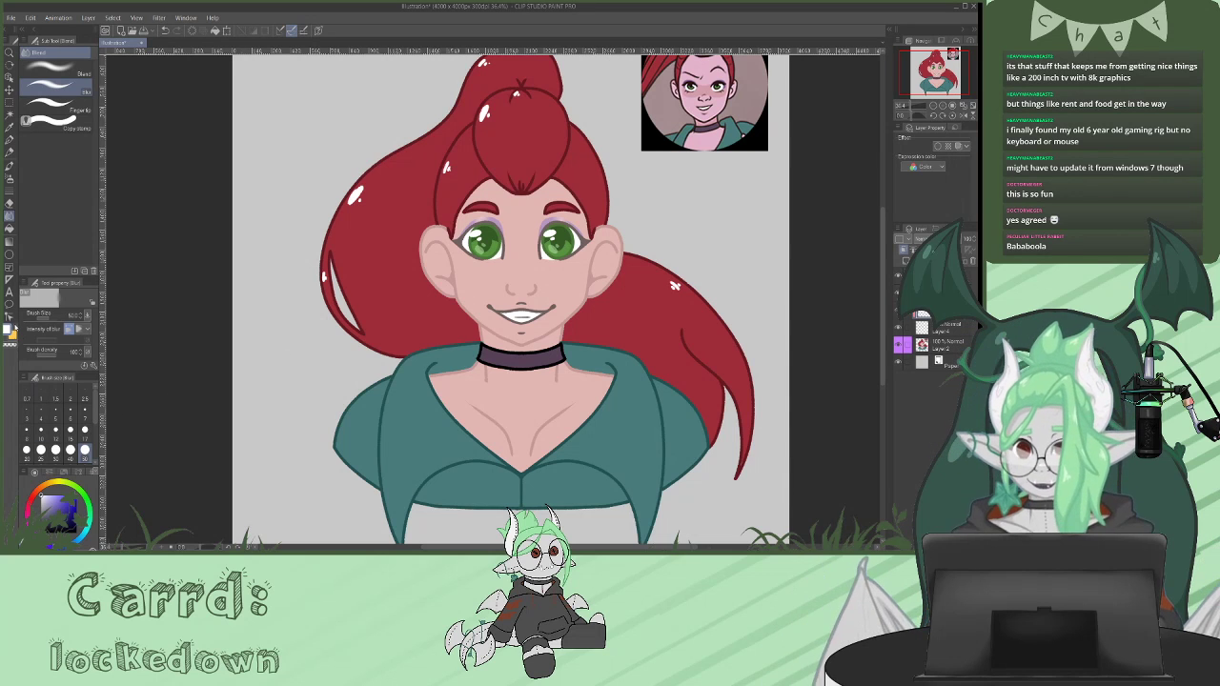
click(12, 141)
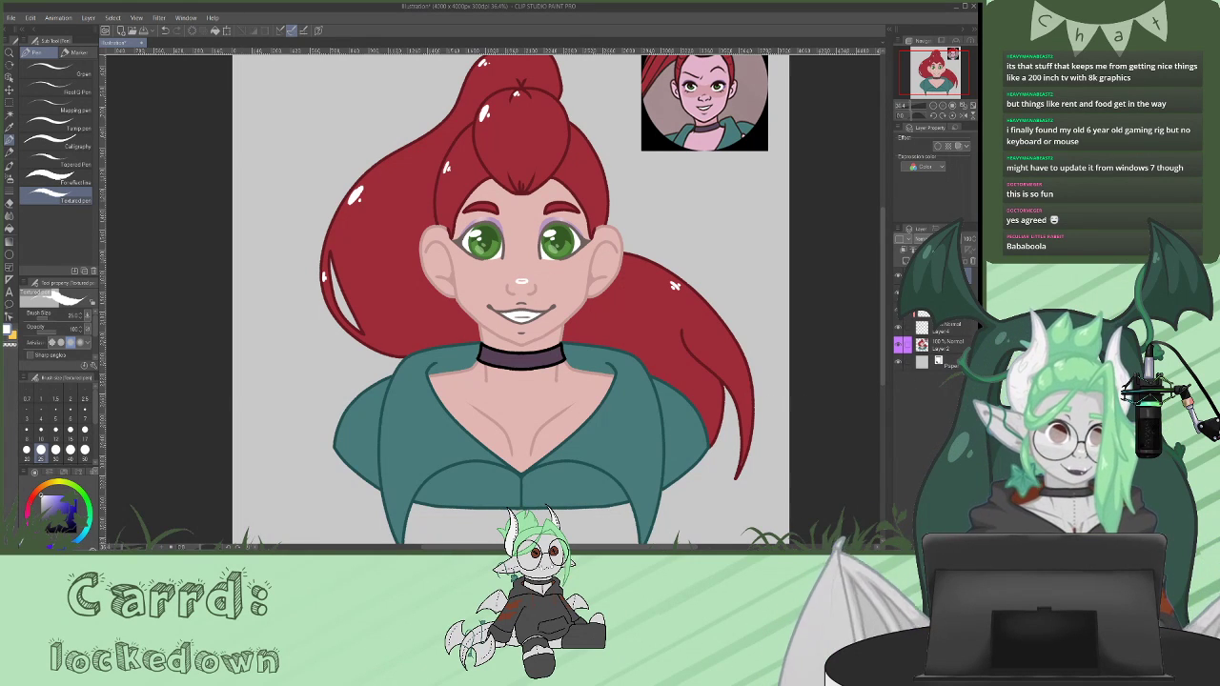
click(938, 314)
key(ctrl+e)
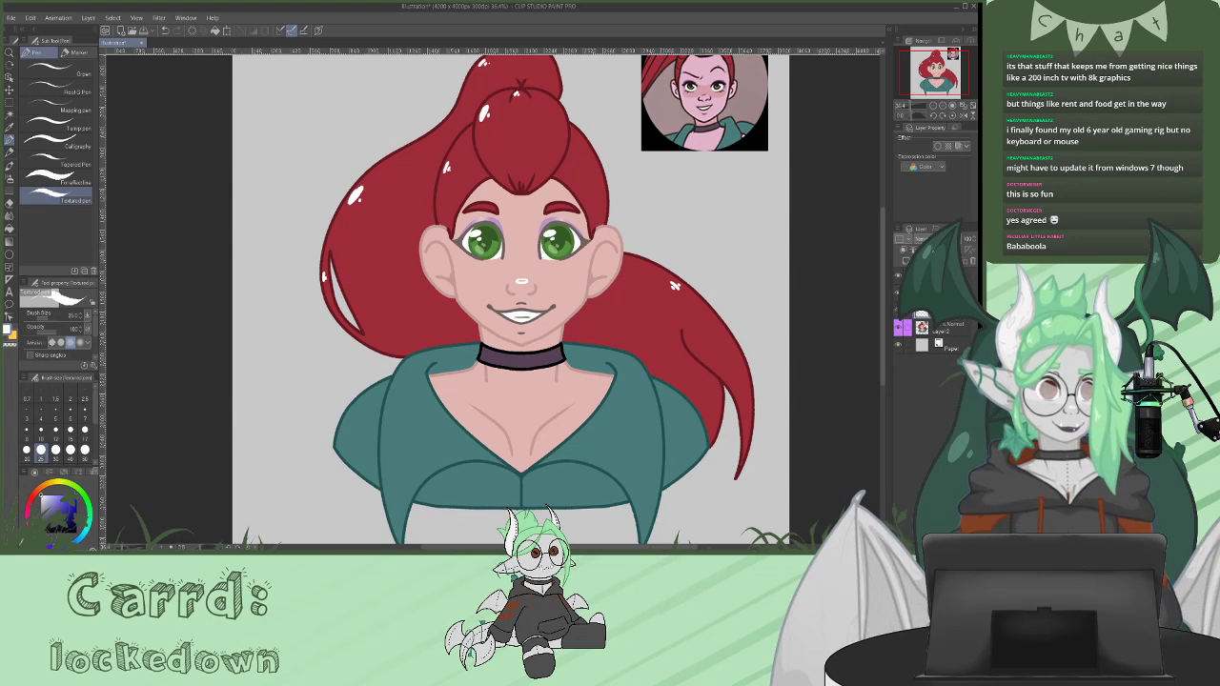
scroll(883, 315, down, 2)
scroll(883, 315, up, 5)
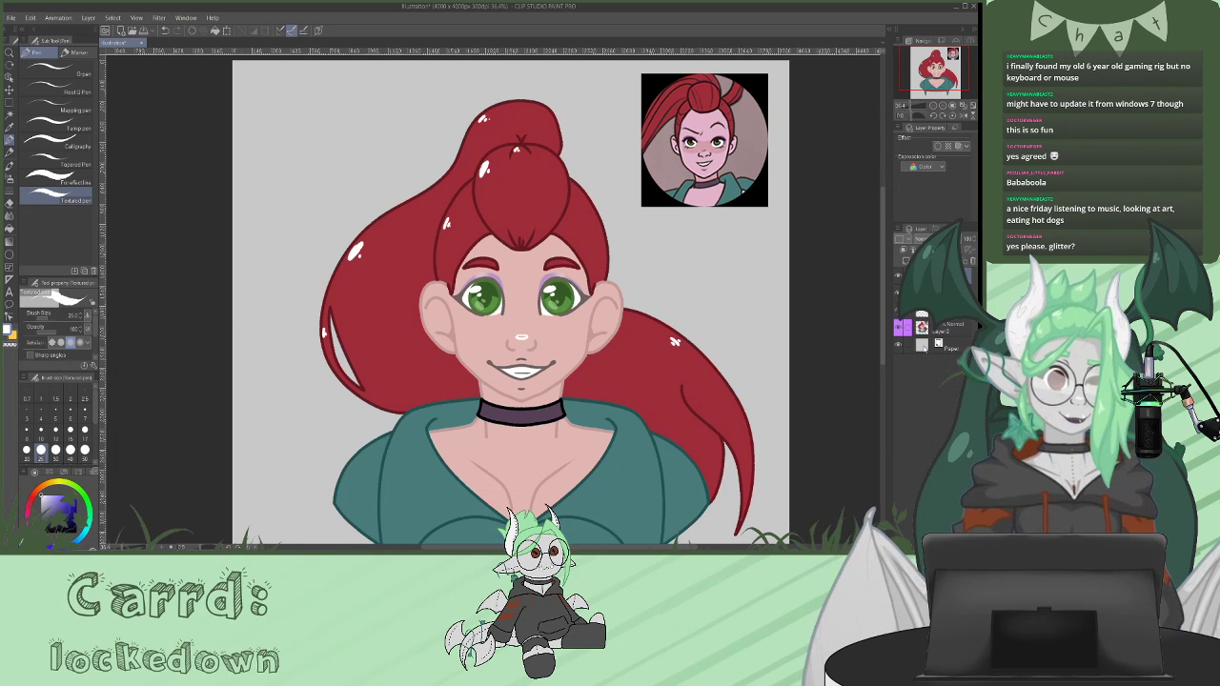
- Draw the outline of a gold diamond-shaped earring hanging from the right-hand earlobe on a new layer
click(907, 261)
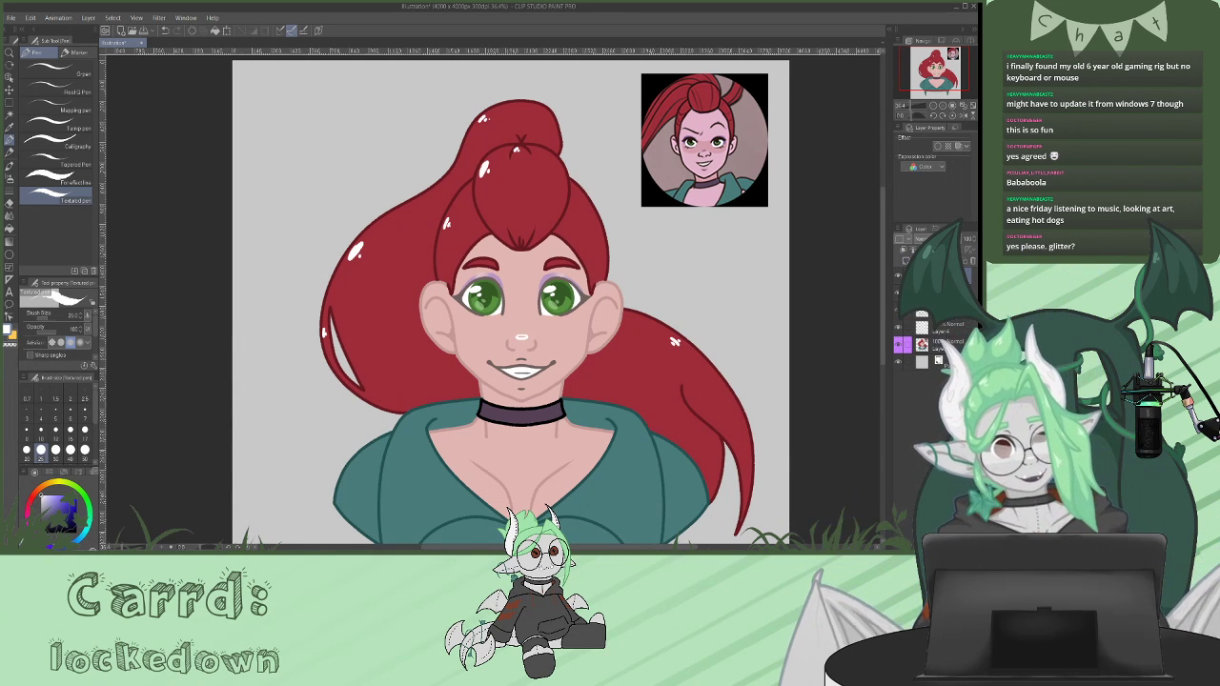
click(13, 336)
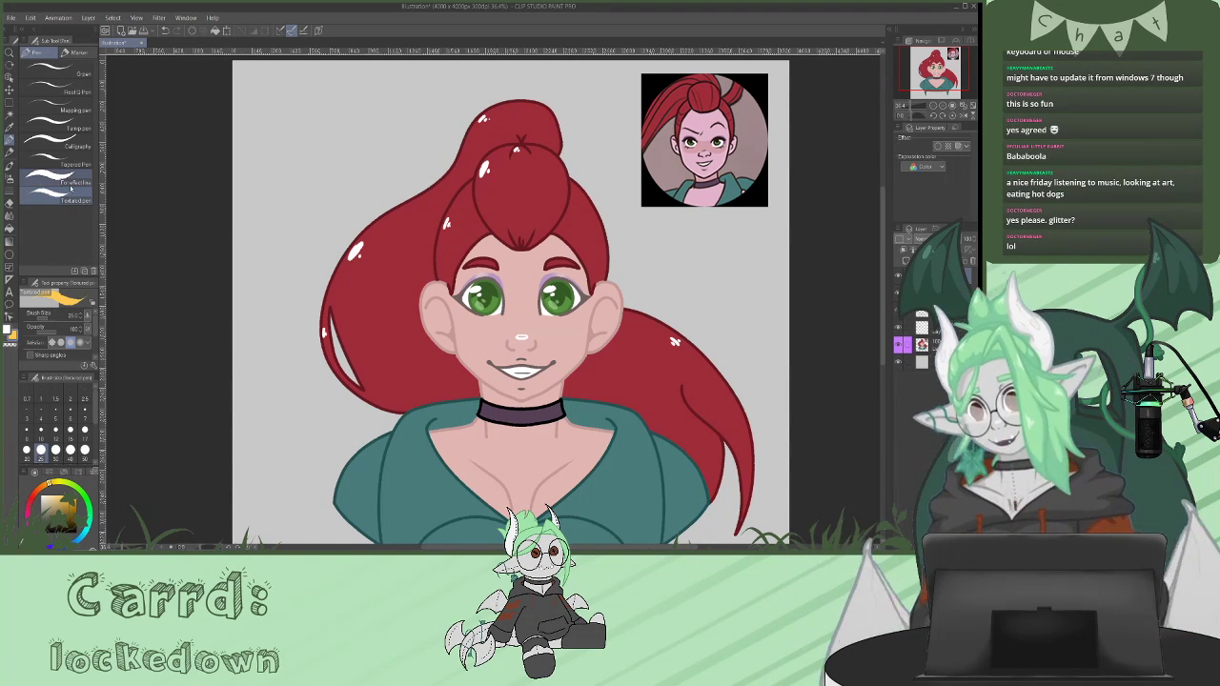
drag(593, 352, 590, 366)
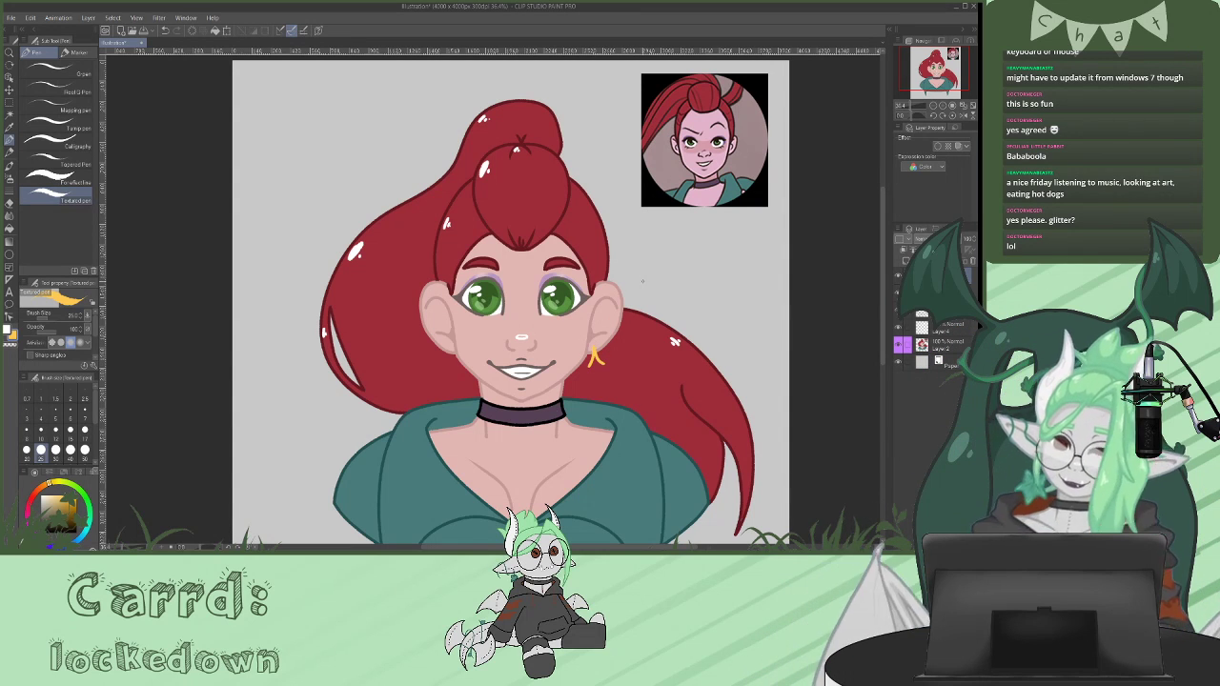
key(ctrl+z)
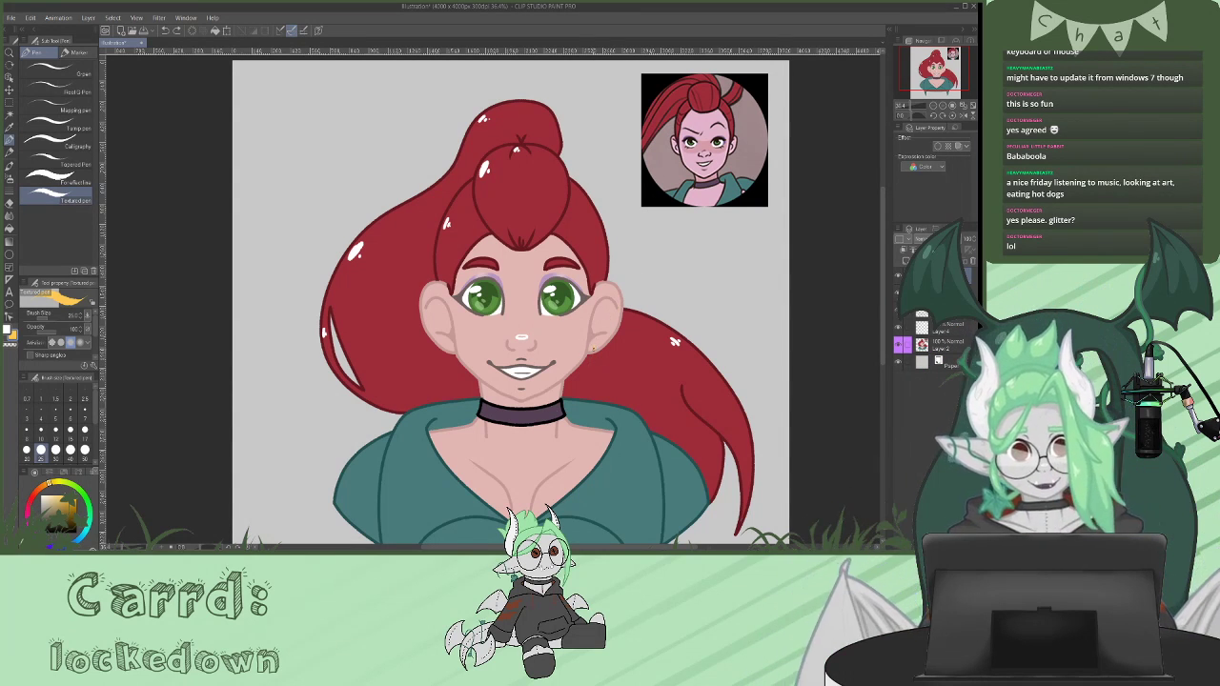
drag(592, 349, 592, 380)
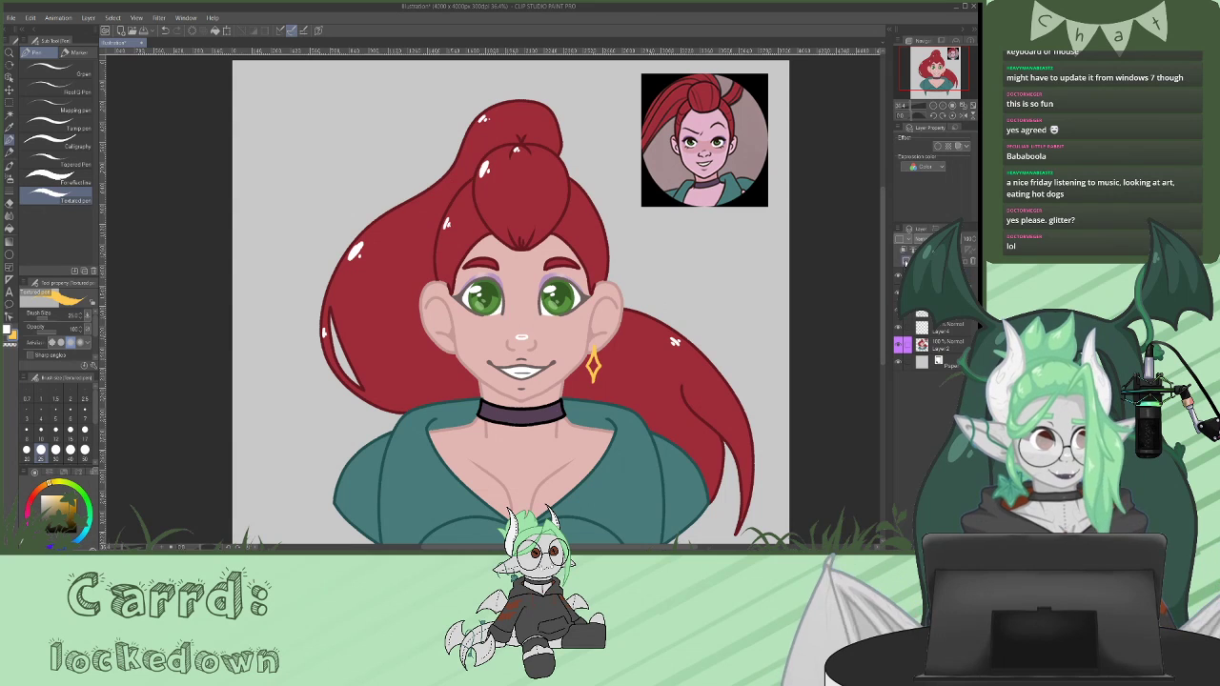
- Fill the diamond-shaped earring with solid gold and add a small white highlight to it
click(906, 261)
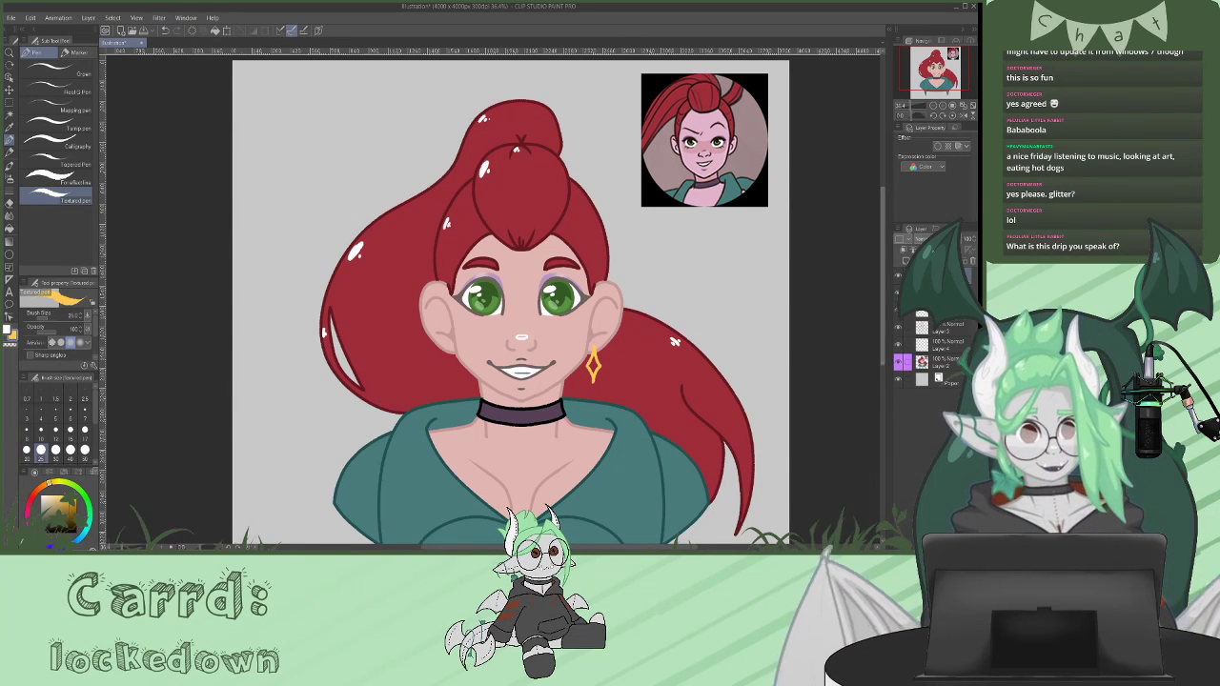
key(ctrl+z)
key(ctrl+z)
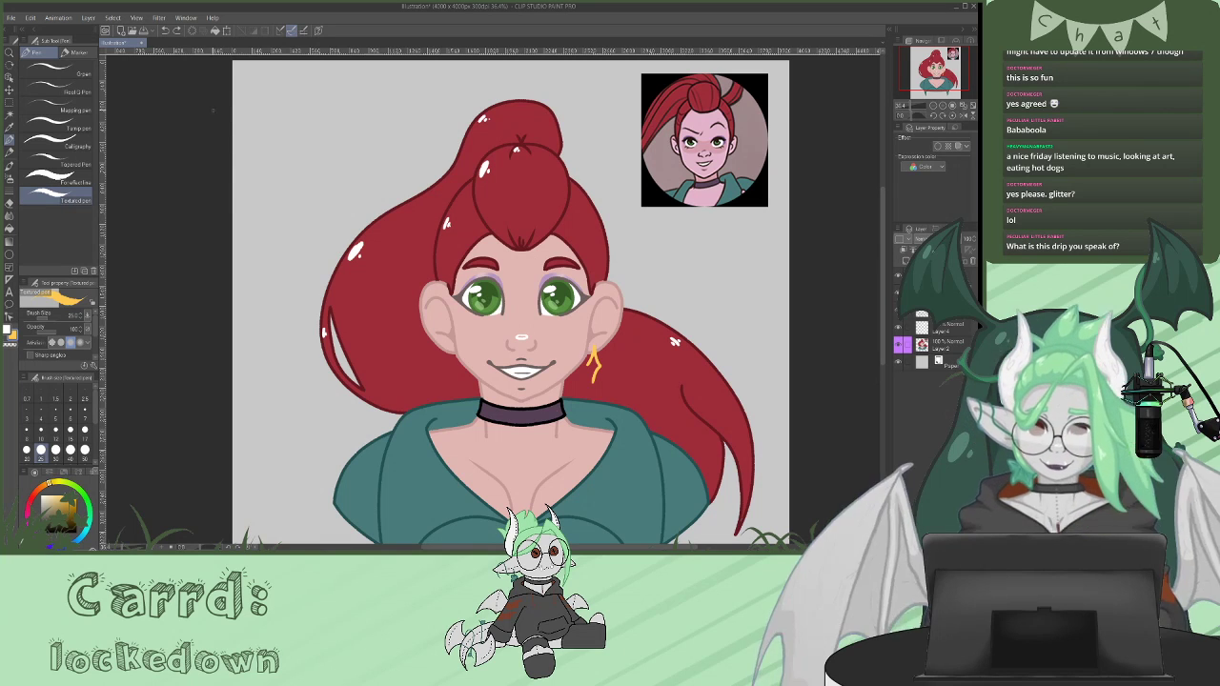
click(176, 31)
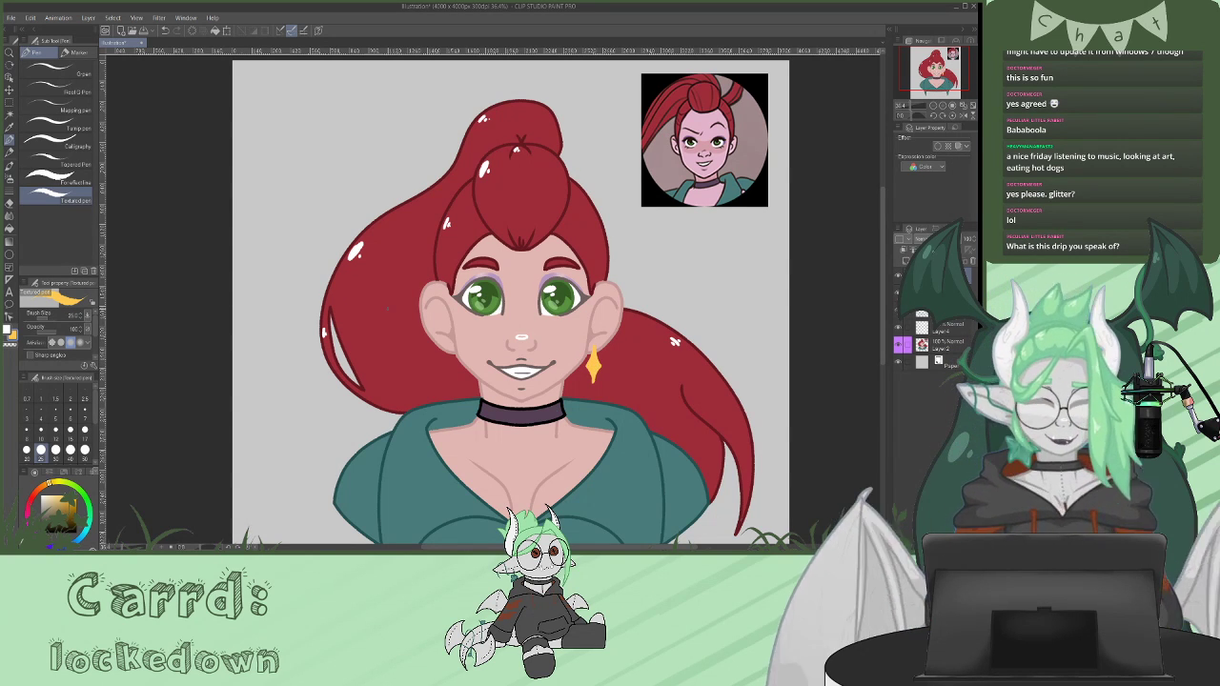
click(7, 330)
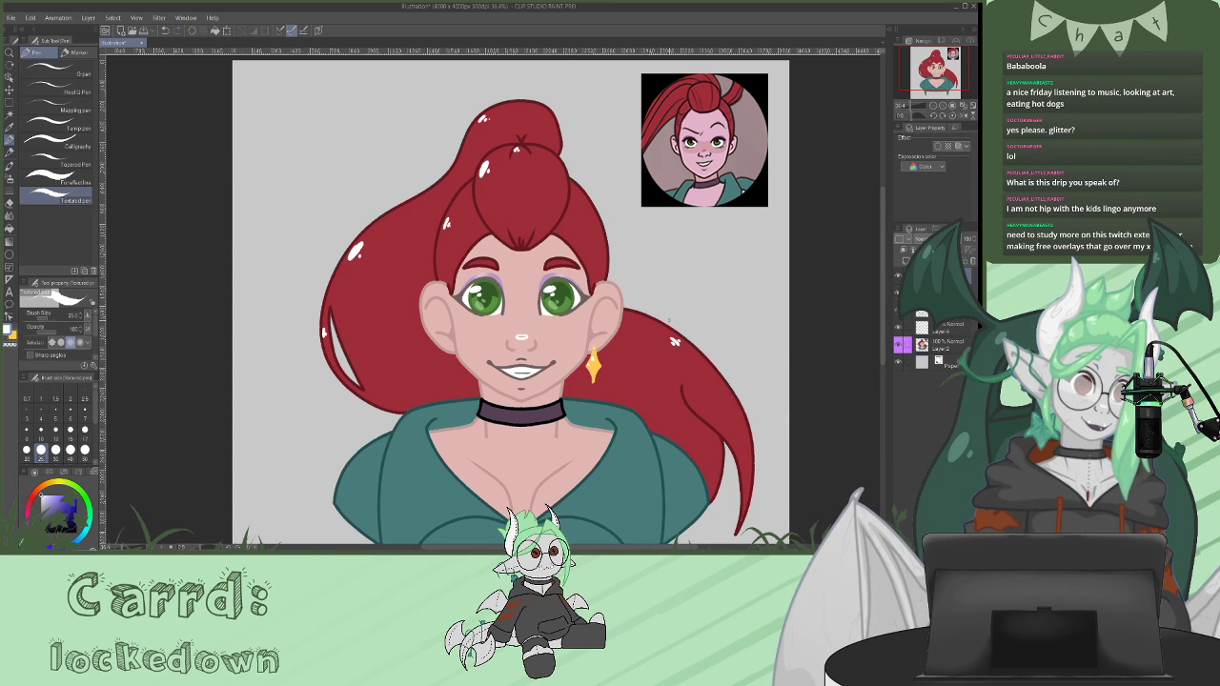
click(10, 345)
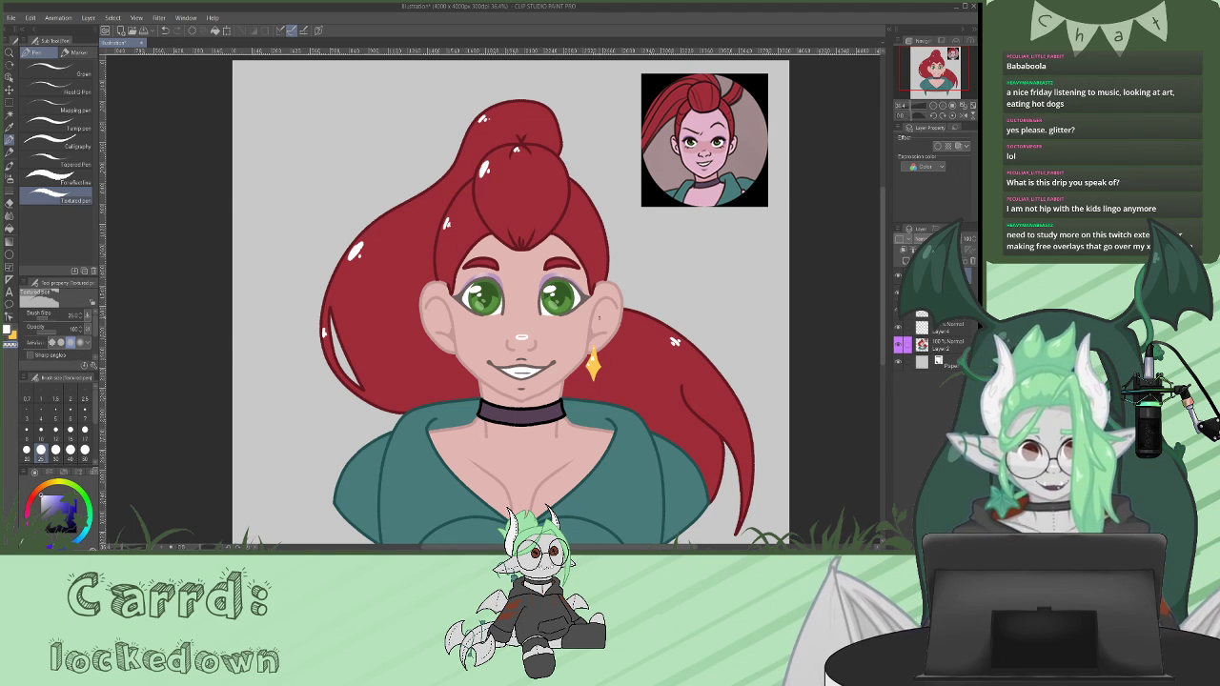
- Copy the finished gold earring onto its own layer and place the copy under the left-hand earlobe
key(m)
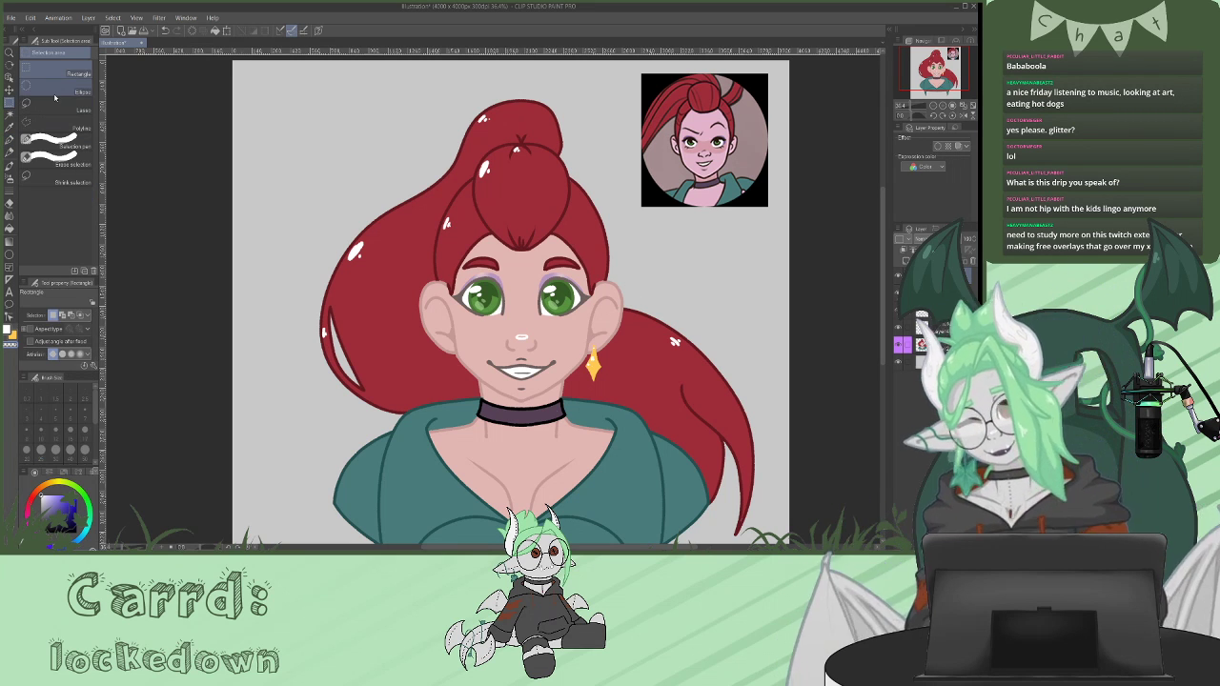
drag(577, 333, 608, 400)
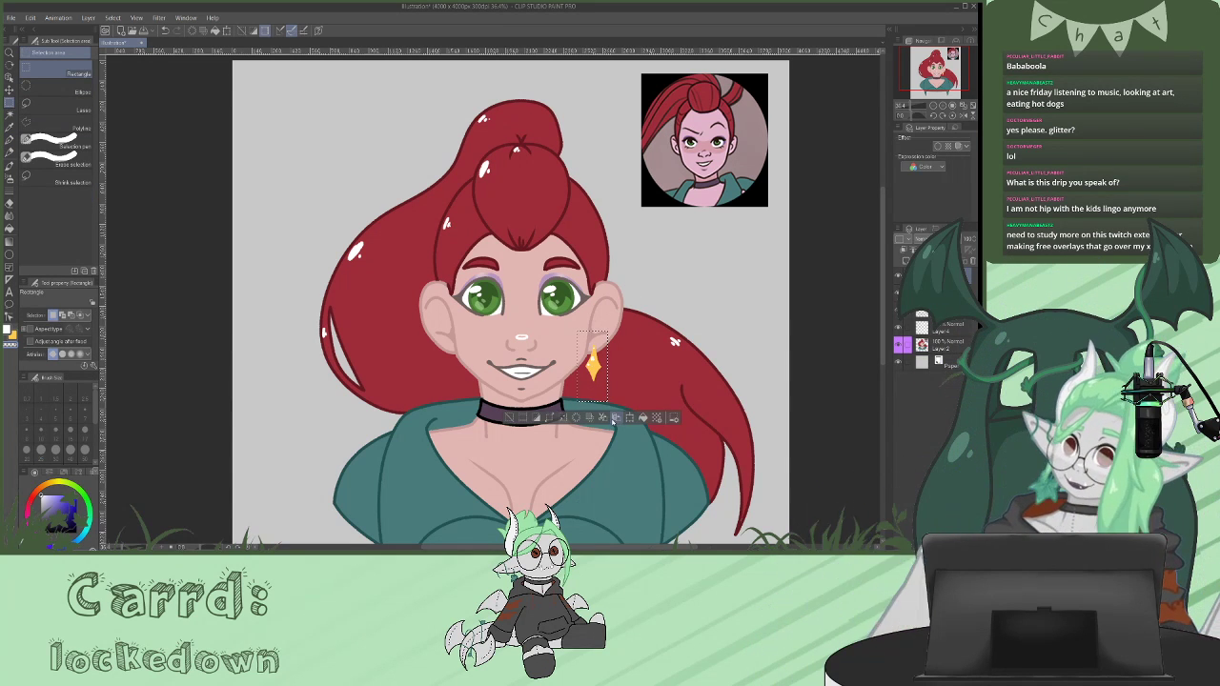
key(ctrl+v)
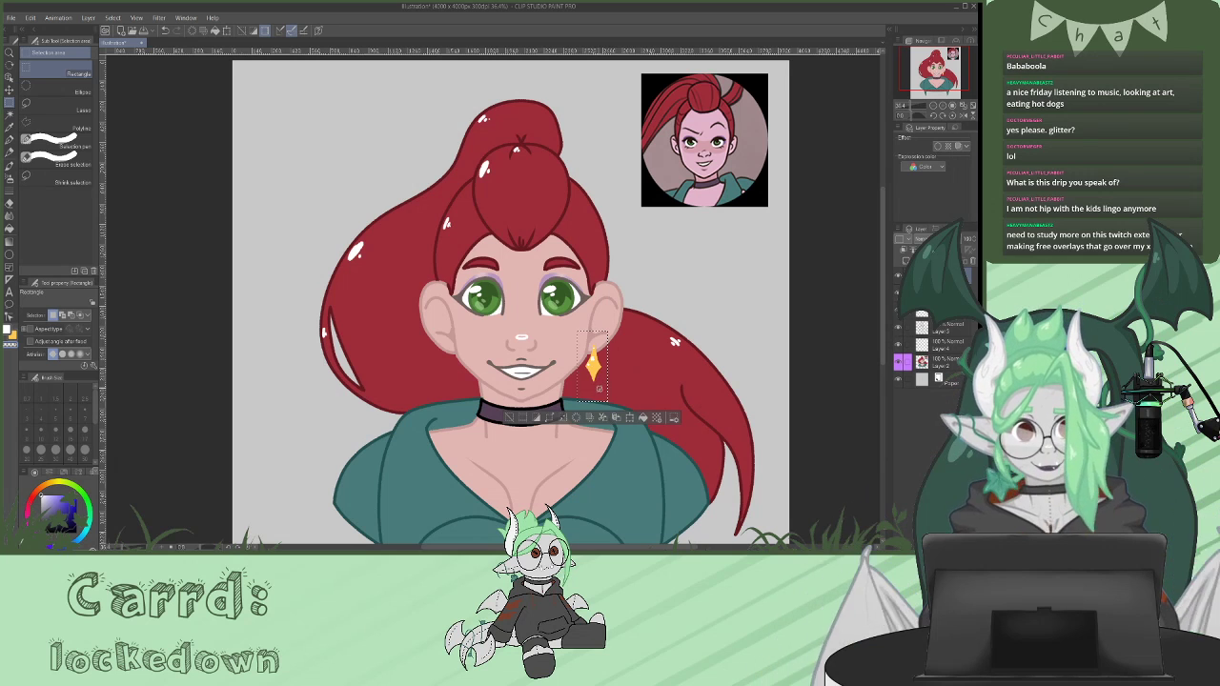
key(k)
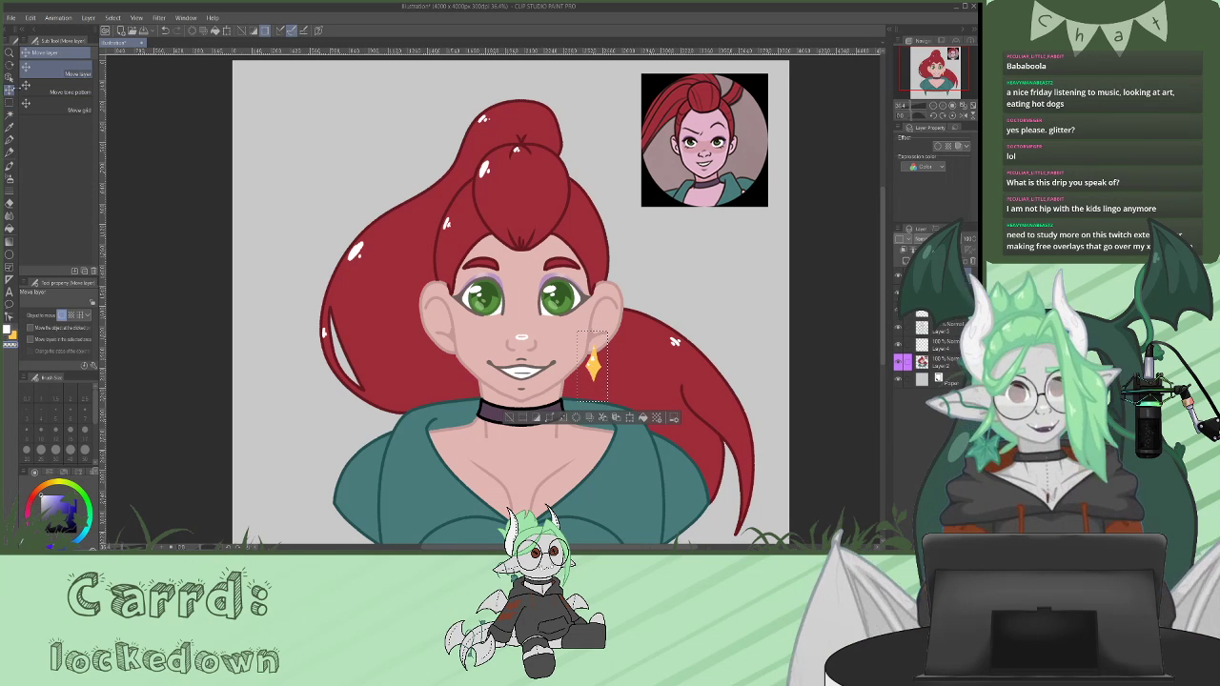
drag(600, 391, 452, 392)
key(m)
key(ctrl+d)
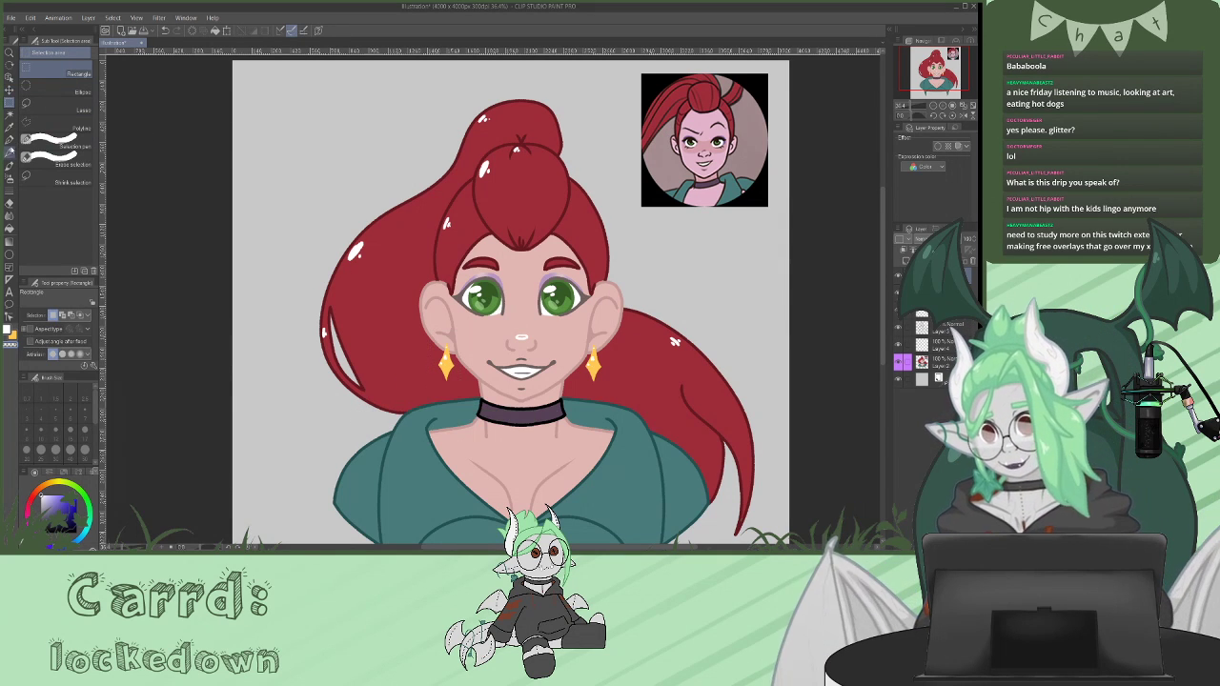
- Draw gold hoops on both outer ears and a beaded gold chain linking the right-hand ear's hoop to its earring
key(p)
click(12, 335)
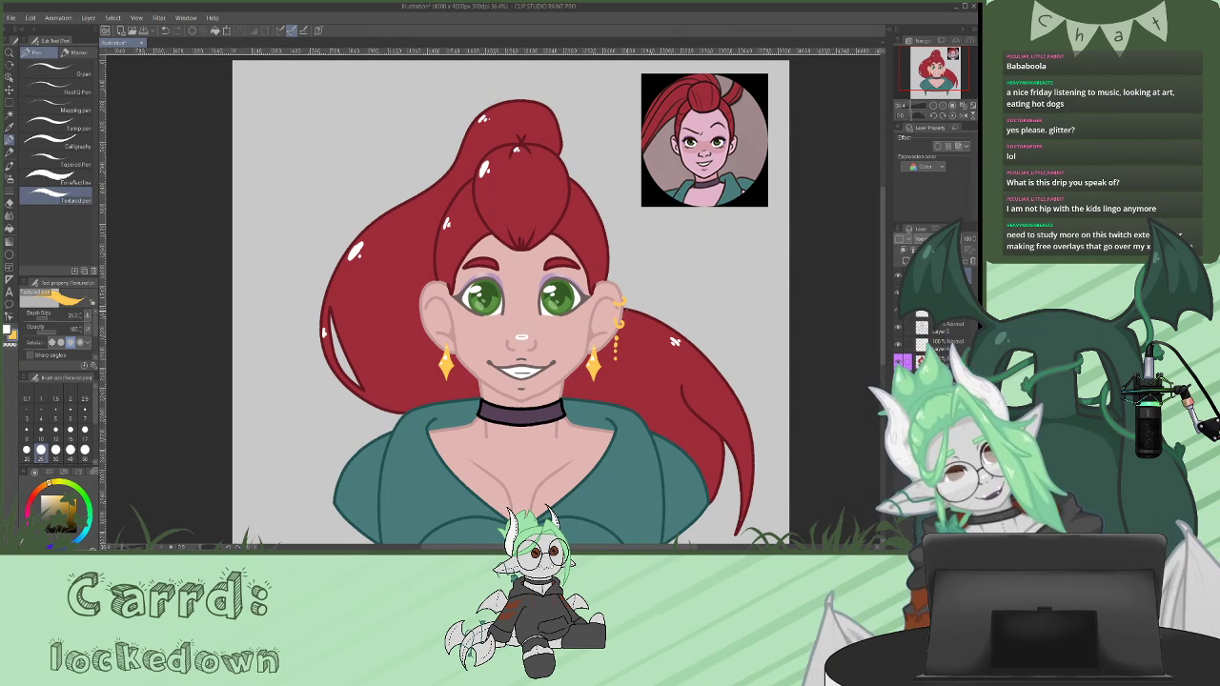
key(ctrl+z)
key(ctrl+z)
key(ctrl+z)
key(ctrl+z)
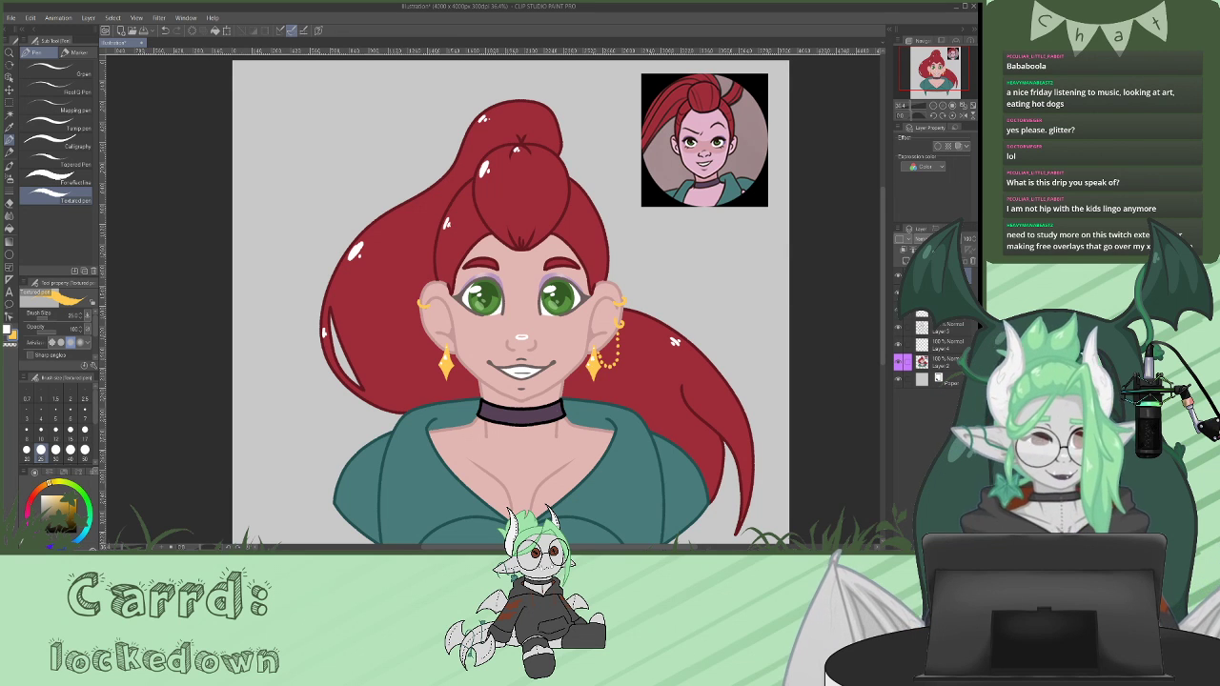
- Delete the reference portrait beside the character from Layer 2 and clear the selection
scroll(886, 339, down, 2)
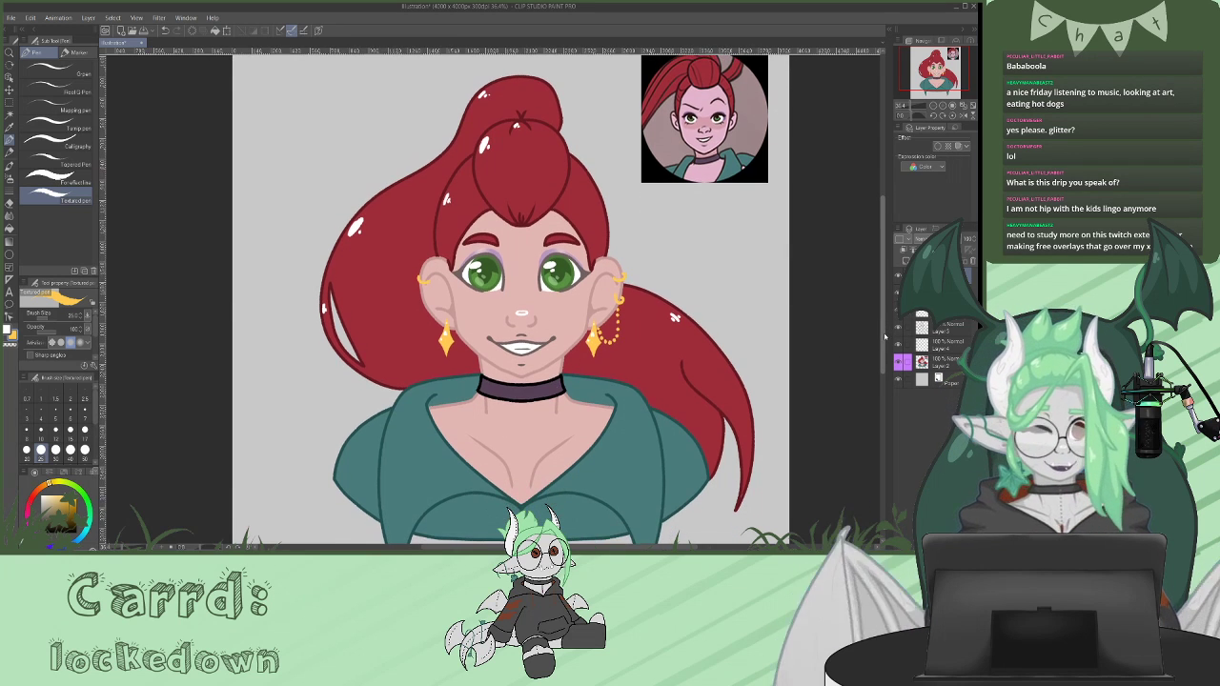
scroll(885, 336, down, 1)
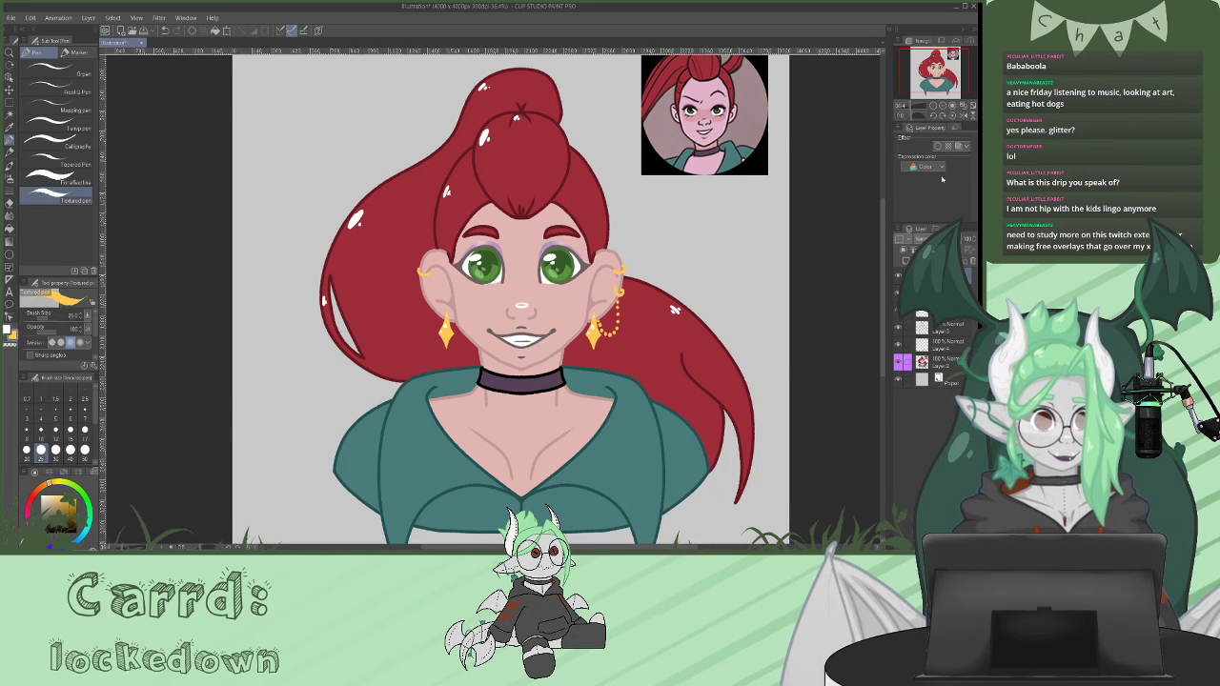
click(935, 105)
click(943, 363)
click(10, 102)
scroll(509, 299, up, 2)
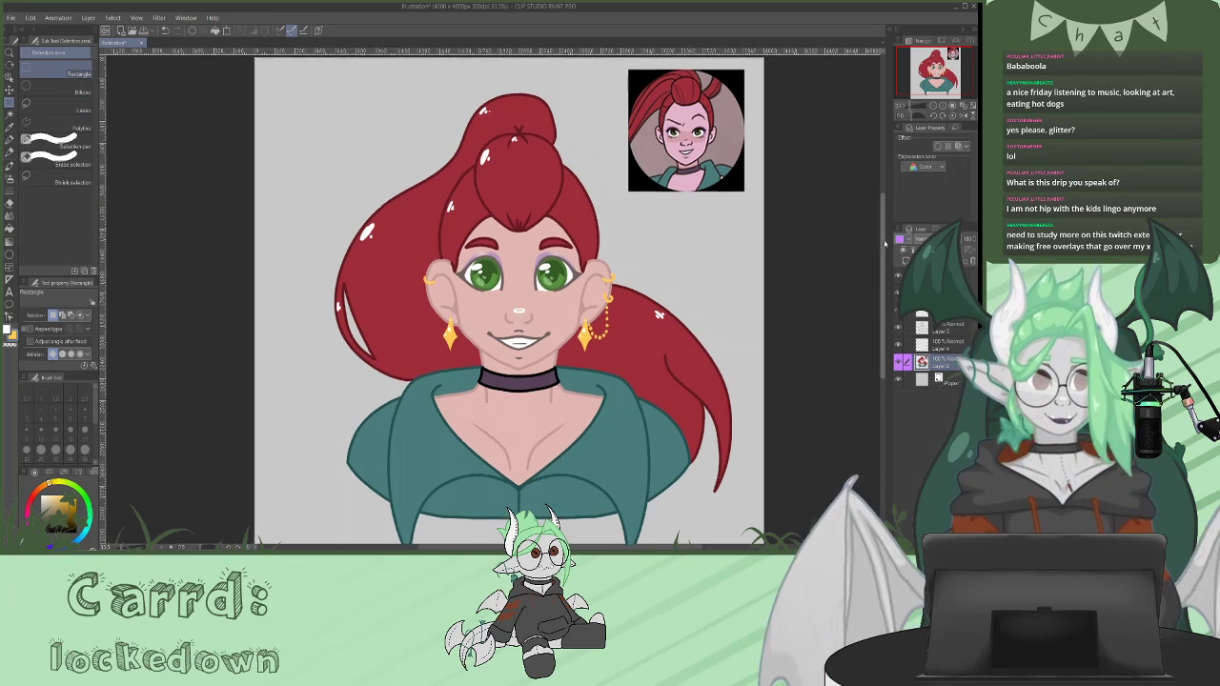
drag(622, 107, 767, 276)
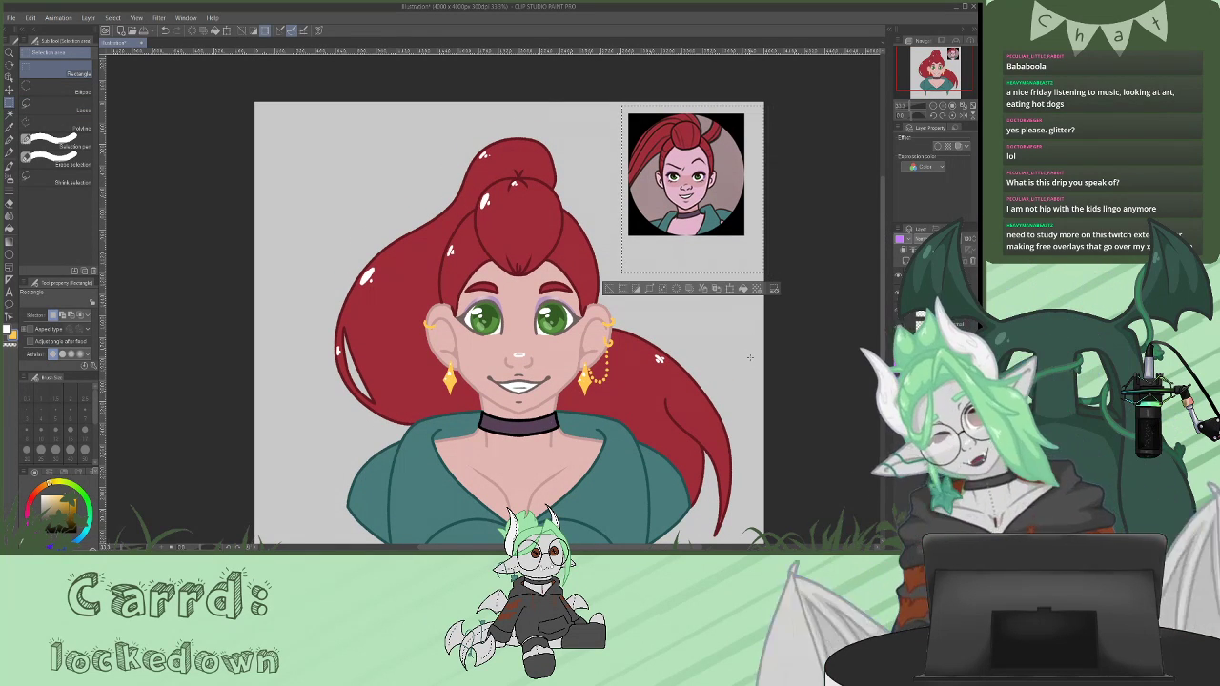
key(Delete)
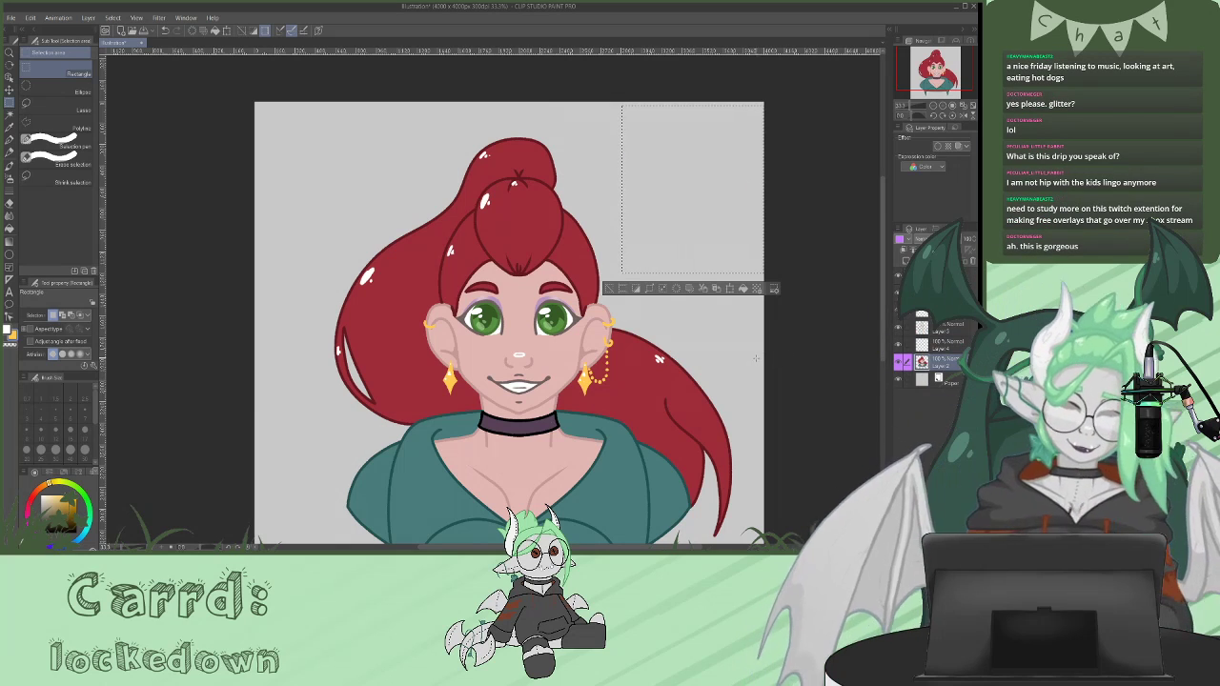
key(ctrl+d)
- Delete the Paper layer so the character stands on a transparent background
scroll(883, 279, down, 1)
drag(883, 279, 883, 304)
click(945, 380)
click(973, 262)
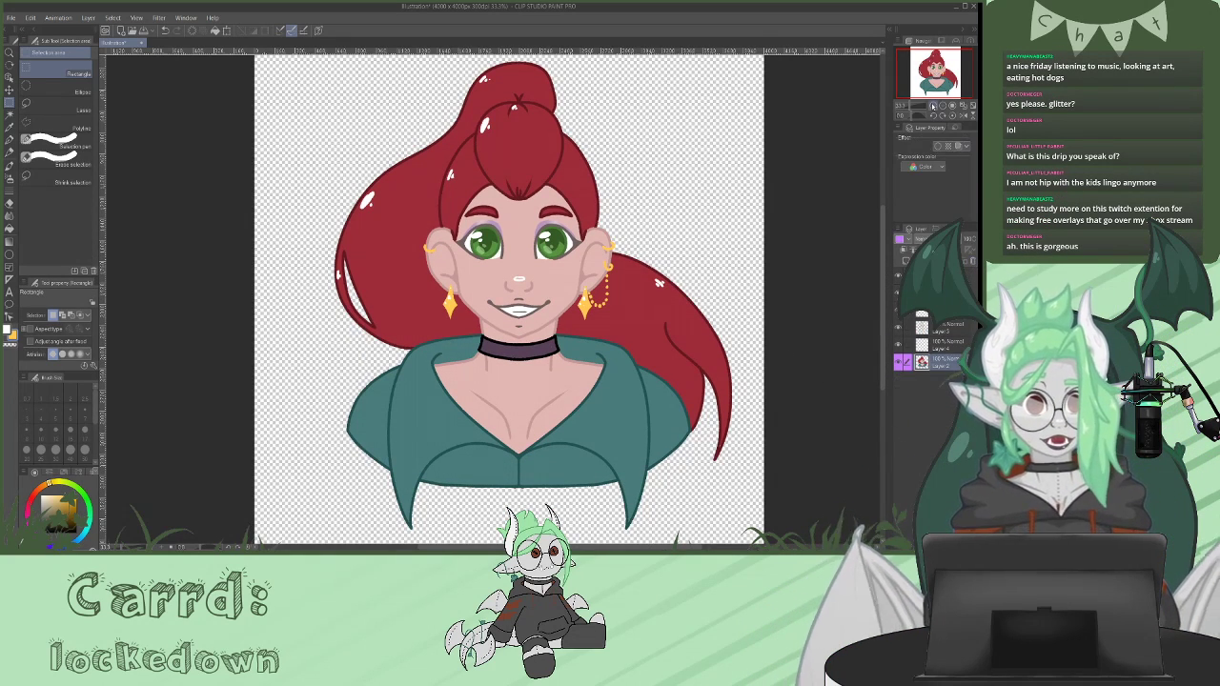
click(933, 106)
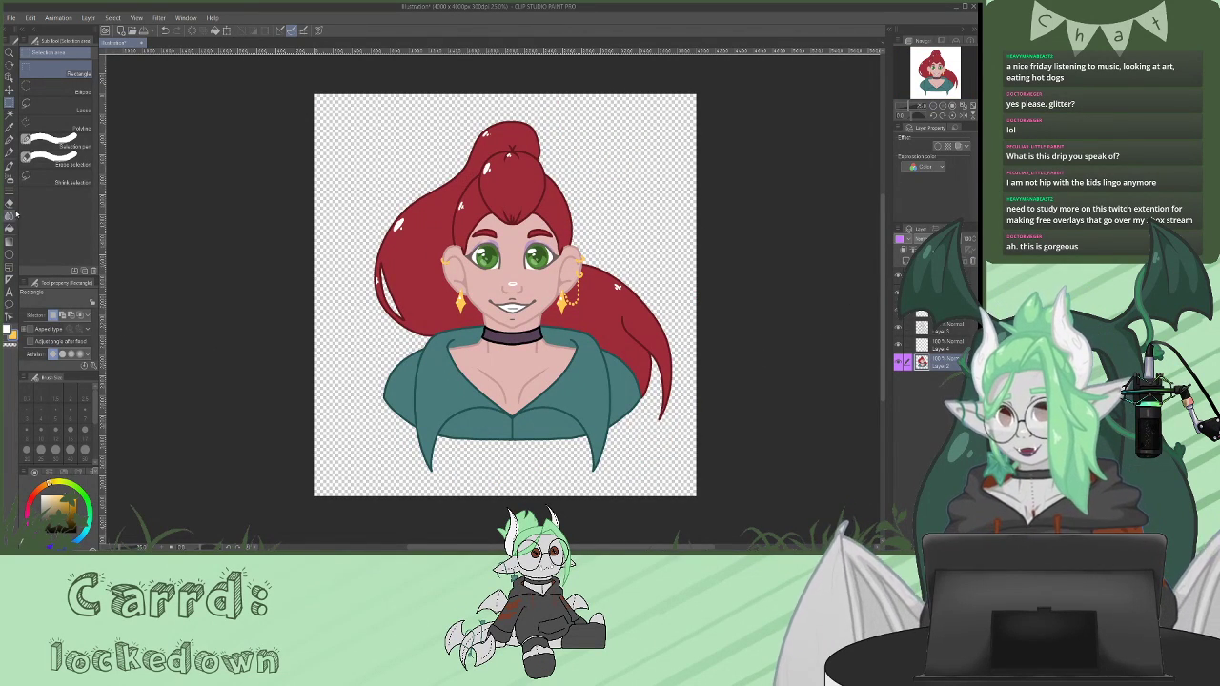
click(9, 114)
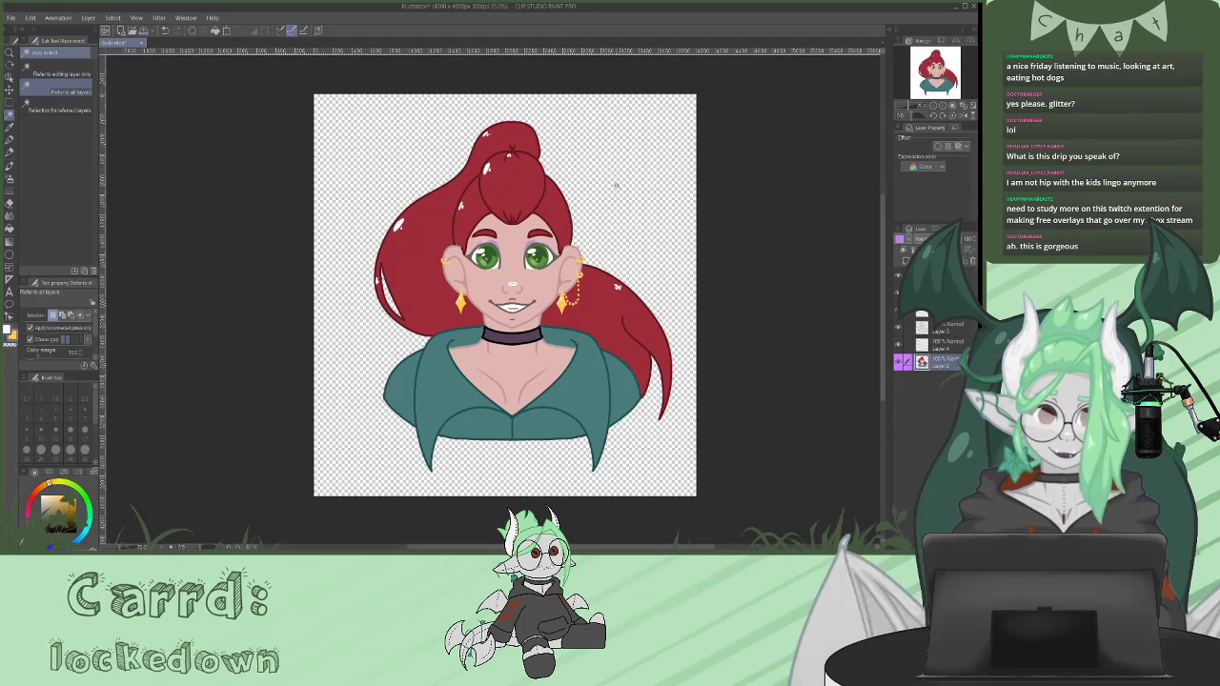
click(636, 207)
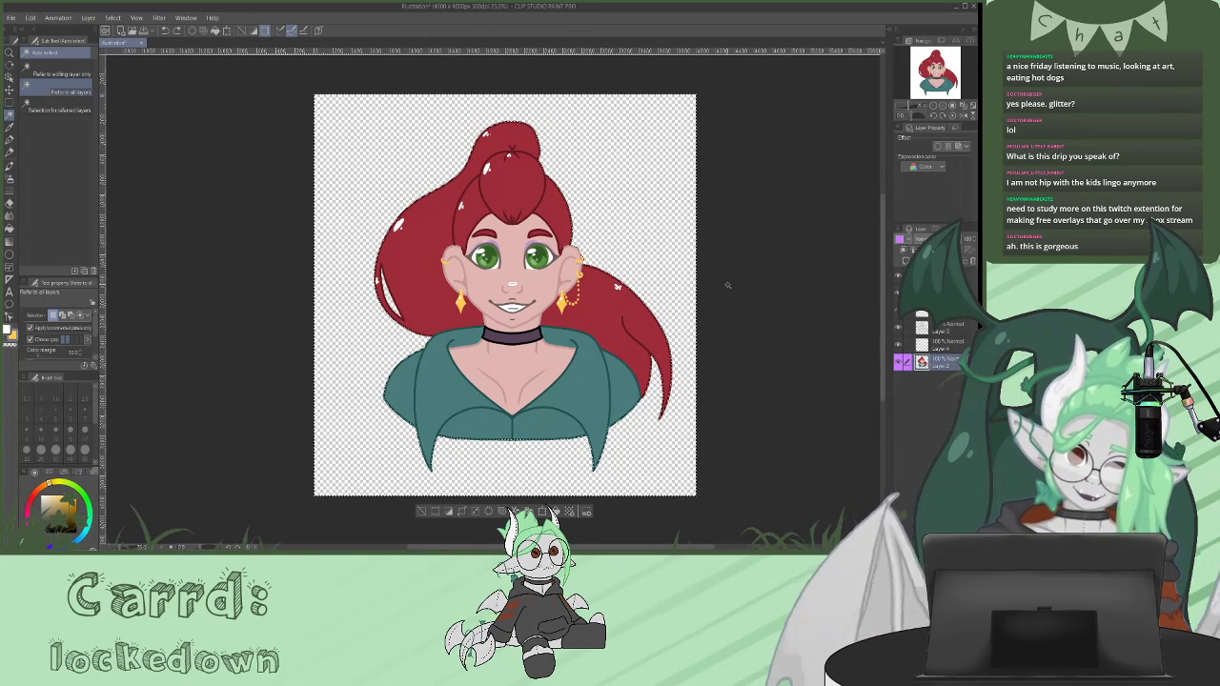
key(ctrl+d)
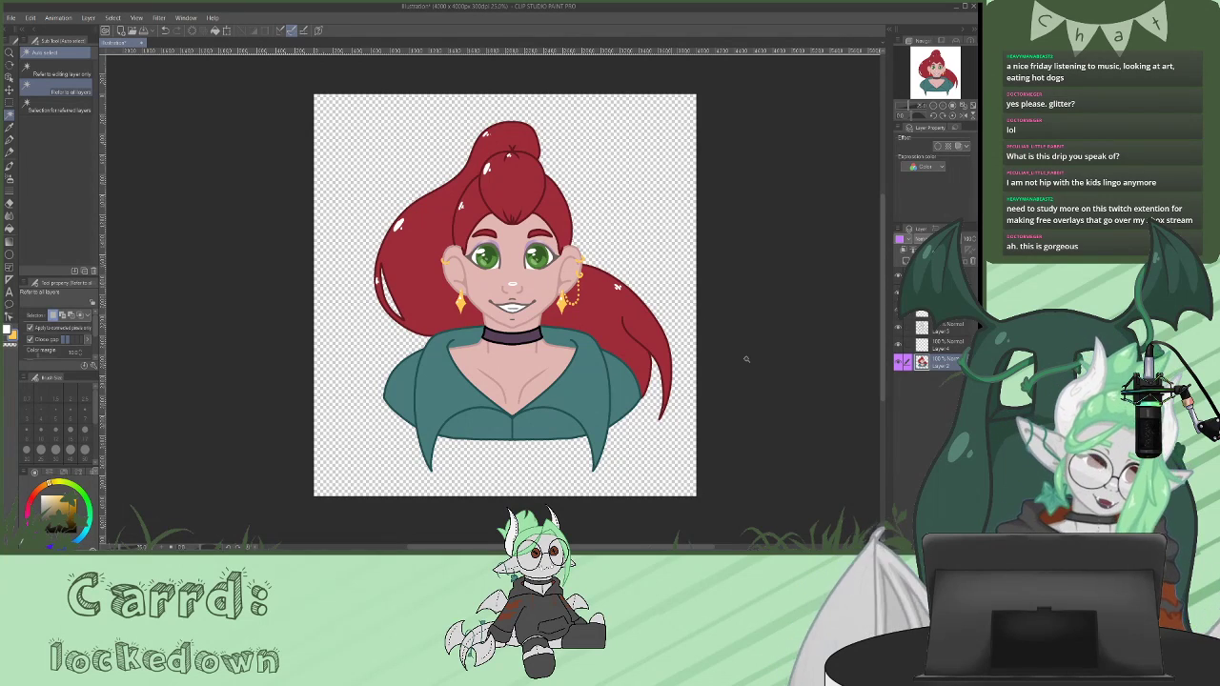
- Select the whole character's silhouette and expand the selection outward to leave an even margin around it
key(ctrl+shift+d)
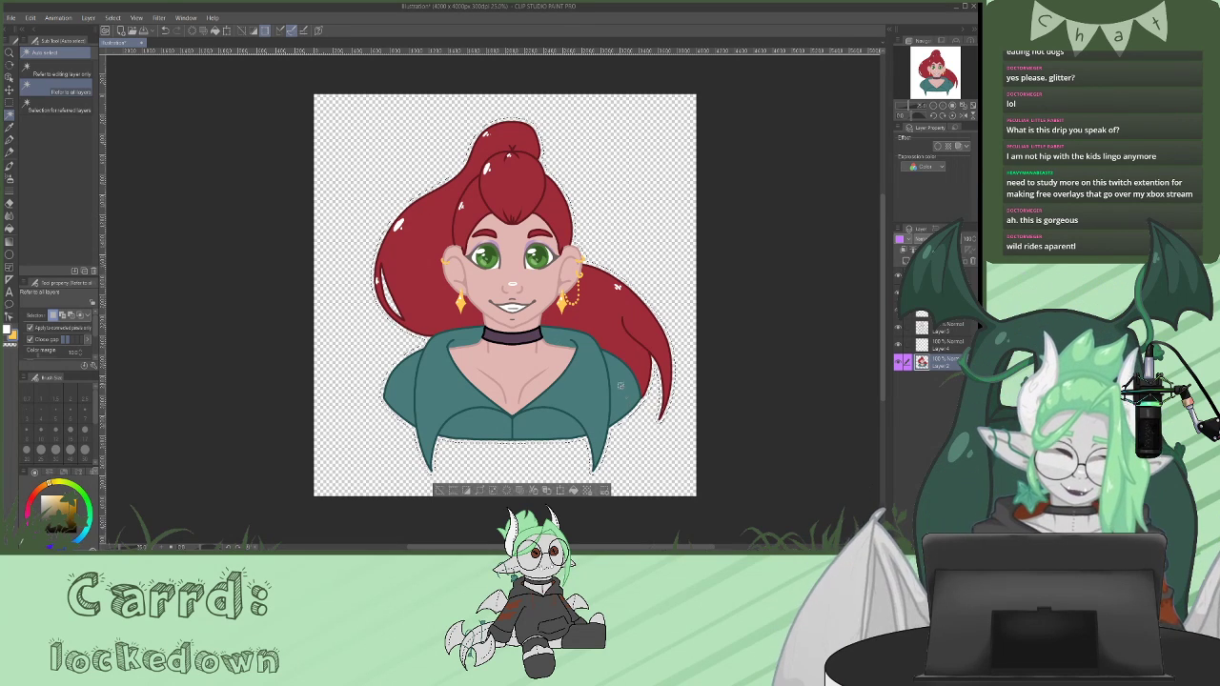
scroll(625, 395, down, 1)
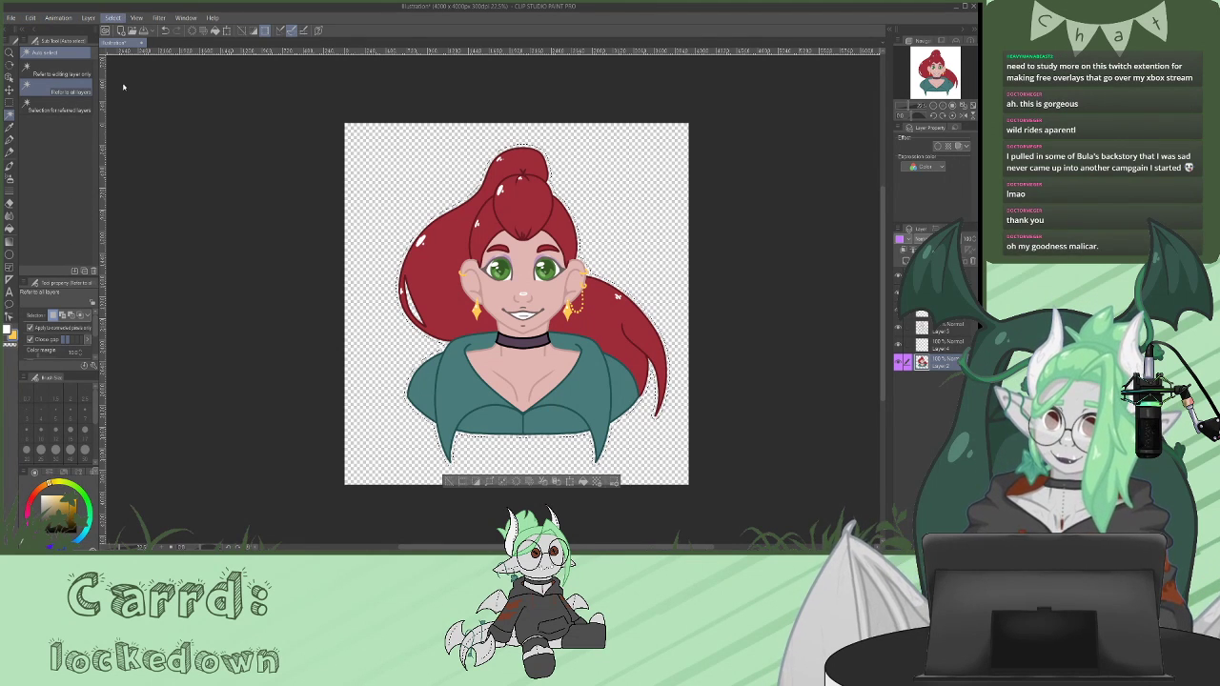
click(149, 206)
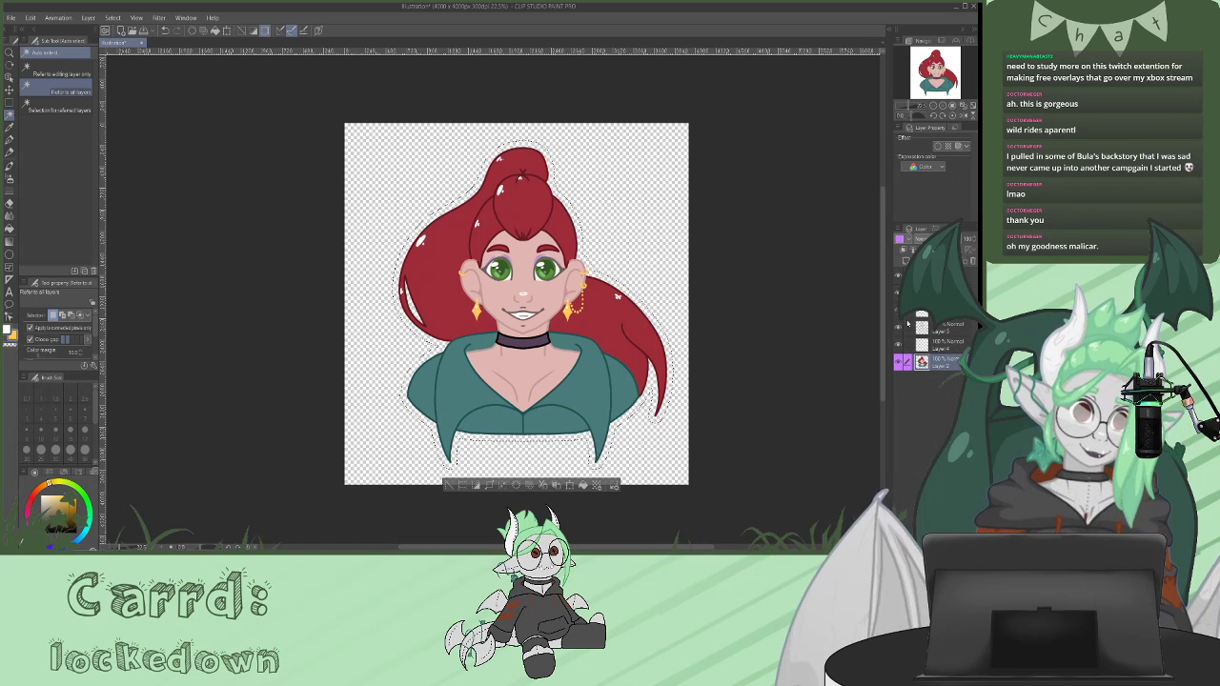
- Add a new layer beneath the character, fill the expanded selection with pale yellow as a border, and clear the selection
click(907, 261)
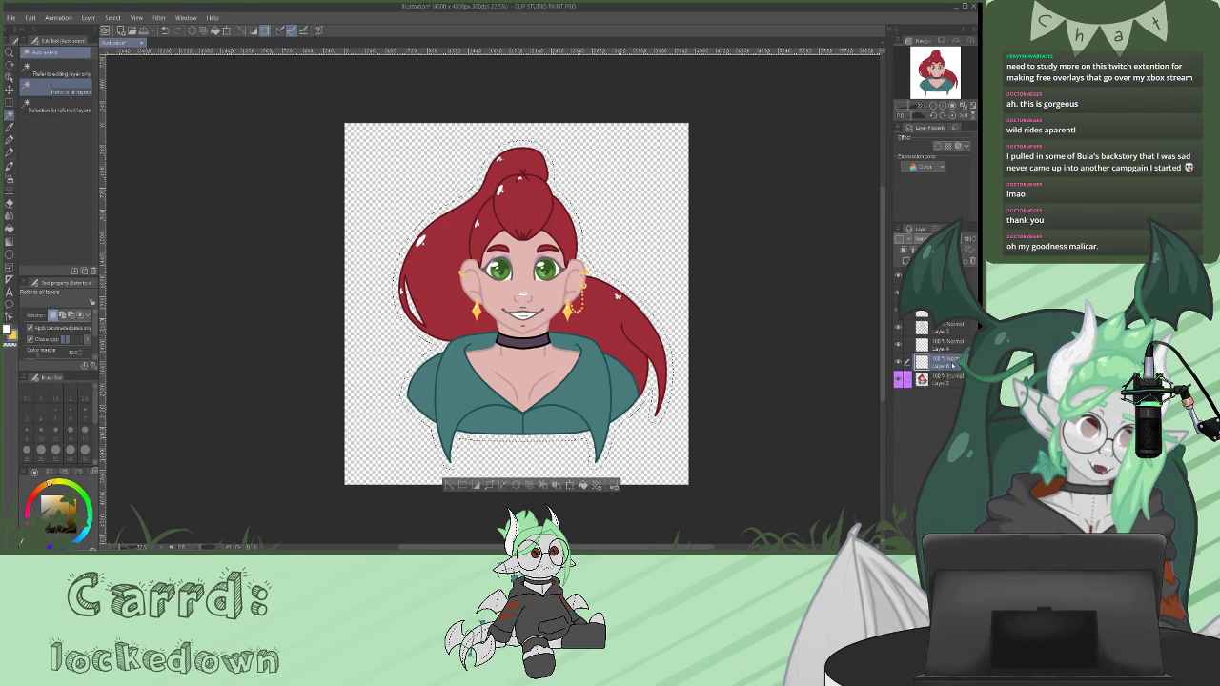
drag(946, 399, 945, 398)
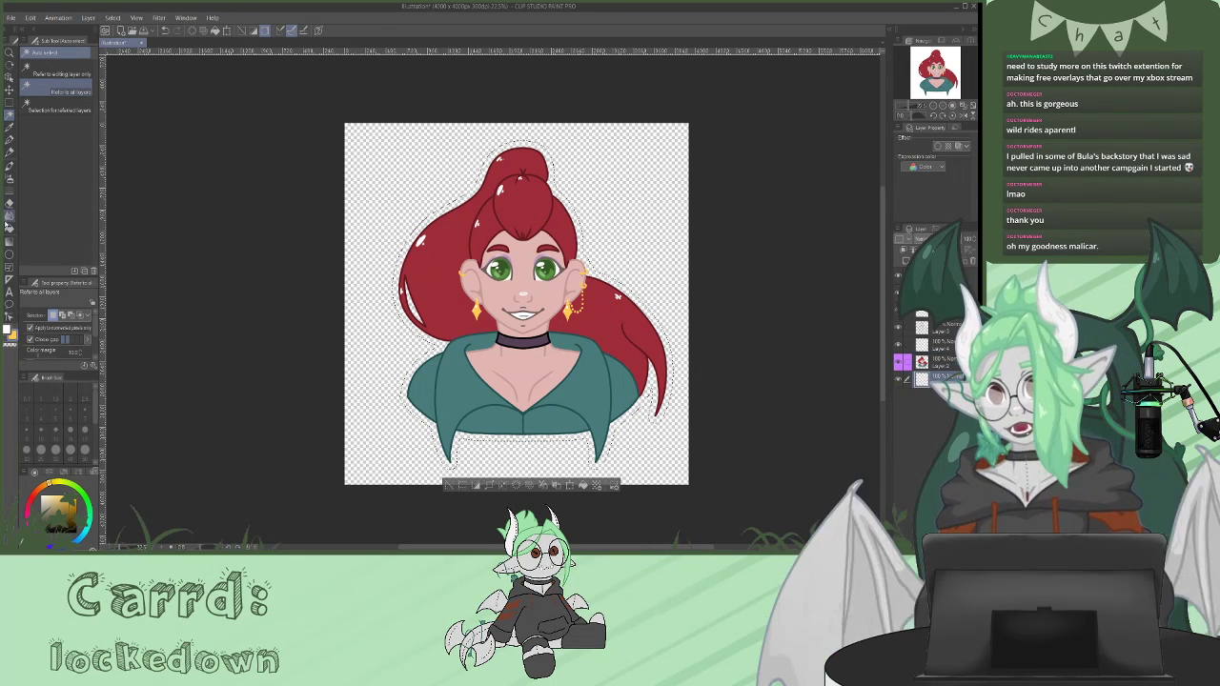
click(10, 229)
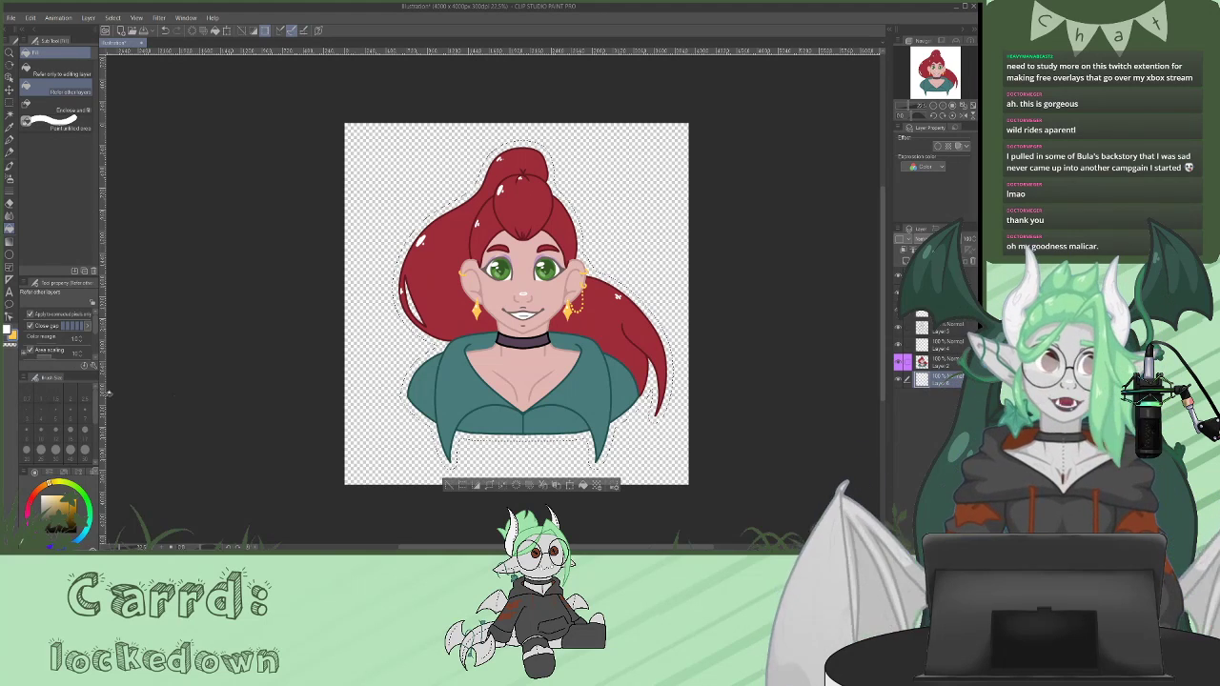
click(57, 74)
click(510, 243)
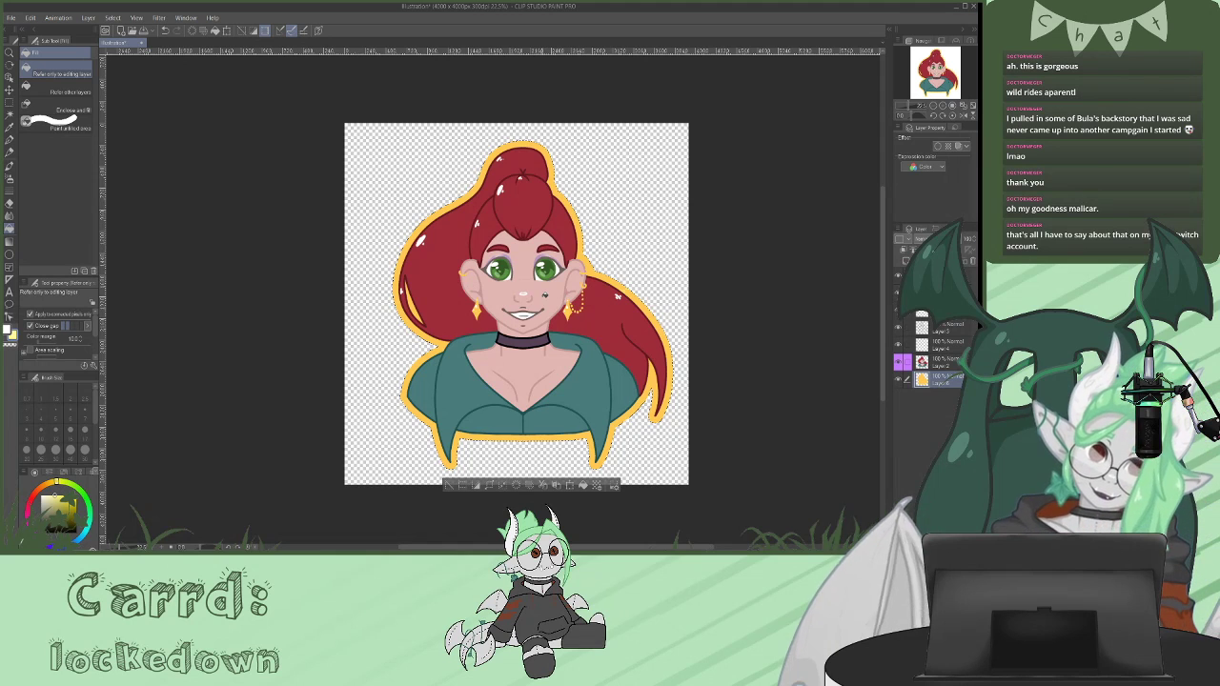
click(545, 296)
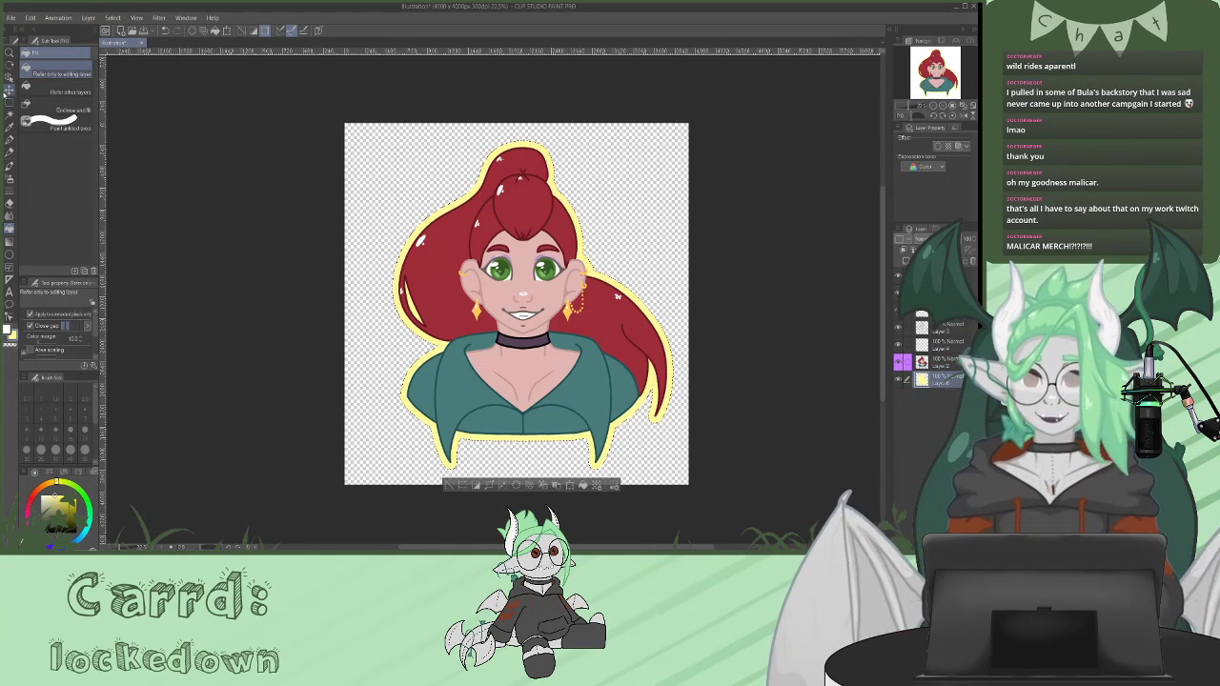
key(m)
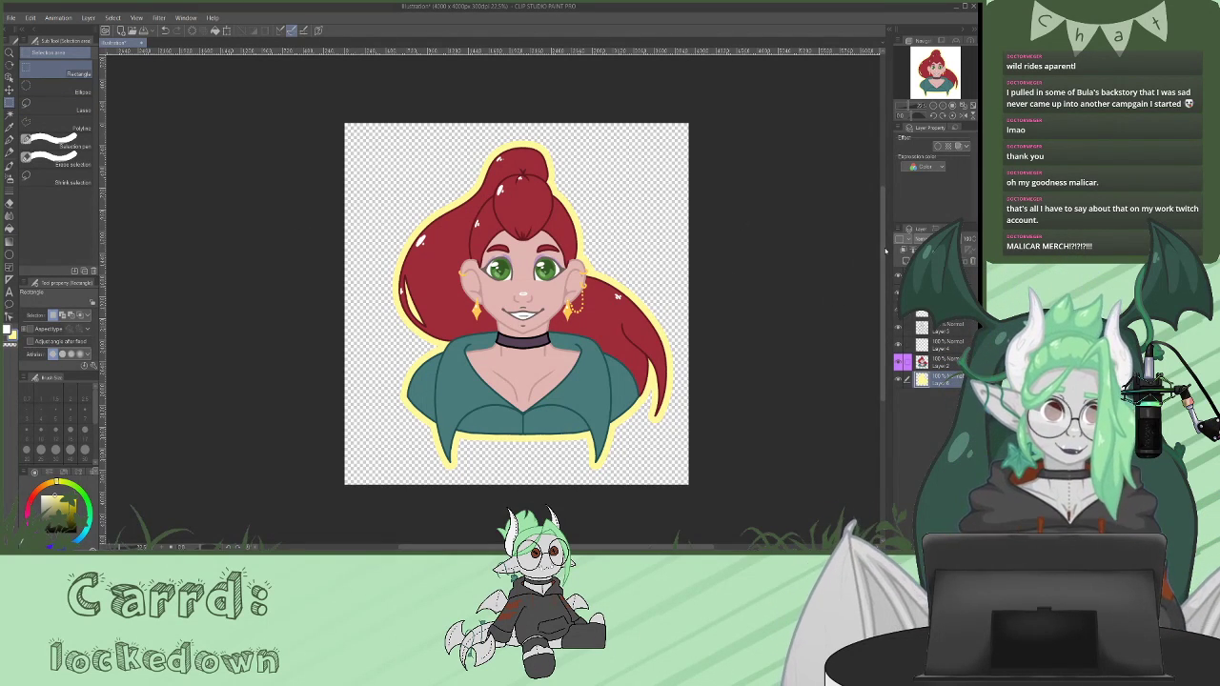
- Save the bordered character illustration as bula.png
scroll(886, 260, down, 2)
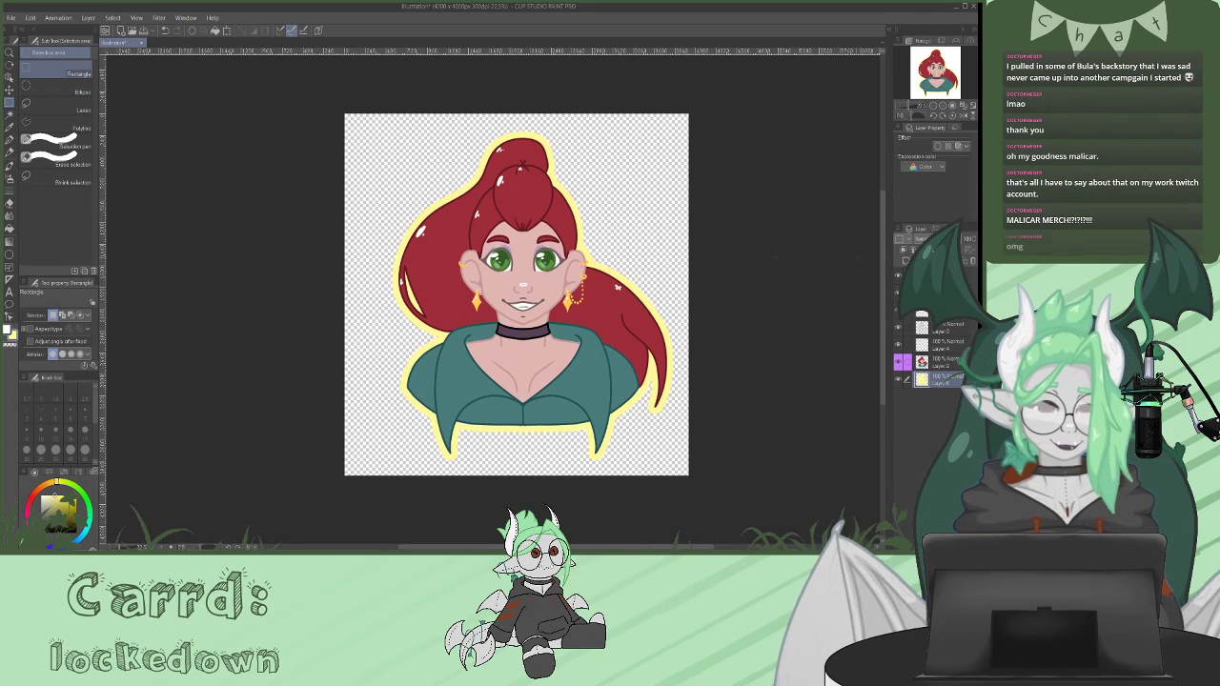
scroll(574, 271, up, 1)
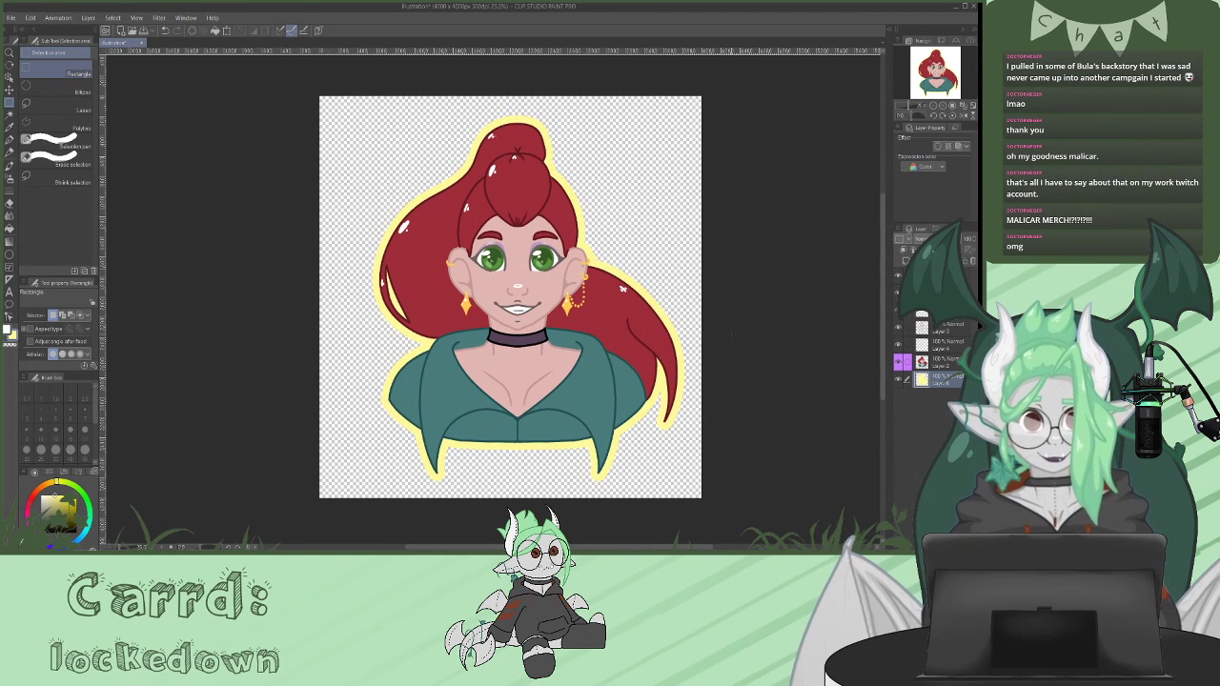
scroll(885, 242, up, 2)
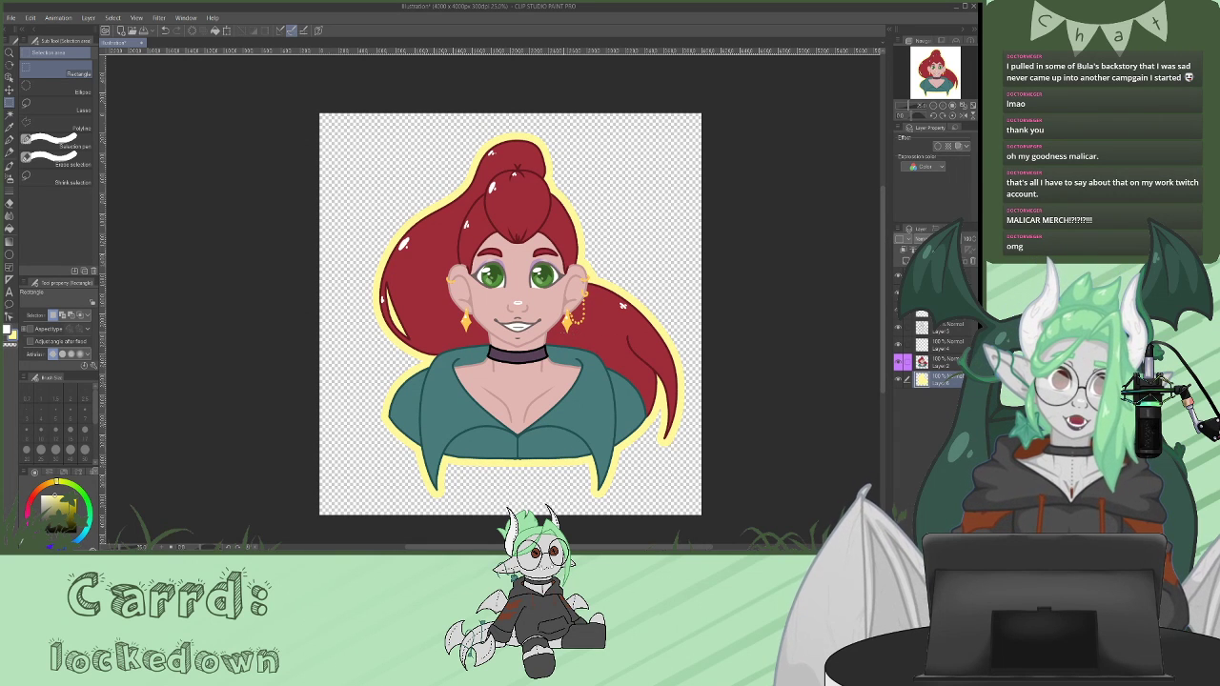
scroll(621, 306, up, 1)
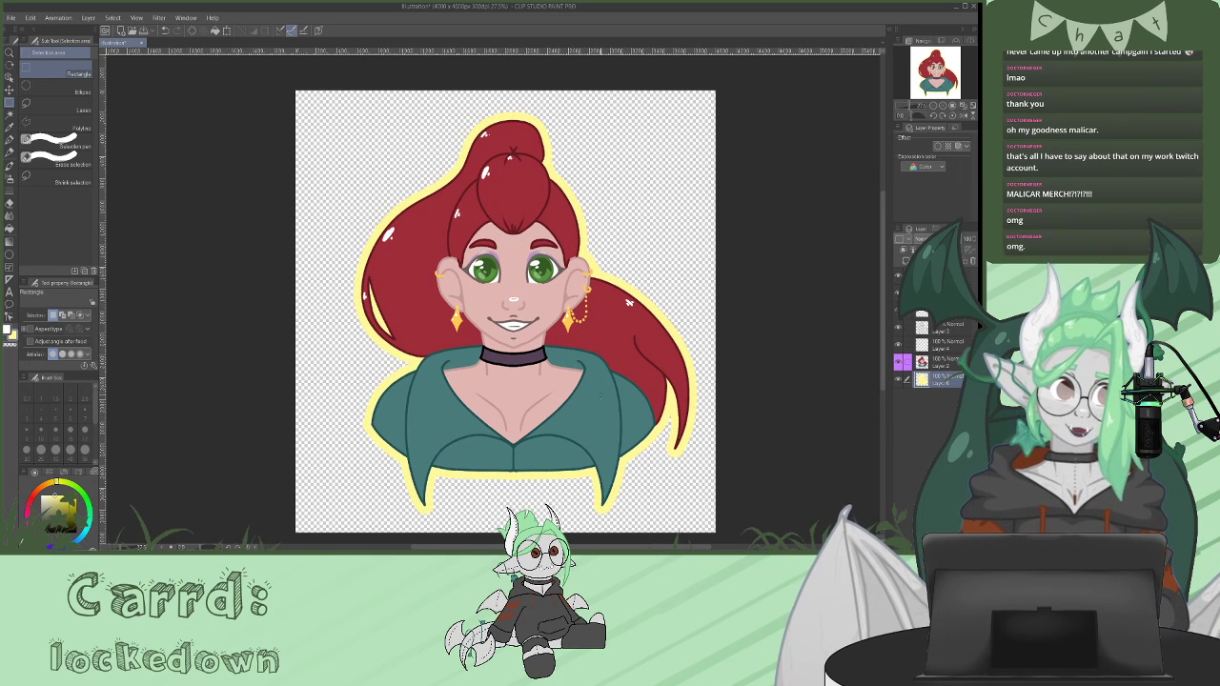
scroll(629, 300, up, 1)
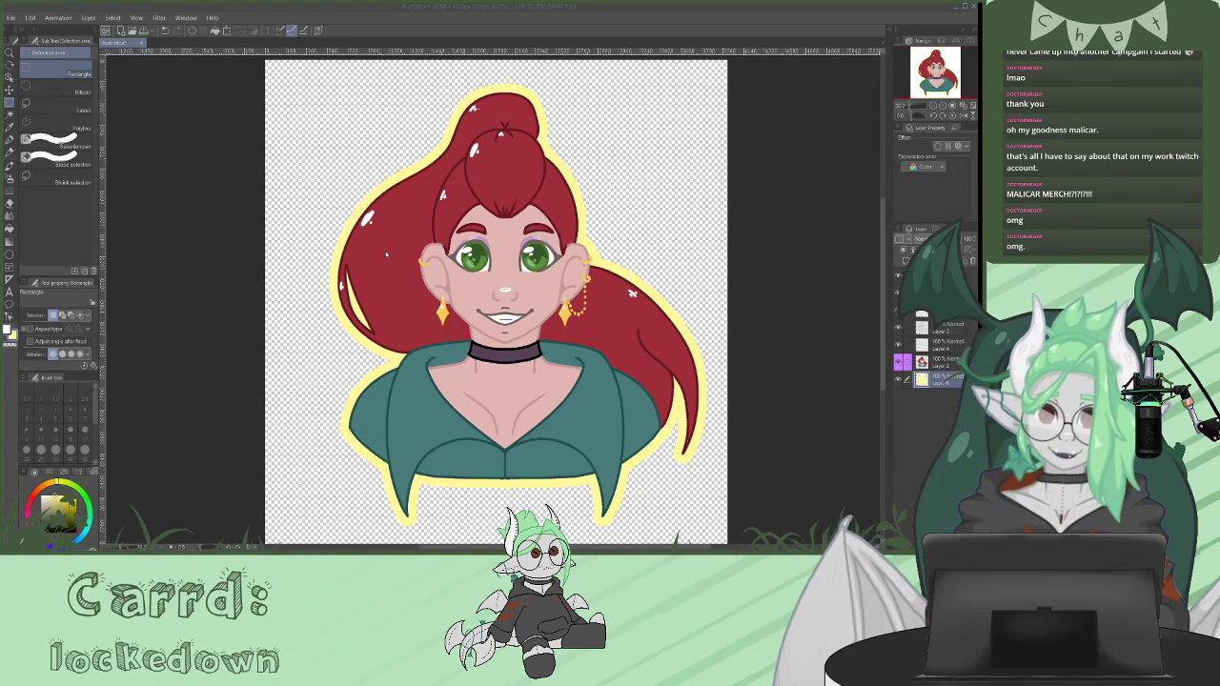
click(9, 19)
click(36, 106)
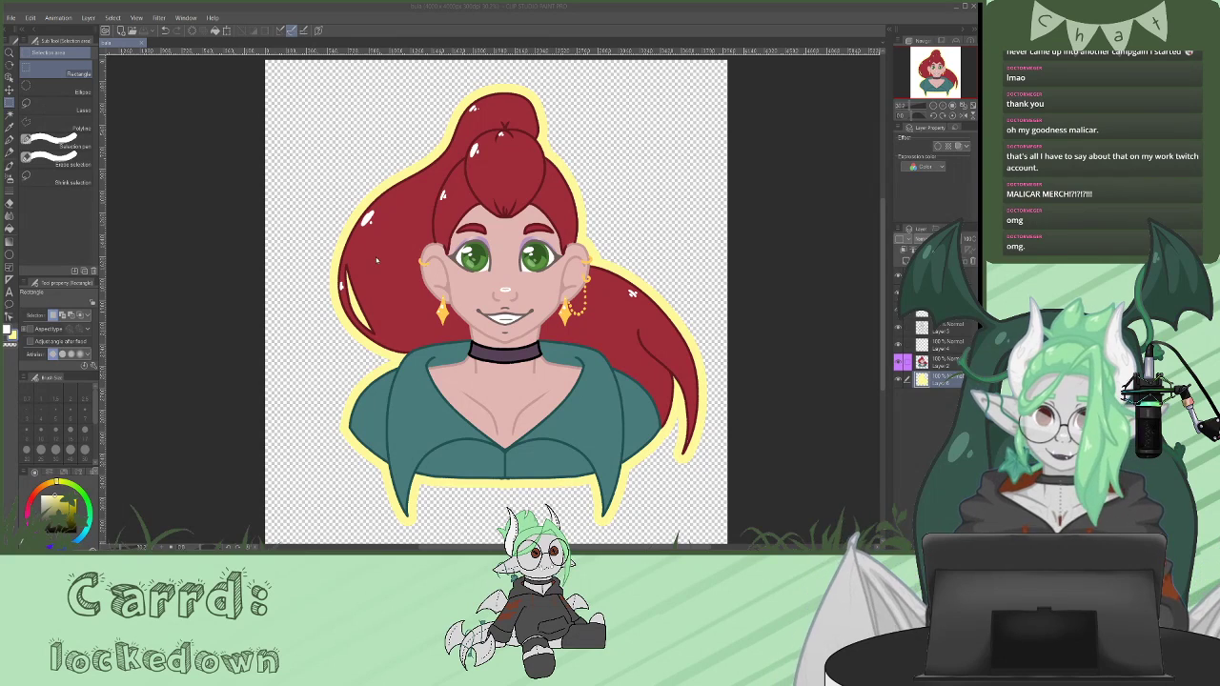
- Crop the canvas to a rectangle closely framing the bordered character and save the cropped illustration
scroll(487, 324, down, 2)
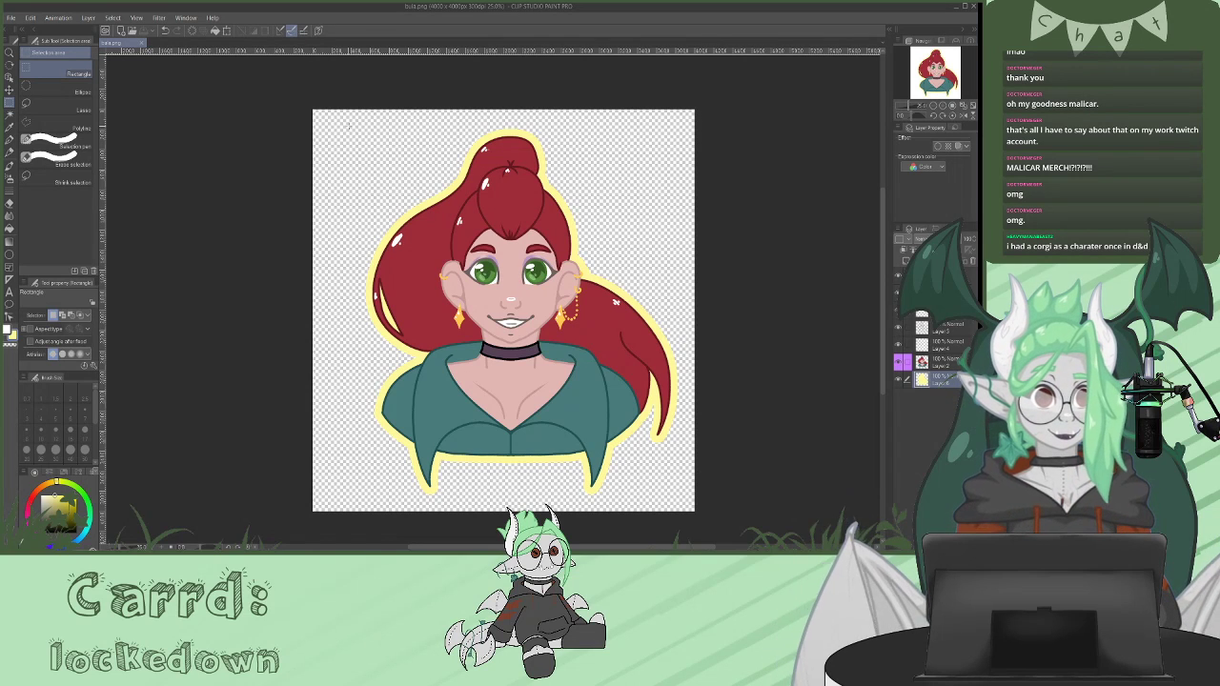
mouse_move(349, 126)
mouse_down()
mouse_move(395, 153)
mouse_move(588, 379)
mouse_move(726, 509)
mouse_move(688, 507)
mouse_move(328, 110)
mouse_move(357, 122)
mouse_up()
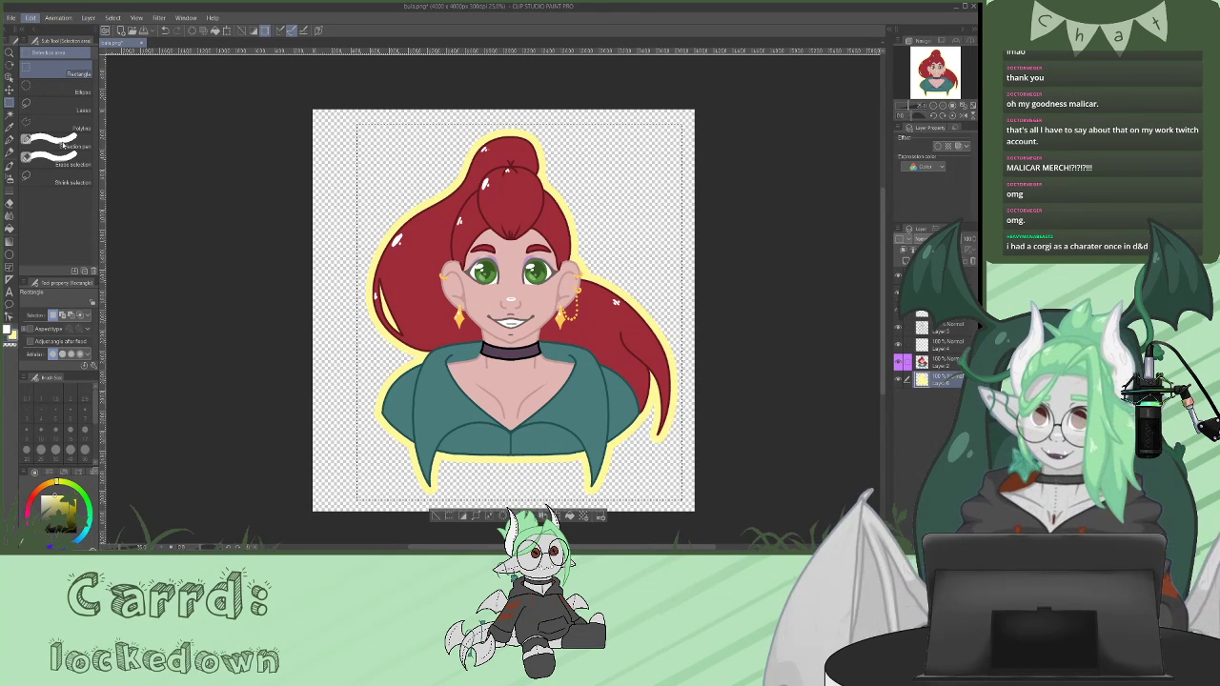
click(68, 278)
click(12, 19)
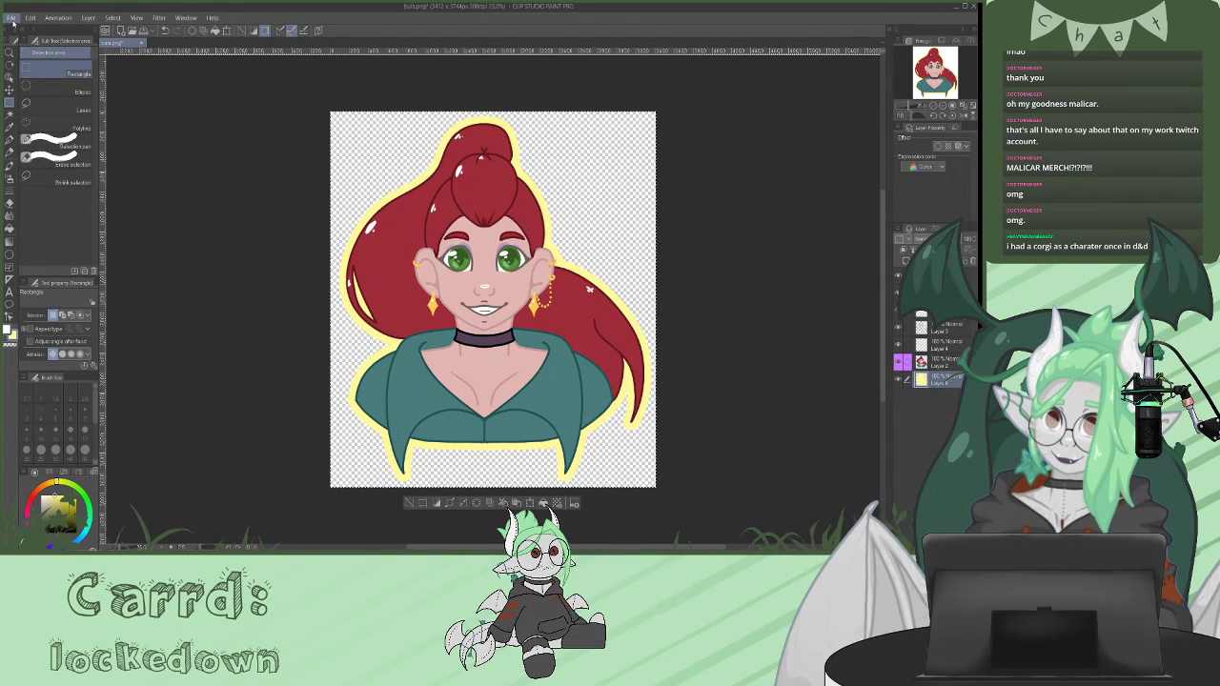
click(46, 99)
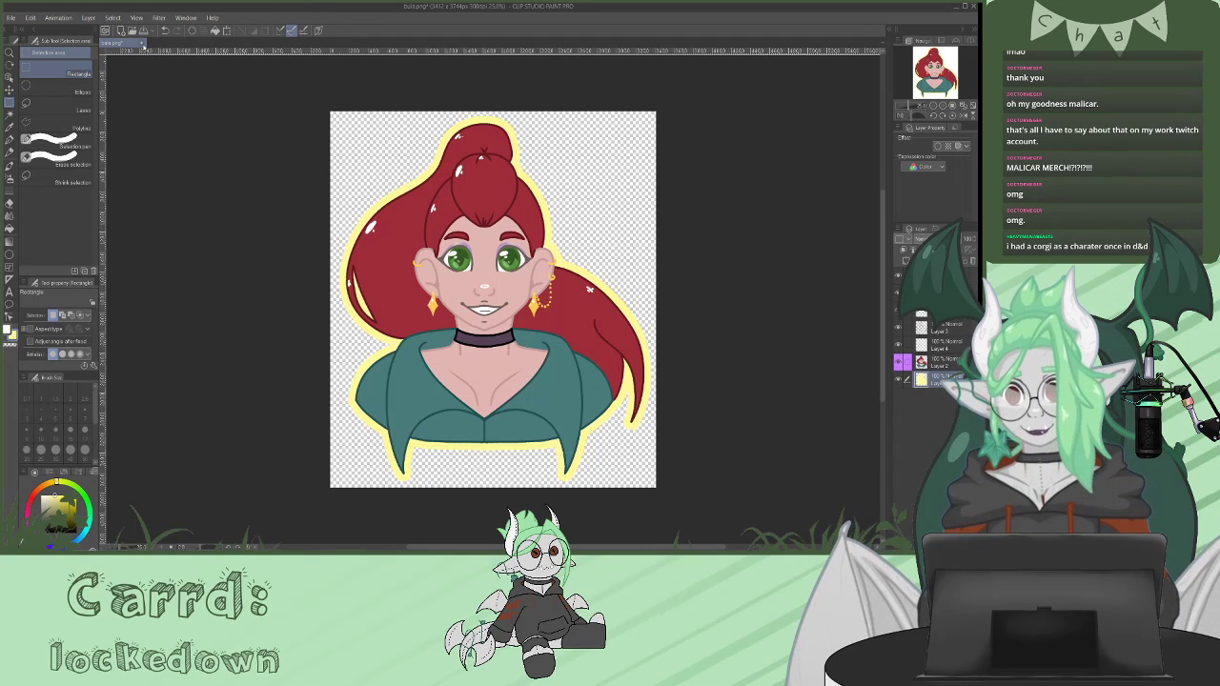
- Close the finished illustration and create a new blank 4000 x 4000 px canvas at 300 dpi
click(142, 43)
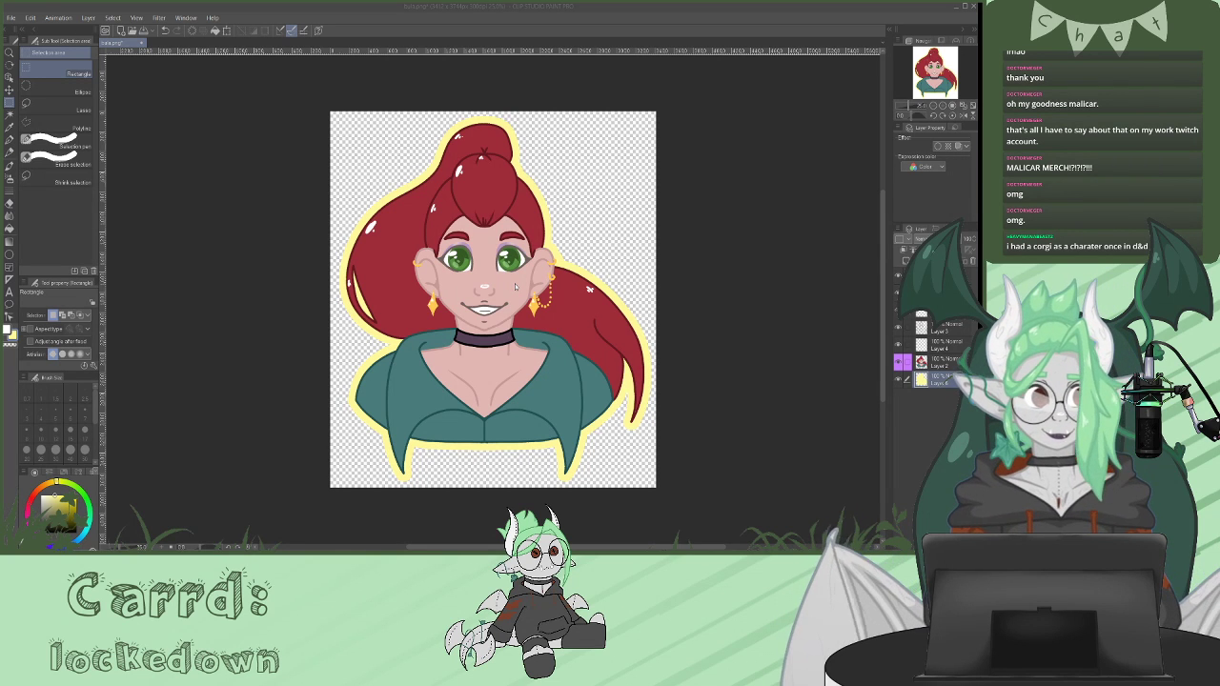
key(ctrl+w)
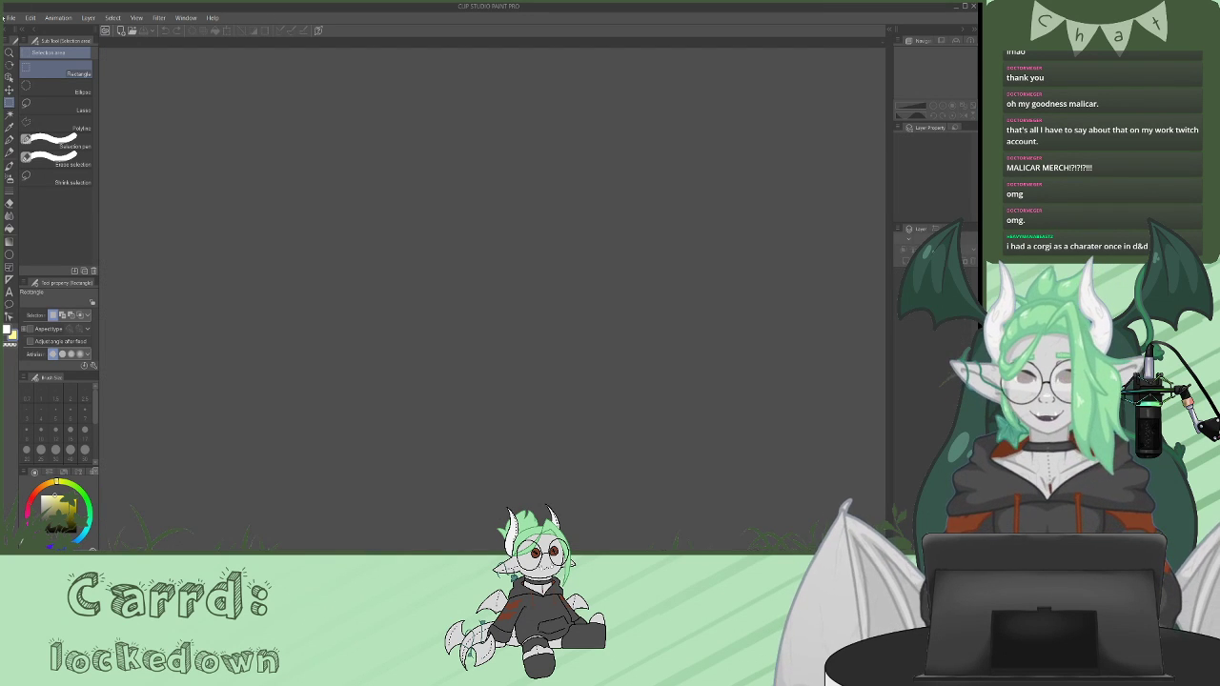
click(27, 35)
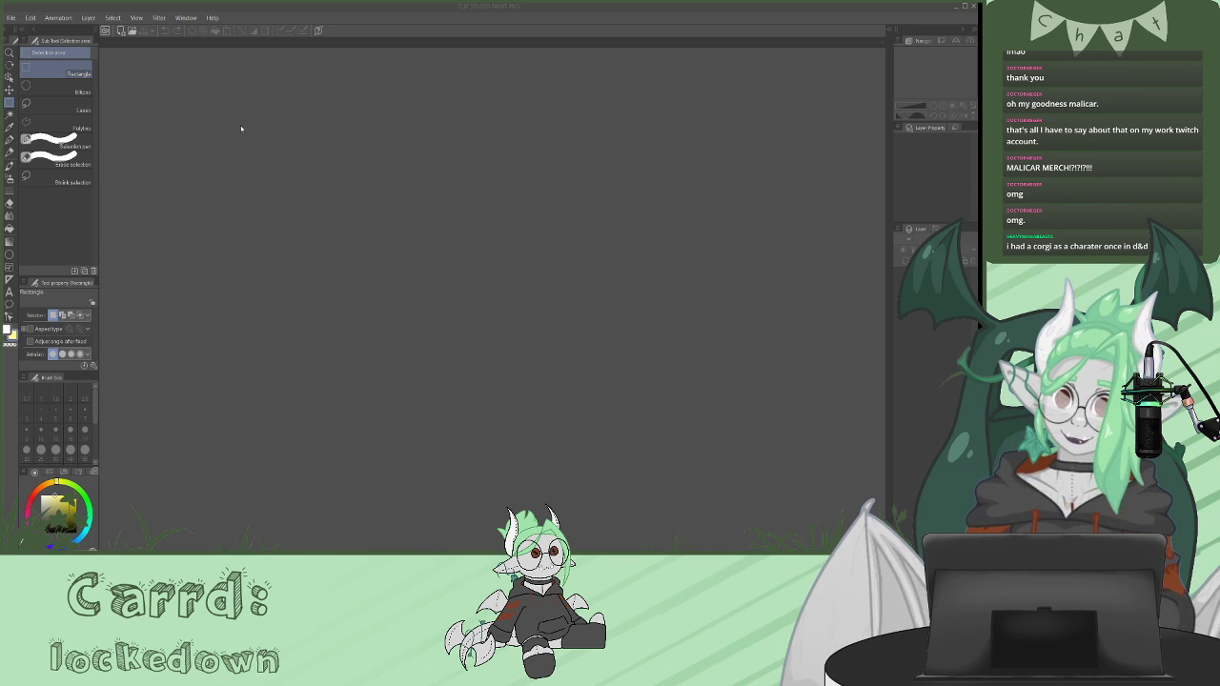
click(240, 126)
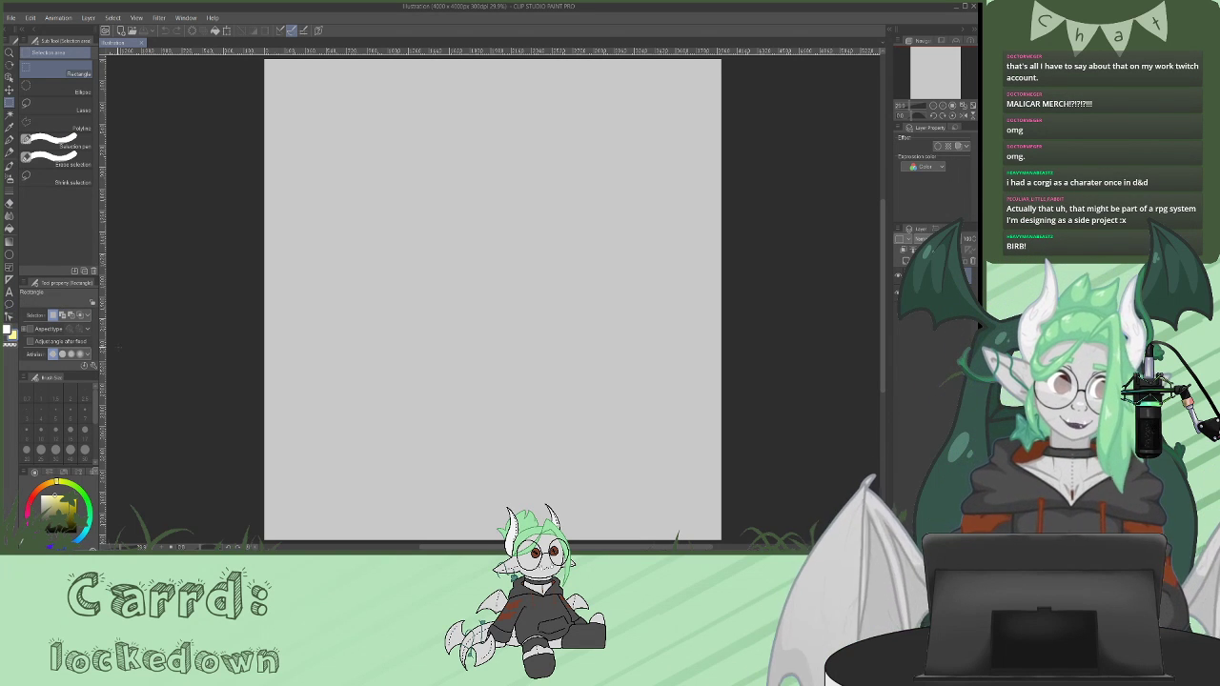
- Sketch a rough, looping circle in green with the Real pencil in the upper part of the canvas
click(89, 505)
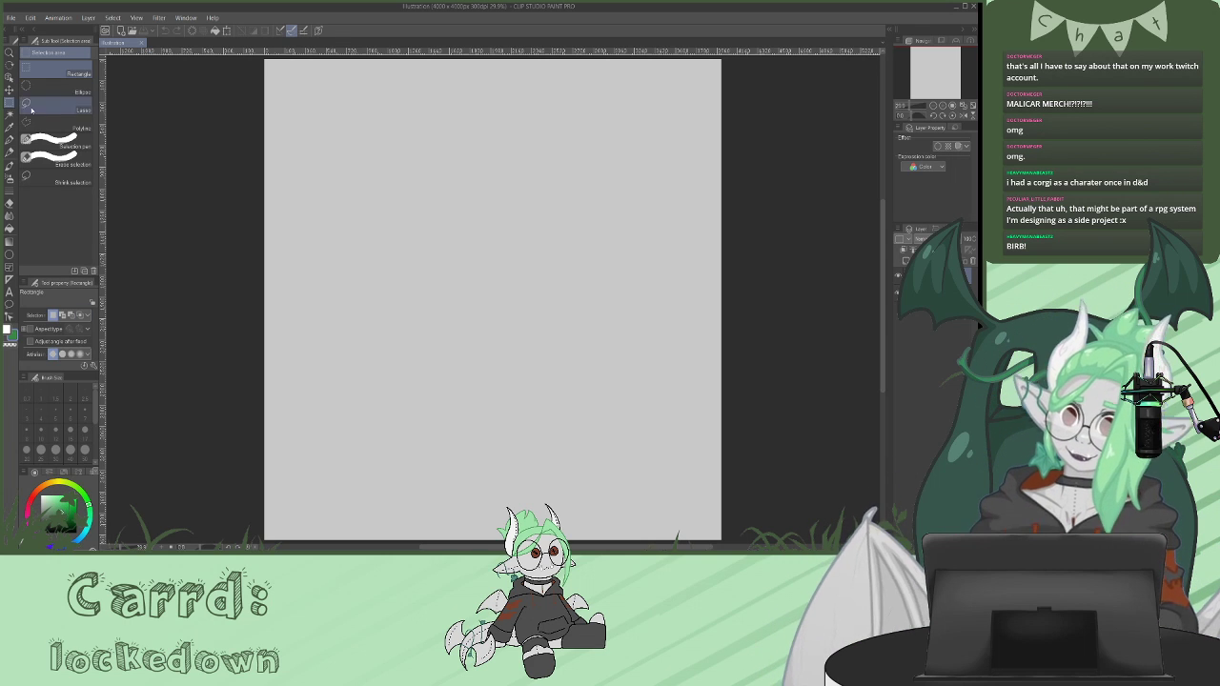
click(11, 151)
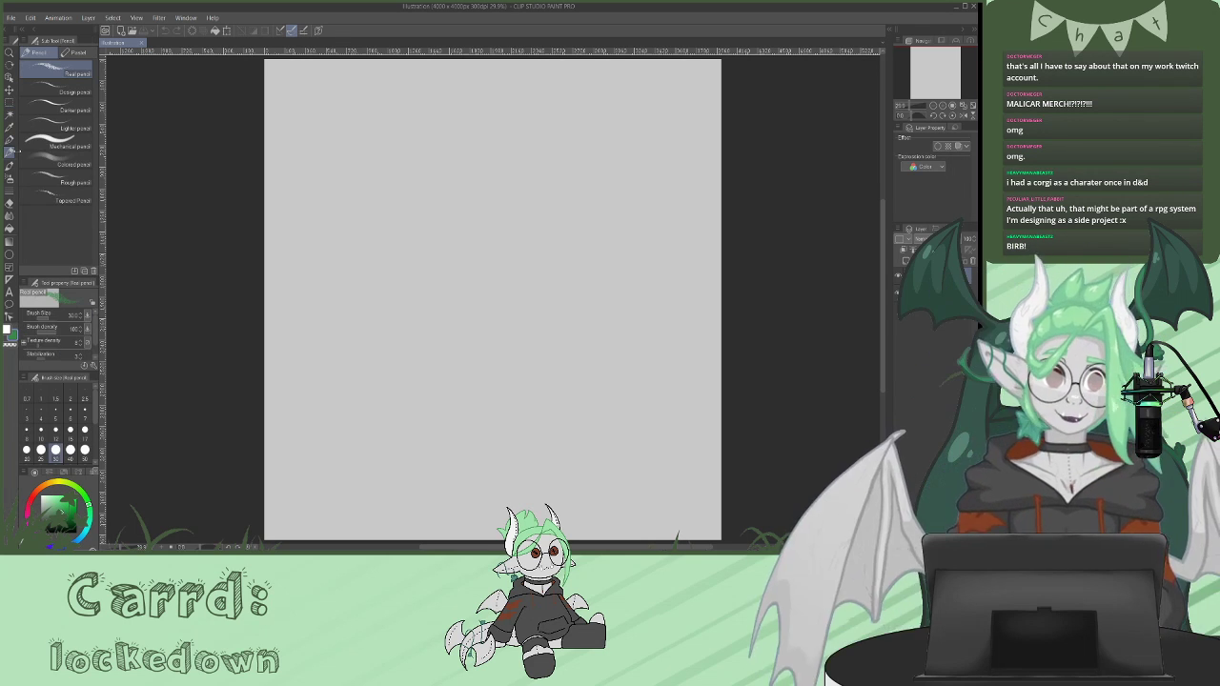
mouse_move(556, 179)
mouse_down()
mouse_move(595, 233)
mouse_move(571, 152)
mouse_move(534, 277)
mouse_move(572, 172)
mouse_move(515, 281)
mouse_up()
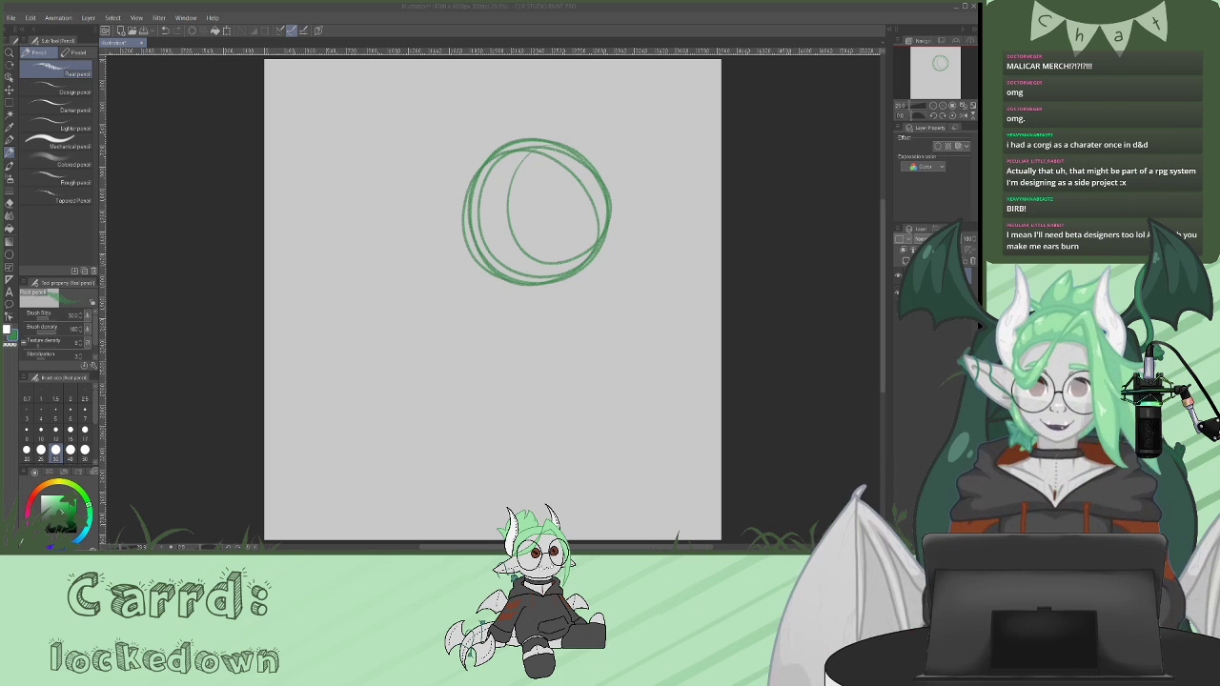
- Paste the caped bird reference image, enlarge it to about 40% of the canvas width, and place it in the canvas's upper-left corner
click(31, 18)
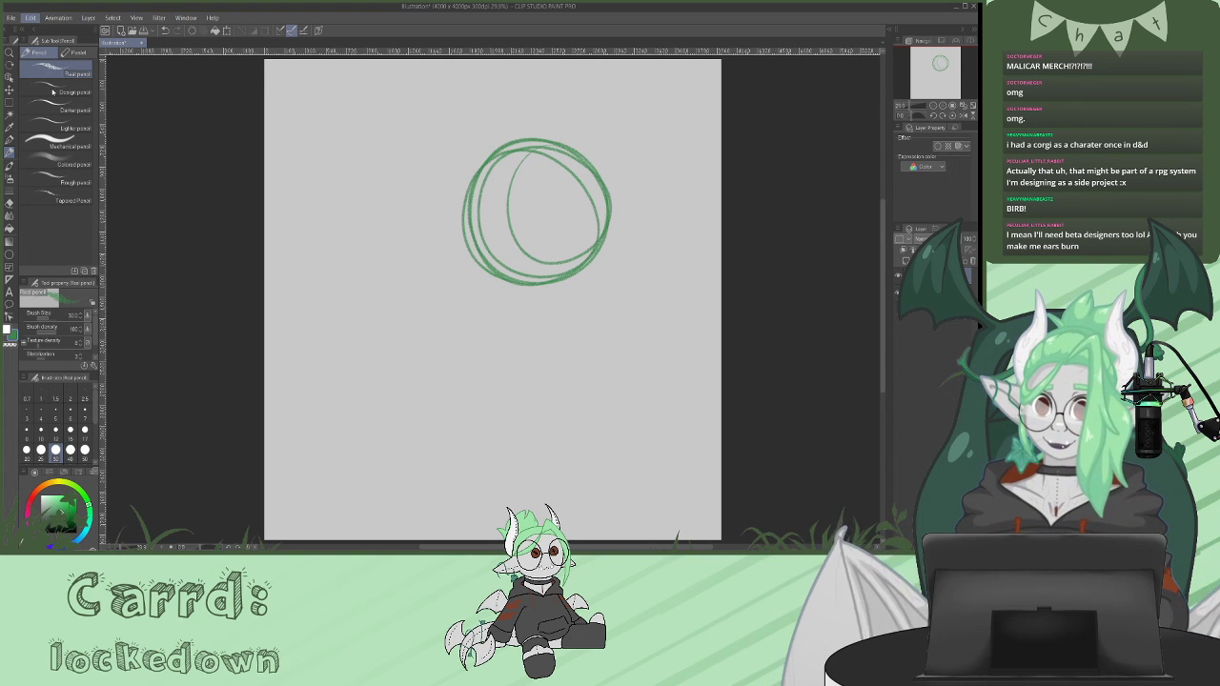
key(ctrl+v)
key(ctrl+t)
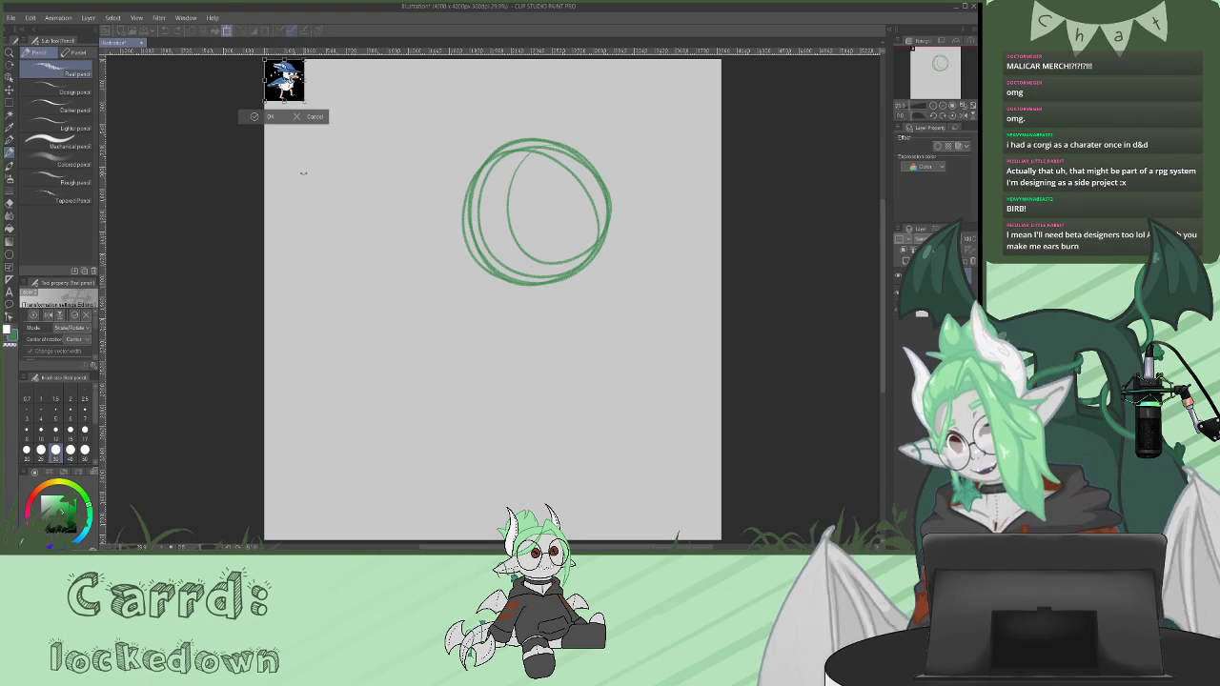
drag(303, 99, 466, 270)
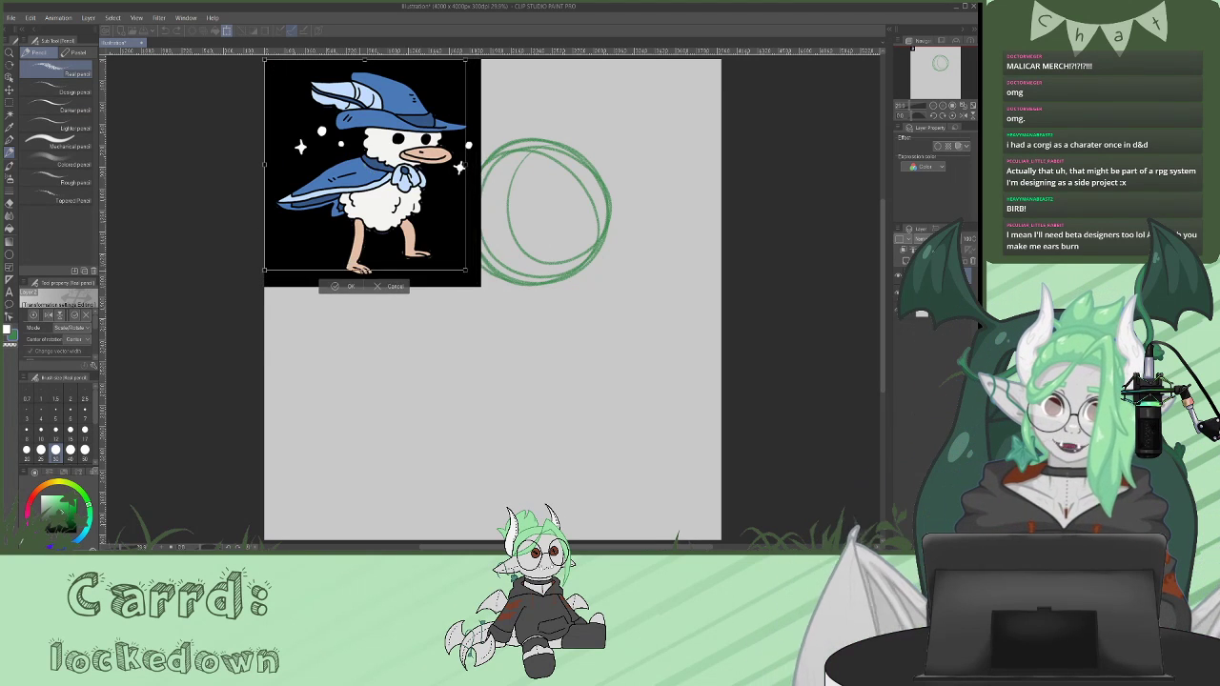
drag(396, 201, 383, 200)
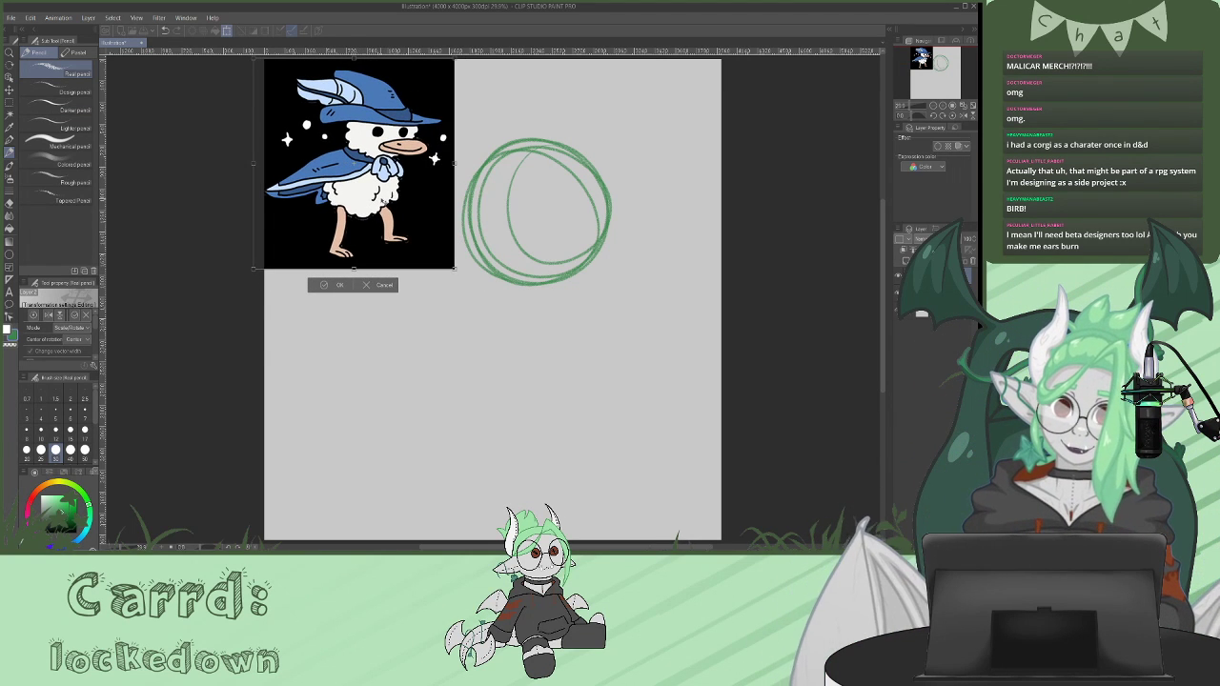
click(324, 285)
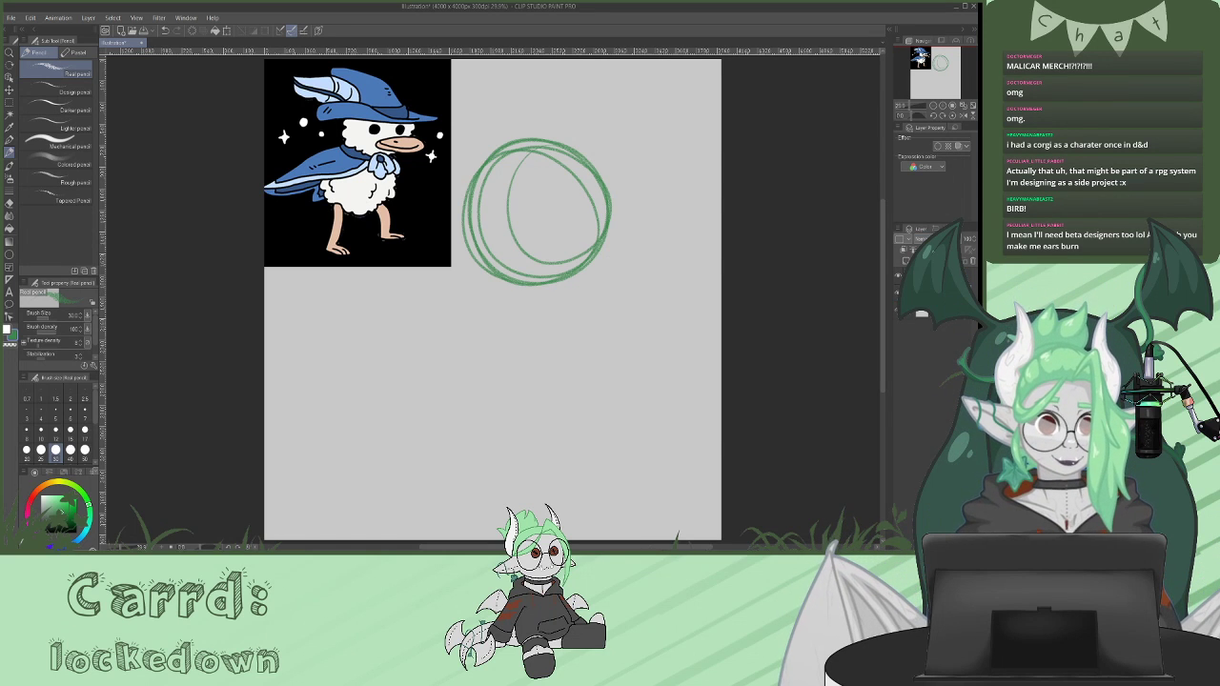
- Mark the bird reference's layer yellow and move the circle sketch slightly down, away from the reference, ready for more pencil work
click(900, 240)
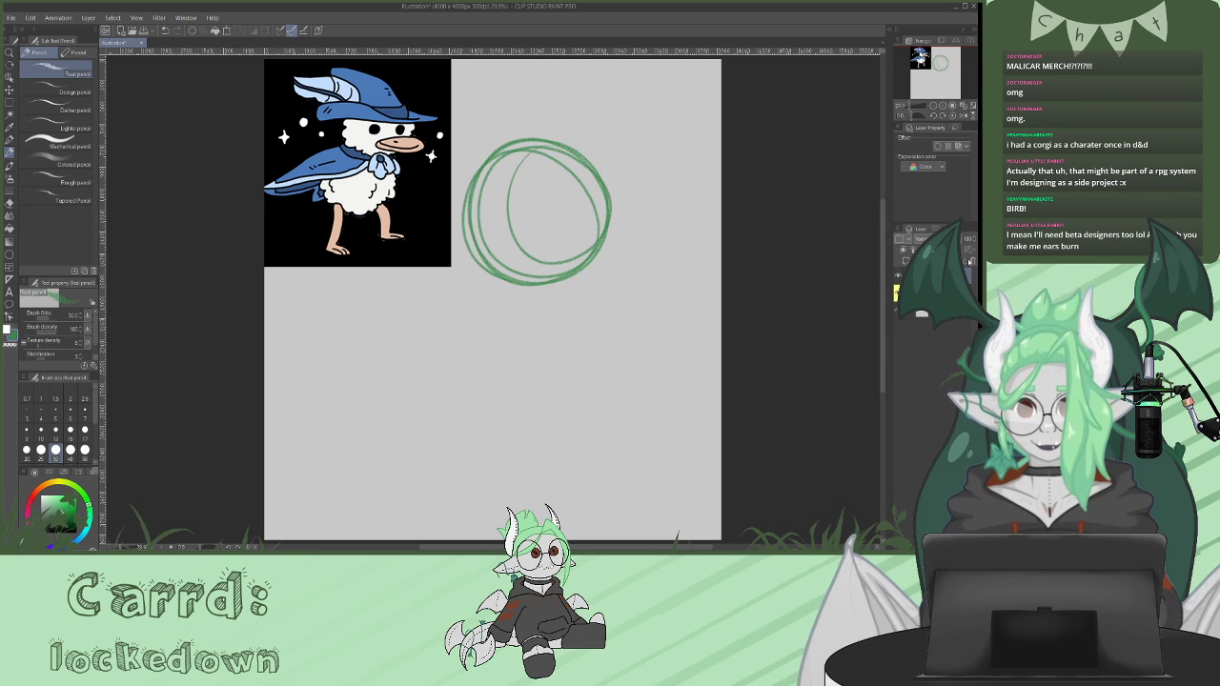
click(10, 91)
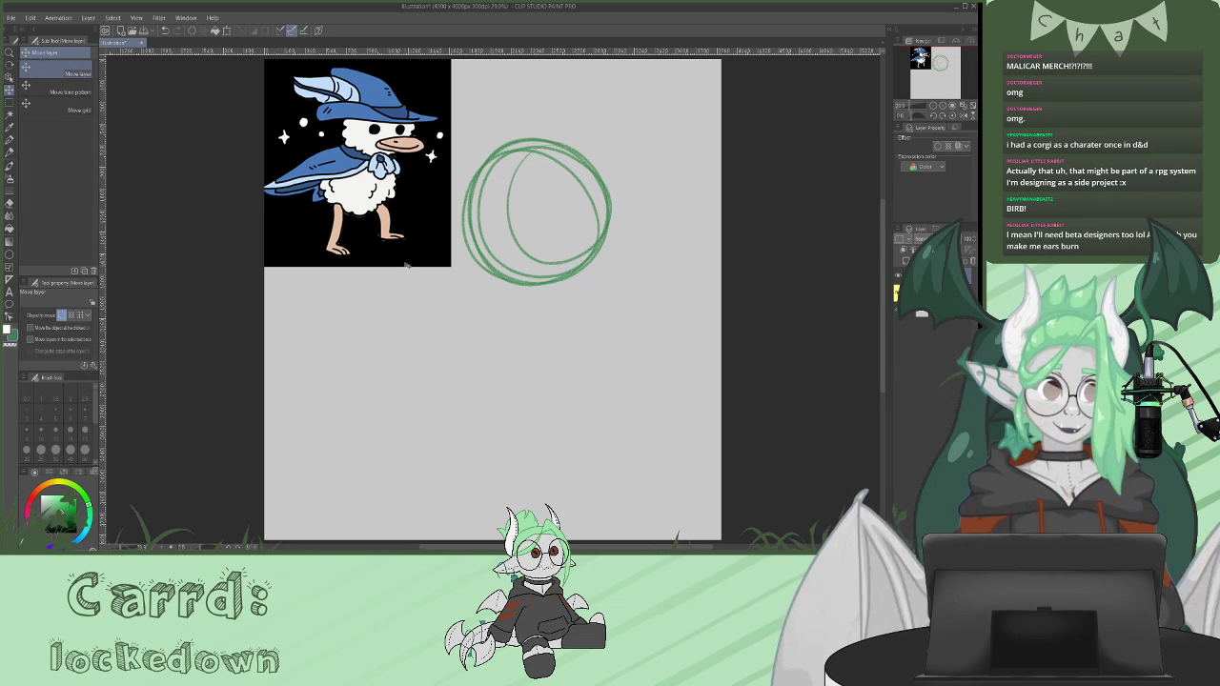
drag(652, 339, 659, 384)
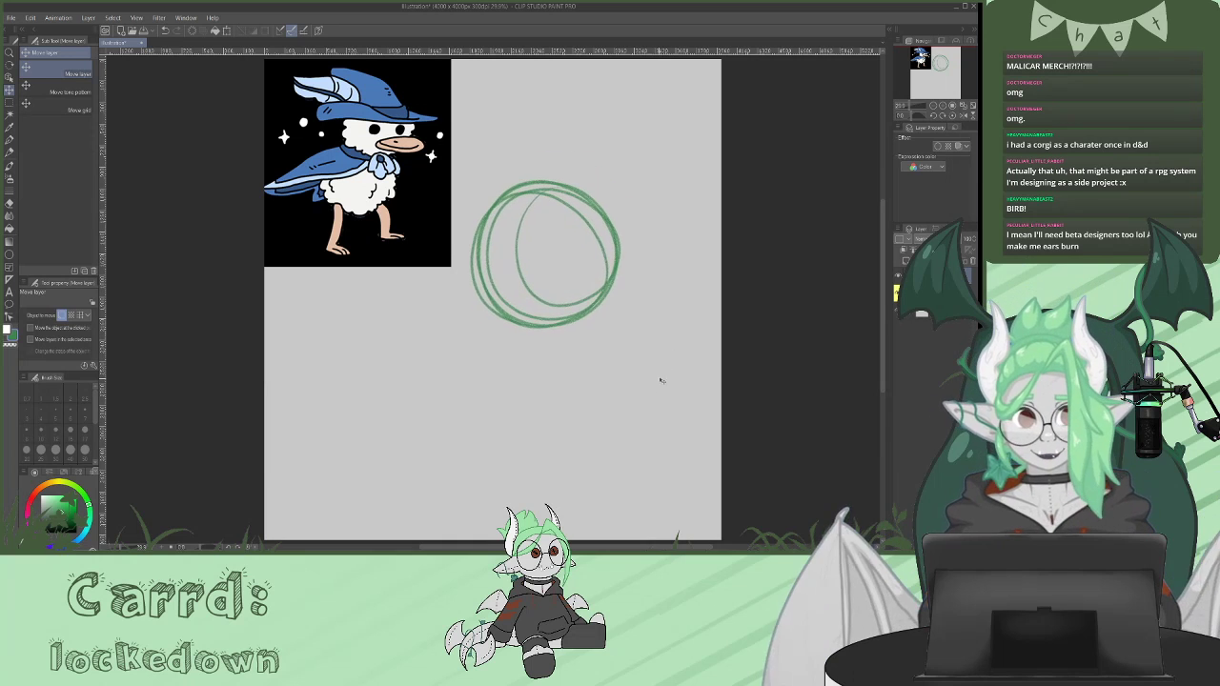
click(10, 141)
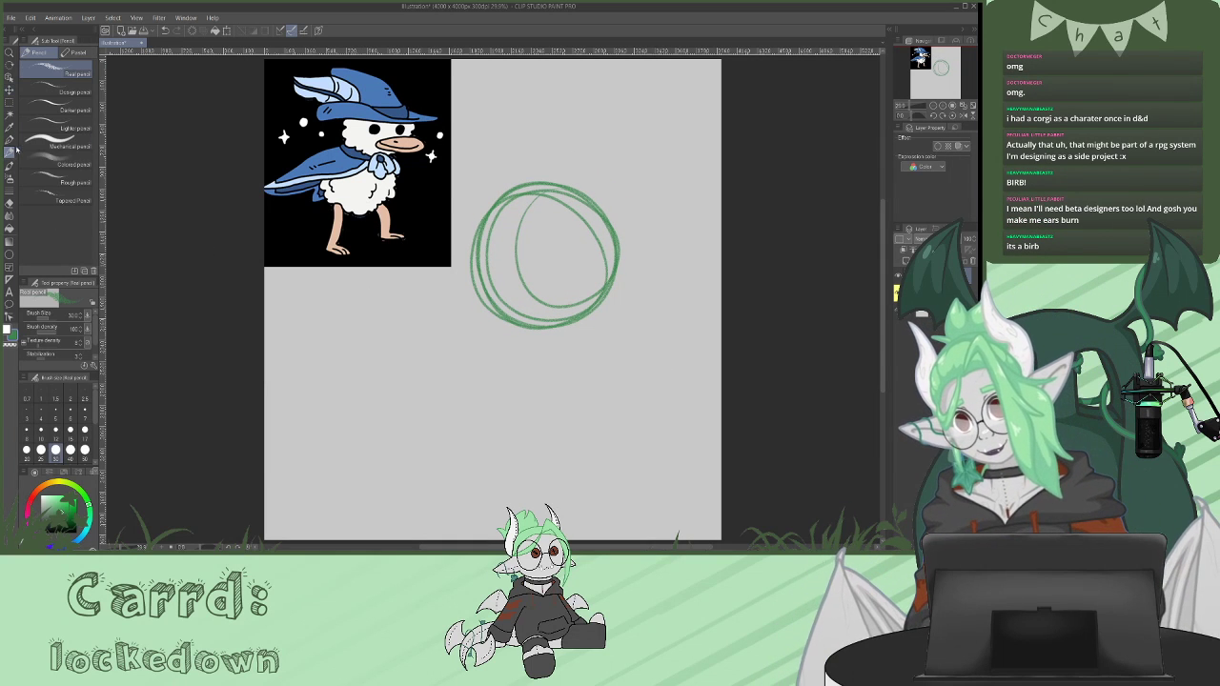
- Sketch a large, rough looping circle for the bird's body directly below the head circle, redrawing it lower so the two barely touch
mouse_move(496, 317)
mouse_down()
mouse_move(471, 327)
mouse_move(496, 305)
mouse_move(476, 310)
mouse_move(615, 315)
mouse_up()
mouse_move(448, 381)
mouse_down()
mouse_move(572, 310)
mouse_move(496, 472)
mouse_move(505, 483)
mouse_up()
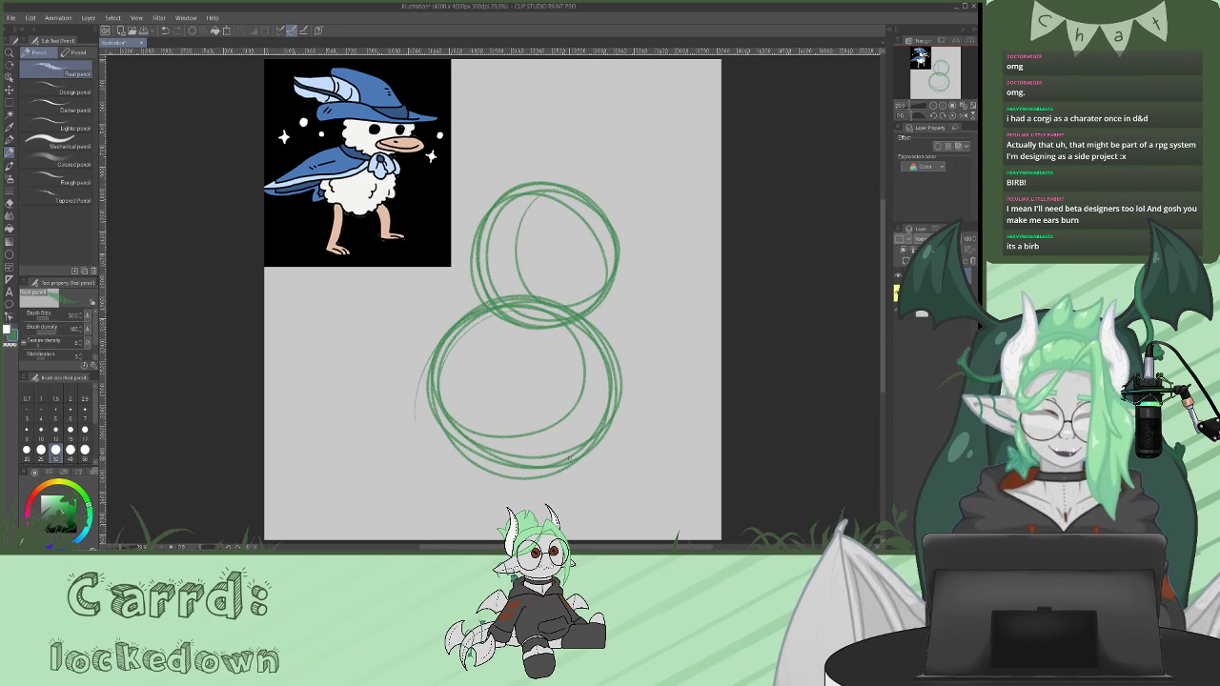
key(ctrl+z)
mouse_move(556, 330)
mouse_down()
mouse_move(516, 486)
mouse_move(533, 329)
mouse_move(429, 401)
mouse_move(419, 462)
mouse_move(583, 348)
mouse_up()
mouse_move(425, 370)
mouse_down()
mouse_move(606, 358)
mouse_move(538, 336)
mouse_up()
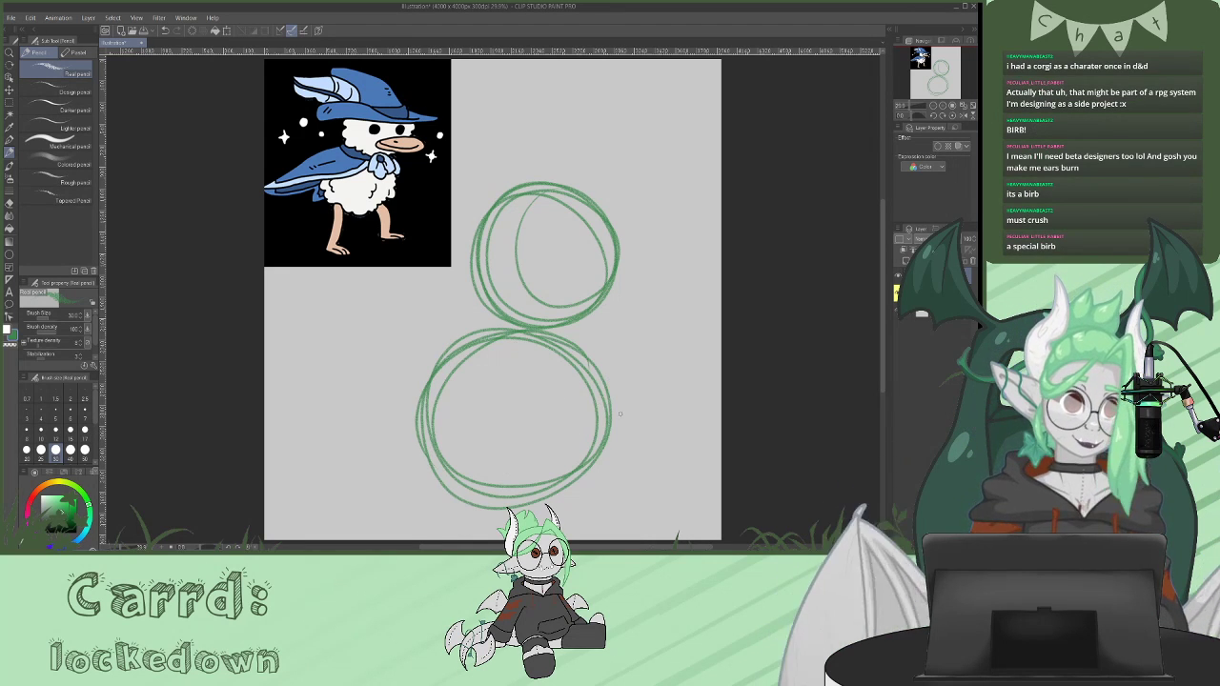
mouse_move(598, 377)
mouse_down()
mouse_move(593, 467)
mouse_move(567, 500)
mouse_move(431, 405)
mouse_move(444, 368)
mouse_up()
- Sketch a small feather tuft at the back of the neck and a rounded, pointed beak low on the head circle
mouse_move(483, 329)
mouse_down()
mouse_move(469, 319)
mouse_move(481, 297)
mouse_up()
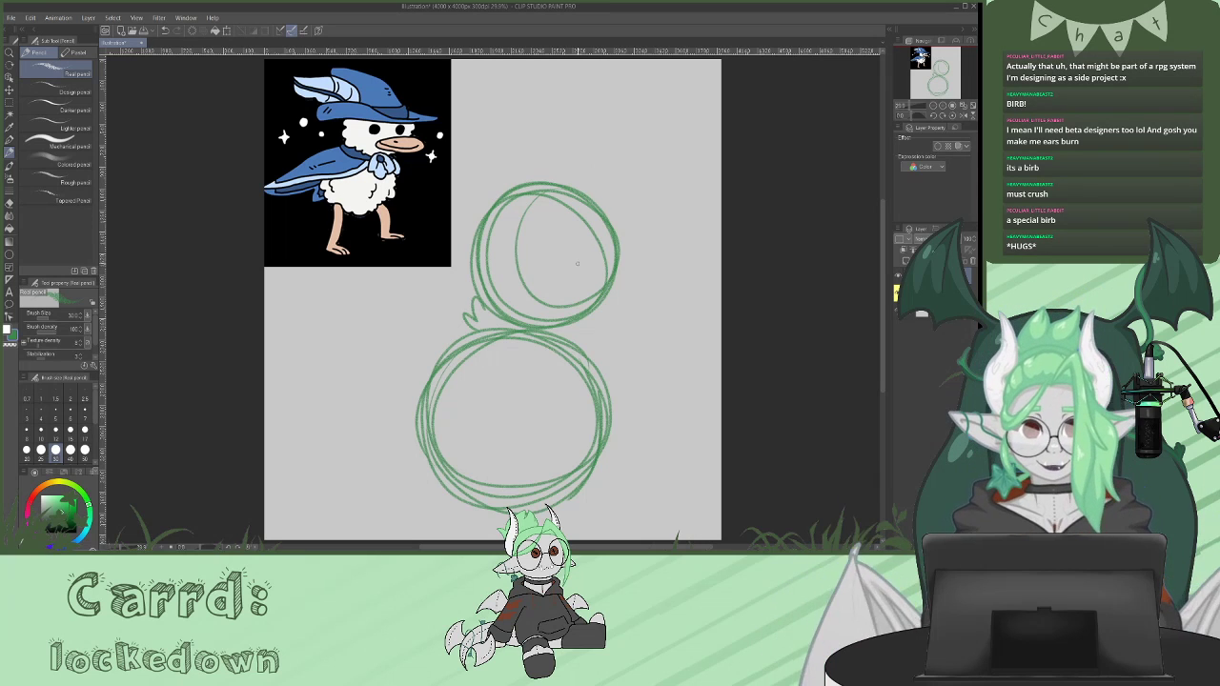
mouse_move(562, 271)
mouse_down()
mouse_move(575, 255)
mouse_move(596, 287)
mouse_move(585, 266)
mouse_move(561, 276)
mouse_move(587, 287)
mouse_up()
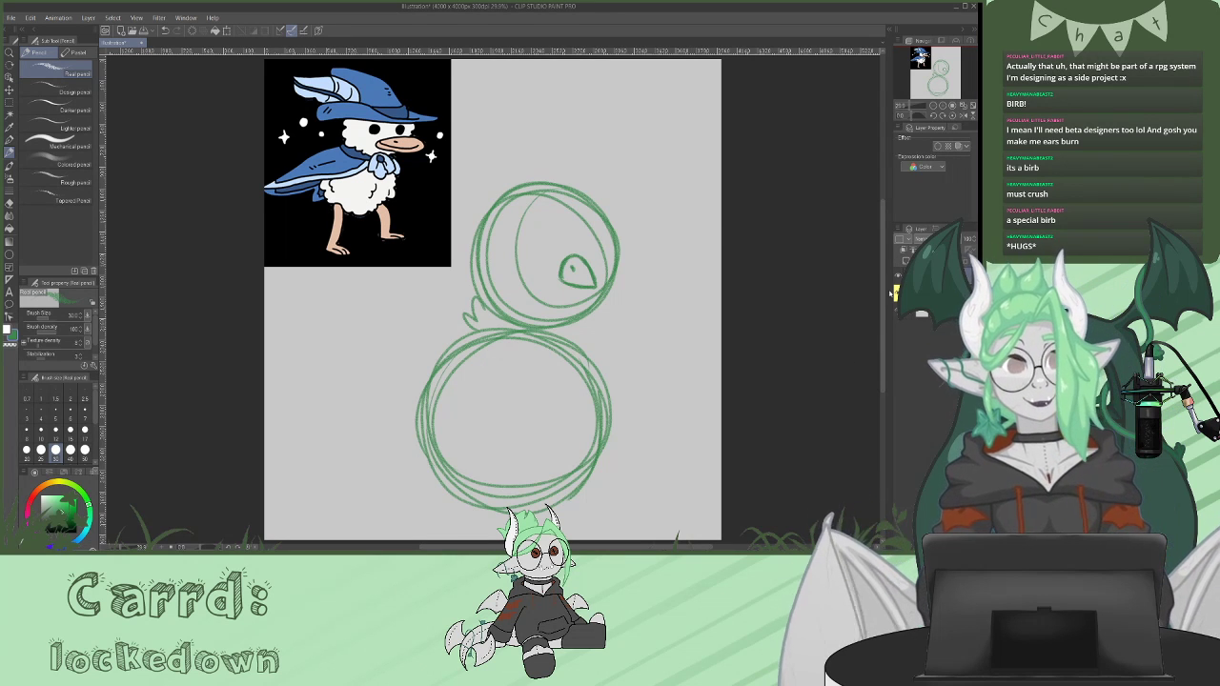
- Sketch a wide, tilted hat brim across the top of the head and the outline of a tall, folded crown above it
scroll(563, 229, up, 3)
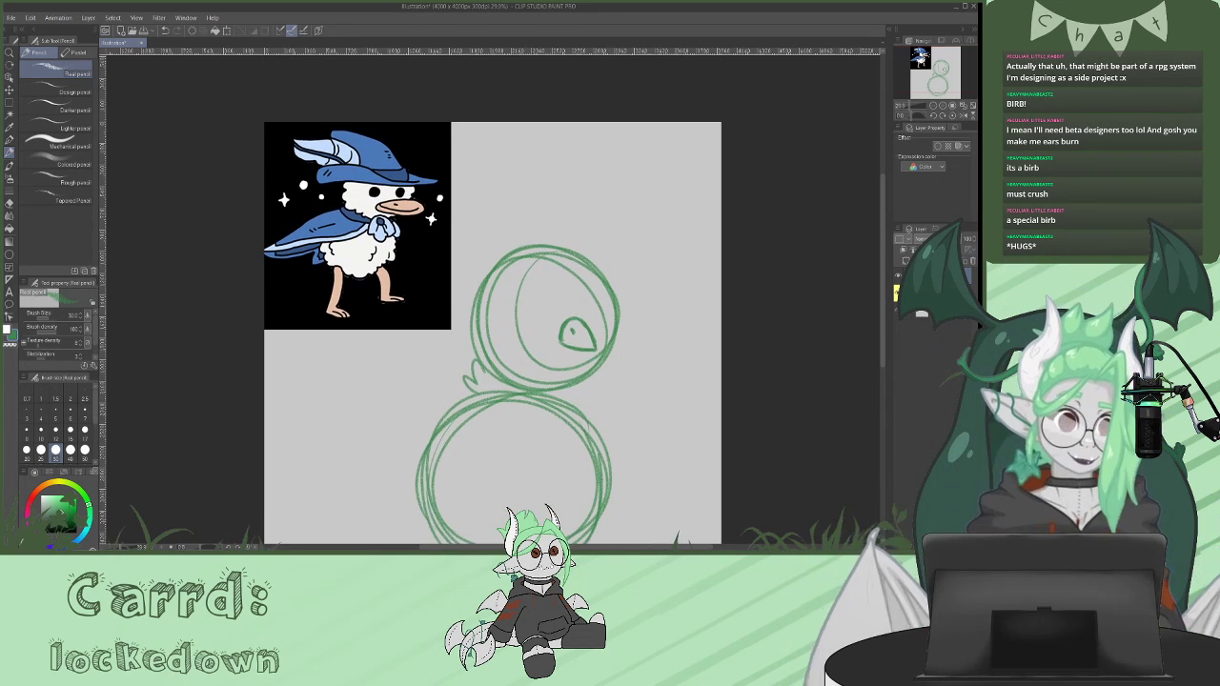
mouse_move(620, 190)
mouse_down()
mouse_move(381, 324)
mouse_move(536, 283)
mouse_move(627, 194)
mouse_move(393, 303)
mouse_move(543, 283)
mouse_move(619, 192)
mouse_move(402, 305)
mouse_up()
mouse_move(495, 139)
mouse_down()
mouse_move(534, 175)
mouse_move(491, 138)
mouse_move(392, 156)
mouse_move(359, 261)
mouse_up()
drag(387, 181, 358, 269)
drag(439, 196, 456, 280)
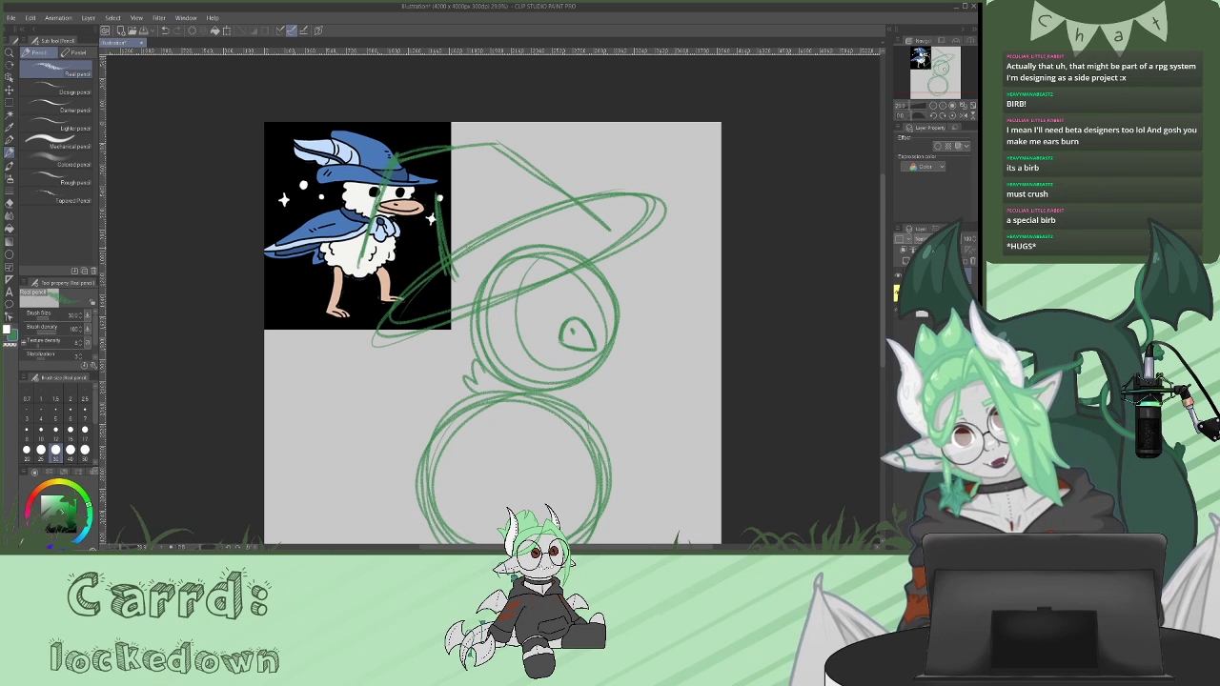
- Complete the hat with a drooping tip behind the crown, a curved crown base line, and reinforced brim strokes
mouse_move(625, 250)
mouse_down()
mouse_move(544, 292)
mouse_move(381, 339)
mouse_up()
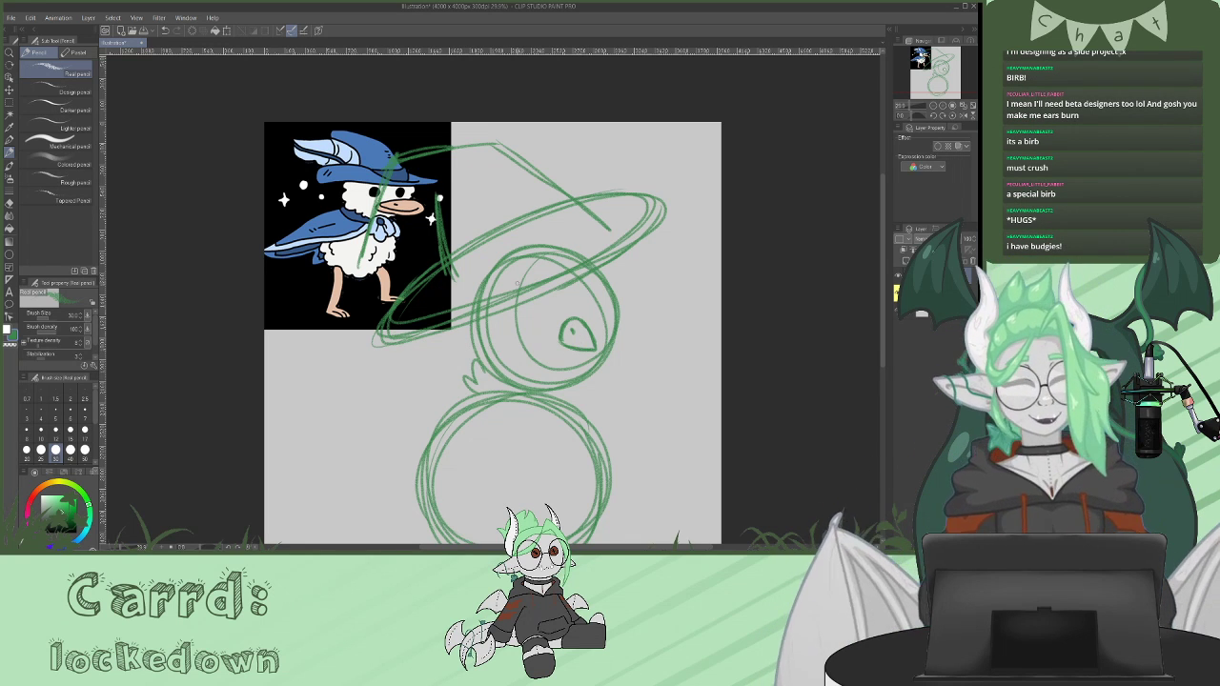
drag(410, 197, 357, 275)
drag(438, 227, 451, 297)
drag(608, 231, 452, 297)
mouse_move(581, 254)
mouse_down()
mouse_move(606, 230)
mouse_move(448, 299)
mouse_up()
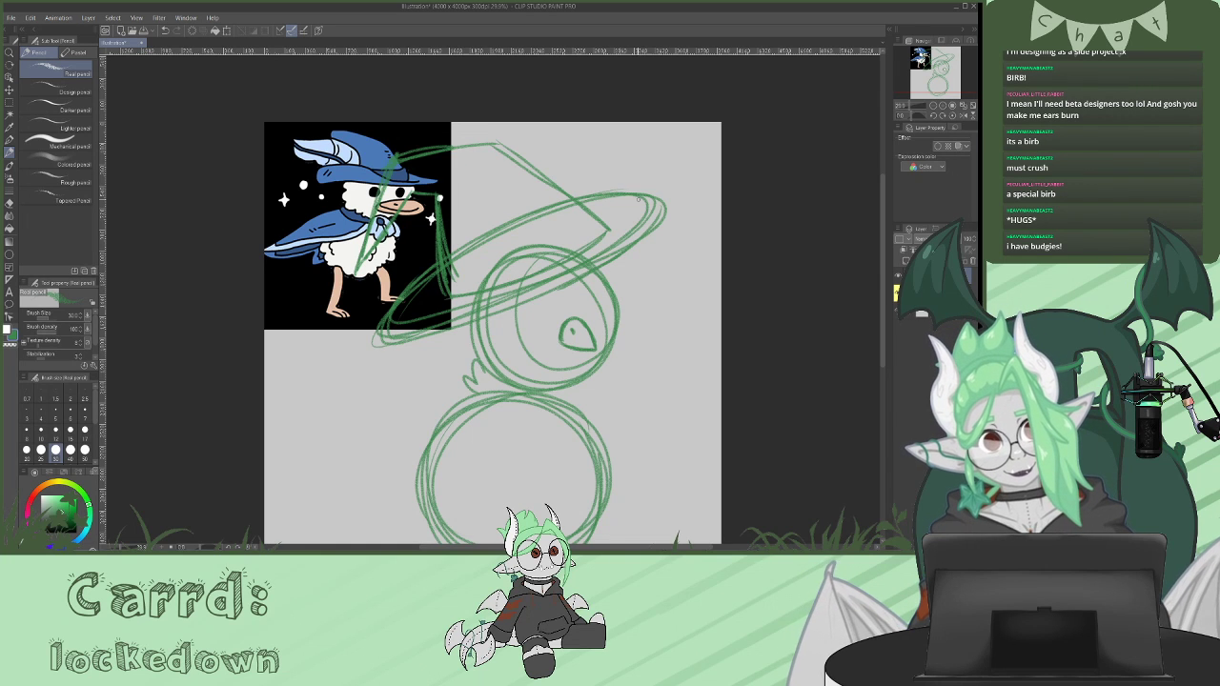
mouse_move(583, 207)
mouse_down()
mouse_move(660, 203)
mouse_move(641, 229)
mouse_up()
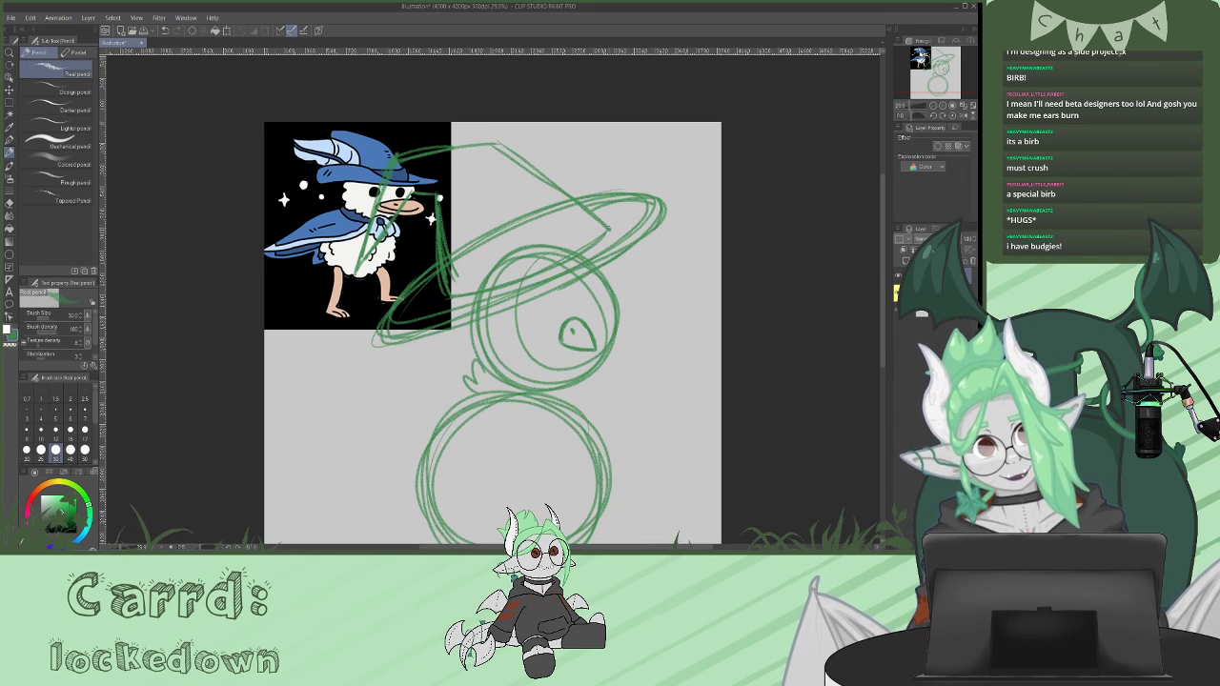
- Erase the brim lines that cross the hat's crown and the parts of the head circle covered by the hat
click(9, 203)
mouse_move(452, 270)
mouse_down()
mouse_move(448, 246)
mouse_move(489, 236)
mouse_up()
mouse_move(562, 203)
mouse_down()
mouse_move(522, 218)
mouse_move(619, 203)
mouse_up()
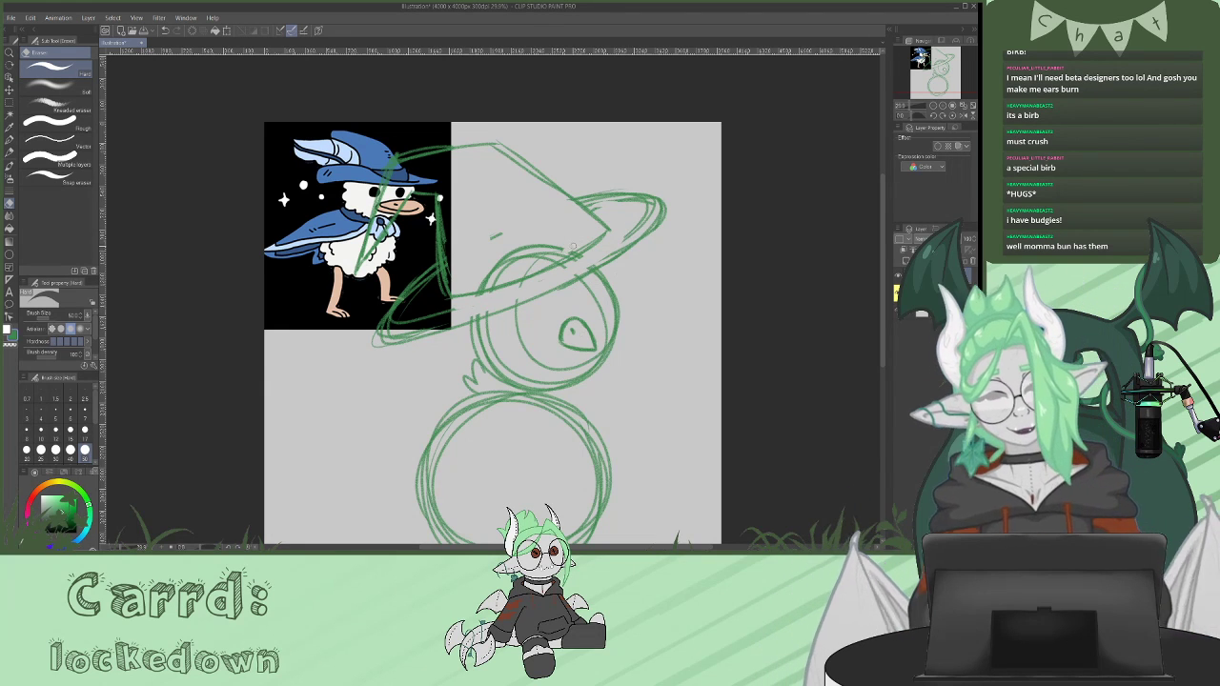
mouse_move(572, 250)
mouse_down()
mouse_move(473, 285)
mouse_move(562, 247)
mouse_move(486, 267)
mouse_move(510, 223)
mouse_move(485, 275)
mouse_move(560, 240)
mouse_move(546, 260)
mouse_move(584, 254)
mouse_move(551, 273)
mouse_up()
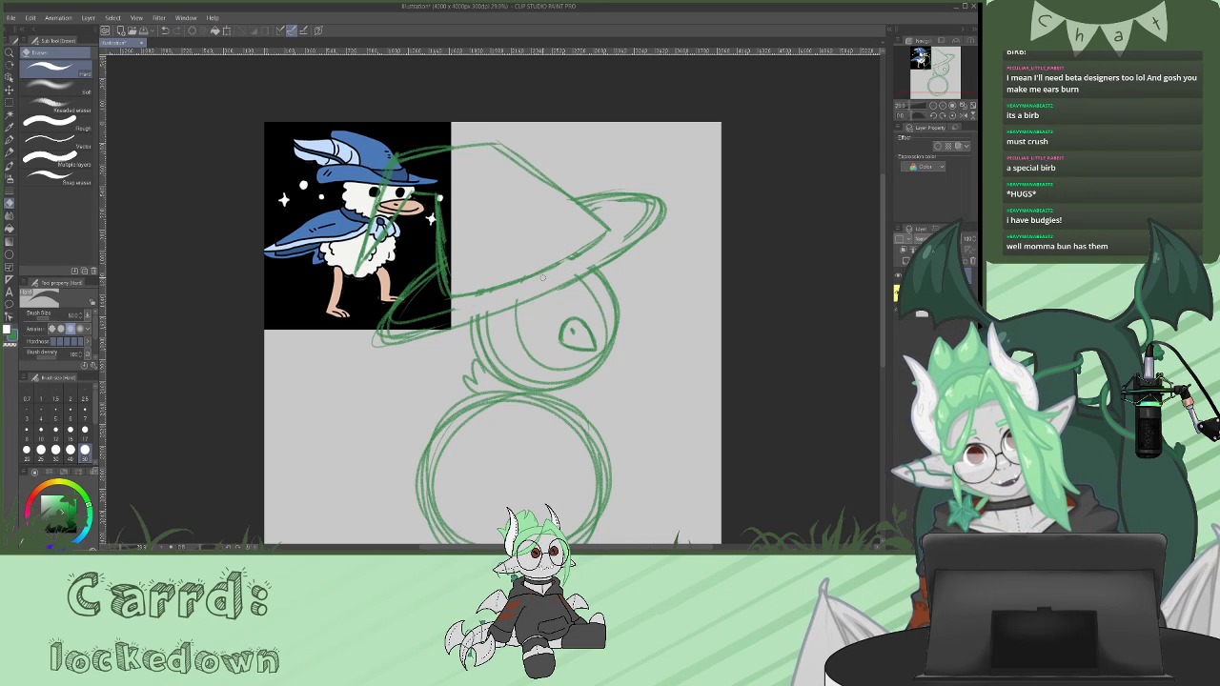
drag(466, 305, 411, 315)
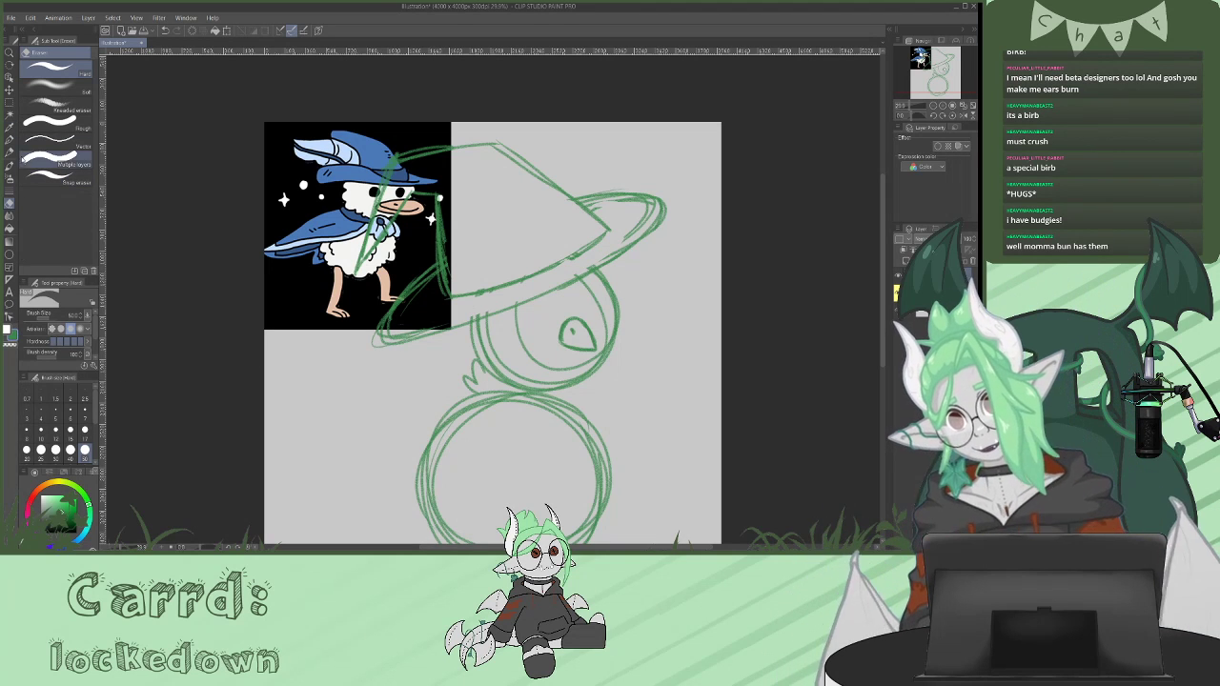
- Sketch a four-pointed star hanging from the hat's drooping tip and redraw the crown's lower edge with the Real pencil
click(10, 141)
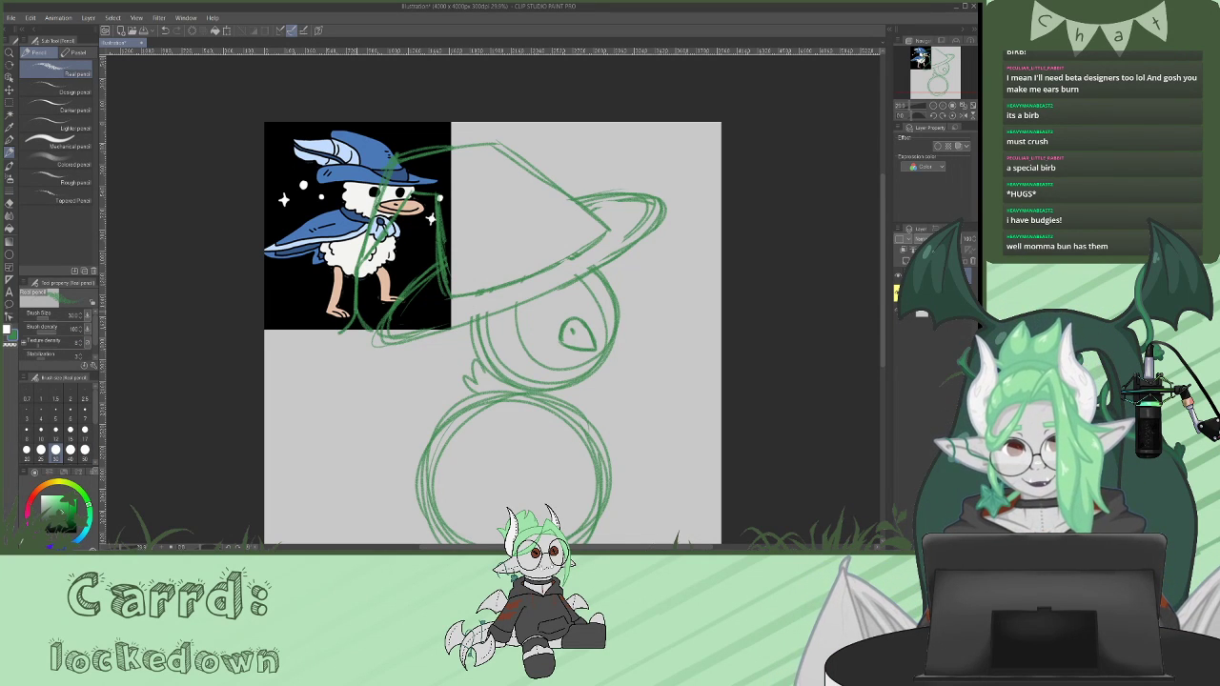
drag(372, 333, 354, 348)
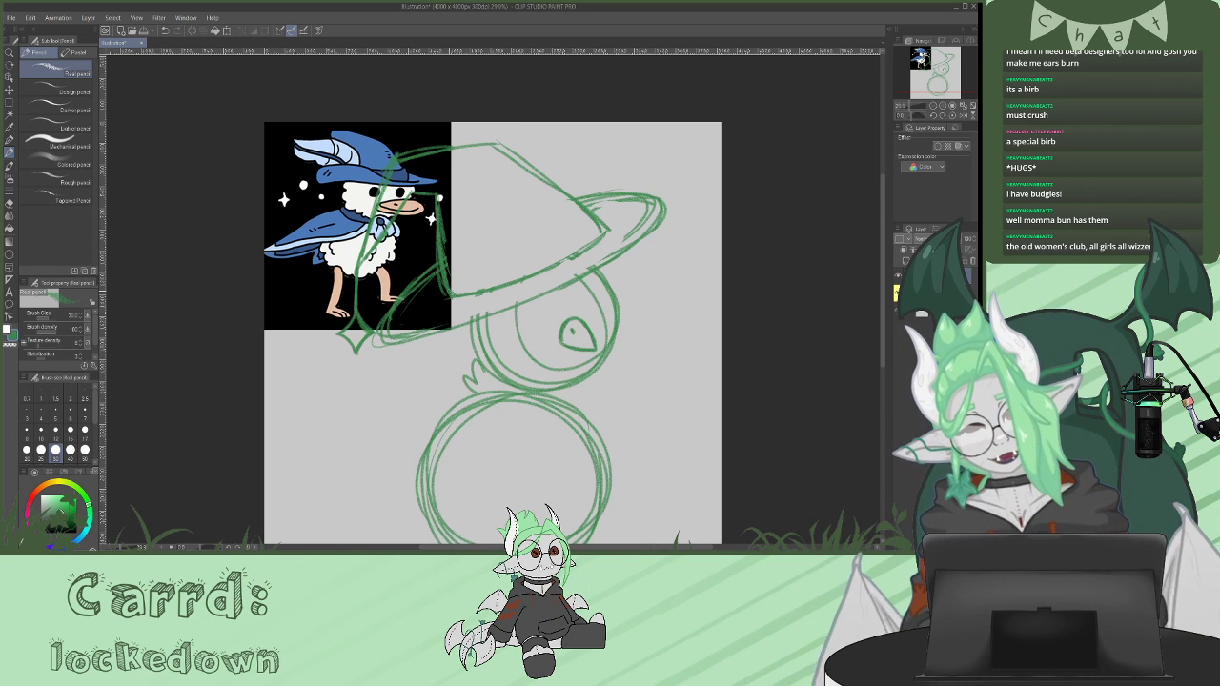
mouse_move(599, 229)
mouse_down()
mouse_move(562, 257)
mouse_move(452, 291)
mouse_up()
- Erase the doubled line along the crown's lower edge and the extra inner line at the brim's front end
key(e)
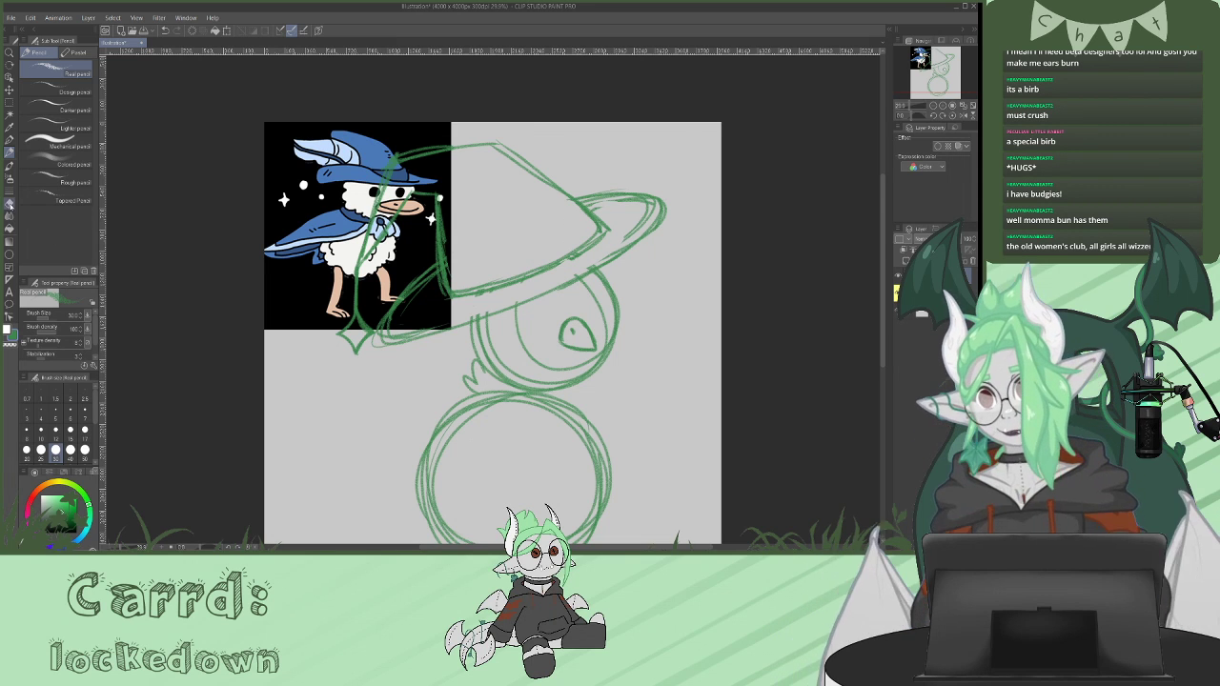
mouse_move(599, 236)
mouse_down()
mouse_move(556, 271)
mouse_move(582, 257)
mouse_move(444, 301)
mouse_up()
mouse_move(650, 202)
mouse_down()
mouse_move(626, 234)
mouse_move(638, 227)
mouse_up()
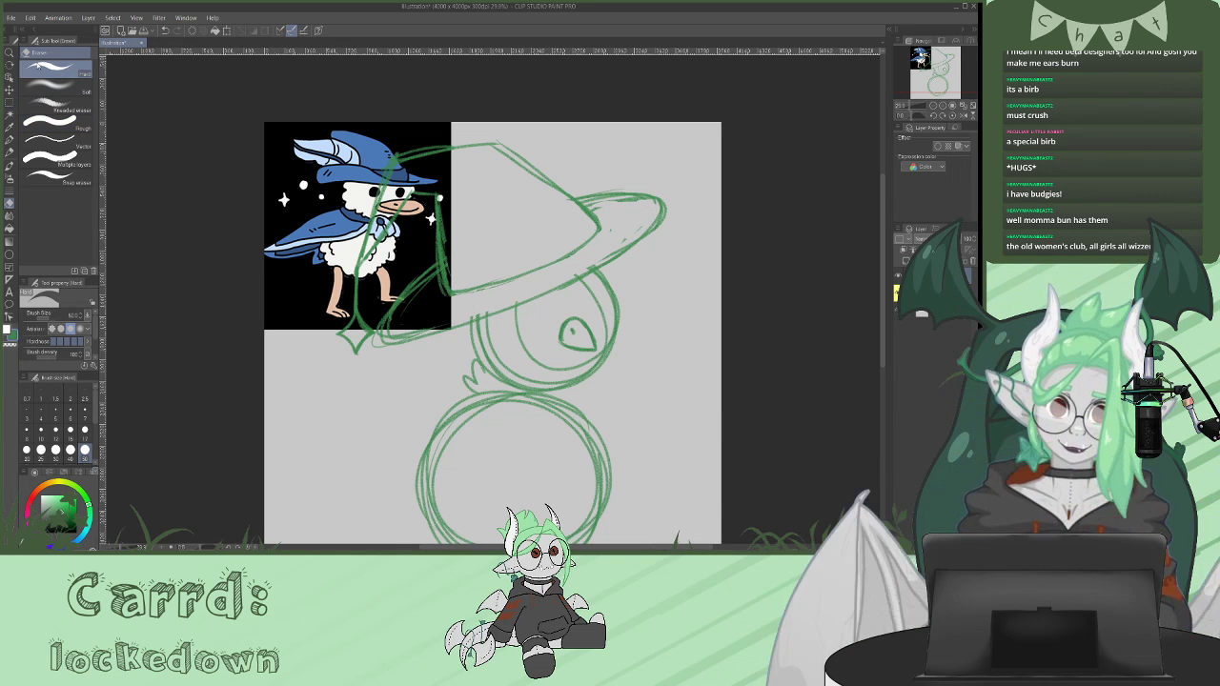
- Sketch two small oval eyes above the beak and a feather tuft on the front side of the neck with the Real pencil
click(10, 141)
drag(526, 312, 529, 328)
drag(581, 288, 588, 305)
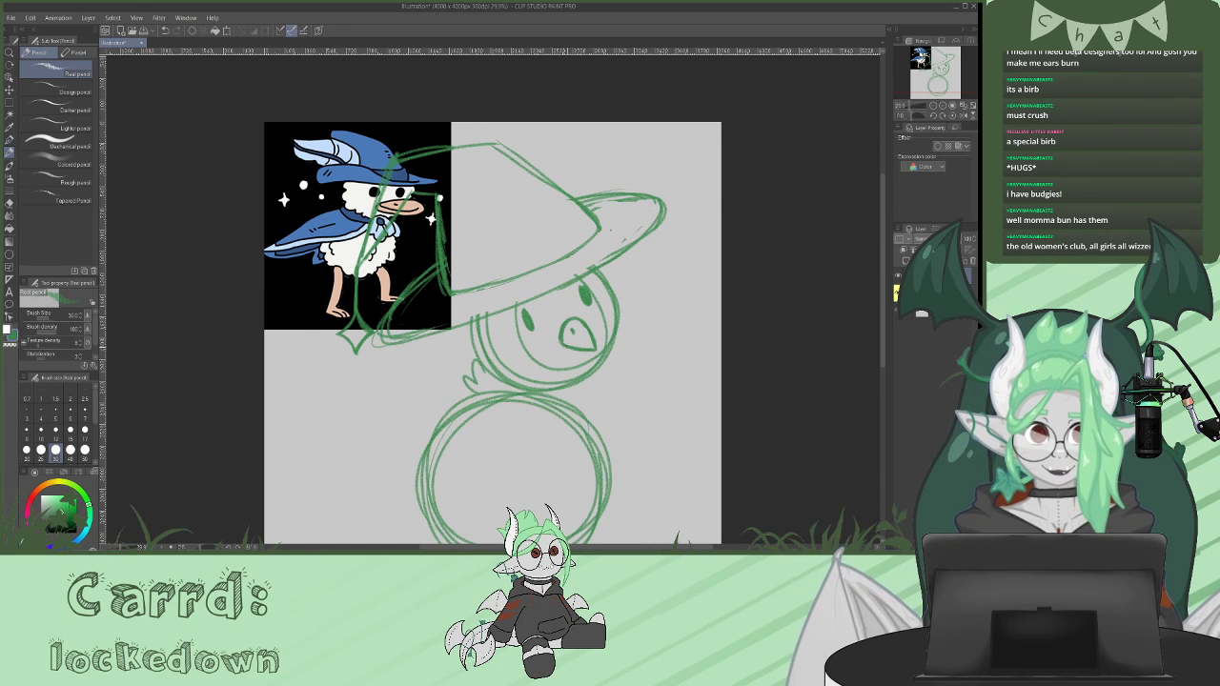
mouse_move(598, 415)
mouse_down()
mouse_move(616, 393)
mouse_move(600, 363)
mouse_up()
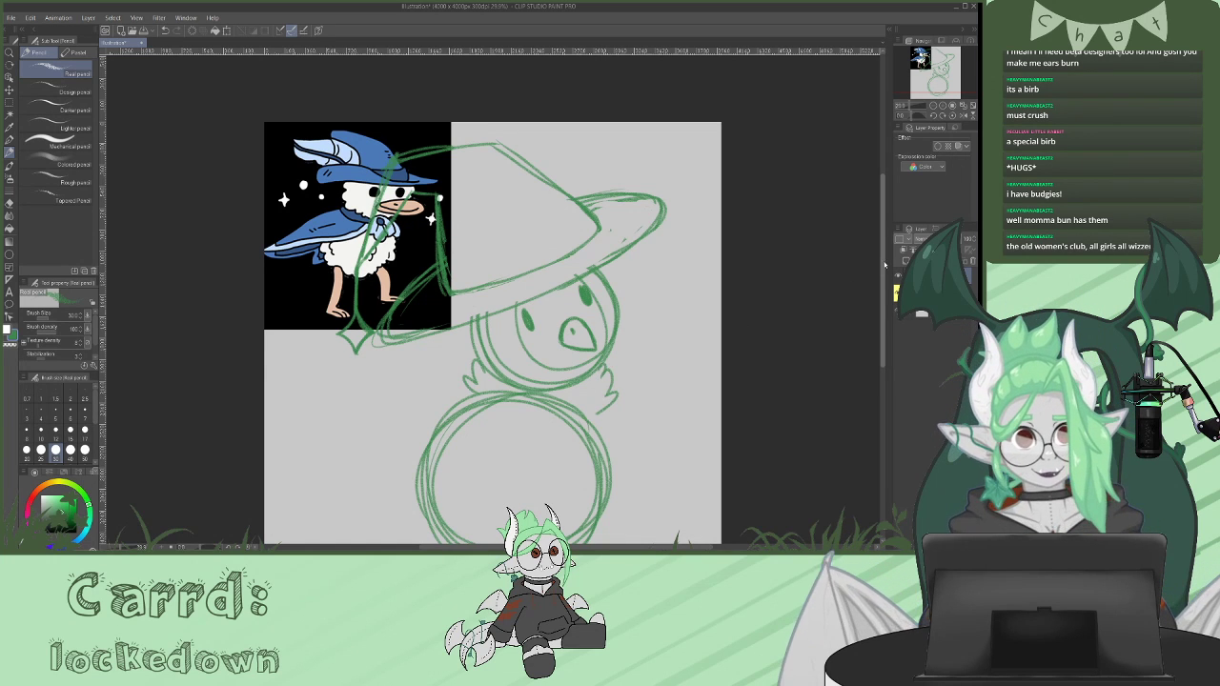
- Scale the bird sketch down to about four-fifths of its size and move it up to leave room for legs
mouse_move(883, 264)
mouse_down()
mouse_move(874, 298)
mouse_move(873, 266)
mouse_up()
key(ctrl+t)
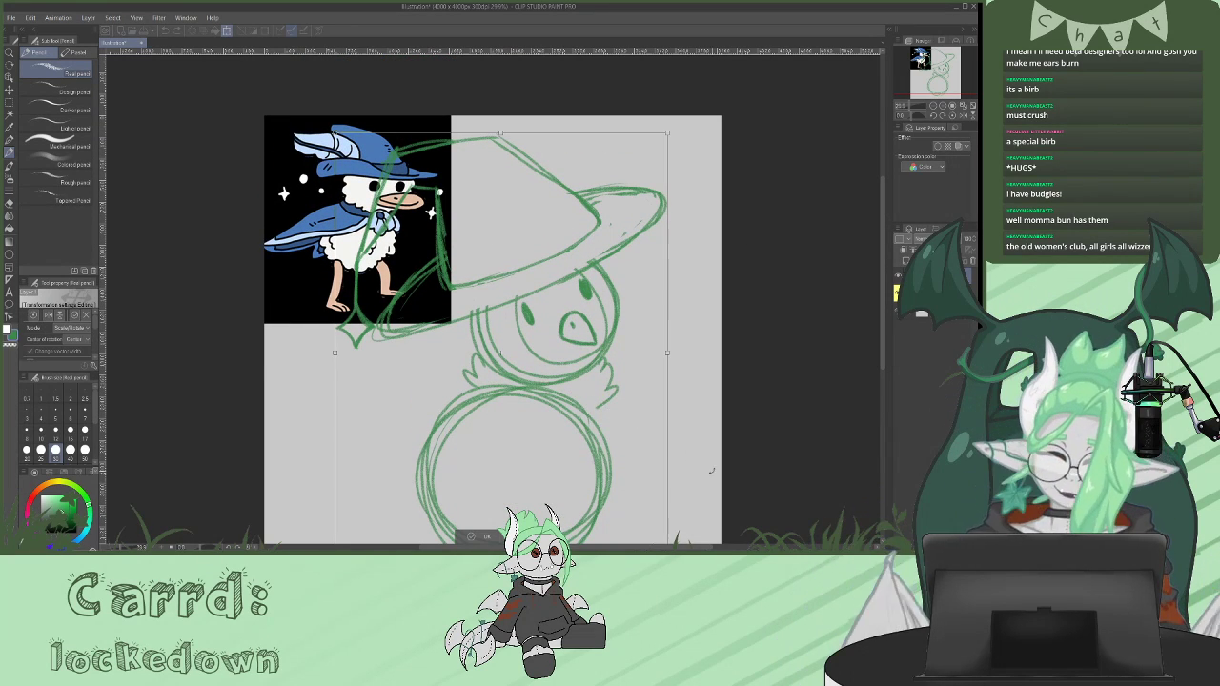
drag(613, 202, 608, 212)
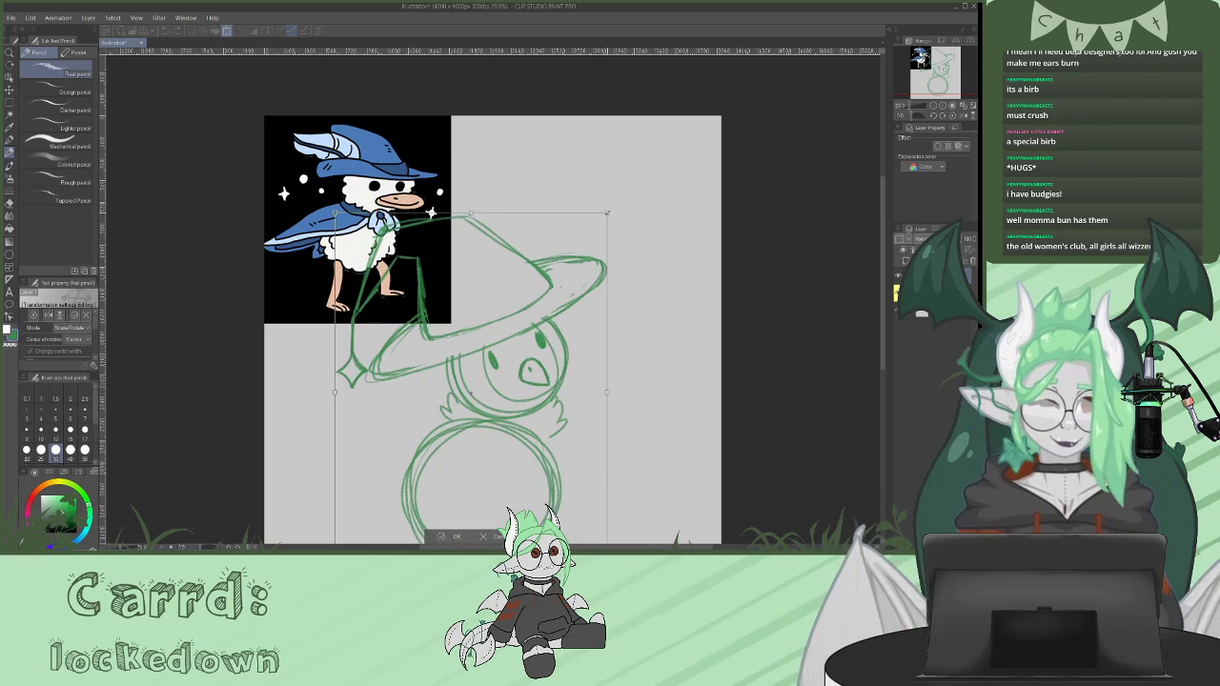
drag(578, 444, 606, 366)
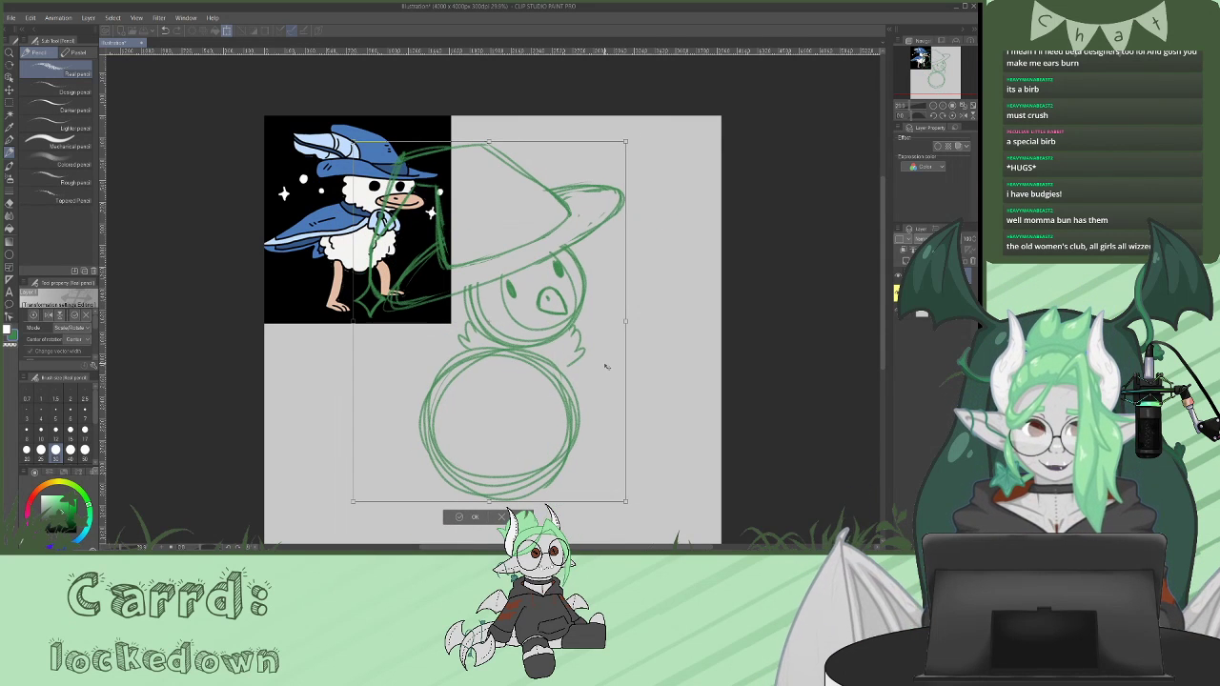
key(Return)
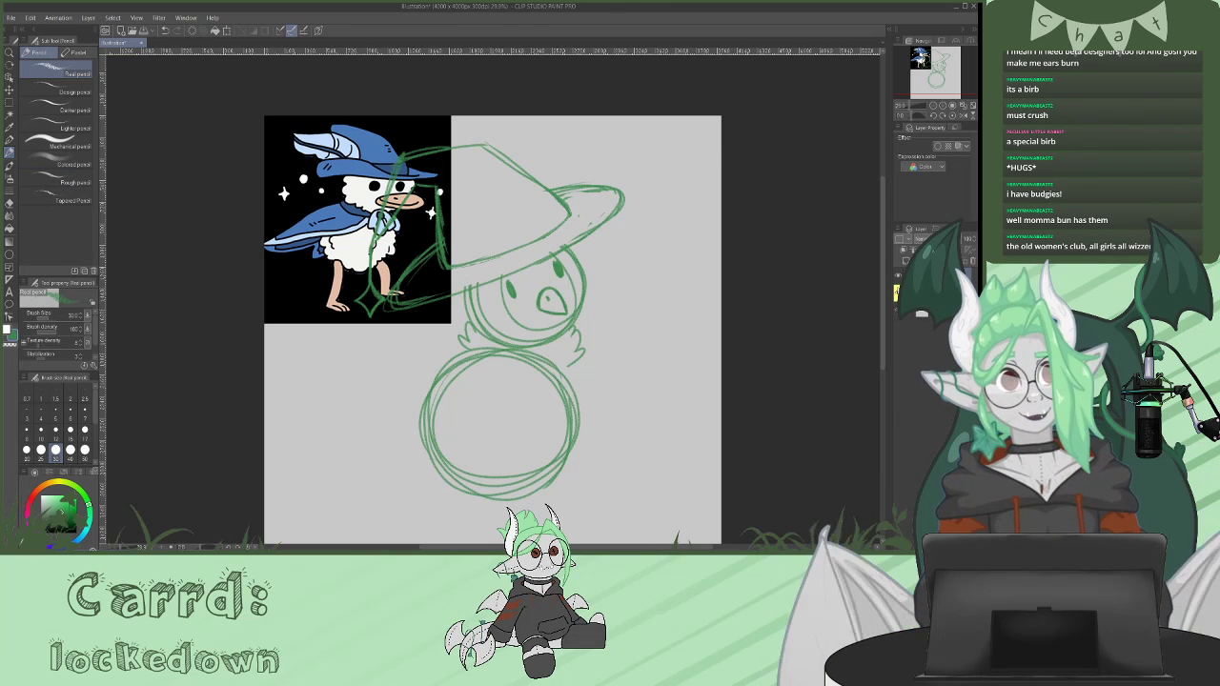
scroll(465, 417, down, 2)
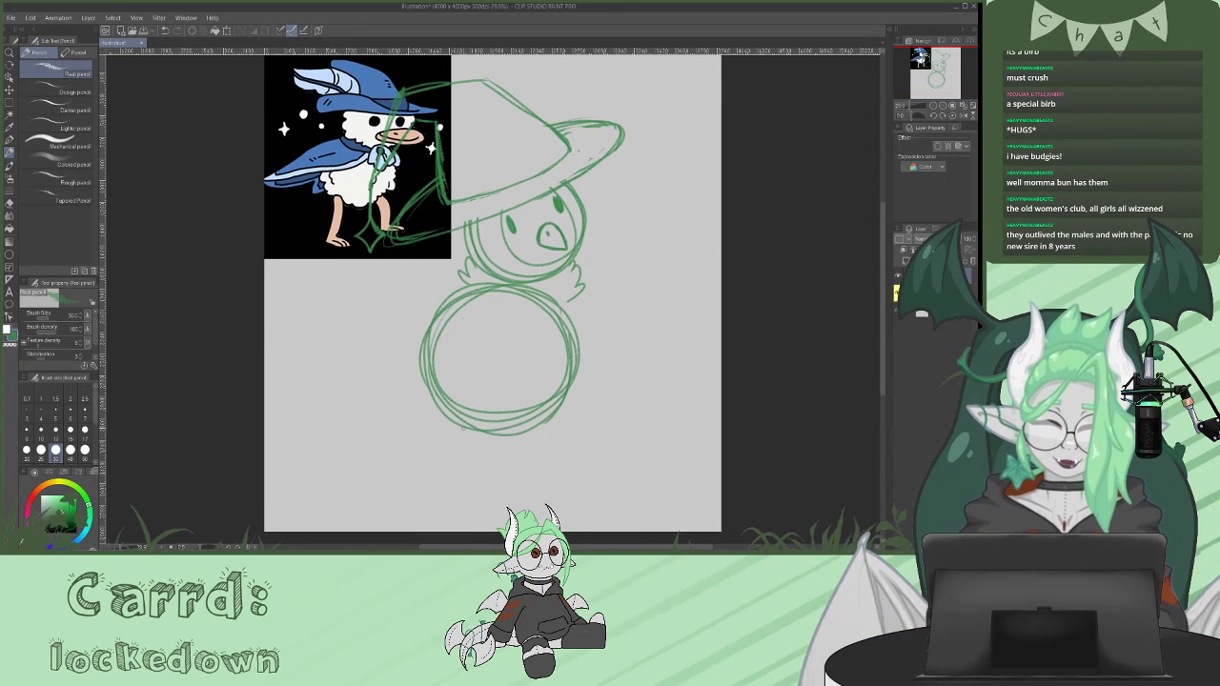
mouse_move(466, 419)
mouse_down()
mouse_move(471, 474)
mouse_move(494, 488)
mouse_move(466, 491)
mouse_up()
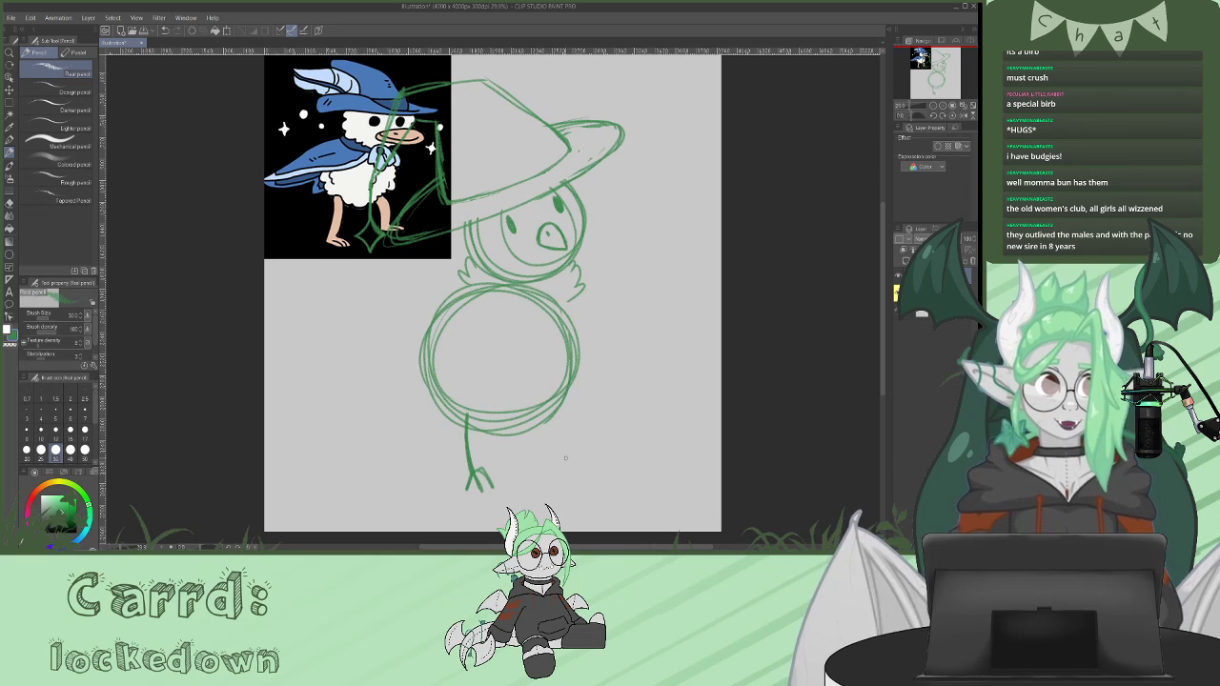
key(ctrl+z)
key(ctrl+z)
key(ctrl+z)
key(ctrl+z)
key(ctrl+z)
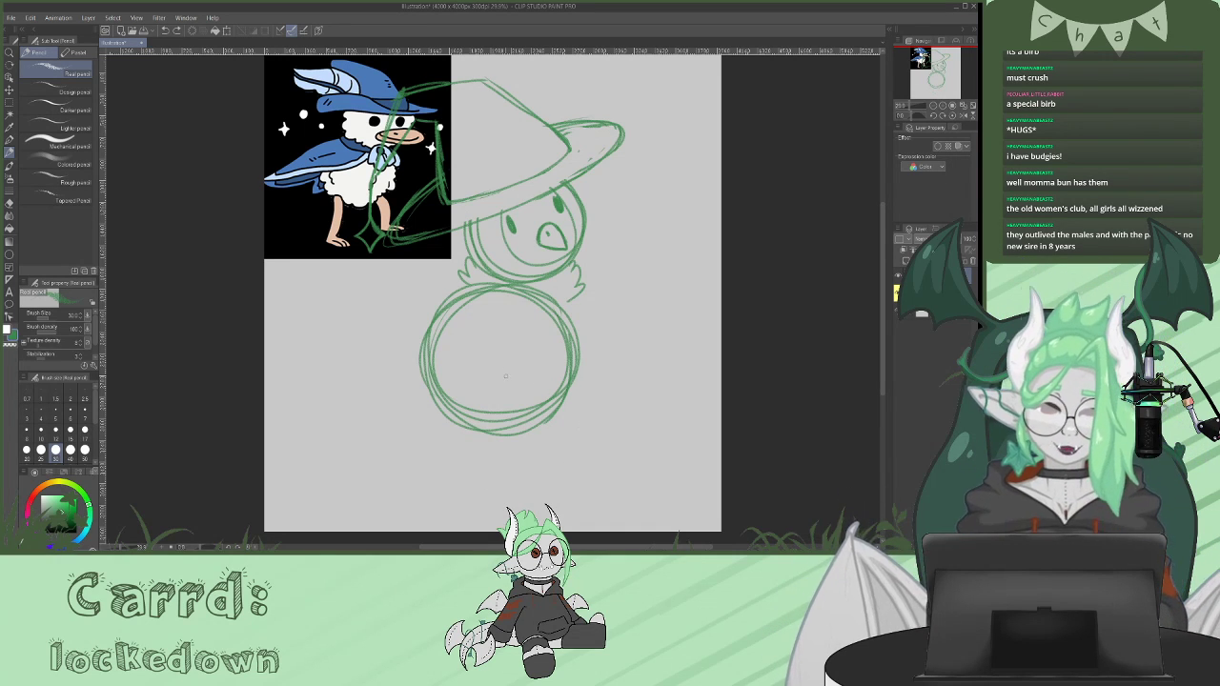
- Sketch a tiny feathered wing in the middle of the body and a second one sticking out from its front edge
mouse_move(480, 329)
mouse_down()
mouse_move(513, 324)
mouse_move(482, 360)
mouse_up()
mouse_move(568, 324)
mouse_down()
mouse_move(593, 314)
mouse_move(600, 336)
mouse_move(578, 349)
mouse_up()
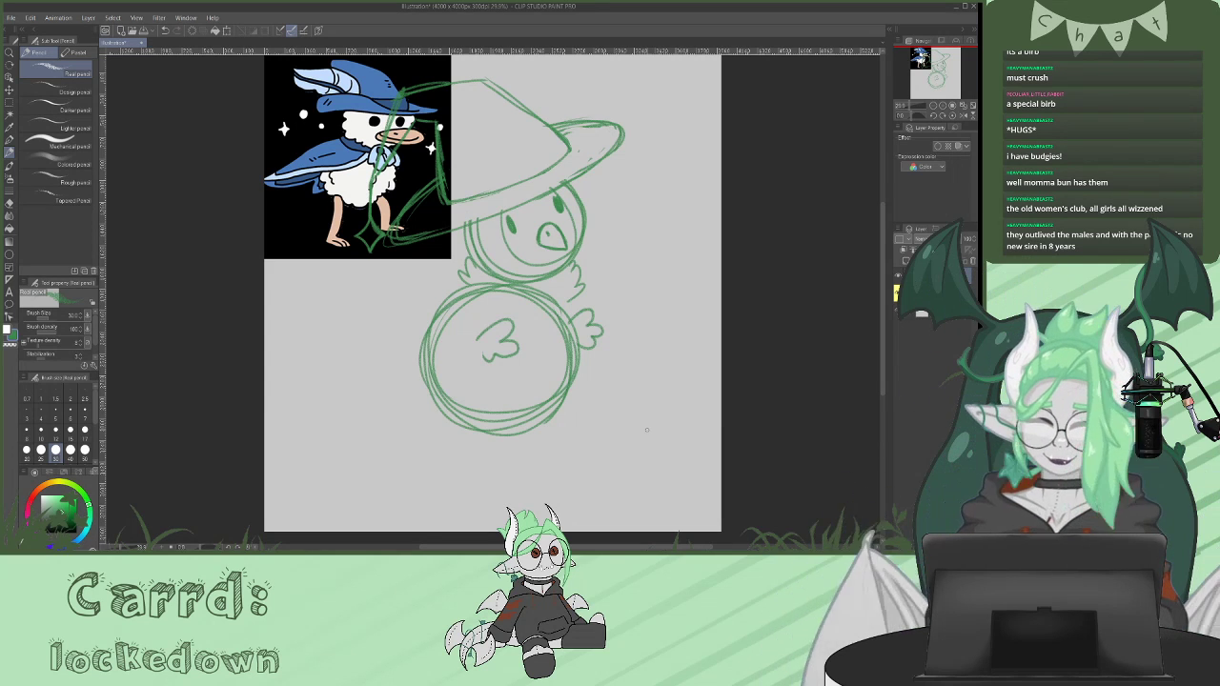
mouse_move(424, 332)
mouse_down()
mouse_move(371, 423)
mouse_move(407, 429)
mouse_move(367, 452)
mouse_move(396, 460)
mouse_move(443, 424)
mouse_up()
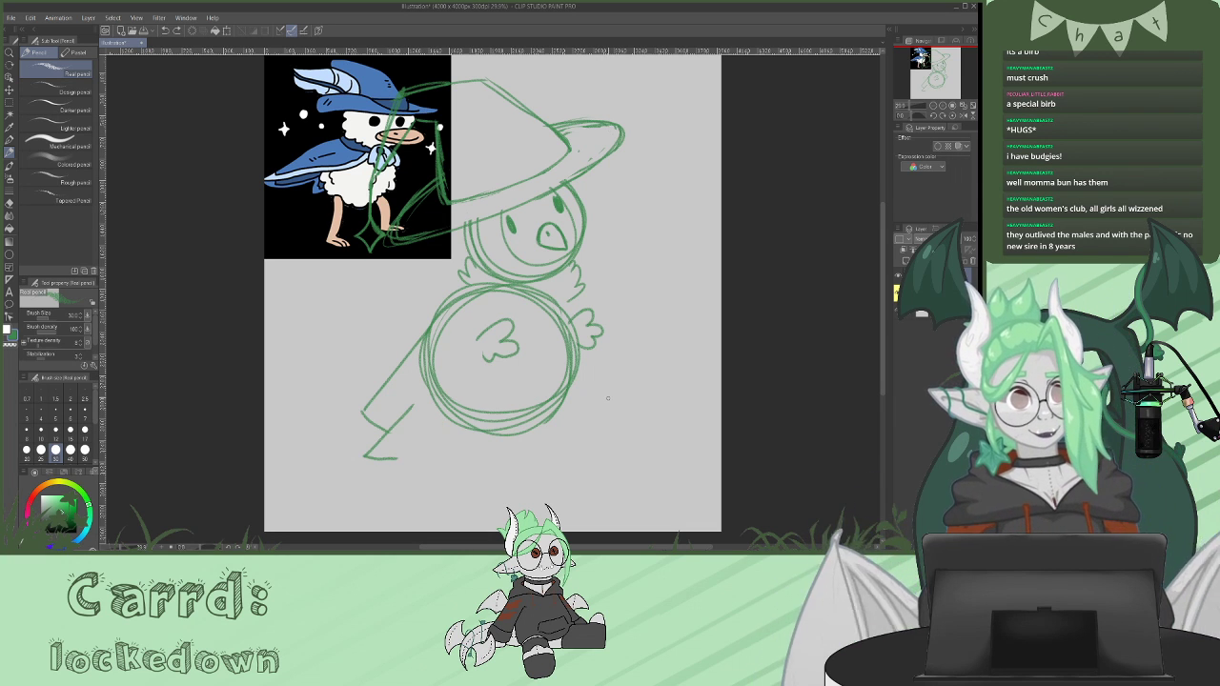
key(ctrl+z)
key(ctrl+z)
key(ctrl+z)
key(ctrl+z)
key(ctrl+z)
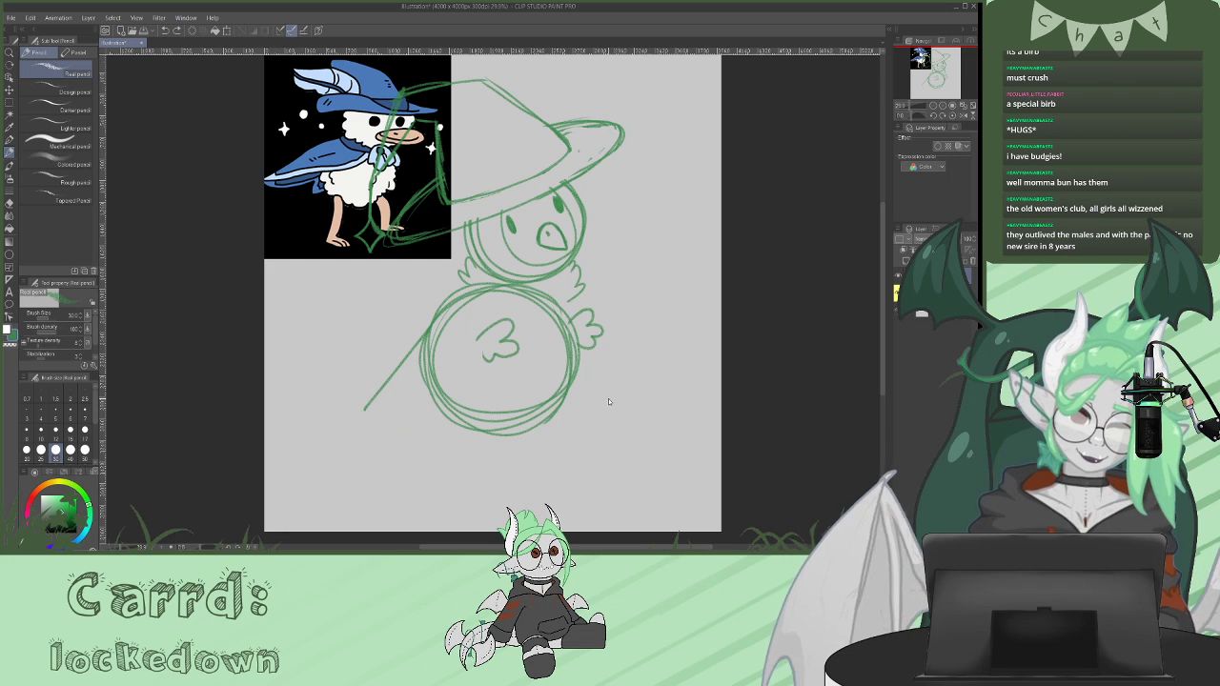
- Sketch a long, curved, pointed tail from the body's lower back and strengthen the contour from the neck down the back
mouse_move(429, 369)
mouse_down()
mouse_move(354, 431)
mouse_move(389, 430)
mouse_move(326, 465)
mouse_move(465, 427)
mouse_up()
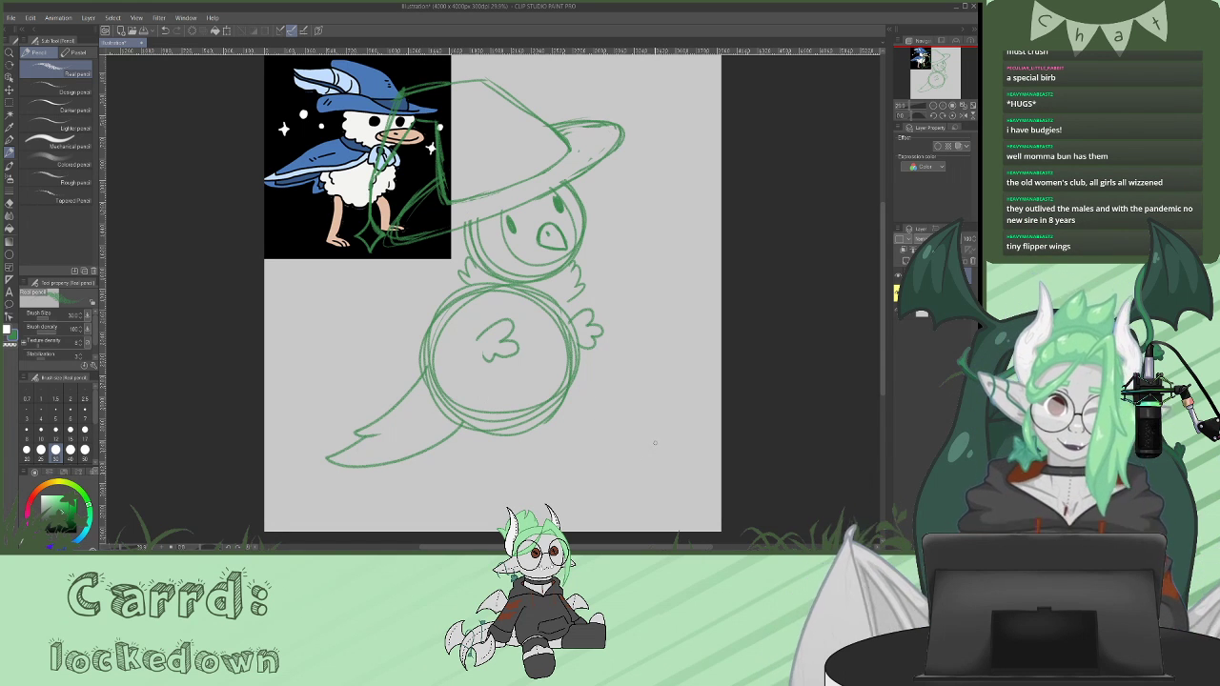
mouse_move(471, 284)
mouse_down()
mouse_move(445, 305)
mouse_move(422, 359)
mouse_up()
drag(460, 284, 424, 378)
drag(453, 291, 423, 366)
drag(466, 276, 452, 287)
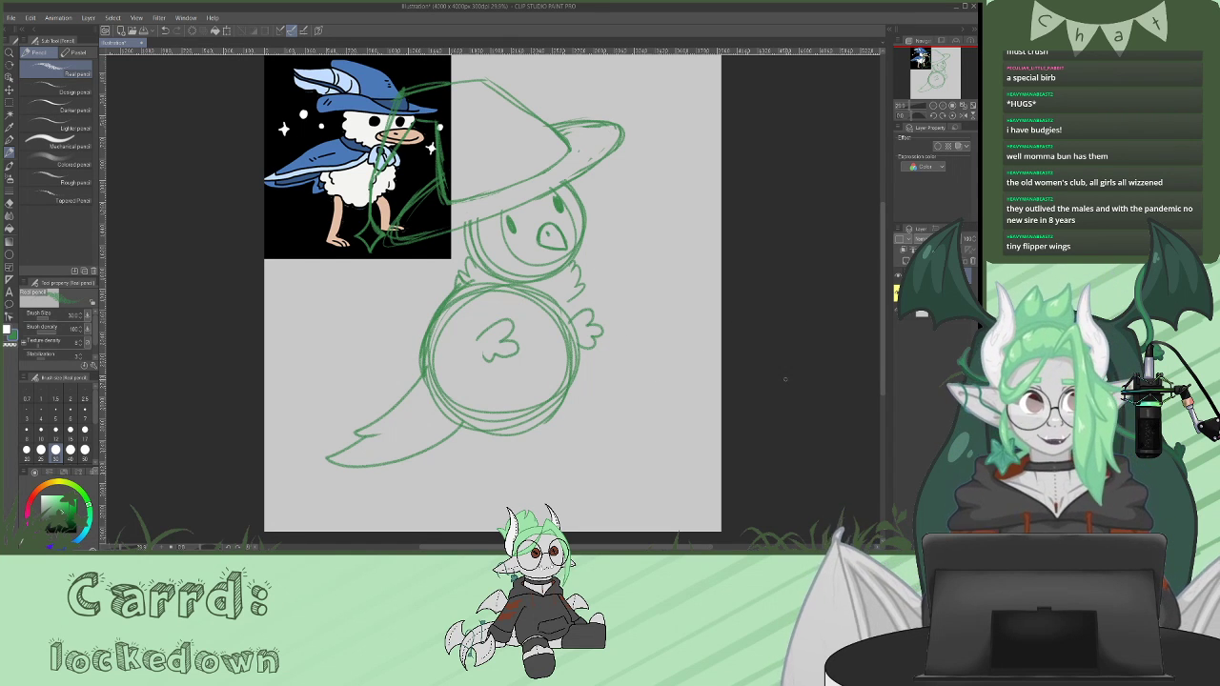
- Sketch two thin legs with small splayed toes under the body, one straight down and one angled forward
drag(488, 407, 495, 469)
mouse_move(560, 403)
mouse_down()
mouse_move(585, 436)
mouse_move(601, 427)
mouse_move(591, 433)
mouse_up()
mouse_move(497, 469)
mouse_down()
mouse_move(508, 462)
mouse_move(509, 474)
mouse_up()
drag(496, 468, 501, 480)
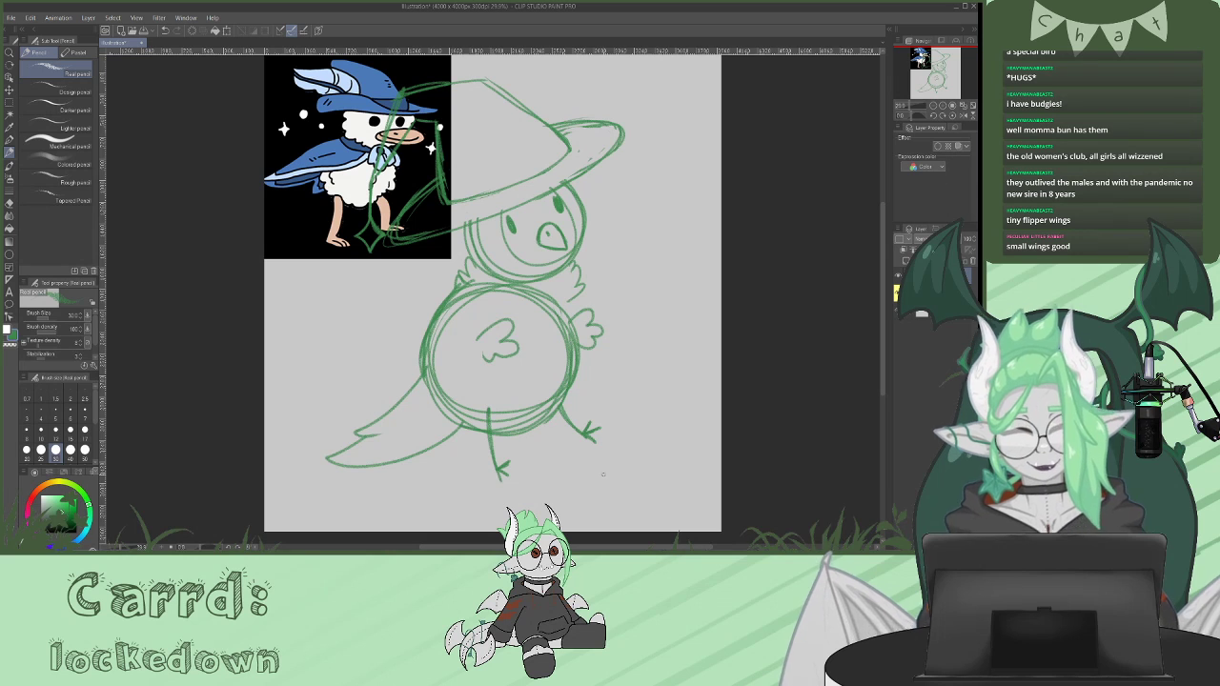
- Hide the caped bird reference image and rotate the whole bird sketch slightly clockwise
drag(883, 306, 883, 298)
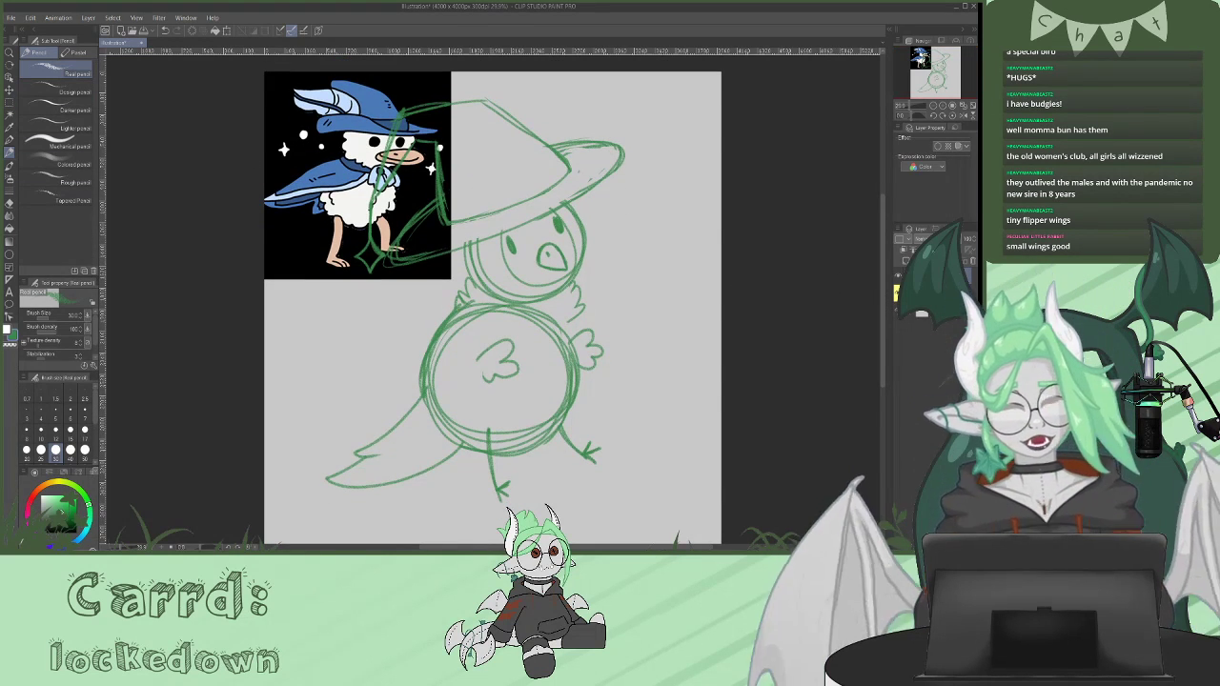
click(898, 294)
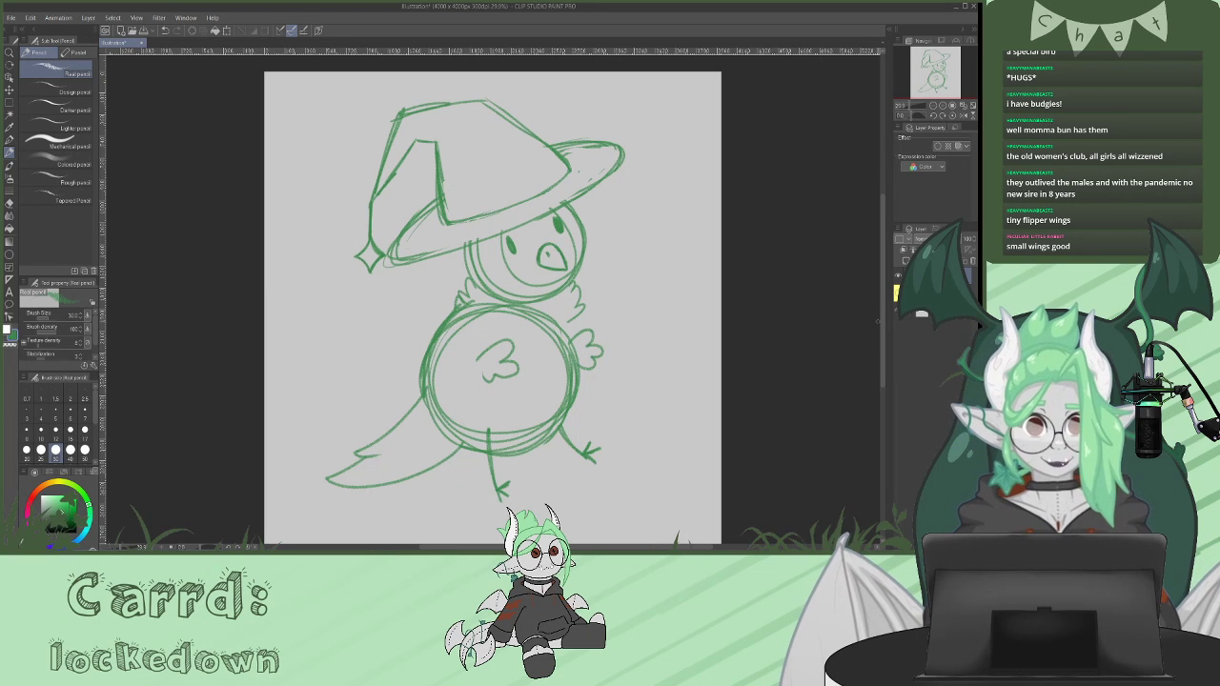
key(k)
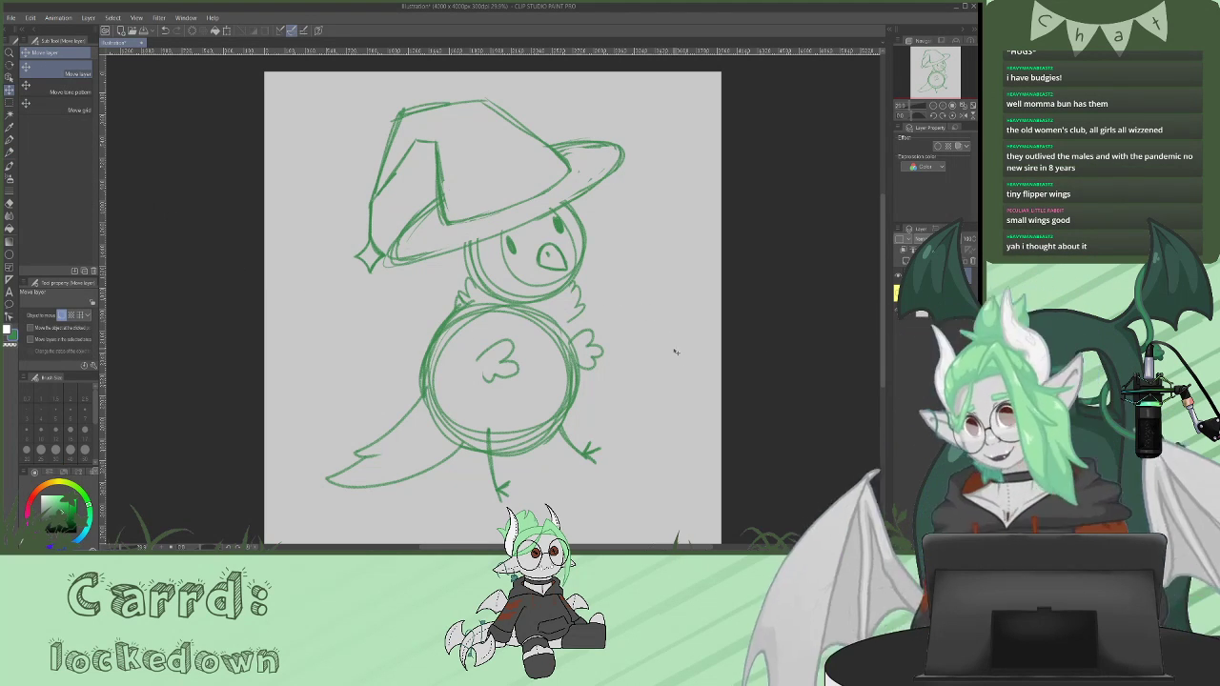
key(ctrl+t)
drag(677, 356, 639, 411)
drag(563, 390, 570, 392)
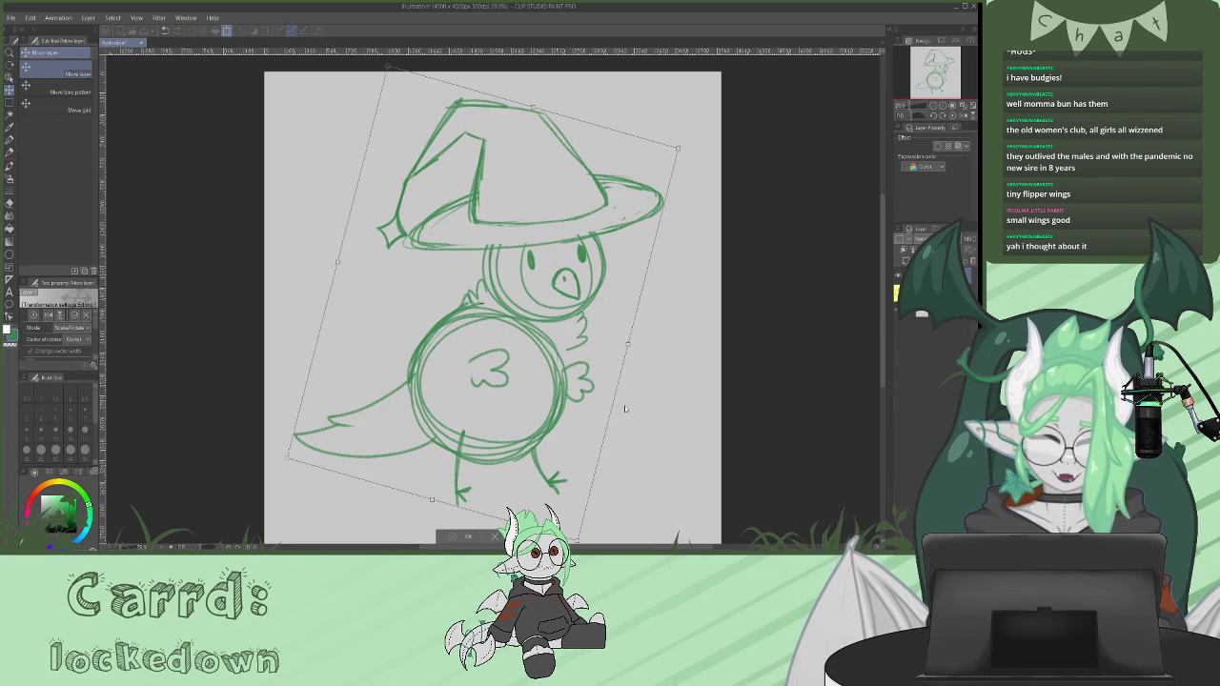
key(Return)
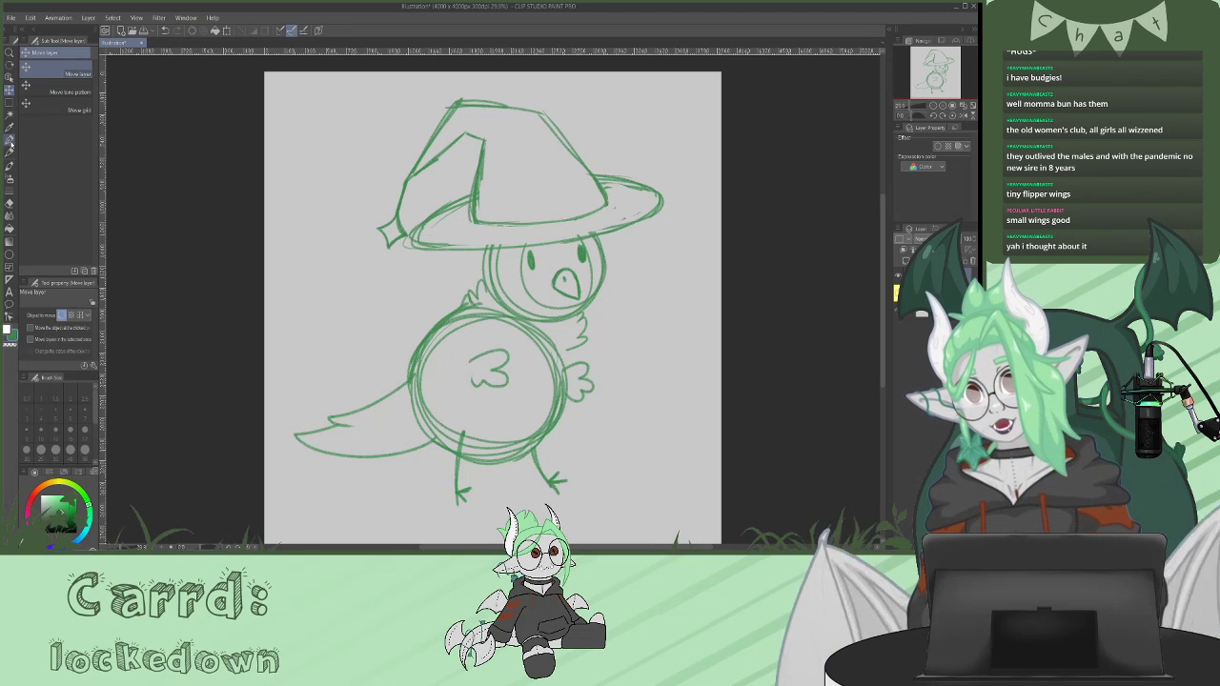
- Pencil in the chest contour between the neck fluff and the front wing, and strengthen the belly's lower curve between the legs
key(p)
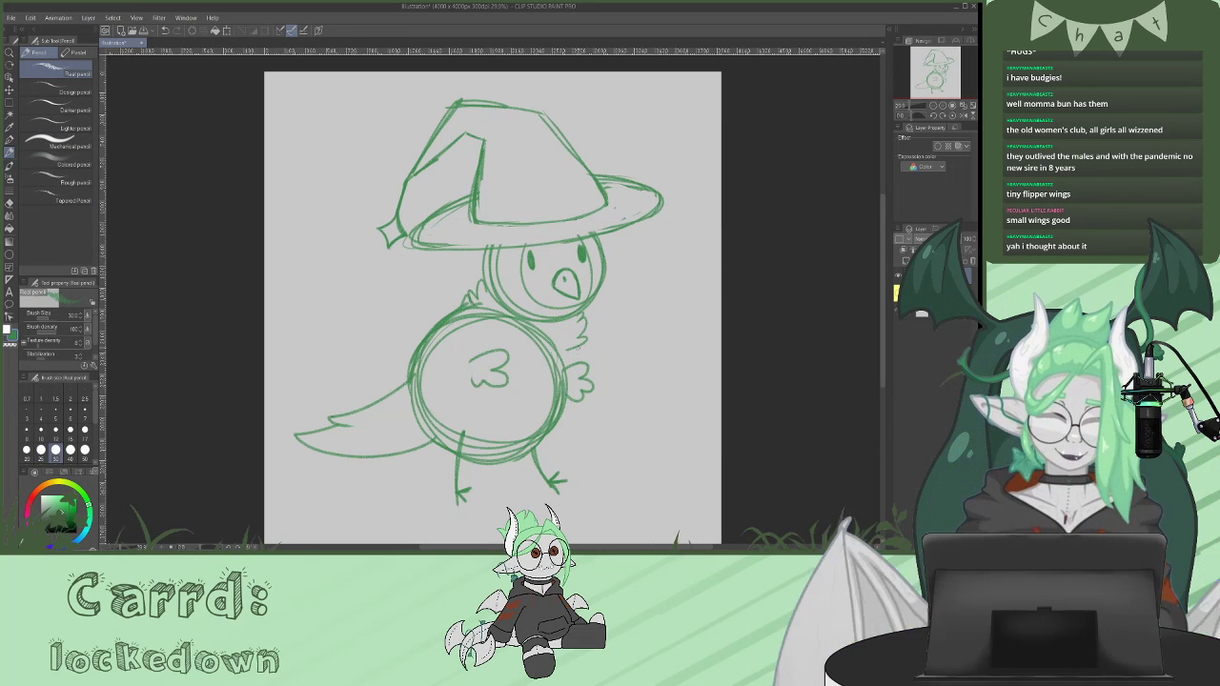
mouse_move(576, 351)
mouse_down()
mouse_move(562, 404)
mouse_move(567, 370)
mouse_up()
mouse_move(537, 443)
mouse_down()
mouse_move(486, 464)
mouse_move(467, 446)
mouse_up()
- Erase the construction circles inside the body and thin the rough back contour with the hard eraser
click(9, 202)
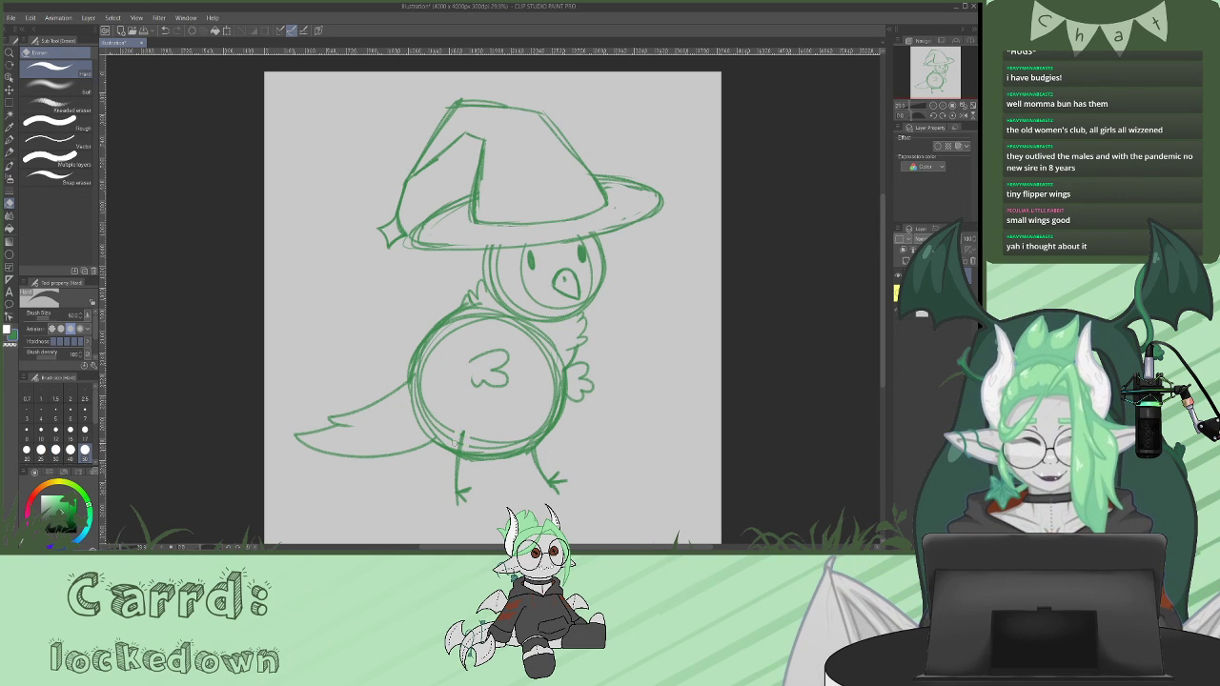
mouse_move(573, 393)
mouse_down()
mouse_move(532, 329)
mouse_move(548, 338)
mouse_move(534, 343)
mouse_move(545, 336)
mouse_move(548, 419)
mouse_move(534, 439)
mouse_move(550, 417)
mouse_move(513, 446)
mouse_move(477, 453)
mouse_move(471, 440)
mouse_move(495, 449)
mouse_up()
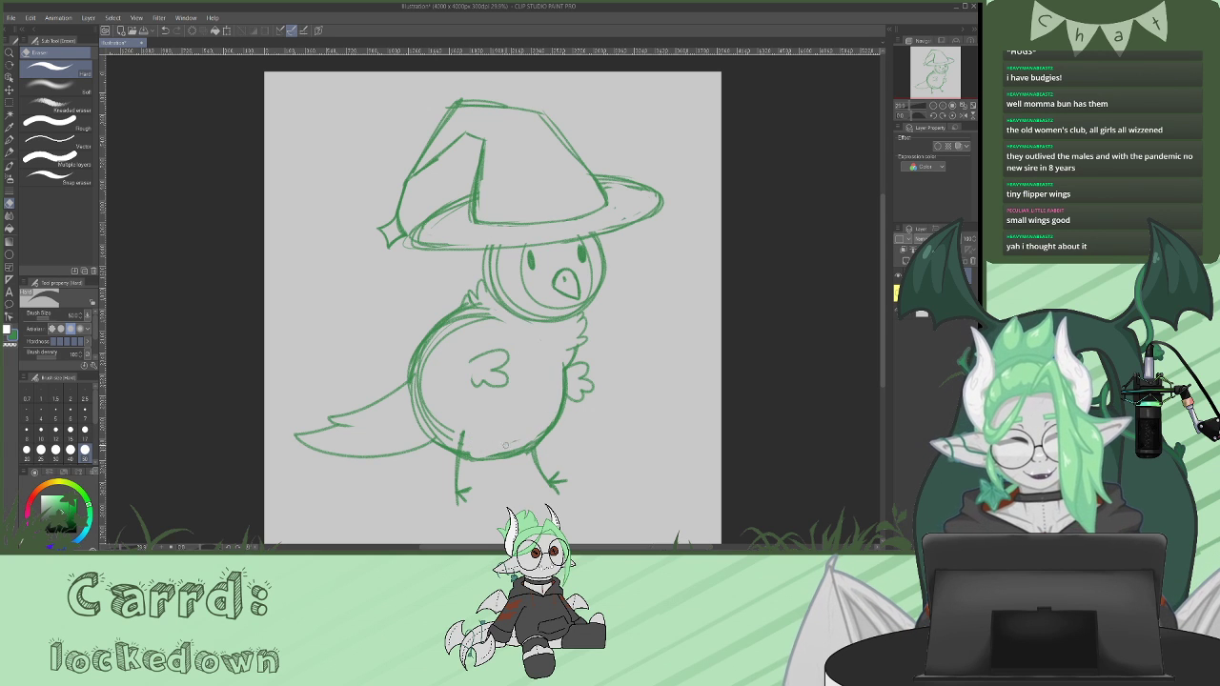
mouse_move(498, 321)
mouse_down()
mouse_move(463, 316)
mouse_move(440, 330)
mouse_move(413, 398)
mouse_move(439, 341)
mouse_move(420, 410)
mouse_move(446, 435)
mouse_move(435, 420)
mouse_up()
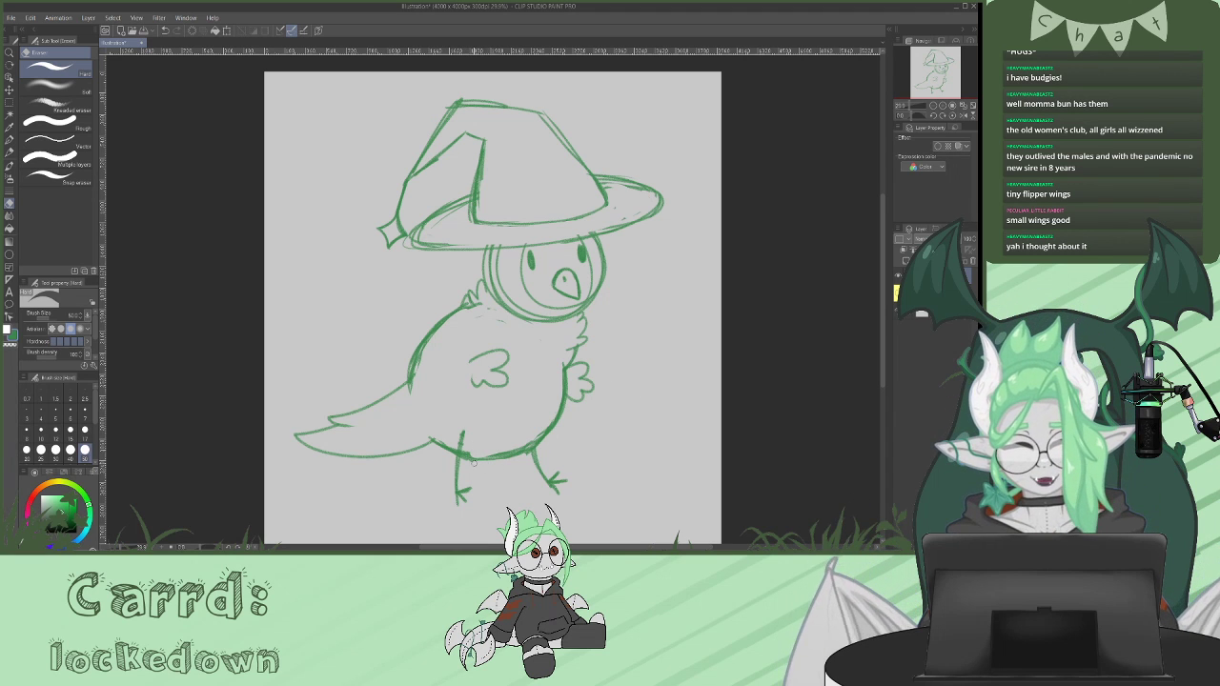
drag(491, 451, 534, 437)
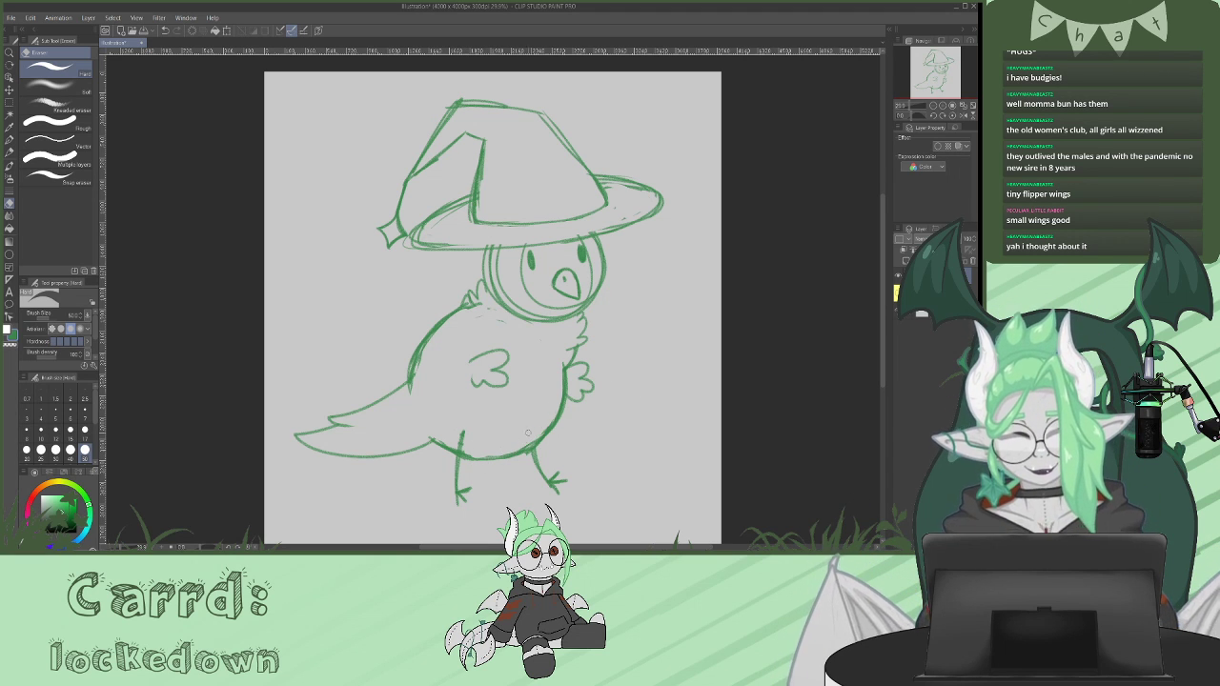
mouse_move(451, 331)
mouse_down()
mouse_move(454, 320)
mouse_move(421, 364)
mouse_move(417, 337)
mouse_up()
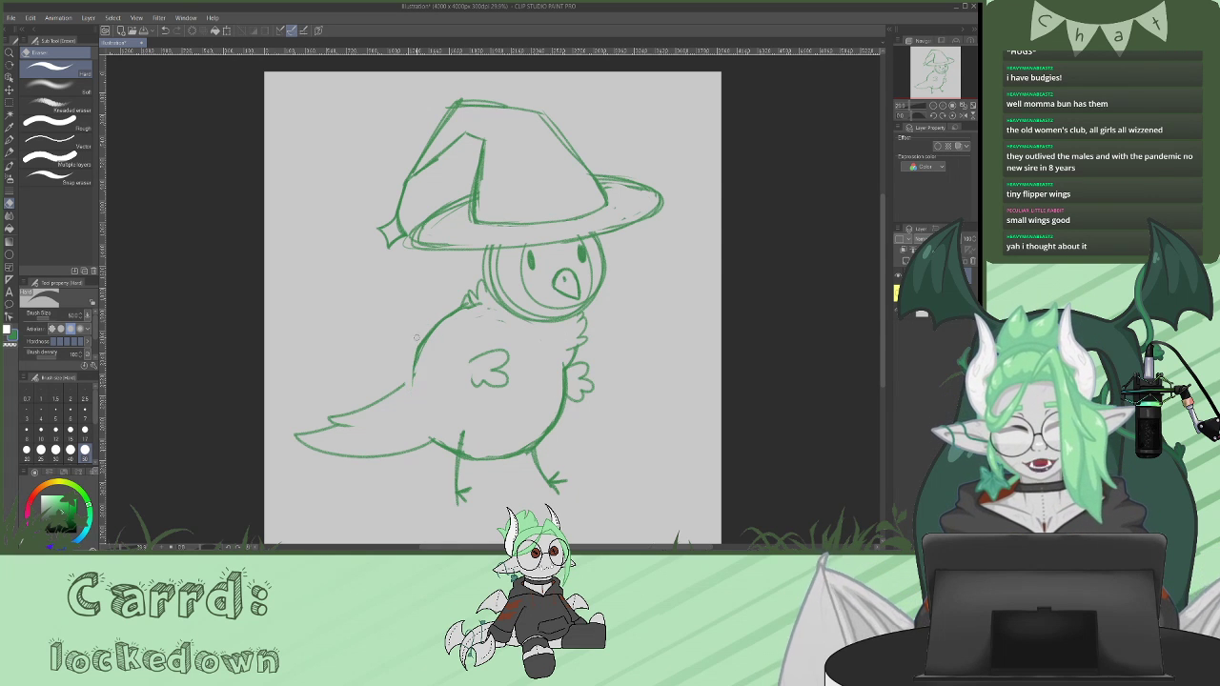
- Redraw the back contour down to the tail, and strengthen the middle wing and the head's lower edge with the pencil
click(11, 140)
drag(418, 353, 415, 384)
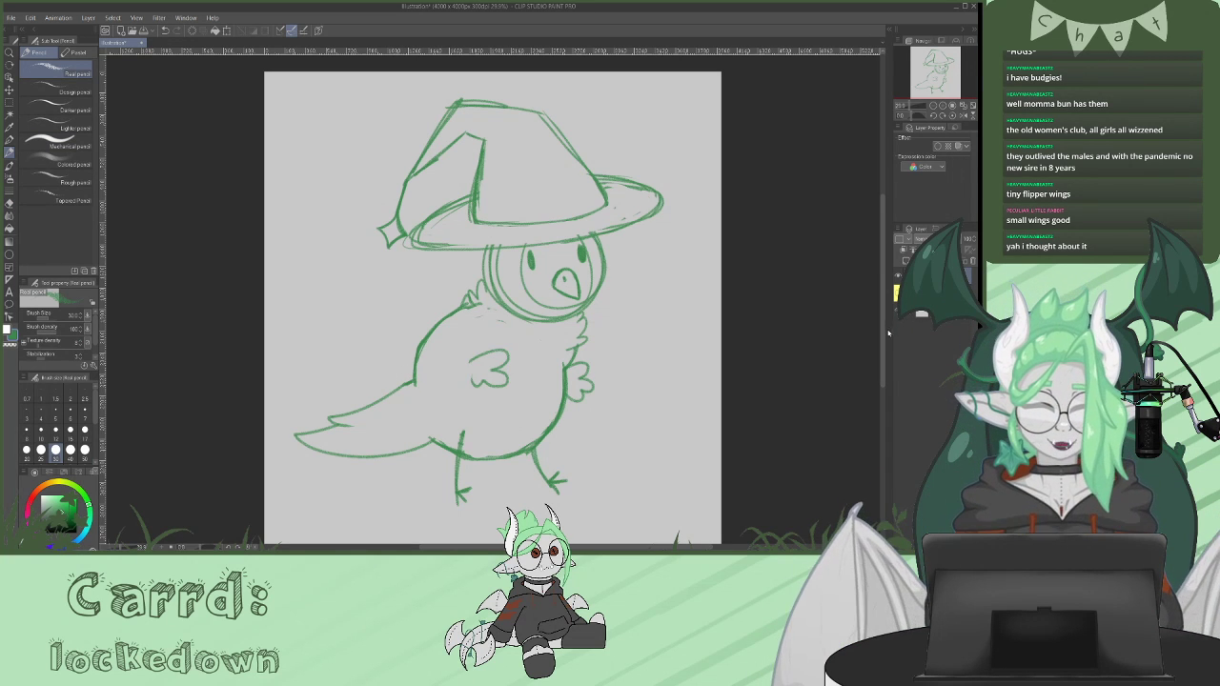
mouse_move(472, 378)
mouse_down()
mouse_move(483, 389)
mouse_move(508, 379)
mouse_move(511, 359)
mouse_move(474, 358)
mouse_up()
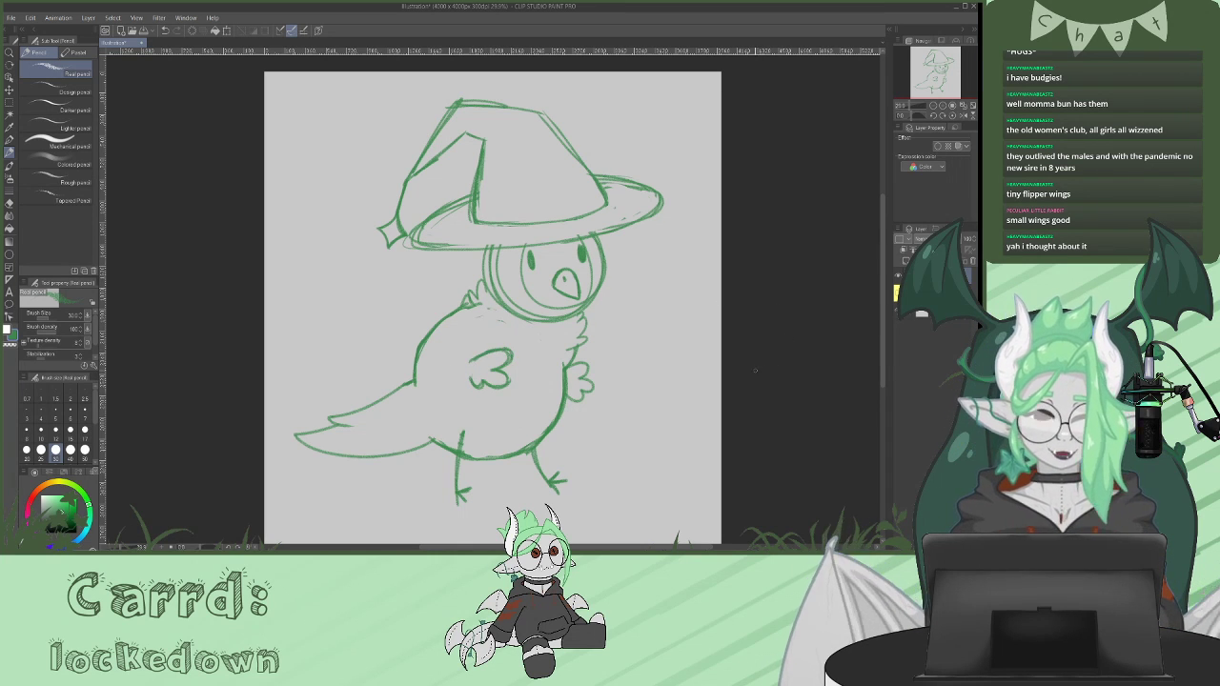
drag(501, 292, 551, 328)
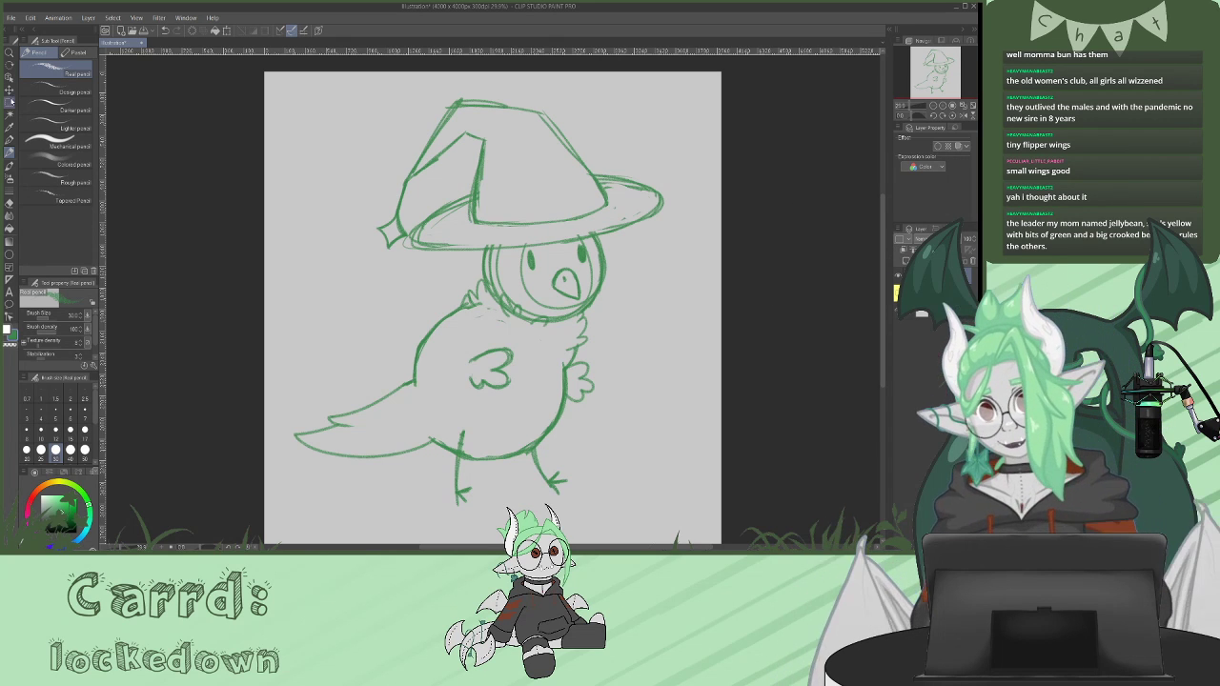
- Lasso the wizard hat and move it slightly down and forward onto the head
click(9, 102)
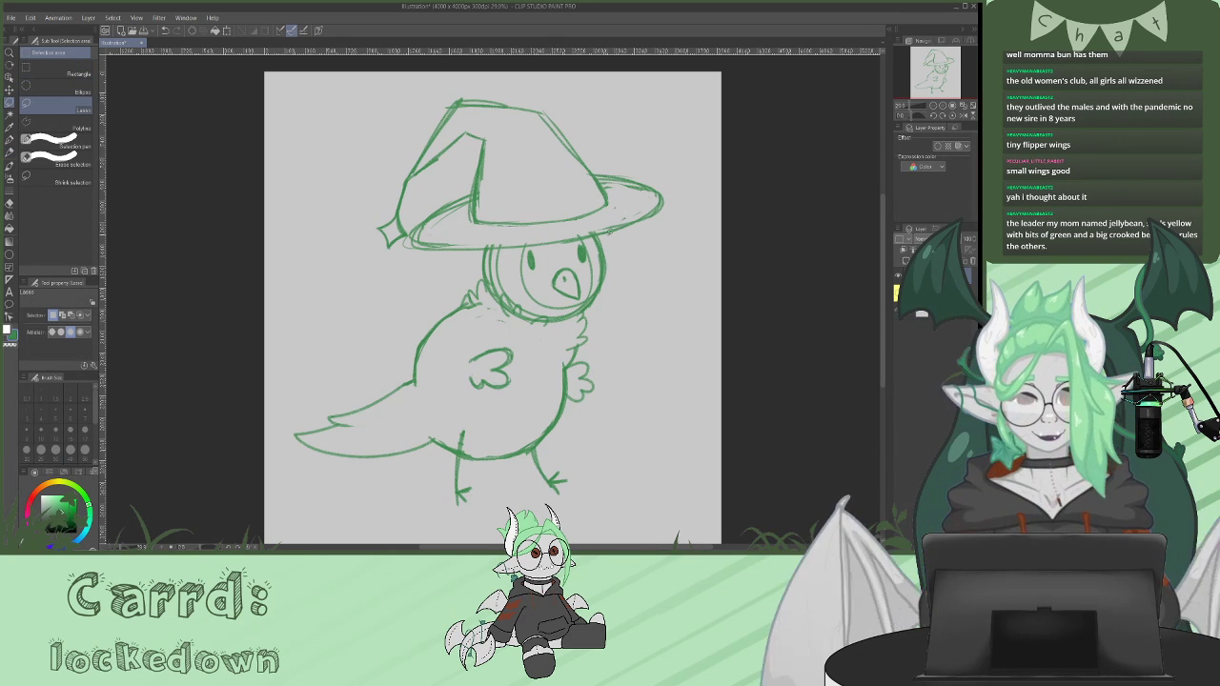
mouse_move(578, 238)
mouse_down()
mouse_move(436, 260)
mouse_move(323, 191)
mouse_move(395, 88)
mouse_move(627, 81)
mouse_move(678, 242)
mouse_up()
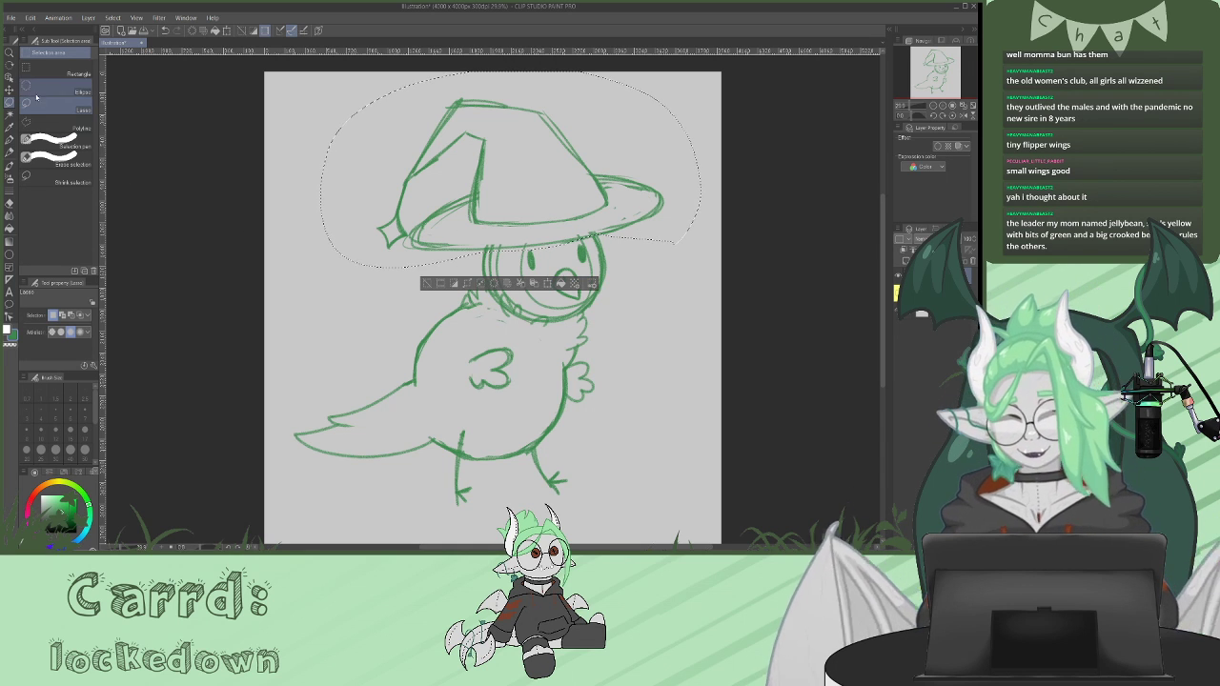
key(k)
drag(632, 209, 639, 211)
key(m)
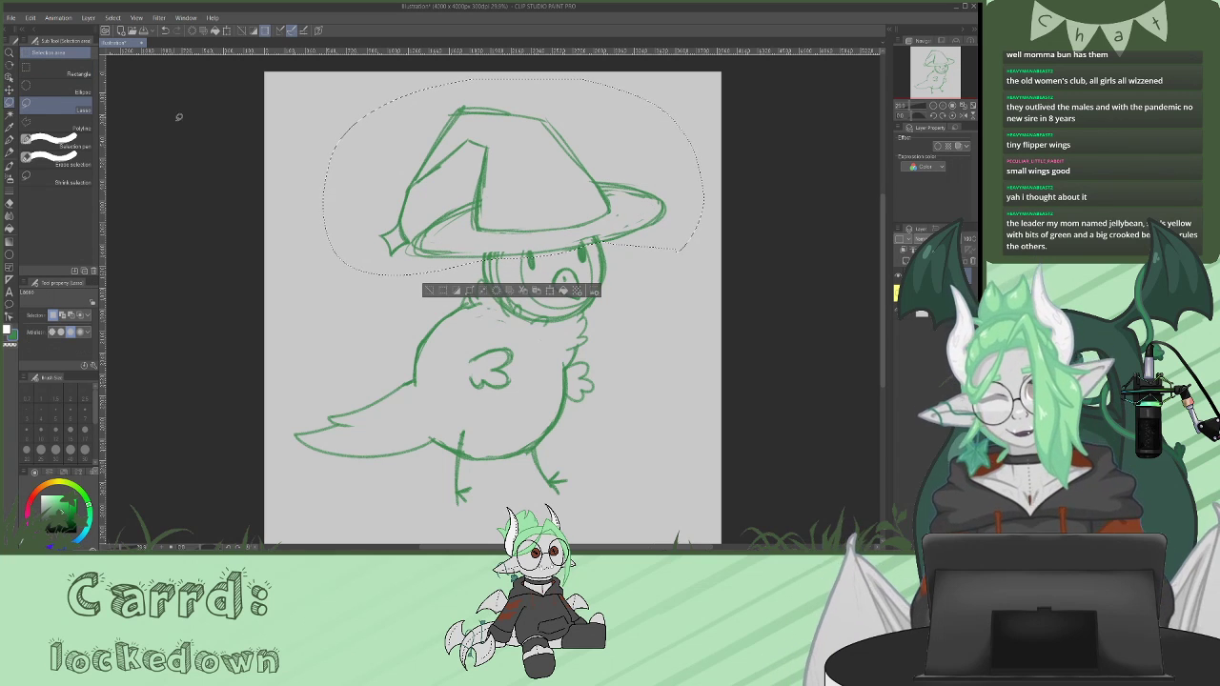
key(ctrl+d)
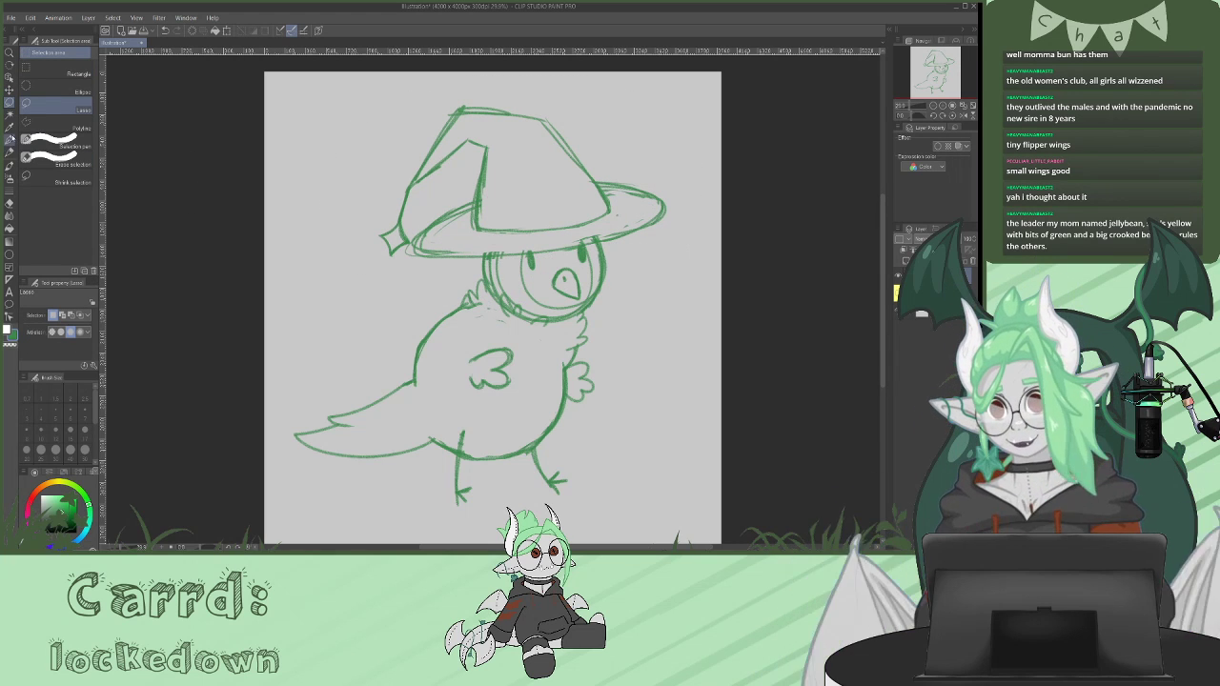
- Erase the head lines overlapping the hat brim and redraw the brim's lower edge cleanly across the head
click(9, 151)
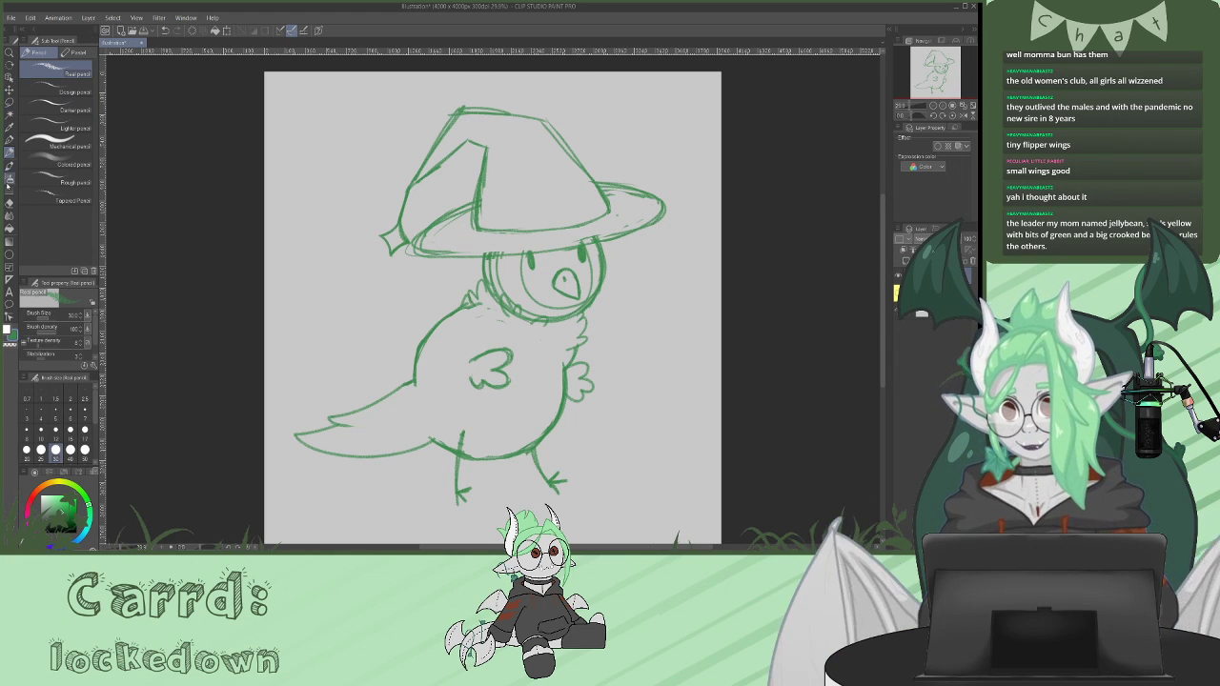
click(9, 203)
mouse_move(586, 231)
mouse_down()
mouse_move(593, 238)
mouse_move(439, 255)
mouse_up()
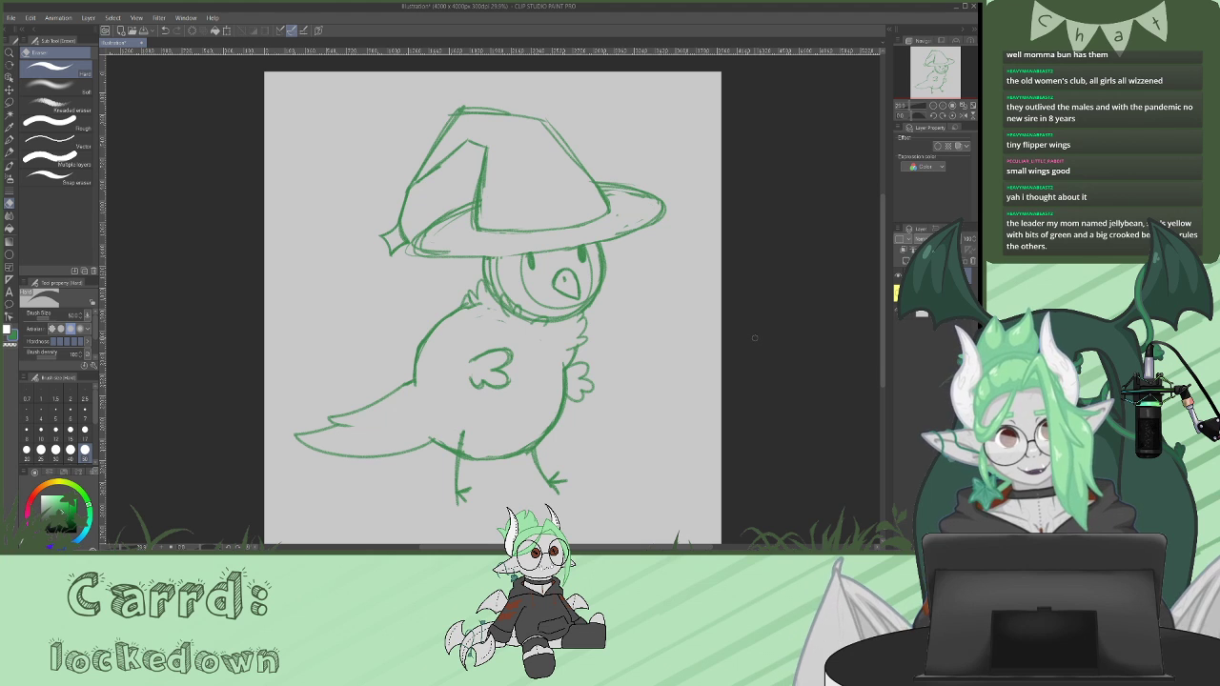
key(p)
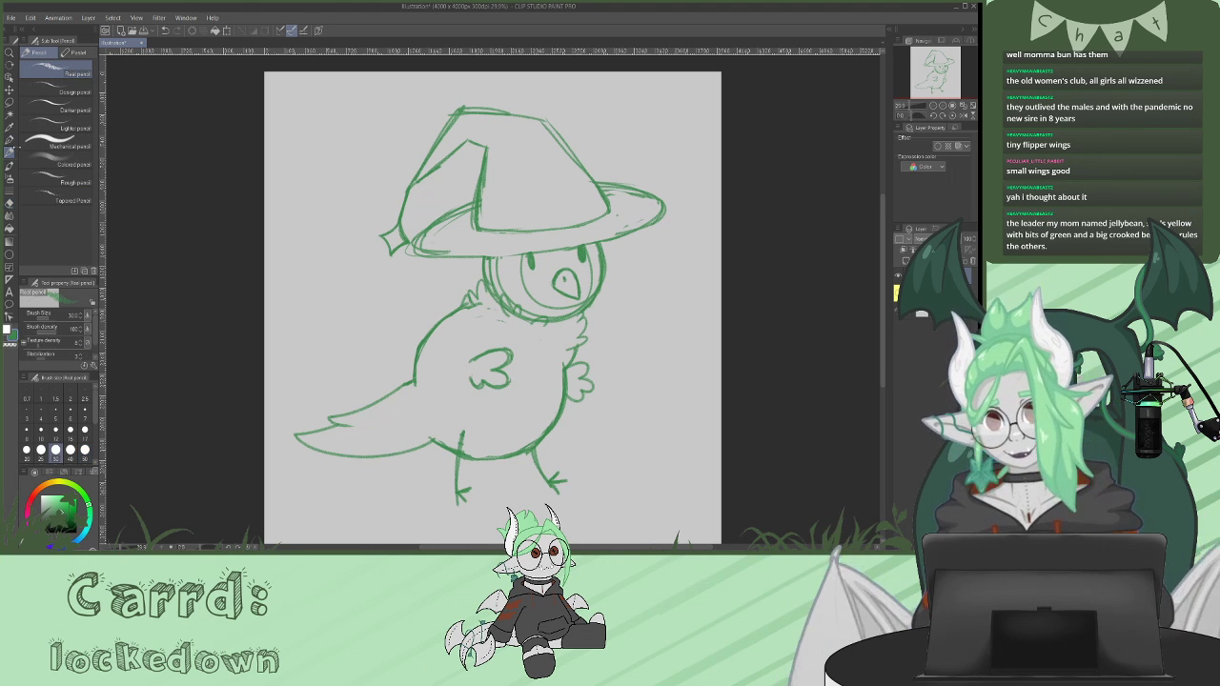
drag(450, 259, 615, 237)
drag(529, 253, 566, 248)
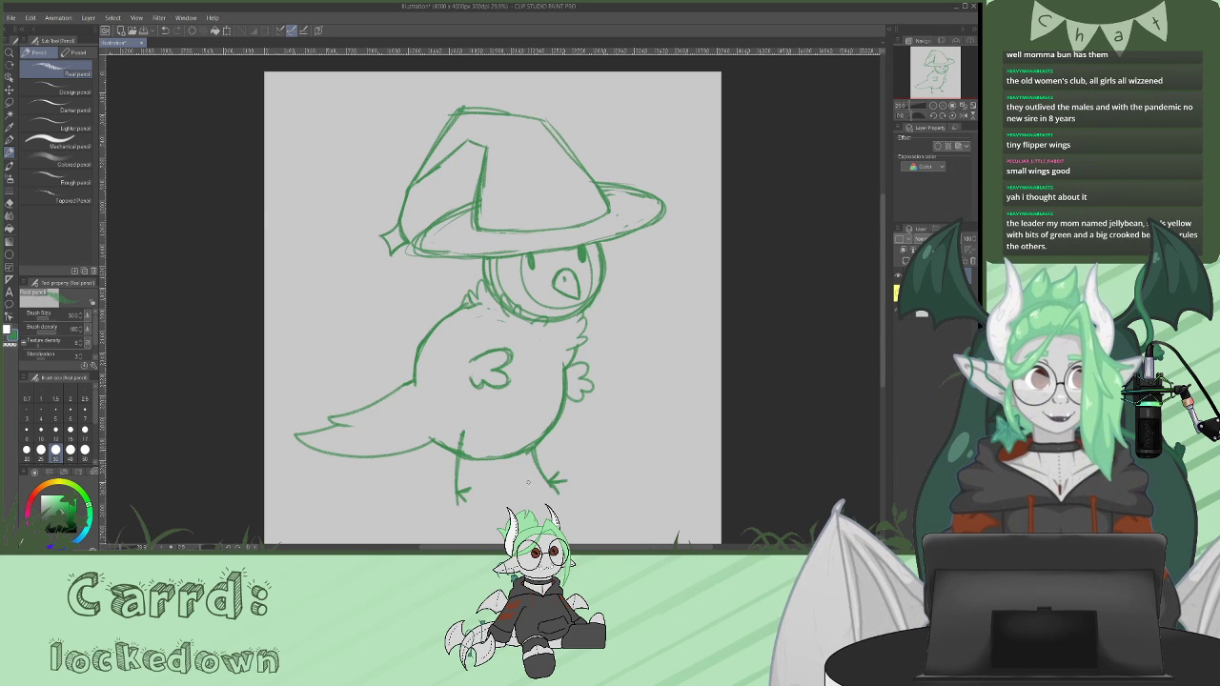
- Draw new small oval eyes lower on the face on both sides of the beak and erase the old eyes
mouse_move(879, 270)
mouse_down()
mouse_move(881, 291)
mouse_move(881, 280)
mouse_up()
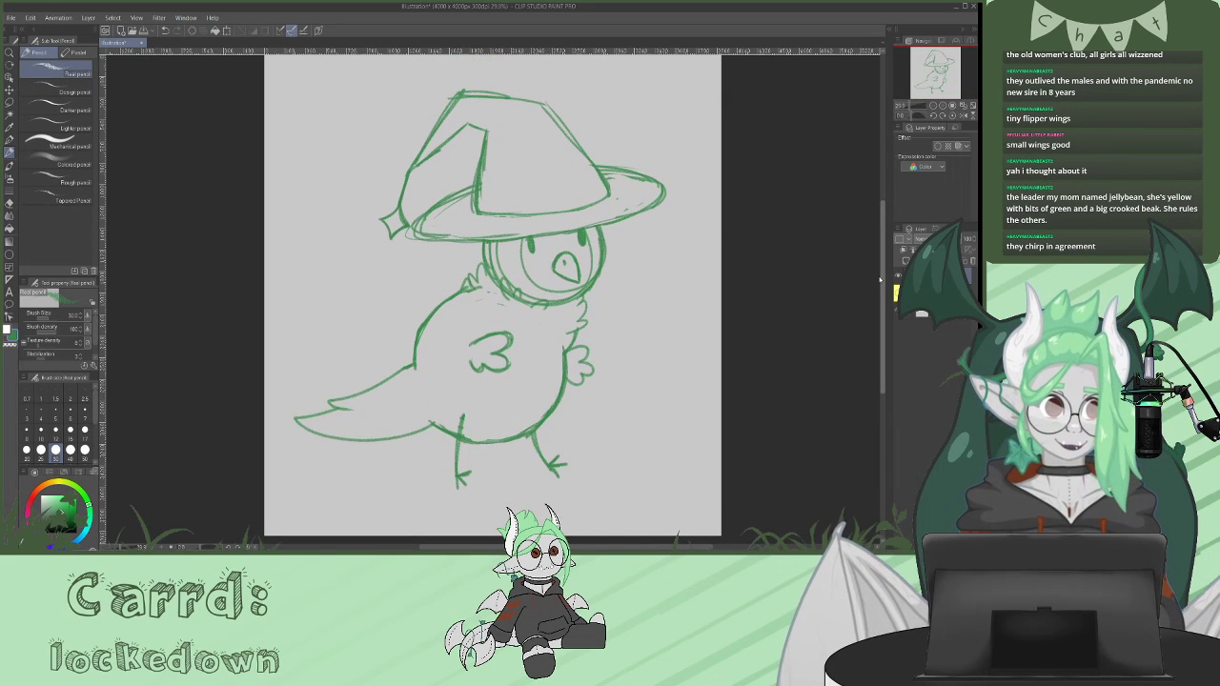
scroll(879, 275, up, 2)
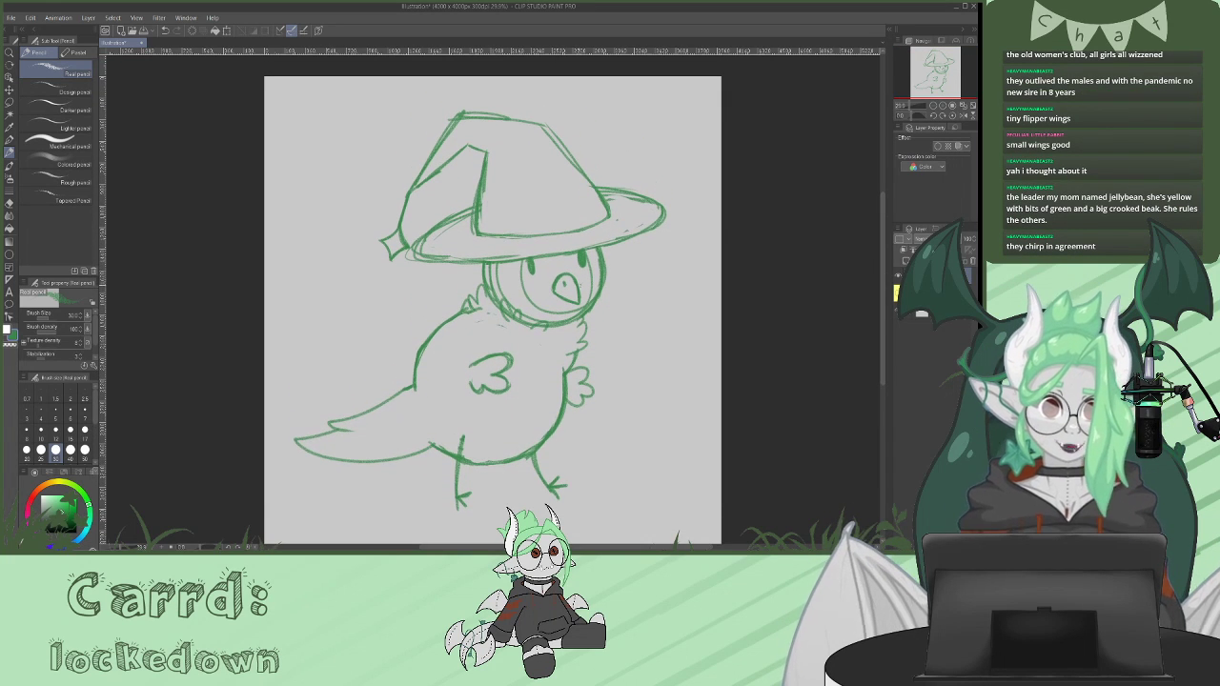
mouse_move(538, 284)
mouse_down()
mouse_move(538, 296)
mouse_move(538, 285)
mouse_move(587, 276)
mouse_up()
key(e)
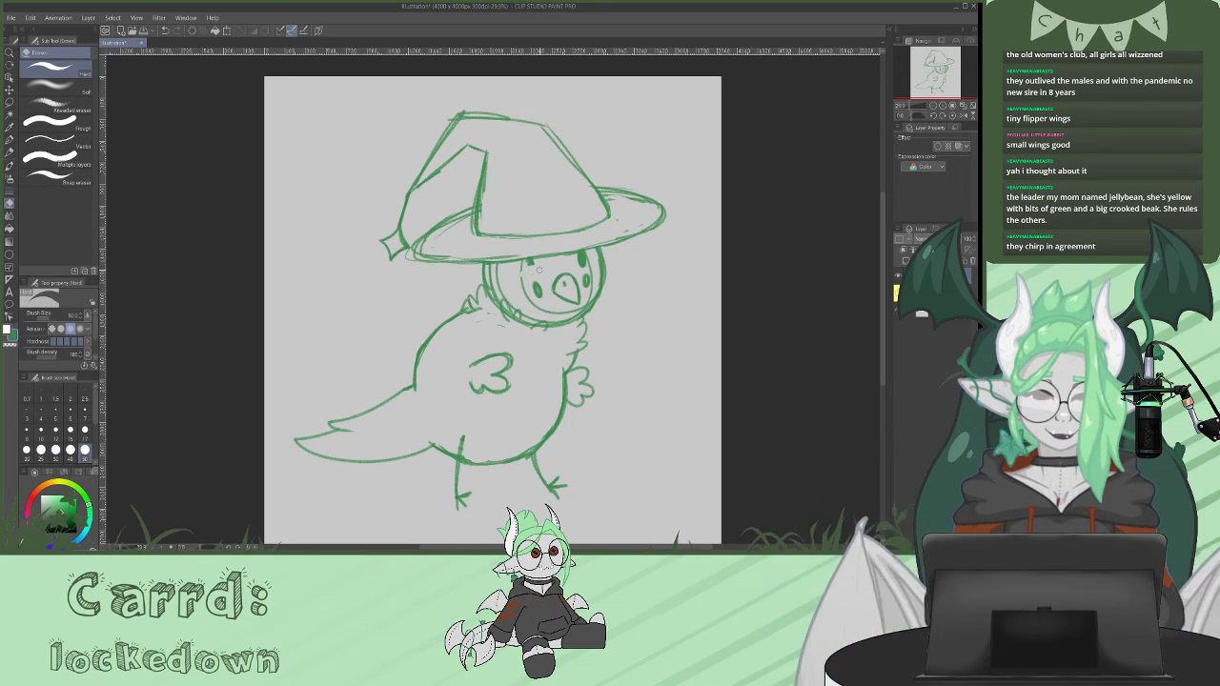
drag(562, 263, 585, 263)
- Lasso the eyes and beak, rotate them slightly clockwise and shift them a little higher on the face
click(10, 102)
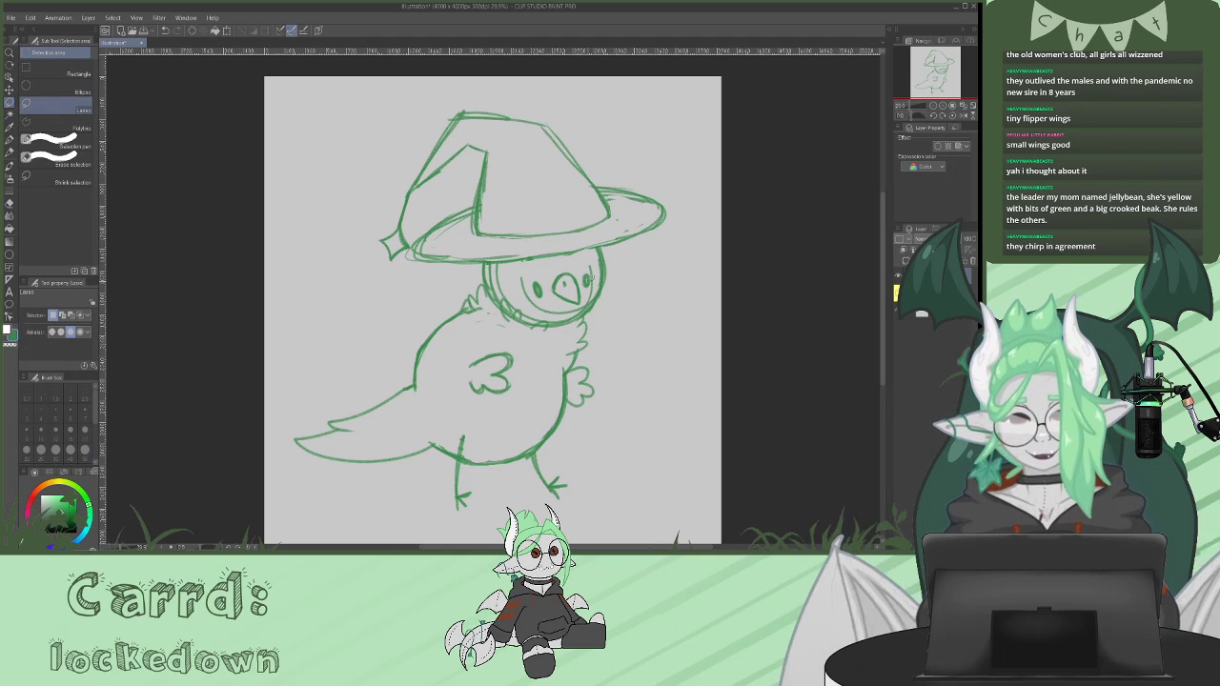
mouse_move(591, 278)
mouse_down()
mouse_move(580, 306)
mouse_move(527, 288)
mouse_move(559, 255)
mouse_move(589, 255)
mouse_up()
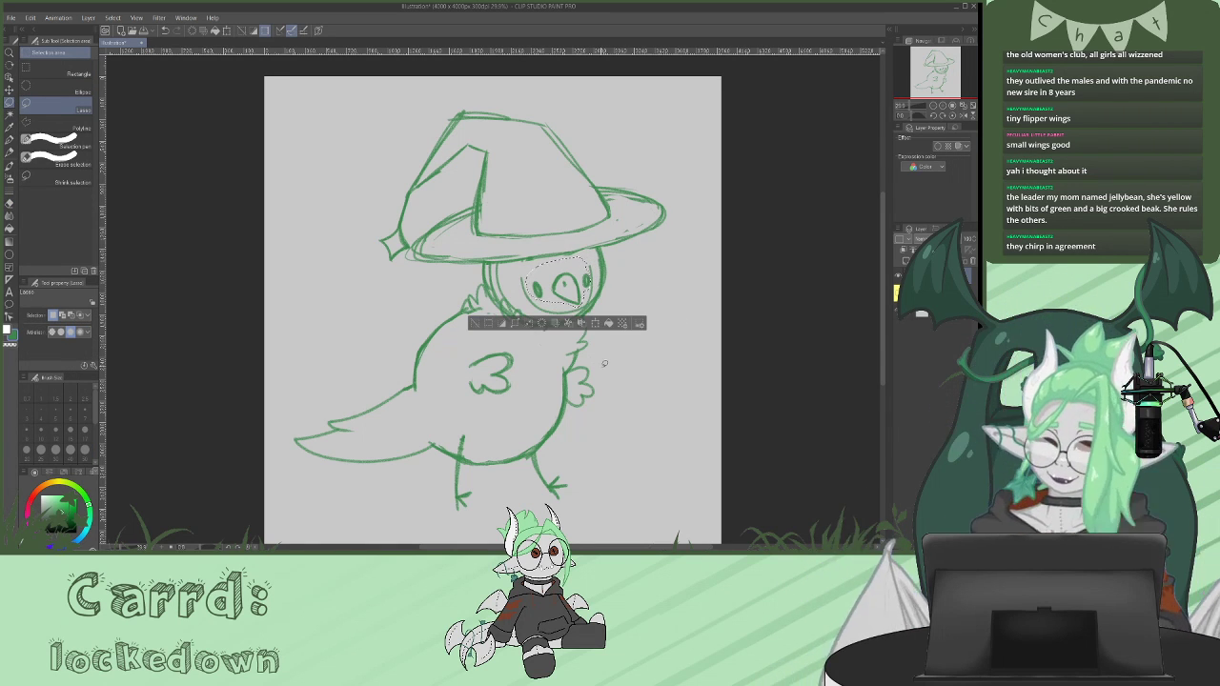
key(ctrl+t)
drag(625, 301, 584, 300)
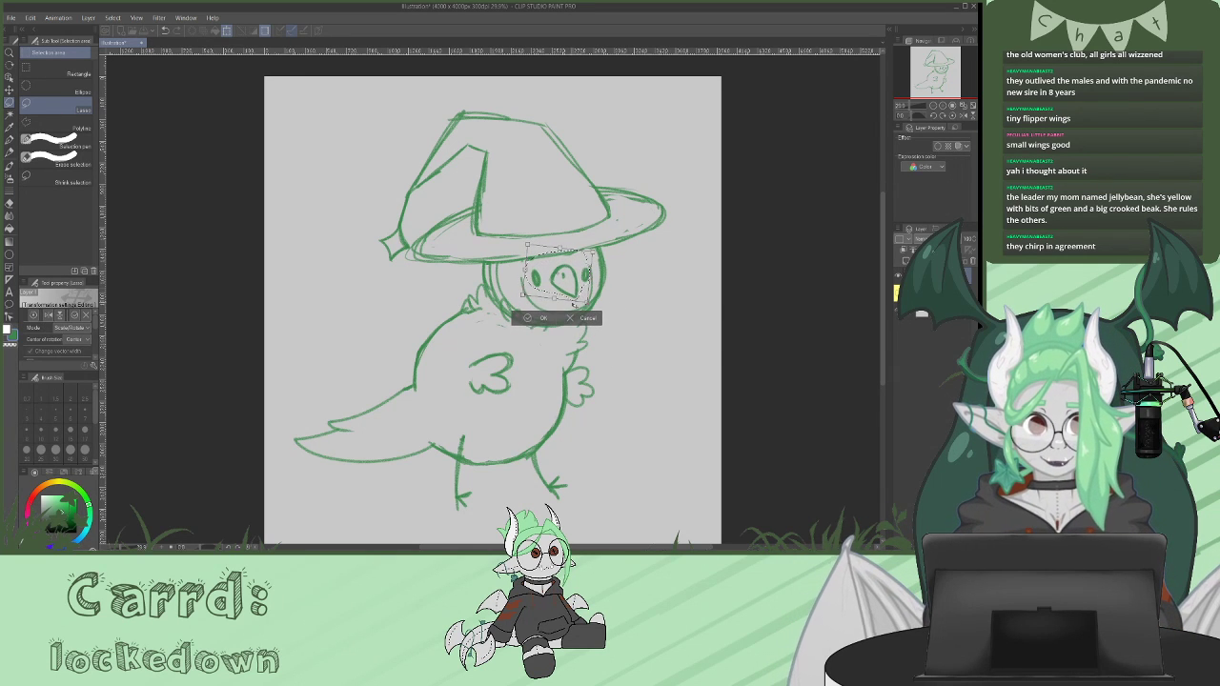
key(Return)
key(ctrl+d)
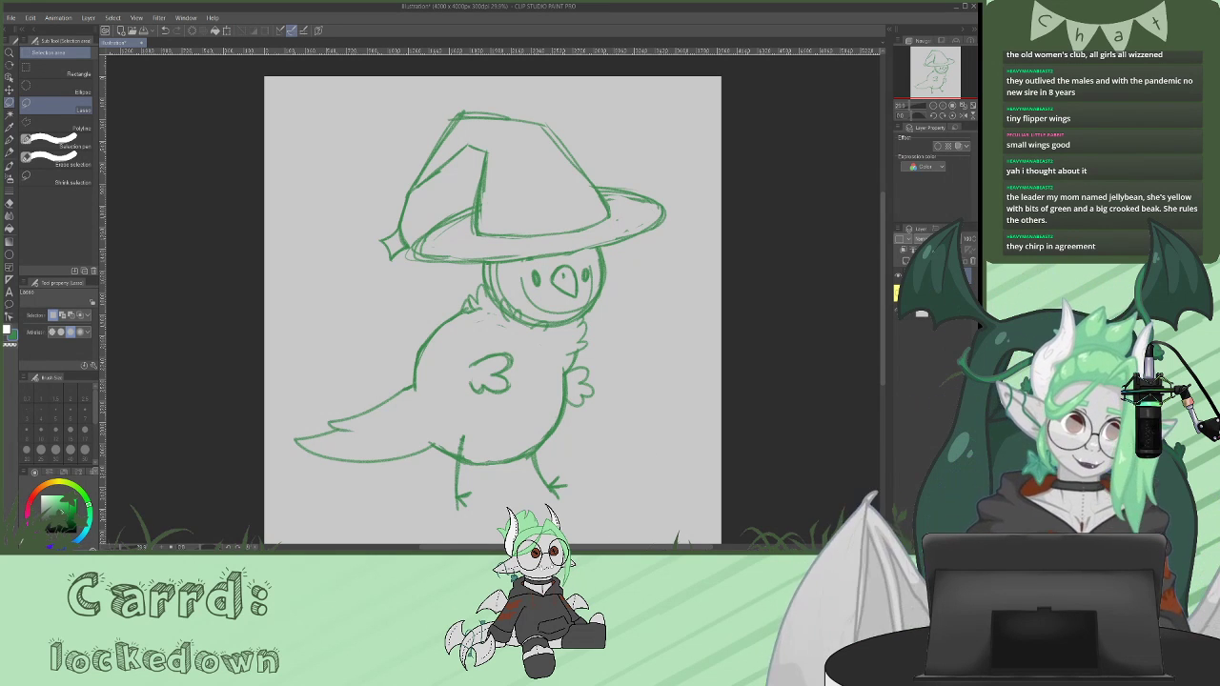
- Lower the sketch layer's opacity and add a new layer above it for the line art
click(948, 239)
click(907, 261)
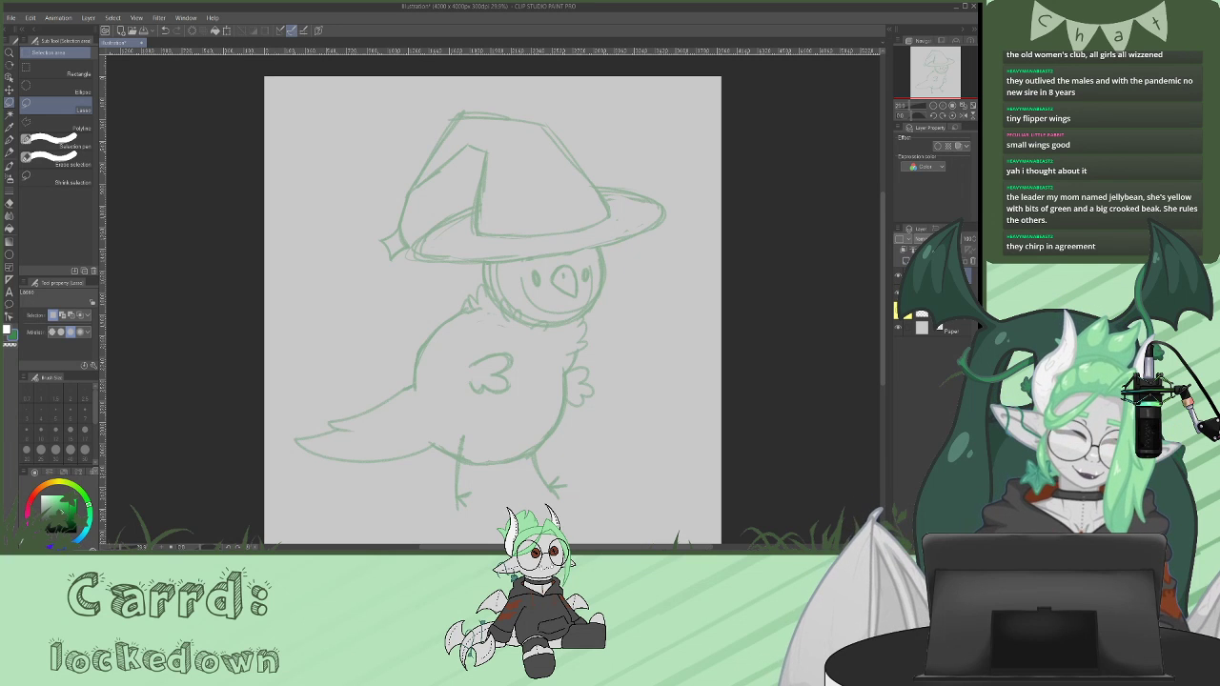
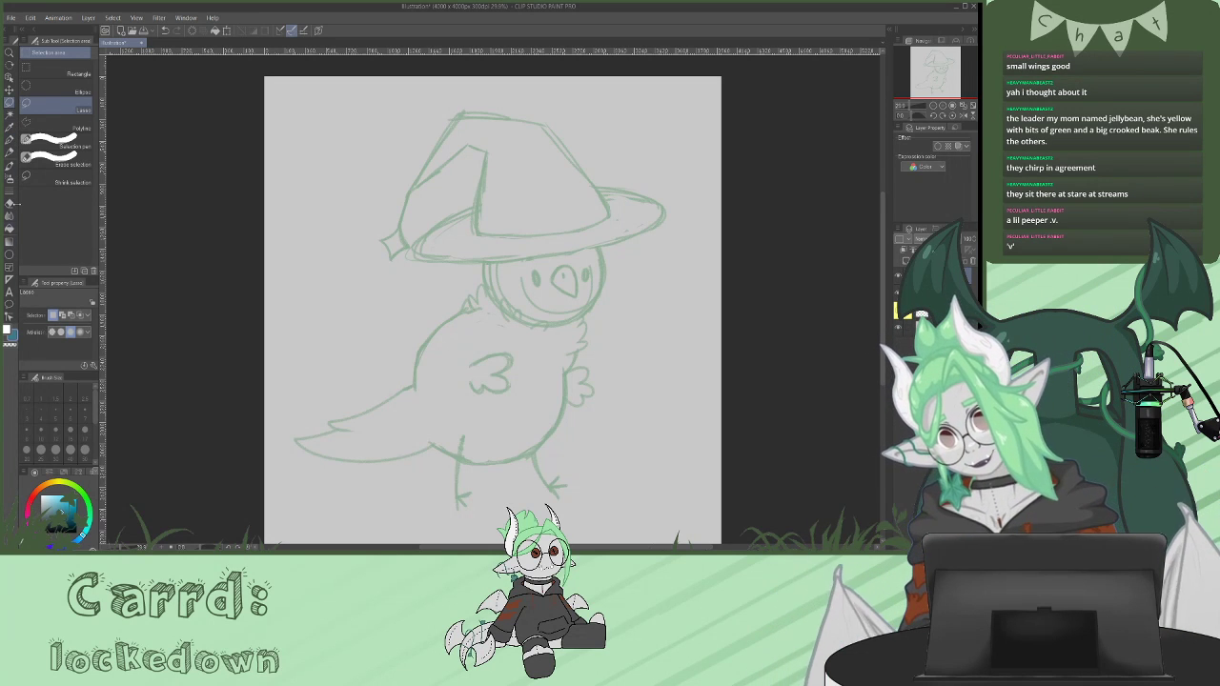
- Place a symmetrical ruler with two lines lengthwise through the tilted hat brim, redoing the first placement
click(10, 279)
drag(390, 259, 699, 200)
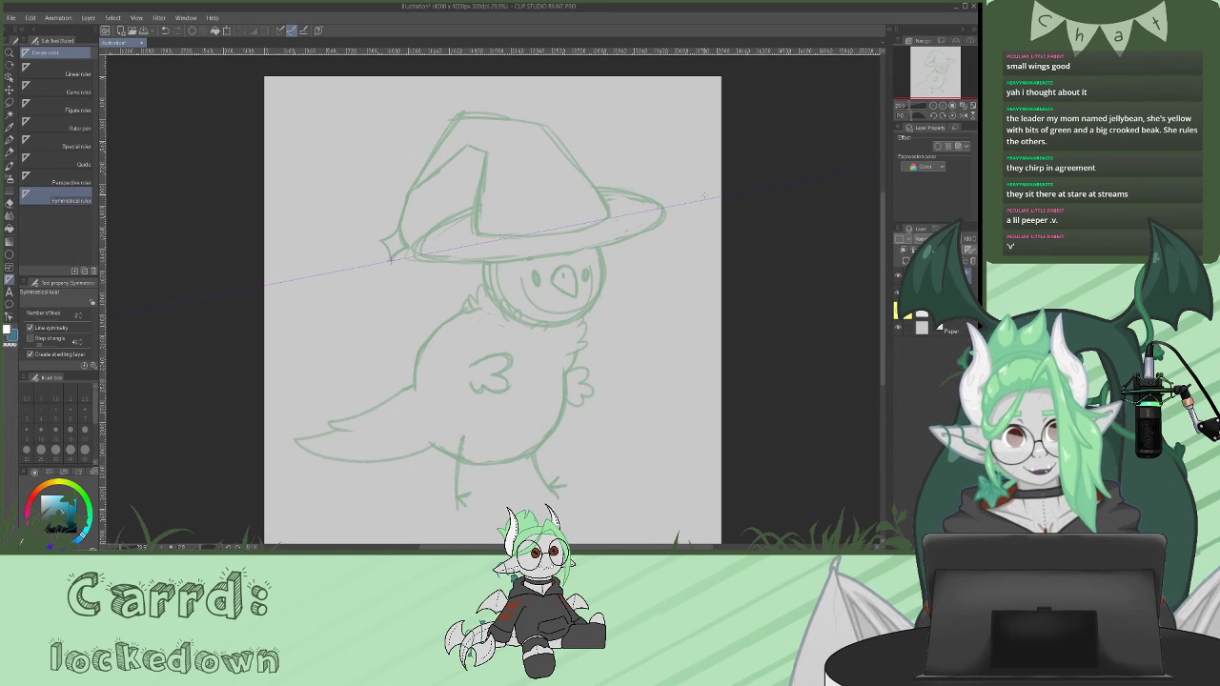
key(ctrl+z)
drag(367, 255, 709, 201)
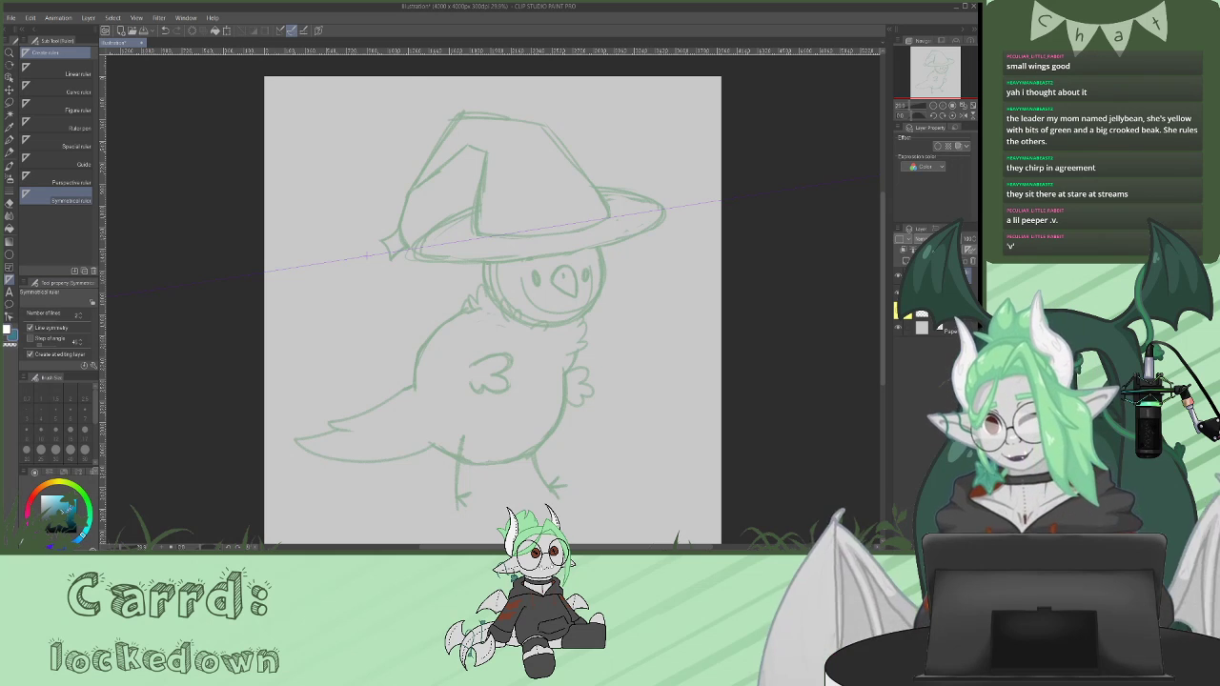
- Ink the tilted hat brim as a mirrored dark teal ellipse with the Textured pen, redoing the stroke until it follows the sketch
key(p)
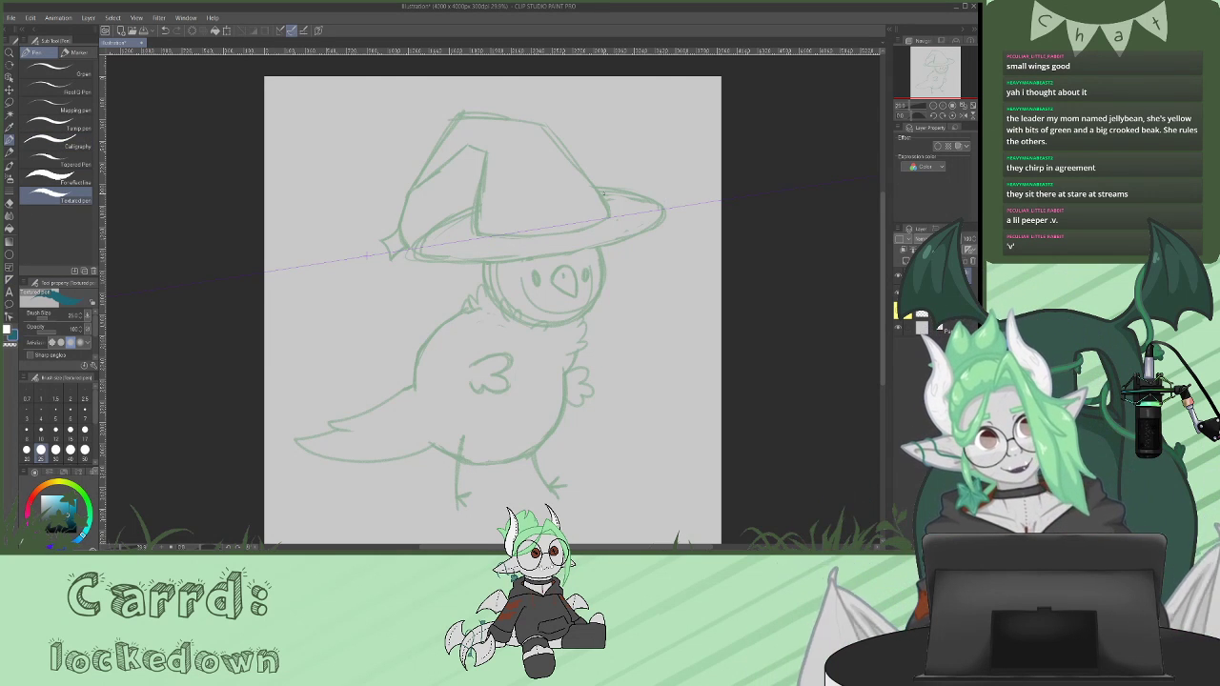
drag(601, 194, 664, 208)
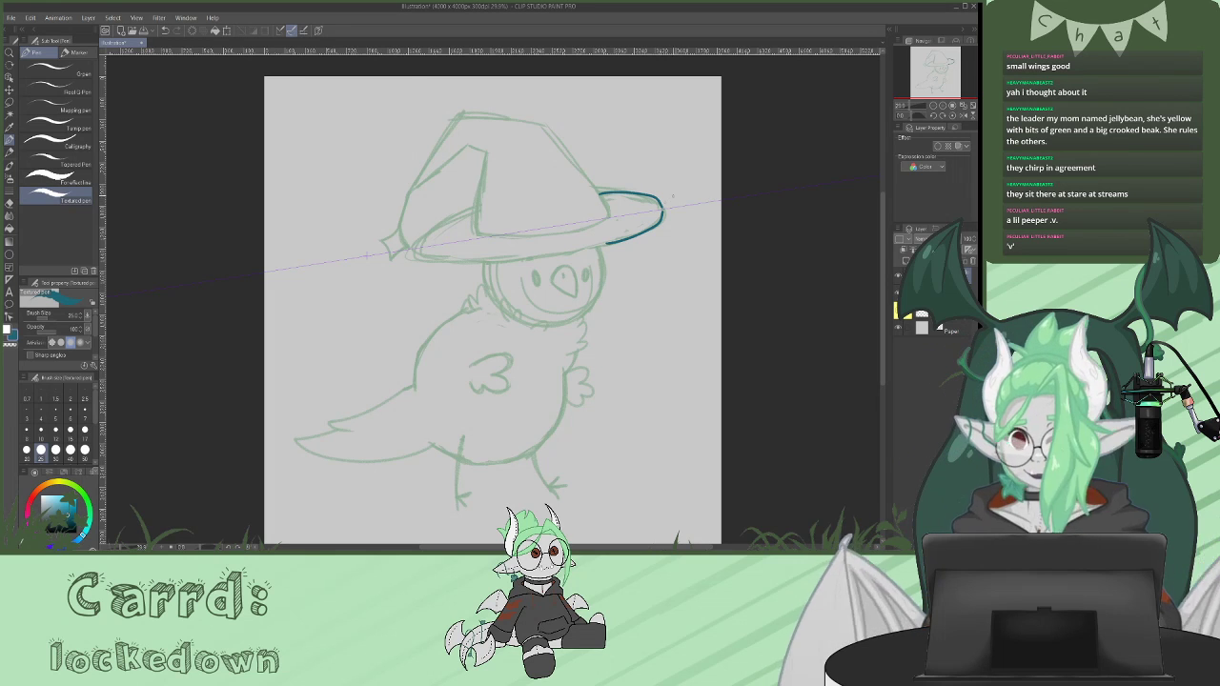
key(ctrl+z)
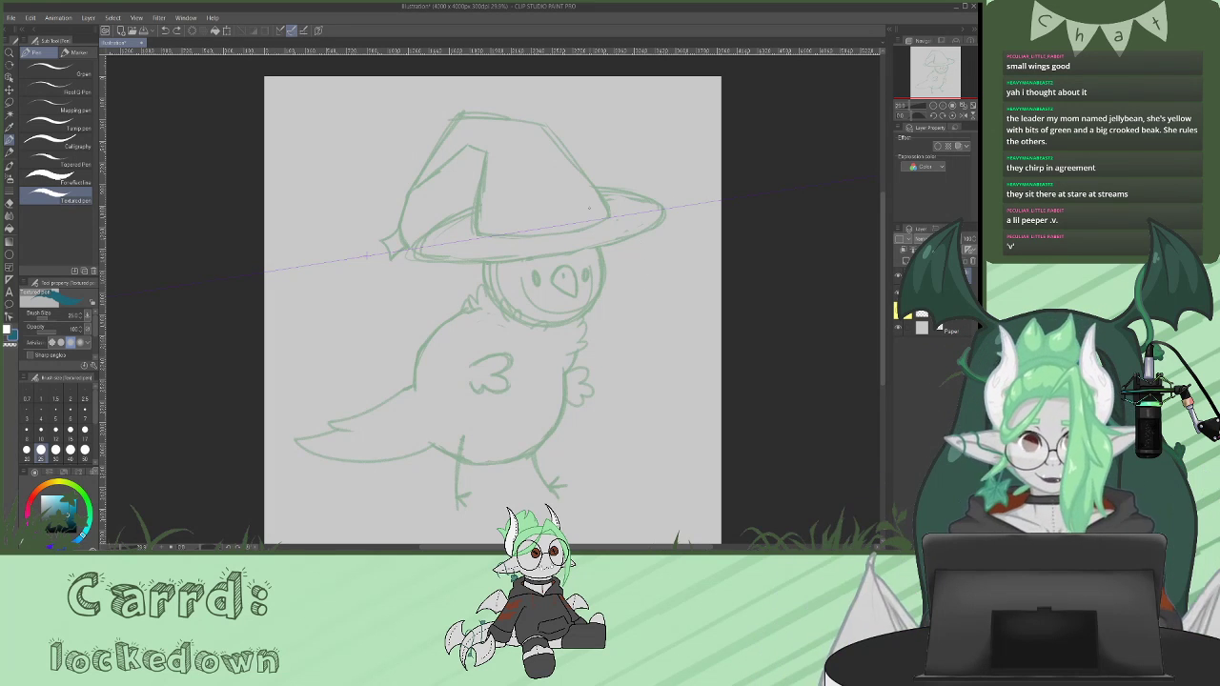
mouse_move(535, 202)
mouse_down()
mouse_move(620, 189)
mouse_move(656, 216)
mouse_up()
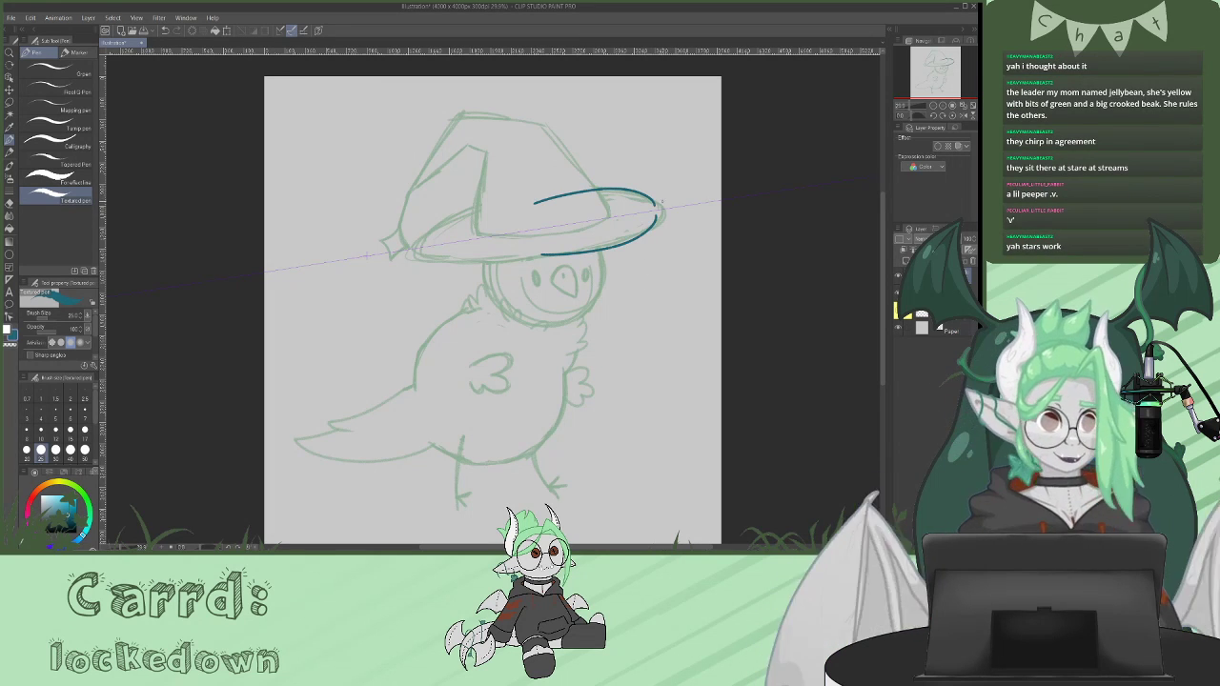
key(ctrl+z)
mouse_move(660, 207)
mouse_down()
mouse_move(593, 190)
mouse_move(488, 202)
mouse_move(415, 252)
mouse_up()
key(ctrl+z)
mouse_move(653, 223)
mouse_down()
mouse_move(658, 200)
mouse_move(625, 238)
mouse_move(453, 262)
mouse_move(417, 246)
mouse_move(431, 229)
mouse_up()
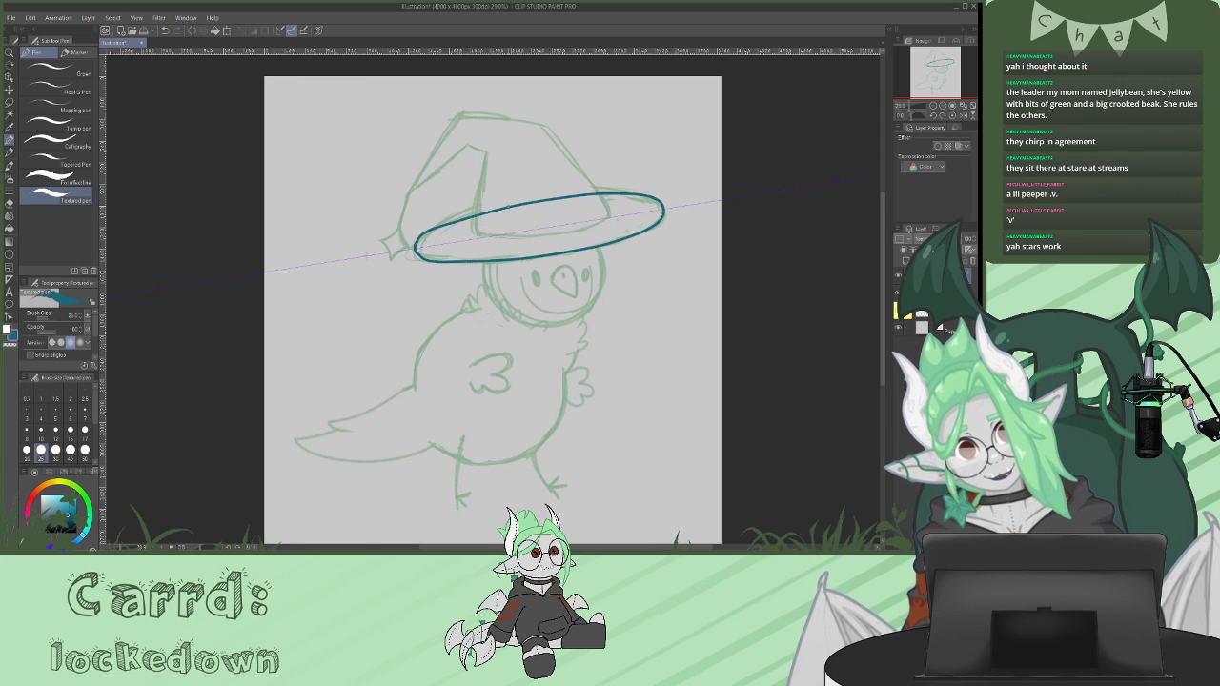
mouse_move(503, 208)
mouse_down()
mouse_move(435, 226)
mouse_move(416, 248)
mouse_up()
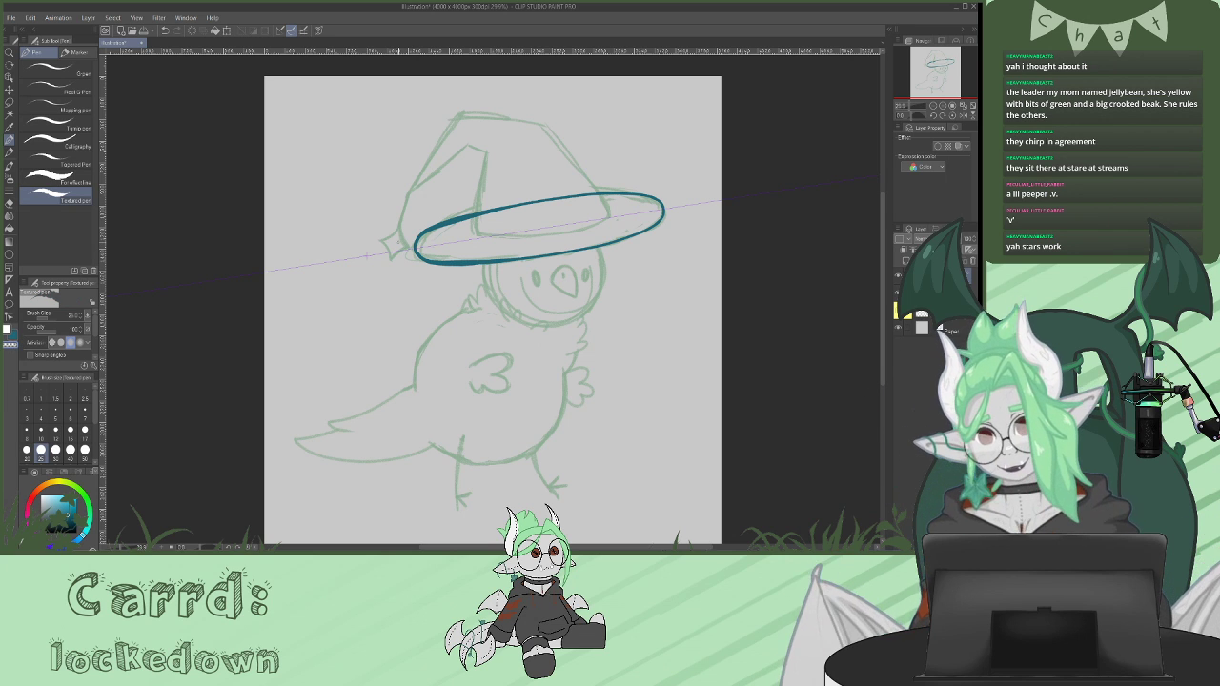
key(ctrl+z)
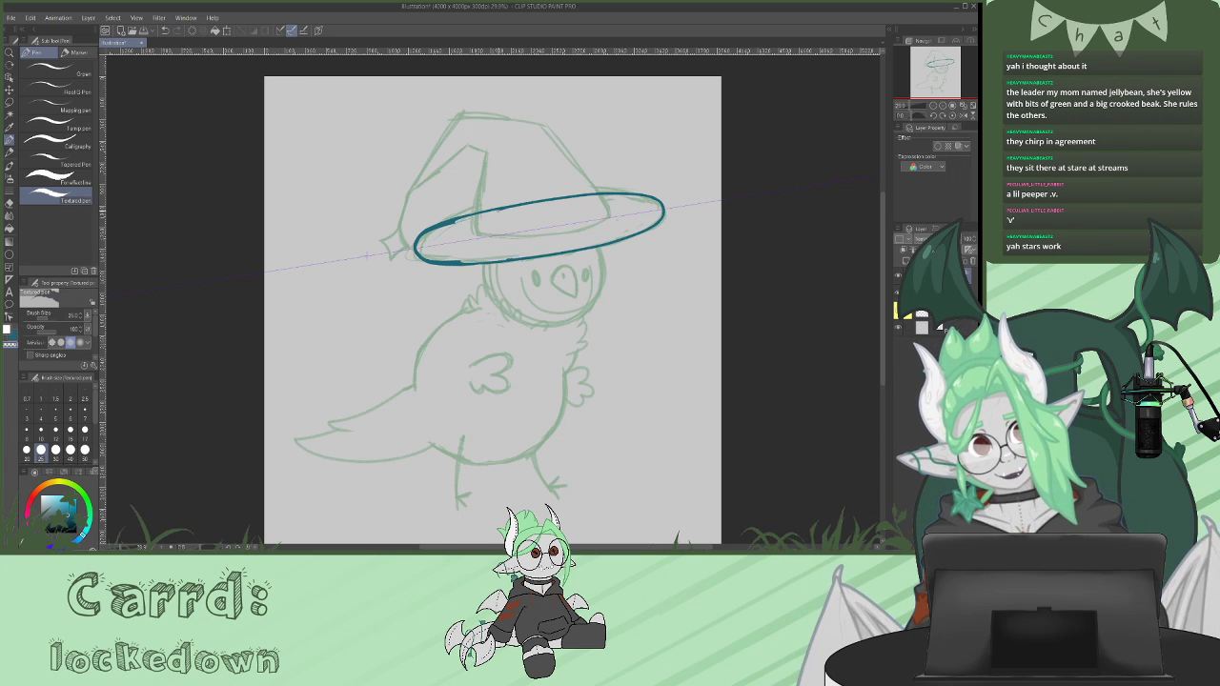
key(ctrl+z)
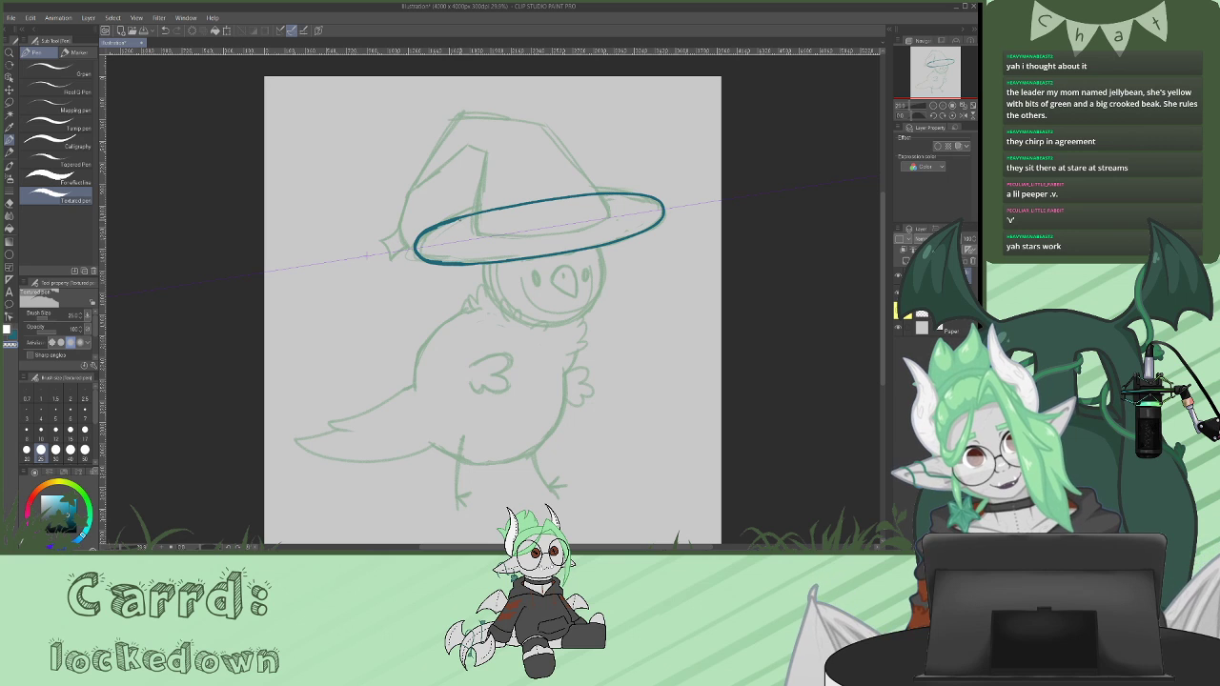
key(ctrl+z)
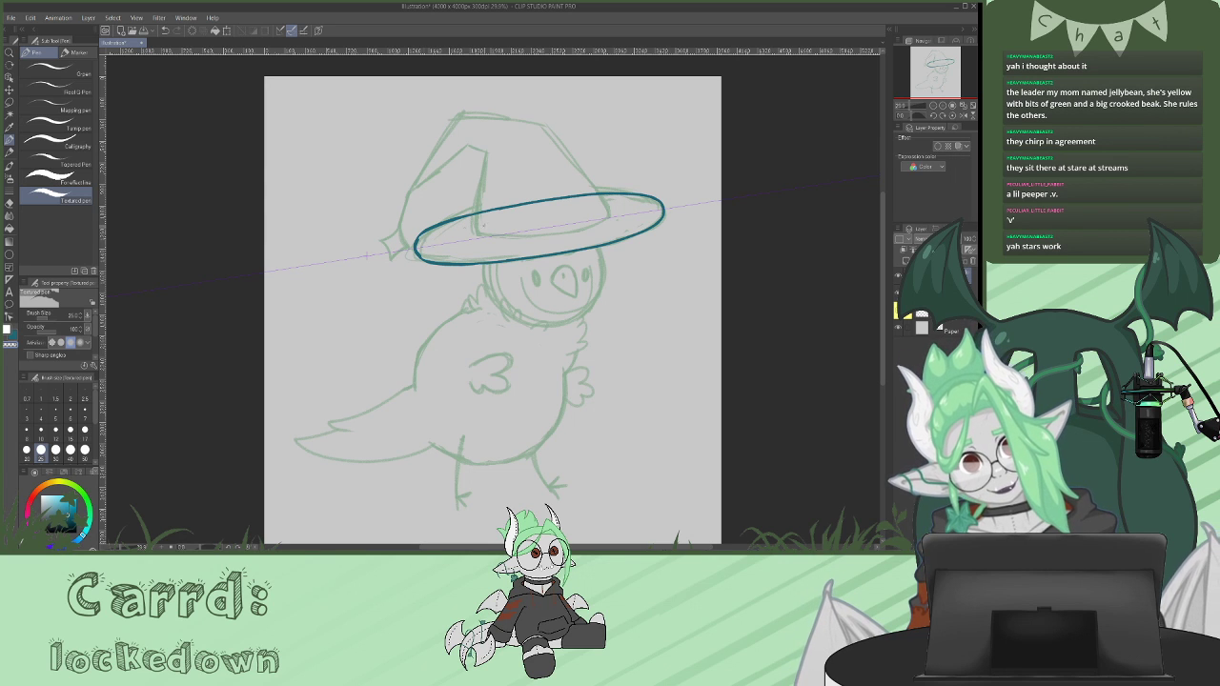
click(14, 336)
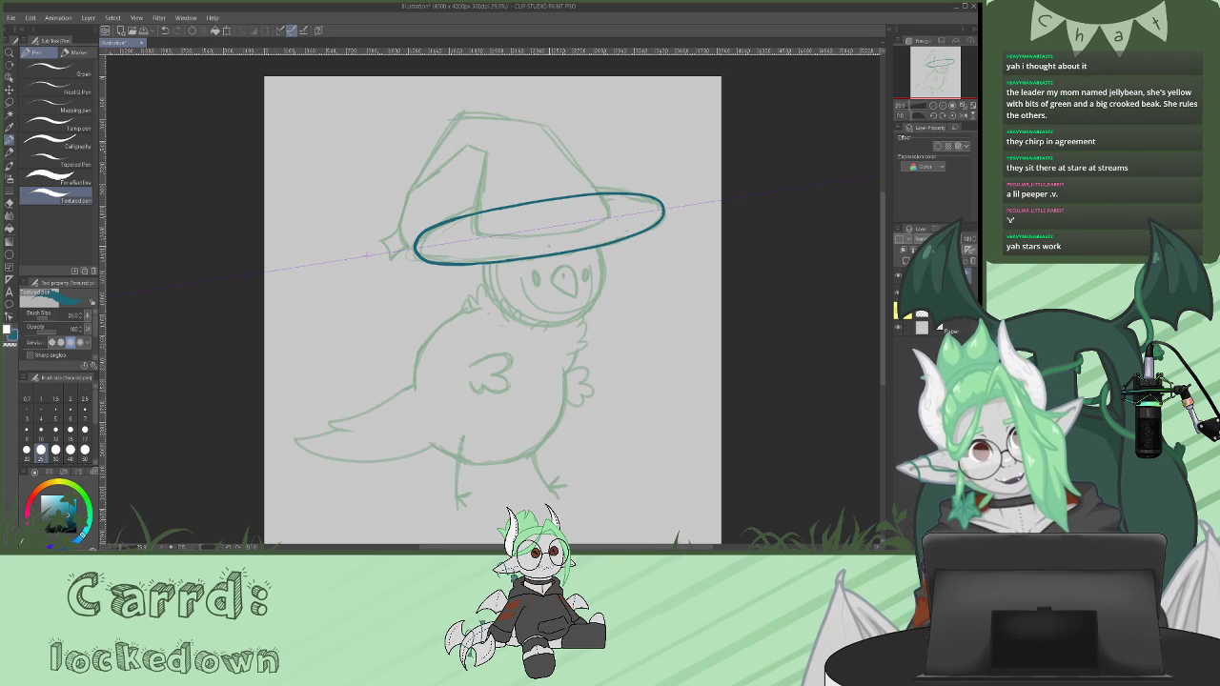
drag(503, 259, 543, 255)
key(ctrl+z)
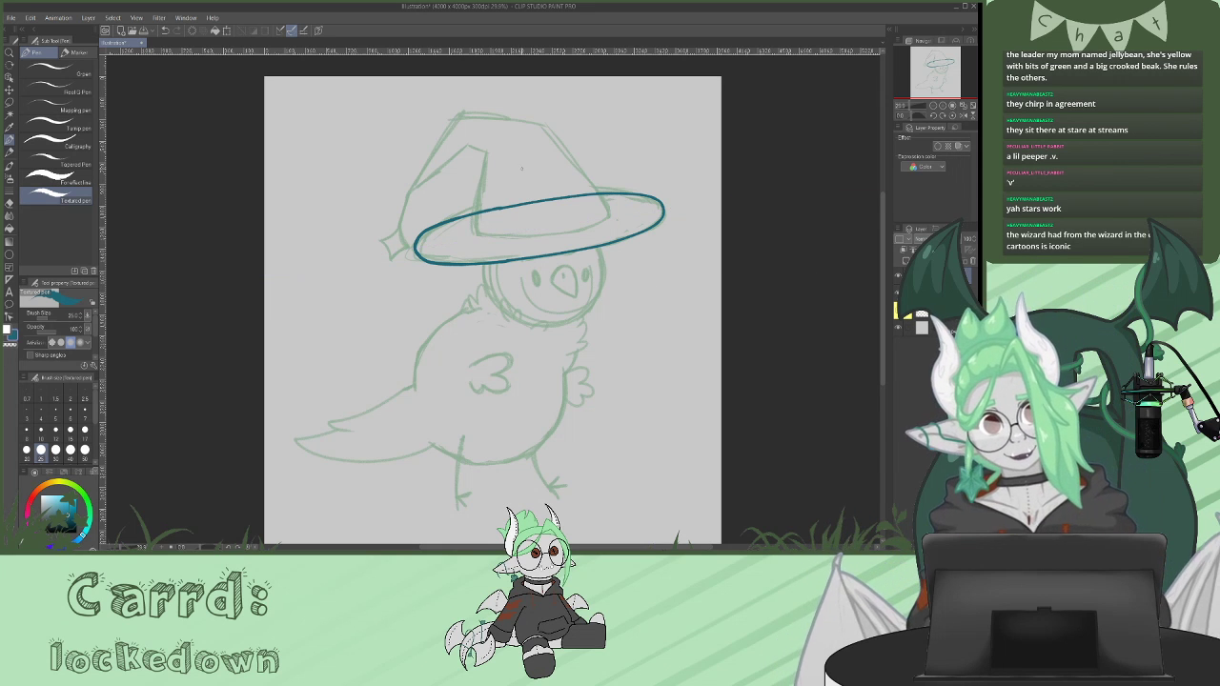
- Ink both sides of the hat's crown down onto the brim and erase the brim line running across the crown
drag(485, 153, 474, 234)
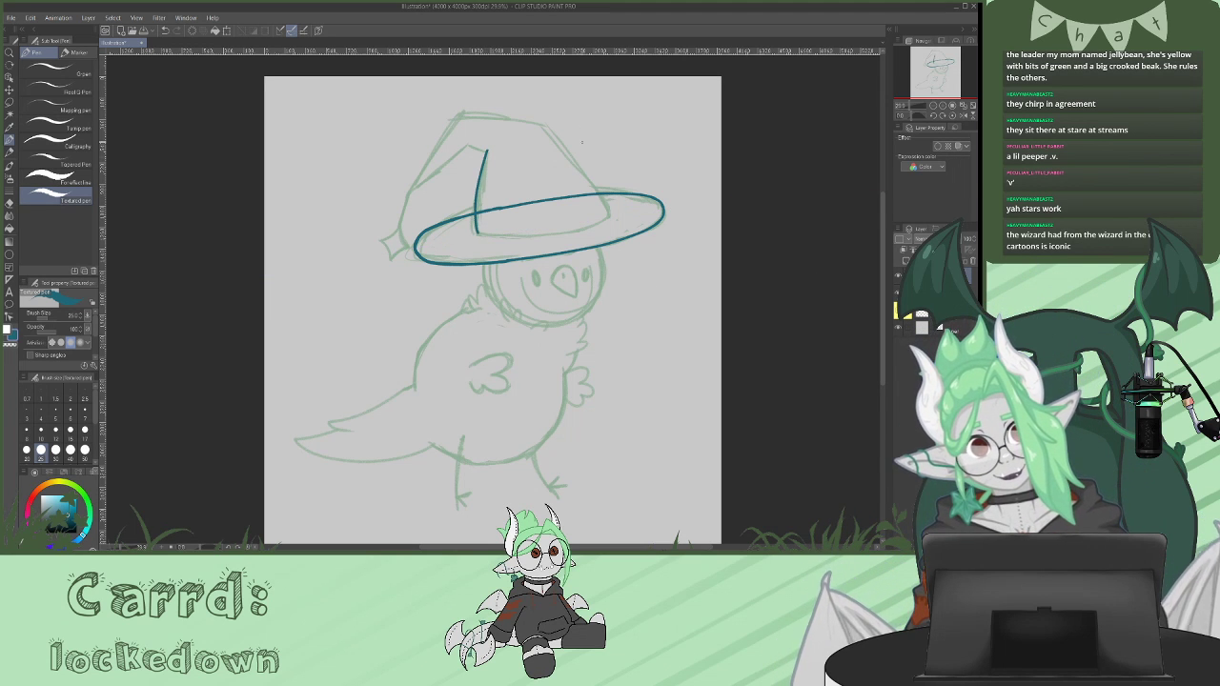
drag(545, 125, 606, 218)
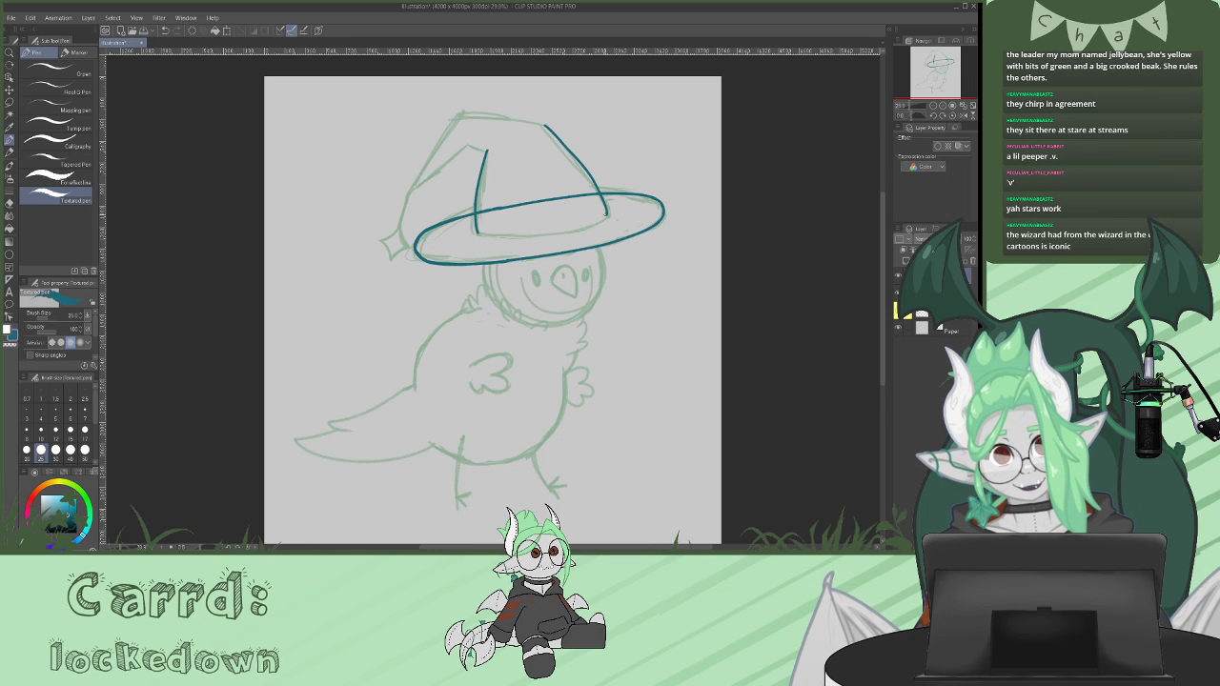
key(e)
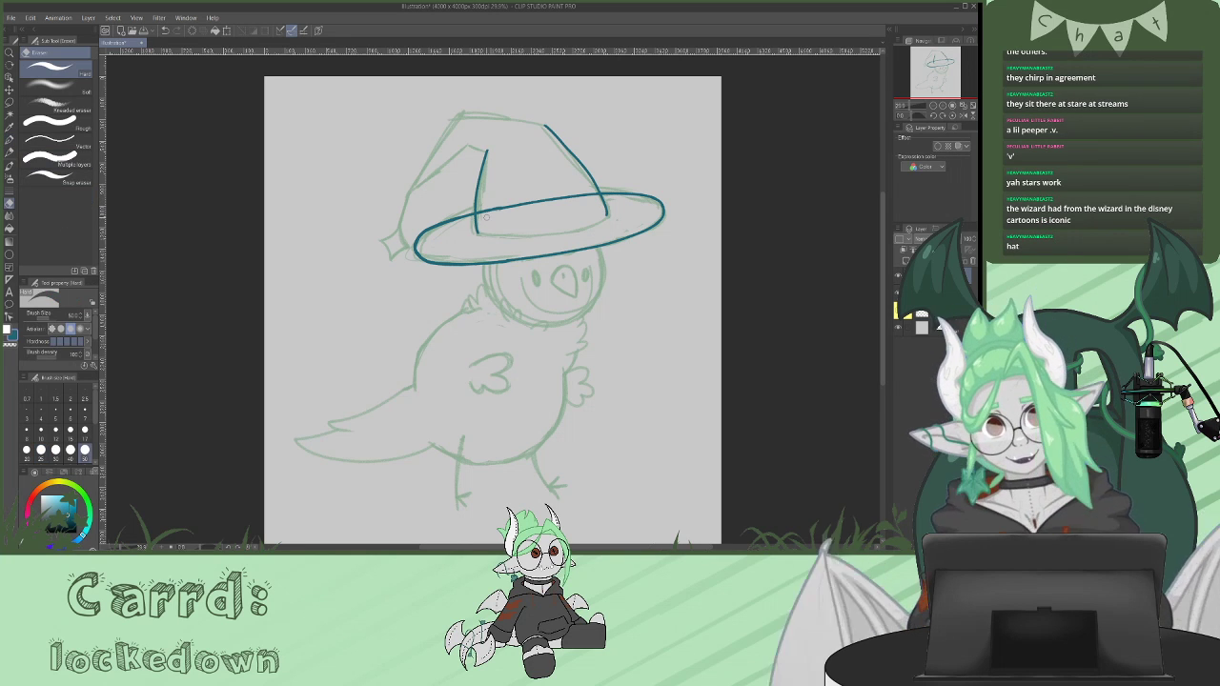
drag(480, 210, 593, 194)
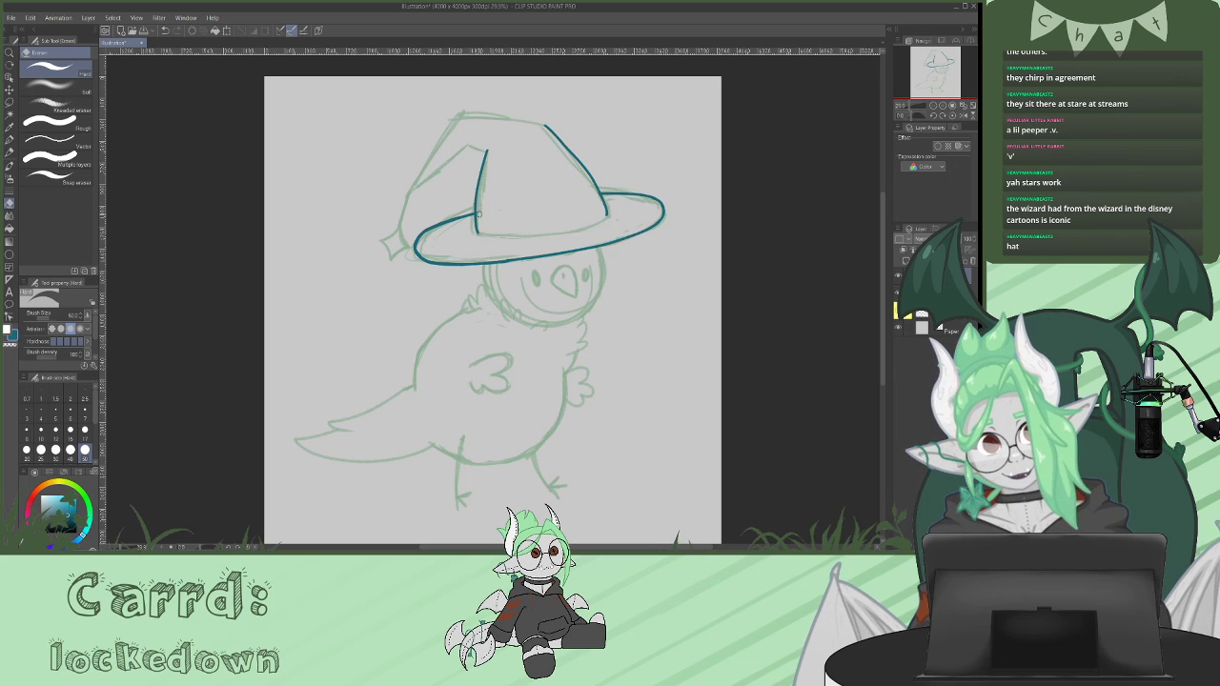
- Ink the hat's folded tip and upper edge, and add two short curved strokes where the crown meets the brim
click(10, 141)
mouse_move(464, 146)
mouse_down()
mouse_move(479, 150)
mouse_move(411, 188)
mouse_up()
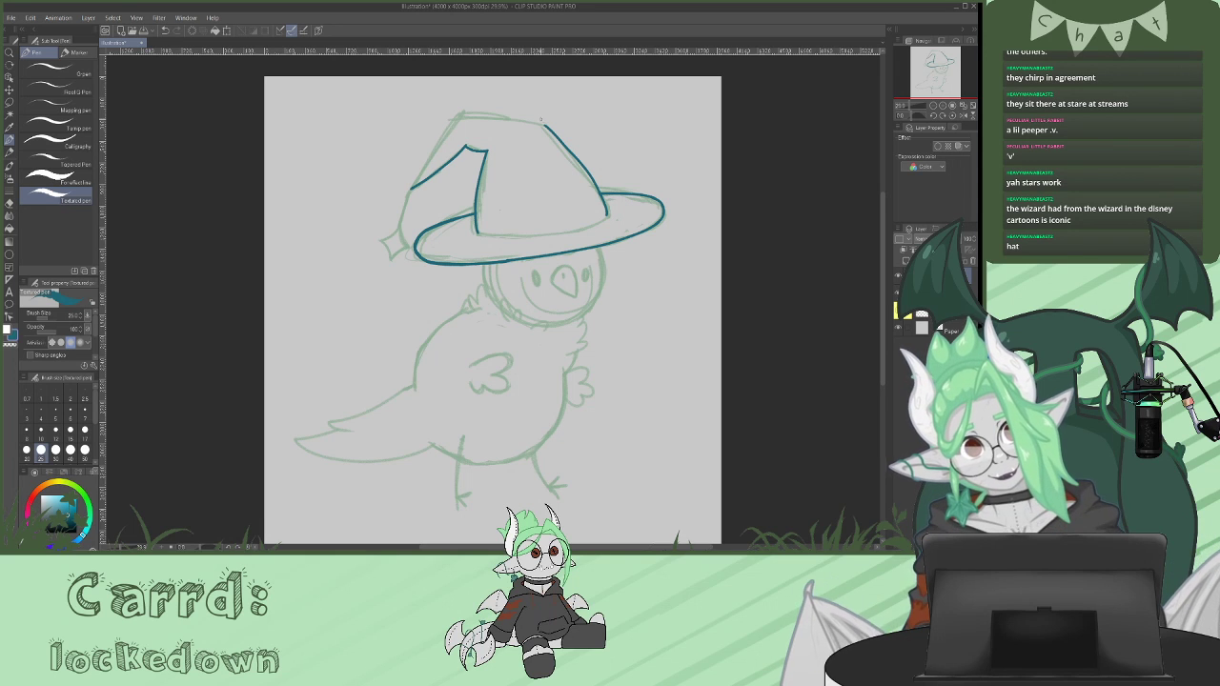
mouse_move(546, 124)
mouse_down()
mouse_move(459, 113)
mouse_move(412, 187)
mouse_move(410, 216)
mouse_up()
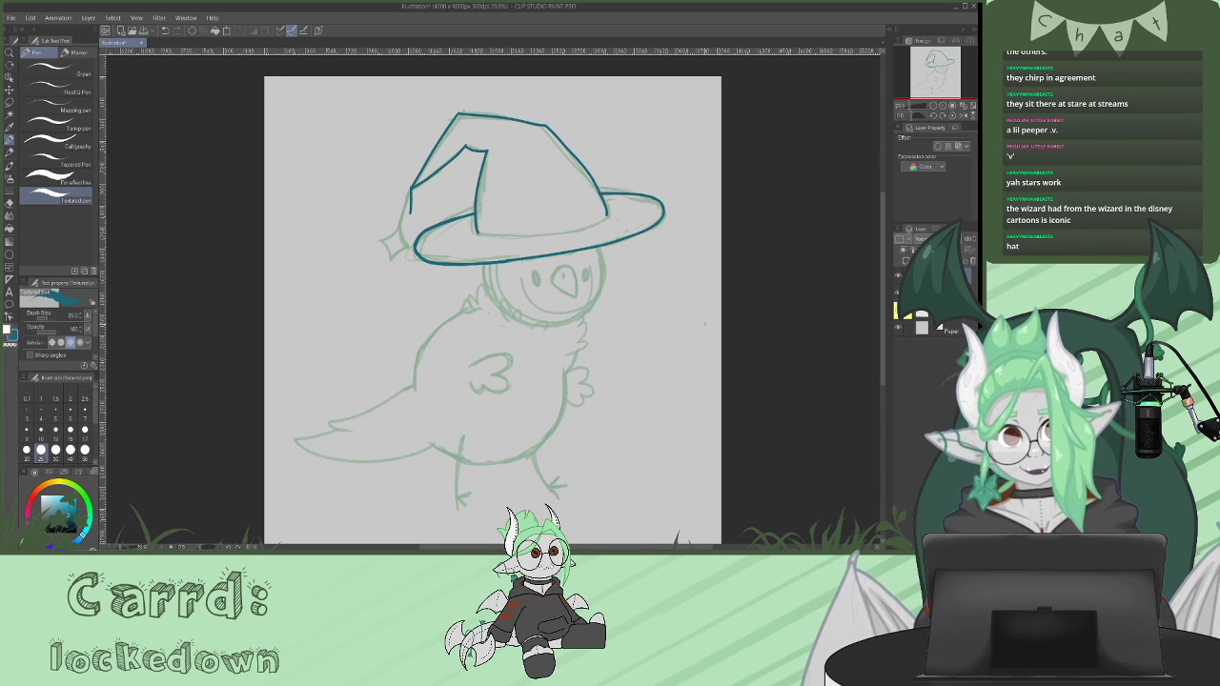
drag(492, 238, 524, 237)
drag(597, 222, 557, 233)
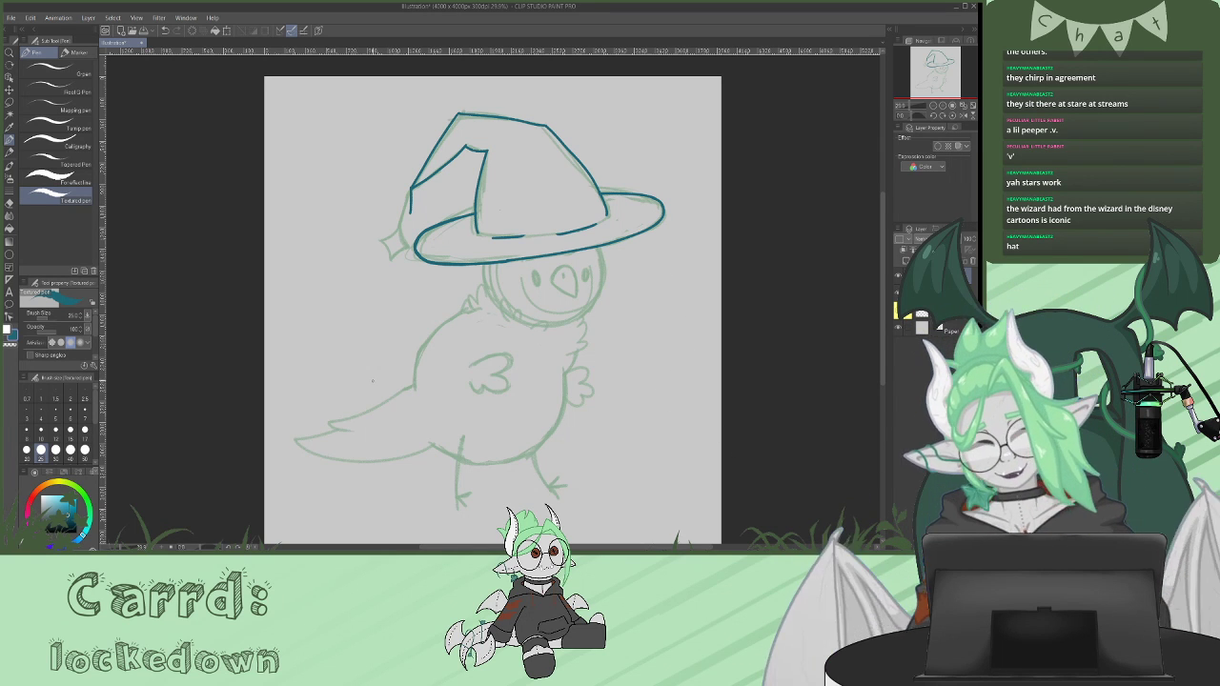
- Add a new layer and fill the hat with lighter teal using Refer other layers, hiding the sketch for the fill and showing it again
click(11, 345)
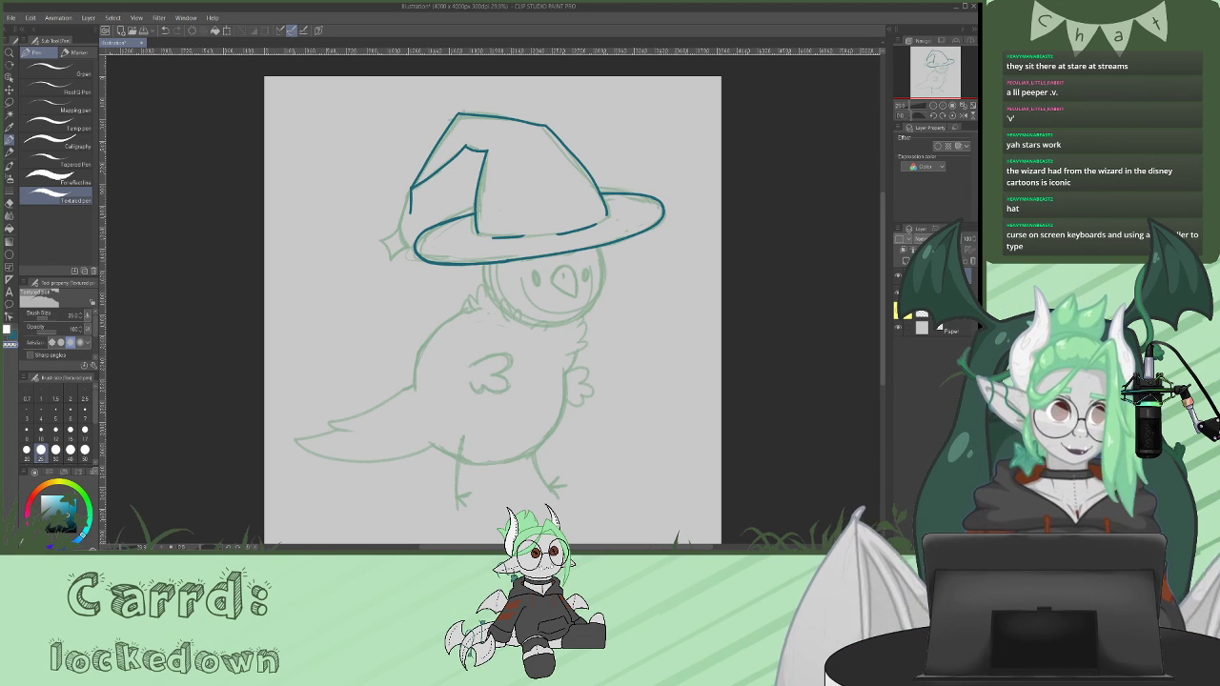
key(ctrl+shift+n)
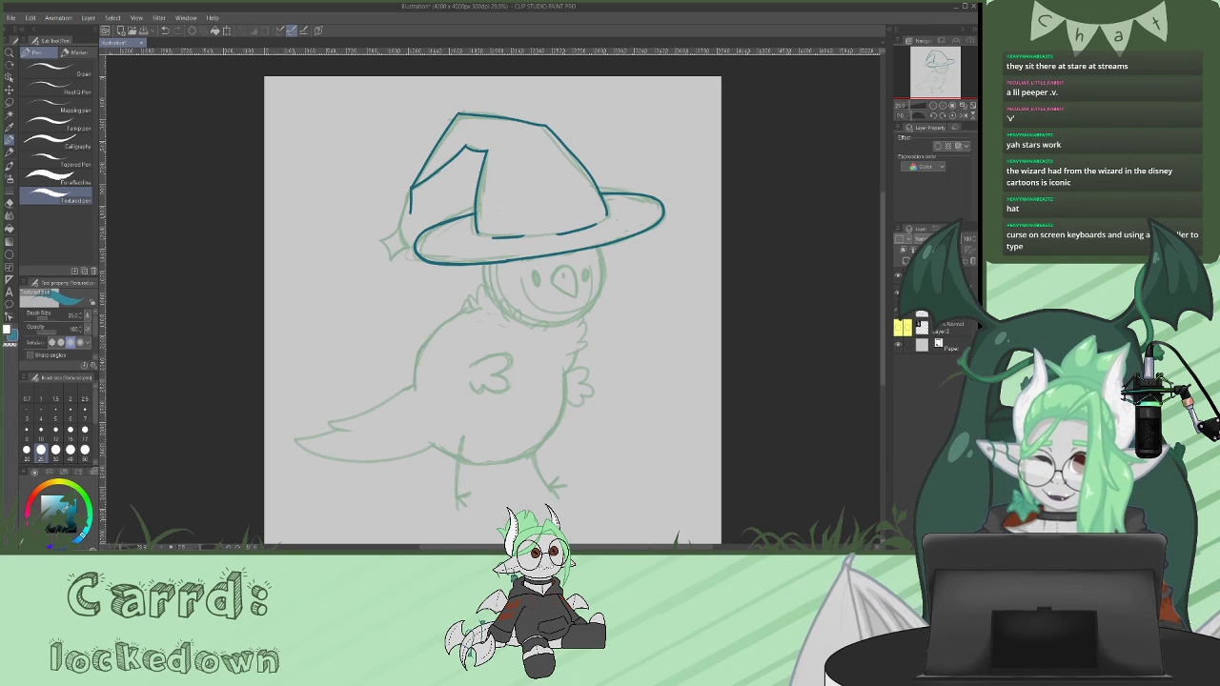
click(10, 227)
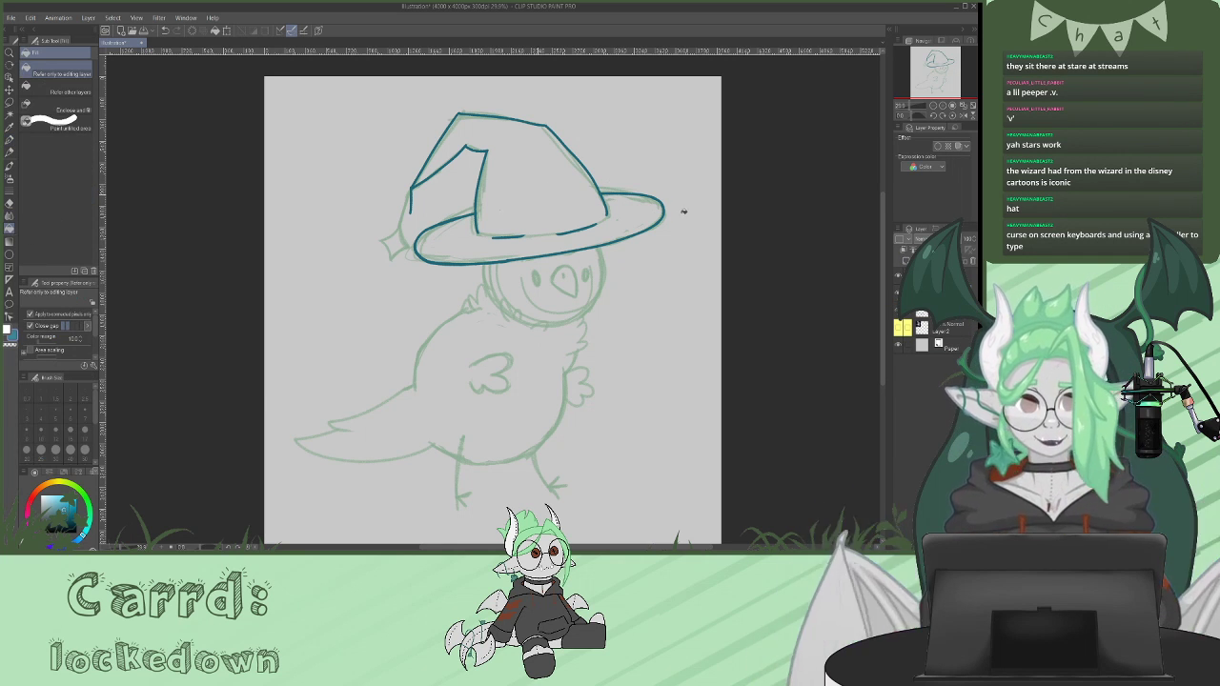
click(667, 217)
key(ctrl+z)
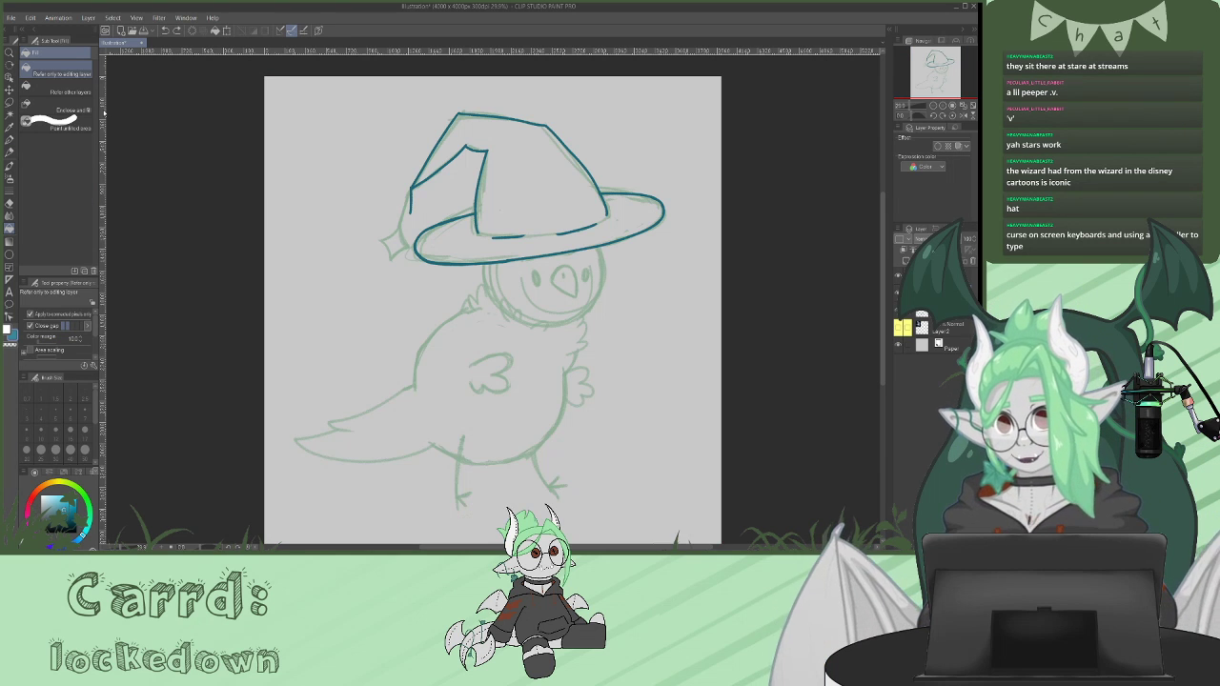
click(57, 91)
click(898, 310)
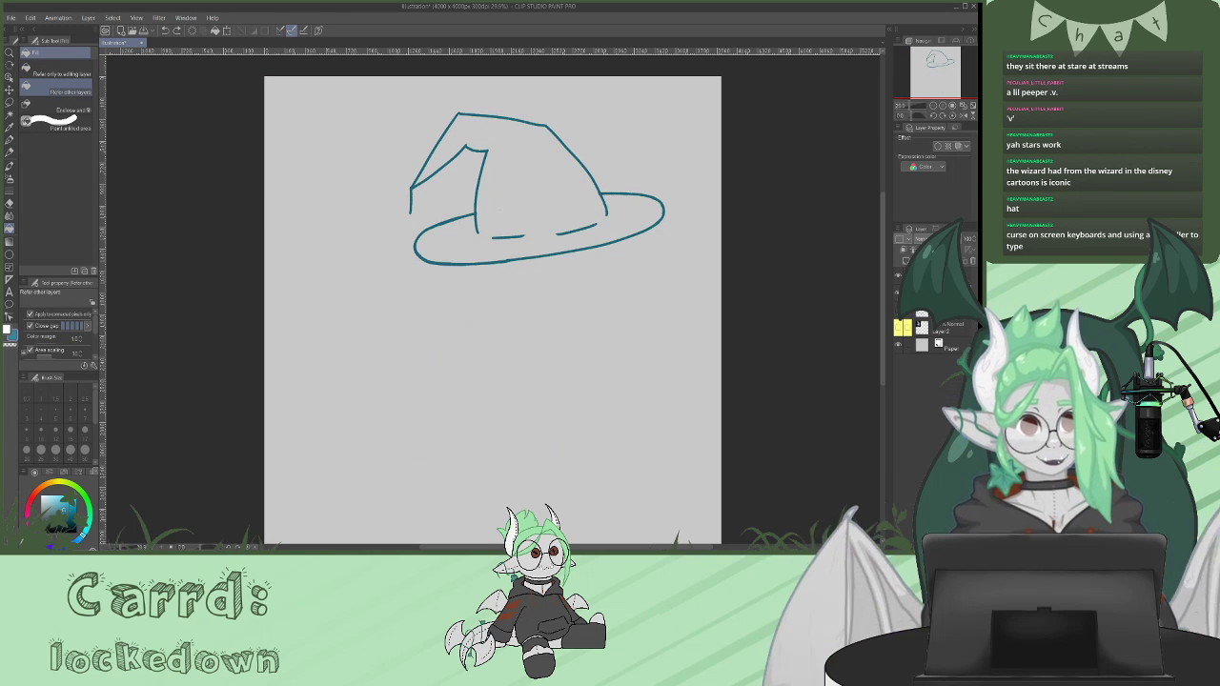
click(552, 202)
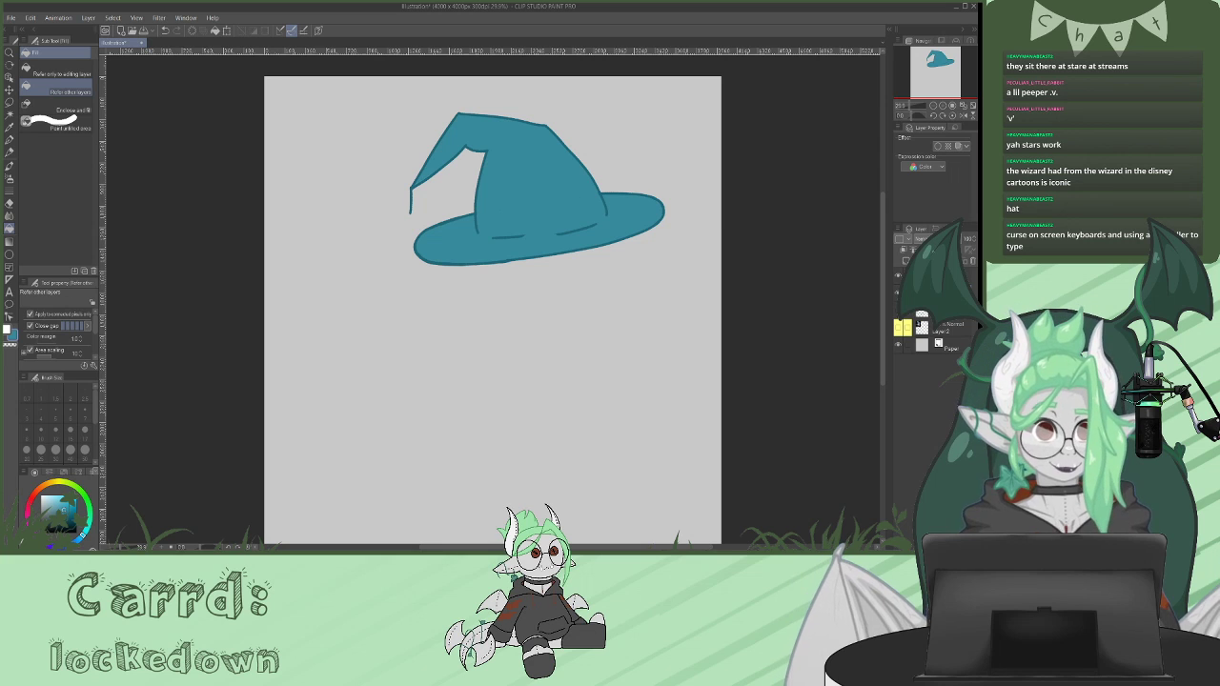
click(898, 310)
click(952, 328)
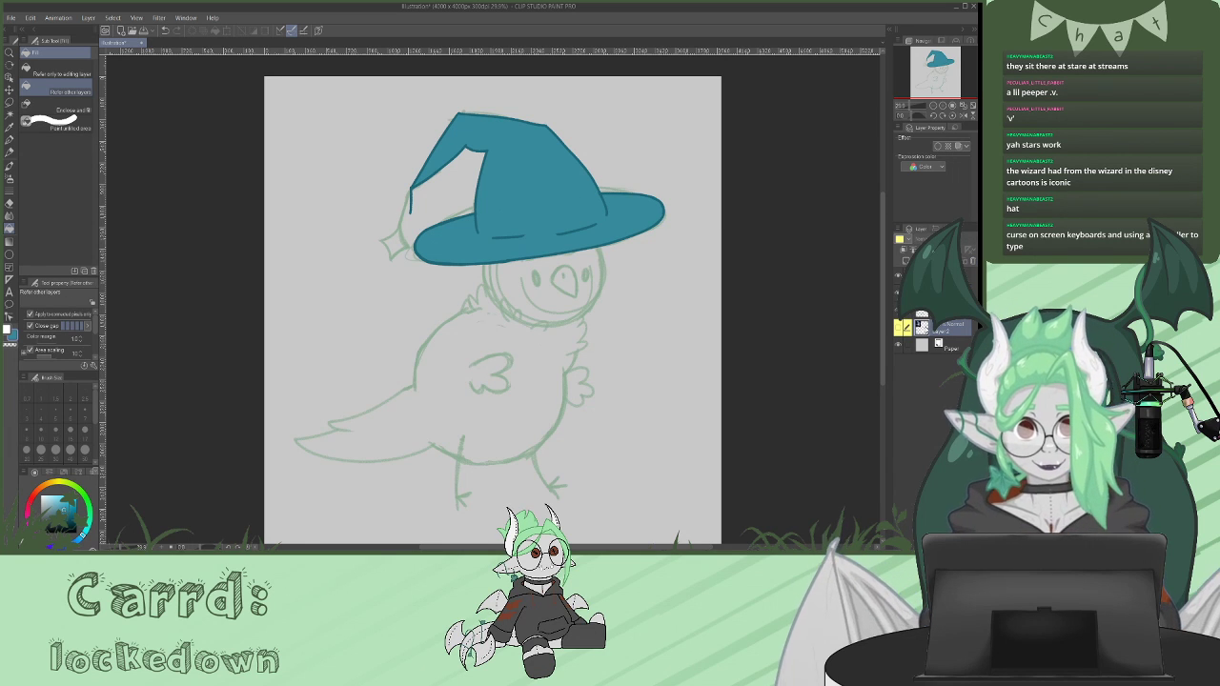
- Draw a white four-pointed star hanging from the hat's tip and fill it with white
click(9, 139)
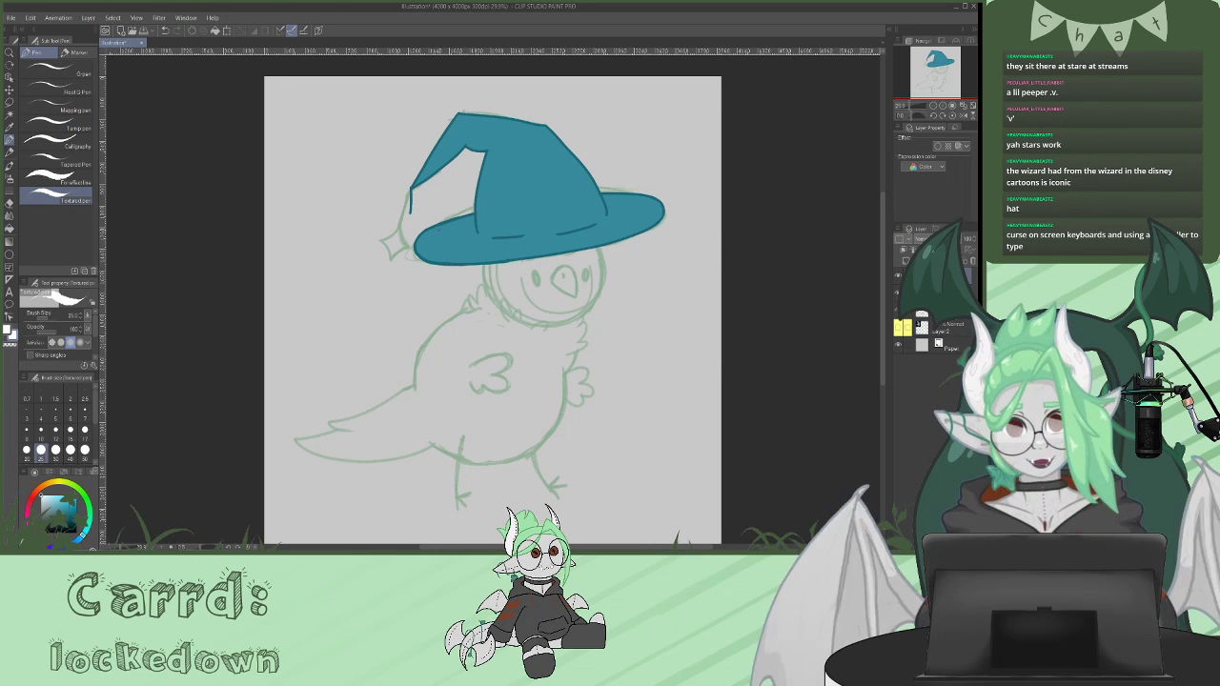
mouse_move(411, 212)
mouse_down()
mouse_move(399, 229)
mouse_move(422, 228)
mouse_move(411, 242)
mouse_up()
key(ctrl+z)
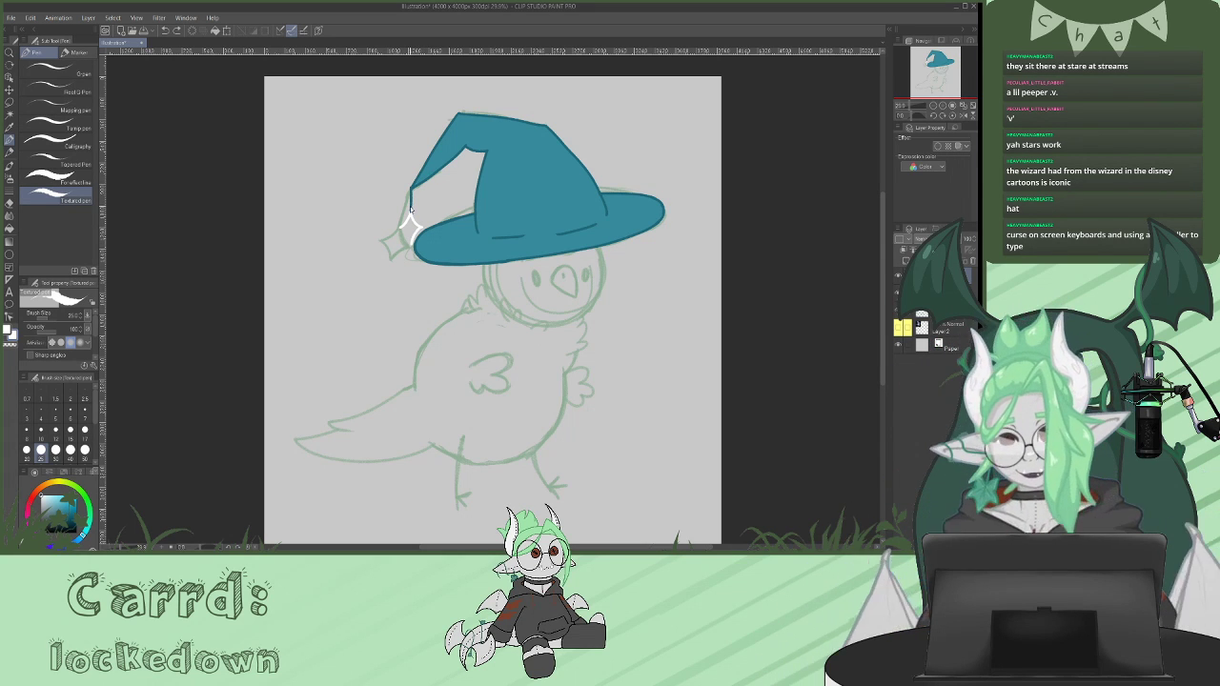
drag(408, 227, 403, 238)
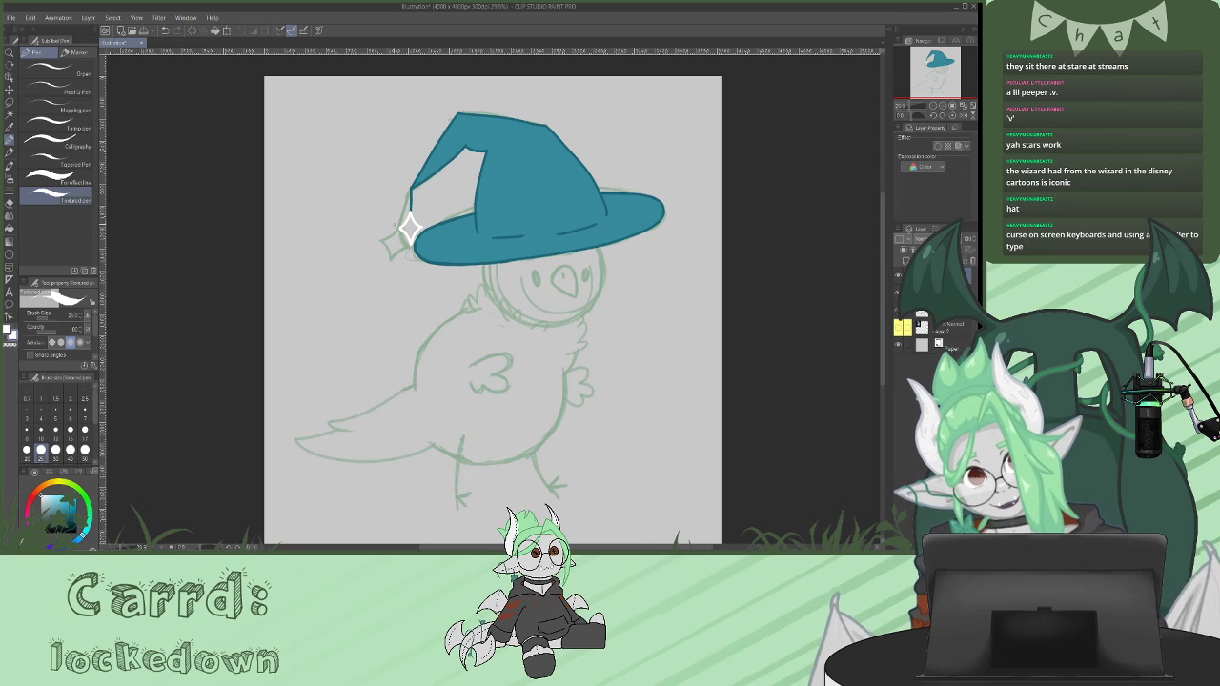
key(g)
click(413, 220)
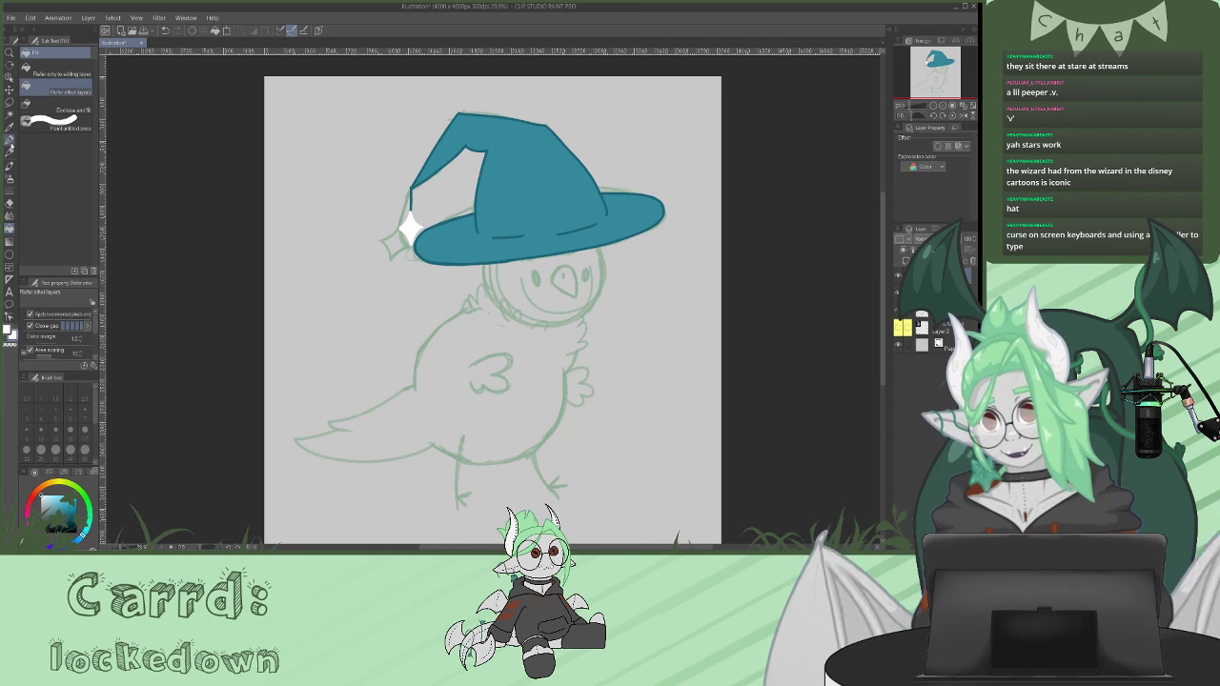
- Draw white four-pointed star outlines scattered across the hat's crown and brim, with partial stars cut off at the edges
click(9, 142)
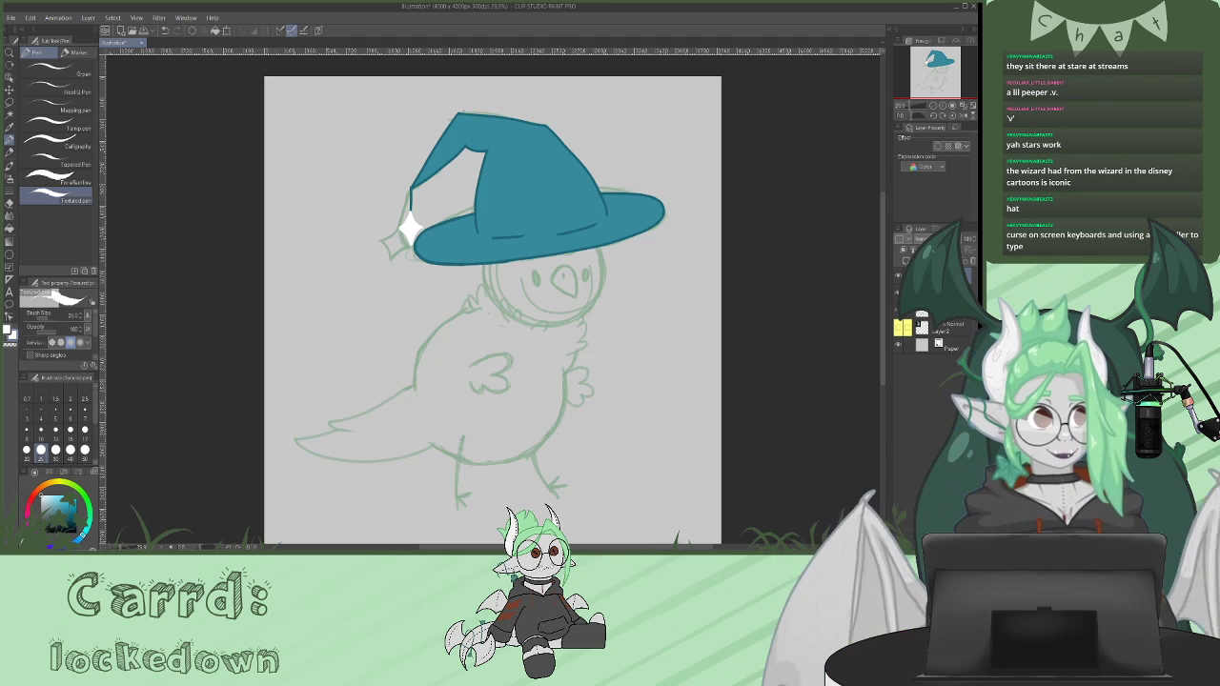
mouse_move(496, 171)
mouse_down()
mouse_move(506, 203)
mouse_move(509, 187)
mouse_up()
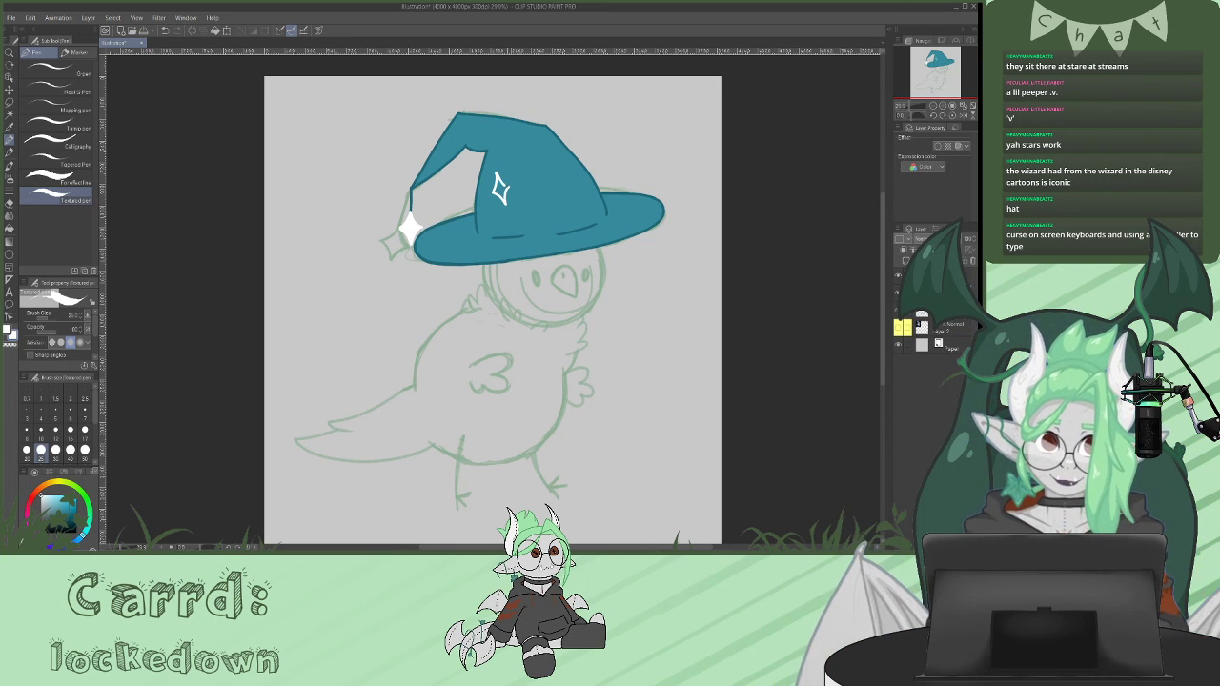
drag(549, 145, 555, 172)
drag(546, 158, 551, 171)
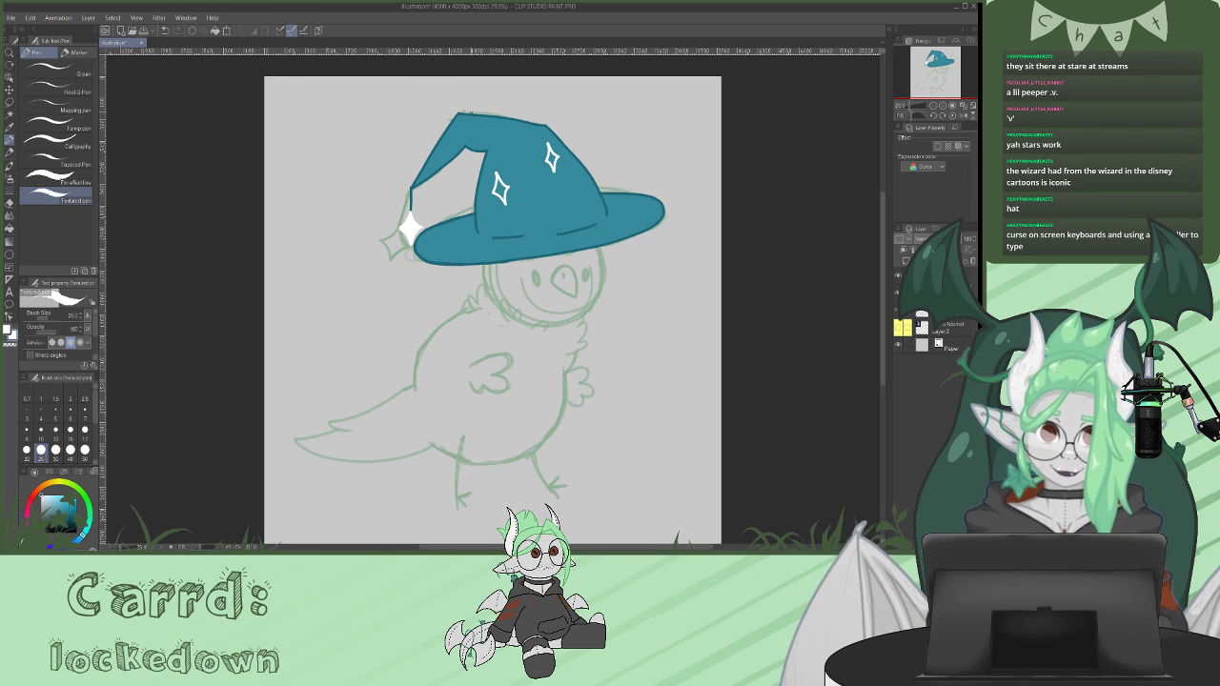
drag(476, 122, 488, 116)
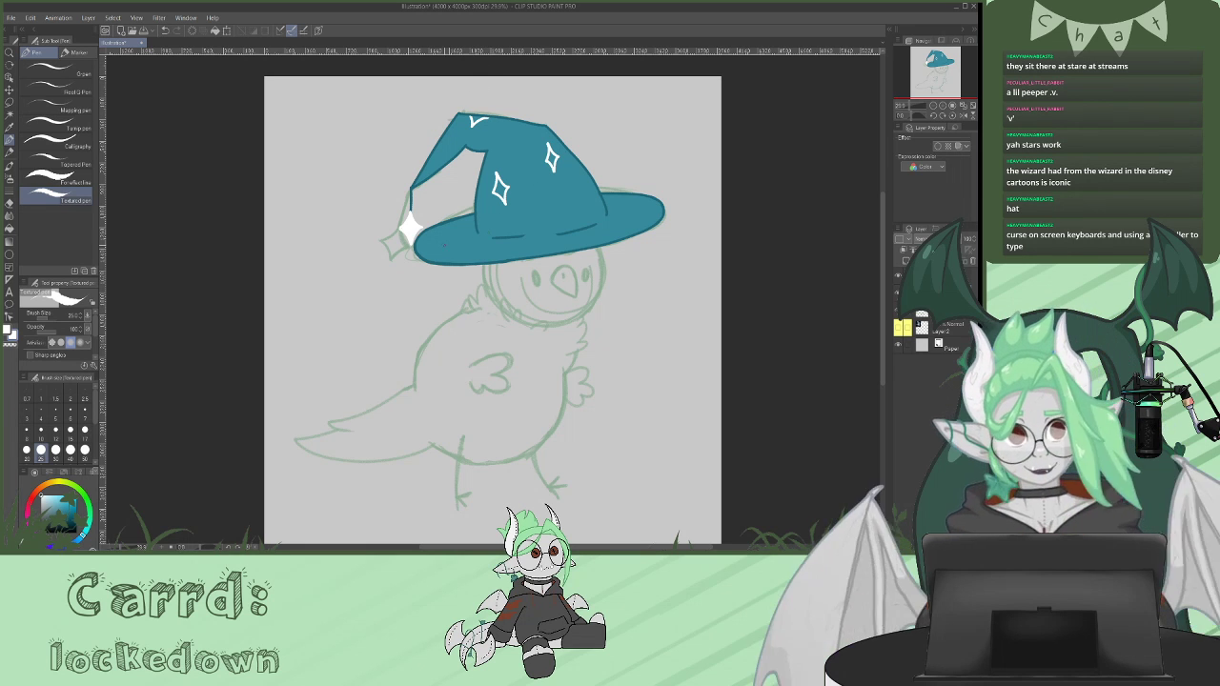
mouse_move(443, 233)
mouse_down()
mouse_move(444, 246)
mouse_move(456, 241)
mouse_up()
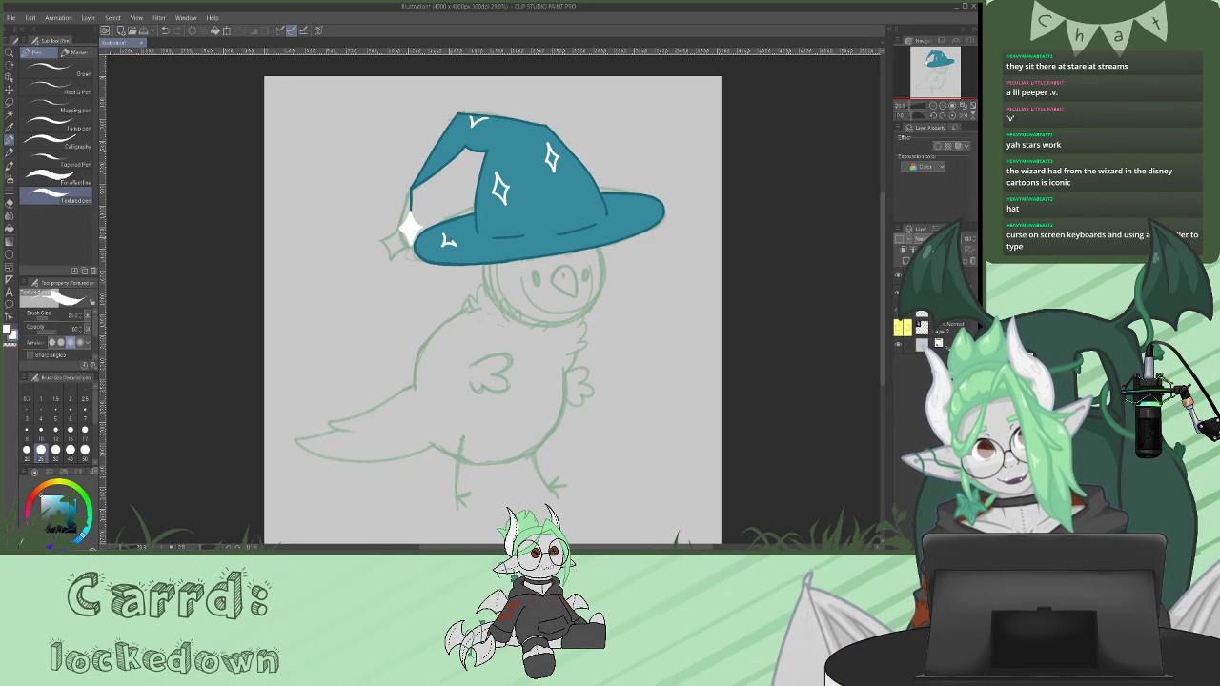
mouse_move(616, 204)
mouse_down()
mouse_move(625, 217)
mouse_move(583, 215)
mouse_move(592, 212)
mouse_up()
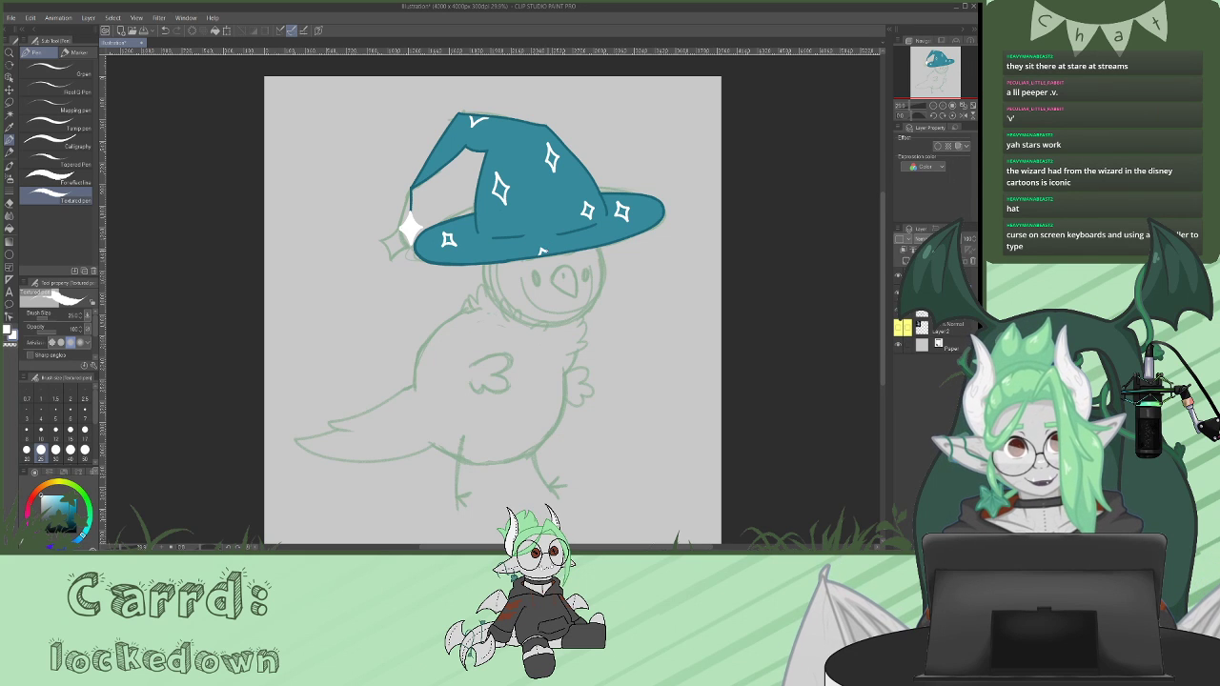
- Add small white sparkles to the hat's crown and folded tip, and fill the larger star outlines with white
drag(539, 198, 543, 210)
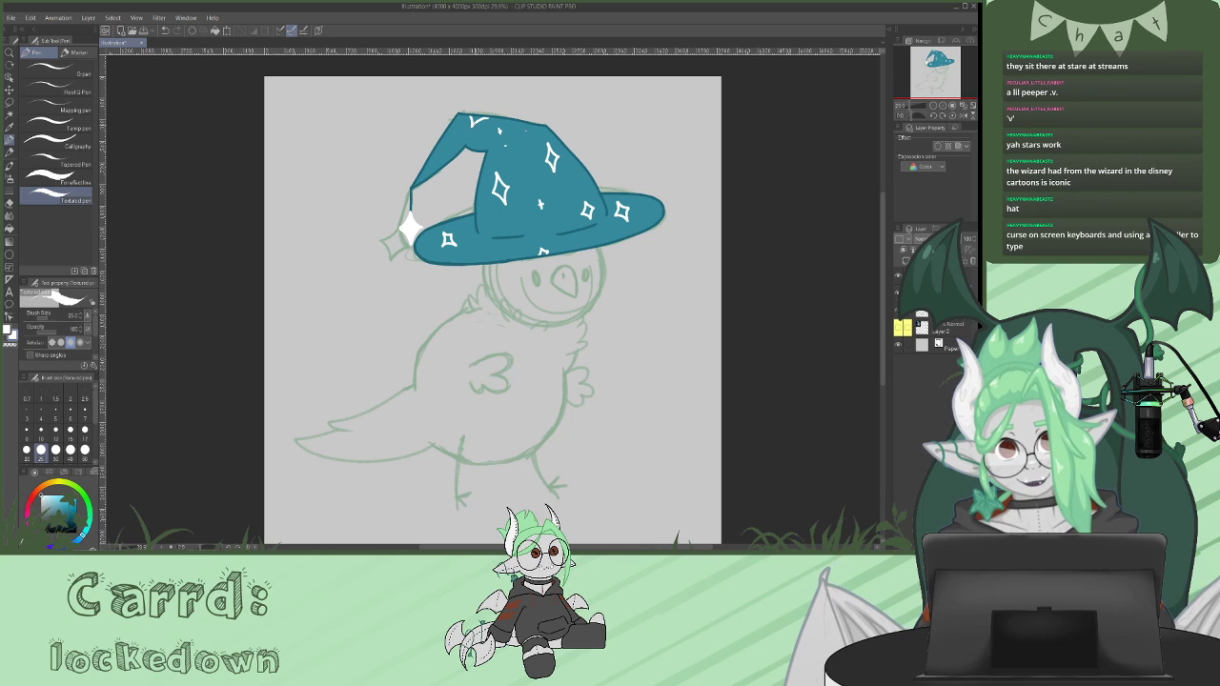
drag(436, 151, 430, 177)
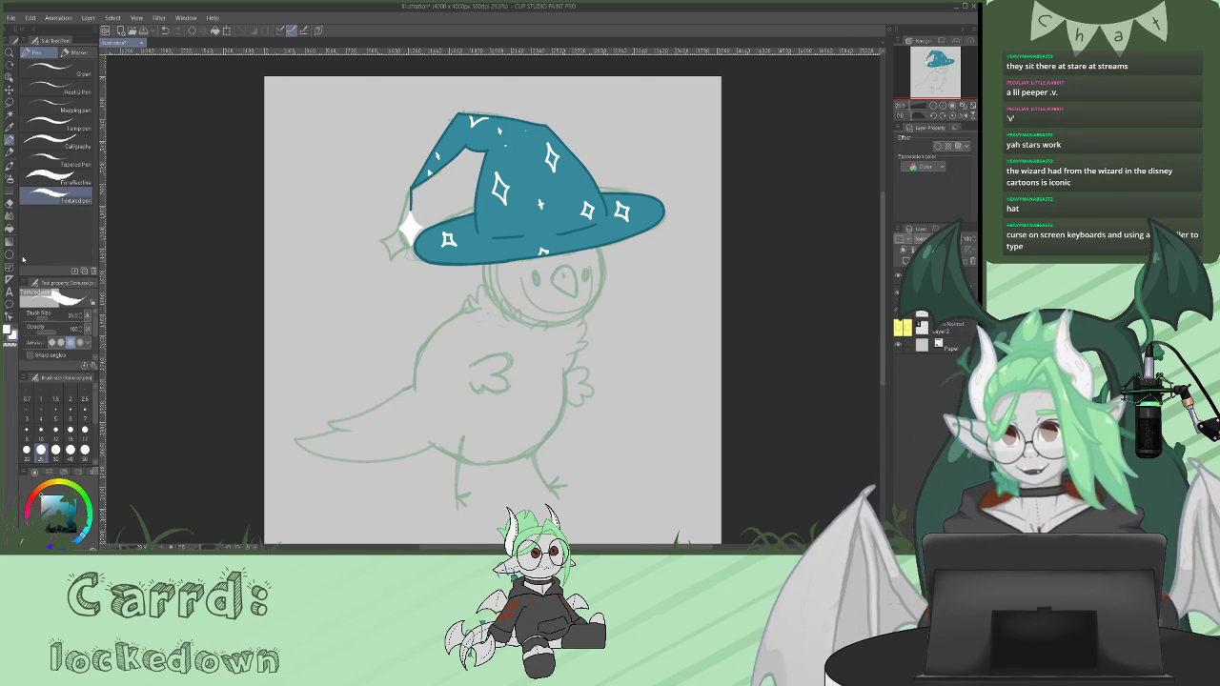
key(g)
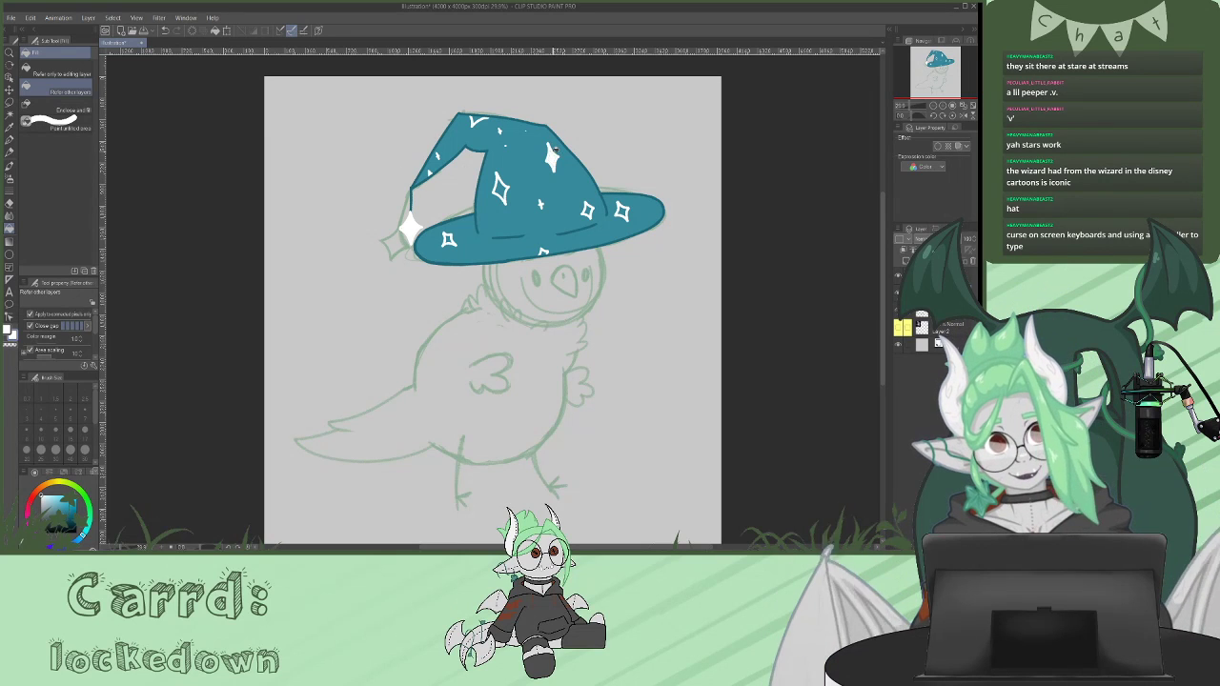
click(555, 150)
click(479, 119)
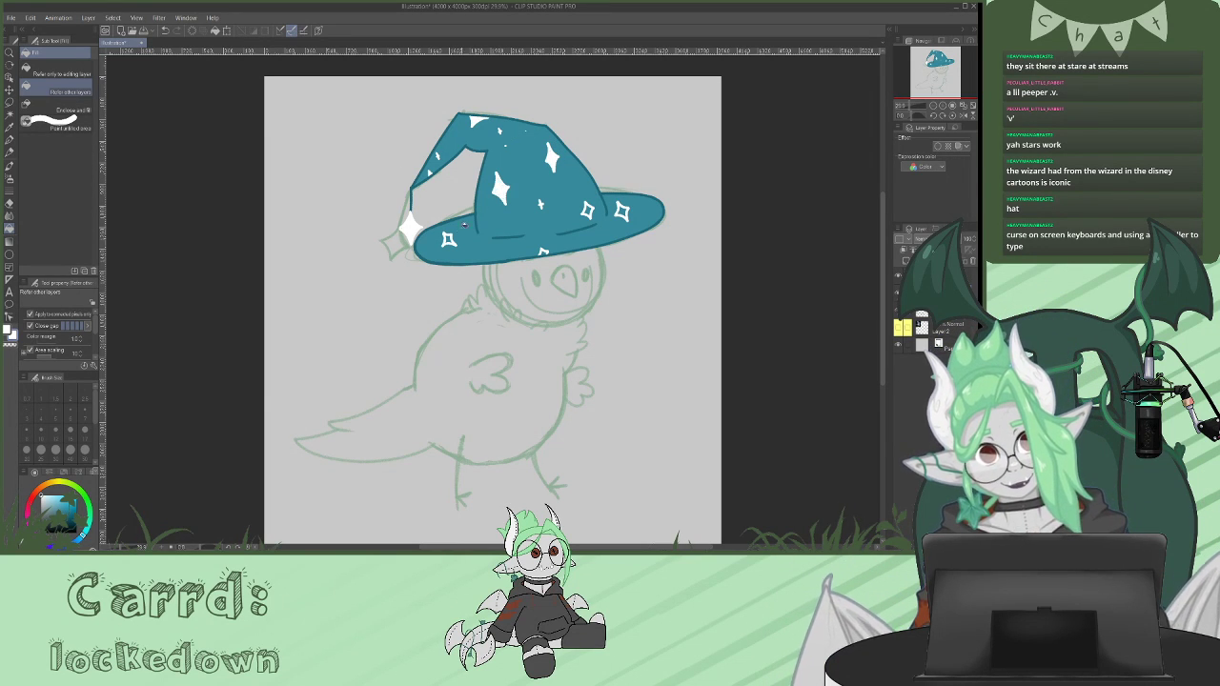
click(448, 238)
click(626, 210)
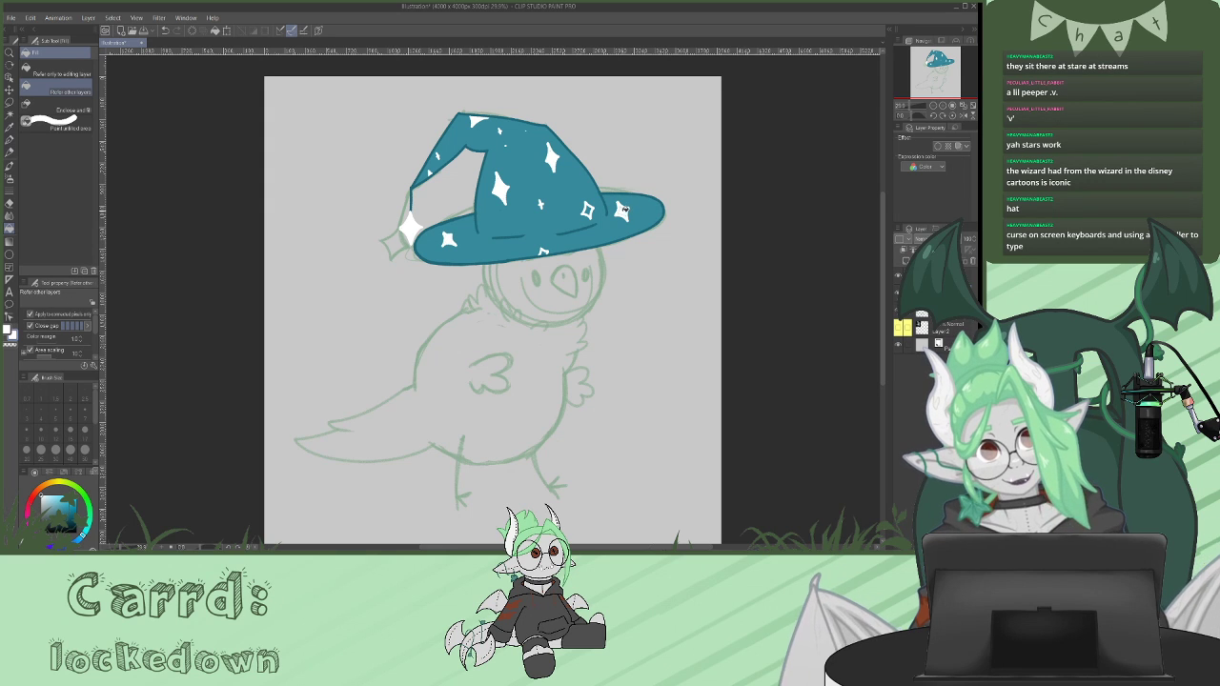
click(589, 210)
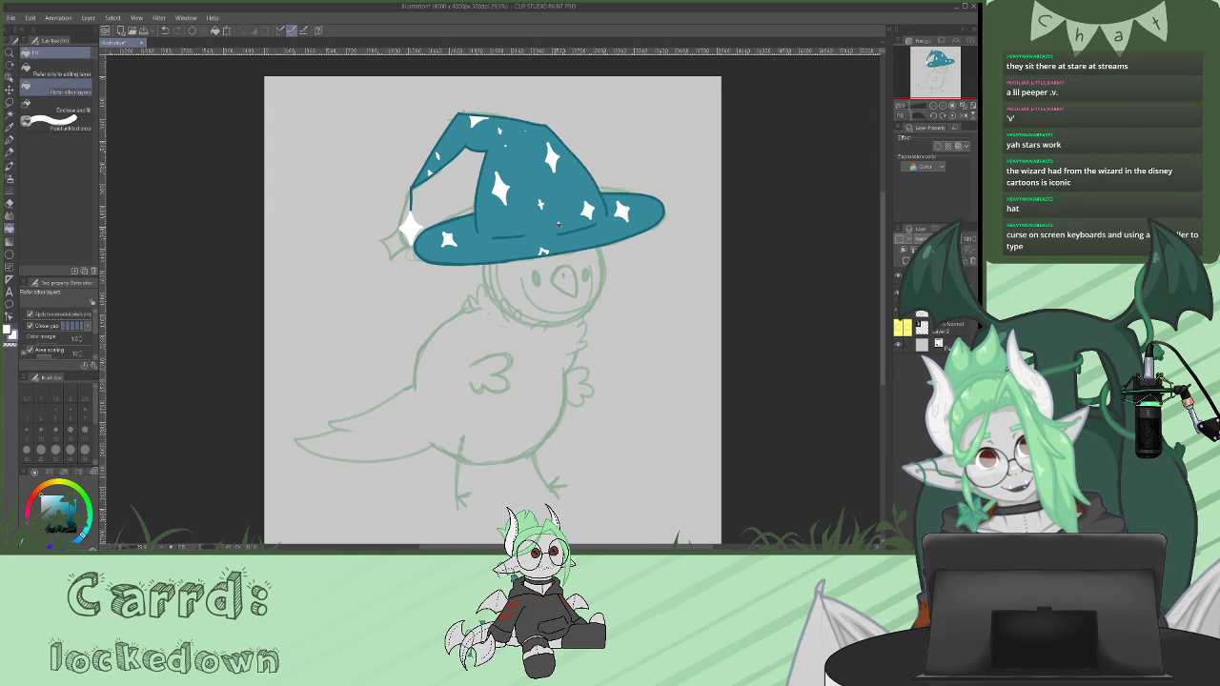
click(543, 251)
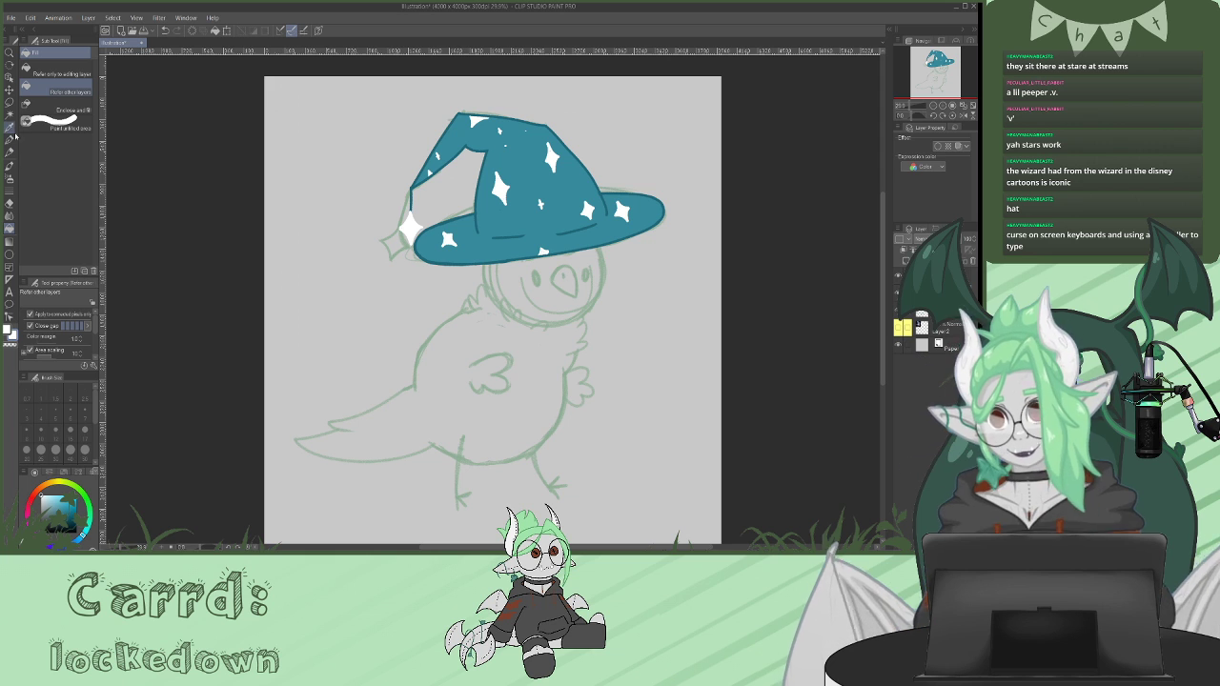
- Dot small white specks between the stars across the hat's crown and brim with the Textured pen
click(11, 139)
click(569, 189)
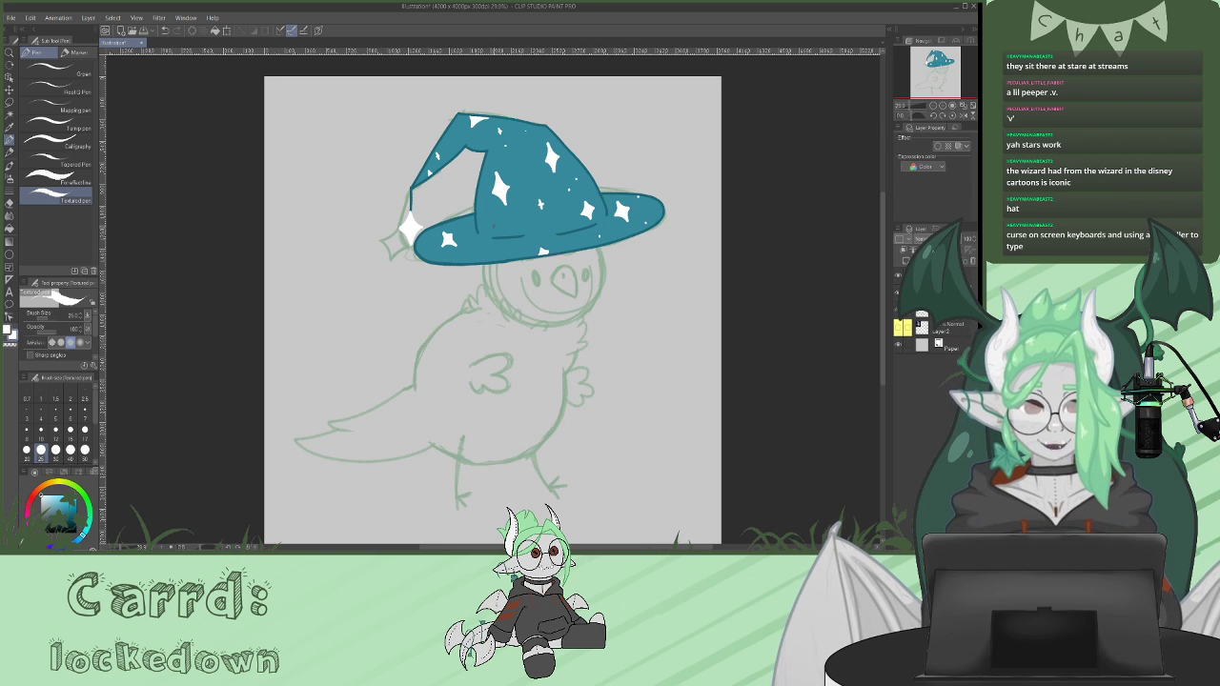
drag(464, 223, 466, 230)
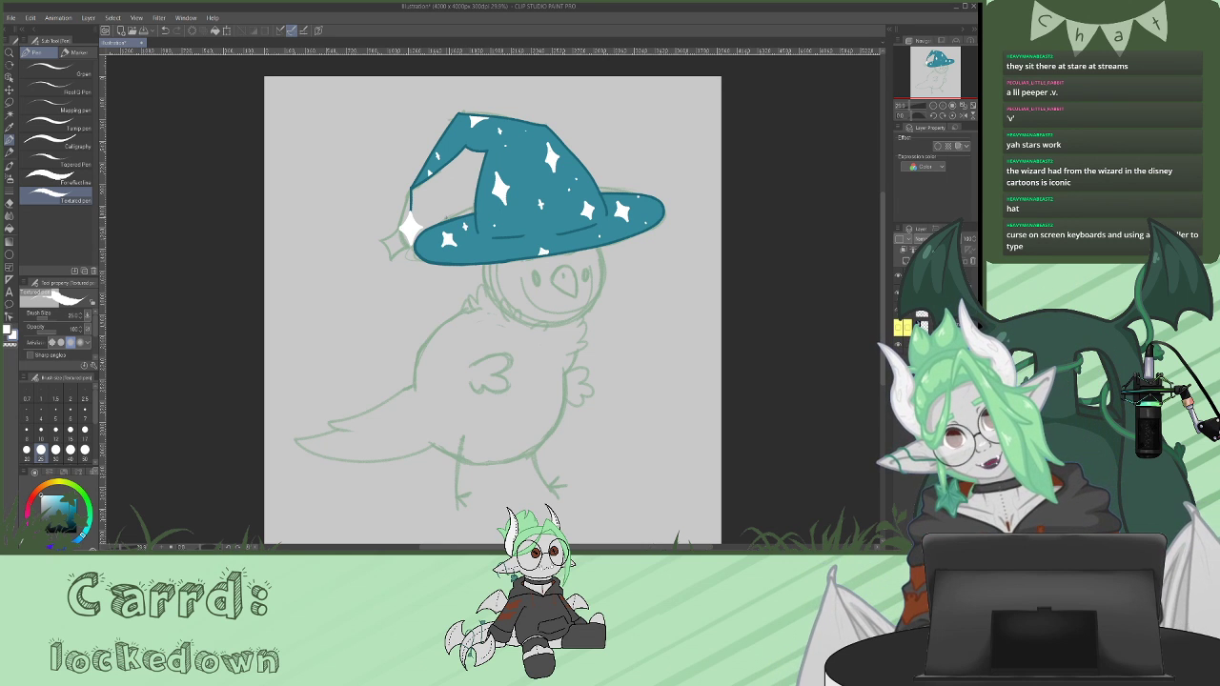
click(428, 242)
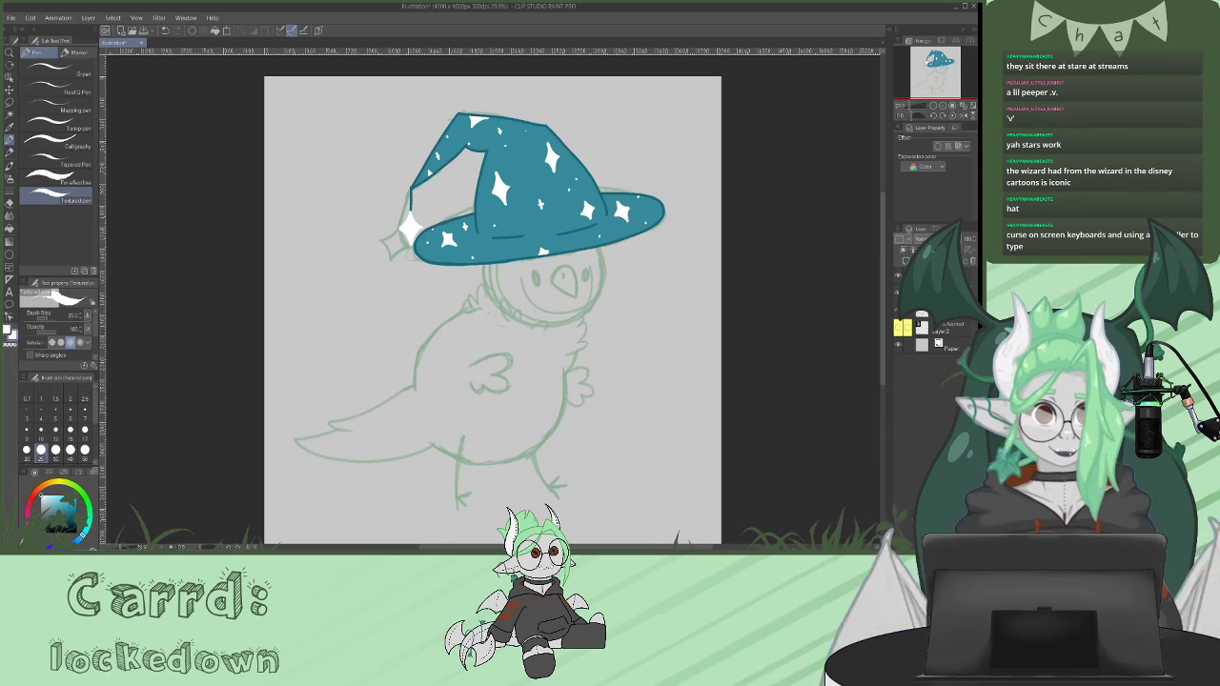
- Merge the active hat layer with the one below, check its visibility, and add a new layer
key(ctrl+e)
click(898, 277)
click(899, 277)
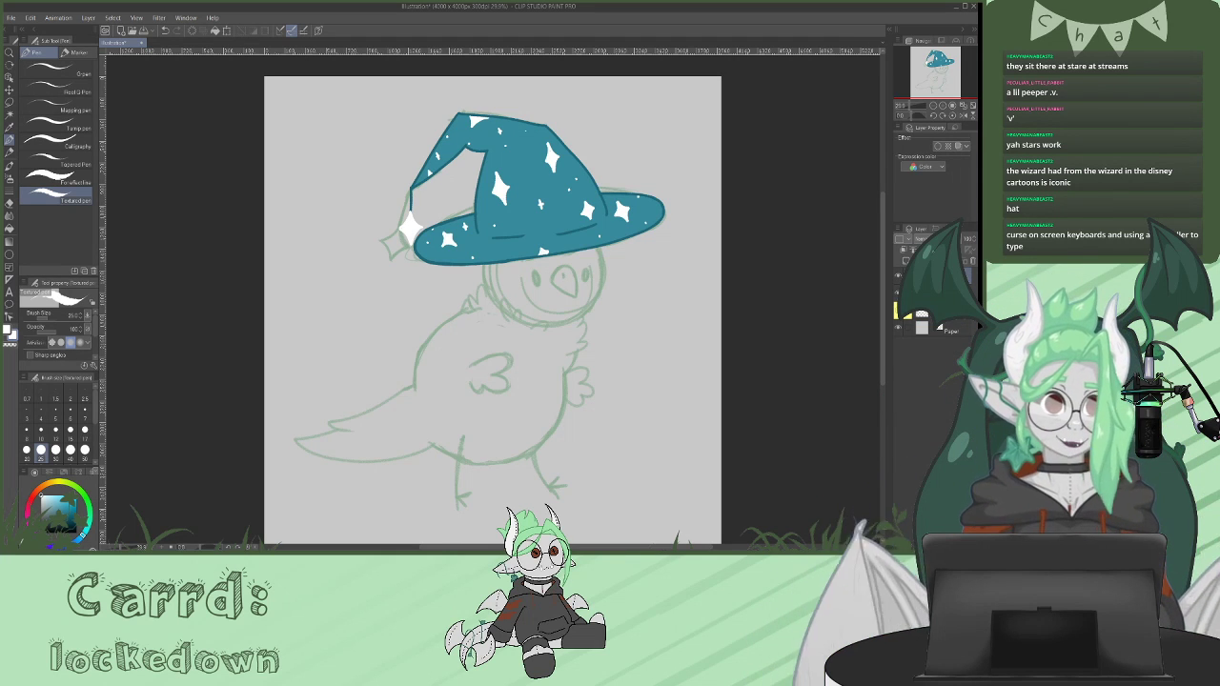
click(943, 311)
click(907, 261)
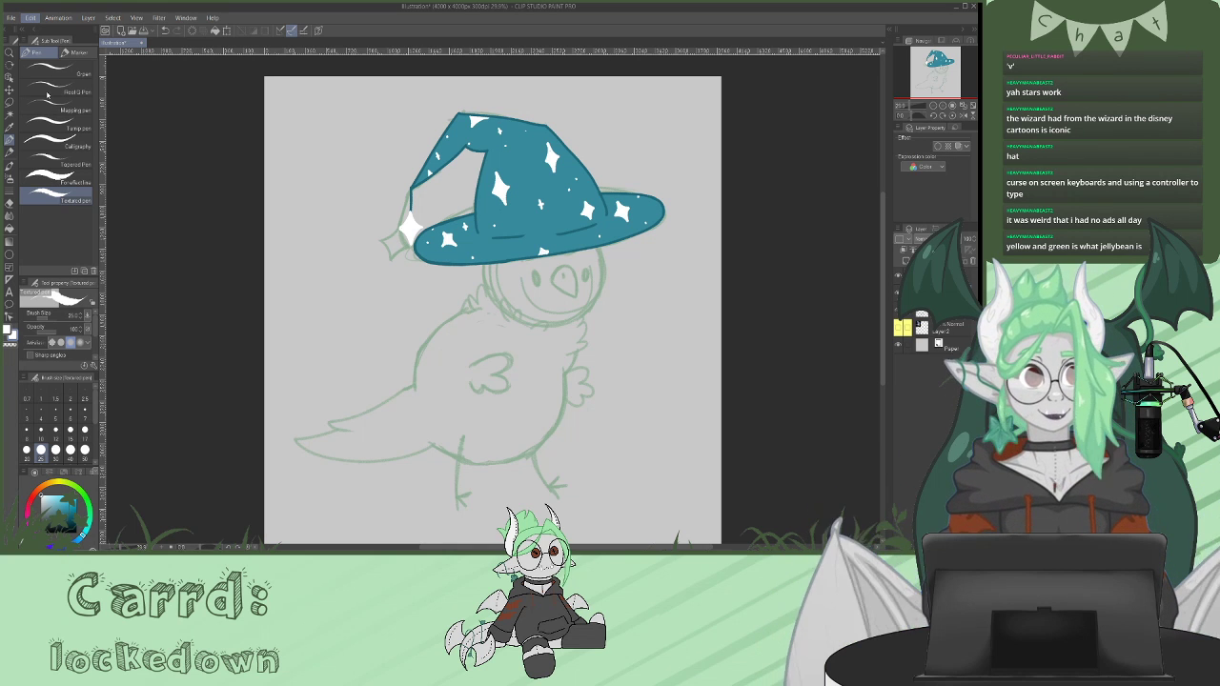
- Paste the green and yellow budgie photo and enlarge it beside the hat as a reference
click(48, 94)
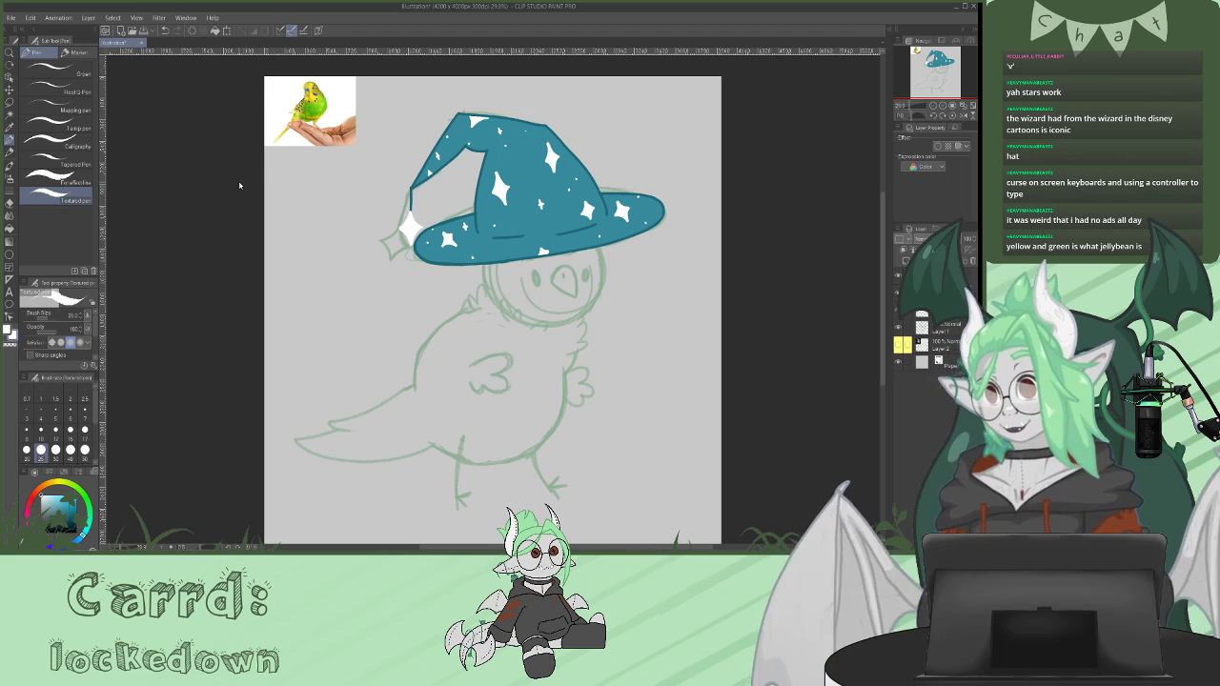
key(ctrl+t)
drag(357, 148, 416, 190)
drag(390, 136, 364, 174)
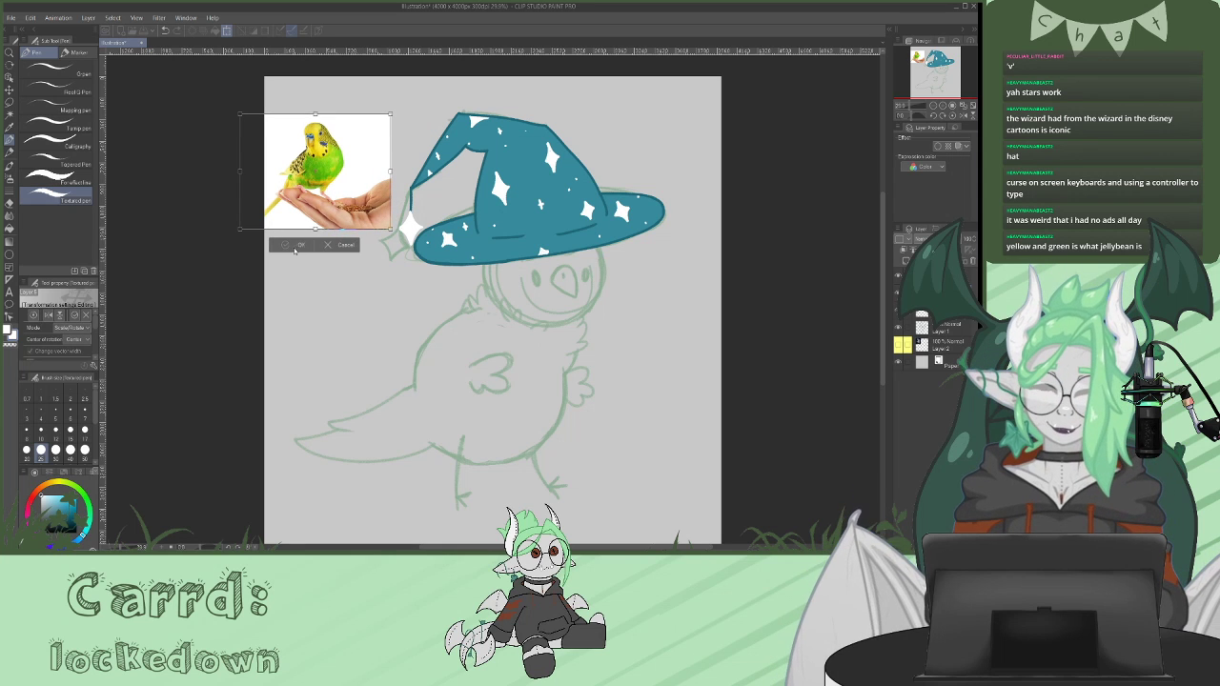
click(299, 246)
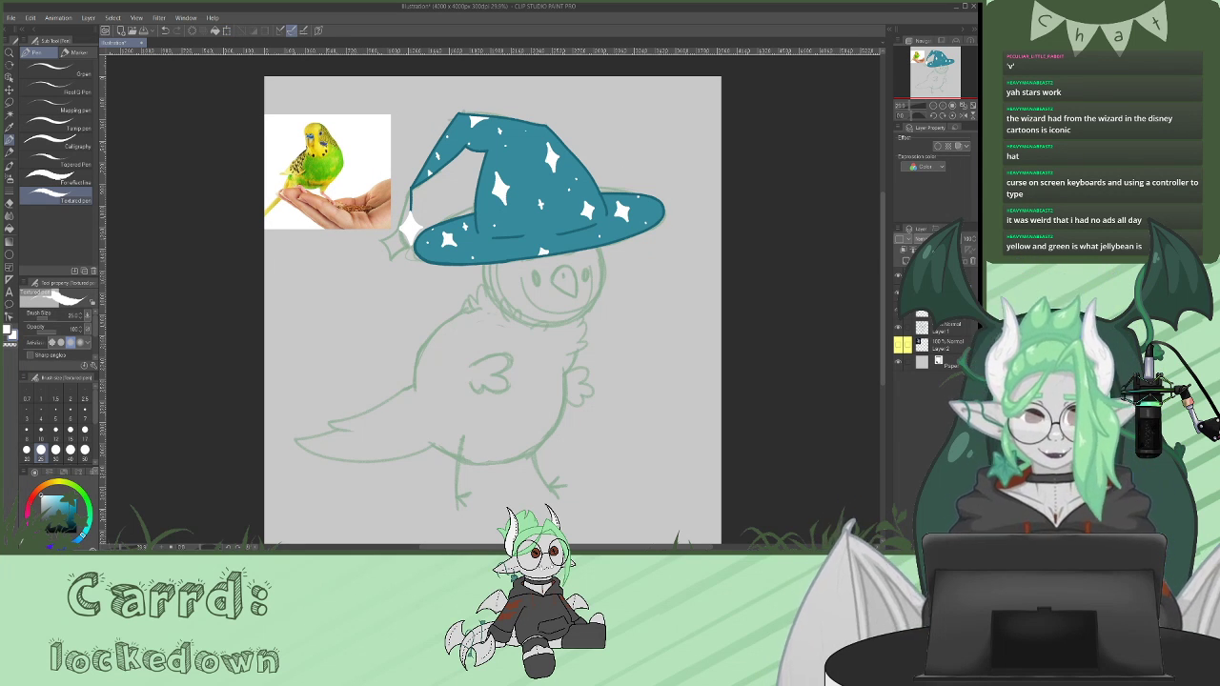
- Delete the layer with the old cartoon reference image on black and mark the budgie photo's layer yellow
drag(947, 337, 947, 337)
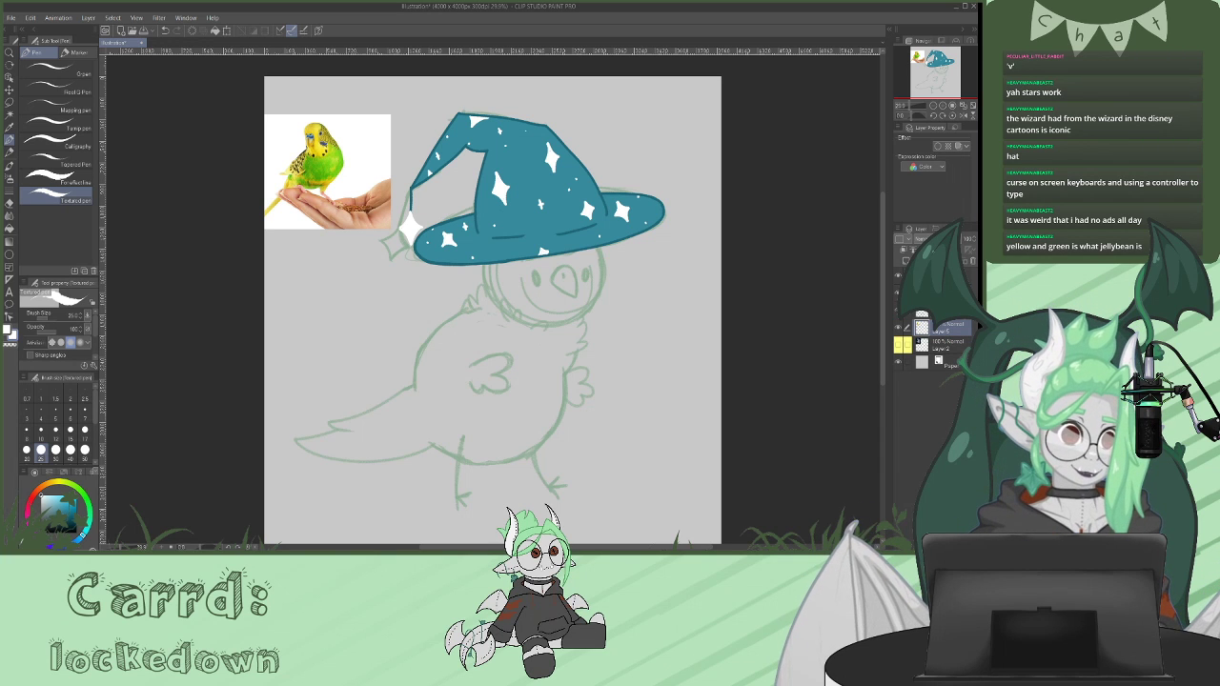
click(897, 346)
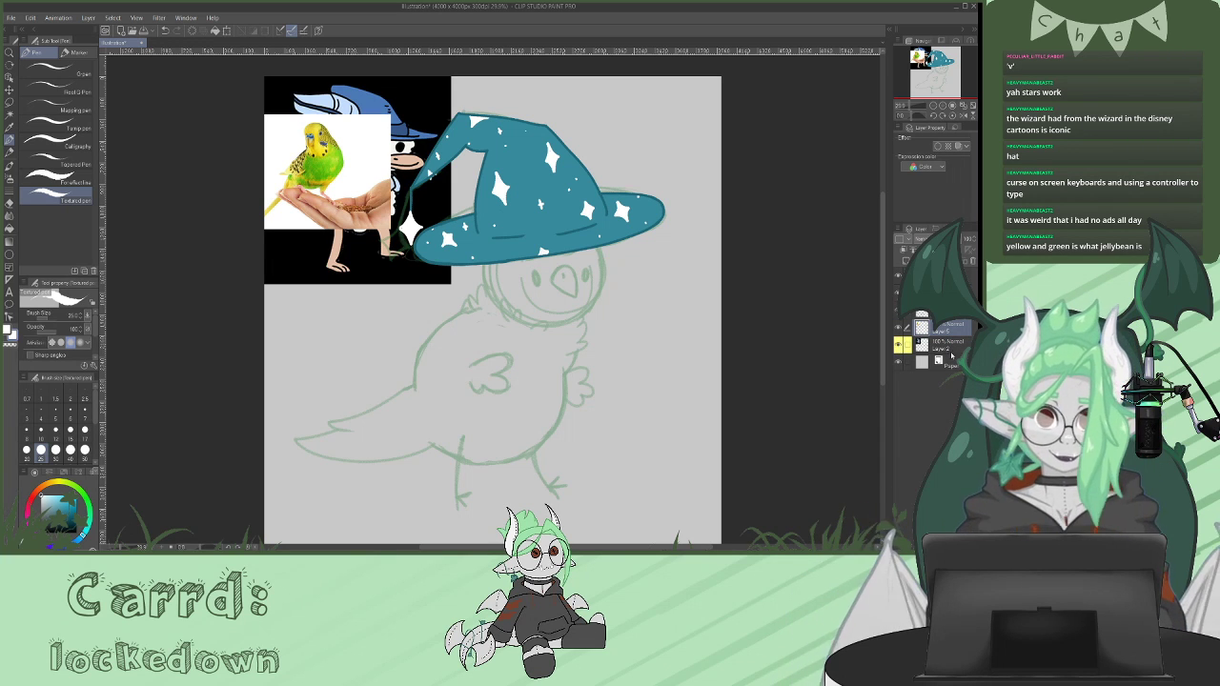
click(950, 350)
click(974, 261)
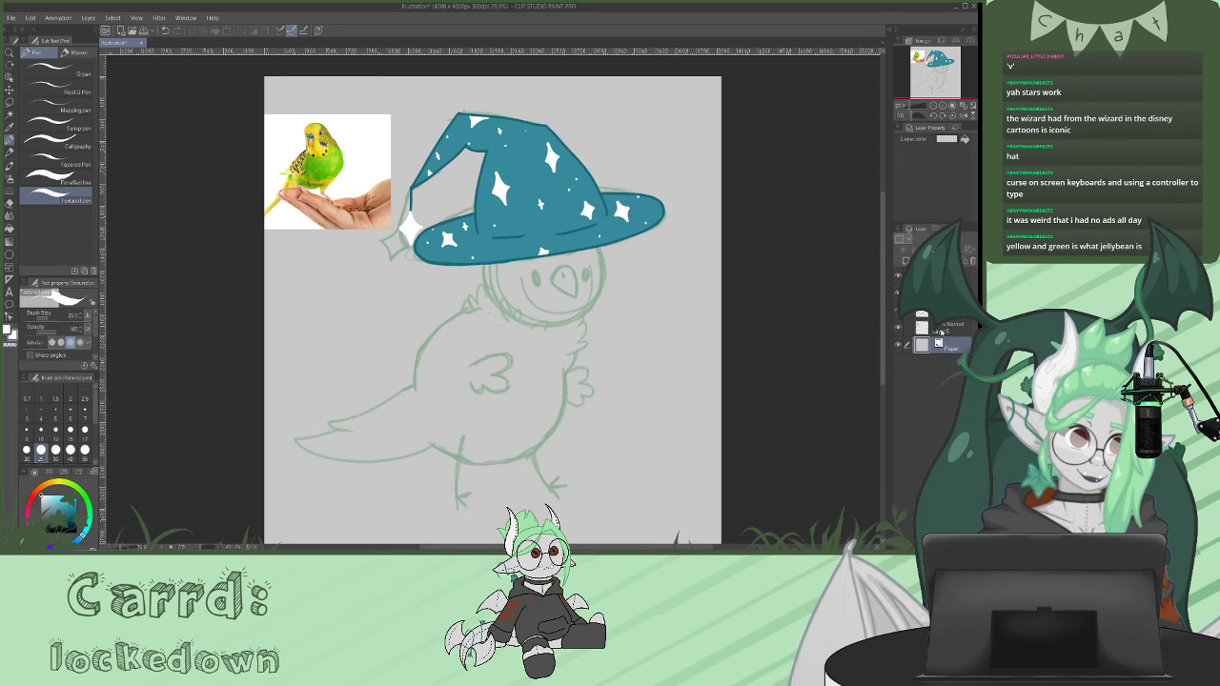
click(941, 329)
click(898, 239)
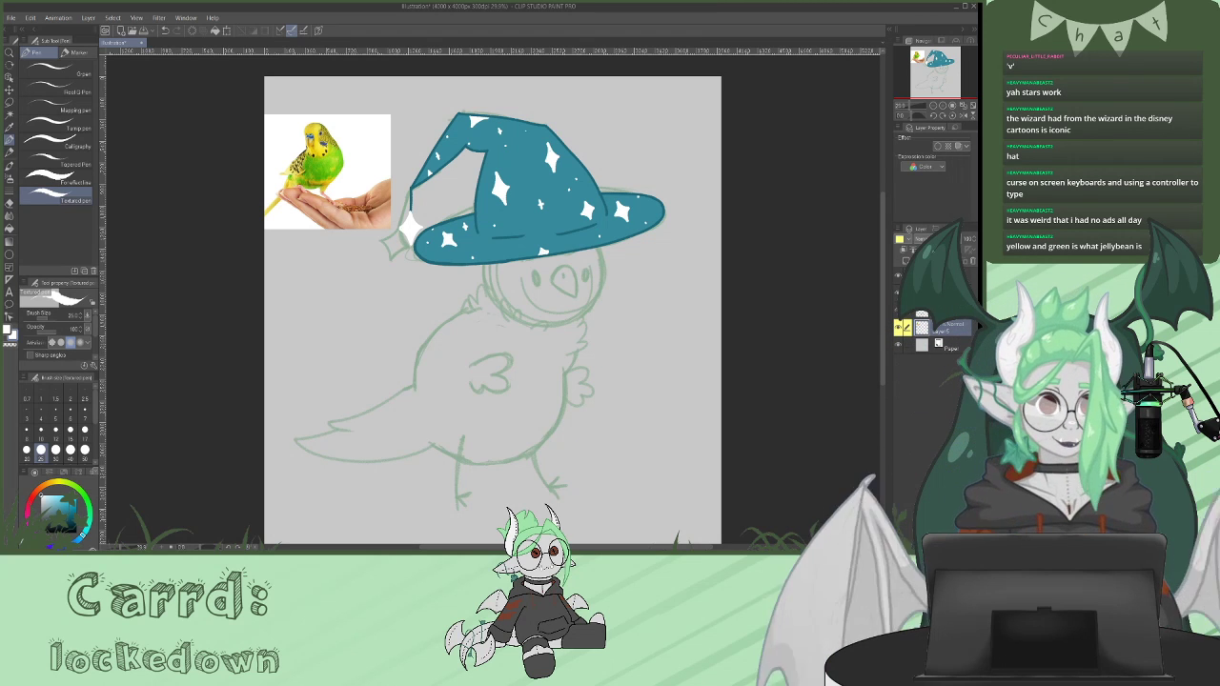
- Ink the bird's round head outline in olive green with small scalloped feather marks along its lower edge
click(943, 276)
click(899, 277)
click(898, 278)
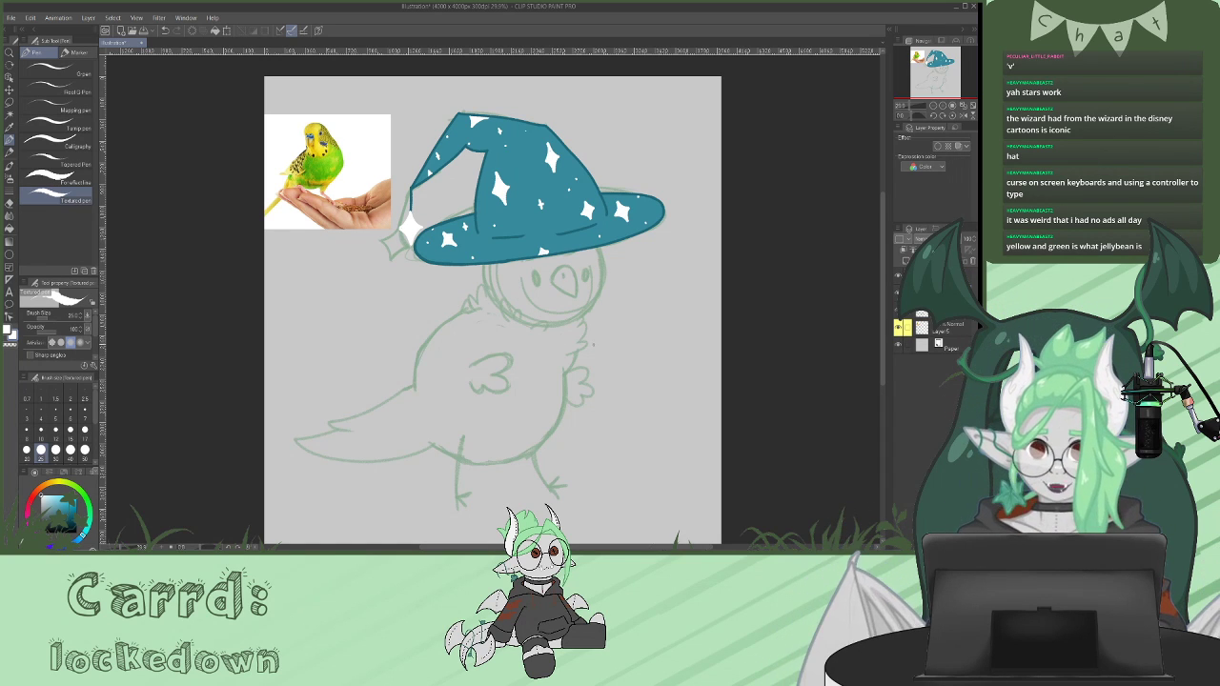
mouse_move(84, 500)
mouse_down()
mouse_move(72, 485)
mouse_move(62, 506)
mouse_up()
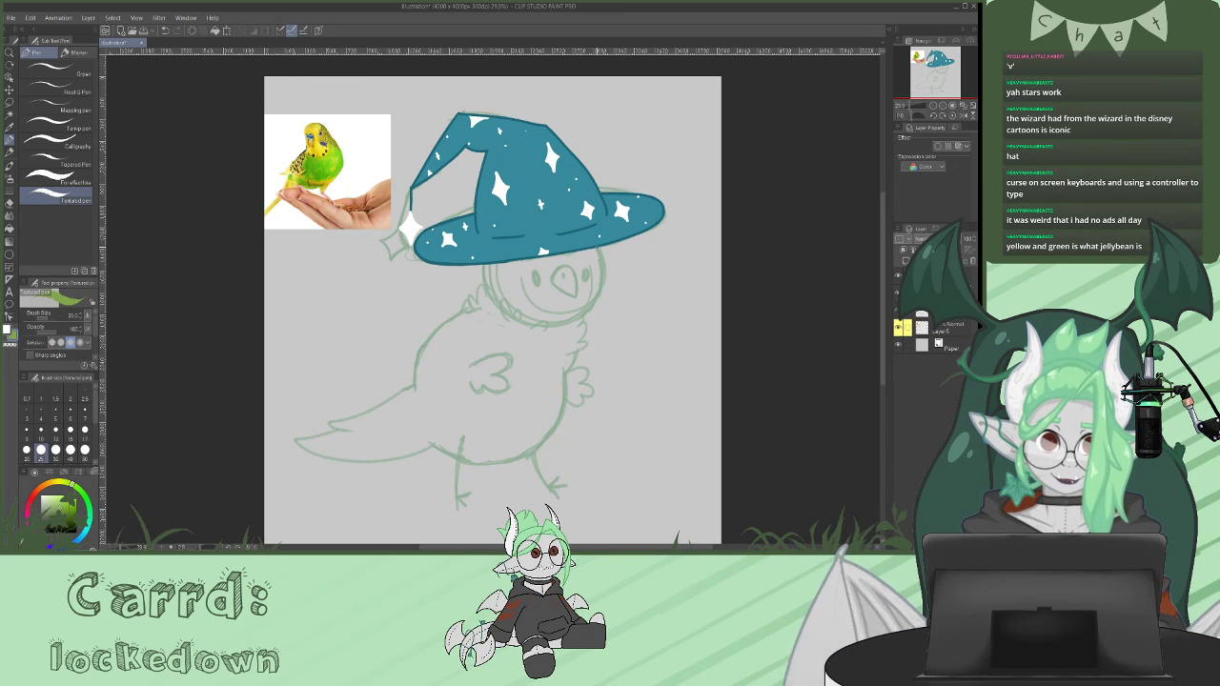
mouse_move(597, 248)
mouse_down()
mouse_move(604, 284)
mouse_move(582, 316)
mouse_up()
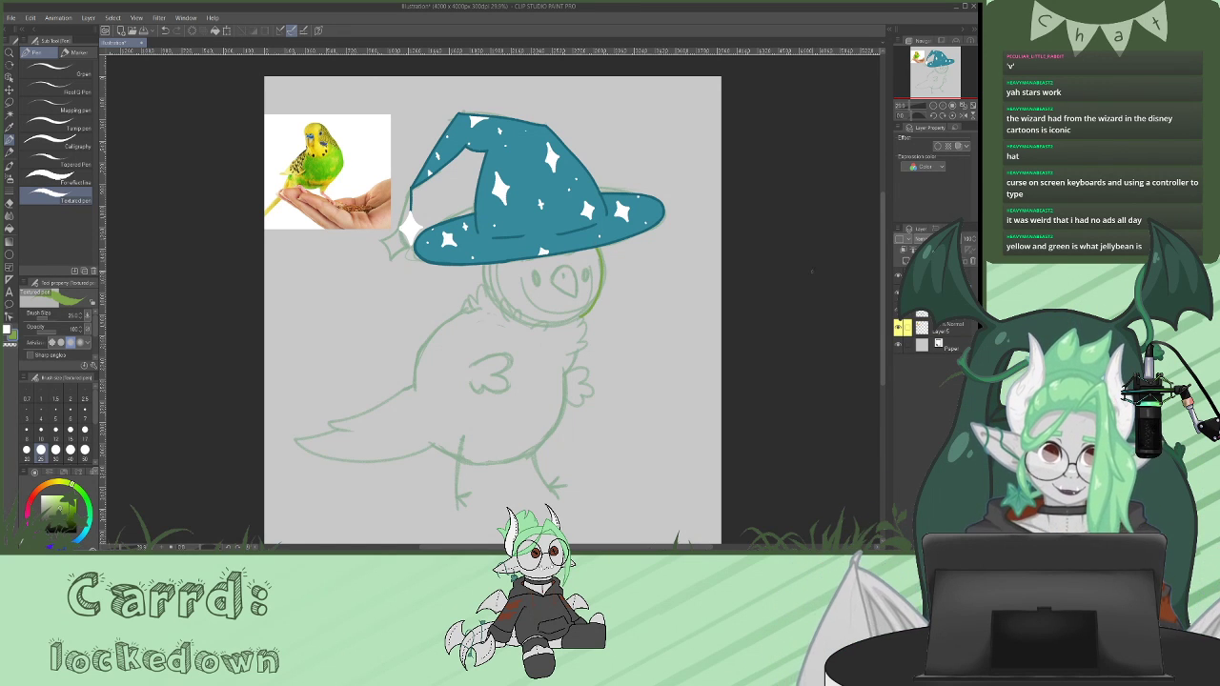
key(ctrl+z)
click(963, 116)
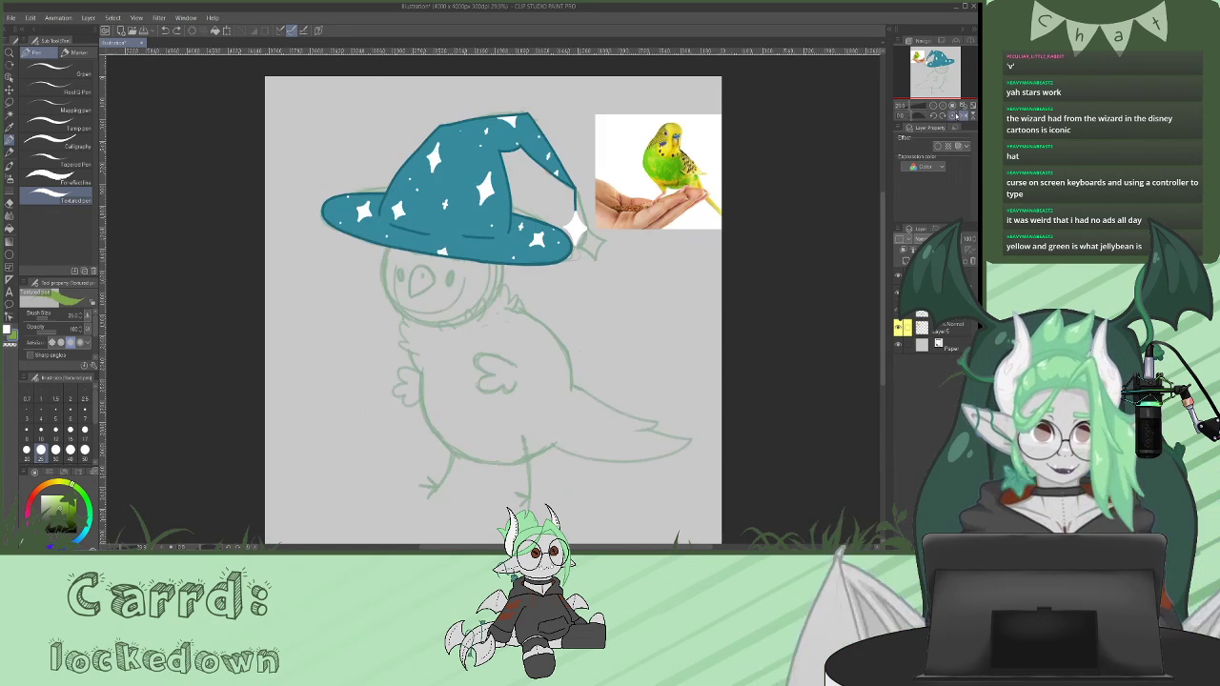
mouse_move(387, 248)
mouse_down()
mouse_move(391, 301)
mouse_move(426, 326)
mouse_up()
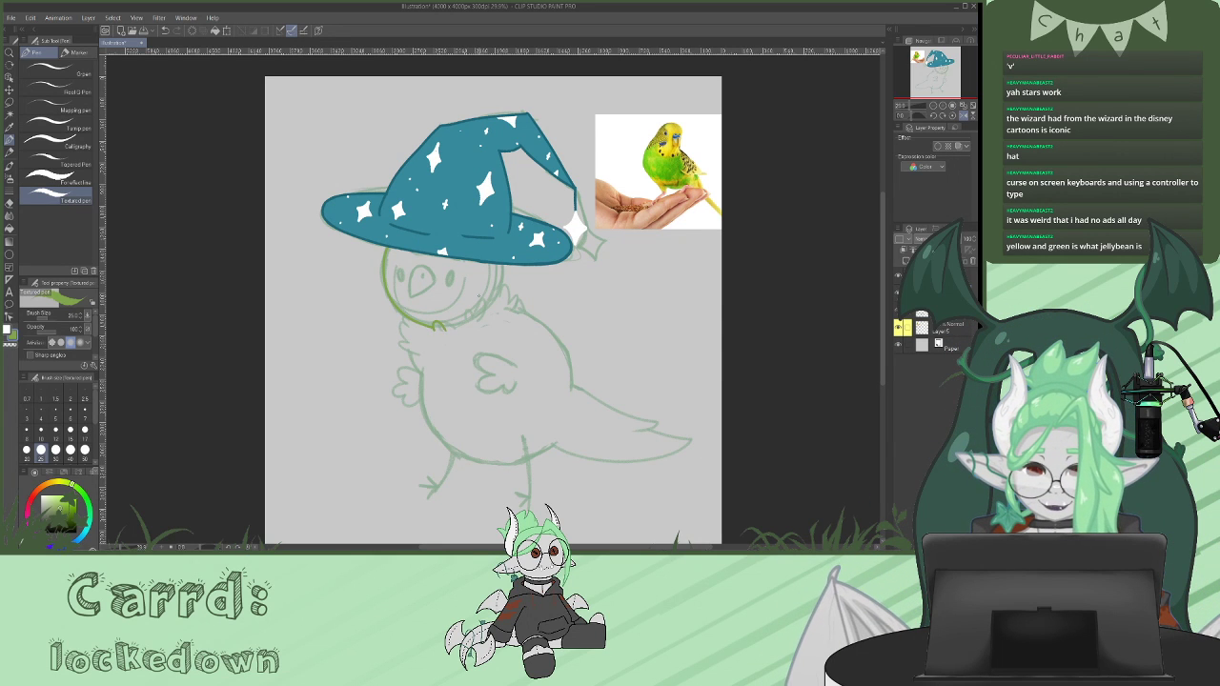
mouse_move(444, 327)
mouse_down()
mouse_move(488, 310)
mouse_move(475, 317)
mouse_up()
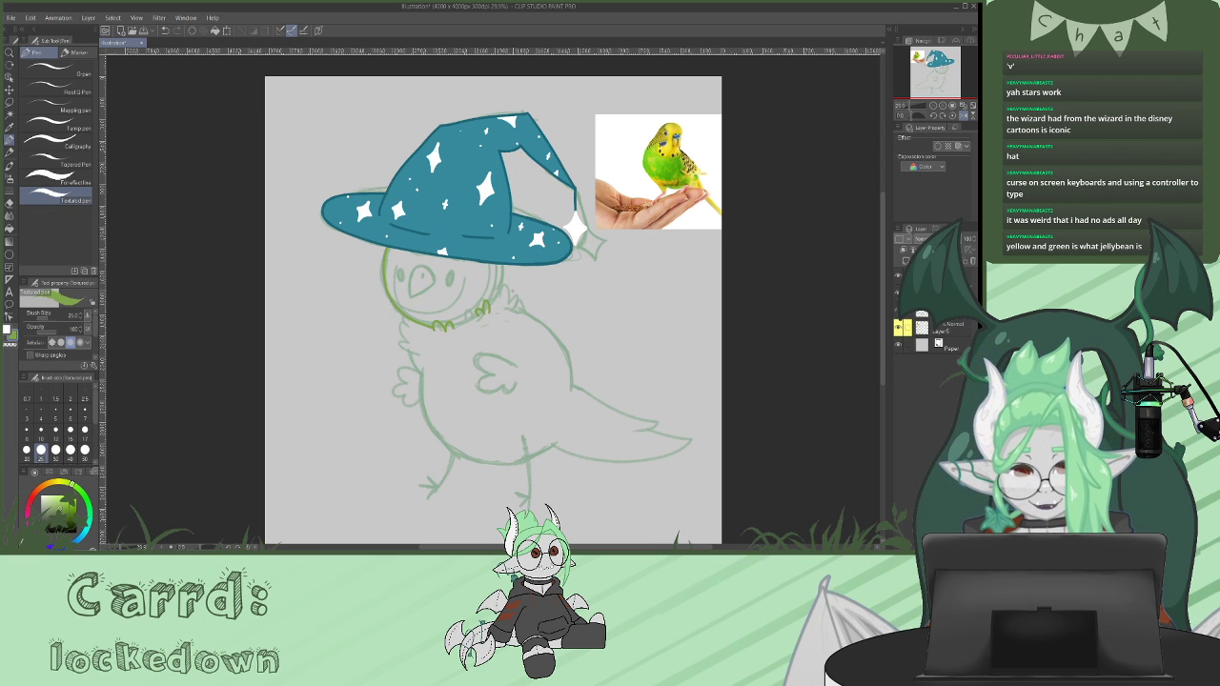
- Ink the ruffled nape feathers, the back, the pointed tail and the chest tufts in olive green
drag(501, 264, 504, 281)
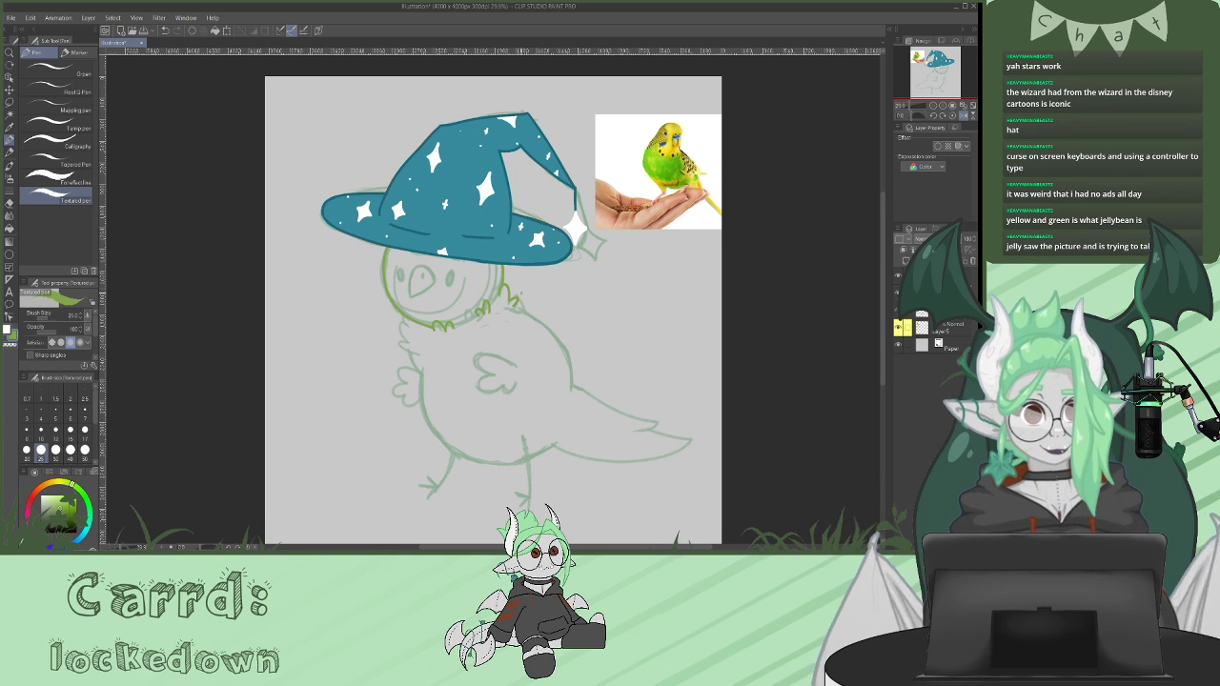
mouse_move(513, 305)
mouse_down()
mouse_move(580, 388)
mouse_move(695, 441)
mouse_move(570, 462)
mouse_move(545, 444)
mouse_up()
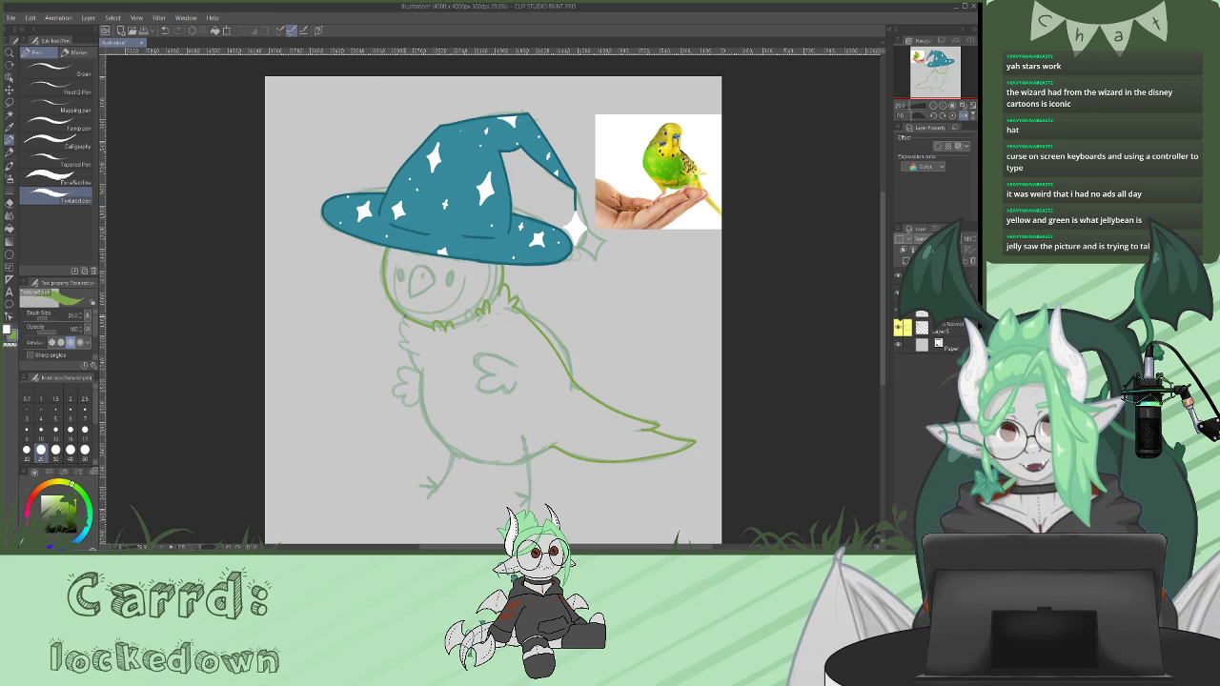
drag(404, 343, 417, 370)
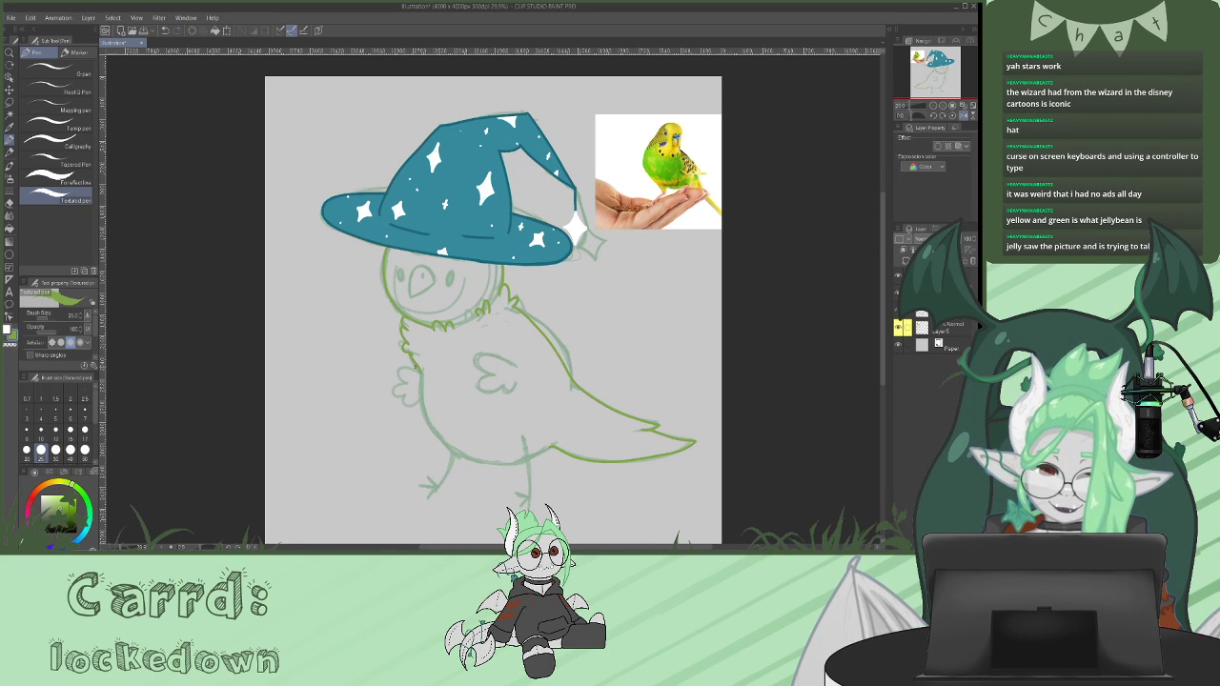
- Ink the belly's curve from the chest tufts to the base of the tail, redrawing the stroke until it follows the sketch
drag(446, 443, 517, 461)
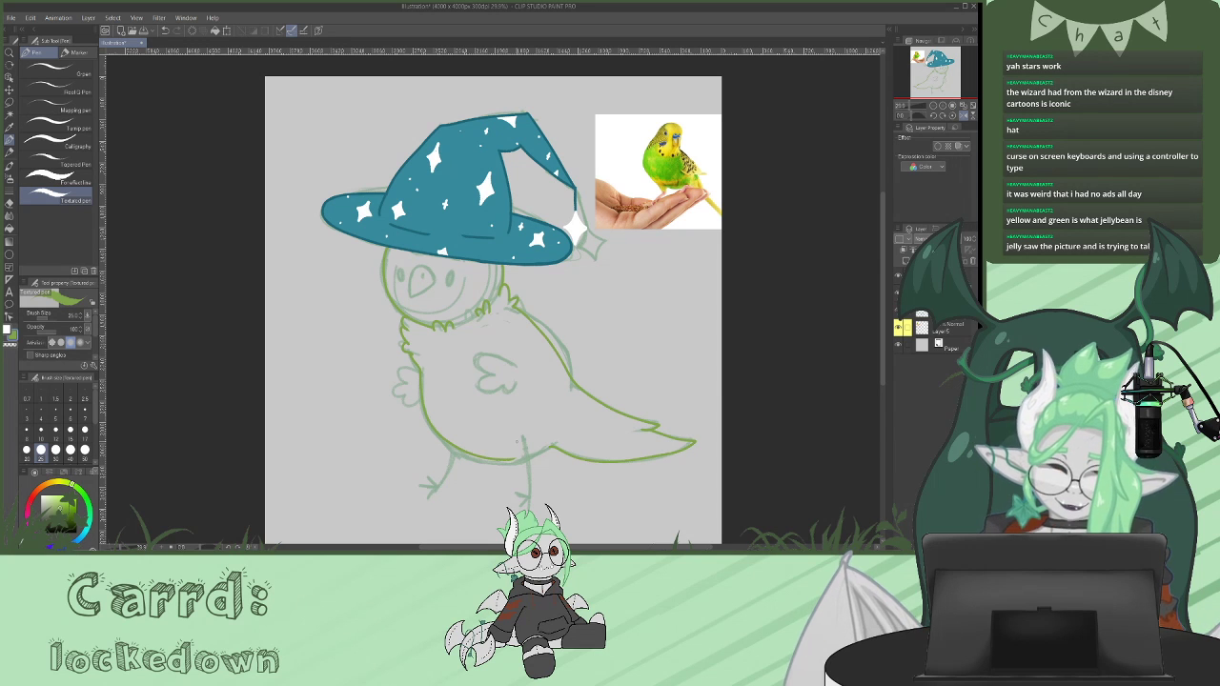
click(942, 115)
click(941, 115)
click(941, 115)
click(942, 115)
mouse_move(377, 280)
mouse_down()
mouse_move(359, 303)
mouse_move(351, 347)
mouse_move(400, 425)
mouse_up()
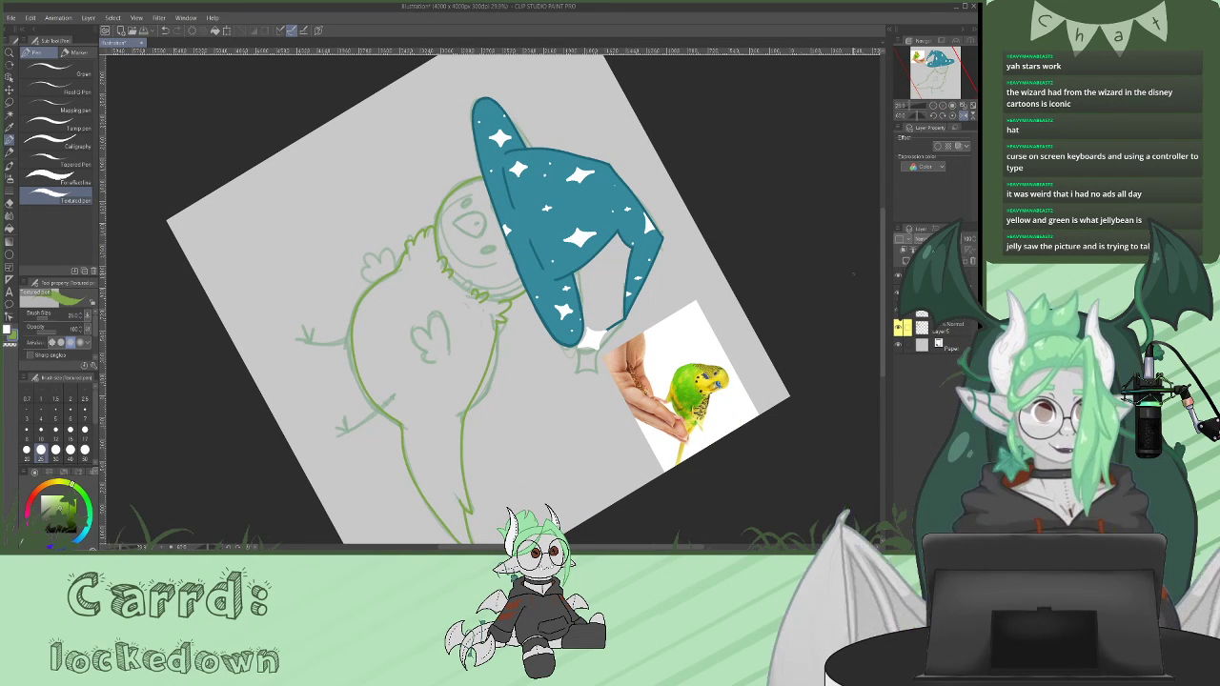
key(ctrl+z)
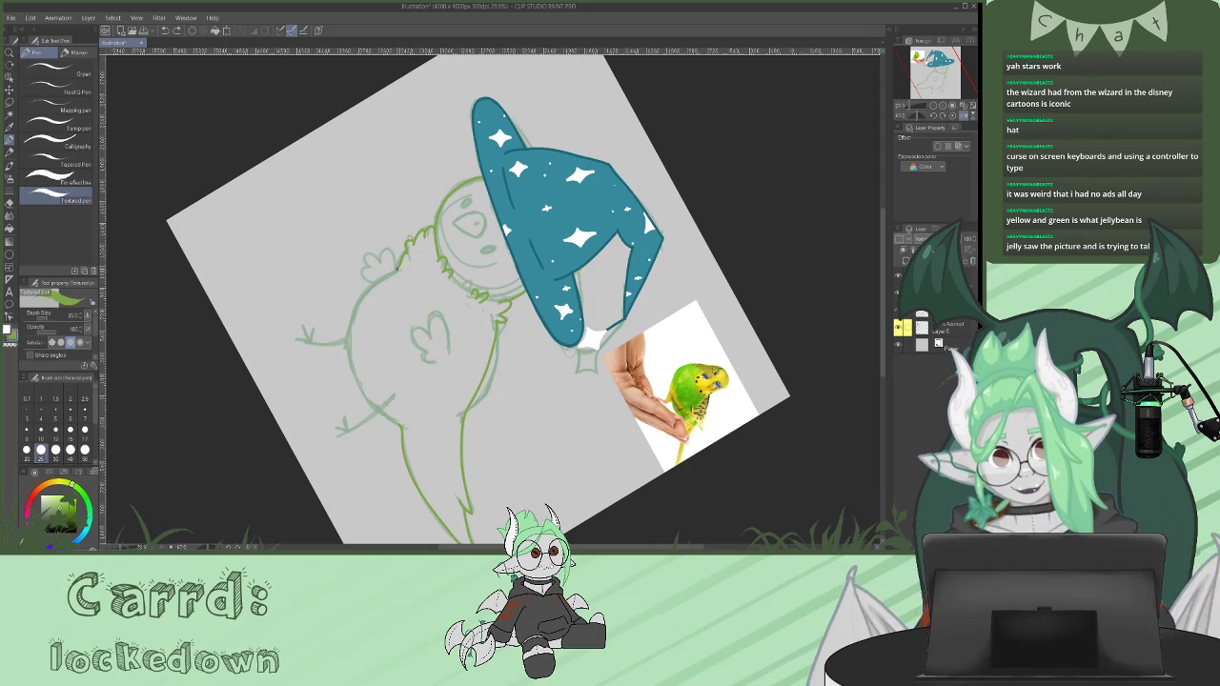
mouse_move(358, 304)
mouse_down()
mouse_move(358, 388)
mouse_move(406, 425)
mouse_up()
key(ctrl+z)
mouse_move(374, 284)
mouse_down()
mouse_move(351, 314)
mouse_move(354, 370)
mouse_move(376, 405)
mouse_move(412, 427)
mouse_up()
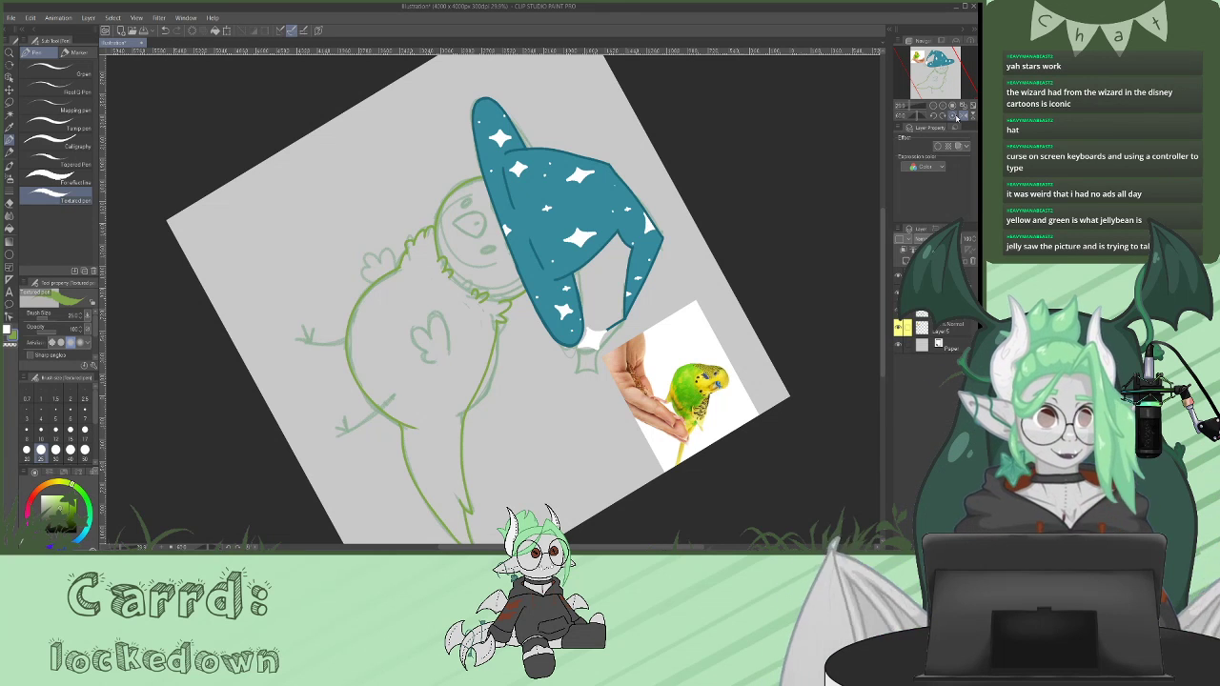
click(952, 115)
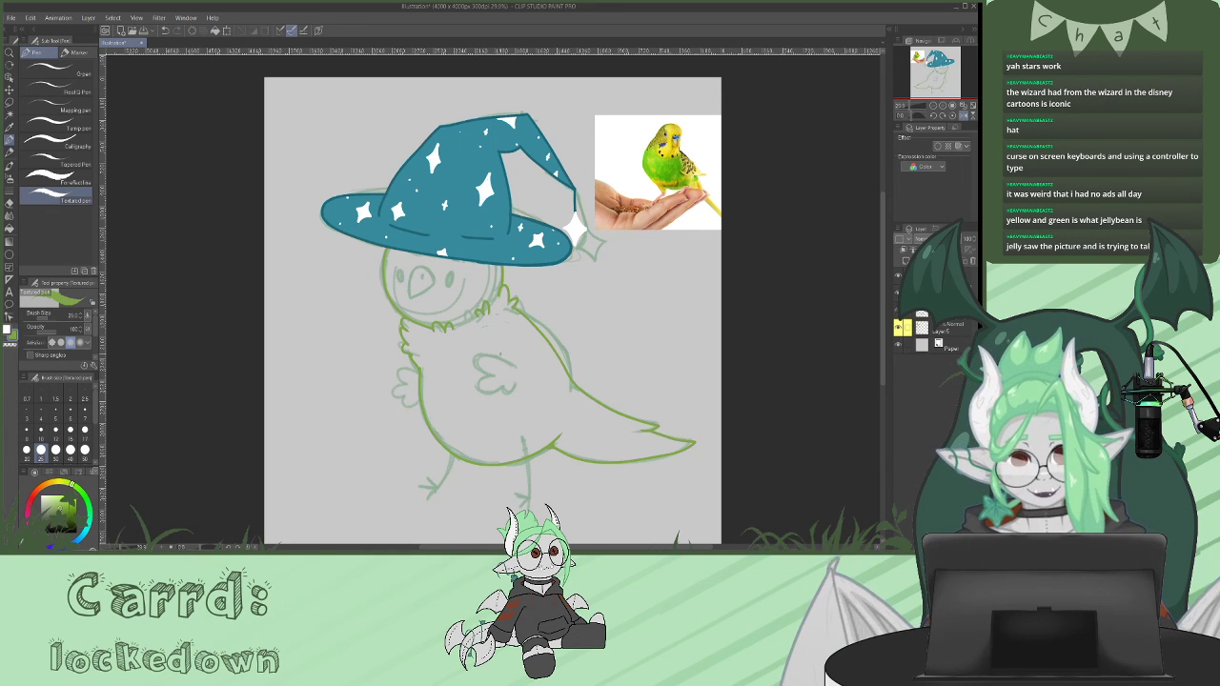
- Ink the scalloped near wing on the body and the small far wing beside the chest in olive green
mouse_move(514, 365)
mouse_down()
mouse_move(473, 357)
mouse_move(486, 389)
mouse_up()
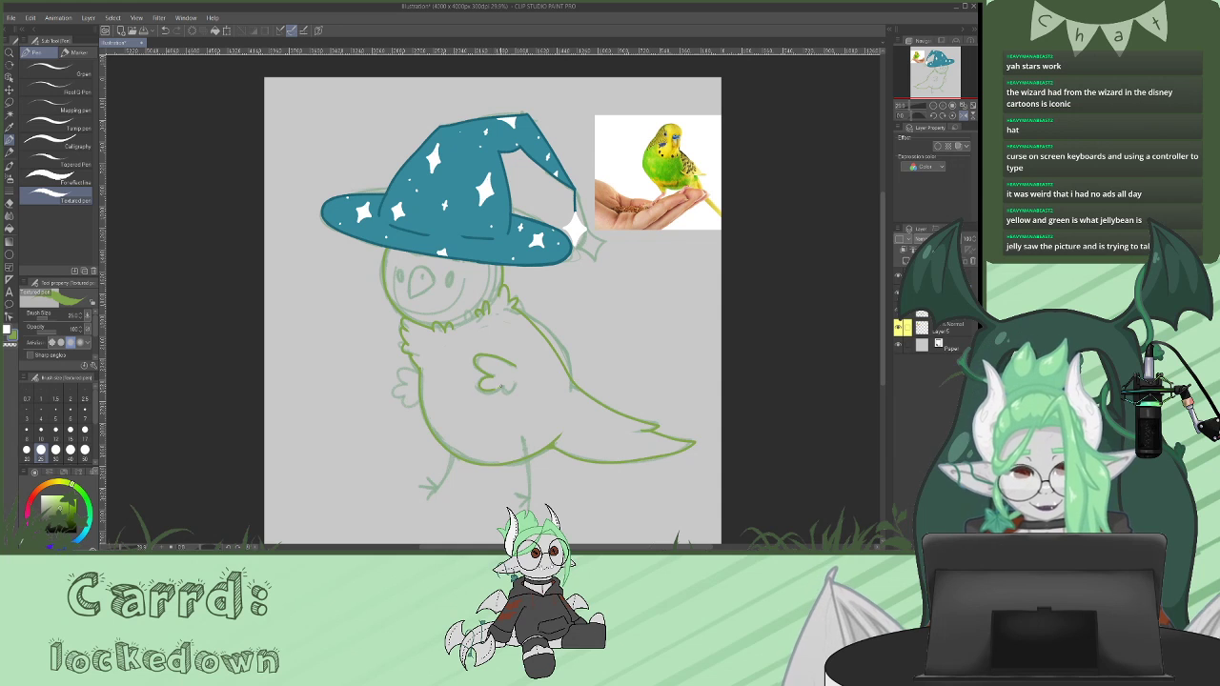
drag(398, 368, 404, 397)
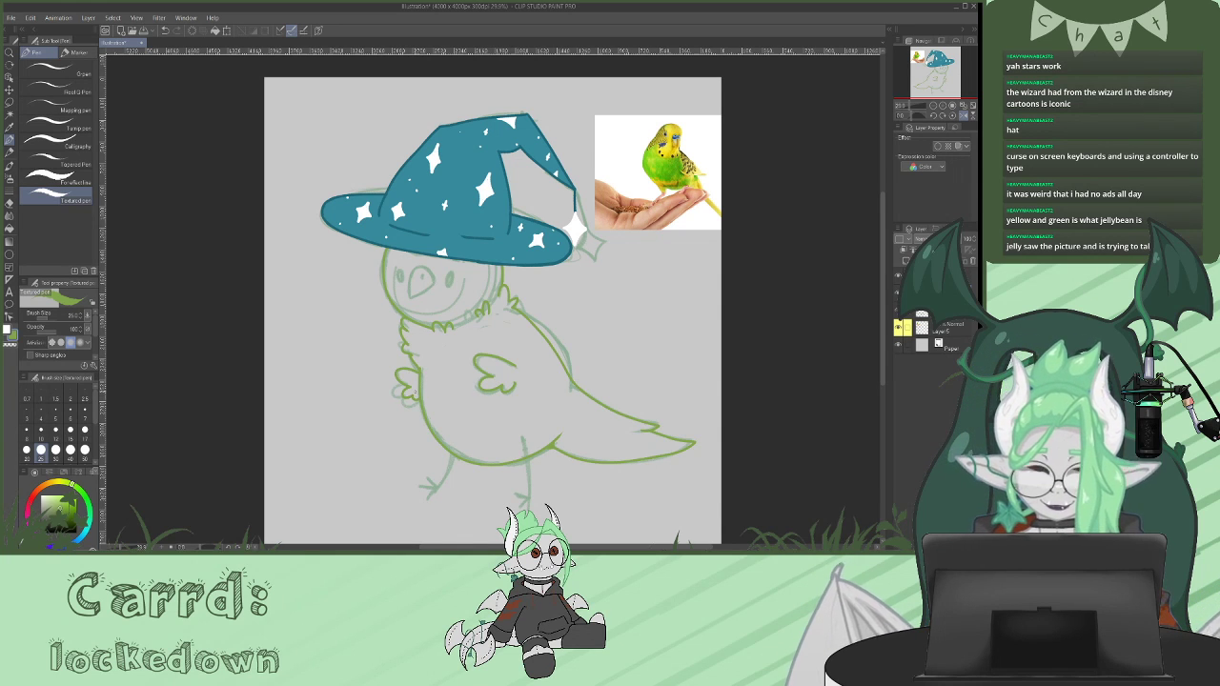
- Hide the sketch to check the olive line art on its own, and show the sketch again
scroll(883, 271, down, 2)
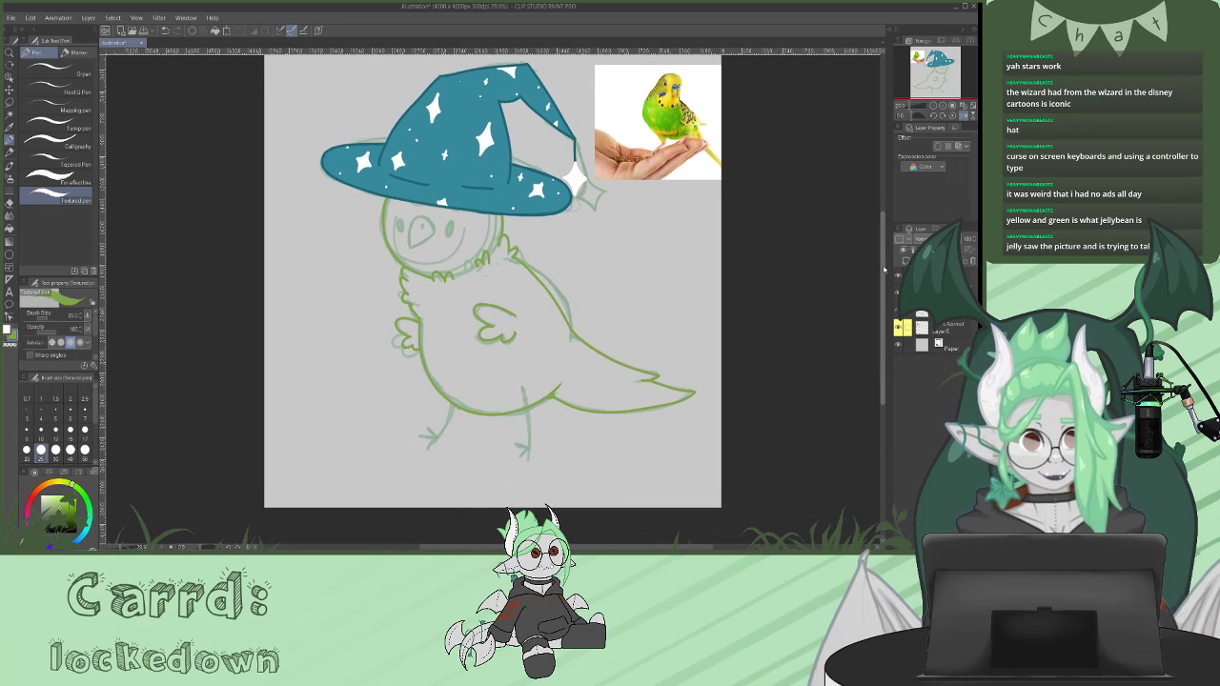
scroll(883, 271, up, 2)
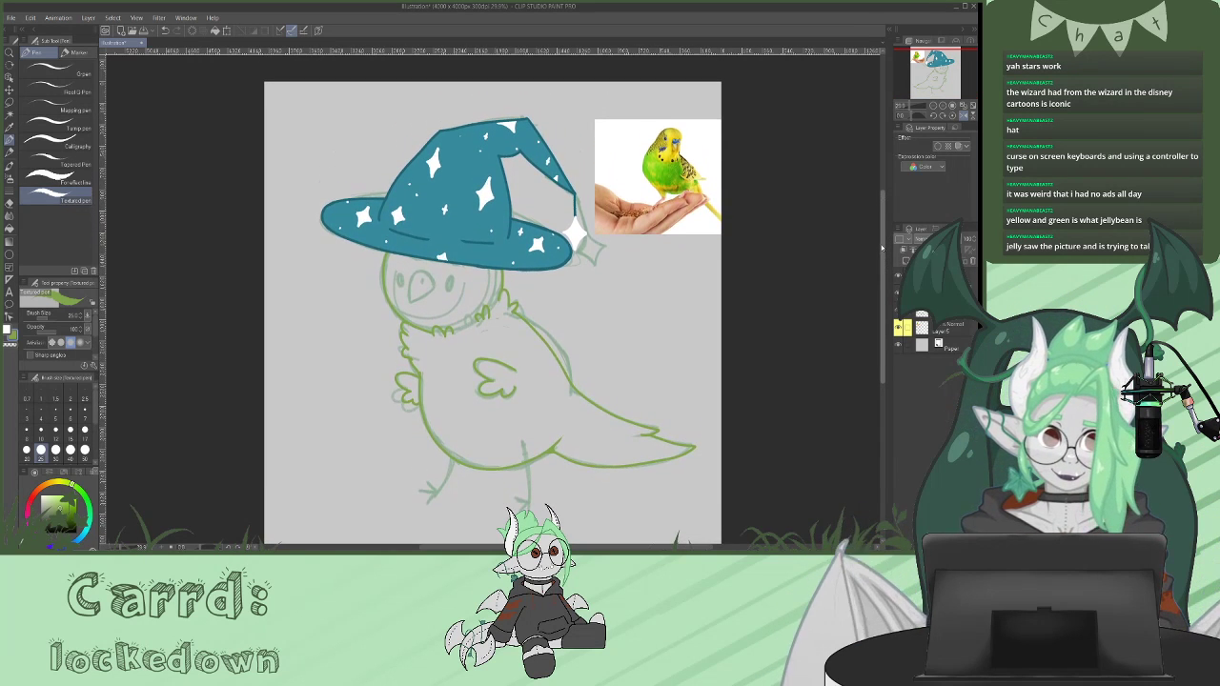
click(898, 310)
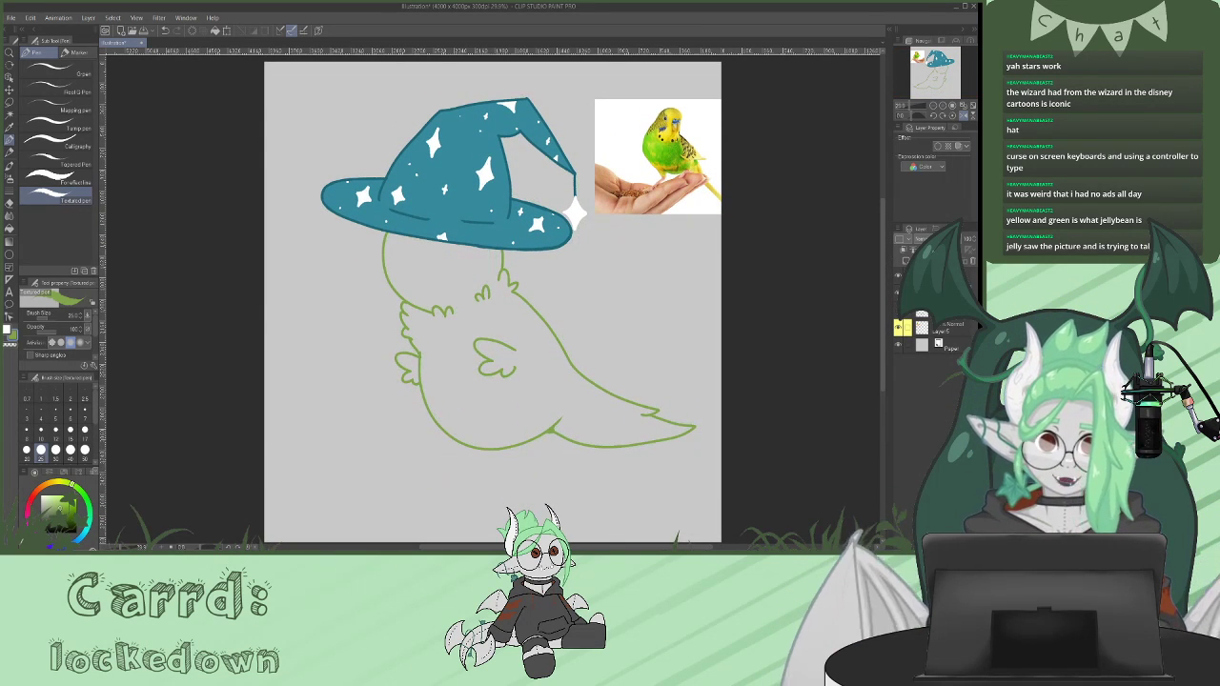
click(10, 345)
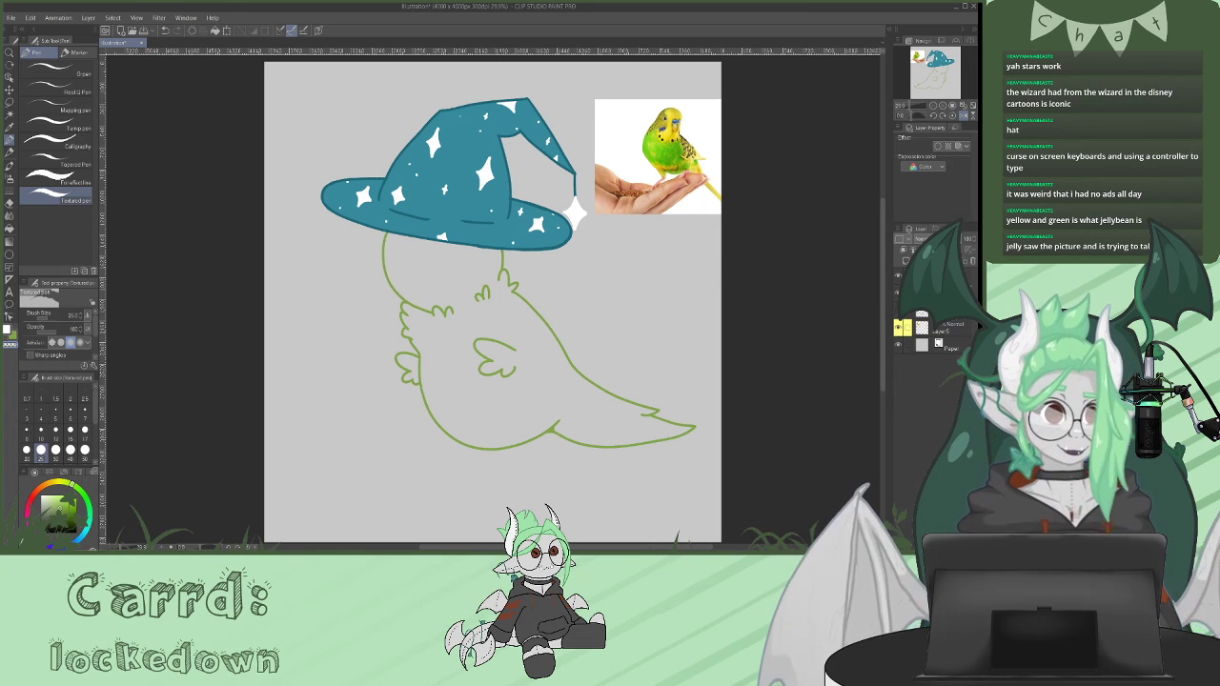
click(898, 310)
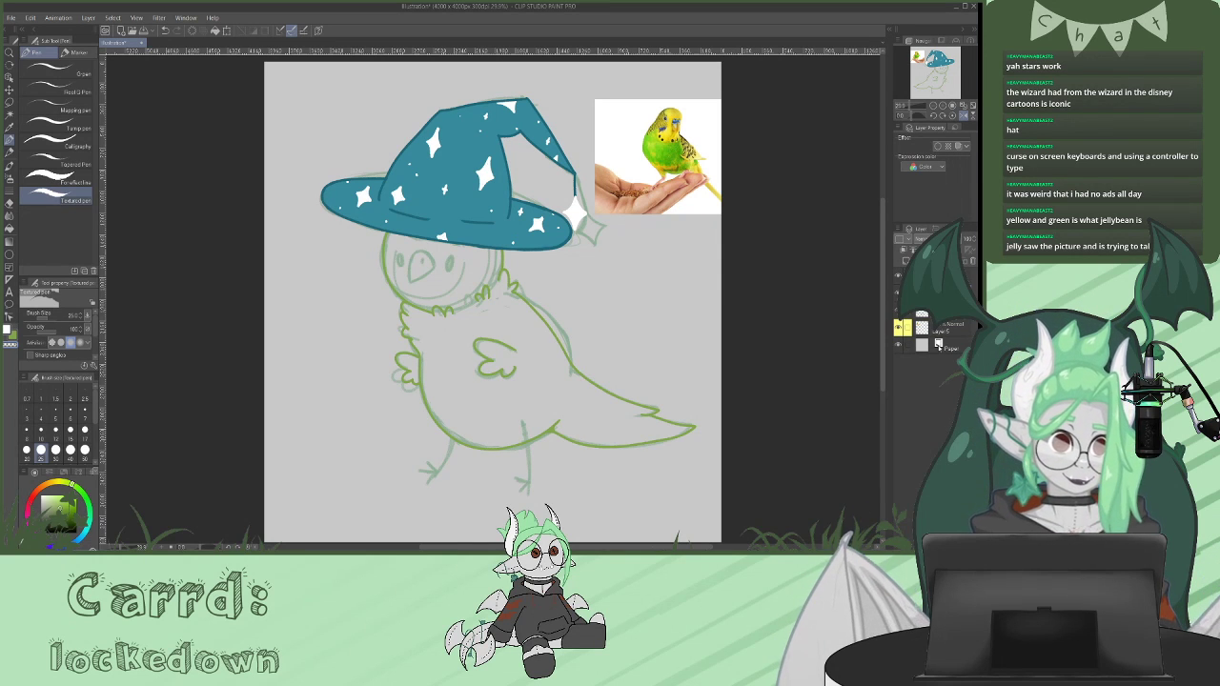
- Ink both of the bird's legs with their toes in light orange on a new layer, following the sketch
click(906, 261)
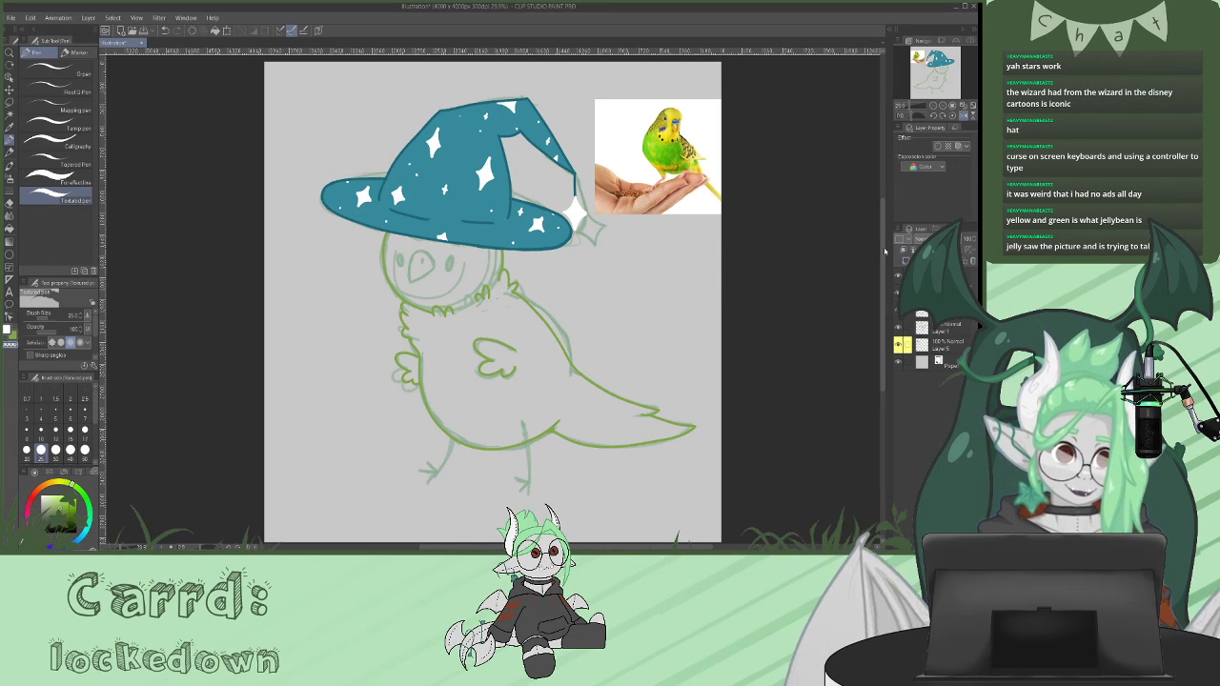
click(37, 490)
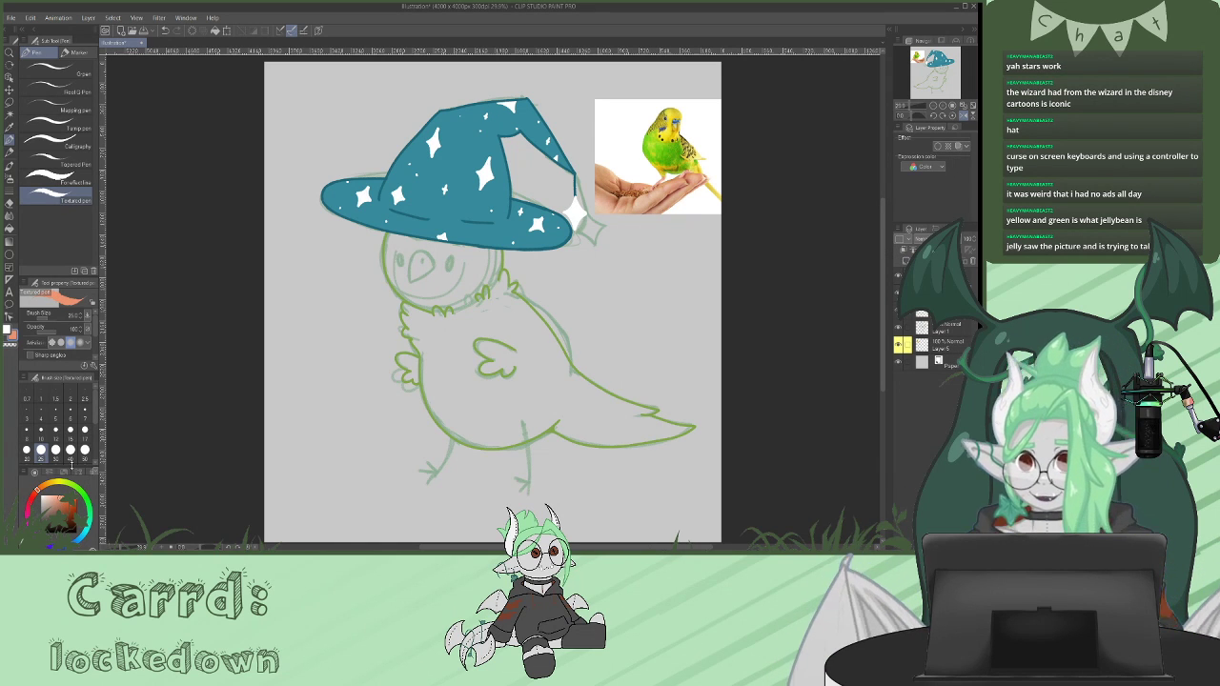
drag(523, 422, 528, 484)
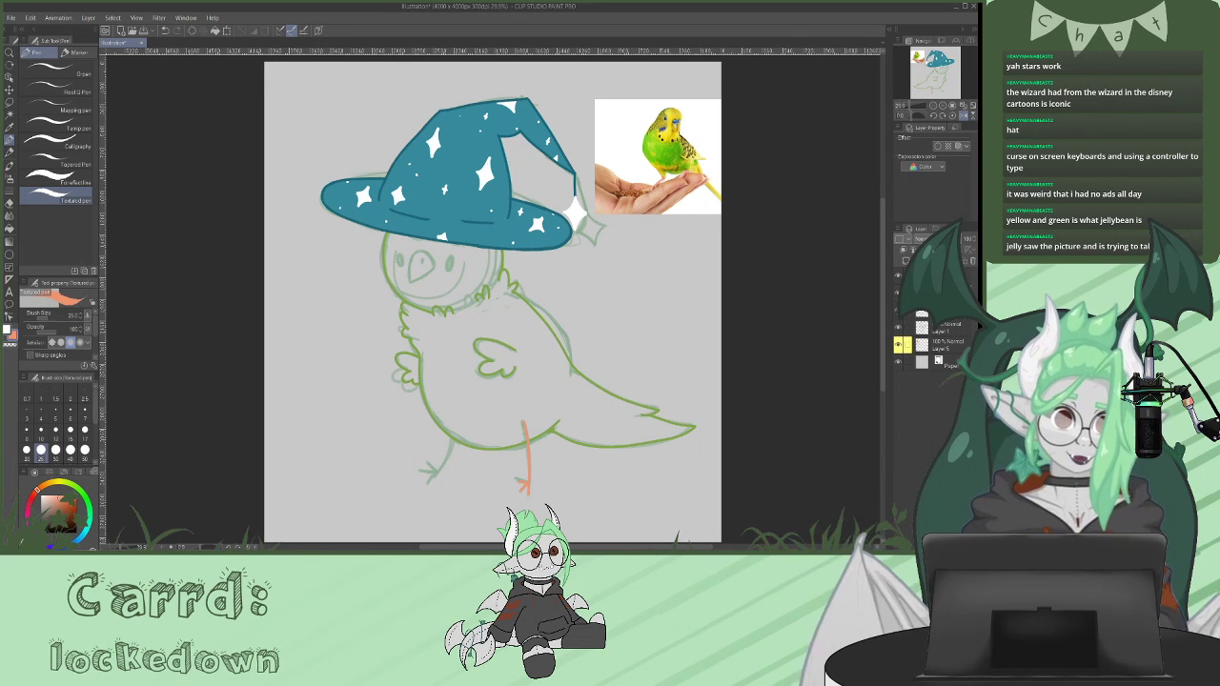
click(905, 263)
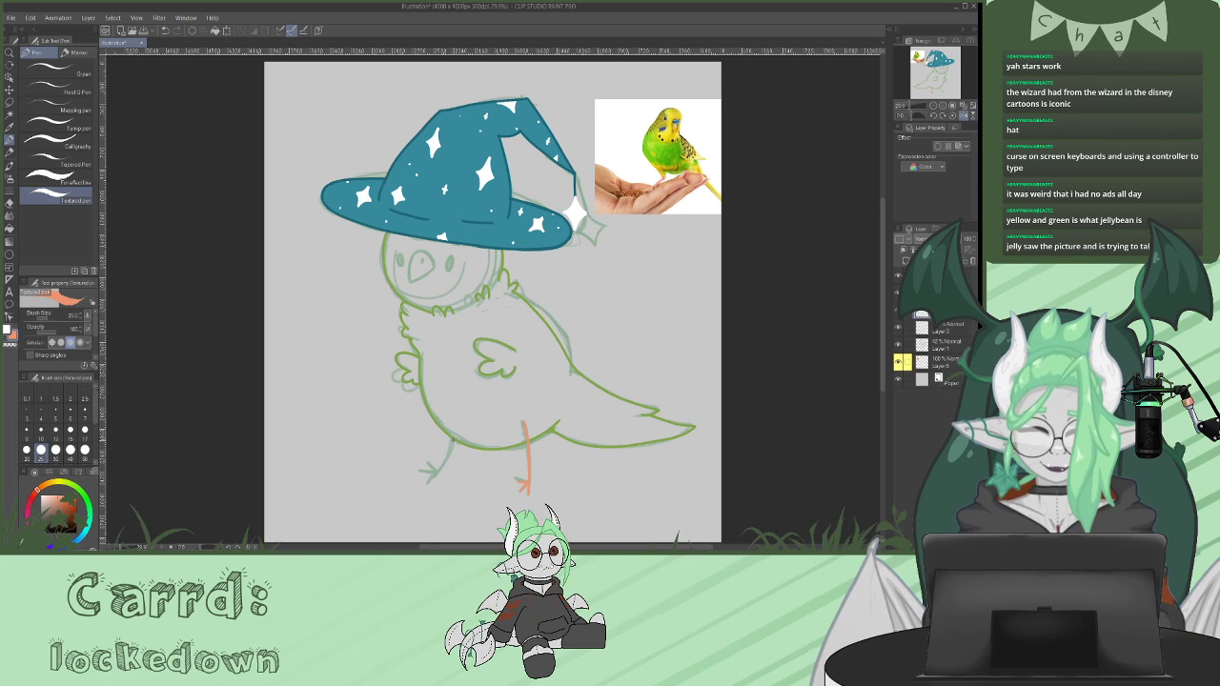
drag(449, 457, 426, 470)
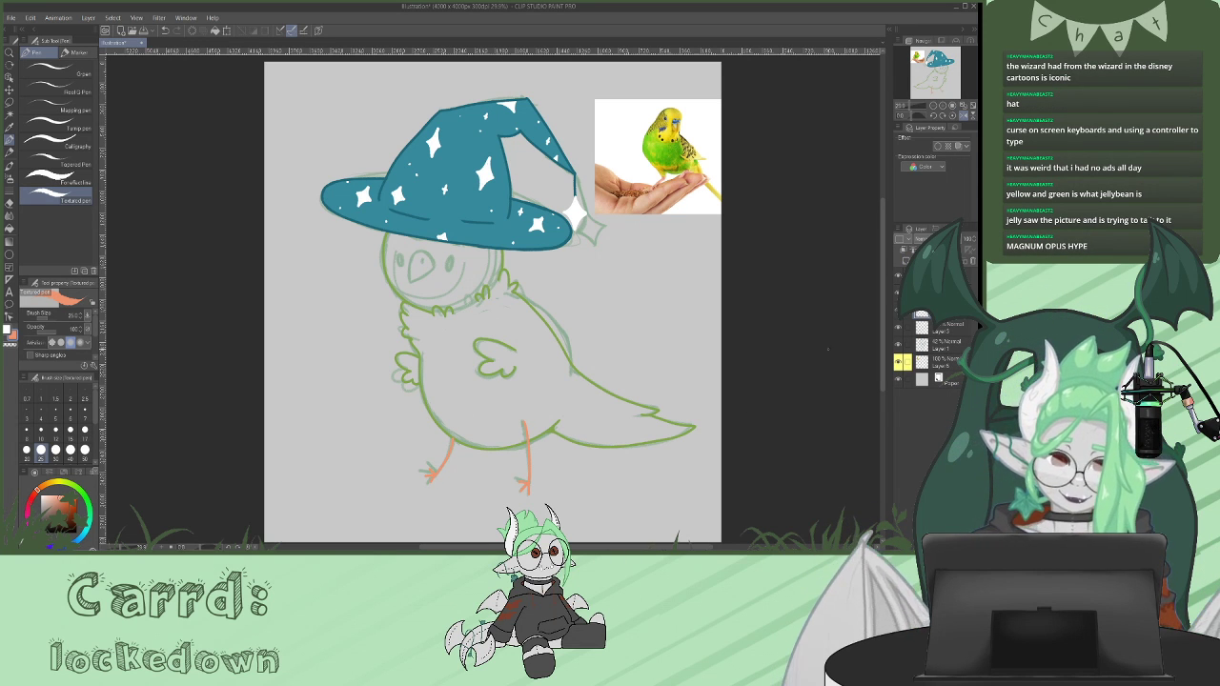
- Ink the rounded beak with its nostril mark in light orange, redrawing it once, and add two black oval eyes
mouse_move(424, 252)
mouse_down()
mouse_move(408, 283)
mouse_move(424, 252)
mouse_up()
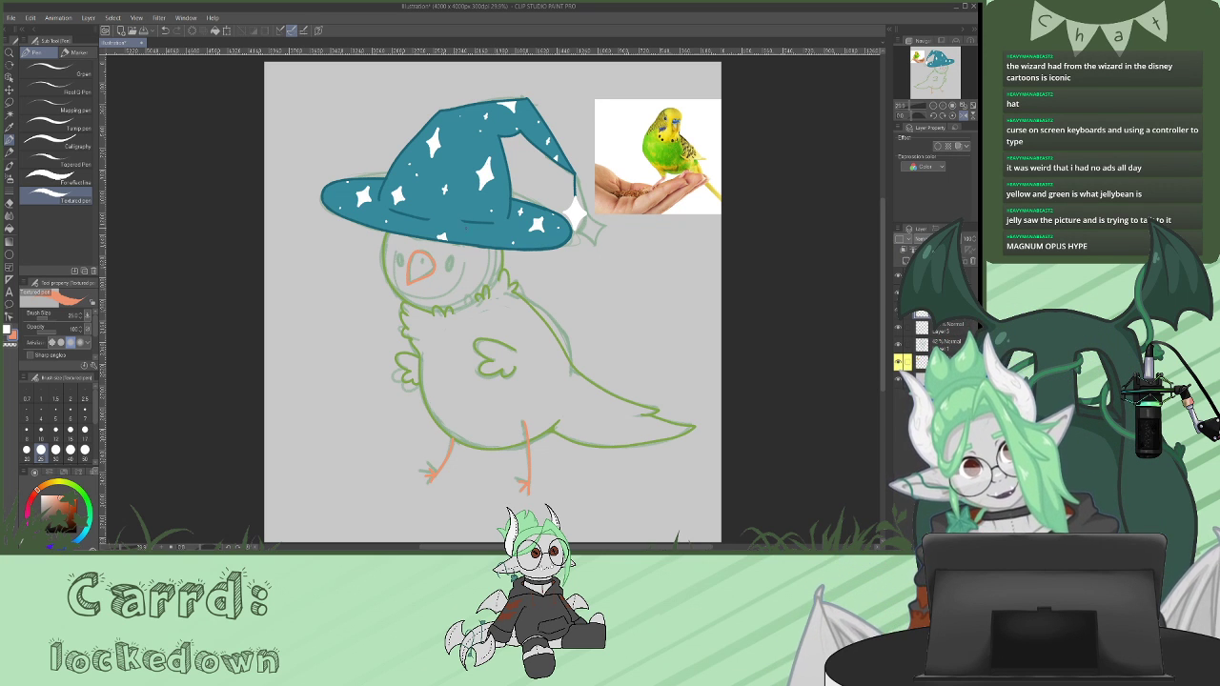
key(ctrl+z)
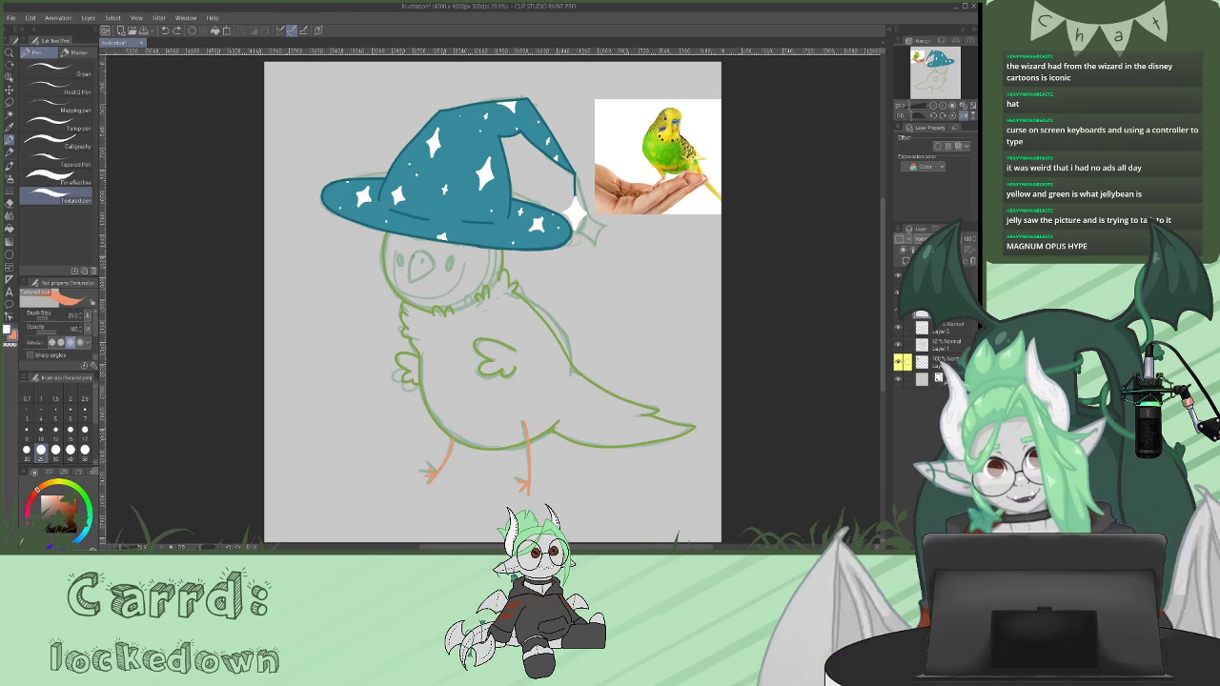
mouse_move(410, 265)
mouse_down()
mouse_move(433, 260)
mouse_move(410, 281)
mouse_move(411, 259)
mouse_up()
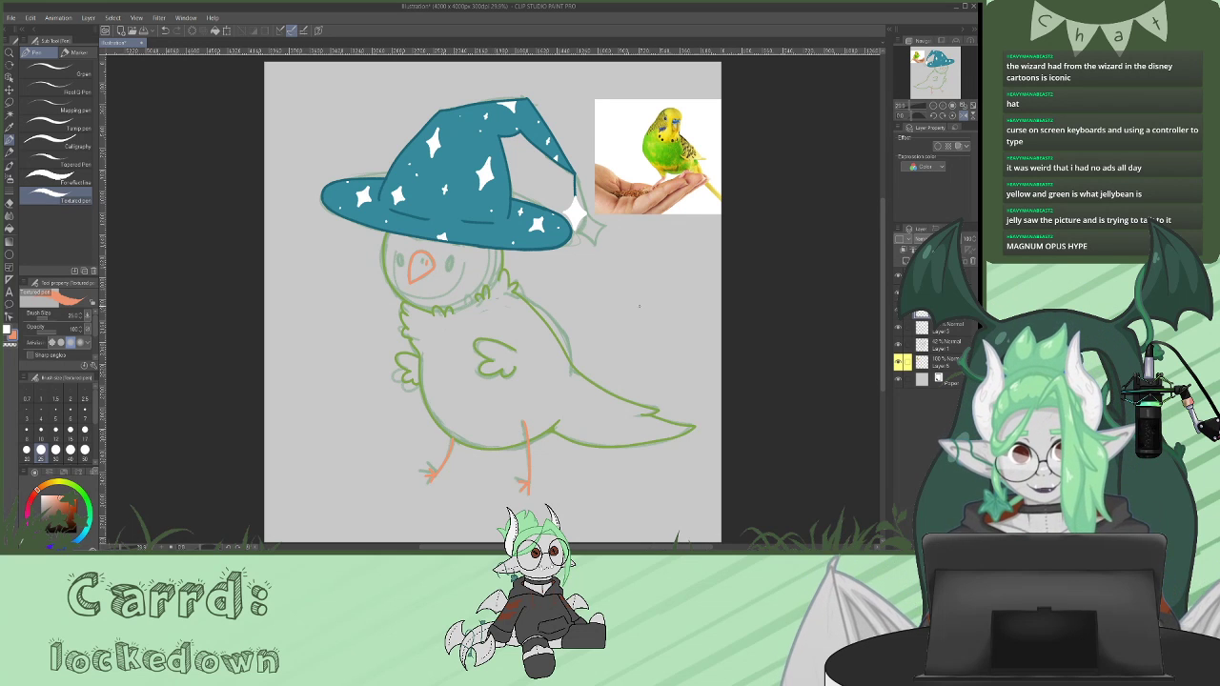
key(x)
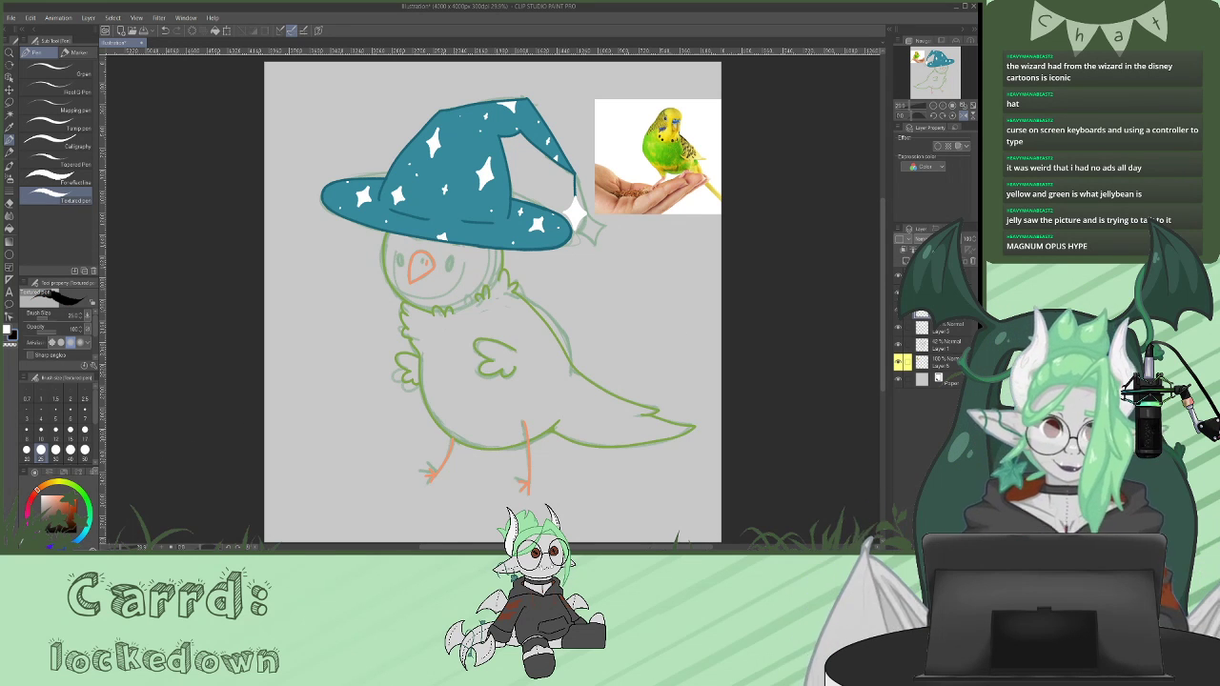
click(400, 260)
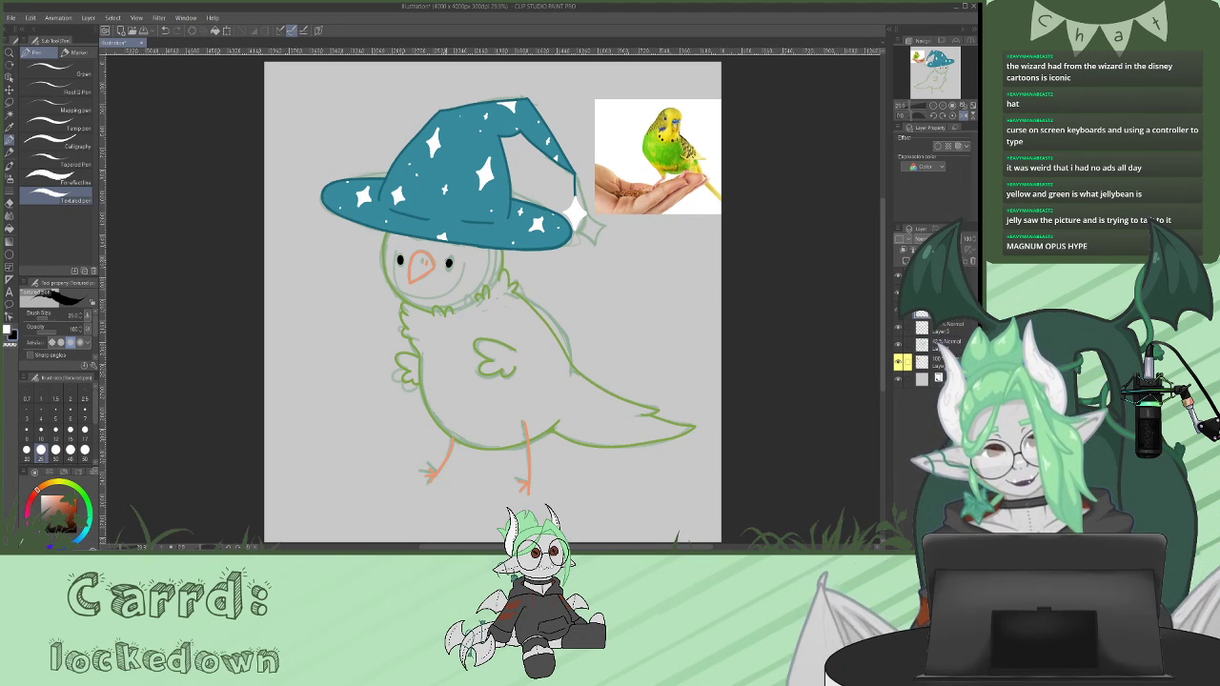
- Hide the bird sketch, undo the mistaken deletion of the body's line art, and delete the sketch layer instead
click(898, 328)
click(897, 328)
click(898, 340)
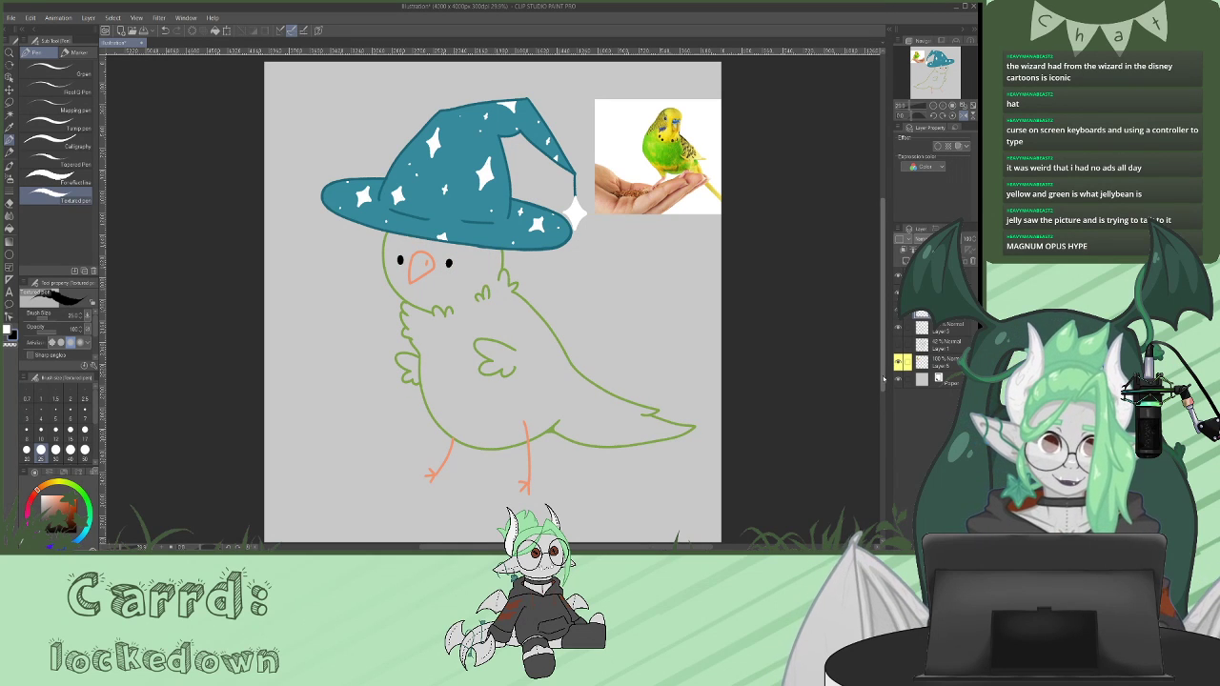
drag(883, 326, 884, 338)
click(942, 328)
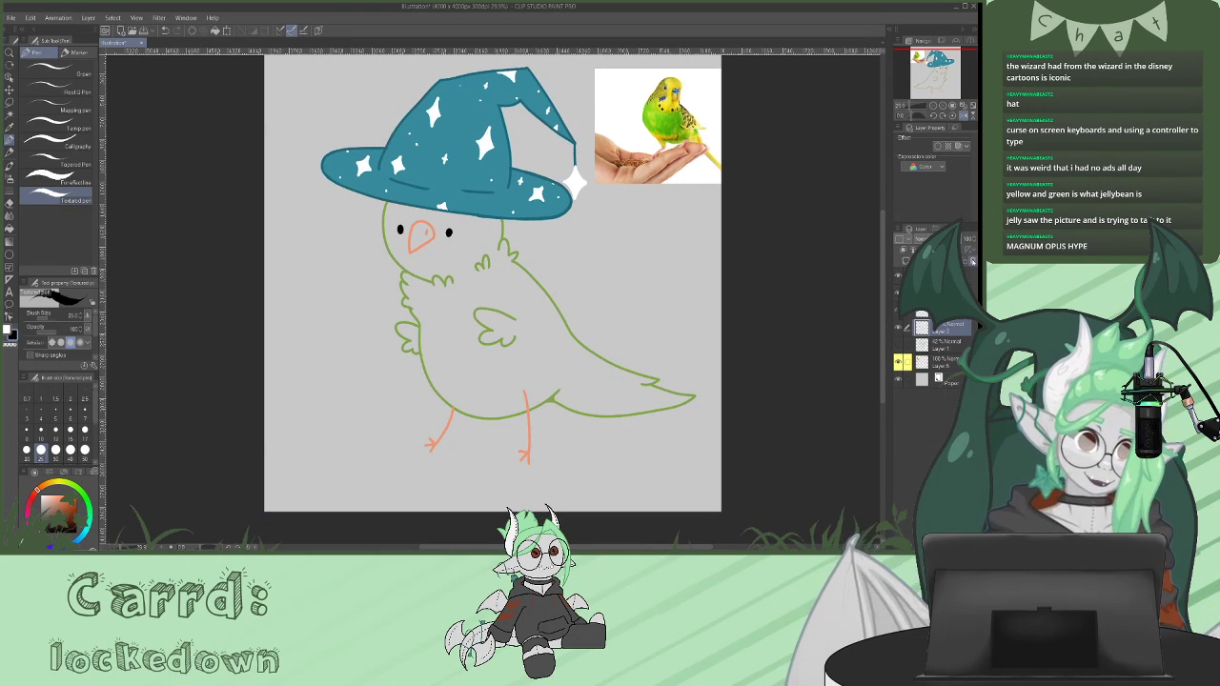
click(971, 260)
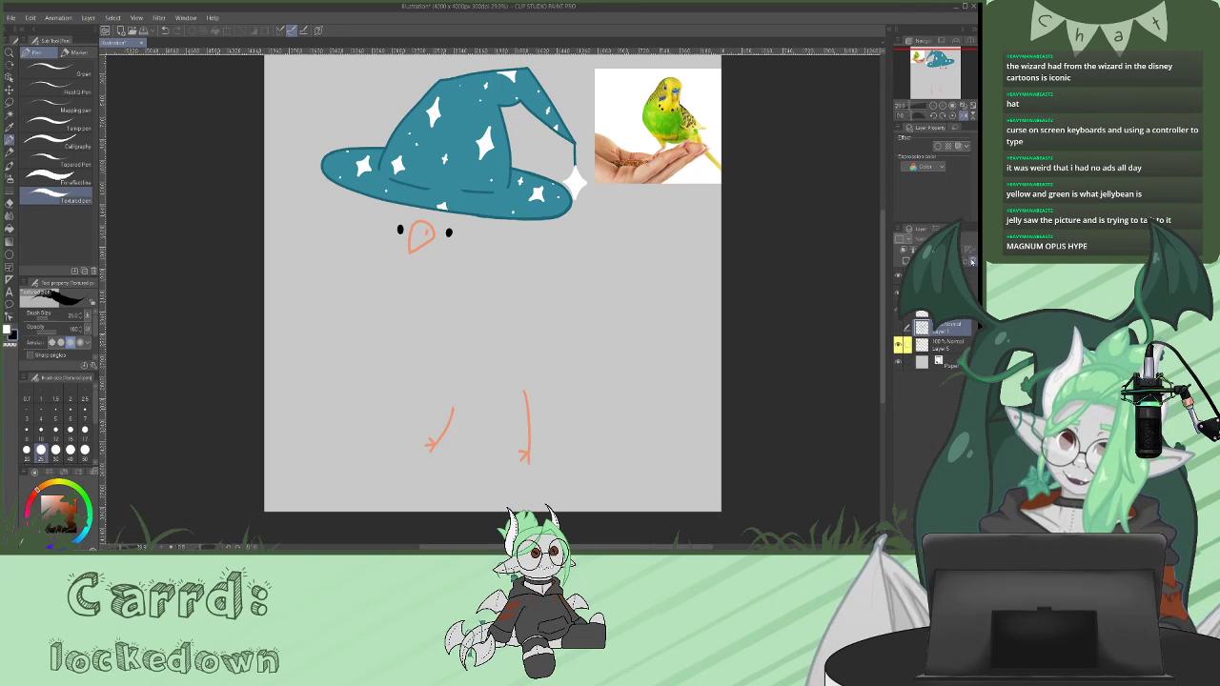
key(ctrl+z)
click(971, 260)
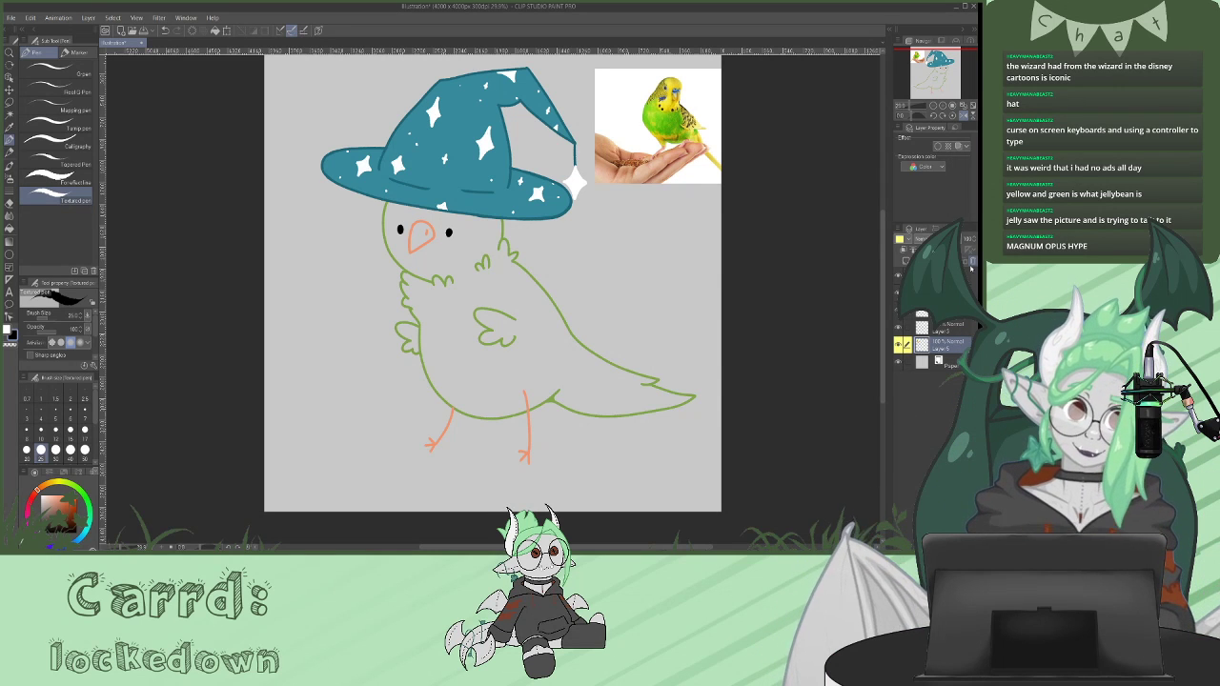
- Fill the beak with a light peach, undoing the first darker fill
click(59, 500)
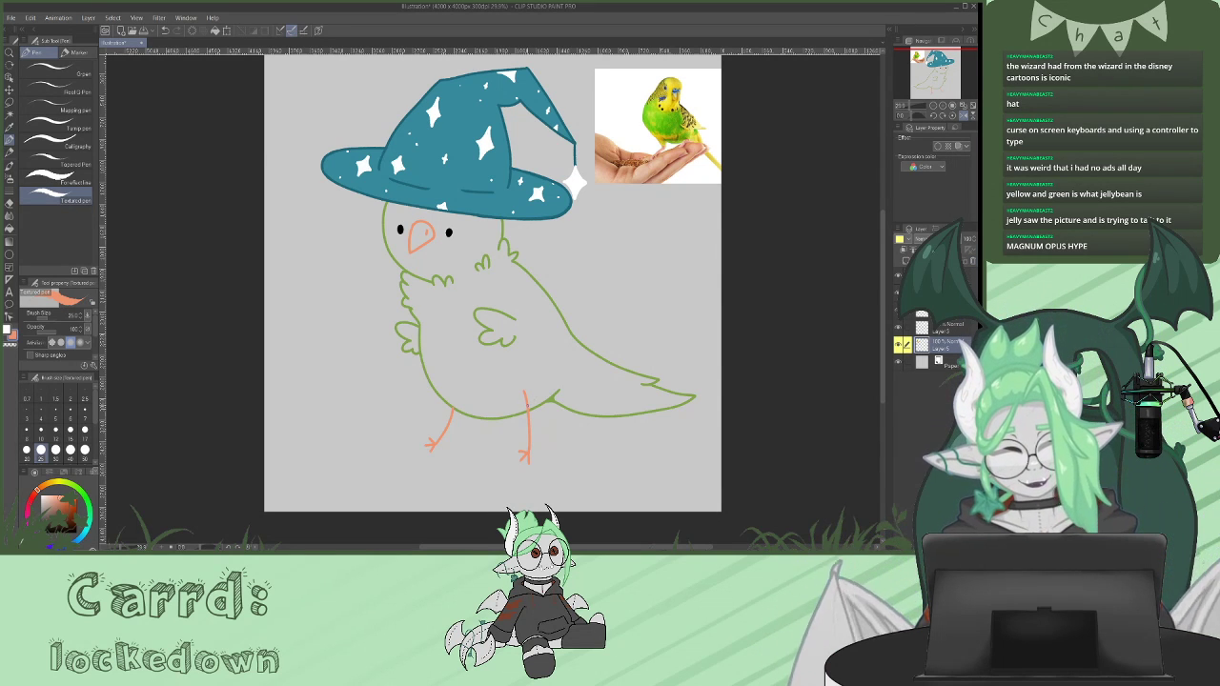
click(47, 485)
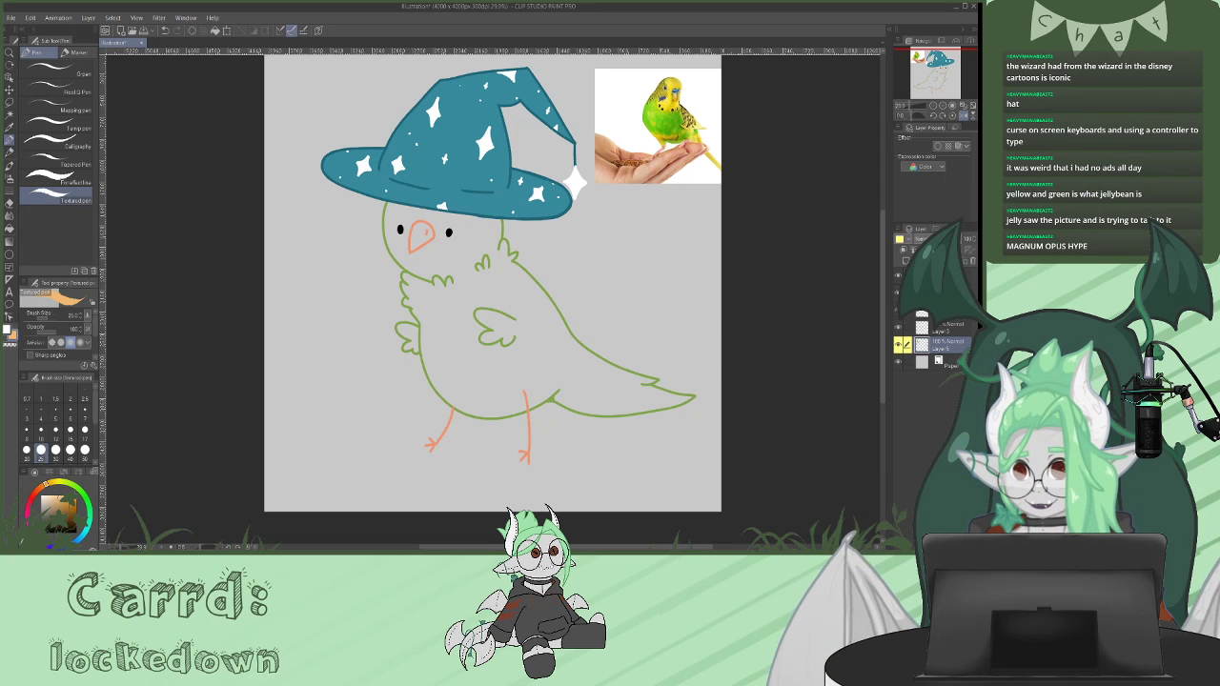
click(10, 226)
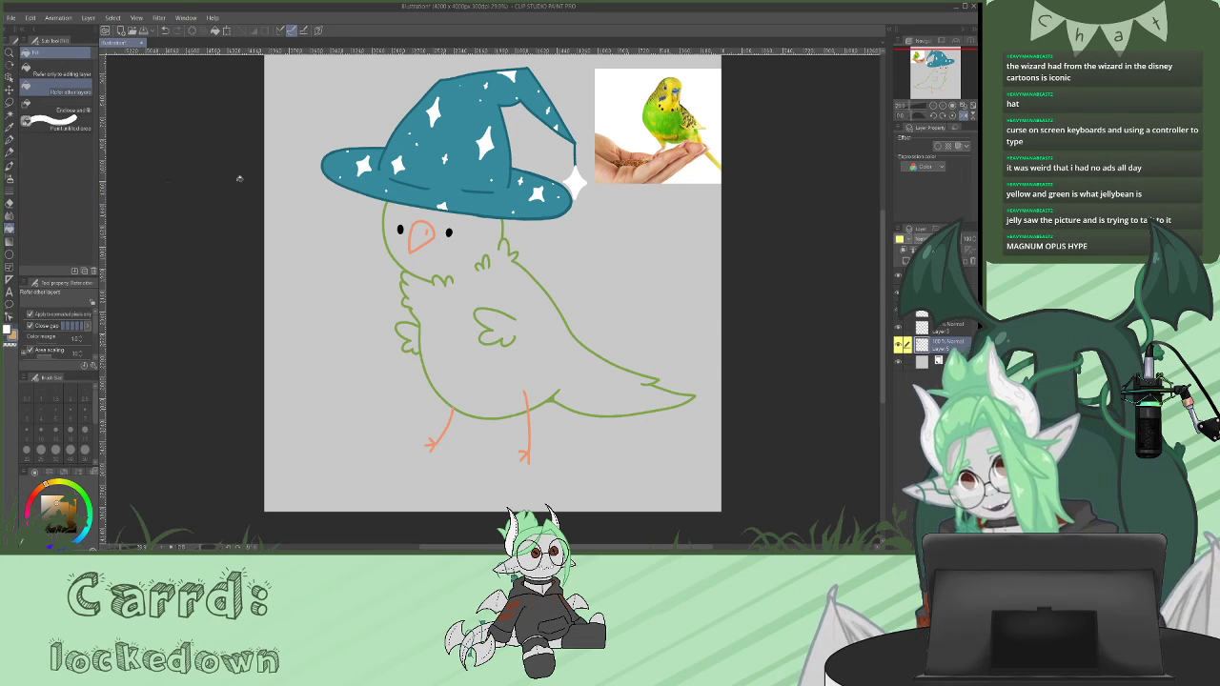
click(420, 234)
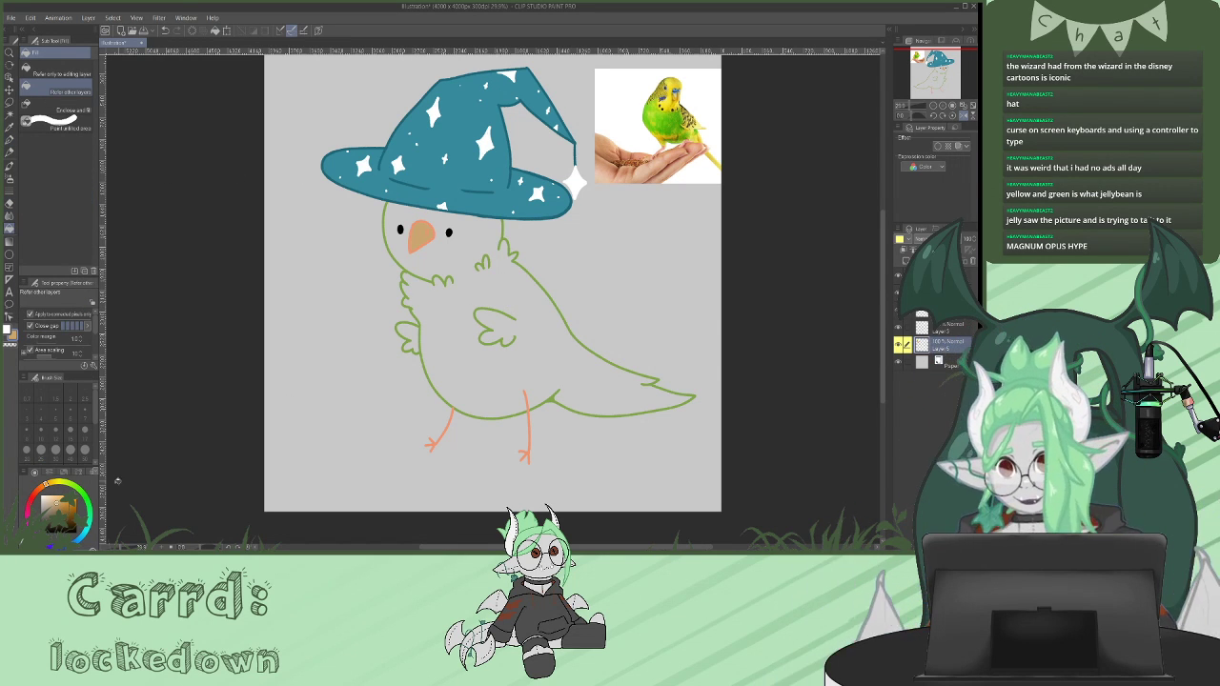
key(ctrl+z)
click(419, 233)
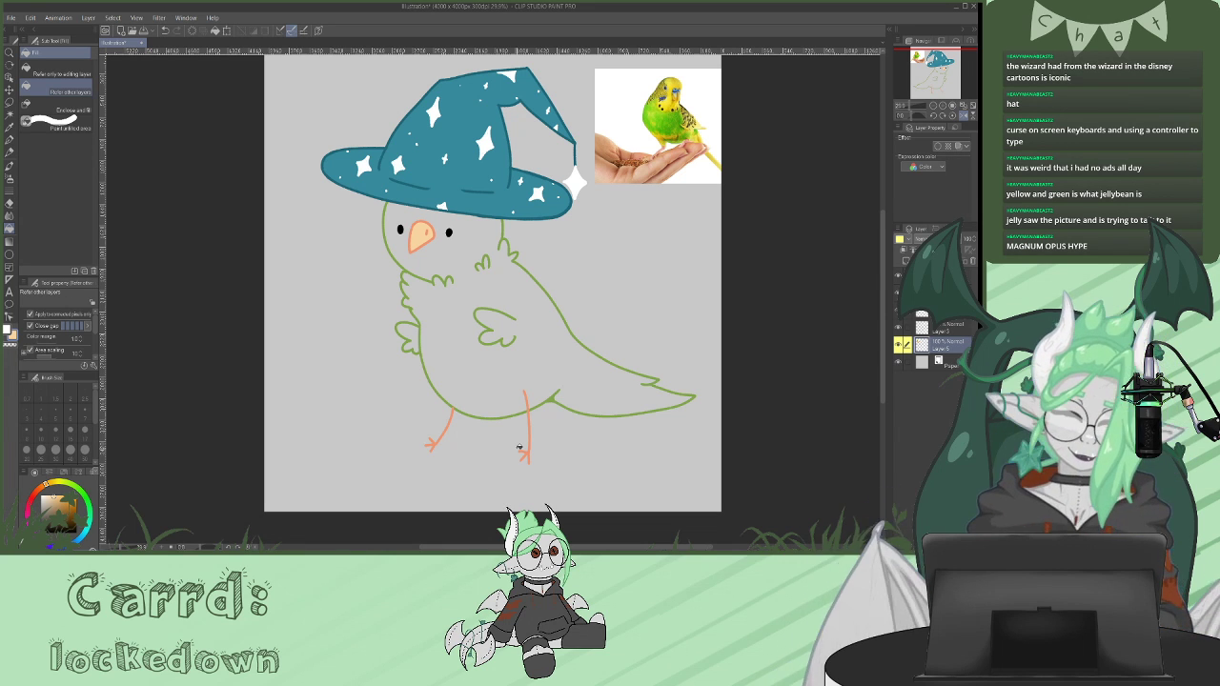
- Hide the beak fill and the reference photo, and merge the bird's separate line-art layers together
click(946, 326)
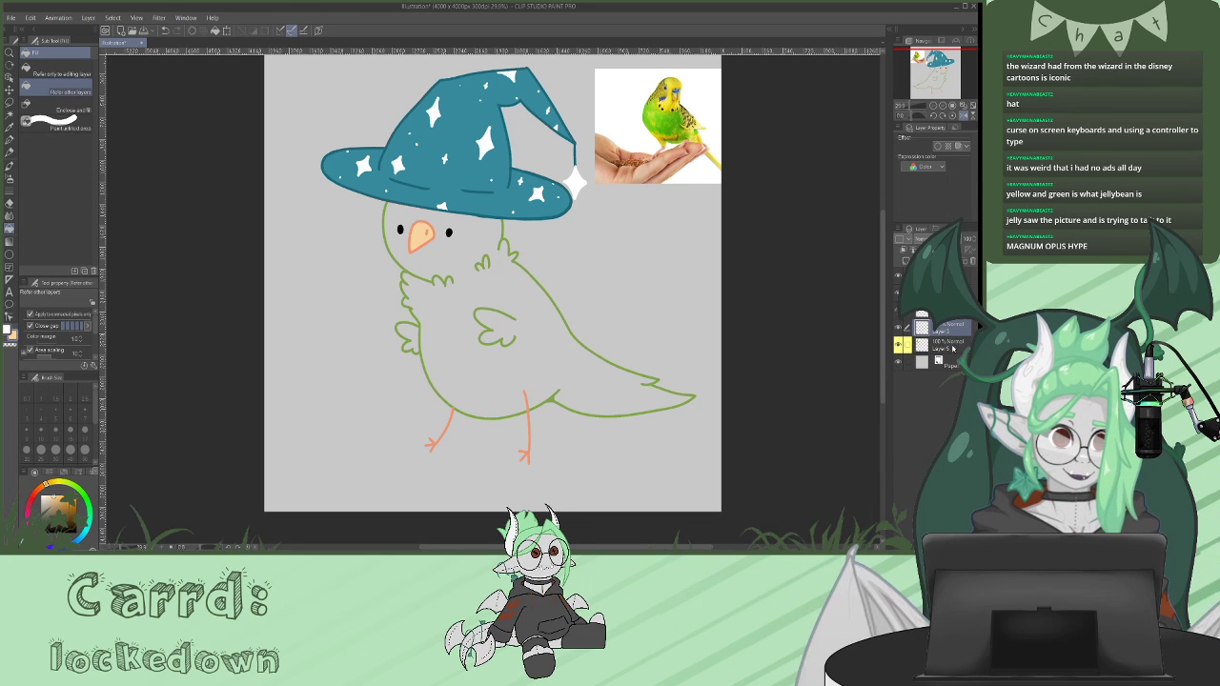
click(946, 345)
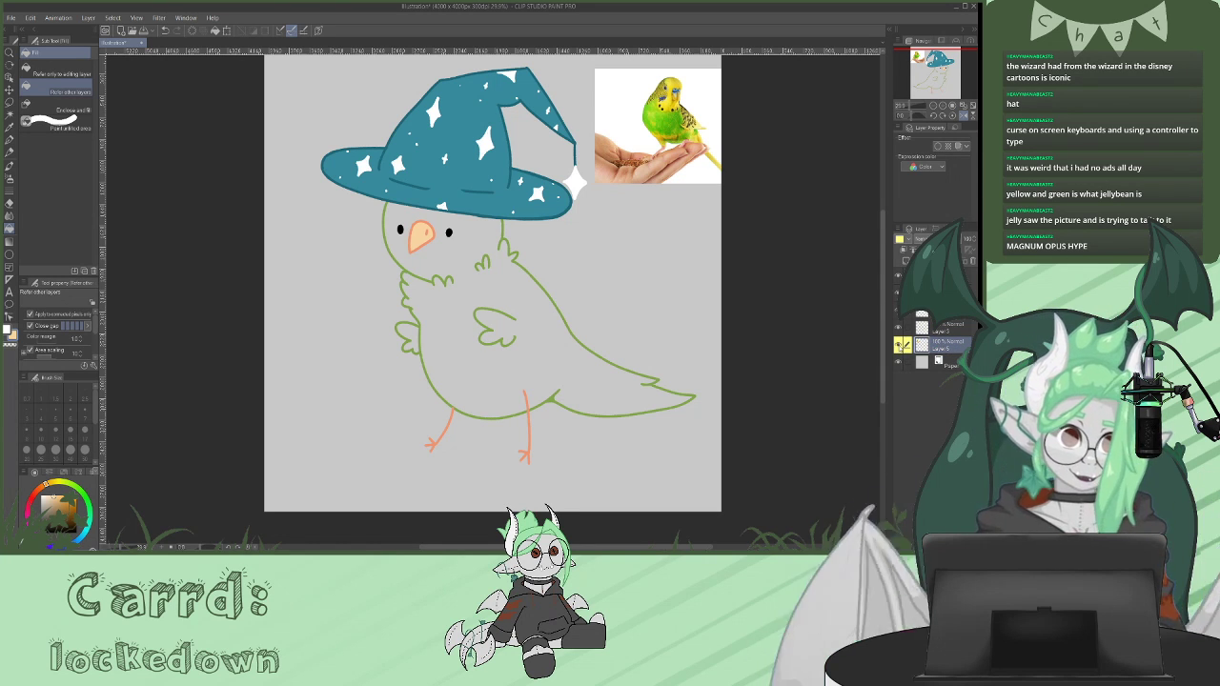
click(898, 345)
click(898, 310)
click(898, 310)
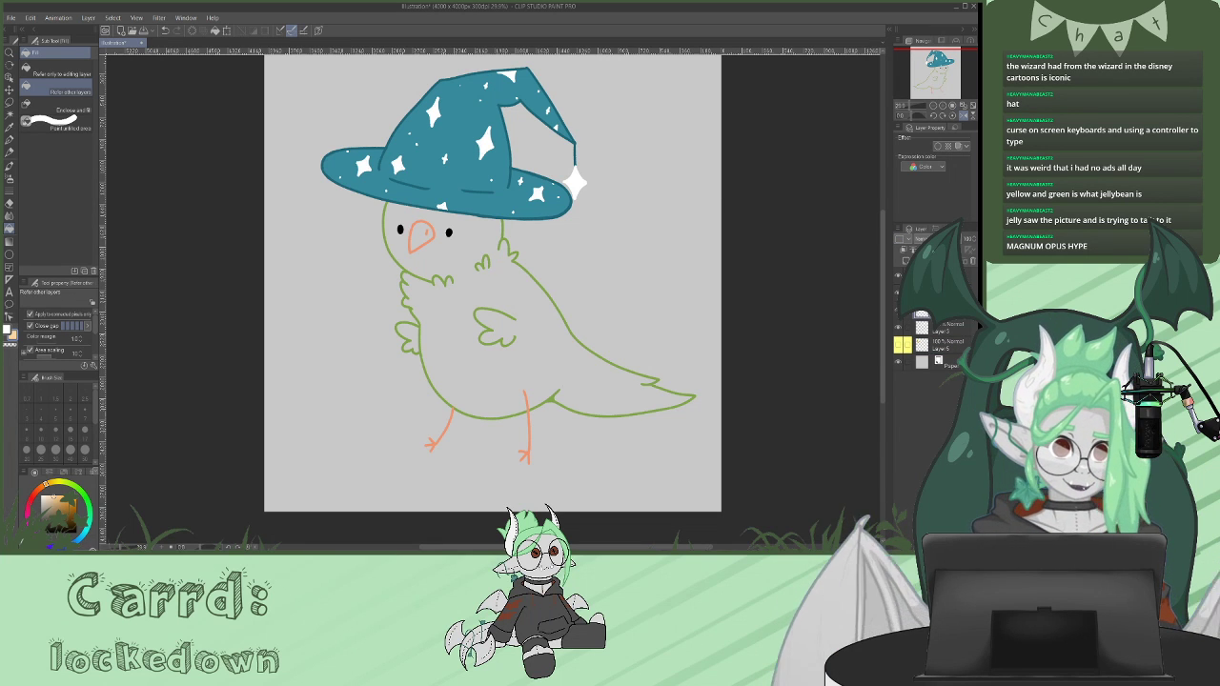
key(ctrl+e)
key(ctrl+e)
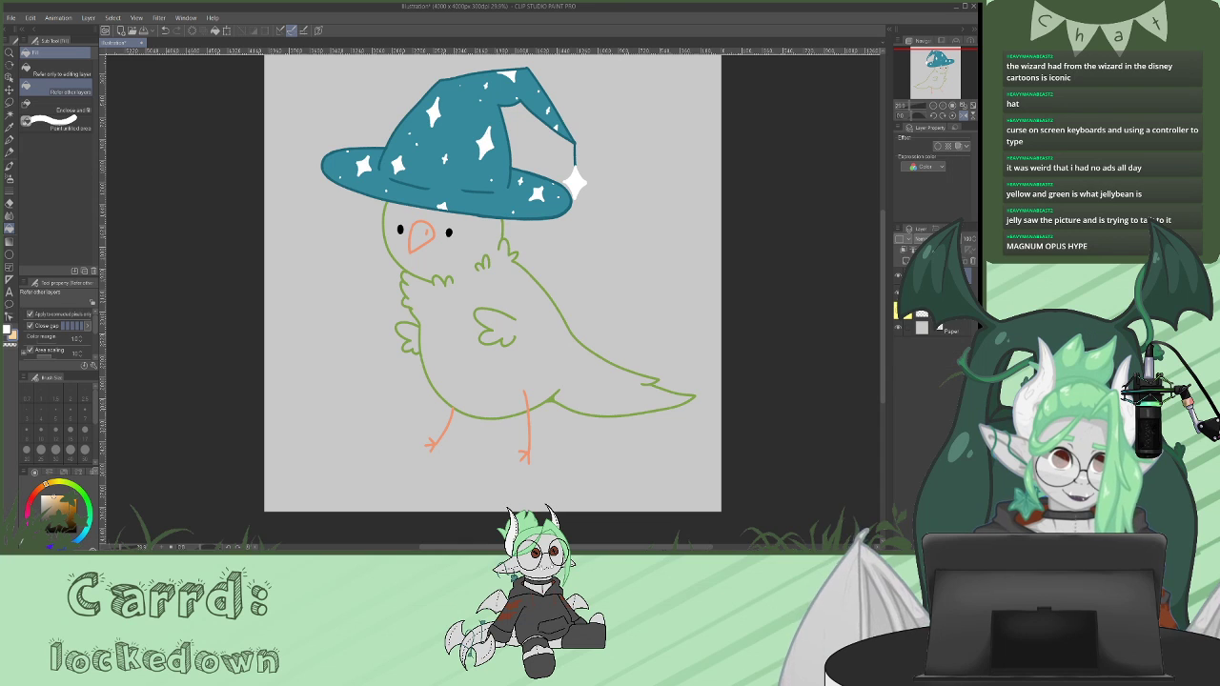
click(899, 278)
click(899, 277)
key(ctrl+e)
click(898, 277)
click(897, 277)
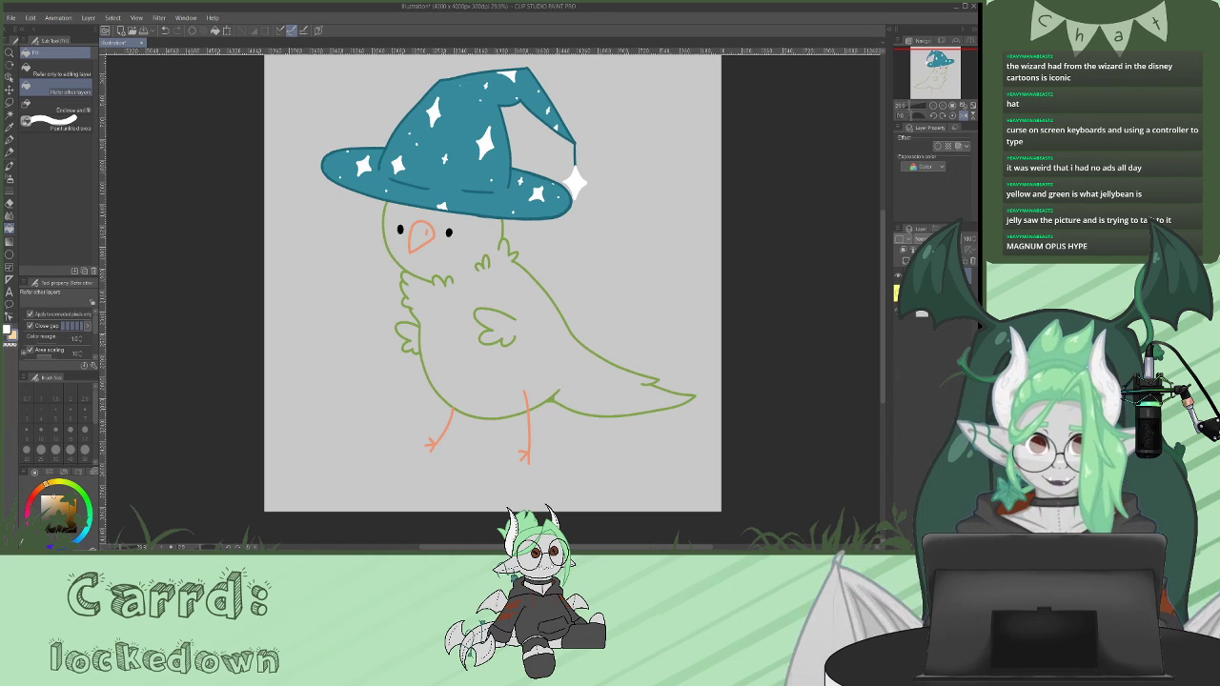
- Set up a layer for the bird's flat colors, show the hidden layers again, and erase the beak's old fill
click(929, 294)
click(906, 260)
click(930, 312)
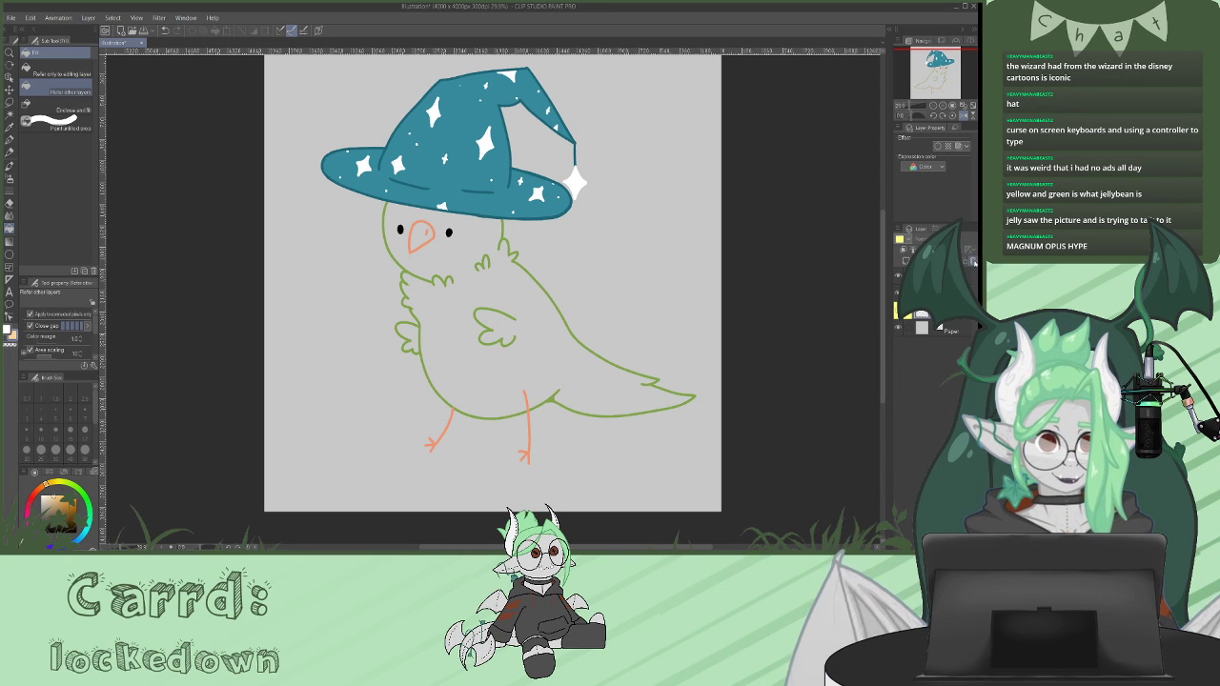
click(899, 311)
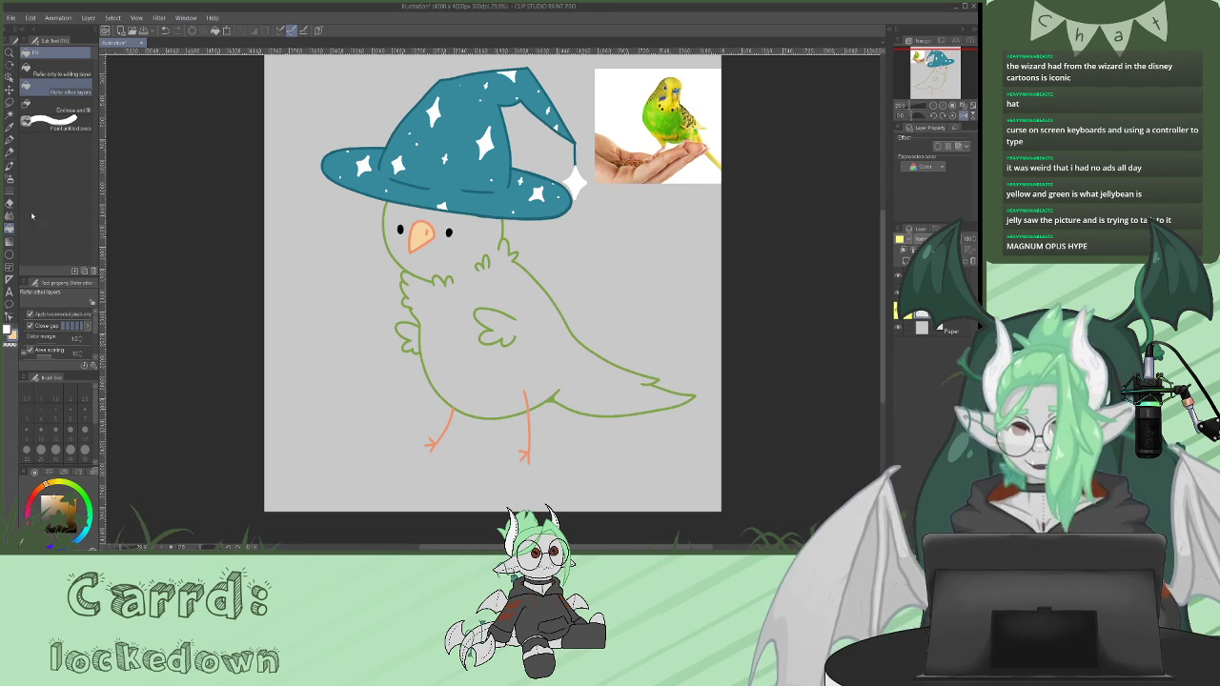
key(e)
drag(416, 229, 428, 235)
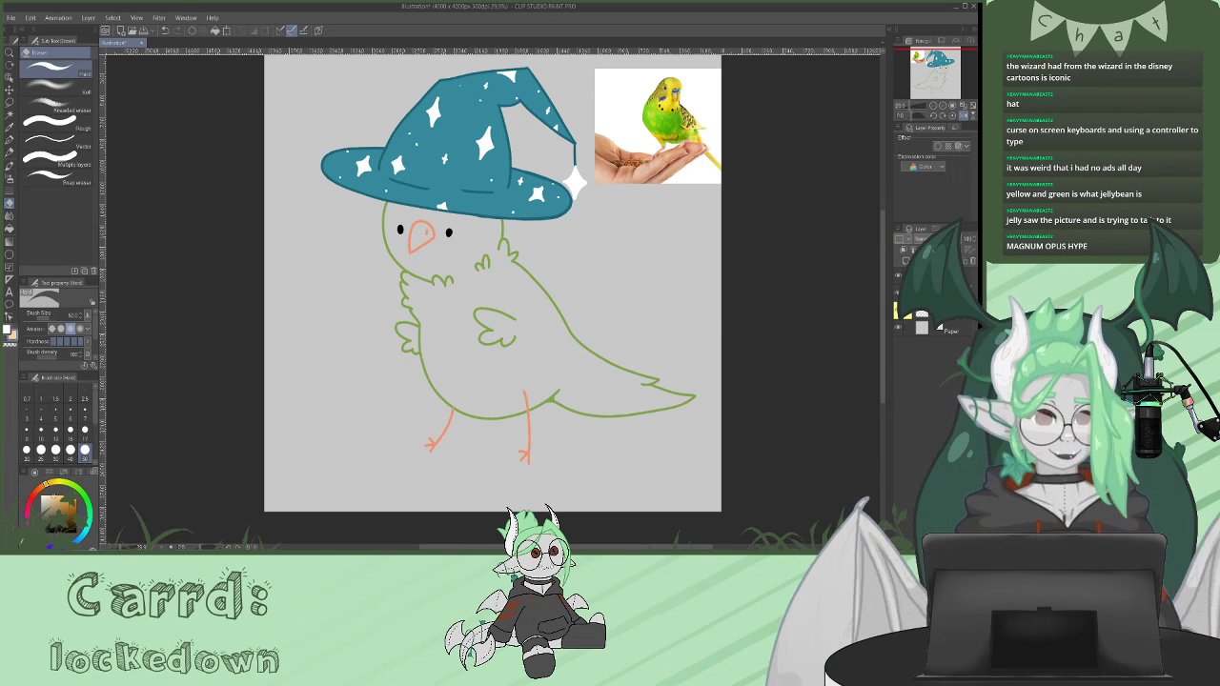
- Fill the beak with light peach and the bird's head, body and tail with yellow
click(9, 228)
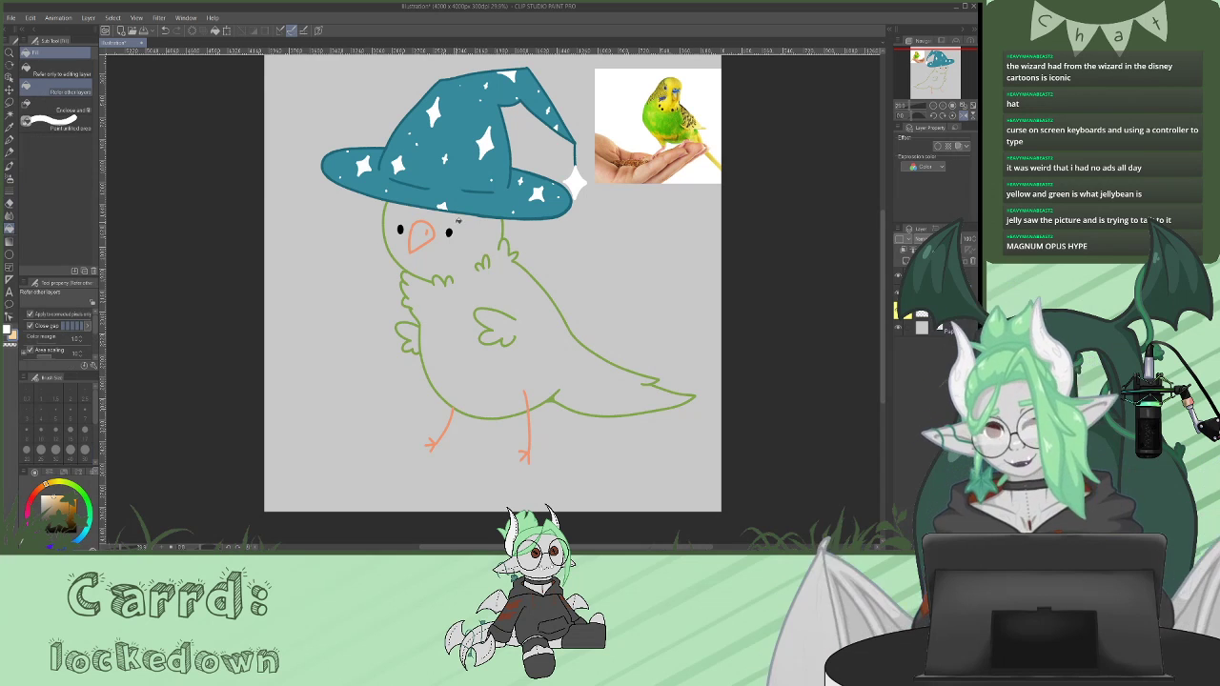
click(421, 237)
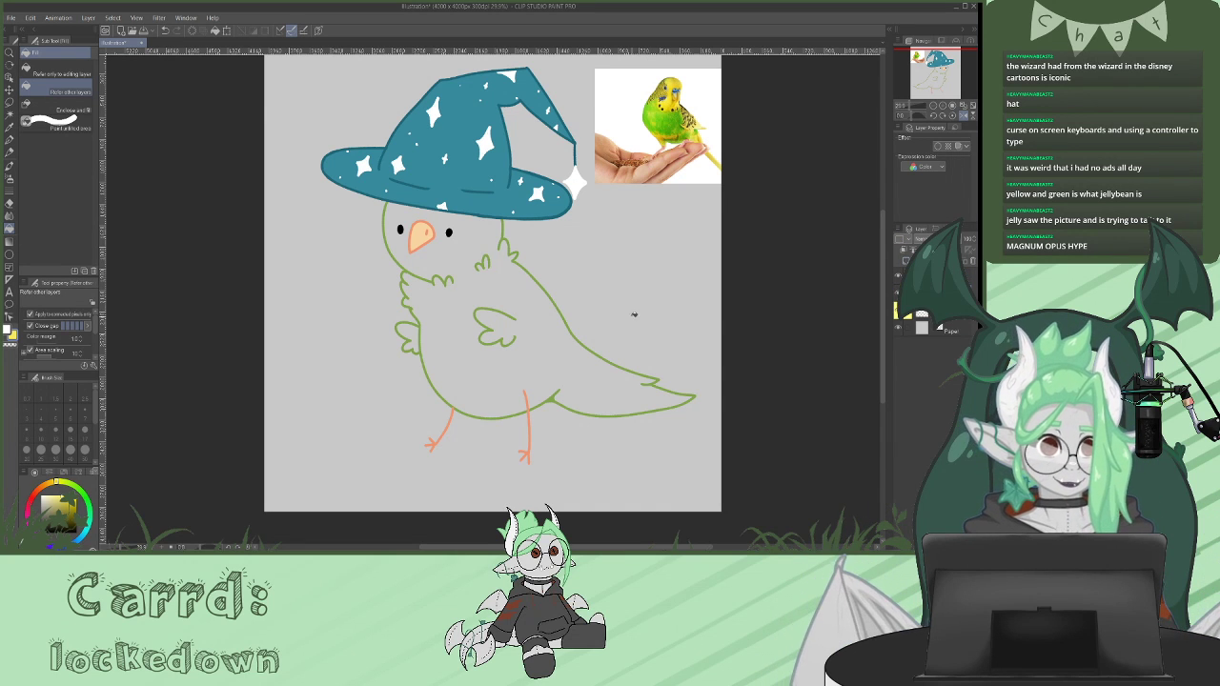
click(574, 394)
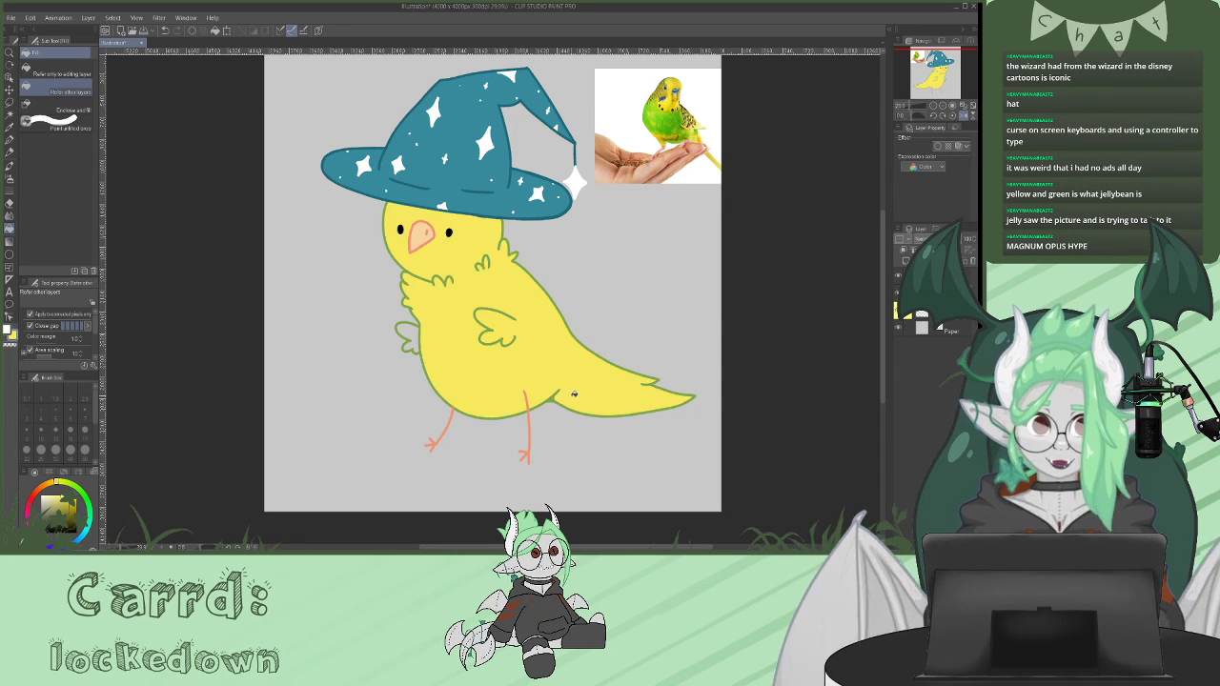
- Fill the bird's far wing with yellow, and outline the belly and back patches in green sampled from the budgie photo
click(408, 335)
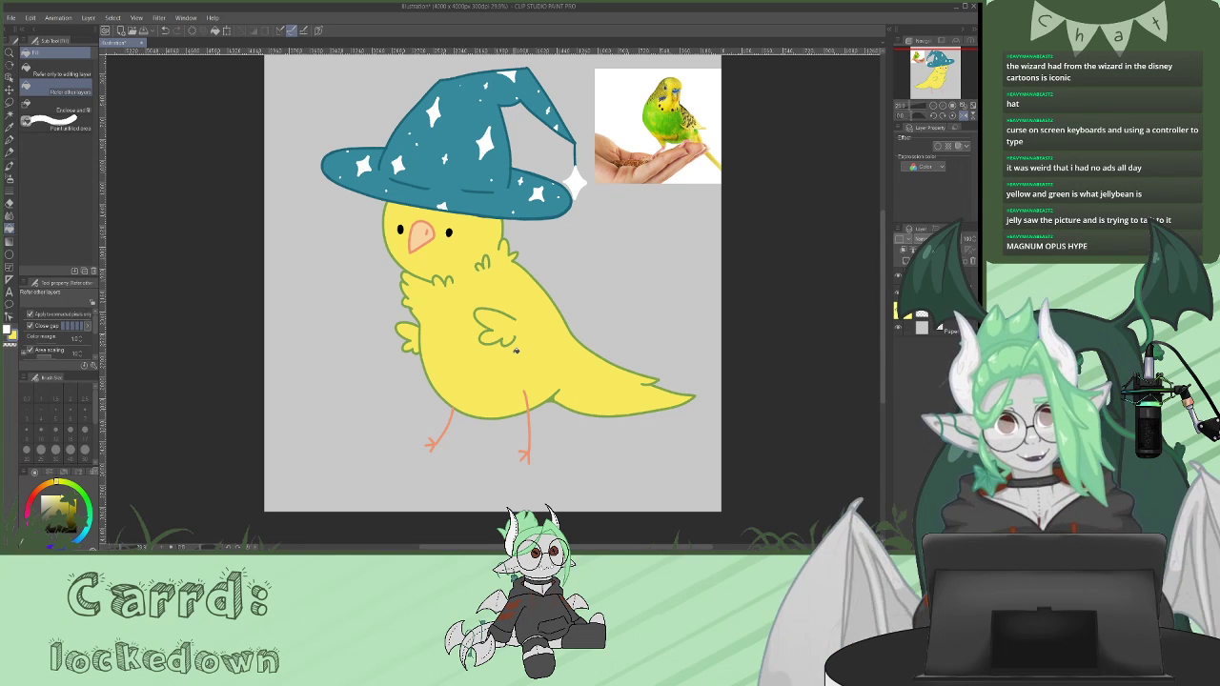
alt+click(669, 119)
alt+click(669, 123)
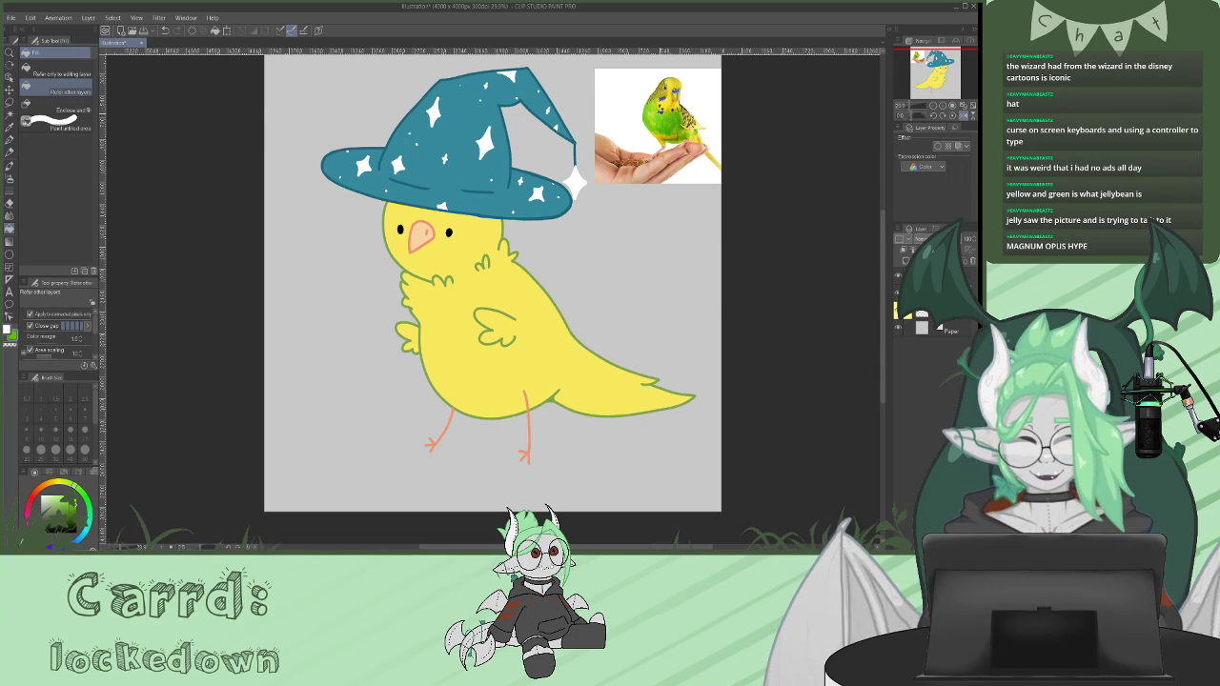
click(10, 139)
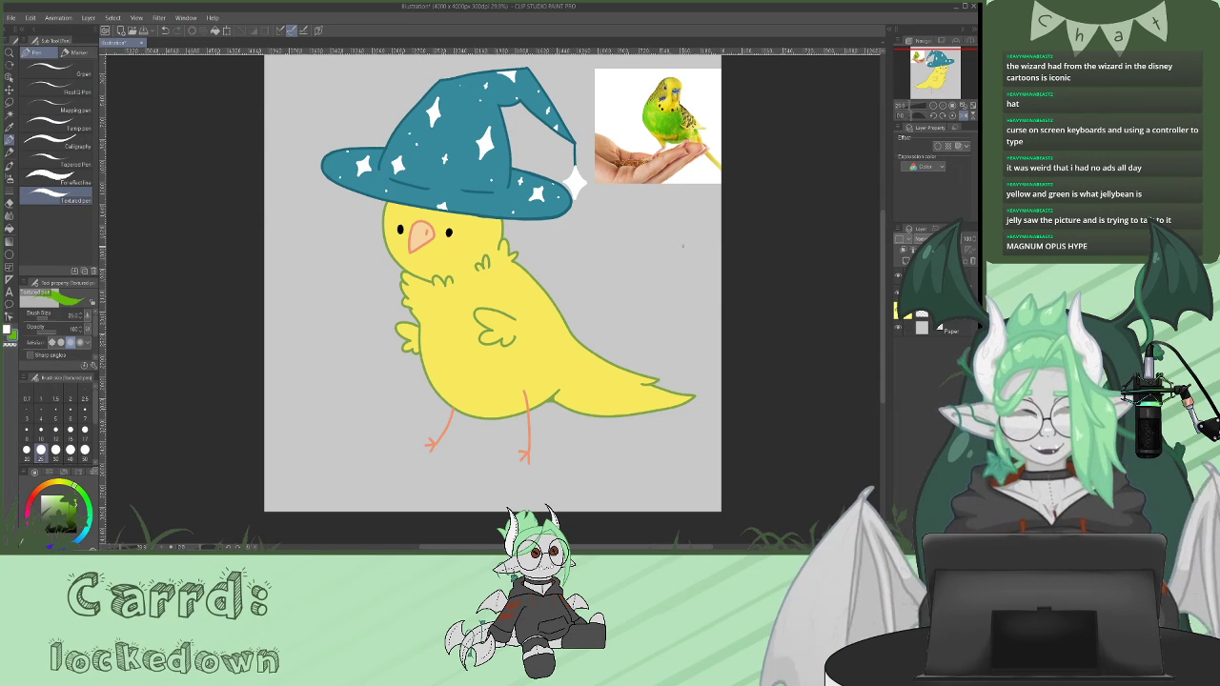
mouse_move(453, 282)
mouse_down()
mouse_move(535, 347)
mouse_move(572, 408)
mouse_up()
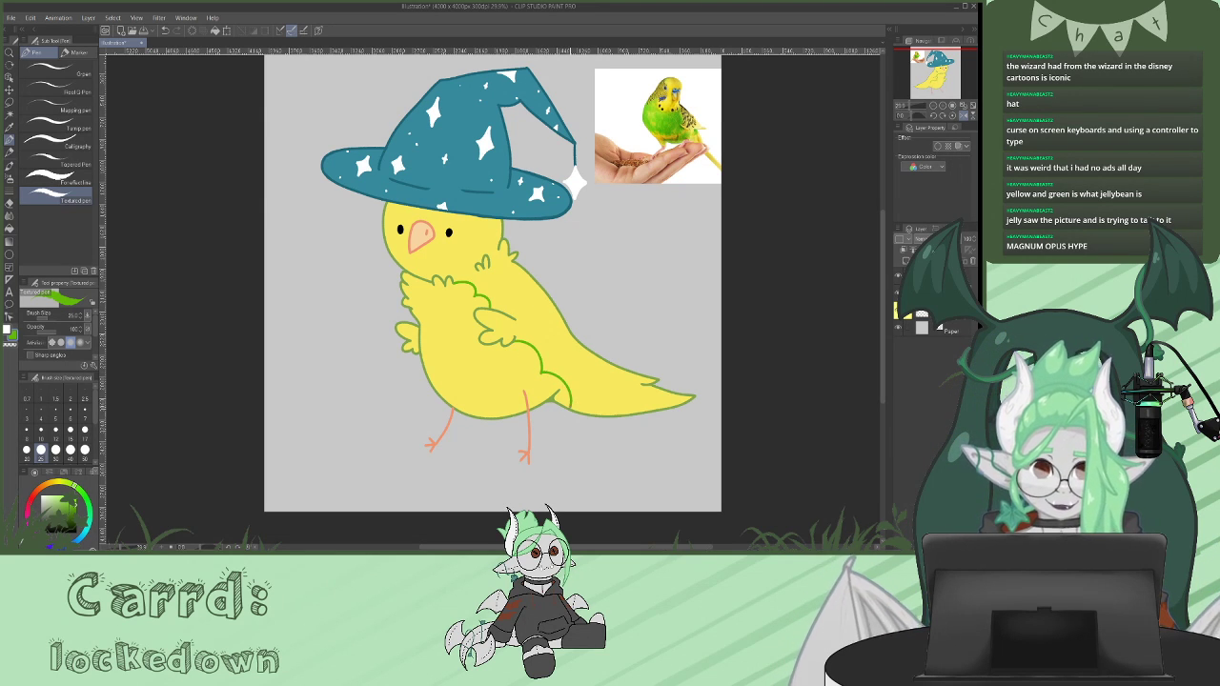
mouse_move(558, 311)
mouse_down()
mouse_move(561, 340)
mouse_move(593, 359)
mouse_up()
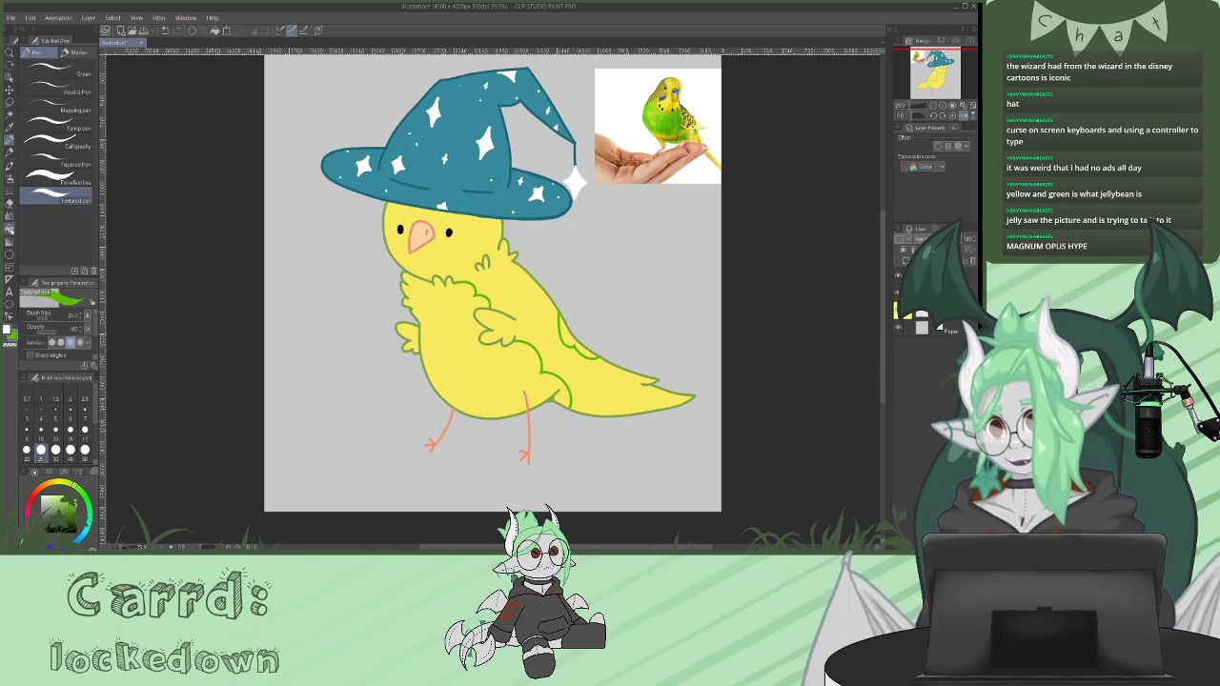
- Fill the outlined belly and back patch with the sampled green
click(10, 229)
click(444, 364)
click(572, 334)
click(587, 350)
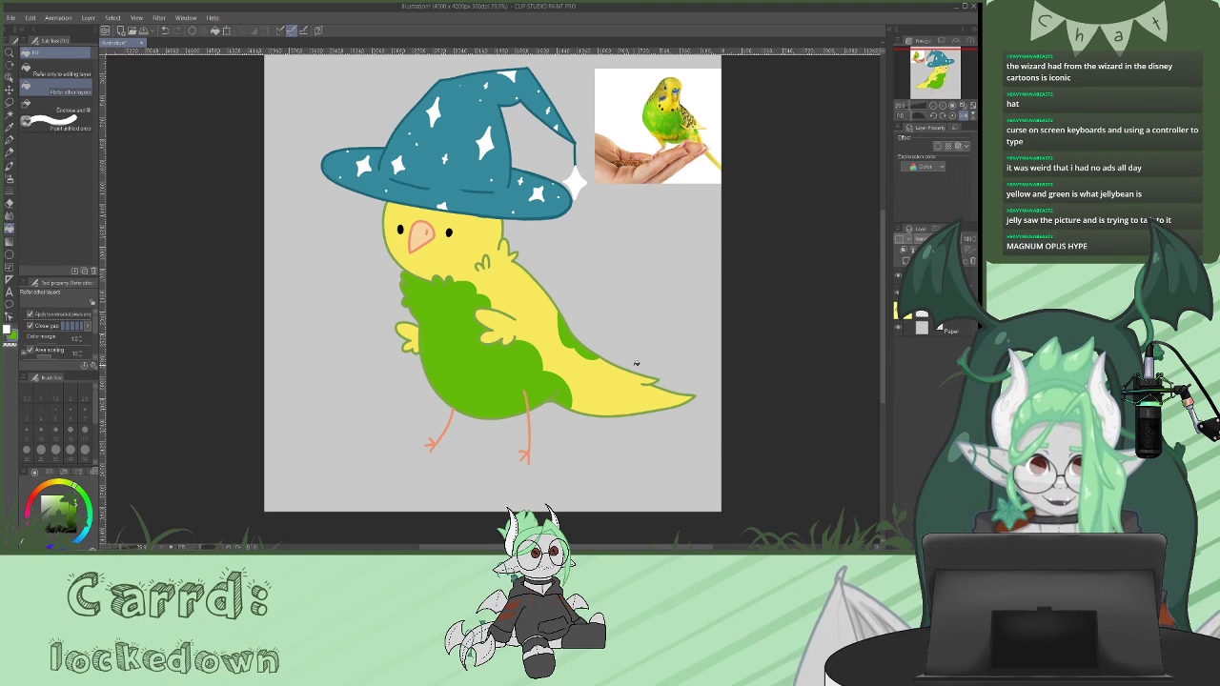
- Soften the bird's flat yellow and green with a tonal correction to paler, less saturated tones
click(31, 20)
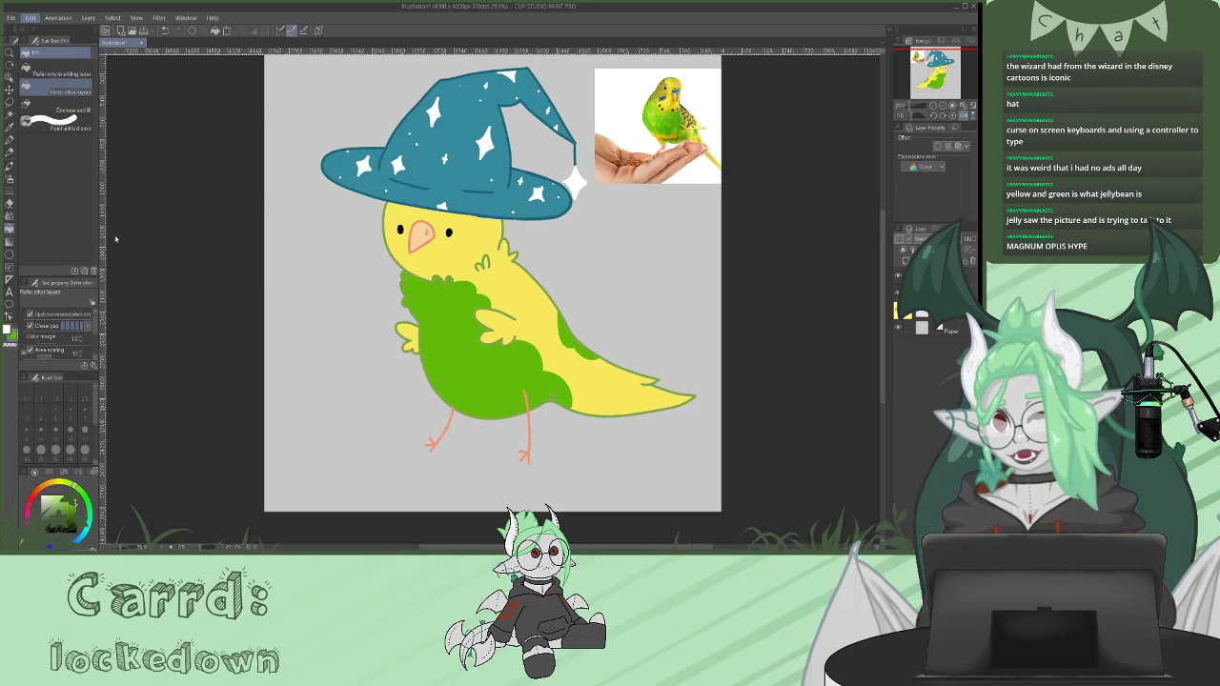
click(239, 249)
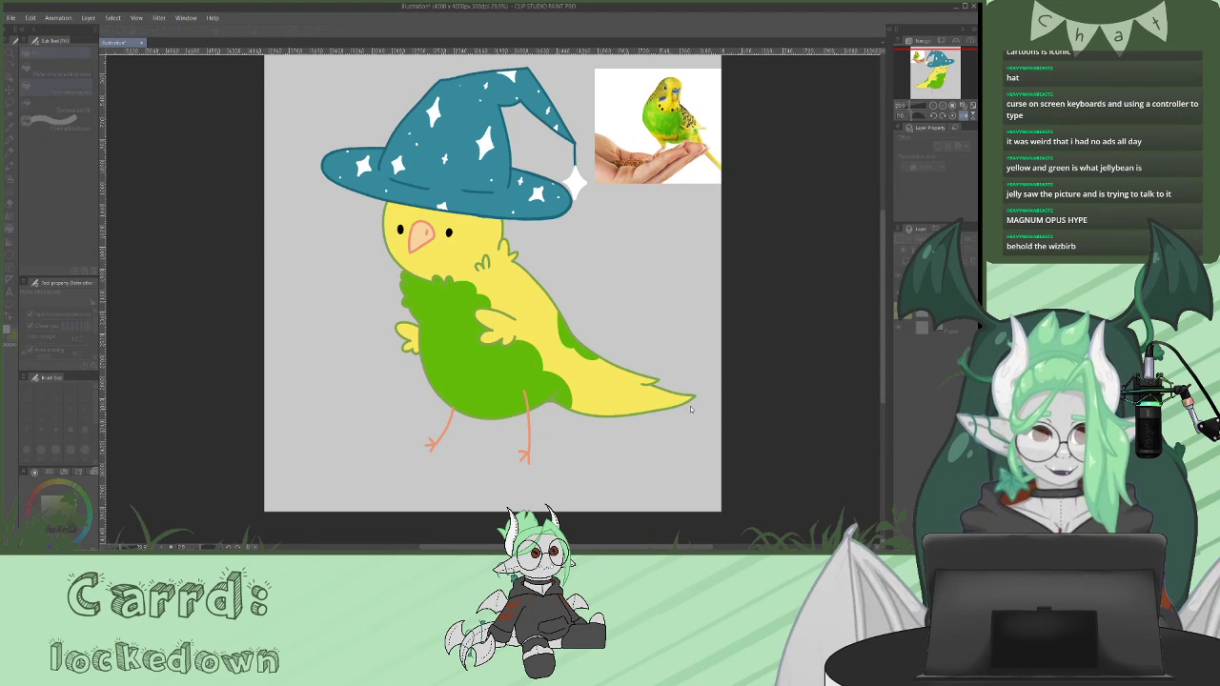
click(717, 434)
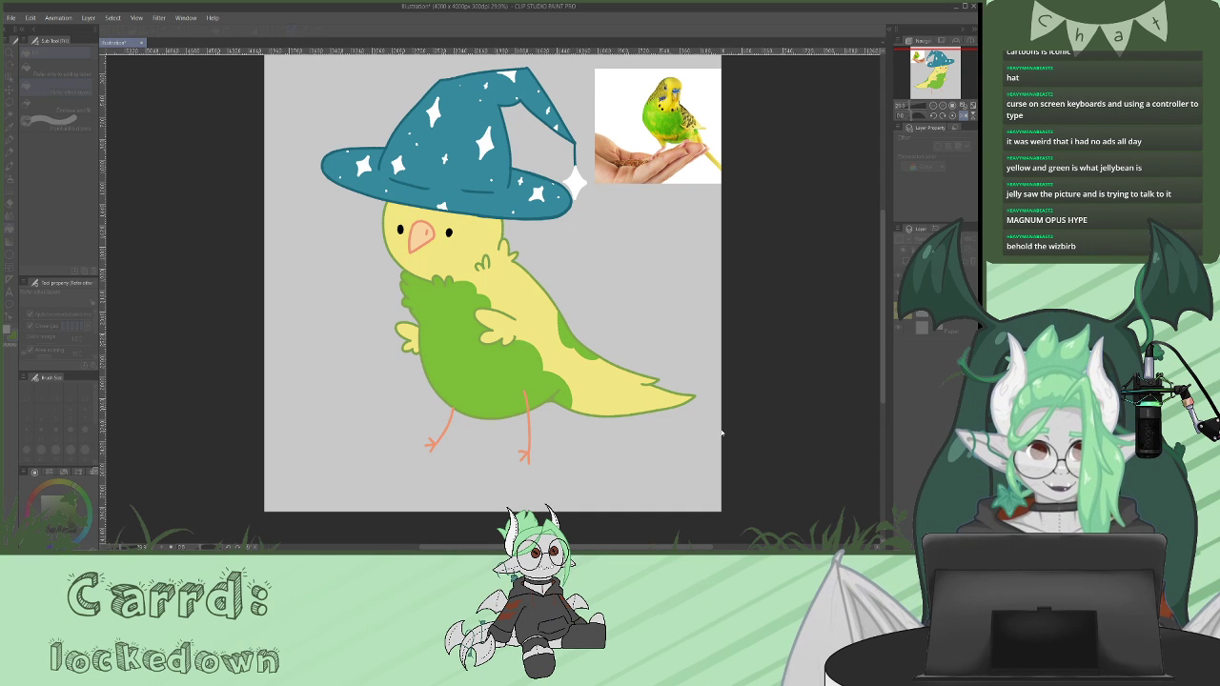
click(820, 366)
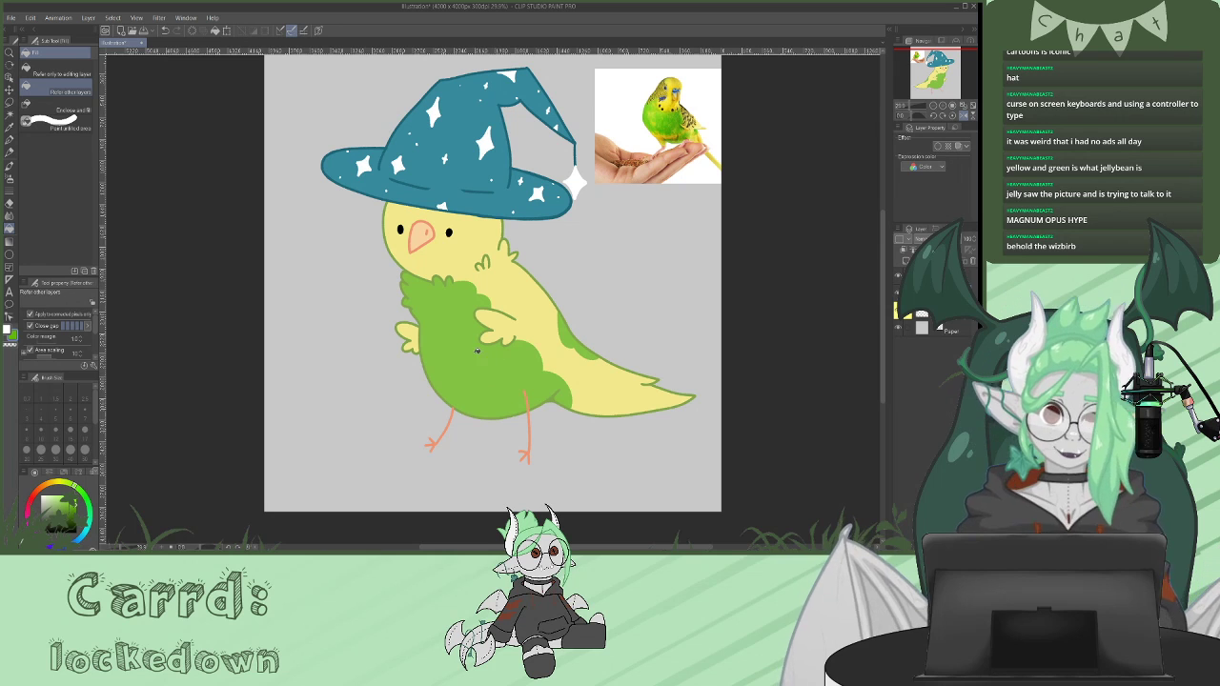
- Flip the canvas view horizontally and delete the budgie reference photo's layer
drag(881, 288, 881, 262)
click(964, 115)
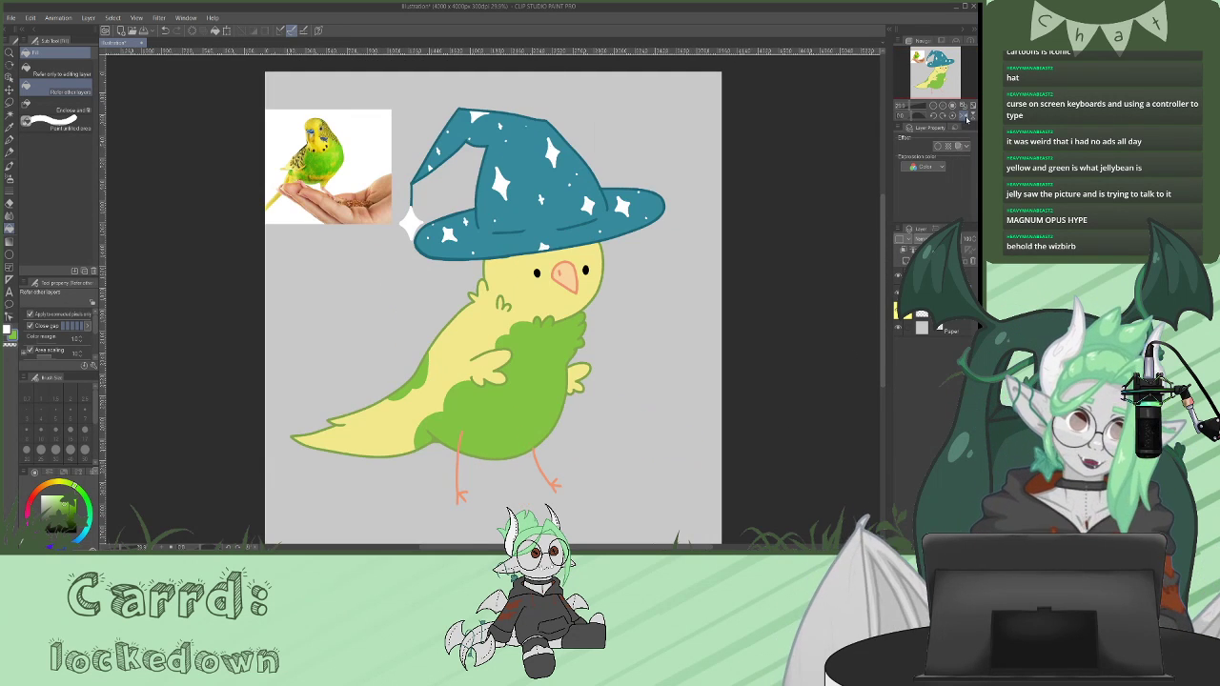
click(972, 263)
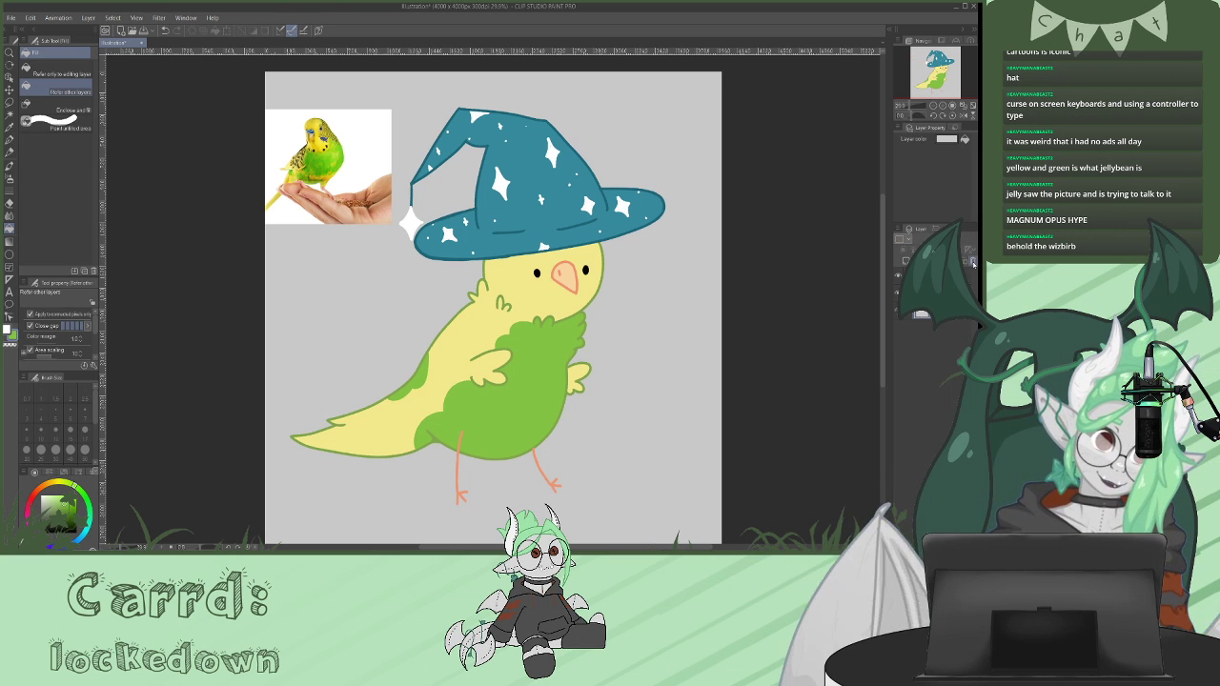
key(ctrl+minus)
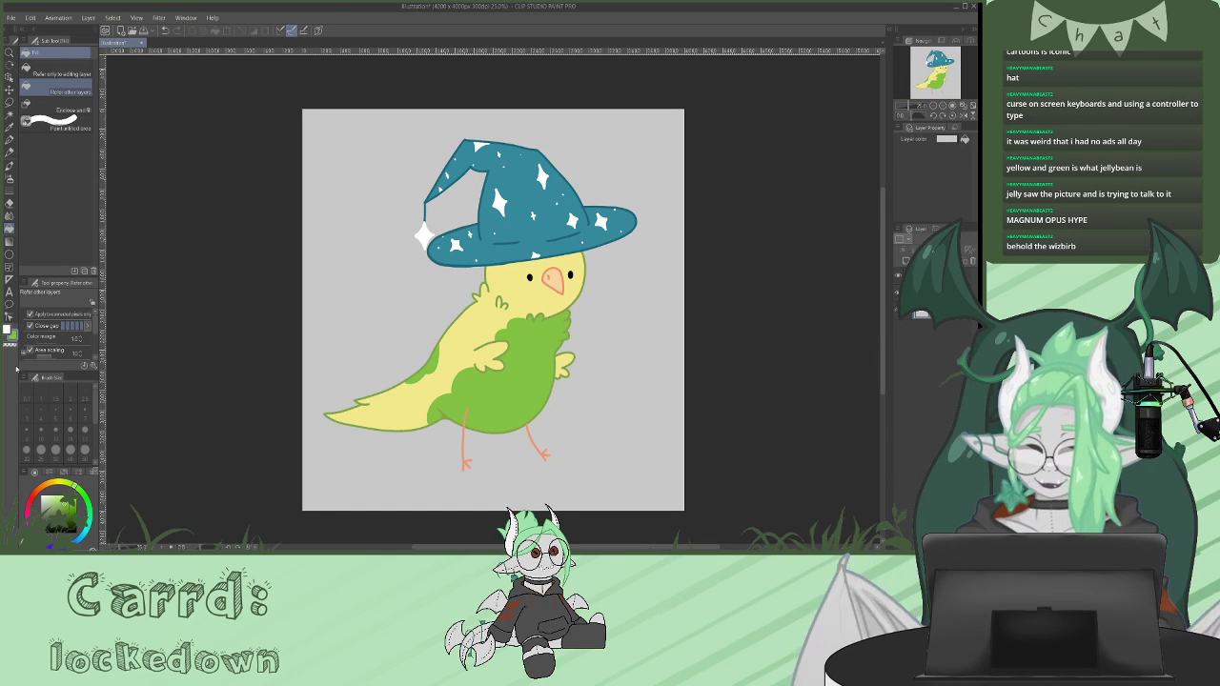
- Draw three small white four-pointed sparkle outlines in front of the bird's face and chest with the Textured pen
click(7, 330)
key(p)
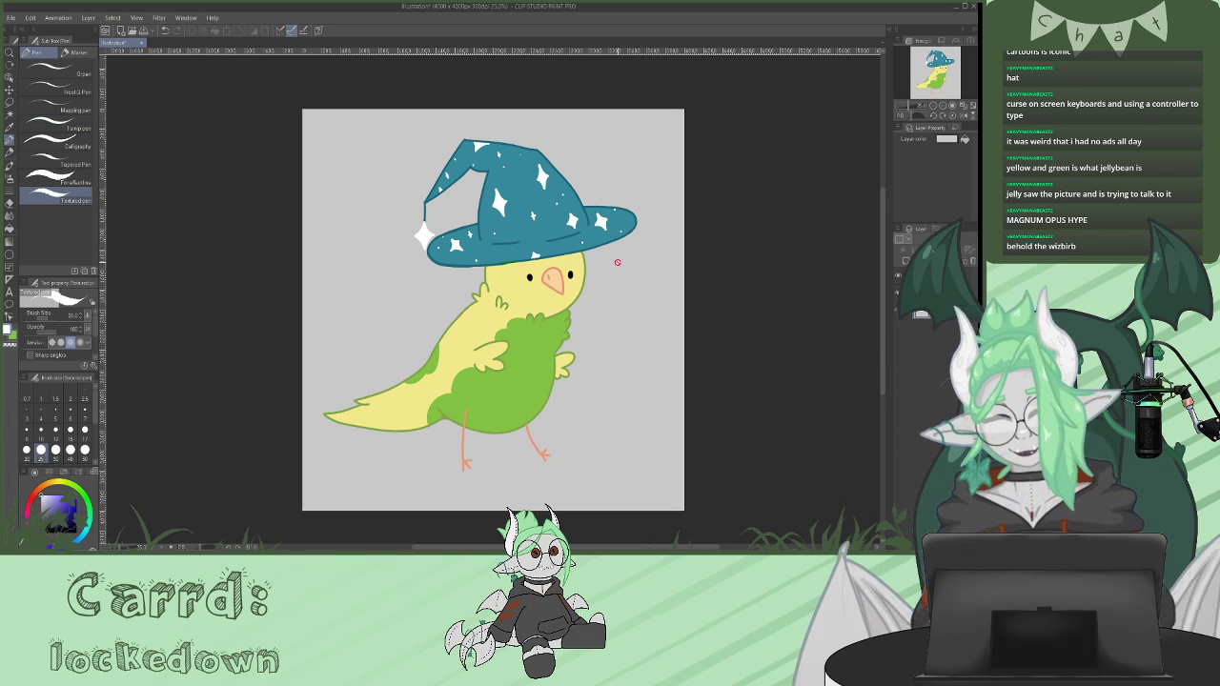
click(943, 275)
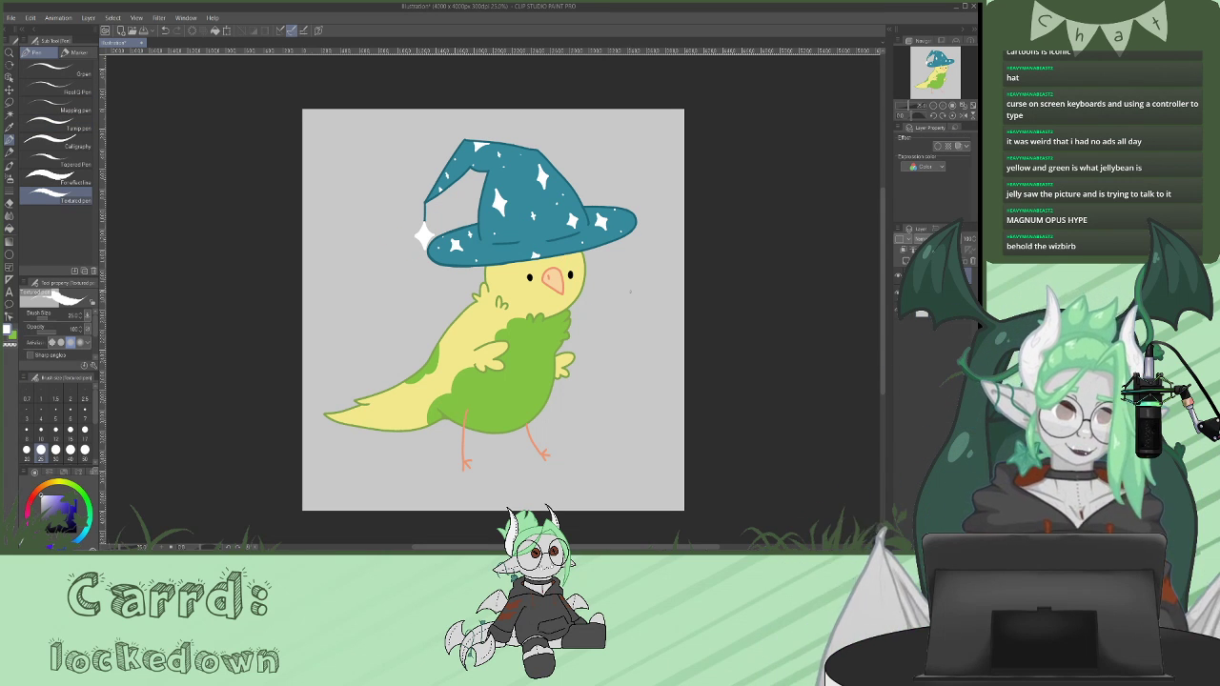
mouse_move(601, 277)
mouse_down()
mouse_move(602, 296)
mouse_move(620, 288)
mouse_move(601, 336)
mouse_move(596, 322)
mouse_up()
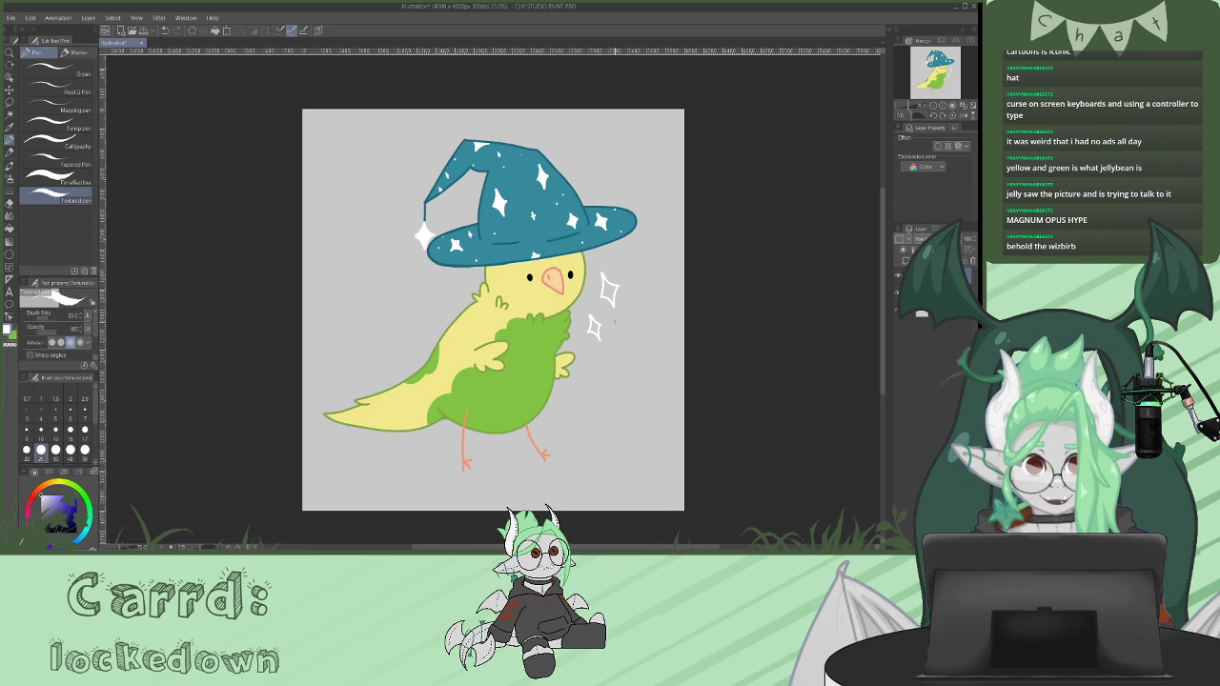
drag(614, 319, 622, 330)
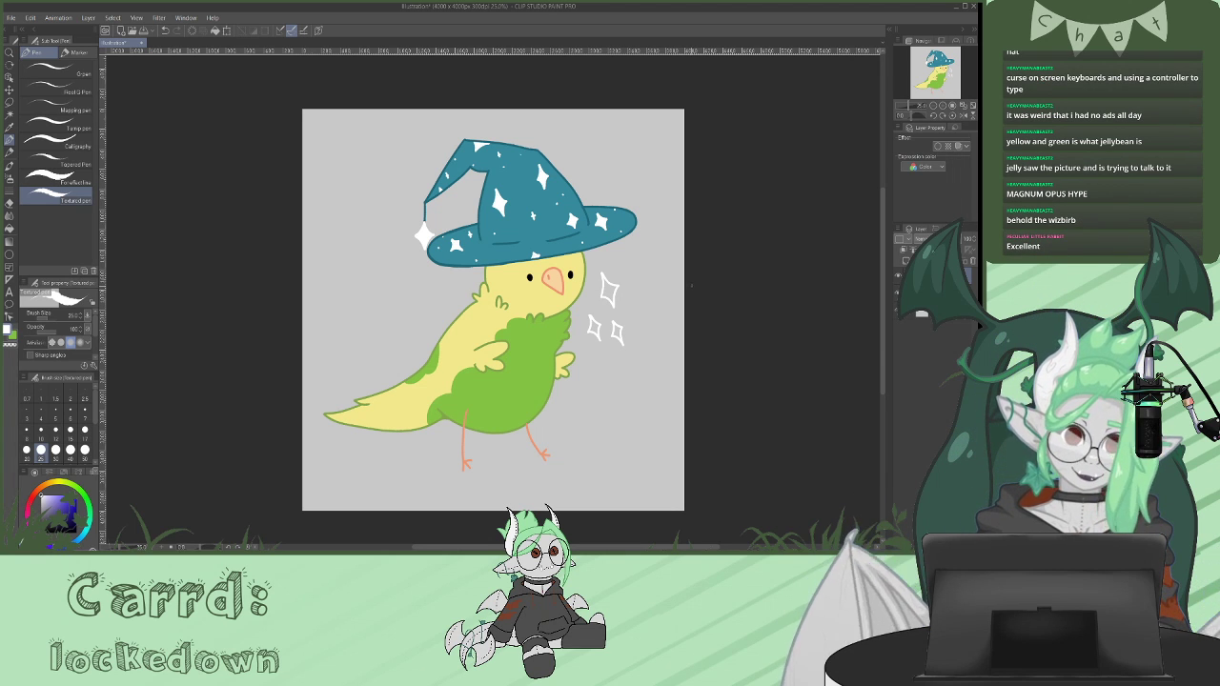
- Hide the gray paper background and crop the canvas to a rectangular selection around the bird and sparkles
click(899, 312)
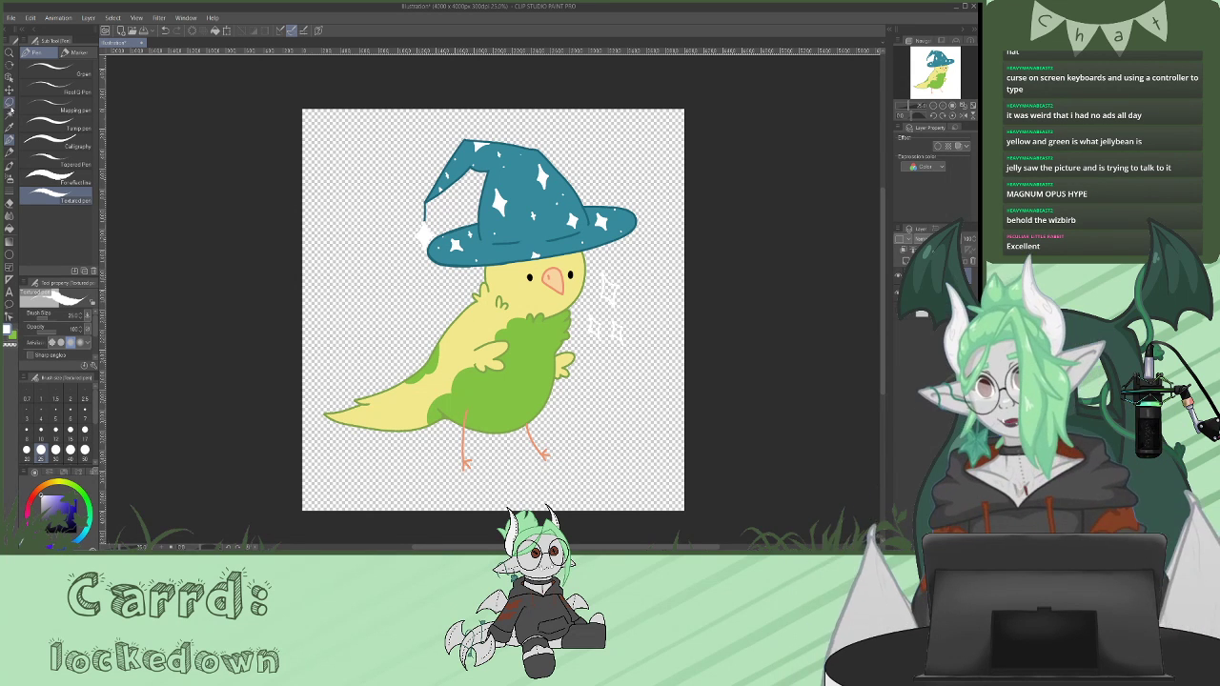
key(m)
drag(314, 124, 648, 478)
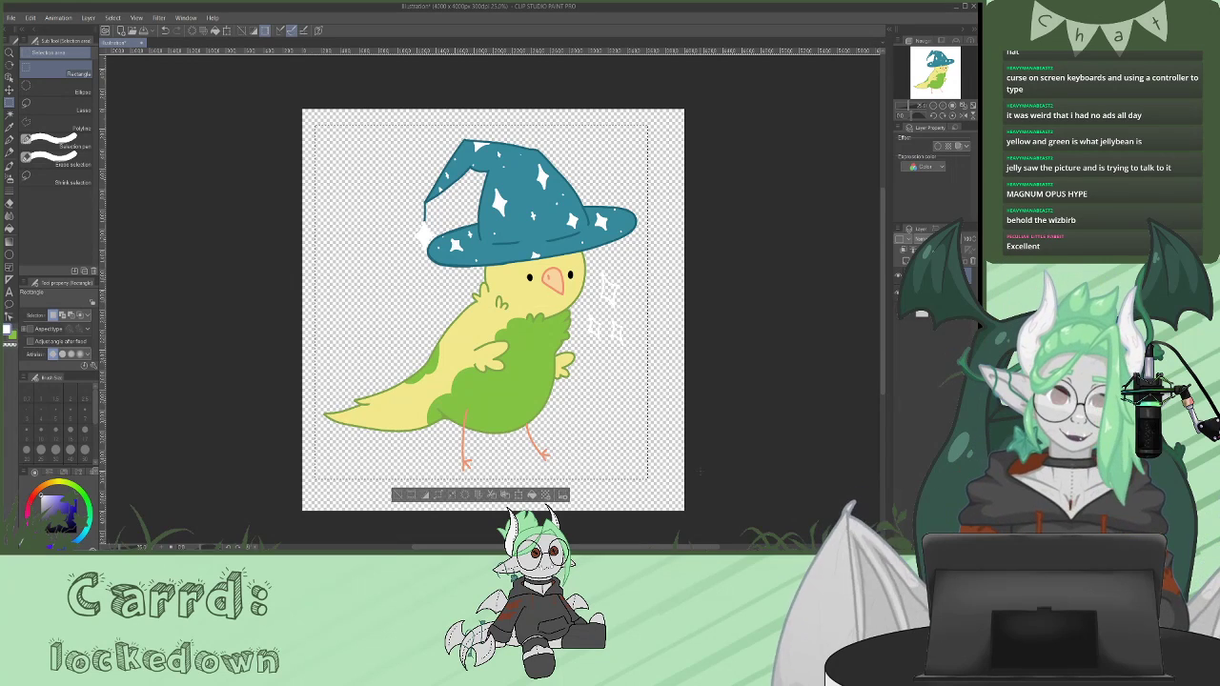
click(34, 19)
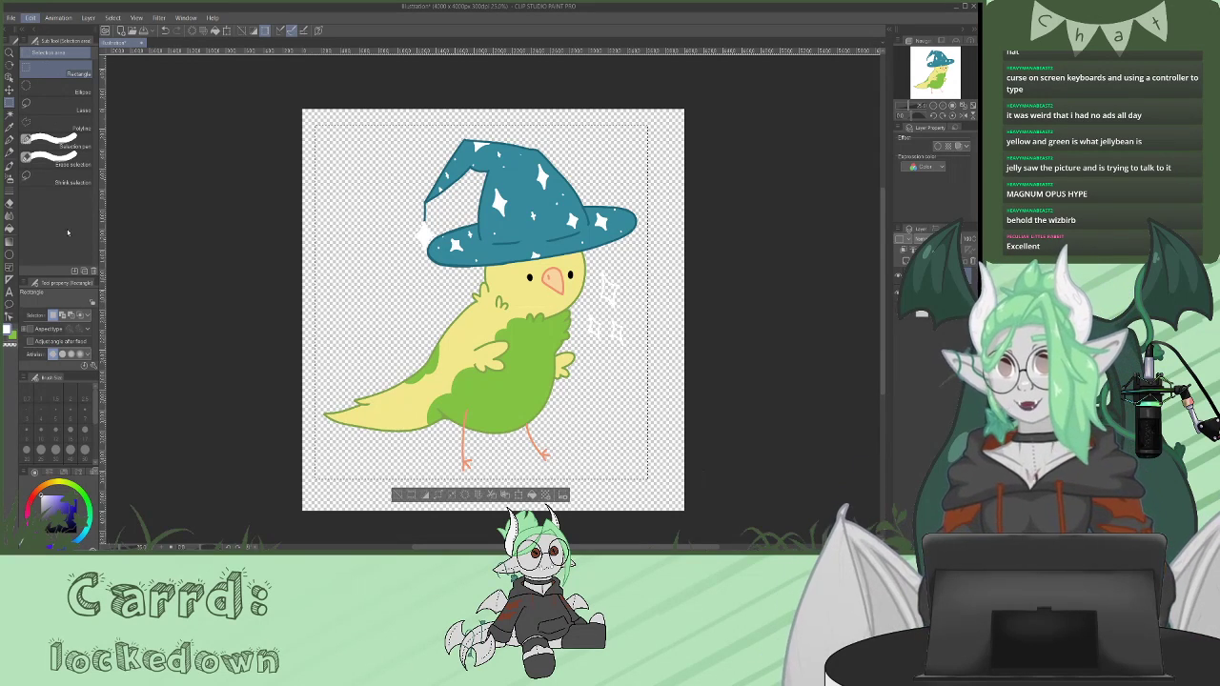
click(66, 282)
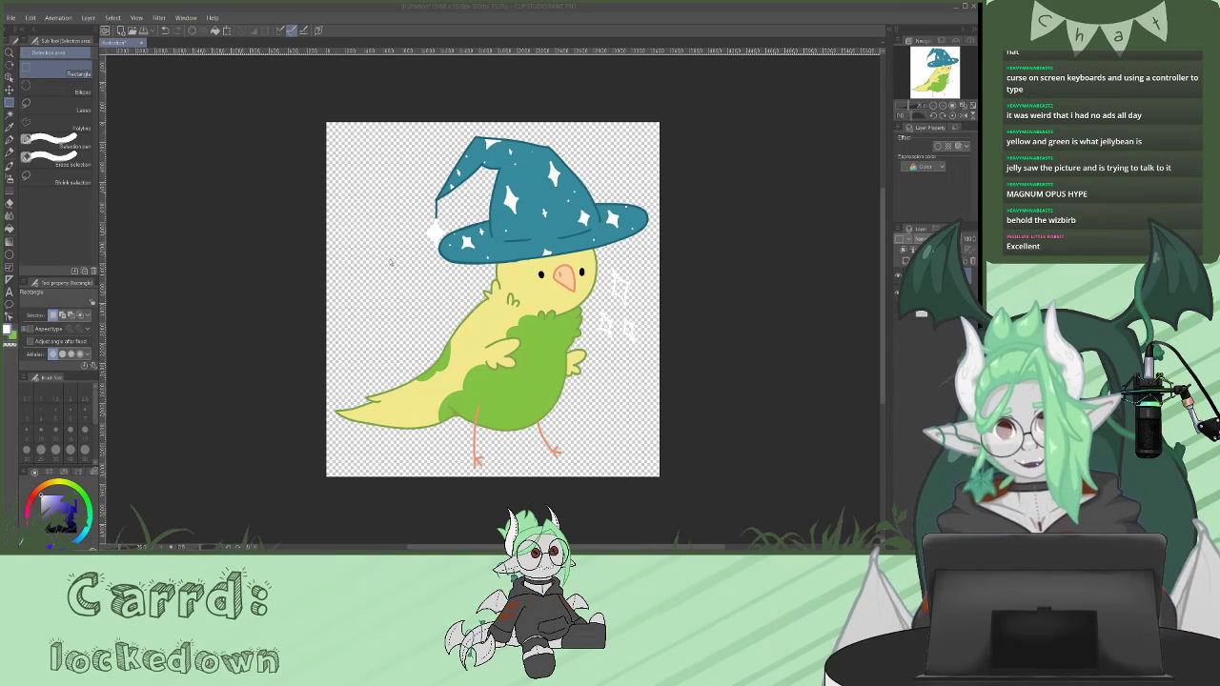
- Save the cropped drawing with its transparent background as a PNG file
click(14, 18)
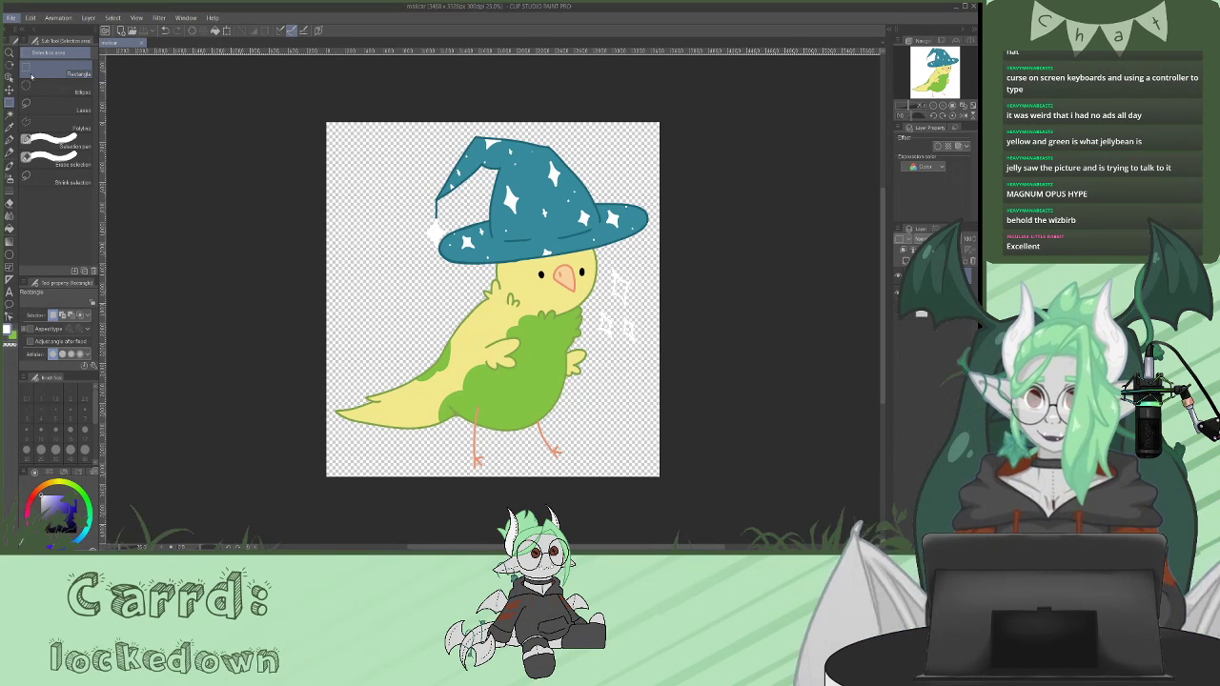
click(42, 106)
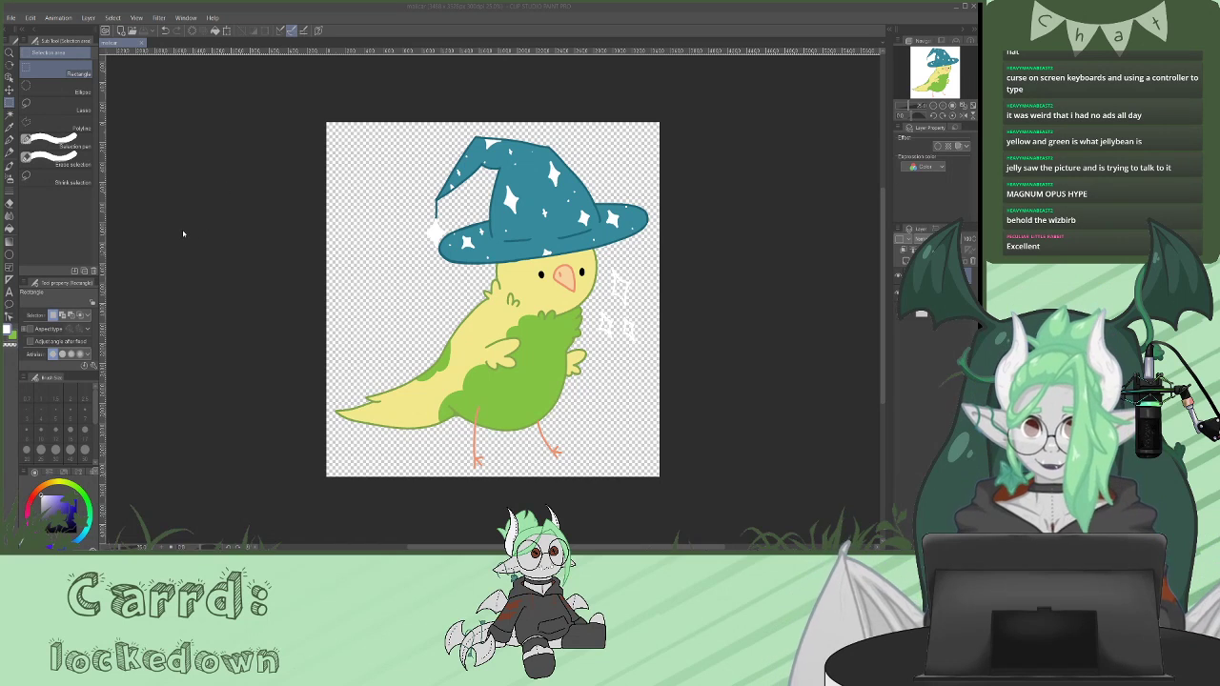
click(419, 249)
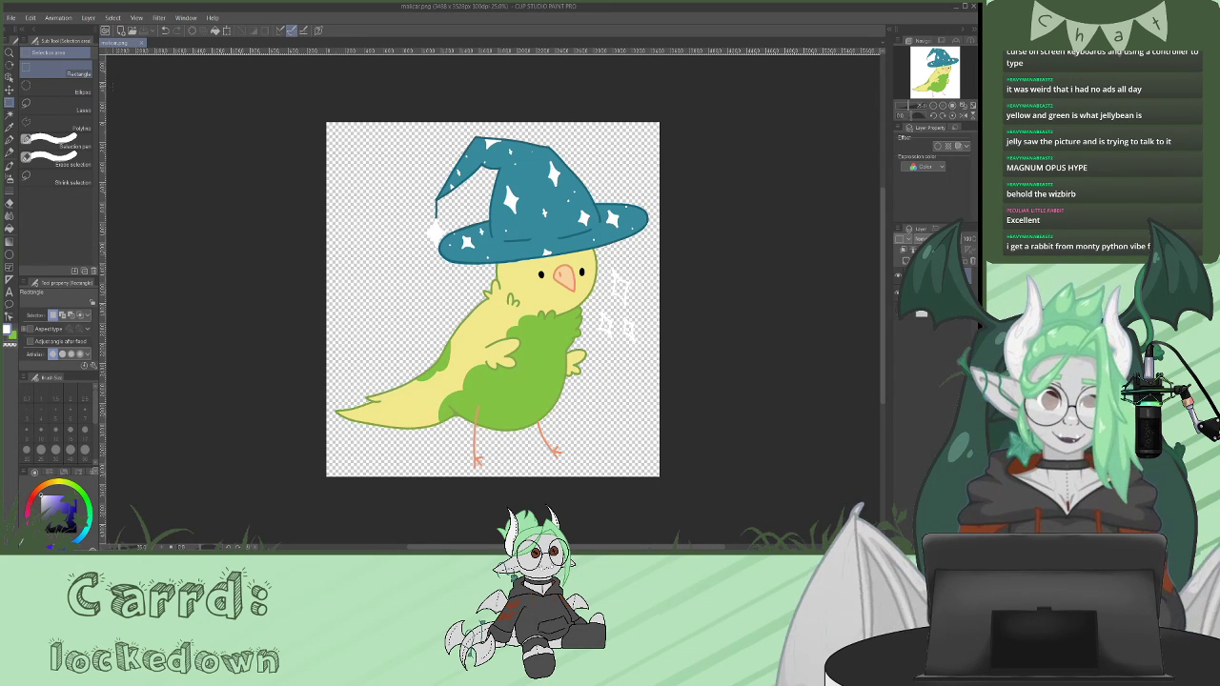
- Auto-select the transparent background, invert the selection to the bird and sparkles, and expand it outward for a border
click(9, 113)
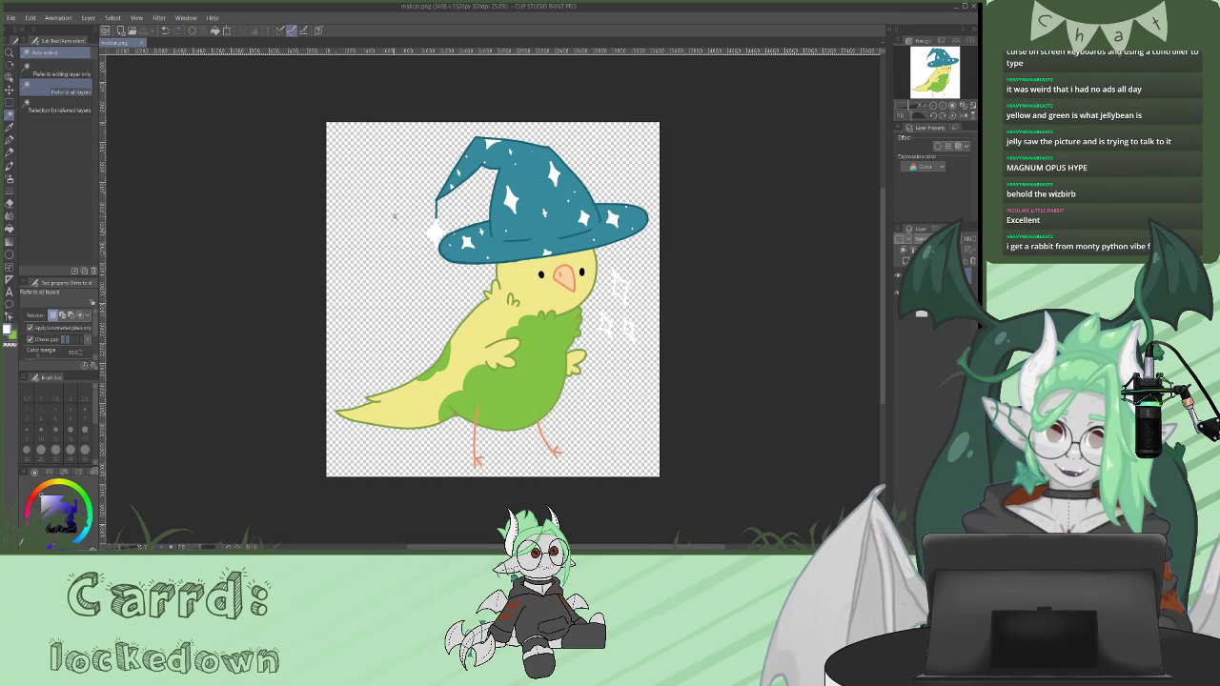
click(394, 216)
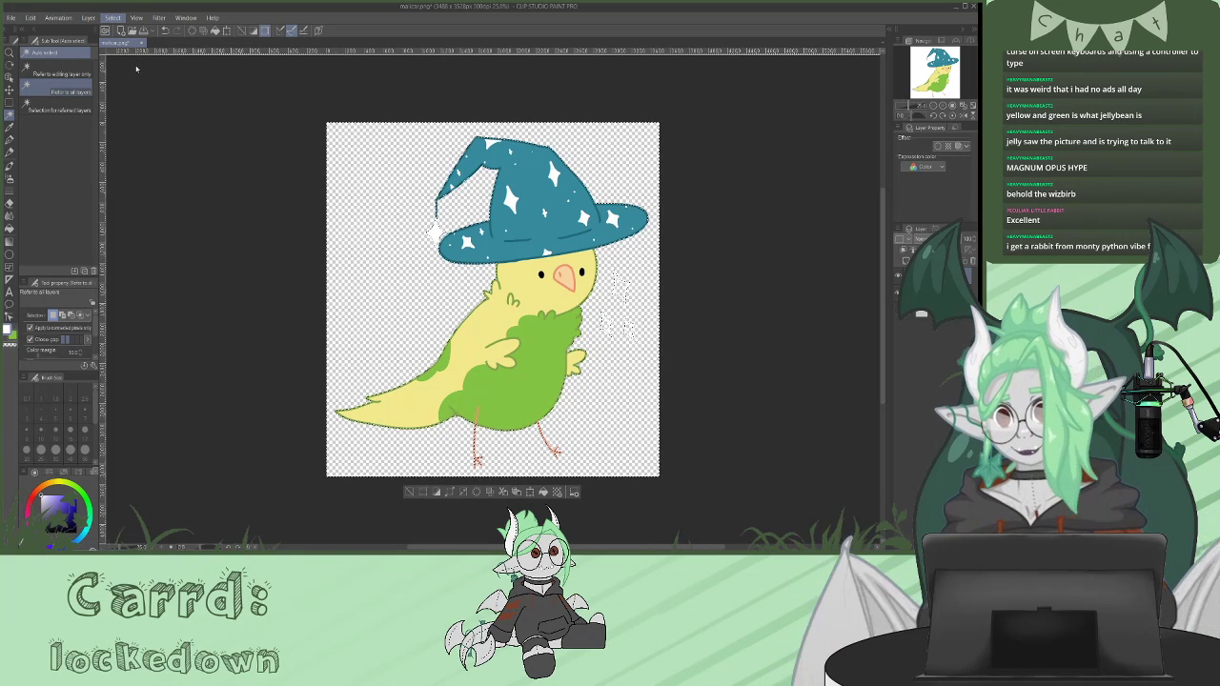
click(111, 18)
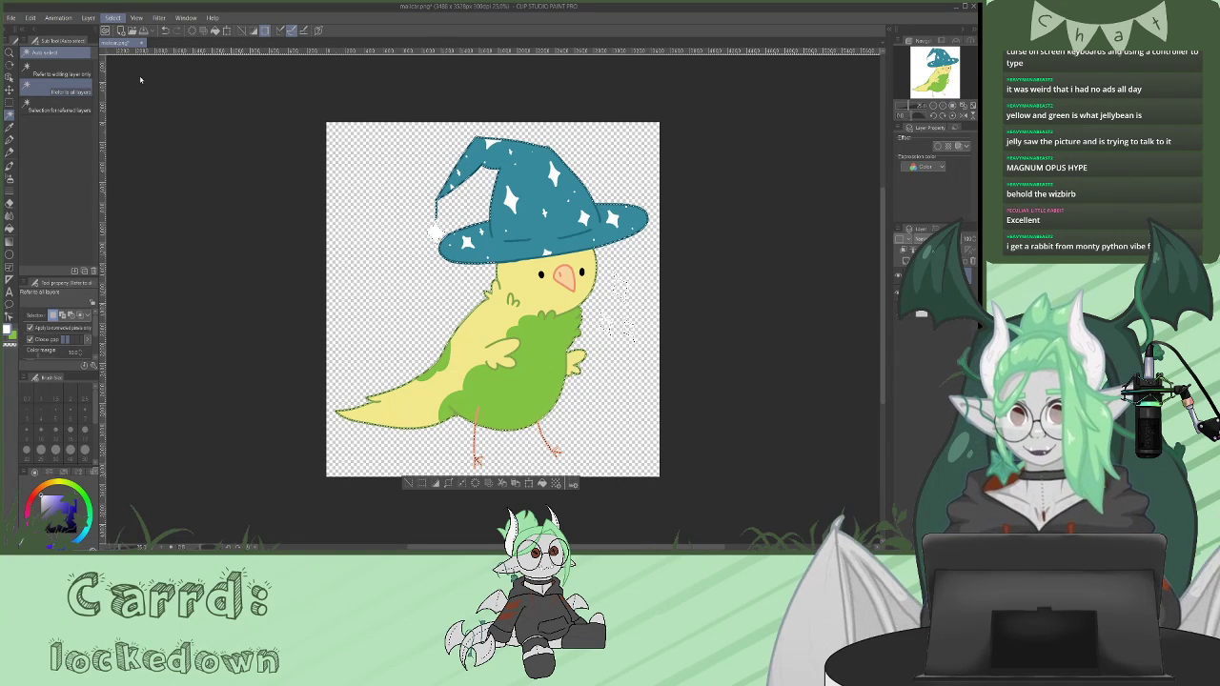
click(140, 78)
click(140, 206)
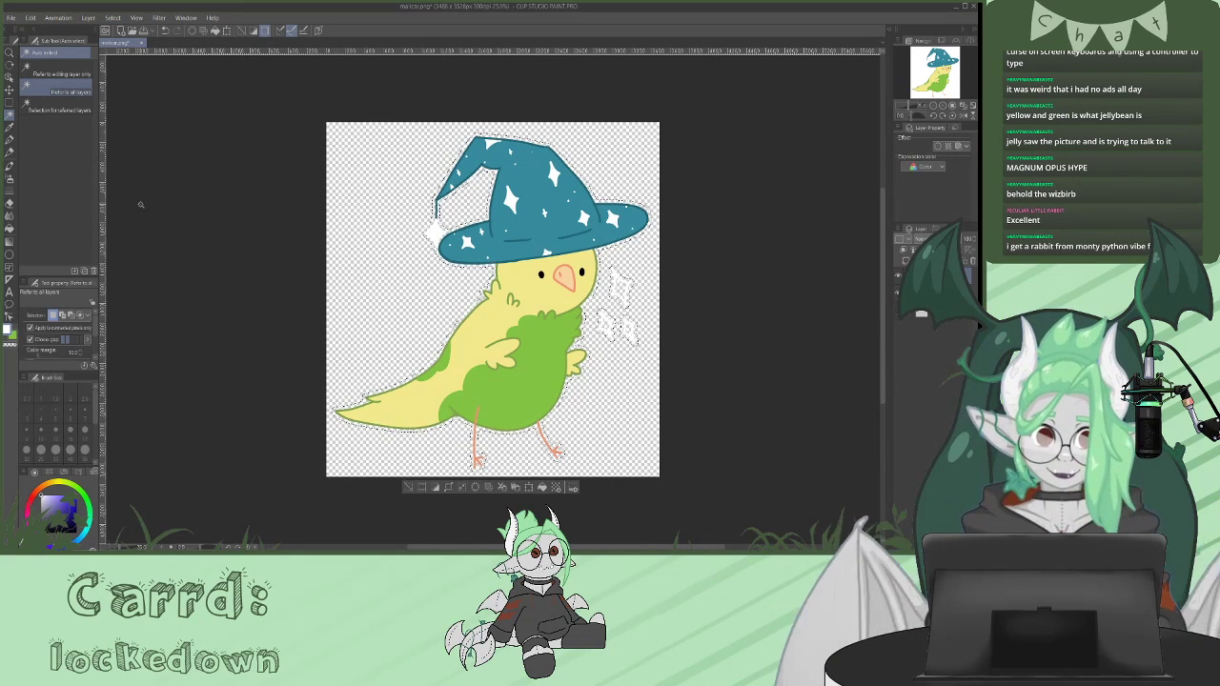
click(118, 18)
click(135, 83)
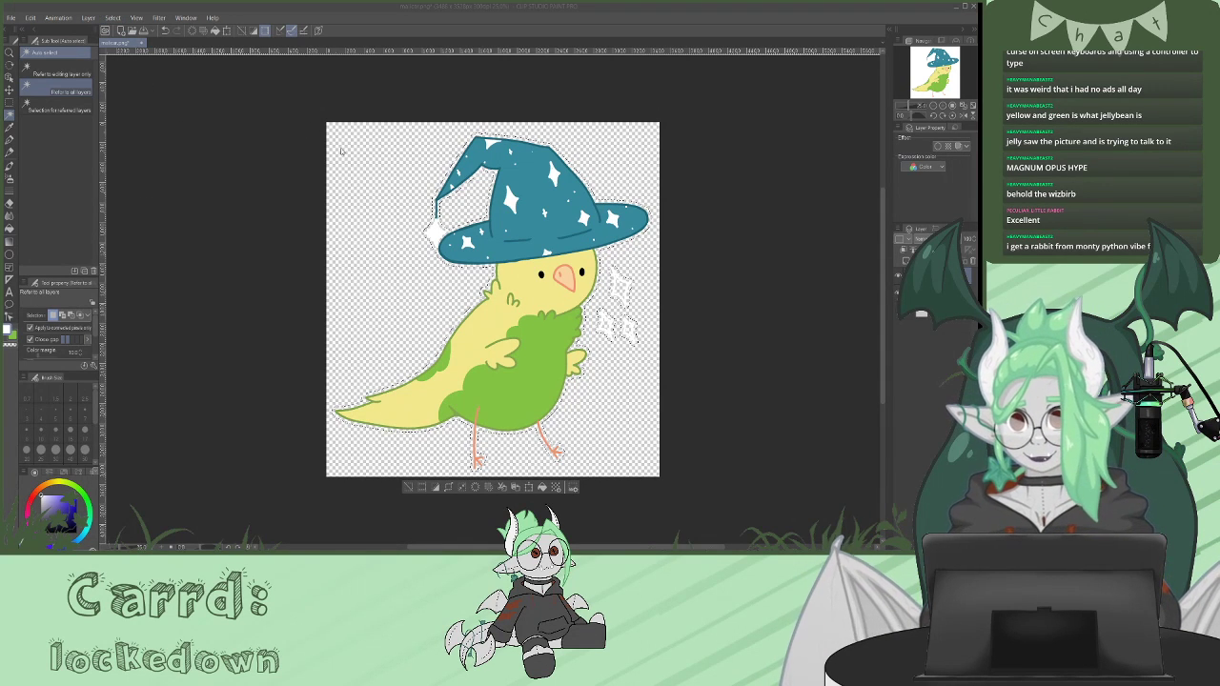
click(146, 206)
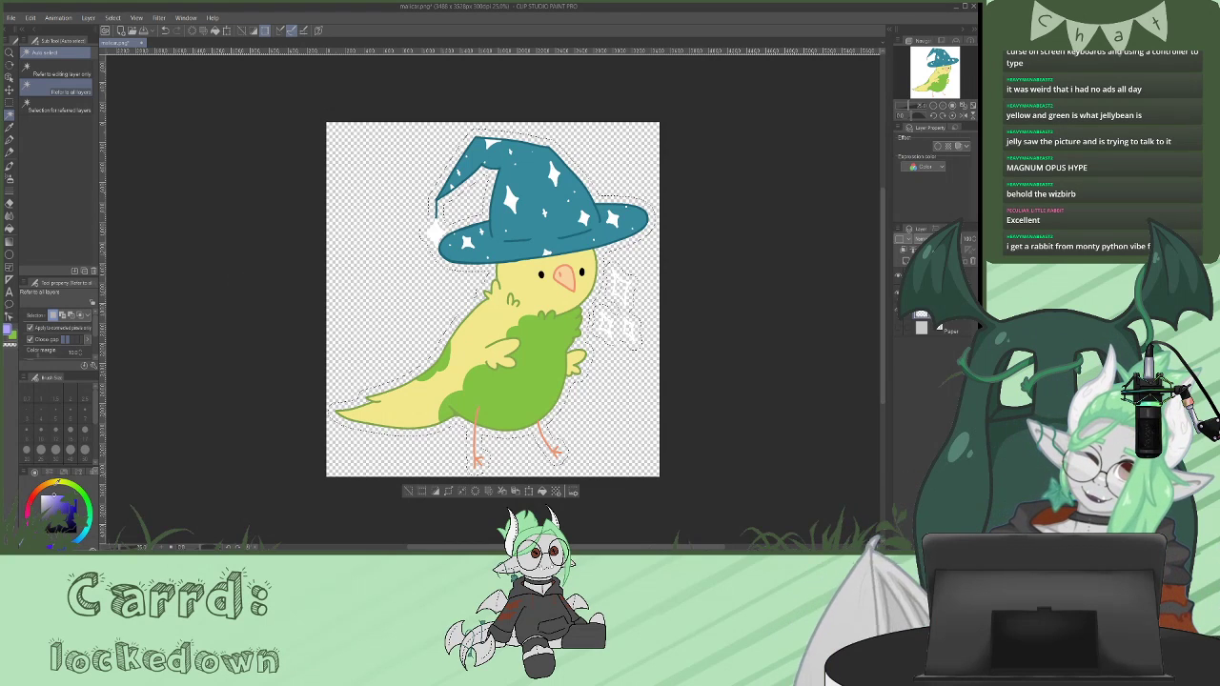
- Fill the expanded selection behind the bird and the sparkles with lavender, using only the editing layer as reference
click(10, 228)
click(57, 73)
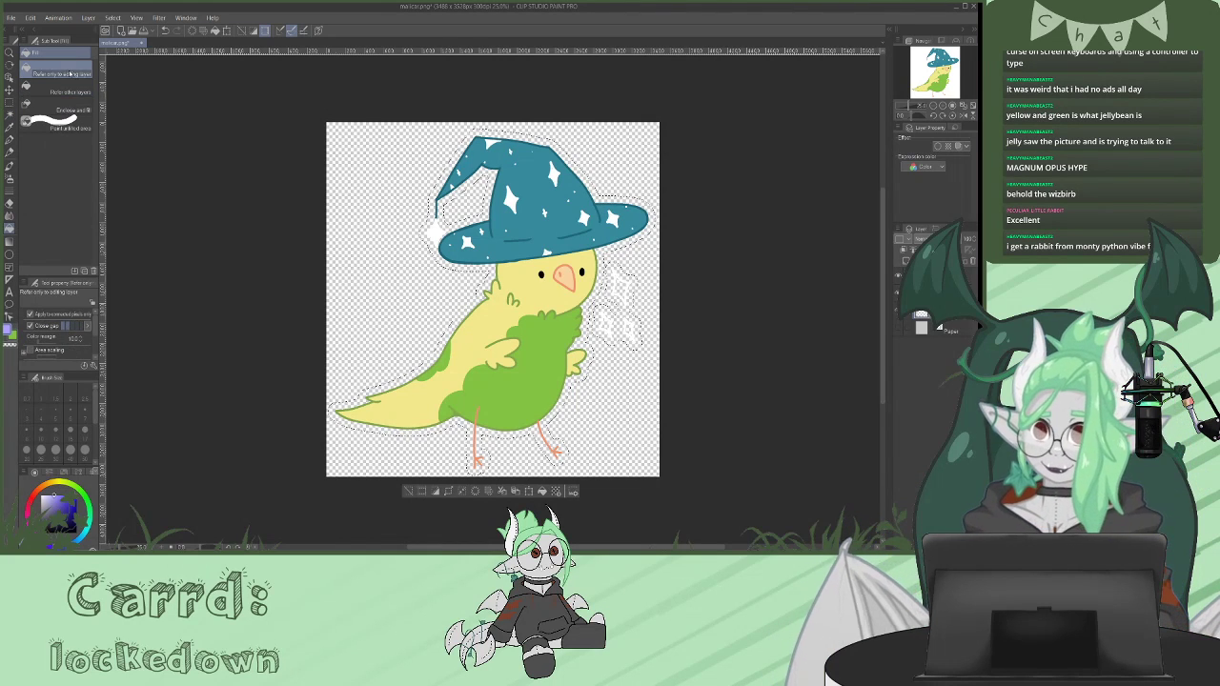
click(527, 216)
click(637, 324)
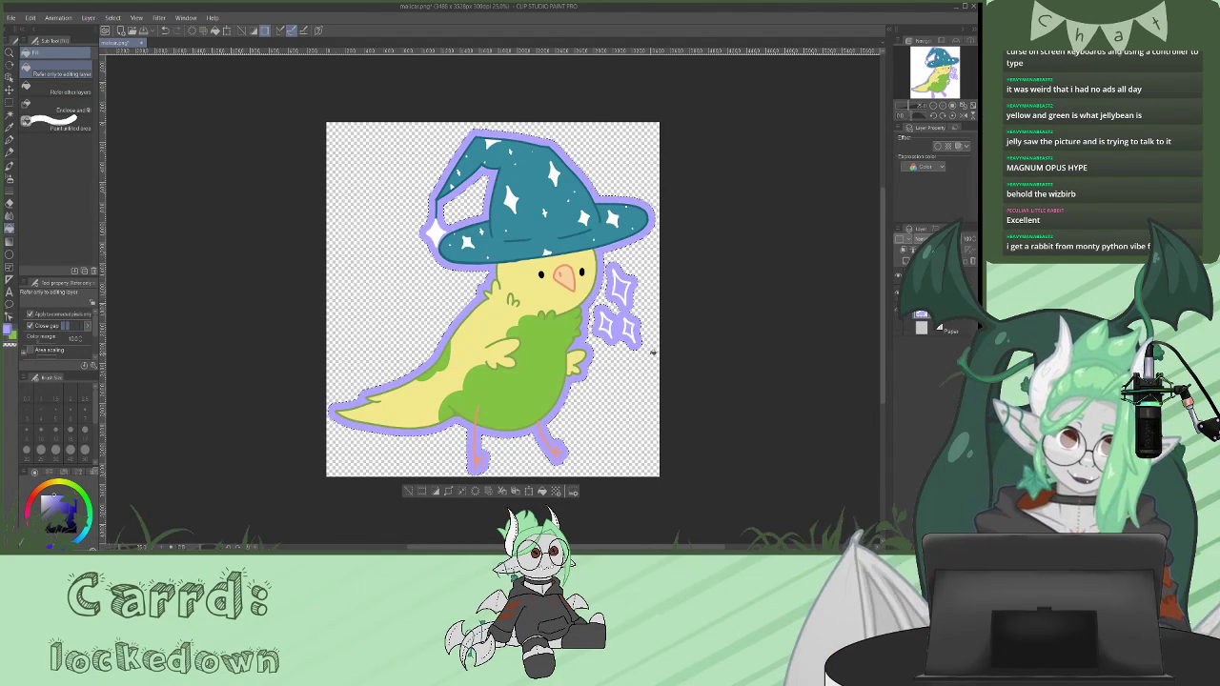
- Clear the selection and shift the border's hue to pink with a tonal correction
click(10, 102)
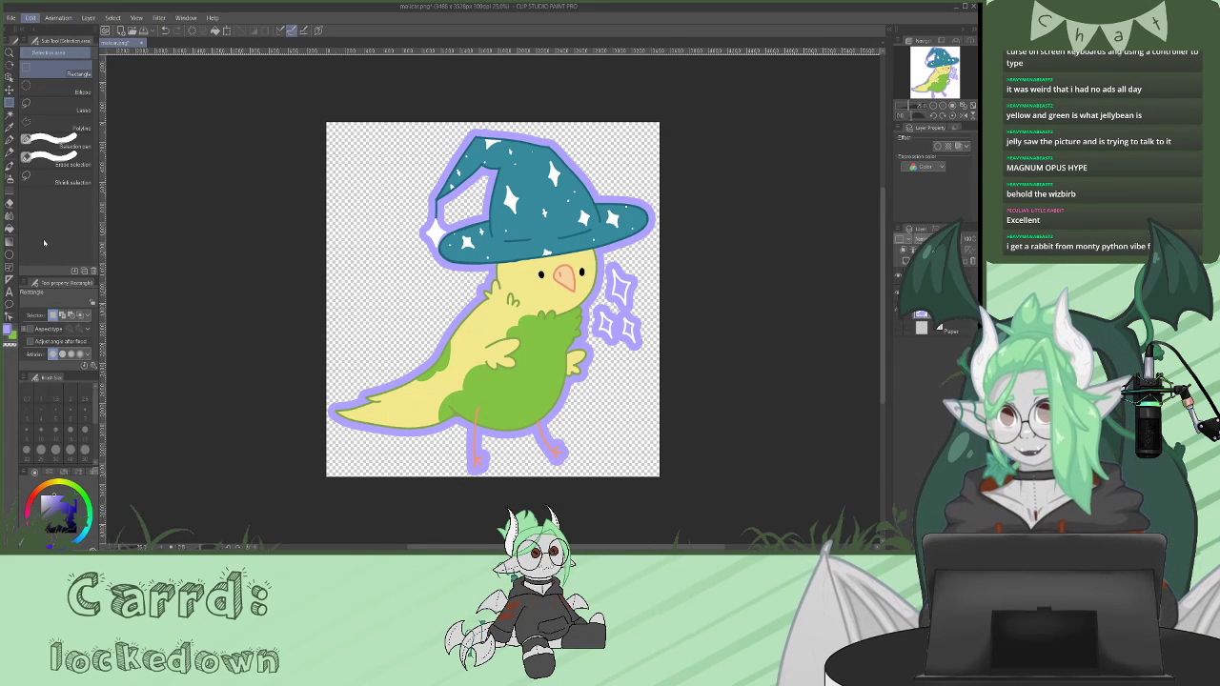
click(203, 245)
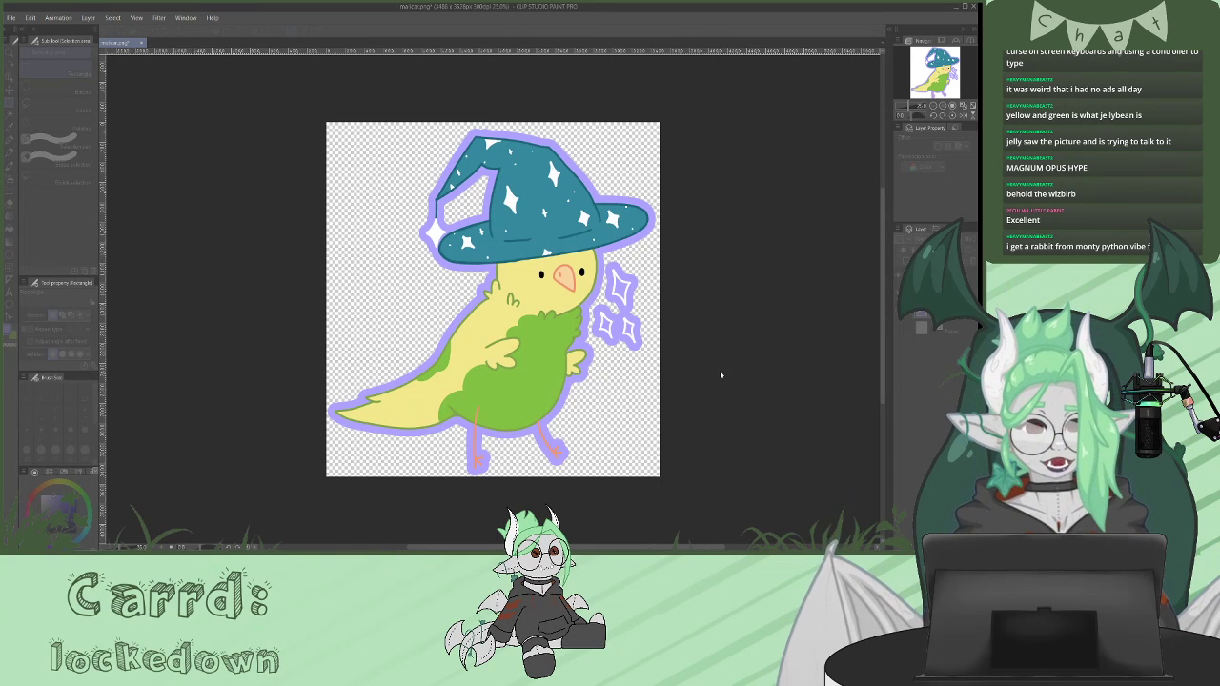
drag(720, 379, 733, 380)
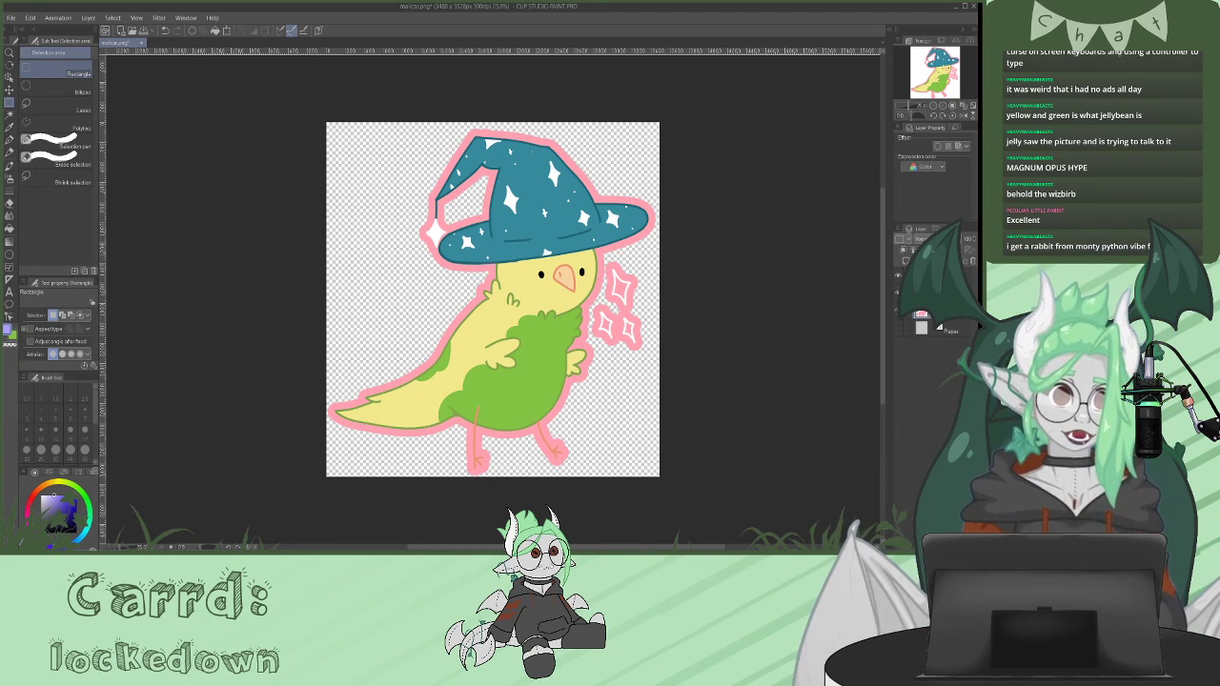
- Lighten the border to a paler pink with a tonal correction, and save the bordered drawing as a separate PNG with a "_bg" suffix
scroll(786, 306, down, 1)
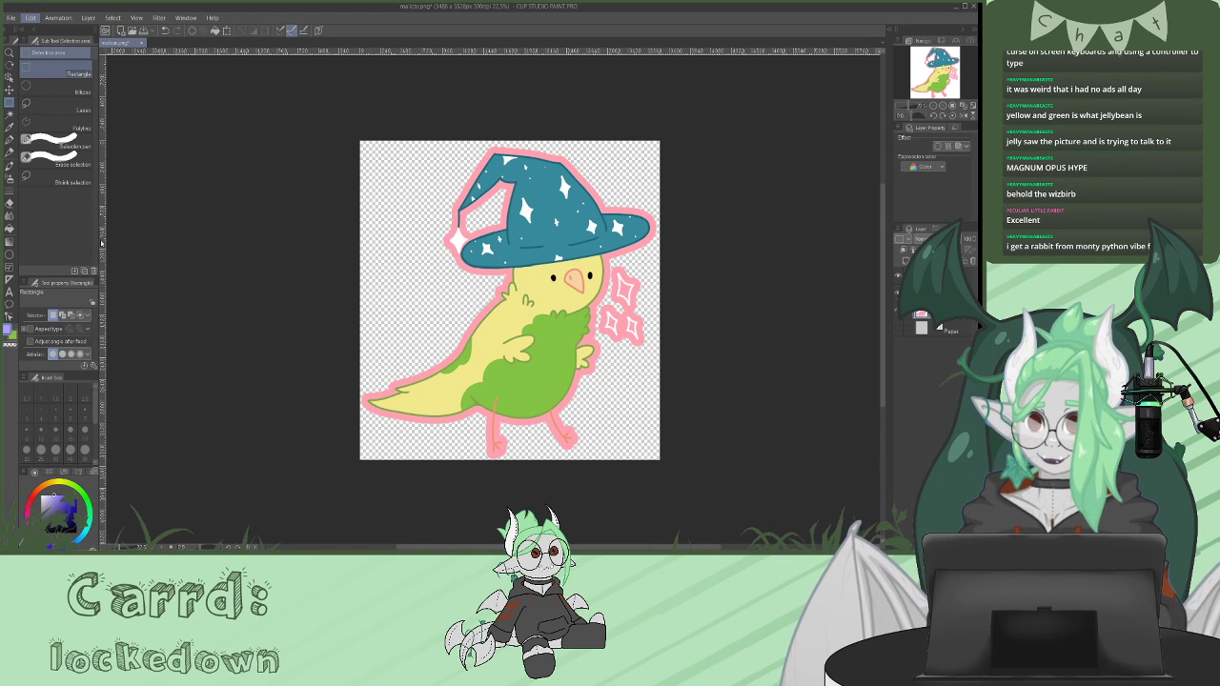
click(226, 247)
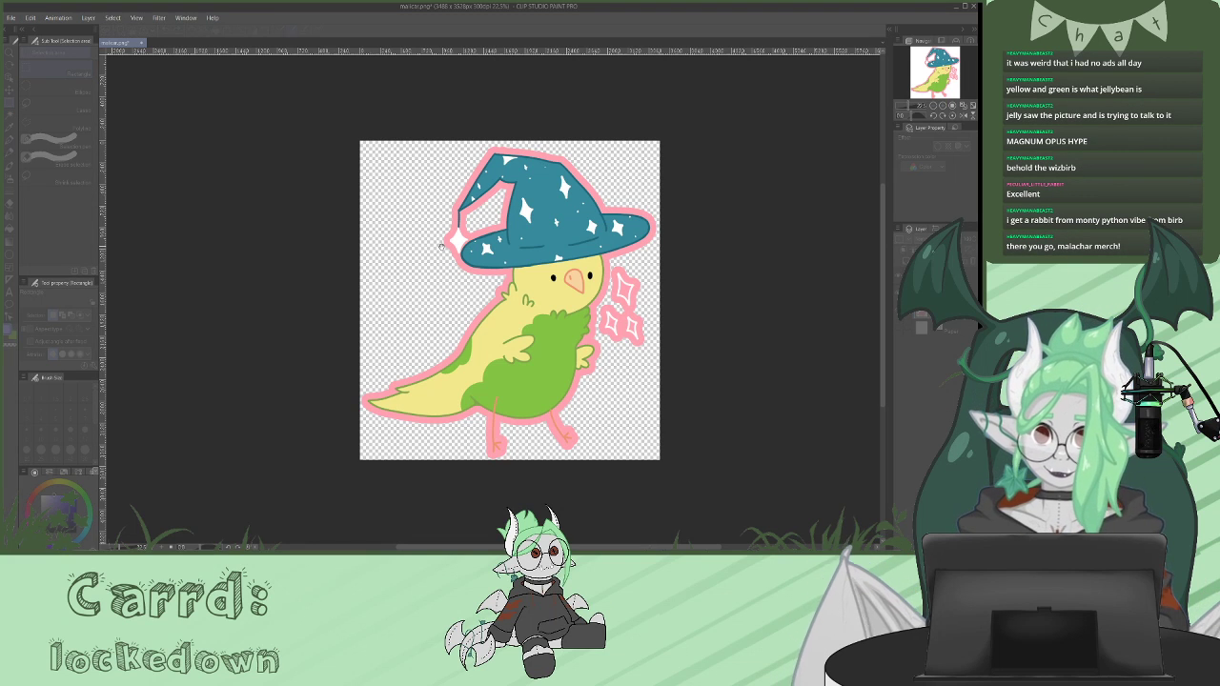
click(684, 409)
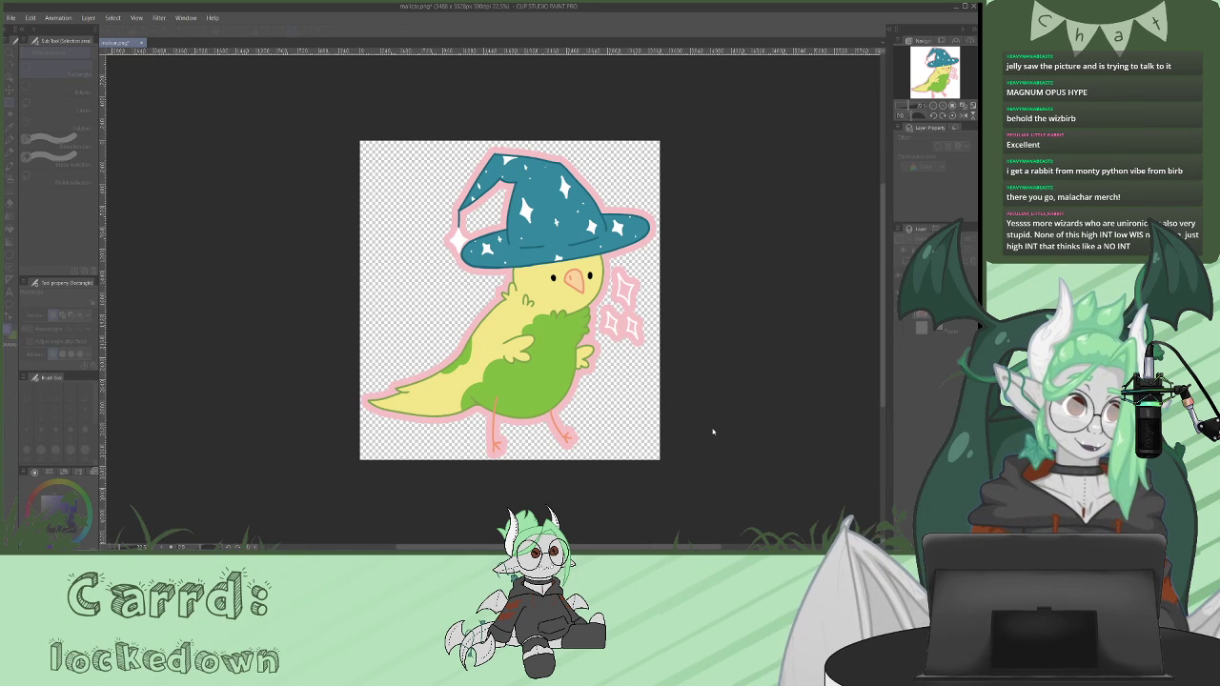
click(797, 361)
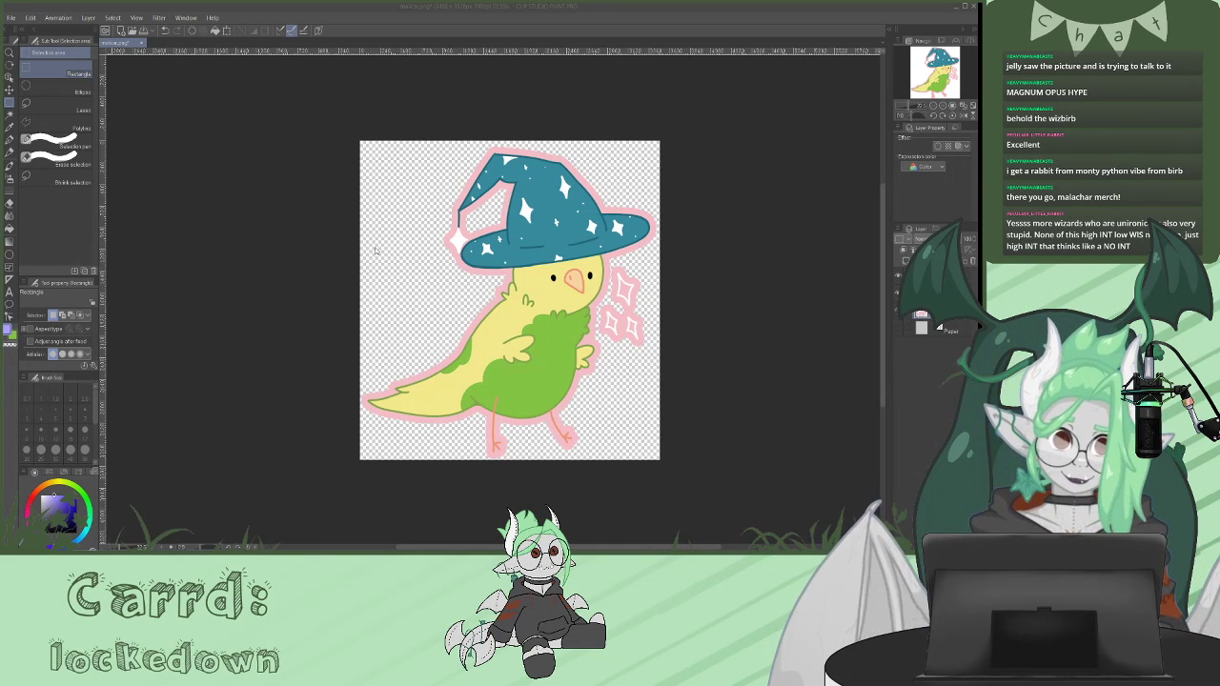
key(Return)
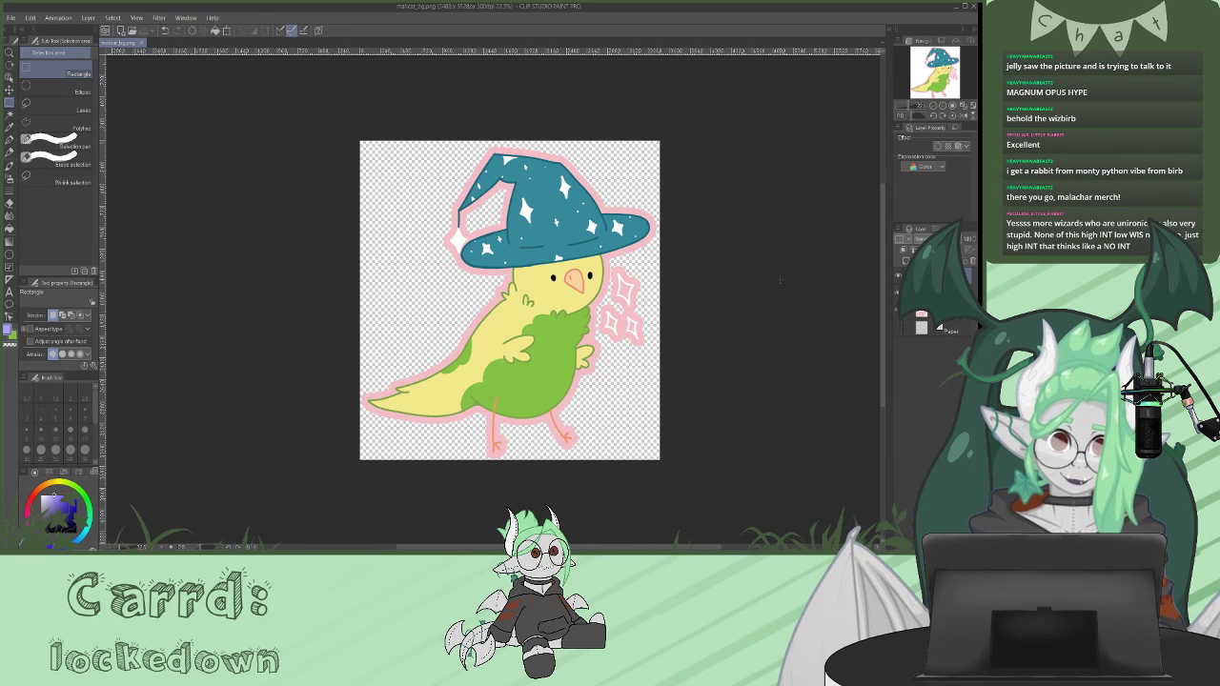
- Open another tonal correction for the pale pink border
click(30, 18)
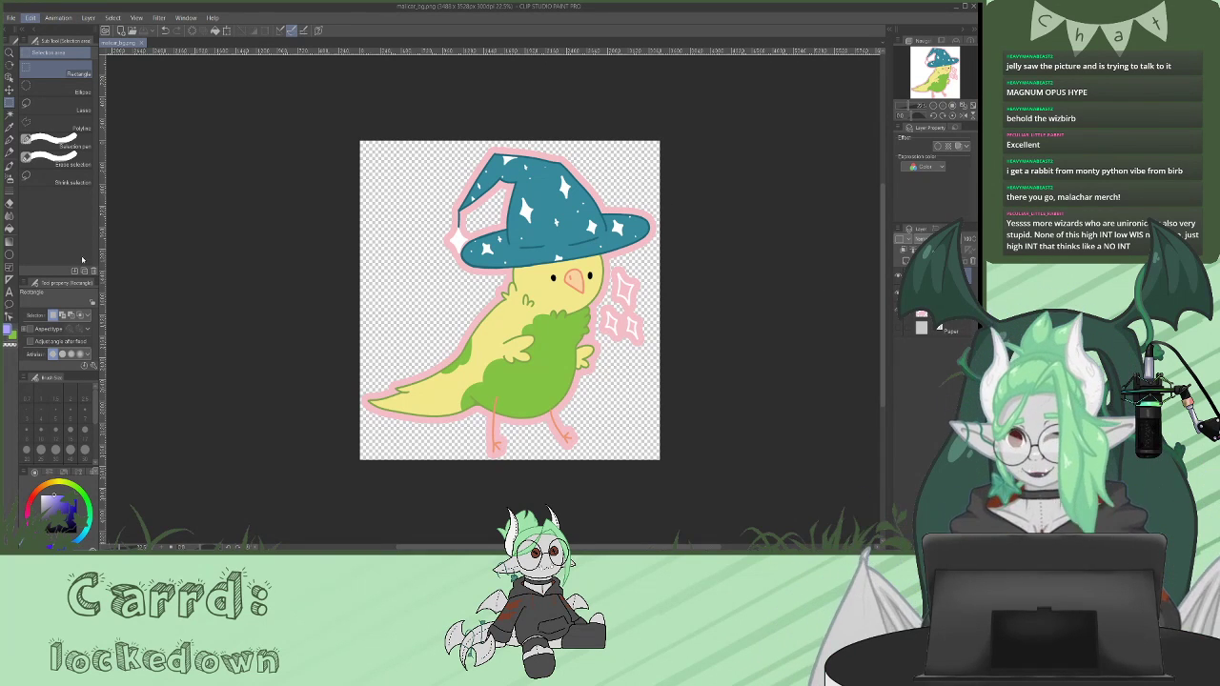
click(232, 247)
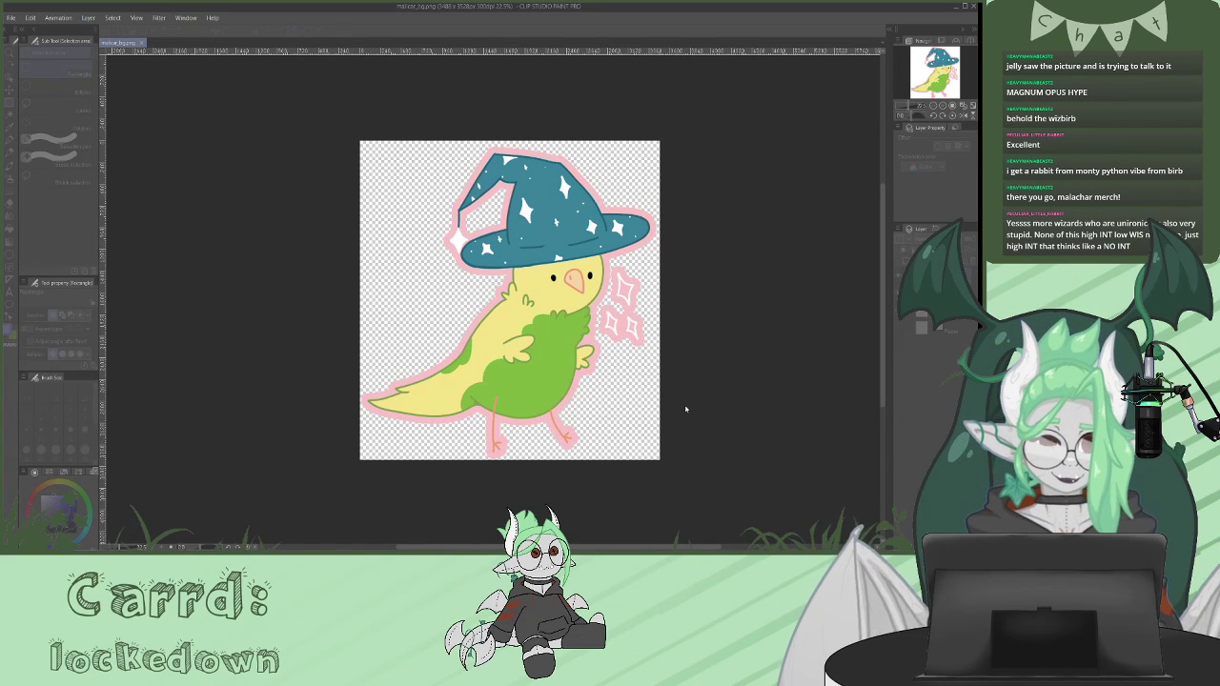